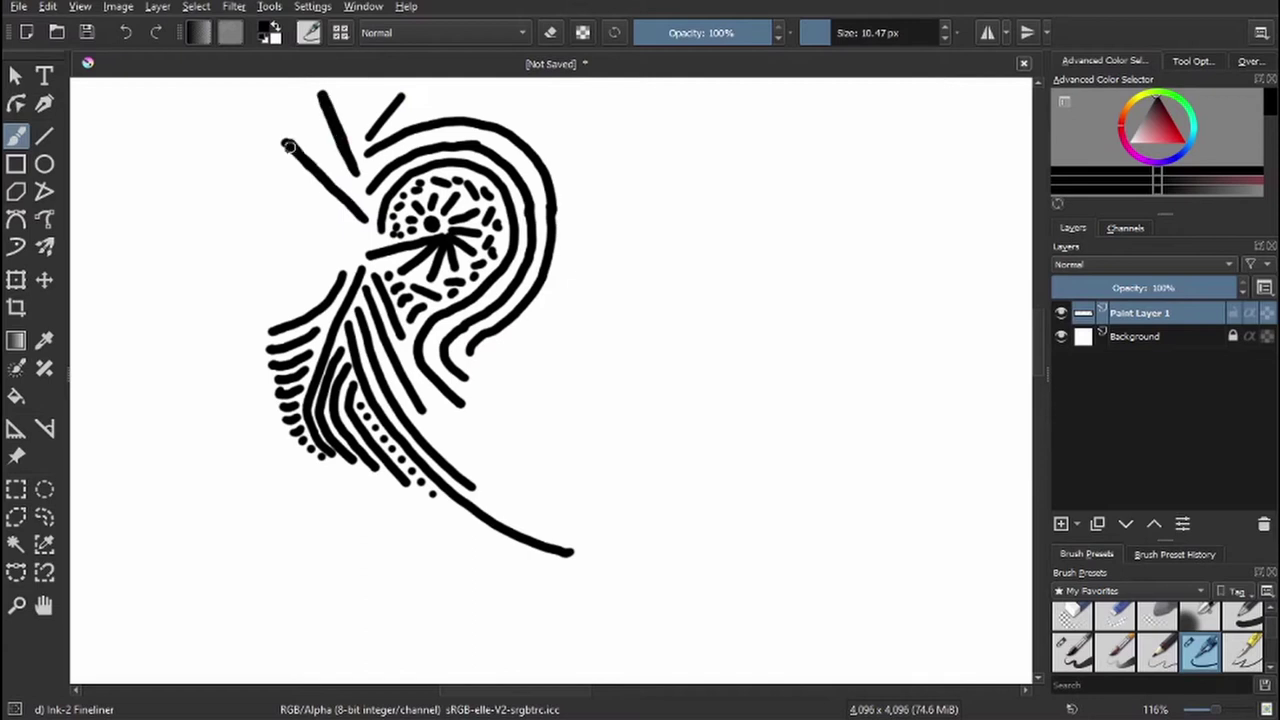
# - Thicken the three radiating bars beside the curved bands and extend the bands' open ends with short bent strokes
pyautogui.moveTo(400, 90); pyautogui.dragTo(368, 138)
pyautogui.moveTo(462, 405); pyautogui.dragTo(462, 455)
pyautogui.moveTo(470, 350)
pyautogui.mouseDown()
pyautogui.moveTo(508, 402)
pyautogui.moveTo(492, 440)
pyautogui.mouseUp()
pyautogui.moveTo(560, 430)
pyautogui.mouseDown()
pyautogui.moveTo(714, 380)
pyautogui.moveTo(700, 360)
pyautogui.mouseUp()
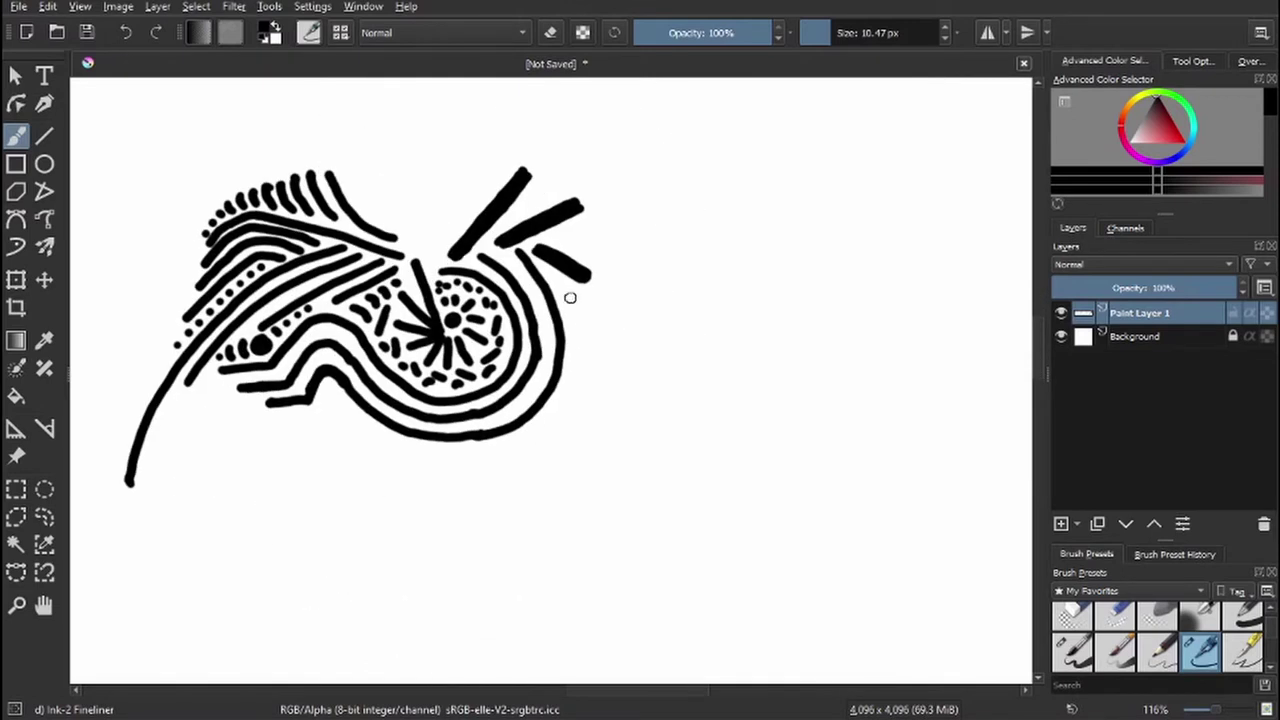
# - Draw a stem with a solid dot at its base, short side strokes and small arcs beyond the bent band ends
pyautogui.click(441, 266)
pyautogui.moveTo(445, 285)
pyautogui.mouseDown()
pyautogui.moveTo(453, 352)
pyautogui.moveTo(478, 326)
pyautogui.mouseUp()
pyautogui.moveTo(426, 340); pyautogui.dragTo(482, 352)
pyautogui.moveTo(430, 372); pyautogui.dragTo(446, 392)
pyautogui.scroll(-1, 440, 380)
# - Draw an angular wedge below the bars with the brush at 9.47 px, fill it with parallel lines and erase the stray marks
pyautogui.moveTo(418, 150)
pyautogui.mouseDown()
pyautogui.moveTo(446, 168)
pyautogui.moveTo(428, 180)
pyautogui.moveTo(352, 392)
pyautogui.mouseUp()
pyautogui.press('[')
pyautogui.moveTo(443, 196); pyautogui.dragTo(446, 282)
pyautogui.moveTo(432, 206); pyautogui.dragTo(428, 306)
pyautogui.moveTo(413, 230); pyautogui.dragTo(408, 326)
pyautogui.moveTo(394, 262); pyautogui.dragTo(398, 336)
pyautogui.press('e')
pyautogui.moveTo(383, 288)
pyautogui.mouseDown()
pyautogui.moveTo(386, 344)
pyautogui.moveTo(380, 292)
pyautogui.mouseUp()
pyautogui.press('e')
# - Fill the adjoining half of the pointed wedge with parallel diagonal and bent lines
pyautogui.moveTo(425, 205)
pyautogui.mouseDown()
pyautogui.moveTo(408, 358)
pyautogui.moveTo(560, 230)
pyautogui.mouseUp()
pyautogui.moveTo(656, 208)
pyautogui.mouseDown()
pyautogui.moveTo(655, 385)
pyautogui.moveTo(733, 318)
pyautogui.mouseUp()
pyautogui.moveTo(660, 372); pyautogui.dragTo(722, 310)
pyautogui.moveTo(658, 334)
pyautogui.mouseDown()
pyautogui.moveTo(664, 284)
pyautogui.moveTo(714, 280)
pyautogui.mouseUp()
pyautogui.moveTo(658, 290); pyautogui.dragTo(708, 216)
pyautogui.moveTo(698, 310)
pyautogui.mouseDown()
pyautogui.moveTo(679, 247)
pyautogui.moveTo(750, 244)
pyautogui.mouseUp()
pyautogui.moveTo(686, 274)
pyautogui.mouseDown()
pyautogui.moveTo(734, 270)
pyautogui.moveTo(701, 226)
pyautogui.moveTo(756, 222)
pyautogui.mouseUp()
pyautogui.moveTo(714, 238); pyautogui.dragTo(746, 224)
# - Thicken the curved bands around the wheel motif along their full length, including their bent ends
pyautogui.scroll(3, 745, 228)
pyautogui.hscroll(2, 745, 228)
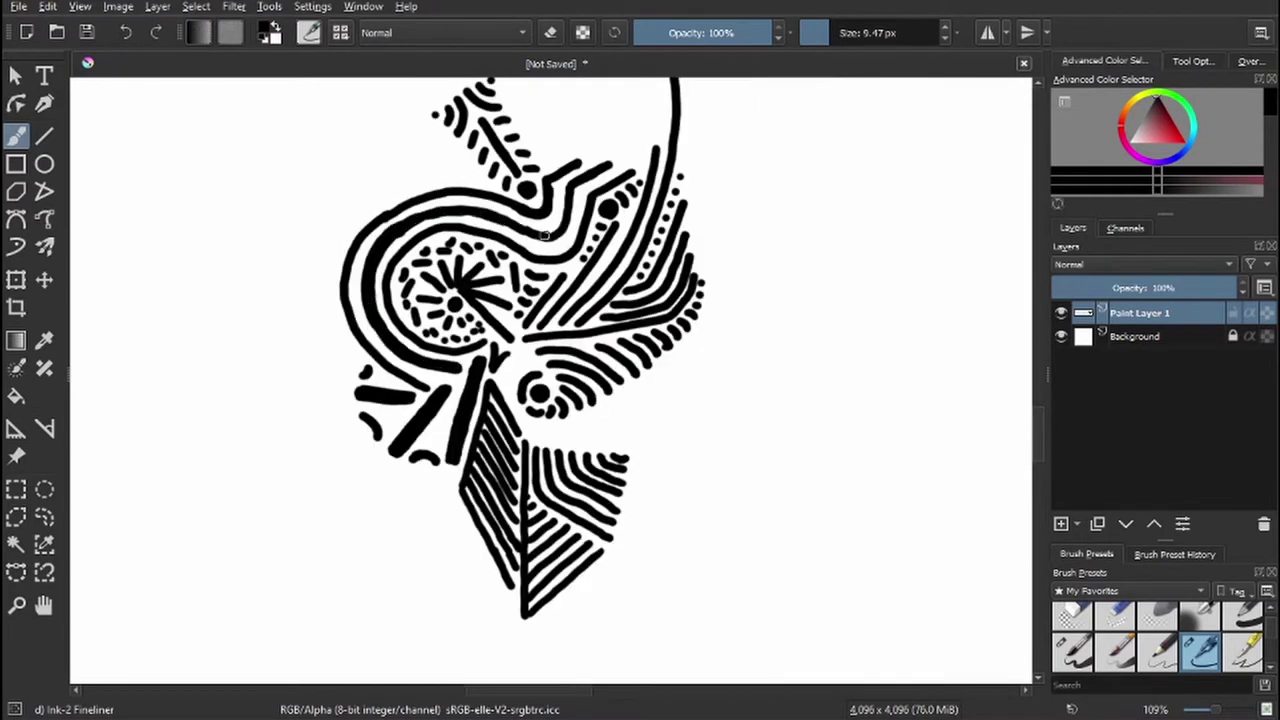
pyautogui.moveTo(575, 172); pyautogui.dragTo(610, 162)
pyautogui.moveTo(430, 380)
pyautogui.mouseDown()
pyautogui.moveTo(350, 290)
pyautogui.moveTo(395, 205)
pyautogui.moveTo(547, 188)
pyautogui.mouseUp()
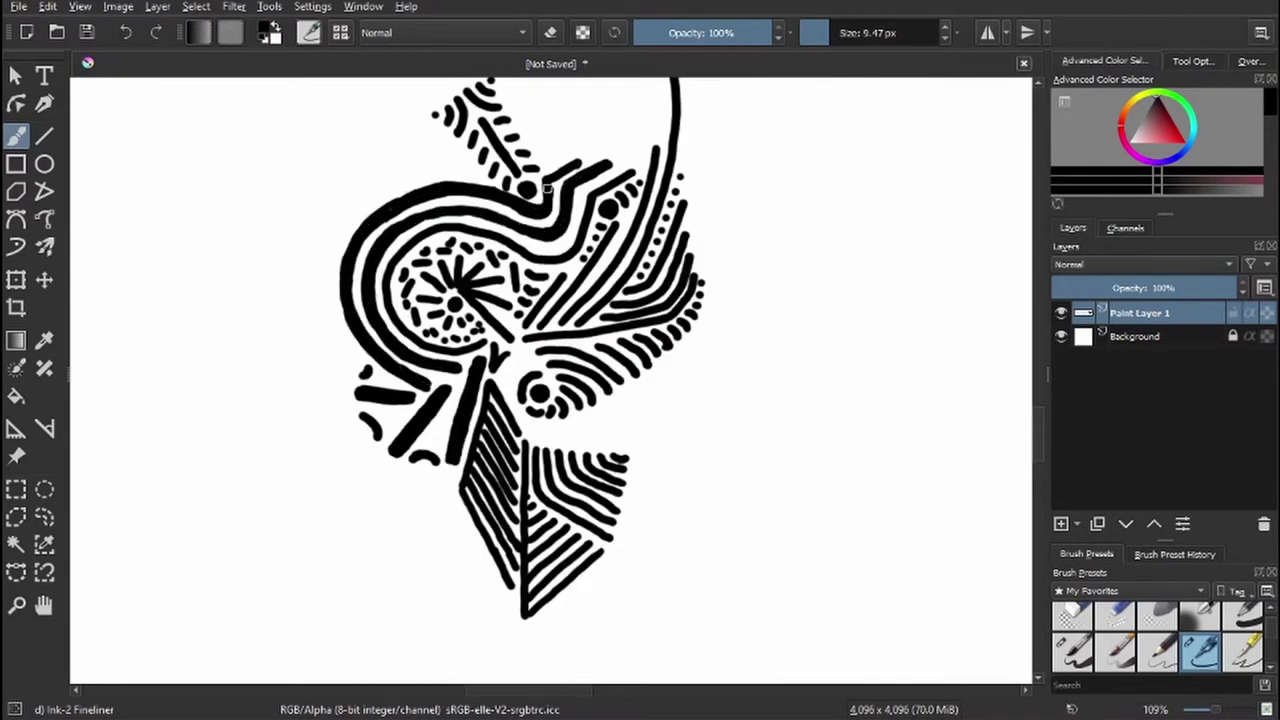
pyautogui.moveTo(448, 205); pyautogui.dragTo(443, 275)
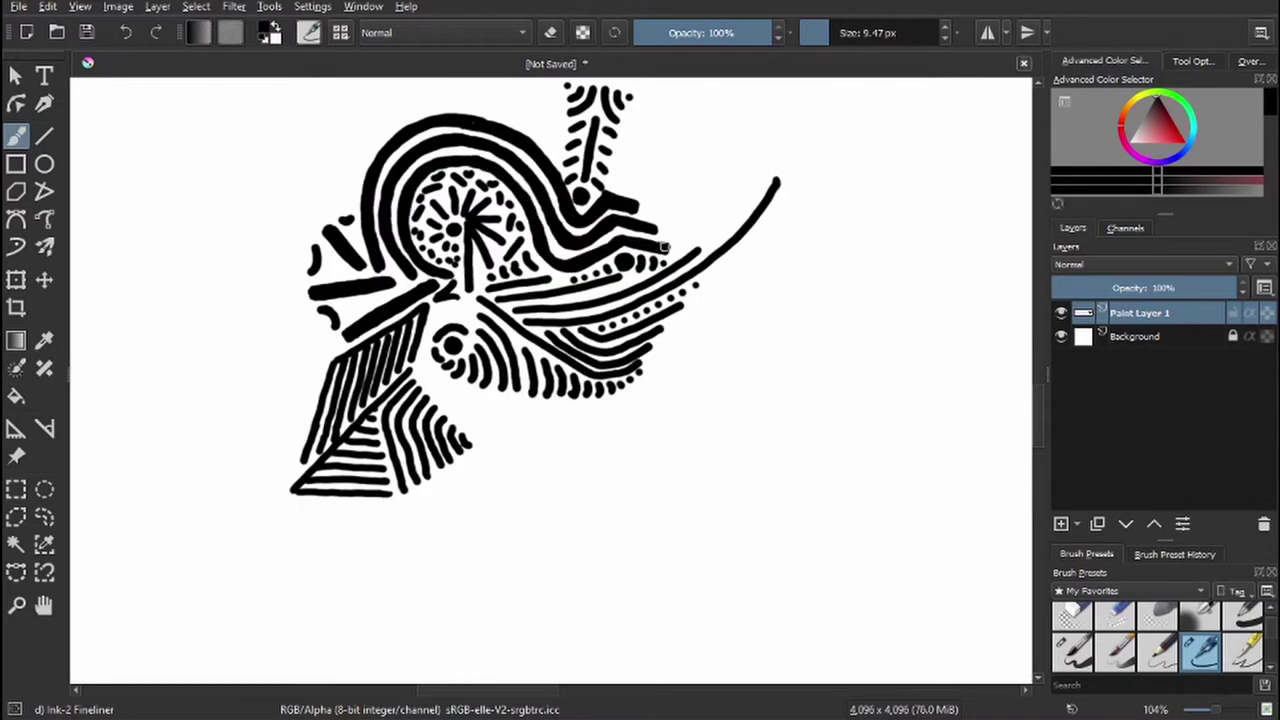
# - Draw nested angular lines between the eye and the wedge, and place a diagonal row of solid dots below them
pyautogui.moveTo(422, 369)
pyautogui.mouseDown()
pyautogui.moveTo(521, 444)
pyautogui.moveTo(543, 409)
pyautogui.mouseUp()
pyautogui.click(452, 481)
pyautogui.click(425, 502)
pyautogui.click(403, 516)
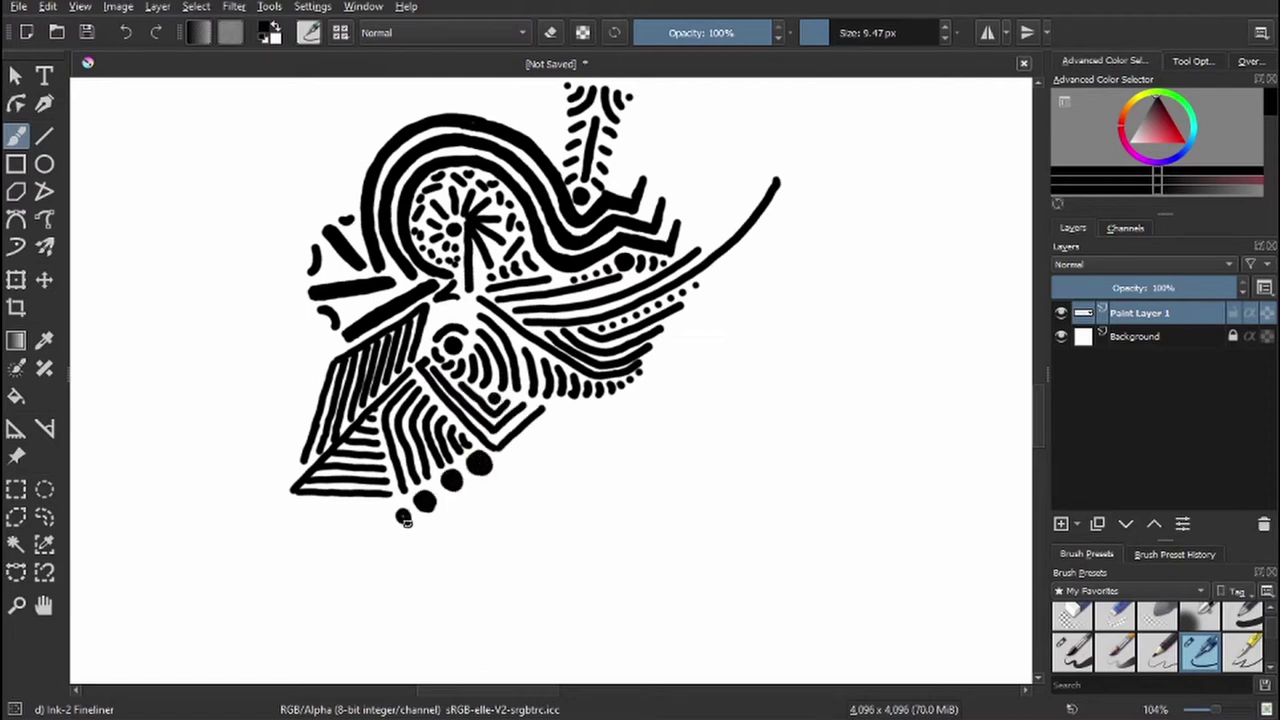
pyautogui.click(307, 573)
pyautogui.click(278, 592)
pyautogui.click(249, 610)
# - Trim the dots with the eraser and replace the last four with progressively smaller ones so the row tapers
pyautogui.press('e')
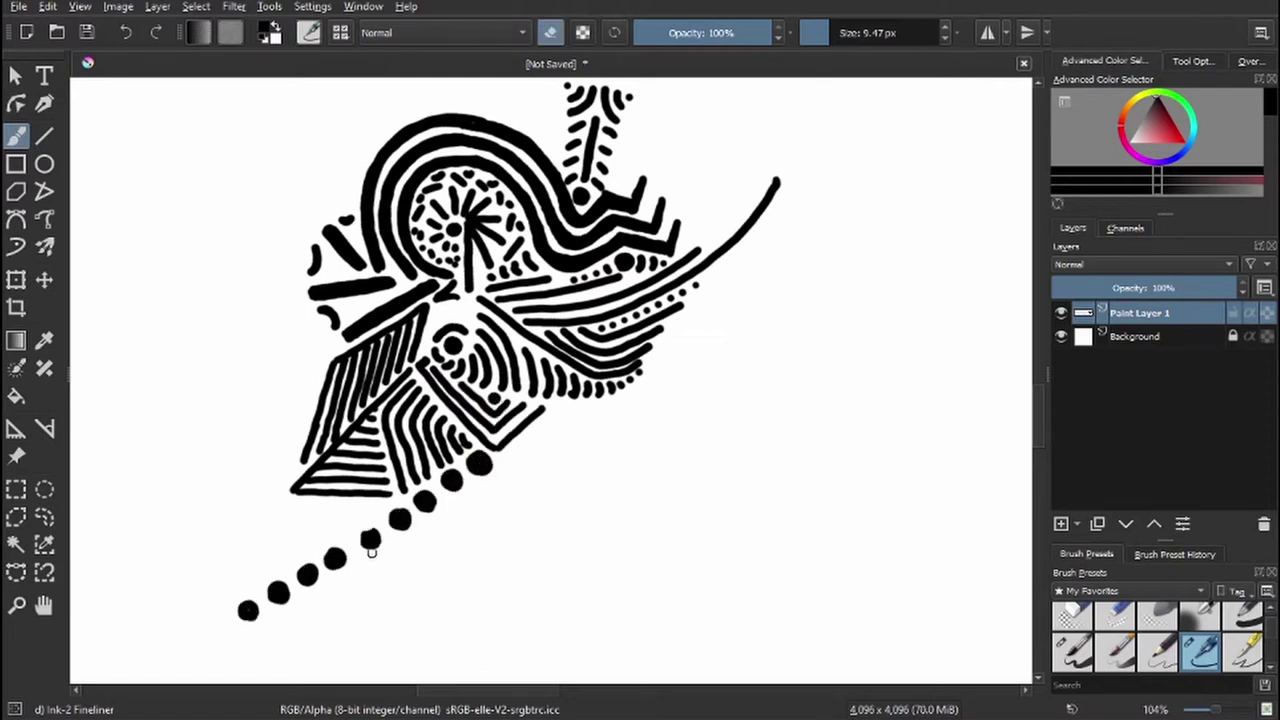
pyautogui.press('e')
pyautogui.press('e')
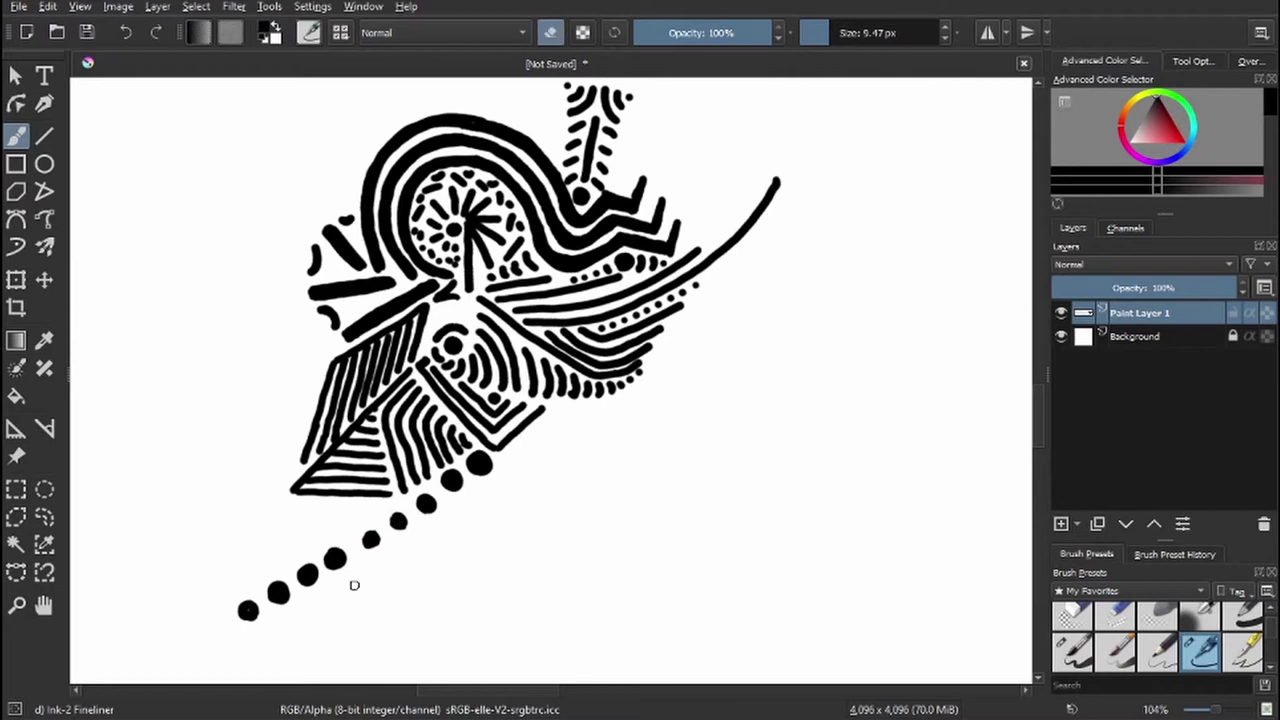
pyautogui.hotkey('ctrl', 'z')
pyautogui.hotkey('ctrl', 'z')
pyautogui.hotkey('ctrl', 'z')
pyautogui.hotkey('ctrl', 'z')
pyautogui.press('e')
pyautogui.press('e')
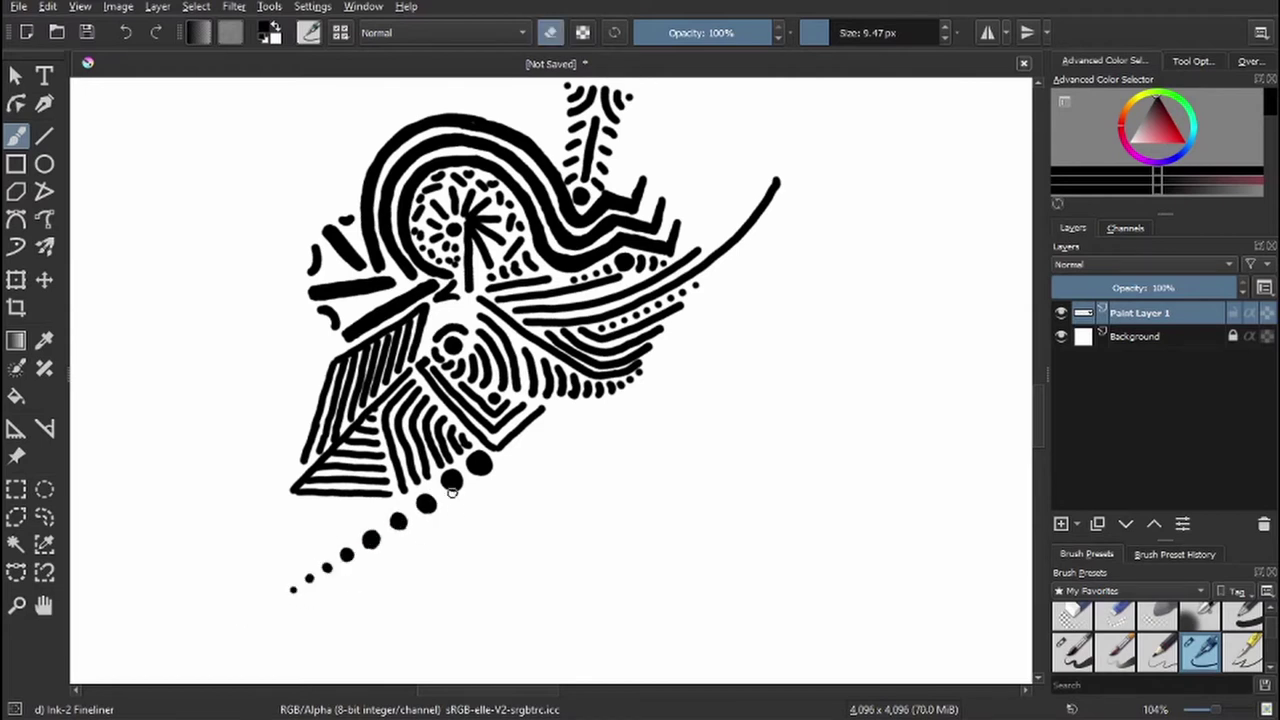
# - Select the smaller dots of the row with a freehand selection, shift them into even spacing and deselect
pyautogui.press('e')
pyautogui.click(47, 517)
pyautogui.moveTo(390, 495); pyautogui.dragTo(255, 610)
pyautogui.moveTo(399, 565); pyautogui.dragTo(404, 580)
pyautogui.press('t')
pyautogui.press('b')
pyautogui.hotkey('ctrl', 'shift', 'a')
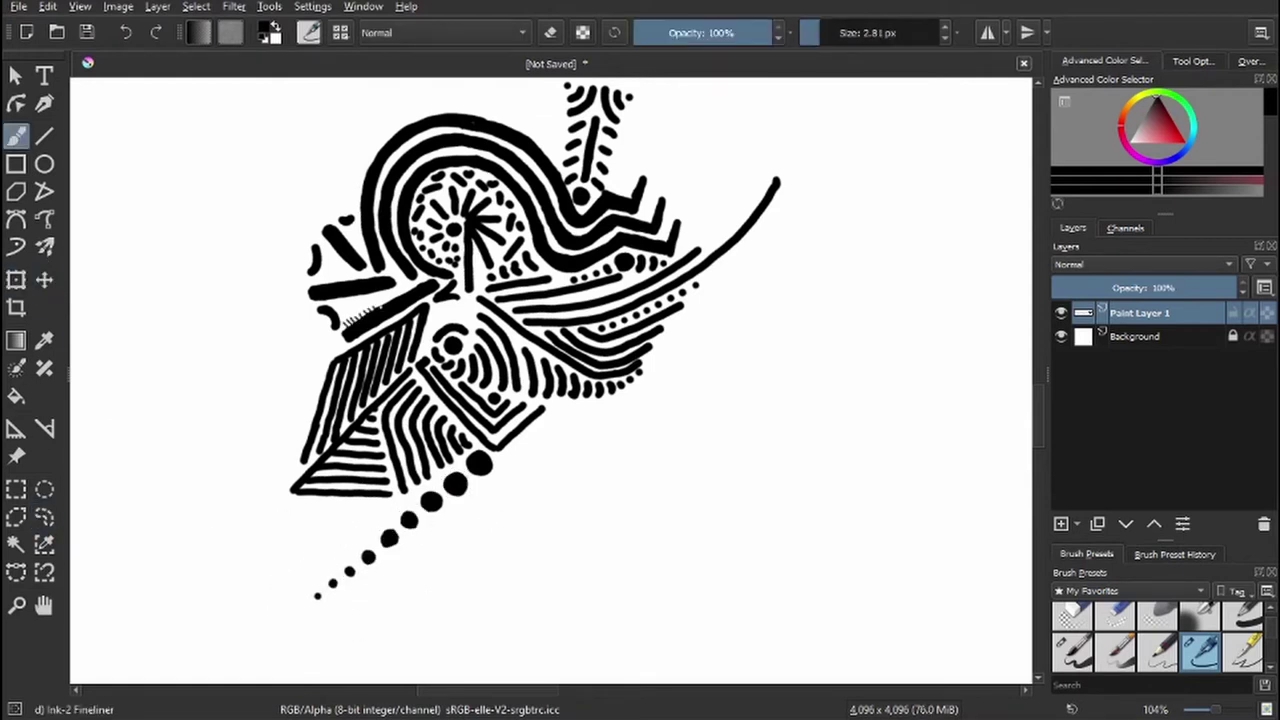
# - Add fine ticks along the edges of the three thick bars with the brush at 2.81 px
pyautogui.hotkey('ctrl', '[')
pyautogui.hotkey('ctrl', '[')
pyautogui.hotkey('ctrl', '[')
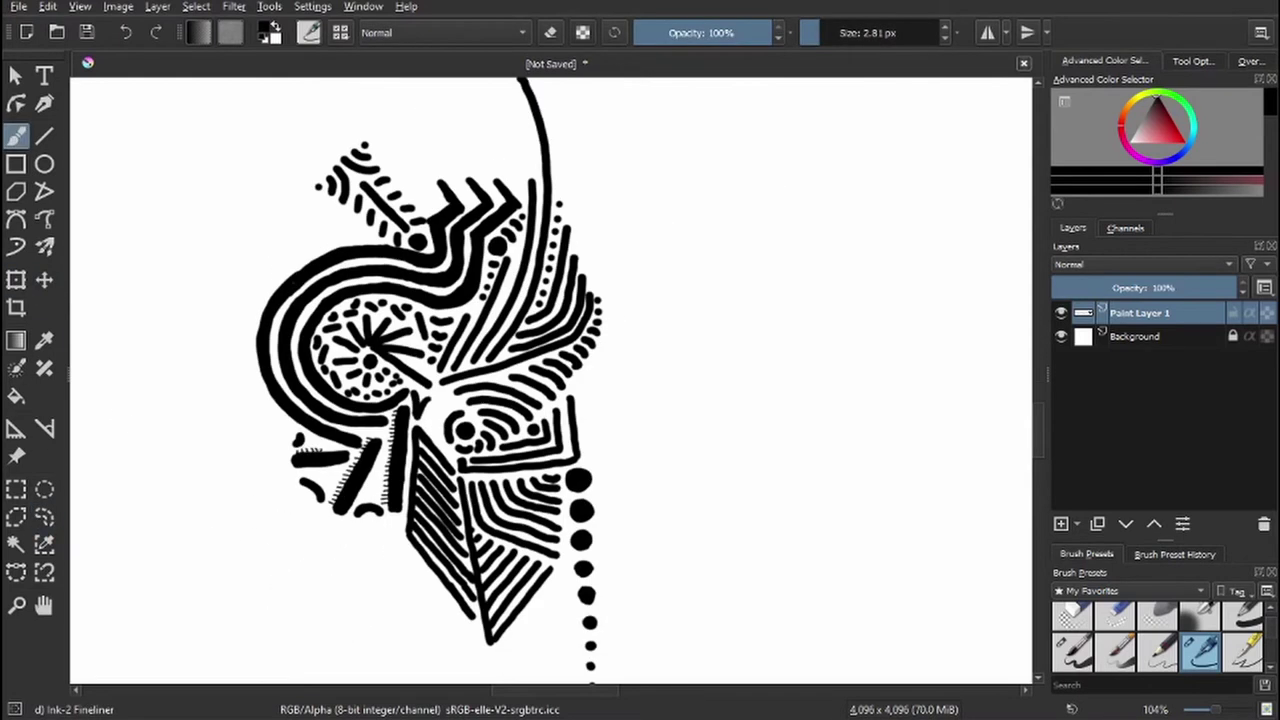
# - Decorate the zigzag band tips and the eye with small ticks, dots and arcs, and enlarge the brush to 5.19 px
pyautogui.hotkey('ctrl', ']')
pyautogui.hotkey('ctrl', ']')
pyautogui.hotkey('ctrl', ']')
pyautogui.hotkey('ctrl', ']')
pyautogui.hotkey('ctrl', ']')
pyautogui.press(']')
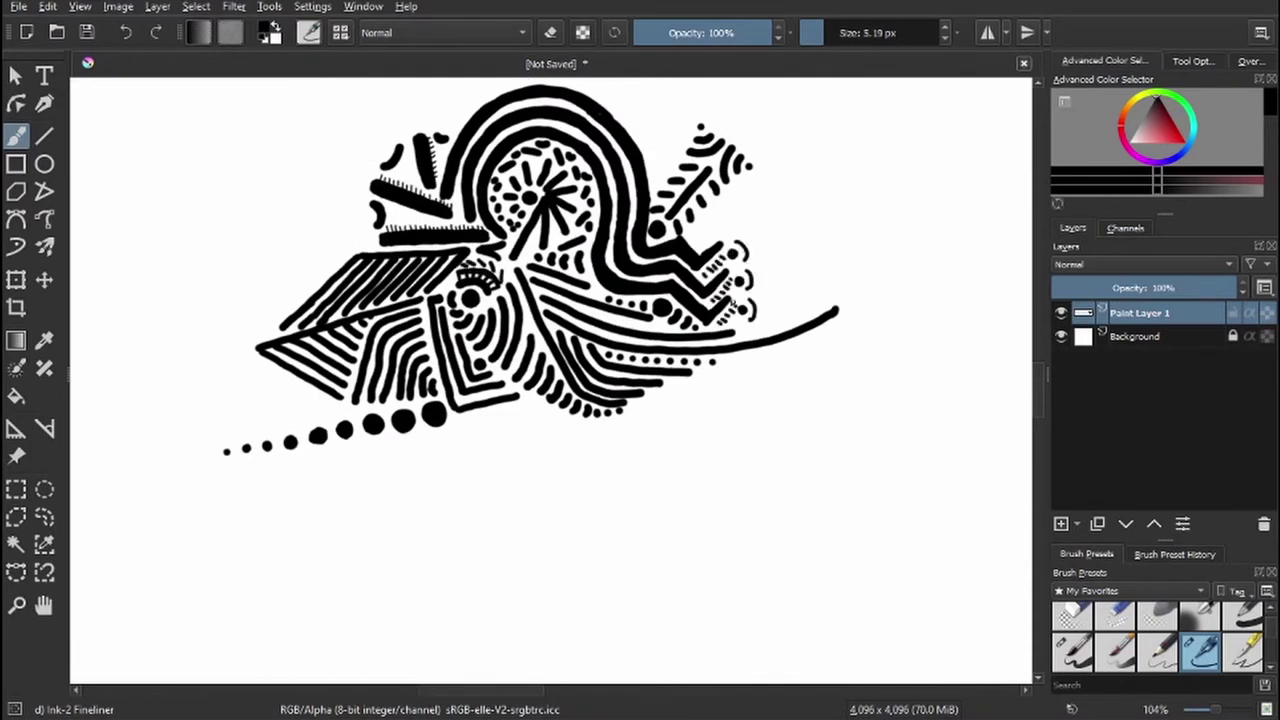
# - Draw a set of nested parallel lines extending from the stem's end and bending sharply at a corner
pyautogui.hotkey('ctrl', '[')
pyautogui.hotkey('ctrl', '[')
pyautogui.hotkey('ctrl', '[')
pyautogui.hotkey('ctrl', '[')
pyautogui.hotkey('ctrl', '[')
pyautogui.moveTo(500, 238)
pyautogui.mouseDown()
pyautogui.moveTo(689, 100)
pyautogui.moveTo(690, 114)
pyautogui.mouseUp()
pyautogui.moveTo(536, 241)
pyautogui.mouseDown()
pyautogui.moveTo(690, 128)
pyautogui.moveTo(689, 143)
pyautogui.mouseUp()
pyautogui.moveTo(684, 148); pyautogui.dragTo(695, 175)
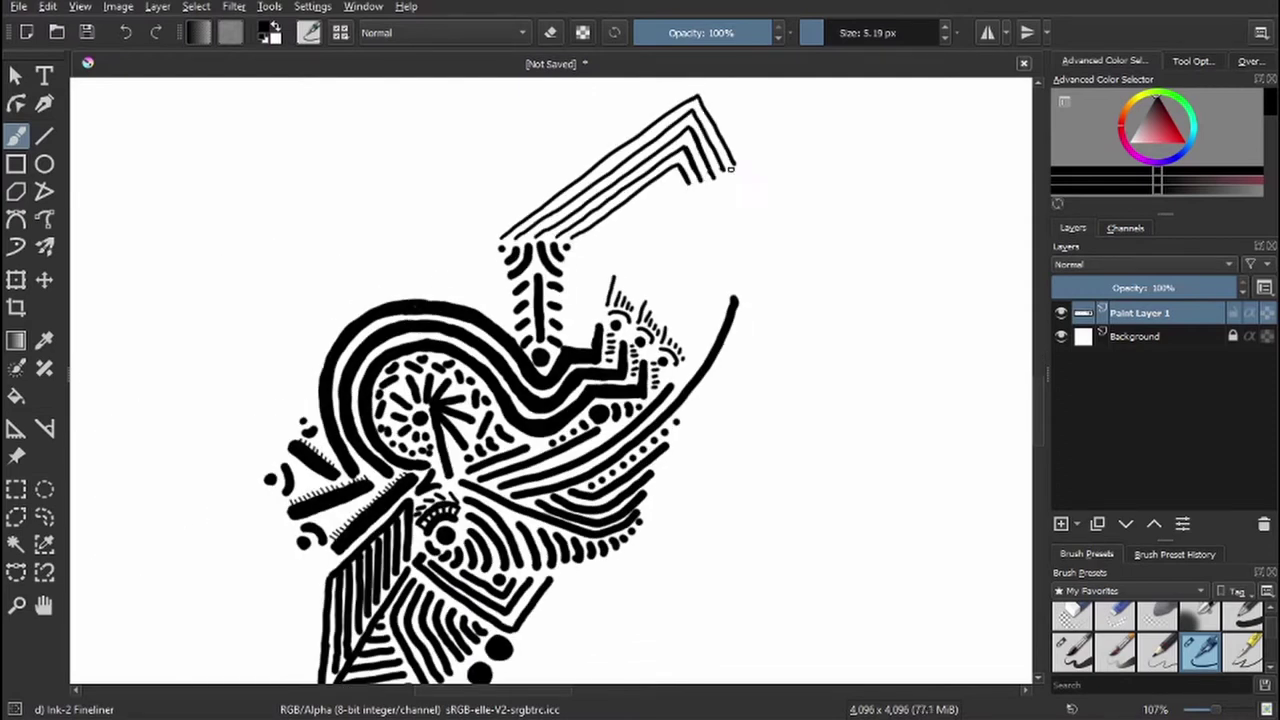
# - Add small arcs across the free ends of the nested bent lines
pyautogui.hotkey('ctrl', '[')
pyautogui.hotkey('ctrl', '[')
pyautogui.hotkey('ctrl', '[')
pyautogui.hotkey('ctrl', '[')
pyautogui.hotkey('ctrl', '[')
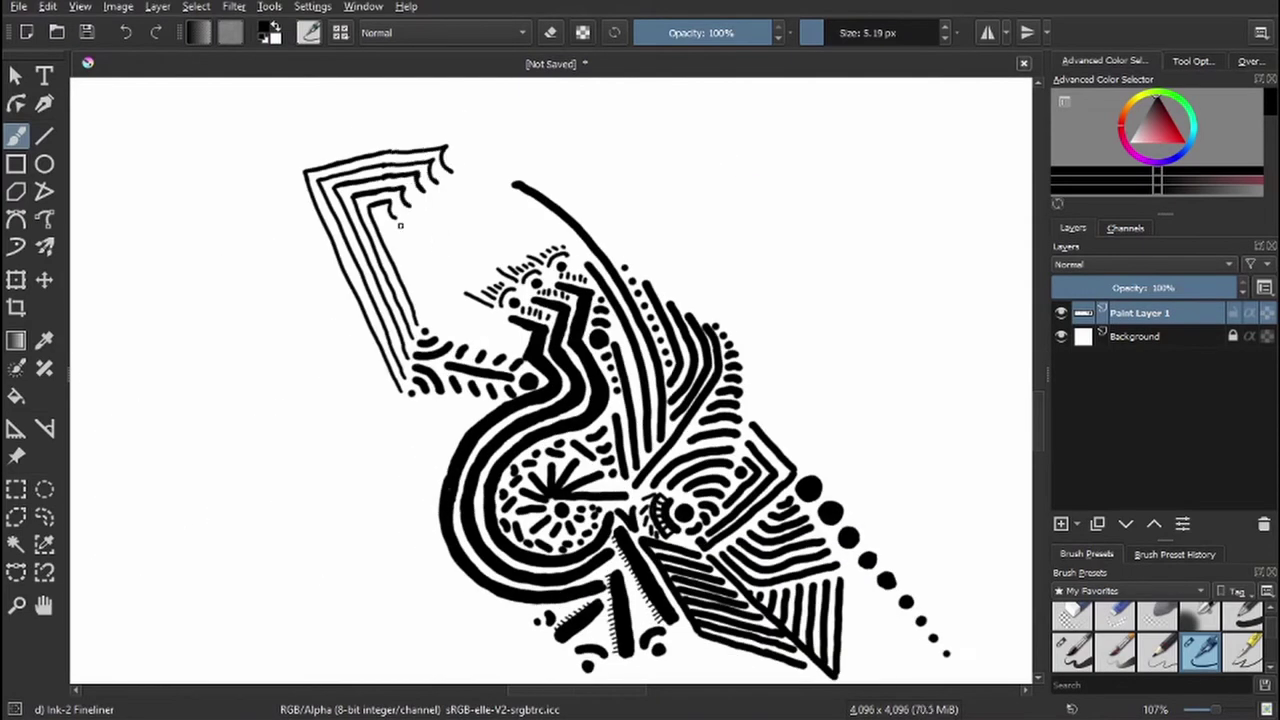
# - Place small dots beside the end arcs and add a row of short ticks along the innermost bent line
pyautogui.hotkey('ctrl', '[')
pyautogui.hotkey('ctrl', '[')
pyautogui.hotkey('ctrl', '[')
pyautogui.hotkey('ctrl', '[')
pyautogui.hotkey('ctrl', '[')
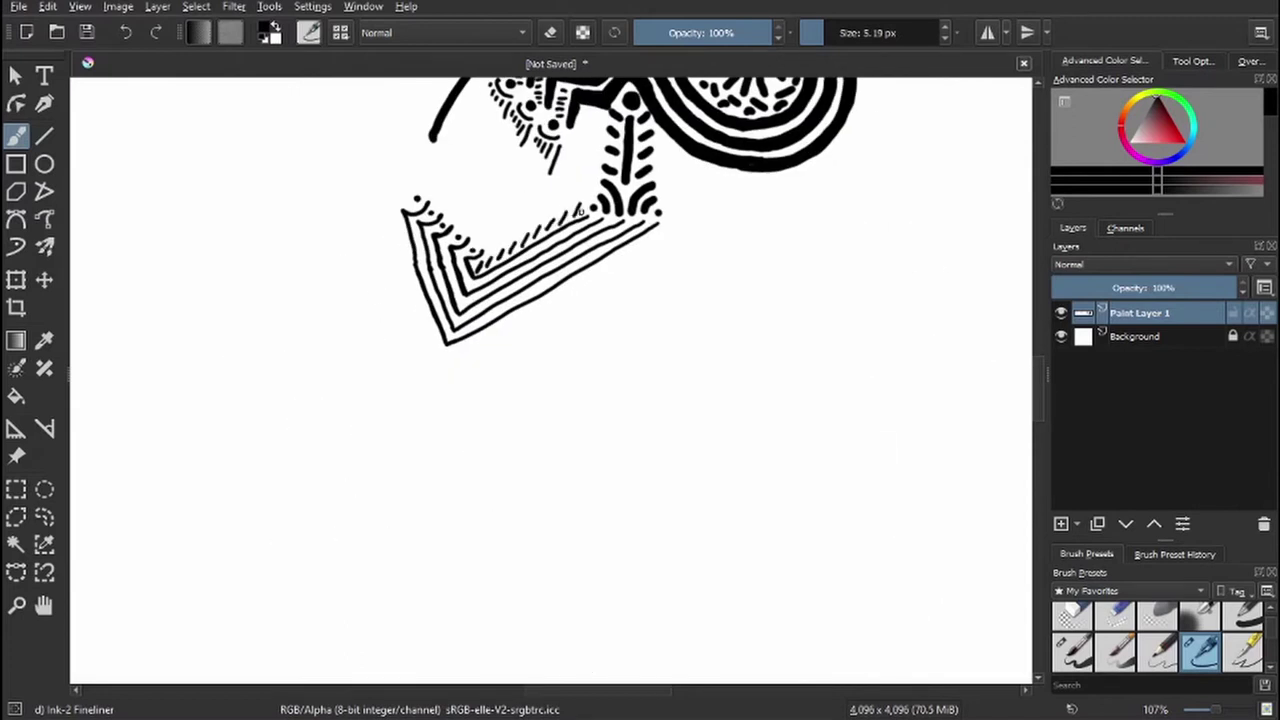
# - Draw five long, roughly parallel curved lines fanning out beside the wedge and thick bars
pyautogui.hotkey('ctrl', '[')
pyautogui.hotkey('ctrl', '[')
pyautogui.hotkey('ctrl', '[')
pyautogui.hotkey('ctrl', '[')
pyautogui.hotkey('ctrl', '[')
pyautogui.hotkey('ctrl', '[')
pyautogui.hotkey('ctrl', '[')
pyautogui.hotkey('ctrl', '[')
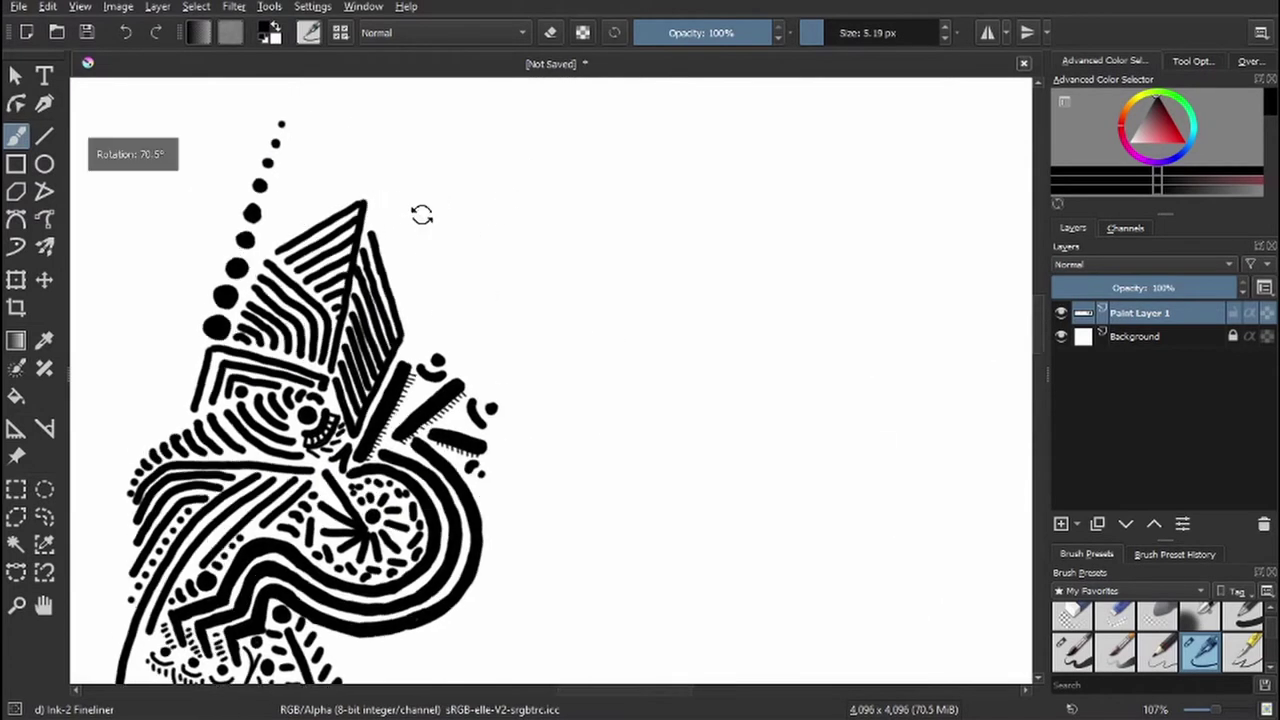
pyautogui.hotkey('ctrl', '[')
pyautogui.hotkey('ctrl', '[')
pyautogui.hotkey('ctrl', '[')
pyautogui.hotkey('ctrl', '[')
pyautogui.hotkey('ctrl', '[')
pyautogui.moveTo(400, 186)
pyautogui.mouseDown()
pyautogui.moveTo(440, 420)
pyautogui.moveTo(445, 345)
pyautogui.mouseUp()
pyautogui.moveTo(445, 178)
pyautogui.mouseDown()
pyautogui.moveTo(470, 330)
pyautogui.moveTo(495, 318)
pyautogui.mouseUp()
pyautogui.moveTo(505, 196); pyautogui.dragTo(518, 278)
# - Add short angled caps to both ends of the five curved lines
pyautogui.hotkey('ctrl', '[')
pyautogui.hotkey('ctrl', '[')
pyautogui.hotkey('ctrl', '[')
pyautogui.hotkey('ctrl', '[')
pyautogui.hotkey('ctrl', '[')
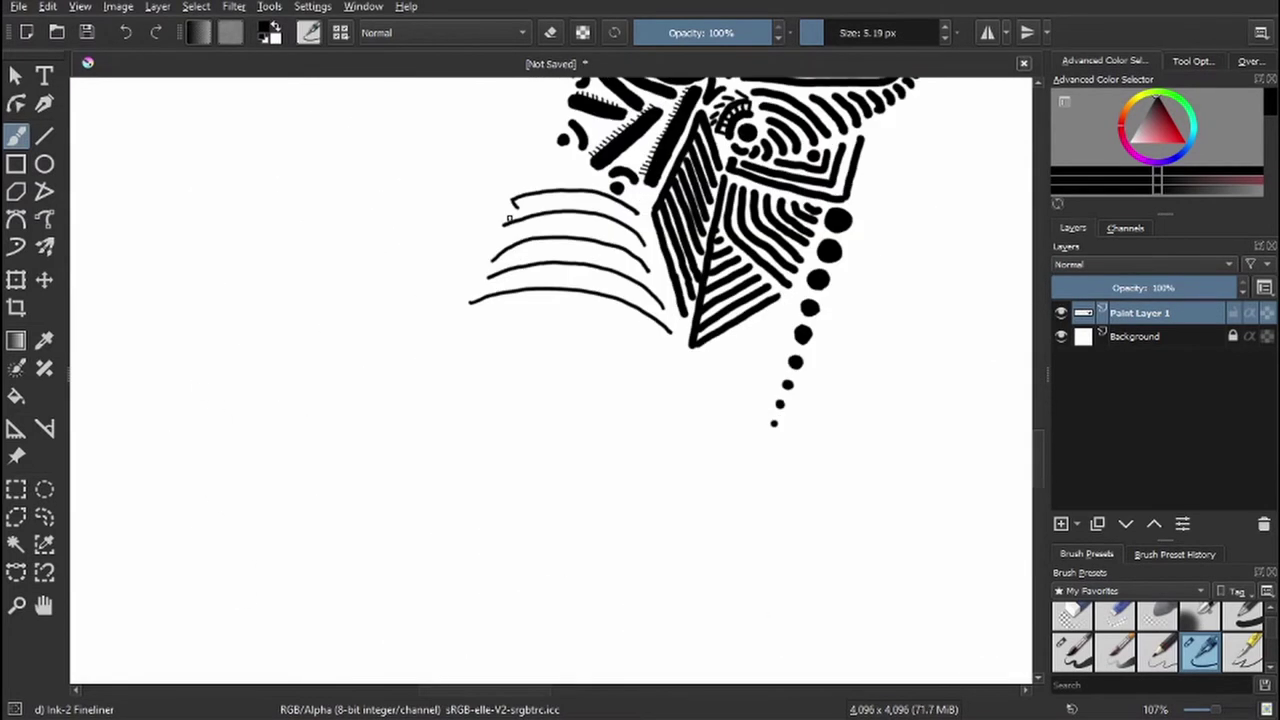
pyautogui.moveTo(504, 224); pyautogui.dragTo(508, 236)
pyautogui.moveTo(474, 288); pyautogui.dragTo(478, 296)
pyautogui.moveTo(496, 254); pyautogui.dragTo(500, 265)
pyautogui.moveTo(484, 278); pyautogui.dragTo(488, 290)
pyautogui.moveTo(628, 210); pyautogui.dragTo(638, 220)
pyautogui.moveTo(638, 268); pyautogui.dragTo(662, 316)
pyautogui.moveTo(658, 332); pyautogui.dragTo(670, 344)
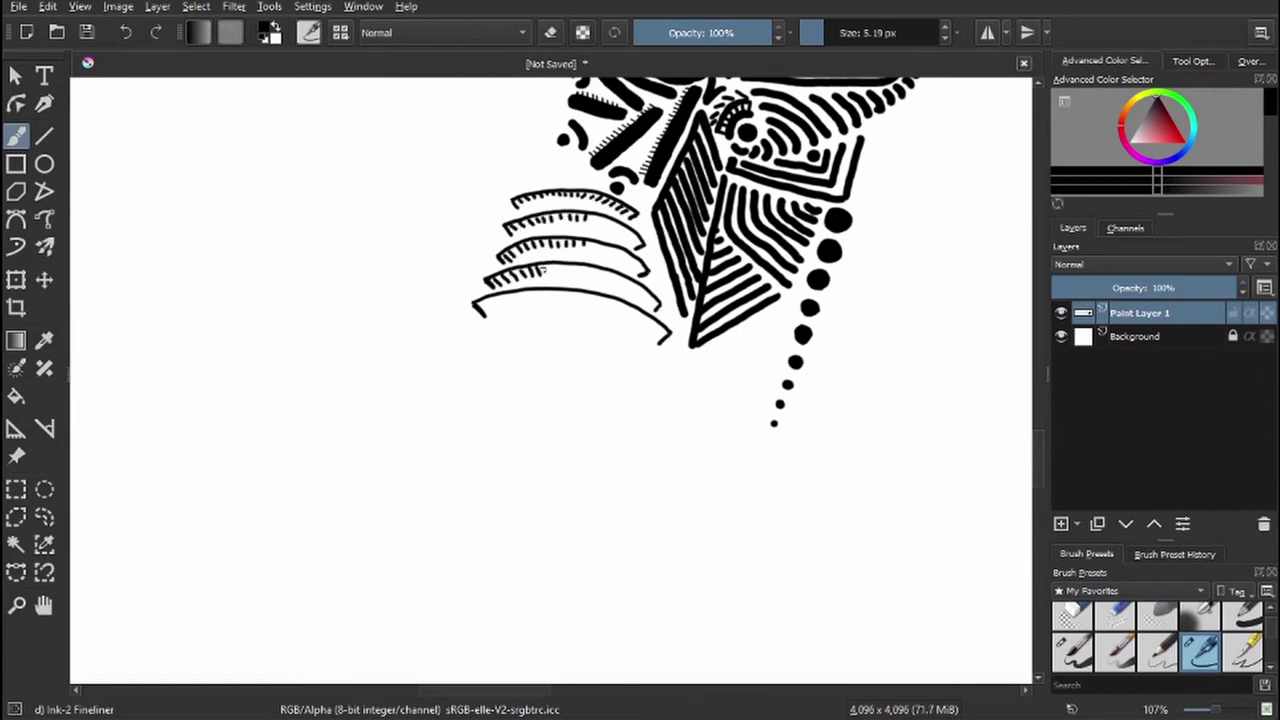
# - Add rows of short ticks along the inner sides of the five curved lines
pyautogui.hotkey('ctrl', '[')
pyautogui.hotkey('ctrl', '[')
pyautogui.hotkey('ctrl', '[')
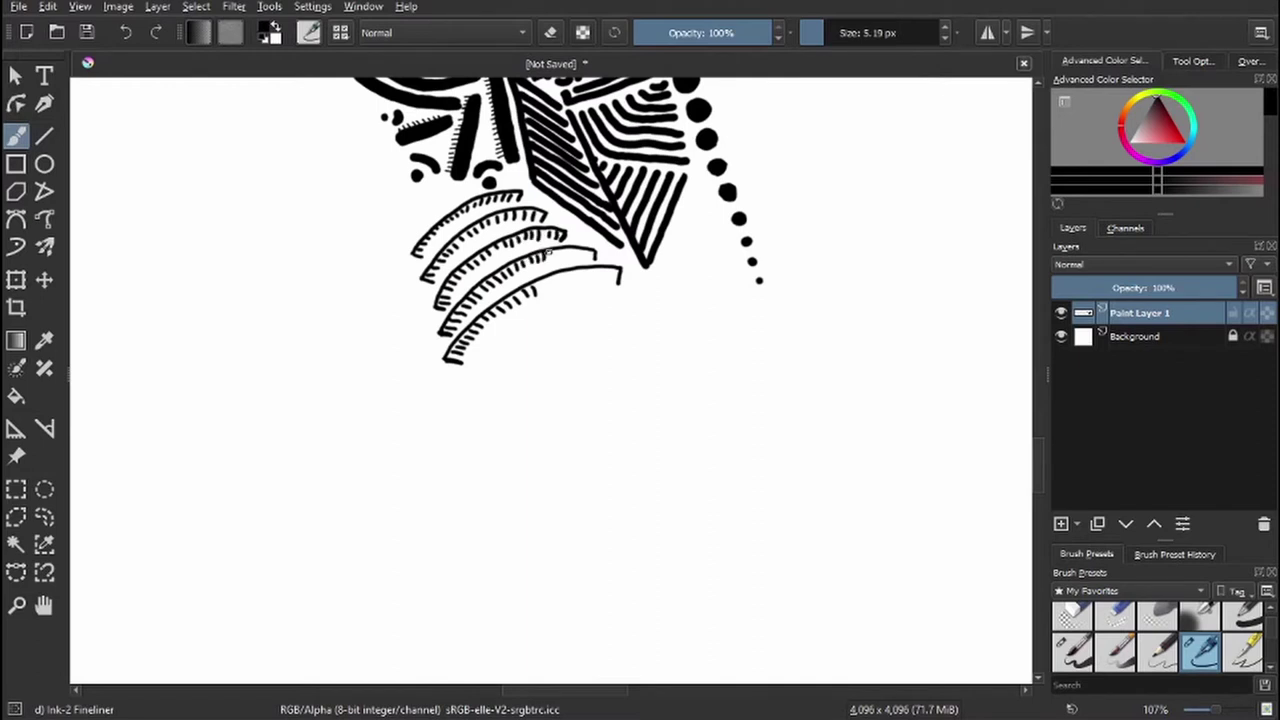
pyautogui.moveTo(450, 230)
pyautogui.mouseDown()
pyautogui.moveTo(505, 265)
pyautogui.moveTo(580, 350)
pyautogui.mouseUp()
# - Draw thin lines between the ticked curves and a short spike near the wedge's tip with teeth facing away from the curves
pyautogui.hotkey('ctrl', '[')
pyautogui.hotkey('ctrl', '[')
pyautogui.hotkey('ctrl', '[')
pyautogui.hotkey('ctrl', '[')
pyautogui.hotkey('ctrl', '[')
pyautogui.hotkey('ctrl', '[')
pyautogui.hotkey('ctrl', '[')
pyautogui.hotkey('ctrl', '[')
pyautogui.hotkey('ctrl', '[')
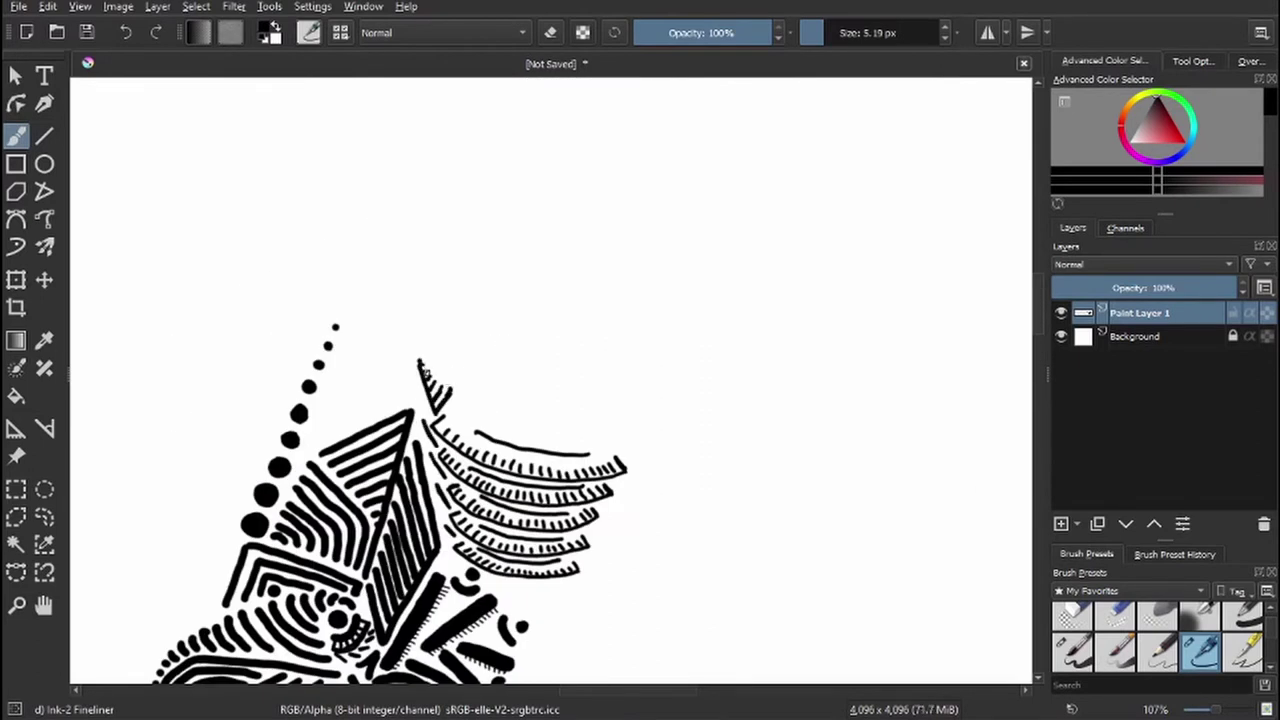
pyautogui.scroll(-3, 412, 322)
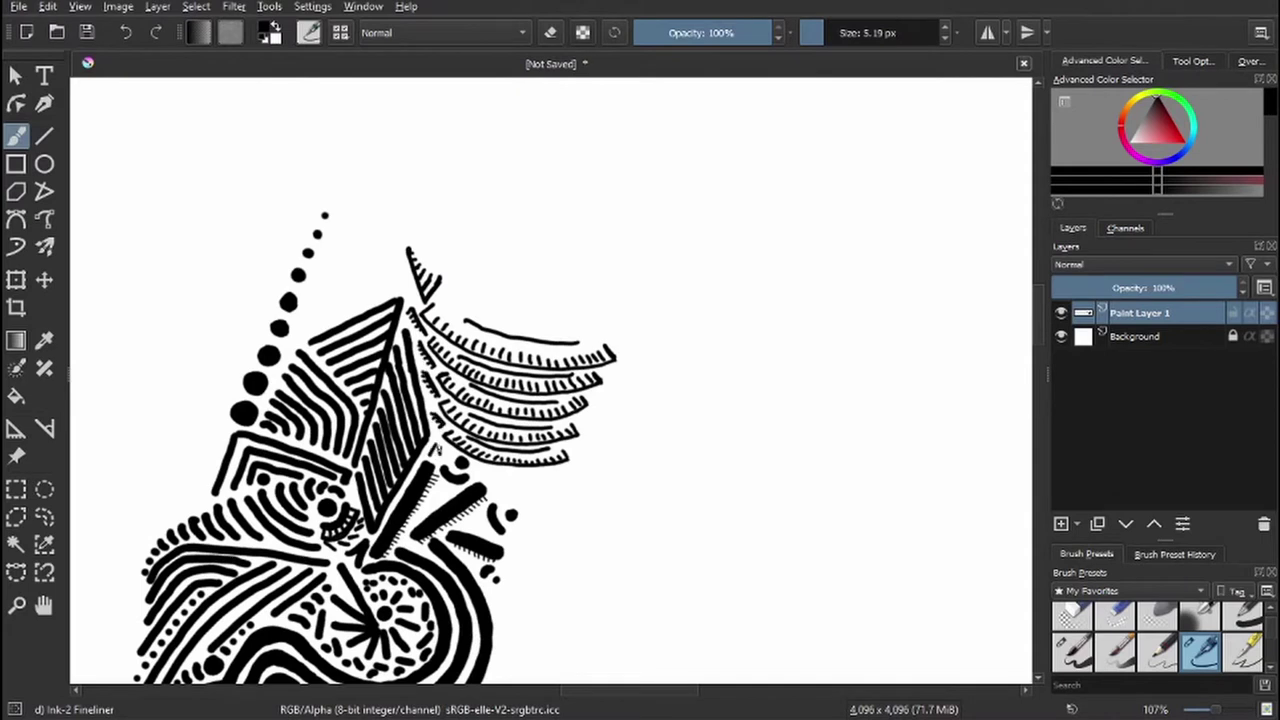
pyautogui.moveTo(408, 247); pyautogui.dragTo(428, 284)
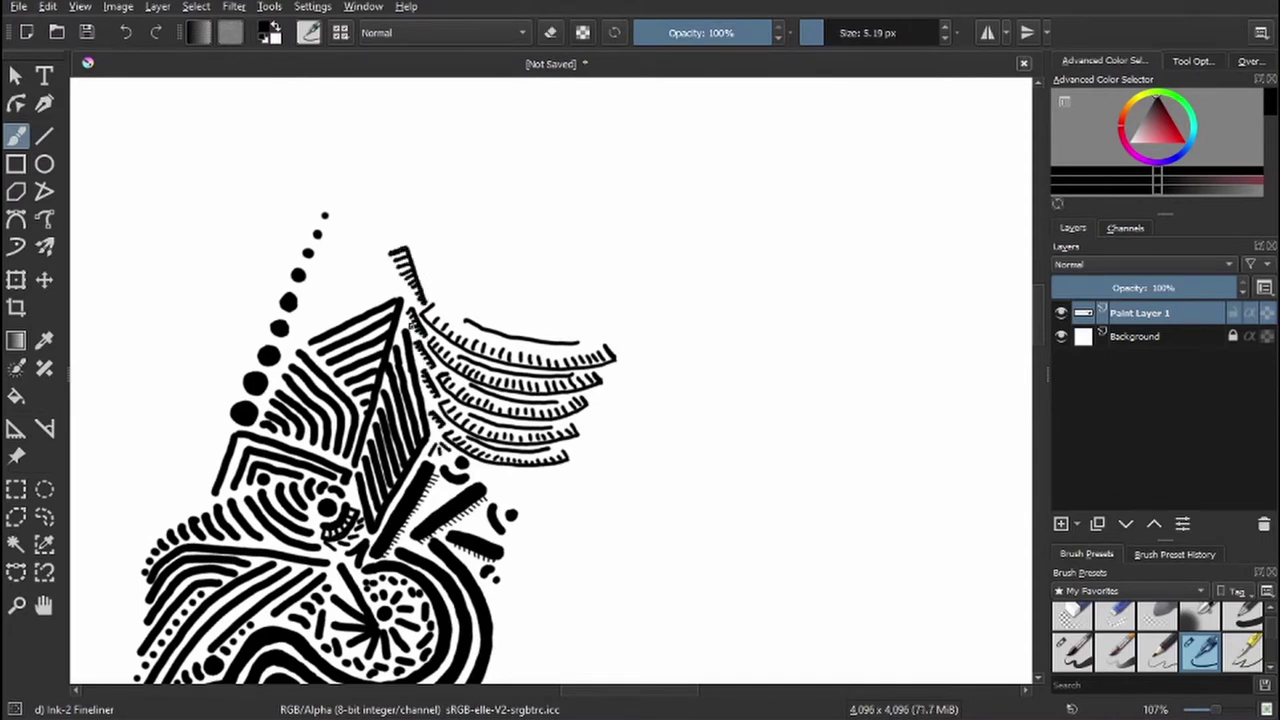
# - Draw six curved, pointed spikes around the outer curved band and close their open sides with short strokes
pyautogui.moveTo(410, 320); pyautogui.dragTo(717, 435)
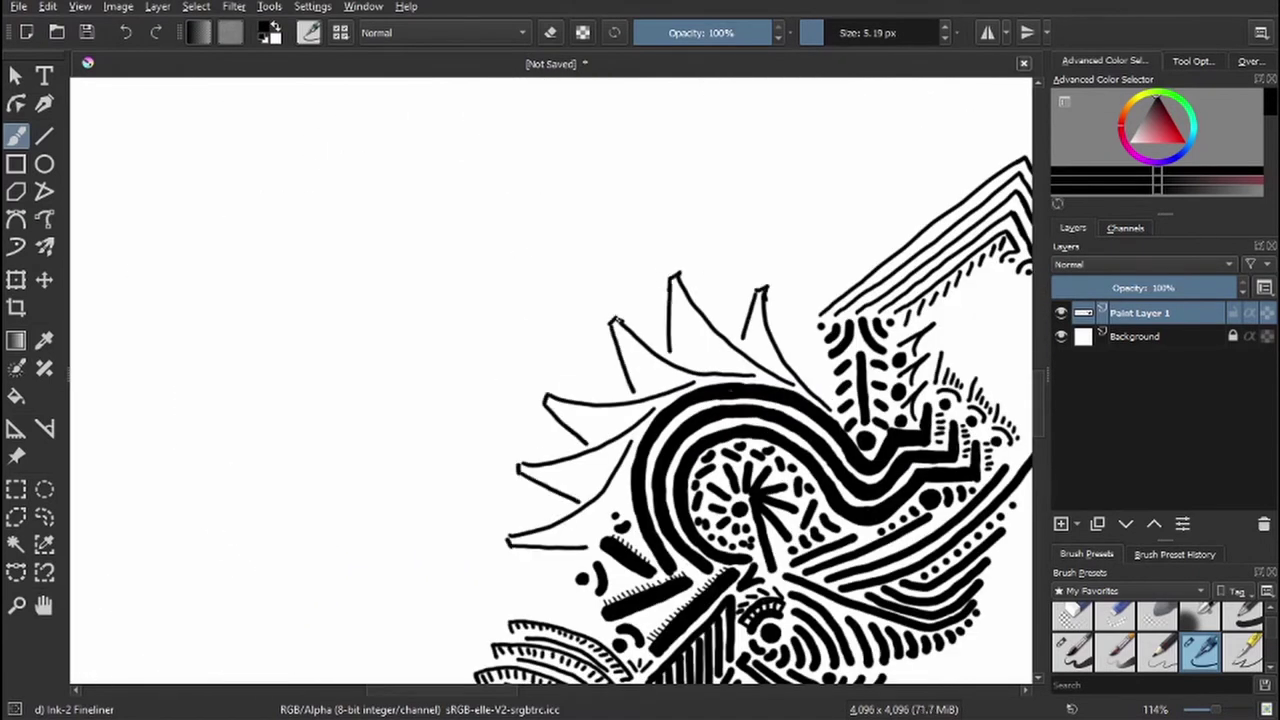
pyautogui.moveTo(505, 548); pyautogui.dragTo(600, 215)
pyautogui.moveTo(480, 265); pyautogui.dragTo(480, 298)
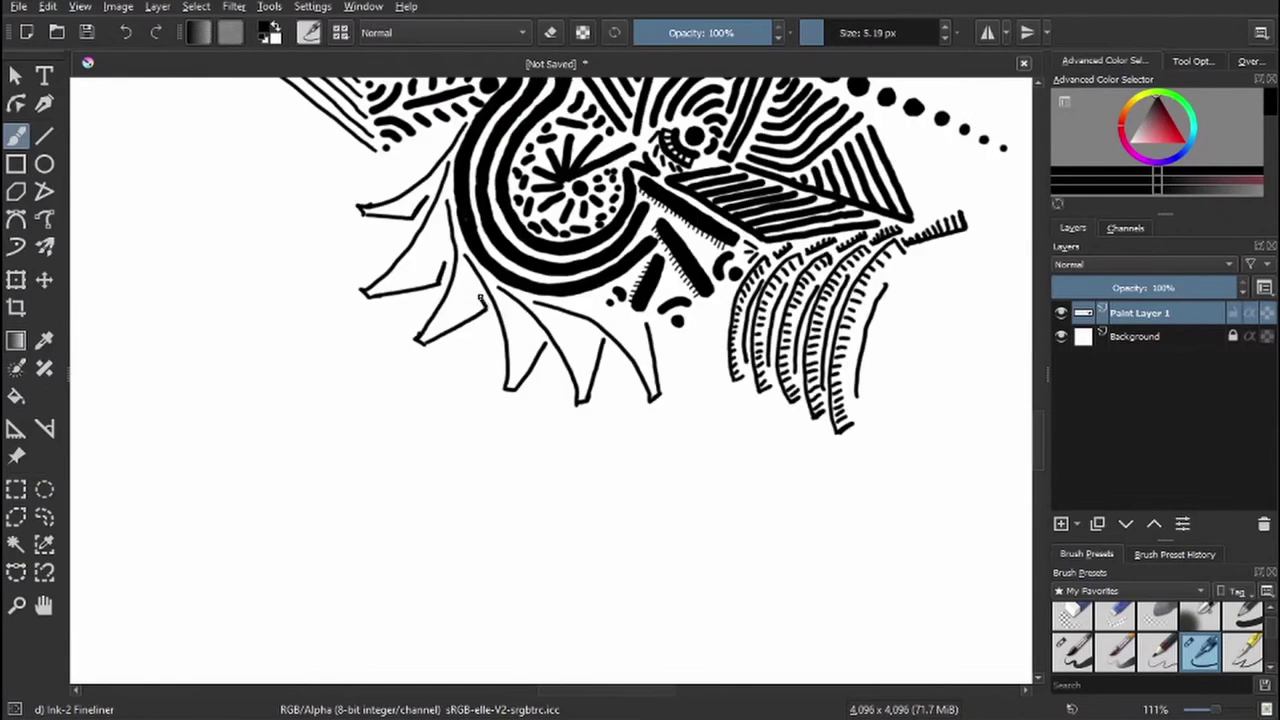
# - Place a dot inside each spike and draw thin forked barbs in the gaps beyond the spikes
pyautogui.scroll(-1, 576, 344)
pyautogui.moveTo(558, 335); pyautogui.dragTo(588, 393)
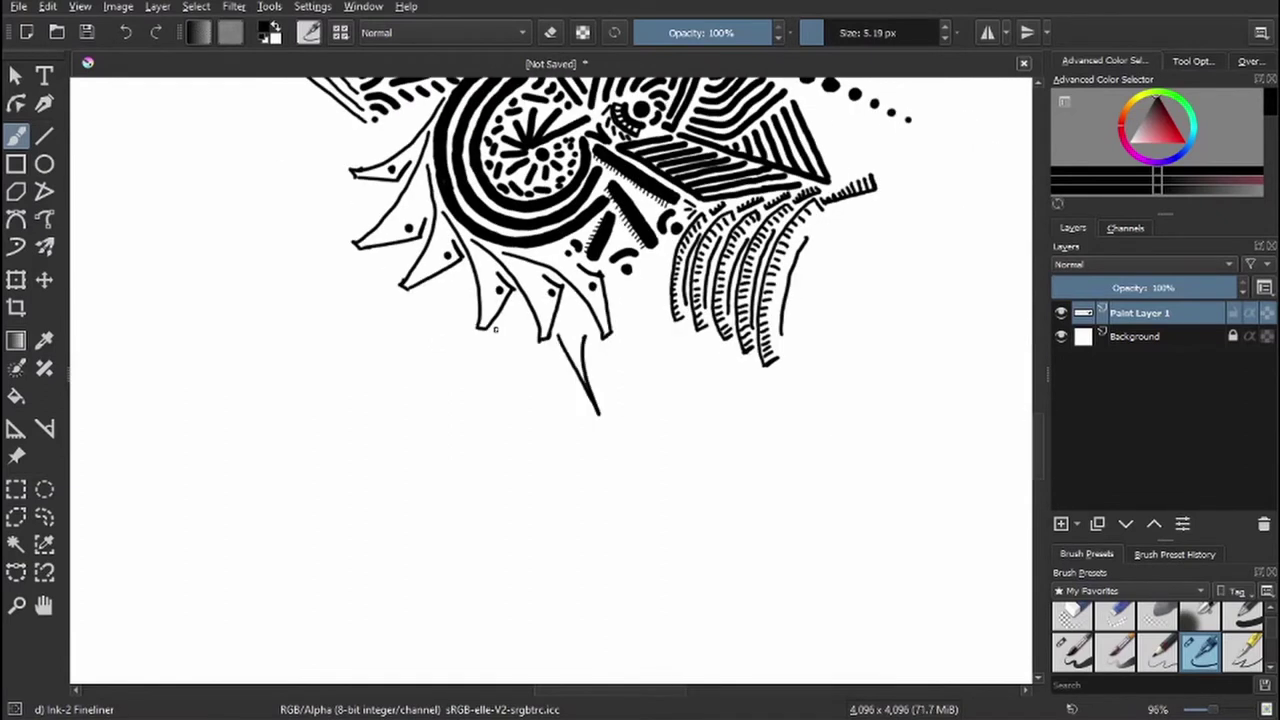
pyautogui.moveTo(494, 328); pyautogui.dragTo(530, 415)
pyautogui.press('m')
pyautogui.moveTo(417, 323); pyautogui.dragTo(335, 445)
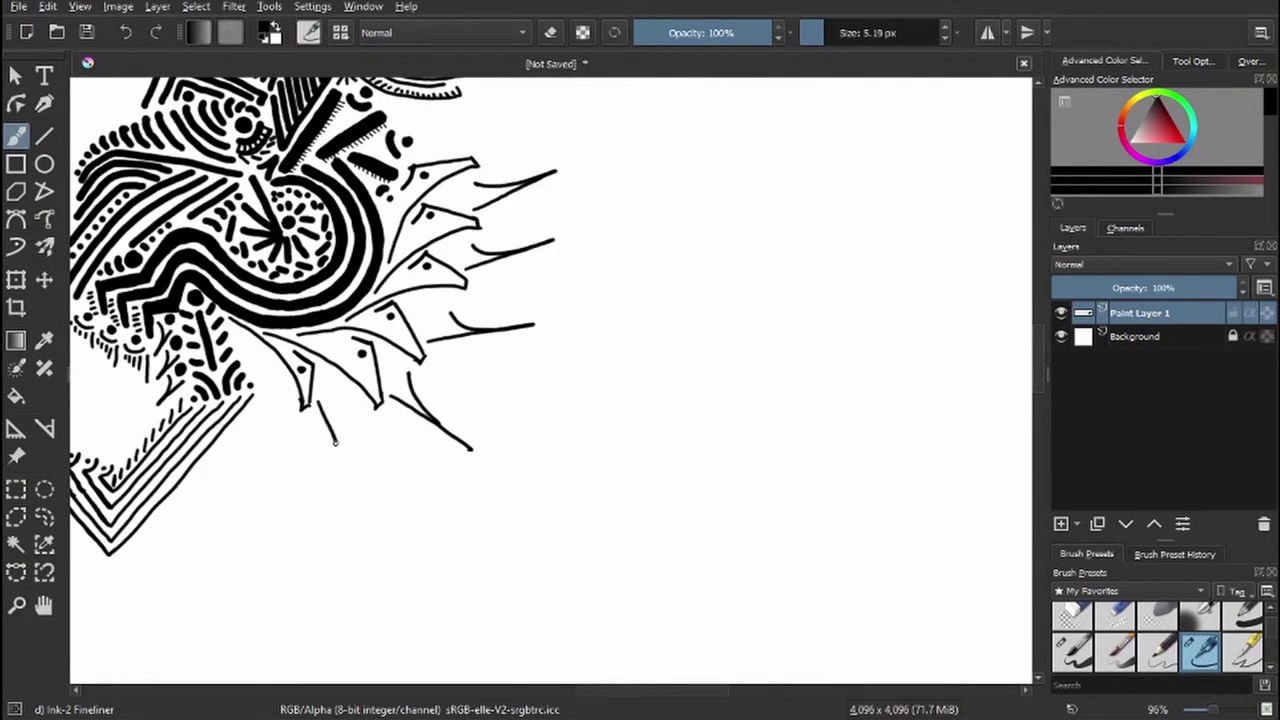
# - Draw long feather shafts sweeping outward from the forked barbs
pyautogui.scroll(-2, 541, 376)
pyautogui.press('6')
pyautogui.press('6')
pyautogui.press('6')
pyautogui.moveTo(614, 243); pyautogui.dragTo(623, 557)
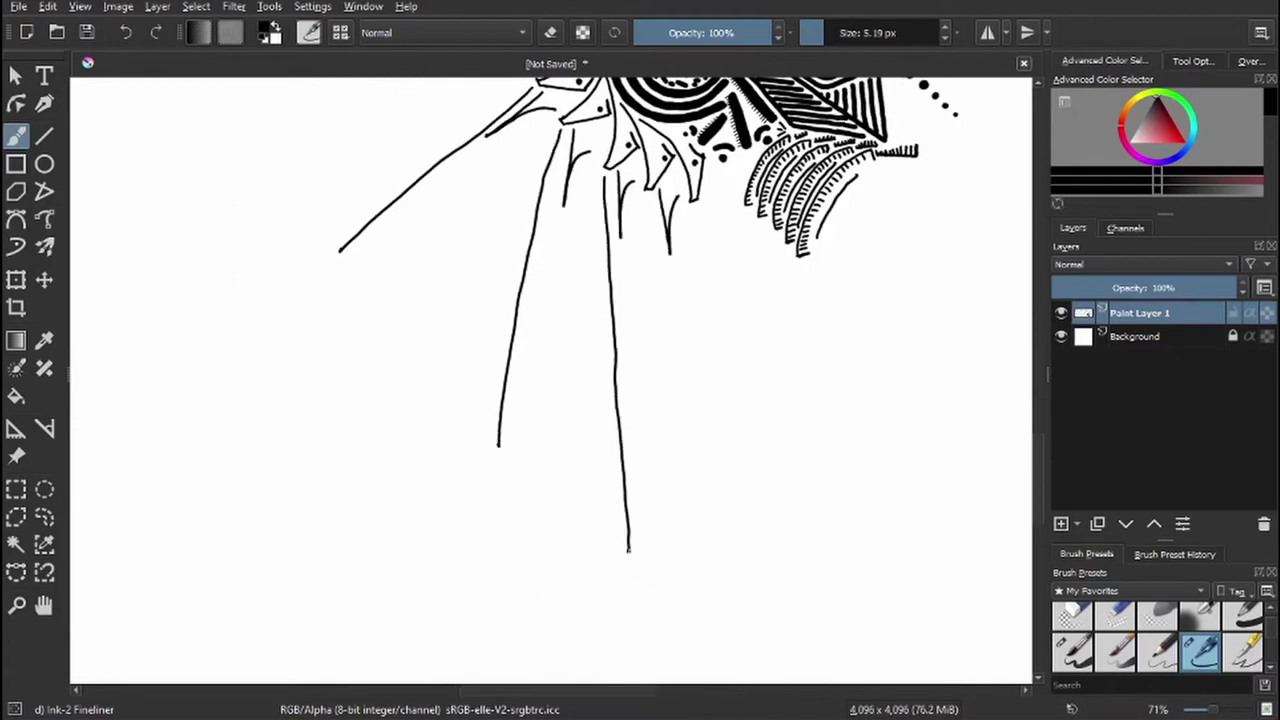
# - Draw a row of small arcs along one side of each long feather shaft
pyautogui.scroll(-2, 638, 354)
pyautogui.press('6')
pyautogui.press('6')
pyautogui.press('6')
pyautogui.press('6')
pyautogui.press('6')
pyautogui.press('6')
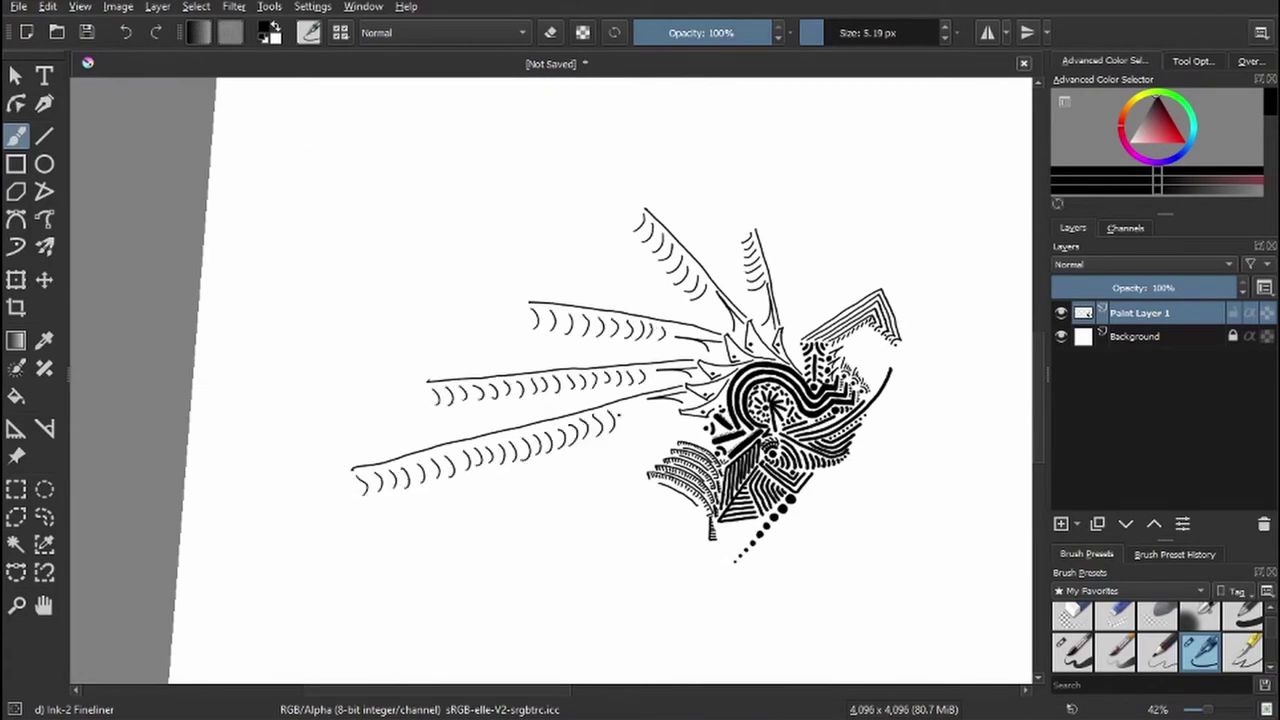
# - Add a row of short slanted dashes beside the arcs of the long feathers
pyautogui.press('5')
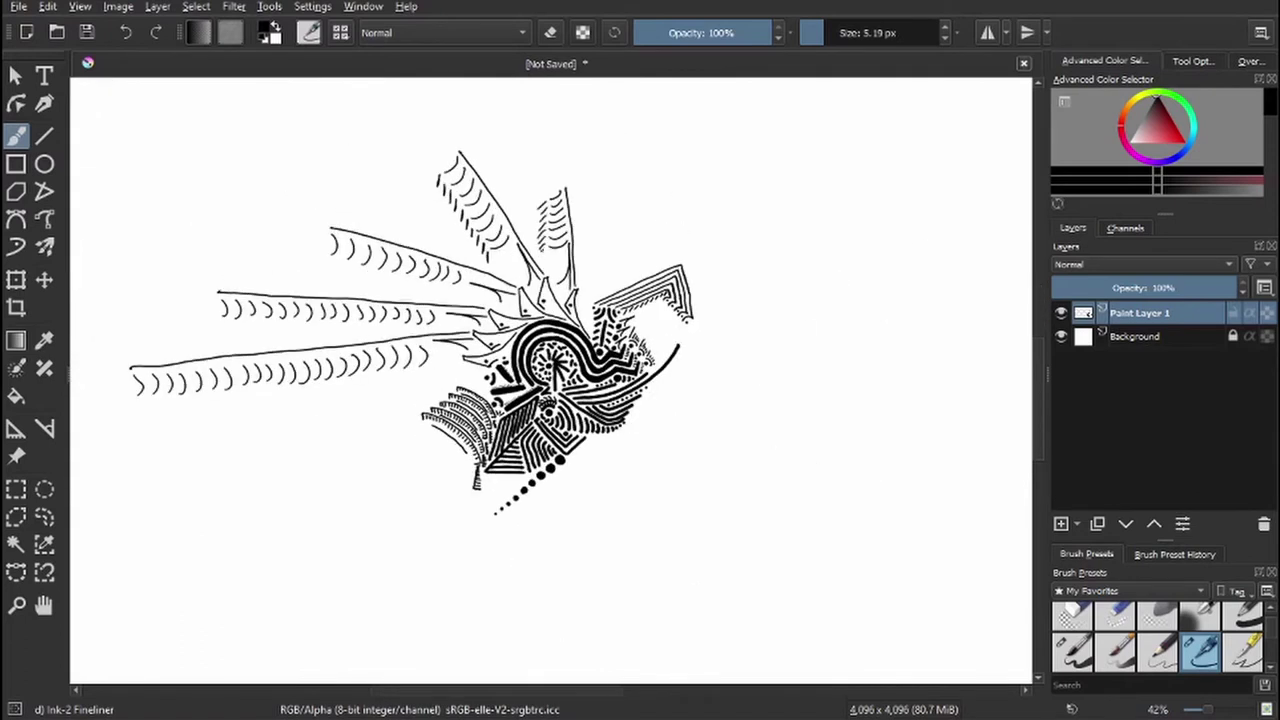
pyautogui.press('6')
pyautogui.press('6')
pyautogui.press('6')
pyautogui.press('6')
pyautogui.press('6')
pyautogui.press('6')
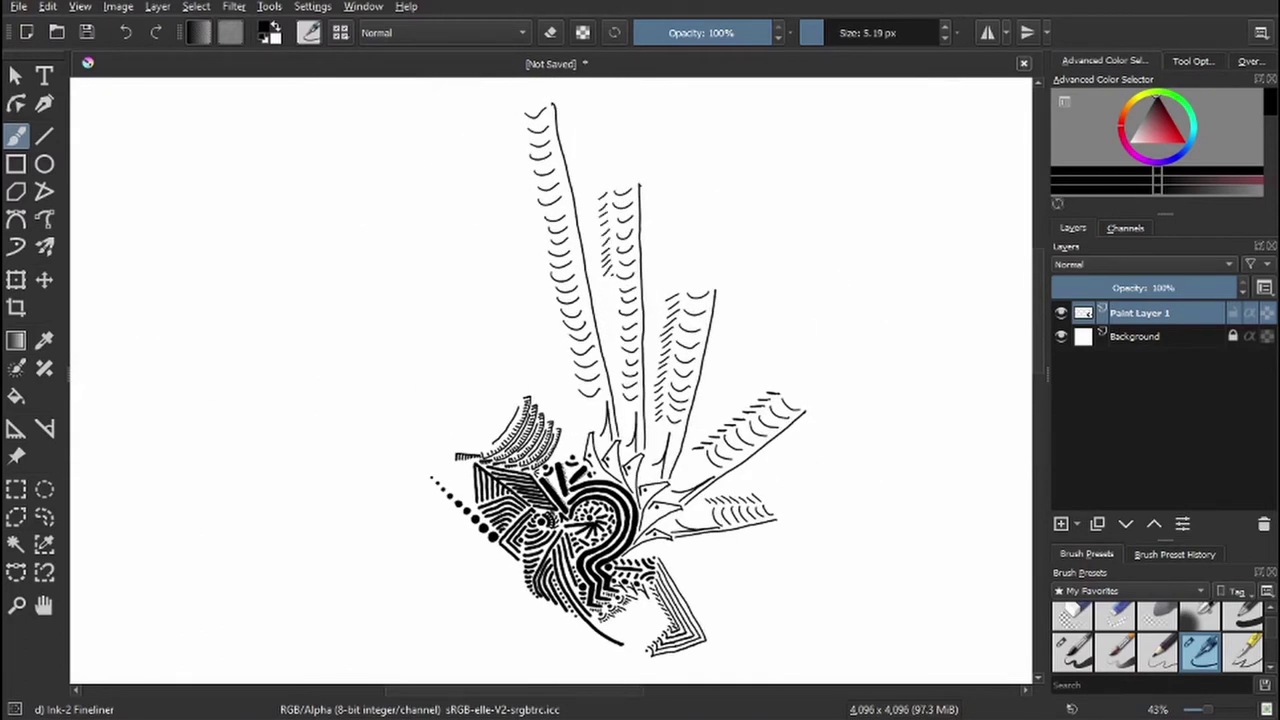
pyautogui.press('6')
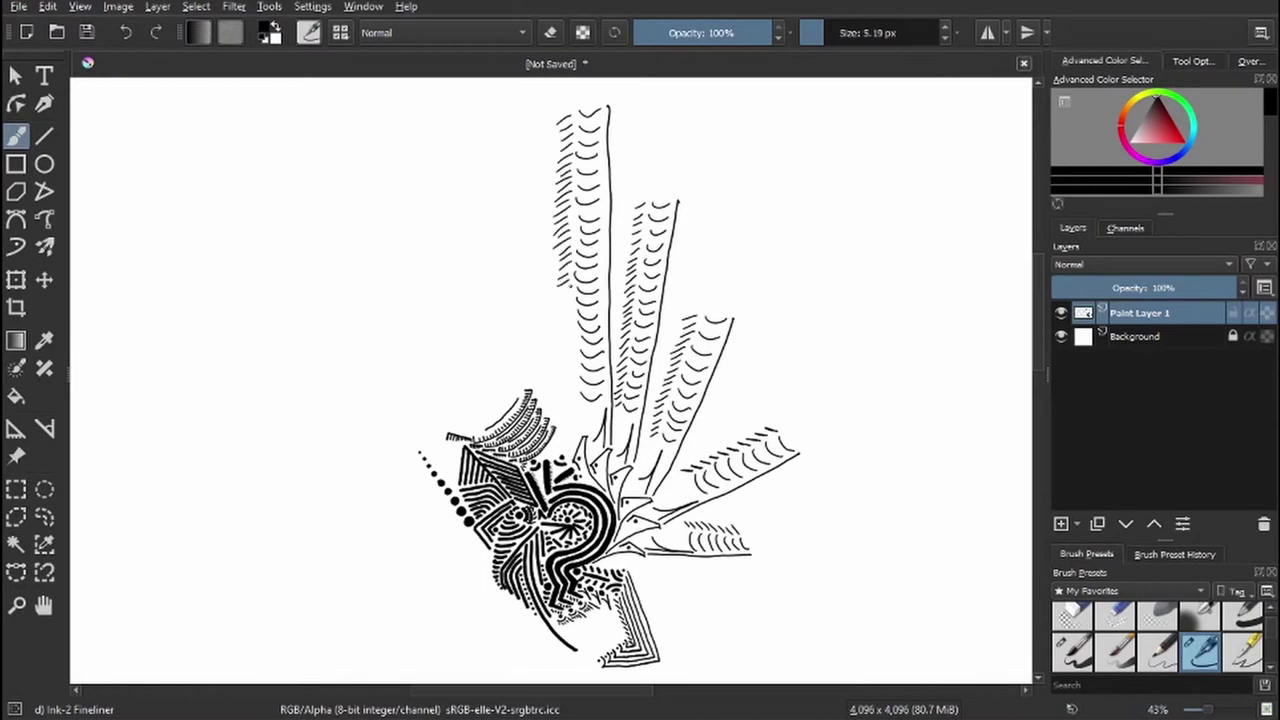
# - Fringe the arcs of the two shortest long feathers with short upright ticks
pyautogui.scroll(5, 612, 318)
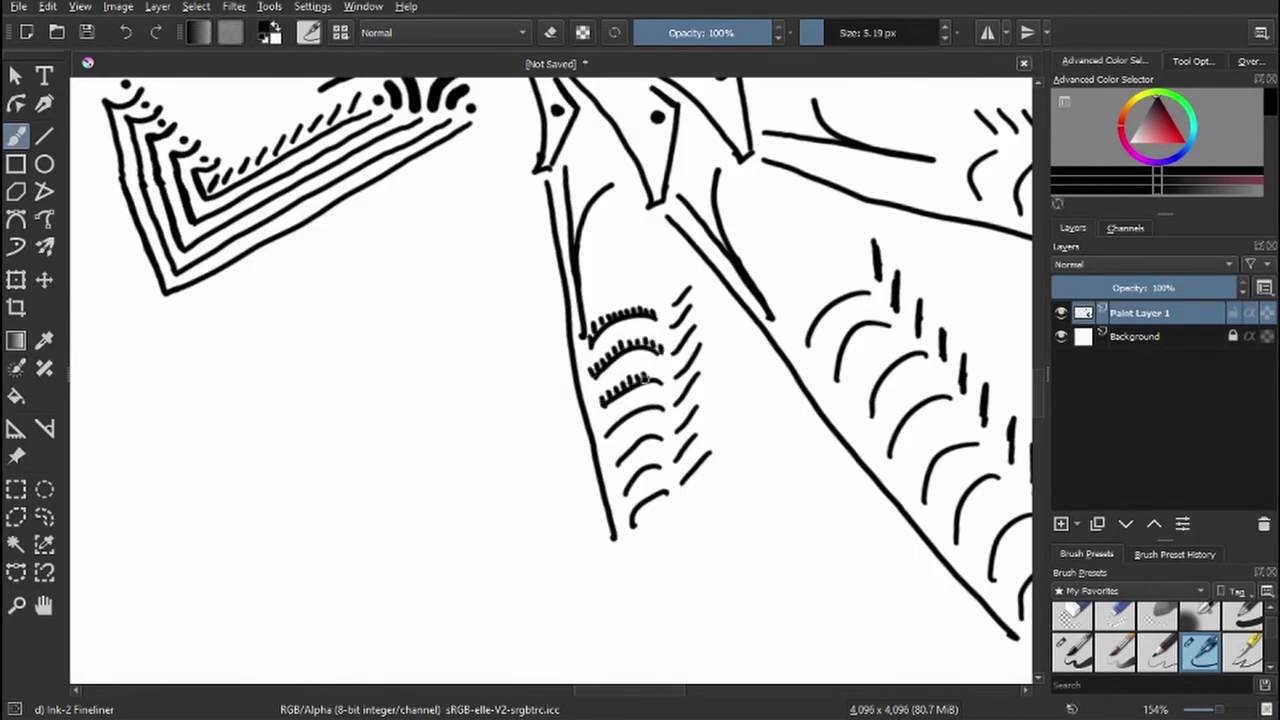
pyautogui.press('6')
pyautogui.press('6')
pyautogui.moveTo(490, 291); pyautogui.dragTo(578, 287)
pyautogui.moveTo(570, 328); pyautogui.dragTo(546, 310)
pyautogui.moveTo(497, 390); pyautogui.dragTo(586, 377)
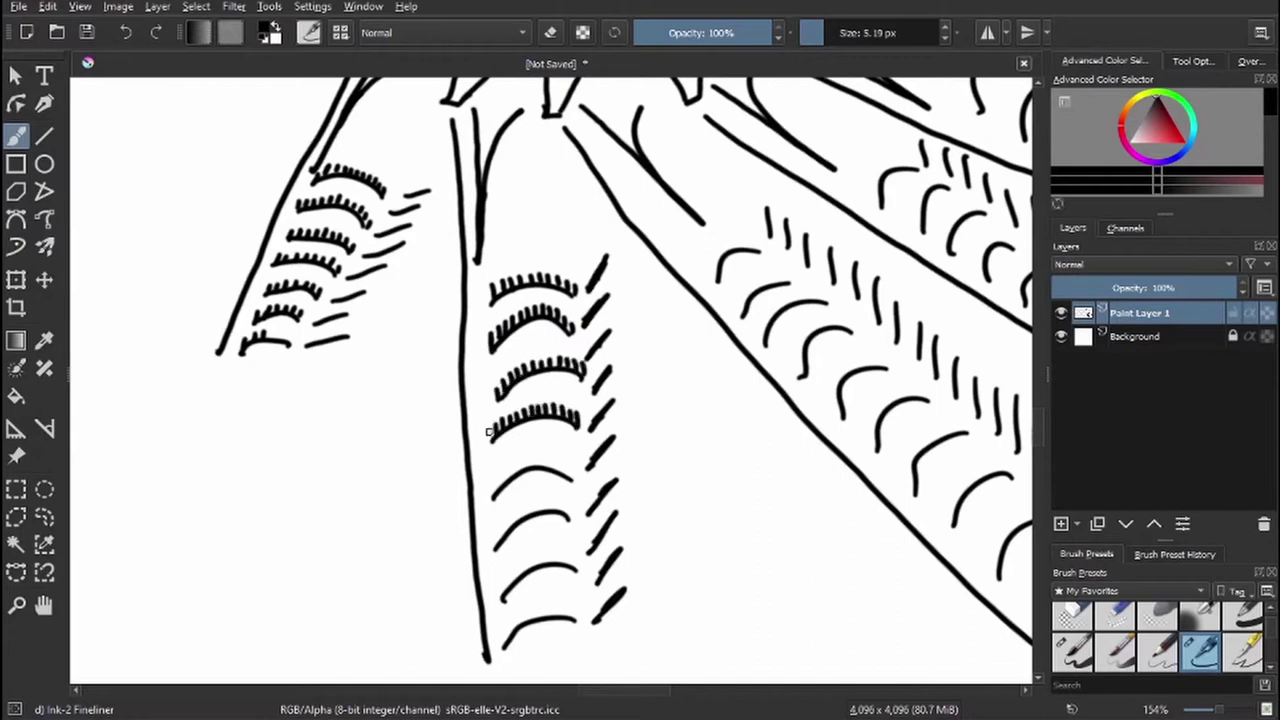
pyautogui.moveTo(490, 484); pyautogui.dragTo(574, 474)
pyautogui.moveTo(494, 542); pyautogui.dragTo(577, 520)
pyautogui.moveTo(501, 592)
pyautogui.mouseDown()
pyautogui.moveTo(526, 562)
pyautogui.moveTo(579, 564)
pyautogui.mouseUp()
pyautogui.moveTo(504, 642); pyautogui.dragTo(574, 616)
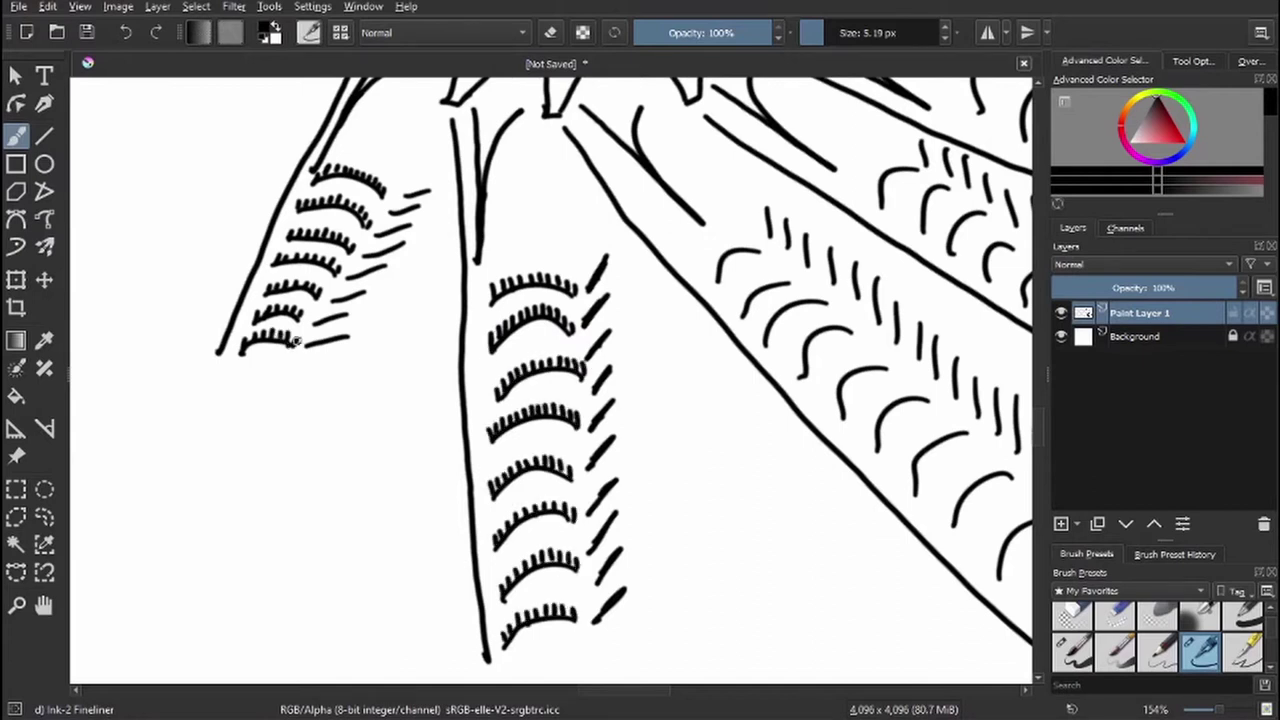
# - Add short ticks along every arc of the middle long feather
pyautogui.moveTo(297, 341)
pyautogui.mouseDown()
pyautogui.moveTo(405, 195)
pyautogui.moveTo(462, 196)
pyautogui.mouseUp()
pyautogui.moveTo(397, 238); pyautogui.dragTo(447, 232)
pyautogui.moveTo(398, 314); pyautogui.dragTo(464, 304)
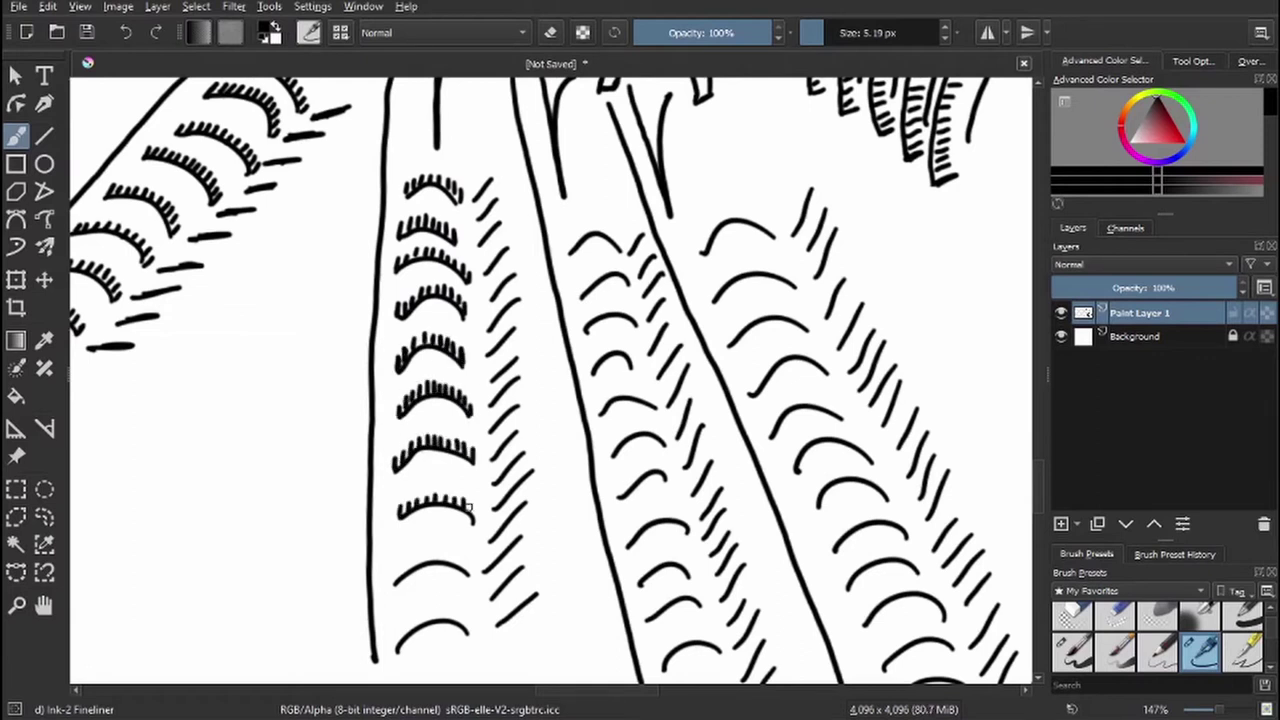
pyautogui.moveTo(470, 505); pyautogui.dragTo(480, 518)
pyautogui.moveTo(394, 578); pyautogui.dragTo(472, 570)
pyautogui.moveTo(477, 517); pyautogui.dragTo(491, 286)
# - Fringe the arcs of the narrow fourth feather with short ticks from its base to its tip
pyautogui.moveTo(390, 252); pyautogui.dragTo(442, 246)
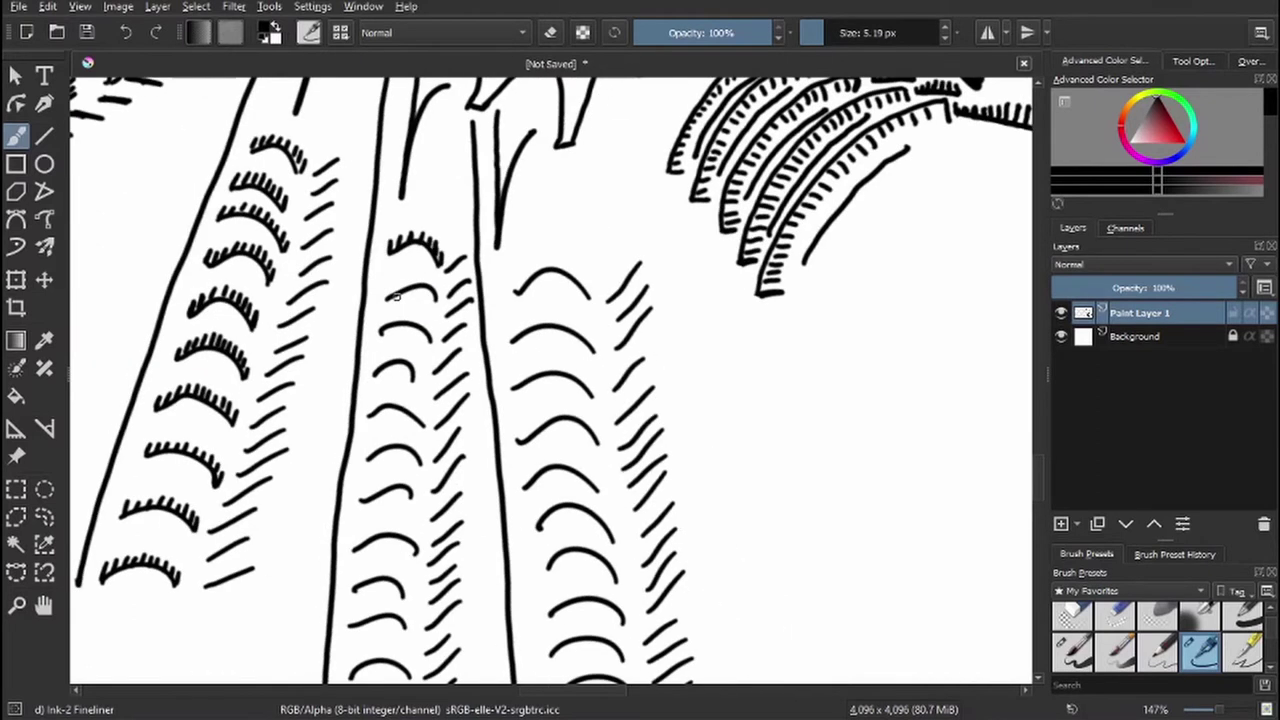
pyautogui.moveTo(384, 298); pyautogui.dragTo(440, 286)
pyautogui.moveTo(380, 328); pyautogui.dragTo(430, 320)
pyautogui.moveTo(360, 497); pyautogui.dragTo(418, 490)
pyautogui.moveTo(354, 548); pyautogui.dragTo(414, 540)
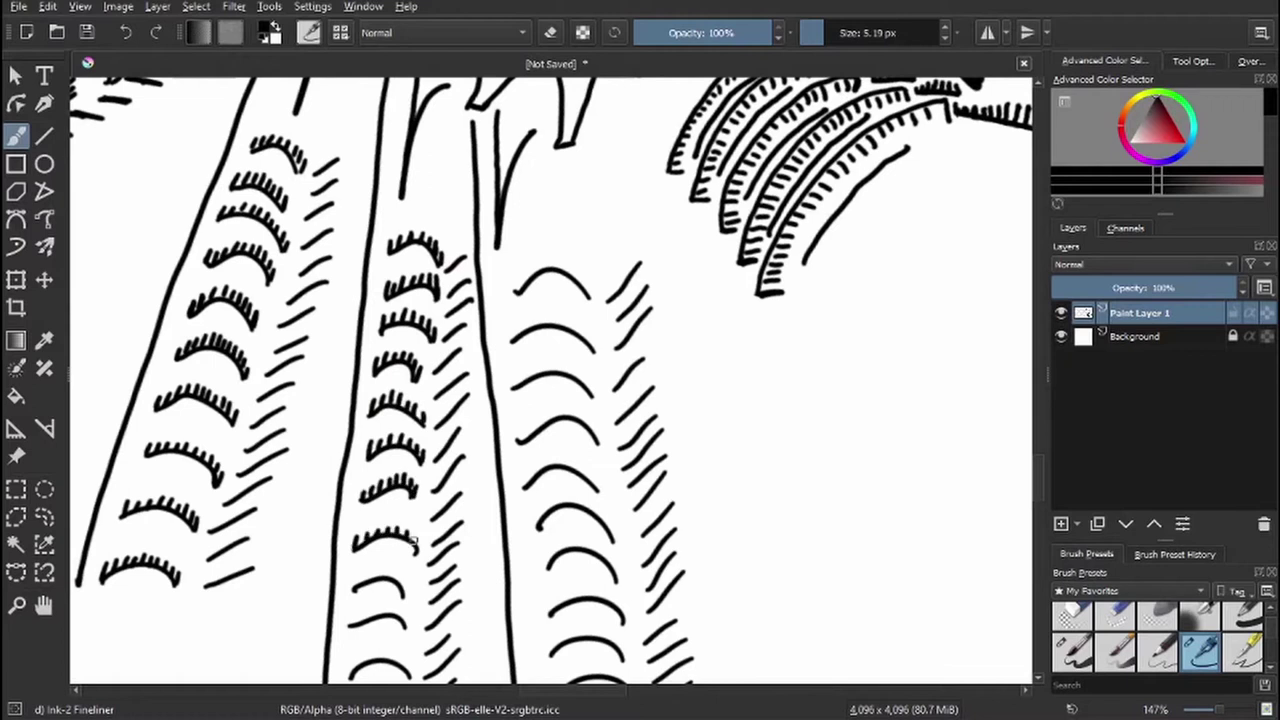
pyautogui.moveTo(352, 620); pyautogui.dragTo(410, 614)
pyautogui.moveTo(348, 672)
pyautogui.mouseDown()
pyautogui.moveTo(400, 652)
pyautogui.moveTo(520, 175)
pyautogui.mouseUp()
pyautogui.moveTo(466, 236); pyautogui.dragTo(524, 226)
pyautogui.moveTo(466, 280); pyautogui.dragTo(532, 266)
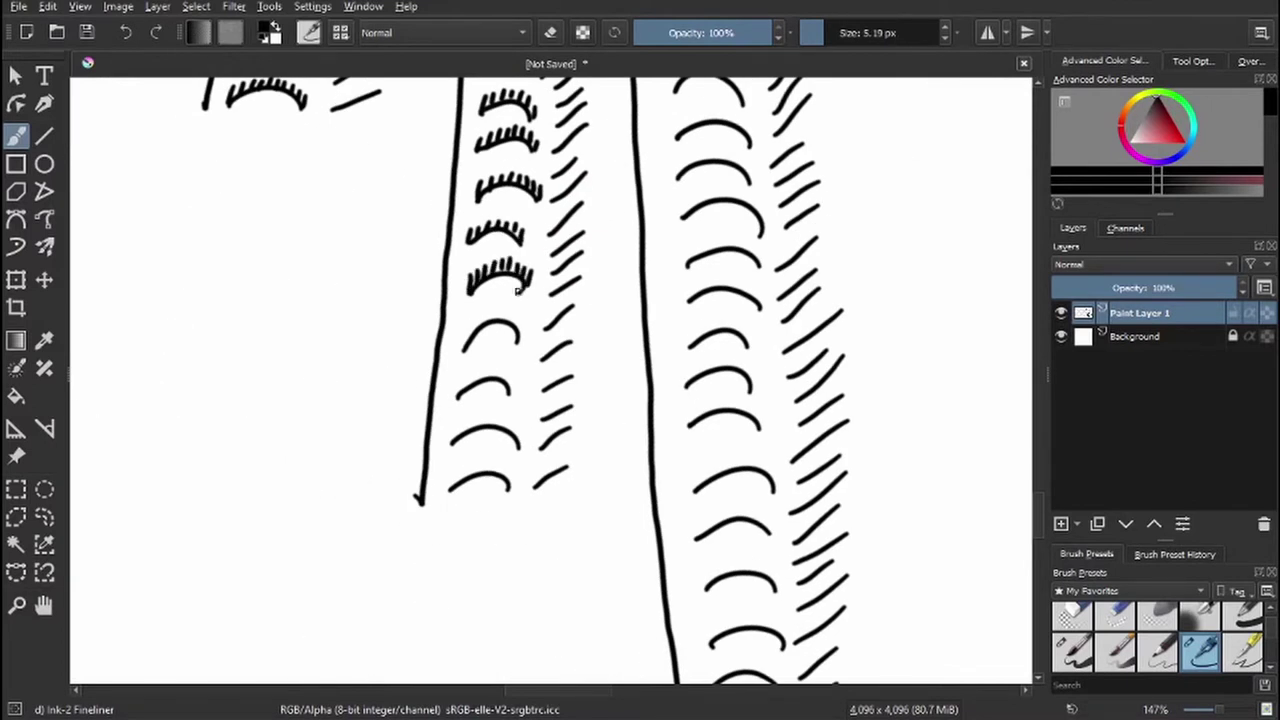
pyautogui.moveTo(462, 345); pyautogui.dragTo(492, 309)
pyautogui.moveTo(458, 392); pyautogui.dragTo(512, 380)
pyautogui.moveTo(452, 440); pyautogui.dragTo(512, 428)
pyautogui.moveTo(448, 488); pyautogui.dragTo(514, 474)
# - Work along the longest feather, topping each of its arcs with a fringe of short ticks
pyautogui.moveTo(551, 439)
pyautogui.mouseDown()
pyautogui.moveTo(491, 569)
pyautogui.moveTo(391, 629)
pyautogui.mouseUp()
pyautogui.moveTo(520, 330); pyautogui.dragTo(600, 318)
pyautogui.moveTo(518, 382); pyautogui.dragTo(604, 372)
pyautogui.moveTo(518, 436)
pyautogui.mouseDown()
pyautogui.moveTo(548, 424)
pyautogui.moveTo(604, 440)
pyautogui.mouseUp()
pyautogui.moveTo(522, 490)
pyautogui.mouseDown()
pyautogui.moveTo(566, 474)
pyautogui.moveTo(608, 484)
pyautogui.mouseUp()
pyautogui.moveTo(530, 536)
pyautogui.mouseDown()
pyautogui.moveTo(560, 518)
pyautogui.moveTo(610, 535)
pyautogui.mouseUp()
pyautogui.moveTo(600, 560); pyautogui.dragTo(505, 190)
pyautogui.moveTo(449, 241); pyautogui.dragTo(522, 228)
pyautogui.moveTo(454, 295)
pyautogui.mouseDown()
pyautogui.moveTo(506, 282)
pyautogui.moveTo(530, 298)
pyautogui.mouseUp()
pyautogui.moveTo(456, 335)
pyautogui.mouseDown()
pyautogui.moveTo(498, 320)
pyautogui.moveTo(534, 340)
pyautogui.mouseUp()
pyautogui.moveTo(460, 378)
pyautogui.mouseDown()
pyautogui.moveTo(530, 362)
pyautogui.moveTo(542, 378)
pyautogui.mouseUp()
pyautogui.moveTo(464, 458); pyautogui.dragTo(535, 465)
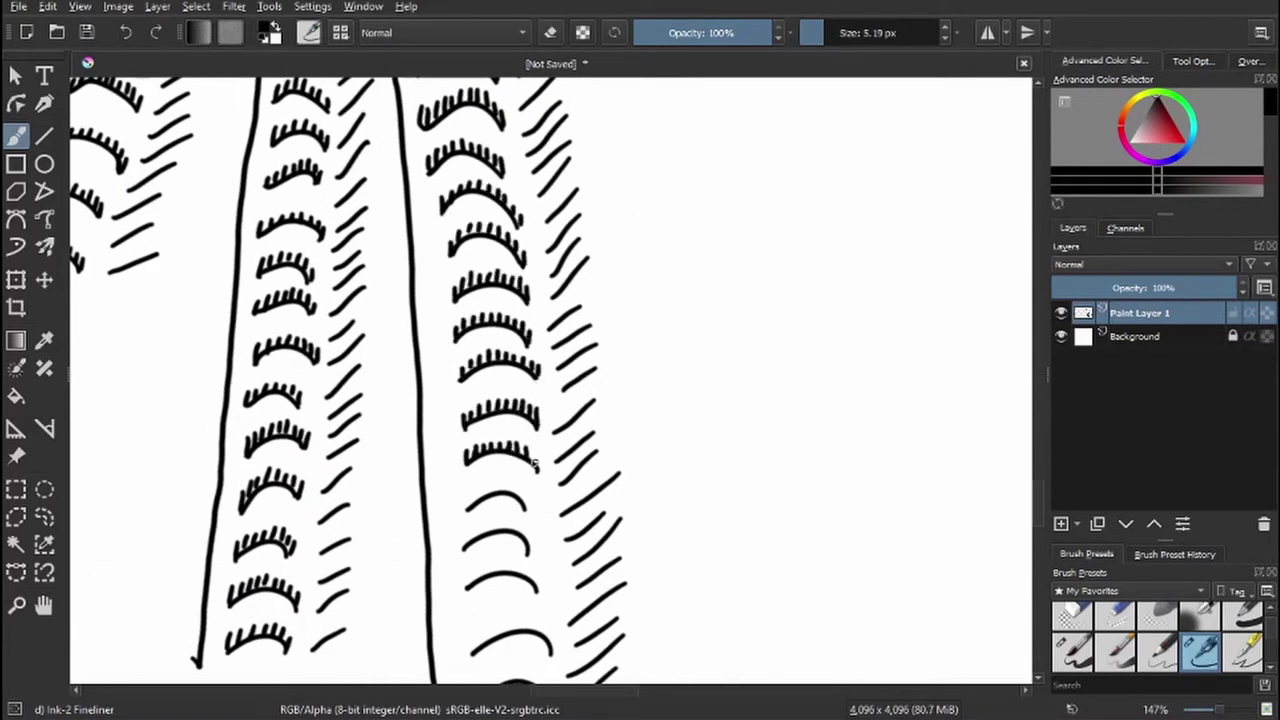
pyautogui.moveTo(494, 562); pyautogui.dragTo(506, 287)
pyautogui.moveTo(476, 304); pyautogui.dragTo(541, 302)
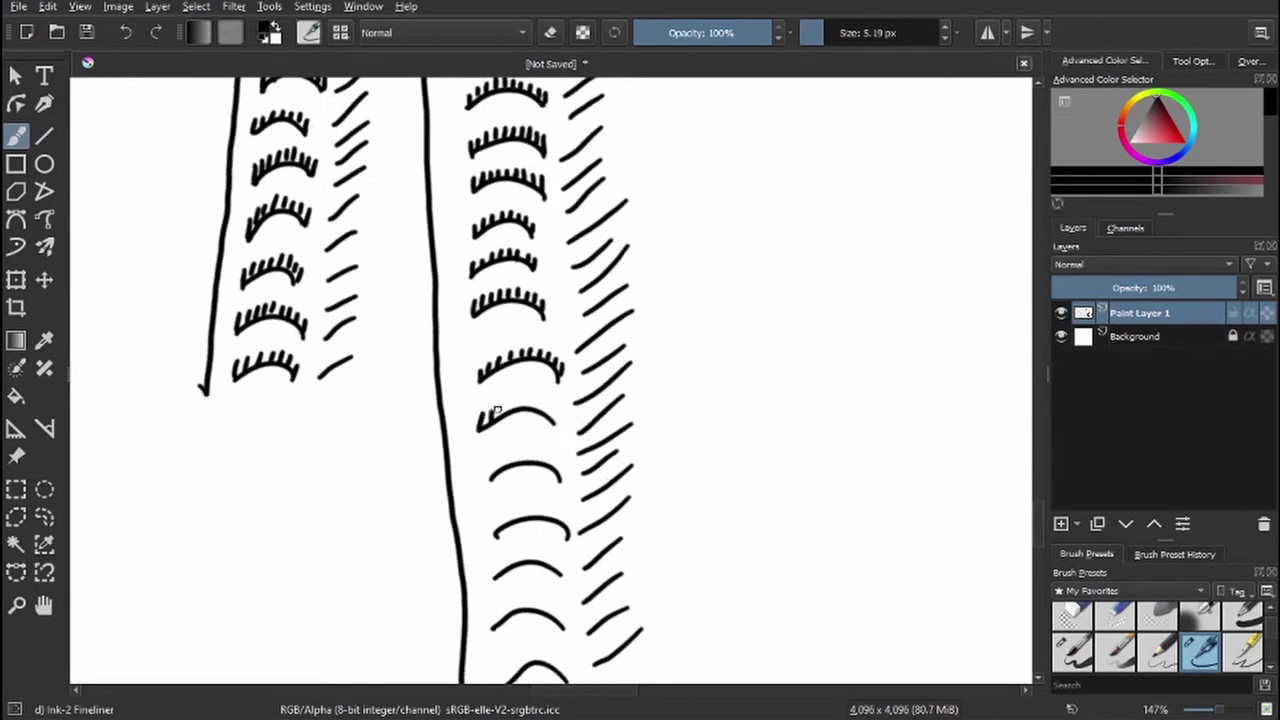
pyautogui.moveTo(495, 412); pyautogui.dragTo(556, 420)
pyautogui.moveTo(486, 474); pyautogui.dragTo(560, 464)
pyautogui.moveTo(492, 524); pyautogui.dragTo(568, 522)
pyautogui.moveTo(490, 572); pyautogui.dragTo(564, 566)
pyautogui.moveTo(488, 622)
pyautogui.mouseDown()
pyautogui.moveTo(516, 606)
pyautogui.moveTo(564, 618)
pyautogui.mouseUp()
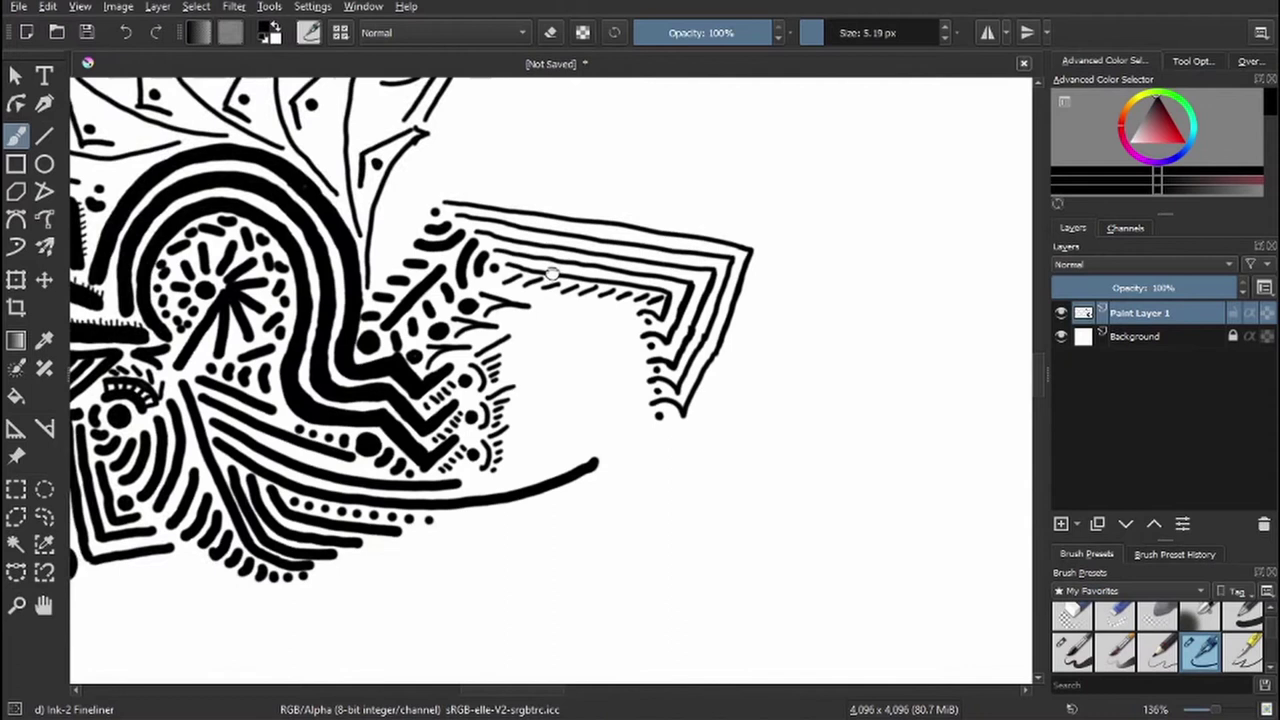
# - Fill the opening inside the angular nested lines with concentric arcs and rows of small dashes
pyautogui.moveTo(458, 186)
pyautogui.mouseDown()
pyautogui.moveTo(552, 294)
pyautogui.moveTo(540, 292)
pyautogui.mouseUp()
pyautogui.moveTo(456, 210)
pyautogui.mouseDown()
pyautogui.moveTo(526, 262)
pyautogui.moveTo(512, 284)
pyautogui.mouseUp()
pyautogui.moveTo(452, 224); pyautogui.dragTo(488, 270)
# - Set the brush size to 11.30 px and draw thick flaring curves along the body's outer edge, with a small hook inside
pyautogui.press('[')
pyautogui.moveTo(440, 186); pyautogui.dragTo(446, 238)
pyautogui.moveTo(436, 230); pyautogui.dragTo(434, 268)
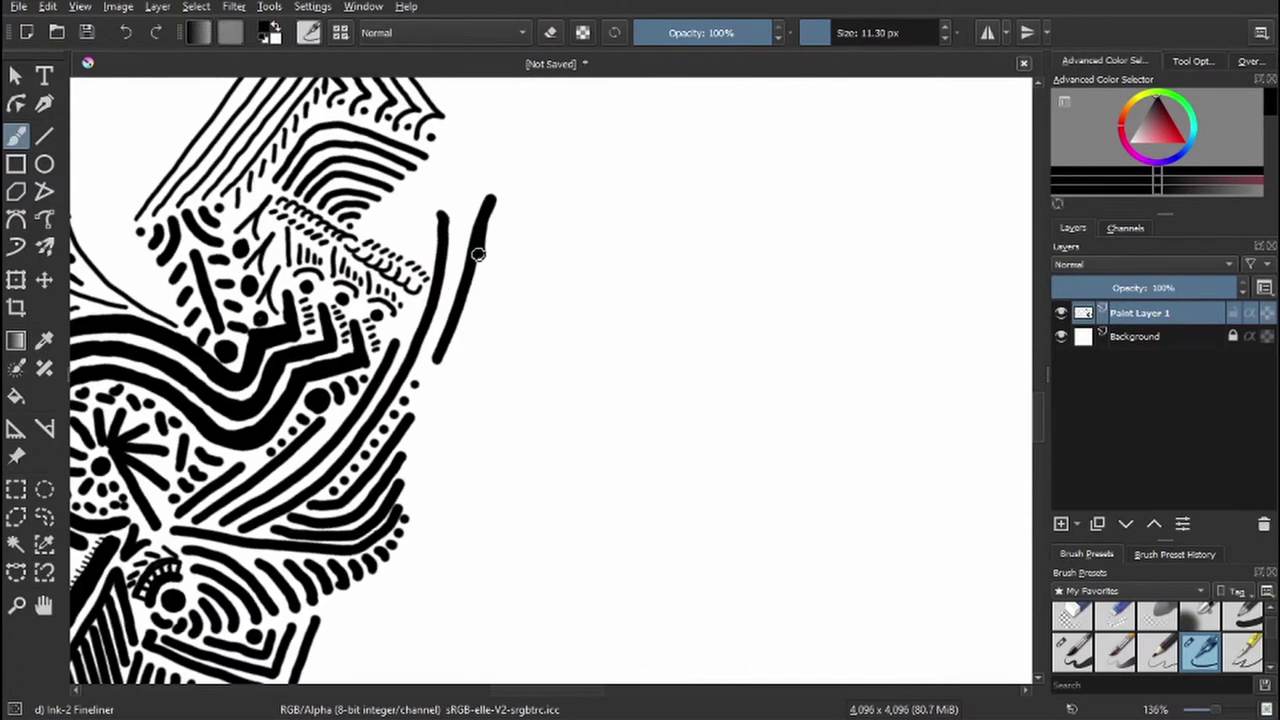
pyautogui.moveTo(490, 197); pyautogui.dragTo(566, 668)
pyautogui.moveTo(442, 345)
pyautogui.mouseDown()
pyautogui.moveTo(452, 460)
pyautogui.moveTo(530, 655)
pyautogui.mouseUp()
pyautogui.moveTo(440, 446); pyautogui.dragTo(430, 515)
# - Fill the wedge between the body and the thick curves with diagonal strokes that shrink towards its point
pyautogui.moveTo(454, 506); pyautogui.dragTo(336, 612)
pyautogui.moveTo(440, 540); pyautogui.dragTo(380, 615)
pyautogui.moveTo(480, 600)
pyautogui.mouseDown()
pyautogui.moveTo(455, 622)
pyautogui.moveTo(485, 645)
pyautogui.mouseUp()
pyautogui.moveTo(455, 612)
pyautogui.mouseDown()
pyautogui.moveTo(400, 628)
pyautogui.moveTo(440, 638)
pyautogui.mouseUp()
pyautogui.moveTo(380, 606); pyautogui.dragTo(362, 626)
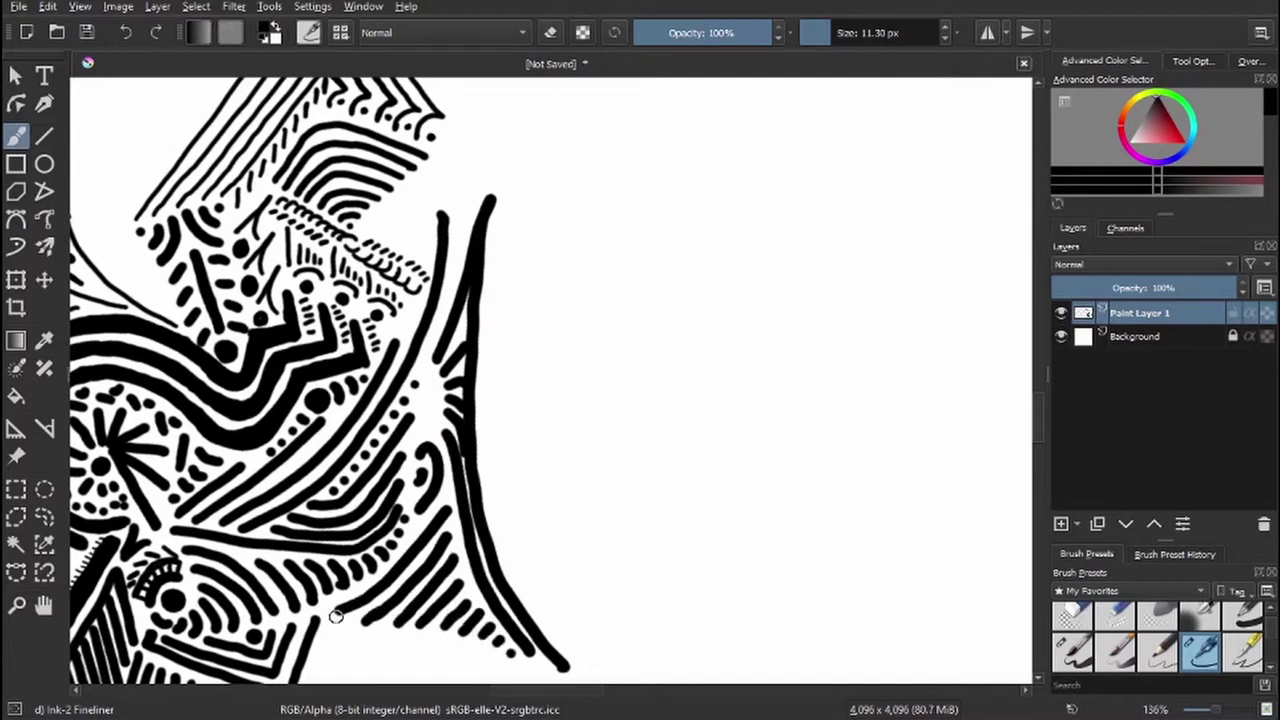
pyautogui.moveTo(370, 588); pyautogui.dragTo(330, 622)
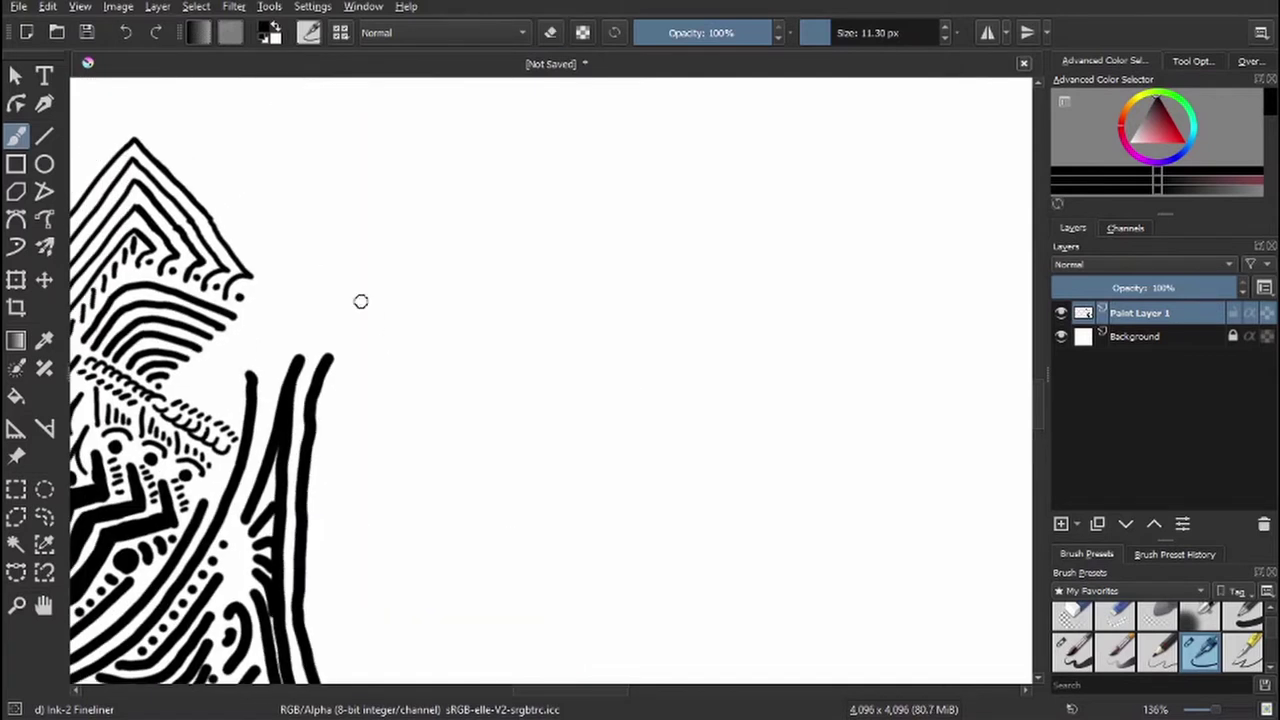
# - Extend the outermost thick curve, branch a curved barb off its end and trim the barb's tip with the eraser
pyautogui.moveTo(362, 298); pyautogui.dragTo(308, 405)
pyautogui.moveTo(318, 326); pyautogui.dragTo(276, 585)
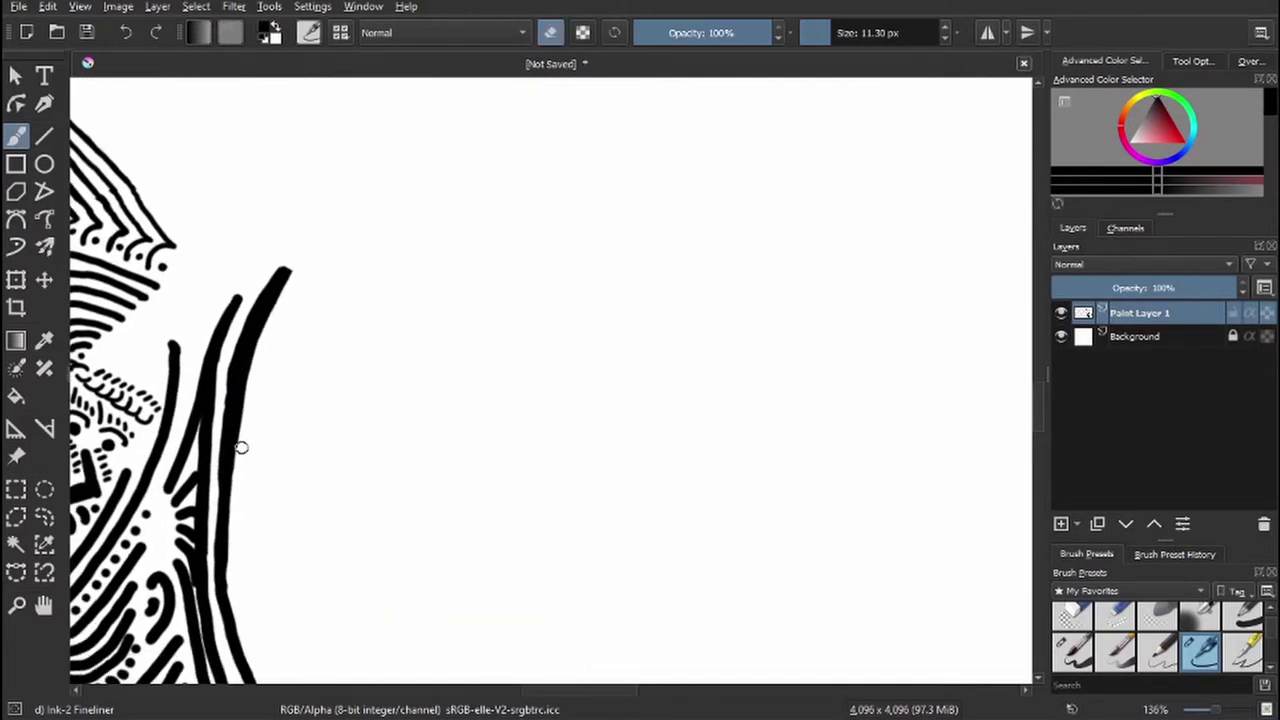
pyautogui.moveTo(241, 447); pyautogui.dragTo(277, 323)
pyautogui.press('e')
pyautogui.press('e')
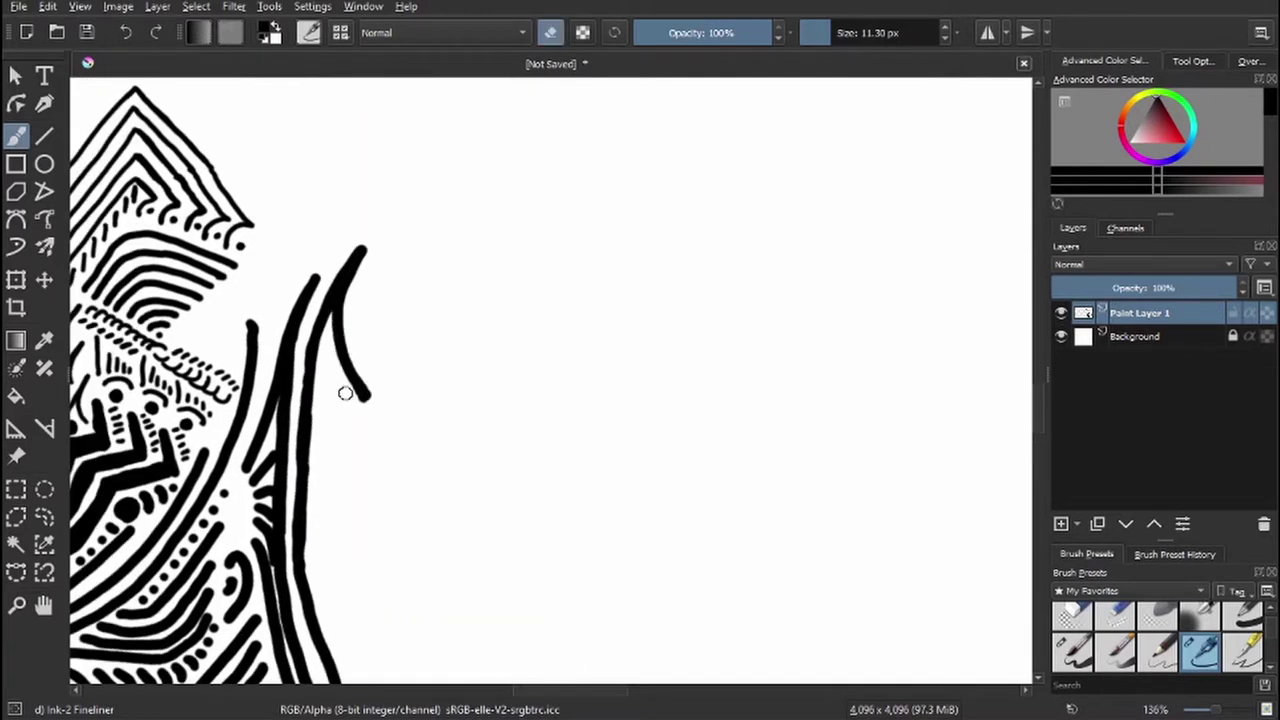
pyautogui.moveTo(346, 391); pyautogui.dragTo(386, 396)
pyautogui.press('e')
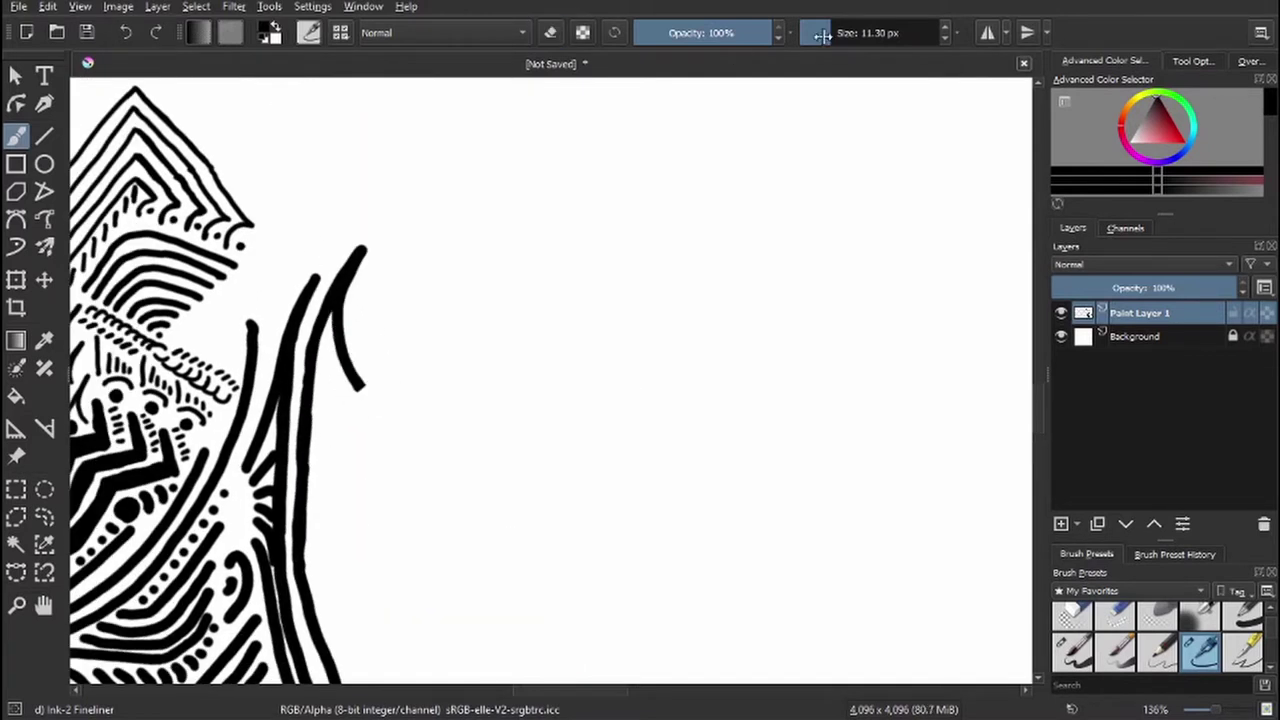
# - Set the brush size to 7.85 px and add a row of short strokes beside the new barb
pyautogui.press('[')
pyautogui.moveTo(322, 344); pyautogui.dragTo(334, 372)
pyautogui.moveTo(324, 380); pyautogui.dragTo(316, 421)
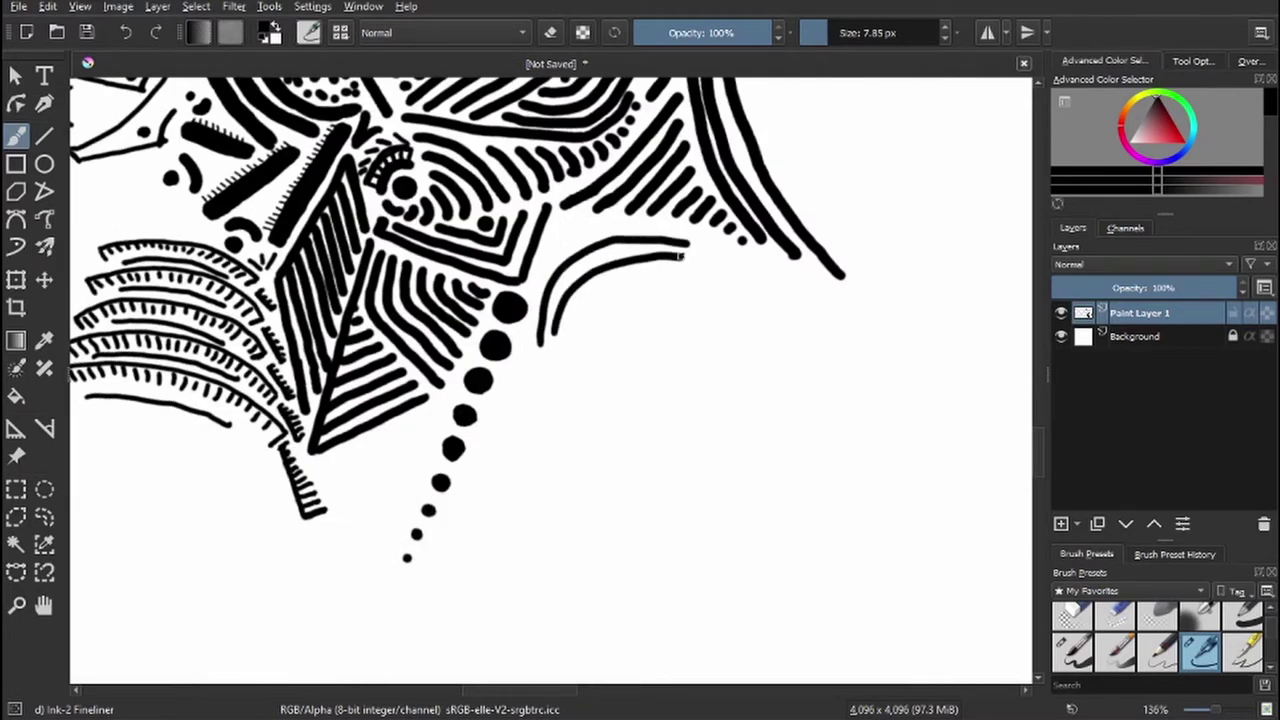
# - Draw nested arcs shrinking into dots beside the row of large dots, with small dashes scattered in the gap above
pyautogui.moveTo(670, 300); pyautogui.dragTo(645, 322)
pyautogui.moveTo(662, 318); pyautogui.dragTo(638, 336)
pyautogui.moveTo(654, 334); pyautogui.dragTo(632, 350)
pyautogui.click(640, 372)
pyautogui.click(640, 385)
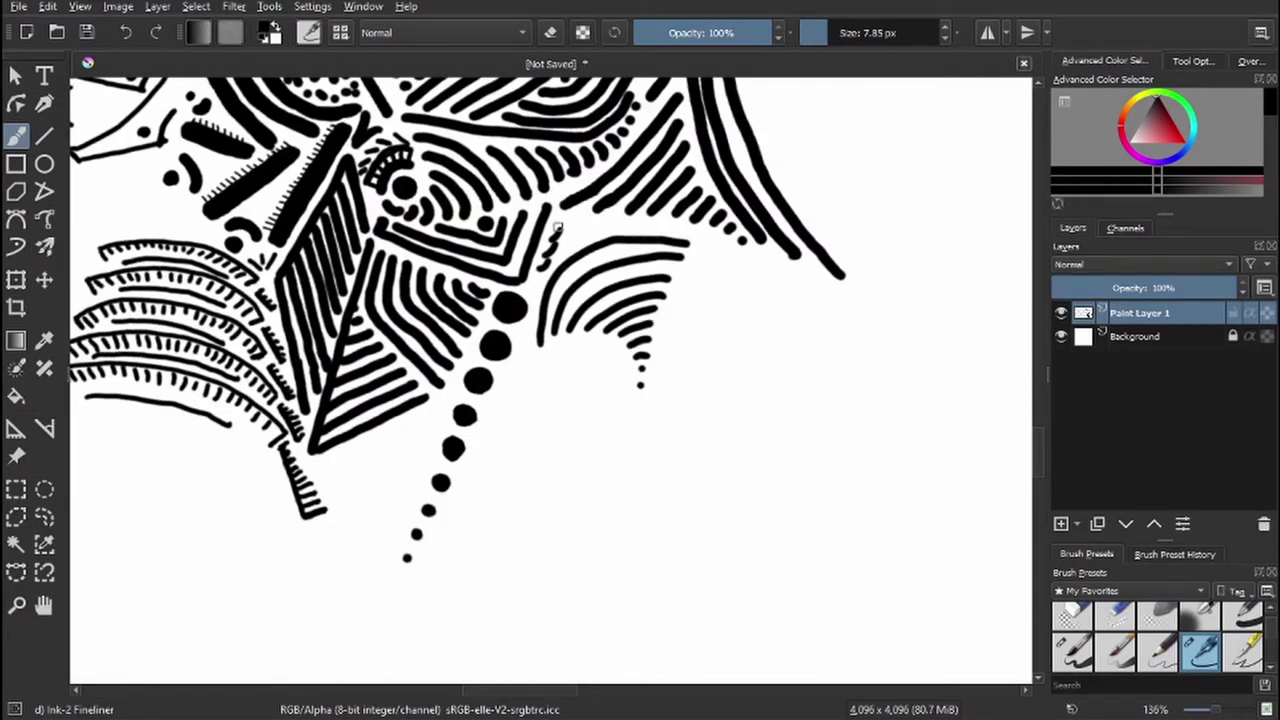
pyautogui.moveTo(557, 227); pyautogui.dragTo(657, 271)
# - Draw an S-shaped plume with fanned strands at both ends beside the nested arcs, tapering the strand tips with the eraser
pyautogui.moveTo(404, 268); pyautogui.dragTo(348, 450)
pyautogui.moveTo(430, 292); pyautogui.dragTo(352, 440)
pyautogui.moveTo(426, 318); pyautogui.dragTo(408, 378)
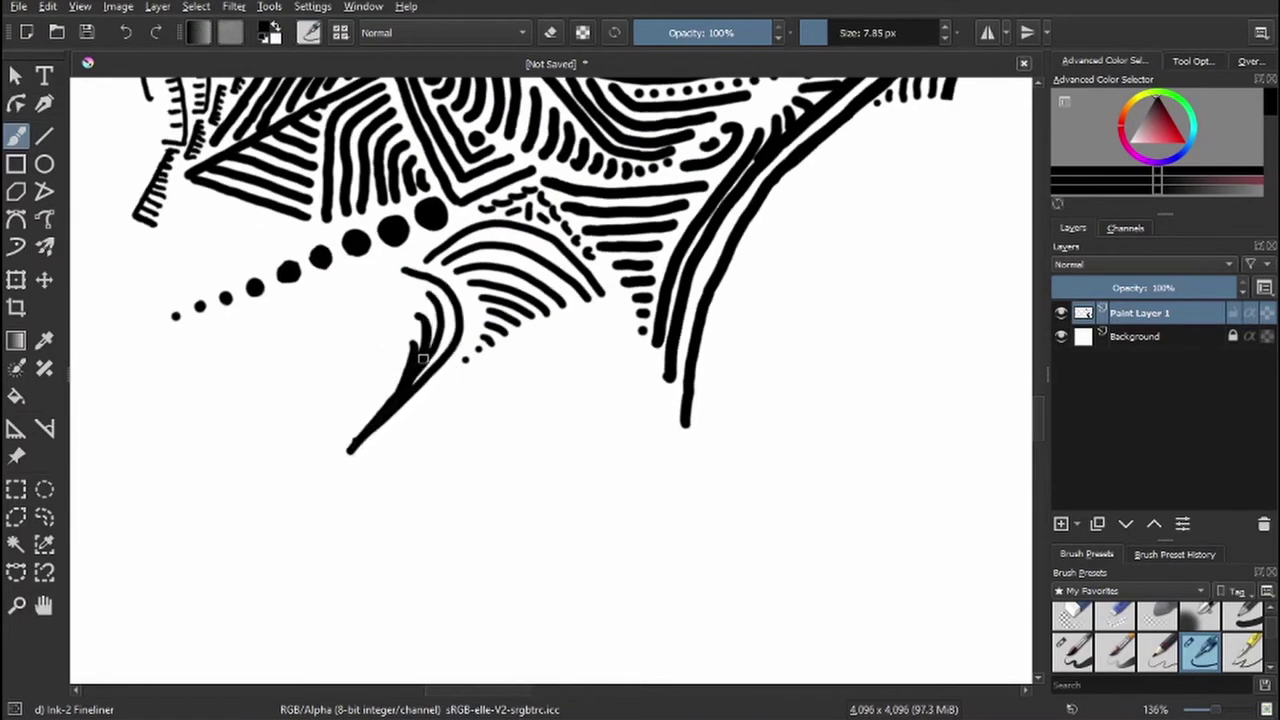
pyautogui.moveTo(447, 288); pyautogui.dragTo(345, 515)
pyautogui.moveTo(420, 390); pyautogui.dragTo(335, 530)
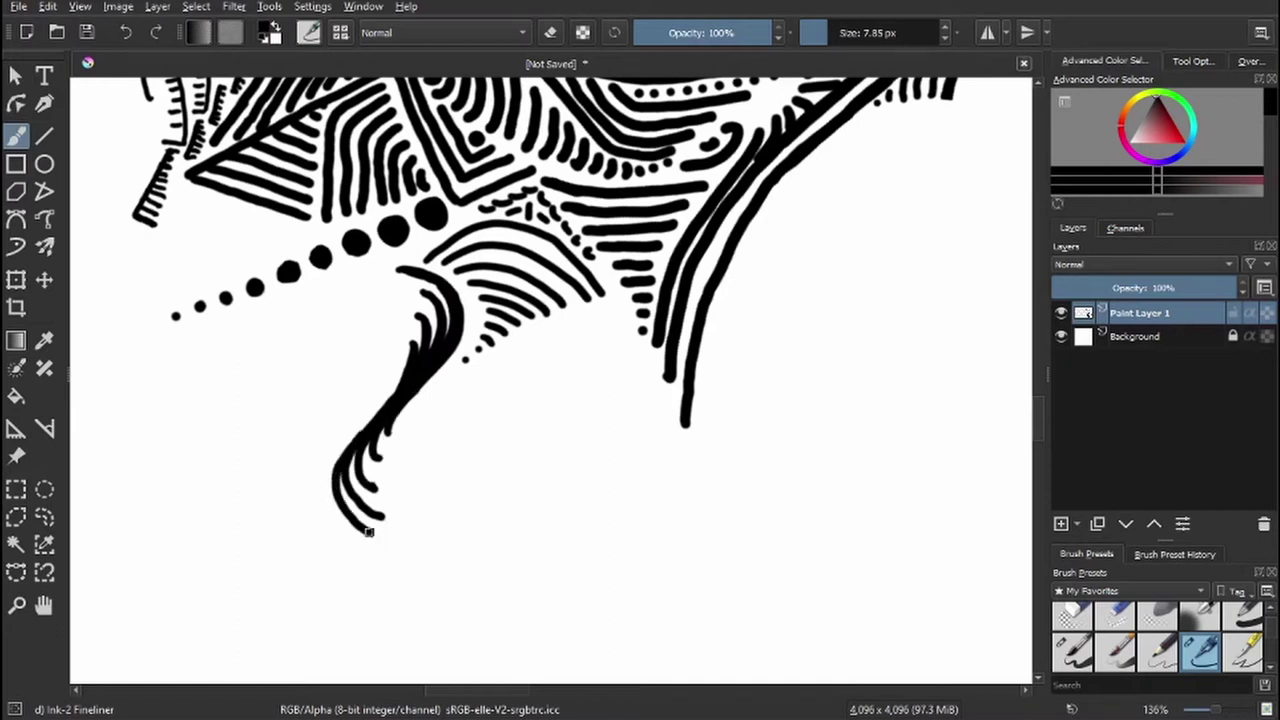
pyautogui.moveTo(386, 485); pyautogui.dragTo(515, 302)
pyautogui.press('e')
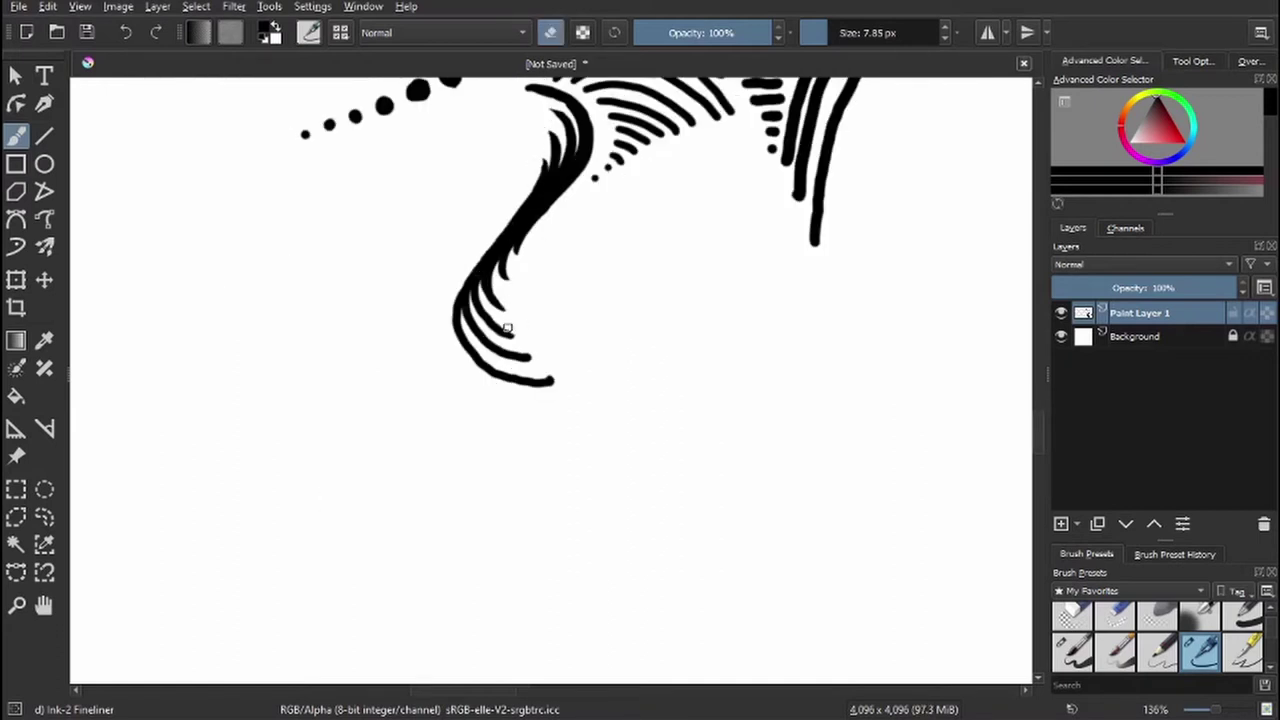
pyautogui.press('e')
pyautogui.moveTo(537, 371); pyautogui.dragTo(427, 574)
# - Draw a swirl around a solid dot below the striped wedge, with flowing lines ending in three curled, dotted tendrils
pyautogui.moveTo(628, 372); pyautogui.dragTo(645, 395)
pyautogui.moveTo(622, 338); pyautogui.dragTo(645, 380)
pyautogui.moveTo(672, 395); pyautogui.dragTo(651, 456)
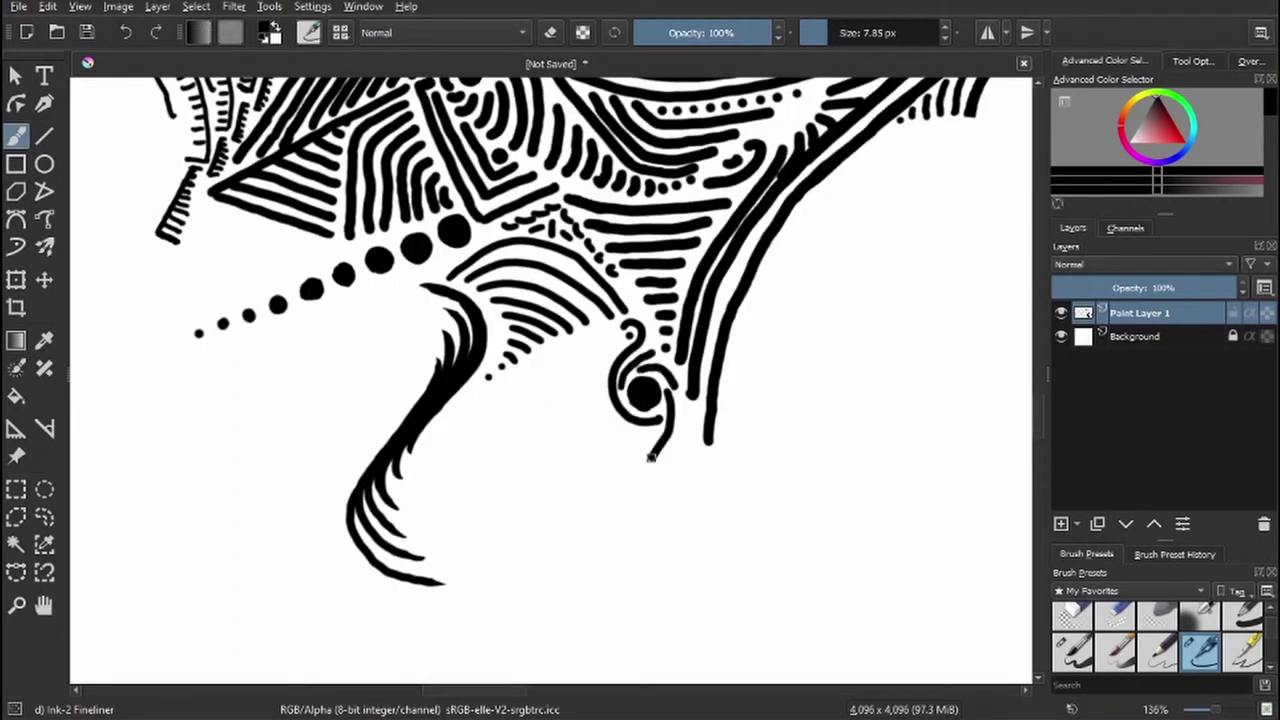
pyautogui.moveTo(620, 336)
pyautogui.mouseDown()
pyautogui.moveTo(652, 462)
pyautogui.moveTo(598, 432)
pyautogui.moveTo(630, 562)
pyautogui.mouseUp()
pyautogui.moveTo(646, 452)
pyautogui.mouseDown()
pyautogui.moveTo(628, 535)
pyautogui.moveTo(634, 515)
pyautogui.moveTo(678, 492)
pyautogui.moveTo(650, 545)
pyautogui.moveTo(710, 510)
pyautogui.mouseUp()
pyautogui.moveTo(630, 560); pyautogui.dragTo(616, 578)
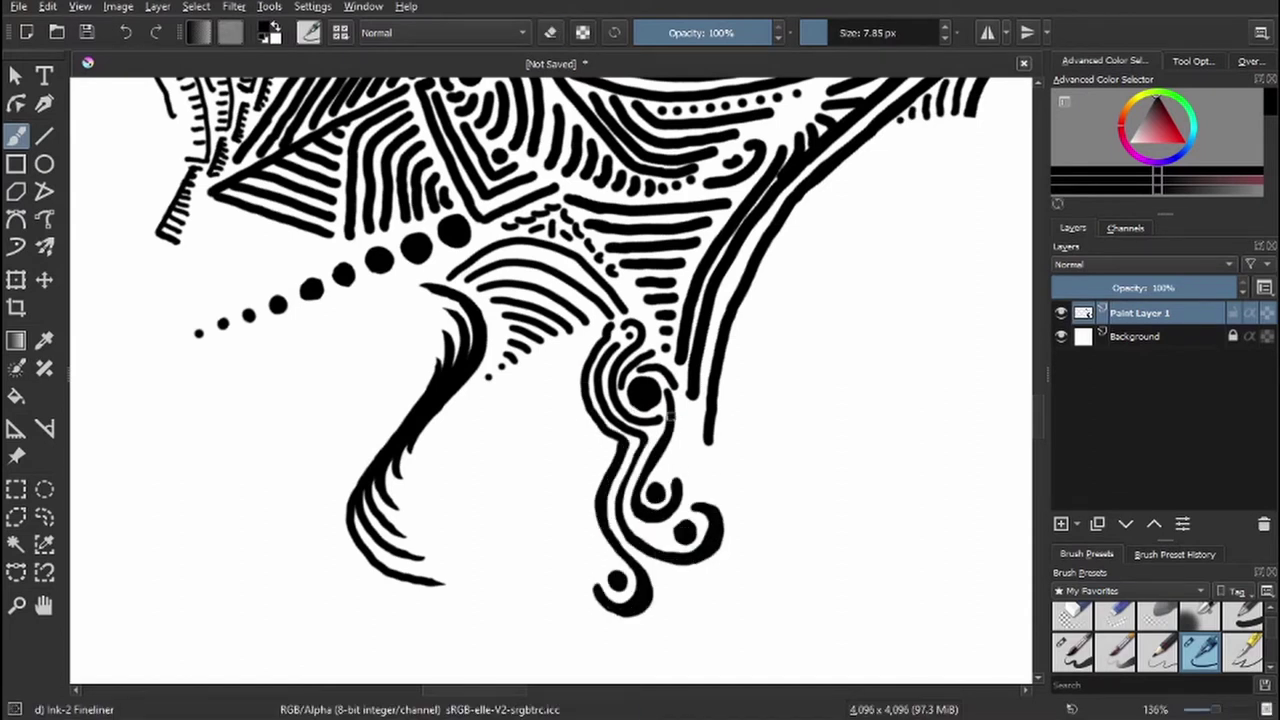
# - Draw long contour curves around the row of graded dots, with a small spiral and a sweeping outer edge
pyautogui.press('-')
pyautogui.moveTo(490, 425); pyautogui.dragTo(302, 670)
pyautogui.moveTo(462, 452)
pyautogui.mouseDown()
pyautogui.moveTo(445, 490)
pyautogui.moveTo(146, 452)
pyautogui.mouseUp()
pyautogui.moveTo(375, 465)
pyautogui.mouseDown()
pyautogui.moveTo(415, 382)
pyautogui.moveTo(75, 386)
pyautogui.mouseUp()
pyautogui.press('+')
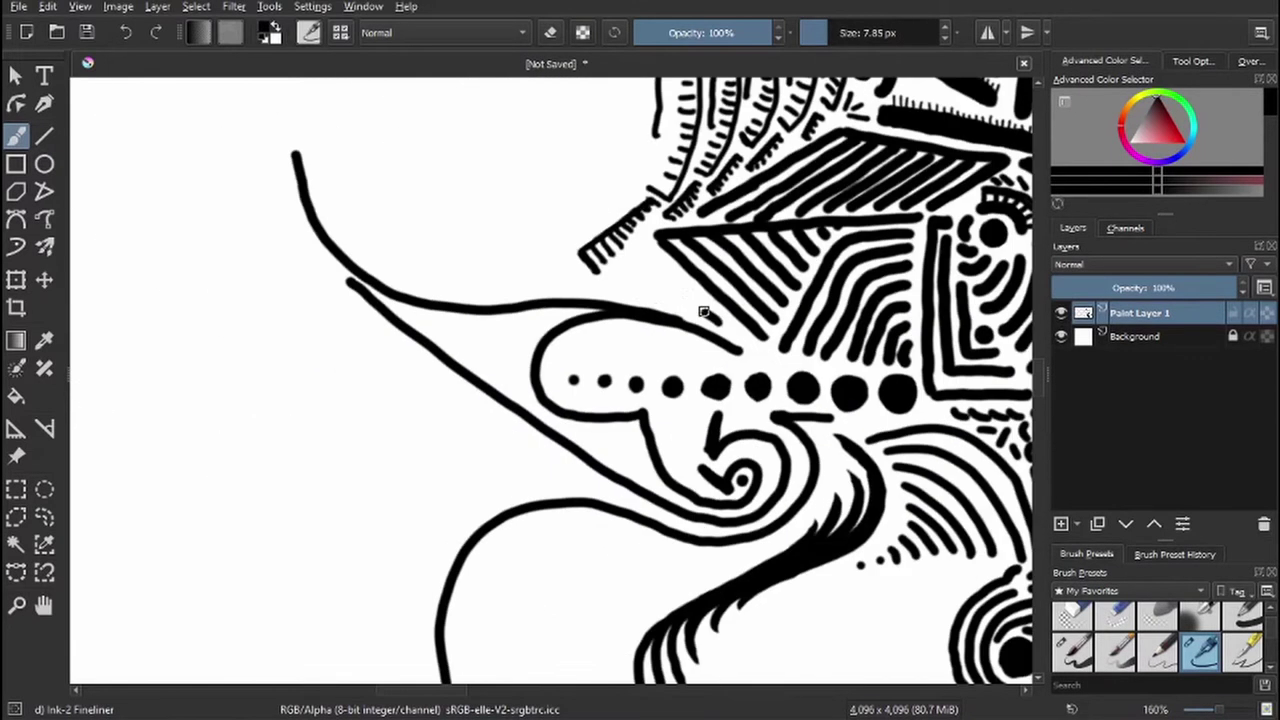
# - Draw a large solid circle ringed with small dots and wrap it in thick parallel curves joined to the contour
pyautogui.moveTo(710, 318)
pyautogui.mouseDown()
pyautogui.moveTo(362, 262)
pyautogui.moveTo(312, 170)
pyautogui.moveTo(312, 80)
pyautogui.mouseUp()
pyautogui.moveTo(545, 272)
pyautogui.mouseDown()
pyautogui.moveTo(385, 242)
pyautogui.moveTo(463, 251)
pyautogui.moveTo(430, 350)
pyautogui.mouseUp()
pyautogui.moveTo(602, 299)
pyautogui.mouseDown()
pyautogui.moveTo(355, 89)
pyautogui.moveTo(395, 422)
pyautogui.mouseUp()
pyautogui.moveTo(300, 380)
pyautogui.mouseDown()
pyautogui.moveTo(309, 423)
pyautogui.moveTo(340, 405)
pyautogui.mouseUp()
pyautogui.moveTo(300, 490)
pyautogui.mouseDown()
pyautogui.moveTo(355, 499)
pyautogui.moveTo(409, 334)
pyautogui.moveTo(365, 312)
pyautogui.mouseUp()
pyautogui.moveTo(340, 283)
pyautogui.mouseDown()
pyautogui.moveTo(248, 316)
pyautogui.moveTo(362, 312)
pyautogui.mouseUp()
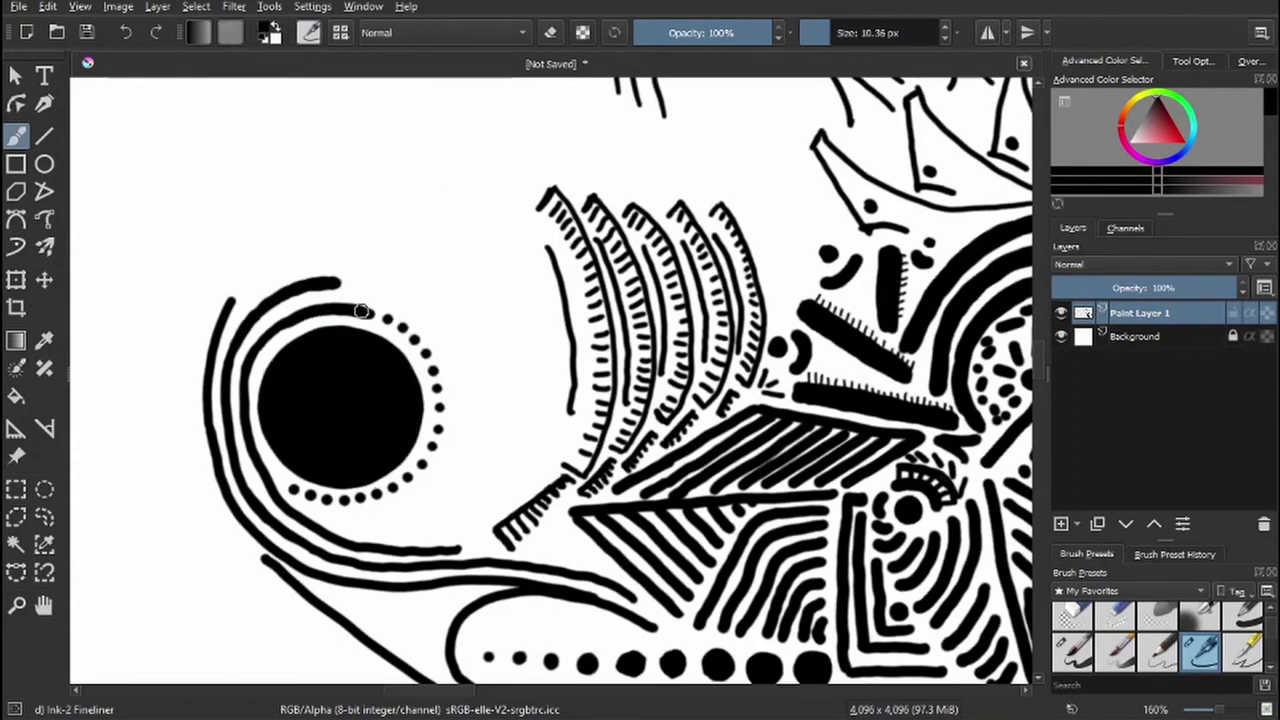
pyautogui.moveTo(232, 420); pyautogui.dragTo(225, 480)
pyautogui.moveTo(235, 285)
pyautogui.mouseDown()
pyautogui.moveTo(212, 505)
pyautogui.moveTo(290, 560)
pyautogui.mouseUp()
# - Add short curved strokes beneath the dotted ring and thick bent bars beside the small comb shape
pyautogui.moveTo(400, 500); pyautogui.dragTo(380, 400)
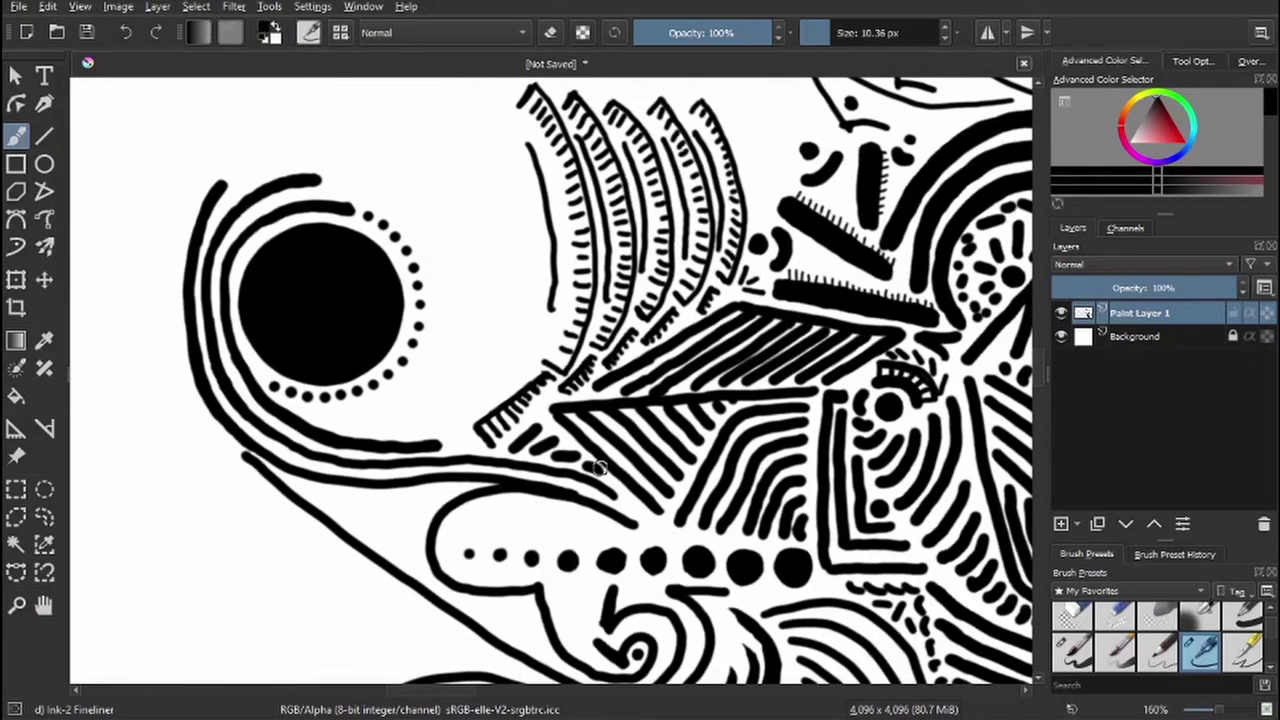
pyautogui.moveTo(430, 365); pyautogui.dragTo(420, 425)
pyautogui.moveTo(398, 385); pyautogui.dragTo(388, 430)
pyautogui.moveTo(372, 395); pyautogui.dragTo(362, 430)
pyautogui.moveTo(436, 450); pyautogui.dragTo(536, 362)
pyautogui.moveTo(440, 405)
pyautogui.mouseDown()
pyautogui.moveTo(552, 322)
pyautogui.moveTo(440, 440)
pyautogui.mouseUp()
# - Set the brush size to 8.64 px and fill the wedge below the large circle with concentric rings and short hatching
pyautogui.press('[')
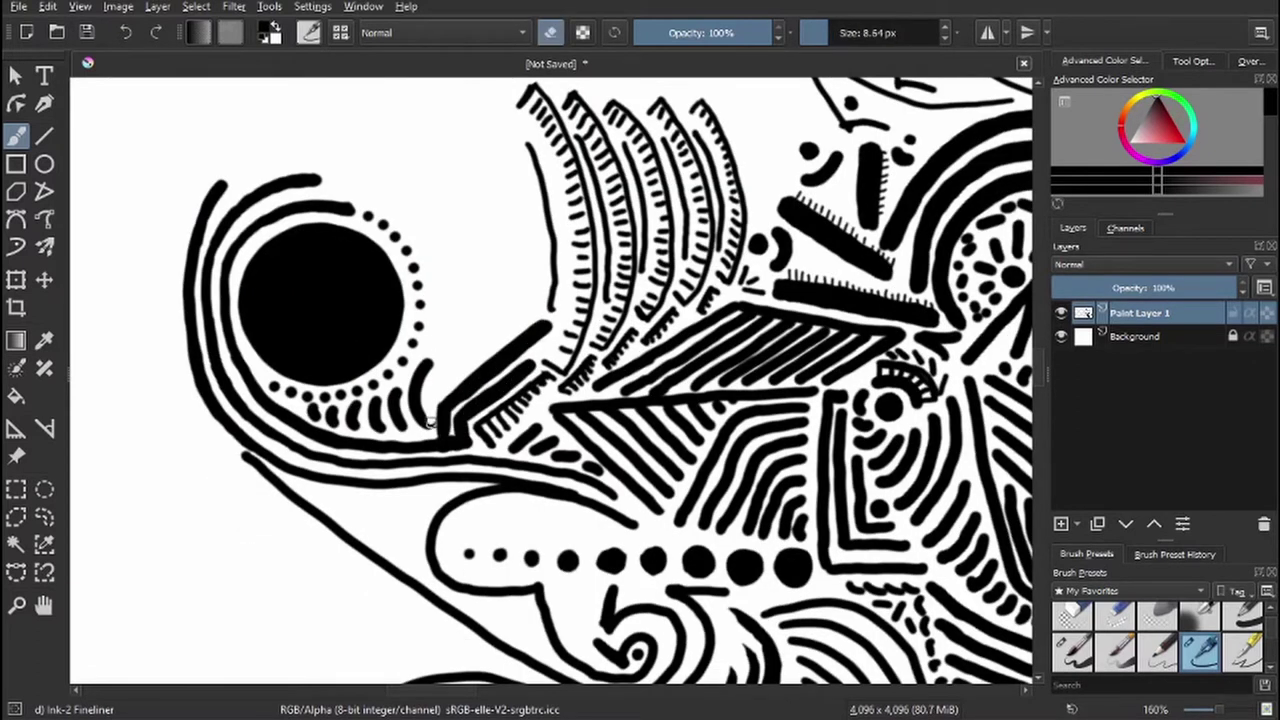
pyautogui.moveTo(393, 499); pyautogui.dragTo(415, 513)
pyautogui.moveTo(412, 535)
pyautogui.mouseDown()
pyautogui.moveTo(437, 527)
pyautogui.moveTo(420, 556)
pyautogui.mouseUp()
pyautogui.moveTo(380, 508); pyautogui.dragTo(376, 548)
pyautogui.moveTo(462, 498); pyautogui.dragTo(496, 512)
pyautogui.moveTo(436, 578); pyautogui.dragTo(468, 606)
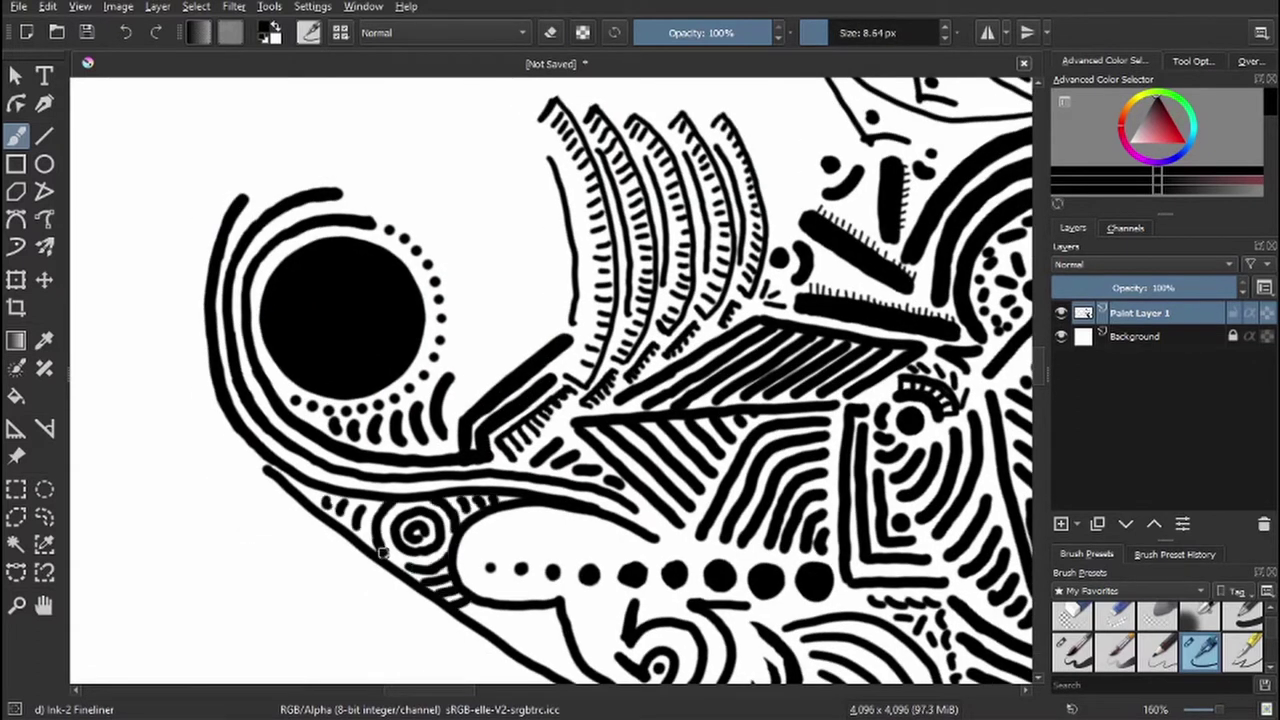
pyautogui.moveTo(378, 548); pyautogui.dragTo(412, 570)
pyautogui.moveTo(358, 500); pyautogui.dragTo(330, 512)
# - Add a second small set of concentric rings further along the band, with short strokes around it
pyautogui.press('e')
pyautogui.press('e')
pyautogui.moveTo(448, 398)
pyautogui.mouseDown()
pyautogui.moveTo(432, 436)
pyautogui.moveTo(484, 466)
pyautogui.mouseUp()
pyautogui.moveTo(414, 394); pyautogui.dragTo(370, 424)
pyautogui.moveTo(484, 464); pyautogui.dragTo(504, 476)
pyautogui.moveTo(496, 470); pyautogui.dragTo(526, 488)
pyautogui.moveTo(532, 480); pyautogui.dragTo(570, 490)
pyautogui.moveTo(530, 440)
pyautogui.mouseDown()
pyautogui.moveTo(516, 390)
pyautogui.moveTo(556, 446)
pyautogui.moveTo(590, 426)
pyautogui.moveTo(612, 450)
pyautogui.mouseUp()
# - Rib the band around the small spiral with short strokes, cleaning up edges with the eraser
pyautogui.press('e')
pyautogui.press('e')
pyautogui.press('e')
pyautogui.press('e')
pyautogui.press('e')
pyautogui.press('e')
pyautogui.moveTo(548, 384); pyautogui.dragTo(586, 404)
pyautogui.press('e')
pyautogui.press('e')
pyautogui.moveTo(608, 466)
pyautogui.mouseDown()
pyautogui.moveTo(598, 490)
pyautogui.moveTo(588, 476)
pyautogui.moveTo(498, 470)
pyautogui.moveTo(540, 494)
pyautogui.moveTo(598, 490)
pyautogui.mouseUp()
pyautogui.press('e')
pyautogui.press('e')
pyautogui.press('e')
pyautogui.press('e')
# - Fill the pointed wing shape below the ringed band with long tapering lines and short dashes
pyautogui.moveTo(468, 468); pyautogui.dragTo(490, 482)
pyautogui.moveTo(487, 480)
pyautogui.mouseDown()
pyautogui.moveTo(618, 368)
pyautogui.moveTo(302, 146)
pyautogui.moveTo(388, 556)
pyautogui.mouseUp()
pyautogui.moveTo(350, 200); pyautogui.dragTo(385, 520)
pyautogui.moveTo(372, 244)
pyautogui.mouseDown()
pyautogui.moveTo(392, 472)
pyautogui.moveTo(398, 416)
pyautogui.mouseUp()
pyautogui.moveTo(410, 412)
pyautogui.mouseDown()
pyautogui.moveTo(437, 267)
pyautogui.moveTo(470, 370)
pyautogui.mouseUp()
pyautogui.moveTo(500, 305); pyautogui.dragTo(550, 355)
# - Draw a heavy black plume curving down beside the pointed wing shape and fan its end into separate strands
pyautogui.press('-')
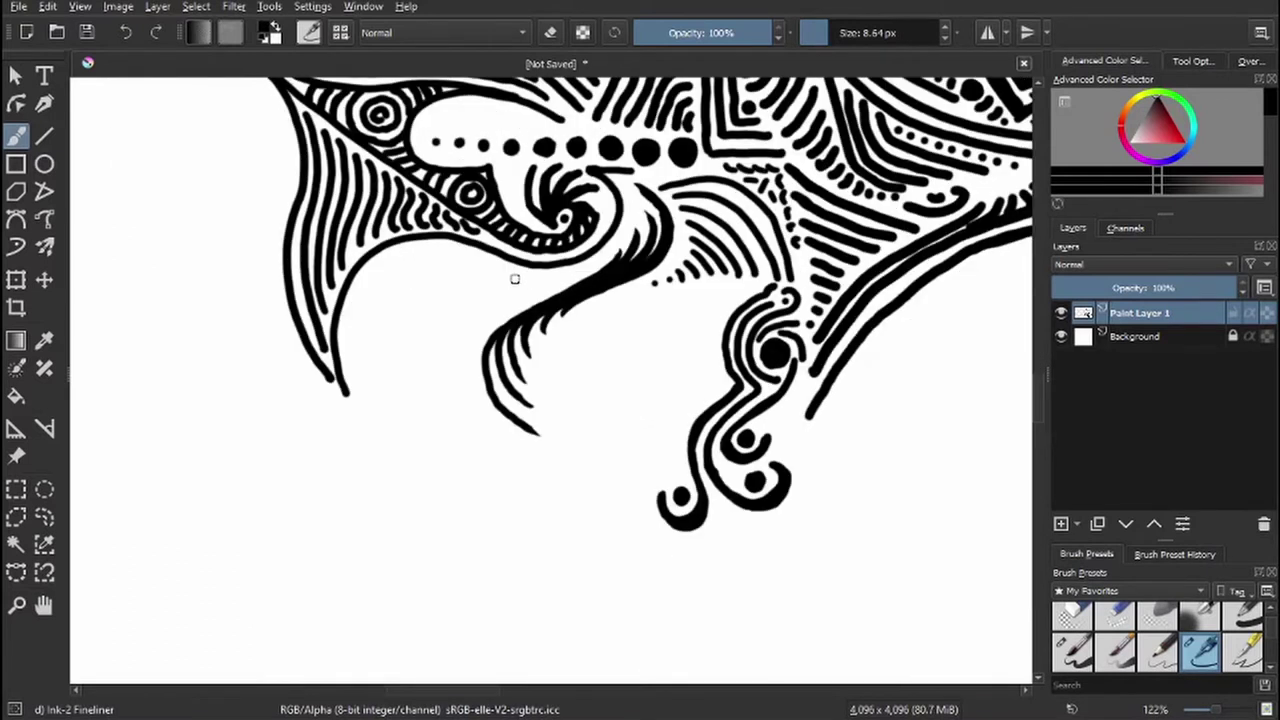
pyautogui.moveTo(500, 282); pyautogui.dragTo(335, 632)
pyautogui.moveTo(372, 290); pyautogui.dragTo(345, 592)
pyautogui.moveTo(477, 297); pyautogui.dragTo(368, 562)
pyautogui.moveTo(430, 312)
pyautogui.mouseDown()
pyautogui.moveTo(376, 530)
pyautogui.moveTo(384, 495)
pyautogui.mouseUp()
pyautogui.moveTo(470, 280); pyautogui.dragTo(384, 294)
pyautogui.moveTo(510, 260)
pyautogui.mouseDown()
pyautogui.moveTo(391, 273)
pyautogui.moveTo(380, 322)
pyautogui.mouseUp()
pyautogui.moveTo(408, 444); pyautogui.dragTo(374, 535)
pyautogui.moveTo(430, 472); pyautogui.dragTo(360, 570)
pyautogui.moveTo(438, 505); pyautogui.dragTo(348, 602)
pyautogui.moveTo(380, 580); pyautogui.dragTo(492, 358)
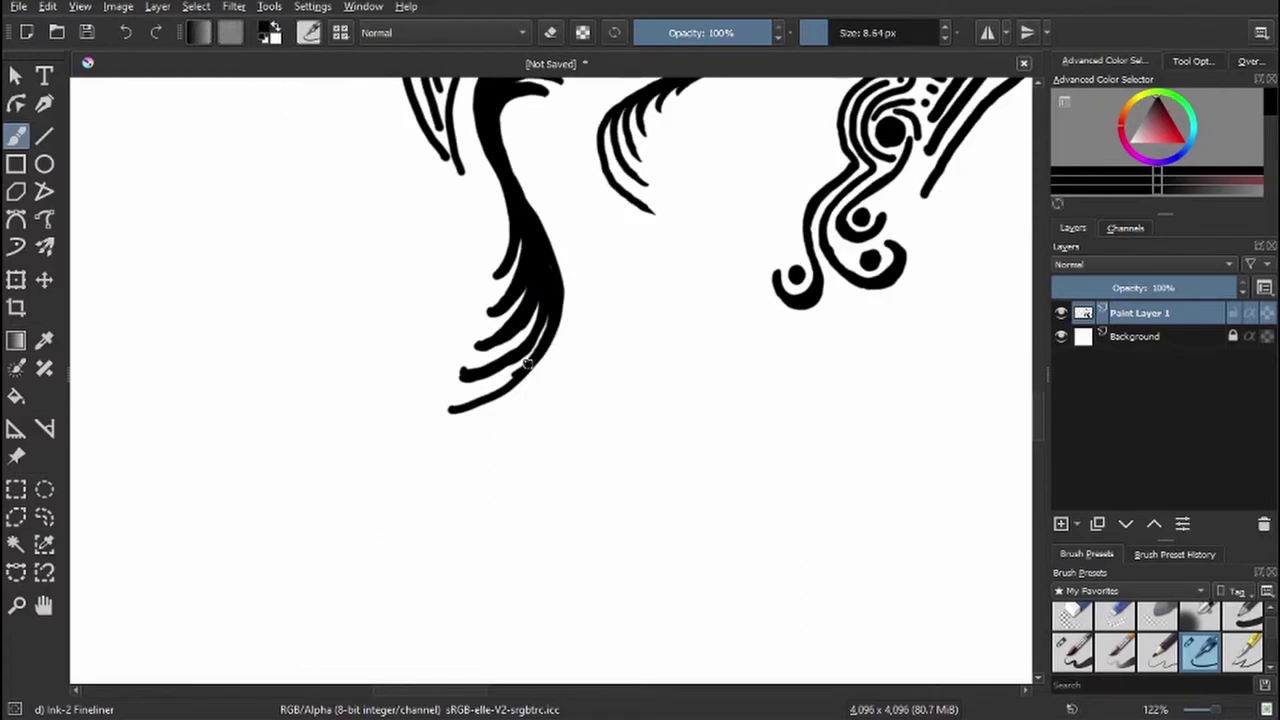
# - Fan the heavy plume's lower end into separate strands and trim the plume tips to points with the eraser
pyautogui.moveTo(550, 315); pyautogui.dragTo(446, 412)
pyautogui.moveTo(538, 302); pyautogui.dragTo(452, 404)
pyautogui.moveTo(528, 330); pyautogui.dragTo(476, 352)
pyautogui.press('e')
pyautogui.scroll(3, 524, 268)
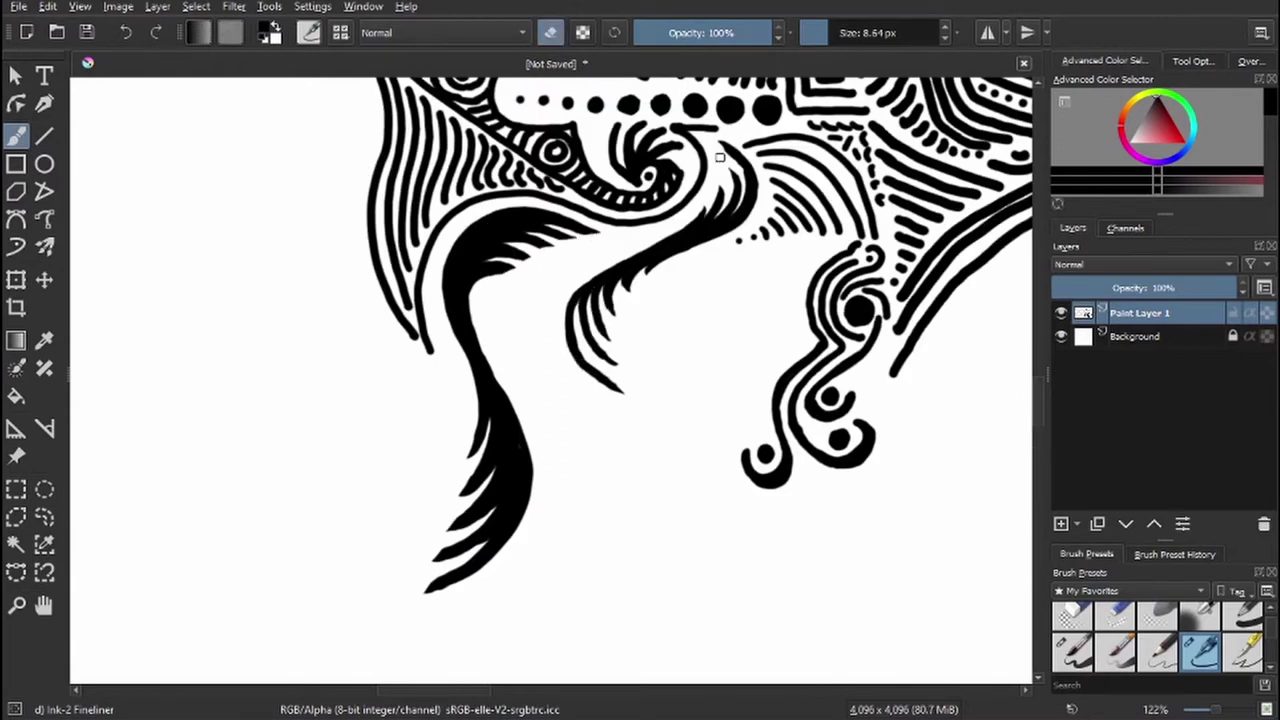
pyautogui.moveTo(740, 148); pyautogui.dragTo(720, 178)
# - Fill the gap between the two plumes with rows of short curved dashes and a tail of long tapering strands
pyautogui.moveTo(350, 240); pyautogui.dragTo(190, 300)
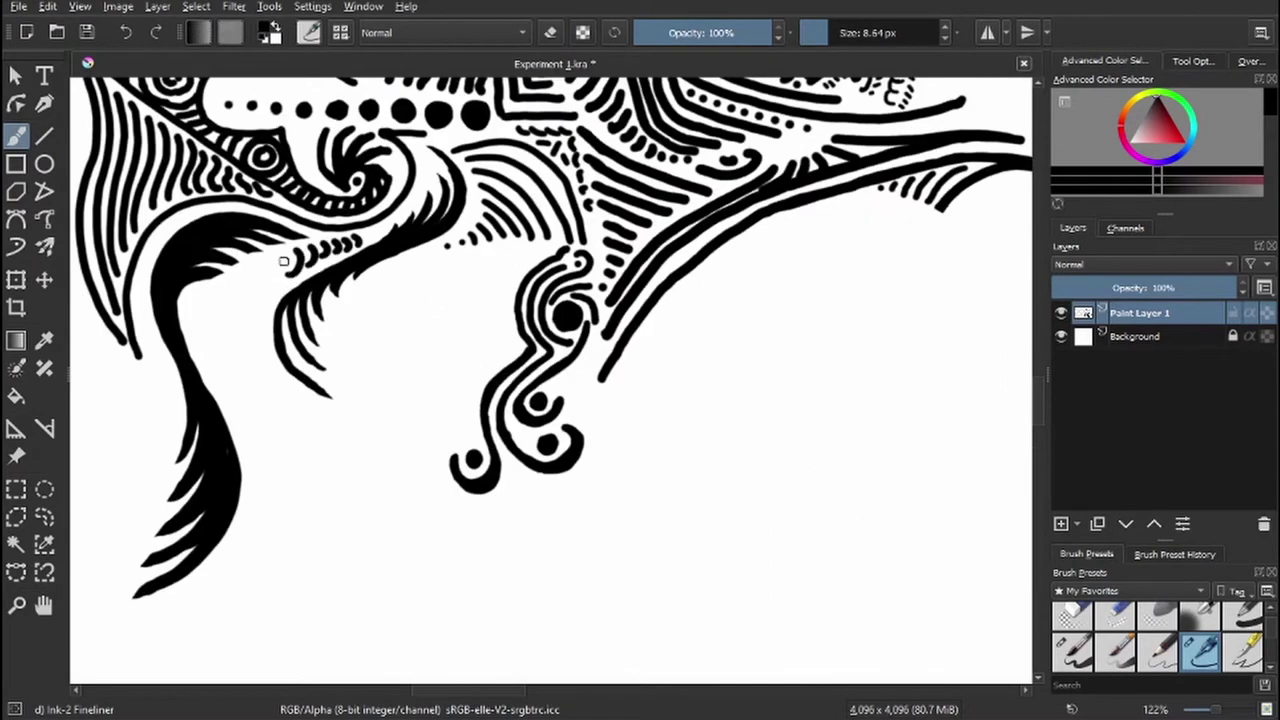
pyautogui.moveTo(245, 320); pyautogui.dragTo(188, 350)
pyautogui.moveTo(282, 290)
pyautogui.mouseDown()
pyautogui.moveTo(200, 378)
pyautogui.moveTo(240, 605)
pyautogui.mouseUp()
pyautogui.moveTo(250, 578); pyautogui.dragTo(277, 375)
pyautogui.moveTo(246, 640); pyautogui.dragTo(305, 368)
pyautogui.moveTo(210, 676)
pyautogui.mouseDown()
pyautogui.moveTo(330, 408)
pyautogui.moveTo(276, 604)
pyautogui.mouseUp()
pyautogui.moveTo(254, 390); pyautogui.dragTo(224, 384)
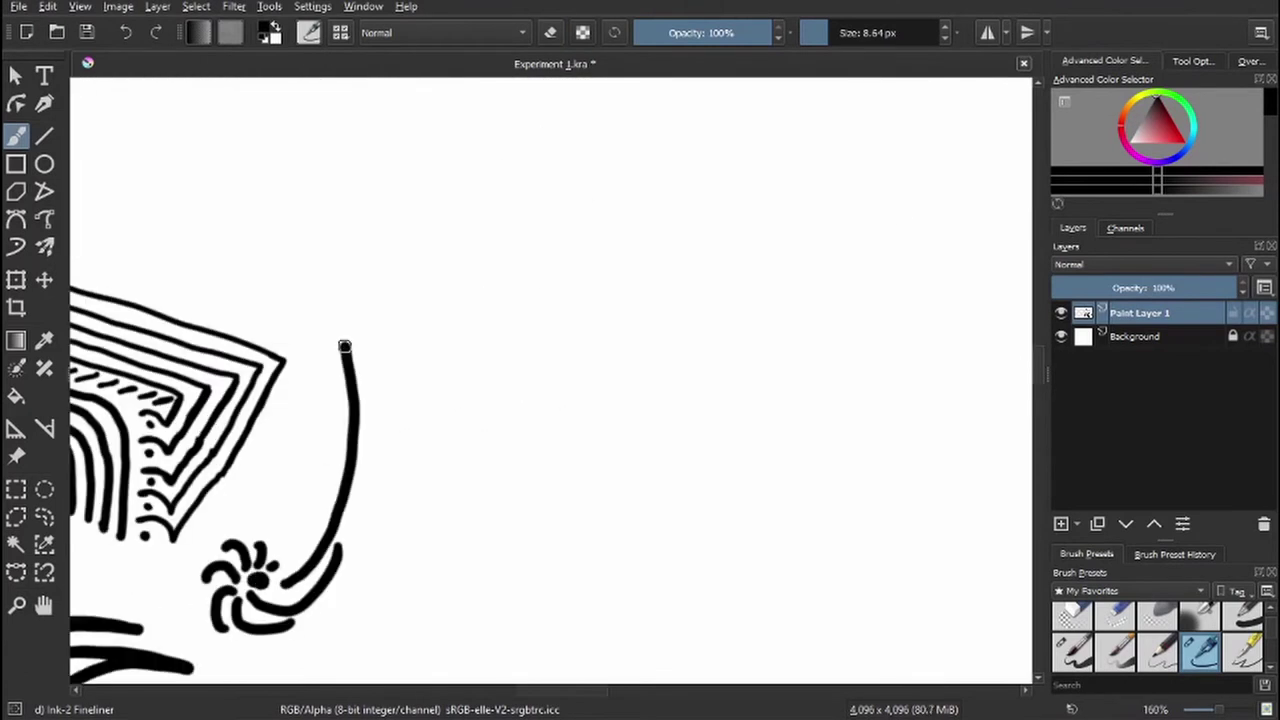
# - Outline a cusped band rising from the small flower and draw a heavy three-line swirl beside it around a dot with radiating dashes
pyautogui.moveTo(509, 180)
pyautogui.mouseDown()
pyautogui.moveTo(581, 227)
pyautogui.moveTo(649, 216)
pyautogui.moveTo(805, 85)
pyautogui.moveTo(495, 370)
pyautogui.moveTo(541, 484)
pyautogui.moveTo(534, 370)
pyautogui.mouseUp()
pyautogui.moveTo(510, 484)
pyautogui.mouseDown()
pyautogui.moveTo(507, 446)
pyautogui.moveTo(588, 301)
pyautogui.mouseUp()
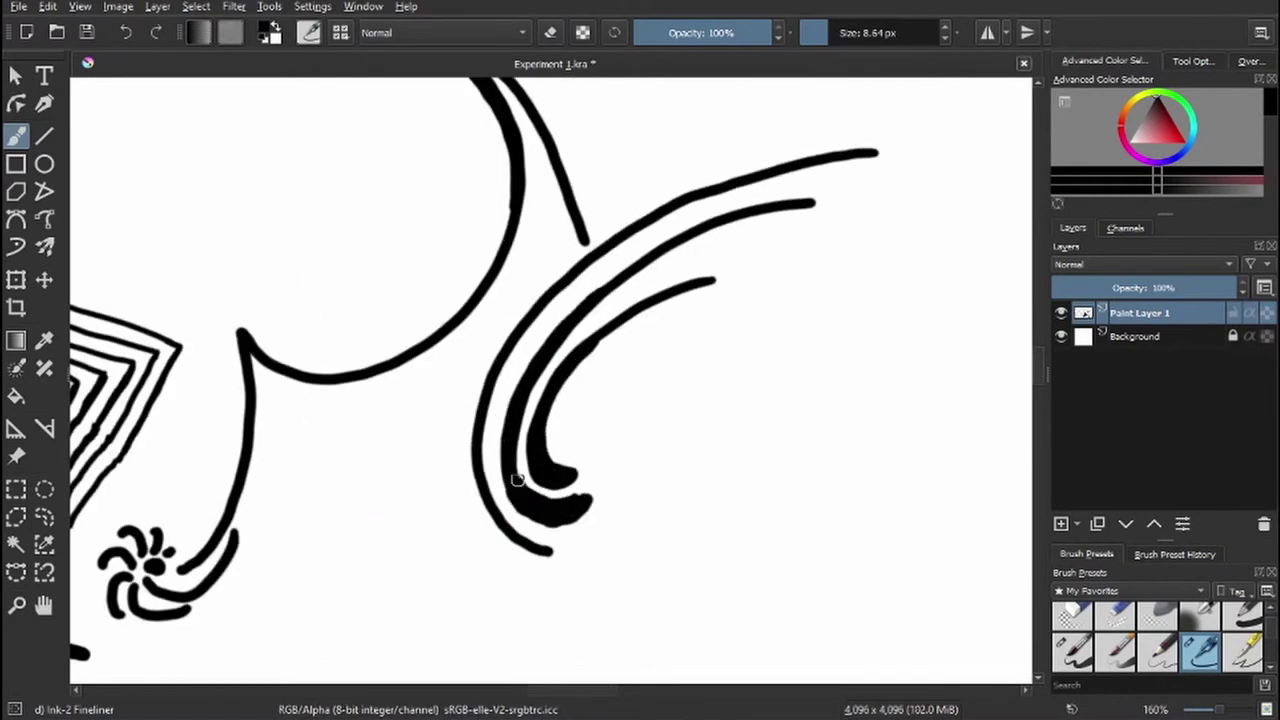
pyautogui.moveTo(517, 480)
pyautogui.mouseDown()
pyautogui.moveTo(594, 494)
pyautogui.moveTo(464, 410)
pyautogui.moveTo(660, 478)
pyautogui.moveTo(626, 542)
pyautogui.moveTo(479, 397)
pyautogui.moveTo(562, 553)
pyautogui.moveTo(636, 487)
pyautogui.moveTo(627, 475)
pyautogui.moveTo(571, 527)
pyautogui.moveTo(597, 559)
pyautogui.mouseUp()
pyautogui.moveTo(580, 430); pyautogui.dragTo(585, 455)
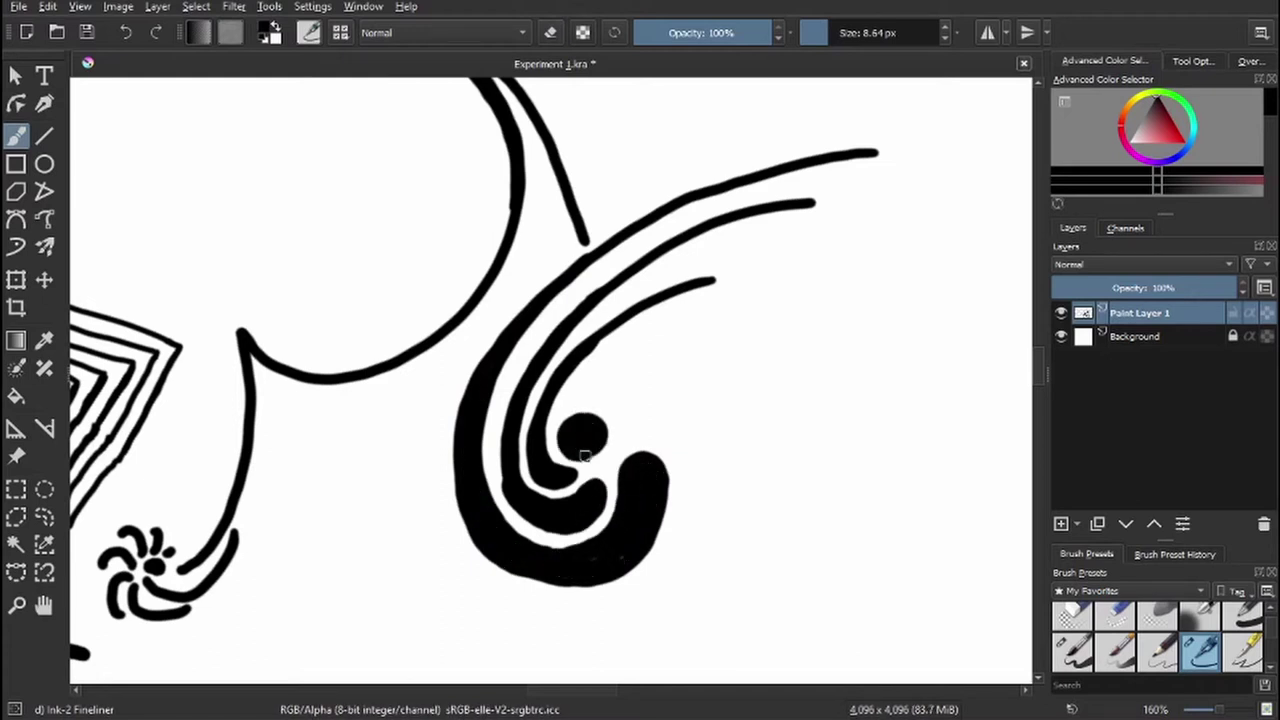
pyautogui.click(600, 378)
pyautogui.moveTo(615, 390)
pyautogui.mouseDown()
pyautogui.moveTo(634, 446)
pyautogui.moveTo(960, 150)
pyautogui.mouseUp()
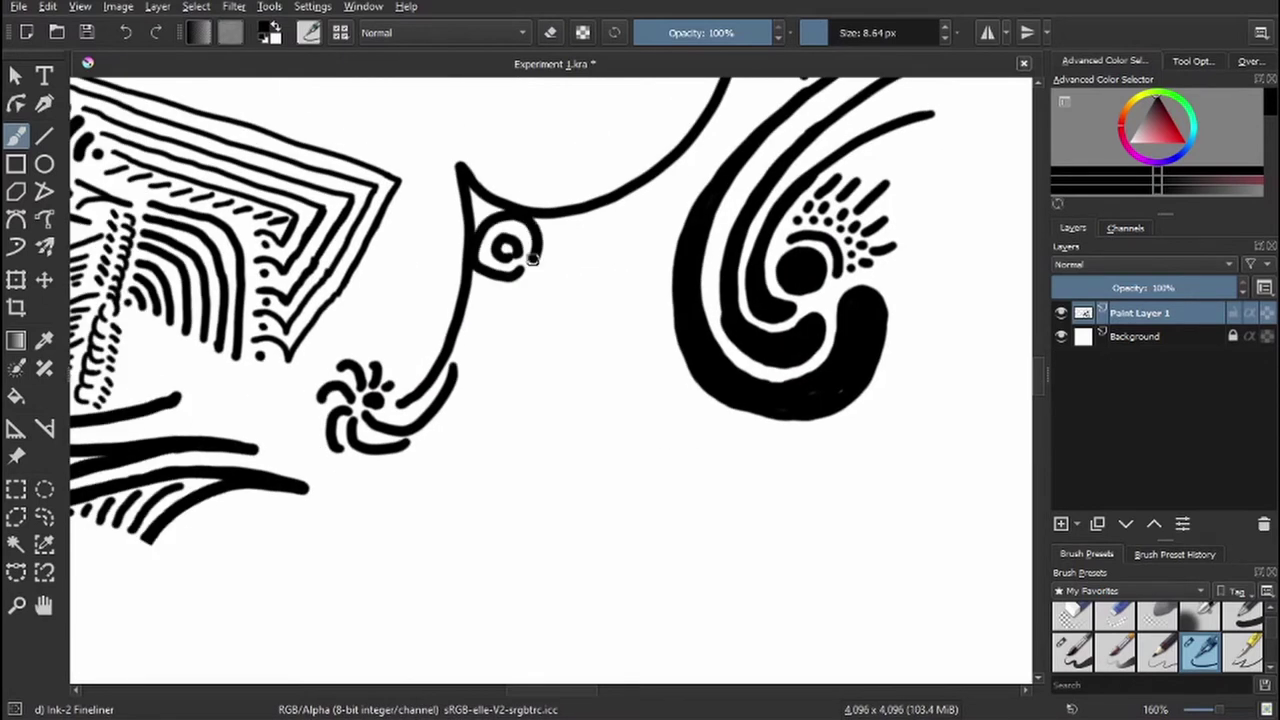
# - Draw concentric rings in the cusped band's corner, close its lower edge and rib the band with short strokes
pyautogui.moveTo(470, 250); pyautogui.dragTo(545, 215)
pyautogui.scroll(-5, 498, 371)
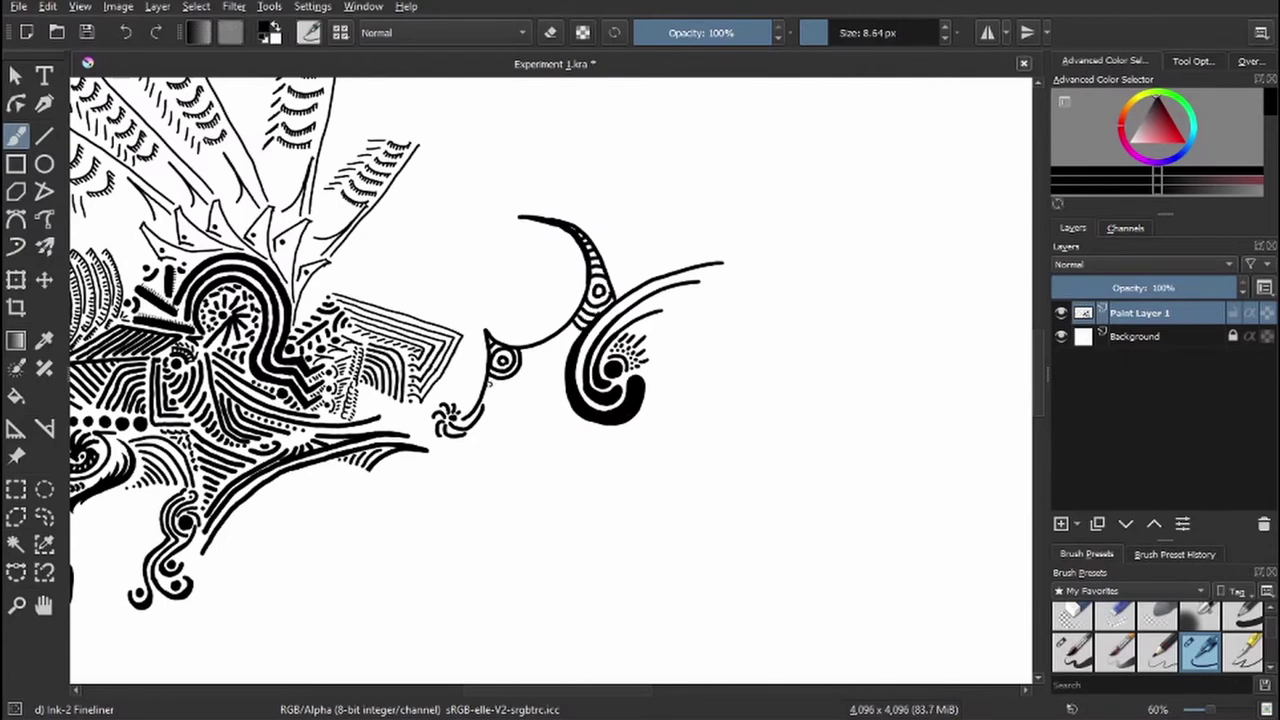
pyautogui.scroll(5, 505, 410)
pyautogui.moveTo(580, 262); pyautogui.dragTo(600, 204)
pyautogui.moveTo(636, 218)
pyautogui.mouseDown()
pyautogui.moveTo(668, 170)
pyautogui.moveTo(736, 128)
pyautogui.mouseUp()
pyautogui.moveTo(432, 392); pyautogui.dragTo(478, 358)
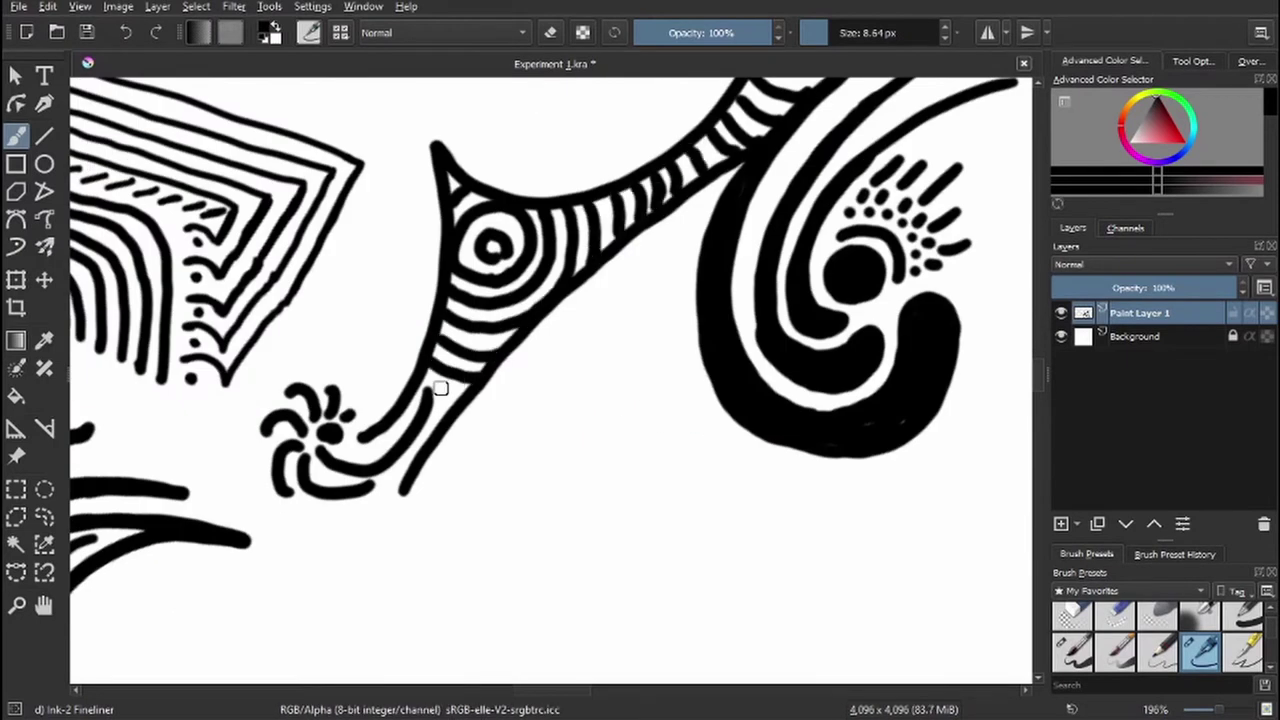
# - Trim the small flower's strokes with the eraser and finish the ribbed band's lower end beside it
pyautogui.press('e')
pyautogui.moveTo(320, 470)
pyautogui.mouseDown()
pyautogui.moveTo(378, 478)
pyautogui.moveTo(351, 470)
pyautogui.mouseUp()
pyautogui.press('e')
pyautogui.moveTo(420, 386); pyautogui.dragTo(391, 517)
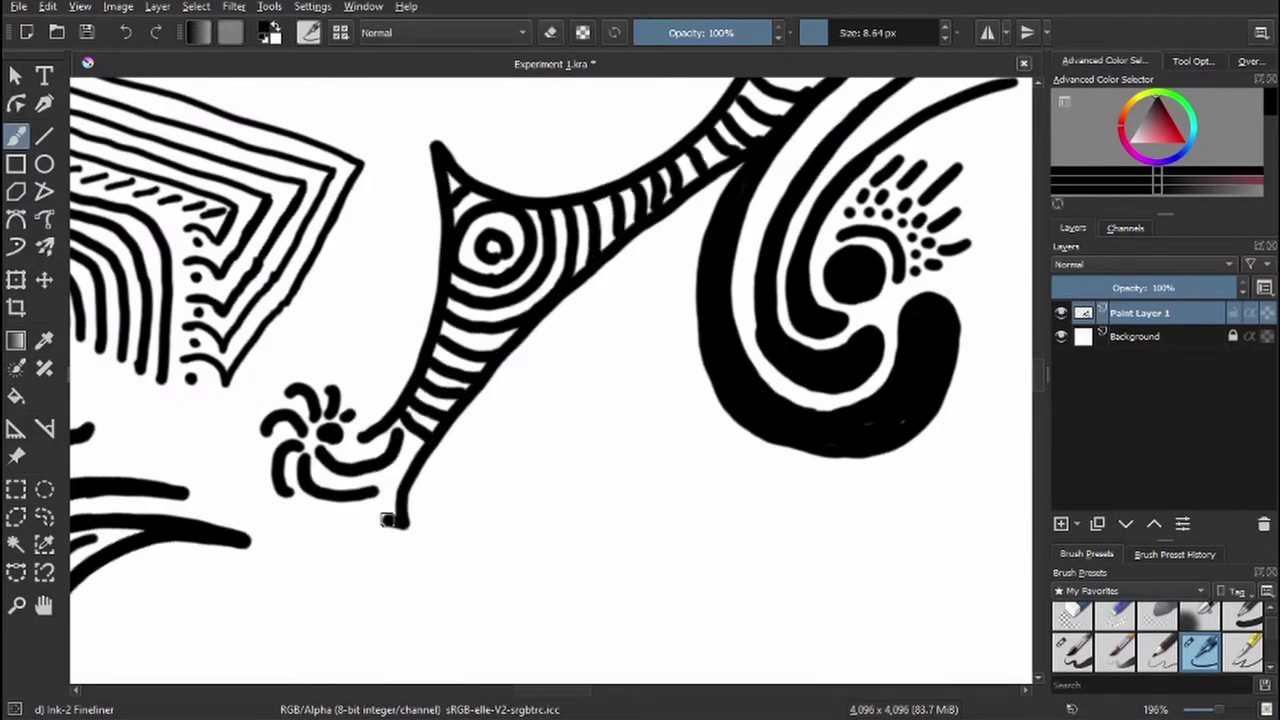
# - Draw a curved edge under the small flower leading into a long downward point filled with nested V-shaped strokes
pyautogui.moveTo(252, 522); pyautogui.dragTo(398, 512)
pyautogui.moveTo(419, 532)
pyautogui.mouseDown()
pyautogui.moveTo(549, 277)
pyautogui.moveTo(506, 320)
pyautogui.mouseUp()
pyautogui.moveTo(570, 216)
pyautogui.mouseDown()
pyautogui.moveTo(532, 322)
pyautogui.moveTo(614, 386)
pyautogui.mouseUp()
pyautogui.moveTo(528, 350); pyautogui.dragTo(665, 460)
pyautogui.moveTo(605, 173)
pyautogui.mouseDown()
pyautogui.moveTo(713, 511)
pyautogui.moveTo(777, 576)
pyautogui.moveTo(666, 531)
pyautogui.mouseUp()
# - Add a wedge of converging lines beneath the nested arches and thicken the sides of the nested angular outlines
pyautogui.scroll(-2, 577, 330)
pyautogui.moveTo(500, 350); pyautogui.dragTo(630, 362)
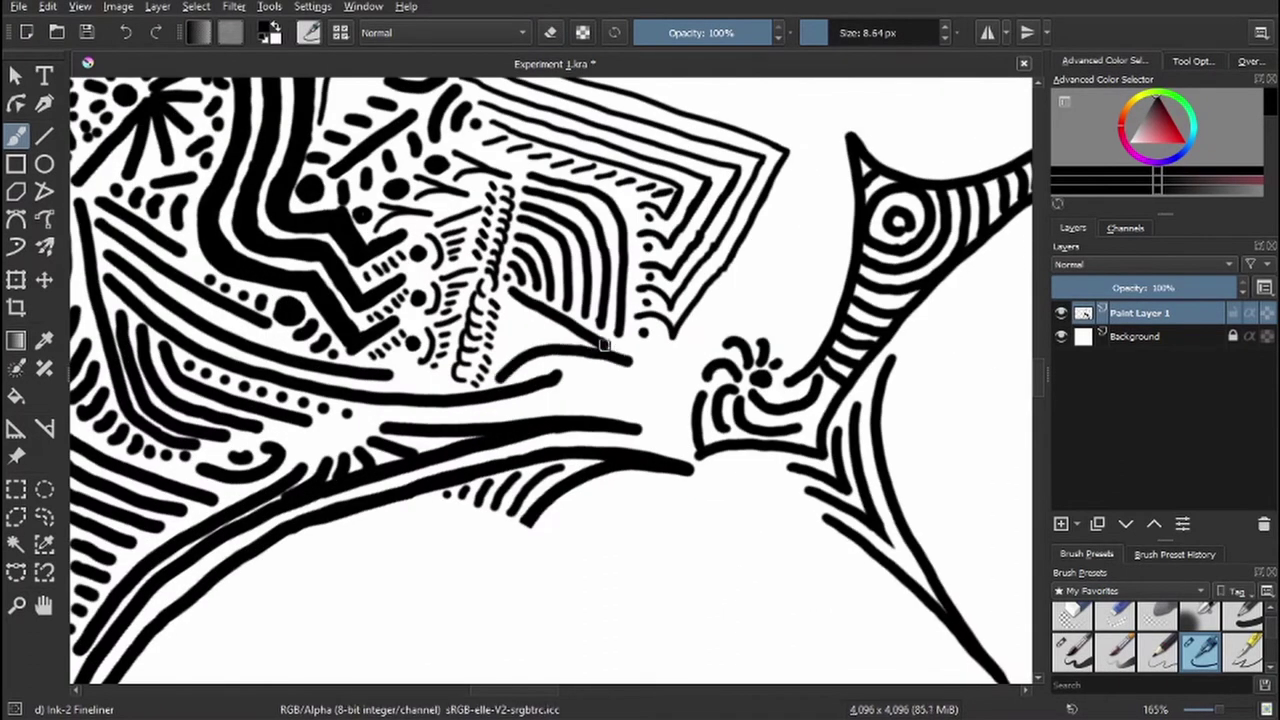
pyautogui.moveTo(500, 320); pyautogui.dragTo(630, 358)
pyautogui.moveTo(505, 285); pyautogui.dragTo(625, 355)
pyautogui.moveTo(676, 162); pyautogui.dragTo(570, 322)
pyautogui.moveTo(648, 176); pyautogui.dragTo(581, 195)
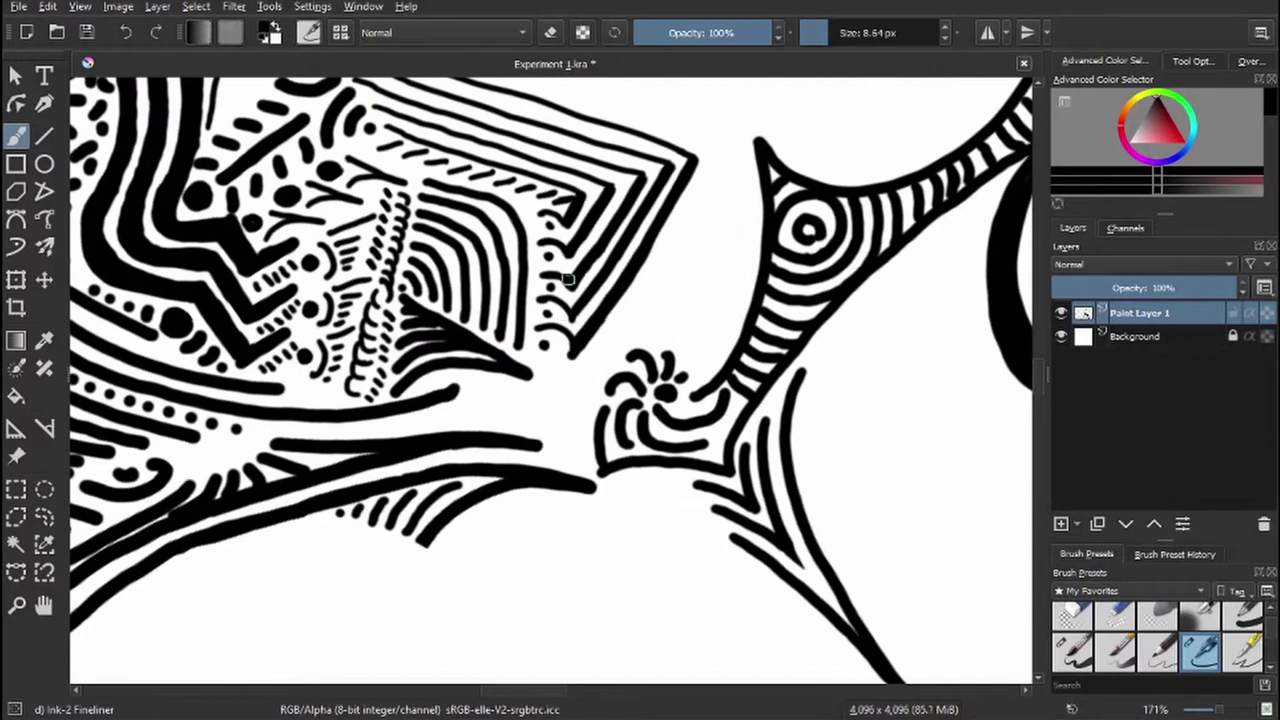
# - Add small forked strokes in the gap between the converging wedge and the long arched band
pyautogui.moveTo(500, 382); pyautogui.dragTo(470, 420)
pyautogui.moveTo(545, 385); pyautogui.dragTo(529, 423)
pyautogui.moveTo(570, 366); pyautogui.dragTo(585, 430)
pyautogui.moveTo(550, 440)
pyautogui.mouseDown()
pyautogui.moveTo(578, 422)
pyautogui.moveTo(578, 466)
pyautogui.mouseUp()
# - Fill the gap between the nested angular outlines and the ringed band with rows of dashes and fanned lines
pyautogui.moveTo(590, 378); pyautogui.dragTo(630, 315)
pyautogui.moveTo(635, 328); pyautogui.dragTo(714, 157)
pyautogui.moveTo(712, 208); pyautogui.dragTo(760, 143)
pyautogui.moveTo(672, 298)
pyautogui.mouseDown()
pyautogui.moveTo(646, 337)
pyautogui.moveTo(758, 250)
pyautogui.mouseUp()
pyautogui.moveTo(672, 335)
pyautogui.mouseDown()
pyautogui.moveTo(731, 306)
pyautogui.moveTo(685, 376)
pyautogui.mouseUp()
# - Place a row of solid dots of increasing size along the lower edge of the ringed band
pyautogui.scroll(-4, 700, 330)
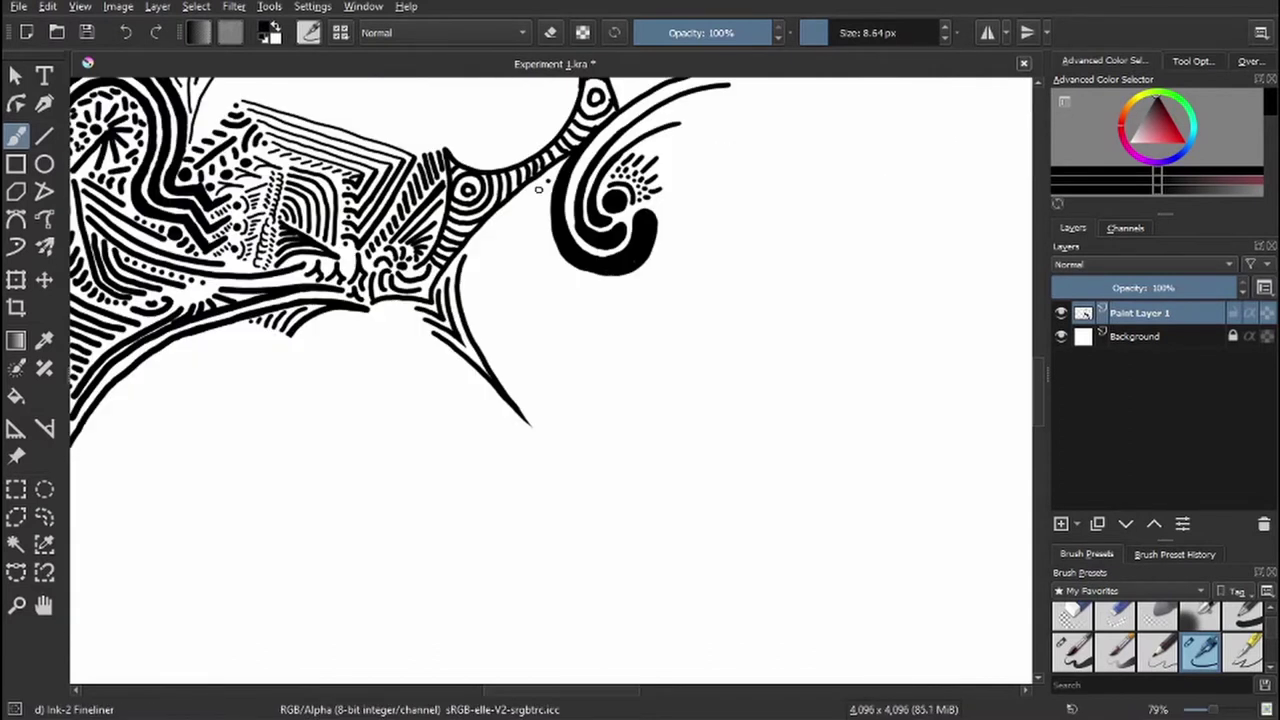
pyautogui.click(516, 212)
pyautogui.click(502, 233)
pyautogui.scroll(4, 490, 246)
pyautogui.moveTo(512, 262); pyautogui.dragTo(524, 300)
# - Stack curved strokes beneath the largest dot, shrinking them down to small dots
pyautogui.moveTo(484, 340); pyautogui.dragTo(547, 296)
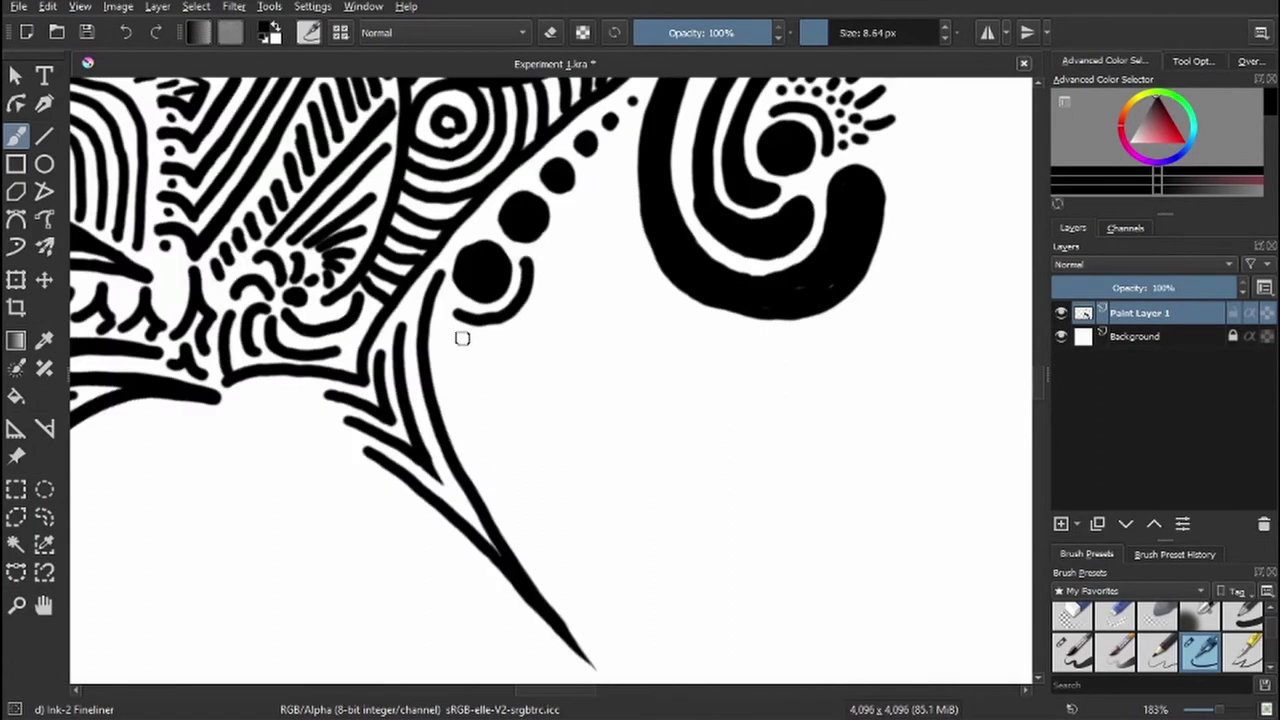
pyautogui.moveTo(512, 365); pyautogui.dragTo(565, 325)
pyautogui.moveTo(532, 390); pyautogui.dragTo(570, 360)
pyautogui.moveTo(547, 410); pyautogui.dragTo(580, 385)
pyautogui.moveTo(572, 408); pyautogui.dragTo(612, 466)
pyautogui.moveTo(518, 250); pyautogui.dragTo(530, 282)
pyautogui.moveTo(512, 396)
pyautogui.mouseDown()
pyautogui.moveTo(544, 378)
pyautogui.moveTo(560, 393)
pyautogui.mouseUp()
pyautogui.moveTo(556, 424); pyautogui.dragTo(576, 408)
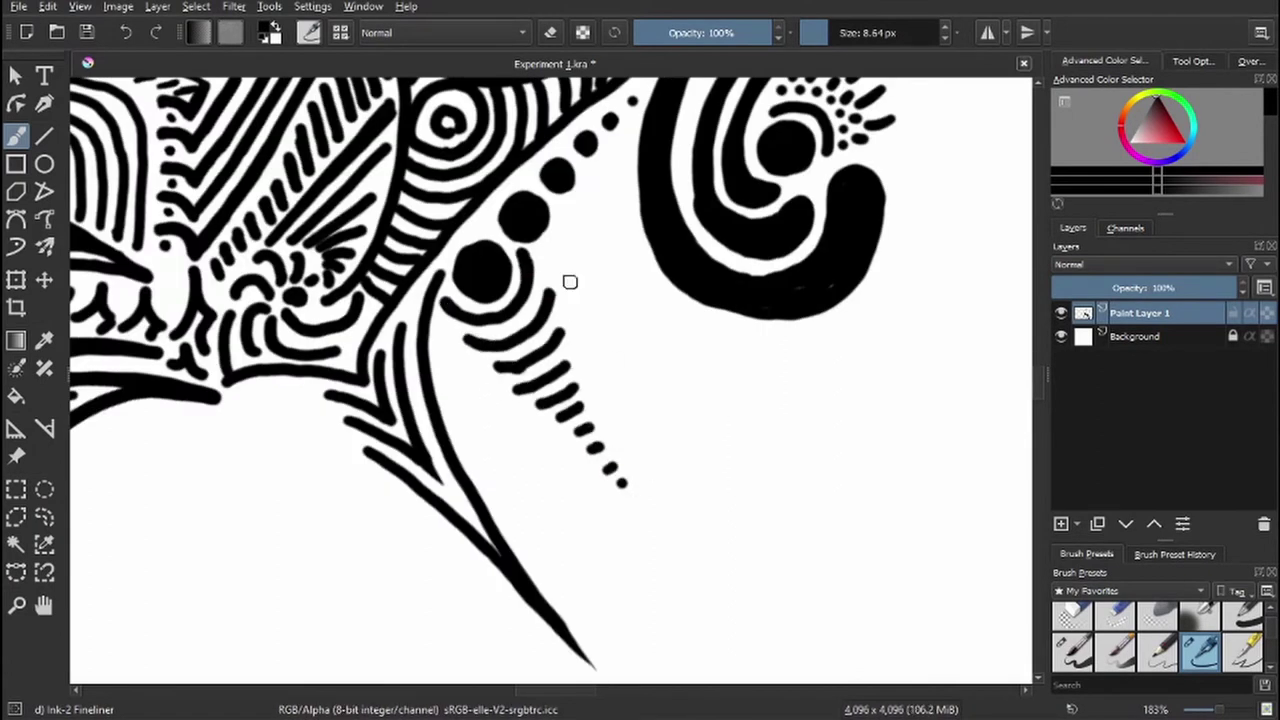
# - Draw a thick S-shaped plume beside the stacked strokes, with curled ends split into separate strands
pyautogui.moveTo(569, 280); pyautogui.dragTo(772, 495)
pyautogui.moveTo(558, 280)
pyautogui.mouseDown()
pyautogui.moveTo(615, 262)
pyautogui.moveTo(645, 370)
pyautogui.moveTo(730, 495)
pyautogui.moveTo(758, 436)
pyautogui.mouseUp()
pyautogui.press('e')
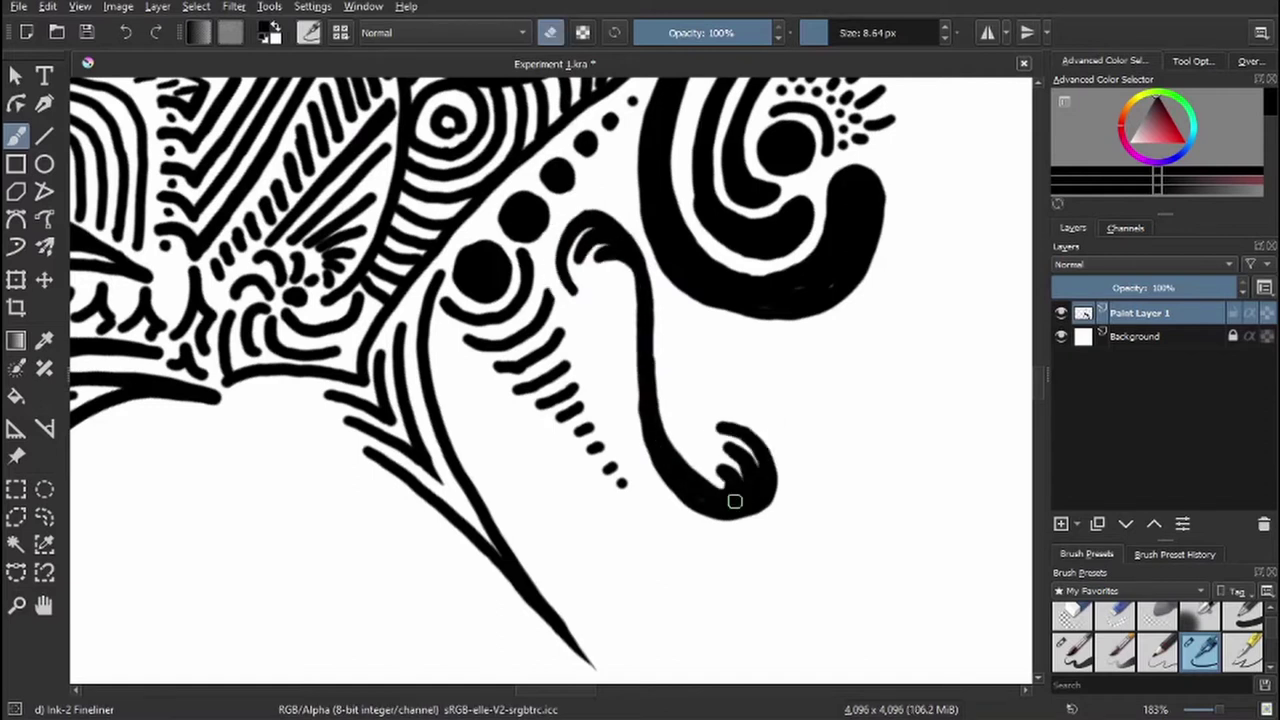
pyautogui.press('e')
pyautogui.moveTo(615, 263); pyautogui.dragTo(652, 443)
pyautogui.moveTo(743, 468)
pyautogui.mouseDown()
pyautogui.moveTo(769, 484)
pyautogui.moveTo(737, 514)
pyautogui.mouseUp()
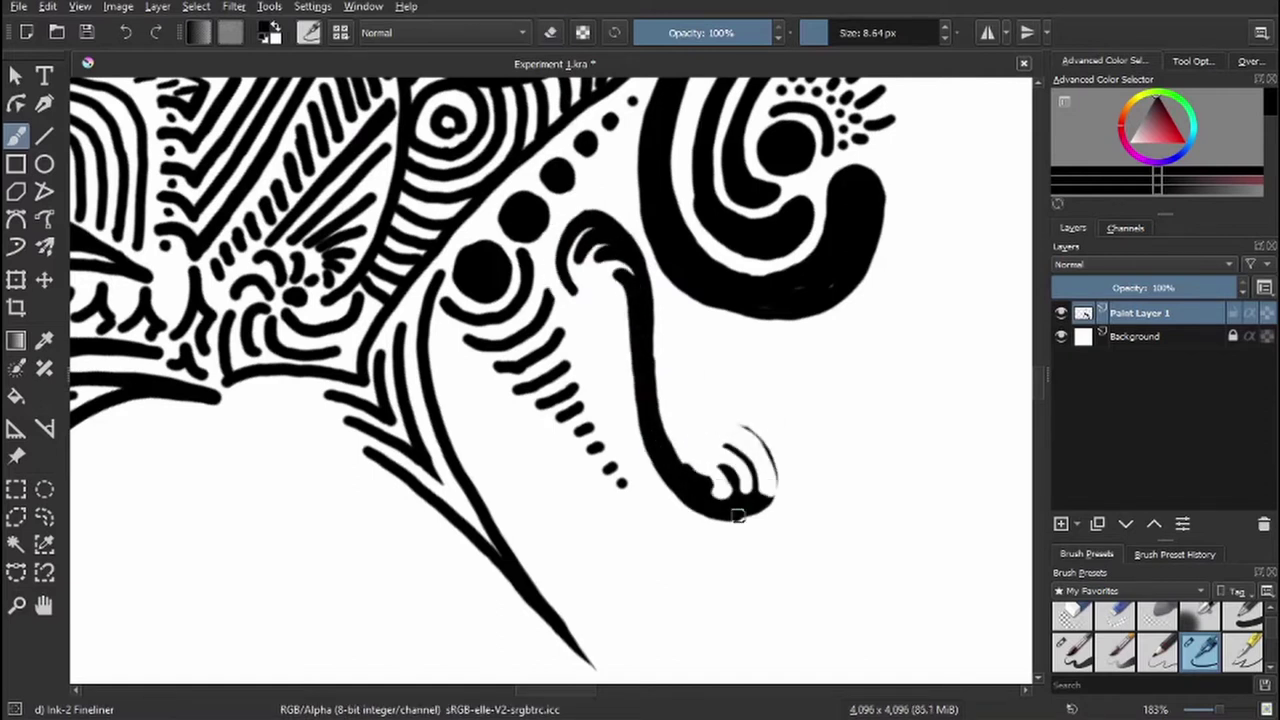
pyautogui.moveTo(728, 408); pyautogui.dragTo(790, 515)
pyautogui.moveTo(724, 436)
pyautogui.mouseDown()
pyautogui.moveTo(760, 505)
pyautogui.moveTo(727, 477)
pyautogui.mouseUp()
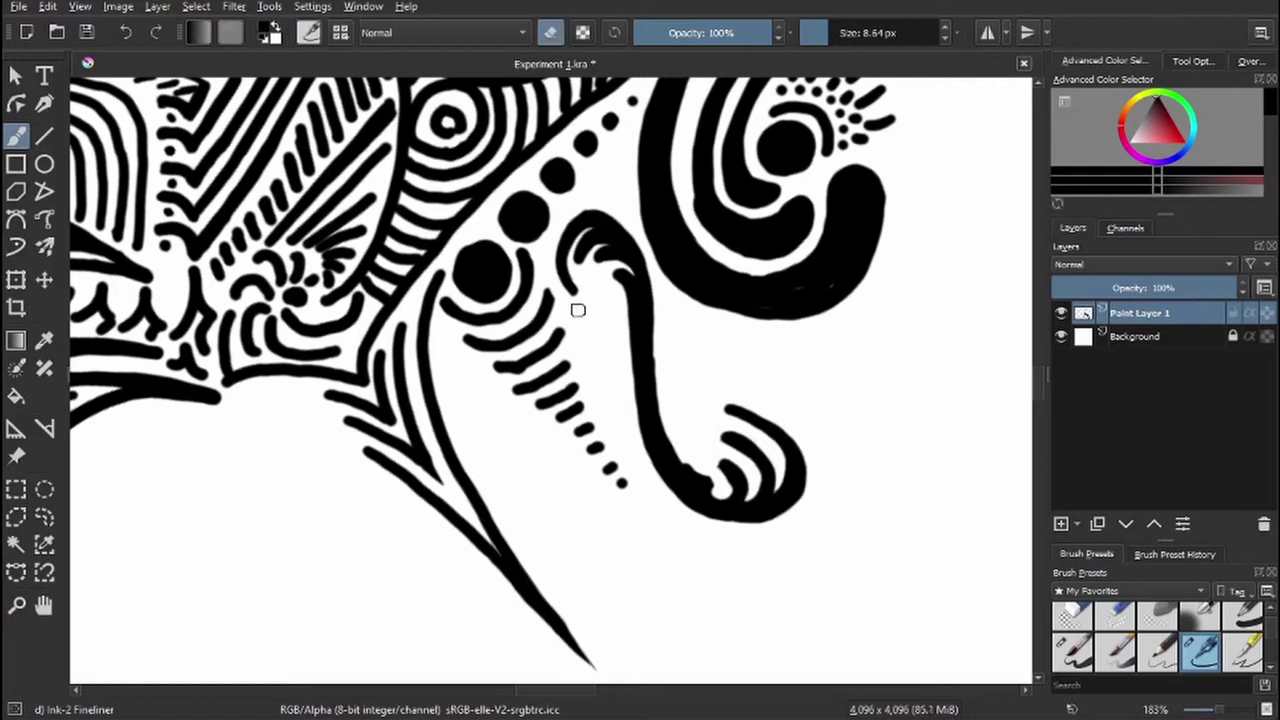
# - Extend the strands of the S-shaped plume's upper curl and smooth its stem and lower curl with the eraser
pyautogui.moveTo(566, 308)
pyautogui.mouseDown()
pyautogui.moveTo(580, 237)
pyautogui.moveTo(640, 288)
pyautogui.moveTo(605, 260)
pyautogui.moveTo(623, 303)
pyautogui.moveTo(595, 255)
pyautogui.moveTo(625, 265)
pyautogui.mouseUp()
pyautogui.press('e')
pyautogui.press('e')
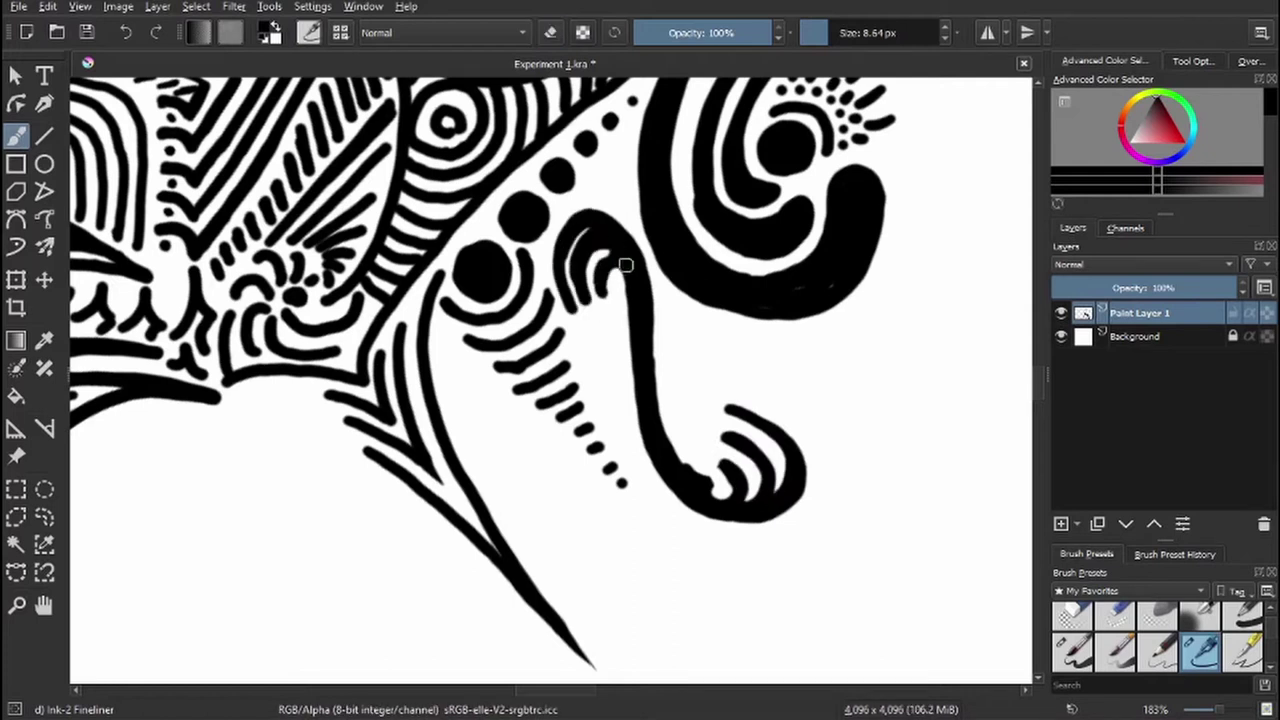
pyautogui.moveTo(593, 309)
pyautogui.mouseDown()
pyautogui.moveTo(596, 259)
pyautogui.moveTo(573, 275)
pyautogui.moveTo(608, 262)
pyautogui.mouseUp()
pyautogui.press('e')
pyautogui.moveTo(700, 480); pyautogui.dragTo(685, 452)
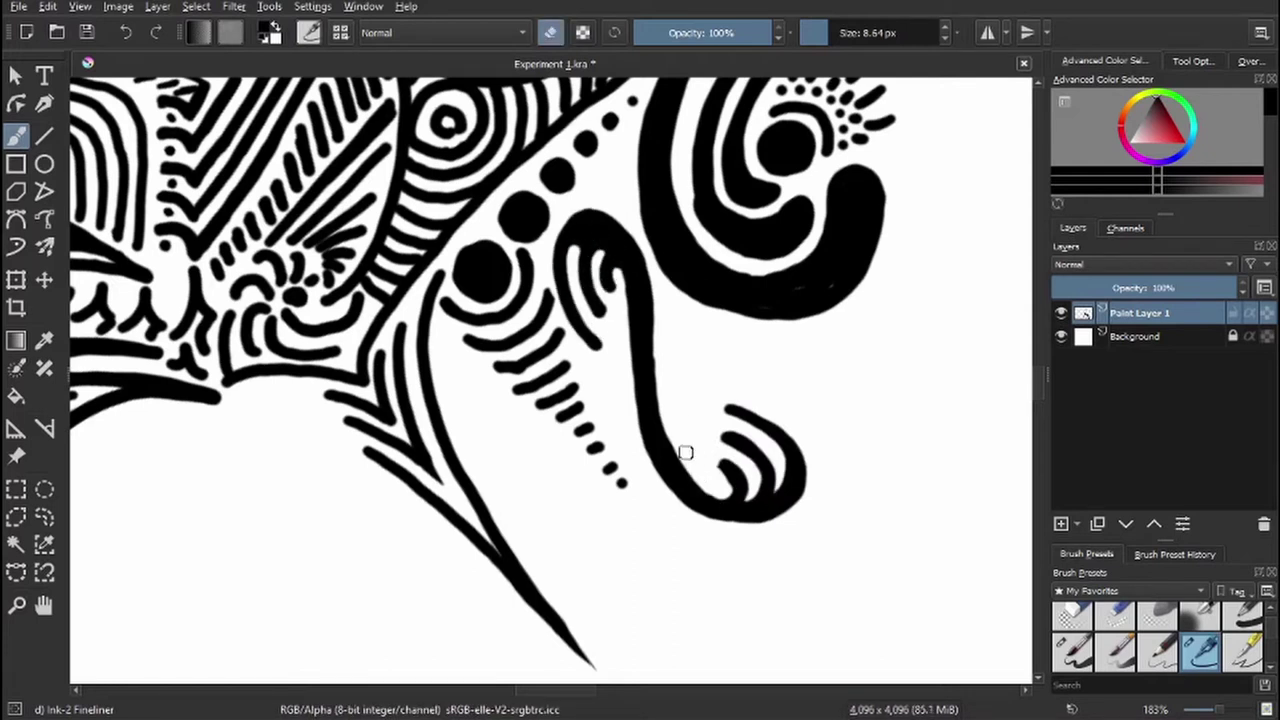
pyautogui.press('e')
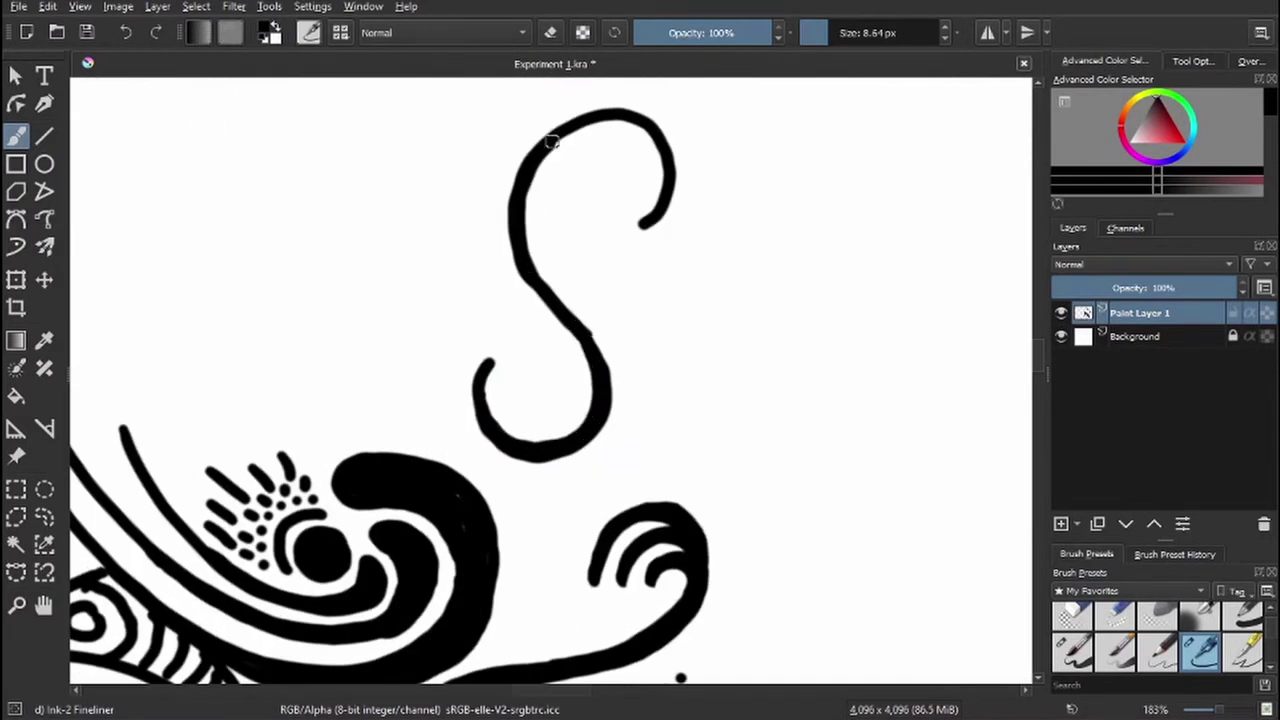
# - Thicken the new S-shaped curve beyond the swirl and add inner strands at both of its curled ends
pyautogui.moveTo(552, 142); pyautogui.dragTo(648, 215)
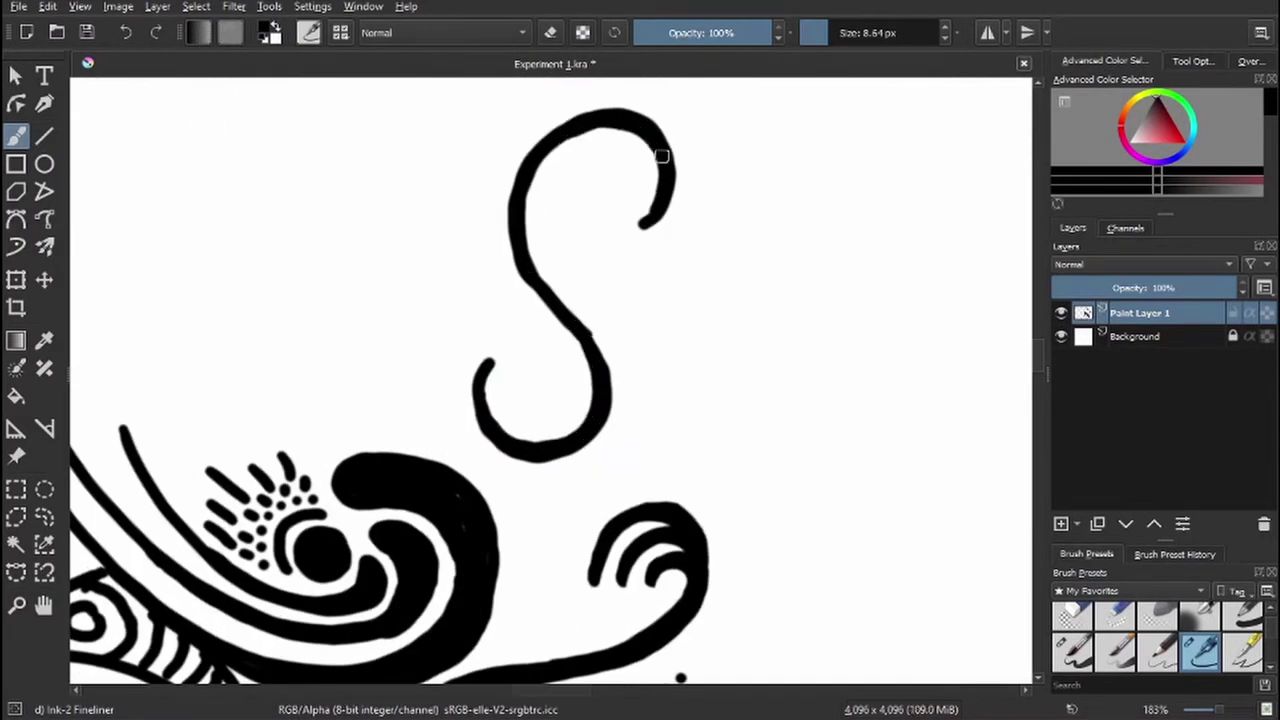
pyautogui.moveTo(518, 425); pyautogui.dragTo(535, 222)
pyautogui.moveTo(531, 166); pyautogui.dragTo(628, 197)
pyautogui.moveTo(545, 392); pyautogui.dragTo(595, 365)
pyautogui.moveTo(482, 378)
pyautogui.mouseDown()
pyautogui.moveTo(603, 363)
pyautogui.moveTo(540, 260)
pyautogui.mouseUp()
pyautogui.moveTo(566, 140); pyautogui.dragTo(633, 132)
pyautogui.moveTo(545, 290); pyautogui.dragTo(545, 172)
pyautogui.moveTo(600, 186)
pyautogui.mouseDown()
pyautogui.moveTo(611, 141)
pyautogui.moveTo(585, 180)
pyautogui.mouseUp()
pyautogui.moveTo(575, 345); pyautogui.dragTo(505, 412)
# - Sharpen the strand tips of the second S-shaped plume with the eraser
pyautogui.press('e')
pyautogui.moveTo(600, 170); pyautogui.dragTo(575, 185)
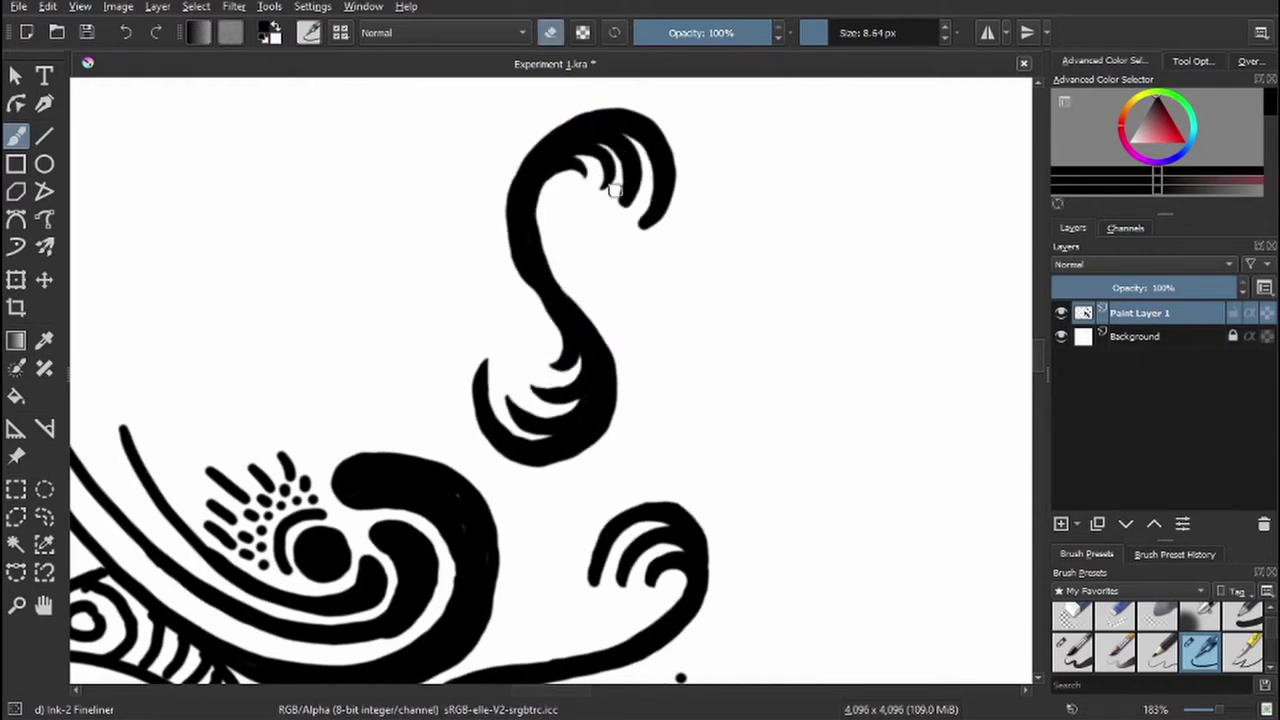
pyautogui.moveTo(505, 380); pyautogui.dragTo(485, 400)
pyautogui.press('e')
# - Draw long parallel flowing lines below the arched band, with curls around solid dots and a pointed wedge alongside
pyautogui.scroll(-5, 457, 386)
pyautogui.scroll(-3, 694, 451)
pyautogui.scroll(3, 617, 329)
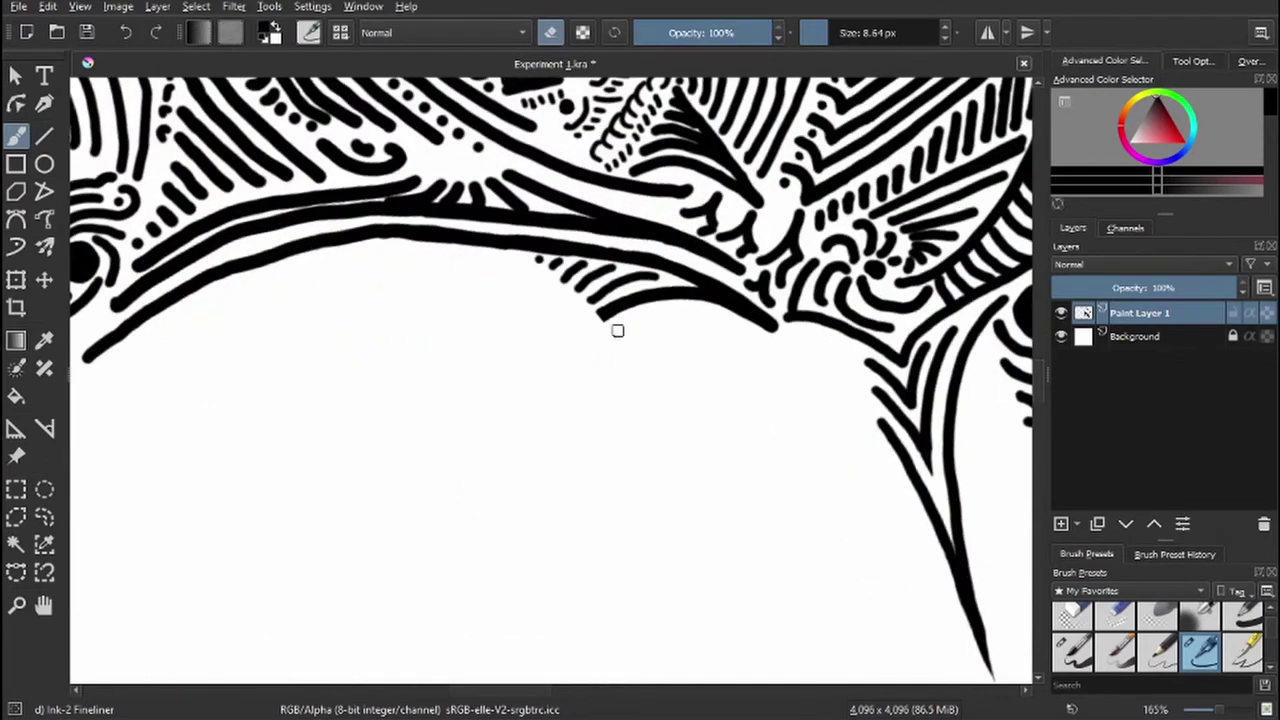
pyautogui.moveTo(617, 330)
pyautogui.mouseDown()
pyautogui.moveTo(727, 640)
pyautogui.moveTo(623, 429)
pyautogui.moveTo(700, 680)
pyautogui.mouseUp()
pyautogui.scroll(-3, 483, 151)
pyautogui.moveTo(466, 157)
pyautogui.mouseDown()
pyautogui.moveTo(670, 540)
pyautogui.moveTo(583, 560)
pyautogui.mouseUp()
pyautogui.moveTo(645, 172); pyautogui.dragTo(615, 205)
pyautogui.moveTo(590, 555); pyautogui.dragTo(585, 392)
pyautogui.moveTo(700, 528)
pyautogui.mouseDown()
pyautogui.moveTo(783, 237)
pyautogui.moveTo(805, 245)
pyautogui.mouseUp()
# - Decorate the pointed wedge with a dotted curve, curved ribs and upright strokes using a 5.19 px brush
pyautogui.moveTo(805, 245)
pyautogui.mouseDown()
pyautogui.moveTo(737, 377)
pyautogui.moveTo(457, 251)
pyautogui.mouseUp()
pyautogui.moveTo(560, 290); pyautogui.dragTo(575, 335)
pyautogui.moveTo(585, 296); pyautogui.dragTo(598, 355)
pyautogui.moveTo(540, 245); pyautogui.dragTo(590, 290)
pyautogui.moveTo(457, 251)
pyautogui.mouseDown()
pyautogui.moveTo(693, 236)
pyautogui.moveTo(498, 158)
pyautogui.mouseUp()
pyautogui.moveTo(466, 220); pyautogui.dragTo(474, 304)
pyautogui.moveTo(482, 244); pyautogui.dragTo(490, 300)
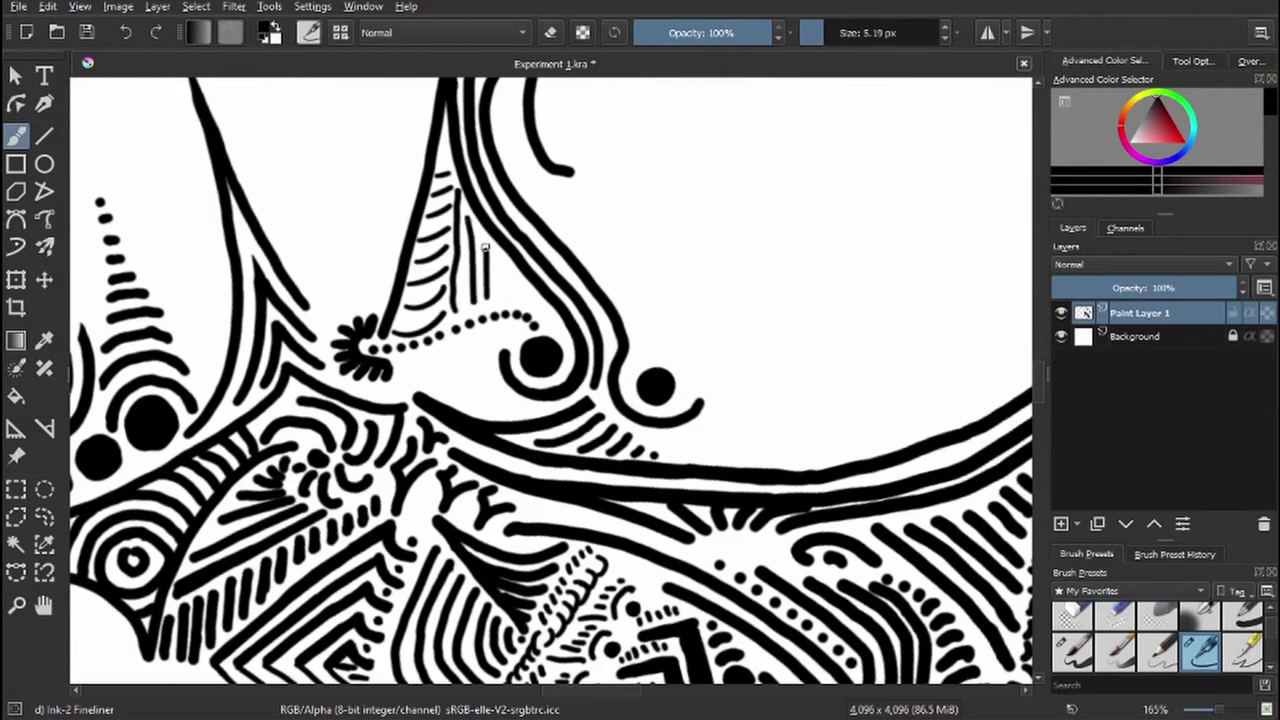
pyautogui.moveTo(490, 246); pyautogui.dragTo(500, 298)
pyautogui.moveTo(505, 258)
pyautogui.mouseDown()
pyautogui.moveTo(530, 306)
pyautogui.moveTo(272, 318)
pyautogui.mouseUp()
# - Draw a fan-shaped wedge hanging from the outer dot's curl, fill it with curved ribs and clean its edges with the eraser
pyautogui.moveTo(447, 400); pyautogui.dragTo(590, 97)
pyautogui.moveTo(376, 297); pyautogui.dragTo(400, 350)
pyautogui.moveTo(385, 288); pyautogui.dragTo(415, 352)
pyautogui.moveTo(395, 282)
pyautogui.mouseDown()
pyautogui.moveTo(428, 338)
pyautogui.moveTo(650, 177)
pyautogui.moveTo(672, 252)
pyautogui.mouseUp()
pyautogui.moveTo(642, 186); pyautogui.dragTo(656, 270)
pyautogui.moveTo(618, 218)
pyautogui.mouseDown()
pyautogui.moveTo(648, 280)
pyautogui.moveTo(638, 290)
pyautogui.mouseUp()
pyautogui.moveTo(594, 258); pyautogui.dragTo(622, 304)
pyautogui.moveTo(574, 300); pyautogui.dragTo(604, 314)
pyautogui.press('e')
pyautogui.moveTo(520, 405); pyautogui.dragTo(567, 318)
pyautogui.press('e')
# - Add a second slanted shape beside the fan-shaped wedge, fill it with close stripes and double its upper edge
pyautogui.moveTo(604, 198); pyautogui.dragTo(521, 337)
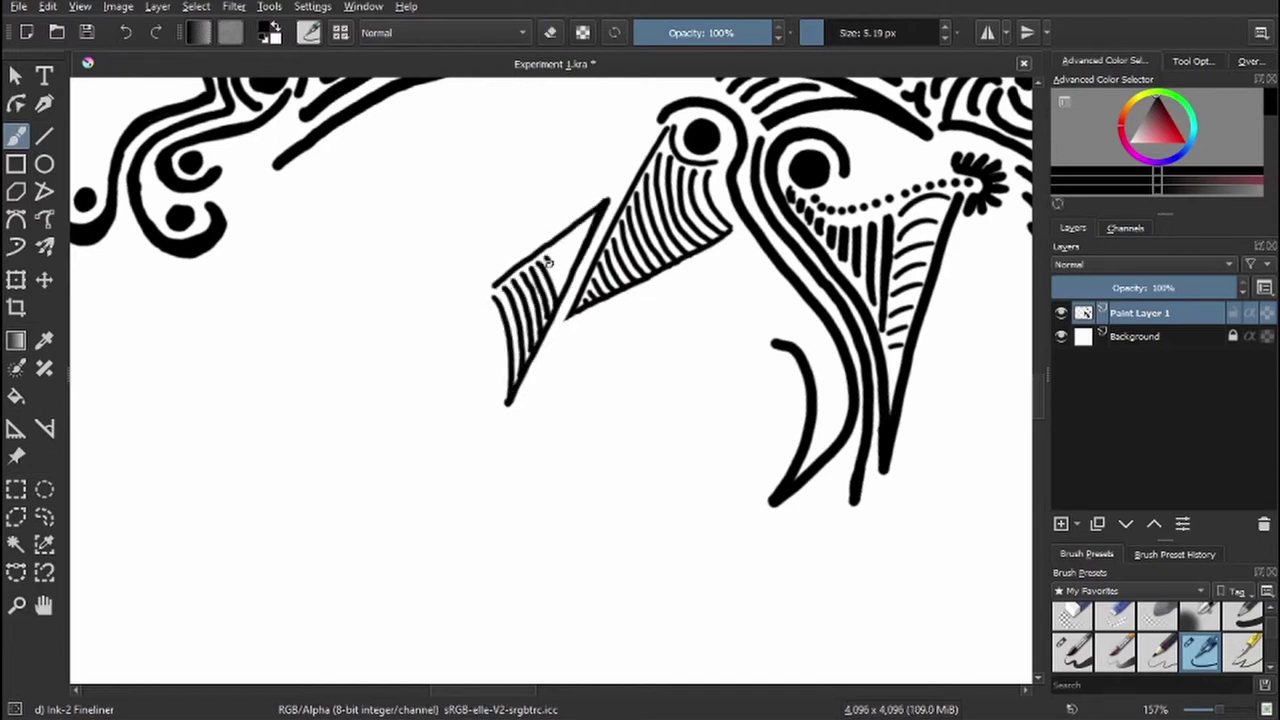
pyautogui.moveTo(552, 244); pyautogui.dragTo(570, 302)
pyautogui.moveTo(562, 237); pyautogui.dragTo(577, 288)
pyautogui.moveTo(572, 229); pyautogui.dragTo(584, 268)
pyautogui.moveTo(582, 221)
pyautogui.mouseDown()
pyautogui.moveTo(591, 248)
pyautogui.moveTo(497, 306)
pyautogui.mouseUp()
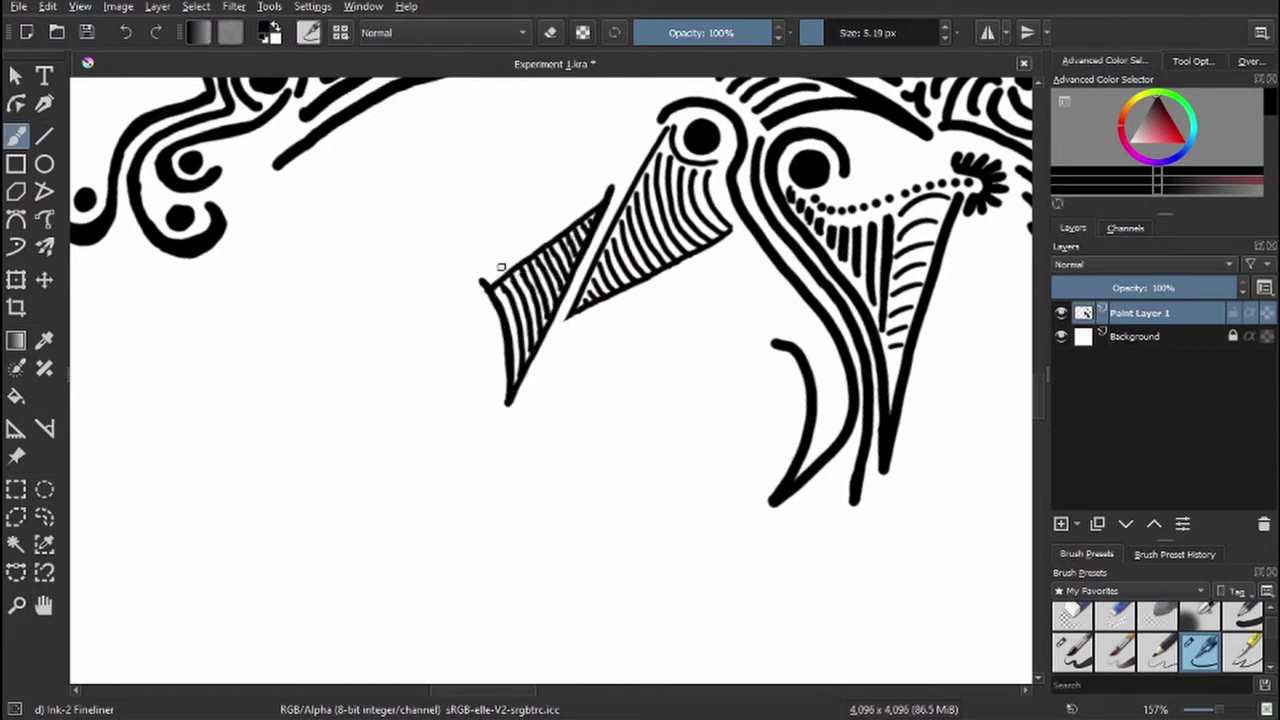
pyautogui.moveTo(610, 186); pyautogui.dragTo(484, 280)
# - Paint a heavy curved stroke beside the flowing lines with a 10.36 px brush and taper its lower end
pyautogui.moveTo(780, 350); pyautogui.dragTo(768, 632)
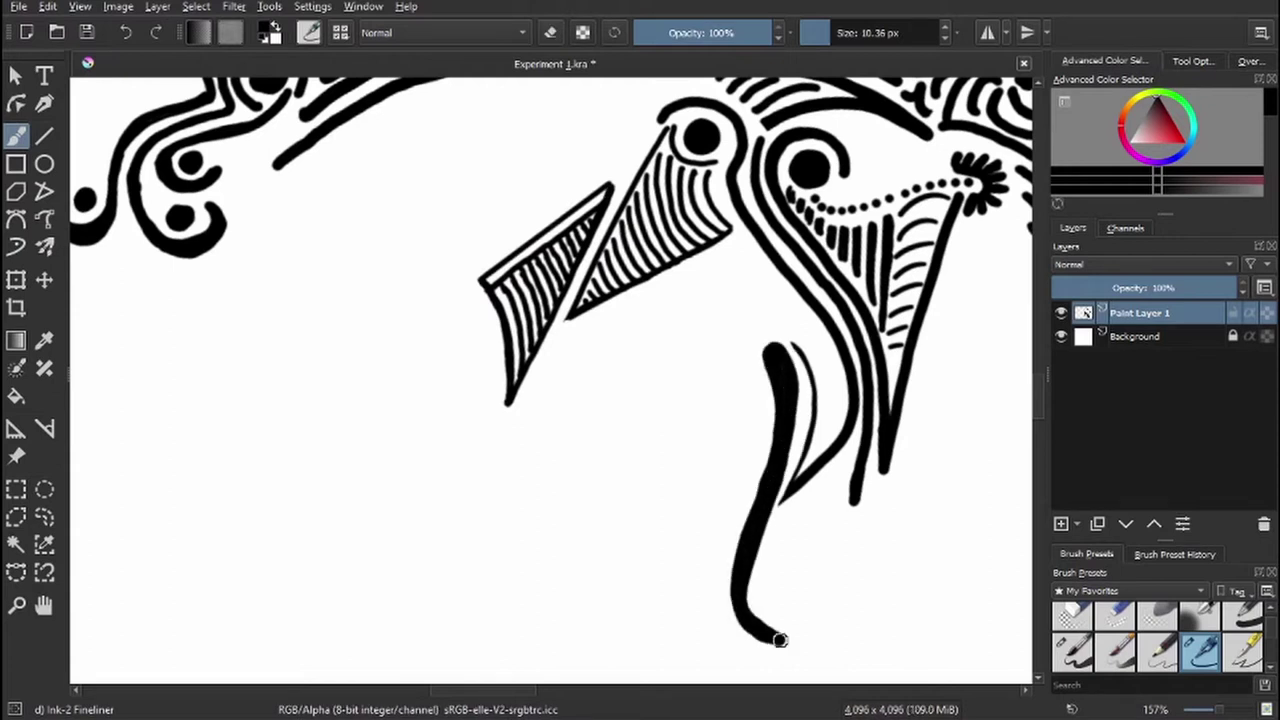
pyautogui.press('e')
pyautogui.moveTo(746, 534); pyautogui.dragTo(508, 322)
# - Add a thick arch with inner arcs to the heavy curved stroke and edge it with dots of decreasing size
pyautogui.moveTo(427, 260); pyautogui.dragTo(449, 354)
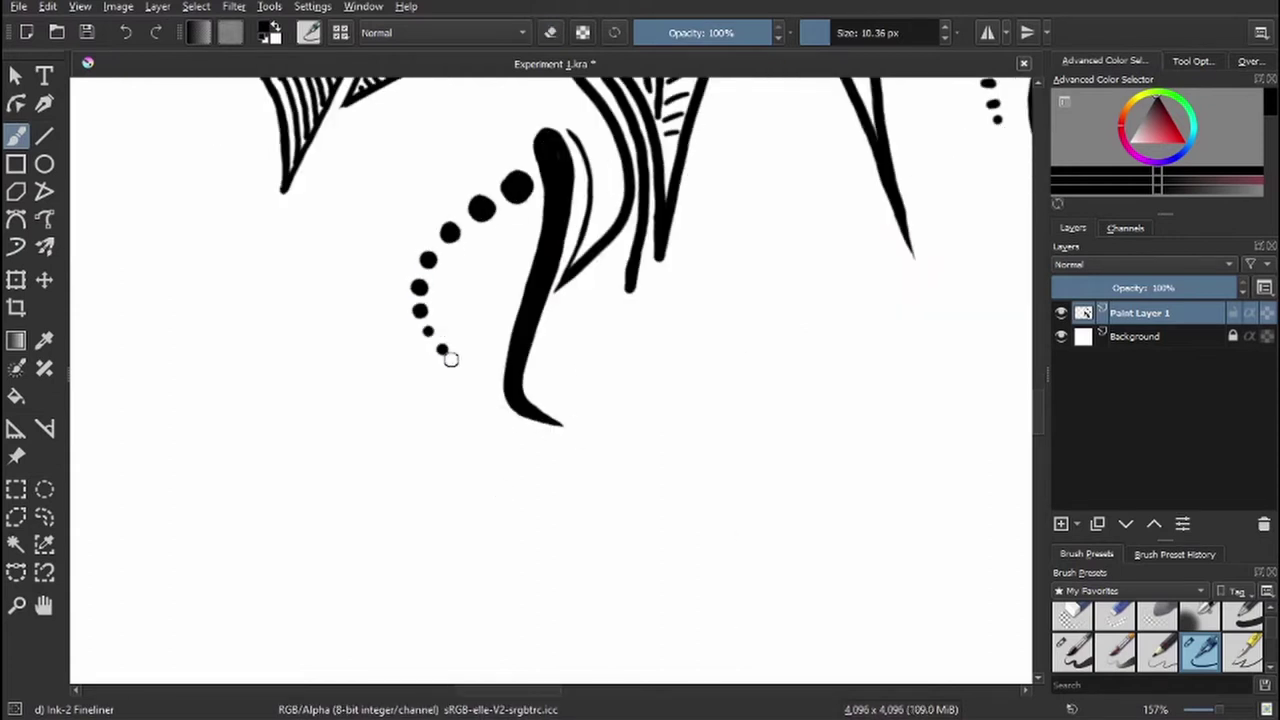
pyautogui.moveTo(540, 195); pyautogui.dragTo(486, 355)
pyautogui.moveTo(545, 130)
pyautogui.mouseDown()
pyautogui.moveTo(500, 250)
pyautogui.moveTo(500, 307)
pyautogui.mouseUp()
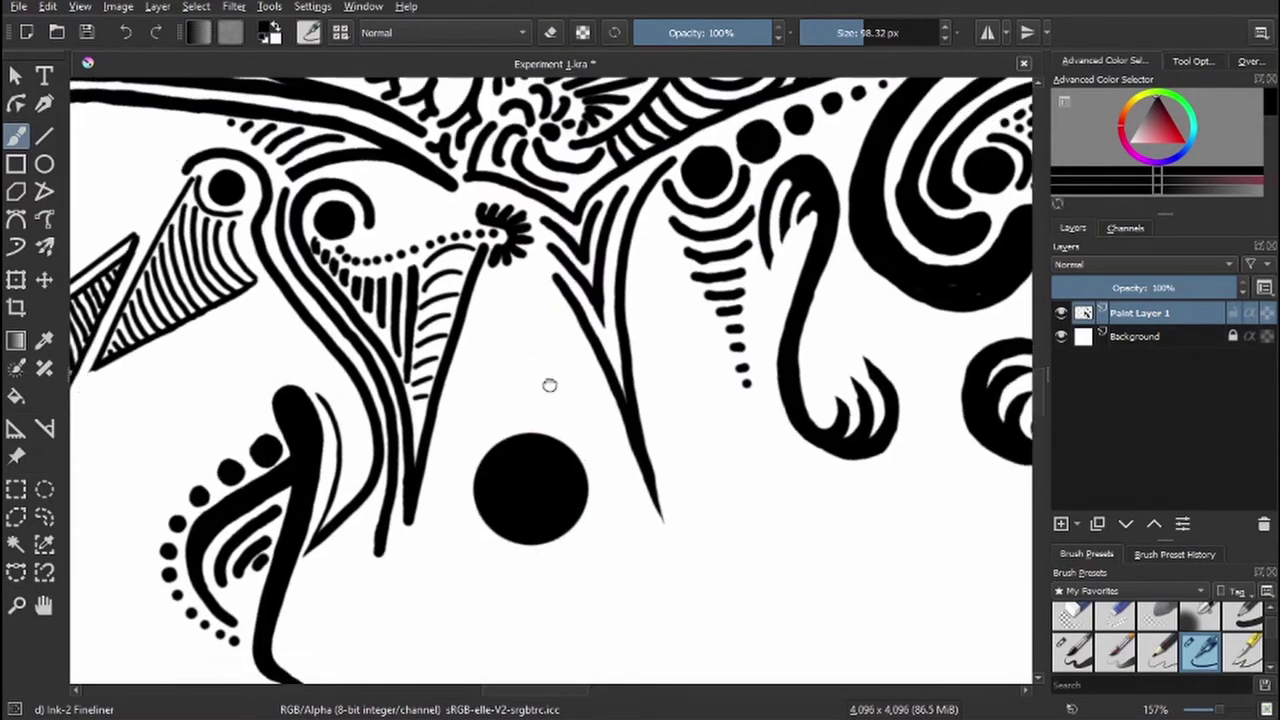
# - Place large solid circles in the open areas and ring the one under the small plume with 20.95 px dots
pyautogui.click(420, 352)
pyautogui.click(467, 310)
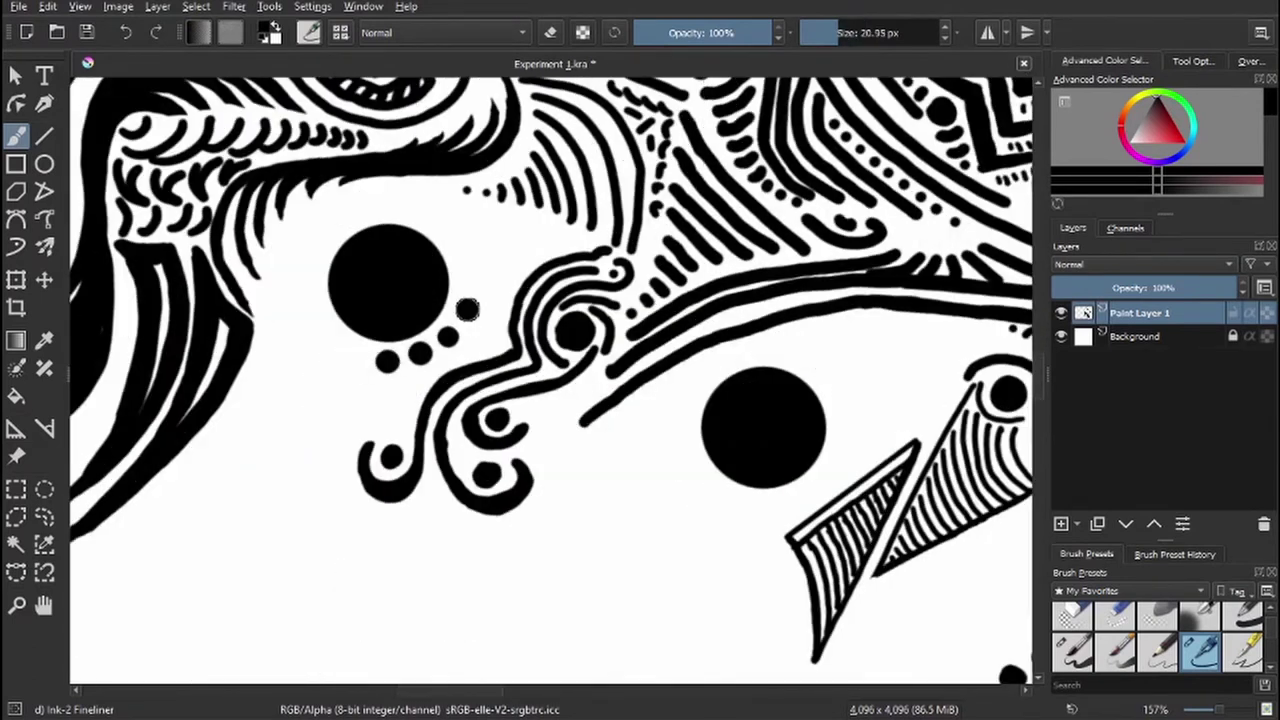
pyautogui.click(360, 208)
pyautogui.click(336, 214)
pyautogui.click(318, 230)
pyautogui.click(309, 249)
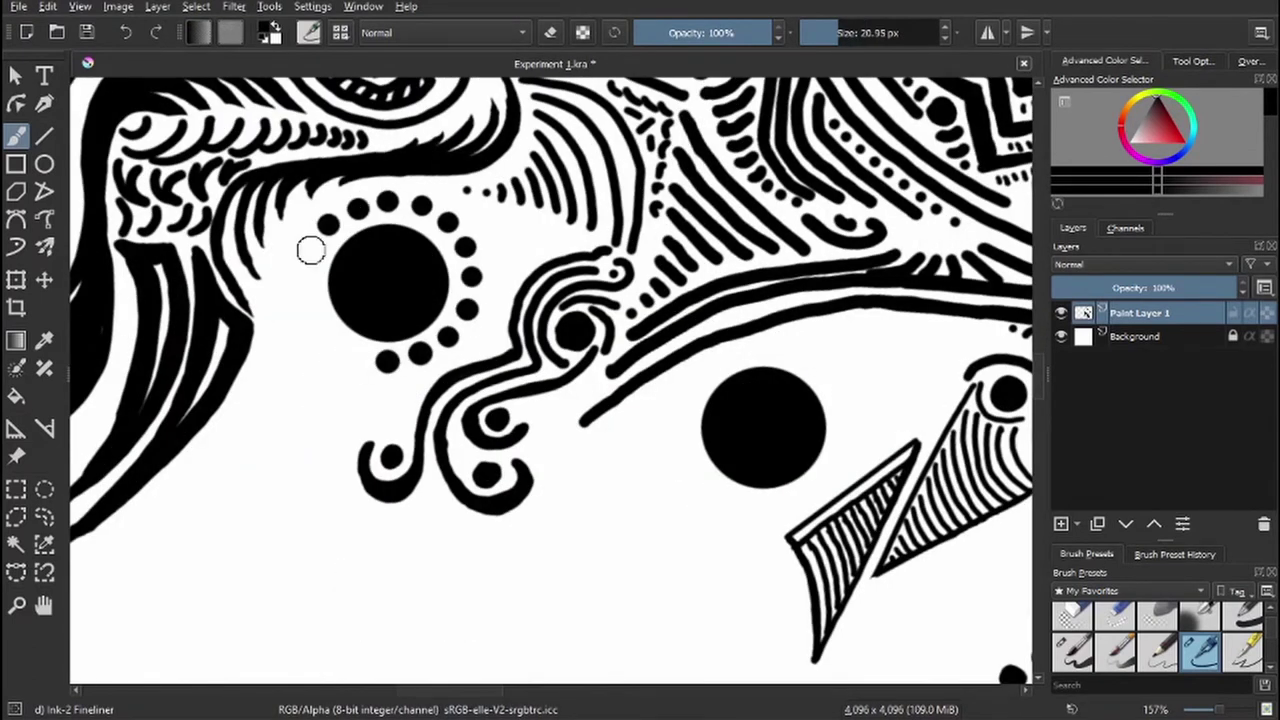
pyautogui.click(312, 262)
pyautogui.click(350, 360)
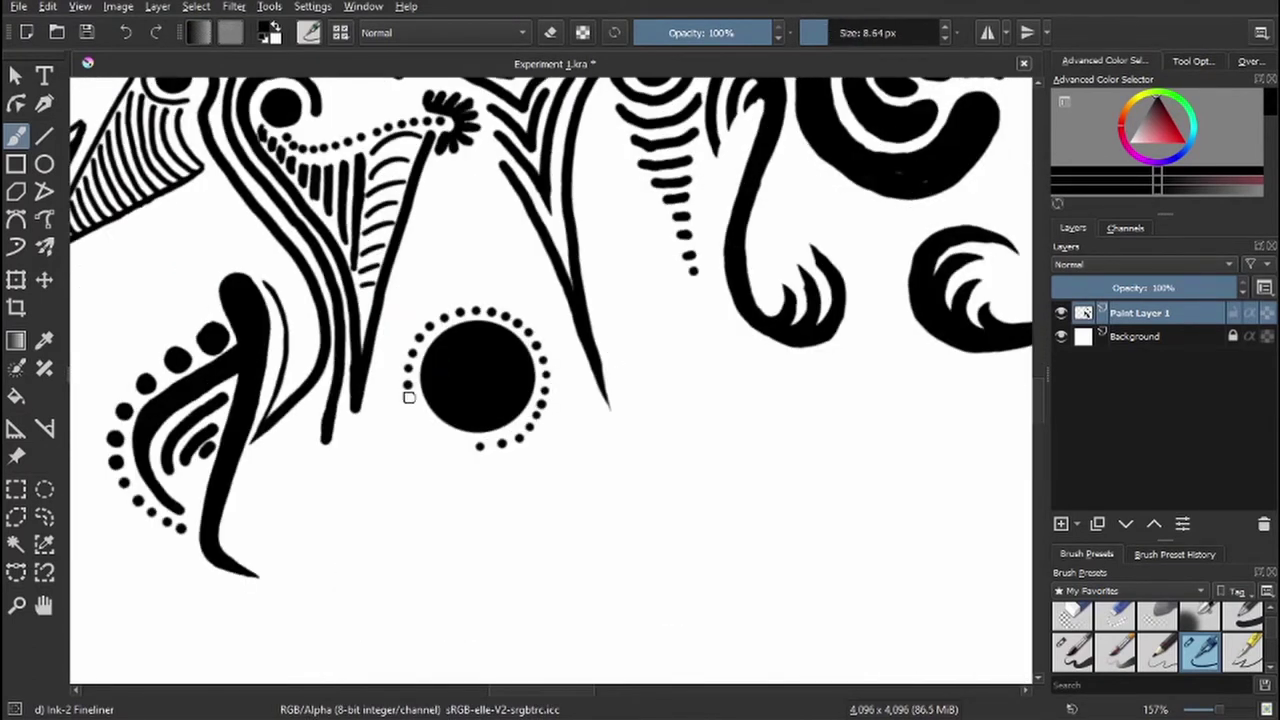
# - Draw three lines fanning down from the dot-ringed lower circle with an 8.64 px brush and flank them with small curved brackets
pyautogui.moveTo(477, 464)
pyautogui.mouseDown()
pyautogui.moveTo(477, 566)
pyautogui.moveTo(540, 585)
pyautogui.mouseUp()
pyautogui.moveTo(468, 462); pyautogui.dragTo(430, 585)
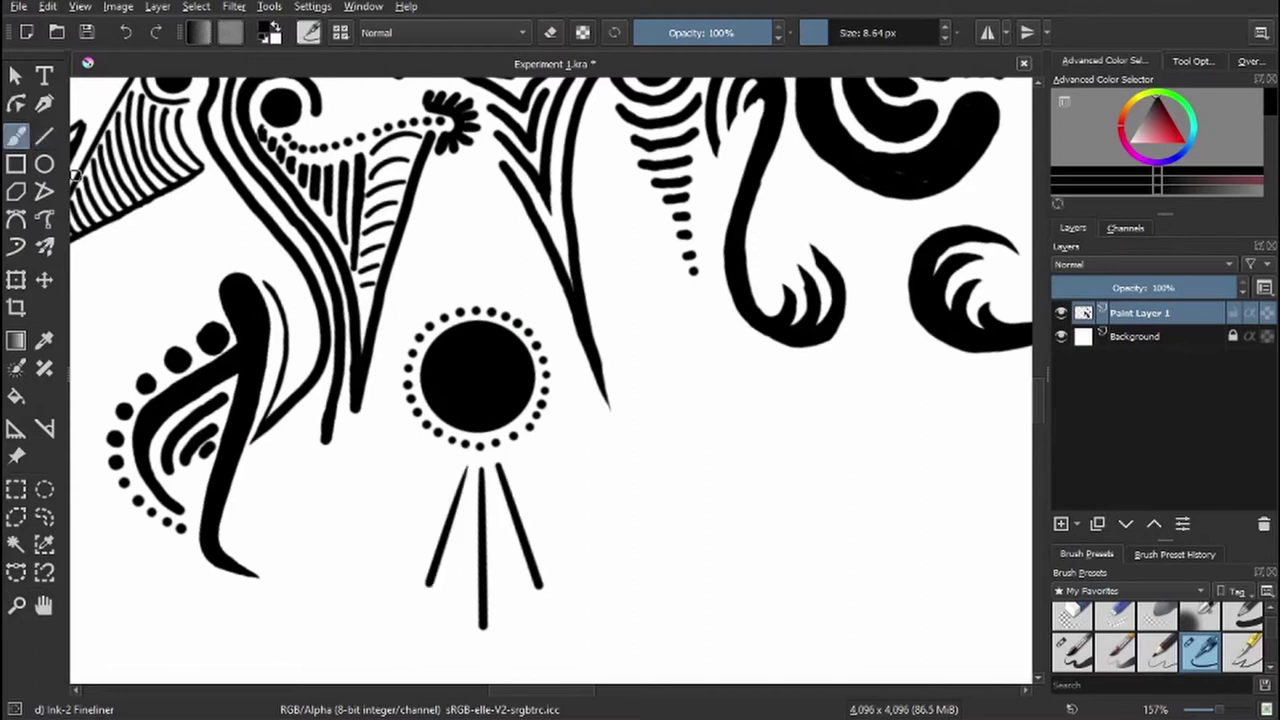
pyautogui.scroll(-4, 474, 623)
pyautogui.moveTo(480, 256); pyautogui.dragTo(480, 300)
pyautogui.moveTo(578, 255); pyautogui.dragTo(572, 330)
pyautogui.moveTo(477, 292); pyautogui.dragTo(484, 327)
# - Close the pendant below the brackets with two straight lines meeting in a point, and return to the freehand brush
pyautogui.press('v')
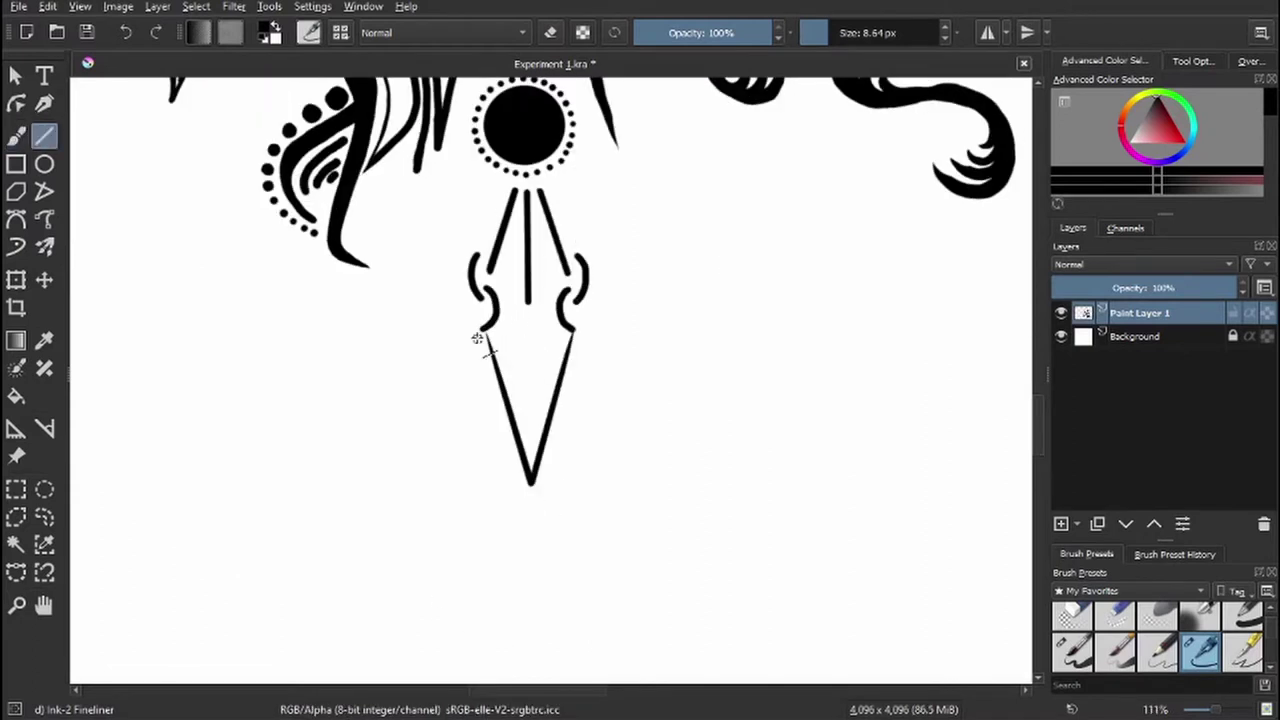
pyautogui.scroll(-5, 477, 338)
pyautogui.hotkey('ctrl', 't')
pyautogui.press('b')
pyautogui.scroll(4, 451, 463)
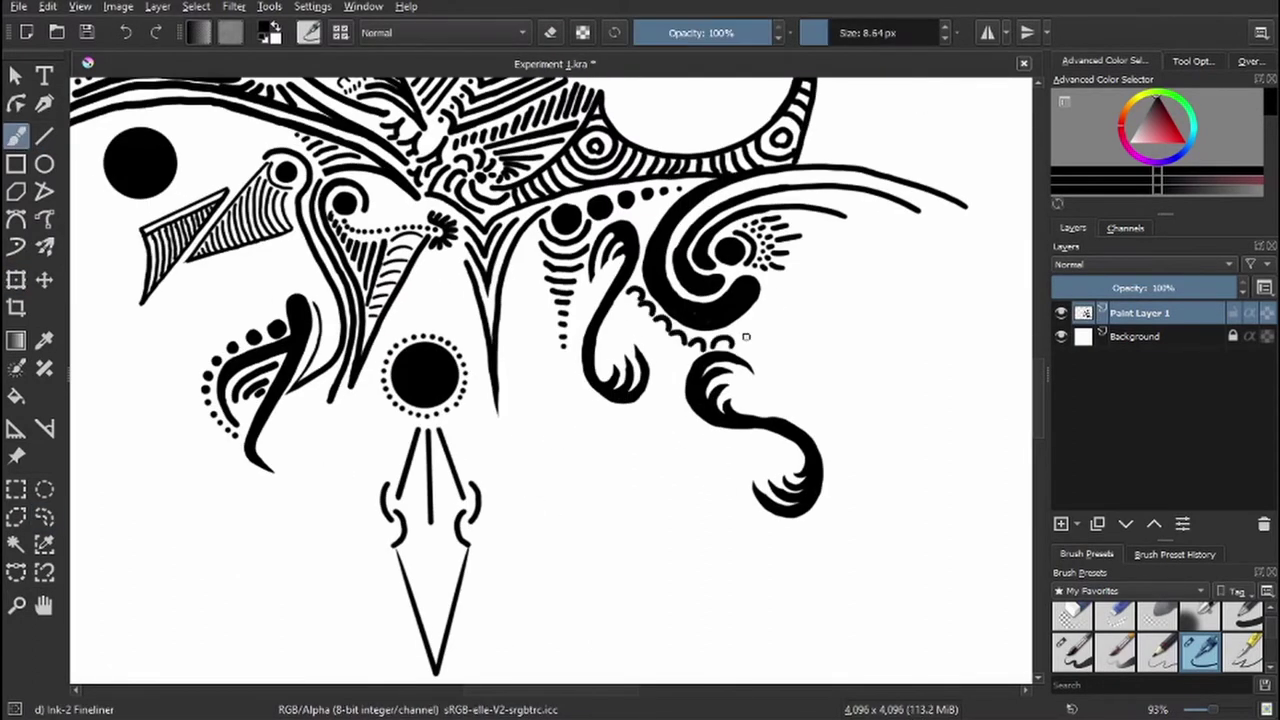
# - Fill the area beneath the heavy spiral with rows of short dashes, small arcs and flowing wavy lines
pyautogui.moveTo(622, 302); pyautogui.dragTo(688, 362)
pyautogui.moveTo(800, 280); pyautogui.dragTo(762, 340)
pyautogui.moveTo(650, 354)
pyautogui.mouseDown()
pyautogui.moveTo(687, 375)
pyautogui.moveTo(680, 390)
pyautogui.mouseUp()
pyautogui.moveTo(763, 368); pyautogui.dragTo(821, 304)
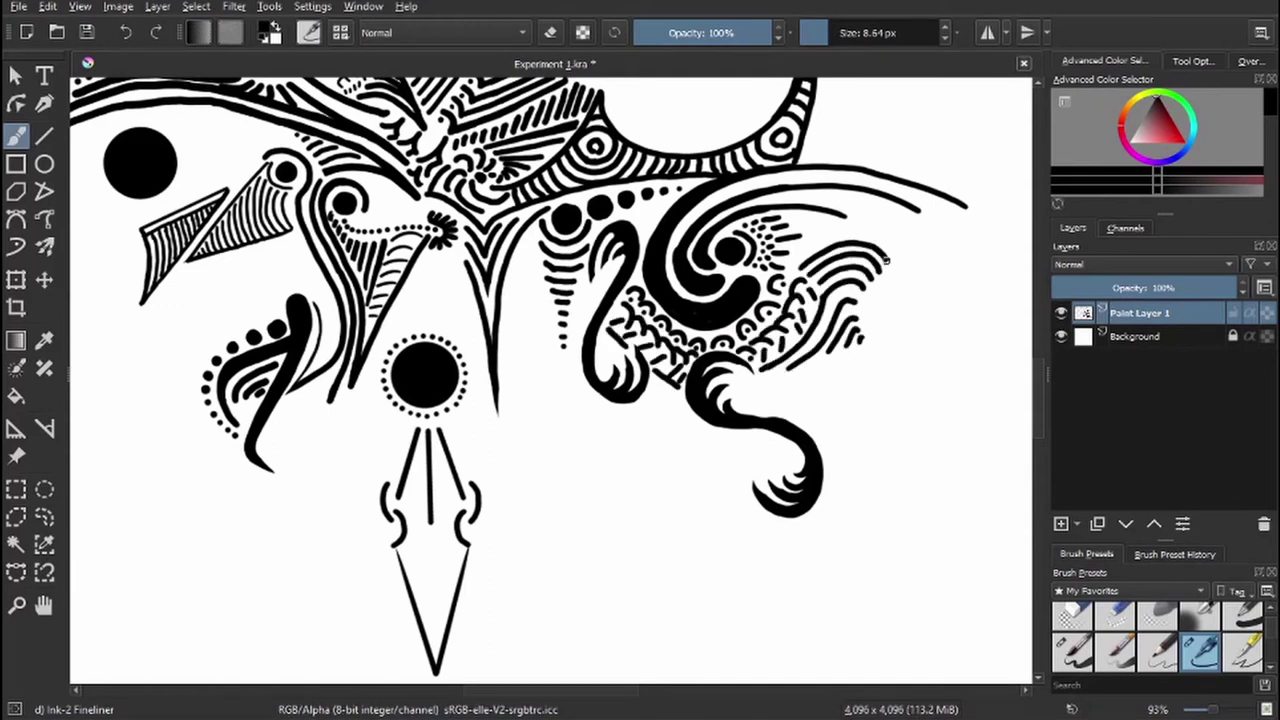
# - Finish the outer end of the wavy pattern with nested zigzag lines and two layered curls hanging below
pyautogui.moveTo(860, 342); pyautogui.dragTo(894, 322)
pyautogui.moveTo(863, 378); pyautogui.dragTo(880, 396)
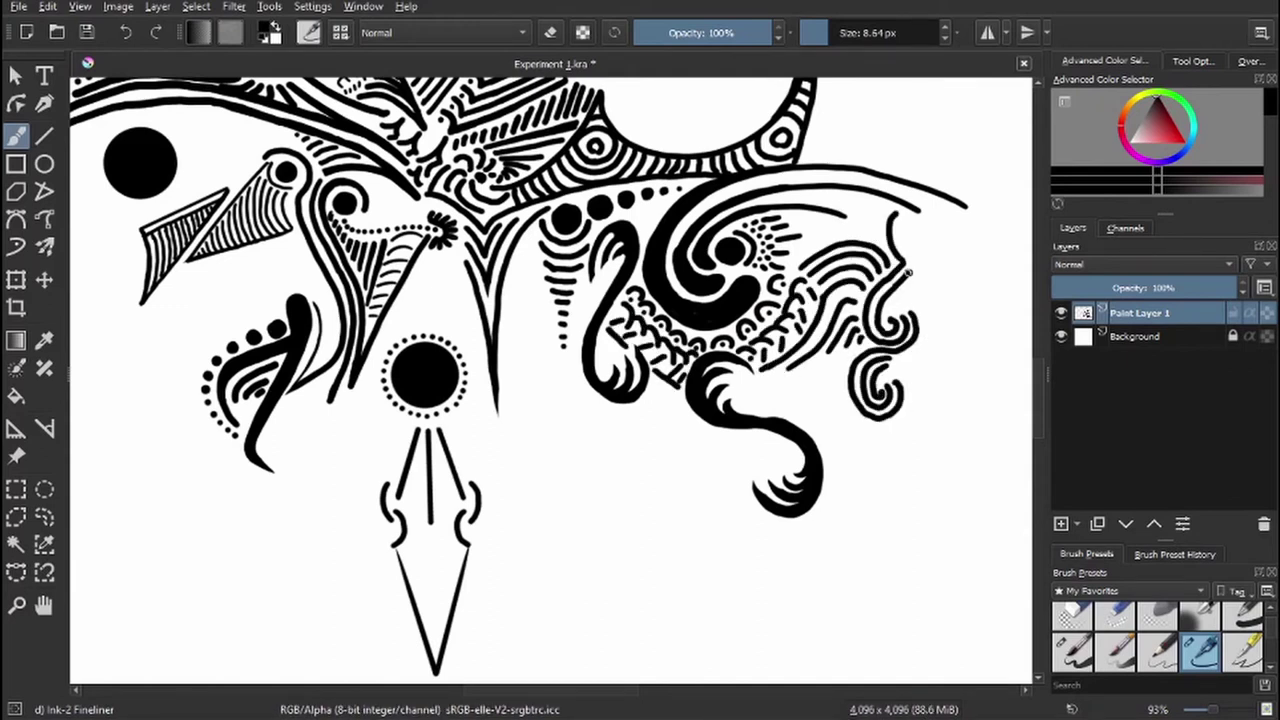
pyautogui.moveTo(905, 270)
pyautogui.mouseDown()
pyautogui.moveTo(930, 300)
pyautogui.moveTo(915, 310)
pyautogui.mouseUp()
pyautogui.moveTo(823, 236); pyautogui.dragTo(538, 346)
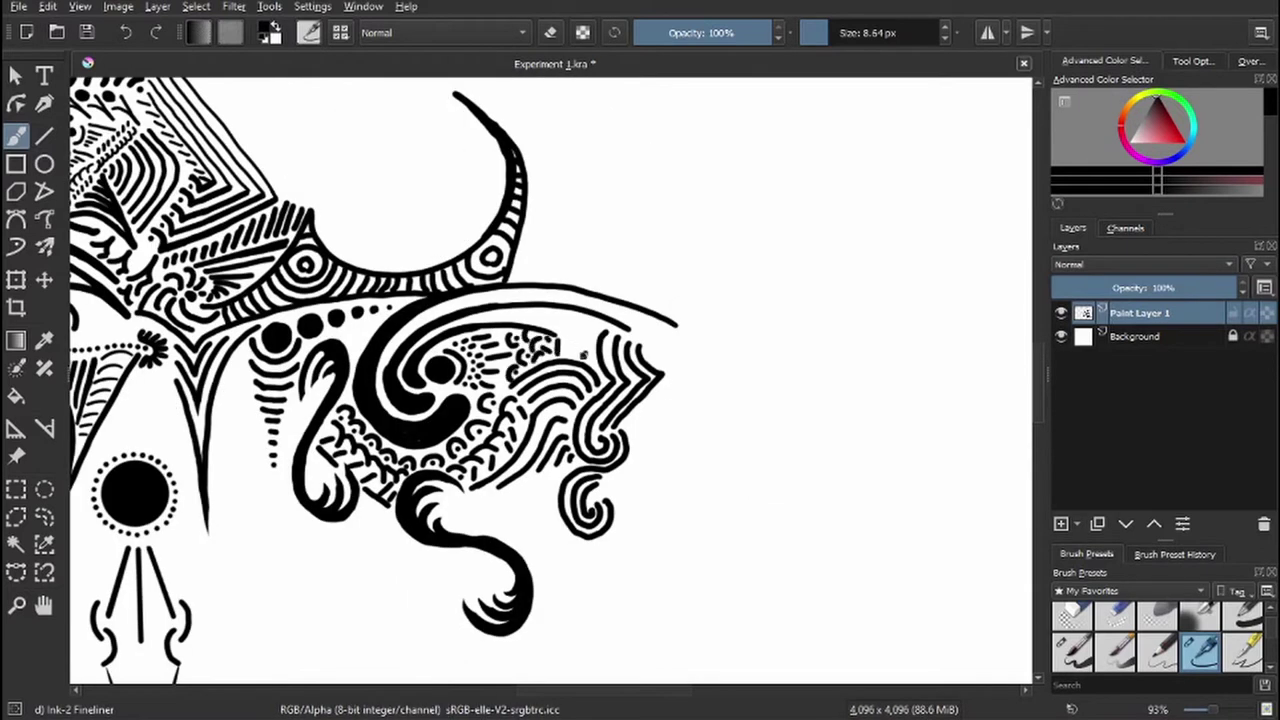
# - Outline a long horned shape with a scalloped upper edge and a hooked end beside a solid circle, erasing stray strokes
pyautogui.moveTo(371, 420); pyautogui.dragTo(714, 286)
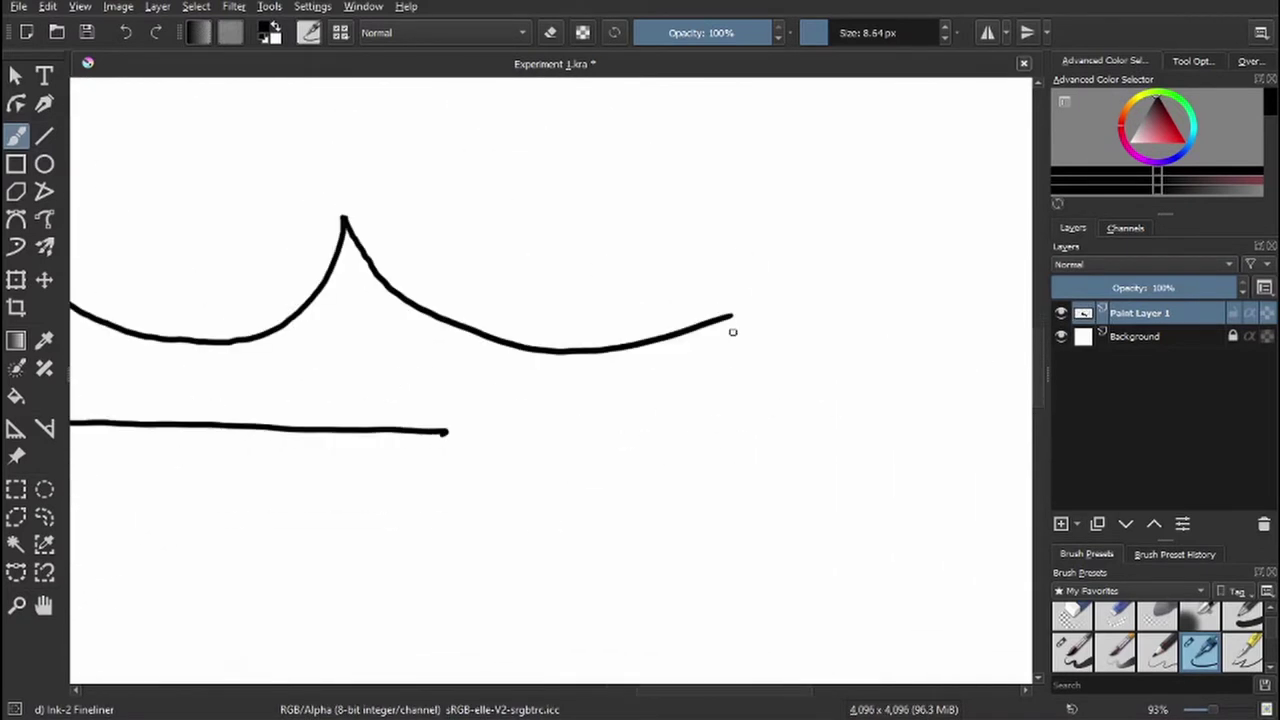
pyautogui.moveTo(732, 331); pyautogui.dragTo(788, 382)
pyautogui.press('e')
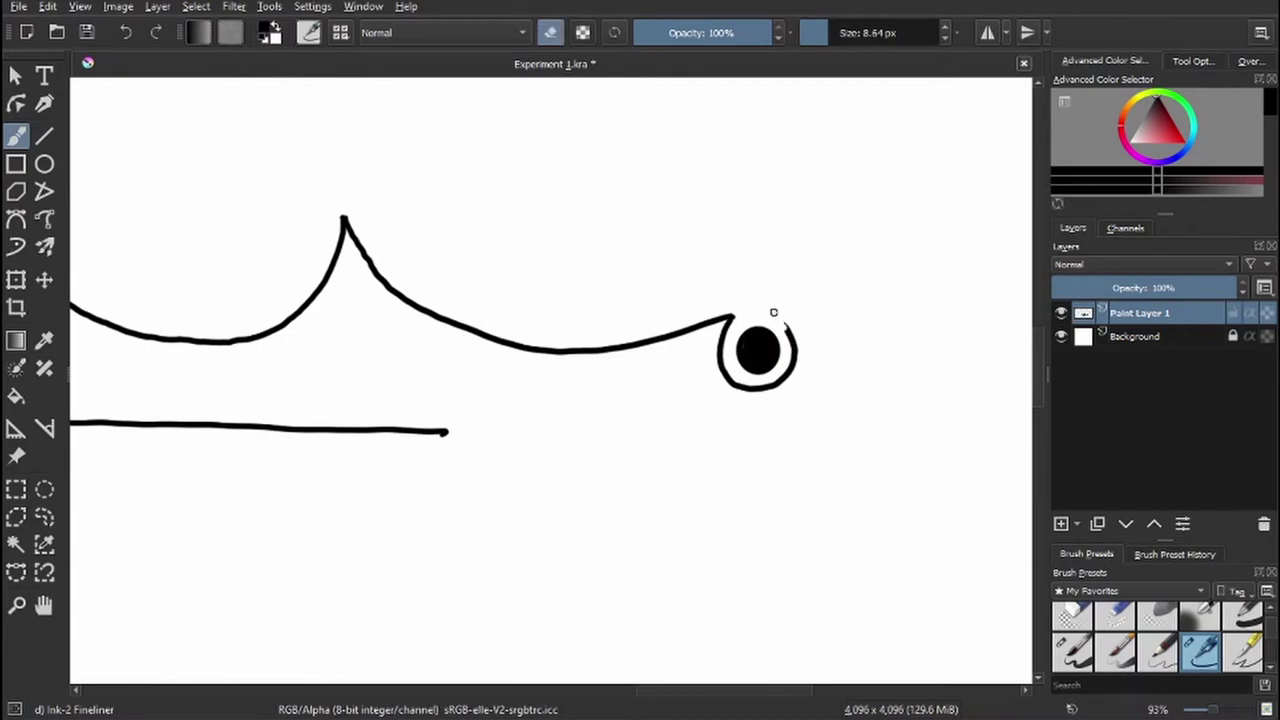
pyautogui.press('e')
pyautogui.moveTo(555, 432); pyautogui.dragTo(741, 382)
pyautogui.moveTo(470, 434); pyautogui.dragTo(636, 511)
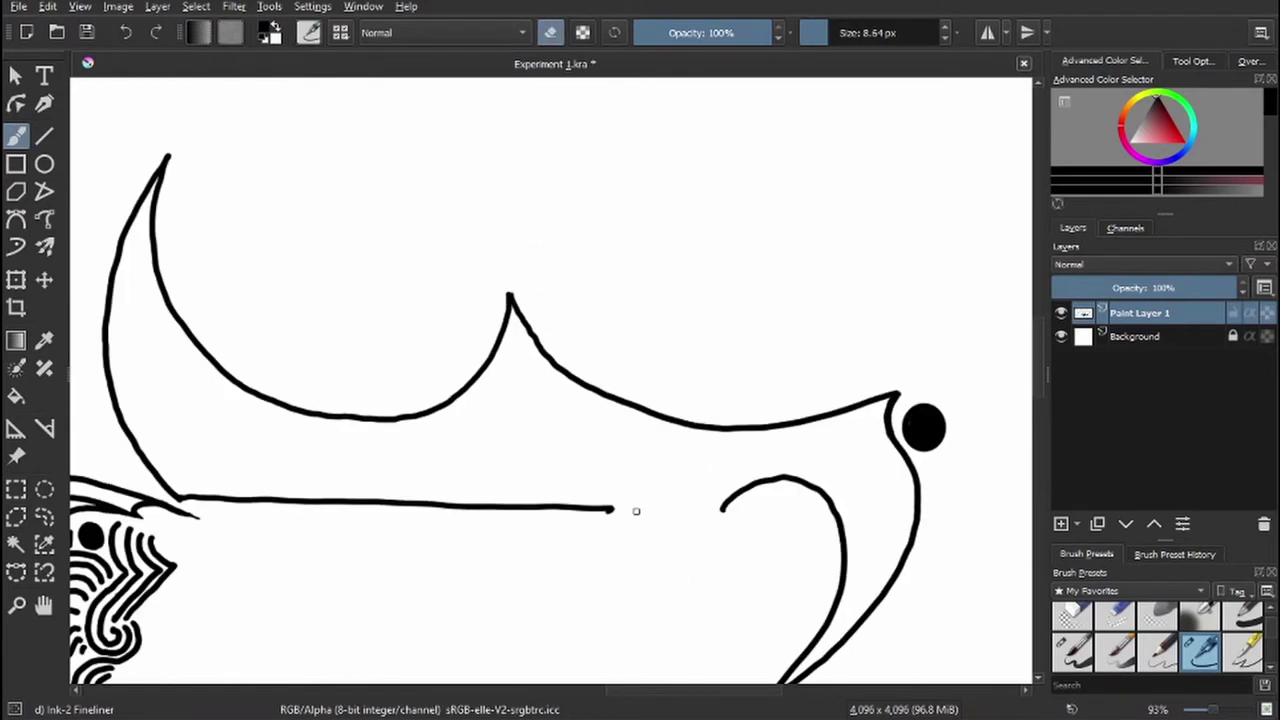
# - Draw concentric circles inside the base of the left horn, with an open circle and small dots between them
pyautogui.moveTo(183, 481); pyautogui.dragTo(200, 464)
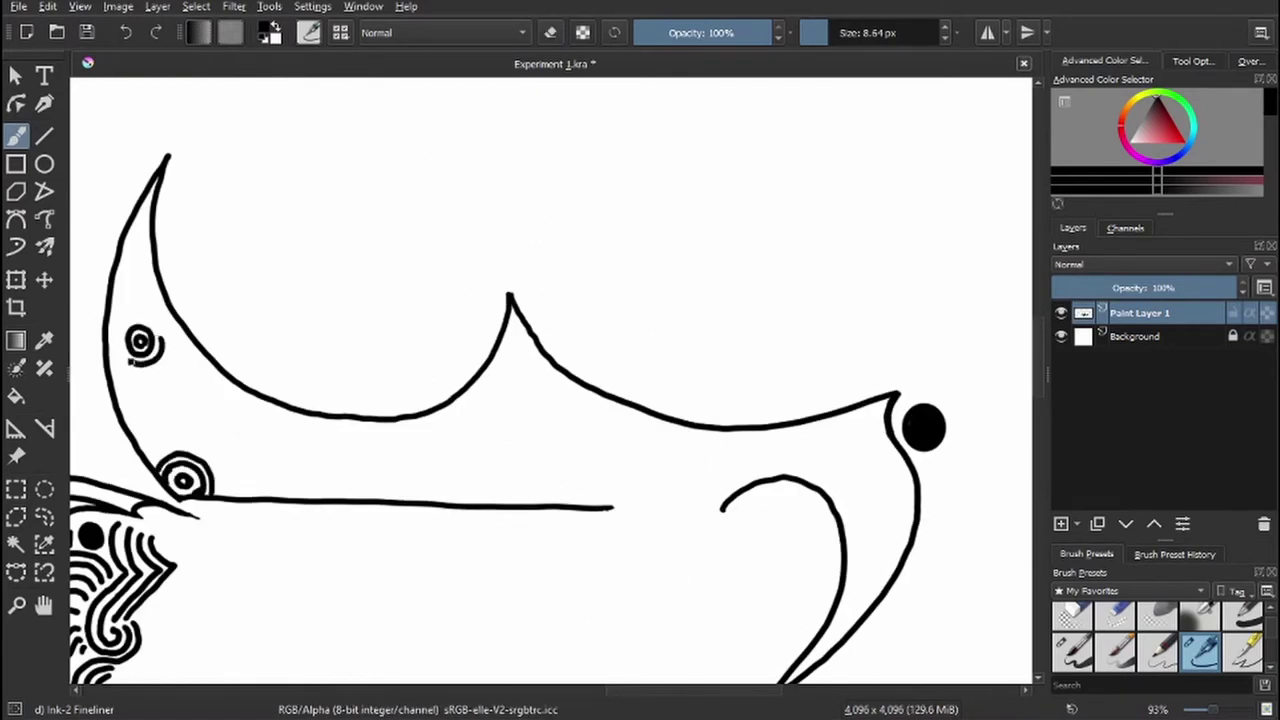
pyautogui.moveTo(132, 362); pyautogui.dragTo(163, 343)
pyautogui.scroll(3, 163, 343)
pyautogui.moveTo(389, 229)
pyautogui.mouseDown()
pyautogui.moveTo(294, 263)
pyautogui.moveTo(389, 217)
pyautogui.moveTo(424, 248)
pyautogui.moveTo(322, 350)
pyautogui.mouseUp()
pyautogui.moveTo(490, 606)
pyautogui.mouseDown()
pyautogui.moveTo(423, 566)
pyautogui.moveTo(529, 571)
pyautogui.mouseUp()
pyautogui.moveTo(320, 445)
pyautogui.mouseDown()
pyautogui.moveTo(345, 478)
pyautogui.moveTo(318, 412)
pyautogui.moveTo(365, 507)
pyautogui.moveTo(550, 605)
pyautogui.mouseUp()
pyautogui.moveTo(414, 380)
pyautogui.mouseDown()
pyautogui.moveTo(415, 420)
pyautogui.moveTo(443, 349)
pyautogui.moveTo(410, 362)
pyautogui.mouseUp()
pyautogui.click(388, 389)
pyautogui.click(413, 462)
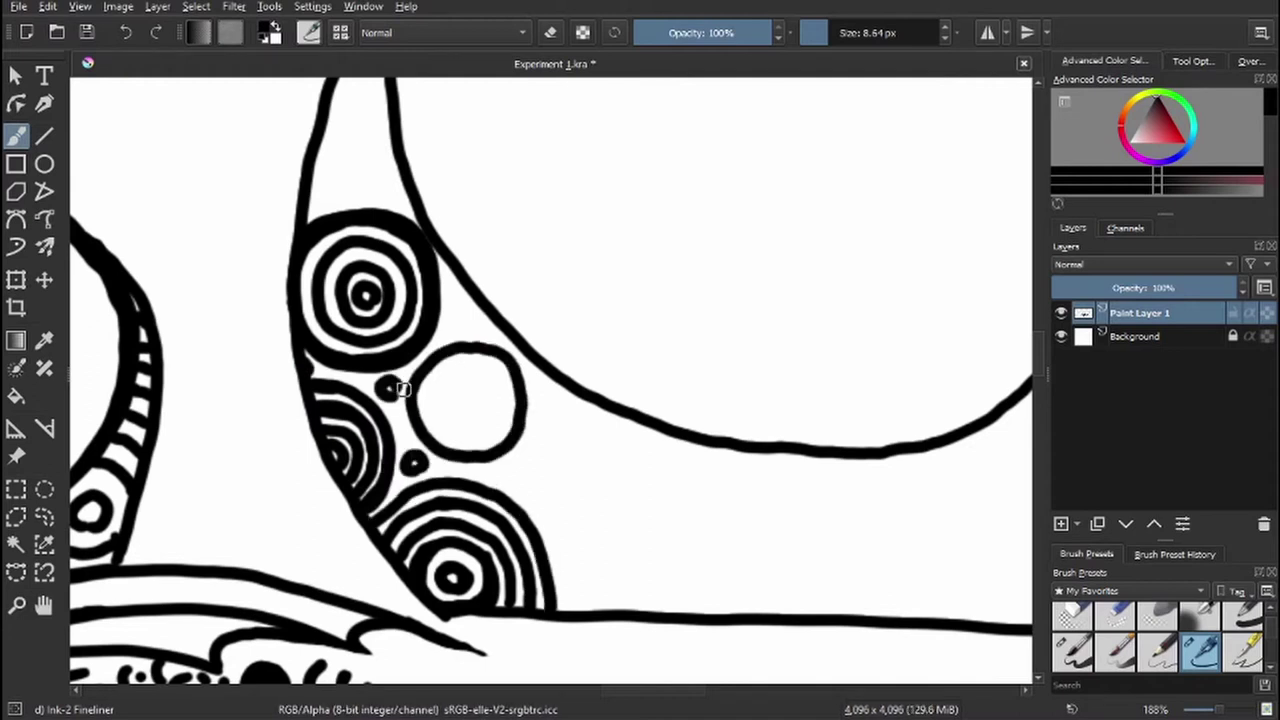
# - Add rings inside the open circle, a ringed half circle on the horn's inner edge, and short strokes filling the gaps
pyautogui.moveTo(455, 280); pyautogui.dragTo(495, 325)
pyautogui.moveTo(440, 378)
pyautogui.mouseDown()
pyautogui.moveTo(500, 400)
pyautogui.moveTo(500, 440)
pyautogui.mouseUp()
pyautogui.moveTo(520, 458); pyautogui.dragTo(516, 466)
pyautogui.moveTo(414, 448); pyautogui.dragTo(404, 440)
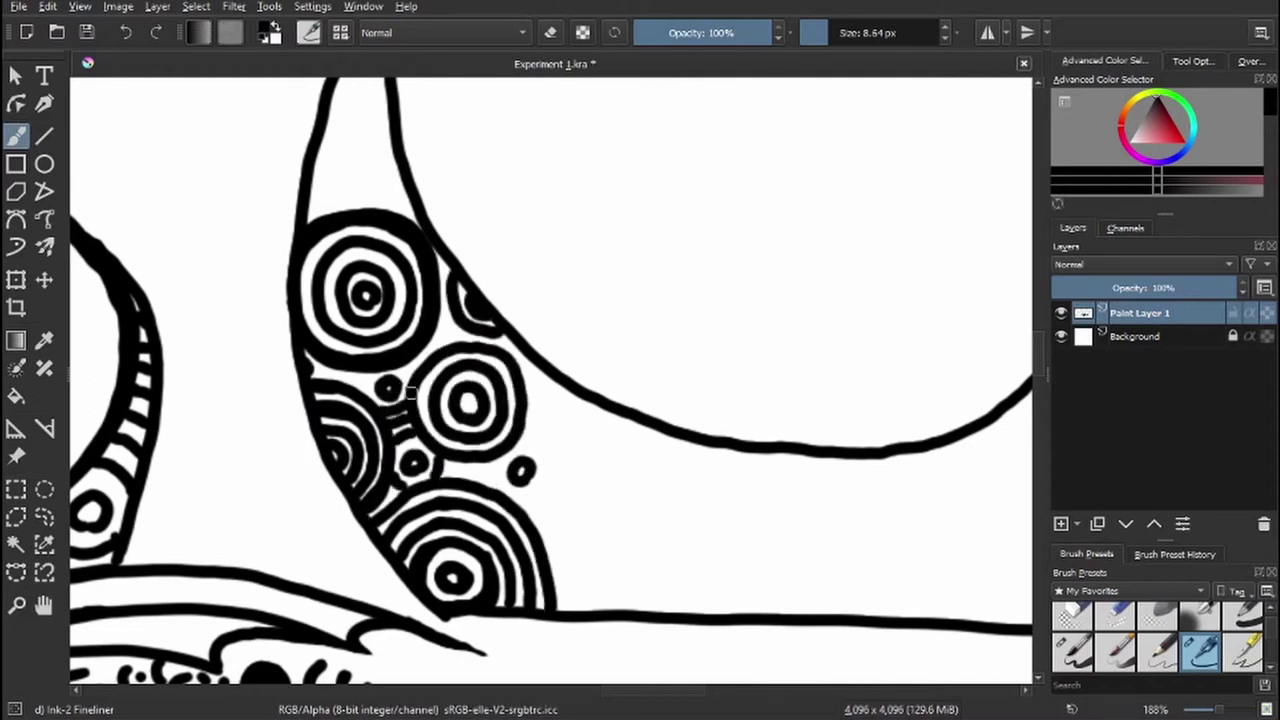
pyautogui.moveTo(380, 376); pyautogui.dragTo(398, 378)
pyautogui.moveTo(410, 356)
pyautogui.mouseDown()
pyautogui.moveTo(437, 326)
pyautogui.moveTo(485, 342)
pyautogui.mouseUp()
pyautogui.moveTo(400, 440); pyautogui.dragTo(478, 472)
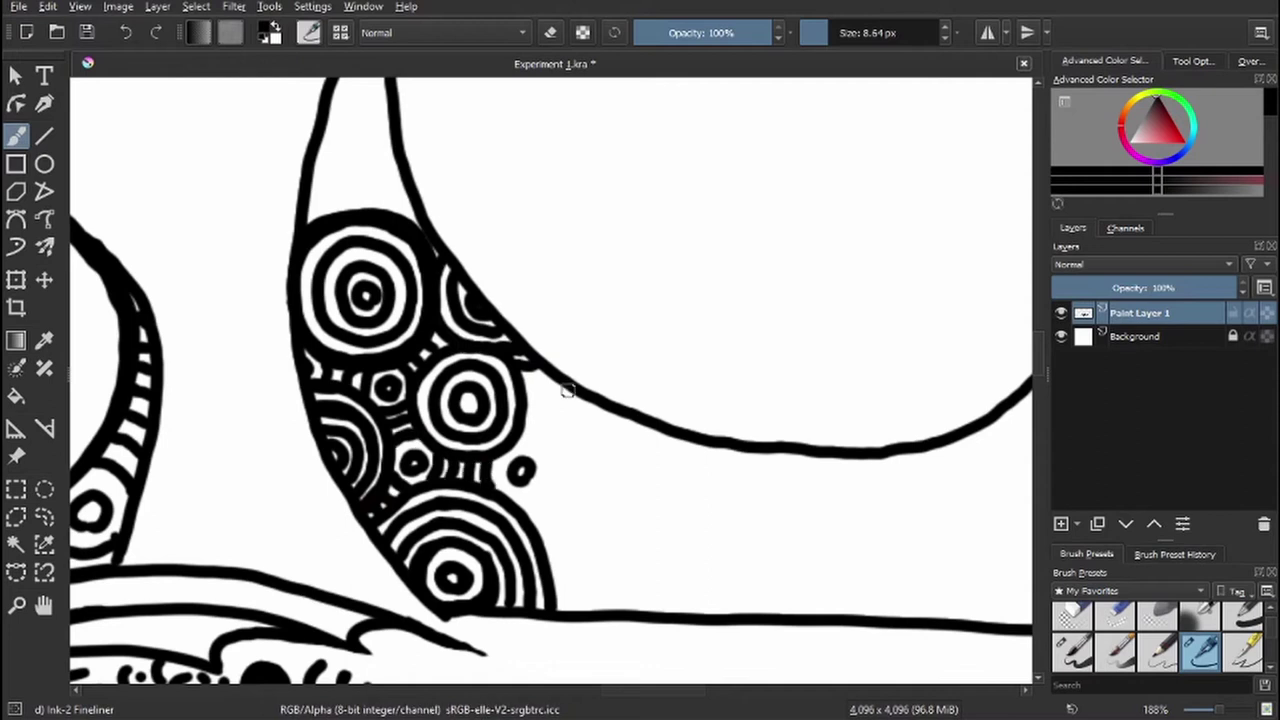
# - Add concentric half circles along the scalloped edge and ring the small dot beneath them
pyautogui.moveTo(545, 372); pyautogui.dragTo(612, 425)
pyautogui.moveTo(530, 380)
pyautogui.mouseDown()
pyautogui.moveTo(567, 451)
pyautogui.moveTo(635, 420)
pyautogui.mouseUp()
pyautogui.moveTo(545, 450); pyautogui.dragTo(491, 483)
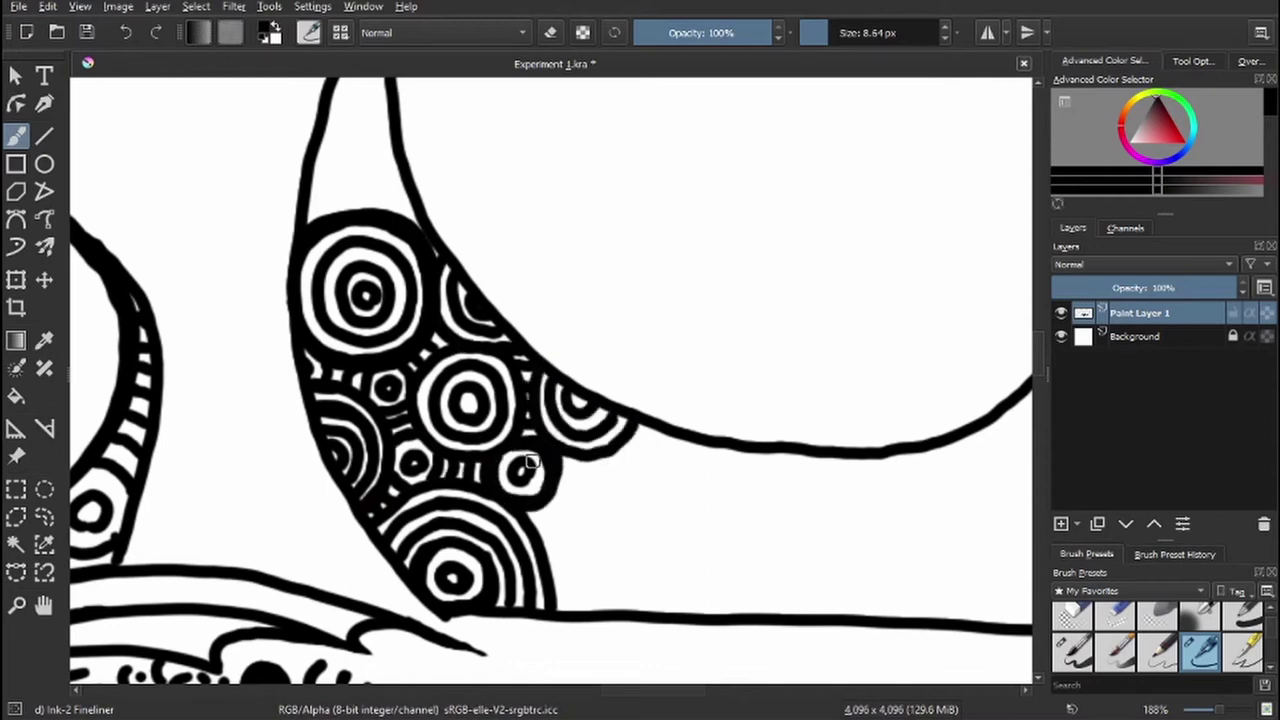
pyautogui.moveTo(548, 520); pyautogui.dragTo(586, 458)
# - Fill the tapering part of the left horn above the large ringed circle with short curved stripes
pyautogui.moveTo(357, 77); pyautogui.dragTo(517, 343)
pyautogui.moveTo(514, 340); pyautogui.dragTo(545, 288)
pyautogui.moveTo(550, 372)
pyautogui.mouseDown()
pyautogui.moveTo(488, 390)
pyautogui.moveTo(552, 402)
pyautogui.mouseUp()
pyautogui.moveTo(476, 425); pyautogui.dragTo(556, 440)
pyautogui.moveTo(470, 465); pyautogui.dragTo(505, 482)
pyautogui.moveTo(530, 448); pyautogui.dragTo(552, 475)
# - Continue the pattern with large and small concentric circles along the lower outline and arcs under the scalloped edge
pyautogui.scroll(-4, 500, 450)
pyautogui.moveTo(505, 282); pyautogui.dragTo(518, 270)
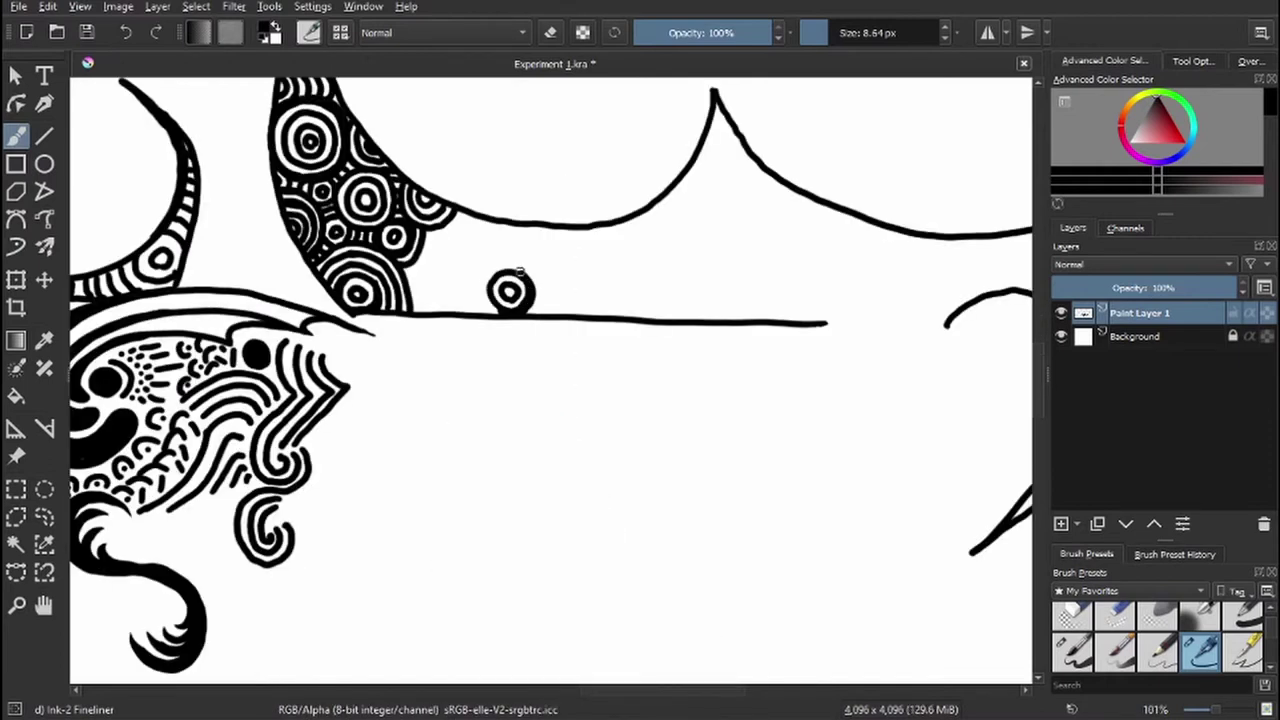
pyautogui.moveTo(465, 313); pyautogui.dragTo(556, 312)
pyautogui.moveTo(433, 288); pyautogui.dragTo(416, 305)
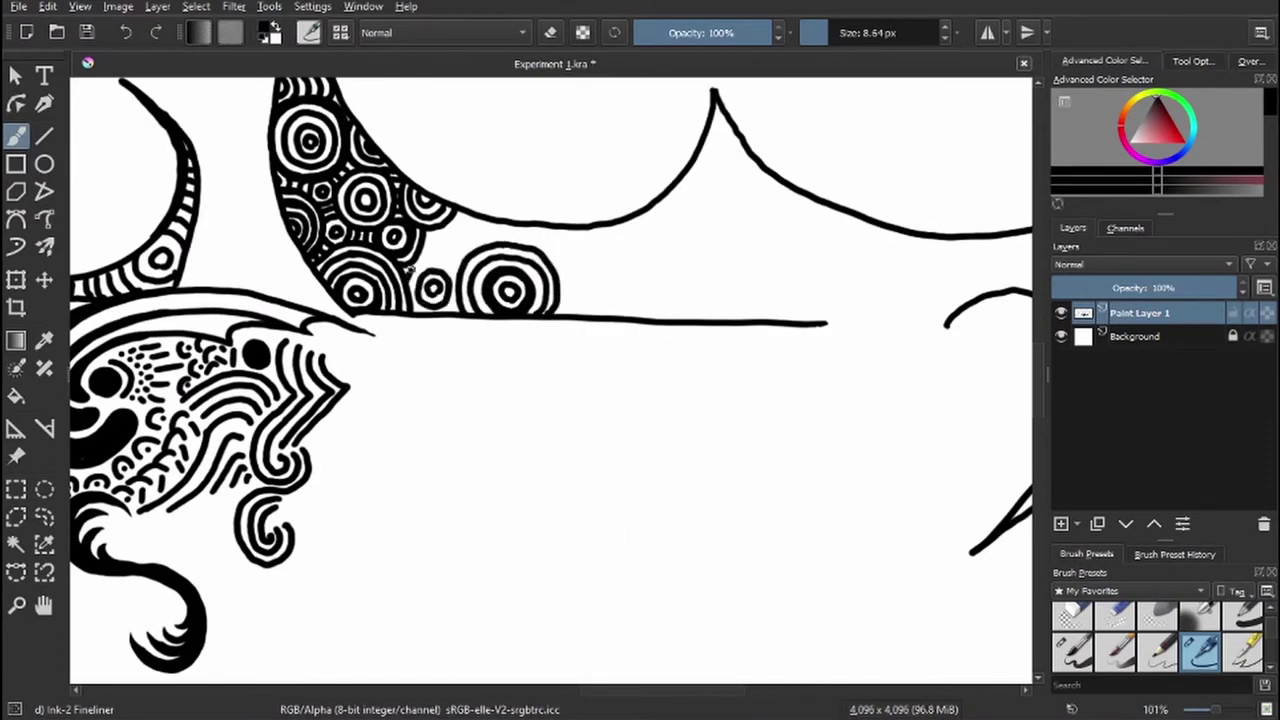
pyautogui.moveTo(460, 242)
pyautogui.mouseDown()
pyautogui.moveTo(490, 228)
pyautogui.moveTo(305, 432)
pyautogui.mouseUp()
pyautogui.moveTo(478, 398)
pyautogui.mouseDown()
pyautogui.moveTo(483, 372)
pyautogui.moveTo(540, 362)
pyautogui.moveTo(542, 396)
pyautogui.mouseUp()
# - Join the straight lower outline to the hooked curve and draw a concentric circle at their junction
pyautogui.moveTo(620, 527)
pyautogui.mouseDown()
pyautogui.moveTo(607, 224)
pyautogui.moveTo(765, 193)
pyautogui.mouseUp()
pyautogui.press('e')
pyautogui.press('e')
pyautogui.moveTo(584, 168); pyautogui.dragTo(610, 175)
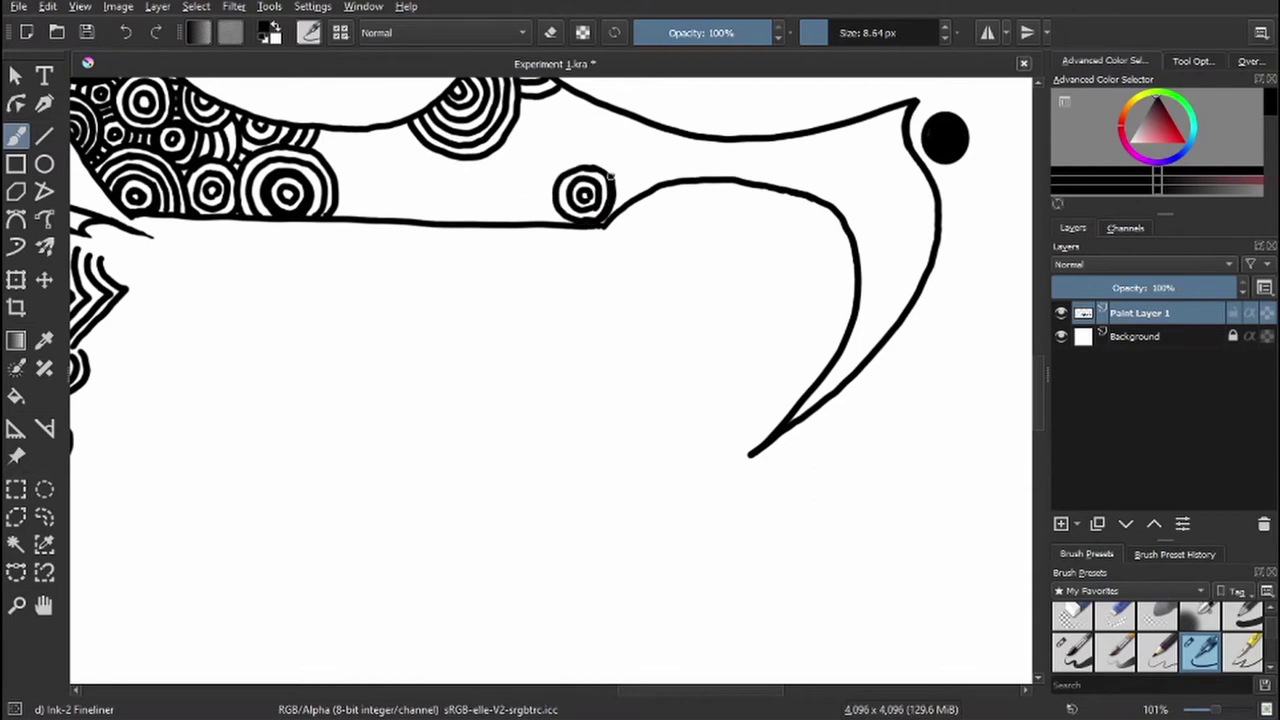
pyautogui.moveTo(585, 221); pyautogui.dragTo(612, 208)
# - Fill the space left of the central peak with concentric circles, half circles and a thickened ringed mound on the lower outline
pyautogui.moveTo(545, 128)
pyautogui.mouseDown()
pyautogui.moveTo(482, 373)
pyautogui.moveTo(437, 370)
pyautogui.mouseUp()
pyautogui.scroll(3, 145, 597)
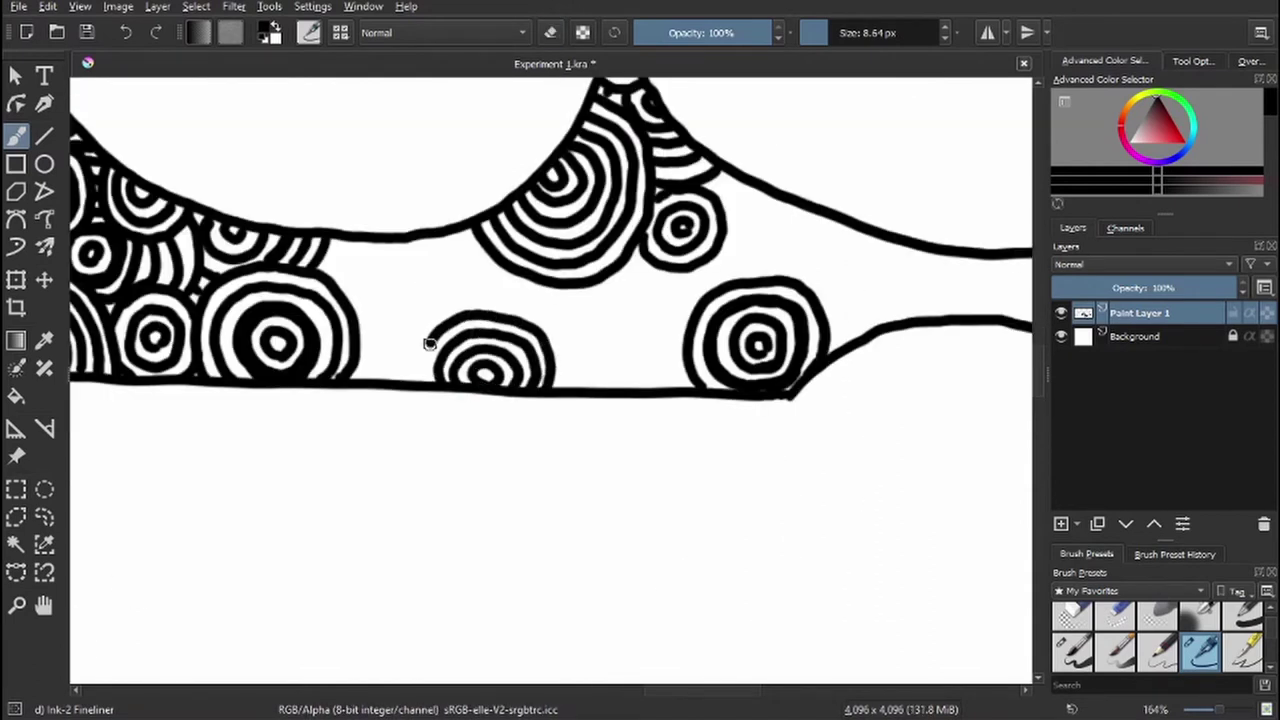
pyautogui.moveTo(453, 312); pyautogui.dragTo(425, 298)
pyautogui.moveTo(395, 248)
pyautogui.mouseDown()
pyautogui.moveTo(380, 245)
pyautogui.moveTo(432, 245)
pyautogui.mouseUp()
pyautogui.moveTo(390, 296); pyautogui.dragTo(400, 350)
pyautogui.moveTo(330, 240); pyautogui.dragTo(345, 285)
pyautogui.moveTo(355, 285); pyautogui.dragTo(370, 300)
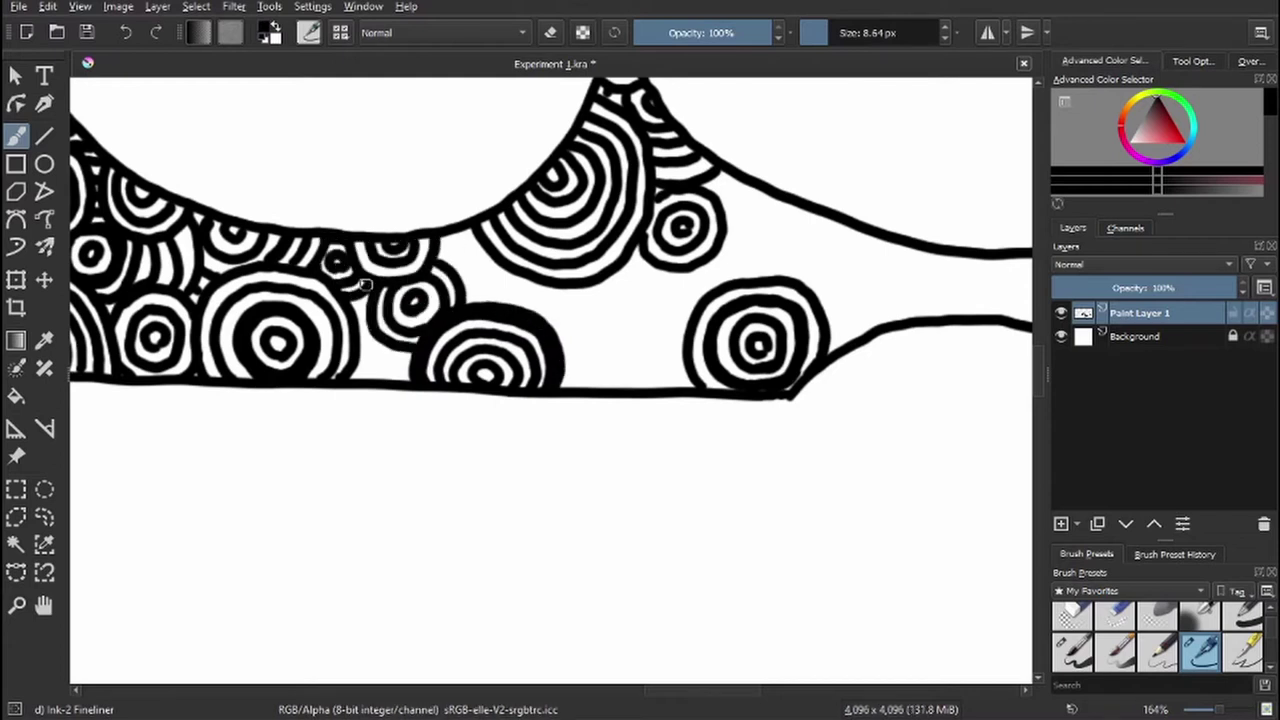
# - Fill the remaining gaps below the central peak with arcs and further concentric circles
pyautogui.moveTo(360, 355); pyautogui.dragTo(395, 378)
pyautogui.moveTo(450, 250); pyautogui.dragTo(437, 241)
pyautogui.moveTo(510, 285)
pyautogui.mouseDown()
pyautogui.moveTo(490, 300)
pyautogui.moveTo(505, 270)
pyautogui.mouseUp()
pyautogui.moveTo(630, 325)
pyautogui.mouseDown()
pyautogui.moveTo(604, 327)
pyautogui.moveTo(665, 312)
pyautogui.moveTo(604, 343)
pyautogui.moveTo(661, 371)
pyautogui.mouseUp()
pyautogui.moveTo(690, 272)
pyautogui.mouseDown()
pyautogui.moveTo(700, 268)
pyautogui.moveTo(665, 395)
pyautogui.mouseUp()
# - Extend the concentric circles and arcs through the narrow neck between the central peak and the hook
pyautogui.moveTo(574, 380)
pyautogui.mouseDown()
pyautogui.moveTo(574, 292)
pyautogui.moveTo(177, 329)
pyautogui.mouseUp()
pyautogui.moveTo(497, 290)
pyautogui.mouseDown()
pyautogui.moveTo(515, 300)
pyautogui.moveTo(478, 344)
pyautogui.mouseUp()
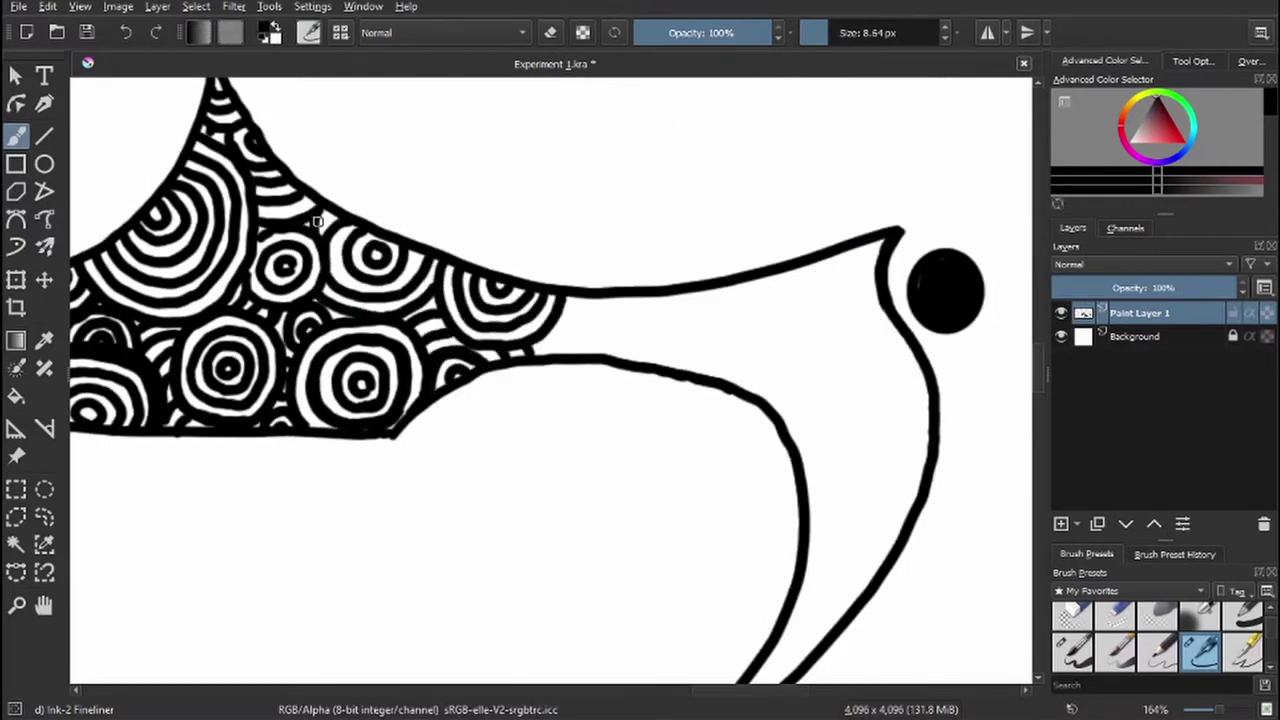
pyautogui.moveTo(600, 322); pyautogui.dragTo(565, 345)
# - Fill the upper bend of the hook with corner arcs, a large concentric circle and smaller ringed circles
pyautogui.moveTo(725, 310); pyautogui.dragTo(553, 245)
pyautogui.moveTo(682, 205); pyautogui.dragTo(705, 210)
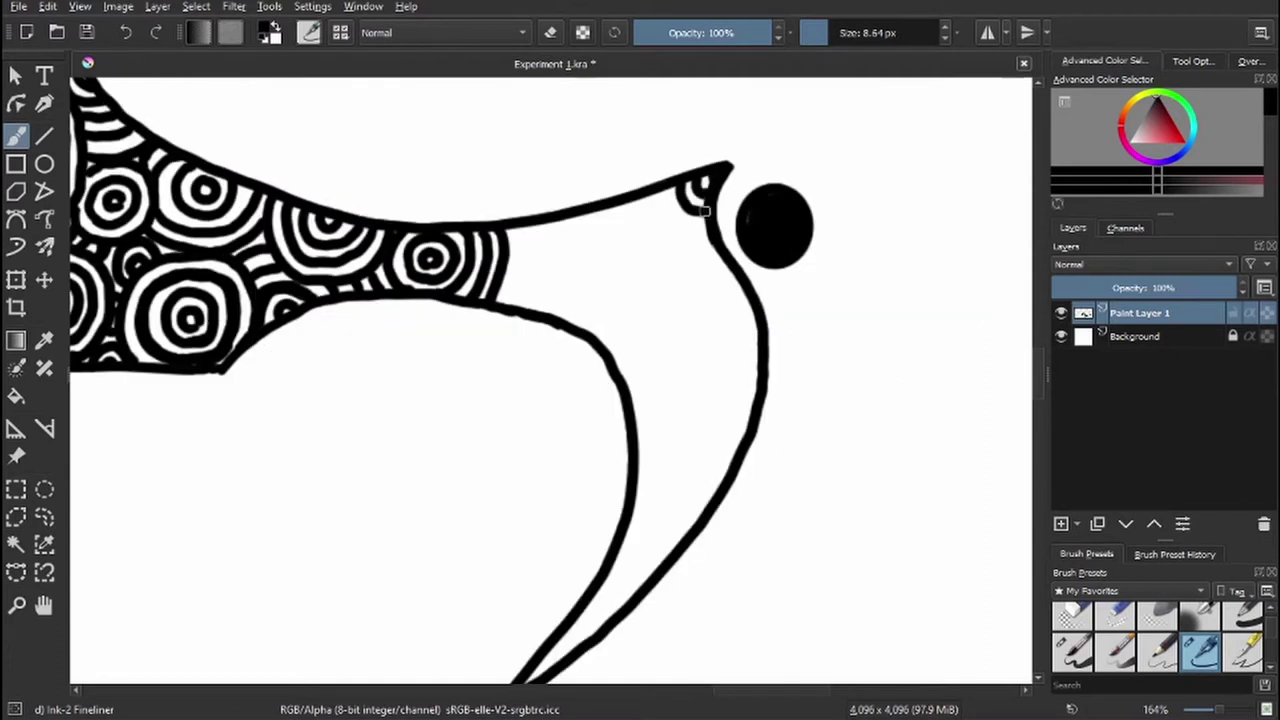
pyautogui.moveTo(607, 333)
pyautogui.mouseDown()
pyautogui.moveTo(663, 414)
pyautogui.moveTo(571, 314)
pyautogui.moveTo(709, 404)
pyautogui.mouseUp()
pyautogui.moveTo(684, 278); pyautogui.dragTo(740, 293)
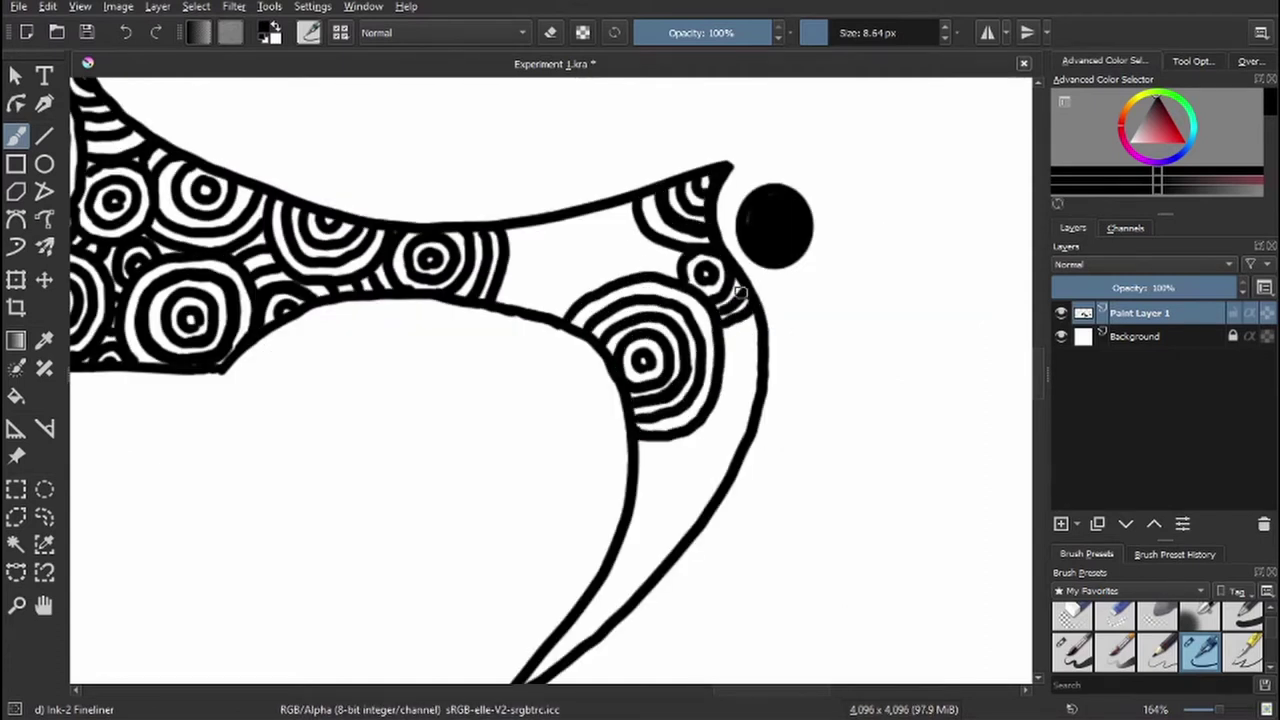
pyautogui.moveTo(570, 237)
pyautogui.mouseDown()
pyautogui.moveTo(597, 224)
pyautogui.moveTo(617, 246)
pyautogui.moveTo(584, 296)
pyautogui.moveTo(630, 265)
pyautogui.mouseUp()
# - Fill the hook's tapering tip with ringed arcs, curved stripes and a concentric circle up to the bend
pyautogui.moveTo(558, 616)
pyautogui.mouseDown()
pyautogui.moveTo(471, 486)
pyautogui.moveTo(491, 466)
pyautogui.mouseUp()
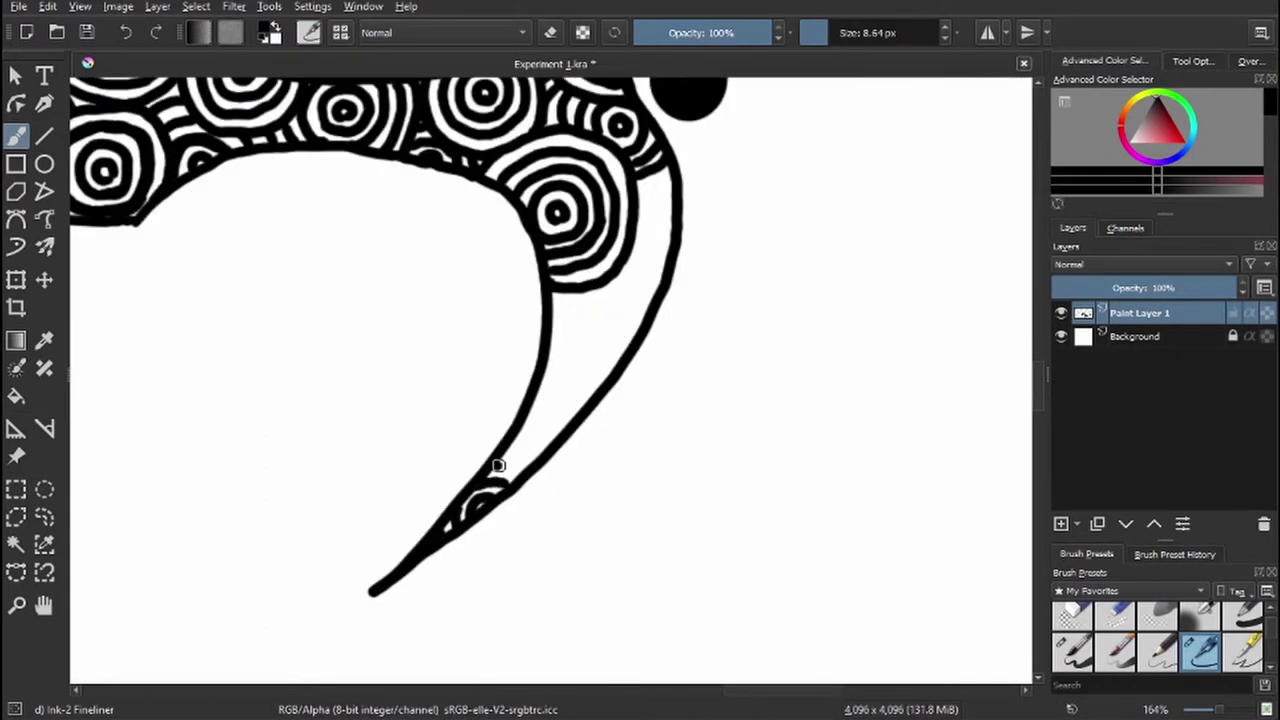
pyautogui.moveTo(535, 395)
pyautogui.mouseDown()
pyautogui.moveTo(540, 443)
pyautogui.moveTo(560, 370)
pyautogui.mouseUp()
pyautogui.moveTo(600, 325)
pyautogui.mouseDown()
pyautogui.moveTo(612, 330)
pyautogui.moveTo(640, 300)
pyautogui.moveTo(556, 355)
pyautogui.moveTo(610, 372)
pyautogui.moveTo(605, 382)
pyautogui.mouseUp()
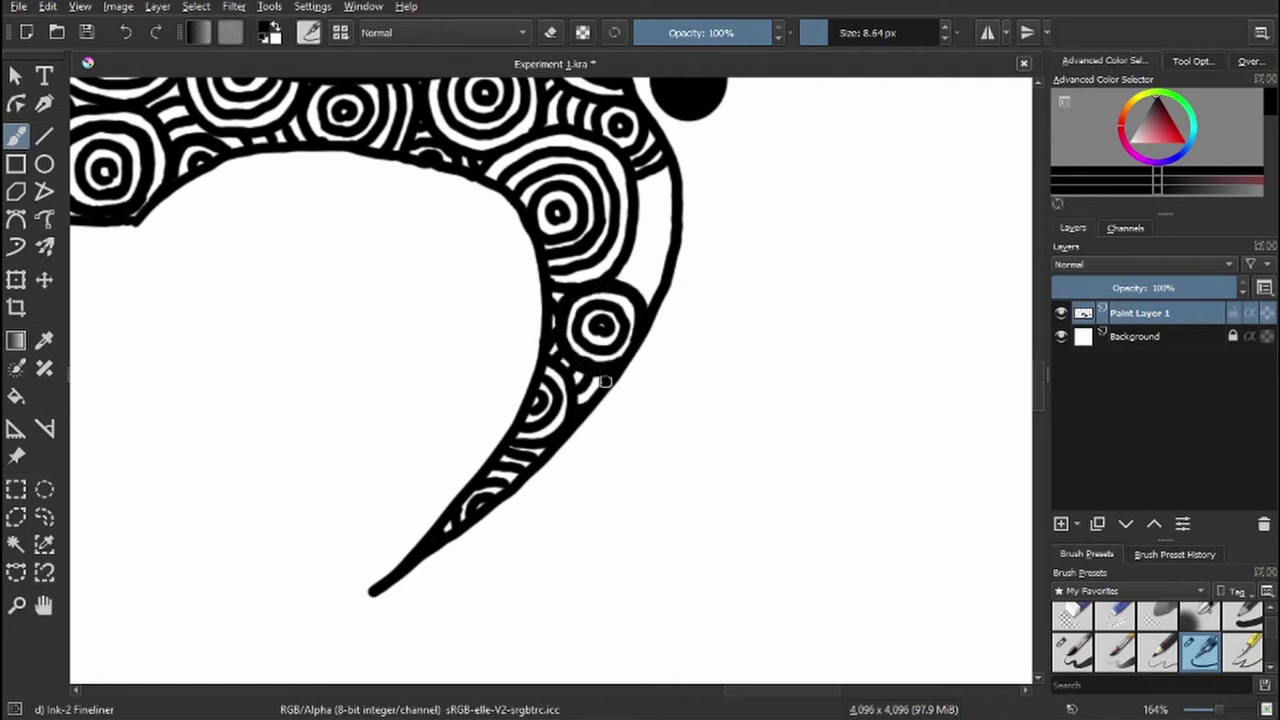
pyautogui.moveTo(632, 288); pyautogui.dragTo(660, 185)
# - Draw an inner V in the hanging pendant's point, with a solid dot and short rays above it
pyautogui.scroll(-5, 609, 477)
pyautogui.moveTo(609, 477); pyautogui.dragTo(637, 363)
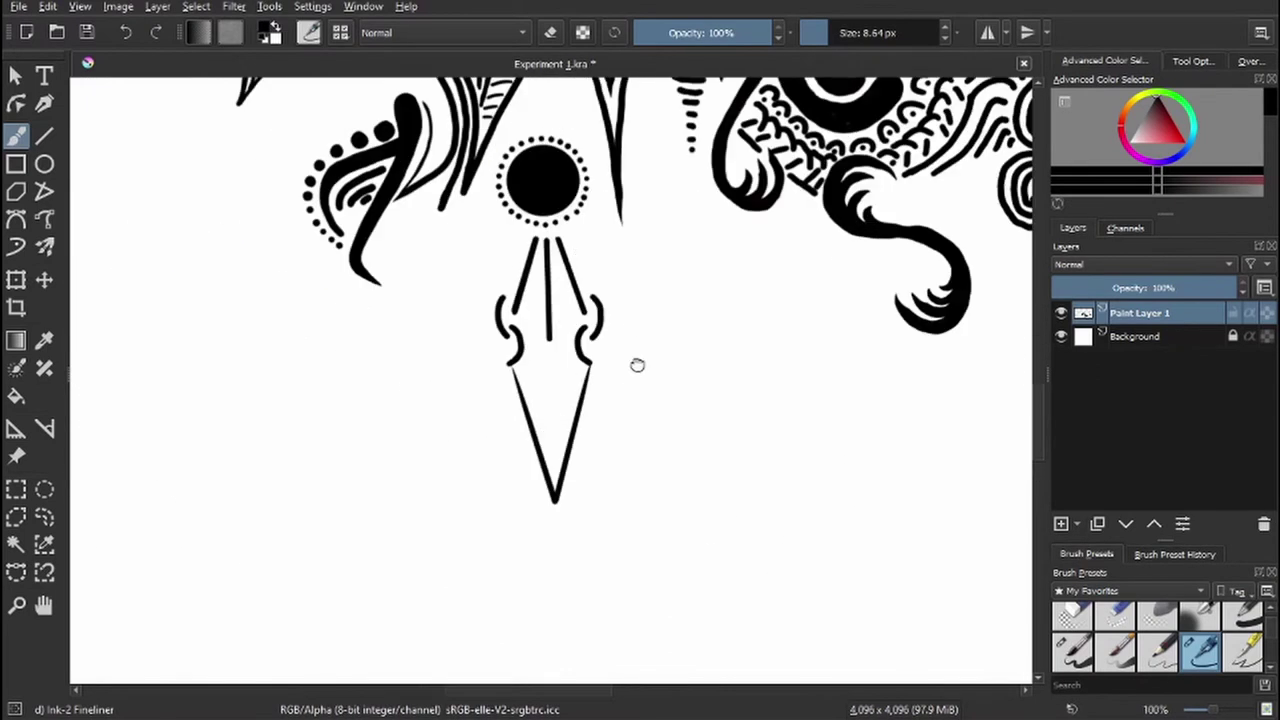
pyautogui.scroll(3, 637, 363)
pyautogui.moveTo(572, 398); pyautogui.dragTo(546, 484)
pyautogui.moveTo(538, 380); pyautogui.dragTo(542, 430)
pyautogui.moveTo(532, 396); pyautogui.dragTo(535, 407)
pyautogui.moveTo(552, 396); pyautogui.dragTo(549, 409)
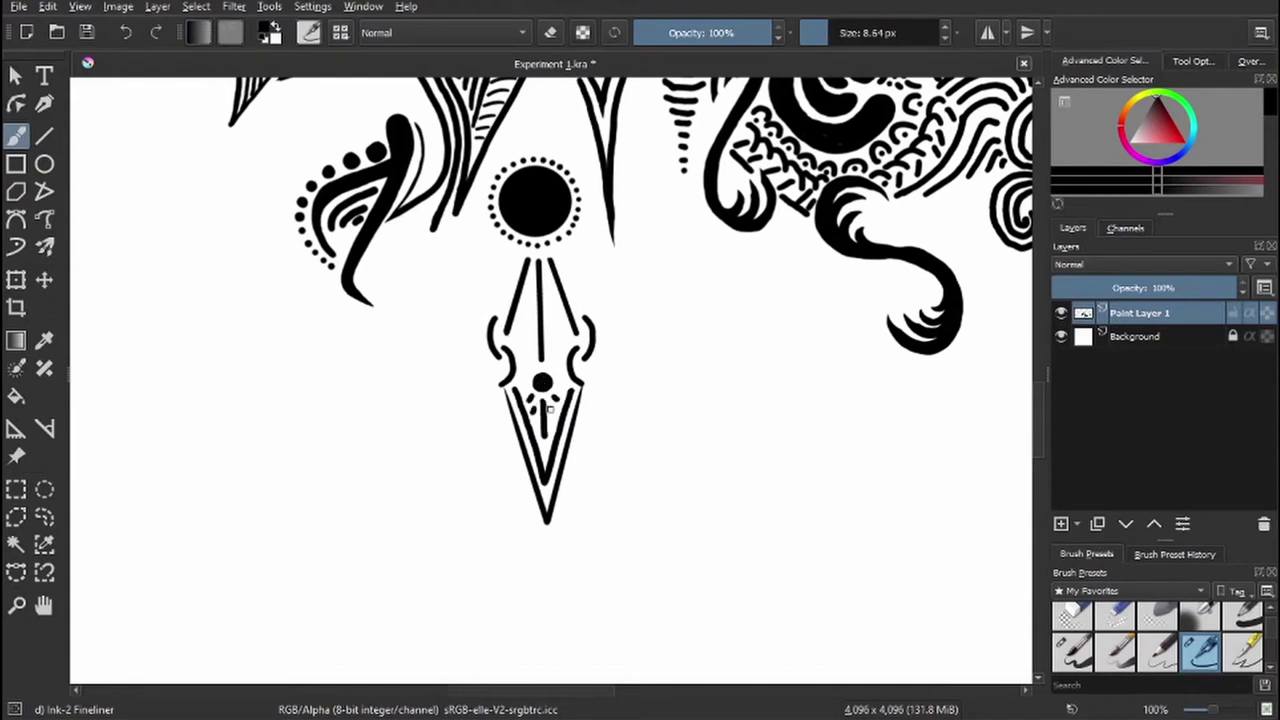
# - Enlarge the brush and place solid dots on both sides of the pendant's central line
pyautogui.press(']')
pyautogui.press(']')
pyautogui.press(']')
pyautogui.click(558, 349)
pyautogui.click(524, 349)
# - Reduce the brush to 7.12 px and add a column of small dots on each side of the pendant's central line
pyautogui.scroll(3, 524, 326)
pyautogui.press('[')
pyautogui.press('[')
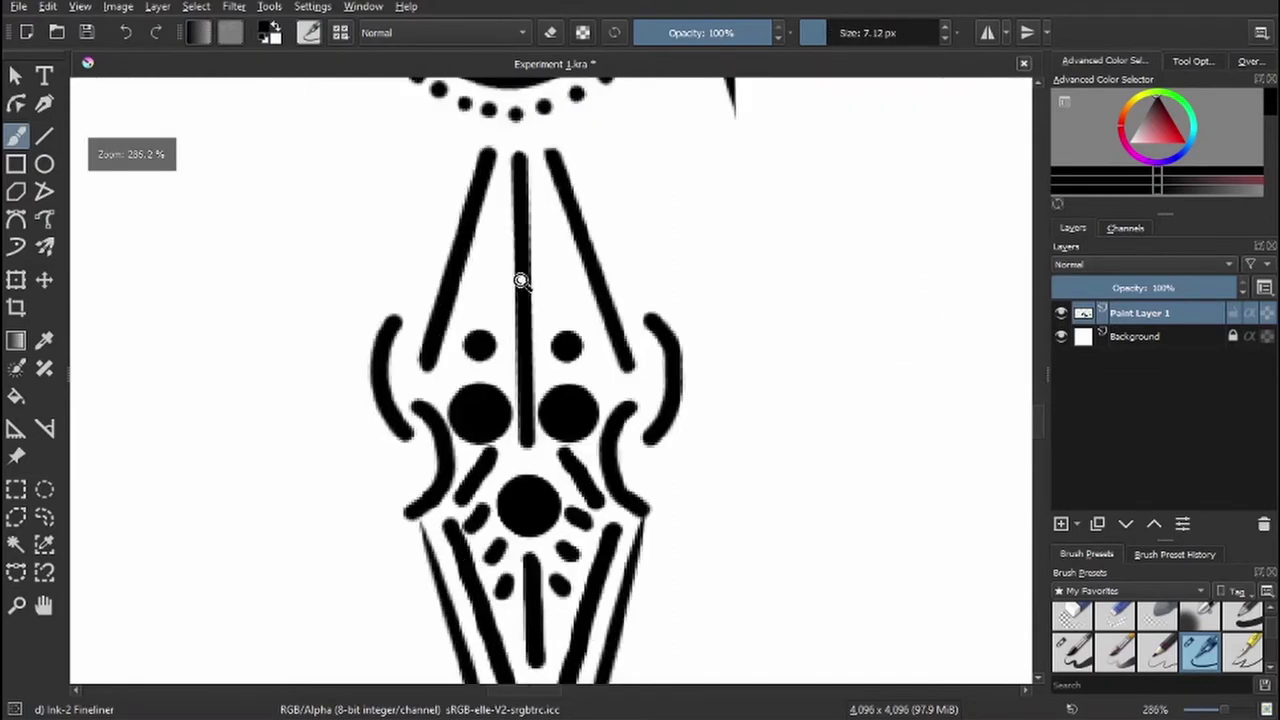
pyautogui.click(551, 249)
pyautogui.click(548, 222)
pyautogui.click(500, 272)
pyautogui.click(500, 249)
pyautogui.click(501, 222)
pyautogui.scroll(-2, 737, 283)
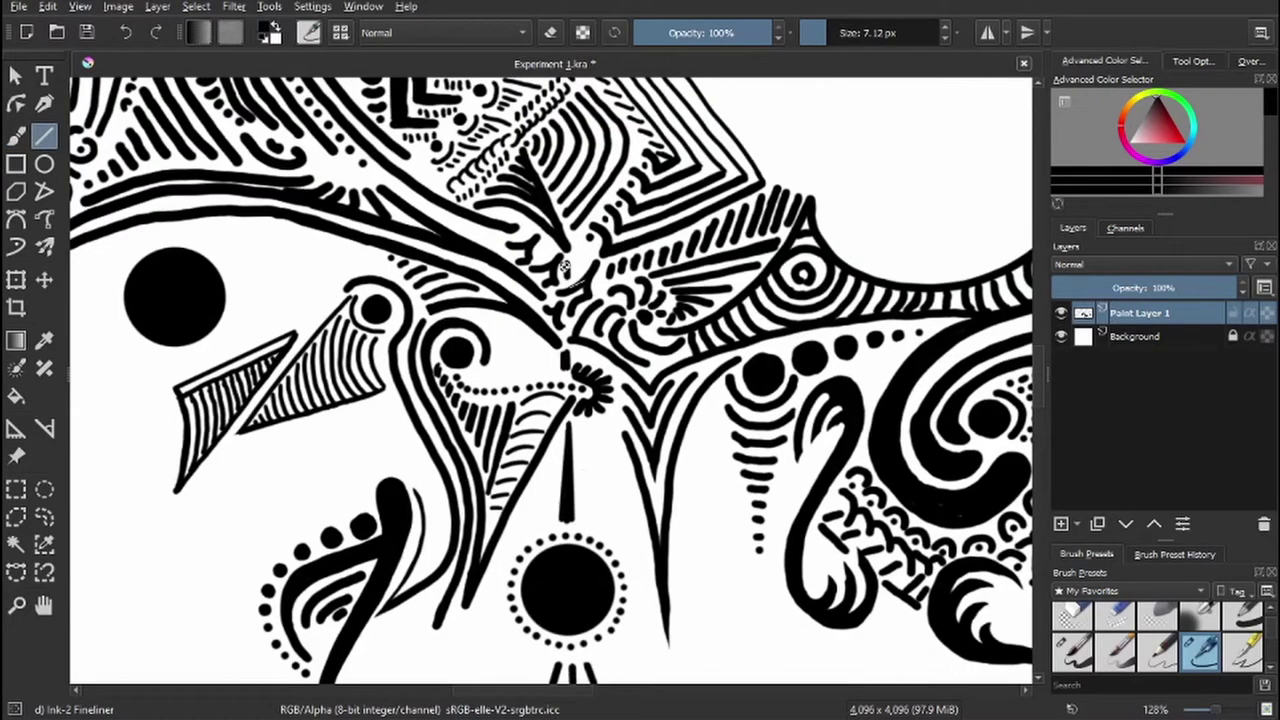
# - Draw straight vertical bars linking the dot-ringed circle above the pendant to the creature's body
pyautogui.scroll(2, 563, 364)
pyautogui.moveTo(558, 468); pyautogui.dragTo(558, 598)
pyautogui.scroll(-4, 575, 400)
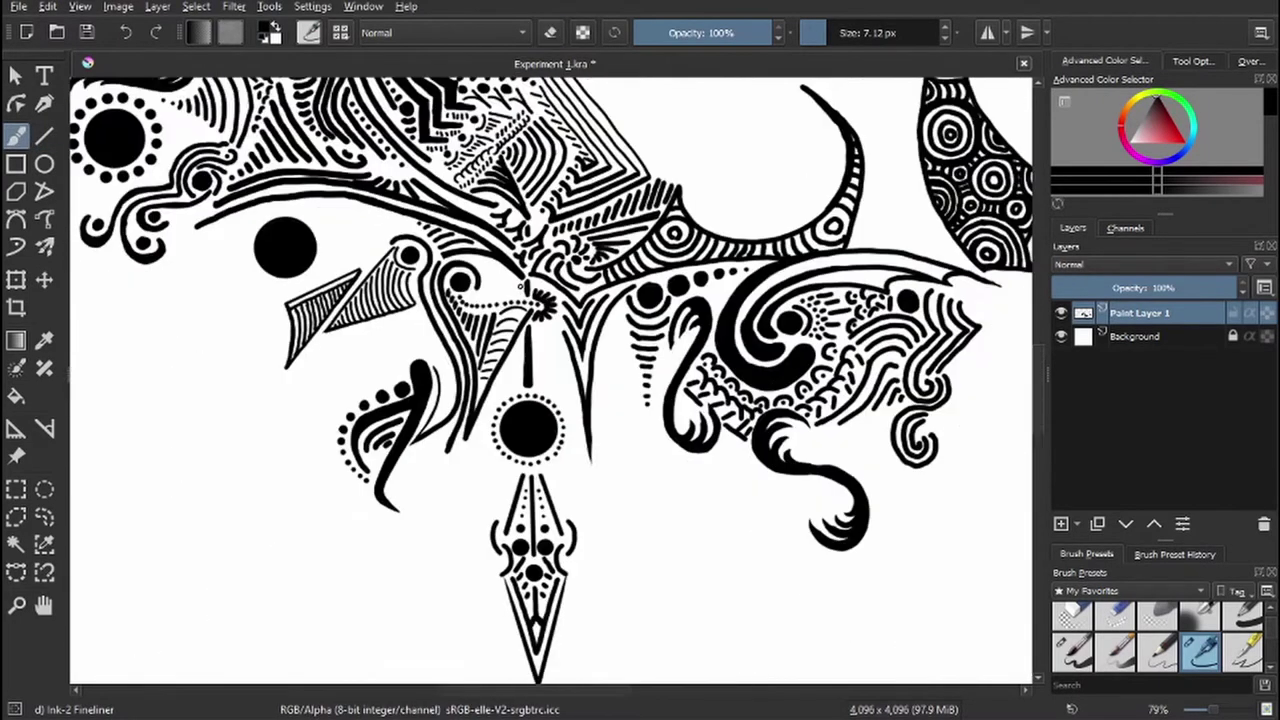
pyautogui.scroll(4, 585, 370)
pyautogui.moveTo(568, 350); pyautogui.dragTo(568, 445)
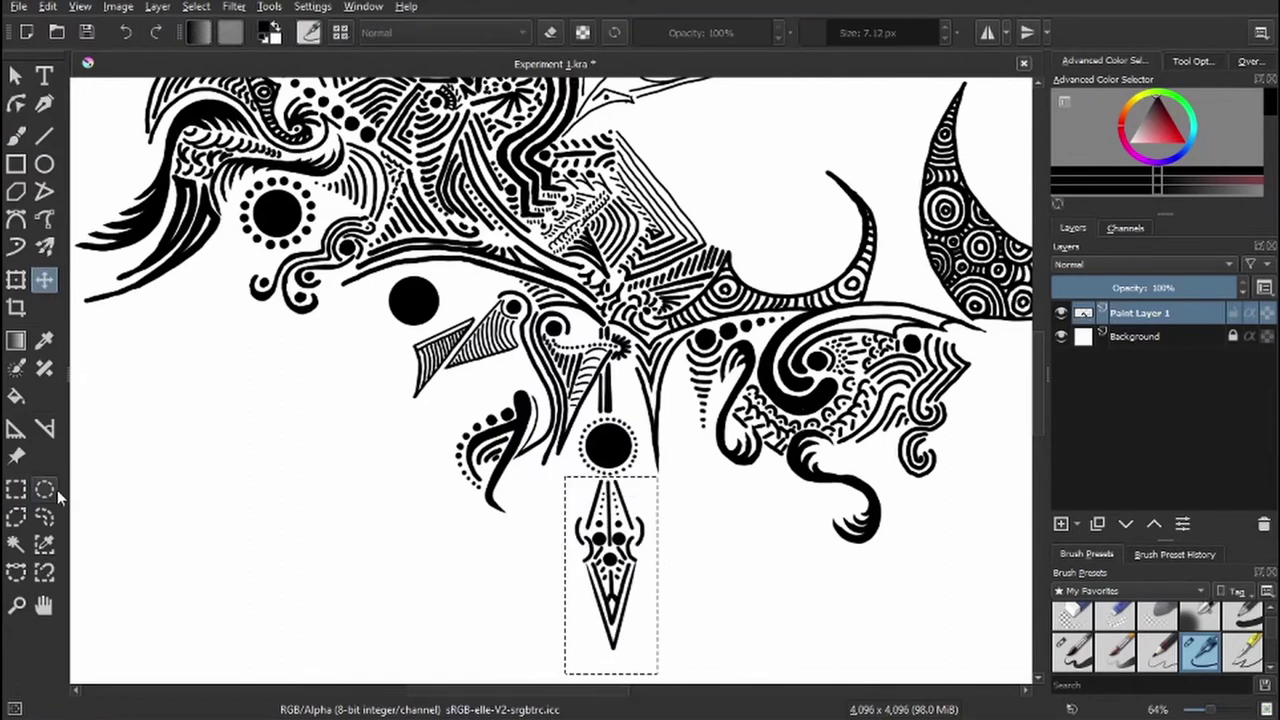
# - Draw a layered spiral curl against the left side of the pendant's point, cleaning it up with the eraser
pyautogui.moveTo(487, 368); pyautogui.dragTo(487, 449)
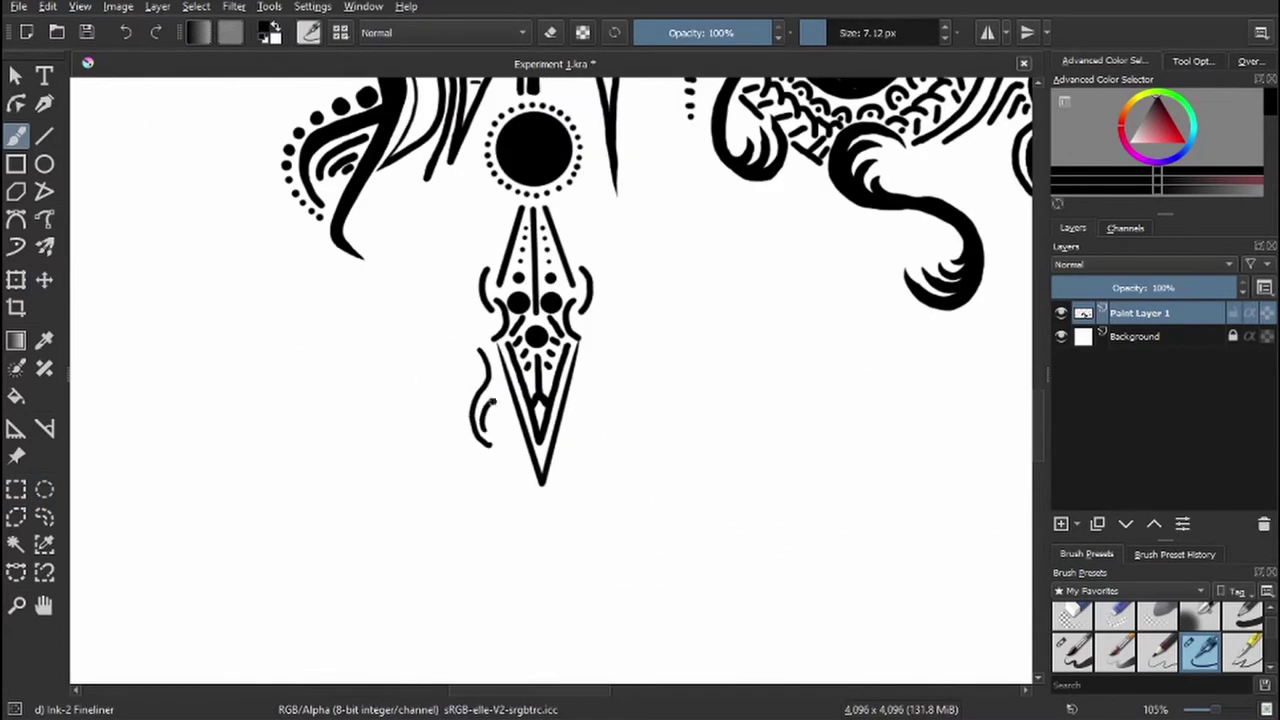
pyautogui.moveTo(495, 405)
pyautogui.mouseDown()
pyautogui.moveTo(488, 437)
pyautogui.moveTo(472, 422)
pyautogui.moveTo(478, 432)
pyautogui.mouseUp()
pyautogui.press('e')
pyautogui.press('e')
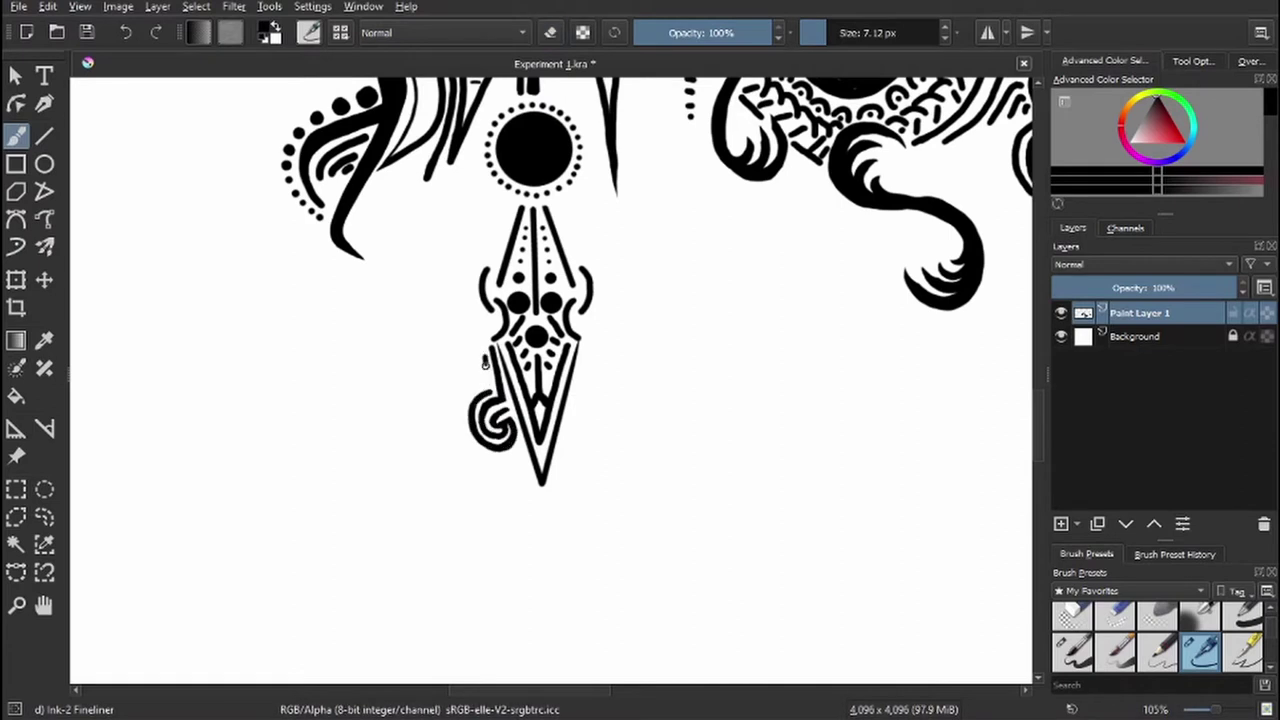
# - Add flame-like strands beside the pendant's upper left and a wavy, dotted shape ending in a sharp point below
pyautogui.moveTo(478, 318)
pyautogui.mouseDown()
pyautogui.moveTo(462, 378)
pyautogui.moveTo(480, 326)
pyautogui.moveTo(480, 251)
pyautogui.mouseUp()
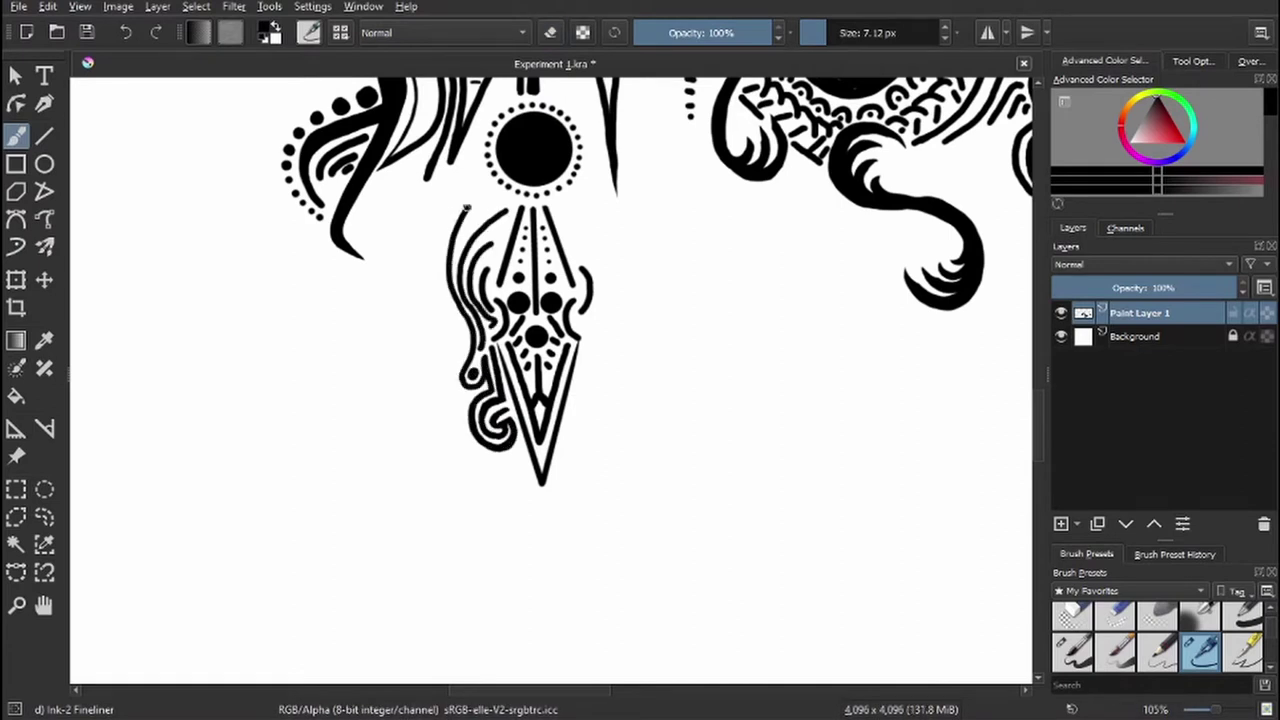
pyautogui.moveTo(510, 204); pyautogui.dragTo(487, 262)
pyautogui.moveTo(449, 331); pyautogui.dragTo(428, 488)
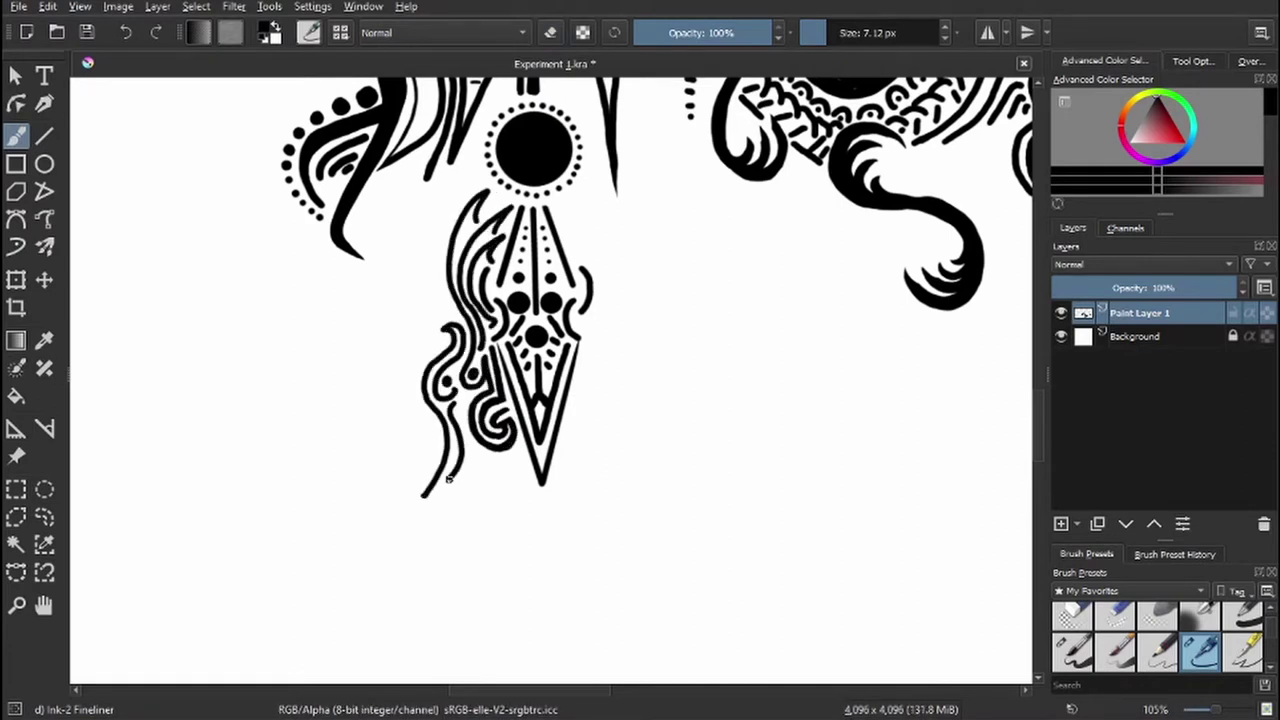
pyautogui.moveTo(462, 402); pyautogui.dragTo(446, 484)
pyautogui.moveTo(479, 632)
pyautogui.mouseDown()
pyautogui.moveTo(440, 490)
pyautogui.moveTo(479, 510)
pyautogui.mouseUp()
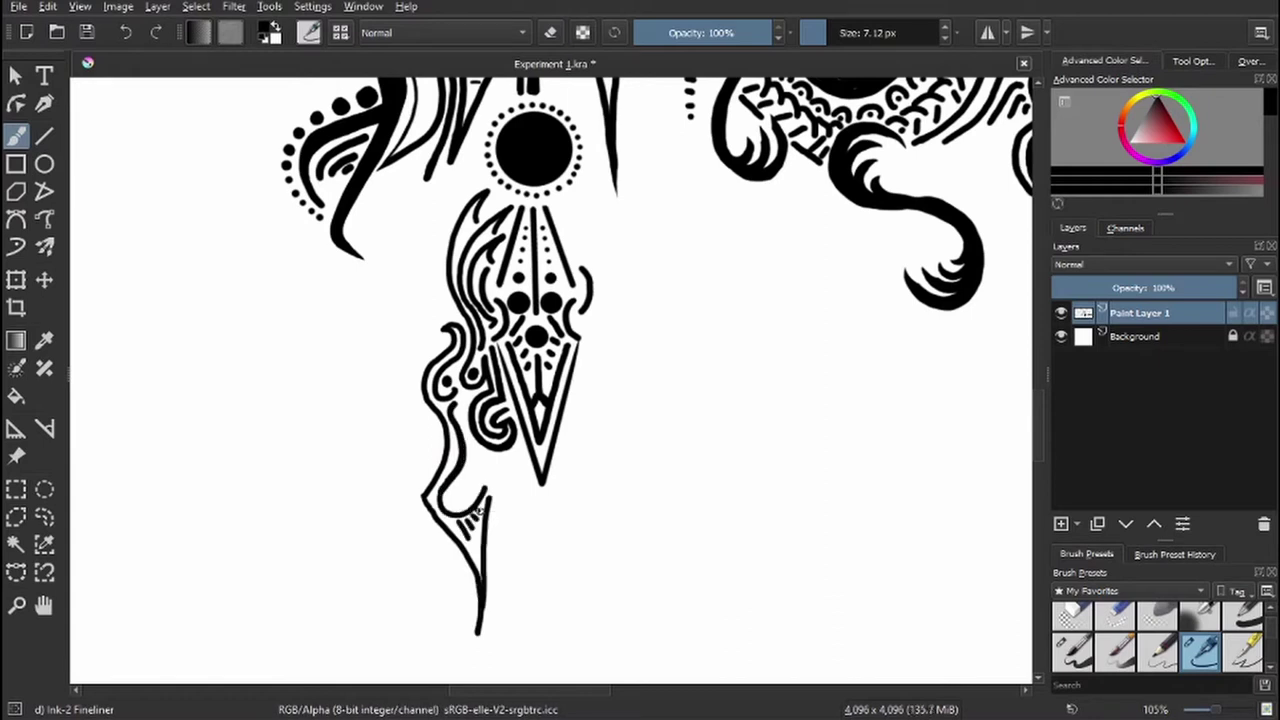
# - Fan long feather strokes out from the wavy shape and add a jagged, toothed strand beneath the pendant
pyautogui.moveTo(442, 340)
pyautogui.mouseDown()
pyautogui.moveTo(366, 414)
pyautogui.moveTo(335, 582)
pyautogui.mouseUp()
pyautogui.moveTo(418, 382); pyautogui.dragTo(372, 665)
pyautogui.moveTo(412, 440); pyautogui.dragTo(415, 486)
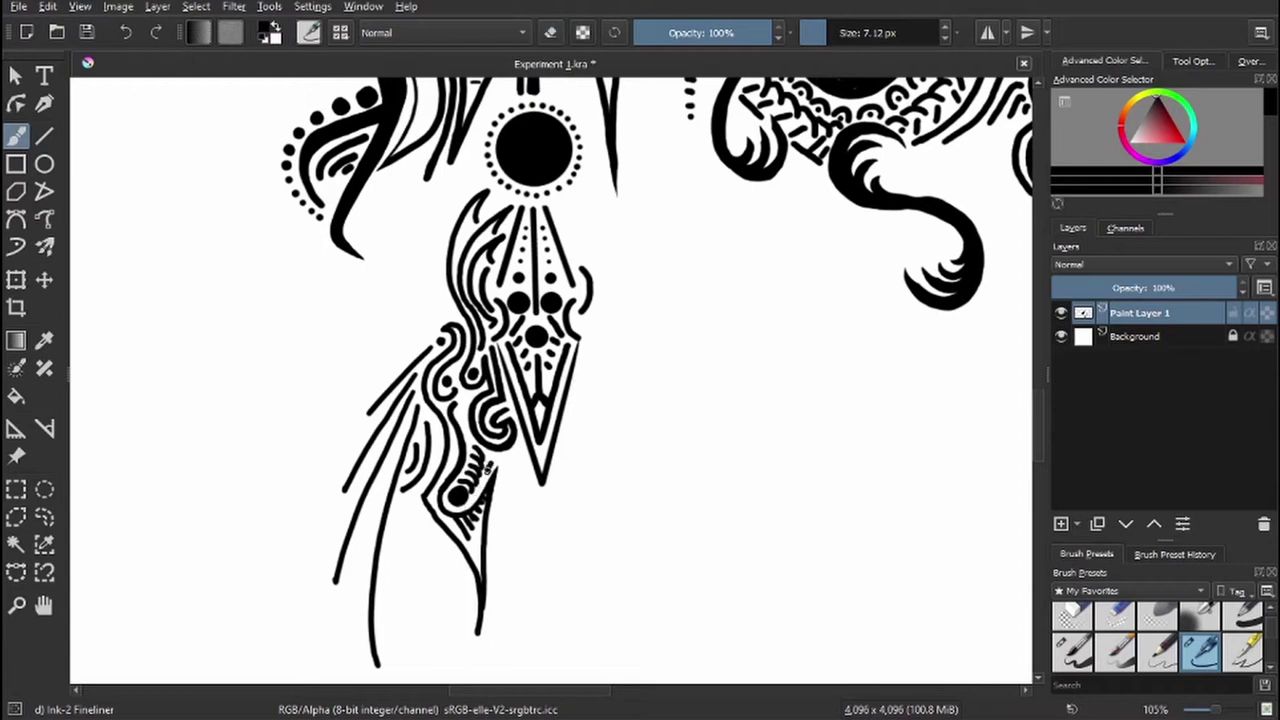
pyautogui.moveTo(521, 472); pyautogui.dragTo(512, 655)
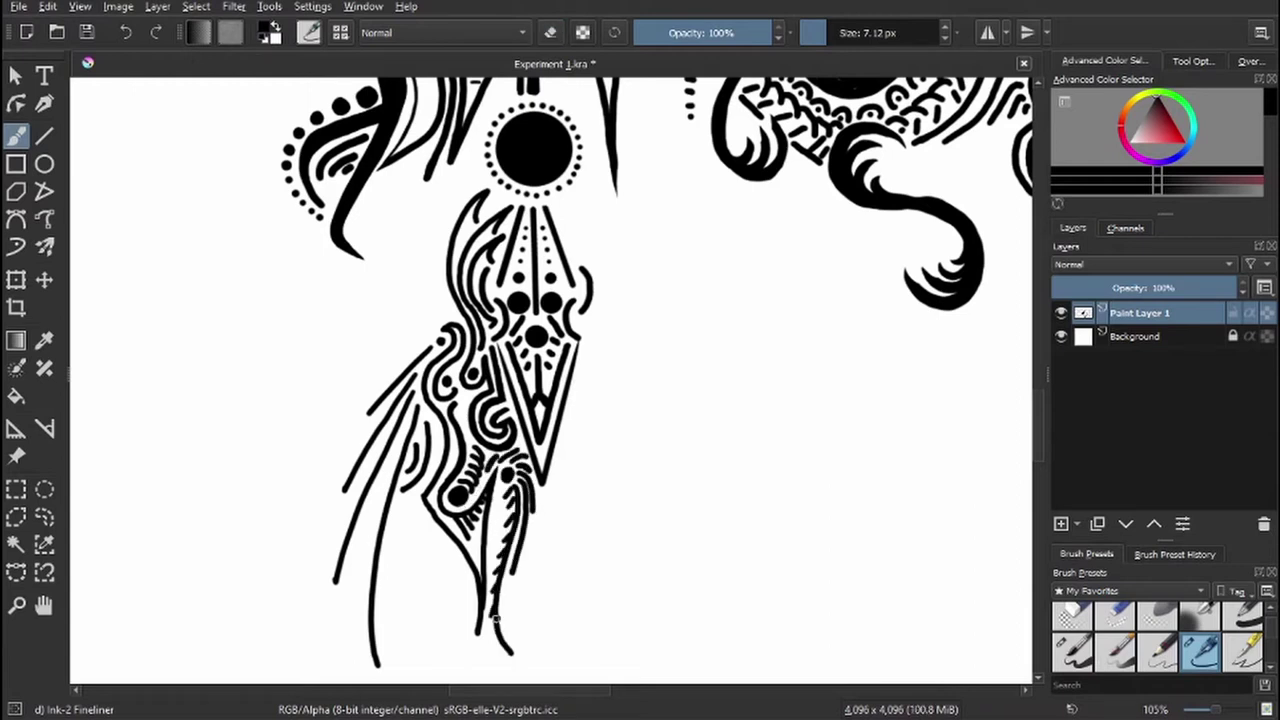
# - Outline a large open circular curve and a long looping teardrop curve left of the creature's ringed solid circle
pyautogui.scroll(-5, 493, 620)
pyautogui.scroll(5, 311, 350)
pyautogui.moveTo(610, 352); pyautogui.dragTo(533, 228)
pyautogui.moveTo(430, 265)
pyautogui.mouseDown()
pyautogui.moveTo(365, 664)
pyautogui.moveTo(278, 88)
pyautogui.mouseUp()
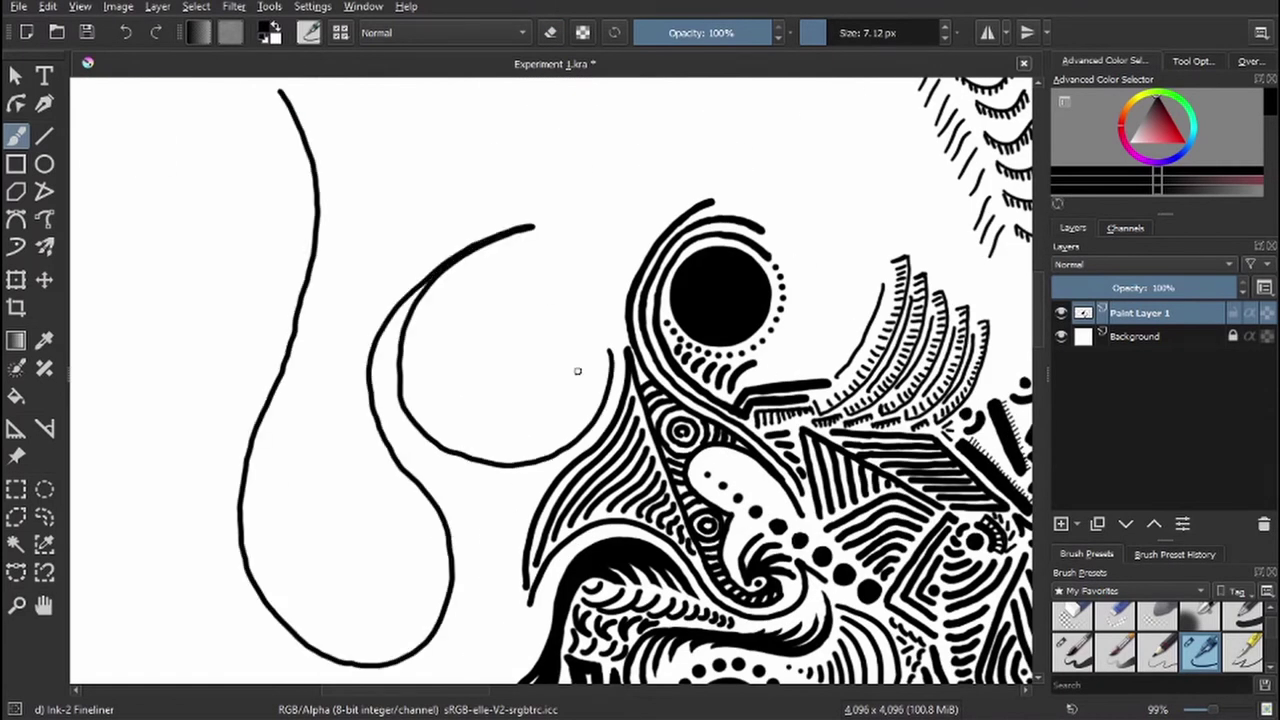
# - Add two concentric arcs inside the open circular curve and thicken its outer edge into a crescent, using a slightly larger brush
pyautogui.scroll(2, 577, 371)
pyautogui.scroll(-2, 577, 371)
pyautogui.moveTo(598, 268)
pyautogui.mouseDown()
pyautogui.moveTo(510, 402)
pyautogui.moveTo(698, 397)
pyautogui.moveTo(543, 326)
pyautogui.moveTo(588, 295)
pyautogui.moveTo(646, 440)
pyautogui.moveTo(682, 402)
pyautogui.mouseUp()
pyautogui.press(']')
pyautogui.moveTo(516, 294)
pyautogui.mouseDown()
pyautogui.moveTo(492, 420)
pyautogui.moveTo(493, 374)
pyautogui.moveTo(514, 448)
pyautogui.moveTo(598, 481)
pyautogui.mouseUp()
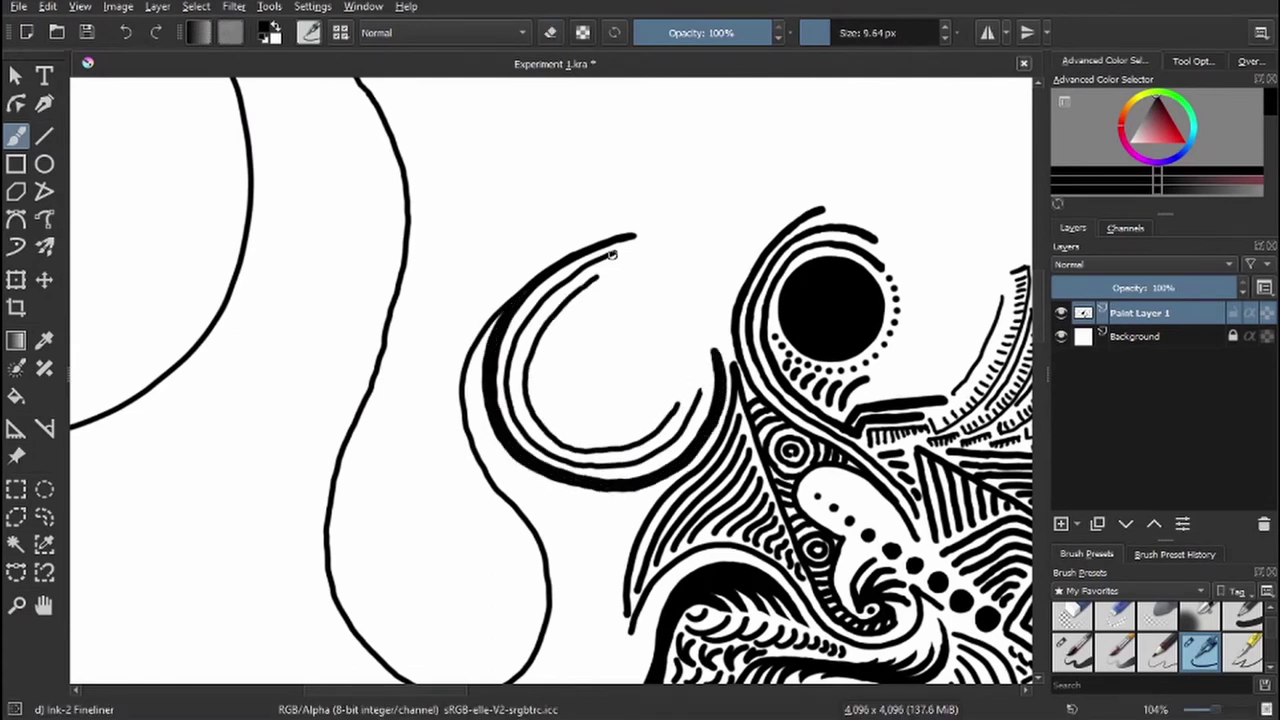
# - Thicken the part of the teardrop curve that branches off the crescent, plus the crescent's two inner arcs
pyautogui.moveTo(612, 255)
pyautogui.mouseDown()
pyautogui.moveTo(557, 257)
pyautogui.moveTo(479, 464)
pyautogui.moveTo(540, 660)
pyautogui.mouseUp()
pyautogui.moveTo(475, 315)
pyautogui.mouseDown()
pyautogui.moveTo(465, 400)
pyautogui.moveTo(540, 655)
pyautogui.mouseUp()
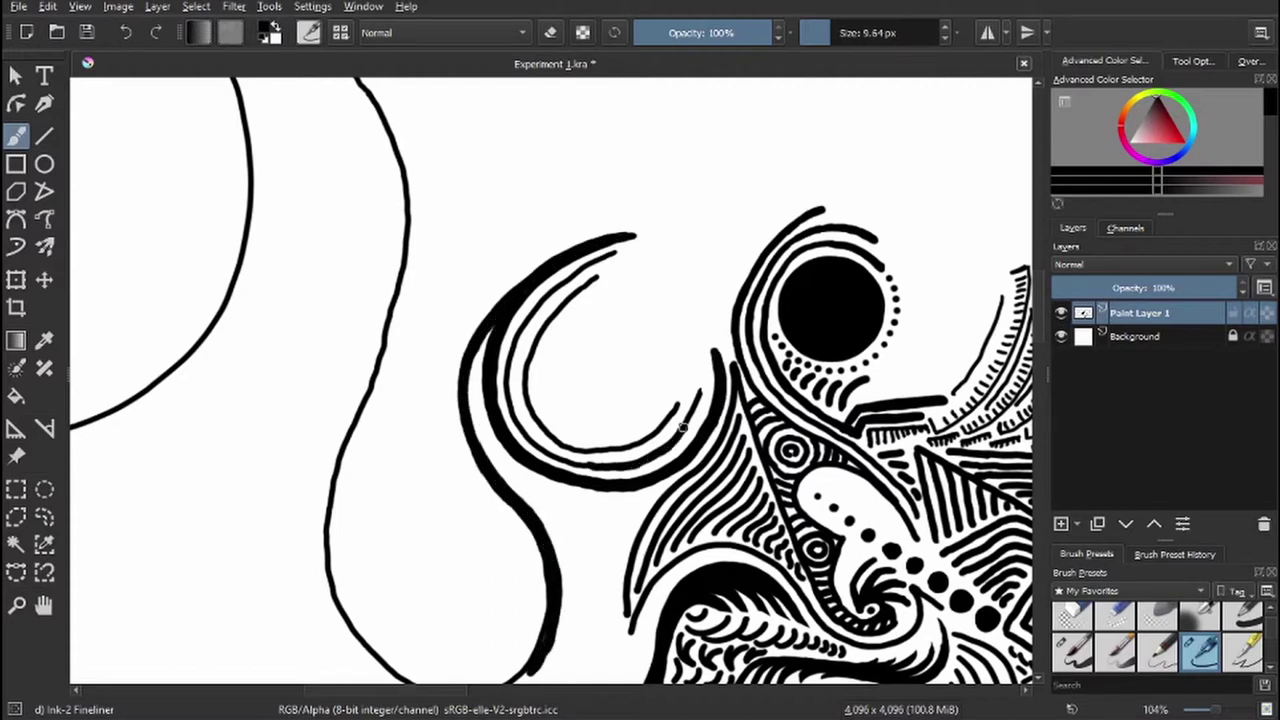
pyautogui.moveTo(620, 250); pyautogui.dragTo(513, 407)
pyautogui.moveTo(604, 272)
pyautogui.mouseDown()
pyautogui.moveTo(575, 452)
pyautogui.moveTo(680, 400)
pyautogui.mouseUp()
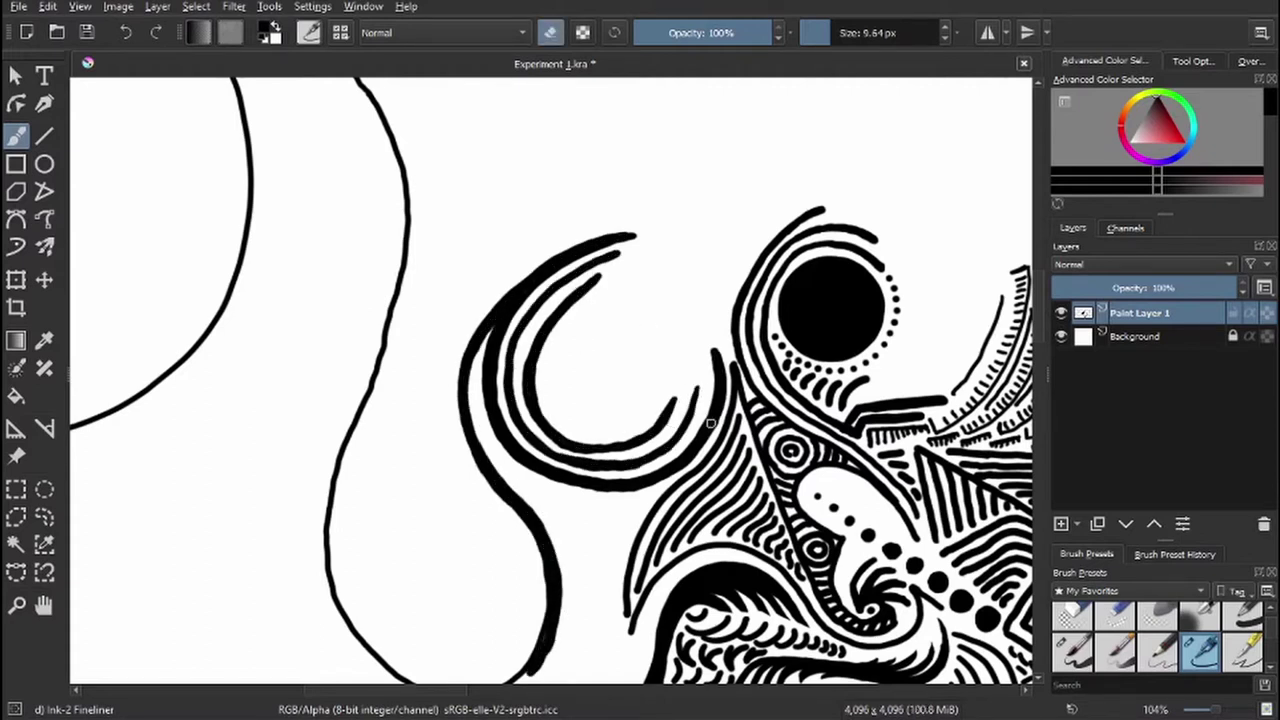
# - Thicken the long horn and teardrop outline with a brush of about 17 px and taper the horn's tip with the eraser
pyautogui.moveTo(357, 250)
pyautogui.mouseDown()
pyautogui.moveTo(461, 283)
pyautogui.moveTo(631, 443)
pyautogui.moveTo(466, 380)
pyautogui.mouseUp()
pyautogui.moveTo(541, 403); pyautogui.dragTo(541, 303)
pyautogui.moveTo(546, 224)
pyautogui.mouseDown()
pyautogui.moveTo(523, 357)
pyautogui.moveTo(523, 549)
pyautogui.moveTo(747, 568)
pyautogui.mouseUp()
pyautogui.moveTo(747, 568); pyautogui.dragTo(745, 272)
pyautogui.moveTo(266, 231)
pyautogui.mouseDown()
pyautogui.moveTo(617, 154)
pyautogui.moveTo(423, 263)
pyautogui.moveTo(480, 400)
pyautogui.mouseUp()
pyautogui.press('e')
pyautogui.press('e')
pyautogui.press('e')
pyautogui.moveTo(368, 234); pyautogui.dragTo(414, 234)
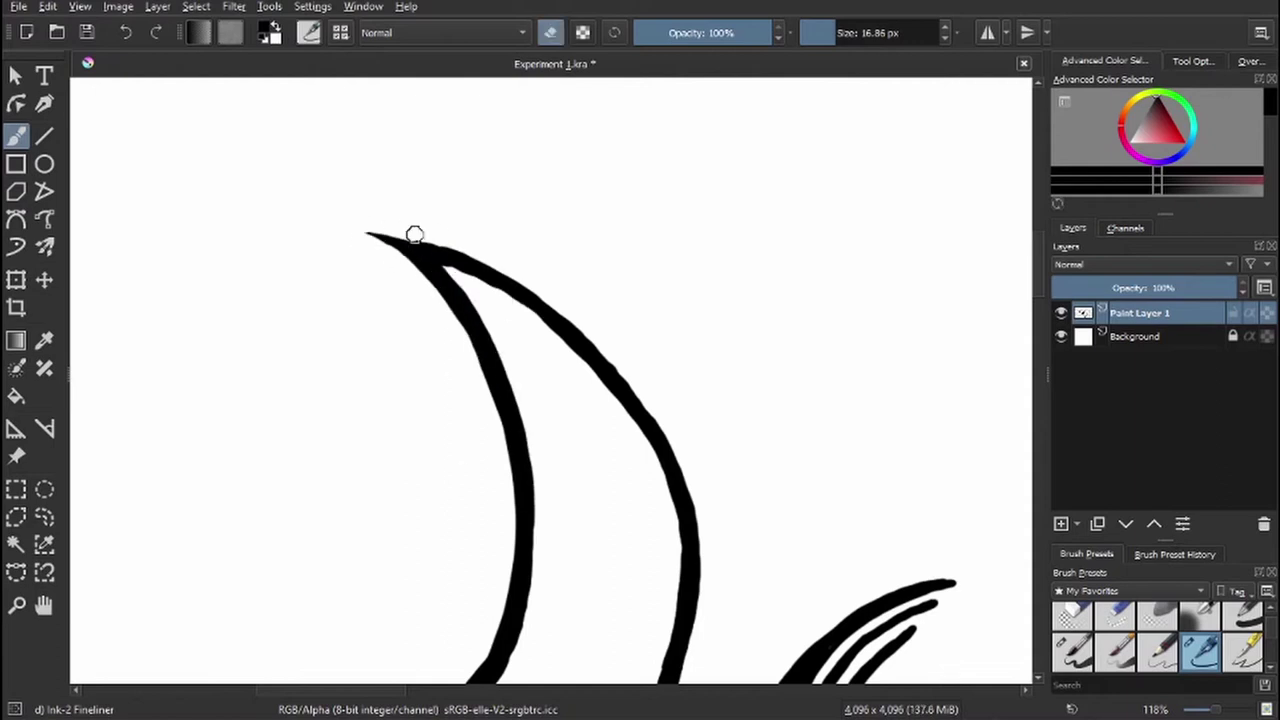
pyautogui.press('e')
# - Draw long, heavy, wavy strands hanging below the creature's small curls, undoing two strokes along the way
pyautogui.scroll(-2, 625, 363)
pyautogui.scroll(-3, 560, 340)
pyautogui.moveTo(560, 340); pyautogui.dragTo(545, 560)
pyautogui.moveTo(600, 362); pyautogui.dragTo(590, 686)
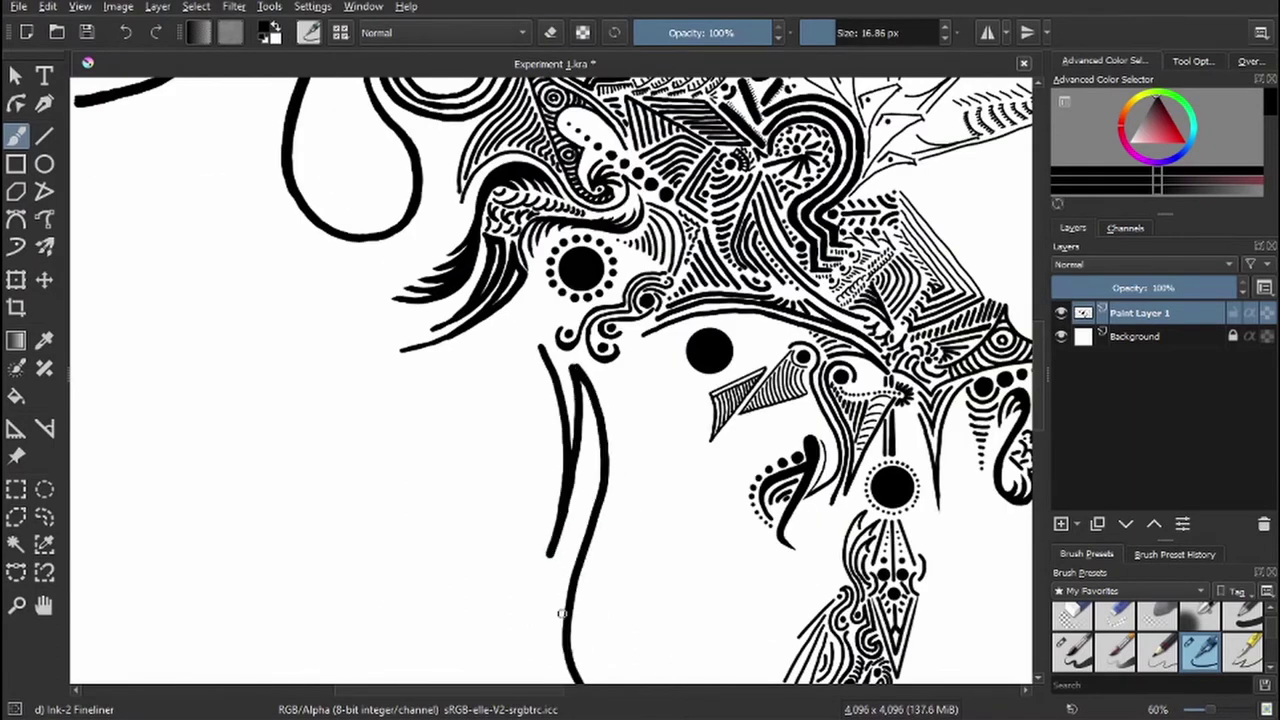
pyautogui.moveTo(590, 600); pyautogui.dragTo(533, 519)
pyautogui.moveTo(520, 376); pyautogui.dragTo(535, 640)
pyautogui.moveTo(598, 332)
pyautogui.mouseDown()
pyautogui.moveTo(575, 358)
pyautogui.moveTo(522, 555)
pyautogui.mouseUp()
pyautogui.hotkey('ctrl', 'z')
pyautogui.hotkey('ctrl', 'z')
# - Join the hanging strands to a tall peak and finish it with a curved, claw-like point on its right side
pyautogui.moveTo(560, 440); pyautogui.dragTo(522, 330)
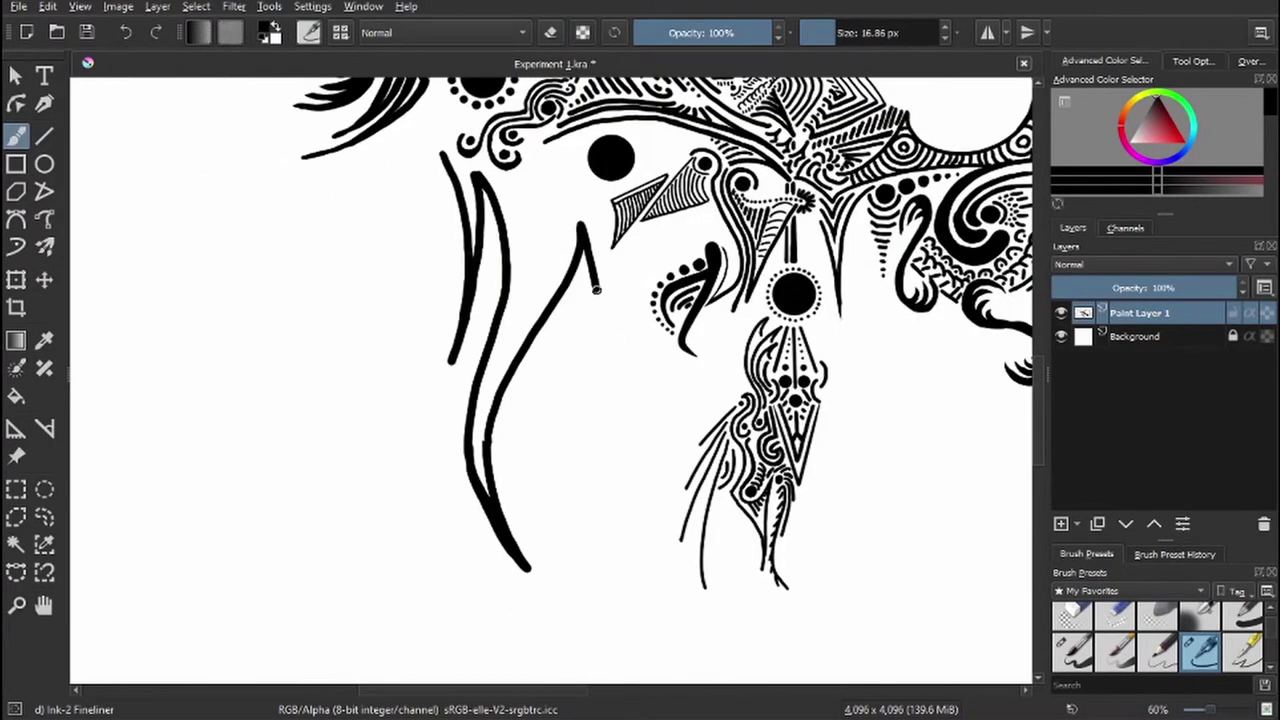
pyautogui.moveTo(582, 228); pyautogui.dragTo(660, 433)
pyautogui.moveTo(655, 237); pyautogui.dragTo(620, 290)
# - Place a row of solid dots of growing size along the inside of the crescent
pyautogui.moveTo(500, 216); pyautogui.dragTo(850, 516)
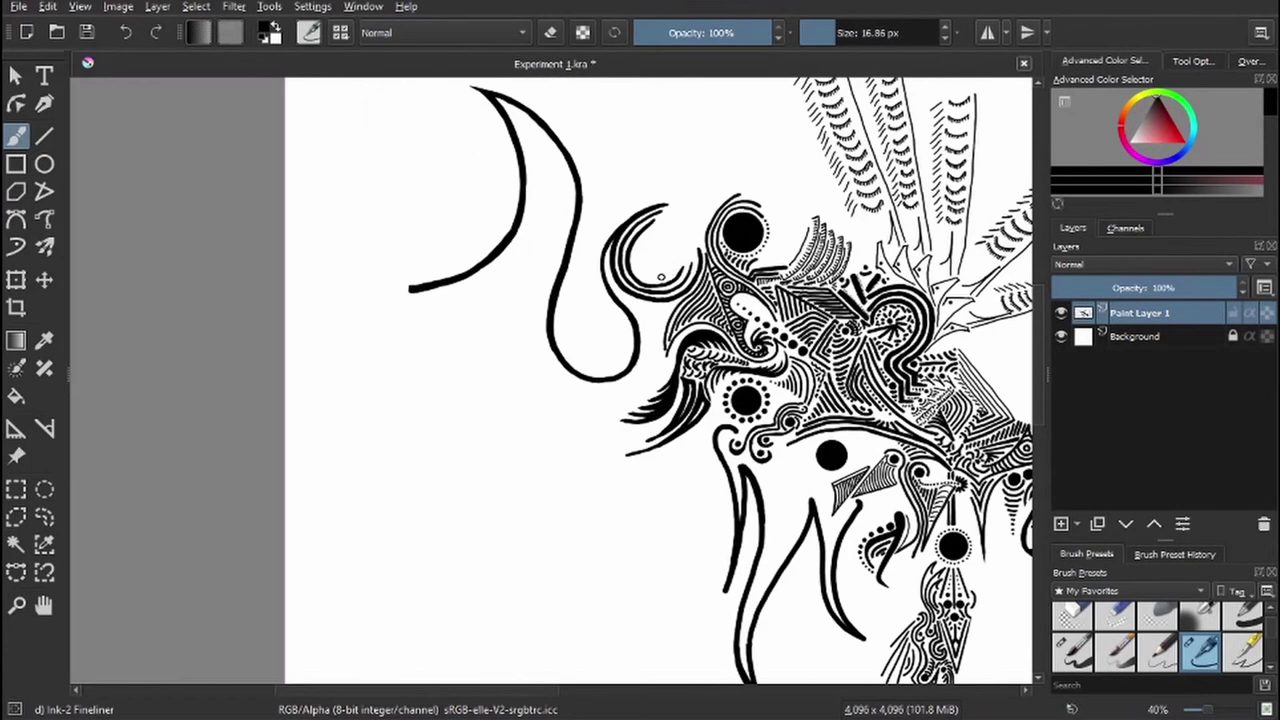
pyautogui.scroll(2, 600, 350)
pyautogui.click(578, 322)
pyautogui.click(568, 342)
pyautogui.click(580, 390)
pyautogui.click(610, 395)
pyautogui.click(640, 378)
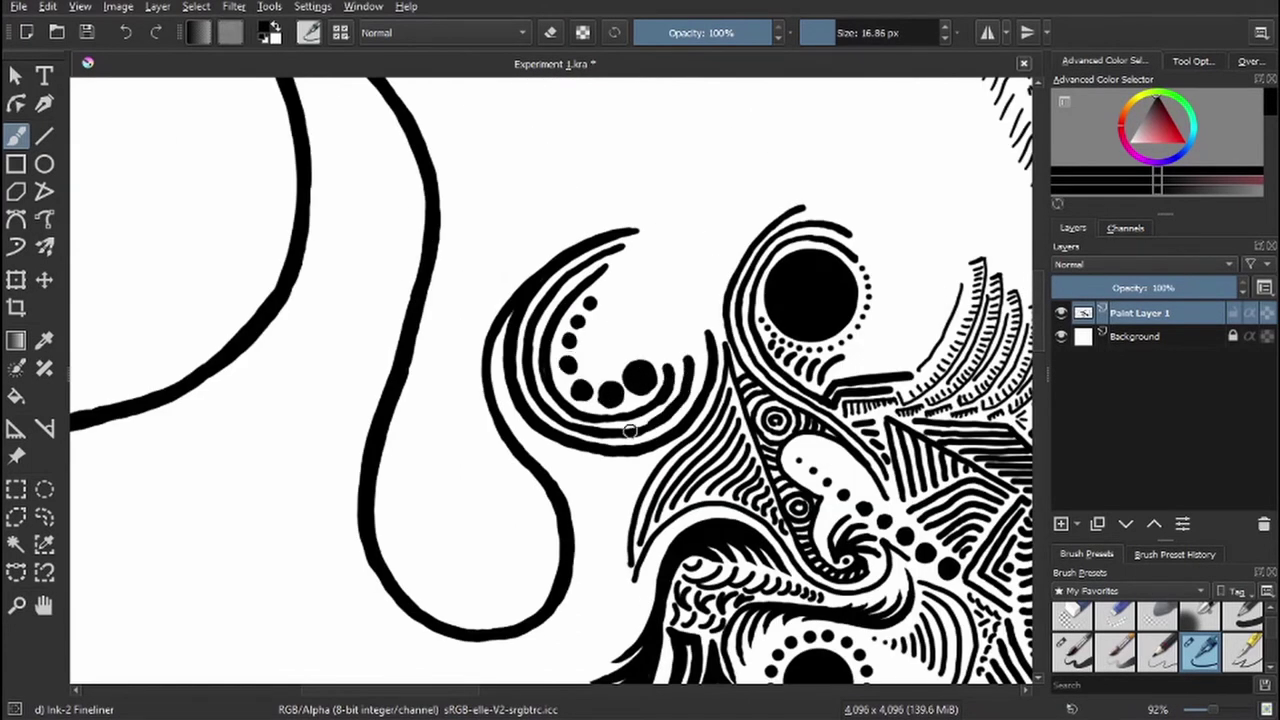
# - Hatch the tip of the tall horn with short diagonal strokes, using a smaller brush of about 12 px
pyautogui.moveTo(630, 430); pyautogui.dragTo(770, 550)
pyautogui.press('[')
pyautogui.press('[')
pyautogui.press('[')
pyautogui.moveTo(408, 165); pyautogui.dragTo(442, 142)
pyautogui.press(']')
pyautogui.press(']')
pyautogui.moveTo(440, 205); pyautogui.dragTo(478, 180)
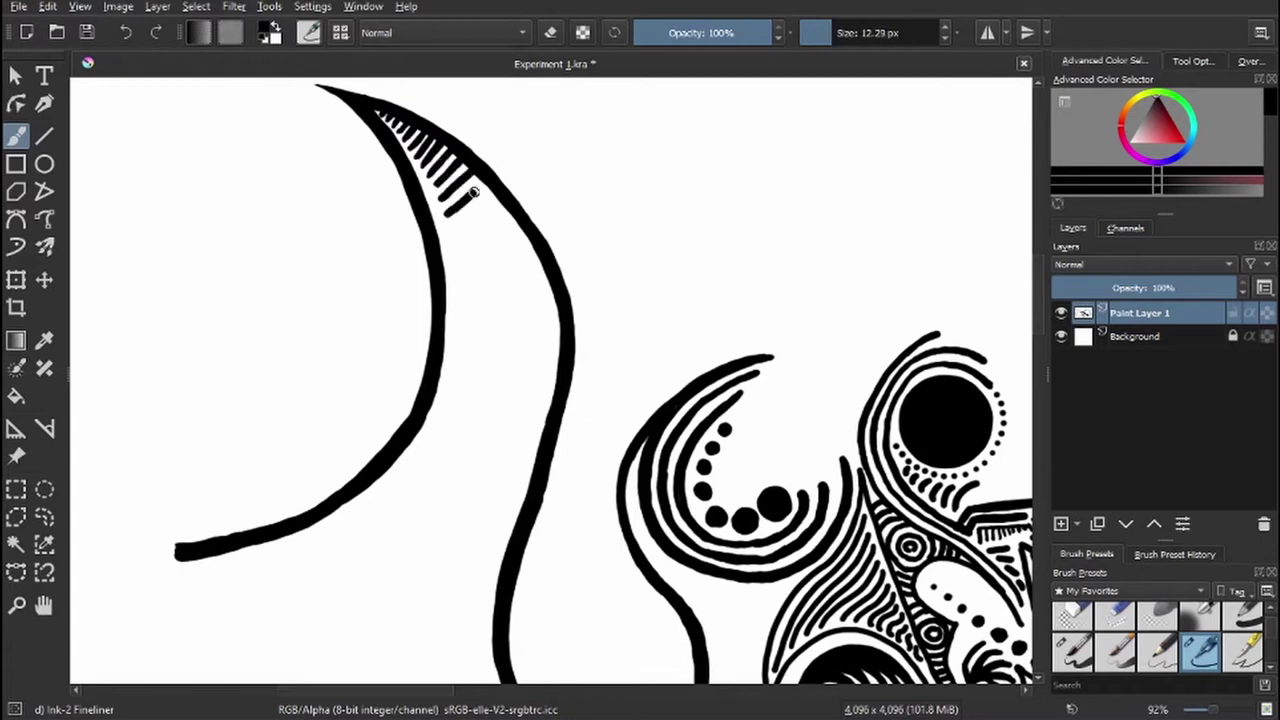
# - Continue the horn's hatching downward with longer parallel diagonal lines reaching its right edge
pyautogui.moveTo(460, 265); pyautogui.dragTo(528, 232)
pyautogui.moveTo(466, 342); pyautogui.dragTo(556, 300)
pyautogui.moveTo(466, 386); pyautogui.dragTo(556, 362)
pyautogui.moveTo(464, 432); pyautogui.dragTo(560, 386)
pyautogui.moveTo(452, 460); pyautogui.dragTo(548, 410)
pyautogui.moveTo(440, 488); pyautogui.dragTo(544, 430)
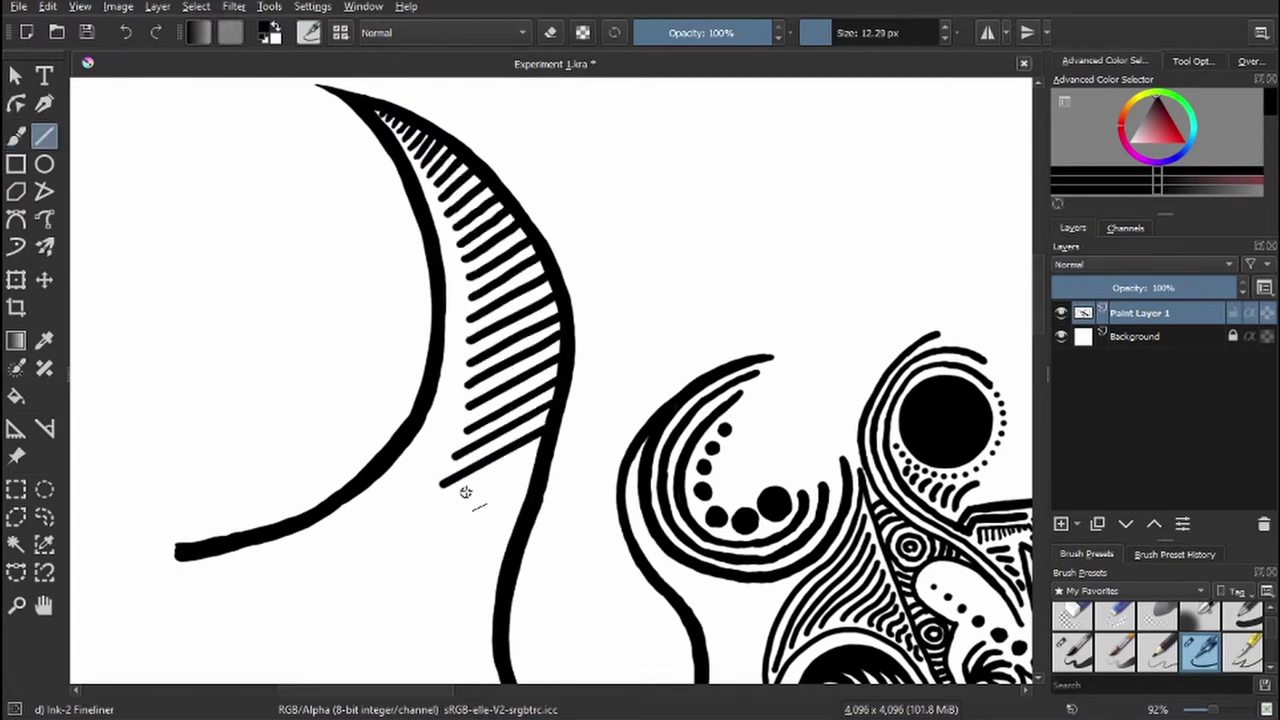
# - Draw a line following the horn's inner left edge beside the hatching and bend it into a curve below the last hatch line
pyautogui.scroll(3, 486, 400)
pyautogui.scroll(-6, 486, 350)
pyautogui.scroll(6, 486, 350)
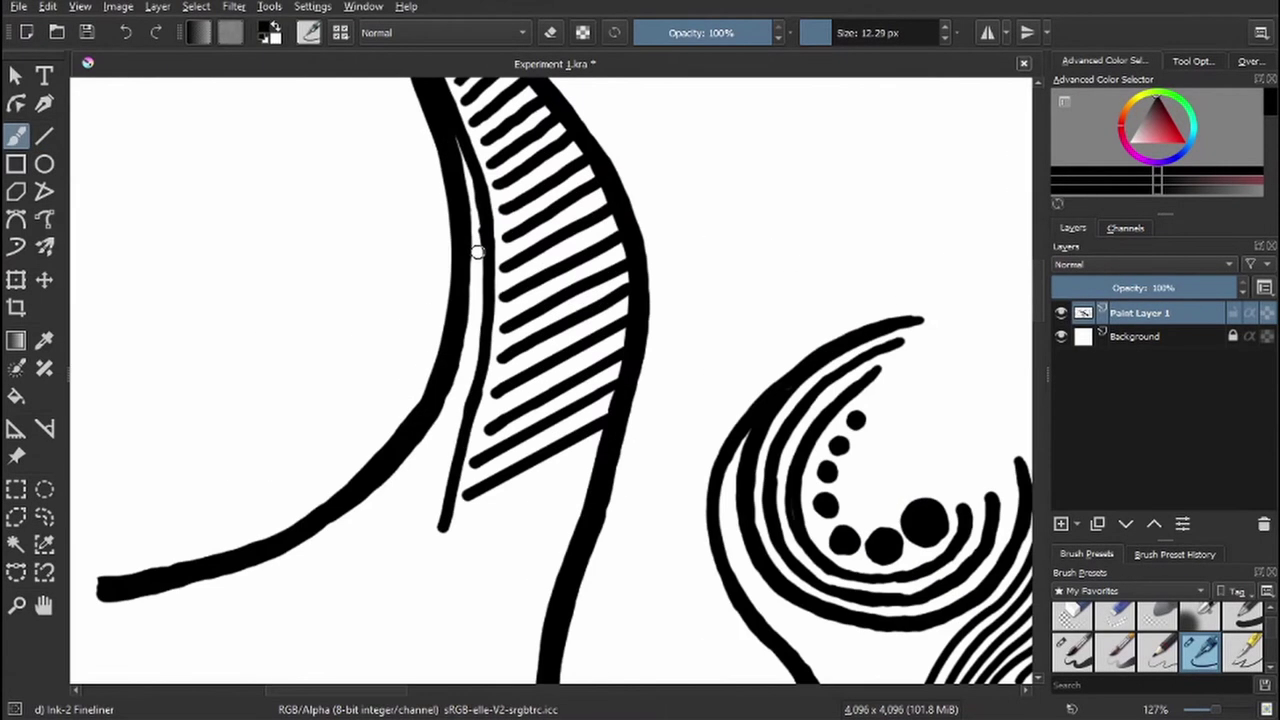
pyautogui.scroll(3, 480, 330)
pyautogui.moveTo(476, 325)
pyautogui.mouseDown()
pyautogui.moveTo(544, 408)
pyautogui.moveTo(556, 596)
pyautogui.mouseUp()
# - Fill the wedge below the horn's hatching with nested curved strokes and short dashes, closing it in a sharp point
pyautogui.moveTo(528, 309); pyautogui.dragTo(545, 460)
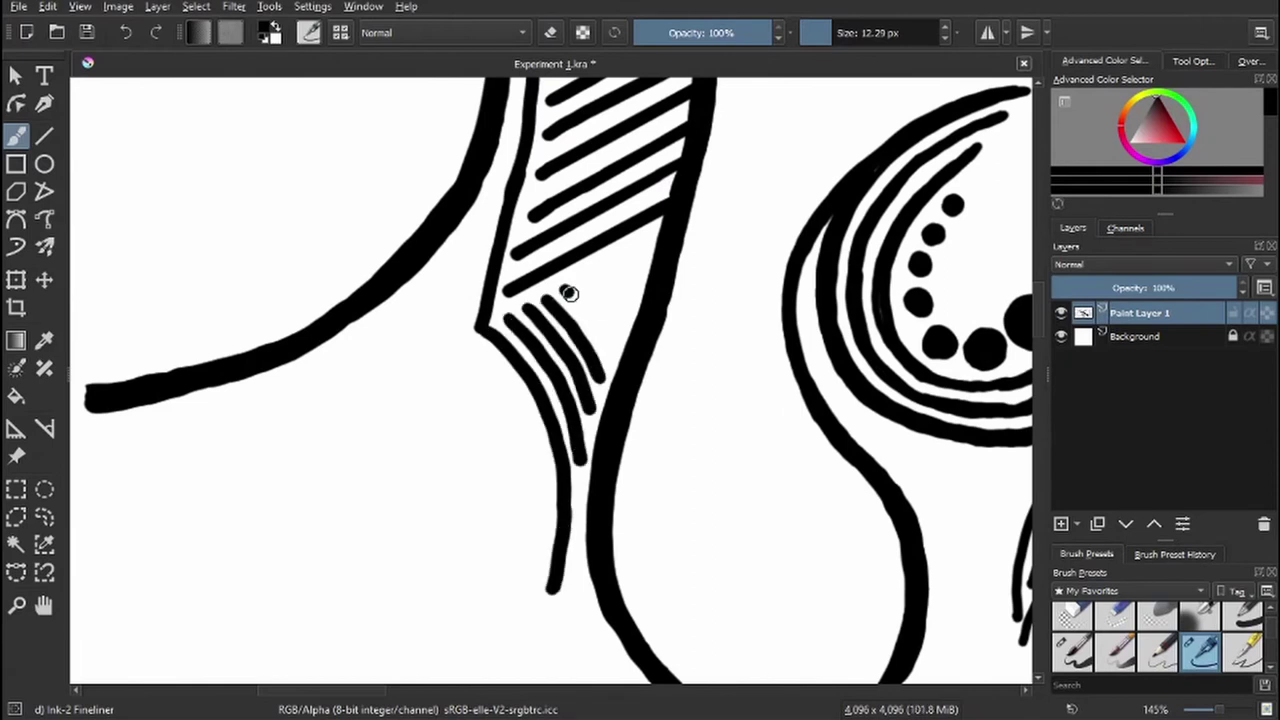
pyautogui.moveTo(566, 289); pyautogui.dragTo(540, 400)
pyautogui.moveTo(610, 262); pyautogui.dragTo(600, 330)
pyautogui.moveTo(578, 570); pyautogui.dragTo(502, 455)
# - Draw a hooked plume with nested inner curves left of the wedge's point, using a brush of about 10 px
pyautogui.moveTo(505, 450)
pyautogui.mouseDown()
pyautogui.moveTo(468, 490)
pyautogui.moveTo(484, 325)
pyautogui.moveTo(358, 300)
pyautogui.mouseUp()
pyautogui.moveTo(428, 362); pyautogui.dragTo(366, 478)
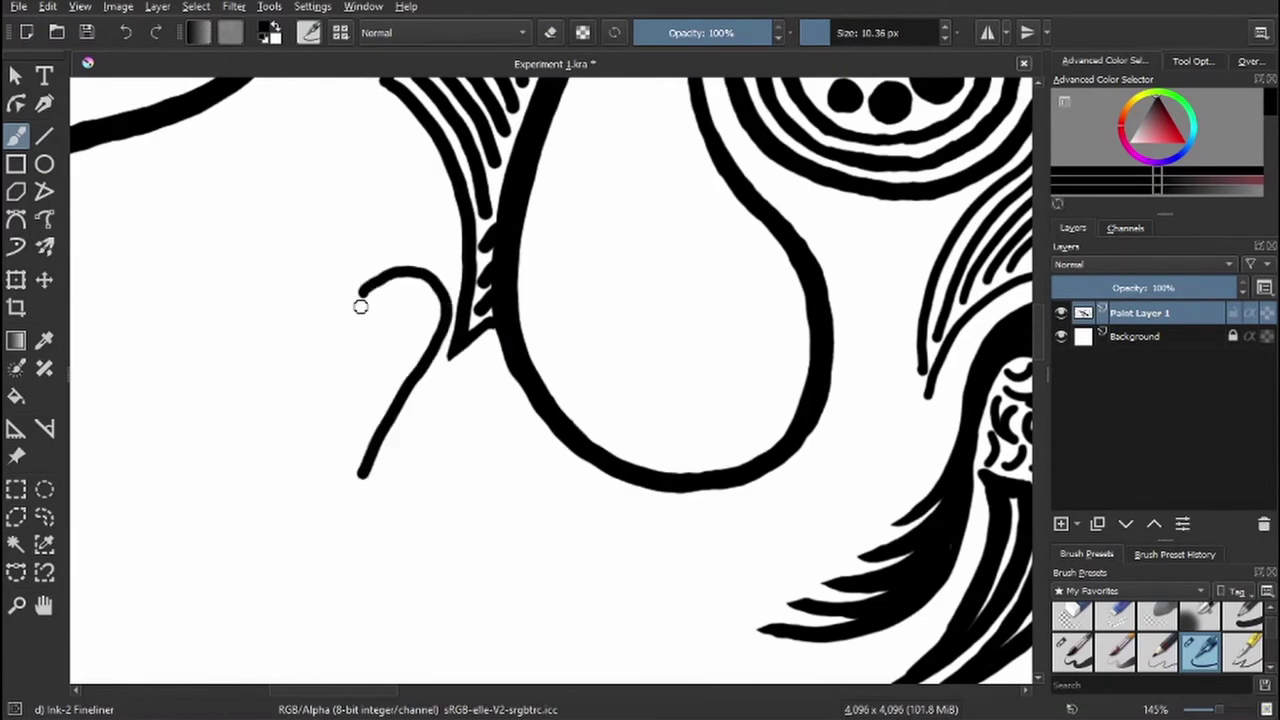
pyautogui.moveTo(360, 303); pyautogui.dragTo(436, 316)
pyautogui.moveTo(400, 300); pyautogui.dragTo(362, 426)
pyautogui.moveTo(366, 376)
pyautogui.mouseDown()
pyautogui.moveTo(360, 306)
pyautogui.moveTo(376, 283)
pyautogui.moveTo(436, 345)
pyautogui.mouseUp()
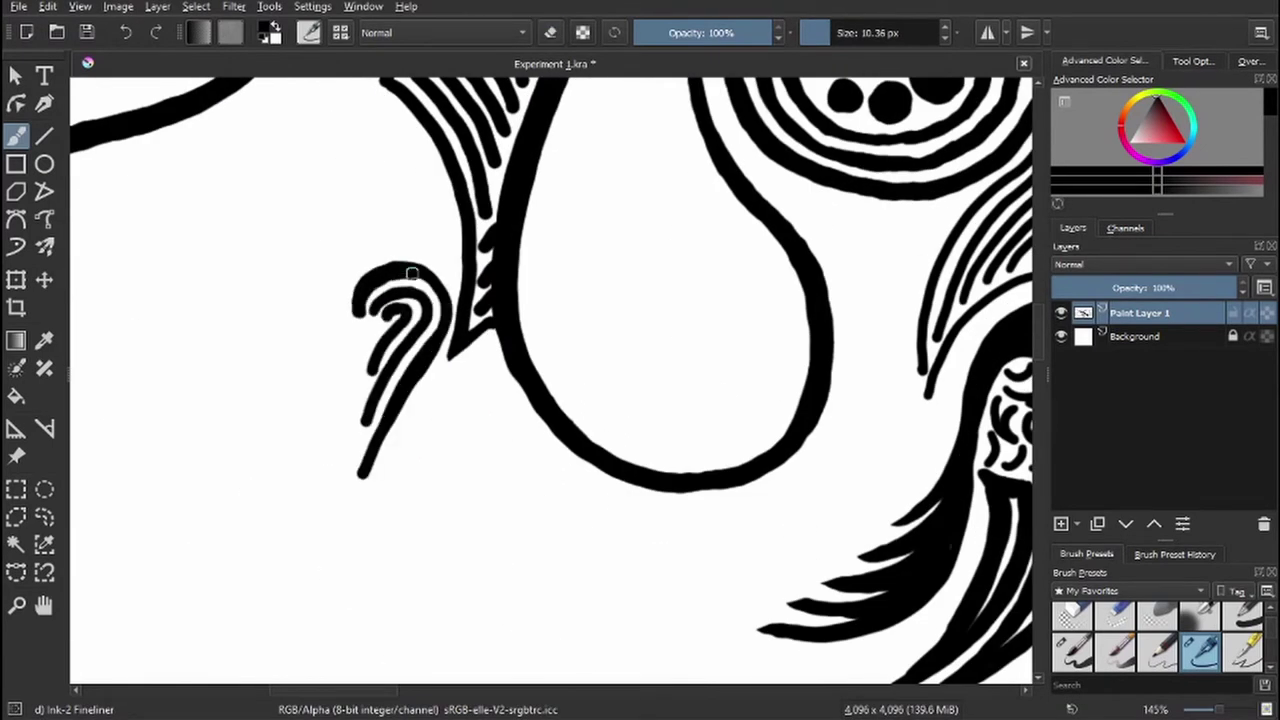
# - Thicken the hooked plume's outer curve, extend it into a tail, and trim its inner strokes and ends with the eraser
pyautogui.moveTo(383, 556); pyautogui.dragTo(389, 408)
pyautogui.moveTo(446, 311); pyautogui.dragTo(402, 264)
pyautogui.press('e')
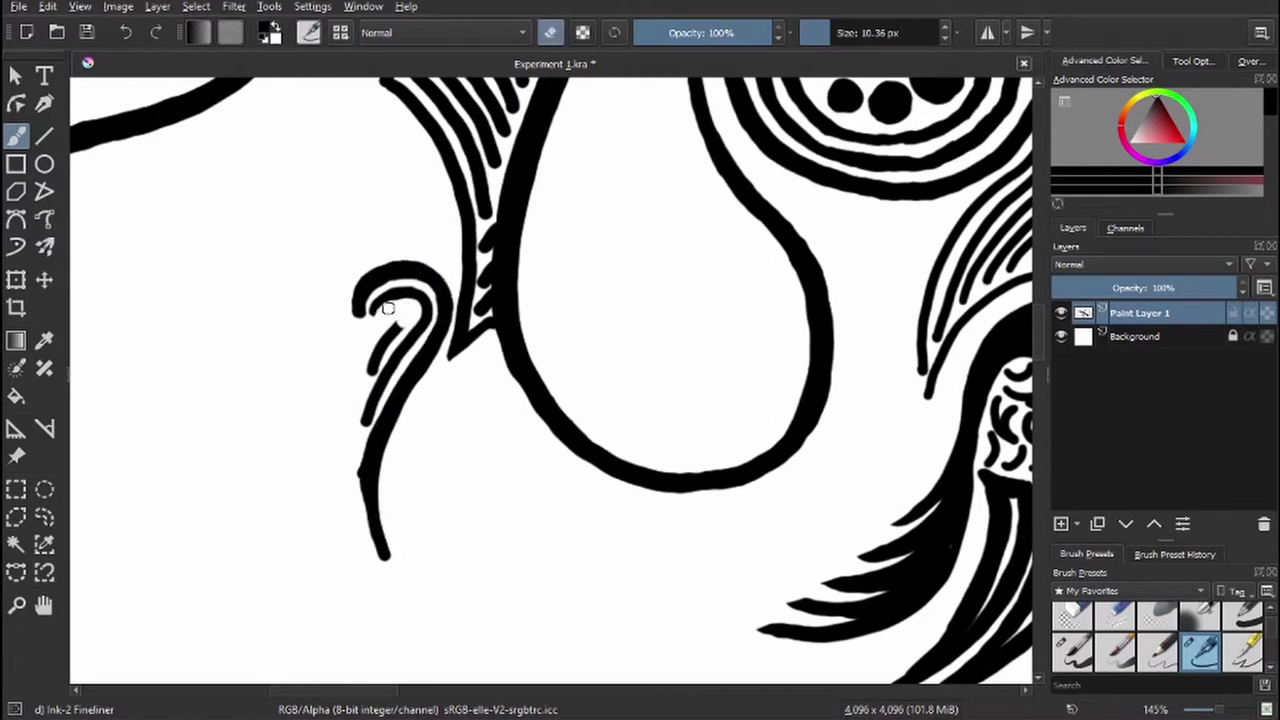
pyautogui.moveTo(388, 308); pyautogui.dragTo(410, 292)
pyautogui.moveTo(316, 400); pyautogui.dragTo(336, 512)
pyautogui.moveTo(345, 300)
pyautogui.mouseDown()
pyautogui.moveTo(320, 368)
pyautogui.moveTo(303, 263)
pyautogui.moveTo(391, 320)
pyautogui.mouseUp()
pyautogui.press('e')
# - Draw nested pointed lines under the horn's left edge, each ending in a small curl above the hooked plume
pyautogui.moveTo(363, 270)
pyautogui.mouseDown()
pyautogui.moveTo(478, 312)
pyautogui.moveTo(402, 466)
pyautogui.moveTo(337, 530)
pyautogui.mouseUp()
pyautogui.moveTo(392, 170)
pyautogui.mouseDown()
pyautogui.moveTo(338, 212)
pyautogui.moveTo(316, 254)
pyautogui.mouseUp()
pyautogui.moveTo(362, 234); pyautogui.dragTo(313, 279)
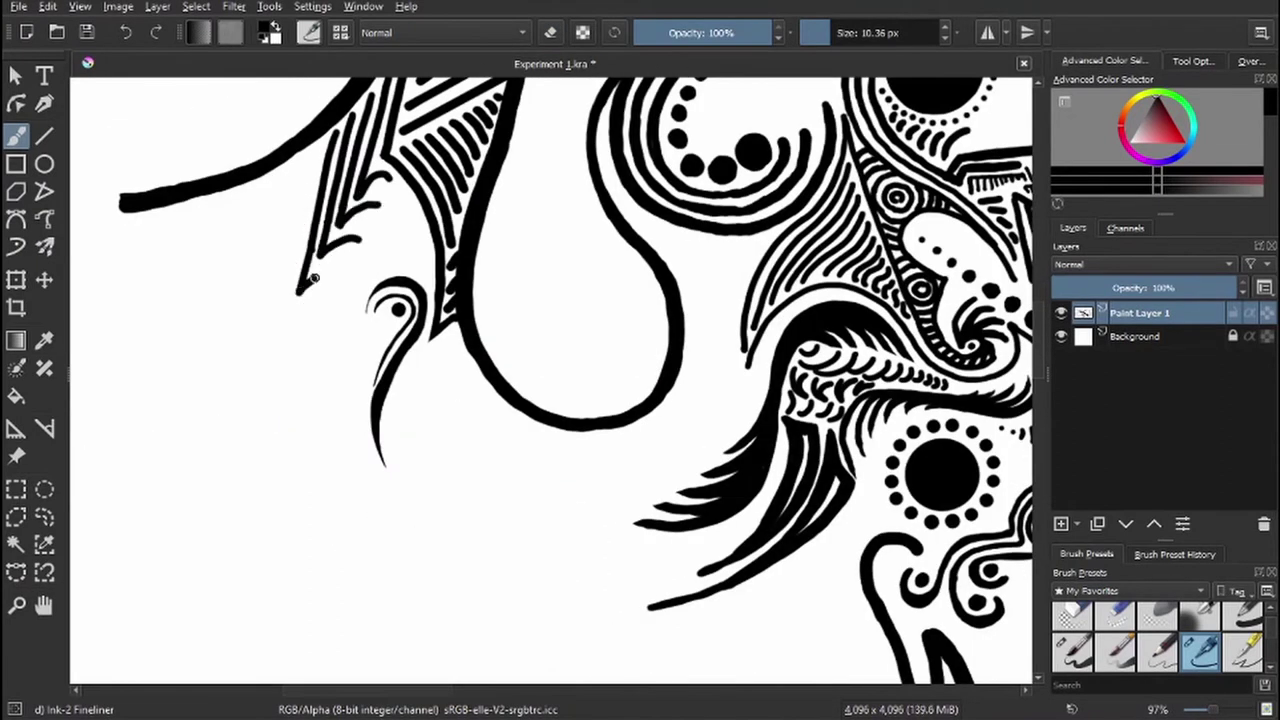
# - Extend two long tail strands from the hooked plume and add scalloped curls along the ends of the pointed lines
pyautogui.moveTo(388, 322); pyautogui.dragTo(282, 448)
pyautogui.moveTo(300, 558); pyautogui.dragTo(372, 372)
pyautogui.moveTo(340, 285); pyautogui.dragTo(300, 320)
pyautogui.moveTo(364, 246); pyautogui.dragTo(350, 266)
pyautogui.moveTo(380, 210); pyautogui.dragTo(362, 234)
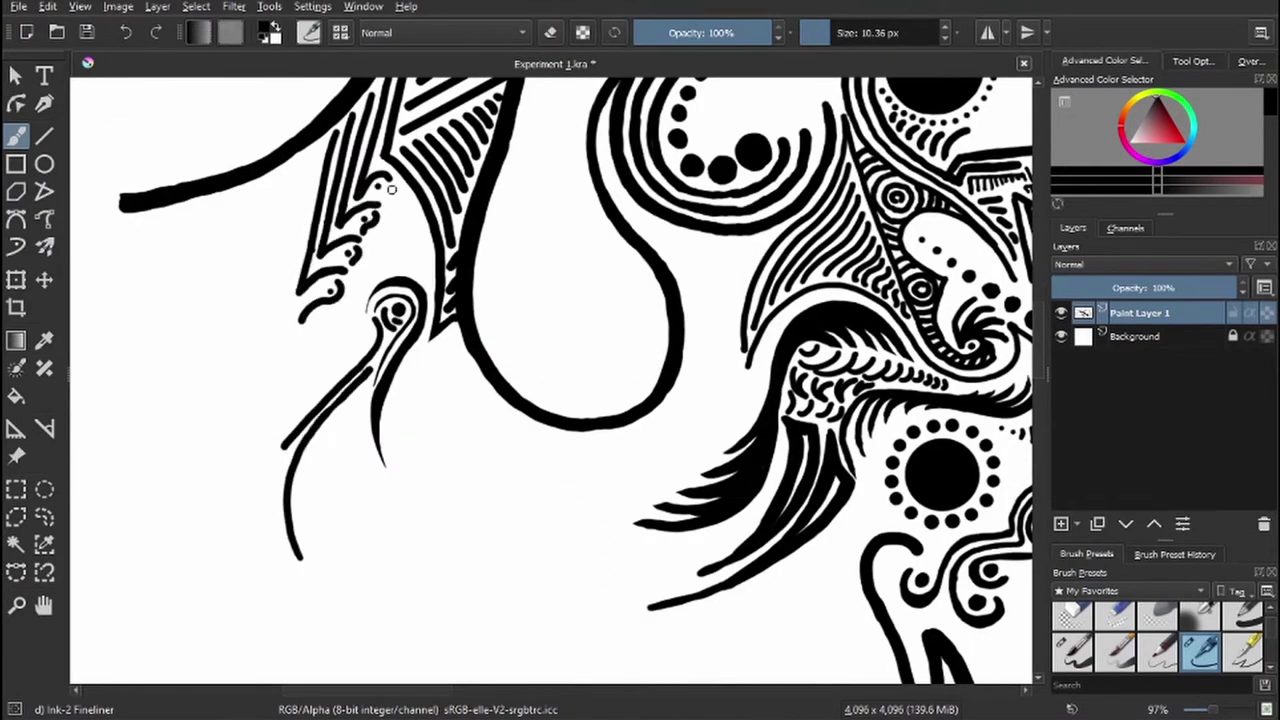
# - Fill the gap between the scalloped curls and the hooked plume with curved strokes and a solid circle
pyautogui.moveTo(294, 350); pyautogui.dragTo(336, 306)
pyautogui.moveTo(400, 185); pyautogui.dragTo(355, 280)
pyautogui.moveTo(428, 240); pyautogui.dragTo(370, 280)
pyautogui.moveTo(430, 205)
pyautogui.mouseDown()
pyautogui.moveTo(392, 248)
pyautogui.moveTo(406, 210)
pyautogui.mouseUp()
pyautogui.moveTo(335, 322)
pyautogui.mouseDown()
pyautogui.moveTo(350, 345)
pyautogui.moveTo(360, 339)
pyautogui.mouseUp()
# - Hatch the band between the teardrop and crescent with straight lines and add curved strokes beside the dark feathered plume
pyautogui.hscroll(5, 360, 338)
pyautogui.moveTo(360, 218); pyautogui.dragTo(412, 262)
pyautogui.moveTo(404, 252); pyautogui.dragTo(500, 360)
pyautogui.moveTo(416, 282); pyautogui.dragTo(456, 324)
pyautogui.moveTo(530, 182); pyautogui.dragTo(558, 226)
pyautogui.moveTo(418, 290); pyautogui.dragTo(458, 350)
pyautogui.moveTo(474, 352); pyautogui.dragTo(456, 366)
pyautogui.moveTo(480, 368); pyautogui.dragTo(456, 384)
pyautogui.moveTo(492, 386); pyautogui.dragTo(454, 406)
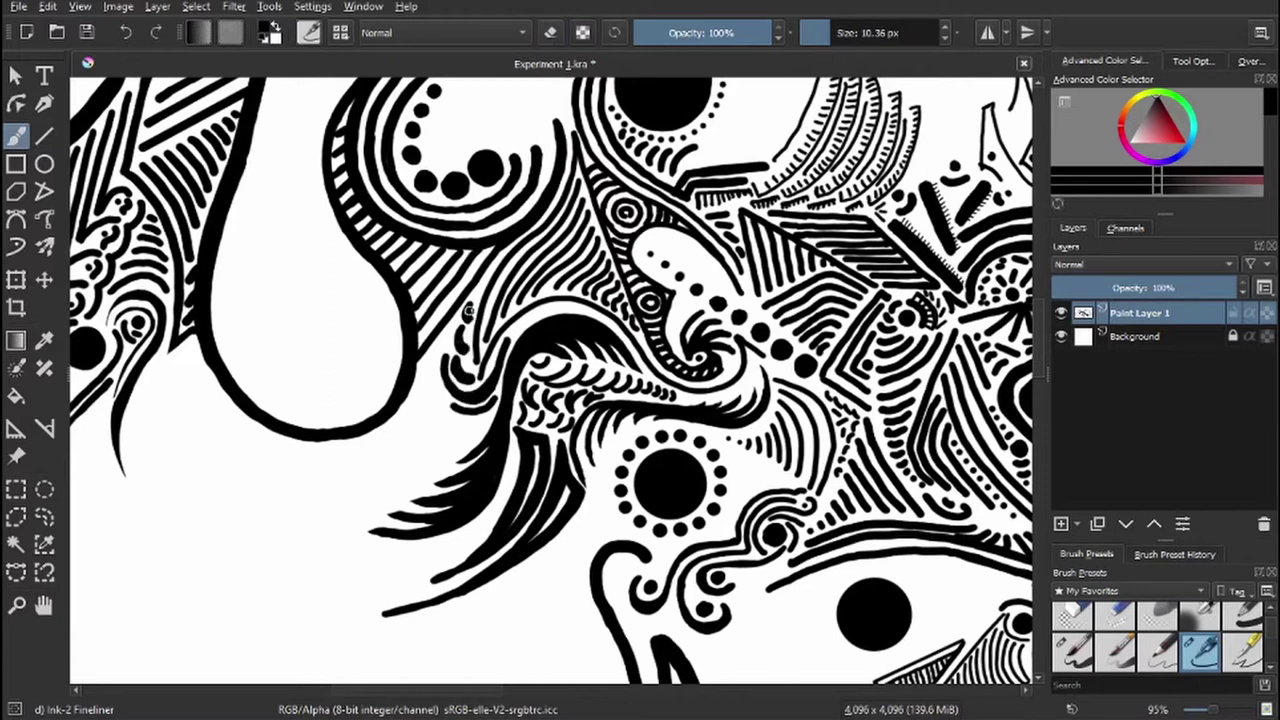
# - Trim the curved strokes beside the dark plume with the eraser and add small dots and wavy strokes around them
pyautogui.press('e')
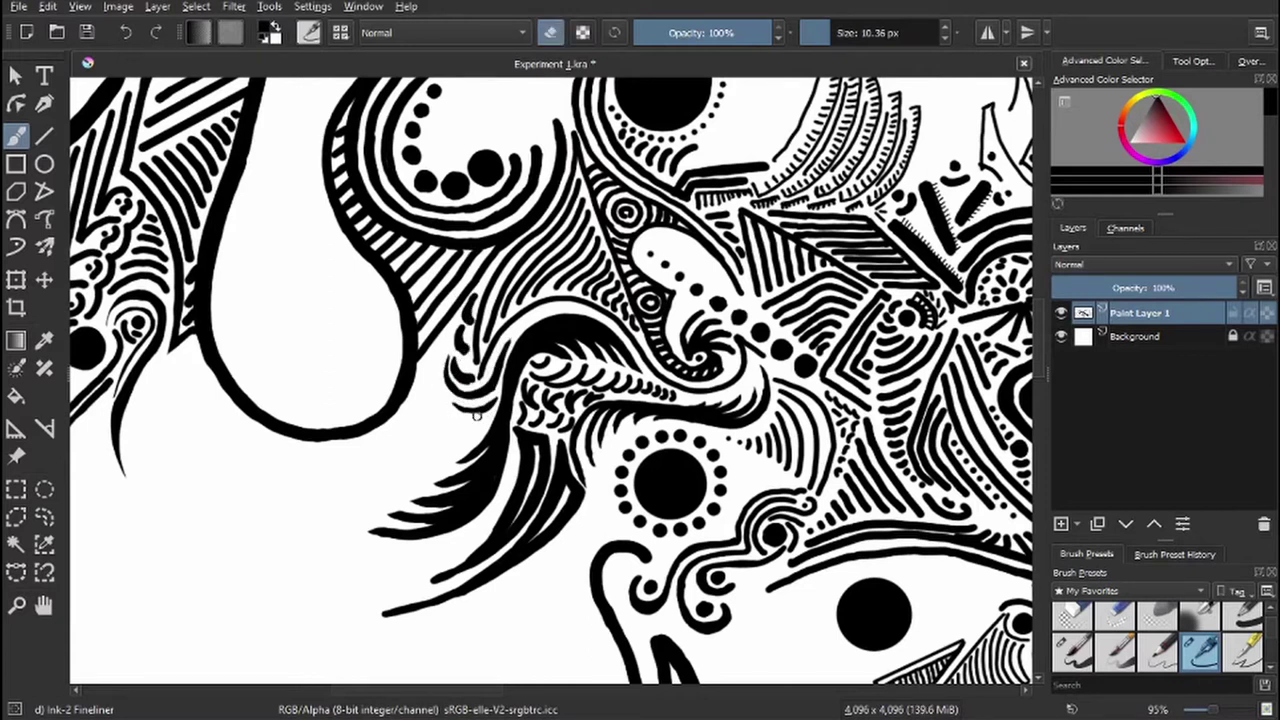
pyautogui.moveTo(476, 415); pyautogui.dragTo(576, 355)
pyautogui.press('e')
pyautogui.moveTo(558, 264); pyautogui.dragTo(532, 304)
pyautogui.moveTo(558, 296); pyautogui.dragTo(530, 340)
pyautogui.moveTo(560, 330)
pyautogui.mouseDown()
pyautogui.moveTo(534, 372)
pyautogui.moveTo(550, 396)
pyautogui.mouseUp()
pyautogui.moveTo(600, 336); pyautogui.dragTo(572, 374)
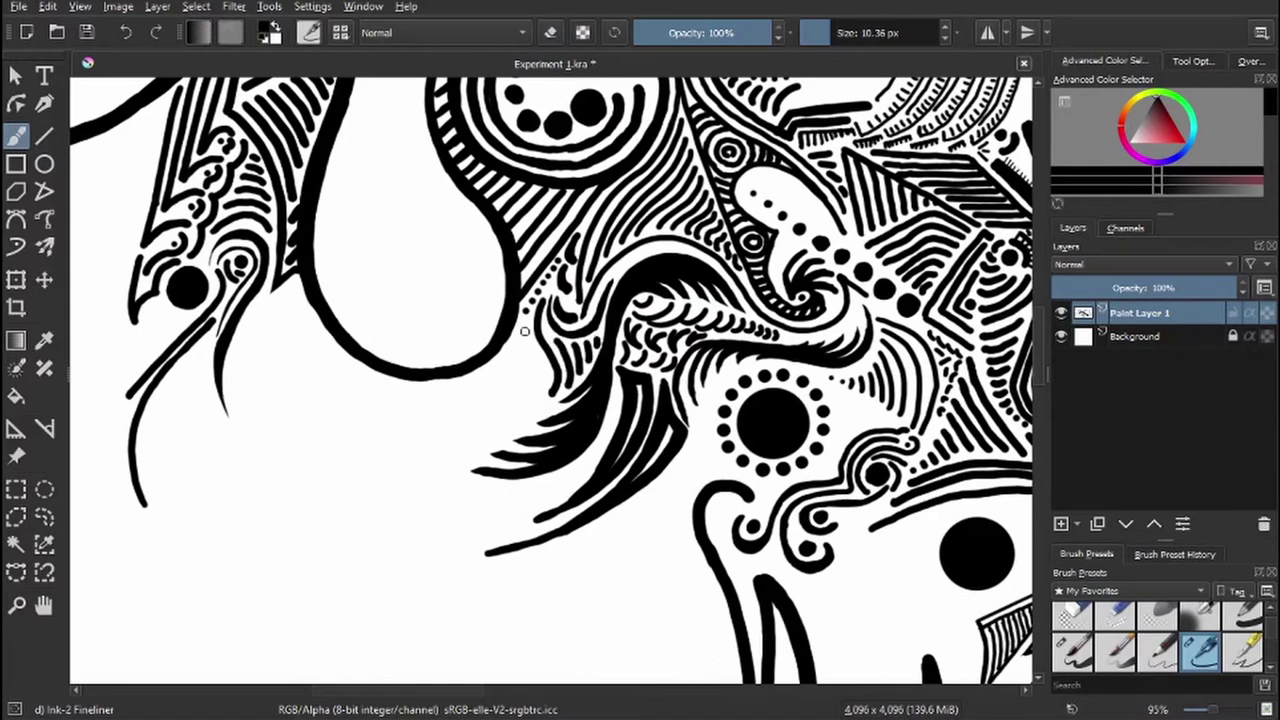
# - Draw parallel straight lines and a curved edge out from the wedge's point beneath the teardrop
pyautogui.scroll(-1, 524, 331)
pyautogui.press('v')
pyautogui.moveTo(600, 198)
pyautogui.mouseDown()
pyautogui.moveTo(520, 378)
pyautogui.moveTo(515, 346)
pyautogui.mouseUp()
pyautogui.moveTo(537, 222)
pyautogui.mouseDown()
pyautogui.moveTo(502, 291)
pyautogui.moveTo(423, 274)
pyautogui.moveTo(442, 262)
pyautogui.mouseUp()
pyautogui.press('b')
pyautogui.press('e')
pyautogui.press('e')
# - Add rows of small teeth along the parallel lines and to a small triangle at the end of the curved edge
pyautogui.moveTo(442, 262)
pyautogui.mouseDown()
pyautogui.moveTo(478, 256)
pyautogui.moveTo(458, 264)
pyautogui.mouseUp()
pyautogui.moveTo(490, 250); pyautogui.dragTo(504, 284)
pyautogui.moveTo(540, 262)
pyautogui.mouseDown()
pyautogui.moveTo(522, 300)
pyautogui.moveTo(534, 330)
pyautogui.mouseUp()
pyautogui.moveTo(528, 346); pyautogui.dragTo(516, 374)
pyautogui.moveTo(548, 304); pyautogui.dragTo(545, 310)
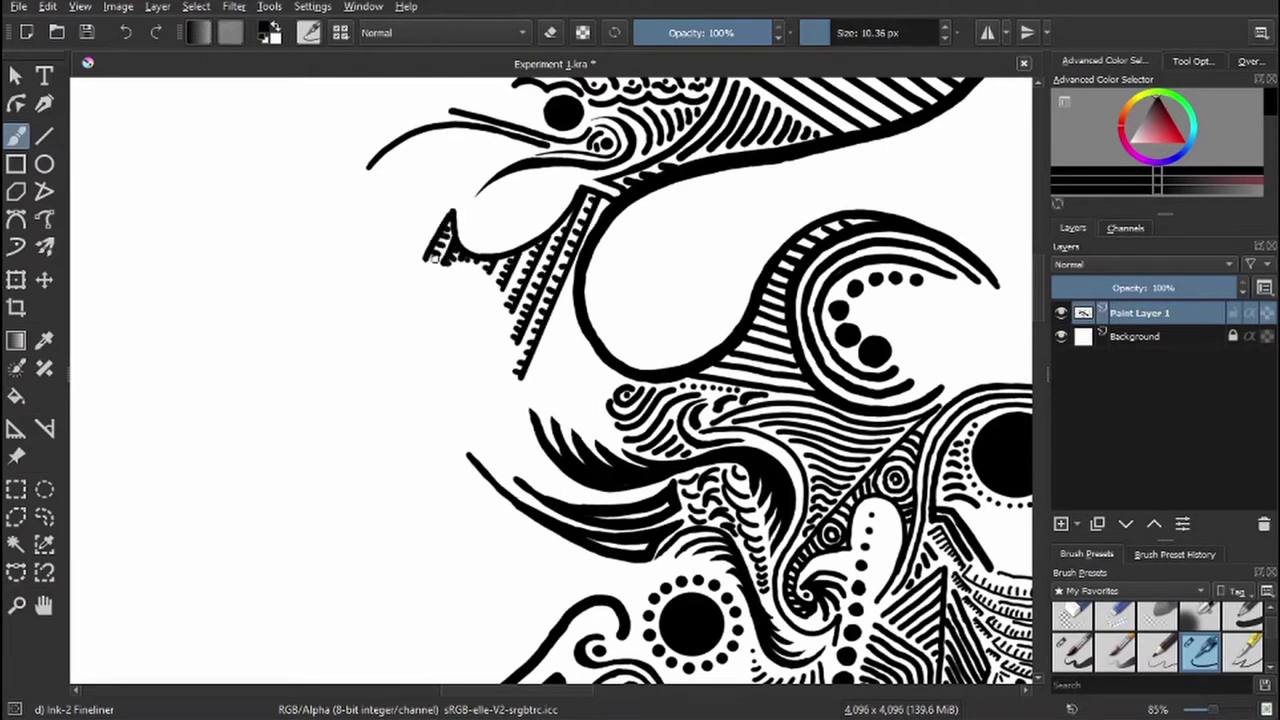
# - Draw an encircled solid dot below the toothed lines, with nested strands hanging from it and a long thorn
pyautogui.moveTo(433, 258); pyautogui.dragTo(380, 320)
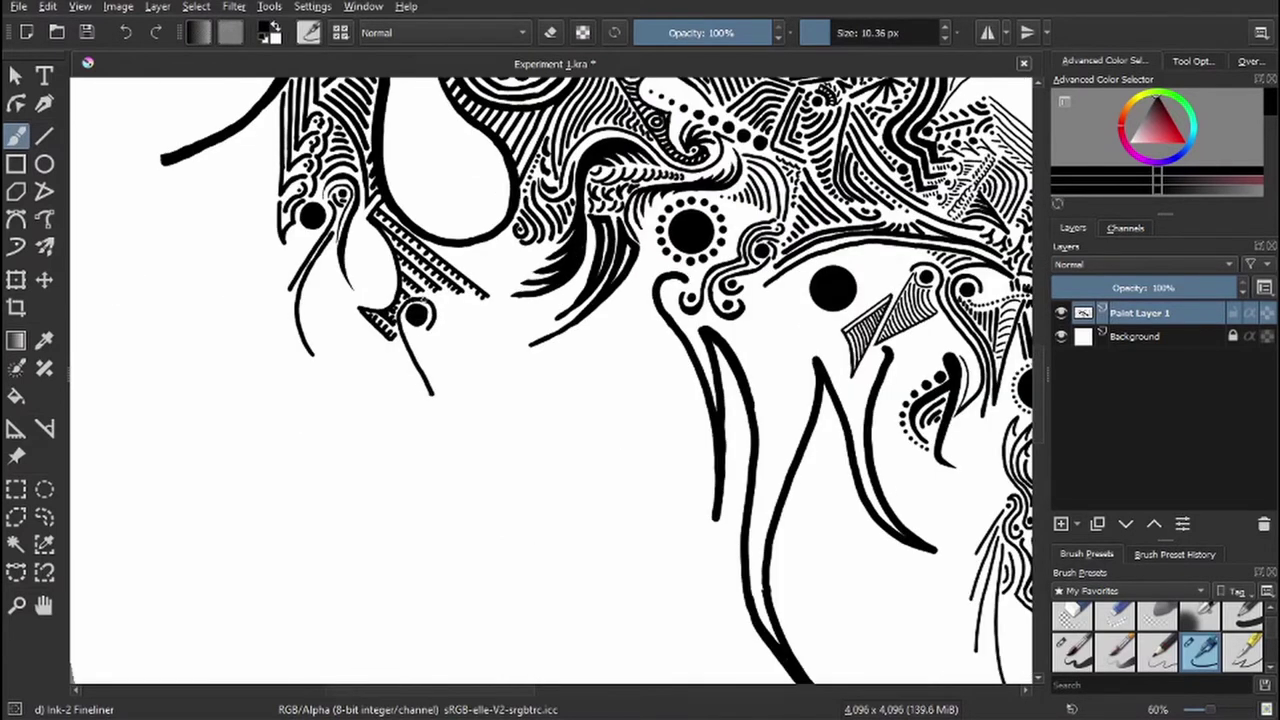
pyautogui.moveTo(440, 350); pyautogui.dragTo(467, 392)
pyautogui.moveTo(448, 404); pyautogui.dragTo(542, 510)
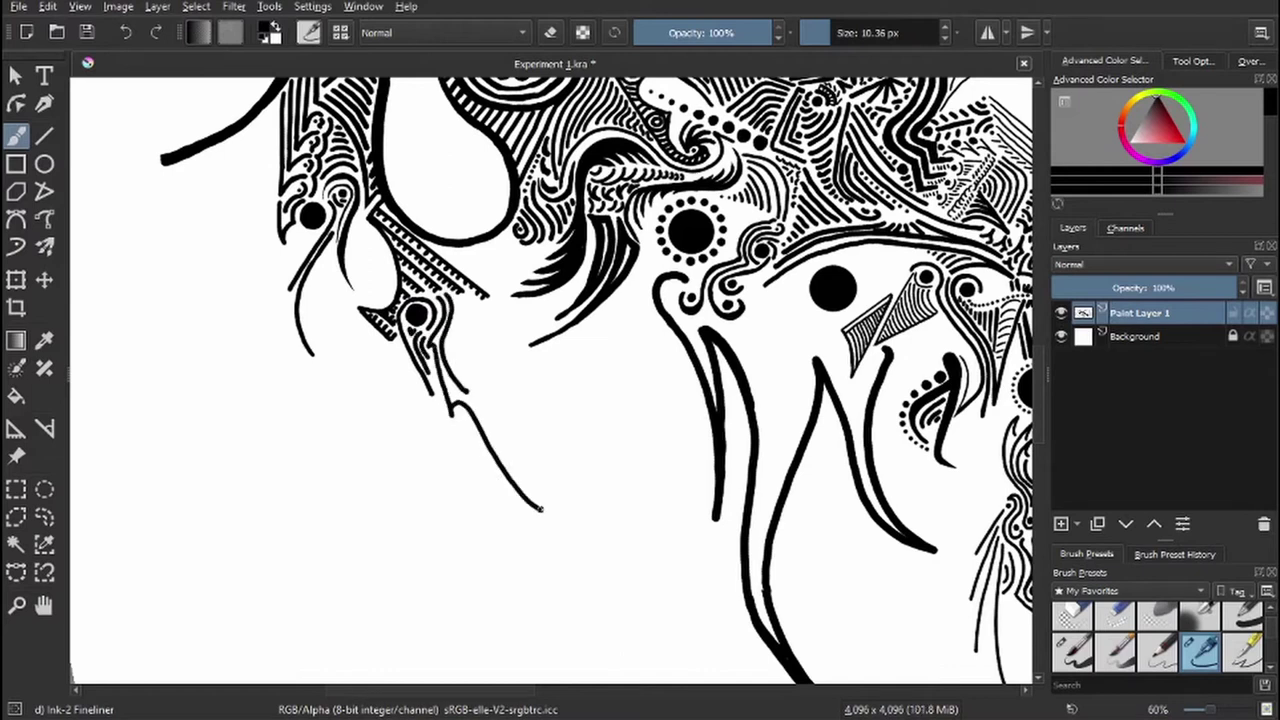
# - Sharpen the thorn with the eraser and add comb-like strokes along it, plus hatching and curved strands beside the encircled dot
pyautogui.press('e')
pyautogui.moveTo(488, 396); pyautogui.dragTo(446, 364)
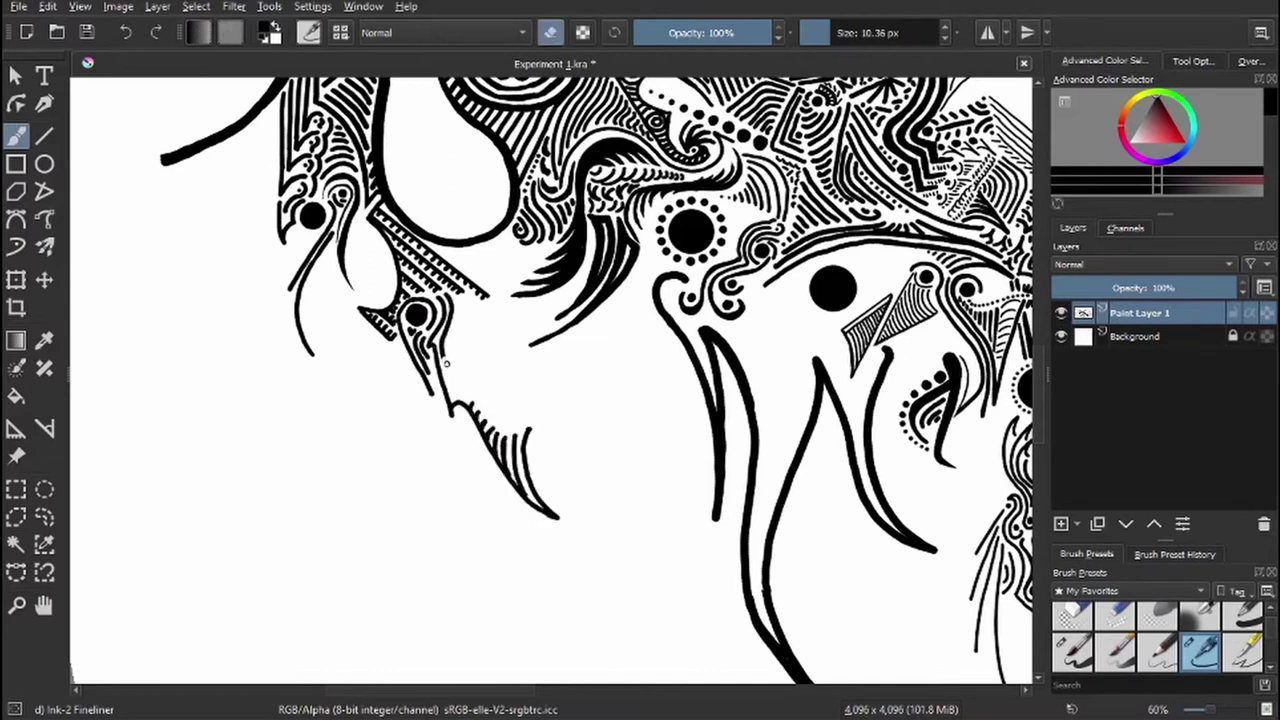
pyautogui.press('e')
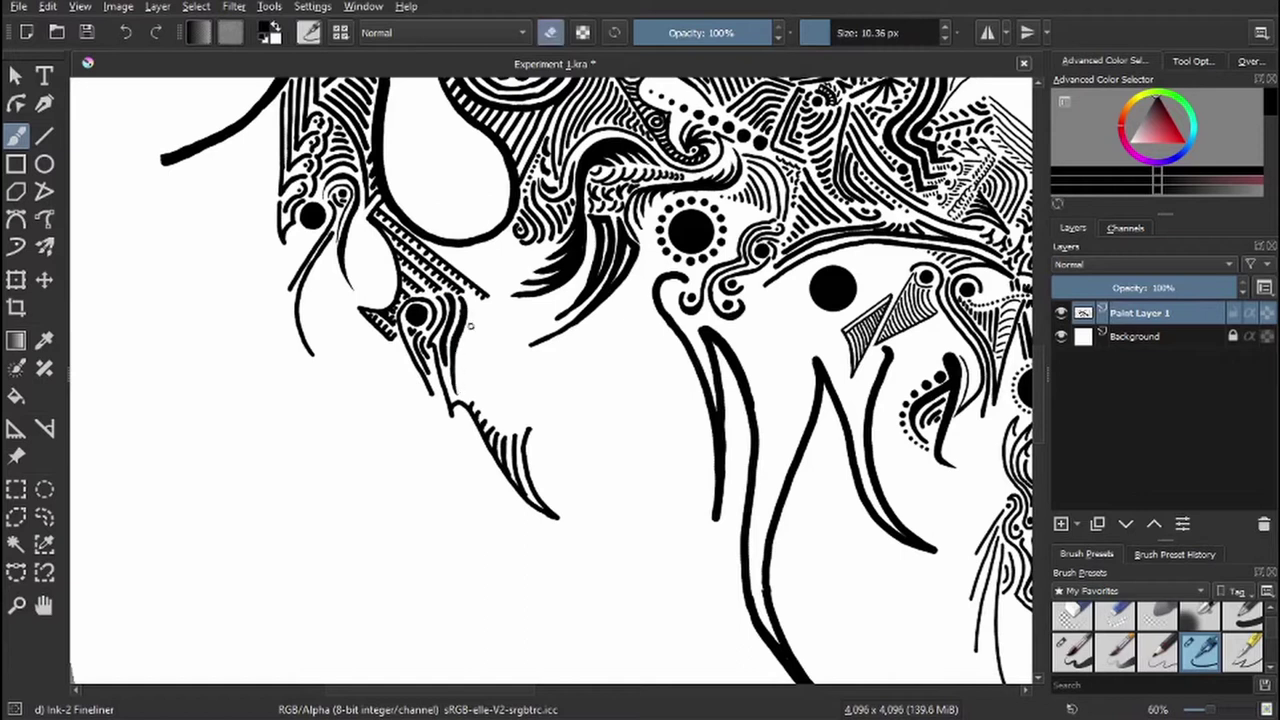
pyautogui.press('e')
pyautogui.hscroll(5, 460, 352)
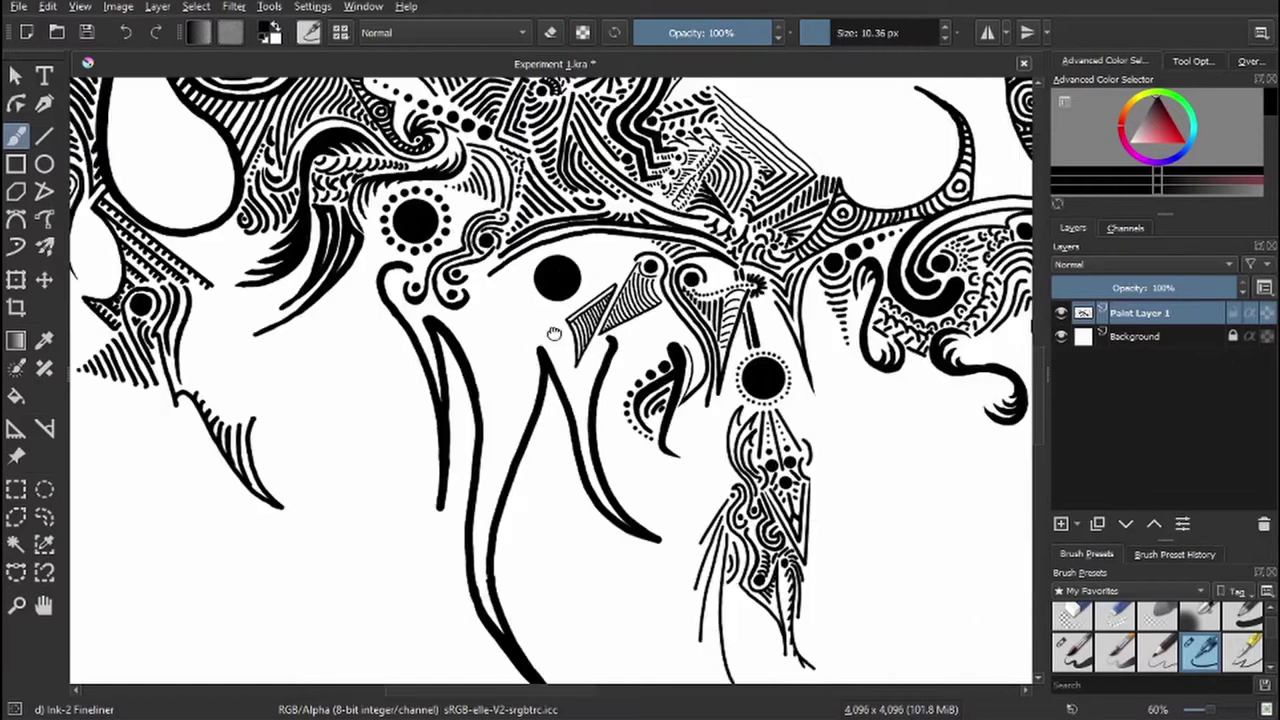
# - Fill the space beneath the teardrop, between the toothed lines and the dark plume, with curved parallel strokes using a smaller brush
pyautogui.scroll(5, 456, 318)
pyautogui.press('[')
pyautogui.press('[')
pyautogui.moveTo(526, 362)
pyautogui.mouseDown()
pyautogui.moveTo(444, 410)
pyautogui.moveTo(429, 457)
pyautogui.mouseUp()
pyautogui.moveTo(560, 400); pyautogui.dragTo(490, 478)
pyautogui.moveTo(560, 436); pyautogui.dragTo(470, 480)
pyautogui.moveTo(666, 535); pyautogui.dragTo(551, 340)
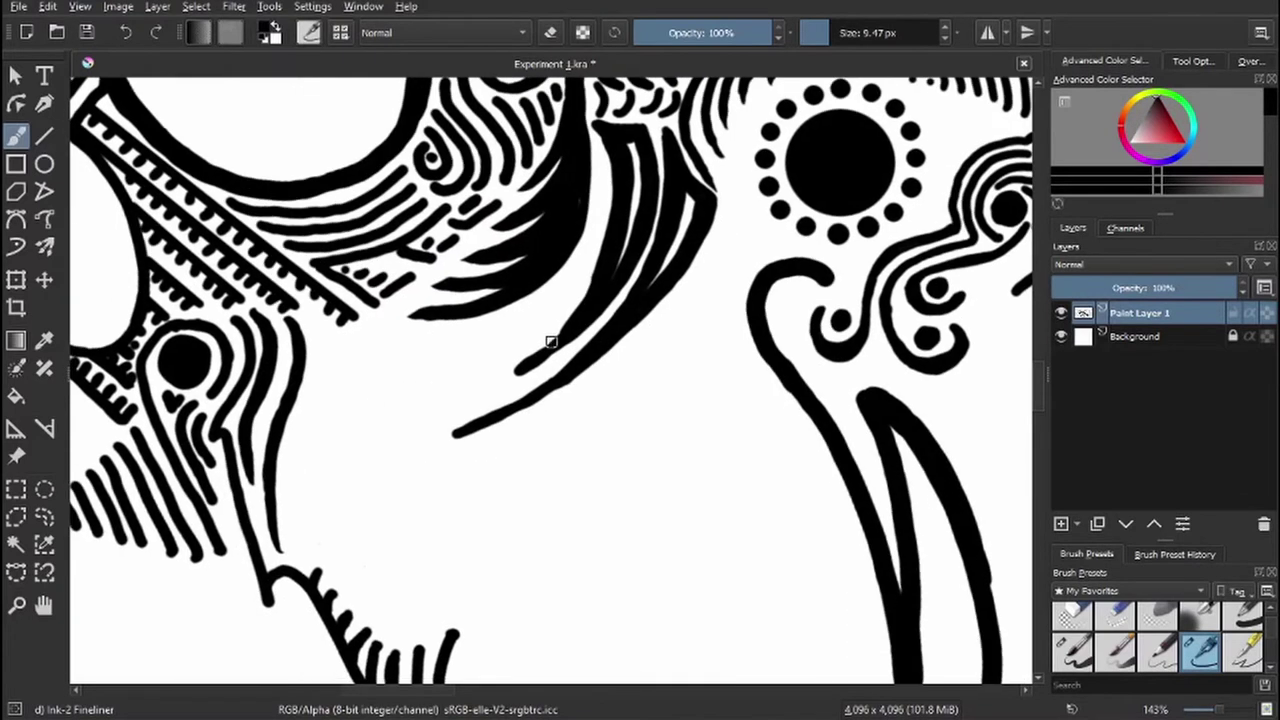
# - Place a curved row of solid dots growing toward the toothed lines, beneath the dark plume's feather tips
pyautogui.click(500, 377)
pyautogui.click(485, 383)
pyautogui.click(457, 388)
pyautogui.click(422, 393)
pyautogui.click(386, 383)
pyautogui.moveTo(358, 372)
pyautogui.mouseDown()
pyautogui.moveTo(340, 360)
pyautogui.moveTo(400, 320)
pyautogui.moveTo(484, 325)
pyautogui.mouseUp()
# - Reduce the brush to 3.65 px and add fine tick marks along the dark plume's lower and inner edge
pyautogui.press('[')
pyautogui.press('[')
pyautogui.press('[')
pyautogui.moveTo(495, 318); pyautogui.dragTo(594, 286)
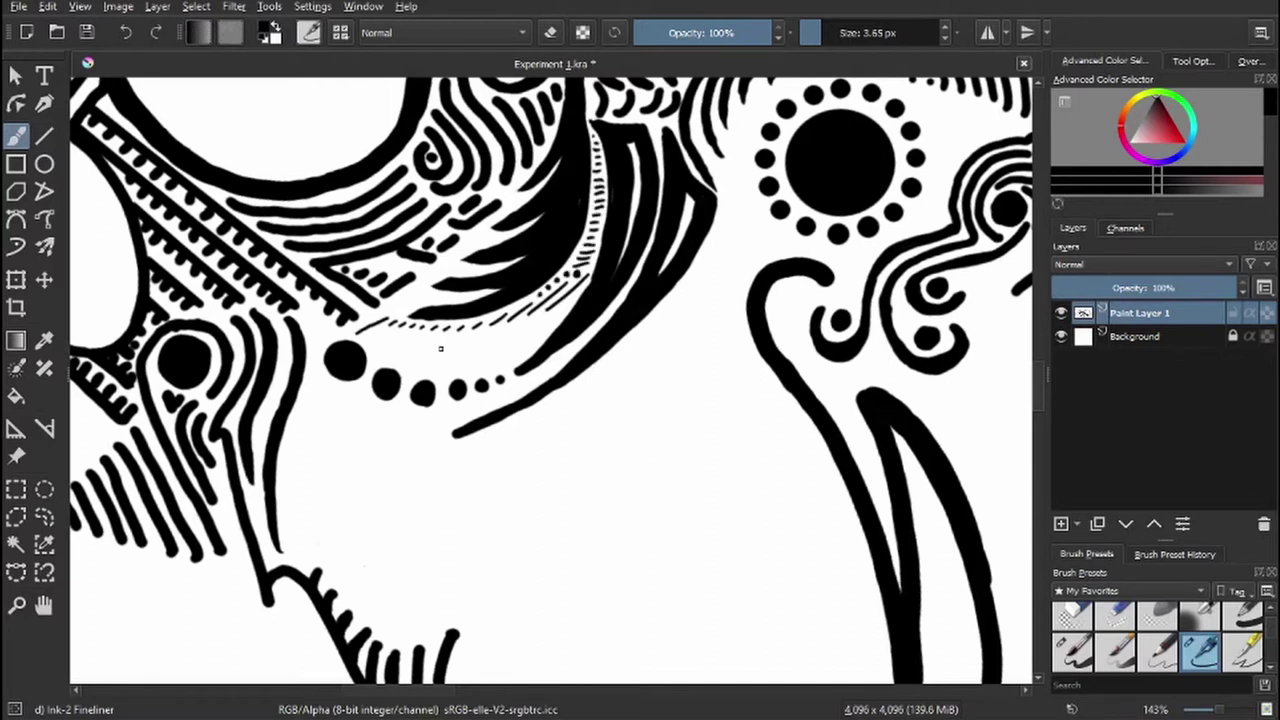
# - Surround the dotted ring of the solid circle under the plume with short T-shaped dashes
pyautogui.moveTo(428, 370); pyautogui.dragTo(553, 328)
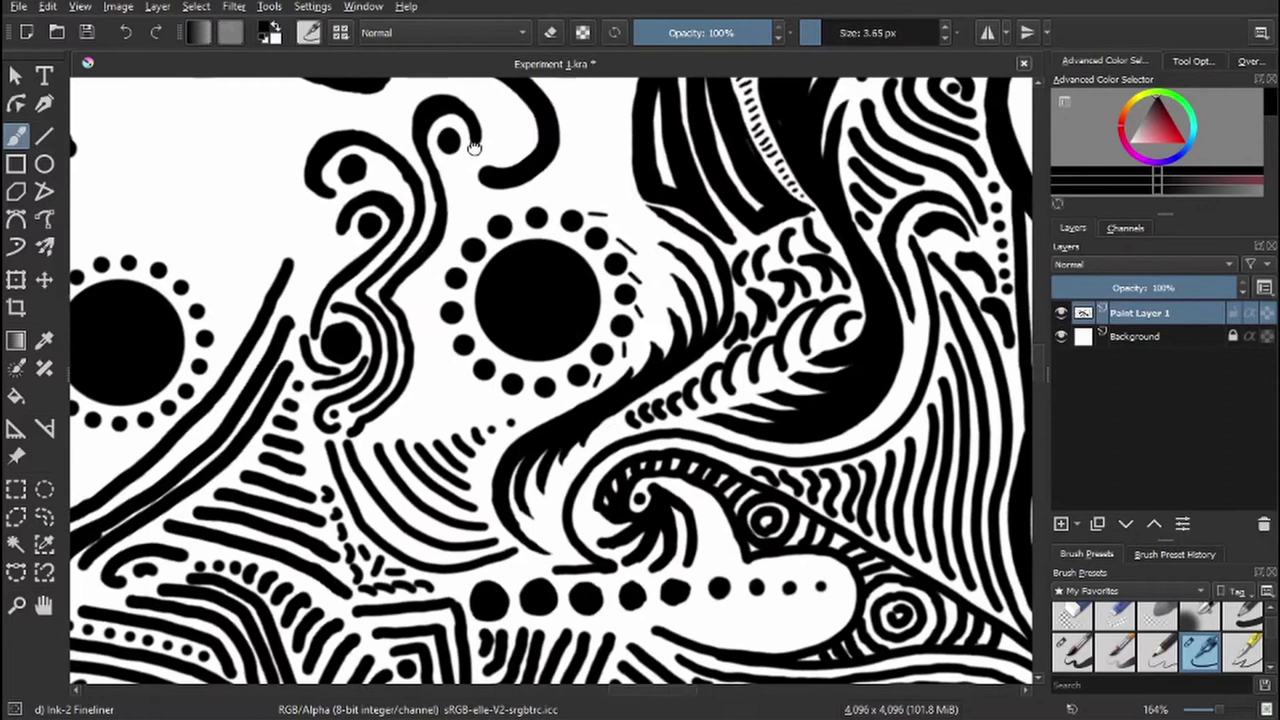
pyautogui.moveTo(468, 236); pyautogui.dragTo(478, 218)
pyautogui.moveTo(432, 300); pyautogui.dragTo(440, 280)
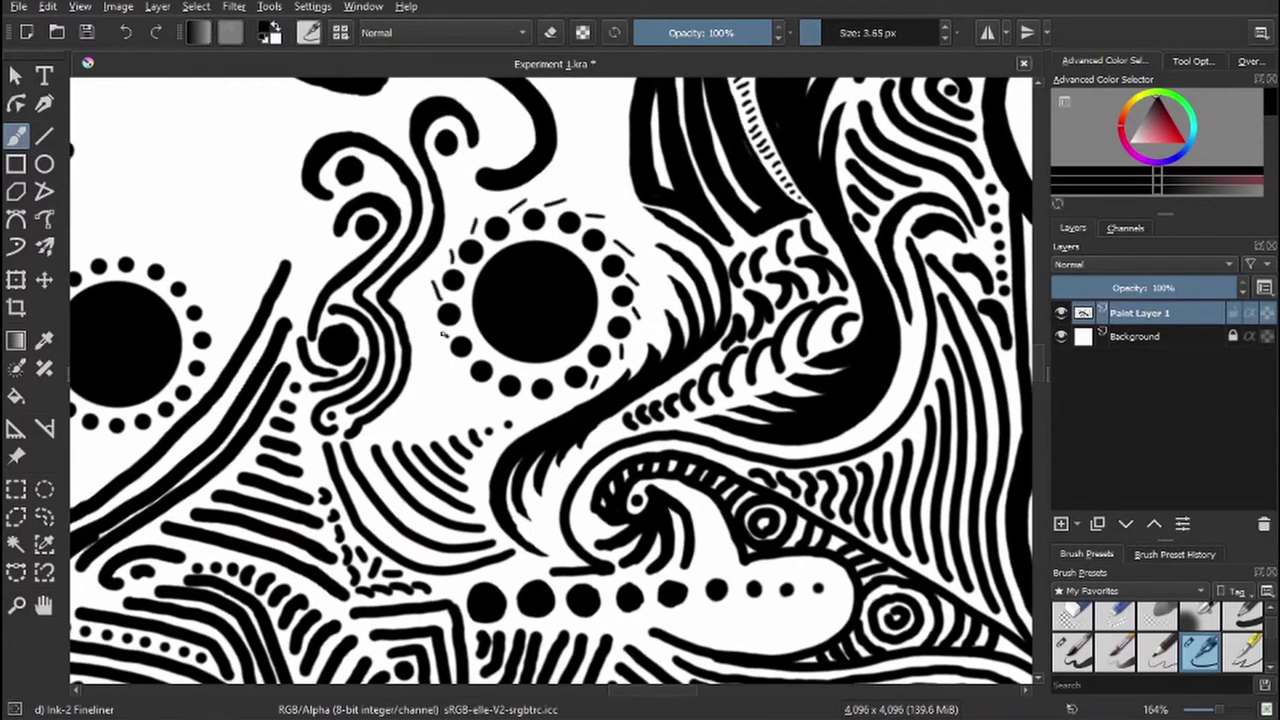
pyautogui.moveTo(446, 364); pyautogui.dragTo(466, 369)
pyautogui.moveTo(476, 388); pyautogui.dragTo(494, 392)
pyautogui.moveTo(640, 302); pyautogui.dragTo(646, 312)
# - Draw a small triangular shape of straight lines beside the dotted ring and fill it with fine ticks
pyautogui.press('v')
pyautogui.moveTo(382, 425); pyautogui.dragTo(500, 409)
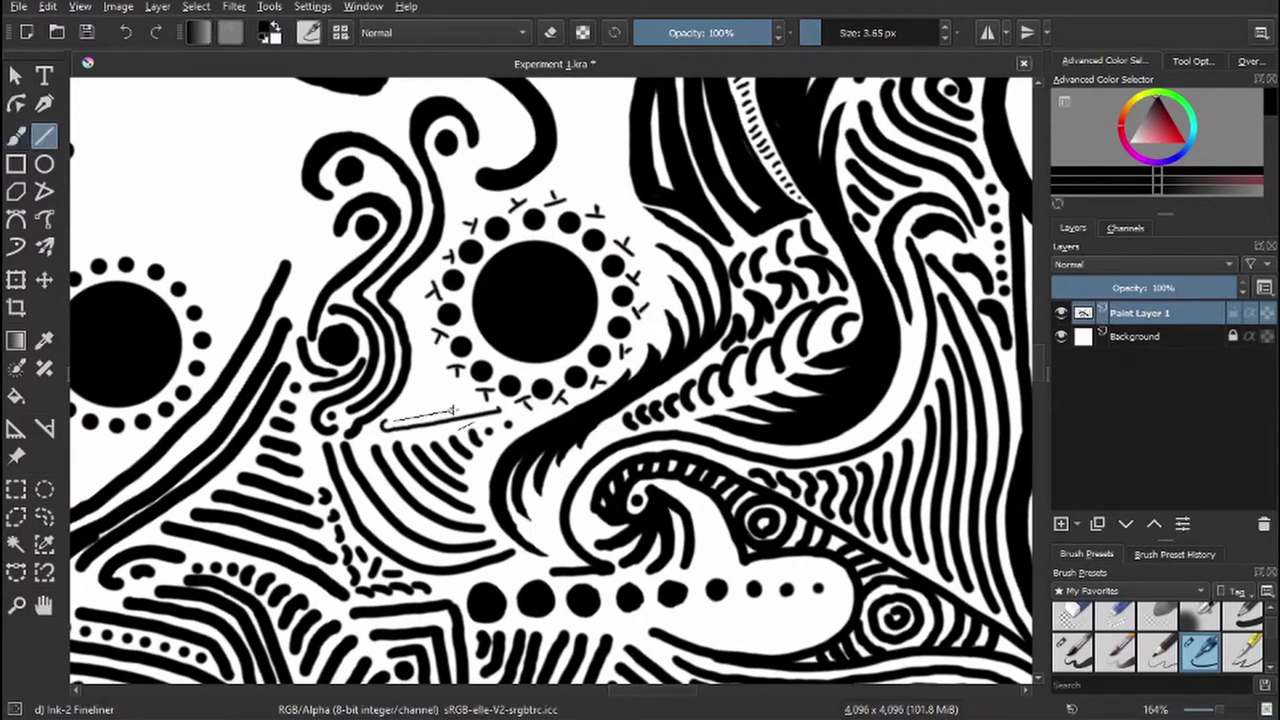
pyautogui.moveTo(402, 404); pyautogui.dragTo(420, 350)
pyautogui.press('b')
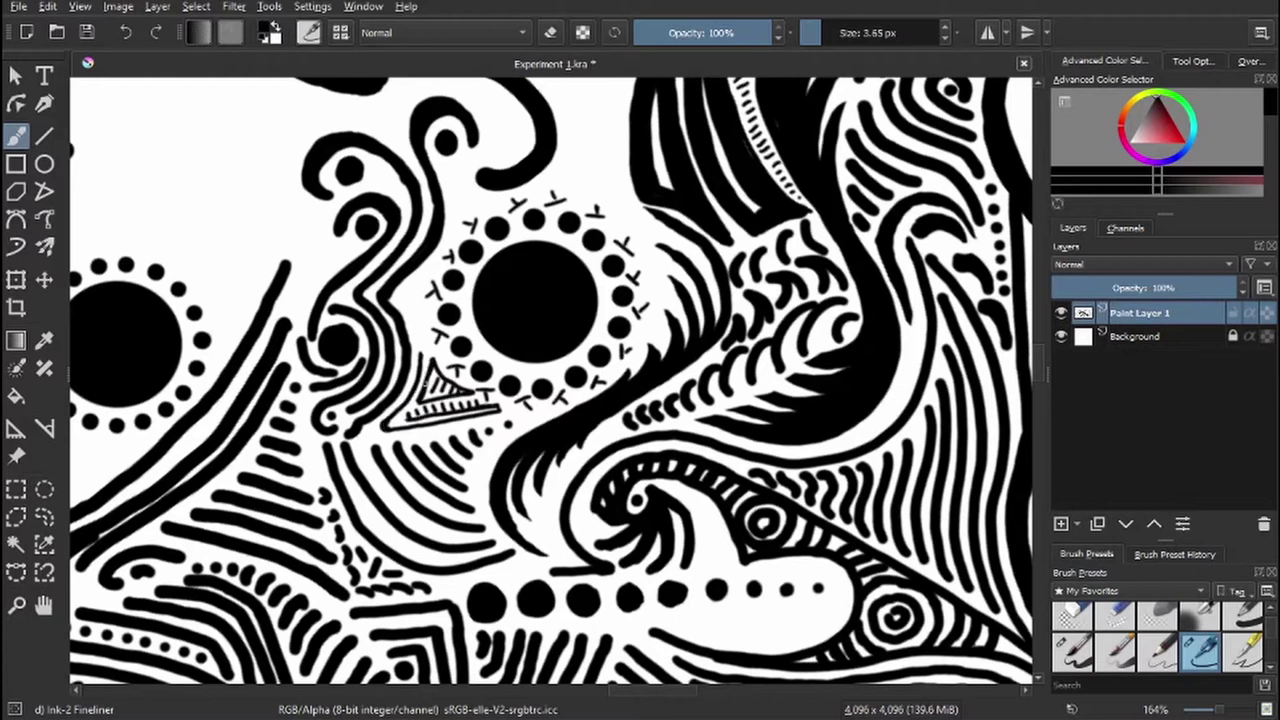
# - Draw a hooked outline with a dot, nested angled lines and a small hatched triangle between the dotted circle and the thick arch
pyautogui.moveTo(497, 362); pyautogui.dragTo(697, 264)
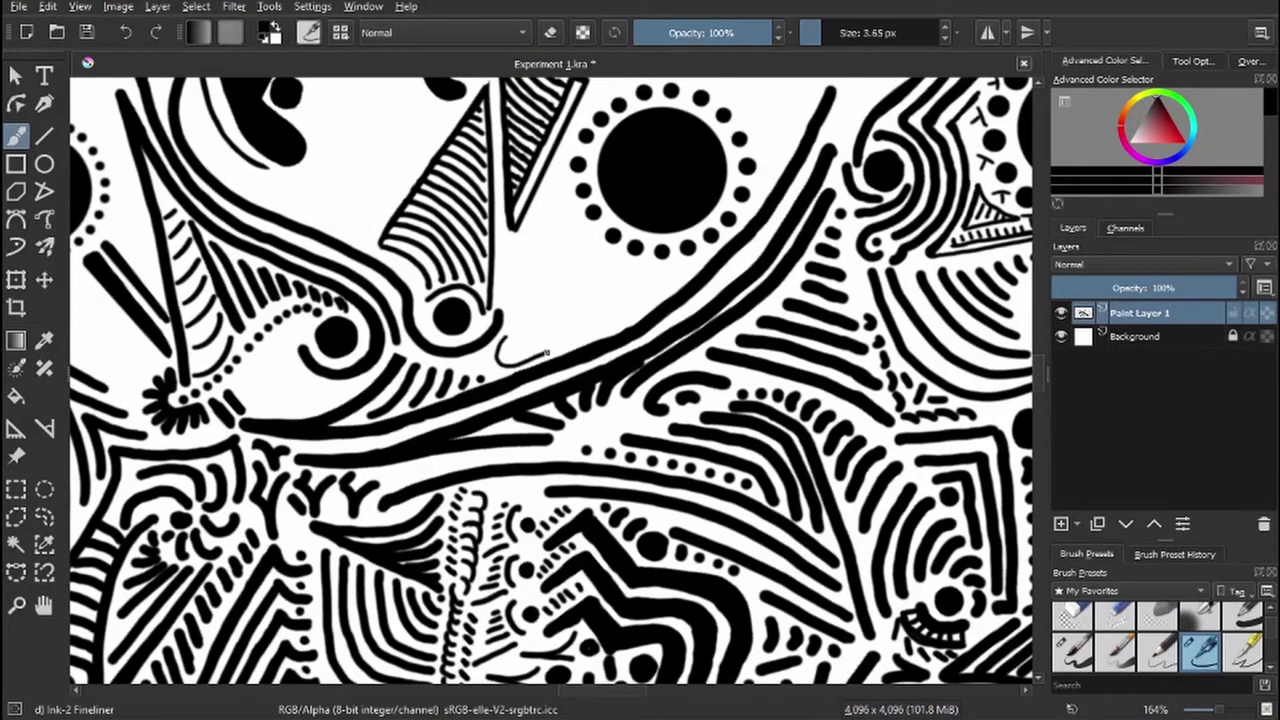
pyautogui.moveTo(505, 278); pyautogui.dragTo(499, 354)
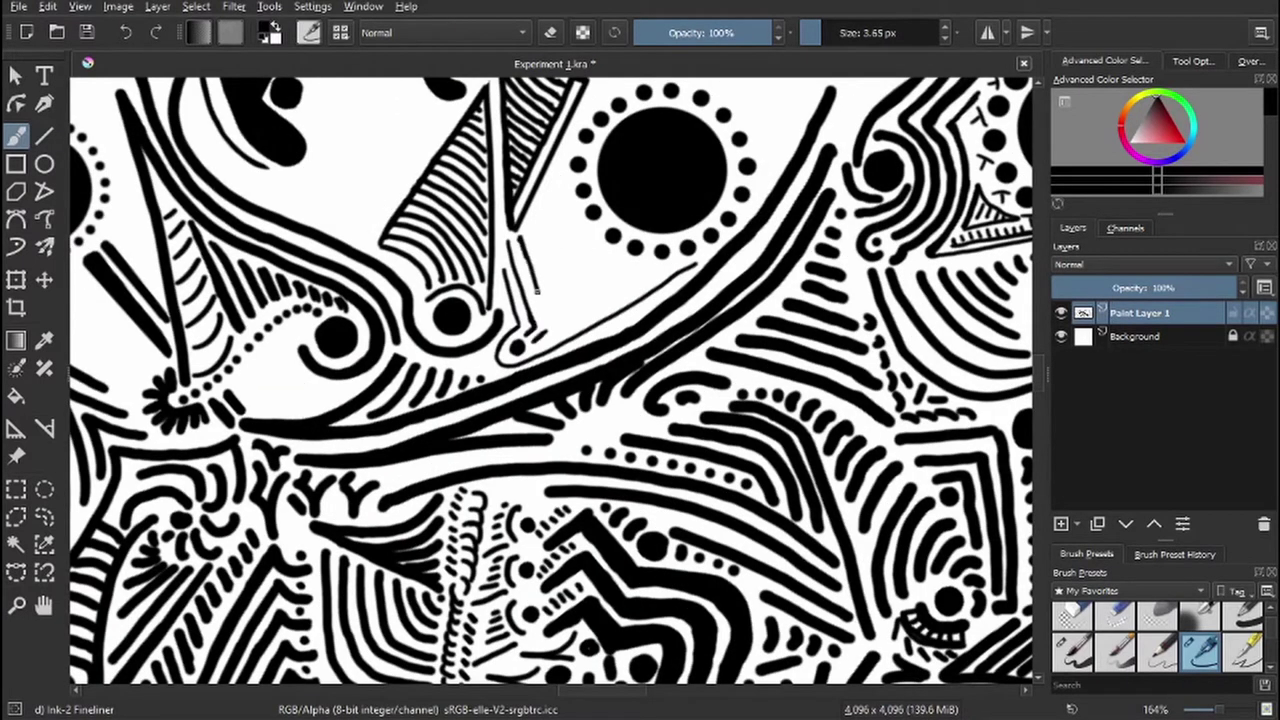
pyautogui.press('e')
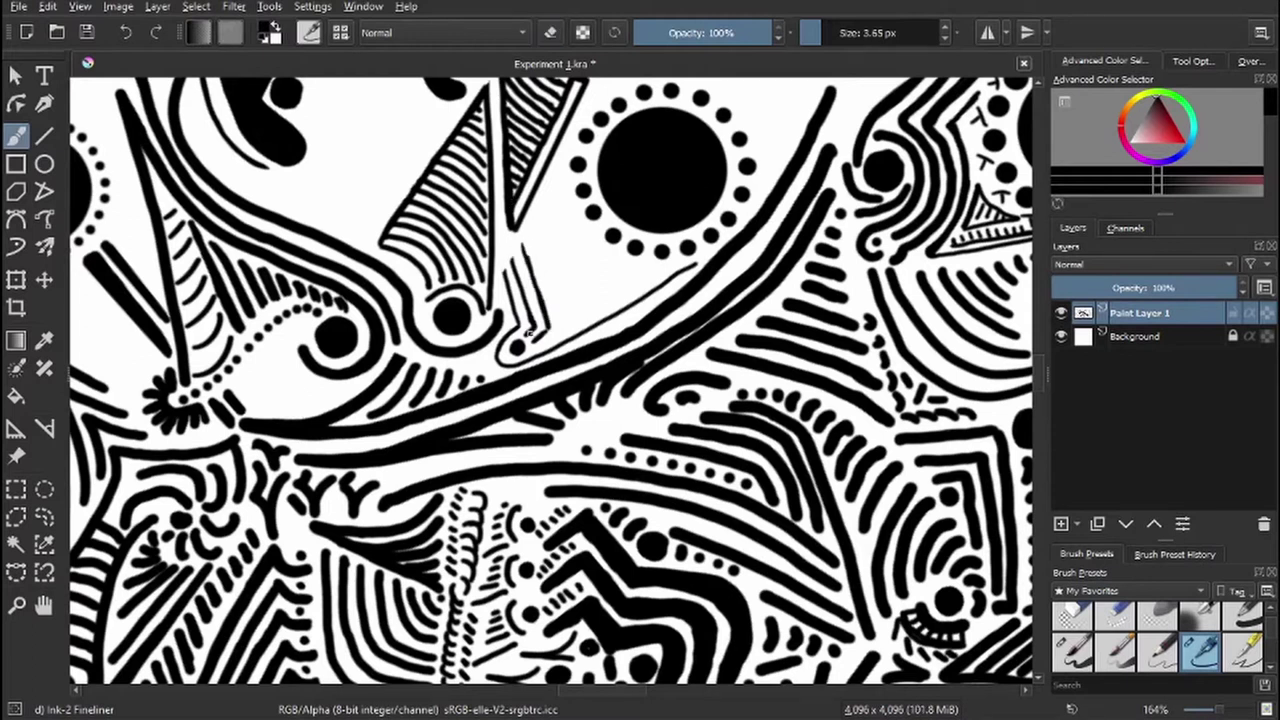
pyautogui.moveTo(597, 327); pyautogui.dragTo(437, 313)
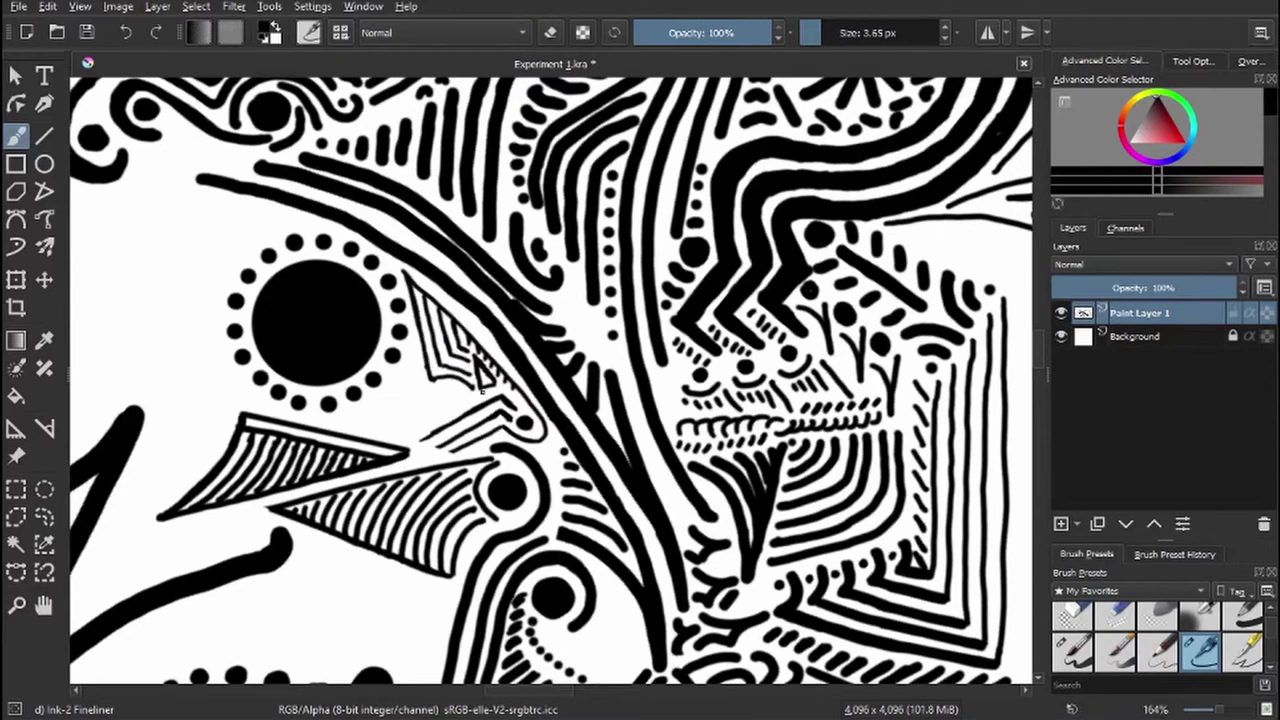
pyautogui.moveTo(480, 390); pyautogui.dragTo(535, 242)
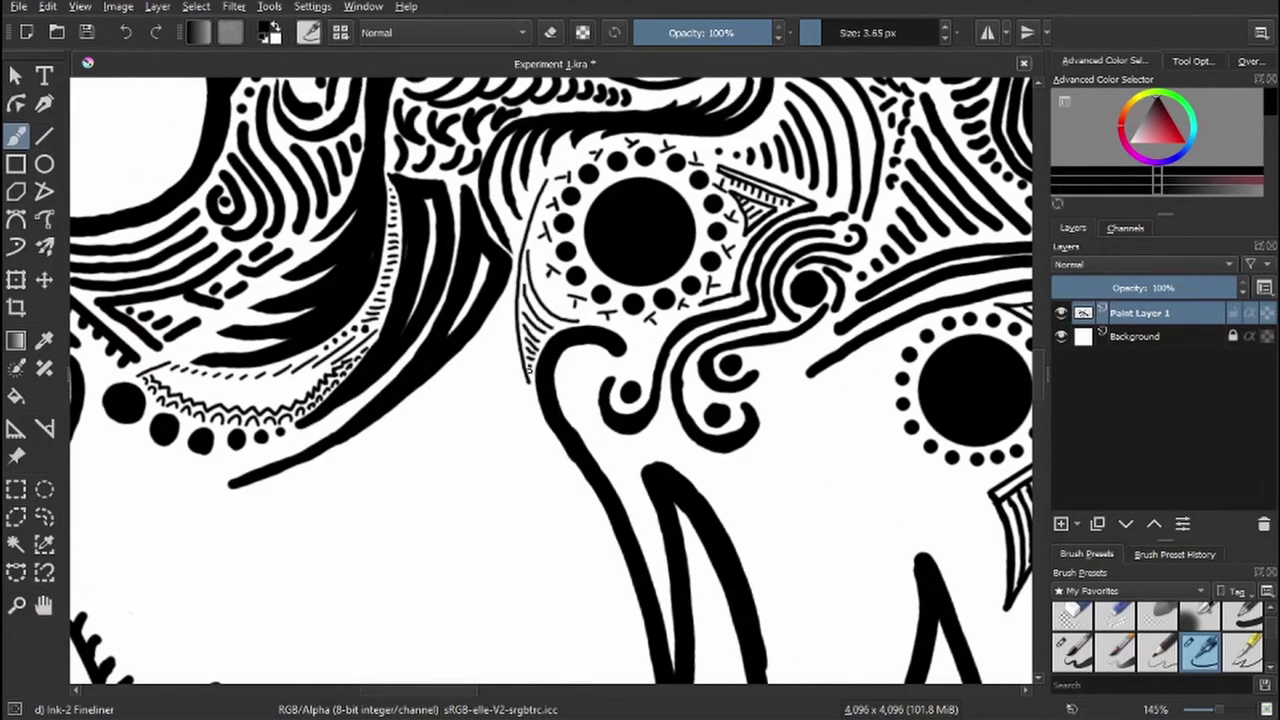
# - Draw a long curved line hanging below the T-dashed ring, with nested L-shaped lines along its outer side
pyautogui.moveTo(508, 292)
pyautogui.mouseDown()
pyautogui.moveTo(548, 600)
pyautogui.moveTo(493, 668)
pyautogui.mouseUp()
pyautogui.moveTo(506, 296); pyautogui.dragTo(430, 488)
pyautogui.moveTo(508, 330); pyautogui.dragTo(460, 462)
pyautogui.moveTo(516, 372); pyautogui.dragTo(500, 428)
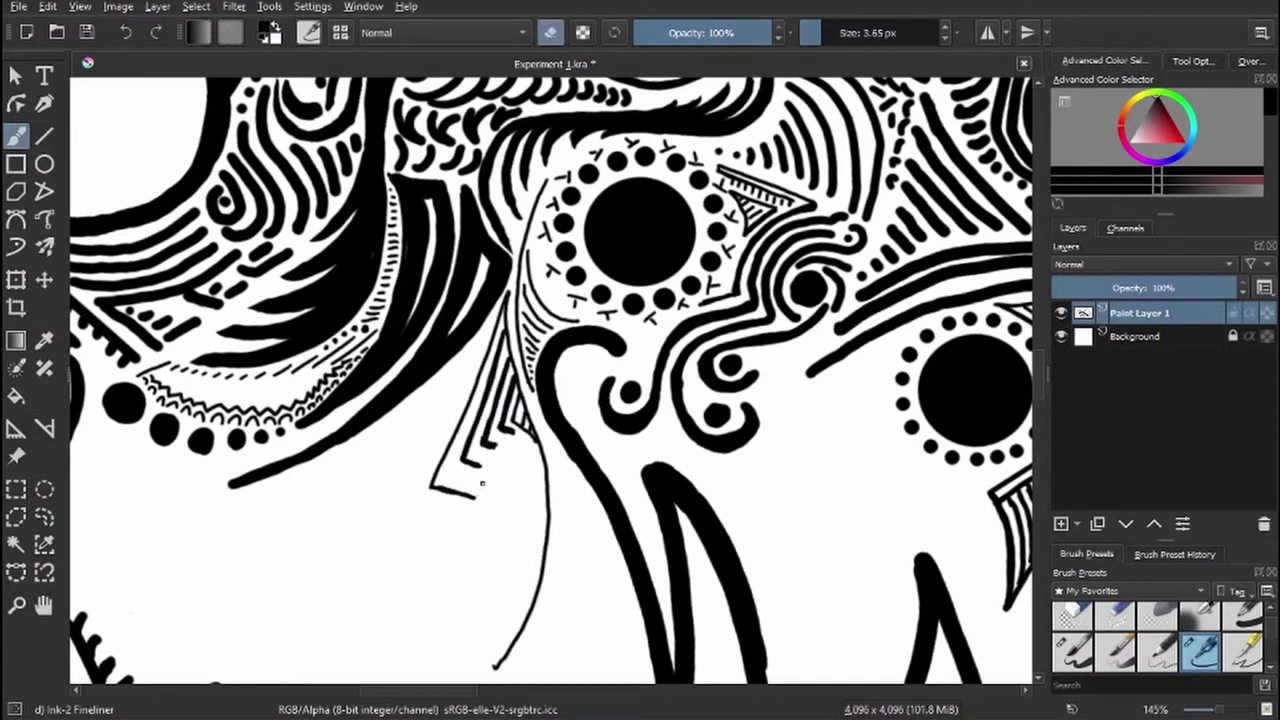
pyautogui.press('e')
pyautogui.moveTo(510, 290)
pyautogui.mouseDown()
pyautogui.moveTo(432, 488)
pyautogui.moveTo(568, 379)
pyautogui.moveTo(480, 502)
pyautogui.mouseUp()
# - Fill the hanging leaf's lower part with nested arcs, a cluster of dots and long lines running down to its tip
pyautogui.scroll(5, 503, 443)
pyautogui.moveTo(598, 428); pyautogui.dragTo(514, 486)
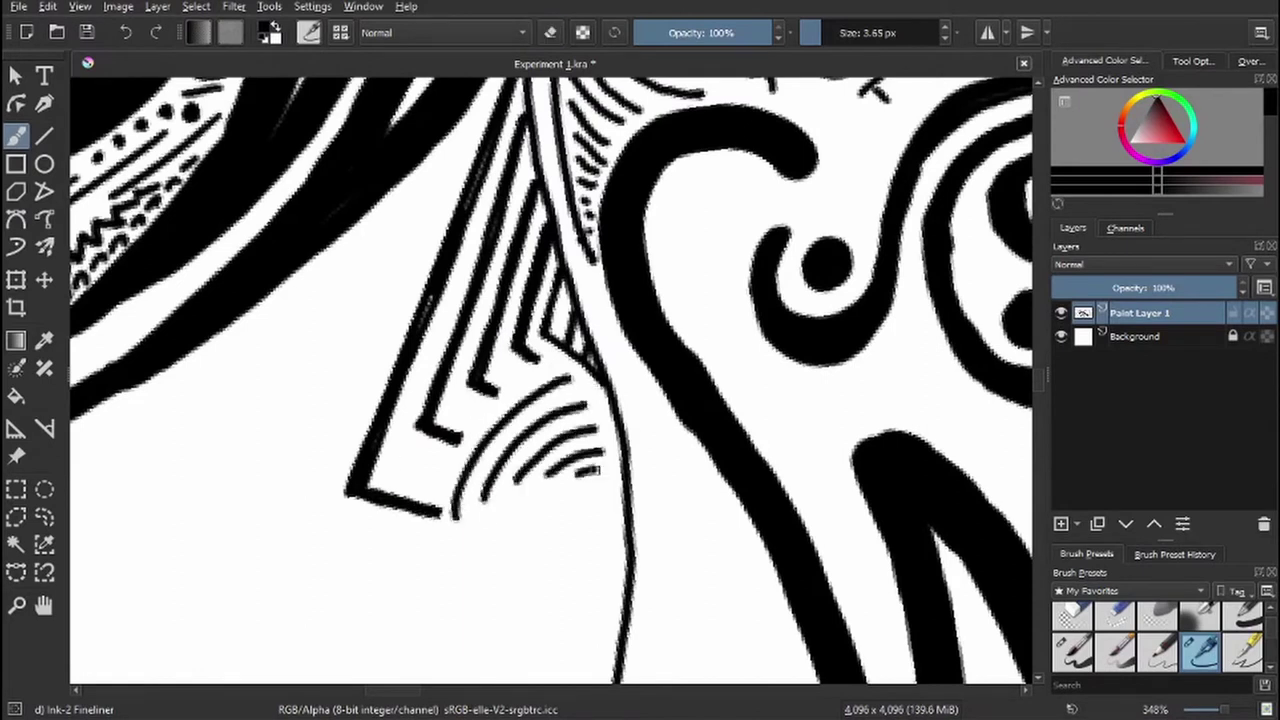
pyautogui.scroll(-3, 530, 440)
pyautogui.moveTo(538, 280)
pyautogui.mouseDown()
pyautogui.moveTo(518, 396)
pyautogui.moveTo(494, 444)
pyautogui.mouseUp()
pyautogui.moveTo(508, 320); pyautogui.dragTo(476, 480)
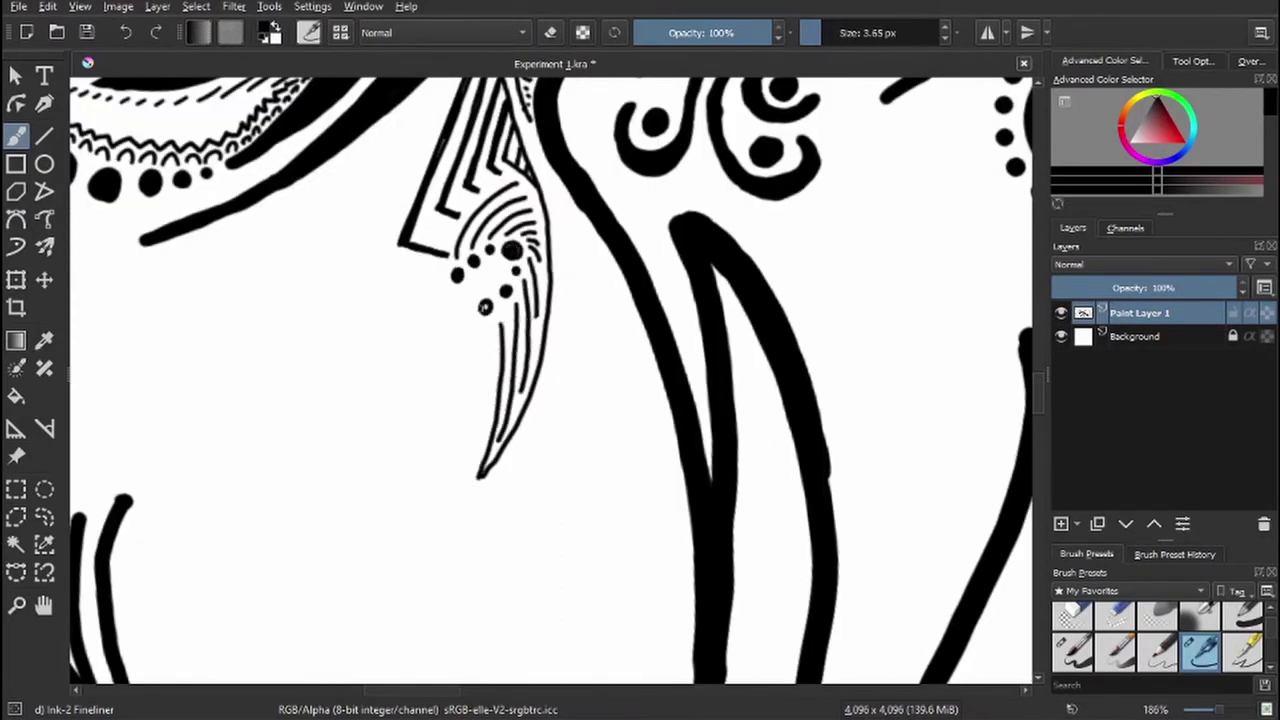
# - Enlarge the brush to 6.43 px and draw curved lines inside the thick hooked outline, following it down into a narrow point
pyautogui.scroll(-3, 288, 200)
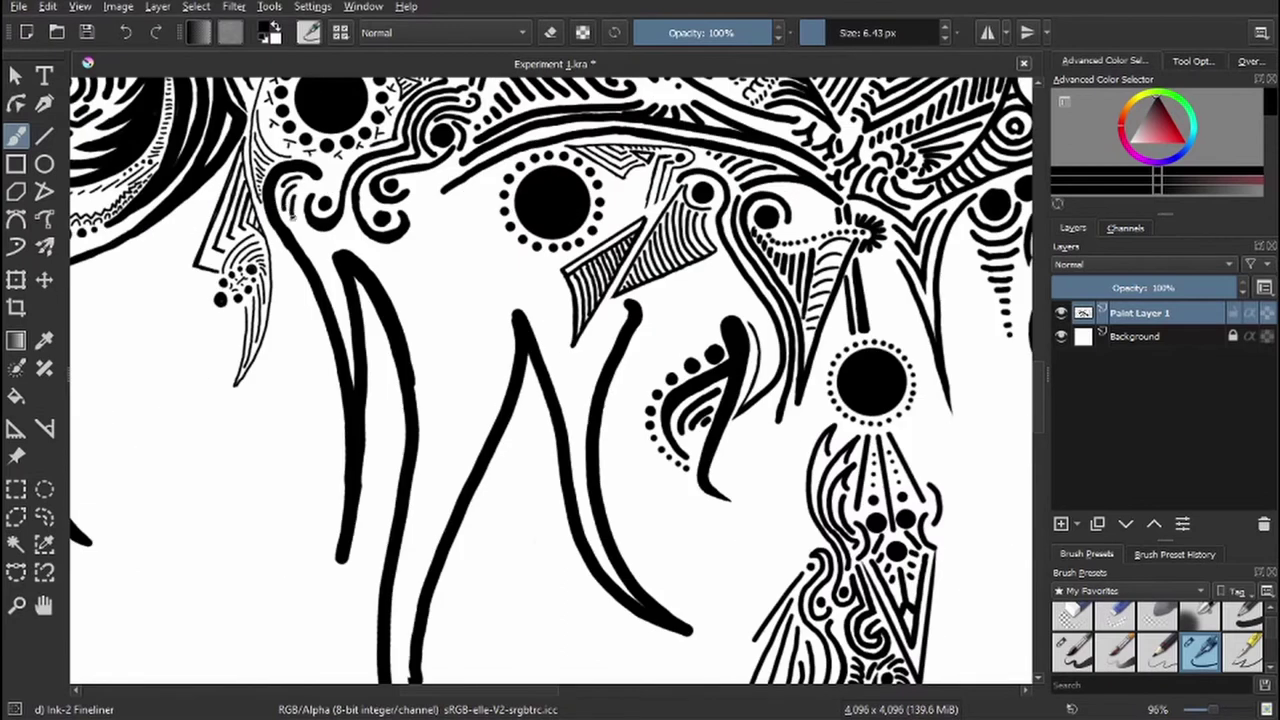
pyautogui.scroll(4, 300, 195)
pyautogui.moveTo(300, 300); pyautogui.dragTo(408, 594)
pyautogui.press('e')
pyautogui.moveTo(400, 540)
pyautogui.mouseDown()
pyautogui.moveTo(413, 650)
pyautogui.moveTo(409, 520)
pyautogui.mouseUp()
pyautogui.press('e')
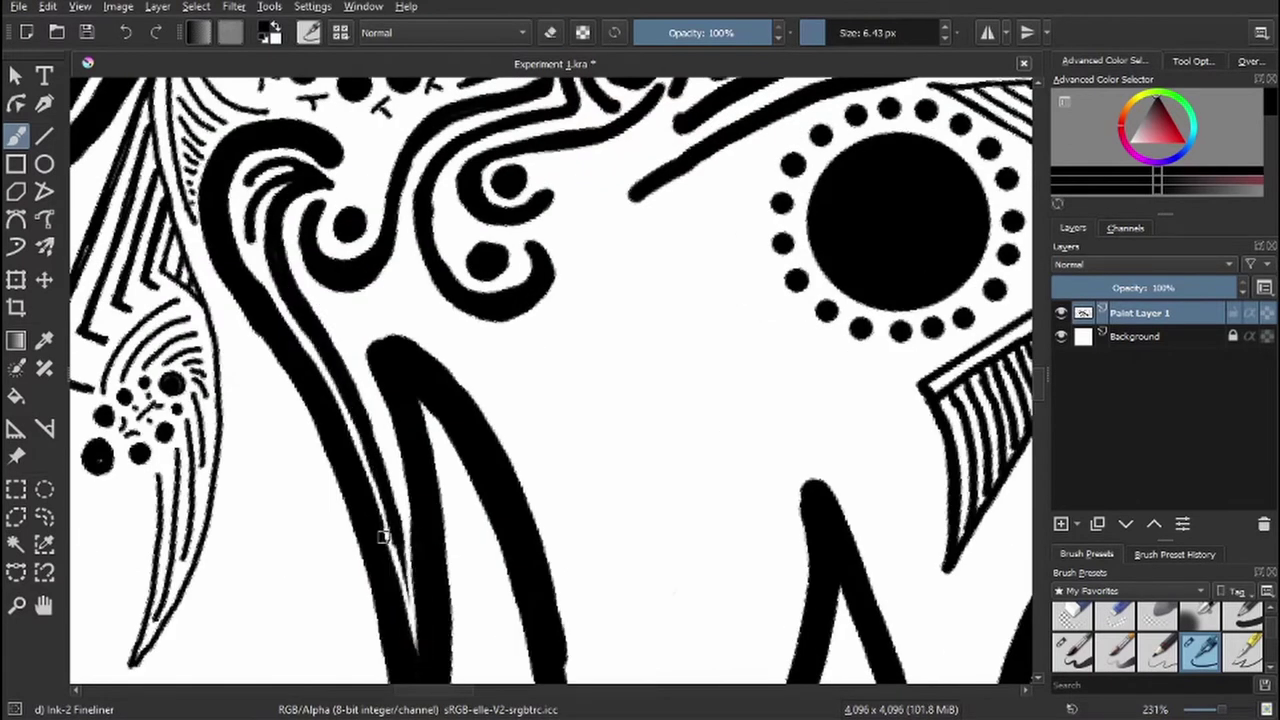
# - Fill the gap between the curled swirls and the thick horn's tip with small nested arcs, dots and short ticks
pyautogui.moveTo(330, 325)
pyautogui.mouseDown()
pyautogui.moveTo(363, 314)
pyautogui.moveTo(510, 360)
pyautogui.mouseUp()
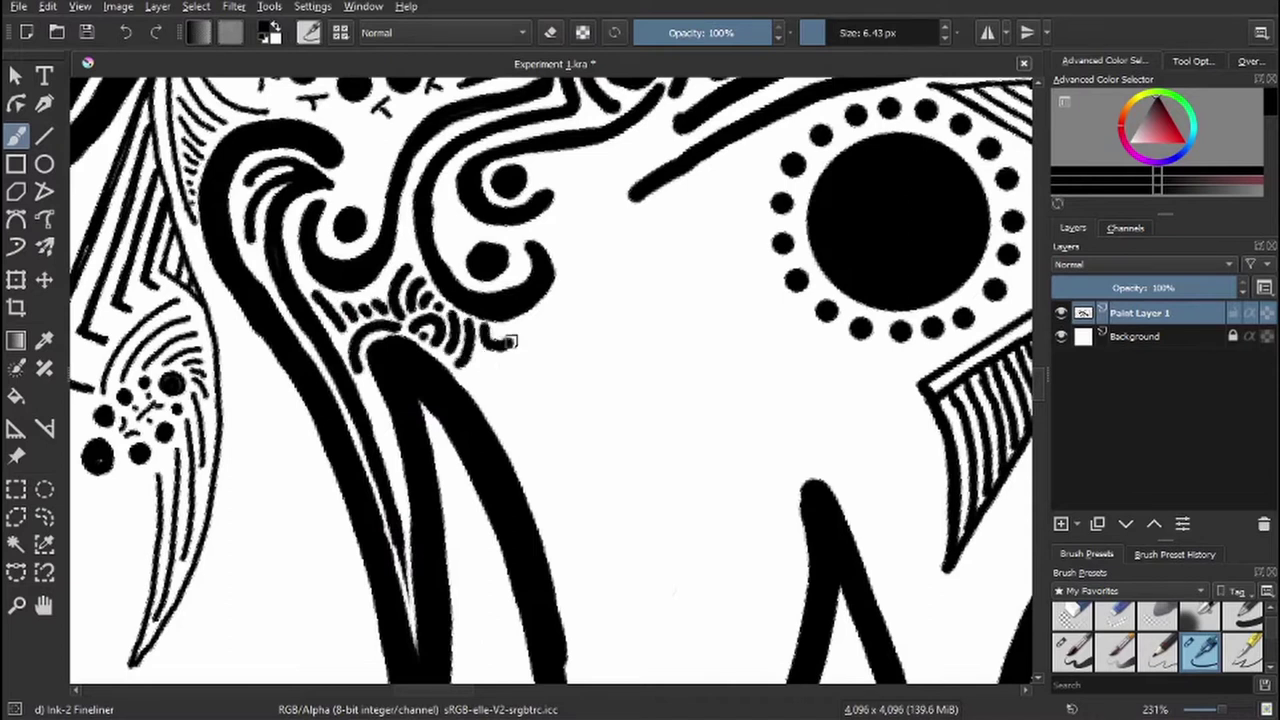
pyautogui.moveTo(480, 318)
pyautogui.mouseDown()
pyautogui.moveTo(540, 370)
pyautogui.moveTo(530, 448)
pyautogui.mouseUp()
pyautogui.moveTo(362, 400); pyautogui.dragTo(390, 455)
# - Draw a long flowing line with a curled top alongside the thick horn, continuing down toward its lower end
pyautogui.scroll(-2, 393, 262)
pyautogui.moveTo(340, 250); pyautogui.dragTo(375, 580)
pyautogui.scroll(3, 375, 400)
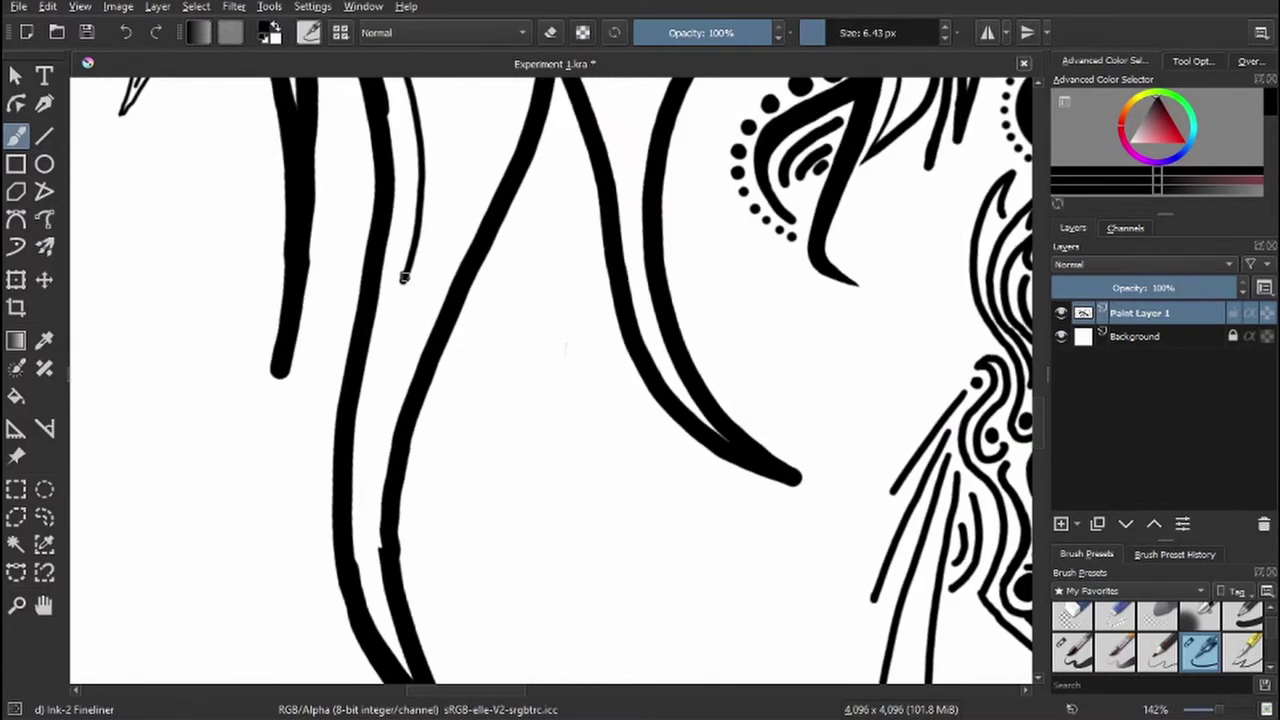
pyautogui.moveTo(365, 270); pyautogui.dragTo(405, 550)
pyautogui.scroll(-3, 434, 320)
# - Close the curled shape with an angular side outline and fill it with a column of short curved strokes
pyautogui.moveTo(350, 190)
pyautogui.mouseDown()
pyautogui.moveTo(385, 222)
pyautogui.moveTo(355, 232)
pyautogui.mouseUp()
pyautogui.moveTo(345, 225)
pyautogui.mouseDown()
pyautogui.moveTo(400, 270)
pyautogui.moveTo(378, 302)
pyautogui.mouseUp()
pyautogui.moveTo(345, 318)
pyautogui.mouseDown()
pyautogui.moveTo(375, 340)
pyautogui.moveTo(380, 395)
pyautogui.mouseUp()
pyautogui.moveTo(385, 440); pyautogui.dragTo(375, 510)
pyautogui.moveTo(405, 268); pyautogui.dragTo(370, 580)
pyautogui.press('e')
pyautogui.moveTo(385, 442); pyautogui.dragTo(376, 510)
pyautogui.press('e')
pyautogui.moveTo(360, 410); pyautogui.dragTo(385, 550)
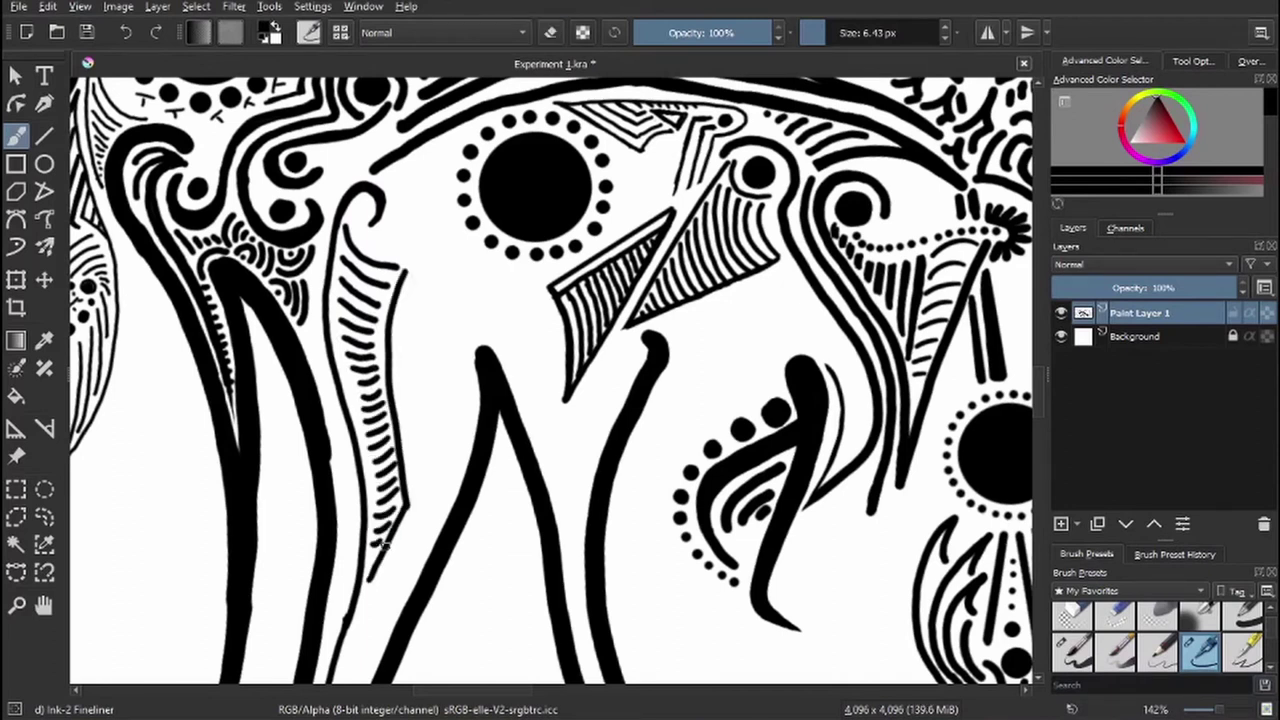
# - Add a row of short ticks along the inner edge of the thick horn line beside the curled shape
pyautogui.scroll(-5, 286, 488)
pyautogui.moveTo(369, 190); pyautogui.dragTo(469, 149)
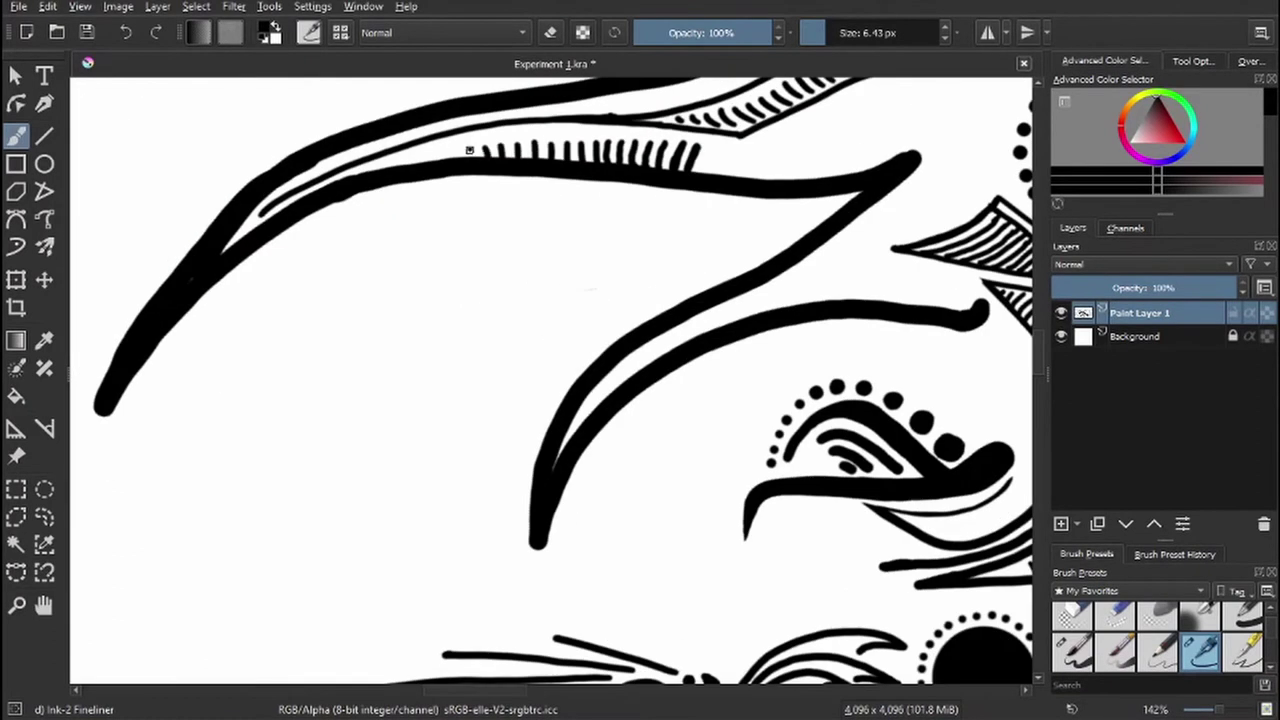
pyautogui.moveTo(311, 186); pyautogui.dragTo(262, 214)
pyautogui.press('e')
pyautogui.press('e')
# - Fill the neighbouring curved horn with a zigzag of triangles and small dots narrowing toward its tip
pyautogui.moveTo(607, 135)
pyautogui.mouseDown()
pyautogui.moveTo(610, 160)
pyautogui.moveTo(665, 165)
pyautogui.moveTo(652, 148)
pyautogui.mouseUp()
pyautogui.press('e')
pyautogui.press('e')
pyautogui.moveTo(700, 155)
pyautogui.mouseDown()
pyautogui.moveTo(866, 170)
pyautogui.moveTo(771, 177)
pyautogui.moveTo(554, 330)
pyautogui.moveTo(776, 490)
pyautogui.moveTo(870, 525)
pyautogui.mouseUp()
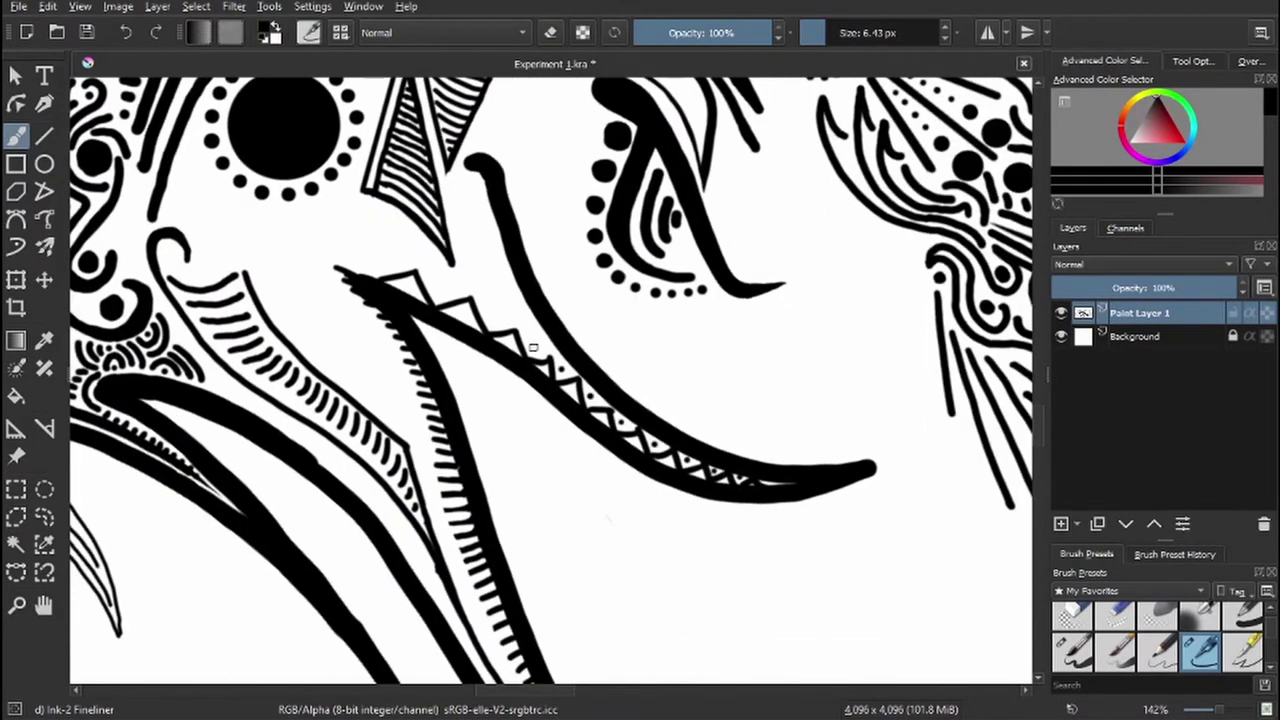
# - Reduce the brush to 3.21 px and fill the pointed shape beside the dotted circle with zigzags, crescents and fine curved lines
pyautogui.press('5')
pyautogui.moveTo(498, 244); pyautogui.dragTo(535, 382)
pyautogui.press('[')
pyautogui.moveTo(486, 242); pyautogui.dragTo(480, 264)
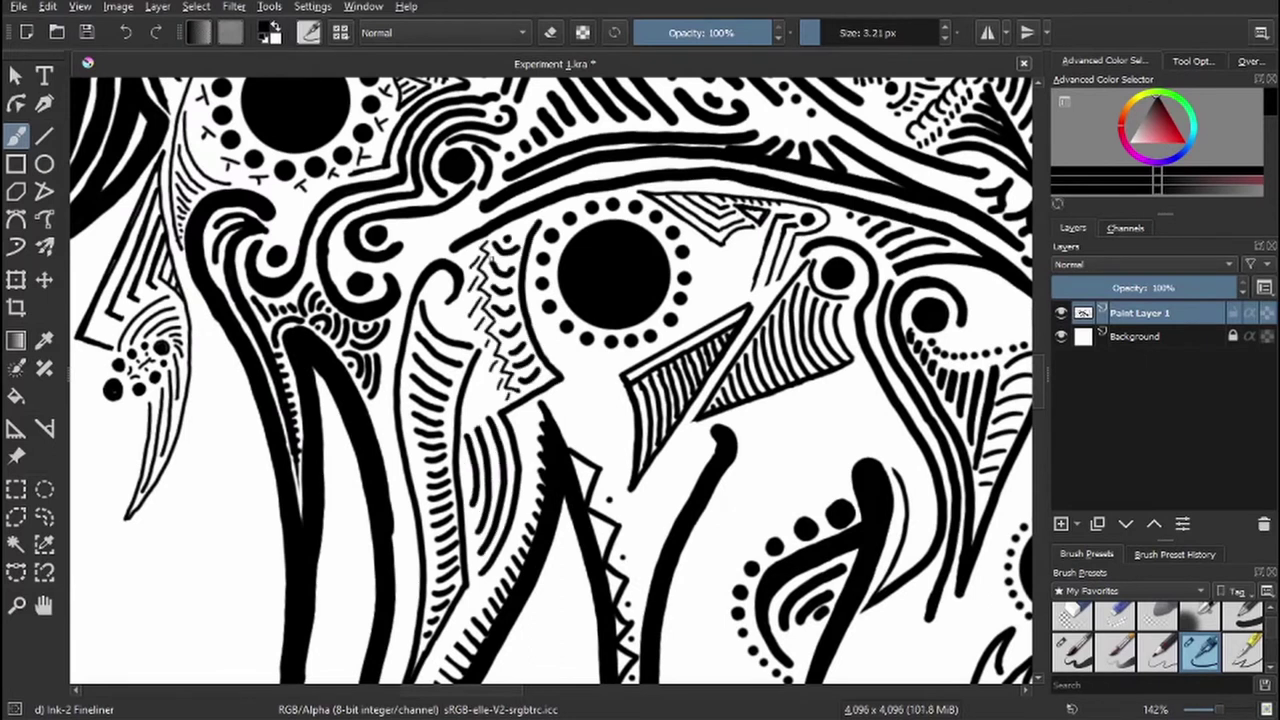
pyautogui.press('5')
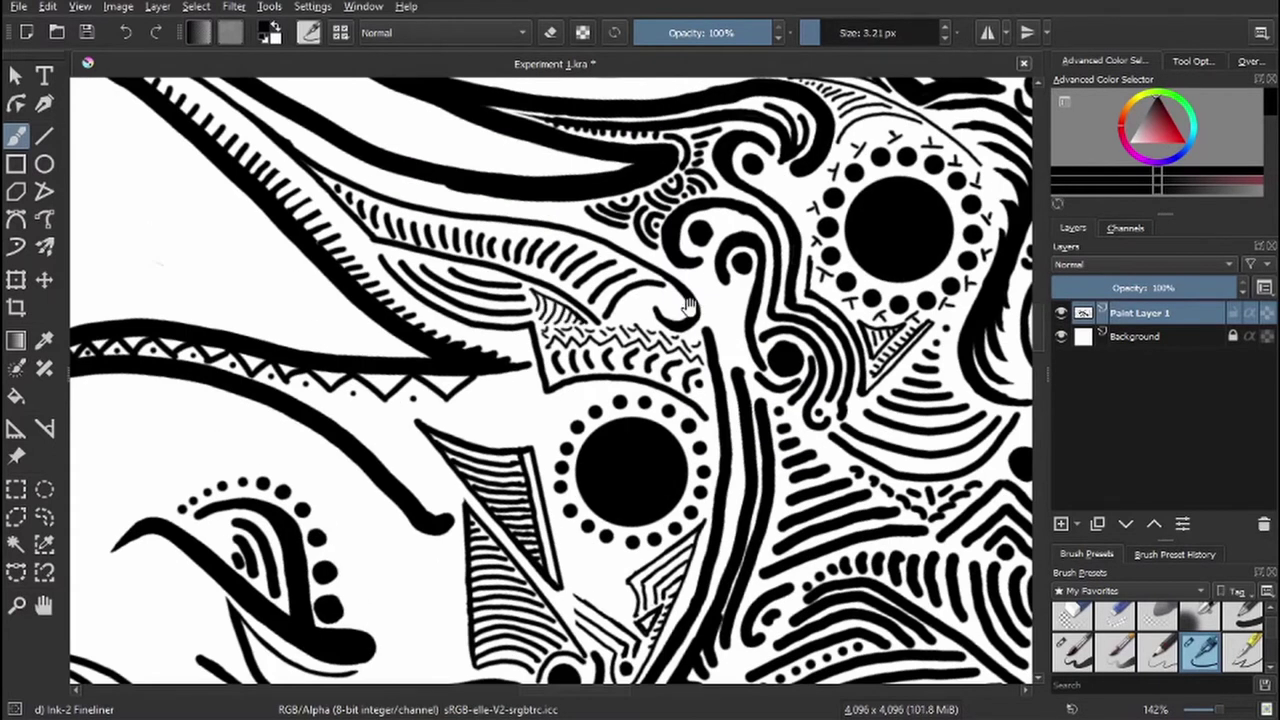
pyautogui.moveTo(688, 307); pyautogui.dragTo(598, 307)
pyautogui.scroll(-5, 550, 380)
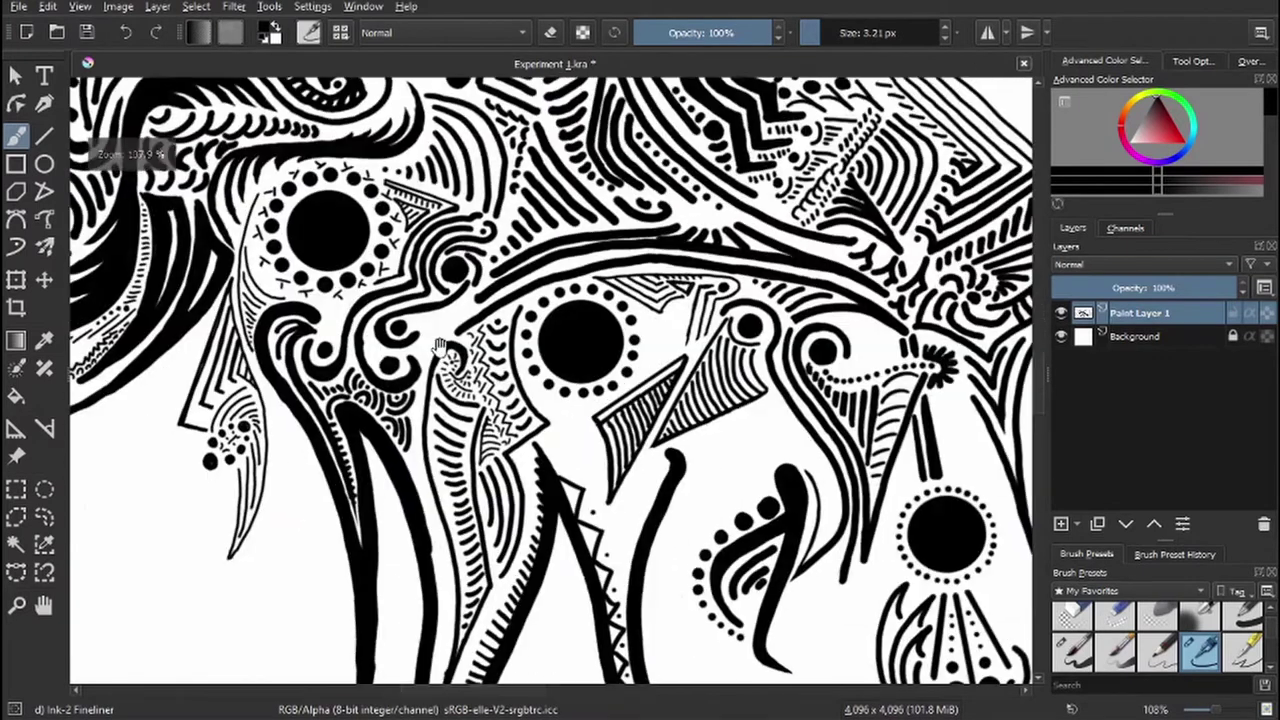
# - Enlarge the brush to 7.85 px and draw long parallel curves and a small hook hanging from the thick line's end
pyautogui.scroll(4, 550, 380)
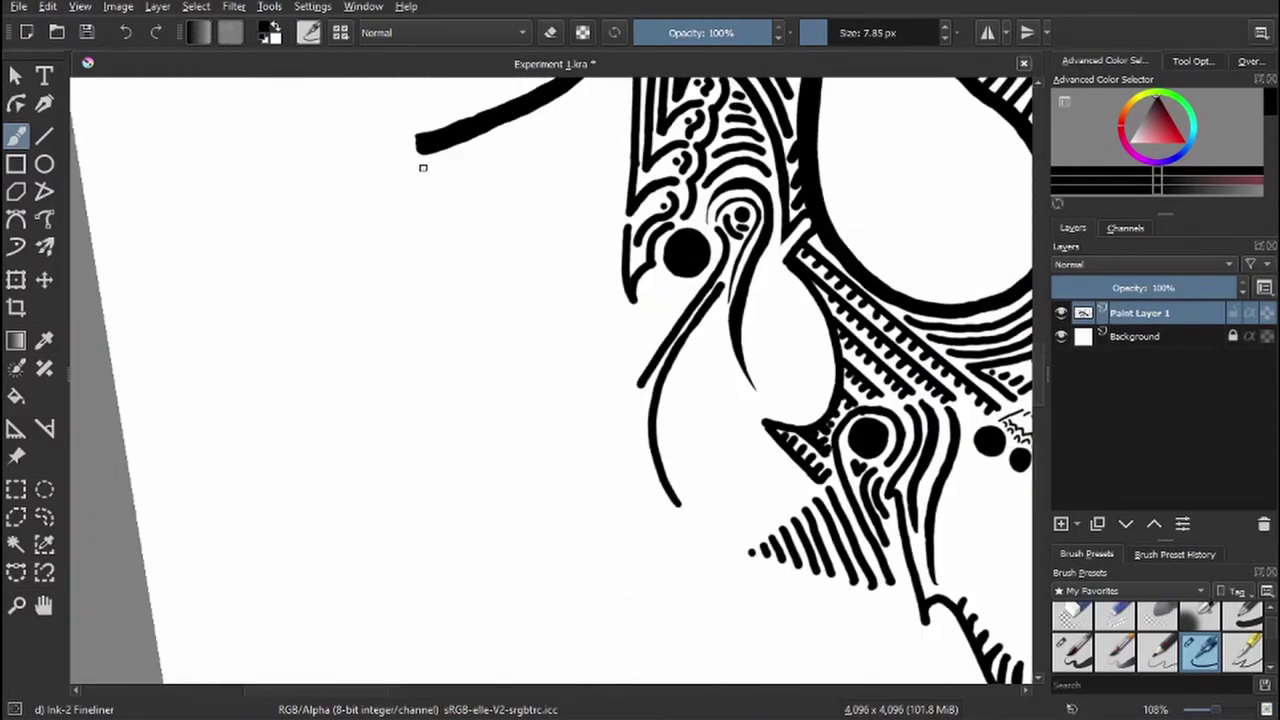
pyautogui.moveTo(414, 135)
pyautogui.mouseDown()
pyautogui.moveTo(280, 615)
pyautogui.moveTo(373, 553)
pyautogui.mouseUp()
pyautogui.moveTo(456, 148)
pyautogui.mouseDown()
pyautogui.moveTo(492, 250)
pyautogui.moveTo(447, 480)
pyautogui.moveTo(498, 200)
pyautogui.moveTo(492, 405)
pyautogui.mouseUp()
pyautogui.press('e')
pyautogui.press('e')
pyautogui.moveTo(480, 135); pyautogui.dragTo(522, 345)
pyautogui.moveTo(532, 238); pyautogui.dragTo(506, 150)
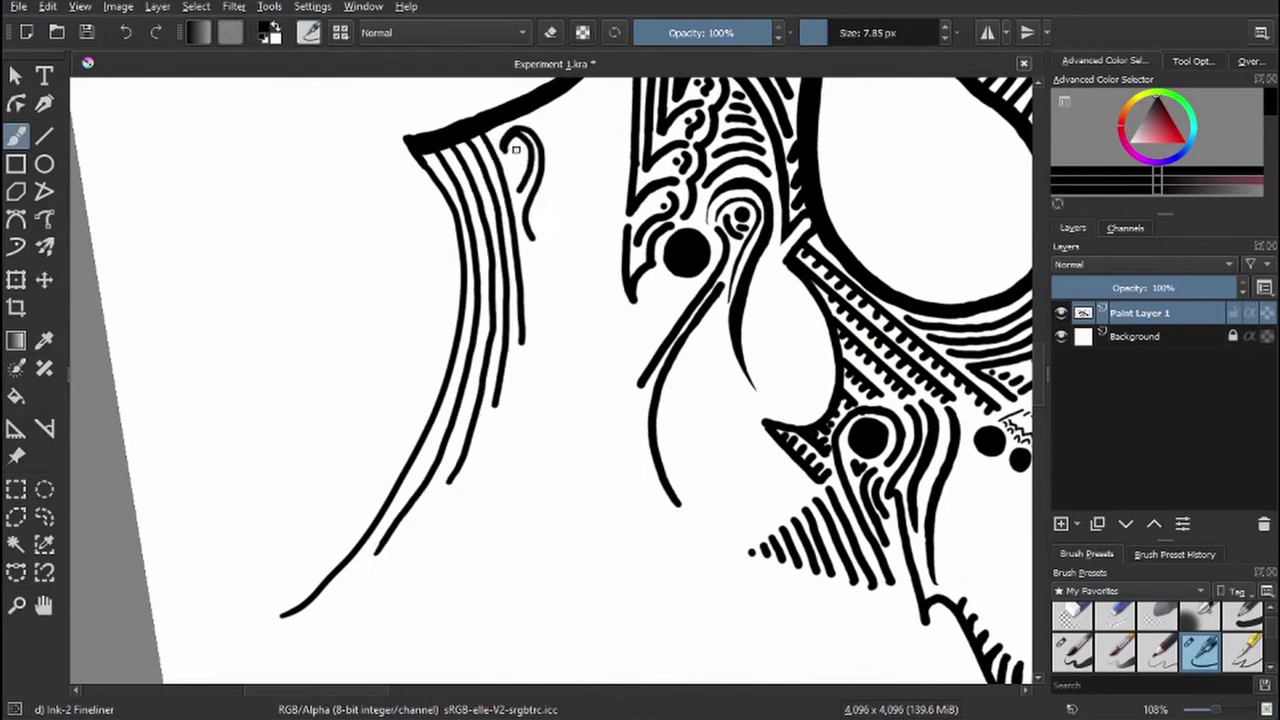
# - Ink in the tops of the hanging lines and the hook, and add wavy tendrils ending in spirals beside them
pyautogui.press('5')
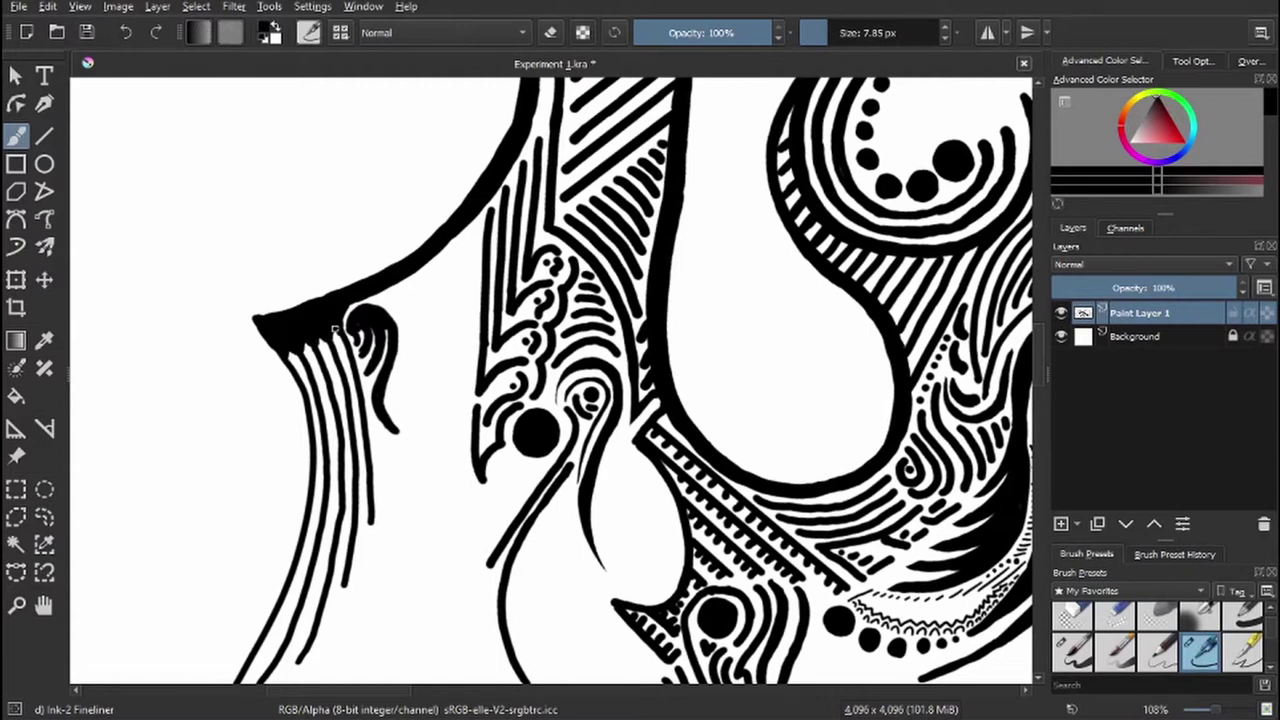
pyautogui.moveTo(396, 372)
pyautogui.mouseDown()
pyautogui.moveTo(408, 530)
pyautogui.moveTo(432, 505)
pyautogui.mouseUp()
pyautogui.moveTo(398, 366); pyautogui.dragTo(404, 495)
pyautogui.moveTo(478, 232); pyautogui.dragTo(400, 332)
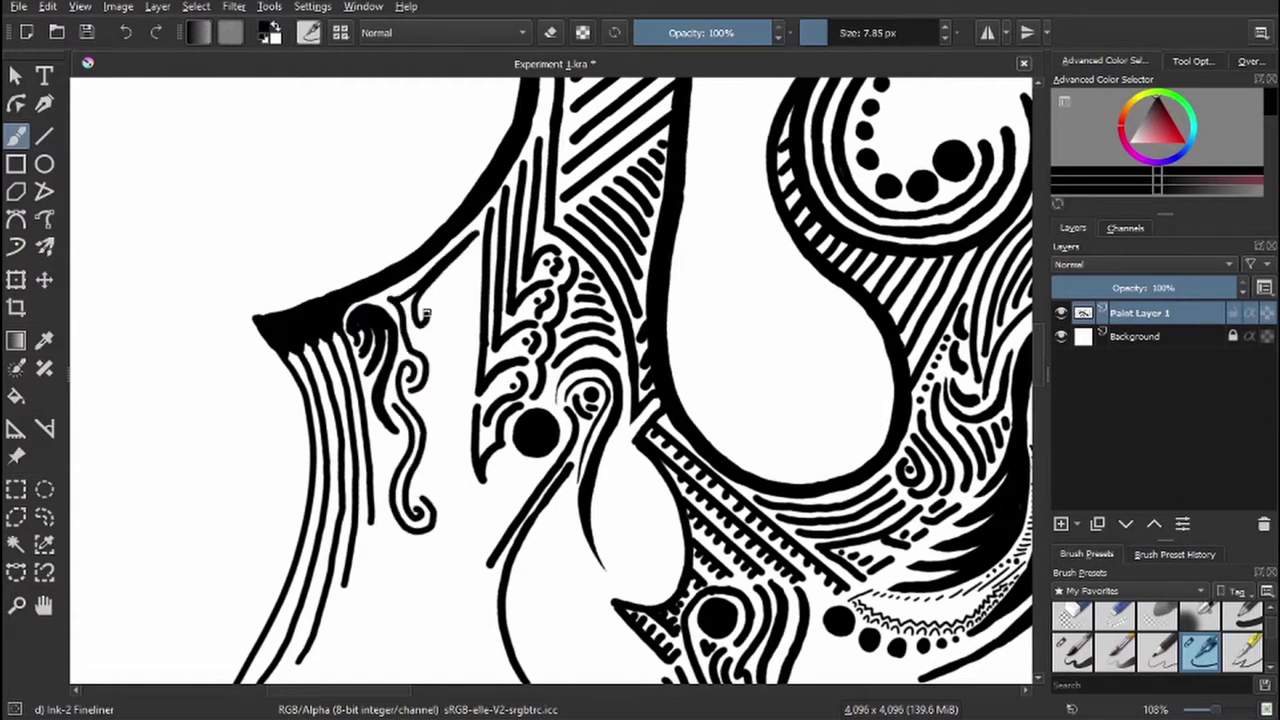
pyautogui.moveTo(466, 264)
pyautogui.mouseDown()
pyautogui.moveTo(428, 366)
pyautogui.moveTo(420, 505)
pyautogui.mouseUp()
pyautogui.click(467, 308)
pyautogui.click(462, 338)
pyautogui.moveTo(458, 368); pyautogui.dragTo(459, 372)
# - Draw a line down beside the wavy tendril and edge it with short slanted ticks
pyautogui.scroll(-3, 459, 286)
pyautogui.moveTo(392, 264)
pyautogui.mouseDown()
pyautogui.moveTo(404, 402)
pyautogui.moveTo(352, 460)
pyautogui.mouseUp()
pyautogui.moveTo(392, 380); pyautogui.dragTo(383, 388)
# - Draw a set of long parallel S-shaped curves sweeping down from below the ticked line, with hooked tops
pyautogui.scroll(-3, 225, 557)
pyautogui.moveTo(440, 300); pyautogui.dragTo(389, 569)
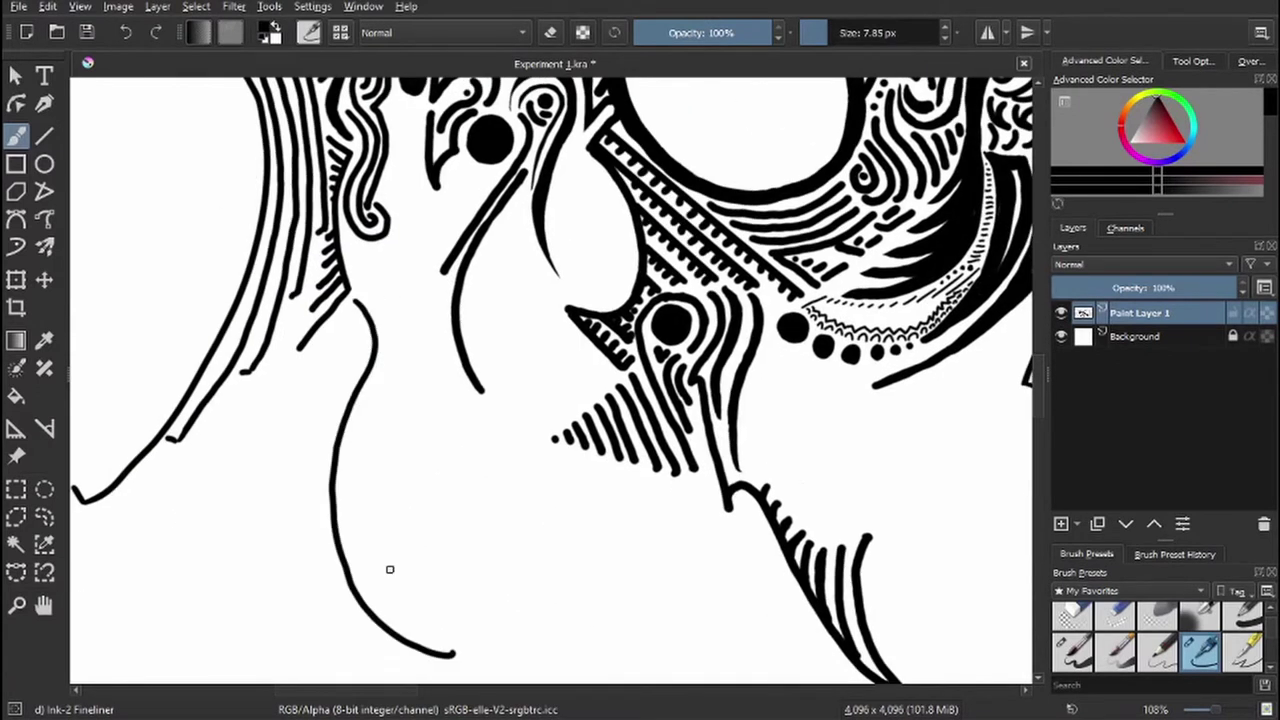
pyautogui.moveTo(450, 190)
pyautogui.mouseDown()
pyautogui.moveTo(443, 560)
pyautogui.moveTo(545, 605)
pyautogui.mouseUp()
pyautogui.scroll(4, 523, 300)
pyautogui.press('e')
pyautogui.press('e')
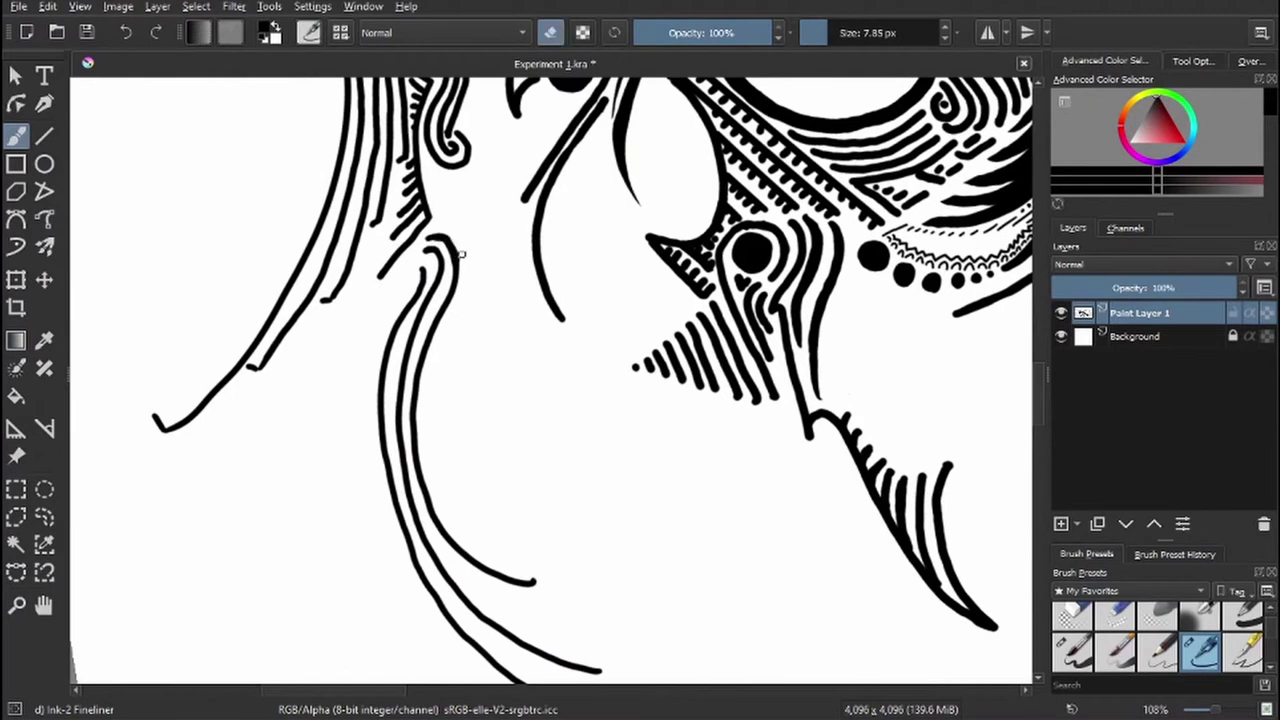
pyautogui.moveTo(428, 262); pyautogui.dragTo(445, 236)
# - Join the sweeping curves' lower ends with scalloped edges and thicken their hooked tops
pyautogui.scroll(-5, 417, 268)
pyautogui.moveTo(330, 385); pyautogui.dragTo(550, 490)
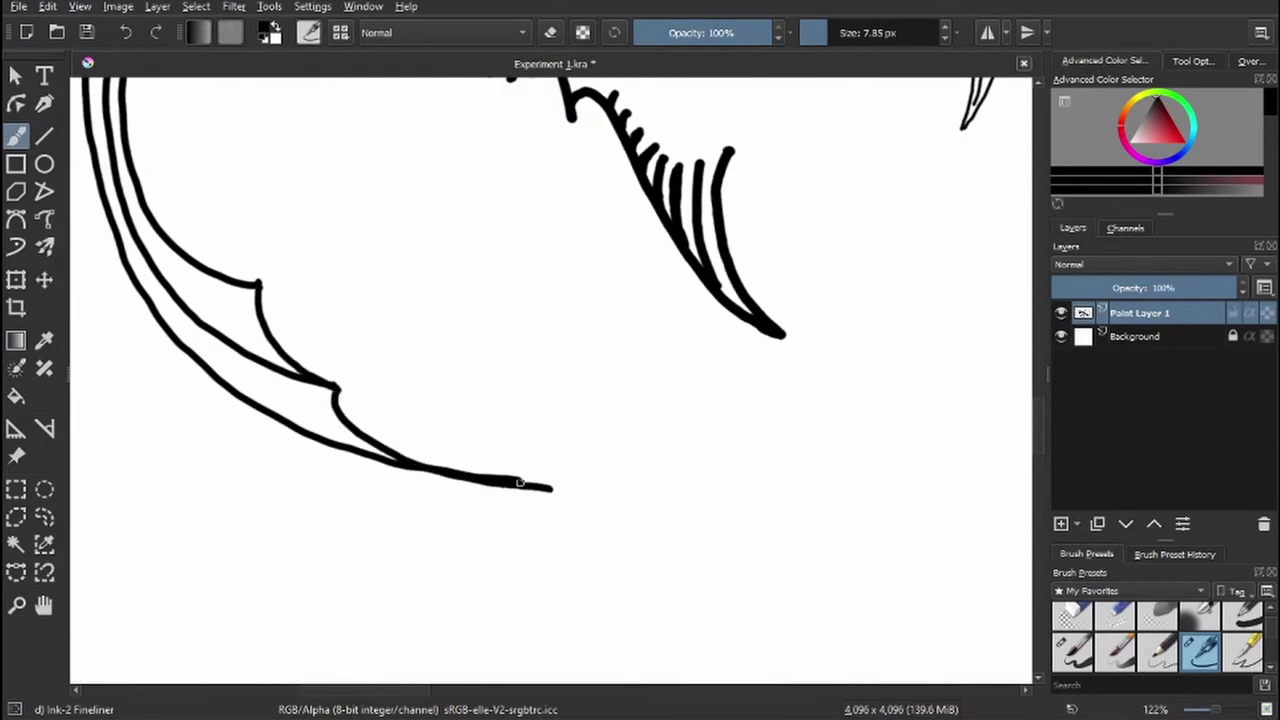
pyautogui.scroll(5, 417, 268)
pyautogui.moveTo(195, 315)
pyautogui.mouseDown()
pyautogui.moveTo(231, 127)
pyautogui.moveTo(206, 210)
pyautogui.mouseUp()
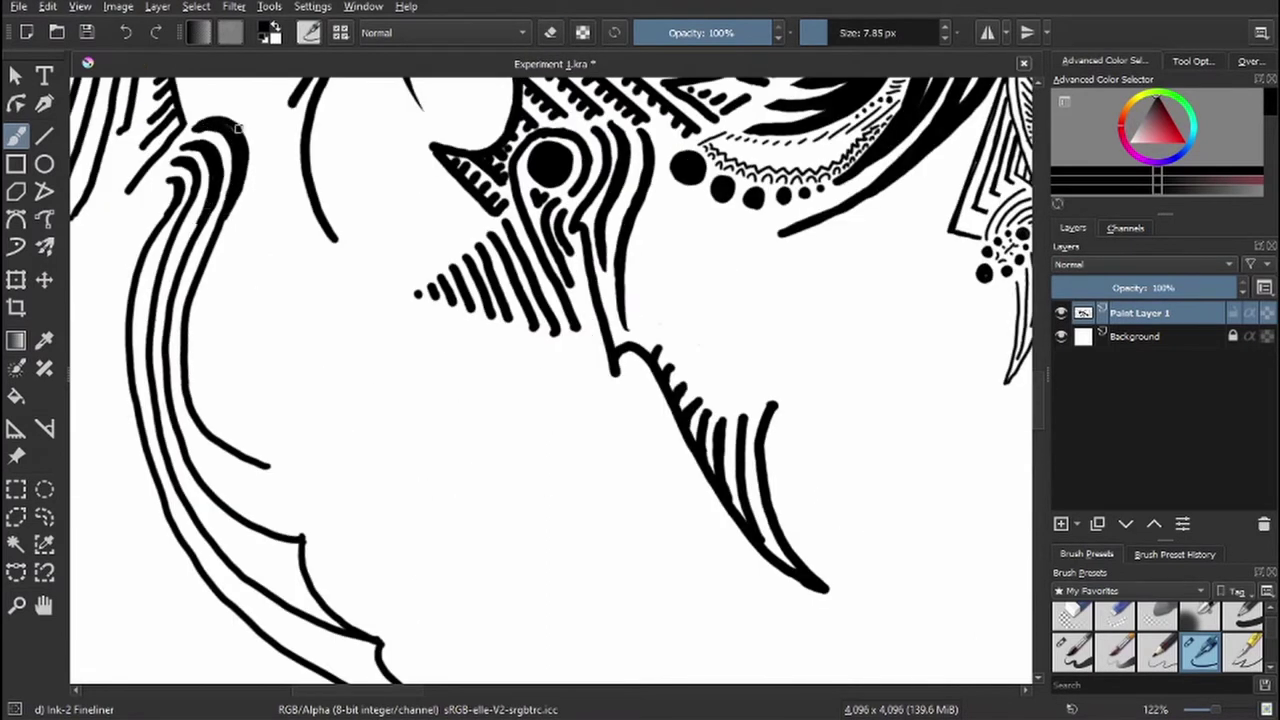
pyautogui.moveTo(213, 433)
pyautogui.mouseDown()
pyautogui.moveTo(467, 297)
pyautogui.moveTo(487, 397)
pyautogui.moveTo(443, 309)
pyautogui.moveTo(740, 97)
pyautogui.moveTo(449, 223)
pyautogui.mouseUp()
# - Reduce the brush to 5.79 px and line the tail's scalloped edges with short ticks
pyautogui.scroll(3, 507, 259)
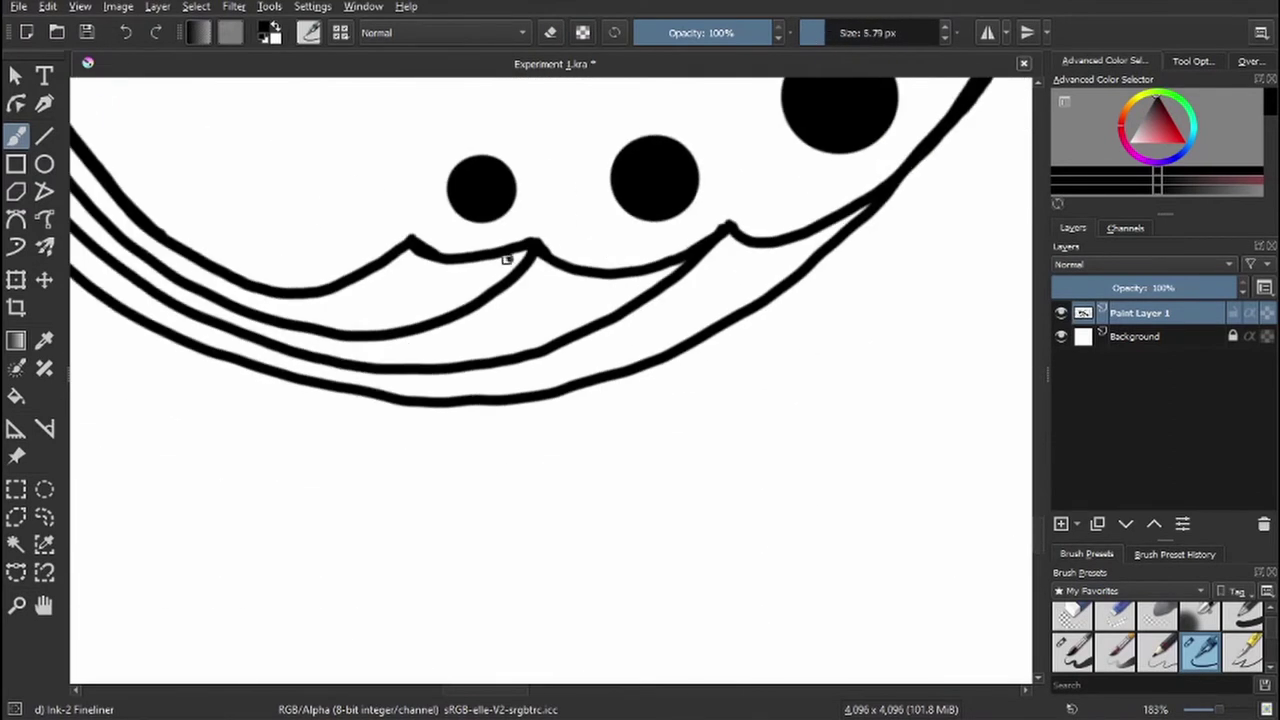
pyautogui.moveTo(507, 259)
pyautogui.mouseDown()
pyautogui.moveTo(545, 262)
pyautogui.moveTo(519, 252)
pyautogui.mouseUp()
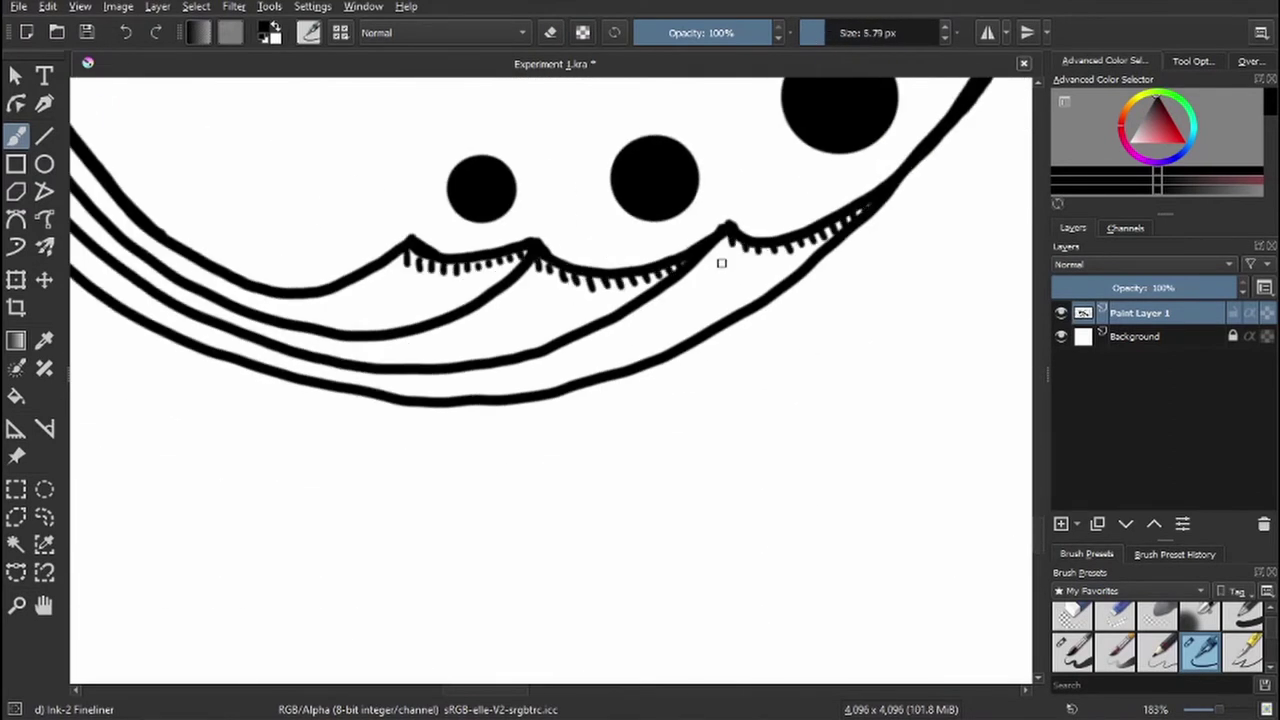
# - Hatch the bands between the tail's parallel curves with slanted strokes, working from the scalloped tips upward
pyautogui.moveTo(721, 262); pyautogui.dragTo(600, 300)
pyautogui.moveTo(555, 195); pyautogui.dragTo(595, 310)
pyautogui.moveTo(585, 325)
pyautogui.mouseDown()
pyautogui.moveTo(628, 455)
pyautogui.moveTo(688, 568)
pyautogui.moveTo(588, 398)
pyautogui.mouseUp()
pyautogui.scroll(-2, 640, 450)
pyautogui.moveTo(540, 335); pyautogui.dragTo(532, 236)
pyautogui.moveTo(570, 400); pyautogui.dragTo(605, 490)
pyautogui.moveTo(550, 378); pyautogui.dragTo(505, 268)
pyautogui.moveTo(635, 528)
pyautogui.mouseDown()
pyautogui.moveTo(672, 610)
pyautogui.moveTo(510, 424)
pyautogui.mouseUp()
pyautogui.moveTo(526, 434)
pyautogui.mouseDown()
pyautogui.moveTo(490, 344)
pyautogui.moveTo(484, 256)
pyautogui.mouseUp()
pyautogui.moveTo(700, 500)
pyautogui.mouseDown()
pyautogui.moveTo(894, 509)
pyautogui.moveTo(560, 380)
pyautogui.mouseUp()
# - Cross-hatch the tail's bands with a second set of strokes running from the tip up to the hooked top
pyautogui.moveTo(420, 318); pyautogui.dragTo(486, 310)
pyautogui.moveTo(426, 300); pyautogui.dragTo(478, 292)
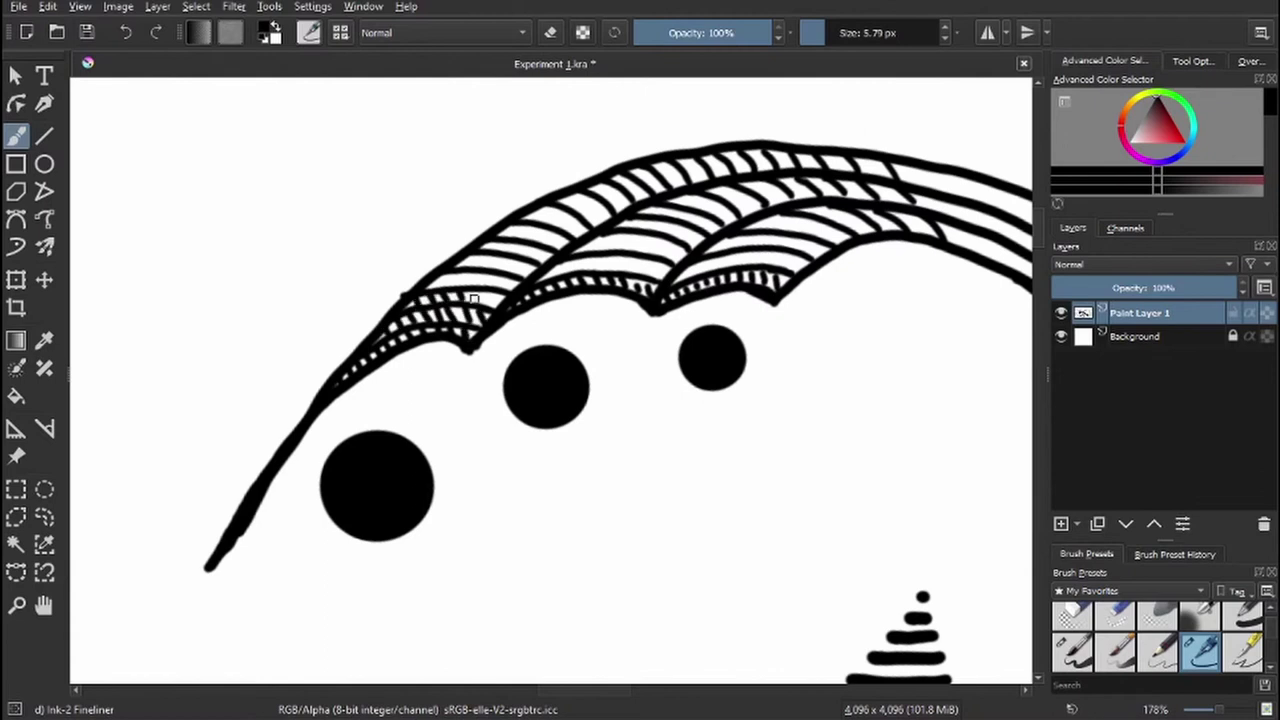
pyautogui.moveTo(528, 255)
pyautogui.mouseDown()
pyautogui.moveTo(660, 170)
pyautogui.moveTo(792, 152)
pyautogui.mouseUp()
pyautogui.moveTo(543, 272)
pyautogui.mouseDown()
pyautogui.moveTo(408, 295)
pyautogui.moveTo(520, 300)
pyautogui.moveTo(560, 240)
pyautogui.moveTo(620, 215)
pyautogui.moveTo(755, 214)
pyautogui.mouseUp()
pyautogui.moveTo(545, 300)
pyautogui.mouseDown()
pyautogui.moveTo(605, 272)
pyautogui.moveTo(707, 258)
pyautogui.moveTo(646, 338)
pyautogui.mouseUp()
pyautogui.moveTo(475, 337)
pyautogui.mouseDown()
pyautogui.moveTo(454, 268)
pyautogui.moveTo(521, 175)
pyautogui.mouseUp()
# - Set the brush size to 9.47 px, erase the cross-hatching in the tail's upper part and redraw bold parallel curves there
pyautogui.scroll(3, 521, 175)
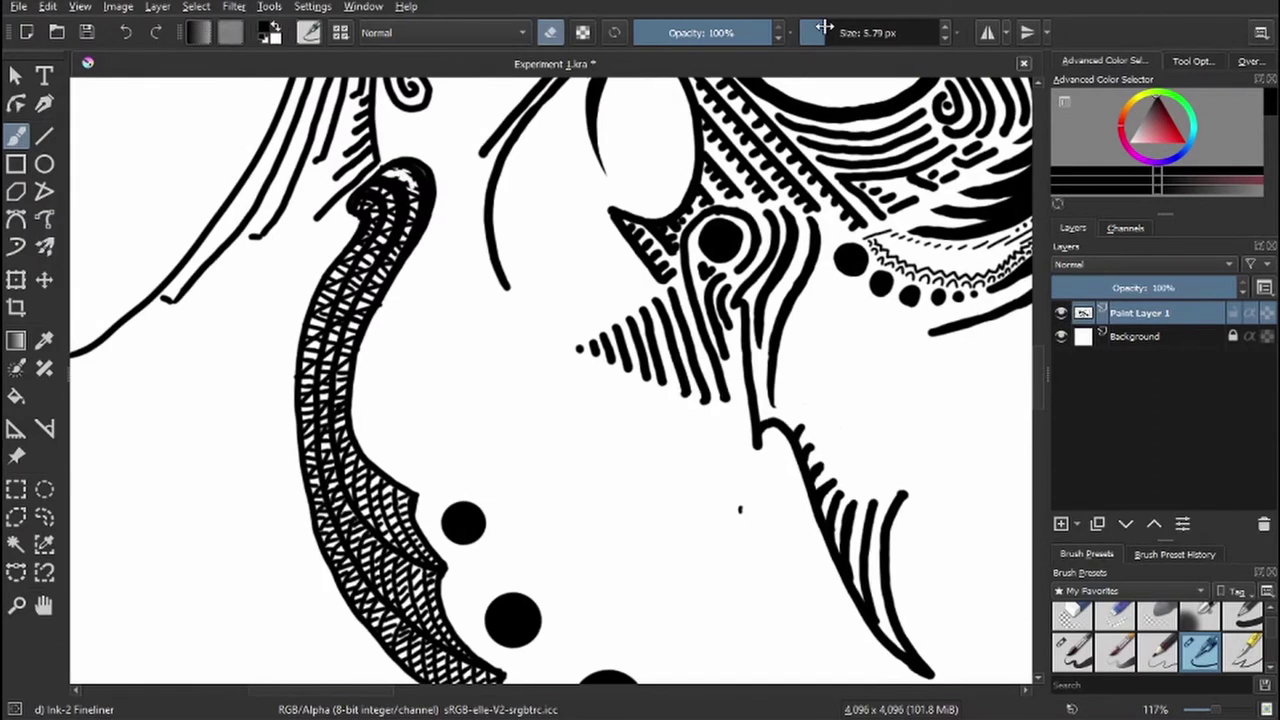
pyautogui.moveTo(400, 178)
pyautogui.mouseDown()
pyautogui.moveTo(406, 242)
pyautogui.moveTo(340, 420)
pyautogui.moveTo(385, 265)
pyautogui.moveTo(382, 228)
pyautogui.moveTo(338, 327)
pyautogui.moveTo(327, 452)
pyautogui.moveTo(314, 368)
pyautogui.moveTo(310, 385)
pyautogui.moveTo(371, 228)
pyautogui.moveTo(352, 287)
pyautogui.mouseUp()
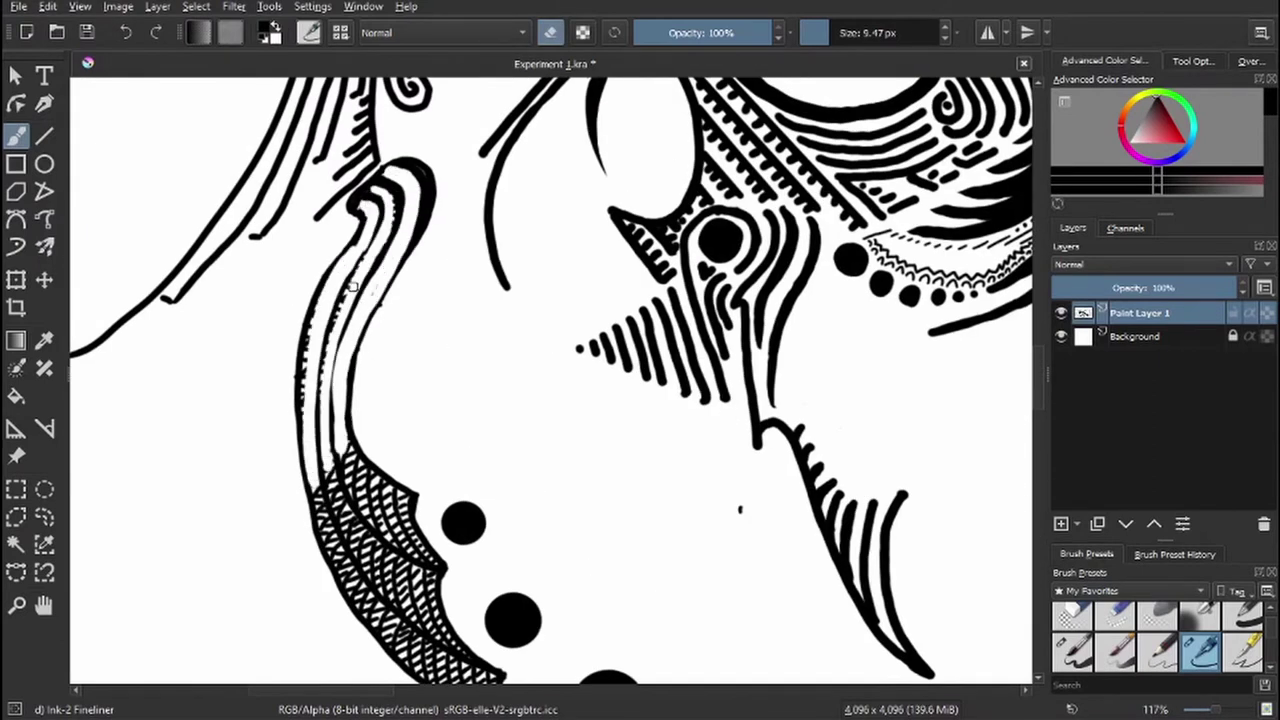
pyautogui.press('e')
pyautogui.moveTo(385, 188)
pyautogui.mouseDown()
pyautogui.moveTo(341, 342)
pyautogui.moveTo(333, 462)
pyautogui.mouseUp()
pyautogui.moveTo(422, 182); pyautogui.dragTo(356, 446)
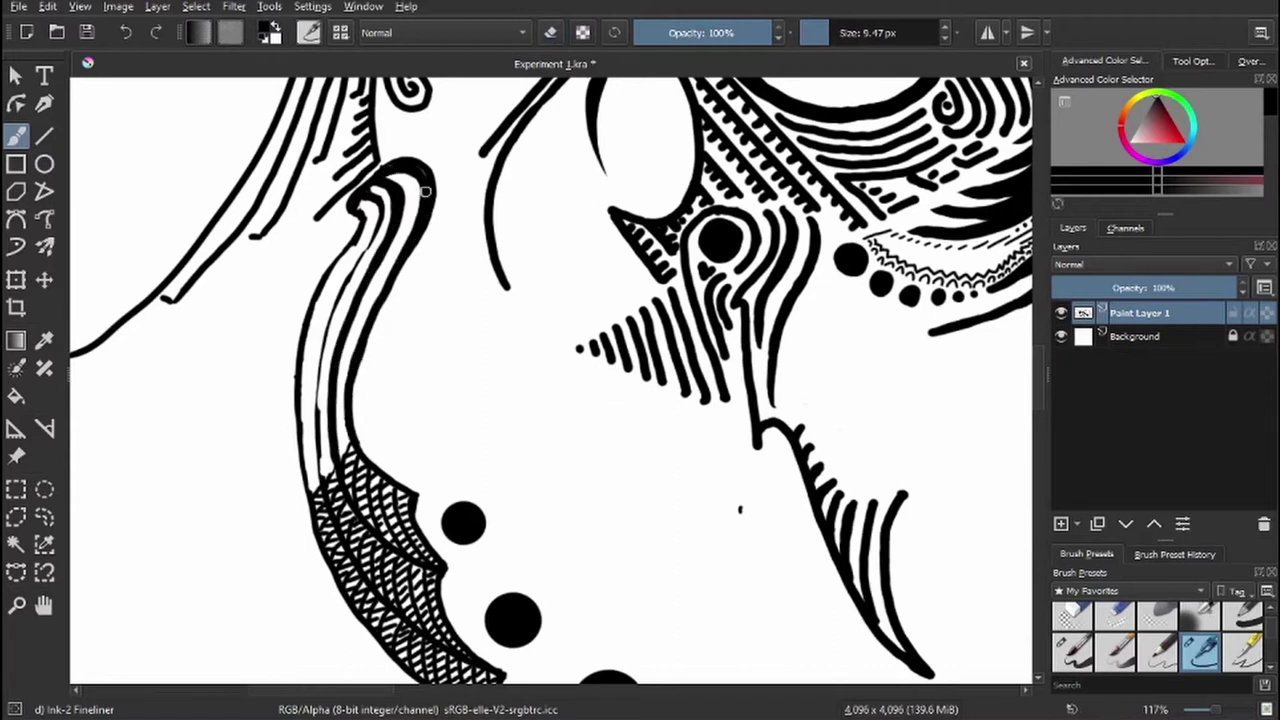
pyautogui.moveTo(378, 206)
pyautogui.mouseDown()
pyautogui.moveTo(318, 480)
pyautogui.moveTo(365, 442)
pyautogui.mouseUp()
# - Erase a gap between the bold upper curves and the cross-hatched lower section, tapering the curves' lower ends
pyautogui.press('e')
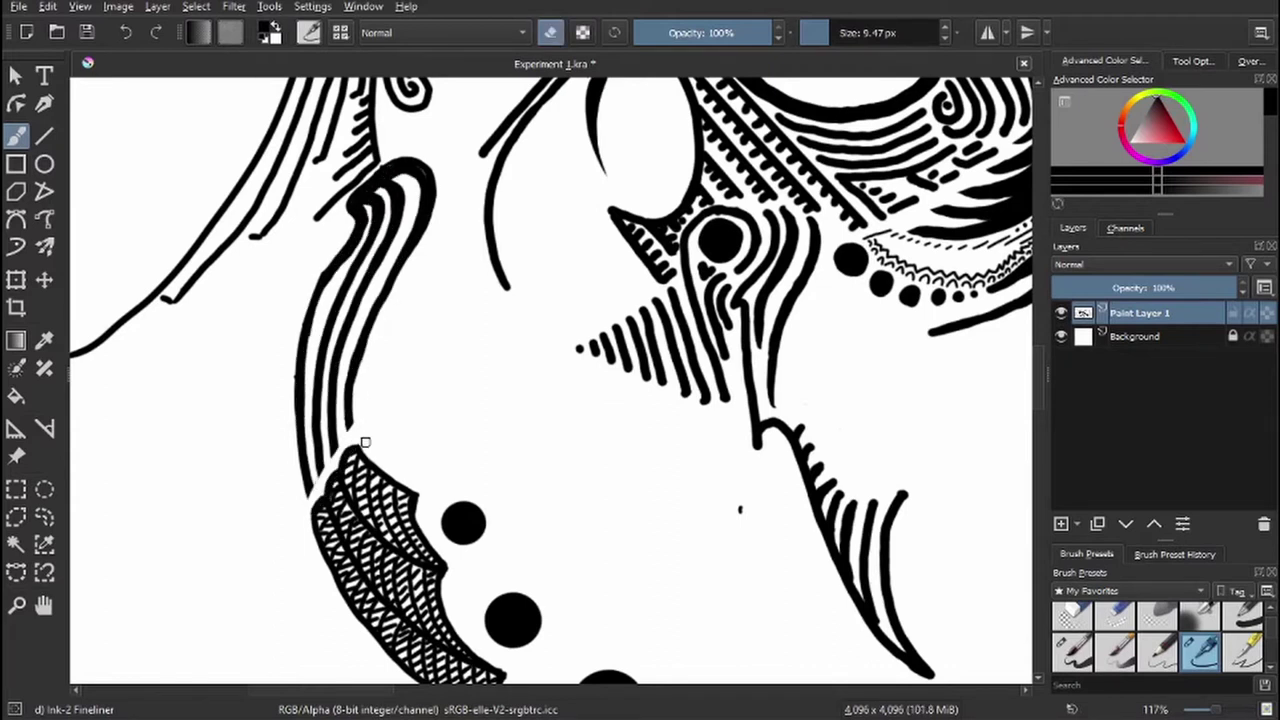
pyautogui.moveTo(366, 205)
pyautogui.mouseDown()
pyautogui.moveTo(391, 280)
pyautogui.moveTo(379, 241)
pyautogui.moveTo(327, 424)
pyautogui.moveTo(310, 411)
pyautogui.moveTo(377, 181)
pyautogui.moveTo(395, 173)
pyautogui.moveTo(350, 385)
pyautogui.mouseUp()
pyautogui.press('e')
pyautogui.moveTo(395, 190)
pyautogui.mouseDown()
pyautogui.moveTo(335, 440)
pyautogui.moveTo(369, 201)
pyautogui.moveTo(308, 360)
pyautogui.moveTo(302, 480)
pyautogui.mouseUp()
# - Separate the hooked tops of the bold curves by erasing between them, and thicken the outermost curve
pyautogui.press('e')
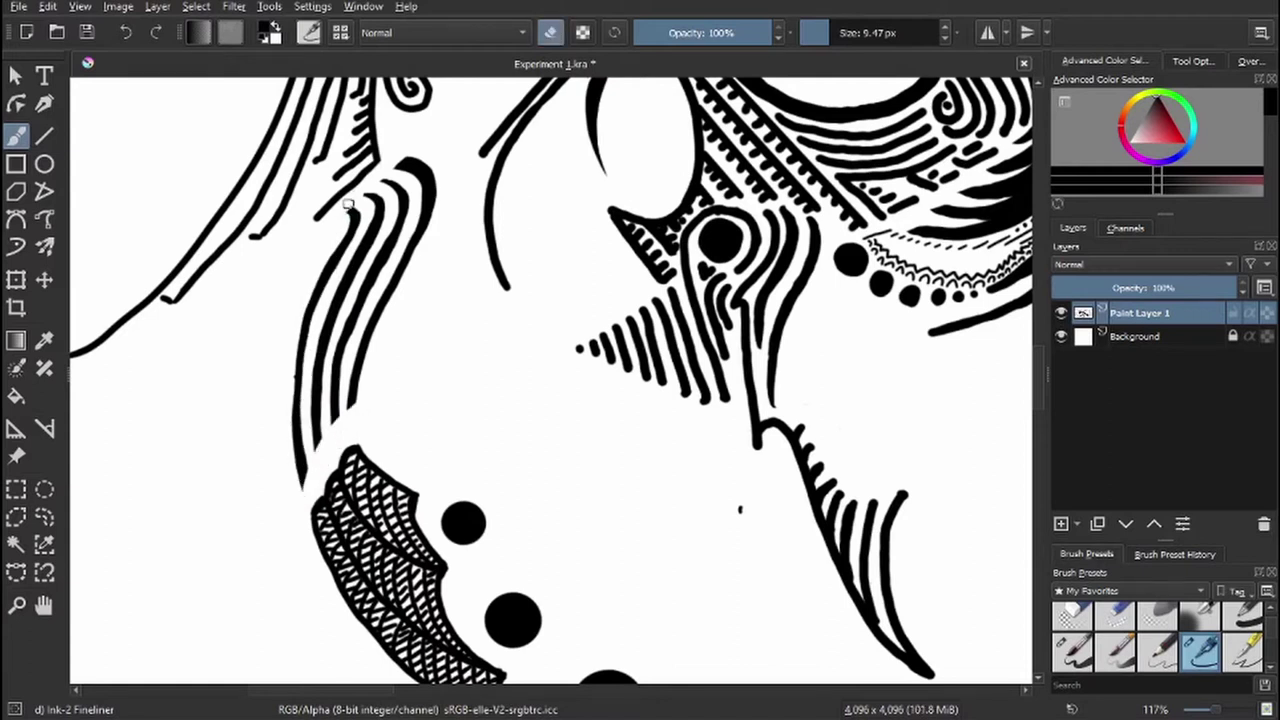
pyautogui.moveTo(349, 203); pyautogui.dragTo(352, 216)
pyautogui.press('e')
pyautogui.moveTo(296, 400)
pyautogui.mouseDown()
pyautogui.moveTo(348, 210)
pyautogui.moveTo(380, 213)
pyautogui.mouseUp()
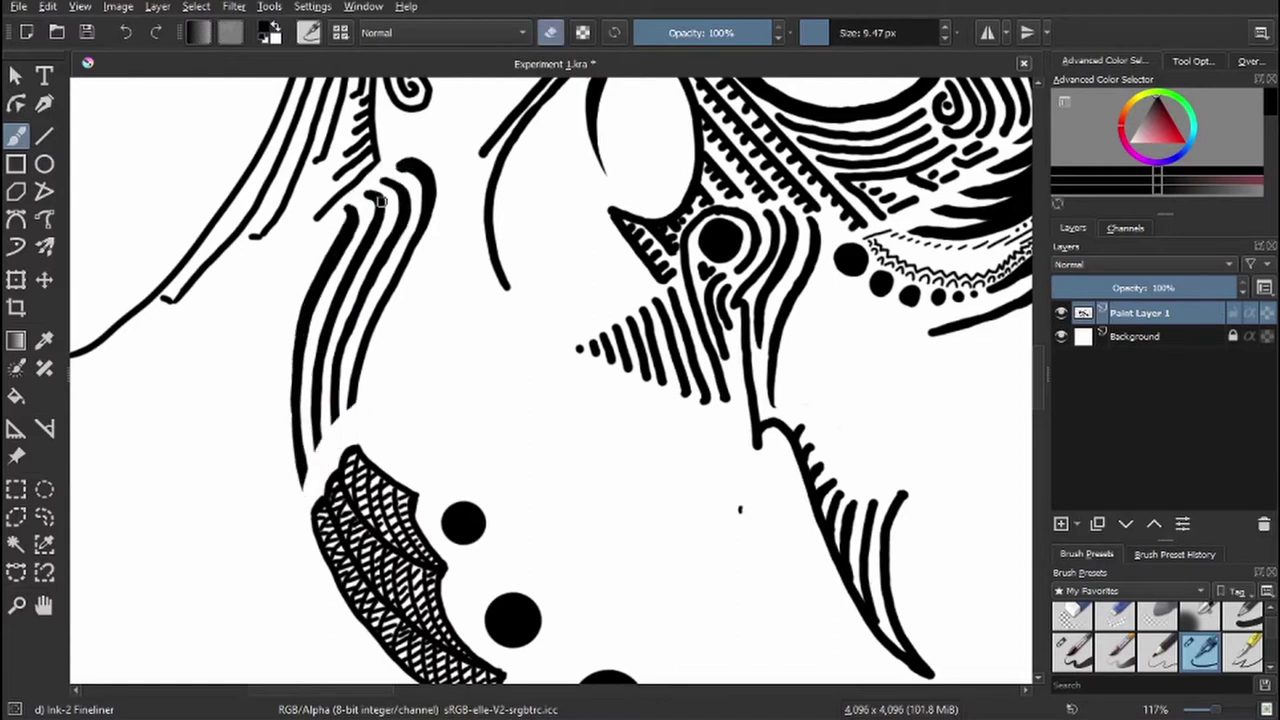
# - Touch up the bold curves' hooked tops and fill the gap above the cross-hatched tail section with small dots, dashes and arcs
pyautogui.press('e')
pyautogui.press('e')
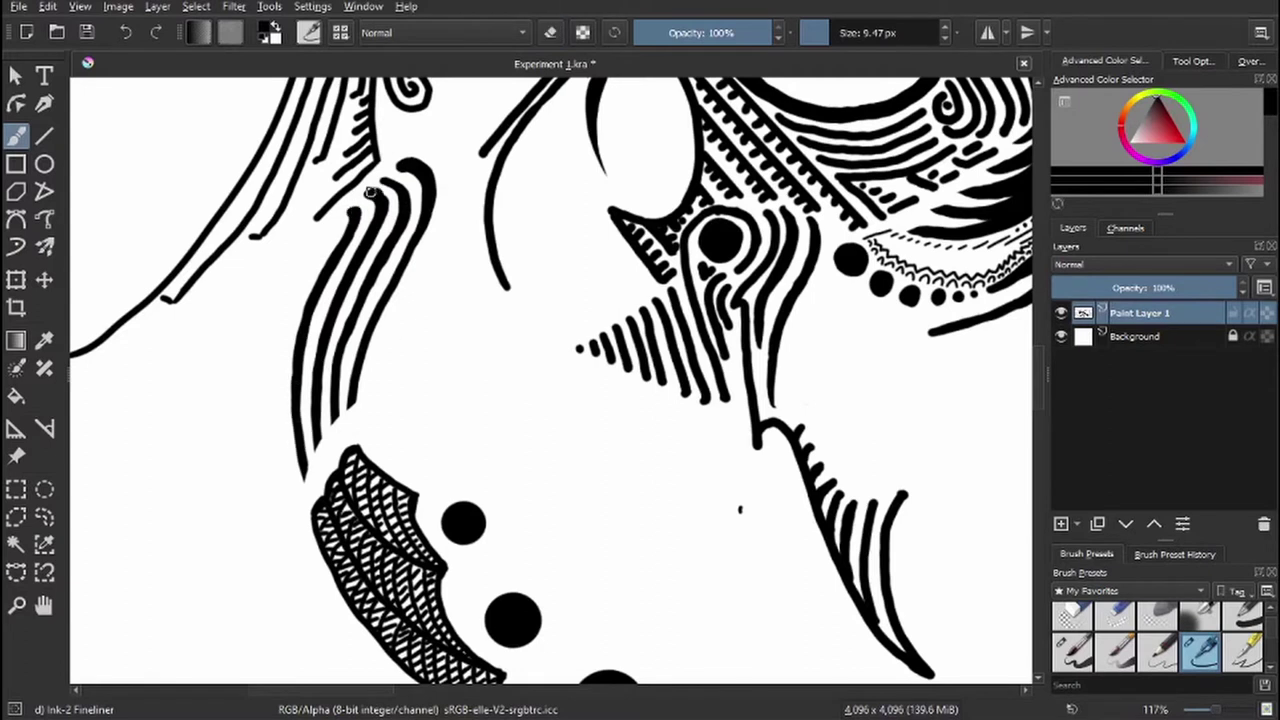
pyautogui.scroll(3, 400, 180)
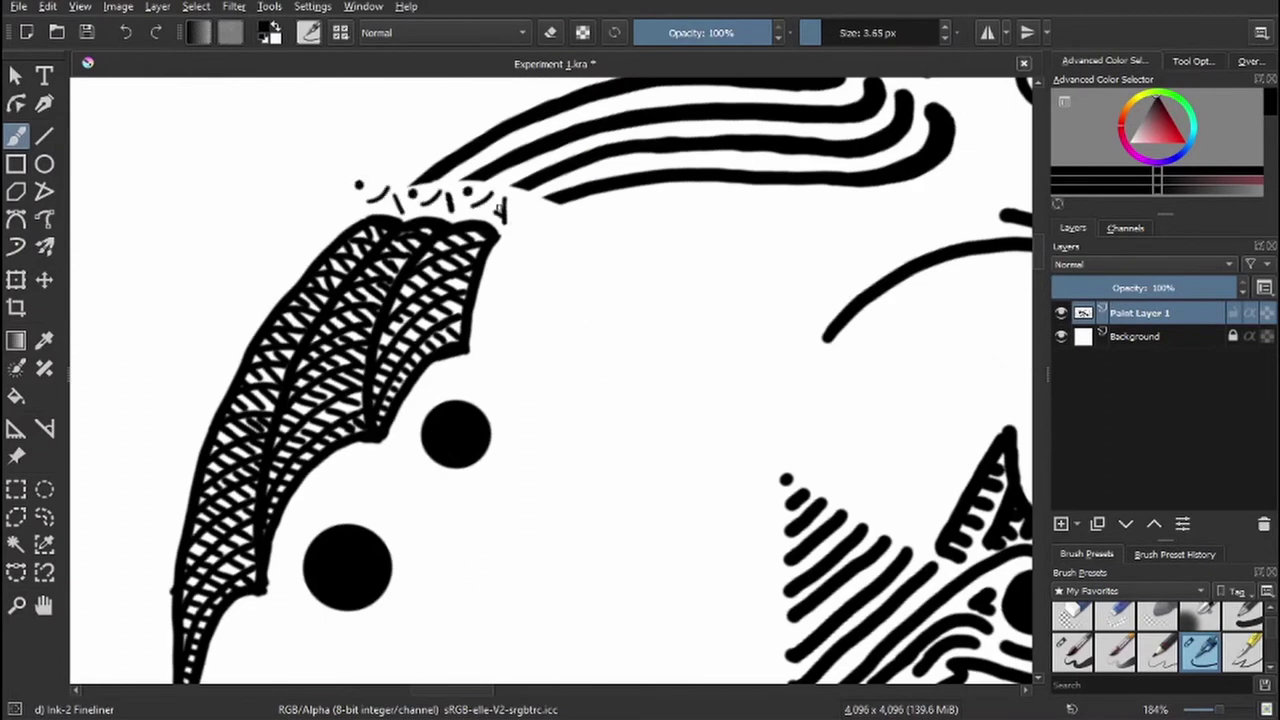
pyautogui.moveTo(538, 237)
pyautogui.mouseDown()
pyautogui.moveTo(479, 340)
pyautogui.moveTo(470, 330)
pyautogui.moveTo(400, 420)
pyautogui.mouseUp()
# - Draw a thick S-shaped plume with feathered ends beside the striped triangle, and taper its ends with a 5.79 px eraser
pyautogui.moveTo(607, 530)
pyautogui.mouseDown()
pyautogui.moveTo(542, 170)
pyautogui.moveTo(506, 423)
pyautogui.moveTo(560, 230)
pyautogui.moveTo(548, 298)
pyautogui.mouseUp()
pyautogui.press('e')
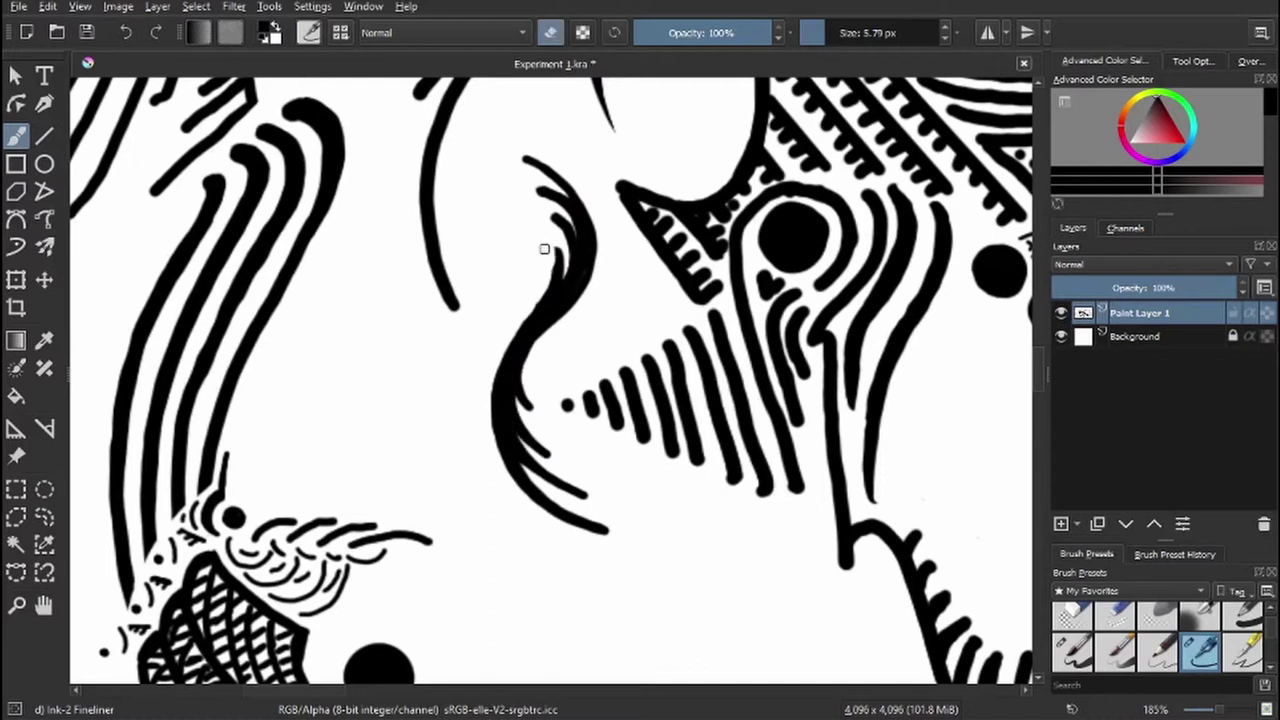
pyautogui.press('e')
# - Set the brush size to 15.63 px and thicken both curves of the long forked horn from their tops to the junction
pyautogui.scroll(-10, 588, 495)
pyautogui.moveTo(543, 100); pyautogui.dragTo(560, 120)
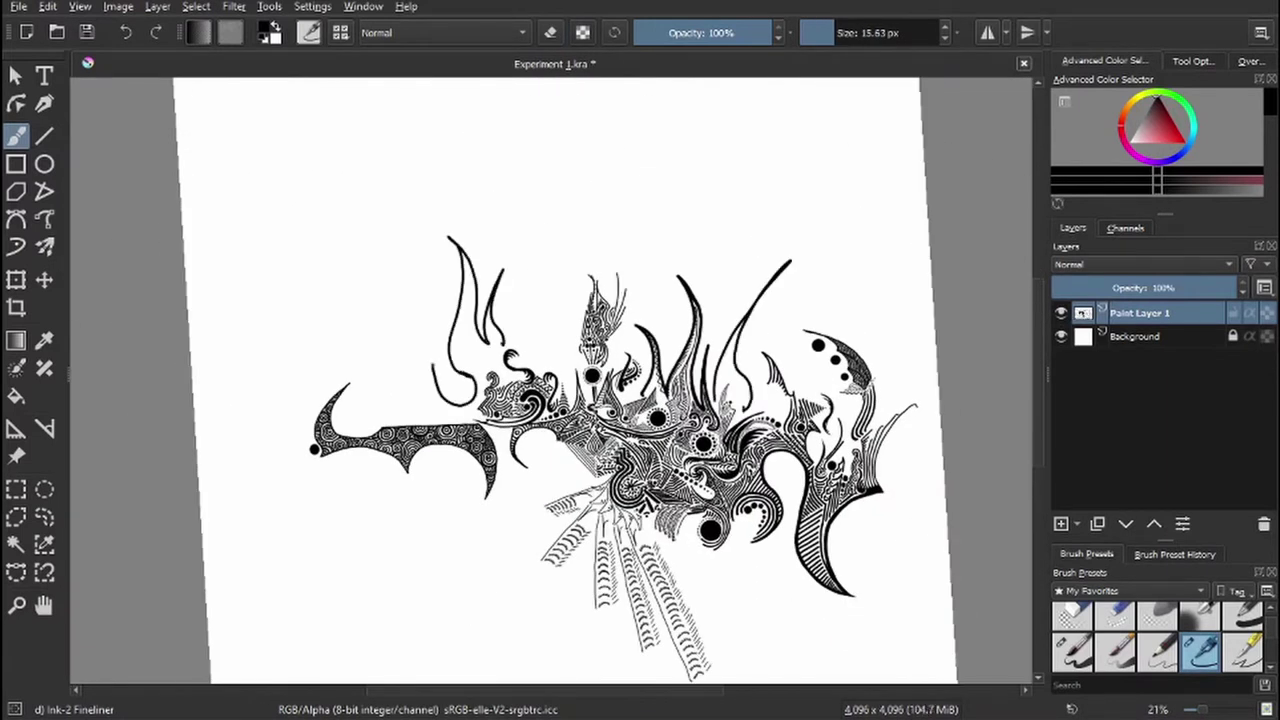
pyautogui.moveTo(760, 374); pyautogui.dragTo(700, 300)
pyautogui.scroll(5, 500, 250)
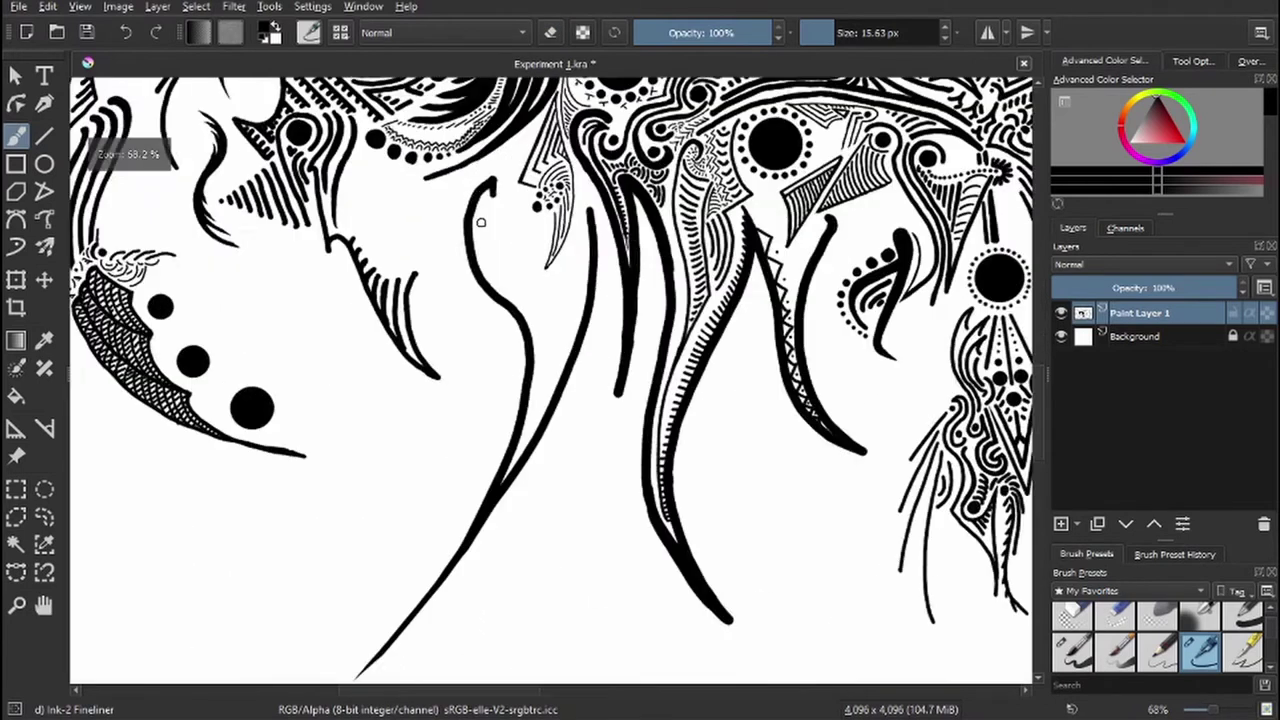
pyautogui.moveTo(505, 195)
pyautogui.mouseDown()
pyautogui.moveTo(477, 184)
pyautogui.moveTo(473, 240)
pyautogui.moveTo(528, 340)
pyautogui.mouseUp()
pyautogui.moveTo(600, 200); pyautogui.dragTo(505, 515)
pyautogui.moveTo(485, 300); pyautogui.dragTo(510, 515)
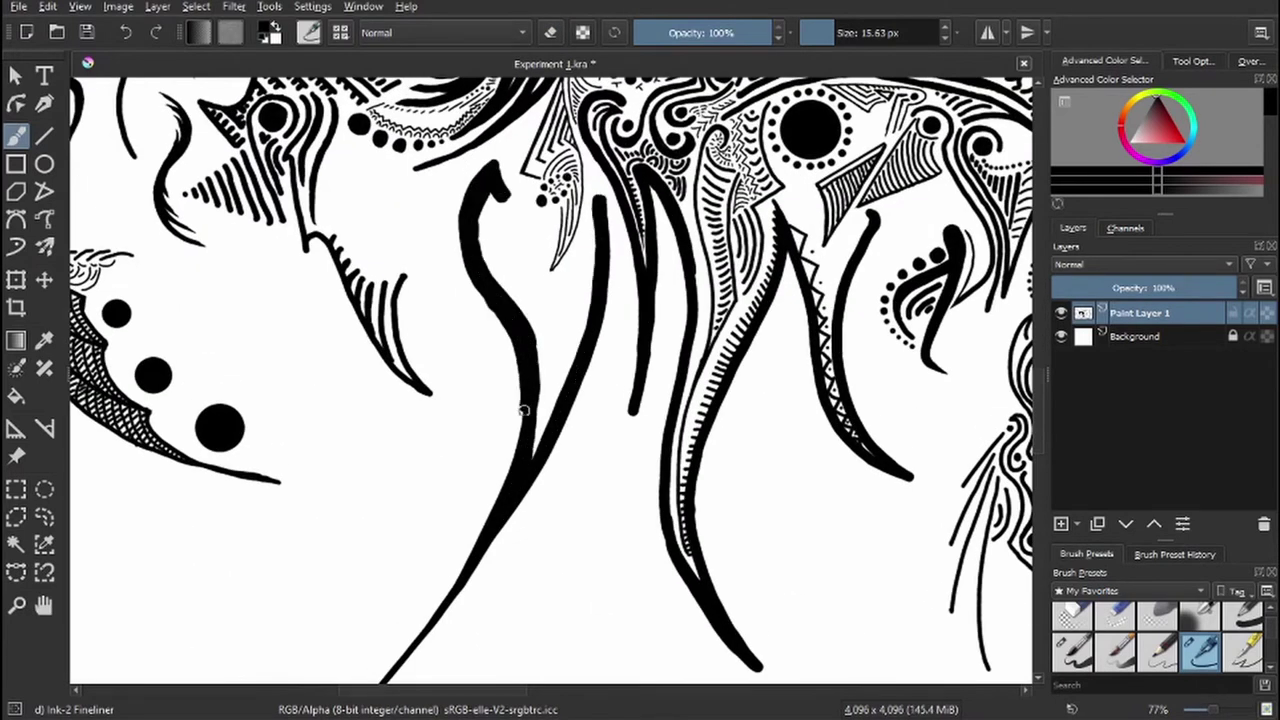
pyautogui.moveTo(600, 205); pyautogui.dragTo(510, 475)
# - Draw a short wavy stroke inside the forked horn and a ladder-like edge along its inner curve with a 10.36 px brush
pyautogui.moveTo(515, 180); pyautogui.dragTo(540, 290)
pyautogui.moveTo(585, 240); pyautogui.dragTo(541, 420)
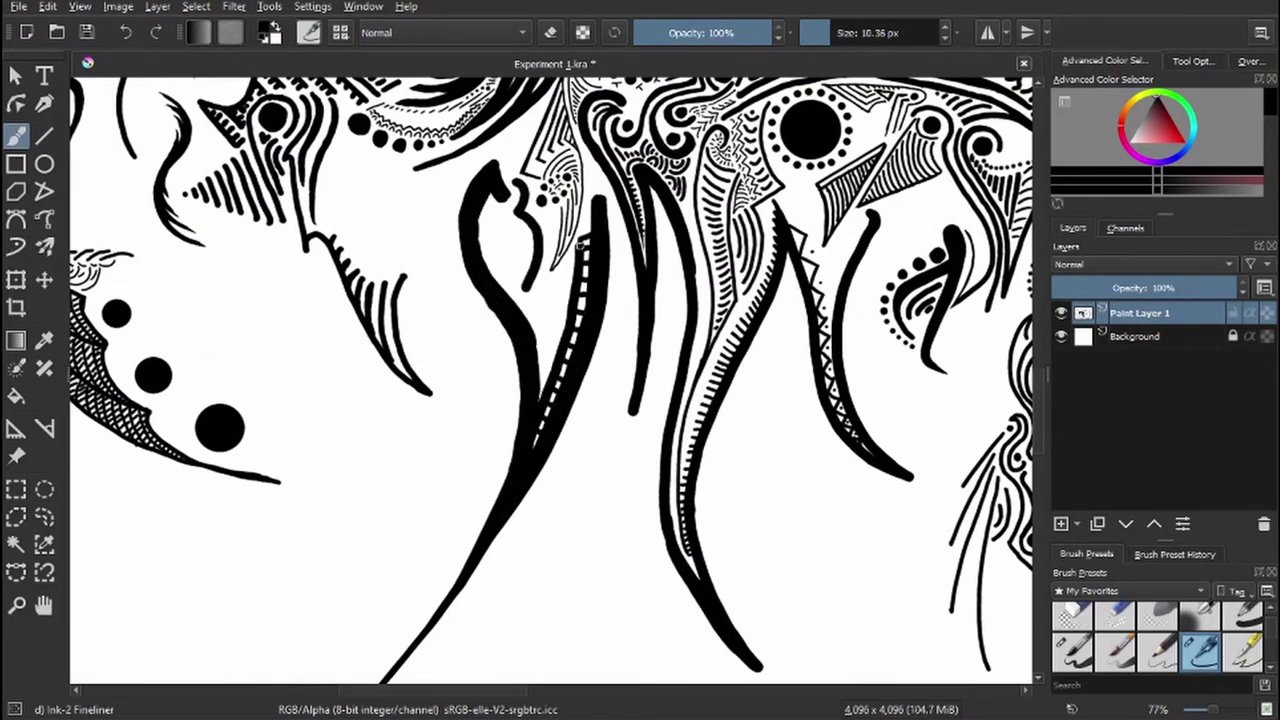
pyautogui.moveTo(604, 190); pyautogui.dragTo(584, 226)
# - Set the brush size to 5.19 px, add rungs beside the short wavy stroke, and fill its other side with nested curved lines
pyautogui.press('[')
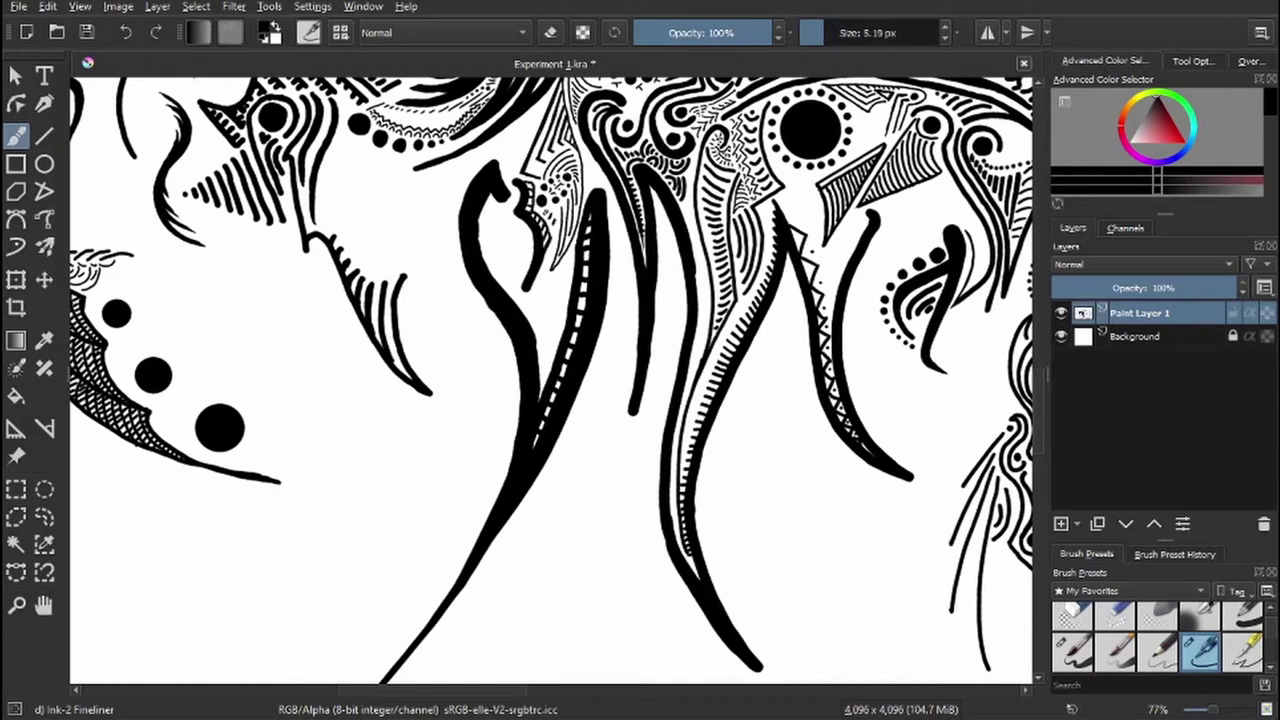
pyautogui.scroll(4, 542, 198)
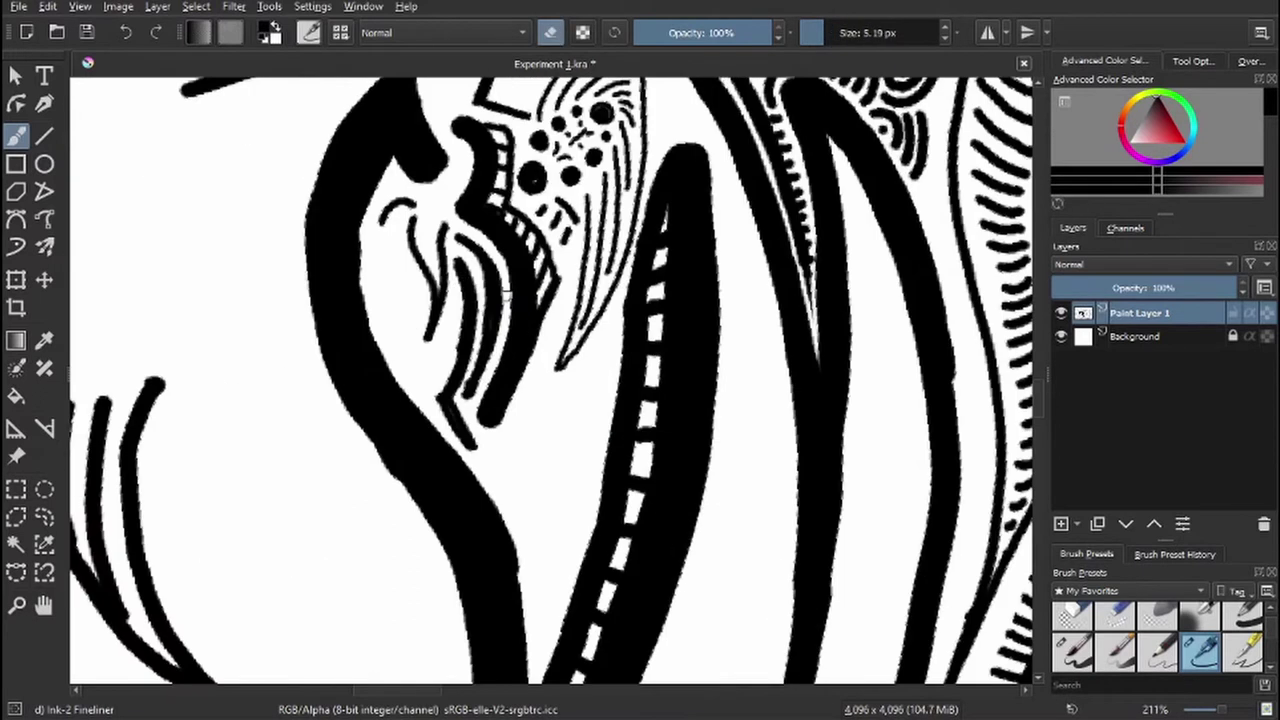
pyautogui.moveTo(410, 205)
pyautogui.mouseDown()
pyautogui.moveTo(380, 275)
pyautogui.moveTo(437, 350)
pyautogui.moveTo(432, 405)
pyautogui.moveTo(405, 225)
pyautogui.moveTo(400, 300)
pyautogui.mouseUp()
pyautogui.press('e')
pyautogui.scroll(-5, 385, 322)
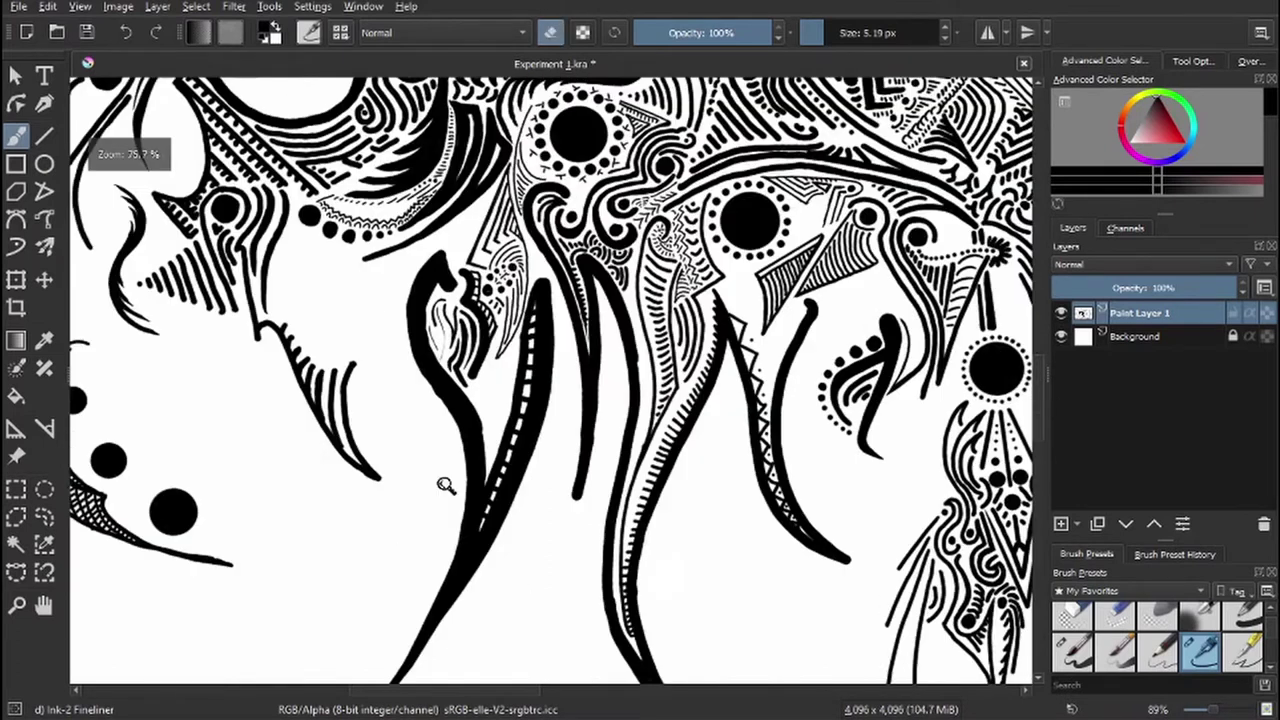
# - Fill the forked horn's narrowing interior with a tapering column of dots, short dashes, a zigzag line and further patterning above
pyautogui.press('e')
pyautogui.click(488, 360)
pyautogui.scroll(3, 500, 345)
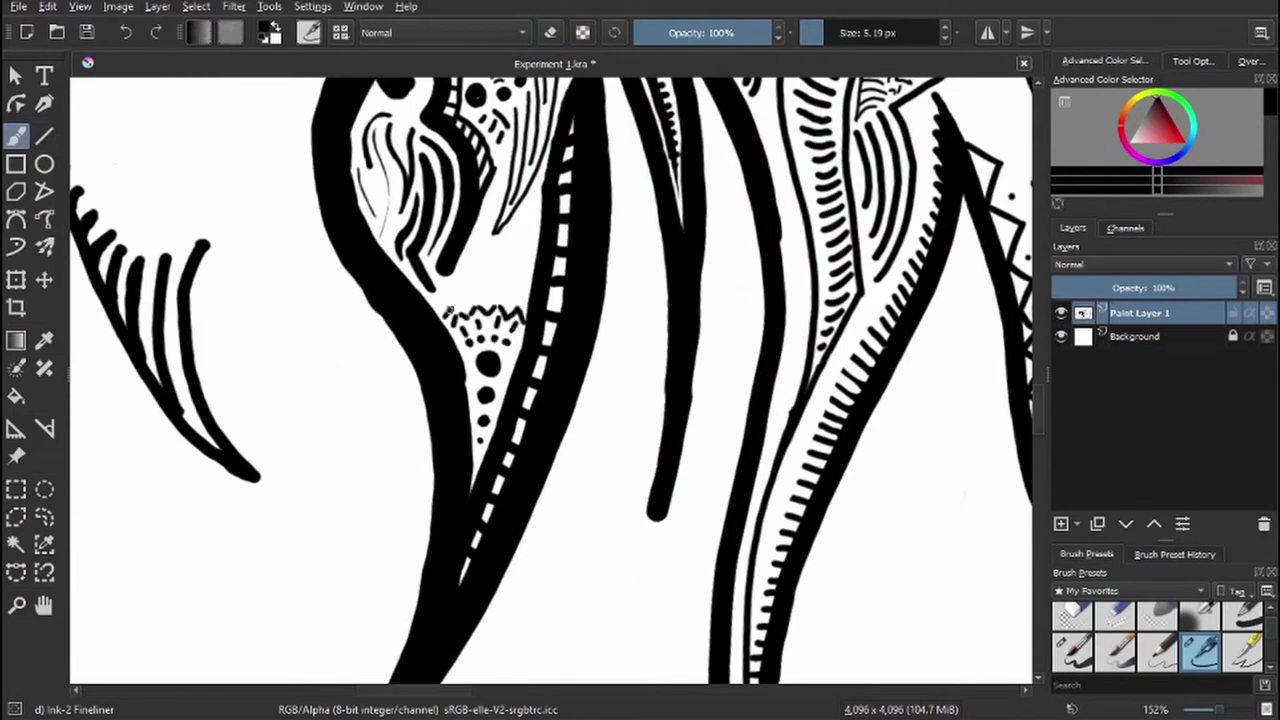
pyautogui.moveTo(449, 310); pyautogui.dragTo(528, 288)
pyautogui.moveTo(540, 202); pyautogui.dragTo(506, 292)
pyautogui.moveTo(530, 290)
pyautogui.mouseDown()
pyautogui.moveTo(480, 288)
pyautogui.moveTo(471, 241)
pyautogui.moveTo(598, 532)
pyautogui.mouseUp()
# - Thicken the outlines of the hanging horns below the circle-patterned wing with a 19.52 px brush
pyautogui.scroll(-10, 462, 283)
pyautogui.scroll(5, 500, 300)
pyautogui.moveTo(552, 482); pyautogui.dragTo(512, 278)
pyautogui.moveTo(521, 172); pyautogui.dragTo(554, 251)
pyautogui.moveTo(482, 270); pyautogui.dragTo(560, 440)
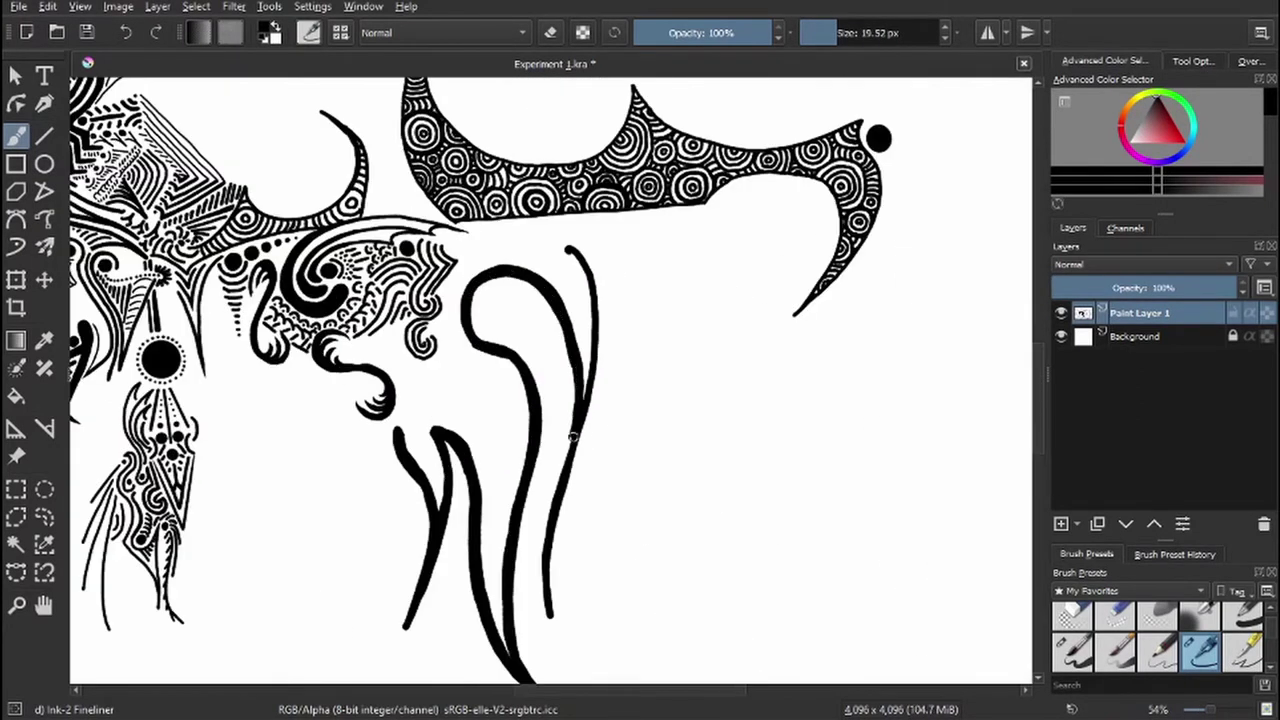
pyautogui.moveTo(580, 255); pyautogui.dragTo(560, 495)
pyautogui.moveTo(485, 322); pyautogui.dragTo(481, 323)
# - Set the brush size to 7.85 px and fill the small horn's opening with a tapering column of hooked squiggles
pyautogui.press('[')
pyautogui.press('[')
pyautogui.press('[')
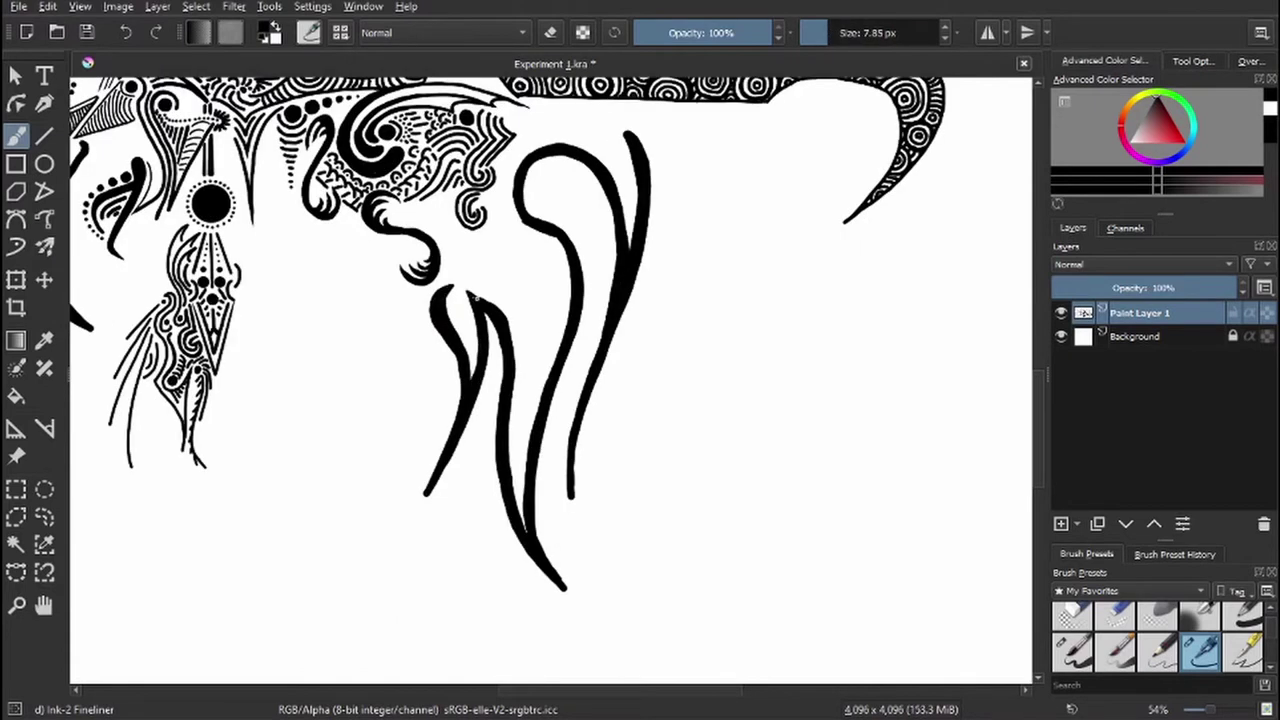
pyautogui.scroll(5, 457, 300)
pyautogui.moveTo(430, 285)
pyautogui.mouseDown()
pyautogui.moveTo(470, 412)
pyautogui.moveTo(445, 320)
pyautogui.mouseUp()
pyautogui.press('e')
pyautogui.press('e')
pyautogui.moveTo(422, 295)
pyautogui.mouseDown()
pyautogui.moveTo(456, 289)
pyautogui.moveTo(484, 455)
pyautogui.mouseUp()
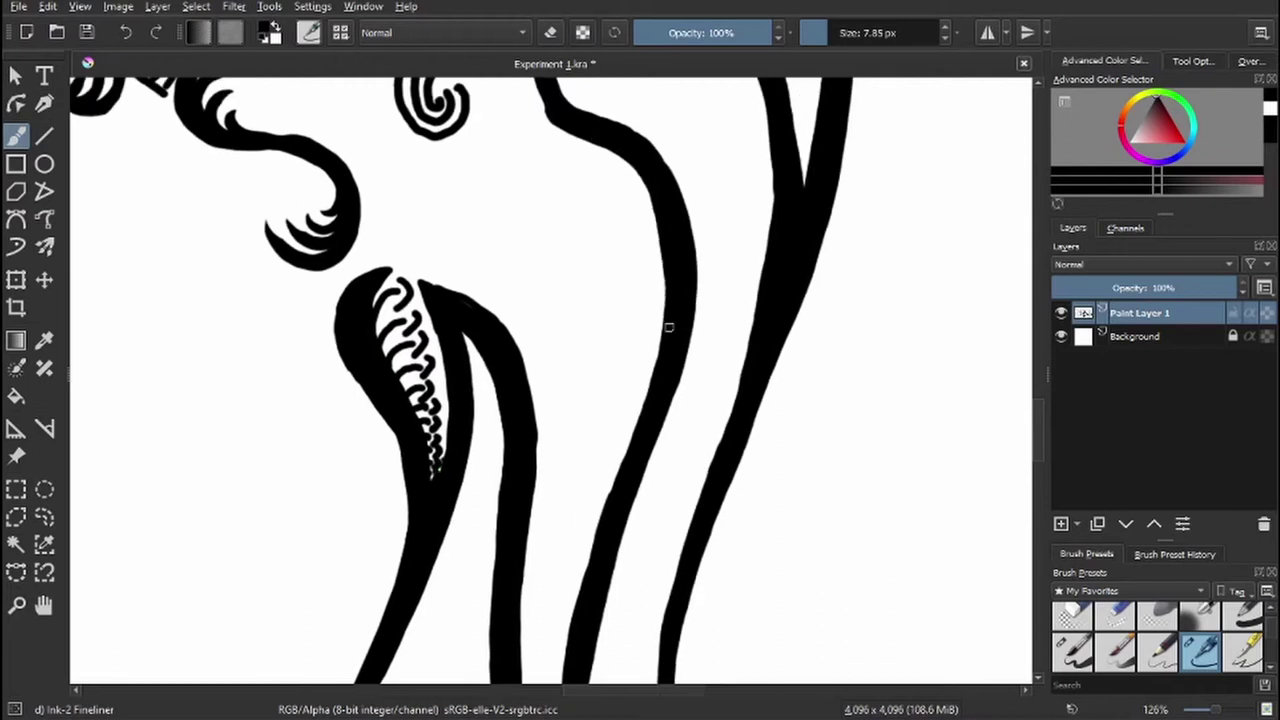
# - Draw a thin inner line along the long hanging horn and fill the strip beside it with slanted, curved strokes
pyautogui.moveTo(429, 200); pyautogui.dragTo(509, 386)
pyautogui.moveTo(605, 82); pyautogui.dragTo(553, 530)
pyautogui.moveTo(470, 266); pyautogui.dragTo(548, 306)
pyautogui.moveTo(496, 302)
pyautogui.mouseDown()
pyautogui.moveTo(578, 358)
pyautogui.moveTo(584, 478)
pyautogui.mouseUp()
pyautogui.moveTo(522, 398); pyautogui.dragTo(570, 528)
pyautogui.moveTo(570, 383); pyautogui.dragTo(536, 650)
pyautogui.moveTo(540, 556); pyautogui.dragTo(590, 298)
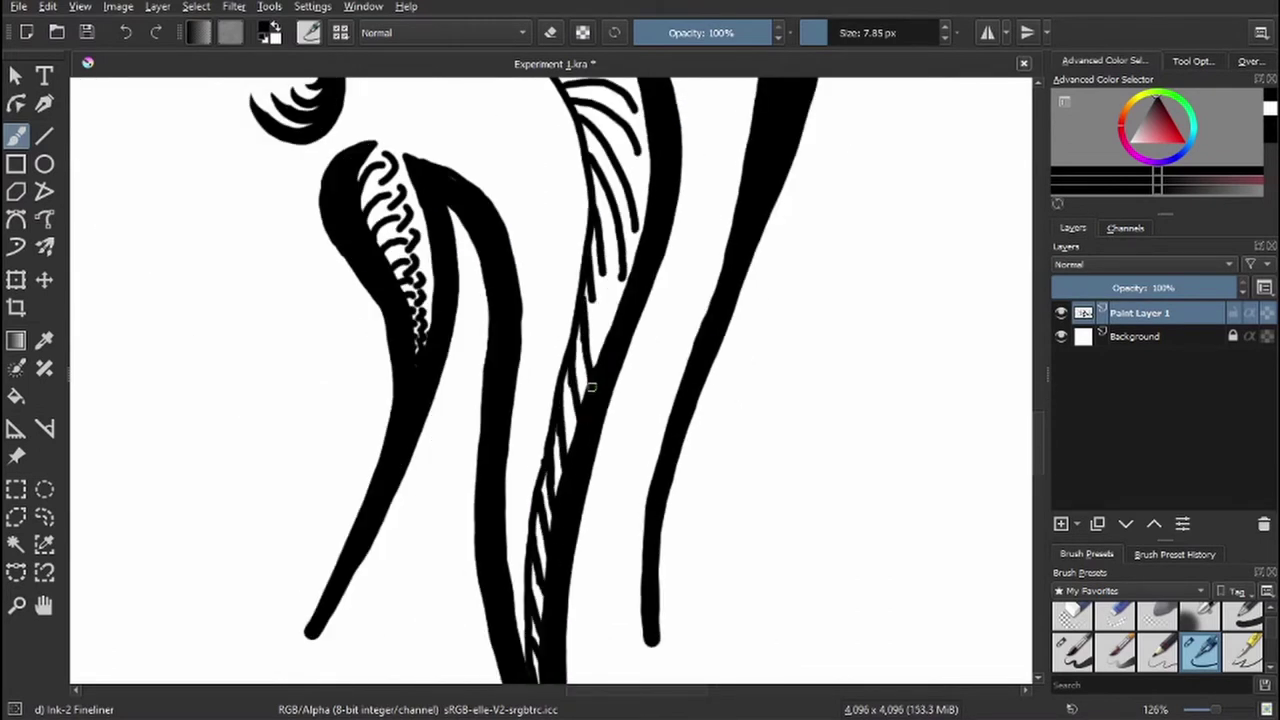
pyautogui.moveTo(608, 212); pyautogui.dragTo(578, 353)
# - Line the long horn's other inner edge with short spikes and join them into a zigzag border
pyautogui.moveTo(631, 241)
pyautogui.mouseDown()
pyautogui.moveTo(586, 126)
pyautogui.moveTo(460, 444)
pyautogui.moveTo(521, 294)
pyautogui.moveTo(603, 344)
pyautogui.moveTo(608, 441)
pyautogui.moveTo(610, 406)
pyautogui.moveTo(623, 463)
pyautogui.mouseUp()
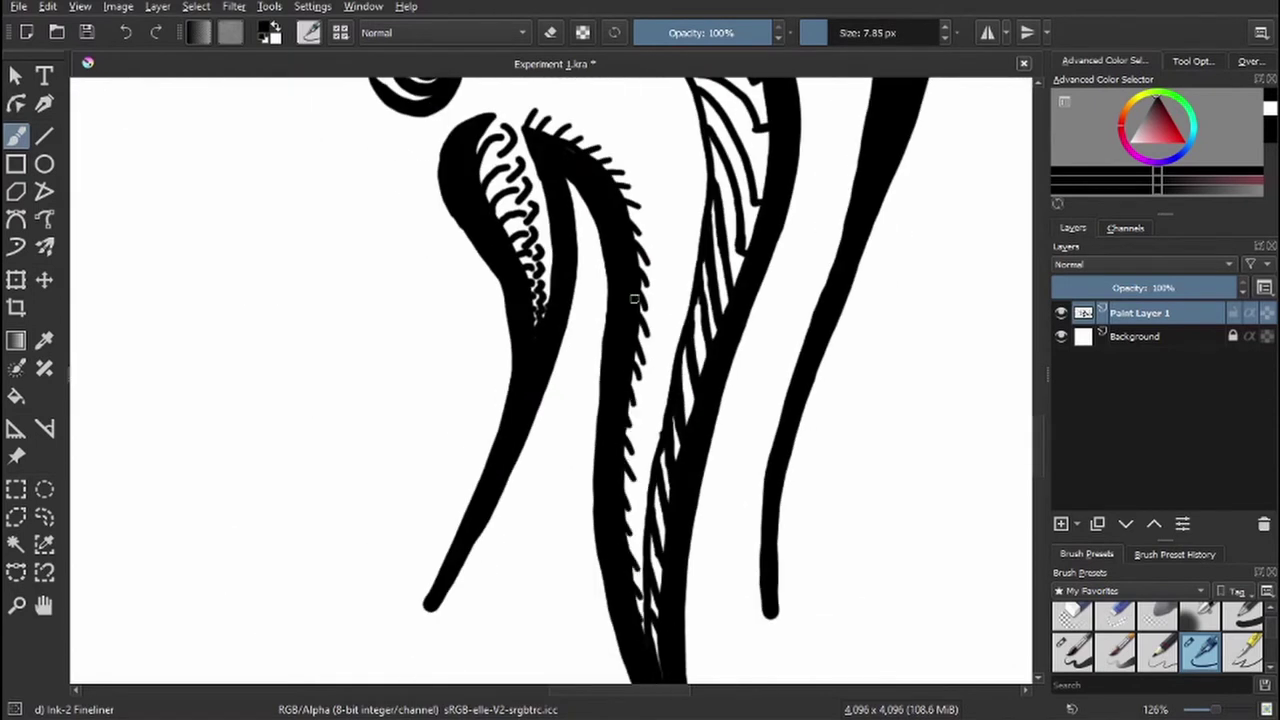
pyautogui.moveTo(633, 298); pyautogui.dragTo(652, 283)
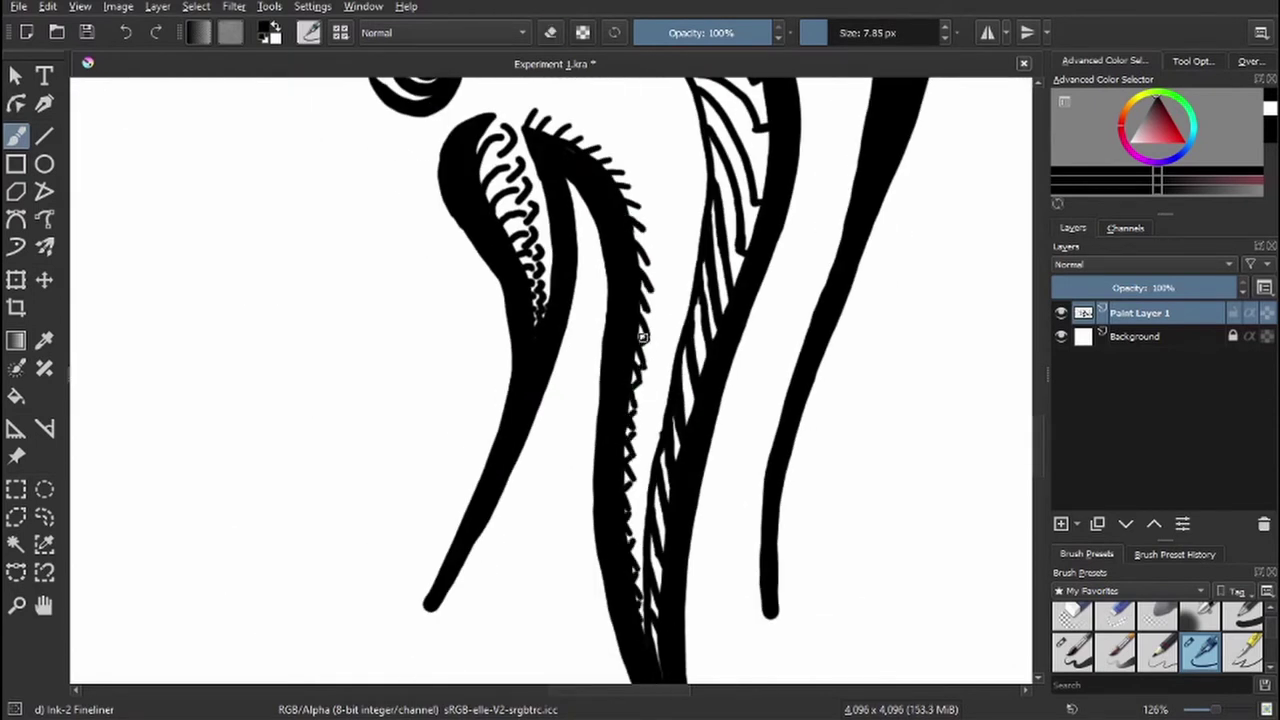
pyautogui.moveTo(568, 146); pyautogui.dragTo(587, 136)
pyautogui.moveTo(587, 136); pyautogui.dragTo(609, 373)
# - Add dots along the zigzag border and a column of chevrons along the long horn's inner line up to its top
pyautogui.moveTo(642, 597)
pyautogui.mouseDown()
pyautogui.moveTo(653, 430)
pyautogui.moveTo(642, 397)
pyautogui.moveTo(661, 296)
pyautogui.moveTo(375, 376)
pyautogui.moveTo(483, 146)
pyautogui.moveTo(489, 372)
pyautogui.mouseUp()
pyautogui.click(505, 475)
pyautogui.click(539, 570)
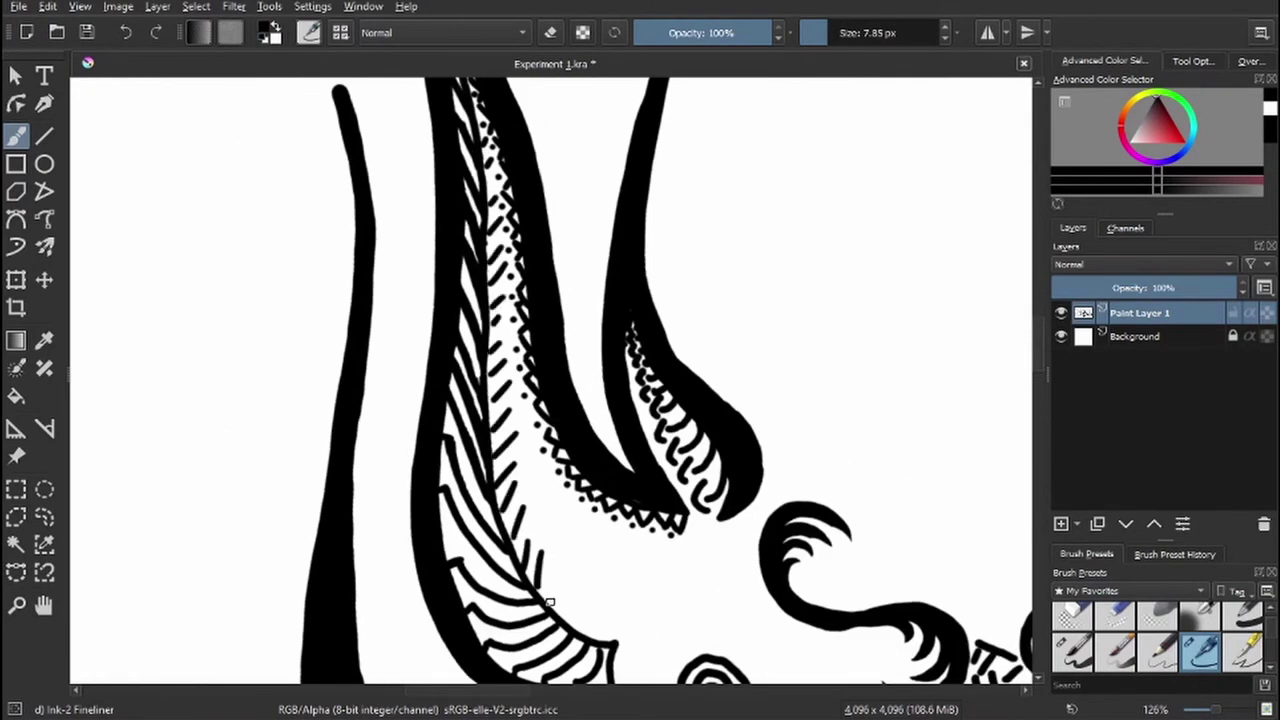
pyautogui.click(616, 620)
pyautogui.moveTo(616, 620)
pyautogui.mouseDown()
pyautogui.moveTo(486, 357)
pyautogui.moveTo(700, 420)
pyautogui.mouseUp()
pyautogui.press('e')
pyautogui.moveTo(798, 626); pyautogui.dragTo(796, 464)
pyautogui.press('e')
pyautogui.moveTo(692, 153); pyautogui.dragTo(660, 164)
pyautogui.moveTo(764, 282); pyautogui.dragTo(776, 316)
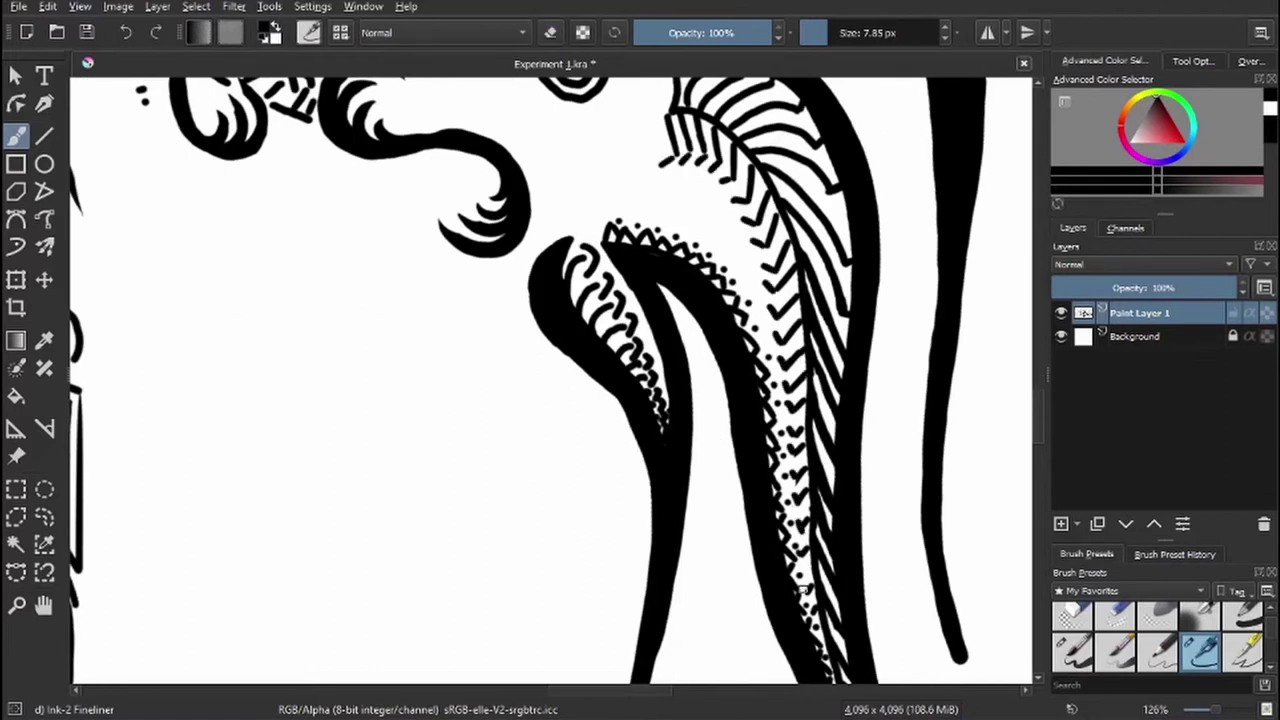
# - Fill the area between the hanging horns and the body with swirls, dots and curved lines, and stripe the outer horn's top
pyautogui.moveTo(656, 150)
pyautogui.mouseDown()
pyautogui.moveTo(560, 230)
pyautogui.moveTo(441, 290)
pyautogui.moveTo(436, 355)
pyautogui.moveTo(509, 651)
pyautogui.mouseUp()
pyautogui.moveTo(570, 298)
pyautogui.mouseDown()
pyautogui.moveTo(797, 447)
pyautogui.moveTo(640, 380)
pyautogui.mouseUp()
pyautogui.moveTo(345, 422); pyautogui.dragTo(438, 492)
pyautogui.moveTo(360, 462); pyautogui.dragTo(478, 505)
pyautogui.moveTo(590, 408); pyautogui.dragTo(536, 474)
pyautogui.moveTo(640, 356); pyautogui.dragTo(556, 478)
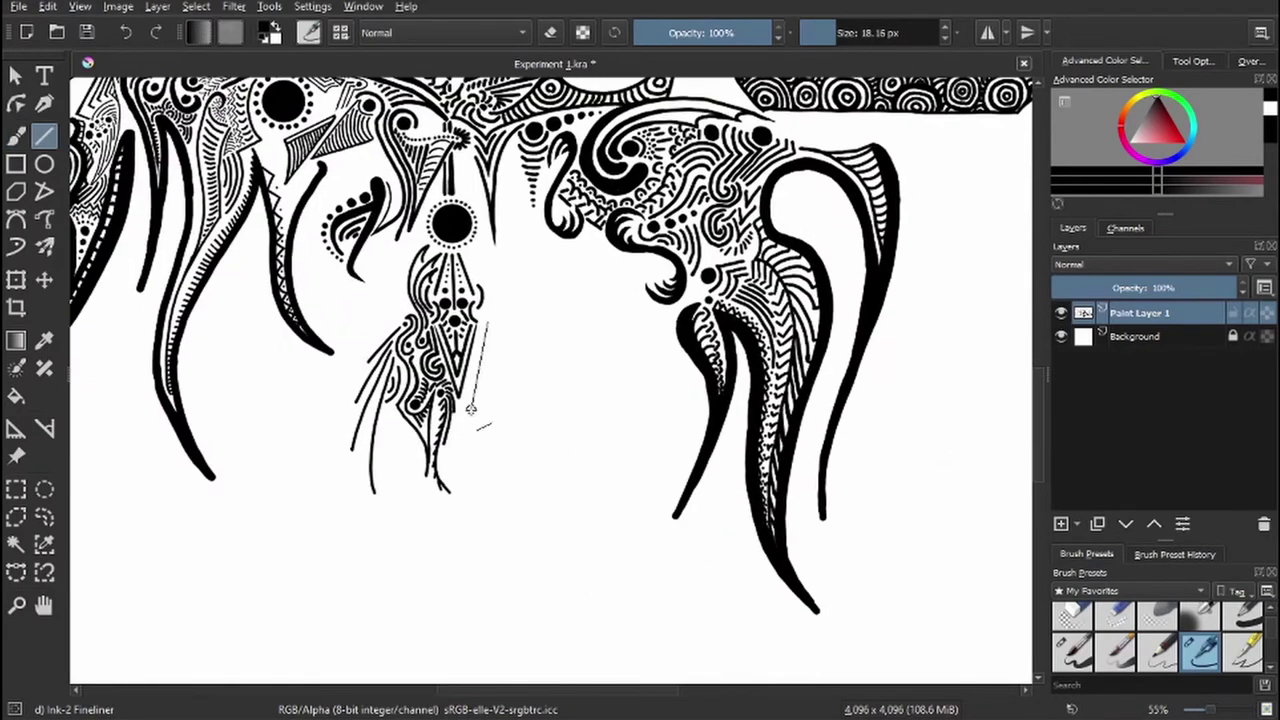
# - Draw bold parallel lines and a webbed, wing-like fan of strokes beside the central hanging ornament with an 18.16 px brush
pyautogui.moveTo(488, 326); pyautogui.dragTo(462, 412)
pyautogui.moveTo(490, 352); pyautogui.dragTo(508, 338)
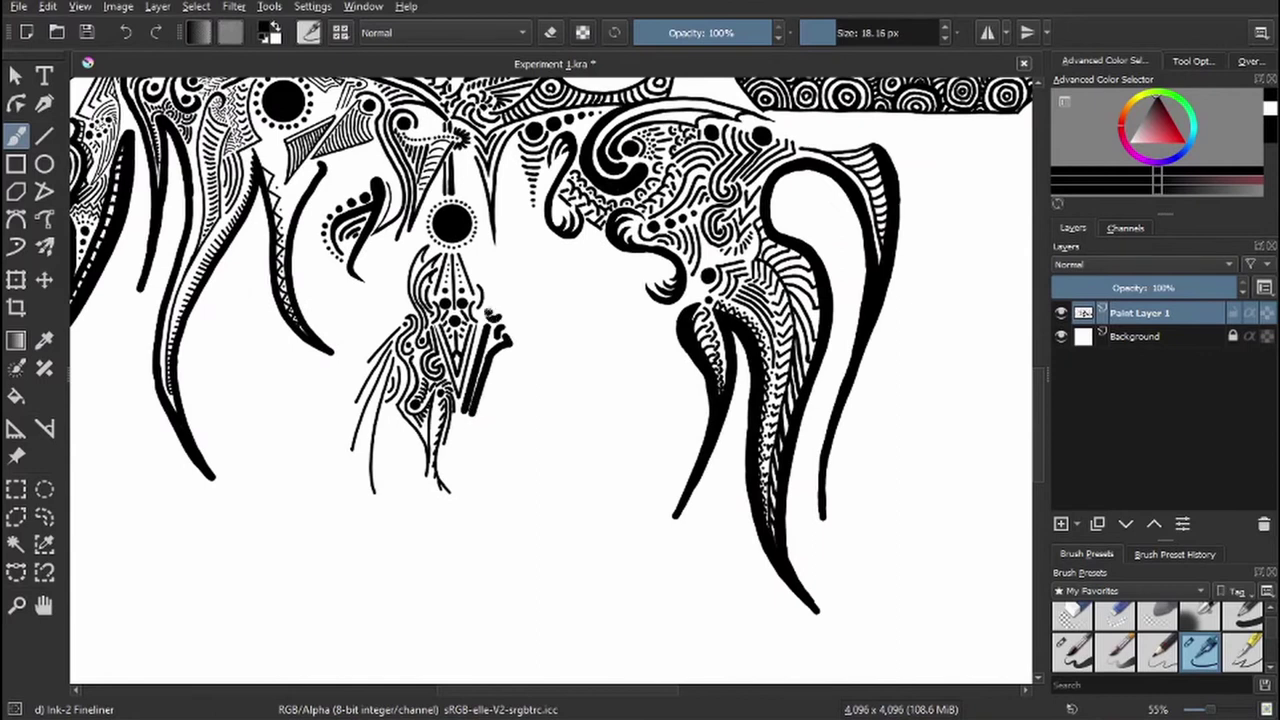
pyautogui.moveTo(478, 252)
pyautogui.mouseDown()
pyautogui.moveTo(548, 318)
pyautogui.moveTo(596, 428)
pyautogui.mouseUp()
pyautogui.moveTo(494, 350); pyautogui.dragTo(540, 490)
pyautogui.moveTo(568, 290); pyautogui.dragTo(598, 424)
# - Draw a thick curling stem with flame-like barbs hanging below the central ornament
pyautogui.moveTo(440, 352); pyautogui.dragTo(462, 410)
pyautogui.moveTo(468, 456); pyautogui.dragTo(442, 510)
pyautogui.moveTo(486, 410)
pyautogui.mouseDown()
pyautogui.moveTo(420, 580)
pyautogui.moveTo(412, 640)
pyautogui.mouseUp()
pyautogui.scroll(-5, 441, 537)
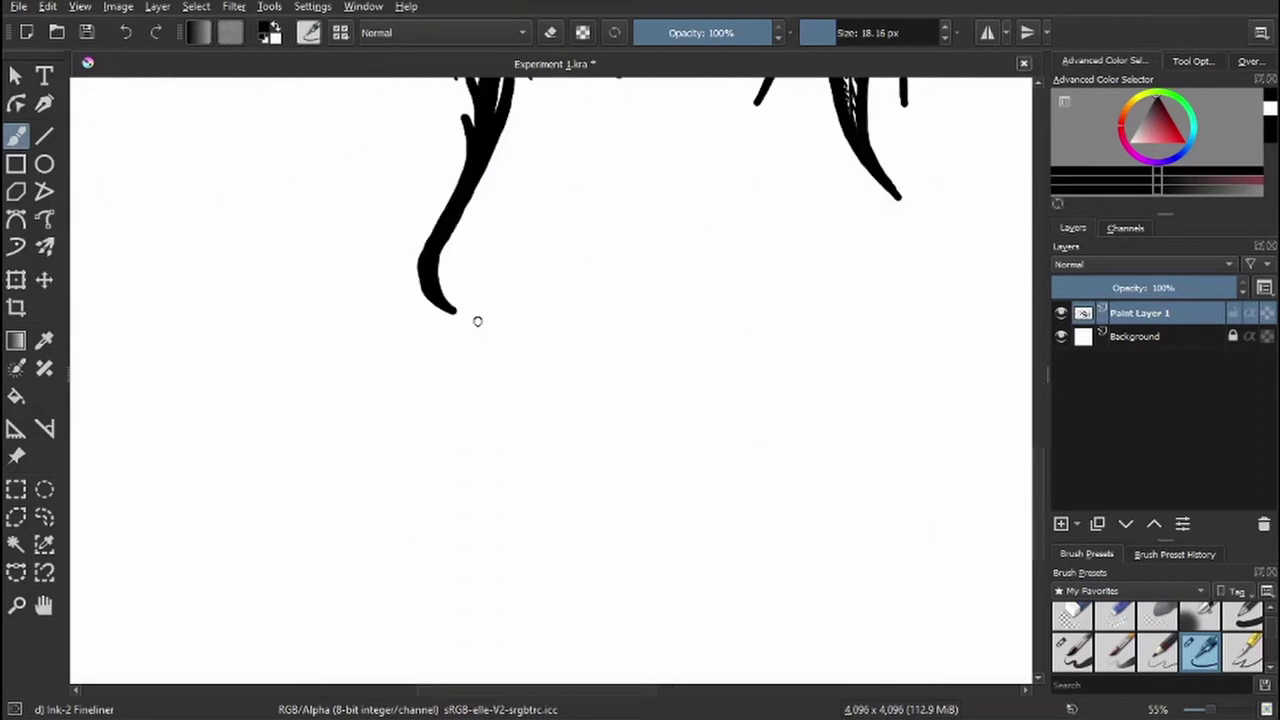
pyautogui.moveTo(486, 240); pyautogui.dragTo(494, 286)
# - Place a large black circle at the stem's curl and a rising row of progressively smaller circles above it
pyautogui.moveTo(497, 212); pyautogui.dragTo(661, 488)
pyautogui.click(663, 489)
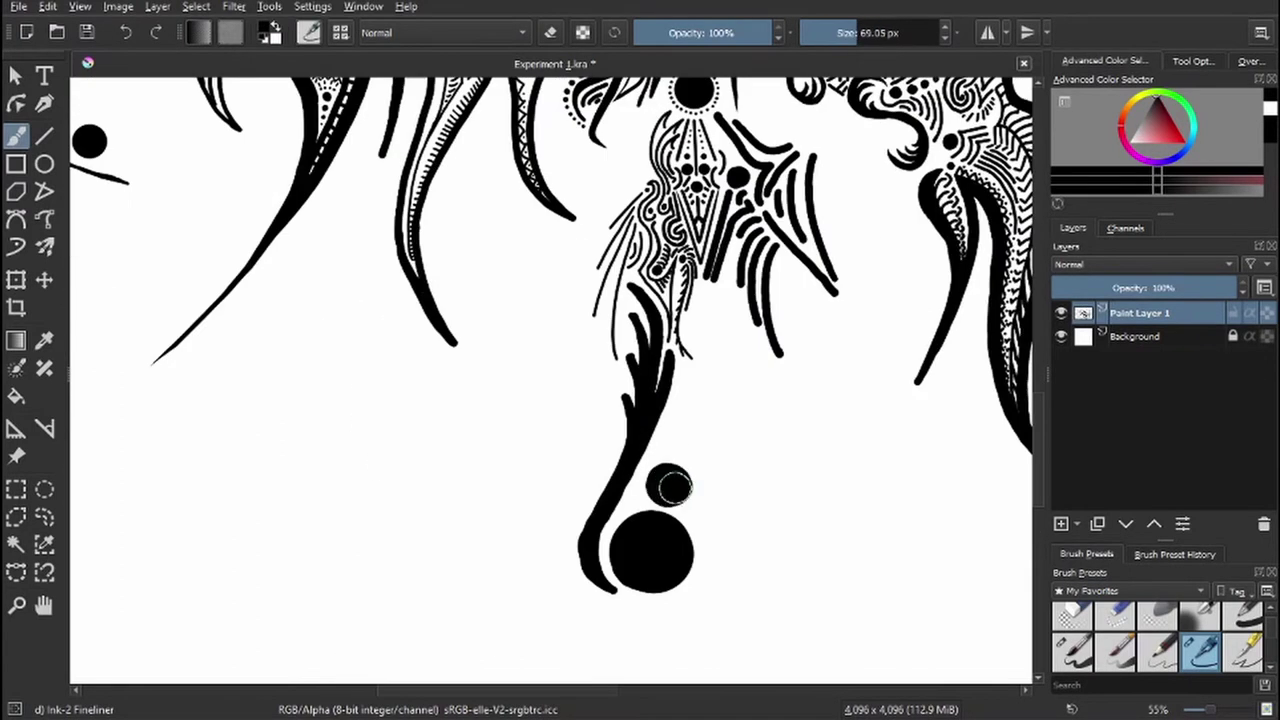
pyautogui.click(686, 438)
pyautogui.click(702, 391)
pyautogui.click(715, 350)
pyautogui.click(726, 315)
# - Add rows of solid black circles alongside the curved horns next to the central ornament
pyautogui.moveTo(488, 175); pyautogui.dragTo(168, 283)
pyautogui.moveTo(170, 225); pyautogui.dragTo(130, 395)
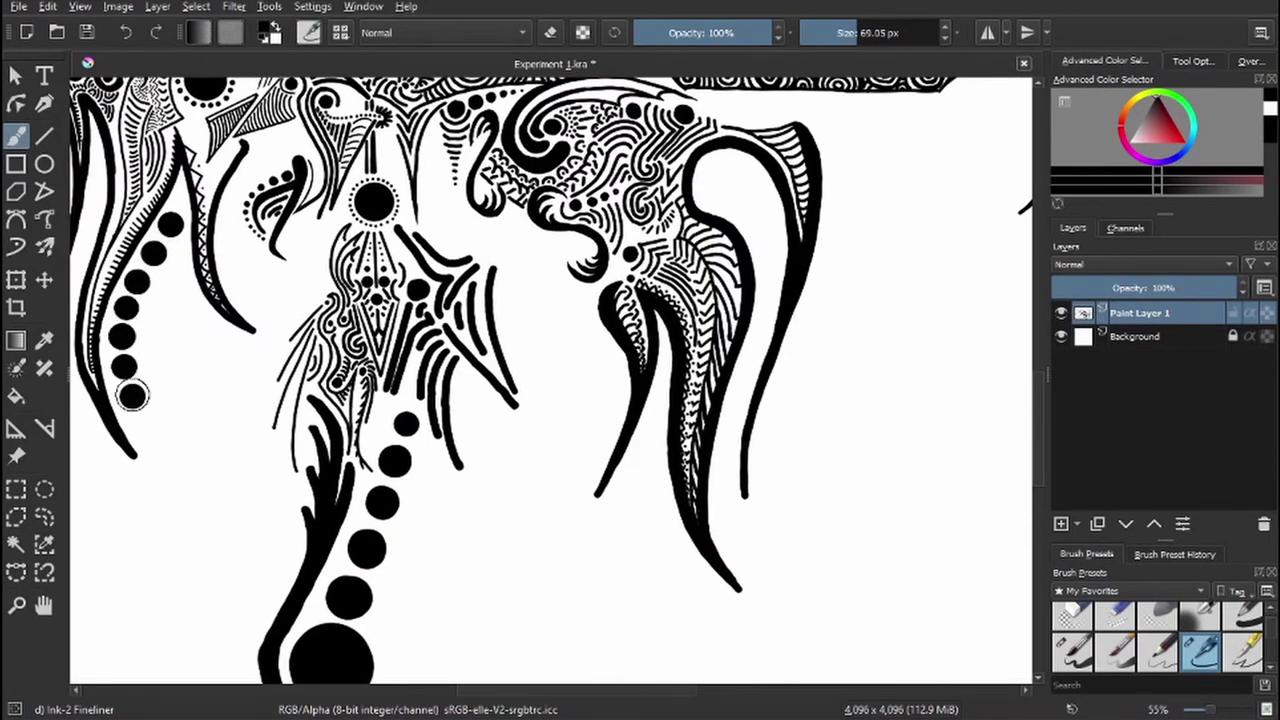
pyautogui.moveTo(248, 302)
pyautogui.mouseDown()
pyautogui.moveTo(227, 220)
pyautogui.moveTo(597, 292)
pyautogui.mouseUp()
pyautogui.moveTo(312, 170); pyautogui.dragTo(300, 228)
pyautogui.moveTo(325, 286)
pyautogui.mouseDown()
pyautogui.moveTo(250, 466)
pyautogui.moveTo(202, 517)
pyautogui.mouseUp()
pyautogui.moveTo(500, 400); pyautogui.dragTo(196, 338)
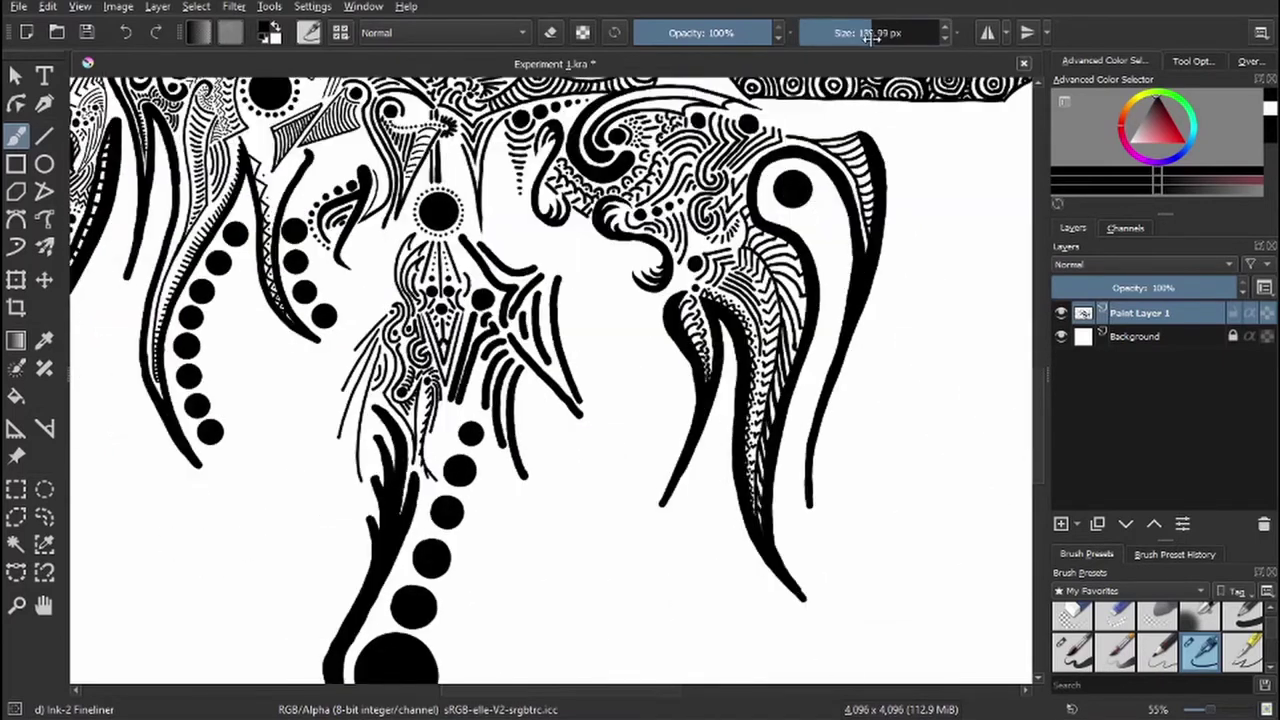
# - Reduce the brush size and run a row of small dots down the channel inside the outer hanging horn
pyautogui.press('[')
pyautogui.press('[')
pyautogui.press('[')
pyautogui.moveTo(818, 213)
pyautogui.mouseDown()
pyautogui.moveTo(818, 360)
pyautogui.moveTo(790, 513)
pyautogui.moveTo(806, 573)
pyautogui.mouseUp()
# - Run a row of dots down the small horn's inner edge, starting at 25.64 px, and place accent dots near the neighbouring shapes
pyautogui.press('[')
pyautogui.moveTo(728, 344); pyautogui.dragTo(723, 397)
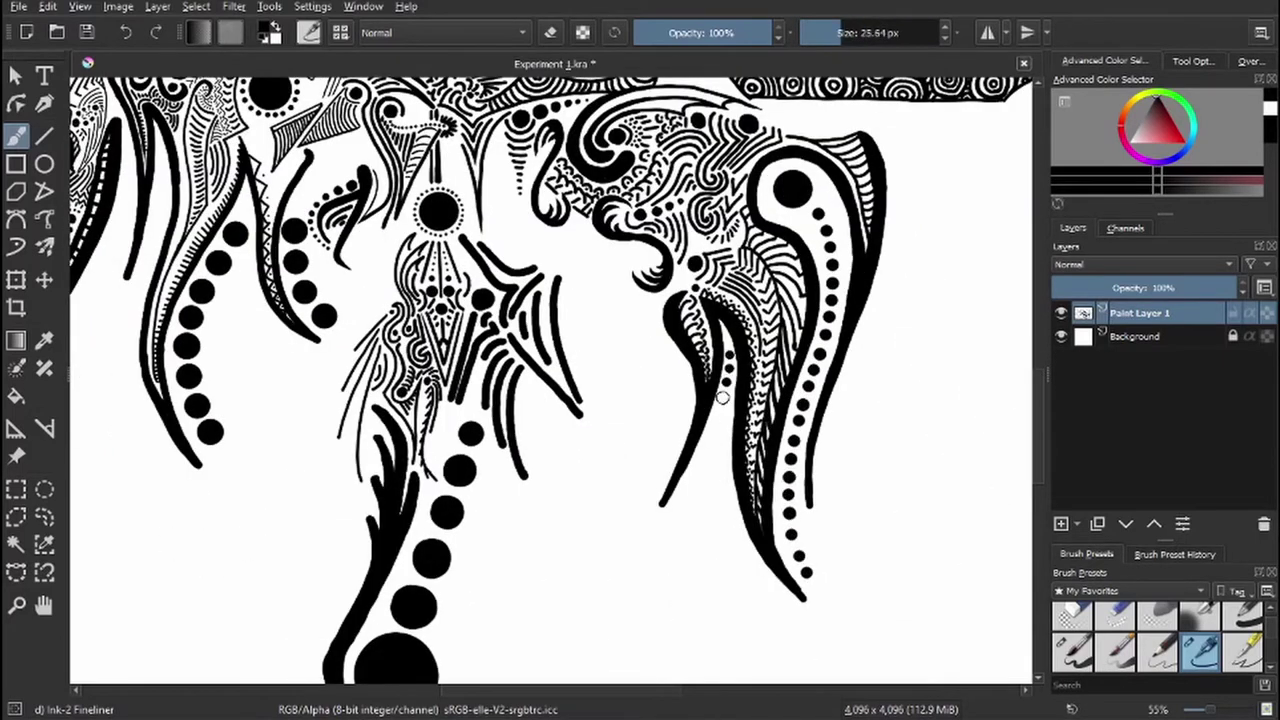
pyautogui.press(']')
pyautogui.press(']')
pyautogui.moveTo(680, 490)
pyautogui.mouseDown()
pyautogui.moveTo(571, 323)
pyautogui.moveTo(529, 223)
pyautogui.moveTo(203, 468)
pyautogui.mouseUp()
pyautogui.click(718, 292)
# - Place a large circle below the small horn, followed by a smaller one and a trail of tiny dots along the long horn's tip
pyautogui.moveTo(868, 38); pyautogui.dragTo(848, 38)
pyautogui.moveTo(360, 656); pyautogui.dragTo(447, 443)
pyautogui.click(447, 445)
pyautogui.press('[')
pyautogui.click(461, 479)
pyautogui.click(471, 496)
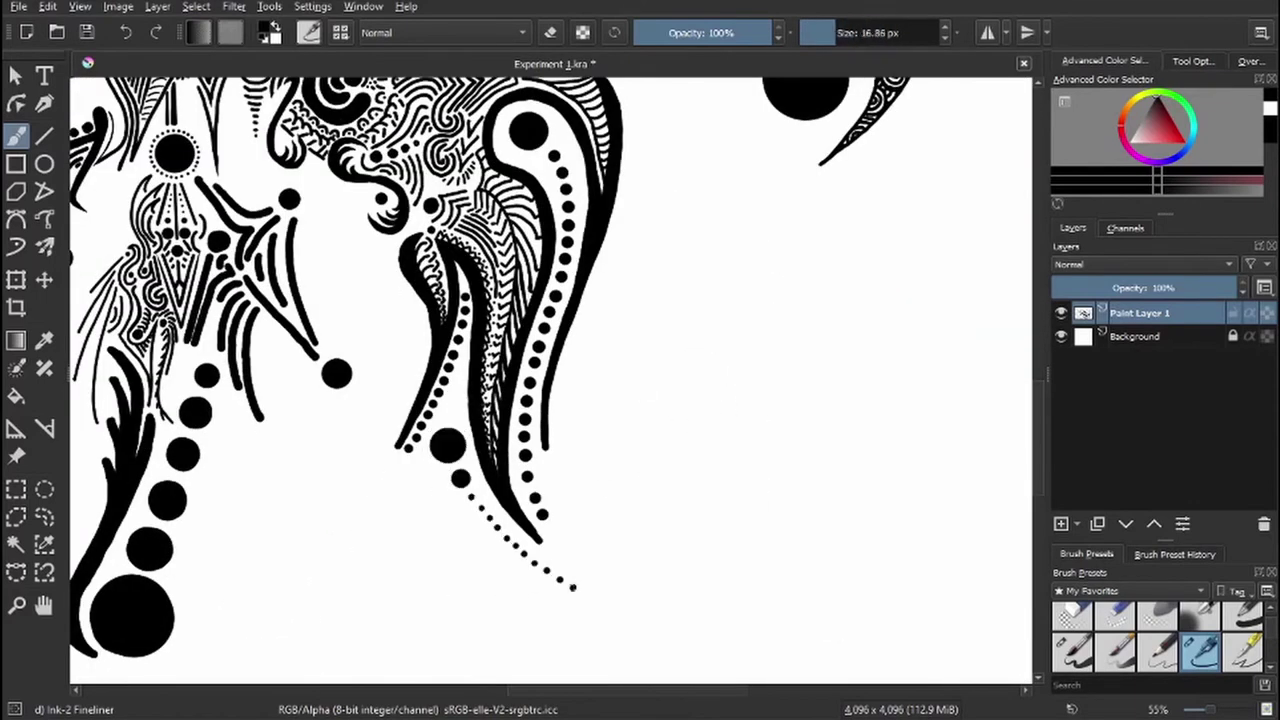
# - Draw nested curves at the long horn's tip and a thin line along its outer edge, and start short teeth on it
pyautogui.scroll(5, 560, 545)
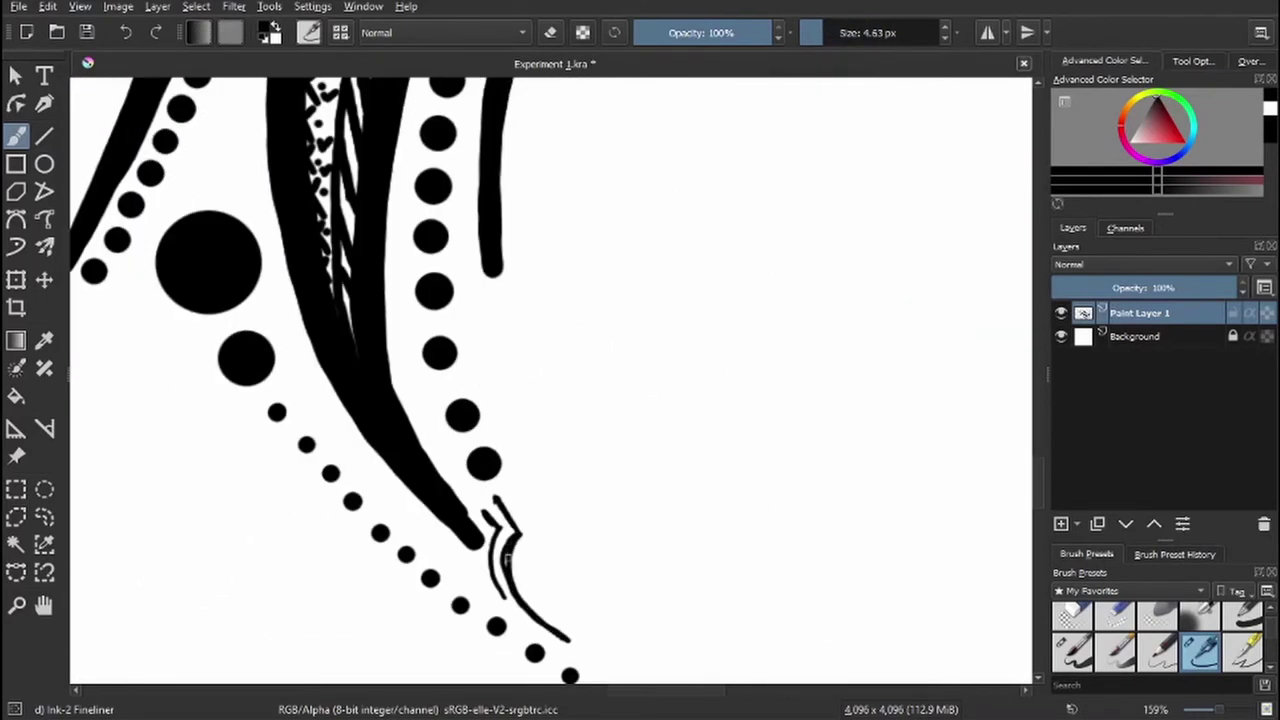
pyautogui.moveTo(492, 516); pyautogui.dragTo(505, 605)
pyautogui.moveTo(270, 288)
pyautogui.mouseDown()
pyautogui.moveTo(386, 478)
pyautogui.moveTo(483, 580)
pyautogui.mouseUp()
pyautogui.moveTo(256, 298); pyautogui.dragTo(272, 312)
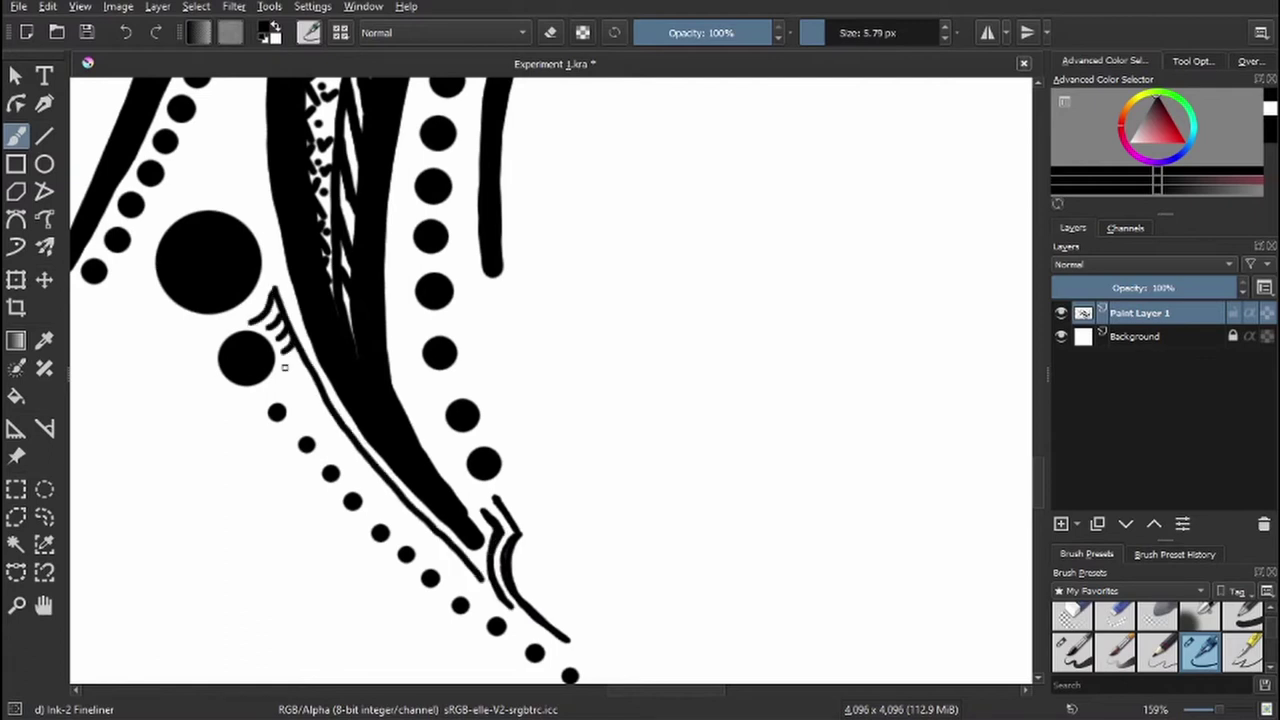
pyautogui.moveTo(300, 400); pyautogui.dragTo(318, 414)
pyautogui.moveTo(330, 460); pyautogui.dragTo(292, 335)
# - Continue the teeth down to the long horn's tip and close them with a scalloped line around the dots
pyautogui.moveTo(318, 332)
pyautogui.mouseDown()
pyautogui.moveTo(333, 343)
pyautogui.moveTo(535, 273)
pyautogui.mouseUp()
pyautogui.moveTo(560, 314); pyautogui.dragTo(572, 326)
pyautogui.moveTo(586, 338); pyautogui.dragTo(616, 370)
pyautogui.moveTo(626, 380); pyautogui.dragTo(640, 392)
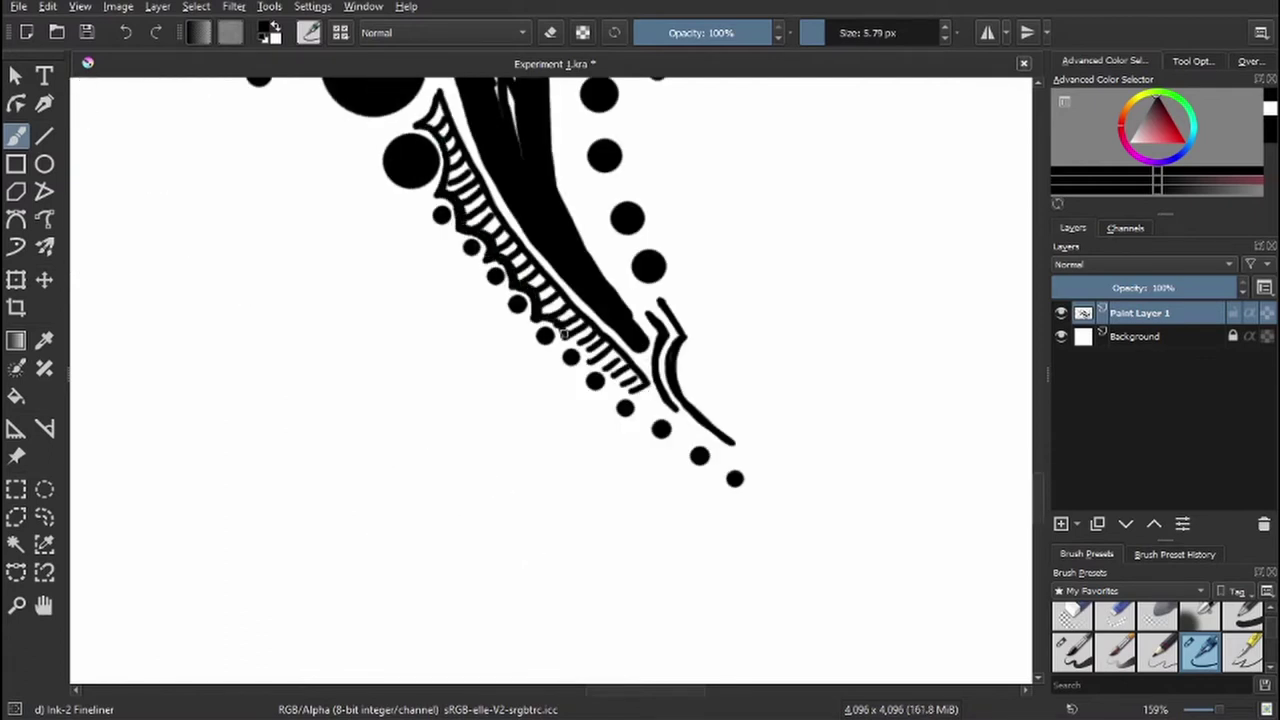
# - Add short spikes between the trail's dots, extend the tip into a thin tail, and draw arcs and curved lines around the large circle
pyautogui.scroll(-4, 617, 374)
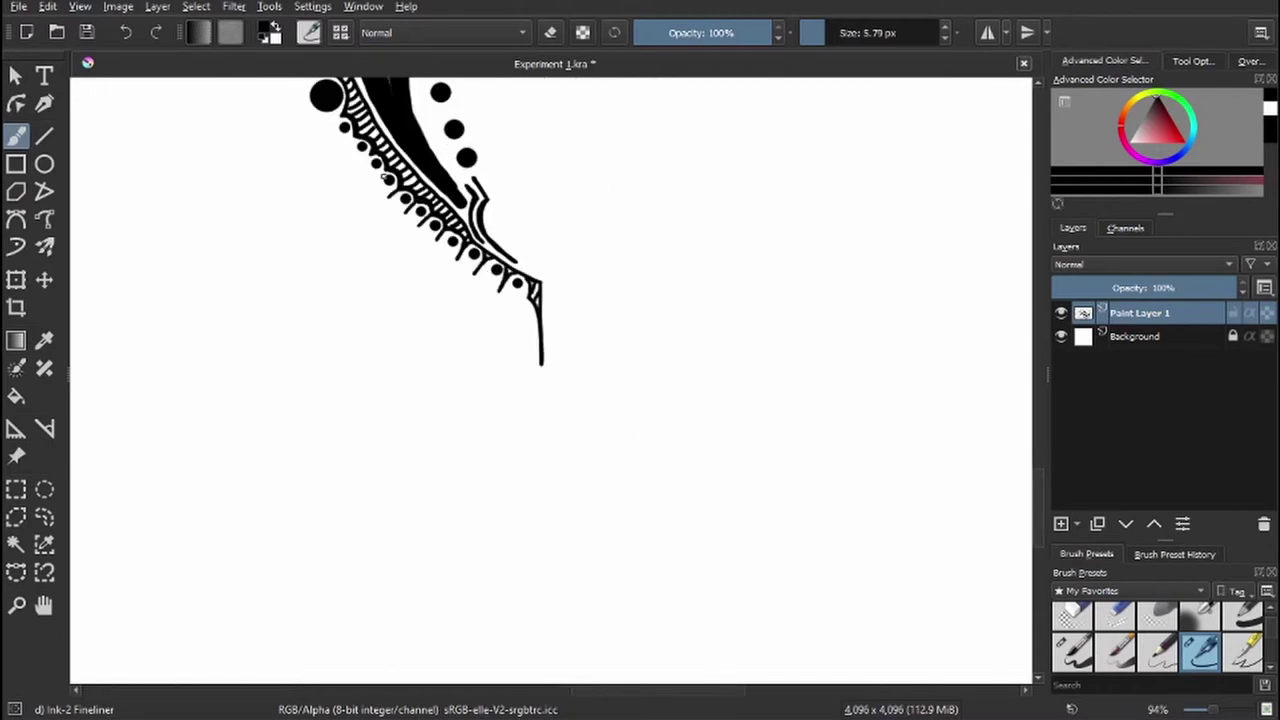
pyautogui.moveTo(434, 306); pyautogui.dragTo(590, 492)
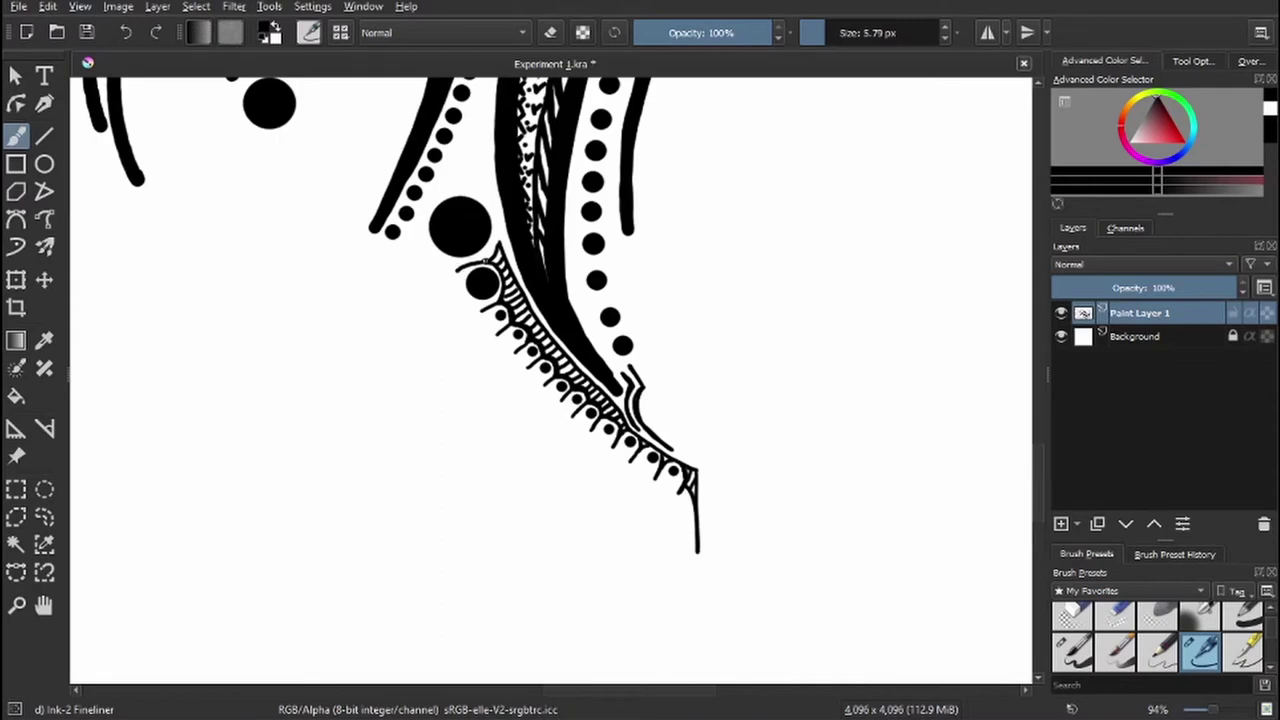
pyautogui.scroll(3, 489, 200)
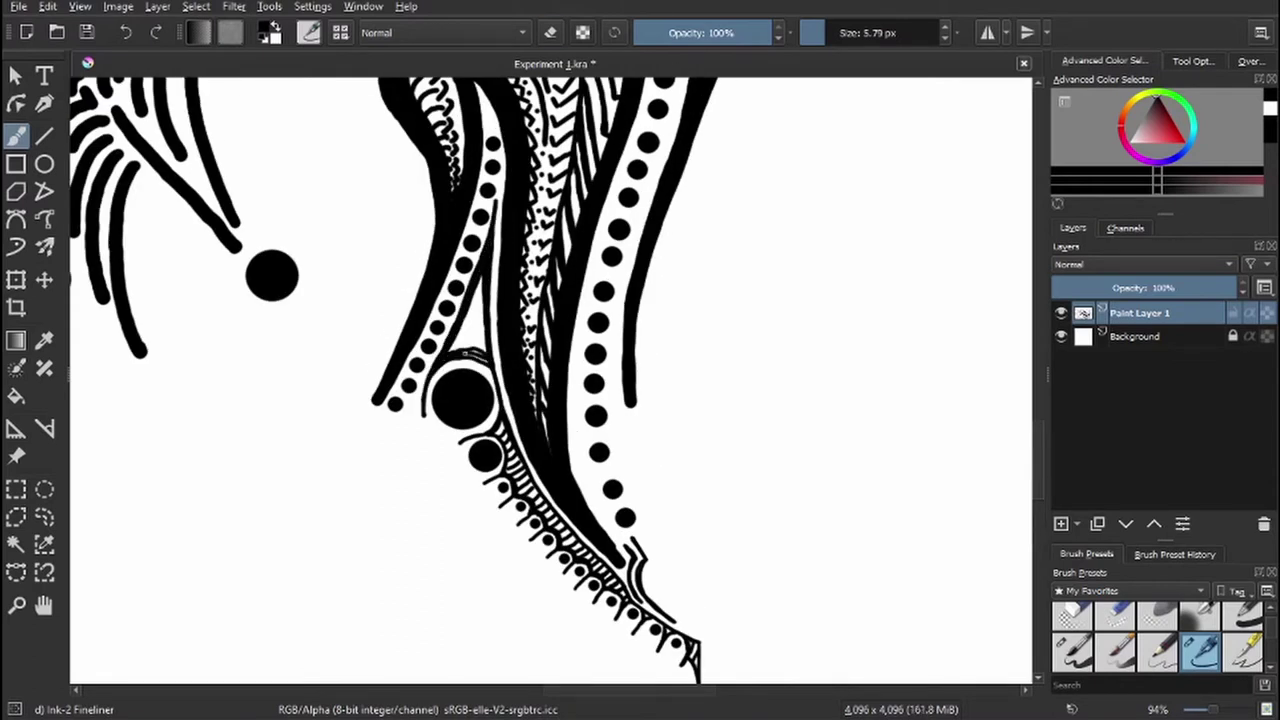
# - Paint a thick black band across the canvas's lower edge with a 279.53 px brush
pyautogui.press('v')
pyautogui.scroll(-5, 488, 355)
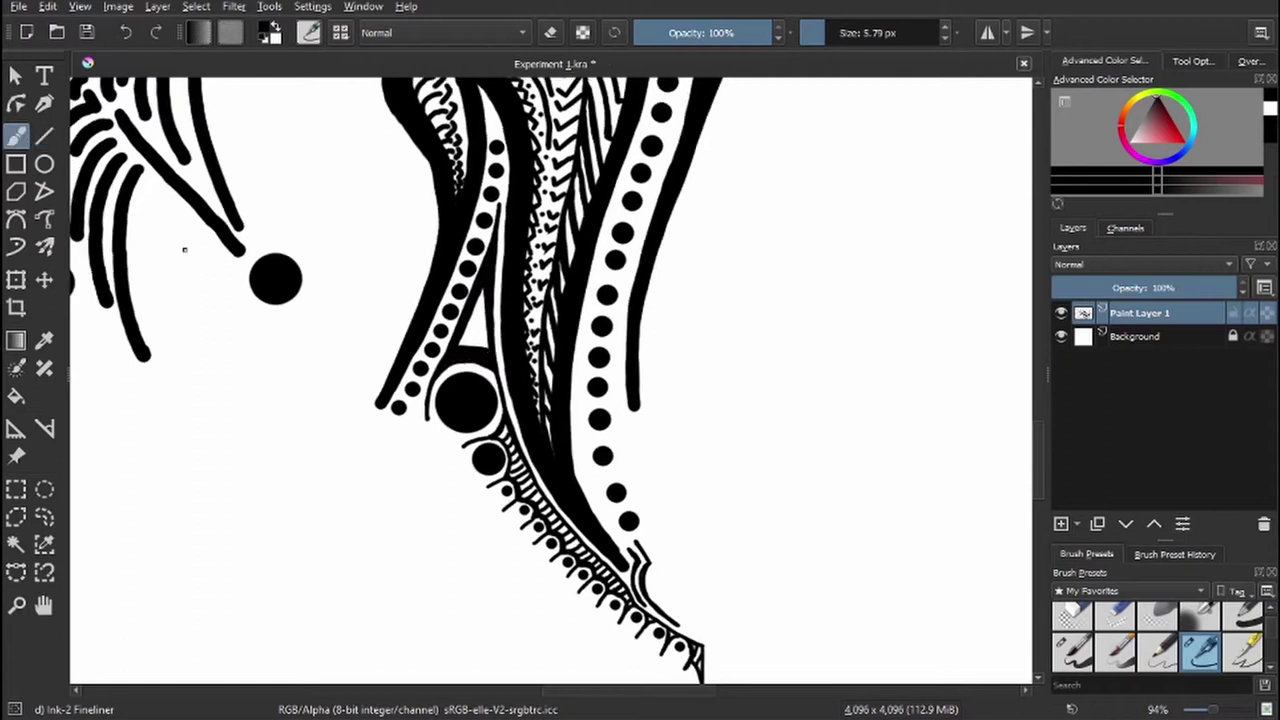
pyautogui.moveTo(134, 520); pyautogui.dragTo(1030, 508)
pyautogui.hscroll(2, 800, 540)
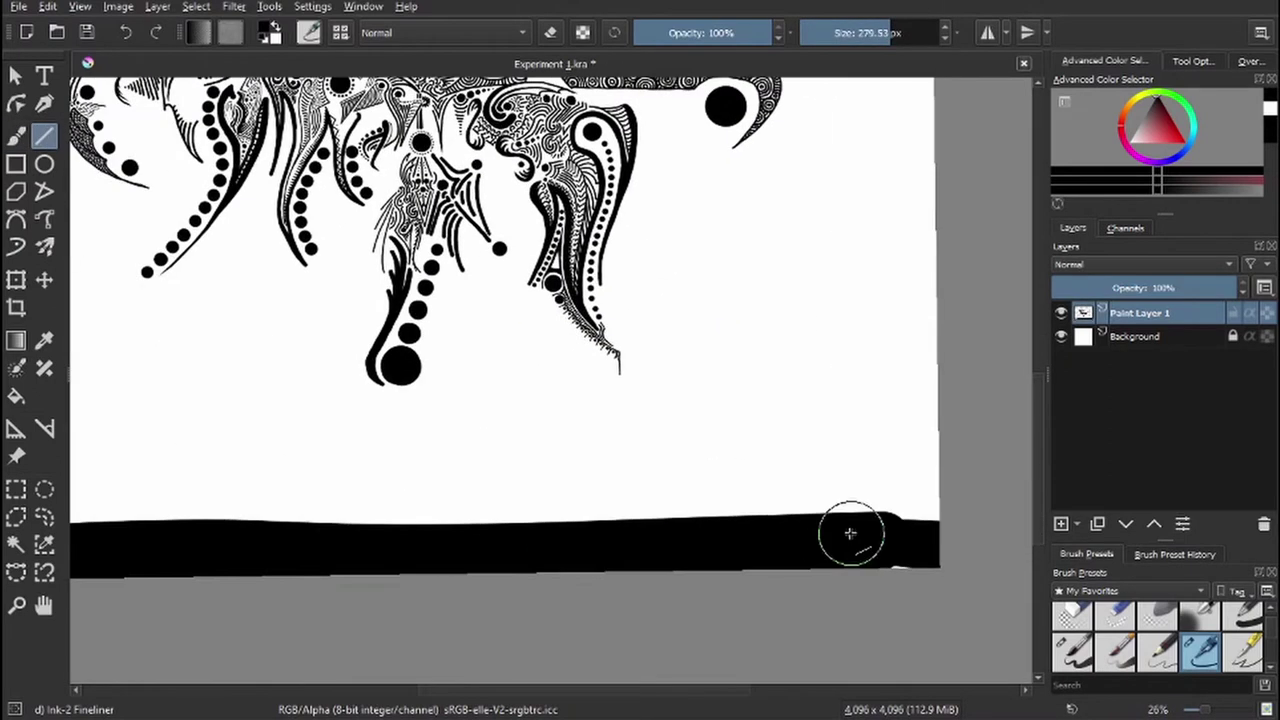
# - Draw vertical lines of decreasing length hanging from the dots along the pointed trail's edge with a 7.85 px brush
pyautogui.scroll(-3, 320, 497)
pyautogui.scroll(8, 385, 289)
pyautogui.moveTo(372, 186); pyautogui.dragTo(372, 484)
pyautogui.moveTo(396, 222); pyautogui.dragTo(396, 440)
pyautogui.moveTo(411, 230); pyautogui.dragTo(411, 412)
pyautogui.moveTo(428, 258)
pyautogui.mouseDown()
pyautogui.moveTo(428, 390)
pyautogui.moveTo(440, 274)
pyautogui.mouseUp()
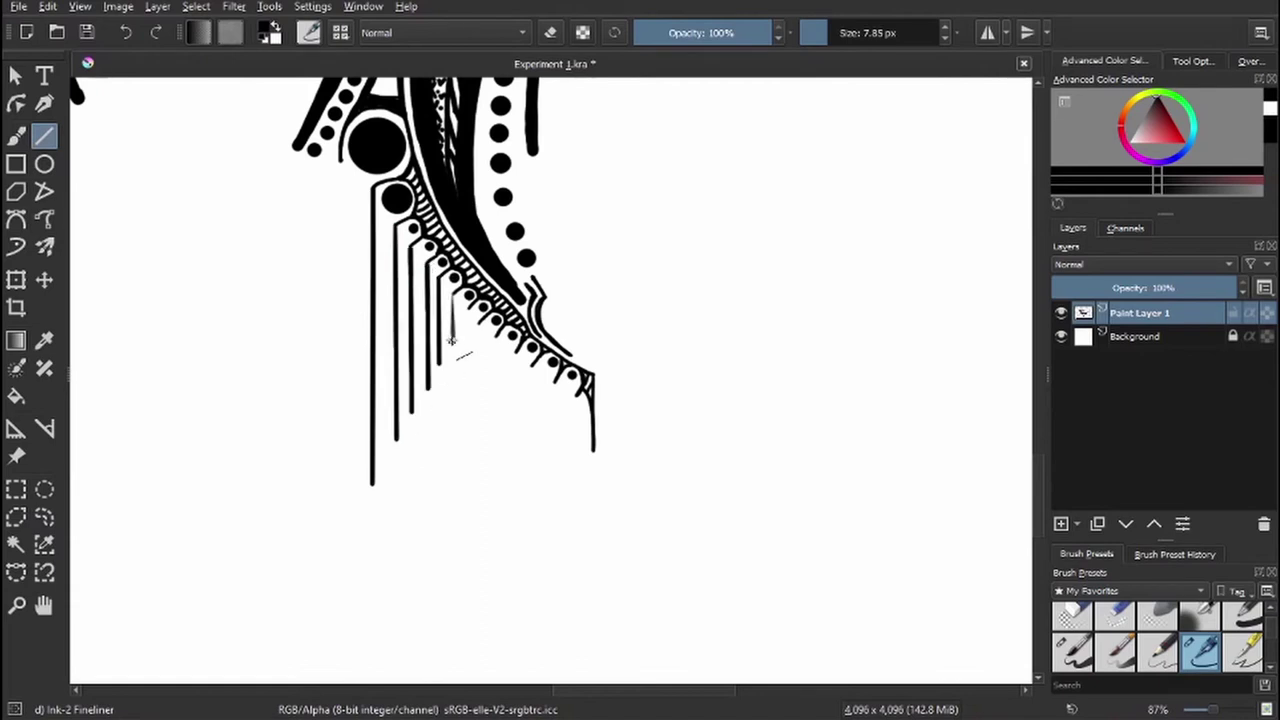
pyautogui.moveTo(452, 356); pyautogui.dragTo(452, 291)
pyautogui.moveTo(466, 342); pyautogui.dragTo(466, 306)
# - Hang more vertical lines from the dots near the trail's tip and draw a large inverted V below them
pyautogui.moveTo(532, 360)
pyautogui.mouseDown()
pyautogui.moveTo(532, 455)
pyautogui.moveTo(552, 455)
pyautogui.mouseUp()
pyautogui.moveTo(576, 390); pyautogui.dragTo(576, 458)
pyautogui.moveTo(457, 371); pyautogui.dragTo(366, 514)
pyautogui.press('b')
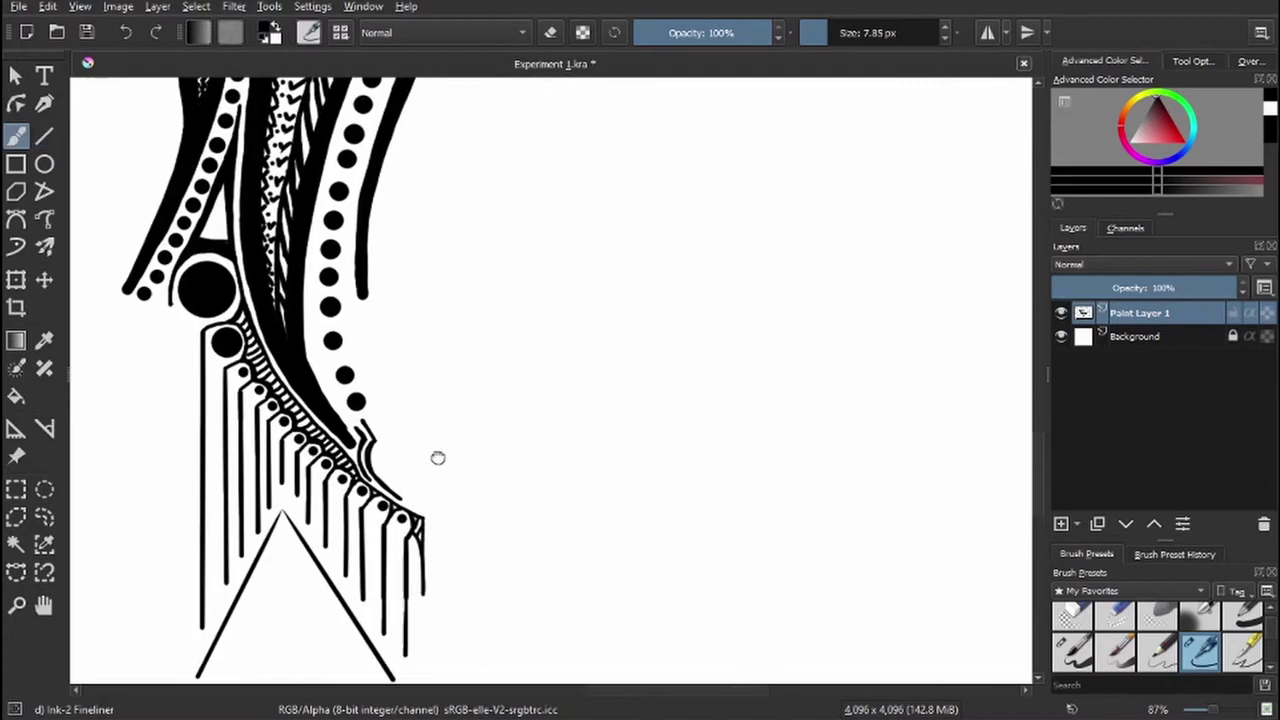
# - Add short fine hairs along the undersides of the branching strokes beside the large dots, using a 2.44 px brush
pyautogui.scroll(3, 437, 457)
pyautogui.scroll(2, 368, 427)
pyautogui.moveTo(368, 427); pyautogui.dragTo(356, 249)
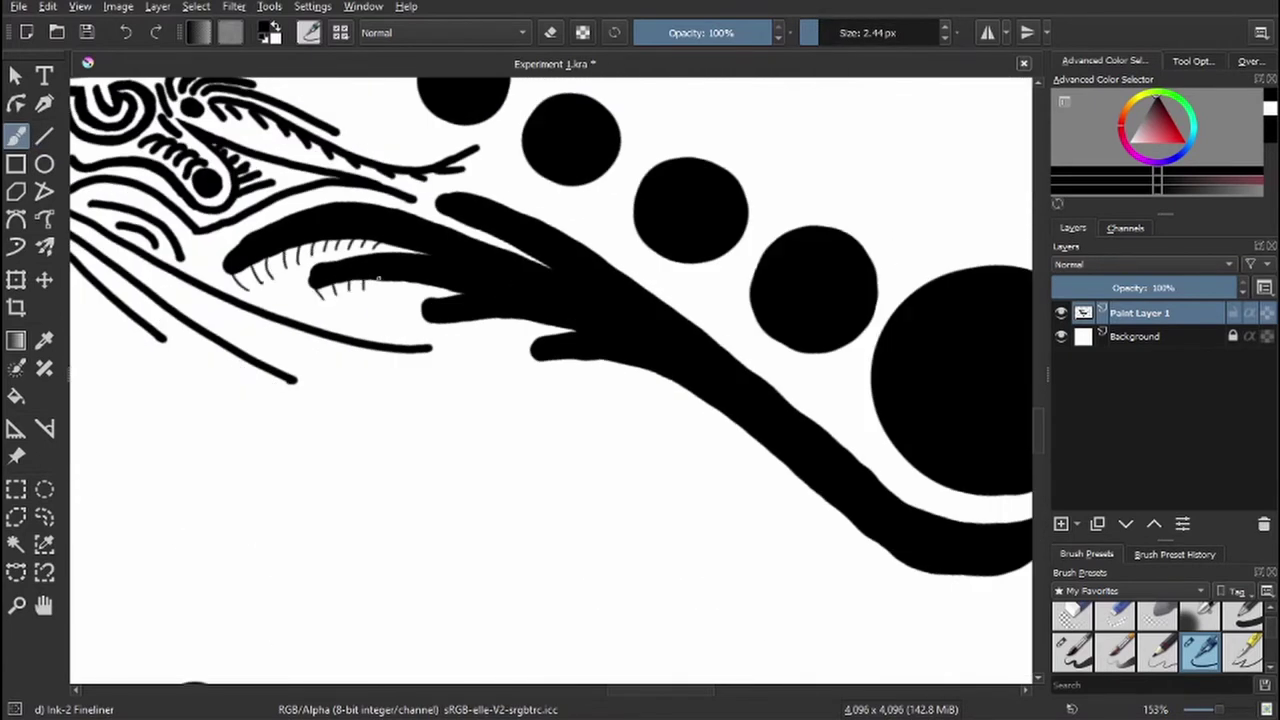
pyautogui.moveTo(600, 368); pyautogui.dragTo(693, 177)
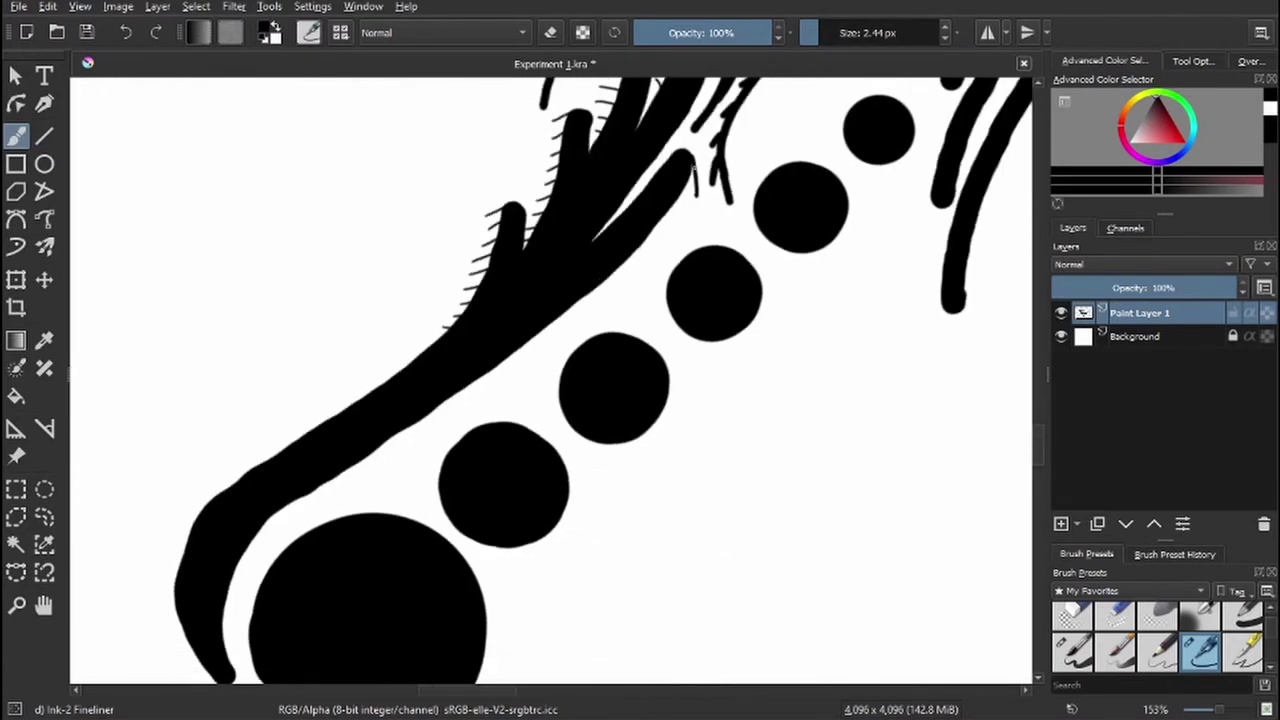
pyautogui.moveTo(600, 380); pyautogui.dragTo(560, 300)
# - Cover the outer edge of the branch facing the large dots with dense slanted hairs up to its tip
pyautogui.scroll(3, 500, 380)
pyautogui.moveTo(432, 335); pyautogui.dragTo(418, 382)
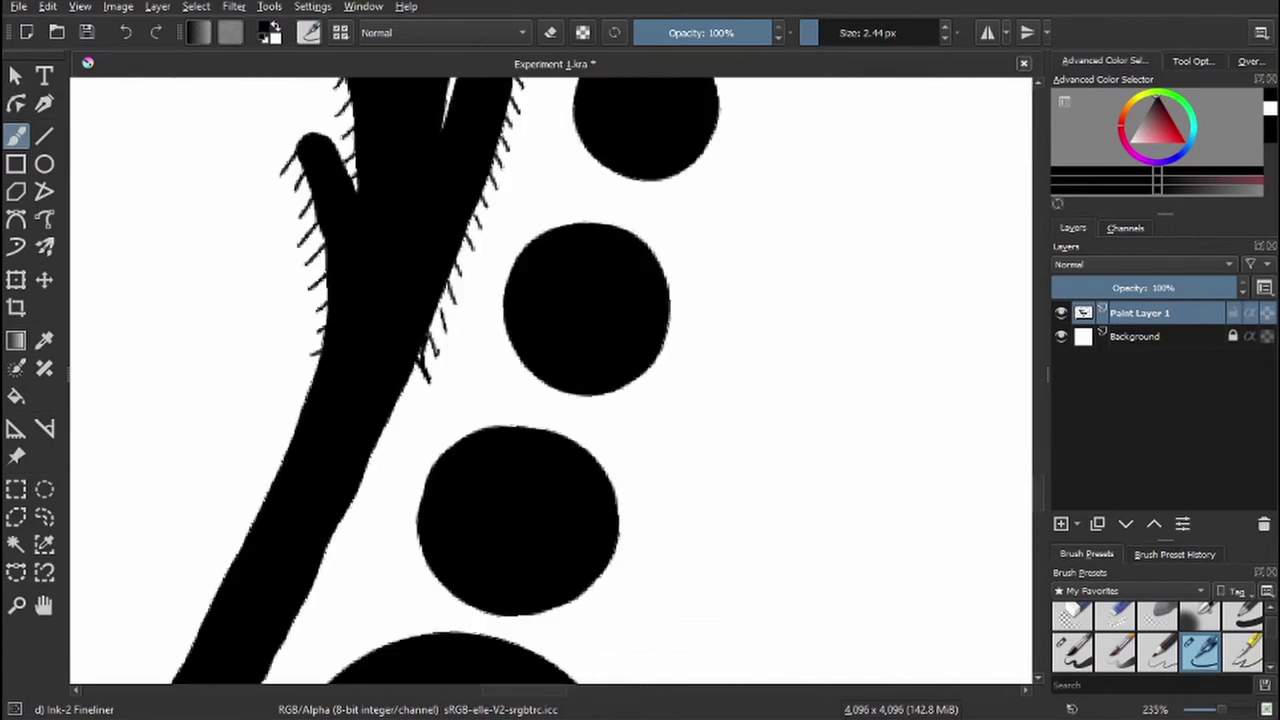
pyautogui.moveTo(458, 275); pyautogui.dragTo(430, 355)
pyautogui.moveTo(482, 226)
pyautogui.mouseDown()
pyautogui.moveTo(450, 290)
pyautogui.moveTo(492, 140)
pyautogui.mouseUp()
pyautogui.moveTo(500, 300)
pyautogui.mouseDown()
pyautogui.moveTo(460, 360)
pyautogui.moveTo(456, 212)
pyautogui.mouseUp()
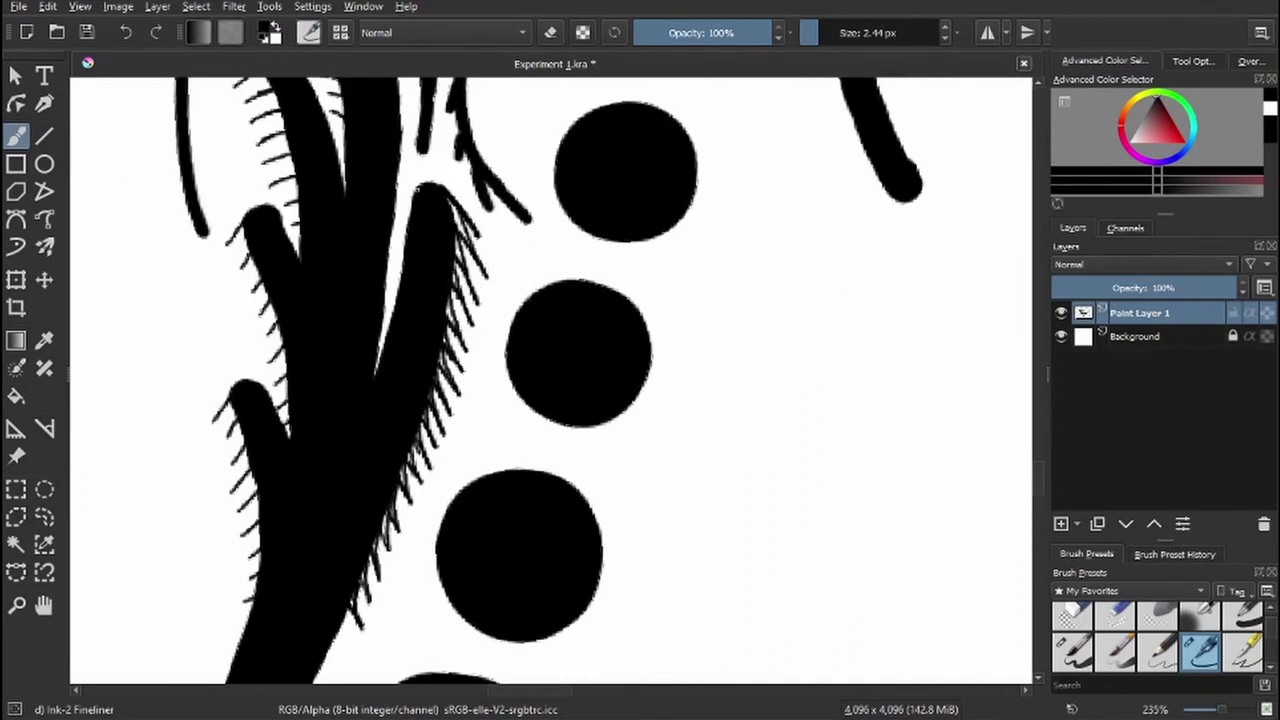
pyautogui.moveTo(492, 262); pyautogui.dragTo(428, 187)
pyautogui.moveTo(560, 330); pyautogui.dragTo(470, 200)
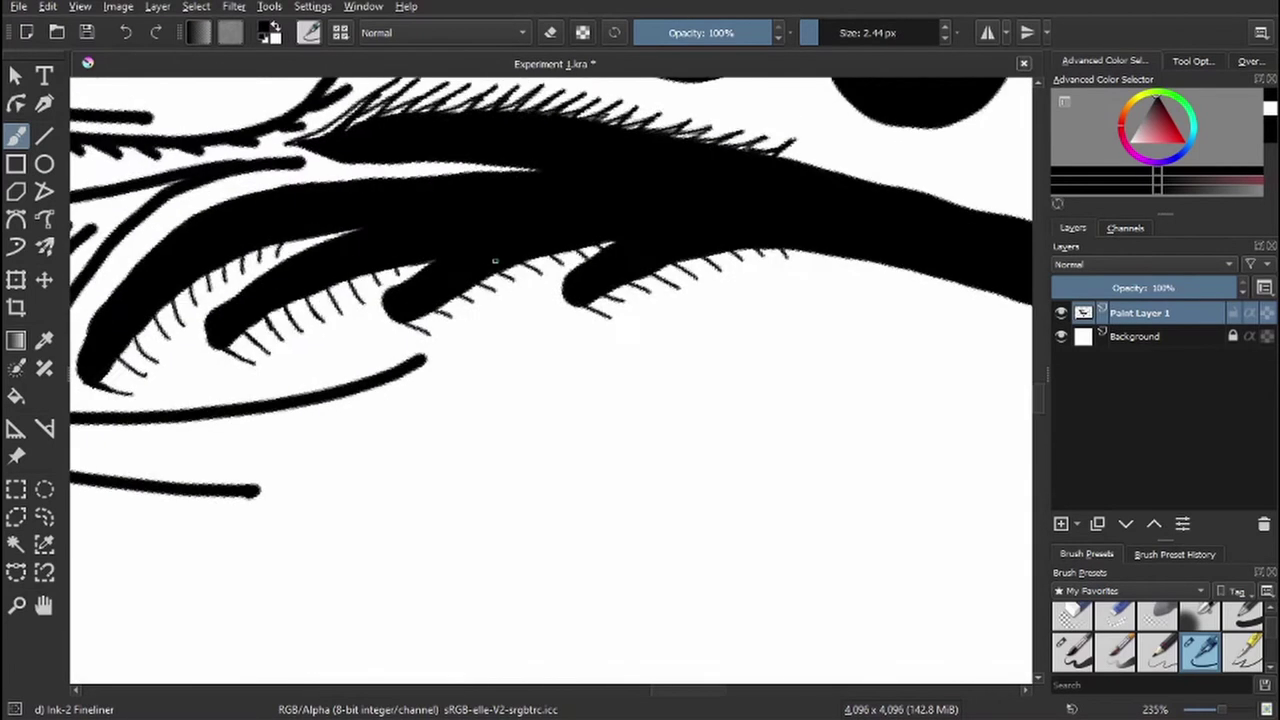
# - Add small hooks to the ends of the hairs and erase the blunt branch tips into points with an 11.30 px eraser
pyautogui.scroll(1, 550, 380)
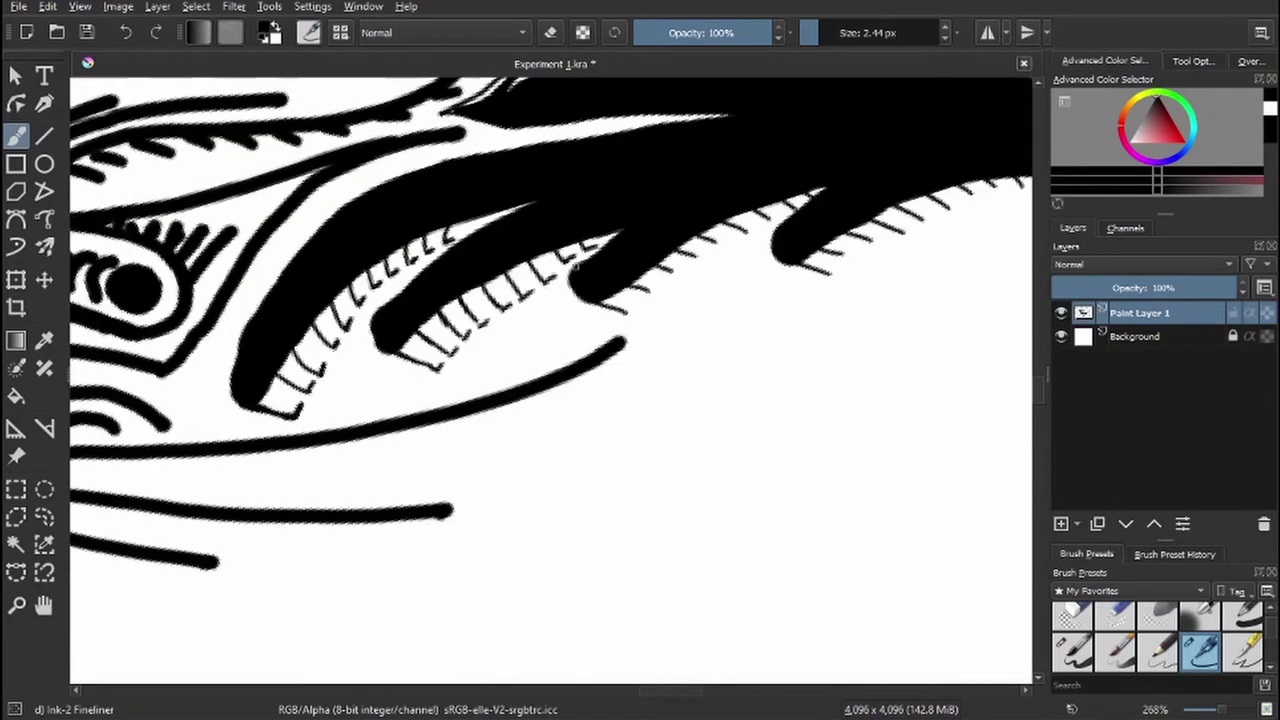
pyautogui.press('e')
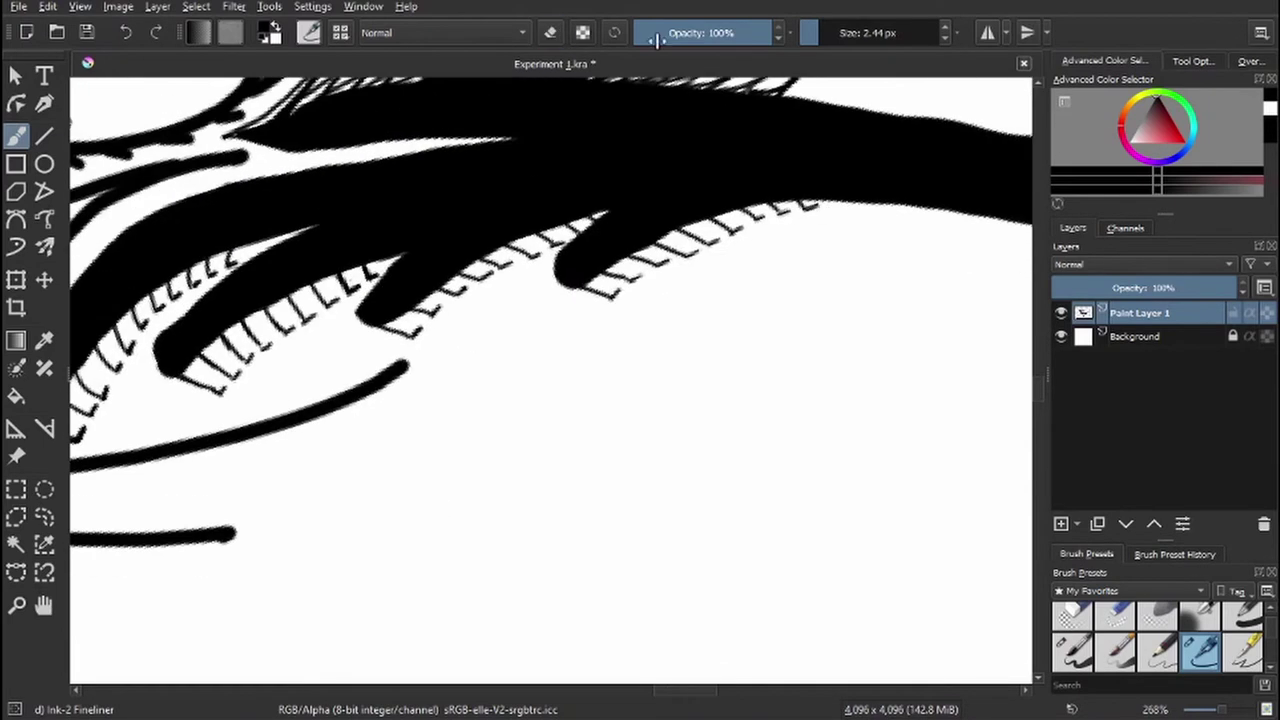
pyautogui.press('e')
pyautogui.moveTo(558, 272)
pyautogui.mouseDown()
pyautogui.moveTo(605, 218)
pyautogui.moveTo(640, 209)
pyautogui.mouseUp()
pyautogui.moveTo(370, 300); pyautogui.dragTo(237, 280)
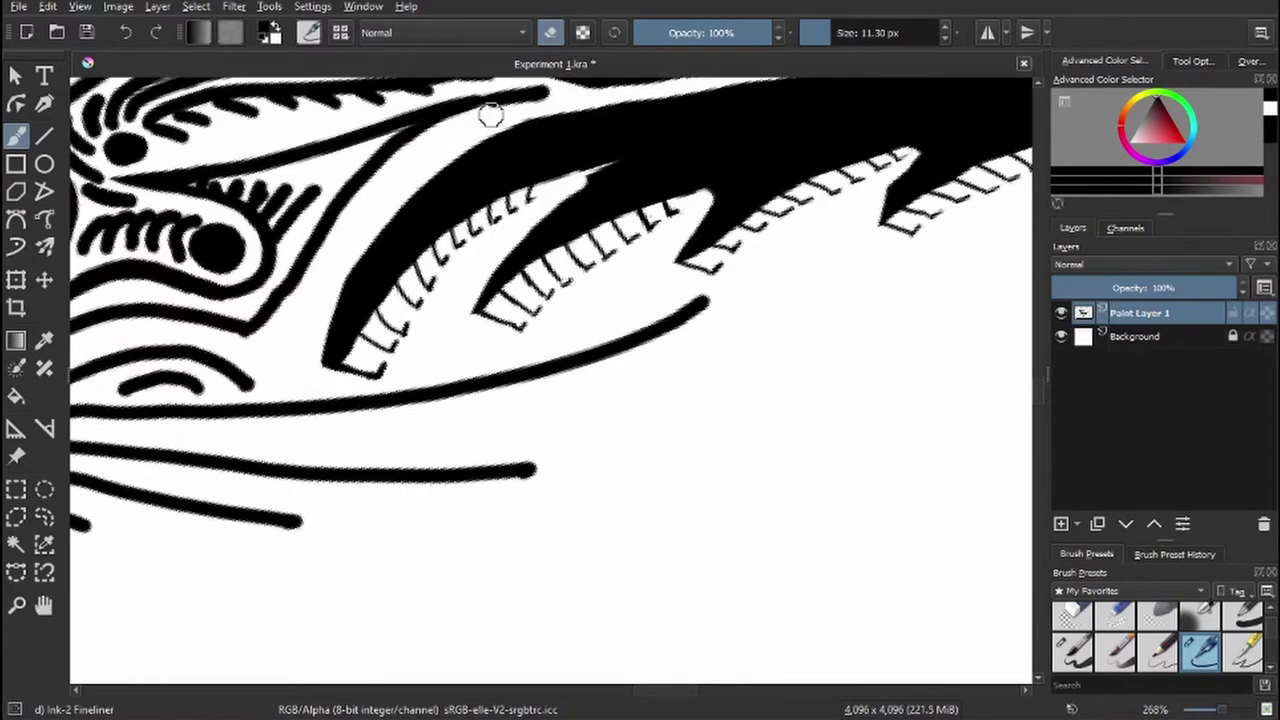
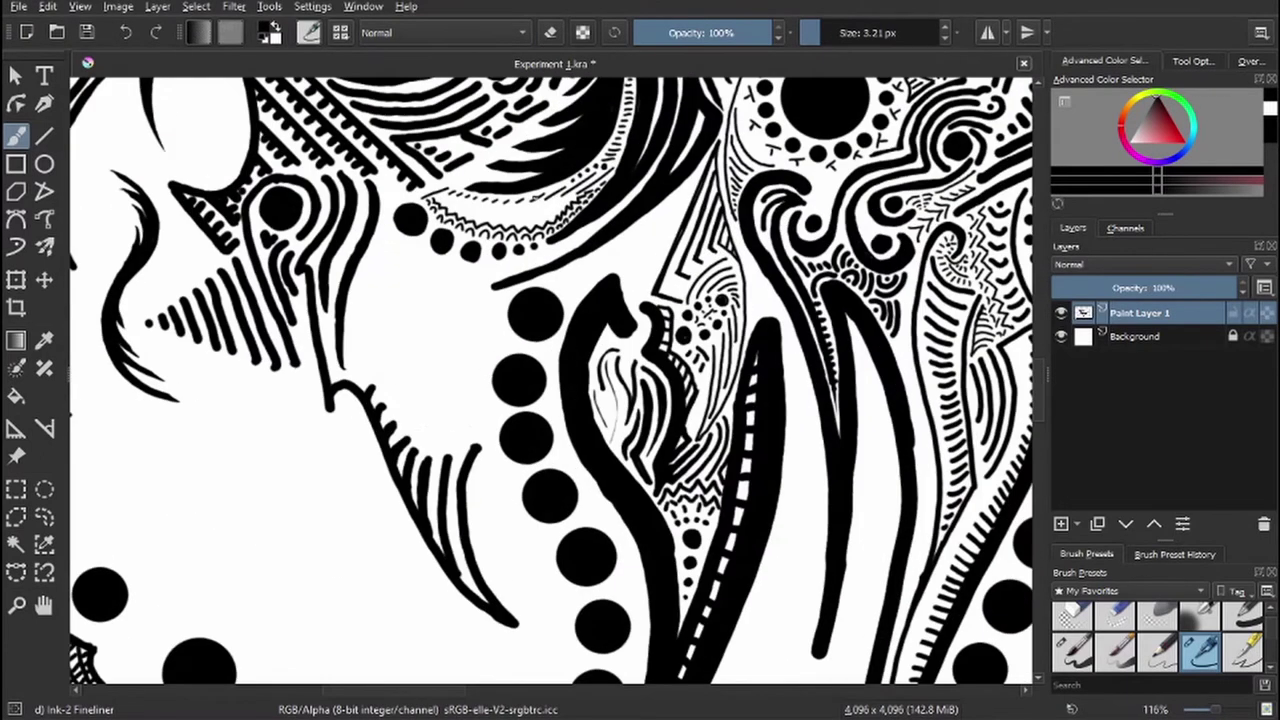
# - Draw nested crescent curves with ticks and inner stripes between the striped curves and the column of large dots
pyautogui.moveTo(408, 258); pyautogui.dragTo(424, 424)
pyautogui.moveTo(402, 280); pyautogui.dragTo(460, 400)
pyautogui.moveTo(500, 295); pyautogui.dragTo(481, 390)
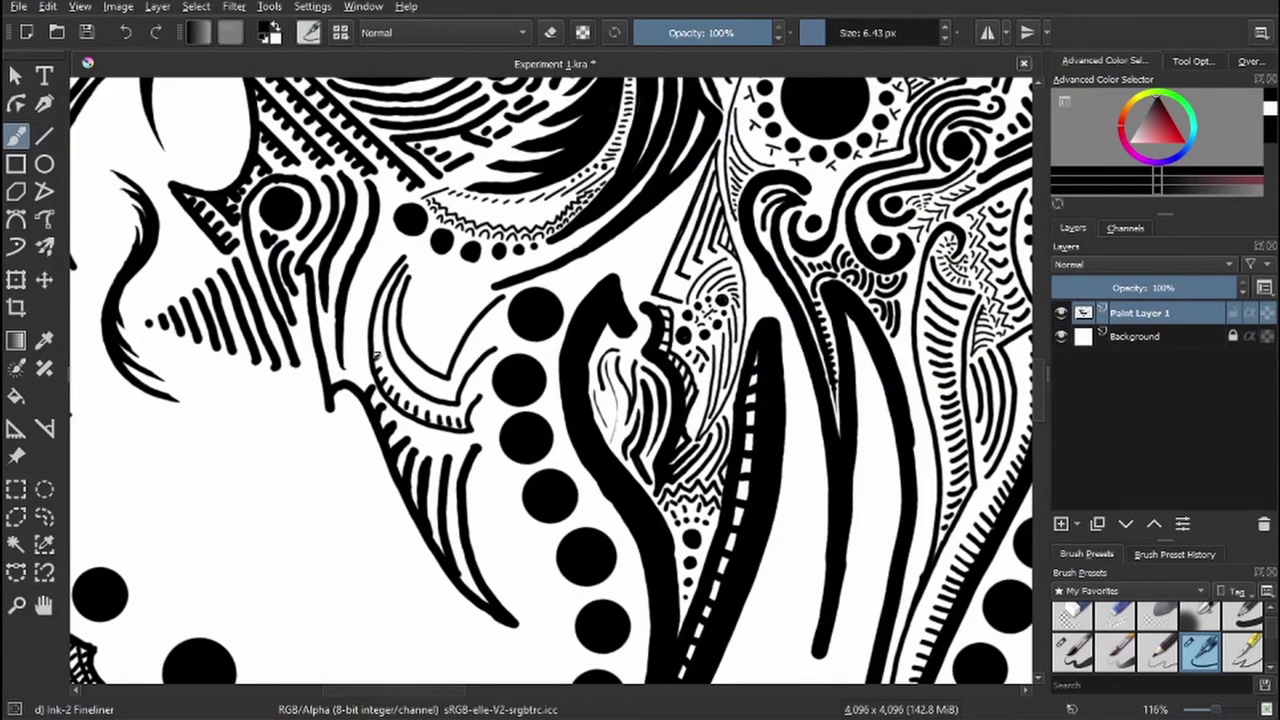
pyautogui.moveTo(412, 254)
pyautogui.mouseDown()
pyautogui.moveTo(430, 330)
pyautogui.moveTo(452, 342)
pyautogui.mouseUp()
pyautogui.moveTo(458, 266); pyautogui.dragTo(484, 318)
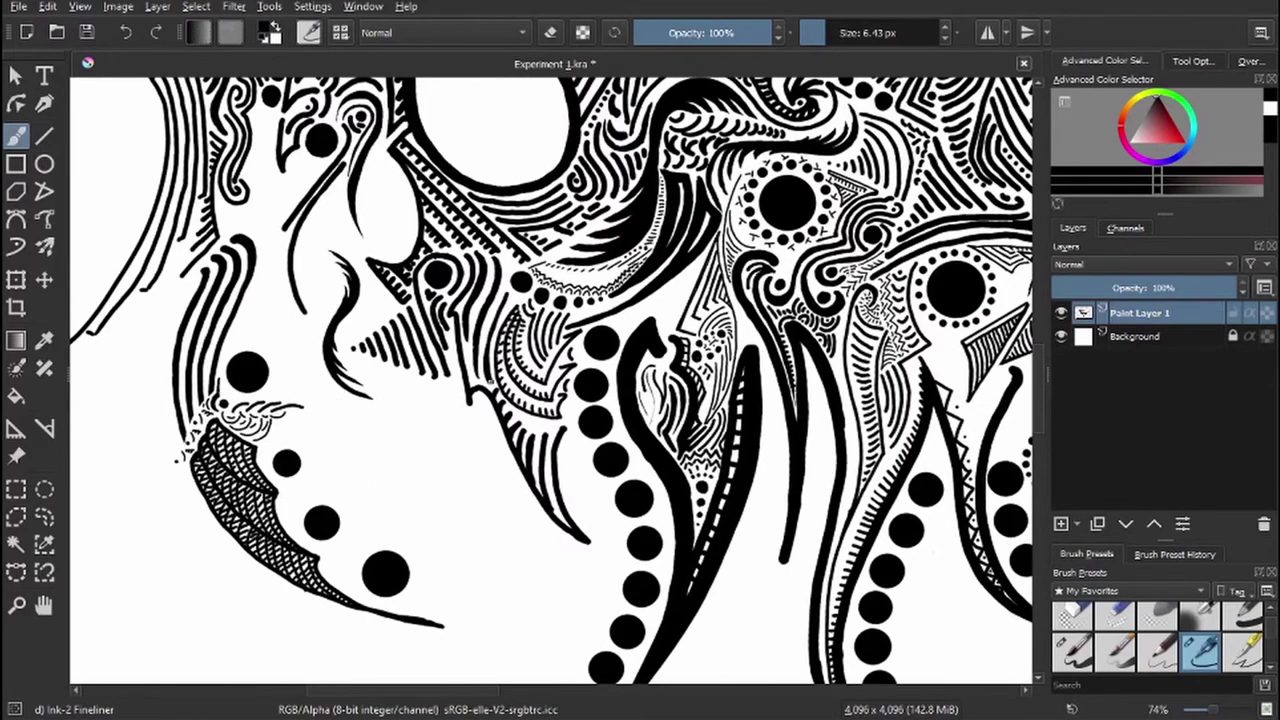
pyautogui.scroll(5, 505, 295)
pyautogui.moveTo(490, 268); pyautogui.dragTo(460, 372)
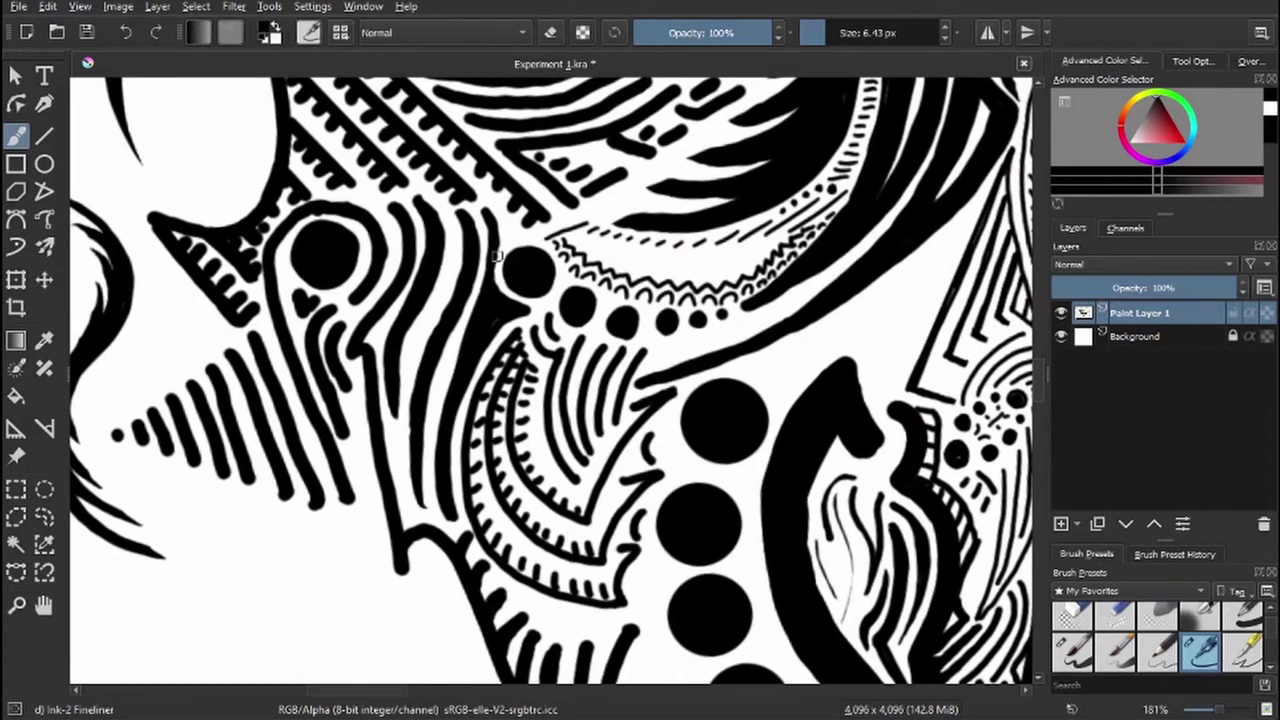
# - Thicken the outermost stripe beside the dot row and trim the edges of the curved stripes with a 6.43 px eraser
pyautogui.moveTo(515, 205); pyautogui.dragTo(485, 262)
pyautogui.press('e')
pyautogui.moveTo(405, 205); pyautogui.dragTo(388, 410)
pyautogui.moveTo(455, 337); pyautogui.dragTo(375, 201)
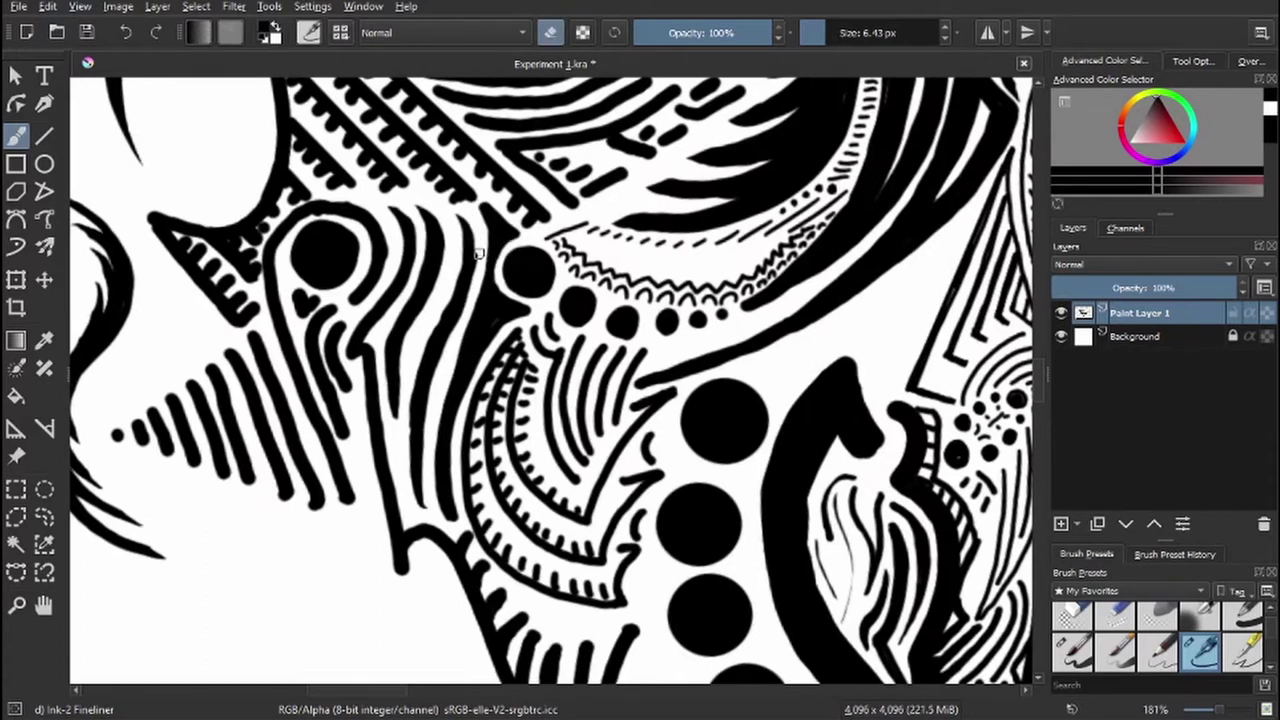
pyautogui.moveTo(508, 323); pyautogui.dragTo(470, 378)
pyautogui.moveTo(427, 494)
pyautogui.mouseDown()
pyautogui.moveTo(444, 420)
pyautogui.moveTo(410, 436)
pyautogui.mouseUp()
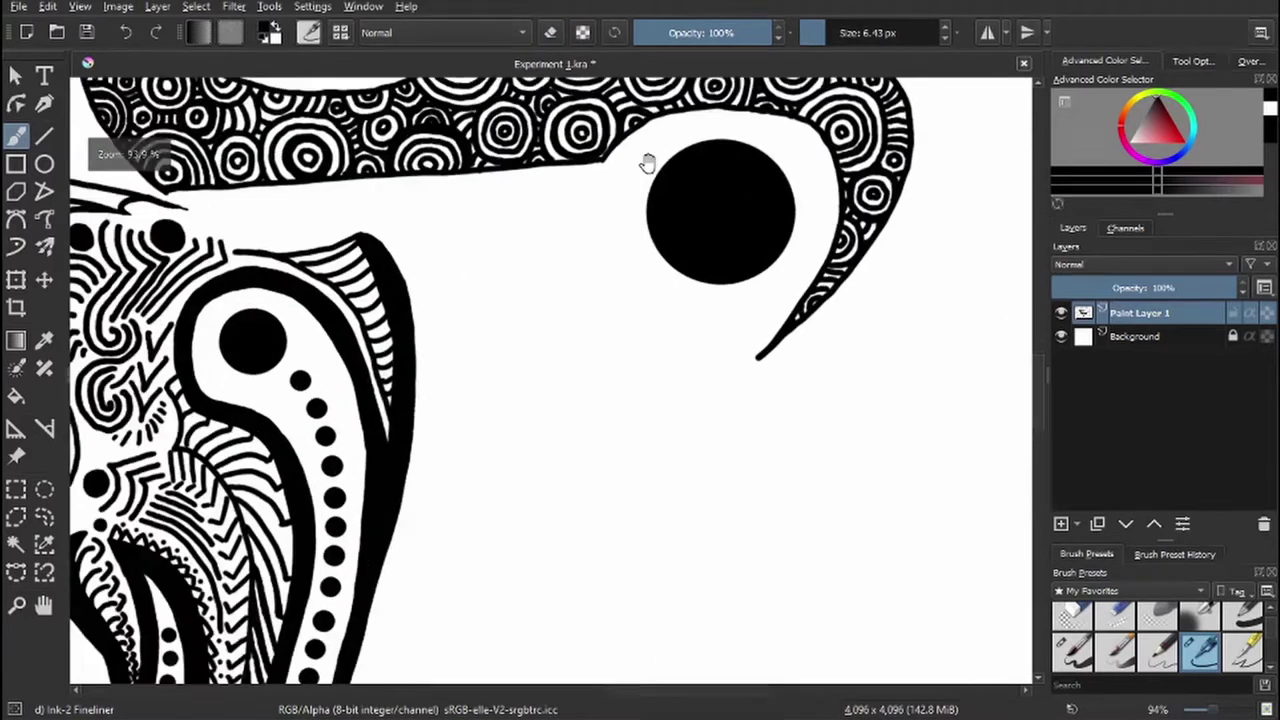
# - Draw a thick arc around the large black circle with a 9.47 px brush and taper its ends with the eraser
pyautogui.moveTo(561, 289)
pyautogui.mouseDown()
pyautogui.moveTo(737, 320)
pyautogui.moveTo(663, 436)
pyautogui.mouseUp()
pyautogui.moveTo(545, 320); pyautogui.dragTo(682, 246)
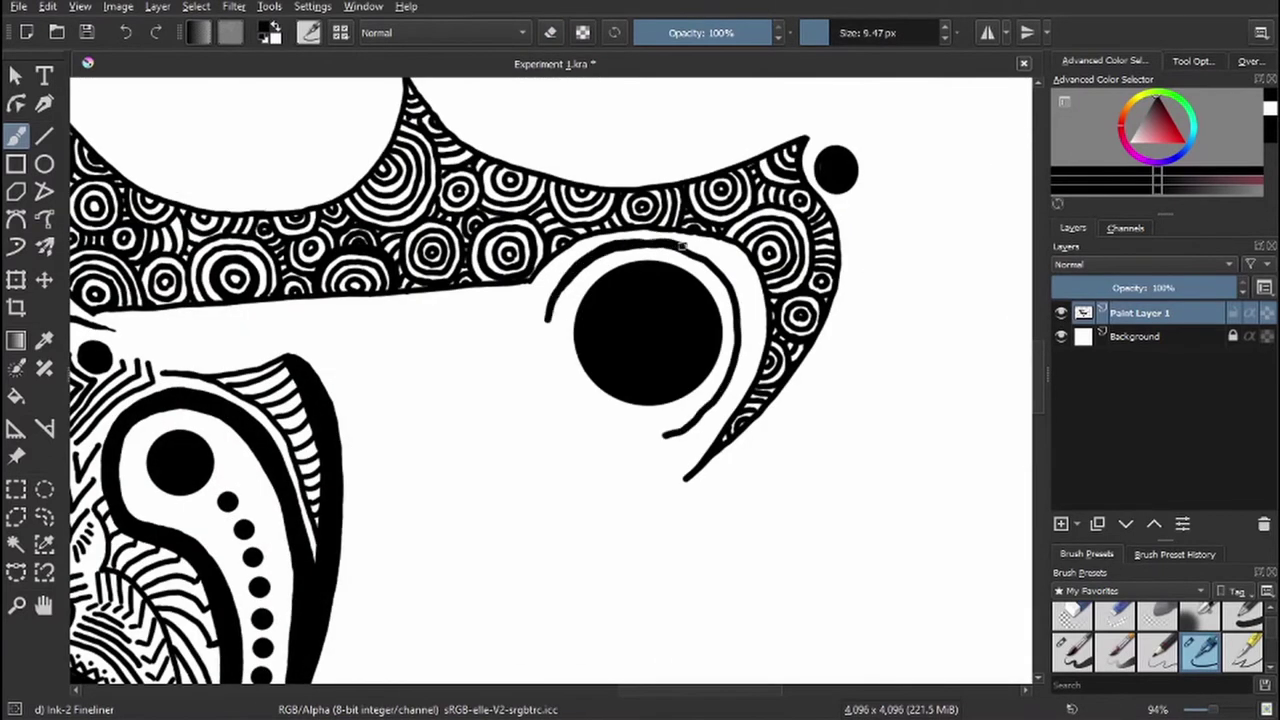
pyautogui.moveTo(677, 427)
pyautogui.mouseDown()
pyautogui.moveTo(740, 300)
pyautogui.moveTo(640, 240)
pyautogui.mouseUp()
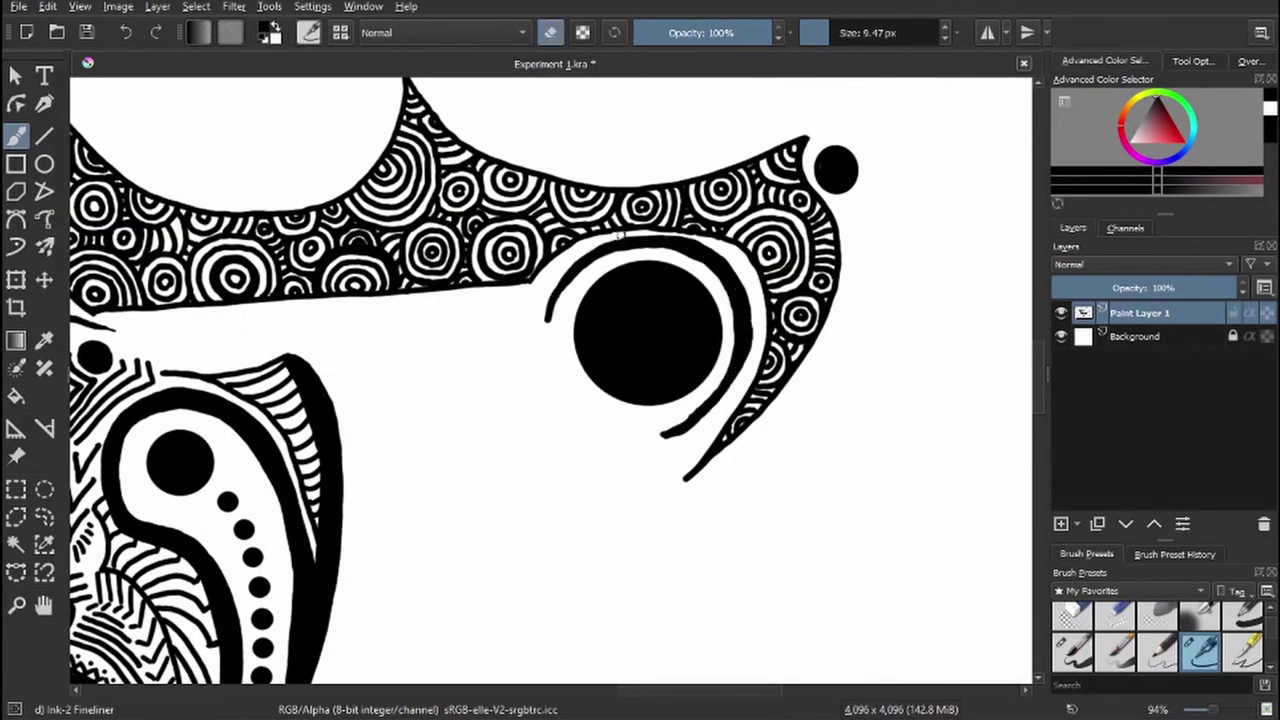
pyautogui.moveTo(637, 472); pyautogui.dragTo(615, 352)
pyautogui.press('e')
pyautogui.moveTo(672, 308); pyautogui.dragTo(640, 318)
pyautogui.press('e')
pyautogui.press('e')
pyautogui.moveTo(522, 204); pyautogui.dragTo(526, 166)
pyautogui.press('e')
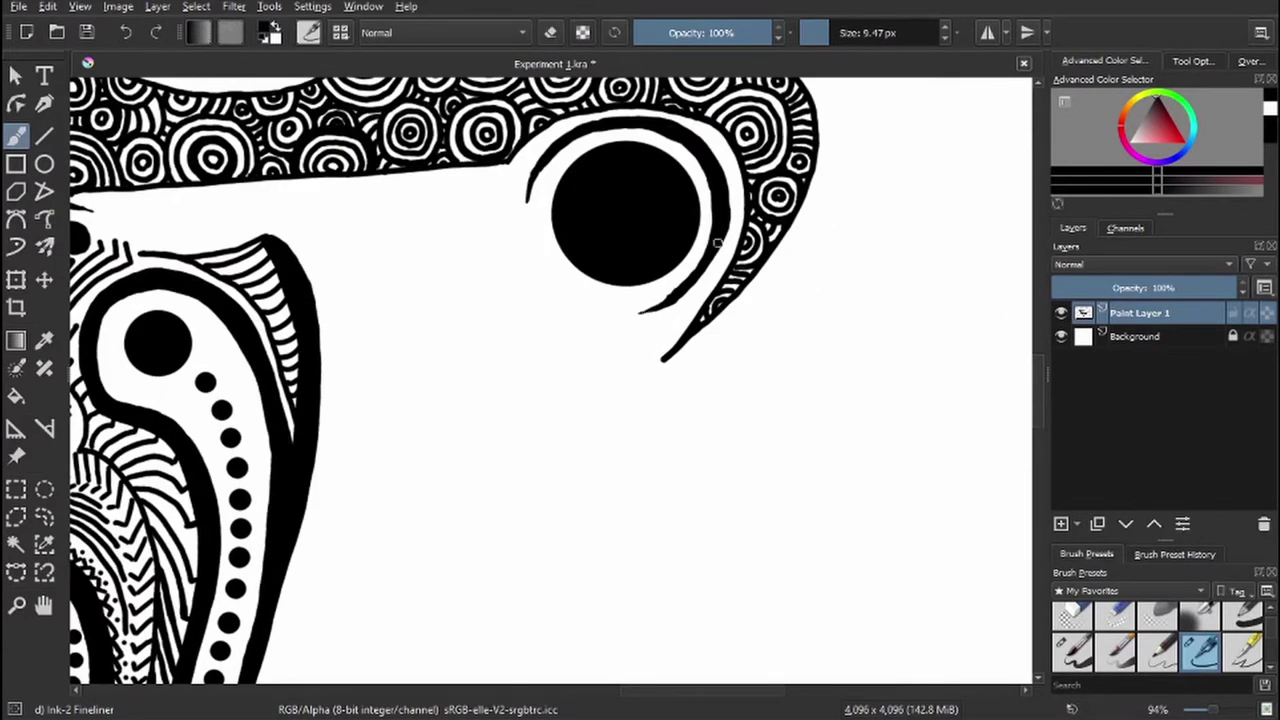
# - Draw two long S-shaped lines meeting in a point below the large circle, plus a short arc under the circle
pyautogui.moveTo(535, 218); pyautogui.dragTo(628, 632)
pyautogui.scroll(-3, 600, 450)
pyautogui.scroll(3, 520, 400)
pyautogui.moveTo(485, 316); pyautogui.dragTo(409, 260)
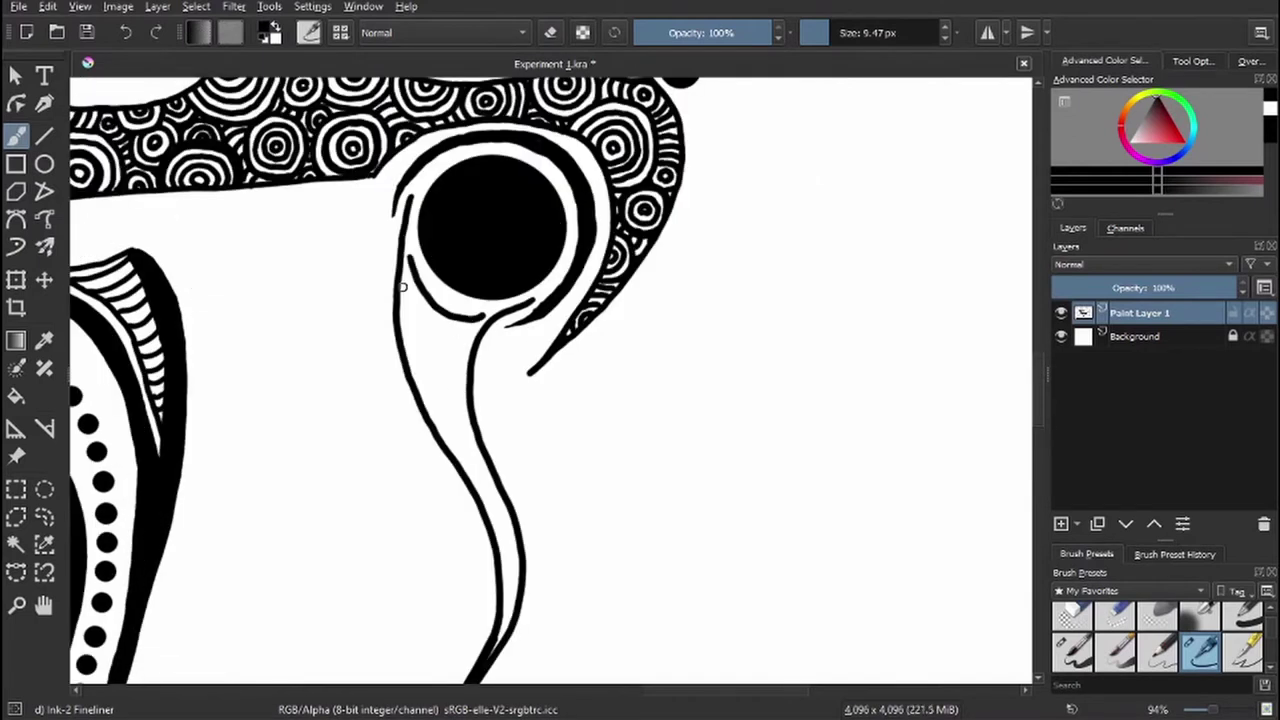
# - Fill the hanging S-shaped tail with curved stripes and flowing inner lines, and draw a spiral between it and the horn's tip
pyautogui.scroll(-3, 534, 366)
pyautogui.moveTo(401, 313)
pyautogui.mouseDown()
pyautogui.moveTo(482, 338)
pyautogui.moveTo(378, 248)
pyautogui.mouseUp()
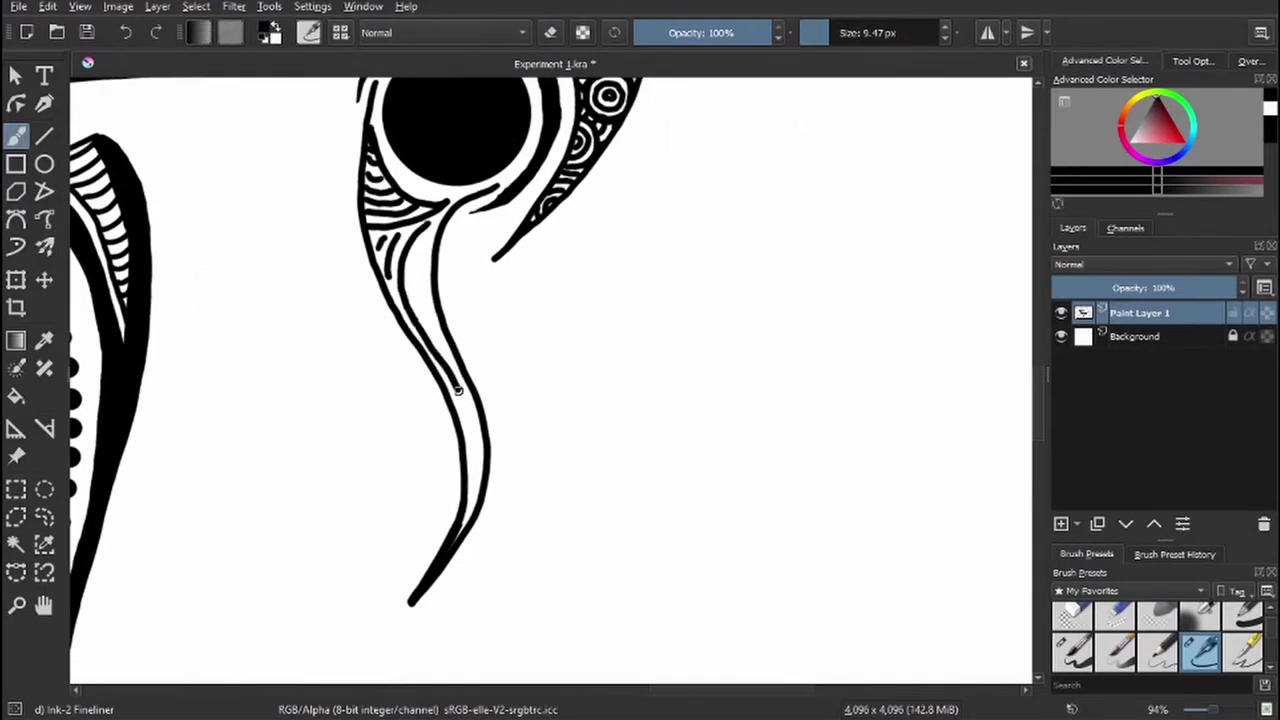
pyautogui.moveTo(457, 390); pyautogui.dragTo(472, 498)
pyautogui.moveTo(444, 345); pyautogui.dragTo(381, 240)
pyautogui.press('e')
pyautogui.moveTo(425, 236)
pyautogui.mouseDown()
pyautogui.moveTo(418, 292)
pyautogui.moveTo(400, 272)
pyautogui.mouseUp()
pyautogui.moveTo(396, 238); pyautogui.dragTo(384, 282)
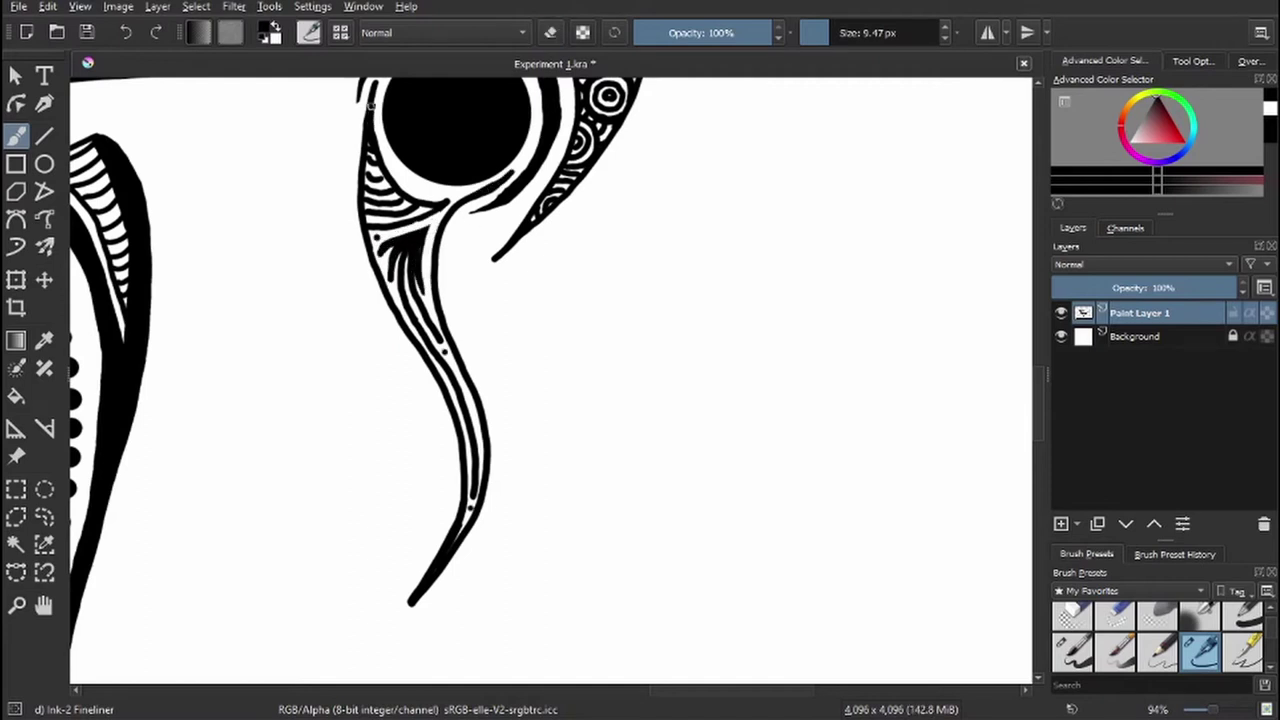
pyautogui.moveTo(470, 218)
pyautogui.mouseDown()
pyautogui.moveTo(446, 275)
pyautogui.moveTo(502, 448)
pyautogui.moveTo(471, 232)
pyautogui.moveTo(468, 250)
pyautogui.moveTo(520, 205)
pyautogui.mouseUp()
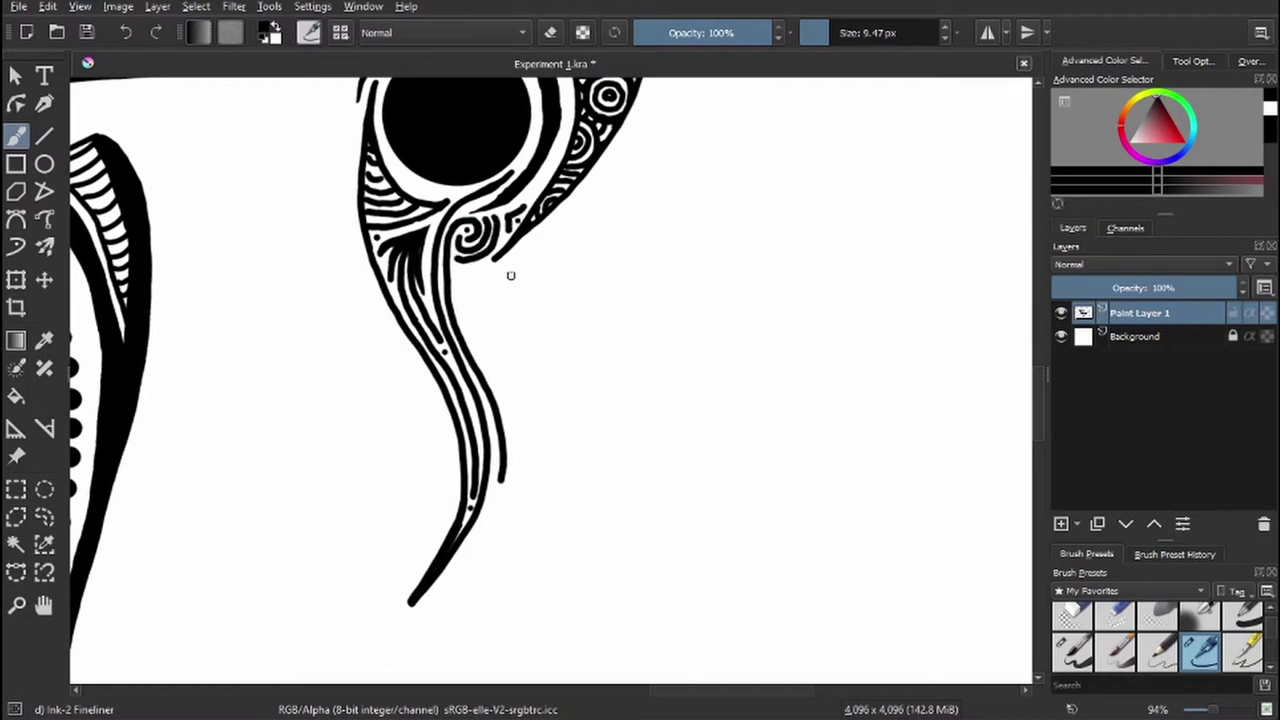
# - Draw three long curved lines sweeping outward from the S-shaped tail as the outlines of a plume
pyautogui.moveTo(504, 480); pyautogui.dragTo(750, 285)
pyautogui.moveTo(514, 372); pyautogui.dragTo(850, 280)
pyautogui.moveTo(542, 272); pyautogui.dragTo(1008, 323)
# - Fill the plume's two panels with short curved ribs and darken the point where its lines meet
pyautogui.moveTo(530, 378); pyautogui.dragTo(524, 415)
pyautogui.moveTo(560, 350); pyautogui.dragTo(548, 380)
pyautogui.moveTo(680, 290); pyautogui.dragTo(672, 316)
pyautogui.moveTo(548, 278); pyautogui.dragTo(545, 328)
pyautogui.moveTo(612, 262); pyautogui.dragTo(606, 296)
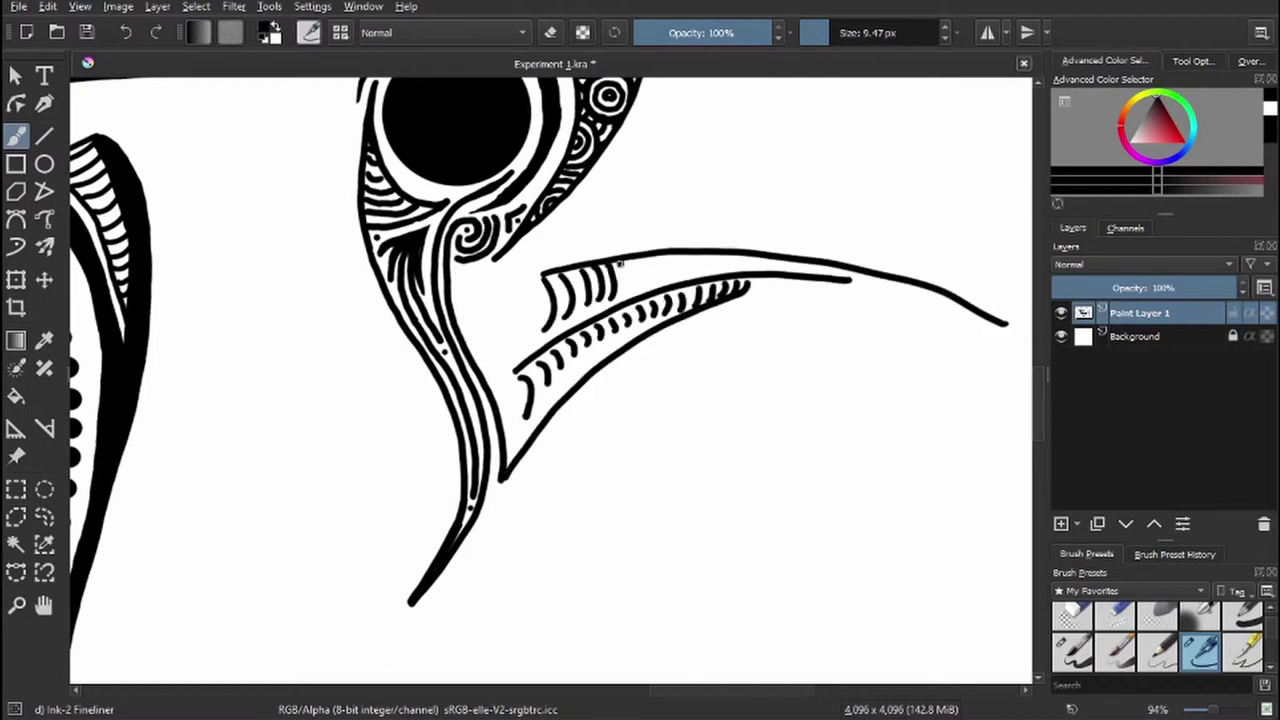
pyautogui.moveTo(660, 258); pyautogui.dragTo(654, 290)
pyautogui.moveTo(800, 264); pyautogui.dragTo(794, 280)
pyautogui.moveTo(880, 270); pyautogui.dragTo(874, 288)
pyautogui.moveTo(780, 280)
pyautogui.mouseDown()
pyautogui.moveTo(774, 294)
pyautogui.moveTo(620, 286)
pyautogui.moveTo(516, 424)
pyautogui.mouseUp()
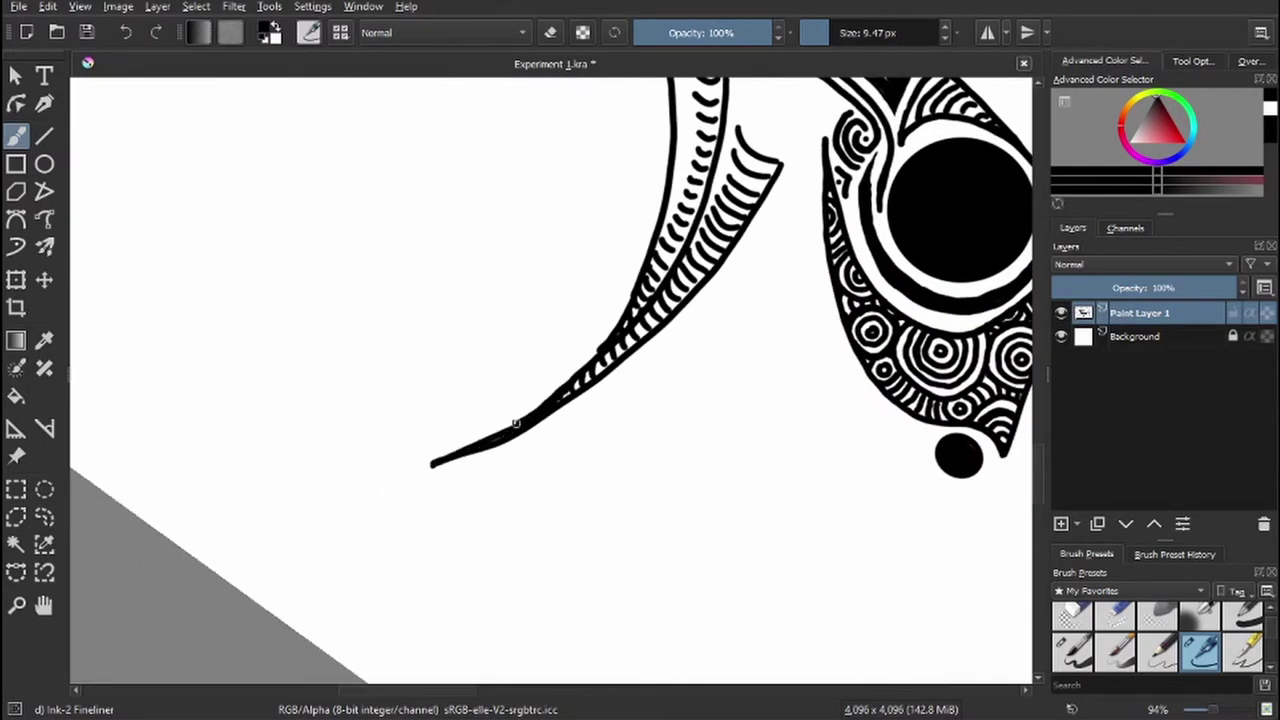
pyautogui.moveTo(618, 322); pyautogui.dragTo(458, 450)
# - Add a third curved panel along the plume's edge down to its tip and fill it with curved ribs
pyautogui.scroll(2, 763, 351)
pyautogui.moveTo(773, 345)
pyautogui.mouseDown()
pyautogui.moveTo(514, 529)
pyautogui.moveTo(378, 567)
pyautogui.mouseUp()
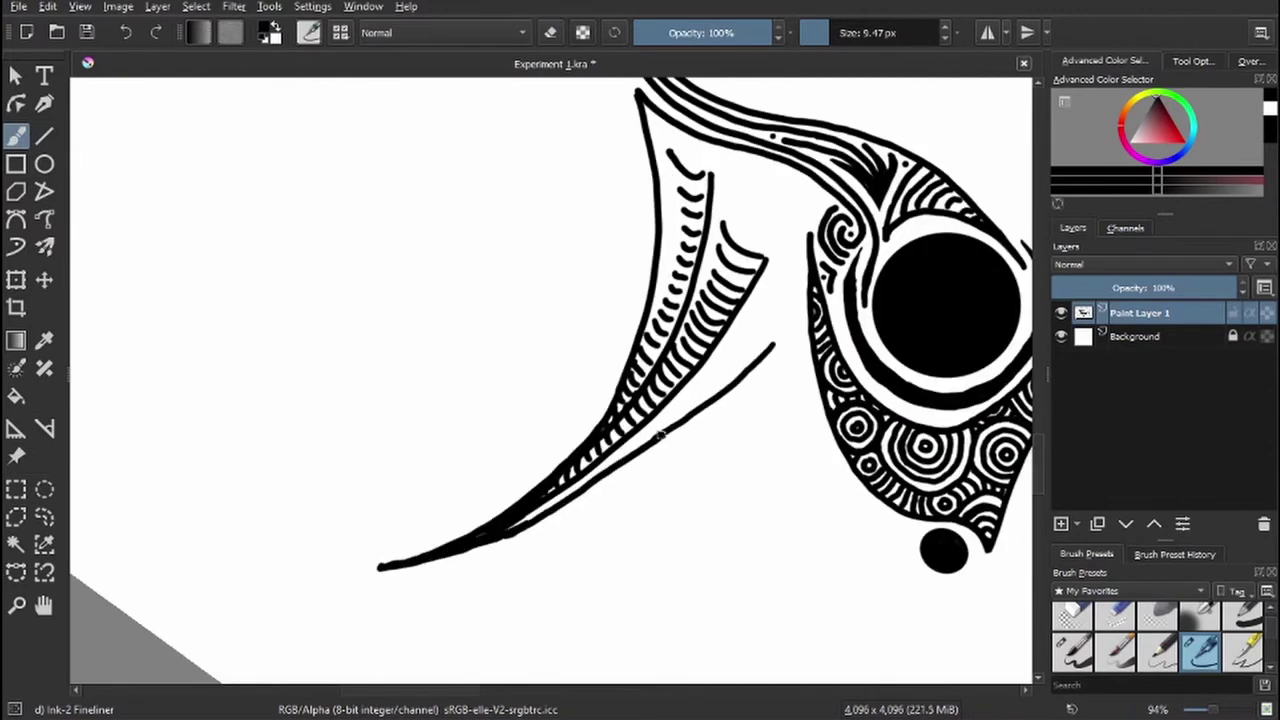
pyautogui.moveTo(770, 300); pyautogui.dragTo(716, 388)
pyautogui.moveTo(714, 340)
pyautogui.mouseDown()
pyautogui.moveTo(650, 440)
pyautogui.moveTo(515, 525)
pyautogui.mouseUp()
# - Reduce the brush to 4.12 px and draw thin accent lines along the edges of the plume's panels
pyautogui.press('[')
pyautogui.press('[')
pyautogui.press('[')
pyautogui.moveTo(722, 190); pyautogui.dragTo(716, 245)
pyautogui.moveTo(780, 270); pyautogui.dragTo(770, 300)
pyautogui.moveTo(665, 125); pyautogui.dragTo(660, 298)
pyautogui.moveTo(722, 246); pyautogui.dragTo(702, 280)
pyautogui.moveTo(655, 125); pyautogui.dragTo(668, 237)
pyautogui.moveTo(656, 117)
pyautogui.mouseDown()
pyautogui.moveTo(668, 236)
pyautogui.moveTo(508, 147)
pyautogui.mouseUp()
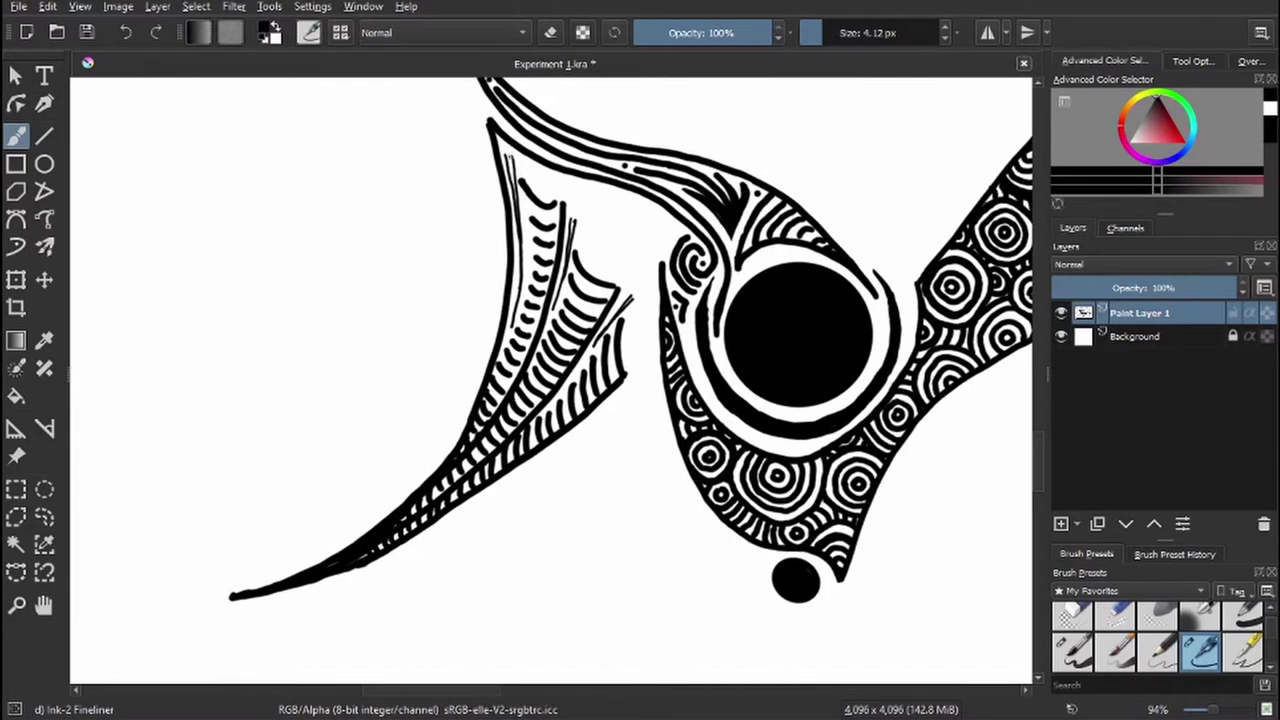
# - Add a row of fine ticks under the S-shaped tail and a ringed dot between the plume and the spiral
pyautogui.moveTo(564, 178); pyautogui.dragTo(582, 192)
pyautogui.moveTo(610, 192); pyautogui.dragTo(678, 236)
pyautogui.moveTo(606, 246)
pyautogui.mouseDown()
pyautogui.moveTo(368, 388)
pyautogui.moveTo(386, 386)
pyautogui.moveTo(410, 530)
pyautogui.mouseUp()
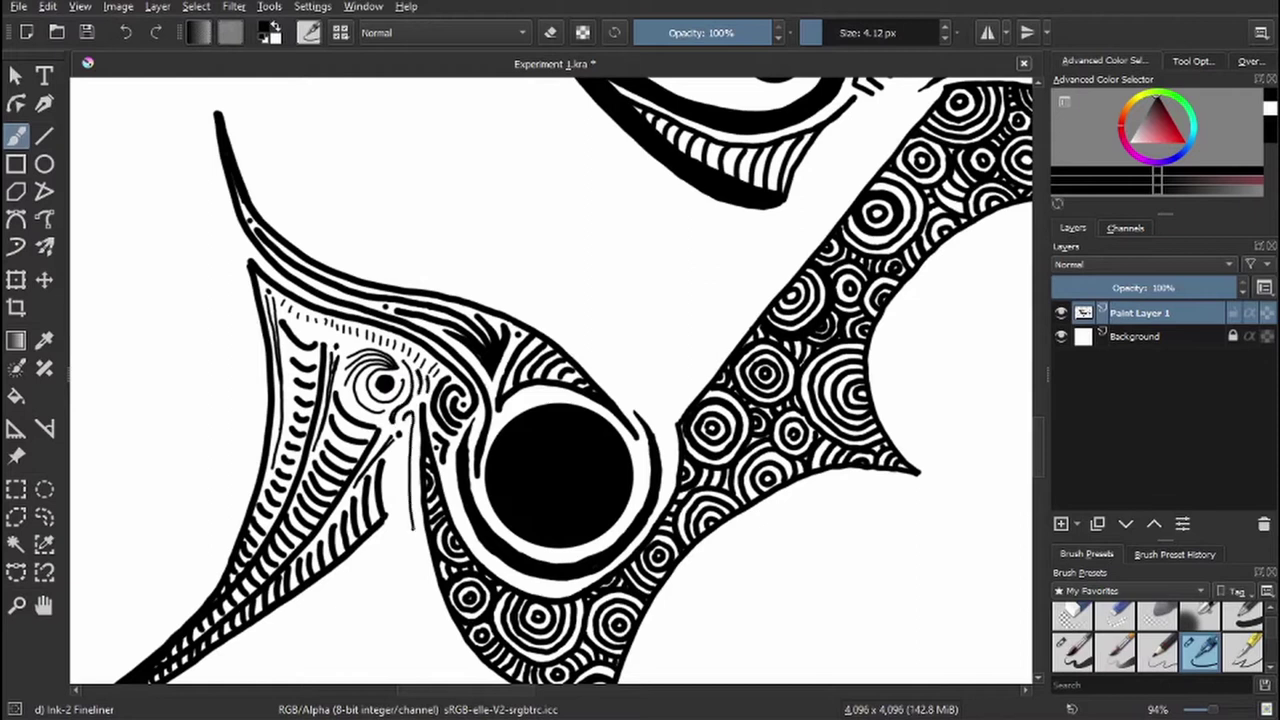
# - Draw thin, curved feather outlines fanning out from the circle-patterned horn's outer edge beside the small black dot
pyautogui.moveTo(560, 470); pyautogui.dragTo(397, 325)
pyautogui.moveTo(248, 265); pyautogui.dragTo(293, 643)
pyautogui.moveTo(262, 445); pyautogui.dragTo(332, 644)
pyautogui.moveTo(370, 522); pyautogui.dragTo(306, 628)
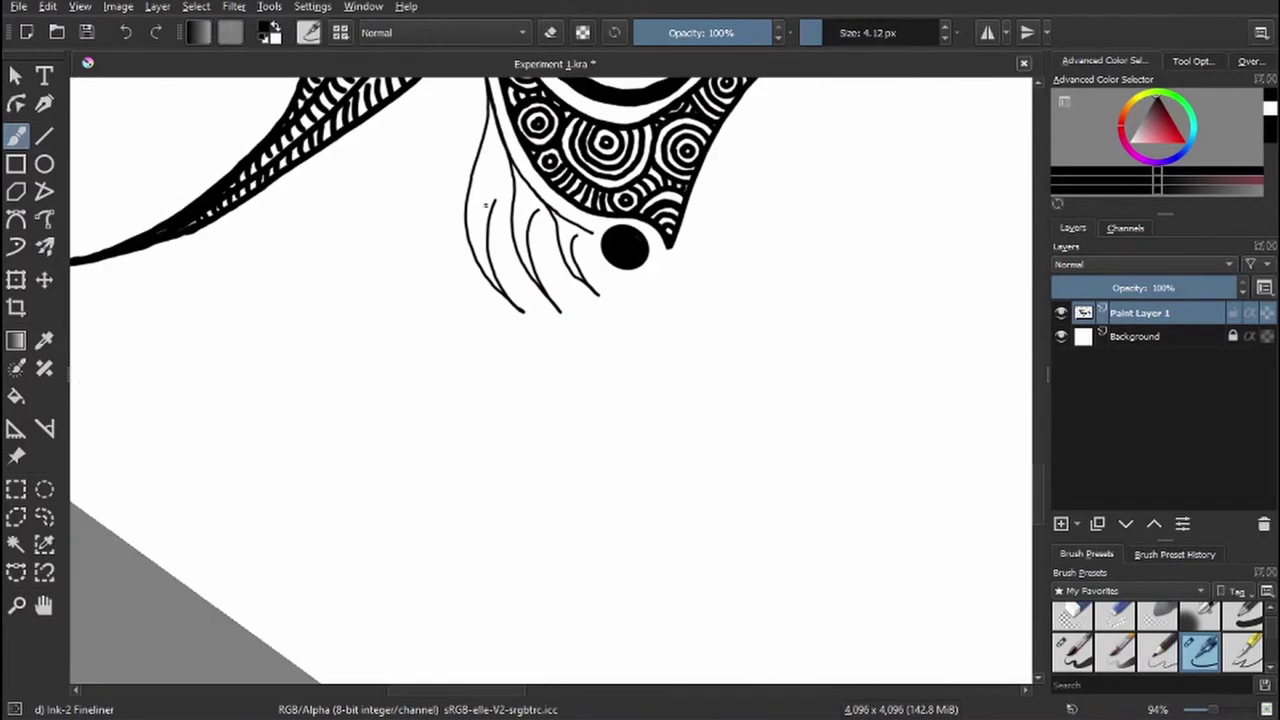
pyautogui.moveTo(400, 550)
pyautogui.mouseDown()
pyautogui.moveTo(628, 218)
pyautogui.moveTo(548, 183)
pyautogui.moveTo(625, 144)
pyautogui.mouseUp()
# - Place small dots at the bases of the thin feathers and add fine inner strokes and curved tips
pyautogui.click(557, 243)
pyautogui.click(558, 333)
pyautogui.click(610, 234)
pyautogui.moveTo(582, 266); pyautogui.dragTo(656, 170)
pyautogui.moveTo(590, 306); pyautogui.dragTo(670, 216)
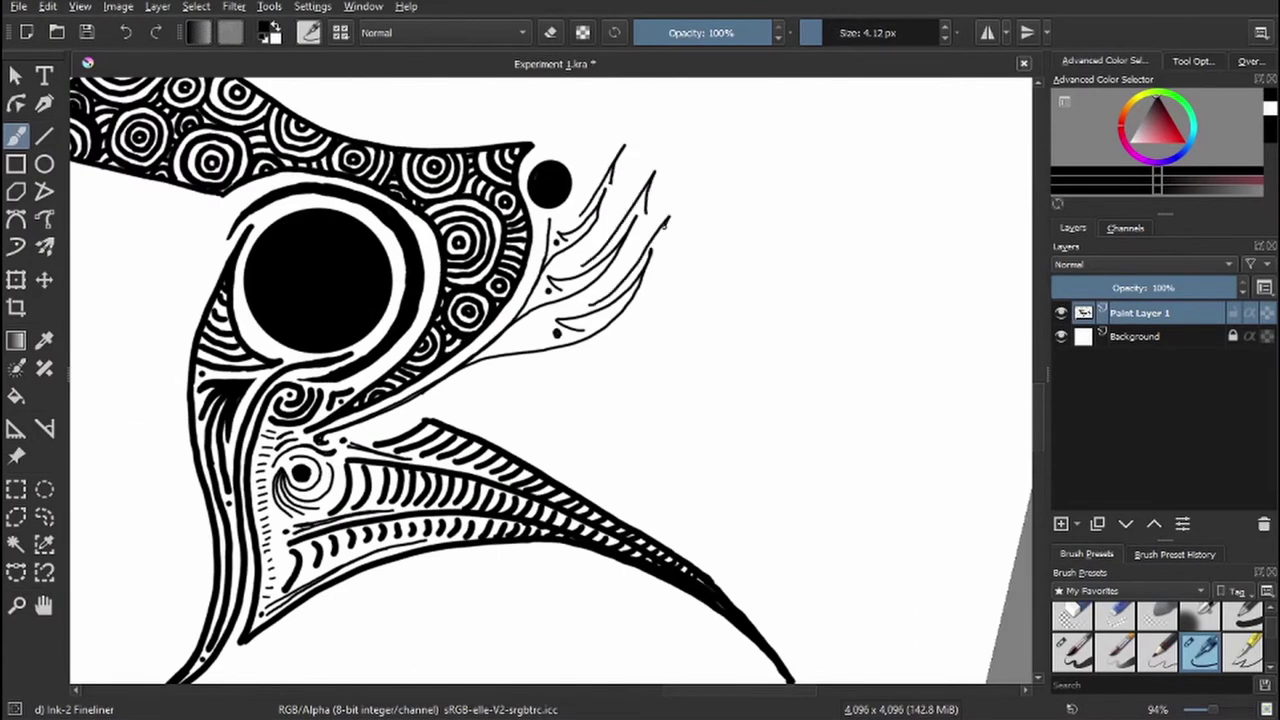
pyautogui.moveTo(662, 270); pyautogui.dragTo(678, 226)
# - Draw a fan of long, thin wavy lines from one point between the plume and the horn toward the canvas edge
pyautogui.moveTo(506, 466); pyautogui.dragTo(363, 323)
pyautogui.scroll(2, 363, 323)
pyautogui.moveTo(778, 98); pyautogui.dragTo(267, 315)
pyautogui.moveTo(943, 112); pyautogui.dragTo(270, 318)
pyautogui.moveTo(960, 200); pyautogui.dragTo(275, 328)
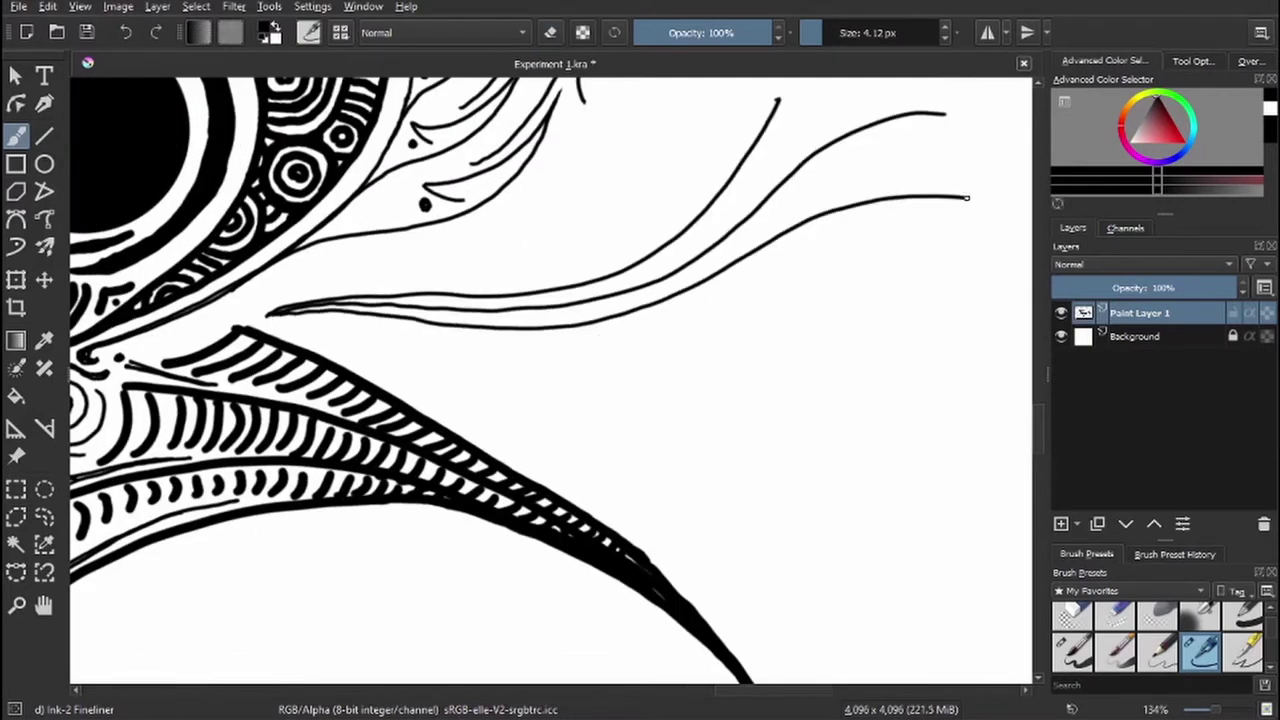
pyautogui.moveTo(600, 350)
pyautogui.mouseDown()
pyautogui.moveTo(715, 289)
pyautogui.moveTo(640, 350)
pyautogui.mouseUp()
pyautogui.moveTo(500, 300); pyautogui.dragTo(398, 210)
# - Fill the fan's base solid black, cover the strips beyond it with zigzags, and start short lines past the upper zigzags
pyautogui.press('5')
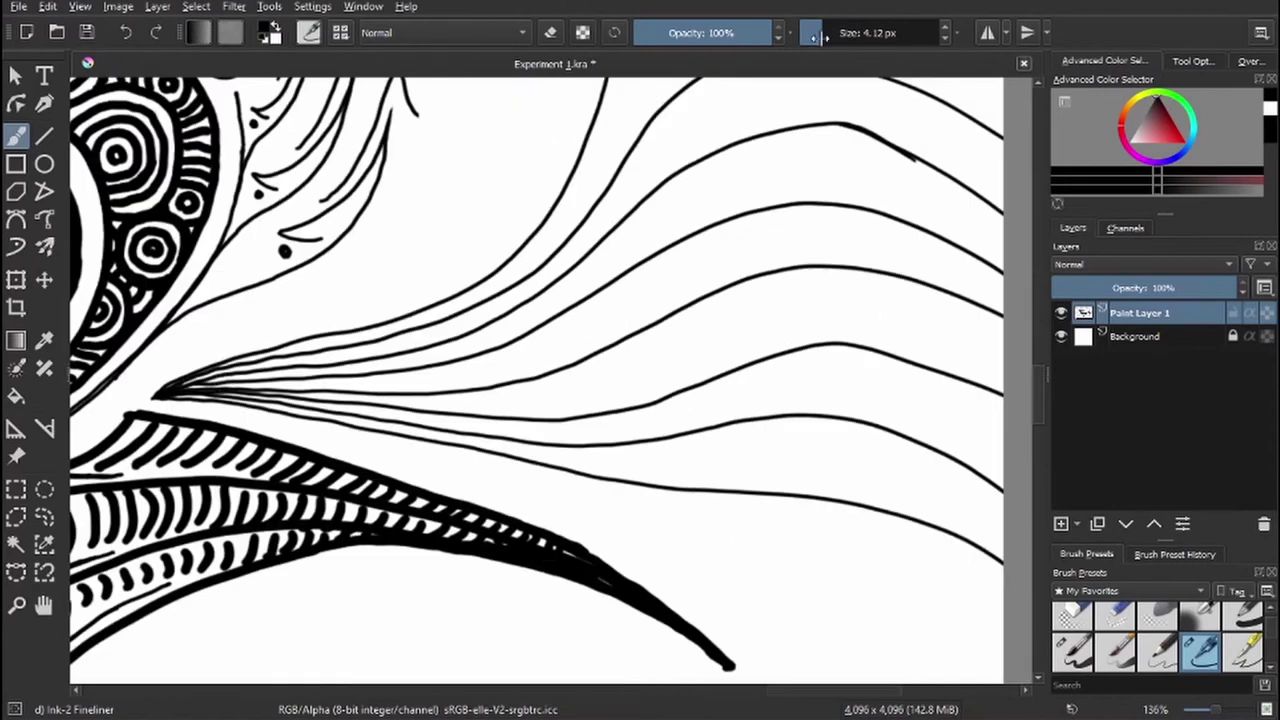
pyautogui.moveTo(172, 390)
pyautogui.mouseDown()
pyautogui.moveTo(240, 366)
pyautogui.moveTo(322, 363)
pyautogui.moveTo(355, 384)
pyautogui.mouseUp()
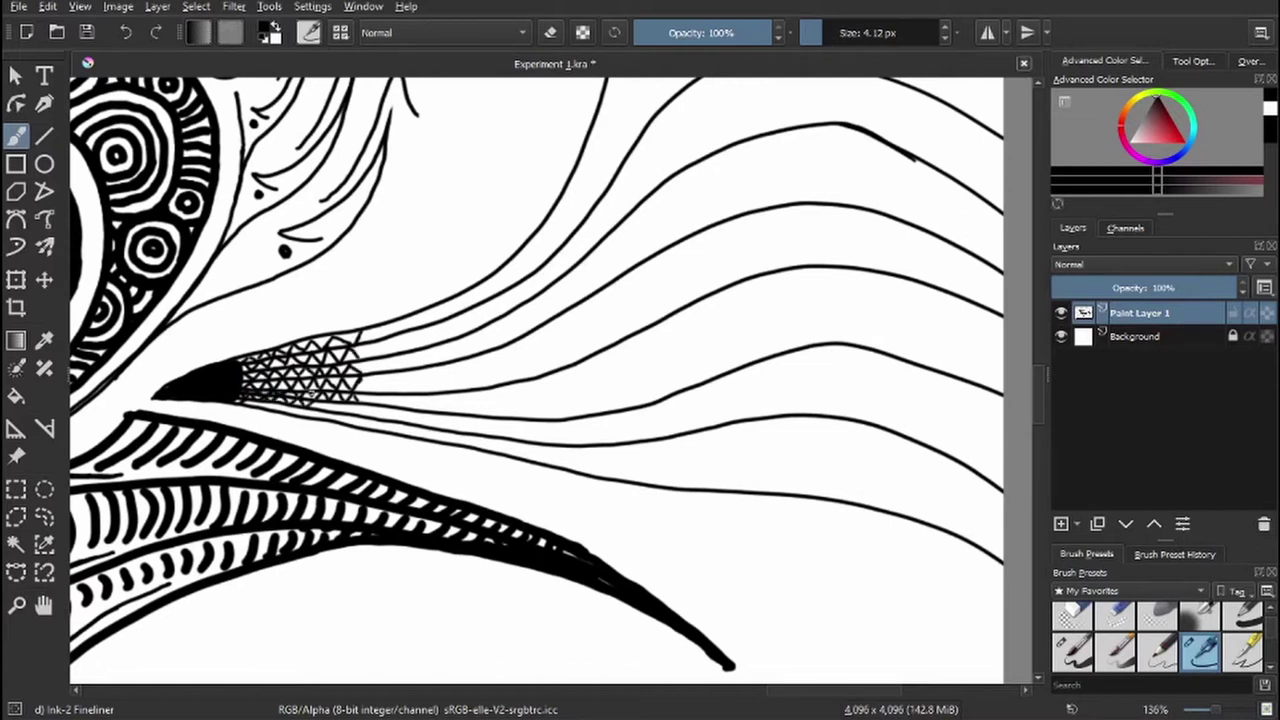
pyautogui.press('+')
pyautogui.moveTo(400, 392); pyautogui.dragTo(478, 360)
pyautogui.moveTo(412, 408); pyautogui.dragTo(505, 336)
pyautogui.moveTo(482, 378); pyautogui.dragTo(532, 372)
pyautogui.moveTo(410, 430); pyautogui.dragTo(540, 405)
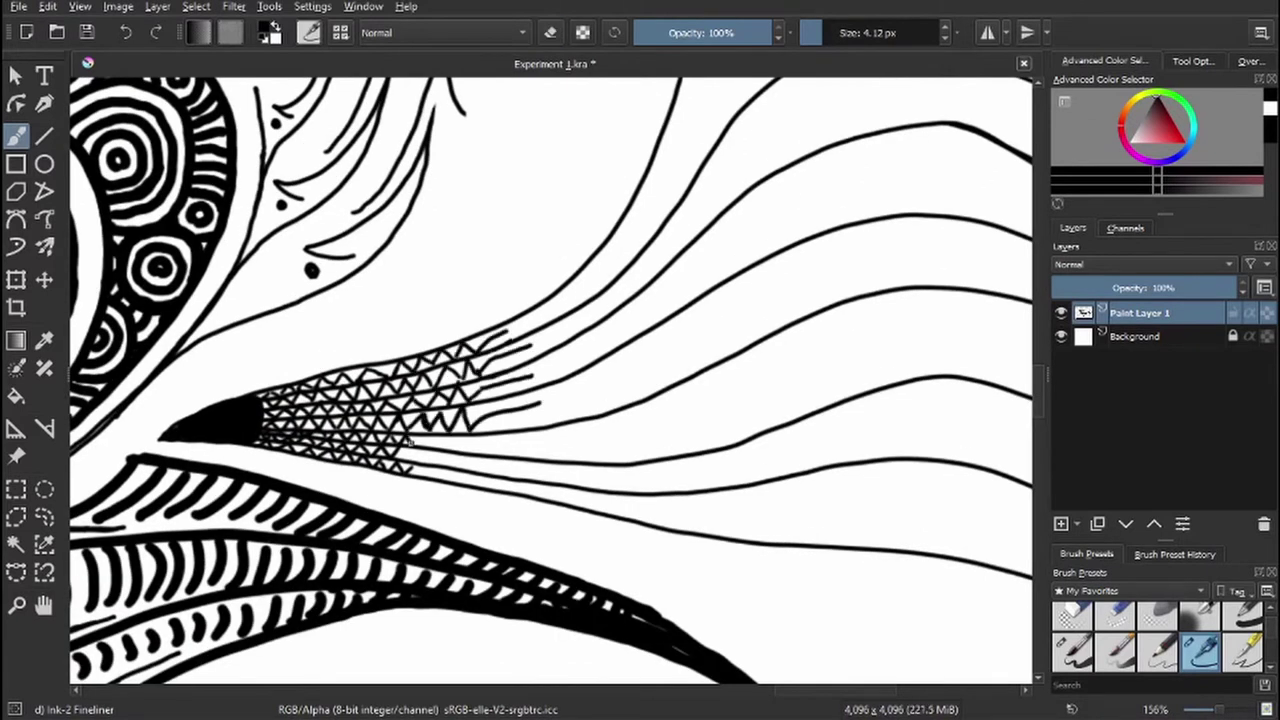
# - Extend short lines through the fan's strips past the zigzags and close them with a jagged edge across the fan
pyautogui.moveTo(480, 442); pyautogui.dragTo(552, 440)
pyautogui.moveTo(404, 456); pyautogui.dragTo(648, 507)
pyautogui.moveTo(480, 466); pyautogui.dragTo(622, 476)
pyautogui.moveTo(548, 442); pyautogui.dragTo(602, 436)
pyautogui.moveTo(506, 302); pyautogui.dragTo(548, 336)
pyautogui.moveTo(528, 356); pyautogui.dragTo(570, 388)
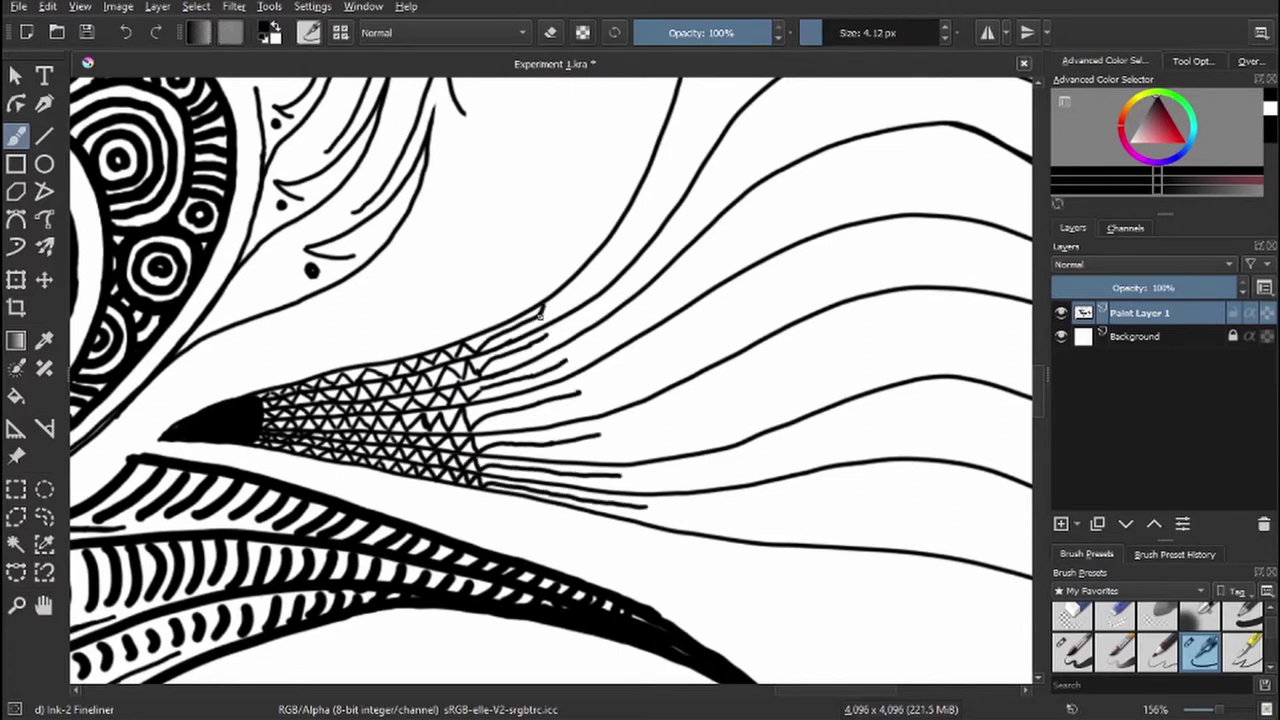
pyautogui.moveTo(542, 326); pyautogui.dragTo(582, 378)
pyautogui.moveTo(568, 368); pyautogui.dragTo(674, 527)
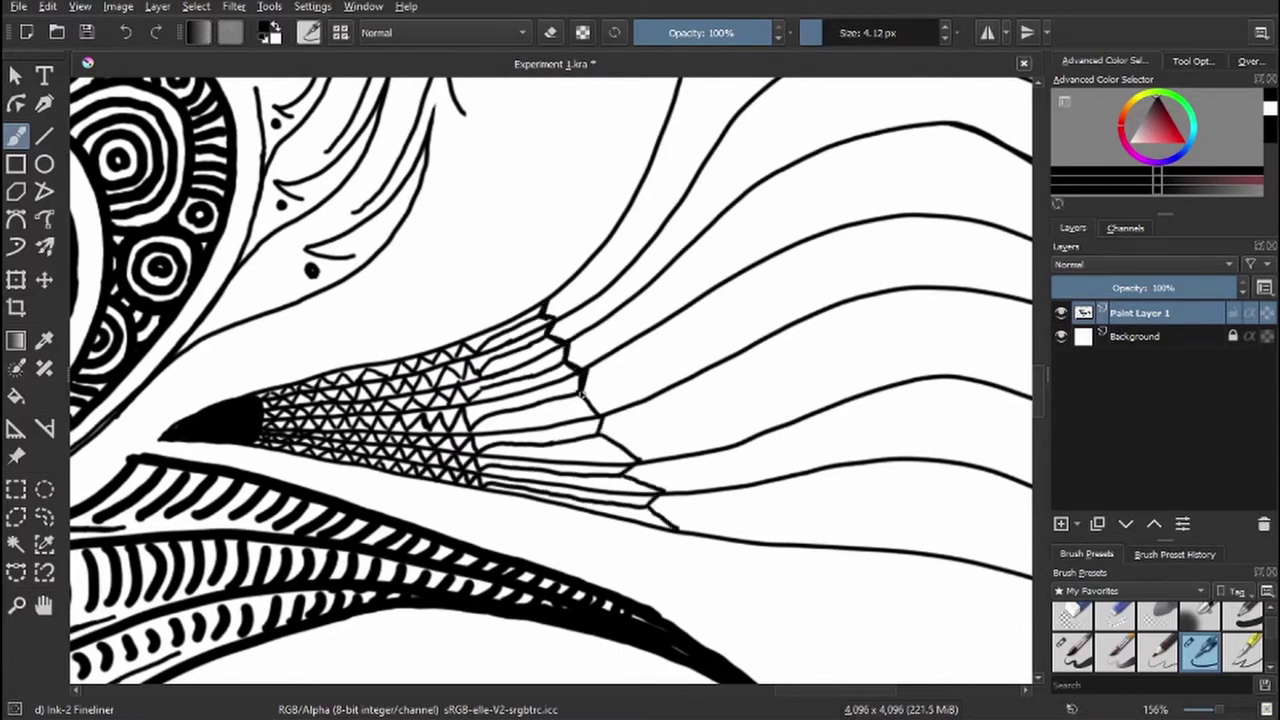
# - Place a row of progressively larger solid dots in each fan strip beyond the jagged edge, with tiny dots beneath the largest
pyautogui.scroll(-5, 617, 448)
pyautogui.moveTo(617, 448); pyautogui.dragTo(560, 400)
pyautogui.scroll(4, 560, 400)
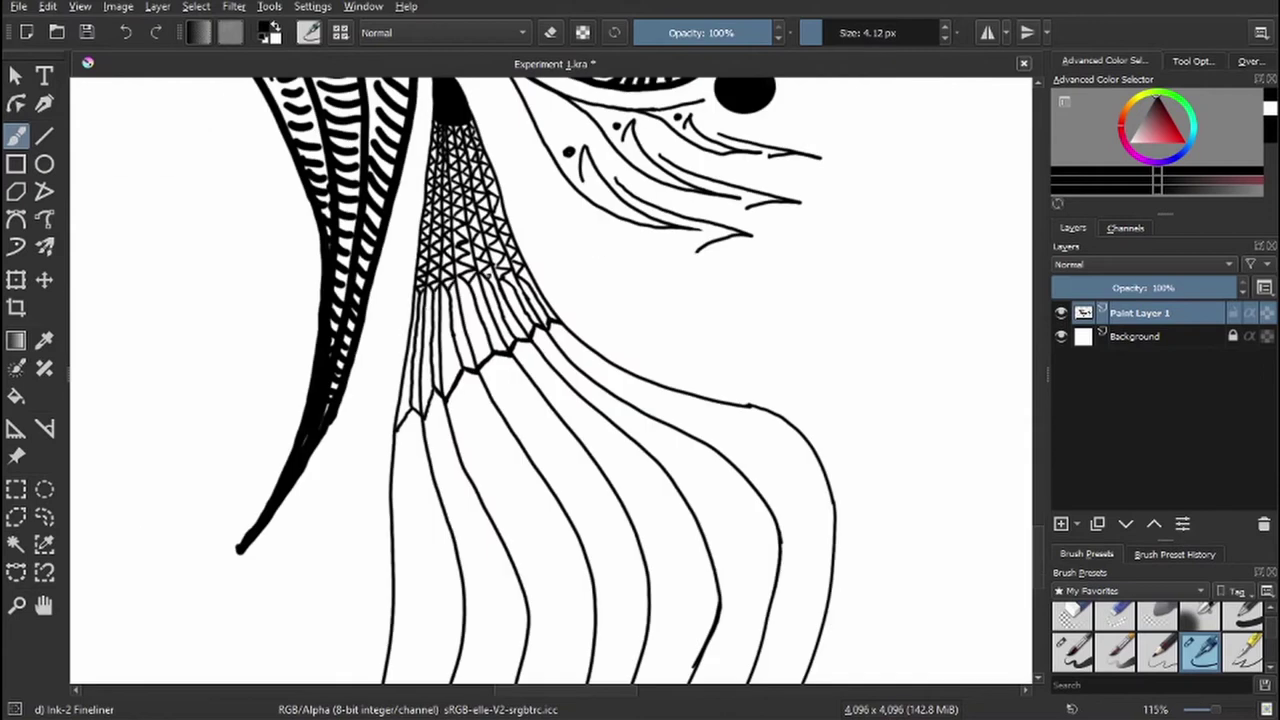
pyautogui.click(502, 374)
pyautogui.click(535, 371)
pyautogui.press(']')
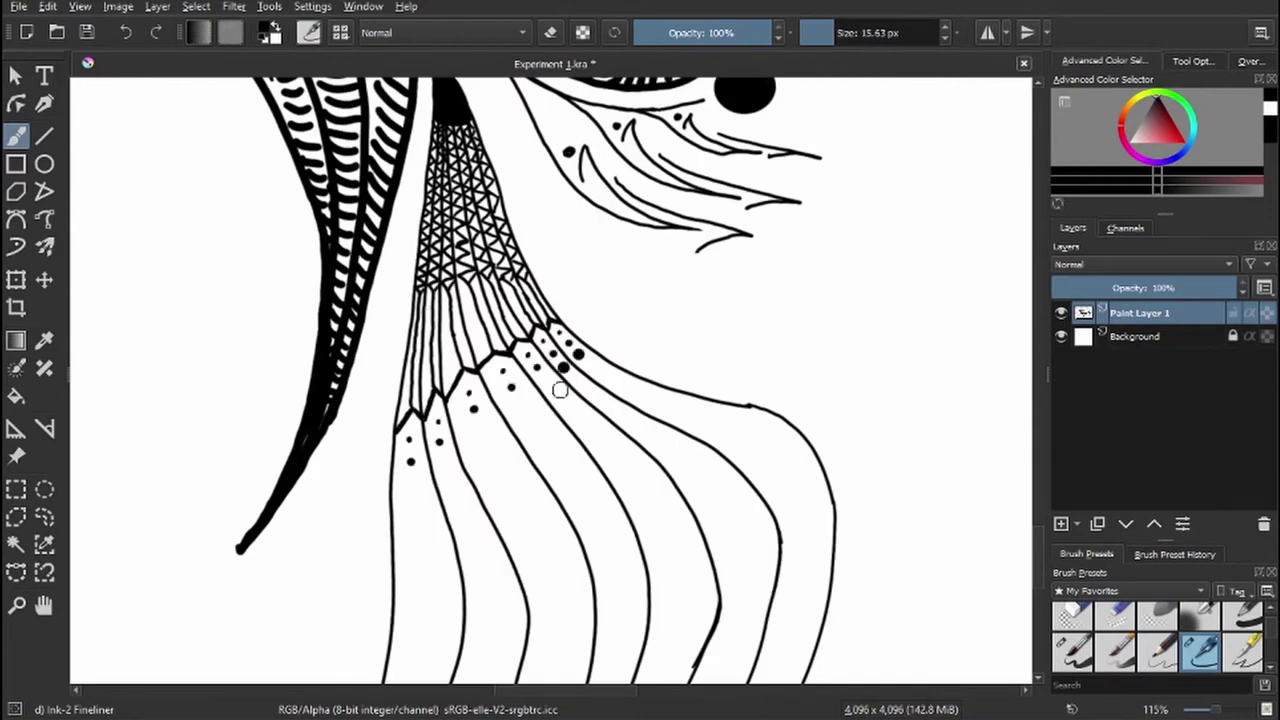
pyautogui.click(481, 426)
pyautogui.click(493, 452)
pyautogui.click(413, 510)
pyautogui.click(588, 387)
pyautogui.moveTo(573, 419); pyautogui.dragTo(545, 275)
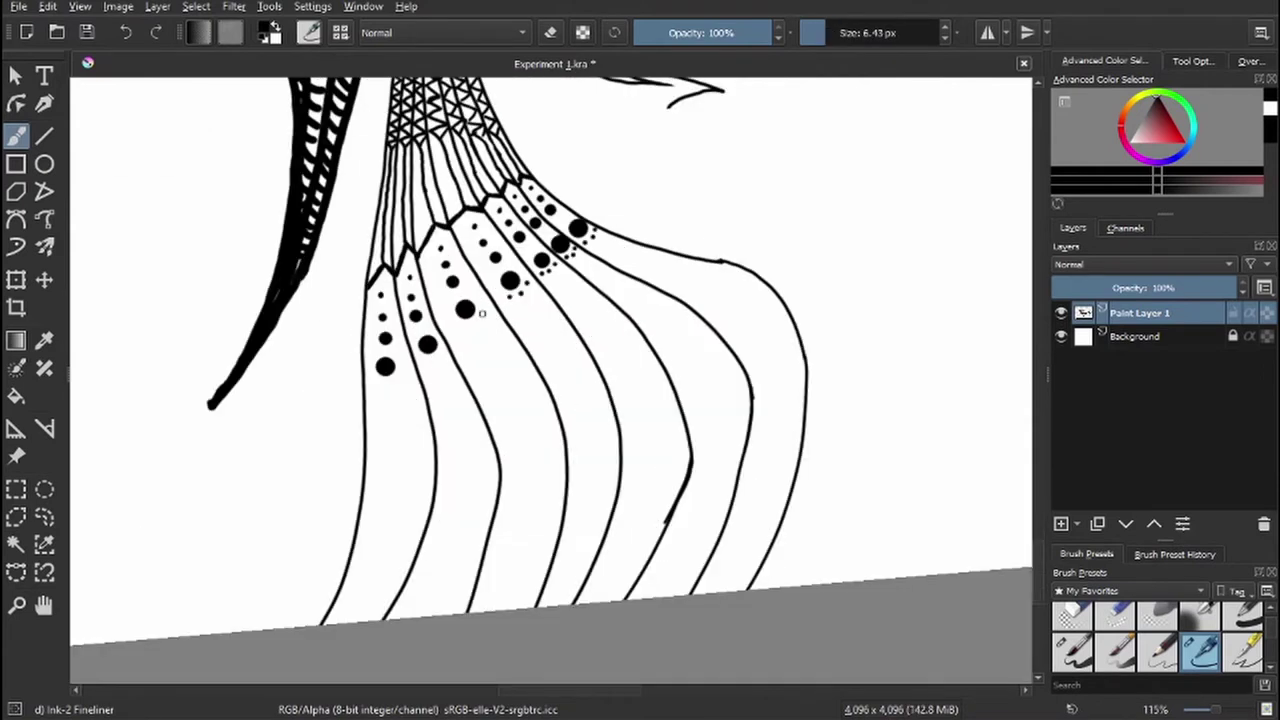
# - Add tiny dots and fine curved dashes around the strips' dot rows and outline each dotted section with a pointed end
pyautogui.press('[')
pyautogui.press('[')
pyautogui.click(434, 357)
pyautogui.click(441, 352)
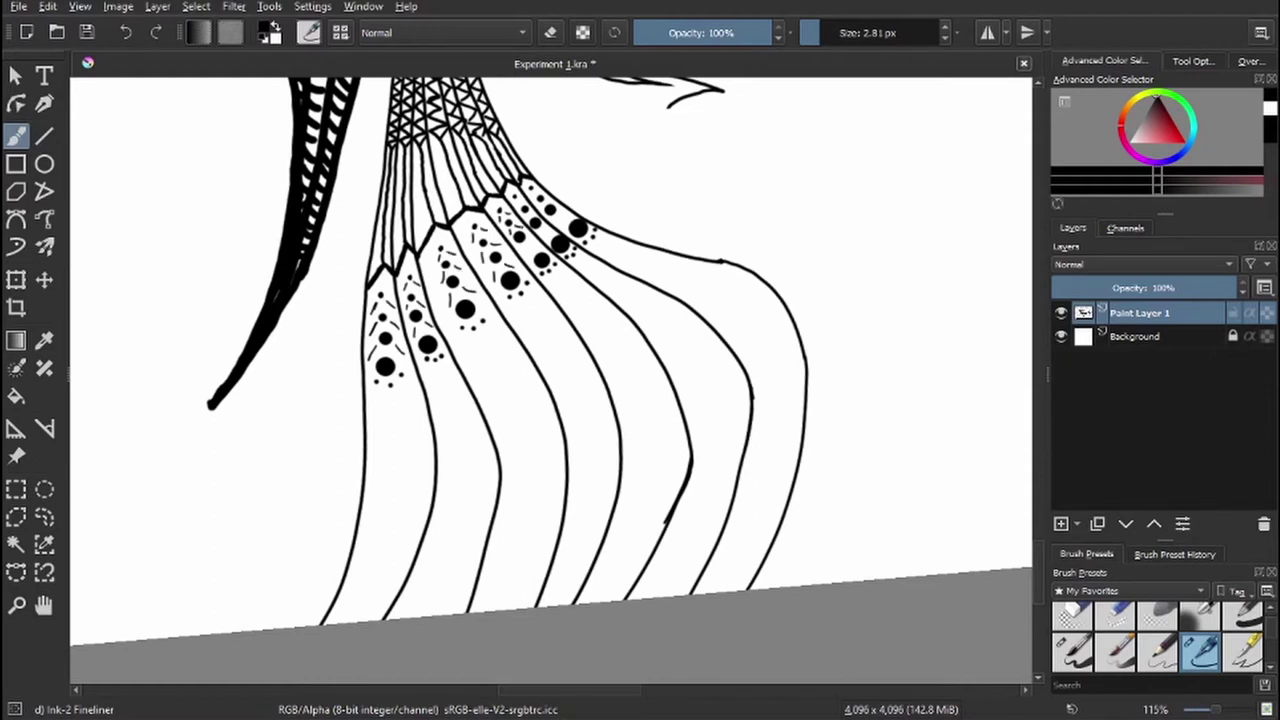
pyautogui.press('4')
pyautogui.press('4')
pyautogui.press('4')
pyautogui.press('4')
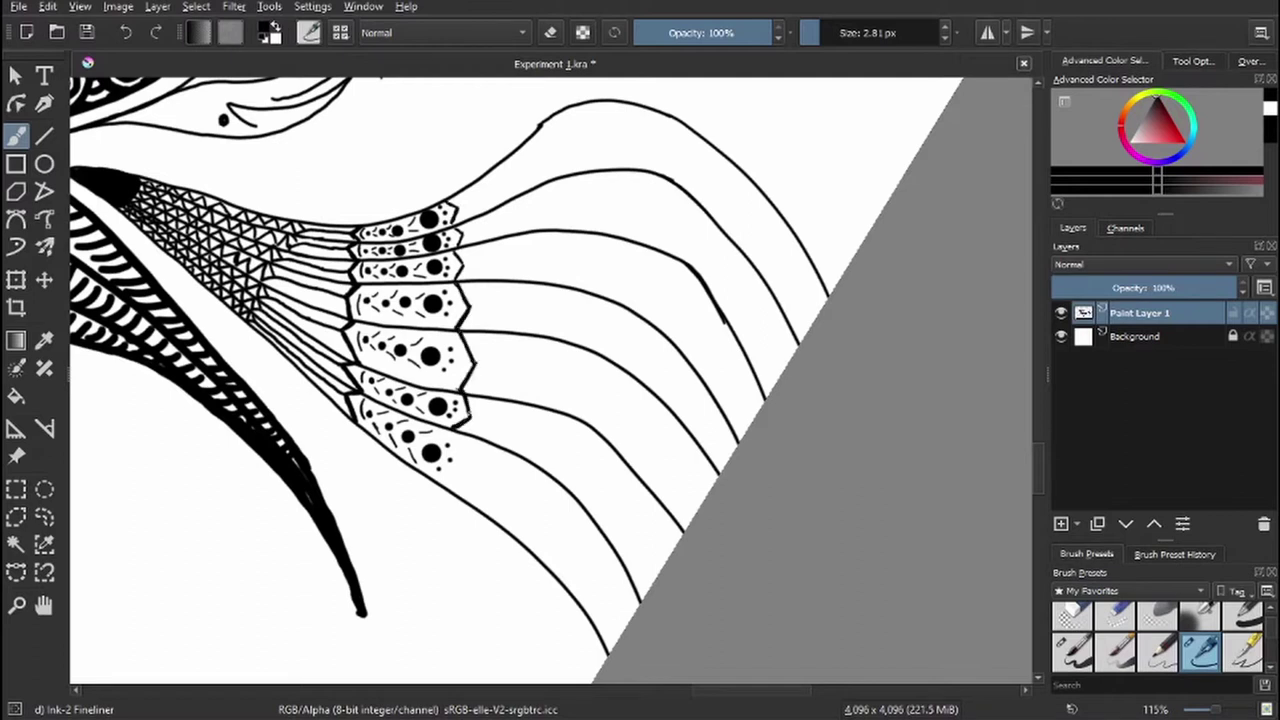
# - Draw rows of short curved ticks along one side of each fan strip beyond the dotted sections
pyautogui.moveTo(466, 230); pyautogui.dragTo(488, 216)
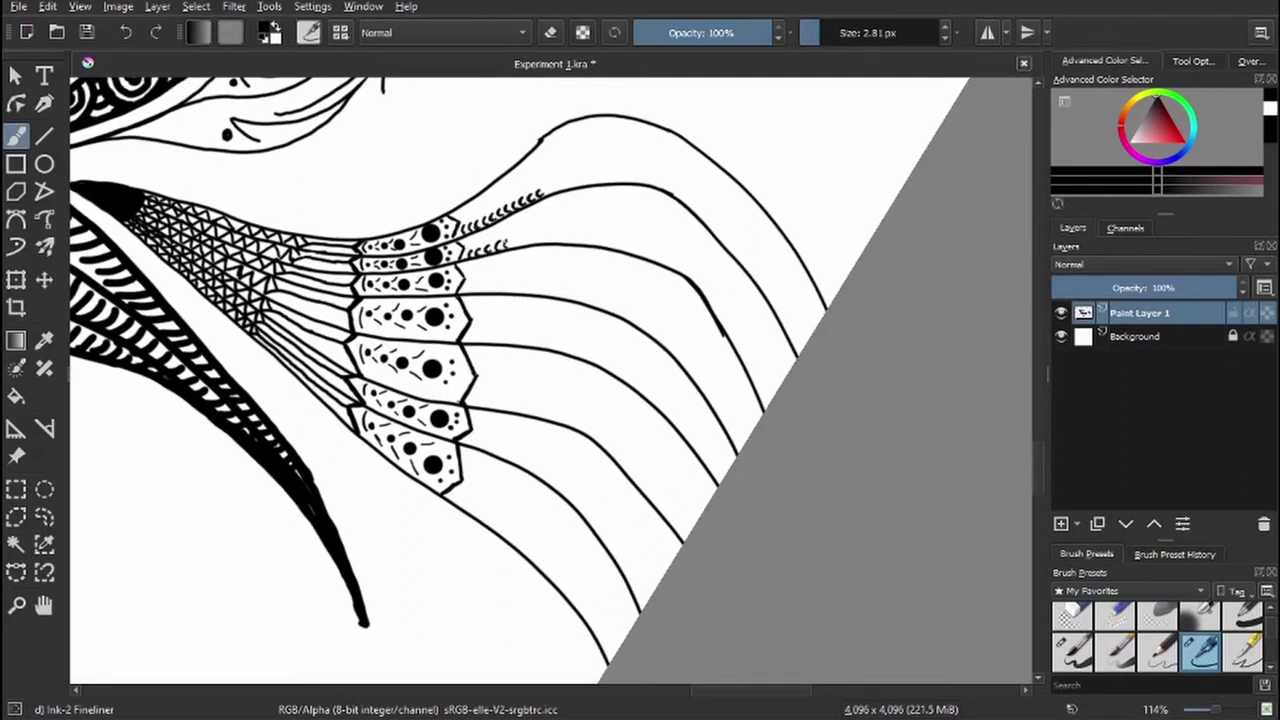
pyautogui.moveTo(504, 326); pyautogui.dragTo(512, 345)
pyautogui.moveTo(512, 345); pyautogui.dragTo(560, 300)
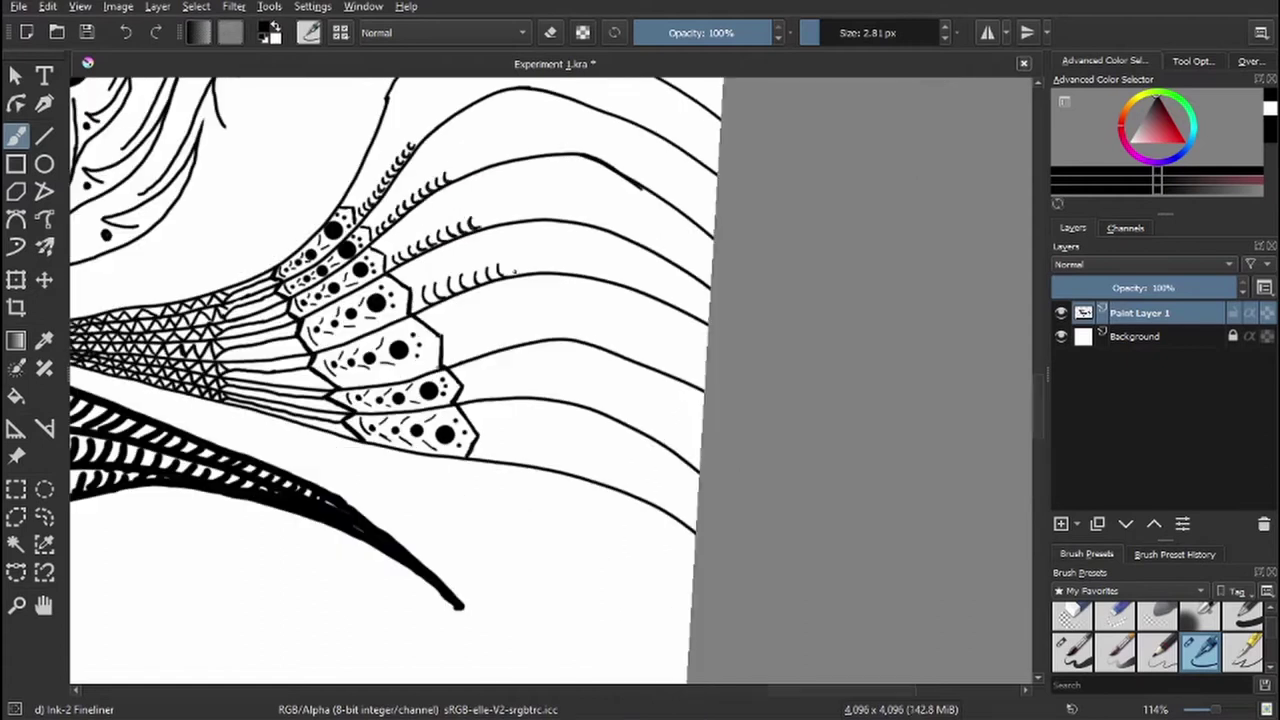
pyautogui.moveTo(528, 390); pyautogui.dragTo(570, 392)
pyautogui.moveTo(570, 392)
pyautogui.mouseDown()
pyautogui.moveTo(540, 330)
pyautogui.moveTo(560, 294)
pyautogui.moveTo(409, 341)
pyautogui.mouseUp()
pyautogui.moveTo(400, 285); pyautogui.dragTo(438, 334)
pyautogui.moveTo(438, 334)
pyautogui.mouseDown()
pyautogui.moveTo(430, 300)
pyautogui.moveTo(450, 348)
pyautogui.mouseUp()
pyautogui.moveTo(446, 226)
pyautogui.mouseDown()
pyautogui.moveTo(480, 320)
pyautogui.moveTo(442, 286)
pyautogui.moveTo(478, 310)
pyautogui.mouseUp()
# - Add thin slanted lines beside the curved ticks to form a feather-like herringbone in the fan strips
pyautogui.press('4')
pyautogui.press('4')
pyautogui.press('4')
pyautogui.moveTo(342, 244); pyautogui.dragTo(360, 292)
pyautogui.moveTo(392, 274); pyautogui.dragTo(414, 302)
pyautogui.press('4')
pyautogui.moveTo(298, 216)
pyautogui.mouseDown()
pyautogui.moveTo(338, 276)
pyautogui.moveTo(385, 290)
pyautogui.mouseUp()
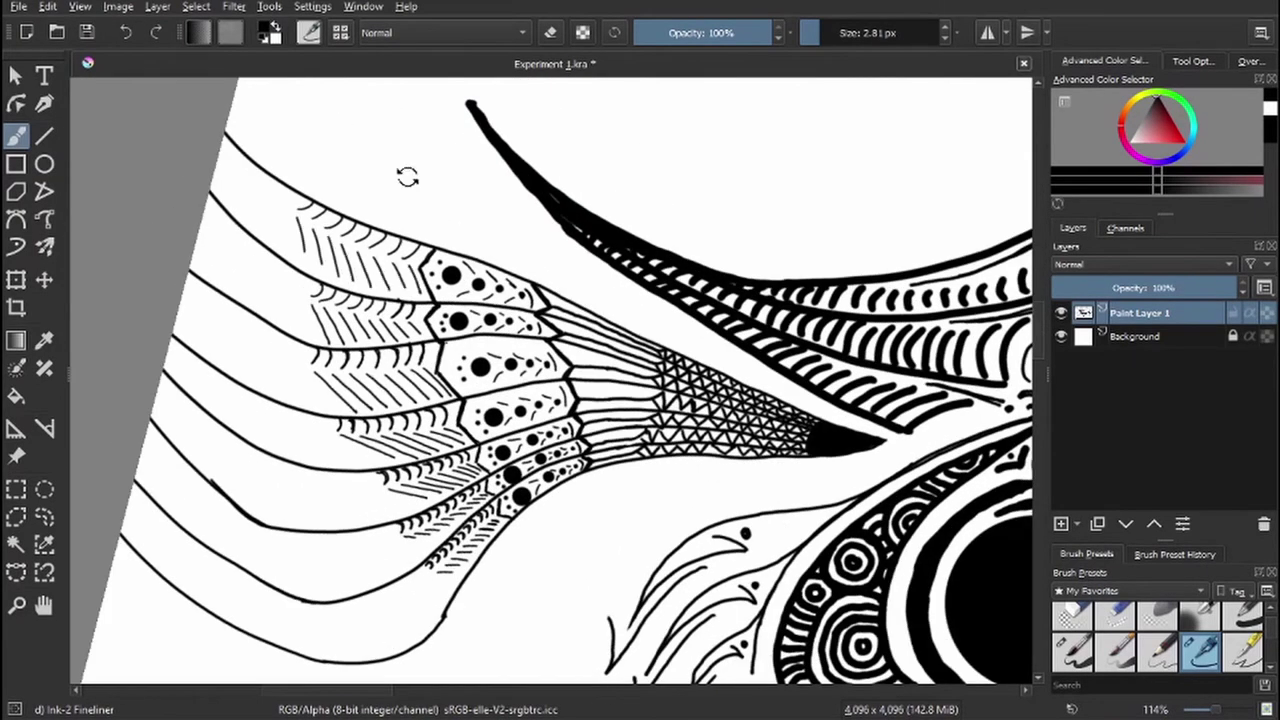
# - Draw a small arc at the end of each herringbone section and place a solid dot inside it
pyautogui.press('5')
pyautogui.moveTo(587, 365)
pyautogui.mouseDown()
pyautogui.moveTo(627, 365)
pyautogui.moveTo(644, 440)
pyautogui.mouseUp()
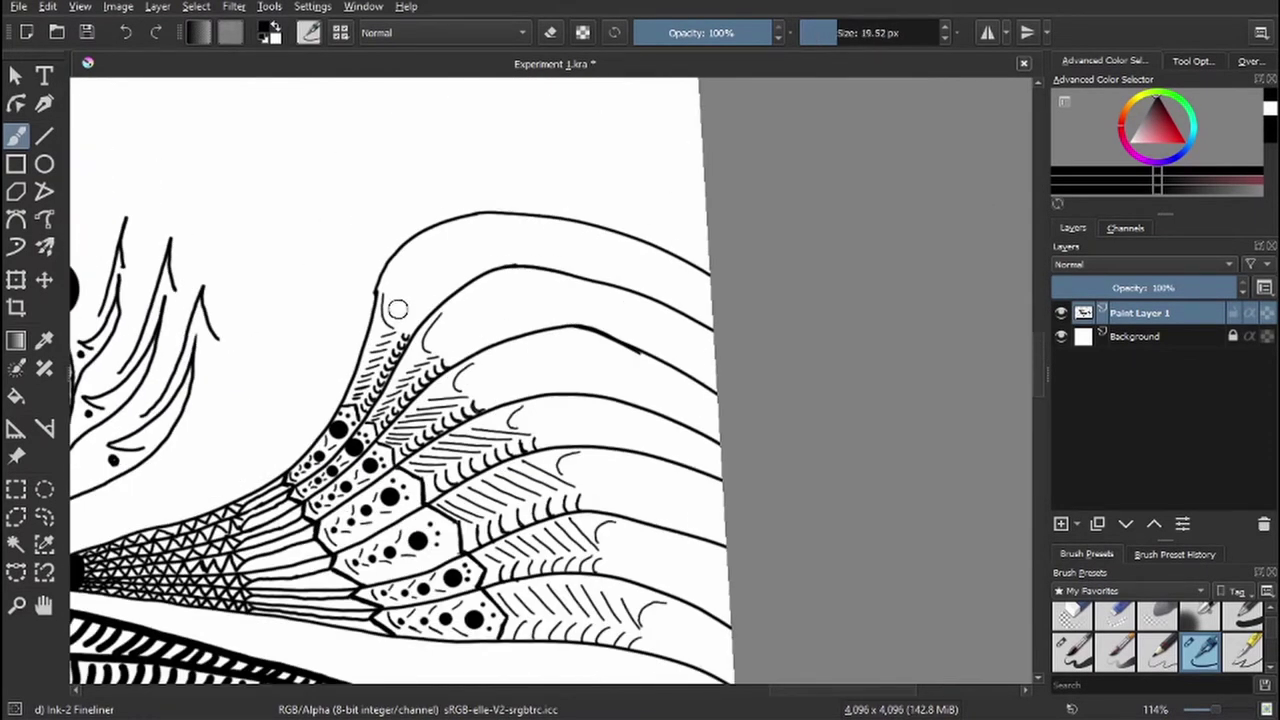
pyautogui.click(398, 310)
pyautogui.click(443, 338)
# - Draw sets of thick curved bars across the fan strips just beyond the arc-enclosed dots
pyautogui.moveTo(410, 300)
pyautogui.mouseDown()
pyautogui.moveTo(416, 328)
pyautogui.moveTo(462, 350)
pyautogui.mouseUp()
pyautogui.moveTo(490, 360); pyautogui.dragTo(494, 404)
pyautogui.moveTo(636, 535); pyautogui.dragTo(612, 568)
pyautogui.moveTo(398, 258)
pyautogui.mouseDown()
pyautogui.moveTo(424, 268)
pyautogui.moveTo(440, 298)
pyautogui.mouseUp()
pyautogui.moveTo(478, 290); pyautogui.dragTo(496, 344)
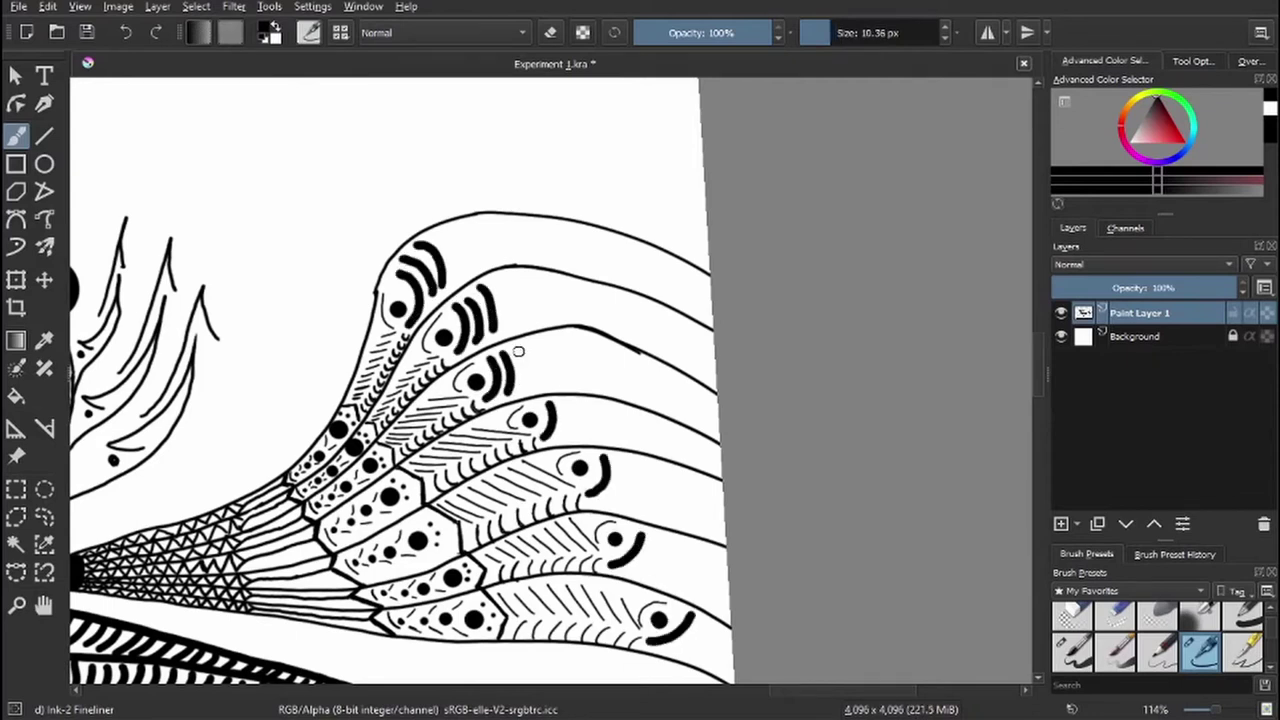
pyautogui.moveTo(565, 400); pyautogui.dragTo(635, 505)
pyautogui.moveTo(690, 622); pyautogui.dragTo(715, 655)
# - Fill the area past the thick bars in each fan strip with small wavy, curling strokes using a finer brush
pyautogui.press('-')
pyautogui.press('[')
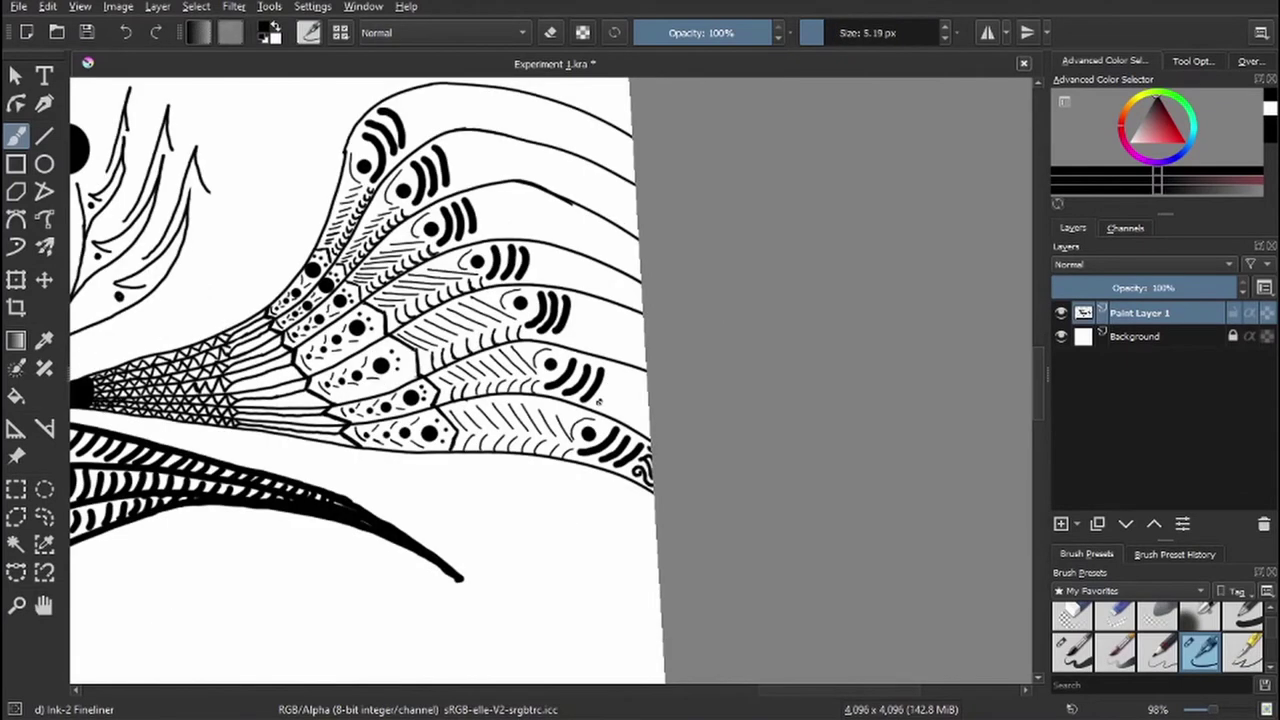
pyautogui.moveTo(568, 342)
pyautogui.mouseDown()
pyautogui.moveTo(604, 328)
pyautogui.moveTo(606, 300)
pyautogui.mouseUp()
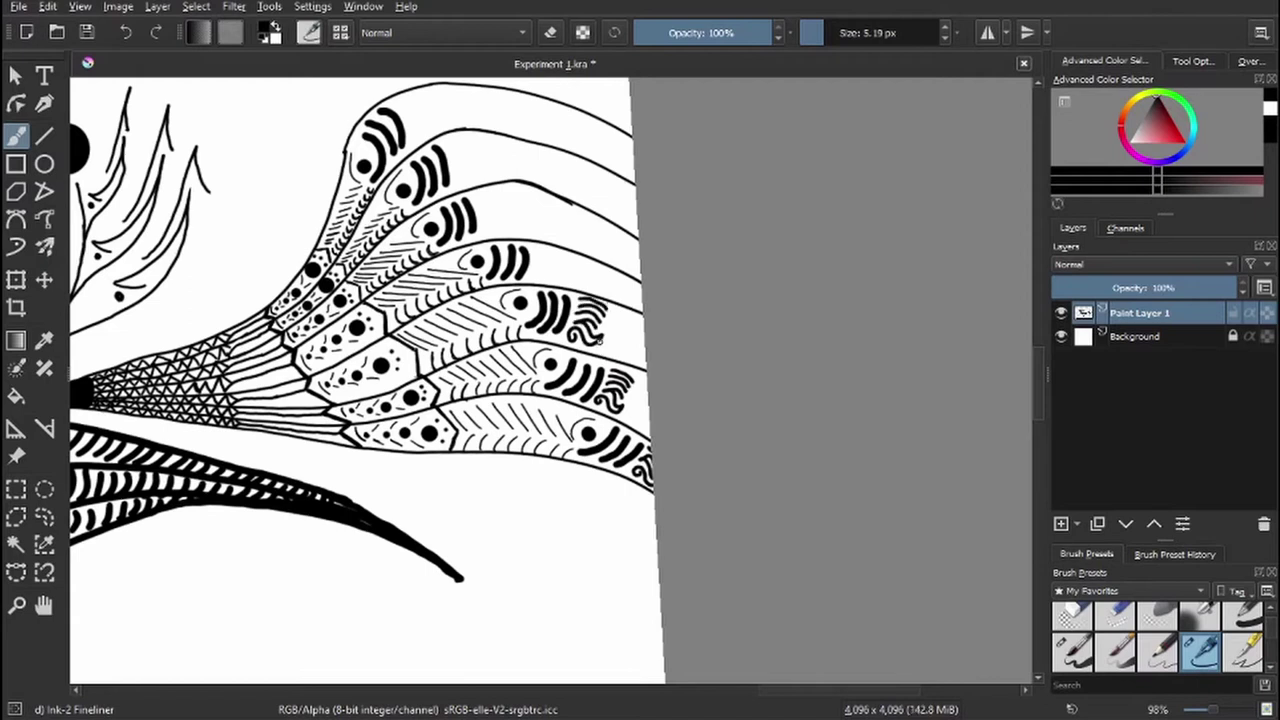
pyautogui.moveTo(528, 280)
pyautogui.mouseDown()
pyautogui.moveTo(560, 244)
pyautogui.moveTo(596, 252)
pyautogui.mouseUp()
pyautogui.moveTo(574, 258)
pyautogui.mouseDown()
pyautogui.moveTo(596, 238)
pyautogui.moveTo(600, 206)
pyautogui.mouseUp()
pyautogui.moveTo(570, 220)
pyautogui.mouseDown()
pyautogui.moveTo(600, 194)
pyautogui.moveTo(582, 148)
pyautogui.mouseUp()
pyautogui.moveTo(556, 146); pyautogui.dragTo(580, 130)
pyautogui.scroll(5, 575, 135)
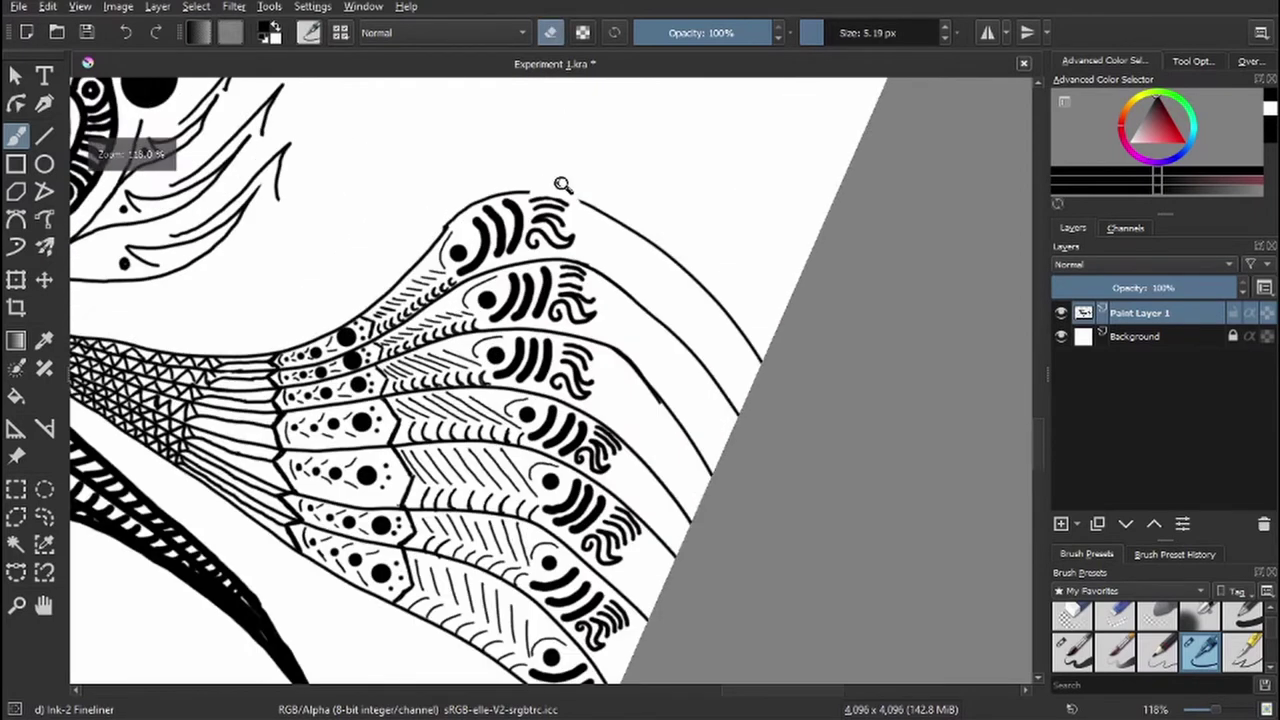
# - Place one large solid black dot beyond the wavy strokes in each fan strip
pyautogui.scroll(-2, 542, 208)
pyautogui.click(535, 248)
pyautogui.click(435, 270)
pyautogui.click(348, 338)
pyautogui.click(276, 390)
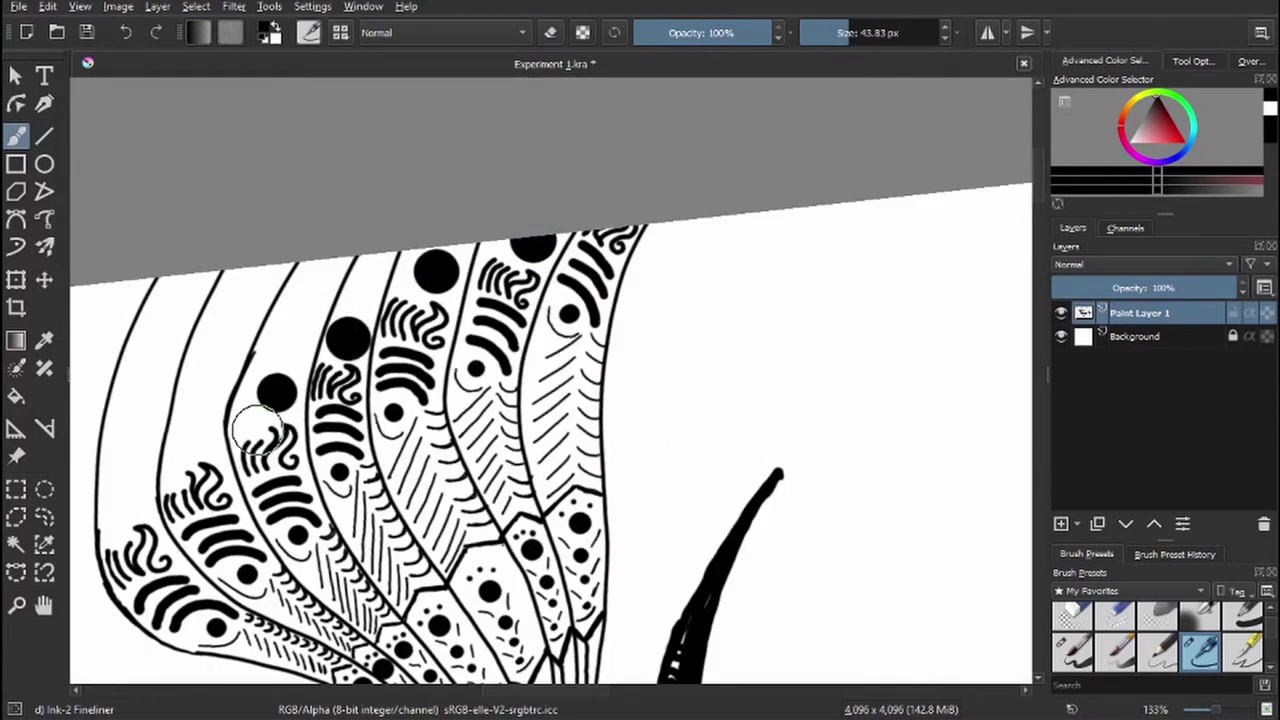
pyautogui.click(193, 432)
pyautogui.click(122, 497)
# - Fill the fan strips from the large dots to the canvas edge with parallel diagonal hatching
pyautogui.moveTo(167, 460)
pyautogui.mouseDown()
pyautogui.moveTo(400, 450)
pyautogui.moveTo(385, 514)
pyautogui.mouseUp()
pyautogui.moveTo(312, 490); pyautogui.dragTo(292, 514)
pyautogui.moveTo(498, 400); pyautogui.dragTo(480, 458)
pyautogui.moveTo(490, 415)
pyautogui.mouseDown()
pyautogui.moveTo(470, 476)
pyautogui.moveTo(445, 502)
pyautogui.mouseUp()
pyautogui.moveTo(462, 484); pyautogui.dragTo(428, 516)
pyautogui.moveTo(580, 368); pyautogui.dragTo(564, 420)
pyautogui.moveTo(576, 382); pyautogui.dragTo(550, 454)
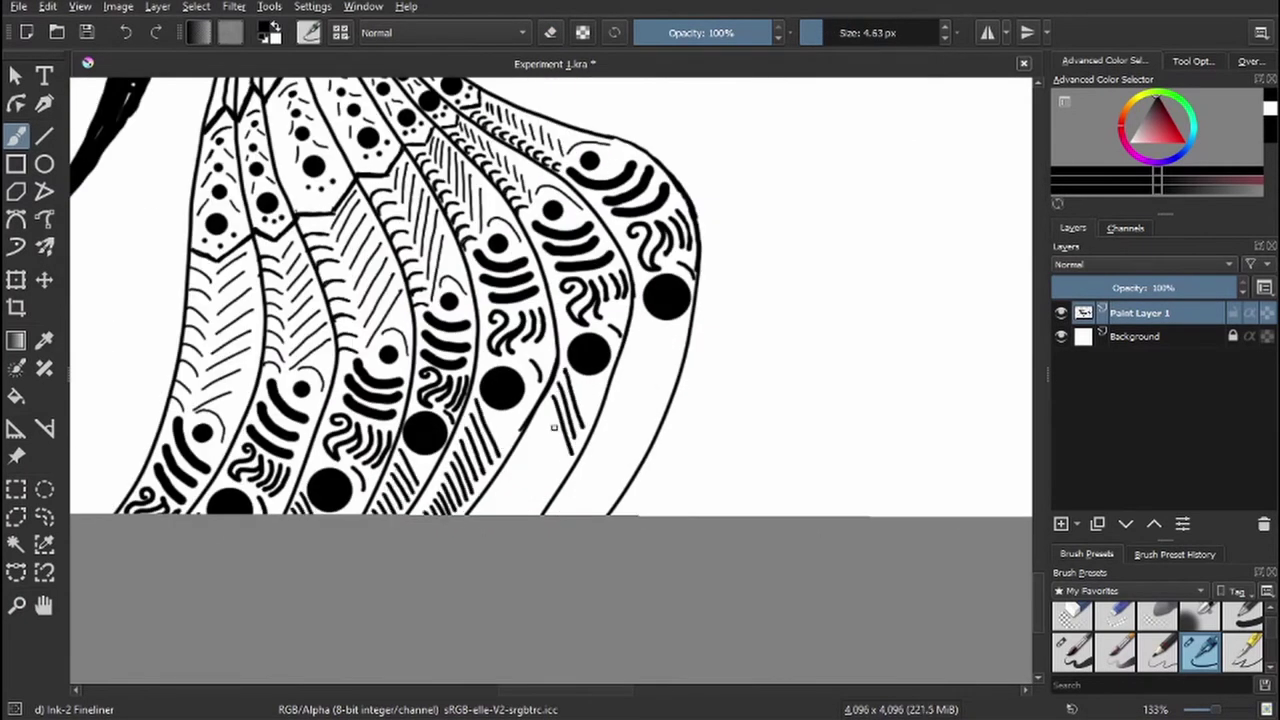
pyautogui.moveTo(564, 406); pyautogui.dragTo(530, 480)
pyautogui.moveTo(544, 446)
pyautogui.mouseDown()
pyautogui.moveTo(516, 516)
pyautogui.moveTo(486, 516)
pyautogui.mouseUp()
pyautogui.moveTo(670, 376)
pyautogui.mouseDown()
pyautogui.moveTo(640, 312)
pyautogui.moveTo(630, 415)
pyautogui.mouseUp()
pyautogui.moveTo(648, 370); pyautogui.dragTo(598, 494)
pyautogui.moveTo(610, 458); pyautogui.dragTo(568, 516)
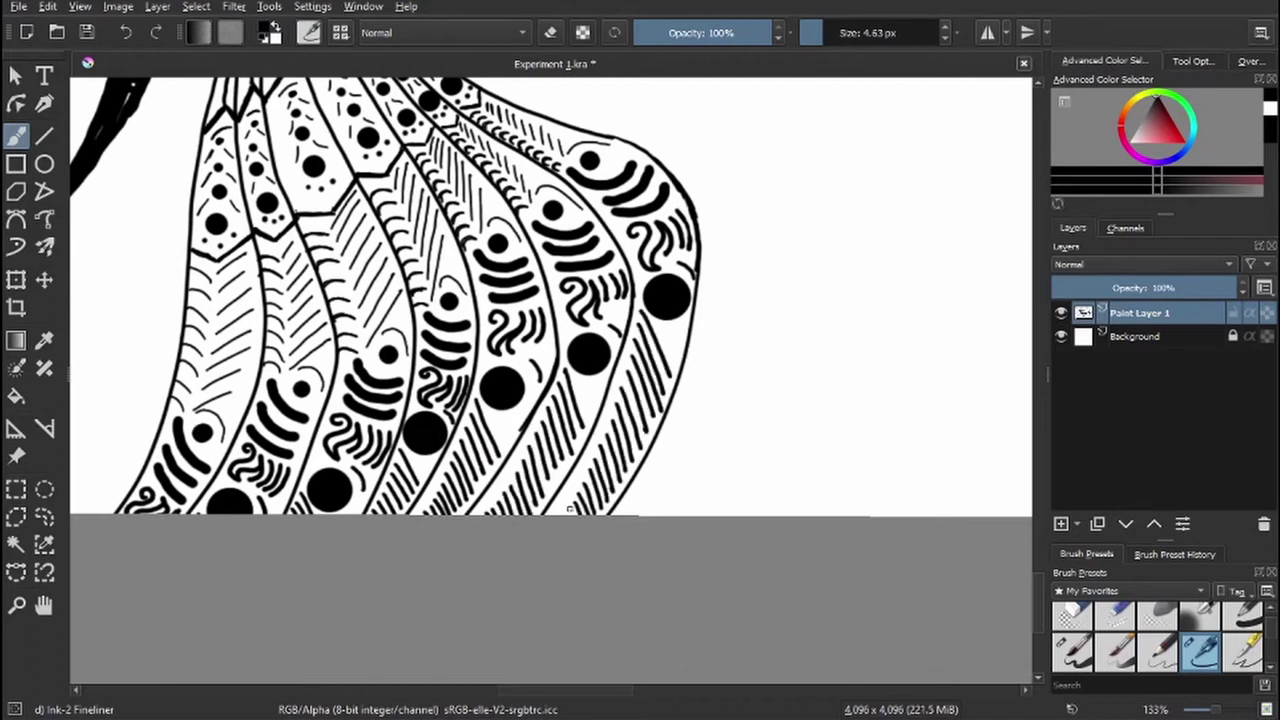
# - Add short graded strokes in the gaps between the large dots and the diagonal hatching
pyautogui.moveTo(686, 322); pyautogui.dragTo(662, 350)
pyautogui.moveTo(604, 374)
pyautogui.mouseDown()
pyautogui.moveTo(576, 386)
pyautogui.moveTo(580, 424)
pyautogui.mouseUp()
pyautogui.moveTo(526, 406)
pyautogui.mouseDown()
pyautogui.moveTo(492, 422)
pyautogui.moveTo(500, 446)
pyautogui.mouseUp()
pyautogui.moveTo(432, 460); pyautogui.dragTo(418, 478)
pyautogui.moveTo(358, 508); pyautogui.dragTo(350, 516)
pyautogui.press('5')
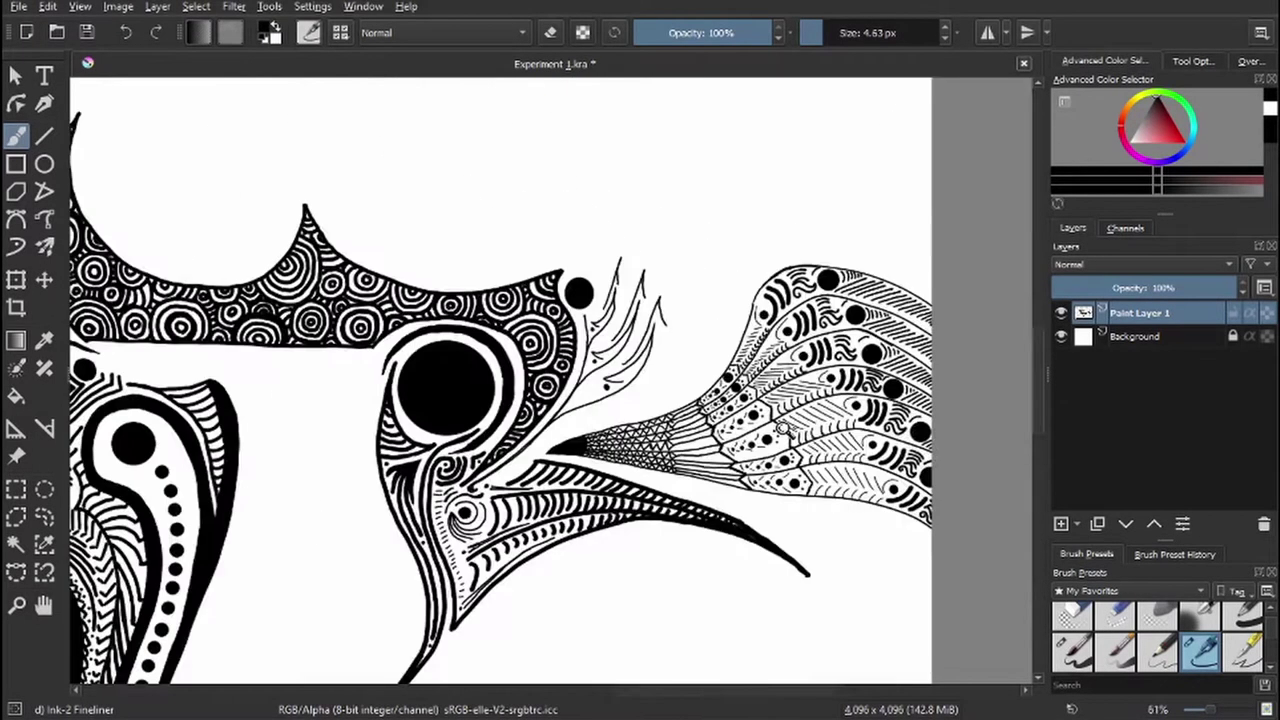
# - Draw several thin curved lines across the fan's plain strips between the zigzags and the jagged edge
pyautogui.moveTo(366, 310); pyautogui.dragTo(410, 460)
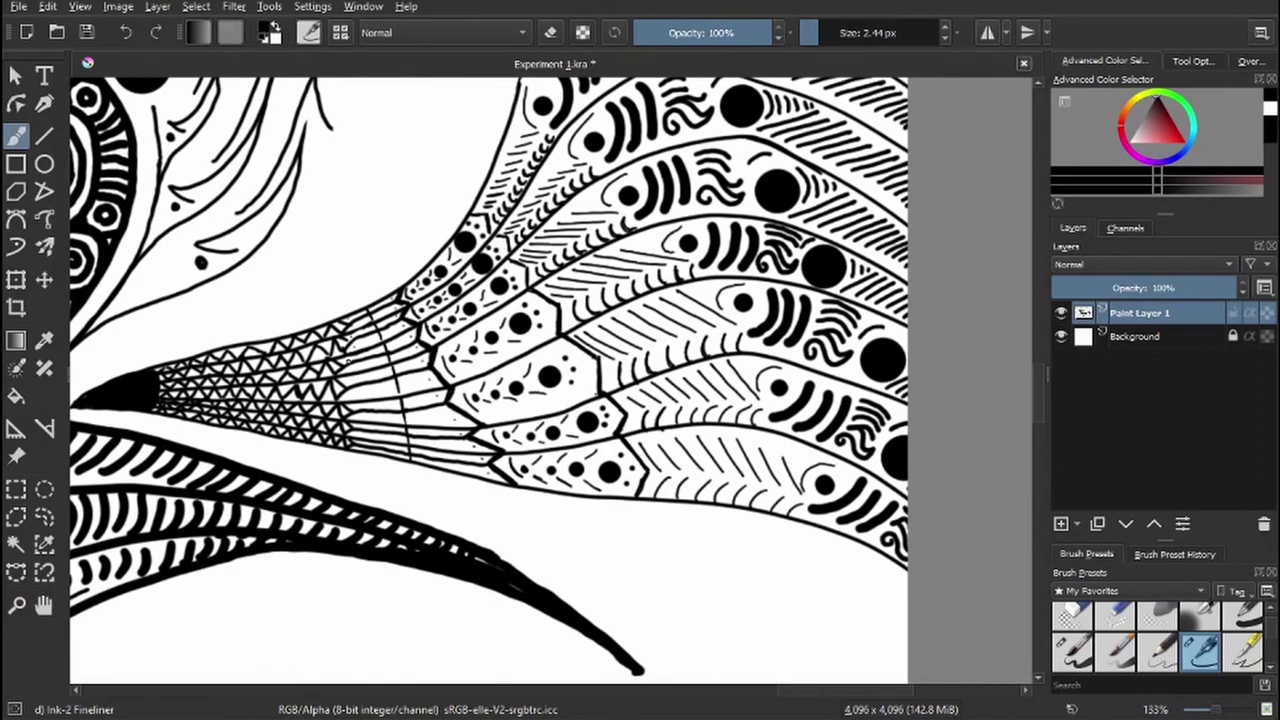
pyautogui.moveTo(362, 312); pyautogui.dragTo(398, 424)
pyautogui.moveTo(378, 310); pyautogui.dragTo(390, 338)
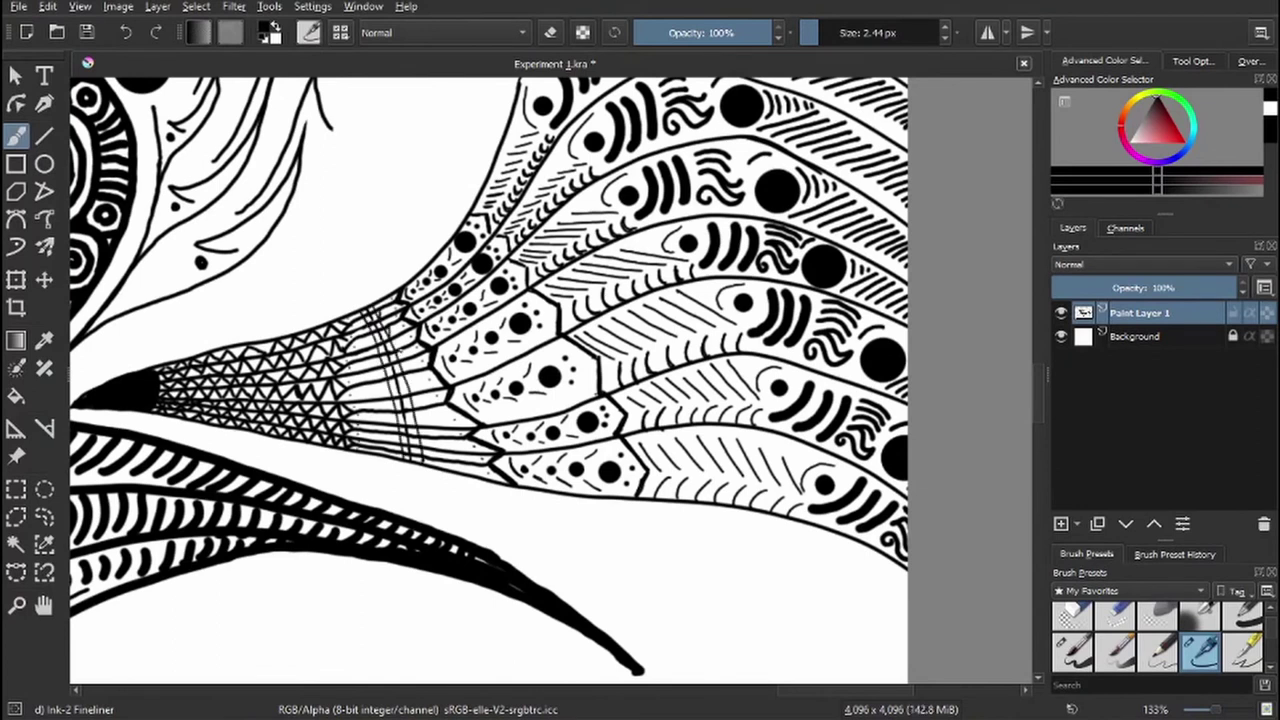
pyautogui.moveTo(388, 412); pyautogui.dragTo(398, 456)
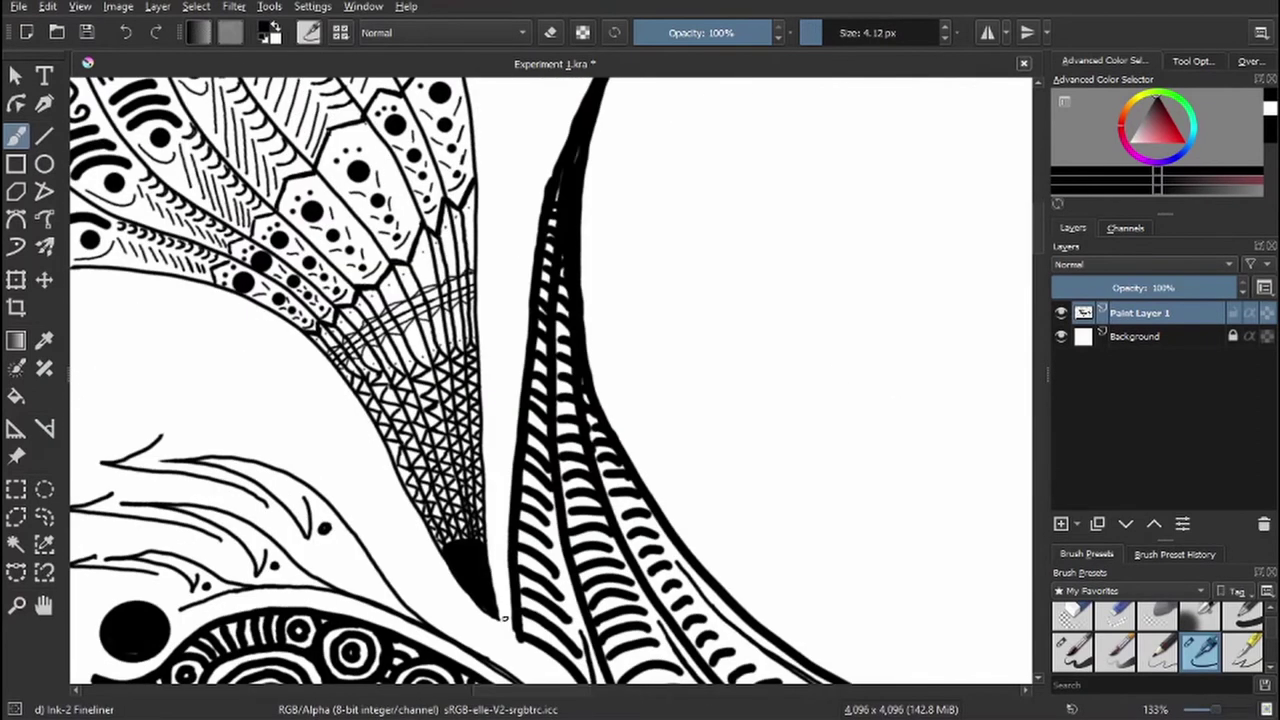
# - Draw a long curve along the hatched plume's edge facing the fan and thicken it
pyautogui.moveTo(506, 628)
pyautogui.mouseDown()
pyautogui.moveTo(502, 330)
pyautogui.moveTo(570, 80)
pyautogui.mouseUp()
pyautogui.moveTo(480, 400); pyautogui.dragTo(502, 358)
pyautogui.moveTo(525, 559); pyautogui.dragTo(545, 250)
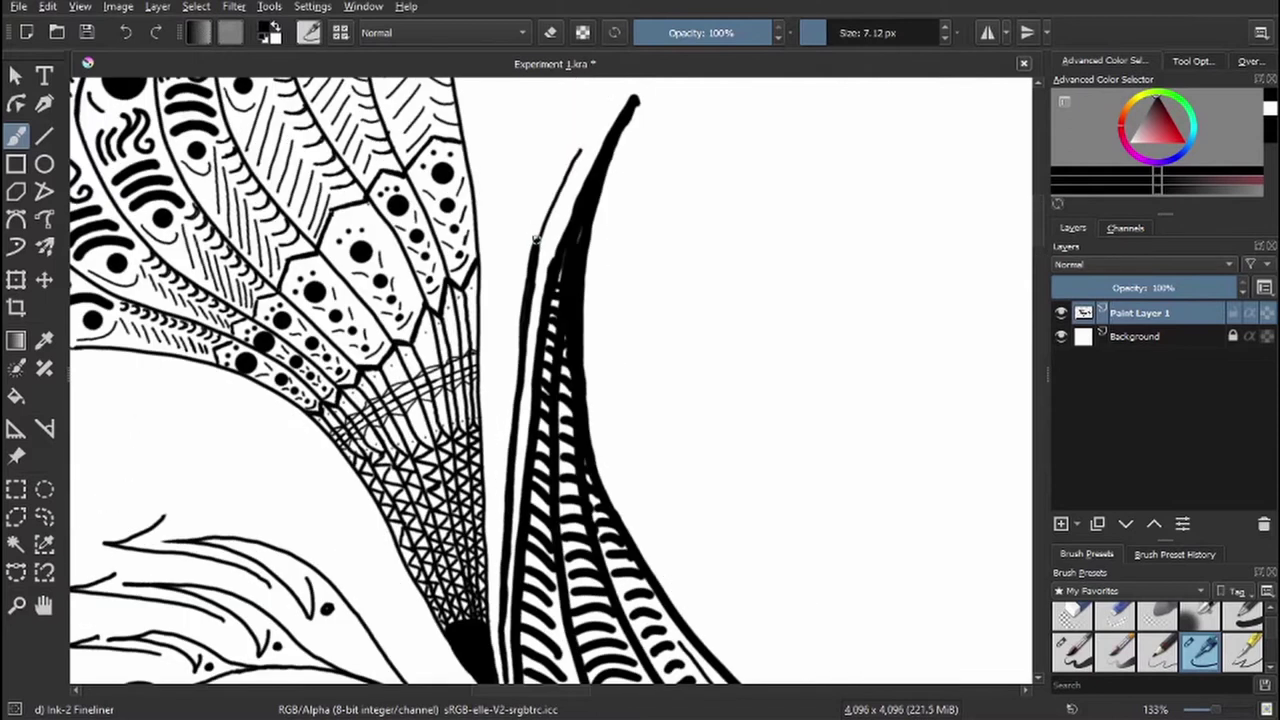
pyautogui.moveTo(535, 300)
pyautogui.mouseDown()
pyautogui.moveTo(585, 148)
pyautogui.moveTo(505, 625)
pyautogui.moveTo(512, 455)
pyautogui.mouseUp()
pyautogui.press('e')
pyautogui.press('e')
pyautogui.moveTo(504, 604); pyautogui.dragTo(504, 480)
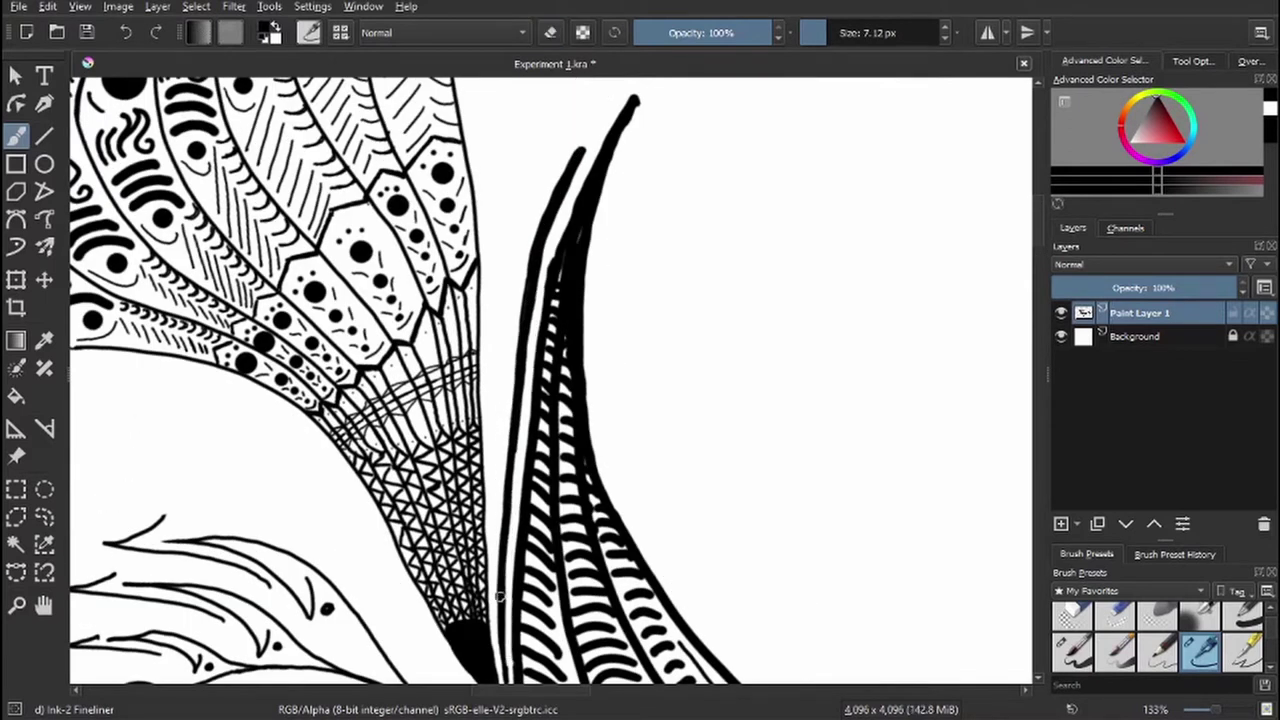
# - Draw a spray of thick curved lines fanning out from the end of the thick curve near the plume's tip
pyautogui.press('6')
pyautogui.moveTo(757, 128); pyautogui.dragTo(563, 371)
pyautogui.moveTo(714, 114); pyautogui.dragTo(571, 343)
pyautogui.moveTo(654, 90); pyautogui.dragTo(540, 416)
pyautogui.press('4')
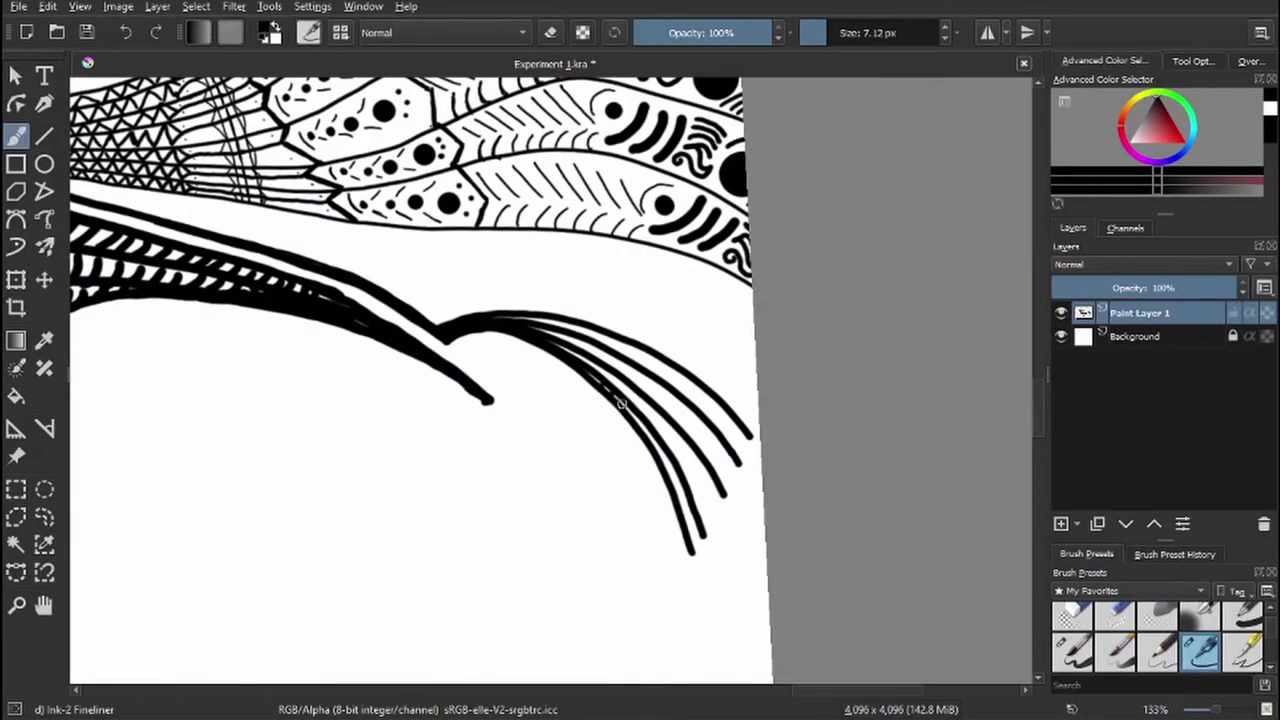
# - Fill the gaps between the spray's lines with rows of dots and line the thick curve with short curved ticks
pyautogui.moveTo(560, 338)
pyautogui.mouseDown()
pyautogui.moveTo(625, 370)
pyautogui.moveTo(728, 472)
pyautogui.moveTo(668, 377)
pyautogui.moveTo(706, 408)
pyautogui.mouseUp()
pyautogui.moveTo(422, 320)
pyautogui.mouseDown()
pyautogui.moveTo(702, 340)
pyautogui.moveTo(670, 290)
pyautogui.moveTo(528, 252)
pyautogui.mouseUp()
pyautogui.moveTo(417, 226); pyautogui.dragTo(336, 208)
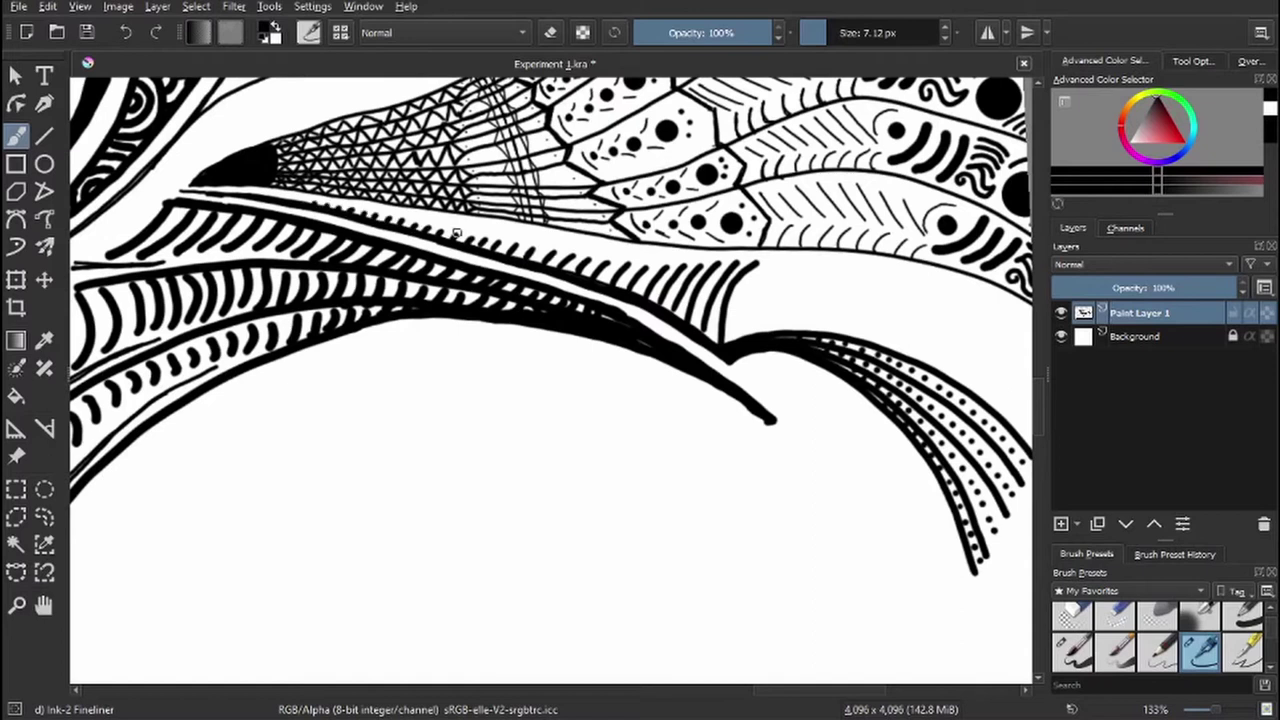
# - Draw long curved strokes from the spray's base toward the canvas edge, filling the space beneath the patterned fan
pyautogui.moveTo(582, 300)
pyautogui.mouseDown()
pyautogui.moveTo(665, 248)
pyautogui.moveTo(845, 262)
pyautogui.mouseUp()
pyautogui.moveTo(680, 305); pyautogui.dragTo(880, 345)
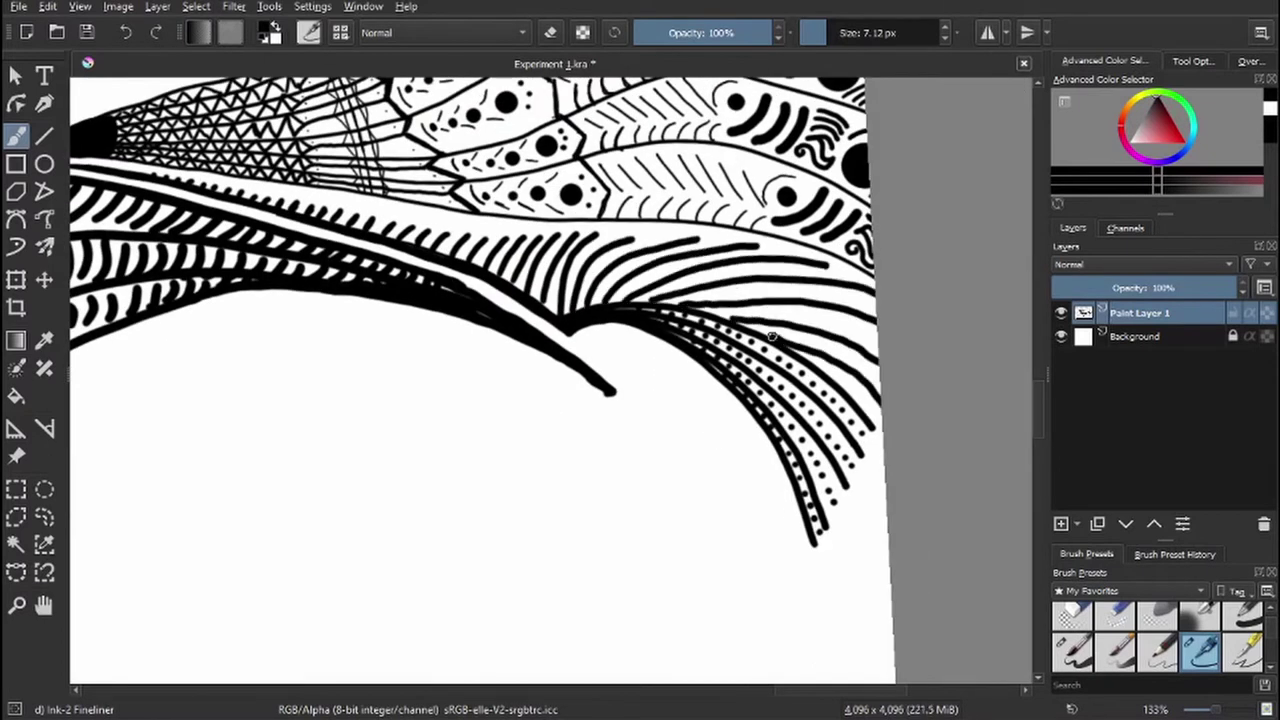
pyautogui.moveTo(640, 300)
pyautogui.mouseDown()
pyautogui.moveTo(733, 318)
pyautogui.moveTo(876, 405)
pyautogui.mouseUp()
pyautogui.moveTo(575, 310)
pyautogui.mouseDown()
pyautogui.moveTo(770, 325)
pyautogui.moveTo(854, 363)
pyautogui.mouseUp()
pyautogui.moveTo(740, 305); pyautogui.dragTo(878, 352)
pyautogui.moveTo(800, 312); pyautogui.dragTo(878, 358)
# - Thicken the long curved strokes and fill the gaps at their bases so they merge into solid black
pyautogui.press(']')
pyautogui.moveTo(680, 292); pyautogui.dragTo(876, 316)
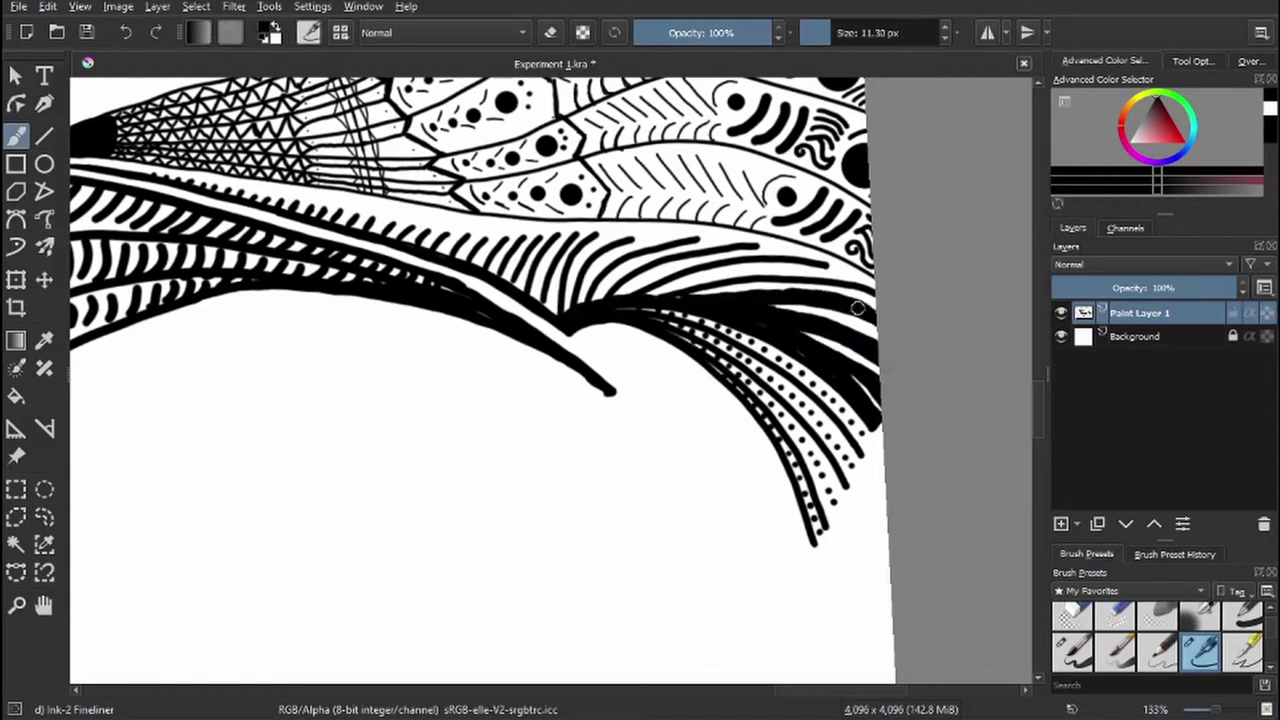
pyautogui.moveTo(764, 270); pyautogui.dragTo(876, 316)
pyautogui.moveTo(683, 266); pyautogui.dragTo(790, 298)
pyautogui.moveTo(706, 290); pyautogui.dragTo(880, 340)
pyautogui.press('[')
pyautogui.press('[')
pyautogui.moveTo(600, 300)
pyautogui.mouseDown()
pyautogui.moveTo(712, 250)
pyautogui.moveTo(702, 260)
pyautogui.moveTo(784, 254)
pyautogui.moveTo(632, 236)
pyautogui.moveTo(690, 236)
pyautogui.mouseUp()
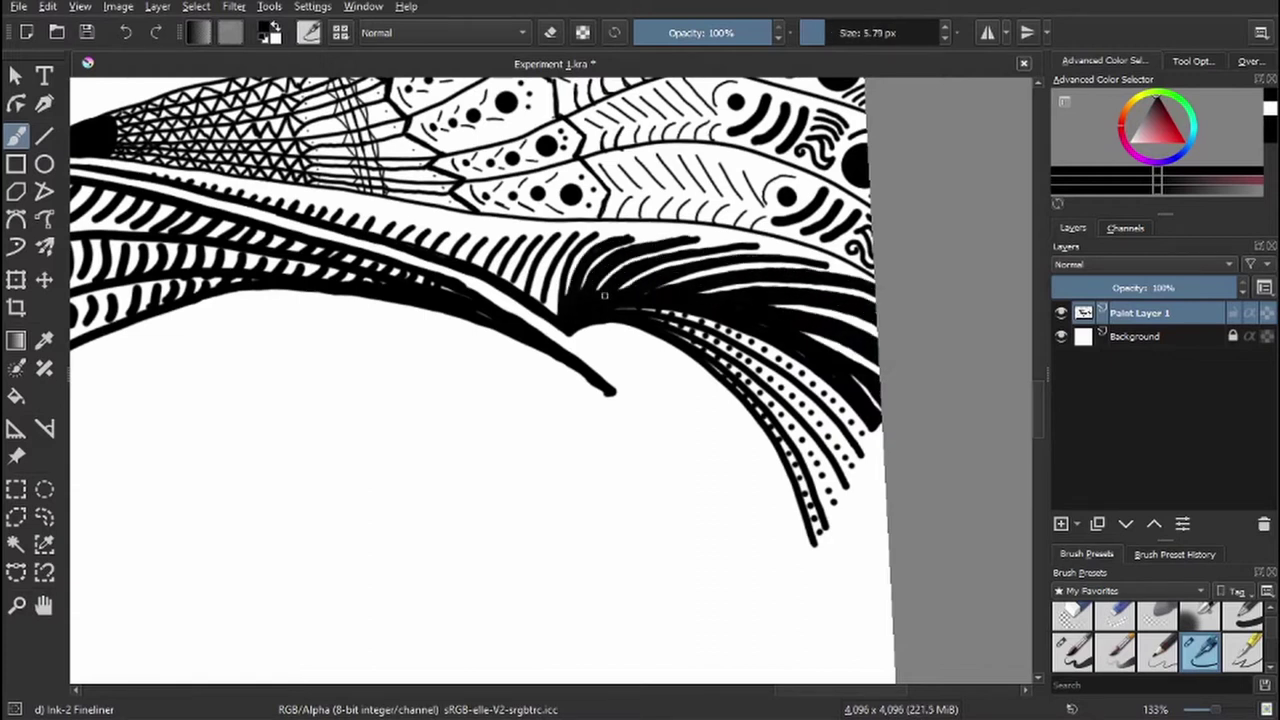
pyautogui.moveTo(558, 282); pyautogui.dragTo(600, 228)
pyautogui.moveTo(656, 290); pyautogui.dragTo(740, 286)
pyautogui.press('e')
pyautogui.press('4')
pyautogui.press('4')
pyautogui.press('4')
pyautogui.press('4')
pyautogui.press('4')
pyautogui.press('4')
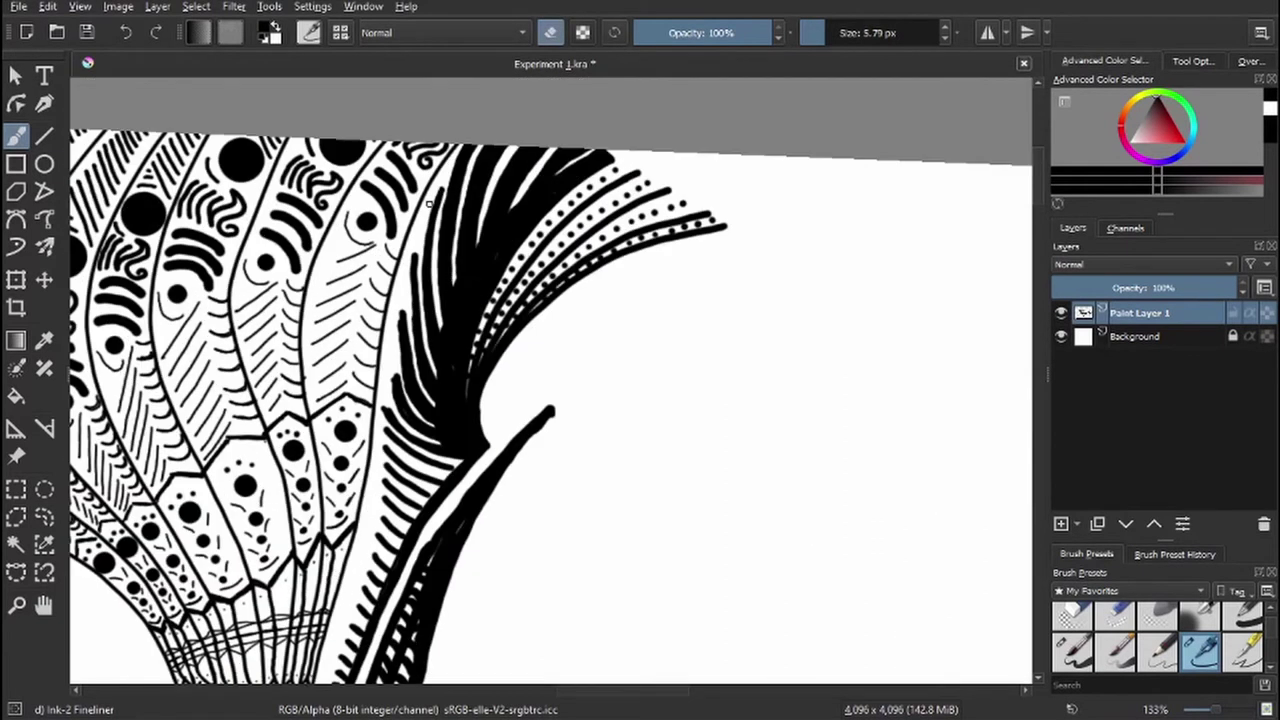
pyautogui.press('e')
pyautogui.press('5')
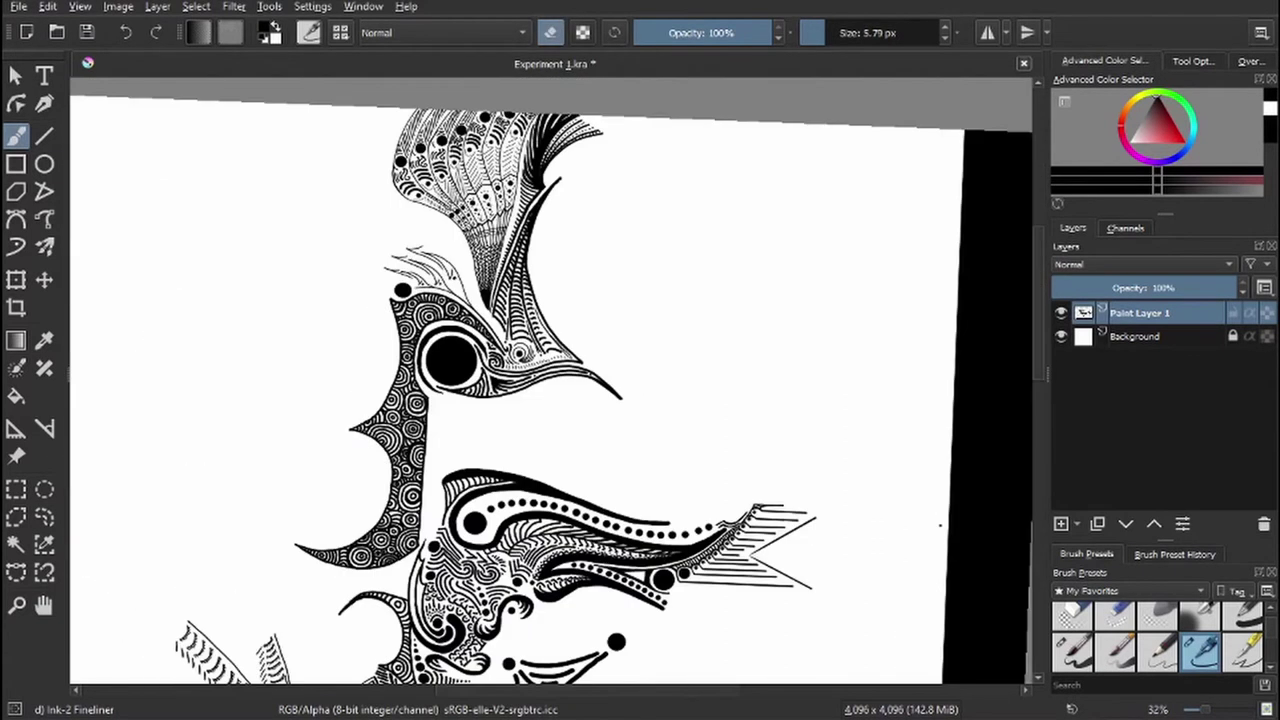
# - Draw a curved two-line tail from beside the hanging ornament's largest dot down to the black band and taper the nearby line ends
pyautogui.press(']')
pyautogui.press(']')
pyautogui.moveTo(610, 168); pyautogui.dragTo(620, 612)
pyautogui.moveTo(438, 330); pyautogui.dragTo(525, 612)
pyautogui.press('e')
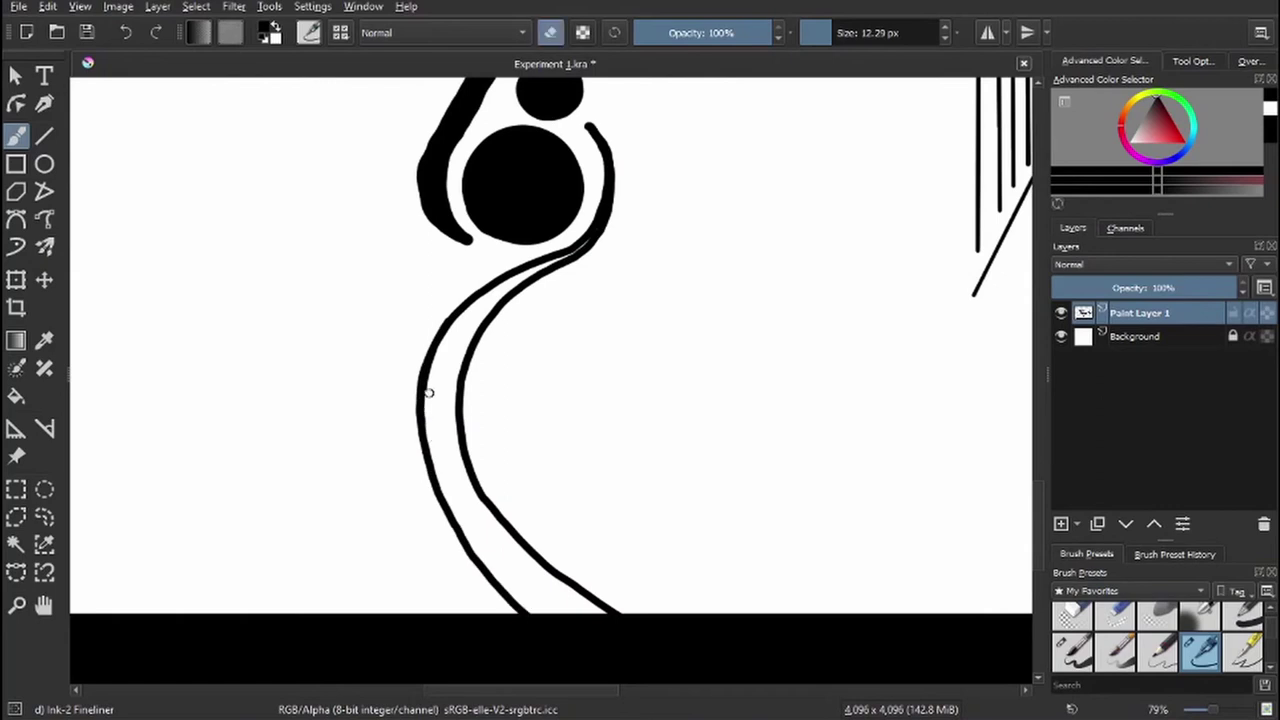
pyautogui.moveTo(468, 232); pyautogui.dragTo(470, 242)
pyautogui.press('e')
# - Fill the curved tail with concentric arcs and small dots using a finer brush
pyautogui.press('[')
pyautogui.press('[')
pyautogui.moveTo(586, 608)
pyautogui.mouseDown()
pyautogui.moveTo(530, 600)
pyautogui.moveTo(515, 560)
pyautogui.moveTo(506, 592)
pyautogui.mouseUp()
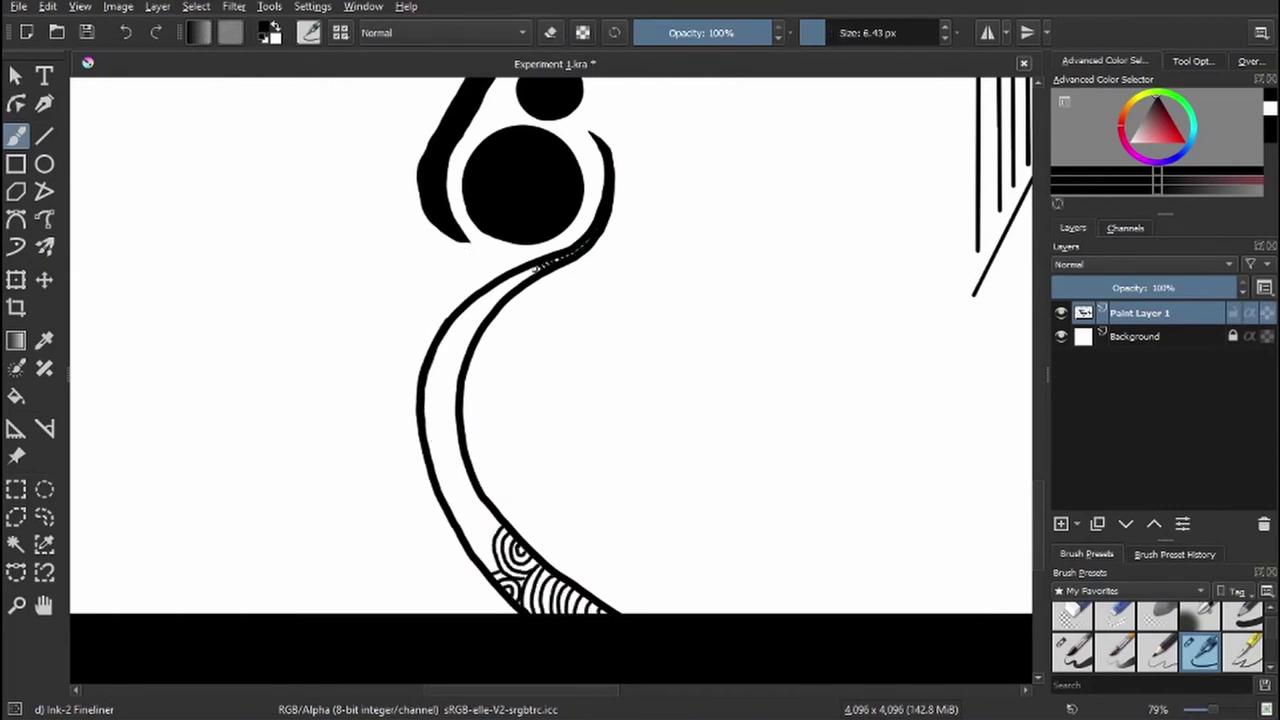
pyautogui.moveTo(540, 268)
pyautogui.mouseDown()
pyautogui.moveTo(480, 315)
pyautogui.moveTo(440, 405)
pyautogui.mouseUp()
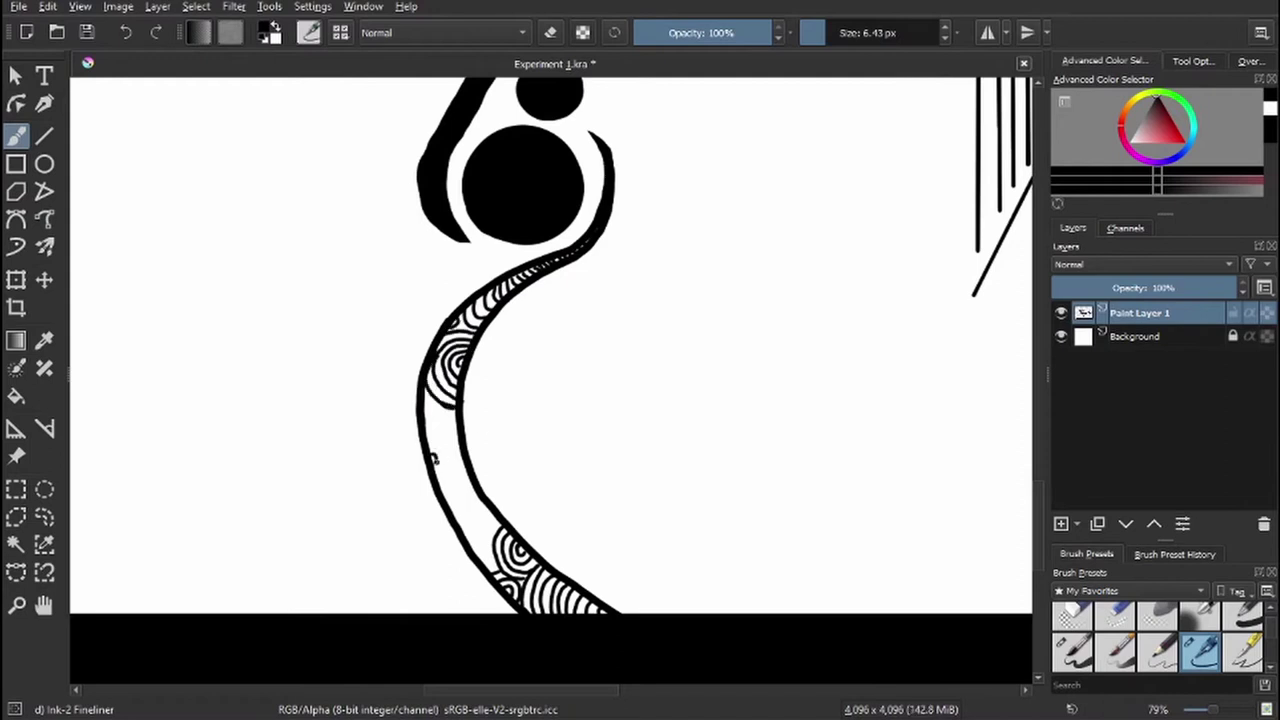
pyautogui.moveTo(431, 458)
pyautogui.mouseDown()
pyautogui.moveTo(423, 418)
pyautogui.moveTo(460, 510)
pyautogui.moveTo(478, 490)
pyautogui.moveTo(488, 530)
pyautogui.mouseUp()
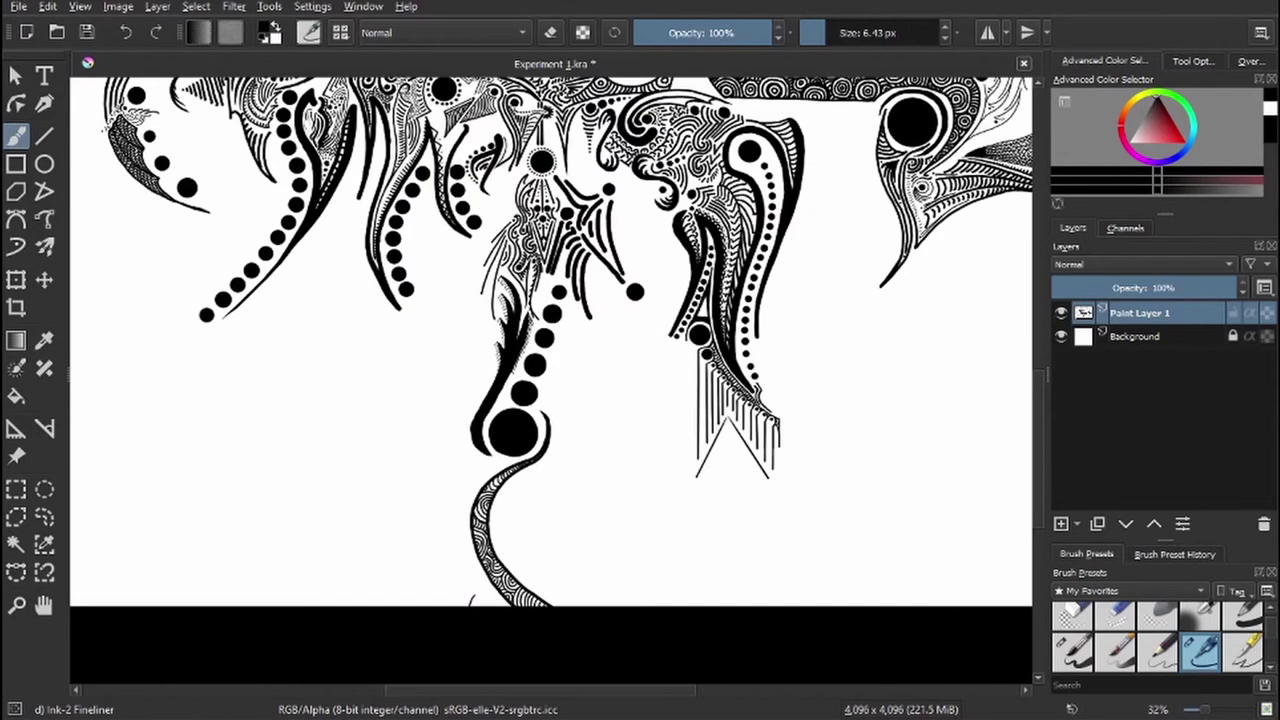
# - Draw thin paired curves rising from the black band on both sides of the patterned tail, outlining several curling tendrils
pyautogui.moveTo(535, 555)
pyautogui.mouseDown()
pyautogui.moveTo(575, 410)
pyautogui.moveTo(550, 590)
pyautogui.mouseUp()
pyautogui.moveTo(415, 128)
pyautogui.mouseDown()
pyautogui.moveTo(358, 137)
pyautogui.moveTo(385, 575)
pyautogui.mouseUp()
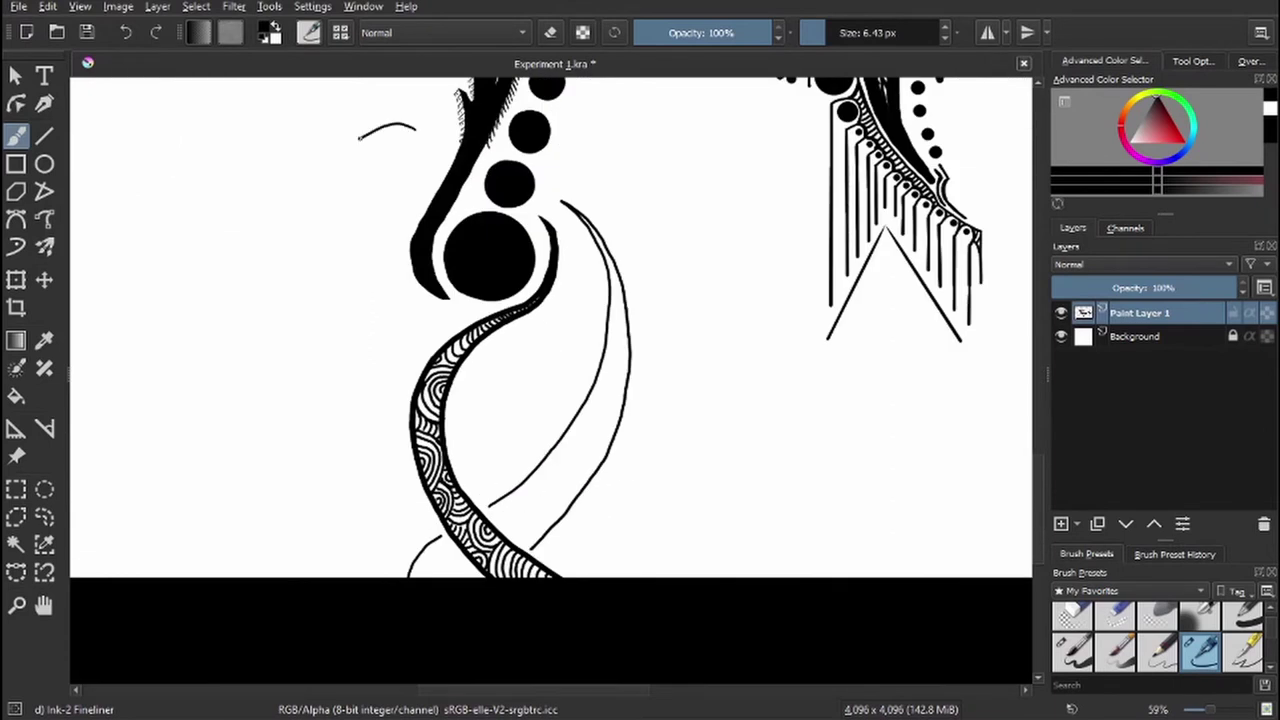
pyautogui.moveTo(360, 128)
pyautogui.mouseDown()
pyautogui.moveTo(416, 114)
pyautogui.moveTo(255, 565)
pyautogui.mouseUp()
pyautogui.moveTo(296, 436); pyautogui.dragTo(326, 346)
pyautogui.moveTo(384, 190); pyautogui.dragTo(256, 505)
pyautogui.moveTo(549, 338); pyautogui.dragTo(456, 502)
# - Stamp large solid black circles of varying size along the black band and in the empty space beneath the creature
pyautogui.click(503, 580)
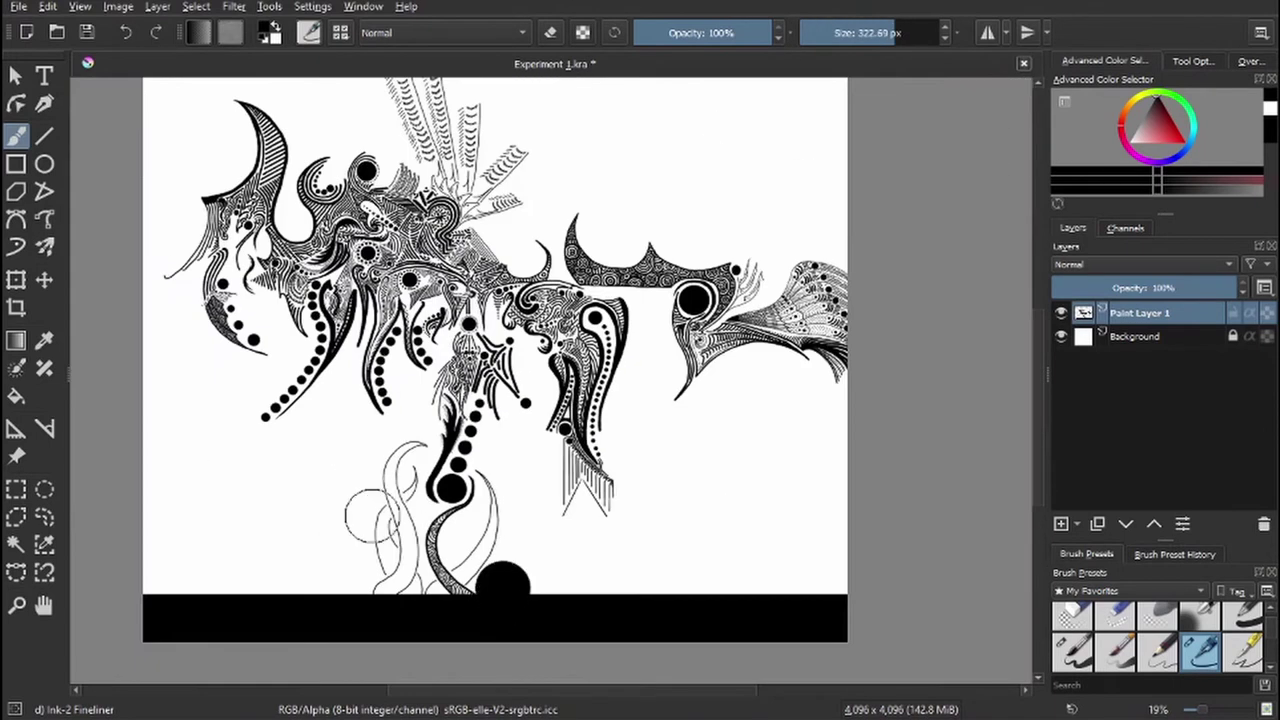
pyautogui.click(584, 541)
pyautogui.click(762, 378)
pyautogui.click(183, 550)
pyautogui.click(791, 600)
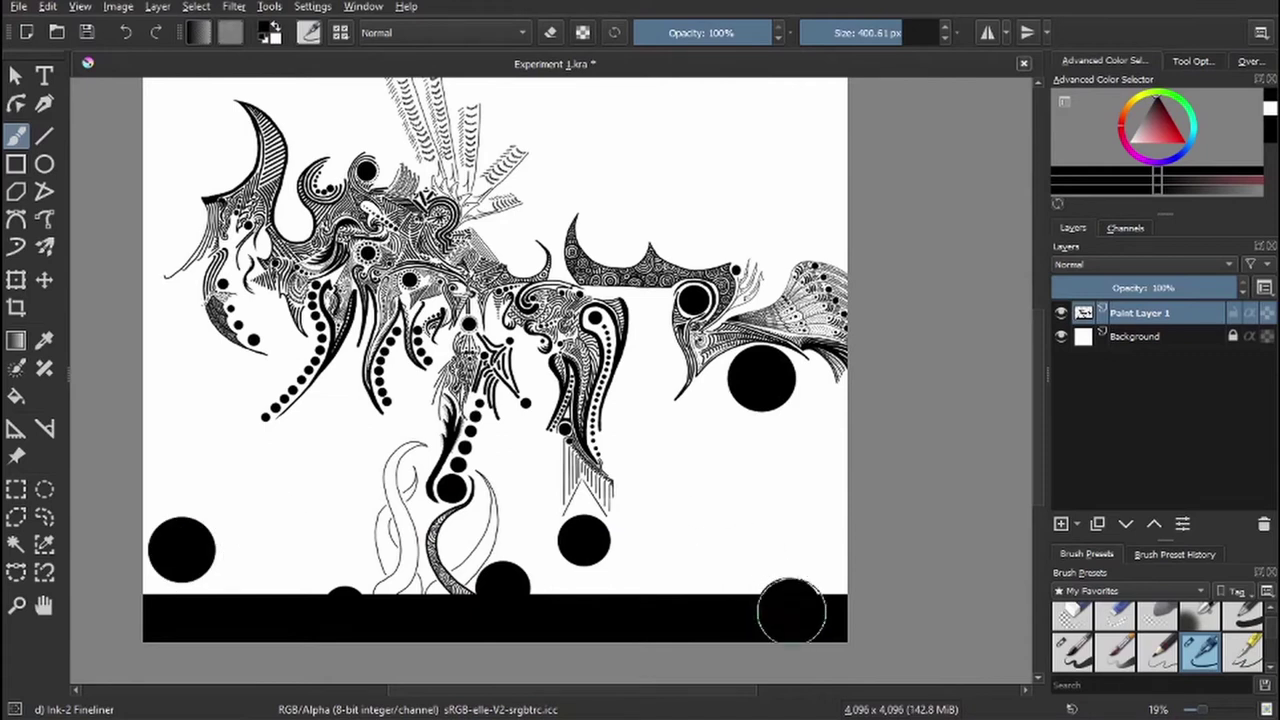
pyautogui.click(650, 369)
pyautogui.click(329, 463)
pyautogui.click(712, 547)
pyautogui.click(240, 600)
# - Reduce the brush to about 51 px and place a cluster of small dots above the large circle beside the tendrils
pyautogui.press('[')
pyautogui.press('[')
pyautogui.press('[')
pyautogui.press('[')
pyautogui.press('[')
pyautogui.press('[')
pyautogui.press('[')
pyautogui.press('[')
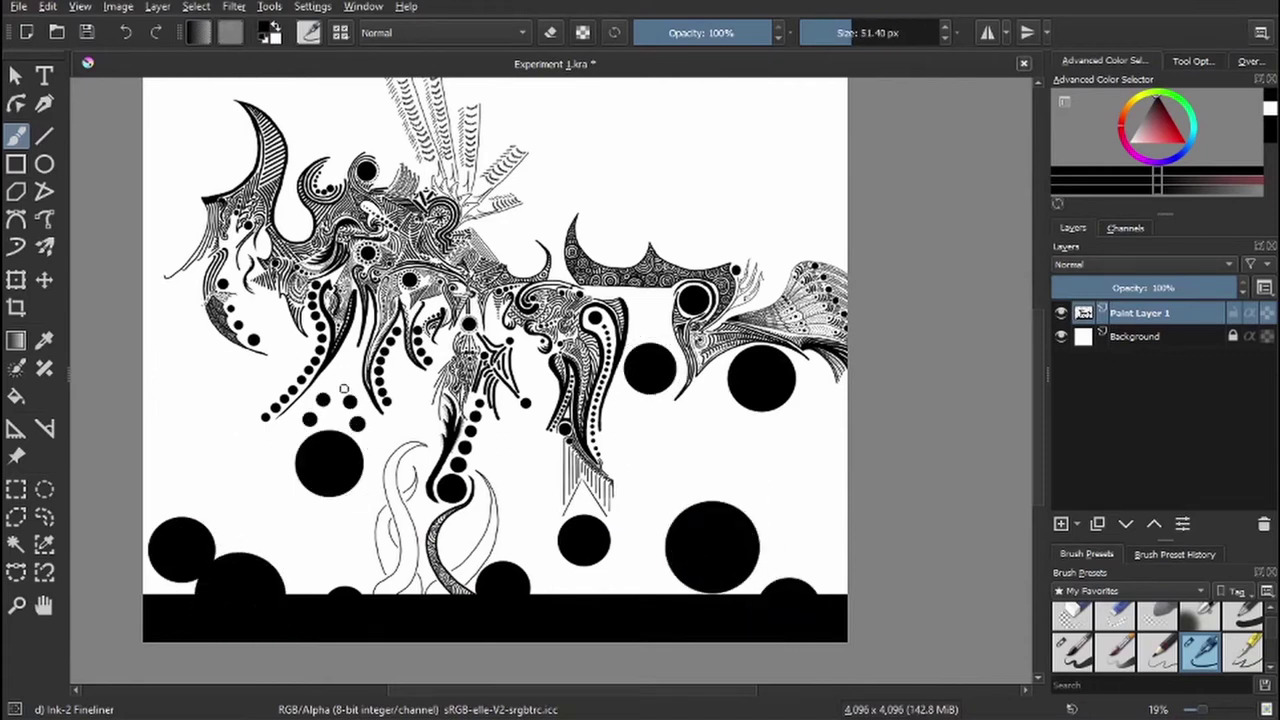
# - Surround the small striped crescent below the creature's face with fine flowing curves, short dashes and a curled end
pyautogui.scroll(4, 350, 365)
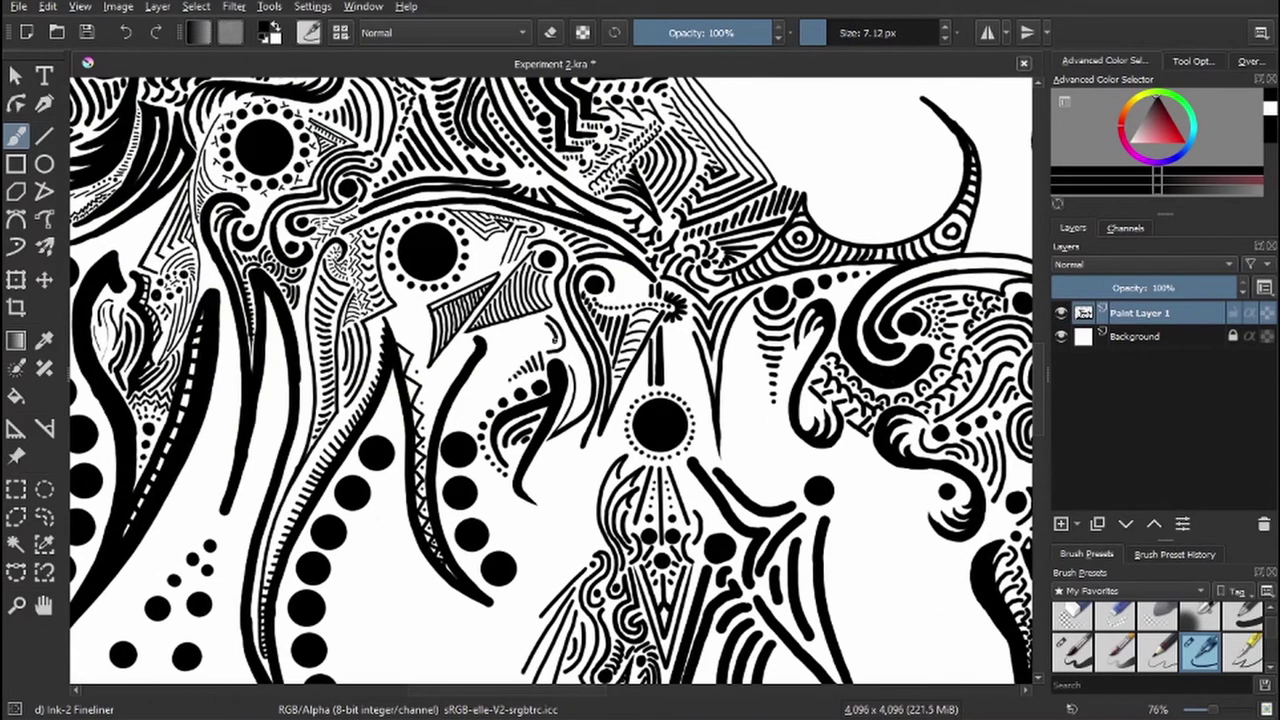
pyautogui.moveTo(553, 338); pyautogui.dragTo(476, 422)
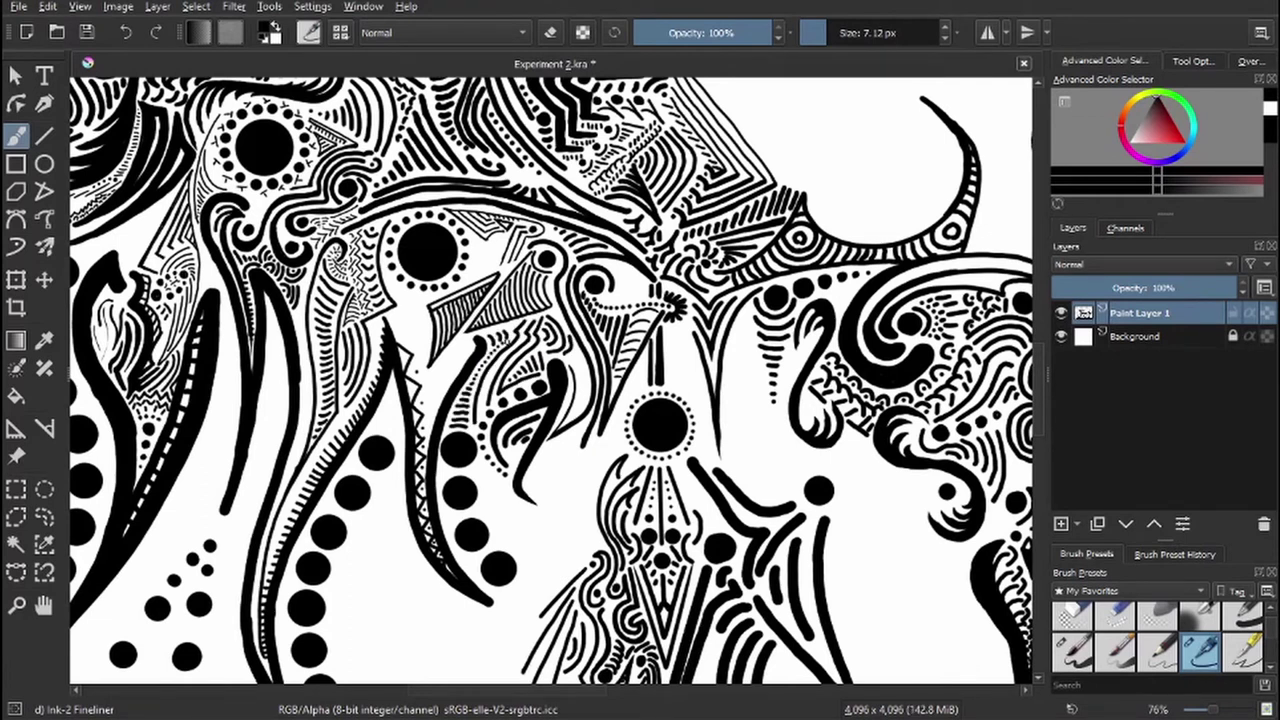
pyautogui.moveTo(555, 505); pyautogui.dragTo(385, 335)
pyautogui.moveTo(388, 272)
pyautogui.mouseDown()
pyautogui.moveTo(362, 320)
pyautogui.moveTo(385, 340)
pyautogui.mouseUp()
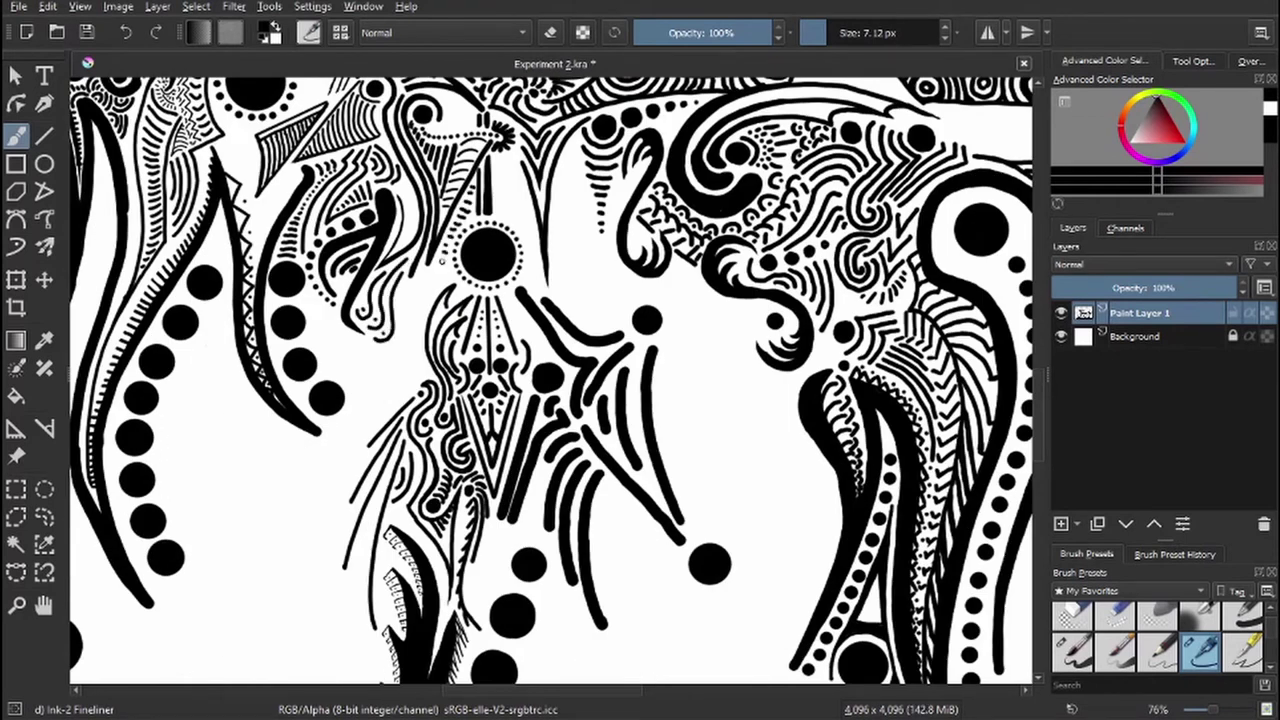
# - Fill the spaces around the hanging dotted circle with radiating dashes, rows of short strokes and columns of squiggles
pyautogui.moveTo(496, 154); pyautogui.dragTo(540, 290)
pyautogui.moveTo(632, 334)
pyautogui.mouseDown()
pyautogui.moveTo(648, 358)
pyautogui.moveTo(515, 323)
pyautogui.mouseUp()
pyautogui.moveTo(446, 104); pyautogui.dragTo(428, 250)
pyautogui.moveTo(428, 246); pyautogui.dragTo(444, 284)
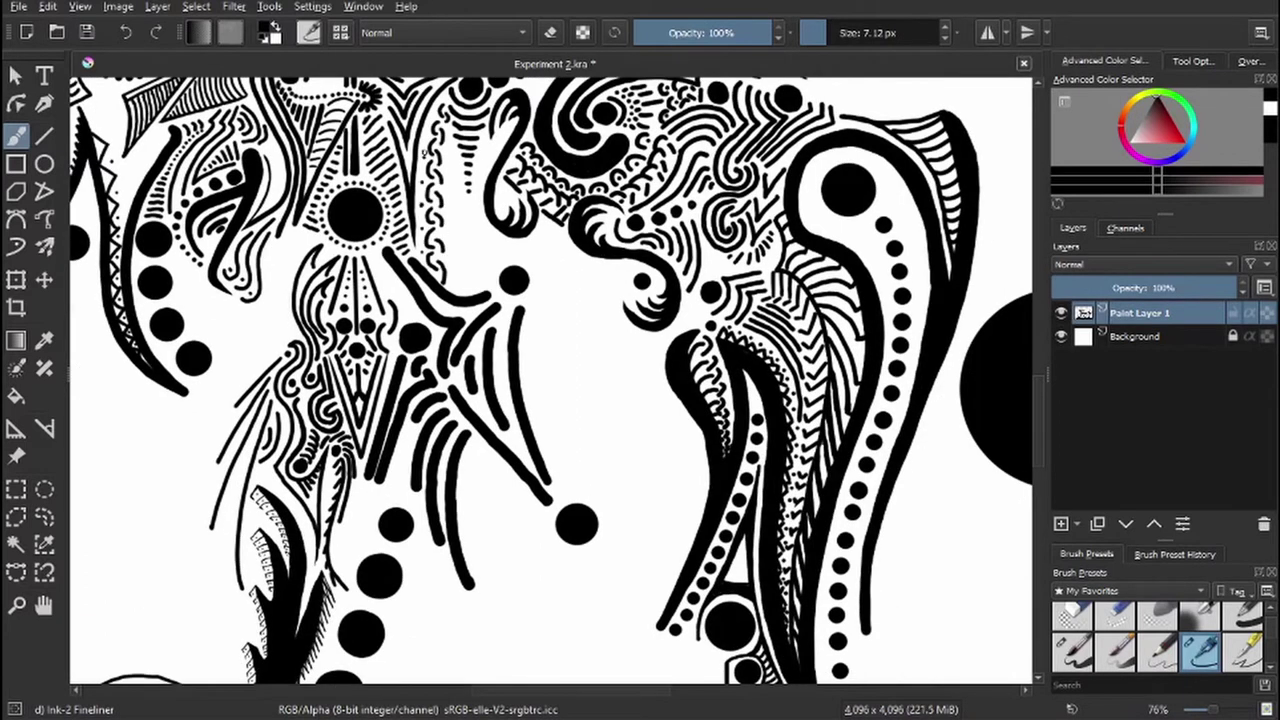
pyautogui.moveTo(456, 220); pyautogui.dragTo(462, 284)
pyautogui.moveTo(450, 136); pyautogui.dragTo(448, 200)
# - Draw two joined teardrop loops with curled inner ends between the webbed spikes and the black dotted tentacle
pyautogui.moveTo(662, 398)
pyautogui.mouseDown()
pyautogui.moveTo(600, 440)
pyautogui.moveTo(560, 422)
pyautogui.moveTo(620, 497)
pyautogui.mouseUp()
pyautogui.press('e')
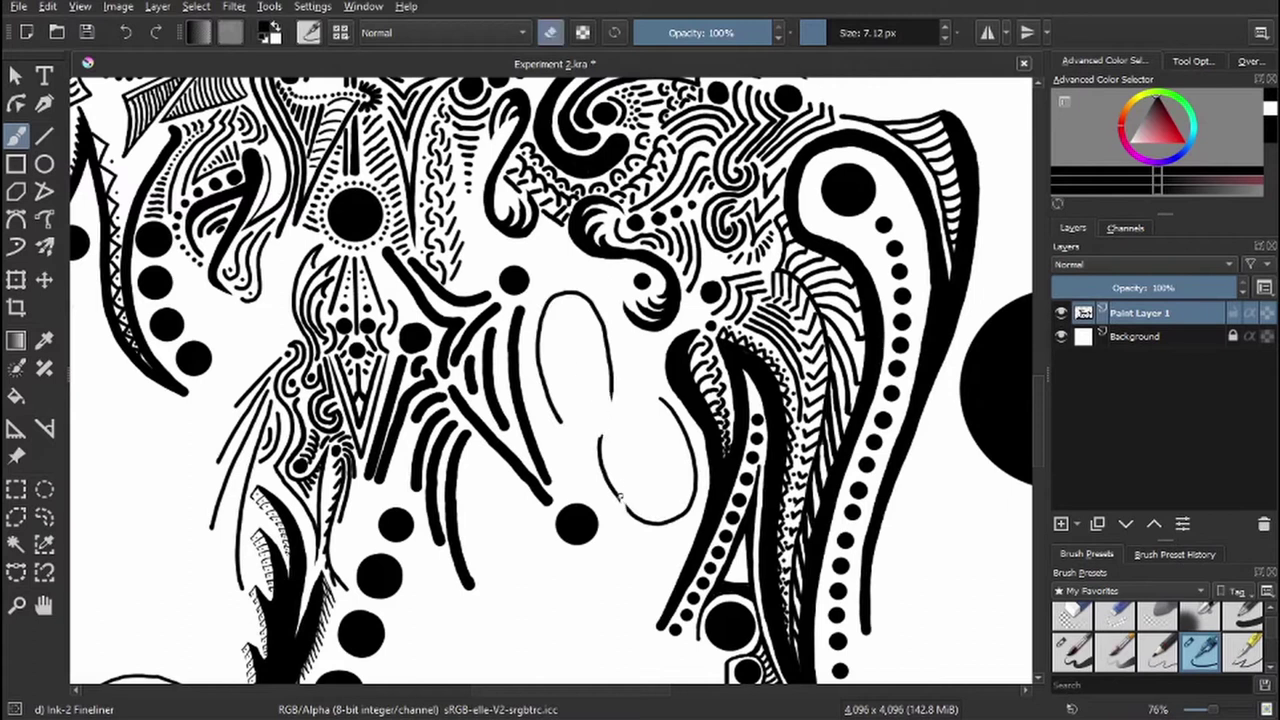
pyautogui.press('e')
pyautogui.moveTo(608, 390); pyautogui.dragTo(622, 508)
pyautogui.moveTo(680, 456); pyautogui.dragTo(676, 514)
pyautogui.moveTo(552, 366); pyautogui.dragTo(574, 296)
pyautogui.moveTo(682, 460); pyautogui.dragTo(632, 514)
pyautogui.moveTo(574, 306)
pyautogui.mouseDown()
pyautogui.moveTo(604, 343)
pyautogui.moveTo(612, 396)
pyautogui.mouseUp()
pyautogui.moveTo(612, 392)
pyautogui.mouseDown()
pyautogui.moveTo(584, 464)
pyautogui.moveTo(542, 386)
pyautogui.mouseUp()
pyautogui.moveTo(540, 384); pyautogui.dragTo(558, 298)
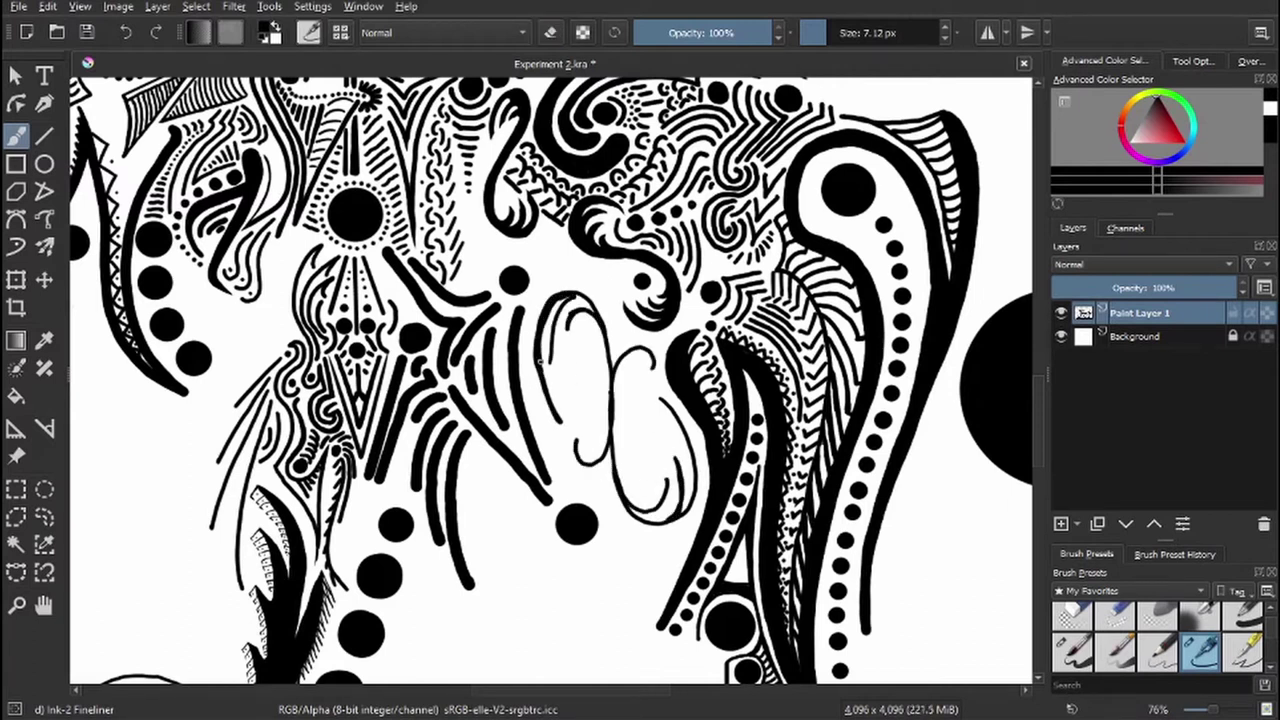
# - Thicken the outlines of the two joined loops into solid black curves with wispy inner tips
pyautogui.moveTo(558, 414); pyautogui.dragTo(534, 326)
pyautogui.moveTo(536, 320)
pyautogui.mouseDown()
pyautogui.moveTo(596, 296)
pyautogui.moveTo(600, 346)
pyautogui.mouseUp()
pyautogui.moveTo(556, 334); pyautogui.dragTo(579, 302)
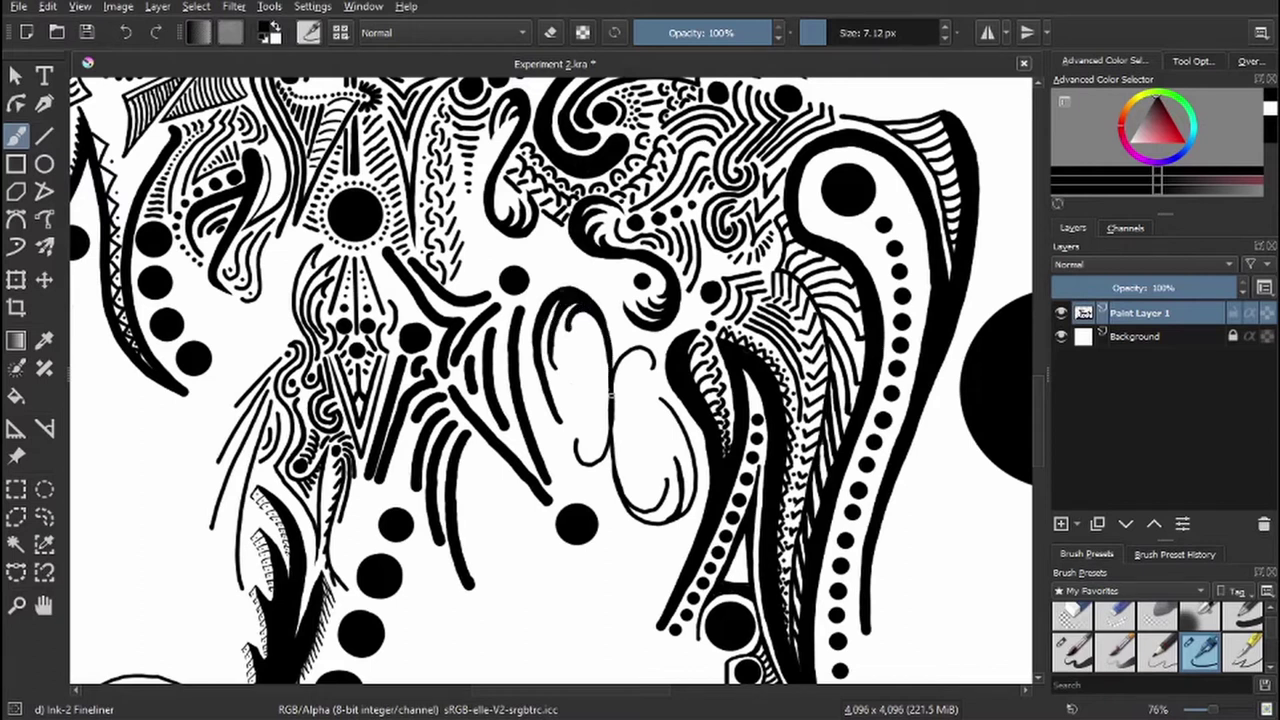
pyautogui.moveTo(611, 396); pyautogui.dragTo(646, 516)
pyautogui.moveTo(680, 430)
pyautogui.mouseDown()
pyautogui.moveTo(688, 505)
pyautogui.moveTo(646, 515)
pyautogui.moveTo(688, 480)
pyautogui.moveTo(664, 476)
pyautogui.mouseUp()
pyautogui.moveTo(557, 302); pyautogui.dragTo(541, 341)
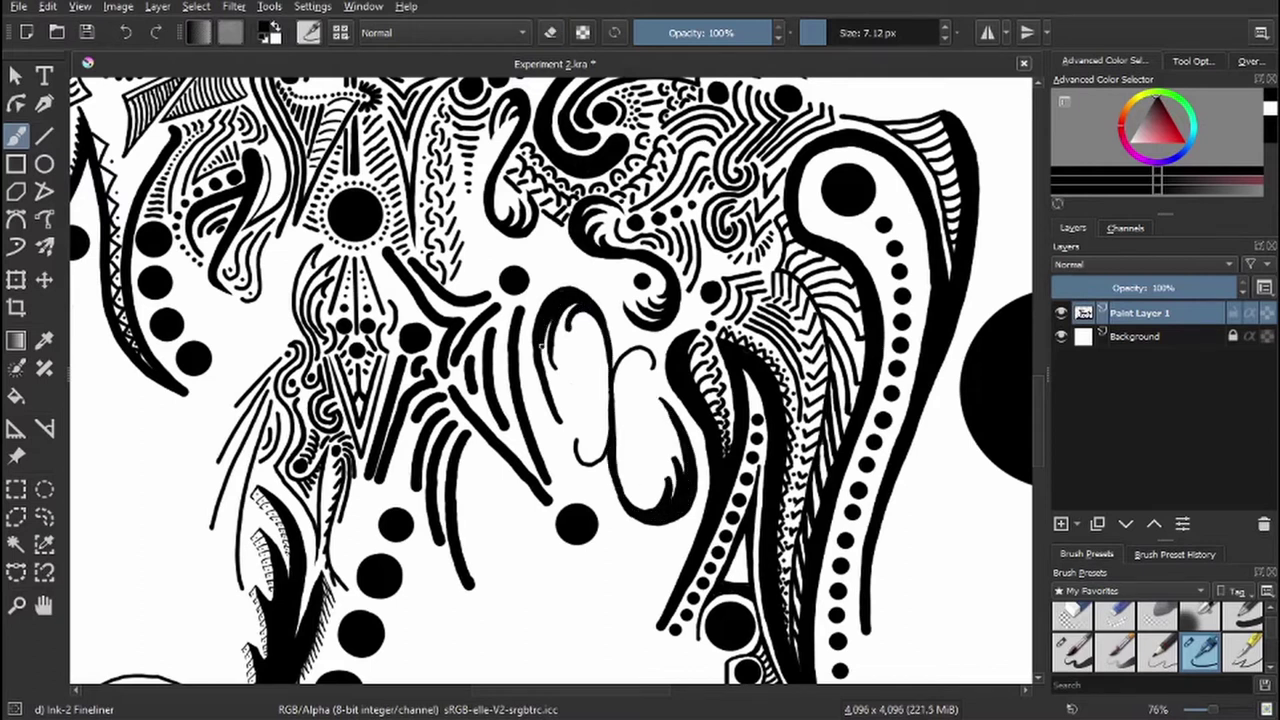
pyautogui.moveTo(618, 388)
pyautogui.mouseDown()
pyautogui.moveTo(648, 348)
pyautogui.moveTo(588, 466)
pyautogui.mouseUp()
# - Erase along the inner edges of the joined loops to sharpen their tapered curls
pyautogui.press('e')
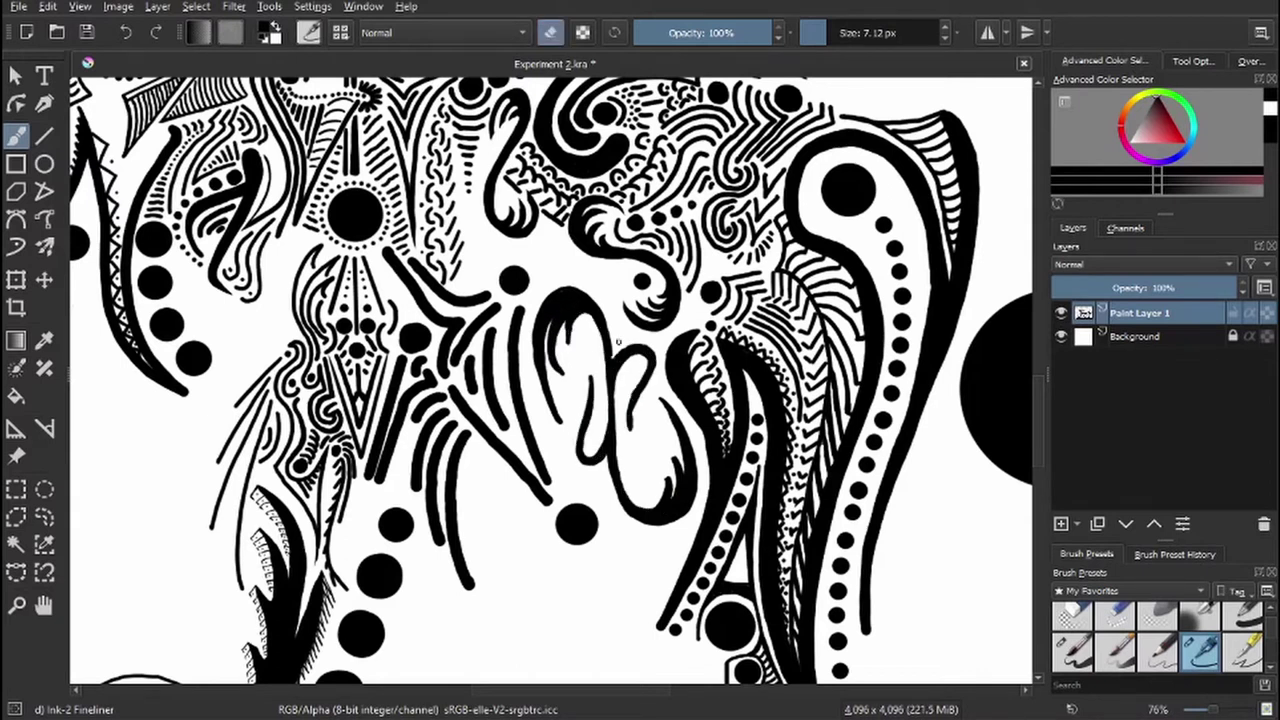
pyautogui.moveTo(636, 428); pyautogui.dragTo(647, 345)
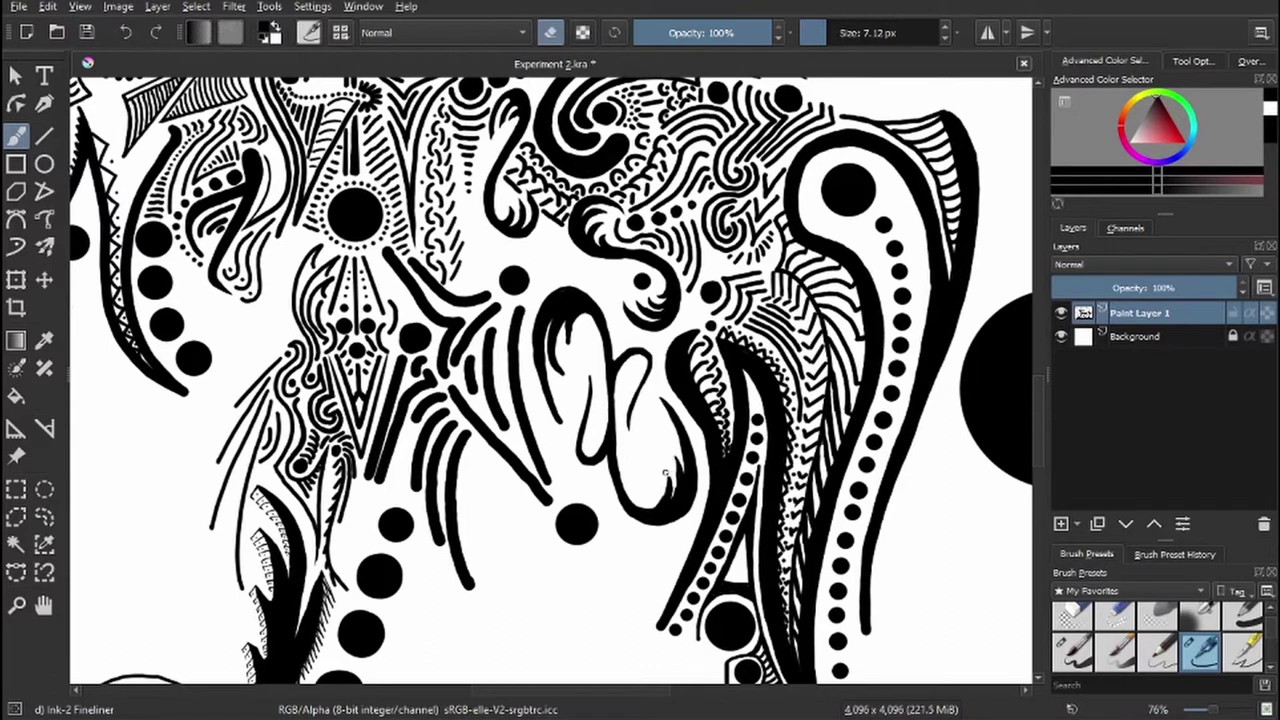
pyautogui.moveTo(557, 332); pyautogui.dragTo(561, 372)
pyautogui.press('e')
# - Fill the insides of the two joined loops with short curved strokes and small dots
pyautogui.moveTo(568, 322)
pyautogui.mouseDown()
pyautogui.moveTo(558, 378)
pyautogui.moveTo(621, 412)
pyautogui.mouseUp()
pyautogui.press('e')
pyautogui.press('e')
pyautogui.moveTo(586, 316); pyautogui.dragTo(598, 358)
pyautogui.moveTo(630, 440); pyautogui.dragTo(628, 506)
pyautogui.moveTo(672, 414); pyautogui.dragTo(655, 480)
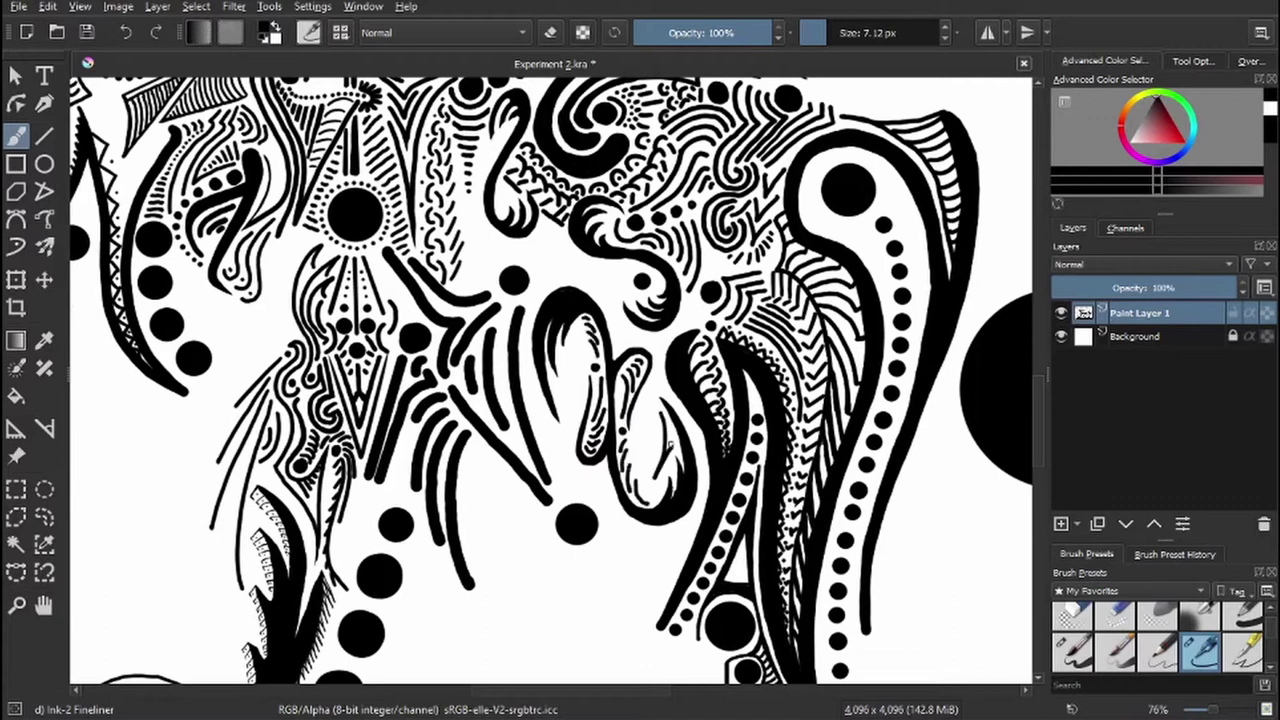
# - Ring the small dot above the joined loops with a circle and radiating dashes, using a finer 4.63 px brush
pyautogui.press('[')
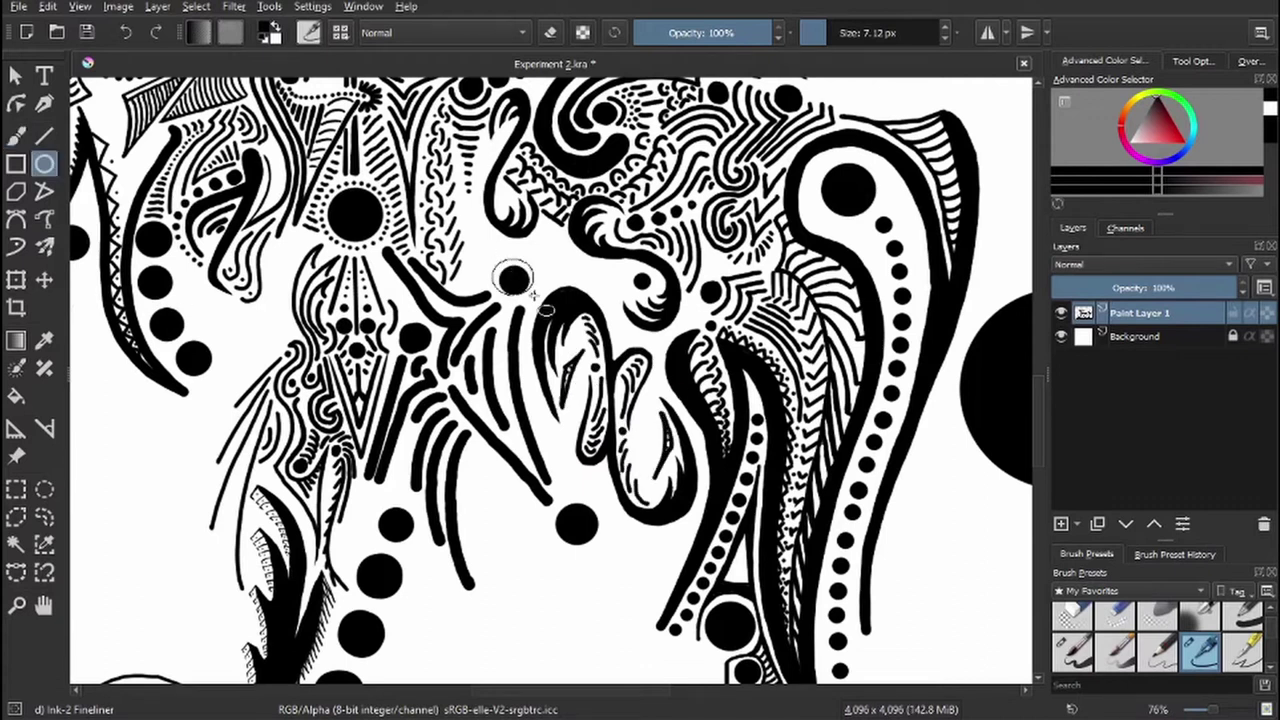
pyautogui.moveTo(540, 282); pyautogui.dragTo(545, 286)
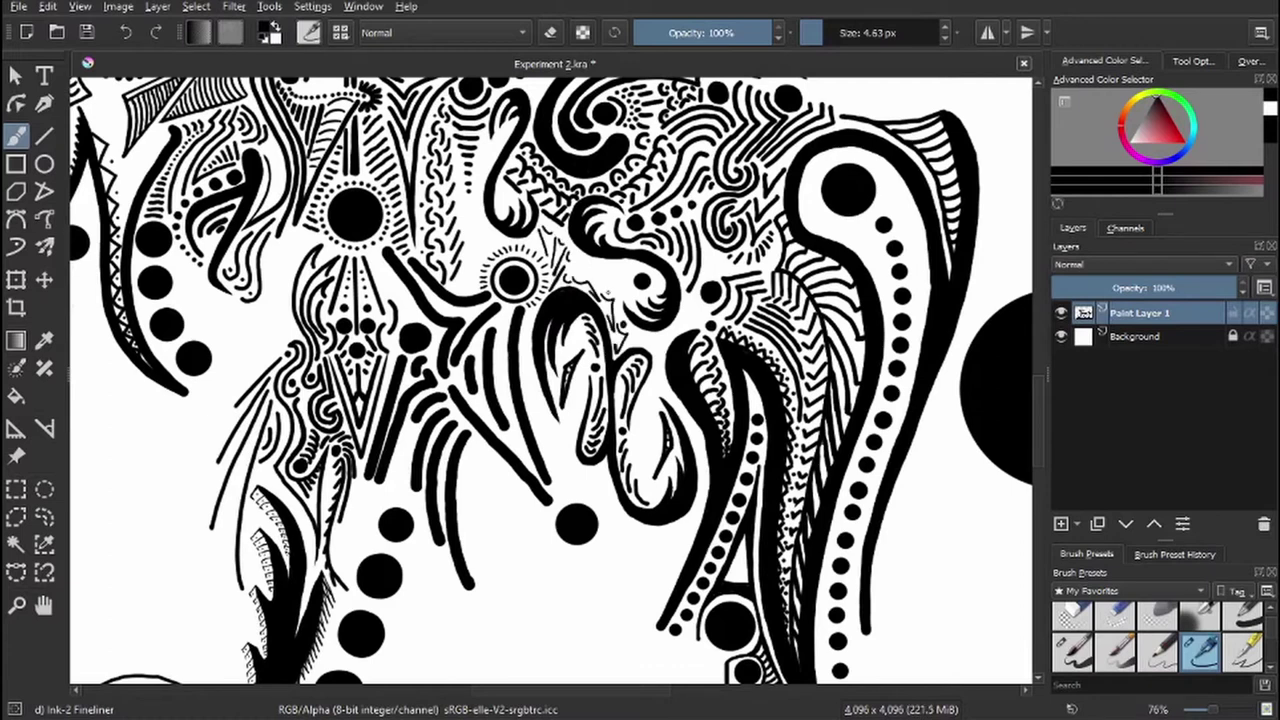
# - Add rows of fine tick marks along the webbed spikes and prongs around the ringed dot, rotating the canvas as needed
pyautogui.hotkey('ctrl', ']')
pyautogui.hotkey('ctrl', ']')
pyautogui.hotkey('ctrl', ']')
pyautogui.hotkey('ctrl', ']')
pyautogui.hotkey('ctrl', ']')
pyautogui.hotkey('ctrl', ']')
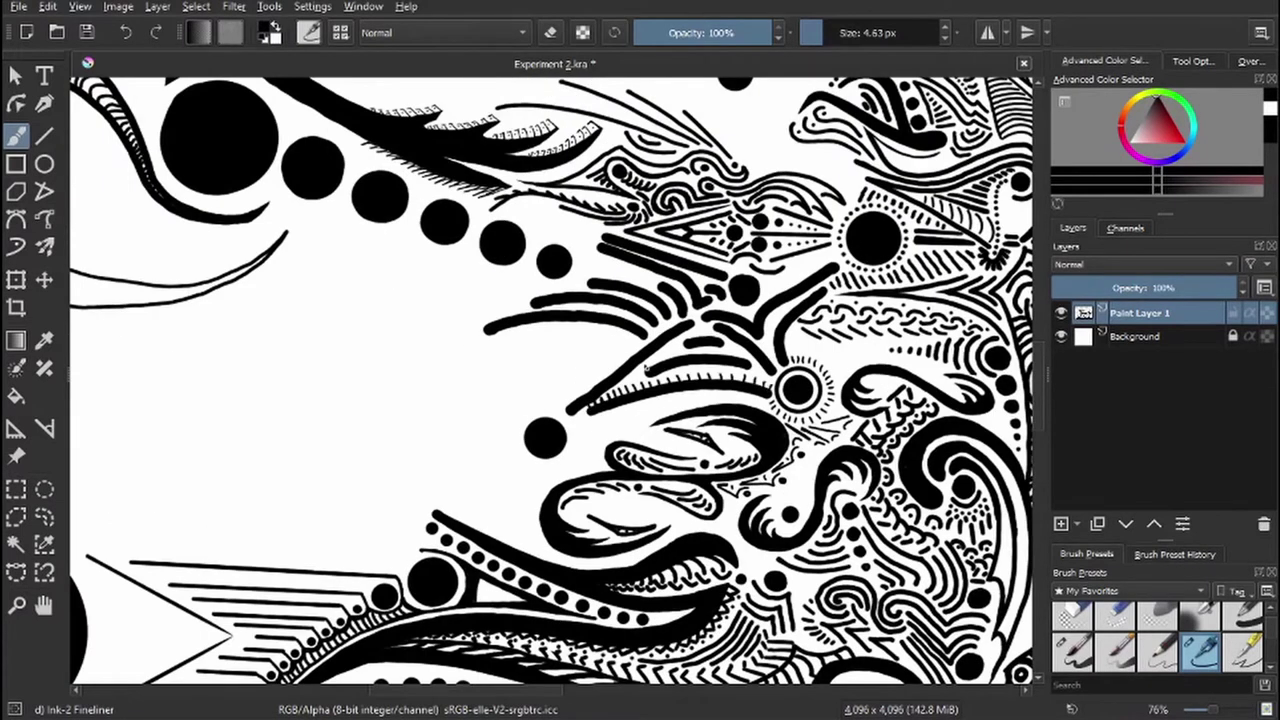
pyautogui.hotkey('ctrl', ']')
pyautogui.hotkey('ctrl', ']')
pyautogui.hotkey('ctrl', ']')
pyautogui.hotkey('ctrl', ']')
pyautogui.hotkey('ctrl', ']')
pyautogui.hotkey('ctrl', ']')
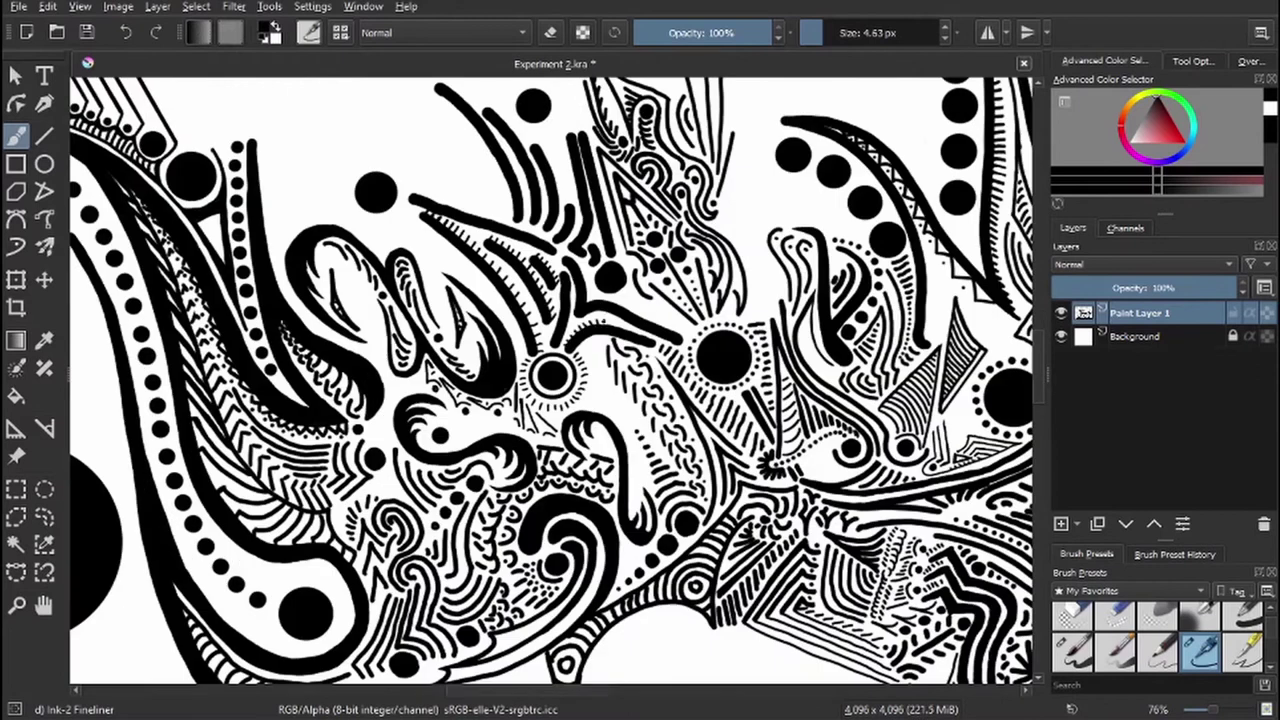
pyautogui.hotkey('ctrl', '[')
pyautogui.hotkey('ctrl', '[')
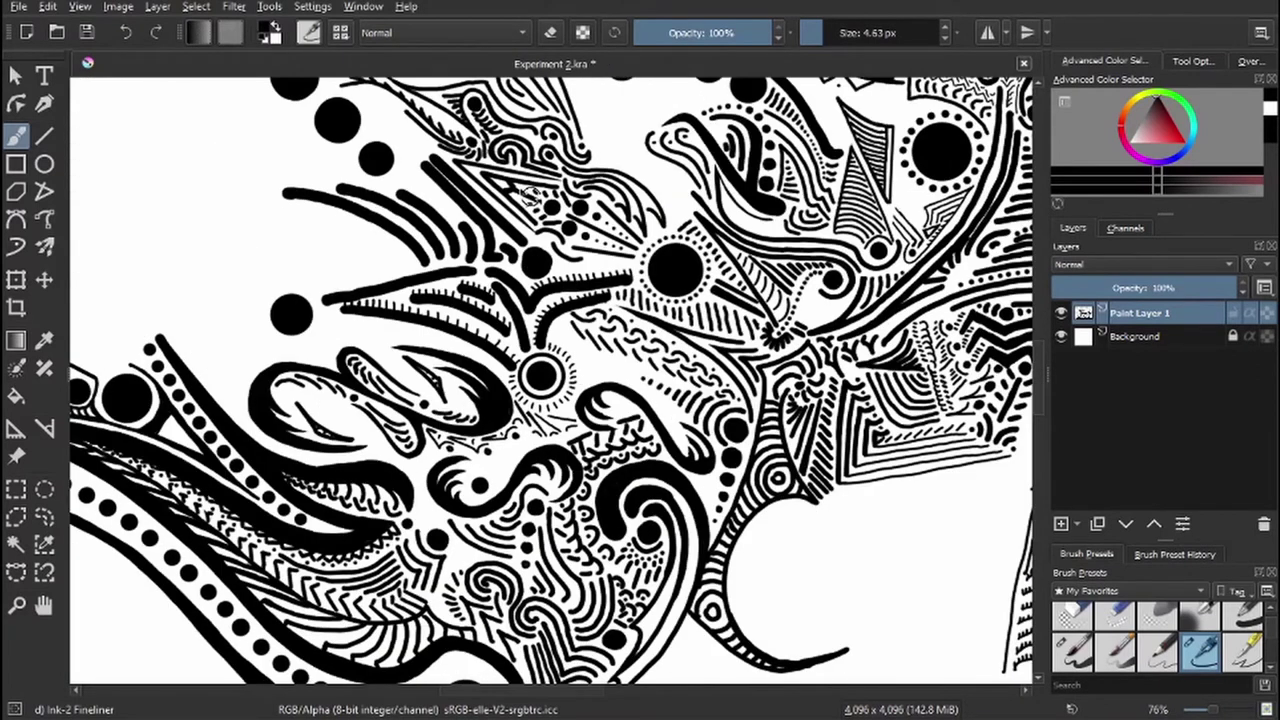
# - Fill the gap between the thick bars beside the webbed spikes with a row of nested chevrons
pyautogui.hotkey('ctrl', '[')
pyautogui.hotkey('ctrl', '[')
pyautogui.hotkey('ctrl', '[')
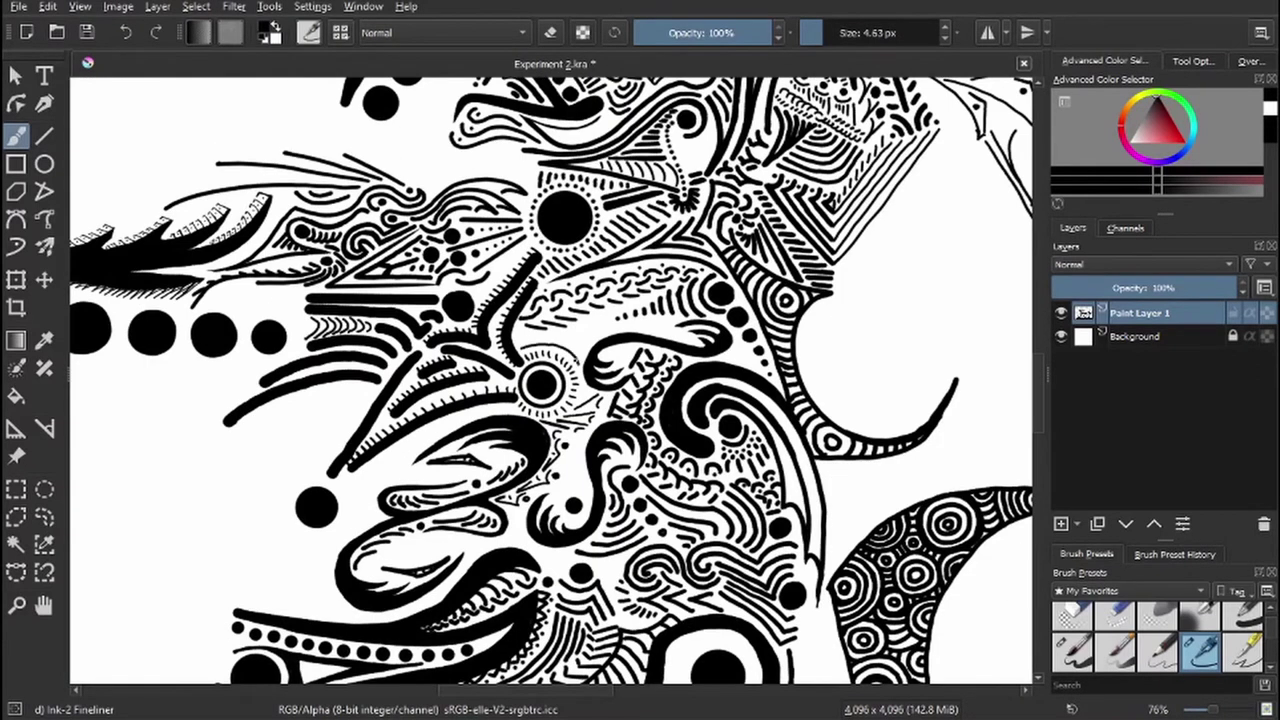
# - Draw a curved band from beside the short tentacle's dots to the hanging plume and fill it with tick marks
pyautogui.hotkey('ctrl', '[')
pyautogui.hotkey('ctrl', '[')
pyautogui.hotkey('ctrl', '[')
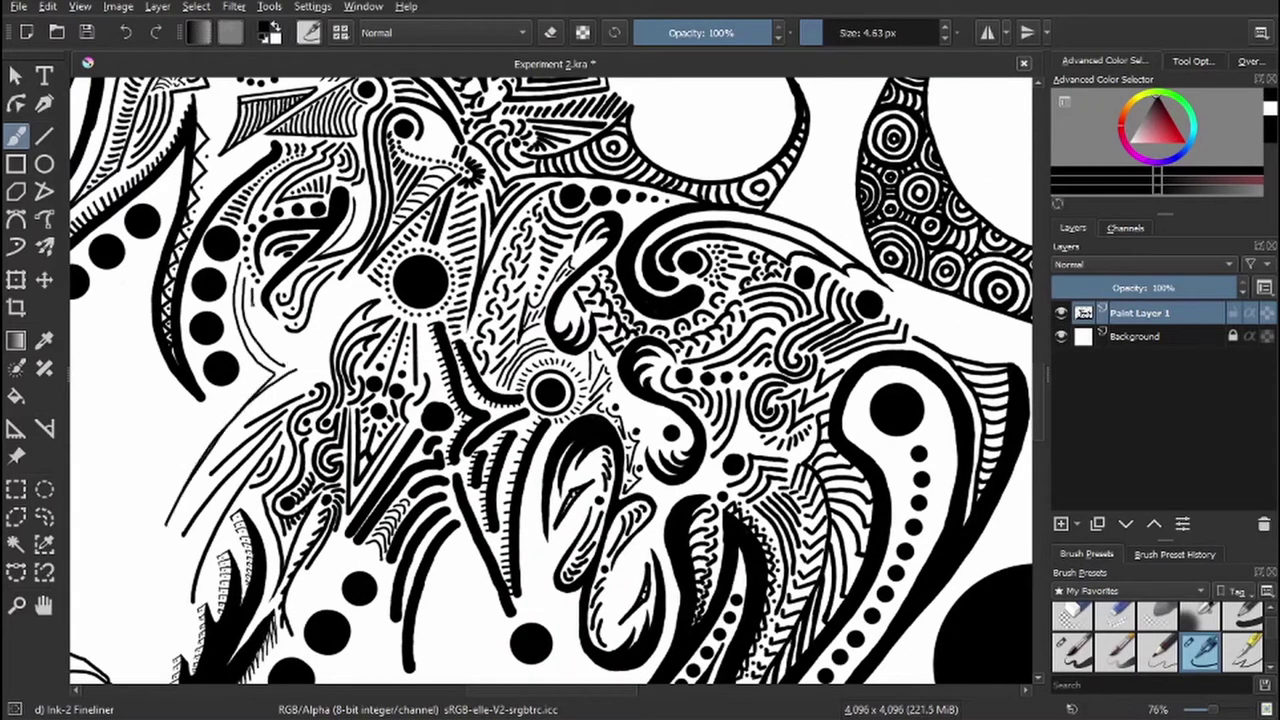
pyautogui.moveTo(292, 306)
pyautogui.mouseDown()
pyautogui.moveTo(254, 360)
pyautogui.moveTo(248, 404)
pyautogui.mouseUp()
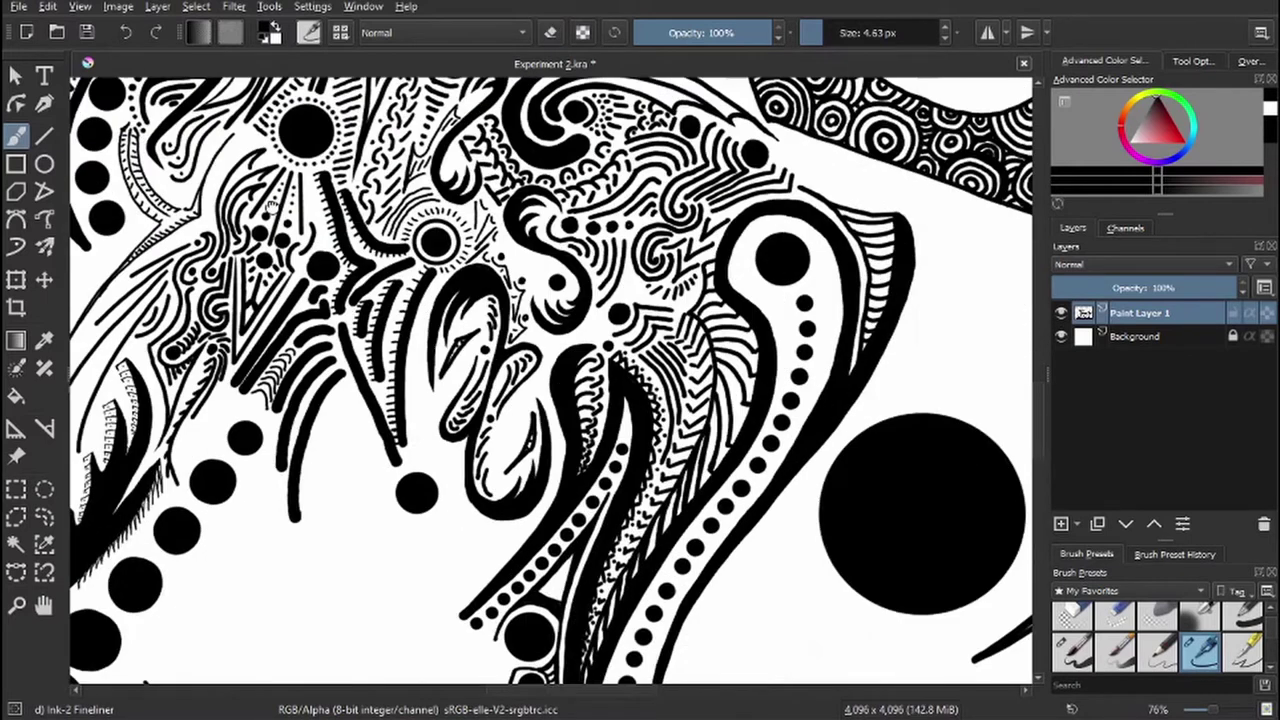
# - Draw a long curve along the outside of the tentacle's dot chain and hatch its pointed lower end
pyautogui.moveTo(565, 150)
pyautogui.mouseDown()
pyautogui.moveTo(453, 325)
pyautogui.moveTo(520, 522)
pyautogui.mouseUp()
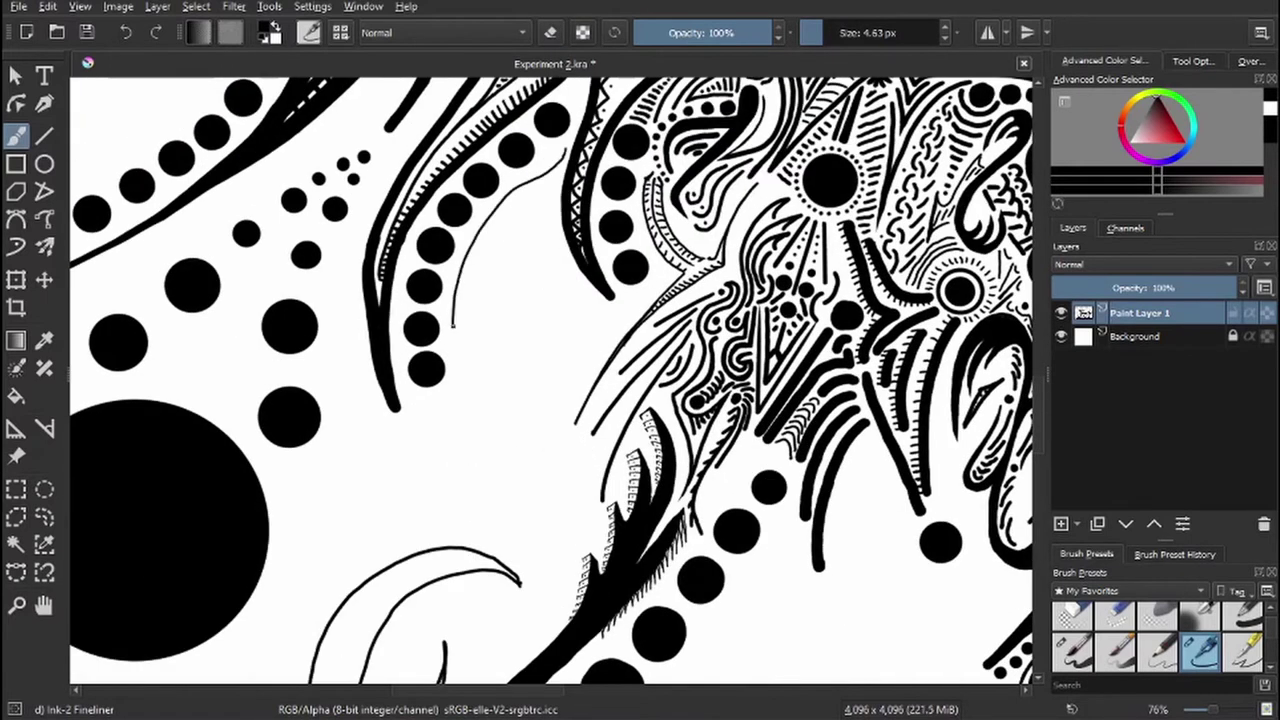
pyautogui.moveTo(410, 395)
pyautogui.mouseDown()
pyautogui.moveTo(492, 478)
pyautogui.moveTo(480, 458)
pyautogui.mouseUp()
pyautogui.moveTo(442, 387); pyautogui.dragTo(464, 412)
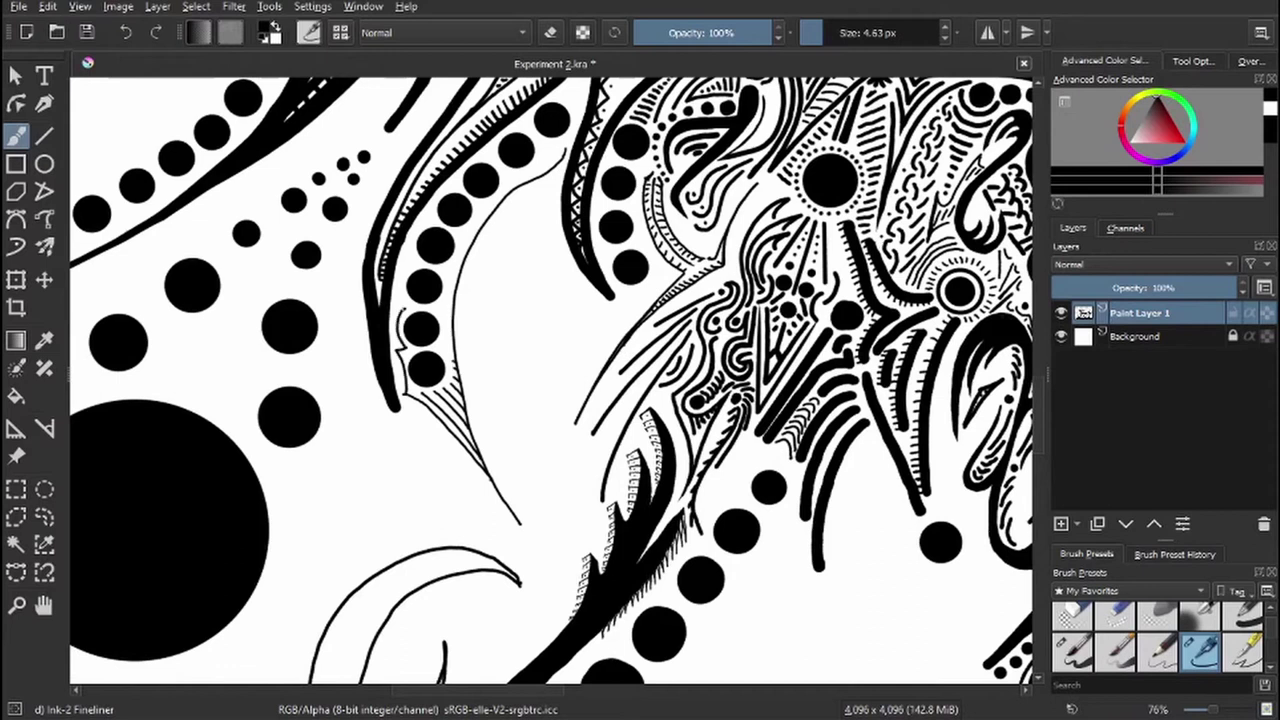
# - Outline the tentacle's chain of dots with a scalloped line running up to the topmost dot
pyautogui.moveTo(498, 150); pyautogui.dragTo(458, 184)
pyautogui.moveTo(532, 128); pyautogui.dragTo(494, 150)
pyautogui.moveTo(484, 155); pyautogui.dragTo(472, 162)
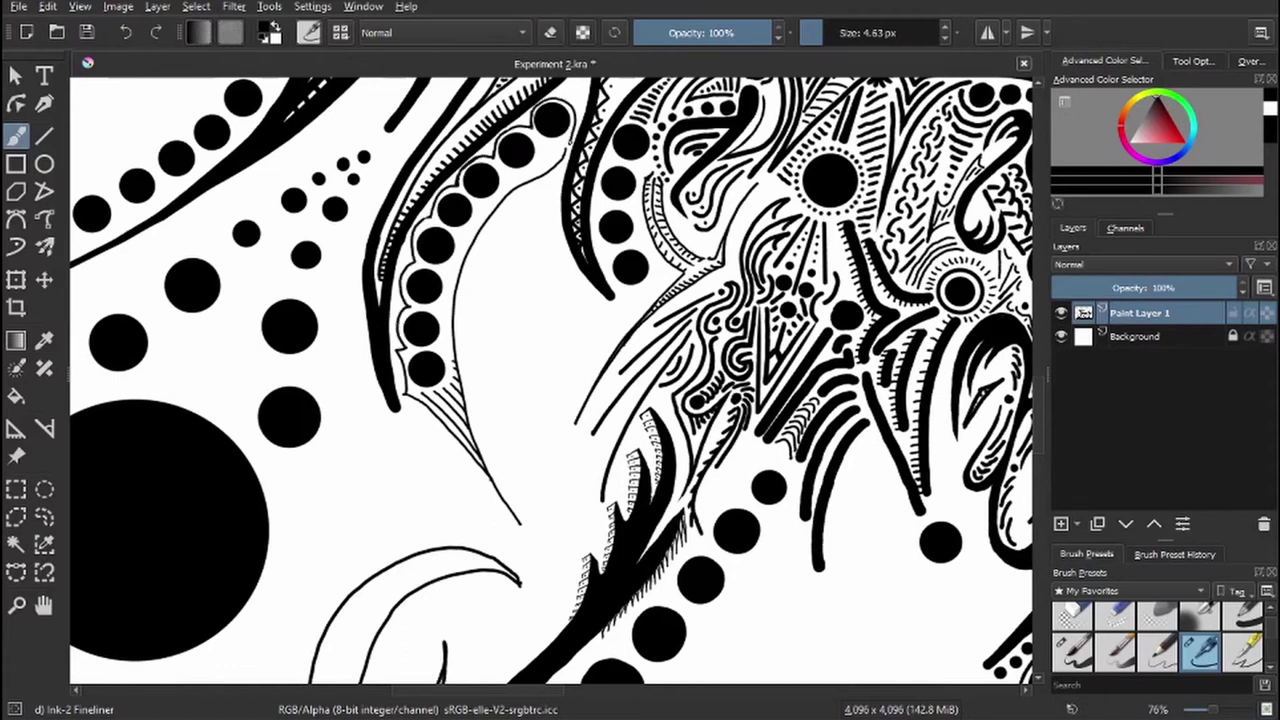
# - Erase the hatching lines that run too close to the tentacle's thick tip beside the lowest dot
pyautogui.press('e')
pyautogui.press('e')
pyautogui.moveTo(404, 342)
pyautogui.mouseDown()
pyautogui.moveTo(449, 325)
pyautogui.moveTo(563, 147)
pyautogui.moveTo(521, 188)
pyautogui.moveTo(457, 342)
pyautogui.moveTo(456, 314)
pyautogui.moveTo(460, 420)
pyautogui.mouseUp()
pyautogui.press('e')
pyautogui.press('e')
pyautogui.press('e')
pyautogui.press('e')
# - Enlarge the brush and thicken the long outer curve around the tentacle's dot chain
pyautogui.press(']')
pyautogui.press(']')
pyautogui.press(']')
pyautogui.moveTo(556, 140)
pyautogui.mouseDown()
pyautogui.moveTo(449, 340)
pyautogui.moveTo(518, 520)
pyautogui.moveTo(576, 98)
pyautogui.mouseUp()
pyautogui.press('e')
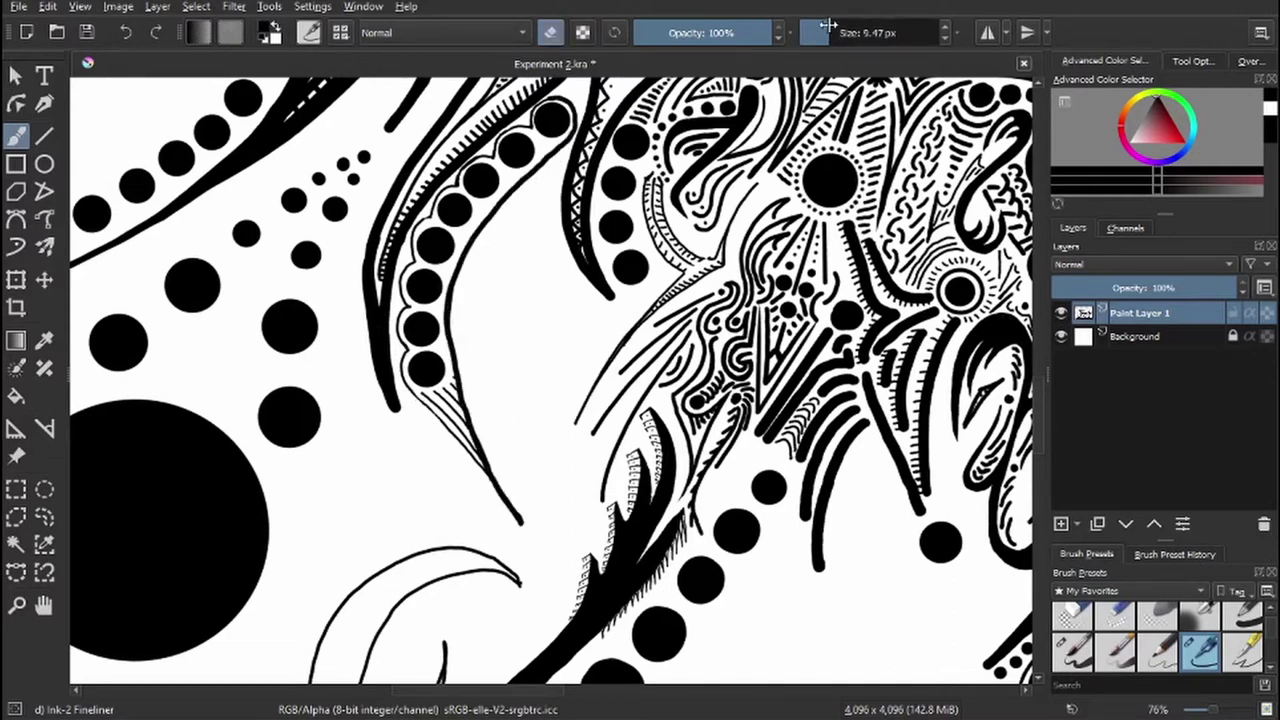
# - Add short tick marks along the inside of the thickened outer curve with a 5.19 px brush
pyautogui.press('e')
pyautogui.press('[')
pyautogui.press('[')
pyautogui.press('[')
pyautogui.moveTo(410, 386)
pyautogui.mouseDown()
pyautogui.moveTo(500, 488)
pyautogui.moveTo(432, 388)
pyautogui.mouseUp()
pyautogui.press('5')
pyautogui.press('4')
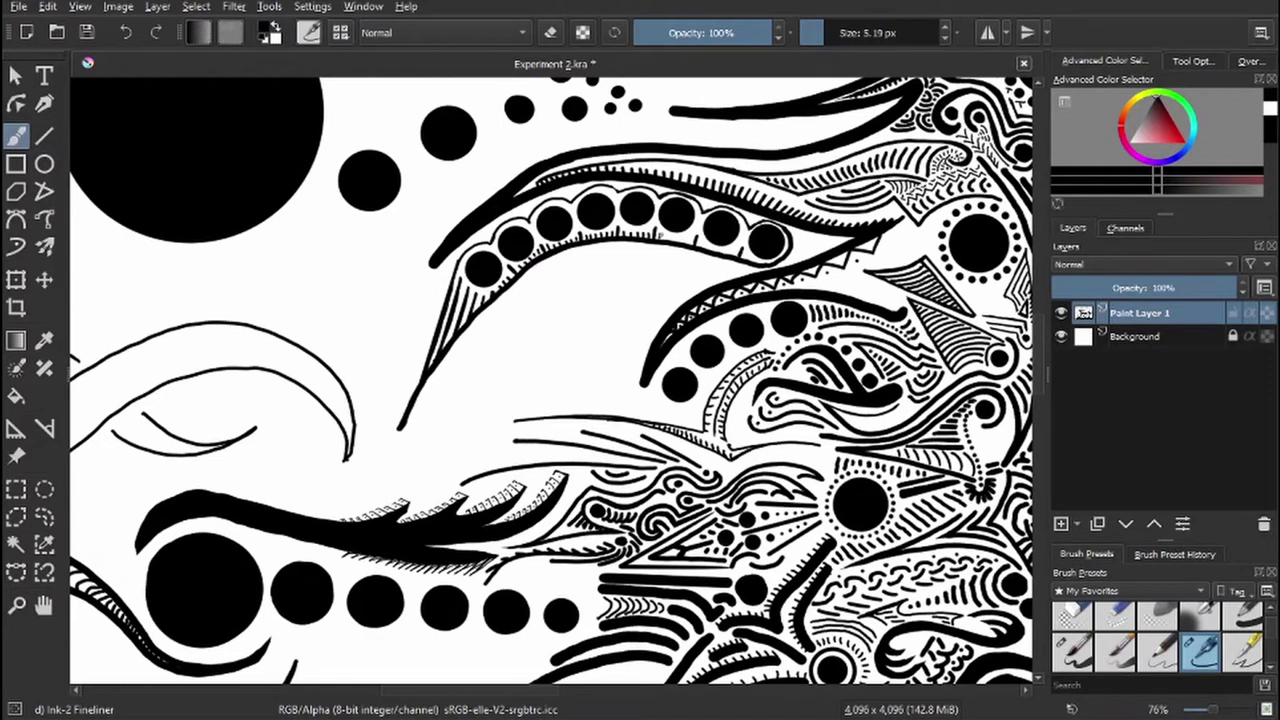
pyautogui.press('5')
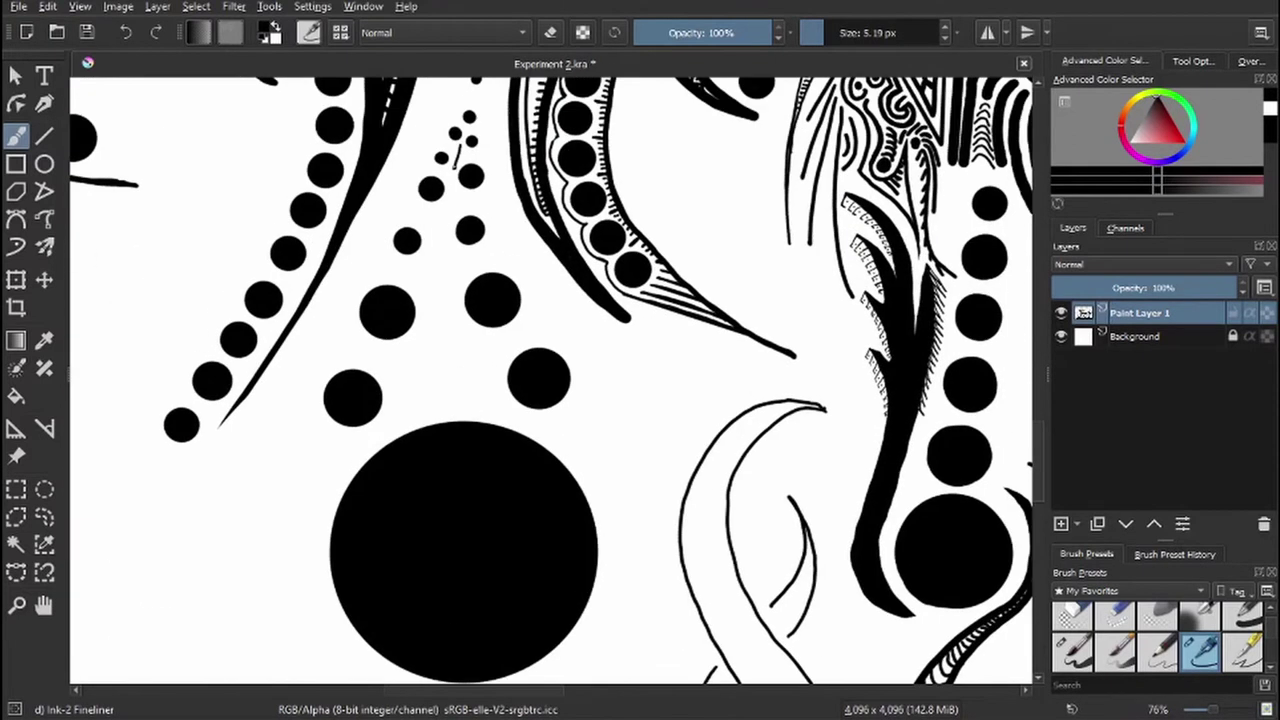
# - Draw a central stem with a veined leaf, curved branches and small dashes linking the dots above the large circle
pyautogui.moveTo(456, 135); pyautogui.dragTo(442, 360)
pyautogui.moveTo(415, 404); pyautogui.dragTo(466, 400)
pyautogui.moveTo(472, 396); pyautogui.dragTo(510, 344)
pyautogui.moveTo(374, 352); pyautogui.dragTo(412, 396)
pyautogui.moveTo(403, 266); pyautogui.dragTo(428, 296)
pyautogui.moveTo(470, 262); pyautogui.dragTo(455, 299)
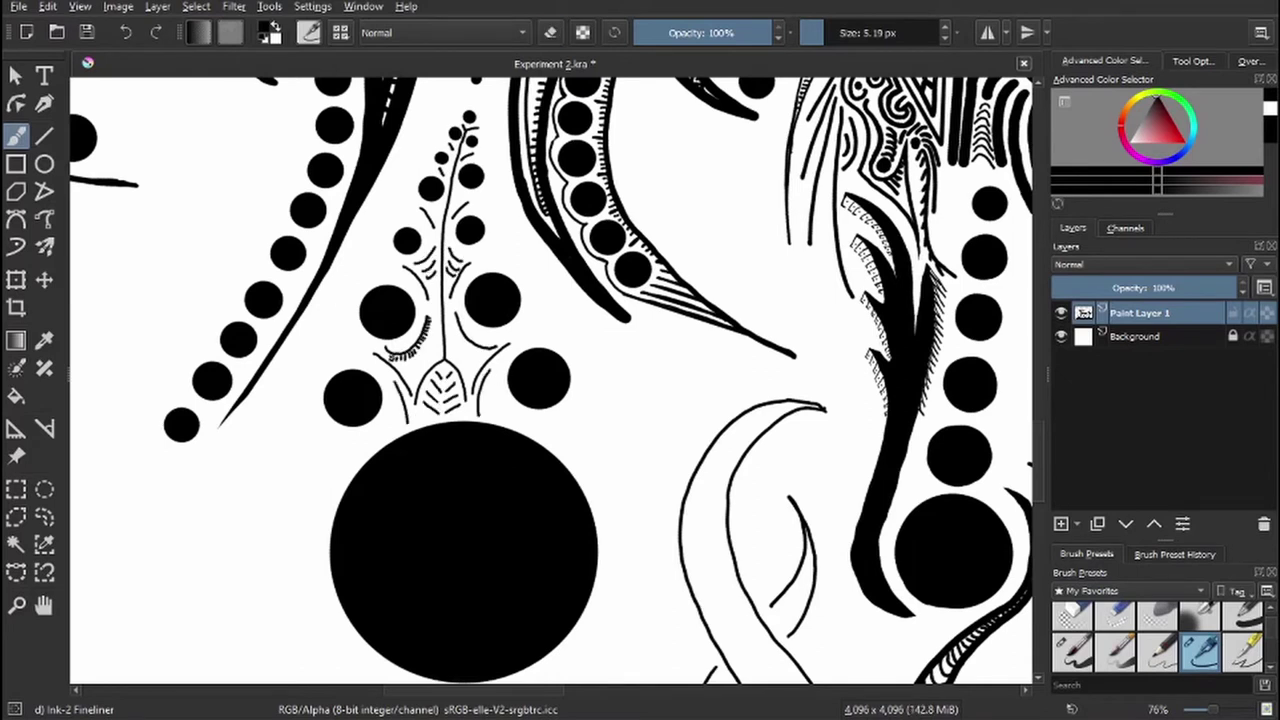
# - Draw two curved pointed plumes beneath the creature's outermost claw and fill the upper one with cross-bars and parallel curves
pyautogui.scroll(2, 350, 510)
pyautogui.moveTo(432, 170); pyautogui.dragTo(500, 240)
pyautogui.moveTo(526, 162); pyautogui.dragTo(595, 228)
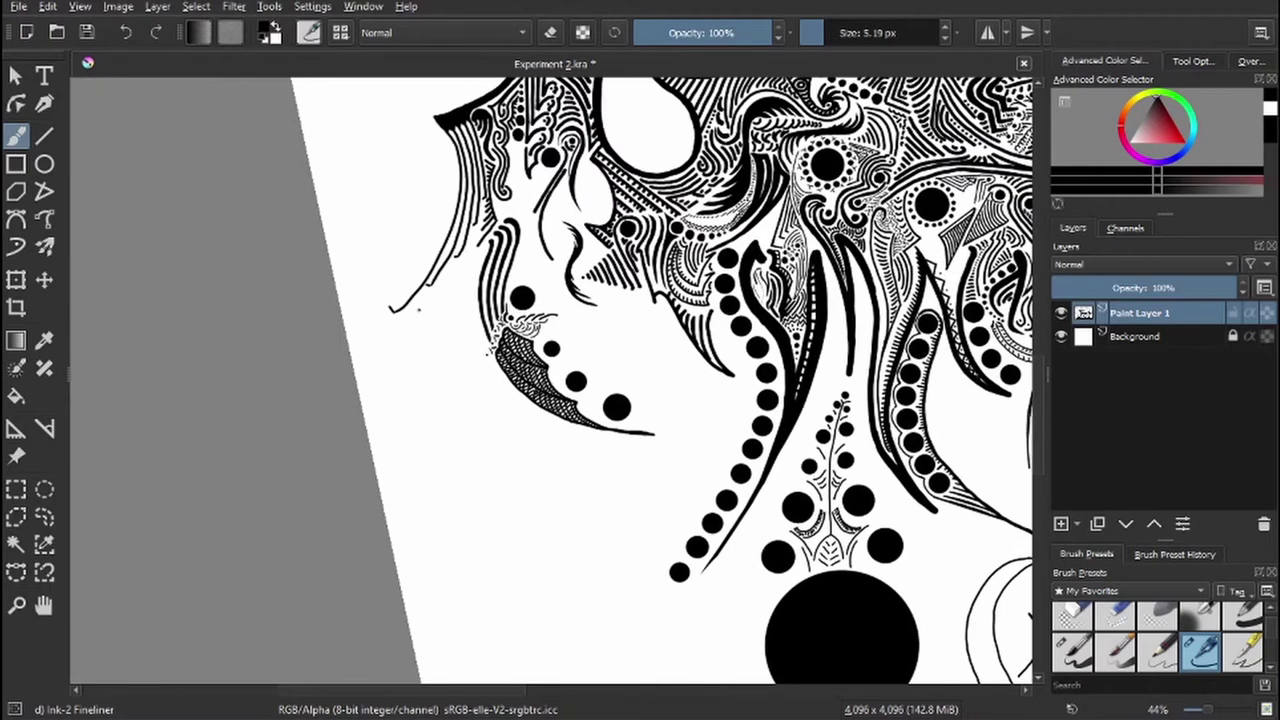
pyautogui.moveTo(570, 435); pyautogui.dragTo(430, 620)
pyautogui.moveTo(475, 270); pyautogui.dragTo(375, 460)
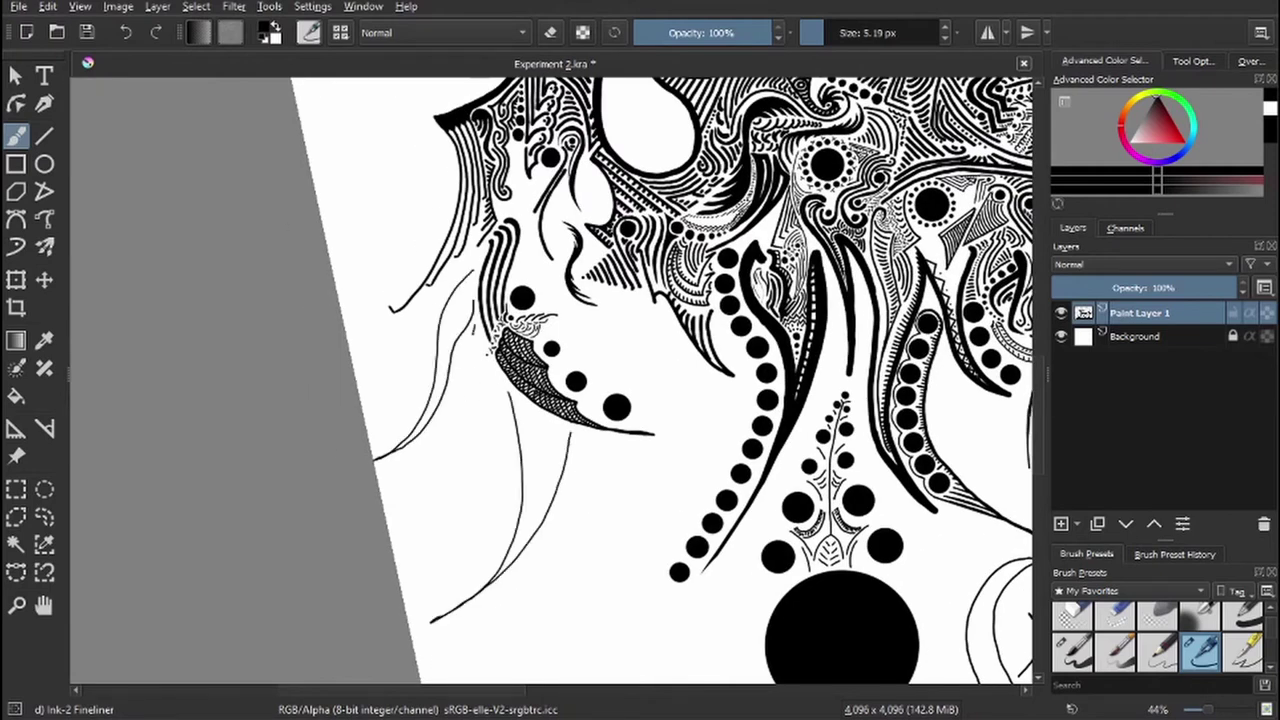
pyautogui.moveTo(476, 335)
pyautogui.mouseDown()
pyautogui.moveTo(405, 452)
pyautogui.moveTo(456, 414)
pyautogui.moveTo(400, 447)
pyautogui.mouseUp()
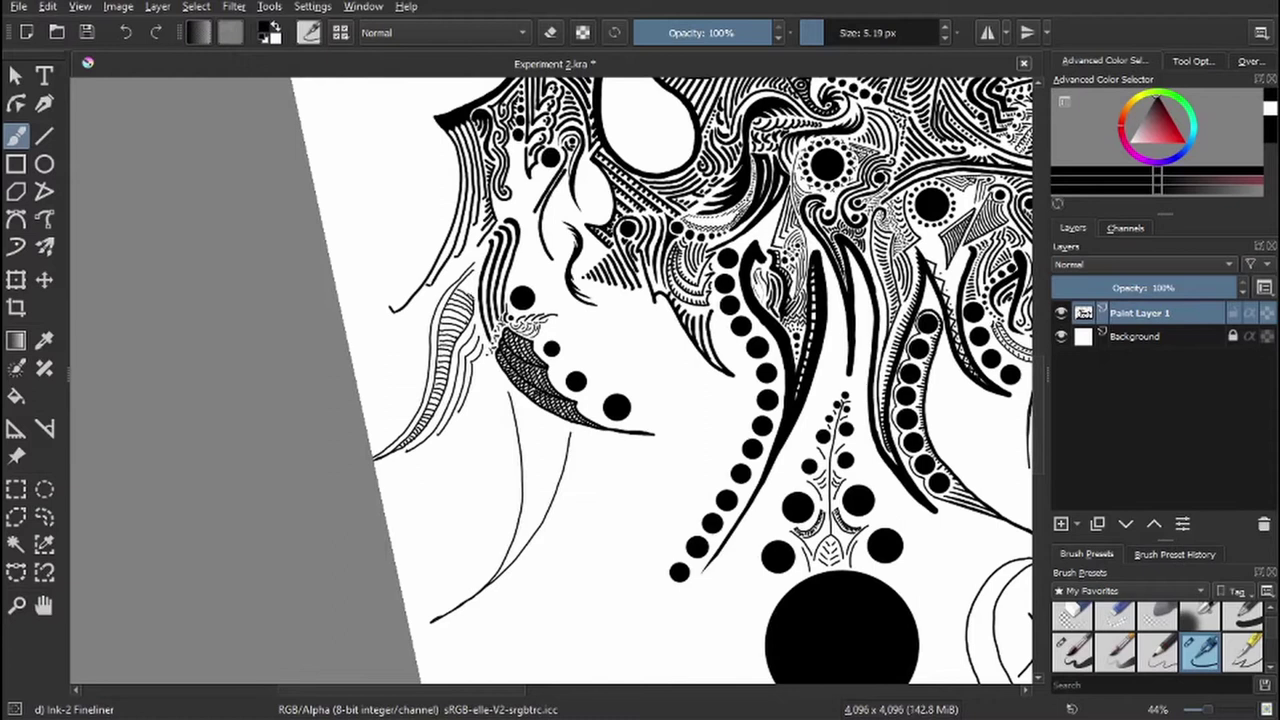
# - Fill the lower pointed plume with a wavy line, mirrored dashes along it and short hatching along its outer edge
pyautogui.scroll(5, 585, 453)
pyautogui.moveTo(432, 235)
pyautogui.mouseDown()
pyautogui.moveTo(372, 520)
pyautogui.moveTo(268, 652)
pyautogui.mouseUp()
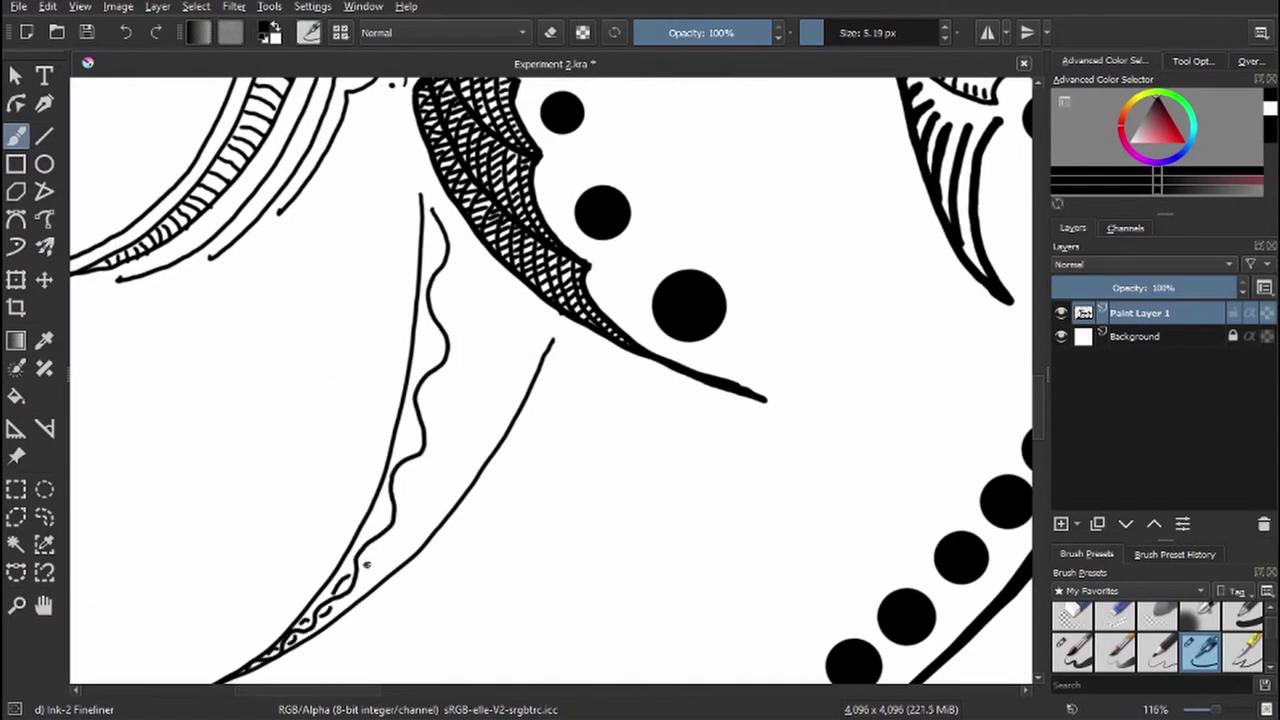
pyautogui.moveTo(367, 566)
pyautogui.mouseDown()
pyautogui.moveTo(435, 330)
pyautogui.moveTo(432, 232)
pyautogui.mouseUp()
pyautogui.moveTo(364, 590)
pyautogui.mouseDown()
pyautogui.moveTo(310, 635)
pyautogui.moveTo(488, 456)
pyautogui.moveTo(550, 335)
pyautogui.mouseUp()
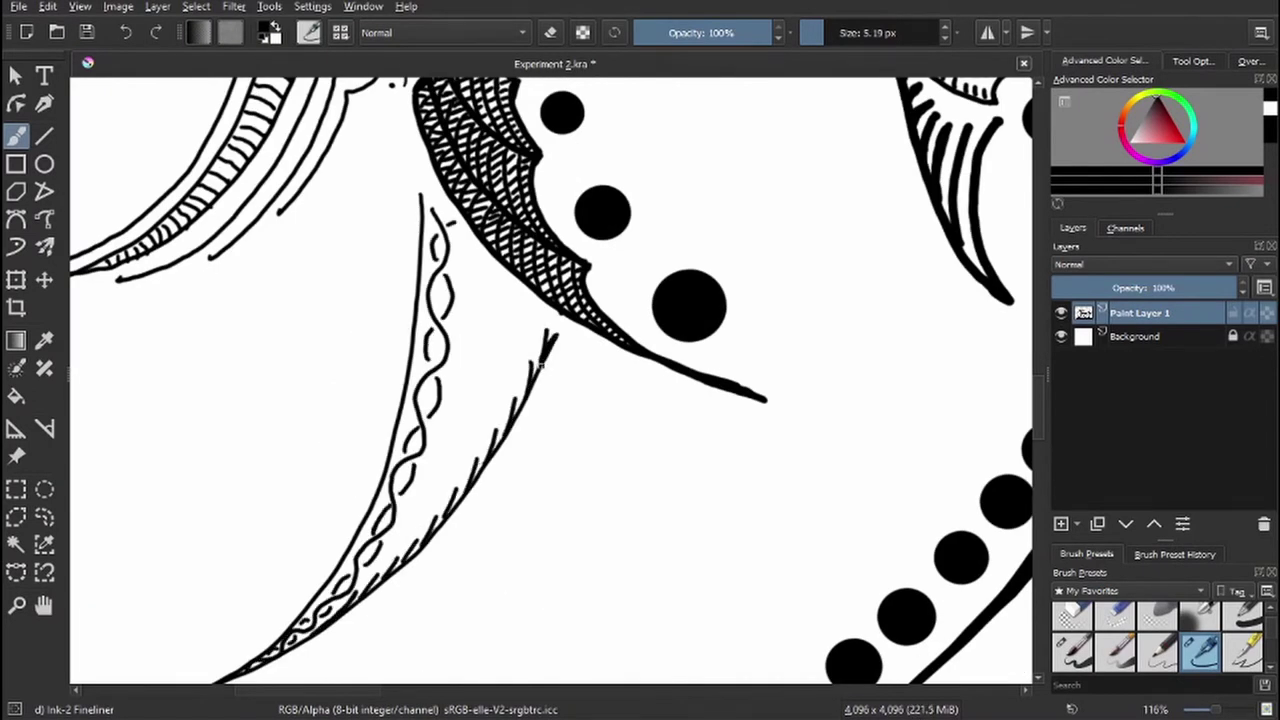
# - Add small dotted scallops, a row of dots and a wedge of thick strokes inside the lower plume
pyautogui.moveTo(408, 545)
pyautogui.mouseDown()
pyautogui.moveTo(543, 328)
pyautogui.moveTo(402, 532)
pyautogui.mouseUp()
pyautogui.press('6')
pyautogui.press('6')
pyautogui.press('6')
pyautogui.press('6')
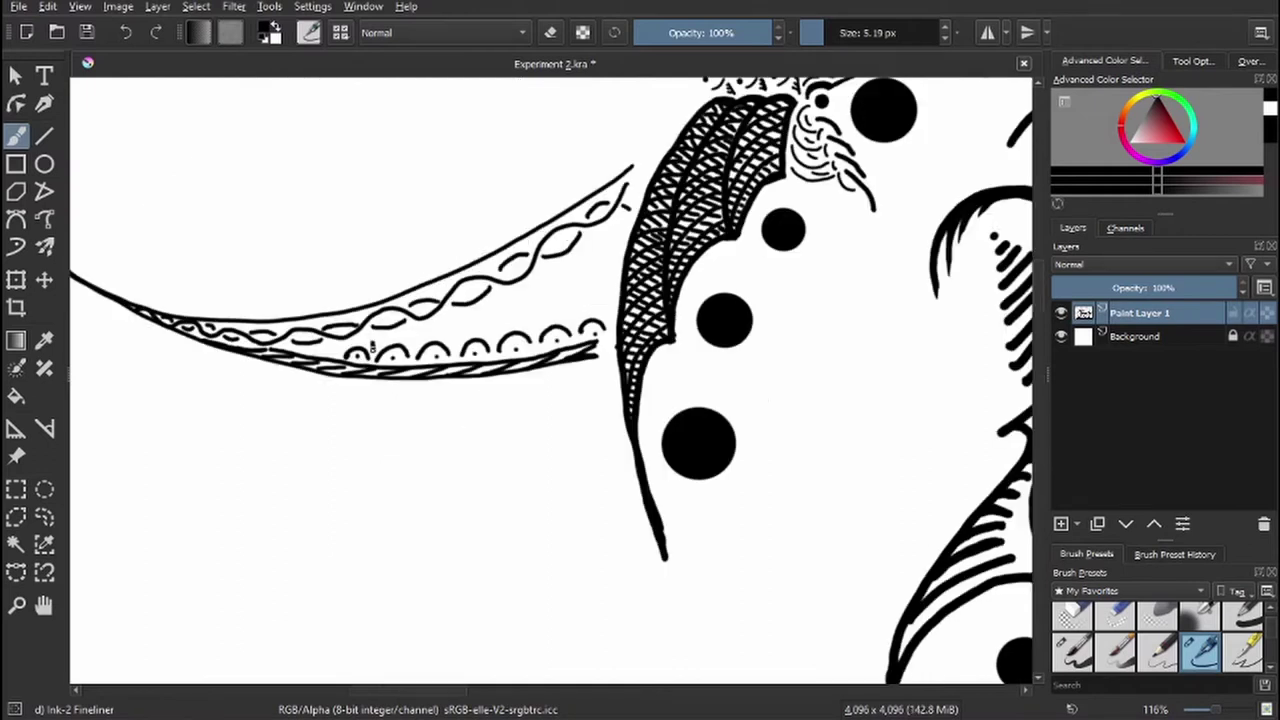
pyautogui.press(']')
pyautogui.moveTo(614, 240); pyautogui.dragTo(395, 333)
pyautogui.moveTo(502, 316)
pyautogui.mouseDown()
pyautogui.moveTo(612, 262)
pyautogui.moveTo(606, 290)
pyautogui.mouseUp()
# - Draw a thick edge, a zigzag contour and a scalloped inner line beside the plume, then dot each scallop with a 14.46 px brush
pyautogui.press('5')
pyautogui.moveTo(474, 178); pyautogui.dragTo(432, 620)
pyautogui.moveTo(432, 620)
pyautogui.mouseDown()
pyautogui.moveTo(560, 465)
pyautogui.moveTo(610, 296)
pyautogui.moveTo(766, 191)
pyautogui.mouseUp()
pyautogui.hotkey('ctrl', 'z')
pyautogui.moveTo(505, 480)
pyautogui.mouseDown()
pyautogui.moveTo(628, 177)
pyautogui.moveTo(815, 173)
pyautogui.mouseUp()
pyautogui.click(507, 444)
pyautogui.click(529, 355)
pyautogui.click(565, 281)
pyautogui.click(605, 215)
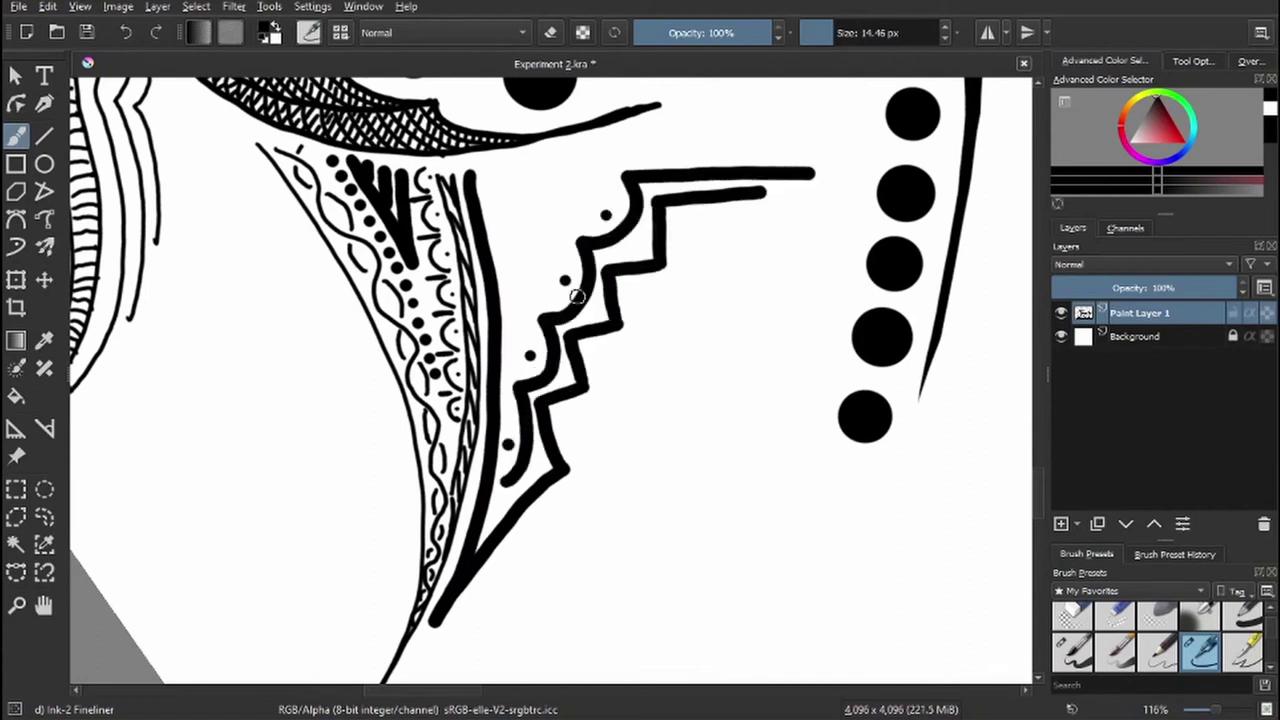
# - Add dashes and small curves around the scallop dots with an 8.64 px brush, plus parallel lines between the zigzag wing and the claw
pyautogui.press('[')
pyautogui.moveTo(612, 178); pyautogui.dragTo(508, 436)
pyautogui.moveTo(605, 222)
pyautogui.mouseDown()
pyautogui.moveTo(510, 412)
pyautogui.moveTo(506, 468)
pyautogui.mouseUp()
pyautogui.press('-')
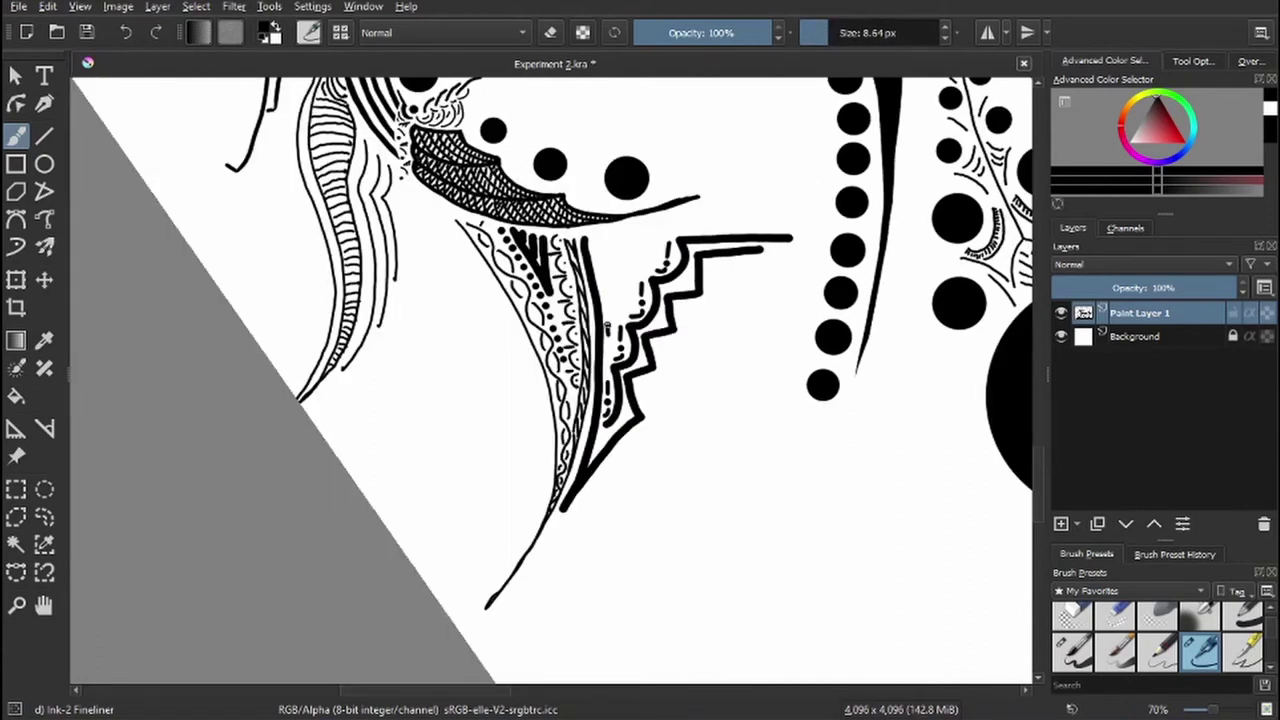
pyautogui.press('e')
pyautogui.press('e')
pyautogui.moveTo(604, 305)
pyautogui.mouseDown()
pyautogui.moveTo(612, 236)
pyautogui.moveTo(728, 195)
pyautogui.mouseUp()
pyautogui.moveTo(625, 250)
pyautogui.mouseDown()
pyautogui.moveTo(652, 276)
pyautogui.moveTo(444, 343)
pyautogui.mouseUp()
pyautogui.moveTo(410, 332)
pyautogui.mouseDown()
pyautogui.moveTo(500, 414)
pyautogui.moveTo(569, 223)
pyautogui.mouseUp()
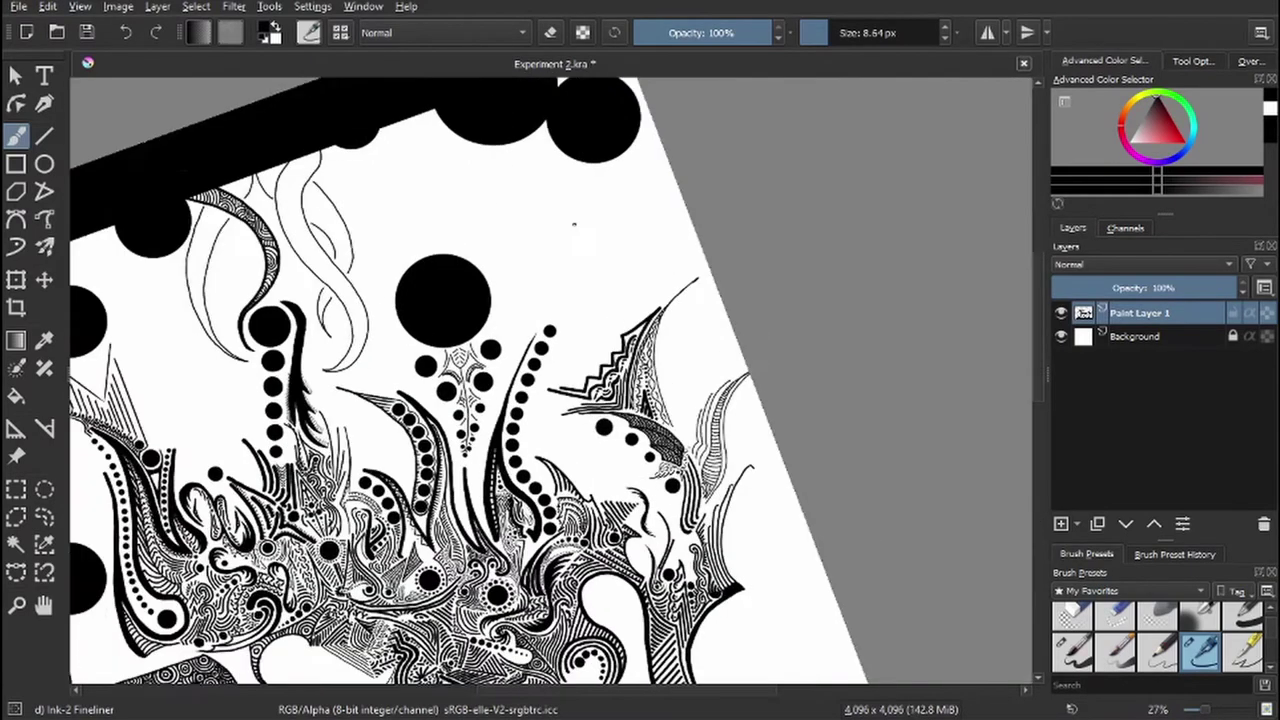
# - Sketch a feathered fan of curved, overlapping strokes between the large solid circle and the zigzag wing
pyautogui.moveTo(560, 386); pyautogui.dragTo(678, 272)
pyautogui.moveTo(615, 363); pyautogui.dragTo(686, 280)
pyautogui.moveTo(650, 350); pyautogui.dragTo(693, 285)
pyautogui.moveTo(675, 330); pyautogui.dragTo(700, 300)
pyautogui.moveTo(702, 320); pyautogui.dragTo(714, 310)
pyautogui.moveTo(626, 391); pyautogui.dragTo(652, 361)
pyautogui.moveTo(660, 367); pyautogui.dragTo(678, 339)
pyautogui.moveTo(702, 334); pyautogui.dragTo(716, 312)
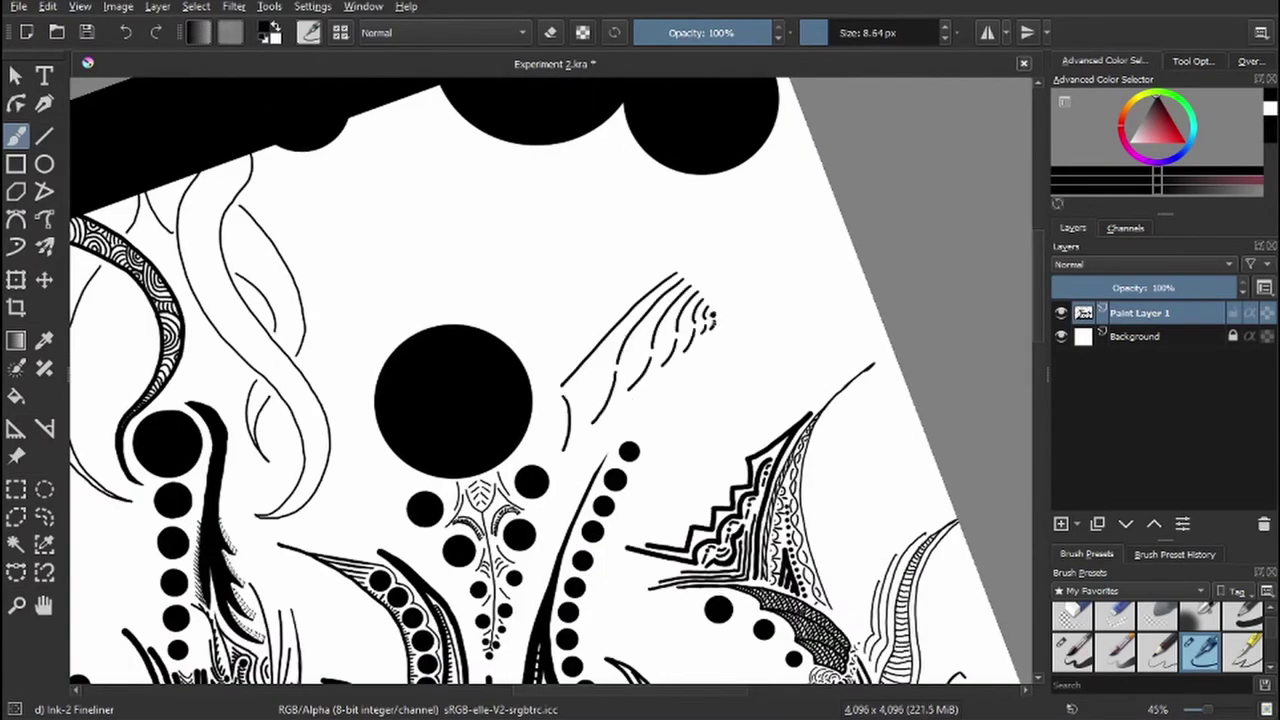
pyautogui.moveTo(572, 443); pyautogui.dragTo(558, 498)
pyautogui.moveTo(586, 466); pyautogui.dragTo(618, 402)
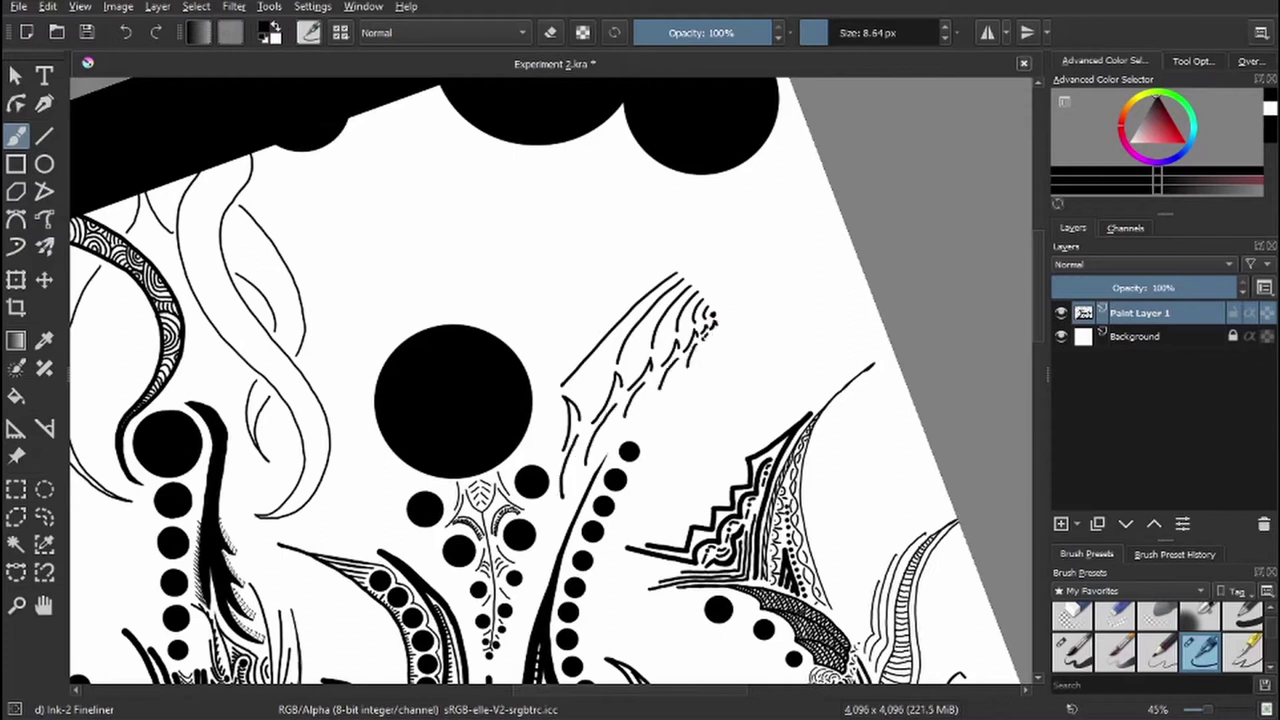
# - Add short comb-like tick marks along the curves at the fan's wide end and along its long outer line
pyautogui.press('6')
pyautogui.press('6')
pyautogui.press('6')
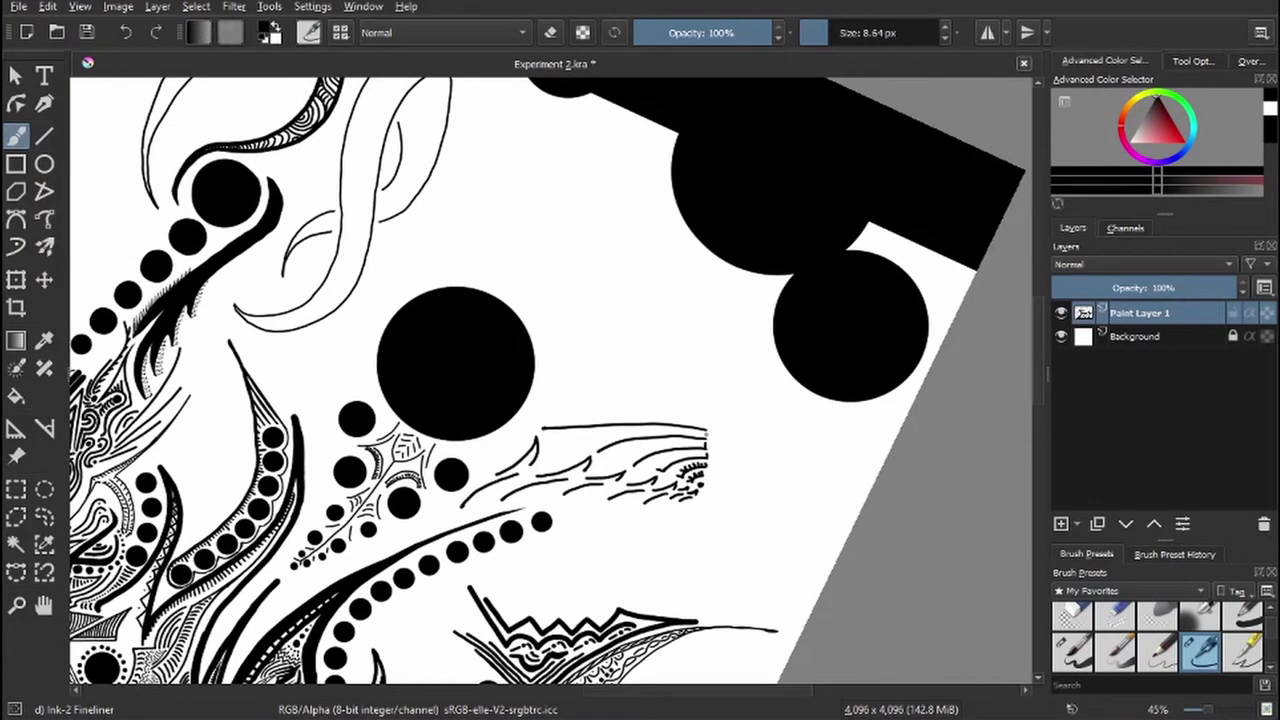
pyautogui.scroll(4, 700, 450)
pyautogui.moveTo(600, 412); pyautogui.dragTo(690, 398)
pyautogui.moveTo(491, 311); pyautogui.dragTo(676, 370)
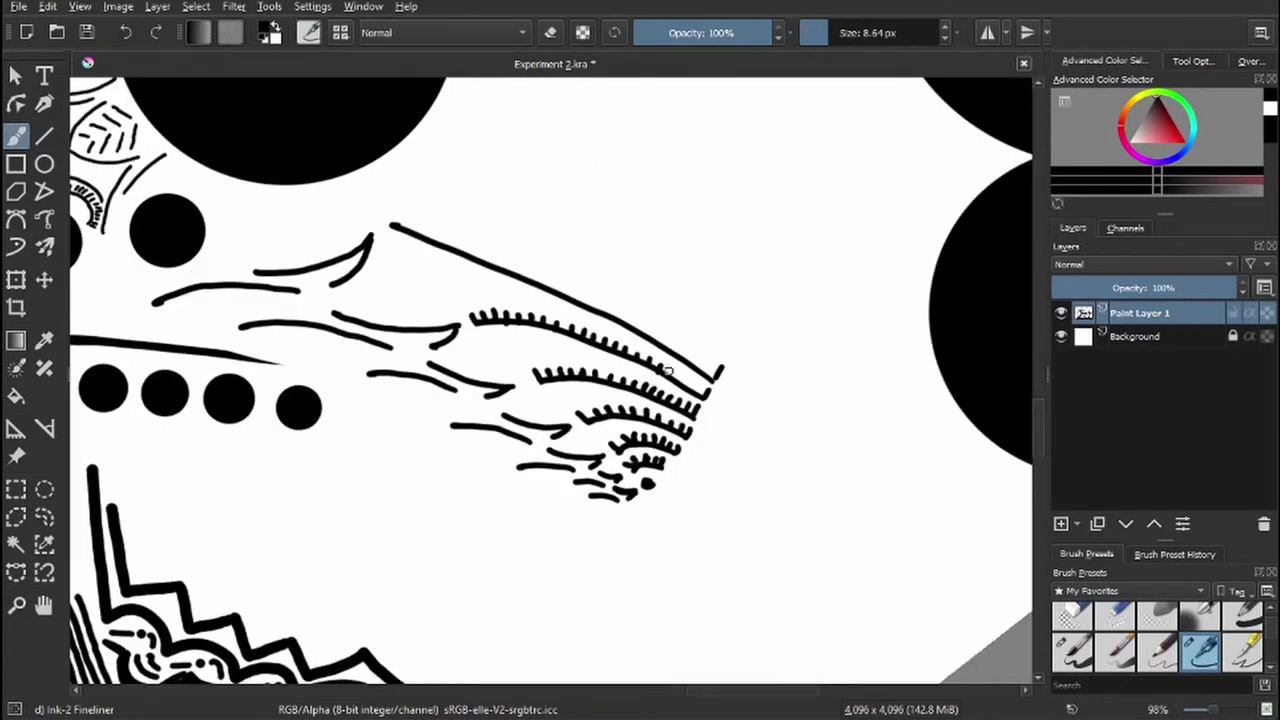
pyautogui.moveTo(392, 212); pyautogui.dragTo(702, 366)
# - Draw a thickened curved bar across the fan's ticked end, finishing in a small hook
pyautogui.moveTo(636, 536); pyautogui.dragTo(818, 282)
pyautogui.moveTo(636, 540); pyautogui.dragTo(668, 585)
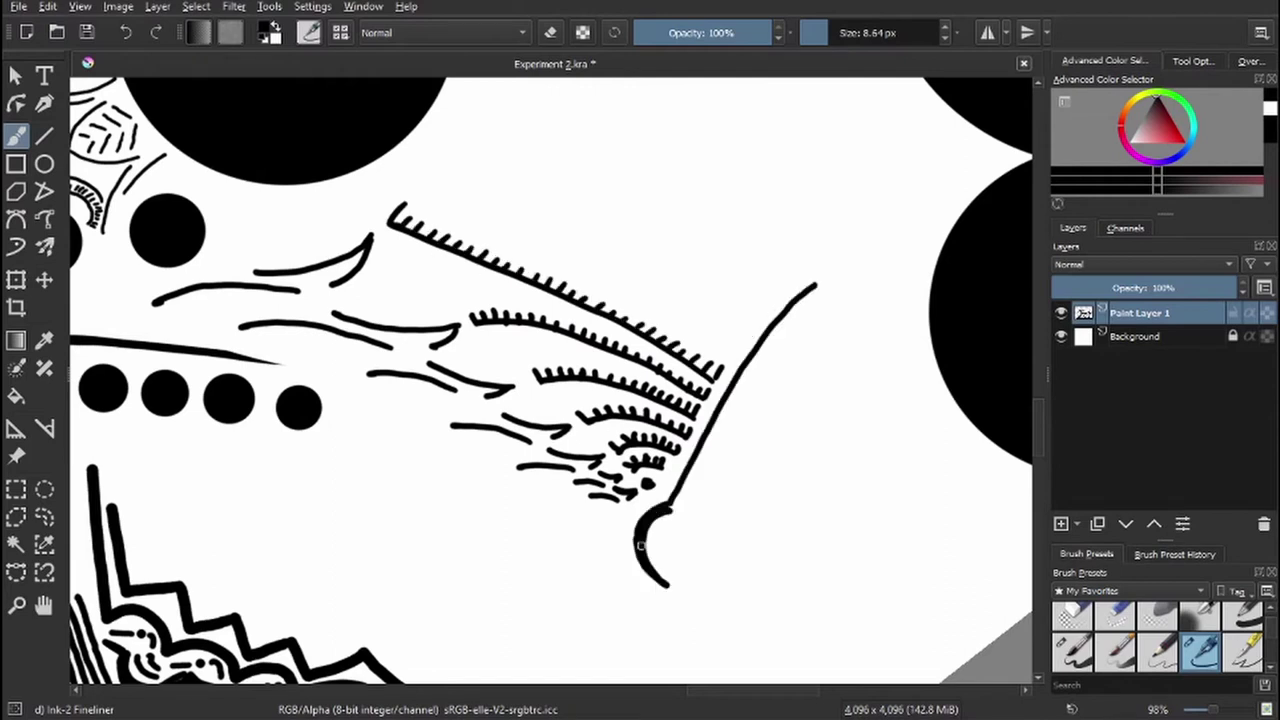
pyautogui.moveTo(700, 440); pyautogui.dragTo(830, 278)
pyautogui.moveTo(690, 490)
pyautogui.mouseDown()
pyautogui.moveTo(845, 278)
pyautogui.moveTo(820, 284)
pyautogui.moveTo(651, 523)
pyautogui.moveTo(546, 448)
pyautogui.mouseUp()
pyautogui.press('e')
pyautogui.press('e')
# - Draw a second parallel bar with a hook beside the solid circle, fill it in and clean up its edge with the eraser
pyautogui.moveTo(610, 384)
pyautogui.mouseDown()
pyautogui.moveTo(806, 180)
pyautogui.moveTo(650, 332)
pyautogui.mouseUp()
pyautogui.moveTo(650, 338); pyautogui.dragTo(840, 128)
pyautogui.moveTo(806, 182); pyautogui.dragTo(850, 126)
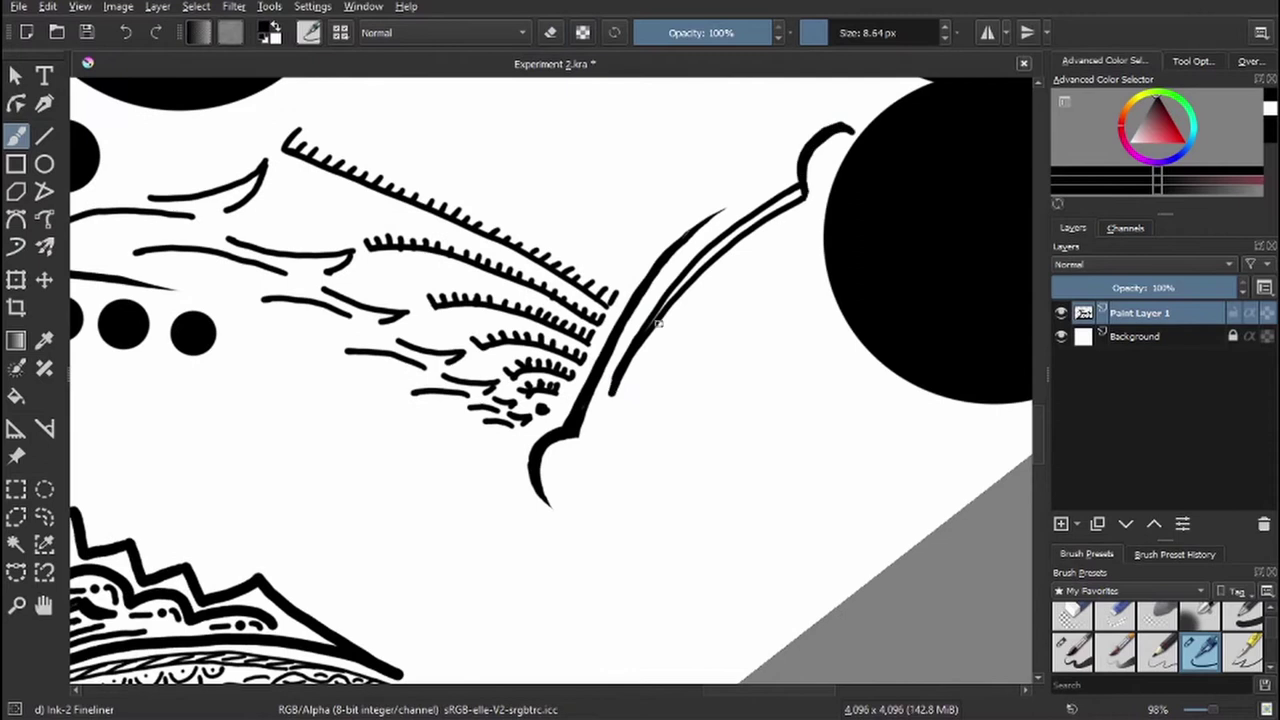
pyautogui.moveTo(657, 322)
pyautogui.mouseDown()
pyautogui.moveTo(808, 186)
pyautogui.moveTo(842, 132)
pyautogui.mouseUp()
pyautogui.press('e')
pyautogui.moveTo(842, 134)
pyautogui.mouseDown()
pyautogui.moveTo(830, 150)
pyautogui.moveTo(853, 119)
pyautogui.mouseUp()
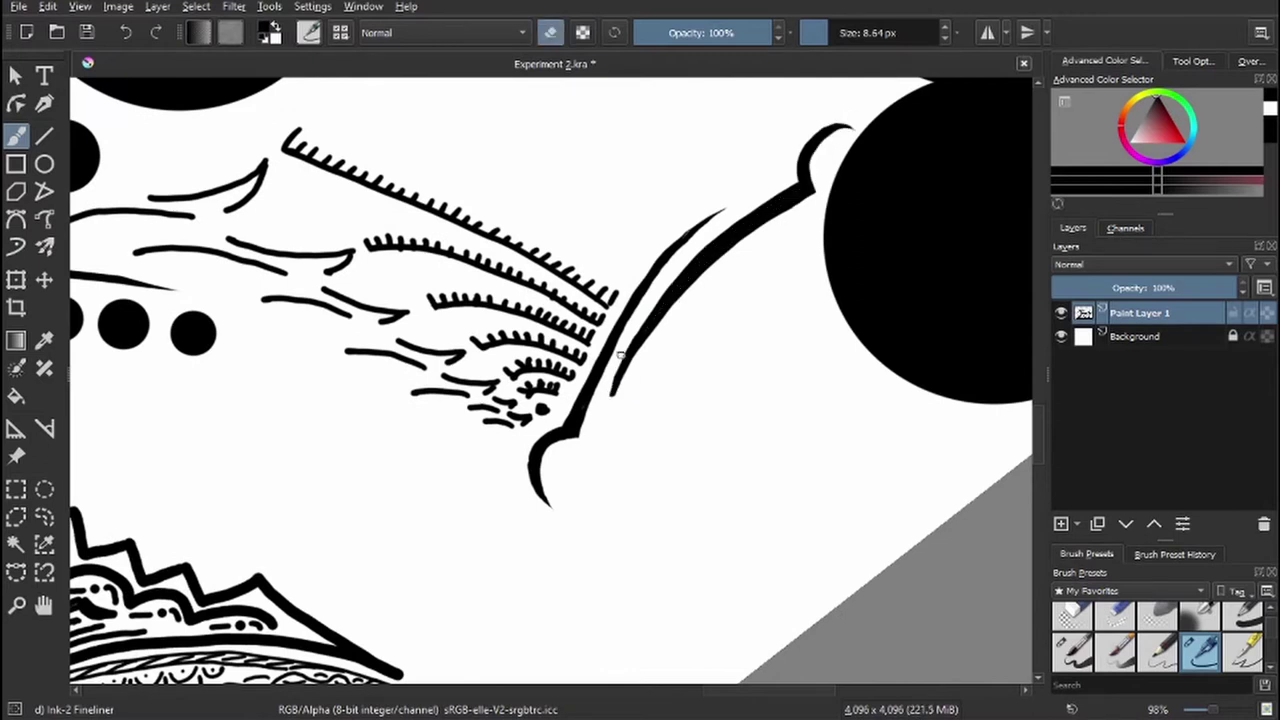
pyautogui.moveTo(620, 355); pyautogui.dragTo(804, 201)
pyautogui.press('e')
# - Decorate the inside of both bar hooks with radiating dashes and small concentric arcs
pyautogui.moveTo(838, 140)
pyautogui.mouseDown()
pyautogui.moveTo(818, 180)
pyautogui.moveTo(832, 170)
pyautogui.mouseUp()
pyautogui.moveTo(556, 500)
pyautogui.mouseDown()
pyautogui.moveTo(548, 467)
pyautogui.moveTo(592, 492)
pyautogui.mouseUp()
pyautogui.moveTo(680, 540); pyautogui.dragTo(645, 715)
# - Add looping squiggles along the upper side of the fan's feather-shaped strokes
pyautogui.moveTo(200, 400)
pyautogui.mouseDown()
pyautogui.moveTo(266, 420)
pyautogui.moveTo(324, 405)
pyautogui.mouseUp()
pyautogui.moveTo(298, 459); pyautogui.dragTo(378, 472)
pyautogui.moveTo(360, 505); pyautogui.dragTo(440, 508)
pyautogui.moveTo(418, 540); pyautogui.dragTo(470, 548)
pyautogui.moveTo(458, 562); pyautogui.dragTo(487, 580)
pyautogui.moveTo(112, 354); pyautogui.dragTo(236, 312)
# - Fill the gaps between the ticked curves with dashes, dots and rows of chevrons at 7.85 px, and close the outer ticks with a straight line
pyautogui.press('6')
pyautogui.press('6')
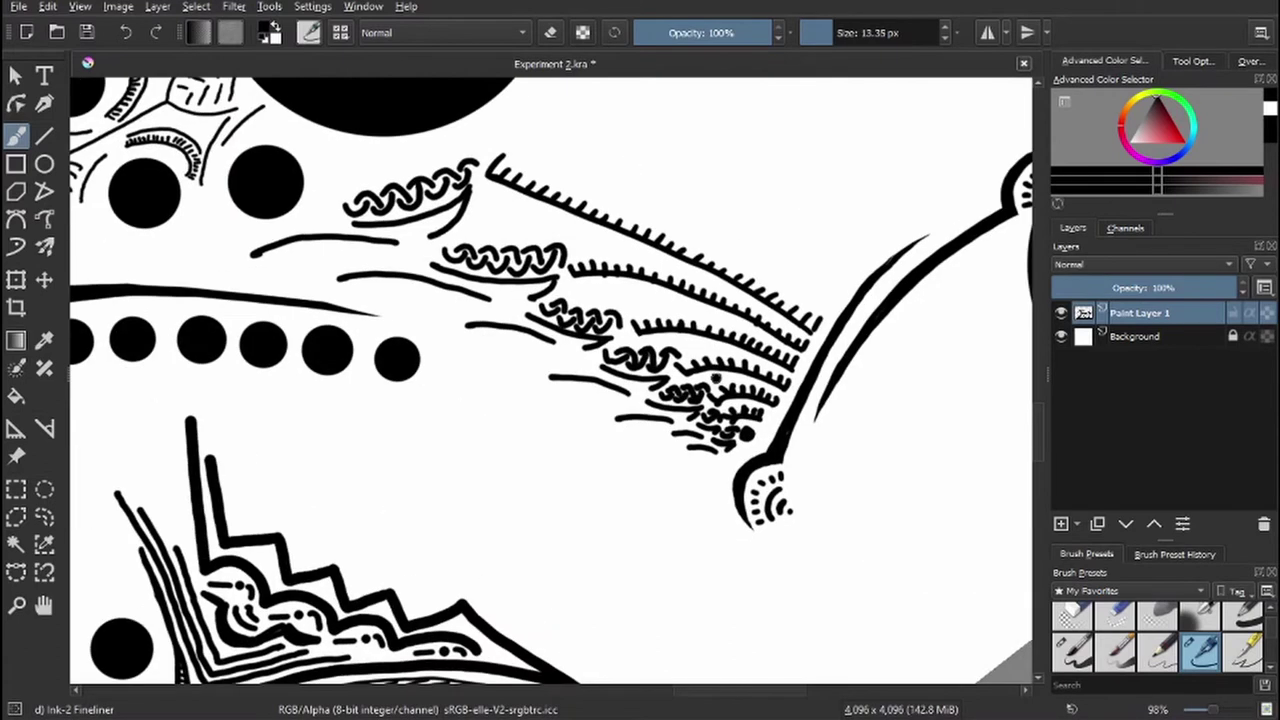
pyautogui.press('6')
pyautogui.press('6')
pyautogui.press('6')
pyautogui.moveTo(513, 155); pyautogui.dragTo(518, 232)
pyautogui.moveTo(516, 276); pyautogui.dragTo(522, 284)
pyautogui.moveTo(516, 292); pyautogui.dragTo(522, 300)
pyautogui.moveTo(516, 306); pyautogui.dragTo(522, 330)
pyautogui.moveTo(516, 340); pyautogui.dragTo(522, 370)
pyautogui.moveTo(514, 388); pyautogui.dragTo(520, 400)
pyautogui.moveTo(512, 405); pyautogui.dragTo(510, 436)
pyautogui.moveTo(481, 377); pyautogui.dragTo(486, 400)
pyautogui.moveTo(483, 405); pyautogui.dragTo(487, 430)
pyautogui.moveTo(482, 435); pyautogui.dragTo(484, 466)
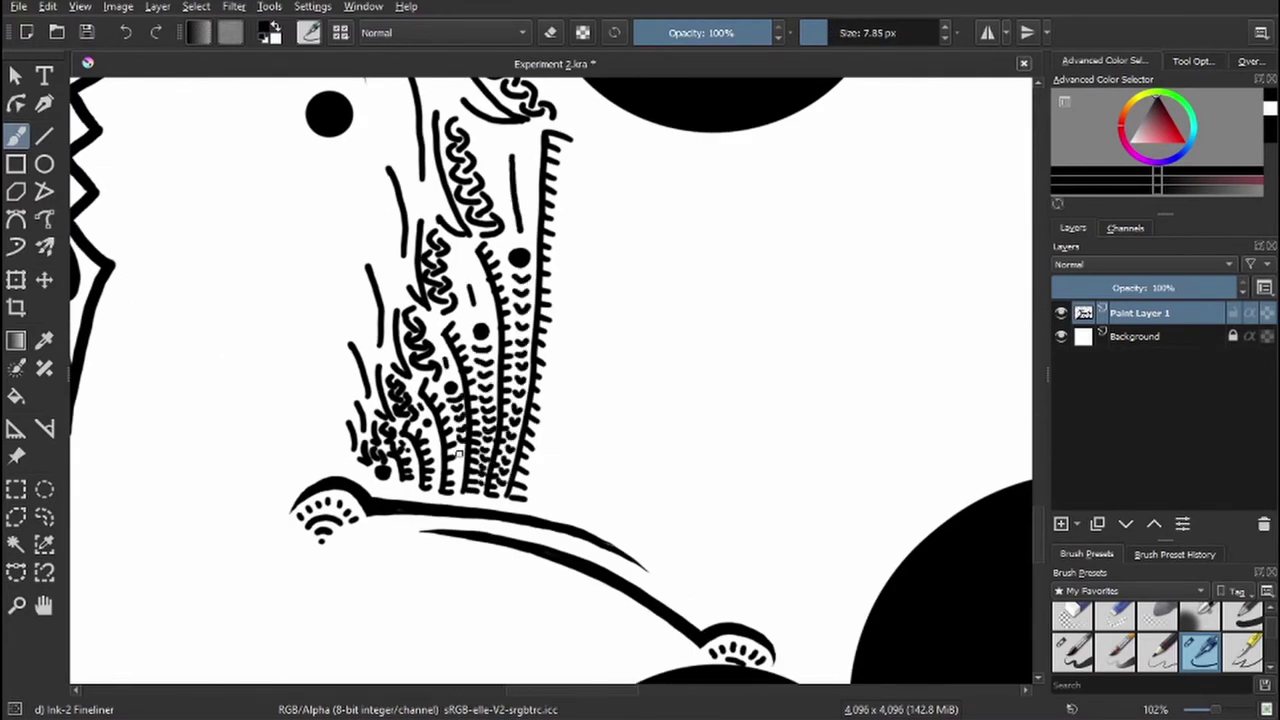
pyautogui.press('v')
pyautogui.moveTo(568, 140); pyautogui.dragTo(531, 496)
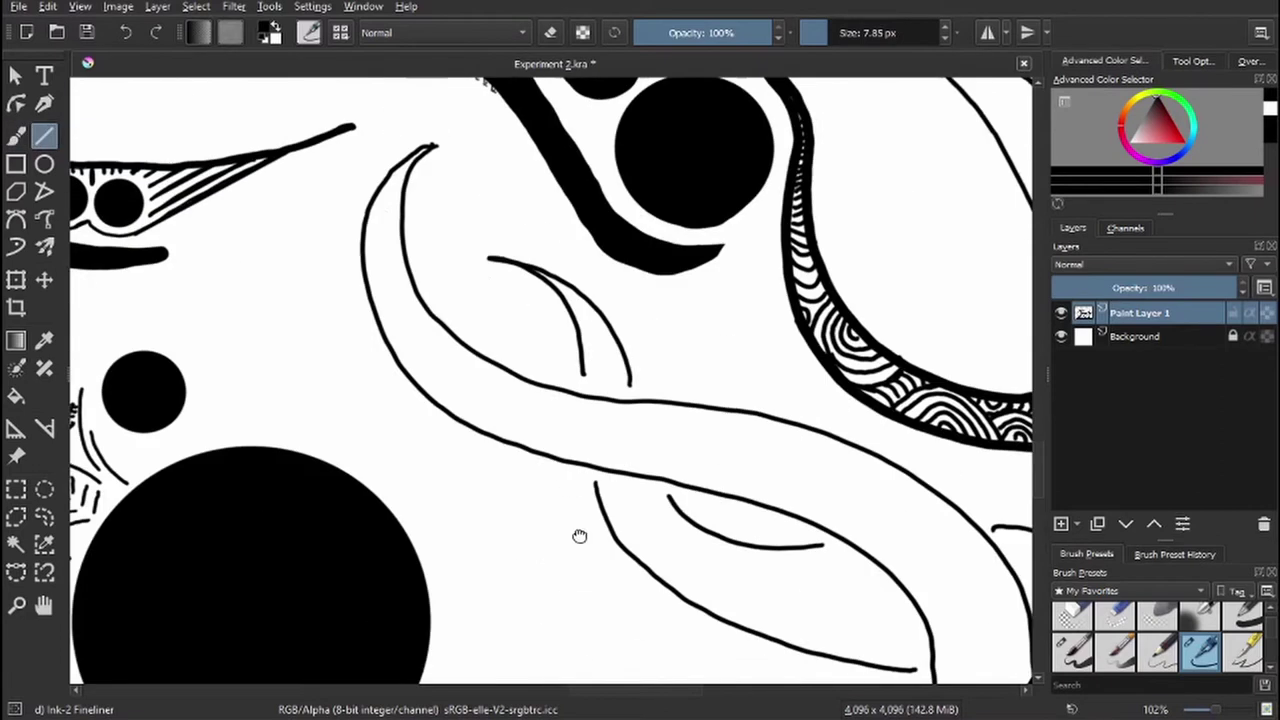
# - Fill the tip and upper bend of the wide tentacle above the black band with concentric circles and arcs
pyautogui.moveTo(408, 182)
pyautogui.mouseDown()
pyautogui.moveTo(420, 174)
pyautogui.moveTo(405, 190)
pyautogui.mouseUp()
pyautogui.moveTo(374, 236)
pyautogui.mouseDown()
pyautogui.moveTo(400, 216)
pyautogui.moveTo(398, 232)
pyautogui.mouseUp()
pyautogui.moveTo(378, 305); pyautogui.dragTo(395, 350)
pyautogui.moveTo(370, 258); pyautogui.dragTo(385, 275)
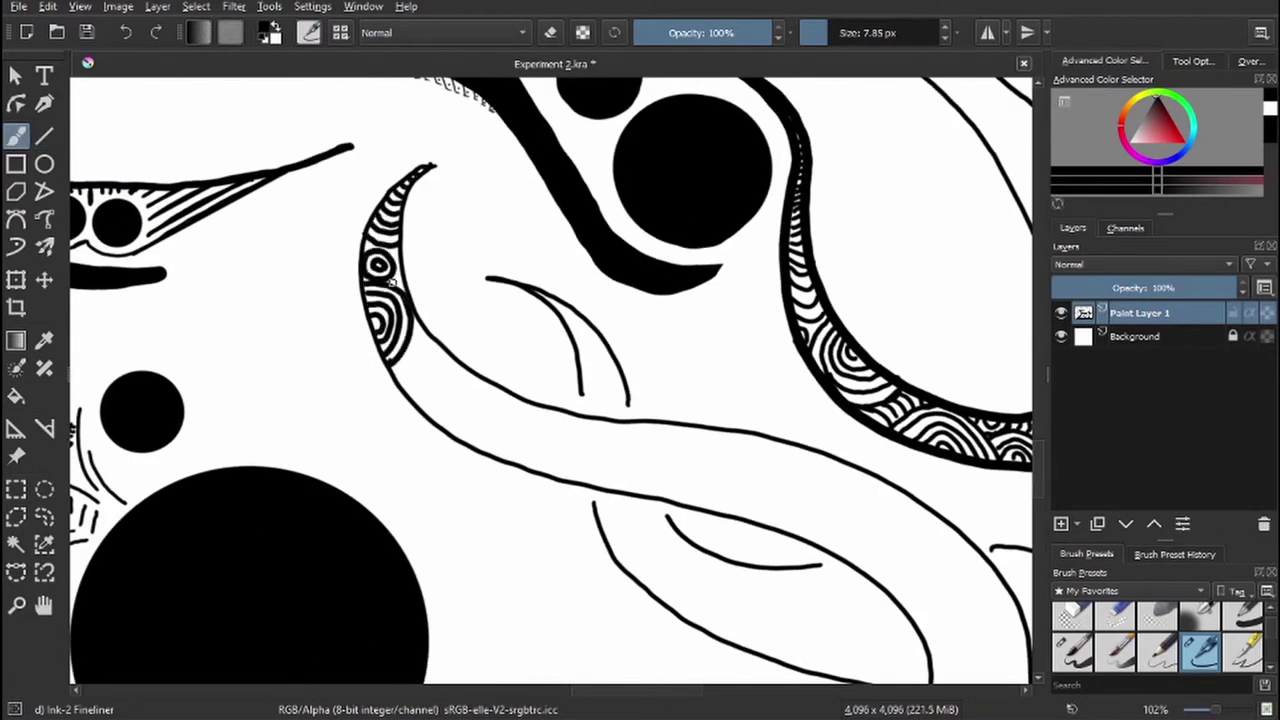
pyautogui.moveTo(420, 346); pyautogui.dragTo(420, 352)
pyautogui.moveTo(500, 420)
pyautogui.mouseDown()
pyautogui.moveTo(470, 440)
pyautogui.moveTo(429, 410)
pyautogui.moveTo(432, 380)
pyautogui.moveTo(474, 376)
pyautogui.mouseUp()
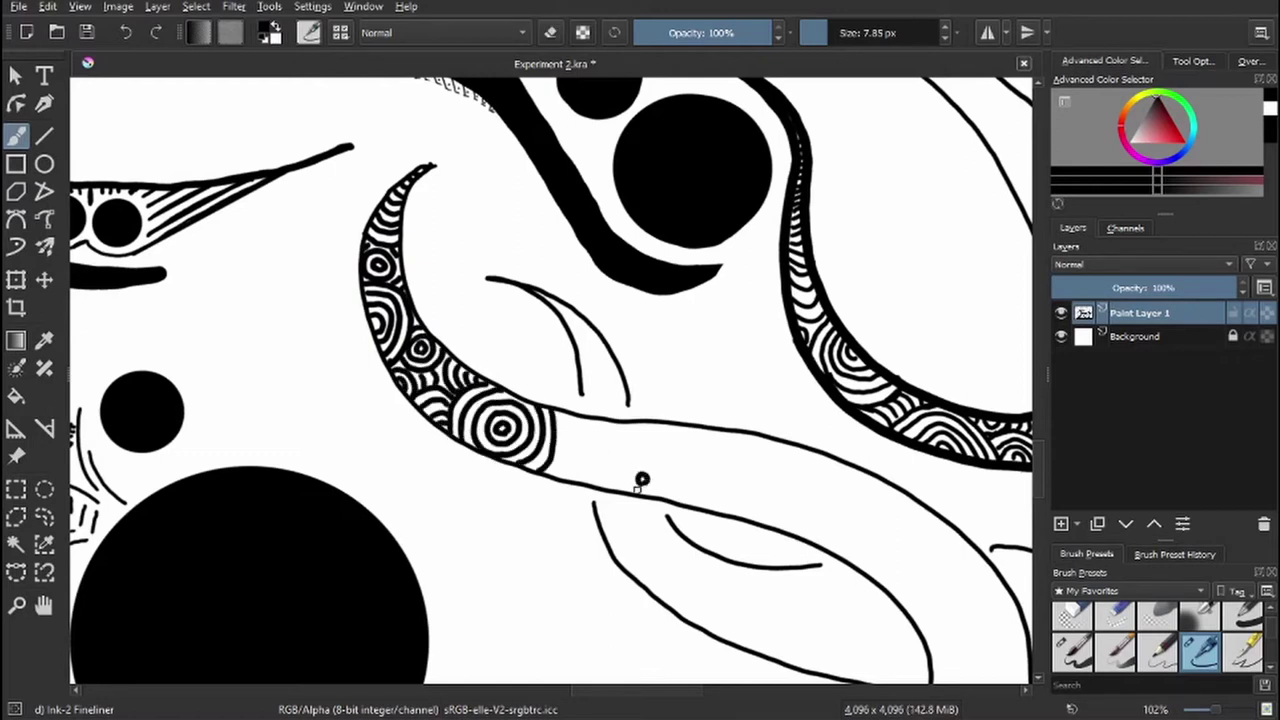
pyautogui.moveTo(642, 480)
pyautogui.mouseDown()
pyautogui.moveTo(636, 466)
pyautogui.moveTo(650, 470)
pyautogui.moveTo(478, 437)
pyautogui.mouseUp()
pyautogui.moveTo(408, 396); pyautogui.dragTo(438, 431)
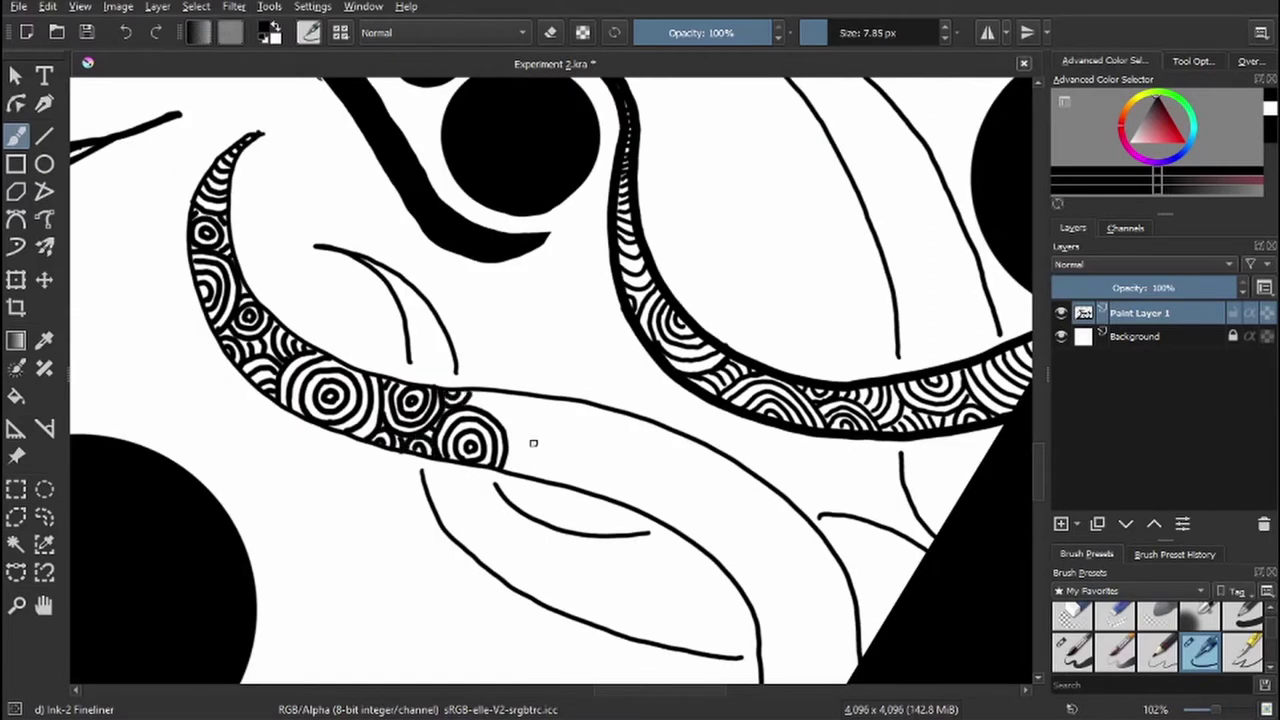
# - Continue the concentric circle and arc pattern down the middle of the wide tentacle
pyautogui.moveTo(533, 443)
pyautogui.mouseDown()
pyautogui.moveTo(560, 406)
pyautogui.moveTo(534, 409)
pyautogui.moveTo(612, 462)
pyautogui.moveTo(515, 470)
pyautogui.moveTo(500, 398)
pyautogui.moveTo(498, 418)
pyautogui.moveTo(515, 430)
pyautogui.mouseUp()
pyautogui.moveTo(675, 466); pyautogui.dragTo(575, 372)
pyautogui.moveTo(512, 306)
pyautogui.mouseDown()
pyautogui.moveTo(528, 340)
pyautogui.moveTo(579, 316)
pyautogui.mouseUp()
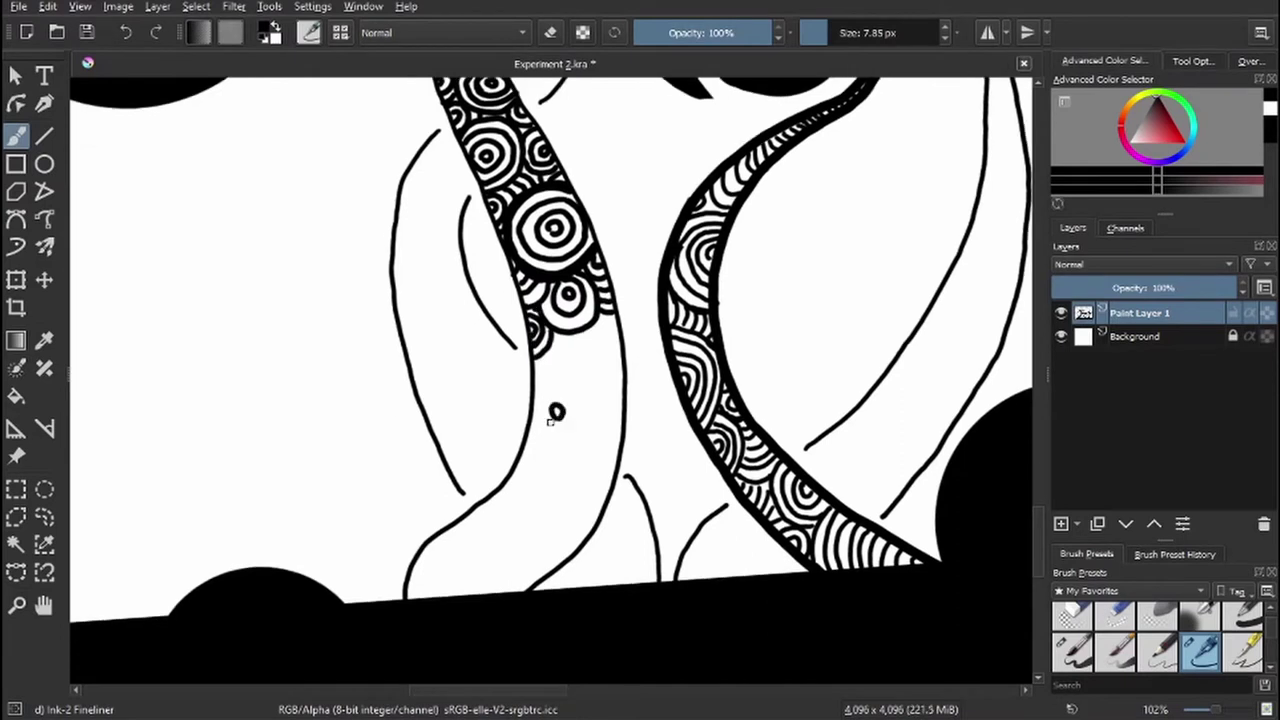
pyautogui.moveTo(554, 411)
pyautogui.mouseDown()
pyautogui.moveTo(530, 391)
pyautogui.moveTo(560, 439)
pyautogui.mouseUp()
pyautogui.moveTo(562, 376)
pyautogui.mouseDown()
pyautogui.moveTo(609, 336)
pyautogui.moveTo(604, 384)
pyautogui.moveTo(590, 372)
pyautogui.mouseUp()
pyautogui.scroll(-3, 609, 381)
pyautogui.scroll(-3, 590, 372)
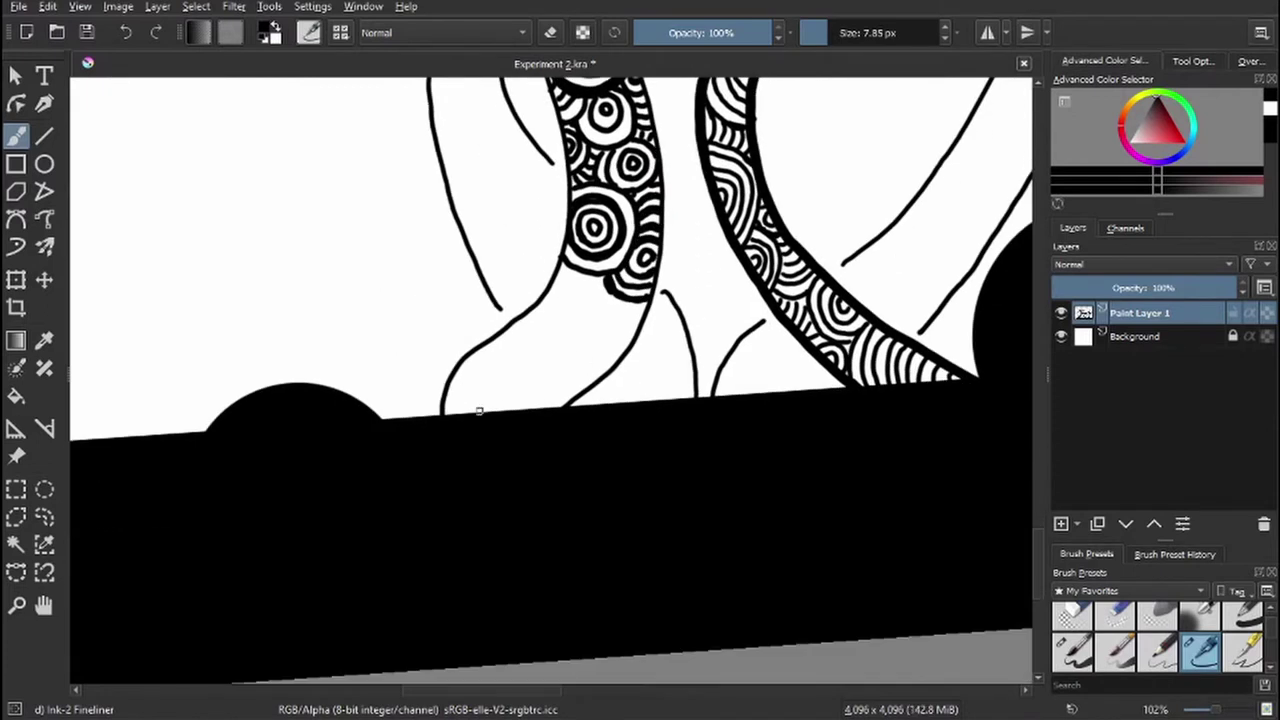
# - Fill the wide tentacle's base at the black band with concentric circles and arcs
pyautogui.moveTo(476, 405)
pyautogui.mouseDown()
pyautogui.moveTo(470, 385)
pyautogui.moveTo(500, 400)
pyautogui.mouseUp()
pyautogui.moveTo(568, 368)
pyautogui.mouseDown()
pyautogui.moveTo(578, 376)
pyautogui.moveTo(566, 390)
pyautogui.mouseUp()
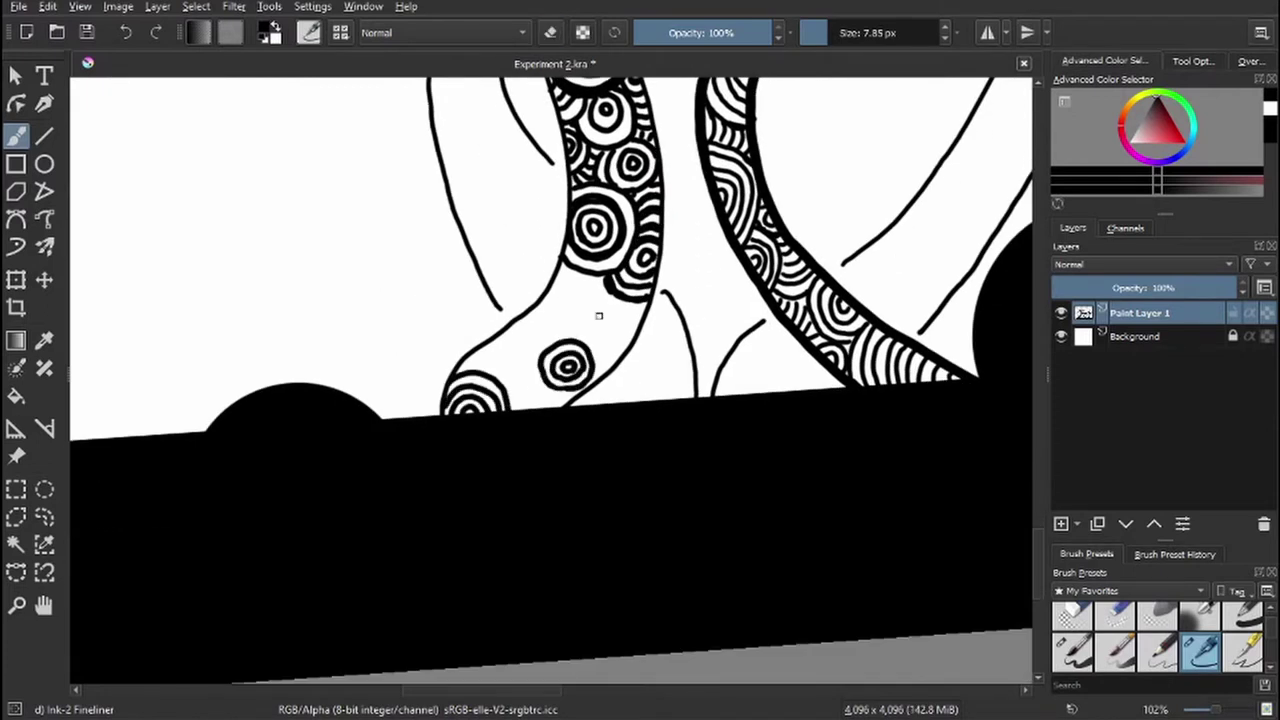
pyautogui.moveTo(540, 344)
pyautogui.mouseDown()
pyautogui.moveTo(560, 395)
pyautogui.moveTo(550, 405)
pyautogui.moveTo(615, 350)
pyautogui.moveTo(636, 304)
pyautogui.moveTo(612, 300)
pyautogui.mouseUp()
pyautogui.moveTo(505, 340)
pyautogui.mouseDown()
pyautogui.moveTo(472, 368)
pyautogui.moveTo(575, 295)
pyautogui.moveTo(578, 271)
pyautogui.mouseUp()
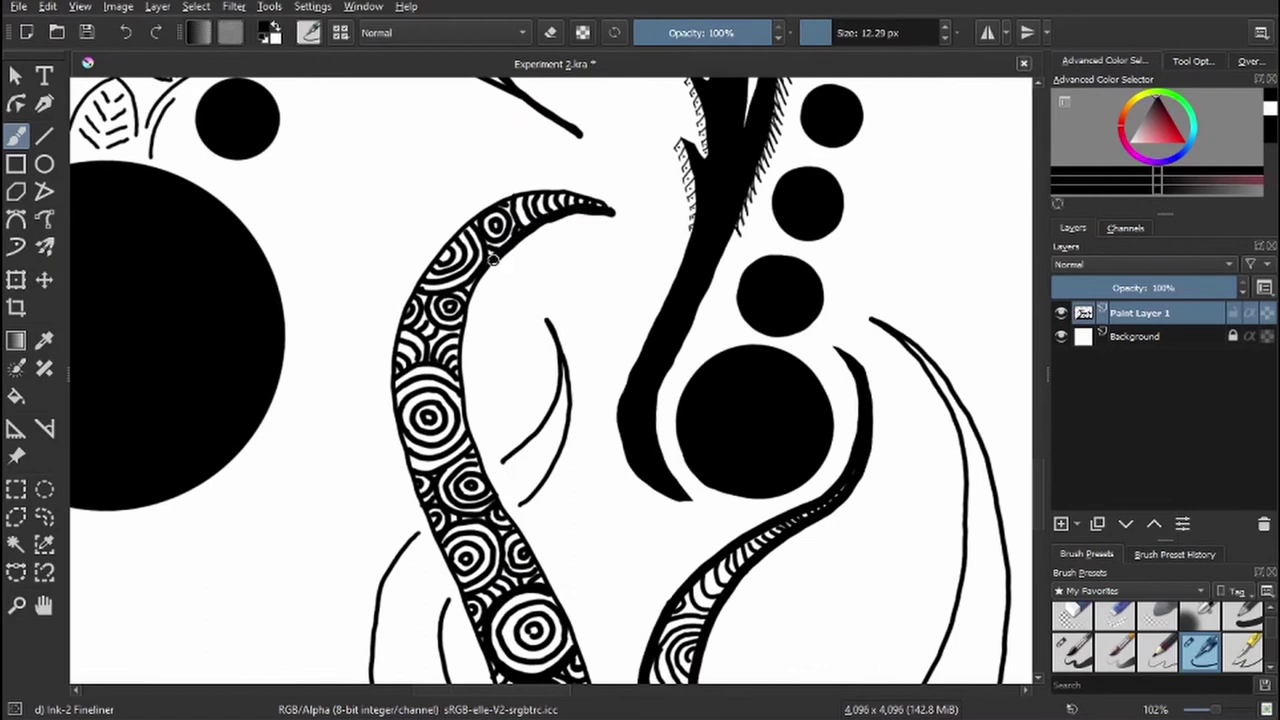
# - Thicken the wide tentacle's outline on both sides with a 12.29 px brush
pyautogui.moveTo(490, 300); pyautogui.dragTo(560, 600)
pyautogui.moveTo(560, 200)
pyautogui.mouseDown()
pyautogui.moveTo(450, 360)
pyautogui.moveTo(420, 600)
pyautogui.mouseUp()
pyautogui.moveTo(590, 560); pyautogui.dragTo(585, 22)
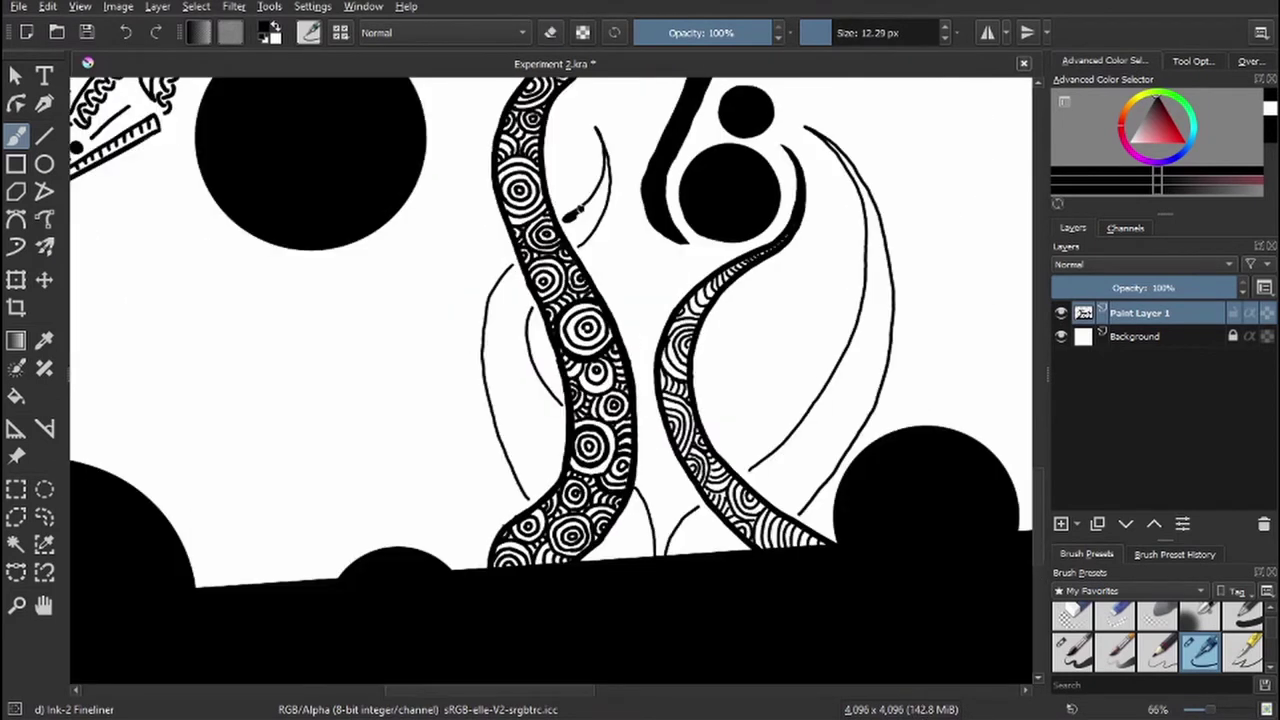
# - Thicken the outlines of the small curved loops beside and behind the wide patterned tentacle
pyautogui.moveTo(600, 128)
pyautogui.mouseDown()
pyautogui.moveTo(565, 228)
pyautogui.moveTo(593, 223)
pyautogui.mouseUp()
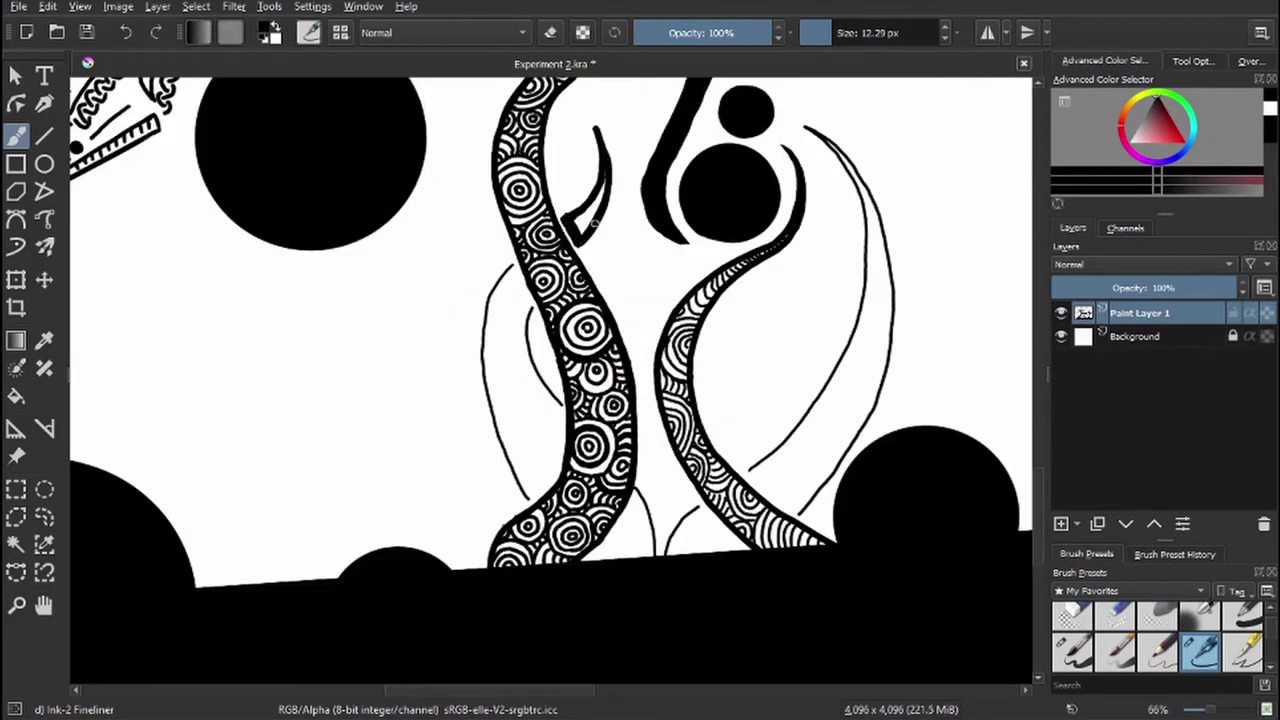
pyautogui.moveTo(528, 304); pyautogui.dragTo(561, 402)
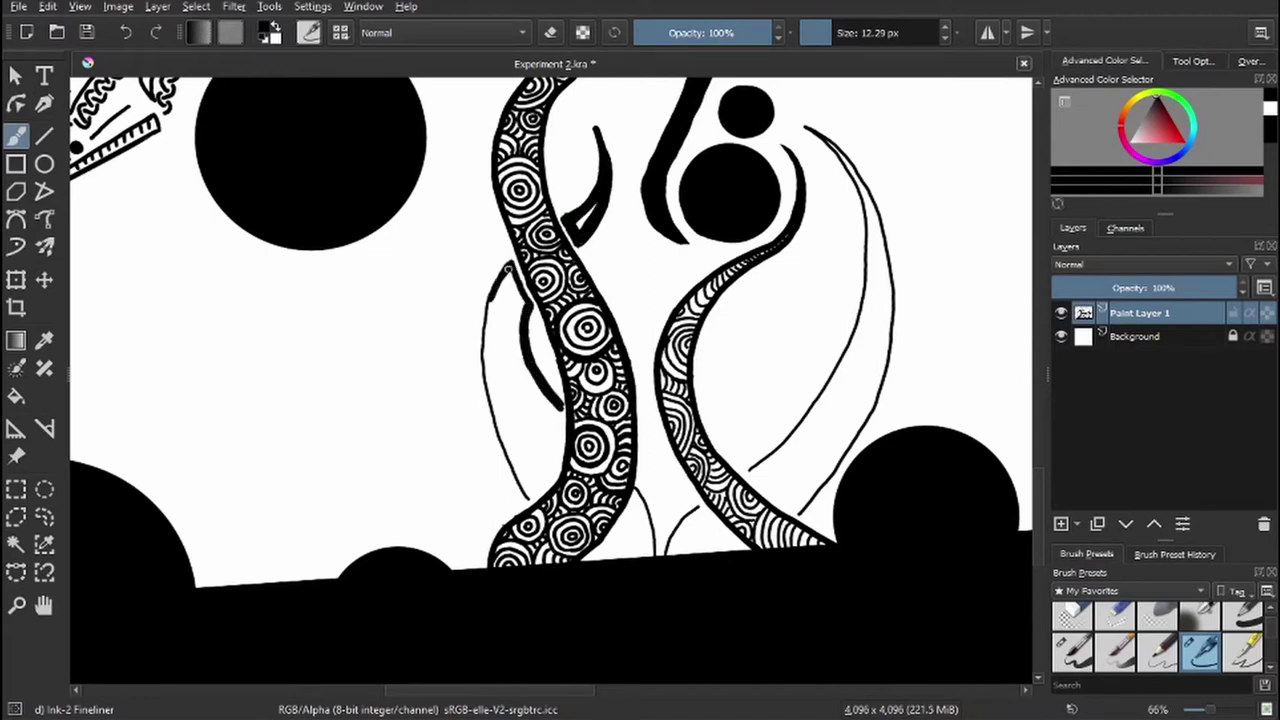
pyautogui.moveTo(484, 350)
pyautogui.mouseDown()
pyautogui.moveTo(528, 500)
pyautogui.moveTo(557, 467)
pyautogui.moveTo(560, 405)
pyautogui.mouseUp()
pyautogui.moveTo(517, 302)
pyautogui.mouseDown()
pyautogui.moveTo(548, 410)
pyautogui.moveTo(492, 372)
pyautogui.moveTo(528, 488)
pyautogui.mouseUp()
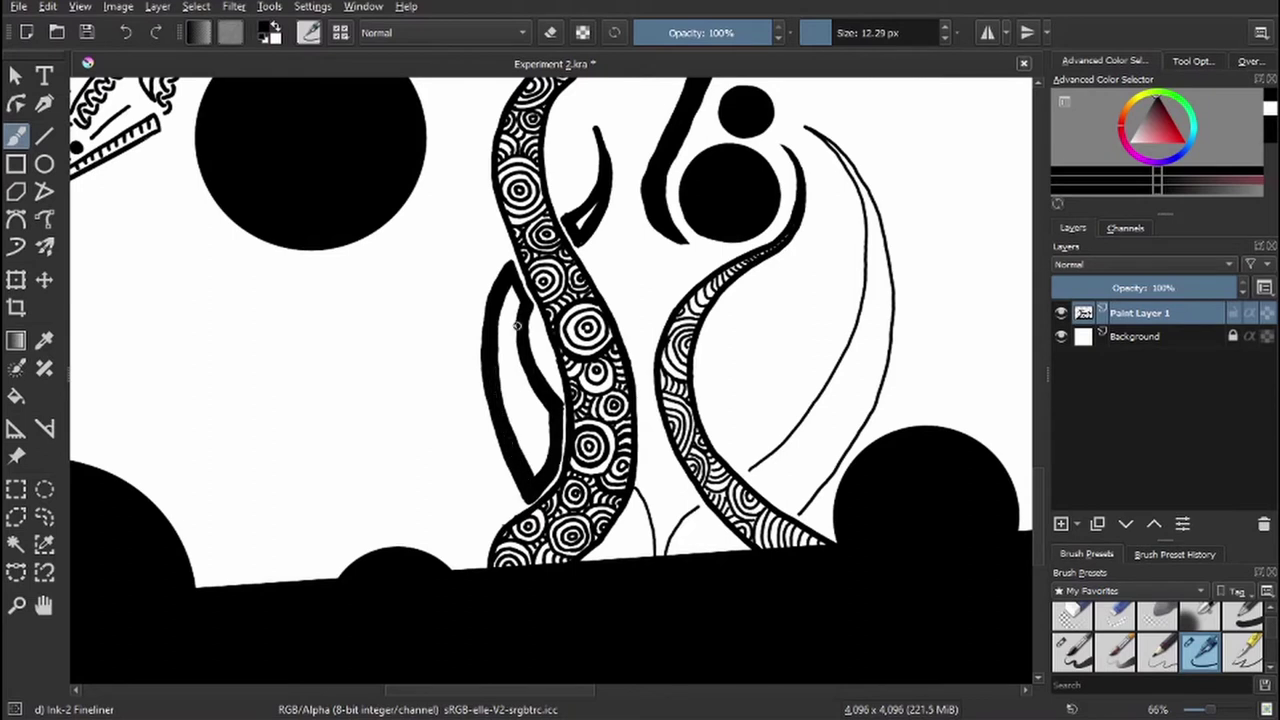
pyautogui.moveTo(638, 498)
pyautogui.mouseDown()
pyautogui.moveTo(612, 556)
pyautogui.moveTo(654, 558)
pyautogui.mouseUp()
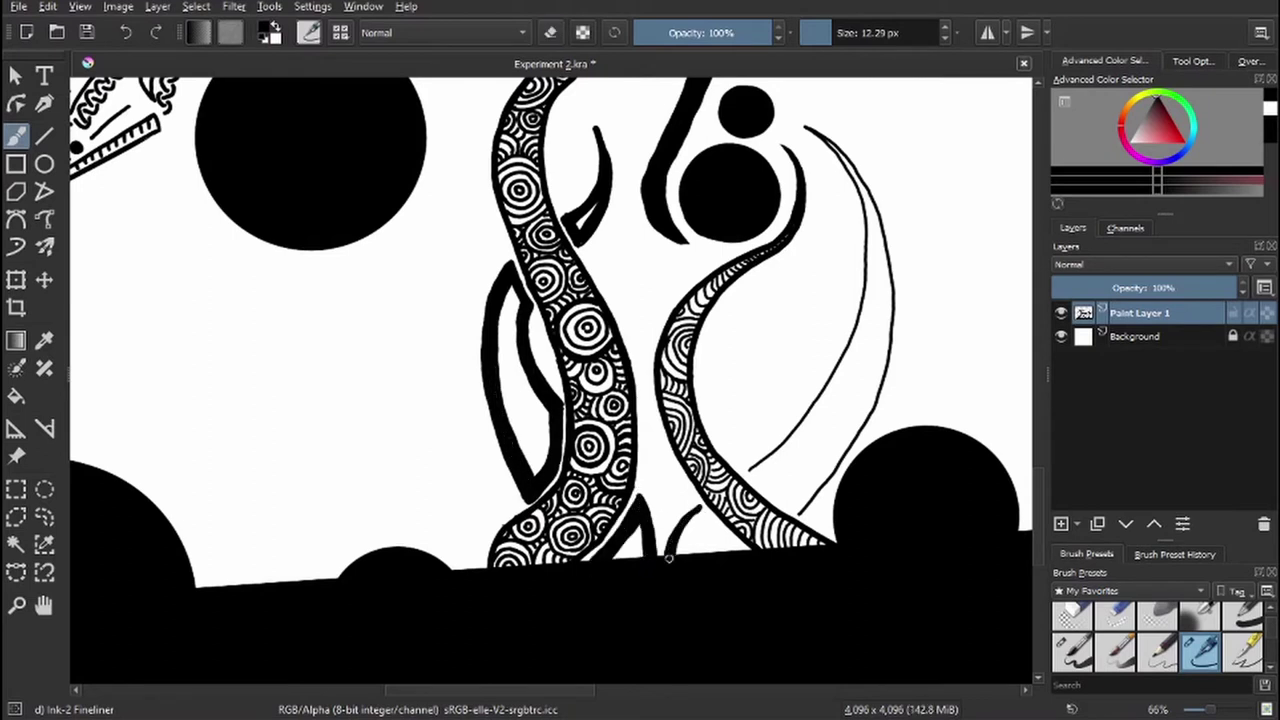
# - Thicken both outlines of the long crescent loop beside the narrow patterned tentacle
pyautogui.moveTo(826, 138); pyautogui.dragTo(892, 290)
pyautogui.moveTo(868, 200)
pyautogui.mouseDown()
pyautogui.moveTo(840, 366)
pyautogui.moveTo(846, 330)
pyautogui.mouseUp()
pyautogui.moveTo(892, 255); pyautogui.dragTo(802, 505)
pyautogui.moveTo(876, 220)
pyautogui.mouseDown()
pyautogui.moveTo(890, 352)
pyautogui.moveTo(794, 510)
pyautogui.mouseUp()
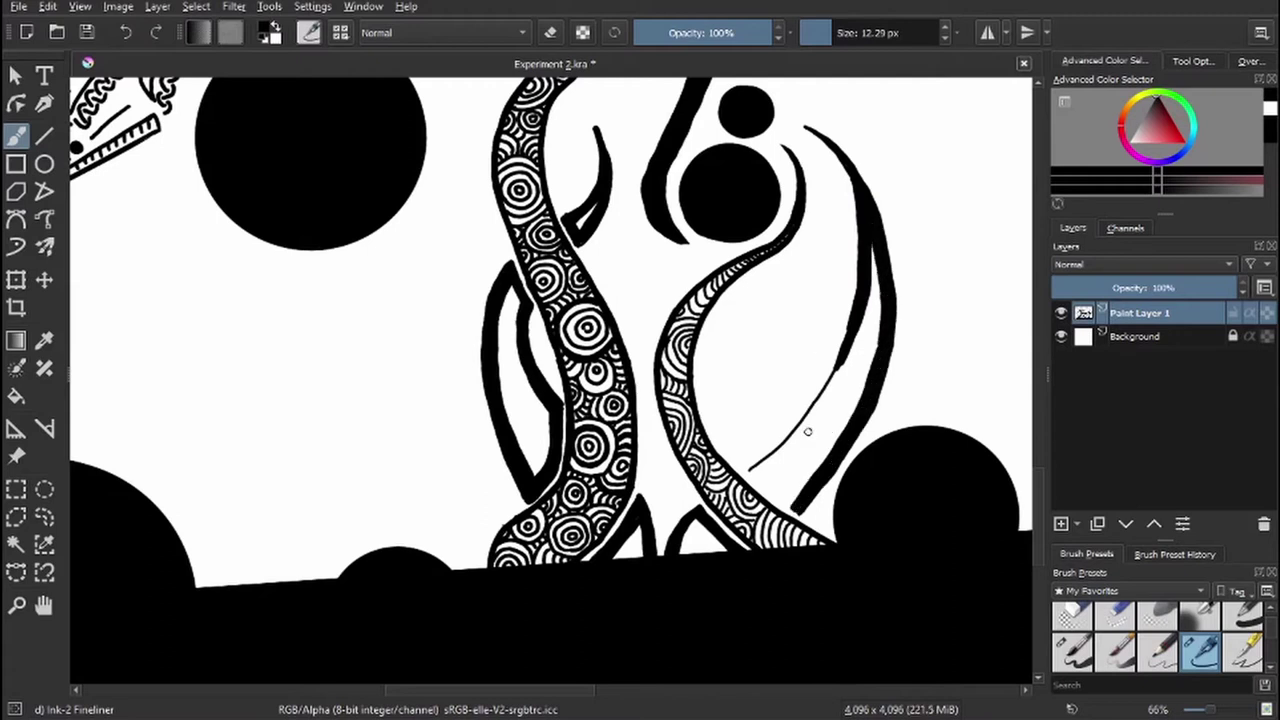
pyautogui.moveTo(850, 330); pyautogui.dragTo(748, 470)
pyautogui.moveTo(868, 306); pyautogui.dragTo(746, 478)
# - Draw a hooked, feather-barbed tendril between the dotted stem and the hanging fringe
pyautogui.scroll(-3, 498, 365)
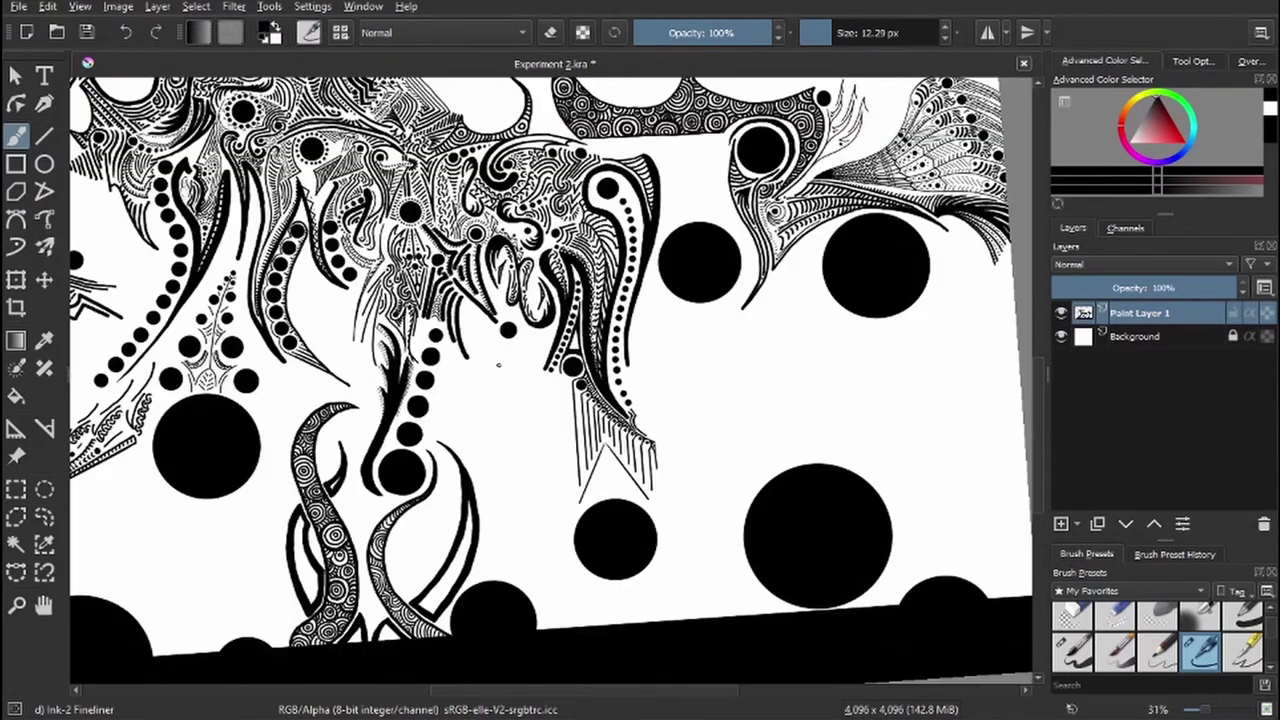
pyautogui.moveTo(478, 440); pyautogui.dragTo(492, 552)
pyautogui.moveTo(448, 364); pyautogui.dragTo(478, 436)
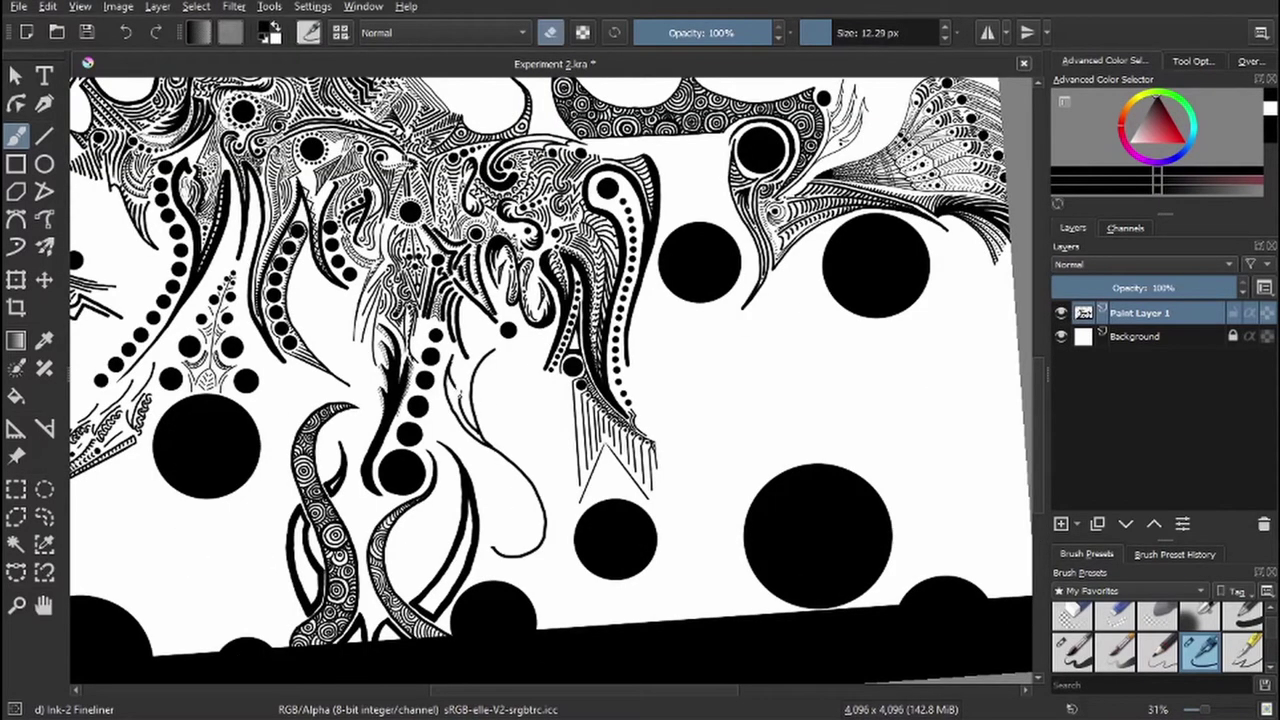
pyautogui.hotkey('ctrl', 'z')
pyautogui.moveTo(474, 376); pyautogui.dragTo(508, 440)
pyautogui.moveTo(504, 440); pyautogui.dragTo(546, 512)
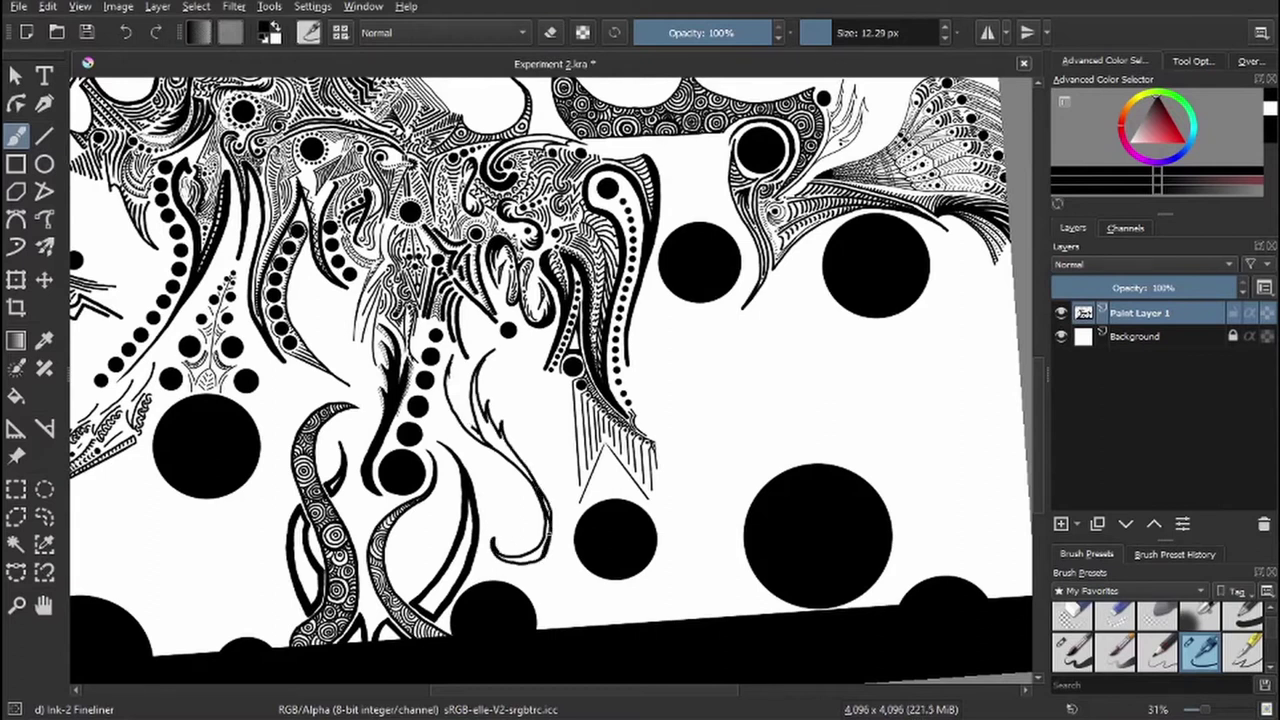
# - Fill the tendril's stem solid black with a 20.95 px brush and add a thick curve around the circle below the fringe to the band
pyautogui.moveTo(472, 372); pyautogui.dragTo(502, 442)
pyautogui.moveTo(496, 434); pyautogui.dragTo(516, 458)
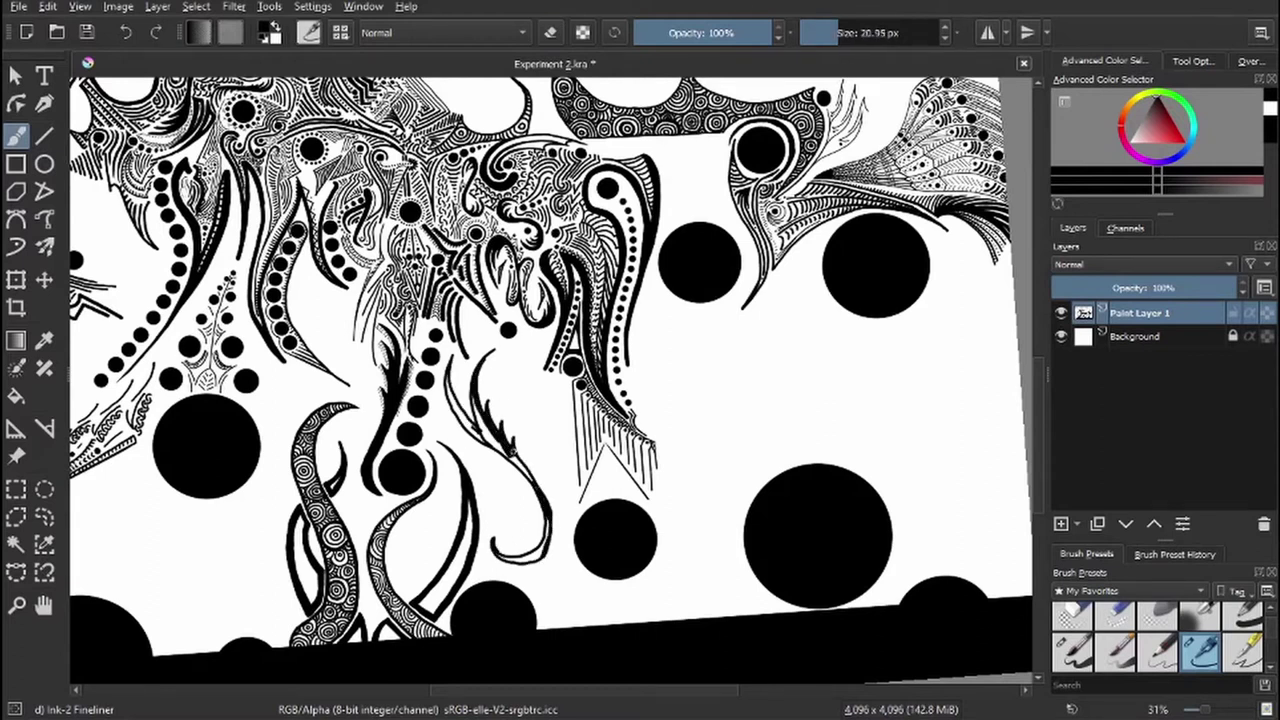
pyautogui.moveTo(466, 398); pyautogui.dragTo(520, 464)
pyautogui.moveTo(454, 410); pyautogui.dragTo(518, 462)
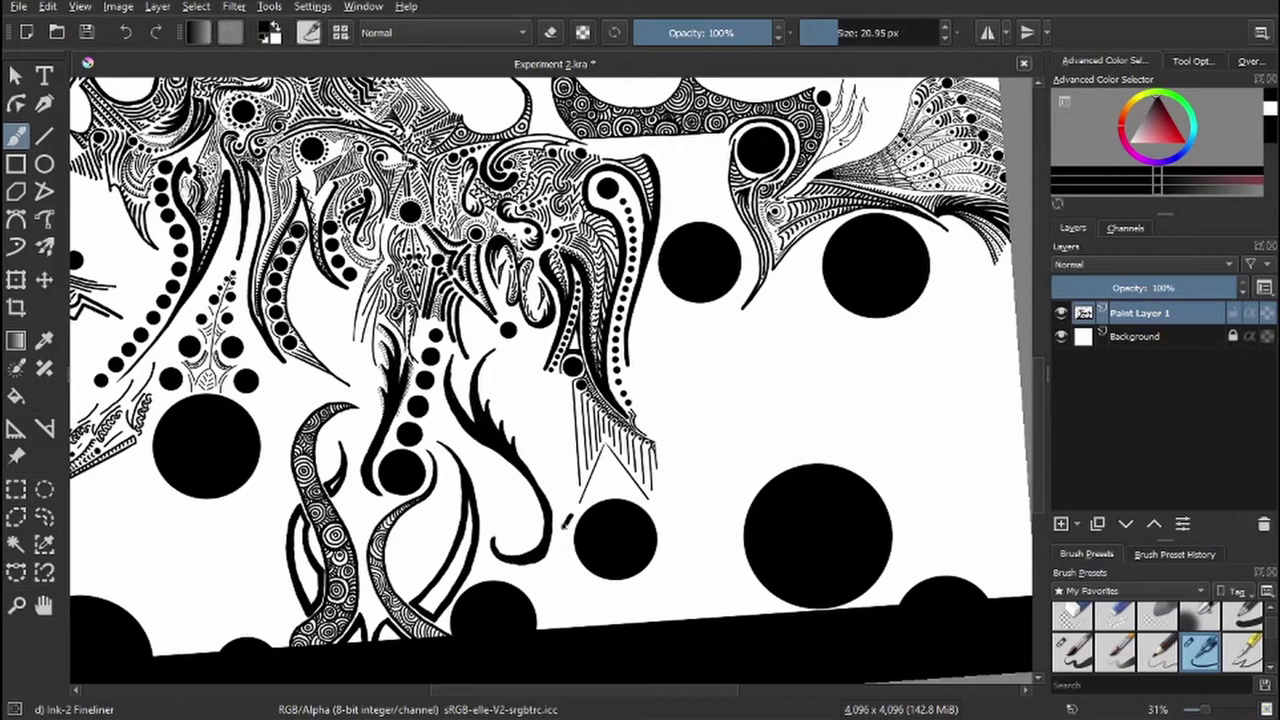
pyautogui.moveTo(564, 520)
pyautogui.mouseDown()
pyautogui.moveTo(646, 622)
pyautogui.moveTo(630, 624)
pyautogui.mouseUp()
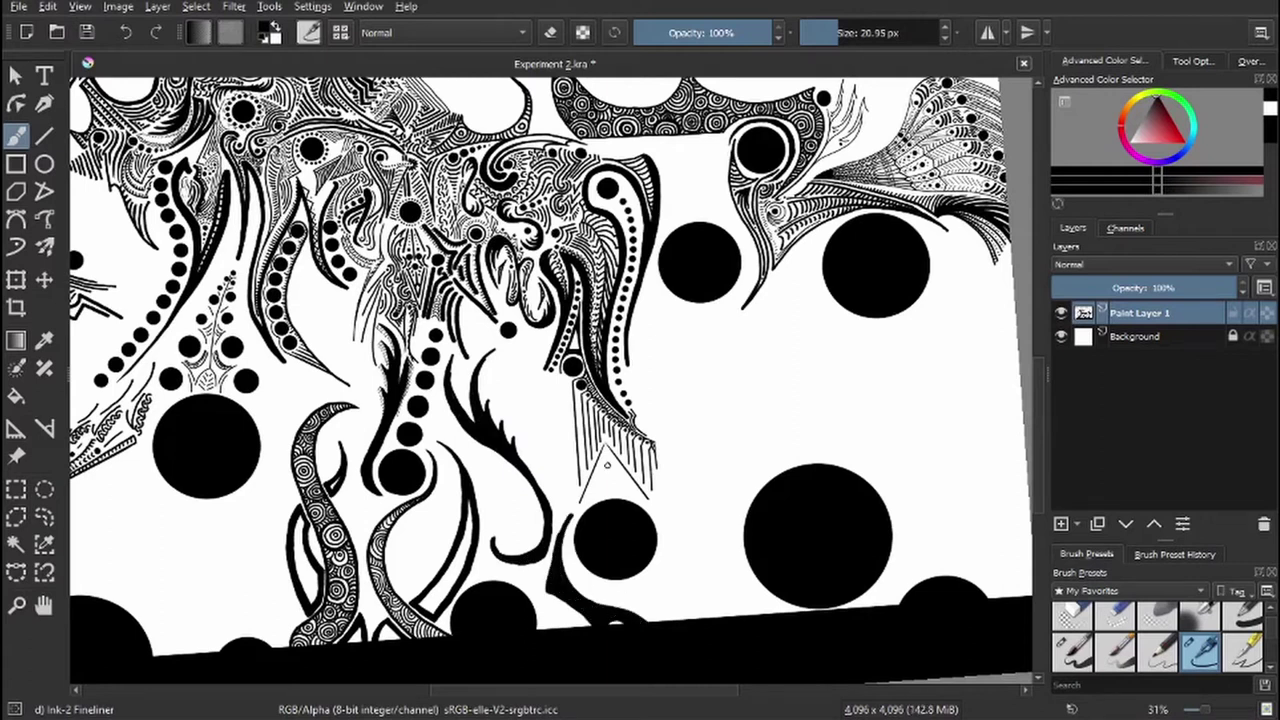
# - Sharpen the tips and edges of the feather-barbed tendril with the 20.95 px eraser
pyautogui.press('e')
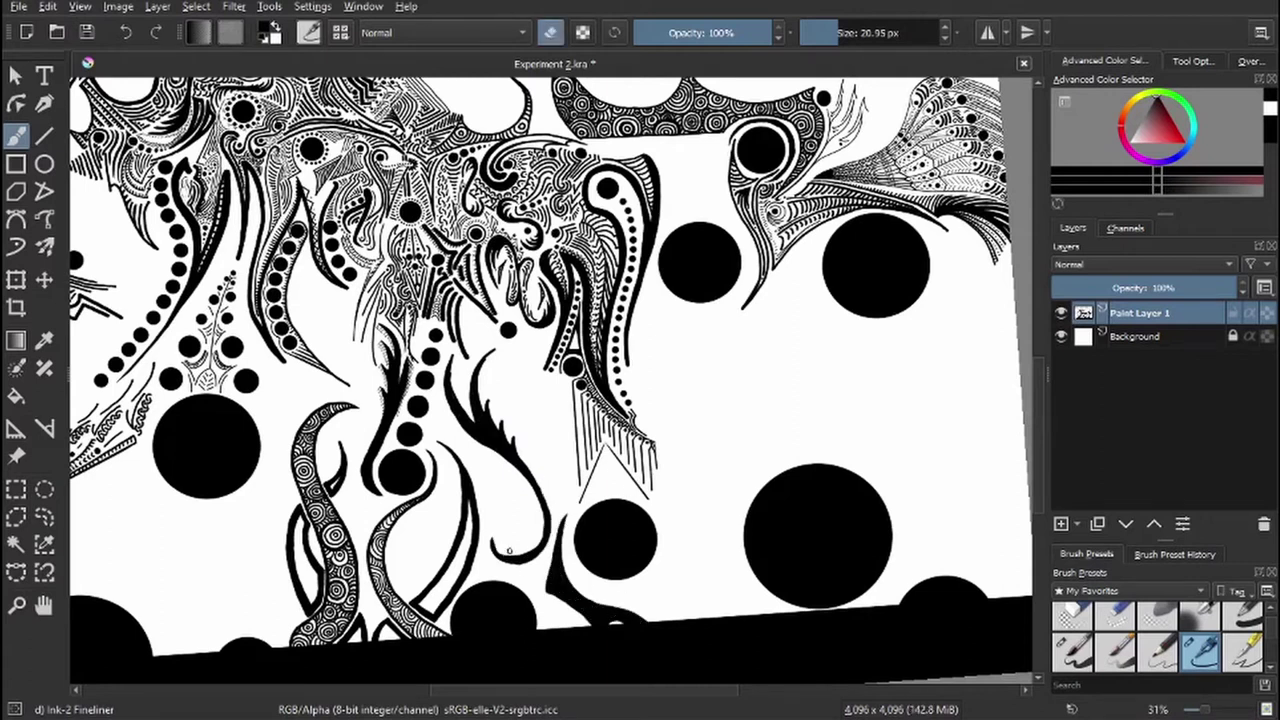
pyautogui.scroll(5, 519, 444)
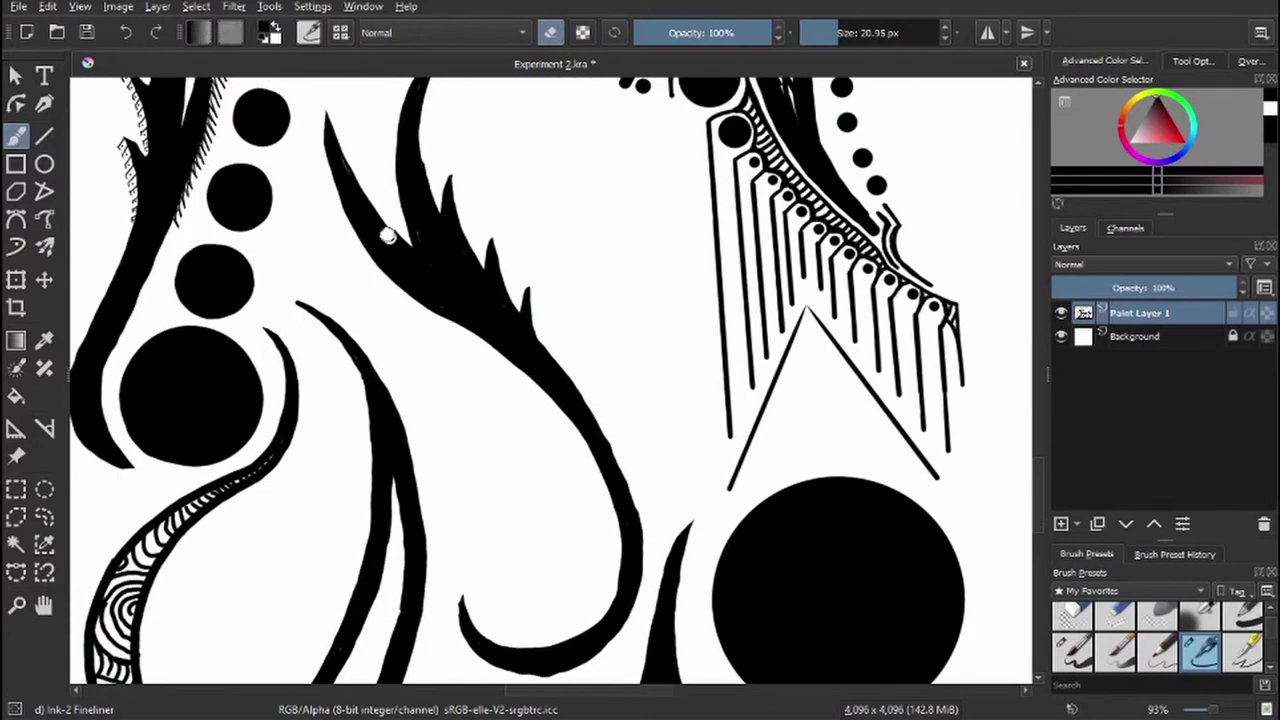
pyautogui.press('e')
# - Edge the tendril with short hatch marks along its smooth side and small dotted squares beneath its barbs, using a 4.63 px brush
pyautogui.scroll(3, 416, 232)
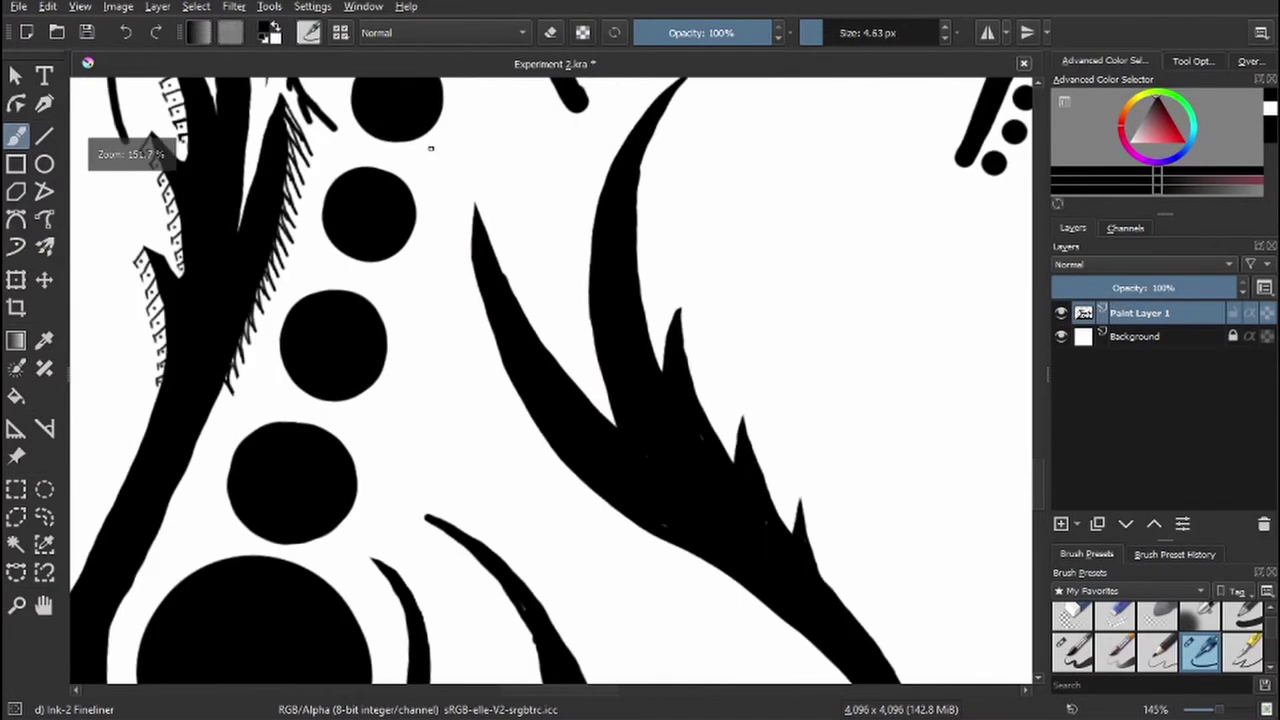
pyautogui.press('4')
pyautogui.moveTo(418, 236)
pyautogui.mouseDown()
pyautogui.moveTo(462, 345)
pyautogui.moveTo(555, 452)
pyautogui.moveTo(665, 505)
pyautogui.moveTo(778, 516)
pyautogui.mouseUp()
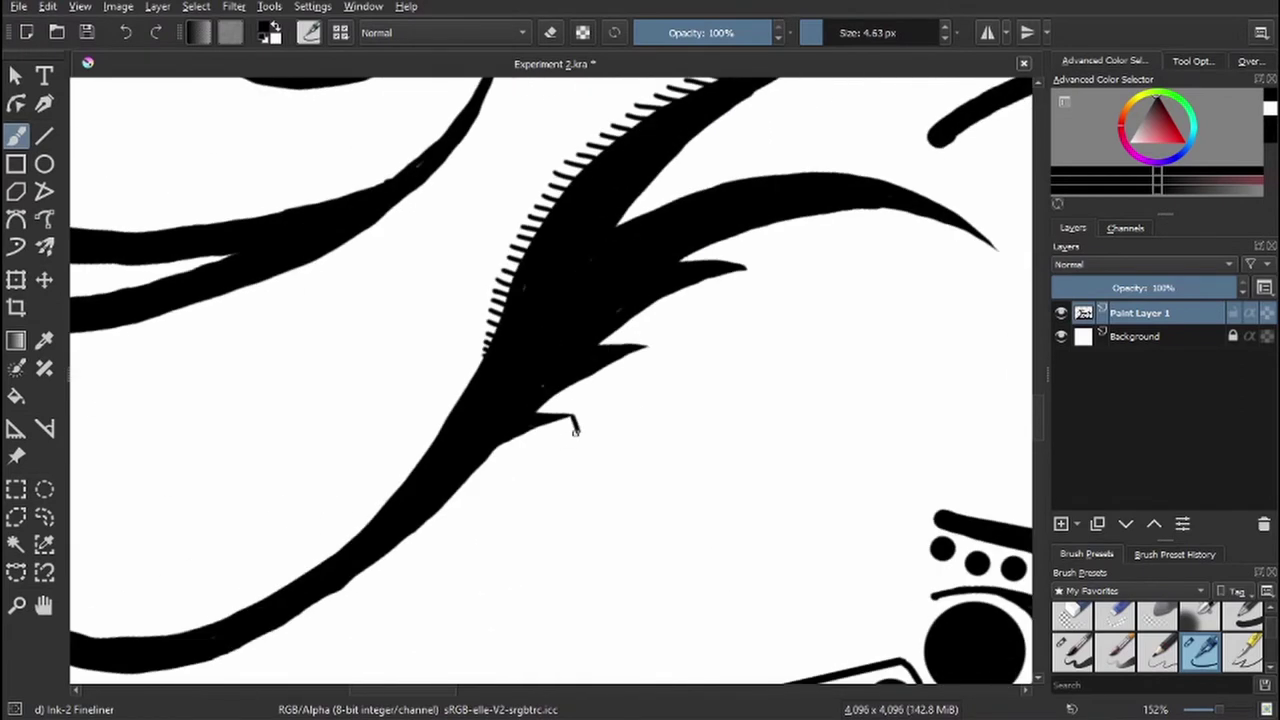
pyautogui.moveTo(578, 428); pyautogui.dragTo(503, 458)
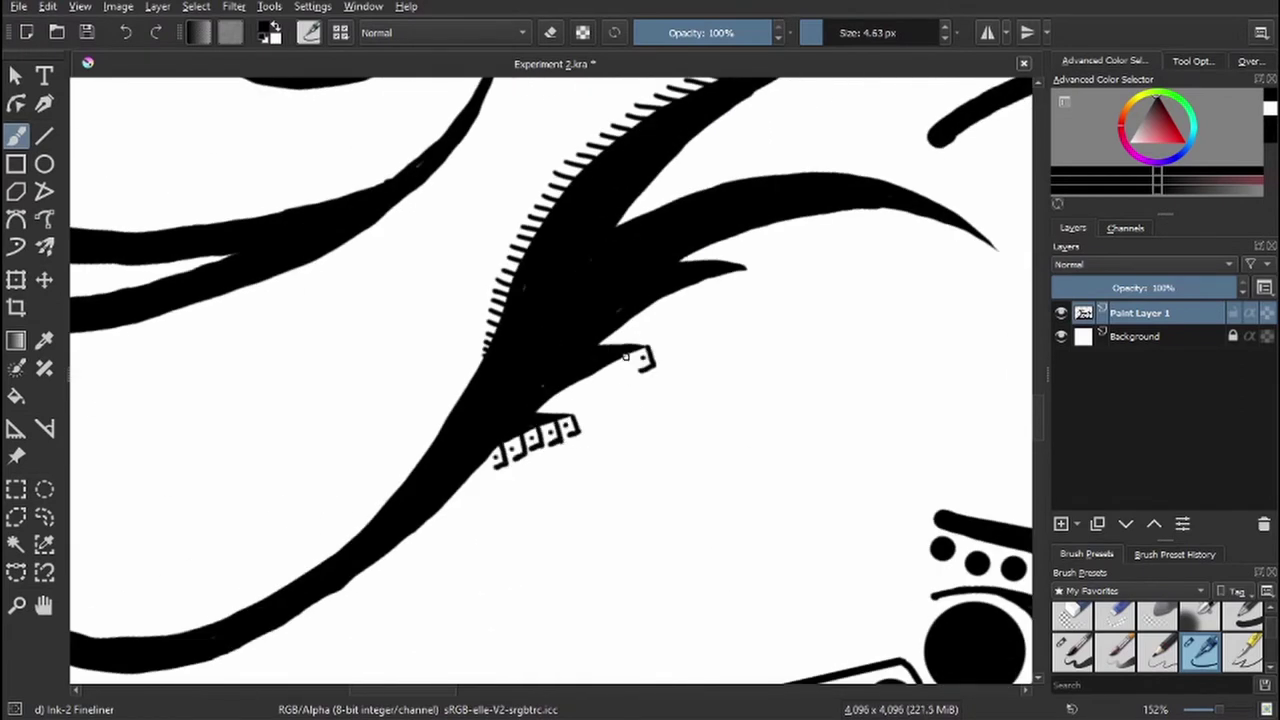
pyautogui.moveTo(630, 355); pyautogui.dragTo(542, 412)
pyautogui.moveTo(748, 276); pyautogui.dragTo(615, 335)
pyautogui.moveTo(990, 247); pyautogui.dragTo(858, 207)
pyautogui.moveTo(770, 242); pyautogui.dragTo(732, 255)
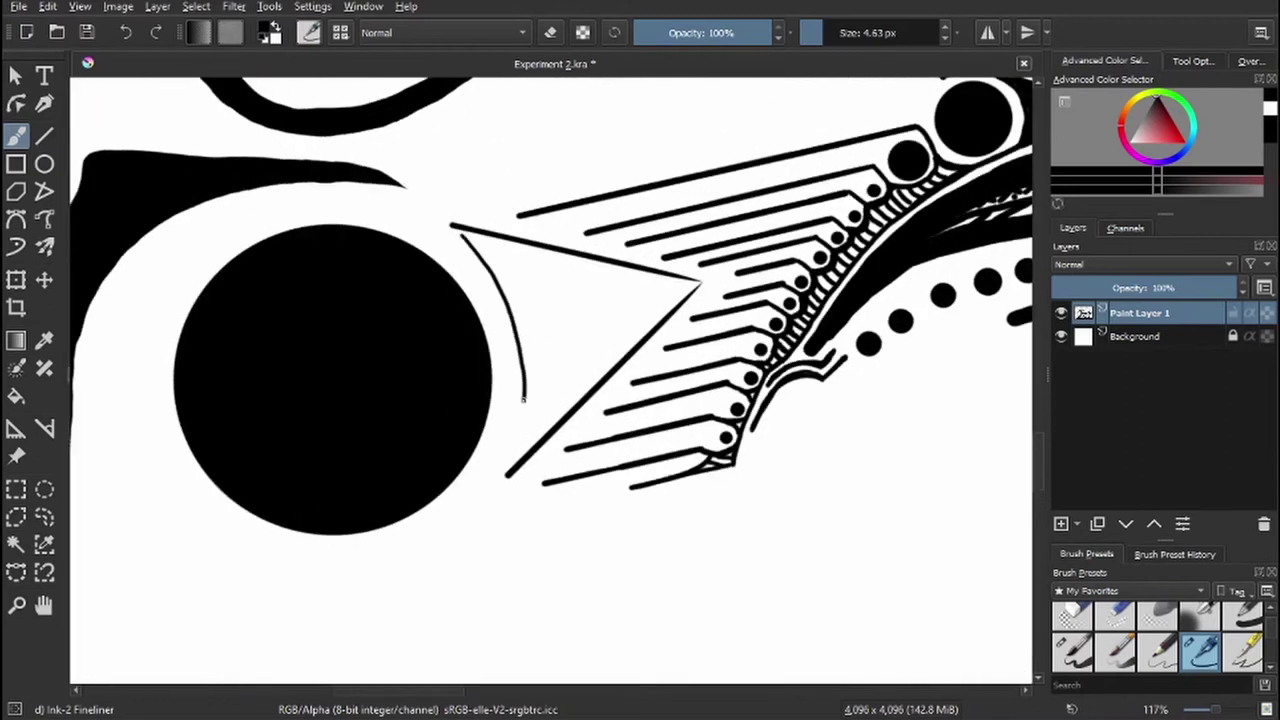
# - Draw a stack of curved lines across the triangle between the large circle and the fringe
pyautogui.moveTo(500, 235); pyautogui.dragTo(515, 345)
pyautogui.moveTo(595, 265); pyautogui.dragTo(600, 345)
pyautogui.moveTo(660, 280); pyautogui.dragTo(668, 305)
pyautogui.moveTo(640, 330); pyautogui.dragTo(637, 198)
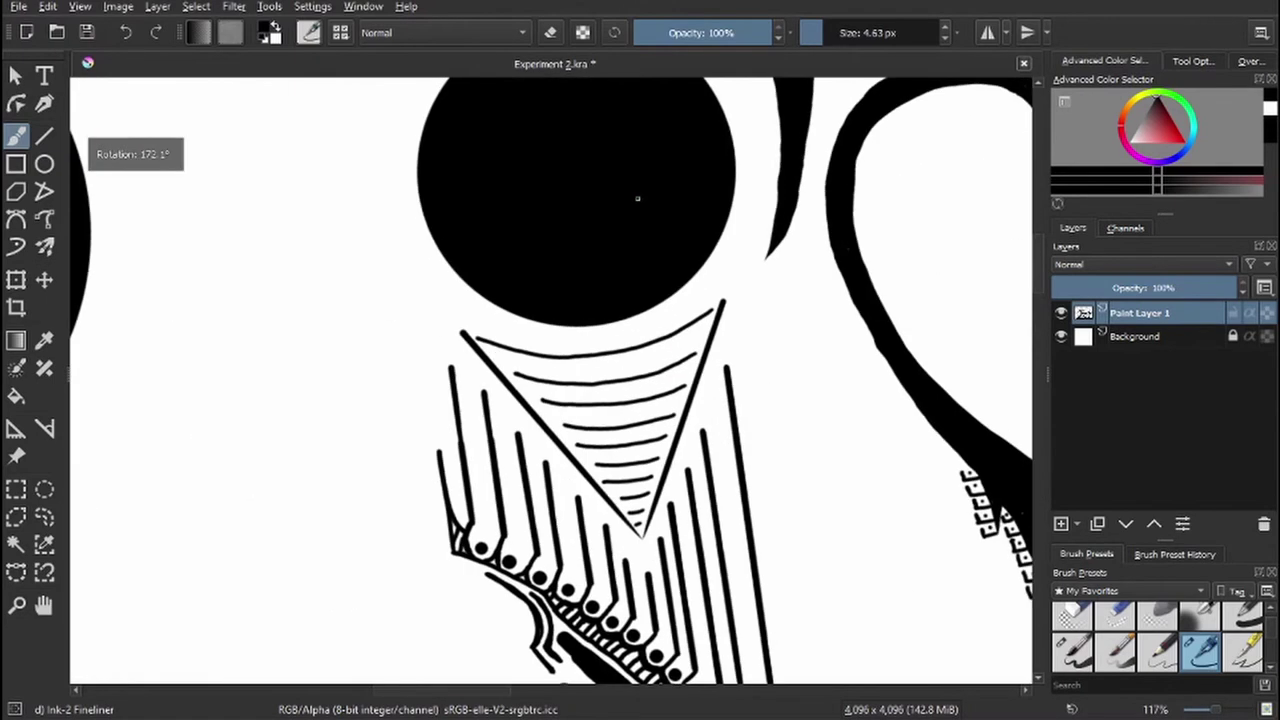
# - Fill alternating bands of the triangle with rows of small S-curls and figure-eight loops
pyautogui.moveTo(578, 373); pyautogui.dragTo(680, 354)
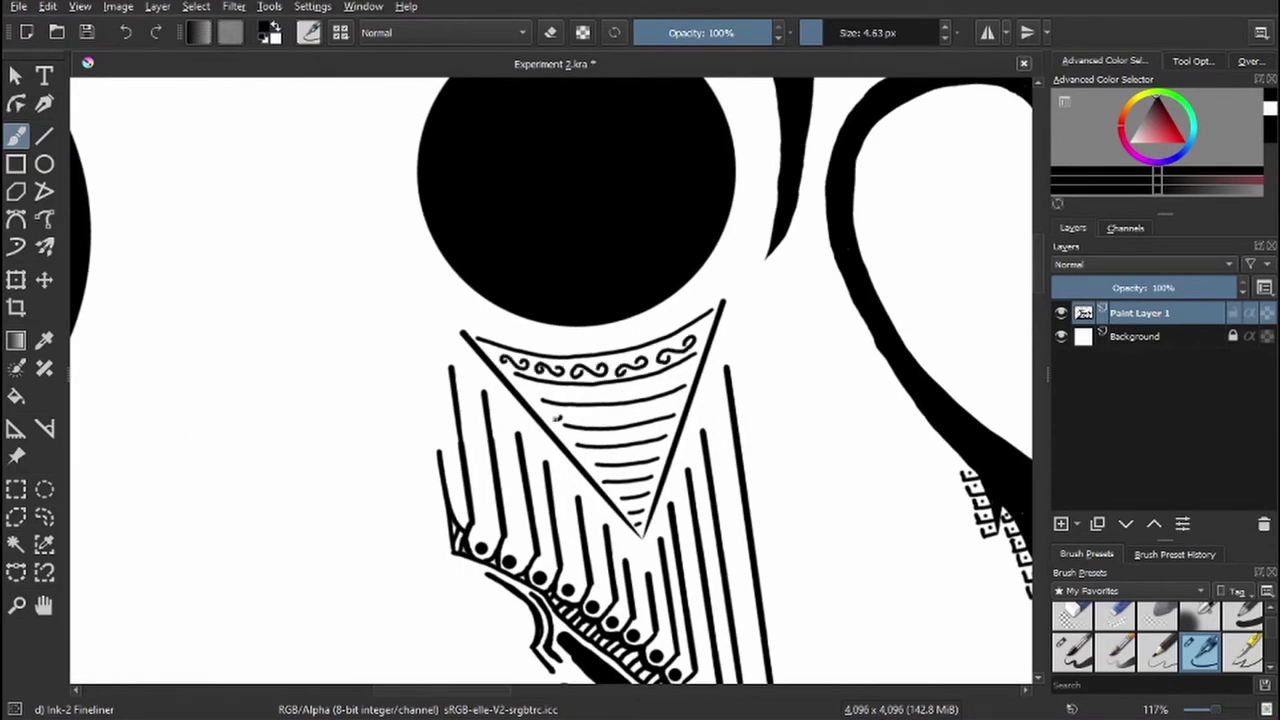
pyautogui.moveTo(552, 416); pyautogui.dragTo(638, 414)
pyautogui.scroll(4, 514, 420)
pyautogui.moveTo(472, 310); pyautogui.dragTo(586, 306)
pyautogui.moveTo(456, 382); pyautogui.dragTo(554, 382)
pyautogui.moveTo(492, 442)
pyautogui.mouseDown()
pyautogui.moveTo(534, 442)
pyautogui.moveTo(520, 420)
pyautogui.mouseUp()
pyautogui.moveTo(410, 252); pyautogui.dragTo(470, 268)
pyautogui.moveTo(530, 164); pyautogui.dragTo(598, 186)
# - Add rows of short slanted dashes in the remaining bands of the triangle
pyautogui.scroll(5, 371, 149)
pyautogui.moveTo(265, 352)
pyautogui.mouseDown()
pyautogui.moveTo(226, 388)
pyautogui.moveTo(262, 388)
pyautogui.mouseUp()
pyautogui.moveTo(366, 394); pyautogui.dragTo(352, 428)
pyautogui.moveTo(448, 410); pyautogui.dragTo(438, 442)
pyautogui.moveTo(560, 412); pyautogui.dragTo(544, 450)
pyautogui.moveTo(622, 388); pyautogui.dragTo(602, 424)
pyautogui.moveTo(684, 370); pyautogui.dragTo(660, 414)
pyautogui.moveTo(720, 348); pyautogui.dragTo(692, 402)
# - Draw fine swirls in the upper part of the fringe's outermost long strip with a 1.30 px brush
pyautogui.hotkey('ctrl', ']')
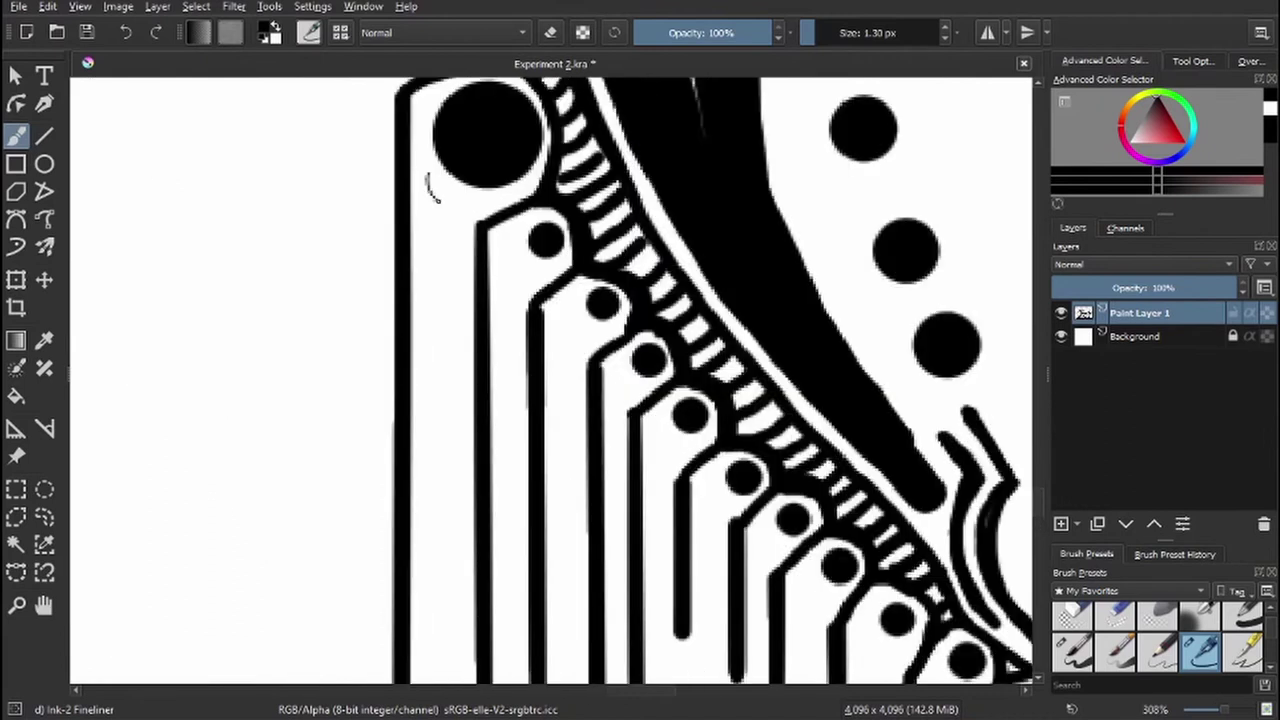
pyautogui.moveTo(460, 200); pyautogui.dragTo(440, 300)
pyautogui.moveTo(418, 200)
pyautogui.mouseDown()
pyautogui.moveTo(465, 330)
pyautogui.moveTo(463, 494)
pyautogui.mouseUp()
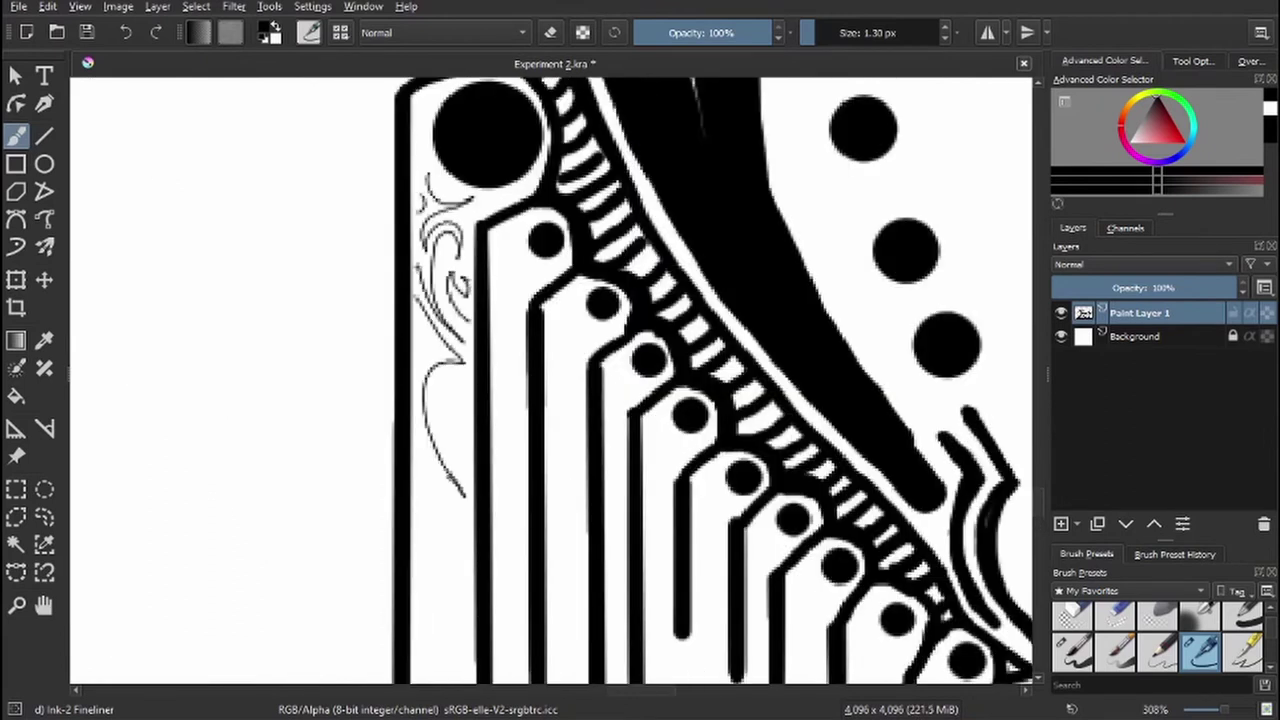
pyautogui.moveTo(424, 320); pyautogui.dragTo(450, 478)
pyautogui.moveTo(464, 368); pyautogui.dragTo(448, 410)
# - Continue the fine flame-like swirls through the middle of the outermost fringe strip
pyautogui.moveTo(495, 458); pyautogui.dragTo(525, 285)
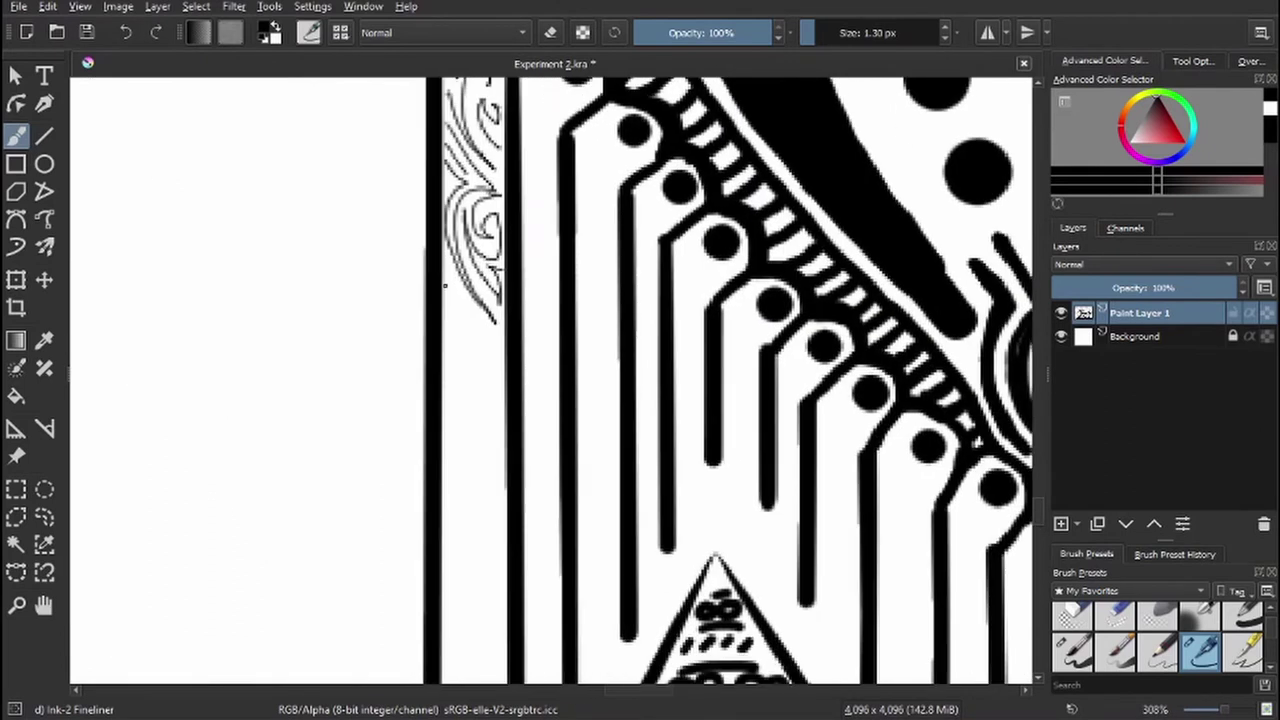
pyautogui.moveTo(450, 260)
pyautogui.mouseDown()
pyautogui.moveTo(462, 345)
pyautogui.moveTo(448, 425)
pyautogui.mouseUp()
pyautogui.moveTo(445, 330)
pyautogui.mouseDown()
pyautogui.moveTo(485, 345)
pyautogui.moveTo(480, 540)
pyautogui.mouseUp()
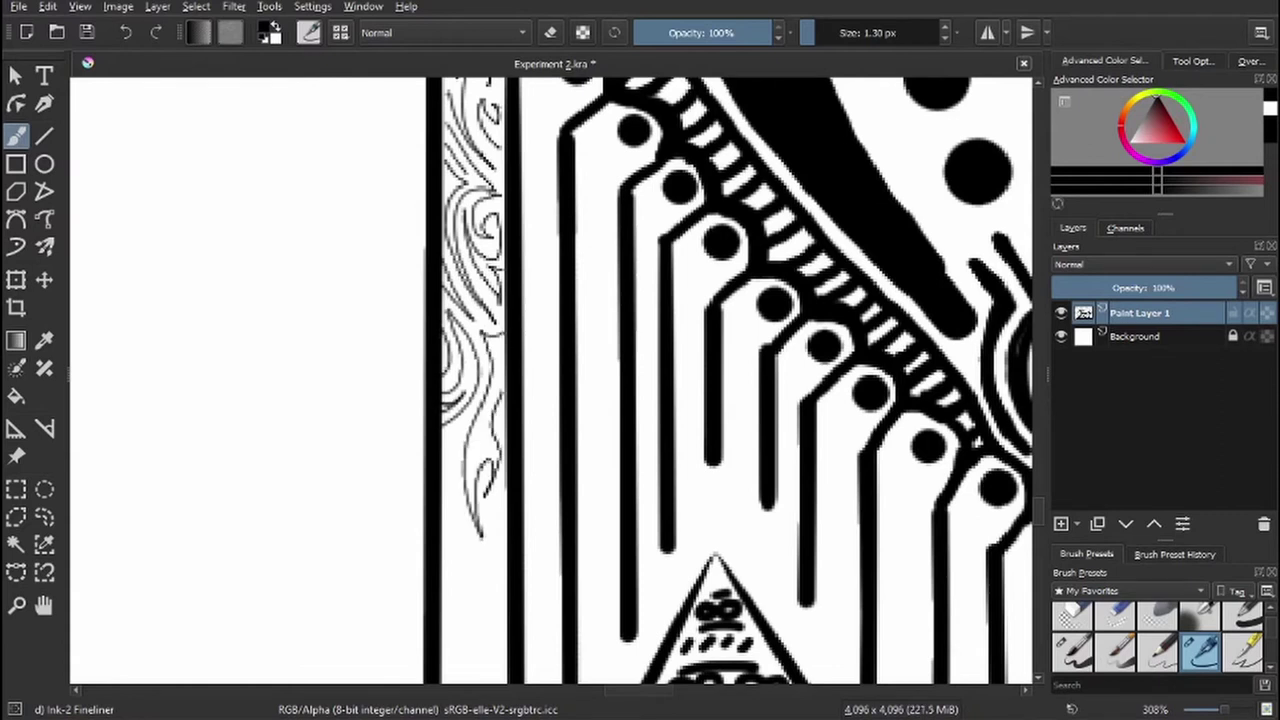
pyautogui.moveTo(500, 340); pyautogui.dragTo(475, 465)
# - Fill the lower part of the outermost fringe strip with flowing curls, zigzags and long tapering lines
pyautogui.moveTo(700, 500); pyautogui.dragTo(692, 263)
pyautogui.moveTo(490, 248)
pyautogui.mouseDown()
pyautogui.moveTo(495, 285)
pyautogui.moveTo(445, 375)
pyautogui.mouseUp()
pyautogui.moveTo(495, 375); pyautogui.dragTo(480, 630)
pyautogui.moveTo(500, 332); pyautogui.dragTo(494, 352)
pyautogui.moveTo(502, 410); pyautogui.dragTo(488, 440)
pyautogui.moveTo(482, 306); pyautogui.dragTo(462, 418)
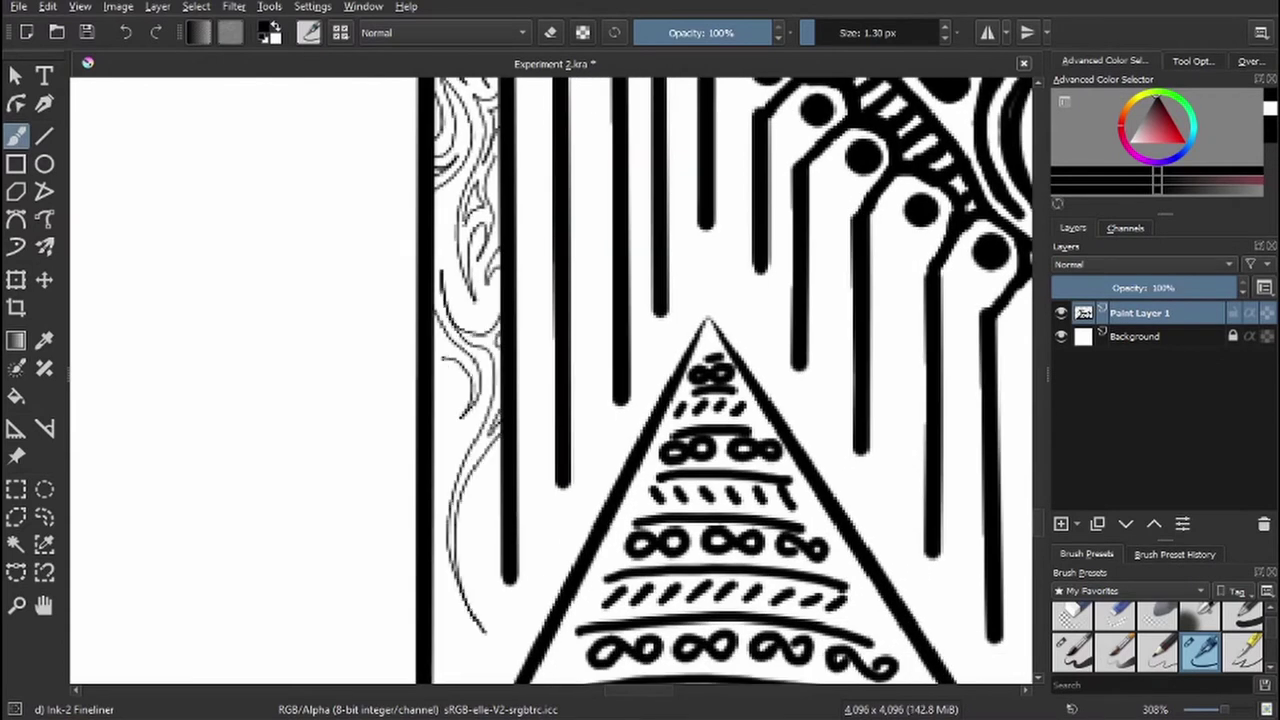
pyautogui.moveTo(455, 365); pyautogui.dragTo(440, 395)
pyautogui.moveTo(462, 414); pyautogui.dragTo(436, 518)
pyautogui.moveTo(436, 520); pyautogui.dragTo(458, 608)
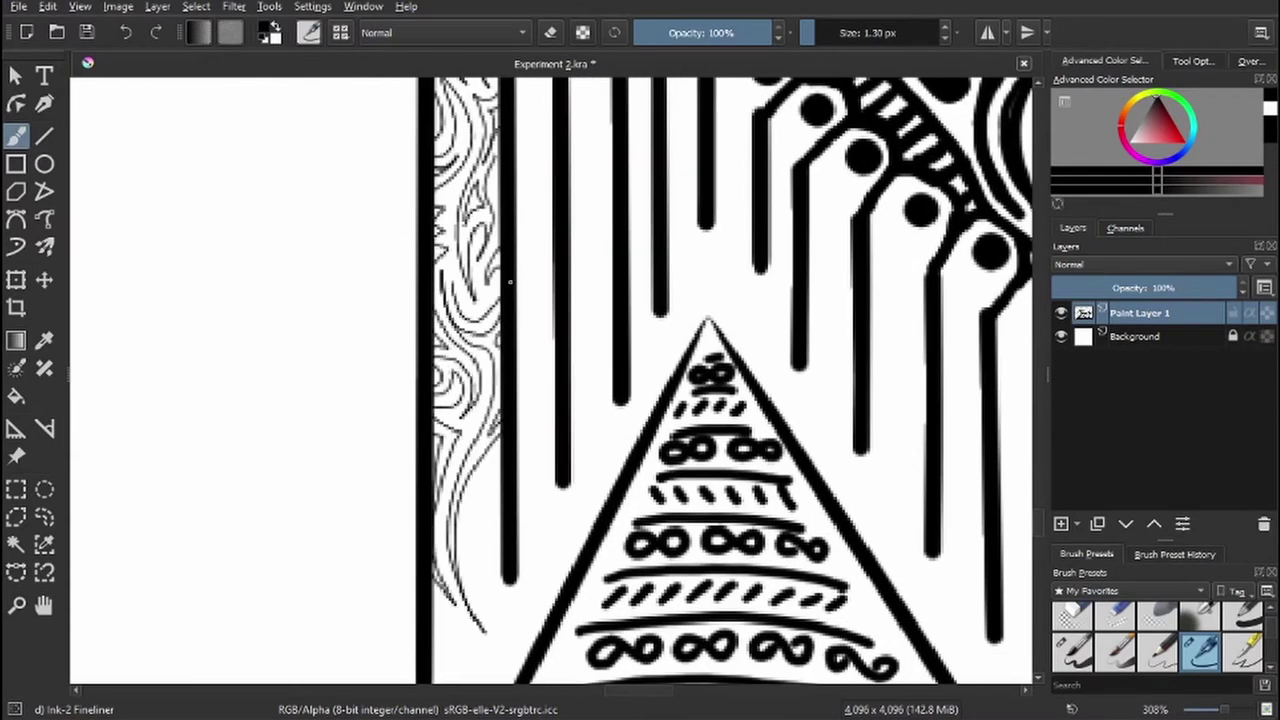
# - Draw fine wavy lines in the upper part of the second fringe strip
pyautogui.scroll(5, 550, 380)
pyautogui.scroll(-5, 550, 380)
pyautogui.moveTo(520, 240)
pyautogui.mouseDown()
pyautogui.moveTo(540, 300)
pyautogui.moveTo(512, 400)
pyautogui.mouseUp()
pyautogui.moveTo(532, 318); pyautogui.dragTo(504, 384)
pyautogui.moveTo(508, 404); pyautogui.dragTo(488, 536)
pyautogui.scroll(5, 550, 380)
pyautogui.moveTo(340, 225)
pyautogui.mouseDown()
pyautogui.moveTo(320, 370)
pyautogui.moveTo(315, 305)
pyautogui.moveTo(312, 358)
pyautogui.mouseUp()
# - Fill the rest of the second fringe strip with fine swirls and wavy lines
pyautogui.scroll(-2, 357, 234)
pyautogui.moveTo(380, 200); pyautogui.dragTo(350, 375)
pyautogui.moveTo(380, 168); pyautogui.dragTo(362, 196)
pyautogui.moveTo(354, 228); pyautogui.dragTo(344, 266)
pyautogui.moveTo(382, 188); pyautogui.dragTo(360, 216)
pyautogui.moveTo(382, 230)
pyautogui.mouseDown()
pyautogui.moveTo(368, 302)
pyautogui.moveTo(348, 328)
pyautogui.mouseUp()
pyautogui.scroll(-2, 365, 201)
pyautogui.moveTo(386, 312)
pyautogui.mouseDown()
pyautogui.moveTo(362, 386)
pyautogui.moveTo(352, 630)
pyautogui.mouseUp()
pyautogui.moveTo(388, 388); pyautogui.dragTo(364, 528)
pyautogui.moveTo(392, 598); pyautogui.dragTo(348, 654)
# - Fill the upper part of the third fringe strip with fine curls and wavy lines
pyautogui.moveTo(355, 398); pyautogui.dragTo(220, 533)
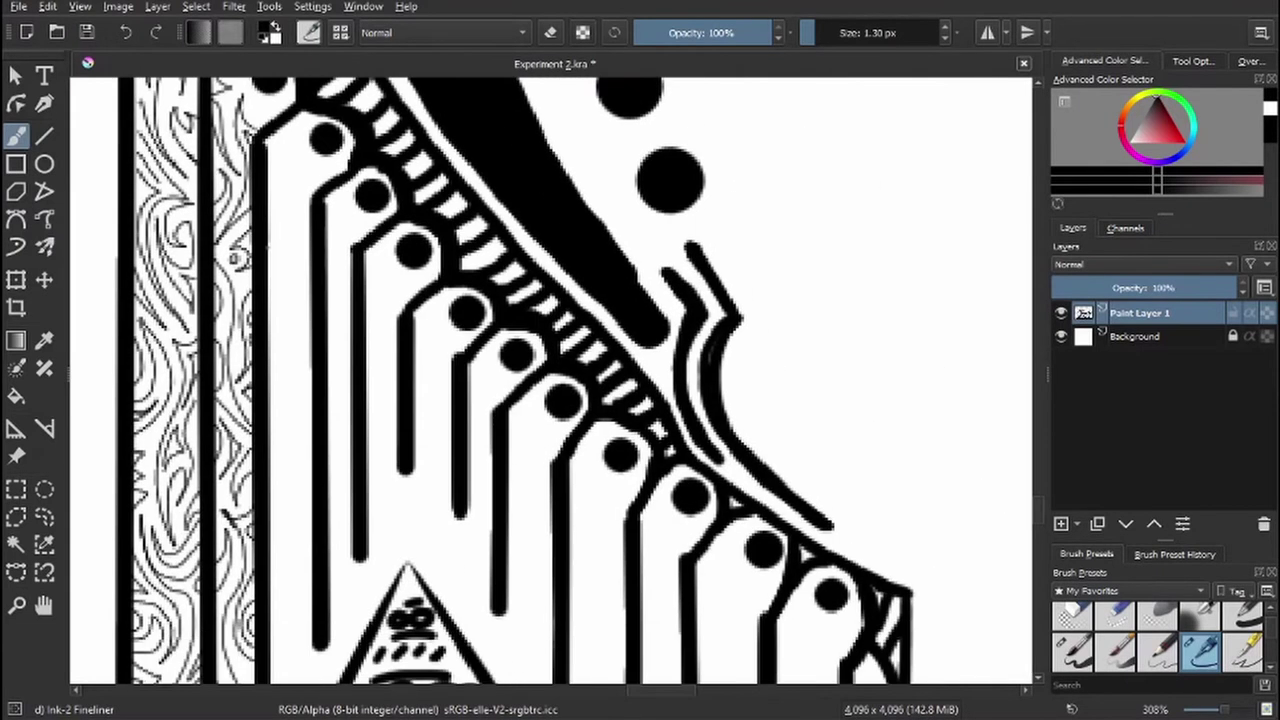
pyautogui.moveTo(292, 172); pyautogui.dragTo(266, 250)
pyautogui.moveTo(314, 174); pyautogui.dragTo(292, 238)
pyautogui.moveTo(292, 244); pyautogui.dragTo(280, 270)
pyautogui.moveTo(304, 246); pyautogui.dragTo(282, 348)
pyautogui.moveTo(296, 314); pyautogui.dragTo(282, 360)
# - Extend the fine swirl pattern down the lower part of the third fringe strip
pyautogui.moveTo(300, 340); pyautogui.dragTo(345, 190)
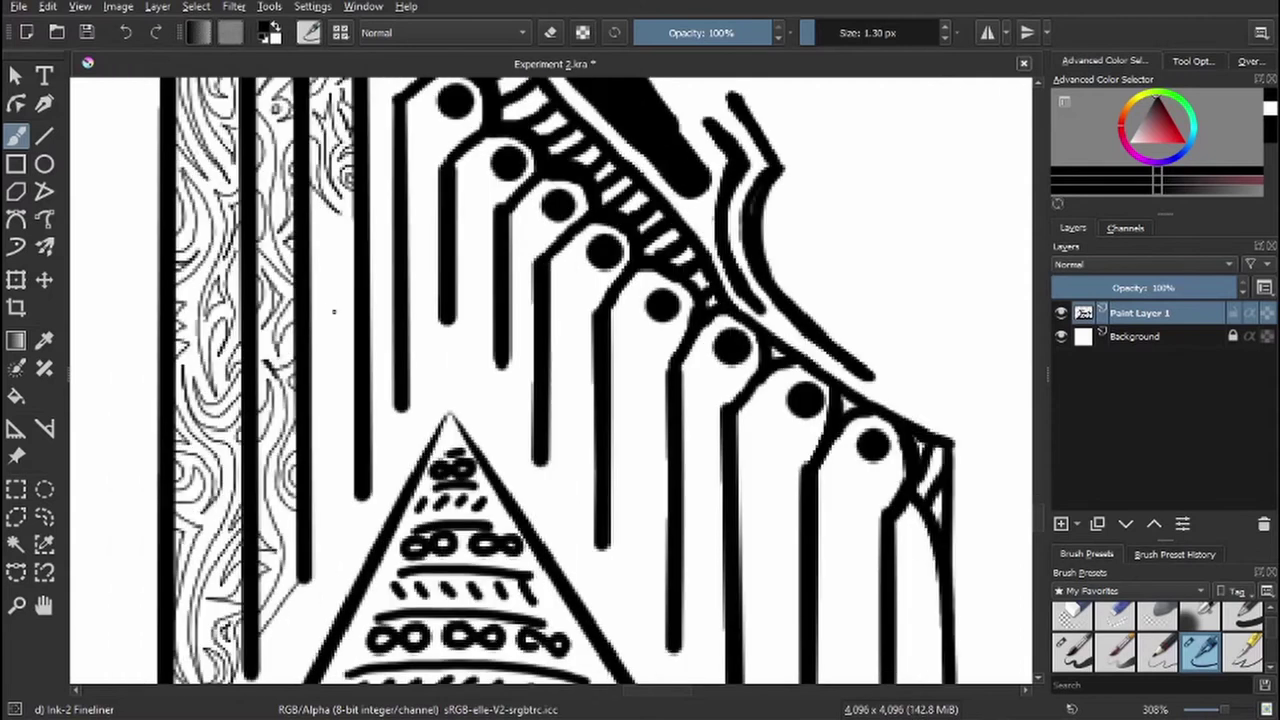
pyautogui.moveTo(322, 246); pyautogui.dragTo(312, 340)
pyautogui.moveTo(310, 205); pyautogui.dragTo(350, 250)
pyautogui.moveTo(348, 316)
pyautogui.mouseDown()
pyautogui.moveTo(346, 357)
pyautogui.moveTo(356, 304)
pyautogui.moveTo(314, 438)
pyautogui.mouseUp()
pyautogui.moveTo(318, 436); pyautogui.dragTo(352, 508)
pyautogui.moveTo(330, 420); pyautogui.dragTo(352, 466)
pyautogui.moveTo(308, 515); pyautogui.dragTo(338, 570)
pyautogui.moveTo(330, 466)
pyautogui.mouseDown()
pyautogui.moveTo(314, 525)
pyautogui.moveTo(374, 518)
pyautogui.mouseUp()
# - Fill the narrow fourth fringe strip with fine wavy lines down past its open end
pyautogui.scroll(-2, 437, 306)
pyautogui.scroll(3, 437, 306)
pyautogui.moveTo(340, 226); pyautogui.dragTo(330, 438)
pyautogui.moveTo(330, 434); pyautogui.dragTo(350, 512)
pyautogui.moveTo(346, 386); pyautogui.dragTo(344, 486)
pyautogui.moveTo(328, 468); pyautogui.dragTo(350, 518)
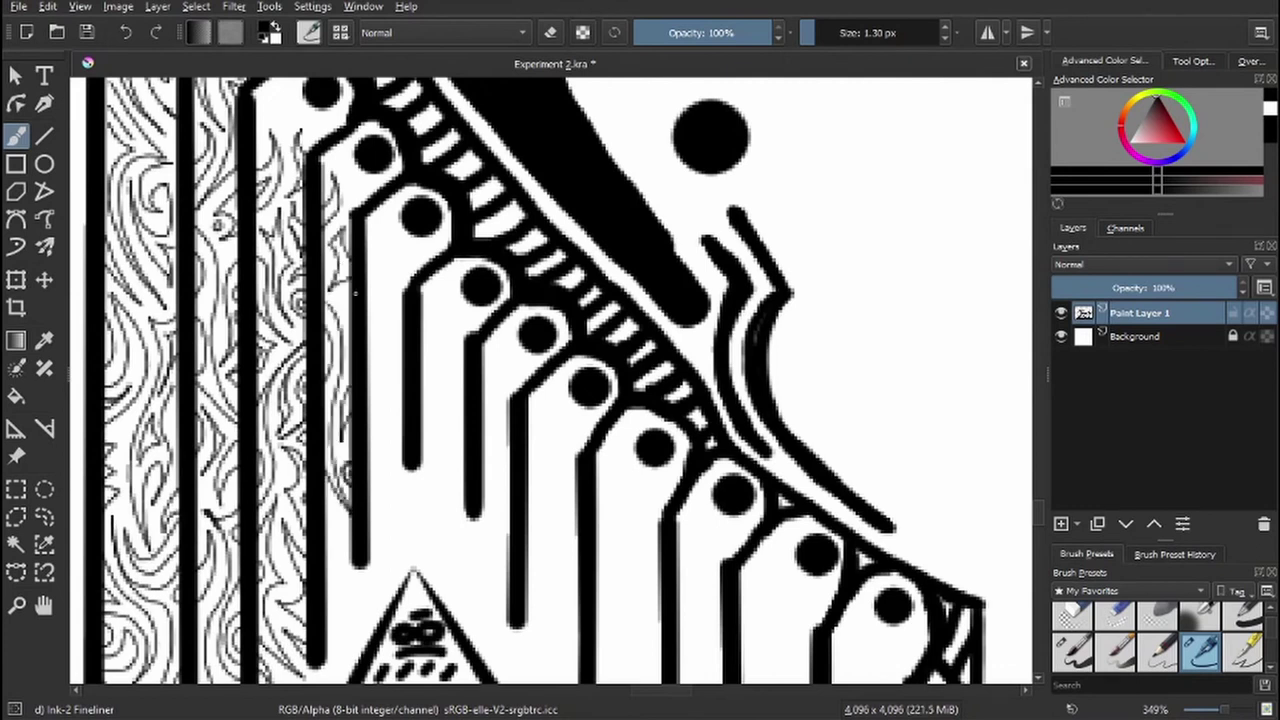
pyautogui.moveTo(352, 286); pyautogui.dragTo(340, 326)
pyautogui.moveTo(328, 504); pyautogui.dragTo(366, 594)
pyautogui.moveTo(346, 538); pyautogui.dragTo(330, 662)
# - Fill the fifth fringe strip with fine wavy lines reaching toward the triangle's apex
pyautogui.moveTo(402, 318)
pyautogui.mouseDown()
pyautogui.moveTo(370, 466)
pyautogui.moveTo(372, 440)
pyautogui.moveTo(386, 562)
pyautogui.mouseUp()
pyautogui.moveTo(388, 494); pyautogui.dragTo(370, 562)
pyautogui.moveTo(406, 274); pyautogui.dragTo(384, 304)
pyautogui.moveTo(388, 232); pyautogui.dragTo(368, 342)
pyautogui.moveTo(372, 254); pyautogui.dragTo(366, 280)
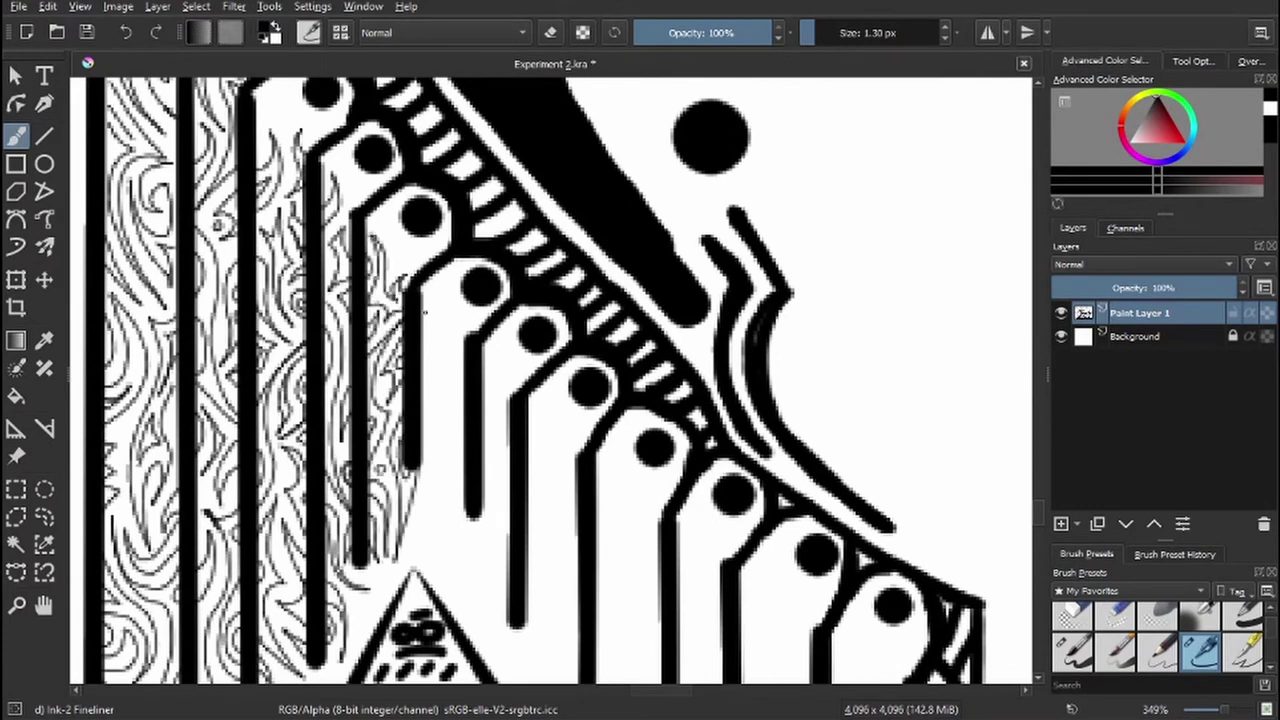
# - Fill the sixth fringe strip with fine flame-like lines beneath its black dot
pyautogui.moveTo(458, 284); pyautogui.dragTo(424, 344)
pyautogui.moveTo(466, 332)
pyautogui.mouseDown()
pyautogui.moveTo(424, 402)
pyautogui.moveTo(424, 438)
pyautogui.mouseUp()
pyautogui.moveTo(458, 370)
pyautogui.mouseDown()
pyautogui.moveTo(461, 420)
pyautogui.moveTo(421, 488)
pyautogui.moveTo(424, 544)
pyautogui.mouseUp()
pyautogui.moveTo(456, 418)
pyautogui.mouseDown()
pyautogui.moveTo(422, 462)
pyautogui.moveTo(450, 542)
pyautogui.mouseUp()
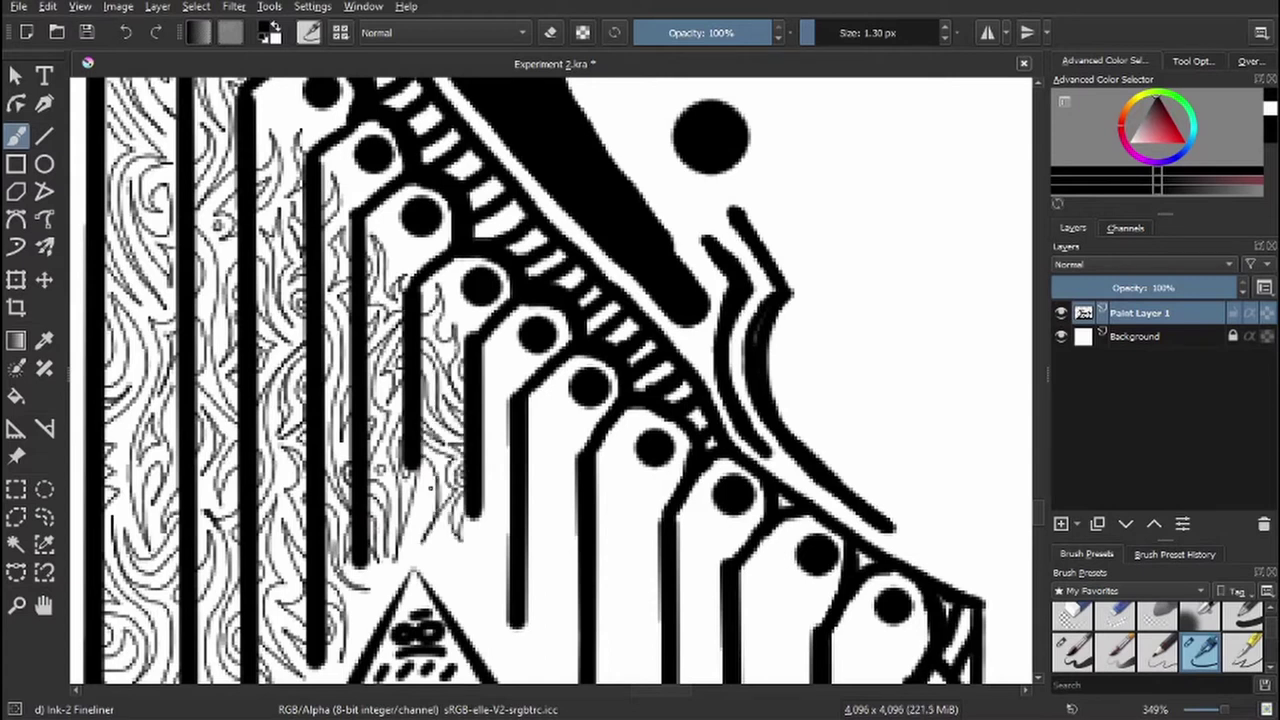
# - Fill the seventh fringe strip with fine wavy lines running down beside the triangle
pyautogui.moveTo(514, 362); pyautogui.dragTo(490, 430)
pyautogui.moveTo(500, 350); pyautogui.dragTo(482, 380)
pyautogui.moveTo(510, 422)
pyautogui.mouseDown()
pyautogui.moveTo(484, 470)
pyautogui.moveTo(470, 590)
pyautogui.mouseUp()
pyautogui.moveTo(508, 508); pyautogui.dragTo(482, 602)
pyautogui.moveTo(510, 558); pyautogui.dragTo(482, 664)
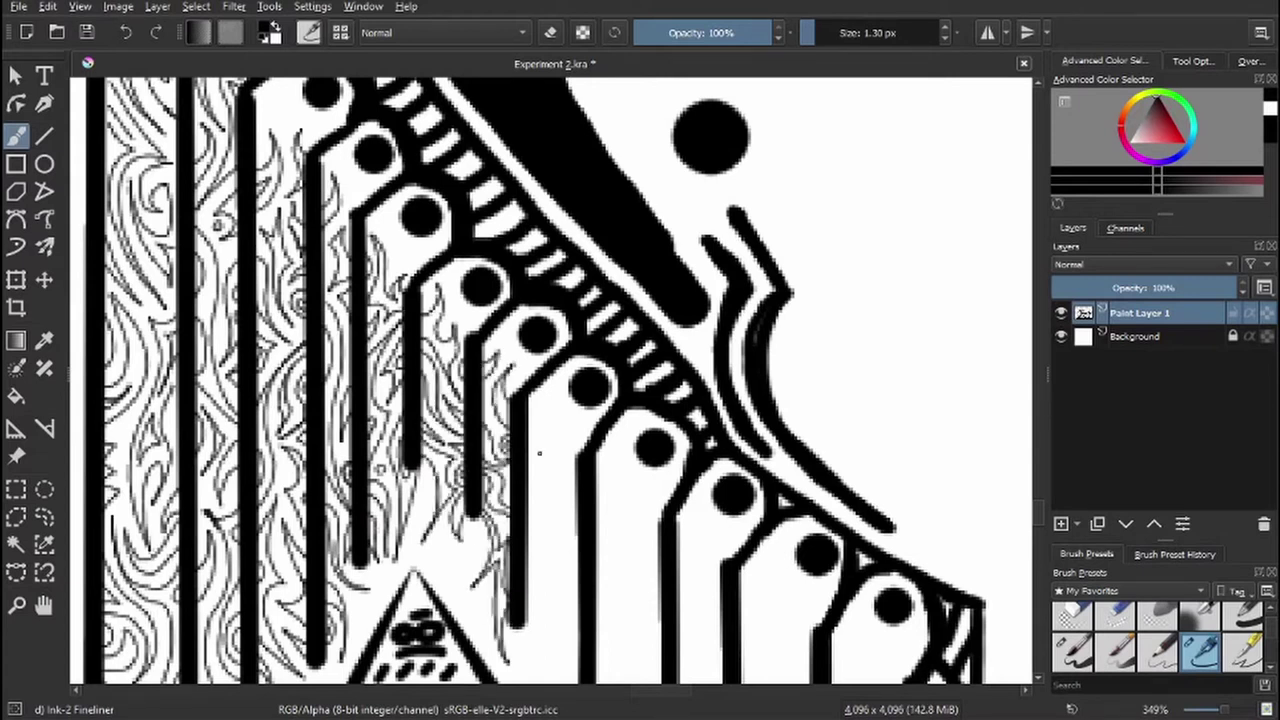
# - Fill the eighth fringe strip with fine curls and flame-like lines beneath its black dot
pyautogui.moveTo(555, 510); pyautogui.dragTo(370, 280)
pyautogui.moveTo(380, 162)
pyautogui.mouseDown()
pyautogui.moveTo(346, 212)
pyautogui.moveTo(346, 264)
pyautogui.mouseUp()
pyautogui.moveTo(394, 198); pyautogui.dragTo(366, 308)
pyautogui.moveTo(396, 238); pyautogui.dragTo(382, 272)
pyautogui.moveTo(364, 288); pyautogui.dragTo(346, 318)
pyautogui.moveTo(380, 270); pyautogui.dragTo(352, 364)
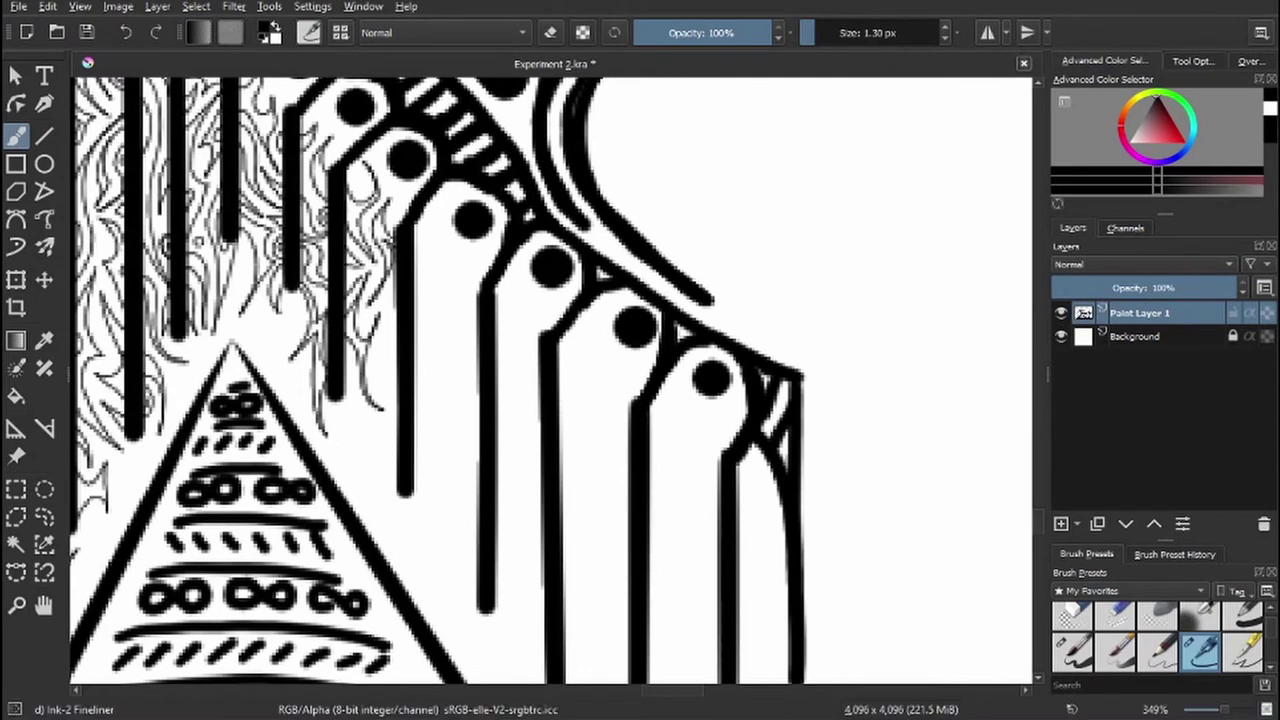
# - Fill the rest of the strip beneath the fifth circle from the right end with thin wavy flame-like lines using a 1.30 px brush
pyautogui.moveTo(398, 302); pyautogui.dragTo(378, 424)
pyautogui.moveTo(362, 272); pyautogui.dragTo(346, 282)
pyautogui.moveTo(374, 386); pyautogui.dragTo(344, 480)
pyautogui.moveTo(398, 458); pyautogui.dragTo(380, 522)
pyautogui.moveTo(374, 396); pyautogui.dragTo(344, 480)
pyautogui.moveTo(356, 350); pyautogui.dragTo(344, 384)
pyautogui.moveTo(388, 412); pyautogui.dragTo(370, 432)
# - Fill the strip beneath the fourth circle from the right end with thin wavy lines that taper to points at its lower end
pyautogui.moveTo(436, 220); pyautogui.dragTo(416, 266)
pyautogui.moveTo(478, 242)
pyautogui.mouseDown()
pyautogui.moveTo(442, 318)
pyautogui.moveTo(428, 434)
pyautogui.mouseUp()
pyautogui.moveTo(446, 314); pyautogui.dragTo(414, 376)
pyautogui.moveTo(478, 326); pyautogui.dragTo(444, 370)
pyautogui.moveTo(432, 280); pyautogui.dragTo(414, 316)
pyautogui.moveTo(460, 400); pyautogui.dragTo(422, 307)
pyautogui.moveTo(440, 238); pyautogui.dragTo(420, 262)
pyautogui.moveTo(440, 290); pyautogui.dragTo(404, 390)
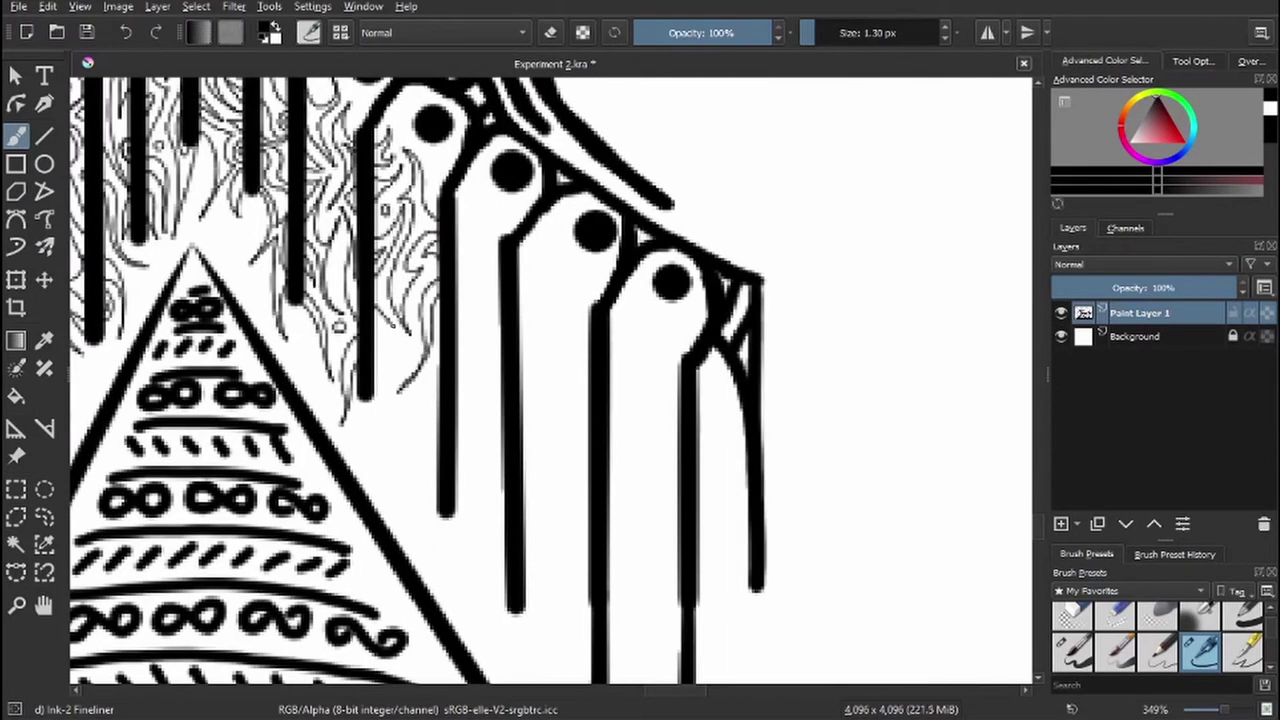
pyautogui.moveTo(396, 302); pyautogui.dragTo(374, 330)
pyautogui.moveTo(388, 392); pyautogui.dragTo(364, 446)
pyautogui.moveTo(420, 332); pyautogui.dragTo(390, 382)
pyautogui.moveTo(432, 400)
pyautogui.mouseDown()
pyautogui.moveTo(396, 522)
pyautogui.moveTo(426, 516)
pyautogui.mouseUp()
# - Fill the strip beneath the third circle from the right end with flowing wood-grain lines down to the tip of its bar
pyautogui.moveTo(402, 166); pyautogui.dragTo(372, 298)
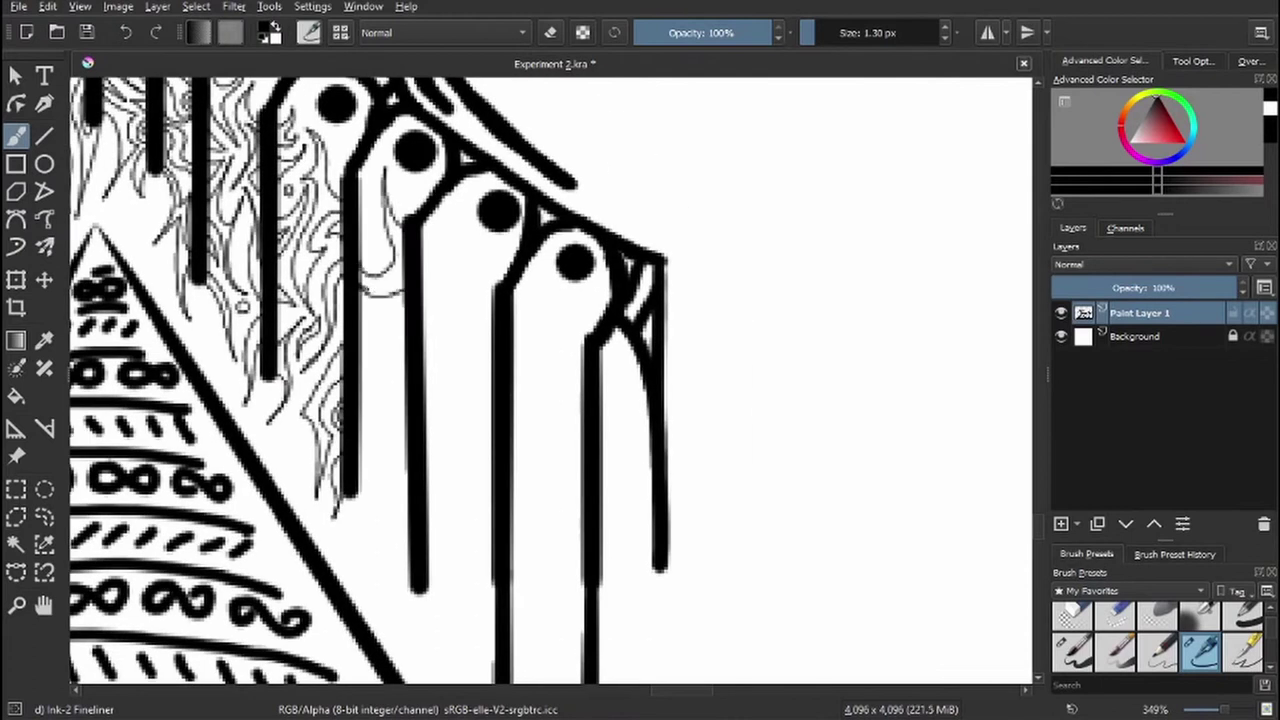
pyautogui.moveTo(380, 160)
pyautogui.mouseDown()
pyautogui.moveTo(362, 270)
pyautogui.moveTo(364, 212)
pyautogui.mouseUp()
pyautogui.moveTo(404, 304); pyautogui.dragTo(362, 470)
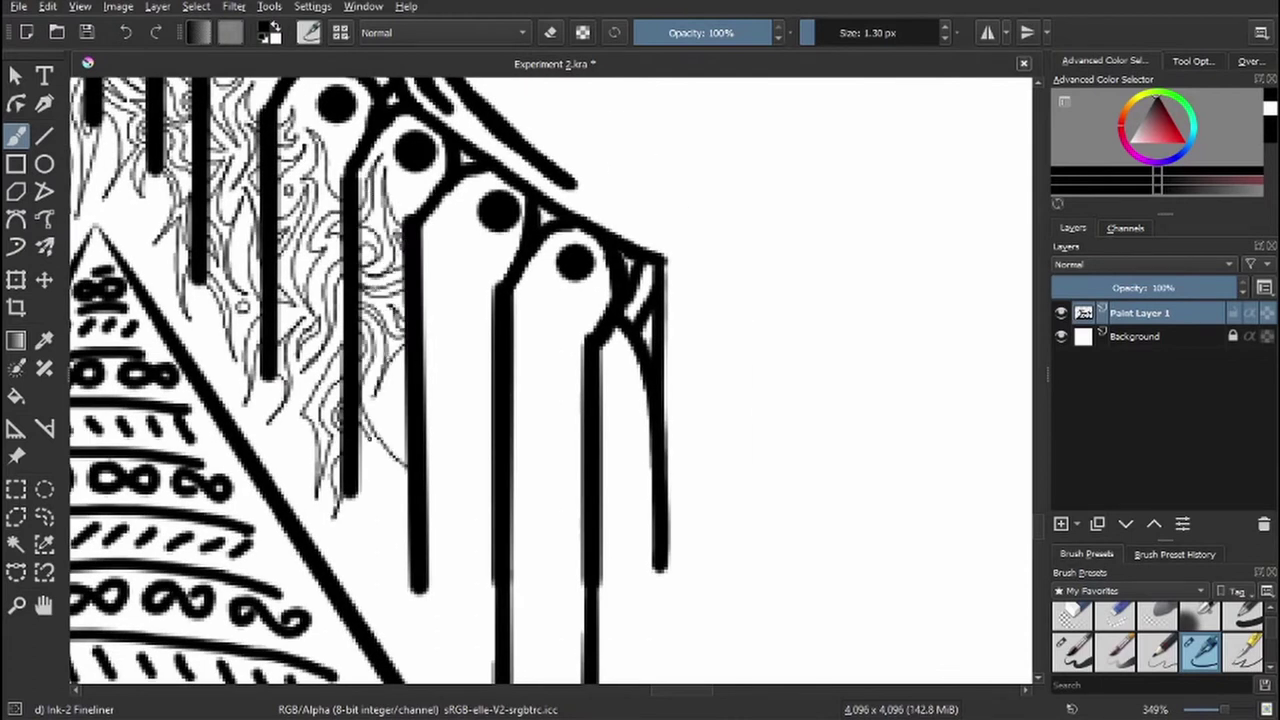
pyautogui.moveTo(406, 380)
pyautogui.mouseDown()
pyautogui.moveTo(370, 474)
pyautogui.moveTo(368, 586)
pyautogui.mouseUp()
pyautogui.moveTo(408, 474); pyautogui.dragTo(386, 494)
pyautogui.moveTo(386, 466); pyautogui.dragTo(360, 584)
pyautogui.moveTo(368, 490); pyautogui.dragTo(350, 568)
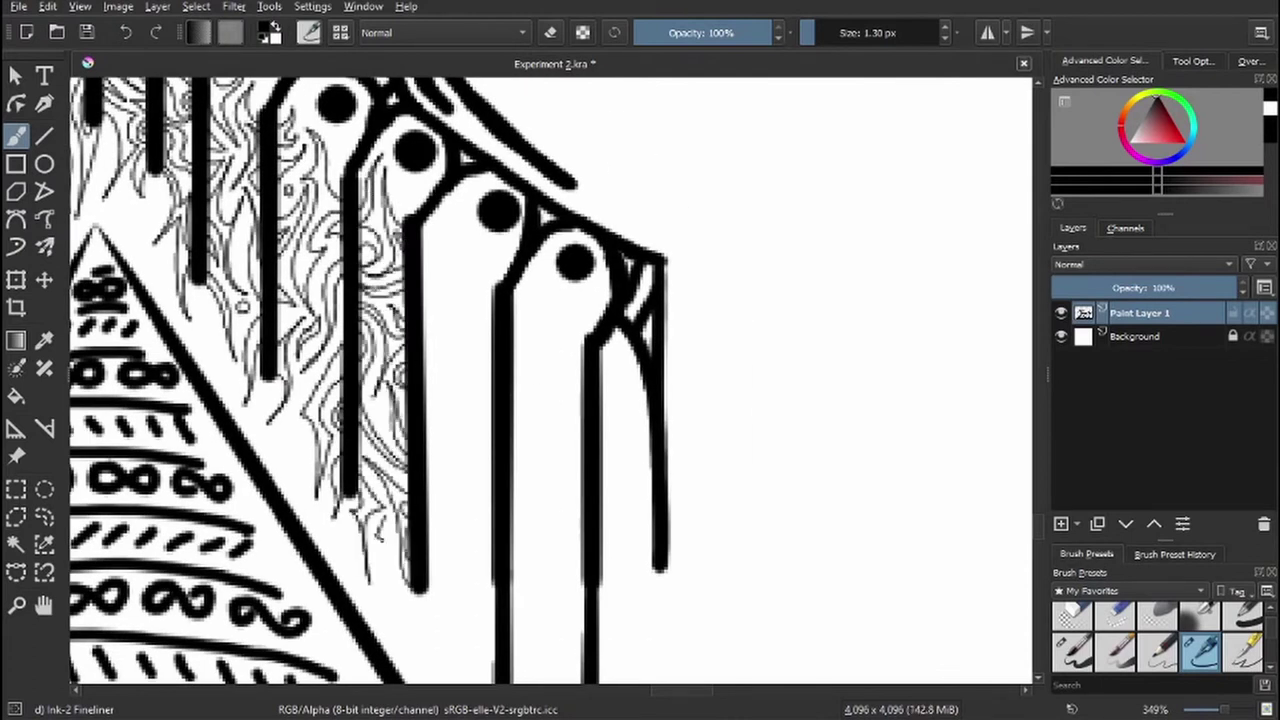
pyautogui.moveTo(394, 510); pyautogui.dragTo(378, 594)
# - Draw thin wavy lines and small loops in the upper part of the strip beneath the second-to-last circle
pyautogui.moveTo(456, 204); pyautogui.dragTo(424, 326)
pyautogui.moveTo(494, 236)
pyautogui.mouseDown()
pyautogui.moveTo(458, 296)
pyautogui.moveTo(436, 462)
pyautogui.mouseUp()
pyautogui.moveTo(486, 286)
pyautogui.mouseDown()
pyautogui.moveTo(466, 464)
pyautogui.moveTo(472, 328)
pyautogui.mouseUp()
pyautogui.moveTo(494, 318); pyautogui.dragTo(486, 340)
pyautogui.moveTo(494, 386); pyautogui.dragTo(474, 442)
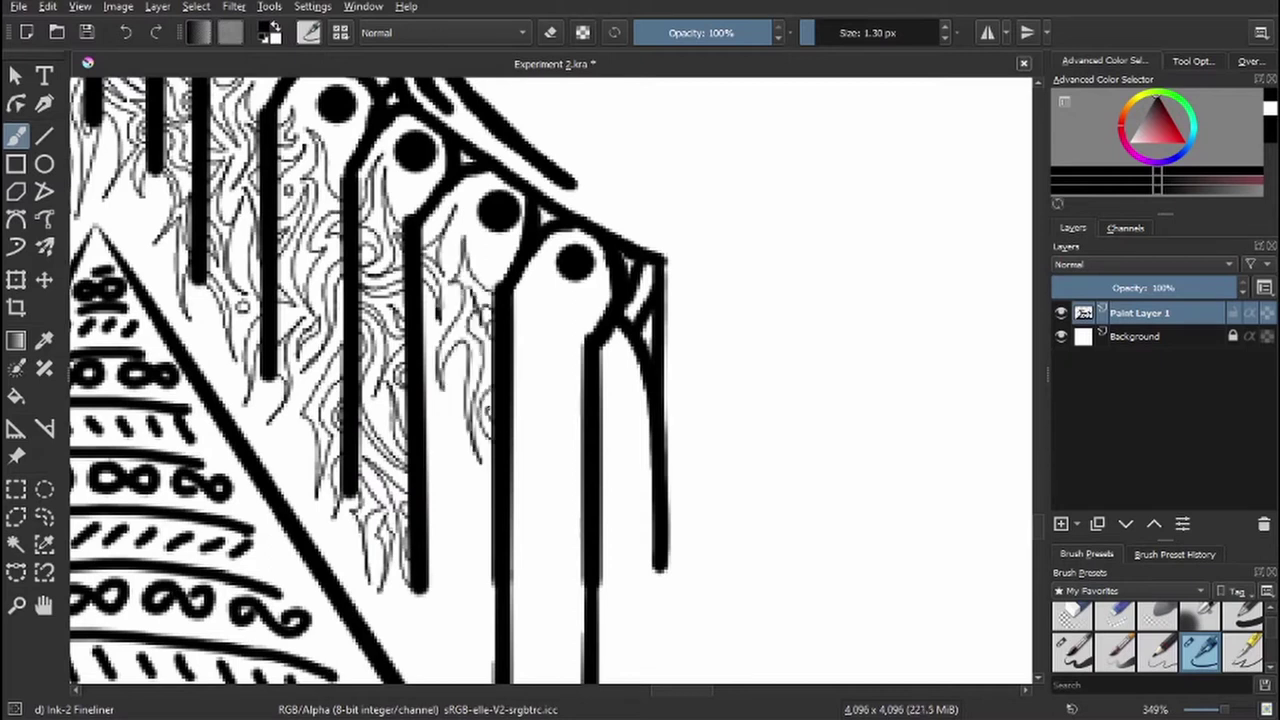
pyautogui.moveTo(434, 314); pyautogui.dragTo(426, 406)
pyautogui.moveTo(458, 400)
pyautogui.mouseDown()
pyautogui.moveTo(428, 488)
pyautogui.moveTo(420, 420)
pyautogui.mouseUp()
pyautogui.moveTo(600, 450); pyautogui.dragTo(626, 309)
pyautogui.moveTo(500, 248); pyautogui.dragTo(470, 436)
pyautogui.moveTo(512, 284); pyautogui.dragTo(476, 432)
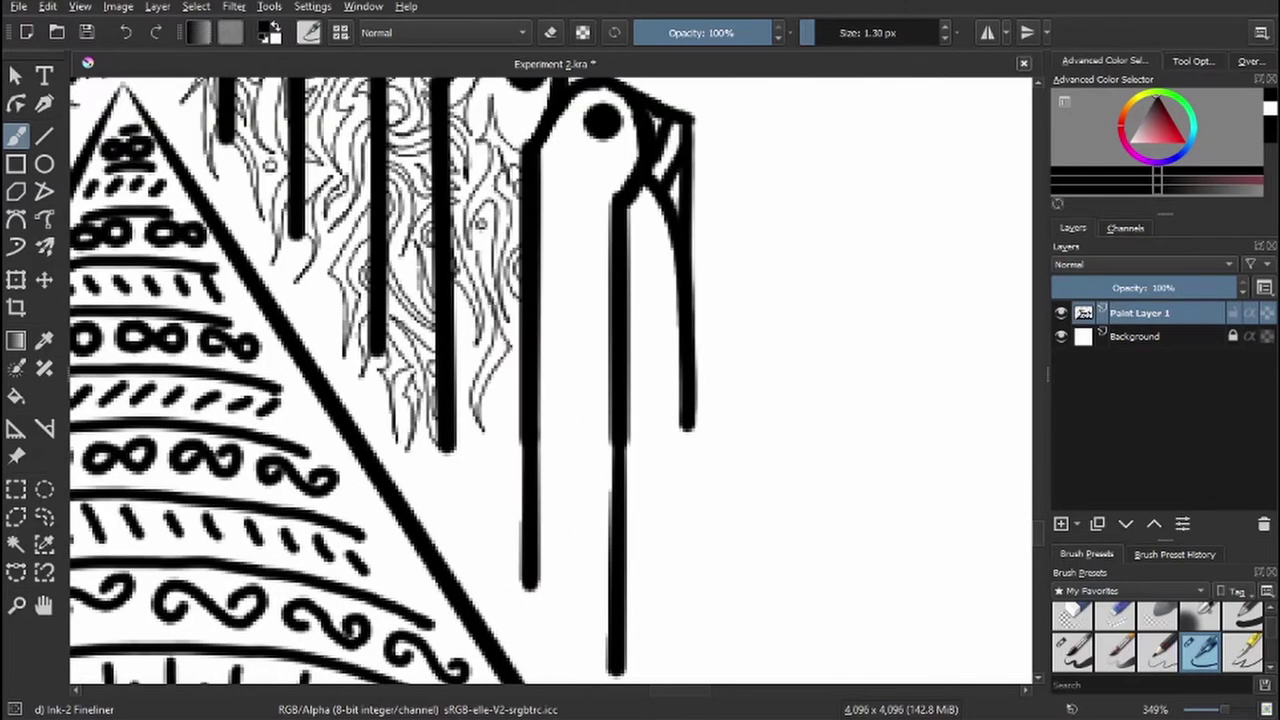
# - Continue the wavy line pattern through the lower part of the strip beneath the second-to-last circle, ending in pointed tips
pyautogui.moveTo(468, 292); pyautogui.dragTo(452, 396)
pyautogui.moveTo(484, 406); pyautogui.dragTo(458, 490)
pyautogui.moveTo(500, 426); pyautogui.dragTo(448, 540)
pyautogui.moveTo(522, 496); pyautogui.dragTo(488, 574)
pyautogui.moveTo(522, 448); pyautogui.dragTo(494, 506)
pyautogui.moveTo(516, 368)
pyautogui.mouseDown()
pyautogui.moveTo(492, 490)
pyautogui.moveTo(502, 424)
pyautogui.mouseUp()
pyautogui.moveTo(508, 390); pyautogui.dragTo(488, 406)
# - Draw thin flame-like lines and small circles in the upper and middle parts of the strip beneath the last circle
pyautogui.moveTo(600, 300); pyautogui.dragTo(562, 460)
pyautogui.moveTo(545, 312)
pyautogui.mouseDown()
pyautogui.moveTo(508, 382)
pyautogui.moveTo(515, 592)
pyautogui.mouseUp()
pyautogui.moveTo(574, 358); pyautogui.dragTo(546, 520)
pyautogui.moveTo(574, 388); pyautogui.dragTo(558, 470)
pyautogui.moveTo(586, 322); pyautogui.dragTo(550, 386)
pyautogui.moveTo(520, 396); pyautogui.dragTo(504, 430)
pyautogui.moveTo(530, 506); pyautogui.dragTo(502, 572)
pyautogui.moveTo(532, 480); pyautogui.dragTo(502, 548)
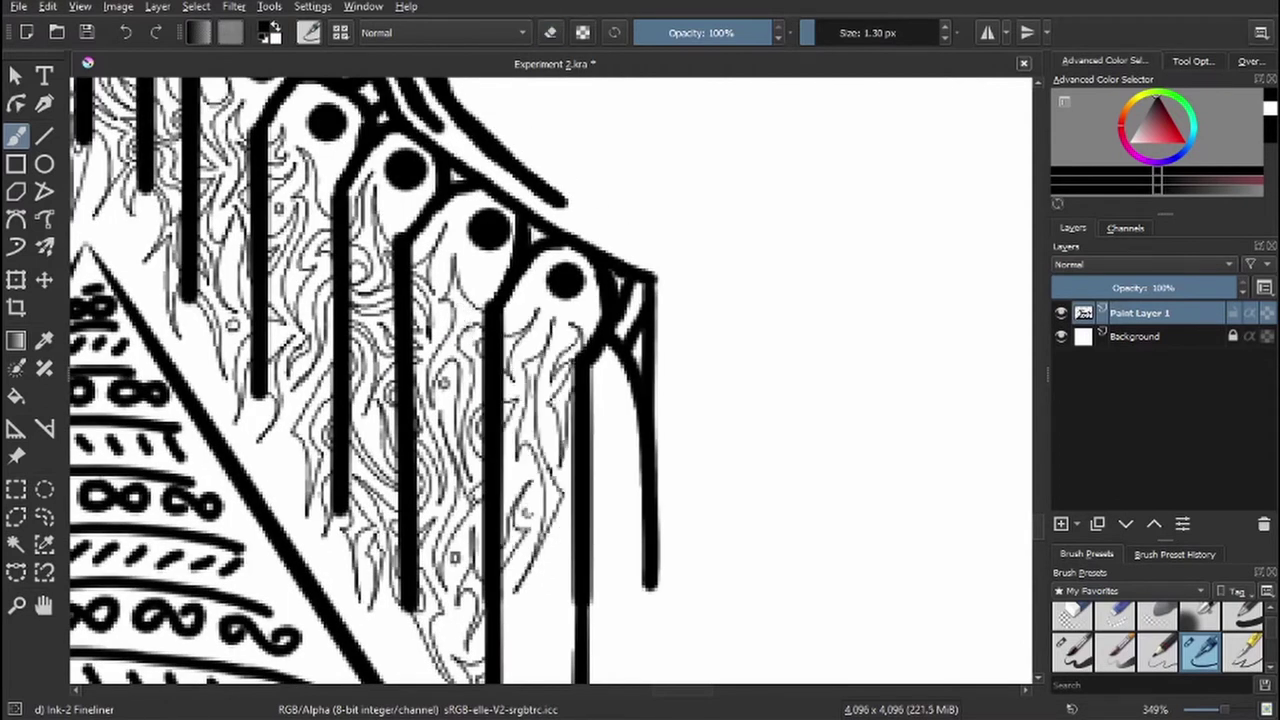
pyautogui.moveTo(524, 452); pyautogui.dragTo(502, 484)
pyautogui.moveTo(560, 535); pyautogui.dragTo(551, 291)
pyautogui.moveTo(566, 296); pyautogui.dragTo(540, 394)
pyautogui.moveTo(566, 268); pyautogui.dragTo(518, 350)
pyautogui.moveTo(506, 402); pyautogui.dragTo(494, 450)
pyautogui.moveTo(532, 364); pyautogui.dragTo(494, 476)
pyautogui.moveTo(518, 420); pyautogui.dragTo(494, 466)
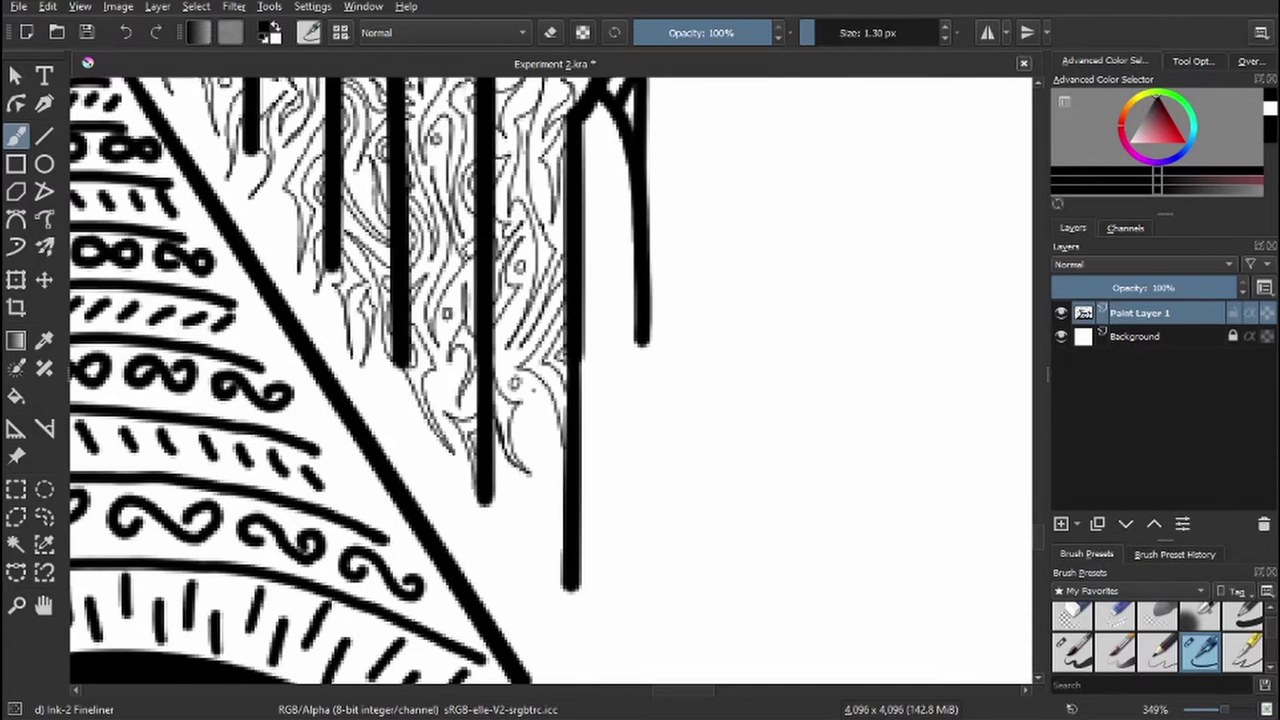
# - Extend the flame-like lines through the lower end of the strip beneath the last circle, finishing in pointed tips
pyautogui.moveTo(562, 386); pyautogui.dragTo(532, 522)
pyautogui.moveTo(564, 388); pyautogui.dragTo(534, 466)
pyautogui.moveTo(532, 402); pyautogui.dragTo(518, 452)
pyautogui.moveTo(524, 472)
pyautogui.mouseDown()
pyautogui.moveTo(494, 576)
pyautogui.moveTo(484, 552)
pyautogui.mouseUp()
pyautogui.moveTo(530, 478)
pyautogui.mouseDown()
pyautogui.moveTo(514, 502)
pyautogui.moveTo(540, 612)
pyautogui.mouseUp()
pyautogui.moveTo(562, 538); pyautogui.dragTo(530, 562)
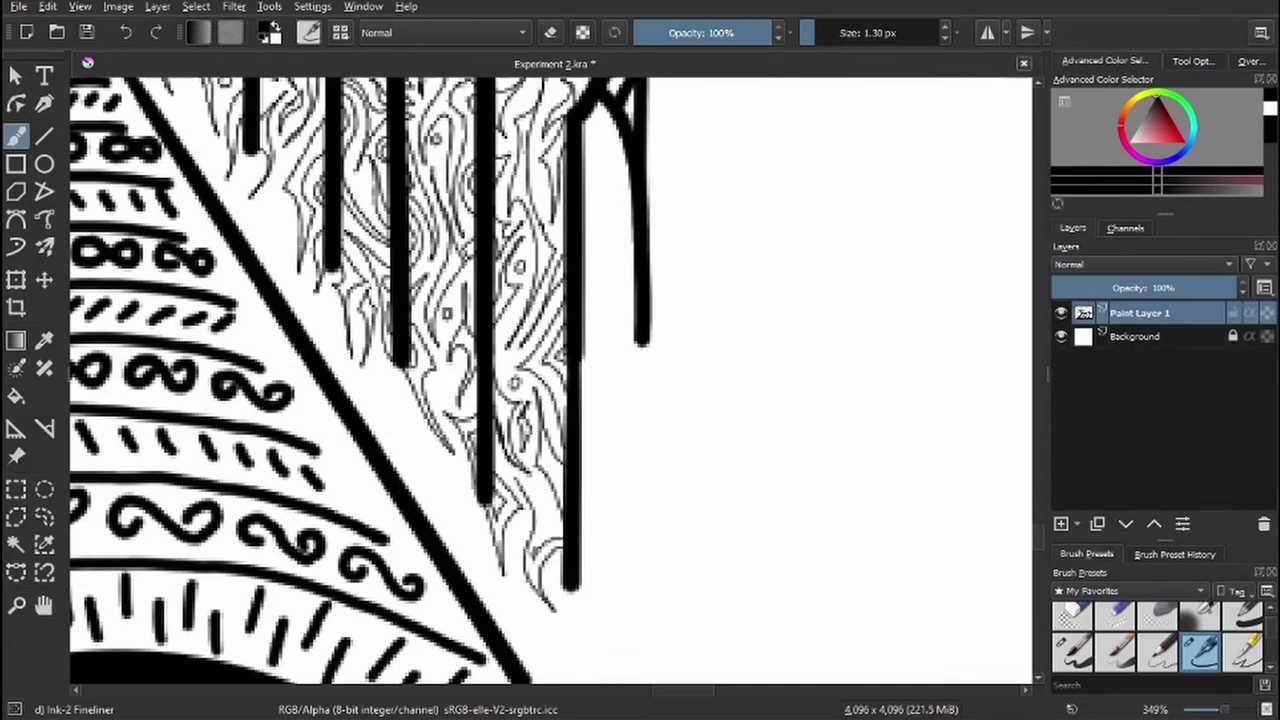
pyautogui.moveTo(554, 474); pyautogui.dragTo(512, 552)
# - Fill the outermost strip with a small spiral, wavy lines and small circles, extending the pattern past the short outer bar
pyautogui.moveTo(612, 428); pyautogui.dragTo(580, 516)
pyautogui.moveTo(634, 300); pyautogui.dragTo(578, 468)
pyautogui.moveTo(668, 324)
pyautogui.mouseDown()
pyautogui.moveTo(616, 474)
pyautogui.moveTo(632, 400)
pyautogui.mouseUp()
pyautogui.moveTo(624, 352); pyautogui.dragTo(530, 575)
pyautogui.moveTo(526, 292); pyautogui.dragTo(496, 336)
pyautogui.moveTo(516, 292)
pyautogui.mouseDown()
pyautogui.moveTo(496, 318)
pyautogui.moveTo(498, 402)
pyautogui.mouseUp()
pyautogui.moveTo(542, 322)
pyautogui.mouseDown()
pyautogui.moveTo(502, 342)
pyautogui.moveTo(510, 440)
pyautogui.mouseUp()
pyautogui.moveTo(548, 442); pyautogui.dragTo(498, 526)
pyautogui.moveTo(506, 524); pyautogui.dragTo(496, 560)
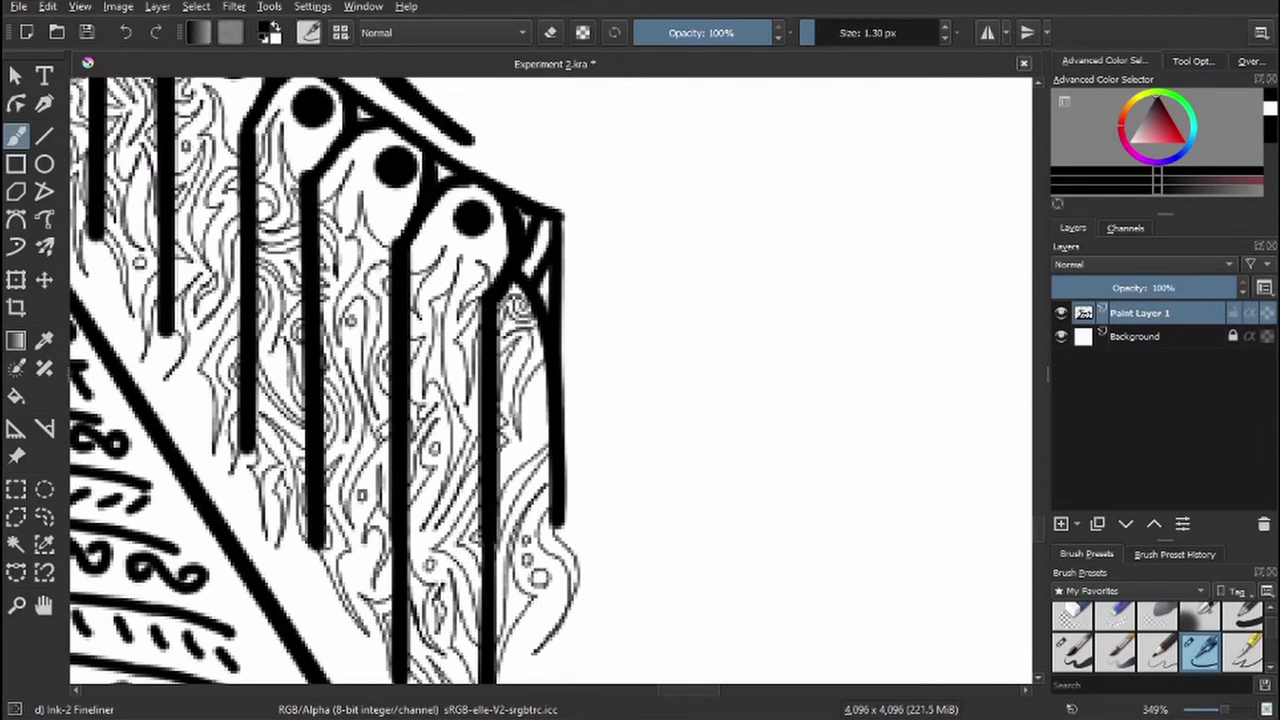
# - Draw an insect-like ornament of dots, curls and curved limbs in the blank area below the patterned band with a 2.81 px brush
pyautogui.moveTo(625, 366)
pyautogui.mouseDown()
pyautogui.moveTo(464, 487)
pyautogui.moveTo(588, 495)
pyautogui.mouseUp()
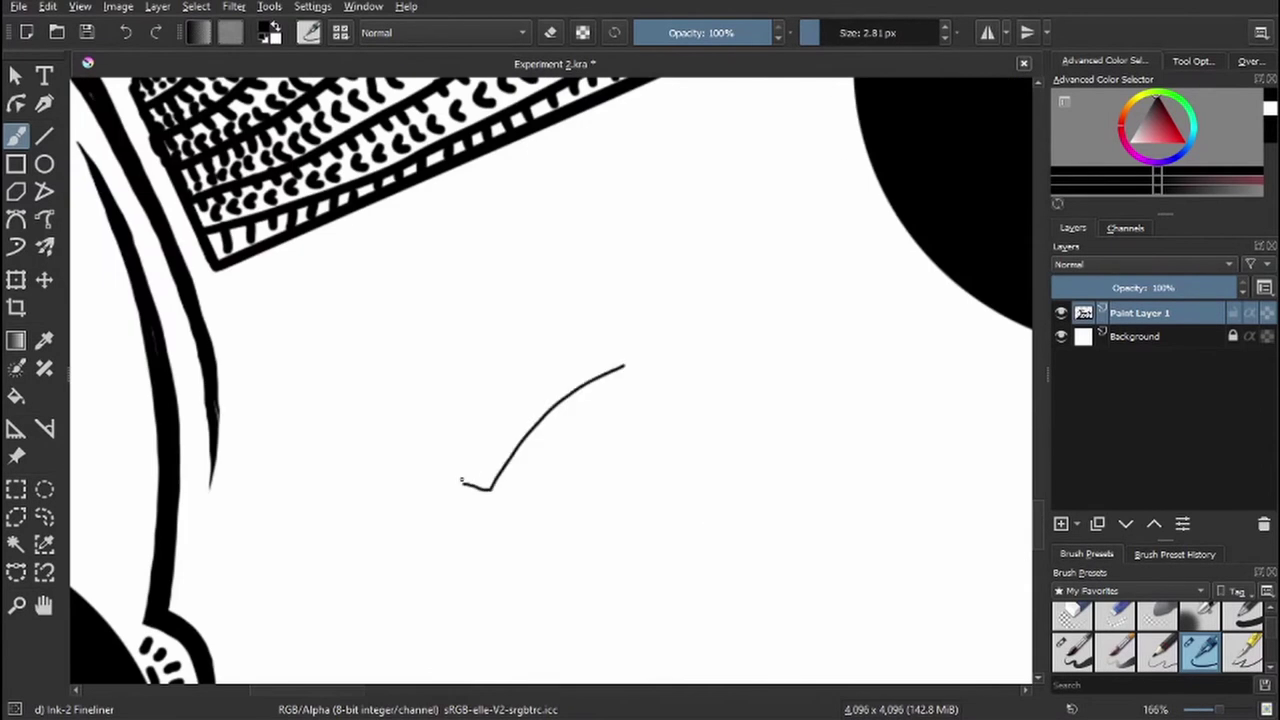
pyautogui.moveTo(449, 500)
pyautogui.mouseDown()
pyautogui.moveTo(431, 548)
pyautogui.moveTo(500, 600)
pyautogui.mouseUp()
pyautogui.moveTo(441, 482); pyautogui.dragTo(373, 553)
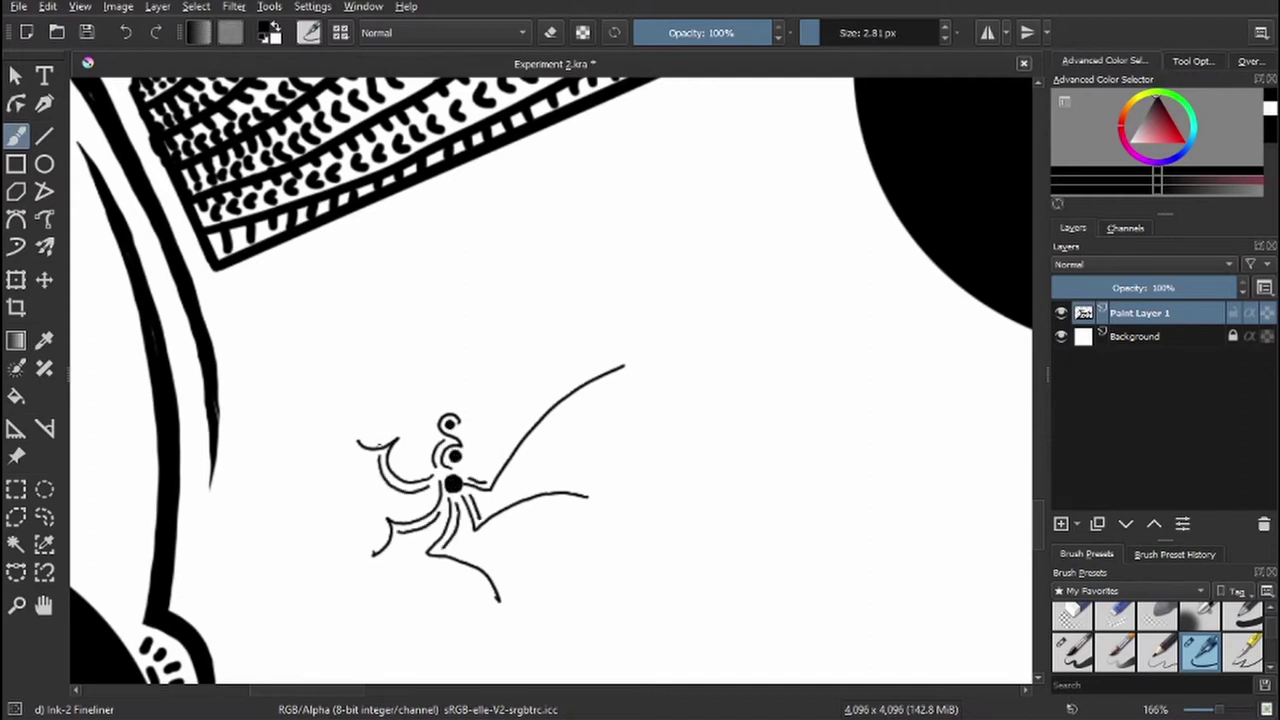
pyautogui.moveTo(378, 460); pyautogui.dragTo(424, 502)
pyautogui.moveTo(434, 436); pyautogui.dragTo(422, 468)
pyautogui.moveTo(444, 518); pyautogui.dragTo(408, 546)
pyautogui.moveTo(456, 512); pyautogui.dragTo(466, 550)
# - Draw a tapered black crescent with two dots below the ornament's lower limb and trim it with the eraser
pyautogui.moveTo(450, 480); pyautogui.dragTo(660, 230)
pyautogui.moveTo(606, 312); pyautogui.dragTo(562, 454)
pyautogui.moveTo(632, 322)
pyautogui.mouseDown()
pyautogui.moveTo(681, 370)
pyautogui.moveTo(684, 404)
pyautogui.moveTo(695, 350)
pyautogui.mouseUp()
pyautogui.press('e')
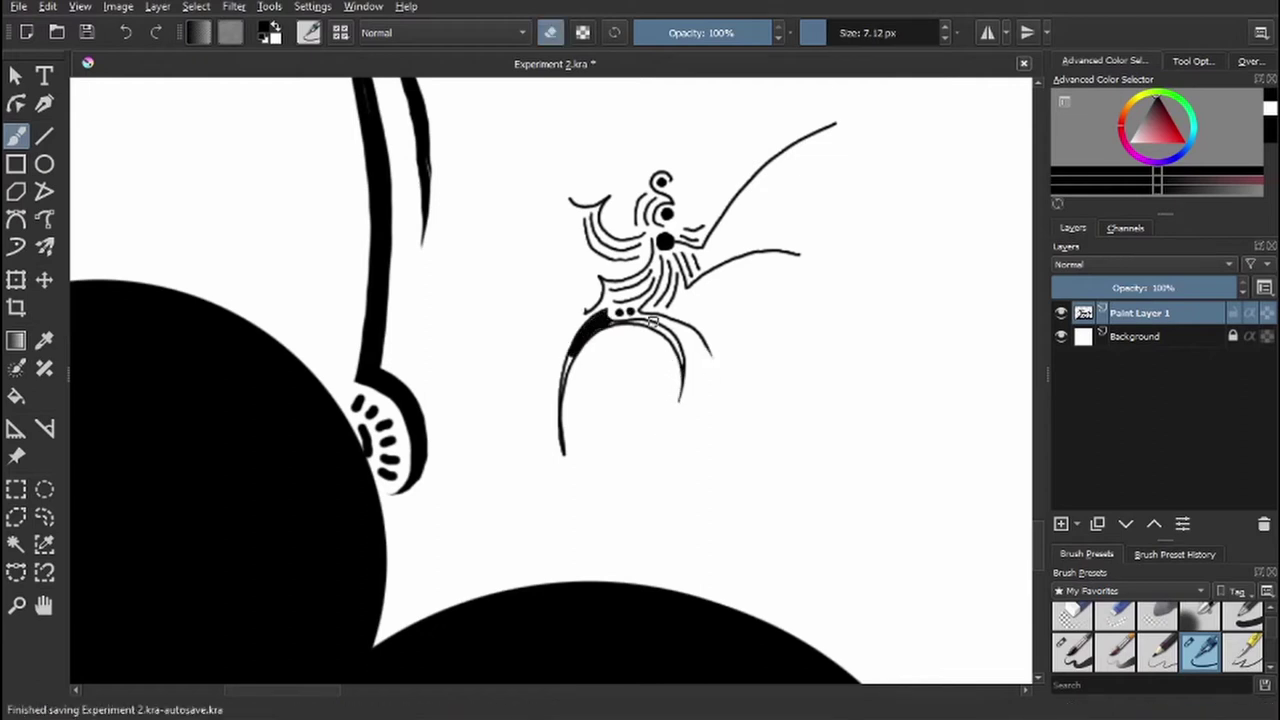
pyautogui.press('e')
# - Rotate the canvas and draw a second tapered crescent with two dots beside the ornament's middle limb
pyautogui.press('6')
pyautogui.press('6')
pyautogui.press('6')
pyautogui.press('6')
pyautogui.moveTo(508, 420)
pyautogui.mouseDown()
pyautogui.moveTo(560, 315)
pyautogui.moveTo(612, 415)
pyautogui.moveTo(568, 312)
pyautogui.mouseUp()
# - Draw a smaller third crescent near the ornament's longest limb, fill it black and clean its edges with the eraser
pyautogui.press('6')
pyautogui.press('6')
pyautogui.press('6')
pyautogui.press('6')
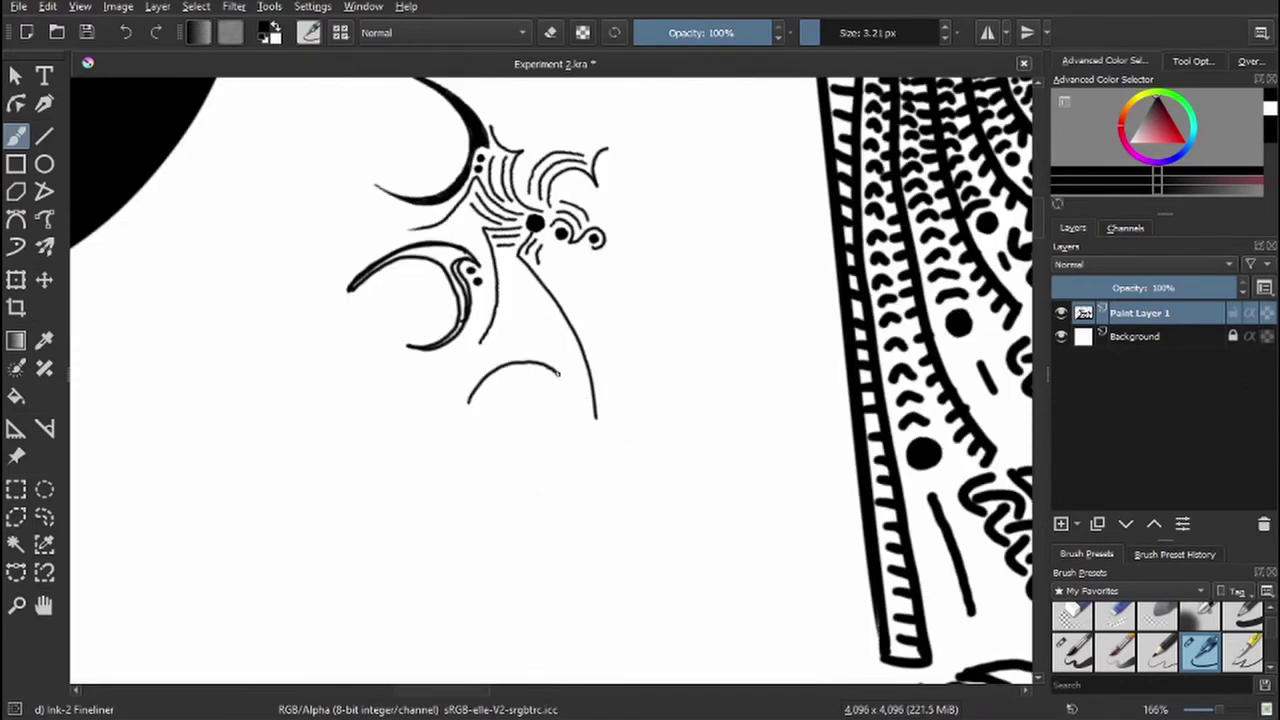
pyautogui.moveTo(566, 378); pyautogui.dragTo(518, 446)
pyautogui.moveTo(470, 402); pyautogui.dragTo(548, 372)
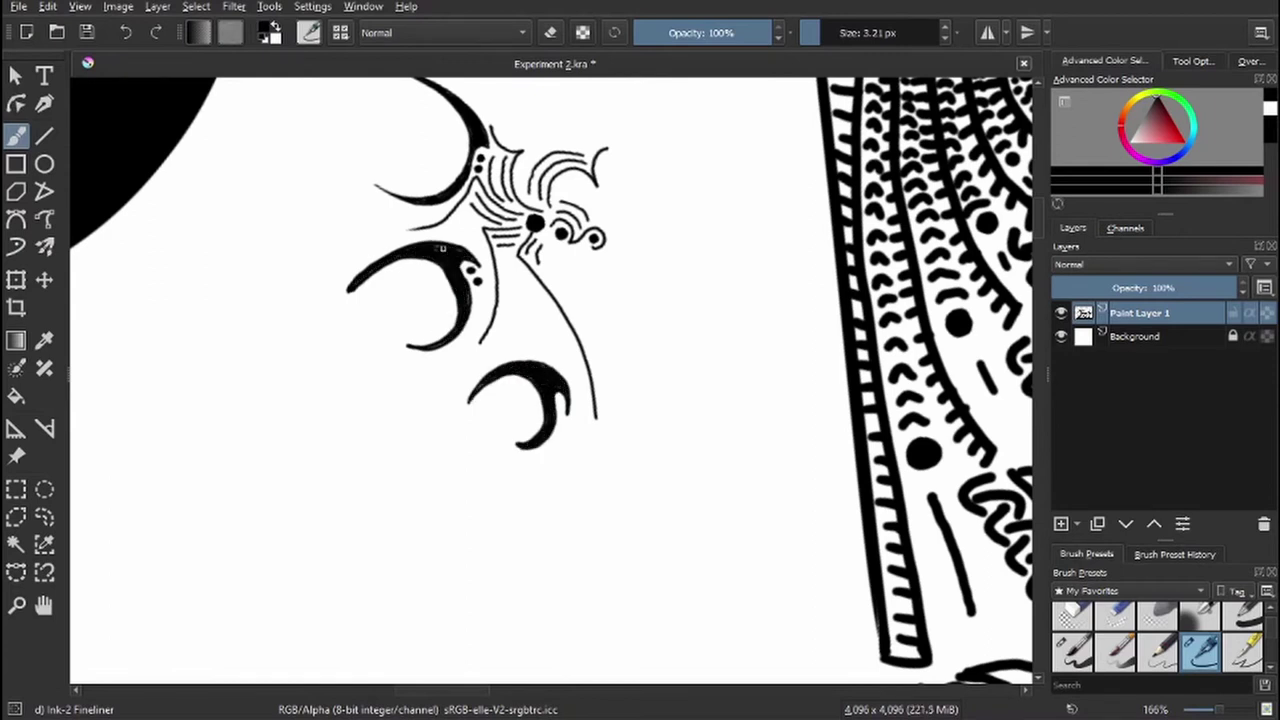
pyautogui.press('e')
pyautogui.moveTo(566, 416); pyautogui.dragTo(524, 381)
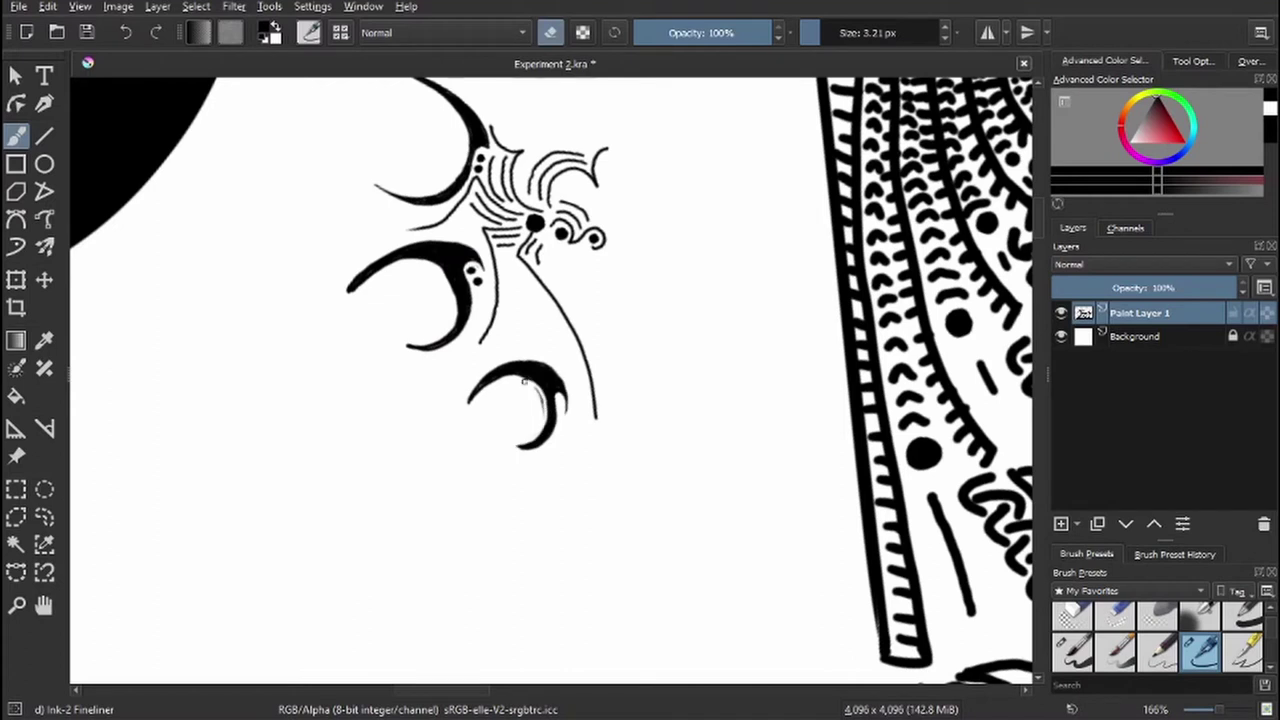
pyautogui.press('e')
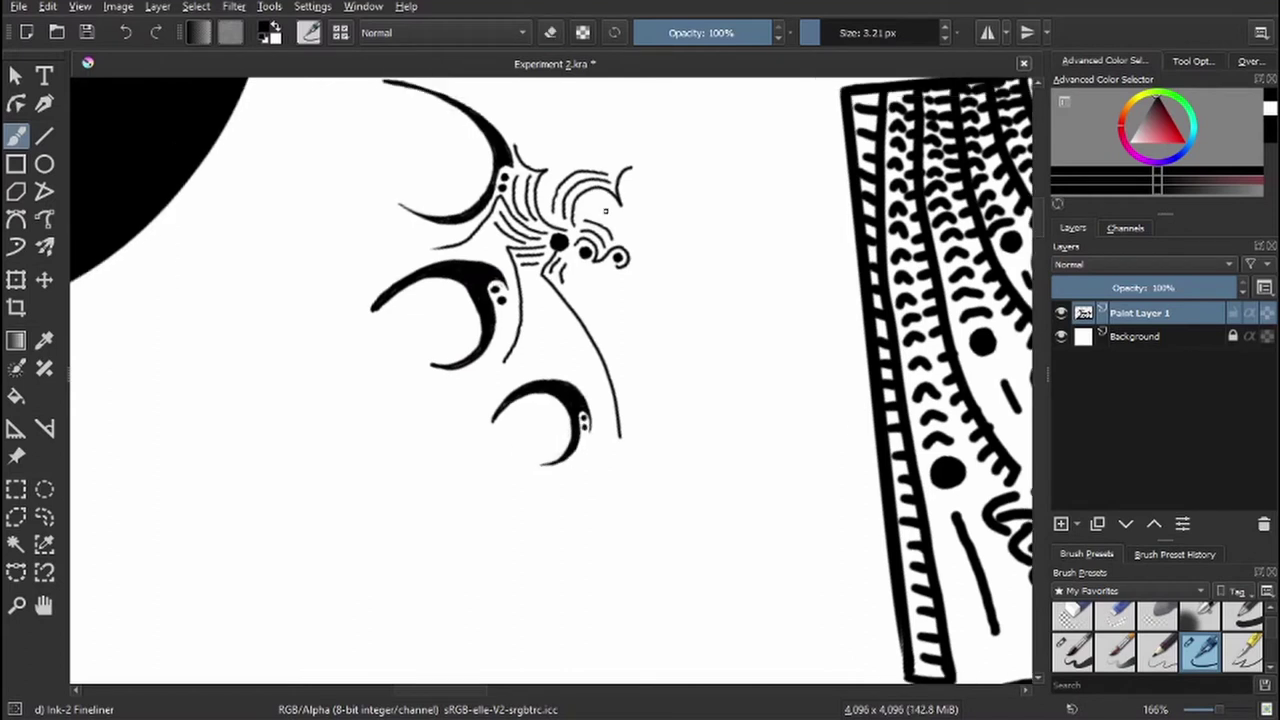
# - Rotate the canvas and draw a long pointed blade with a thick arc at its base, extending from the ornament's body
pyautogui.press('4')
pyautogui.press('4')
pyautogui.press('4')
pyautogui.press('4')
pyautogui.press('4')
pyautogui.press('4')
pyautogui.press('4')
pyautogui.press('4')
pyautogui.press('4')
pyautogui.press('4')
pyautogui.press('4')
pyautogui.press('4')
pyautogui.moveTo(603, 290); pyautogui.dragTo(561, 388)
pyautogui.moveTo(562, 285)
pyautogui.mouseDown()
pyautogui.moveTo(545, 388)
pyautogui.moveTo(573, 281)
pyautogui.mouseUp()
pyautogui.moveTo(563, 358); pyautogui.dragTo(454, 468)
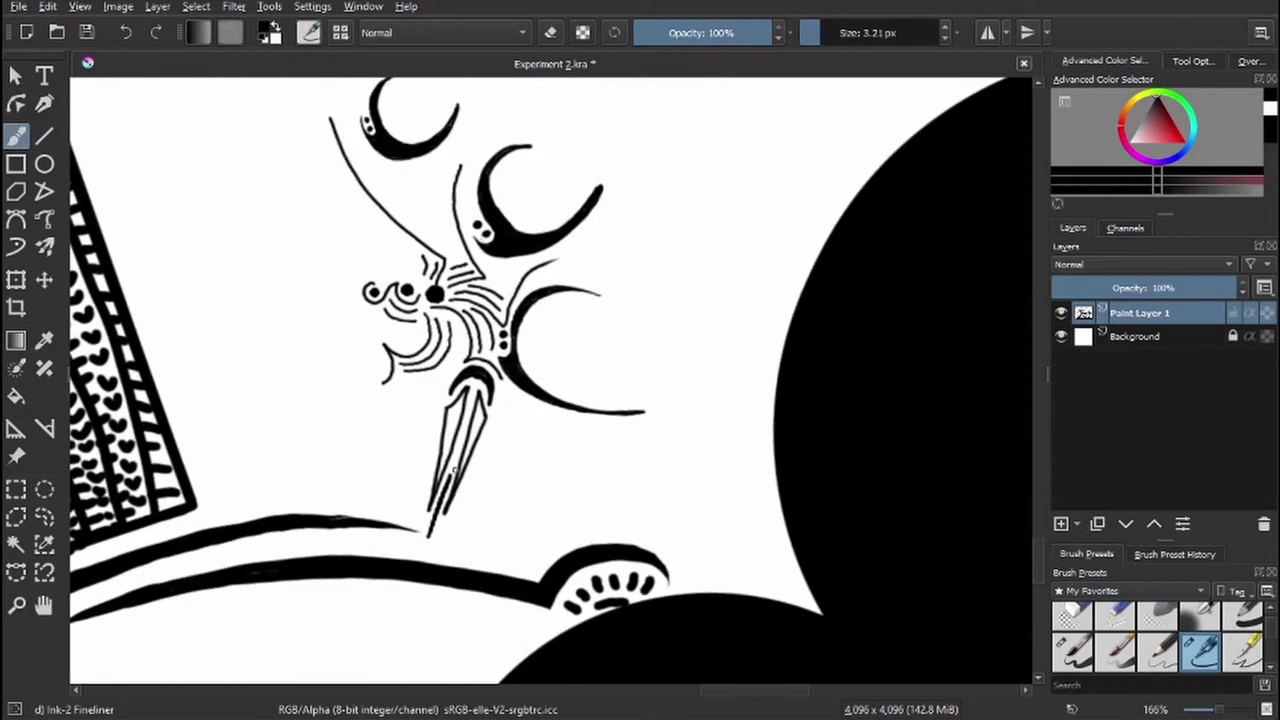
# - Draw a solid tapered spike with a rounded base rising from the ornament beside its curled head
pyautogui.moveTo(464, 375)
pyautogui.mouseDown()
pyautogui.moveTo(543, 177)
pyautogui.moveTo(580, 170)
pyautogui.mouseUp()
pyautogui.moveTo(615, 200)
pyautogui.mouseDown()
pyautogui.moveTo(568, 335)
pyautogui.moveTo(566, 322)
pyautogui.mouseUp()
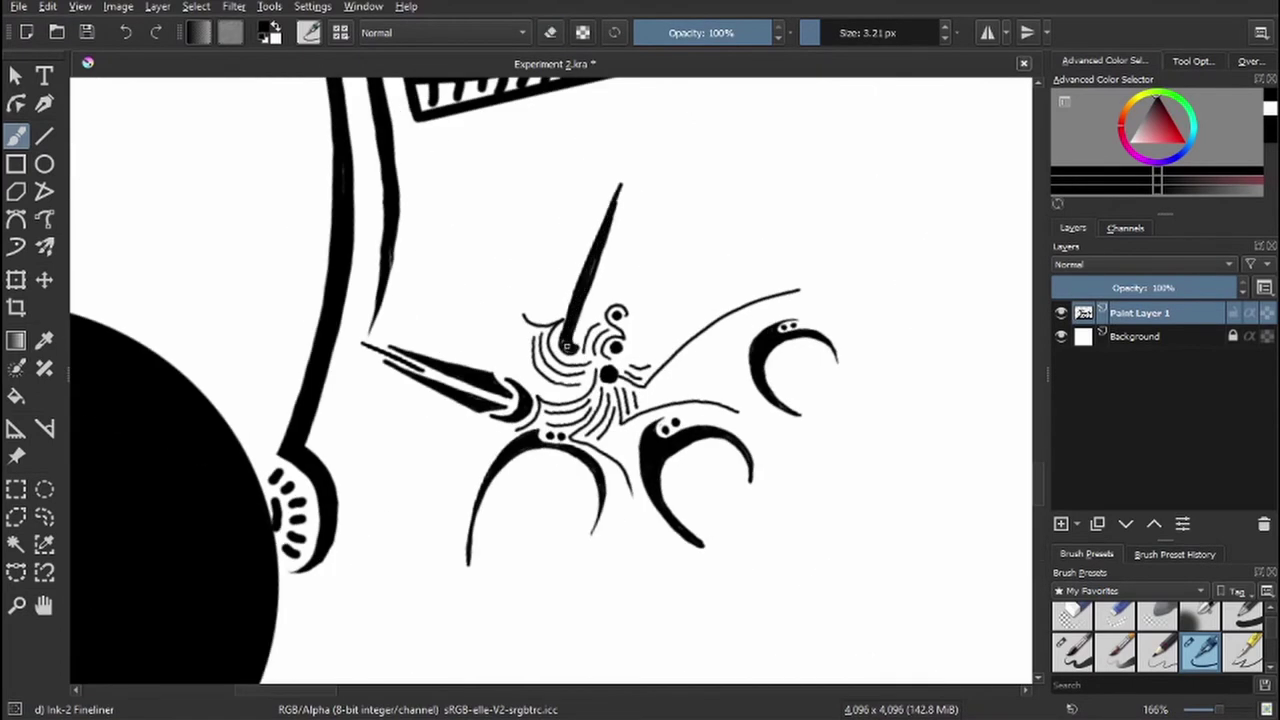
pyautogui.press(']')
pyautogui.moveTo(618, 185); pyautogui.dragTo(560, 352)
# - Add a thick spiral and fine hatching beside the spike, and clean up the shapes with the eraser
pyautogui.moveTo(530, 312)
pyautogui.mouseDown()
pyautogui.moveTo(562, 284)
pyautogui.moveTo(544, 274)
pyautogui.mouseUp()
pyautogui.press(']')
pyautogui.press(']')
pyautogui.moveTo(596, 226)
pyautogui.mouseDown()
pyautogui.moveTo(568, 262)
pyautogui.moveTo(572, 292)
pyautogui.mouseUp()
pyautogui.press('e')
pyautogui.moveTo(685, 517); pyautogui.dragTo(585, 377)
pyautogui.moveTo(540, 320); pyautogui.dragTo(602, 408)
pyautogui.press('e')
# - Draw long curved teardrop strokes inside the largest crescent, extending it into a claw, with a 6.43 px brush
pyautogui.moveTo(452, 312); pyautogui.dragTo(384, 400)
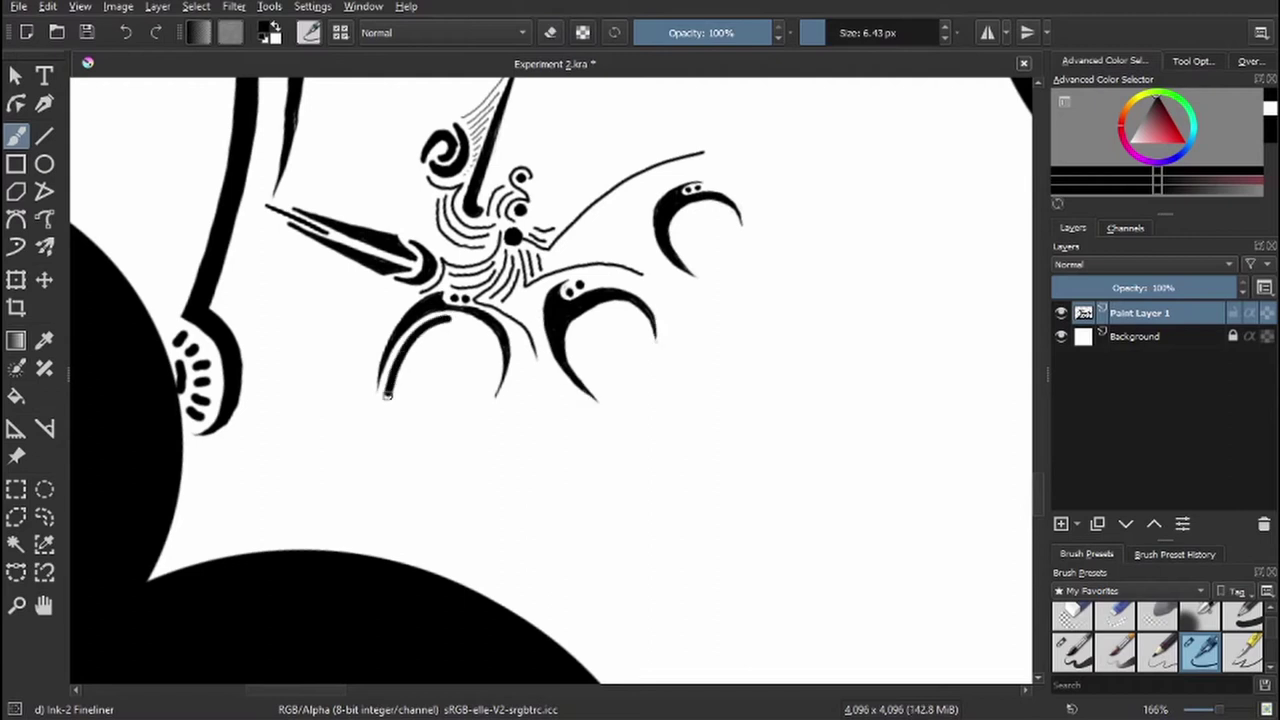
pyautogui.moveTo(390, 330); pyautogui.dragTo(372, 532)
pyautogui.moveTo(470, 320); pyautogui.dragTo(392, 420)
pyautogui.moveTo(430, 360)
pyautogui.mouseDown()
pyautogui.moveTo(530, 202)
pyautogui.moveTo(418, 236)
pyautogui.moveTo(376, 425)
pyautogui.mouseUp()
# - Draw matching curved teardrop strokes inside the middle crescent, extending it into a long claw
pyautogui.moveTo(420, 232)
pyautogui.mouseDown()
pyautogui.moveTo(396, 270)
pyautogui.moveTo(378, 405)
pyautogui.mouseUp()
pyautogui.moveTo(424, 234)
pyautogui.mouseDown()
pyautogui.moveTo(388, 320)
pyautogui.moveTo(392, 305)
pyautogui.mouseUp()
pyautogui.moveTo(432, 240); pyautogui.dragTo(410, 272)
# - Add teardrop strokes inside the smallest crescent and taper the claw tips with the eraser
pyautogui.moveTo(568, 226)
pyautogui.mouseDown()
pyautogui.moveTo(550, 346)
pyautogui.moveTo(538, 280)
pyautogui.moveTo(540, 292)
pyautogui.mouseUp()
pyautogui.press('e')
pyautogui.moveTo(556, 346); pyautogui.dragTo(547, 291)
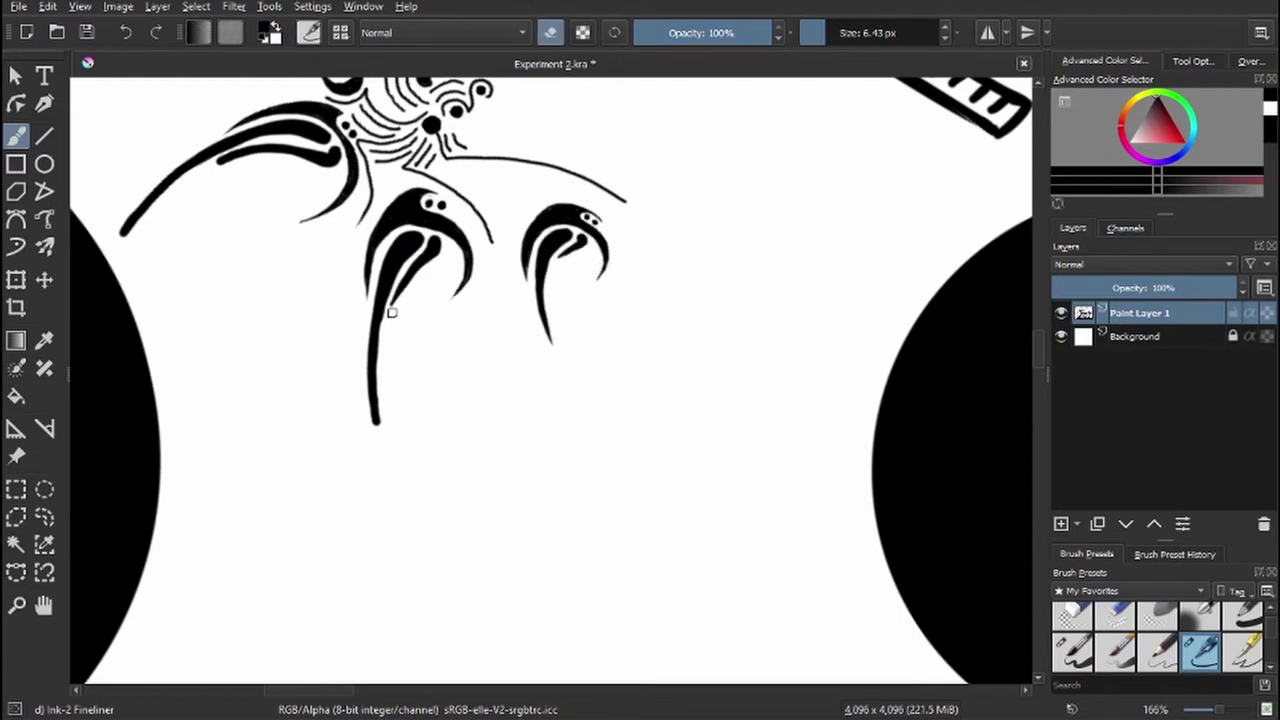
pyautogui.moveTo(391, 313); pyautogui.dragTo(376, 428)
pyautogui.moveTo(376, 428)
pyautogui.mouseDown()
pyautogui.moveTo(600, 194)
pyautogui.moveTo(449, 394)
pyautogui.moveTo(389, 221)
pyautogui.moveTo(300, 300)
pyautogui.mouseUp()
pyautogui.press('e')
# - Draw thin curves along the ladder-edged border of the patterned band, with fanned lines at its corner, using a 3.65 px brush
pyautogui.moveTo(438, 284)
pyautogui.mouseDown()
pyautogui.moveTo(410, 396)
pyautogui.moveTo(500, 300)
pyautogui.mouseUp()
pyautogui.moveTo(538, 188)
pyautogui.mouseDown()
pyautogui.moveTo(418, 392)
pyautogui.moveTo(408, 438)
pyautogui.mouseUp()
pyautogui.moveTo(480, 298); pyautogui.dragTo(426, 446)
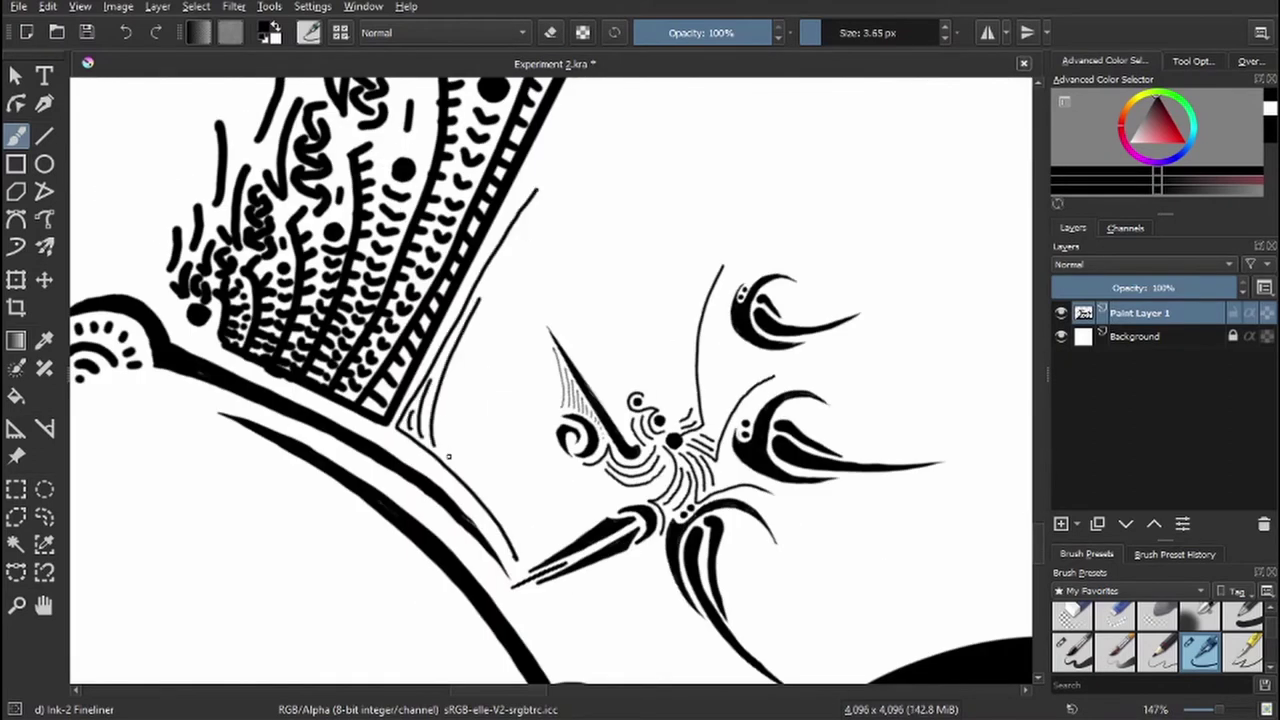
# - Add a jagged stepped edge with short hatching and a web-shaped tip to the curves along the patterned band
pyautogui.moveTo(540, 200)
pyautogui.mouseDown()
pyautogui.moveTo(452, 440)
pyautogui.moveTo(530, 562)
pyautogui.mouseUp()
pyautogui.moveTo(600, 82)
pyautogui.mouseDown()
pyautogui.moveTo(408, 412)
pyautogui.moveTo(500, 300)
pyautogui.mouseUp()
pyautogui.moveTo(530, 256); pyautogui.dragTo(447, 388)
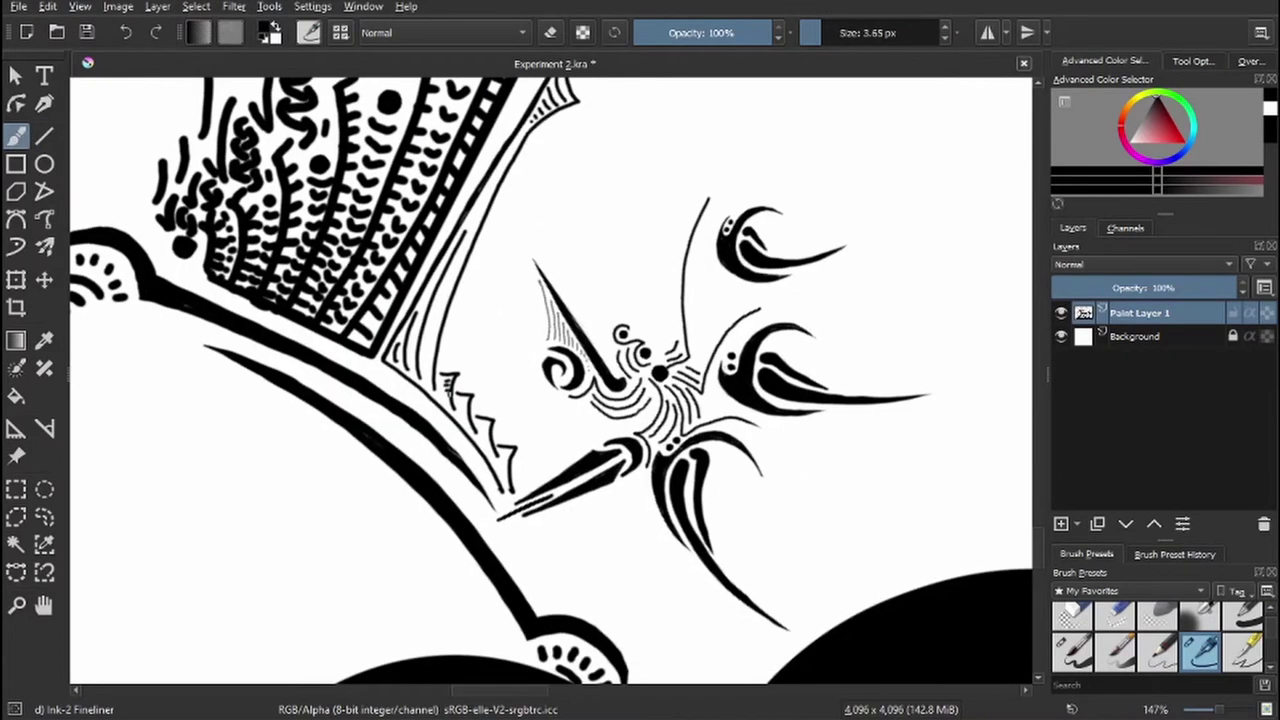
pyautogui.moveTo(560, 380)
pyautogui.mouseDown()
pyautogui.moveTo(640, 300)
pyautogui.moveTo(700, 360)
pyautogui.mouseUp()
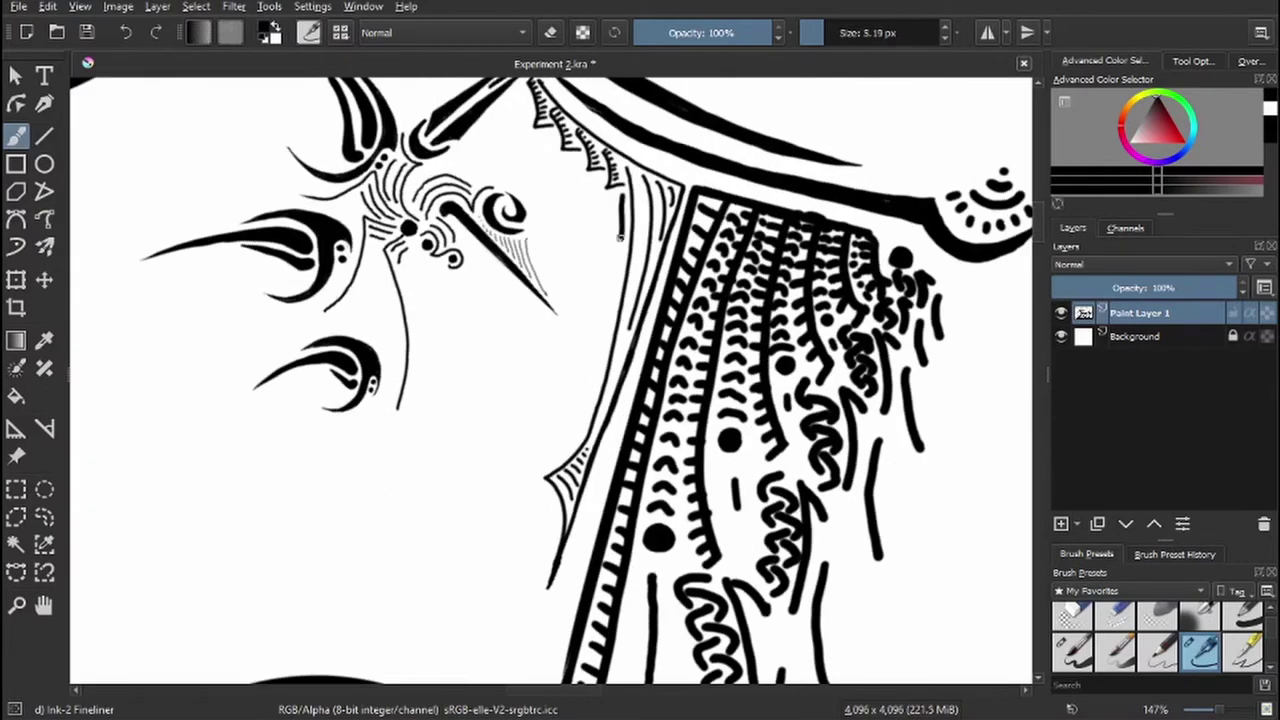
# - Draw four thick tapering bars extending from the jagged teeth with a 5.19 px brush
pyautogui.moveTo(624, 194); pyautogui.dragTo(602, 330)
pyautogui.moveTo(607, 272); pyautogui.dragTo(584, 384)
pyautogui.moveTo(602, 174); pyautogui.dragTo(574, 334)
pyautogui.moveTo(576, 154); pyautogui.dragTo(560, 290)
pyautogui.moveTo(556, 134); pyautogui.dragTo(542, 240)
# - Sharpen and separate the four tapering bars with the eraser
pyautogui.press('e')
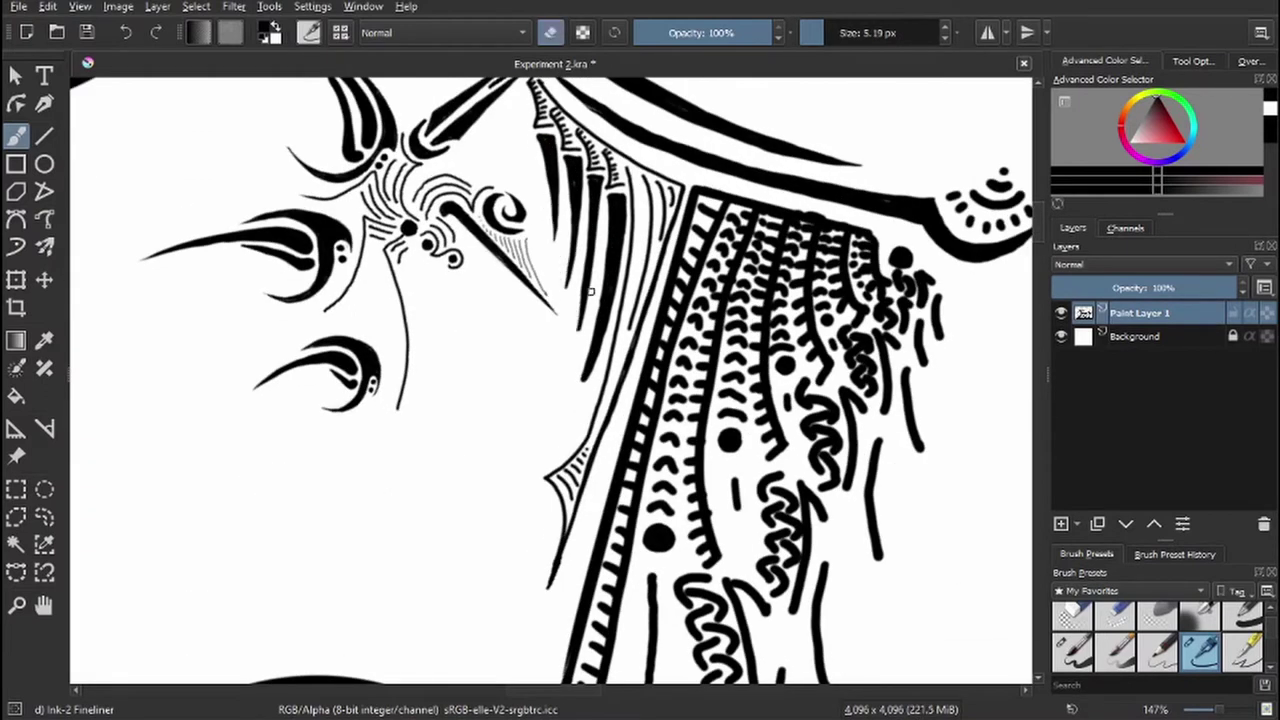
pyautogui.moveTo(590, 291); pyautogui.dragTo(602, 255)
pyautogui.moveTo(561, 218)
pyautogui.mouseDown()
pyautogui.moveTo(578, 290)
pyautogui.moveTo(563, 158)
pyautogui.mouseUp()
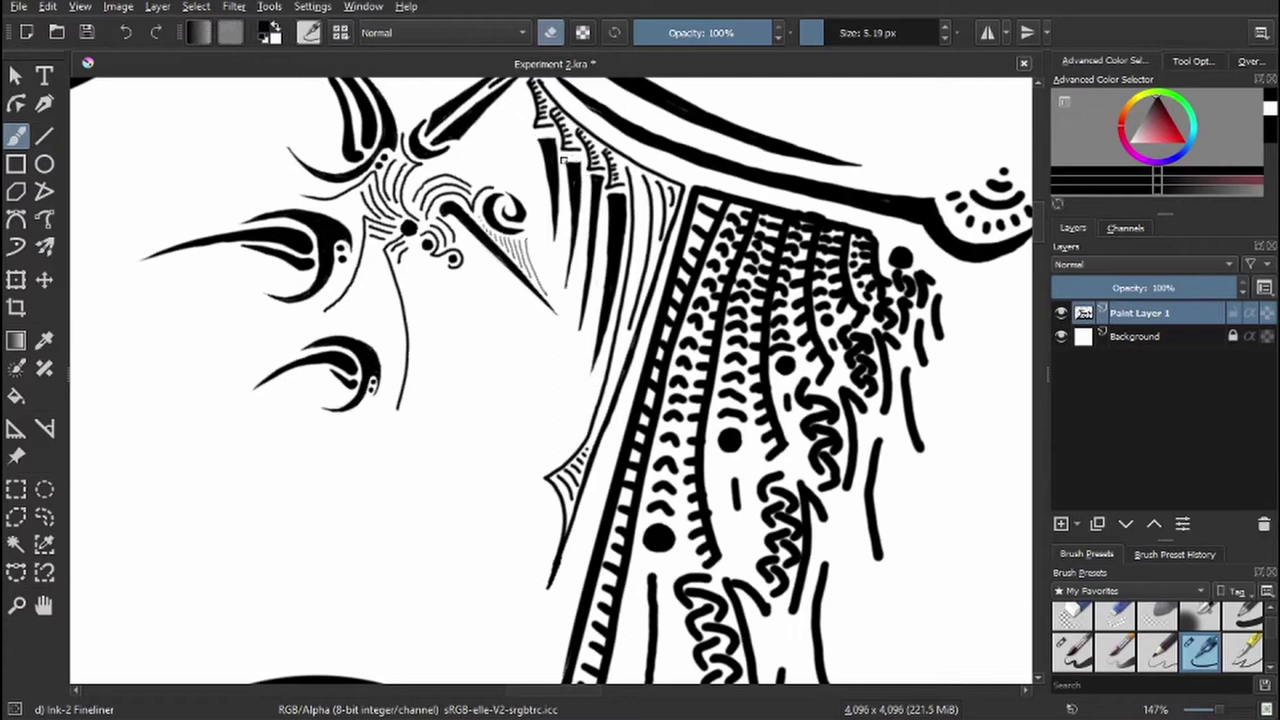
pyautogui.moveTo(620, 205); pyautogui.dragTo(600, 370)
pyautogui.press('e')
# - Fill the ornament around the spiral with patterned strokes and hatch the thin strip beside the ladder-edged band with a 4.63 px brush
pyautogui.moveTo(489, 160)
pyautogui.mouseDown()
pyautogui.moveTo(604, 295)
pyautogui.moveTo(648, 232)
pyautogui.moveTo(449, 289)
pyautogui.moveTo(523, 142)
pyautogui.mouseUp()
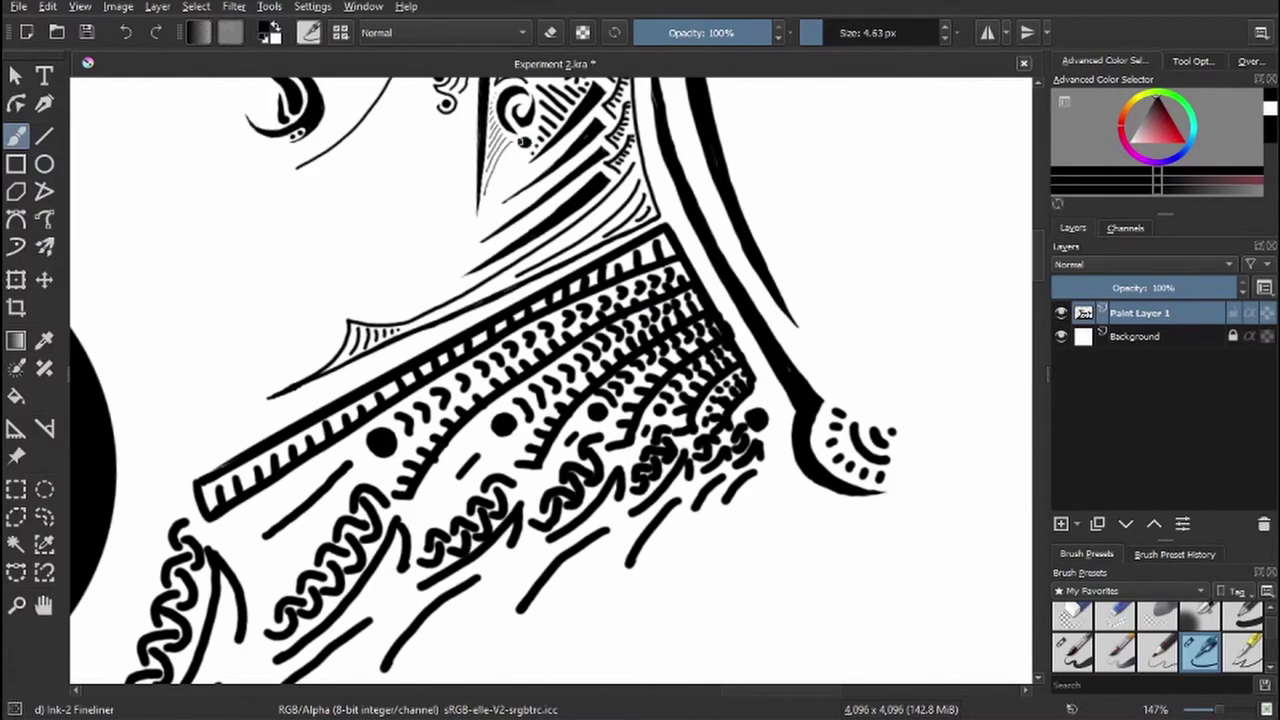
pyautogui.moveTo(420, 325); pyautogui.dragTo(690, 228)
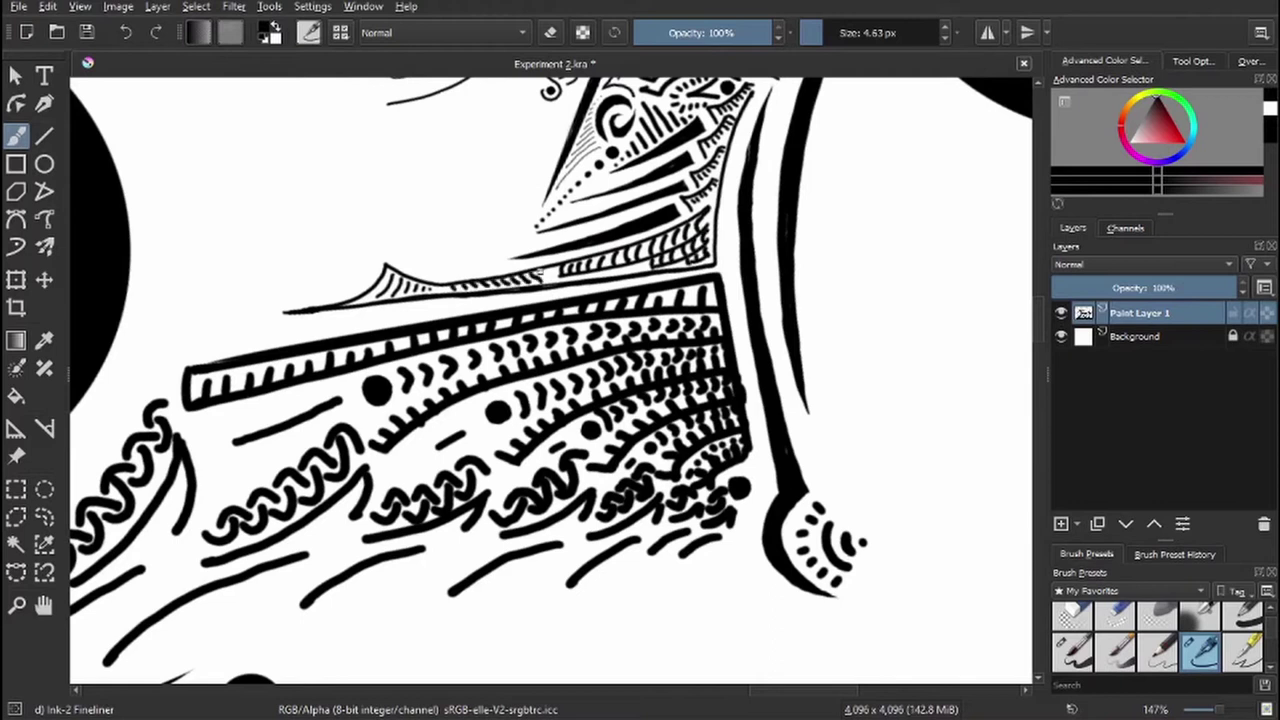
# - Outline a curved pointed horn at the free end of the ladder-edged band and place the first arcs in its base corners
pyautogui.scroll(2, 225, 290)
pyautogui.moveTo(178, 366); pyautogui.dragTo(443, 143)
pyautogui.moveTo(368, 163); pyautogui.dragTo(300, 345)
pyautogui.moveTo(180, 350)
pyautogui.mouseDown()
pyautogui.moveTo(210, 362)
pyautogui.moveTo(228, 330)
pyautogui.mouseUp()
pyautogui.moveTo(250, 355); pyautogui.dragTo(280, 305)
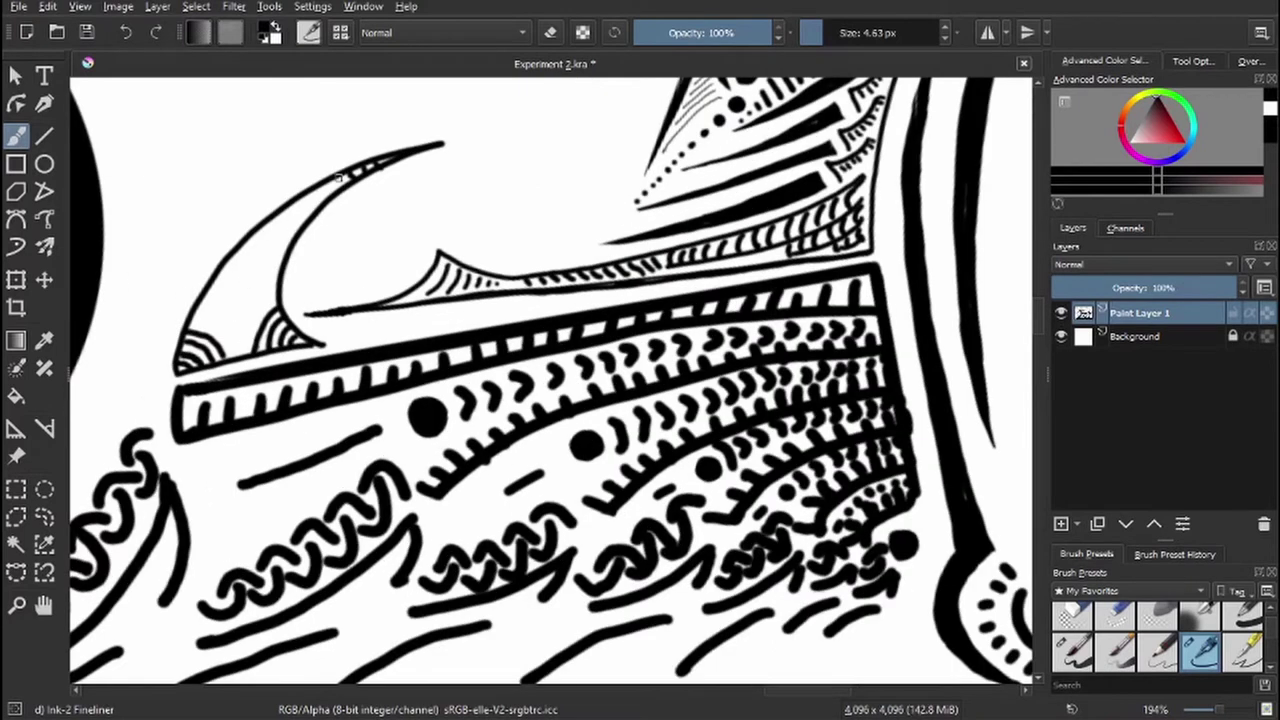
# - Fill the horn with nested arcs at the base and short cross strokes towards its tip
pyautogui.moveTo(206, 358); pyautogui.dragTo(268, 298)
pyautogui.moveTo(332, 188); pyautogui.dragTo(348, 172)
pyautogui.moveTo(196, 332); pyautogui.dragTo(254, 286)
pyautogui.moveTo(244, 298); pyautogui.dragTo(280, 266)
pyautogui.moveTo(202, 304); pyautogui.dragTo(286, 250)
pyautogui.moveTo(288, 224); pyautogui.dragTo(320, 192)
pyautogui.moveTo(228, 290); pyautogui.dragTo(290, 232)
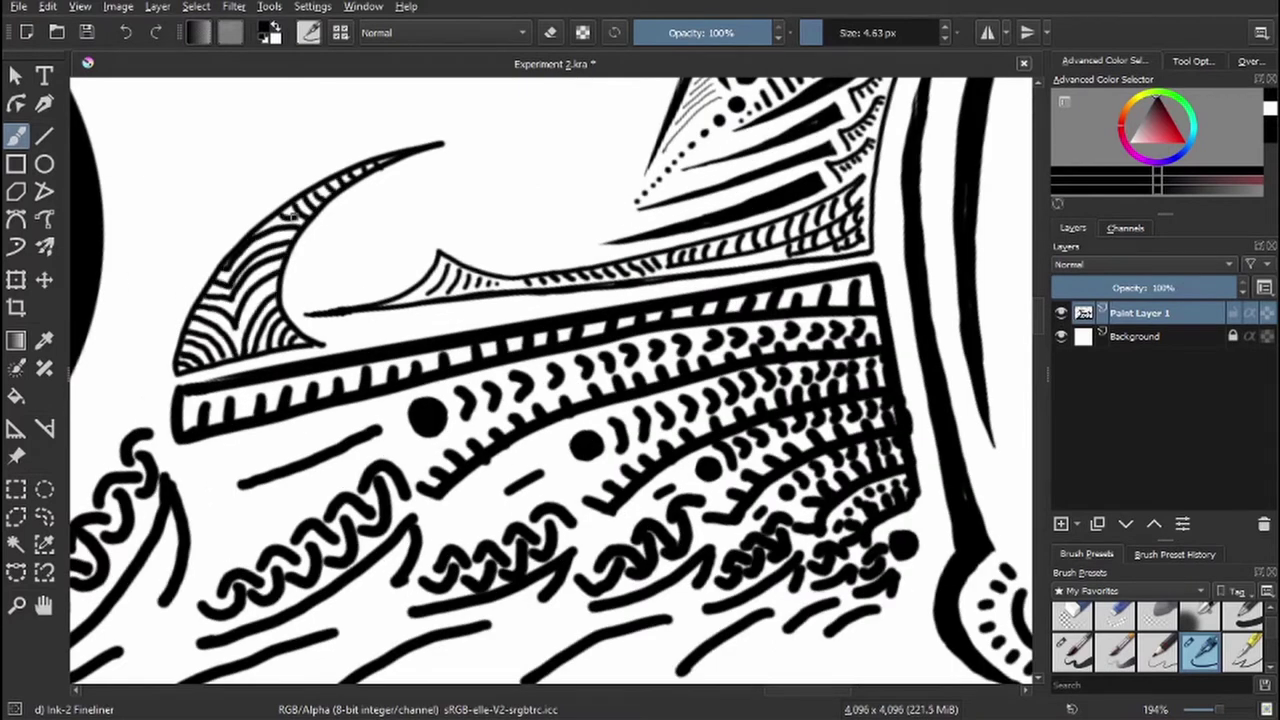
# - Thicken the horn's outline and trim its base straight along the ladder-edged band with an erasing line
pyautogui.moveTo(370, 314); pyautogui.dragTo(402, 278)
pyautogui.moveTo(300, 330); pyautogui.dragTo(480, 180)
pyautogui.press('v')
pyautogui.scroll(-1, 704, 288)
pyautogui.moveTo(440, 344)
pyautogui.mouseDown()
pyautogui.moveTo(704, 288)
pyautogui.moveTo(394, 351)
pyautogui.mouseUp()
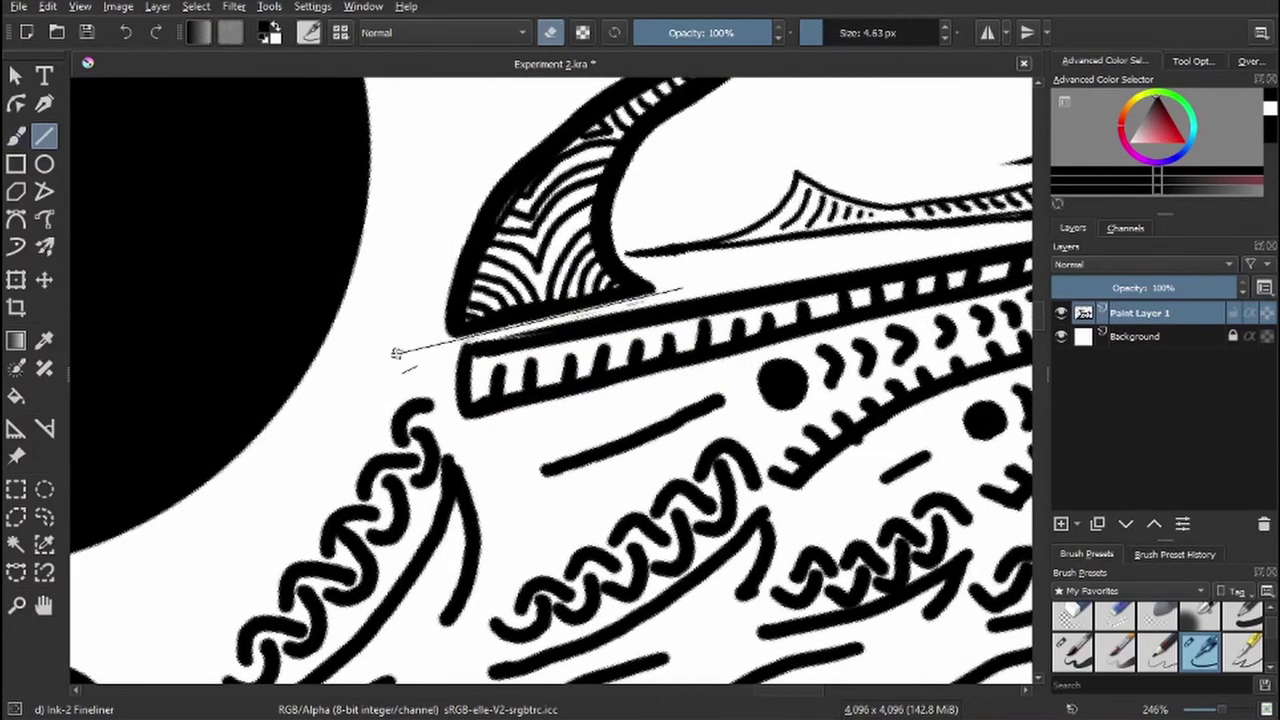
pyautogui.press('Escape')
pyautogui.press('b')
# - Place a large solid black dot inside the curve of the horn
pyautogui.moveTo(542, 129)
pyautogui.mouseDown()
pyautogui.moveTo(457, 402)
pyautogui.moveTo(329, 323)
pyautogui.moveTo(358, 372)
pyautogui.mouseUp()
pyautogui.press(']')
pyautogui.press(']')
pyautogui.press(']')
pyautogui.press(']')
pyautogui.press(']')
pyautogui.click(300, 340)
pyautogui.press('[')
pyautogui.press('[')
pyautogui.press('[')
pyautogui.press('[')
# - Draw shrinking arcs ending in dots beside the black dot, and a thick hooked curve running up to a long bar
pyautogui.moveTo(336, 270); pyautogui.dragTo(378, 355)
pyautogui.moveTo(360, 262)
pyautogui.mouseDown()
pyautogui.moveTo(397, 310)
pyautogui.moveTo(420, 250)
pyautogui.mouseUp()
pyautogui.moveTo(420, 290)
pyautogui.mouseDown()
pyautogui.moveTo(457, 243)
pyautogui.moveTo(342, 433)
pyautogui.mouseUp()
pyautogui.moveTo(455, 418)
pyautogui.mouseDown()
pyautogui.moveTo(310, 500)
pyautogui.moveTo(600, 250)
pyautogui.mouseUp()
pyautogui.moveTo(320, 500); pyautogui.dragTo(530, 450)
pyautogui.press('e')
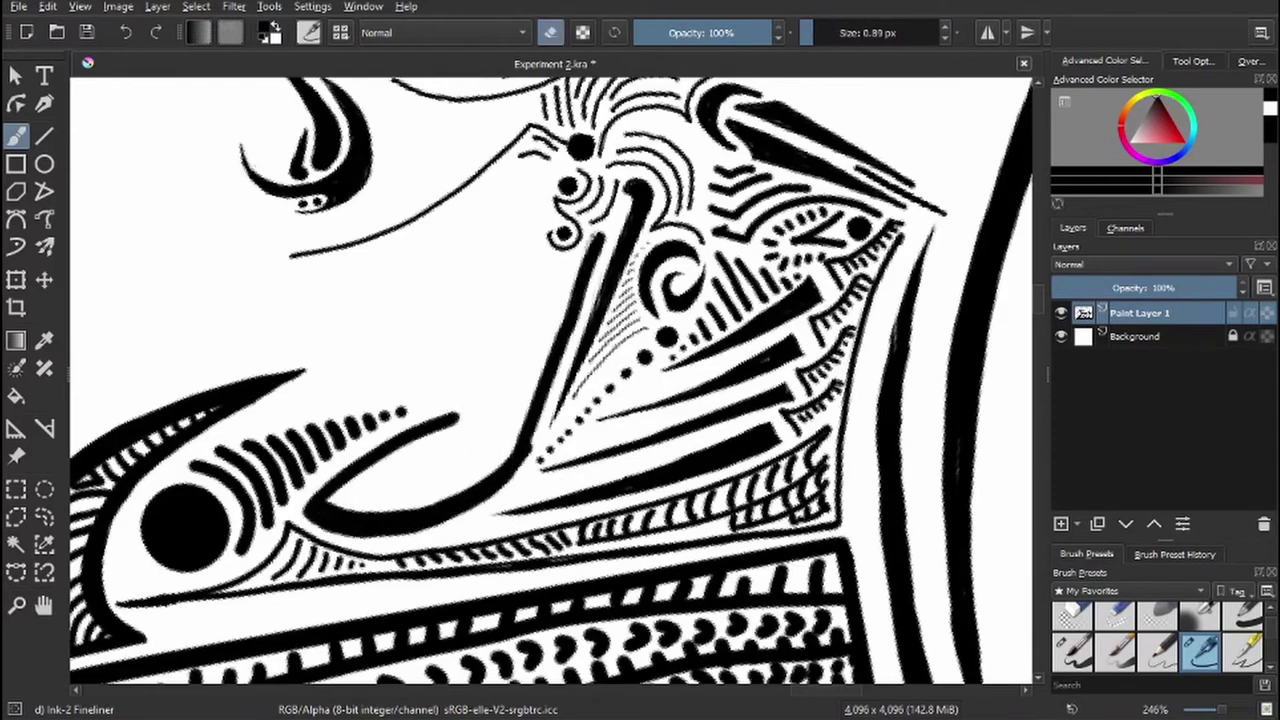
# - Close the hooked curve's opening into a leaf shape and hatch the leaf and the adjoining bend with a 2.81 px brush
pyautogui.press('e')
pyautogui.press(']')
pyautogui.press(']')
pyautogui.scroll(3, 434, 430)
pyautogui.moveTo(340, 450); pyautogui.dragTo(365, 375)
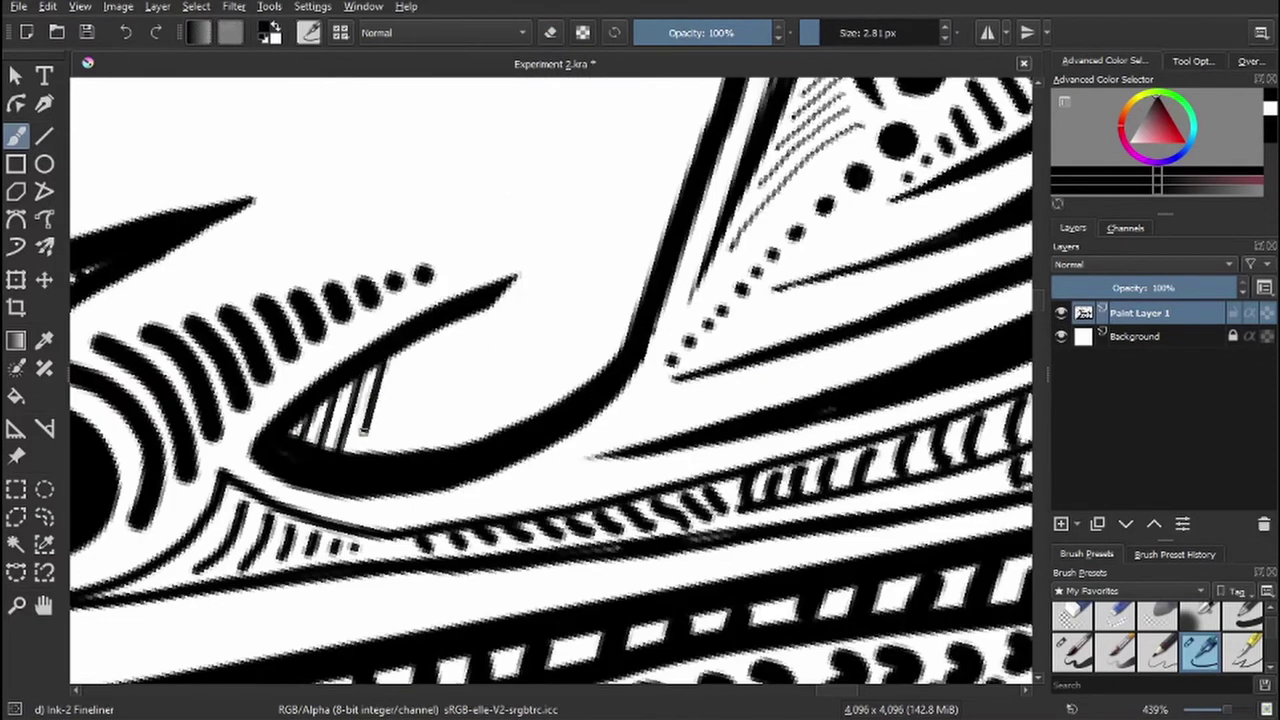
pyautogui.moveTo(420, 450); pyautogui.dragTo(455, 315)
pyautogui.moveTo(480, 445)
pyautogui.mouseDown()
pyautogui.moveTo(510, 285)
pyautogui.moveTo(555, 380)
pyautogui.mouseUp()
pyautogui.moveTo(515, 395)
pyautogui.mouseDown()
pyautogui.moveTo(590, 355)
pyautogui.moveTo(622, 315)
pyautogui.mouseUp()
pyautogui.moveTo(575, 330); pyautogui.dragTo(645, 282)
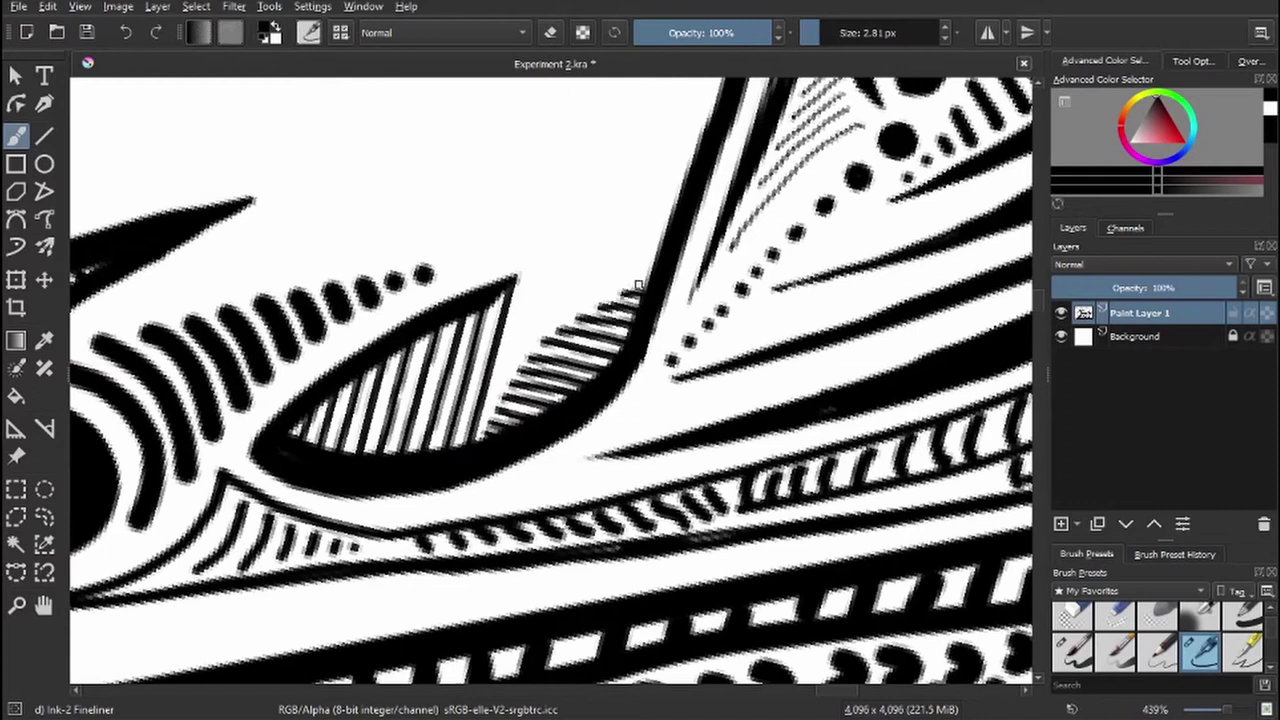
# - Extend the hatching along the long bar into a slanted panel with straight edges, using the 2.81 px brush
pyautogui.scroll(-5, 640, 280)
pyautogui.press('v')
pyautogui.moveTo(612, 242)
pyautogui.mouseDown()
pyautogui.moveTo(645, 155)
pyautogui.moveTo(572, 379)
pyautogui.mouseUp()
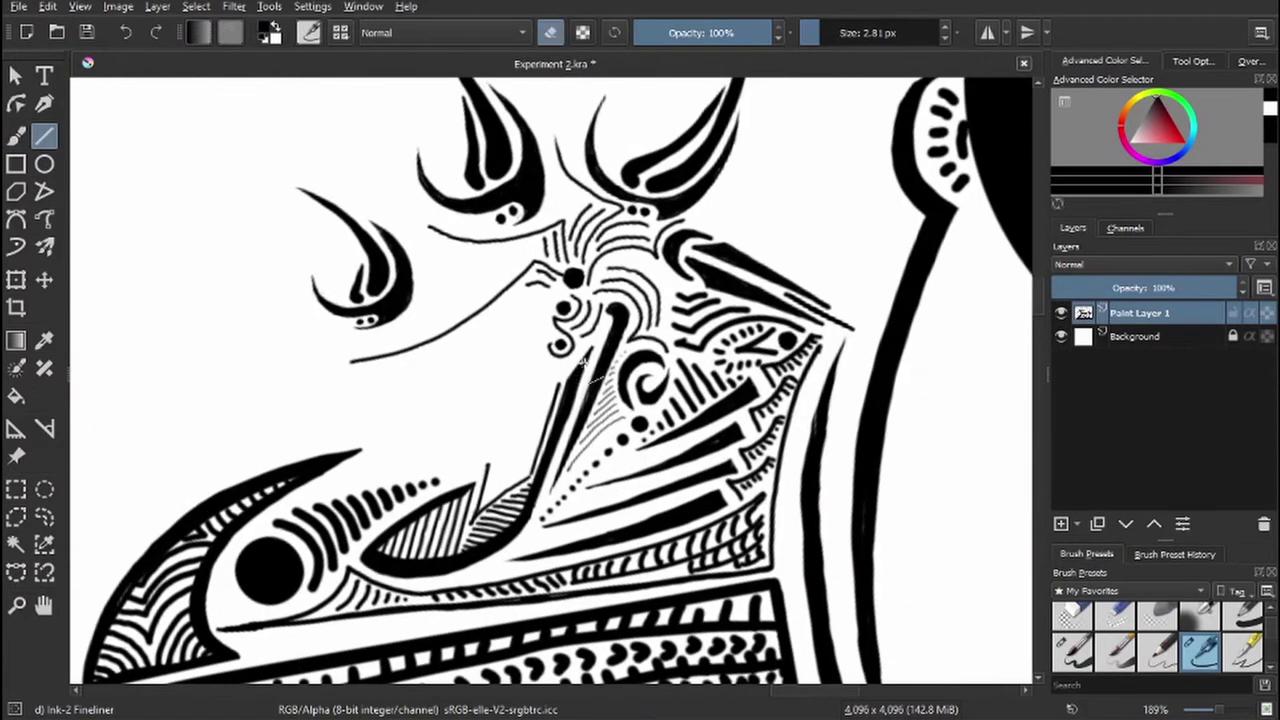
pyautogui.press('b')
pyautogui.moveTo(488, 484)
pyautogui.mouseDown()
pyautogui.moveTo(538, 448)
pyautogui.moveTo(620, 300)
pyautogui.mouseUp()
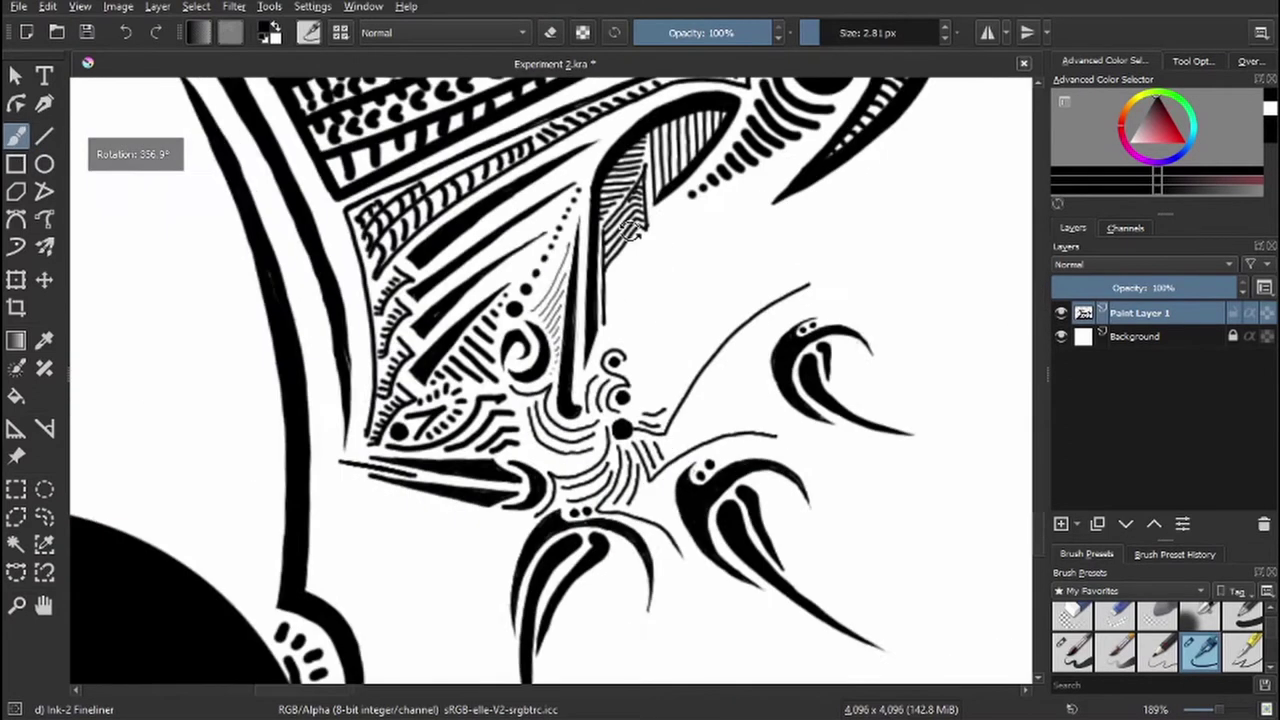
pyautogui.press('v')
pyautogui.moveTo(656, 244); pyautogui.dragTo(606, 302)
pyautogui.moveTo(656, 262); pyautogui.dragTo(608, 324)
pyautogui.press('b')
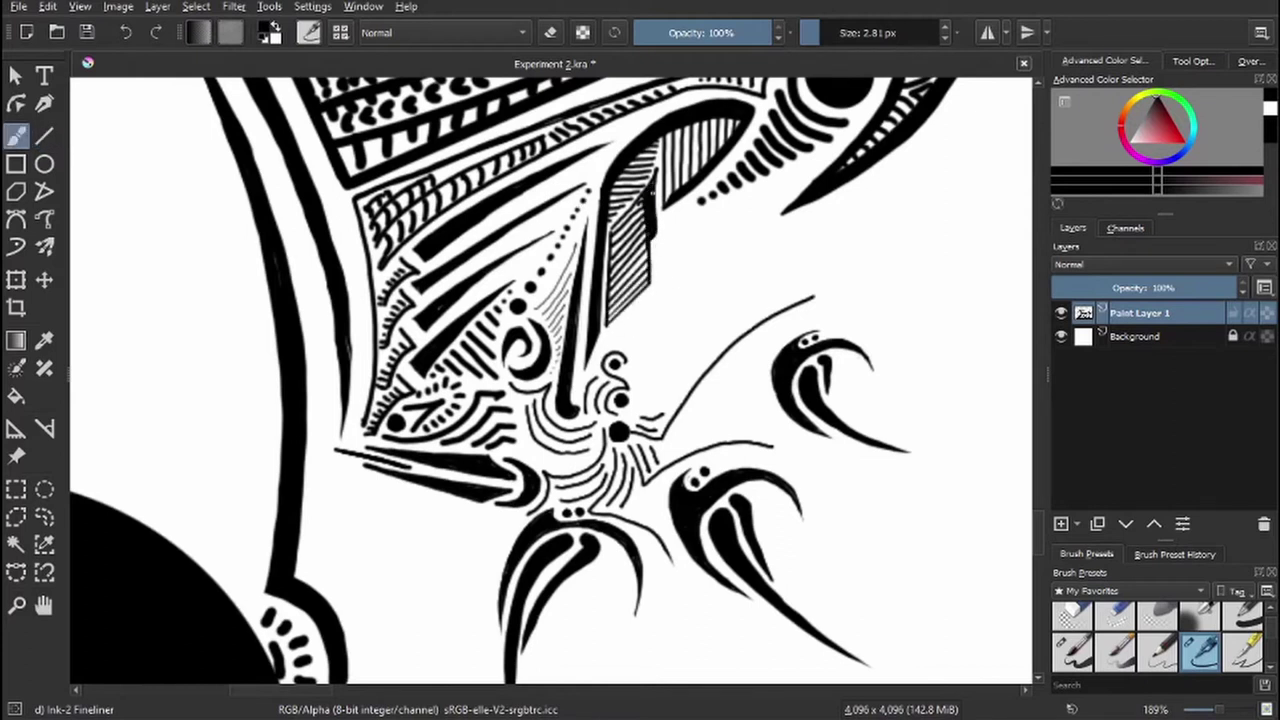
# - Thicken the outer edge of the slanted hatched panel with solid black
pyautogui.moveTo(656, 176); pyautogui.dragTo(660, 274)
pyautogui.press('e')
pyautogui.press('e')
# - Draw a hooked curve alongside the thin claw line and add strokes between it and the hatched panel
pyautogui.moveTo(906, 384); pyautogui.dragTo(766, 394)
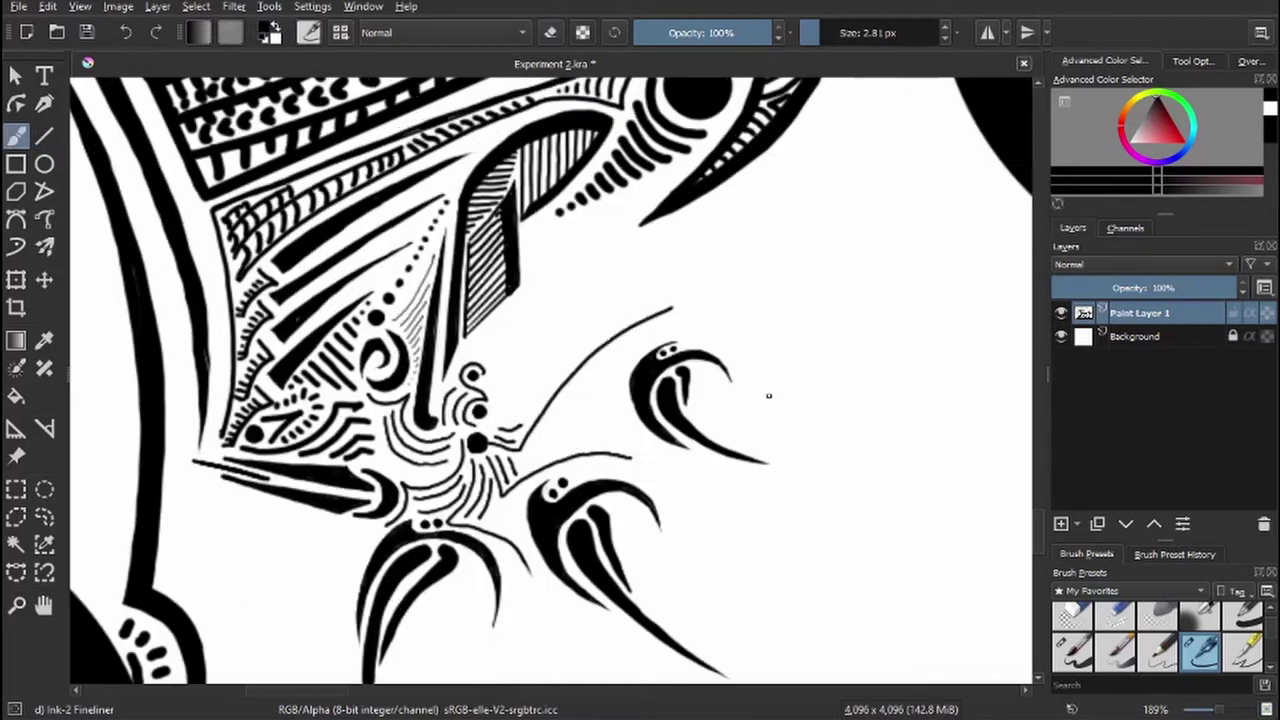
pyautogui.moveTo(610, 336); pyautogui.dragTo(520, 424)
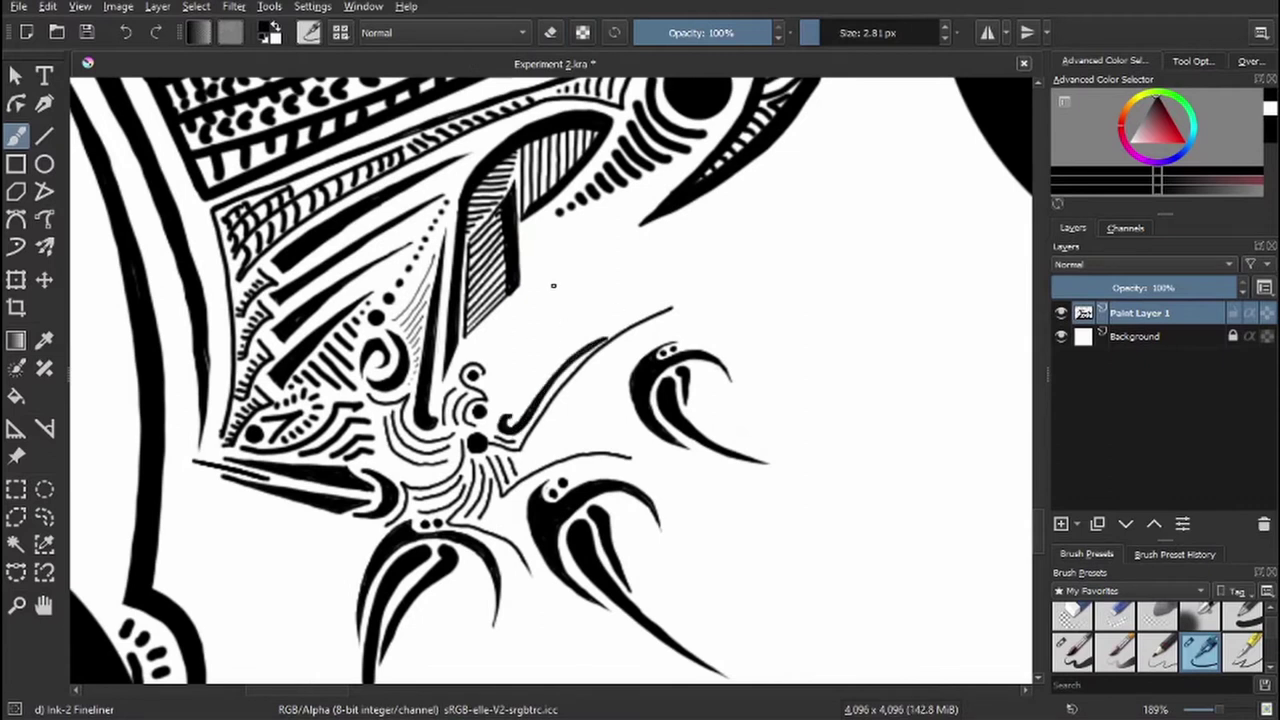
pyautogui.moveTo(586, 238); pyautogui.dragTo(540, 330)
pyautogui.moveTo(628, 204)
pyautogui.mouseDown()
pyautogui.moveTo(582, 236)
pyautogui.moveTo(546, 338)
pyautogui.mouseUp()
pyautogui.moveTo(566, 258); pyautogui.dragTo(540, 326)
pyautogui.moveTo(554, 210); pyautogui.dragTo(524, 256)
pyautogui.moveTo(556, 234); pyautogui.dragTo(450, 370)
pyautogui.press('e')
pyautogui.press('e')
pyautogui.moveTo(400, 408); pyautogui.dragTo(410, 458)
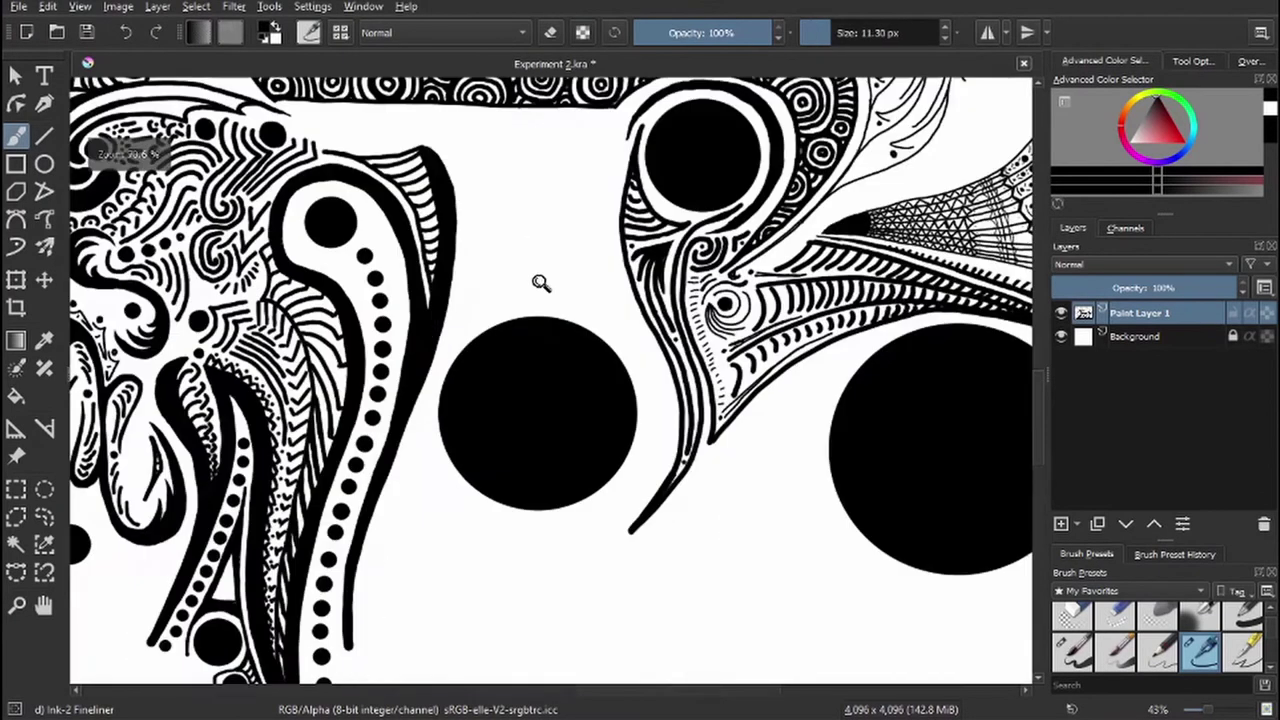
# - Draw stepped angular lines and a first toothed edge above the black circle with an 11.30 px brush
pyautogui.moveTo(582, 372); pyautogui.dragTo(515, 465)
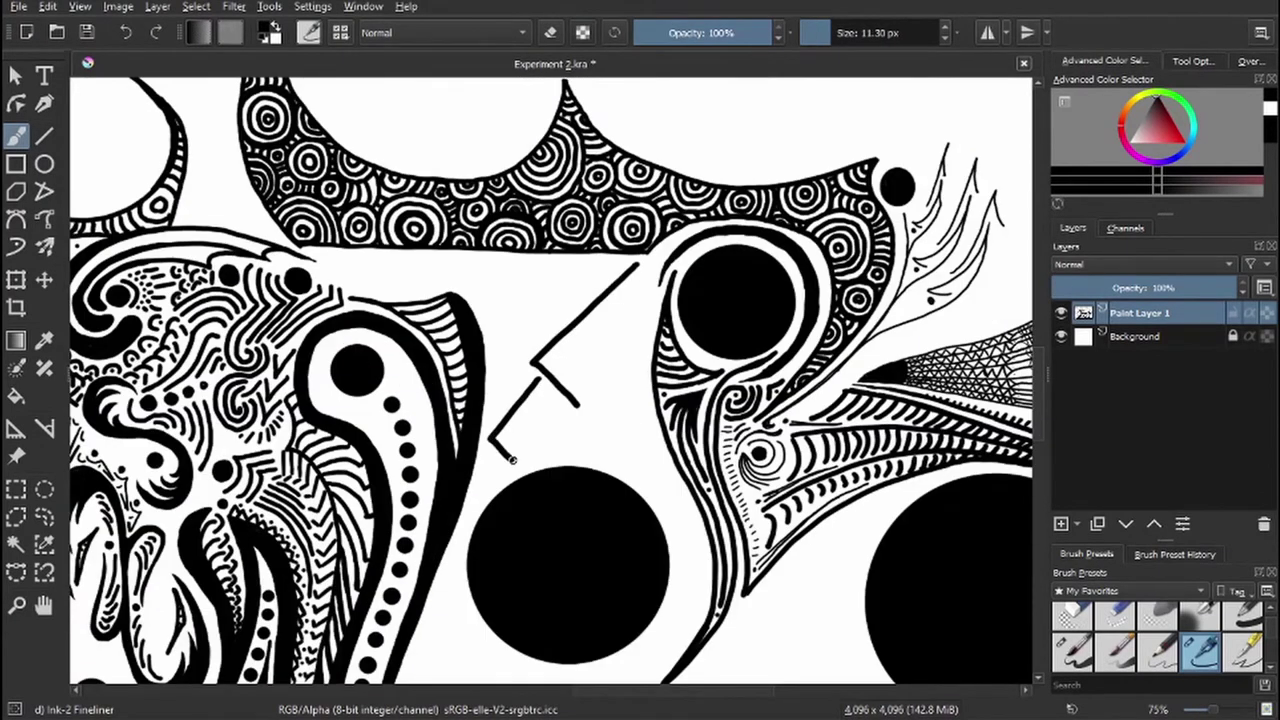
pyautogui.moveTo(636, 298)
pyautogui.mouseDown()
pyautogui.moveTo(578, 390)
pyautogui.moveTo(575, 470)
pyautogui.mouseUp()
pyautogui.moveTo(497, 312)
pyautogui.mouseDown()
pyautogui.moveTo(615, 265)
pyautogui.moveTo(606, 292)
pyautogui.moveTo(526, 324)
pyautogui.mouseUp()
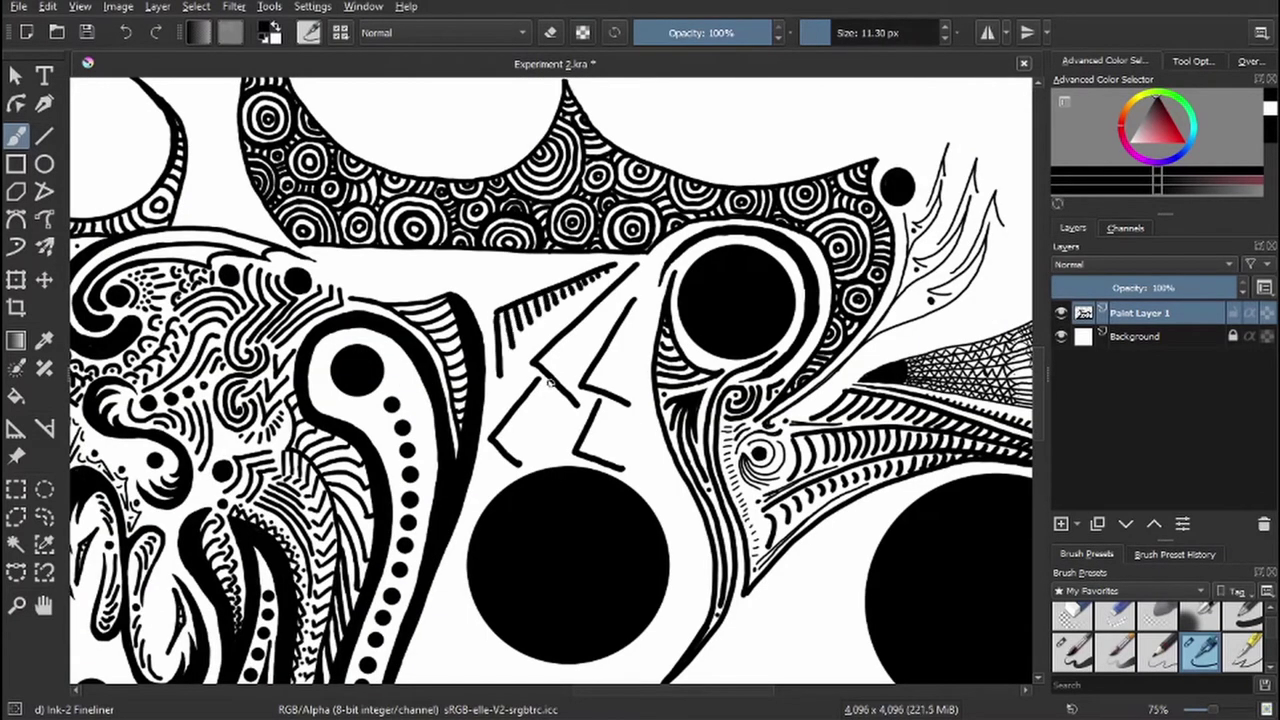
# - Add rows of short teeth along the angular lines to turn them into comb shapes
pyautogui.press('6')
pyautogui.press('6')
pyautogui.press('6')
pyautogui.moveTo(478, 388); pyautogui.dragTo(480, 412)
pyautogui.moveTo(556, 356)
pyautogui.mouseDown()
pyautogui.moveTo(562, 396)
pyautogui.moveTo(662, 358)
pyautogui.mouseUp()
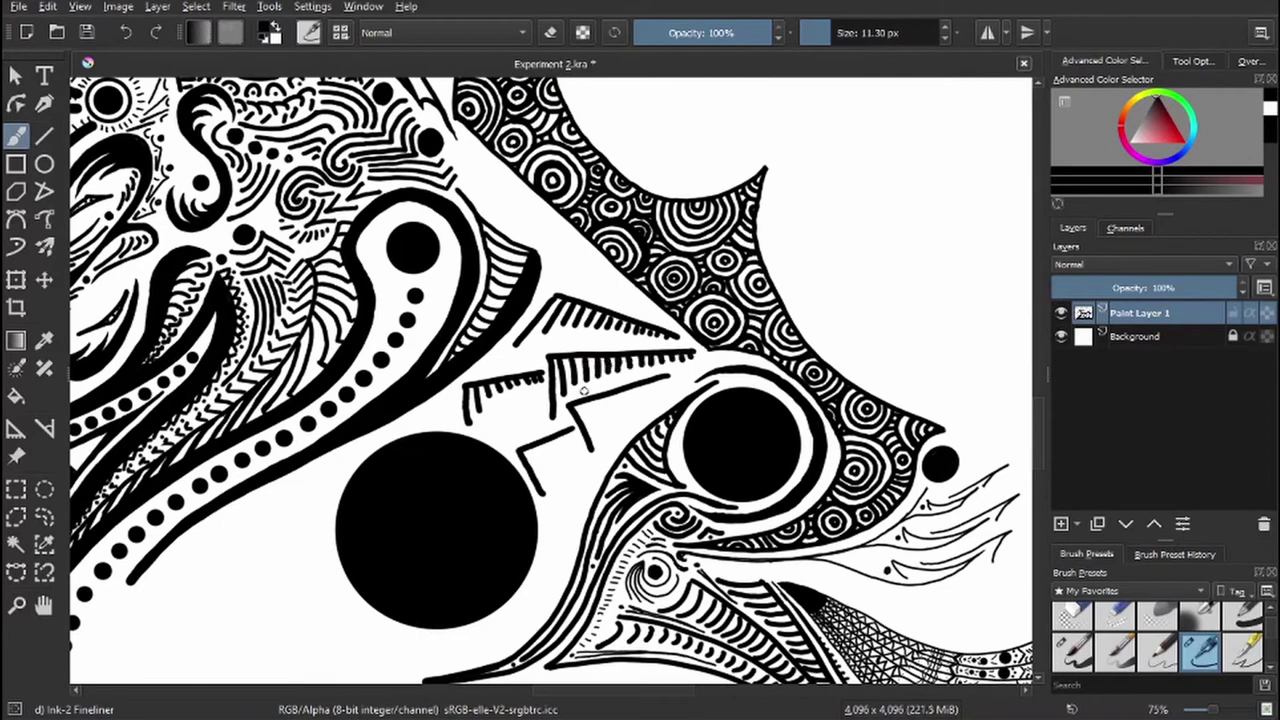
pyautogui.moveTo(590, 408); pyautogui.dragTo(560, 470)
pyautogui.moveTo(600, 380); pyautogui.dragTo(670, 420)
# - Add scalloped lines inside the comb shapes with a 7.85 px brush
pyautogui.press('6')
pyautogui.press('6')
pyautogui.press('6')
pyautogui.press('6')
pyautogui.press('6')
pyautogui.press('6')
pyautogui.press('6')
pyautogui.press('6')
pyautogui.press('6')
pyautogui.press('[')
pyautogui.moveTo(548, 290); pyautogui.dragTo(576, 342)
pyautogui.moveTo(472, 300); pyautogui.dragTo(480, 428)
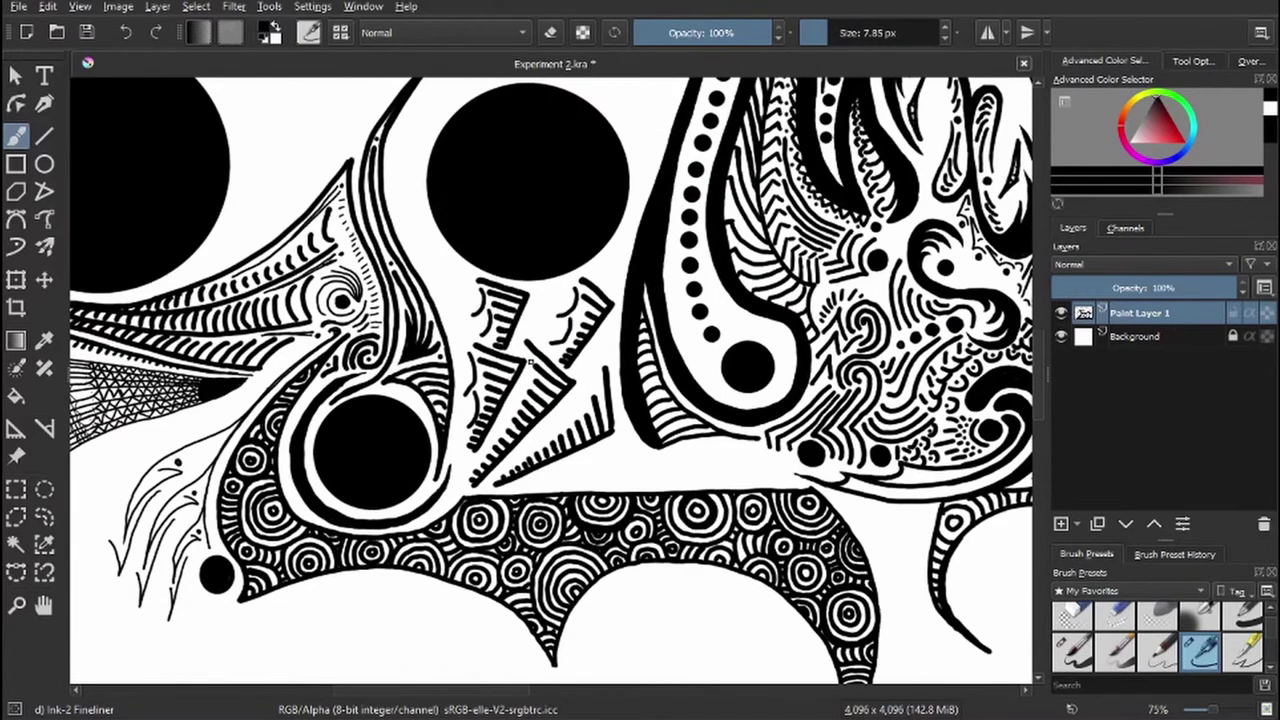
# - Add rows of short dashes alongside the comb shapes with the 7.85 px brush
pyautogui.press('4')
pyautogui.press('4')
pyautogui.press('4')
pyautogui.press('4')
pyautogui.press('e')
pyautogui.press('e')
pyautogui.press('6')
pyautogui.press('6')
pyautogui.press('-')
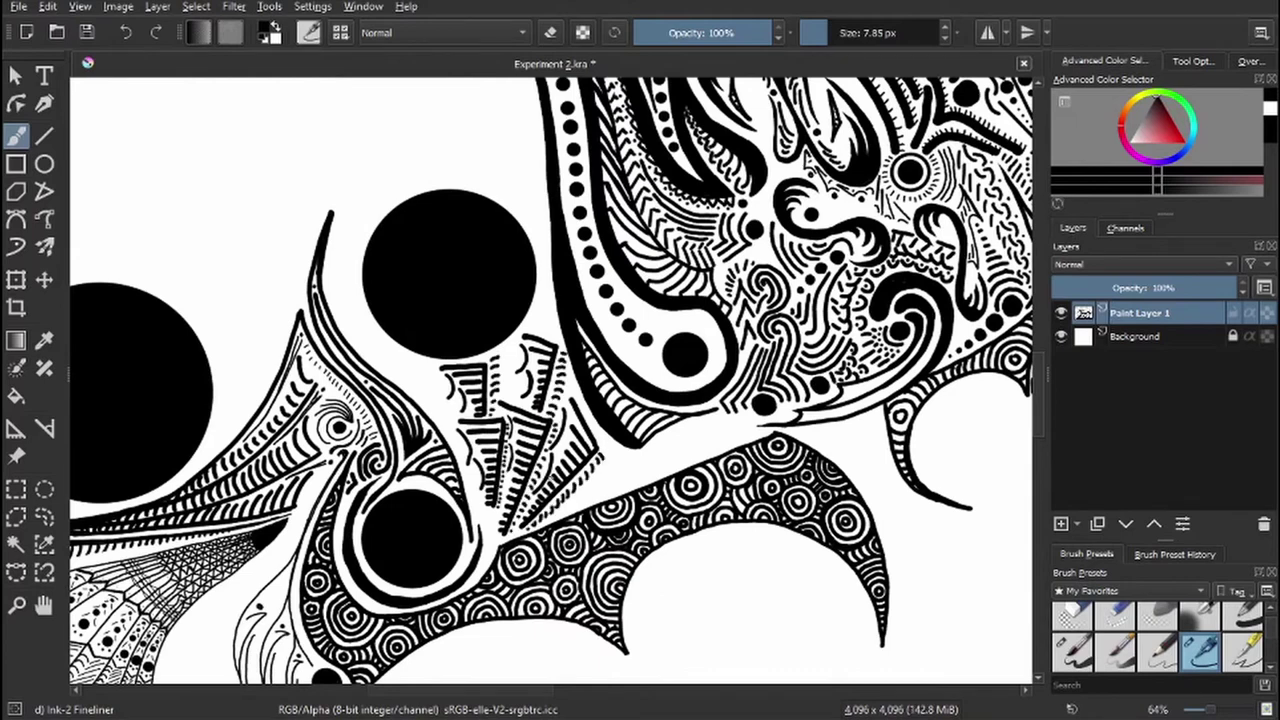
# - Draw rows of short ticks beneath the circle-patterned band, from the swirled area to the comb shapes, with the 7.85 px brush
pyautogui.press('4')
pyautogui.press('4')
pyautogui.press('4')
pyautogui.press('4')
pyautogui.press('4')
pyautogui.press('4')
pyautogui.press('4')
pyautogui.press('4')
pyautogui.press('4')
pyautogui.press('4')
pyautogui.press('4')
pyautogui.press('4')
pyautogui.moveTo(392, 282); pyautogui.dragTo(388, 300)
pyautogui.moveTo(414, 284); pyautogui.dragTo(410, 302)
pyautogui.moveTo(436, 285); pyautogui.dragTo(432, 302)
pyautogui.moveTo(456, 286); pyautogui.dragTo(452, 302)
pyautogui.moveTo(476, 287); pyautogui.dragTo(472, 302)
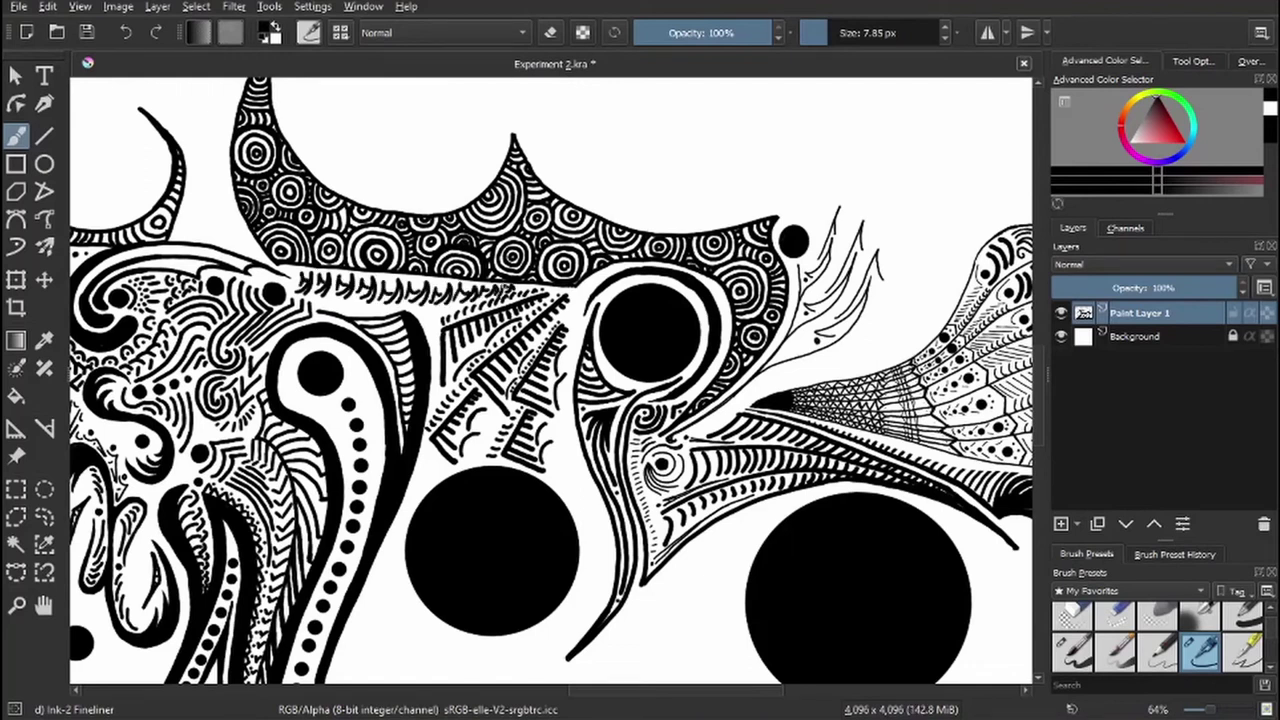
pyautogui.moveTo(305, 296); pyautogui.dragTo(455, 313)
# - Line the outer edge of the curved tail with shrinking dots, starting at 13.35 px, and add small nested arcs around the combs
pyautogui.press(']')
pyautogui.press(']')
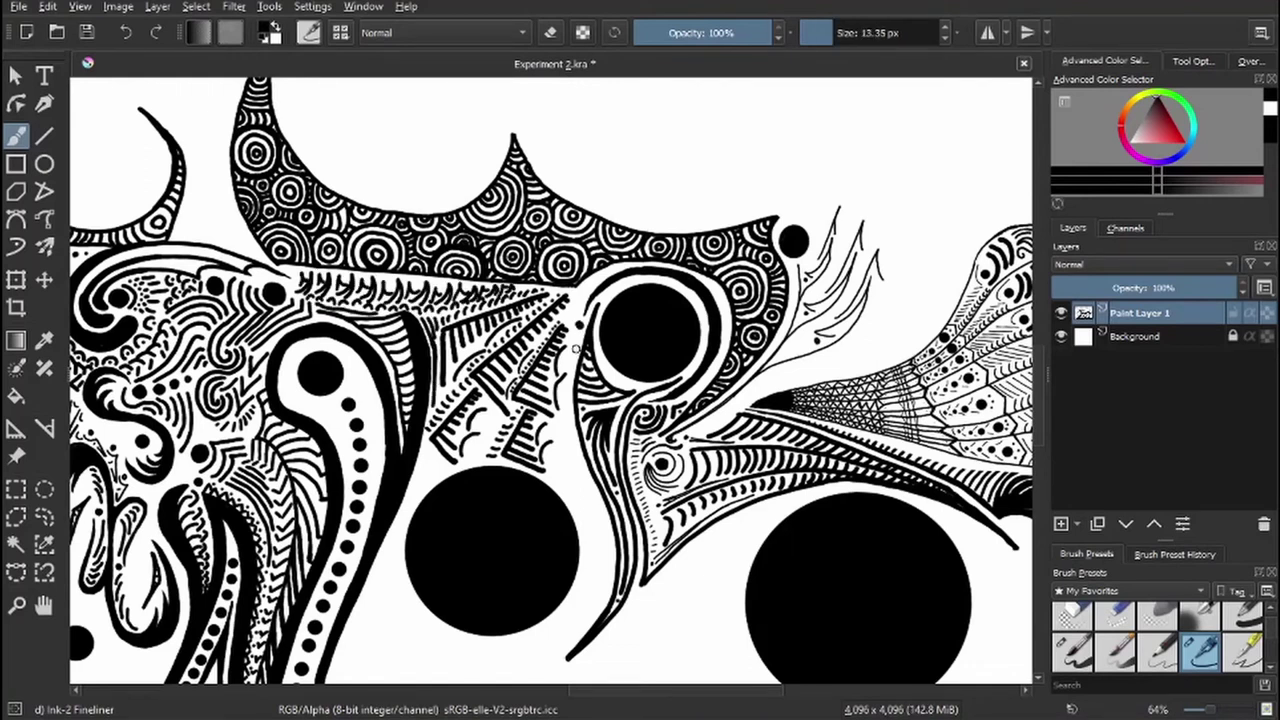
pyautogui.press('[')
pyautogui.press('[')
pyautogui.press('[')
pyautogui.press('[')
pyautogui.press('[')
pyautogui.press('[')
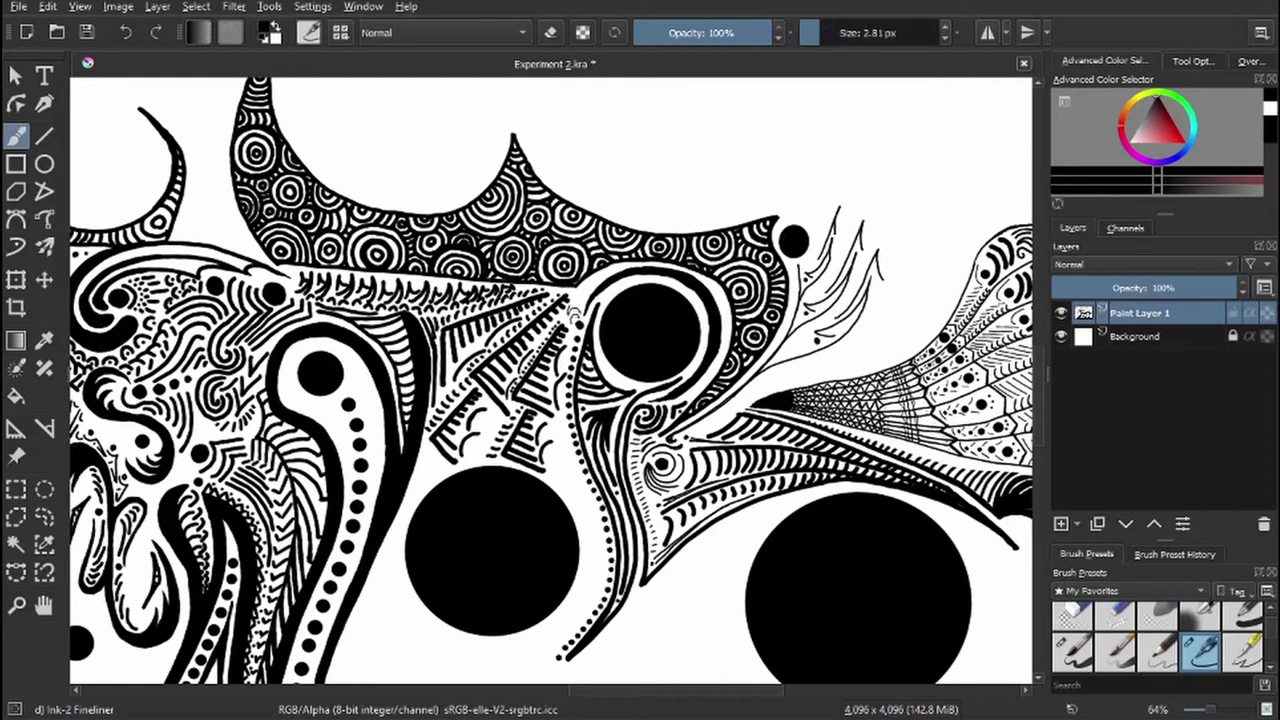
pyautogui.press(']')
pyautogui.press(']')
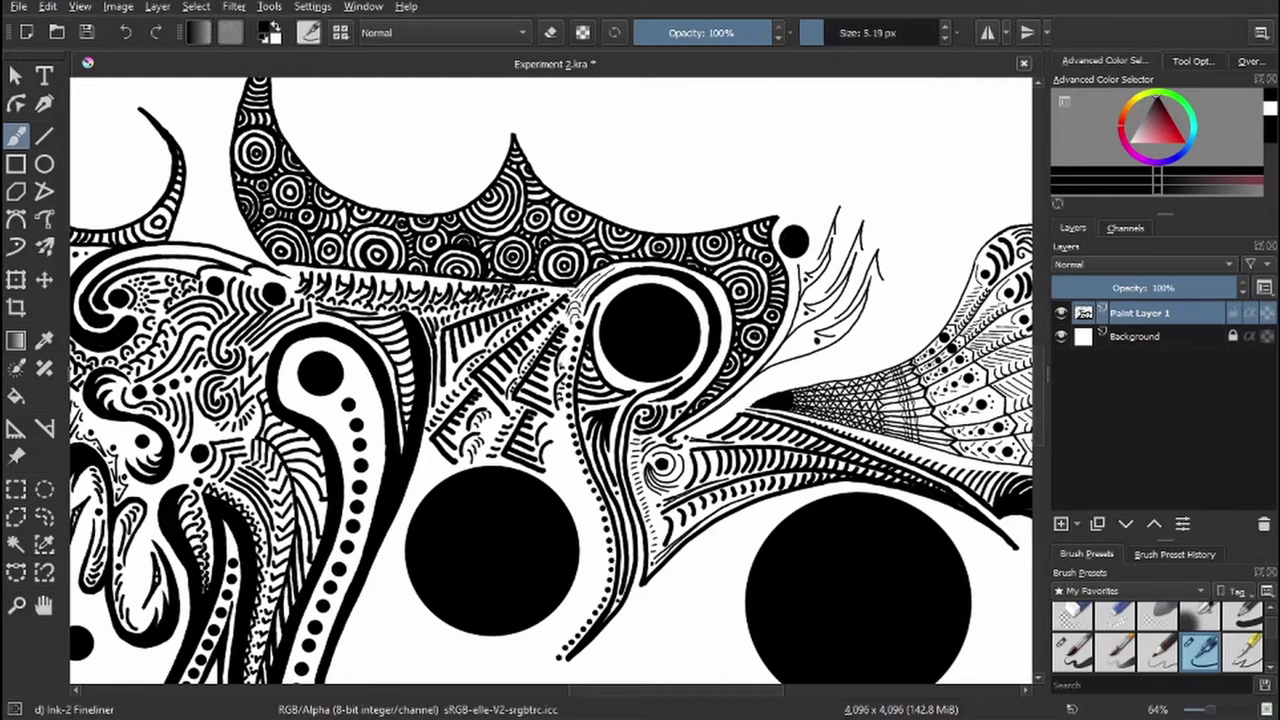
# - Draw a ring around the black circle below the combs with a 7.85 px brush and clean its edges with the eraser
pyautogui.scroll(-5, 550, 380)
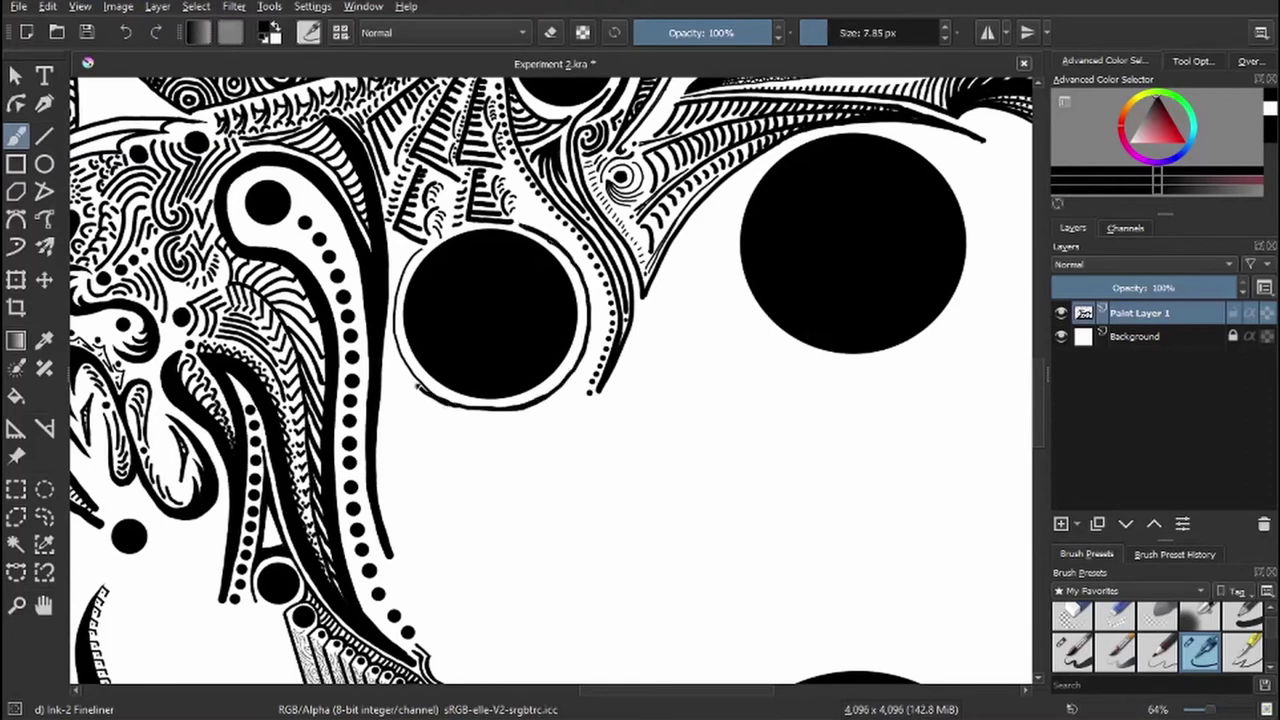
pyautogui.press('e')
pyautogui.moveTo(420, 388); pyautogui.dragTo(445, 405)
pyautogui.press('e')
pyautogui.moveTo(405, 250)
pyautogui.mouseDown()
pyautogui.moveTo(395, 320)
pyautogui.moveTo(440, 400)
pyautogui.mouseUp()
pyautogui.press('e')
pyautogui.press('e')
pyautogui.moveTo(545, 360); pyautogui.dragTo(575, 392)
pyautogui.press('e')
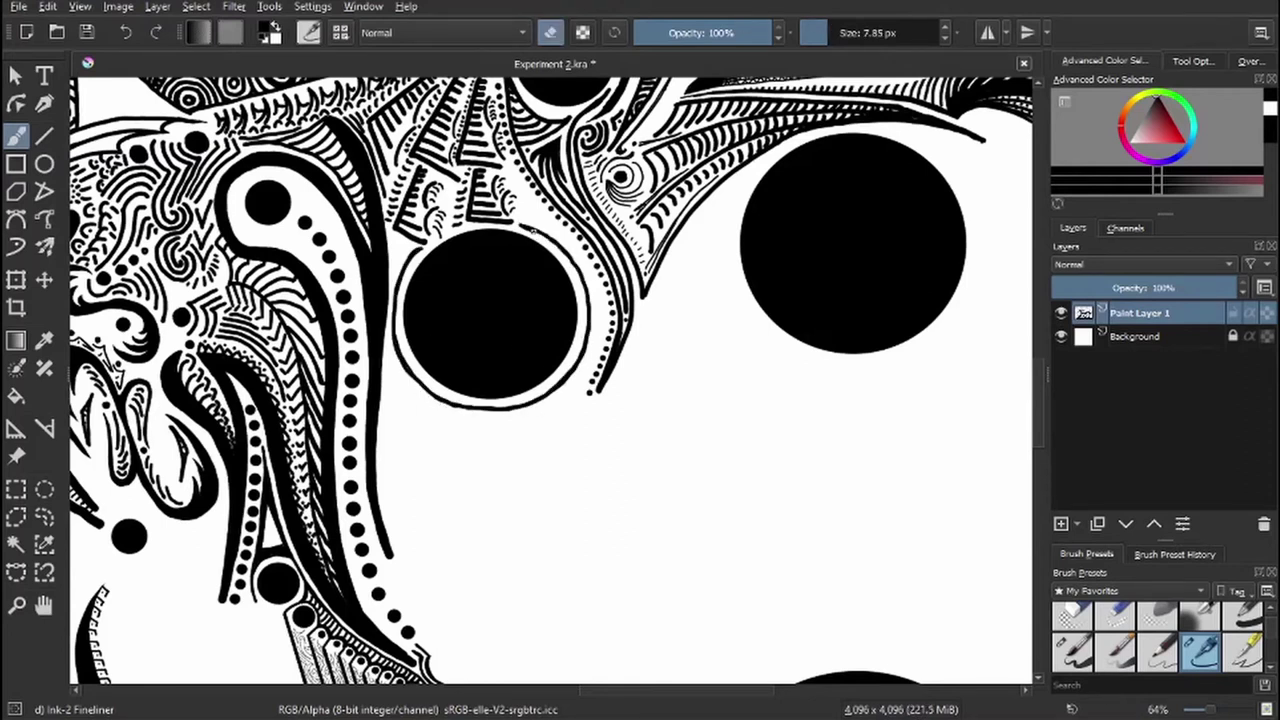
# - Draw arcs beside the ring and long curved lines hanging beneath it, with short ticks along its edge
pyautogui.press('e')
pyautogui.moveTo(524, 228)
pyautogui.mouseDown()
pyautogui.moveTo(556, 242)
pyautogui.moveTo(590, 392)
pyautogui.mouseUp()
pyautogui.moveTo(582, 262)
pyautogui.mouseDown()
pyautogui.moveTo(600, 385)
pyautogui.moveTo(550, 386)
pyautogui.mouseUp()
pyautogui.moveTo(525, 400); pyautogui.dragTo(605, 650)
pyautogui.moveTo(512, 402)
pyautogui.mouseDown()
pyautogui.moveTo(543, 607)
pyautogui.moveTo(497, 568)
pyautogui.mouseUp()
pyautogui.moveTo(470, 412); pyautogui.dragTo(476, 522)
pyautogui.moveTo(452, 415)
pyautogui.mouseDown()
pyautogui.moveTo(455, 485)
pyautogui.moveTo(442, 452)
pyautogui.mouseUp()
pyautogui.moveTo(375, 353); pyautogui.dragTo(470, 253)
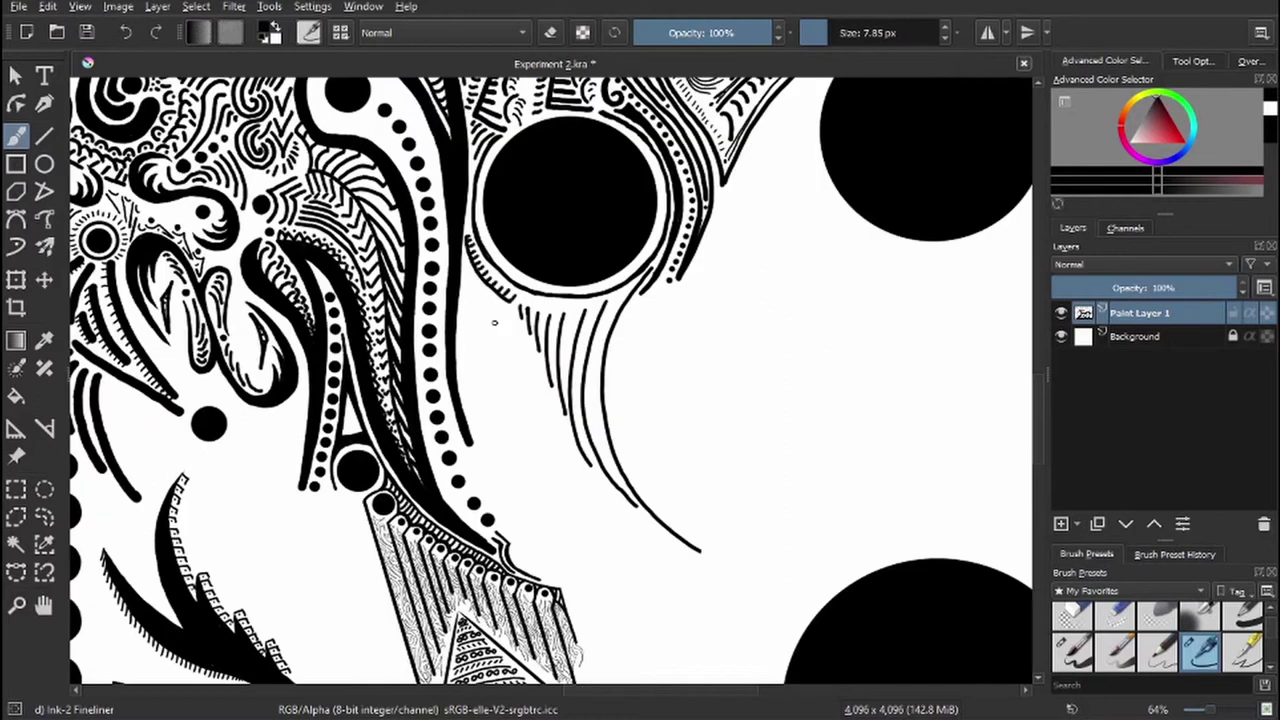
# - Draw long tapering curves below the ring's edge and hatch the gap beside the dotted tentacle
pyautogui.moveTo(493, 320); pyautogui.dragTo(548, 516)
pyautogui.moveTo(468, 268)
pyautogui.mouseDown()
pyautogui.moveTo(478, 440)
pyautogui.moveTo(583, 545)
pyautogui.mouseUp()
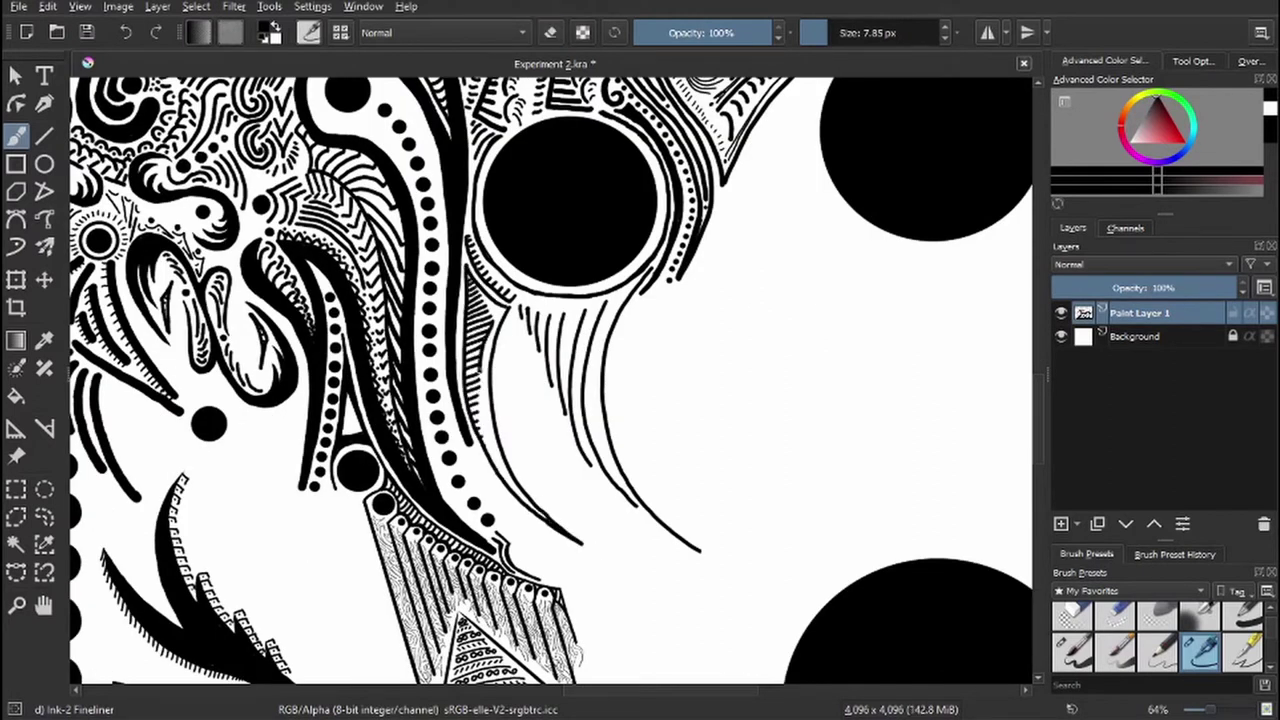
pyautogui.moveTo(478, 290); pyautogui.dragTo(516, 498)
# - Join the hanging lines beneath the ring into a jagged feather shape with layered spiky strokes
pyautogui.press('6')
pyautogui.press('6')
pyautogui.press('6')
pyautogui.moveTo(470, 296); pyautogui.dragTo(442, 346)
pyautogui.moveTo(560, 238); pyautogui.dragTo(480, 282)
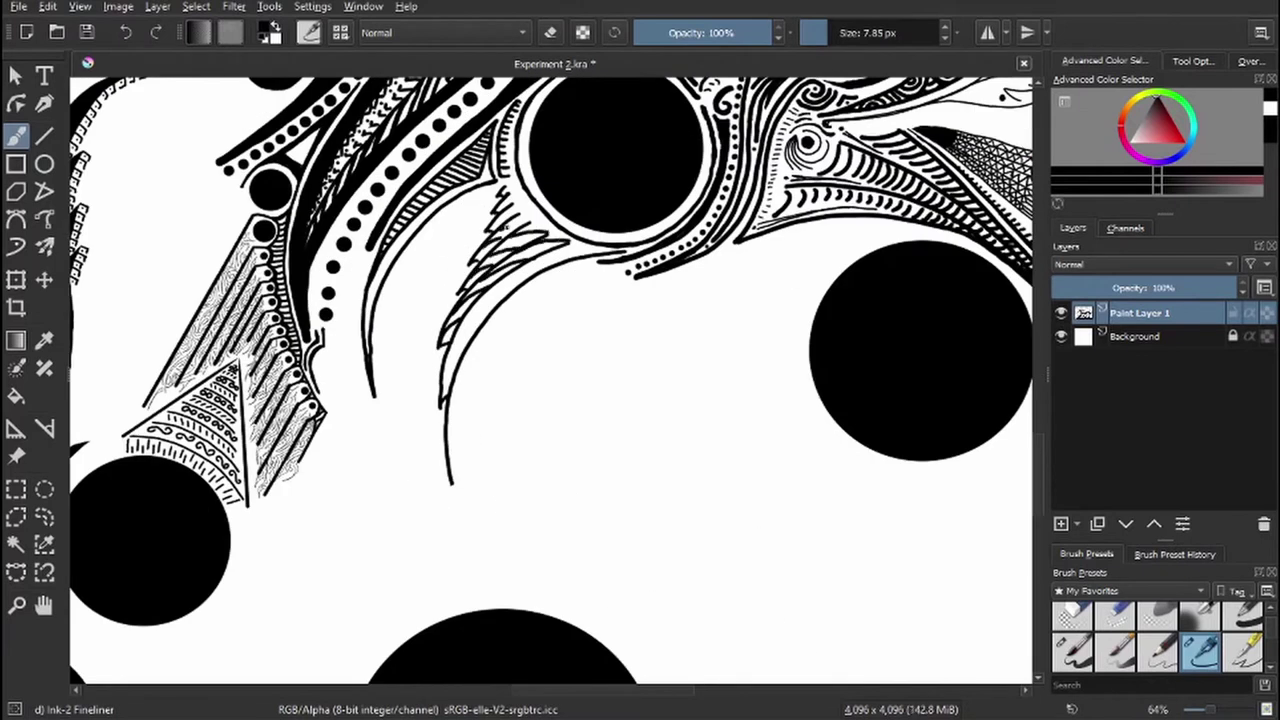
# - Add more spiky strokes and fine tapering lines inside the jagged feather shape beneath the ring
pyautogui.moveTo(522, 202); pyautogui.dragTo(492, 226)
pyautogui.moveTo(468, 346); pyautogui.dragTo(442, 386)
pyautogui.moveTo(540, 270); pyautogui.dragTo(476, 302)
pyautogui.moveTo(498, 304); pyautogui.dragTo(454, 342)
# - Draw a chain of curling flame-like lines beside the outer edge of the feather shape
pyautogui.press('4')
pyautogui.press('4')
pyautogui.press('4')
pyautogui.scroll(-3, 550, 380)
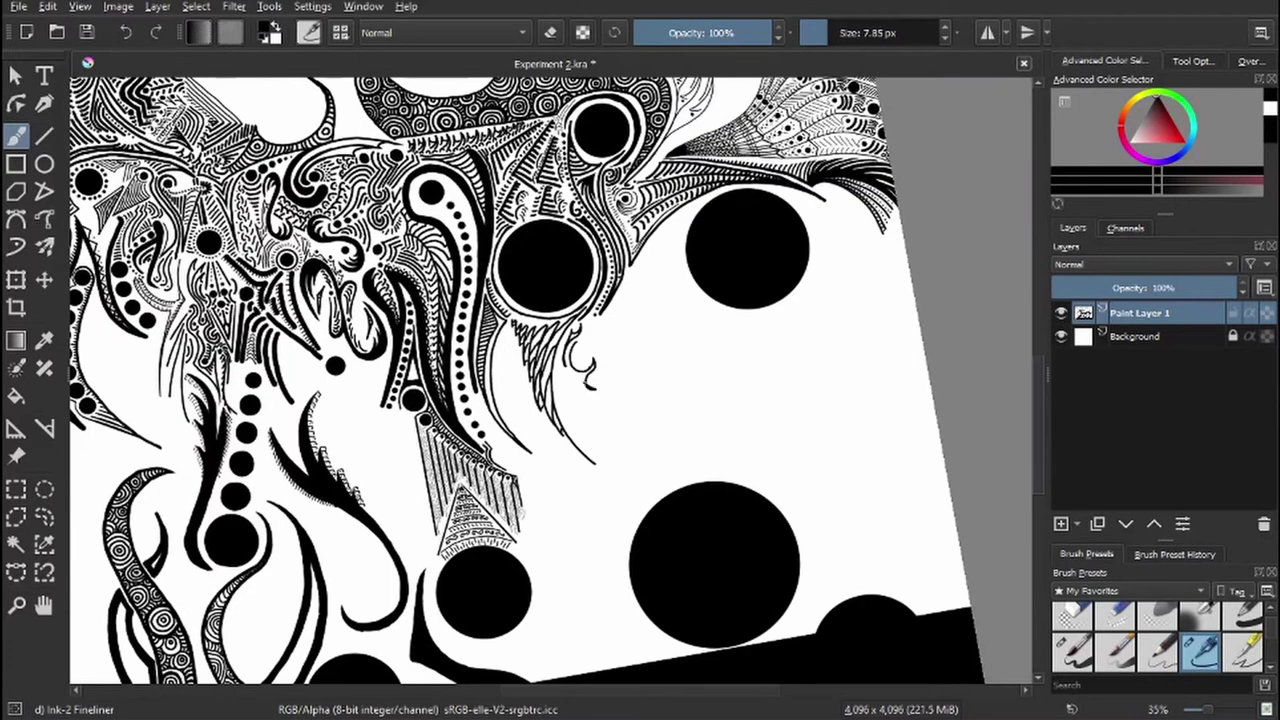
pyautogui.press('e')
pyautogui.moveTo(586, 384)
pyautogui.mouseDown()
pyautogui.moveTo(568, 342)
pyautogui.moveTo(578, 374)
pyautogui.mouseUp()
pyautogui.press('e')
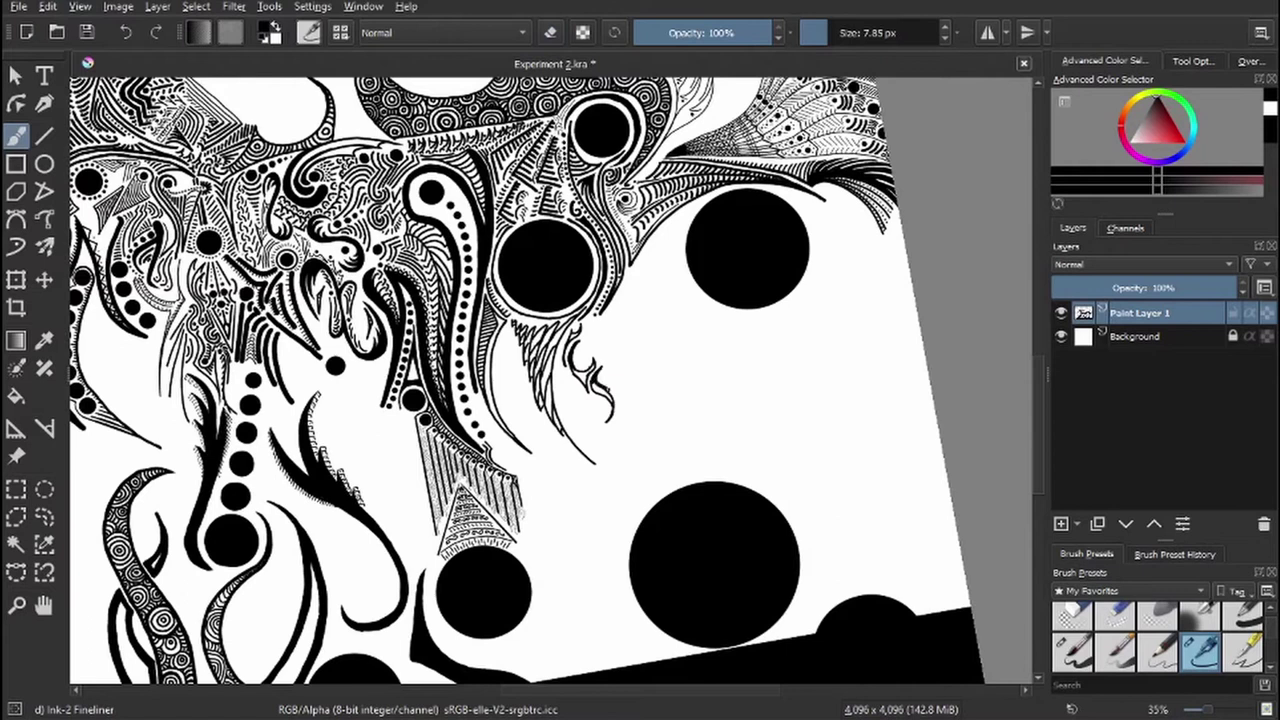
# - Fill the flame-like curls in solid black and sharpen their points and gaps with the eraser
pyautogui.scroll(3, 578, 375)
pyautogui.moveTo(560, 262)
pyautogui.mouseDown()
pyautogui.moveTo(536, 282)
pyautogui.moveTo(537, 352)
pyautogui.moveTo(582, 358)
pyautogui.mouseUp()
pyautogui.moveTo(542, 302); pyautogui.dragTo(558, 356)
pyautogui.moveTo(556, 372); pyautogui.dragTo(580, 398)
pyautogui.press('e')
pyautogui.moveTo(584, 280)
pyautogui.mouseDown()
pyautogui.moveTo(565, 352)
pyautogui.moveTo(588, 422)
pyautogui.mouseUp()
pyautogui.moveTo(528, 300)
pyautogui.mouseDown()
pyautogui.moveTo(566, 245)
pyautogui.moveTo(581, 397)
pyautogui.mouseUp()
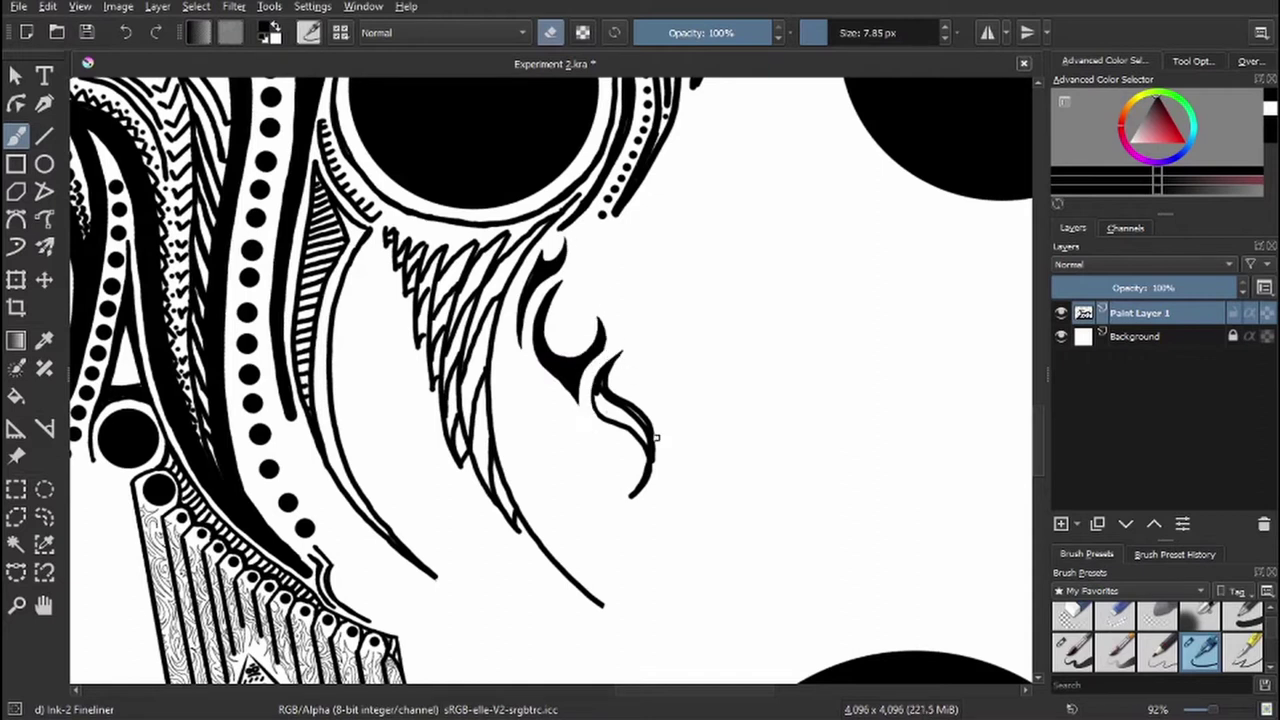
pyautogui.press('e')
pyautogui.moveTo(643, 462); pyautogui.dragTo(605, 405)
# - Draw overlapping wavy leaf shapes along the feather's outer line and hatch them with a 4.12 px brush
pyautogui.moveTo(520, 378); pyautogui.dragTo(558, 500)
pyautogui.moveTo(534, 398); pyautogui.dragTo(574, 572)
pyautogui.moveTo(512, 350); pyautogui.dragTo(505, 428)
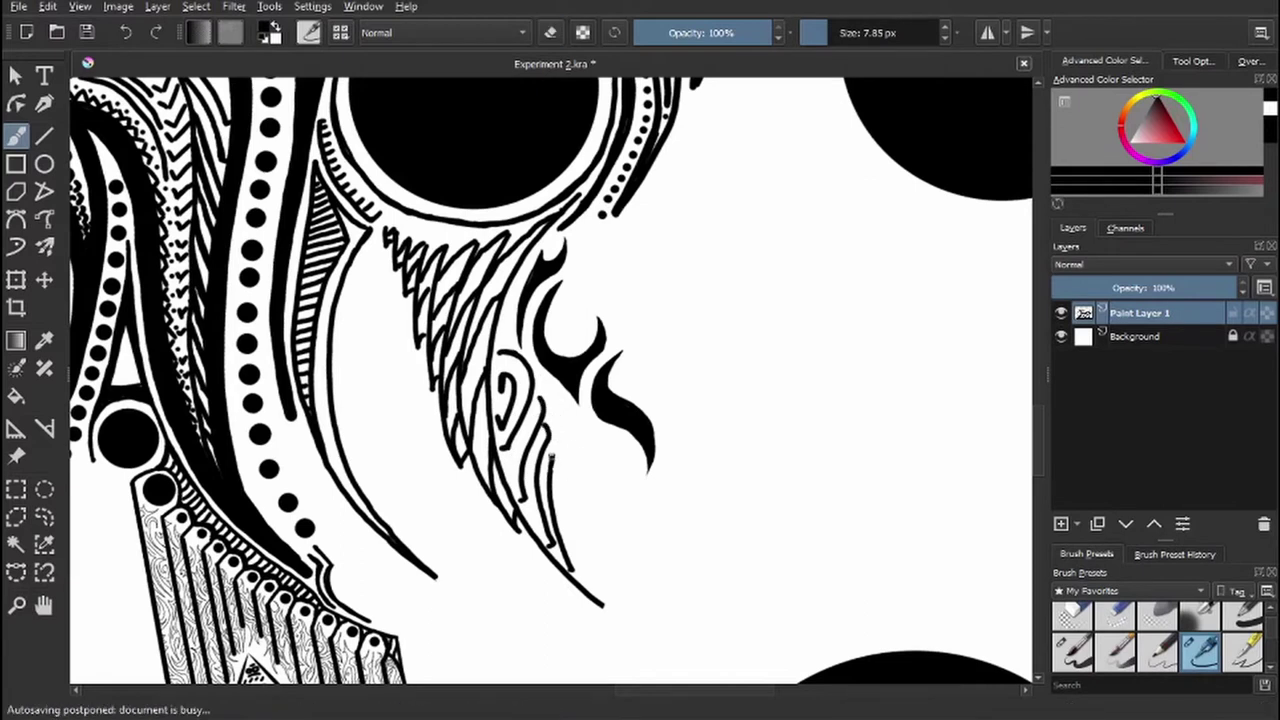
pyautogui.moveTo(714, 491)
pyautogui.mouseDown()
pyautogui.moveTo(455, 335)
pyautogui.moveTo(786, 486)
pyautogui.moveTo(645, 247)
pyautogui.mouseUp()
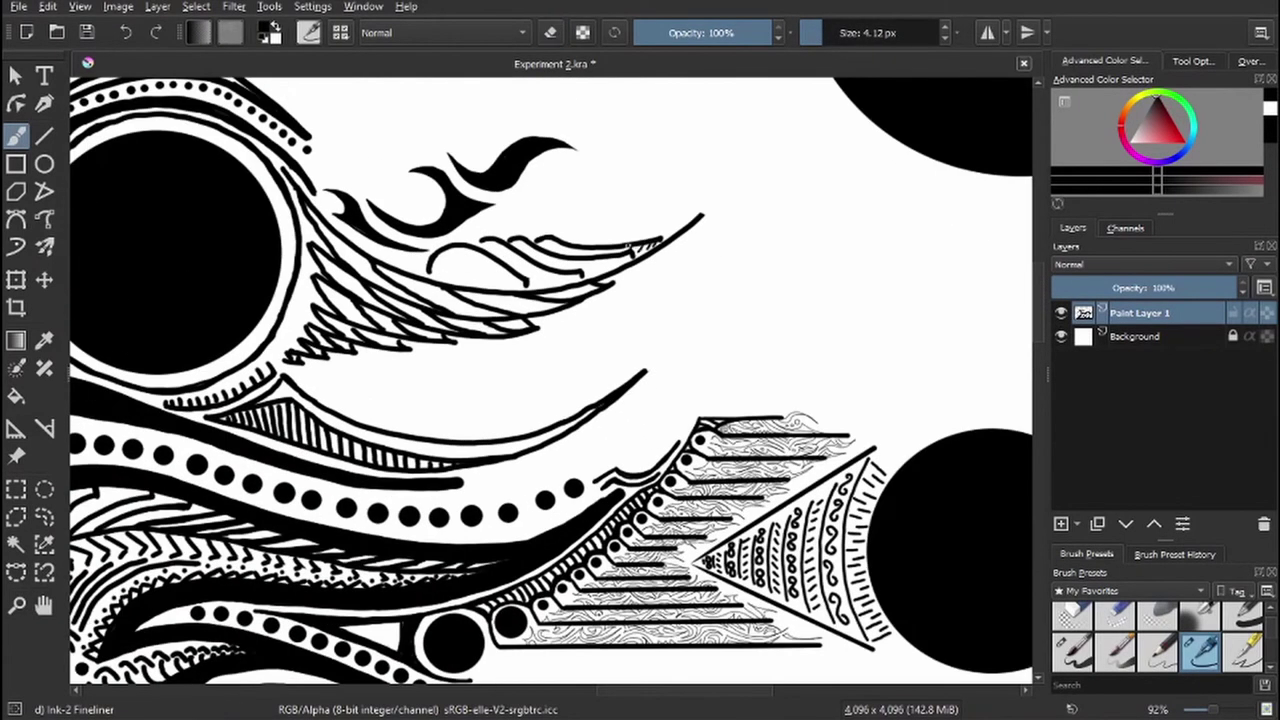
pyautogui.moveTo(548, 266); pyautogui.dragTo(524, 286)
pyautogui.moveTo(512, 244); pyautogui.dragTo(460, 290)
pyautogui.moveTo(490, 250); pyautogui.dragTo(432, 278)
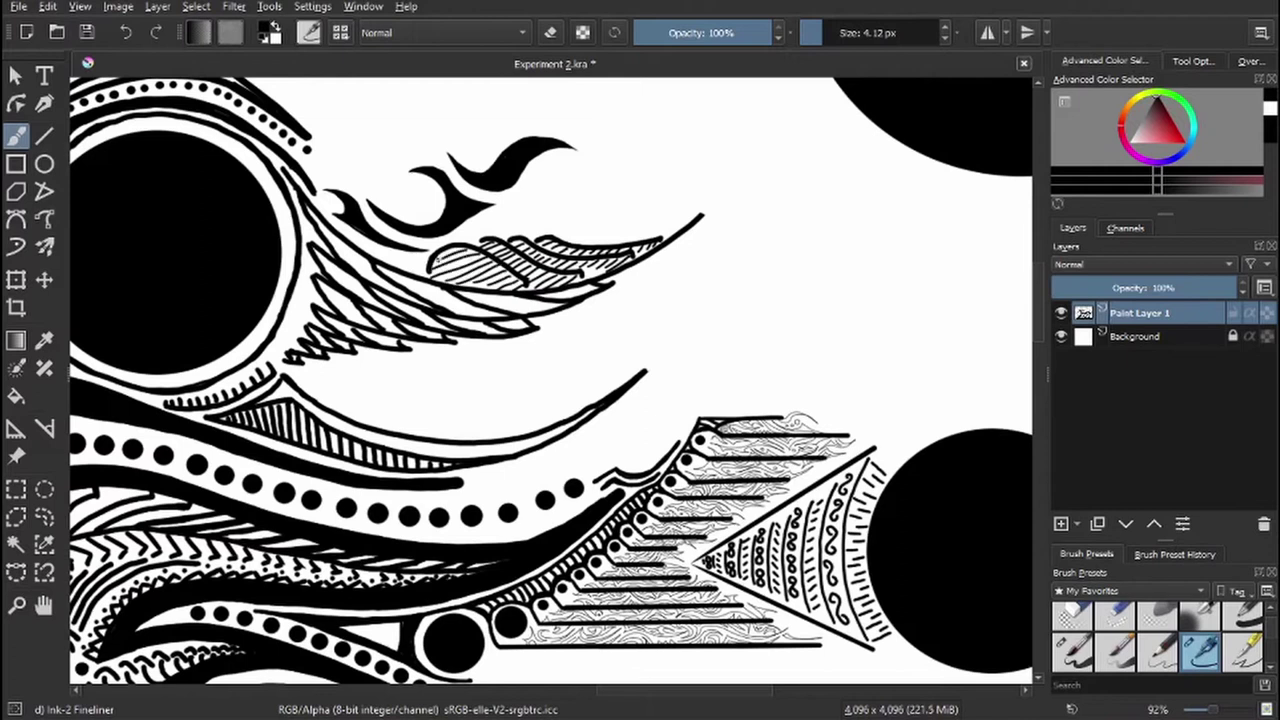
# - Draw a scalloped edge beside the dotted tentacle with a long curve running from it, tapering its tip with the eraser
pyautogui.moveTo(472, 488)
pyautogui.mouseDown()
pyautogui.moveTo(575, 458)
pyautogui.moveTo(743, 279)
pyautogui.mouseUp()
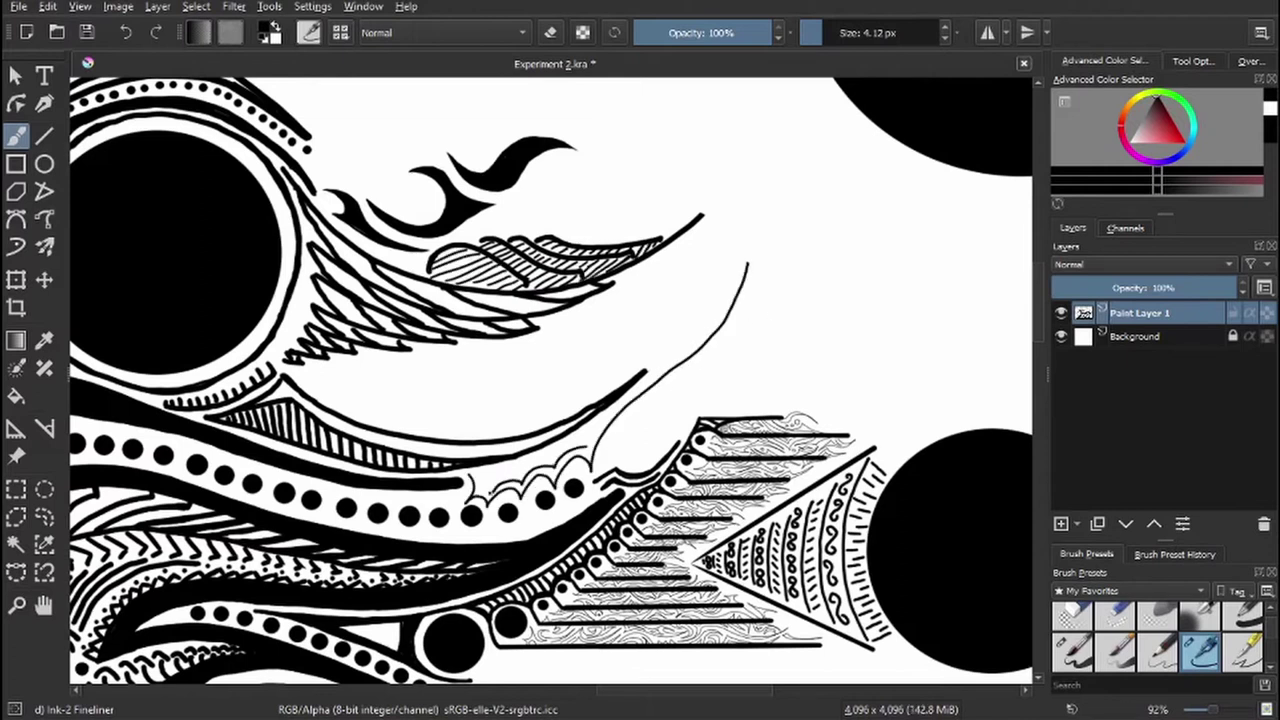
pyautogui.moveTo(586, 441)
pyautogui.mouseDown()
pyautogui.moveTo(482, 484)
pyautogui.moveTo(468, 476)
pyautogui.mouseUp()
pyautogui.moveTo(646, 386)
pyautogui.mouseDown()
pyautogui.moveTo(592, 428)
pyautogui.moveTo(734, 310)
pyautogui.mouseUp()
pyautogui.moveTo(695, 349)
pyautogui.mouseDown()
pyautogui.moveTo(612, 432)
pyautogui.moveTo(597, 468)
pyautogui.mouseUp()
pyautogui.moveTo(728, 328); pyautogui.dragTo(746, 262)
pyautogui.press('e')
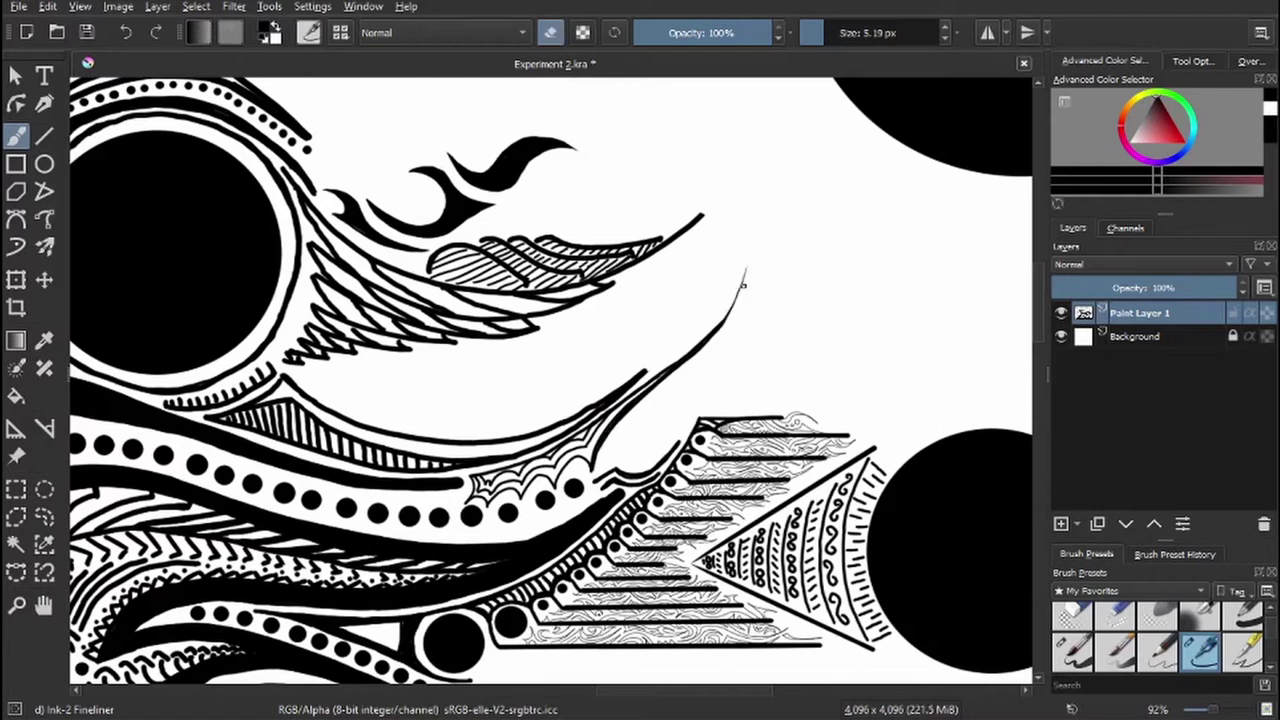
pyautogui.press('e')
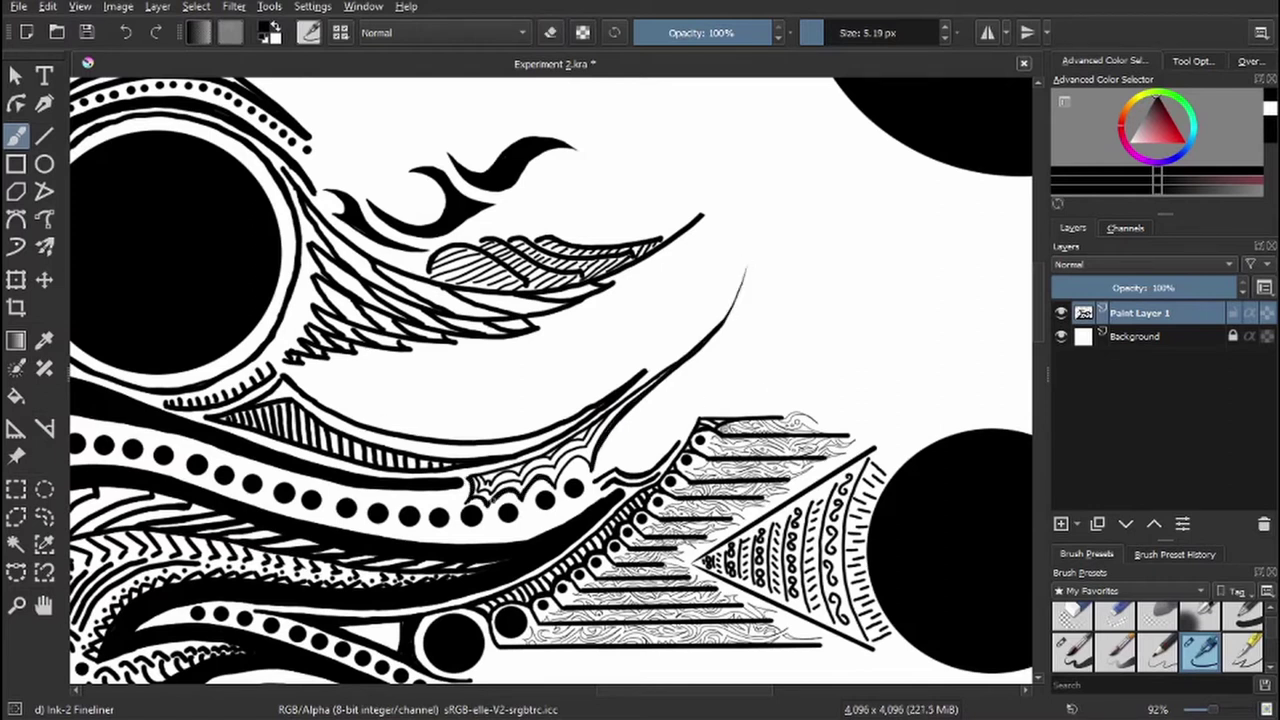
# - Draw thick curving bands with angular hooks between the two large black circles near the canvas's right edge with a 25.64 px brush
pyautogui.press('-')
pyautogui.hotkey('ctrl', '[')
pyautogui.moveTo(570, 138)
pyautogui.mouseDown()
pyautogui.moveTo(543, 289)
pyautogui.moveTo(513, 289)
pyautogui.moveTo(477, 313)
pyautogui.mouseUp()
pyautogui.moveTo(508, 355); pyautogui.dragTo(522, 425)
pyautogui.moveTo(478, 326); pyautogui.dragTo(584, 230)
pyautogui.moveTo(588, 154)
pyautogui.mouseDown()
pyautogui.moveTo(487, 328)
pyautogui.moveTo(524, 428)
pyautogui.moveTo(500, 335)
pyautogui.moveTo(500, 432)
pyautogui.mouseUp()
pyautogui.hotkey('ctrl', ']')
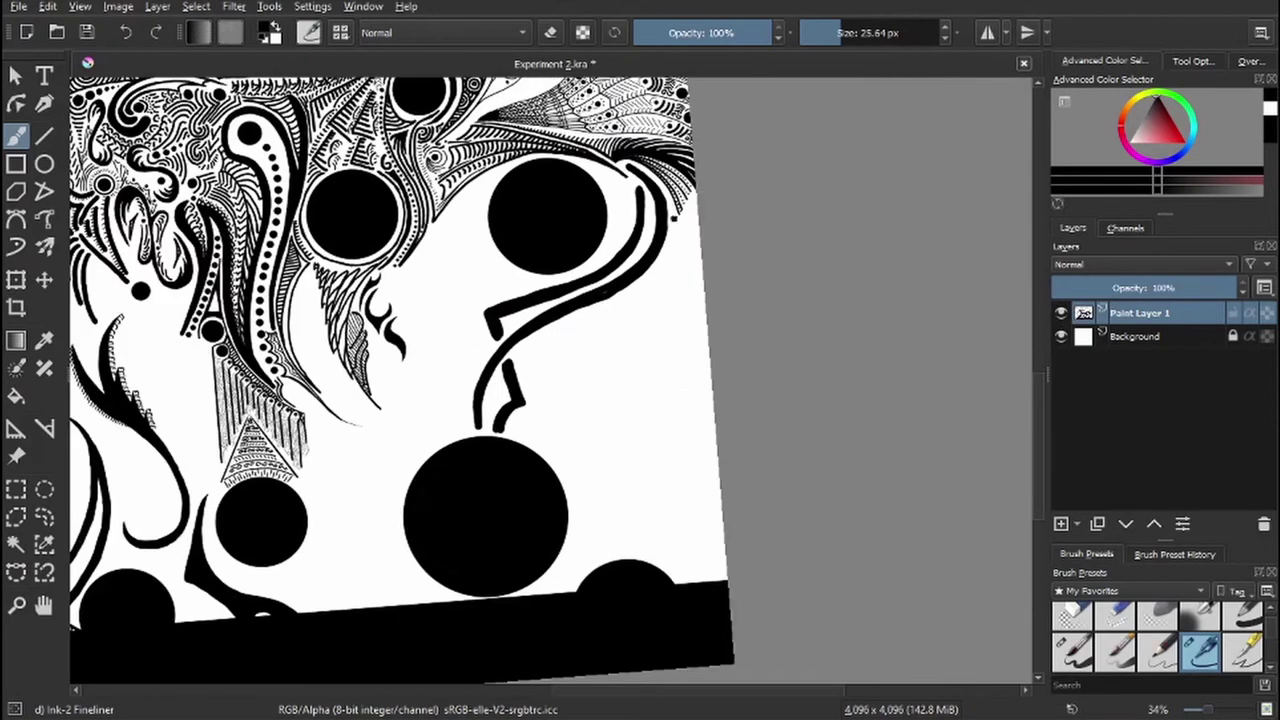
# - Draw matching thick bands between the hooked bands and the canvas's right edge, cleaning their ends with the eraser
pyautogui.moveTo(675, 215); pyautogui.dragTo(575, 510)
pyautogui.moveTo(684, 255); pyautogui.dragTo(625, 347)
pyautogui.moveTo(598, 360); pyautogui.dragTo(577, 483)
pyautogui.moveTo(657, 282)
pyautogui.mouseDown()
pyautogui.moveTo(610, 370)
pyautogui.moveTo(627, 453)
pyautogui.moveTo(576, 508)
pyautogui.moveTo(619, 450)
pyautogui.moveTo(620, 360)
pyautogui.mouseUp()
pyautogui.moveTo(684, 240)
pyautogui.mouseDown()
pyautogui.moveTo(626, 352)
pyautogui.moveTo(688, 325)
pyautogui.moveTo(607, 370)
pyautogui.moveTo(589, 358)
pyautogui.moveTo(573, 372)
pyautogui.moveTo(577, 490)
pyautogui.mouseUp()
pyautogui.press('e')
pyautogui.moveTo(607, 356)
pyautogui.mouseDown()
pyautogui.moveTo(575, 502)
pyautogui.moveTo(630, 469)
pyautogui.moveTo(628, 352)
pyautogui.mouseUp()
pyautogui.press('e')
# - Draw thick doubled bands along the canvas's left edge, running from the winged ornament down toward the black circles
pyautogui.press('5')
pyautogui.scroll(3, 500, 380)
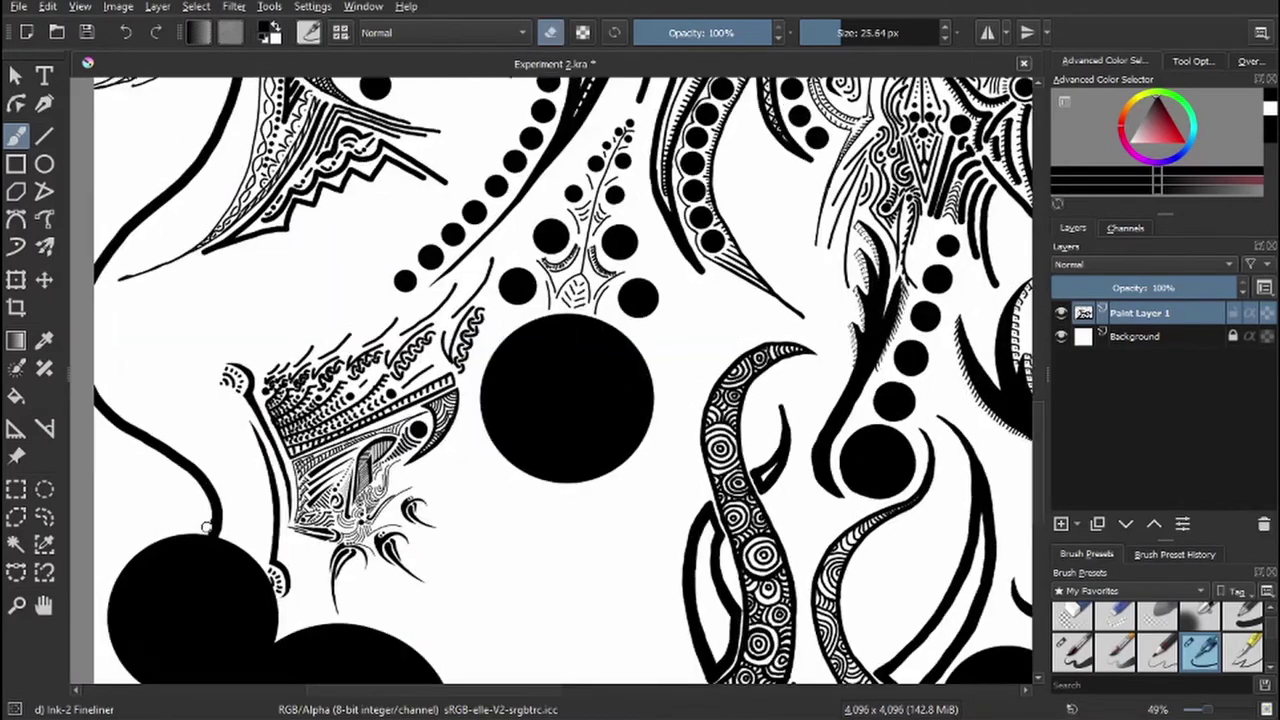
pyautogui.moveTo(400, 300); pyautogui.dragTo(566, 443)
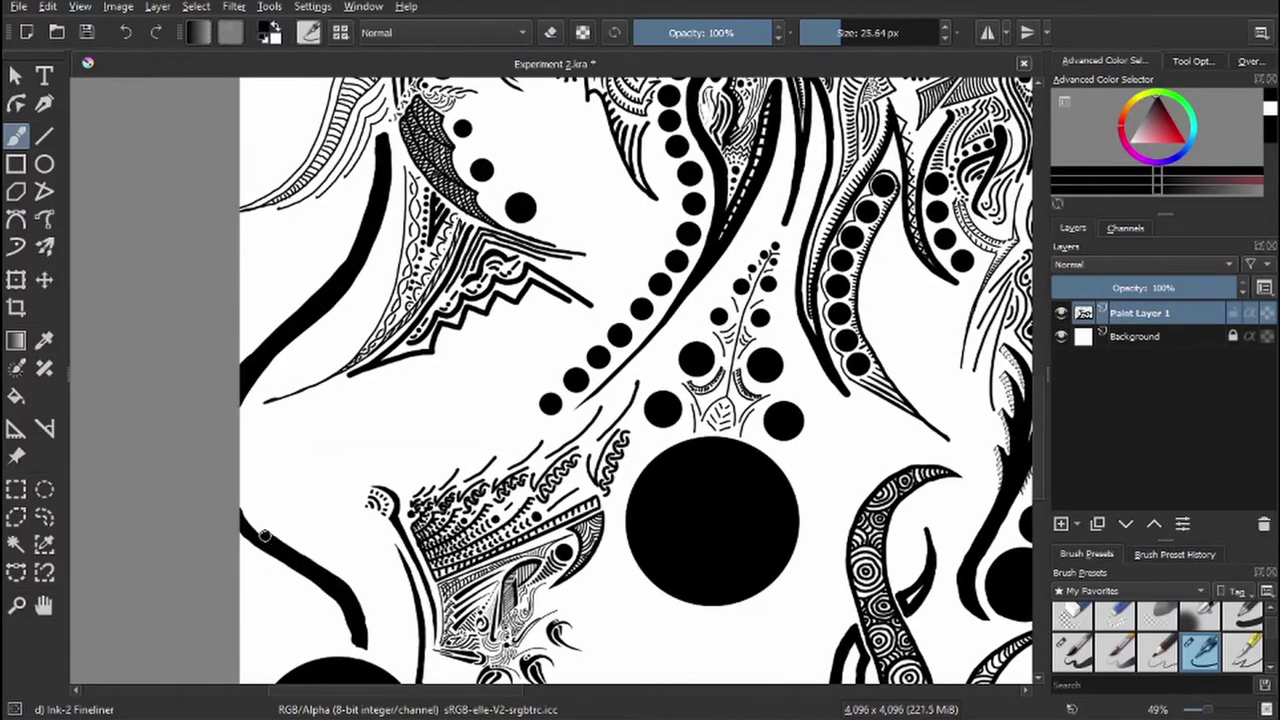
pyautogui.scroll(-1, 330, 560)
pyautogui.press('e')
pyautogui.moveTo(405, 275); pyautogui.dragTo(378, 310)
pyautogui.press('e')
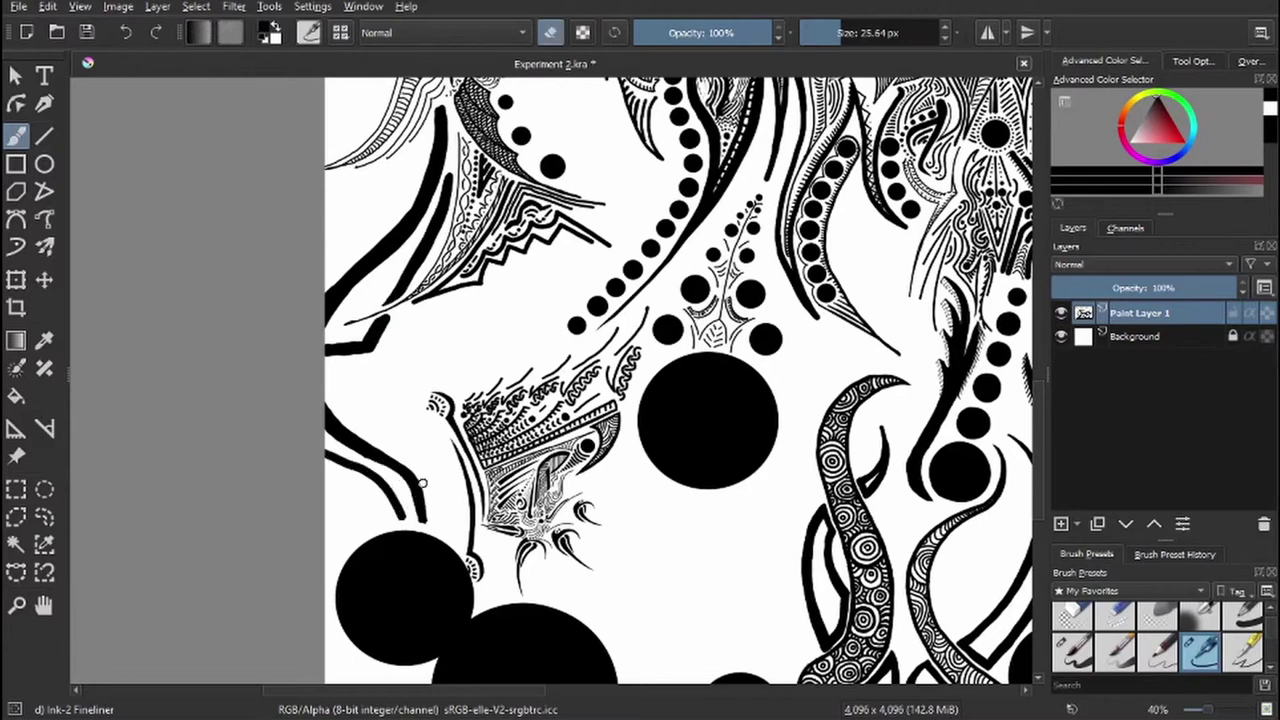
# - Draw an S-shaped band with angular side hooks beneath the large black circle and sharpen its corners with the eraser
pyautogui.scroll(-3, 430, 451)
pyautogui.scroll(5, 425, 448)
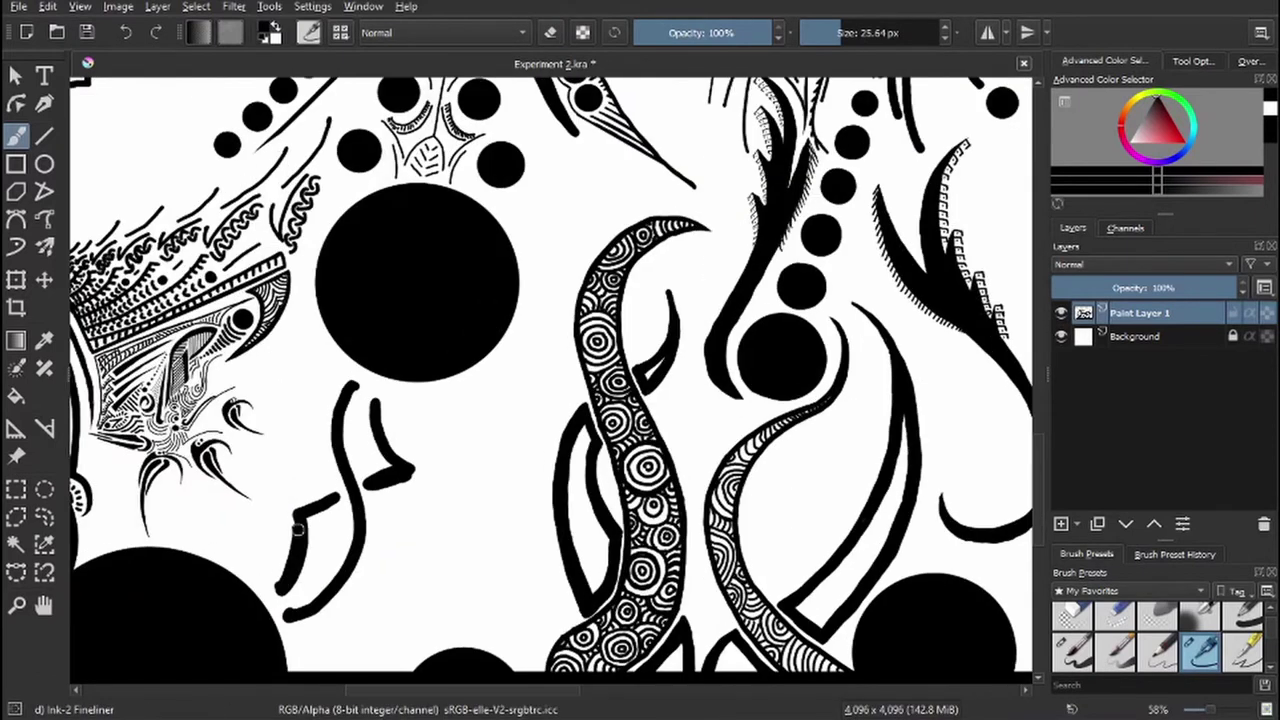
pyautogui.press('e')
pyautogui.press('e')
pyautogui.moveTo(413, 460)
pyautogui.mouseDown()
pyautogui.moveTo(372, 486)
pyautogui.moveTo(282, 508)
pyautogui.moveTo(287, 618)
pyautogui.moveTo(352, 494)
pyautogui.moveTo(344, 431)
pyautogui.moveTo(381, 389)
pyautogui.moveTo(350, 382)
pyautogui.moveTo(372, 385)
pyautogui.moveTo(395, 422)
pyautogui.moveTo(410, 485)
pyautogui.mouseUp()
pyautogui.press('e')
pyautogui.press('e')
pyautogui.press('e')
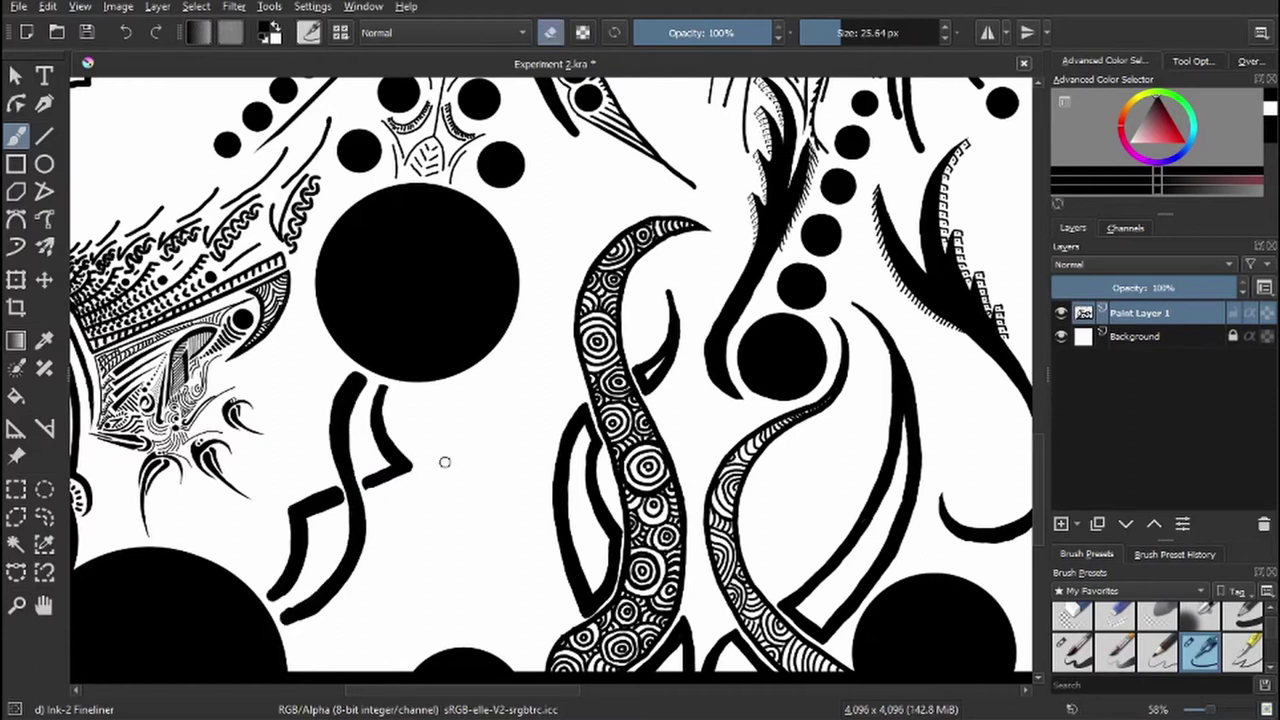
# - Draw a forked band rising from the black base beside the thick ringed tentacle, with short side pieces over the small half-circle
pyautogui.moveTo(322, 419)
pyautogui.mouseDown()
pyautogui.moveTo(350, 392)
pyautogui.moveTo(689, 413)
pyautogui.mouseUp()
pyautogui.press('e')
pyautogui.moveTo(785, 560); pyautogui.dragTo(720, 660)
pyautogui.moveTo(745, 470); pyautogui.dragTo(695, 670)
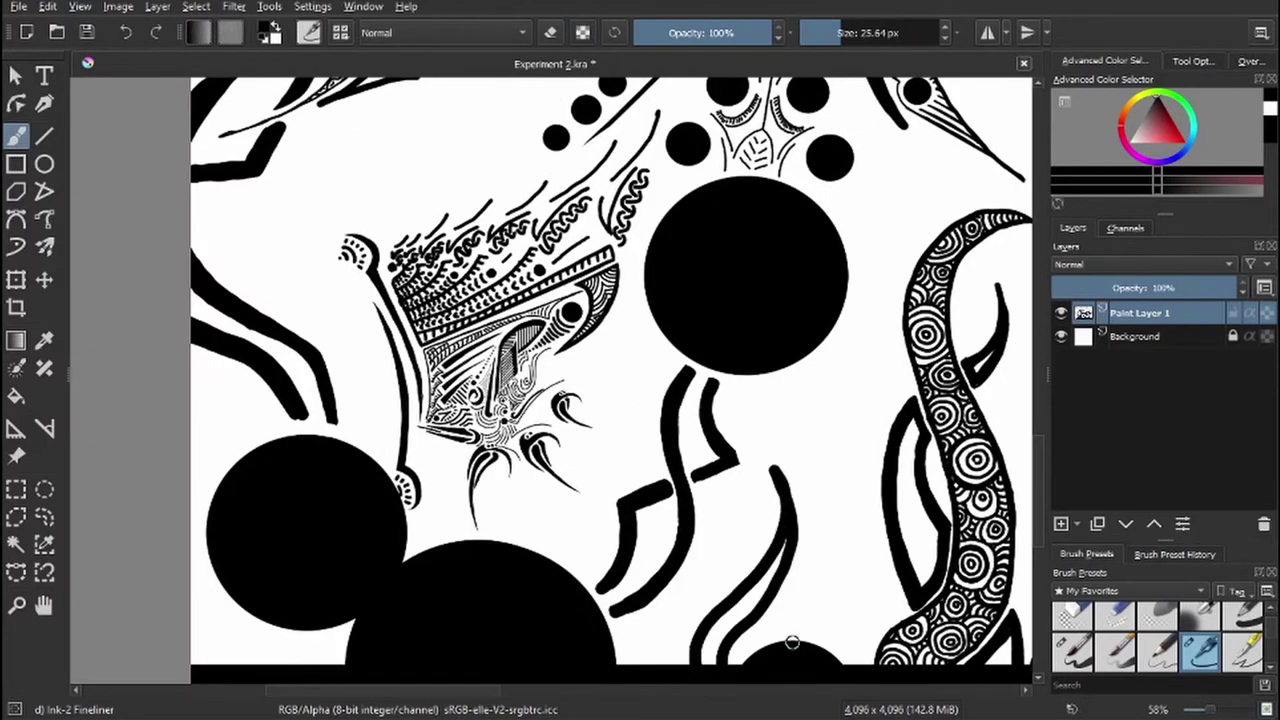
pyautogui.moveTo(795, 605)
pyautogui.mouseDown()
pyautogui.moveTo(767, 628)
pyautogui.moveTo(808, 632)
pyautogui.moveTo(850, 660)
pyautogui.mouseUp()
pyautogui.press('e')
pyautogui.press('e')
pyautogui.moveTo(1000, 560); pyautogui.dragTo(510, 440)
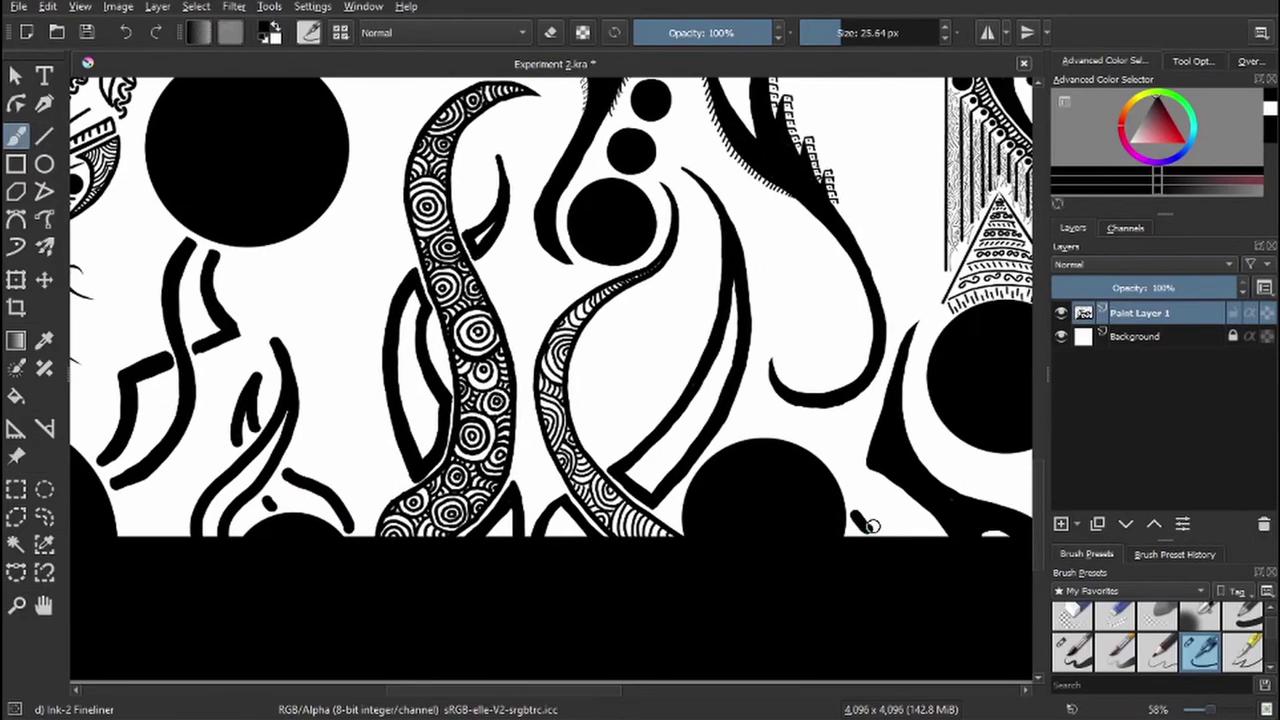
# - Draw short curved bands inside and below the hook-shaped line and beside the black circle at the base
pyautogui.moveTo(870, 530); pyautogui.dragTo(833, 424)
pyautogui.moveTo(862, 298); pyautogui.dragTo(830, 372)
pyautogui.moveTo(915, 272); pyautogui.dragTo(887, 294)
pyautogui.moveTo(850, 302); pyautogui.dragTo(797, 383)
pyautogui.moveTo(787, 408); pyautogui.dragTo(792, 436)
pyautogui.press('e')
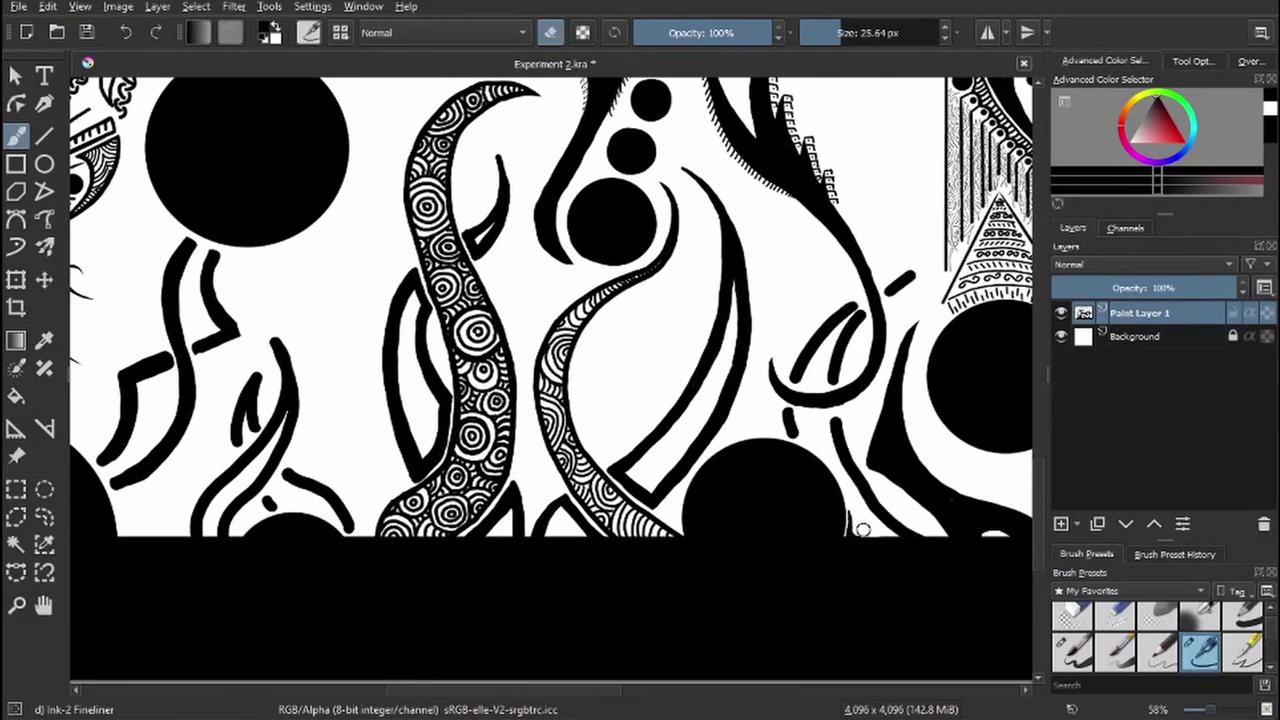
# - Shape the small spike beside the forked band, fill it with rings, and close the arched outline over the half-circle
pyautogui.scroll(5, 862, 530)
pyautogui.press('e')
pyautogui.moveTo(548, 345); pyautogui.dragTo(522, 360)
pyautogui.moveTo(545, 375)
pyautogui.mouseDown()
pyautogui.moveTo(515, 400)
pyautogui.moveTo(520, 412)
pyautogui.moveTo(525, 385)
pyautogui.moveTo(518, 400)
pyautogui.moveTo(540, 395)
pyautogui.mouseUp()
pyautogui.press('e')
pyautogui.press('e')
pyautogui.moveTo(562, 528)
pyautogui.mouseDown()
pyautogui.moveTo(608, 462)
pyautogui.moveTo(575, 520)
pyautogui.moveTo(582, 552)
pyautogui.mouseUp()
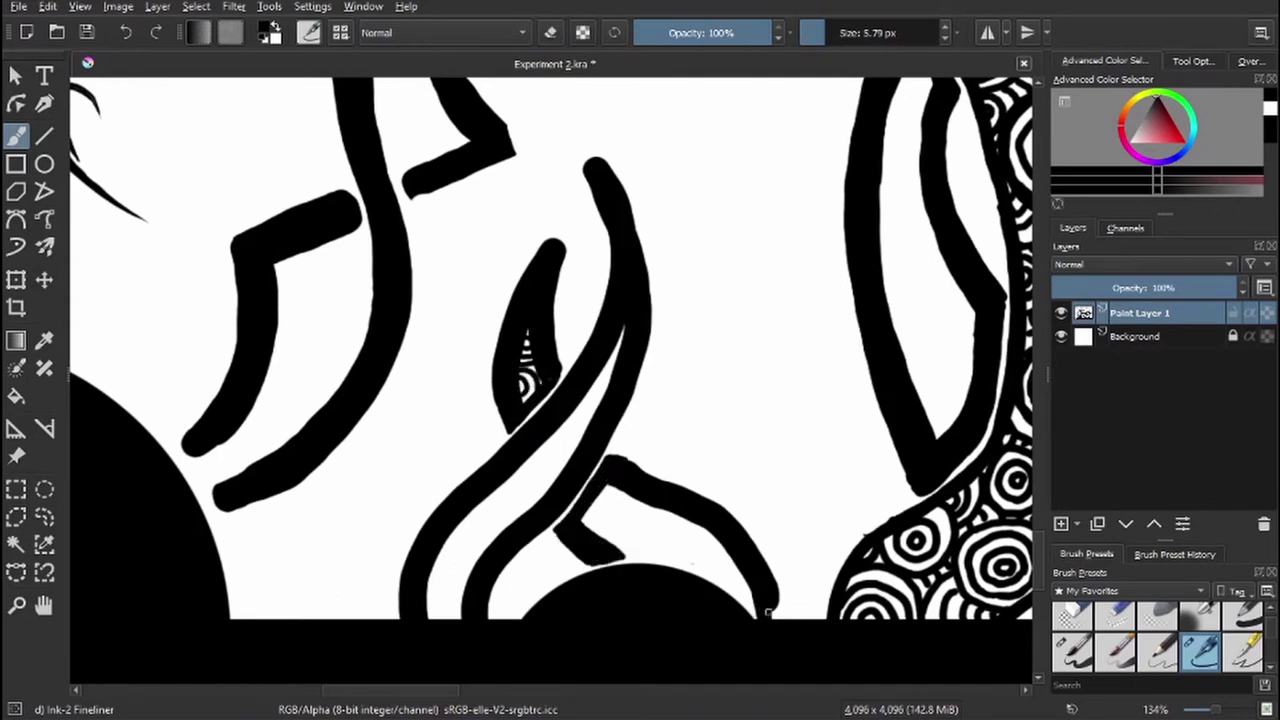
pyautogui.moveTo(767, 612)
pyautogui.mouseDown()
pyautogui.moveTo(623, 556)
pyautogui.moveTo(744, 593)
pyautogui.moveTo(699, 561)
pyautogui.moveTo(587, 545)
pyautogui.mouseUp()
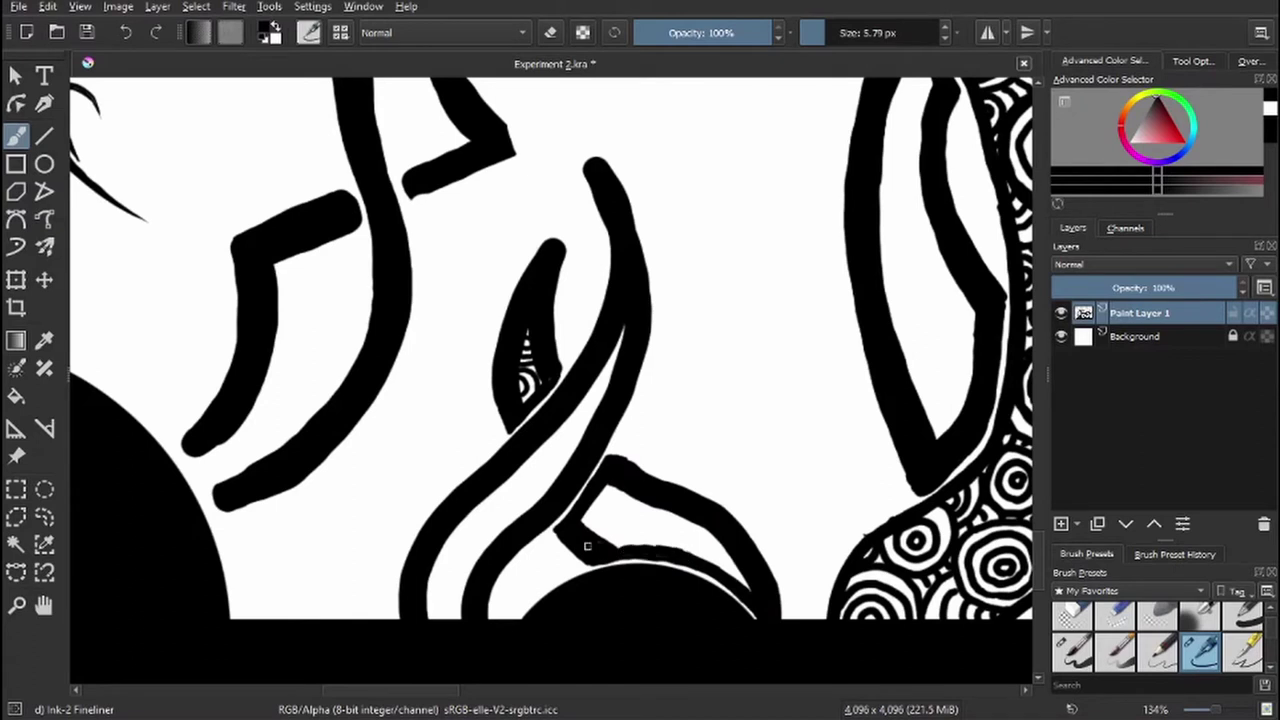
# - Thin and sharpen the outlines of the small spike and the arched shape over the half-circle with the eraser
pyautogui.press('e')
pyautogui.moveTo(549, 232); pyautogui.dragTo(552, 357)
pyautogui.moveTo(560, 530); pyautogui.dragTo(586, 557)
pyautogui.moveTo(608, 462)
pyautogui.mouseDown()
pyautogui.moveTo(698, 492)
pyautogui.moveTo(634, 491)
pyautogui.moveTo(745, 580)
pyautogui.mouseUp()
pyautogui.press('e')
pyautogui.moveTo(745, 570)
pyautogui.mouseDown()
pyautogui.moveTo(771, 615)
pyautogui.moveTo(740, 592)
pyautogui.mouseUp()
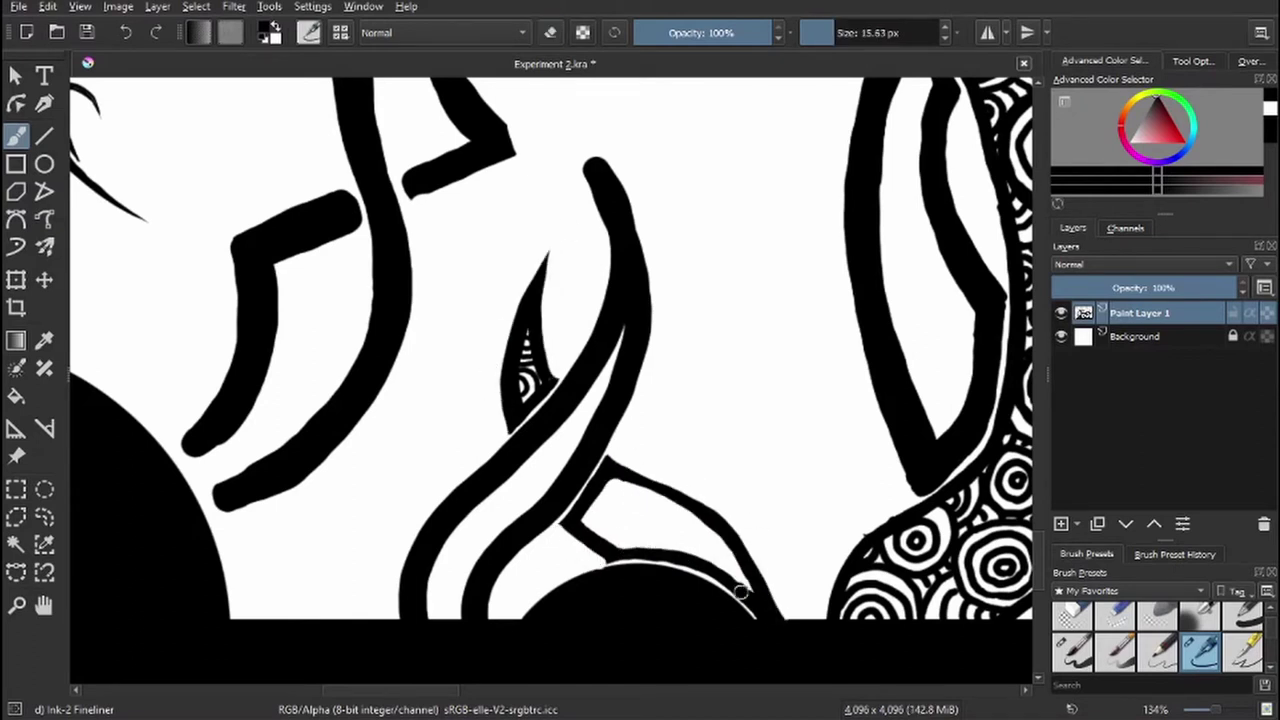
# - Fill the arched shape over the half-circle with concentric rings and arcs using a 4.12 px brush
pyautogui.press('[')
pyautogui.moveTo(610, 465); pyautogui.dragTo(705, 515)
pyautogui.moveTo(628, 520)
pyautogui.mouseDown()
pyautogui.moveTo(640, 515)
pyautogui.moveTo(620, 535)
pyautogui.moveTo(599, 530)
pyautogui.mouseUp()
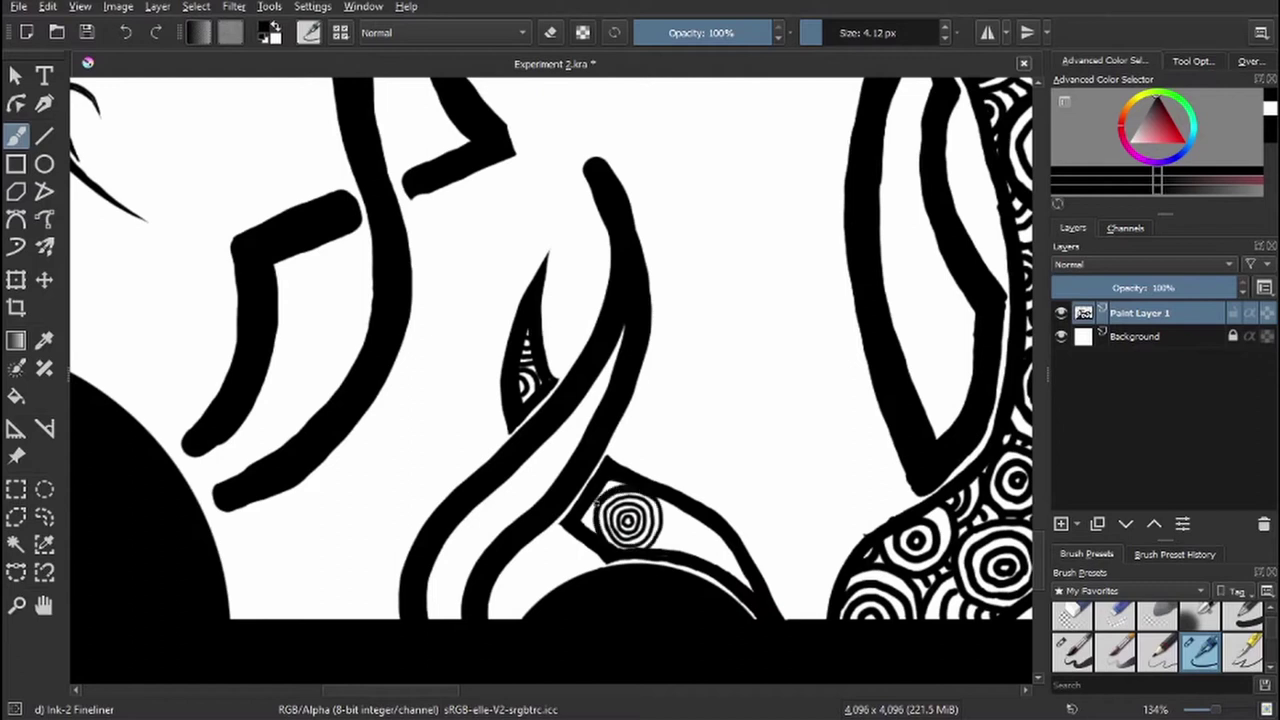
pyautogui.moveTo(719, 535); pyautogui.dragTo(694, 556)
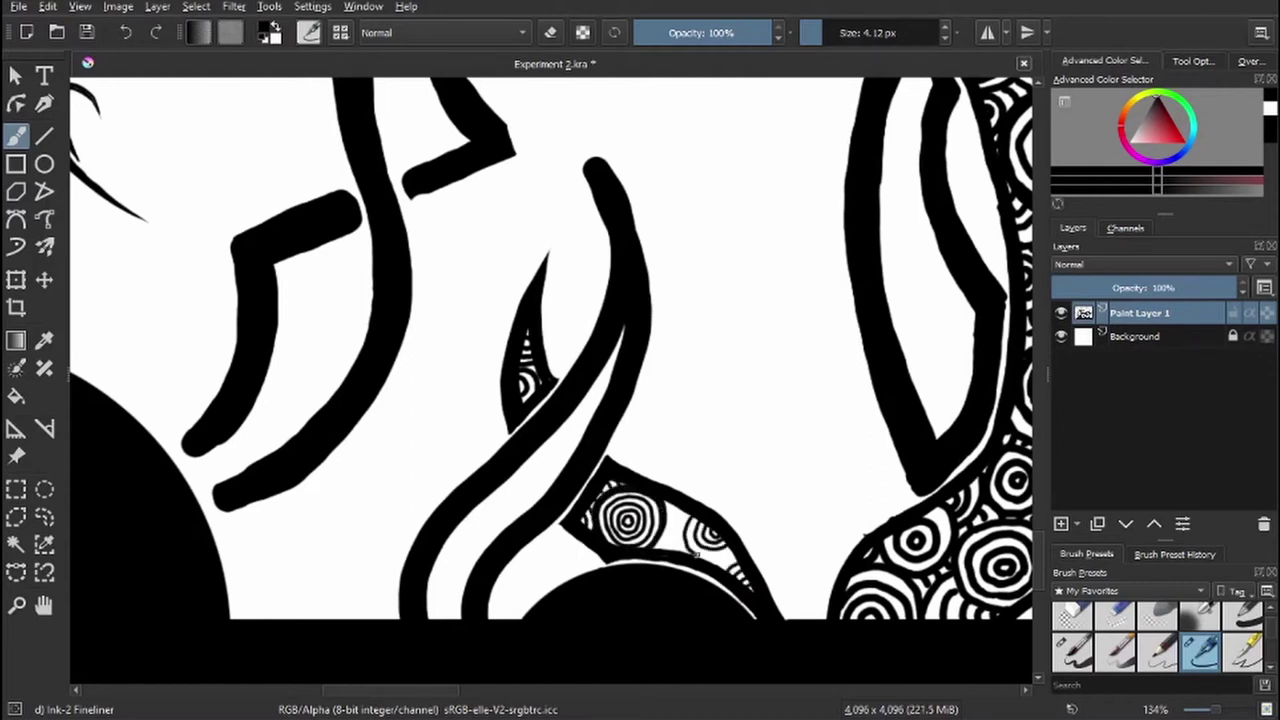
# - Taper the forked band's tip with a 9.47 px eraser and fill its interior with ring arcs using a 4.63 px brush
pyautogui.press('e')
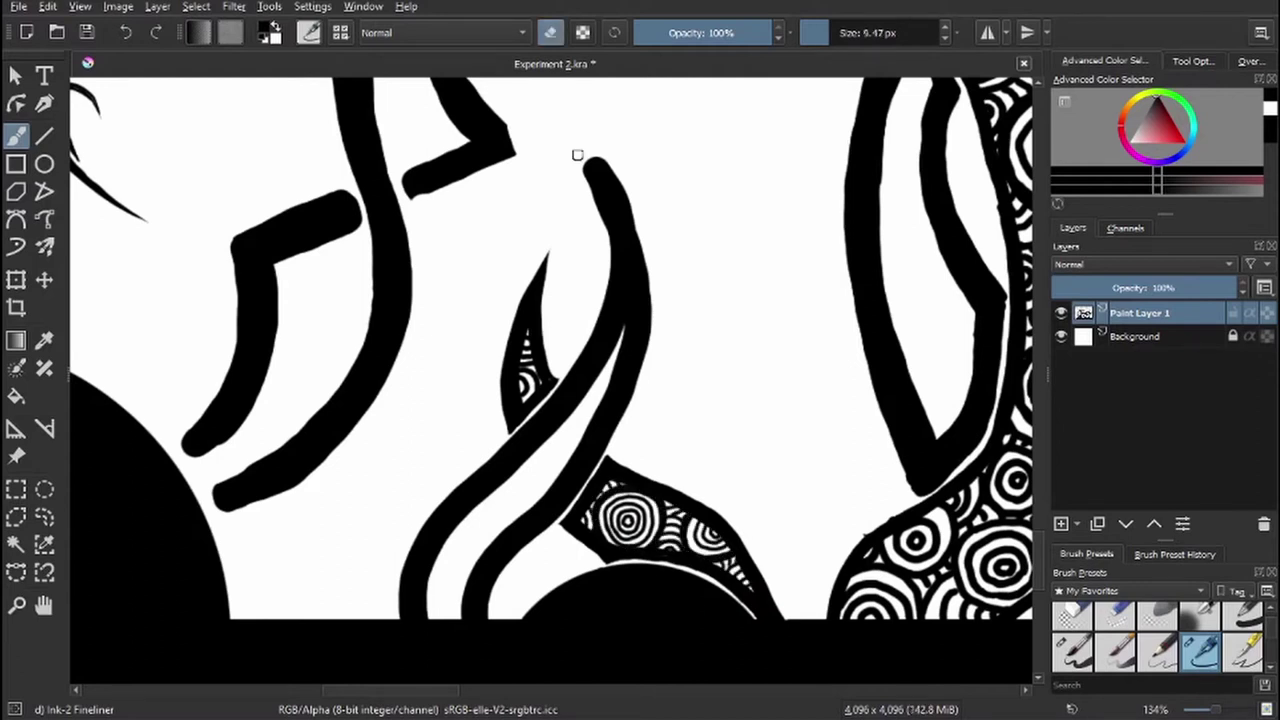
pyautogui.moveTo(605, 235)
pyautogui.mouseDown()
pyautogui.moveTo(583, 143)
pyautogui.moveTo(598, 230)
pyautogui.mouseUp()
pyautogui.press('e')
pyautogui.moveTo(620, 355)
pyautogui.mouseDown()
pyautogui.moveTo(567, 428)
pyautogui.moveTo(578, 447)
pyautogui.mouseUp()
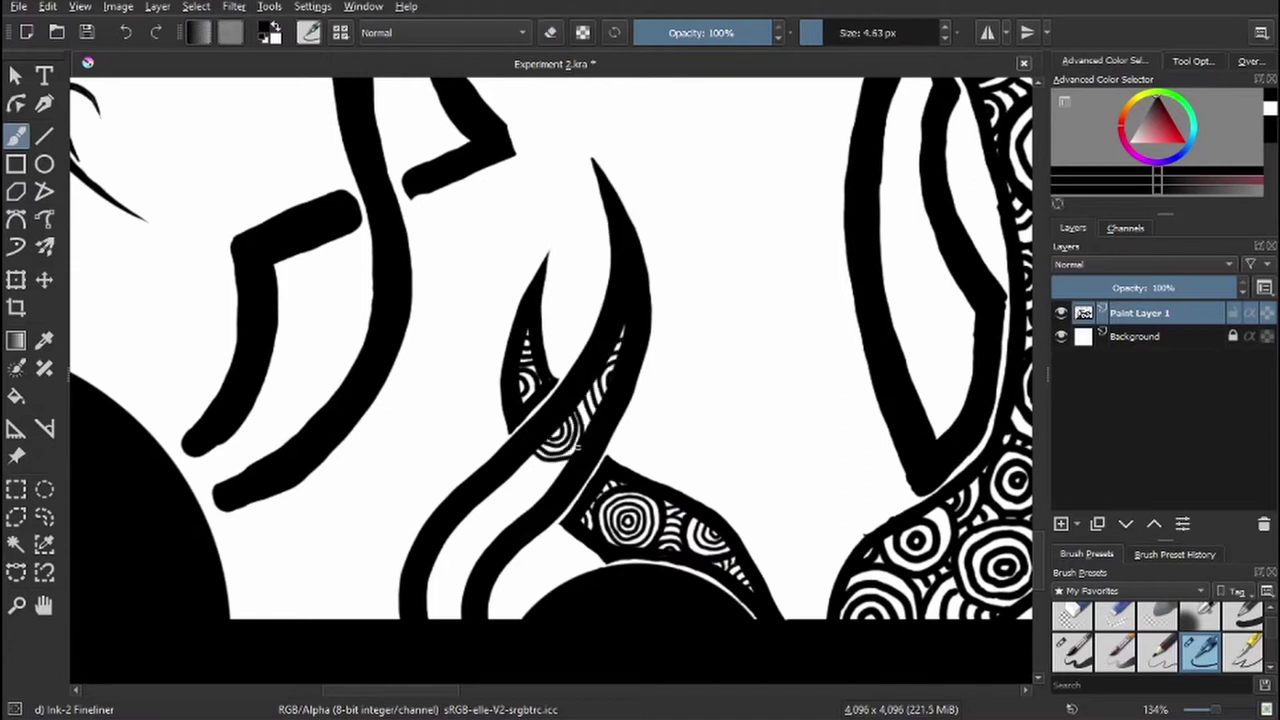
pyautogui.moveTo(455, 613)
pyautogui.mouseDown()
pyautogui.moveTo(470, 545)
pyautogui.moveTo(467, 566)
pyautogui.mouseUp()
pyautogui.moveTo(476, 517)
pyautogui.mouseDown()
pyautogui.moveTo(500, 488)
pyautogui.moveTo(528, 503)
pyautogui.moveTo(546, 482)
pyautogui.mouseUp()
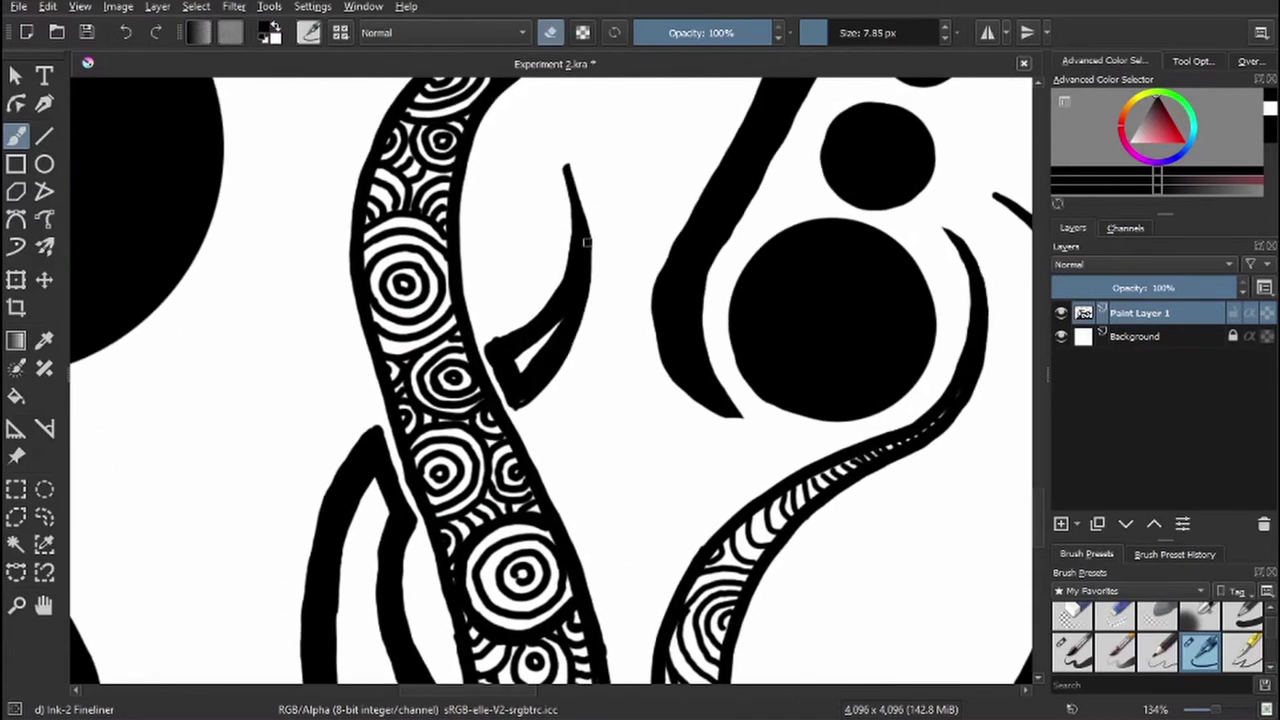
# - Thin the outlines of the small horn and the looped band beside the thick ringed tentacle with a 7.85 px eraser
pyautogui.moveTo(566, 165)
pyautogui.mouseDown()
pyautogui.moveTo(571, 200)
pyautogui.moveTo(518, 414)
pyautogui.moveTo(523, 343)
pyautogui.moveTo(566, 305)
pyautogui.mouseUp()
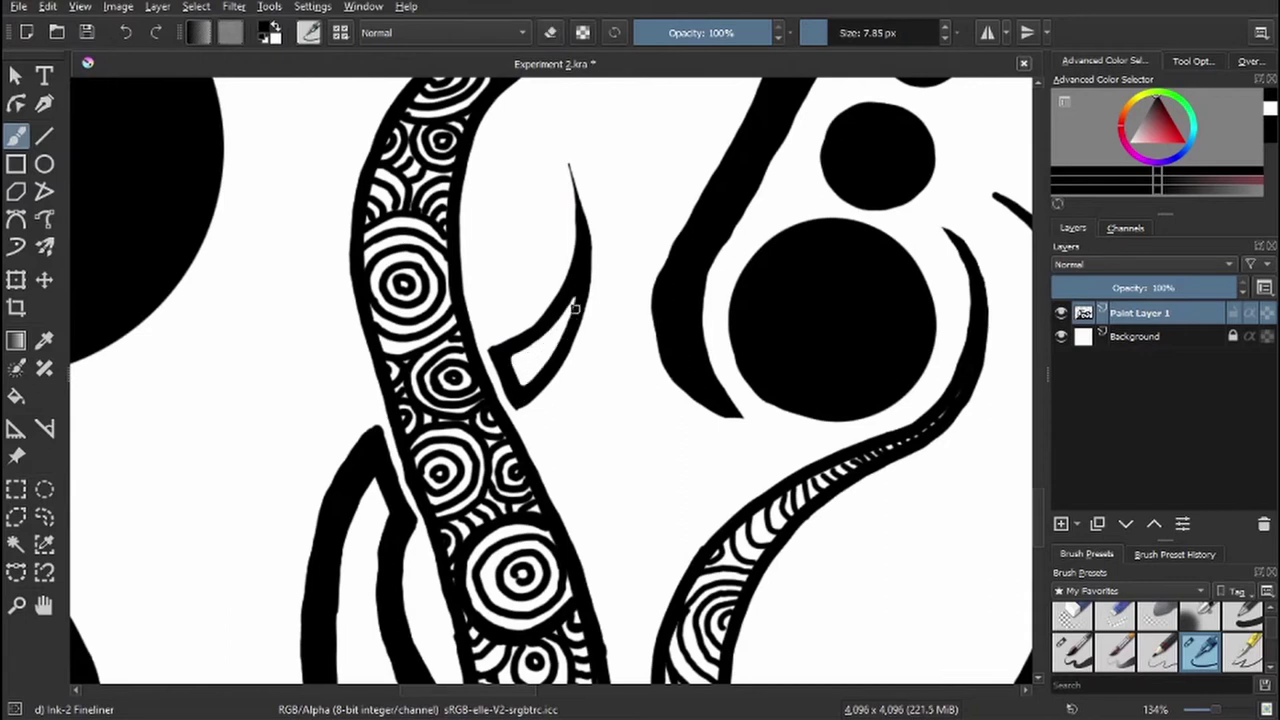
pyautogui.moveTo(340, 466)
pyautogui.mouseDown()
pyautogui.moveTo(330, 600)
pyautogui.moveTo(343, 523)
pyautogui.moveTo(385, 470)
pyautogui.moveTo(398, 543)
pyautogui.mouseUp()
pyautogui.press('e')
pyautogui.scroll(-5, 398, 543)
pyautogui.press('e')
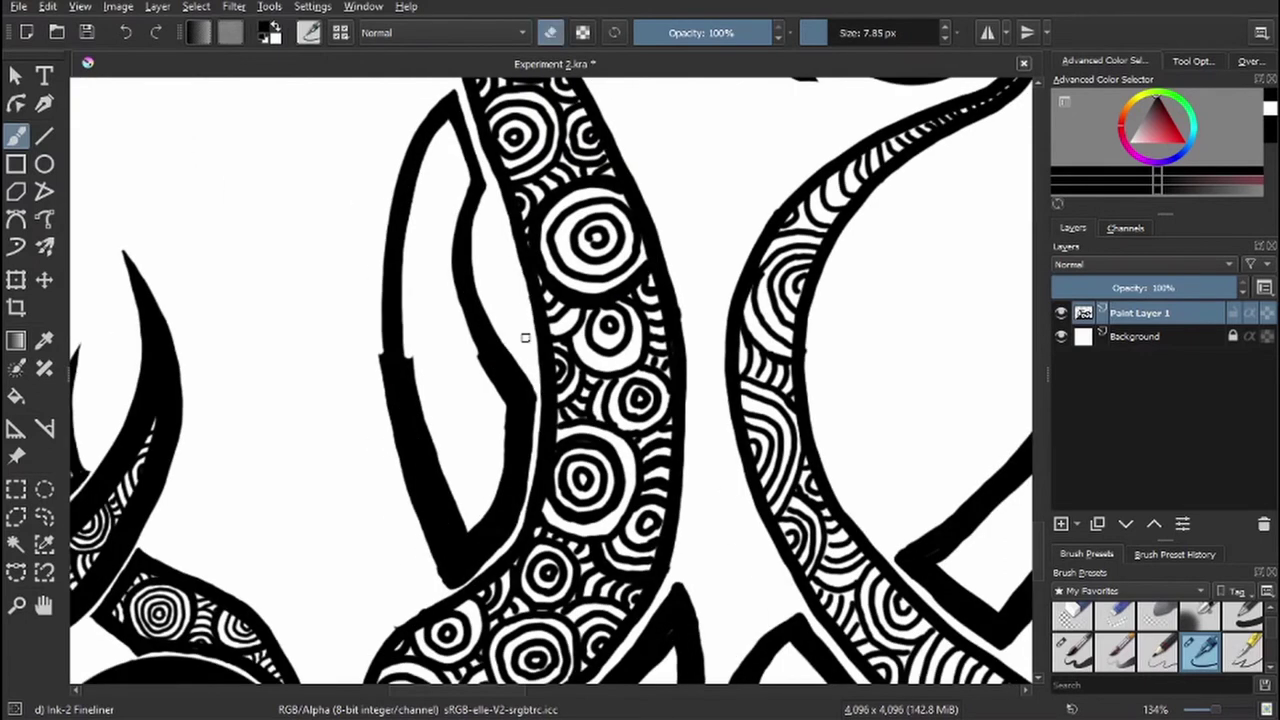
pyautogui.moveTo(525, 337)
pyautogui.mouseDown()
pyautogui.moveTo(409, 354)
pyautogui.moveTo(380, 398)
pyautogui.moveTo(440, 506)
pyautogui.moveTo(490, 367)
pyautogui.moveTo(530, 540)
pyautogui.moveTo(640, 420)
pyautogui.moveTo(646, 534)
pyautogui.moveTo(551, 531)
pyautogui.moveTo(616, 516)
pyautogui.moveTo(606, 500)
pyautogui.mouseUp()
# - Draw concentric rings in the looped band's lower end and the wedge at the thick tentacle's base with a 5.79 px brush
pyautogui.scroll(-3, 530, 540)
pyautogui.press('e')
pyautogui.press('e')
pyautogui.press('e')
pyautogui.moveTo(455, 385)
pyautogui.mouseDown()
pyautogui.moveTo(432, 370)
pyautogui.moveTo(440, 348)
pyautogui.mouseUp()
pyautogui.moveTo(466, 262)
pyautogui.mouseDown()
pyautogui.moveTo(472, 250)
pyautogui.moveTo(439, 261)
pyautogui.moveTo(440, 248)
pyautogui.moveTo(443, 329)
pyautogui.moveTo(430, 300)
pyautogui.moveTo(420, 348)
pyautogui.mouseUp()
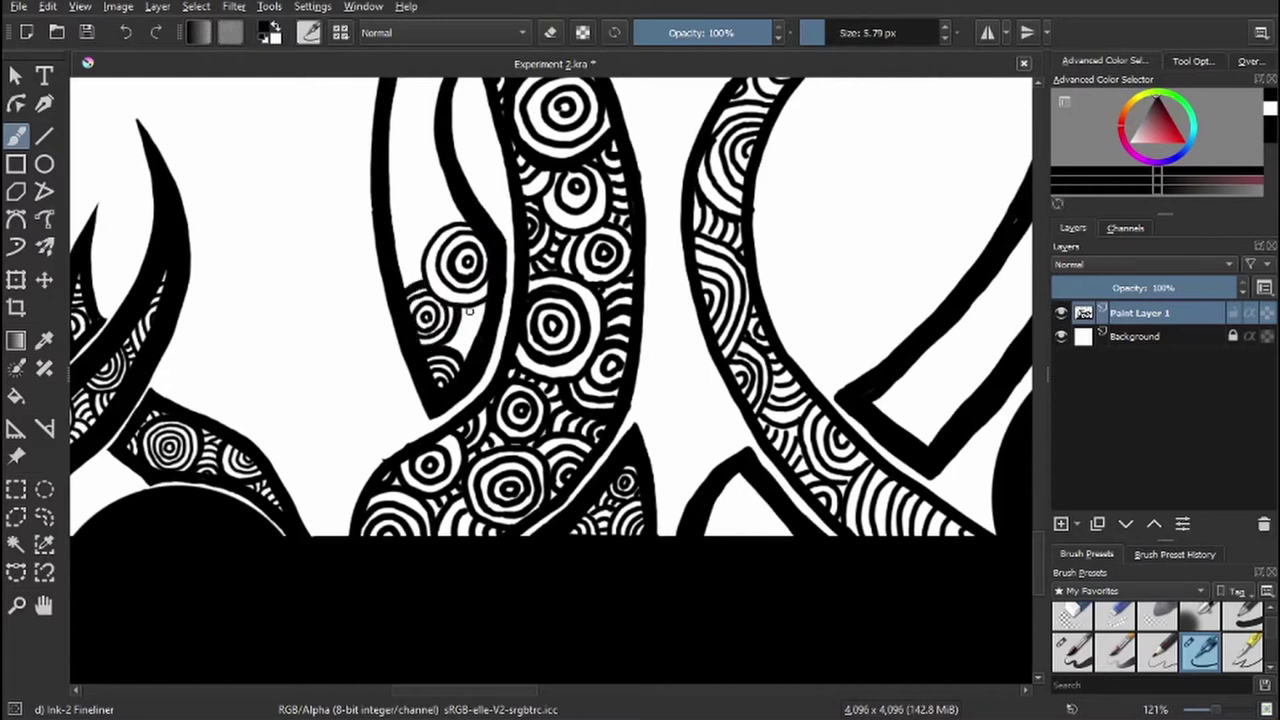
# - Fill the rest of the looped band and the small horn with concentric rings and arcs
pyautogui.moveTo(463, 348); pyautogui.dragTo(513, 561)
pyautogui.moveTo(458, 316)
pyautogui.mouseDown()
pyautogui.moveTo(450, 285)
pyautogui.moveTo(475, 343)
pyautogui.mouseUp()
pyautogui.moveTo(460, 294); pyautogui.dragTo(477, 279)
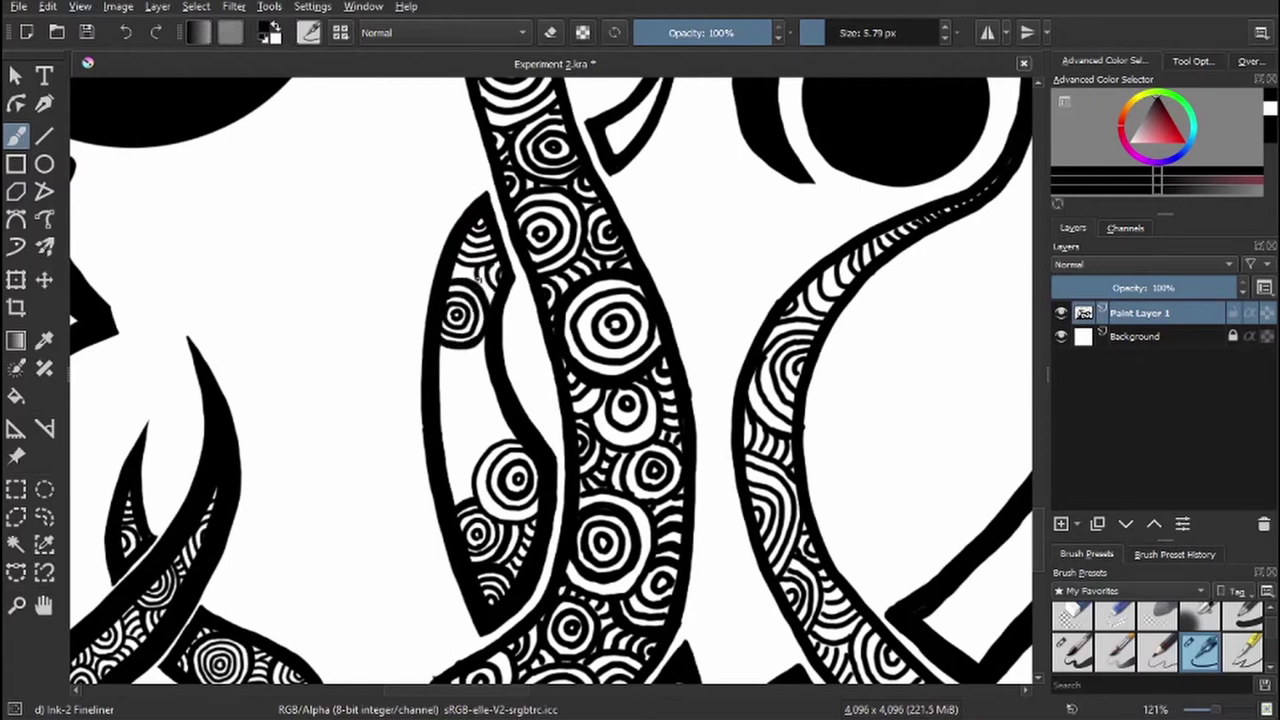
pyautogui.moveTo(482, 362)
pyautogui.mouseDown()
pyautogui.moveTo(453, 409)
pyautogui.moveTo(452, 476)
pyautogui.mouseUp()
pyautogui.moveTo(444, 428)
pyautogui.mouseDown()
pyautogui.moveTo(466, 468)
pyautogui.moveTo(497, 414)
pyautogui.mouseUp()
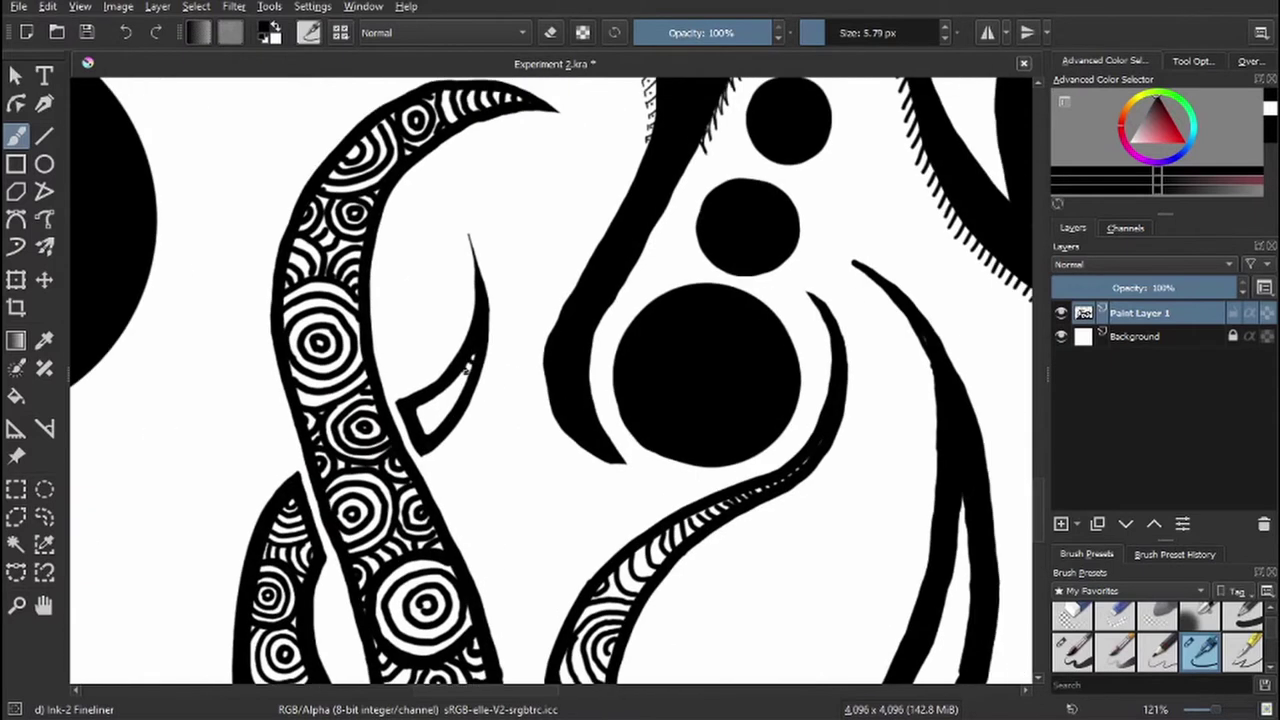
pyautogui.moveTo(462, 372); pyautogui.dragTo(424, 428)
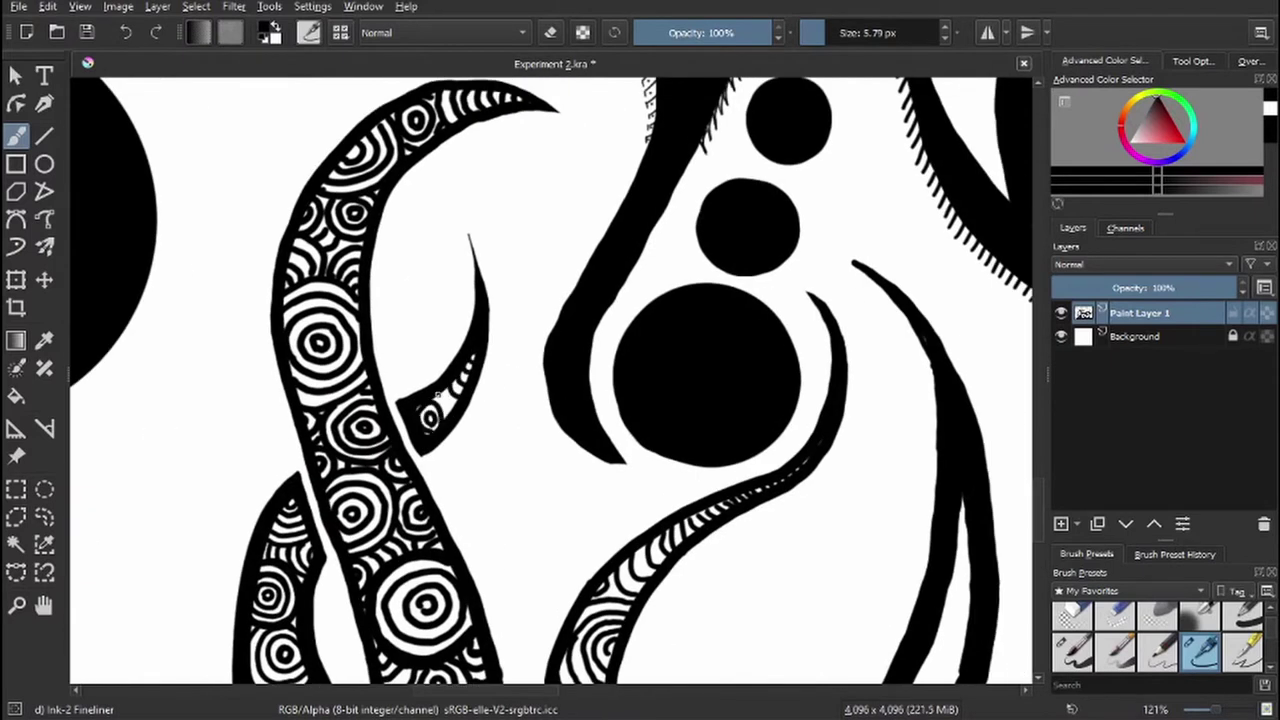
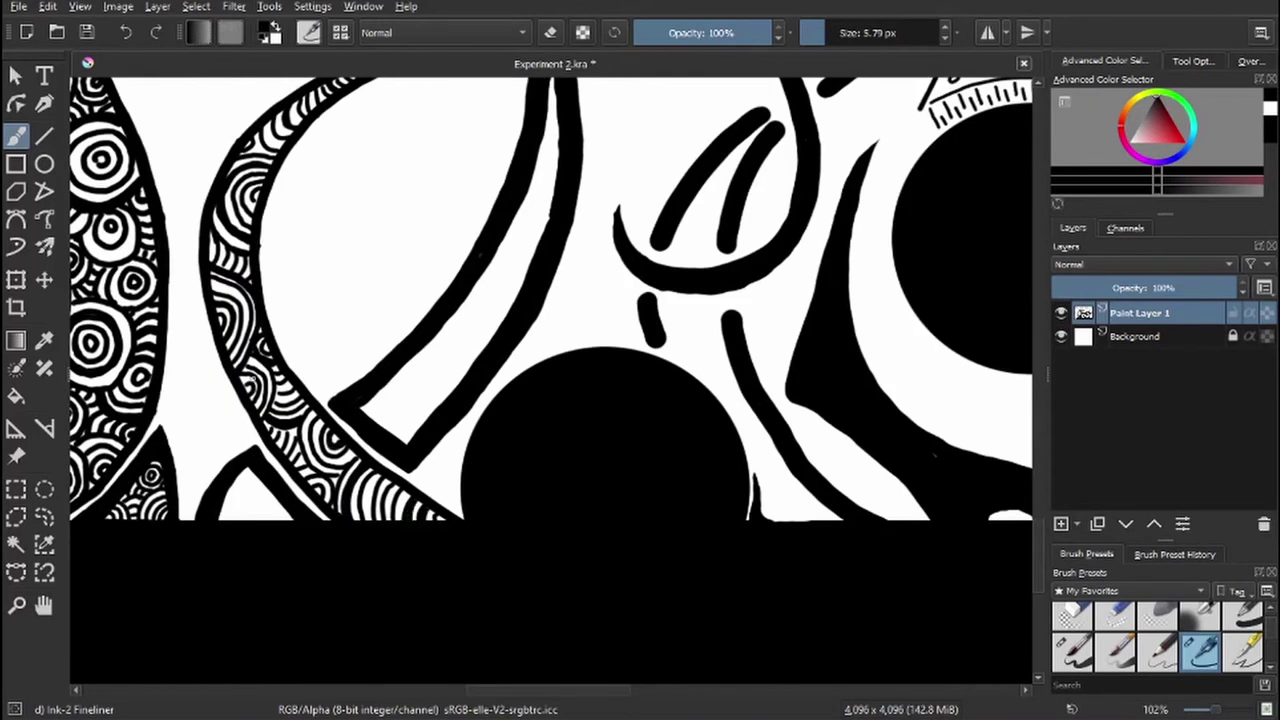
# - Fill the long split band beside the narrower tentacle and the wedge at that tentacle's base with ring patterns
pyautogui.scroll(3, 563, 256)
pyautogui.moveTo(573, 332); pyautogui.dragTo(566, 318)
pyautogui.moveTo(524, 404)
pyautogui.mouseDown()
pyautogui.moveTo(520, 418)
pyautogui.moveTo(556, 368)
pyautogui.moveTo(552, 346)
pyautogui.moveTo(516, 400)
pyautogui.moveTo(528, 390)
pyautogui.mouseUp()
pyautogui.scroll(-3, 550, 380)
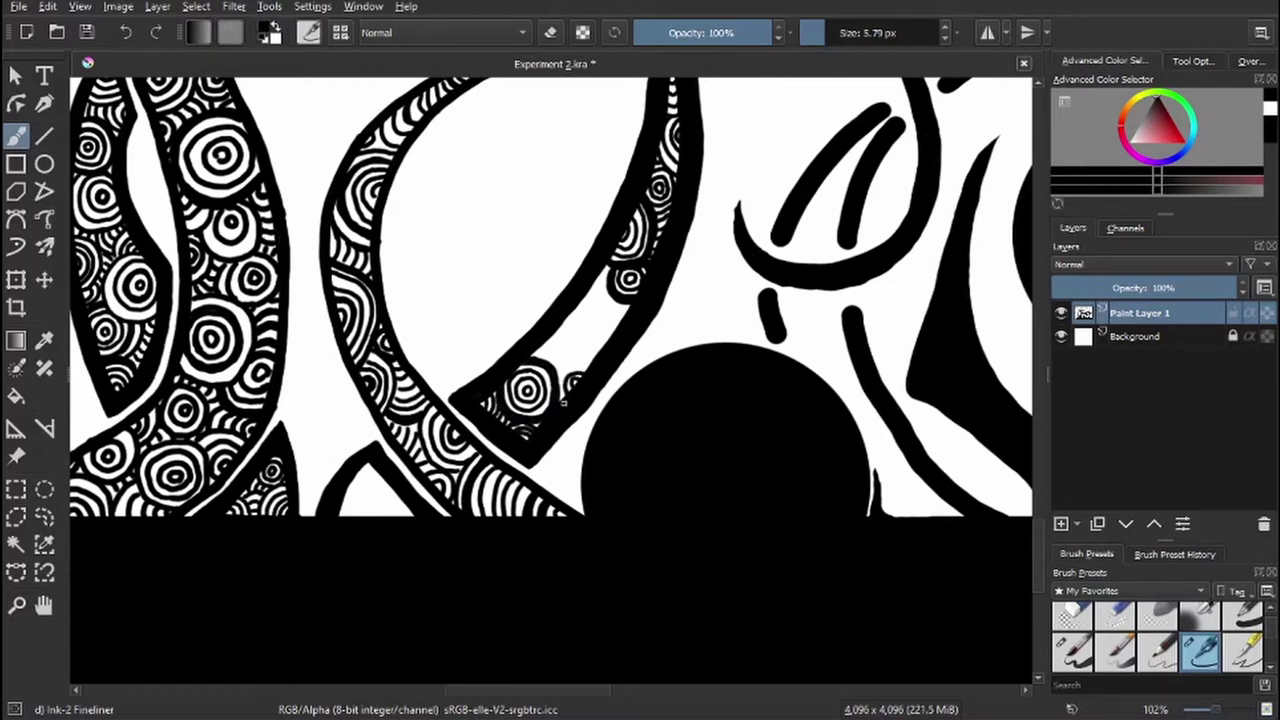
pyautogui.moveTo(566, 372); pyautogui.dragTo(586, 386)
pyautogui.moveTo(566, 334)
pyautogui.mouseDown()
pyautogui.moveTo(574, 344)
pyautogui.moveTo(615, 300)
pyautogui.mouseUp()
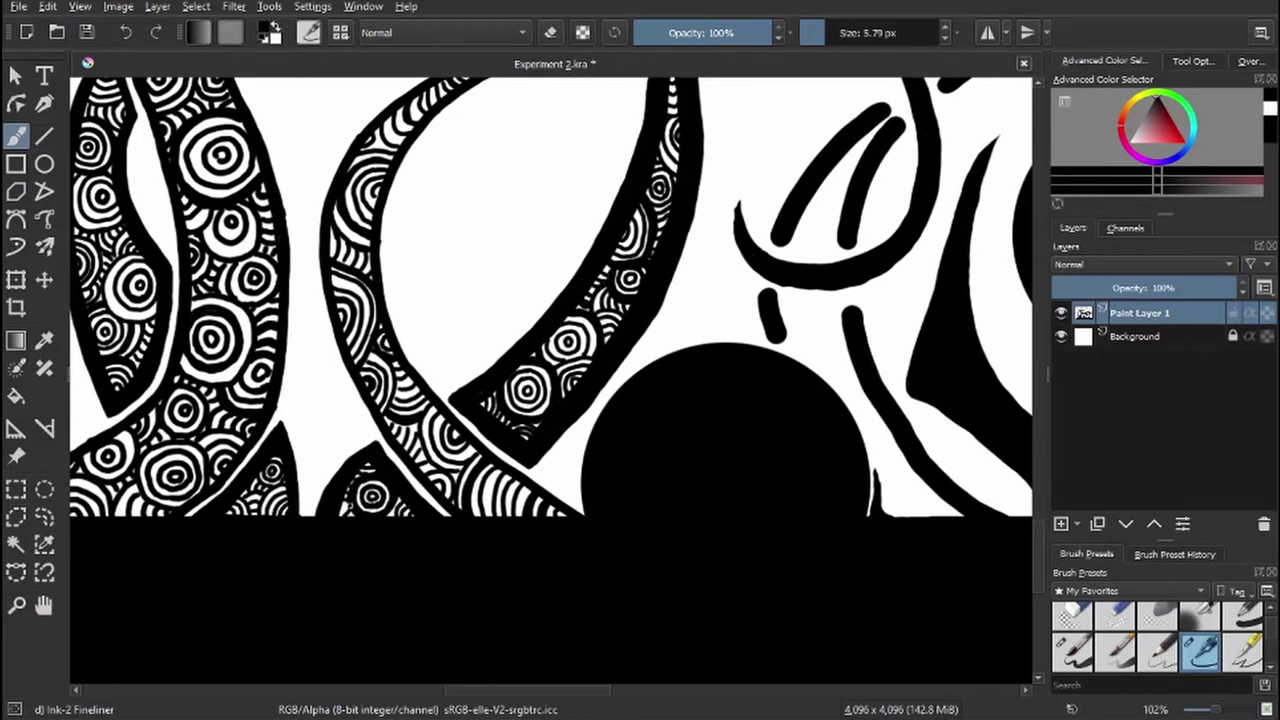
# - Join the loose strokes of the split band around the hooked curve with a 13.35 px brush, then thin and taper their outlines with the eraser
pyautogui.press('e')
pyautogui.press(']')
pyautogui.press(']')
pyautogui.press(']')
pyautogui.press(']')
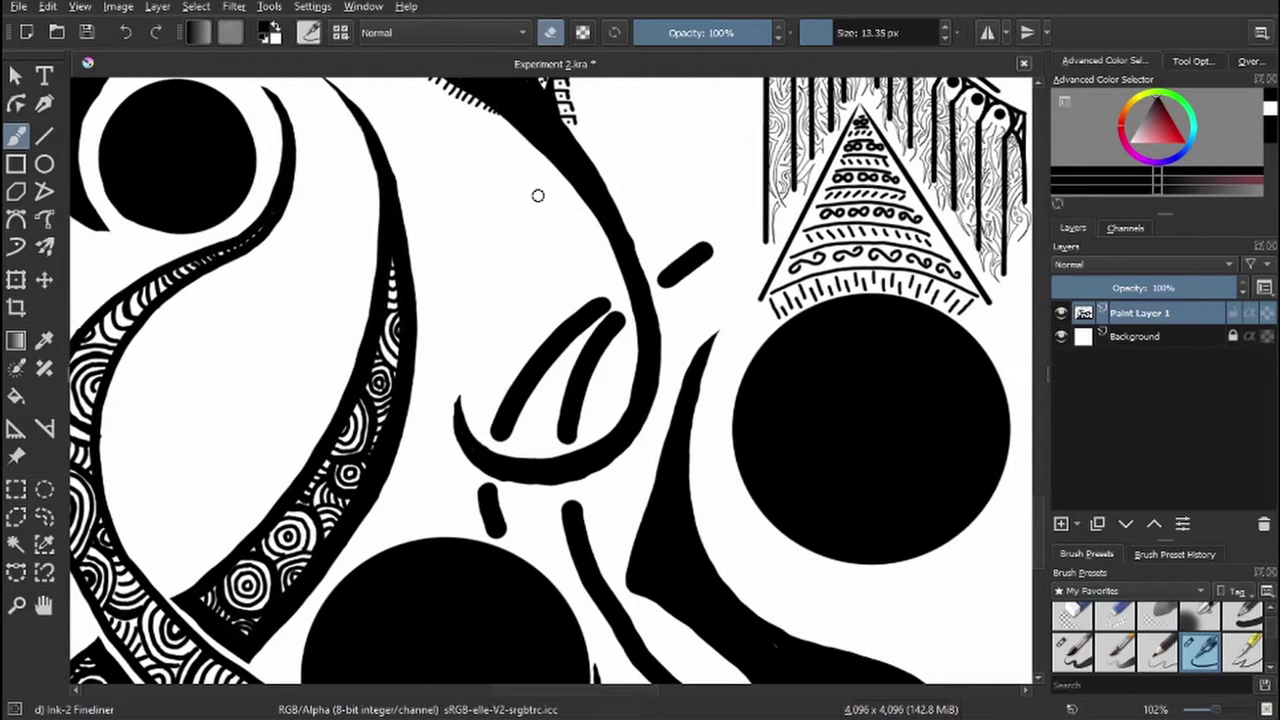
pyautogui.press('e')
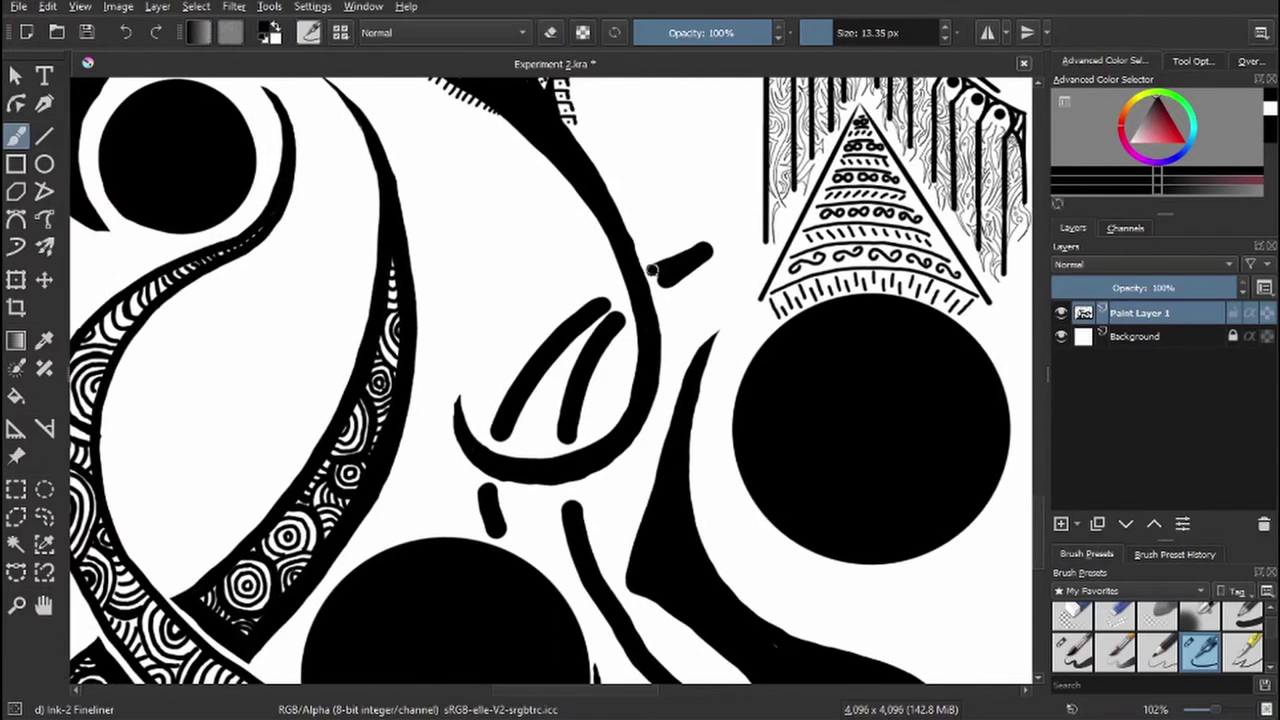
pyautogui.moveTo(619, 310); pyautogui.dragTo(620, 289)
pyautogui.moveTo(492, 430); pyautogui.dragTo(505, 448)
pyautogui.moveTo(484, 478); pyautogui.dragTo(503, 528)
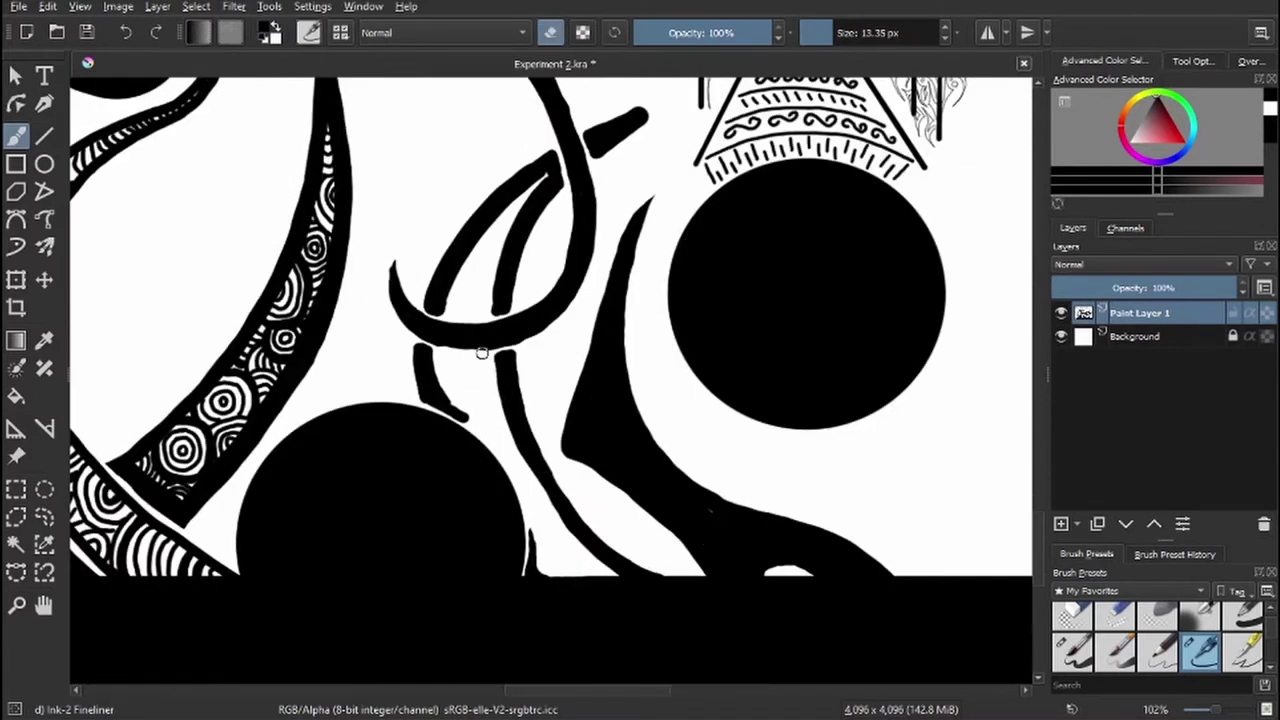
pyautogui.moveTo(640, 116)
pyautogui.mouseDown()
pyautogui.moveTo(594, 148)
pyautogui.moveTo(508, 312)
pyautogui.moveTo(545, 172)
pyautogui.moveTo(457, 266)
pyautogui.mouseUp()
# - Extend the split band's inner edge along the black circle down to the black base with a 7.85 px brush and clean it with the eraser
pyautogui.press('e')
pyautogui.moveTo(440, 350)
pyautogui.mouseDown()
pyautogui.moveTo(462, 410)
pyautogui.moveTo(522, 494)
pyautogui.mouseUp()
pyautogui.press('[')
pyautogui.press('[')
pyautogui.press('[')
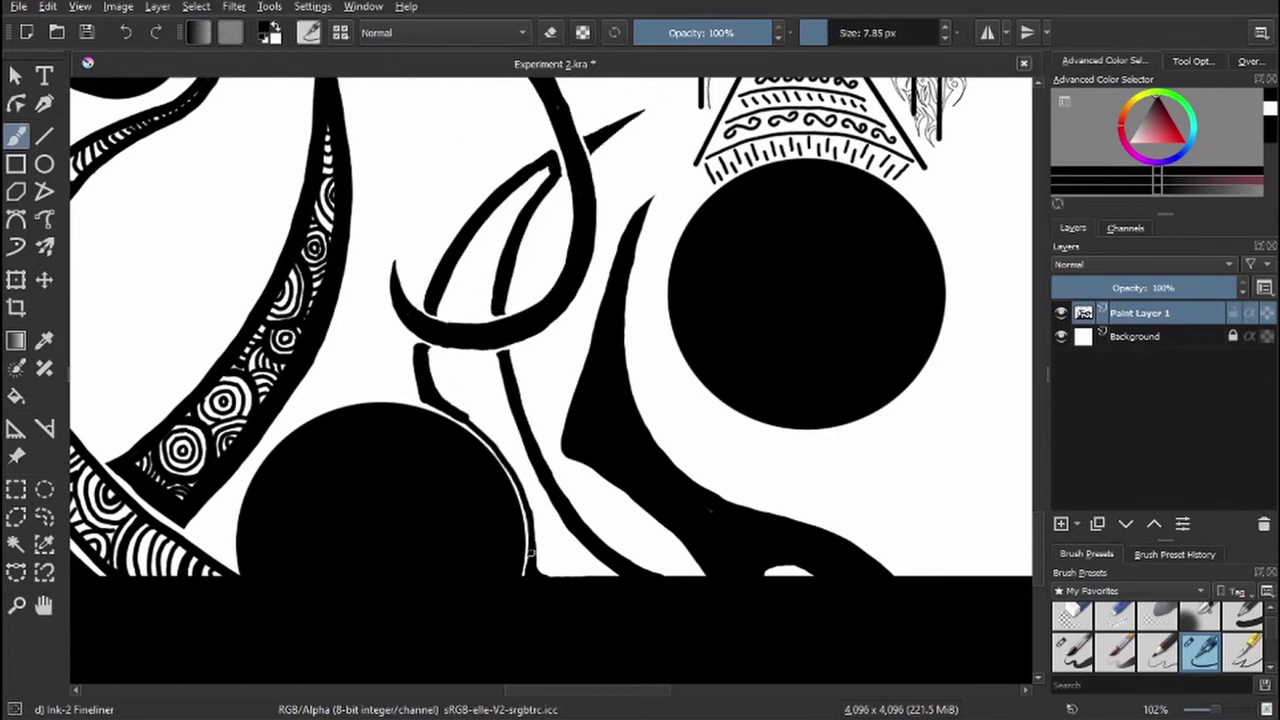
pyautogui.moveTo(478, 428)
pyautogui.mouseDown()
pyautogui.moveTo(522, 490)
pyautogui.moveTo(534, 566)
pyautogui.mouseUp()
pyautogui.press('e')
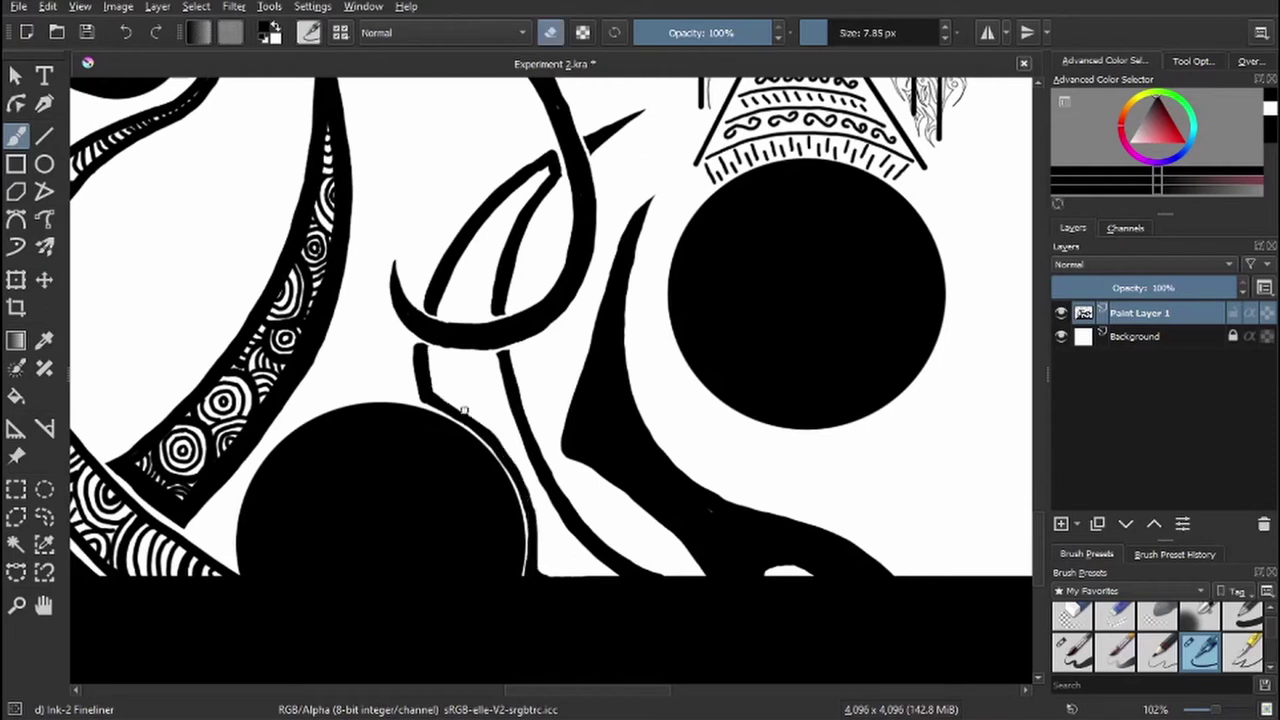
pyautogui.moveTo(463, 410); pyautogui.dragTo(534, 566)
pyautogui.press('e')
# - Fill the leaf-shaped part of the split band above the hooked curve with concentric rings and arcs using a 4.63 px brush
pyautogui.press('[')
pyautogui.press('[')
pyautogui.press('[')
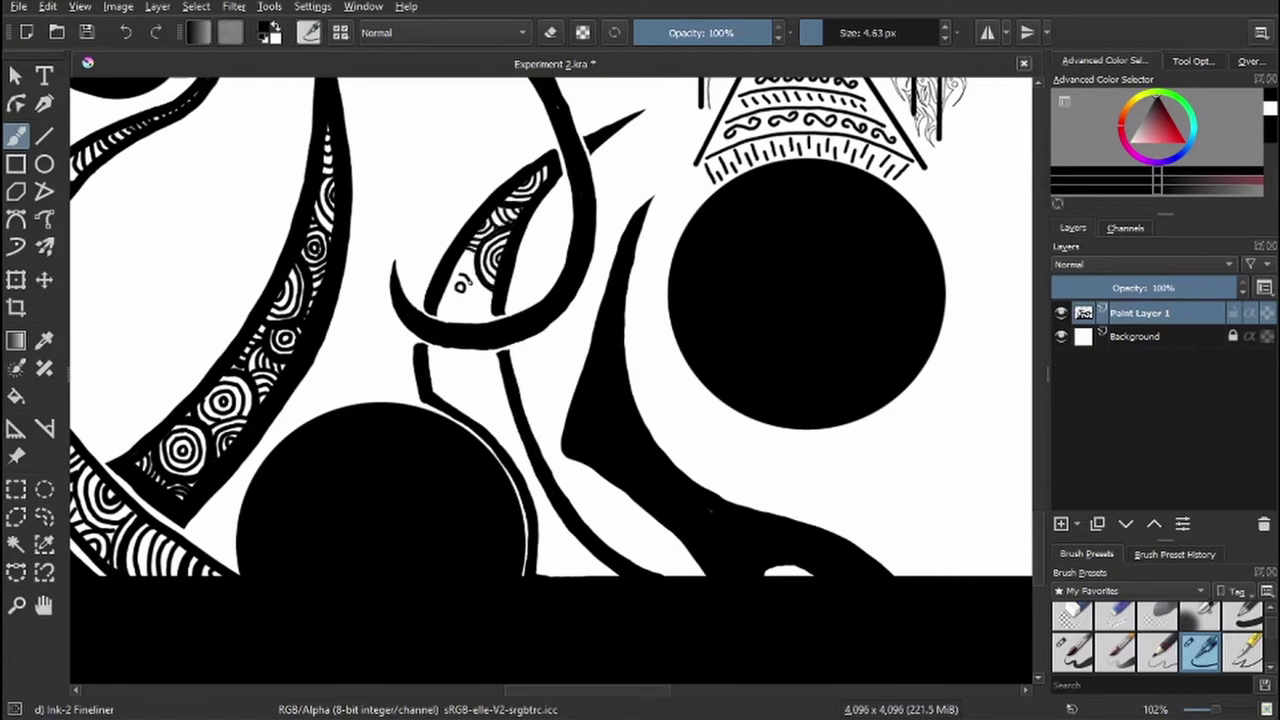
pyautogui.moveTo(458, 283); pyautogui.dragTo(462, 290)
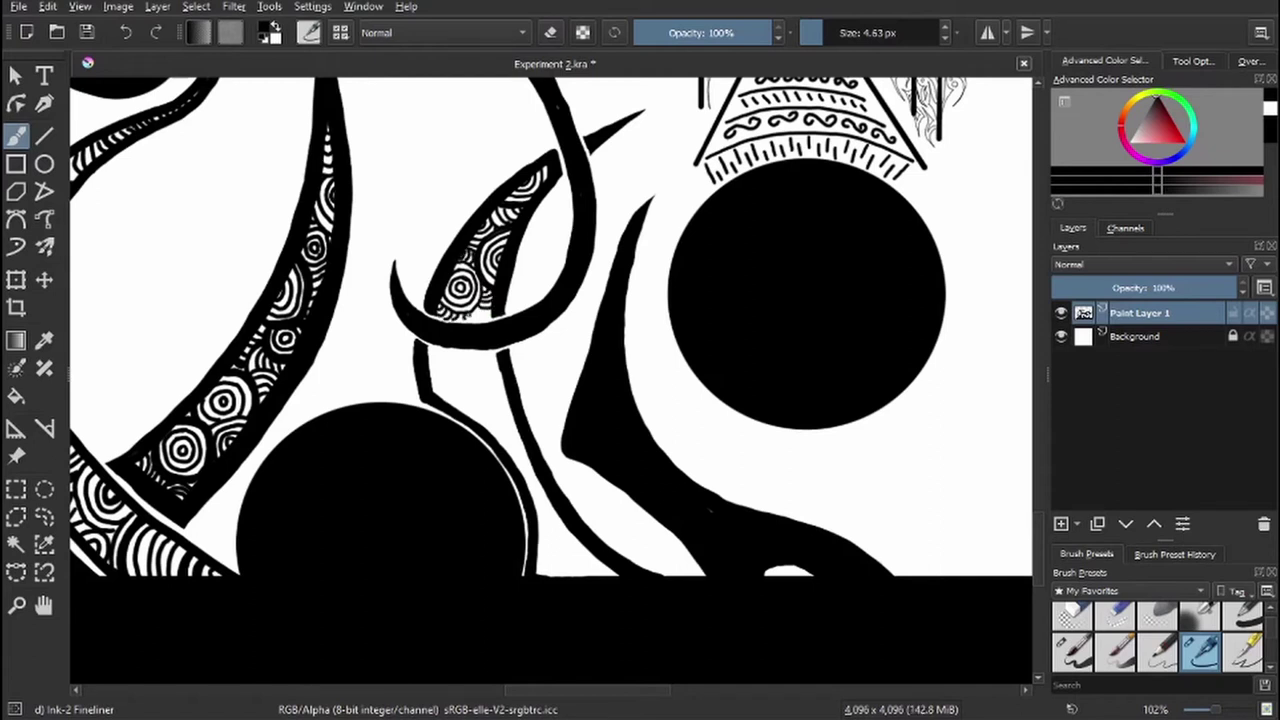
# - Fill the band's part below the hooked curve with concentric rings and arcs down to the black base
pyautogui.moveTo(424, 349)
pyautogui.mouseDown()
pyautogui.moveTo(446, 346)
pyautogui.moveTo(430, 362)
pyautogui.moveTo(488, 366)
pyautogui.mouseUp()
pyautogui.press('[')
pyautogui.press('[')
pyautogui.press('[')
pyautogui.moveTo(484, 381); pyautogui.dragTo(489, 386)
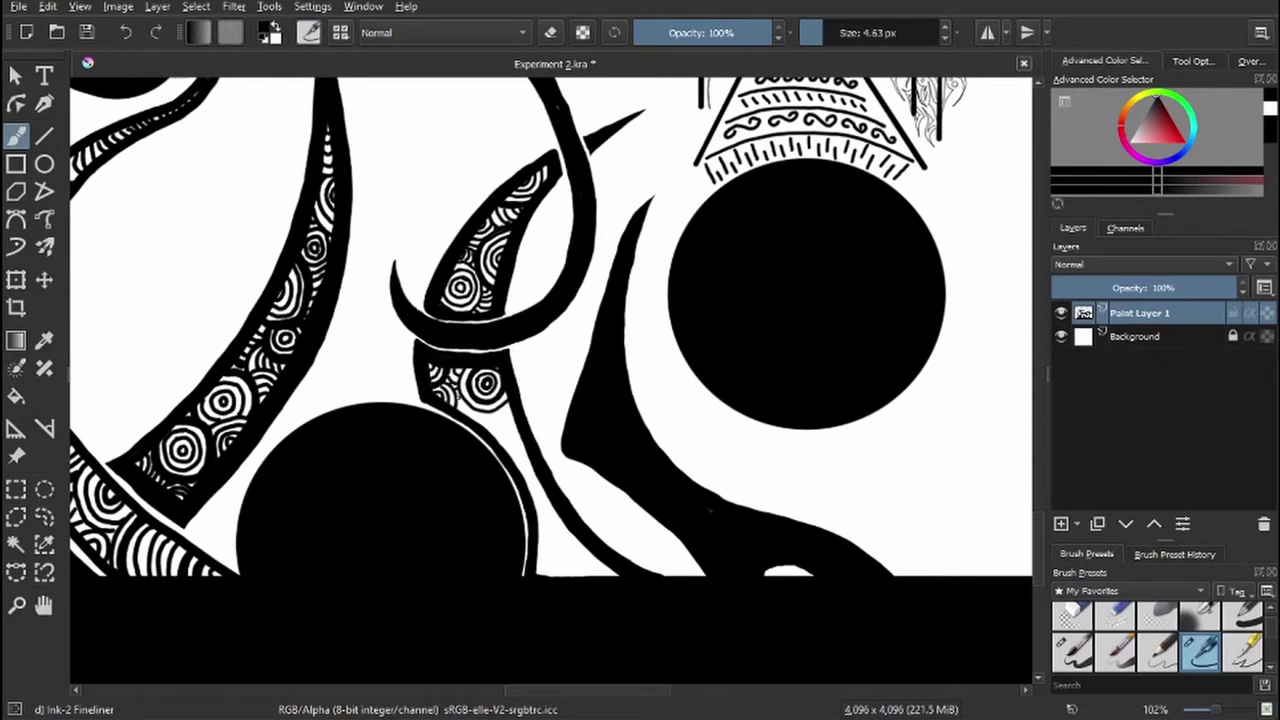
pyautogui.moveTo(472, 412)
pyautogui.mouseDown()
pyautogui.moveTo(502, 446)
pyautogui.moveTo(472, 397)
pyautogui.mouseUp()
pyautogui.moveTo(468, 476); pyautogui.dragTo(490, 500)
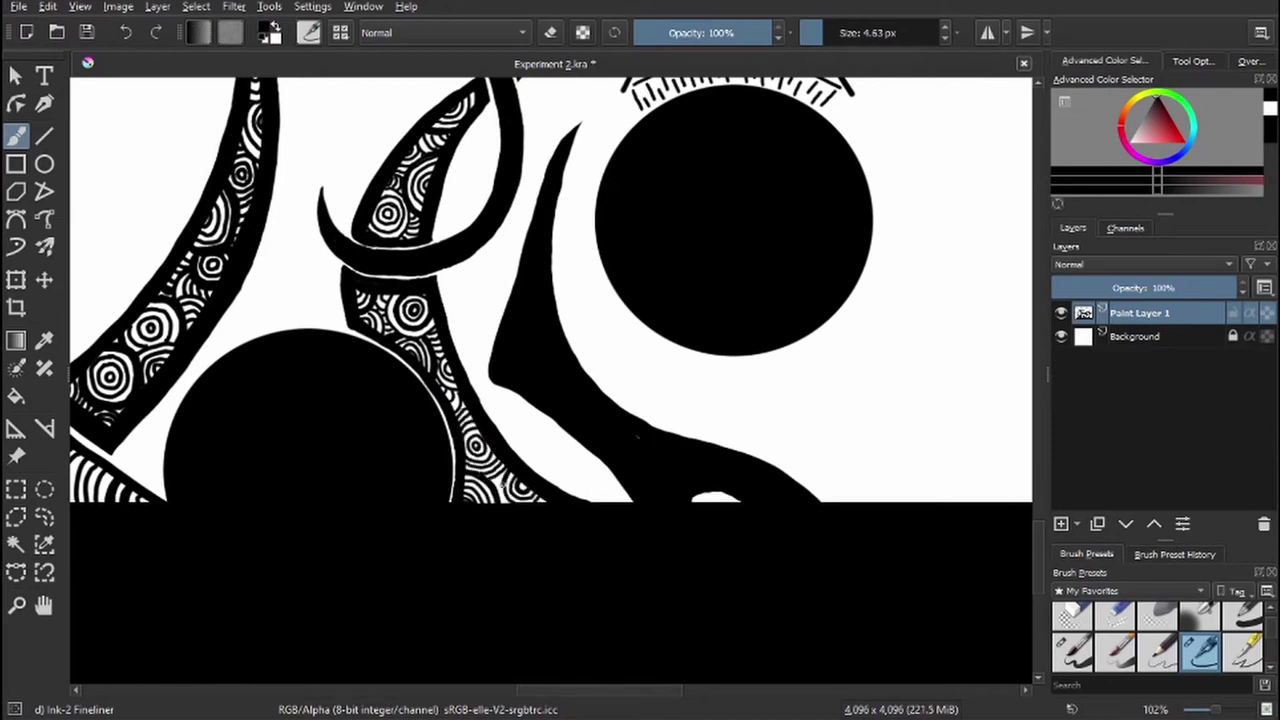
# - Thin and sharpen the cornered outlines of the angular bands attached to the large black circle with a 22.44 px eraser
pyautogui.scroll(-3, 515, 494)
pyautogui.scroll(2, 468, 338)
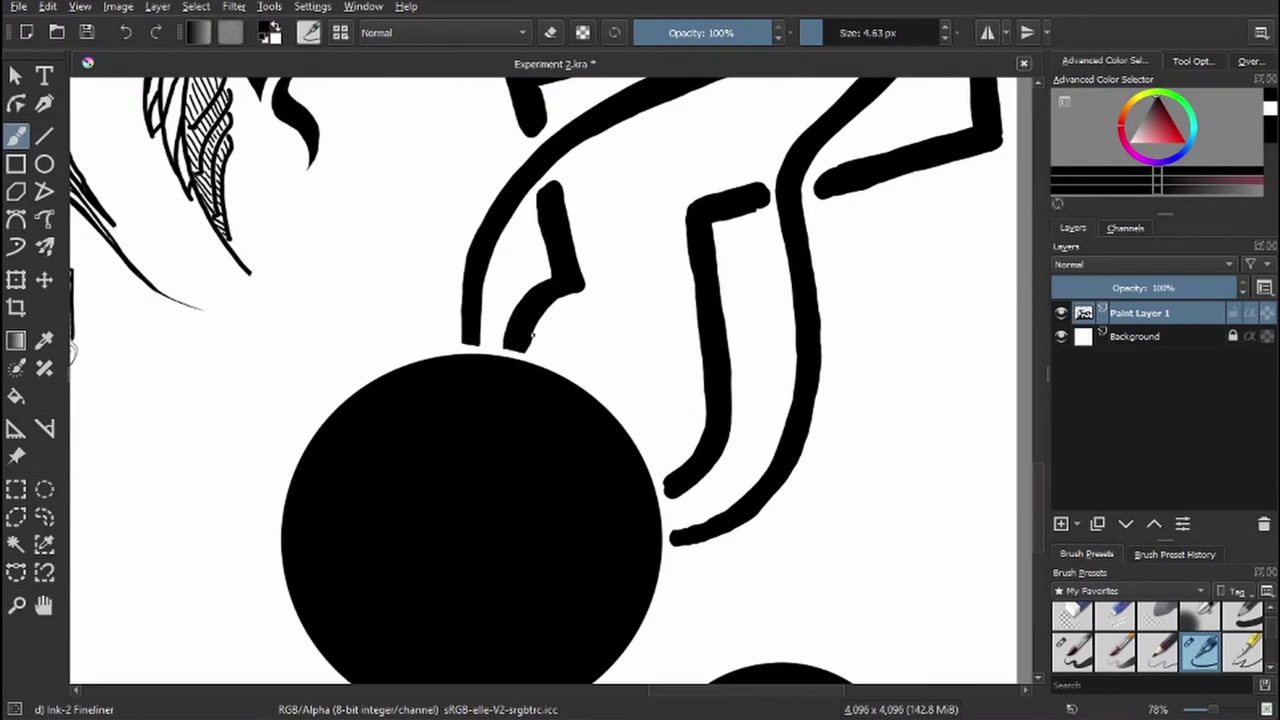
pyautogui.press('e')
pyautogui.moveTo(531, 336)
pyautogui.mouseDown()
pyautogui.moveTo(571, 223)
pyautogui.moveTo(585, 290)
pyautogui.mouseUp()
pyautogui.moveTo(765, 196)
pyautogui.mouseDown()
pyautogui.moveTo(680, 200)
pyautogui.moveTo(704, 389)
pyautogui.mouseUp()
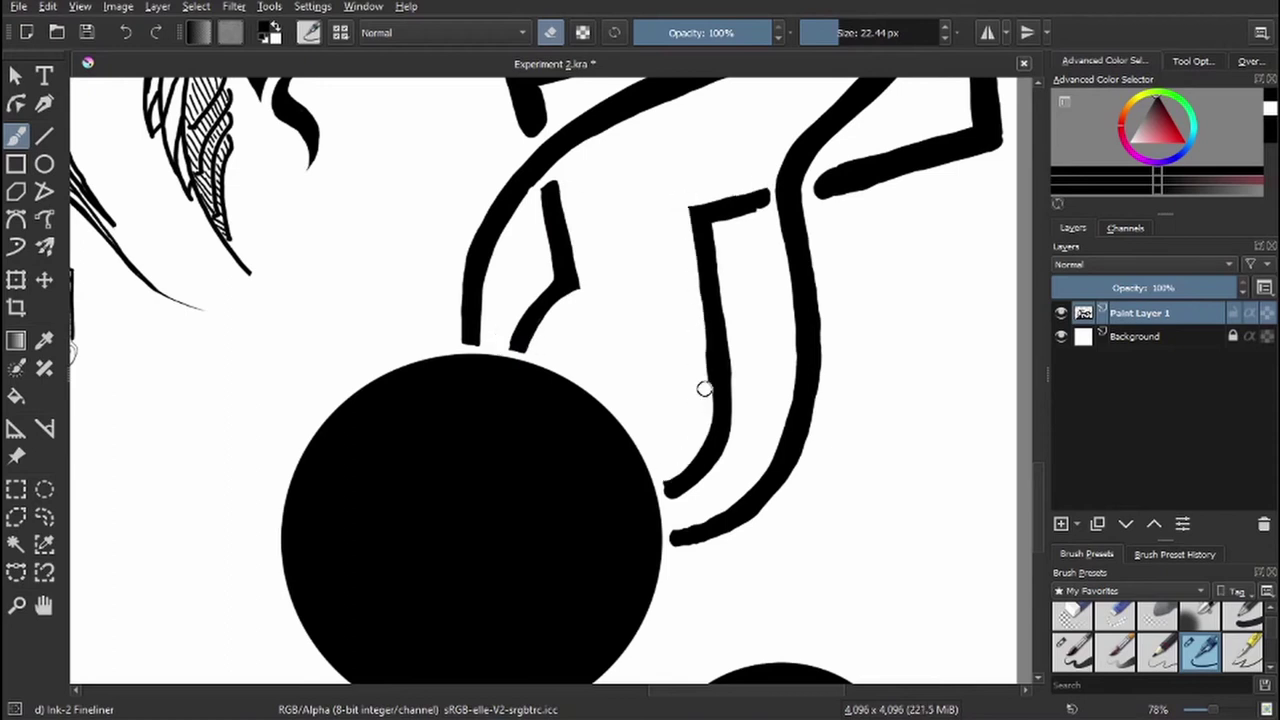
# - Erase along the long curving bands beside the upper black circle near the canvas's right edge to thin and taper them
pyautogui.moveTo(440, 340); pyautogui.dragTo(200, 500)
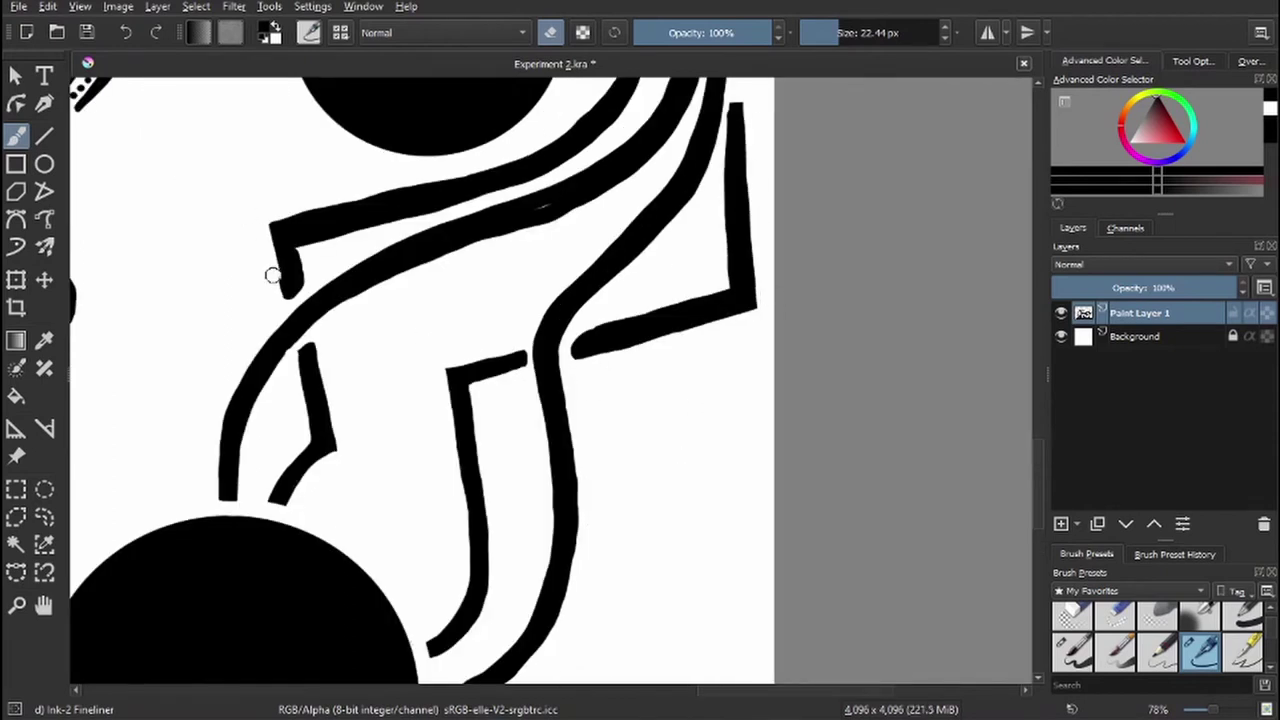
pyautogui.moveTo(272, 276)
pyautogui.mouseDown()
pyautogui.moveTo(337, 200)
pyautogui.moveTo(323, 309)
pyautogui.moveTo(586, 343)
pyautogui.moveTo(474, 440)
pyautogui.moveTo(389, 560)
pyautogui.mouseUp()
pyautogui.moveTo(440, 185)
pyautogui.mouseDown()
pyautogui.moveTo(510, 260)
pyautogui.moveTo(457, 357)
pyautogui.moveTo(352, 413)
pyautogui.mouseUp()
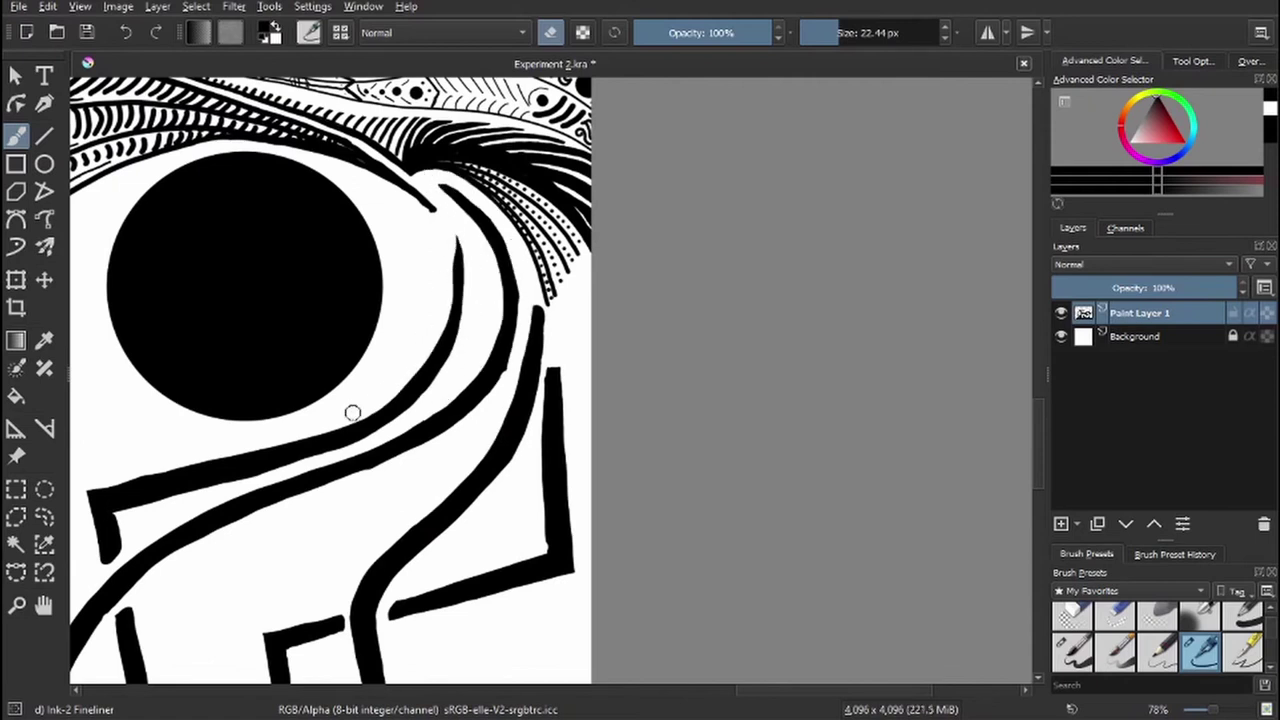
pyautogui.moveTo(550, 552)
pyautogui.mouseDown()
pyautogui.moveTo(560, 374)
pyautogui.moveTo(543, 317)
pyautogui.moveTo(456, 188)
pyautogui.moveTo(466, 229)
pyautogui.moveTo(409, 517)
pyautogui.moveTo(580, 223)
pyautogui.mouseUp()
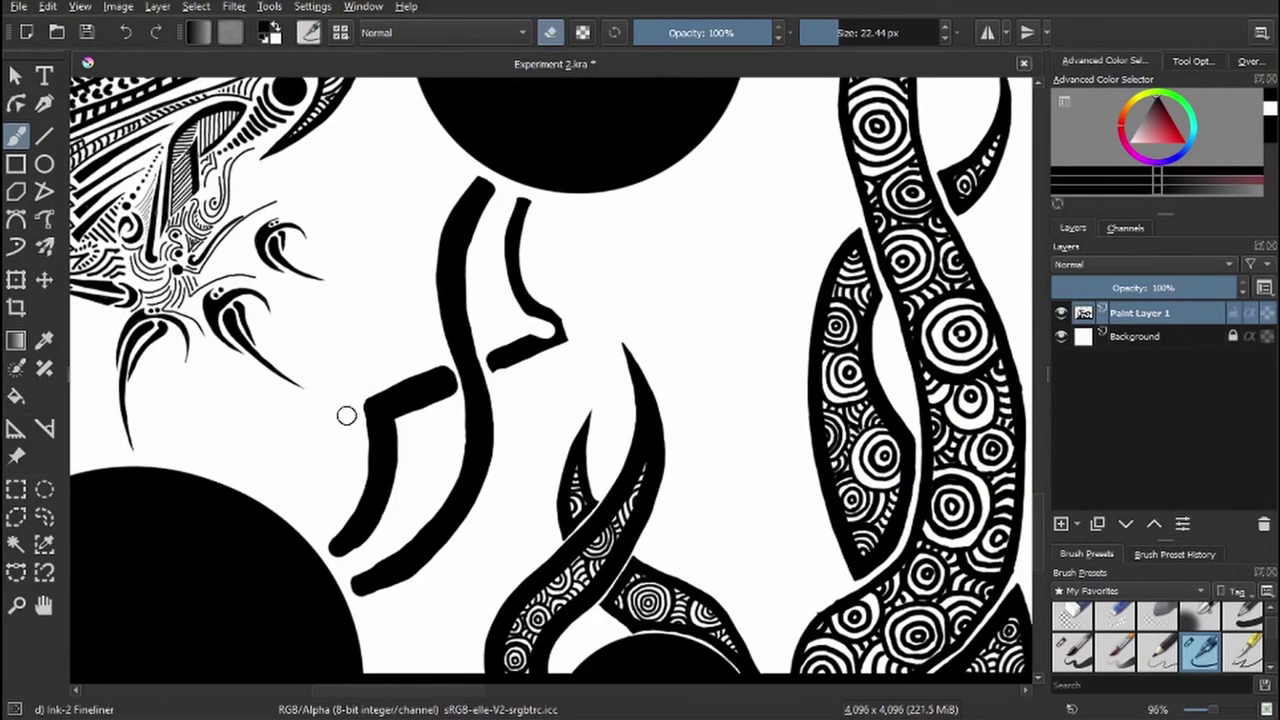
# - Thin and taper the angular bands under the left-hand circle and along the canvas's left edge with the 22.44 px eraser
pyautogui.moveTo(346, 416)
pyautogui.mouseDown()
pyautogui.moveTo(466, 257)
pyautogui.moveTo(449, 366)
pyautogui.moveTo(371, 477)
pyautogui.moveTo(502, 338)
pyautogui.moveTo(526, 357)
pyautogui.moveTo(386, 509)
pyautogui.moveTo(480, 194)
pyautogui.mouseUp()
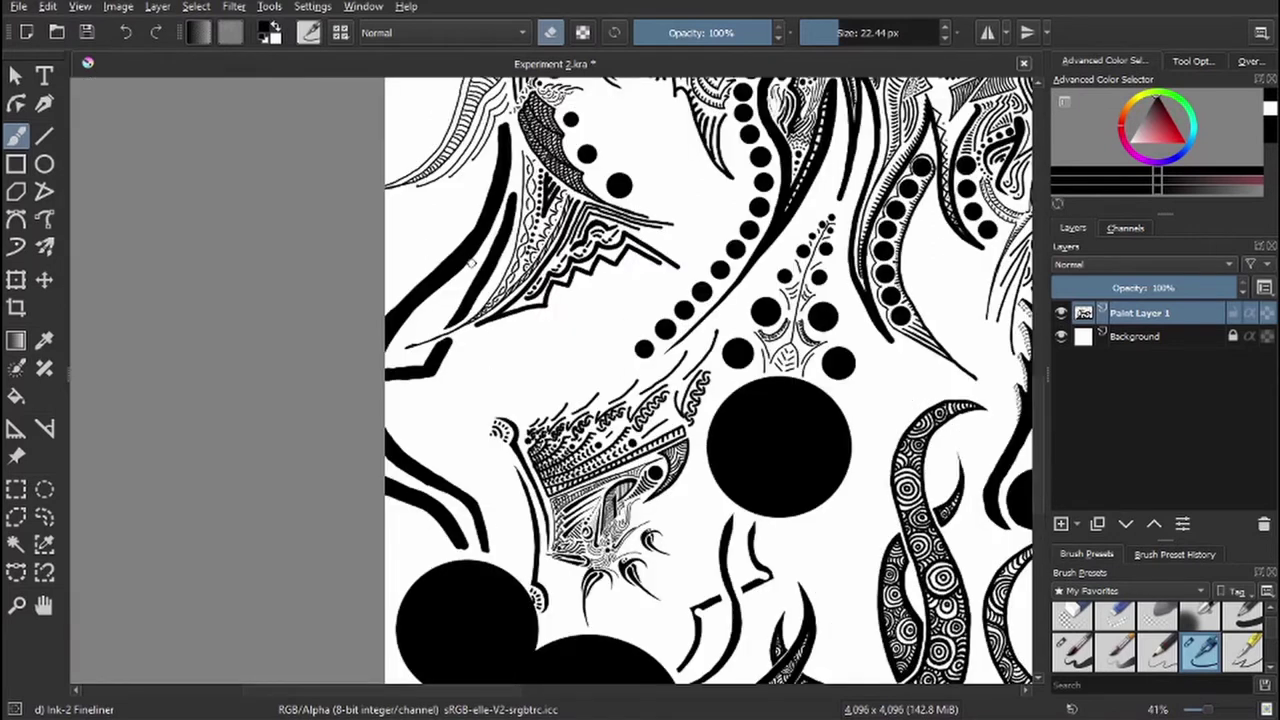
pyautogui.scroll(4, 471, 265)
pyautogui.moveTo(471, 265)
pyautogui.mouseDown()
pyautogui.moveTo(517, 303)
pyautogui.moveTo(394, 560)
pyautogui.moveTo(437, 391)
pyautogui.moveTo(324, 475)
pyautogui.moveTo(491, 343)
pyautogui.moveTo(414, 651)
pyautogui.mouseUp()
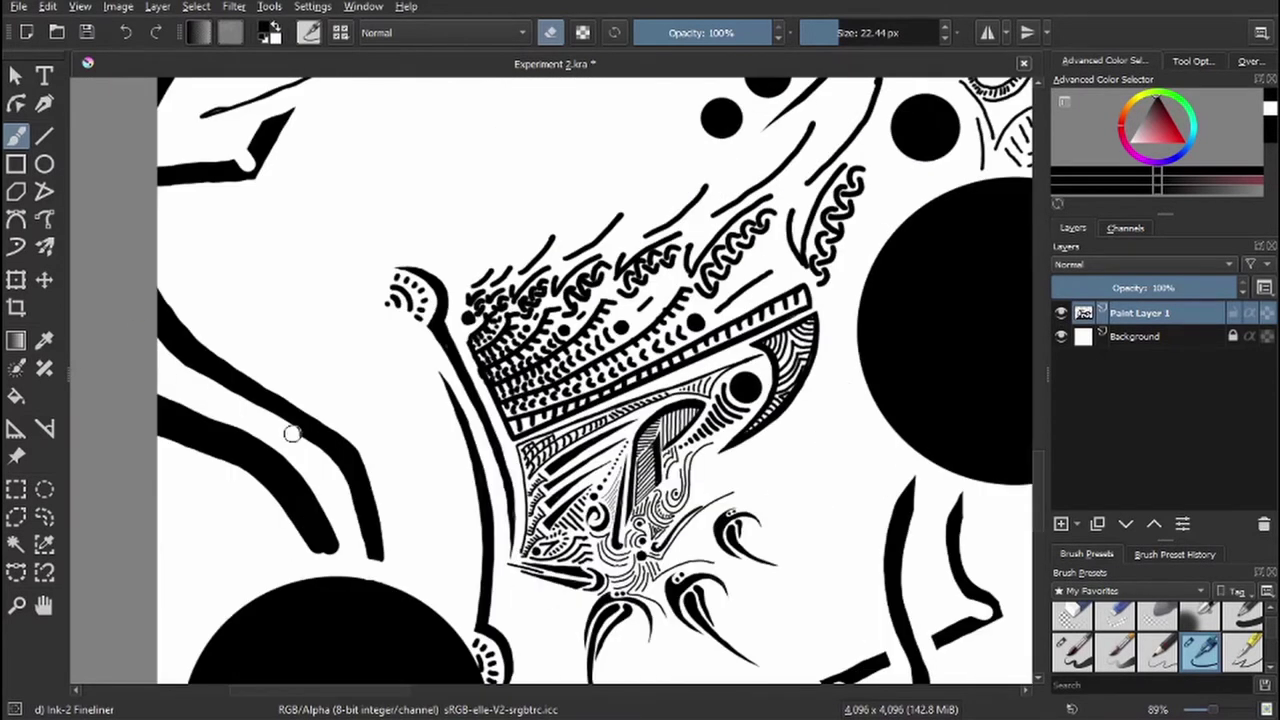
pyautogui.moveTo(291, 432)
pyautogui.mouseDown()
pyautogui.moveTo(363, 549)
pyautogui.moveTo(269, 486)
pyautogui.mouseUp()
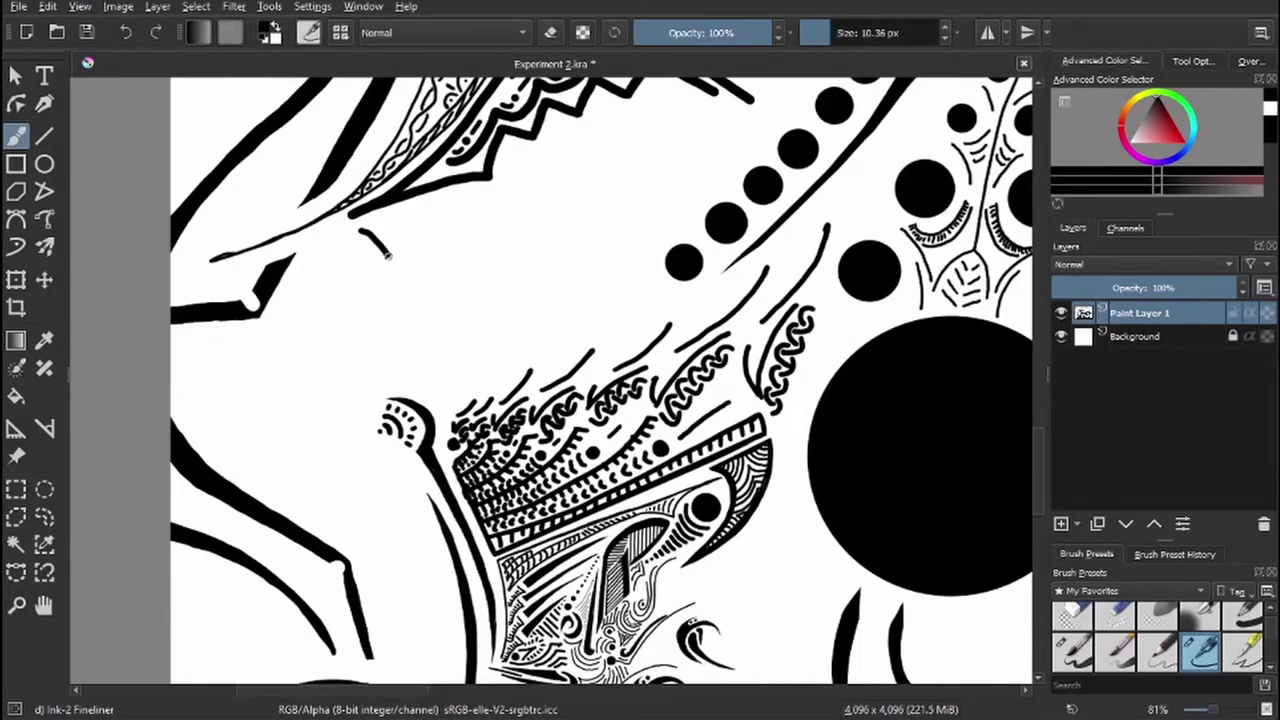
# - Draw nested arcs below the zigzag wing and a curl-ended bar beside the claw ornament at 10.36 px, refining the bar with the eraser
pyautogui.moveTo(386, 256)
pyautogui.mouseDown()
pyautogui.moveTo(490, 200)
pyautogui.moveTo(425, 225)
pyautogui.moveTo(470, 205)
pyautogui.mouseUp()
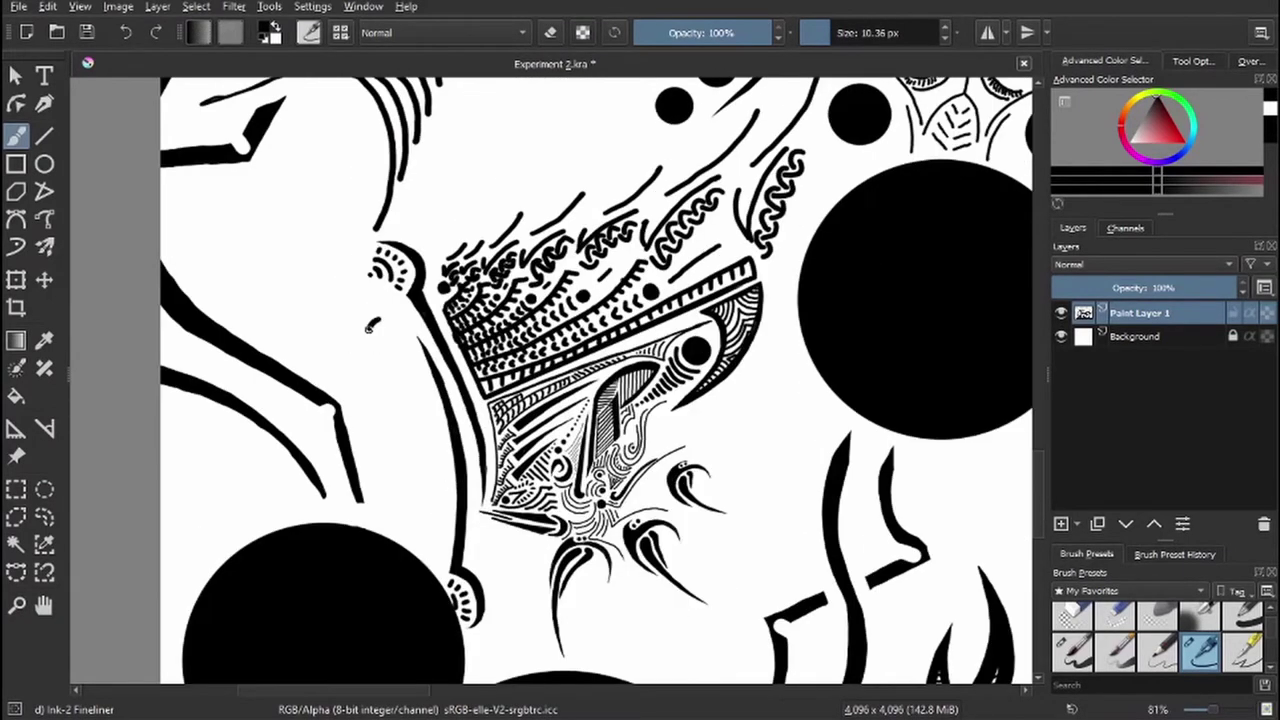
pyautogui.moveTo(372, 320)
pyautogui.mouseDown()
pyautogui.moveTo(410, 364)
pyautogui.moveTo(430, 548)
pyautogui.mouseUp()
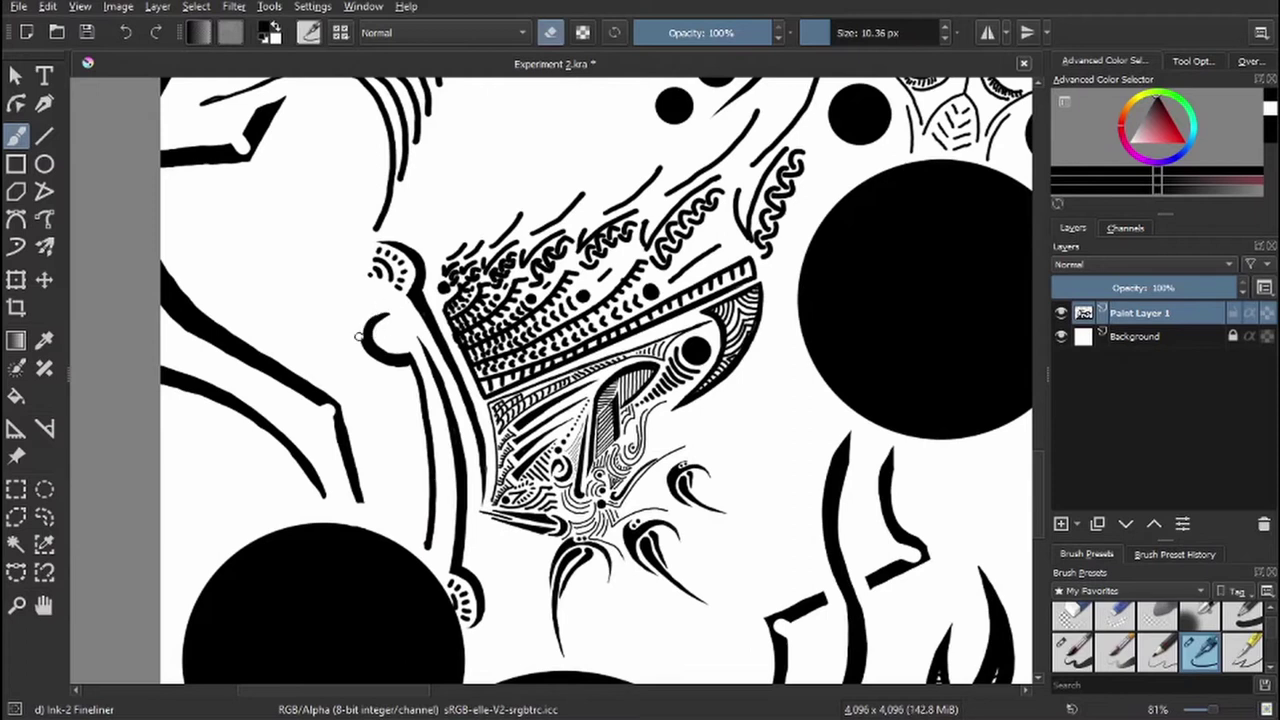
pyautogui.press('e')
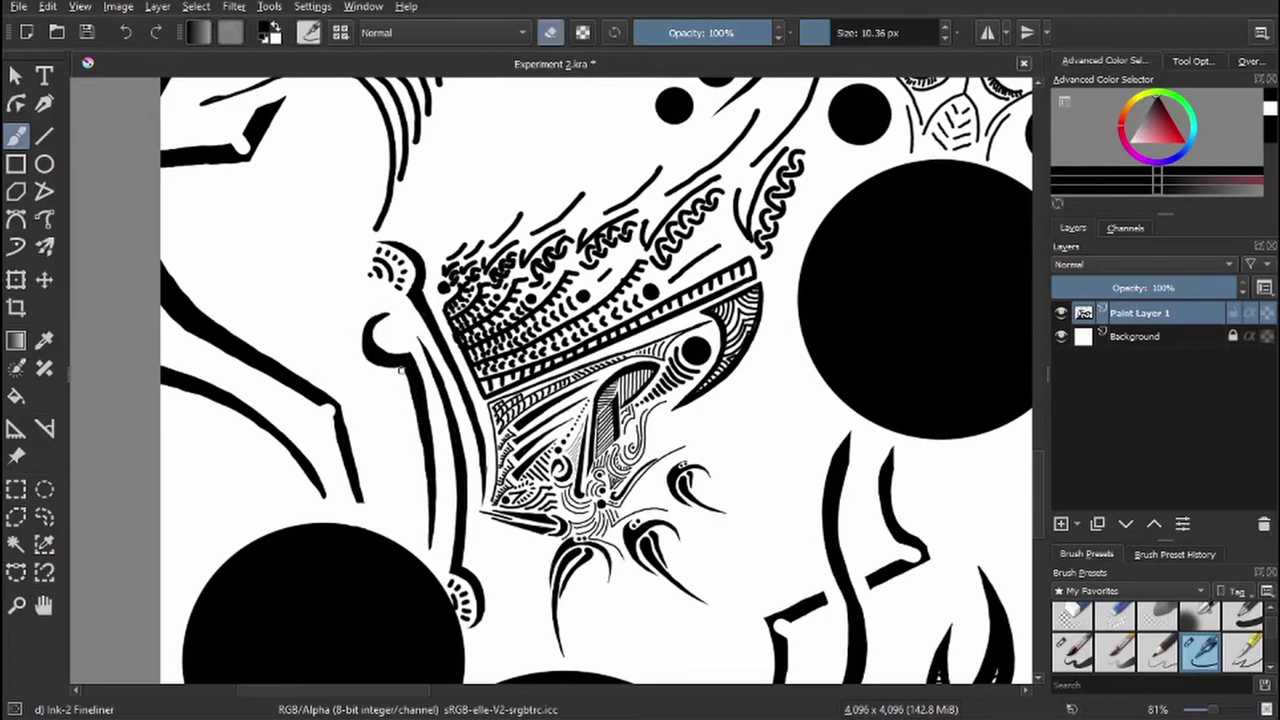
pyautogui.moveTo(386, 320); pyautogui.dragTo(400, 348)
# - Fill the gaps between the curved bars beside the claw ornament with fine diagonal hatching using a 2.44 px brush
pyautogui.scroll(3, 398, 347)
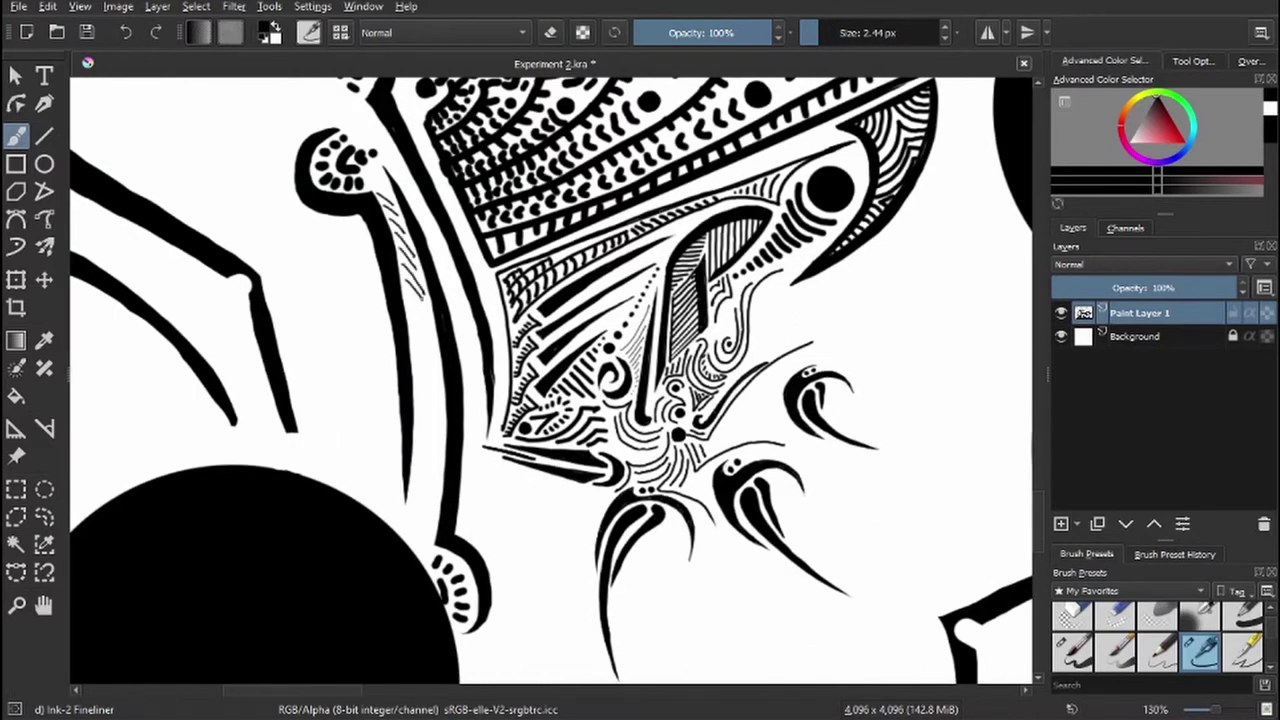
pyautogui.moveTo(406, 300); pyautogui.dragTo(436, 356)
pyautogui.moveTo(416, 386)
pyautogui.mouseDown()
pyautogui.moveTo(444, 460)
pyautogui.moveTo(438, 538)
pyautogui.mouseUp()
pyautogui.moveTo(374, 120); pyautogui.dragTo(402, 186)
pyautogui.moveTo(444, 258); pyautogui.dragTo(470, 348)
pyautogui.moveTo(464, 406); pyautogui.dragTo(484, 488)
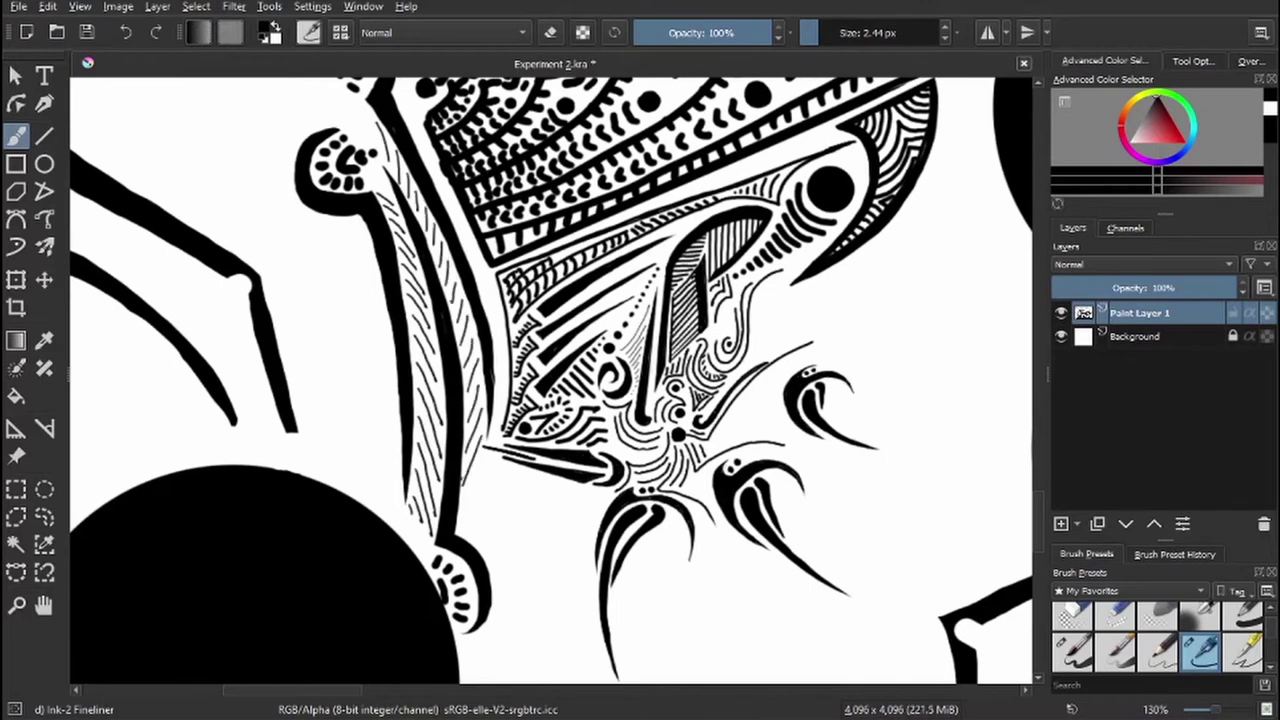
# - Draw a row of small A-shaped marks along the zigzag edge of the wing with a 9.47 px brush
pyautogui.scroll(-4, 480, 480)
pyautogui.scroll(1, 420, 400)
pyautogui.moveTo(406, 368)
pyautogui.mouseDown()
pyautogui.moveTo(392, 426)
pyautogui.moveTo(416, 446)
pyautogui.mouseUp()
pyautogui.moveTo(444, 382); pyautogui.dragTo(420, 440)
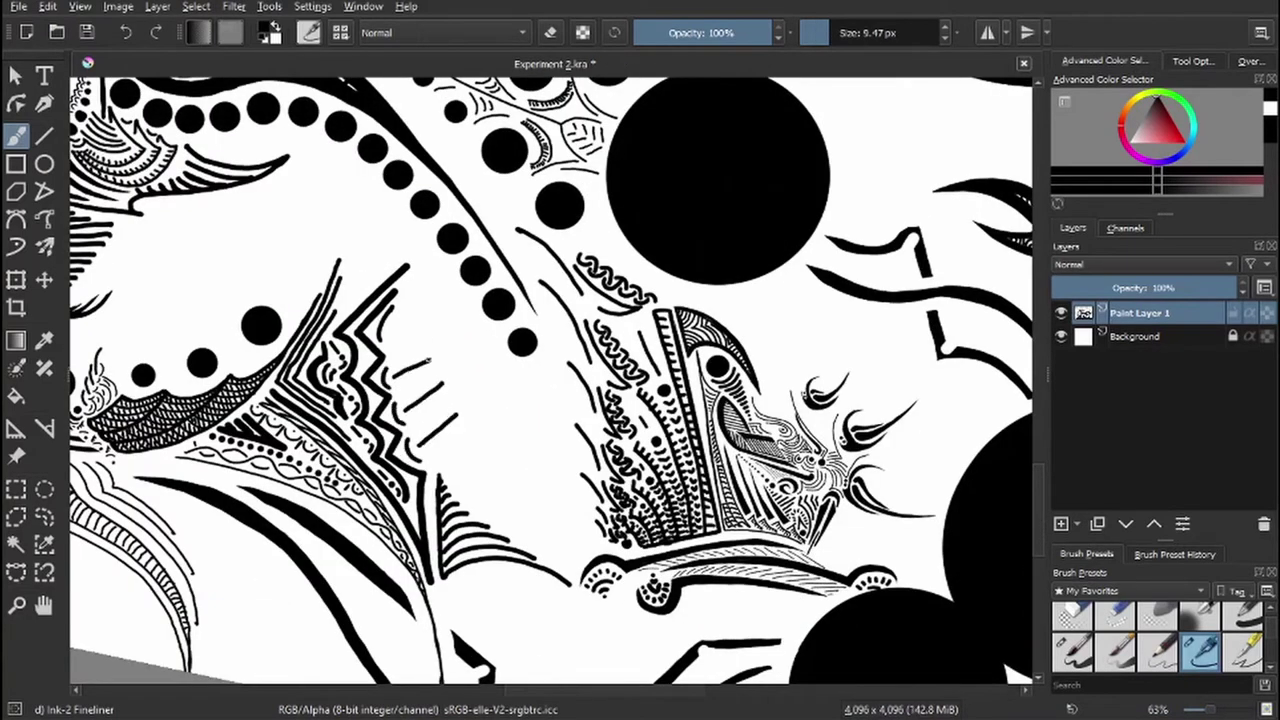
pyautogui.moveTo(392, 332); pyautogui.dragTo(428, 316)
pyautogui.moveTo(404, 350); pyautogui.dragTo(420, 326)
pyautogui.moveTo(410, 392)
pyautogui.mouseDown()
pyautogui.moveTo(426, 368)
pyautogui.moveTo(432, 396)
pyautogui.mouseUp()
pyautogui.moveTo(424, 428); pyautogui.dragTo(436, 404)
pyautogui.moveTo(446, 470); pyautogui.dragTo(458, 426)
pyautogui.moveTo(432, 316); pyautogui.dragTo(436, 366)
pyautogui.moveTo(440, 370); pyautogui.dragTo(273, 261)
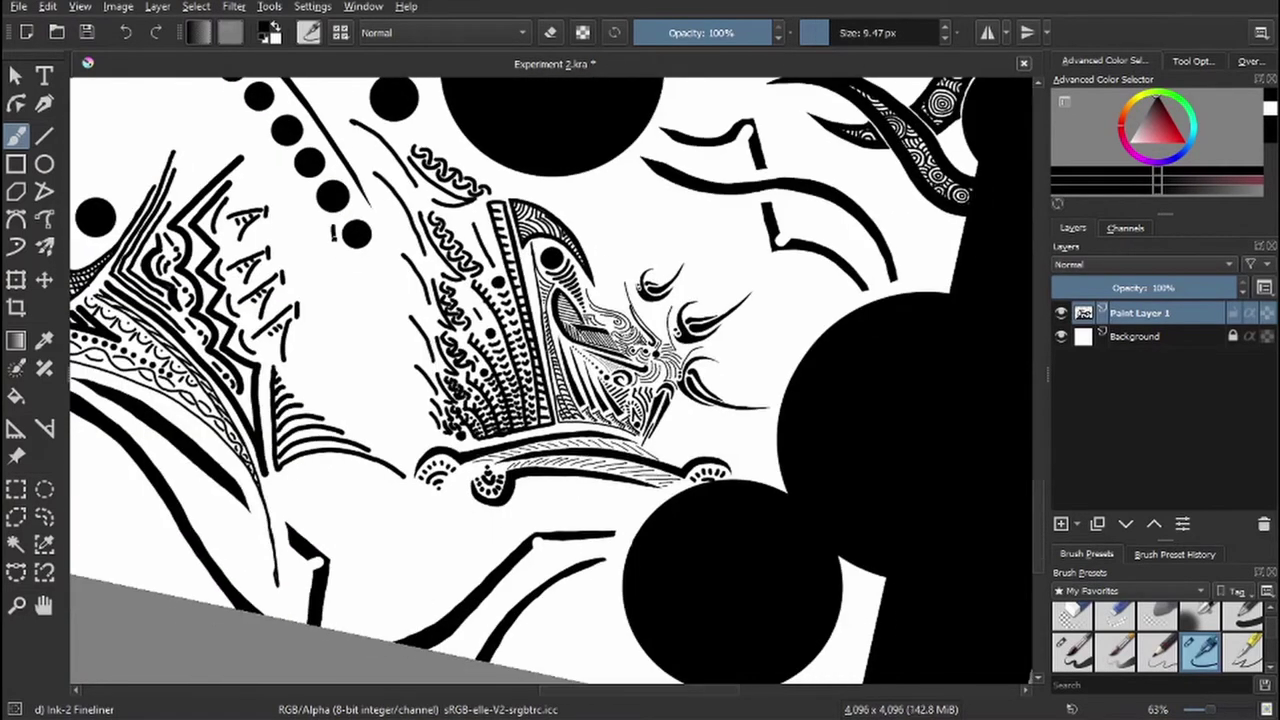
# - Draw a tapering ornament of curved stripes between the A-shaped marks and the claw ornament, hooking it around the bead chain's end
pyautogui.moveTo(384, 244); pyautogui.dragTo(416, 352)
pyautogui.moveTo(386, 296); pyautogui.dragTo(418, 392)
pyautogui.moveTo(388, 240)
pyautogui.mouseDown()
pyautogui.moveTo(418, 440)
pyautogui.moveTo(390, 360)
pyautogui.mouseUp()
pyautogui.moveTo(334, 260); pyautogui.dragTo(380, 352)
pyautogui.moveTo(354, 266); pyautogui.dragTo(382, 316)
pyautogui.moveTo(338, 216); pyautogui.dragTo(324, 258)
pyautogui.moveTo(366, 358)
pyautogui.mouseDown()
pyautogui.moveTo(396, 416)
pyautogui.moveTo(520, 300)
pyautogui.mouseUp()
pyautogui.moveTo(626, 222); pyautogui.dragTo(666, 186)
pyautogui.moveTo(660, 204); pyautogui.dragTo(694, 164)
pyautogui.press('e')
pyautogui.moveTo(600, 234)
pyautogui.mouseDown()
pyautogui.moveTo(566, 302)
pyautogui.moveTo(482, 346)
pyautogui.mouseUp()
pyautogui.press('e')
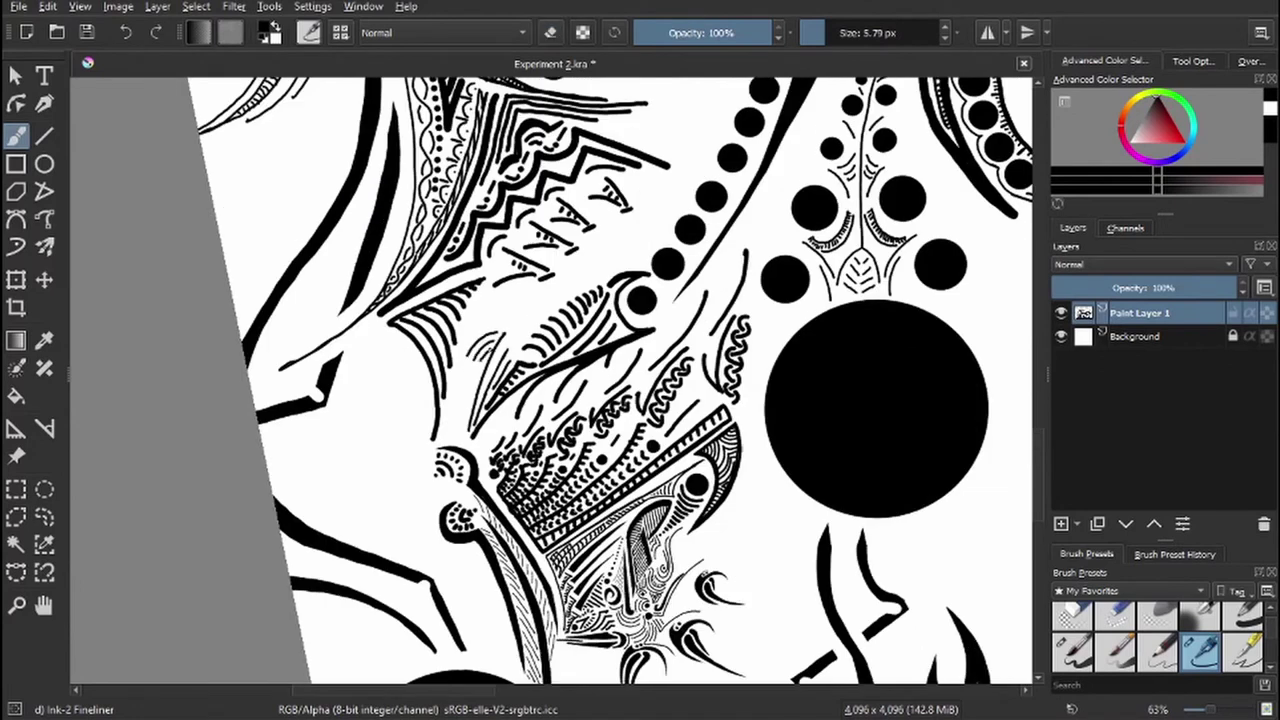
# - Draw fine flowing lines between the curved stripes and the A-shaped marks with a 5.79 px brush
pyautogui.press('5')
pyautogui.moveTo(380, 192); pyautogui.dragTo(370, 250)
pyautogui.moveTo(392, 194); pyautogui.dragTo(422, 244)
pyautogui.moveTo(410, 202); pyautogui.dragTo(414, 234)
pyautogui.moveTo(406, 234)
pyautogui.mouseDown()
pyautogui.moveTo(404, 250)
pyautogui.moveTo(430, 260)
pyautogui.mouseUp()
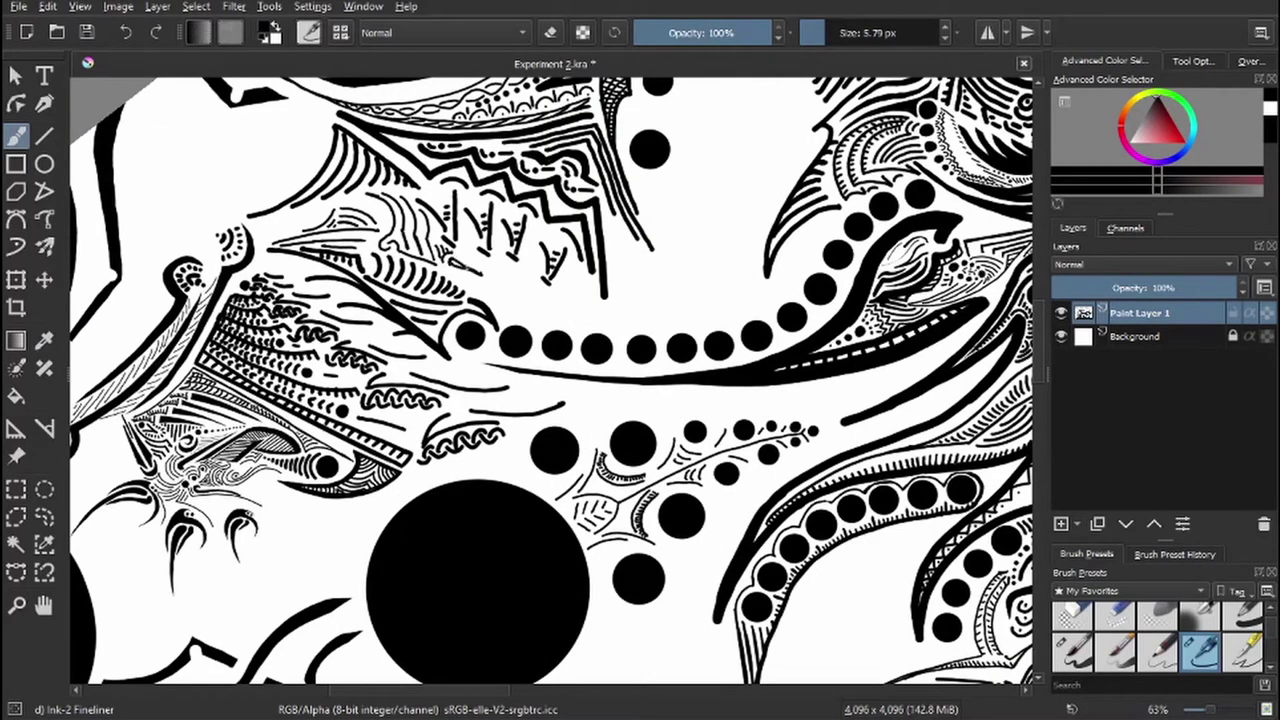
# - Fill the space between the bead chain's end and the A-shaped marks with further curved lines and short ticks
pyautogui.press('6')
pyautogui.press('6')
pyautogui.press('6')
pyautogui.press('6')
pyautogui.moveTo(468, 318); pyautogui.dragTo(446, 364)
pyautogui.moveTo(482, 280); pyautogui.dragTo(474, 324)
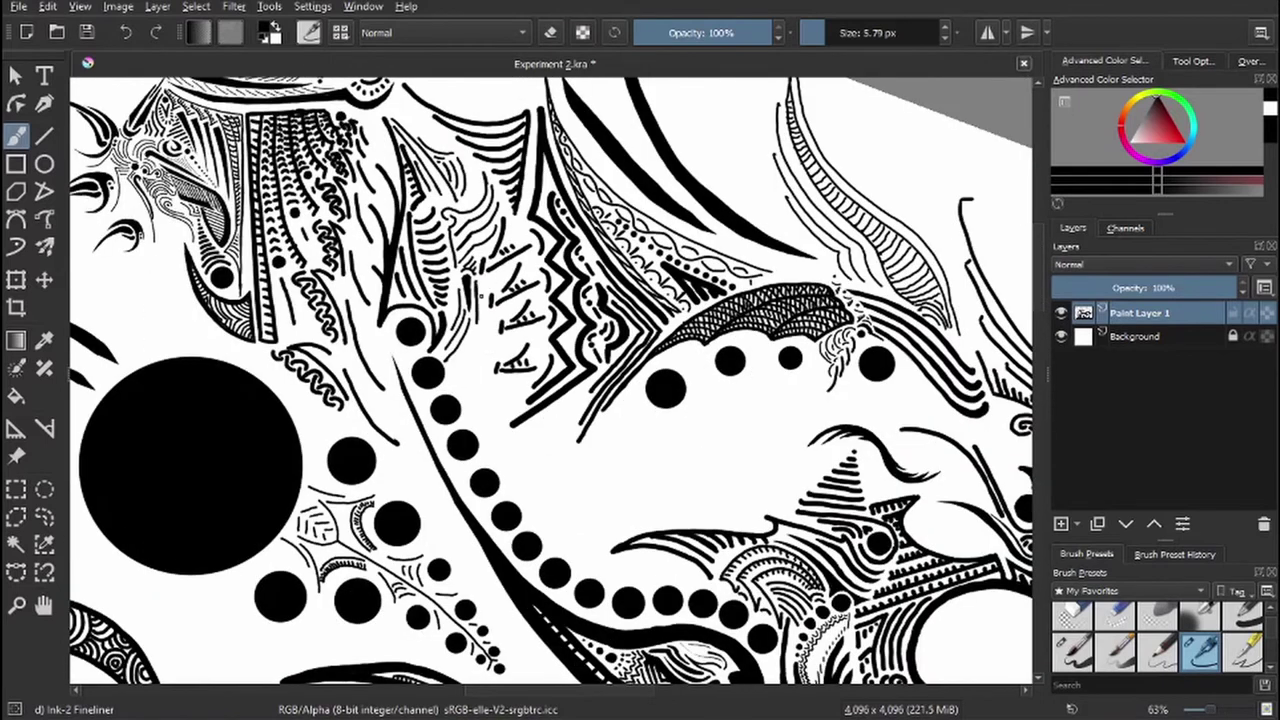
pyautogui.scroll(-2, 551, 386)
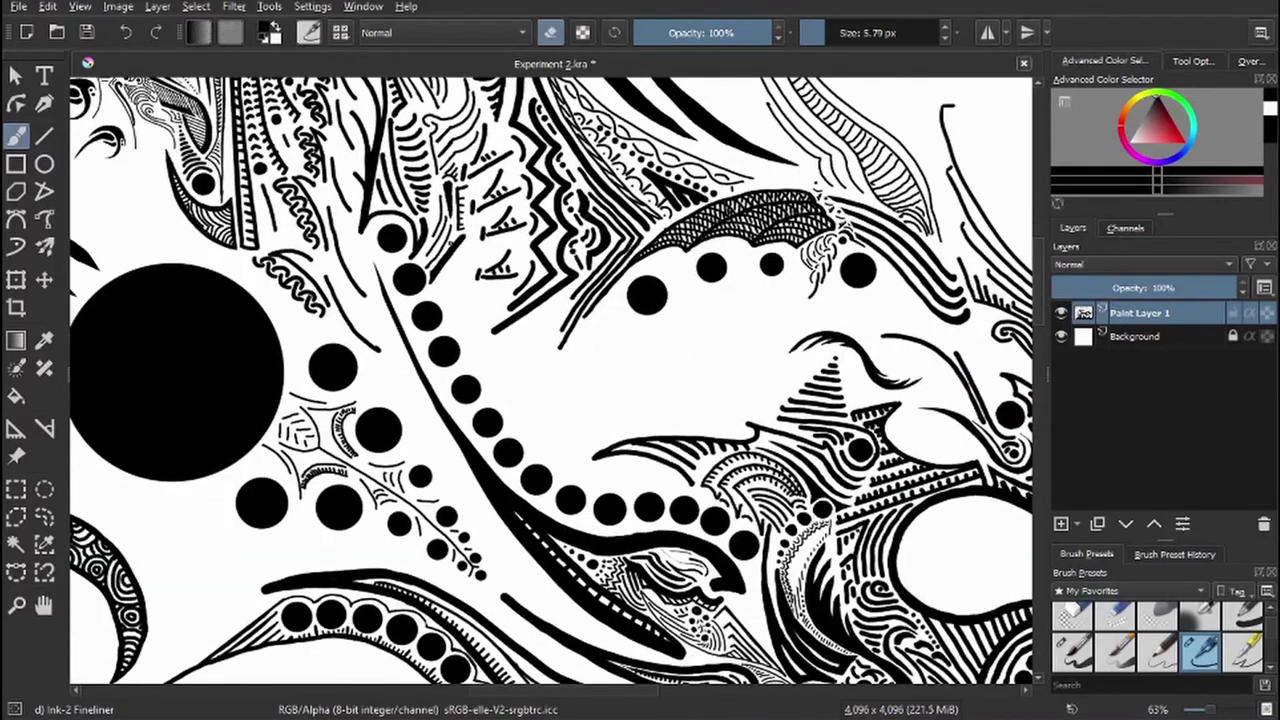
pyautogui.press('6')
pyautogui.press('6')
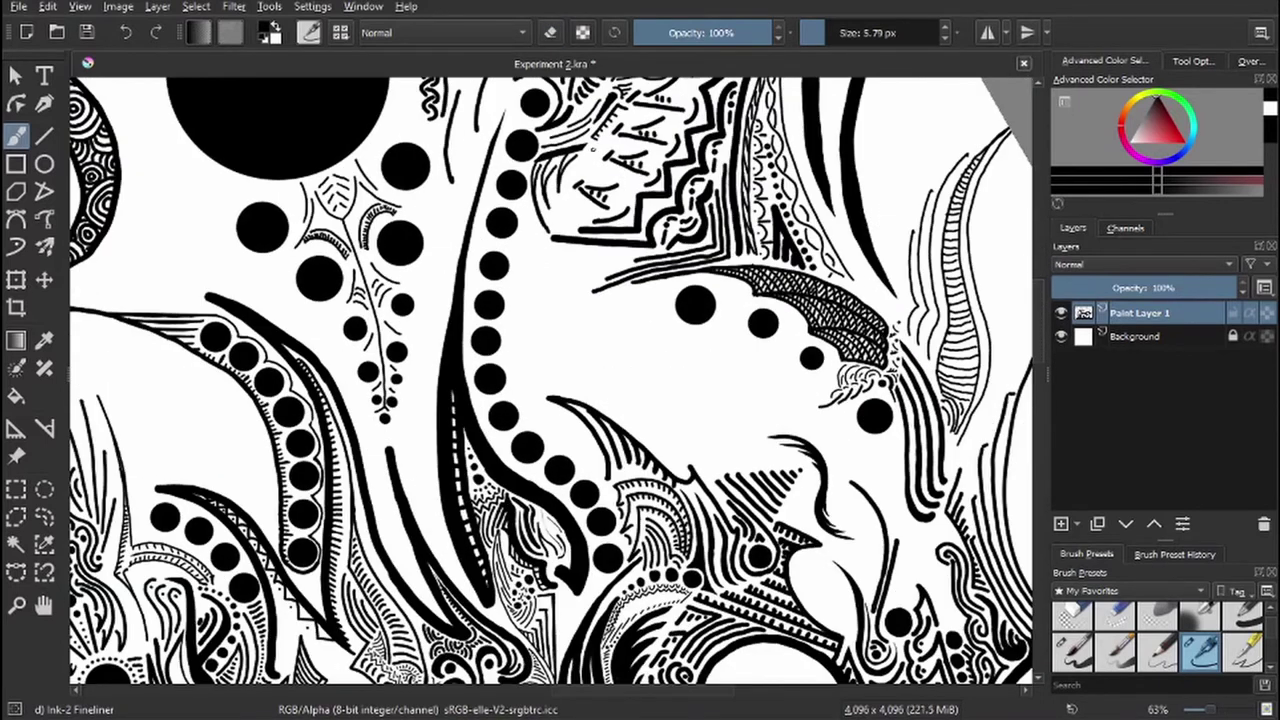
pyautogui.press('6')
# - Draw an S-shaped curve with flame-like hooked ends beside the bead chain at 5.19 px and thicken it at 9.47 px
pyautogui.moveTo(520, 130)
pyautogui.mouseDown()
pyautogui.moveTo(612, 340)
pyautogui.moveTo(575, 345)
pyautogui.mouseUp()
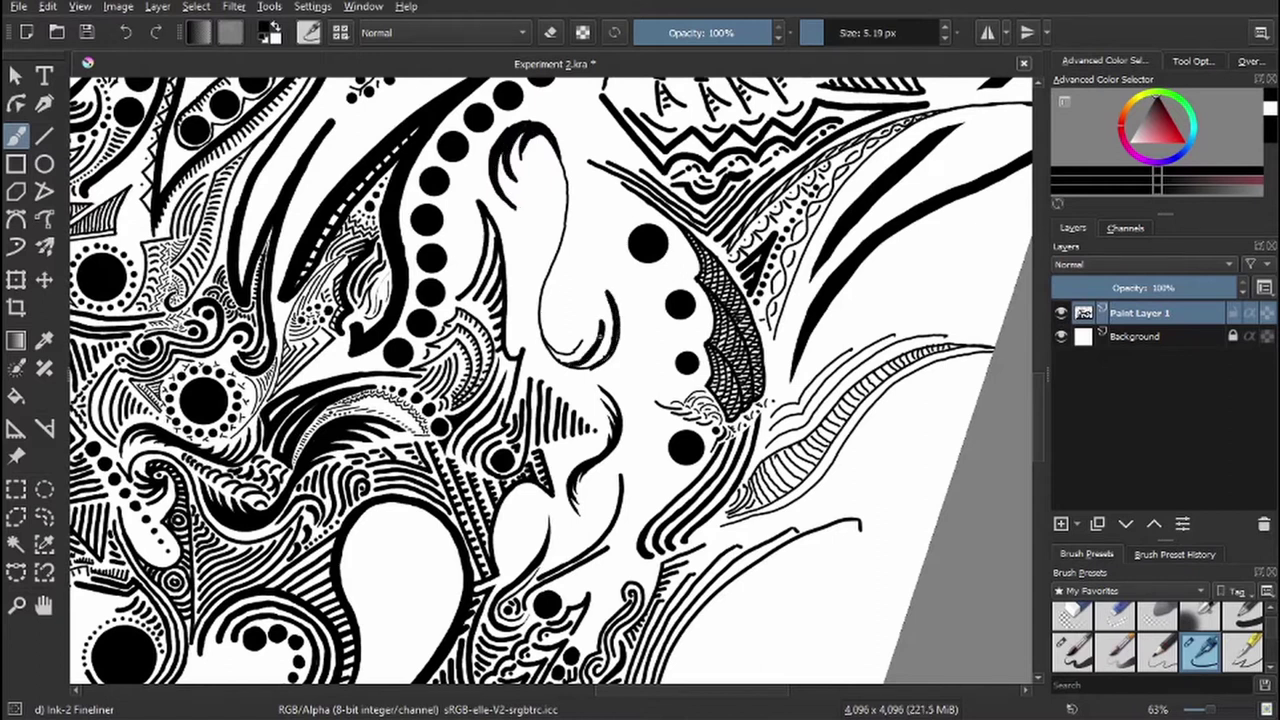
pyautogui.moveTo(560, 370)
pyautogui.mouseDown()
pyautogui.moveTo(540, 268)
pyautogui.moveTo(535, 104)
pyautogui.moveTo(567, 220)
pyautogui.mouseUp()
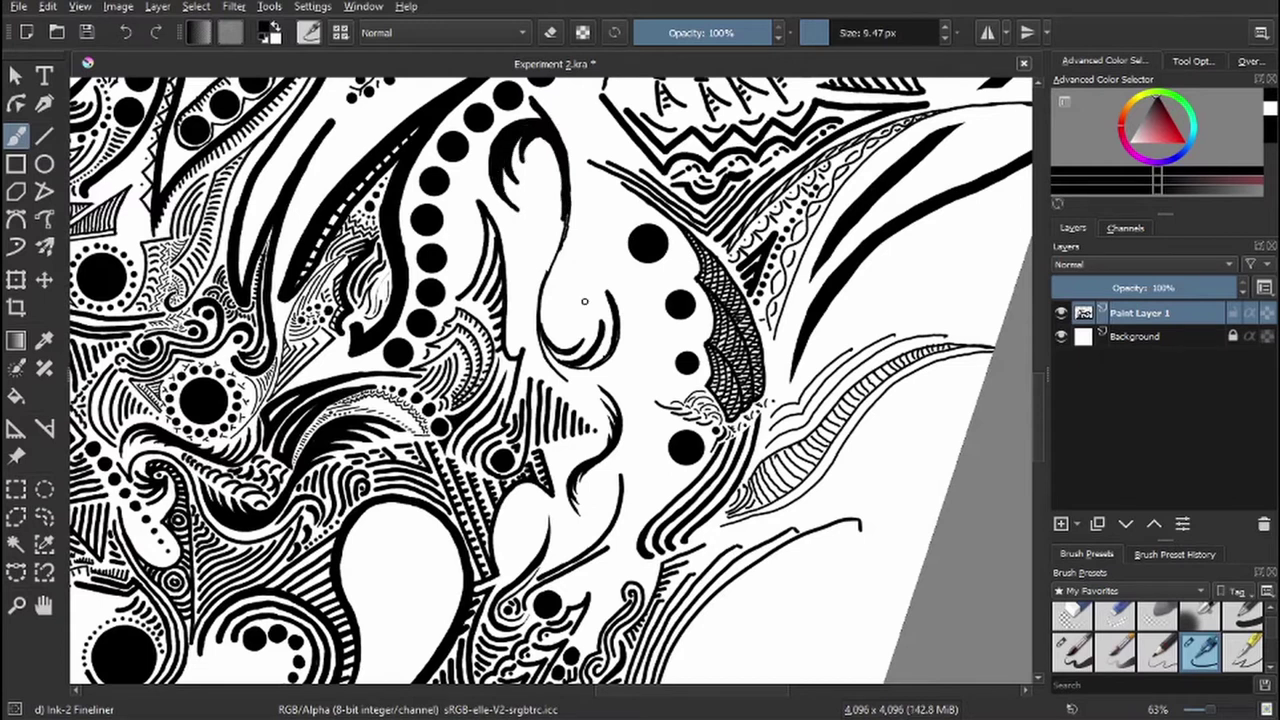
pyautogui.moveTo(608, 292)
pyautogui.mouseDown()
pyautogui.moveTo(555, 378)
pyautogui.moveTo(620, 300)
pyautogui.moveTo(618, 359)
pyautogui.moveTo(588, 362)
pyautogui.mouseUp()
pyautogui.moveTo(545, 312)
pyautogui.mouseDown()
pyautogui.moveTo(572, 356)
pyautogui.moveTo(603, 337)
pyautogui.mouseUp()
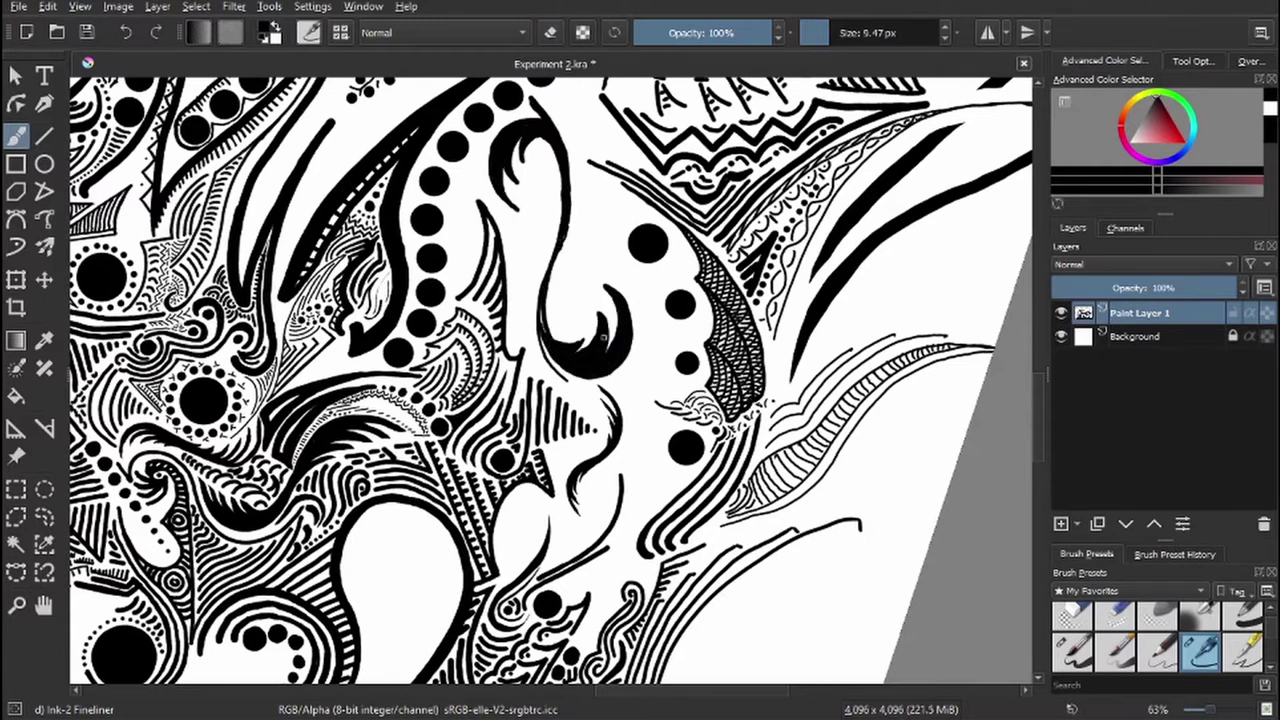
pyautogui.moveTo(566, 156)
pyautogui.mouseDown()
pyautogui.moveTo(559, 340)
pyautogui.moveTo(546, 293)
pyautogui.moveTo(550, 382)
pyautogui.mouseUp()
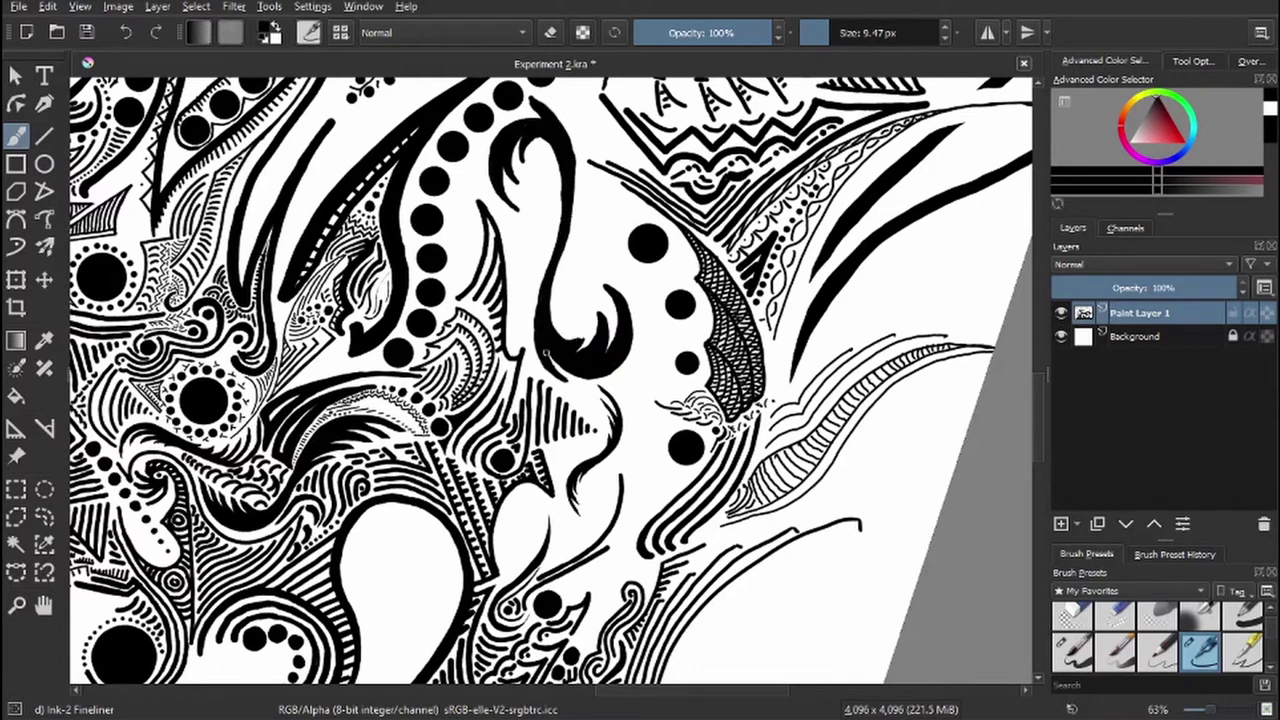
pyautogui.press('e')
pyautogui.moveTo(512, 172)
pyautogui.mouseDown()
pyautogui.moveTo(508, 208)
pyautogui.moveTo(518, 184)
pyautogui.moveTo(560, 214)
pyautogui.mouseUp()
pyautogui.press('e')
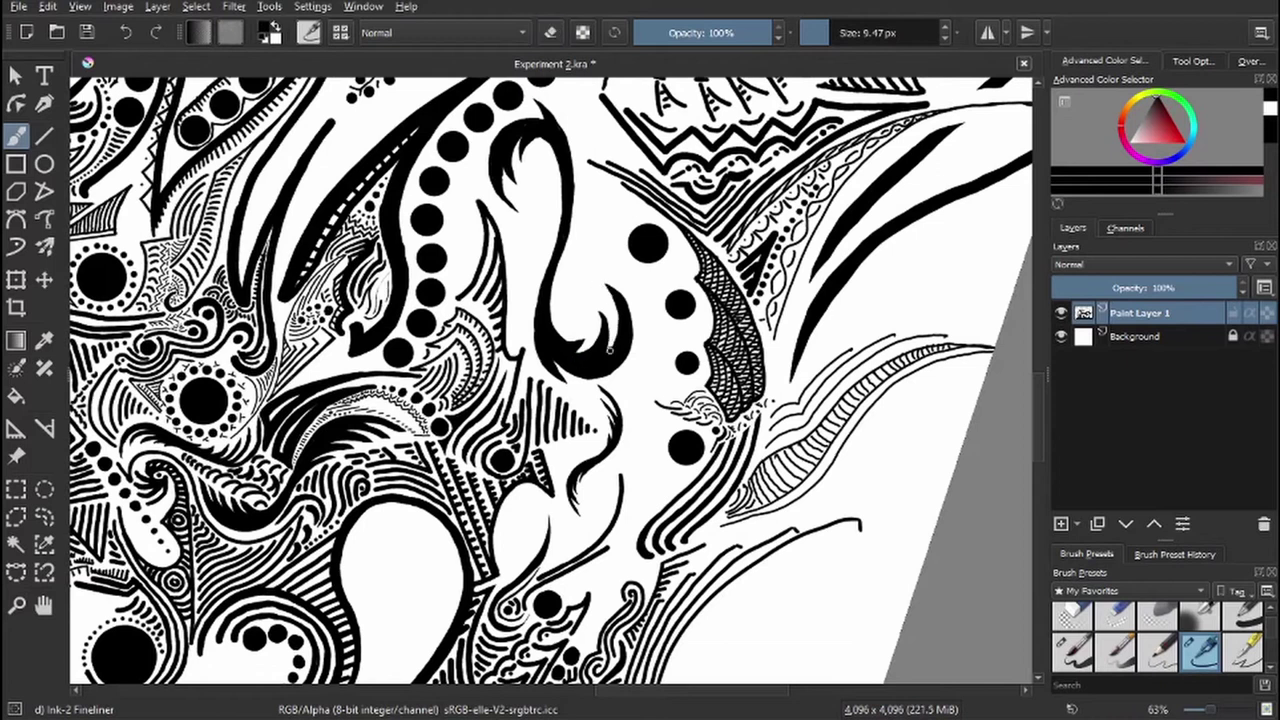
# - Draw jagged flame-like lines inside the S-shaped curve's upper hook and down its outer side, trimming them with the eraser
pyautogui.moveTo(600, 300); pyautogui.dragTo(477, 410)
pyautogui.moveTo(380, 320)
pyautogui.mouseDown()
pyautogui.moveTo(390, 410)
pyautogui.moveTo(400, 355)
pyautogui.mouseUp()
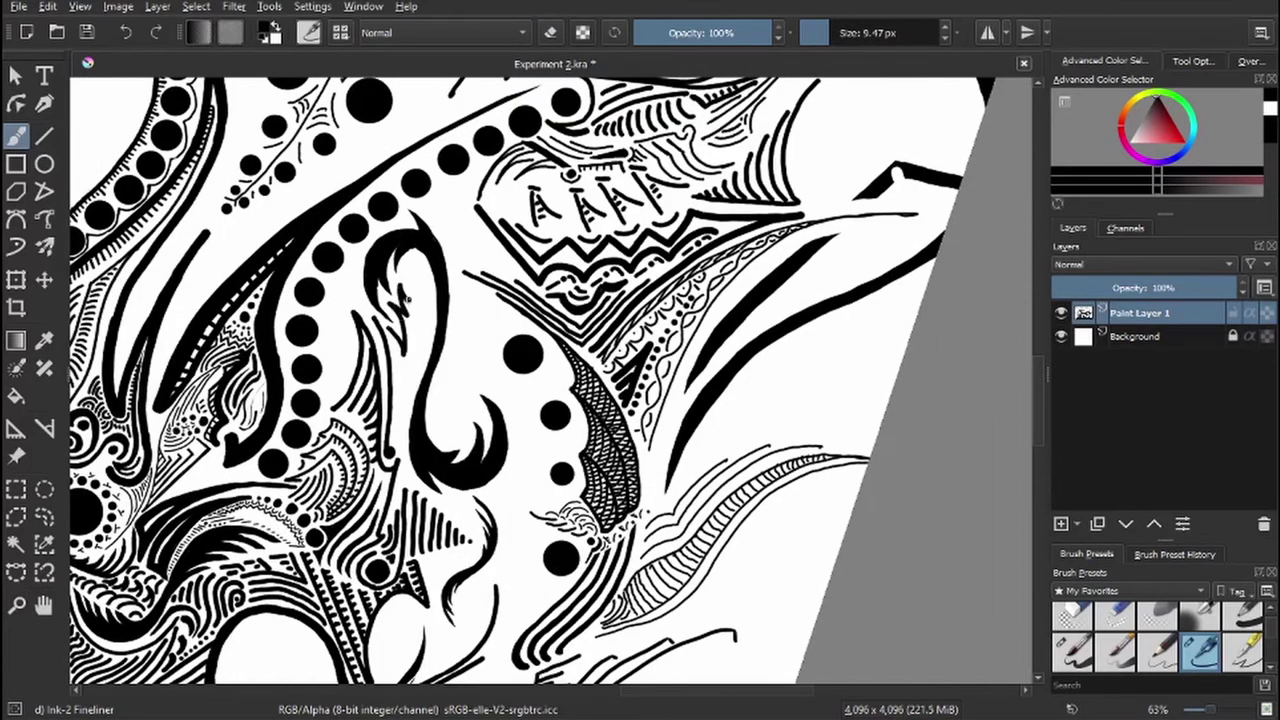
pyautogui.moveTo(420, 270); pyautogui.dragTo(410, 400)
pyautogui.press('e')
pyautogui.moveTo(410, 340); pyautogui.dragTo(415, 450)
pyautogui.press('e')
pyautogui.moveTo(410, 350); pyautogui.dragTo(412, 450)
pyautogui.moveTo(382, 322); pyautogui.dragTo(394, 406)
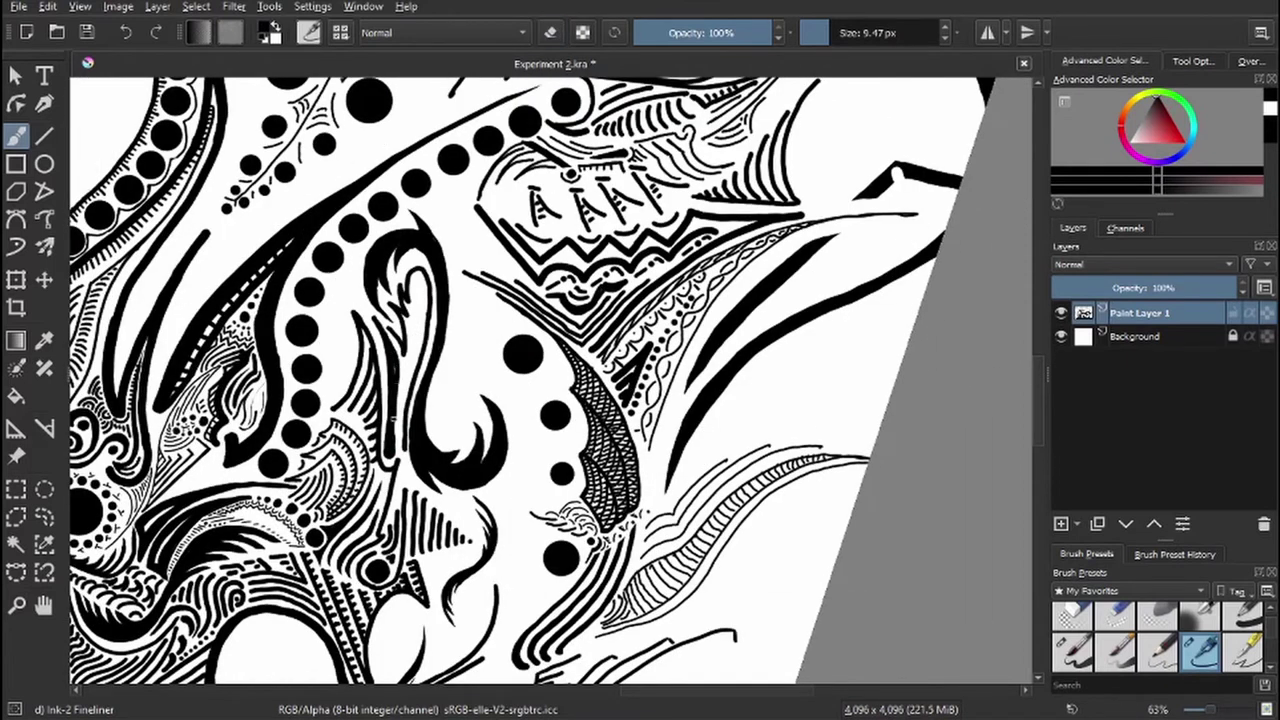
pyautogui.moveTo(392, 358); pyautogui.dragTo(400, 436)
pyautogui.press('e')
pyautogui.moveTo(376, 312); pyautogui.dragTo(396, 362)
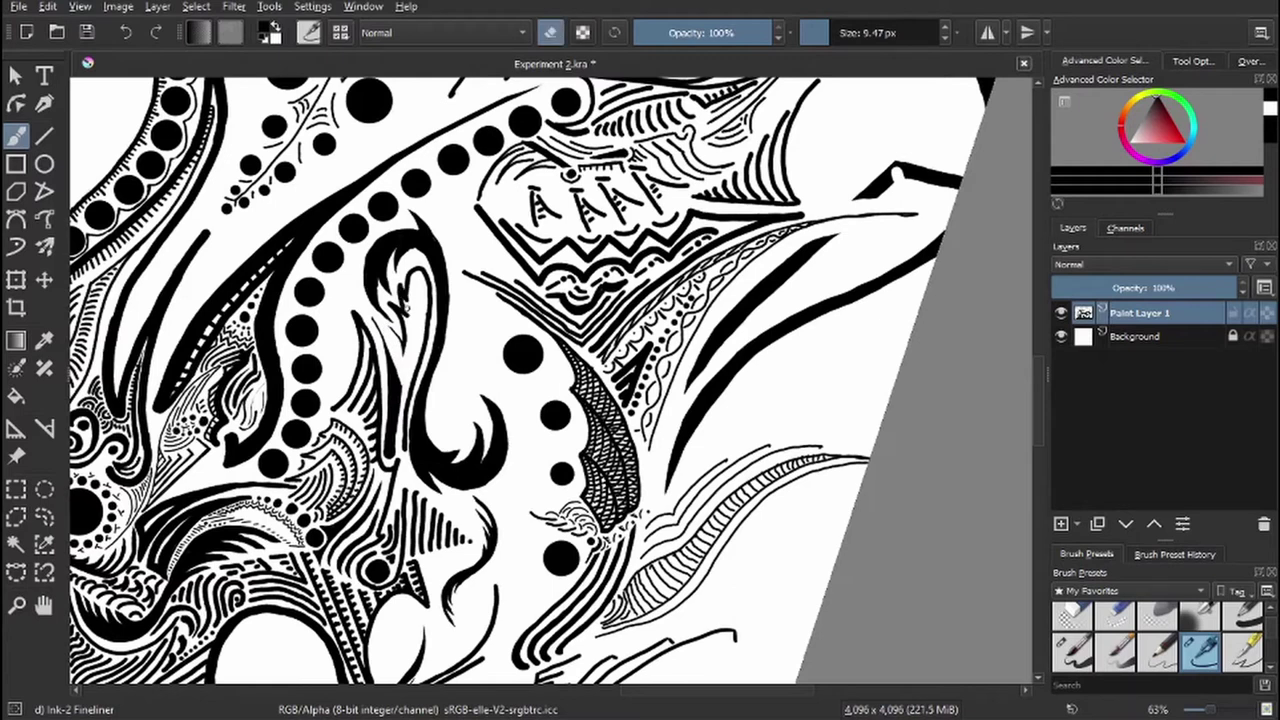
pyautogui.moveTo(405, 300); pyautogui.dragTo(545, 210)
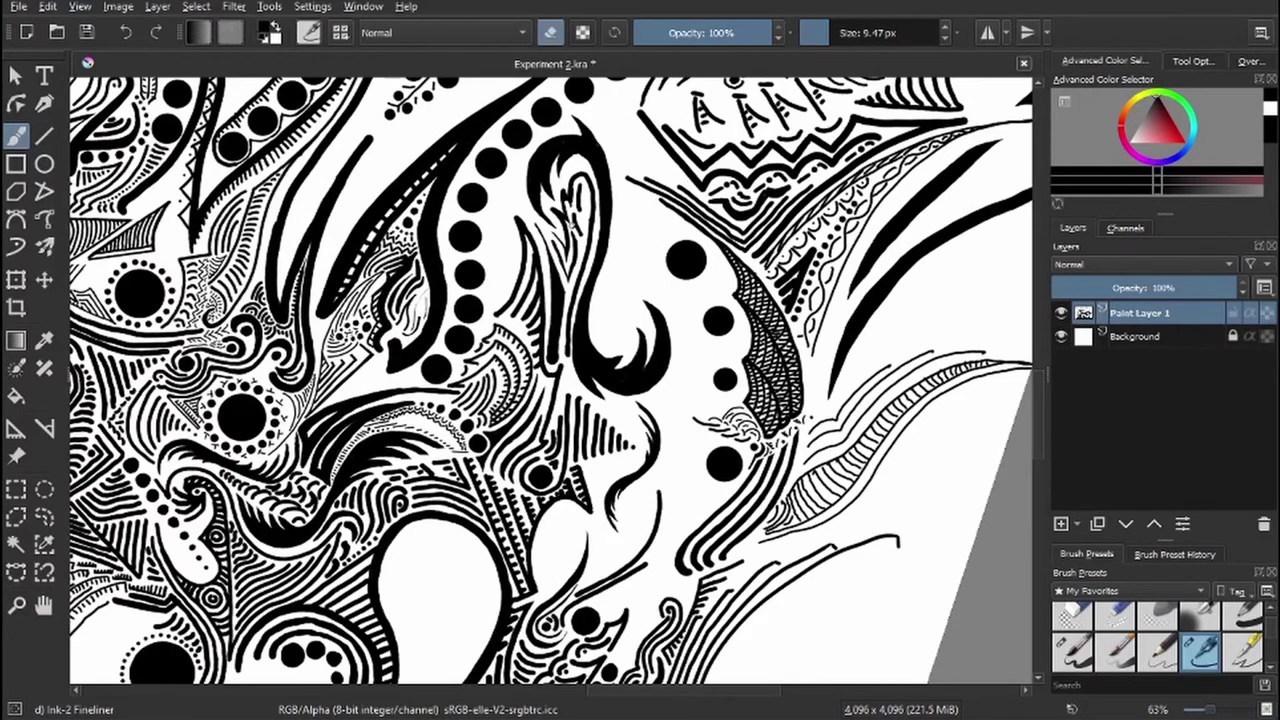
# - Fill the gap between the bead chain and the S-shaped curve with short flowing strokes at 9.47 px
pyautogui.moveTo(578, 250); pyautogui.dragTo(718, 400)
pyautogui.press('e')
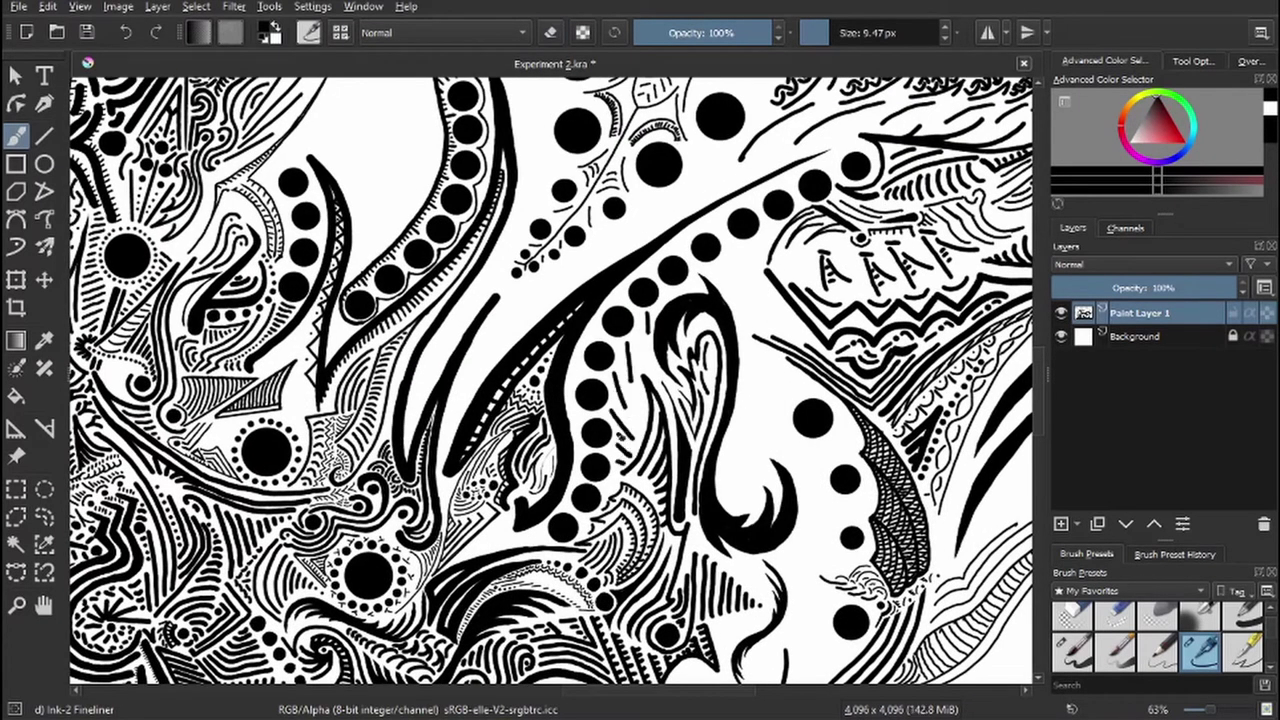
pyautogui.moveTo(632, 338); pyautogui.dragTo(618, 396)
pyautogui.moveTo(644, 322); pyautogui.dragTo(634, 352)
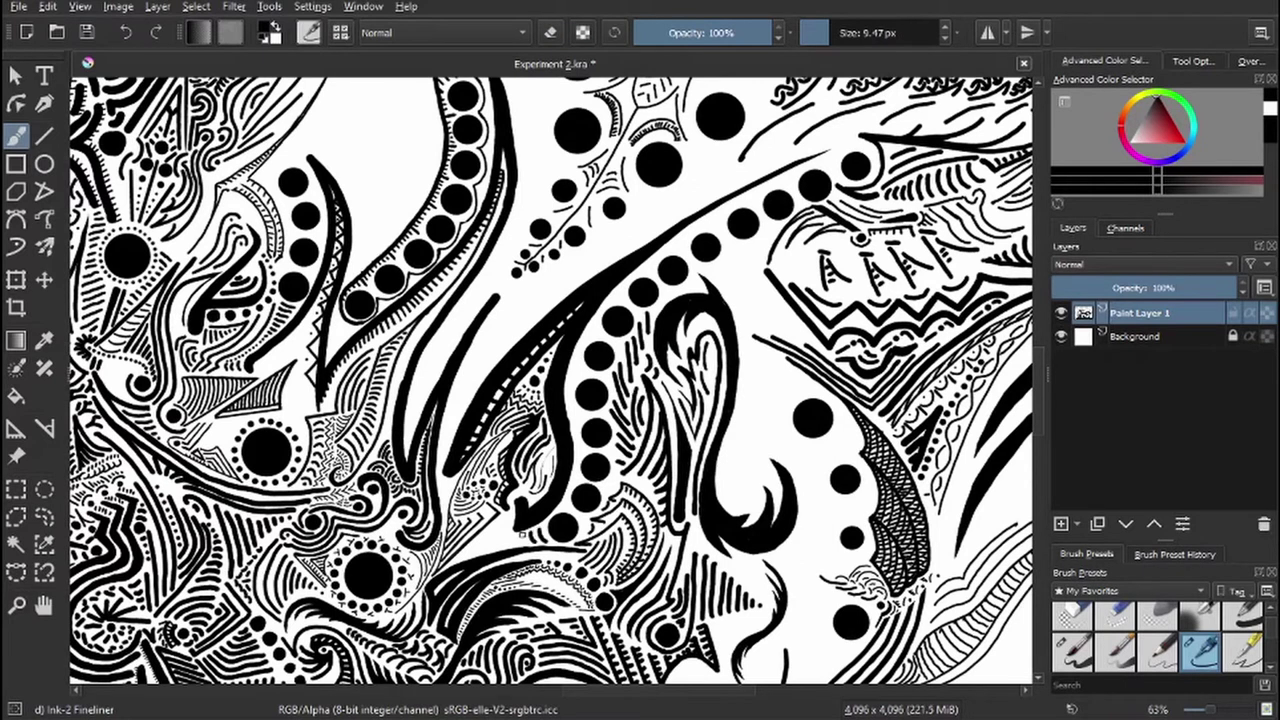
# - Add a small hatched triangle and a curved hatched band around the wavy flame beside the S-shaped curve, and save the drawing
pyautogui.moveTo(700, 400); pyautogui.dragTo(390, 280)
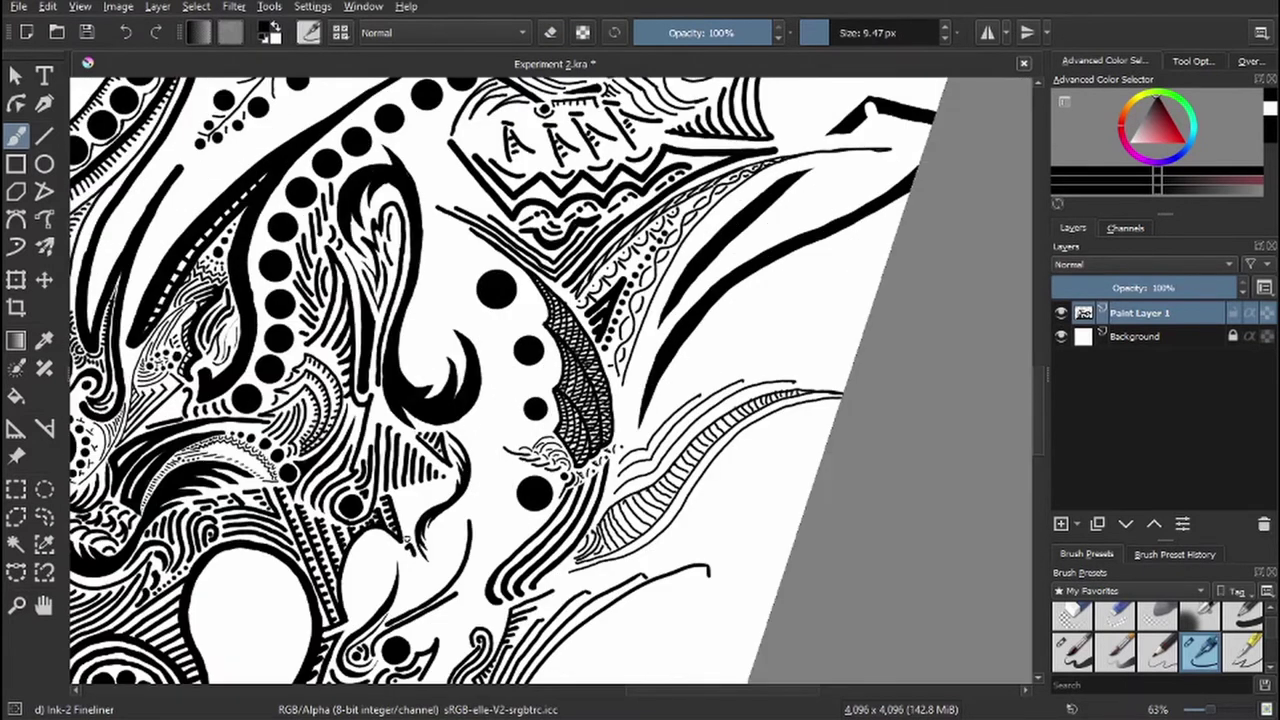
pyautogui.moveTo(408, 542)
pyautogui.mouseDown()
pyautogui.moveTo(550, 352)
pyautogui.moveTo(482, 480)
pyautogui.mouseUp()
pyautogui.moveTo(460, 518); pyautogui.dragTo(492, 476)
pyautogui.moveTo(490, 430)
pyautogui.mouseDown()
pyautogui.moveTo(478, 572)
pyautogui.moveTo(494, 512)
pyautogui.mouseUp()
pyautogui.hotkey('ctrl', 's')
# - Mirror the canvas view and draw curved, hatched bands around the beads next to the cross-hatched scale shape
pyautogui.press('m')
pyautogui.moveTo(626, 348); pyautogui.dragTo(598, 406)
pyautogui.press('m')
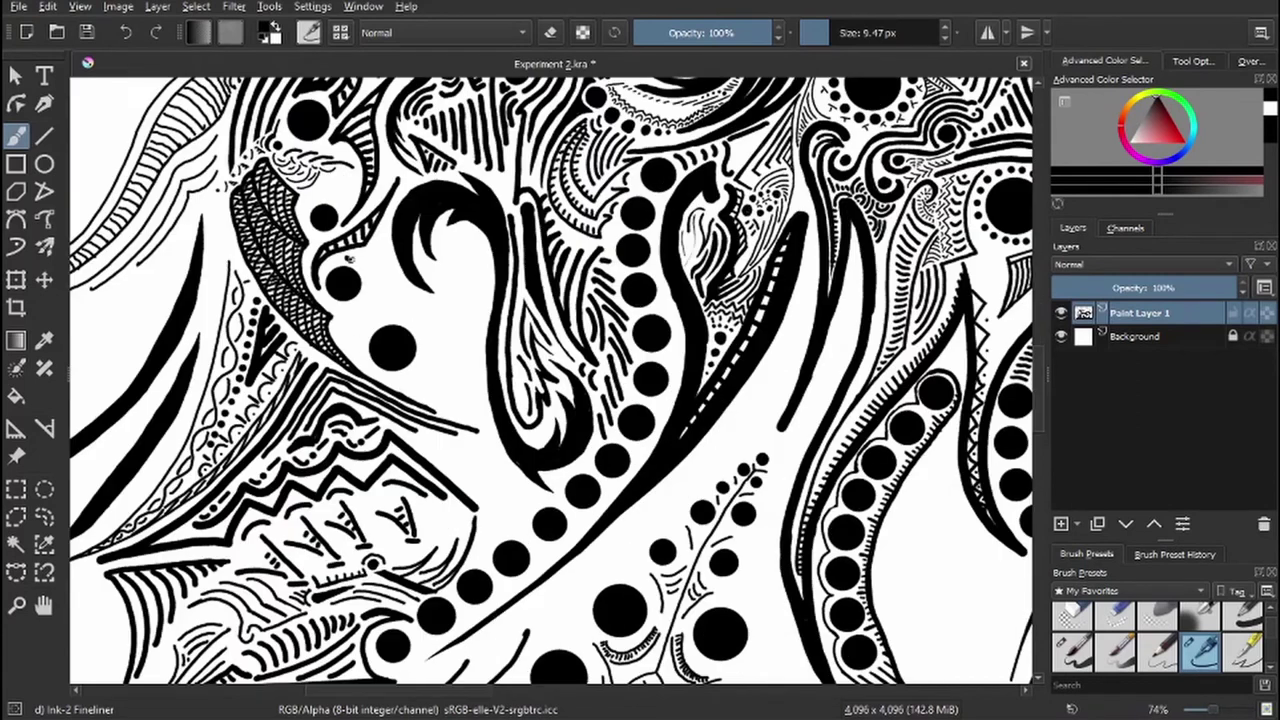
pyautogui.moveTo(362, 258)
pyautogui.mouseDown()
pyautogui.moveTo(360, 346)
pyautogui.moveTo(392, 290)
pyautogui.moveTo(396, 360)
pyautogui.mouseUp()
pyautogui.moveTo(390, 216); pyautogui.dragTo(376, 242)
pyautogui.moveTo(344, 178); pyautogui.dragTo(316, 196)
# - Wrap wavy parallel lines around the largest bead beside the cross-hatched scale shape, running down to the striped border
pyautogui.scroll(-1, 550, 380)
pyautogui.moveTo(420, 348)
pyautogui.mouseDown()
pyautogui.moveTo(384, 404)
pyautogui.moveTo(412, 436)
pyautogui.moveTo(438, 436)
pyautogui.mouseUp()
pyautogui.moveTo(424, 430); pyautogui.dragTo(446, 458)
pyautogui.moveTo(440, 342); pyautogui.dragTo(416, 398)
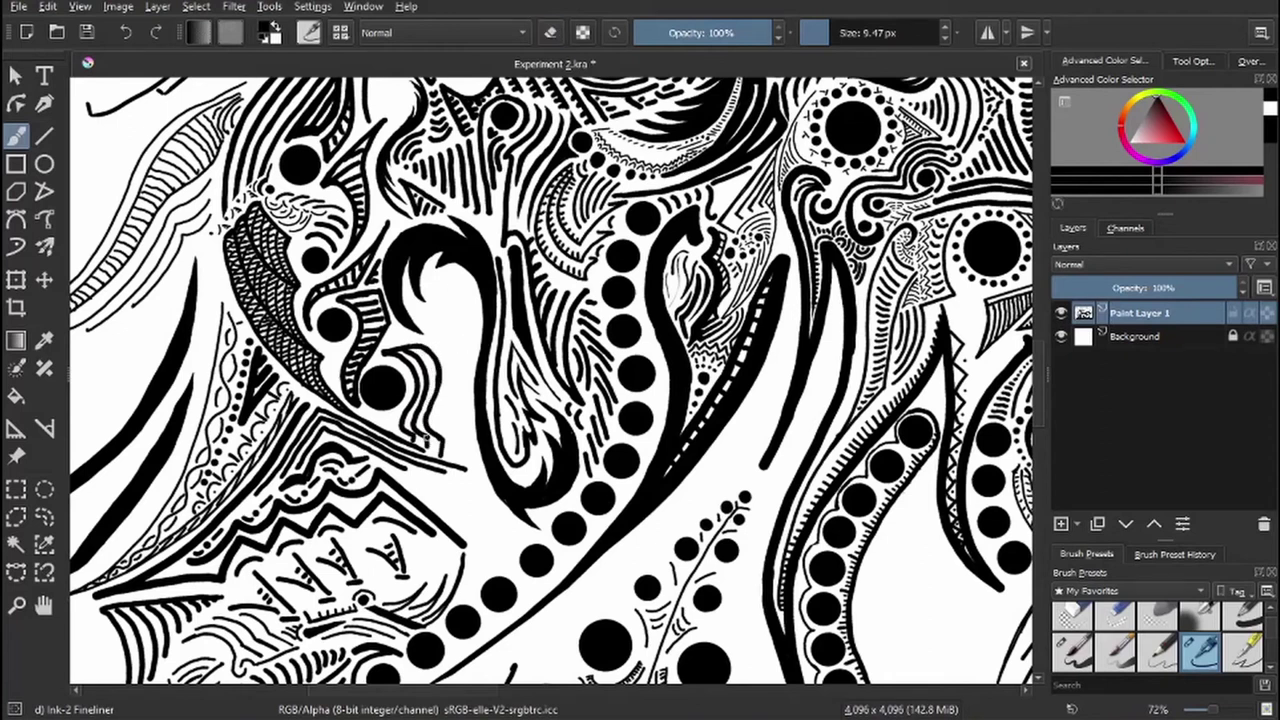
# - Fill the S-curve's open hook and the gap beside it with flame lines, a small ring, chevrons and short ticks
pyautogui.moveTo(424, 268)
pyautogui.mouseDown()
pyautogui.moveTo(428, 326)
pyautogui.moveTo(470, 368)
pyautogui.mouseUp()
pyautogui.moveTo(468, 364); pyautogui.dragTo(474, 466)
pyautogui.moveTo(442, 290)
pyautogui.mouseDown()
pyautogui.moveTo(418, 342)
pyautogui.moveTo(440, 362)
pyautogui.mouseUp()
pyautogui.moveTo(444, 310); pyautogui.dragTo(456, 360)
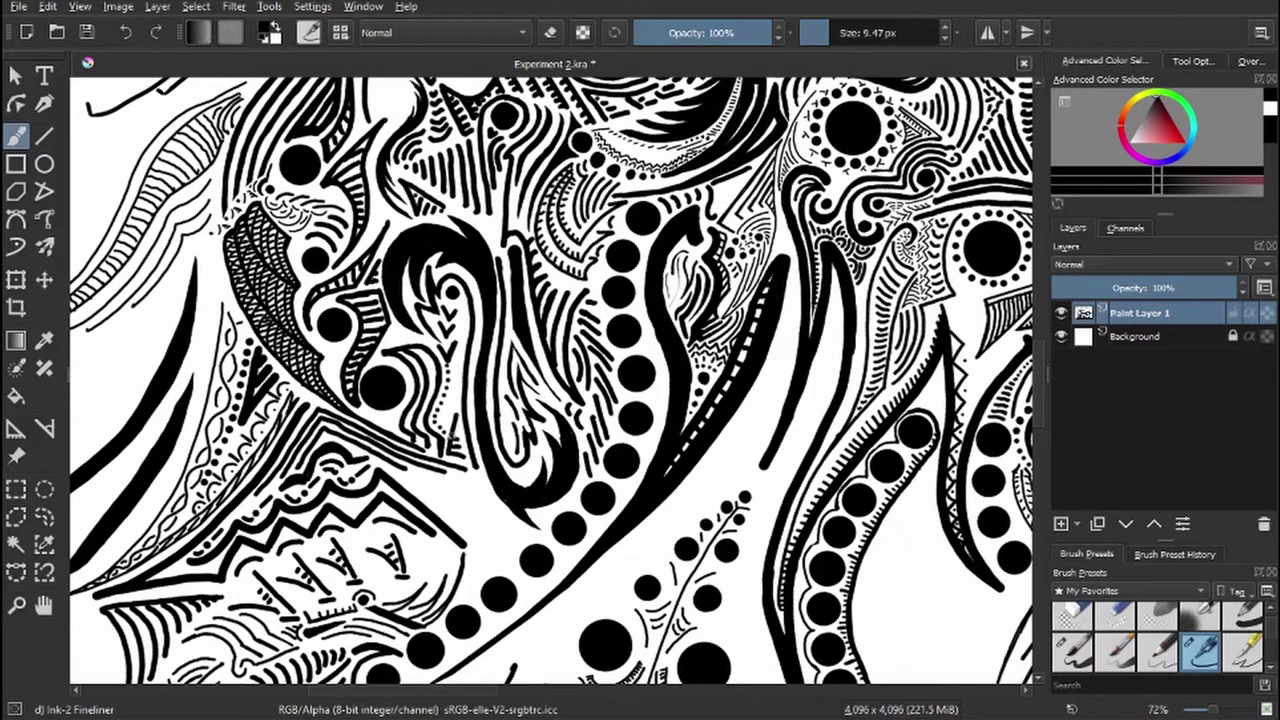
pyautogui.moveTo(447, 422); pyautogui.dragTo(462, 336)
pyautogui.moveTo(466, 300); pyautogui.dragTo(458, 340)
# - Fill the gap between the zigzag-edged shape and the bead chain with curled, ticked bands at 6.43 px, cleaning up with the eraser
pyautogui.scroll(-2, 550, 380)
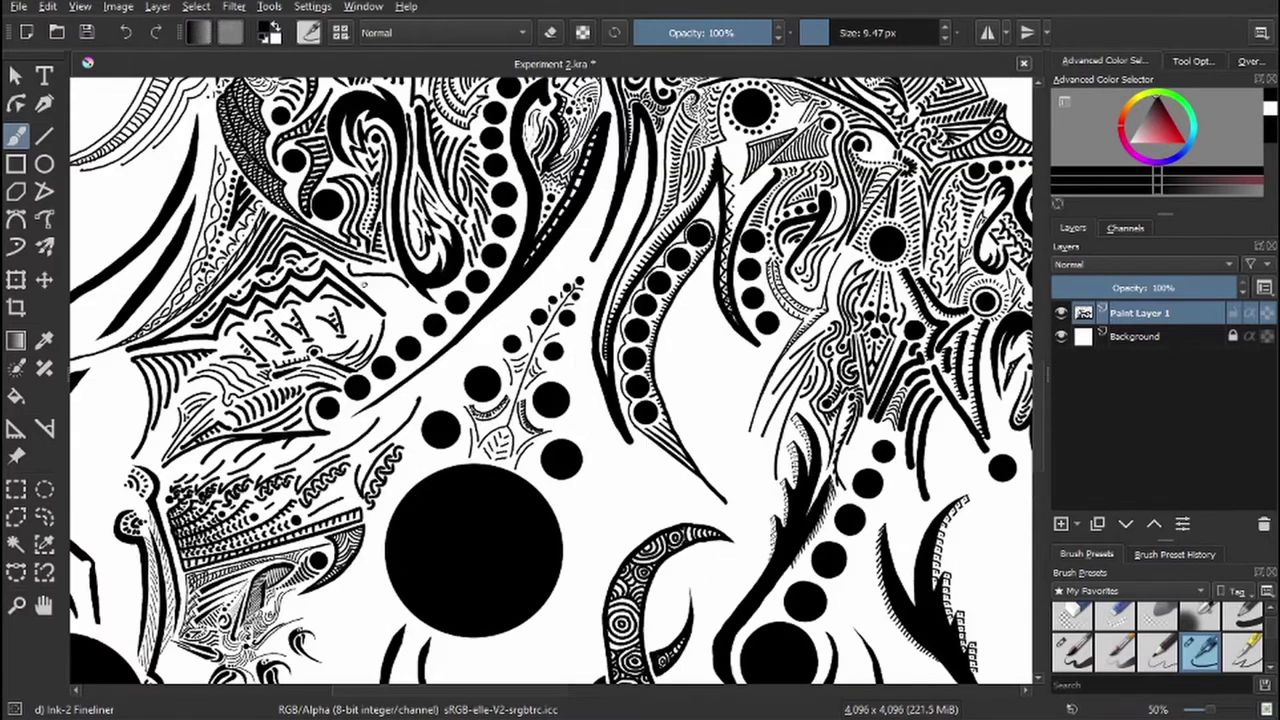
pyautogui.scroll(3, 390, 310)
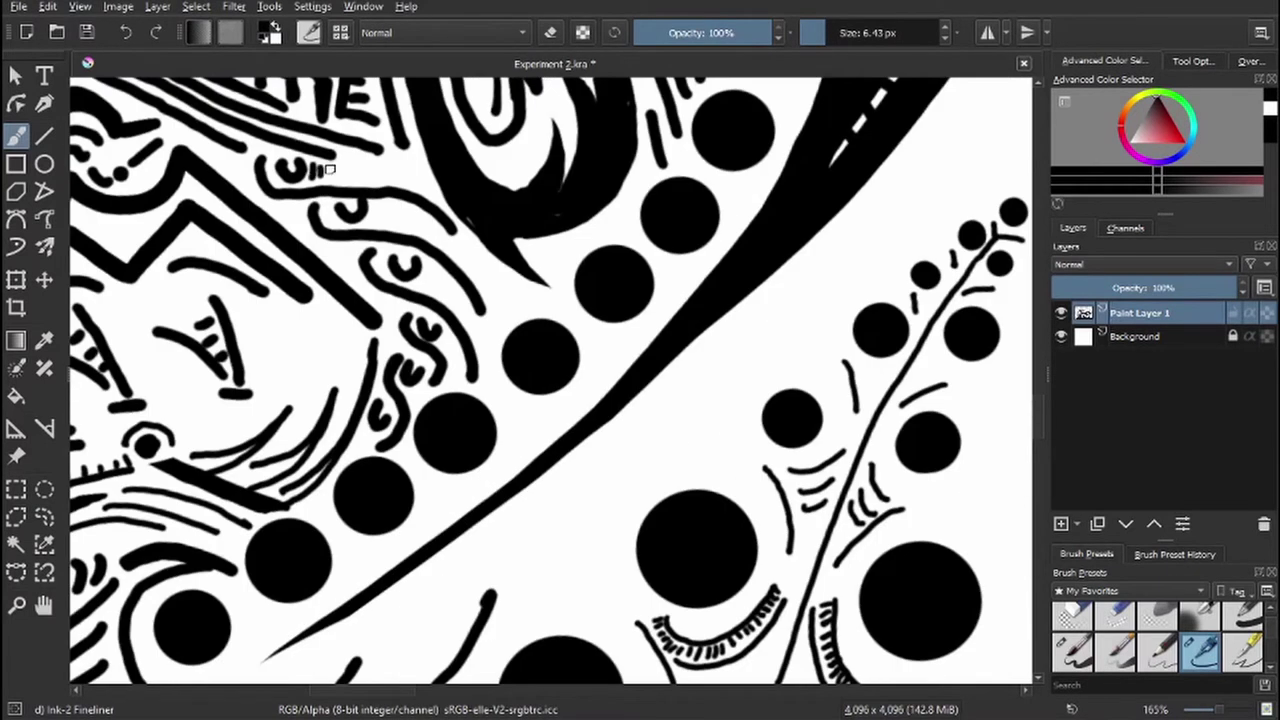
pyautogui.press('e')
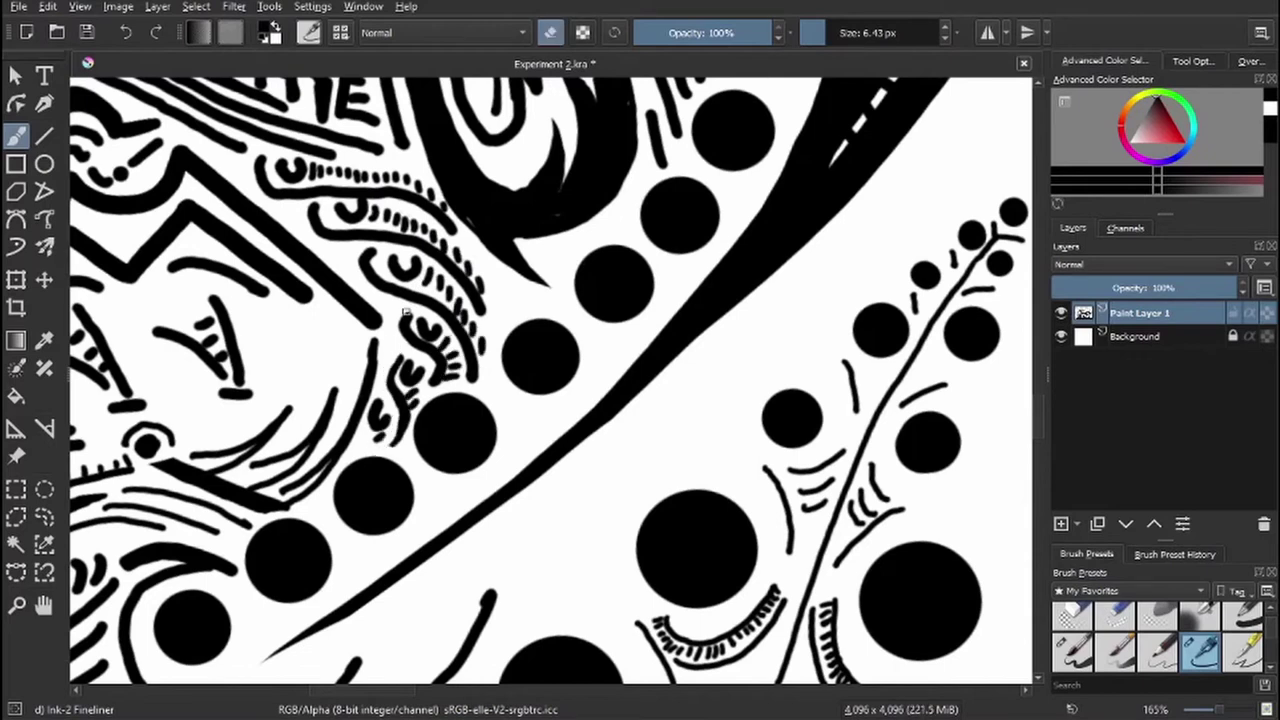
pyautogui.press('e')
pyautogui.scroll(-5, 465, 216)
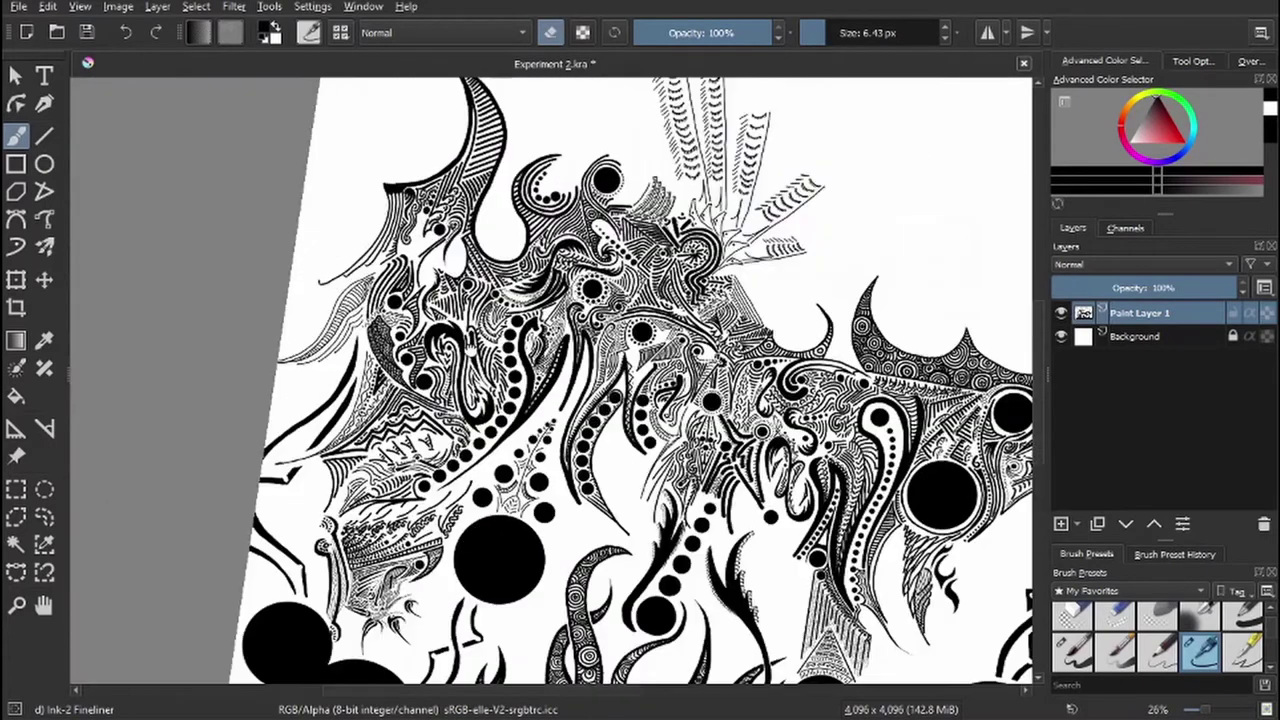
# - Place black beads inside the white teardrop and in the empty space beside it with a 25.64 px brush
pyautogui.press(']')
pyautogui.press(']')
pyautogui.press(']')
pyautogui.press(']')
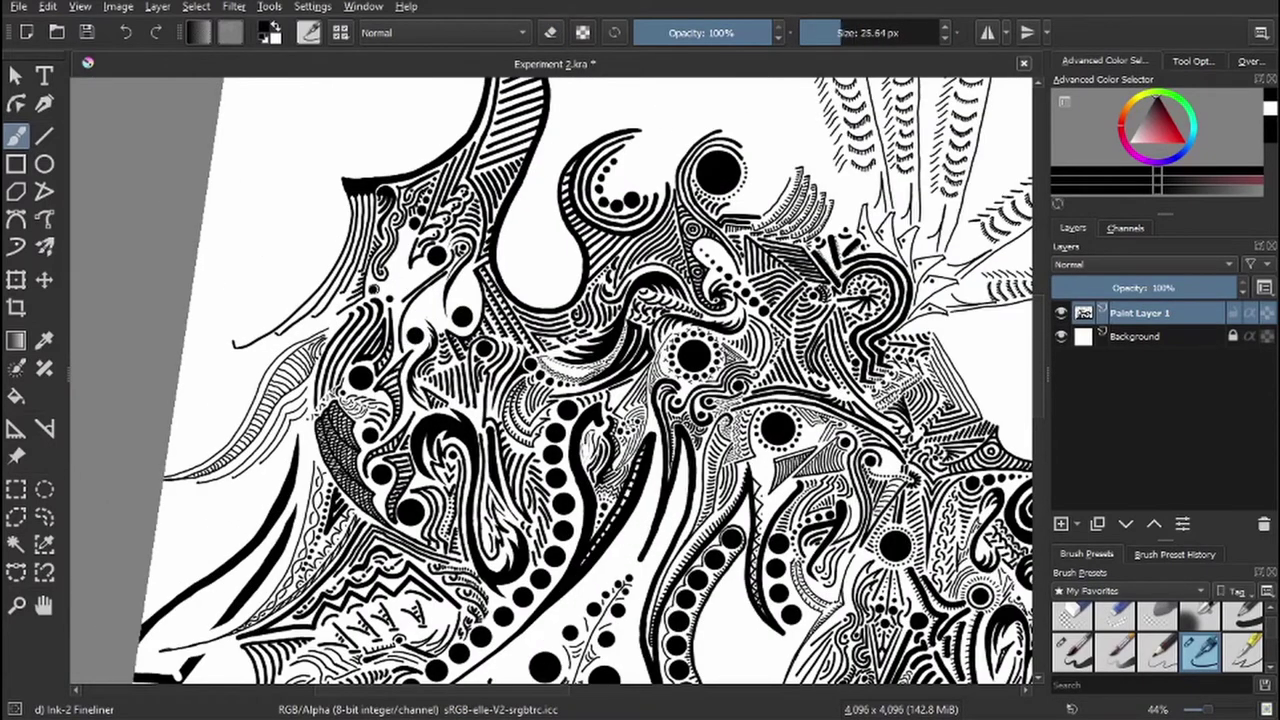
# - Add small beads and a ring of dots inside the teardrop with a 6.43 px brush
pyautogui.press('[')
pyautogui.press('[')
pyautogui.press('[')
pyautogui.press('[')
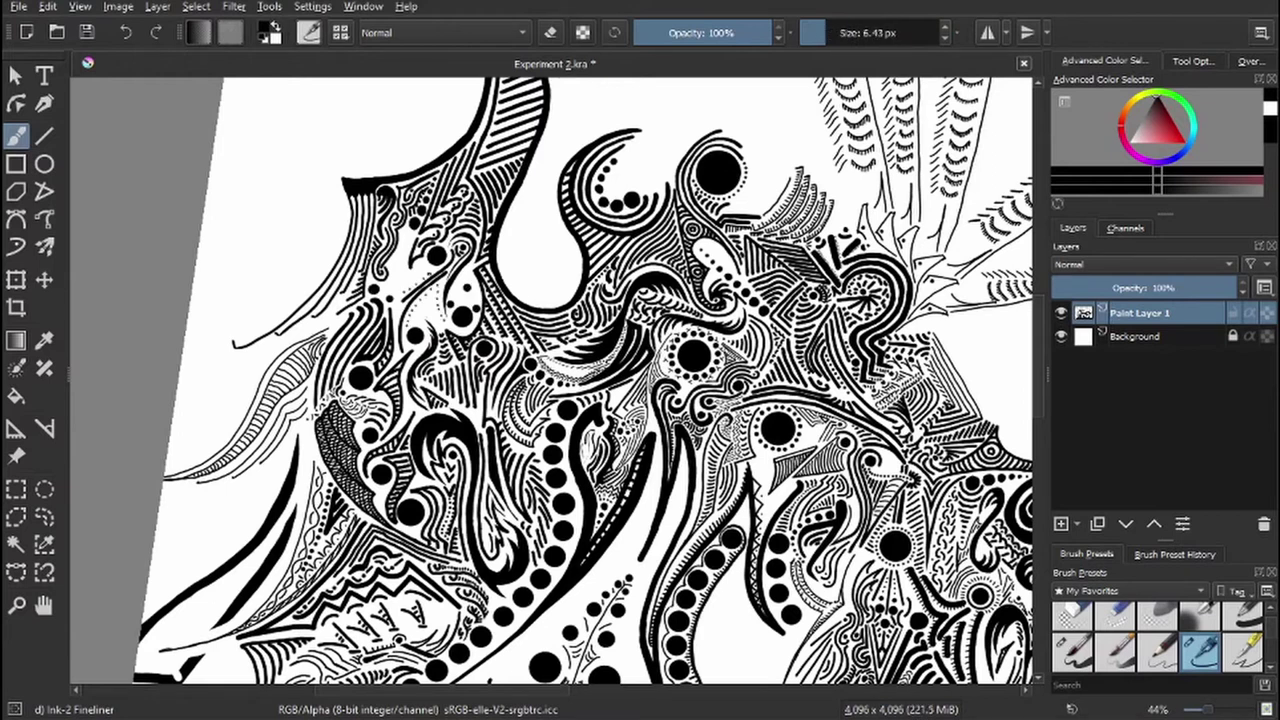
pyautogui.press('5')
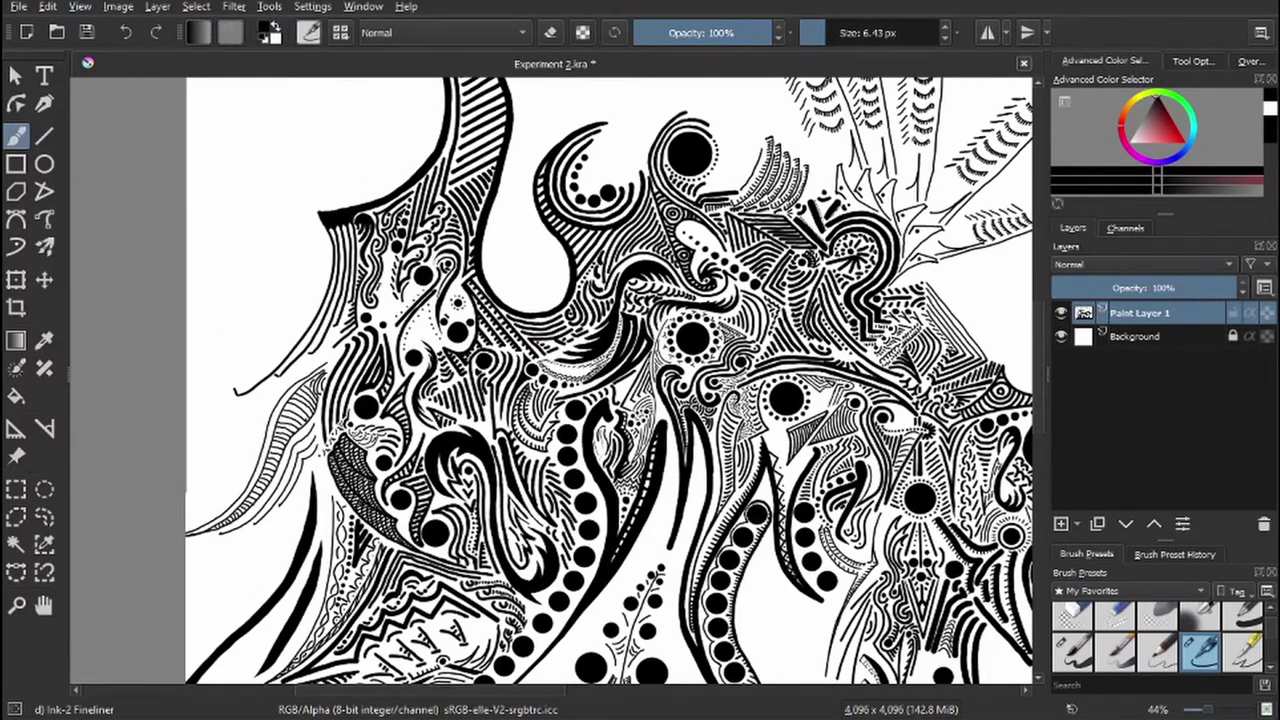
pyautogui.scroll(2, 318, 212)
pyautogui.scroll(-2, 402, 335)
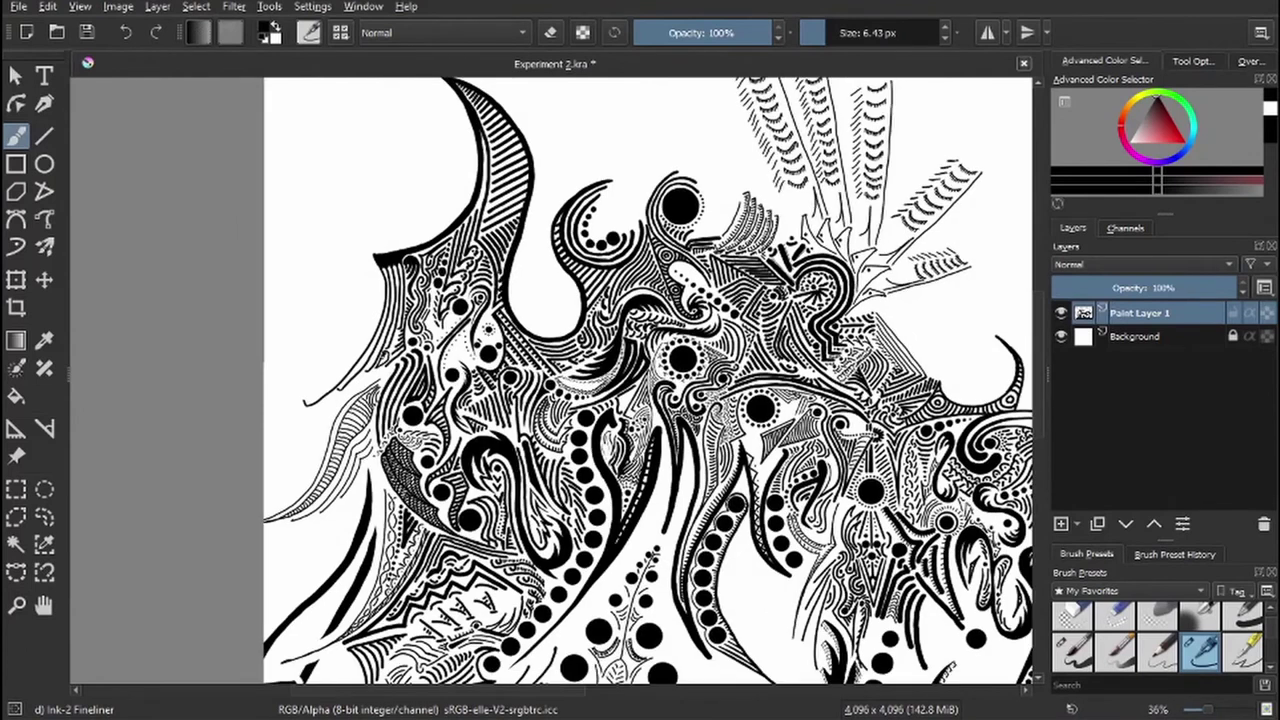
# - Edge the striped leaf shape with a row of fine ticks and scallops, and draw branching outlines outside it
pyautogui.scroll(6, 380, 358)
pyautogui.press('4')
pyautogui.press('4')
pyautogui.press('4')
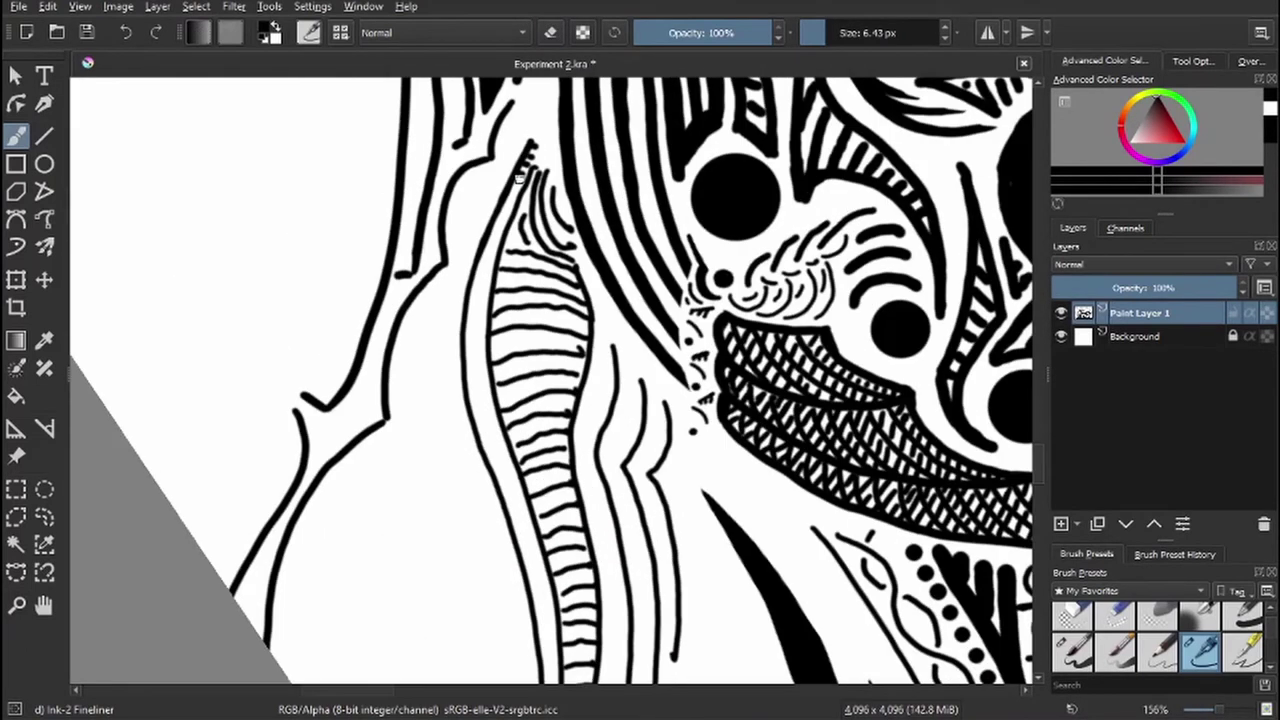
pyautogui.moveTo(518, 175)
pyautogui.mouseDown()
pyautogui.moveTo(478, 300)
pyautogui.moveTo(488, 440)
pyautogui.moveTo(510, 495)
pyautogui.mouseUp()
pyautogui.scroll(-3, 510, 495)
pyautogui.moveTo(520, 152)
pyautogui.mouseDown()
pyautogui.moveTo(560, 270)
pyautogui.moveTo(552, 408)
pyautogui.moveTo(520, 505)
pyautogui.moveTo(478, 558)
pyautogui.mouseUp()
pyautogui.scroll(3, 527, 263)
pyautogui.scroll(-2, 545, 250)
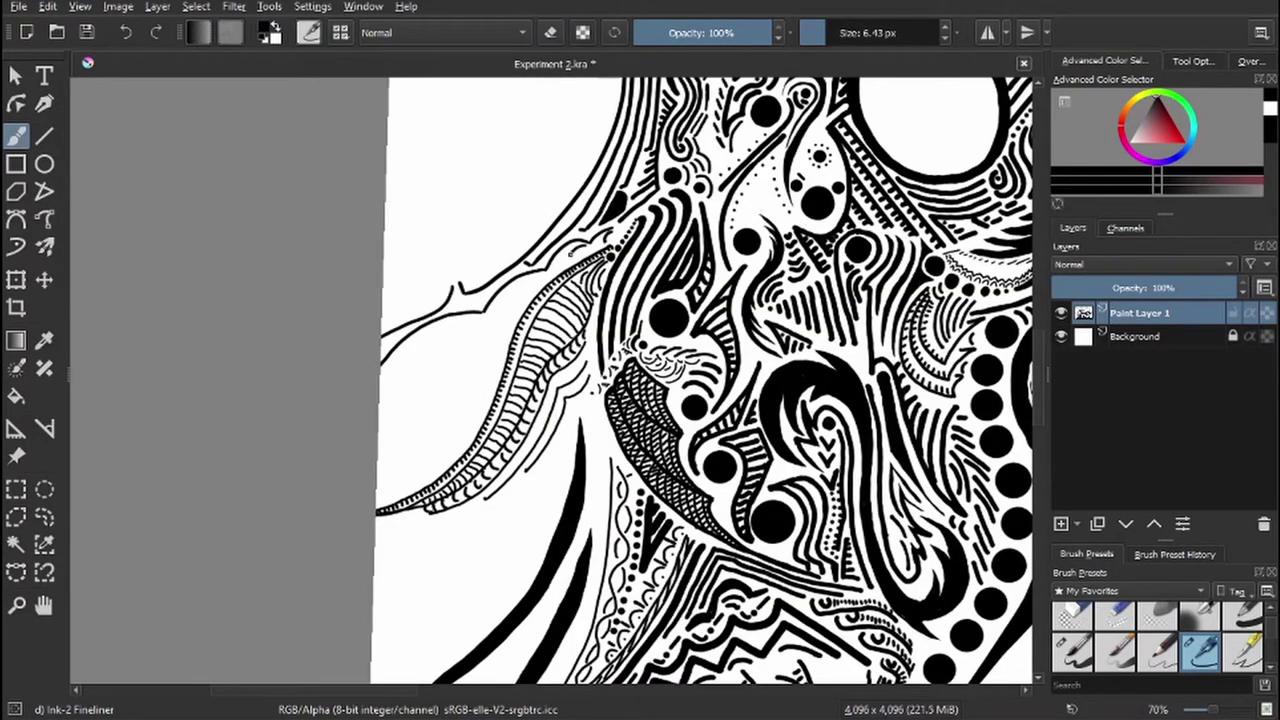
# - Draw a hatched scalloped band under the outer branch line with curved spines hanging from it, and add curved strokes above
pyautogui.moveTo(450, 326); pyautogui.dragTo(400, 405)
pyautogui.moveTo(476, 322); pyautogui.dragTo(426, 425)
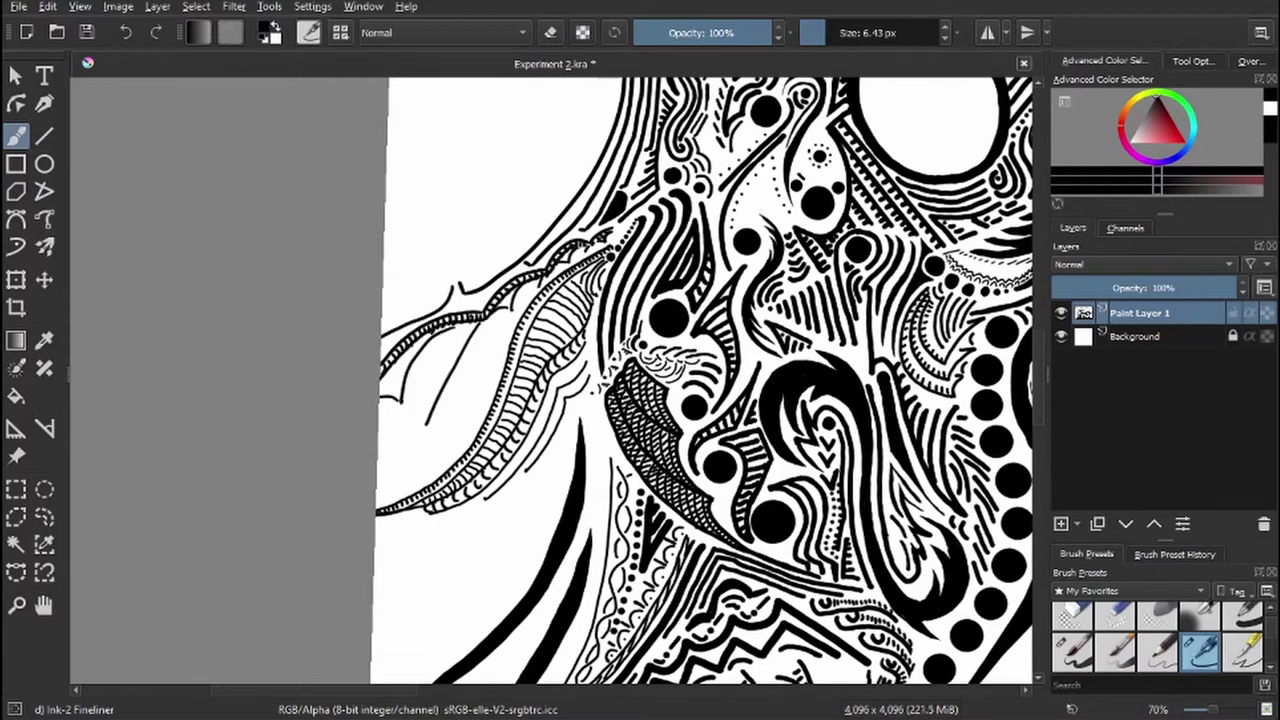
pyautogui.moveTo(452, 292); pyautogui.dragTo(385, 312)
pyautogui.moveTo(440, 265)
pyautogui.mouseDown()
pyautogui.moveTo(450, 290)
pyautogui.moveTo(384, 320)
pyautogui.mouseUp()
pyautogui.press('e')
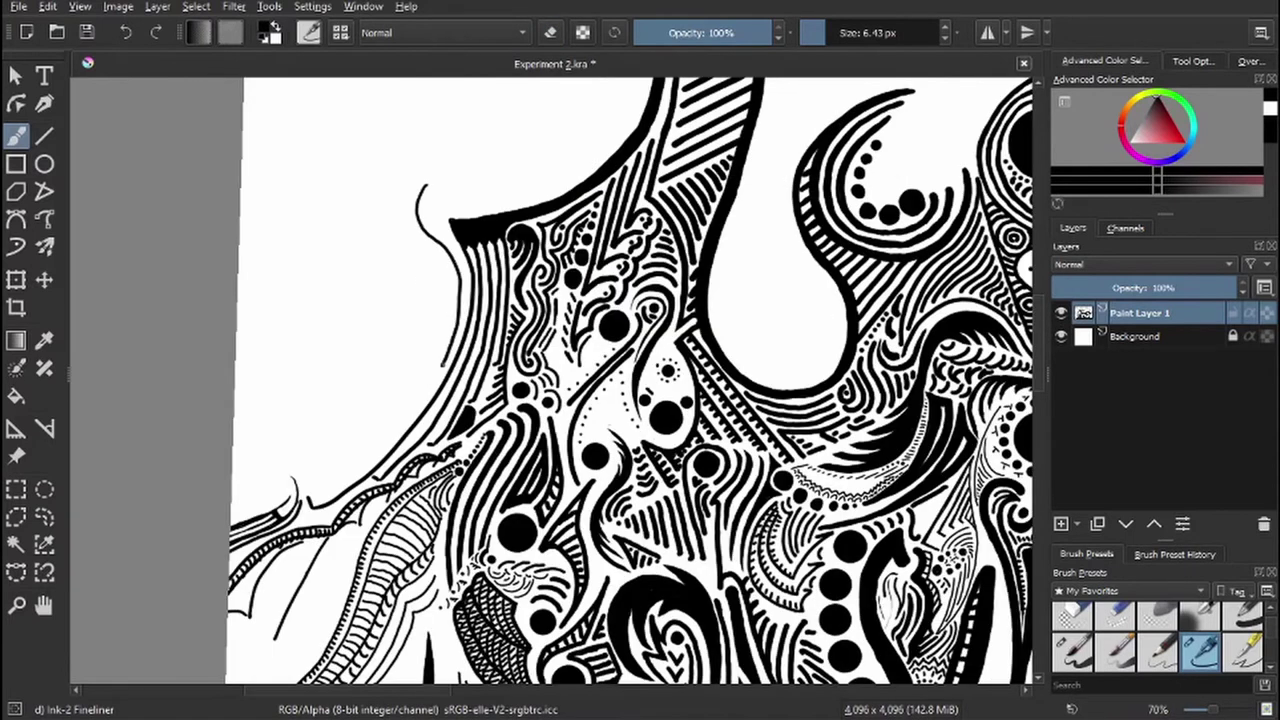
# - Draw a bold outline with a hooked tip along the vertical stripes' outer side down to the branch lines, using a larger brush
pyautogui.moveTo(452, 170)
pyautogui.mouseDown()
pyautogui.moveTo(420, 215)
pyautogui.moveTo(434, 368)
pyautogui.moveTo(310, 495)
pyautogui.mouseUp()
pyautogui.press(']')
pyautogui.press(']')
pyautogui.press(']')
pyautogui.moveTo(455, 245)
pyautogui.mouseDown()
pyautogui.moveTo(440, 320)
pyautogui.moveTo(312, 488)
pyautogui.mouseUp()
pyautogui.moveTo(452, 333); pyautogui.dragTo(310, 490)
# - Return the brush to 6.43 px and draw a thin curved outline with fine nested lines outside the bold hooked outline
pyautogui.press('[')
pyautogui.press('[')
pyautogui.press('[')
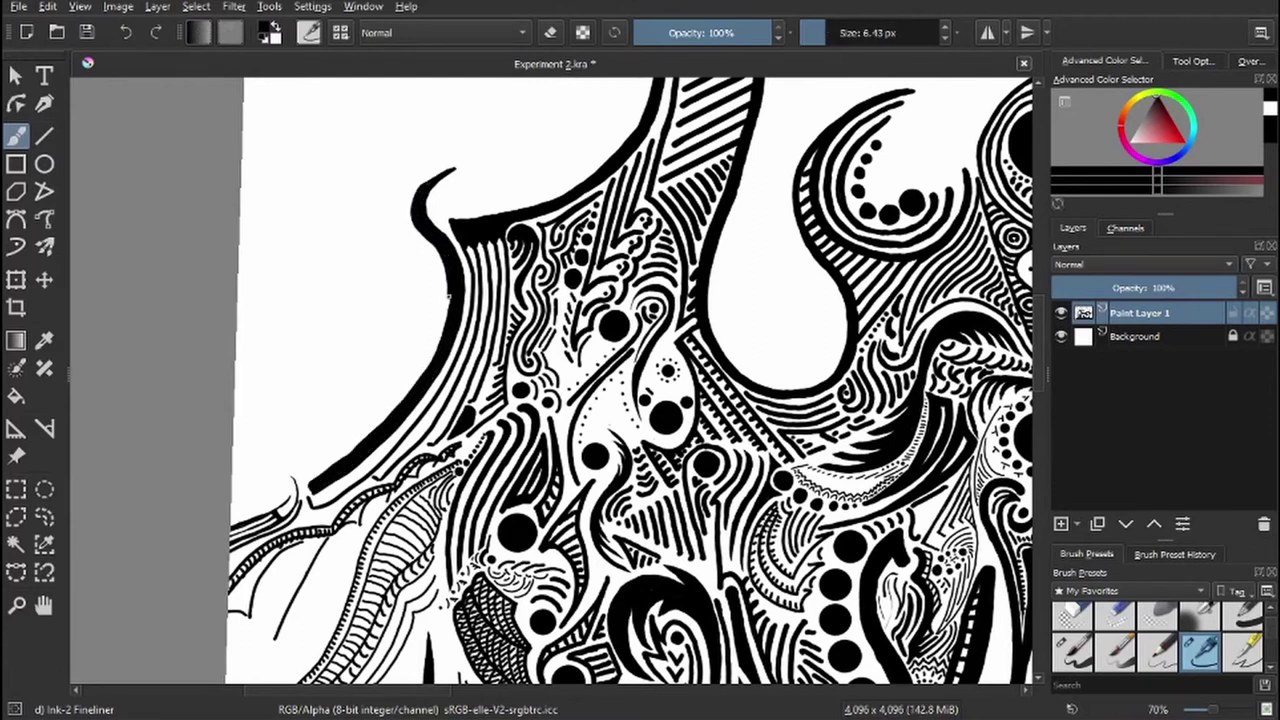
pyautogui.moveTo(391, 254); pyautogui.dragTo(382, 278)
pyautogui.moveTo(426, 232)
pyautogui.mouseDown()
pyautogui.moveTo(395, 260)
pyautogui.moveTo(356, 410)
pyautogui.mouseUp()
pyautogui.moveTo(404, 216); pyautogui.dragTo(388, 230)
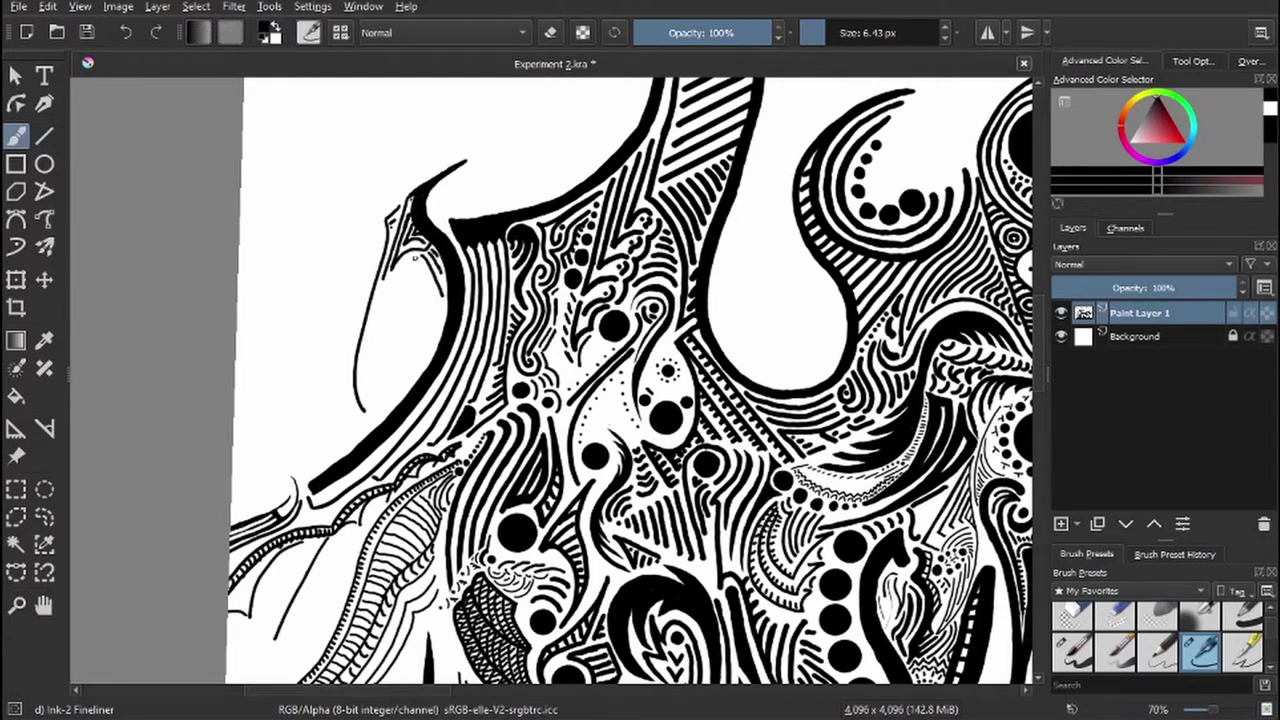
pyautogui.moveTo(408, 261); pyautogui.dragTo(432, 340)
pyautogui.moveTo(398, 268)
pyautogui.mouseDown()
pyautogui.moveTo(424, 305)
pyautogui.moveTo(426, 372)
pyautogui.mouseUp()
pyautogui.moveTo(452, 280); pyautogui.dragTo(444, 326)
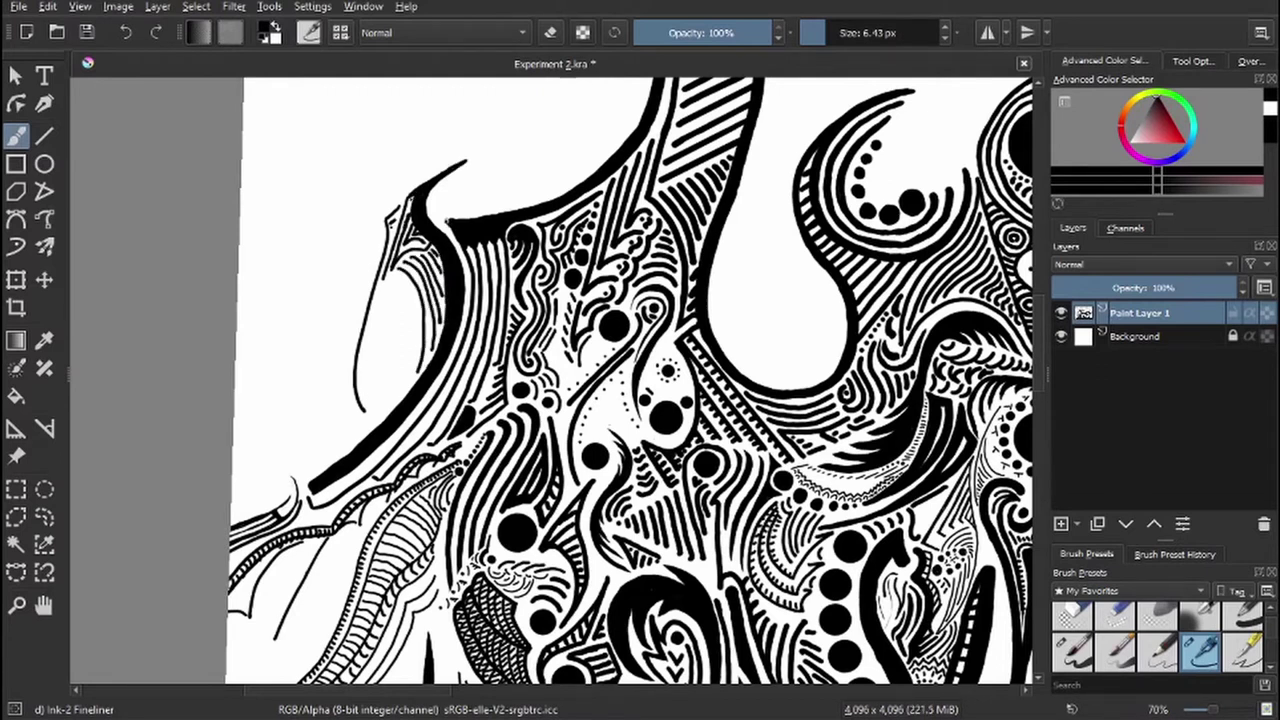
# - Fill the bold crescent at the canvas edge with fine curved lines
pyautogui.scroll(1, 640, 380)
pyautogui.moveTo(316, 380); pyautogui.dragTo(350, 470)
pyautogui.moveTo(336, 396); pyautogui.dragTo(360, 460)
pyautogui.moveTo(318, 420); pyautogui.dragTo(338, 470)
pyautogui.moveTo(330, 404); pyautogui.dragTo(352, 464)
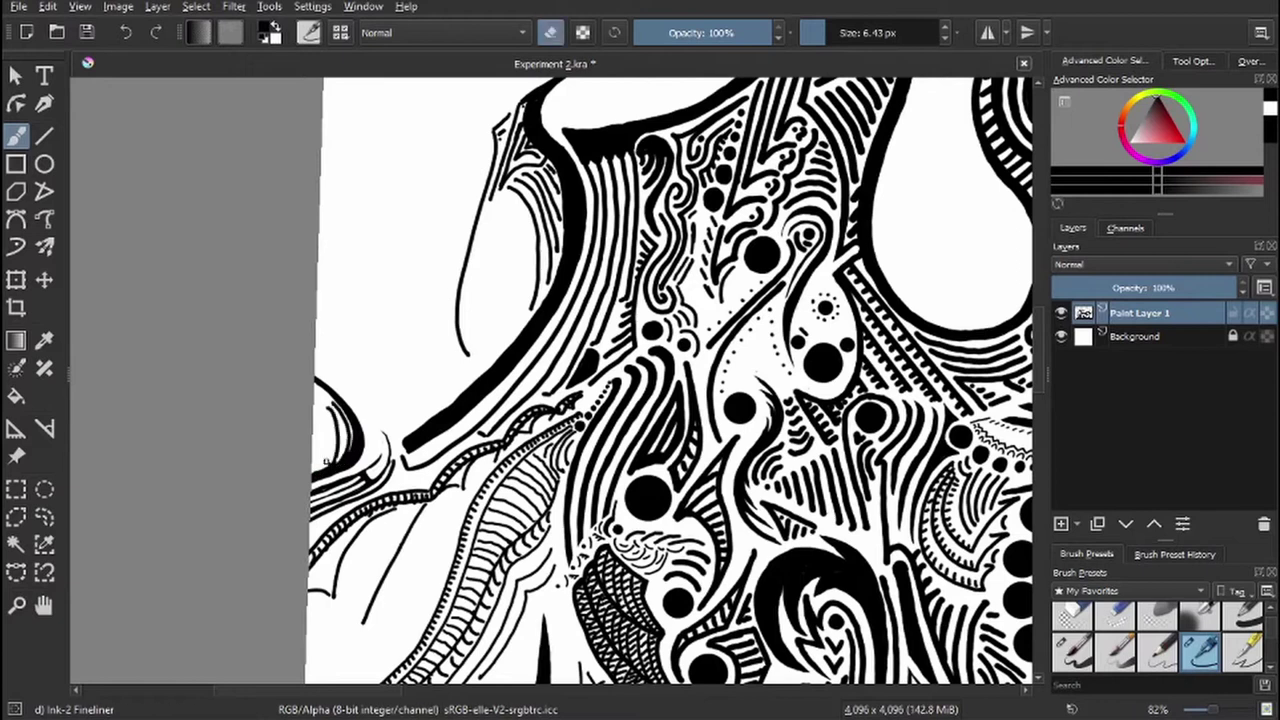
# - Draw a two-pronged claw with thick tapering tines rising from the bold outline's lower end, with short ticks under the inner tine
pyautogui.moveTo(409, 394); pyautogui.dragTo(403, 428)
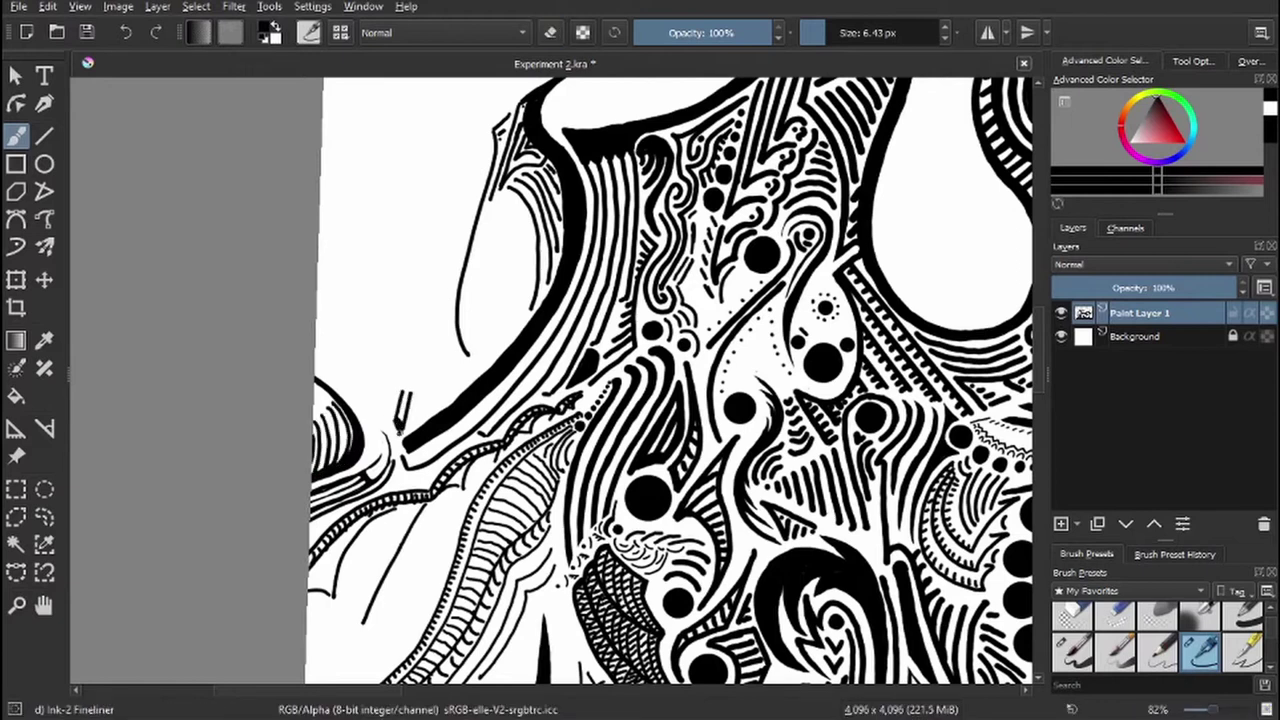
pyautogui.moveTo(409, 382)
pyautogui.mouseDown()
pyautogui.moveTo(400, 424)
pyautogui.moveTo(398, 162)
pyautogui.moveTo(368, 236)
pyautogui.moveTo(410, 374)
pyautogui.moveTo(370, 272)
pyautogui.mouseUp()
pyautogui.moveTo(412, 356); pyautogui.dragTo(392, 382)
pyautogui.moveTo(360, 326); pyautogui.dragTo(400, 394)
pyautogui.moveTo(366, 226); pyautogui.dragTo(360, 348)
pyautogui.moveTo(398, 384); pyautogui.dragTo(372, 434)
pyautogui.moveTo(398, 200)
pyautogui.mouseDown()
pyautogui.moveTo(436, 286)
pyautogui.moveTo(388, 326)
pyautogui.moveTo(404, 312)
pyautogui.mouseUp()
pyautogui.moveTo(412, 218)
pyautogui.mouseDown()
pyautogui.moveTo(436, 286)
pyautogui.moveTo(424, 326)
pyautogui.mouseUp()
pyautogui.moveTo(438, 314)
pyautogui.mouseDown()
pyautogui.moveTo(390, 340)
pyautogui.moveTo(406, 340)
pyautogui.moveTo(426, 370)
pyautogui.mouseUp()
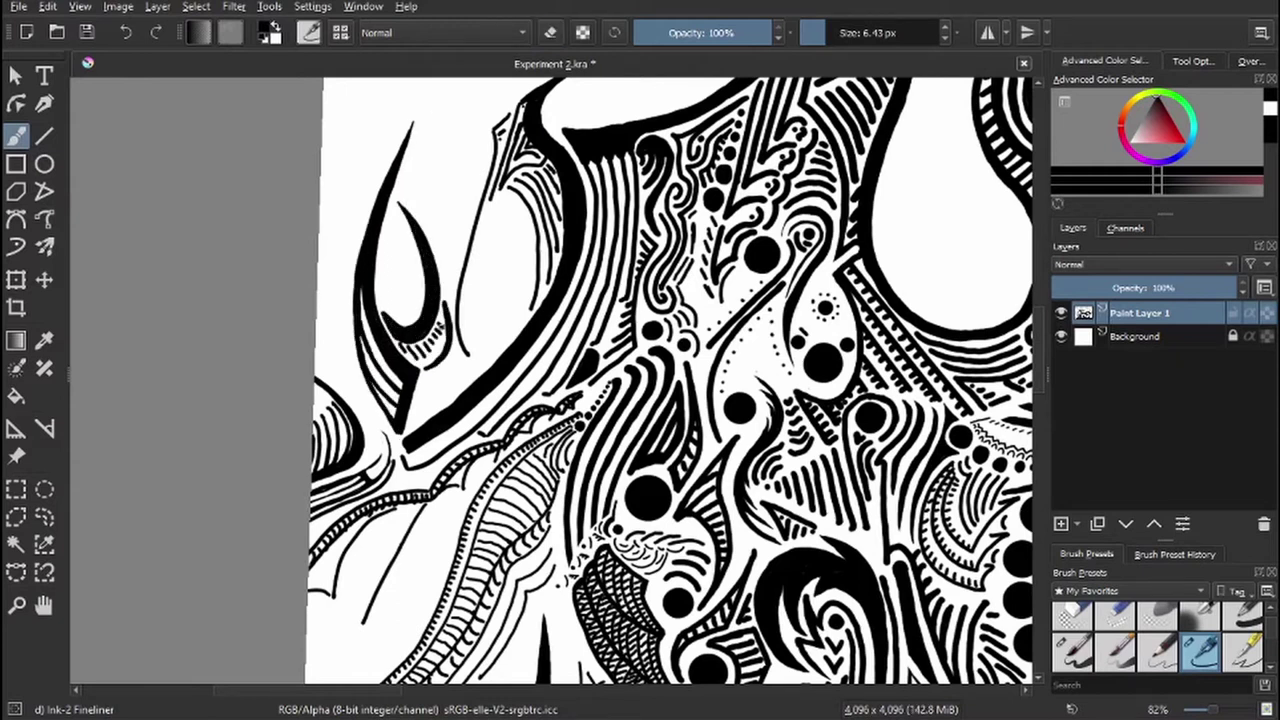
# - Fill the wedge between the claw's base and the bold outline with parallel angled lines
pyautogui.scroll(-1, 670, 380)
pyautogui.moveTo(444, 310); pyautogui.dragTo(420, 422)
pyautogui.moveTo(466, 356); pyautogui.dragTo(434, 402)
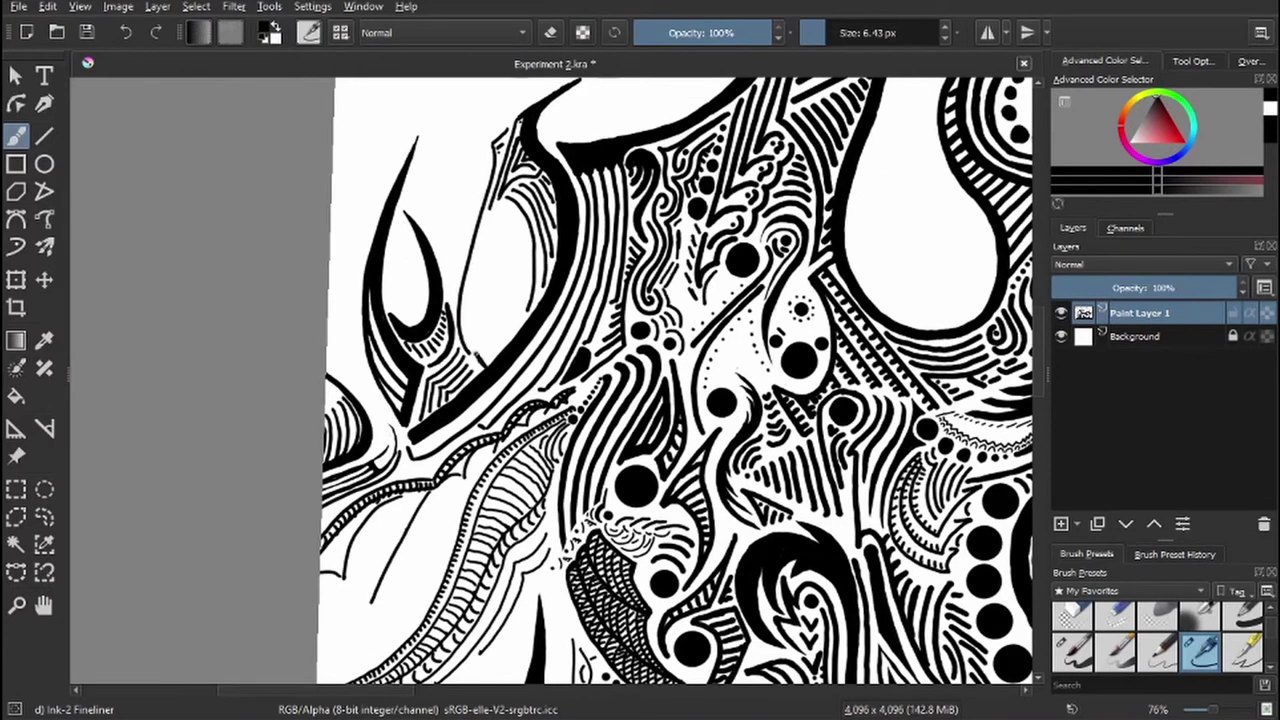
# - Thicken the inner edge of the thin curved outline beside the claw into a tapering almond-shaped loop
pyautogui.moveTo(500, 212); pyautogui.dragTo(466, 356)
pyautogui.moveTo(512, 200); pyautogui.dragTo(470, 366)
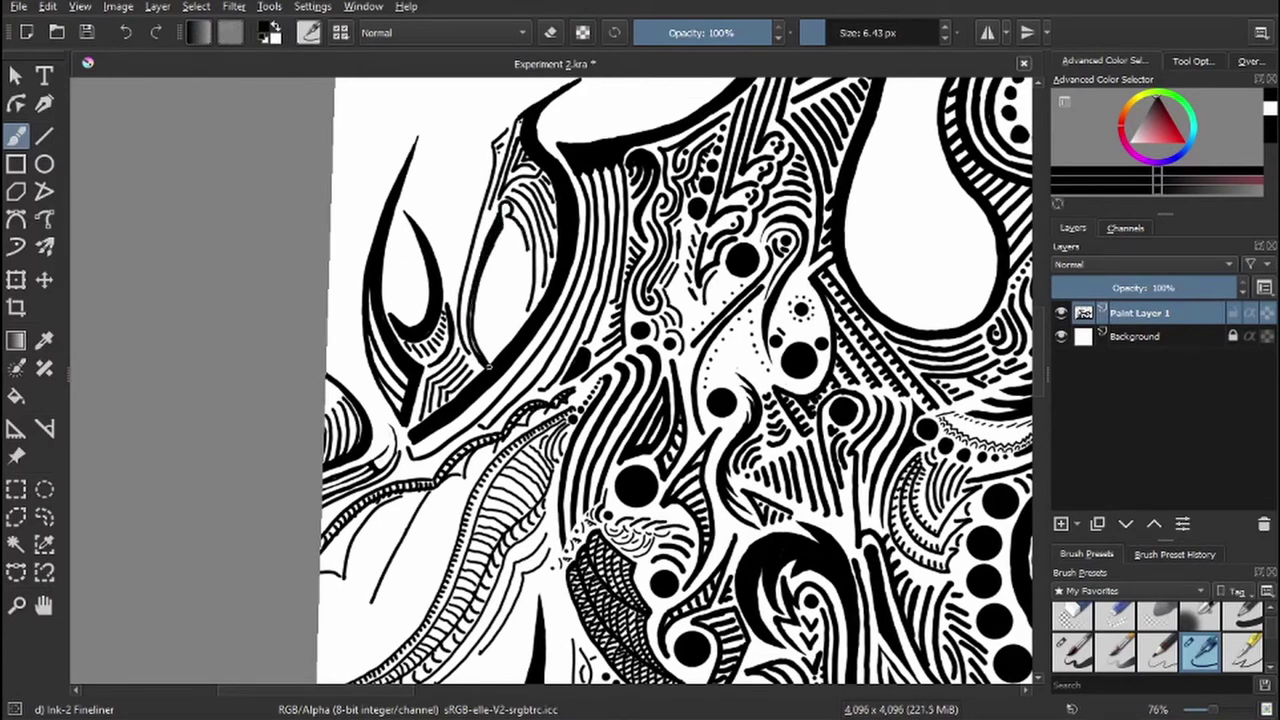
pyautogui.moveTo(504, 226)
pyautogui.mouseDown()
pyautogui.moveTo(476, 318)
pyautogui.moveTo(494, 226)
pyautogui.moveTo(480, 360)
pyautogui.mouseUp()
pyautogui.press('e')
pyautogui.press('e')
pyautogui.press('e')
pyautogui.press('e')
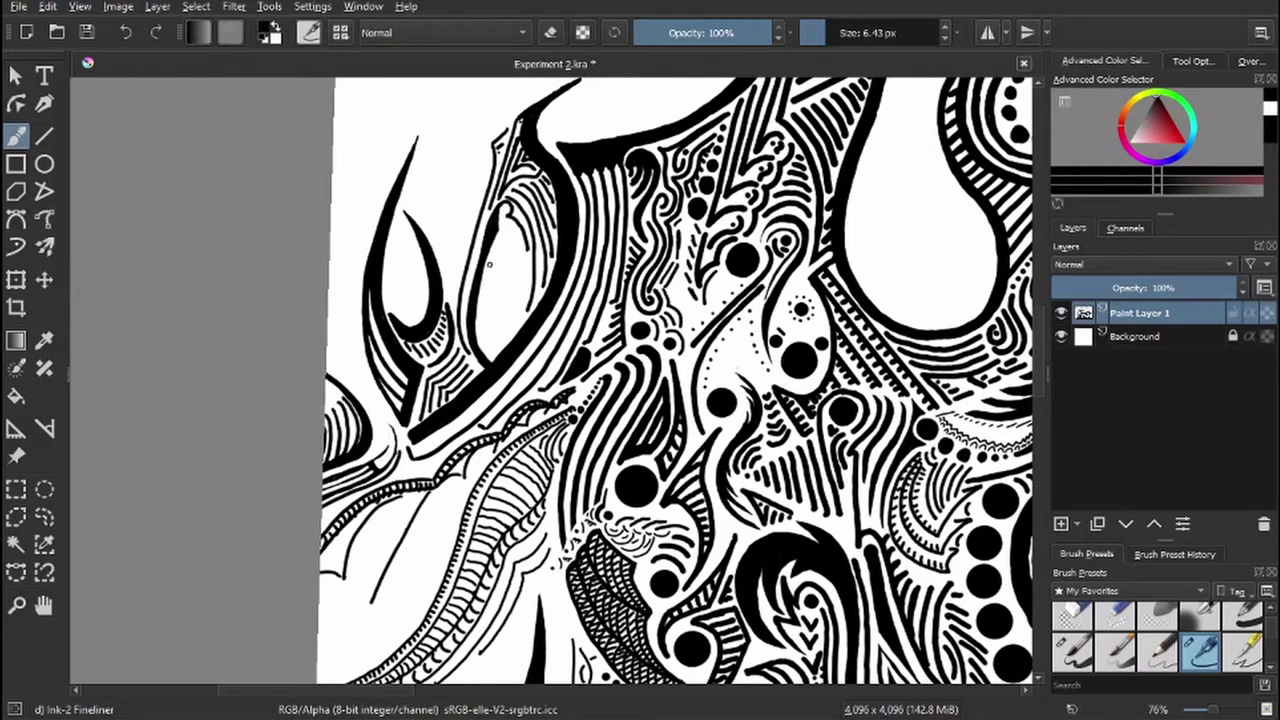
# - Line the inside of the almond-shaped loop with dots and short ticks, and draw a black bead between the claw's tines
pyautogui.scroll(2, 440, 355)
pyautogui.moveTo(494, 238)
pyautogui.mouseDown()
pyautogui.moveTo(480, 352)
pyautogui.moveTo(499, 345)
pyautogui.moveTo(488, 346)
pyautogui.mouseUp()
pyautogui.moveTo(515, 300); pyautogui.dragTo(488, 342)
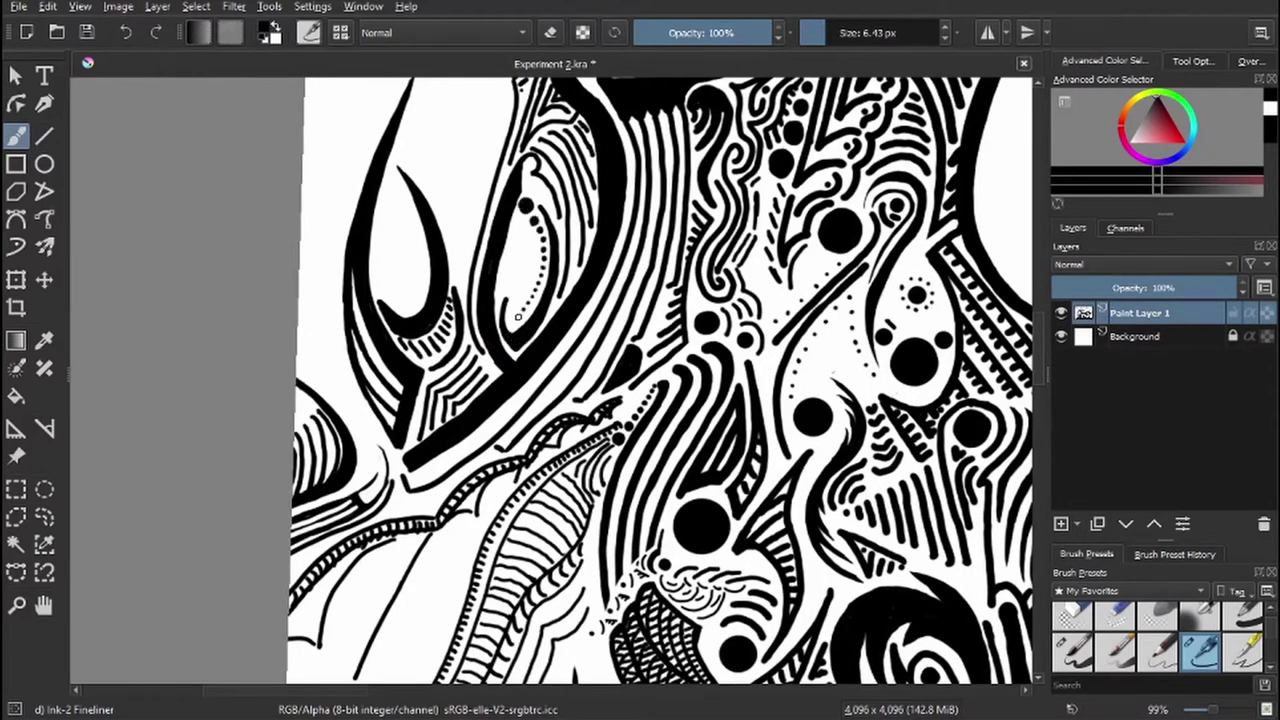
pyautogui.moveTo(404, 288); pyautogui.dragTo(392, 335)
pyautogui.press('e')
pyautogui.press('e')
pyautogui.press('e')
pyautogui.moveTo(520, 165); pyautogui.dragTo(498, 300)
pyautogui.press('e')
pyautogui.moveTo(485, 350); pyautogui.dragTo(500, 290)
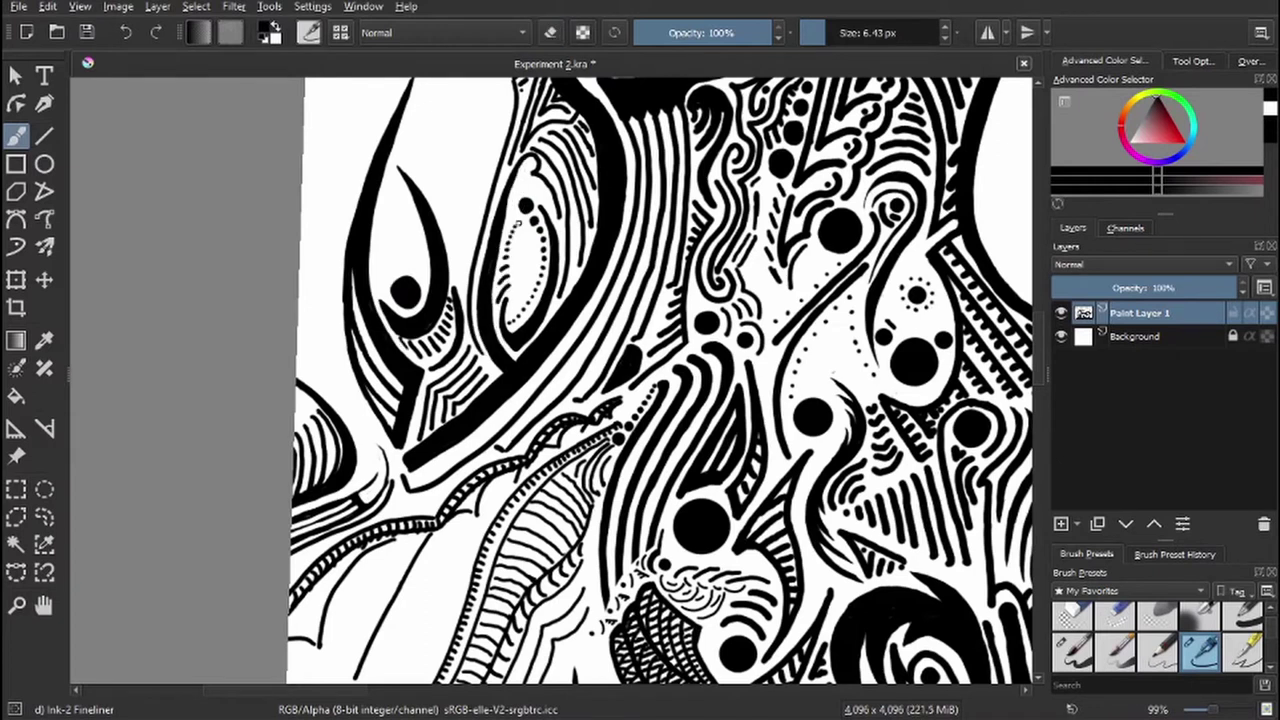
# - Draw thick tapering strokes between the canvas edge and the claw, reaching down to the claw's base
pyautogui.scroll(-1, 527, 164)
pyautogui.moveTo(290, 360); pyautogui.dragTo(250, 405)
pyautogui.moveTo(240, 256)
pyautogui.mouseDown()
pyautogui.moveTo(275, 375)
pyautogui.moveTo(258, 325)
pyautogui.moveTo(262, 356)
pyautogui.mouseUp()
pyautogui.scroll(-1, 630, 380)
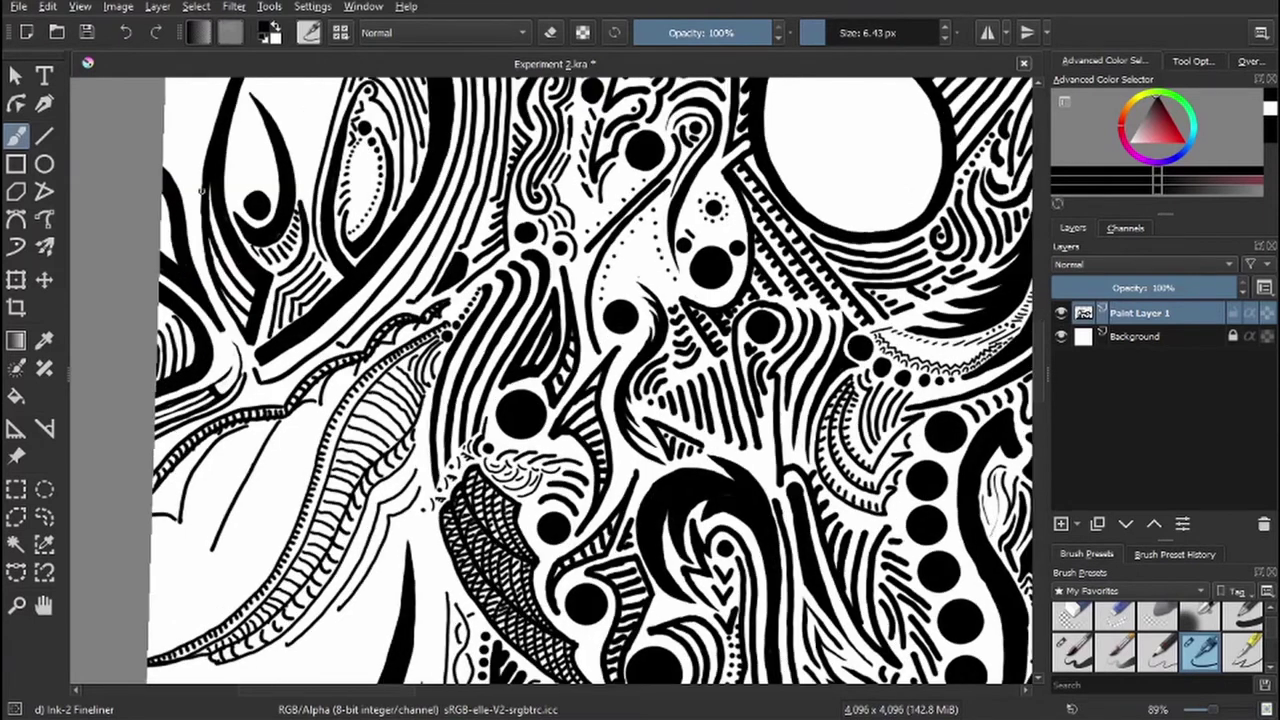
pyautogui.scroll(1, 263, 390)
pyautogui.moveTo(200, 150)
pyautogui.mouseDown()
pyautogui.moveTo(214, 292)
pyautogui.moveTo(258, 366)
pyautogui.mouseUp()
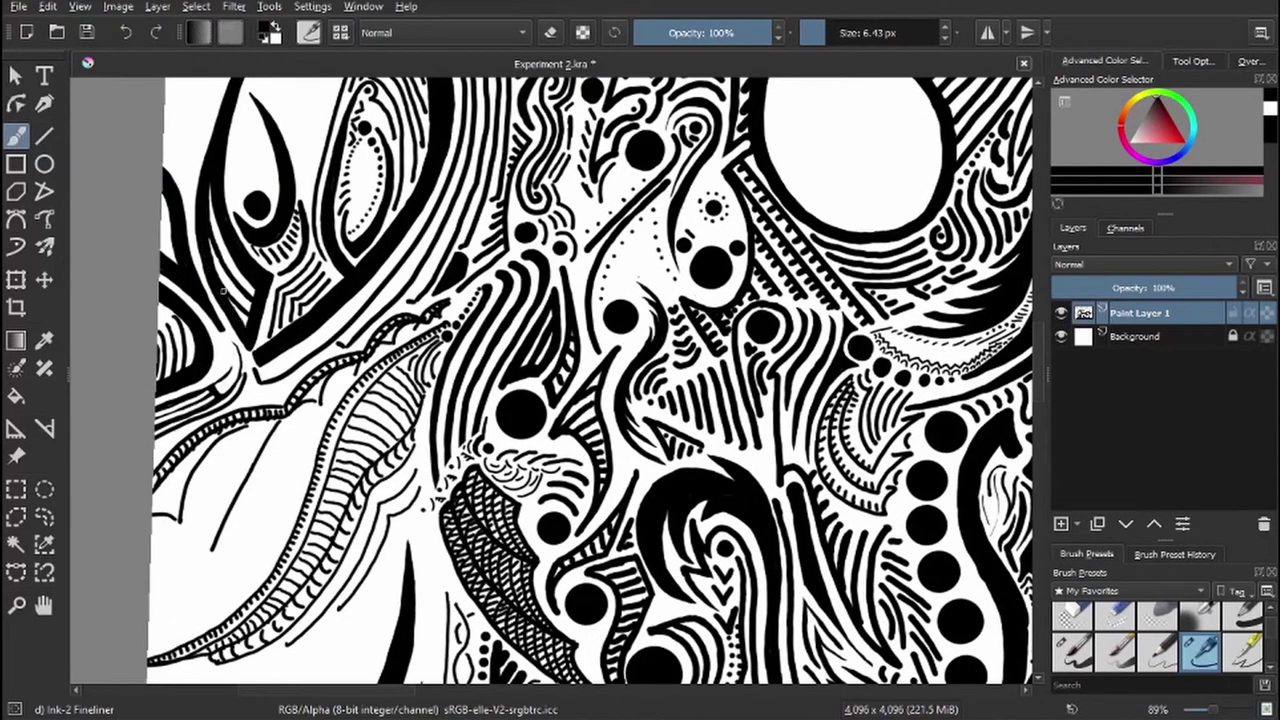
# - Draw a pointed spur on the bold outline's upper end and a tapering flame between the claw and the dotted oval
pyautogui.scroll(1, 520, 320)
pyautogui.moveTo(605, 266); pyautogui.dragTo(512, 330)
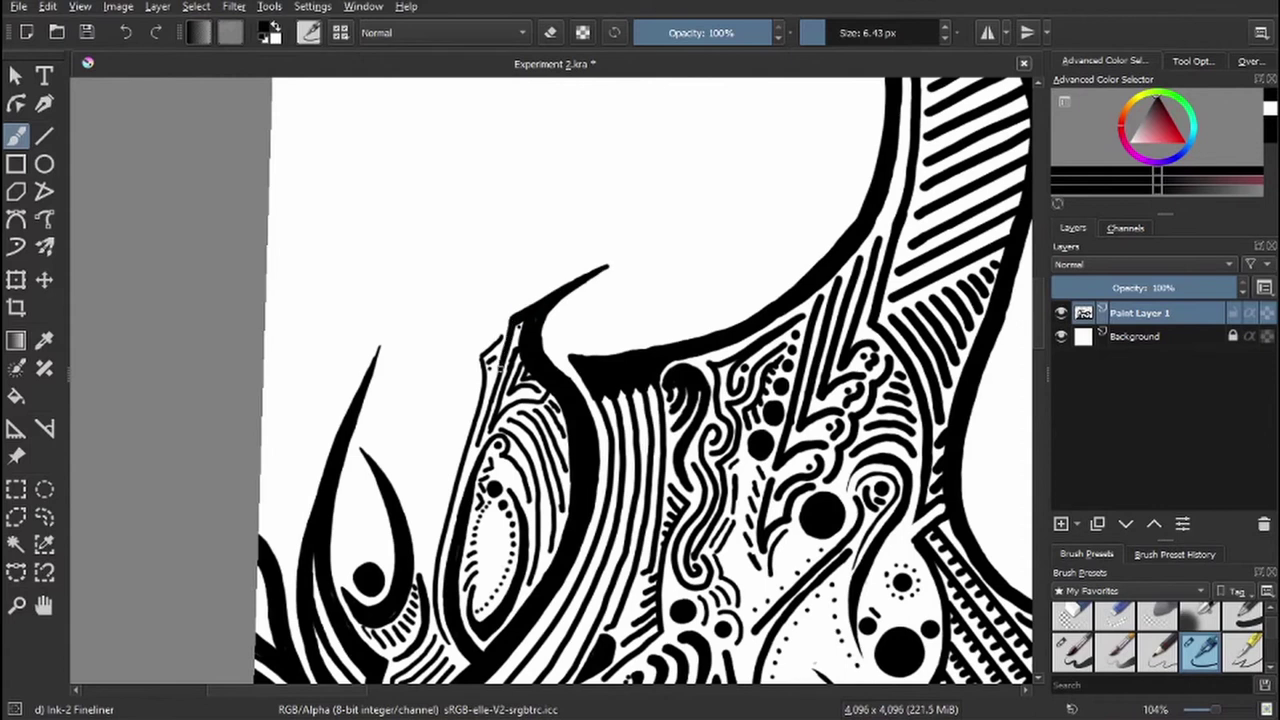
pyautogui.moveTo(440, 362); pyautogui.dragTo(425, 575)
pyautogui.press('e')
pyautogui.moveTo(430, 552)
pyautogui.mouseDown()
pyautogui.moveTo(430, 575)
pyautogui.moveTo(430, 508)
pyautogui.mouseUp()
pyautogui.press('e')
pyautogui.moveTo(455, 435); pyautogui.dragTo(432, 515)
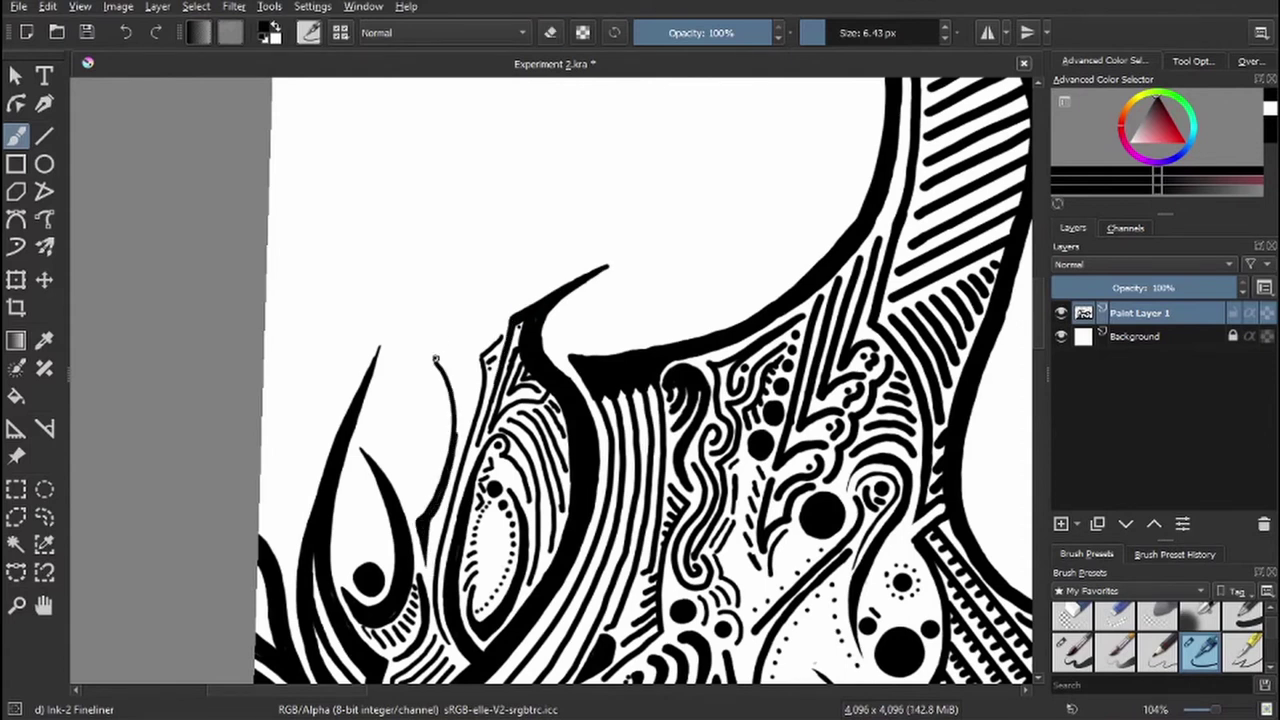
pyautogui.moveTo(488, 265); pyautogui.dragTo(445, 508)
pyautogui.moveTo(435, 335)
pyautogui.mouseDown()
pyautogui.moveTo(455, 448)
pyautogui.moveTo(415, 528)
pyautogui.mouseUp()
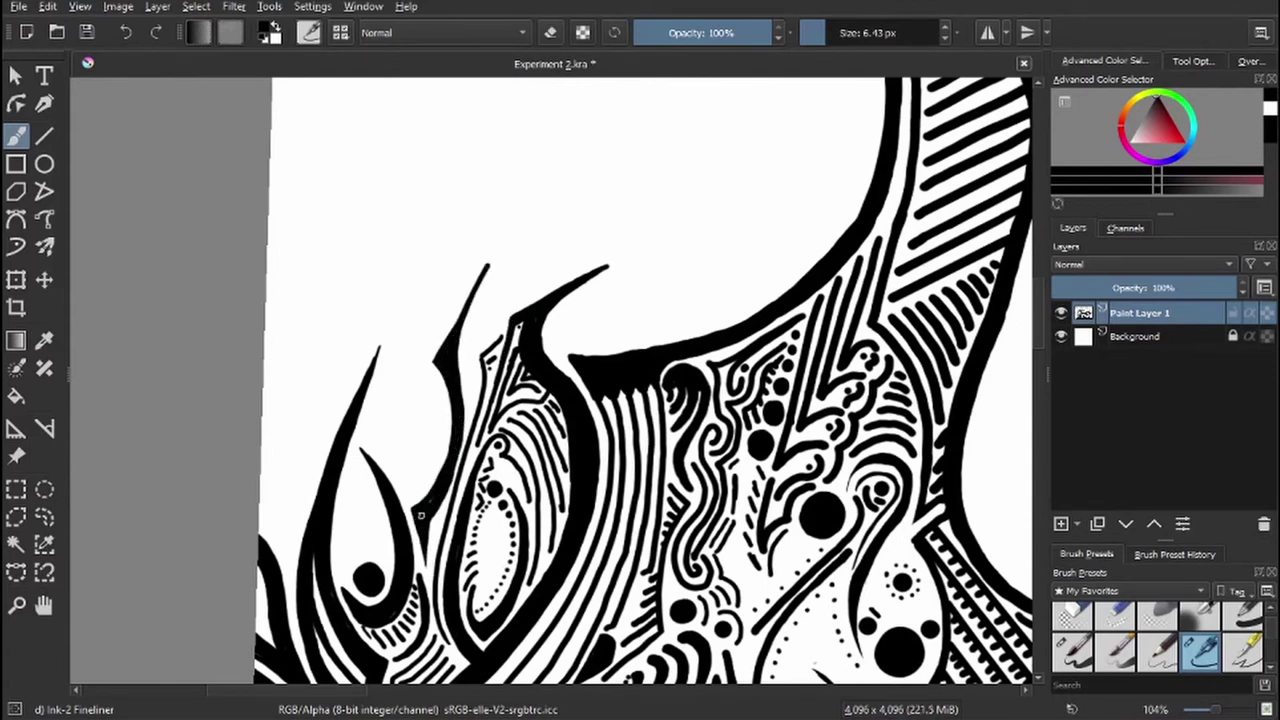
pyautogui.moveTo(452, 366); pyautogui.dragTo(428, 496)
pyautogui.press('e')
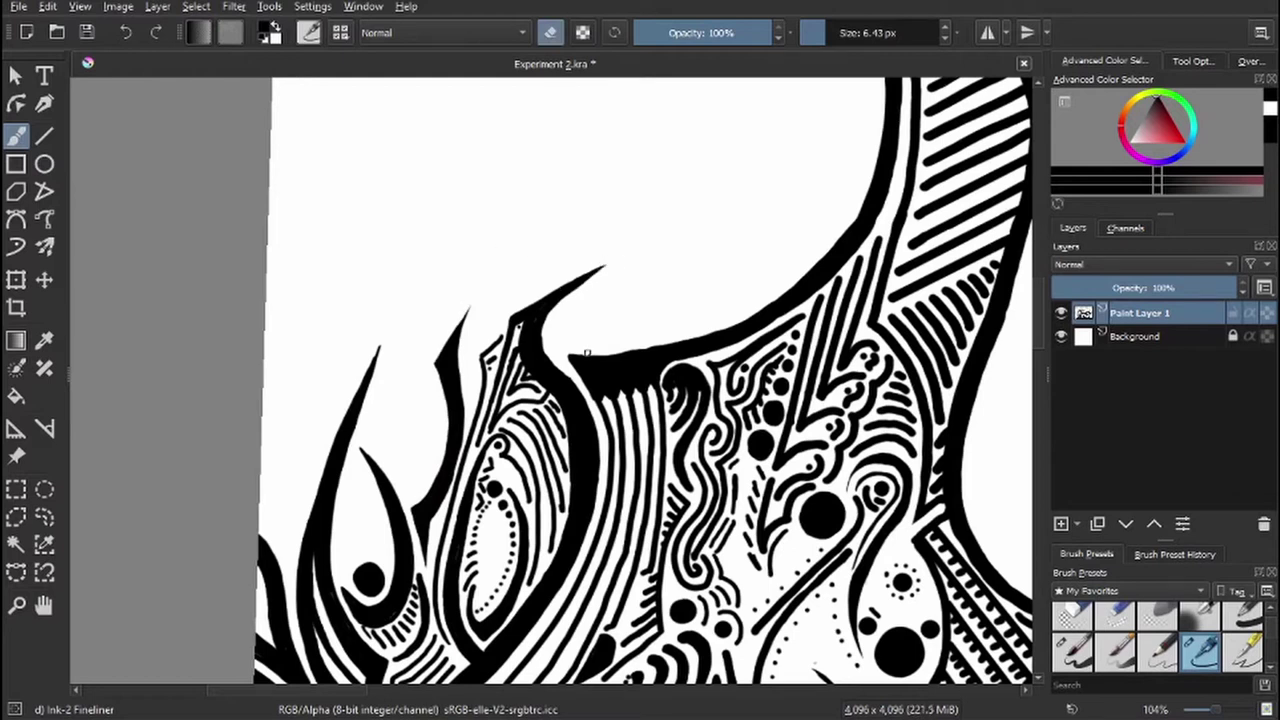
# - Clean the black band's upper edge and thicken the small pointed outline beside the new flame
pyautogui.moveTo(588, 352); pyautogui.dragTo(640, 350)
pyautogui.press('e')
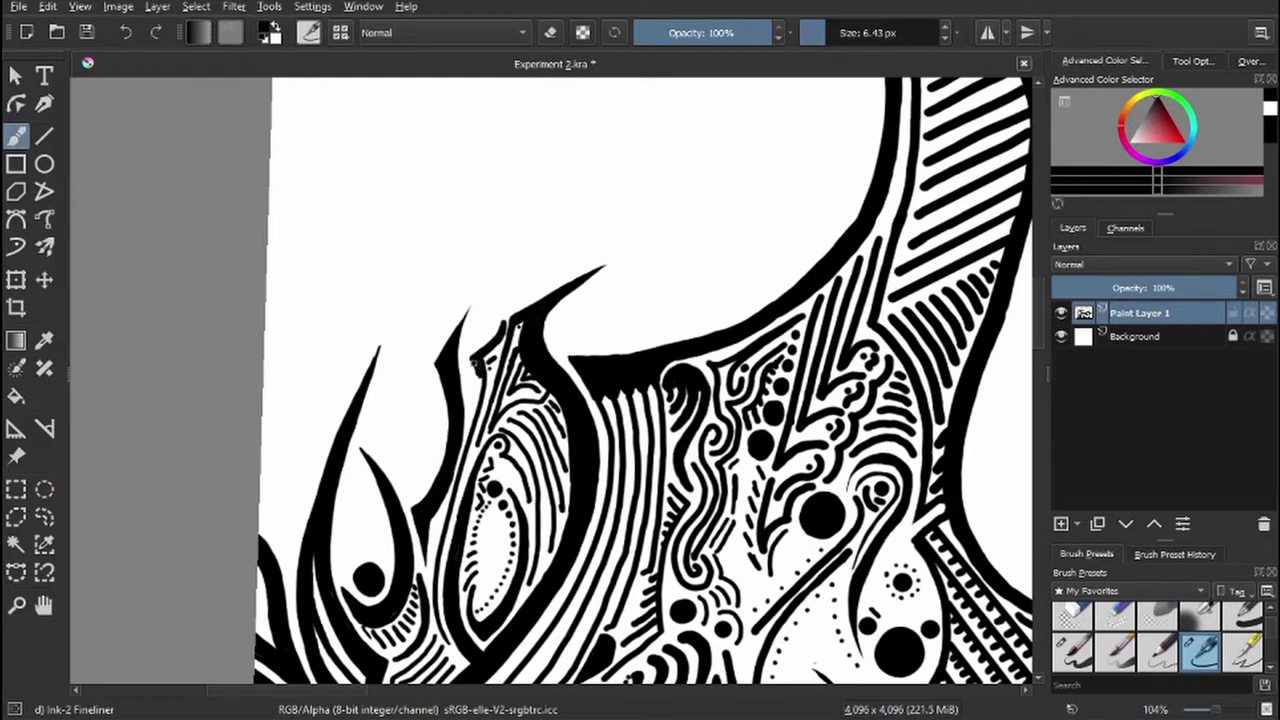
pyautogui.moveTo(478, 360); pyautogui.dragTo(472, 440)
# - Erase the curved hatching between the dotted oval and the bold outline
pyautogui.moveTo(600, 420); pyautogui.dragTo(492, 270)
pyautogui.press('e')
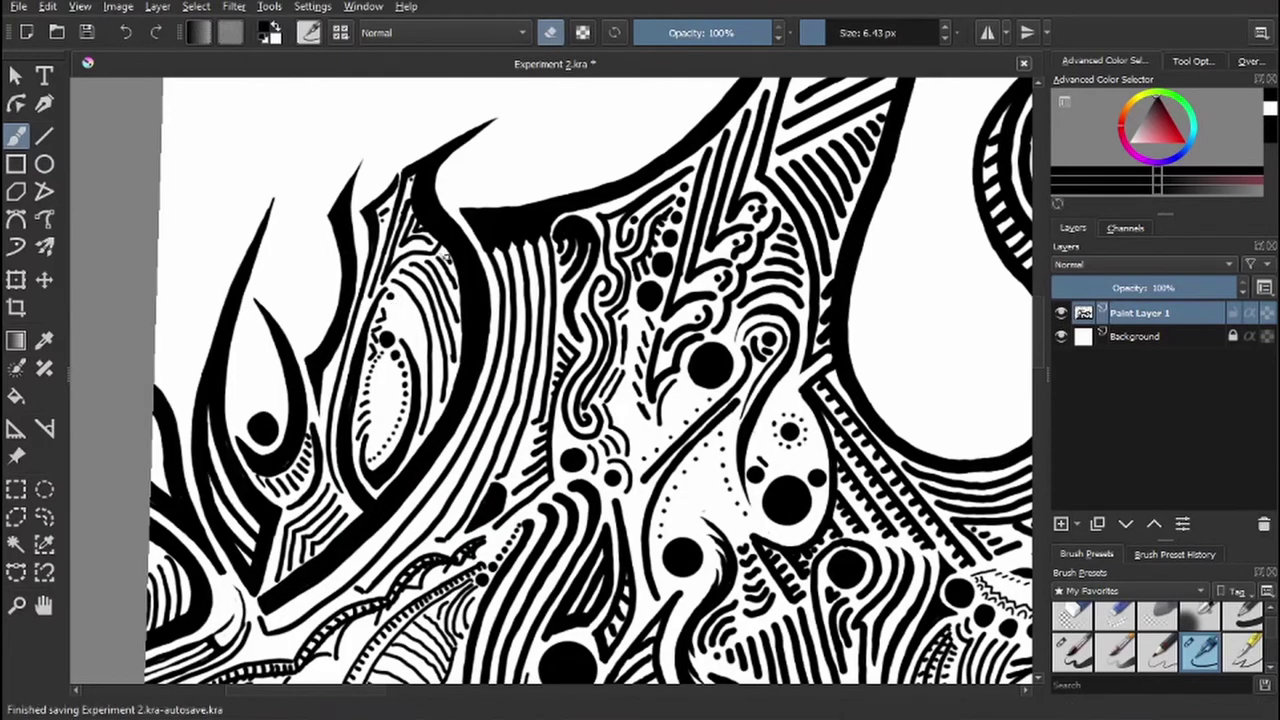
pyautogui.moveTo(448, 322); pyautogui.dragTo(446, 402)
pyautogui.moveTo(405, 282)
pyautogui.mouseDown()
pyautogui.moveTo(426, 434)
pyautogui.moveTo(418, 422)
pyautogui.mouseUp()
pyautogui.press('e')
# - Line the bold outline's inner edge with short ticks and add a thick curl above the oval with a dotted lining and a black bead
pyautogui.scroll(1, 530, 335)
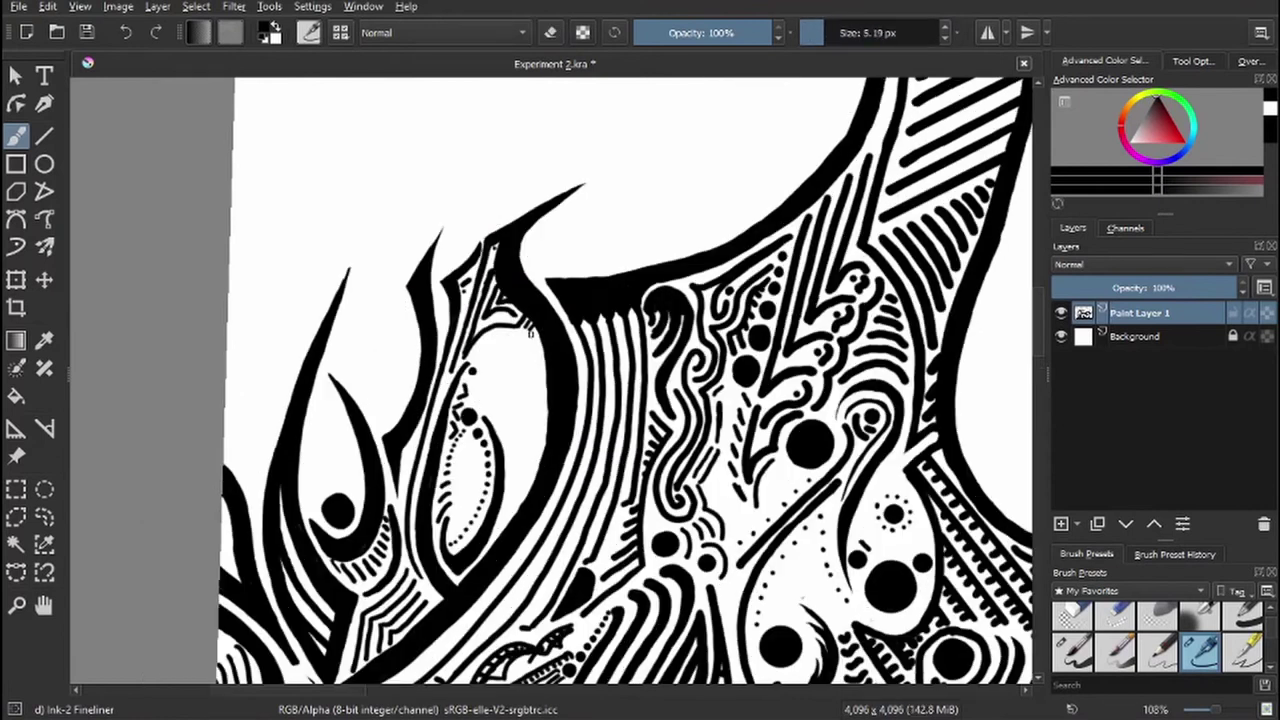
pyautogui.moveTo(548, 398)
pyautogui.mouseDown()
pyautogui.moveTo(538, 462)
pyautogui.moveTo(492, 540)
pyautogui.mouseUp()
pyautogui.moveTo(485, 416)
pyautogui.mouseDown()
pyautogui.moveTo(530, 372)
pyautogui.moveTo(510, 334)
pyautogui.moveTo(528, 362)
pyautogui.moveTo(521, 397)
pyautogui.mouseUp()
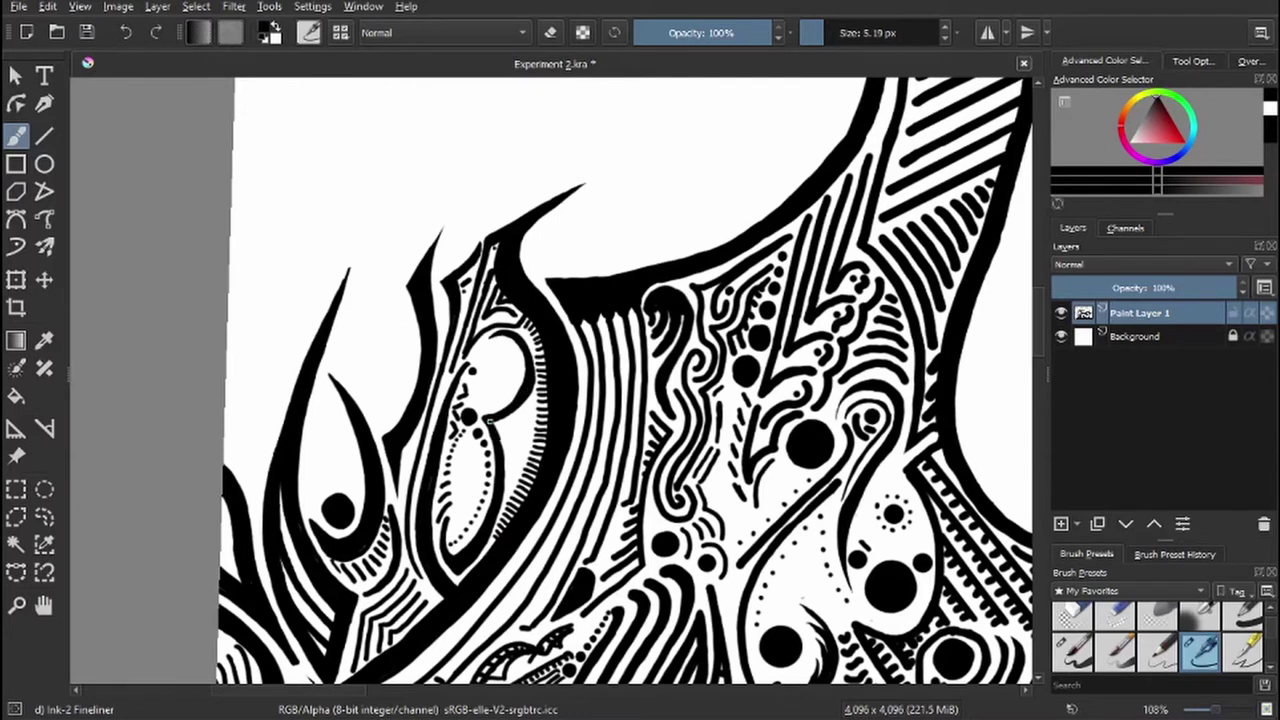
pyautogui.scroll(3, 510, 420)
pyautogui.moveTo(505, 440); pyautogui.dragTo(488, 555)
pyautogui.moveTo(535, 360)
pyautogui.mouseDown()
pyautogui.moveTo(500, 450)
pyautogui.moveTo(505, 478)
pyautogui.mouseUp()
pyautogui.scroll(1, 518, 430)
pyautogui.moveTo(525, 420)
pyautogui.mouseDown()
pyautogui.moveTo(518, 430)
pyautogui.moveTo(557, 381)
pyautogui.mouseUp()
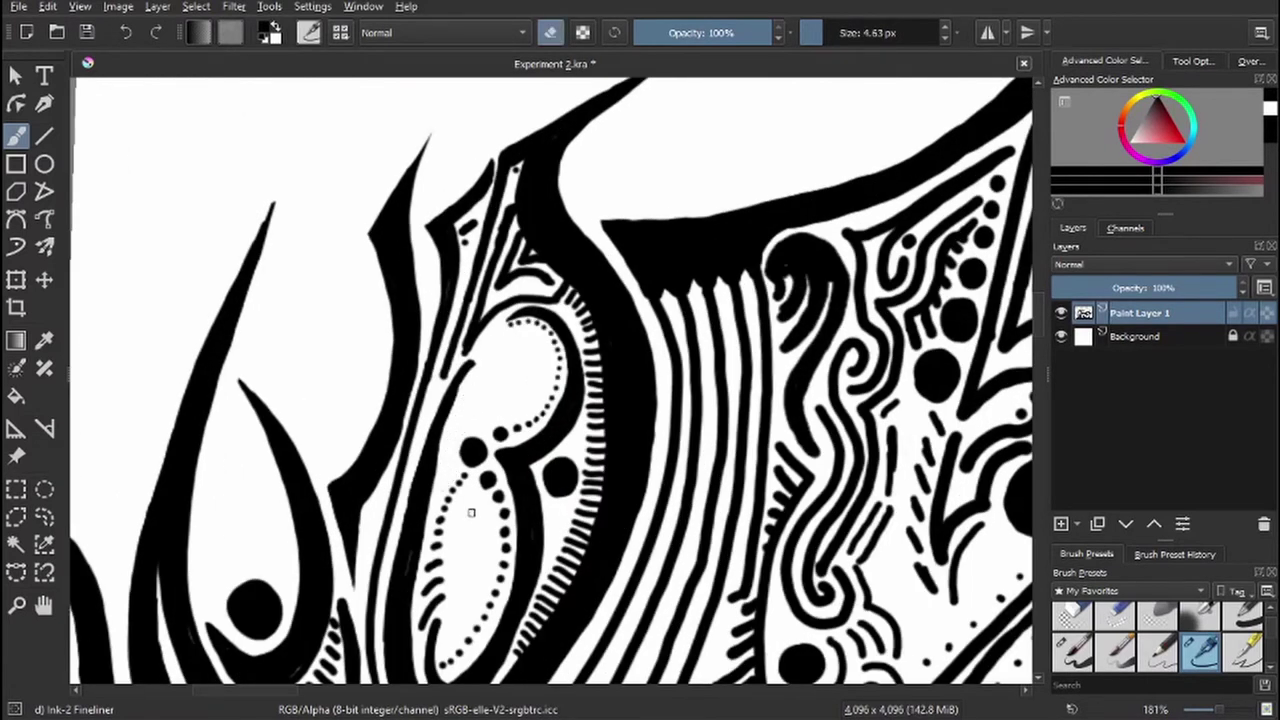
# - Draw a tall curved horn rising from the end of the concentric-circle band, with a short arc beside it, using a 15.63 px brush
pyautogui.scroll(-4, 521, 506)
pyautogui.scroll(-2, 519, 508)
pyautogui.moveTo(648, 405)
pyautogui.mouseDown()
pyautogui.moveTo(658, 238)
pyautogui.moveTo(650, 402)
pyautogui.moveTo(662, 390)
pyautogui.mouseUp()
pyautogui.press('e')
pyautogui.press('e')
pyautogui.press('e')
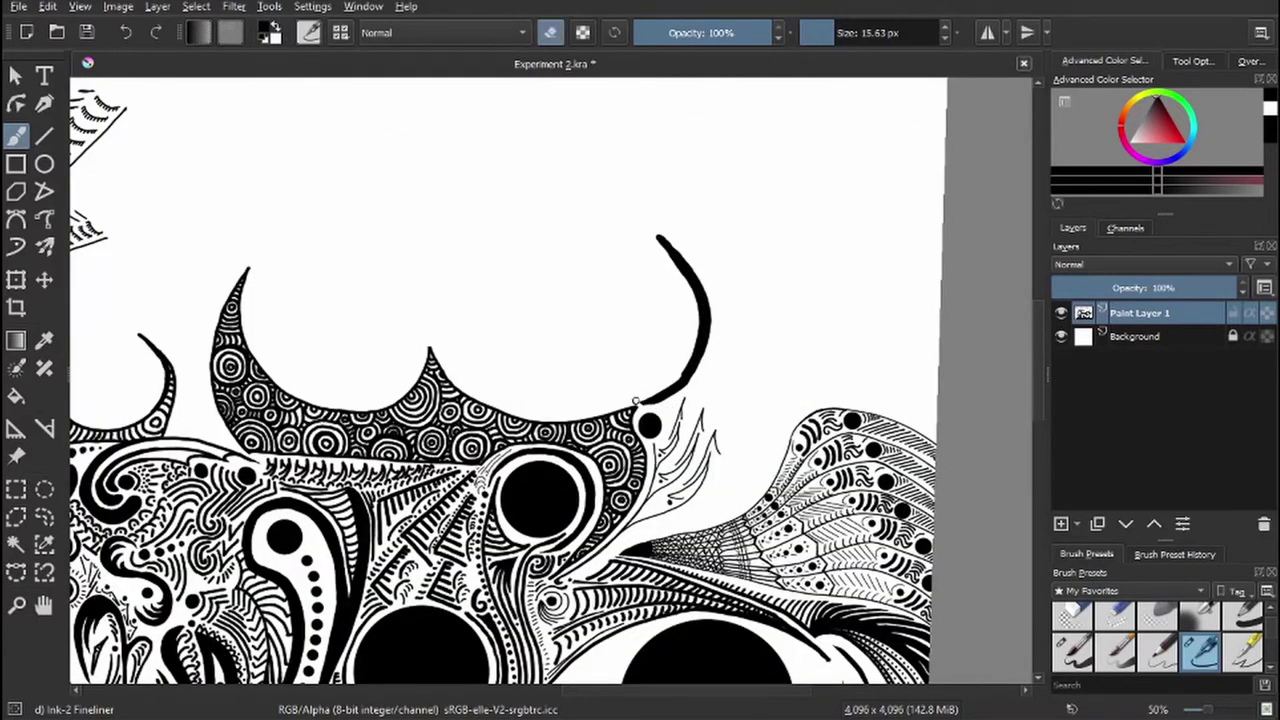
pyautogui.press('e')
pyautogui.moveTo(650, 226)
pyautogui.mouseDown()
pyautogui.moveTo(700, 300)
pyautogui.moveTo(648, 398)
pyautogui.mouseUp()
pyautogui.press('e')
pyautogui.scroll(1, 691, 209)
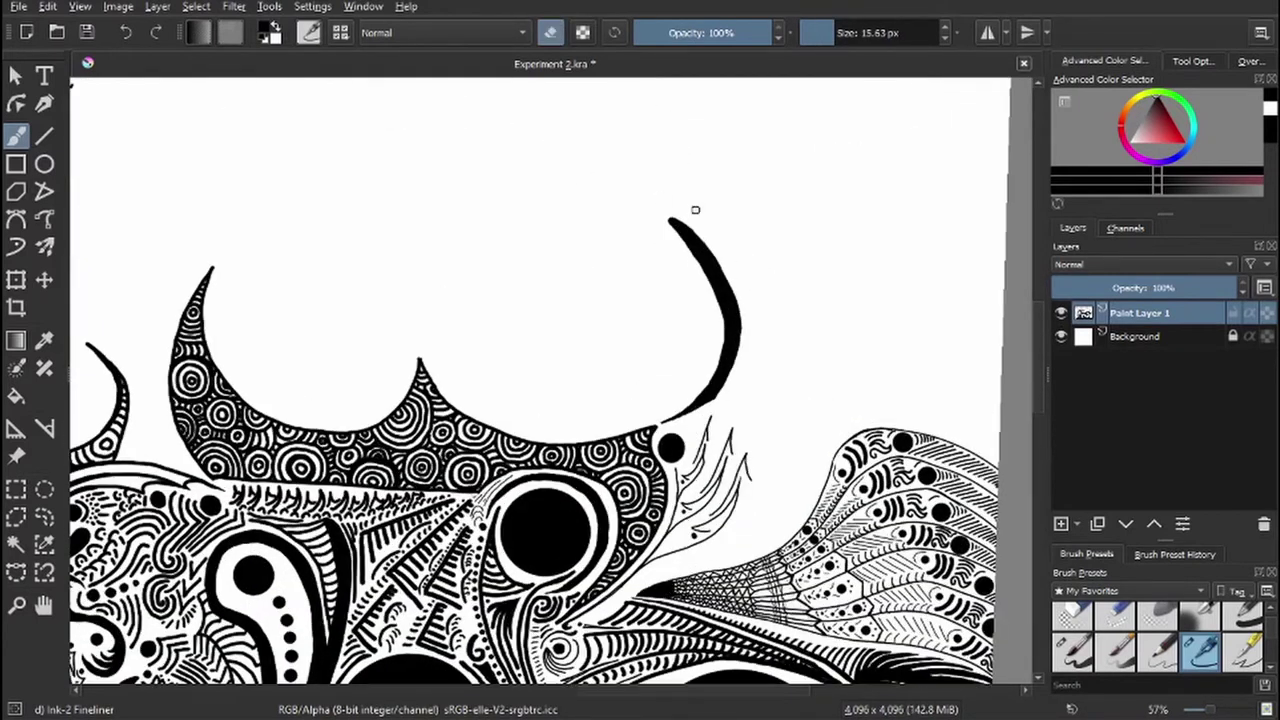
pyautogui.moveTo(690, 232)
pyautogui.mouseDown()
pyautogui.moveTo(736, 330)
pyautogui.moveTo(708, 402)
pyautogui.moveTo(729, 326)
pyautogui.moveTo(746, 431)
pyautogui.mouseUp()
pyautogui.press('e')
# - Draw two bold strokes along the patterned fan's upper edge that meet in a pointed horn
pyautogui.scroll(2, 746, 431)
pyautogui.moveTo(835, 296)
pyautogui.mouseDown()
pyautogui.moveTo(590, 488)
pyautogui.moveTo(866, 210)
pyautogui.mouseUp()
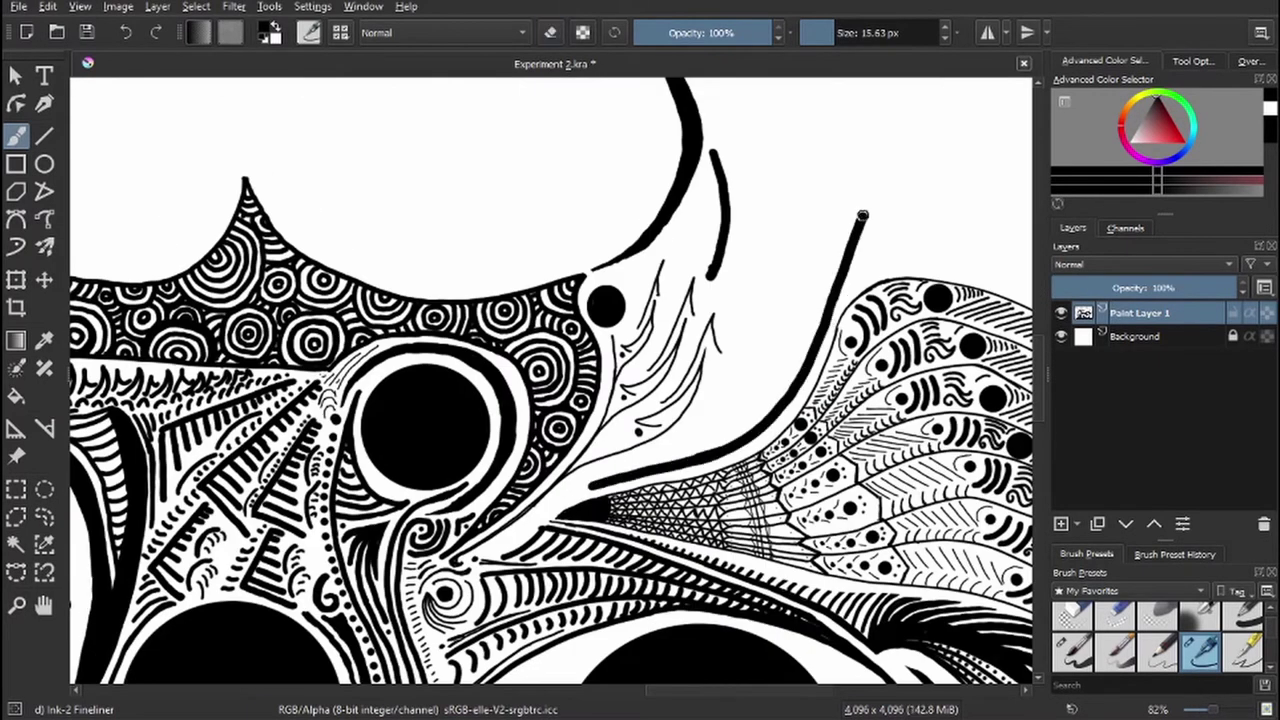
pyautogui.moveTo(832, 320); pyautogui.dragTo(870, 206)
pyautogui.moveTo(870, 206); pyautogui.dragTo(676, 429)
pyautogui.moveTo(780, 388)
pyautogui.mouseDown()
pyautogui.moveTo(668, 442)
pyautogui.moveTo(572, 590)
pyautogui.mouseUp()
pyautogui.moveTo(617, 510); pyautogui.dragTo(737, 340)
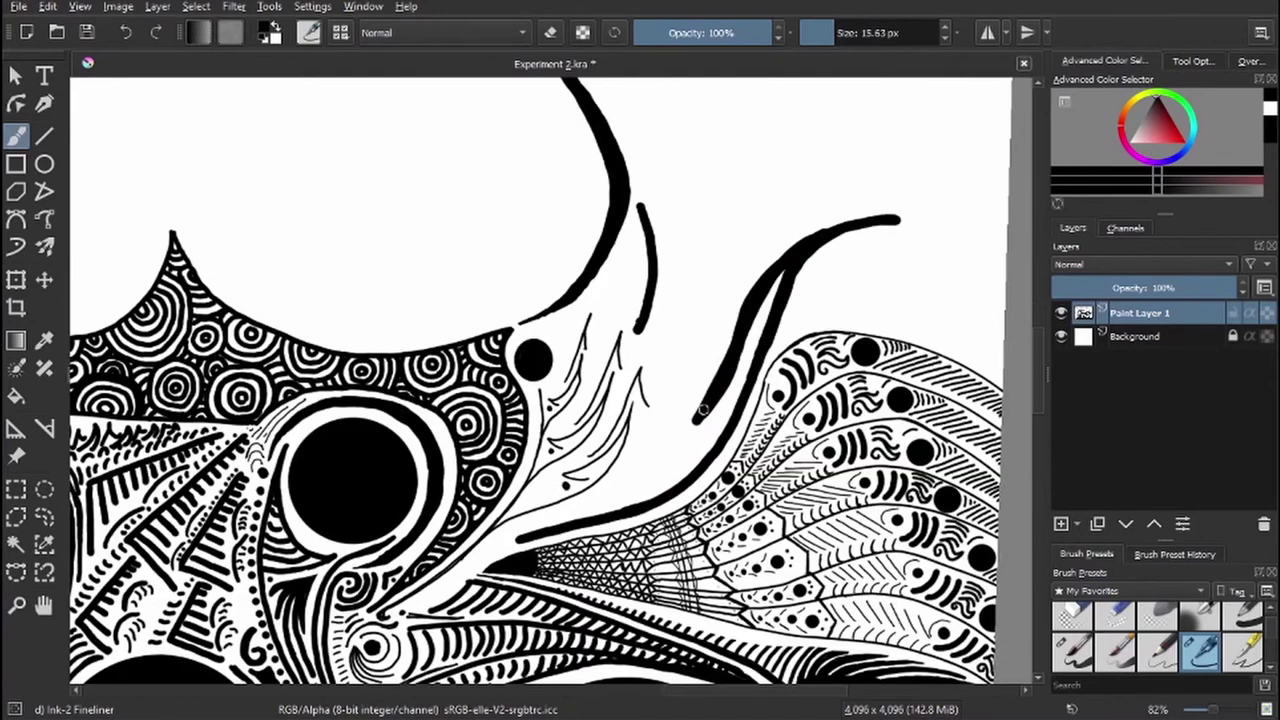
pyautogui.moveTo(650, 495)
pyautogui.mouseDown()
pyautogui.moveTo(715, 408)
pyautogui.moveTo(765, 305)
pyautogui.mouseUp()
pyautogui.press('e')
pyautogui.moveTo(655, 437)
pyautogui.mouseDown()
pyautogui.moveTo(780, 258)
pyautogui.moveTo(895, 220)
pyautogui.moveTo(831, 229)
pyautogui.mouseUp()
# - Fill the horn above the fan with short slanted marks down to its base and thicken its outer edge, using an 8.64 px brush
pyautogui.press('[')
pyautogui.press('[')
pyautogui.press('[')
pyautogui.press('e')
pyautogui.press('e')
pyautogui.press('e')
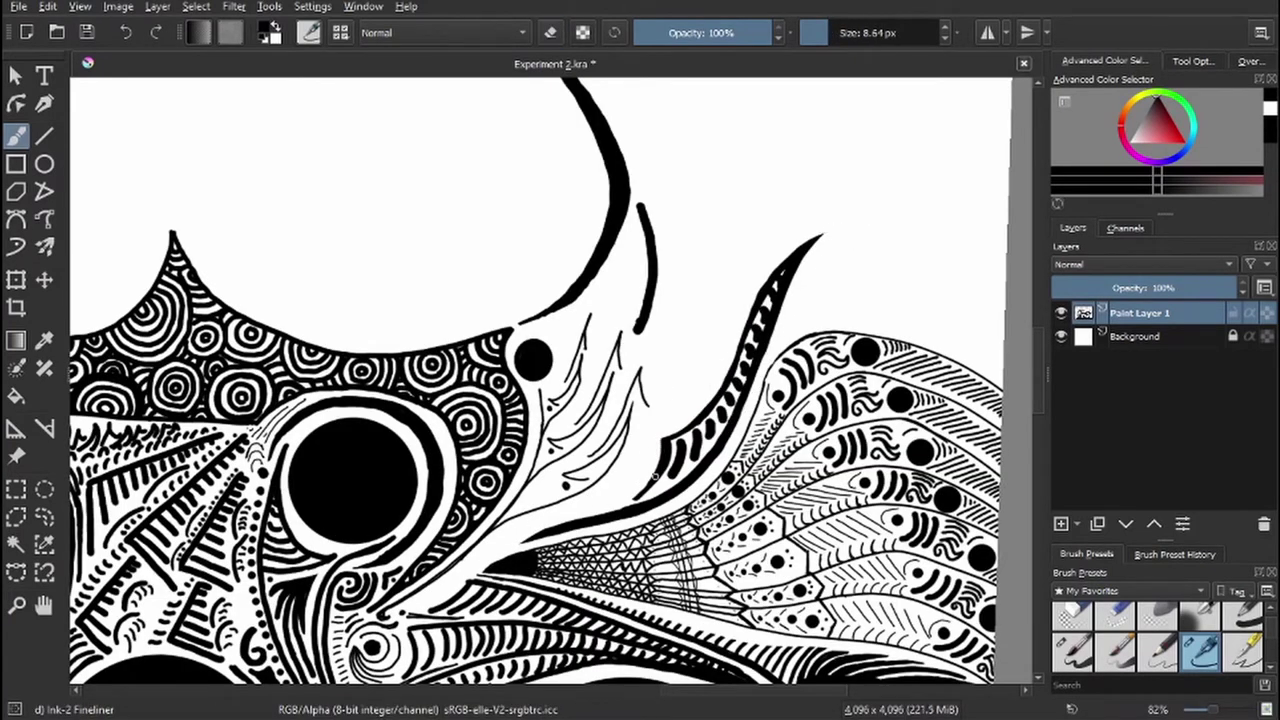
pyautogui.moveTo(660, 440); pyautogui.dragTo(750, 314)
pyautogui.press('e')
pyautogui.press('e')
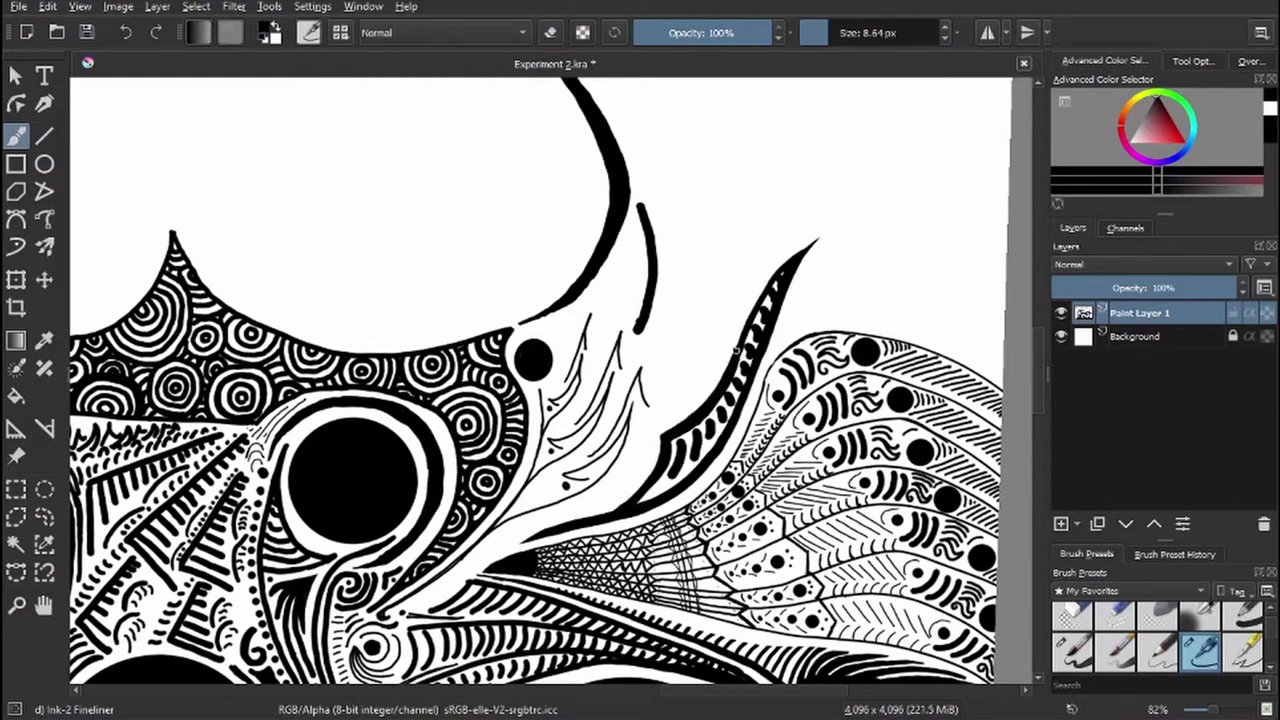
pyautogui.moveTo(545, 525); pyautogui.dragTo(650, 466)
# - Taper the short arc beside the tall horn and draw a solid black crescent above the hatched horn's tip
pyautogui.moveTo(755, 260); pyautogui.dragTo(540, 470)
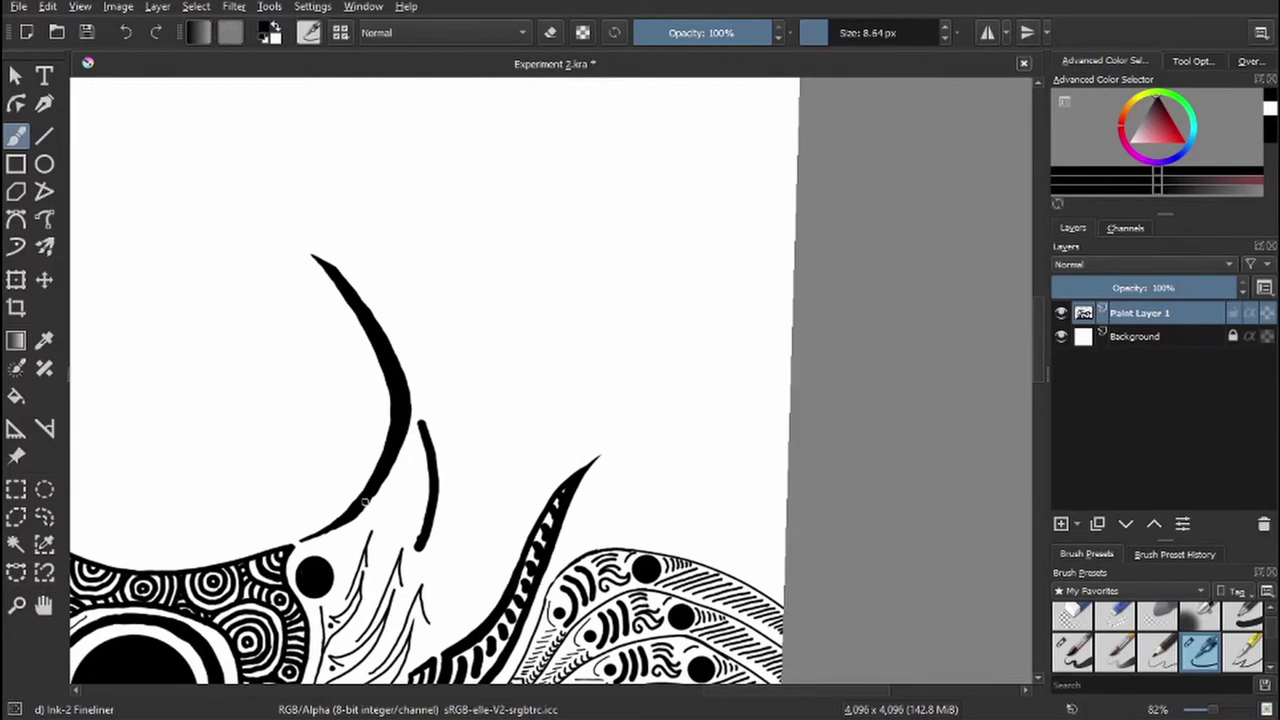
pyautogui.moveTo(580, 325); pyautogui.dragTo(566, 461)
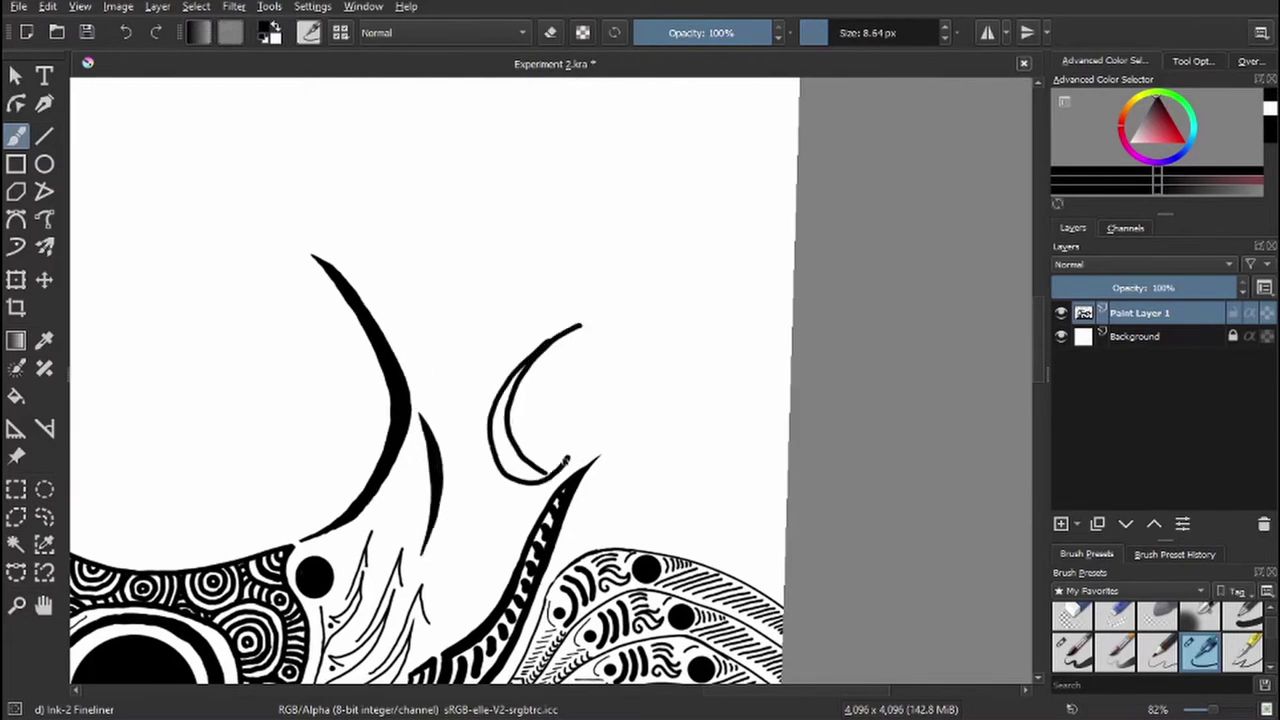
pyautogui.moveTo(534, 351)
pyautogui.mouseDown()
pyautogui.moveTo(505, 404)
pyautogui.moveTo(496, 395)
pyautogui.moveTo(547, 472)
pyautogui.moveTo(507, 466)
pyautogui.moveTo(555, 476)
pyautogui.mouseUp()
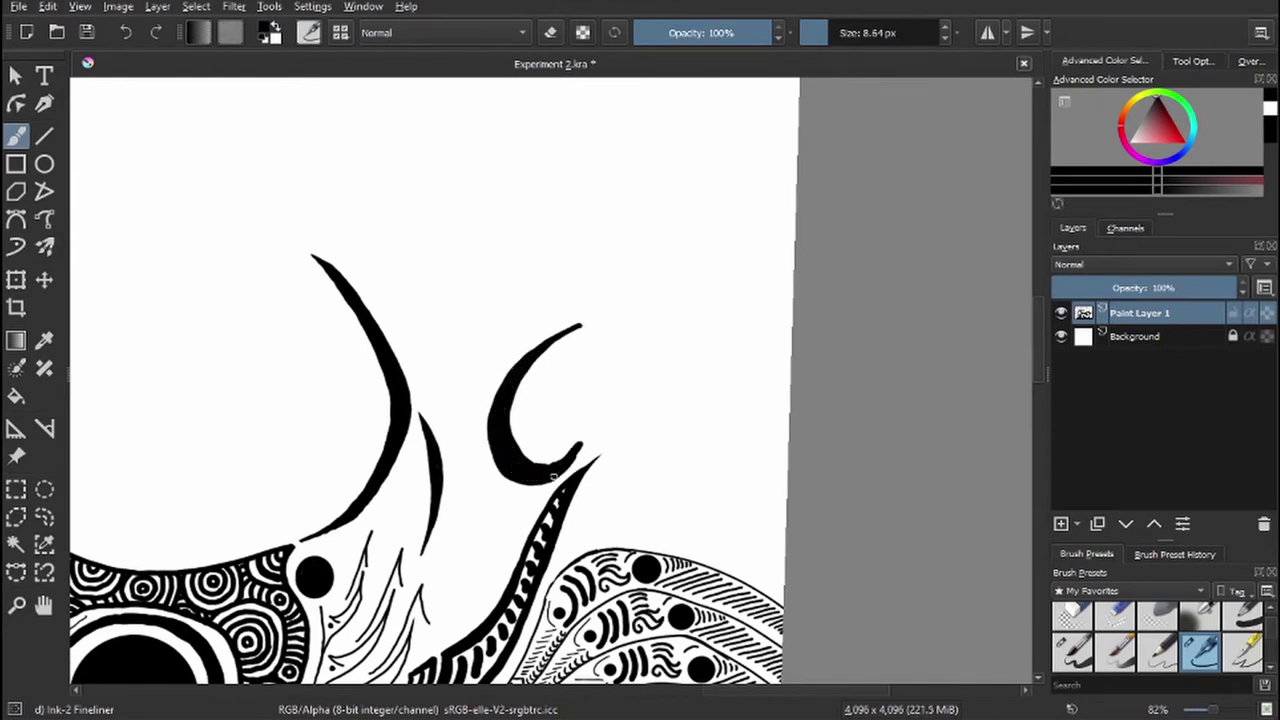
# - Nest a second bold crescent inside the first and trim its long tail to a fine curved point
pyautogui.moveTo(572, 430)
pyautogui.mouseDown()
pyautogui.moveTo(525, 408)
pyautogui.moveTo(759, 433)
pyautogui.moveTo(537, 390)
pyautogui.moveTo(542, 435)
pyautogui.moveTo(558, 359)
pyautogui.mouseUp()
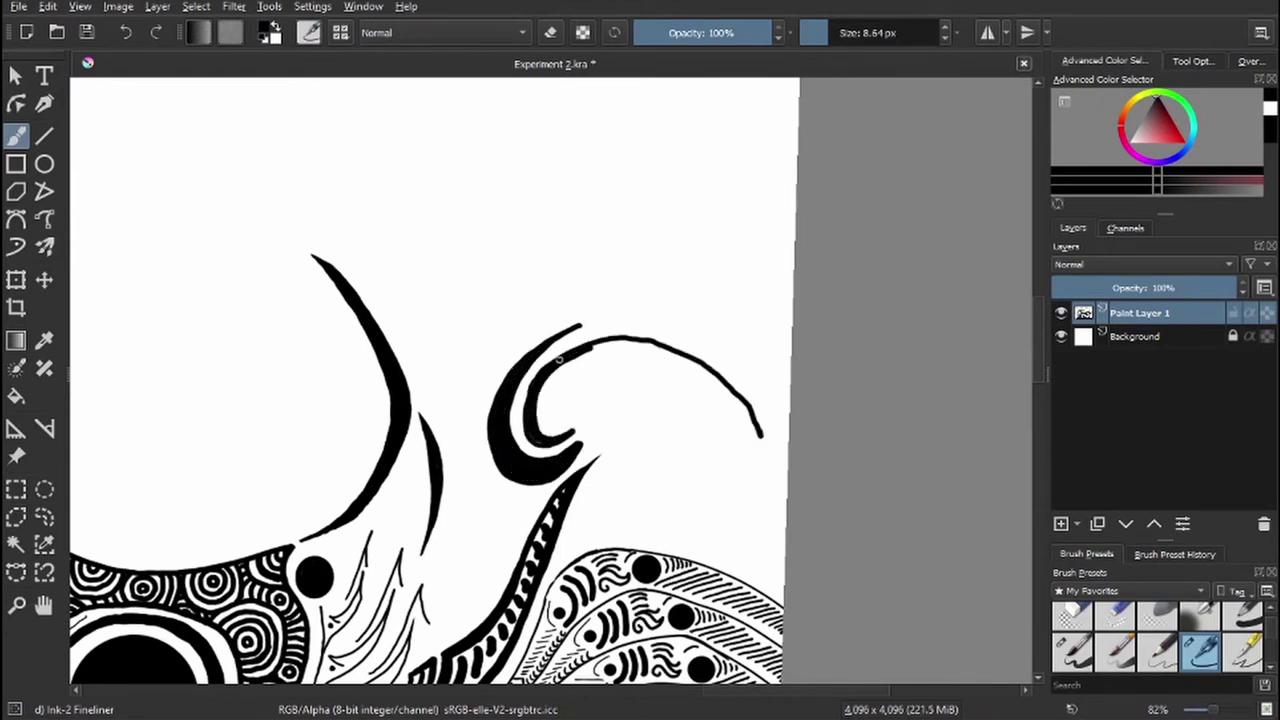
pyautogui.press('e')
pyautogui.moveTo(760, 437); pyautogui.dragTo(704, 362)
pyautogui.press('e')
pyautogui.moveTo(640, 340)
pyautogui.mouseDown()
pyautogui.moveTo(706, 366)
pyautogui.moveTo(682, 447)
pyautogui.moveTo(551, 433)
pyautogui.mouseUp()
pyautogui.press('e')
pyautogui.moveTo(706, 364); pyautogui.dragTo(682, 447)
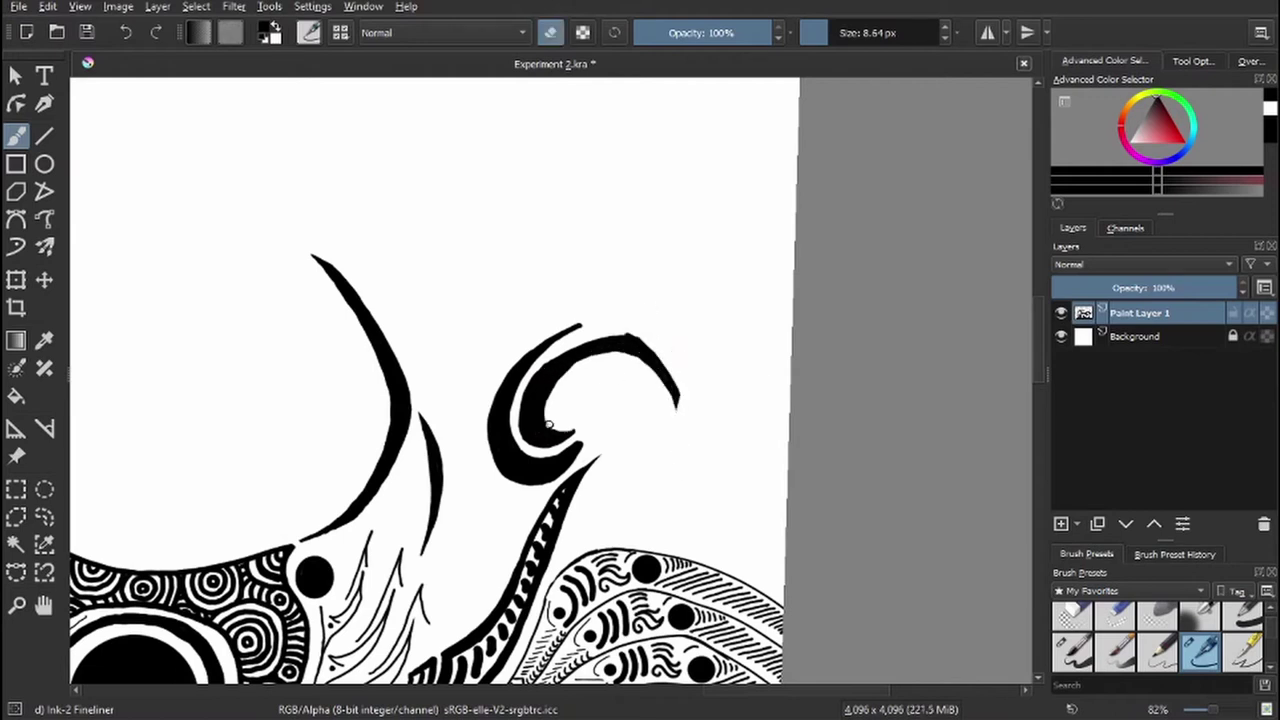
pyautogui.moveTo(550, 430); pyautogui.dragTo(640, 352)
pyautogui.moveTo(640, 352); pyautogui.dragTo(651, 357)
pyautogui.moveTo(528, 408)
pyautogui.mouseDown()
pyautogui.moveTo(567, 352)
pyautogui.moveTo(640, 343)
pyautogui.moveTo(670, 380)
pyautogui.mouseUp()
pyautogui.press('e')
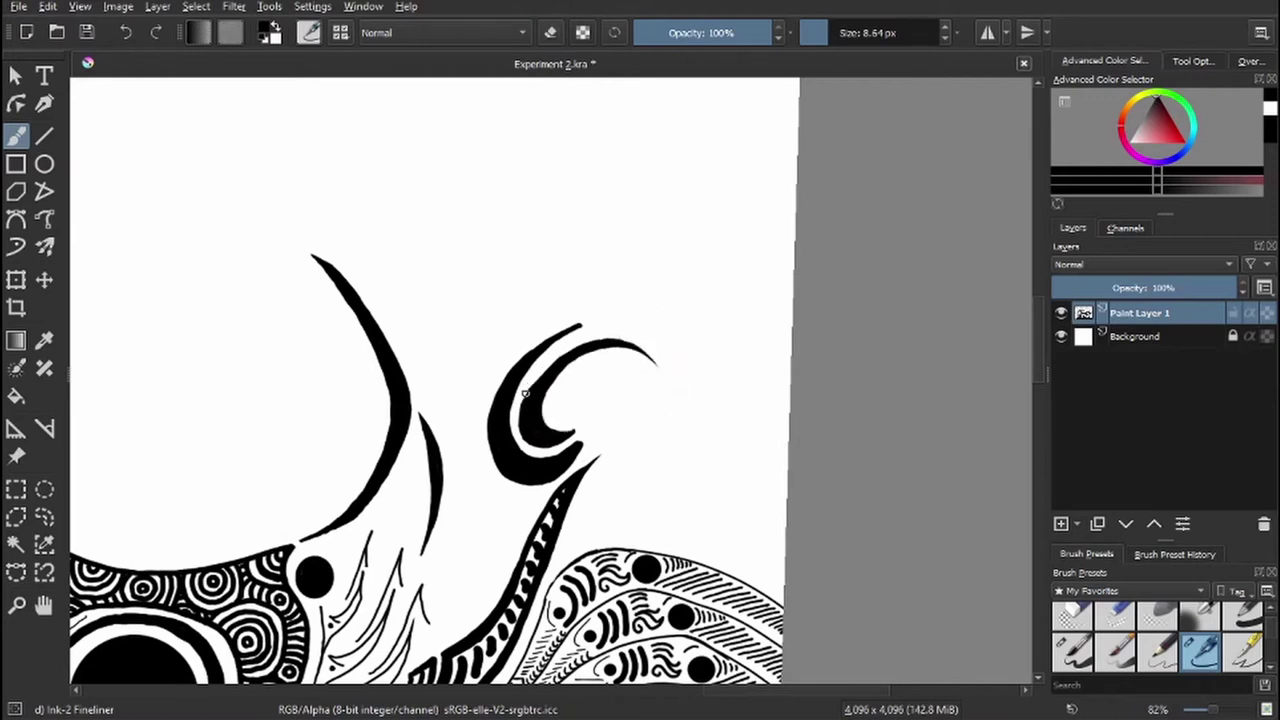
# - Trim the outer crescent's tip and outer edge into a smooth taper
pyautogui.press('e')
pyautogui.moveTo(590, 321); pyautogui.dragTo(537, 342)
pyautogui.moveTo(484, 416); pyautogui.dragTo(498, 462)
pyautogui.press('e')
pyautogui.moveTo(498, 462); pyautogui.dragTo(508, 471)
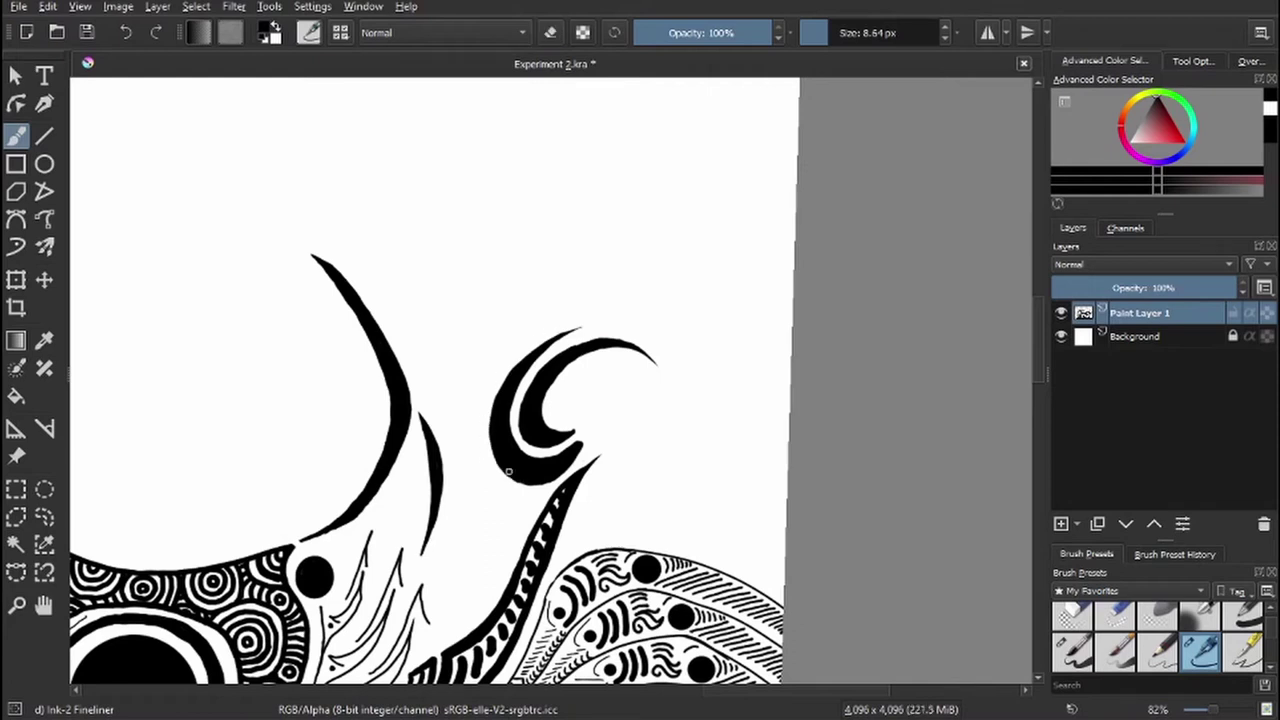
# - Draw a thinner arc inside the nested crescents and erase its tail to a point
pyautogui.moveTo(560, 388)
pyautogui.mouseDown()
pyautogui.moveTo(688, 478)
pyautogui.moveTo(624, 355)
pyautogui.mouseUp()
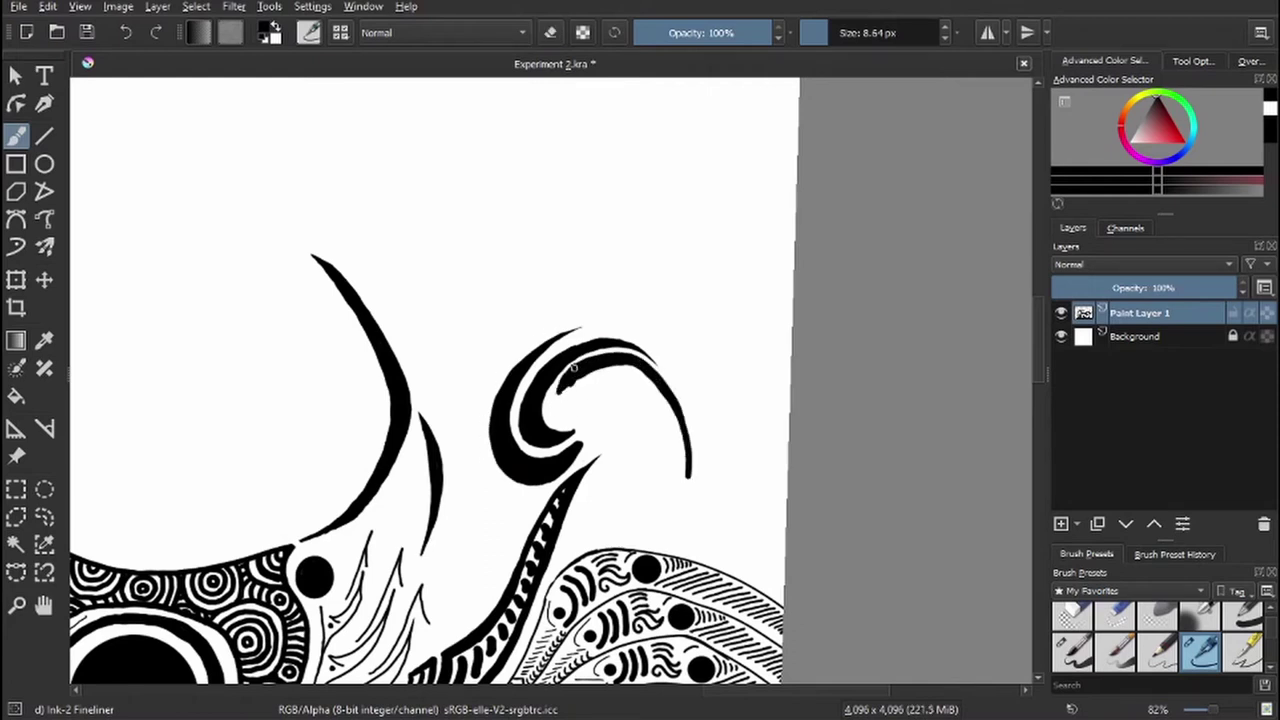
pyautogui.press('e')
pyautogui.moveTo(688, 478); pyautogui.dragTo(680, 428)
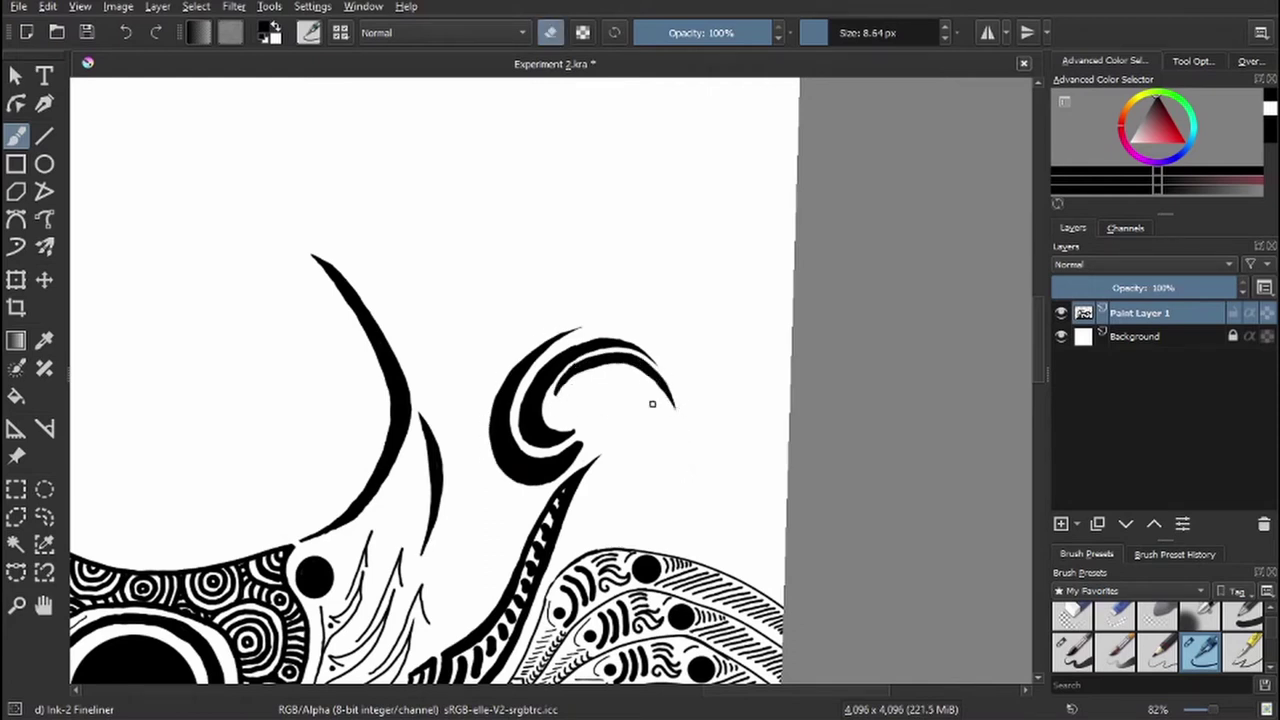
pyautogui.press('e')
# - Sweep a large bold hook from beside the hatched horn's tip up along the canvas edge, and add black wedges between it and the edge
pyautogui.moveTo(609, 377); pyautogui.dragTo(449, 297)
pyautogui.moveTo(445, 385)
pyautogui.mouseDown()
pyautogui.moveTo(598, 170)
pyautogui.moveTo(600, 340)
pyautogui.mouseUp()
pyautogui.moveTo(492, 122)
pyautogui.mouseDown()
pyautogui.moveTo(614, 278)
pyautogui.moveTo(602, 392)
pyautogui.mouseUp()
pyautogui.moveTo(520, 140)
pyautogui.mouseDown()
pyautogui.moveTo(600, 236)
pyautogui.moveTo(612, 296)
pyautogui.moveTo(600, 384)
pyautogui.mouseUp()
pyautogui.moveTo(612, 340)
pyautogui.mouseDown()
pyautogui.moveTo(492, 463)
pyautogui.moveTo(604, 345)
pyautogui.moveTo(465, 458)
pyautogui.moveTo(388, 409)
pyautogui.mouseUp()
pyautogui.moveTo(565, 425)
pyautogui.mouseDown()
pyautogui.moveTo(482, 455)
pyautogui.moveTo(565, 430)
pyautogui.mouseUp()
pyautogui.moveTo(476, 450); pyautogui.dragTo(540, 424)
pyautogui.moveTo(566, 383); pyautogui.dragTo(538, 408)
pyautogui.press('e')
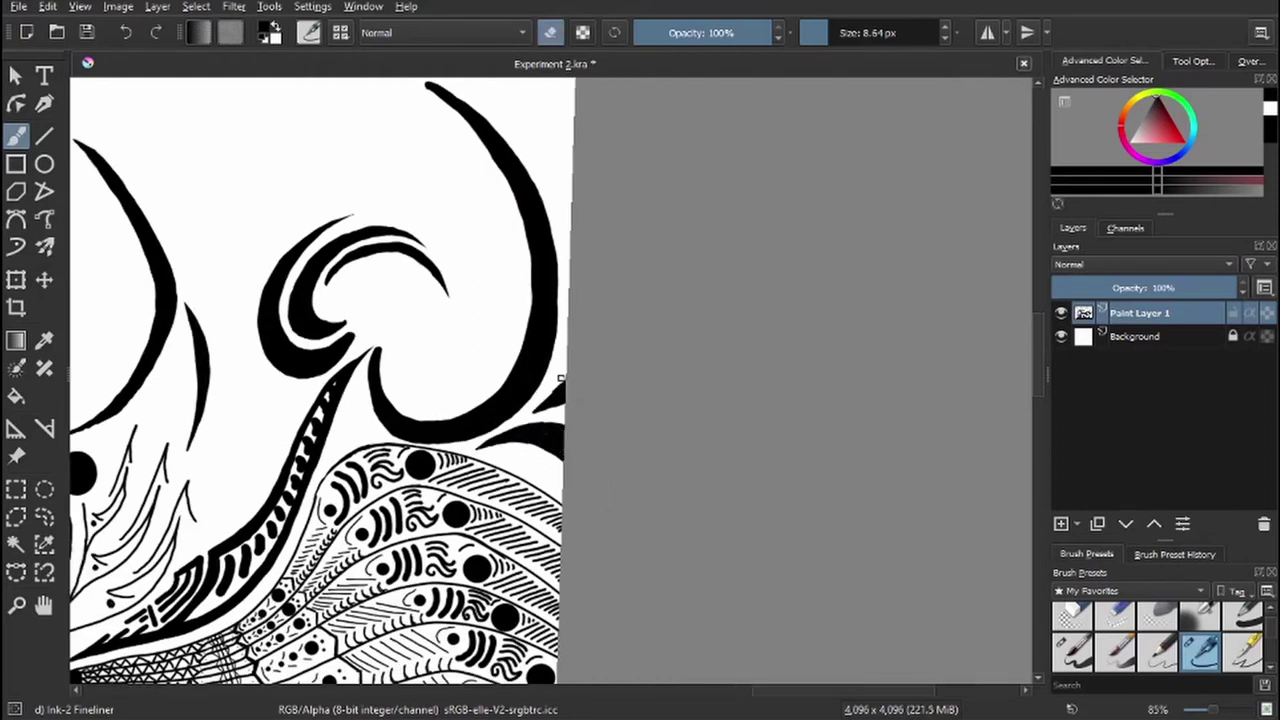
# - Erase the tip of the tall curved horn into a finer point
pyautogui.scroll(5, 326, 318)
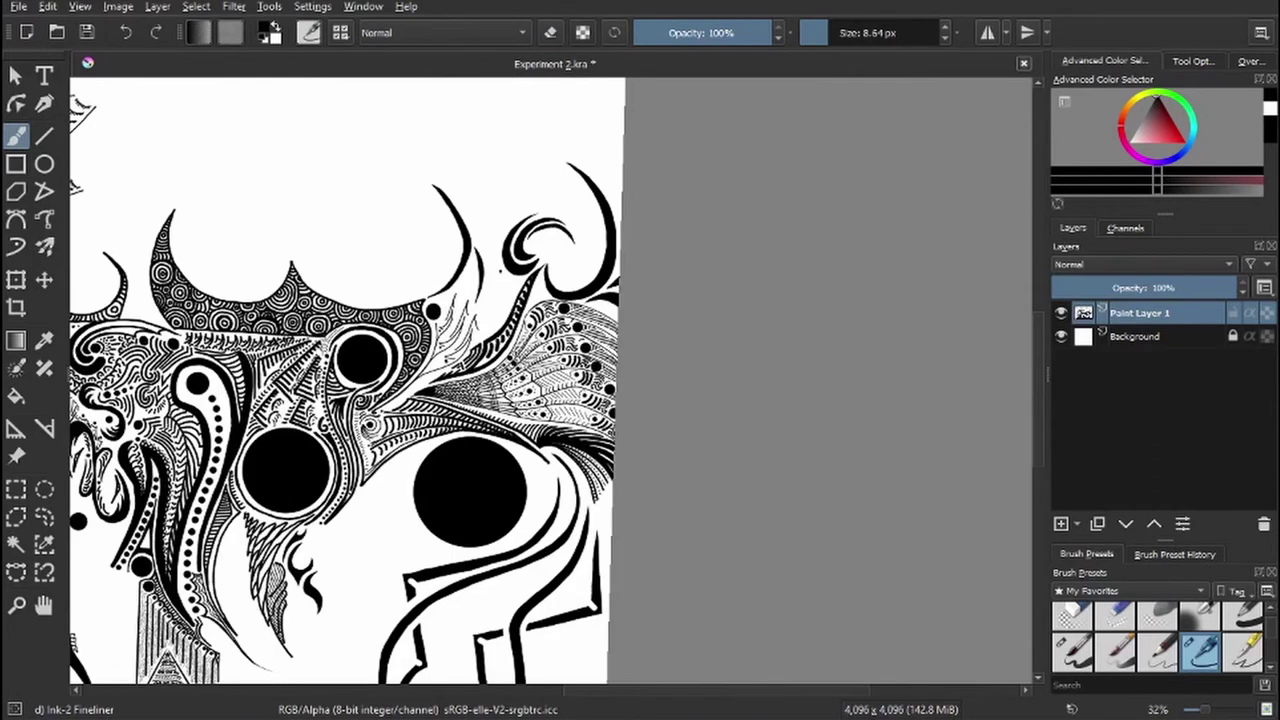
pyautogui.press('e')
pyautogui.moveTo(437, 183)
pyautogui.mouseDown()
pyautogui.moveTo(463, 480)
pyautogui.moveTo(470, 401)
pyautogui.moveTo(441, 213)
pyautogui.moveTo(463, 276)
pyautogui.moveTo(475, 441)
pyautogui.moveTo(435, 206)
pyautogui.moveTo(457, 252)
pyautogui.moveTo(446, 200)
pyautogui.mouseUp()
pyautogui.press('e')
# - Draw a thin spur from the crescent to the hatched horn, and fill the gaps on both sides of the horn's tip with dots and ticks
pyautogui.press('e')
pyautogui.press('e')
pyautogui.press('e')
pyautogui.press('[')
pyautogui.moveTo(452, 250)
pyautogui.mouseDown()
pyautogui.moveTo(478, 427)
pyautogui.moveTo(476, 282)
pyautogui.moveTo(548, 261)
pyautogui.moveTo(512, 261)
pyautogui.moveTo(556, 277)
pyautogui.moveTo(518, 313)
pyautogui.moveTo(481, 260)
pyautogui.moveTo(494, 293)
pyautogui.mouseUp()
pyautogui.scroll(-4, 507, 287)
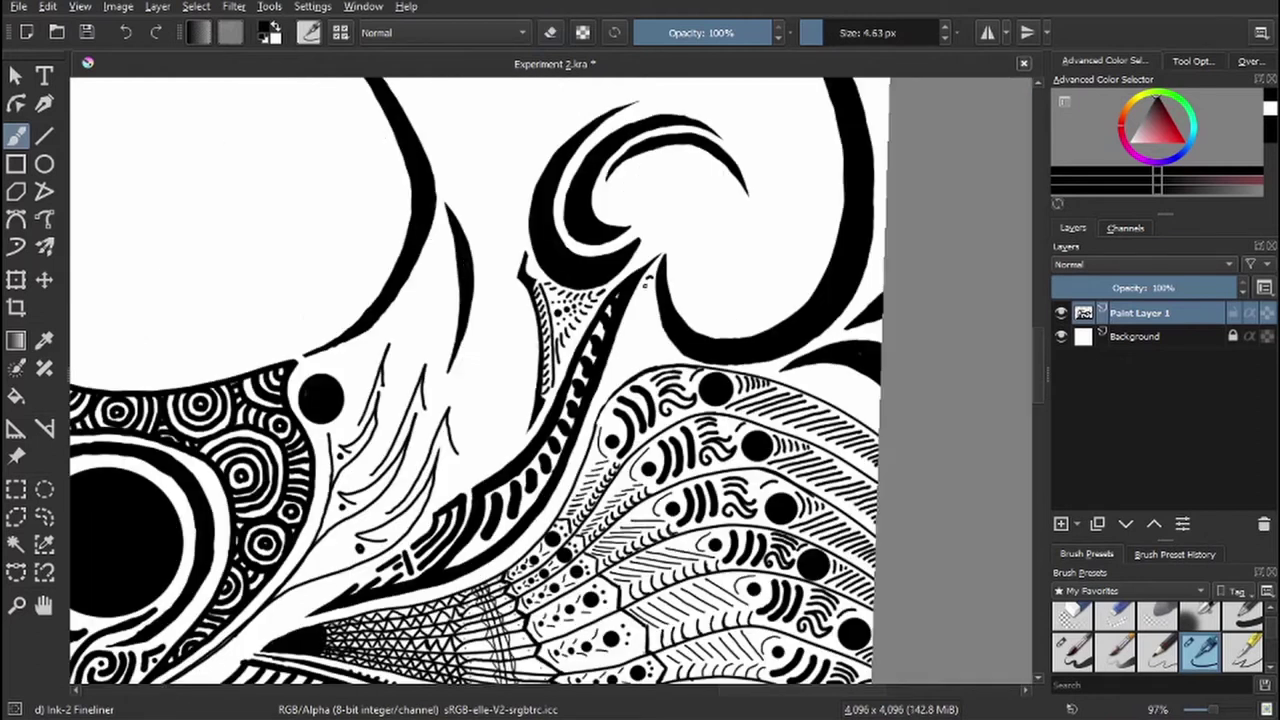
pyautogui.press('[')
pyautogui.scroll(3, 630, 320)
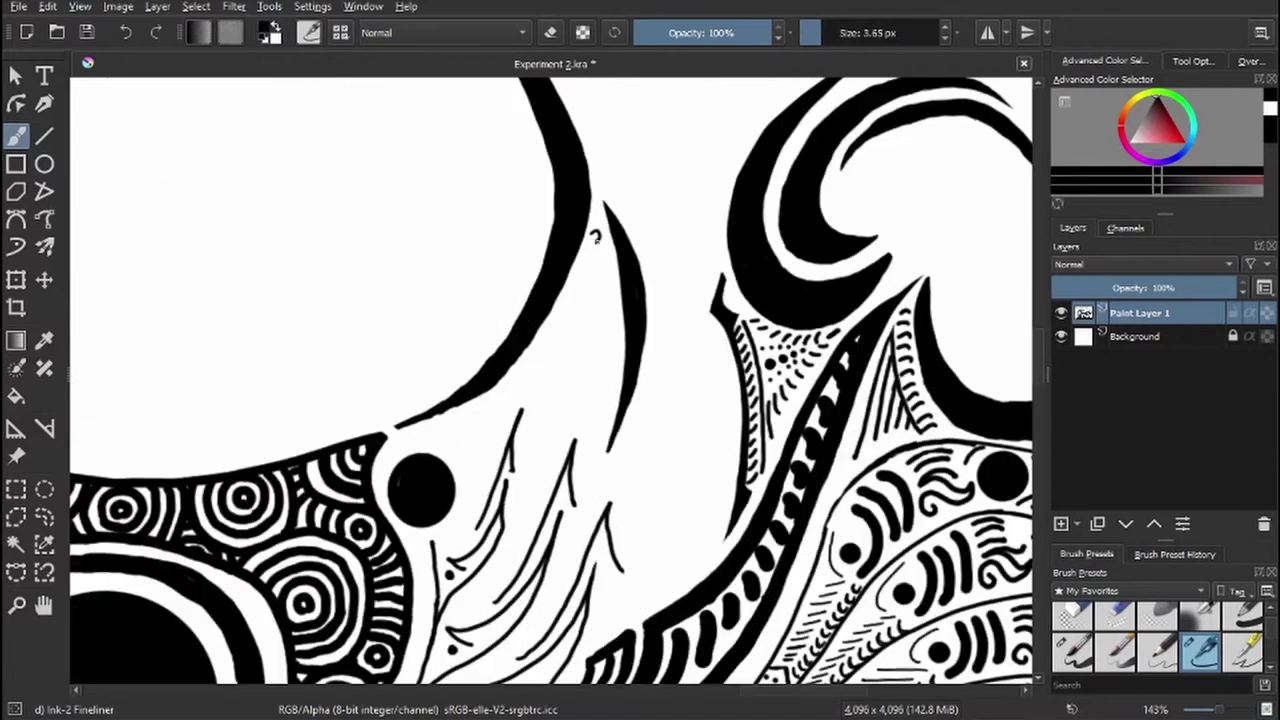
# - Draw wavy lines along the inner side of the short arc beside the tall horn and place black beads in their curves
pyautogui.moveTo(592, 235)
pyautogui.mouseDown()
pyautogui.moveTo(610, 324)
pyautogui.moveTo(603, 420)
pyautogui.mouseUp()
pyautogui.moveTo(598, 490)
pyautogui.mouseDown()
pyautogui.moveTo(610, 390)
pyautogui.moveTo(606, 237)
pyautogui.moveTo(592, 232)
pyautogui.mouseUp()
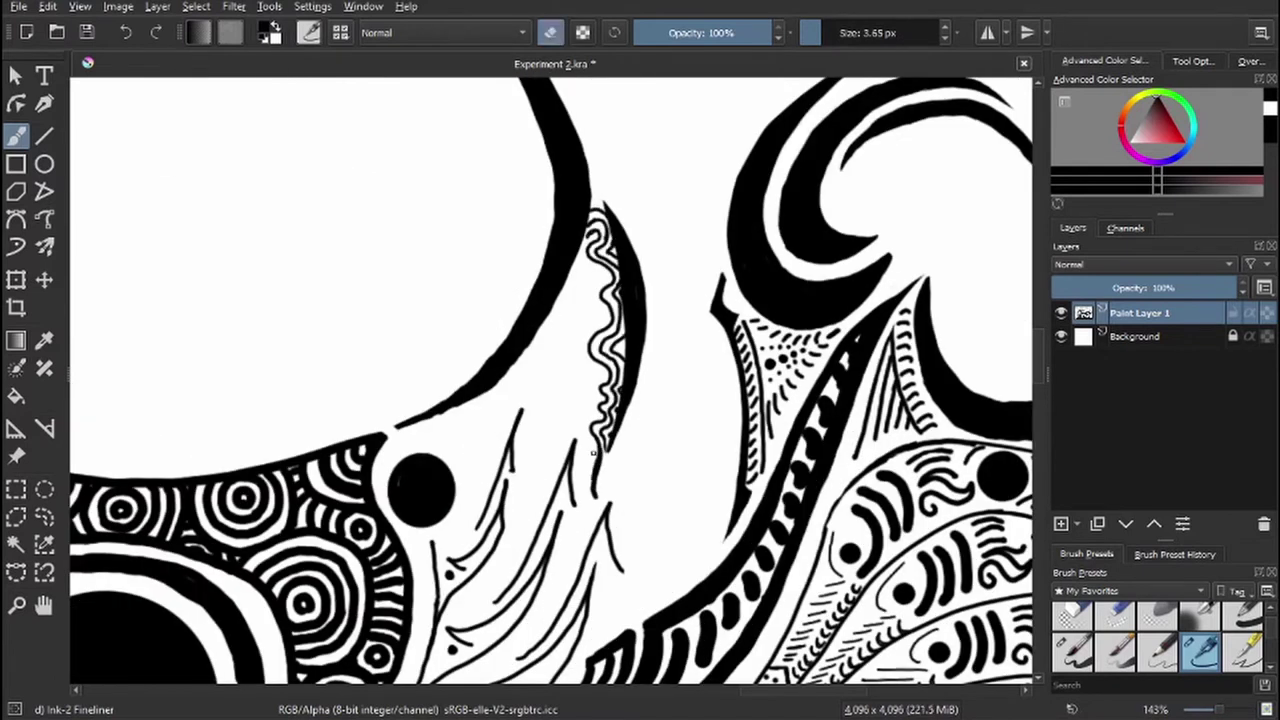
pyautogui.click(598, 273)
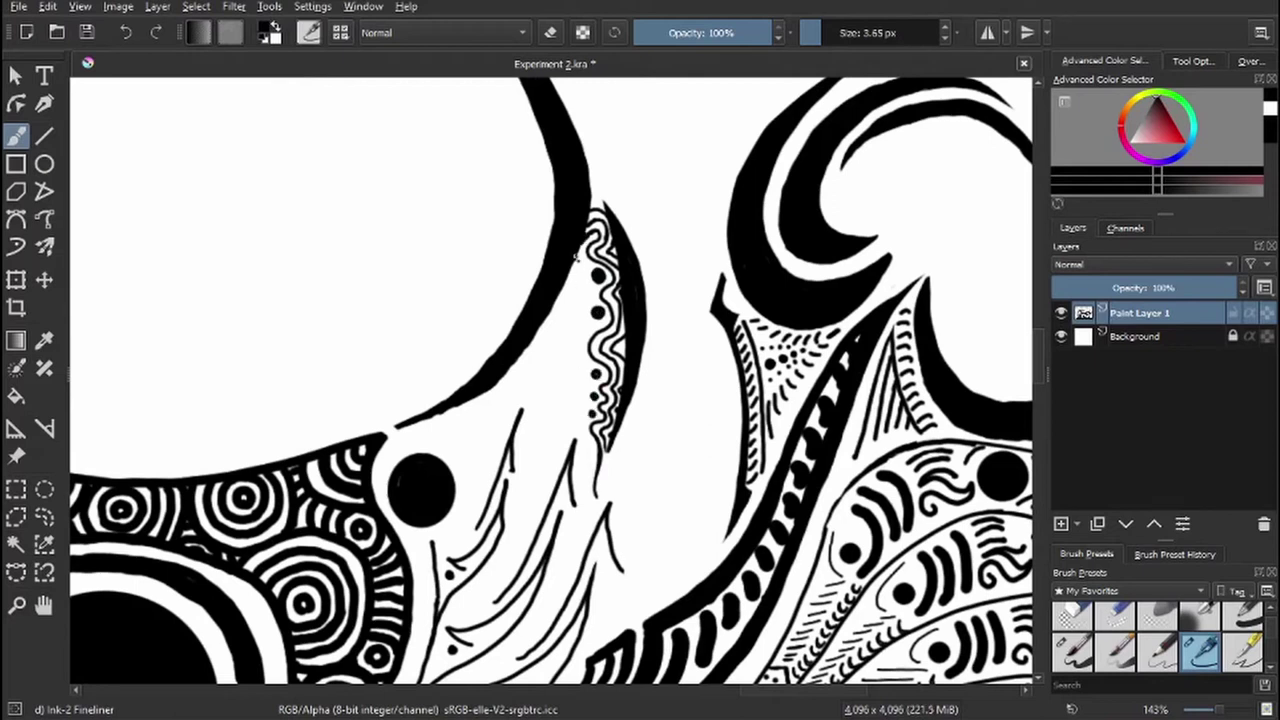
# - Fill the gap between the tall horn, the short arc and the feathery strokes with meandering squiggles and small dots
pyautogui.moveTo(576, 258)
pyautogui.mouseDown()
pyautogui.moveTo(555, 348)
pyautogui.moveTo(526, 396)
pyautogui.moveTo(398, 430)
pyautogui.mouseUp()
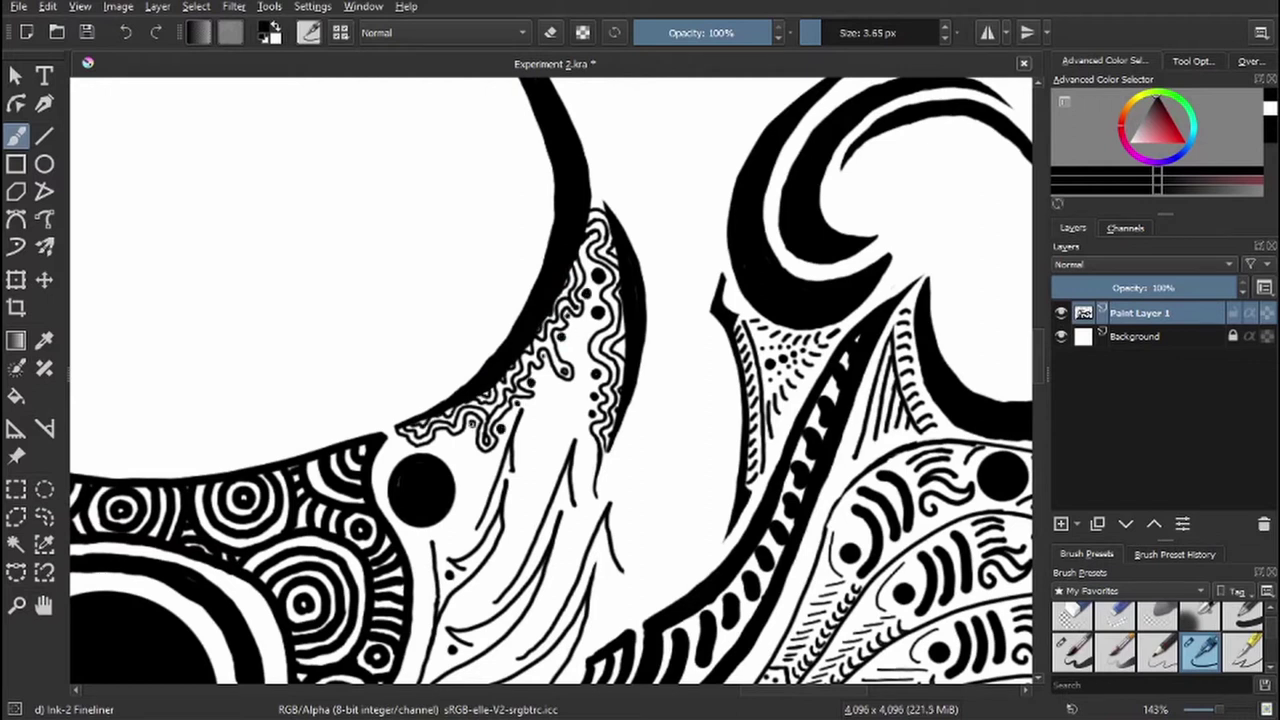
pyautogui.moveTo(572, 347)
pyautogui.mouseDown()
pyautogui.moveTo(541, 411)
pyautogui.moveTo(556, 465)
pyautogui.moveTo(551, 429)
pyautogui.moveTo(572, 433)
pyautogui.moveTo(587, 459)
pyautogui.moveTo(526, 472)
pyautogui.mouseUp()
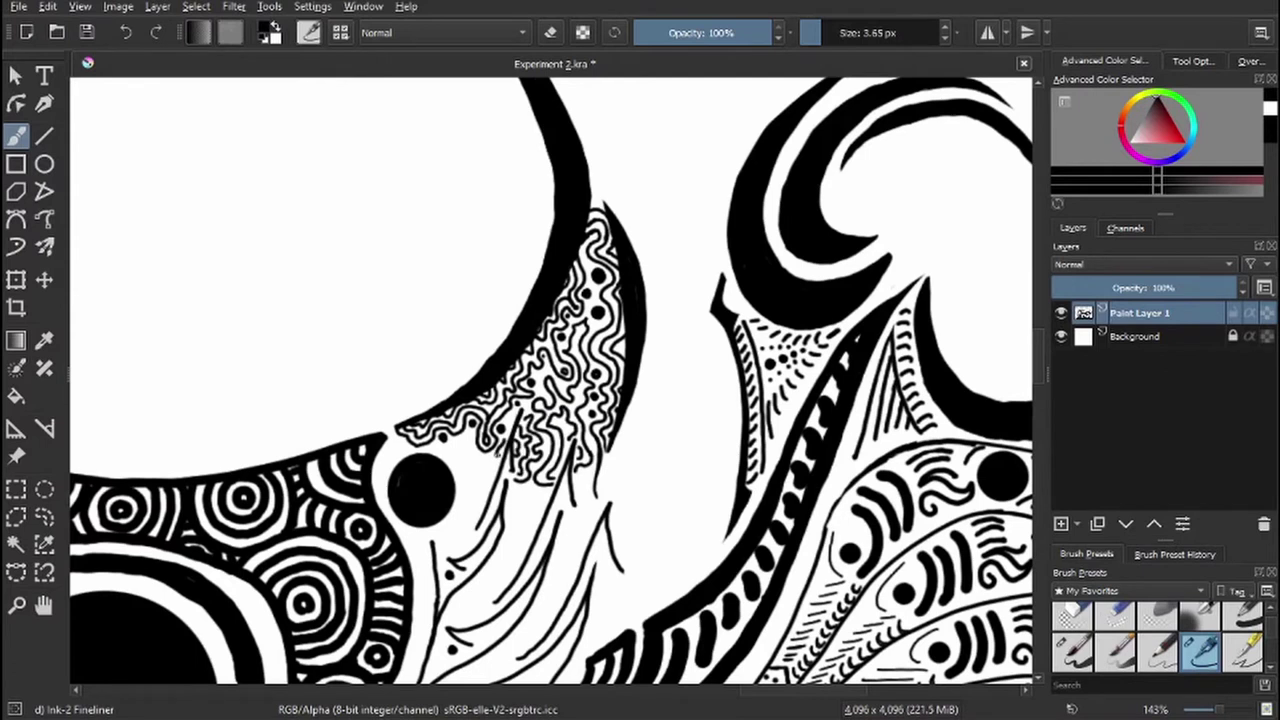
pyautogui.moveTo(508, 418); pyautogui.dragTo(514, 430)
# - Draw a ticked contour beneath the lower black wedge at the canvas edge and add a second row of slanted ticks, using a 2.11 px brush
pyautogui.scroll(-3, 550, 380)
pyautogui.scroll(5, 400, 380)
pyautogui.press('[')
pyautogui.moveTo(398, 424); pyautogui.dragTo(426, 438)
pyautogui.moveTo(500, 416); pyautogui.dragTo(615, 478)
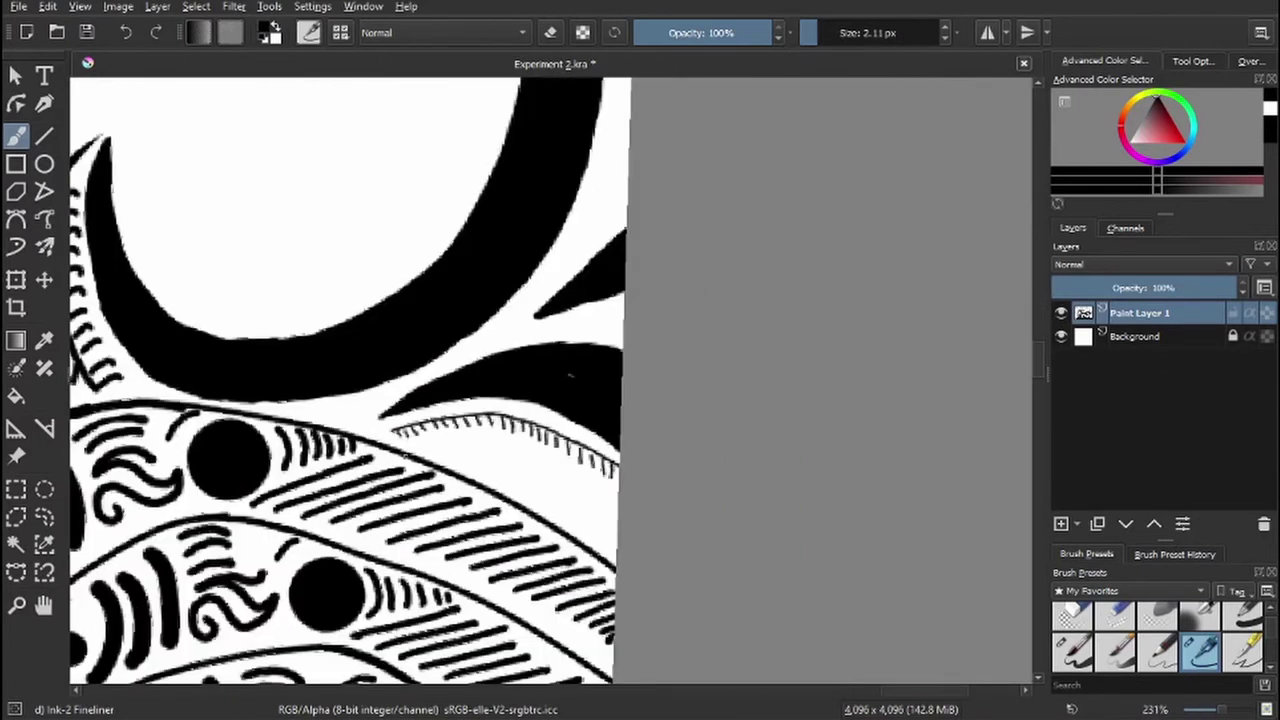
pyautogui.moveTo(398, 428)
pyautogui.mouseDown()
pyautogui.moveTo(534, 452)
pyautogui.moveTo(618, 484)
pyautogui.mouseUp()
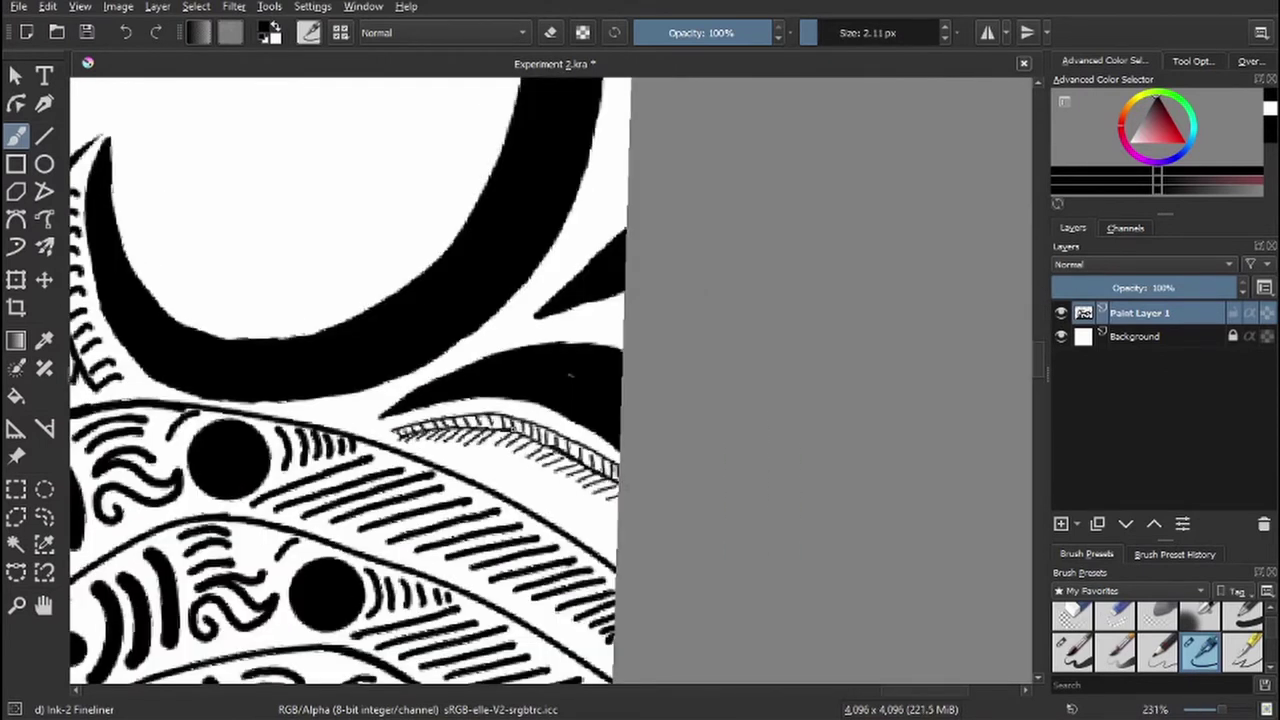
# - Add further slanted ticks and fine contour lines along the ticked strip beside the lower black wedge at the canvas edge, trimming stray marks
pyautogui.press('4')
pyautogui.press('4')
pyautogui.press('4')
pyautogui.press('4')
pyautogui.press('4')
pyautogui.press('4')
pyautogui.moveTo(492, 236); pyautogui.dragTo(432, 446)
pyautogui.press('e')
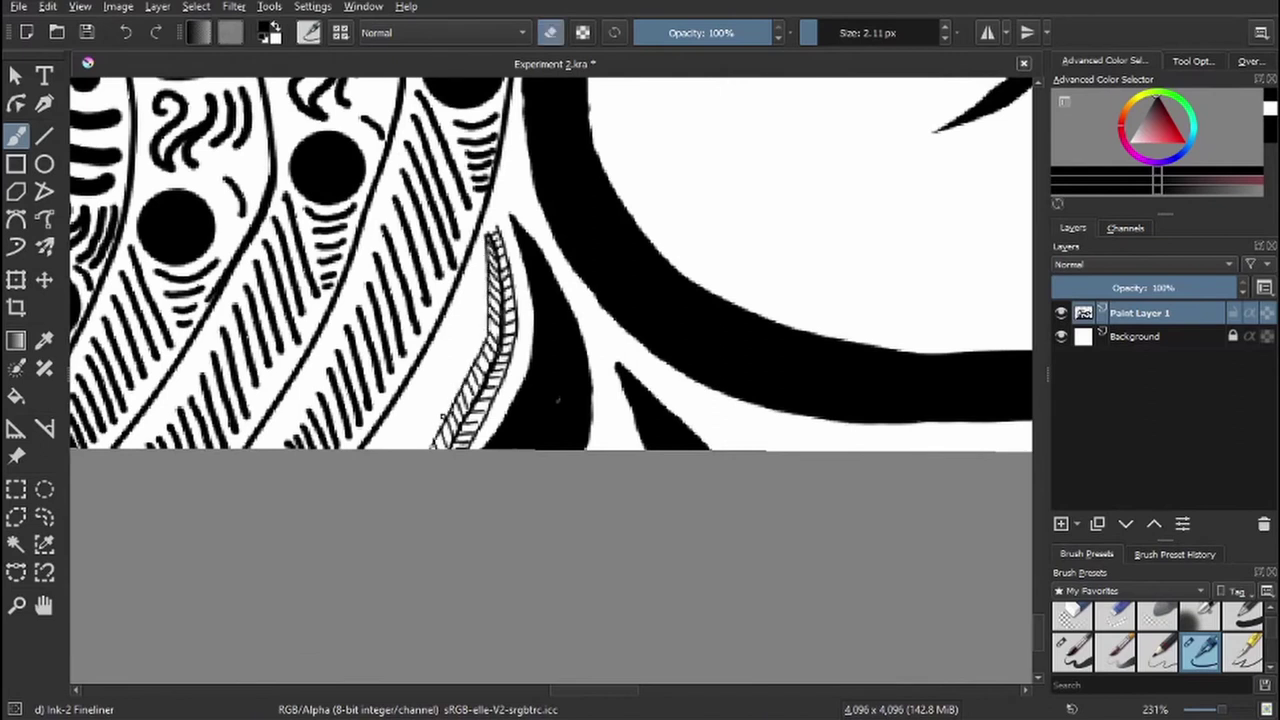
pyautogui.press('e')
pyautogui.moveTo(490, 220)
pyautogui.mouseDown()
pyautogui.moveTo(467, 345)
pyautogui.moveTo(400, 450)
pyautogui.mouseUp()
pyautogui.moveTo(485, 255)
pyautogui.mouseDown()
pyautogui.moveTo(468, 338)
pyautogui.moveTo(435, 415)
pyautogui.moveTo(402, 450)
pyautogui.mouseUp()
pyautogui.moveTo(480, 250)
pyautogui.mouseDown()
pyautogui.moveTo(436, 298)
pyautogui.moveTo(428, 400)
pyautogui.moveTo(400, 494)
pyautogui.mouseUp()
pyautogui.press('e')
pyautogui.moveTo(436, 342); pyautogui.dragTo(404, 445)
pyautogui.press('e')
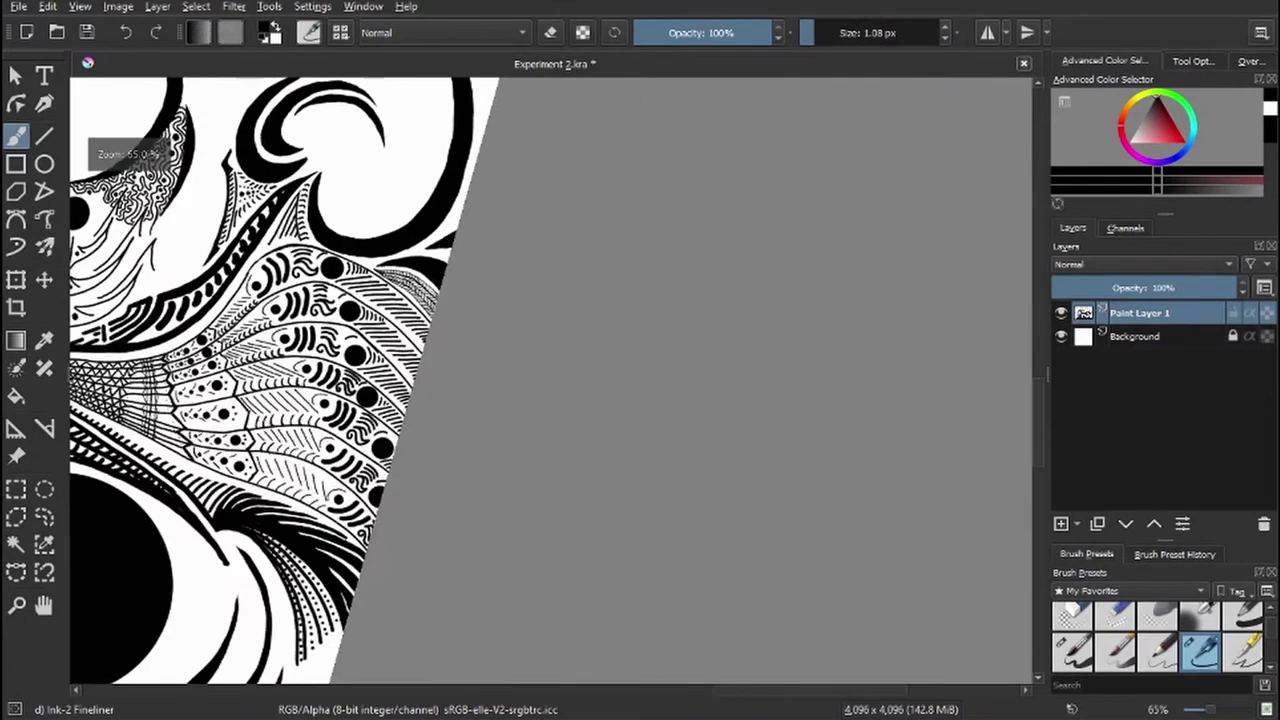
# - Outline a bent bar between the squiggle-filled horn and the swirl, fill it black with a 15.63 px brush, and add short bars inside its bend
pyautogui.press('5')
pyautogui.moveTo(718, 418); pyautogui.dragTo(664, 566)
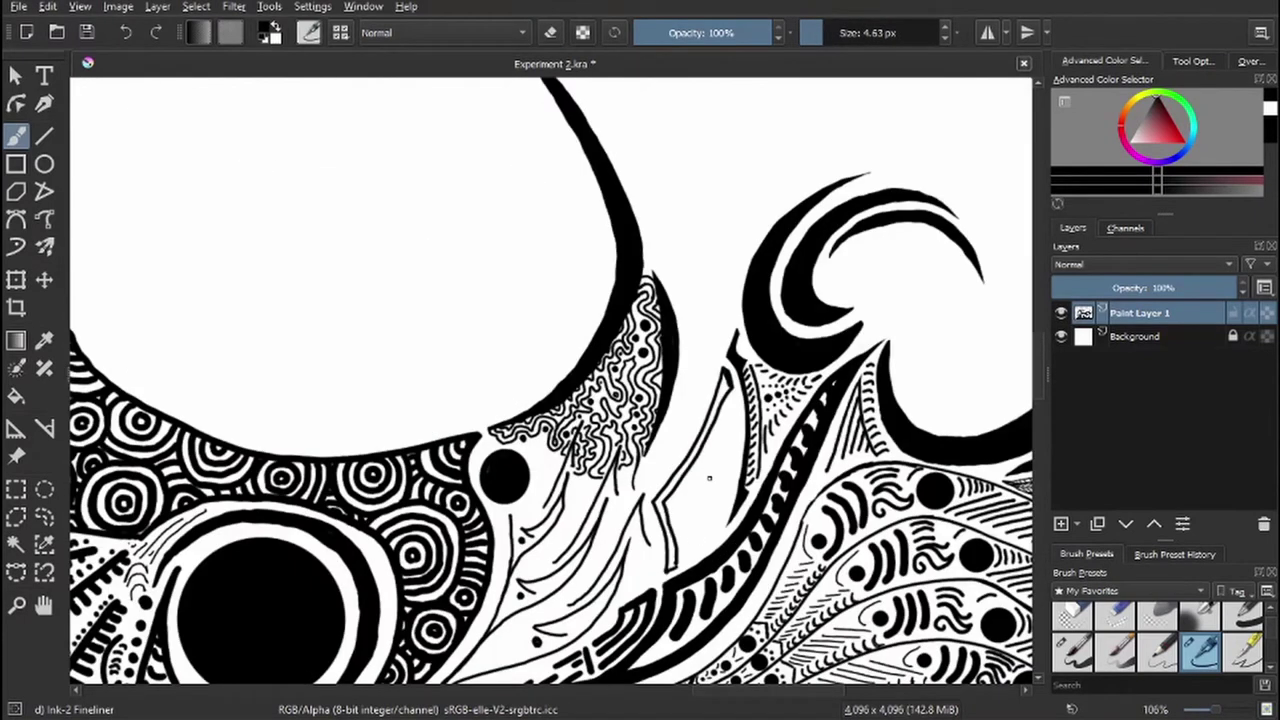
pyautogui.press(']')
pyautogui.press(']')
pyautogui.press(']')
pyautogui.moveTo(732, 376)
pyautogui.mouseDown()
pyautogui.moveTo(652, 500)
pyautogui.moveTo(668, 572)
pyautogui.moveTo(668, 546)
pyautogui.mouseUp()
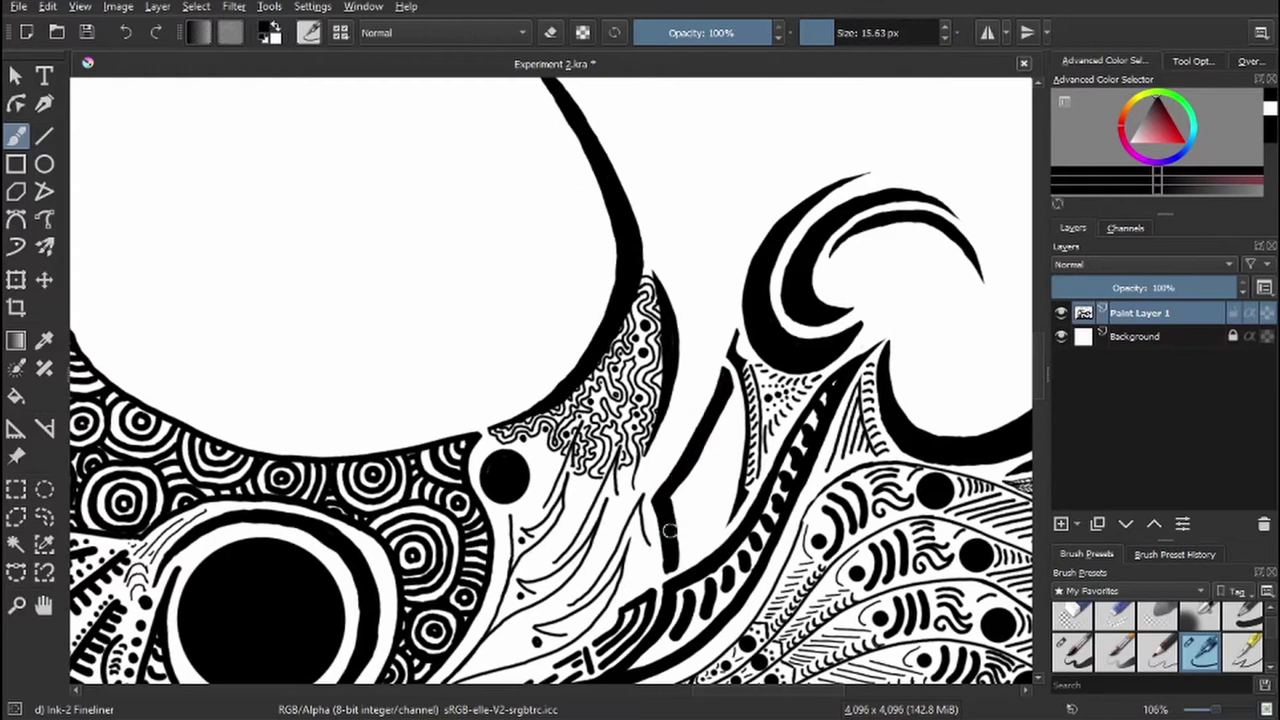
pyautogui.moveTo(736, 438); pyautogui.dragTo(684, 536)
# - Place a black disc with a surrounding arc inside each of the two curls and taper the arcs' ends with the eraser
pyautogui.moveTo(1000, 440); pyautogui.dragTo(580, 480)
pyautogui.click(852, 33)
pyautogui.press('e')
pyautogui.click(438, 331)
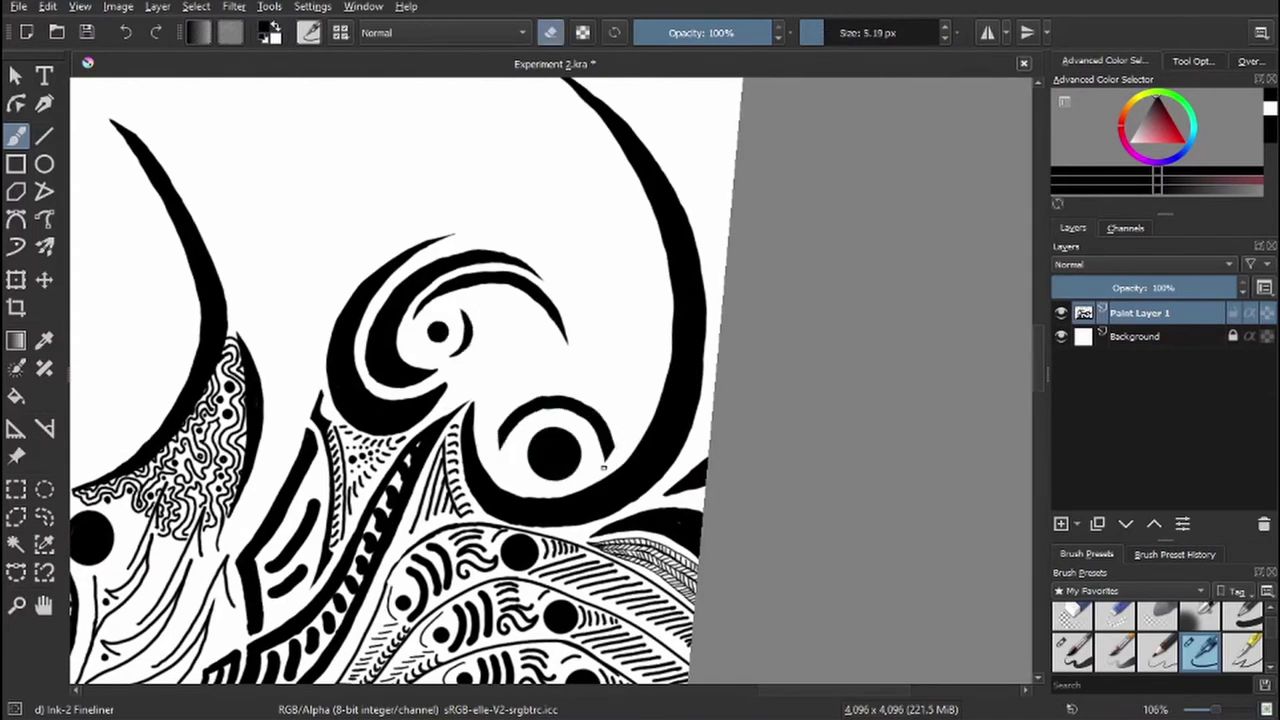
pyautogui.press('e')
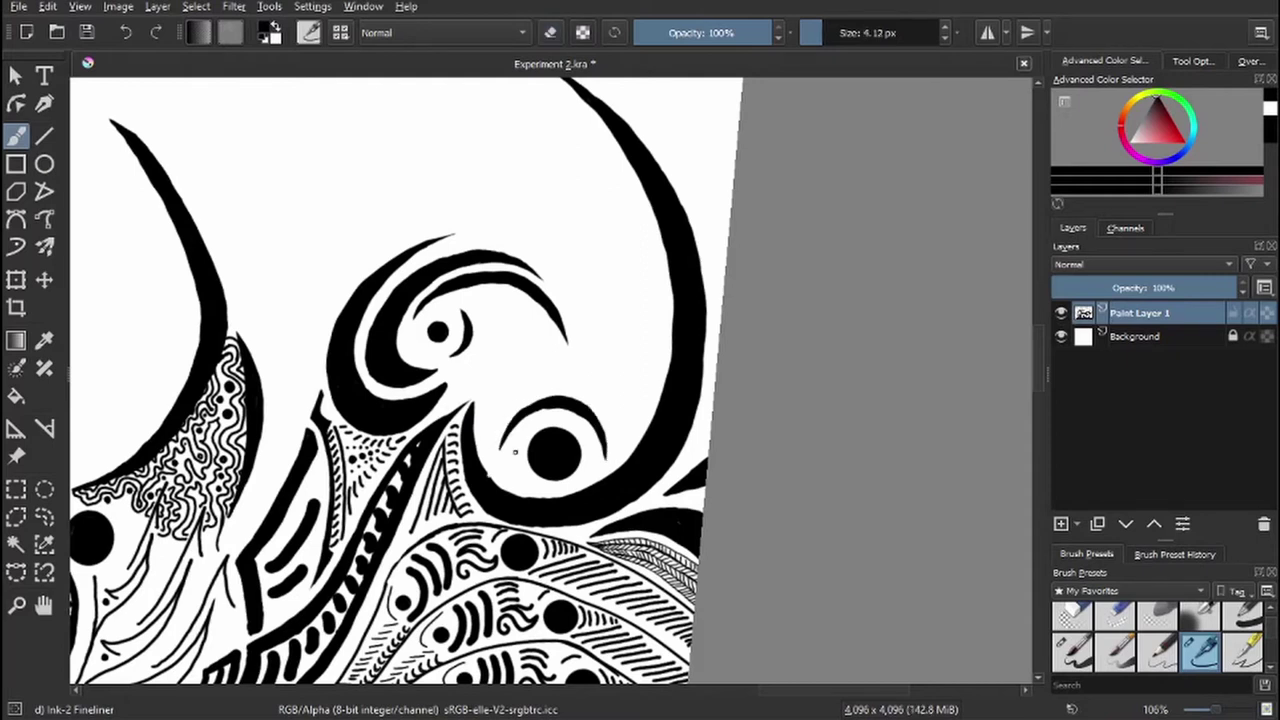
# - Add short ticks around both discs and curved hatching along the inner edges of the two curls, using a 4.12 px brush
pyautogui.hotkey('ctrl', ']')
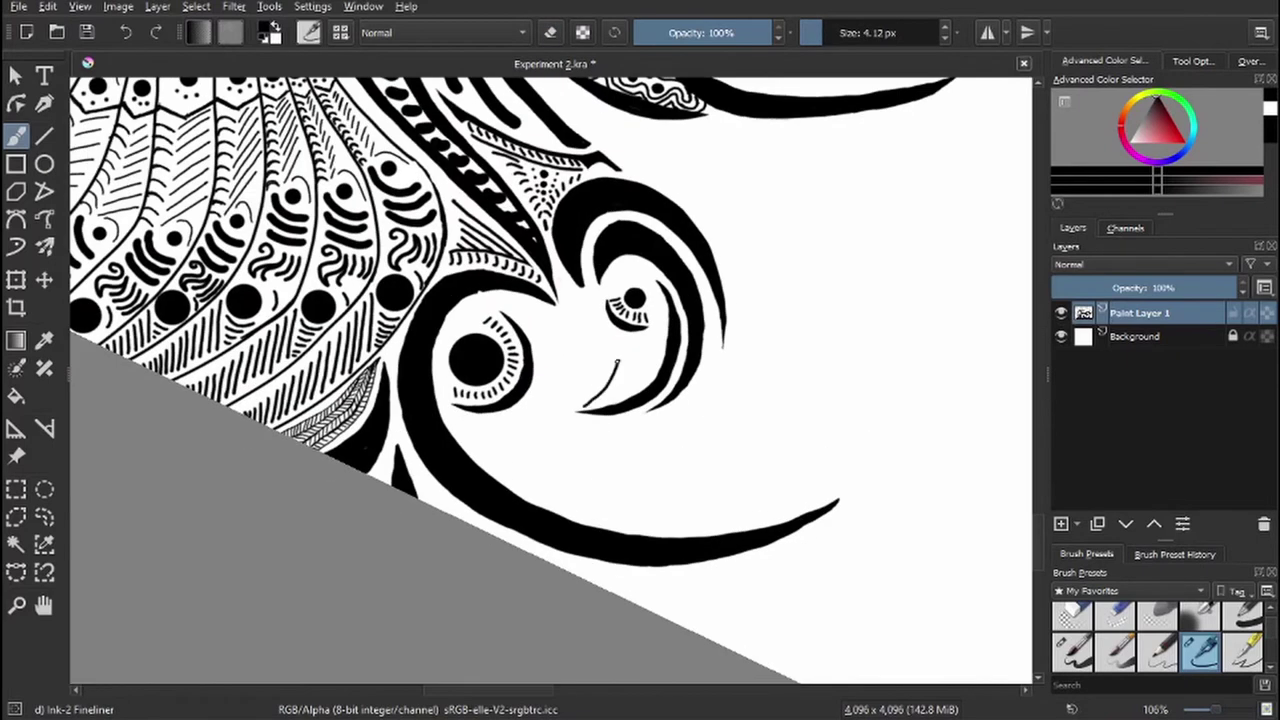
pyautogui.moveTo(625, 345); pyautogui.dragTo(612, 395)
pyautogui.moveTo(650, 338); pyautogui.dragTo(635, 388)
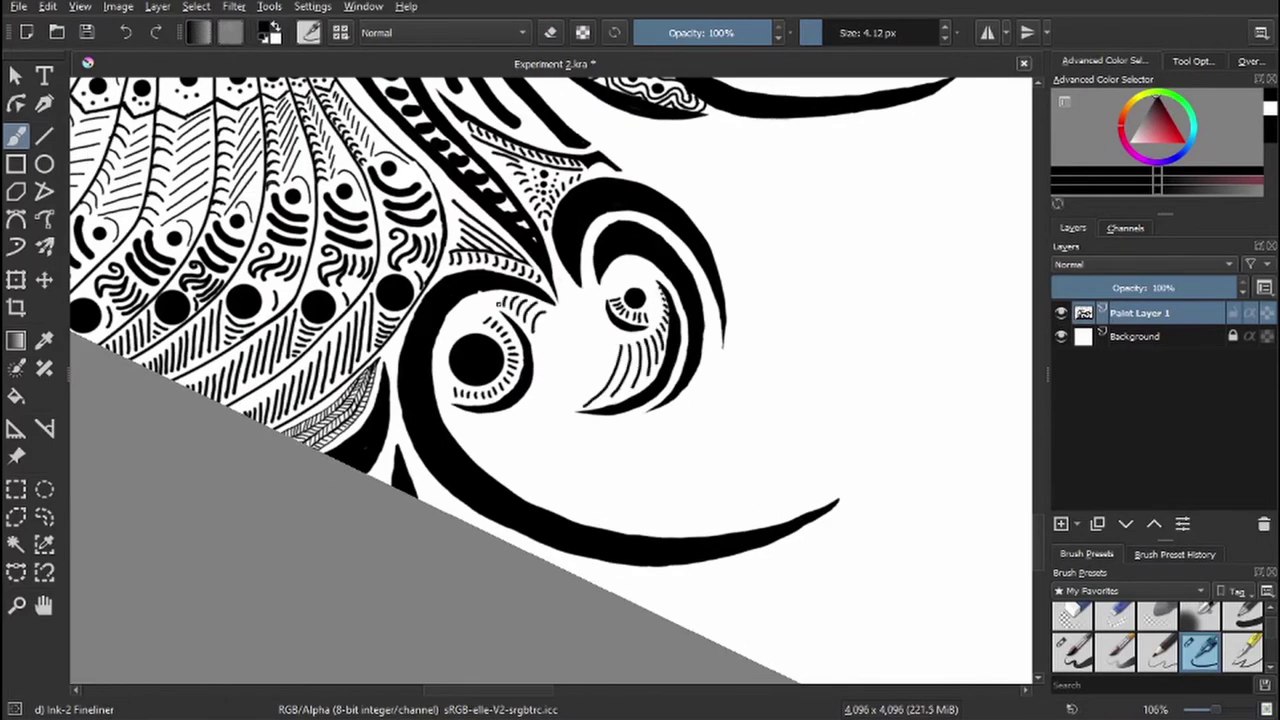
# - Place a row of shrinking dots along the large crescent's inner edge and draw an arc outside the swirl, using a 10.36 px brush
pyautogui.moveTo(462, 427); pyautogui.dragTo(563, 505)
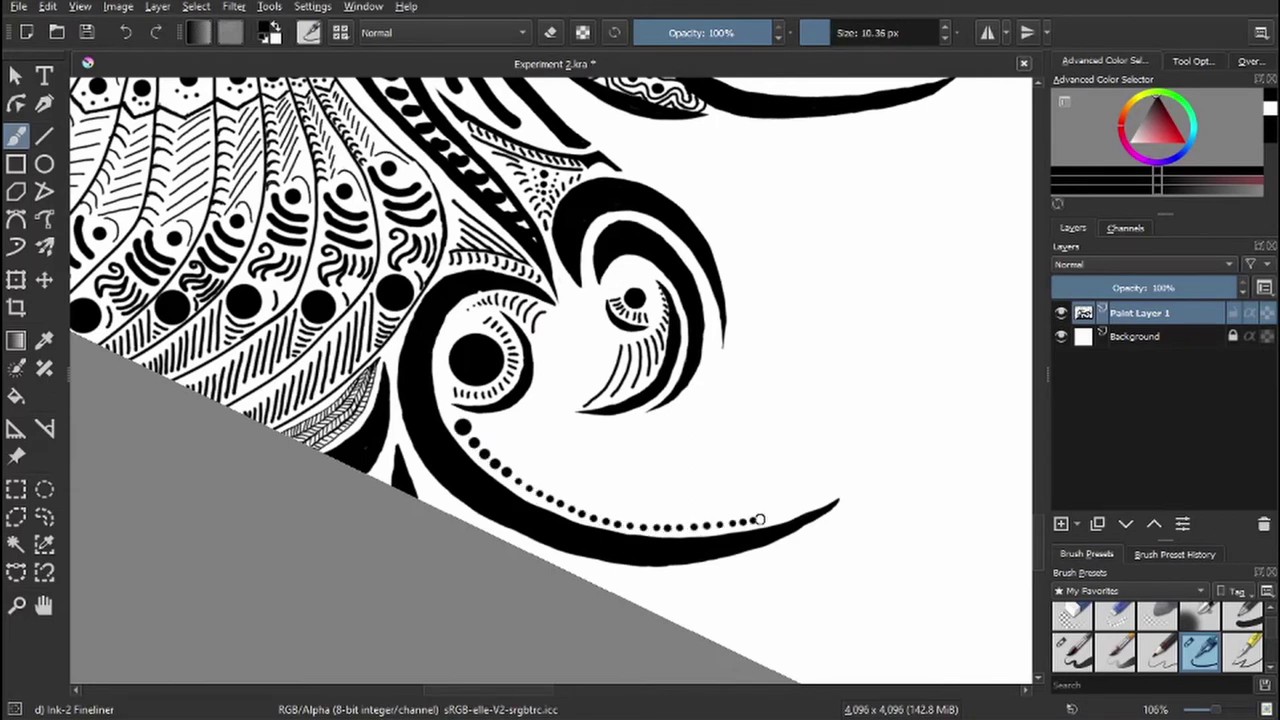
pyautogui.moveTo(645, 173)
pyautogui.mouseDown()
pyautogui.moveTo(737, 300)
pyautogui.moveTo(730, 262)
pyautogui.mouseUp()
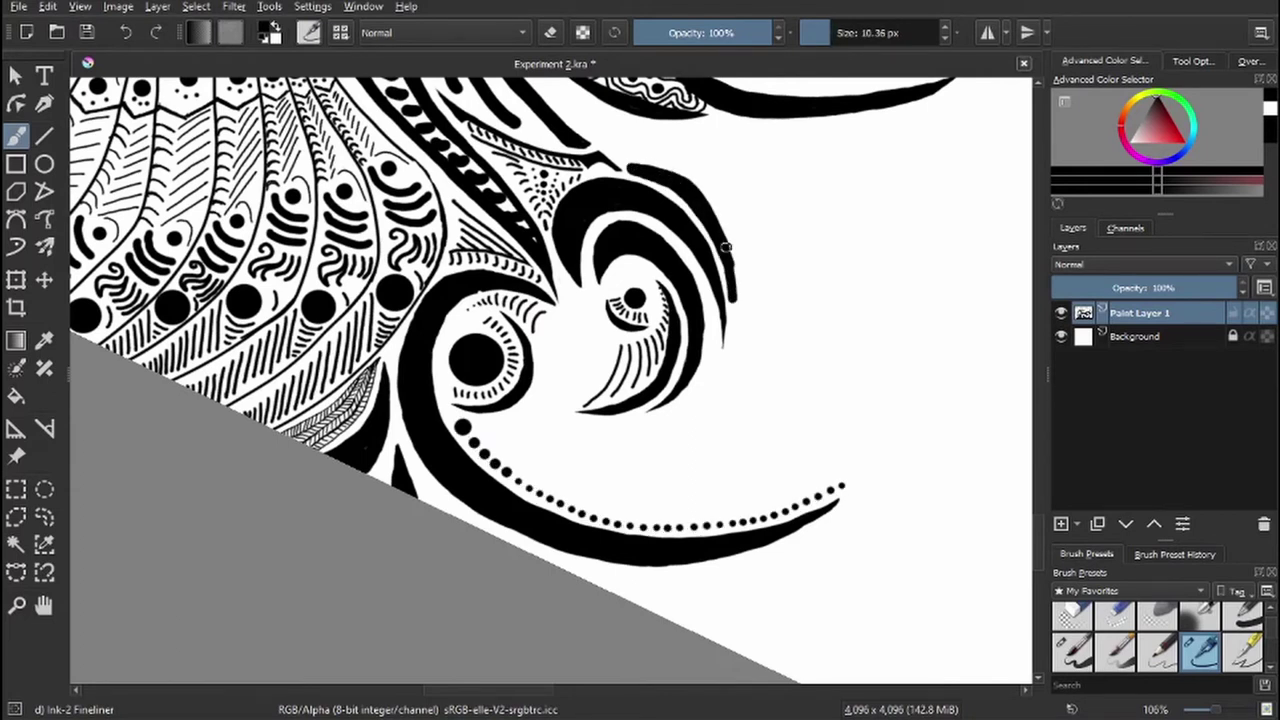
pyautogui.hotkey('ctrl', 'z')
pyautogui.hotkey('ctrl', 'z')
pyautogui.hotkey('ctrl', 'z')
# - Fill the gap between the tall horn and the swirl with curved ticks and draw a contour up the horn's side ending in a barb
pyautogui.hotkey('ctrl', ']')
pyautogui.moveTo(545, 425)
pyautogui.mouseDown()
pyautogui.moveTo(549, 337)
pyautogui.moveTo(522, 398)
pyautogui.mouseUp()
pyautogui.moveTo(500, 345); pyautogui.dragTo(450, 372)
pyautogui.hotkey('ctrl', '[')
pyautogui.hotkey('ctrl', '[')
pyautogui.hotkey('ctrl', '[')
pyautogui.hotkey('ctrl', '[')
pyautogui.hotkey('ctrl', '[')
pyautogui.hotkey('ctrl', '[')
pyautogui.moveTo(520, 185); pyautogui.dragTo(505, 335)
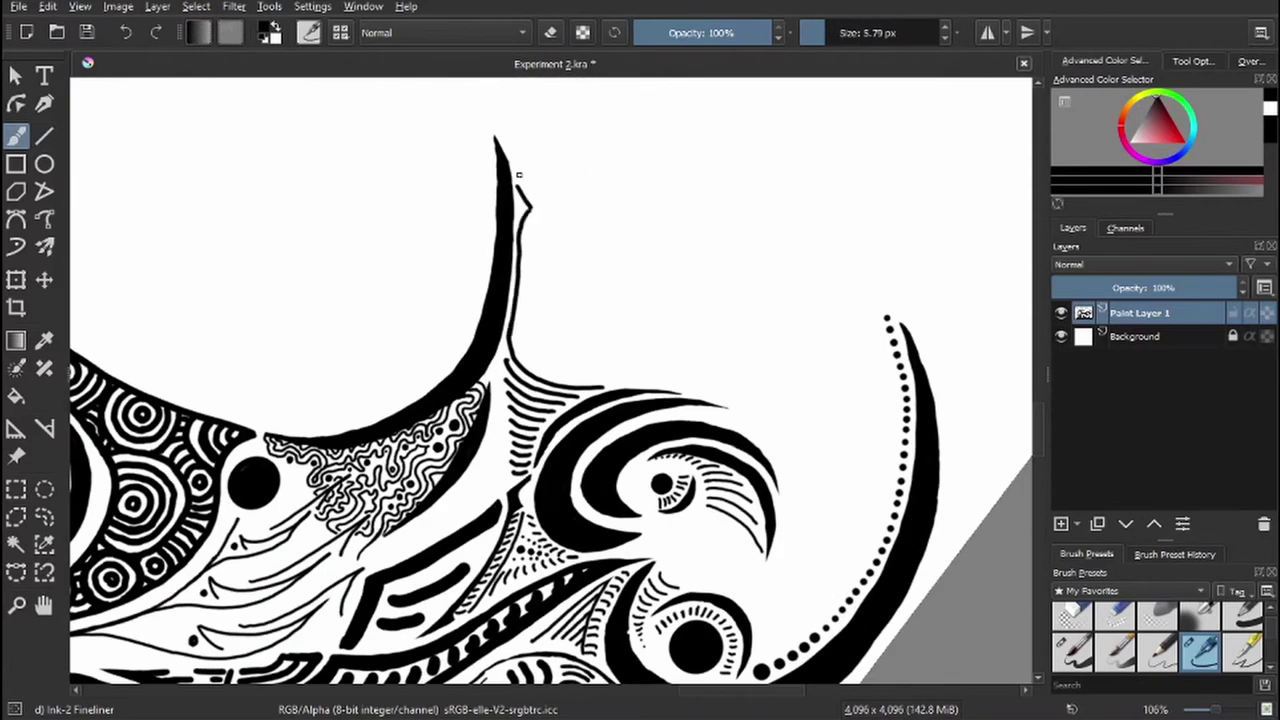
# - Draw parallel slanted lines across the tall horn's tip down to the barb with a 5.79 px brush, cleaning their ends with the eraser
pyautogui.press('e')
pyautogui.moveTo(492, 122)
pyautogui.mouseDown()
pyautogui.moveTo(538, 198)
pyautogui.moveTo(518, 176)
pyautogui.moveTo(530, 188)
pyautogui.mouseUp()
pyautogui.press('e')
pyautogui.press('e')
pyautogui.press('e')
pyautogui.press('e')
pyautogui.press('e')
pyautogui.press('e')
pyautogui.press('e')
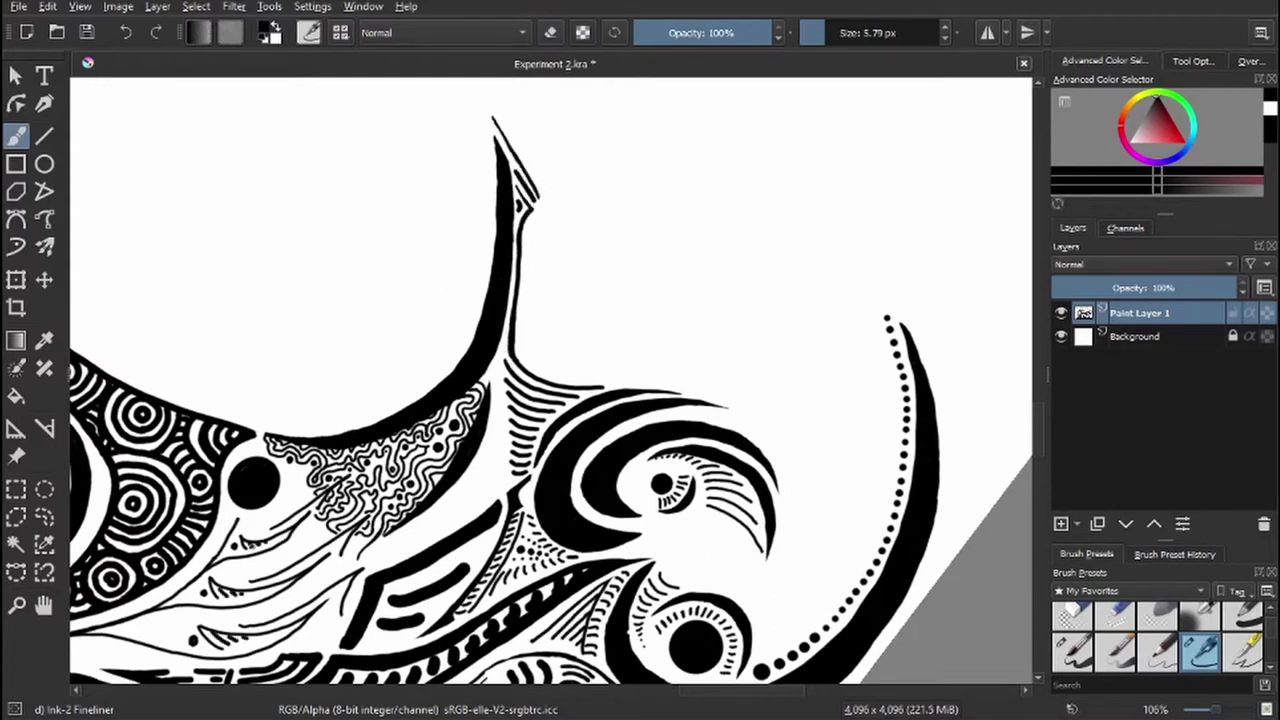
# - Draw nested stepped lines beside the tall horn's contour and a short curved black stroke next to them, refining its edge with the eraser
pyautogui.moveTo(529, 358); pyautogui.dragTo(422, 253)
pyautogui.moveTo(424, 232); pyautogui.dragTo(458, 268)
pyautogui.moveTo(426, 112); pyautogui.dragTo(416, 236)
pyautogui.moveTo(412, 240)
pyautogui.mouseDown()
pyautogui.moveTo(450, 264)
pyautogui.moveTo(505, 374)
pyautogui.mouseUp()
pyautogui.moveTo(517, 237)
pyautogui.mouseDown()
pyautogui.moveTo(474, 266)
pyautogui.moveTo(486, 350)
pyautogui.moveTo(478, 336)
pyautogui.mouseUp()
pyautogui.press('e')
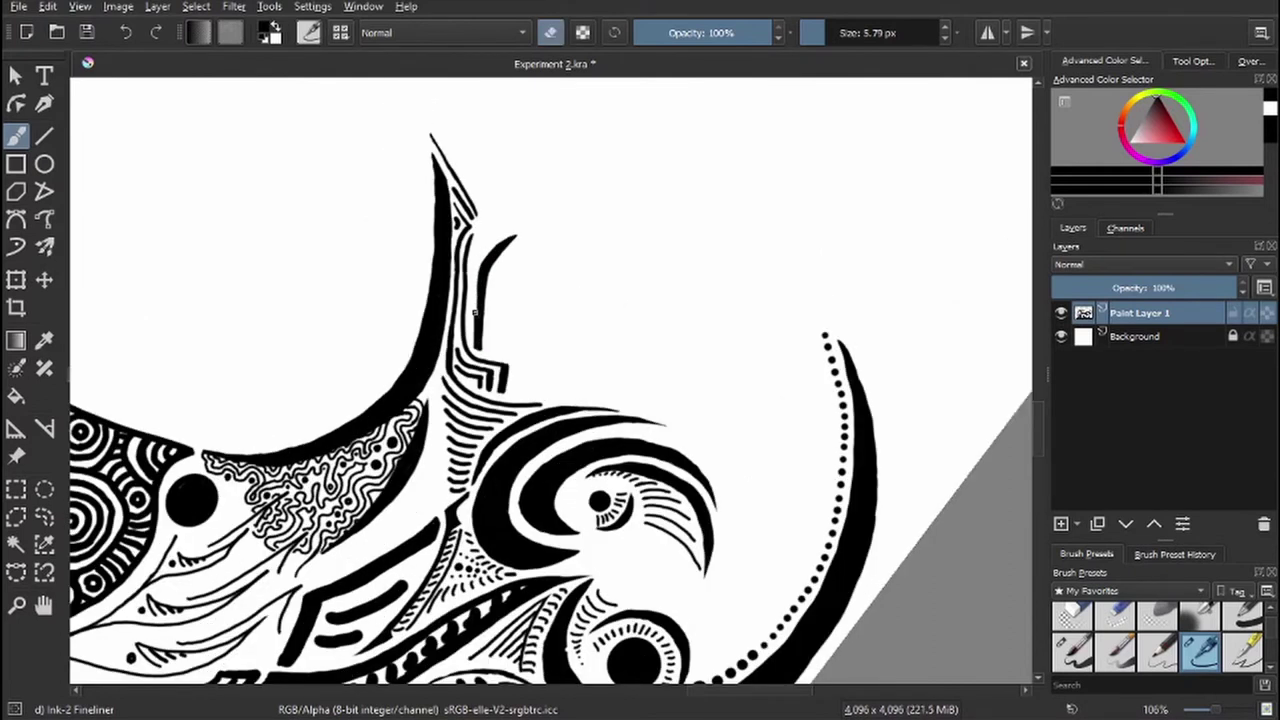
pyautogui.press('e')
pyautogui.moveTo(480, 274); pyautogui.dragTo(478, 346)
# - Draw an S-shaped black spur from the short curved stroke down to the swirl and taper both strokes with the eraser
pyautogui.scroll(1, 478, 346)
pyautogui.moveTo(548, 268); pyautogui.dragTo(614, 418)
pyautogui.press('e')
pyautogui.moveTo(618, 396)
pyautogui.mouseDown()
pyautogui.moveTo(616, 422)
pyautogui.moveTo(620, 404)
pyautogui.mouseUp()
pyautogui.moveTo(550, 270)
pyautogui.mouseDown()
pyautogui.moveTo(540, 365)
pyautogui.moveTo(552, 345)
pyautogui.mouseUp()
pyautogui.press('e')
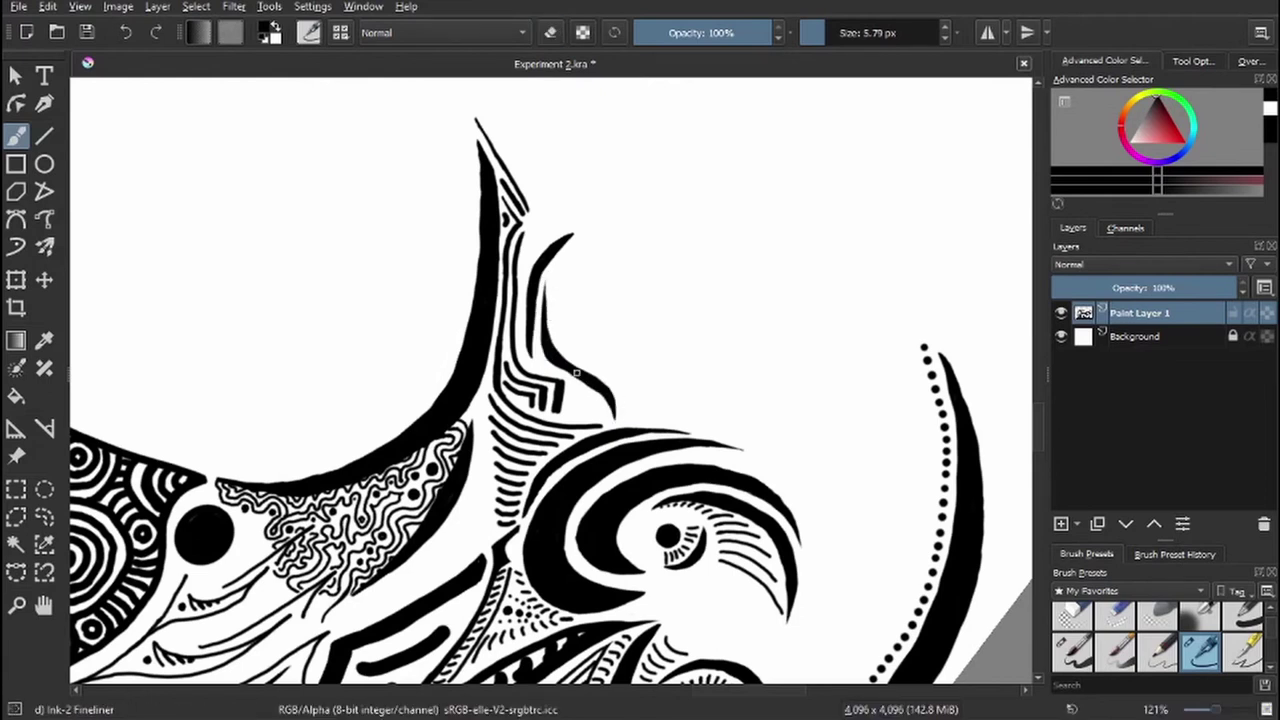
pyautogui.press('e')
pyautogui.moveTo(568, 238); pyautogui.dragTo(534, 360)
pyautogui.press('e')
# - Draw a long tapered black branch from the tall horn's barb with a thin straight line running alongside it
pyautogui.moveTo(540, 228)
pyautogui.mouseDown()
pyautogui.moveTo(690, 108)
pyautogui.moveTo(662, 144)
pyautogui.moveTo(665, 130)
pyautogui.moveTo(775, 101)
pyautogui.moveTo(676, 116)
pyautogui.moveTo(775, 102)
pyautogui.mouseUp()
pyautogui.press('v')
pyautogui.press('b')
pyautogui.press('e')
pyautogui.scroll(-5, 730, 195)
pyautogui.press('e')
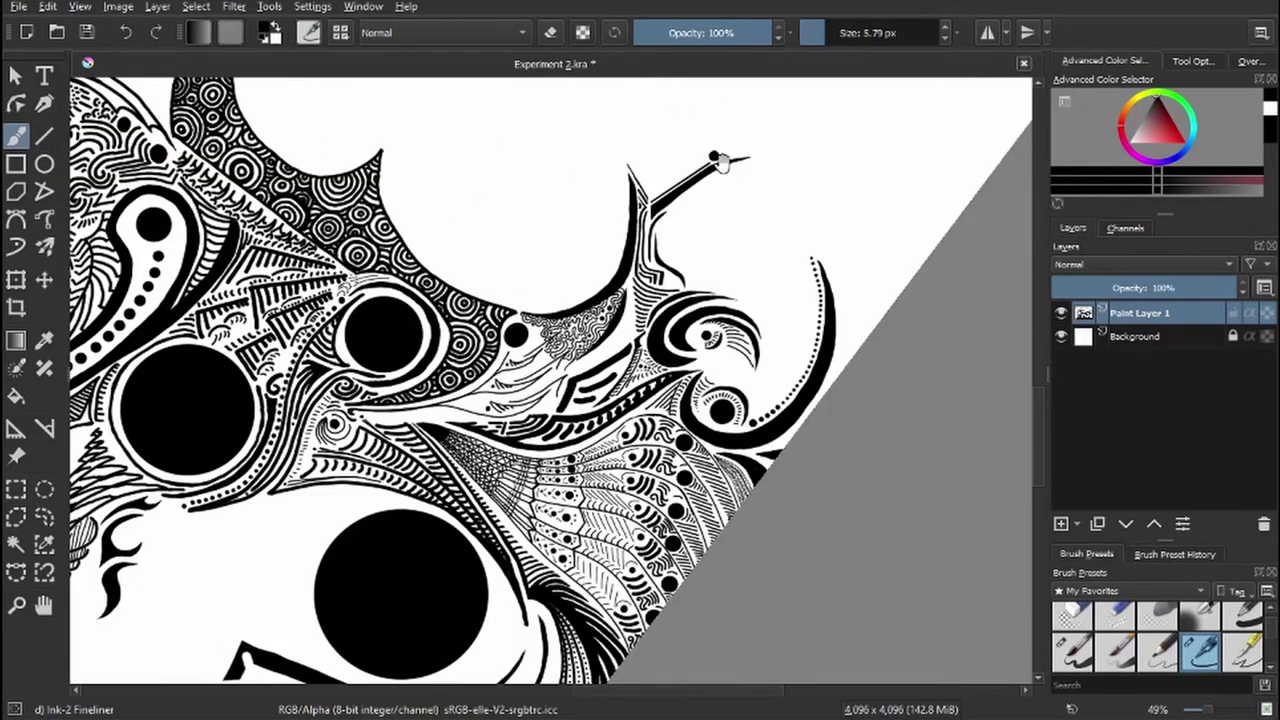
# - Place a row of black dots of decreasing size along the outer end of the new branch
pyautogui.scroll(7, 720, 160)
pyautogui.click(601, 334)
pyautogui.click(662, 327)
pyautogui.click(718, 320)
pyautogui.click(768, 317)
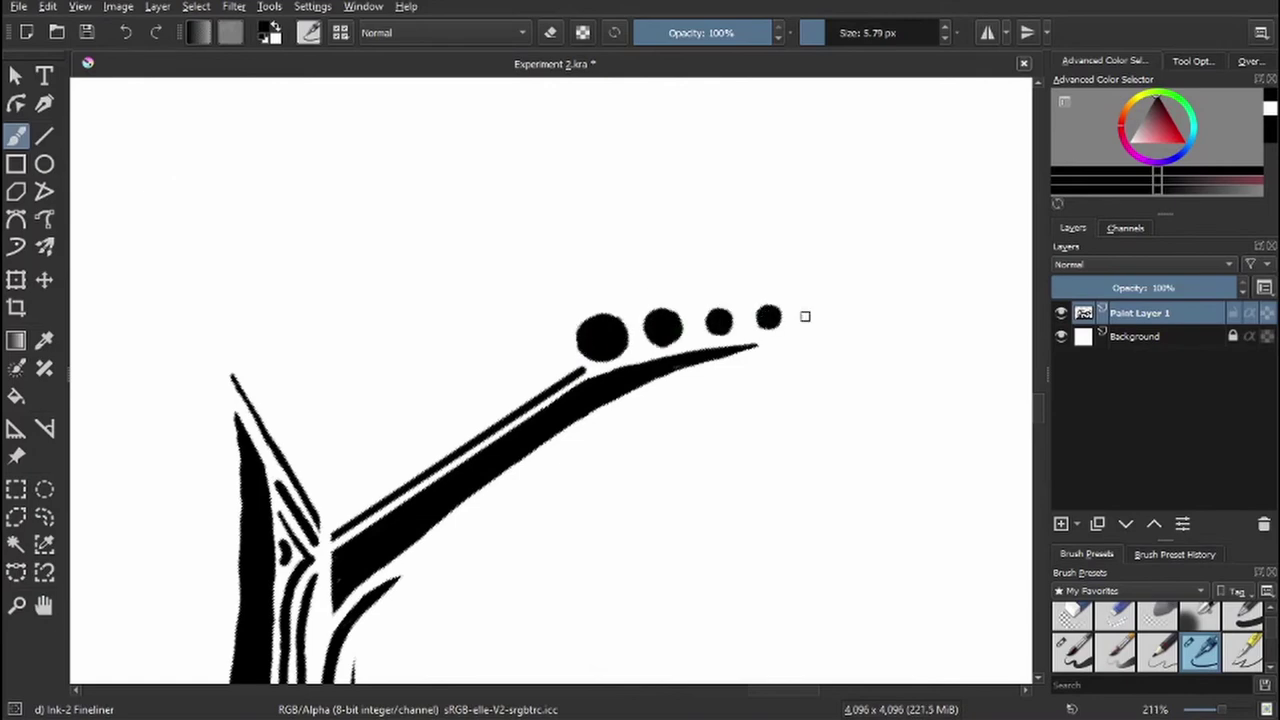
pyautogui.click(812, 316)
pyautogui.click(853, 315)
pyautogui.click(887, 315)
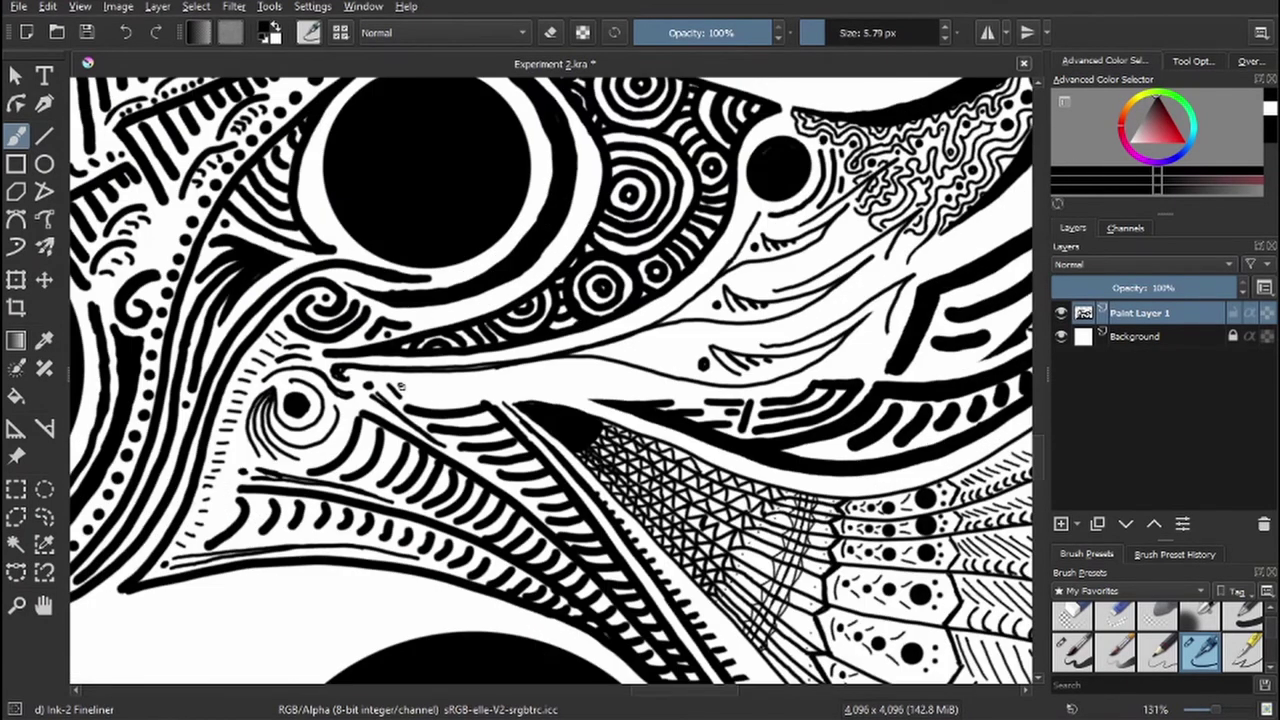
# - Fill the narrow band above the triangle mesh with slanted strokes, and add comb-like ticks under the bent bar and its inner bars
pyautogui.moveTo(436, 397); pyautogui.dragTo(560, 376)
pyautogui.moveTo(560, 376); pyautogui.dragTo(655, 372)
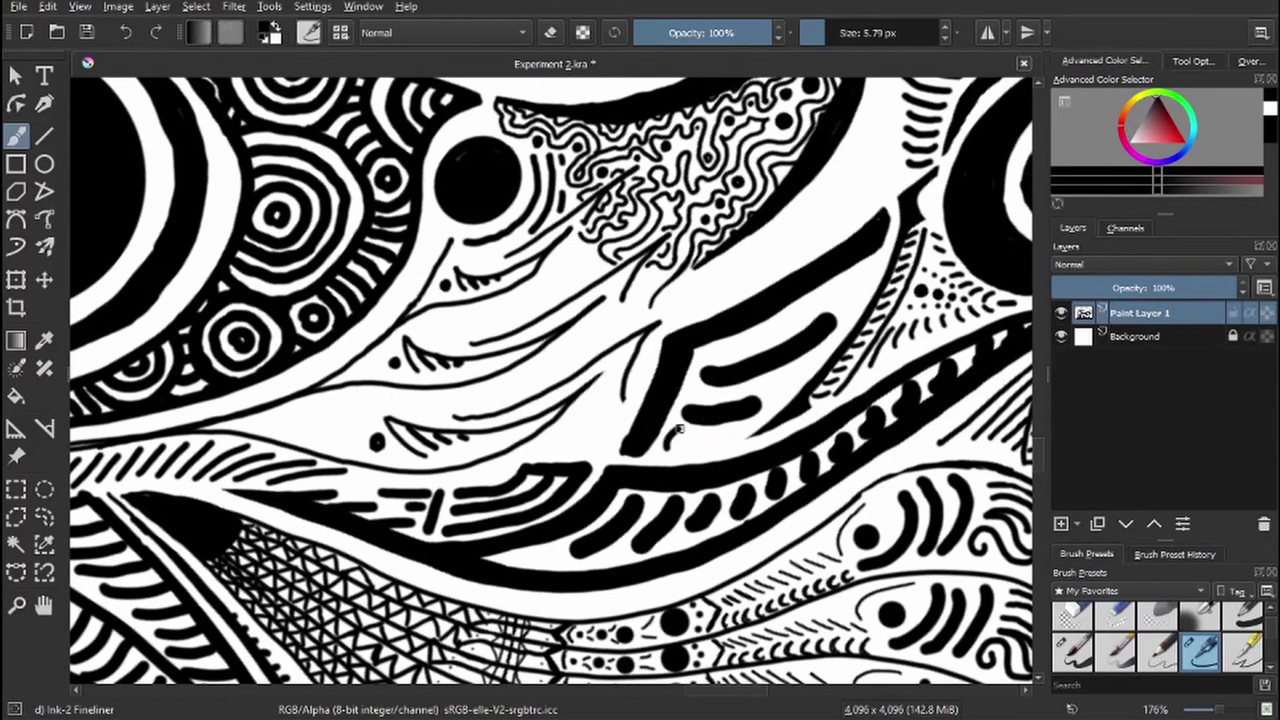
pyautogui.moveTo(675, 440)
pyautogui.mouseDown()
pyautogui.moveTo(755, 385)
pyautogui.moveTo(772, 316)
pyautogui.moveTo(725, 360)
pyautogui.mouseUp()
pyautogui.press('e')
pyautogui.moveTo(830, 330); pyautogui.dragTo(712, 372)
pyautogui.moveTo(768, 398); pyautogui.dragTo(687, 413)
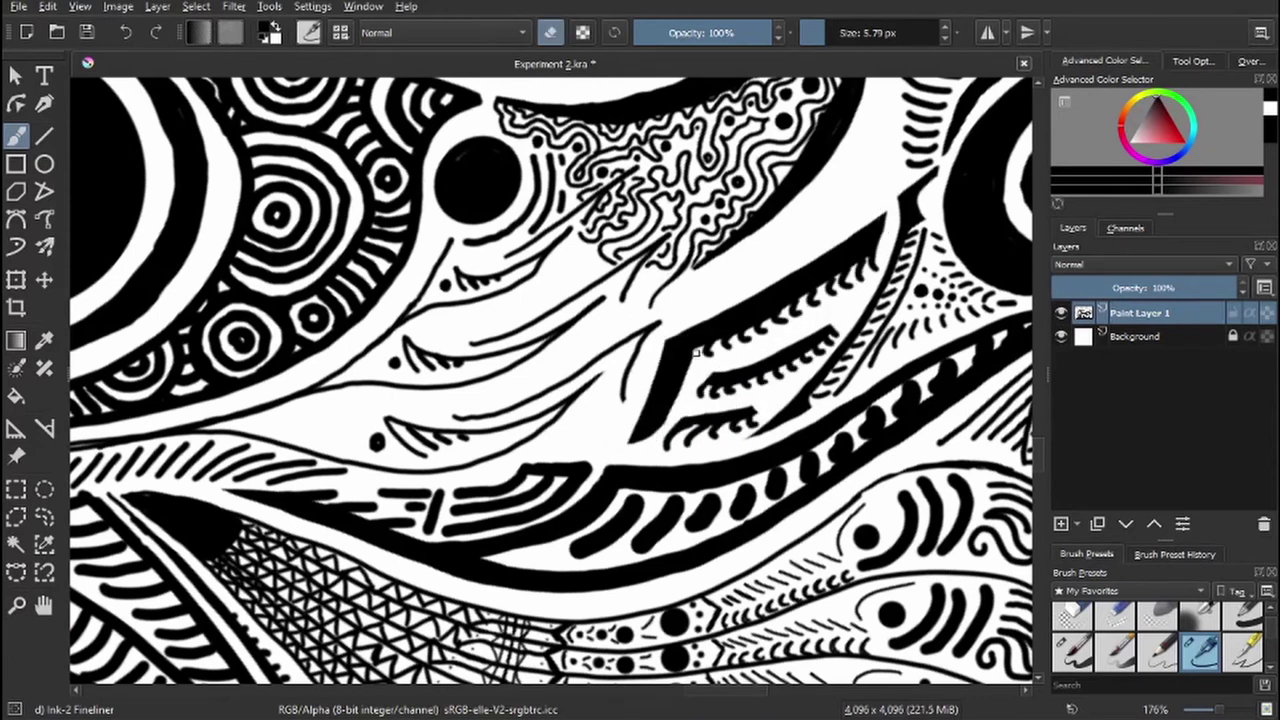
pyautogui.press('e')
pyautogui.press('e')
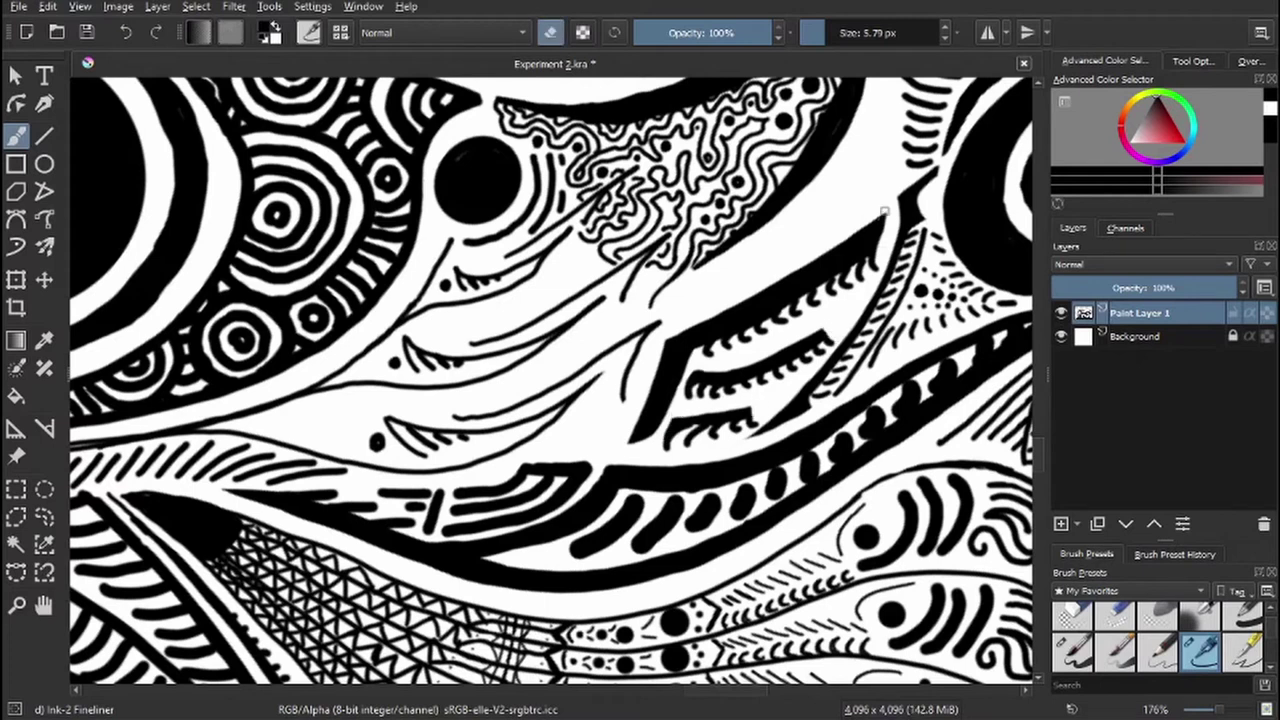
# - Draw a small hatched wedge at the bent bar's end and thin lines along its outer side and the ticked area, using a 3.65 px brush
pyautogui.press('e')
pyautogui.moveTo(884, 212); pyautogui.dragTo(624, 390)
pyautogui.moveTo(650, 350); pyautogui.dragTo(628, 166)
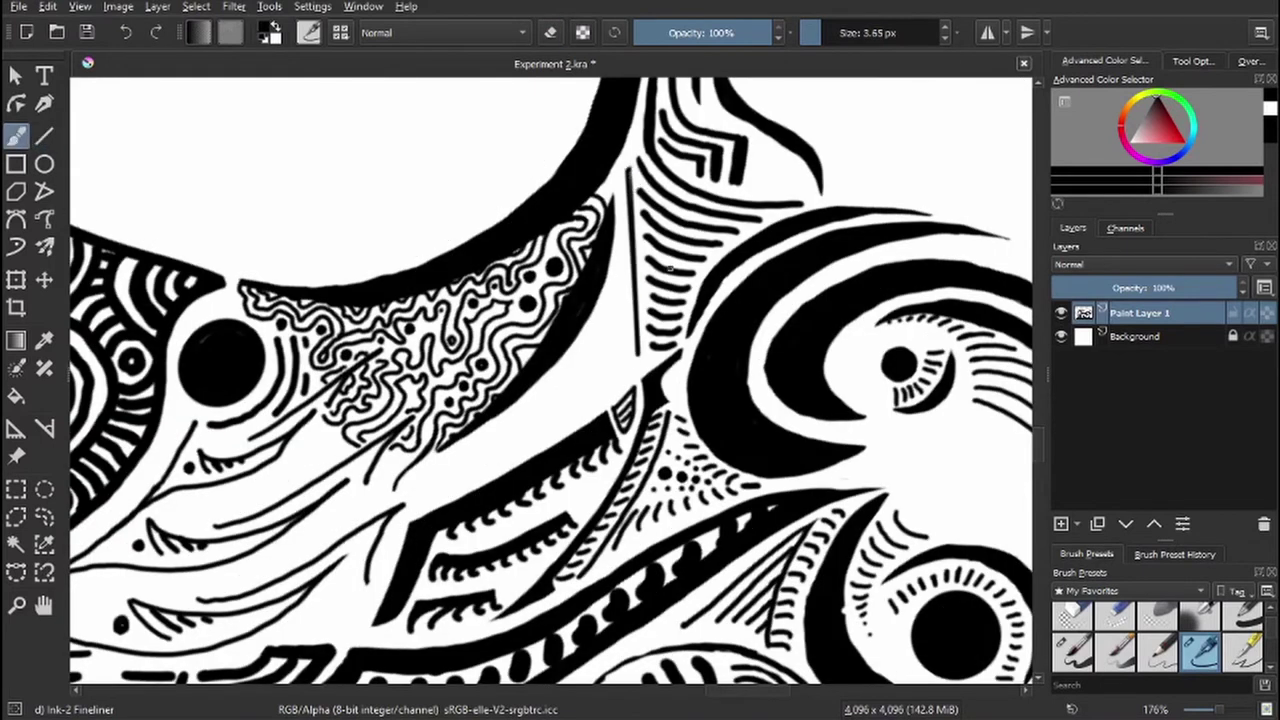
pyautogui.press('4')
pyautogui.press('4')
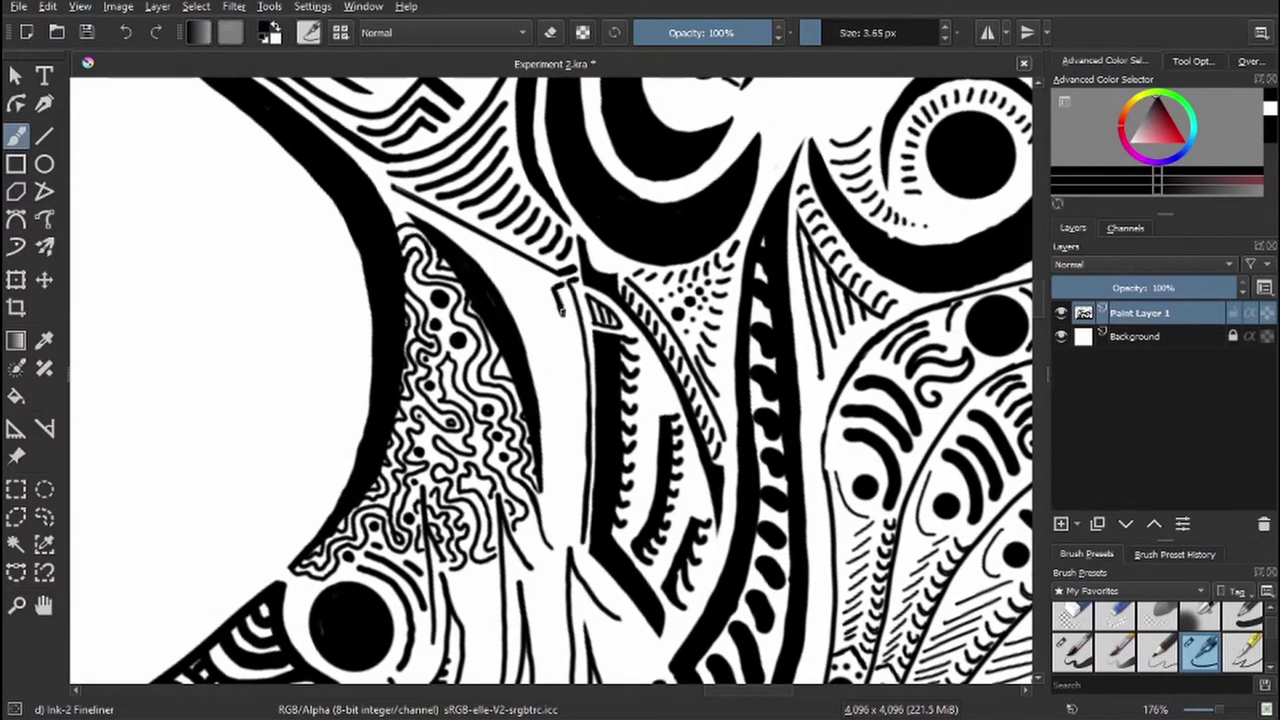
pyautogui.moveTo(561, 311)
pyautogui.mouseDown()
pyautogui.moveTo(574, 530)
pyautogui.moveTo(583, 343)
pyautogui.mouseUp()
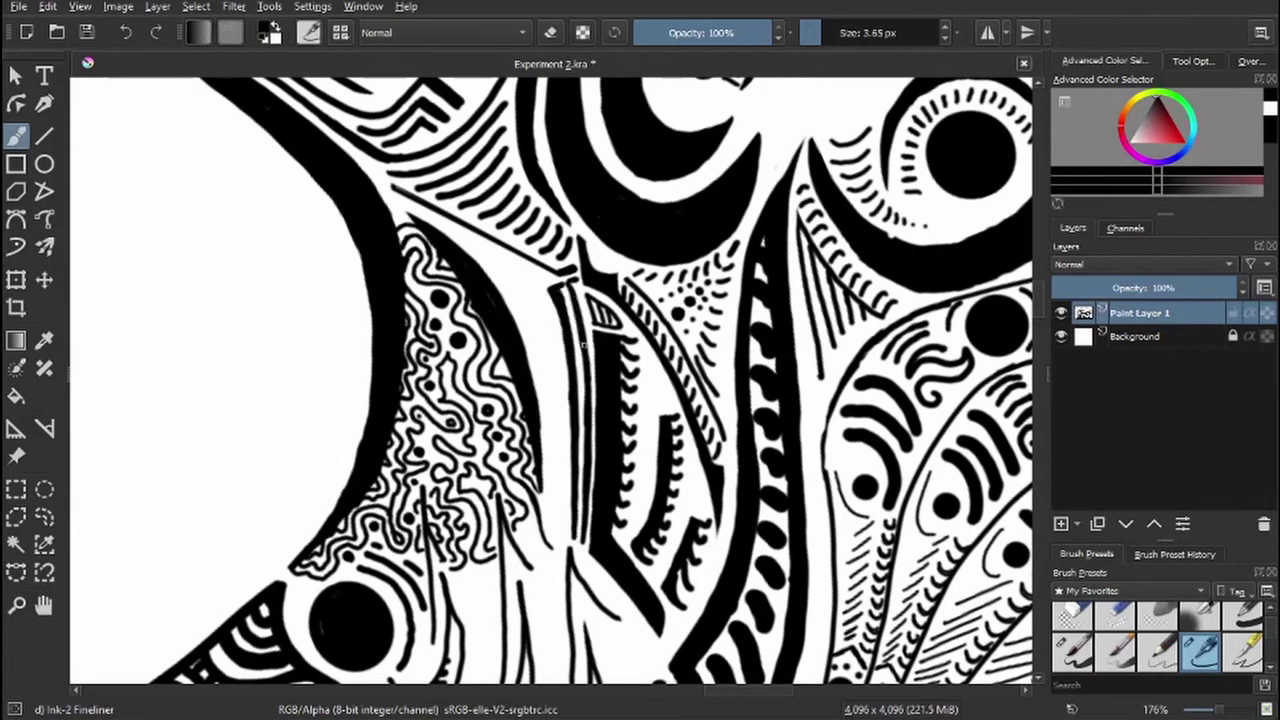
# - Fill the gap beside the squiggle-filled horn with a zigzag line and small dots, and add fine strokes between the feathery curves
pyautogui.scroll(-3, 595, 342)
pyautogui.scroll(3, 550, 380)
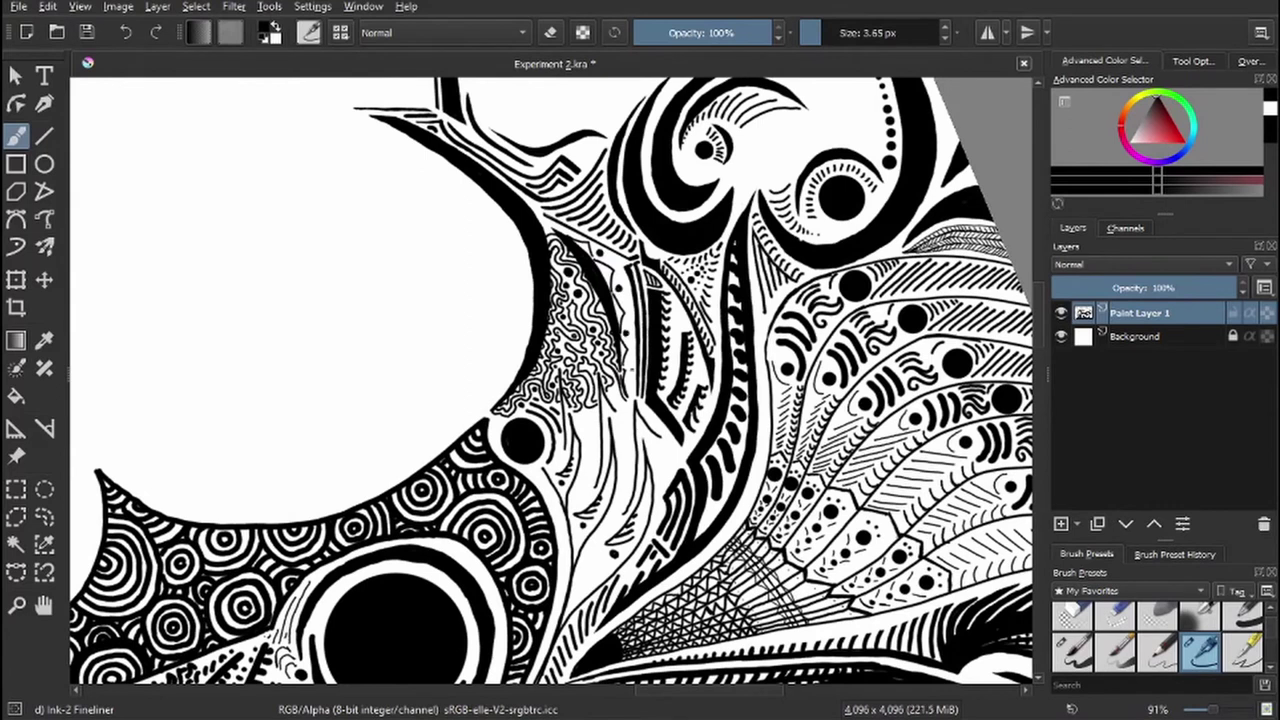
pyautogui.scroll(-3, 556, 386)
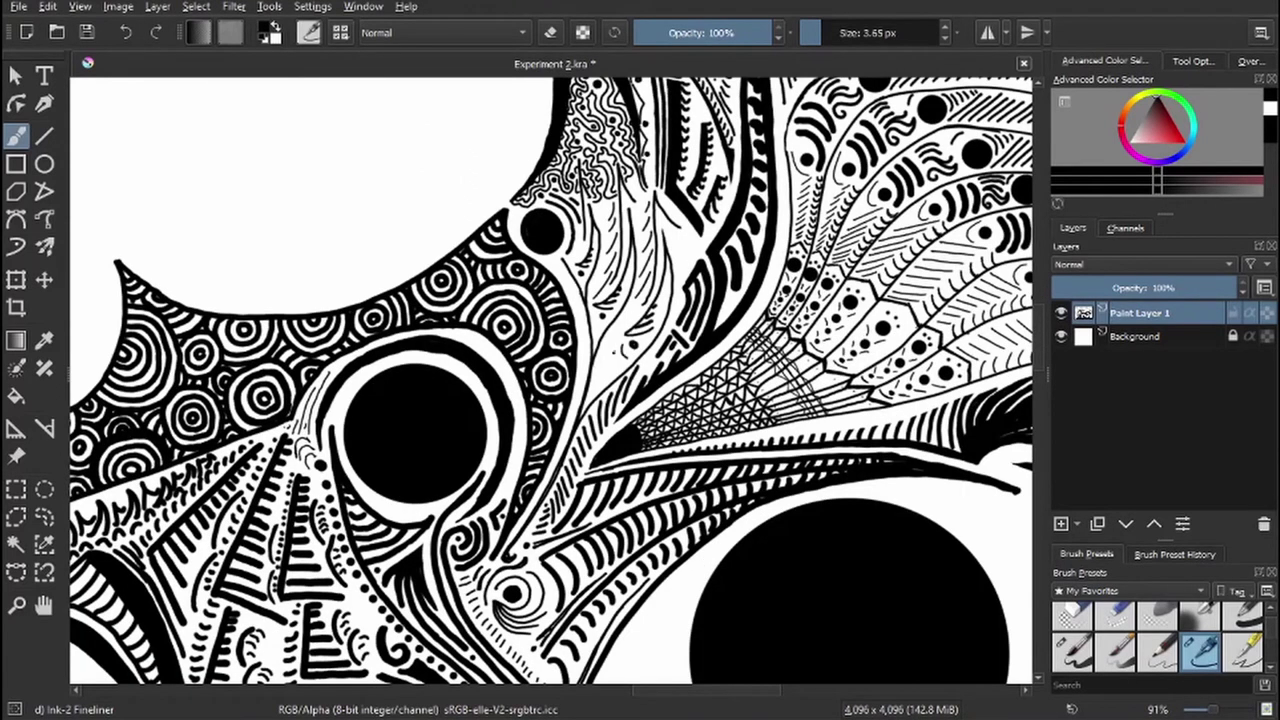
pyautogui.scroll(-3, 556, 386)
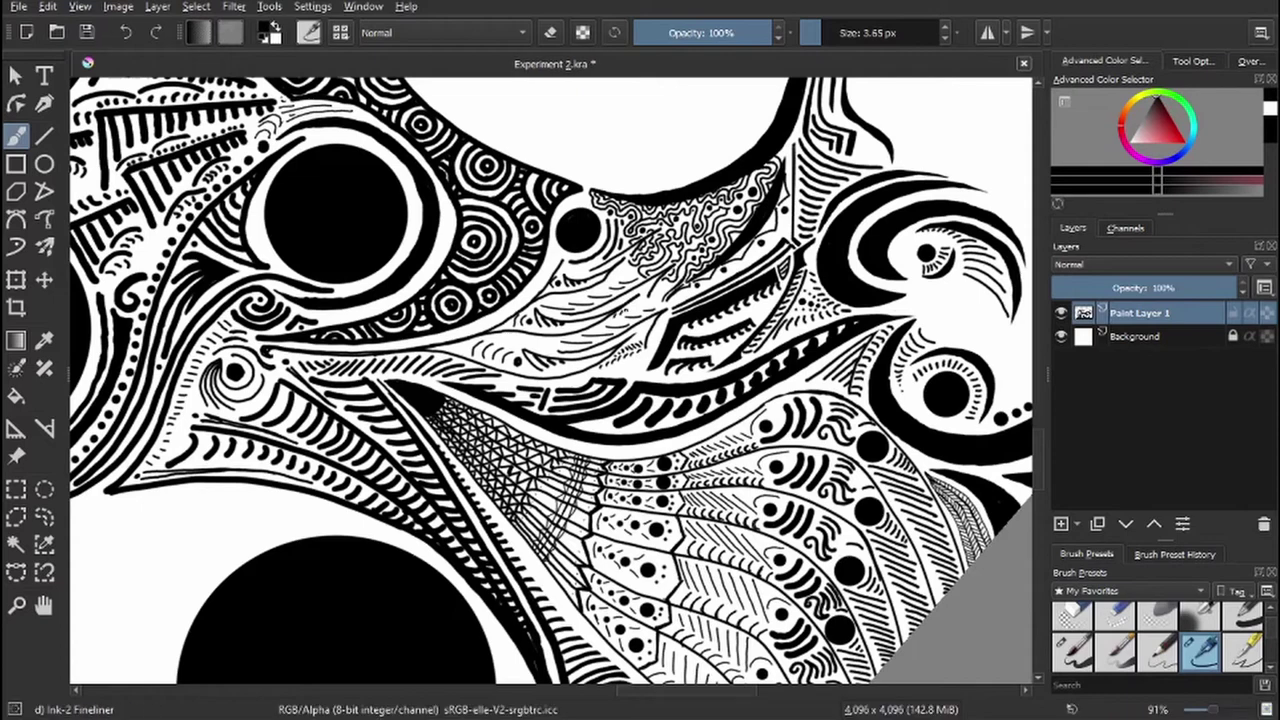
pyautogui.scroll(-3, 556, 386)
pyautogui.scroll(5, 556, 386)
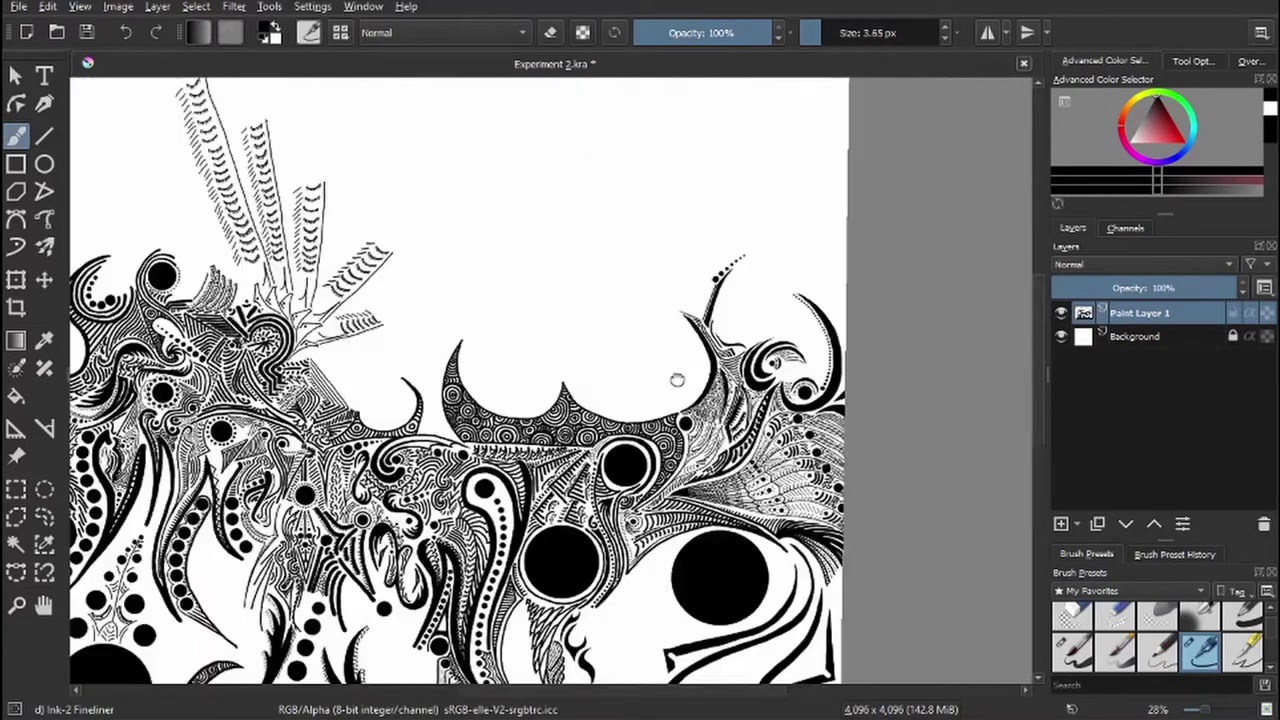
# - Outline a large and a small curved flame in the white hollow beside the tall horn
pyautogui.scroll(3, 556, 386)
pyautogui.moveTo(707, 360); pyautogui.dragTo(688, 470)
pyautogui.moveTo(597, 470); pyautogui.dragTo(556, 554)
pyautogui.scroll(2, 659, 507)
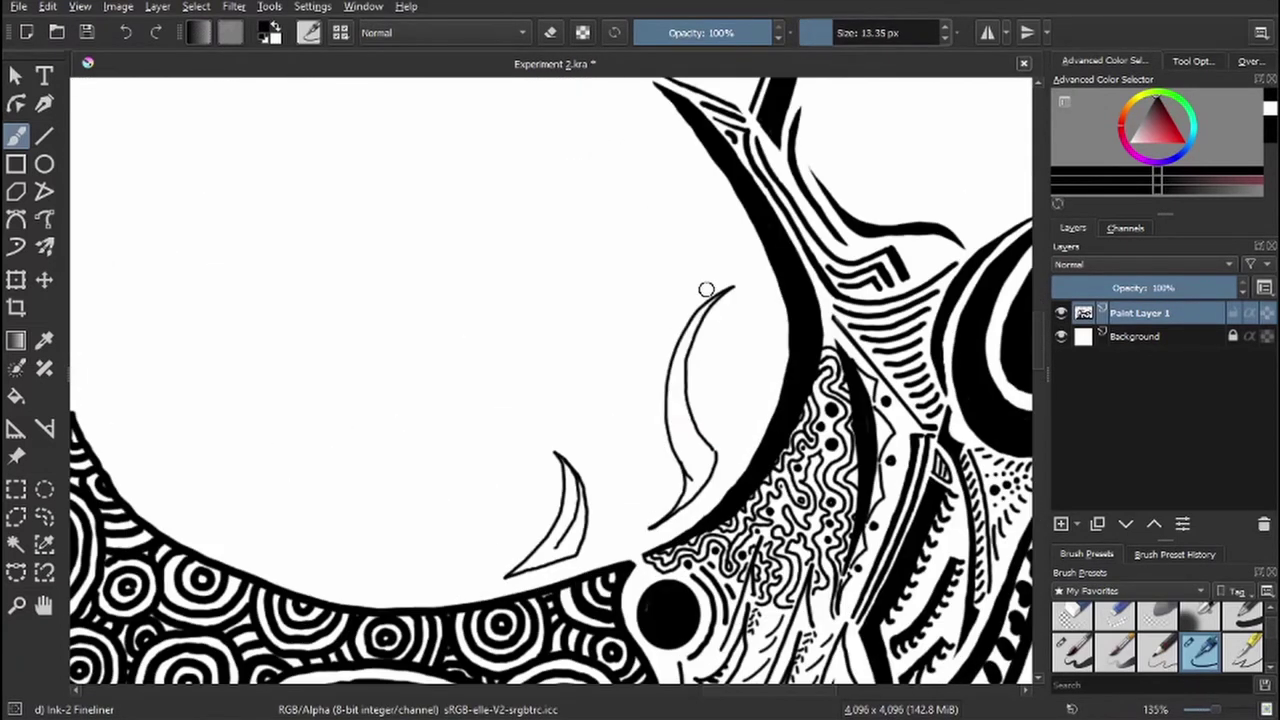
# - Fill both flame outlines solid black with a 13.35 px brush
pyautogui.press(']')
pyautogui.press(']')
pyautogui.press(']')
pyautogui.moveTo(700, 315); pyautogui.dragTo(648, 528)
pyautogui.moveTo(738, 290); pyautogui.dragTo(690, 472)
pyautogui.moveTo(565, 463); pyautogui.dragTo(512, 574)
pyautogui.moveTo(678, 445); pyautogui.dragTo(636, 530)
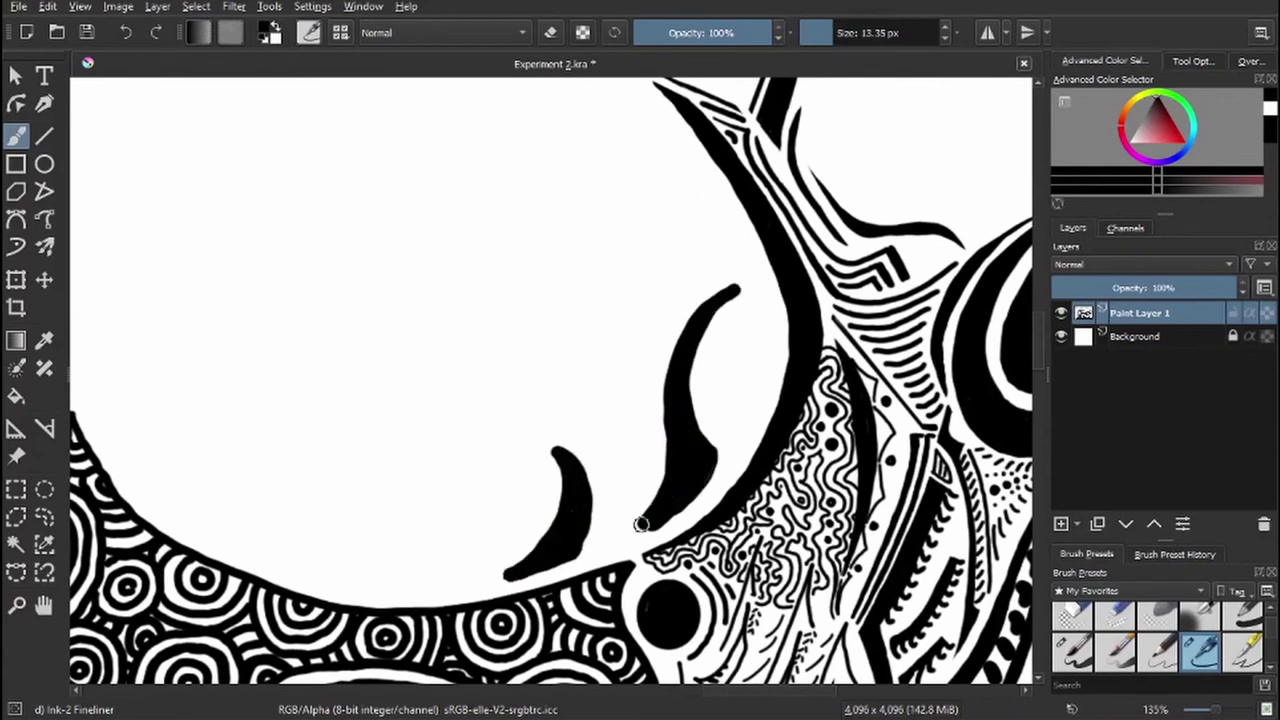
# - Add a second prong to the larger flame, then hollow out the curve between its prongs and sharpen both flames' tips with the eraser
pyautogui.moveTo(728, 436); pyautogui.dragTo(640, 528)
pyautogui.moveTo(770, 362); pyautogui.dragTo(738, 426)
pyautogui.press('e')
pyautogui.moveTo(728, 382); pyautogui.dragTo(711, 428)
pyautogui.moveTo(768, 362); pyautogui.dragTo(714, 417)
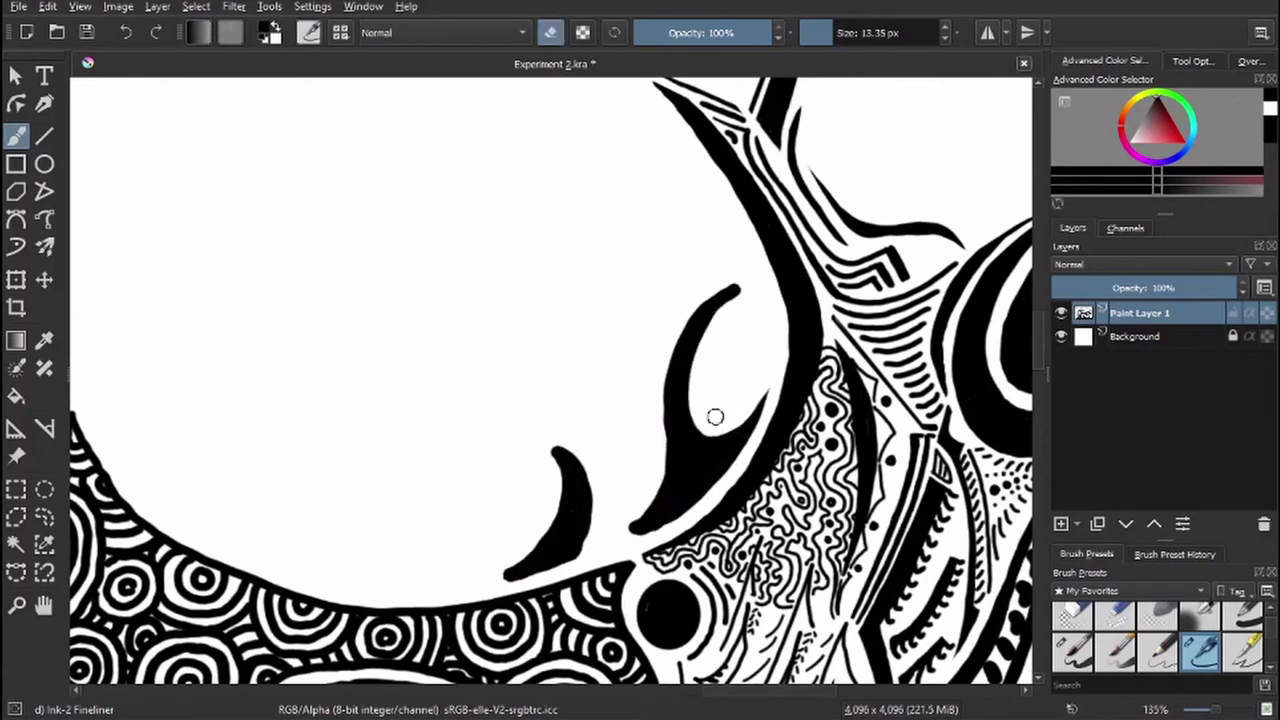
pyautogui.moveTo(714, 296)
pyautogui.mouseDown()
pyautogui.moveTo(626, 531)
pyautogui.moveTo(740, 458)
pyautogui.moveTo(786, 354)
pyautogui.mouseUp()
pyautogui.moveTo(556, 462)
pyautogui.mouseDown()
pyautogui.moveTo(543, 569)
pyautogui.moveTo(592, 462)
pyautogui.mouseUp()
# - Draw another curved black flame with a thick base beside the small flame, above the ring-patterned band
pyautogui.scroll(-4, 586, 391)
pyautogui.press('e')
pyautogui.moveTo(538, 300); pyautogui.dragTo(560, 445)
pyautogui.moveTo(538, 299); pyautogui.dragTo(514, 377)
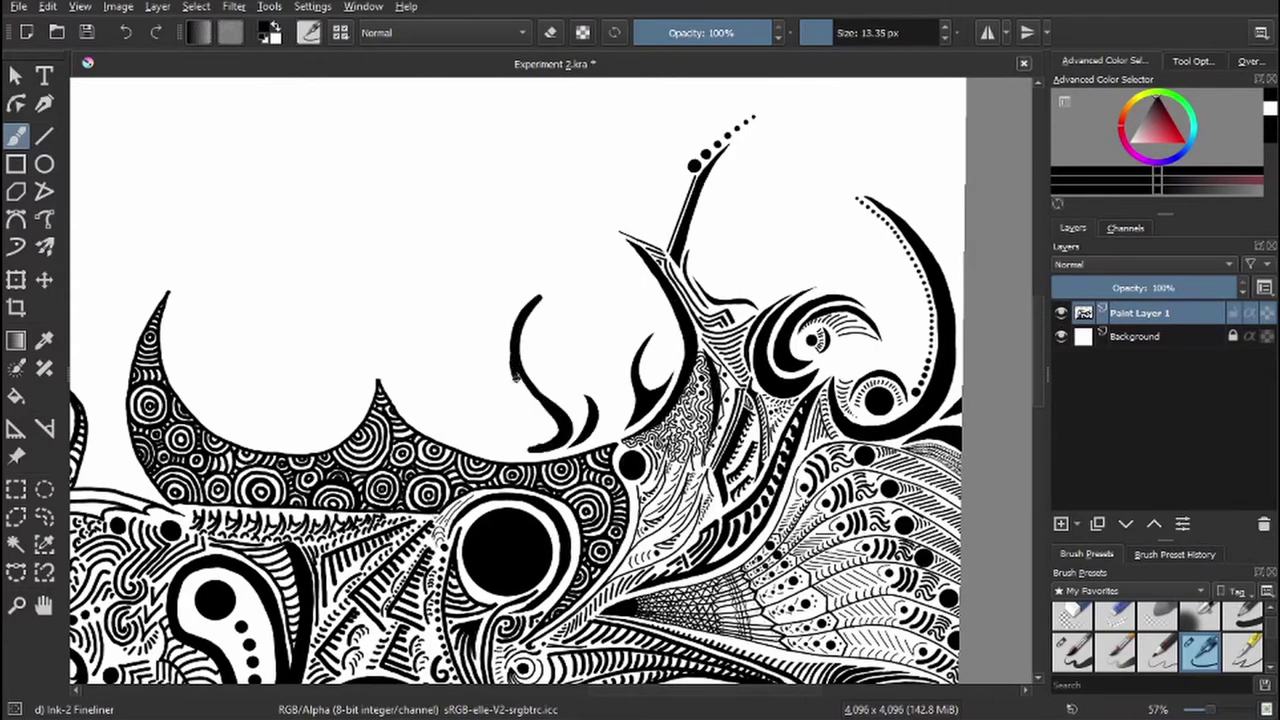
# - Outline a tall sweeping horn beside the newest flame and thicken it into solid black with a 13.35 px brush
pyautogui.moveTo(505, 434); pyautogui.dragTo(670, 96)
pyautogui.moveTo(590, 148); pyautogui.dragTo(515, 436)
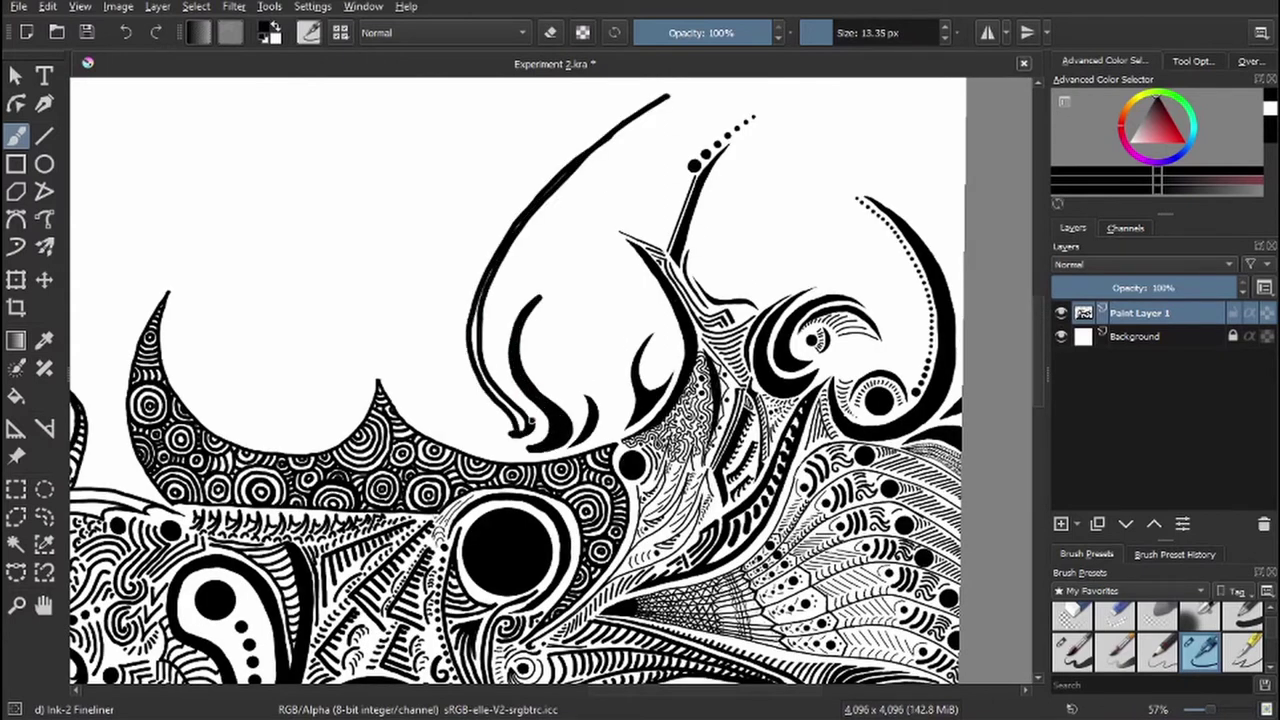
pyautogui.scroll(1, 515, 436)
pyautogui.moveTo(680, 130)
pyautogui.mouseDown()
pyautogui.moveTo(492, 365)
pyautogui.moveTo(553, 466)
pyautogui.moveTo(508, 420)
pyautogui.mouseUp()
pyautogui.moveTo(492, 368); pyautogui.dragTo(502, 433)
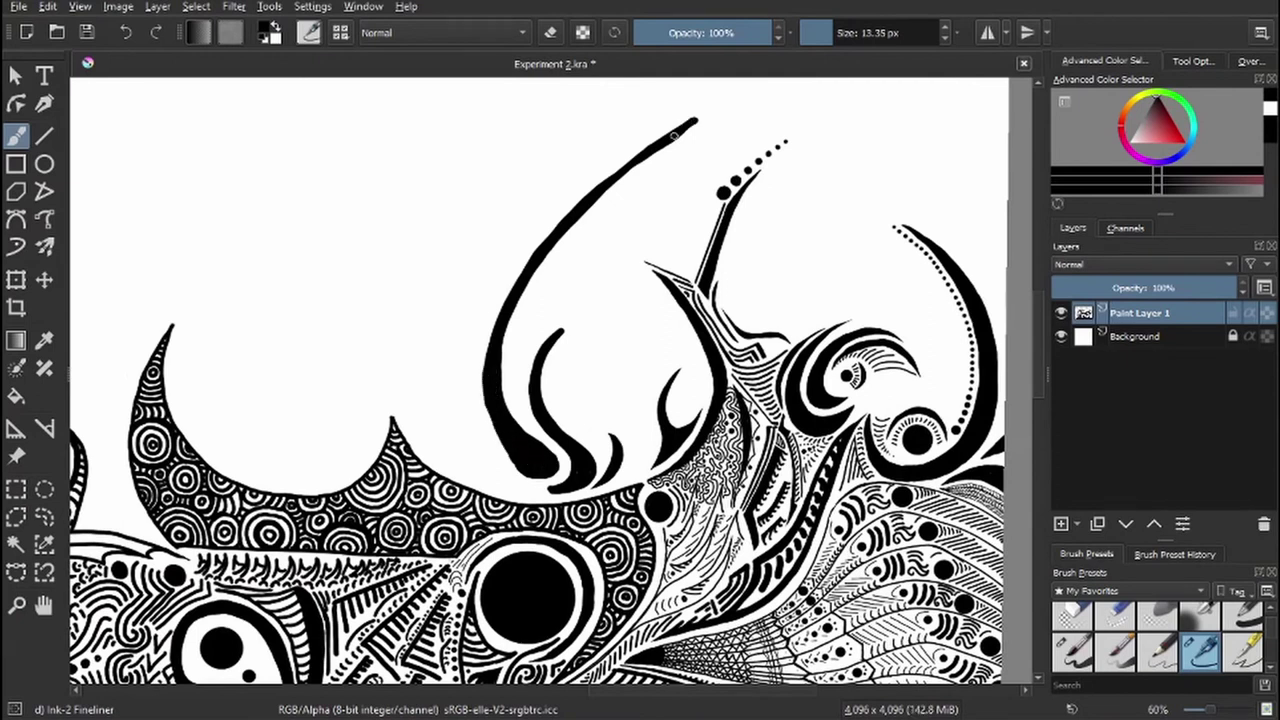
pyautogui.moveTo(680, 125)
pyautogui.mouseDown()
pyautogui.moveTo(530, 260)
pyautogui.moveTo(490, 340)
pyautogui.moveTo(495, 455)
pyautogui.mouseUp()
# - Sharpen the curved flame's tips with the eraser and carve rounded notches along the outer edge of the tall horn
pyautogui.press('e')
pyautogui.scroll(3, 486, 325)
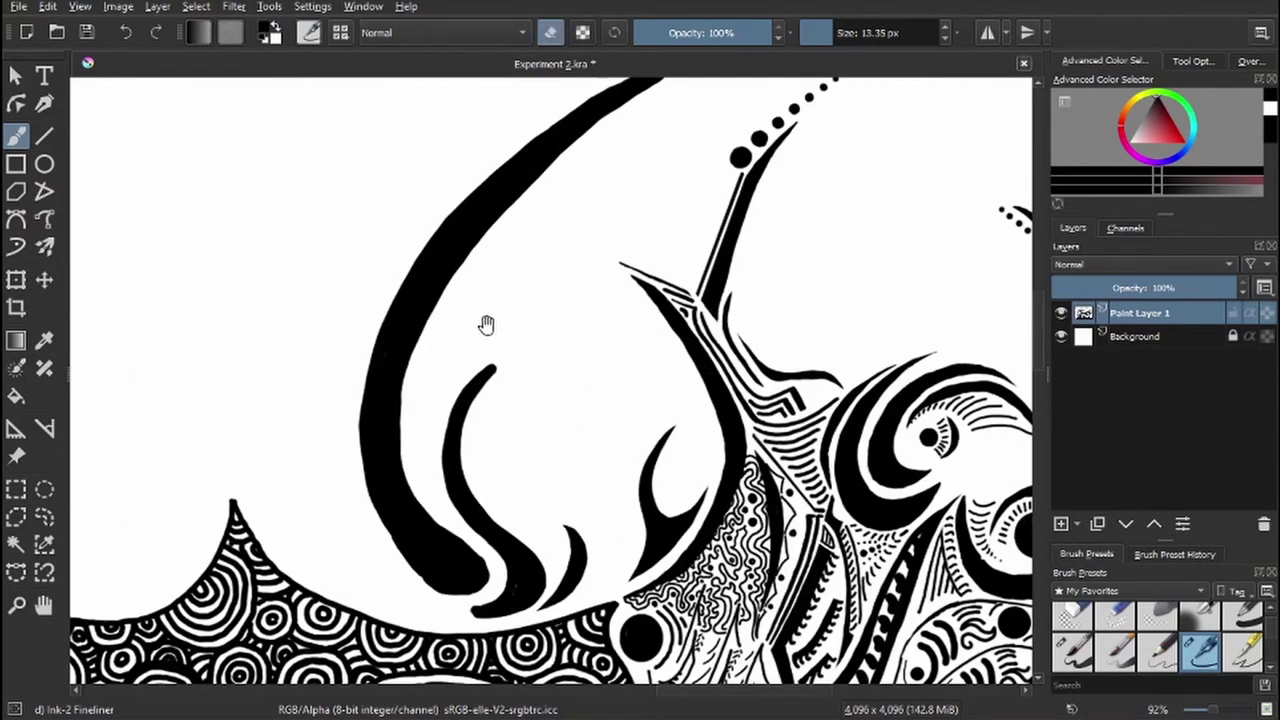
pyautogui.moveTo(445, 585); pyautogui.dragTo(429, 572)
pyautogui.moveTo(466, 371); pyautogui.dragTo(470, 515)
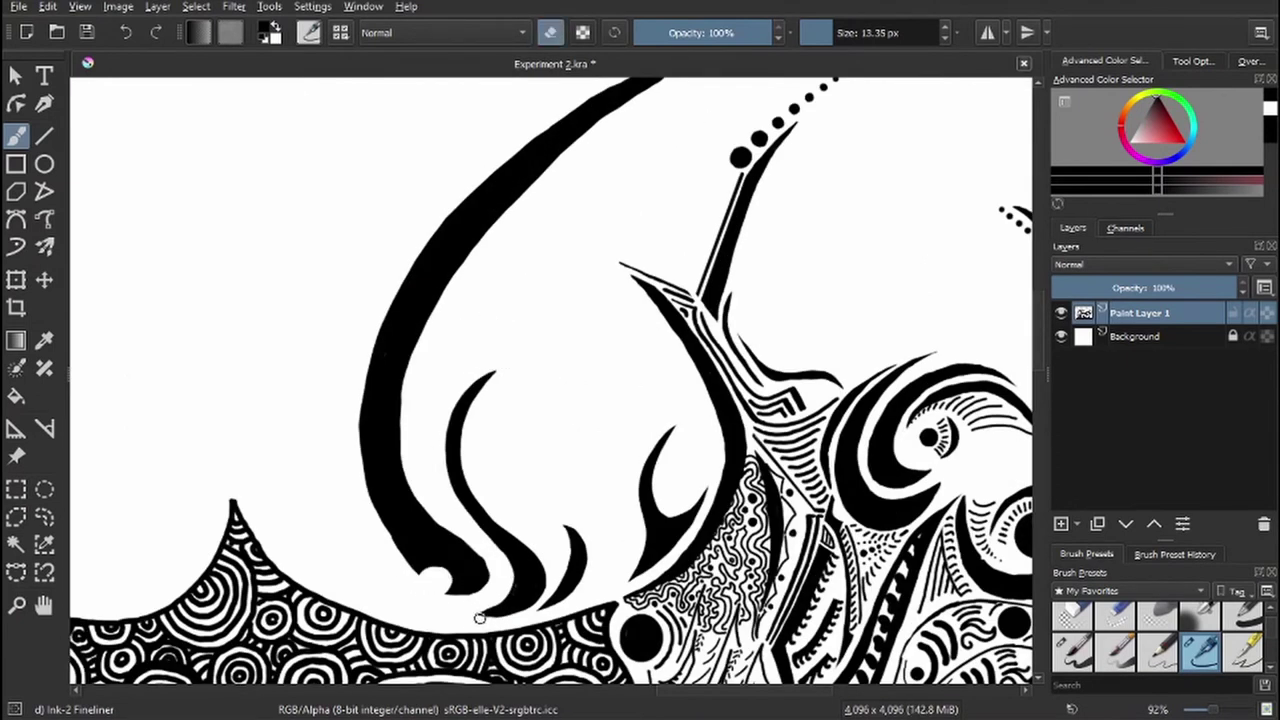
pyautogui.moveTo(479, 618)
pyautogui.mouseDown()
pyautogui.moveTo(440, 532)
pyautogui.moveTo(397, 563)
pyautogui.moveTo(359, 503)
pyautogui.moveTo(379, 321)
pyautogui.moveTo(509, 223)
pyautogui.moveTo(582, 231)
pyautogui.mouseUp()
pyautogui.scroll(1, 379, 321)
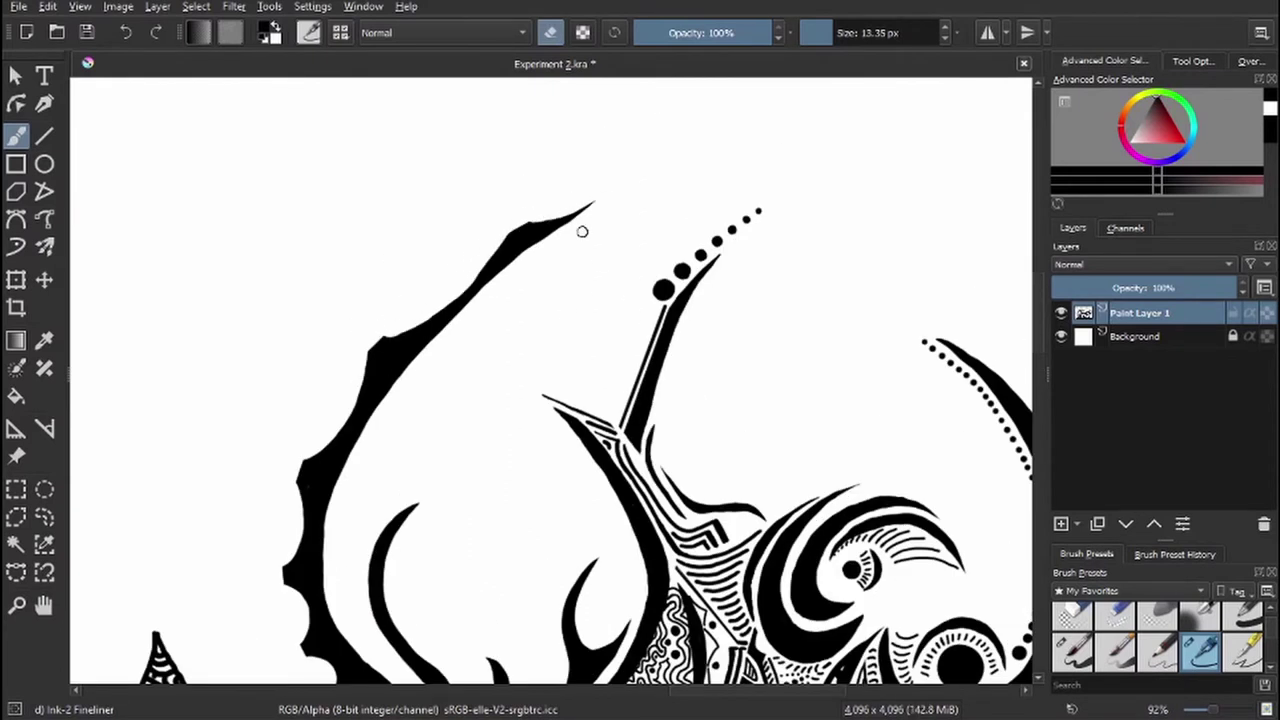
# - Place solid black dots in the notches along the tall horn's outer edge, growing larger toward its tip
pyautogui.scroll(-2, 582, 231)
pyautogui.press('e')
pyautogui.click(374, 490)
pyautogui.click(350, 445)
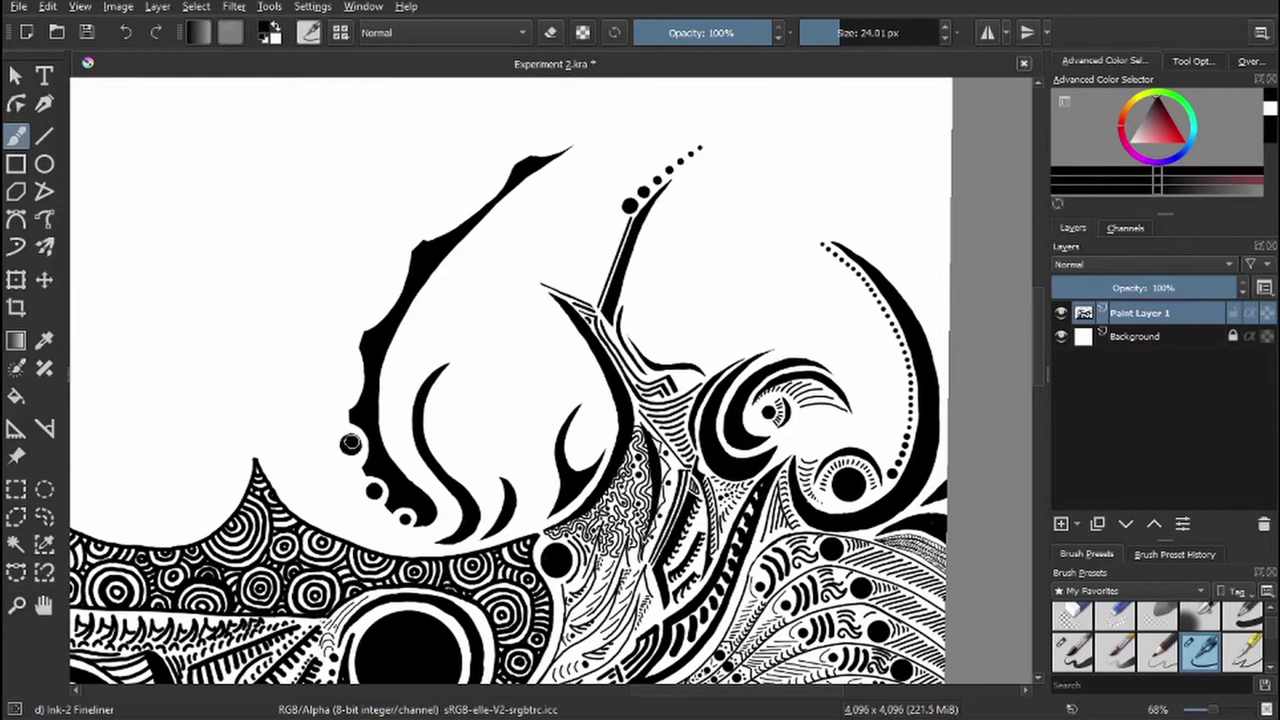
pyautogui.click(341, 376)
pyautogui.click(450, 177)
pyautogui.click(369, 281)
pyautogui.moveTo(534, 233)
pyautogui.mouseDown()
pyautogui.moveTo(497, 190)
pyautogui.moveTo(495, 216)
pyautogui.mouseUp()
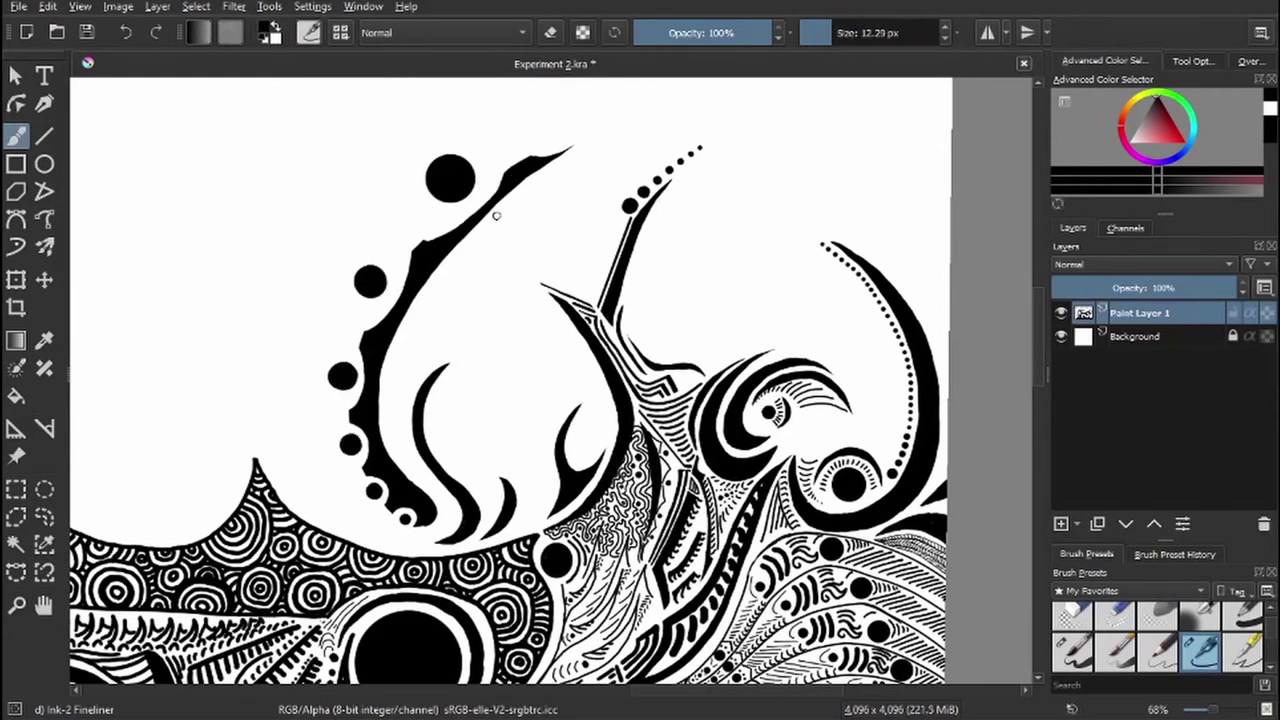
# - Add a dot inside the two-pronged flame and fill the band between the horn and curved flame with 5.19 px curved hatching
pyautogui.moveTo(450, 500); pyautogui.dragTo(430, 500)
pyautogui.moveTo(455, 495); pyautogui.dragTo(440, 525)
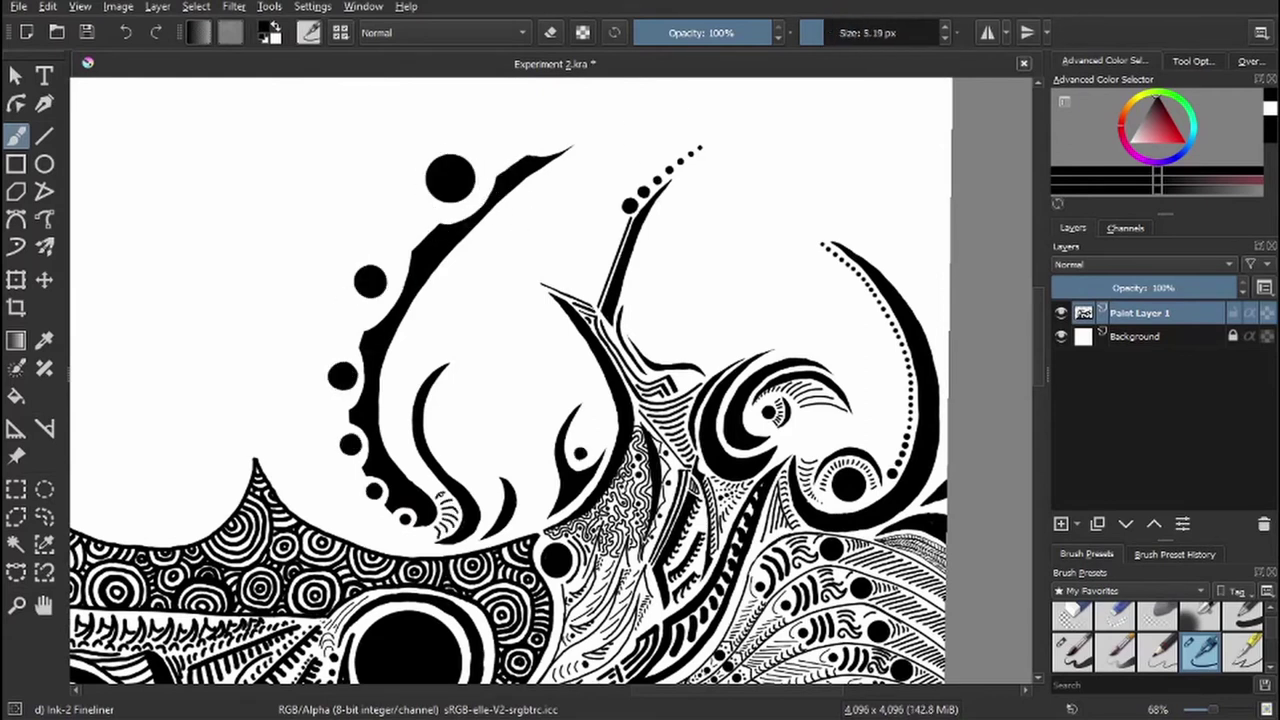
pyautogui.moveTo(405, 348); pyautogui.dragTo(435, 366)
# - Draw thin parallel lines along the tall horn's inner edge, ending in an angular corner above the curved flame
pyautogui.moveTo(442, 350); pyautogui.dragTo(562, 160)
pyautogui.moveTo(486, 226)
pyautogui.mouseDown()
pyautogui.moveTo(448, 352)
pyautogui.moveTo(462, 244)
pyautogui.mouseUp()
pyautogui.press('e')
pyautogui.moveTo(446, 346); pyautogui.dragTo(454, 354)
pyautogui.press('e')
pyautogui.moveTo(446, 352); pyautogui.dragTo(468, 260)
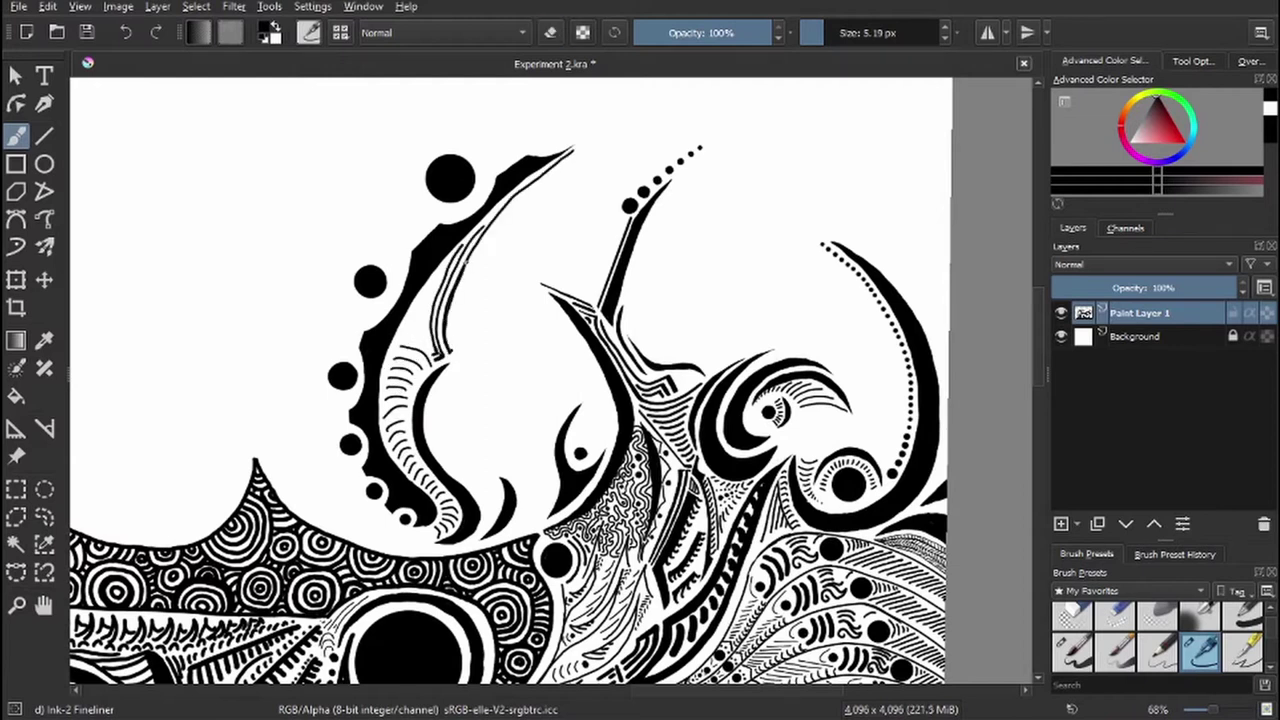
# - Refine the parallel lines toward the horn's tip with eraser and brush, and fill the triangular gap below with nested strokes
pyautogui.press('e')
pyautogui.moveTo(498, 216); pyautogui.dragTo(472, 236)
pyautogui.press('e')
pyautogui.press('e')
pyautogui.press('e')
pyautogui.moveTo(565, 155); pyautogui.dragTo(520, 195)
pyautogui.press('e')
pyautogui.moveTo(572, 152); pyautogui.dragTo(525, 190)
pyautogui.press('e')
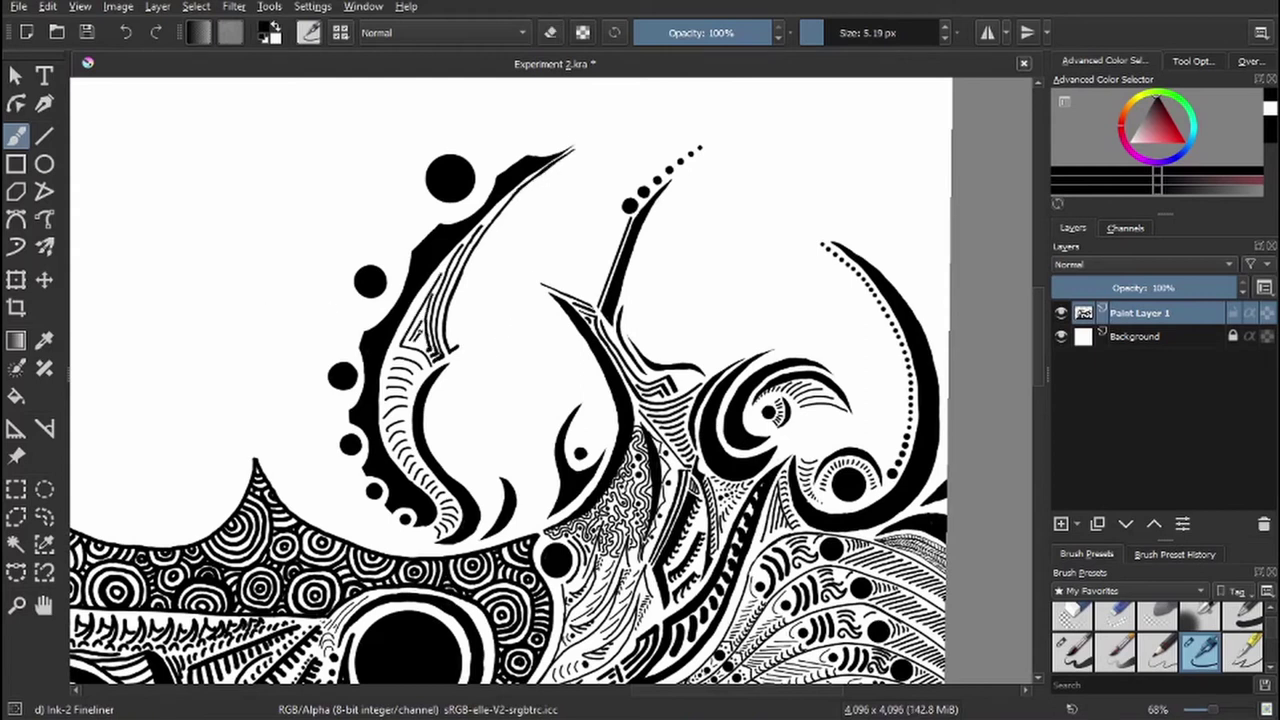
pyautogui.press('e')
pyautogui.moveTo(422, 350); pyautogui.dragTo(426, 300)
pyautogui.press('e')
# - Trace the curved flame and its small neighbour with a flowing line, a row of fine dots and short hatch strokes
pyautogui.moveTo(480, 360); pyautogui.dragTo(570, 272)
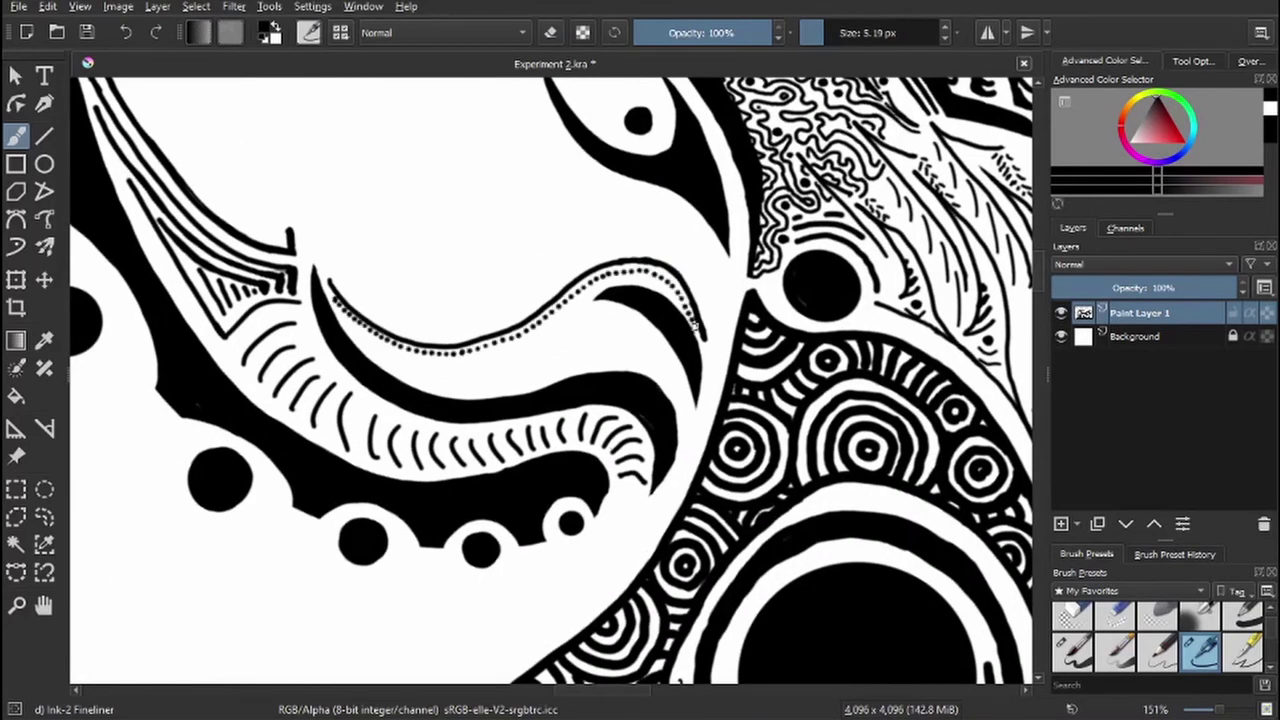
pyautogui.moveTo(333, 303)
pyautogui.mouseDown()
pyautogui.moveTo(440, 358)
pyautogui.moveTo(540, 346)
pyautogui.moveTo(606, 312)
pyautogui.mouseUp()
pyautogui.moveTo(686, 381); pyautogui.dragTo(694, 414)
pyautogui.moveTo(680, 286)
pyautogui.mouseDown()
pyautogui.moveTo(610, 290)
pyautogui.moveTo(562, 310)
pyautogui.moveTo(640, 290)
pyautogui.moveTo(561, 313)
pyautogui.moveTo(643, 286)
pyautogui.mouseUp()
pyautogui.press('e')
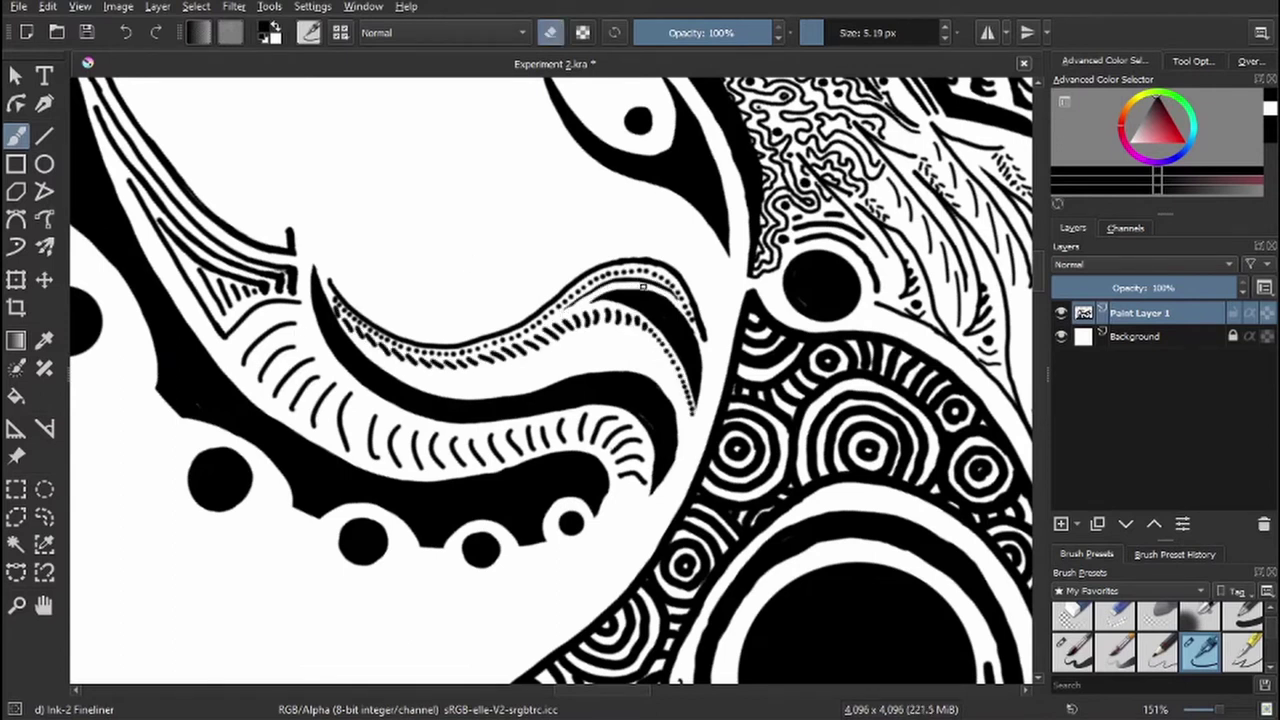
pyautogui.press('m')
pyautogui.press('m')
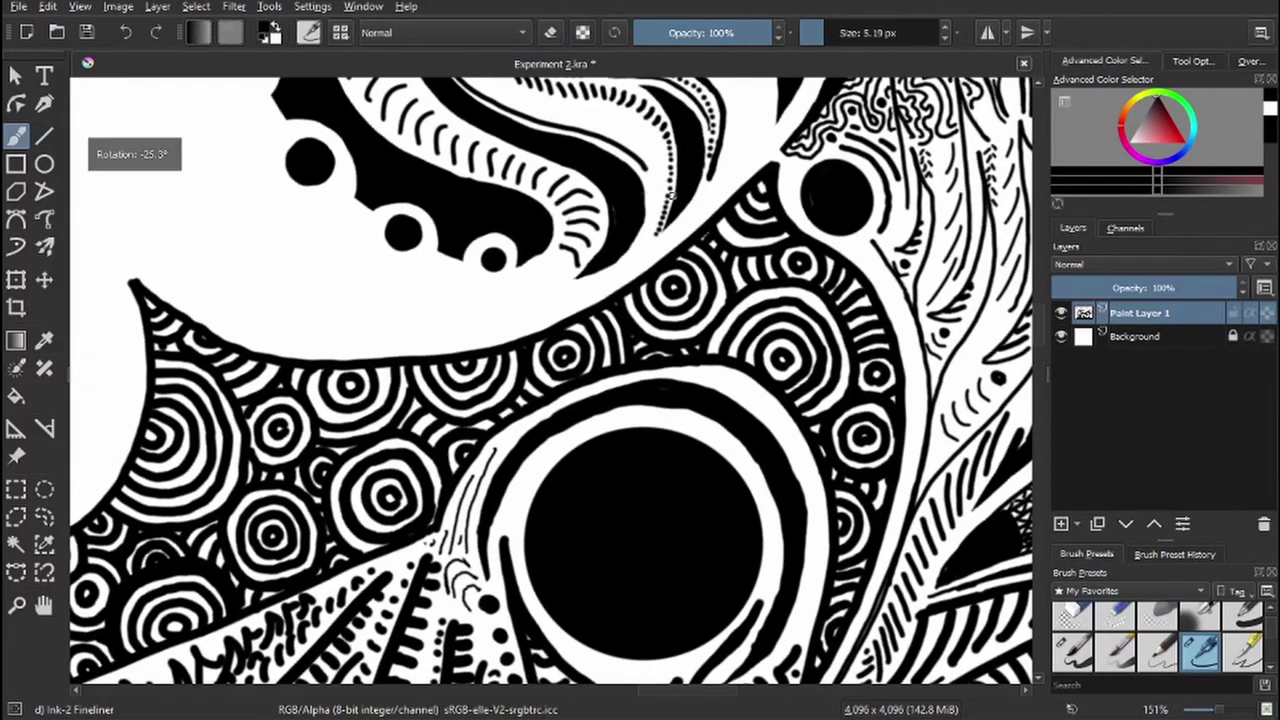
pyautogui.press('e')
# - Decorate the two-pronged flame with curved lines around its dot and a hatched fringe on its outer edge, and save the drawing
pyautogui.hscroll(3, 636, 247)
pyautogui.scroll(5, 557, 347)
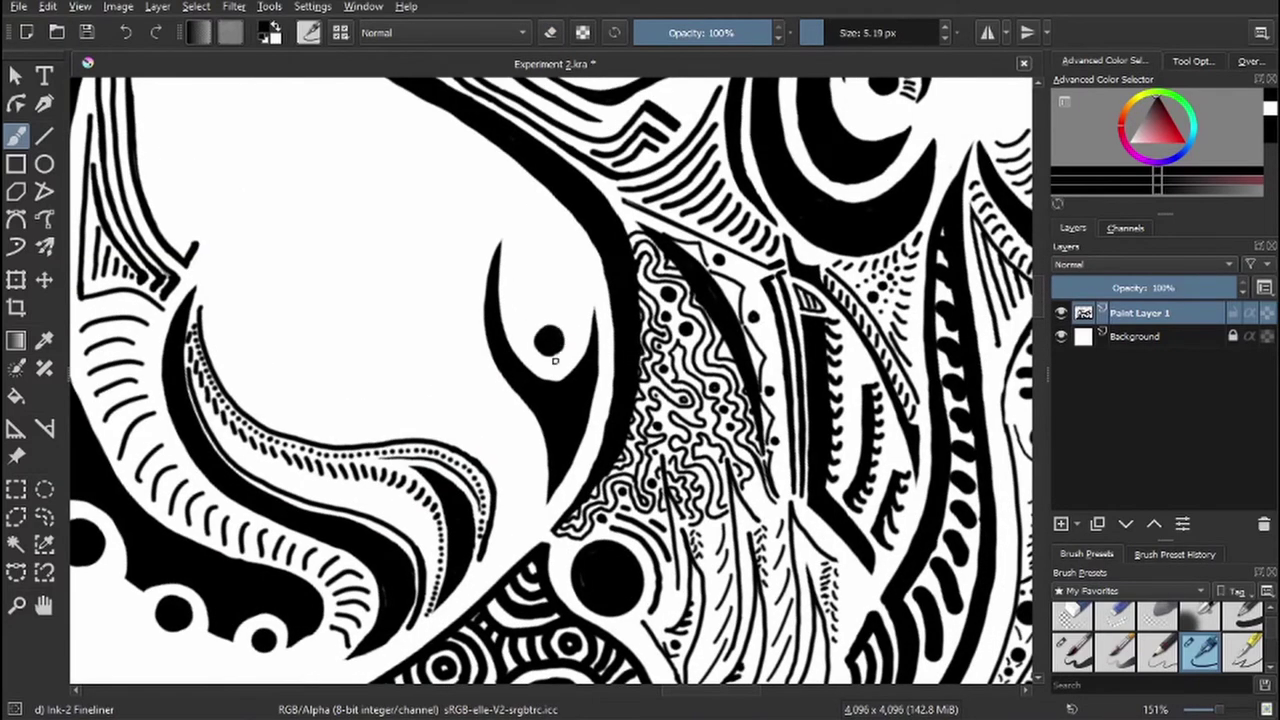
pyautogui.moveTo(555, 360)
pyautogui.mouseDown()
pyautogui.moveTo(518, 320)
pyautogui.moveTo(548, 372)
pyautogui.mouseUp()
pyautogui.press('e')
pyautogui.moveTo(551, 362)
pyautogui.mouseDown()
pyautogui.moveTo(559, 291)
pyautogui.moveTo(515, 299)
pyautogui.moveTo(557, 262)
pyautogui.mouseUp()
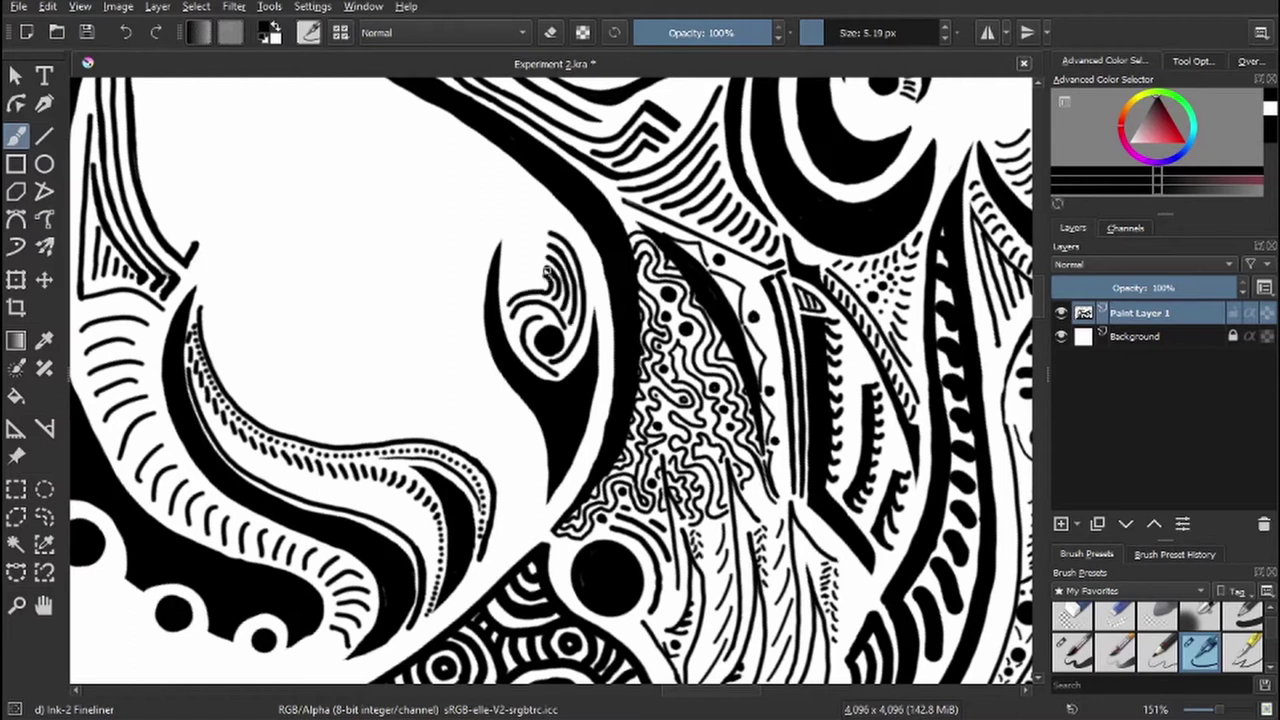
pyautogui.moveTo(500, 220)
pyautogui.mouseDown()
pyautogui.moveTo(533, 508)
pyautogui.moveTo(536, 468)
pyautogui.moveTo(470, 311)
pyautogui.moveTo(482, 244)
pyautogui.moveTo(540, 242)
pyautogui.moveTo(539, 283)
pyautogui.mouseUp()
pyautogui.hotkey('ctrl', 's')
# - Draw 9.47 px straight lines along the diamond pattern's outer edge and over the angular shapes beside the striped parallelogram
pyautogui.scroll(-8, 560, 225)
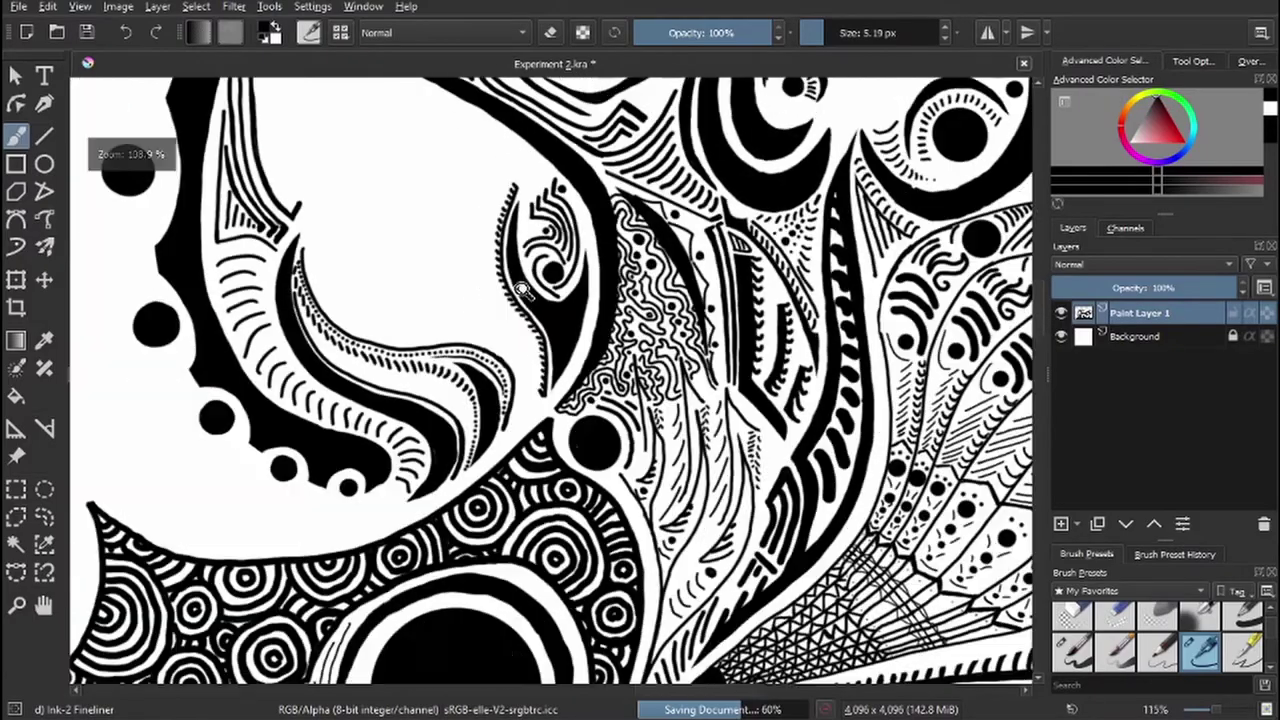
pyautogui.scroll(5, 348, 268)
pyautogui.press('v')
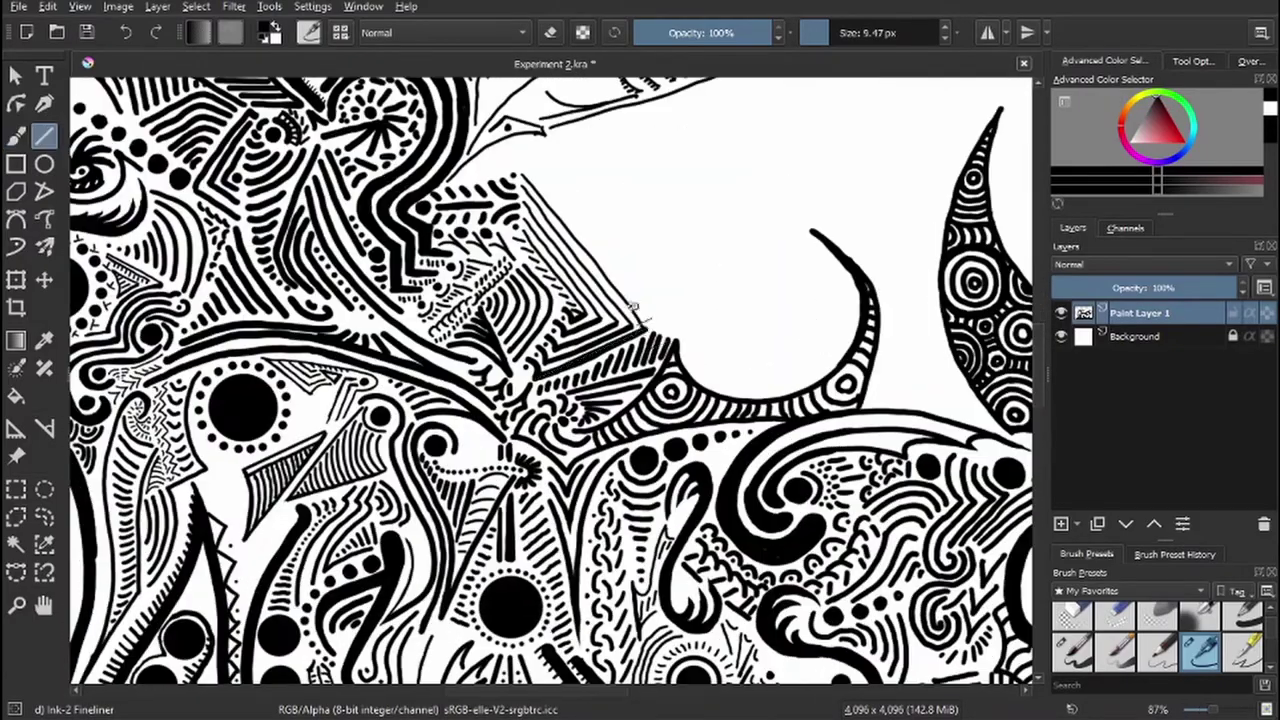
pyautogui.moveTo(522, 174)
pyautogui.mouseDown()
pyautogui.moveTo(650, 328)
pyautogui.moveTo(640, 332)
pyautogui.mouseUp()
pyautogui.moveTo(380, 308); pyautogui.dragTo(565, 383)
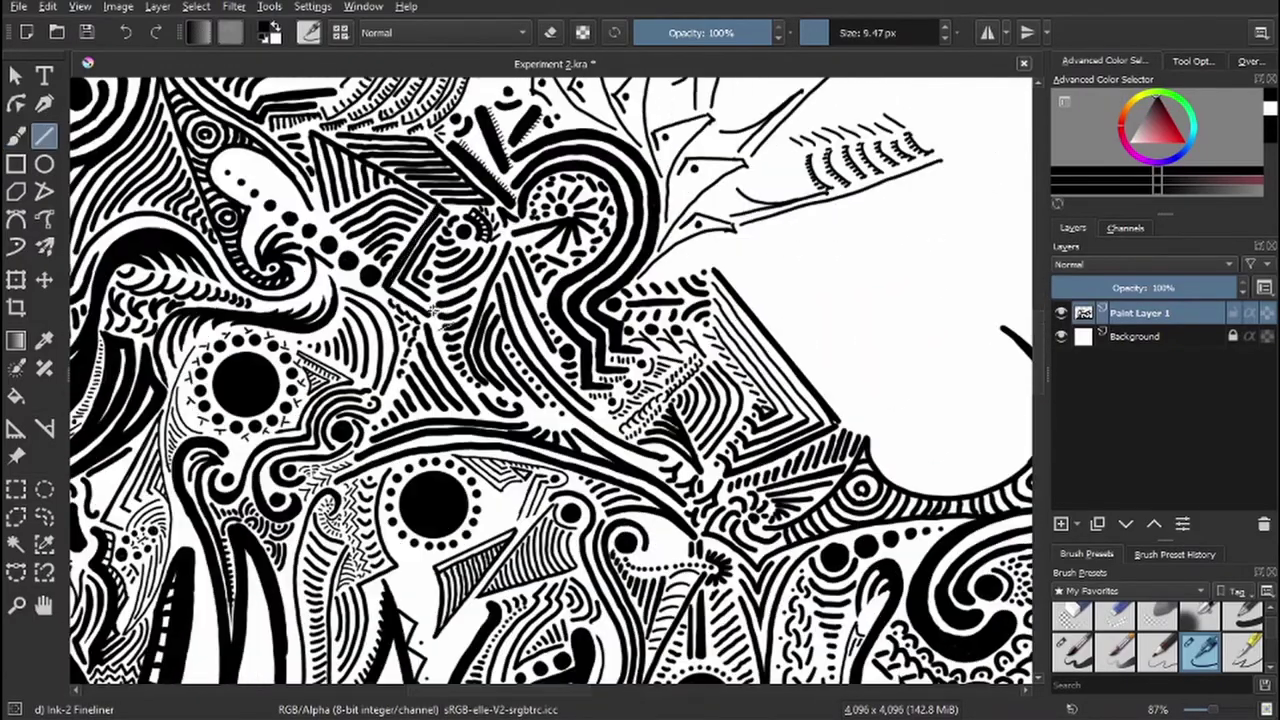
pyautogui.moveTo(430, 225); pyautogui.dragTo(392, 288)
pyautogui.moveTo(468, 244); pyautogui.dragTo(491, 316)
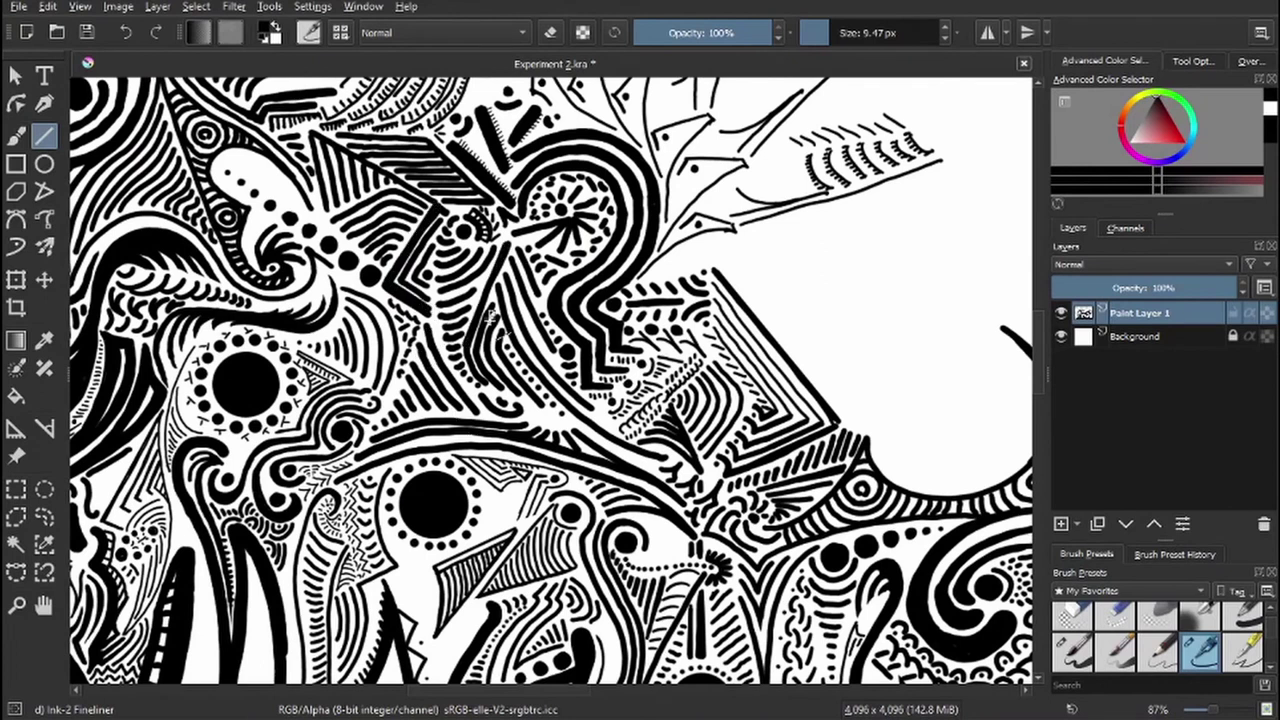
# - Thicken the striped parallelogram's short edge and erase a bent strip through the hatching below the spoked circle
pyautogui.press('b')
pyautogui.press('e')
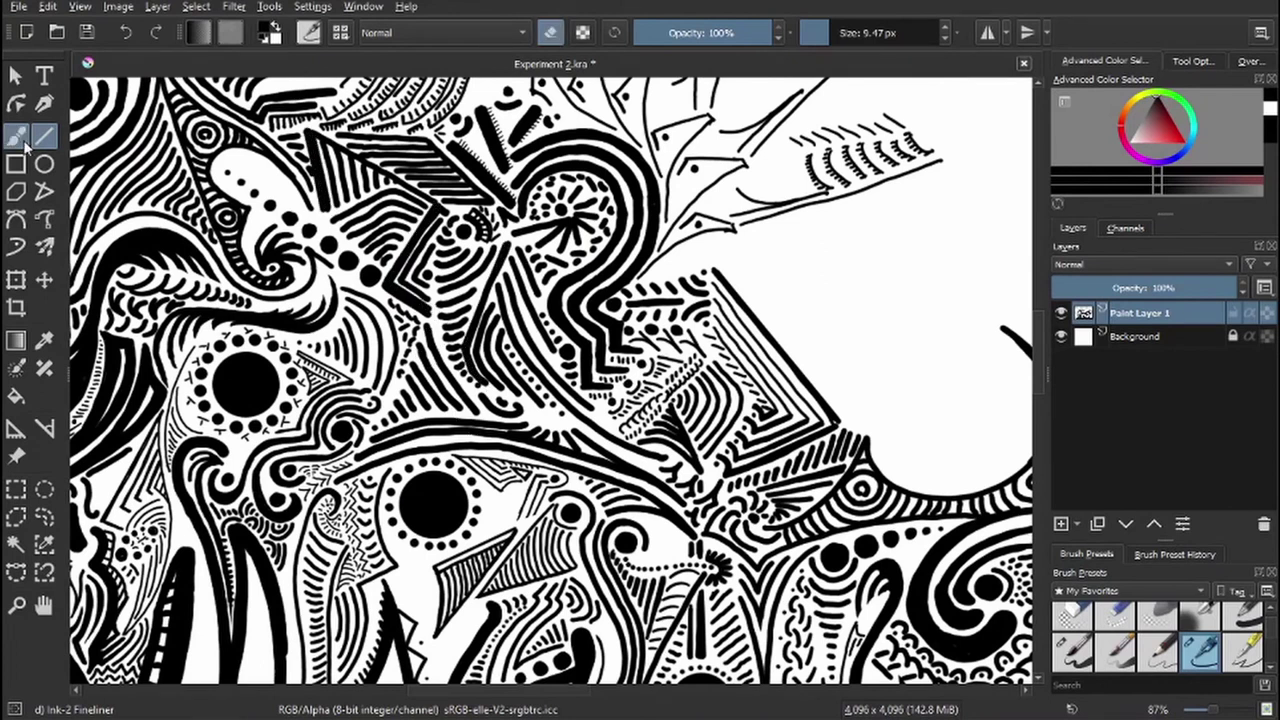
pyautogui.press('e')
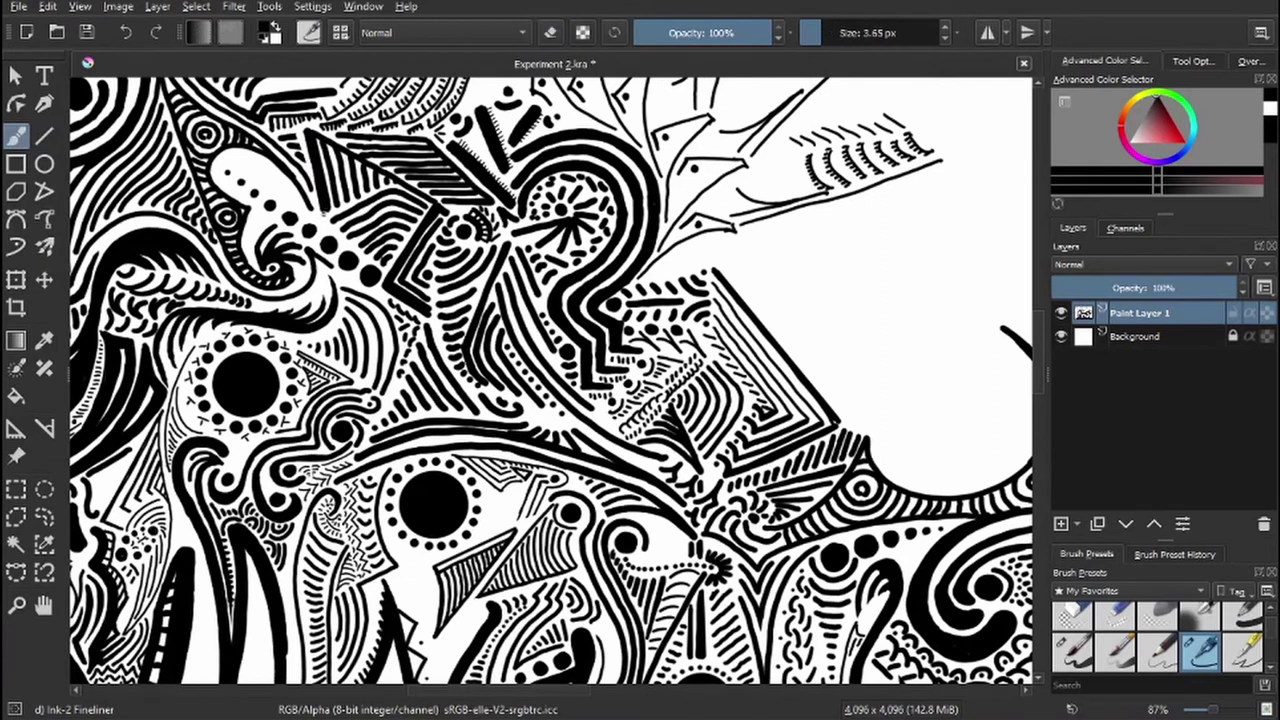
pyautogui.press('e')
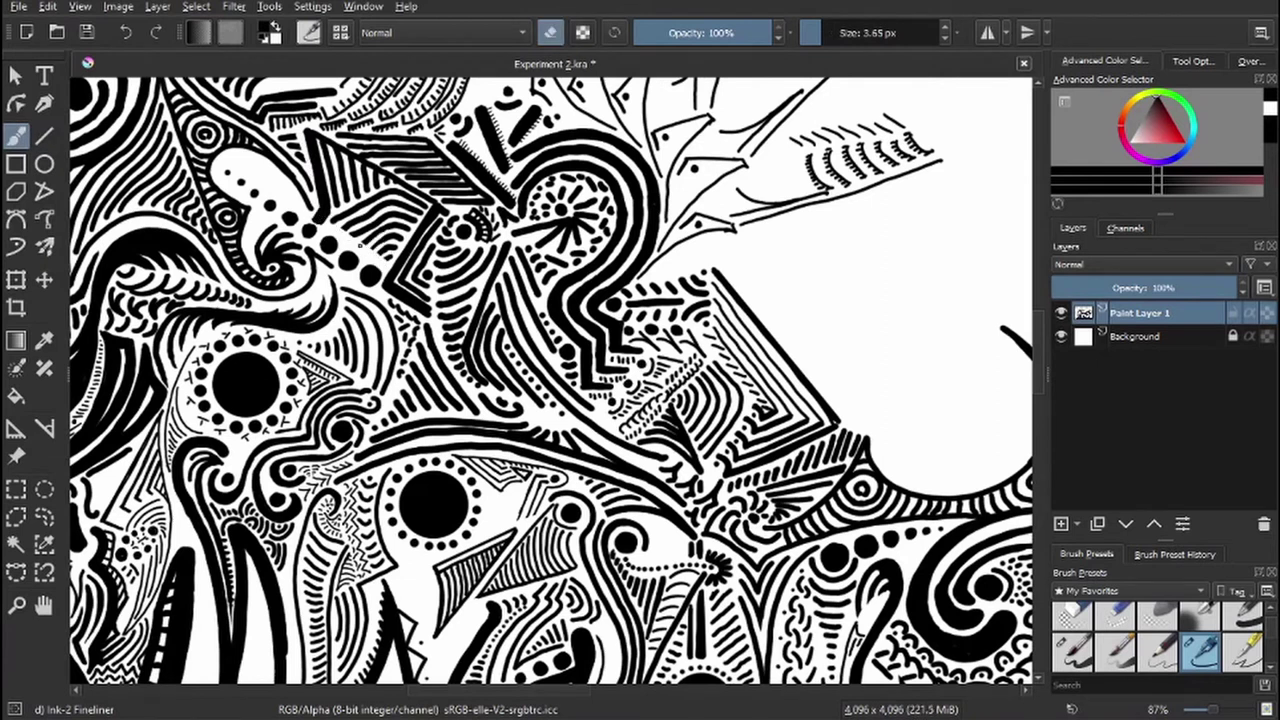
pyautogui.press('-')
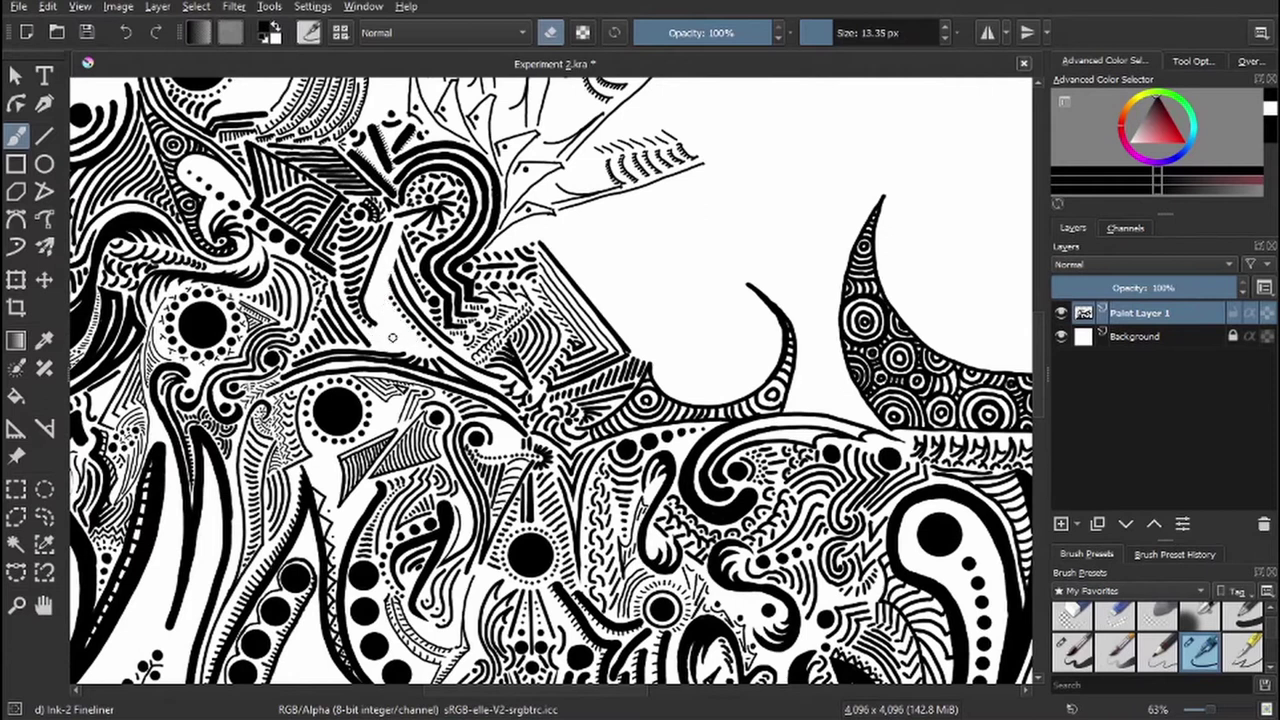
# - Draw a thick bent bar of 13.35 px straight lines through the cleared strip below the spoked circle
pyautogui.press('v')
pyautogui.press('e')
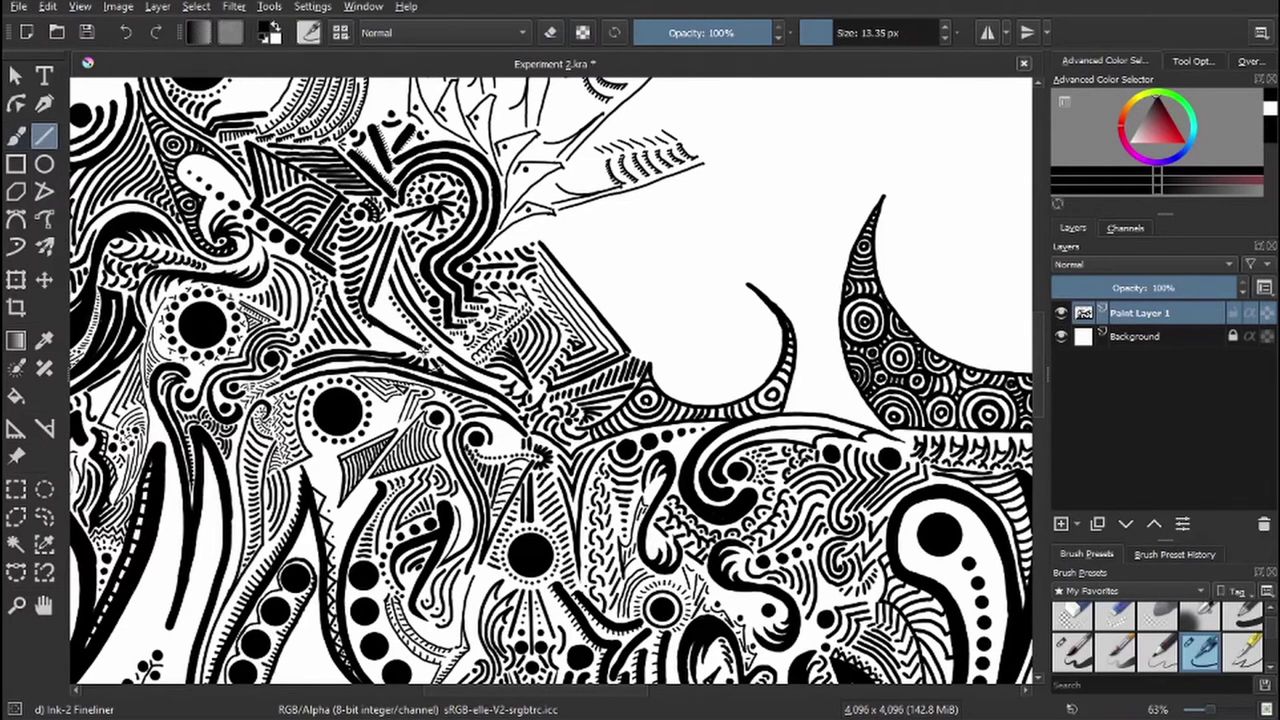
pyautogui.press('+')
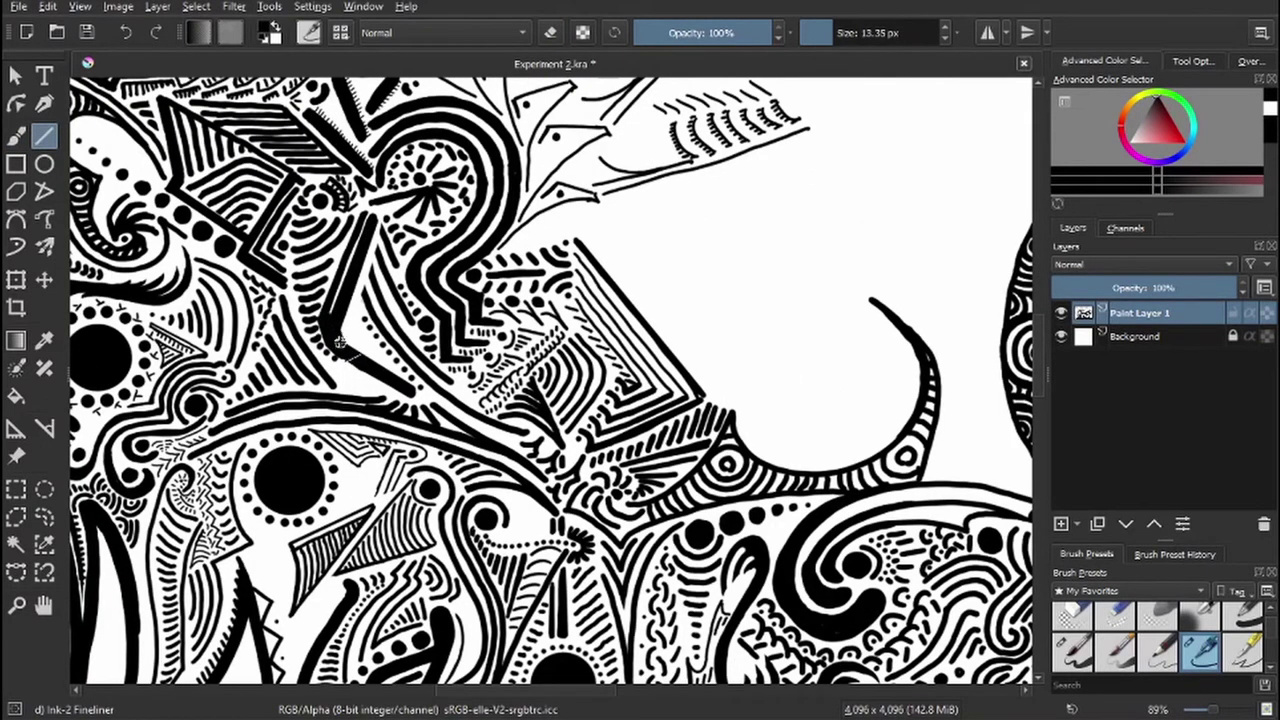
pyautogui.press('-')
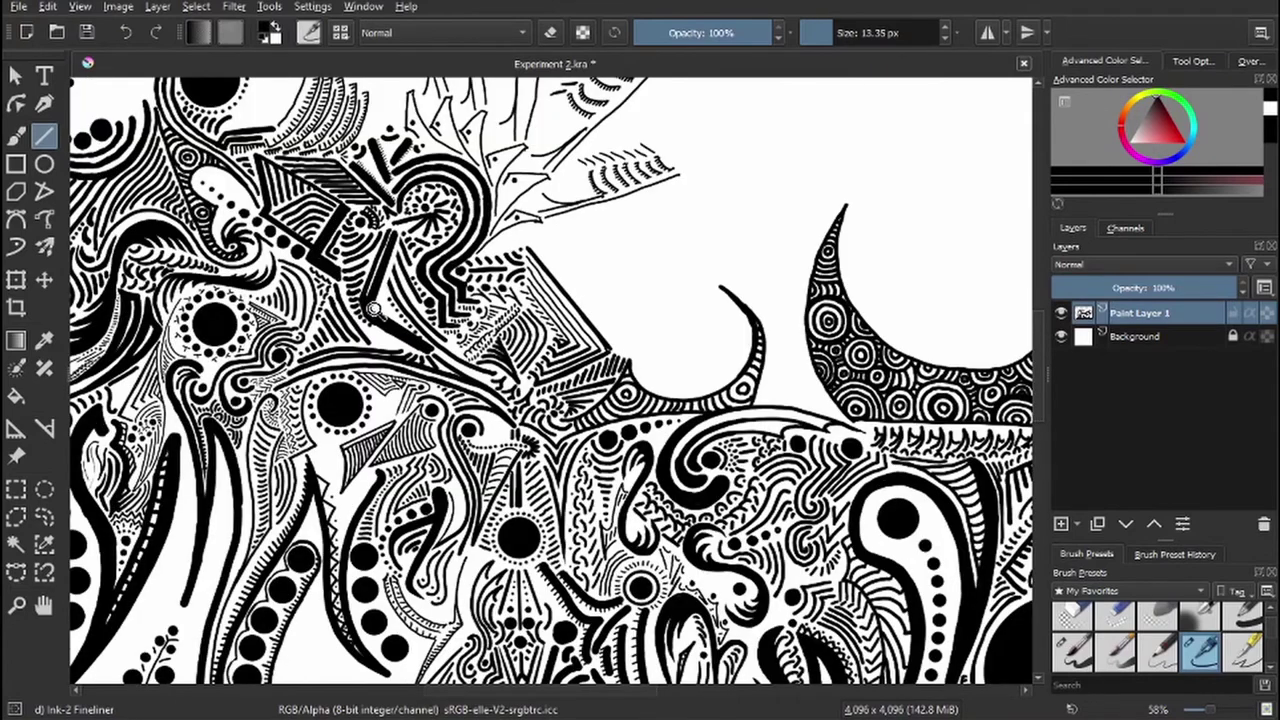
# - Thicken the diamond pattern's long outer edge into a heavy black border with 13.35 px straight lines
pyautogui.press('+')
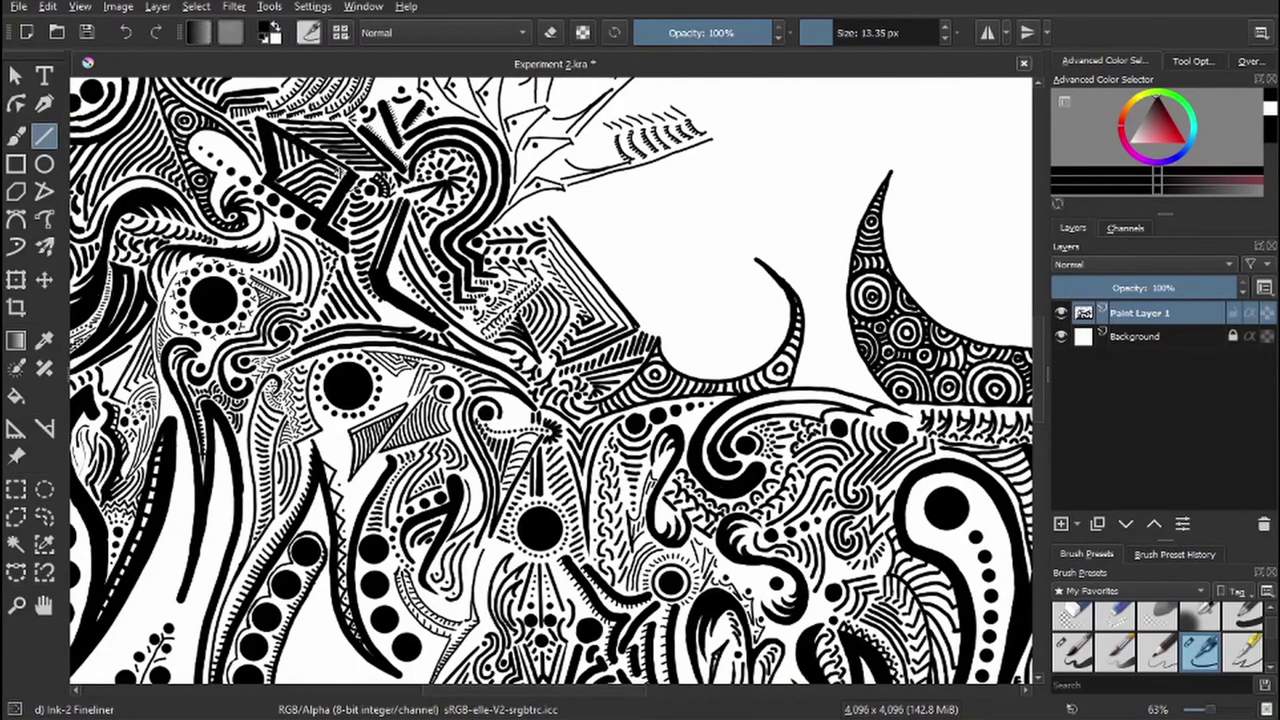
pyautogui.press('+')
pyautogui.press('+')
pyautogui.press('e')
pyautogui.press('e')
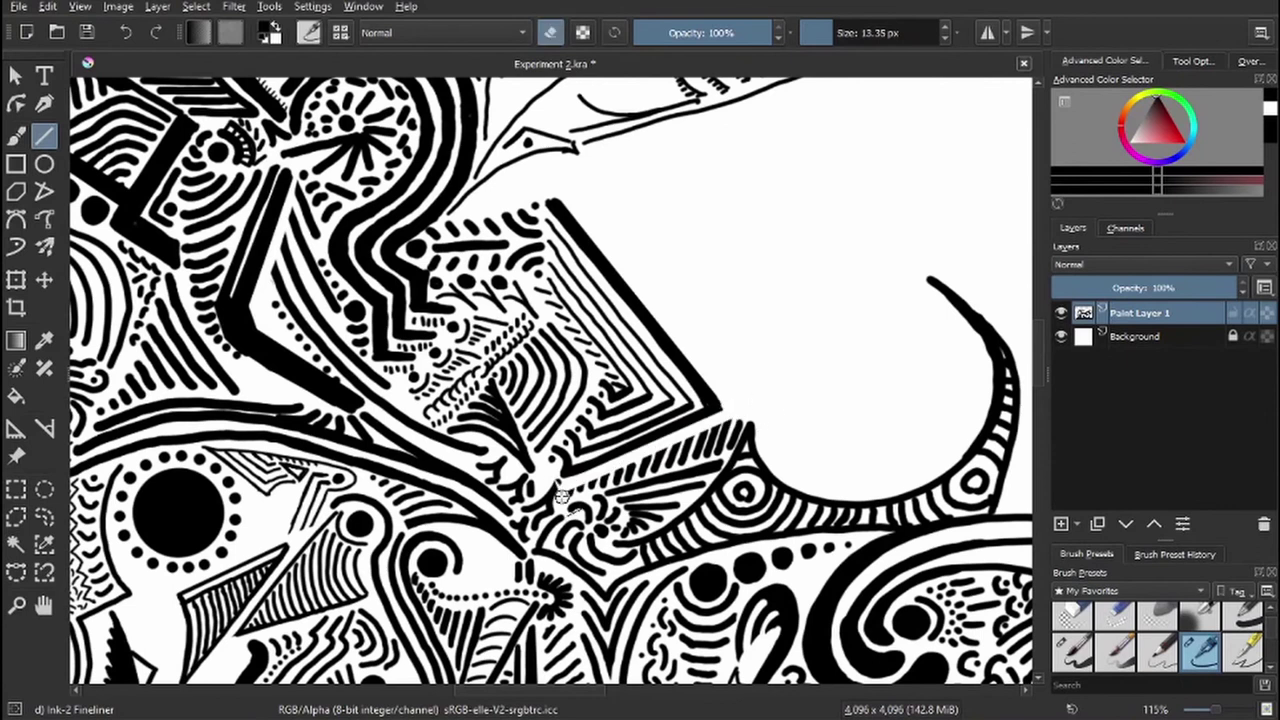
pyautogui.moveTo(735, 410); pyautogui.dragTo(567, 192)
pyautogui.press('-')
pyautogui.press('-')
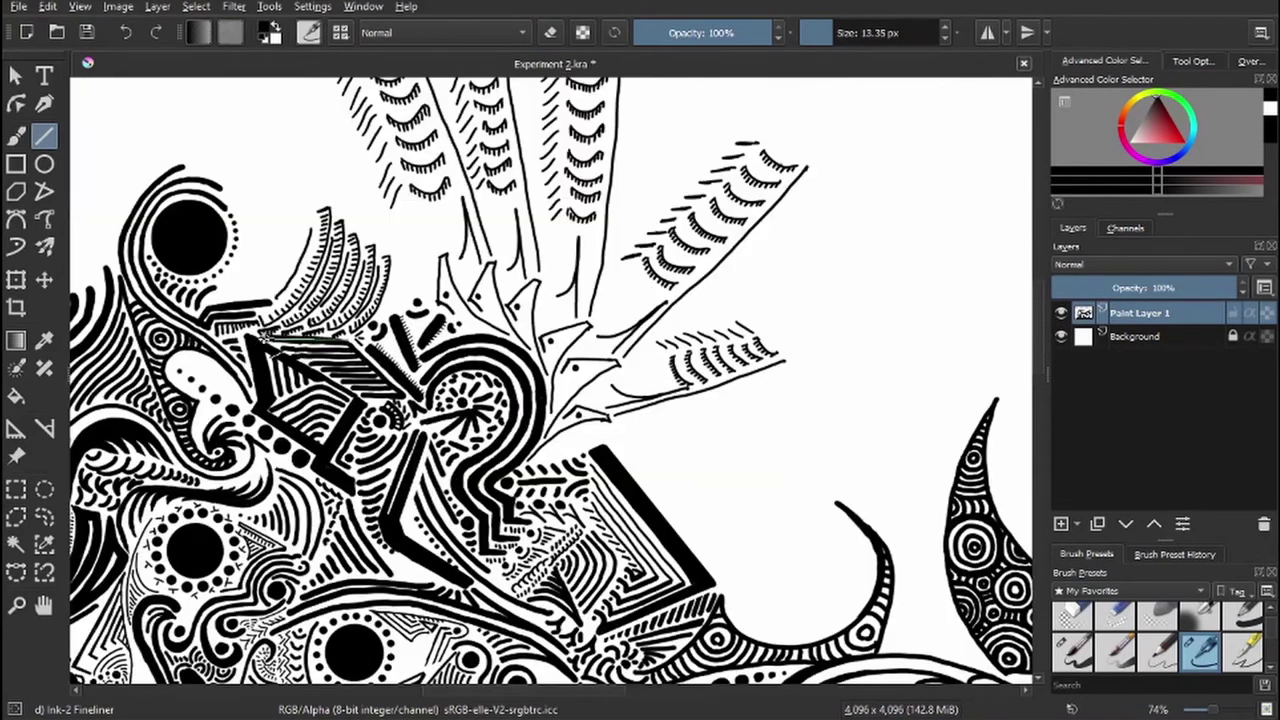
# - Shade the striped parallelogram's upper edge solid black and continue the heavy border along the diamond's upper edge
pyautogui.moveTo(368, 390); pyautogui.dragTo(372, 392)
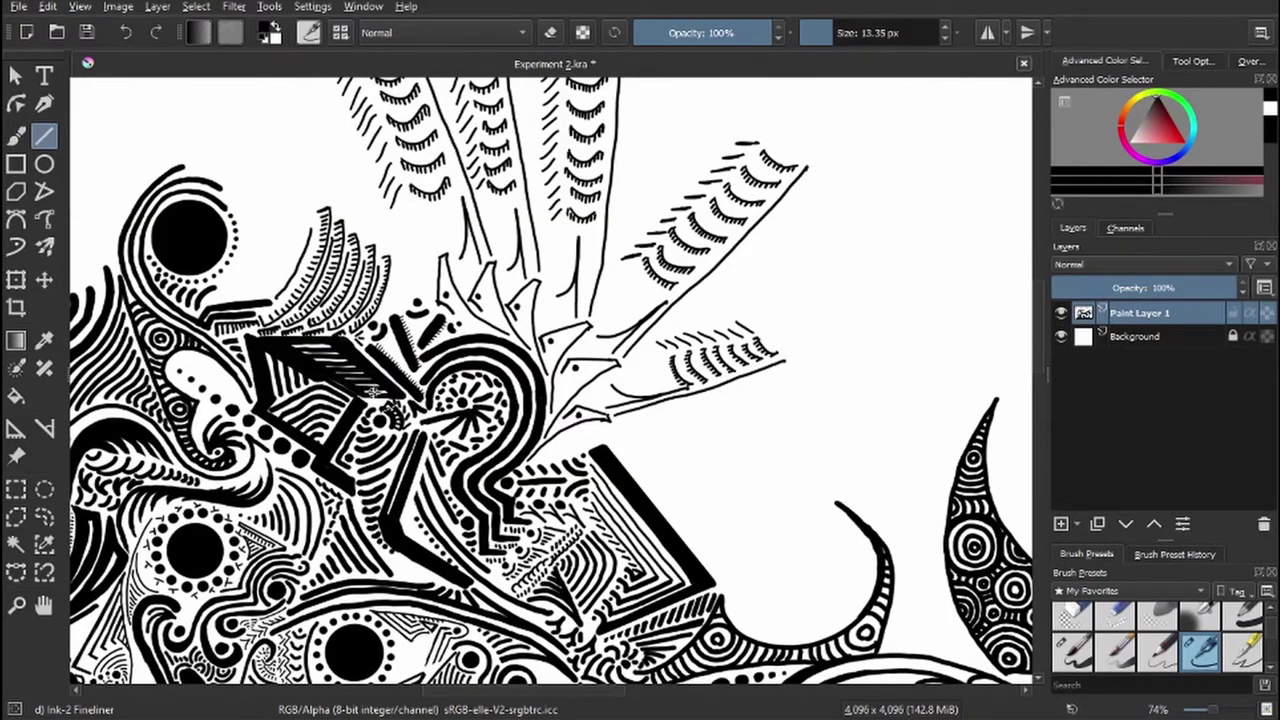
pyautogui.scroll(-4, 368, 398)
pyautogui.hscroll(4, 368, 398)
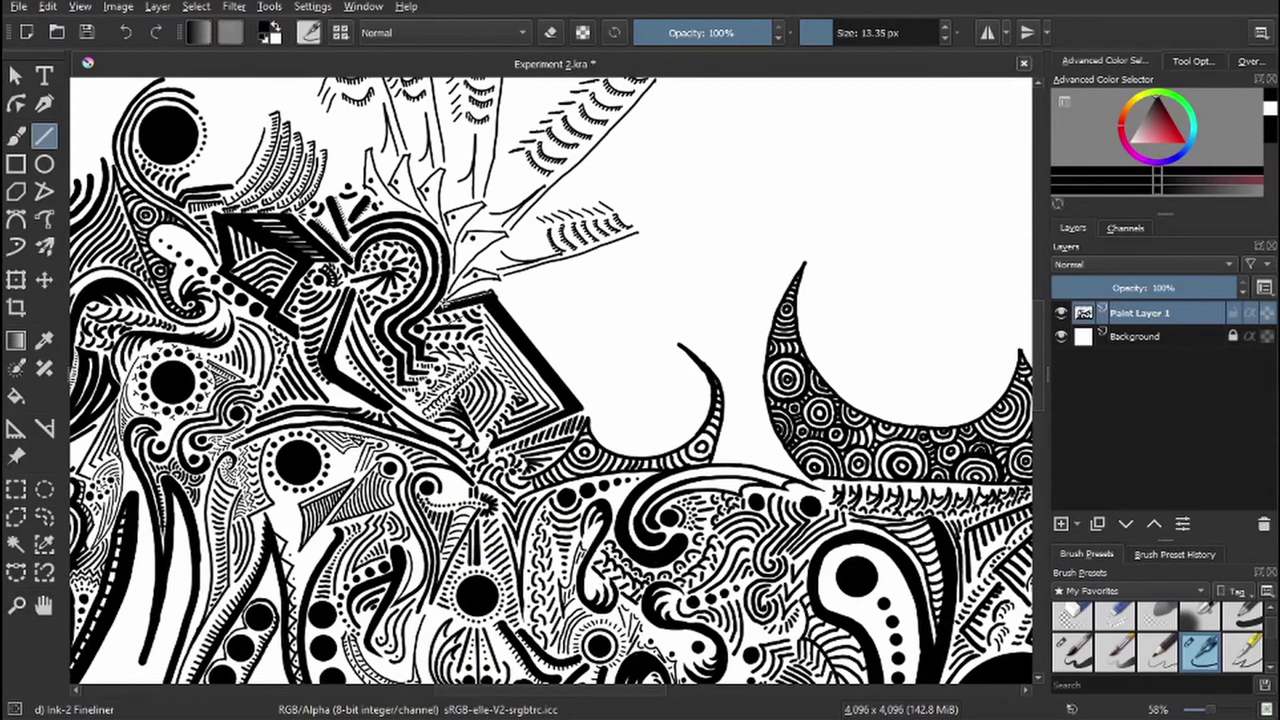
# - Erase the small strokes in the strip between the bent bar's end and the diamond's lower corner
pyautogui.scroll(1, 300, 228)
pyautogui.press('b')
pyautogui.press('e')
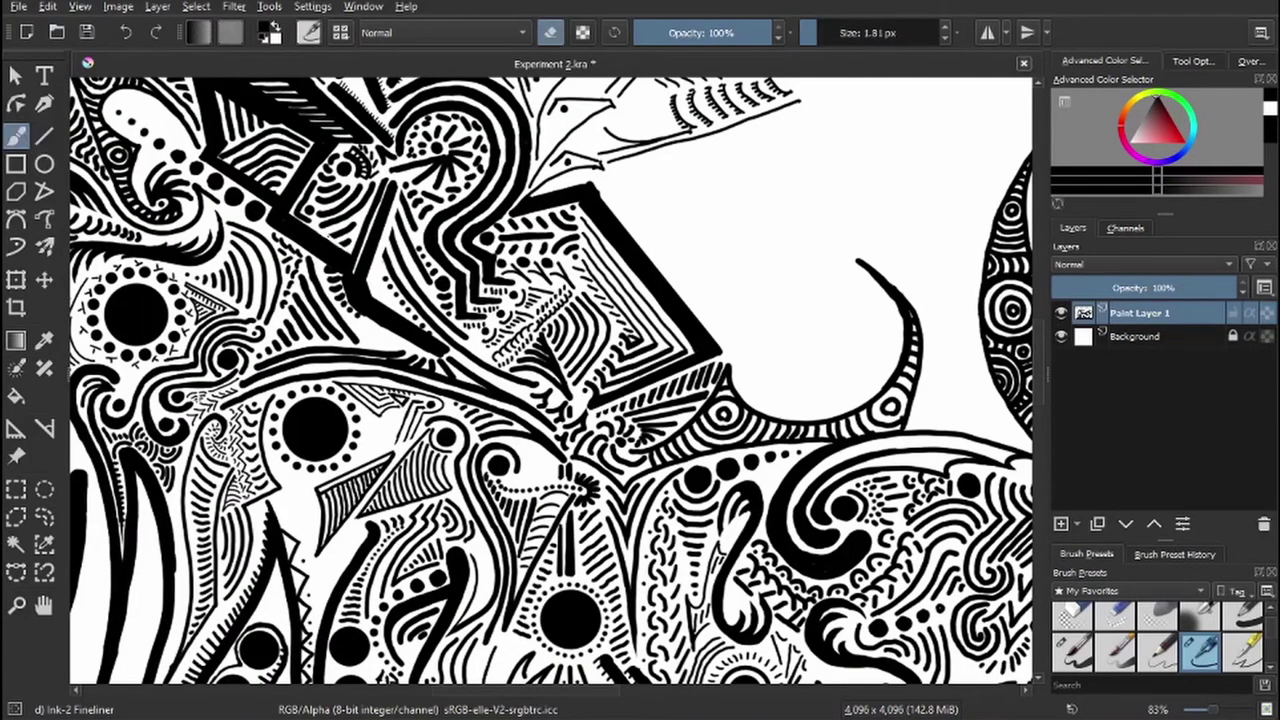
pyautogui.hscroll(3, 551, 382)
pyautogui.scroll(1, 551, 382)
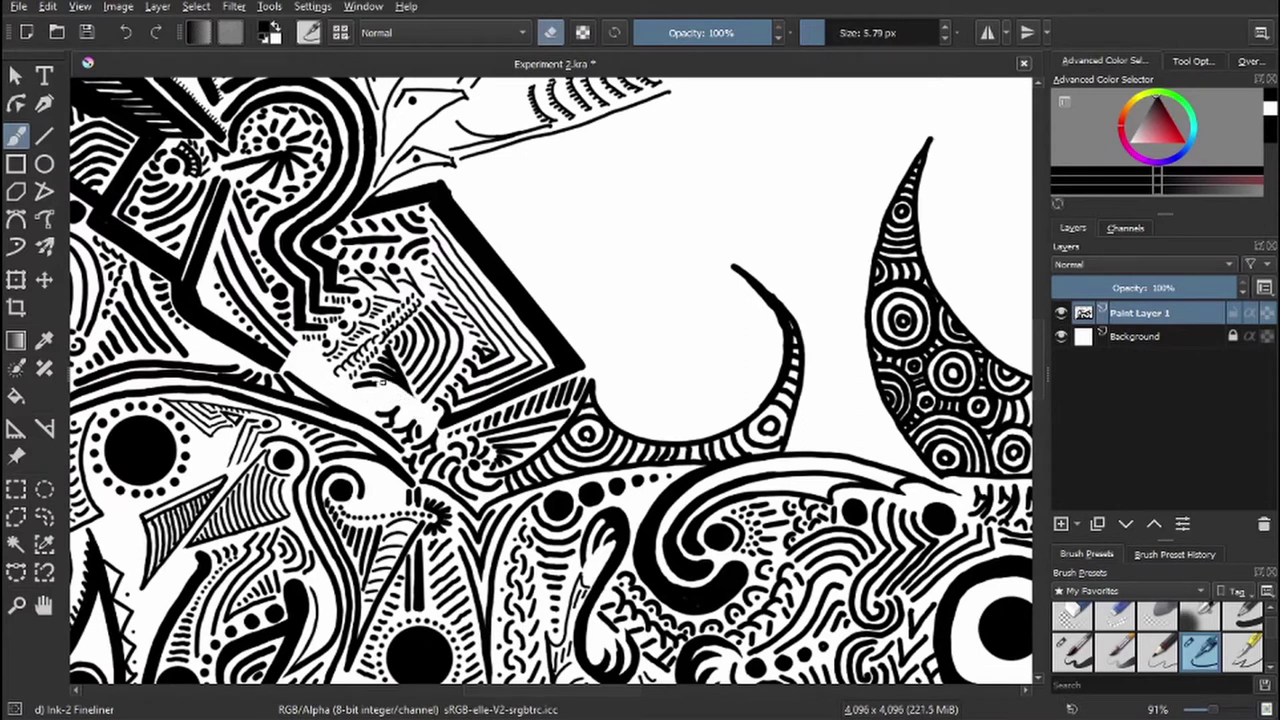
# - Extend the heavy black border through the cleared strip, joining the bent bar to the diamond's lower corner
pyautogui.press('e')
pyautogui.scroll(-1, 330, 340)
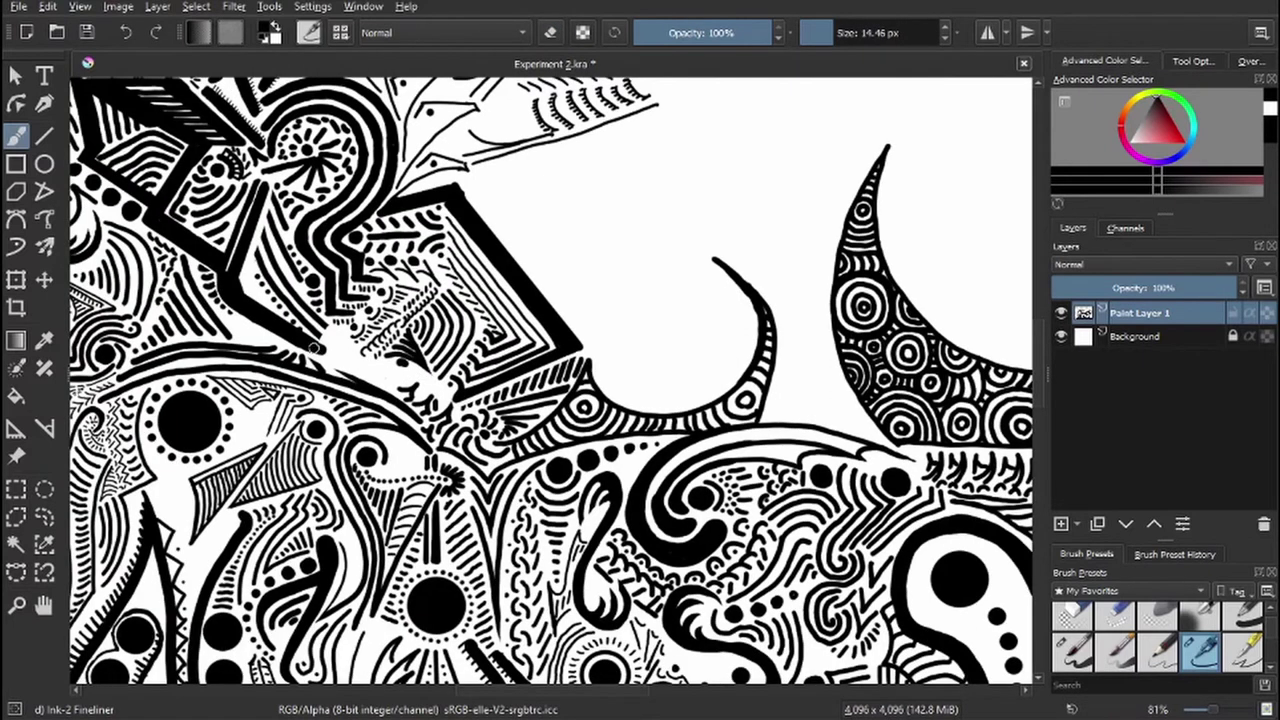
pyautogui.moveTo(360, 354)
pyautogui.mouseDown()
pyautogui.moveTo(427, 380)
pyautogui.moveTo(372, 367)
pyautogui.mouseUp()
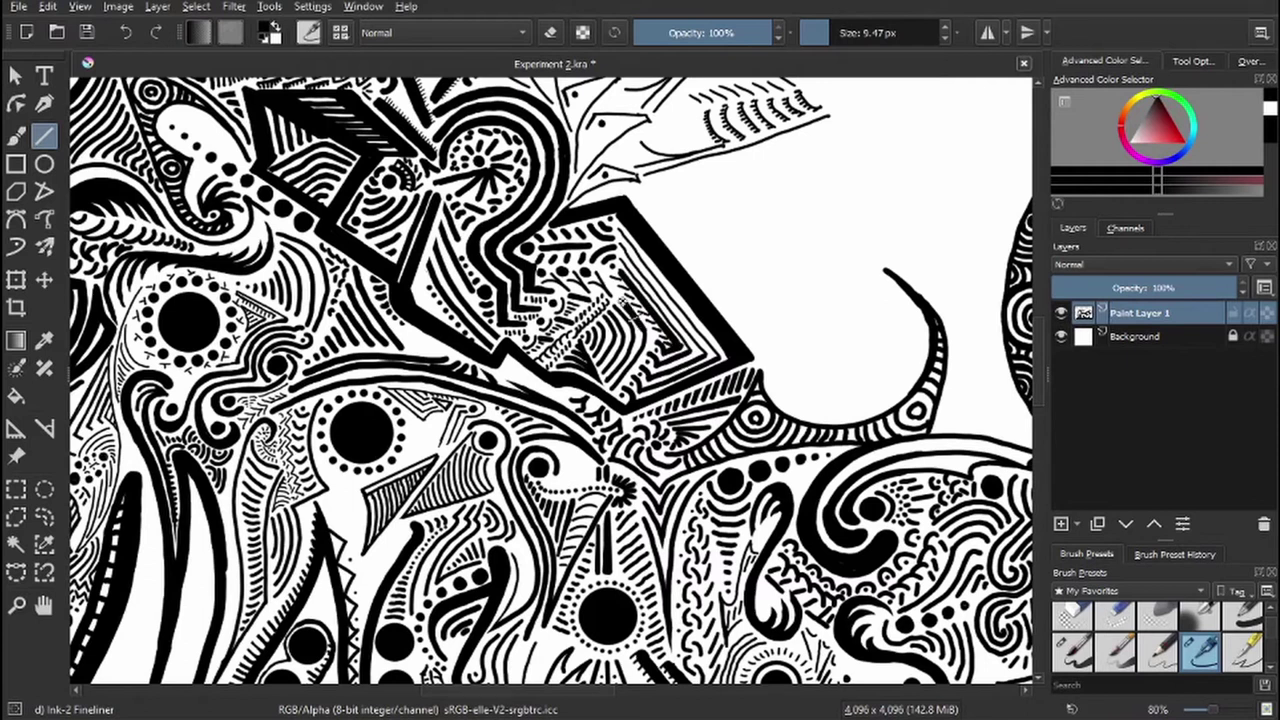
# - Thicken the inner side of the bend where the slanted bar meets the heavy lower border, using 9.47 px black strokes
pyautogui.press('b')
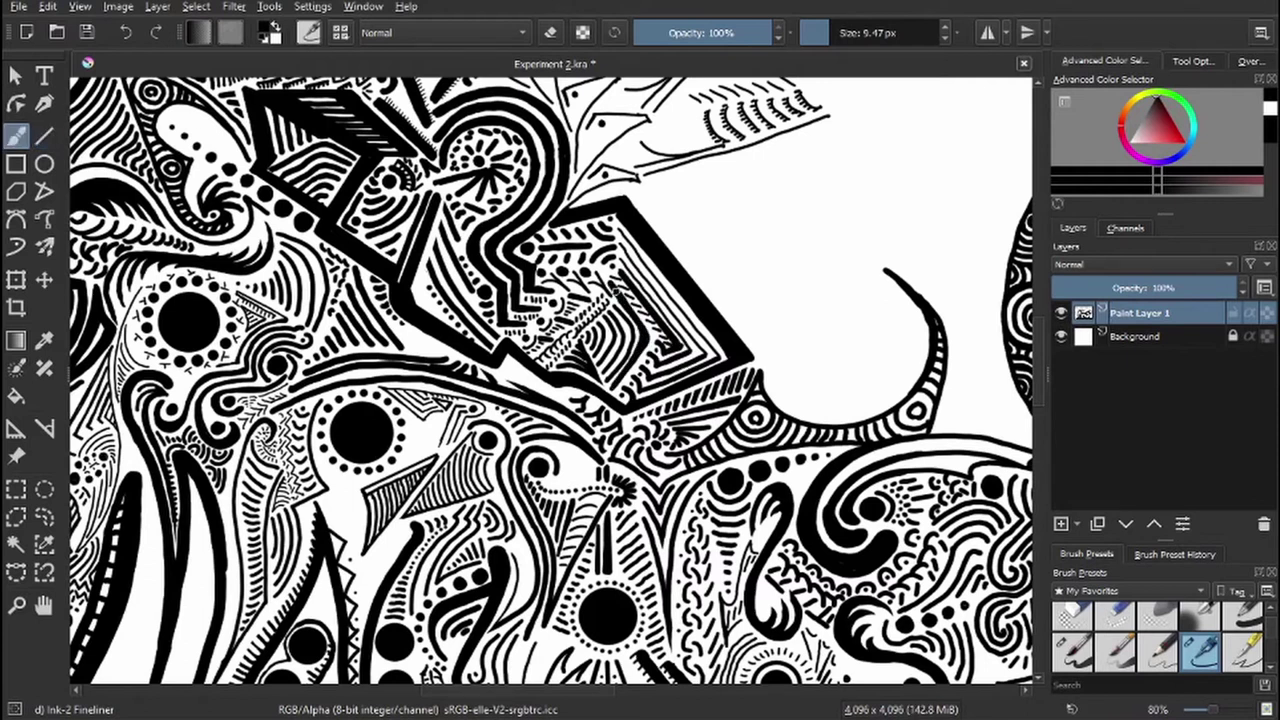
pyautogui.scroll(1, 810, 270)
pyautogui.press('e')
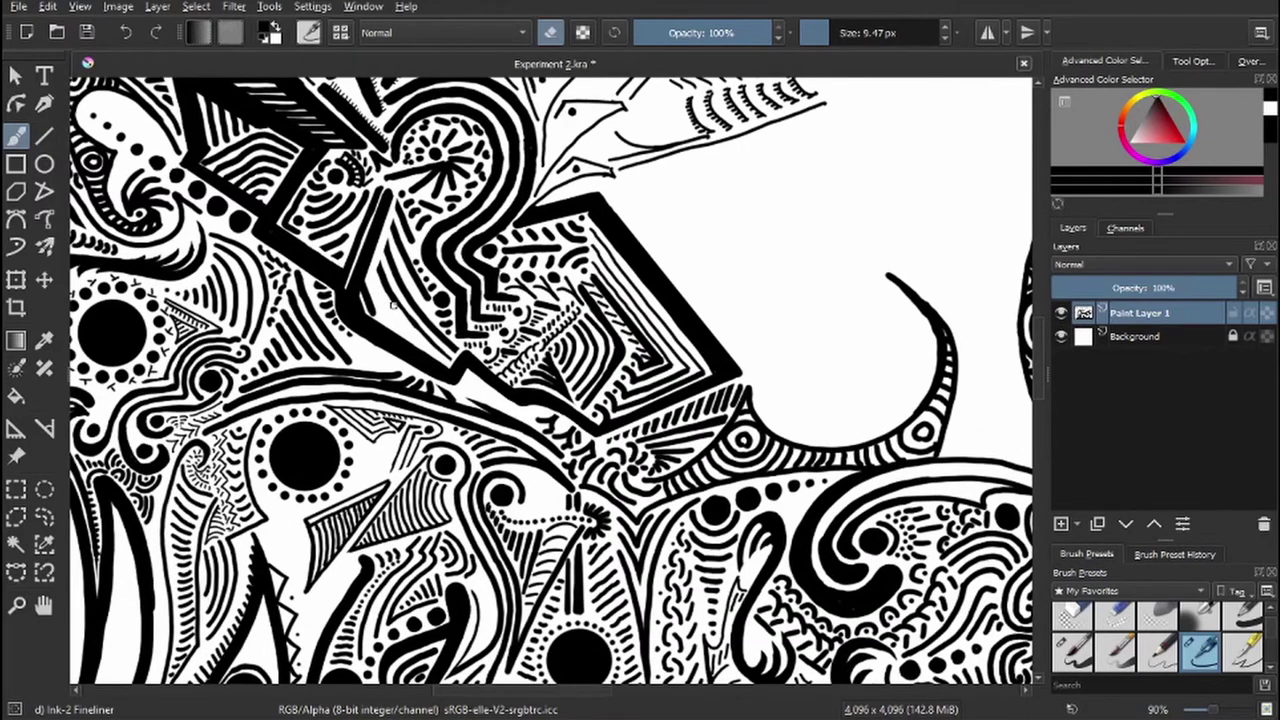
pyautogui.press('v')
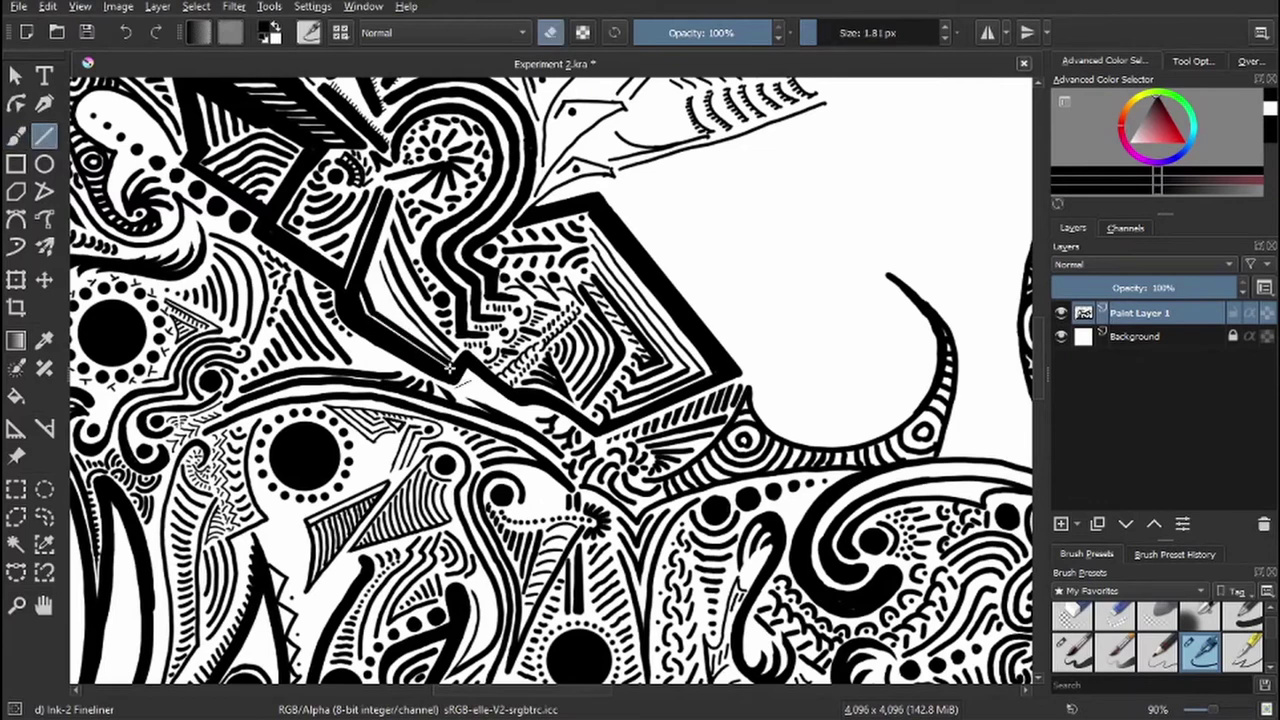
pyautogui.scroll(2, 399, 200)
pyautogui.press('b')
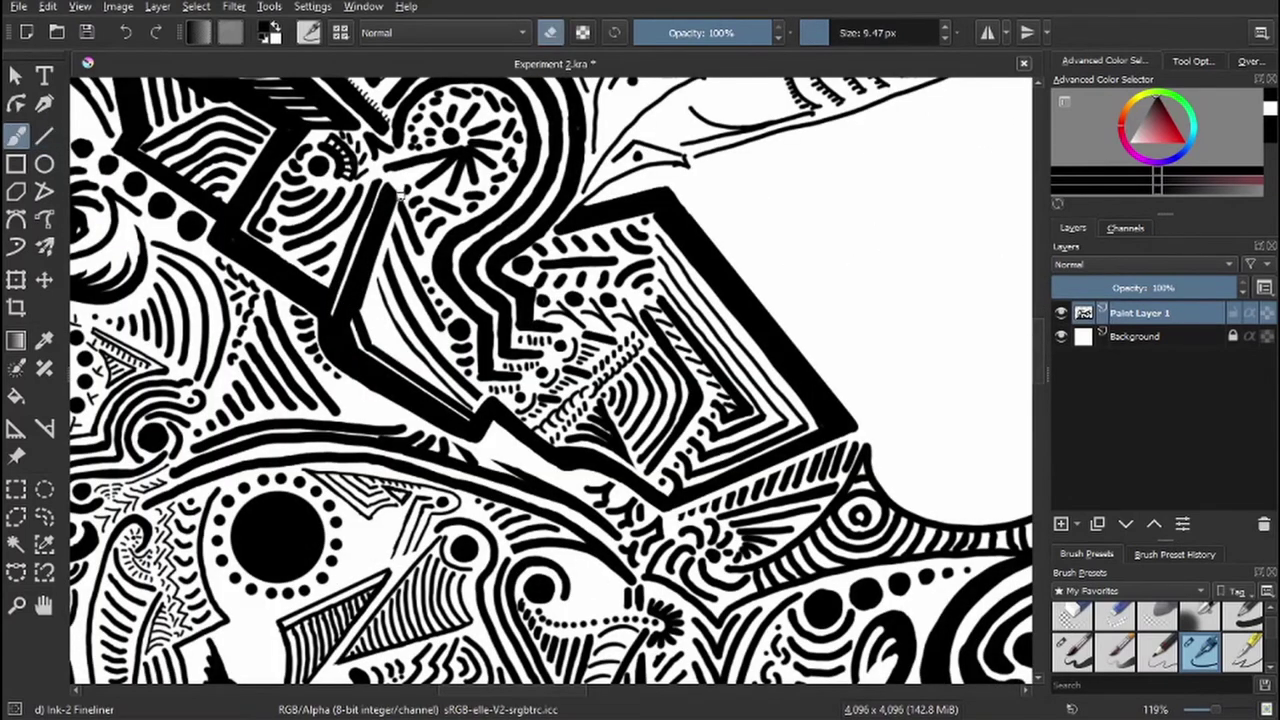
pyautogui.press('e')
pyautogui.moveTo(355, 280); pyautogui.dragTo(375, 345)
pyautogui.moveTo(388, 195); pyautogui.dragTo(410, 375)
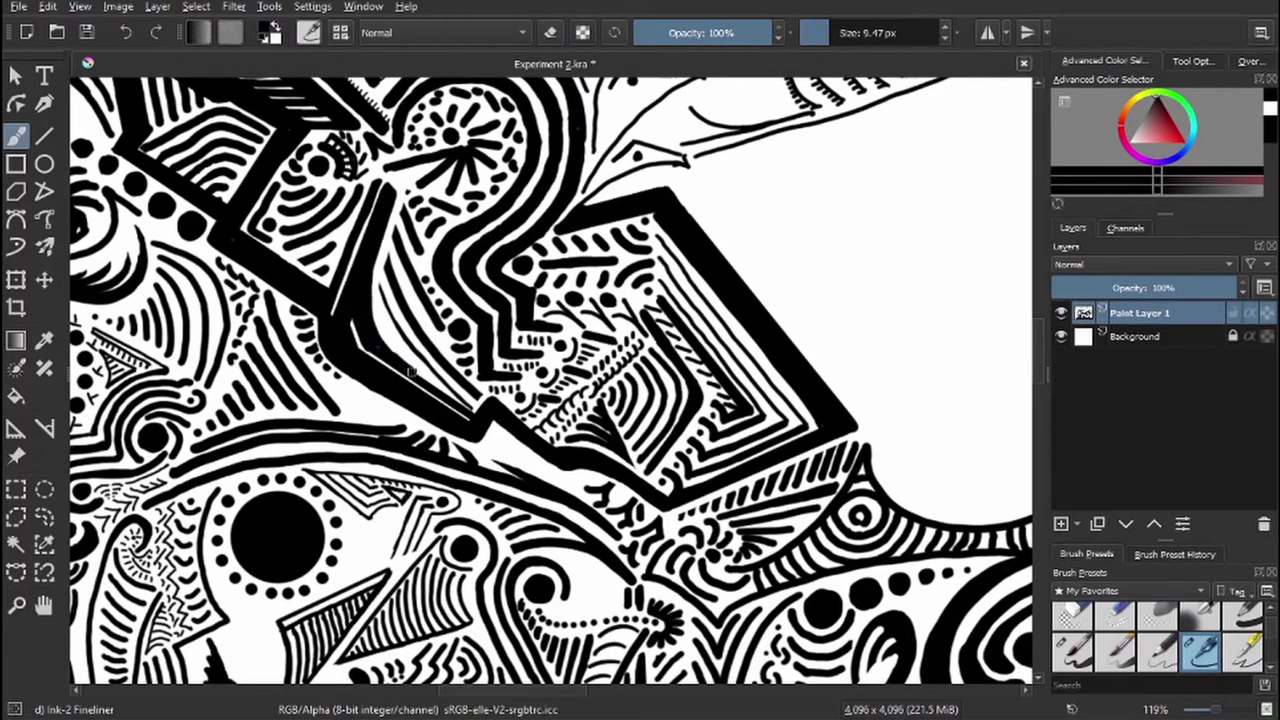
# - Add a row of tiny dots beside the curved lines inside the thickened bend with a 4.12 px brush
pyautogui.moveTo(375, 280); pyautogui.dragTo(428, 384)
pyautogui.moveTo(385, 340); pyautogui.dragTo(474, 410)
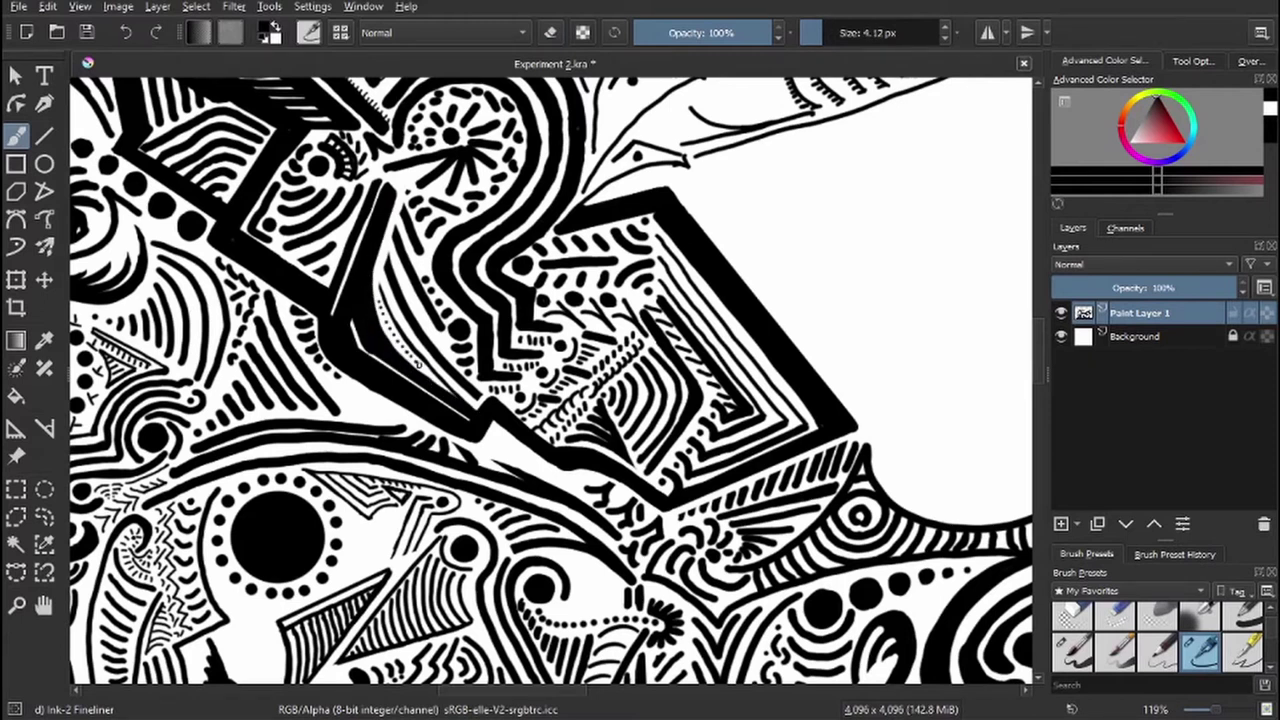
pyautogui.press('e')
pyautogui.scroll(-1, 377, 272)
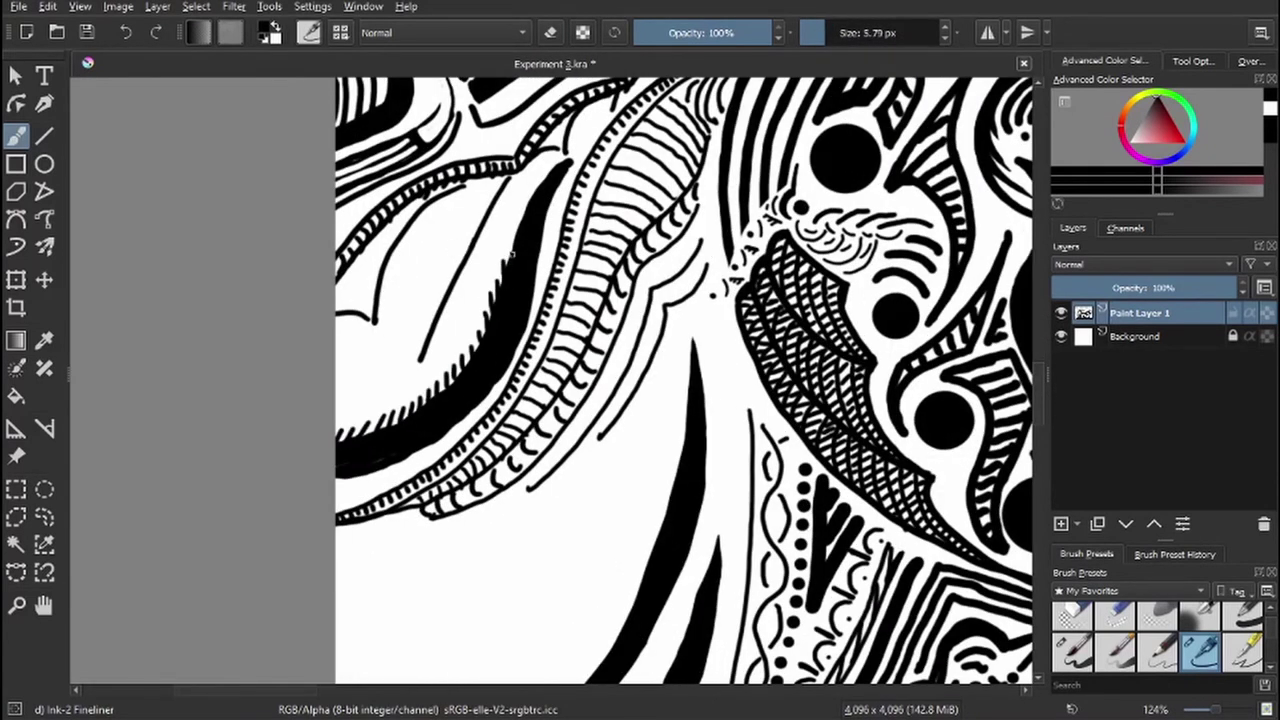
# - Fringe the heavy black curve's inner edge with short ticks and fill the band beside it with small curls and dots
pyautogui.moveTo(539, 169)
pyautogui.mouseDown()
pyautogui.moveTo(476, 318)
pyautogui.moveTo(415, 378)
pyautogui.moveTo(352, 402)
pyautogui.mouseUp()
pyautogui.moveTo(466, 338)
pyautogui.mouseDown()
pyautogui.moveTo(530, 170)
pyautogui.moveTo(487, 248)
pyautogui.mouseUp()
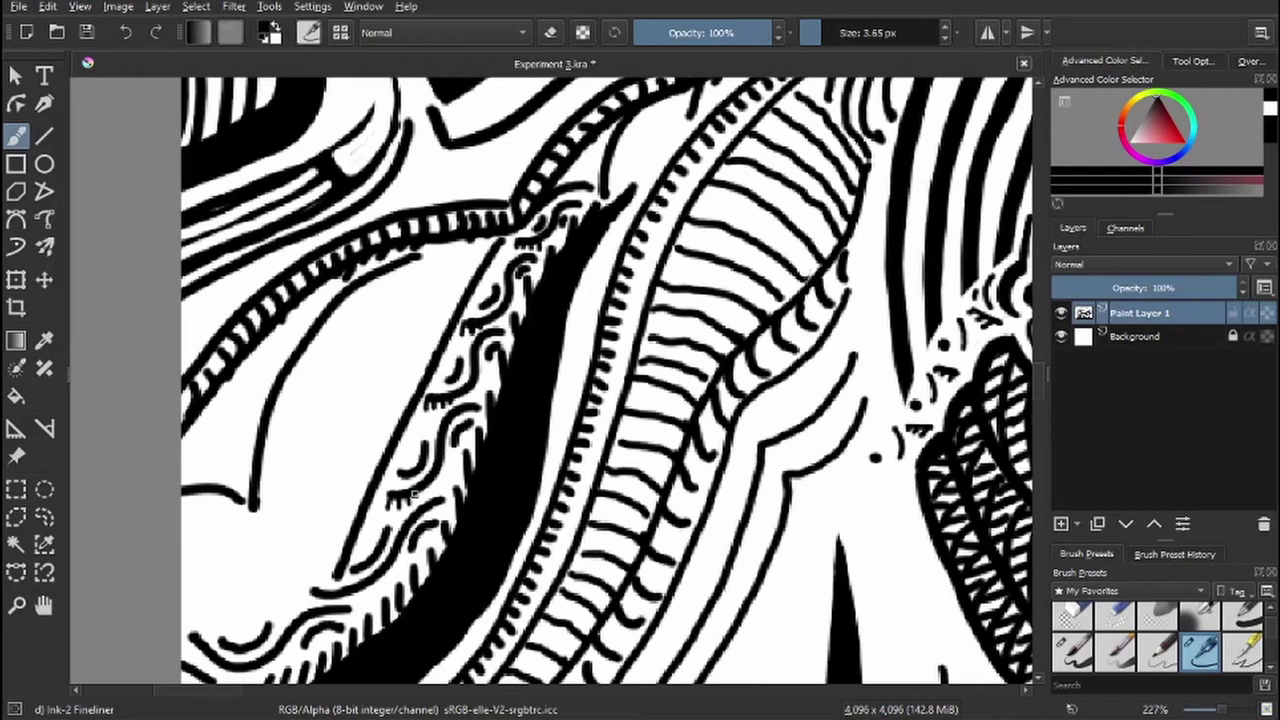
pyautogui.moveTo(414, 494); pyautogui.dragTo(340, 598)
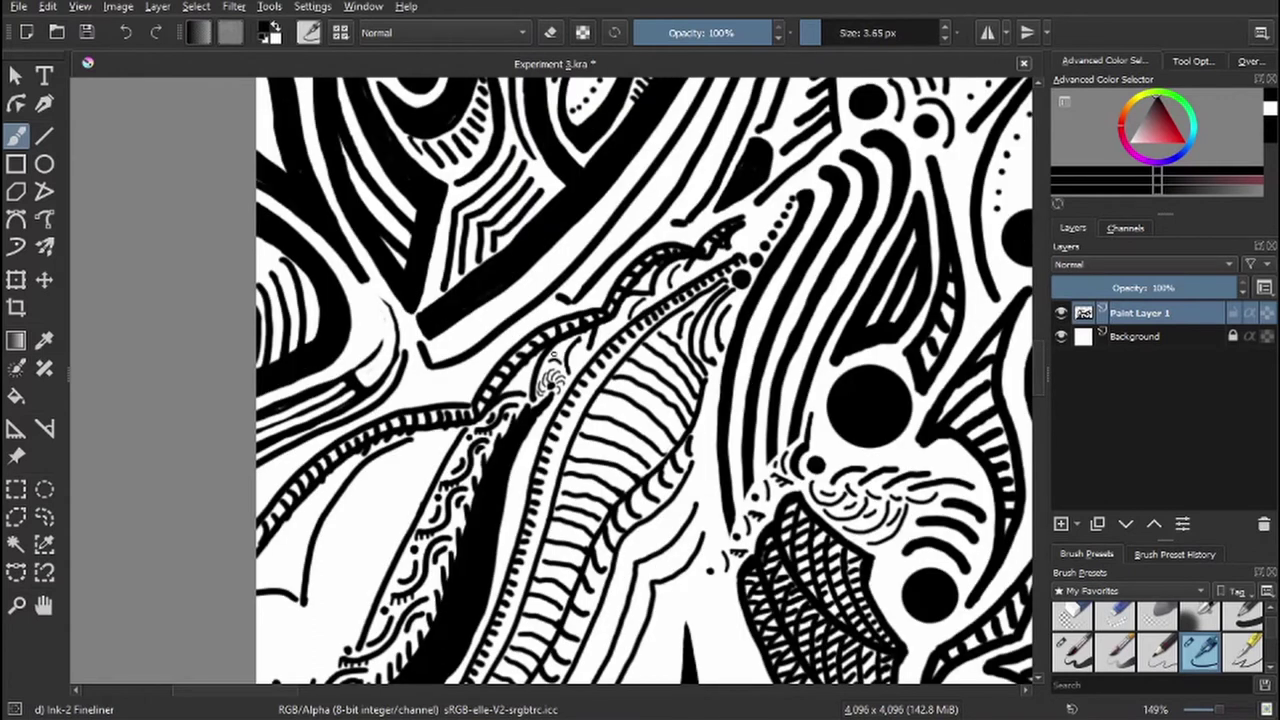
# - Fill the narrow gap between the segmented band and the ribbed form with tiny arcs and swirls, erasing stray marks
pyautogui.press('e')
pyautogui.moveTo(702, 246); pyautogui.dragTo(712, 252)
pyautogui.press('e')
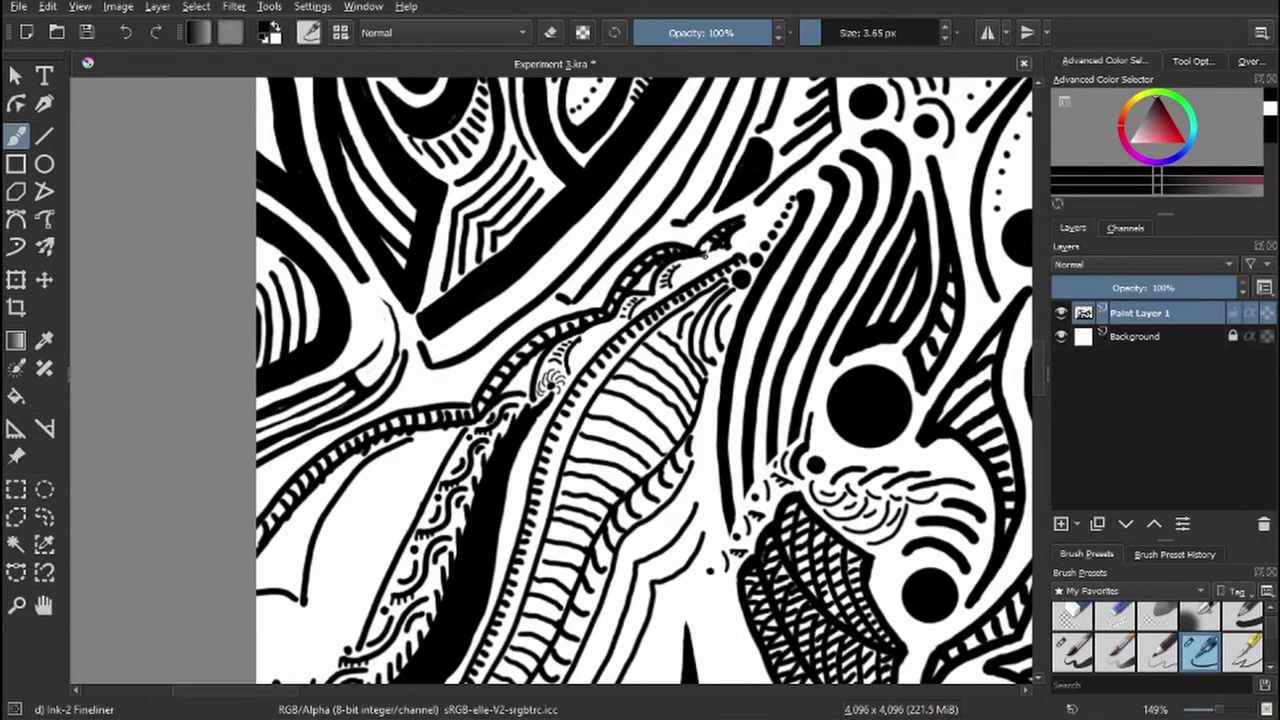
pyautogui.press('e')
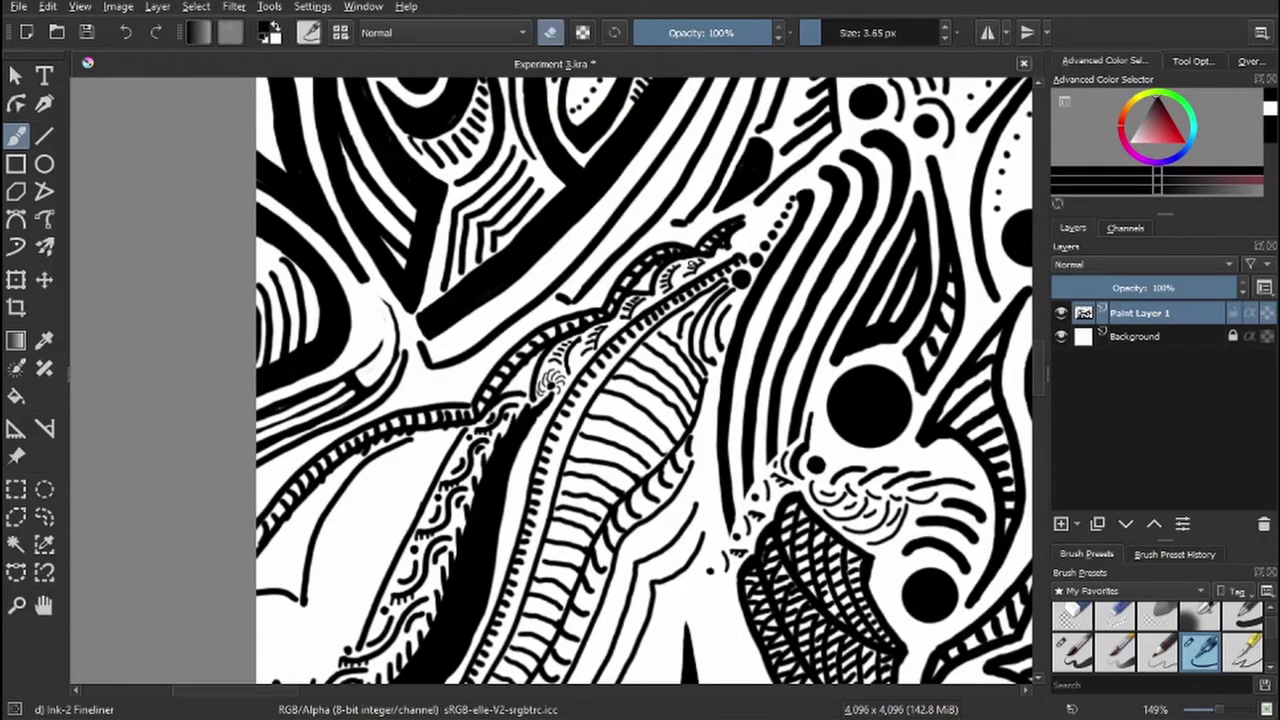
pyautogui.press('e')
# - Fill the pod shape inside the segmented band with rows of thin curved hatch lines at 3.65 px
pyautogui.moveTo(307, 591); pyautogui.dragTo(591, 321)
pyautogui.press('e')
pyautogui.moveTo(598, 258); pyautogui.dragTo(588, 336)
pyautogui.press('e')
pyautogui.moveTo(722, 178)
pyautogui.mouseDown()
pyautogui.moveTo(701, 222)
pyautogui.moveTo(678, 211)
pyautogui.moveTo(642, 231)
pyautogui.moveTo(655, 289)
pyautogui.moveTo(604, 276)
pyautogui.moveTo(643, 273)
pyautogui.moveTo(637, 360)
pyautogui.mouseUp()
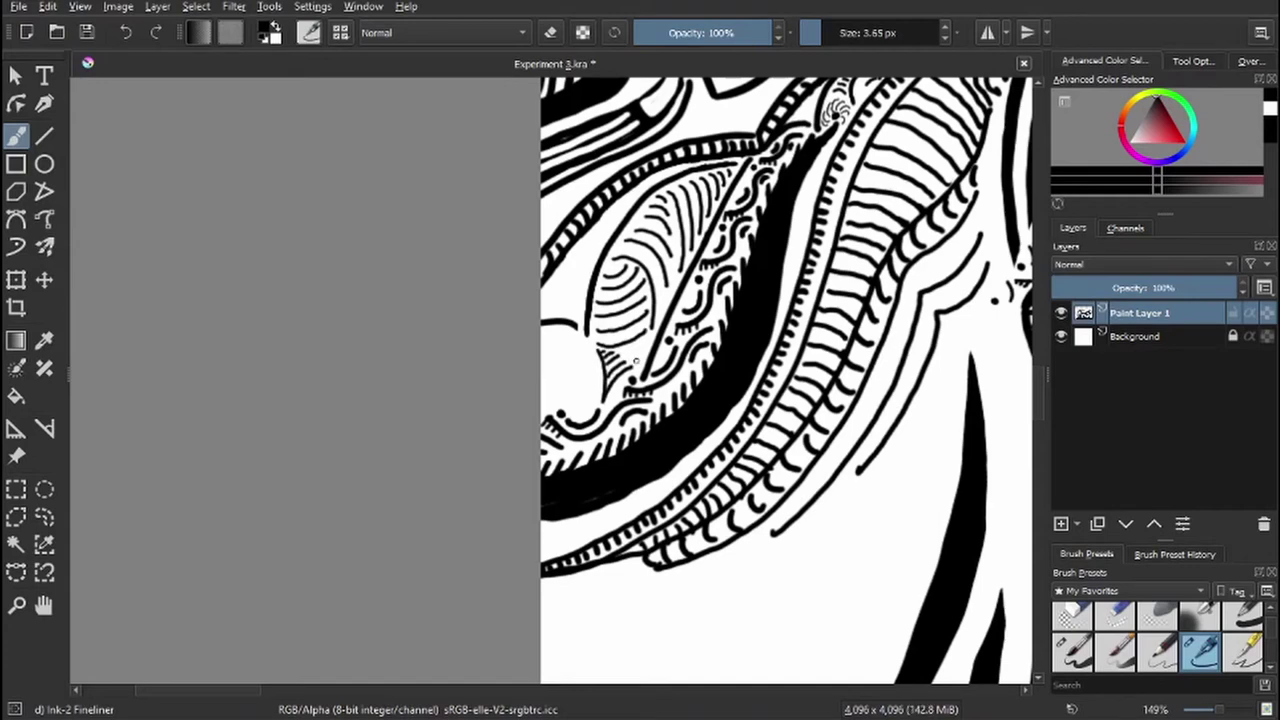
# - Ornament the pod's end at the canvas edge with curls and arcs and hatch the crescent beside the segmented band
pyautogui.moveTo(651, 261); pyautogui.dragTo(311, 441)
pyautogui.moveTo(250, 530)
pyautogui.mouseDown()
pyautogui.moveTo(225, 598)
pyautogui.moveTo(190, 545)
pyautogui.moveTo(215, 590)
pyautogui.mouseUp()
pyautogui.moveTo(211, 471)
pyautogui.mouseDown()
pyautogui.moveTo(265, 140)
pyautogui.moveTo(284, 180)
pyautogui.mouseUp()
pyautogui.moveTo(304, 134)
pyautogui.mouseDown()
pyautogui.moveTo(314, 170)
pyautogui.moveTo(348, 156)
pyautogui.mouseUp()
pyautogui.moveTo(370, 142)
pyautogui.mouseDown()
pyautogui.moveTo(376, 156)
pyautogui.moveTo(442, 174)
pyautogui.mouseUp()
pyautogui.moveTo(442, 300)
pyautogui.mouseDown()
pyautogui.moveTo(520, 230)
pyautogui.moveTo(600, 200)
pyautogui.moveTo(566, 226)
pyautogui.mouseUp()
# - Thicken the pod's outer outline with 5.79 px strokes
pyautogui.press(']')
pyautogui.moveTo(562, 240); pyautogui.dragTo(575, 376)
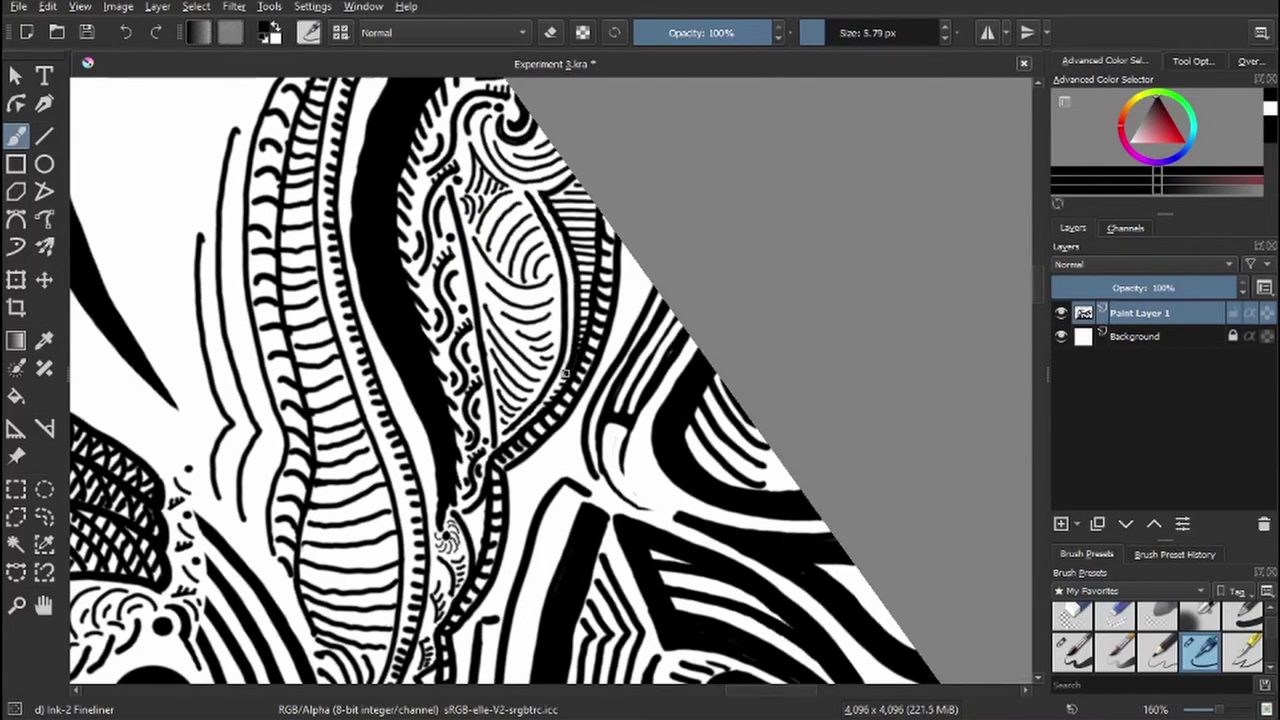
pyautogui.moveTo(550, 178); pyautogui.dragTo(578, 198)
pyautogui.moveTo(556, 204)
pyautogui.mouseDown()
pyautogui.moveTo(573, 233)
pyautogui.moveTo(584, 340)
pyautogui.moveTo(576, 258)
pyautogui.moveTo(270, 350)
pyautogui.moveTo(263, 130)
pyautogui.mouseUp()
pyautogui.press('e')
pyautogui.press('e')
pyautogui.moveTo(390, 350); pyautogui.dragTo(265, 130)
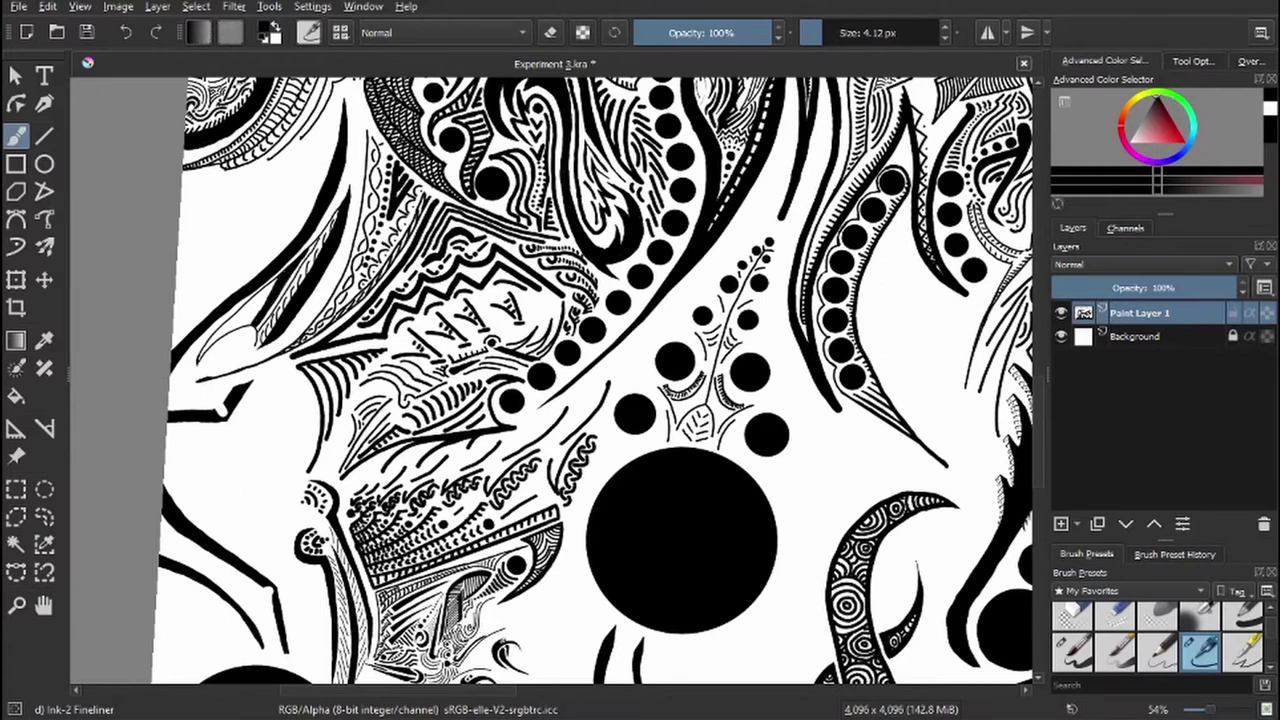
# - Hatch narrow crescents along the horn's lower side and decorate the bent black bar's inner edges with small arches and short lines
pyautogui.scroll(5, 164, 353)
pyautogui.moveTo(283, 325)
pyautogui.mouseDown()
pyautogui.moveTo(353, 258)
pyautogui.moveTo(378, 271)
pyautogui.moveTo(422, 193)
pyautogui.mouseUp()
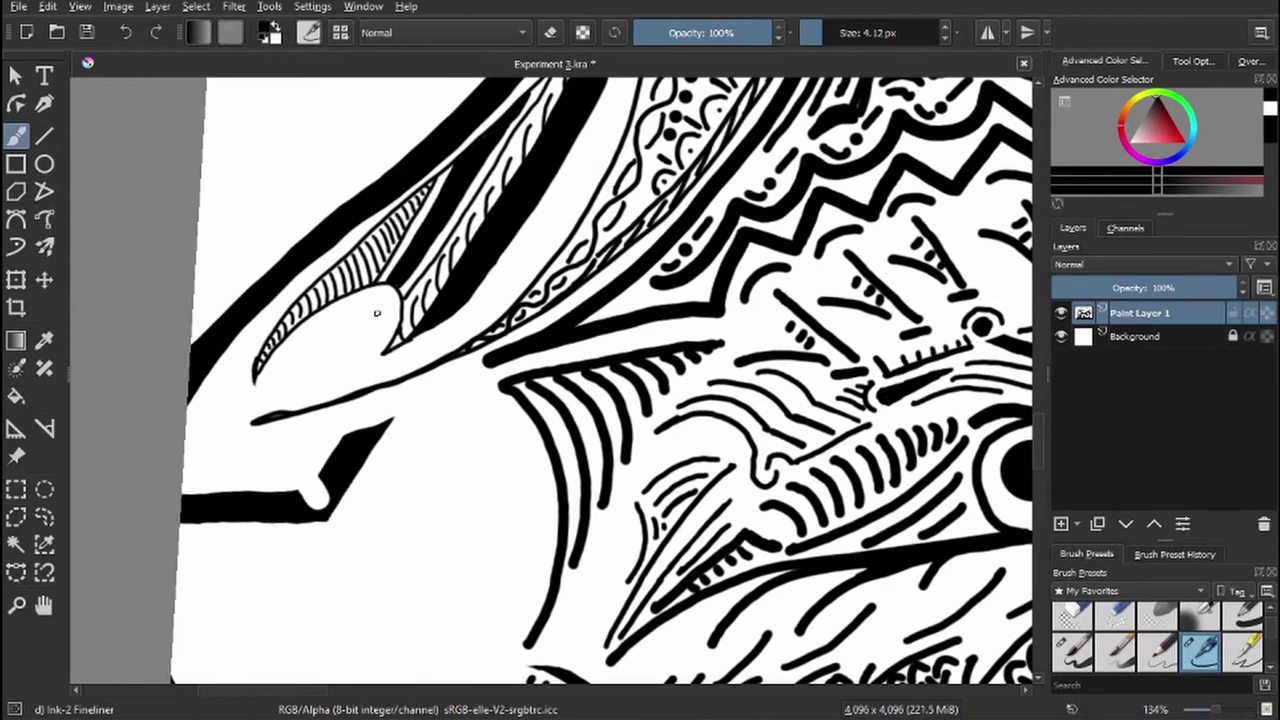
pyautogui.moveTo(377, 313); pyautogui.dragTo(492, 143)
pyautogui.moveTo(385, 165); pyautogui.dragTo(305, 275)
pyautogui.moveTo(350, 205)
pyautogui.mouseDown()
pyautogui.moveTo(302, 292)
pyautogui.moveTo(342, 277)
pyautogui.mouseUp()
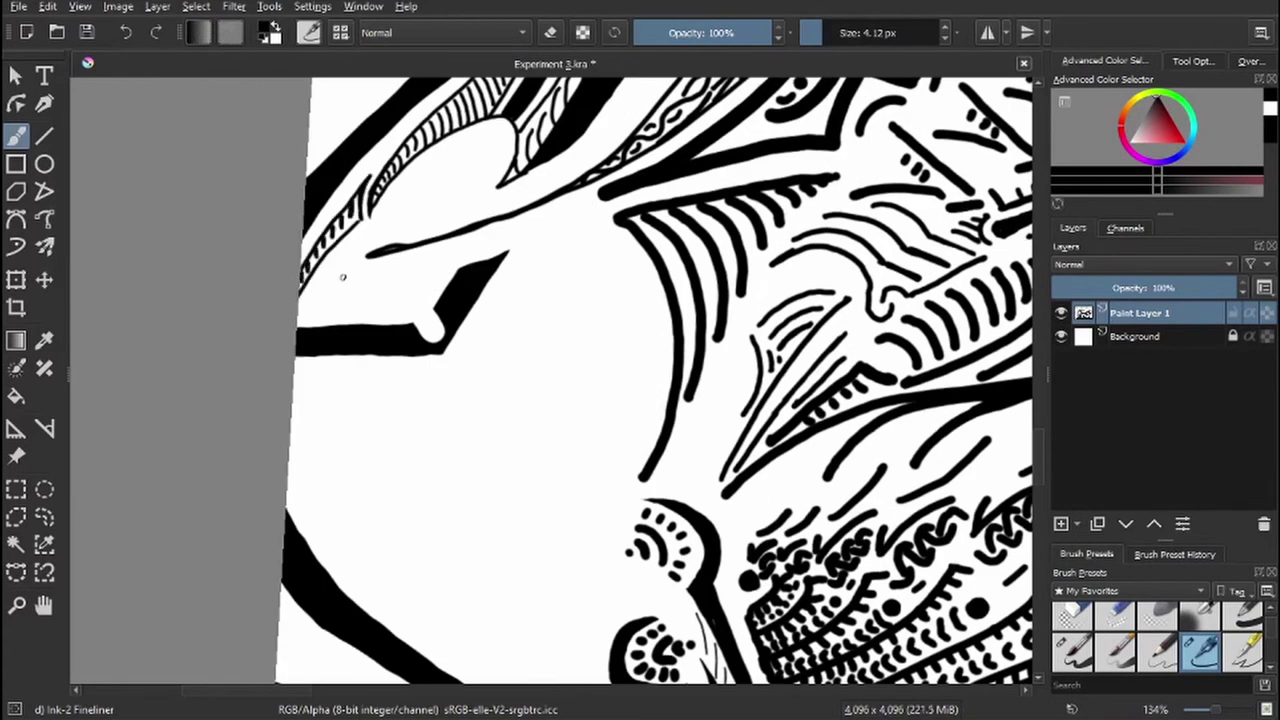
pyautogui.moveTo(298, 322)
pyautogui.mouseDown()
pyautogui.moveTo(401, 325)
pyautogui.moveTo(399, 311)
pyautogui.moveTo(448, 272)
pyautogui.mouseUp()
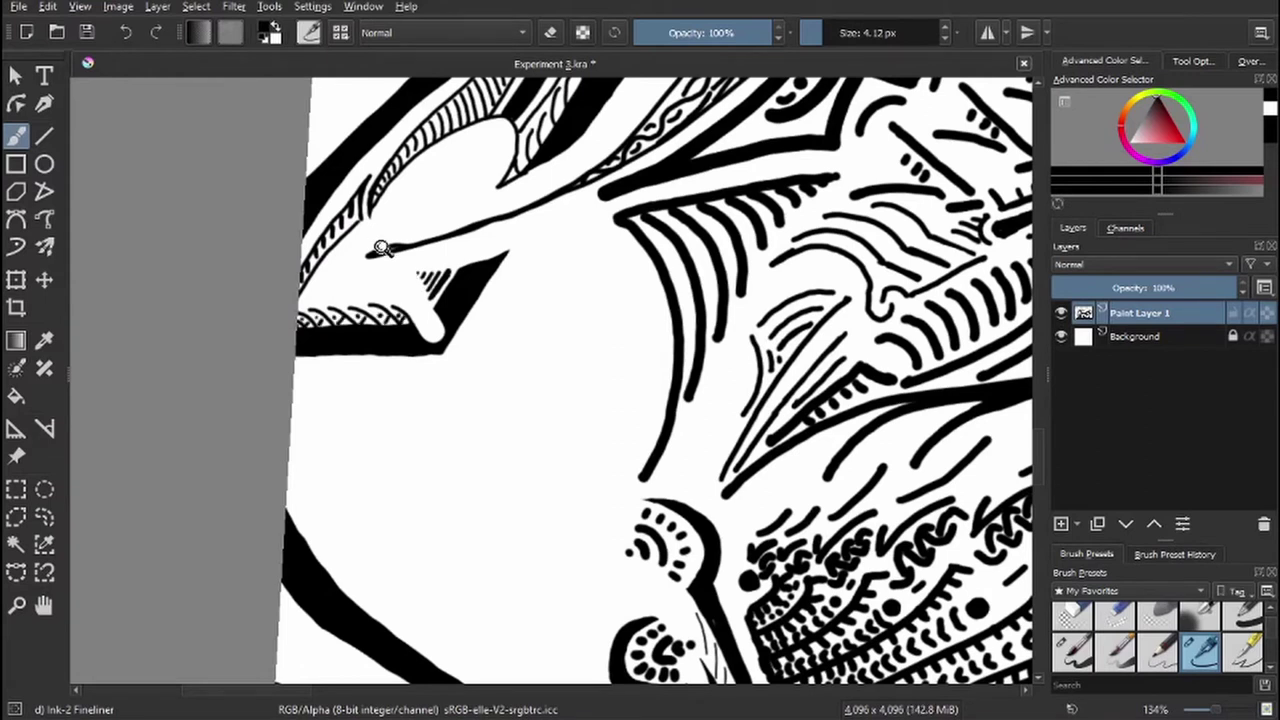
pyautogui.moveTo(381, 248); pyautogui.dragTo(381, 205)
# - Draw a curved line inside the leg's lower black edge and bridge the gap with ladder-like rungs
pyautogui.moveTo(420, 520); pyautogui.dragTo(530, 180)
pyautogui.moveTo(402, 290); pyautogui.dragTo(612, 468)
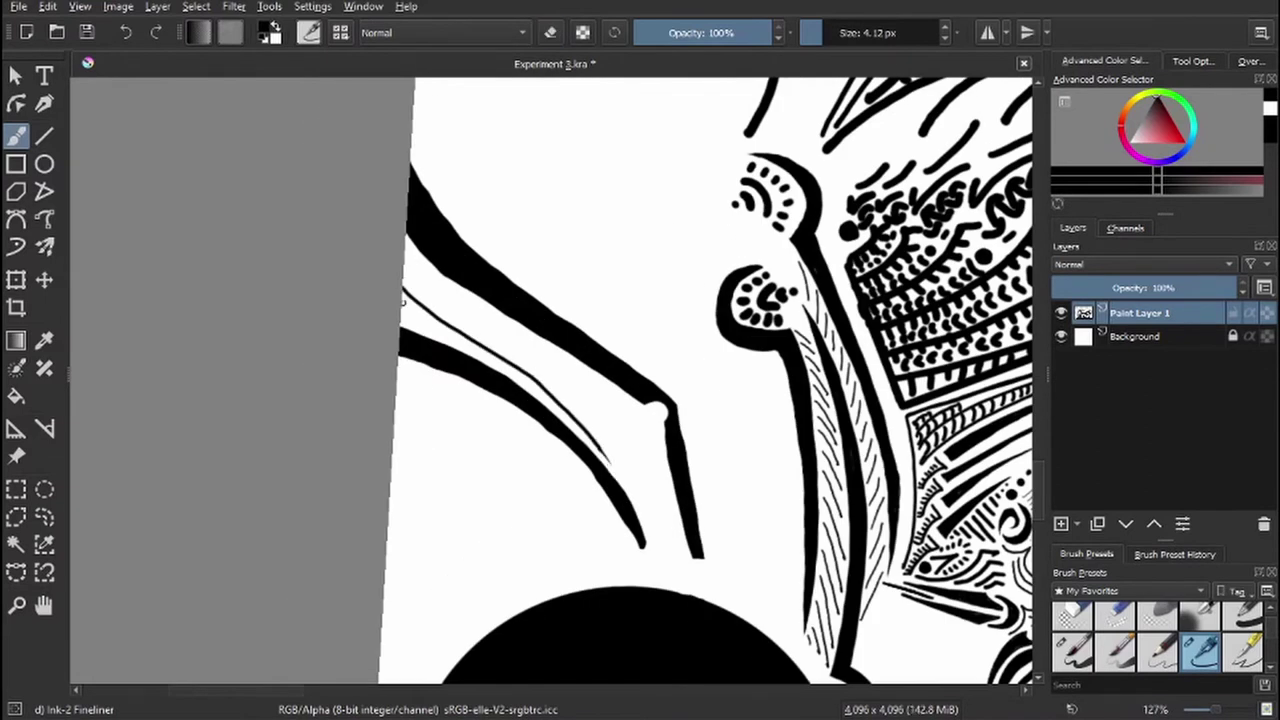
pyautogui.moveTo(580, 427)
pyautogui.mouseDown()
pyautogui.moveTo(515, 370)
pyautogui.moveTo(406, 313)
pyautogui.mouseUp()
pyautogui.press('e')
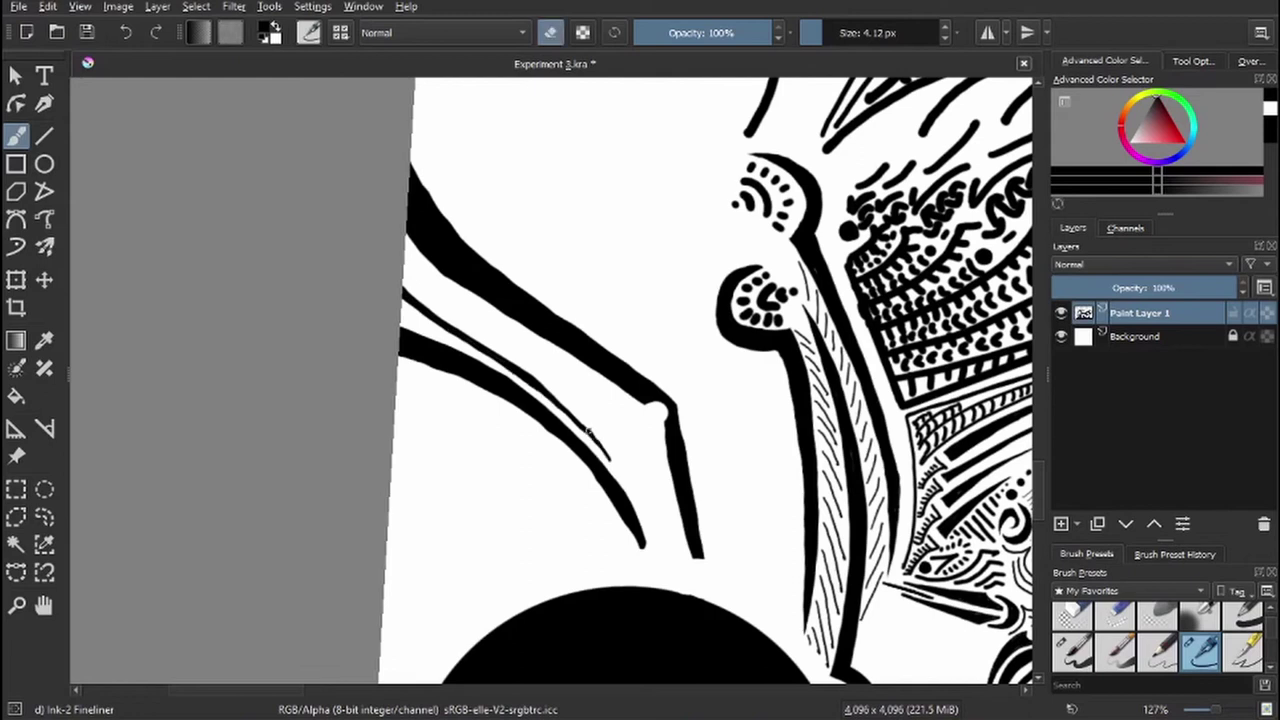
pyautogui.press('4')
pyautogui.press('4')
pyautogui.press('4')
pyautogui.press('e')
pyautogui.moveTo(536, 460); pyautogui.dragTo(637, 436)
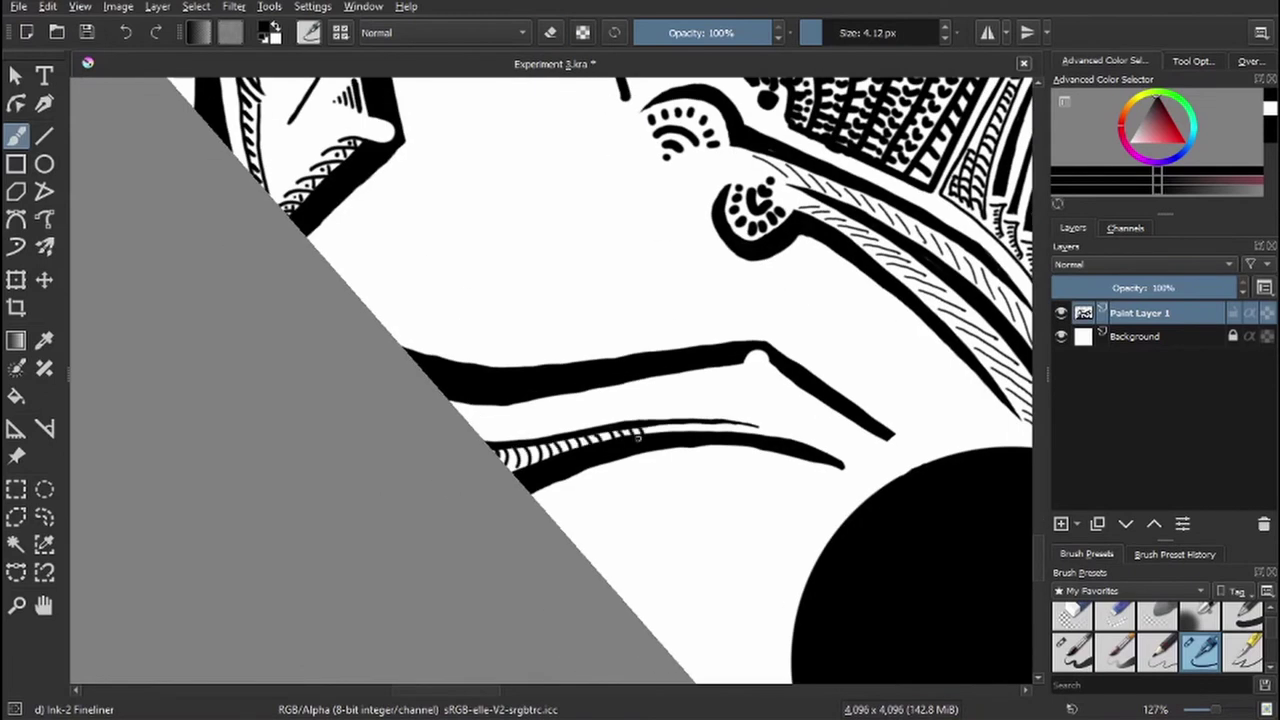
# - Draw a thin line parallel to the rung band and add a row of scallops along the leg's opposite black edge
pyautogui.press('6')
pyautogui.press('6')
pyautogui.press('6')
pyautogui.press('6')
pyautogui.press('6')
pyautogui.press('6')
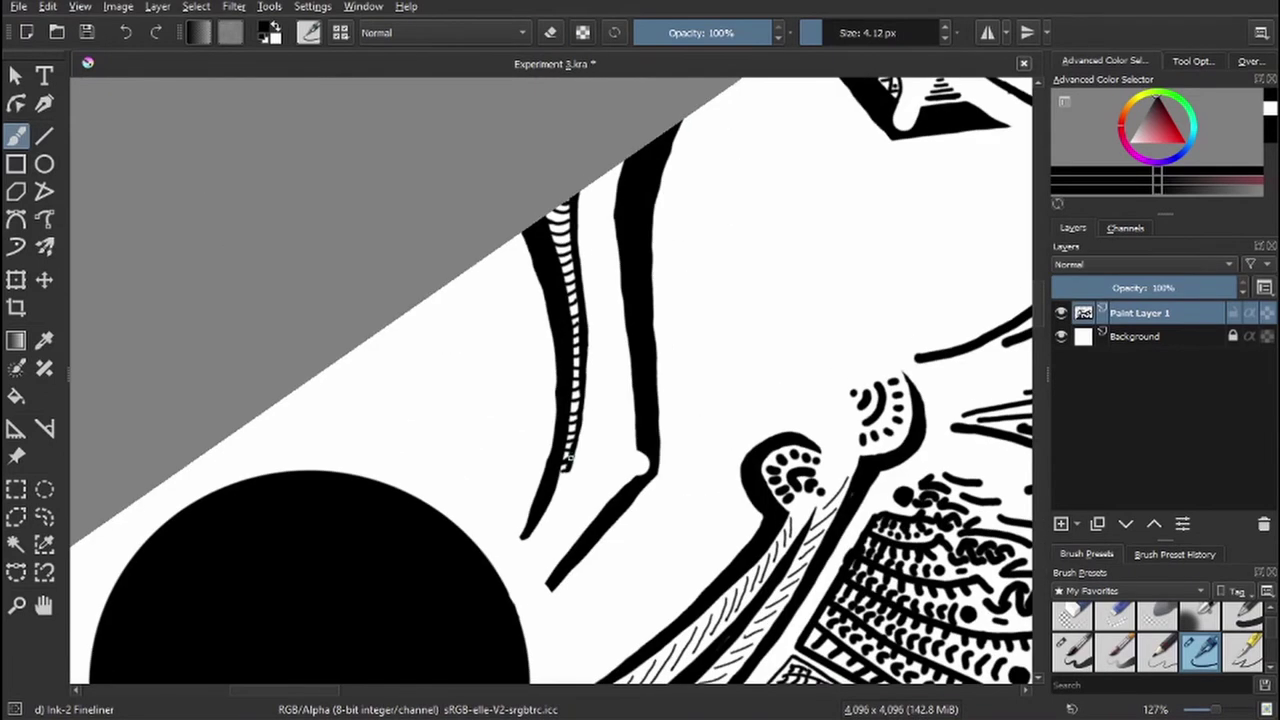
pyautogui.moveTo(580, 468)
pyautogui.mouseDown()
pyautogui.moveTo(595, 333)
pyautogui.moveTo(590, 185)
pyautogui.mouseUp()
pyautogui.moveTo(616, 162); pyautogui.dragTo(635, 440)
pyautogui.moveTo(600, 186)
pyautogui.mouseDown()
pyautogui.moveTo(616, 174)
pyautogui.moveTo(614, 334)
pyautogui.mouseUp()
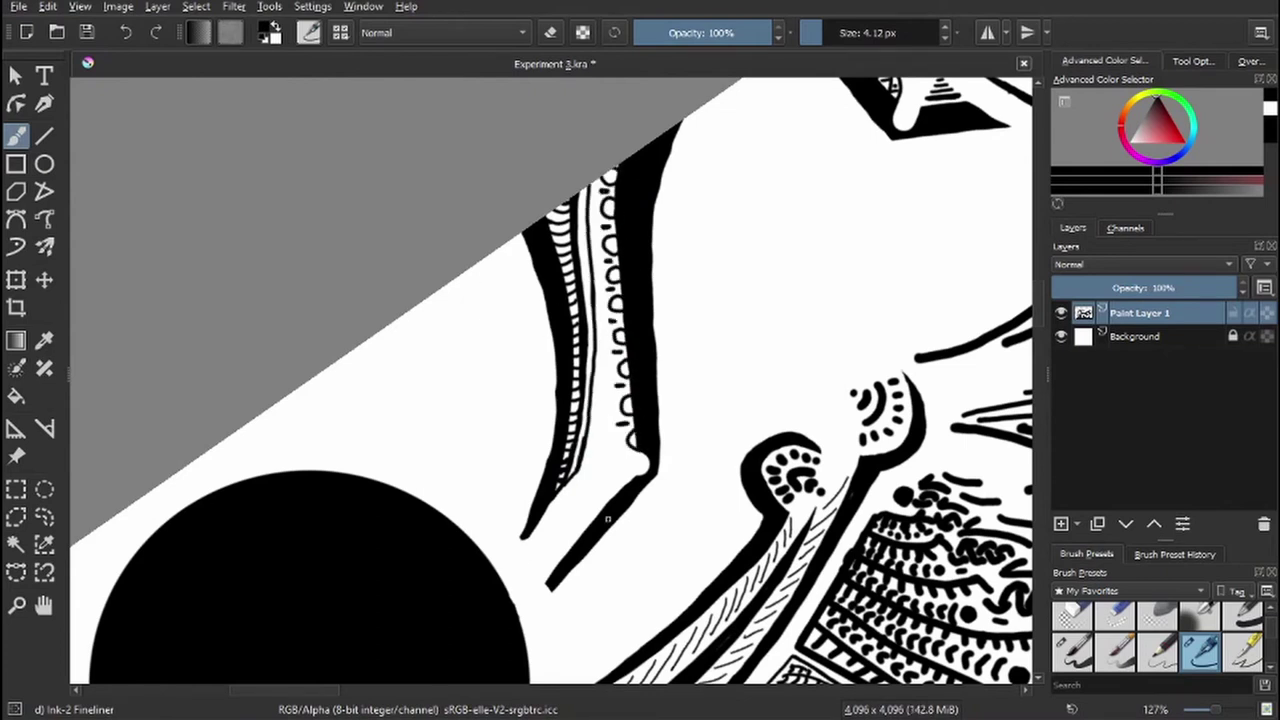
# - Decorate the leg's joint with a curl, line the lower segment with short ticks, and thicken the opposite black tip
pyautogui.press('4')
pyautogui.press('4')
pyautogui.press('4')
pyautogui.moveTo(499, 226); pyautogui.dragTo(533, 343)
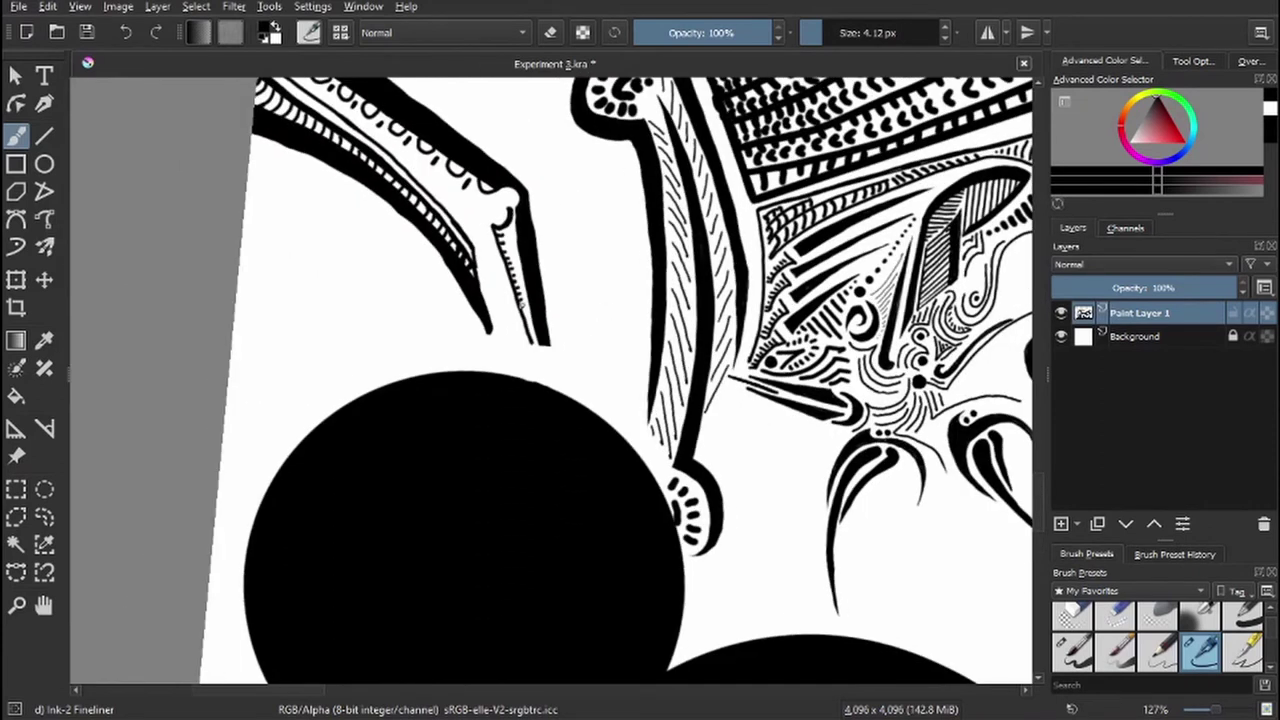
pyautogui.moveTo(473, 255); pyautogui.dragTo(490, 333)
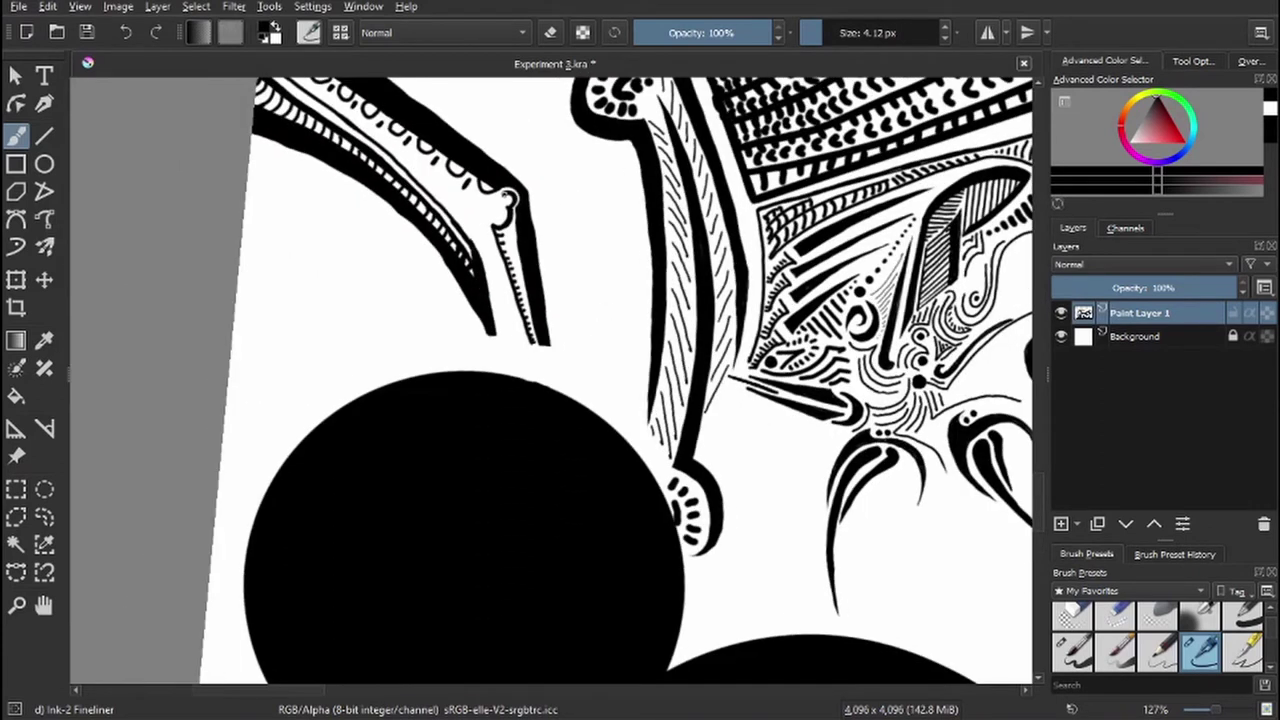
pyautogui.moveTo(507, 199)
pyautogui.mouseDown()
pyautogui.moveTo(499, 263)
pyautogui.moveTo(585, 425)
pyautogui.moveTo(513, 150)
pyautogui.moveTo(528, 340)
pyautogui.moveTo(481, 356)
pyautogui.moveTo(513, 335)
pyautogui.moveTo(472, 337)
pyautogui.moveTo(479, 306)
pyautogui.moveTo(512, 330)
pyautogui.mouseUp()
pyautogui.moveTo(505, 236)
pyautogui.mouseDown()
pyautogui.moveTo(523, 308)
pyautogui.moveTo(504, 252)
pyautogui.moveTo(514, 293)
pyautogui.moveTo(493, 277)
pyautogui.moveTo(487, 288)
pyautogui.moveTo(499, 259)
pyautogui.moveTo(492, 296)
pyautogui.moveTo(506, 296)
pyautogui.moveTo(491, 303)
pyautogui.moveTo(540, 329)
pyautogui.moveTo(480, 300)
pyautogui.moveTo(420, 437)
pyautogui.moveTo(528, 305)
pyautogui.mouseUp()
# - Draw a small hatched triangle beside the joint of the leg near the patterned tentacles
pyautogui.press('e')
pyautogui.press('e')
pyautogui.scroll(2, 490, 318)
pyautogui.moveTo(494, 245)
pyautogui.mouseDown()
pyautogui.moveTo(565, 226)
pyautogui.moveTo(532, 278)
pyautogui.moveTo(561, 220)
pyautogui.mouseUp()
pyautogui.press('e')
pyautogui.press('e')
pyautogui.press('e')
pyautogui.press('e')
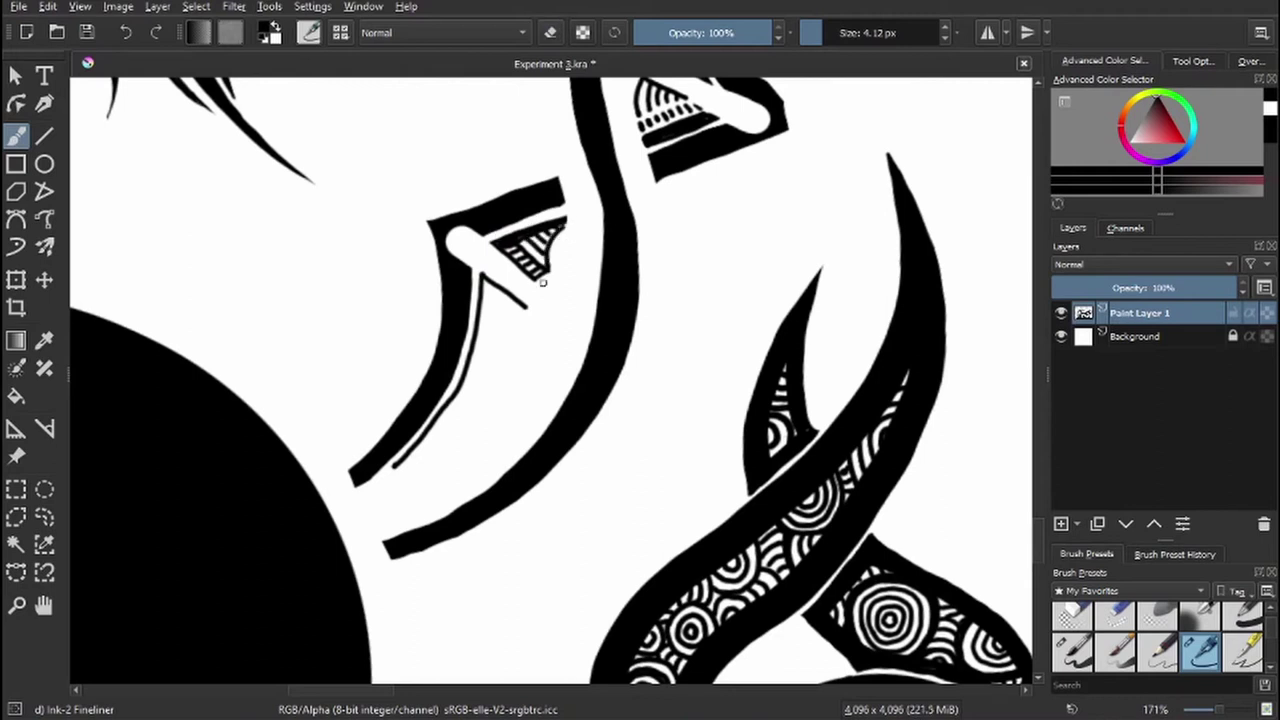
# - Thicken the thin line along the leg's inner side into a tapering black strip
pyautogui.moveTo(485, 290)
pyautogui.mouseDown()
pyautogui.moveTo(397, 467)
pyautogui.moveTo(451, 423)
pyautogui.moveTo(486, 350)
pyautogui.mouseUp()
pyautogui.press('e')
pyautogui.press('e')
pyautogui.moveTo(488, 285)
pyautogui.mouseDown()
pyautogui.moveTo(476, 365)
pyautogui.moveTo(418, 455)
pyautogui.mouseUp()
pyautogui.moveTo(418, 455); pyautogui.dragTo(462, 373)
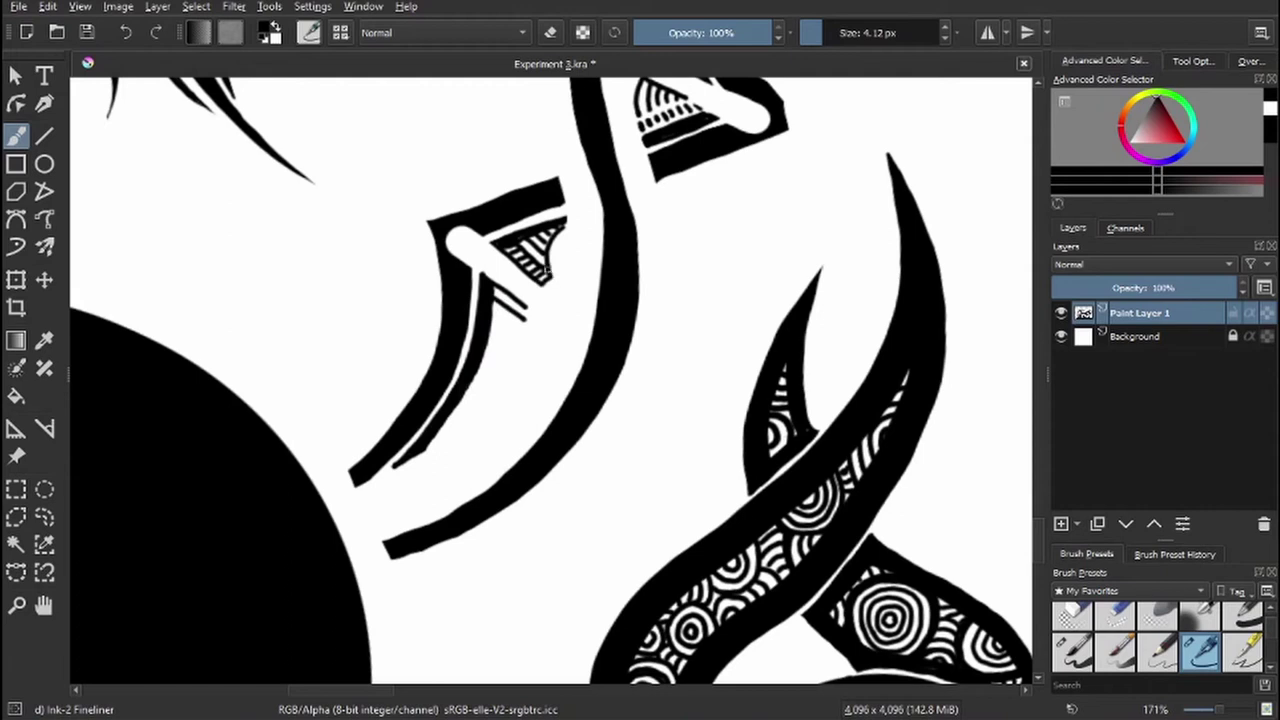
# - Fill the corner between the joint and the tapering black strip with a second small hatched triangle
pyautogui.press('e')
pyautogui.press('e')
pyautogui.moveTo(522, 316); pyautogui.dragTo(462, 396)
pyautogui.moveTo(488, 302); pyautogui.dragTo(508, 330)
pyautogui.moveTo(556, 312)
pyautogui.mouseDown()
pyautogui.moveTo(556, 437)
pyautogui.moveTo(566, 243)
pyautogui.moveTo(583, 268)
pyautogui.mouseUp()
pyautogui.press('e')
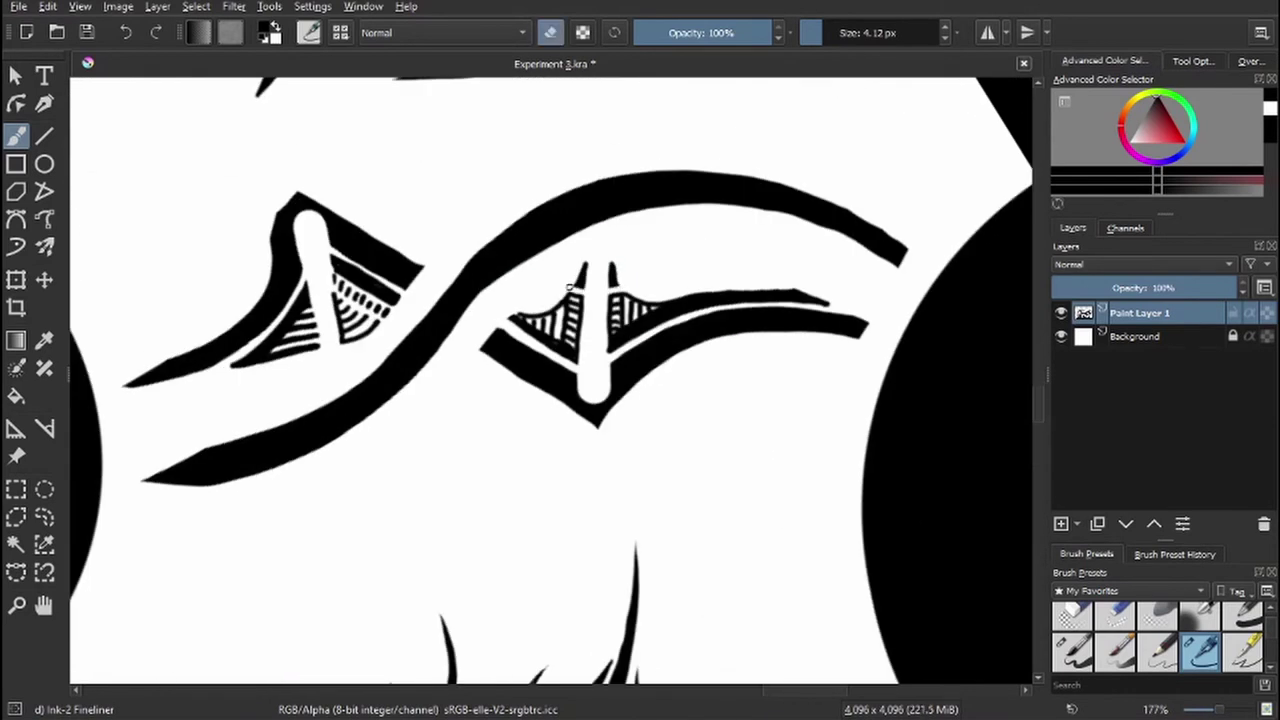
# - Add a curved band with ladder-like rungs along the inside of the leg's long outer curve
pyautogui.moveTo(831, 412); pyautogui.dragTo(753, 487)
pyautogui.press('e')
pyautogui.moveTo(814, 346)
pyautogui.mouseDown()
pyautogui.moveTo(716, 303)
pyautogui.moveTo(661, 297)
pyautogui.moveTo(580, 305)
pyautogui.moveTo(540, 345)
pyautogui.moveTo(780, 322)
pyautogui.moveTo(733, 310)
pyautogui.mouseUp()
pyautogui.moveTo(540, 340)
pyautogui.mouseDown()
pyautogui.moveTo(627, 370)
pyautogui.moveTo(575, 590)
pyautogui.mouseUp()
pyautogui.moveTo(632, 437)
pyautogui.mouseDown()
pyautogui.moveTo(628, 410)
pyautogui.moveTo(626, 460)
pyautogui.mouseUp()
pyautogui.press('e')
pyautogui.moveTo(622, 392)
pyautogui.mouseDown()
pyautogui.moveTo(594, 552)
pyautogui.moveTo(612, 520)
pyautogui.moveTo(628, 402)
pyautogui.mouseUp()
pyautogui.press('e')
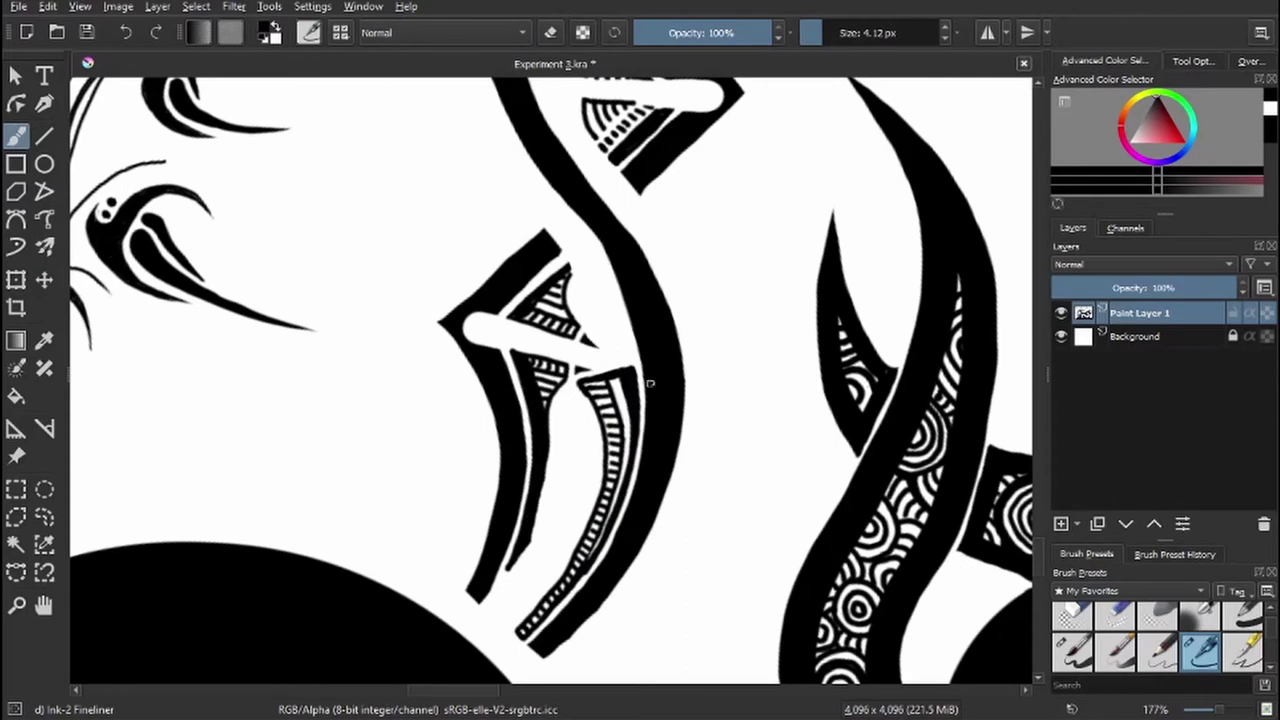
# - Add black strips with fine rungs along the inner side of the neighbouring leg's long outer curve
pyautogui.moveTo(592, 261); pyautogui.dragTo(594, 337)
pyautogui.hotkey('ctrl', '[')
pyautogui.moveTo(526, 462)
pyautogui.mouseDown()
pyautogui.moveTo(620, 420)
pyautogui.moveTo(530, 458)
pyautogui.moveTo(604, 454)
pyautogui.moveTo(364, 424)
pyautogui.mouseUp()
pyautogui.moveTo(522, 338)
pyautogui.mouseDown()
pyautogui.moveTo(452, 388)
pyautogui.moveTo(512, 336)
pyautogui.moveTo(505, 292)
pyautogui.moveTo(550, 462)
pyautogui.mouseUp()
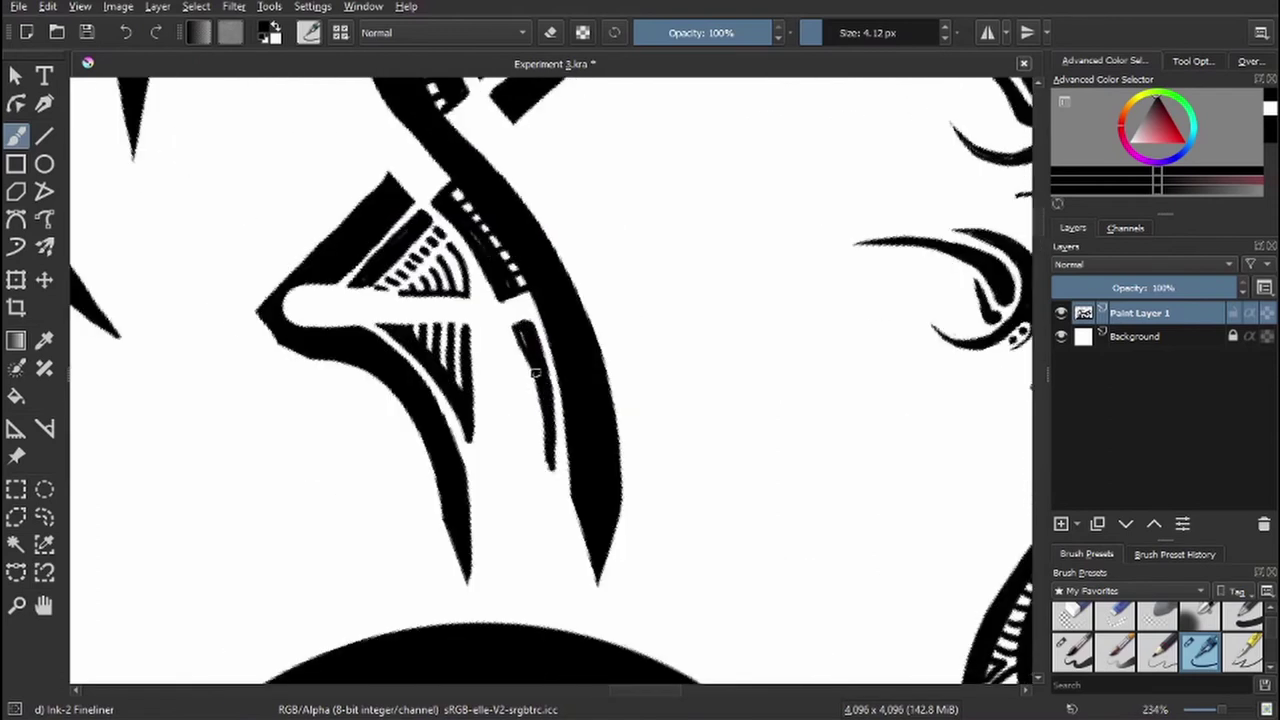
pyautogui.moveTo(530, 370); pyautogui.dragTo(548, 468)
pyautogui.moveTo(516, 324)
pyautogui.mouseDown()
pyautogui.moveTo(548, 444)
pyautogui.moveTo(491, 410)
pyautogui.moveTo(492, 450)
pyautogui.moveTo(500, 420)
pyautogui.mouseUp()
pyautogui.moveTo(520, 356); pyautogui.dragTo(544, 474)
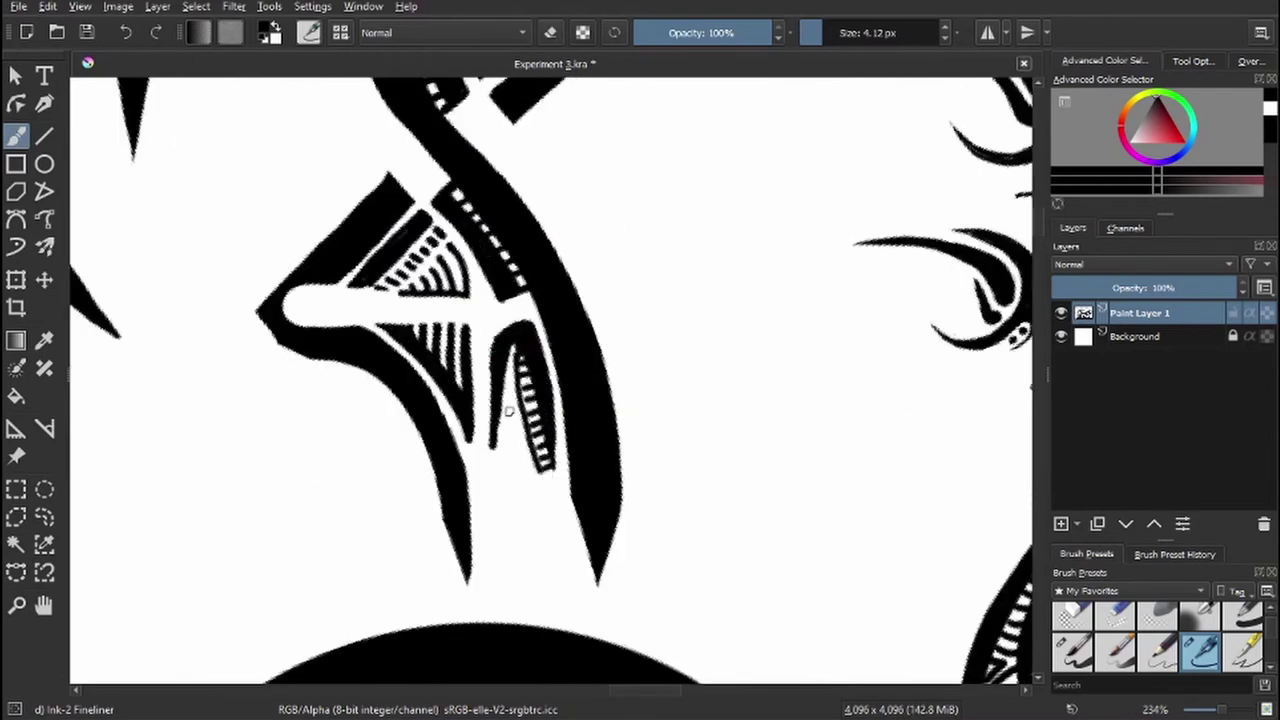
# - Extend the two inner black strips as tapering lines down to the end of the leg
pyautogui.moveTo(500, 432); pyautogui.dragTo(480, 586)
pyautogui.moveTo(508, 346); pyautogui.dragTo(482, 588)
pyautogui.moveTo(556, 394)
pyautogui.mouseDown()
pyautogui.moveTo(548, 500)
pyautogui.moveTo(590, 588)
pyautogui.mouseUp()
# - Place a row of large black dots down the channel between the leg's two inner strips
pyautogui.press('e')
pyautogui.press(']')
pyautogui.press(']')
pyautogui.press(']')
pyautogui.press(']')
pyautogui.press(']')
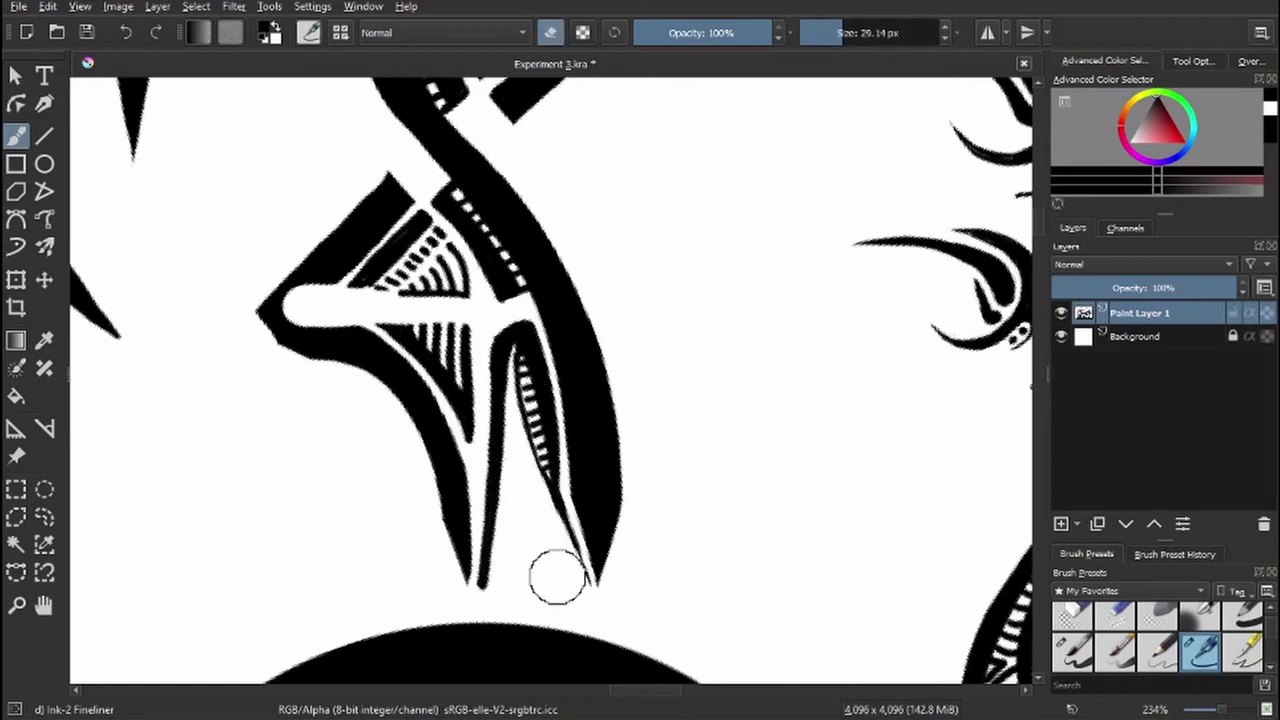
pyautogui.press('e')
pyautogui.click(520, 478)
pyautogui.click(528, 530)
pyautogui.click(533, 590)
# - Place a row of smaller black dots along the channel between the rung band and black strip of the other leg
pyautogui.scroll(-10, 533, 590)
pyautogui.scroll(10, 634, 471)
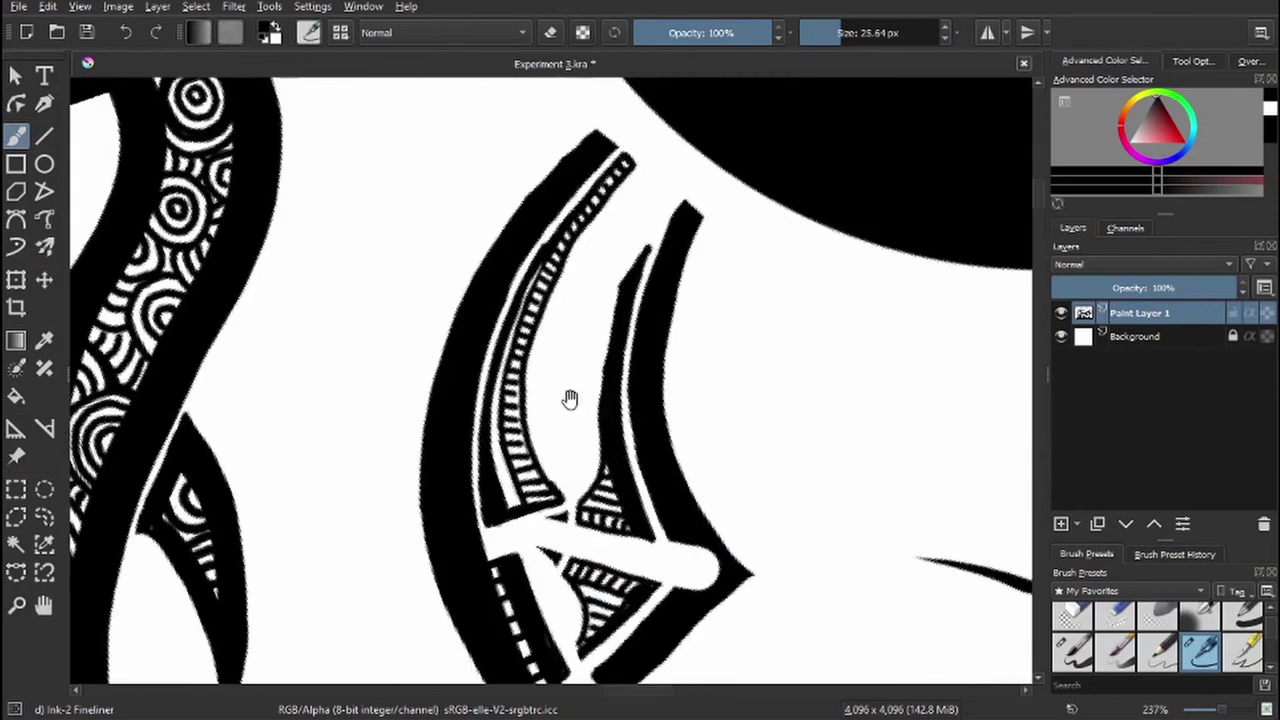
pyautogui.press('[')
pyautogui.press('[')
pyautogui.click(672, 165)
pyautogui.click(645, 200)
pyautogui.click(621, 230)
pyautogui.click(600, 262)
pyautogui.click(583, 300)
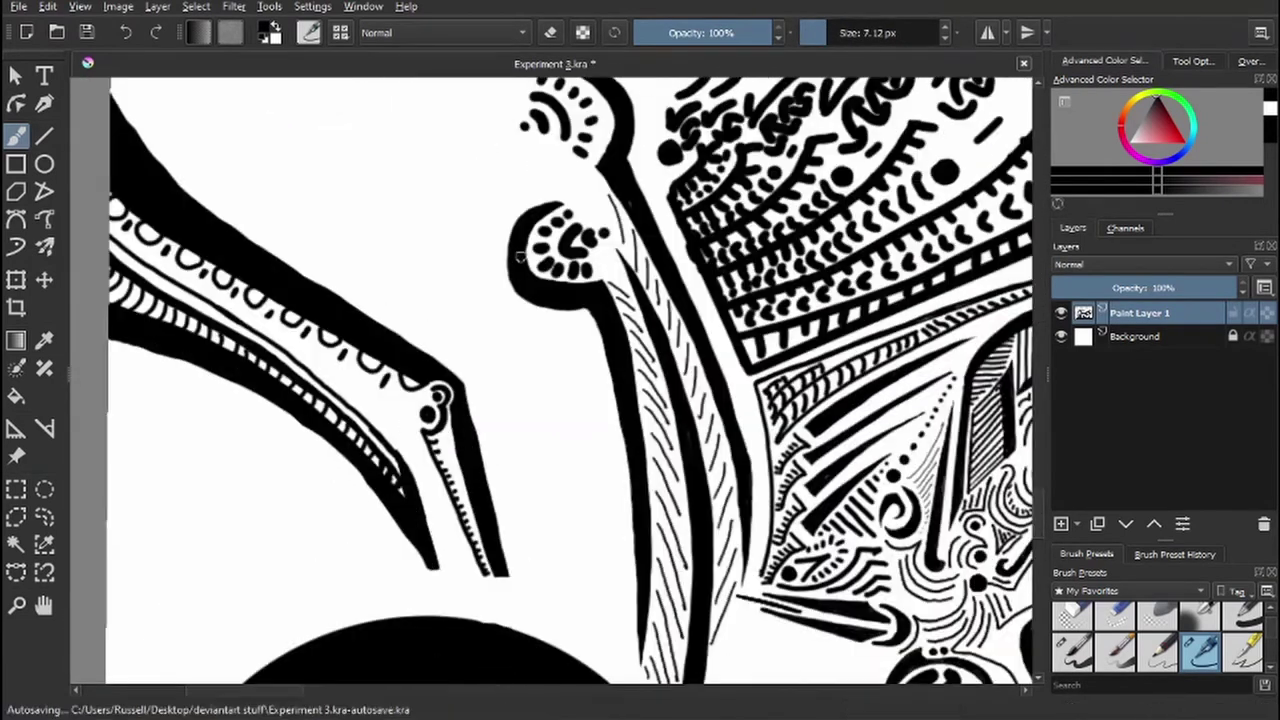
# - Add a row of 7.12 px dots along the scalloped leg's inner line, from the canvas edge down to its end
pyautogui.click(142, 250)
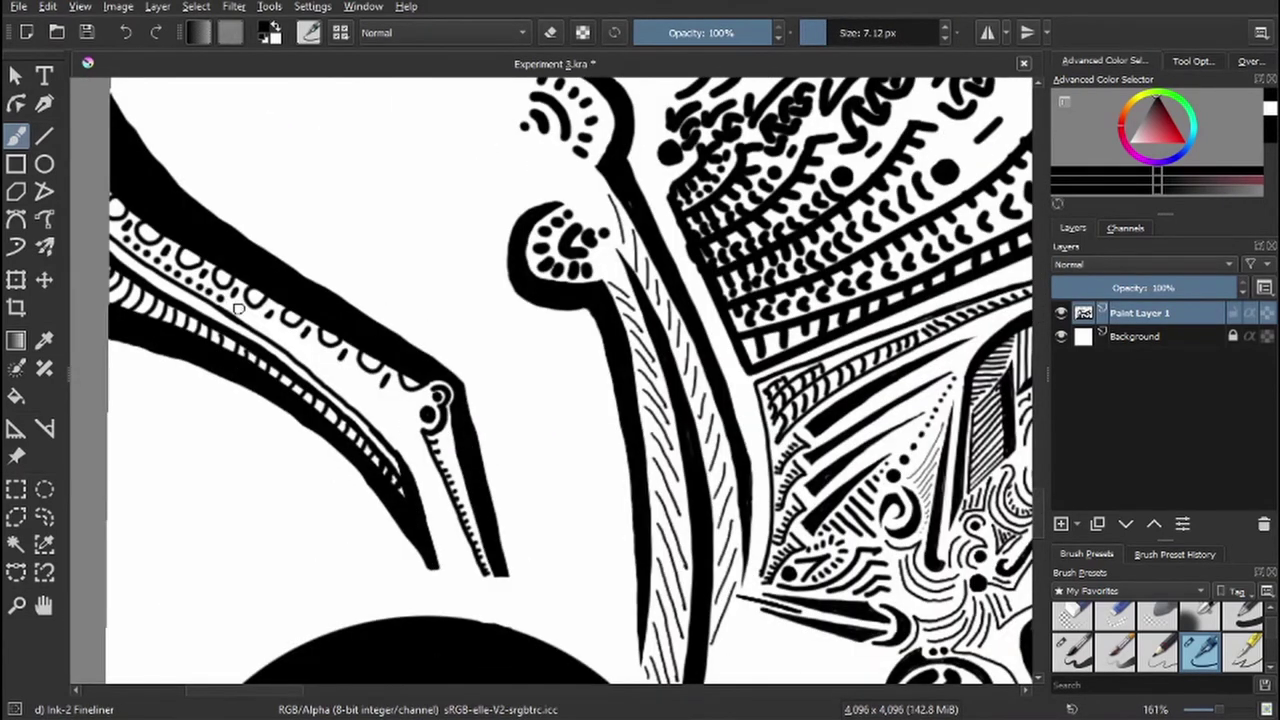
pyautogui.moveTo(239, 308)
pyautogui.mouseDown()
pyautogui.moveTo(378, 420)
pyautogui.moveTo(449, 556)
pyautogui.mouseUp()
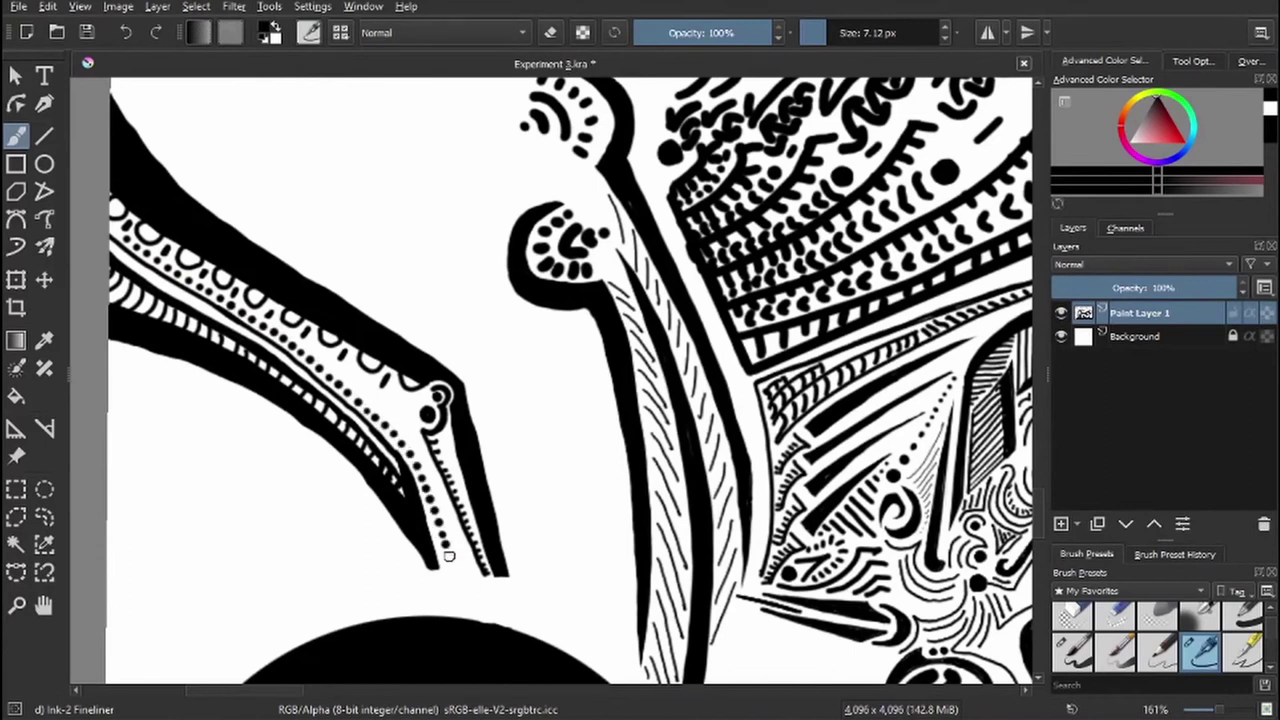
# - Place a row of large graduated black dots inside the pod, shrinking toward its pointed end at the canvas edge
pyautogui.moveTo(314, 232); pyautogui.dragTo(268, 300)
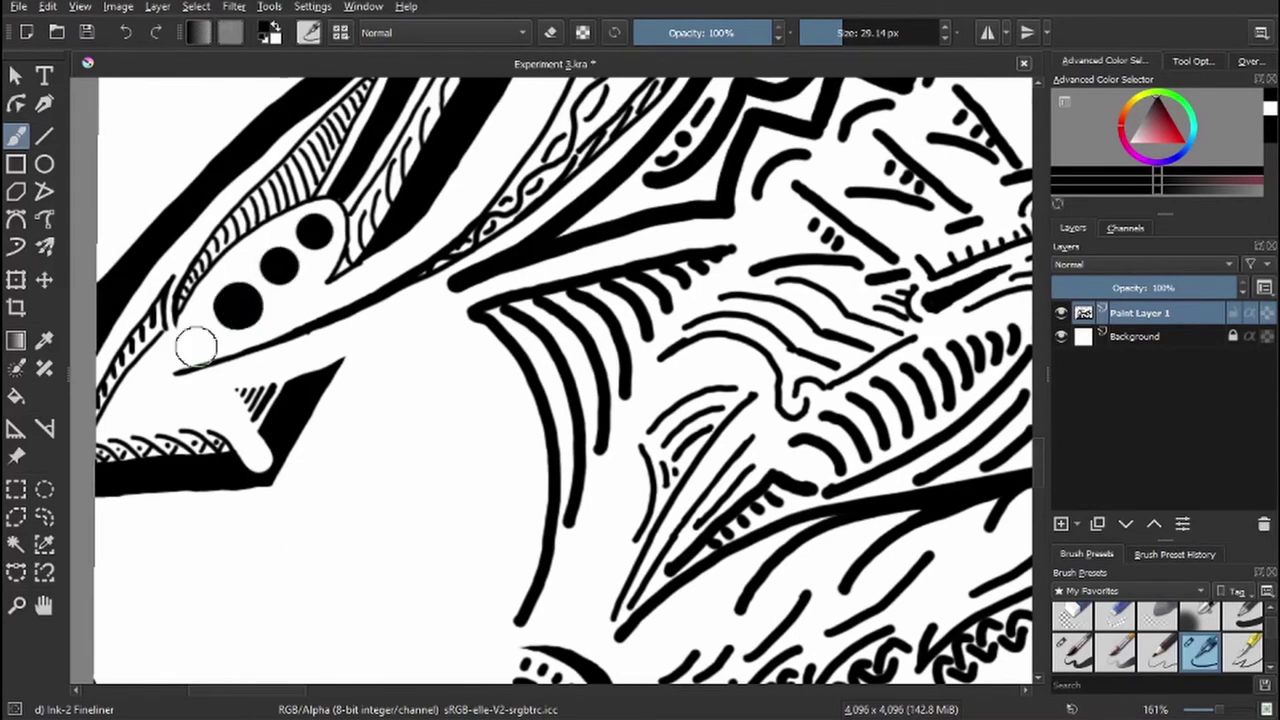
pyautogui.click(167, 368)
pyautogui.click(137, 397)
pyautogui.click(115, 420)
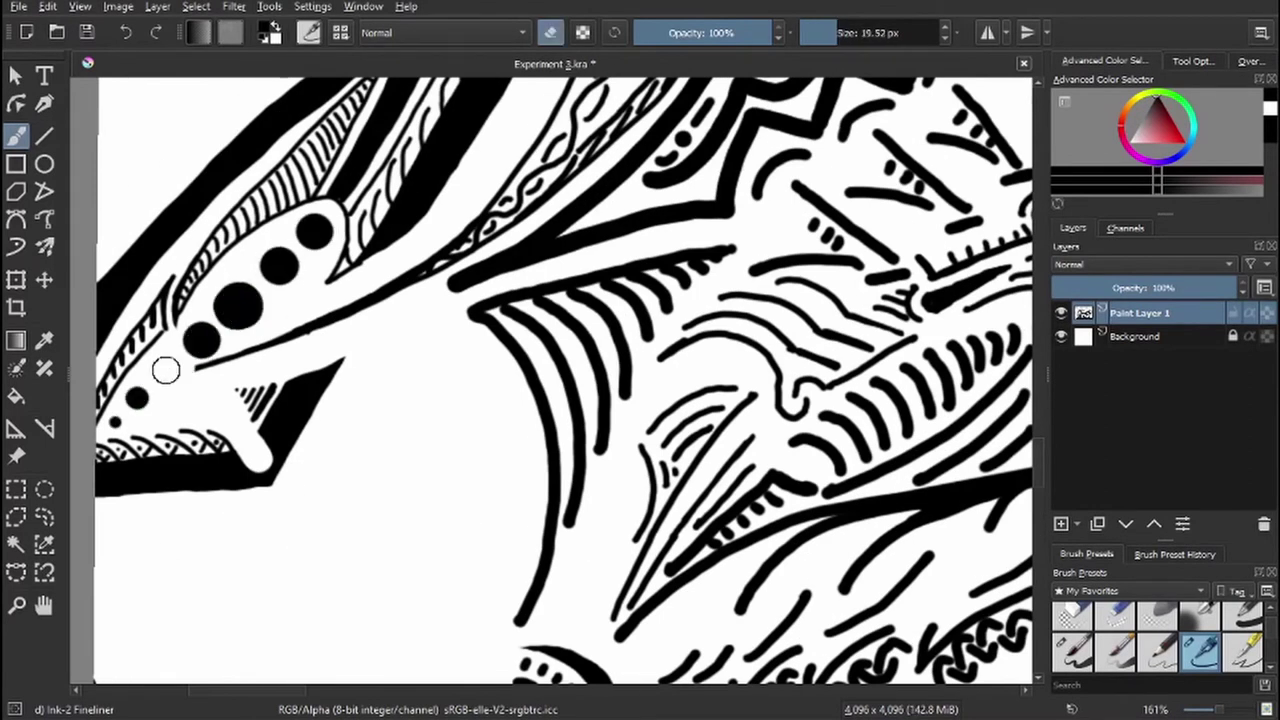
pyautogui.click(200, 340)
pyautogui.press('e')
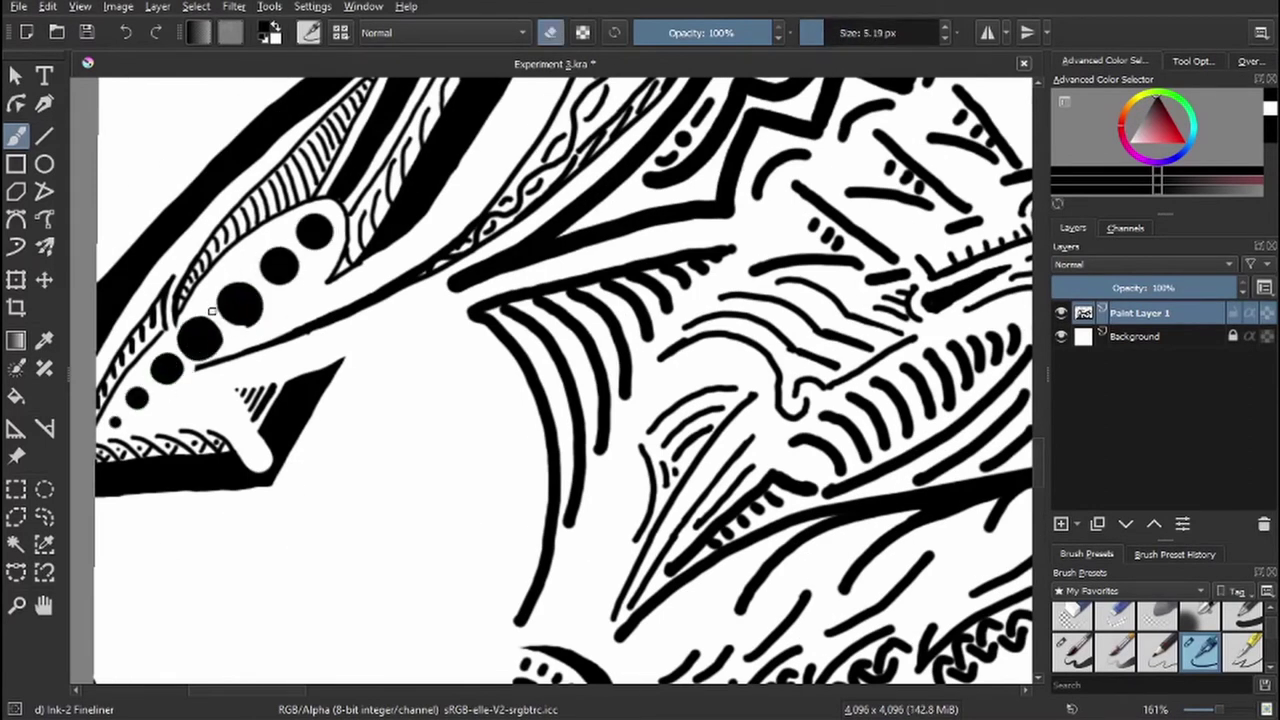
pyautogui.press('e')
# - With a 5.19 px brush, fill the gap between the pod's dots and the patterned strip with short hatching
pyautogui.press('[')
pyautogui.press('[')
pyautogui.press('[')
pyautogui.press('[')
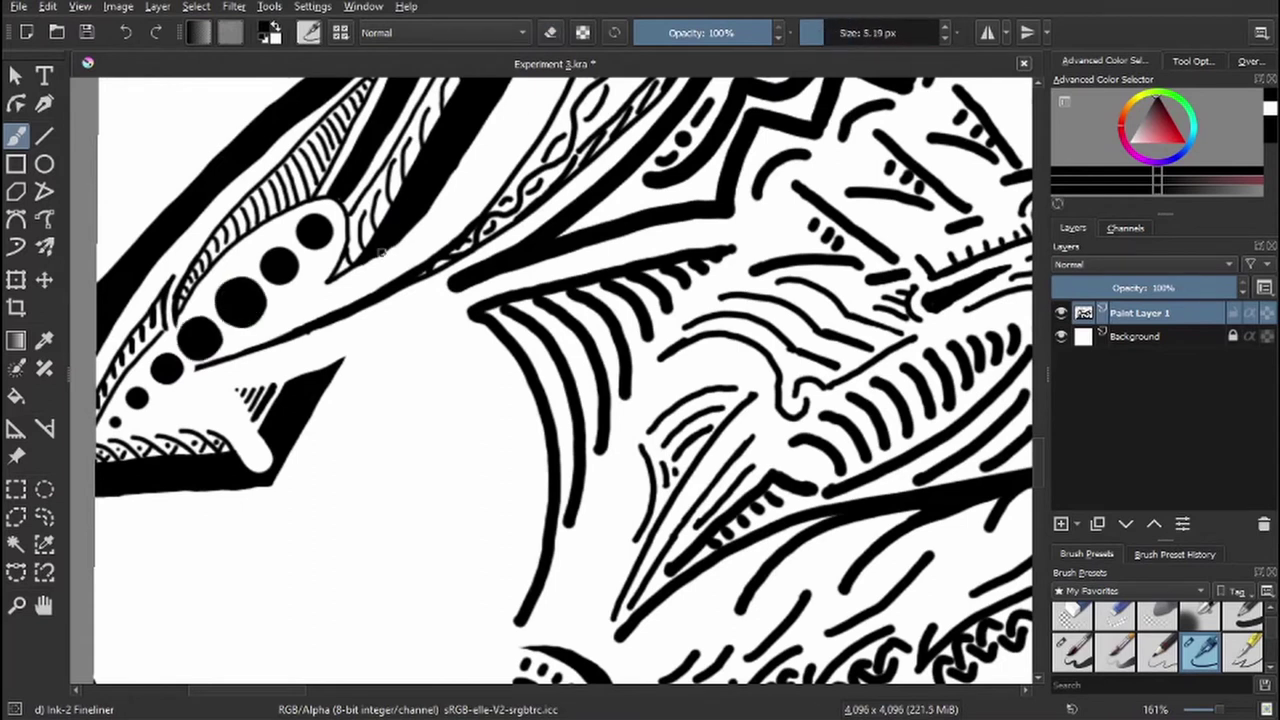
pyautogui.moveTo(203, 417); pyautogui.dragTo(298, 385)
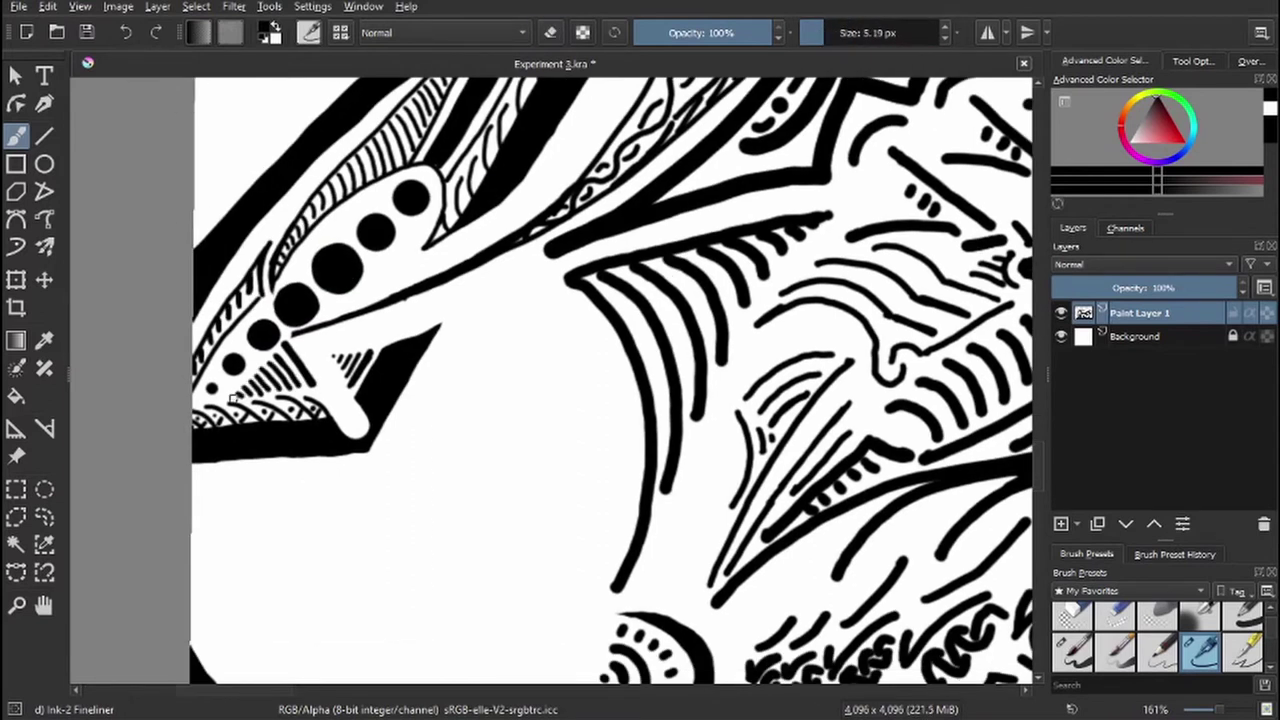
# - Add curved marks beneath the leg's scallops at the knee and small marks down between the dots and toothed line
pyautogui.press('-')
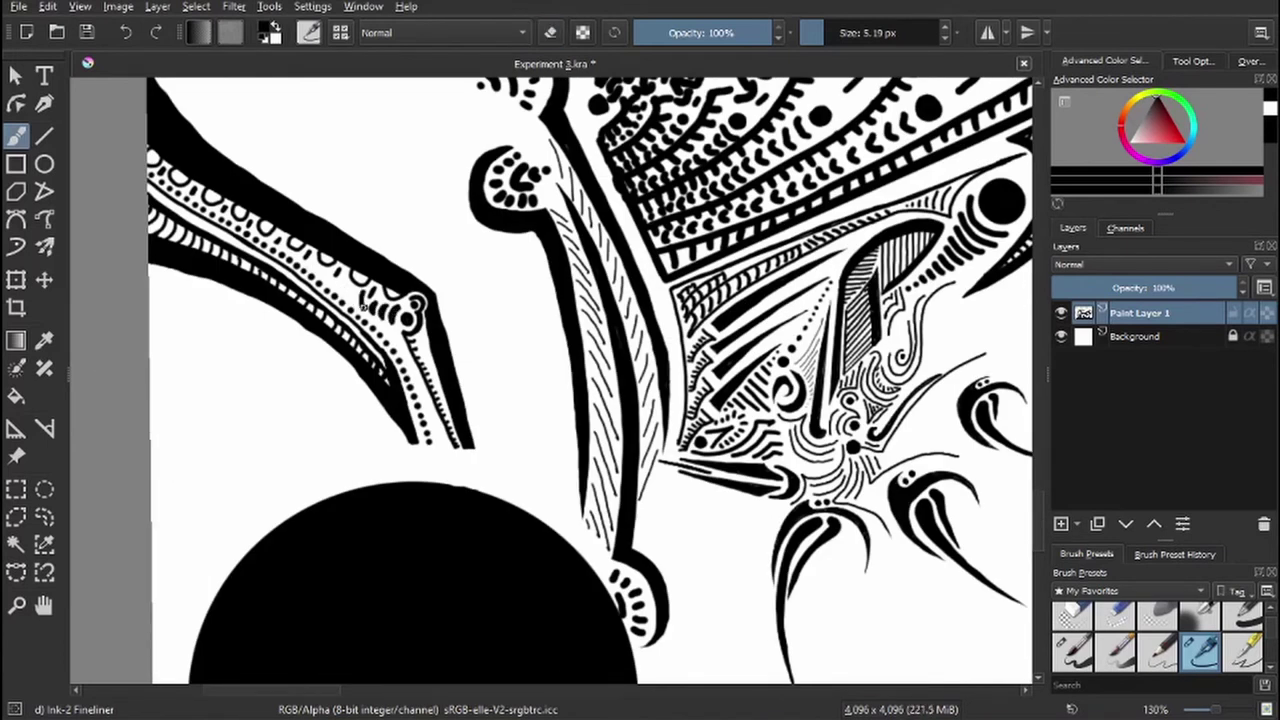
pyautogui.scroll(1, 347, 318)
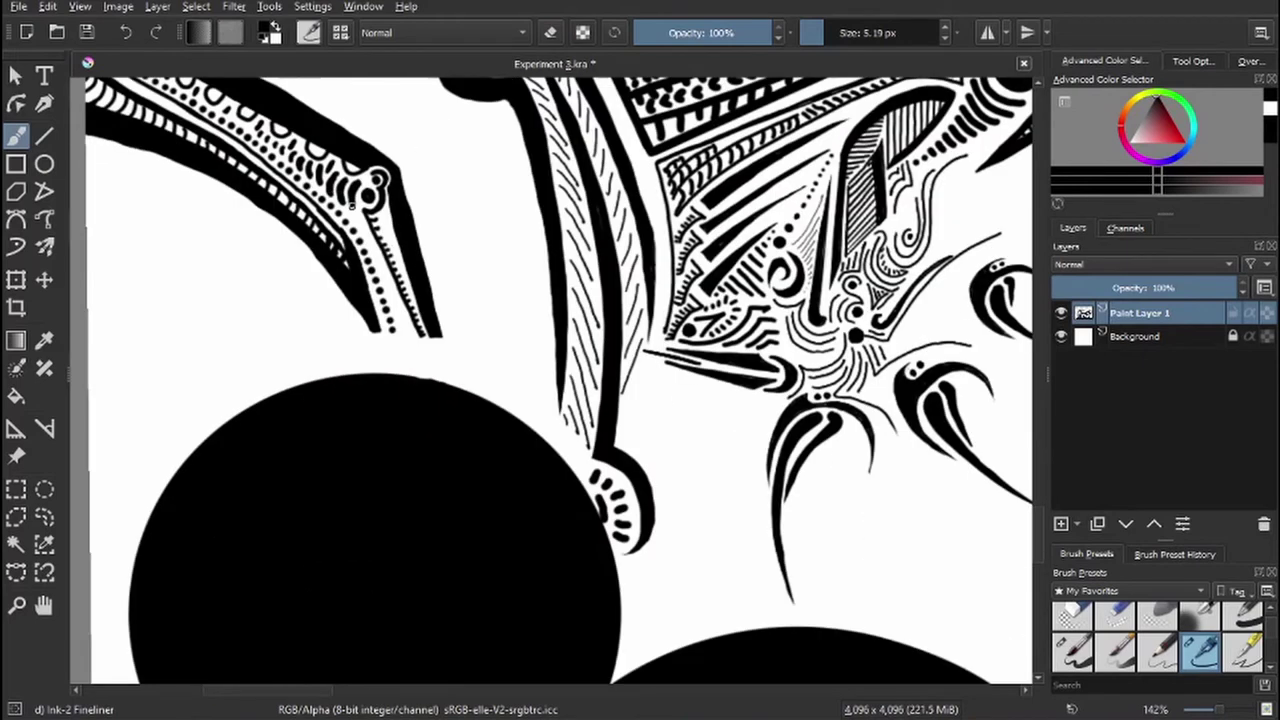
pyautogui.moveTo(352, 206); pyautogui.dragTo(400, 309)
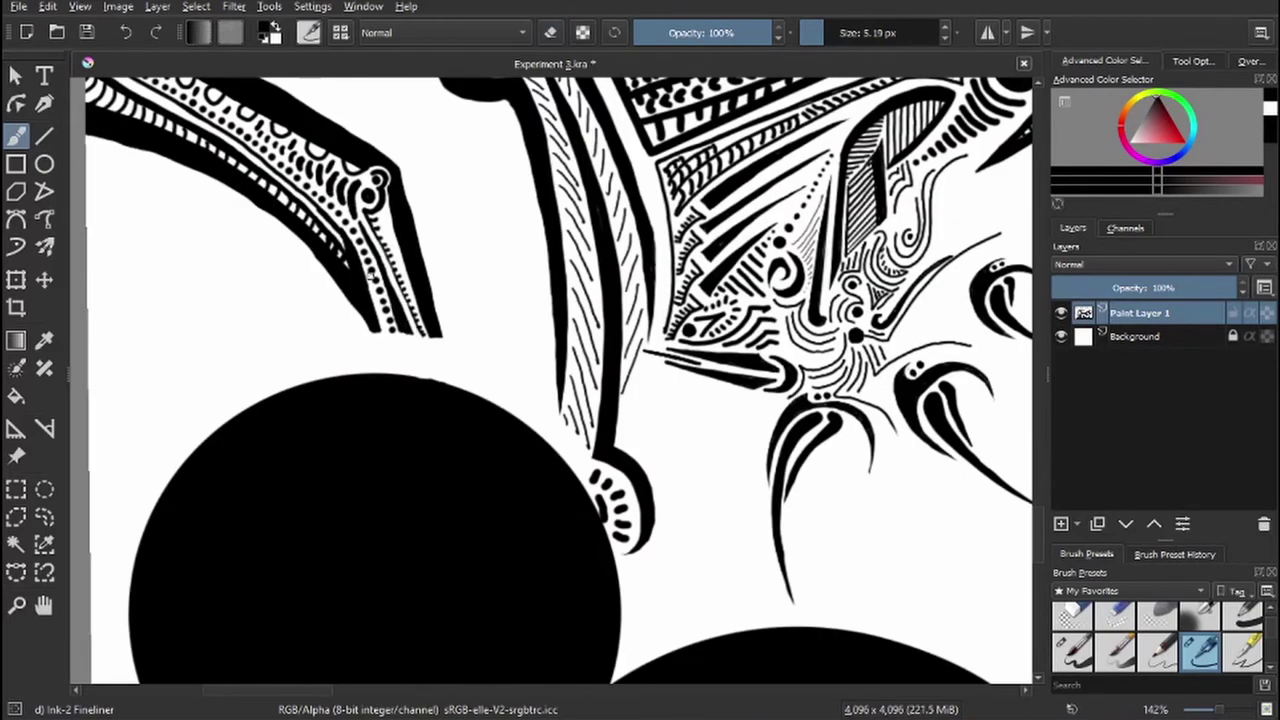
# - Draw a rung-filled black wedge under the bent leg's upper border and a dashed strip along the opposite border
pyautogui.scroll(-10, 512, 354)
pyautogui.scroll(12, 512, 354)
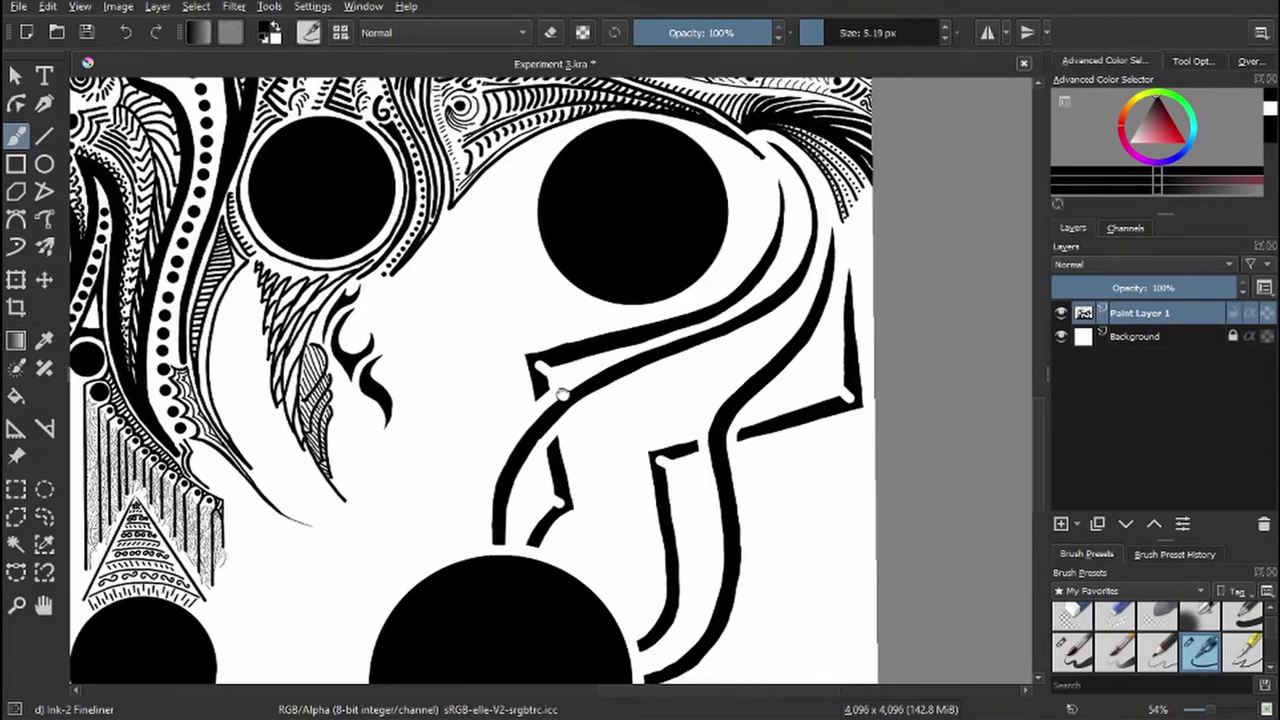
pyautogui.moveTo(583, 303)
pyautogui.mouseDown()
pyautogui.moveTo(725, 250)
pyautogui.moveTo(553, 300)
pyautogui.moveTo(796, 232)
pyautogui.moveTo(629, 270)
pyautogui.moveTo(768, 238)
pyautogui.mouseUp()
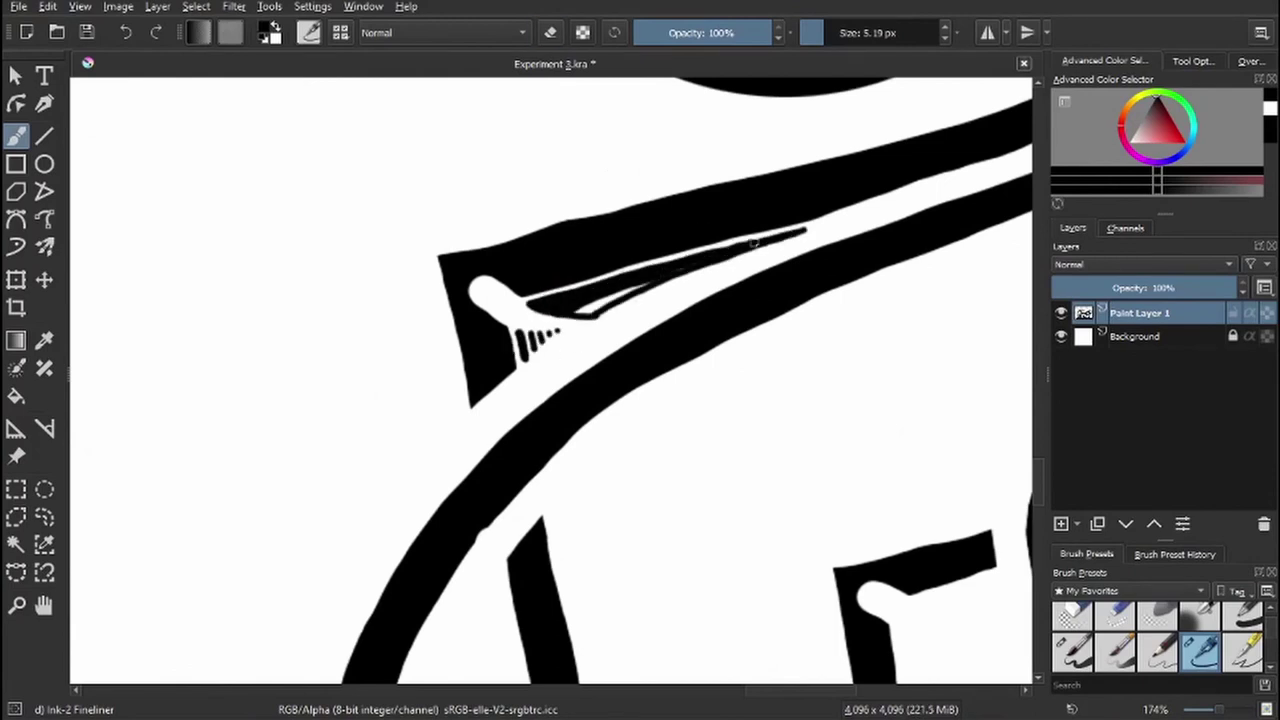
pyautogui.moveTo(588, 312)
pyautogui.mouseDown()
pyautogui.moveTo(674, 265)
pyautogui.moveTo(583, 316)
pyautogui.mouseUp()
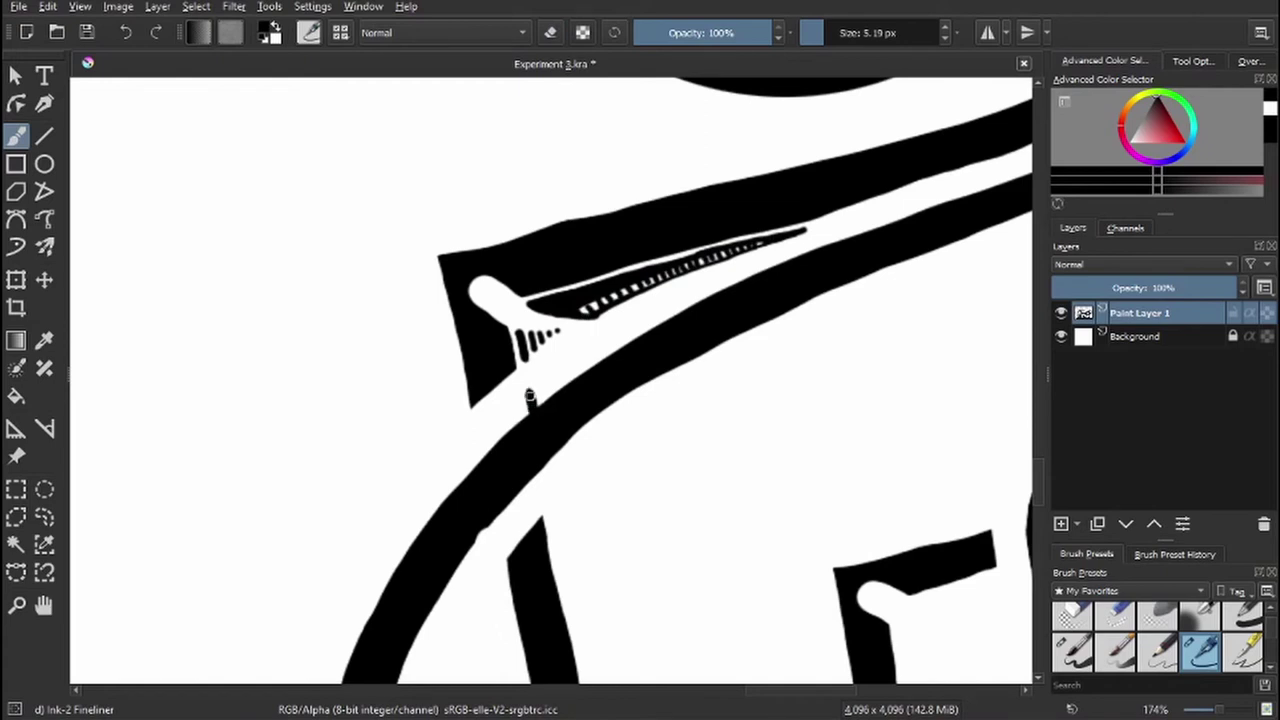
pyautogui.moveTo(530, 396)
pyautogui.mouseDown()
pyautogui.moveTo(800, 246)
pyautogui.moveTo(541, 388)
pyautogui.moveTo(676, 296)
pyautogui.moveTo(738, 273)
pyautogui.moveTo(590, 356)
pyautogui.mouseUp()
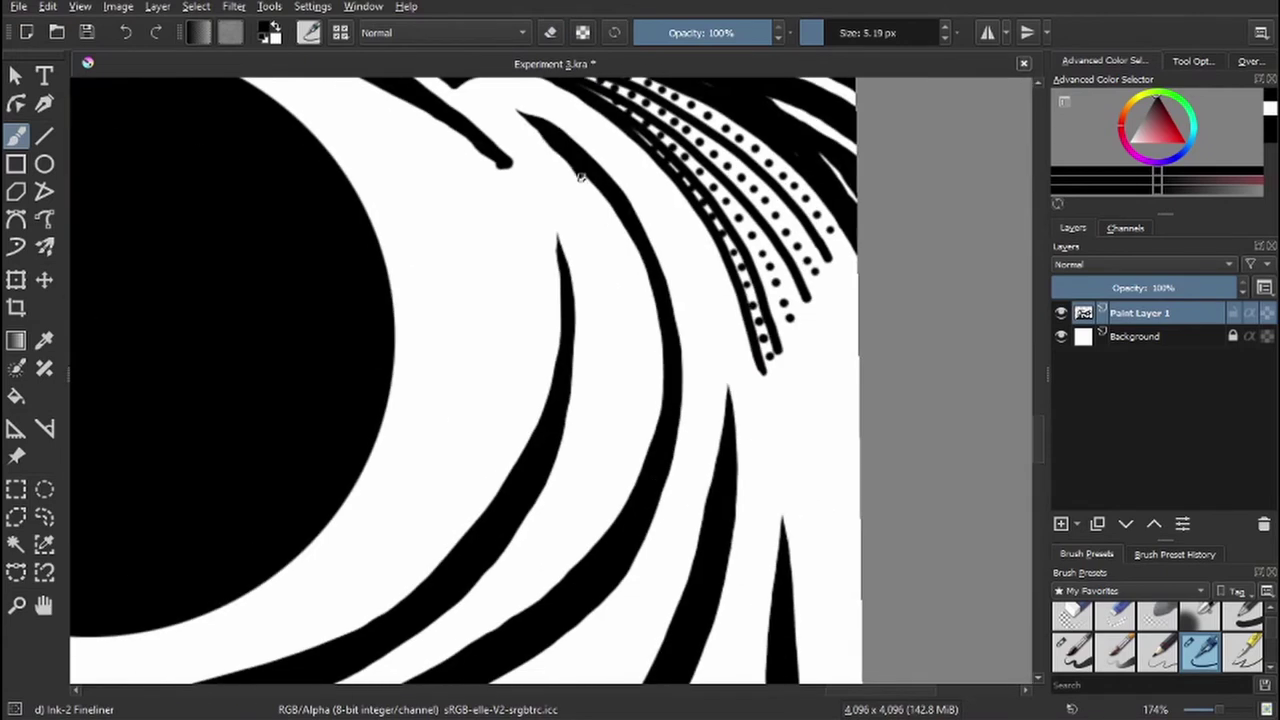
# - Draw a curved band along the inside of the leg's long curved stripe and fill it with rungs
pyautogui.moveTo(578, 172); pyautogui.dragTo(628, 460)
pyautogui.moveTo(652, 392); pyautogui.dragTo(602, 432)
pyautogui.moveTo(656, 404); pyautogui.dragTo(612, 448)
pyautogui.moveTo(660, 403)
pyautogui.mouseDown()
pyautogui.moveTo(628, 341)
pyautogui.moveTo(648, 287)
pyautogui.moveTo(617, 232)
pyautogui.mouseUp()
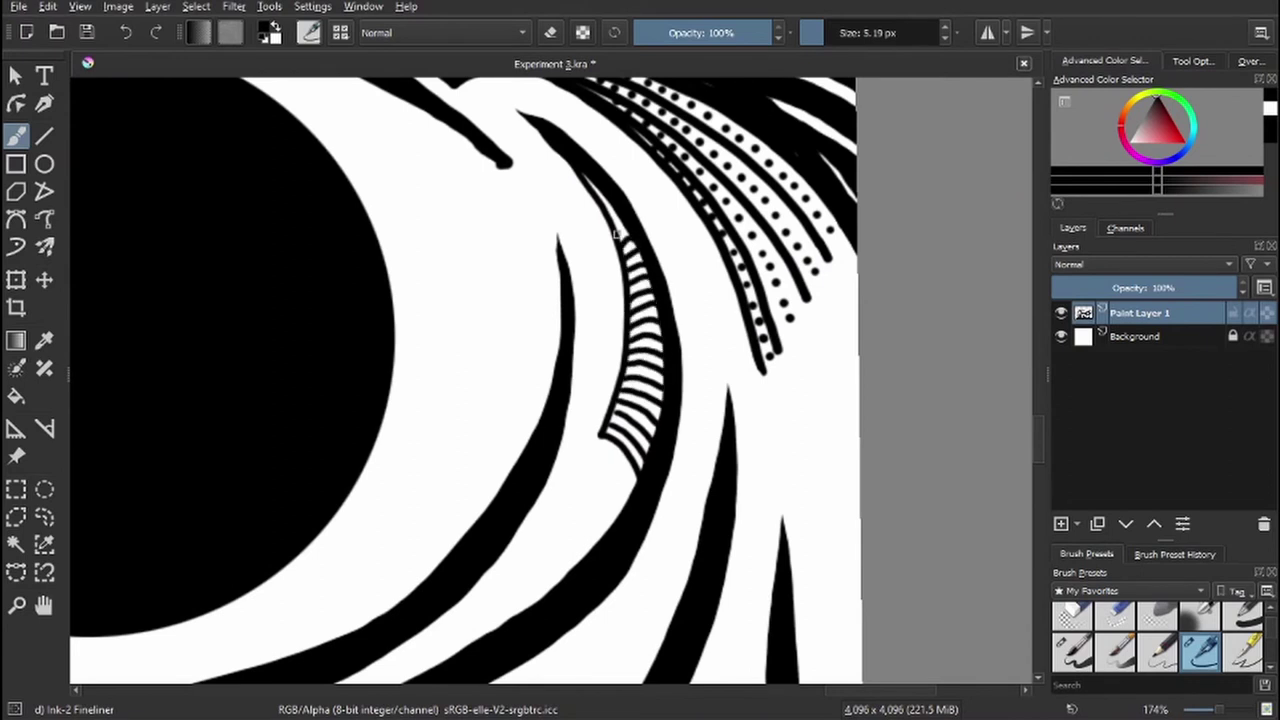
# - Add two shorter rung-filled segments further down the curved stripe, trimming their outlines with the eraser
pyautogui.scroll(-2, 601, 438)
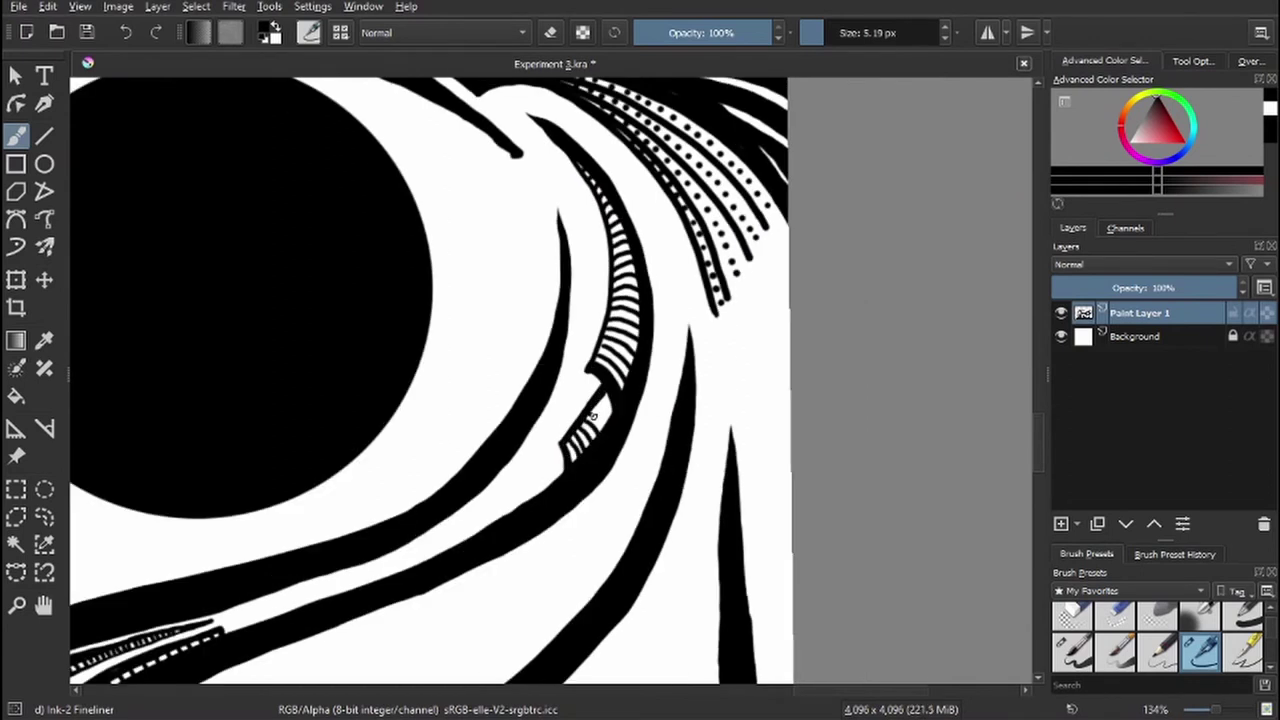
pyautogui.scroll(5, 558, 448)
pyautogui.moveTo(614, 268); pyautogui.dragTo(457, 371)
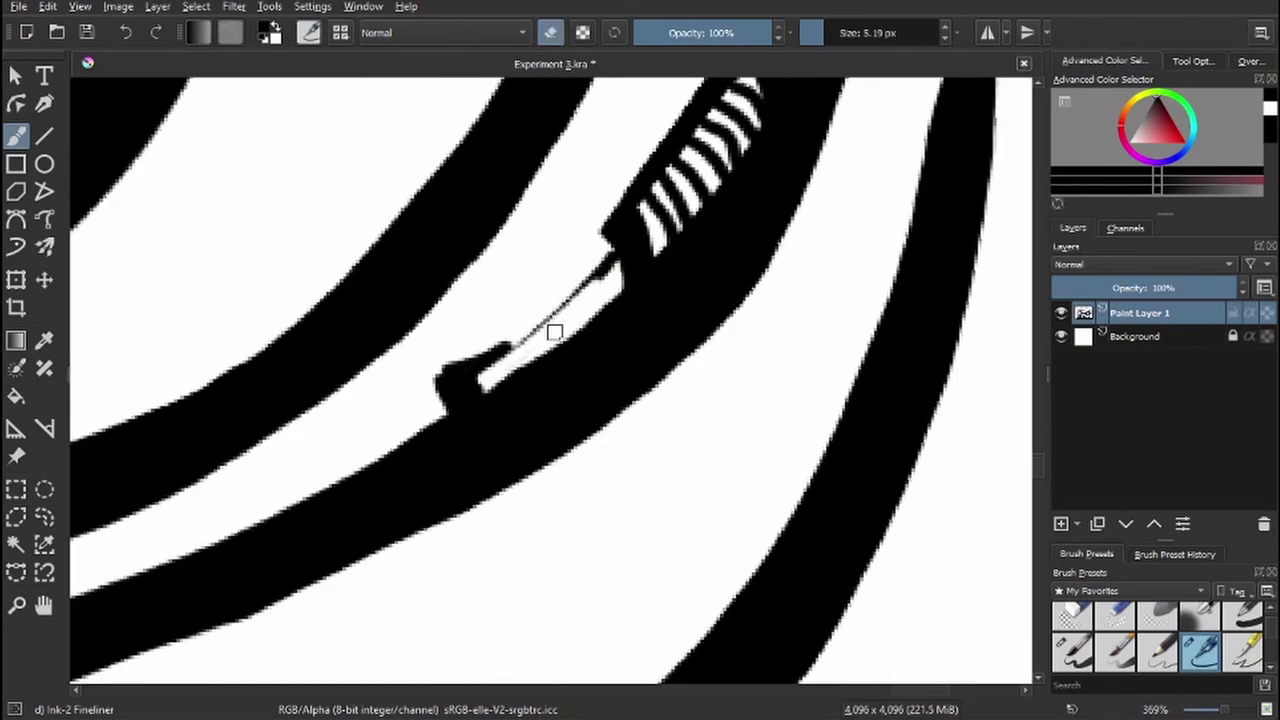
pyautogui.moveTo(551, 331)
pyautogui.mouseDown()
pyautogui.moveTo(451, 374)
pyautogui.moveTo(610, 280)
pyautogui.mouseUp()
pyautogui.moveTo(440, 510); pyautogui.dragTo(400, 550)
# - Line the notches between the rung segments with fine 2.81 px curves and add black dots down the channel below
pyautogui.press('[')
pyautogui.press('[')
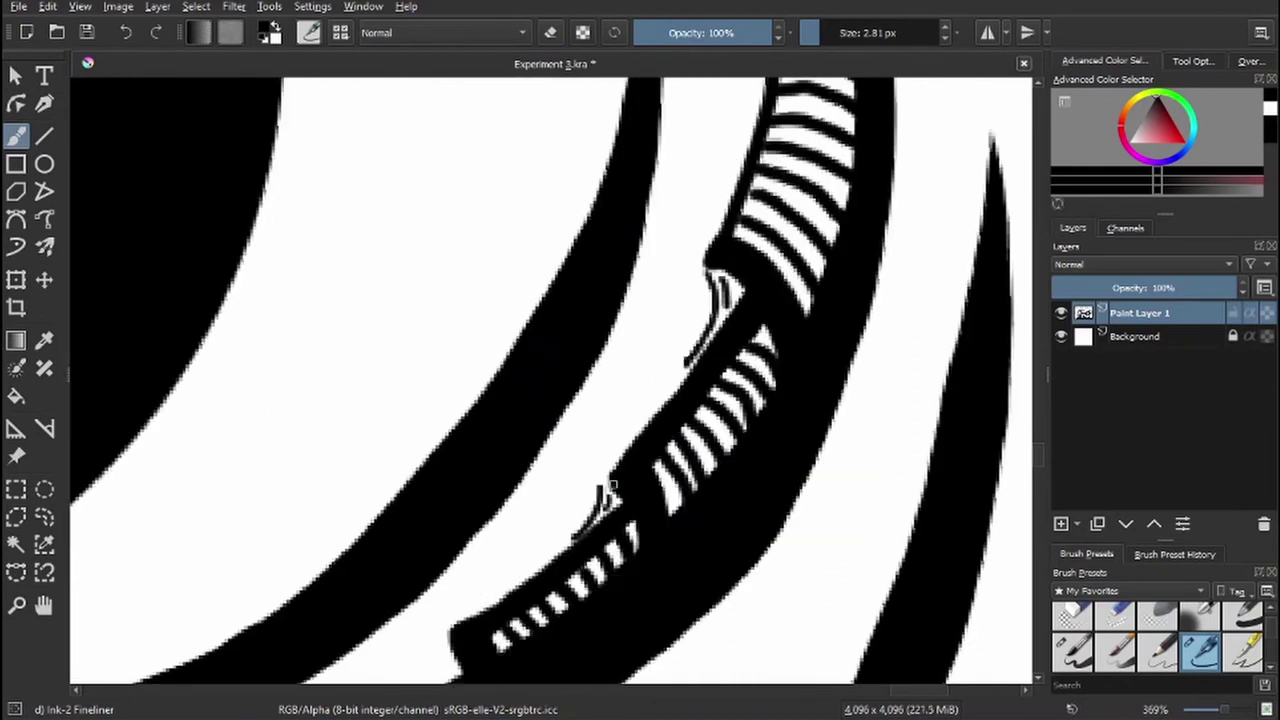
pyautogui.moveTo(600, 480); pyautogui.dragTo(745, 345)
pyautogui.moveTo(263, 509)
pyautogui.mouseDown()
pyautogui.moveTo(743, 323)
pyautogui.moveTo(634, 529)
pyautogui.moveTo(578, 522)
pyautogui.moveTo(488, 662)
pyautogui.mouseUp()
# - With a 3.21 px brush, outline a curved section beside the tapered inner stripe and fill it with long lines
pyautogui.press('[')
pyautogui.press('[')
pyautogui.press('[')
pyautogui.press('[')
pyautogui.moveTo(523, 194); pyautogui.dragTo(614, 443)
pyautogui.moveTo(545, 545); pyautogui.dragTo(622, 515)
pyautogui.moveTo(530, 225); pyautogui.dragTo(600, 470)
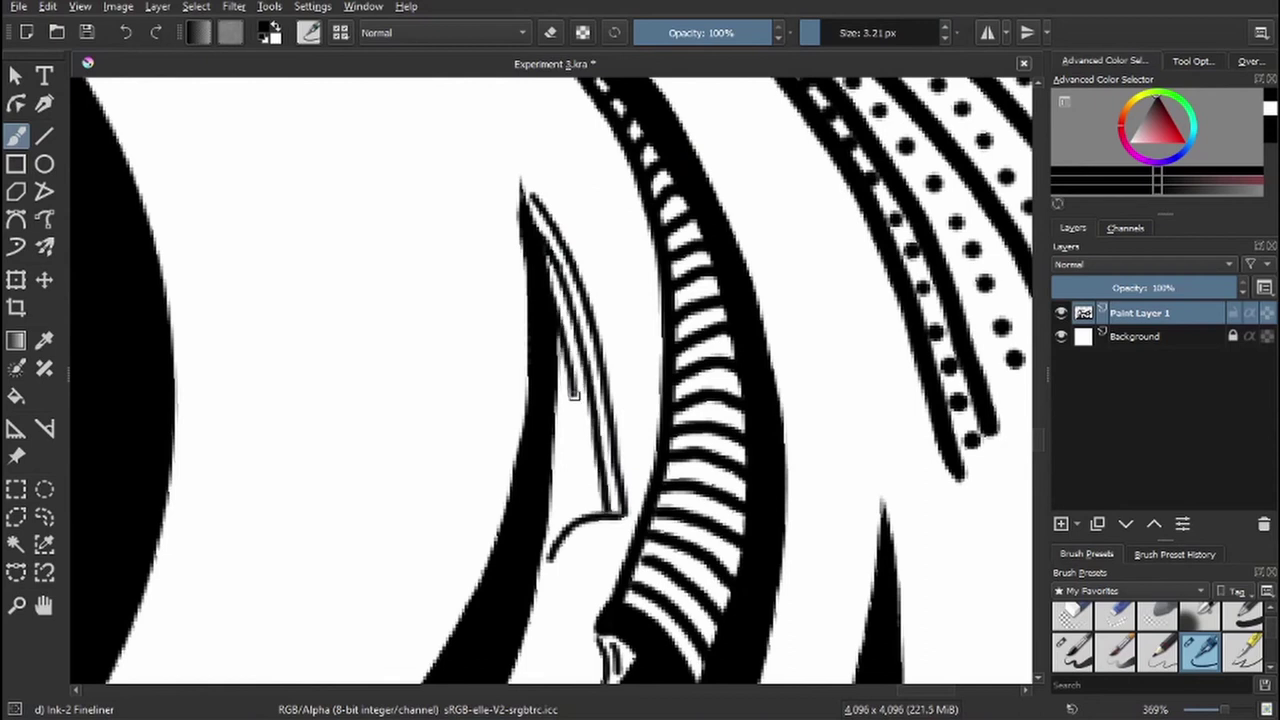
pyautogui.moveTo(555, 300); pyautogui.dragTo(615, 500)
# - Draw solid black hooked shapes below the hatched section on the tapered stripe, cleaning their edges with the eraser
pyautogui.moveTo(545, 530); pyautogui.dragTo(645, 340)
pyautogui.moveTo(720, 350); pyautogui.dragTo(640, 420)
pyautogui.press('e')
pyautogui.moveTo(735, 320)
pyautogui.mouseDown()
pyautogui.moveTo(720, 355)
pyautogui.moveTo(645, 408)
pyautogui.moveTo(716, 340)
pyautogui.moveTo(718, 352)
pyautogui.mouseUp()
pyautogui.press('e')
pyautogui.press('e')
pyautogui.press('e')
pyautogui.moveTo(716, 360)
pyautogui.mouseDown()
pyautogui.moveTo(676, 444)
pyautogui.moveTo(612, 510)
pyautogui.moveTo(664, 446)
pyautogui.mouseUp()
# - Continue the black hooked segments down the stripe's inner edge to the dot row and refine the facing notch
pyautogui.moveTo(646, 549)
pyautogui.mouseDown()
pyautogui.moveTo(651, 499)
pyautogui.moveTo(720, 315)
pyautogui.mouseUp()
pyautogui.moveTo(740, 240)
pyautogui.mouseDown()
pyautogui.moveTo(697, 306)
pyautogui.moveTo(660, 320)
pyautogui.mouseUp()
pyautogui.moveTo(700, 260); pyautogui.dragTo(615, 380)
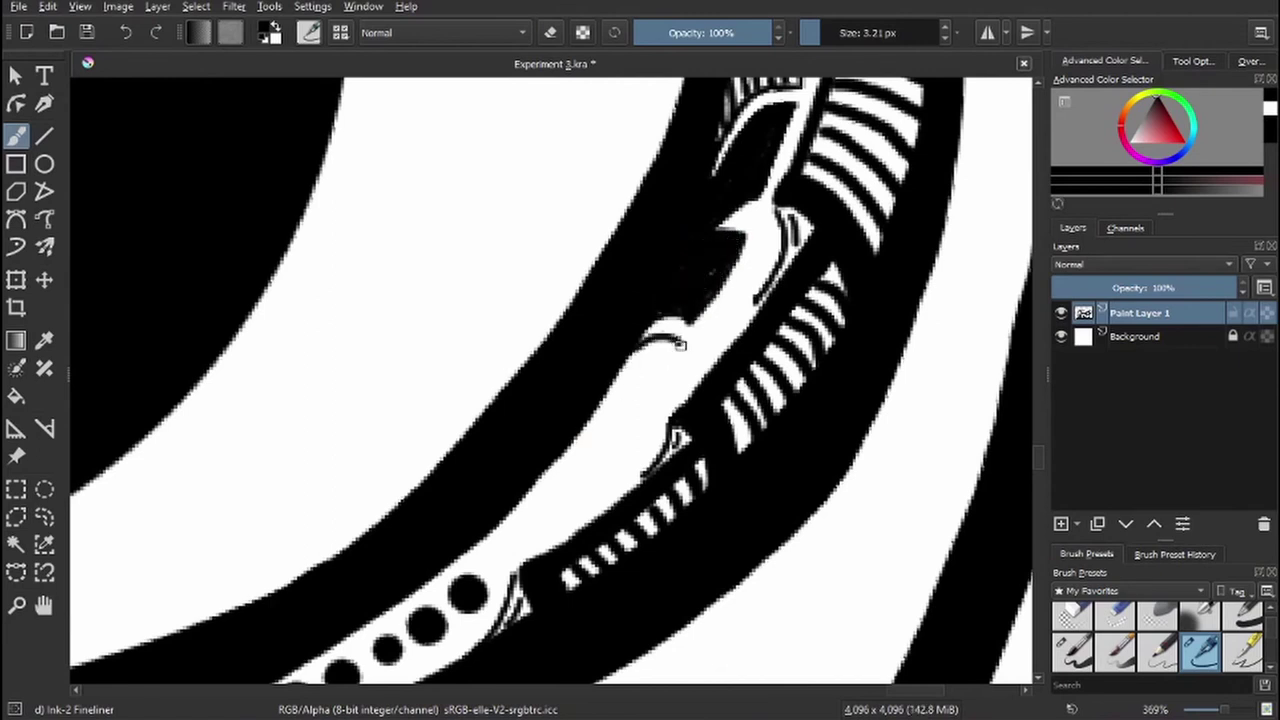
pyautogui.moveTo(600, 430)
pyautogui.mouseDown()
pyautogui.moveTo(648, 365)
pyautogui.moveTo(605, 410)
pyautogui.mouseUp()
pyautogui.scroll(-3, 620, 400)
pyautogui.moveTo(700, 310); pyautogui.dragTo(600, 420)
pyautogui.scroll(2, 640, 420)
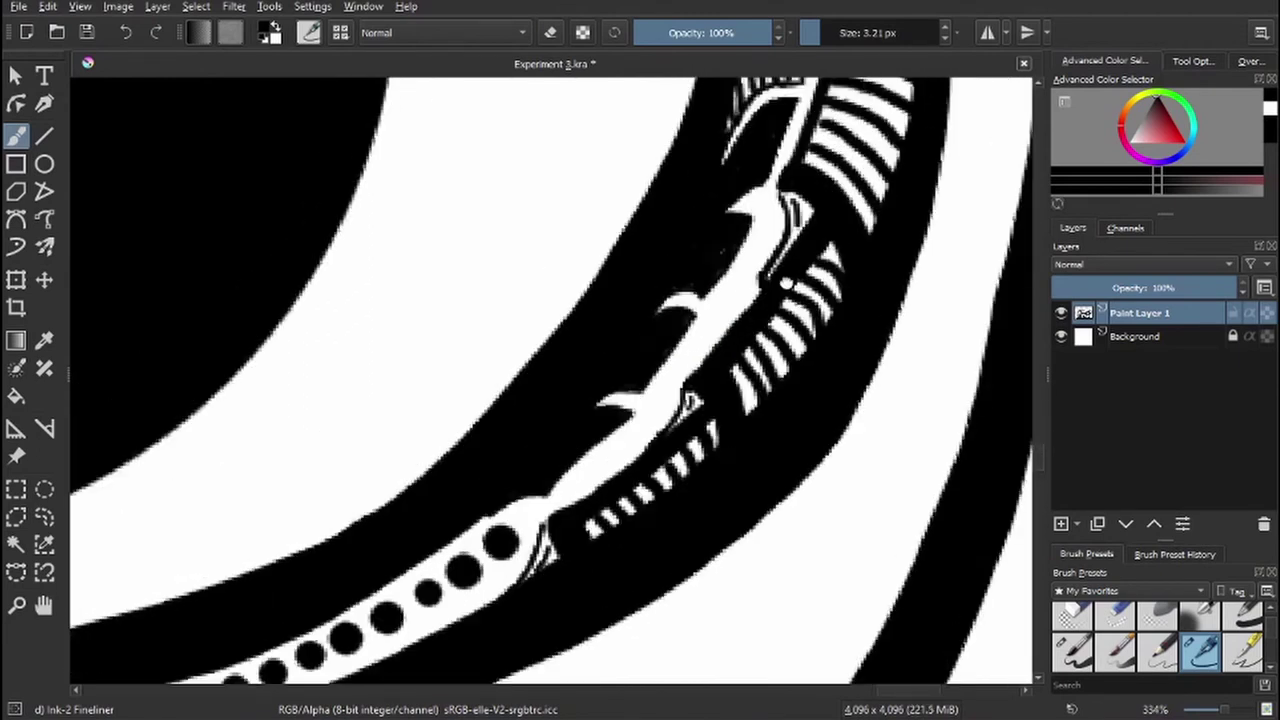
pyautogui.moveTo(770, 265); pyautogui.dragTo(765, 315)
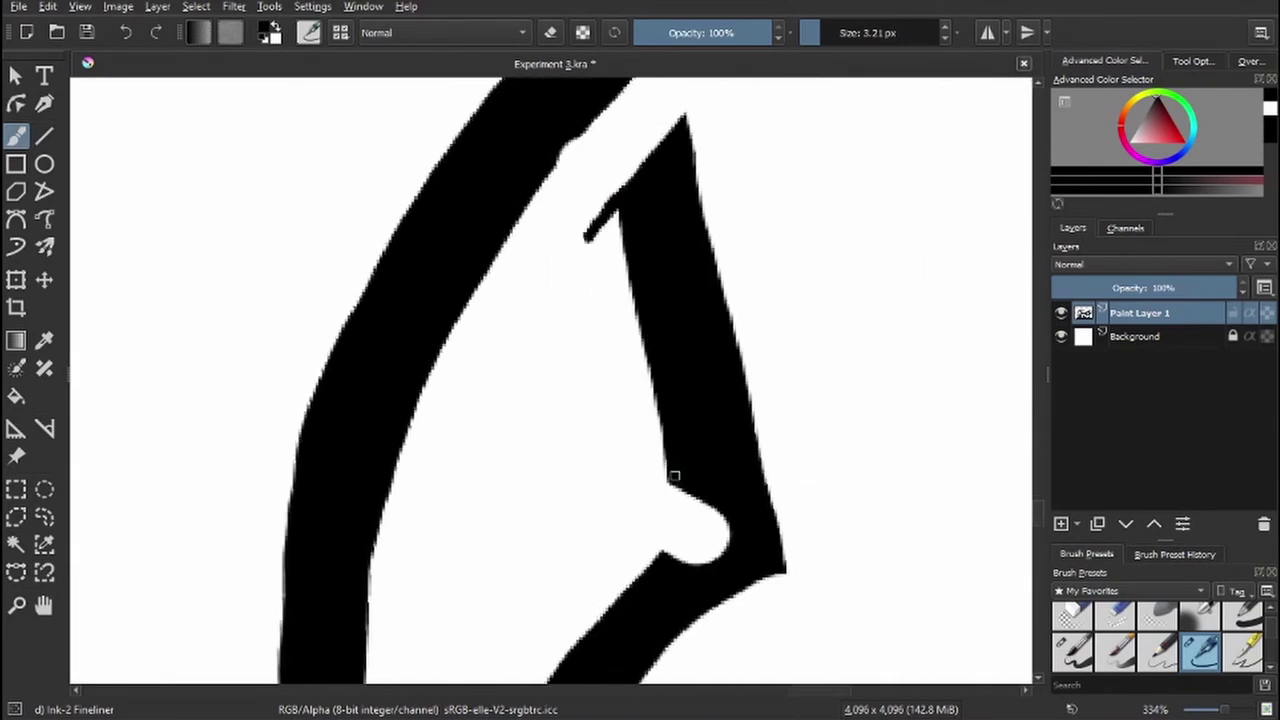
# - Draw a black strip with a diagonally hatched edge inside the border above the leg's lower knee
pyautogui.moveTo(674, 477)
pyautogui.mouseDown()
pyautogui.moveTo(632, 458)
pyautogui.moveTo(608, 326)
pyautogui.moveTo(582, 343)
pyautogui.moveTo(597, 441)
pyautogui.moveTo(552, 267)
pyautogui.moveTo(571, 339)
pyautogui.moveTo(570, 423)
pyautogui.mouseUp()
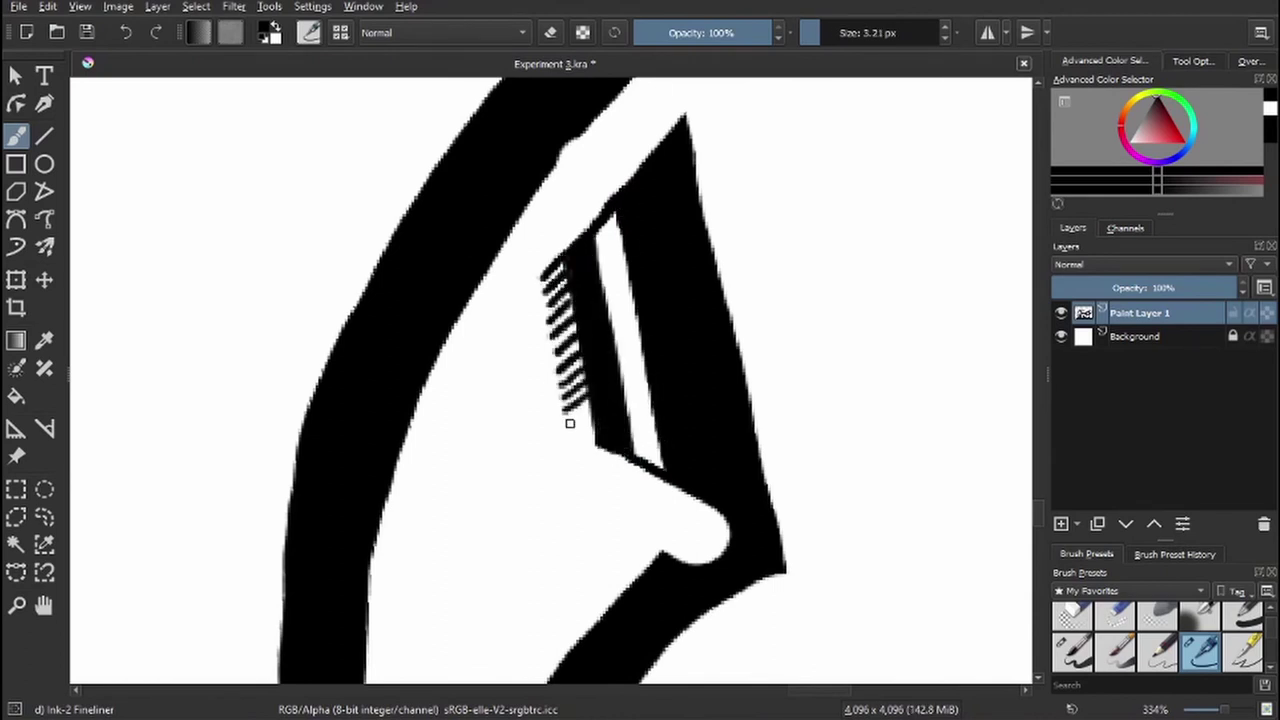
pyautogui.scroll(-5, 543, 371)
# - Outline hooked segments along the lower leg's thick curved border, fill them black and clean their edges
pyautogui.moveTo(538, 278)
pyautogui.mouseDown()
pyautogui.moveTo(544, 378)
pyautogui.moveTo(552, 368)
pyautogui.moveTo(499, 433)
pyautogui.moveTo(492, 578)
pyautogui.mouseUp()
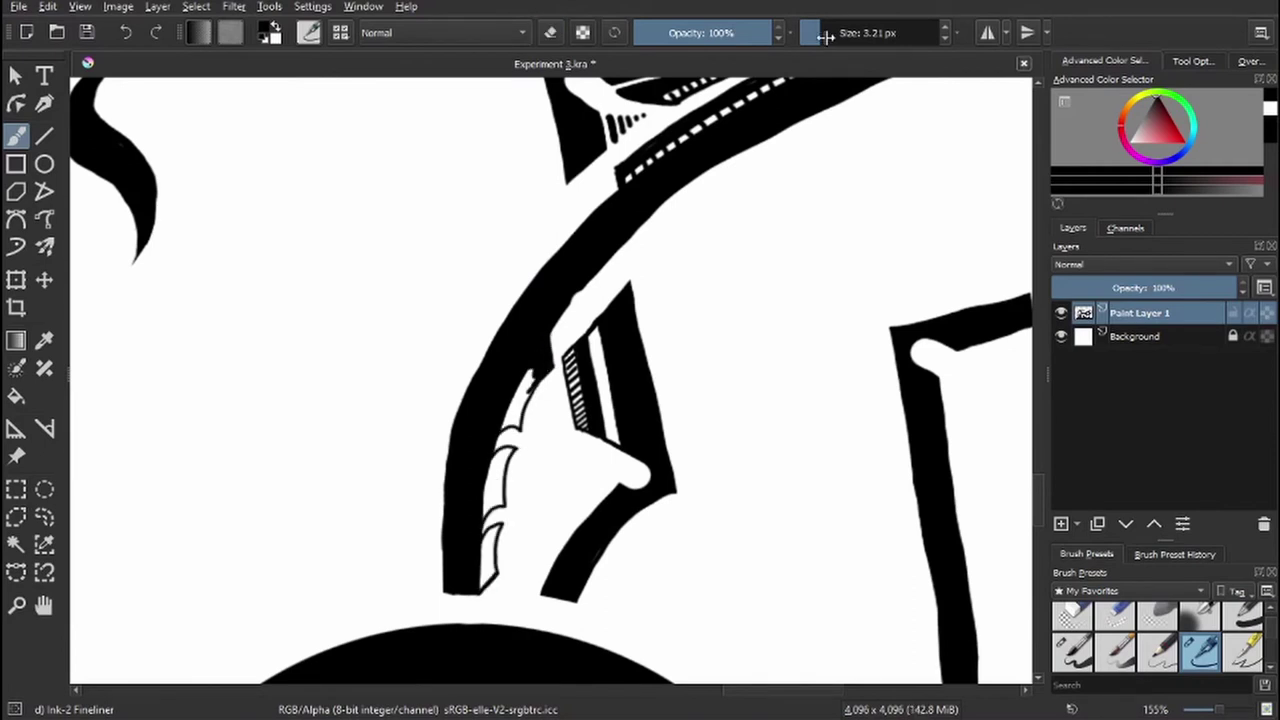
pyautogui.press(']')
pyautogui.scroll(5, 475, 512)
pyautogui.moveTo(510, 480); pyautogui.dragTo(525, 310)
pyautogui.press('e')
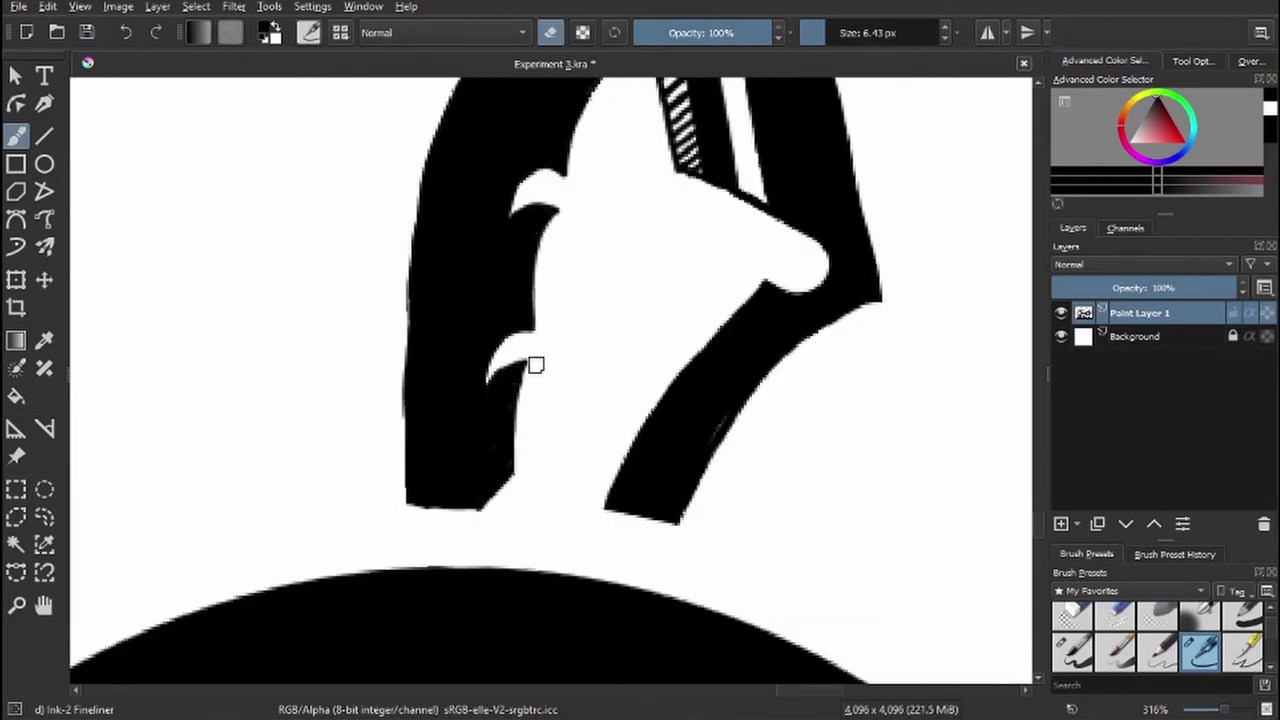
pyautogui.moveTo(534, 363); pyautogui.dragTo(370, 627)
pyautogui.moveTo(426, 430); pyautogui.dragTo(395, 555)
# - With a 2.81 px brush, draw a black strip with a hatched edge inside the border below the knee
pyautogui.press('e')
pyautogui.press('[')
pyautogui.press('[')
pyautogui.moveTo(395, 555); pyautogui.dragTo(410, 370)
pyautogui.moveTo(620, 345)
pyautogui.mouseDown()
pyautogui.moveTo(455, 580)
pyautogui.moveTo(600, 350)
pyautogui.mouseUp()
pyautogui.moveTo(438, 574)
pyautogui.mouseDown()
pyautogui.moveTo(476, 488)
pyautogui.moveTo(612, 322)
pyautogui.moveTo(596, 326)
pyautogui.mouseUp()
pyautogui.press('e')
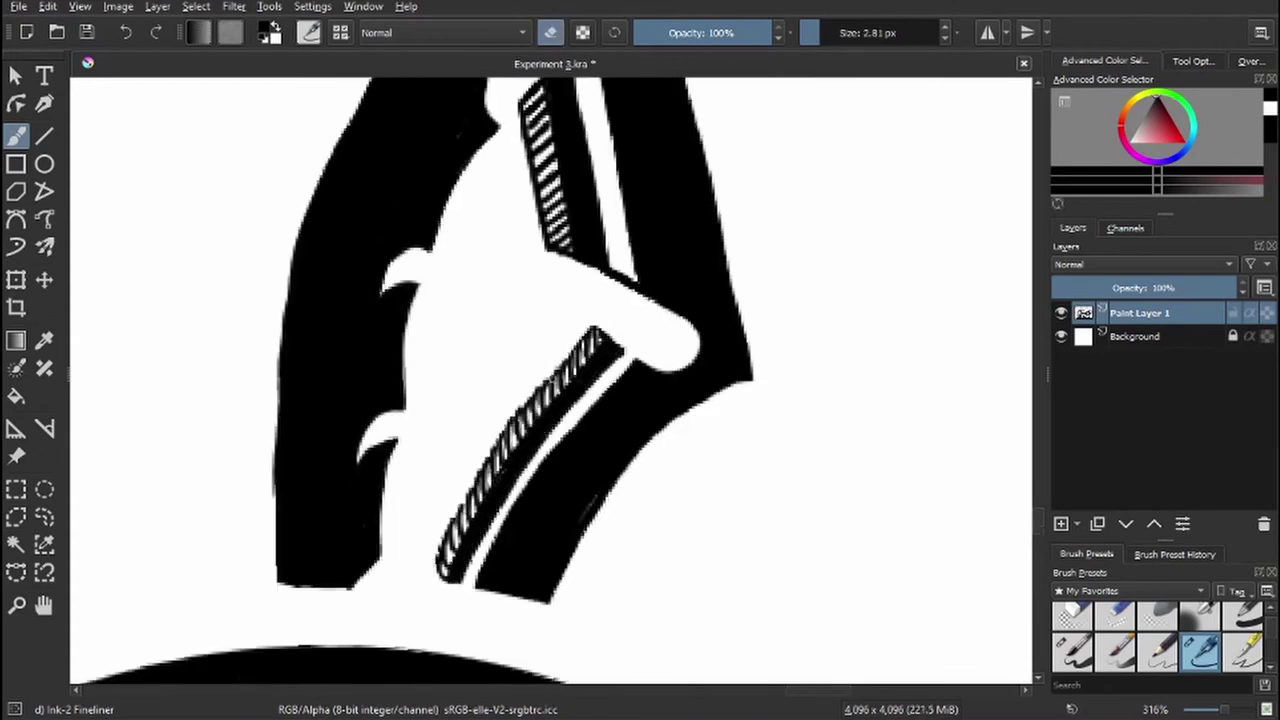
pyautogui.scroll(-3, 594, 326)
# - Draw a hatched black wedge beside the strip below the knee and run 11.30 px dots down the adjoining channel
pyautogui.press('e')
pyautogui.moveTo(607, 374); pyautogui.dragTo(566, 462)
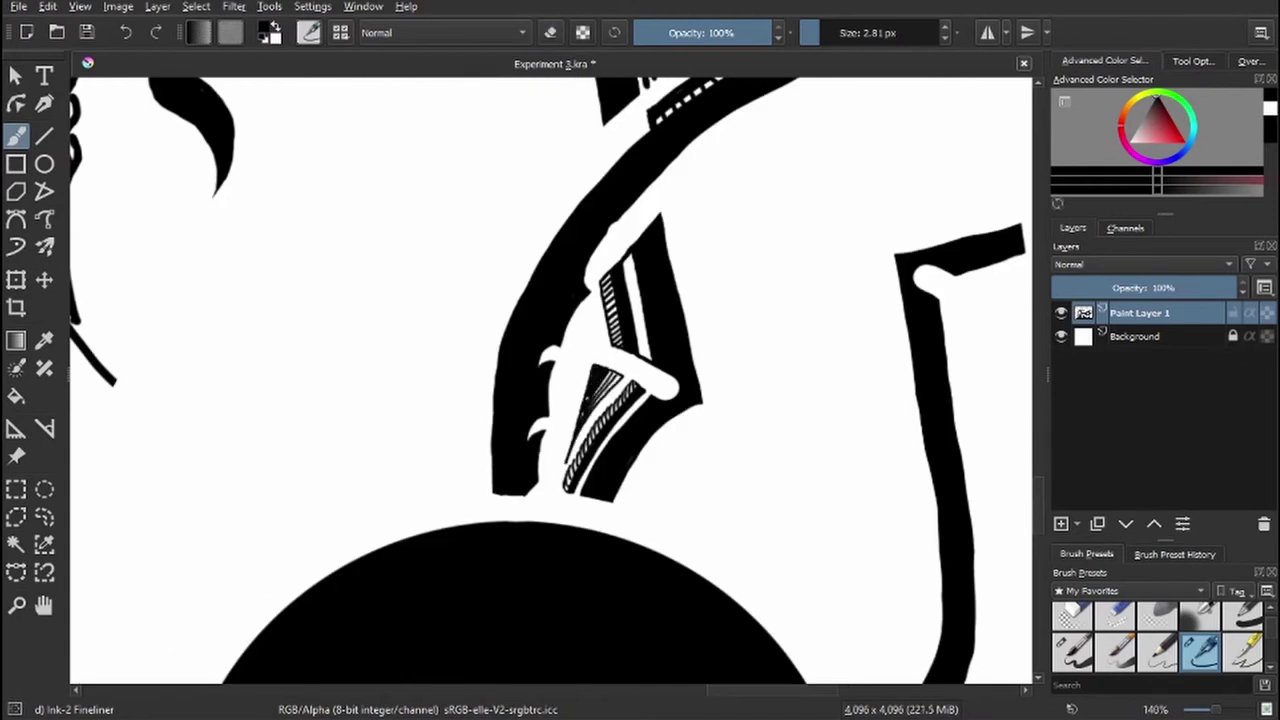
pyautogui.moveTo(663, 287); pyautogui.dragTo(690, 287)
pyautogui.moveTo(550, 487); pyautogui.dragTo(578, 348)
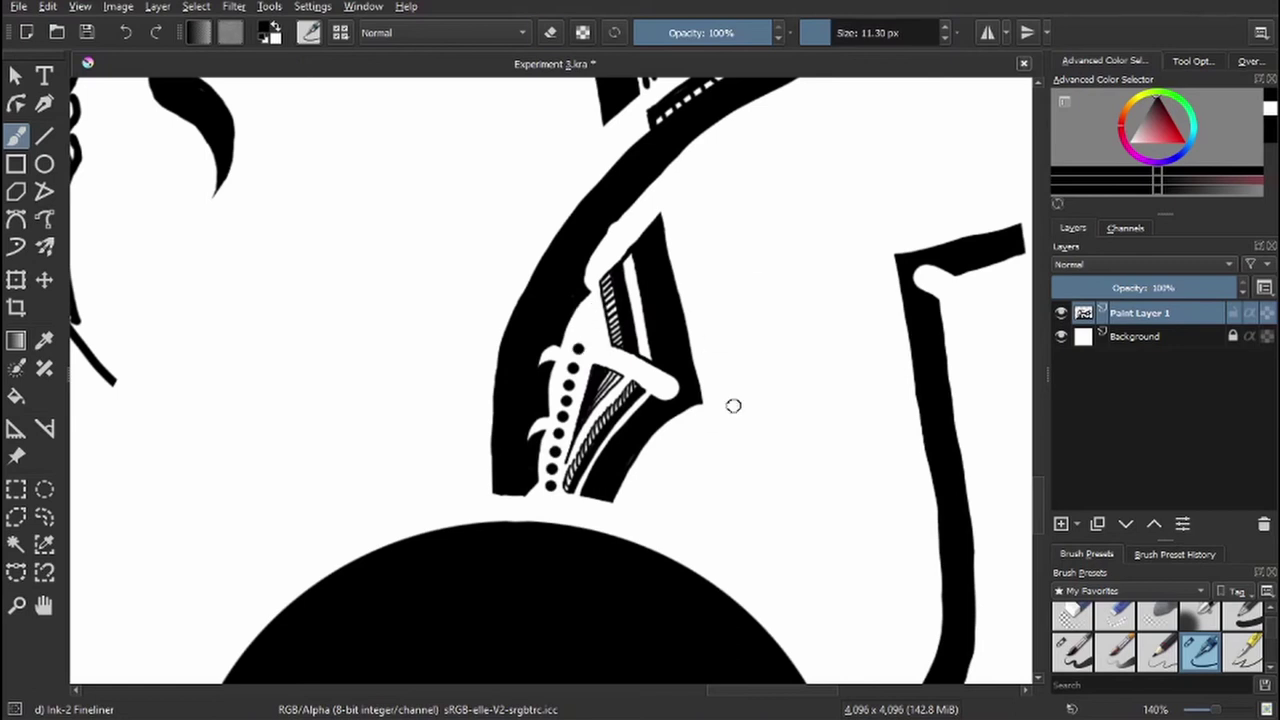
# - With a 3.65 px brush, add a black sliver beside the hatched strip above the knee and erase stray edges
pyautogui.scroll(-1, 733, 405)
pyautogui.press('e')
pyautogui.scroll(4, 628, 302)
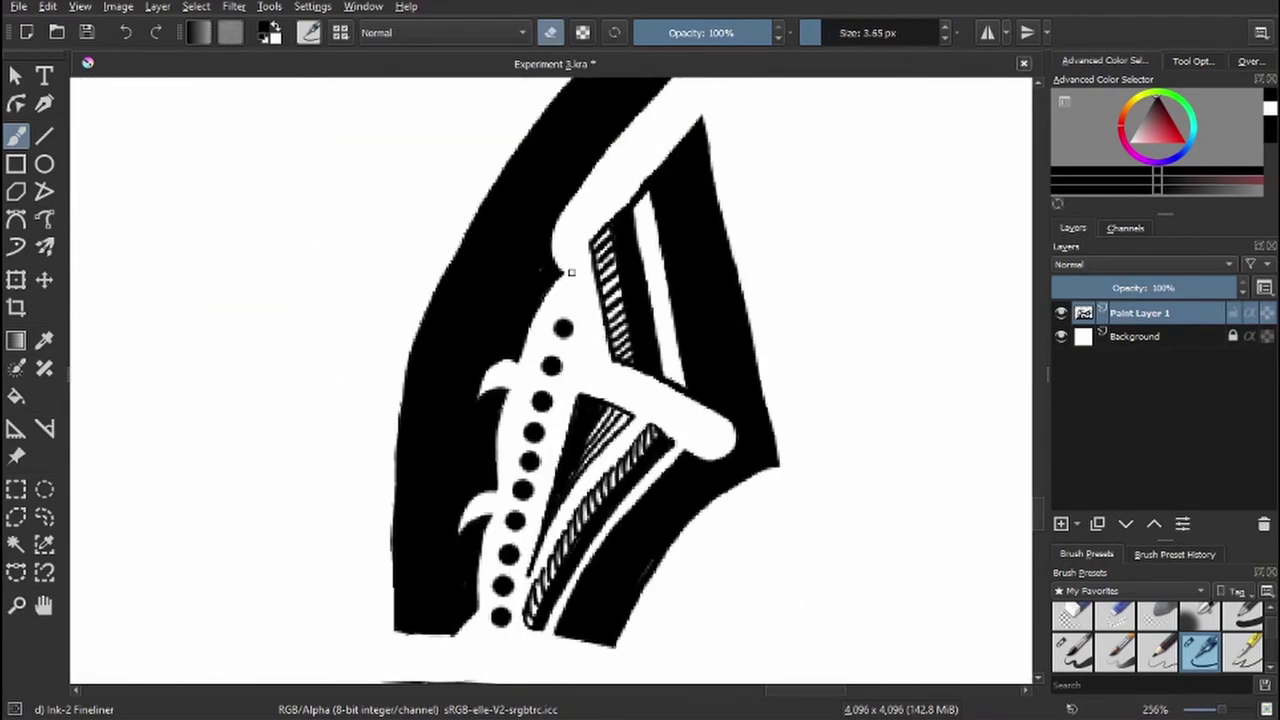
pyautogui.press('e')
pyautogui.moveTo(594, 242)
pyautogui.mouseDown()
pyautogui.moveTo(582, 352)
pyautogui.moveTo(606, 350)
pyautogui.mouseUp()
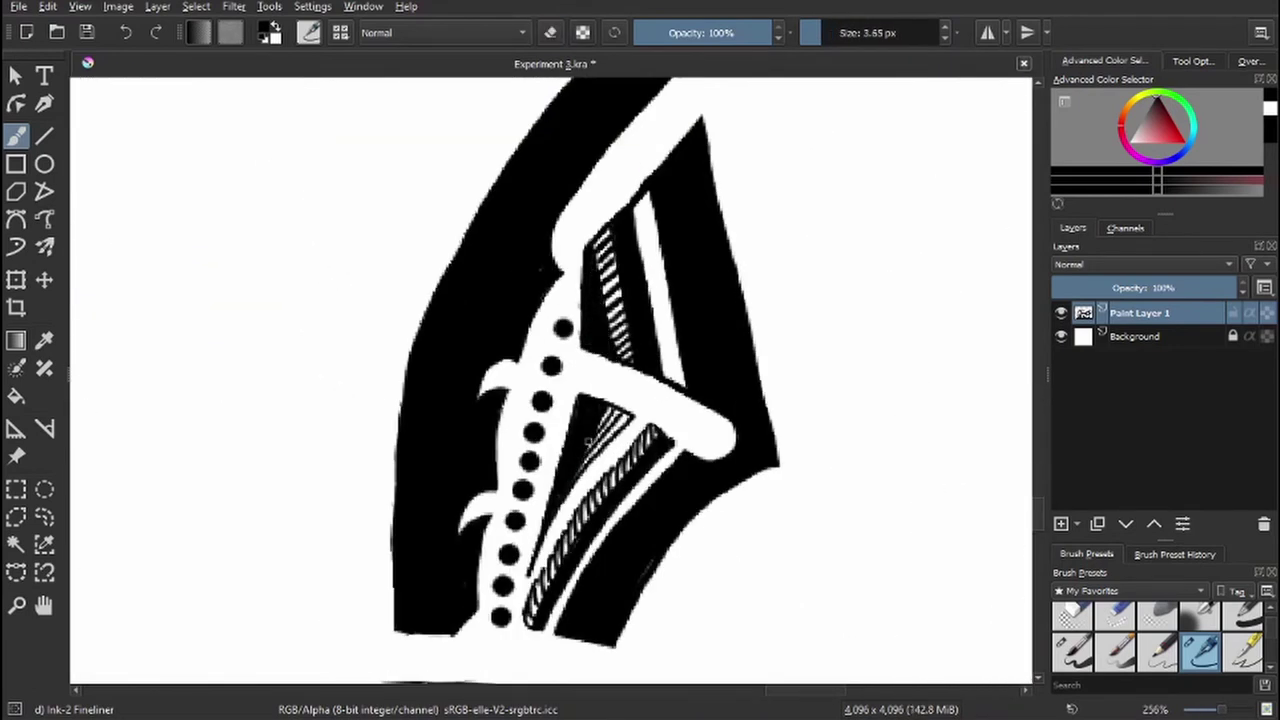
pyautogui.press('e')
pyautogui.moveTo(540, 295)
pyautogui.mouseDown()
pyautogui.moveTo(578, 338)
pyautogui.moveTo(553, 364)
pyautogui.moveTo(583, 333)
pyautogui.moveTo(568, 262)
pyautogui.moveTo(586, 237)
pyautogui.mouseUp()
pyautogui.press('e')
pyautogui.scroll(-5, 566, 337)
pyautogui.scroll(4, 679, 127)
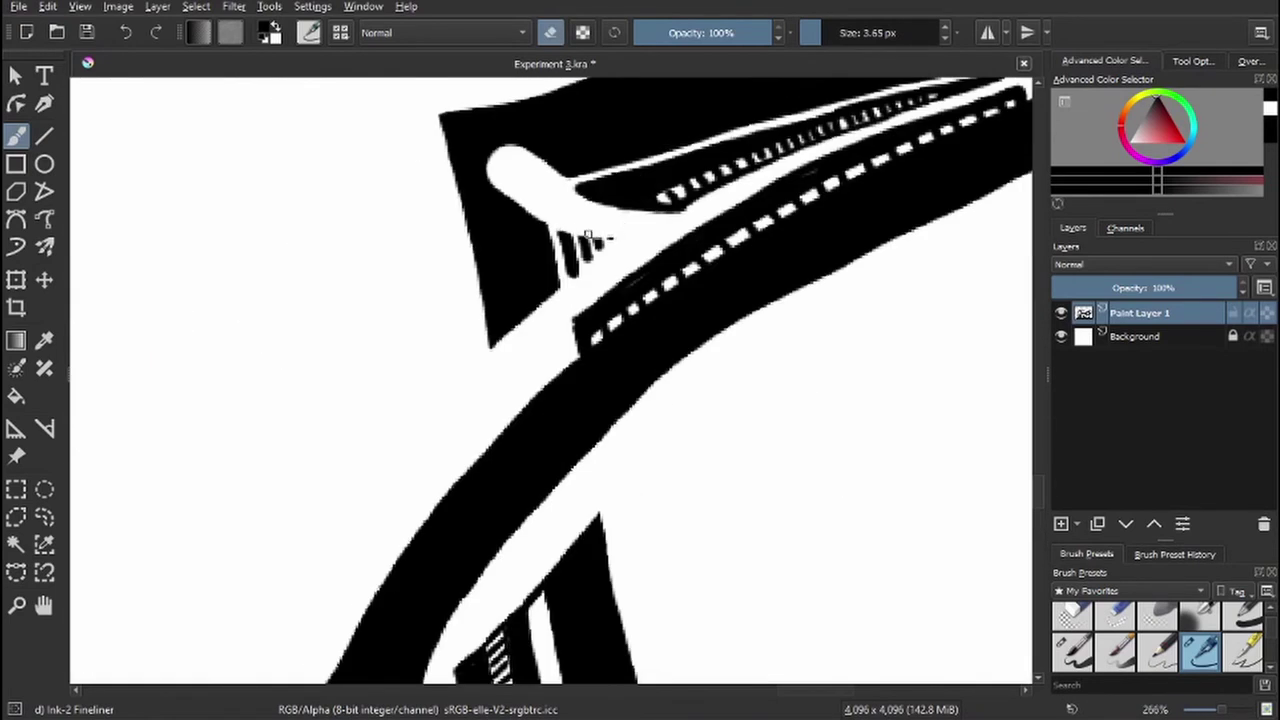
# - Draw a small hatched black triangle under the second leg's short upper border and place a dot at its corner
pyautogui.scroll(-2, 657, 208)
pyautogui.press('e')
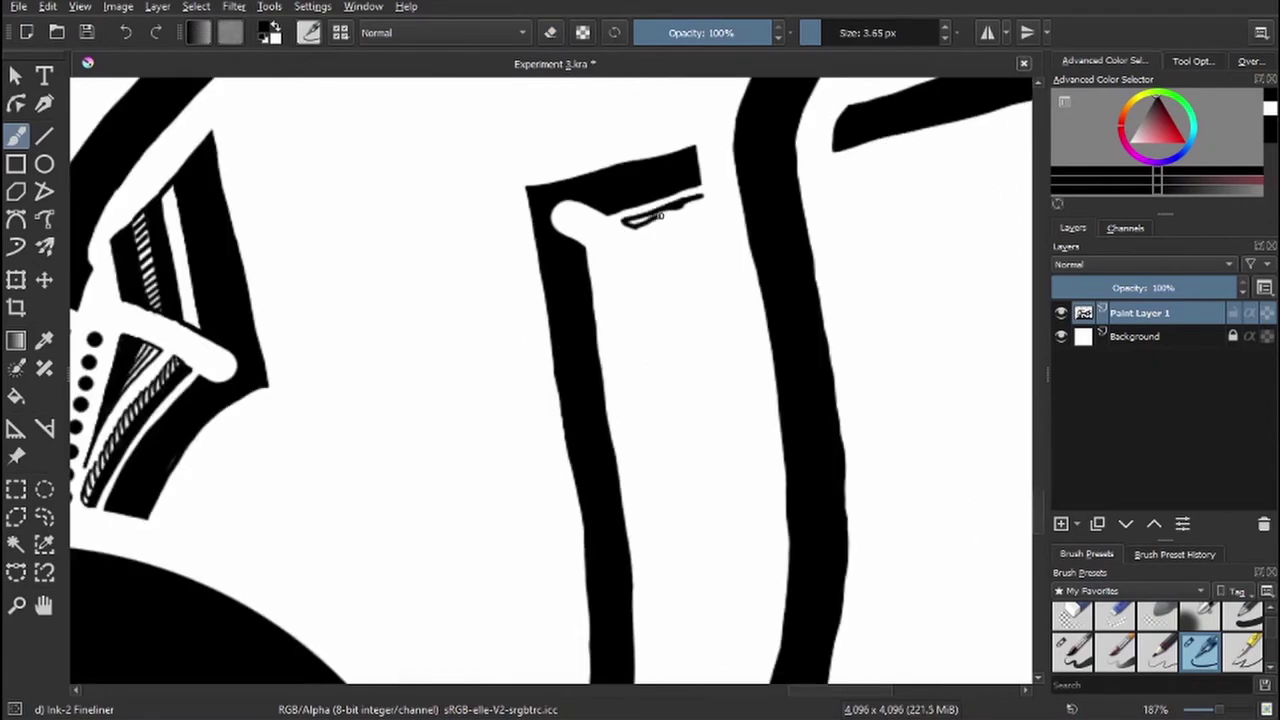
pyautogui.press('e')
pyautogui.moveTo(635, 226); pyautogui.dragTo(710, 198)
pyautogui.press('e')
pyautogui.press('e')
pyautogui.hotkey('ctrl', 'z')
pyautogui.click(706, 252)
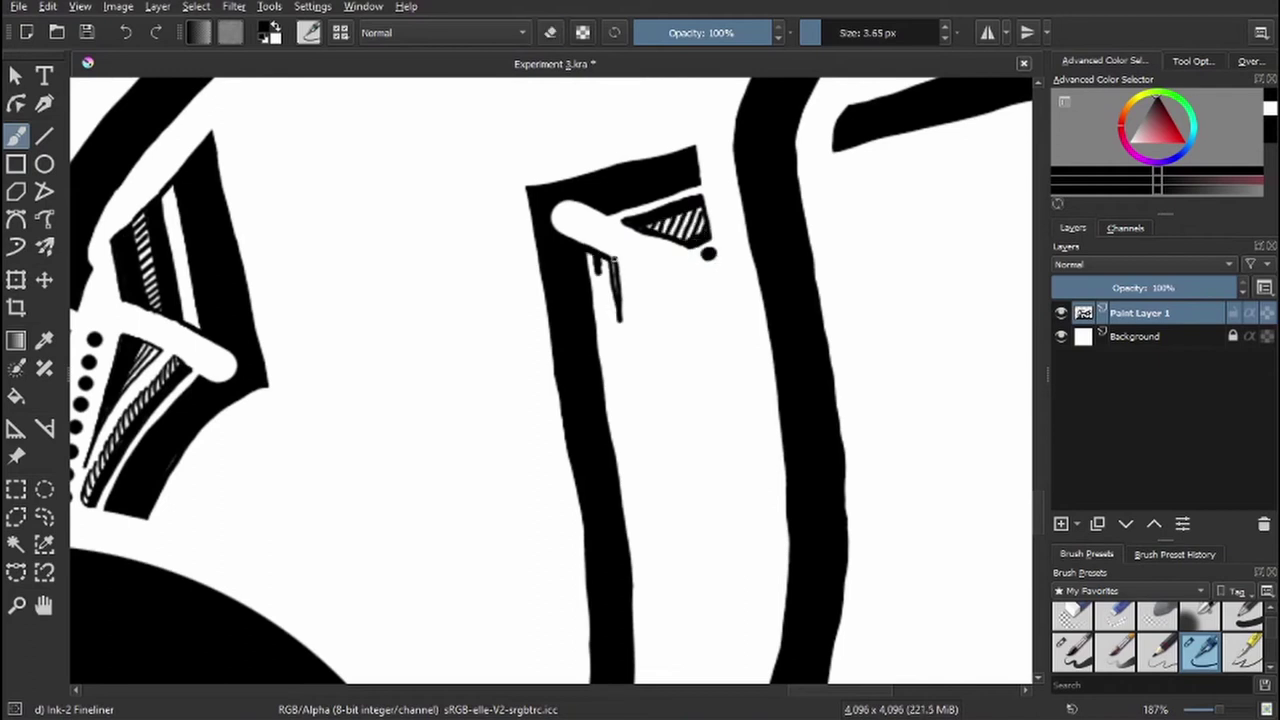
# - Draw a thin black strip parallel to the second leg's inner edge, from the knee down to the leg's end
pyautogui.moveTo(598, 277); pyautogui.dragTo(628, 545)
pyautogui.scroll(-3, 628, 545)
pyautogui.scroll(3, 560, 420)
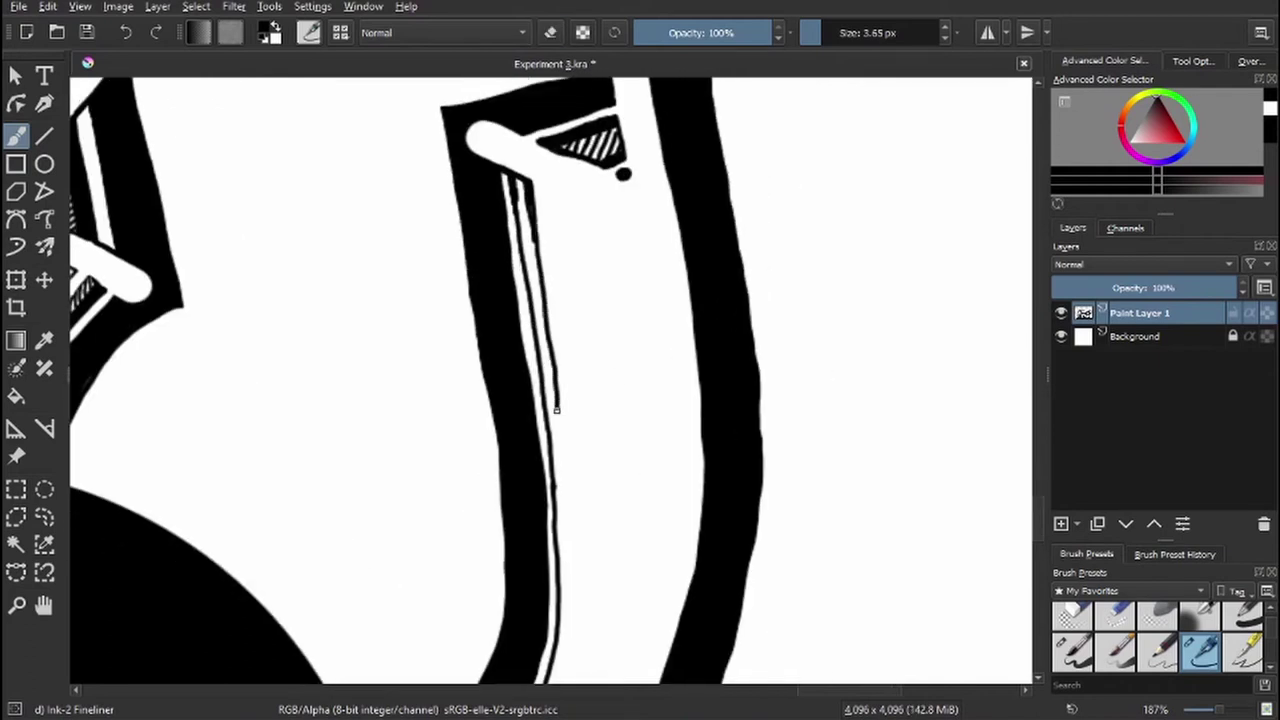
pyautogui.scroll(-5, 550, 340)
pyautogui.moveTo(595, 220)
pyautogui.mouseDown()
pyautogui.moveTo(445, 520)
pyautogui.moveTo(574, 394)
pyautogui.moveTo(600, 223)
pyautogui.moveTo(529, 514)
pyautogui.moveTo(533, 470)
pyautogui.mouseUp()
# - Clean the white gap beside the thin strip and divide it with 4.63 px rungs from the leg's end to the knee
pyautogui.press(']')
pyautogui.press(']')
pyautogui.press('e')
pyautogui.scroll(-3, 454, 150)
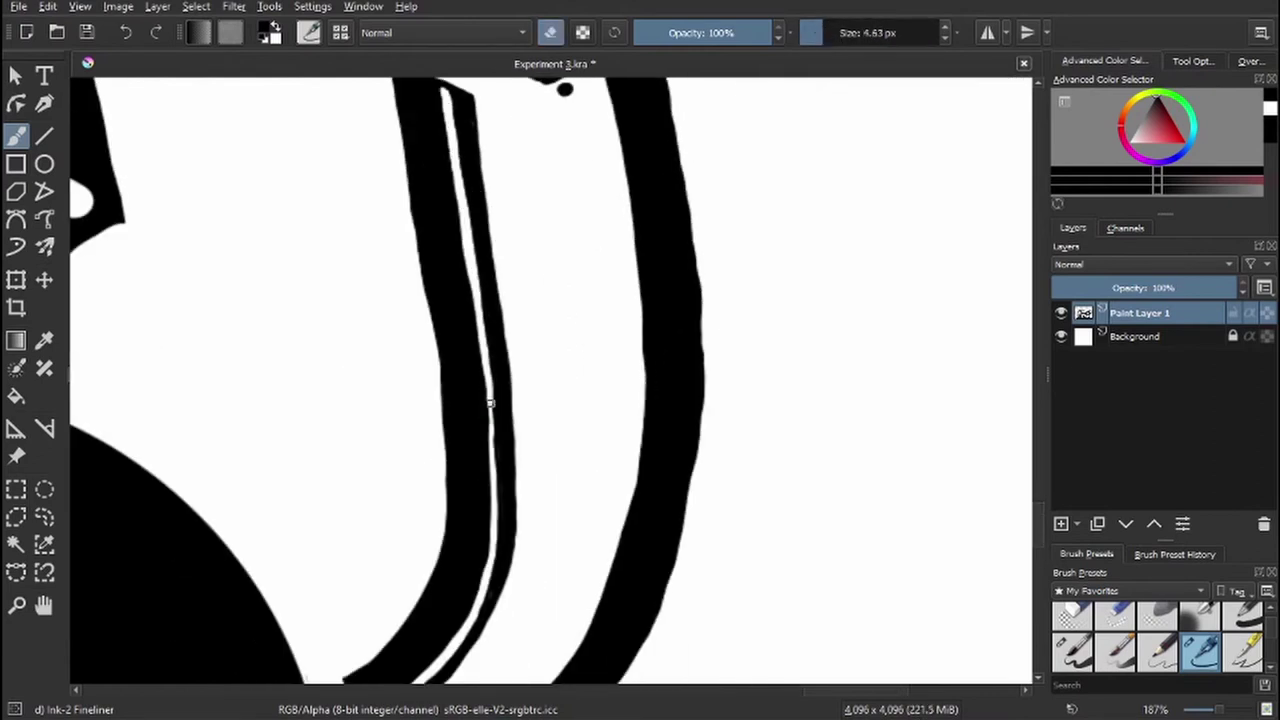
pyautogui.scroll(-3, 495, 395)
pyautogui.press('e')
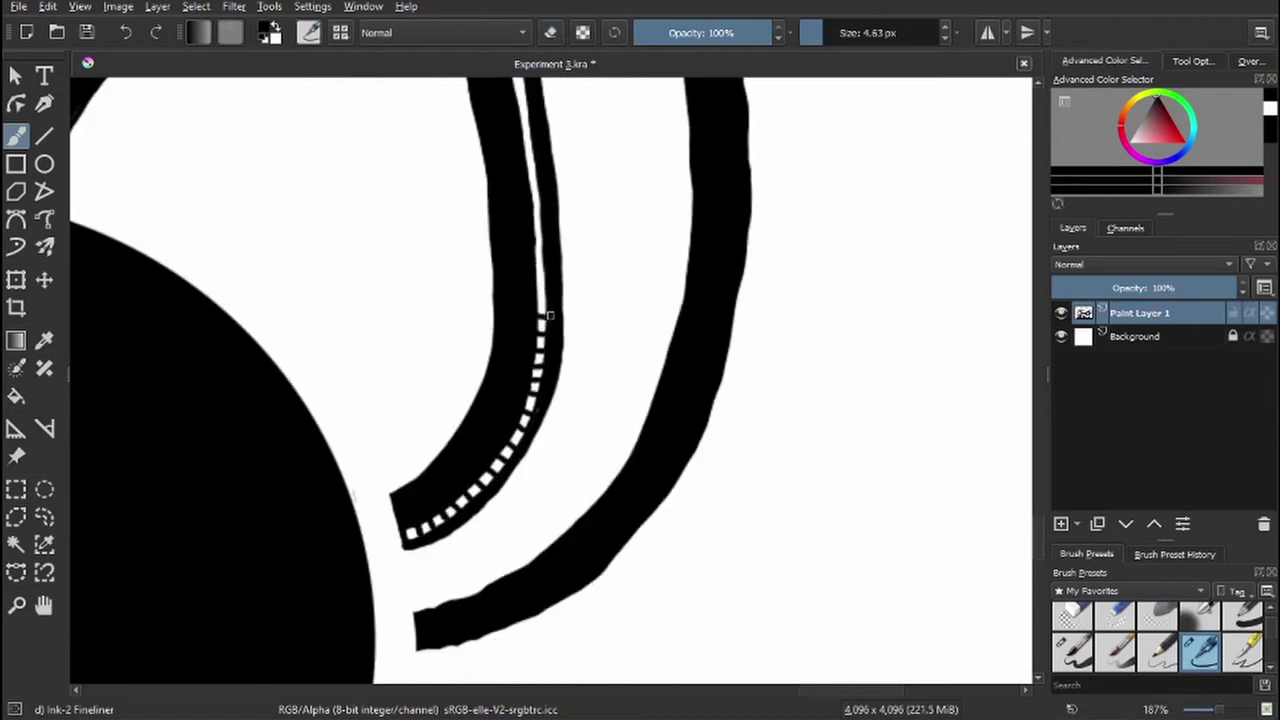
pyautogui.scroll(3, 528, 231)
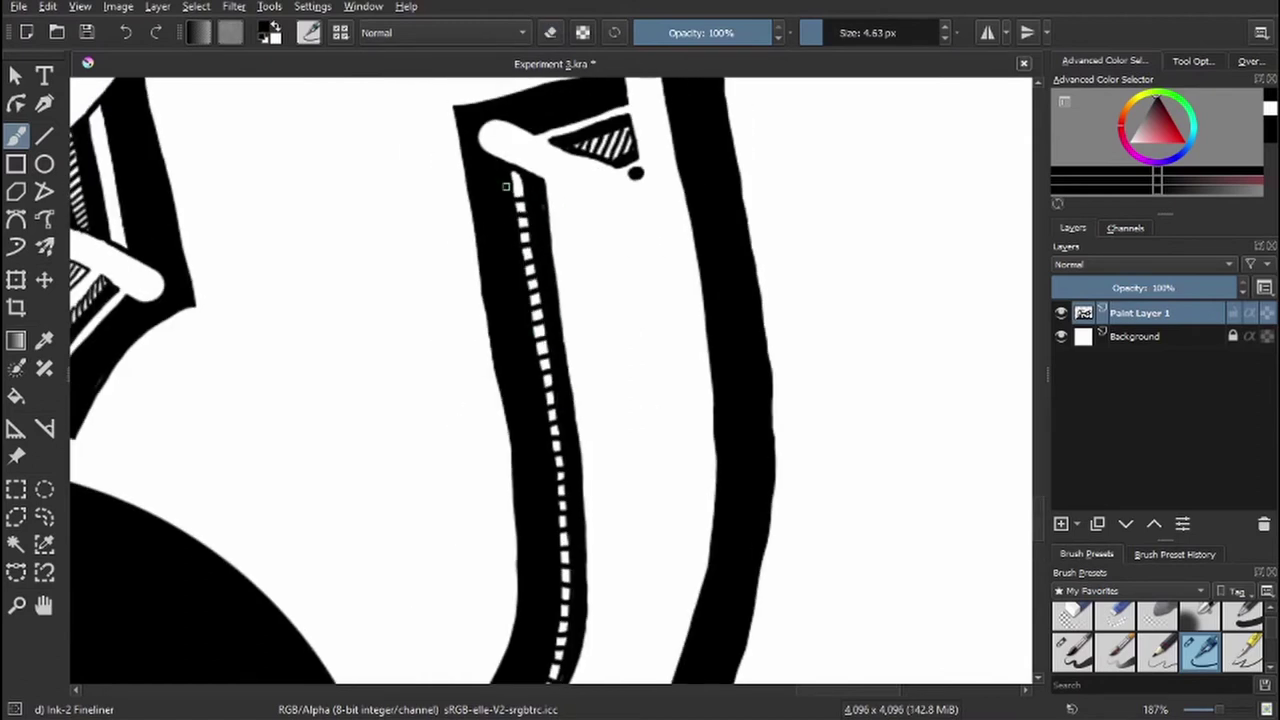
# - Draw a row of slanted solid black blocks beside the second leg's runged strip, tapering to a point toward the leg's end
pyautogui.press('e')
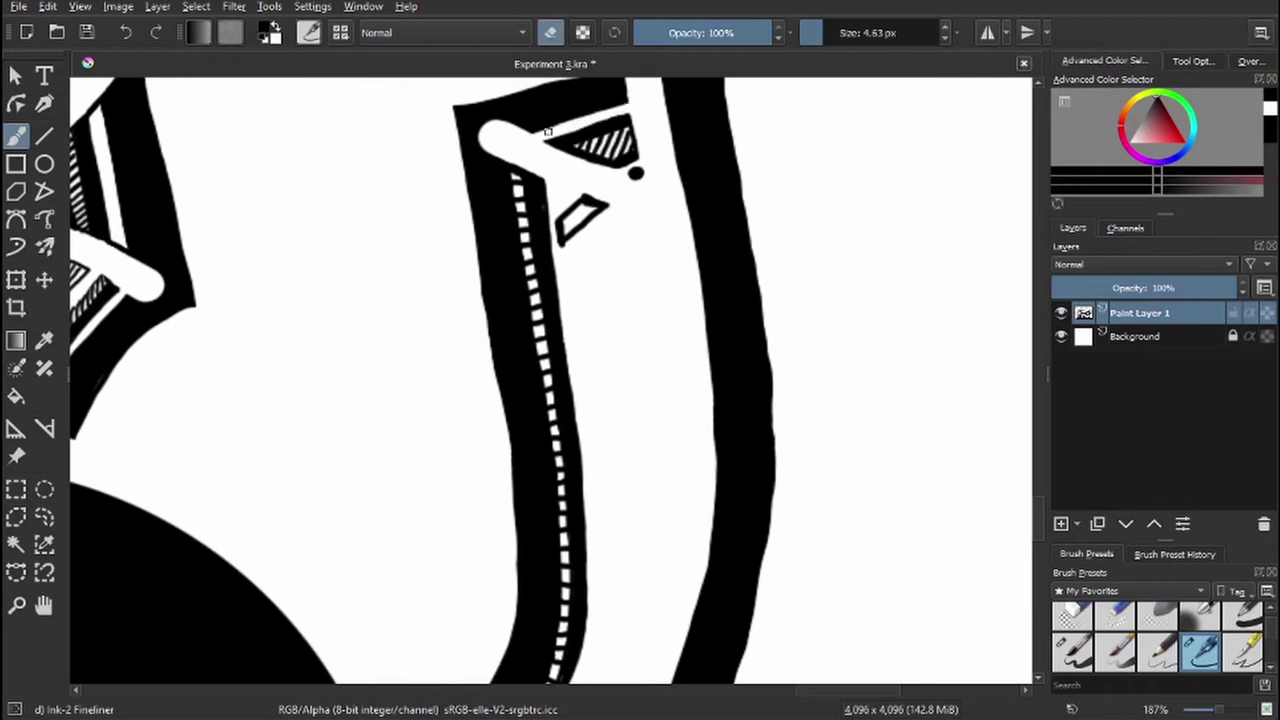
pyautogui.press('e')
pyautogui.moveTo(566, 232)
pyautogui.mouseDown()
pyautogui.moveTo(594, 208)
pyautogui.moveTo(575, 225)
pyautogui.moveTo(570, 275)
pyautogui.mouseUp()
pyautogui.scroll(-2, 561, 219)
pyautogui.scroll(-3, 606, 194)
pyautogui.moveTo(612, 212)
pyautogui.mouseDown()
pyautogui.moveTo(568, 268)
pyautogui.moveTo(562, 228)
pyautogui.moveTo(560, 250)
pyautogui.mouseUp()
pyautogui.scroll(-2, 586, 214)
pyautogui.moveTo(616, 165)
pyautogui.mouseDown()
pyautogui.moveTo(574, 215)
pyautogui.moveTo(580, 205)
pyautogui.moveTo(585, 236)
pyautogui.mouseUp()
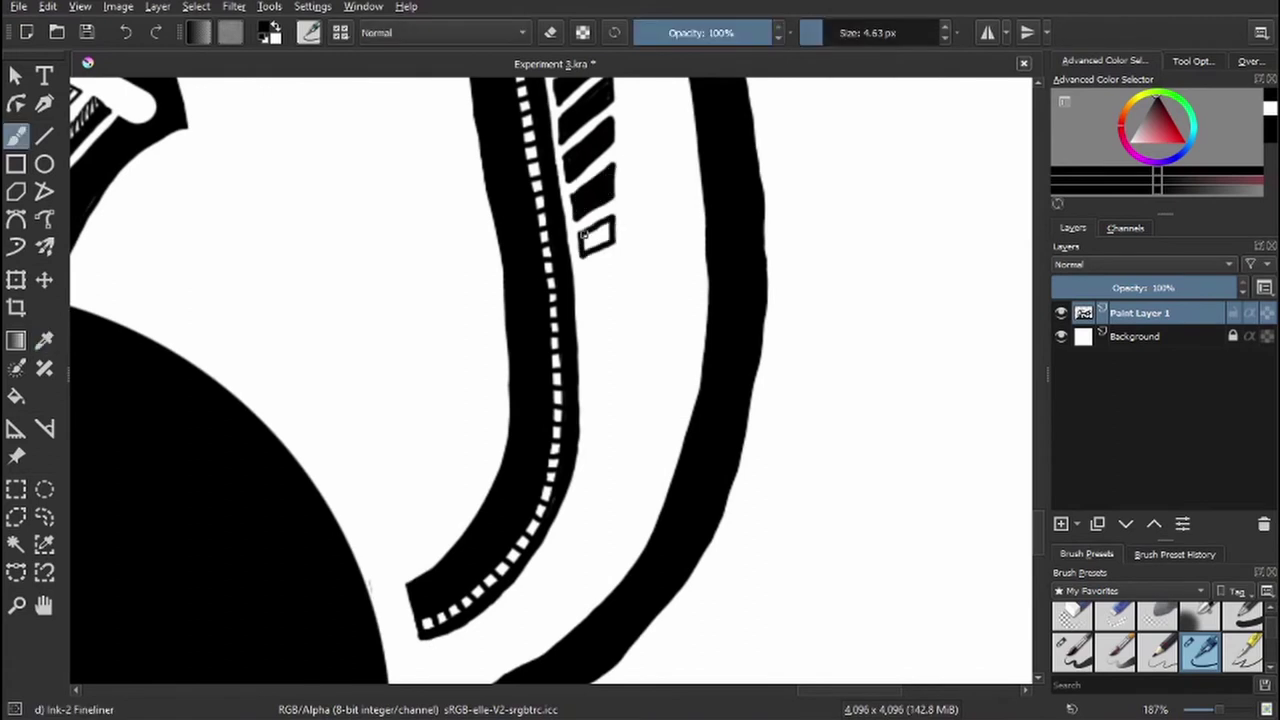
pyautogui.moveTo(607, 283)
pyautogui.mouseDown()
pyautogui.moveTo(588, 336)
pyautogui.moveTo(612, 306)
pyautogui.mouseUp()
pyautogui.moveTo(610, 348); pyautogui.dragTo(590, 350)
pyautogui.moveTo(596, 400); pyautogui.dragTo(582, 465)
# - Erase the rough edges of the slanted blocks and clean the white gaps between the lowest ones
pyautogui.press('e')
pyautogui.moveTo(609, 334); pyautogui.dragTo(598, 392)
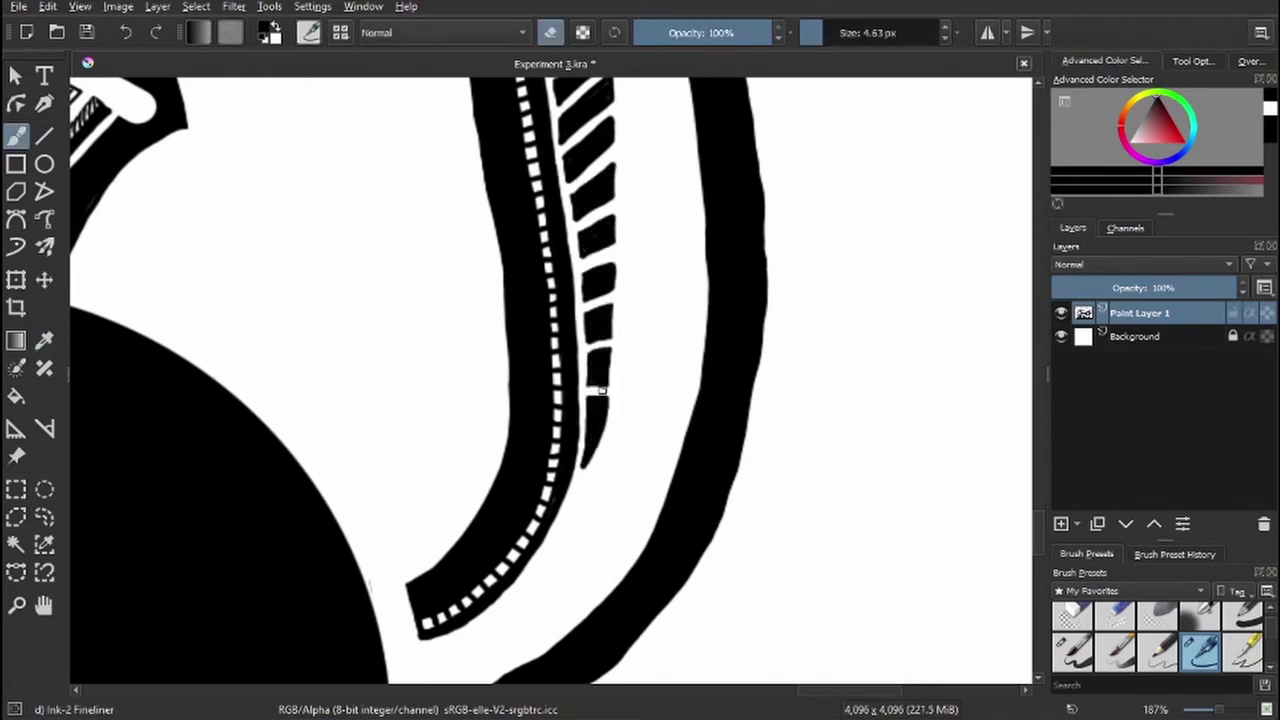
pyautogui.press('e')
pyautogui.press('e')
pyautogui.moveTo(618, 250); pyautogui.dragTo(618, 288)
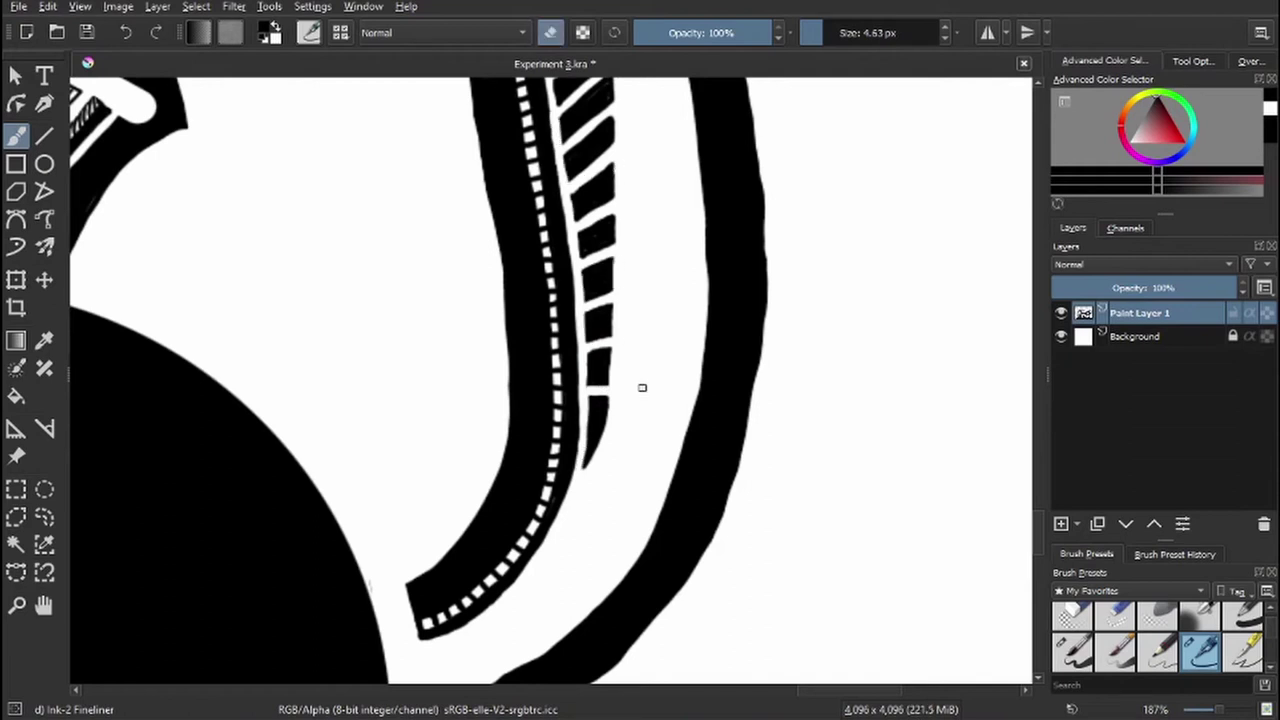
# - Draw a thin line parallel to the second leg's outer border down to the leg's end and start hatching the gap
pyautogui.press('e')
pyautogui.moveTo(642, 387); pyautogui.dragTo(608, 337)
pyautogui.moveTo(644, 220)
pyautogui.mouseDown()
pyautogui.moveTo(606, 262)
pyautogui.moveTo(604, 405)
pyautogui.mouseUp()
pyautogui.moveTo(680, 309); pyautogui.dragTo(494, 524)
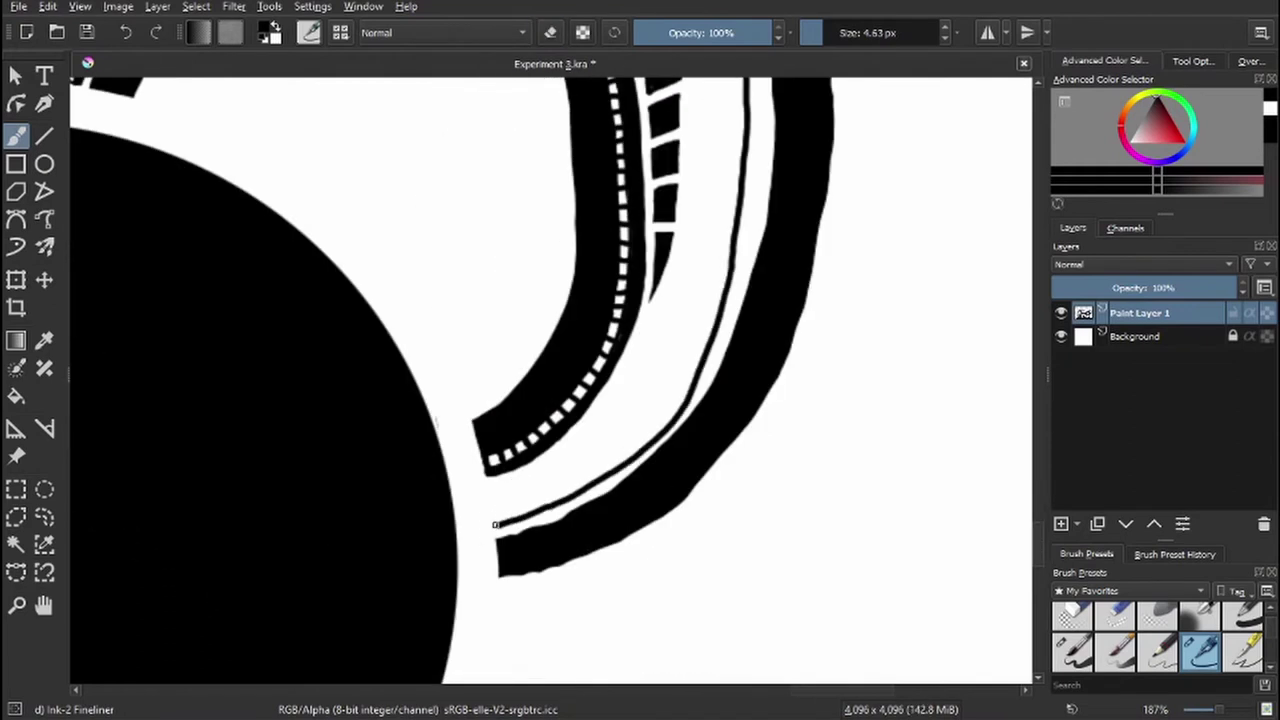
pyautogui.press('5')
pyautogui.moveTo(561, 480); pyautogui.dragTo(546, 574)
pyautogui.moveTo(548, 184); pyautogui.dragTo(522, 252)
pyautogui.moveTo(562, 214); pyautogui.dragTo(524, 292)
# - Continue the diagonal hatching between the thin line and the outer border toward the leg's end and close the strip's tip
pyautogui.press('6')
pyautogui.press('6')
pyautogui.press('6')
pyautogui.press('6')
pyautogui.press('6')
pyautogui.press('6')
pyautogui.moveTo(772, 216); pyautogui.dragTo(650, 270)
pyautogui.moveTo(668, 246)
pyautogui.mouseDown()
pyautogui.moveTo(540, 280)
pyautogui.moveTo(365, 265)
pyautogui.moveTo(180, 103)
pyautogui.mouseUp()
pyautogui.press('5')
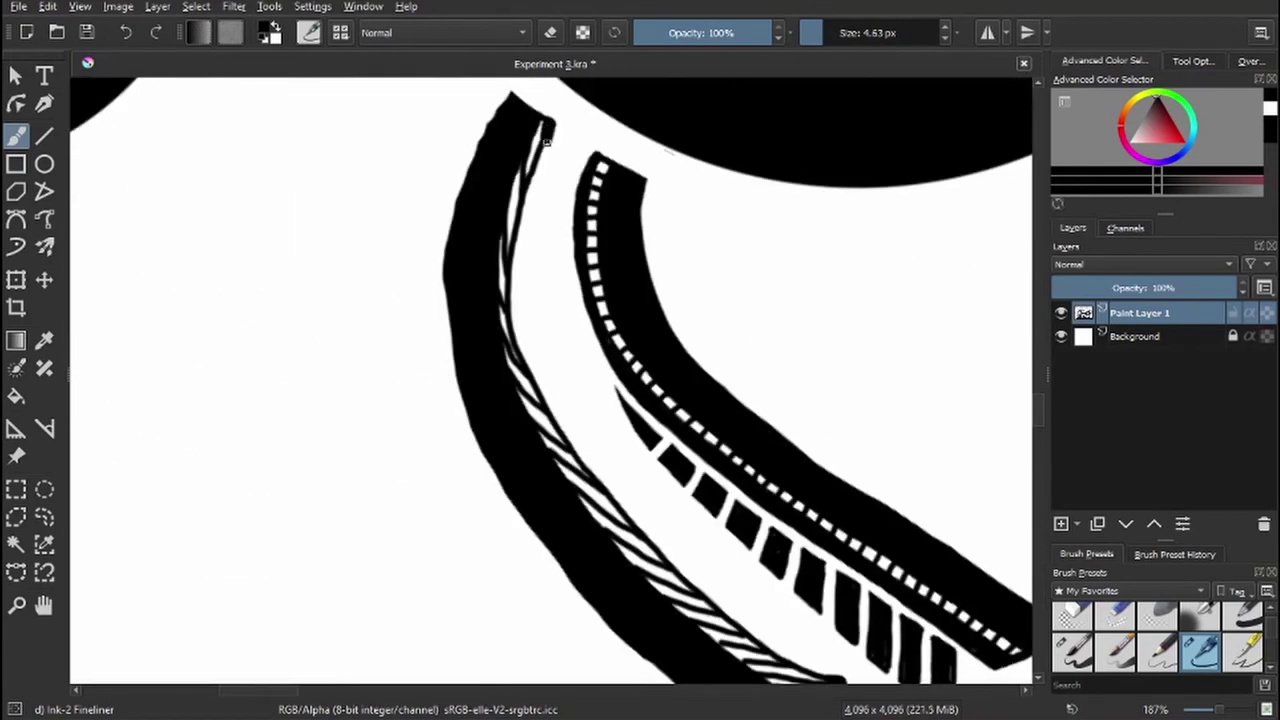
pyautogui.moveTo(550, 140); pyautogui.dragTo(530, 415)
pyautogui.moveTo(600, 395); pyautogui.dragTo(528, 480)
# - Undo the last stroke and erase the crowded hatching and rough line near the strip's end
pyautogui.hotkey('ctrl', 'z')
pyautogui.press('e')
pyautogui.moveTo(512, 315)
pyautogui.mouseDown()
pyautogui.moveTo(508, 345)
pyautogui.moveTo(532, 160)
pyautogui.mouseUp()
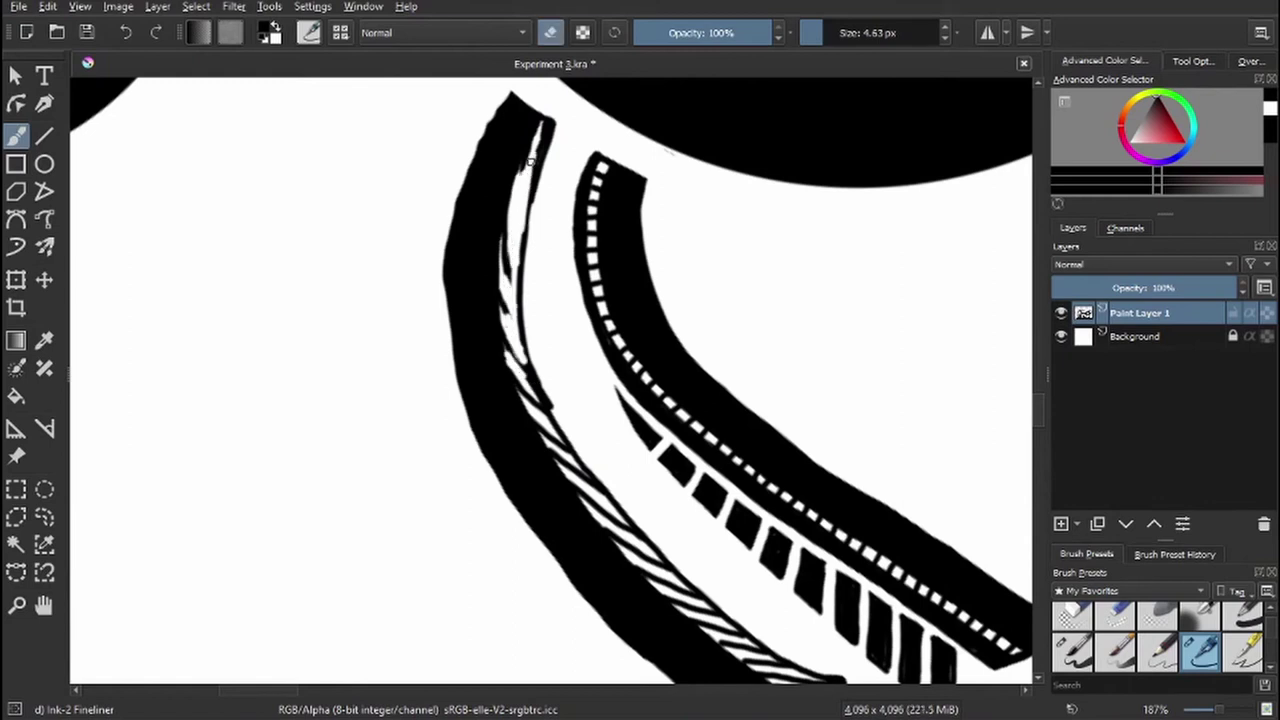
pyautogui.moveTo(550, 115); pyautogui.dragTo(523, 208)
pyautogui.press('e')
pyautogui.moveTo(564, 390); pyautogui.dragTo(544, 414)
pyautogui.press('e')
pyautogui.moveTo(540, 348); pyautogui.dragTo(530, 410)
# - Redraw the strip's inner line and slanted hatching near the leg's end, thickening the line along the bend
pyautogui.press('e')
pyautogui.moveTo(518, 384); pyautogui.dragTo(558, 454)
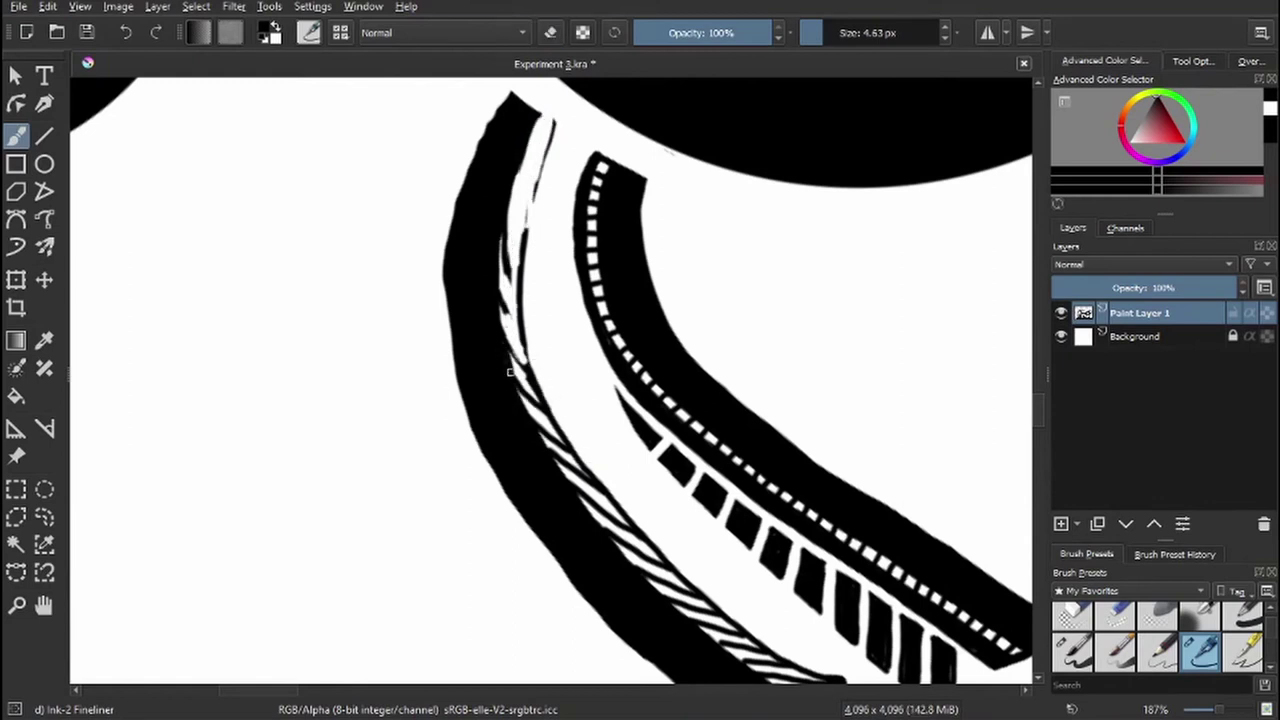
pyautogui.moveTo(495, 271)
pyautogui.mouseDown()
pyautogui.moveTo(520, 365)
pyautogui.moveTo(542, 133)
pyautogui.mouseUp()
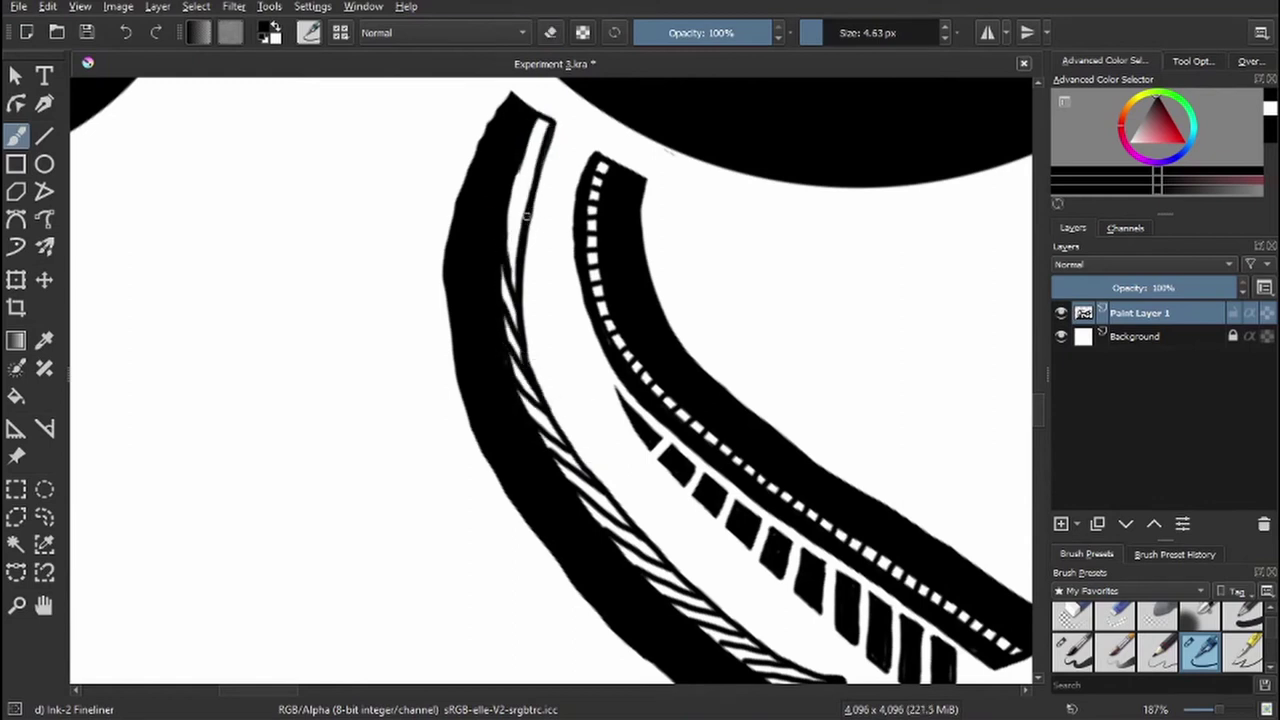
pyautogui.moveTo(512, 290); pyautogui.dragTo(546, 118)
pyautogui.moveTo(522, 345)
pyautogui.mouseDown()
pyautogui.moveTo(558, 422)
pyautogui.moveTo(652, 534)
pyautogui.mouseUp()
pyautogui.moveTo(708, 594); pyautogui.dragTo(630, 519)
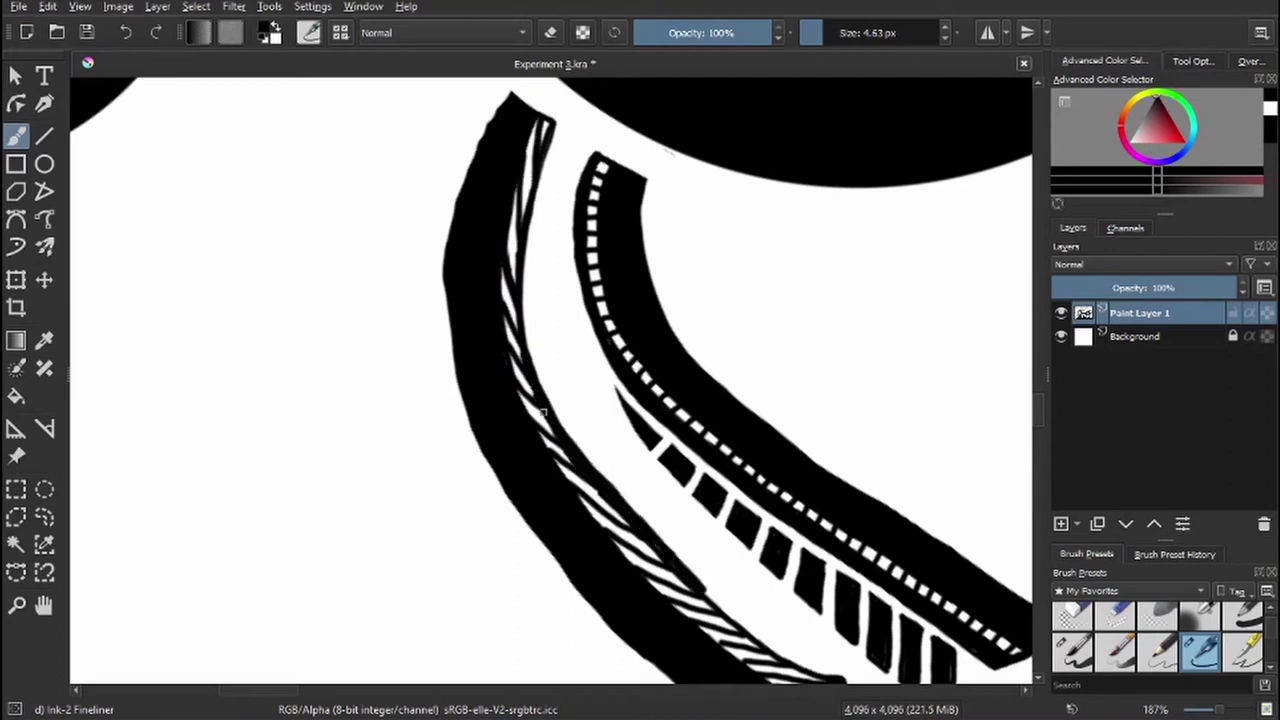
# - Thicken the hatched strip's inner line along the rest of the leg toward its pointed corner near the knee
pyautogui.moveTo(516, 276); pyautogui.dragTo(240, 30)
pyautogui.press('6')
pyautogui.press('6')
pyautogui.press('6')
pyautogui.press('6')
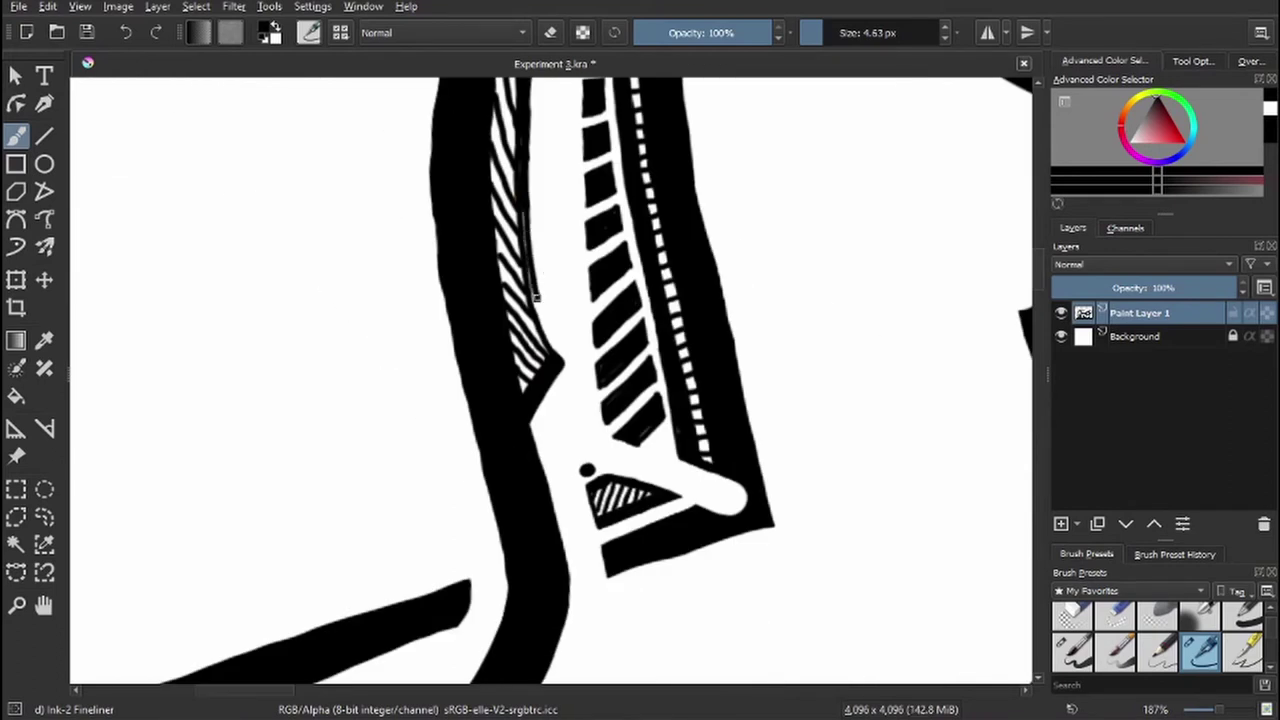
pyautogui.moveTo(430, 169); pyautogui.dragTo(491, 357)
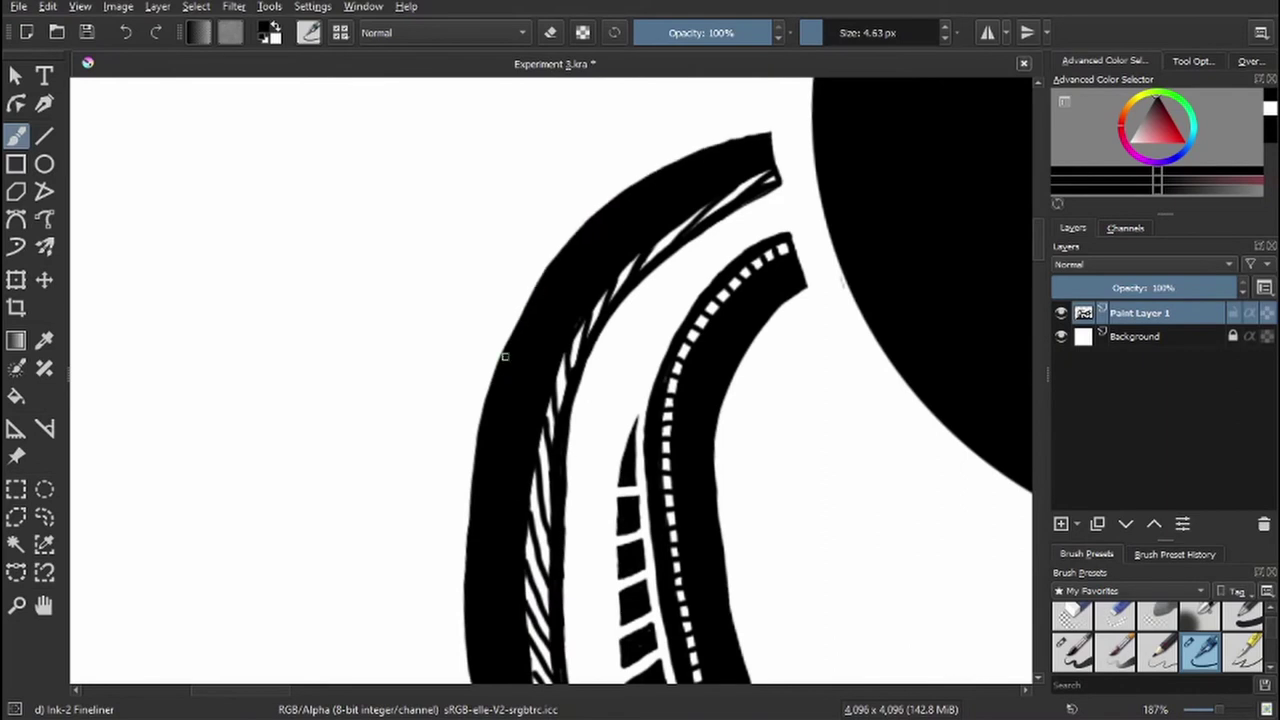
# - Place a row of black dots up to 19.52 px in the gap between the hatched strip and the slanted blocks
pyautogui.scroll(-3, 491, 357)
pyautogui.scroll(2, 496, 390)
pyautogui.press(']')
pyautogui.press(']')
pyautogui.press(']')
pyautogui.press(']')
pyautogui.click(495, 383)
pyautogui.click(490, 317)
pyautogui.click(489, 262)
pyautogui.click(485, 205)
pyautogui.click(485, 177)
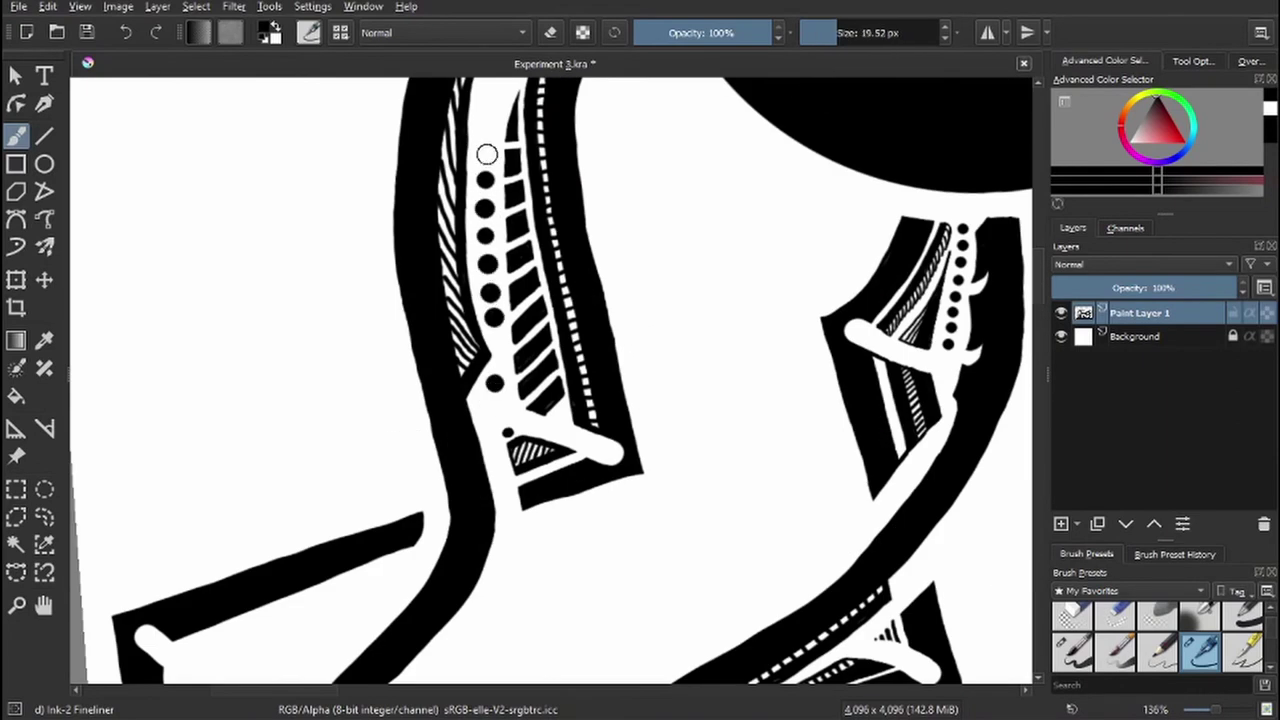
pyautogui.moveTo(486, 157)
pyautogui.mouseDown()
pyautogui.moveTo(500, 286)
pyautogui.moveTo(654, 252)
pyautogui.mouseUp()
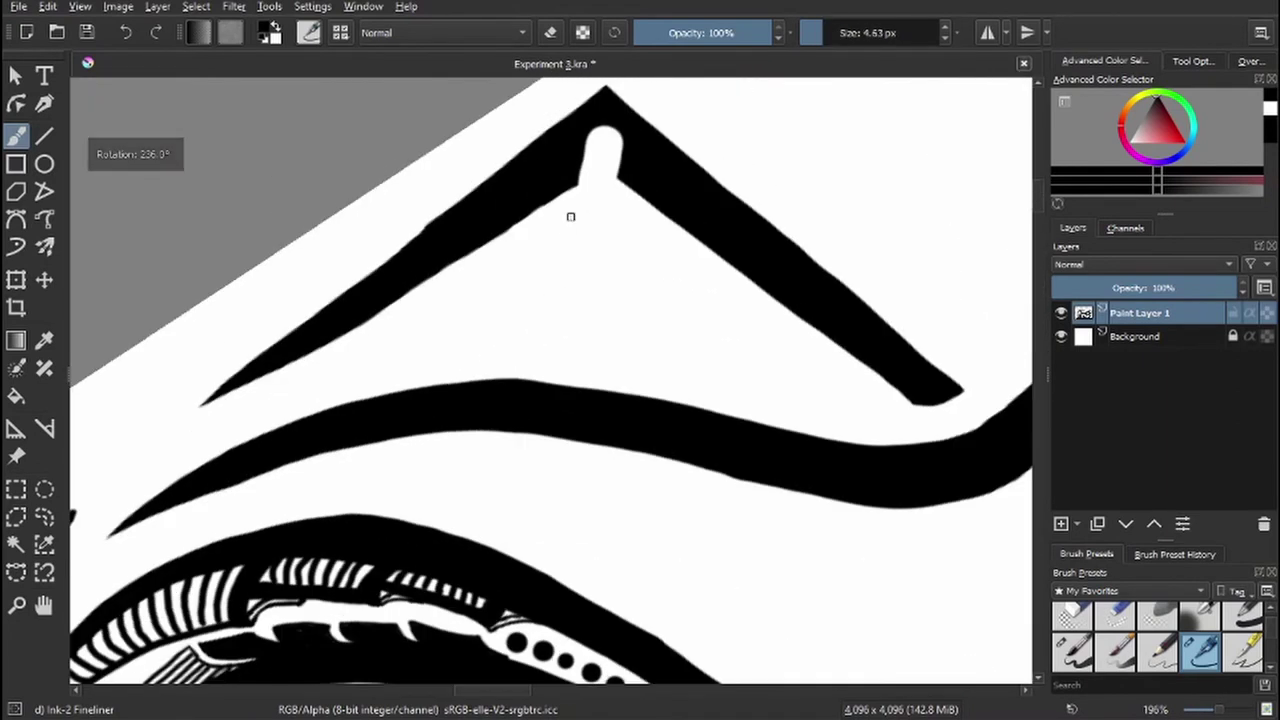
# - In the next leg's peaked section, draw two slanted 4.63 px joint lines and a tapered, hatched triangle under the longer border
pyautogui.moveTo(570, 210); pyautogui.dragTo(548, 302)
pyautogui.moveTo(614, 198); pyautogui.dragTo(590, 306)
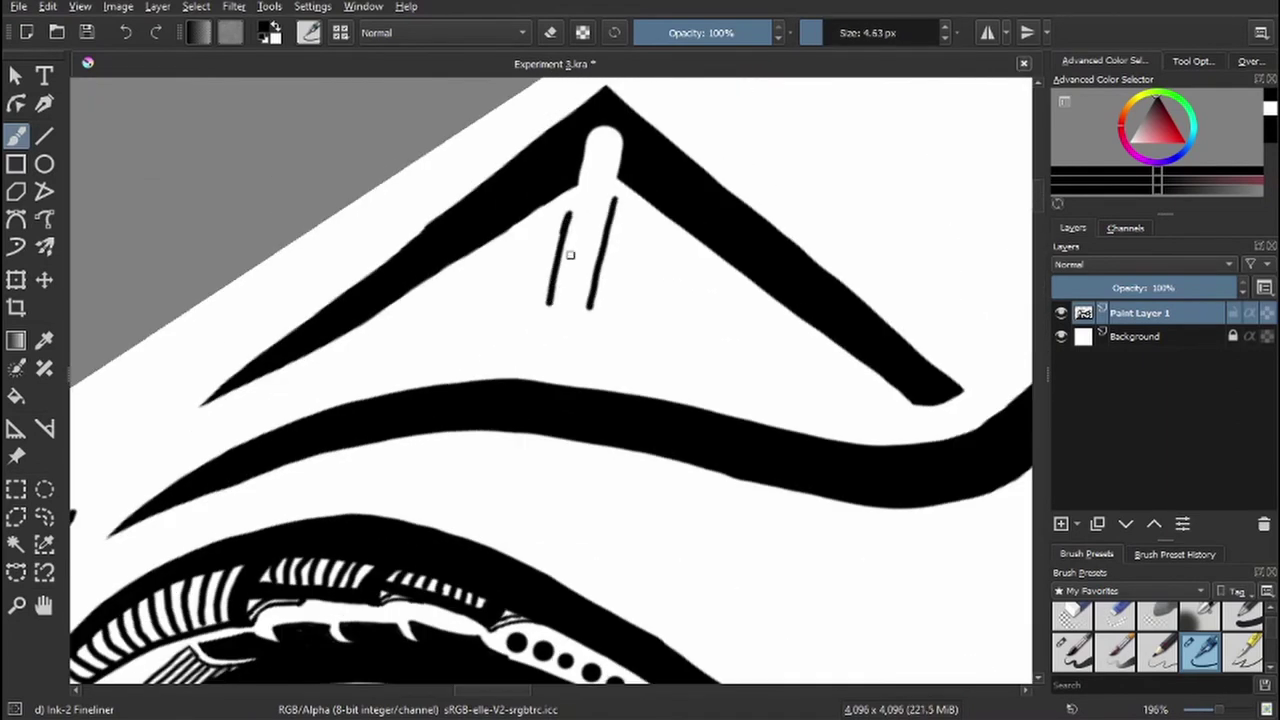
pyautogui.moveTo(352, 347); pyautogui.dragTo(524, 240)
pyautogui.moveTo(570, 205); pyautogui.dragTo(512, 250)
pyautogui.moveTo(388, 334); pyautogui.dragTo(562, 218)
pyautogui.moveTo(552, 226); pyautogui.dragTo(448, 298)
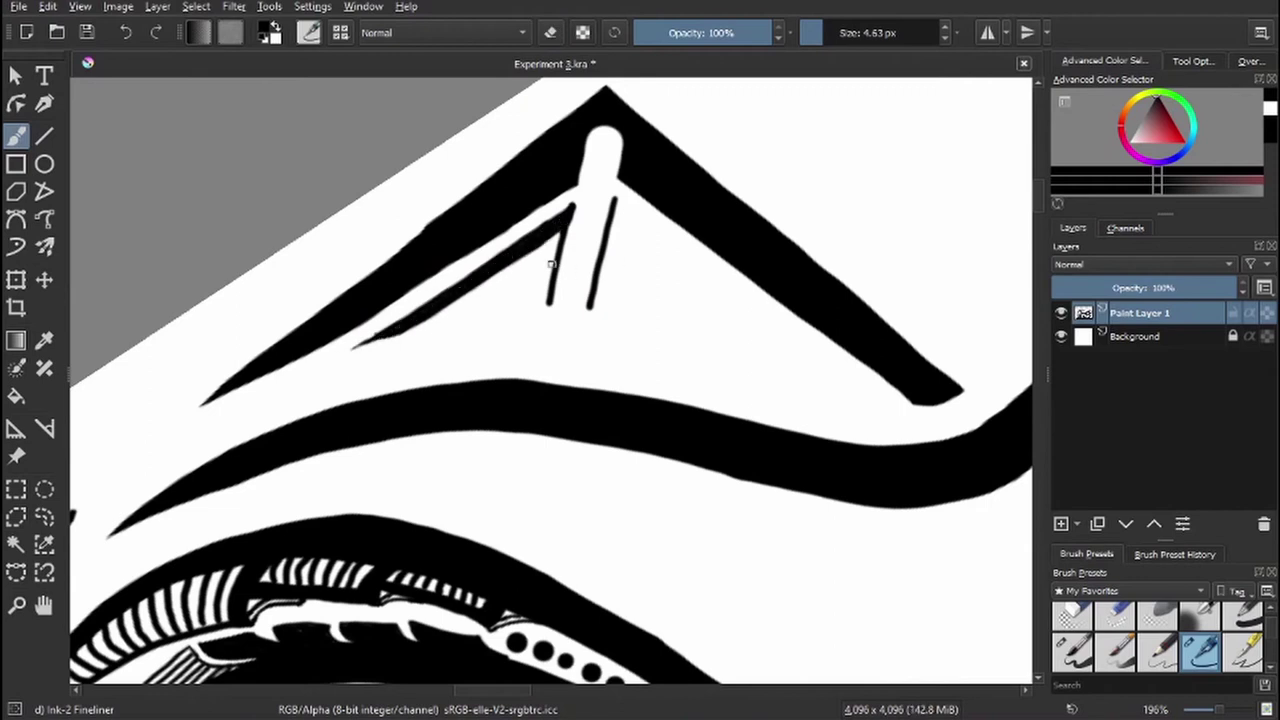
pyautogui.moveTo(560, 236)
pyautogui.mouseDown()
pyautogui.moveTo(540, 282)
pyautogui.moveTo(505, 312)
pyautogui.moveTo(452, 318)
pyautogui.mouseUp()
pyautogui.moveTo(460, 312); pyautogui.dragTo(457, 243)
# - Draw a tapering black strip parallel to the peaked section's other border, from the joint down to its end
pyautogui.moveTo(457, 243); pyautogui.dragTo(640, 522)
pyautogui.moveTo(452, 248); pyautogui.dragTo(640, 525)
pyautogui.moveTo(522, 354); pyautogui.dragTo(630, 520)
pyautogui.moveTo(455, 248); pyautogui.dragTo(524, 354)
# - Fill the triangle beside the tapering strip with curved hatching at its lower end and slanted hatching above it
pyautogui.moveTo(612, 515); pyautogui.dragTo(504, 440)
pyautogui.moveTo(518, 450); pyautogui.dragTo(494, 440)
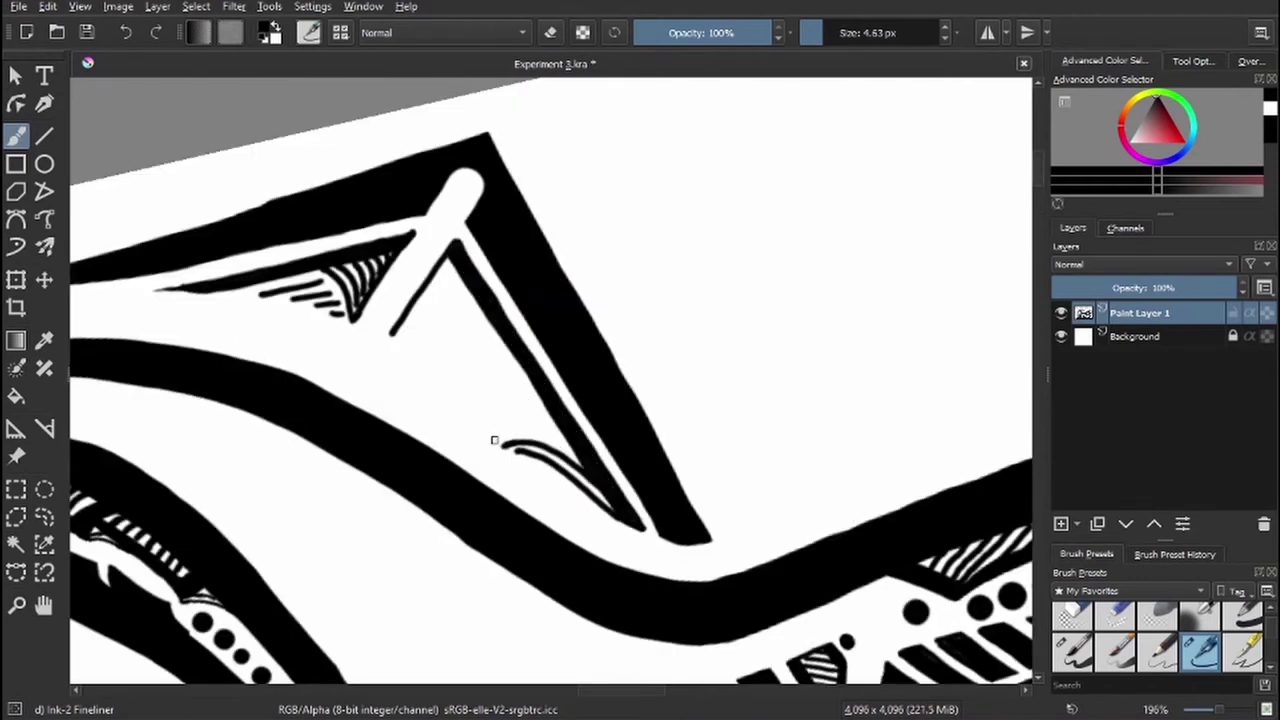
pyautogui.moveTo(580, 458); pyautogui.dragTo(490, 434)
pyautogui.moveTo(570, 446)
pyautogui.mouseDown()
pyautogui.moveTo(471, 429)
pyautogui.moveTo(466, 416)
pyautogui.mouseUp()
pyautogui.moveTo(468, 424)
pyautogui.mouseDown()
pyautogui.moveTo(486, 324)
pyautogui.moveTo(496, 334)
pyautogui.mouseUp()
pyautogui.moveTo(490, 412); pyautogui.dragTo(506, 346)
pyautogui.moveTo(506, 350); pyautogui.dragTo(521, 396)
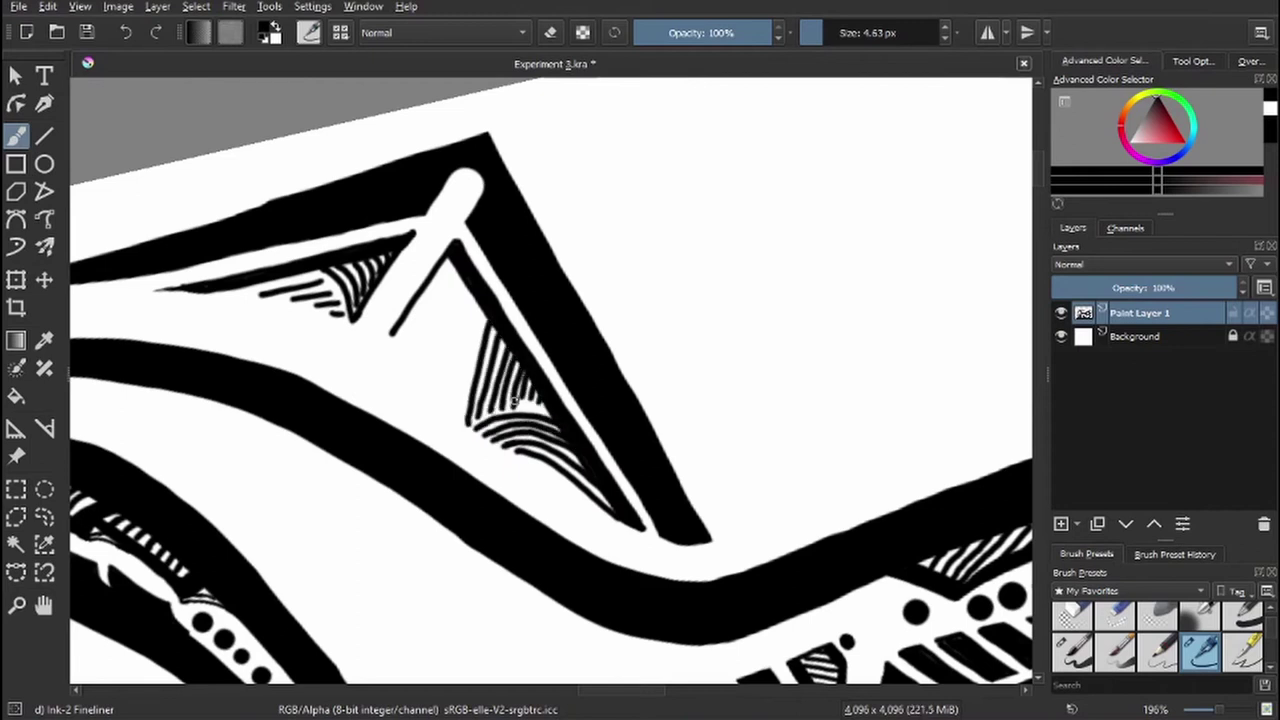
# - Trim the lower edge of the hatching and draw a black bar with a white slit beside the joint
pyautogui.moveTo(456, 264); pyautogui.dragTo(390, 340)
pyautogui.press('e')
pyautogui.moveTo(530, 460)
pyautogui.mouseDown()
pyautogui.moveTo(466, 420)
pyautogui.moveTo(462, 392)
pyautogui.mouseUp()
pyautogui.press('e')
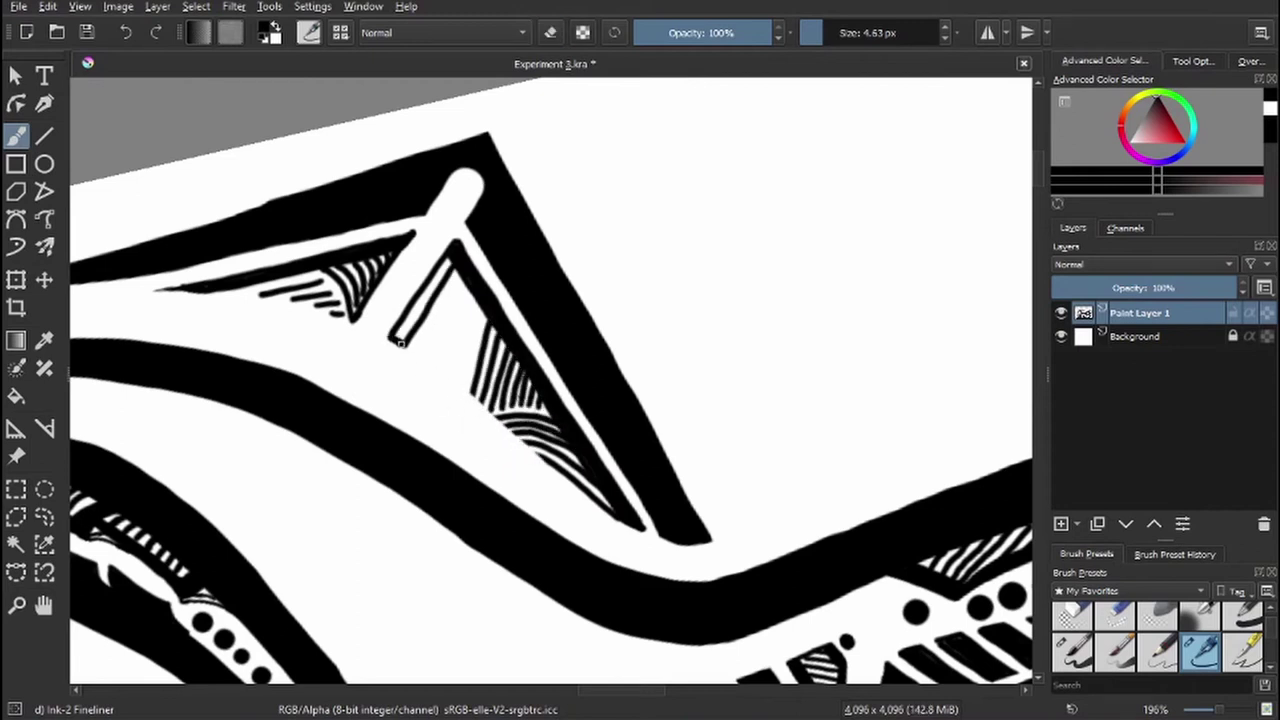
pyautogui.moveTo(400, 350); pyautogui.dragTo(458, 268)
pyautogui.moveTo(462, 275)
pyautogui.mouseDown()
pyautogui.moveTo(428, 328)
pyautogui.moveTo(460, 280)
pyautogui.mouseUp()
pyautogui.moveTo(395, 340); pyautogui.dragTo(456, 240)
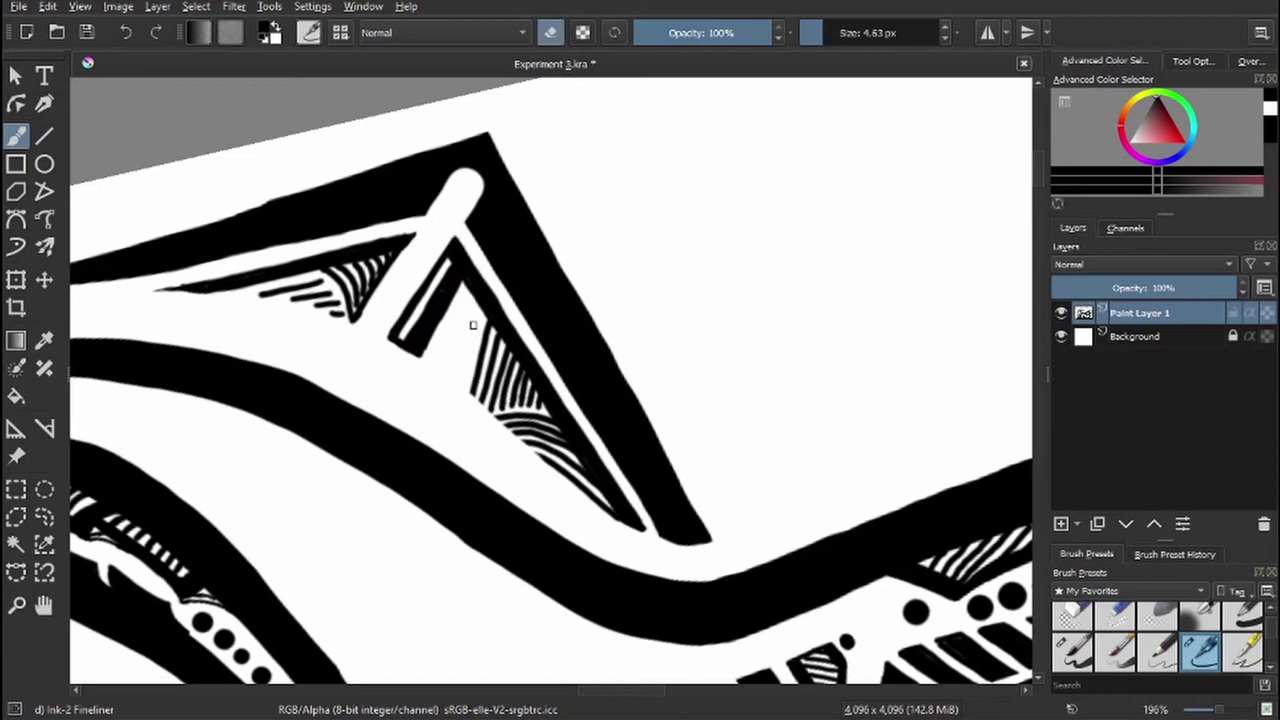
# - Fill the space beside the black bar with concentric arcs and short hatching, and close the triangle's lower edge
pyautogui.moveTo(426, 352); pyautogui.dragTo(458, 312)
pyautogui.moveTo(440, 376); pyautogui.dragTo(468, 316)
pyautogui.press('e')
pyautogui.moveTo(470, 394); pyautogui.dragTo(494, 322)
pyautogui.press('e')
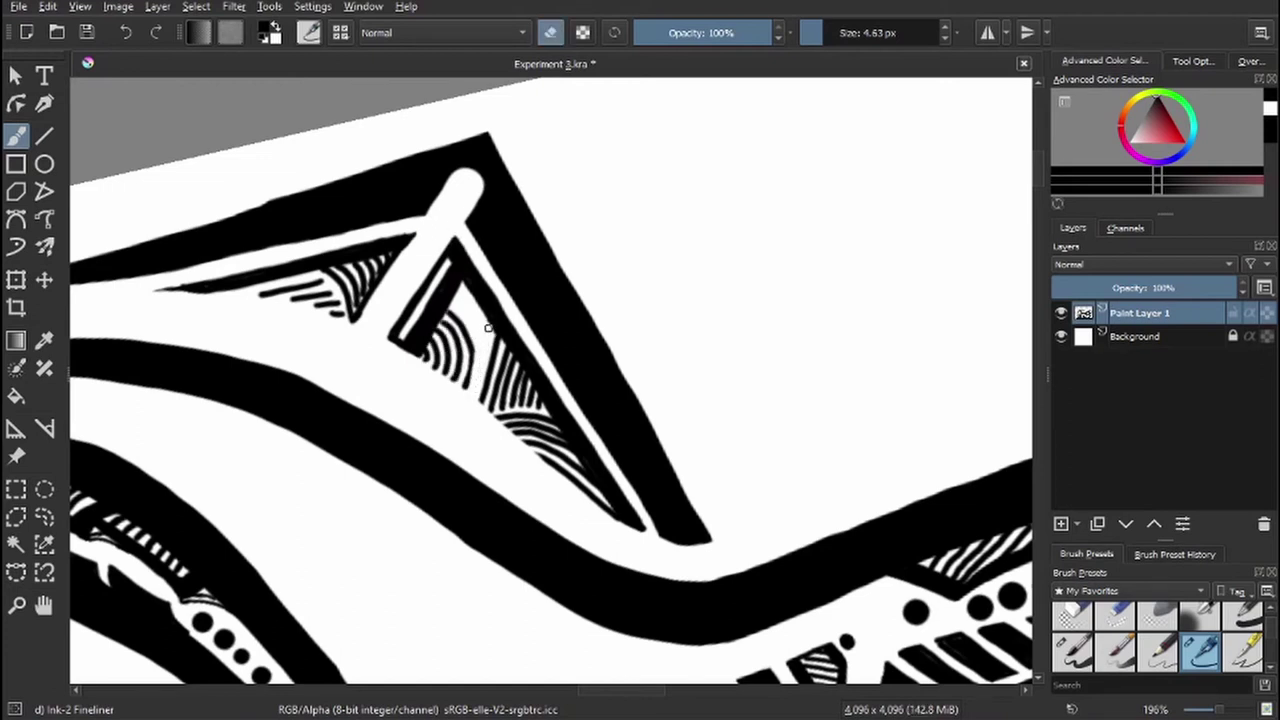
pyautogui.moveTo(464, 388); pyautogui.dragTo(478, 326)
pyautogui.moveTo(446, 368); pyautogui.dragTo(475, 365)
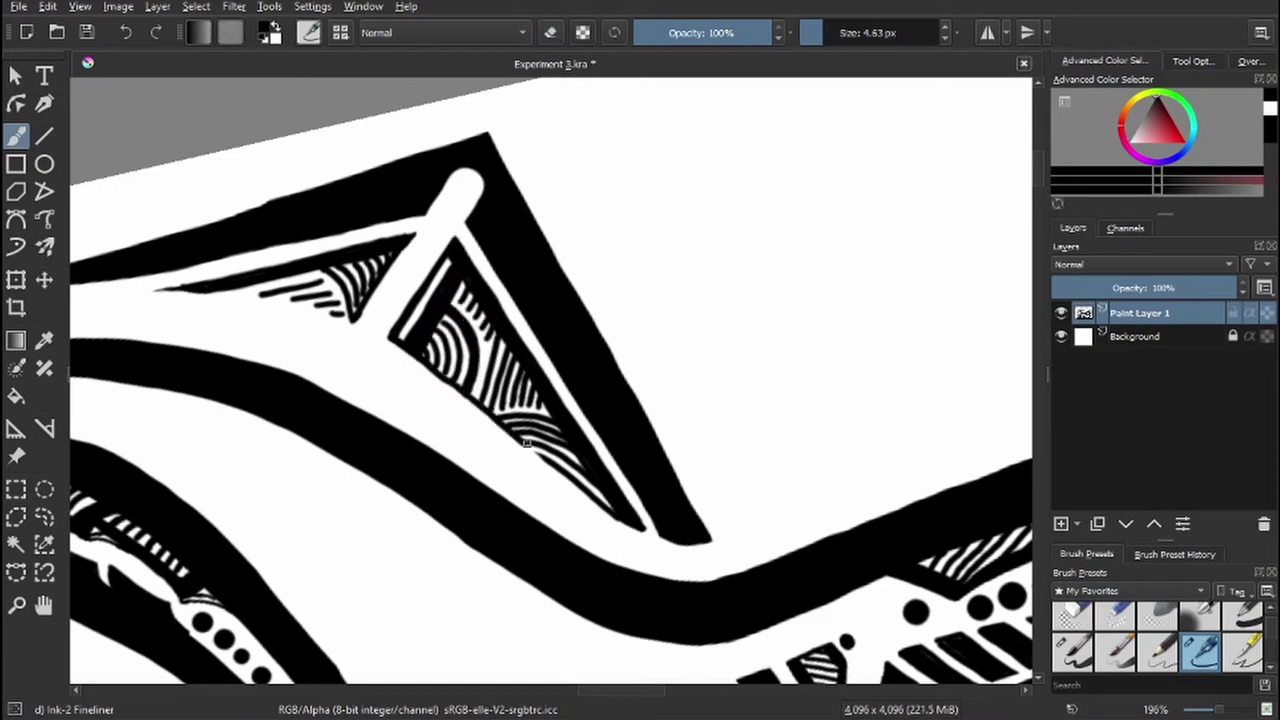
pyautogui.moveTo(492, 312)
pyautogui.mouseDown()
pyautogui.moveTo(580, 262)
pyautogui.moveTo(486, 344)
pyautogui.mouseUp()
# - Add pointed black notches with white slits along the curved border and place 18.16 px dots in the gaps between them
pyautogui.moveTo(592, 272)
pyautogui.mouseDown()
pyautogui.moveTo(572, 258)
pyautogui.moveTo(474, 363)
pyautogui.moveTo(609, 286)
pyautogui.moveTo(468, 396)
pyautogui.mouseUp()
pyautogui.moveTo(560, 366)
pyautogui.mouseDown()
pyautogui.moveTo(558, 382)
pyautogui.moveTo(690, 234)
pyautogui.moveTo(672, 210)
pyautogui.moveTo(580, 368)
pyautogui.moveTo(670, 208)
pyautogui.moveTo(688, 238)
pyautogui.mouseUp()
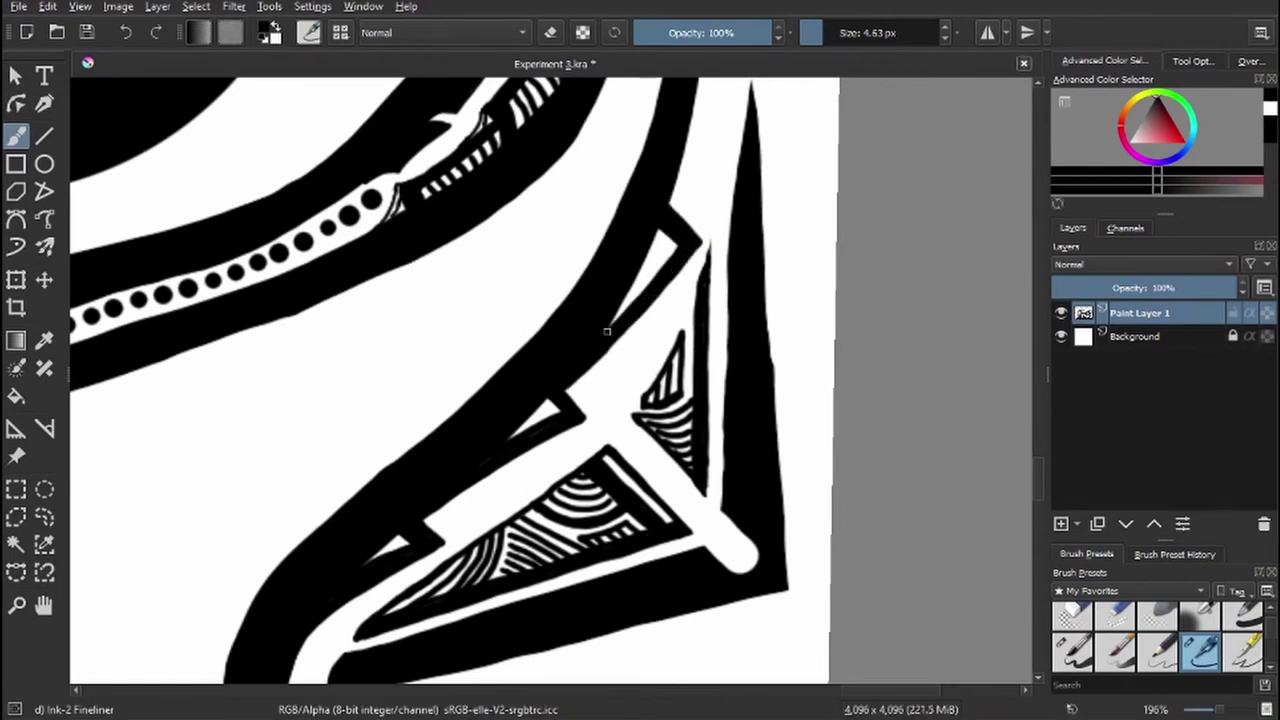
pyautogui.moveTo(612, 262); pyautogui.dragTo(570, 360)
pyautogui.moveTo(572, 216)
pyautogui.mouseDown()
pyautogui.moveTo(605, 248)
pyautogui.moveTo(566, 378)
pyautogui.mouseUp()
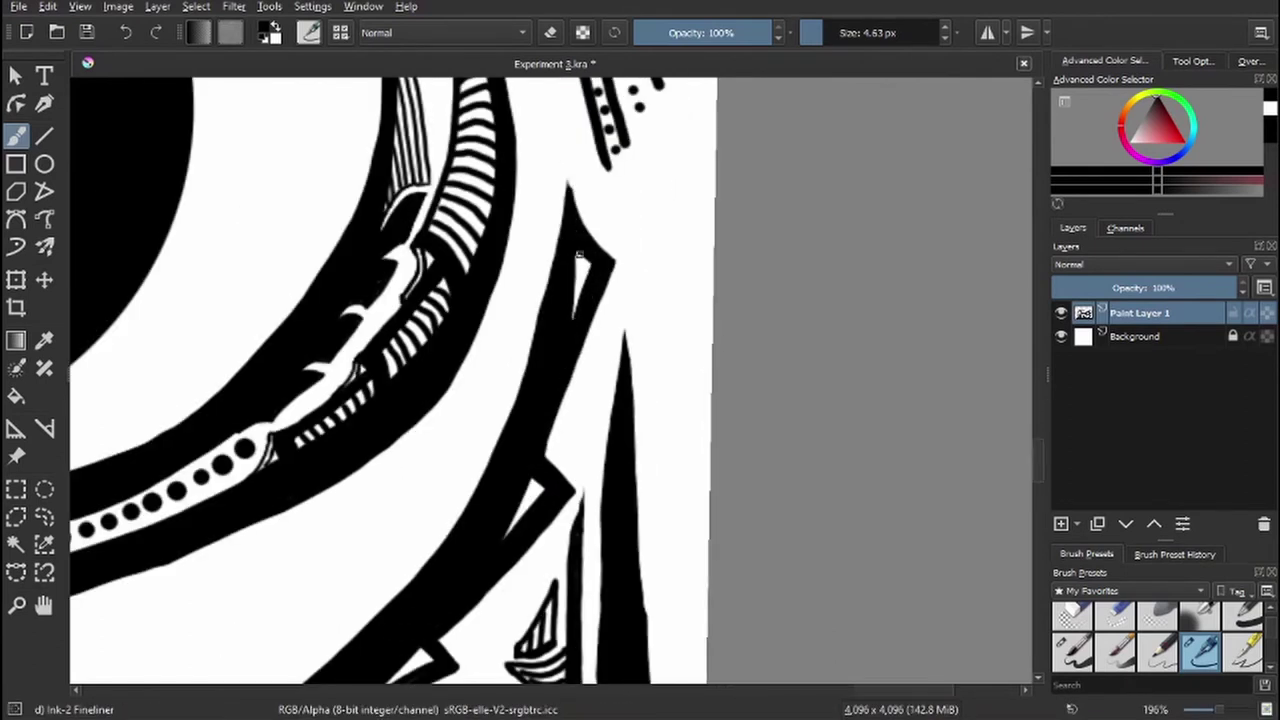
pyautogui.moveTo(566, 178); pyautogui.dragTo(568, 192)
pyautogui.moveTo(574, 260)
pyautogui.mouseDown()
pyautogui.moveTo(578, 310)
pyautogui.moveTo(501, 402)
pyautogui.moveTo(648, 238)
pyautogui.mouseUp()
pyautogui.click(437, 447)
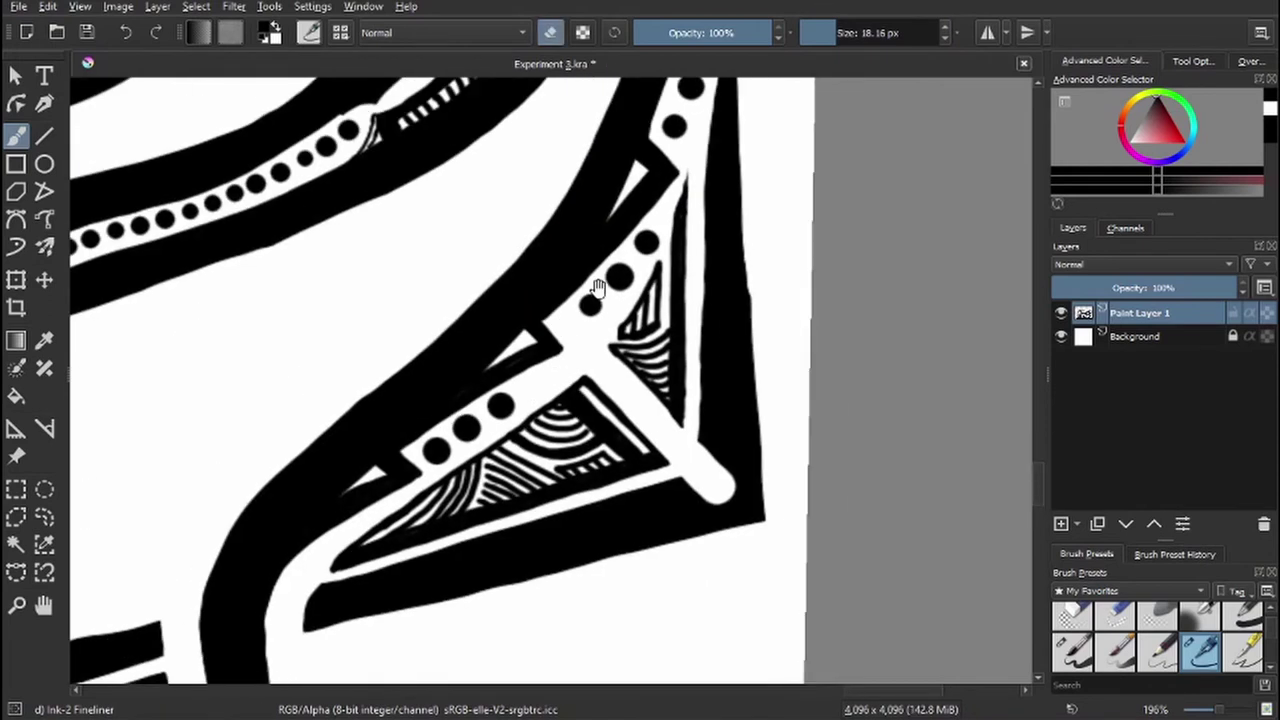
# - With a 2.81 px brush, fill the second leg's knee gap with a curved-hatched shape and a black strip, and save the drawing
pyautogui.moveTo(357, 418); pyautogui.dragTo(351, 358)
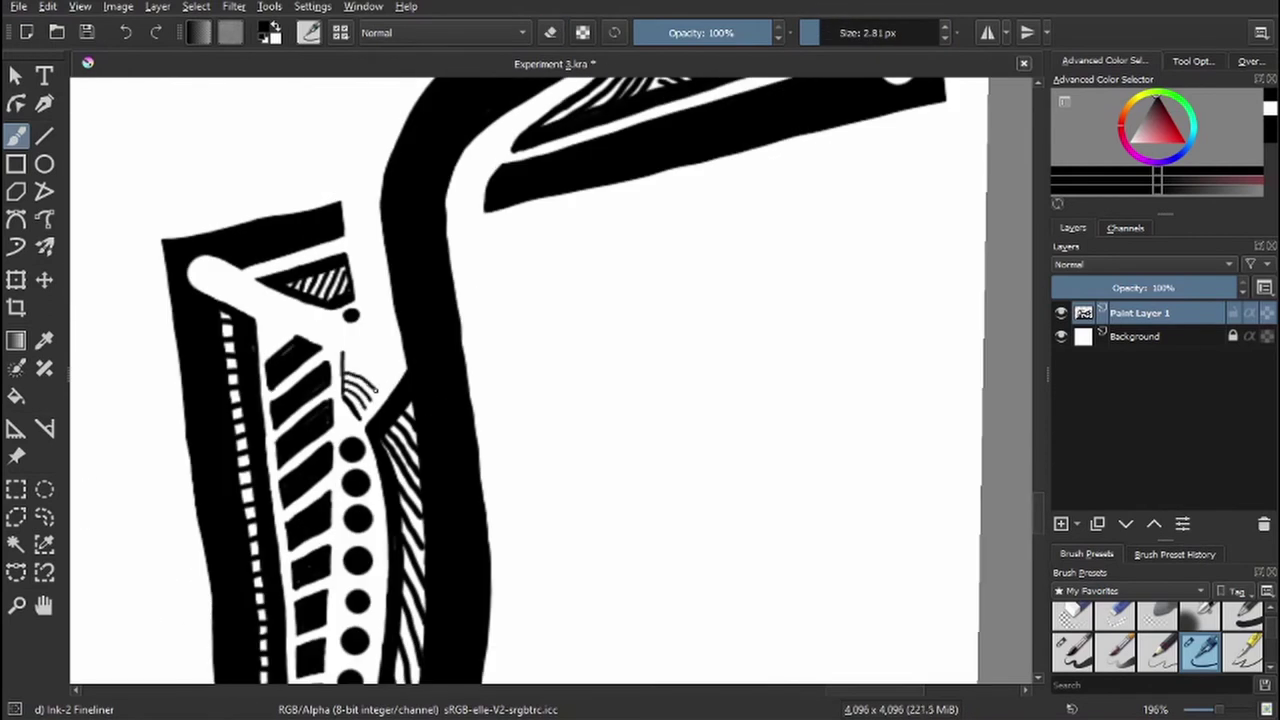
pyautogui.scroll(-2, 410, 237)
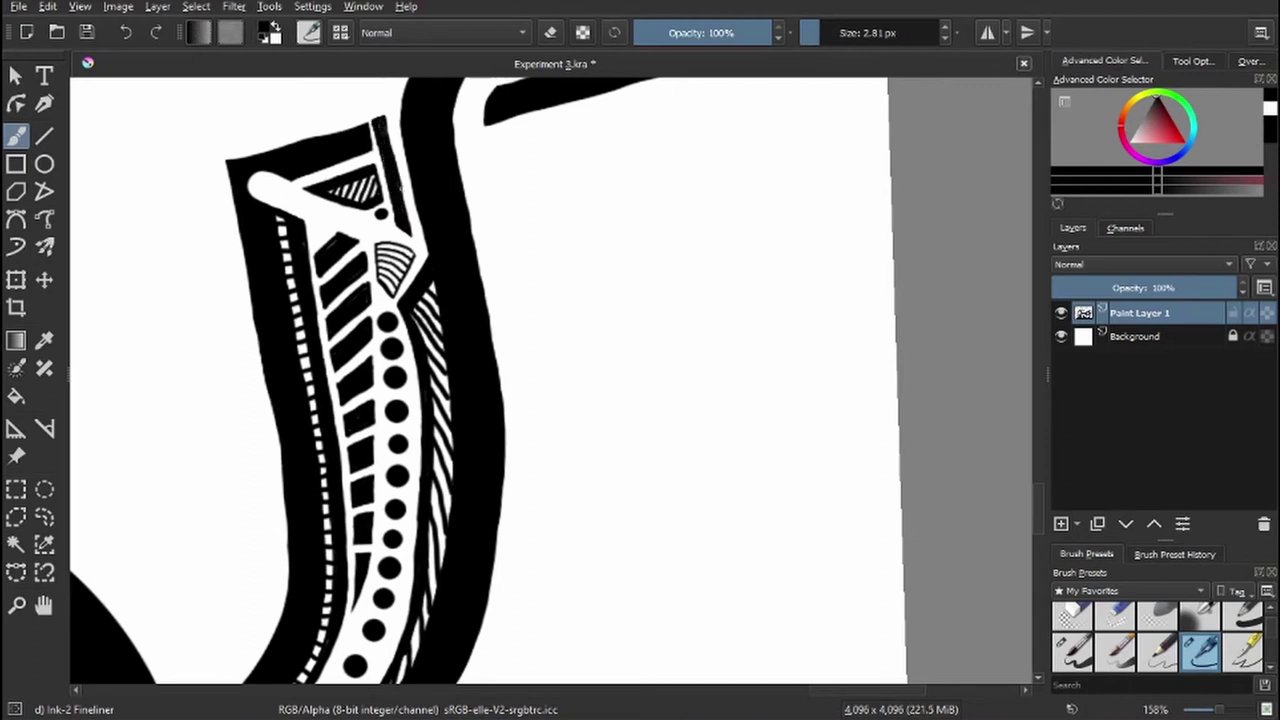
pyautogui.hotkey('ctrl', 's')
# - With a 15.63 px brush, draw long curved strokes in the white area between the small jointed leg and the spiral-filled tentacles
pyautogui.scroll(-5, 550, 380)
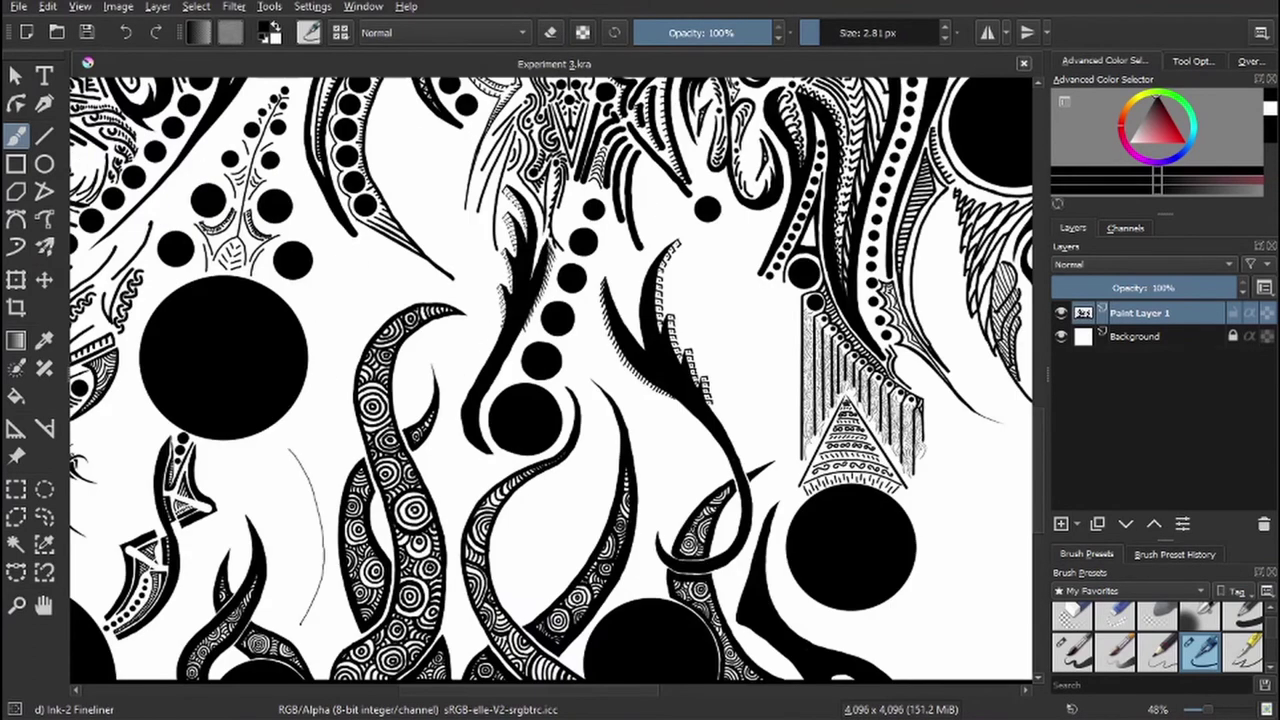
pyautogui.press(']')
pyautogui.press(']')
pyautogui.press(']')
pyautogui.moveTo(318, 476); pyautogui.dragTo(305, 622)
pyautogui.moveTo(278, 446); pyautogui.dragTo(310, 621)
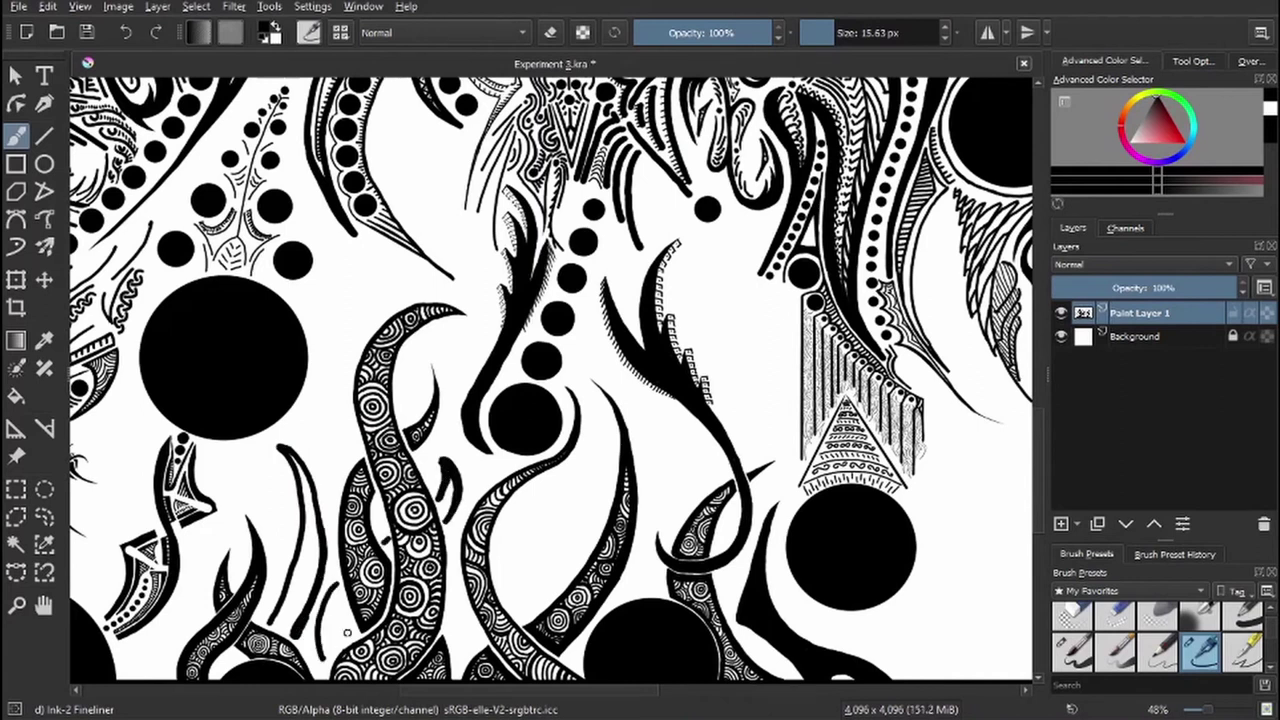
# - Draw more curved background strokes between and above the tentacles and around the black circle
pyautogui.moveTo(540, 497); pyautogui.dragTo(562, 567)
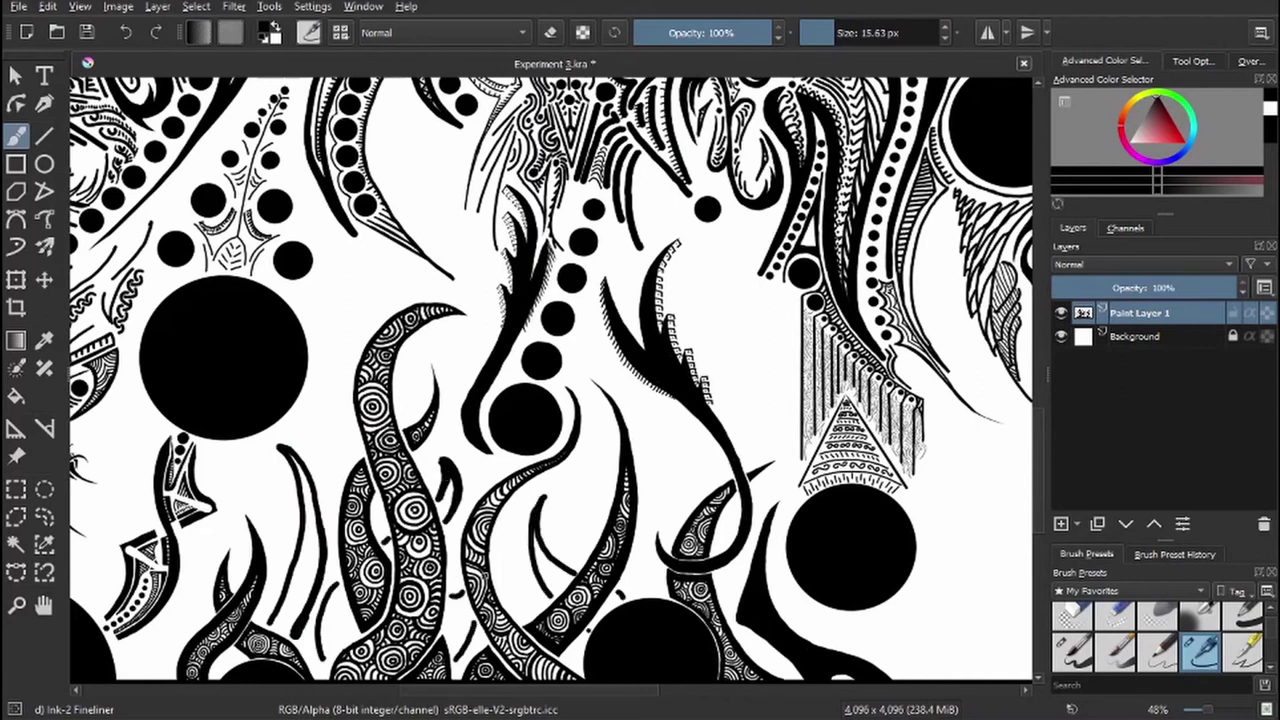
pyautogui.moveTo(458, 393); pyautogui.dragTo(418, 340)
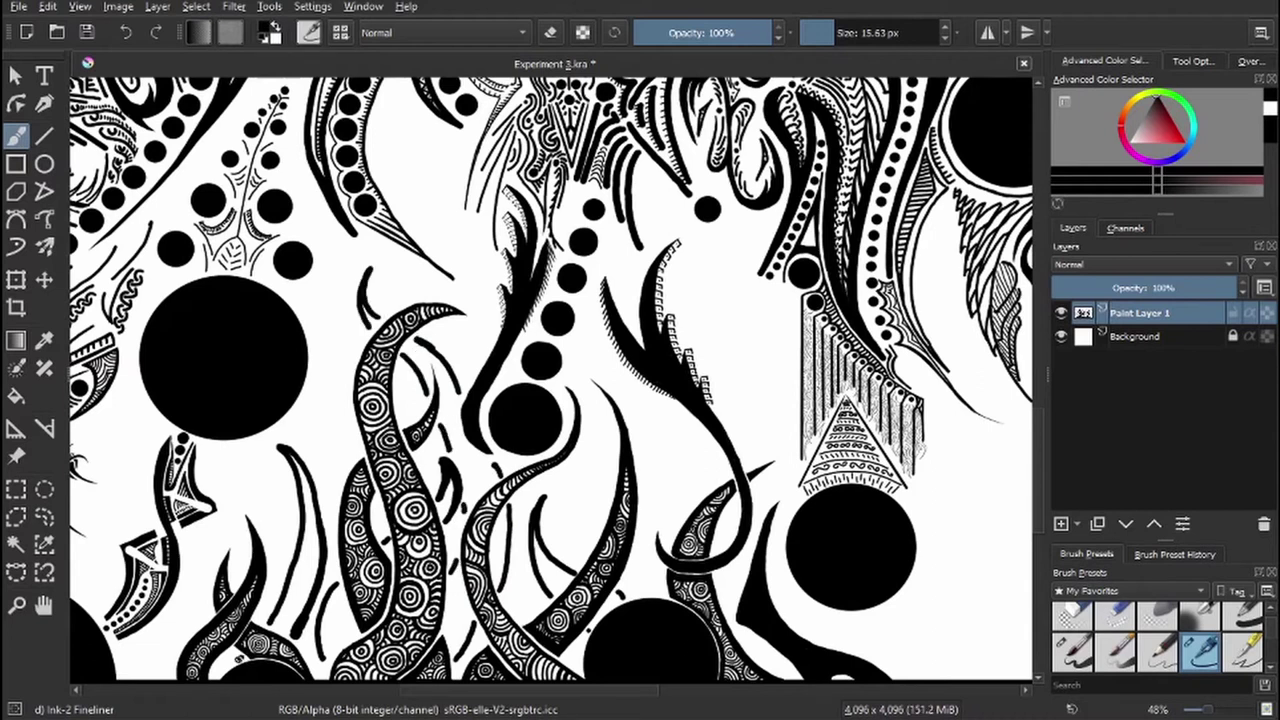
pyautogui.press('e')
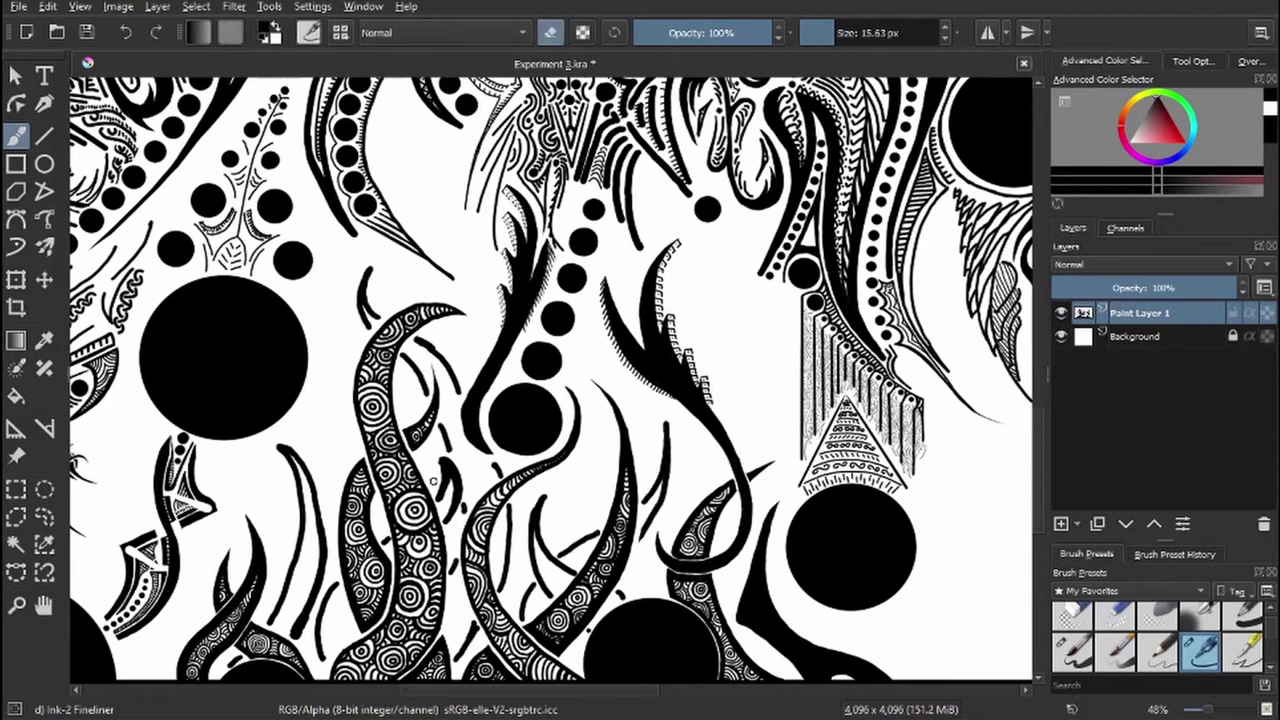
pyautogui.press('e')
pyautogui.press('e')
pyautogui.press('e')
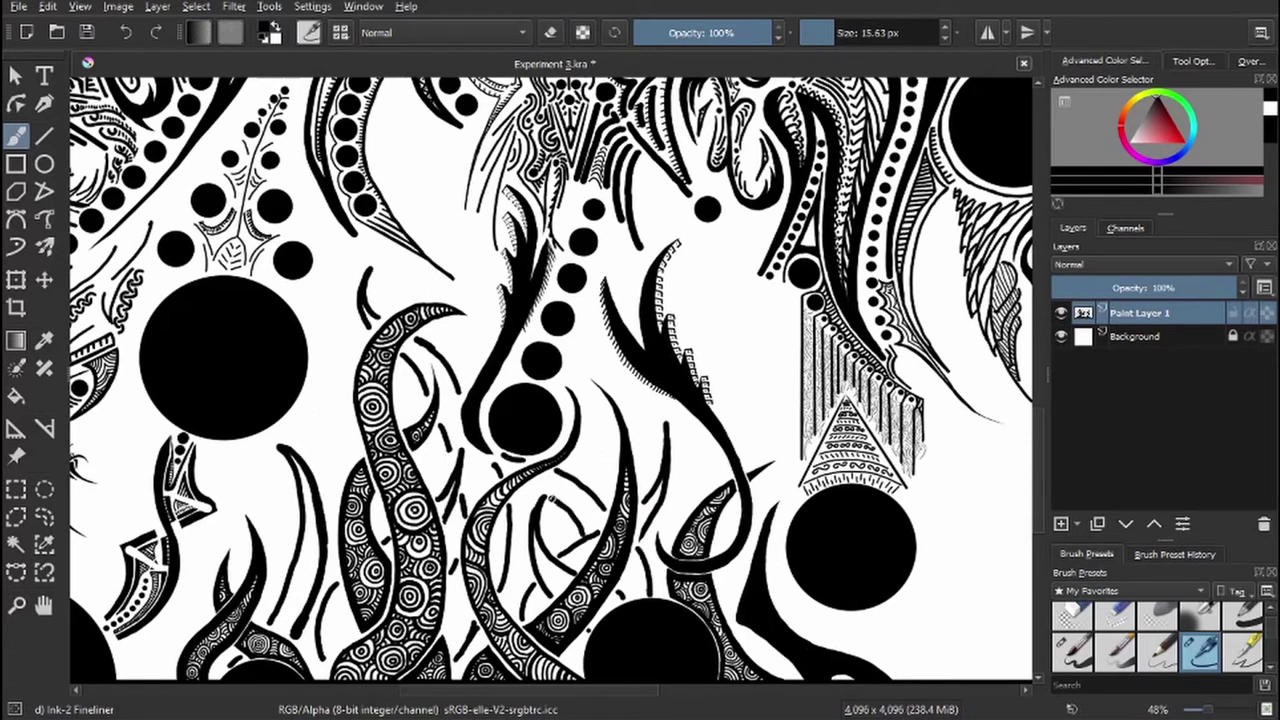
# - With a 9.47 px eraser, thin and taper the curved stroke that hugs the underside of the black circle
pyautogui.press('[')
pyautogui.scroll(2, 498, 451)
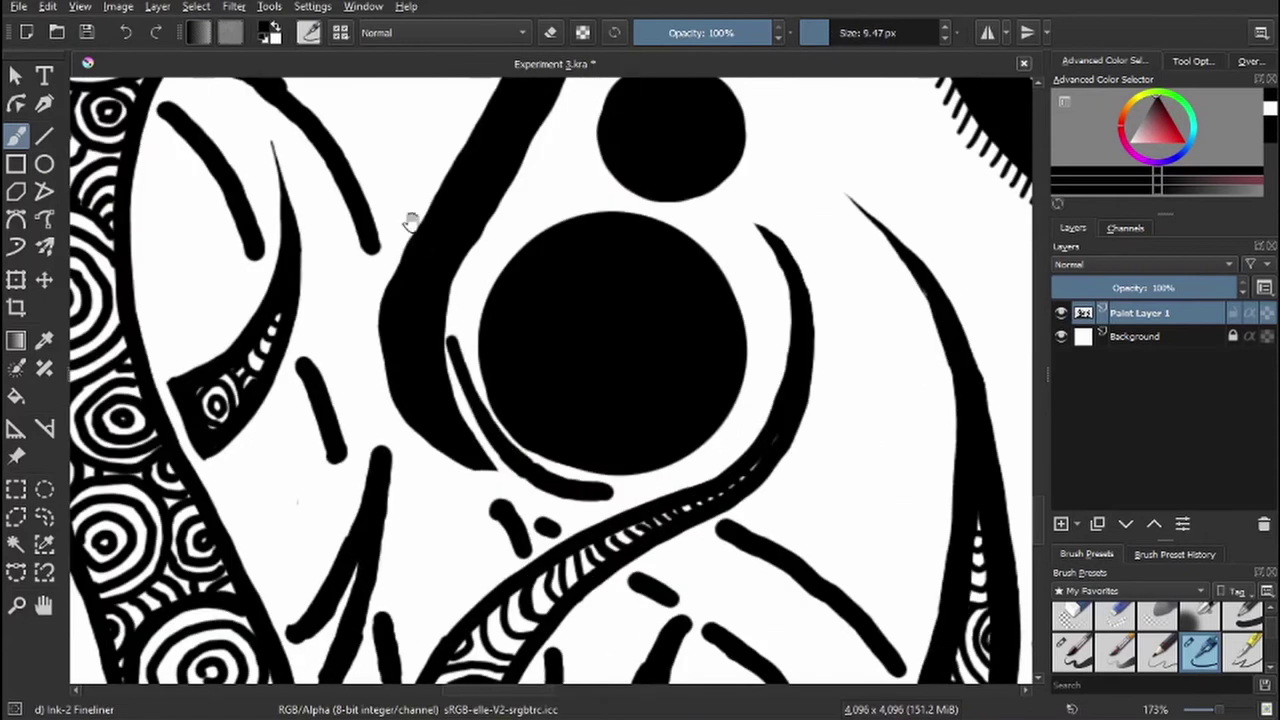
pyautogui.scroll(-1, 448, 367)
pyautogui.press('e')
pyautogui.scroll(2, 452, 366)
pyautogui.moveTo(432, 280)
pyautogui.mouseDown()
pyautogui.moveTo(498, 396)
pyautogui.moveTo(634, 457)
pyautogui.mouseUp()
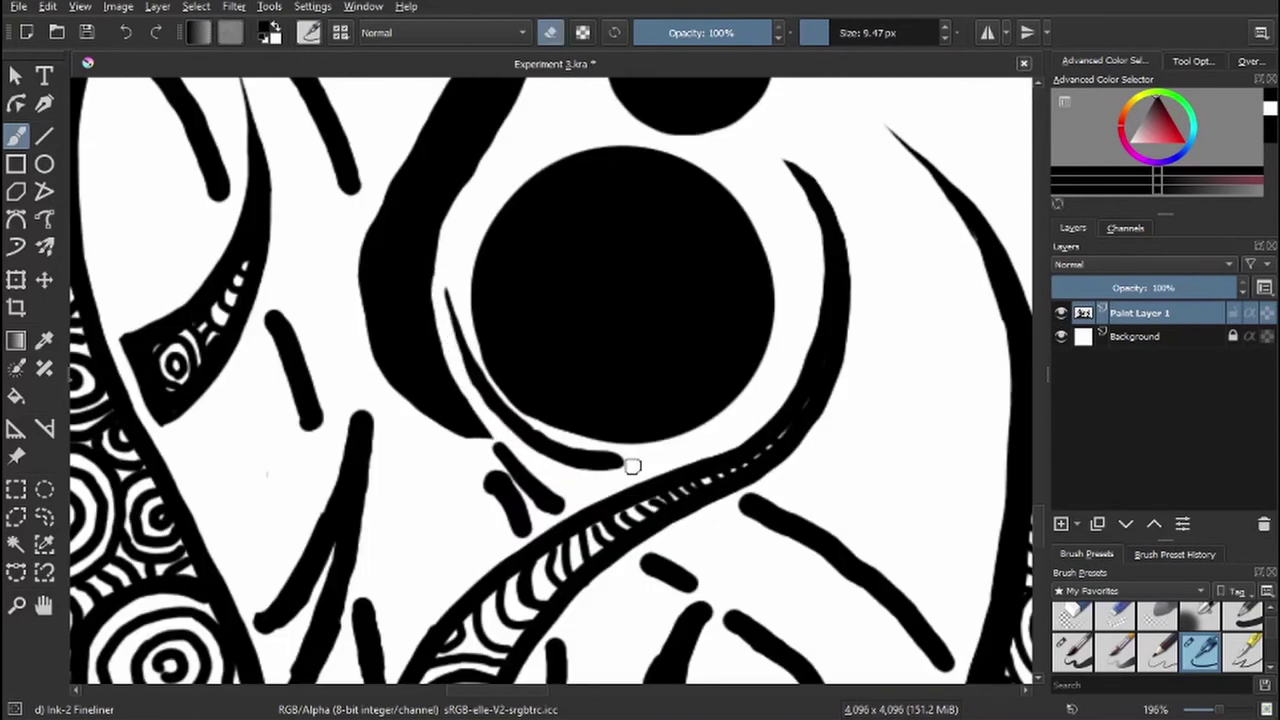
pyautogui.moveTo(434, 240); pyautogui.dragTo(434, 300)
pyautogui.scroll(1, 393, 374)
pyautogui.press('e')
# - Thicken and join the paired background strokes beside the tentacles into forked, pointed shapes, raising the brush size to 19.52 px
pyautogui.moveTo(393, 374); pyautogui.dragTo(371, 266)
pyautogui.moveTo(349, 131)
pyautogui.mouseDown()
pyautogui.moveTo(392, 183)
pyautogui.moveTo(365, 125)
pyautogui.moveTo(452, 218)
pyautogui.moveTo(474, 321)
pyautogui.moveTo(421, 514)
pyautogui.moveTo(439, 255)
pyautogui.moveTo(443, 394)
pyautogui.moveTo(372, 463)
pyautogui.moveTo(432, 261)
pyautogui.moveTo(418, 187)
pyautogui.moveTo(446, 547)
pyautogui.mouseUp()
pyautogui.click(822, 36)
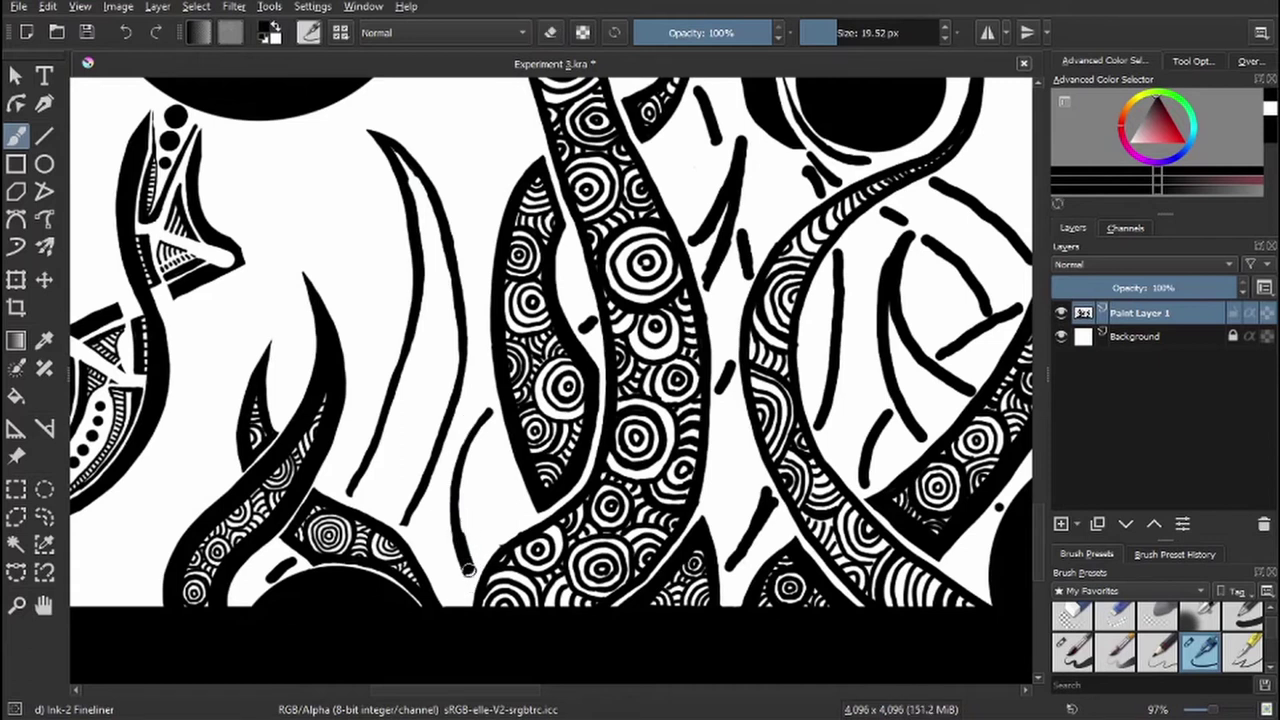
pyautogui.moveTo(700, 240)
pyautogui.mouseDown()
pyautogui.moveTo(748, 150)
pyautogui.moveTo(710, 270)
pyautogui.mouseUp()
pyautogui.moveTo(740, 225)
pyautogui.mouseDown()
pyautogui.moveTo(750, 255)
pyautogui.moveTo(715, 130)
pyautogui.moveTo(730, 170)
pyautogui.mouseUp()
# - With a 19.52 px eraser, sharpen the tips of the small hook above the large tentacle and the forked stroke beside the slender tentacle
pyautogui.press('e')
pyautogui.scroll(-3, 800, 168)
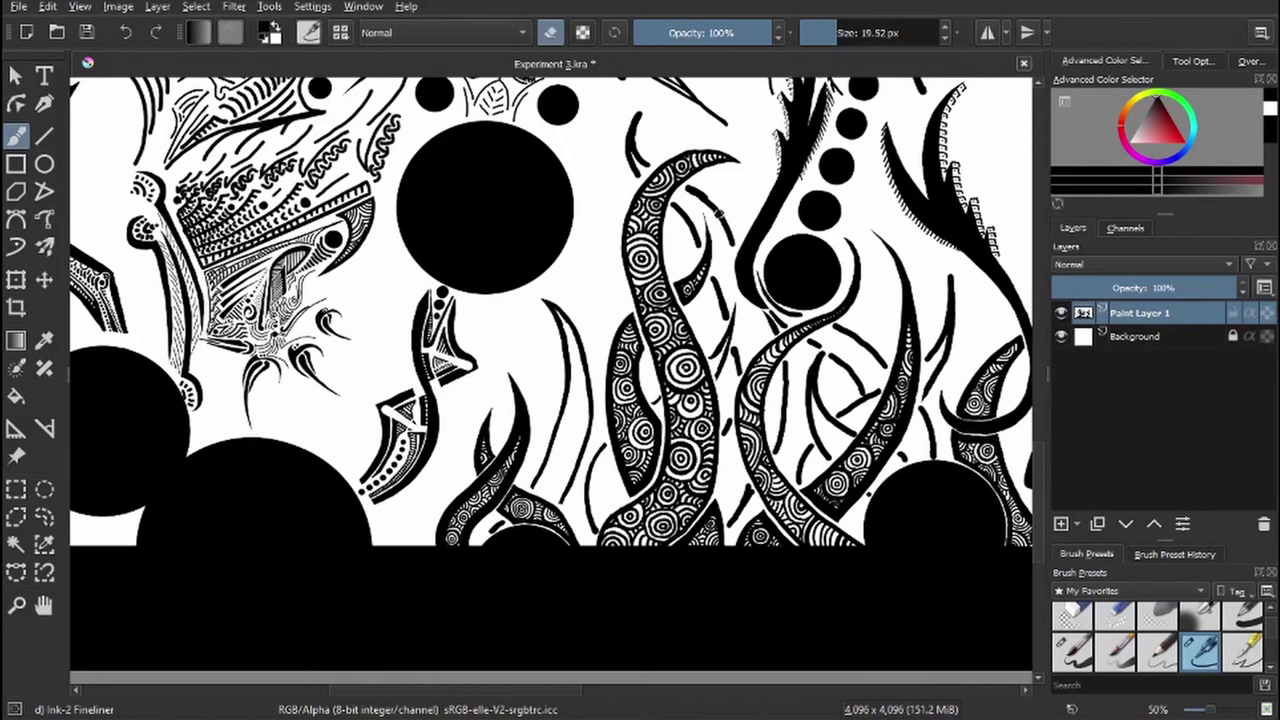
pyautogui.scroll(4, 503, 349)
pyautogui.moveTo(503, 349)
pyautogui.mouseDown()
pyautogui.moveTo(528, 319)
pyautogui.moveTo(518, 198)
pyautogui.moveTo(474, 317)
pyautogui.mouseUp()
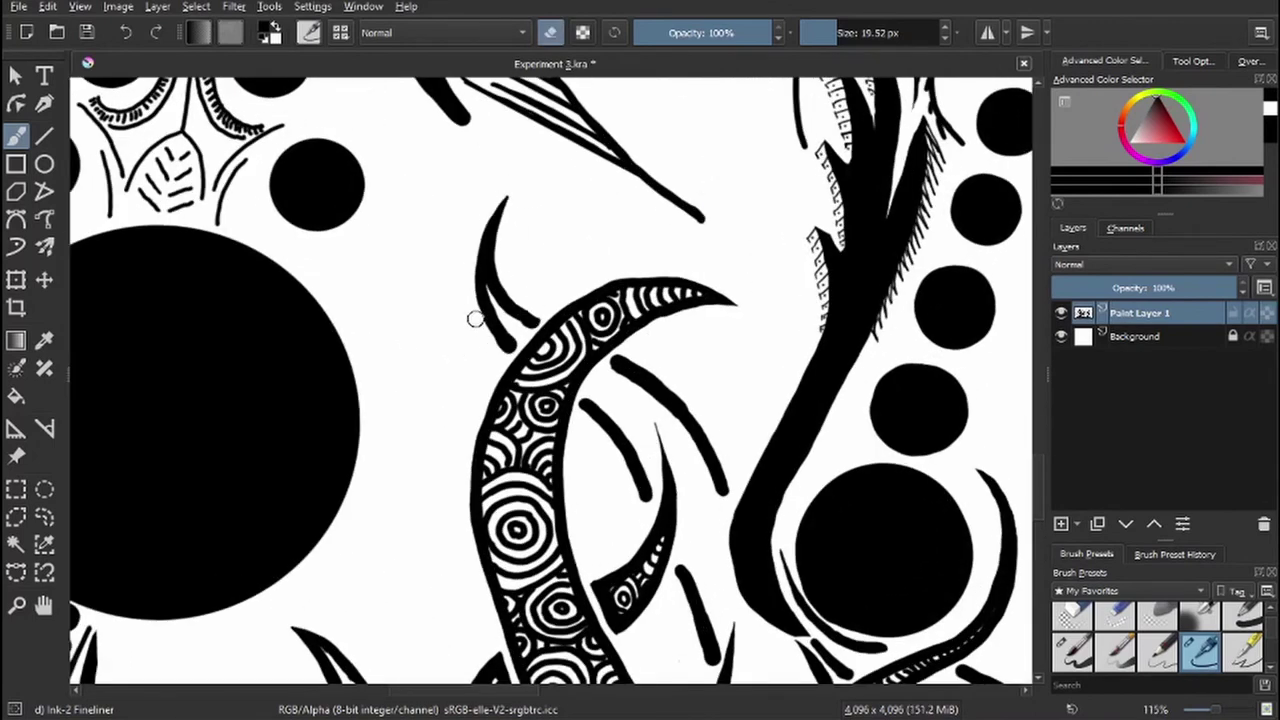
pyautogui.scroll(1, 640, 209)
pyautogui.moveTo(655, 140)
pyautogui.mouseDown()
pyautogui.moveTo(670, 273)
pyautogui.moveTo(608, 466)
pyautogui.mouseUp()
pyautogui.press('e')
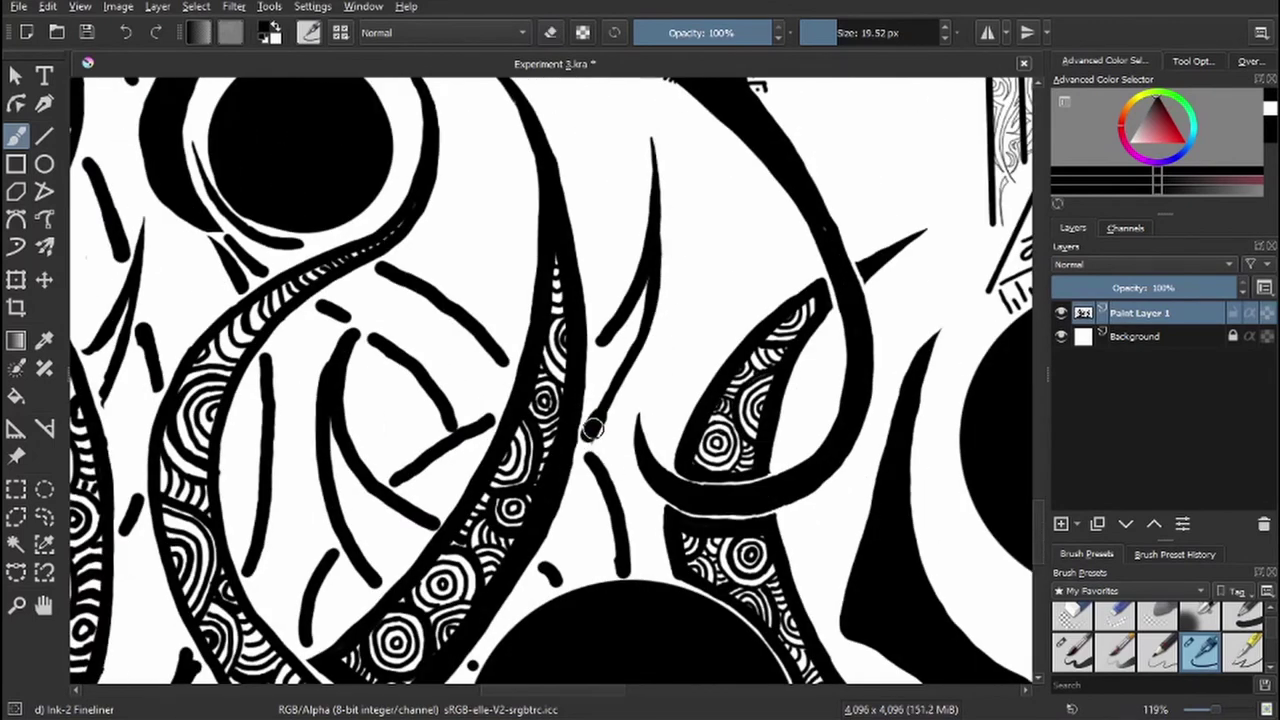
# - With a 4.63 px brush and eraser, clean up the long double stroke near the small jointed leg and close its base into a tentacle outline
pyautogui.scroll(-5, 650, 425)
pyautogui.scroll(5, 700, 497)
pyautogui.press('e')
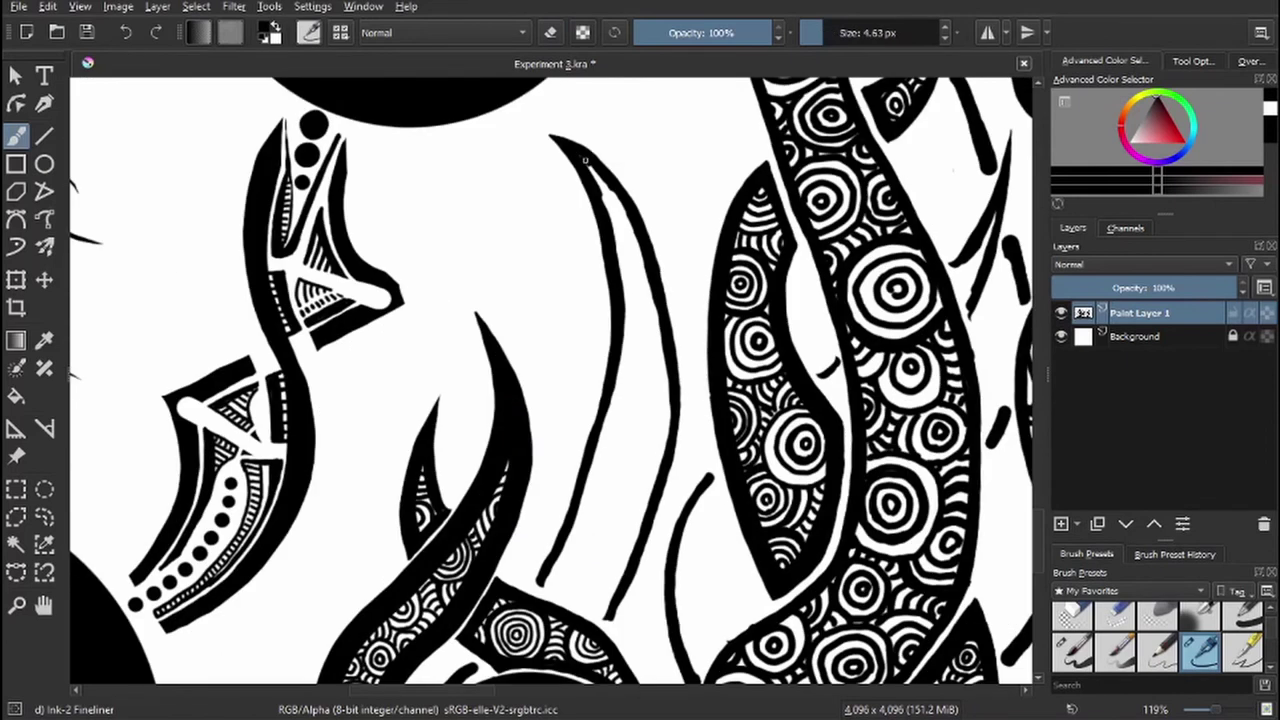
pyautogui.moveTo(617, 340)
pyautogui.mouseDown()
pyautogui.moveTo(621, 270)
pyautogui.moveTo(584, 160)
pyautogui.mouseUp()
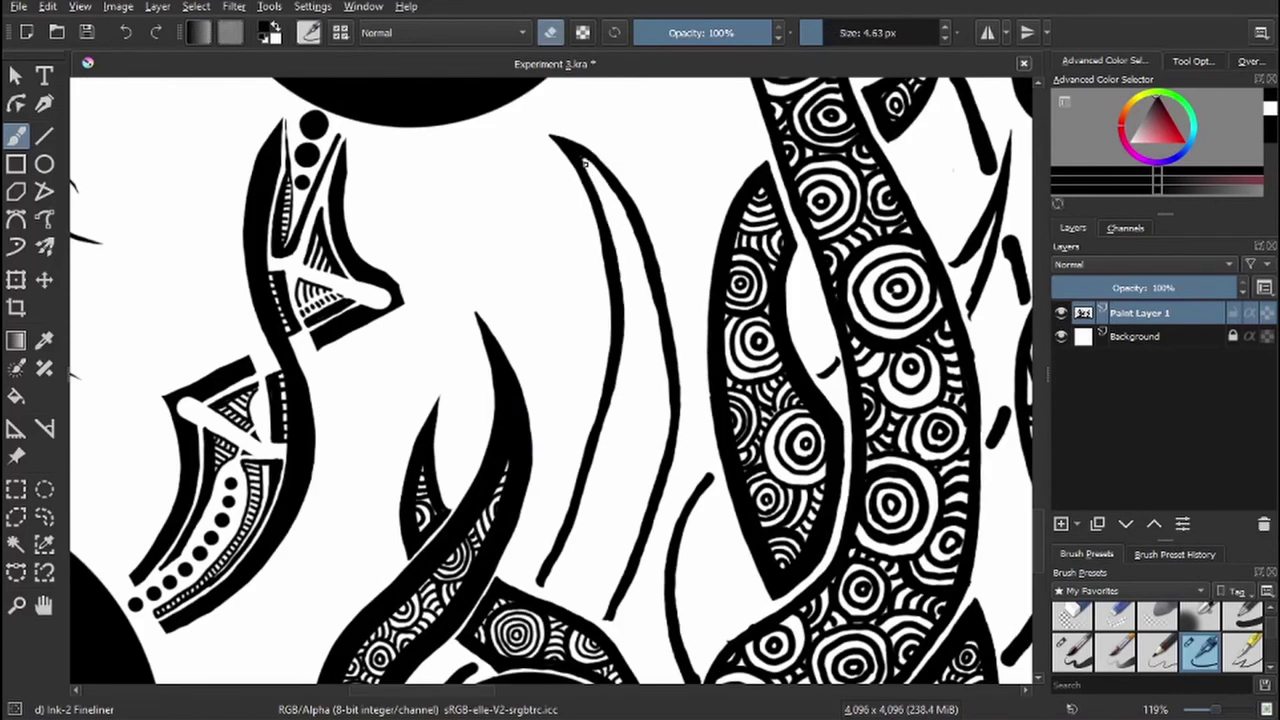
pyautogui.moveTo(625, 213); pyautogui.dragTo(610, 345)
pyautogui.press('e')
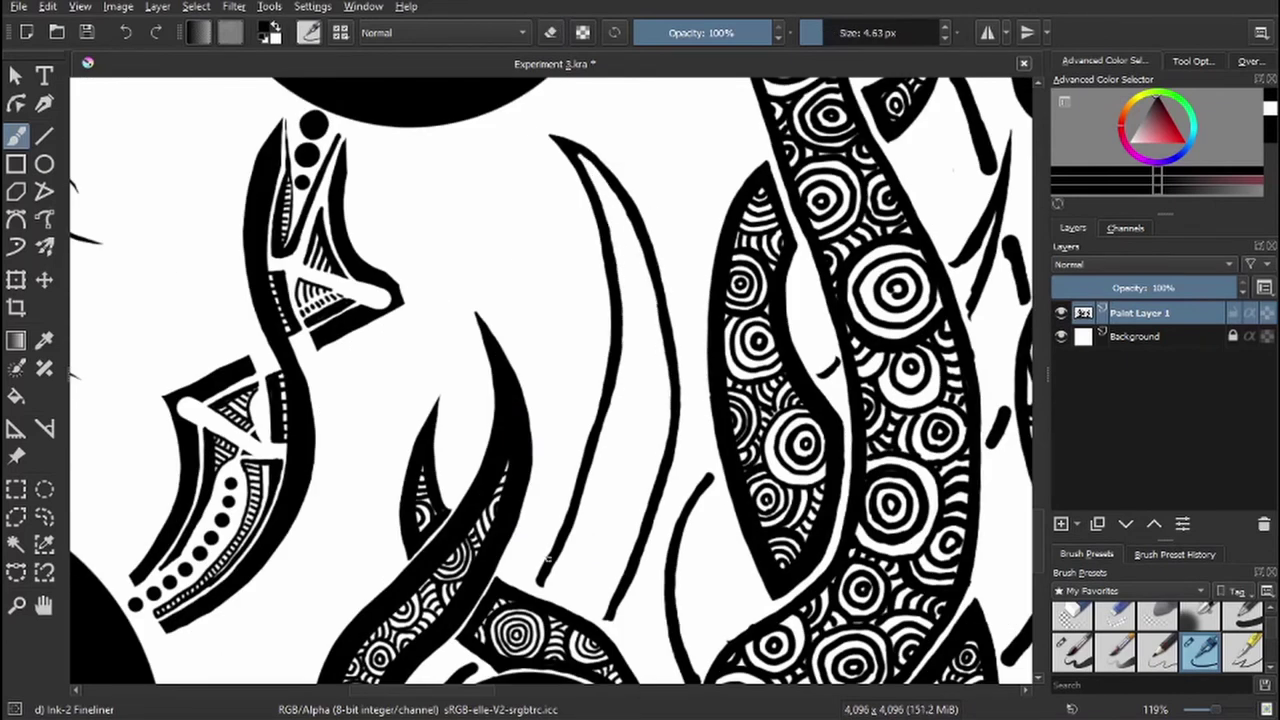
pyautogui.moveTo(595, 420); pyautogui.dragTo(545, 560)
pyautogui.press('e')
pyautogui.moveTo(588, 476); pyautogui.dragTo(540, 588)
pyautogui.press('e')
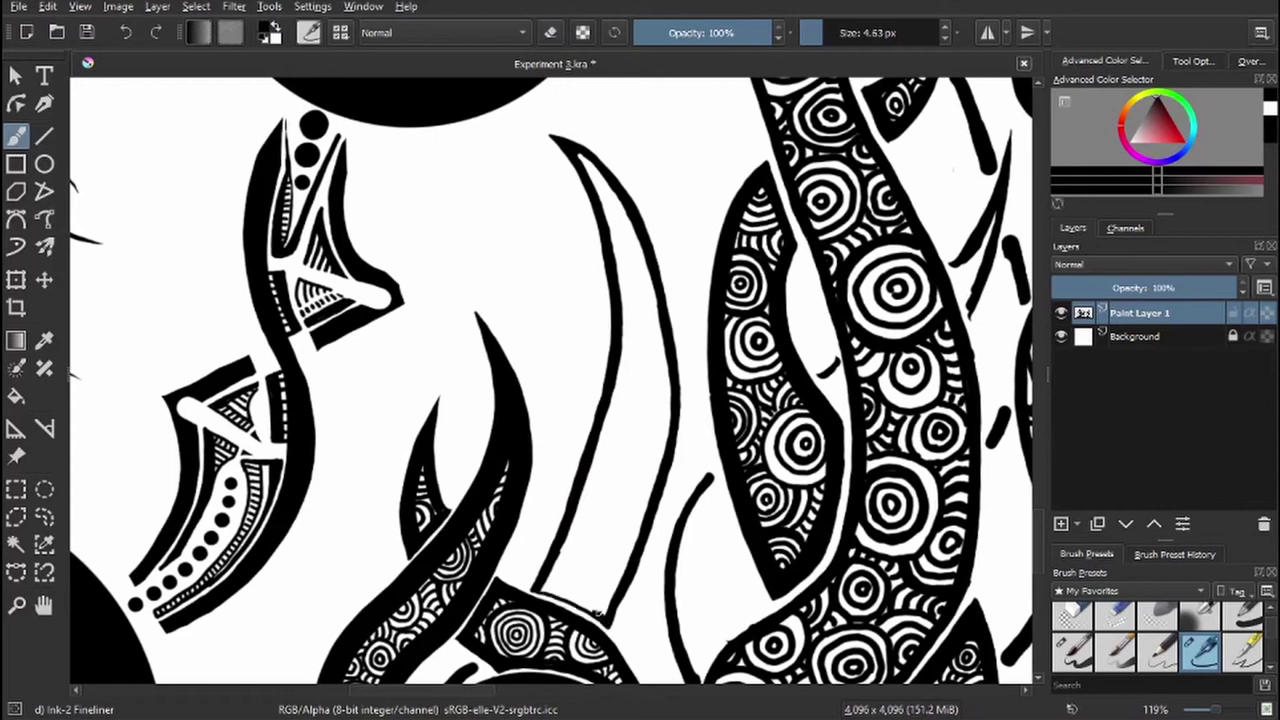
# - Fill the new slender tentacle from base to tip with 4.63 px concentric circles and scale-like arcs
pyautogui.scroll(-5, 580, 497)
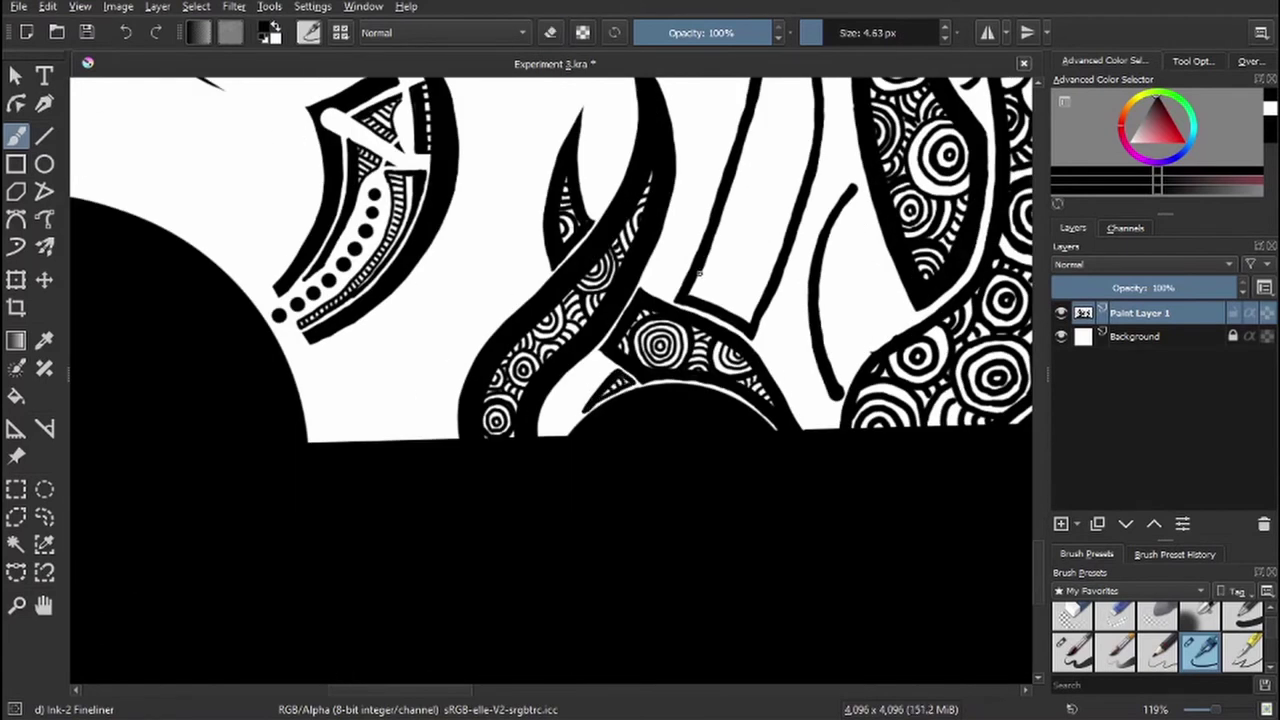
pyautogui.moveTo(699, 280); pyautogui.dragTo(505, 378)
pyautogui.moveTo(510, 370)
pyautogui.mouseDown()
pyautogui.moveTo(542, 409)
pyautogui.moveTo(525, 384)
pyautogui.moveTo(550, 386)
pyautogui.moveTo(550, 332)
pyautogui.moveTo(558, 372)
pyautogui.moveTo(565, 336)
pyautogui.moveTo(523, 337)
pyautogui.moveTo(518, 352)
pyautogui.moveTo(522, 366)
pyautogui.moveTo(565, 372)
pyautogui.moveTo(550, 374)
pyautogui.moveTo(565, 331)
pyautogui.moveTo(512, 364)
pyautogui.moveTo(509, 335)
pyautogui.moveTo(566, 298)
pyautogui.mouseUp()
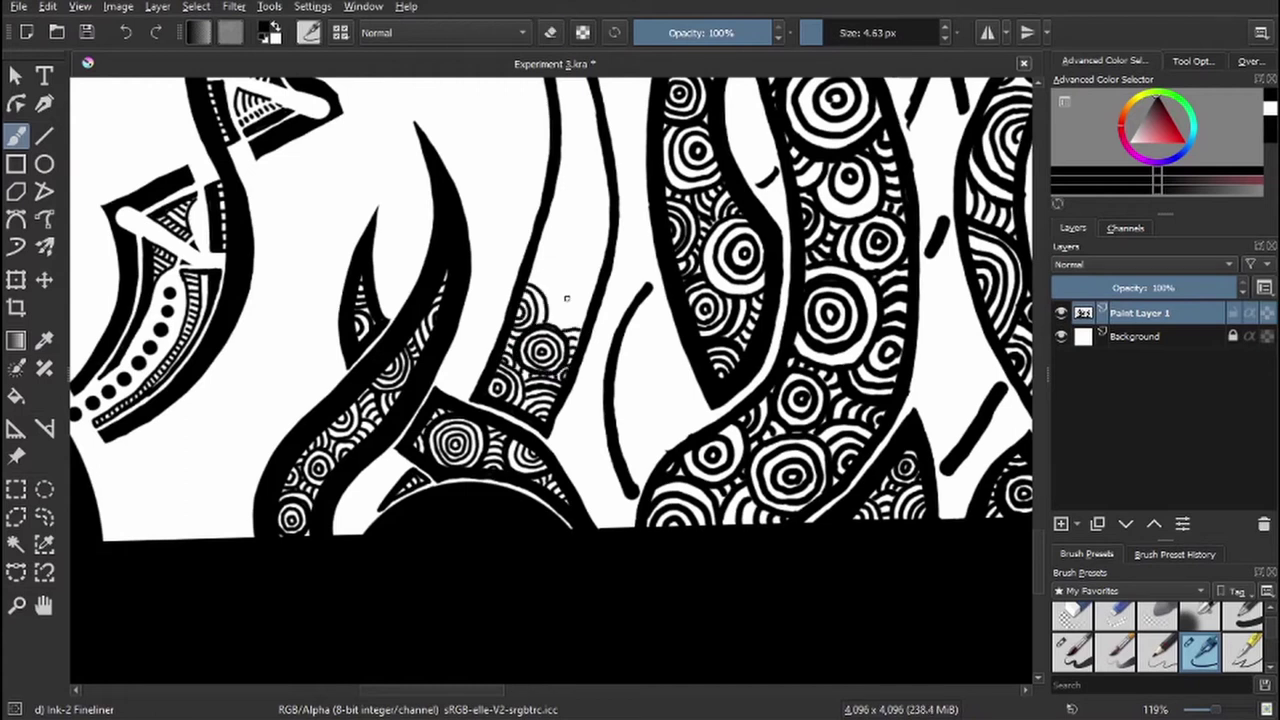
pyautogui.moveTo(552, 252)
pyautogui.mouseDown()
pyautogui.moveTo(535, 262)
pyautogui.moveTo(575, 240)
pyautogui.moveTo(560, 276)
pyautogui.mouseUp()
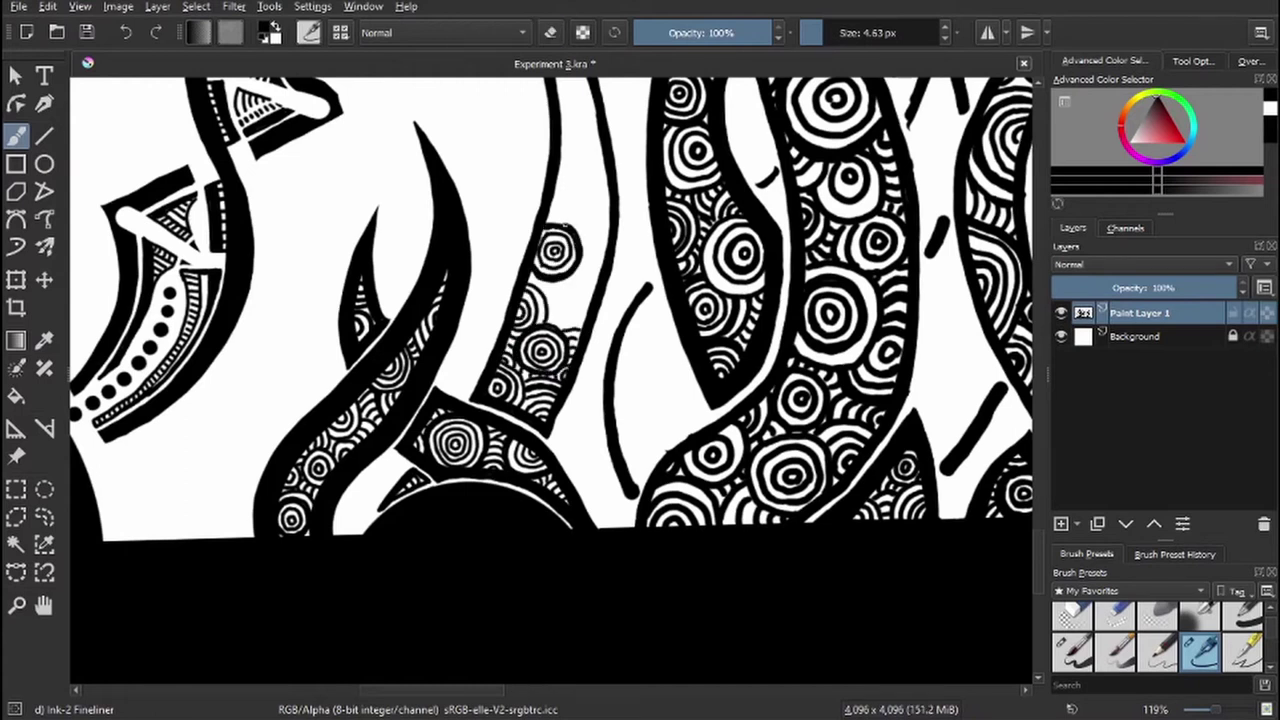
pyautogui.scroll(3, 482, 130)
pyautogui.moveTo(482, 130)
pyautogui.mouseDown()
pyautogui.moveTo(506, 203)
pyautogui.moveTo(540, 230)
pyautogui.moveTo(536, 280)
pyautogui.moveTo(508, 282)
pyautogui.moveTo(520, 300)
pyautogui.moveTo(544, 245)
pyautogui.moveTo(553, 250)
pyautogui.moveTo(519, 310)
pyautogui.moveTo(502, 306)
pyautogui.moveTo(519, 298)
pyautogui.moveTo(553, 345)
pyautogui.mouseUp()
pyautogui.scroll(-2, 430, 152)
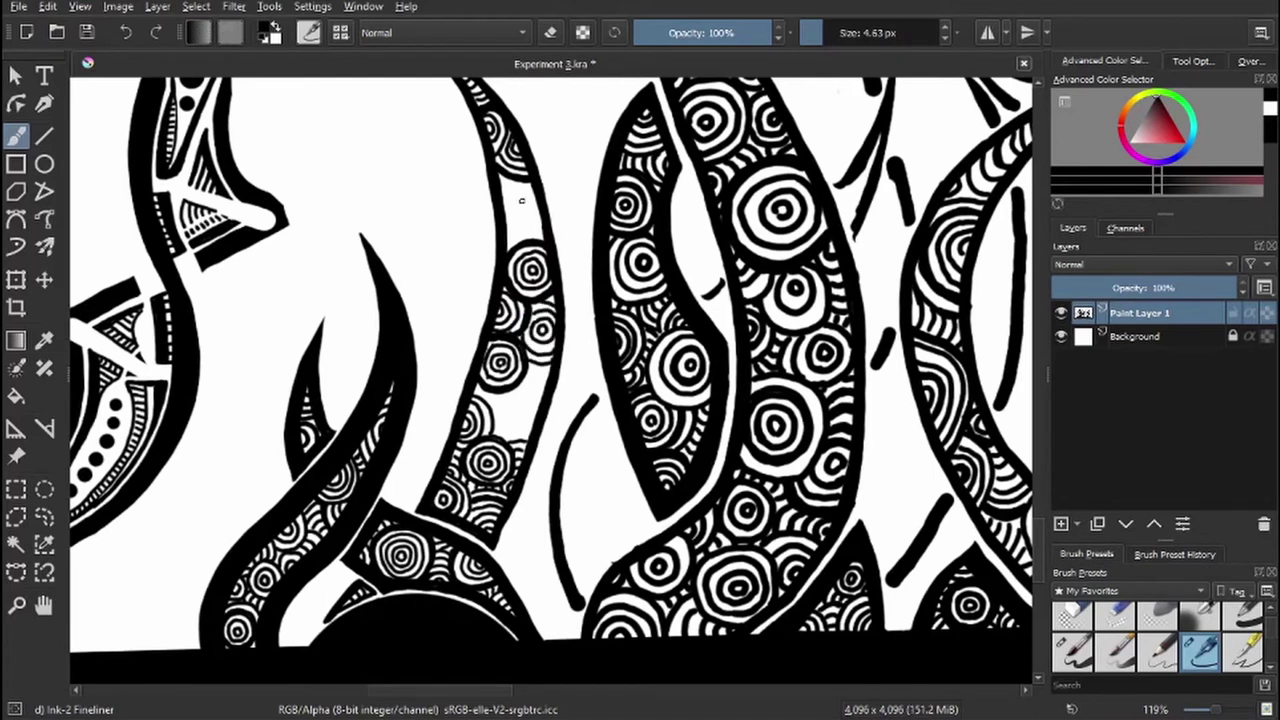
pyautogui.moveTo(518, 220); pyautogui.dragTo(555, 124)
pyautogui.moveTo(566, 318)
pyautogui.mouseDown()
pyautogui.moveTo(580, 281)
pyautogui.moveTo(546, 313)
pyautogui.moveTo(582, 272)
pyautogui.moveTo(534, 286)
pyautogui.mouseUp()
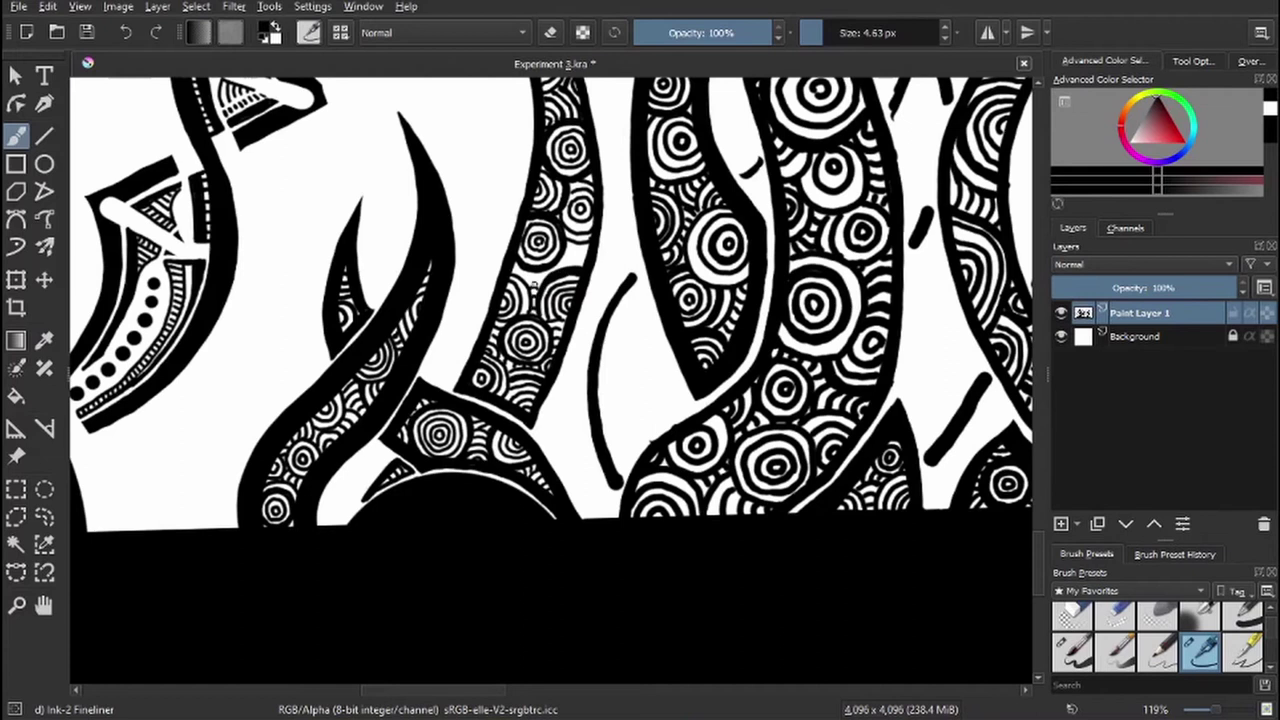
# - Outline a small pointed leaf shape from the stroke beside the large tentacle's base and fill it with concentric circles and arcs
pyautogui.moveTo(630, 310); pyautogui.dragTo(537, 363)
pyautogui.moveTo(575, 405)
pyautogui.mouseDown()
pyautogui.moveTo(576, 472)
pyautogui.moveTo(596, 478)
pyautogui.moveTo(528, 528)
pyautogui.mouseUp()
pyautogui.press('e')
pyautogui.press('e')
pyautogui.moveTo(545, 320); pyautogui.dragTo(570, 412)
pyautogui.moveTo(540, 345)
pyautogui.mouseDown()
pyautogui.moveTo(523, 370)
pyautogui.moveTo(538, 406)
pyautogui.moveTo(523, 385)
pyautogui.moveTo(543, 405)
pyautogui.moveTo(565, 402)
pyautogui.moveTo(560, 470)
pyautogui.moveTo(555, 445)
pyautogui.moveTo(520, 518)
pyautogui.mouseUp()
pyautogui.moveTo(538, 478); pyautogui.dragTo(510, 500)
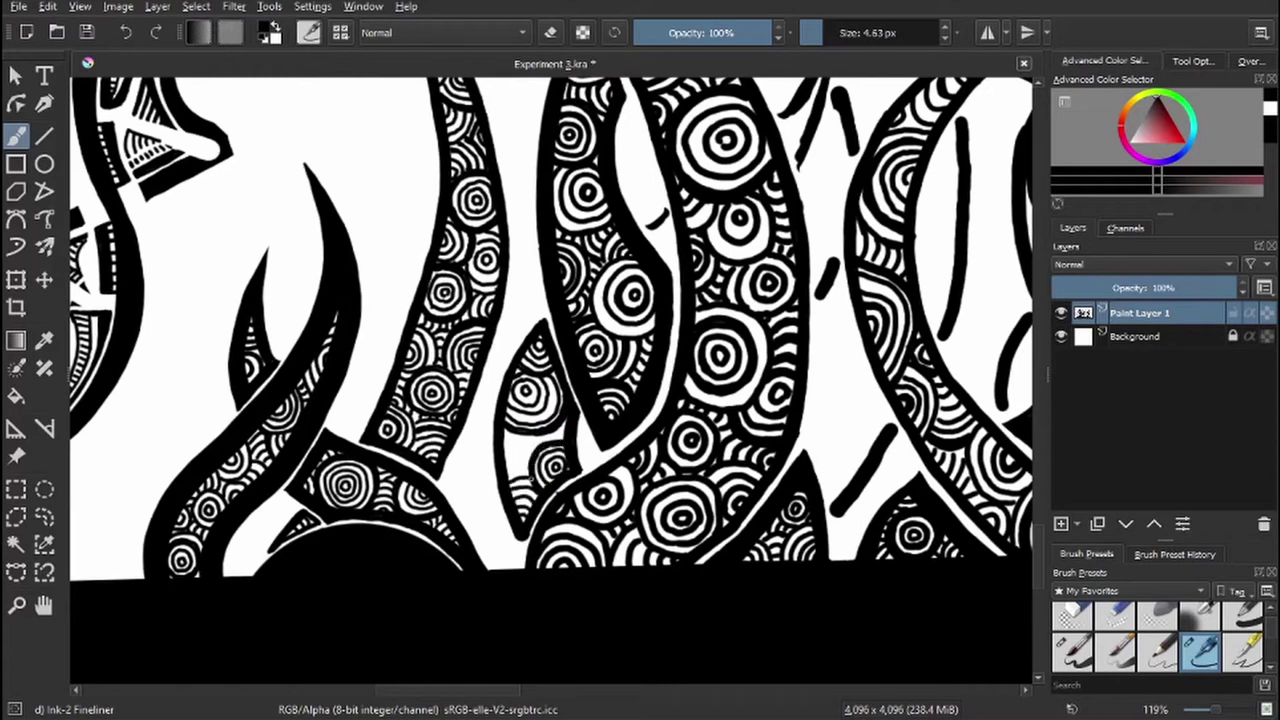
pyautogui.moveTo(513, 454); pyautogui.dragTo(521, 447)
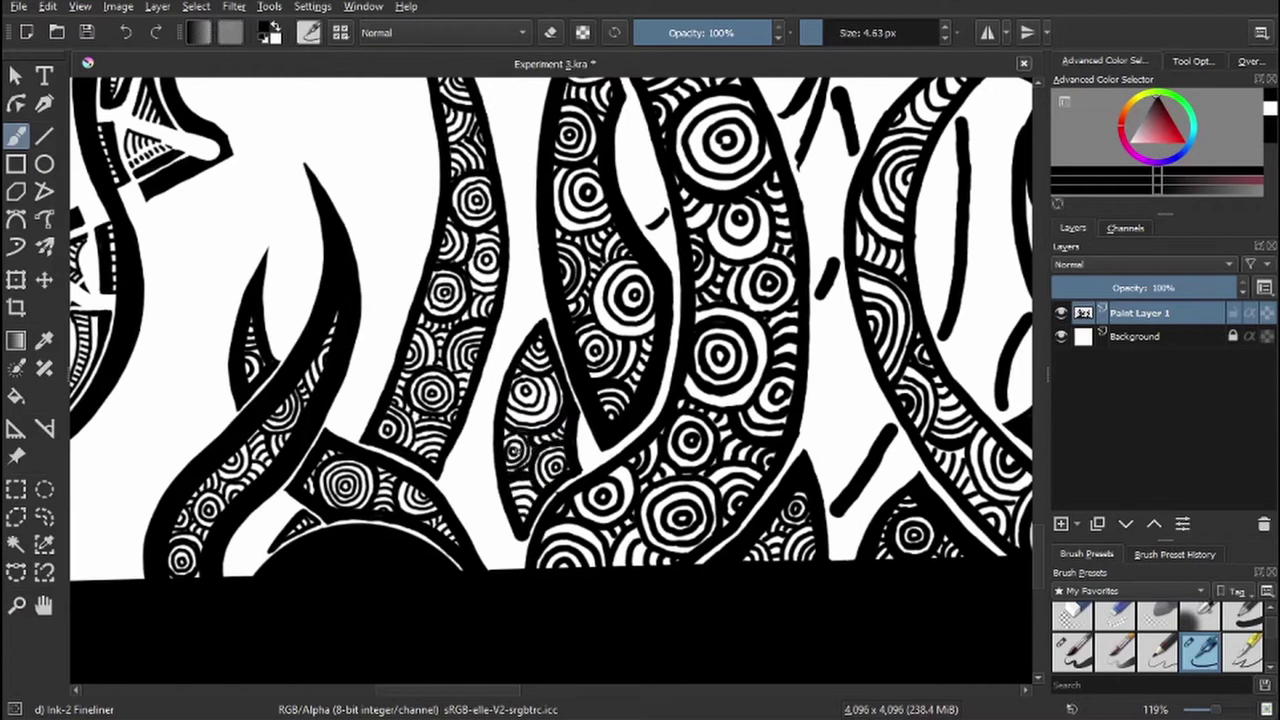
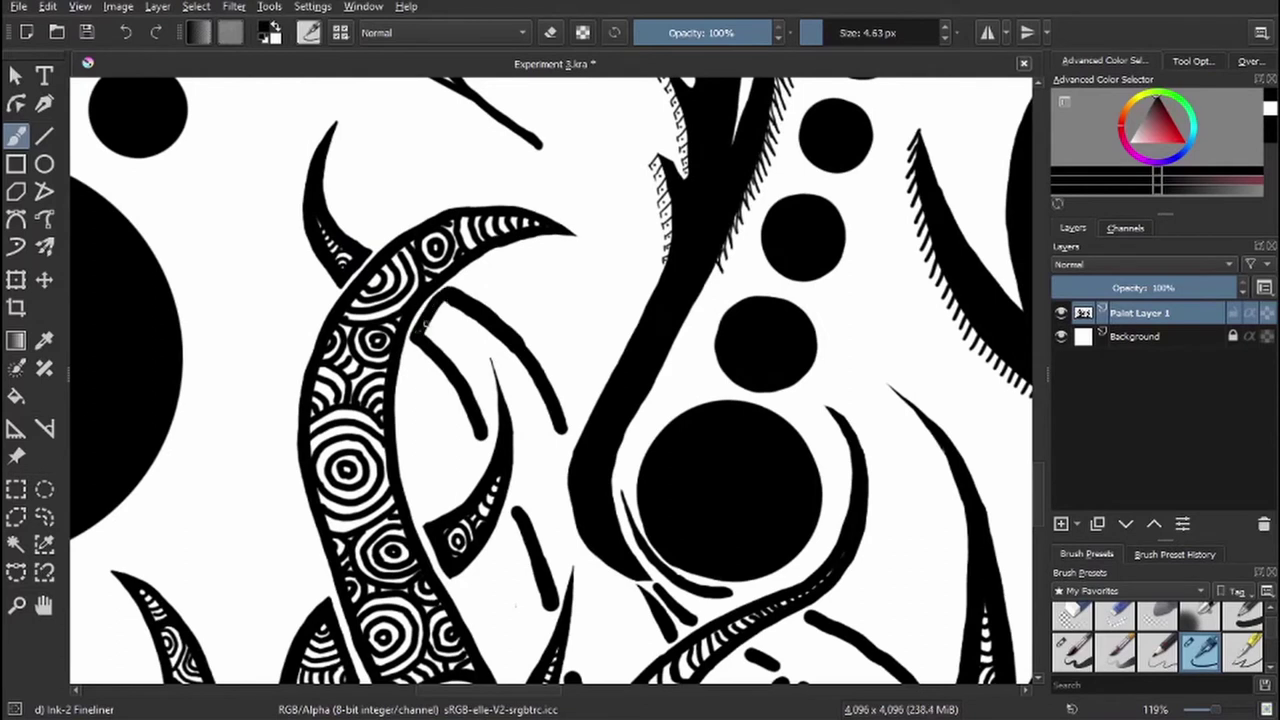
# - Refine the arched strokes under the hooked tentacle tip and draw a 4.63 px outline around the small horn there
pyautogui.press('e')
pyautogui.moveTo(452, 300); pyautogui.dragTo(558, 428)
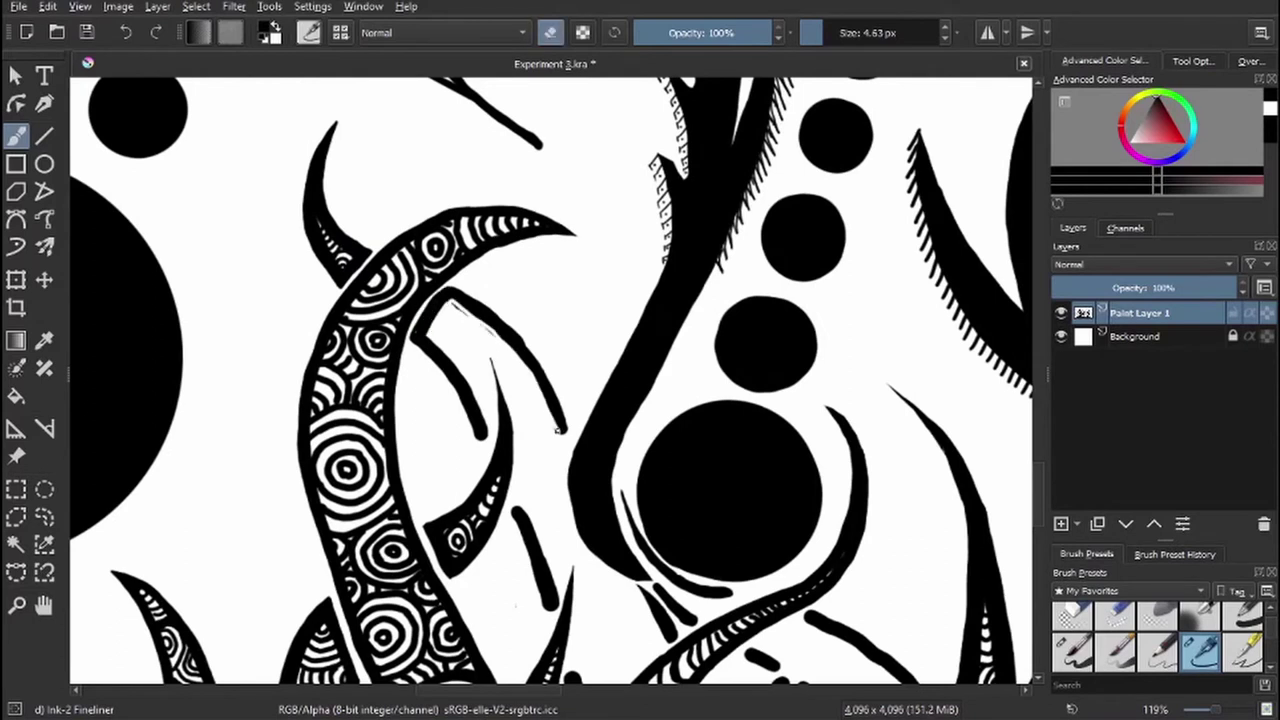
pyautogui.press('e')
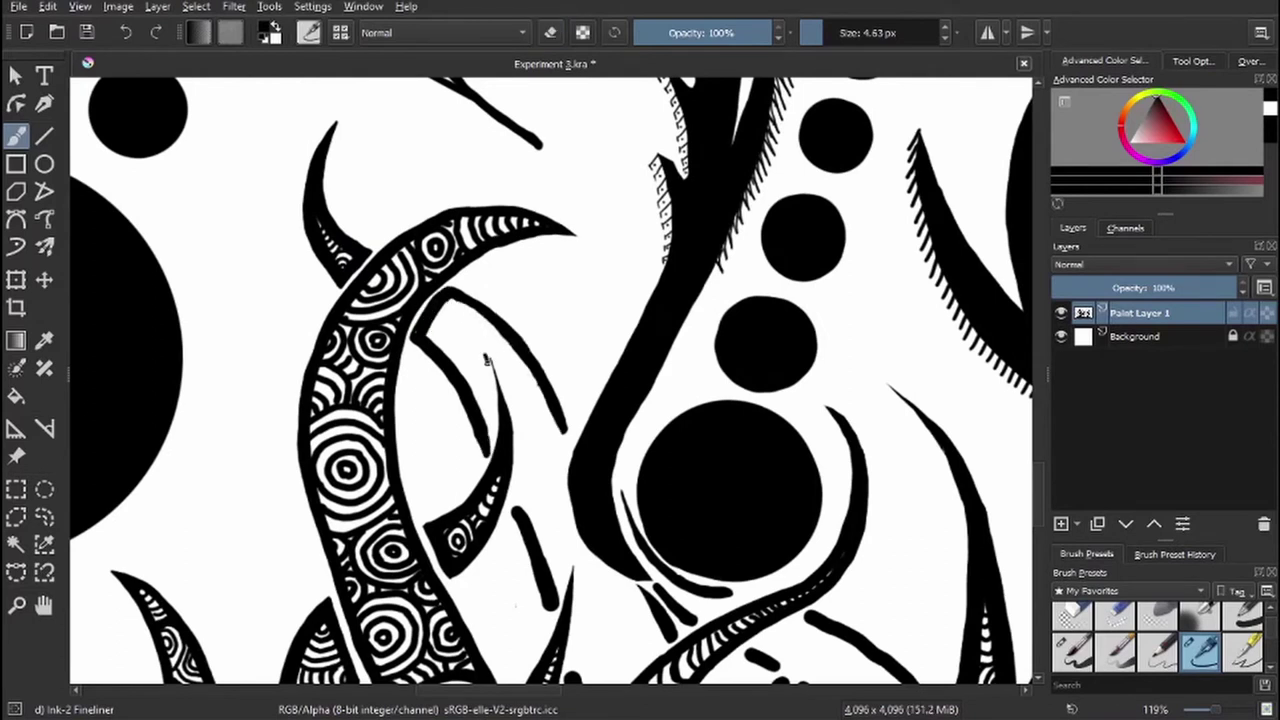
pyautogui.moveTo(485, 360)
pyautogui.mouseDown()
pyautogui.moveTo(492, 396)
pyautogui.moveTo(486, 338)
pyautogui.moveTo(511, 508)
pyautogui.moveTo(485, 345)
pyautogui.moveTo(516, 424)
pyautogui.mouseUp()
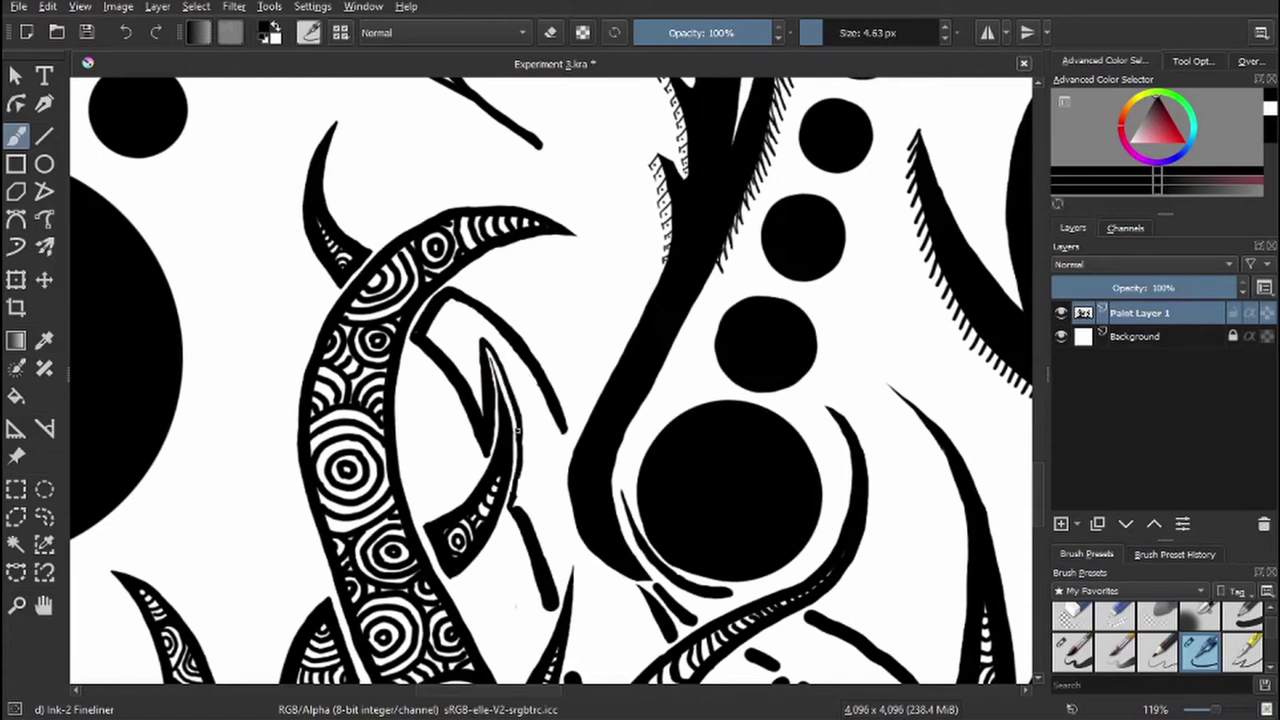
pyautogui.moveTo(565, 462); pyautogui.dragTo(522, 508)
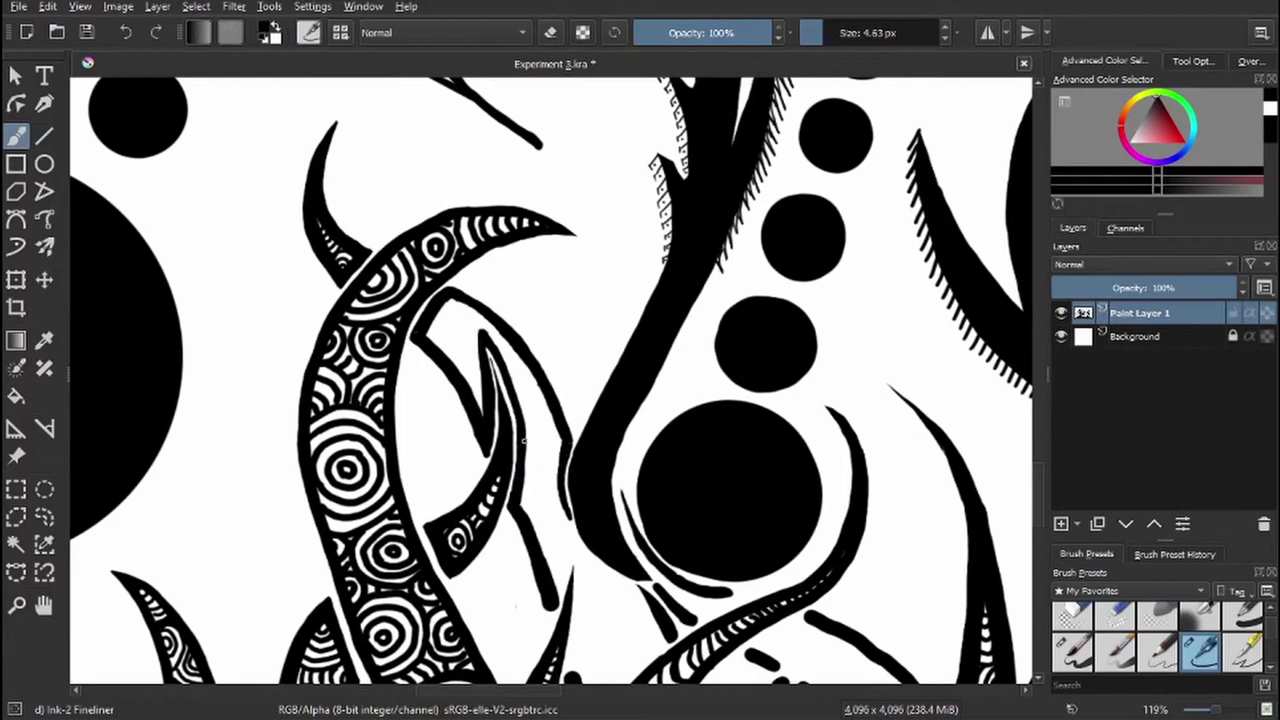
pyautogui.moveTo(524, 424)
pyautogui.mouseDown()
pyautogui.moveTo(522, 516)
pyautogui.moveTo(527, 456)
pyautogui.mouseUp()
# - Extend the arched outline around the base of the thick black stem and trim the neighbouring strokes between the tentacles
pyautogui.press('e')
pyautogui.press('e')
pyautogui.moveTo(553, 619); pyautogui.dragTo(378, 404)
pyautogui.press('e')
pyautogui.press('e')
pyautogui.moveTo(392, 462); pyautogui.dragTo(420, 536)
pyautogui.press('e')
pyautogui.moveTo(392, 272); pyautogui.dragTo(394, 310)
pyautogui.press('e')
pyautogui.moveTo(384, 228); pyautogui.dragTo(386, 292)
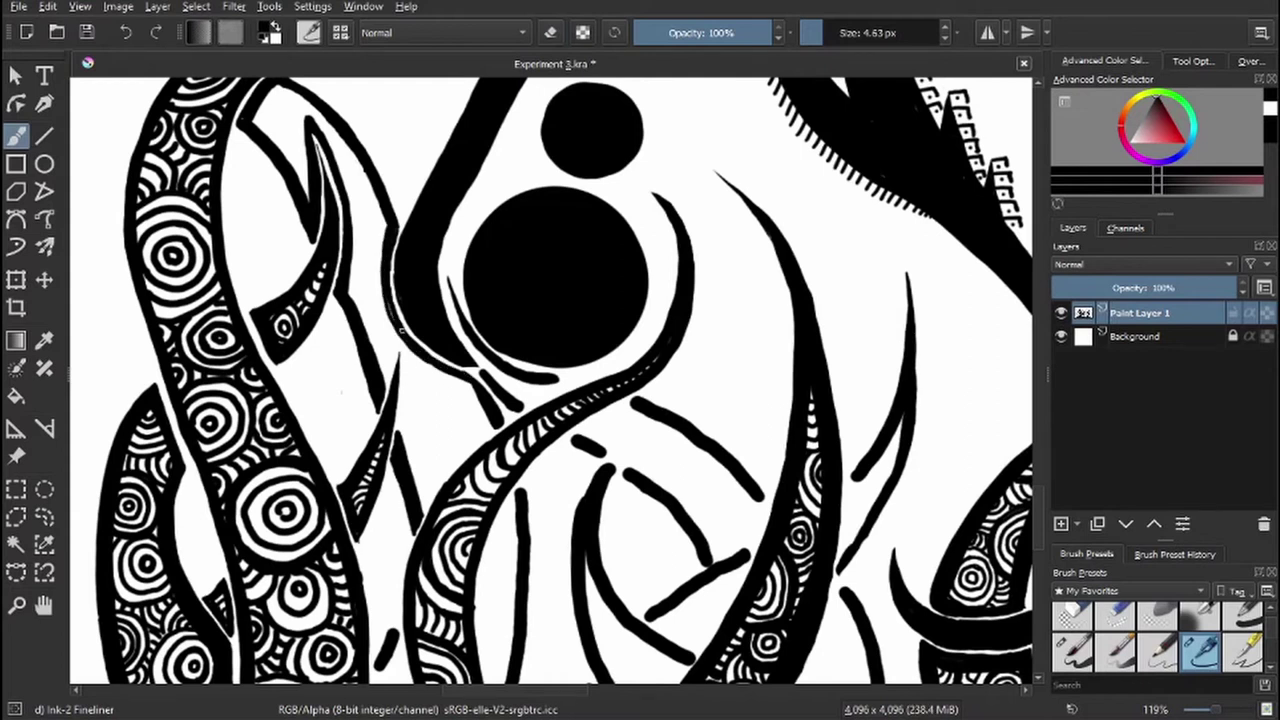
pyautogui.scroll(-4, 388, 368)
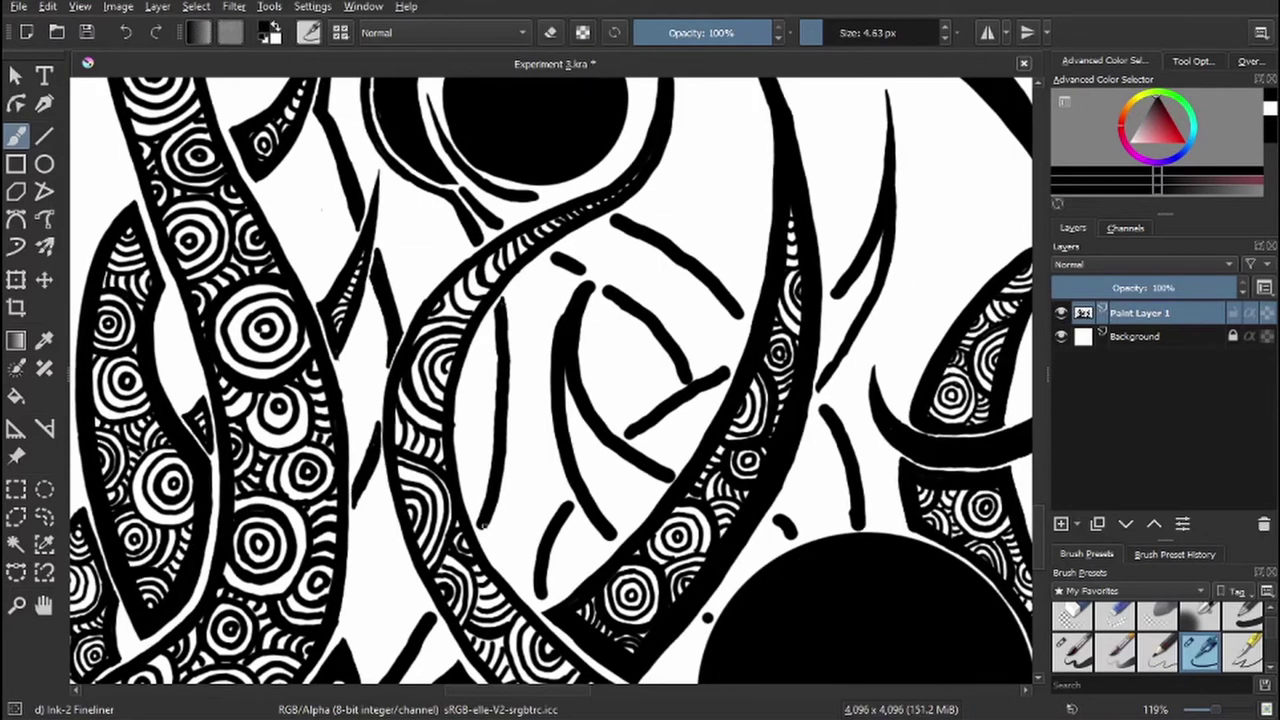
# - Close the vertical stroke inside the curved tentacle into a slim leaf shape, adding a 9.47 px line parallel to the tentacle's inner edge
pyautogui.press('e')
pyautogui.moveTo(470, 532)
pyautogui.mouseDown()
pyautogui.moveTo(478, 330)
pyautogui.moveTo(476, 364)
pyautogui.mouseUp()
pyautogui.press('e')
pyautogui.moveTo(494, 308); pyautogui.dragTo(470, 366)
pyautogui.press(']')
pyautogui.press(']')
pyautogui.press(']')
pyautogui.moveTo(468, 518); pyautogui.dragTo(490, 325)
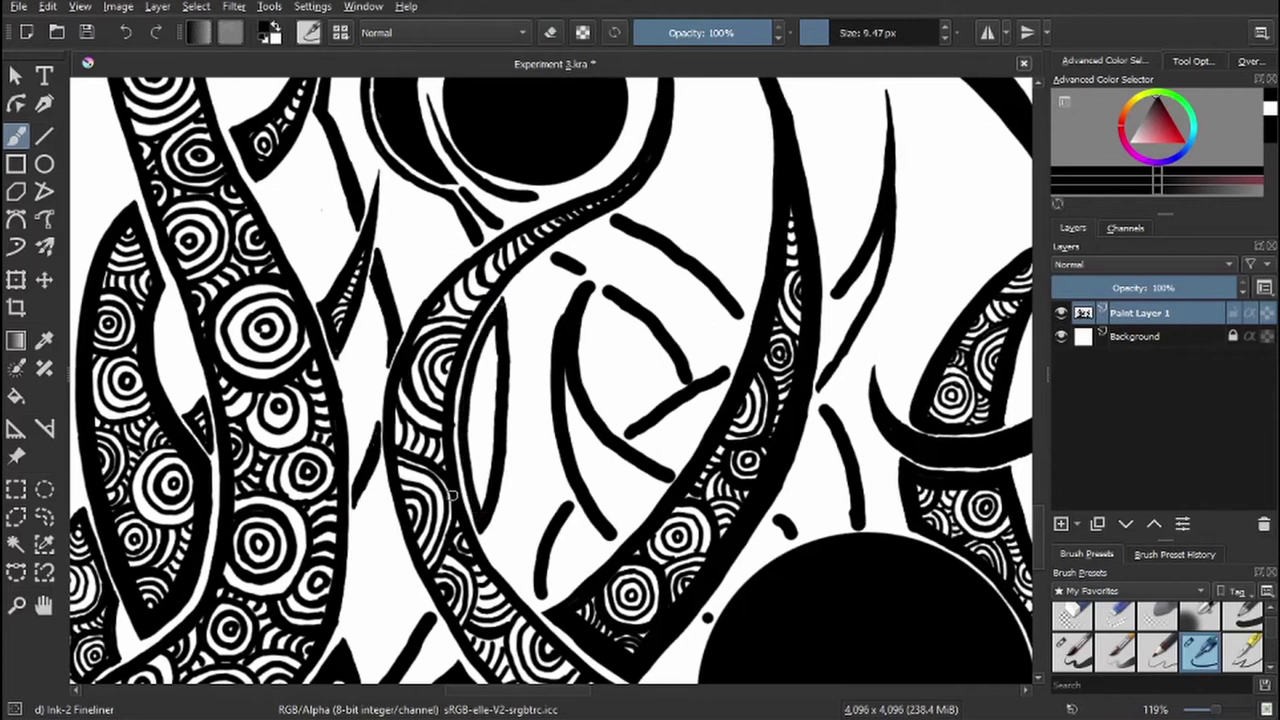
# - Draw a 9.47 px contour along the curved tentacle's outer edge and trim the strokes beside it with a 4.63 px eraser
pyautogui.moveTo(477, 253); pyautogui.dragTo(547, 338)
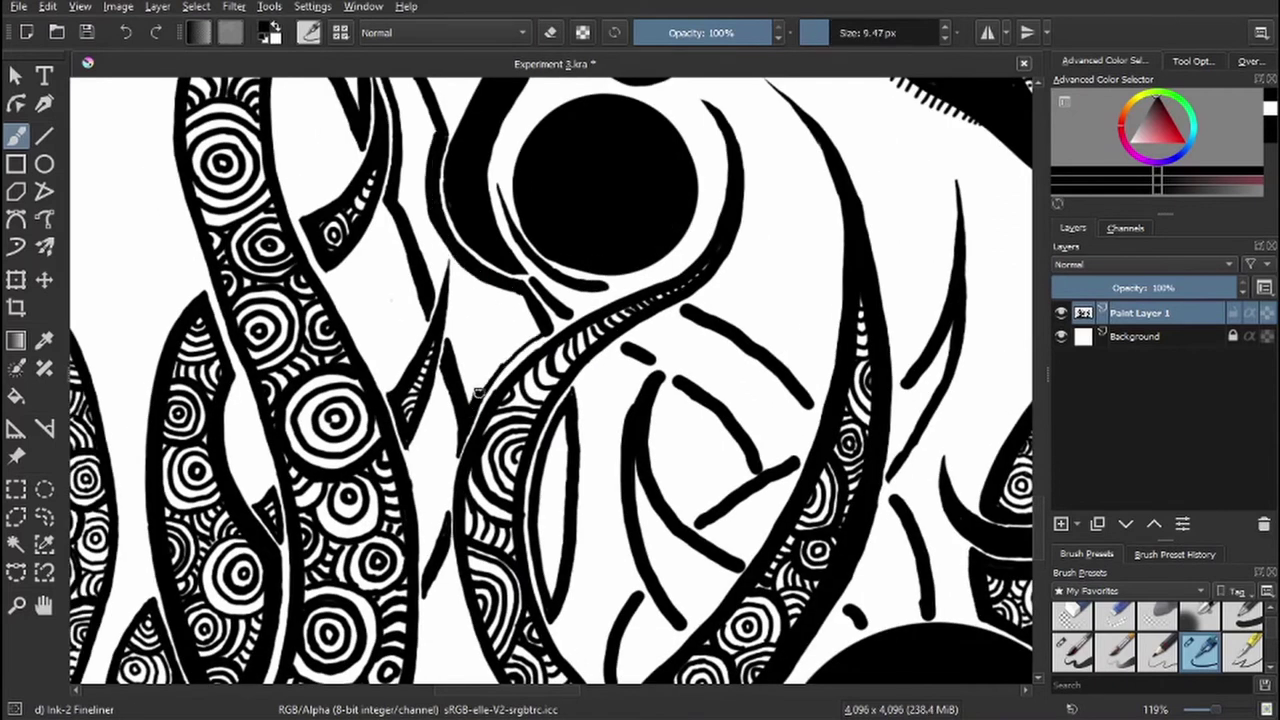
pyautogui.press('e')
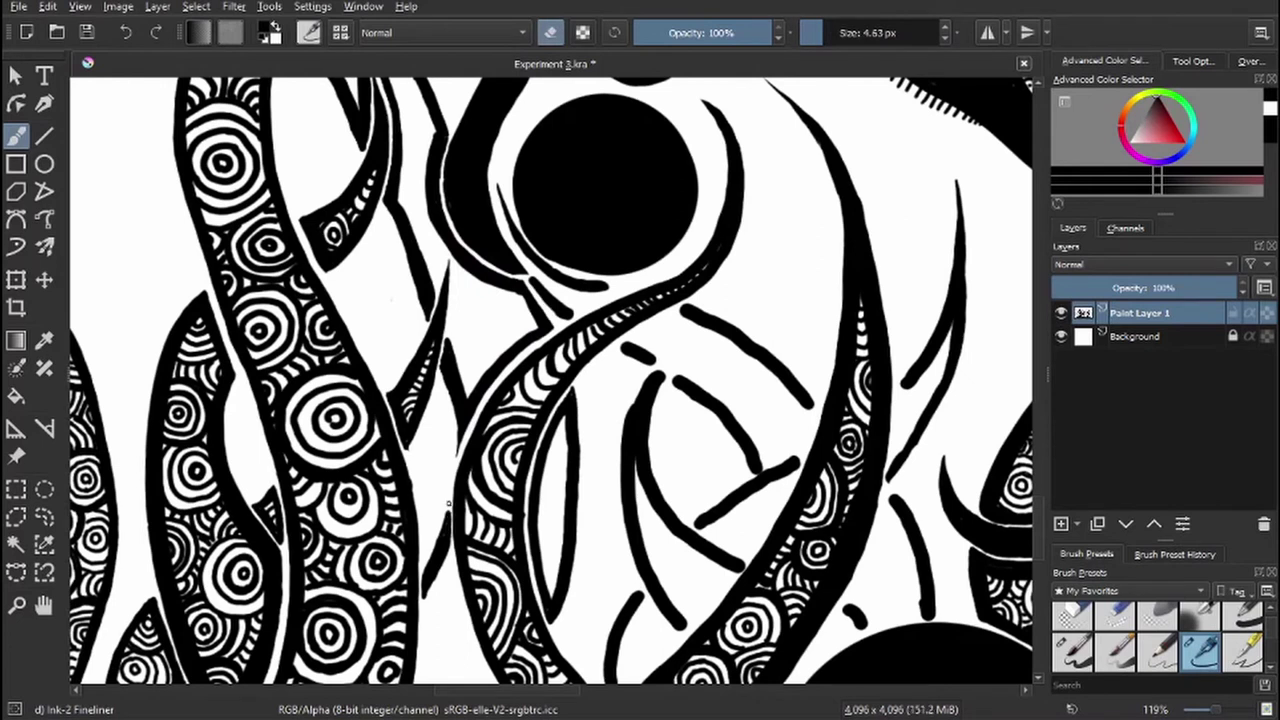
pyautogui.moveTo(448, 504); pyautogui.dragTo(449, 533)
# - With an 8.64 px eraser, trim the tip of the outline around the small horn under the hooked tentacle
pyautogui.moveTo(428, 315); pyautogui.dragTo(518, 535)
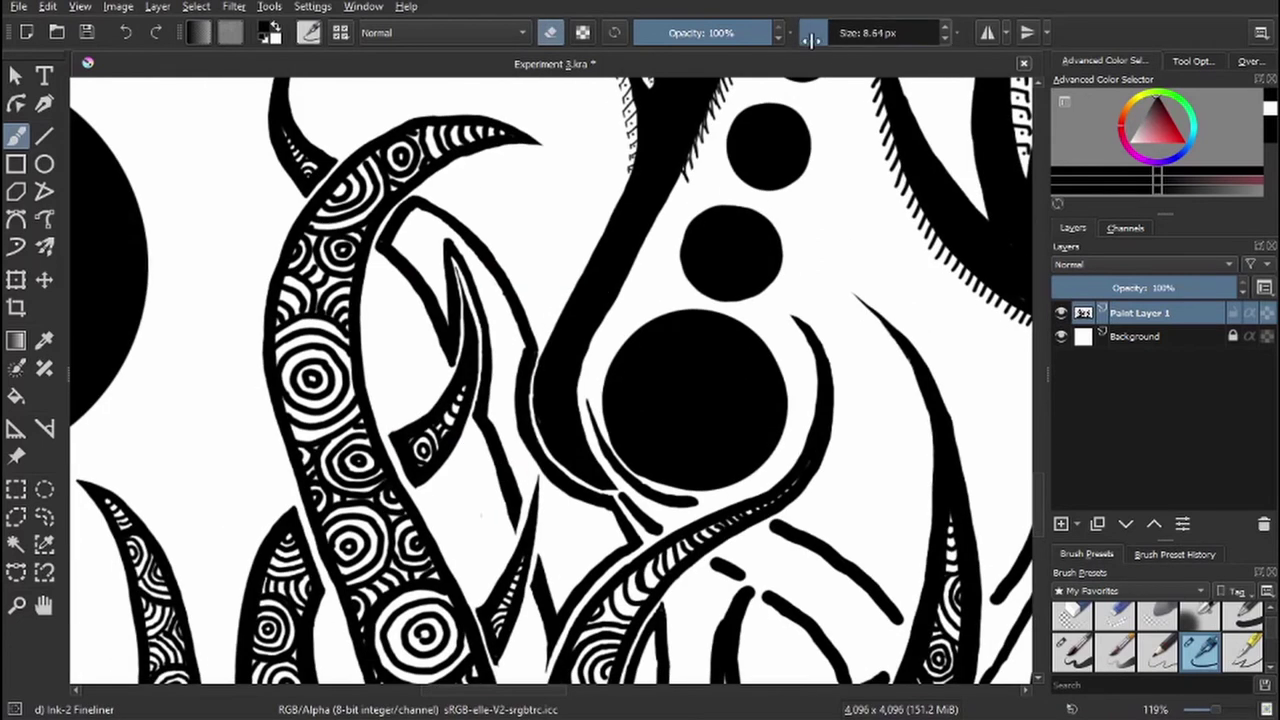
pyautogui.press('e')
pyautogui.moveTo(443, 250)
pyautogui.mouseDown()
pyautogui.moveTo(493, 420)
pyautogui.moveTo(443, 254)
pyautogui.mouseUp()
pyautogui.press('e')
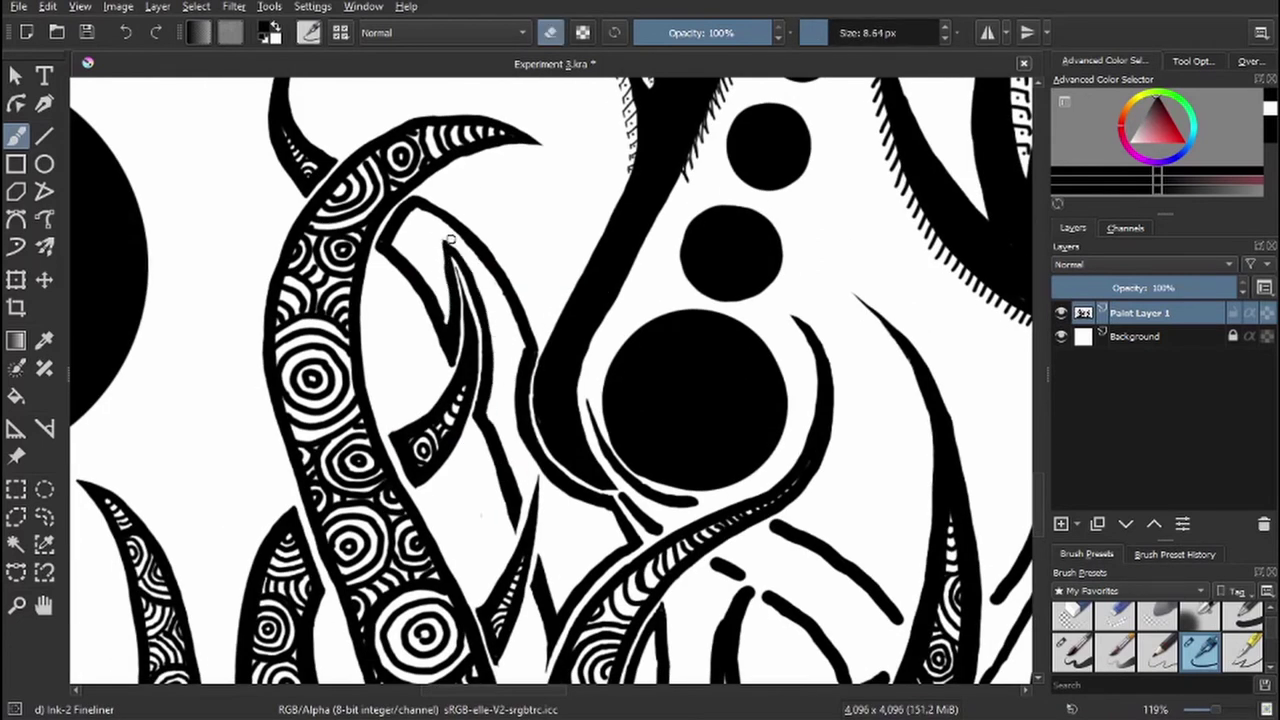
# - Outline the partly hidden tentacle passing between the large circle-patterned tentacles, just above the black ground
pyautogui.moveTo(564, 534)
pyautogui.mouseDown()
pyautogui.moveTo(538, 452)
pyautogui.moveTo(538, 92)
pyautogui.mouseUp()
pyautogui.press('e')
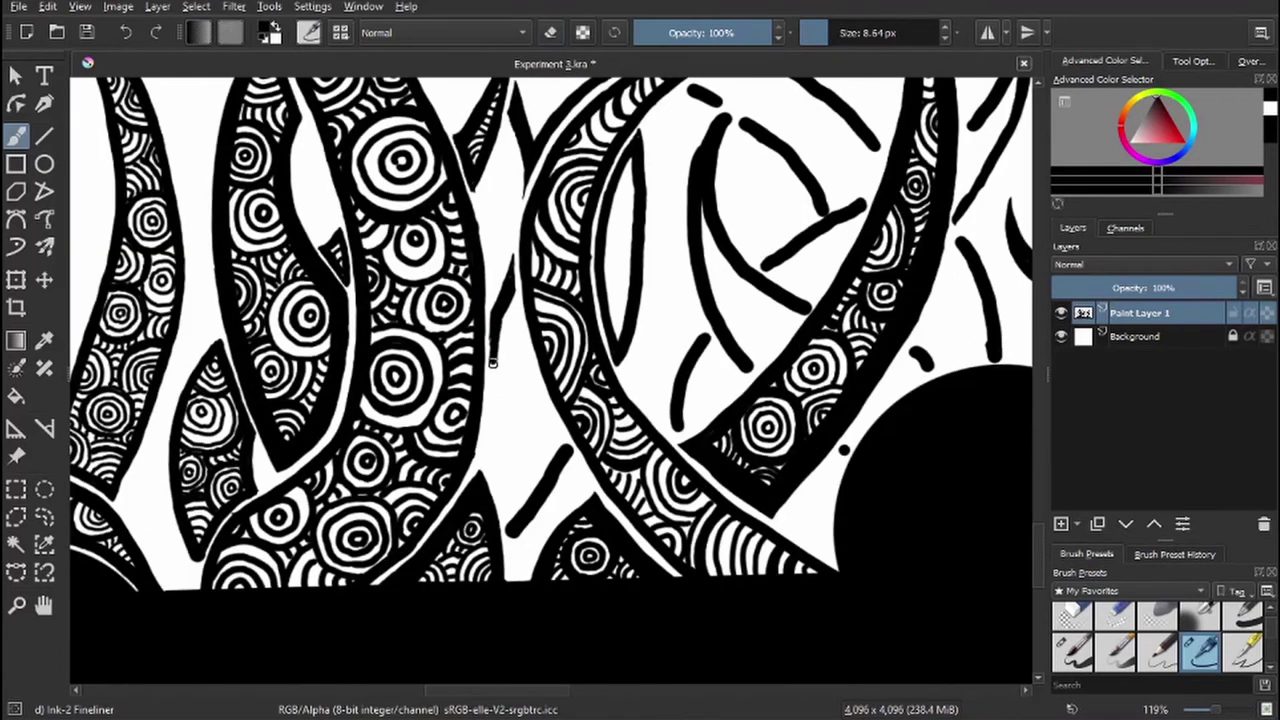
pyautogui.moveTo(500, 352); pyautogui.dragTo(496, 506)
pyautogui.moveTo(500, 324); pyautogui.dragTo(503, 518)
pyautogui.moveTo(566, 290)
pyautogui.mouseDown()
pyautogui.moveTo(536, 408)
pyautogui.moveTo(557, 593)
pyautogui.mouseUp()
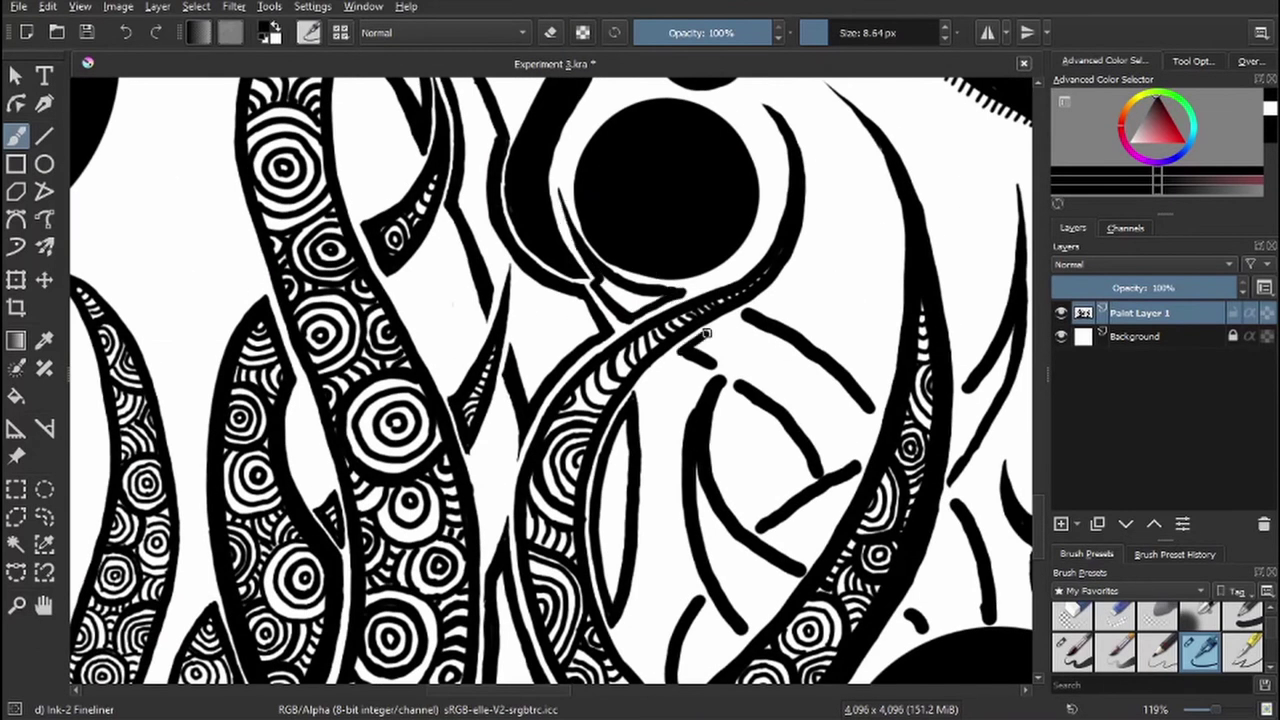
# - Close the outline of the curved band segment below the large black circle, cleaning up its edges with the eraser
pyautogui.moveTo(872, 410)
pyautogui.mouseDown()
pyautogui.moveTo(865, 442)
pyautogui.moveTo(822, 470)
pyautogui.mouseUp()
pyautogui.press('e')
pyautogui.moveTo(868, 452)
pyautogui.mouseDown()
pyautogui.moveTo(814, 474)
pyautogui.moveTo(818, 462)
pyautogui.mouseUp()
pyautogui.press('e')
pyautogui.press('e')
pyautogui.moveTo(728, 368)
pyautogui.mouseDown()
pyautogui.moveTo(712, 438)
pyautogui.moveTo(720, 372)
pyautogui.moveTo(790, 438)
pyautogui.moveTo(742, 378)
pyautogui.mouseUp()
pyautogui.press('e')
pyautogui.press('e')
pyautogui.moveTo(742, 382); pyautogui.dragTo(812, 440)
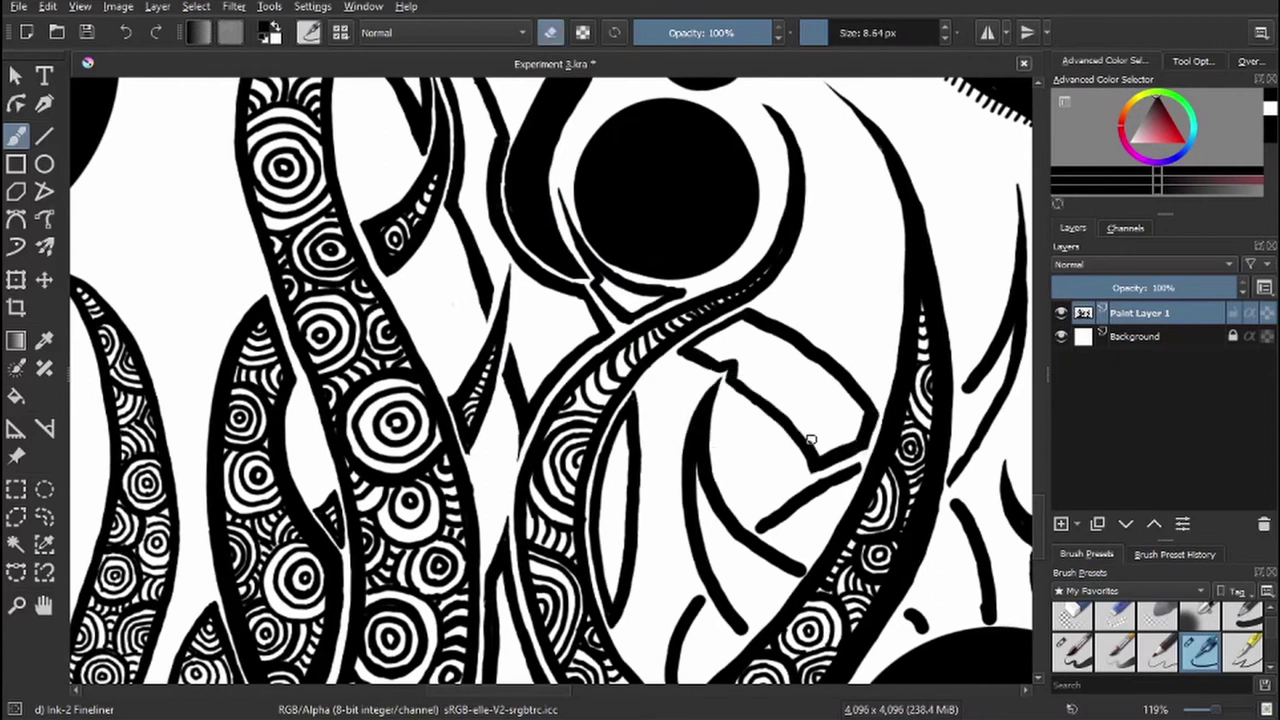
# - Close off the base of the narrow tentacle branching beside the tall patterned tentacle and tidy its edge with the eraser
pyautogui.press('e')
pyautogui.moveTo(690, 345); pyautogui.dragTo(382, 205)
pyautogui.moveTo(662, 240); pyautogui.dragTo(648, 338)
pyautogui.press('e')
pyautogui.moveTo(672, 286); pyautogui.dragTo(658, 316)
pyautogui.press('e')
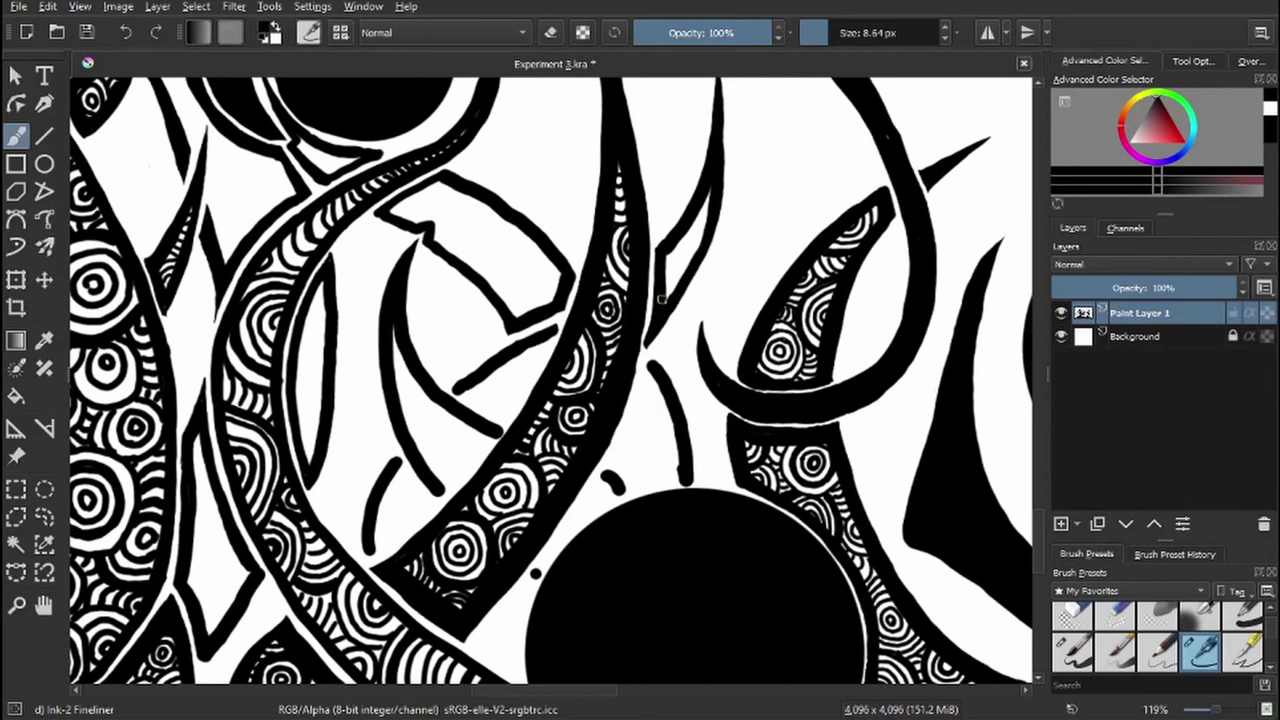
# - Outline the two tentacle fragments between the tall patterned tentacle and the black dome, trimming their edges with the eraser
pyautogui.moveTo(632, 422); pyautogui.dragTo(602, 474)
pyautogui.moveTo(648, 352); pyautogui.dragTo(610, 470)
pyautogui.press('e')
pyautogui.moveTo(700, 480); pyautogui.dragTo(684, 482)
pyautogui.press('e')
pyautogui.moveTo(612, 478); pyautogui.dragTo(692, 476)
pyautogui.moveTo(600, 490); pyautogui.dragTo(689, 478)
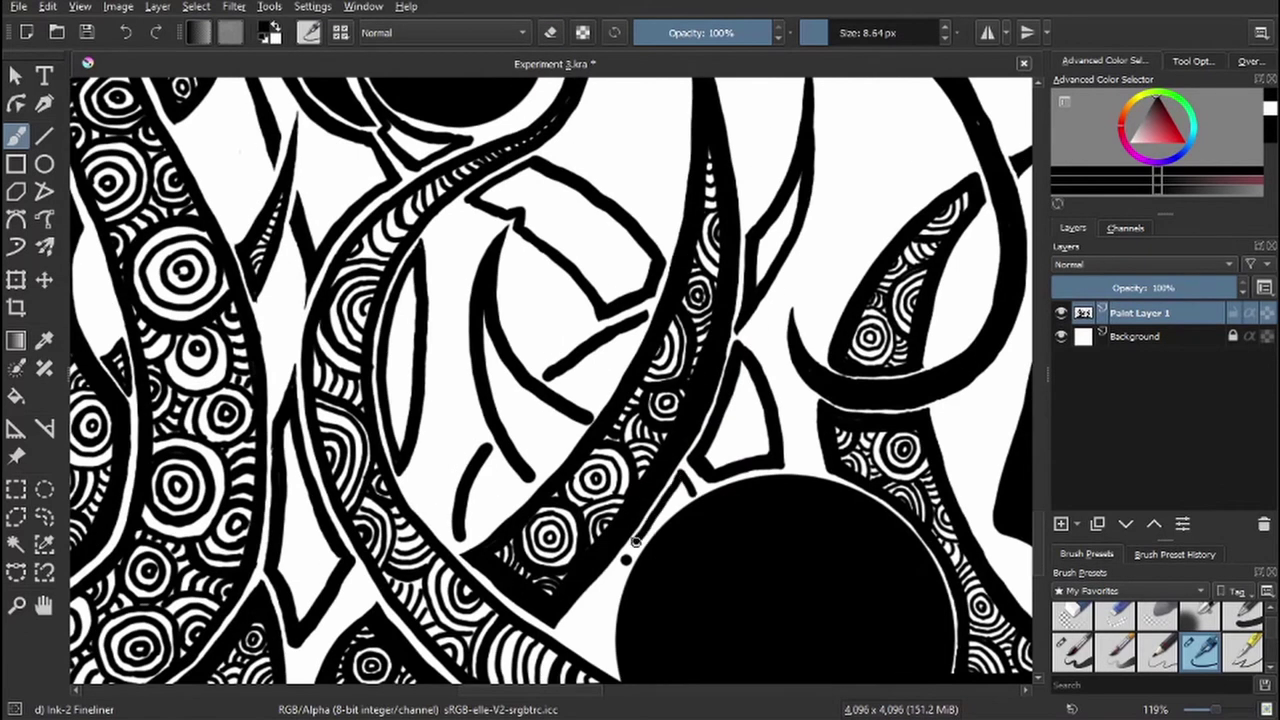
pyautogui.moveTo(635, 541); pyautogui.dragTo(690, 490)
# - Close the outlines of the small tentacle fragments crossing behind the diagonal patterned tentacle
pyautogui.moveTo(586, 424); pyautogui.dragTo(536, 467)
pyautogui.moveTo(644, 330)
pyautogui.mouseDown()
pyautogui.moveTo(592, 406)
pyautogui.moveTo(548, 398)
pyautogui.mouseUp()
pyautogui.moveTo(524, 450); pyautogui.dragTo(466, 540)
pyautogui.press('e')
# - Fill the arched tentacle behind the hooked patterned tentacle with concentric circles and arcs, using a 4.63 px brush
pyautogui.moveTo(620, 560)
pyautogui.mouseDown()
pyautogui.moveTo(684, 470)
pyautogui.moveTo(652, 530)
pyautogui.moveTo(525, 262)
pyautogui.moveTo(548, 298)
pyautogui.mouseUp()
pyautogui.press('e')
pyautogui.moveTo(536, 236)
pyautogui.mouseDown()
pyautogui.moveTo(553, 290)
pyautogui.moveTo(586, 270)
pyautogui.moveTo(600, 284)
pyautogui.moveTo(568, 326)
pyautogui.moveTo(562, 316)
pyautogui.moveTo(610, 322)
pyautogui.mouseUp()
pyautogui.moveTo(625, 365)
pyautogui.mouseDown()
pyautogui.moveTo(640, 378)
pyautogui.moveTo(614, 342)
pyautogui.moveTo(646, 393)
pyautogui.mouseUp()
pyautogui.moveTo(625, 325); pyautogui.dragTo(512, 185)
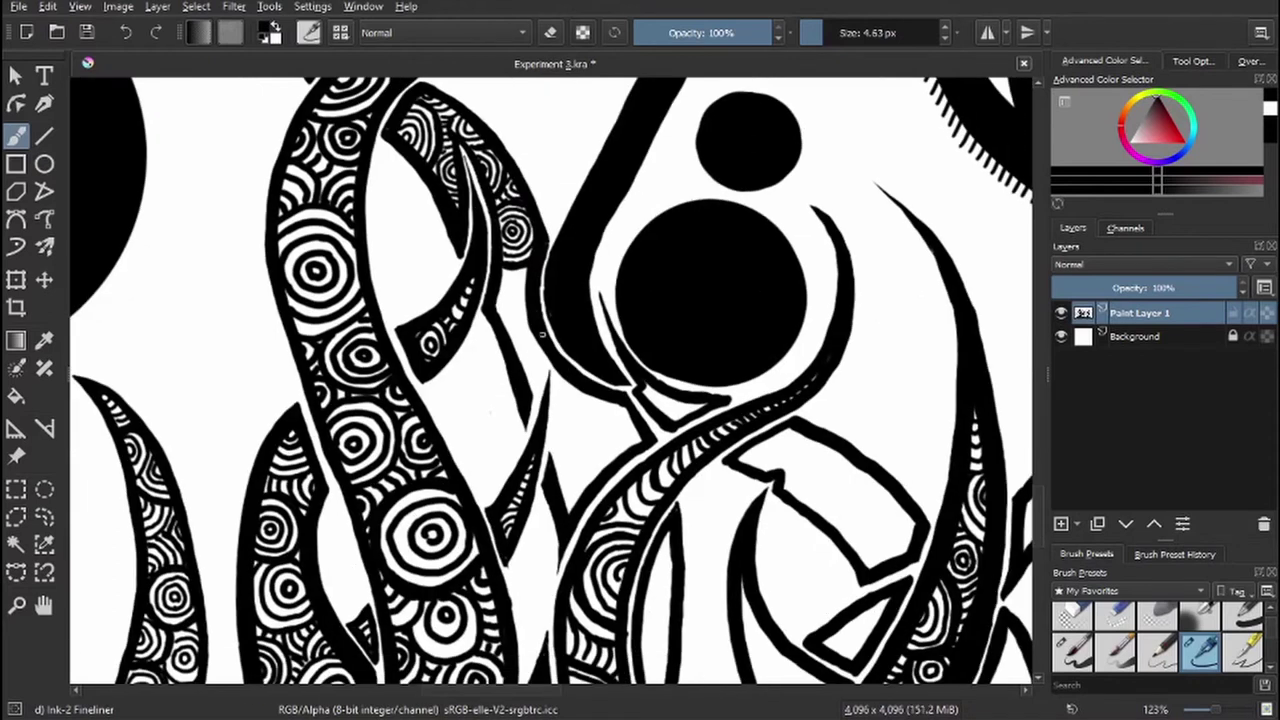
pyautogui.moveTo(498, 292)
pyautogui.mouseDown()
pyautogui.moveTo(528, 338)
pyautogui.moveTo(548, 430)
pyautogui.mouseUp()
pyautogui.moveTo(548, 362)
pyautogui.mouseDown()
pyautogui.moveTo(562, 458)
pyautogui.moveTo(562, 424)
pyautogui.mouseUp()
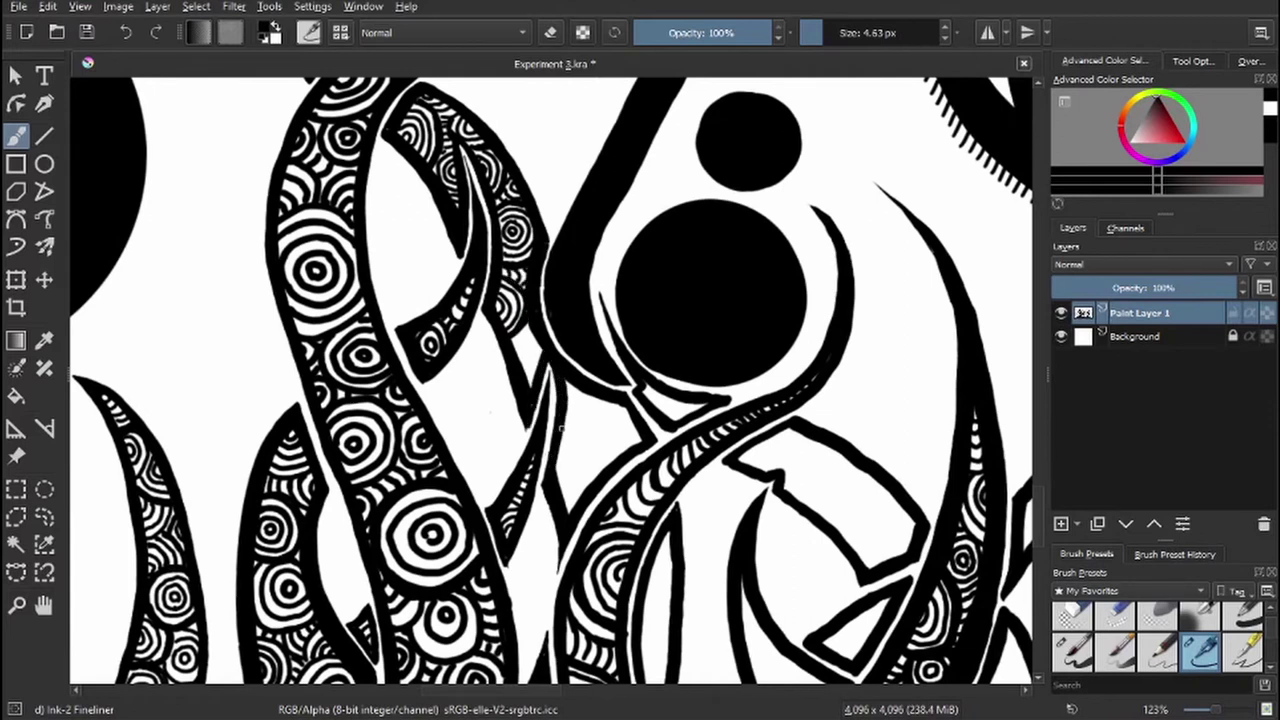
pyautogui.moveTo(526, 354); pyautogui.dragTo(532, 368)
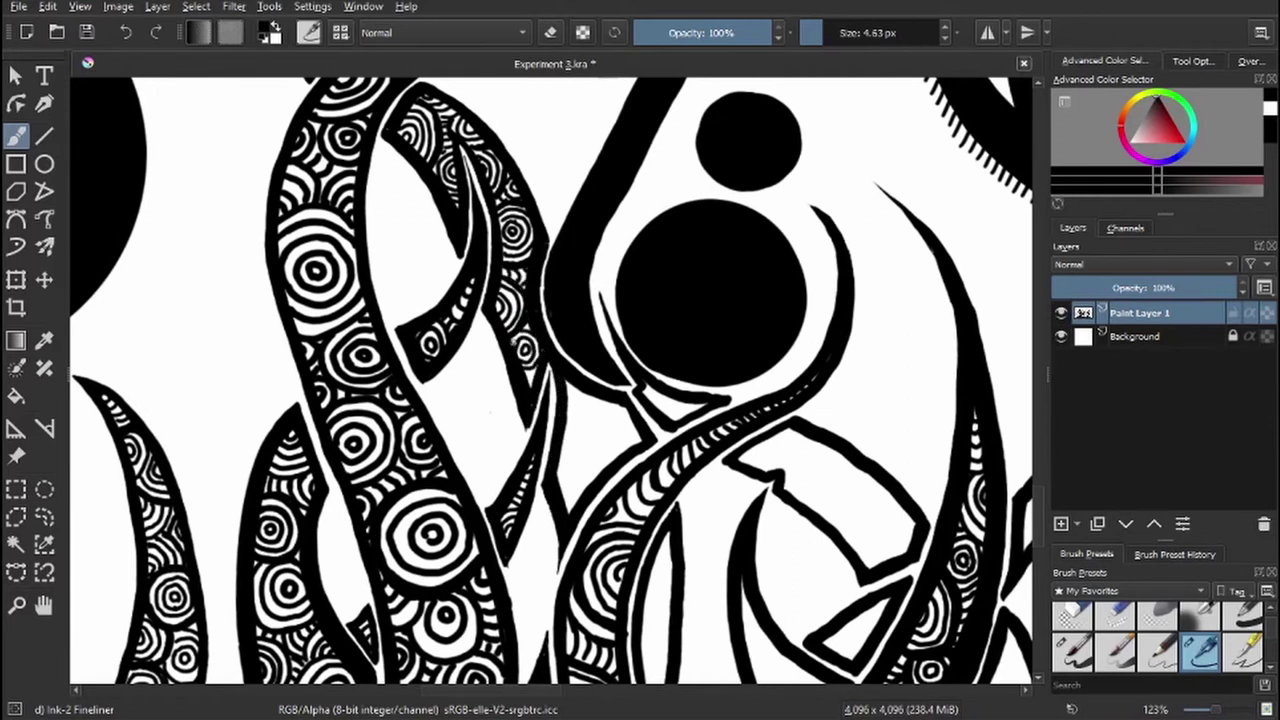
# - Fill the tentacle segments just below the large black circle with concentric circles and arcs
pyautogui.moveTo(606, 418)
pyautogui.mouseDown()
pyautogui.moveTo(600, 440)
pyautogui.moveTo(586, 420)
pyautogui.moveTo(598, 452)
pyautogui.mouseUp()
pyautogui.moveTo(580, 384)
pyautogui.mouseDown()
pyautogui.moveTo(556, 462)
pyautogui.moveTo(596, 462)
pyautogui.mouseUp()
pyautogui.moveTo(646, 392); pyautogui.dragTo(690, 408)
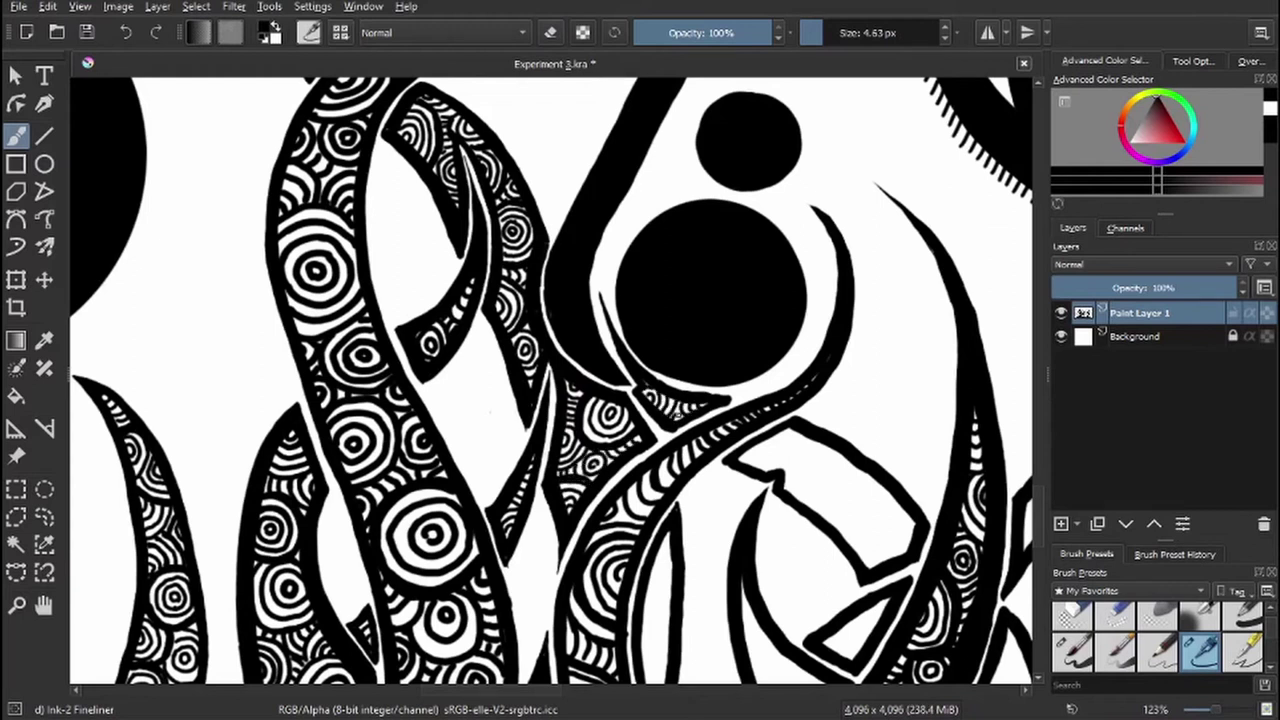
# - Fill the curved band segment and the base of the narrow side tentacle with concentric circles and arcs
pyautogui.moveTo(768, 450)
pyautogui.mouseDown()
pyautogui.moveTo(790, 452)
pyautogui.moveTo(792, 472)
pyautogui.moveTo(814, 448)
pyautogui.moveTo(852, 500)
pyautogui.moveTo(819, 513)
pyautogui.moveTo(836, 470)
pyautogui.moveTo(824, 512)
pyautogui.moveTo(845, 522)
pyautogui.moveTo(822, 472)
pyautogui.mouseUp()
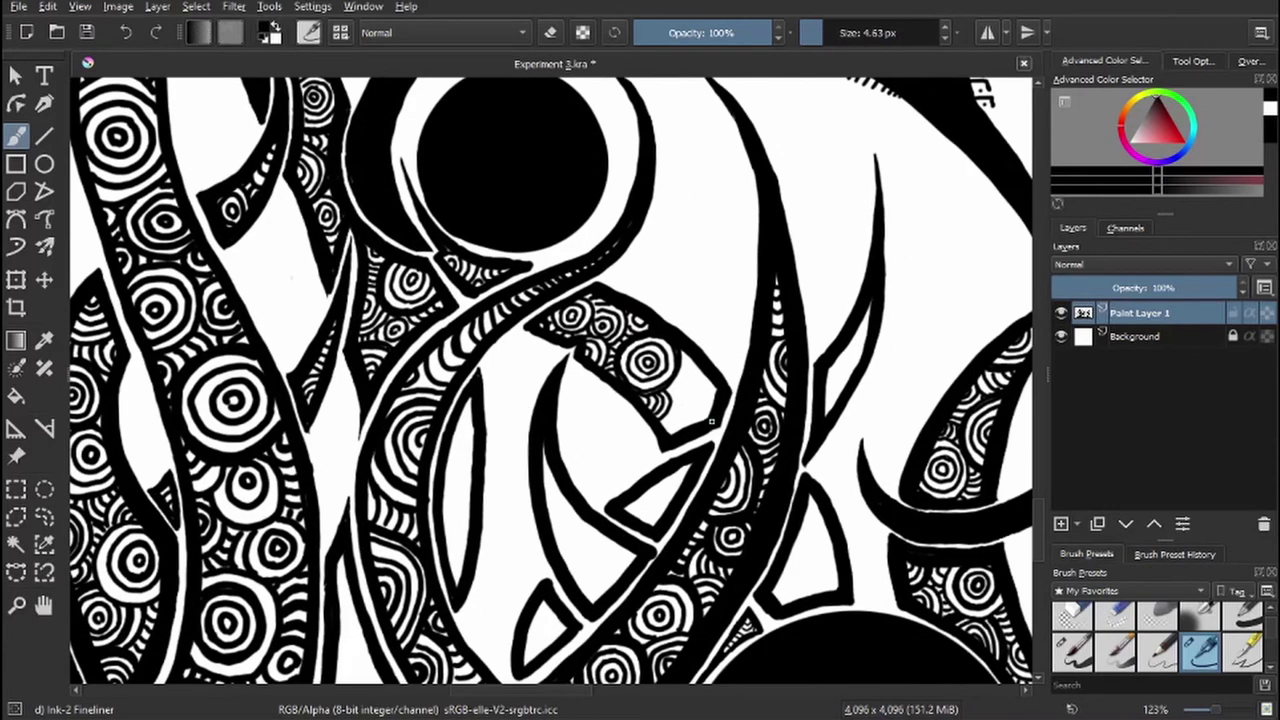
pyautogui.moveTo(856, 530); pyautogui.dragTo(658, 405)
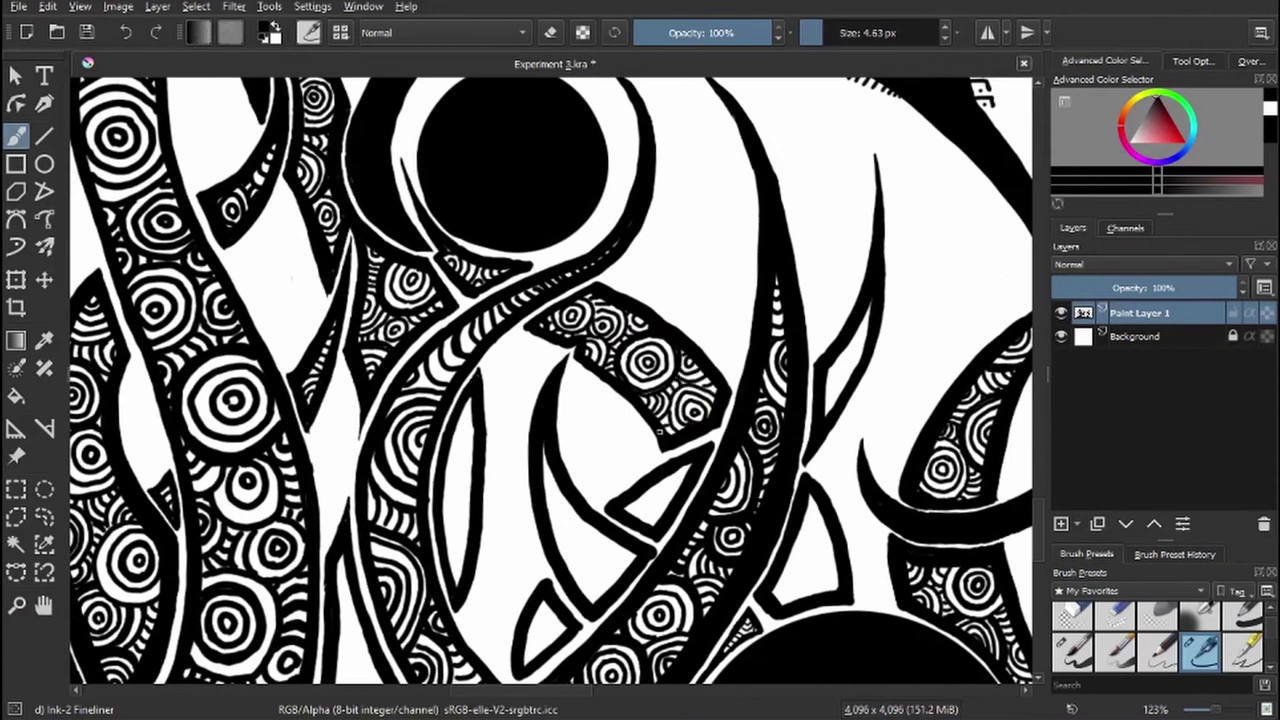
pyautogui.moveTo(830, 395); pyautogui.dragTo(844, 372)
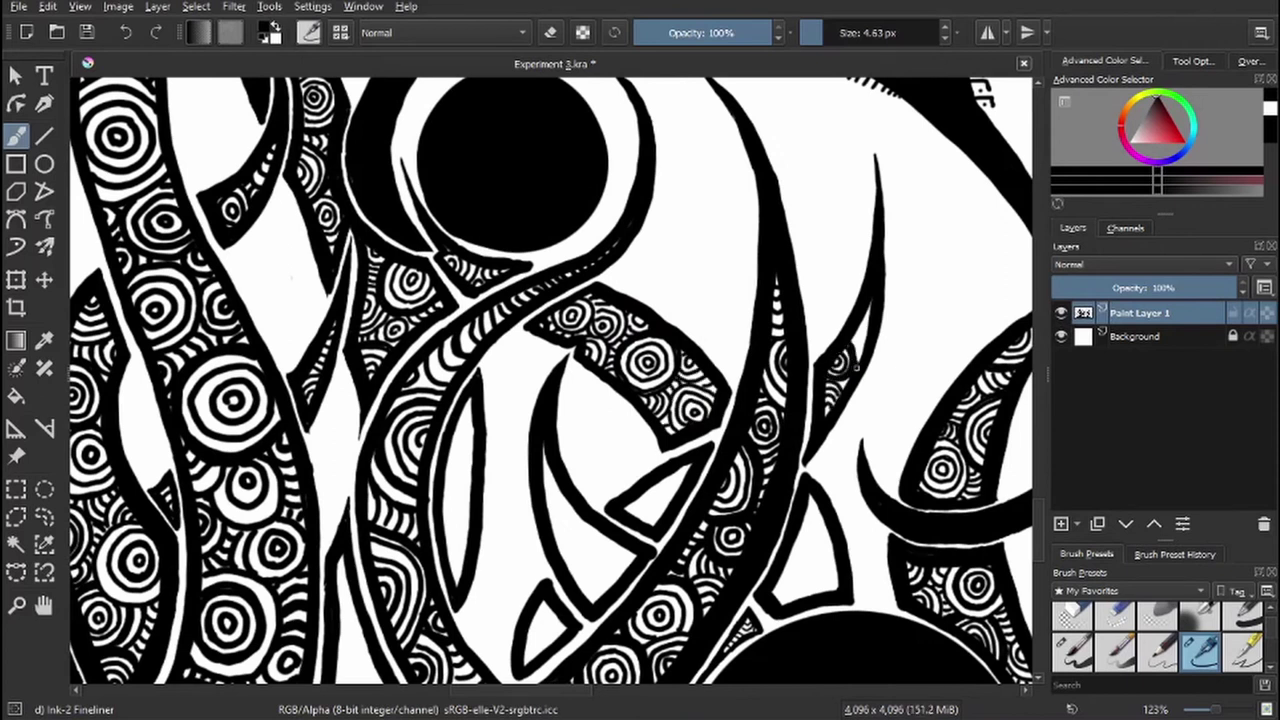
# - Fill the slim leaf-shaped segment and the pointed tentacle above the ground with concentric circles and arcs
pyautogui.moveTo(462, 425); pyautogui.dragTo(512, 195)
pyautogui.moveTo(514, 198)
pyautogui.mouseDown()
pyautogui.moveTo(512, 228)
pyautogui.moveTo(518, 165)
pyautogui.mouseUp()
pyautogui.moveTo(508, 245); pyautogui.dragTo(506, 312)
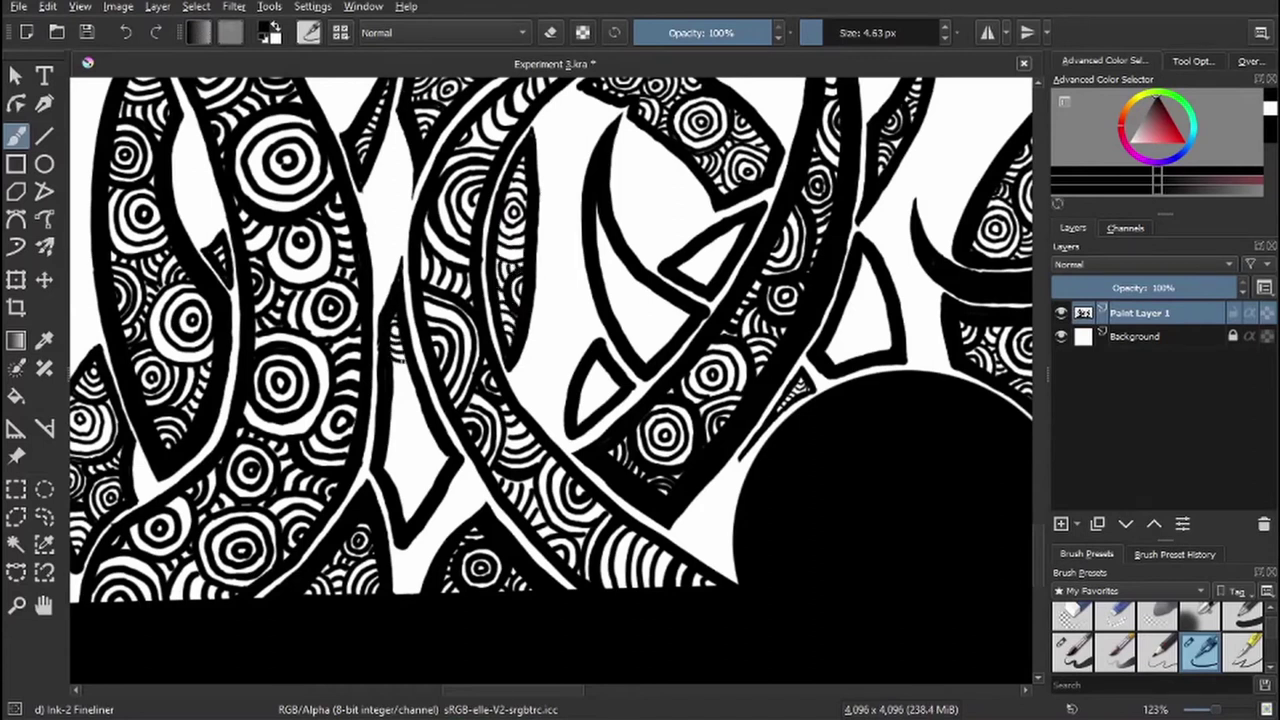
pyautogui.moveTo(398, 360)
pyautogui.mouseDown()
pyautogui.moveTo(414, 412)
pyautogui.moveTo(402, 378)
pyautogui.mouseUp()
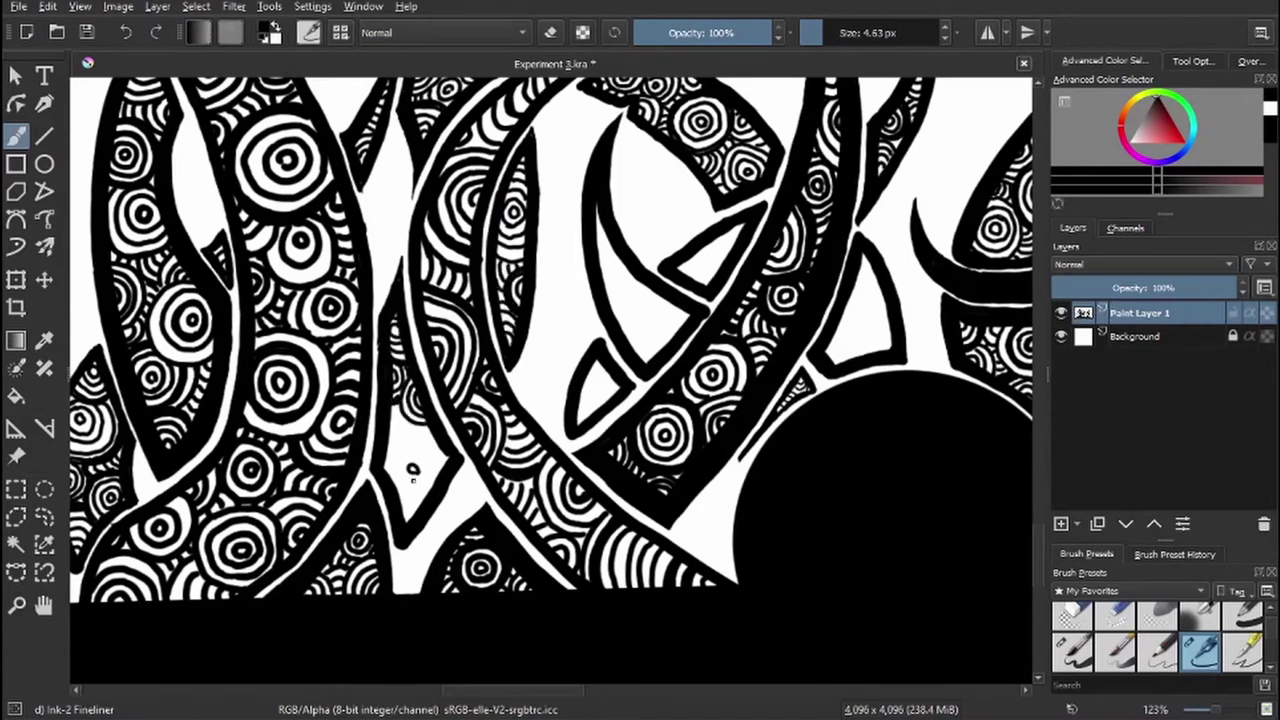
pyautogui.moveTo(412, 472)
pyautogui.mouseDown()
pyautogui.moveTo(428, 482)
pyautogui.moveTo(396, 456)
pyautogui.moveTo(440, 452)
pyautogui.mouseUp()
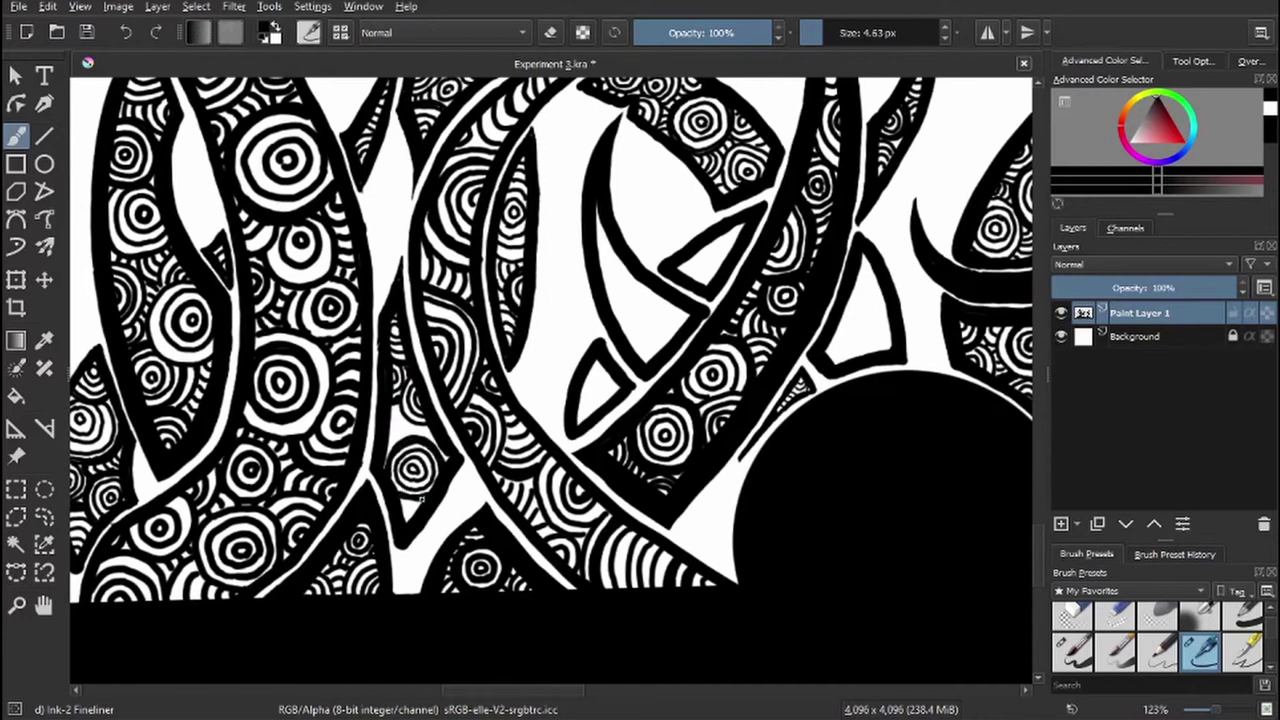
# - Work the concentric pattern into the remaining outlined fragments around the diagonal patterned tentacle
pyautogui.hscroll(3, 400, 420)
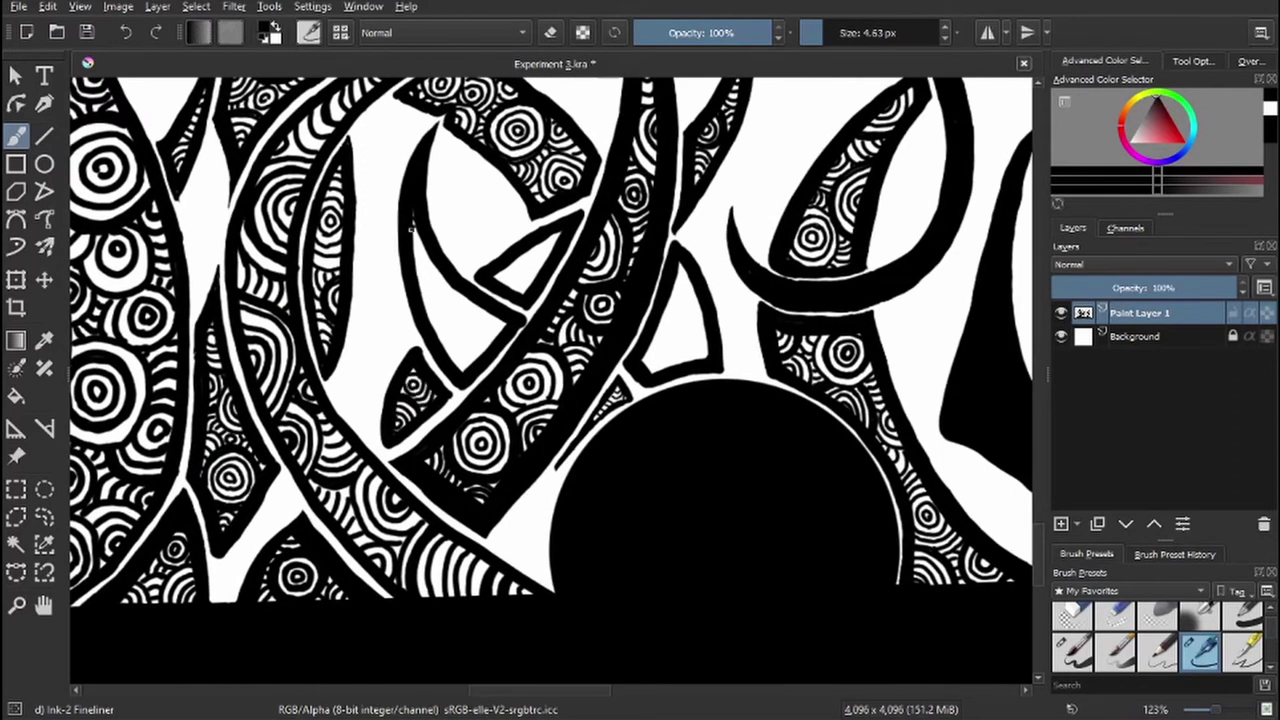
pyautogui.moveTo(432, 288)
pyautogui.mouseDown()
pyautogui.moveTo(426, 276)
pyautogui.moveTo(495, 325)
pyautogui.moveTo(461, 365)
pyautogui.moveTo(440, 312)
pyautogui.moveTo(445, 325)
pyautogui.moveTo(548, 238)
pyautogui.moveTo(512, 288)
pyautogui.moveTo(505, 268)
pyautogui.mouseUp()
pyautogui.moveTo(640, 300)
pyautogui.mouseDown()
pyautogui.moveTo(505, 278)
pyautogui.moveTo(545, 320)
pyautogui.moveTo(532, 329)
pyautogui.moveTo(563, 325)
pyautogui.moveTo(530, 345)
pyautogui.mouseUp()
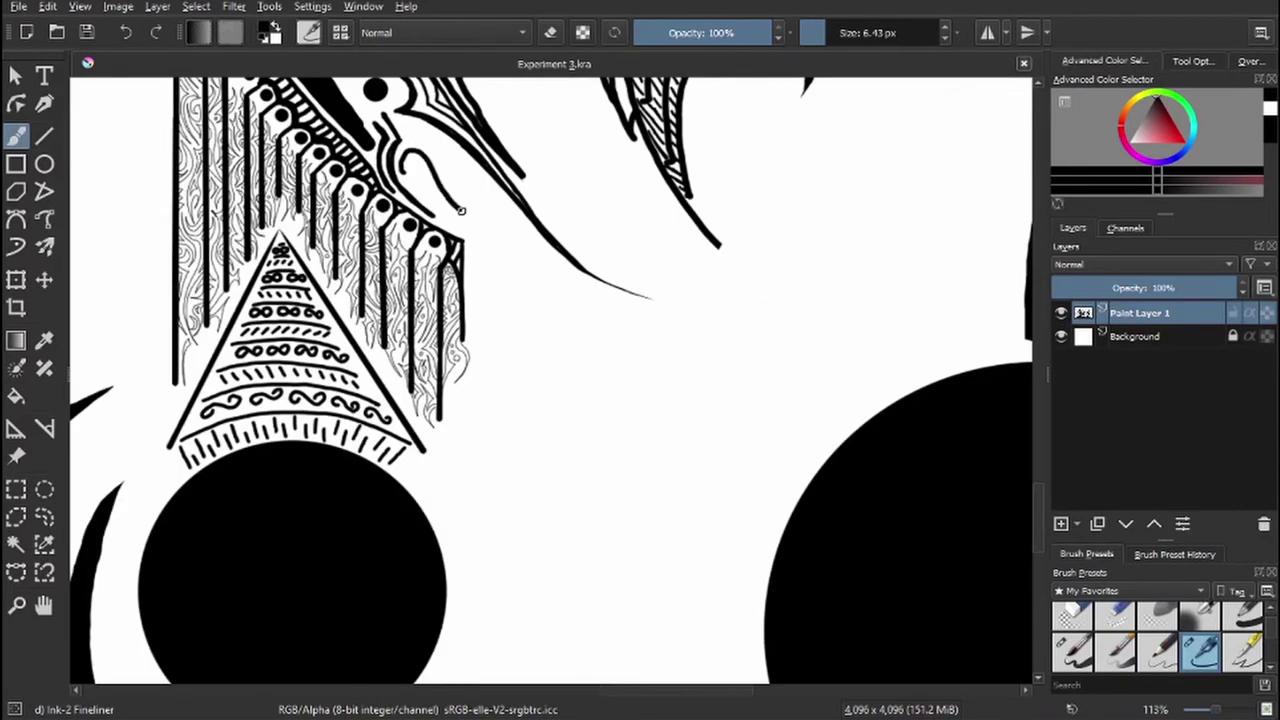
# - Draw a ribbed pod below the scalloped shape and outline a long curved blade beside it, using a 6.43 px brush
pyautogui.moveTo(461, 210)
pyautogui.mouseDown()
pyautogui.moveTo(460, 168)
pyautogui.moveTo(419, 184)
pyautogui.mouseUp()
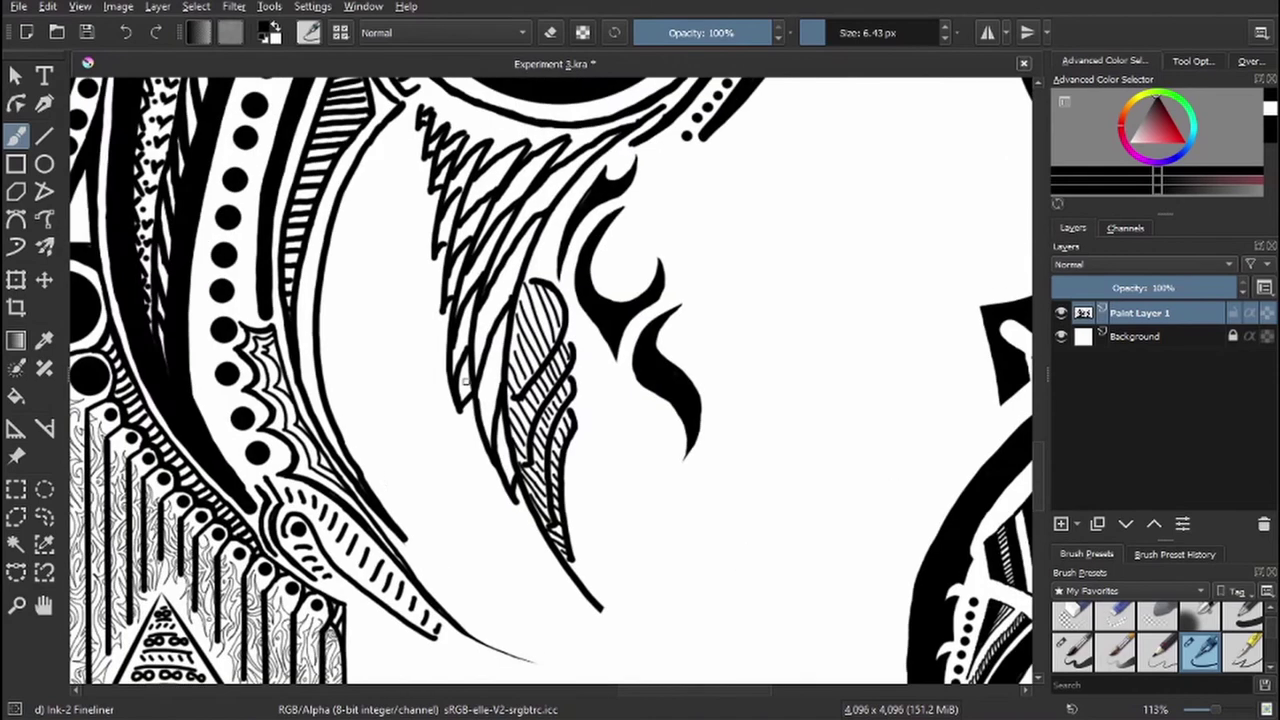
pyautogui.moveTo(410, 170); pyautogui.dragTo(425, 530)
# - Place a column of round dots down the inside of the curved blade and refine the blade's outline with a fine eraser and brush
pyautogui.click(379, 237)
pyautogui.click(377, 296)
pyautogui.click(380, 322)
pyautogui.click(384, 352)
pyautogui.click(387, 380)
pyautogui.click(395, 410)
pyautogui.click(407, 437)
pyautogui.click(422, 463)
pyautogui.click(434, 487)
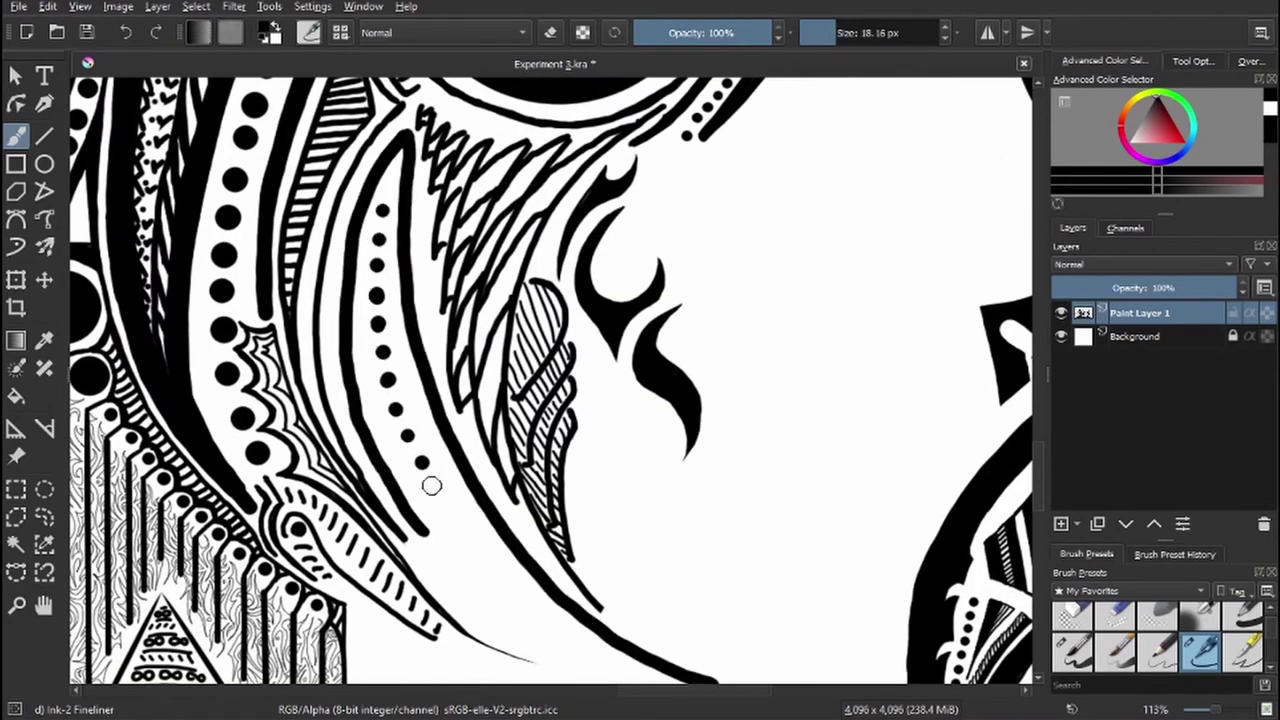
pyautogui.click(446, 508)
pyautogui.press('e')
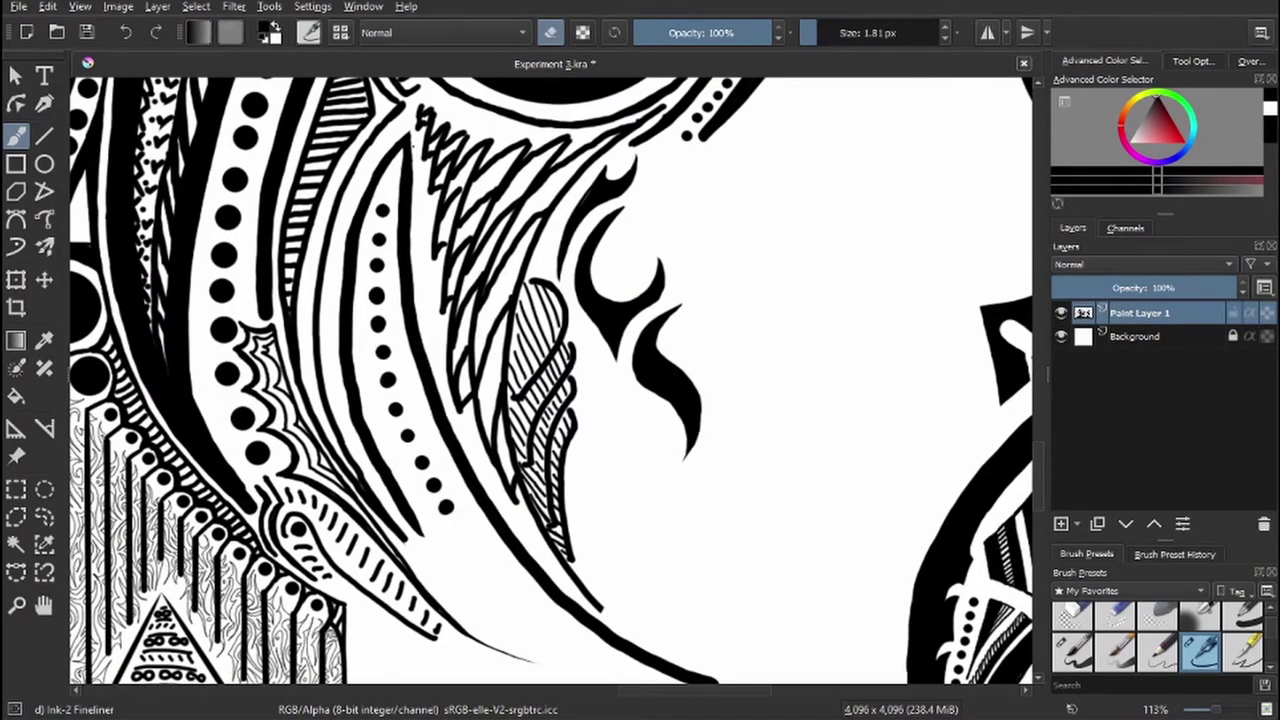
pyautogui.press(']')
pyautogui.press('e')
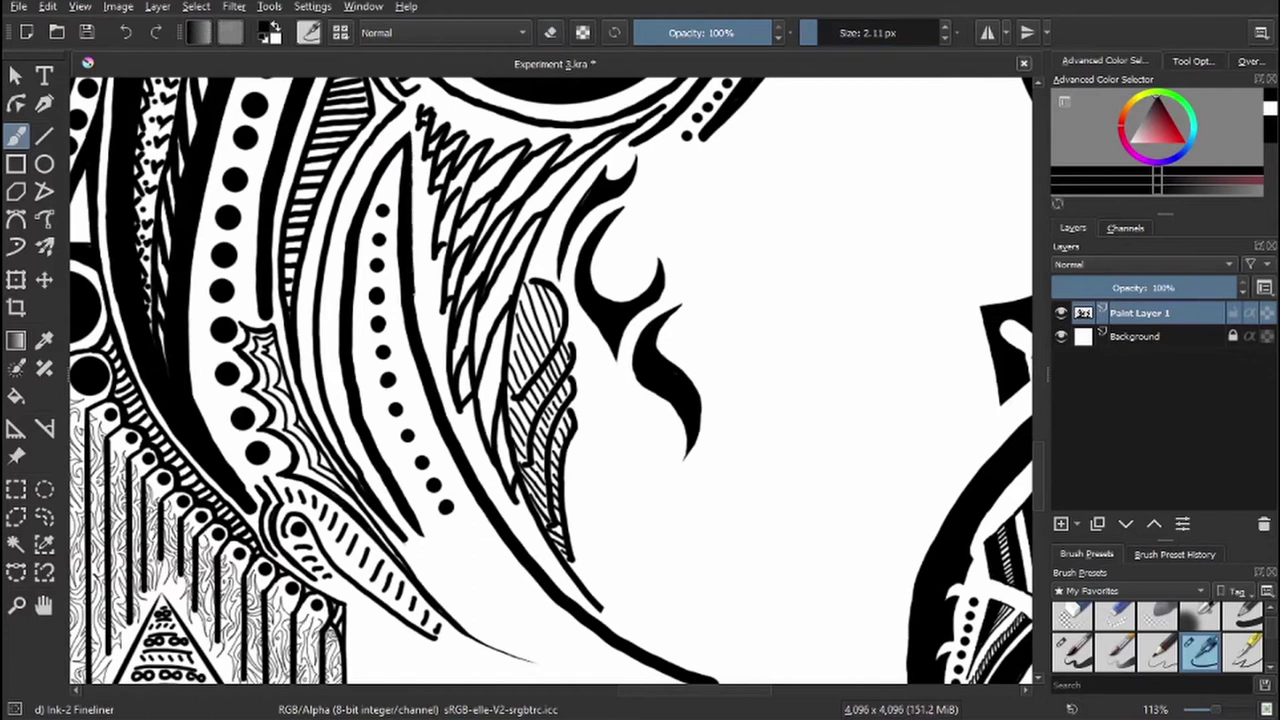
# - Extend the blade's lower edge with a thick stroke that bends sharply downward like a leg, using a 10.36 px brush
pyautogui.moveTo(430, 442)
pyautogui.mouseDown()
pyautogui.moveTo(518, 505)
pyautogui.moveTo(480, 630)
pyautogui.mouseUp()
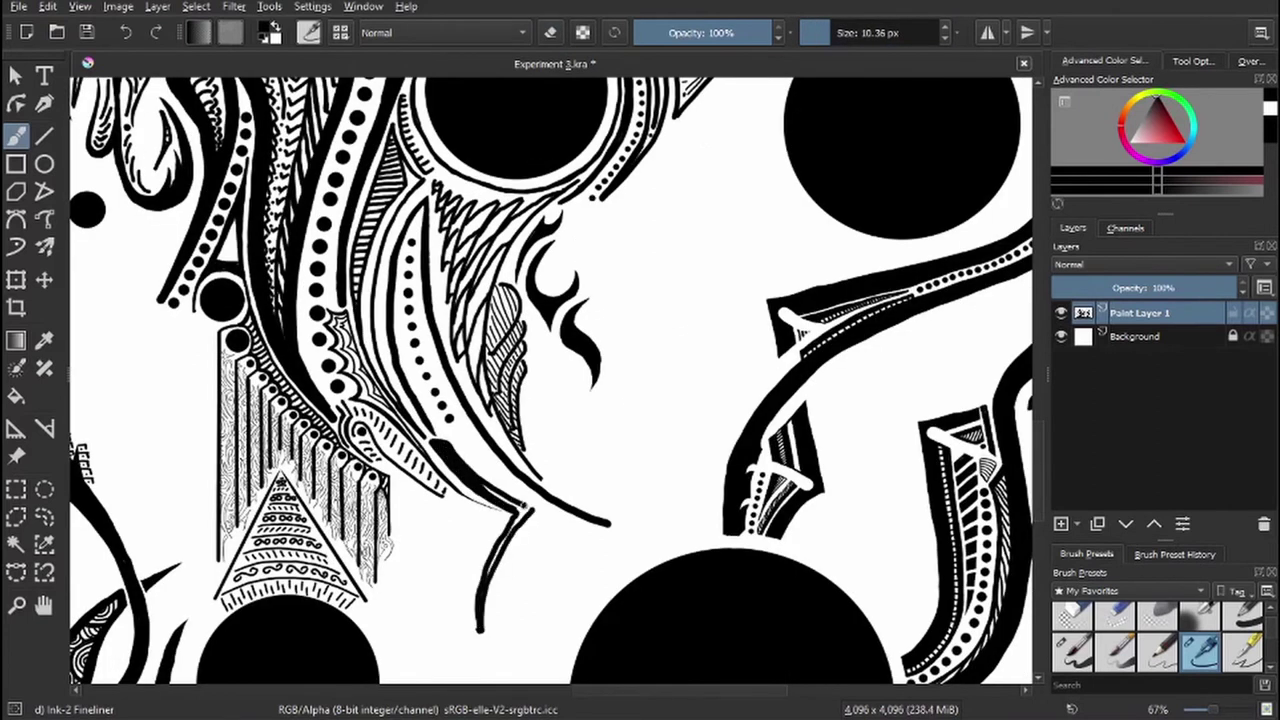
pyautogui.moveTo(528, 488)
pyautogui.mouseDown()
pyautogui.moveTo(476, 600)
pyautogui.moveTo(450, 447)
pyautogui.moveTo(520, 500)
pyautogui.moveTo(610, 532)
pyautogui.mouseUp()
pyautogui.press('e')
pyautogui.press('e')
pyautogui.moveTo(600, 500)
pyautogui.mouseDown()
pyautogui.moveTo(575, 302)
pyautogui.moveTo(470, 512)
pyautogui.mouseUp()
# - Draw stepped parallel lines beside the bent leg with a 5.19 px brush and clean their upper ends with the eraser
pyautogui.moveTo(506, 312); pyautogui.dragTo(478, 500)
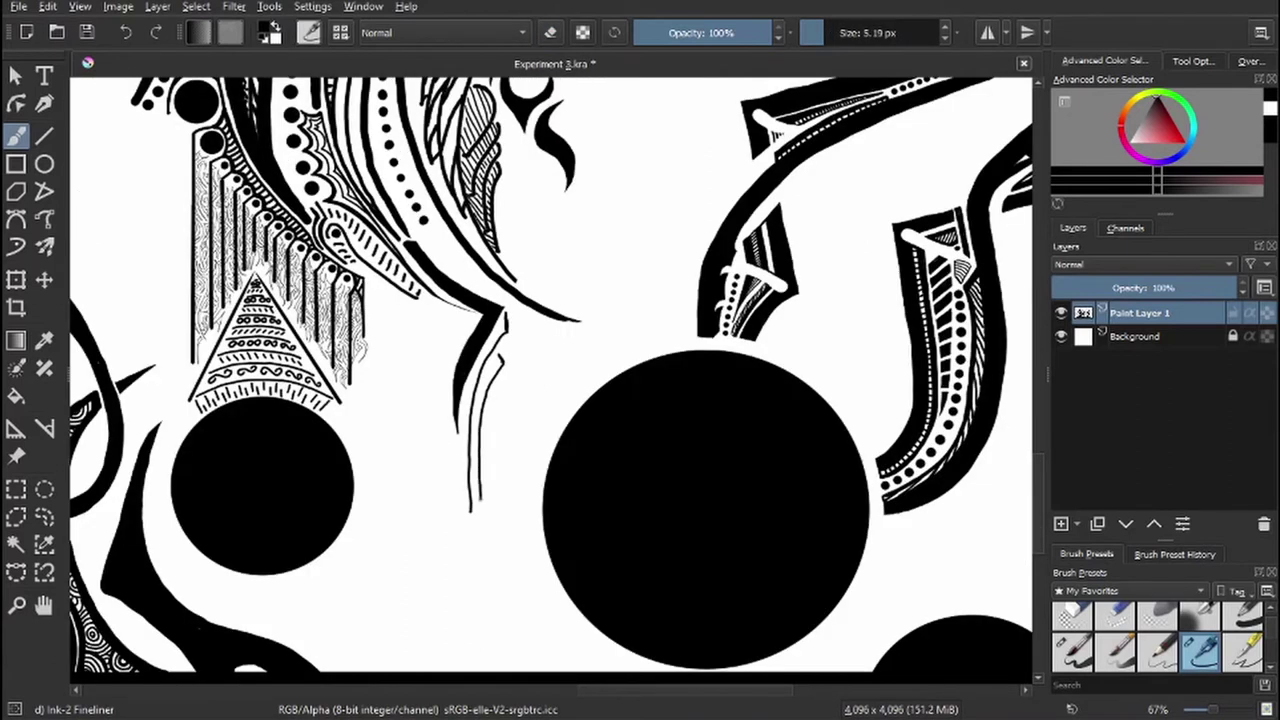
pyautogui.moveTo(500, 350); pyautogui.dragTo(498, 578)
pyautogui.press('e')
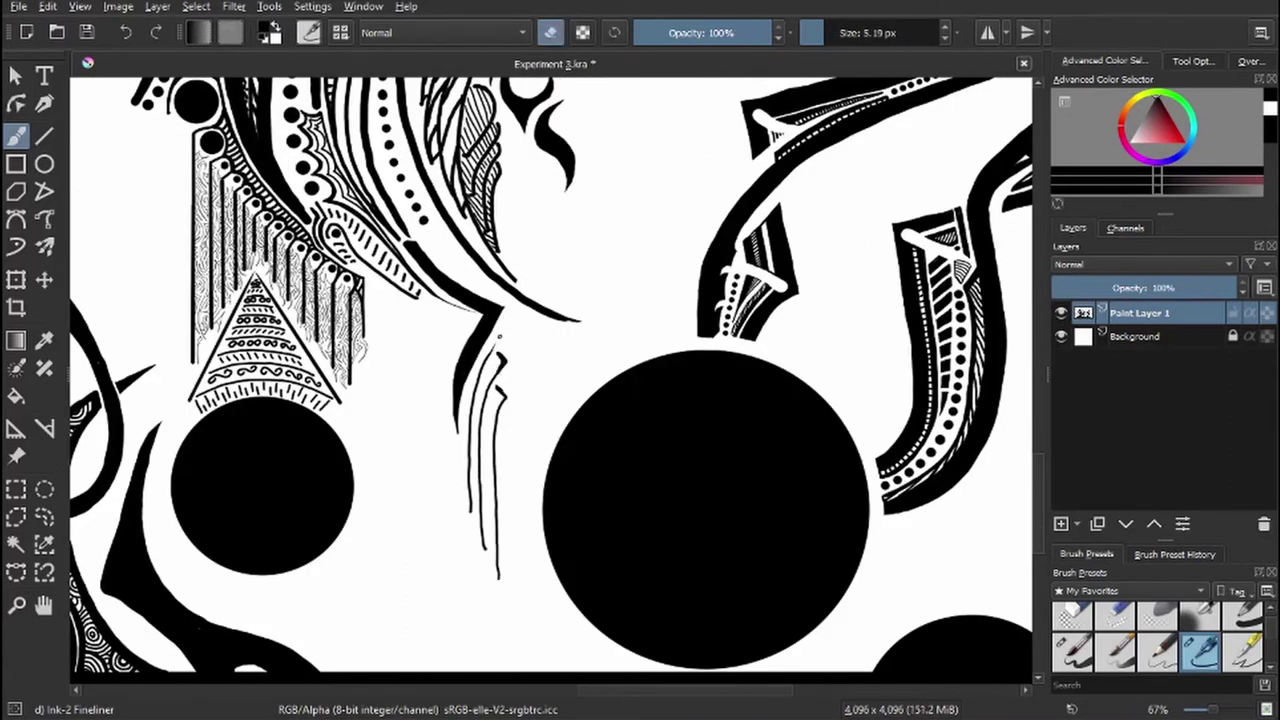
pyautogui.press('e')
pyautogui.moveTo(492, 345)
pyautogui.mouseDown()
pyautogui.moveTo(432, 450)
pyautogui.moveTo(465, 525)
pyautogui.mouseUp()
pyautogui.press('e')
# - Continue the parallel leg lines down to the black ground with small hooked joints
pyautogui.scroll(-3, 495, 353)
pyautogui.press('e')
pyautogui.moveTo(451, 397); pyautogui.dragTo(459, 411)
pyautogui.moveTo(463, 429); pyautogui.dragTo(474, 448)
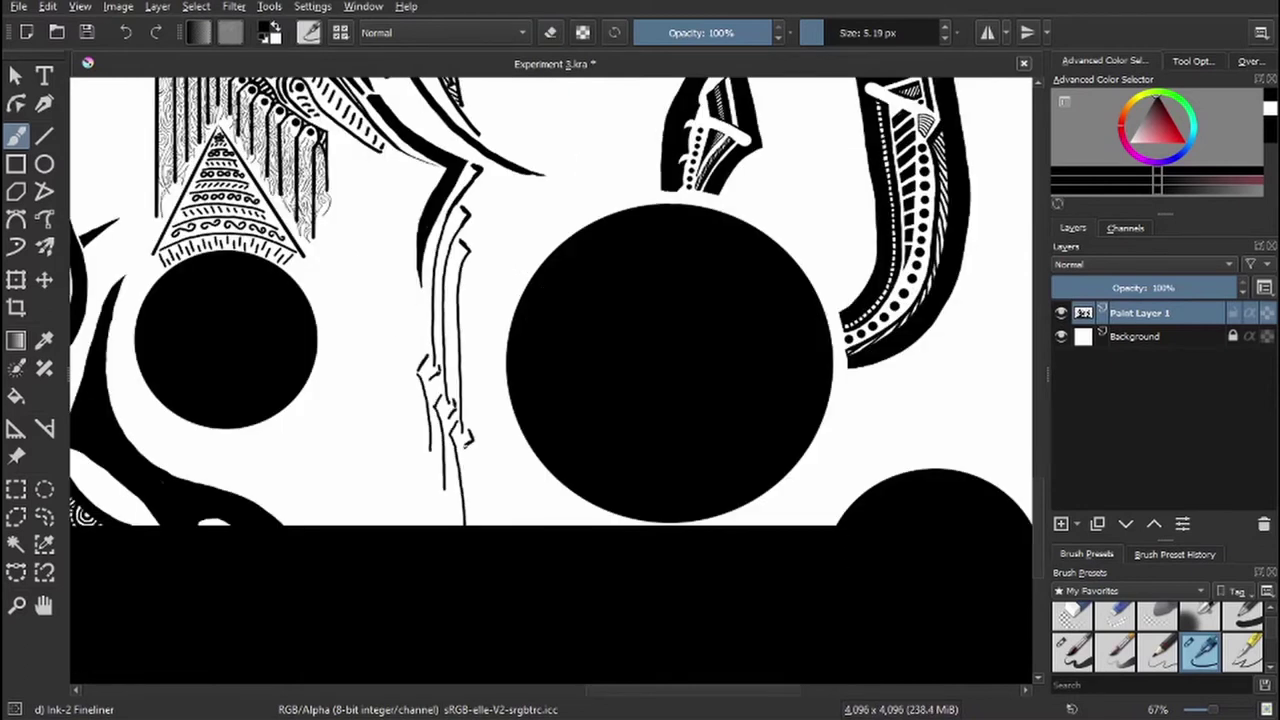
# - Thicken the parallel leg lines and their hooked joints with a 7.85 px brush, adding short dashes along the lower segments
pyautogui.press(']')
pyautogui.moveTo(432, 330)
pyautogui.mouseDown()
pyautogui.moveTo(448, 212)
pyautogui.moveTo(442, 404)
pyautogui.moveTo(460, 252)
pyautogui.mouseUp()
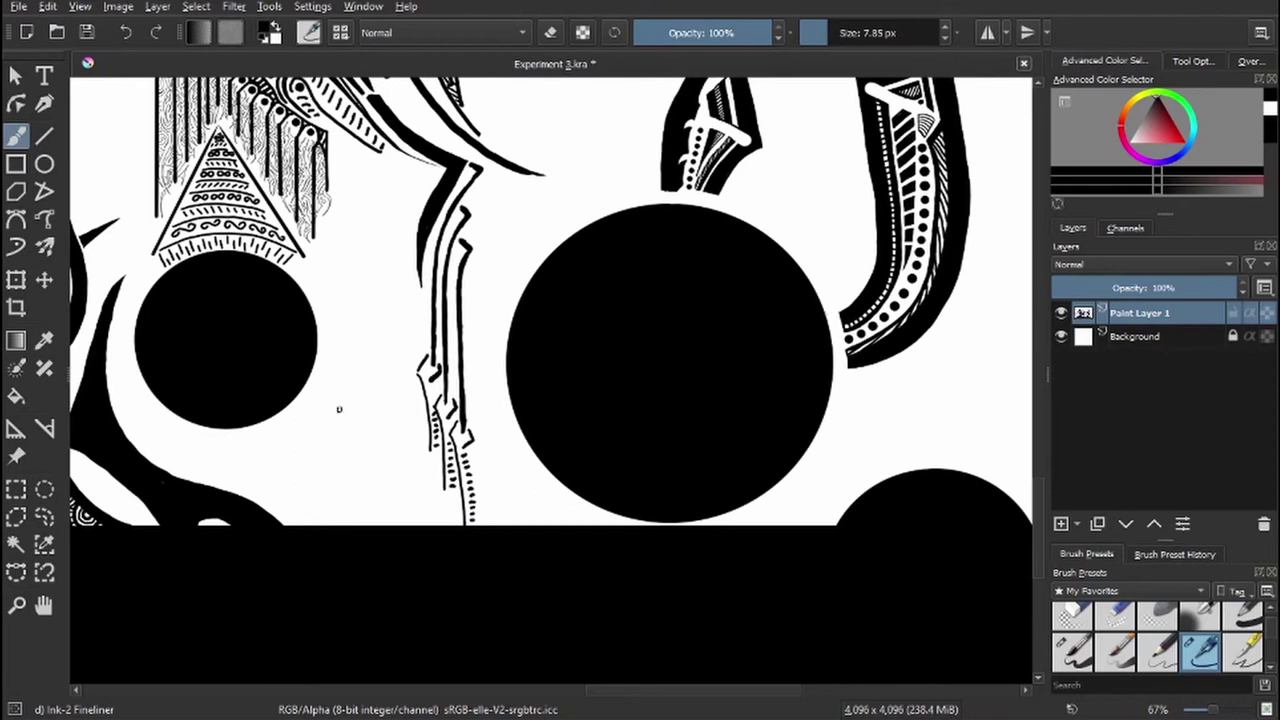
pyautogui.moveTo(428, 352); pyautogui.dragTo(414, 372)
pyautogui.moveTo(460, 420); pyautogui.dragTo(450, 432)
# - Continue the small dots to the blade's tip and draw a long diagonal wing of hatch lines beside the flame shapes
pyautogui.moveTo(387, 101); pyautogui.dragTo(305, 361)
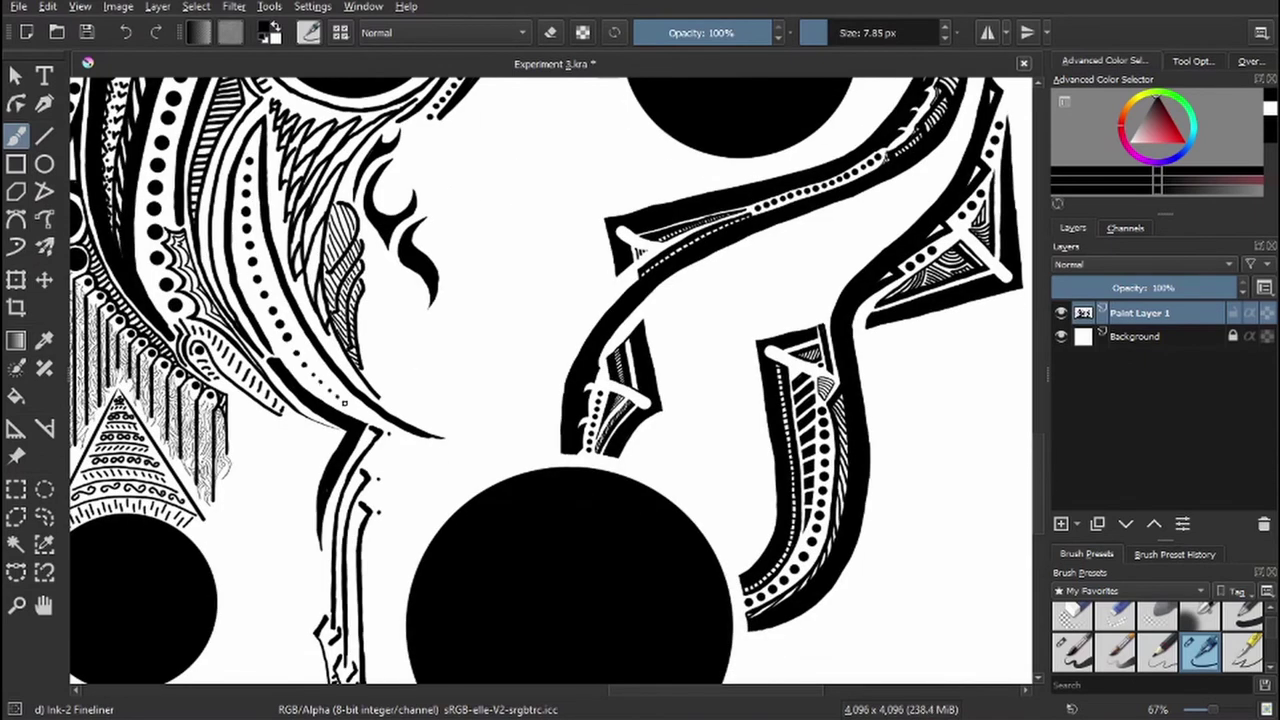
pyautogui.moveTo(557, 250); pyautogui.dragTo(519, 447)
pyautogui.moveTo(340, 410); pyautogui.dragTo(605, 142)
pyautogui.moveTo(345, 402); pyautogui.dragTo(582, 164)
pyautogui.moveTo(520, 228)
pyautogui.mouseDown()
pyautogui.moveTo(518, 280)
pyautogui.moveTo(480, 308)
pyautogui.moveTo(490, 372)
pyautogui.mouseUp()
pyautogui.moveTo(396, 356)
pyautogui.mouseDown()
pyautogui.moveTo(471, 451)
pyautogui.moveTo(478, 502)
pyautogui.mouseUp()
pyautogui.moveTo(585, 176); pyautogui.dragTo(545, 292)
pyautogui.moveTo(558, 248); pyautogui.dragTo(526, 370)
pyautogui.moveTo(562, 300); pyautogui.dragTo(504, 458)
pyautogui.moveTo(566, 380)
pyautogui.mouseDown()
pyautogui.moveTo(484, 512)
pyautogui.moveTo(531, 380)
pyautogui.mouseUp()
pyautogui.moveTo(520, 328); pyautogui.dragTo(456, 348)
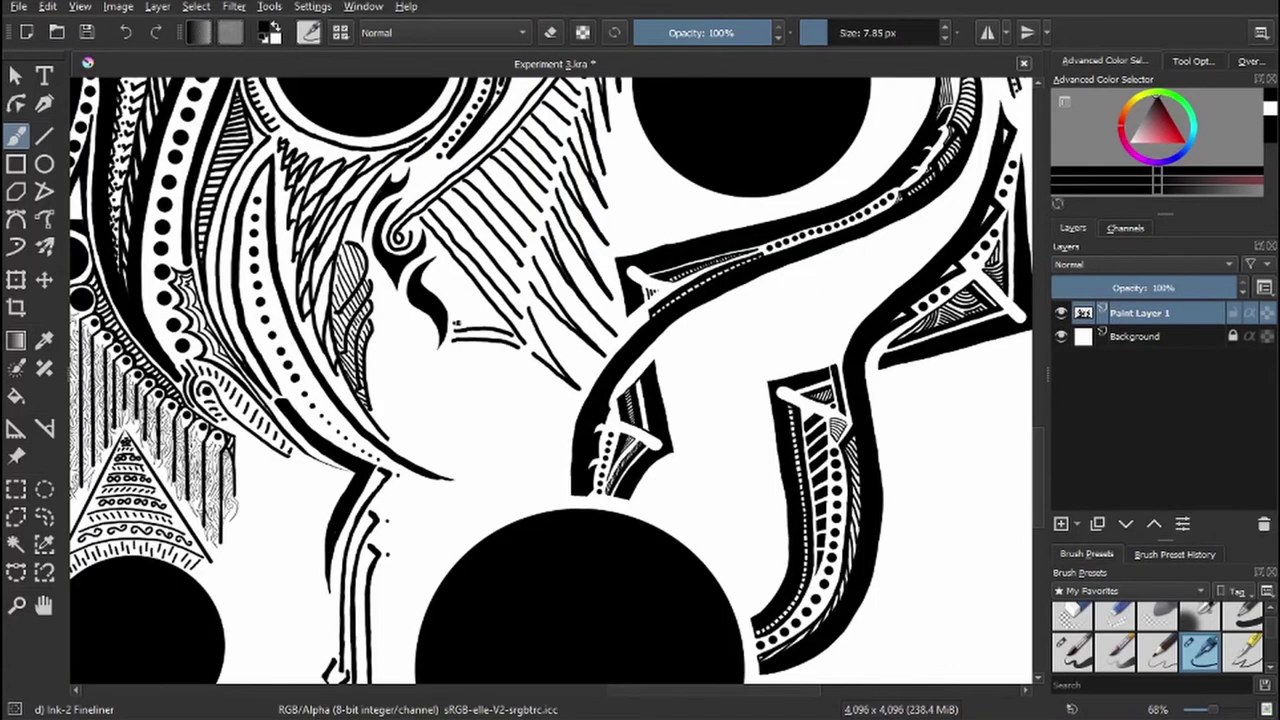
# - Surround the lower flame shape with curved lines and draw wavy lines along the blade ending in an angular bracket
pyautogui.moveTo(502, 300); pyautogui.dragTo(452, 324)
pyautogui.moveTo(480, 284)
pyautogui.mouseDown()
pyautogui.moveTo(444, 302)
pyautogui.moveTo(430, 290)
pyautogui.mouseUp()
pyautogui.moveTo(458, 266); pyautogui.dragTo(384, 344)
pyautogui.moveTo(400, 272); pyautogui.dragTo(376, 316)
pyautogui.moveTo(378, 342)
pyautogui.mouseDown()
pyautogui.moveTo(381, 399)
pyautogui.moveTo(424, 464)
pyautogui.moveTo(469, 474)
pyautogui.moveTo(407, 424)
pyautogui.moveTo(492, 486)
pyautogui.mouseUp()
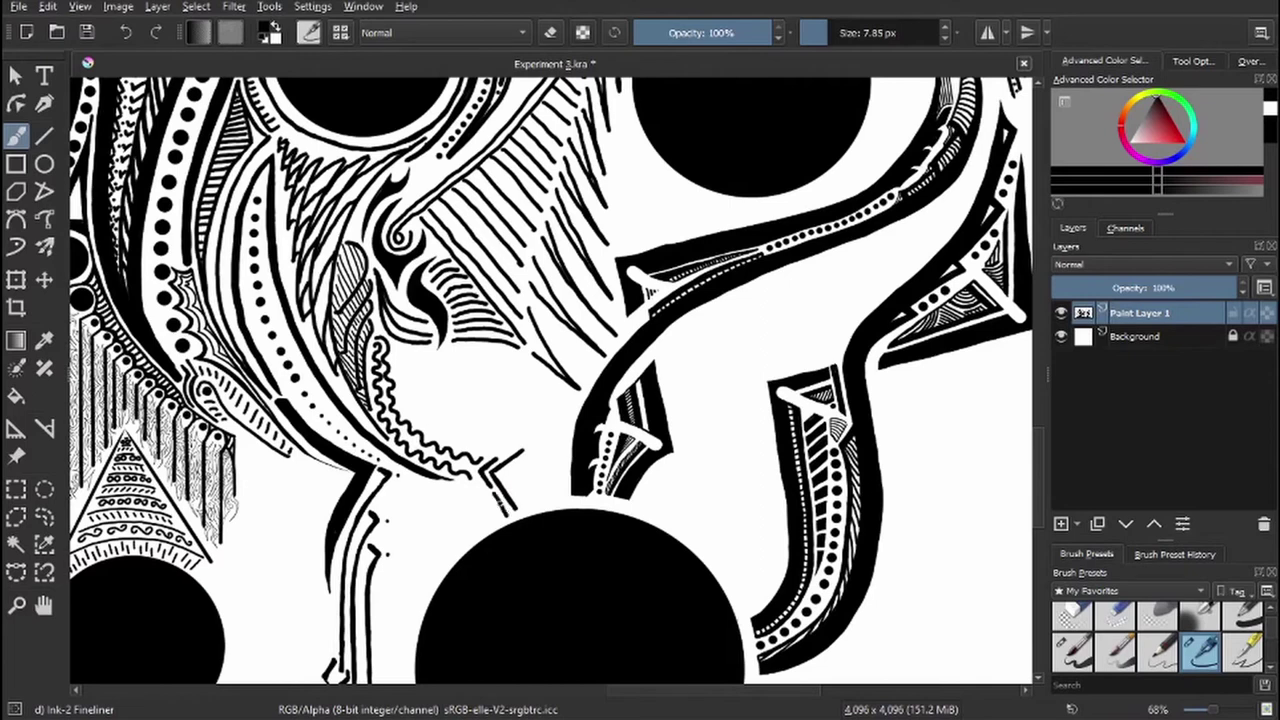
# - Add rows of short dashes beside the wavy lines and curved strokes under the flame's hatching
pyautogui.moveTo(521, 482)
pyautogui.mouseDown()
pyautogui.moveTo(480, 460)
pyautogui.moveTo(450, 370)
pyautogui.mouseUp()
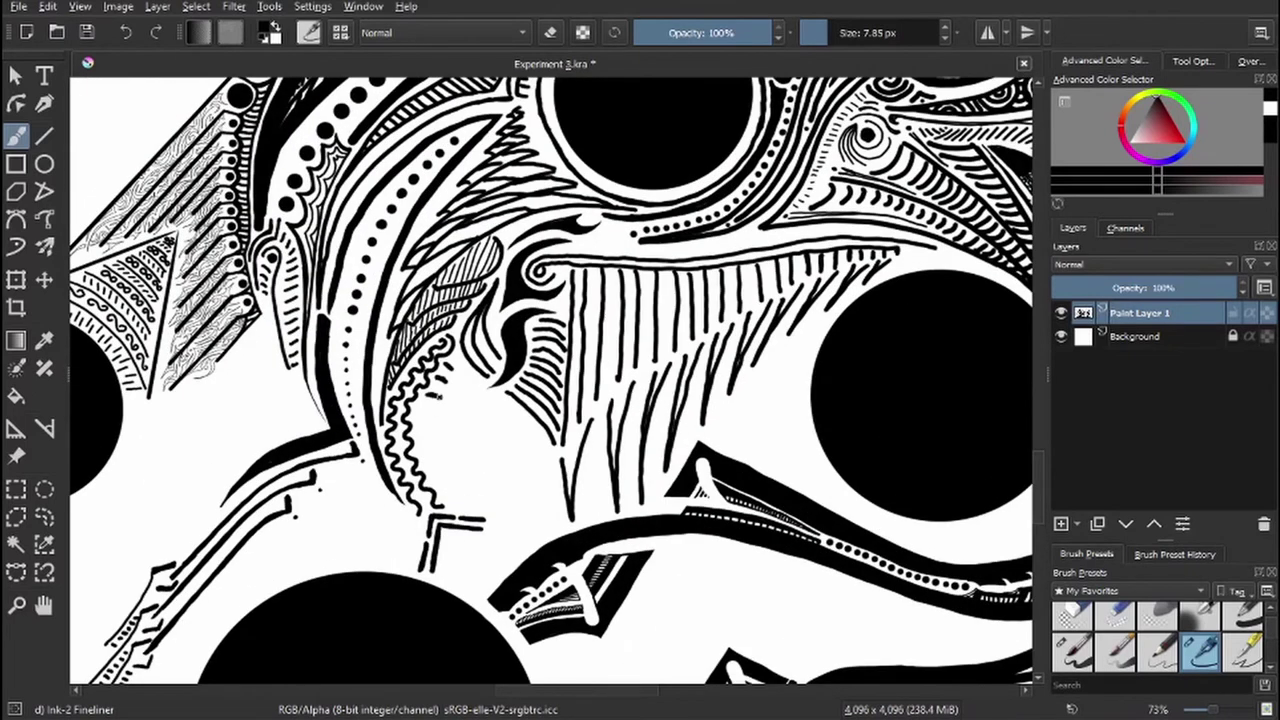
pyautogui.moveTo(428, 460); pyautogui.dragTo(446, 482)
pyautogui.moveTo(442, 490); pyautogui.dragTo(466, 498)
pyautogui.moveTo(434, 396); pyautogui.dragTo(452, 426)
pyautogui.moveTo(434, 444); pyautogui.dragTo(450, 468)
pyautogui.moveTo(454, 378); pyautogui.dragTo(480, 410)
pyautogui.moveTo(468, 386)
pyautogui.mouseDown()
pyautogui.moveTo(550, 466)
pyautogui.moveTo(546, 504)
pyautogui.mouseUp()
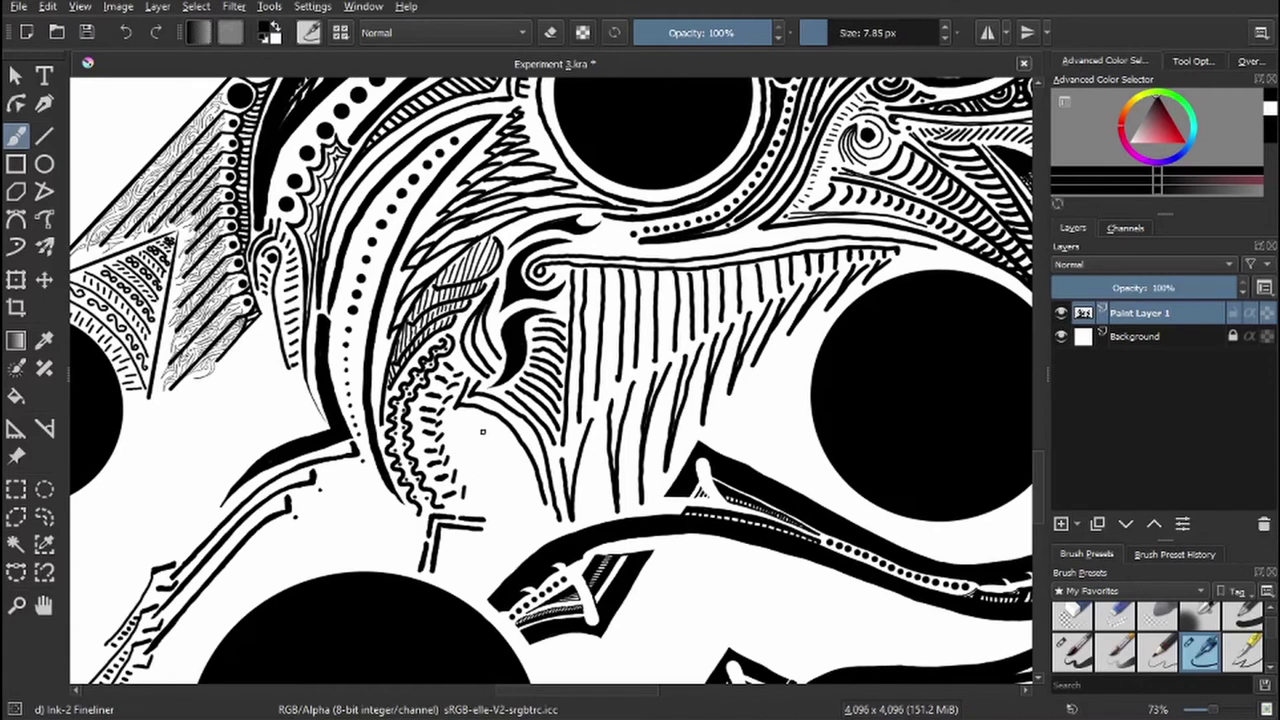
# - Draw a scroll-shaped curl beside the dashes and fill its underside with thick slanted strokes, using a 20.95 px brush
pyautogui.moveTo(482, 432); pyautogui.dragTo(470, 300)
pyautogui.press(']')
pyautogui.press(']')
pyautogui.press(']')
pyautogui.moveTo(452, 246)
pyautogui.mouseDown()
pyautogui.moveTo(486, 254)
pyautogui.moveTo(496, 360)
pyautogui.moveTo(476, 296)
pyautogui.moveTo(500, 336)
pyautogui.mouseUp()
pyautogui.moveTo(468, 322); pyautogui.dragTo(504, 360)
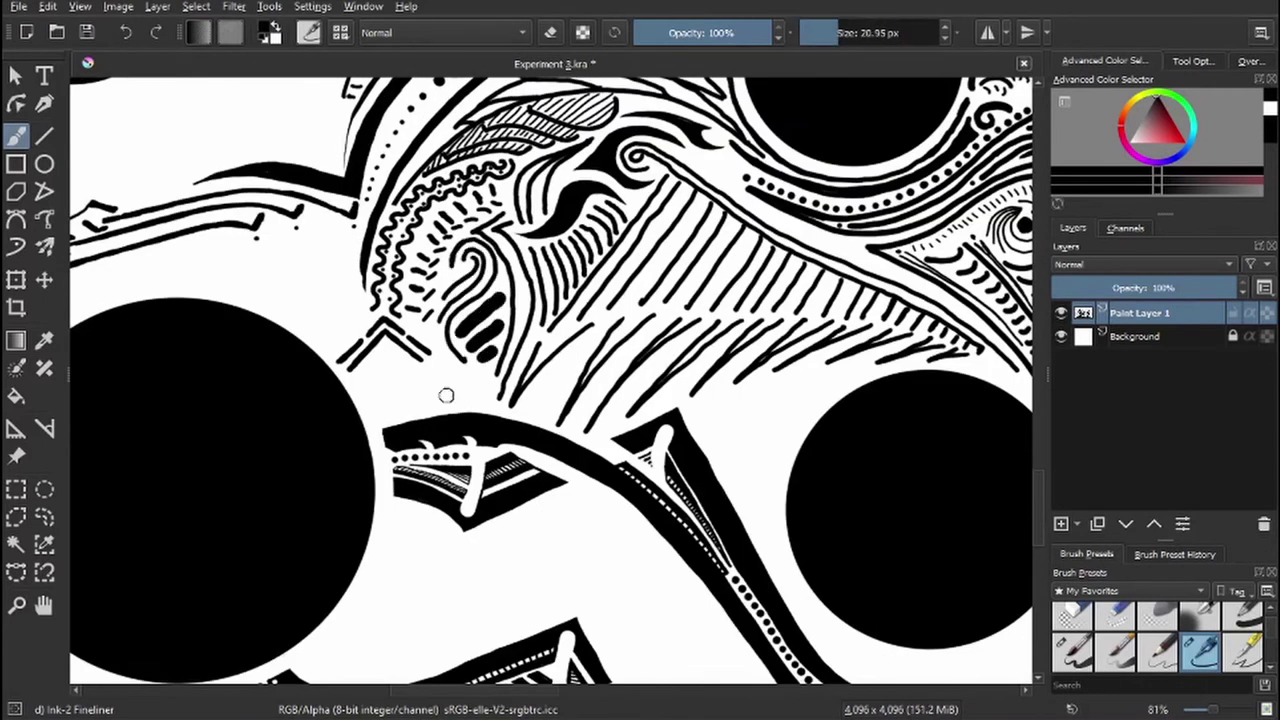
# - Place a row of round dots along the gap between the wing's two layers of hatch lines
pyautogui.click(583, 345)
pyautogui.moveTo(385, 348)
pyautogui.mouseDown()
pyautogui.moveTo(387, 408)
pyautogui.moveTo(440, 410)
pyautogui.mouseUp()
pyautogui.click(634, 347)
pyautogui.click(672, 350)
pyautogui.click(714, 353)
pyautogui.click(747, 357)
# - Draw a curved edge with short hatch strokes near the large black circle beside the wing, using a 13.35 px brush
pyautogui.press('[')
pyautogui.press('[')
pyautogui.moveTo(376, 362)
pyautogui.mouseDown()
pyautogui.moveTo(434, 405)
pyautogui.moveTo(400, 418)
pyautogui.mouseUp()
pyautogui.moveTo(376, 402); pyautogui.dragTo(362, 424)
# - Fill the crescent under the large black circle with closely spaced hatch strokes and refine them with a 3.65 px eraser
pyautogui.press('-')
pyautogui.press('-')
pyautogui.press('-')
pyautogui.press('-')
pyautogui.press('-')
pyautogui.scroll(5, 567, 341)
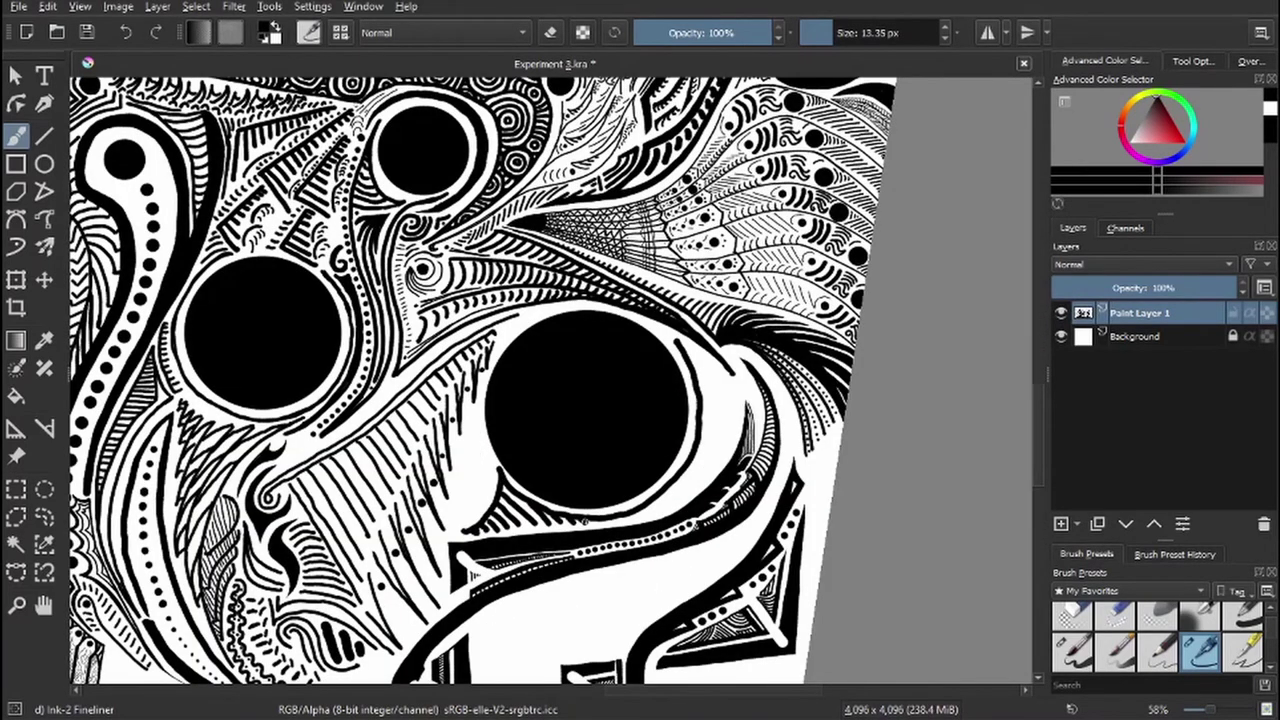
pyautogui.scroll(2, 650, 507)
pyautogui.moveTo(663, 233); pyautogui.dragTo(655, 314)
pyautogui.moveTo(672, 226); pyautogui.dragTo(668, 290)
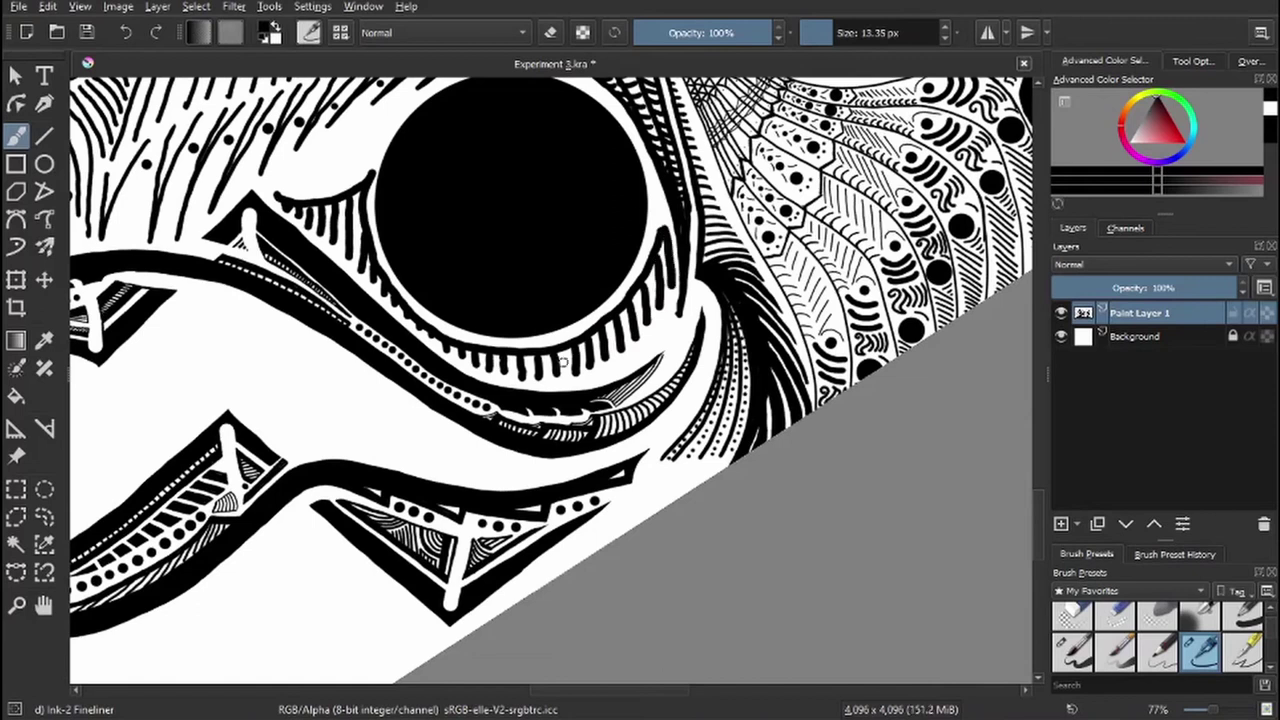
pyautogui.moveTo(555, 362); pyautogui.dragTo(553, 385)
pyautogui.moveTo(575, 348); pyautogui.dragTo(572, 383)
pyautogui.moveTo(607, 318); pyautogui.dragTo(603, 372)
pyautogui.moveTo(626, 314)
pyautogui.mouseDown()
pyautogui.moveTo(620, 370)
pyautogui.moveTo(632, 364)
pyautogui.mouseUp()
pyautogui.moveTo(658, 340); pyautogui.dragTo(655, 292)
pyautogui.press('e')
pyautogui.moveTo(668, 262); pyautogui.dragTo(667, 250)
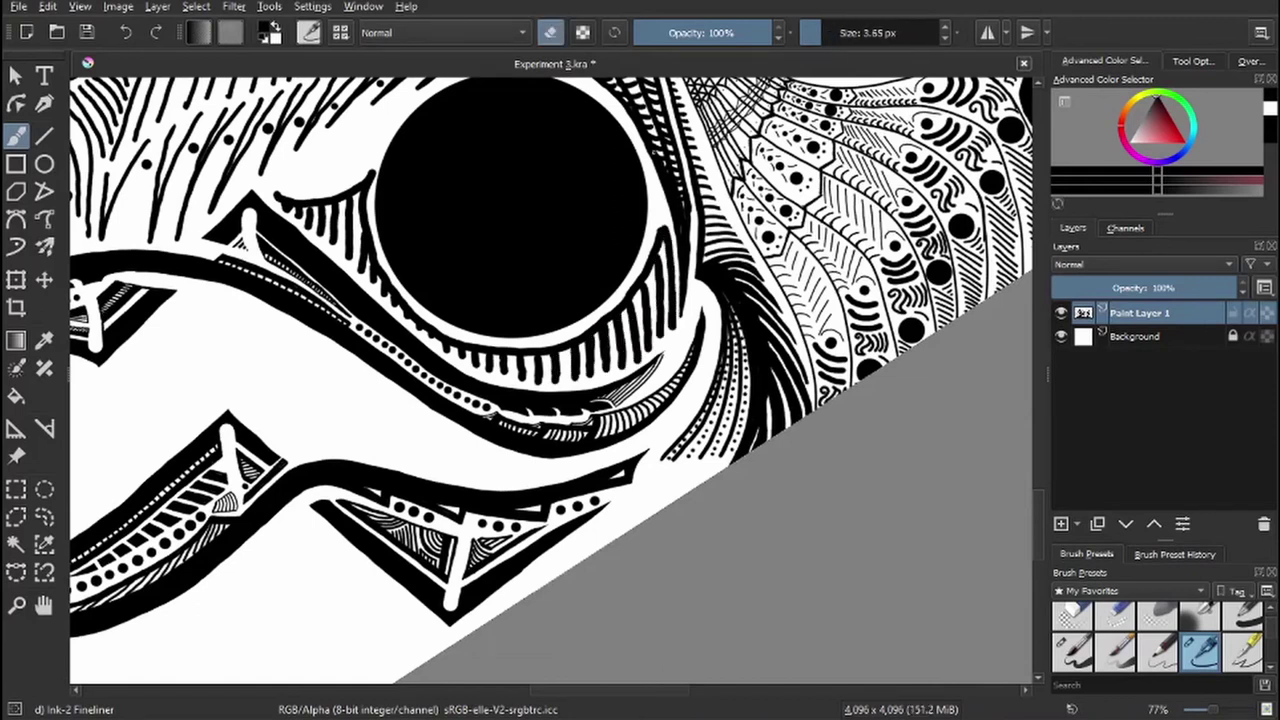
# - Draw thin curved contour lines in the gap between the dotted hatching and the large black circle, using a 4.12 px brush
pyautogui.press('e')
pyautogui.scroll(3, 550, 380)
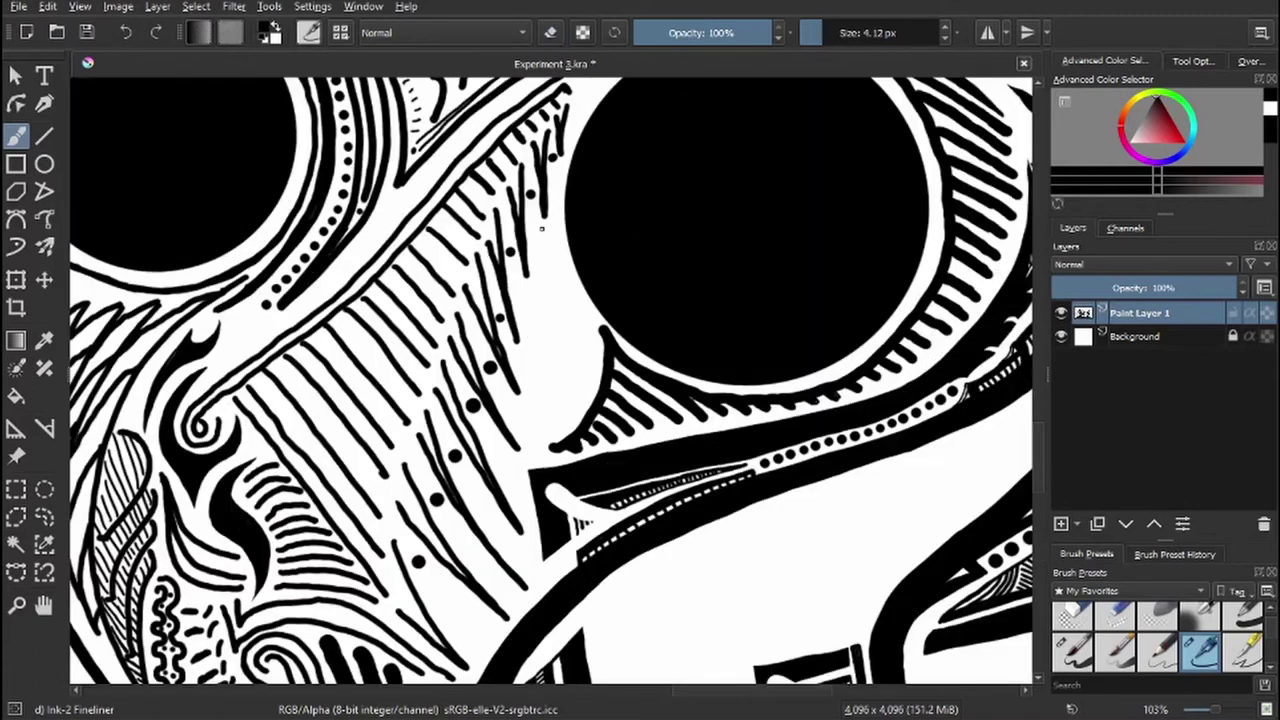
pyautogui.moveTo(600, 327); pyautogui.dragTo(555, 447)
pyautogui.press('e')
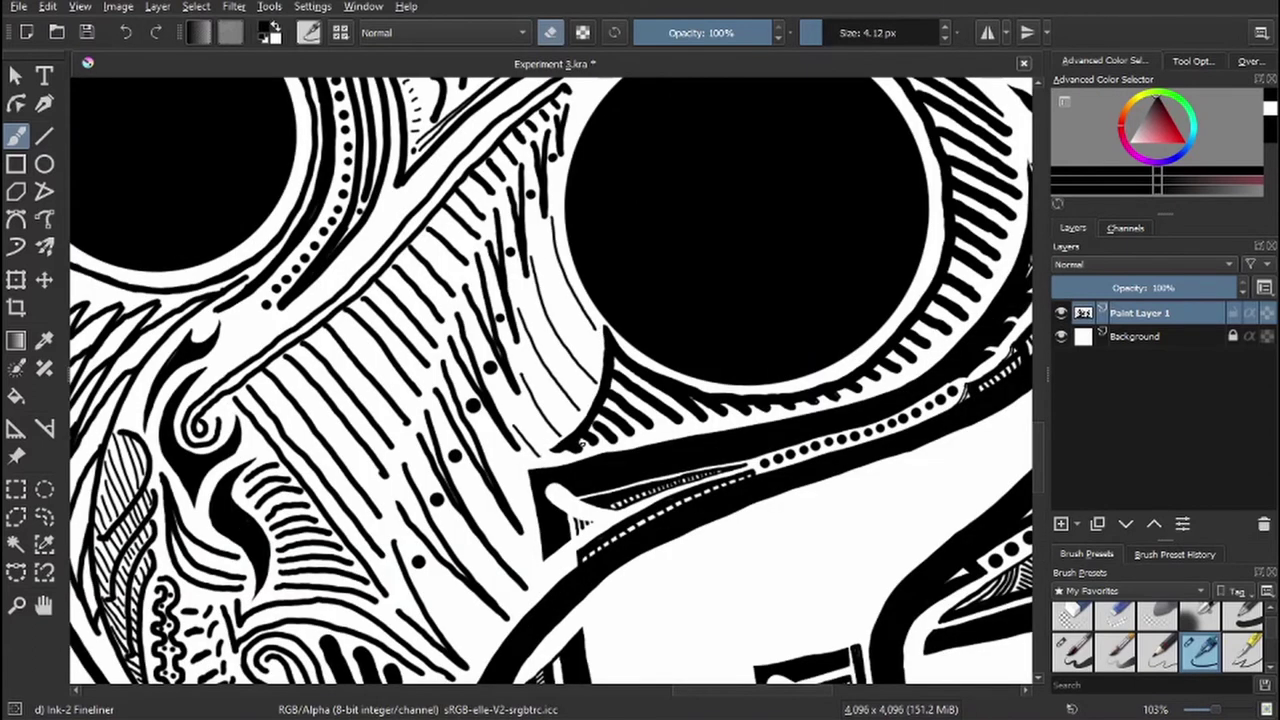
pyautogui.press('e')
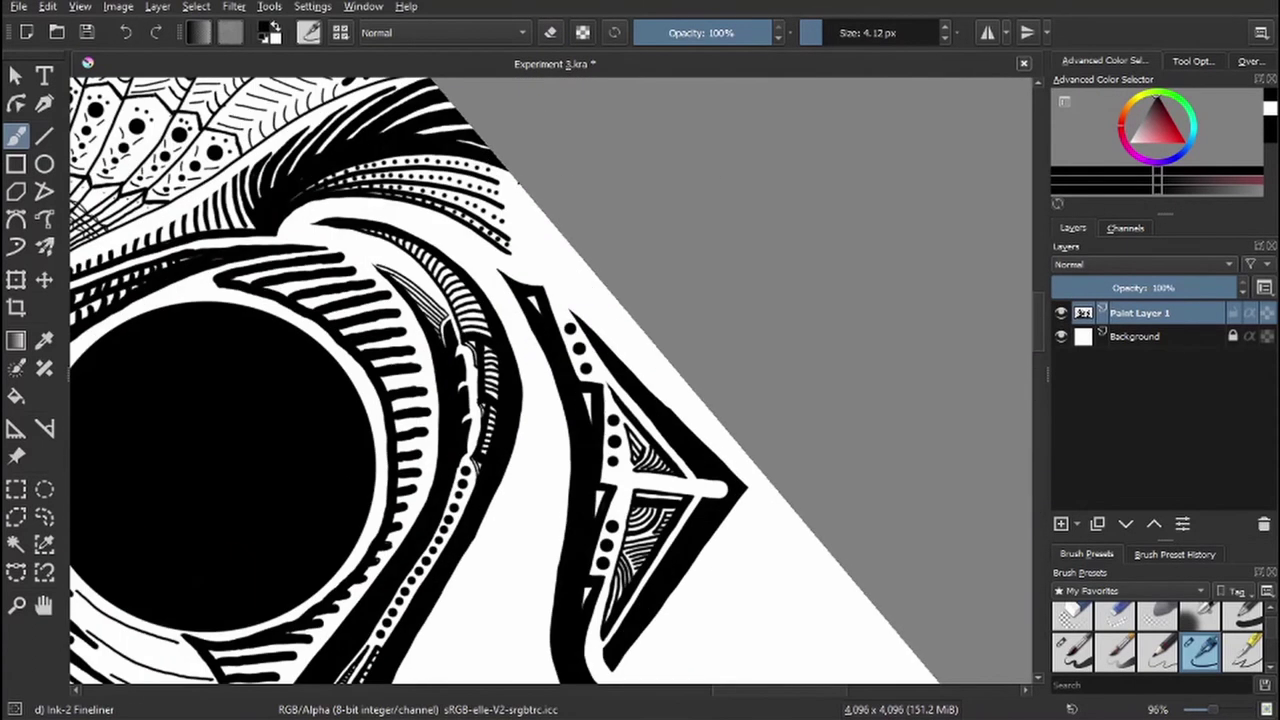
# - Draw a cluster of small concentric arcs at the canvas edge below the dotted curved stripes, using a 4.12 px brush
pyautogui.moveTo(512, 188)
pyautogui.mouseDown()
pyautogui.moveTo(536, 280)
pyautogui.moveTo(514, 206)
pyautogui.moveTo(554, 282)
pyautogui.mouseUp()
pyautogui.moveTo(538, 208)
pyautogui.mouseDown()
pyautogui.moveTo(576, 292)
pyautogui.moveTo(582, 262)
pyautogui.mouseUp()
pyautogui.moveTo(540, 212); pyautogui.dragTo(548, 232)
# - Draw long wavy tentacle outlines rising from the black ground near the canvas corner, using a 19.52 px brush
pyautogui.press(']')
pyautogui.press(']')
pyautogui.moveTo(550, 286)
pyautogui.mouseDown()
pyautogui.moveTo(590, 300)
pyautogui.moveTo(757, 480)
pyautogui.moveTo(752, 462)
pyautogui.mouseUp()
pyautogui.moveTo(604, 302)
pyautogui.mouseDown()
pyautogui.moveTo(549, 244)
pyautogui.moveTo(752, 198)
pyautogui.mouseUp()
pyautogui.press('5')
pyautogui.moveTo(770, 402)
pyautogui.mouseDown()
pyautogui.moveTo(792, 112)
pyautogui.moveTo(772, 398)
pyautogui.mouseUp()
pyautogui.press(']')
pyautogui.press(']')
pyautogui.press(']')
pyautogui.moveTo(806, 108); pyautogui.dragTo(816, 400)
pyautogui.moveTo(750, 196); pyautogui.dragTo(626, 396)
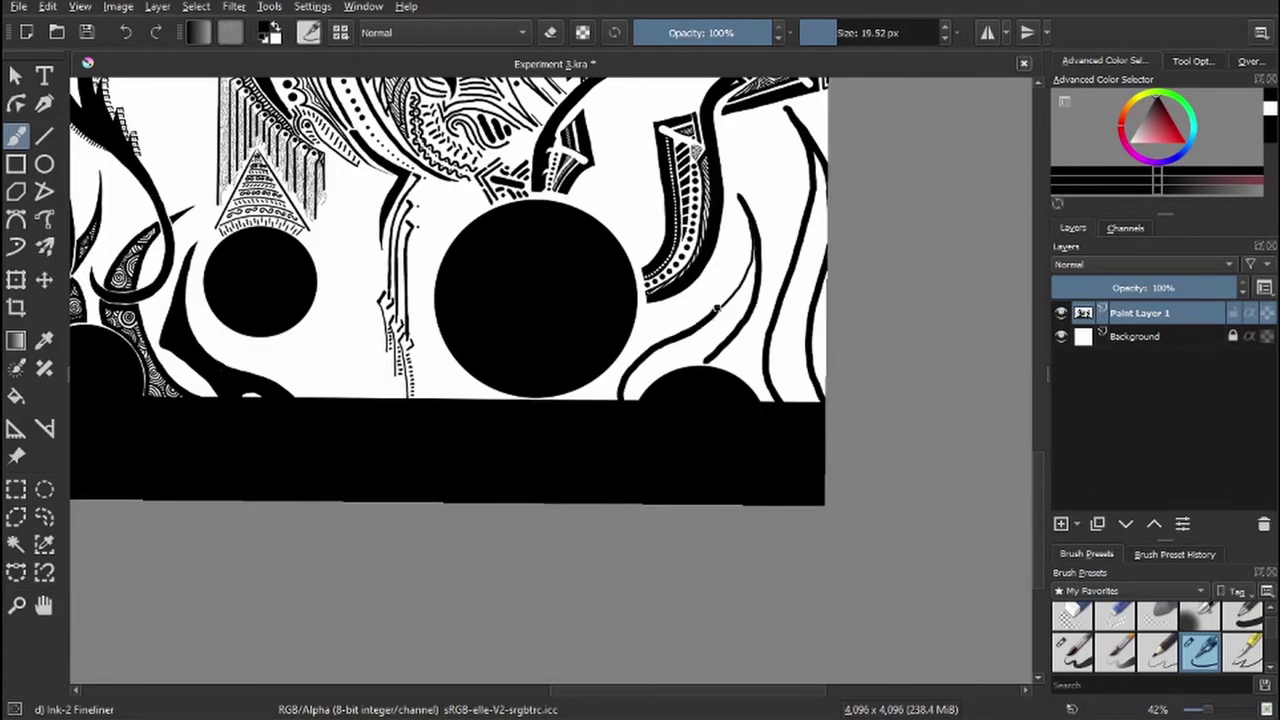
# - Thicken the curved tentacle's outline and add short strokes in the gaps between the wavy lines
pyautogui.moveTo(716, 310); pyautogui.dragTo(756, 228)
pyautogui.moveTo(796, 140)
pyautogui.mouseDown()
pyautogui.moveTo(770, 284)
pyautogui.moveTo(760, 204)
pyautogui.moveTo(755, 275)
pyautogui.mouseUp()
pyautogui.press('e')
pyautogui.press('e')
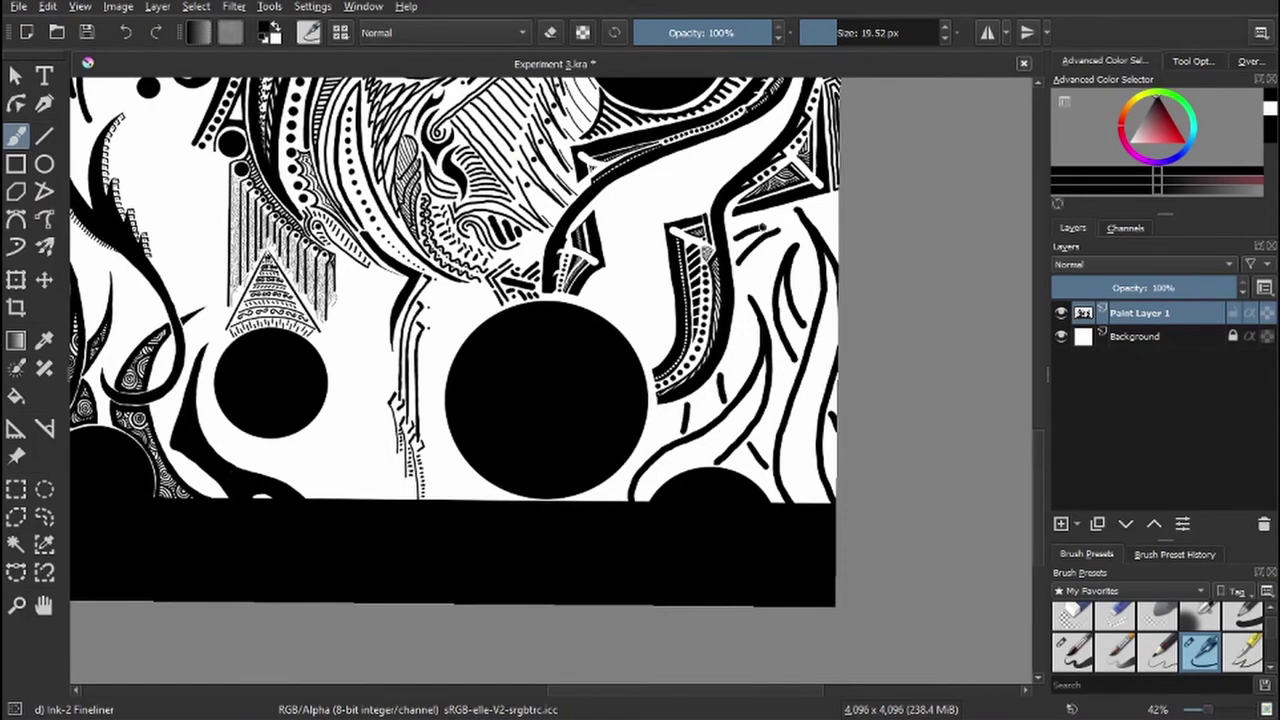
# - Place a row of shrinking black dots from above the big circle along the white S-shaped band, reducing the brush to 30.99 px
pyautogui.moveTo(640, 300); pyautogui.dragTo(574, 520)
pyautogui.click(565, 521)
pyautogui.click(563, 465)
pyautogui.press('[')
pyautogui.click(567, 428)
pyautogui.press('[')
pyautogui.click(588, 413)
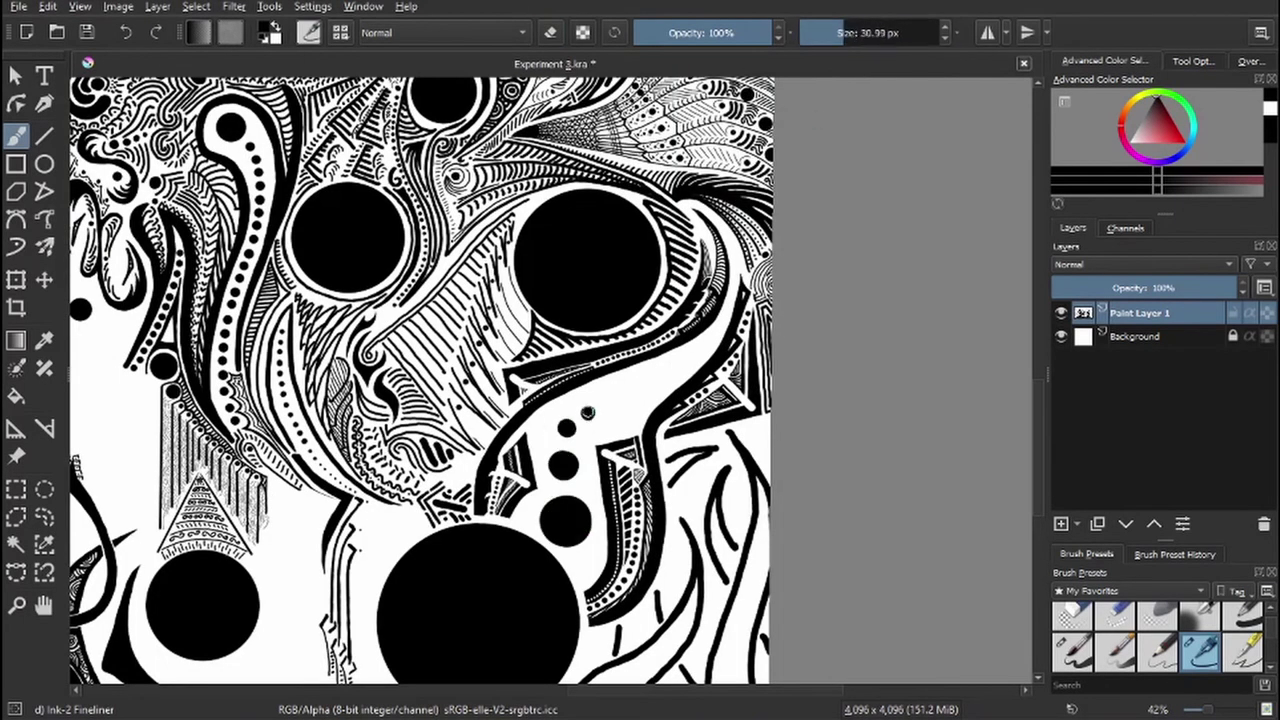
pyautogui.click(610, 401)
pyautogui.click(630, 393)
pyautogui.click(664, 372)
pyautogui.click(700, 349)
pyautogui.click(714, 337)
pyautogui.scroll(1, 714, 337)
pyautogui.moveTo(828, 376); pyautogui.dragTo(644, 277)
# - Sharpen the tall tentacle's tips with a 30.99 px eraser and close the small leaf shape beside it with an 11.30 px brush
pyautogui.press('e')
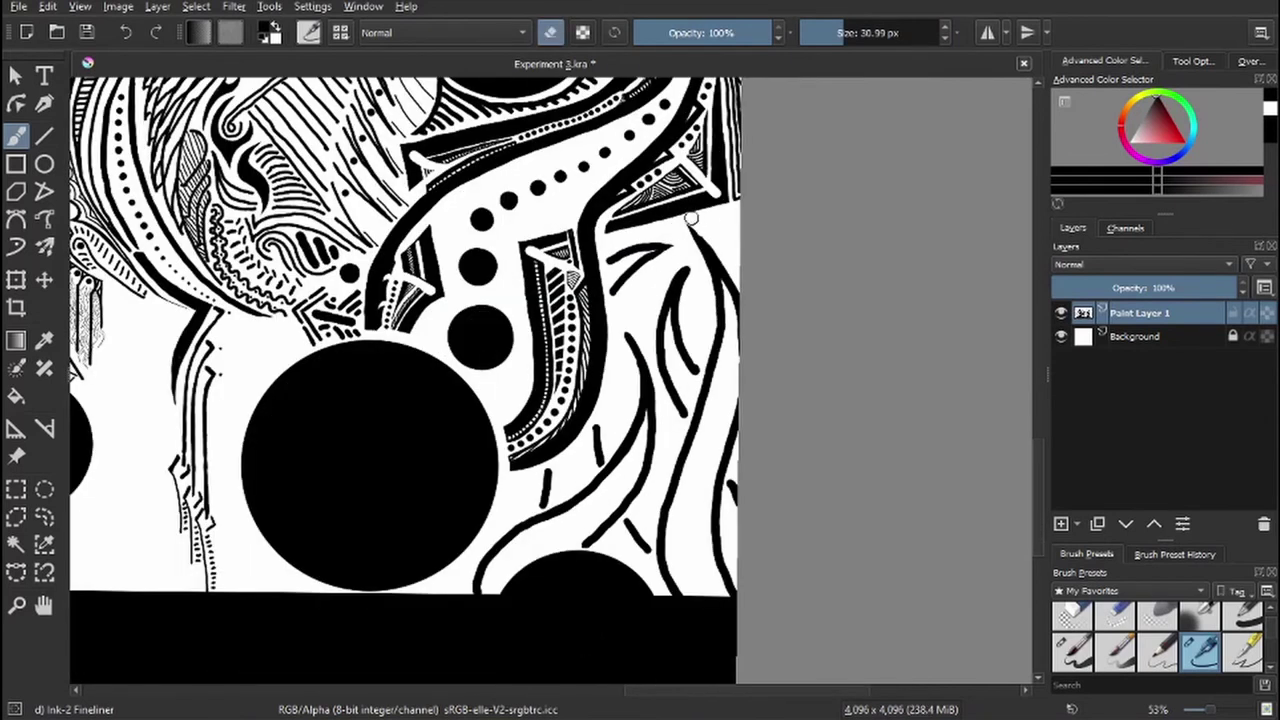
pyautogui.moveTo(690, 218); pyautogui.dragTo(670, 340)
pyautogui.press('[')
pyautogui.press('[')
pyautogui.press('[')
pyautogui.press('e')
pyautogui.moveTo(610, 292); pyautogui.dragTo(655, 252)
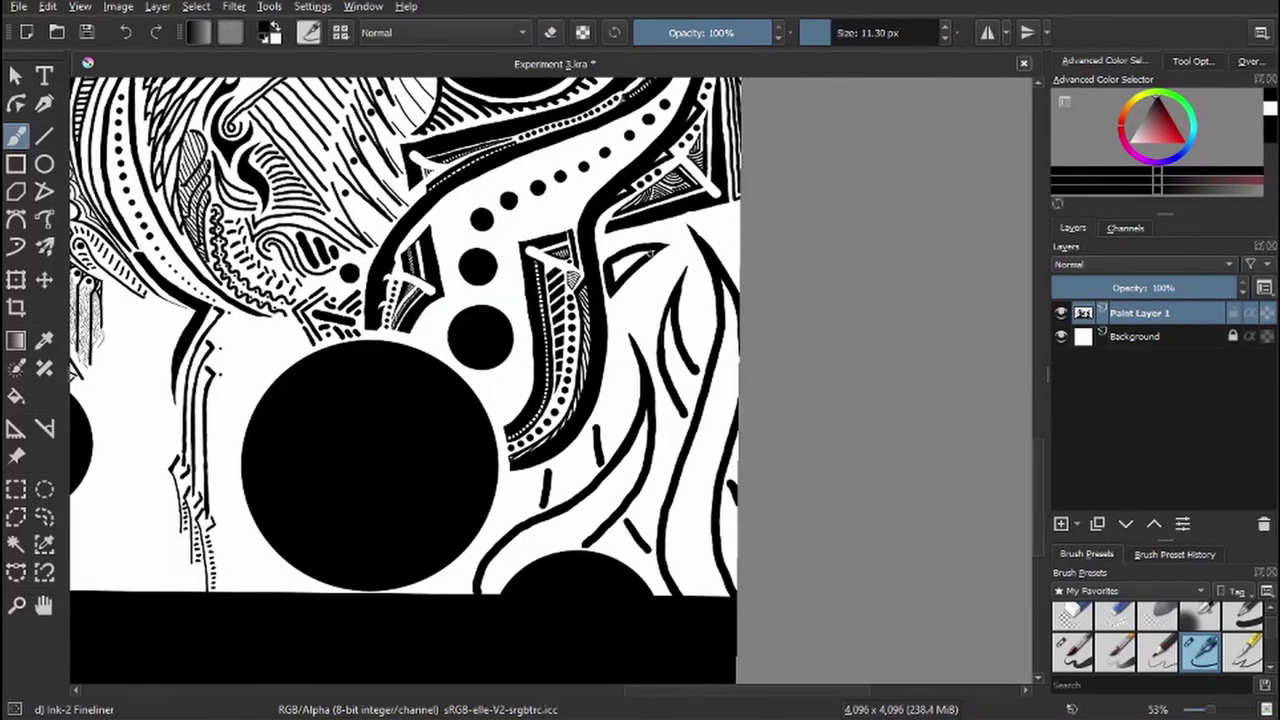
# - Close the four-sided shape beneath the dotted band and taper the curved tentacle's tip, using an 11.30 px brush
pyautogui.scroll(5, 585, 424)
pyautogui.moveTo(471, 522)
pyautogui.mouseDown()
pyautogui.moveTo(623, 400)
pyautogui.moveTo(476, 642)
pyautogui.moveTo(629, 349)
pyautogui.moveTo(649, 457)
pyautogui.moveTo(617, 503)
pyautogui.mouseUp()
pyautogui.press('e')
pyautogui.press('e')
pyautogui.scroll(-2, 617, 503)
pyautogui.press('e')
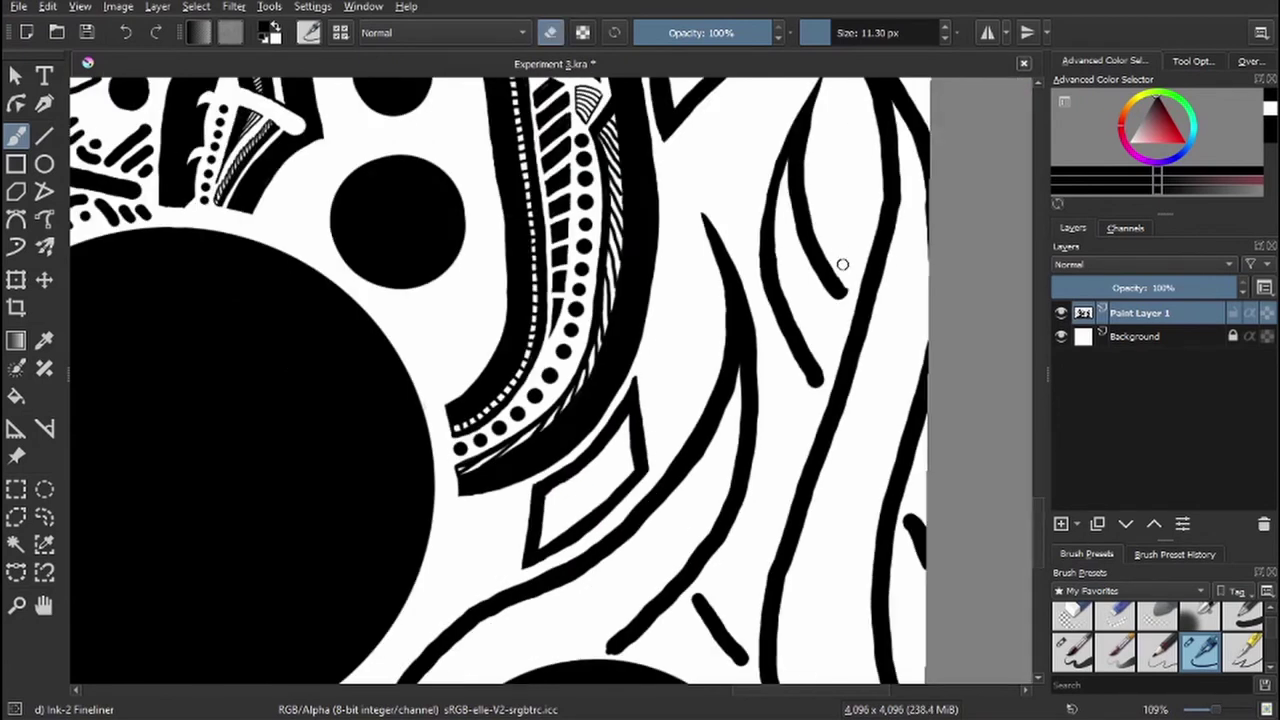
# - Close the narrow leaf beside the tall tentacle and outline the pointed shape and arc around the half circle on the ground
pyautogui.press('e')
pyautogui.moveTo(845, 300)
pyautogui.mouseDown()
pyautogui.moveTo(815, 388)
pyautogui.moveTo(800, 374)
pyautogui.moveTo(803, 149)
pyautogui.mouseUp()
pyautogui.press('e')
pyautogui.press('e')
pyautogui.moveTo(782, 287)
pyautogui.mouseDown()
pyautogui.moveTo(770, 325)
pyautogui.moveTo(695, 95)
pyautogui.mouseUp()
pyautogui.moveTo(340, 548); pyautogui.dragTo(525, 440)
pyautogui.hotkey('ctrl', 'z')
pyautogui.moveTo(390, 500)
pyautogui.mouseDown()
pyautogui.moveTo(461, 452)
pyautogui.moveTo(600, 470)
pyautogui.moveTo(685, 550)
pyautogui.moveTo(612, 394)
pyautogui.moveTo(553, 452)
pyautogui.moveTo(660, 464)
pyautogui.mouseUp()
# - Fill the small leaf, the four-sided shape and the pointed shape on the half circle with concentric circles, using a 4.12 px brush
pyautogui.press('[')
pyautogui.press('[')
pyautogui.press('[')
pyautogui.moveTo(618, 405)
pyautogui.mouseDown()
pyautogui.moveTo(670, 458)
pyautogui.moveTo(645, 470)
pyautogui.moveTo(649, 491)
pyautogui.mouseUp()
pyautogui.moveTo(600, 448); pyautogui.dragTo(603, 458)
pyautogui.scroll(-3, 450, 380)
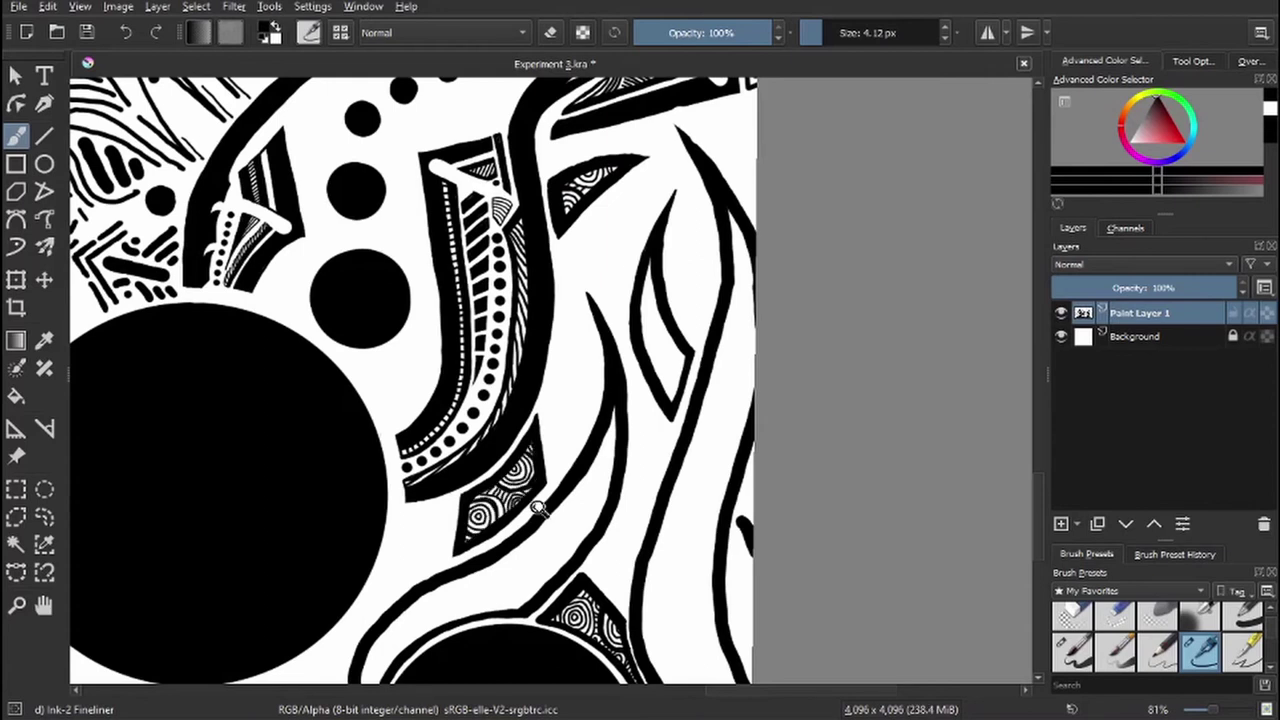
# - Fill the narrow leaf beside the tall tentacle with concentric circles, using a 4.12 px brush
pyautogui.scroll(1, 529, 509)
pyautogui.moveTo(526, 343)
pyautogui.mouseDown()
pyautogui.moveTo(545, 361)
pyautogui.moveTo(528, 330)
pyautogui.mouseUp()
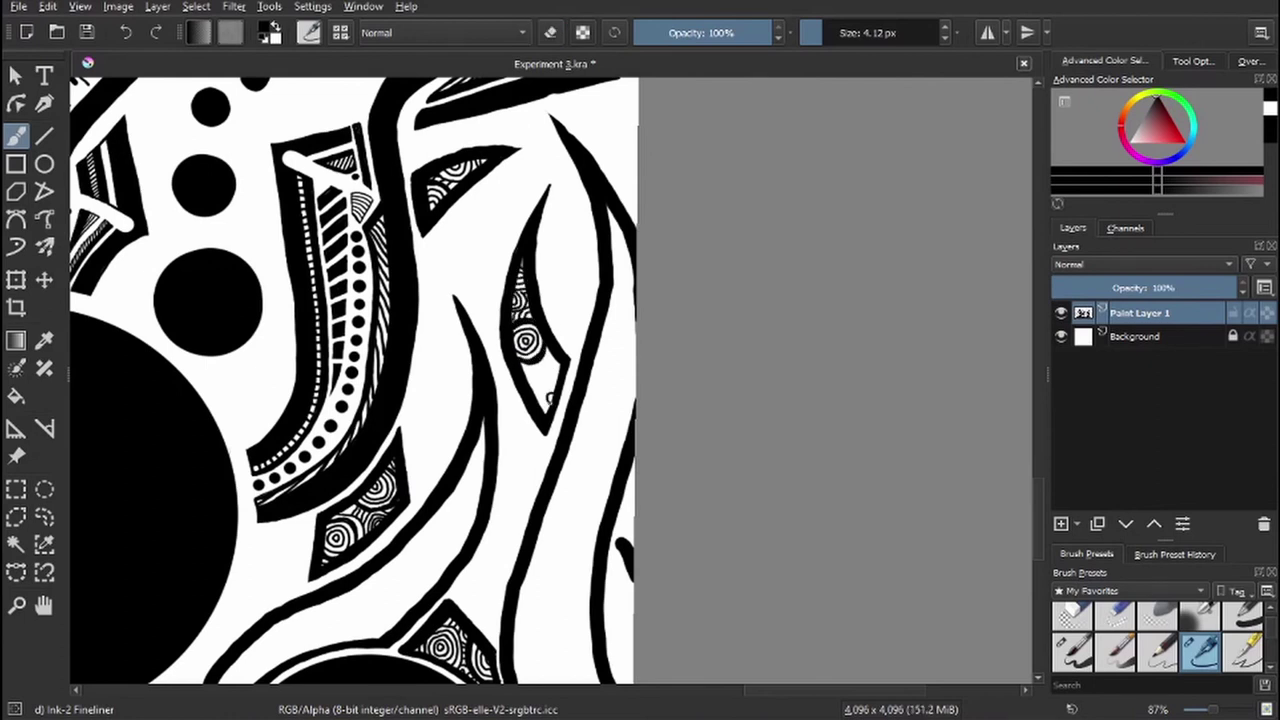
pyautogui.moveTo(549, 398); pyautogui.dragTo(536, 378)
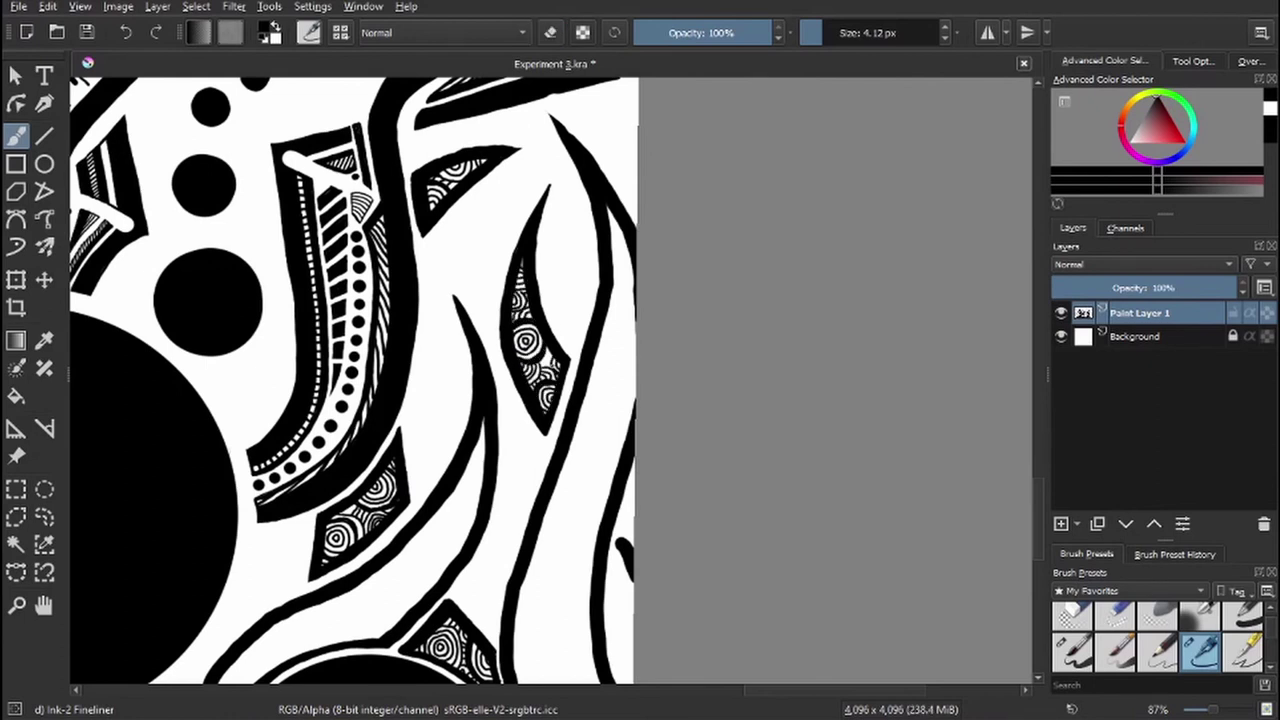
# - Fill the upper part of the tall tentacle with overlapping concentric circles, using a 4.12 px brush
pyautogui.scroll(-1, 614, 229)
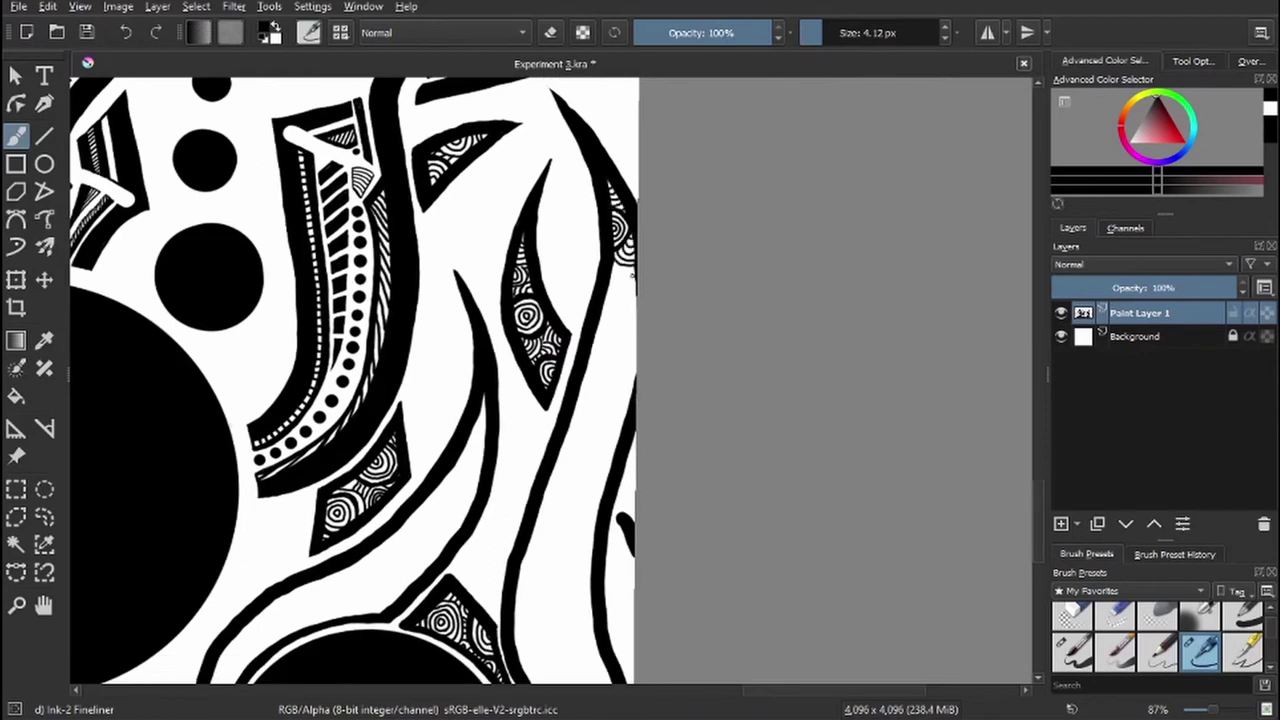
pyautogui.moveTo(632, 276)
pyautogui.mouseDown()
pyautogui.moveTo(618, 318)
pyautogui.moveTo(618, 264)
pyautogui.mouseUp()
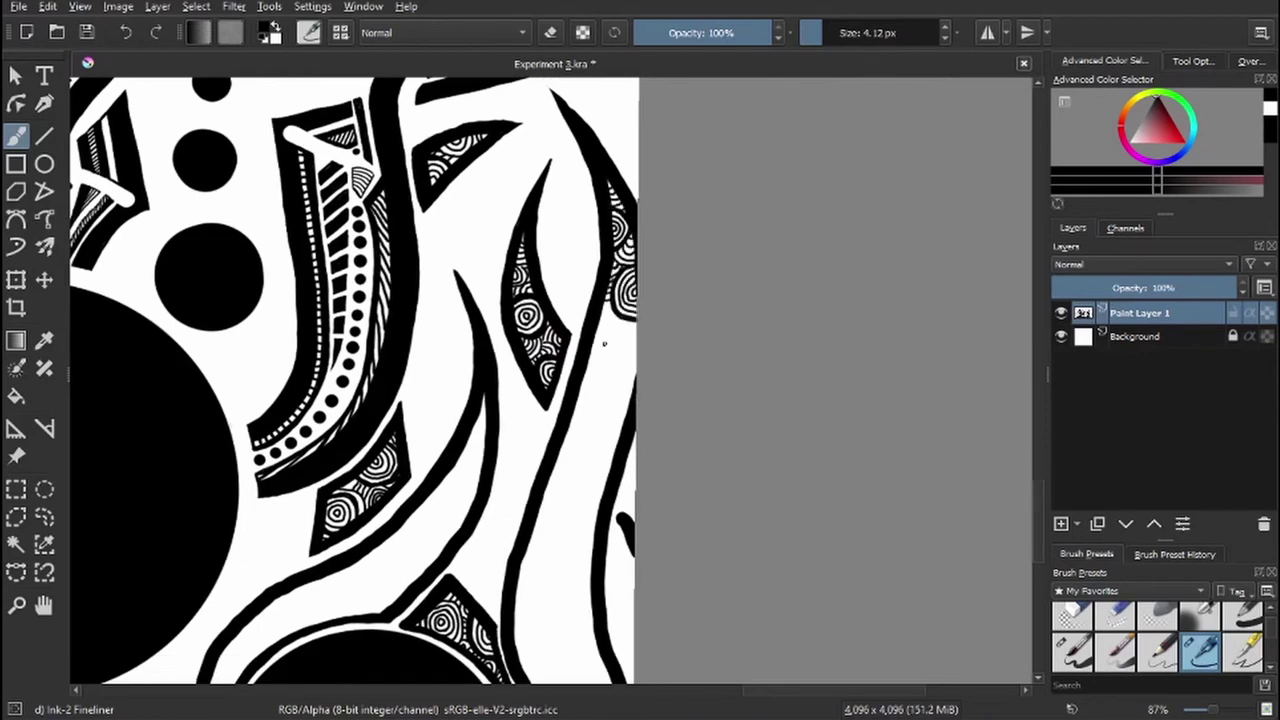
pyautogui.moveTo(603, 344)
pyautogui.mouseDown()
pyautogui.moveTo(608, 322)
pyautogui.moveTo(627, 327)
pyautogui.mouseUp()
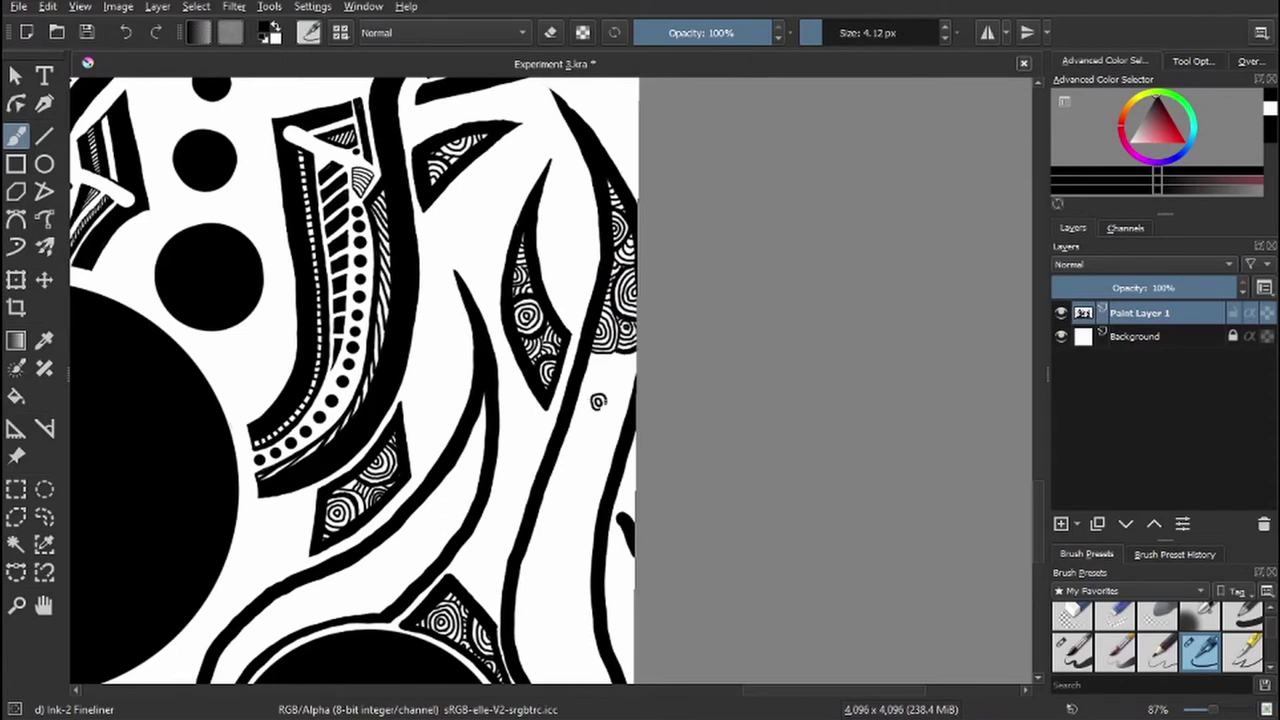
pyautogui.moveTo(598, 401)
pyautogui.mouseDown()
pyautogui.moveTo(614, 396)
pyautogui.moveTo(581, 404)
pyautogui.mouseUp()
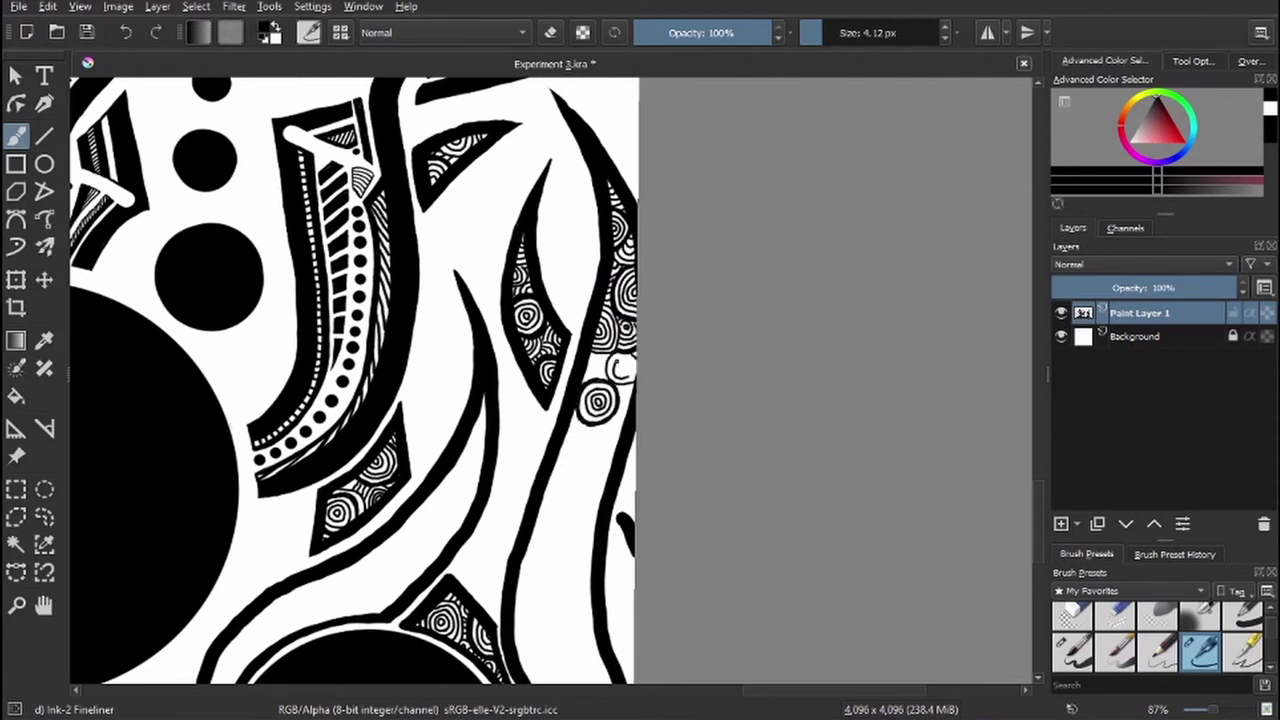
pyautogui.moveTo(620, 358)
pyautogui.mouseDown()
pyautogui.moveTo(624, 374)
pyautogui.moveTo(590, 376)
pyautogui.moveTo(620, 416)
pyautogui.moveTo(543, 367)
pyautogui.mouseUp()
# - Fill the tall tentacle's middle and base with large and small concentric circles down to the black ground
pyautogui.moveTo(520, 560)
pyautogui.mouseDown()
pyautogui.moveTo(530, 552)
pyautogui.moveTo(519, 531)
pyautogui.moveTo(498, 536)
pyautogui.moveTo(545, 588)
pyautogui.mouseUp()
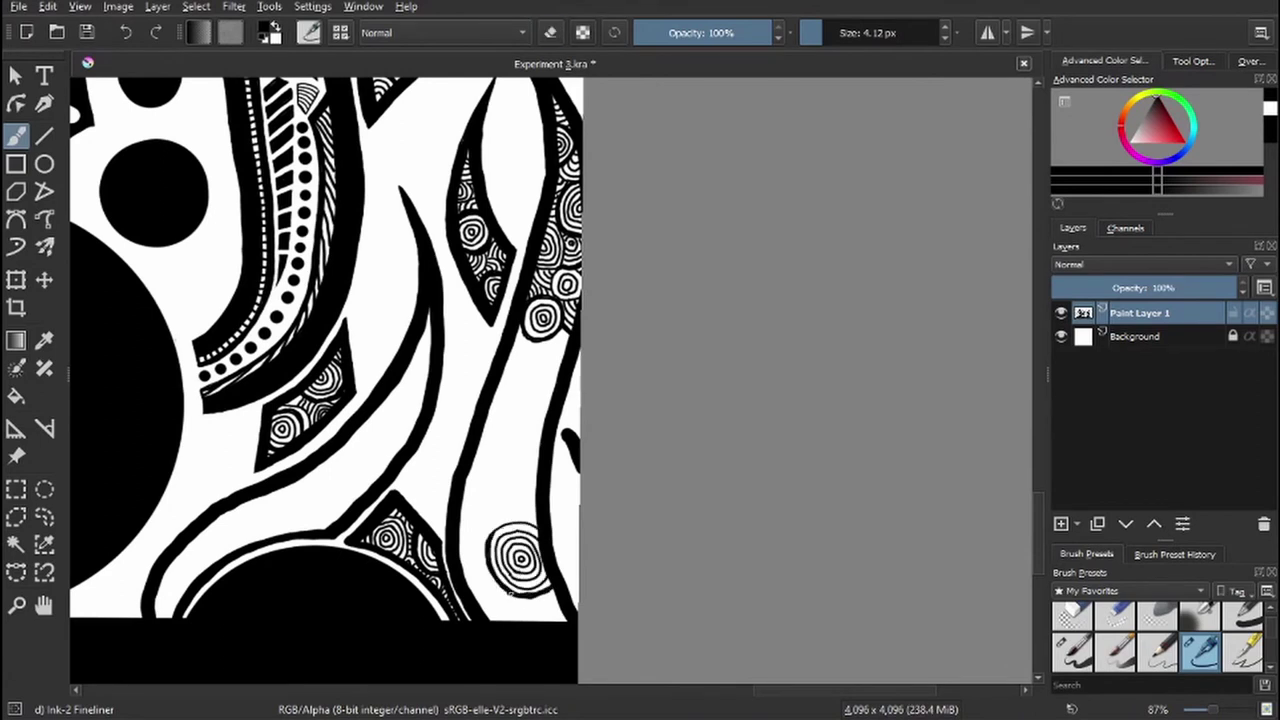
pyautogui.moveTo(490, 612); pyautogui.dragTo(500, 598)
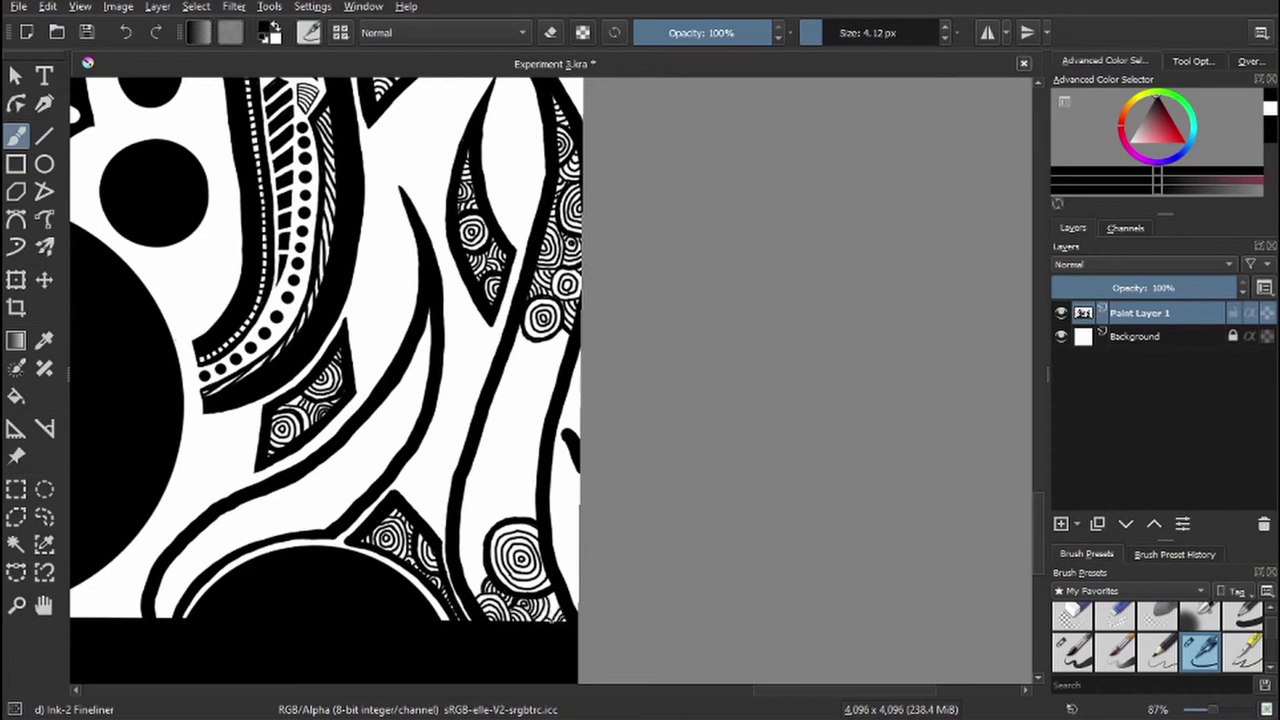
pyautogui.moveTo(480, 438)
pyautogui.mouseDown()
pyautogui.moveTo(492, 452)
pyautogui.moveTo(480, 470)
pyautogui.moveTo(504, 428)
pyautogui.mouseUp()
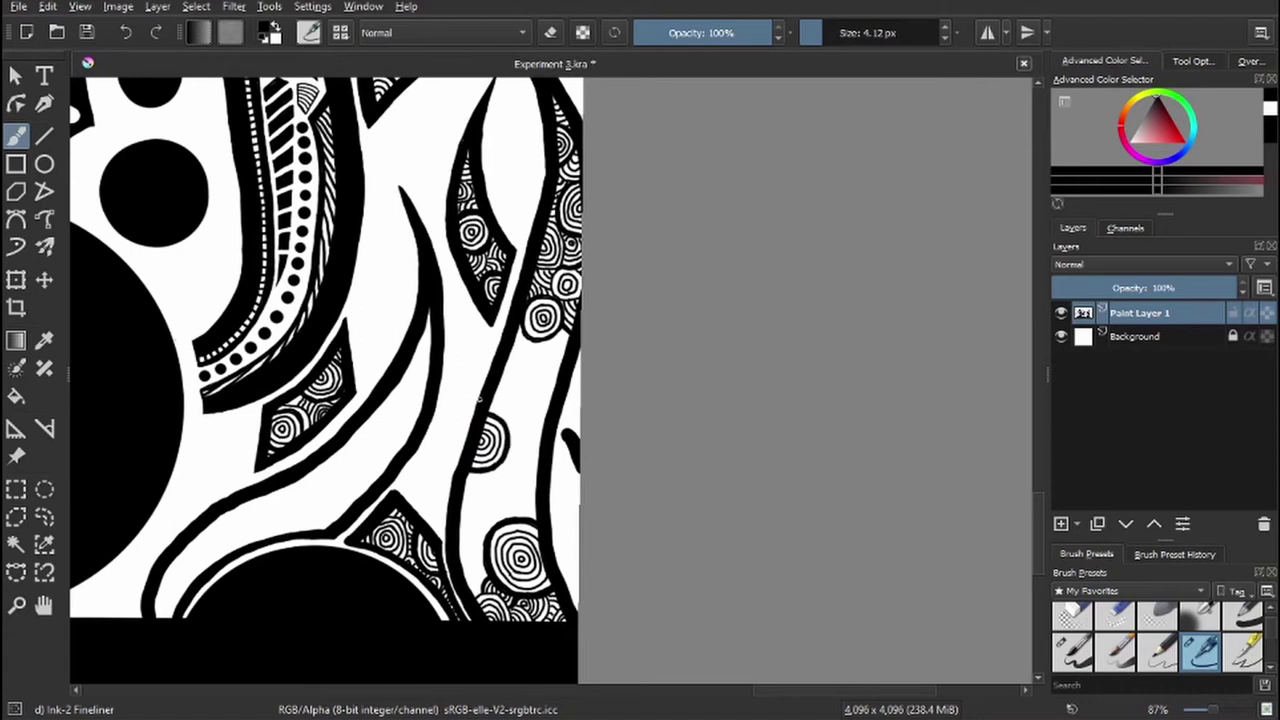
pyautogui.moveTo(552, 389); pyautogui.dragTo(546, 392)
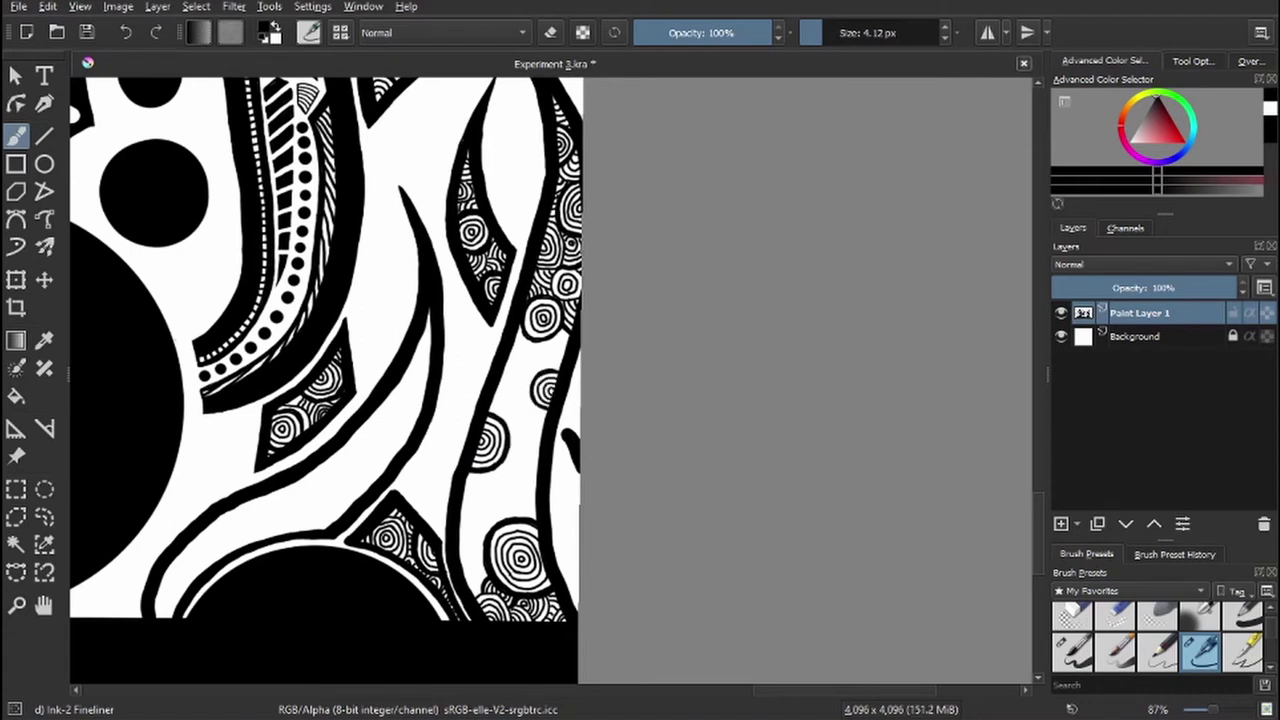
pyautogui.moveTo(554, 339); pyautogui.dragTo(546, 346)
pyautogui.moveTo(538, 368)
pyautogui.mouseDown()
pyautogui.moveTo(520, 340)
pyautogui.moveTo(480, 366)
pyautogui.moveTo(505, 340)
pyautogui.moveTo(507, 372)
pyautogui.mouseUp()
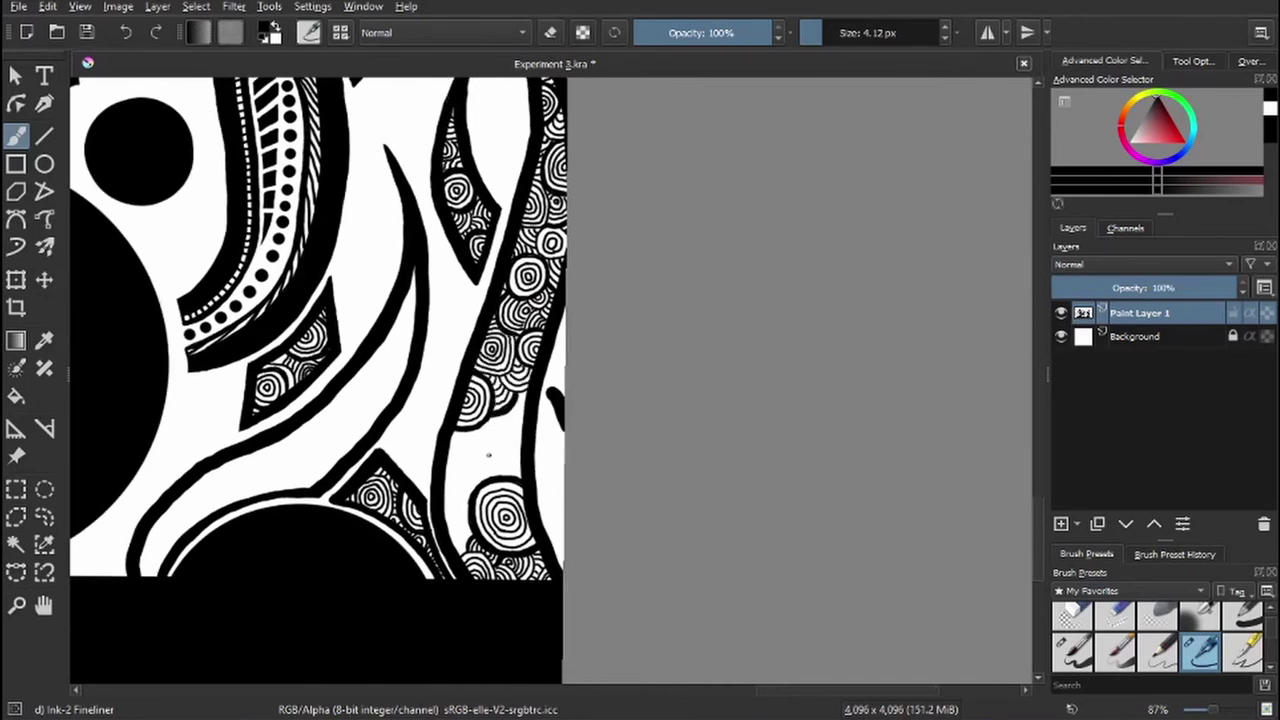
pyautogui.moveTo(520, 432)
pyautogui.mouseDown()
pyautogui.moveTo(494, 430)
pyautogui.moveTo(512, 468)
pyautogui.moveTo(480, 472)
pyautogui.moveTo(460, 545)
pyautogui.moveTo(462, 450)
pyautogui.mouseUp()
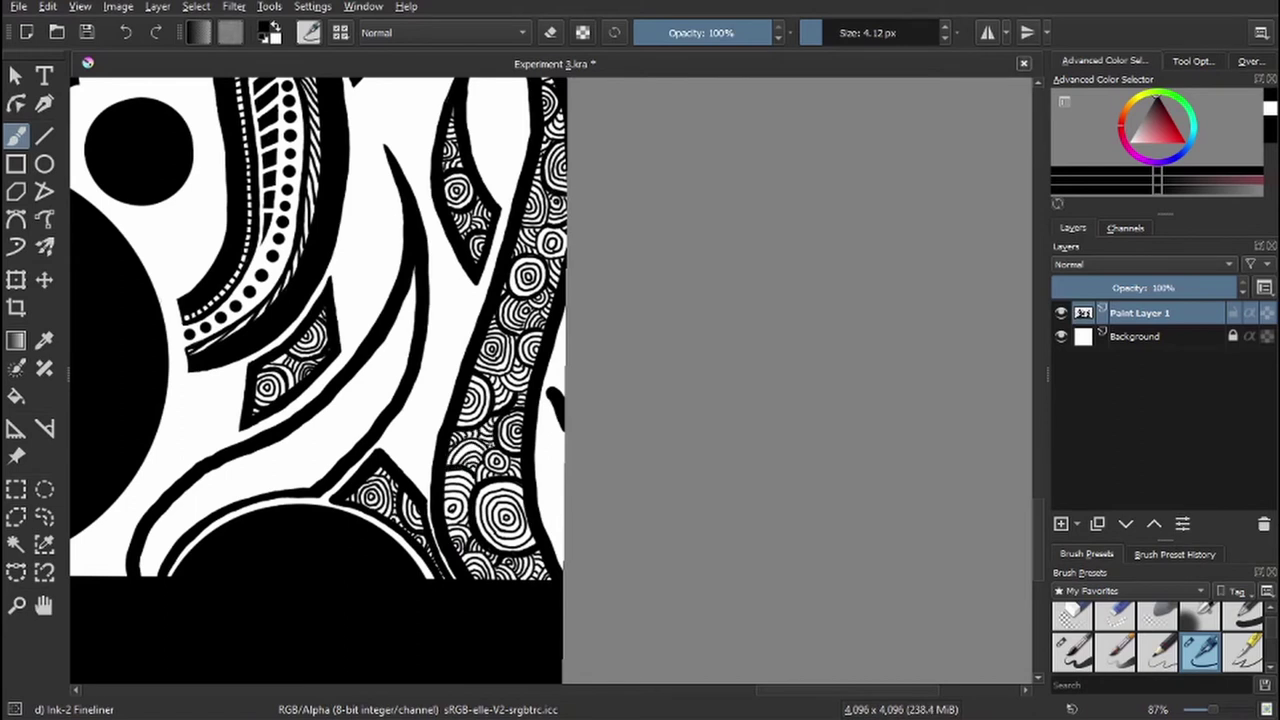
# - Fill the curved tentacle over the half circle with concentric circles from its tip to its base, using a 4.12 px brush
pyautogui.moveTo(386, 391)
pyautogui.mouseDown()
pyautogui.moveTo(620, 408)
pyautogui.moveTo(601, 418)
pyautogui.mouseUp()
pyautogui.moveTo(632, 331); pyautogui.dragTo(612, 367)
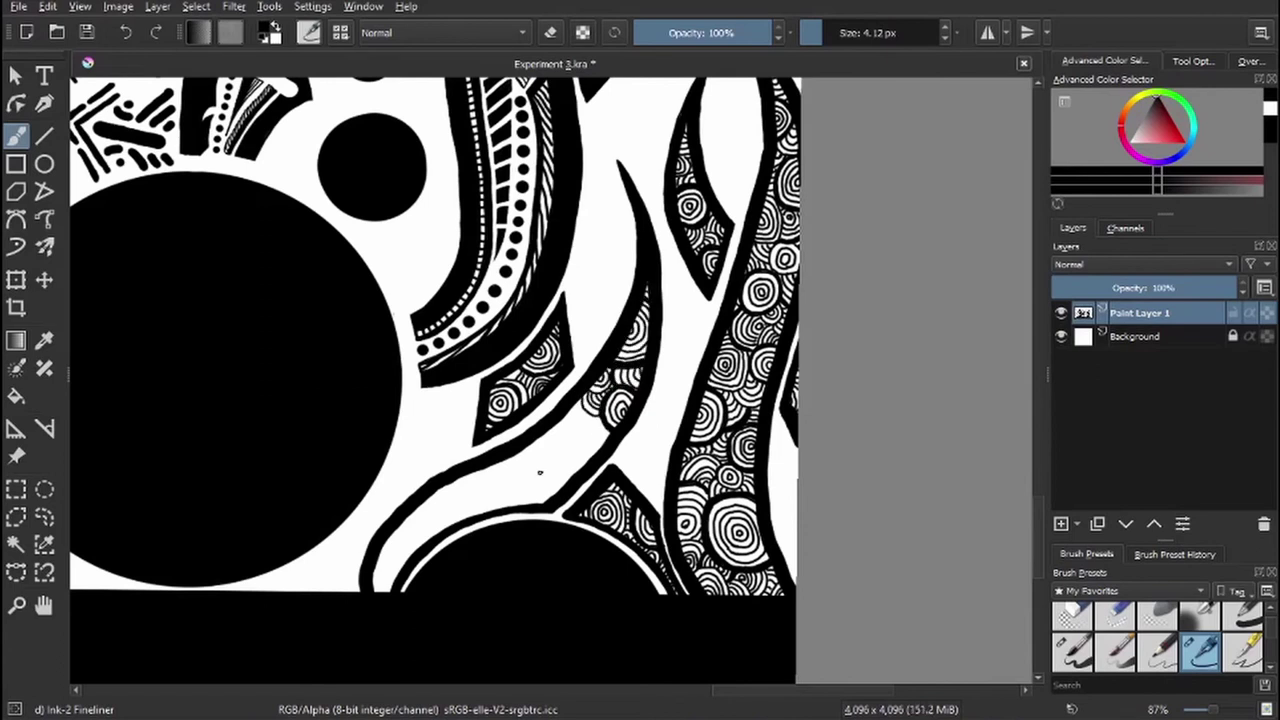
pyautogui.moveTo(568, 438)
pyautogui.mouseDown()
pyautogui.moveTo(580, 445)
pyautogui.moveTo(568, 450)
pyautogui.mouseUp()
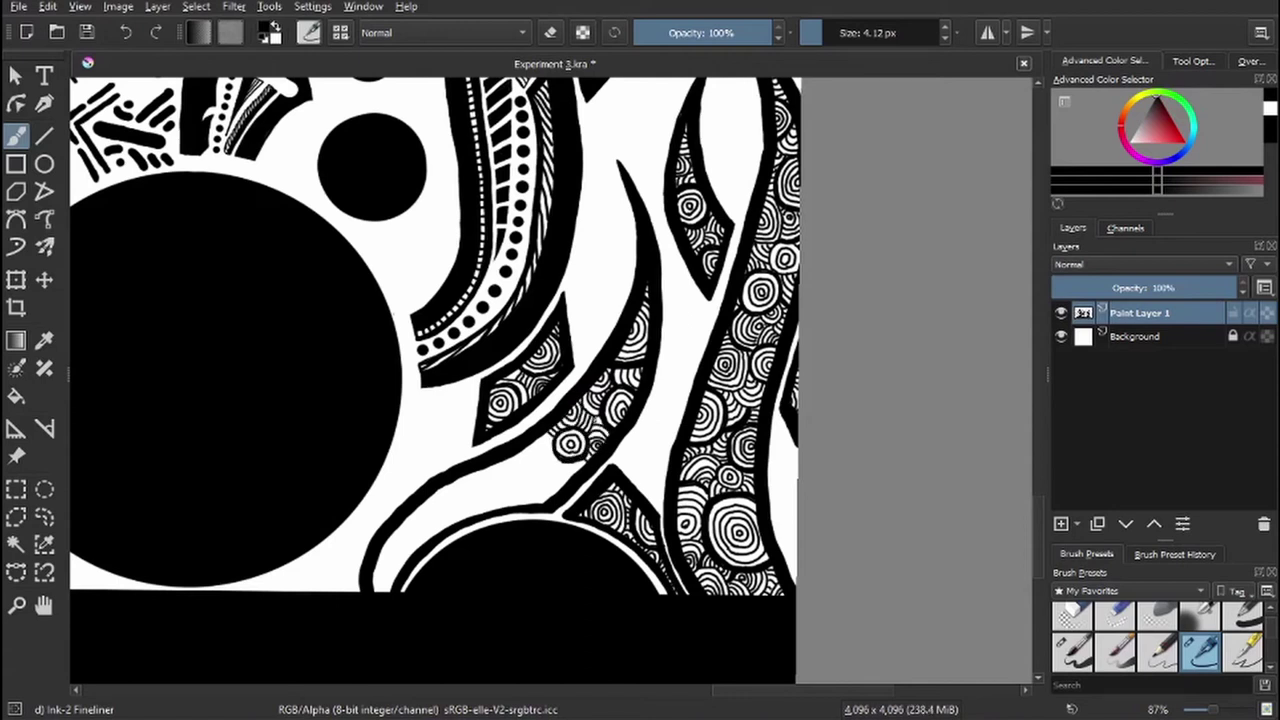
pyautogui.moveTo(540, 505)
pyautogui.mouseDown()
pyautogui.moveTo(530, 490)
pyautogui.moveTo(558, 476)
pyautogui.mouseUp()
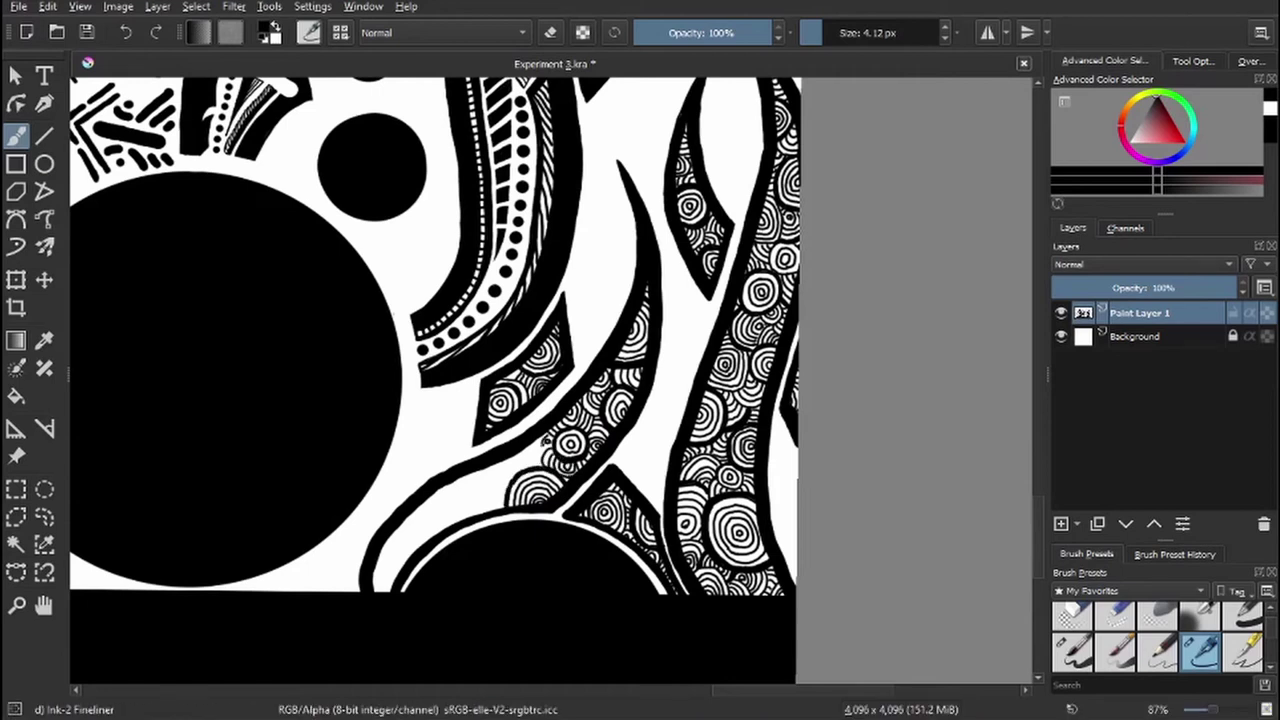
pyautogui.moveTo(446, 494)
pyautogui.mouseDown()
pyautogui.moveTo(466, 488)
pyautogui.moveTo(448, 504)
pyautogui.moveTo(480, 512)
pyautogui.mouseUp()
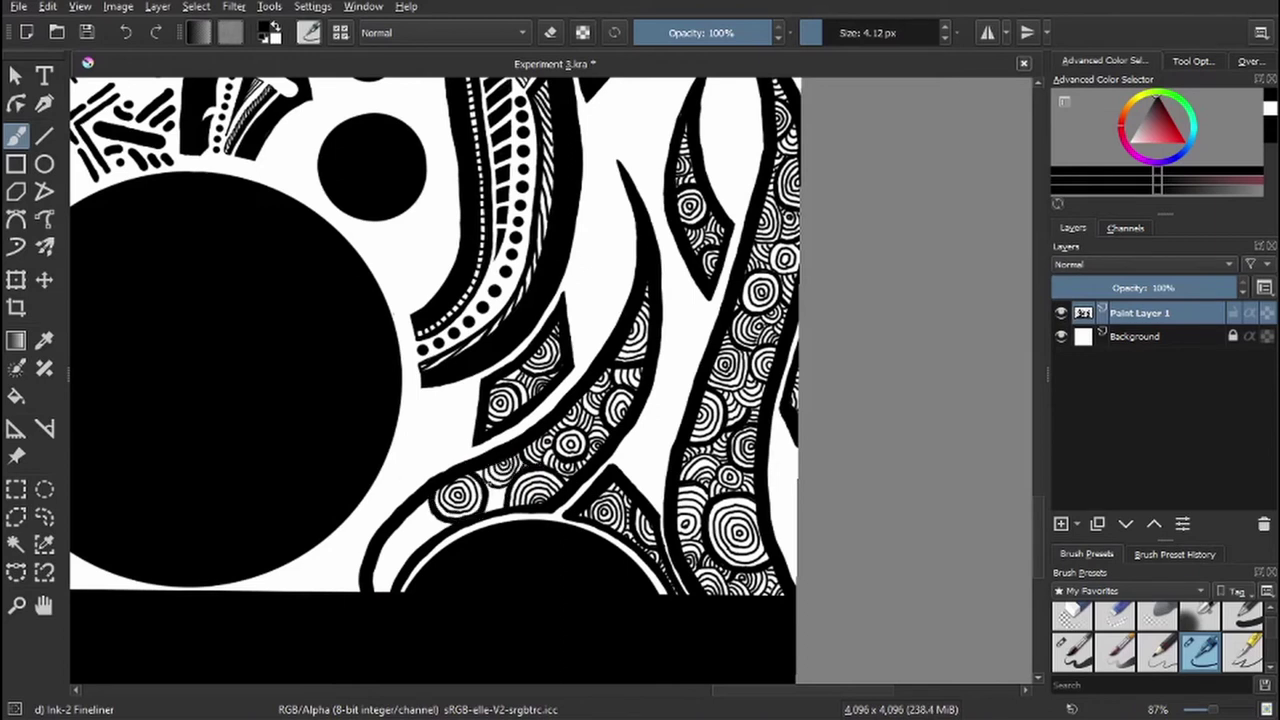
pyautogui.moveTo(488, 480); pyautogui.dragTo(504, 508)
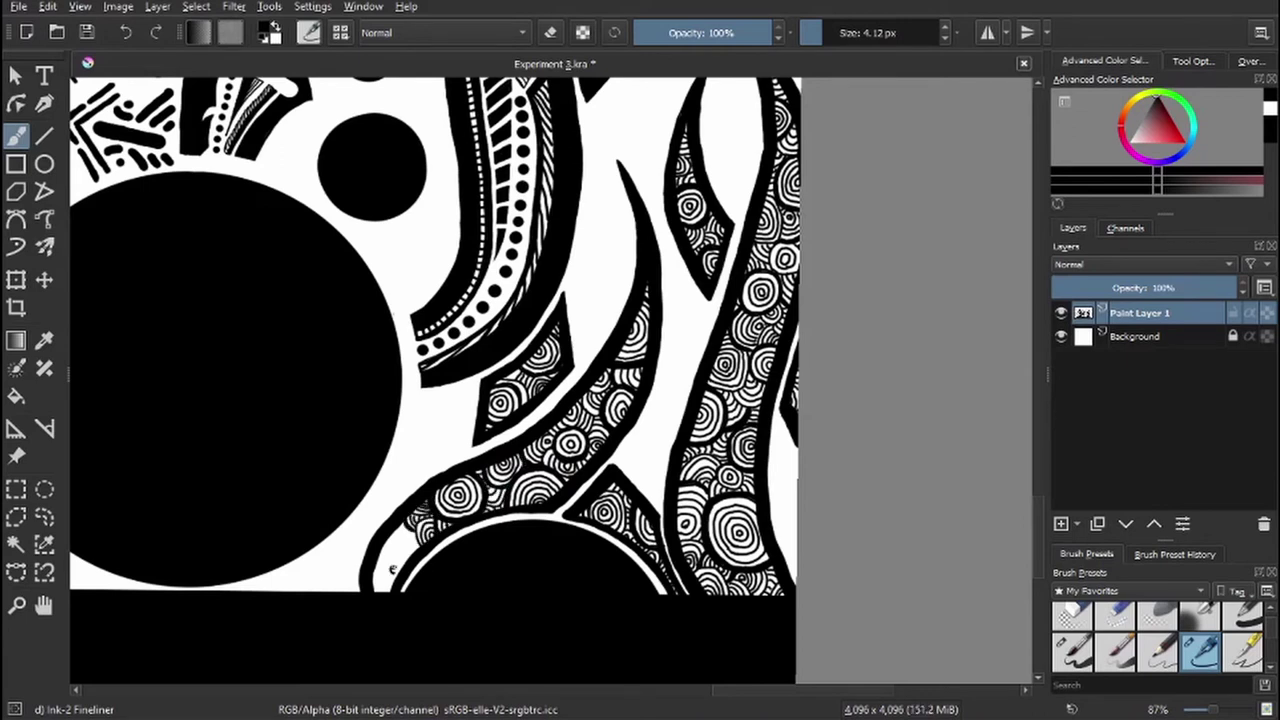
pyautogui.moveTo(392, 568)
pyautogui.mouseDown()
pyautogui.moveTo(386, 580)
pyautogui.moveTo(402, 548)
pyautogui.mouseUp()
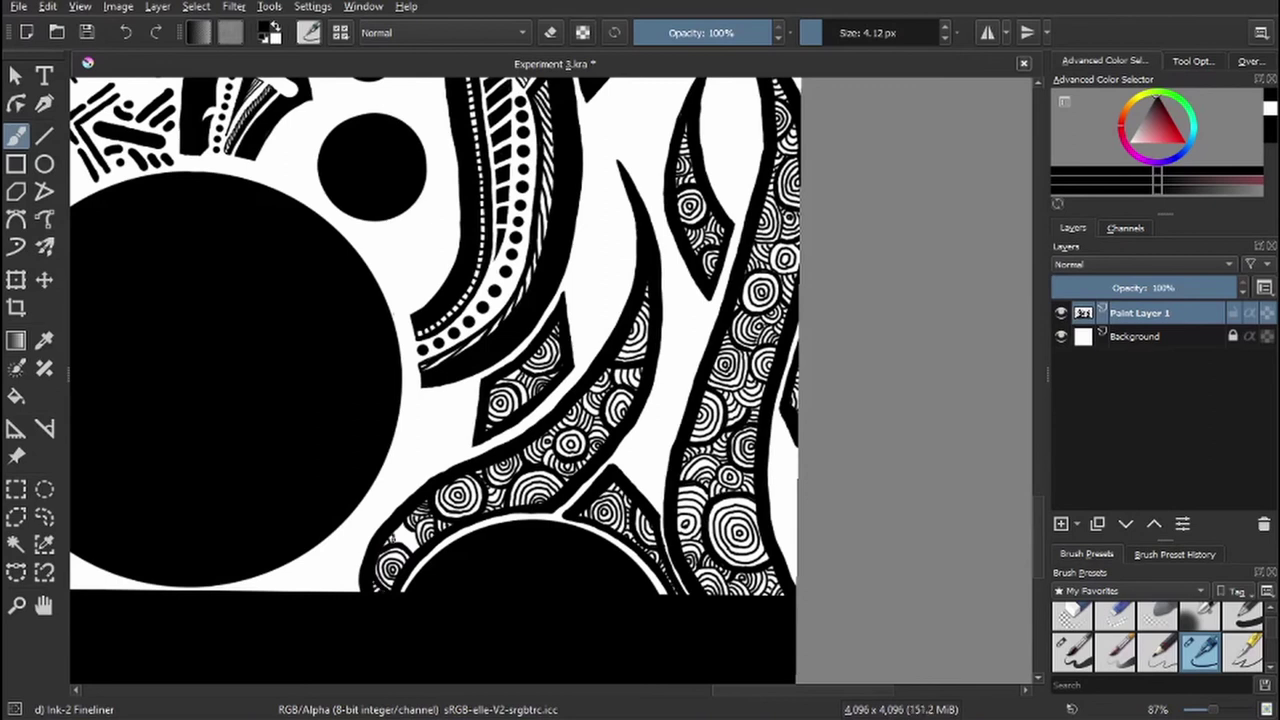
# - Rough in small angular shapes around the curved tentacle's tip and between its base and the big circle, using a 13.35 px brush
pyautogui.scroll(-3, 435, 380)
pyautogui.moveTo(799, 366); pyautogui.dragTo(840, 332)
pyautogui.press('e')
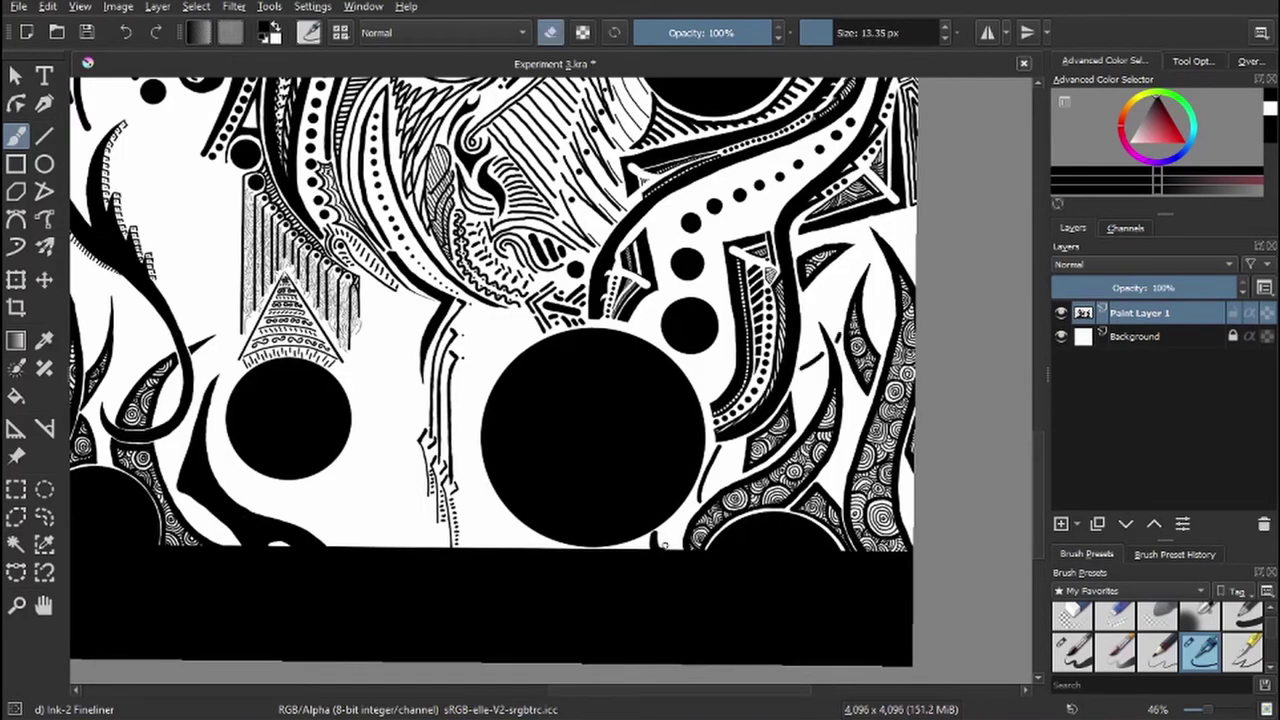
pyautogui.press('e')
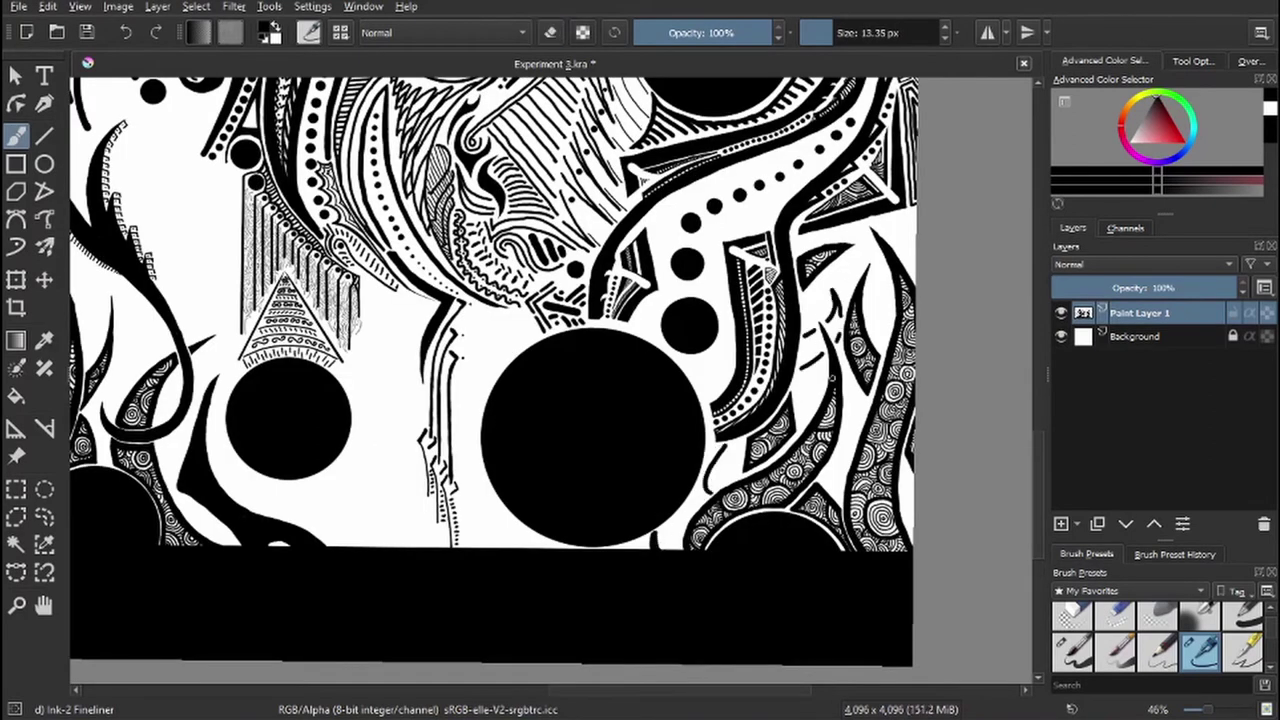
pyautogui.scroll(5, 720, 400)
pyautogui.moveTo(820, 260); pyautogui.dragTo(720, 486)
pyautogui.scroll(2, 720, 486)
pyautogui.moveTo(698, 272); pyautogui.dragTo(705, 415)
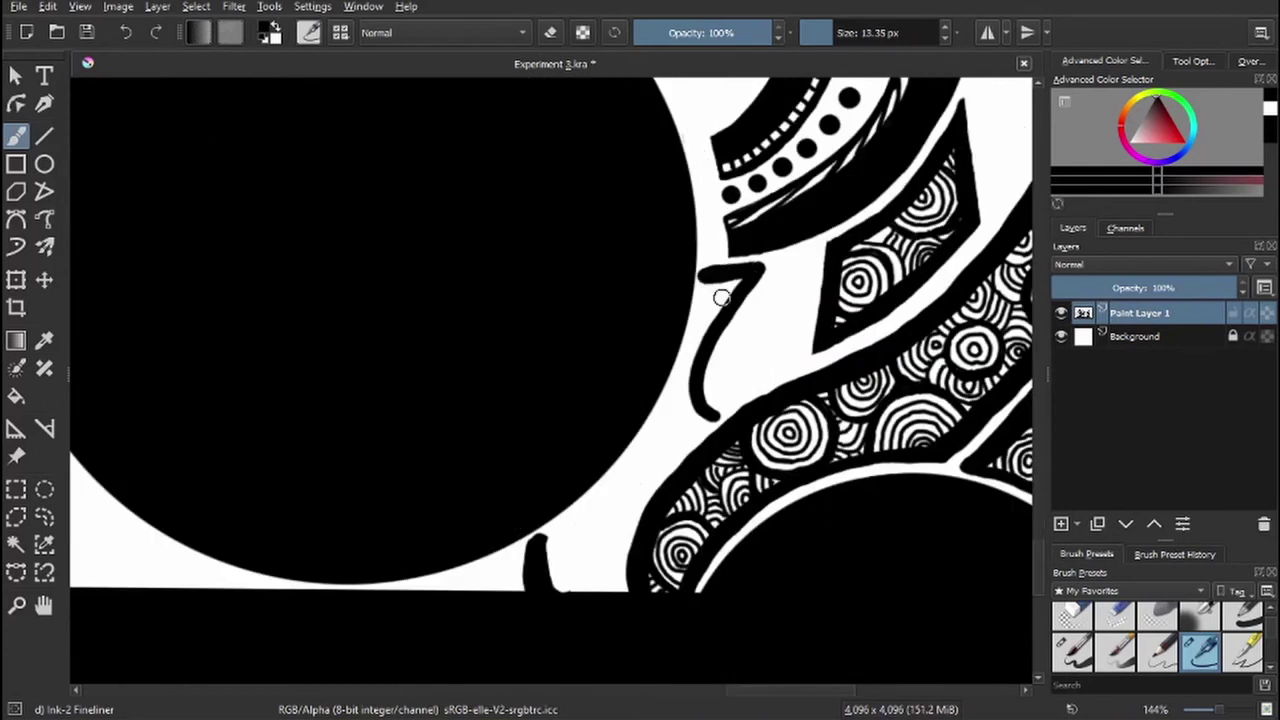
# - Close the shape between the big circle and the curved tentacle's base, refining its outline with a 7.85 px brush and eraser
pyautogui.scroll(-2, 721, 297)
pyautogui.press('[')
pyautogui.press('[')
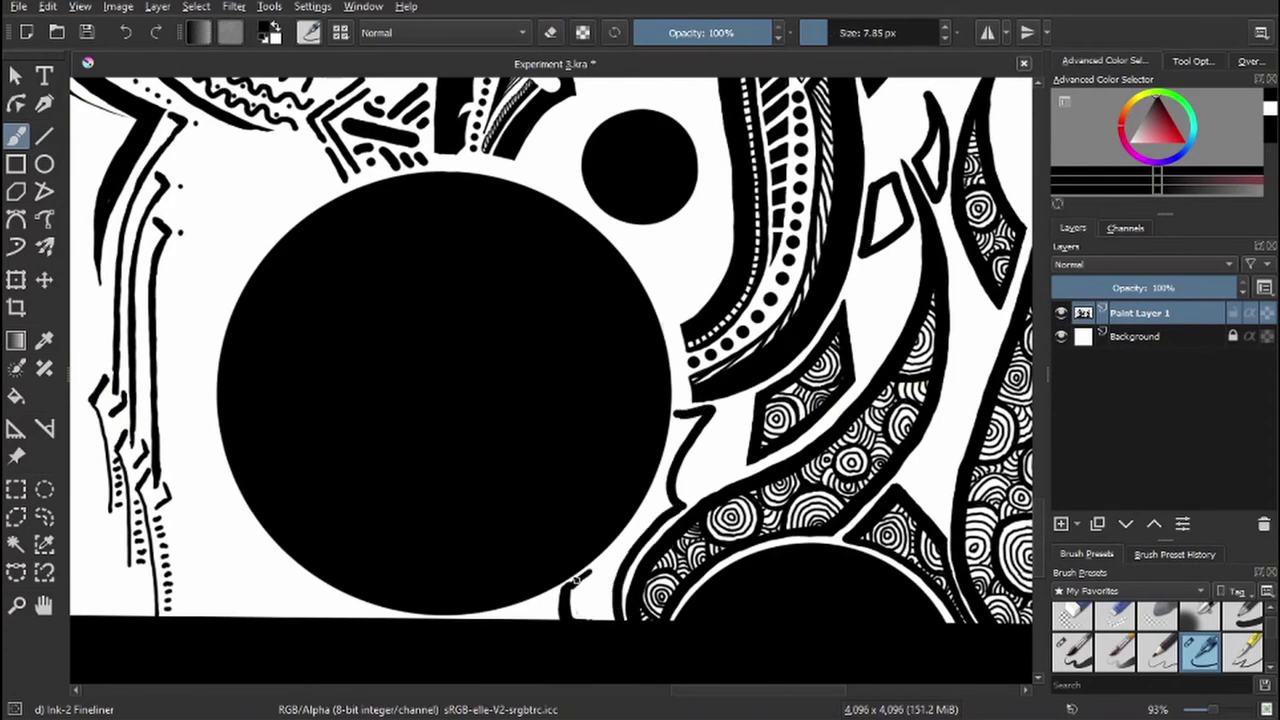
pyautogui.moveTo(575, 580)
pyautogui.mouseDown()
pyautogui.moveTo(680, 416)
pyautogui.moveTo(718, 406)
pyautogui.mouseUp()
pyautogui.press('e')
pyautogui.moveTo(730, 406)
pyautogui.mouseDown()
pyautogui.moveTo(676, 412)
pyautogui.moveTo(676, 442)
pyautogui.mouseUp()
pyautogui.press('e')
pyautogui.moveTo(612, 550); pyautogui.dragTo(570, 596)
# - Clean up the edges of the two small shapes around the curved tentacle's tip with a 7.85 px eraser
pyautogui.press('e')
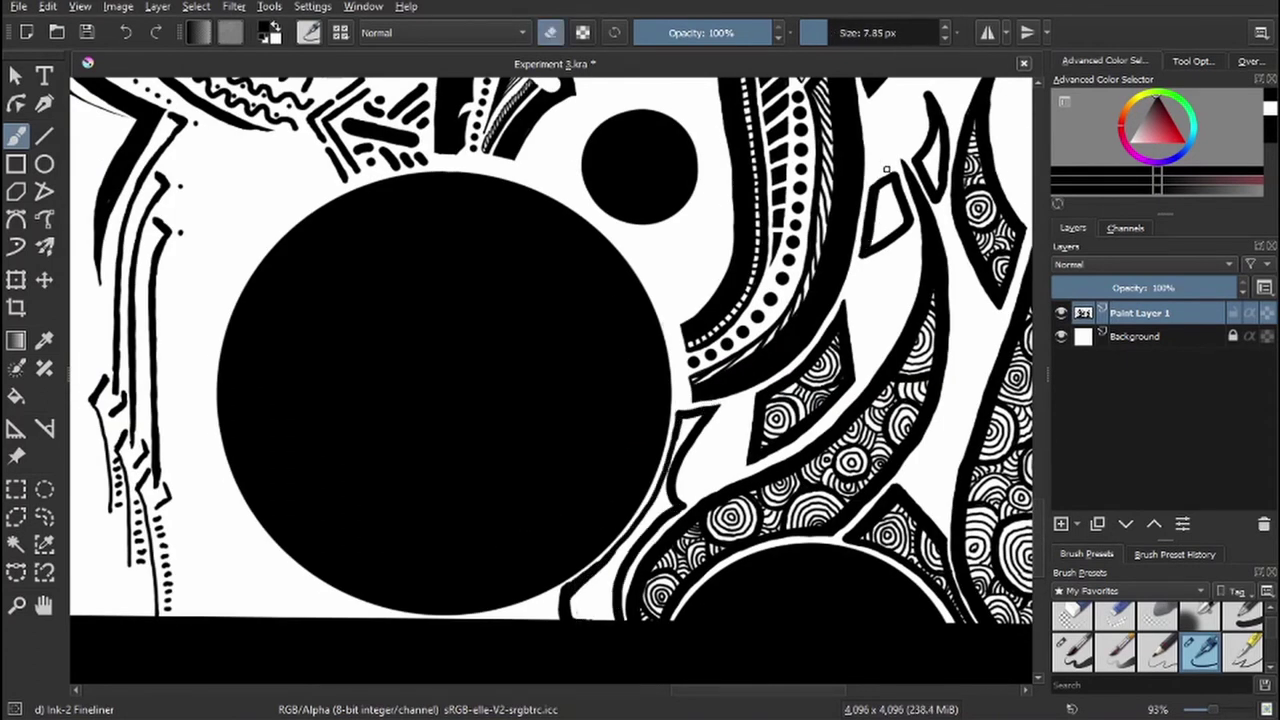
pyautogui.moveTo(885, 170); pyautogui.dragTo(905, 215)
pyautogui.moveTo(945, 100); pyautogui.dragTo(945, 200)
pyautogui.press('e')
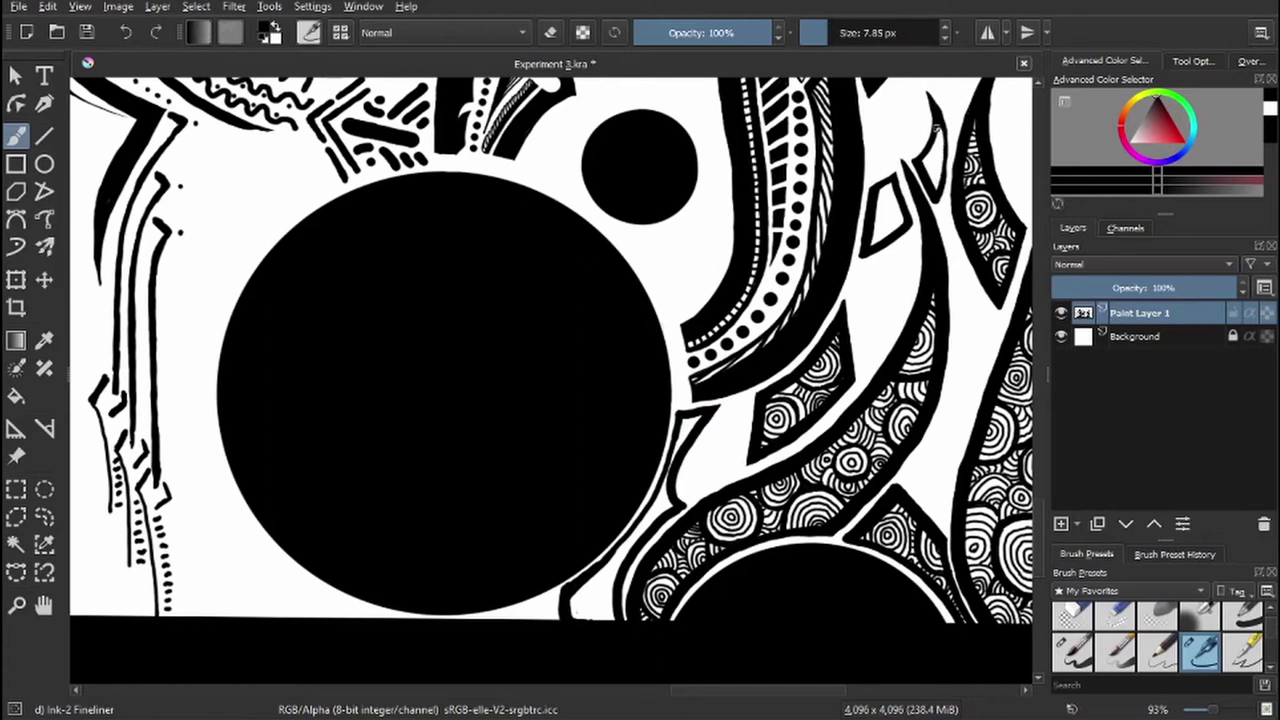
# - Fill the small outlined shapes around the curved tentacle with fine line detail, using a brush smaller than 7.85 px
pyautogui.press('[')
pyautogui.press('[')
pyautogui.scroll(4, 940, 200)
pyautogui.moveTo(662, 300); pyautogui.dragTo(655, 420)
pyautogui.moveTo(650, 355)
pyautogui.mouseDown()
pyautogui.moveTo(655, 380)
pyautogui.moveTo(652, 362)
pyautogui.mouseUp()
pyautogui.moveTo(530, 520)
pyautogui.mouseDown()
pyautogui.moveTo(540, 497)
pyautogui.moveTo(530, 540)
pyautogui.mouseUp()
pyautogui.moveTo(545, 470); pyautogui.dragTo(530, 415)
pyautogui.scroll(-2, 530, 415)
pyautogui.moveTo(610, 180); pyautogui.dragTo(572, 234)
pyautogui.moveTo(549, 296)
pyautogui.mouseDown()
pyautogui.moveTo(510, 380)
pyautogui.moveTo(385, 525)
pyautogui.moveTo(420, 505)
pyautogui.moveTo(452, 537)
pyautogui.moveTo(425, 460)
pyautogui.moveTo(415, 475)
pyautogui.mouseUp()
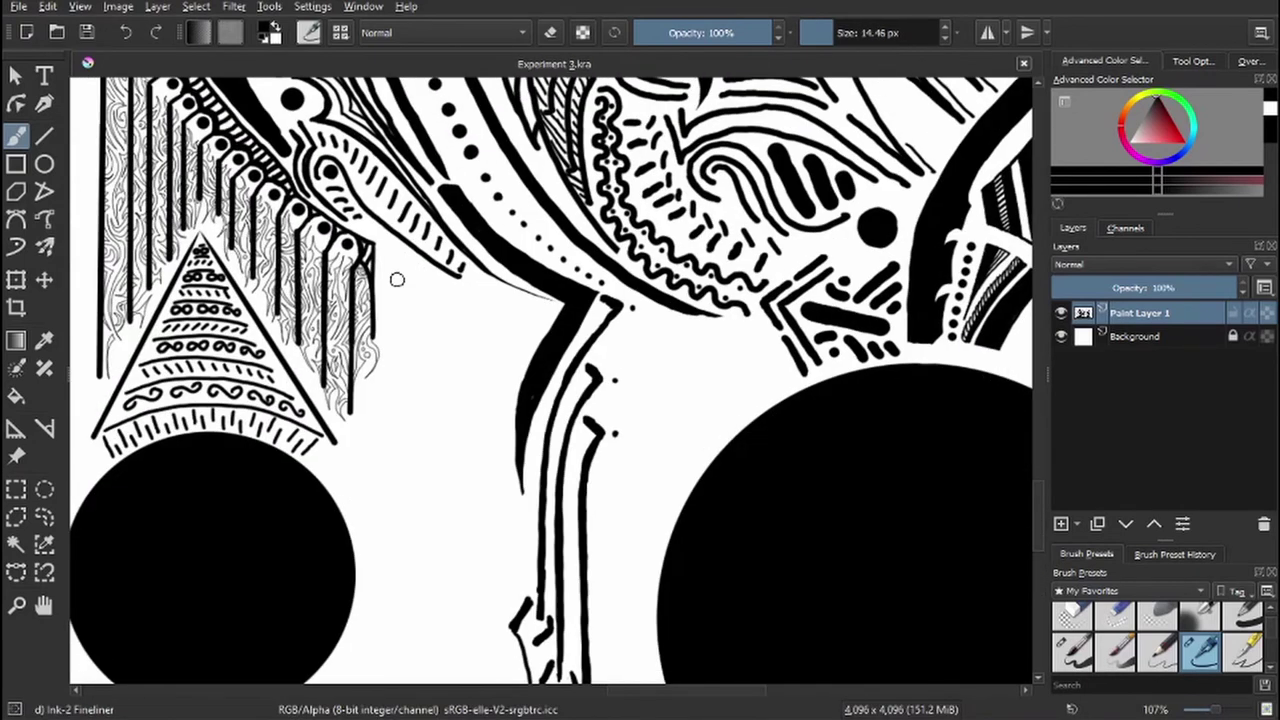
# - Draw three long curved stripes in the gap between the small circle and the angular vertical lines, using a 14.46 px brush
pyautogui.moveTo(387, 255); pyautogui.dragTo(417, 684)
pyautogui.moveTo(486, 500); pyautogui.dragTo(514, 375)
pyautogui.moveTo(490, 220); pyautogui.dragTo(480, 444)
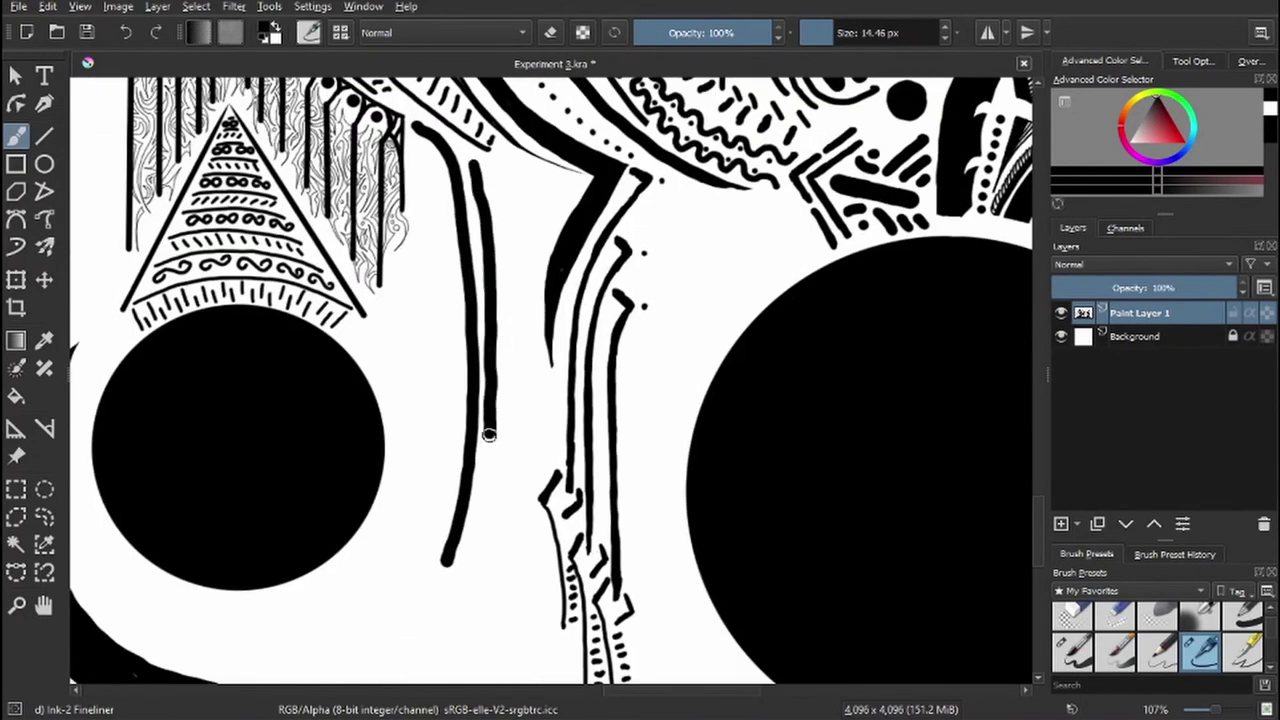
pyautogui.moveTo(500, 175); pyautogui.dragTo(520, 430)
# - Add a curled S-stroke with short nested arcs beneath each of the three stripes, using an 8.64 px brush
pyautogui.moveTo(490, 480); pyautogui.dragTo(450, 650)
pyautogui.moveTo(495, 535); pyautogui.dragTo(488, 556)
pyautogui.moveTo(550, 436); pyautogui.dragTo(520, 488)
pyautogui.moveTo(512, 508); pyautogui.dragTo(490, 544)
# - Draw nested stepped lines running down to the black ground beneath the curls, with a solid dot beside them, using an 8.64 px brush
pyautogui.scroll(3, 457, 337)
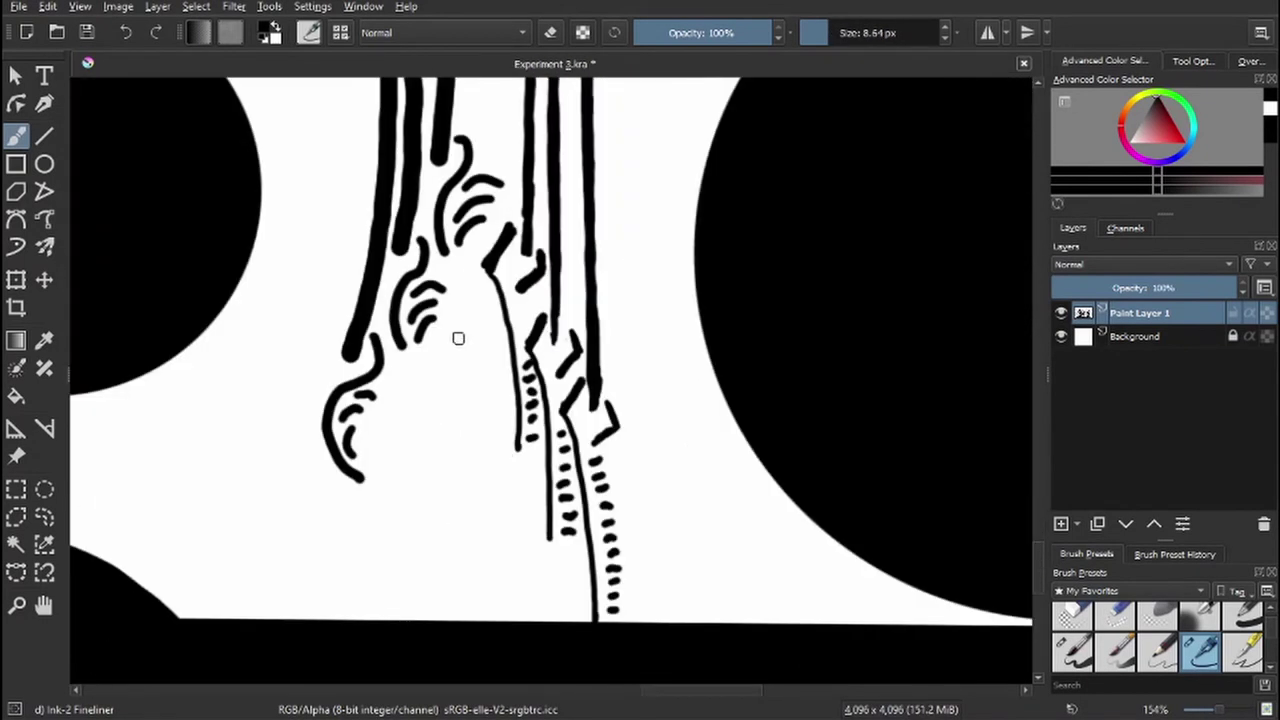
pyautogui.moveTo(472, 300); pyautogui.dragTo(408, 505)
pyautogui.moveTo(478, 335)
pyautogui.mouseDown()
pyautogui.moveTo(463, 557)
pyautogui.moveTo(510, 620)
pyautogui.mouseUp()
pyautogui.moveTo(486, 362)
pyautogui.mouseDown()
pyautogui.moveTo(465, 470)
pyautogui.moveTo(545, 620)
pyautogui.mouseUp()
pyautogui.moveTo(472, 440); pyautogui.dragTo(485, 620)
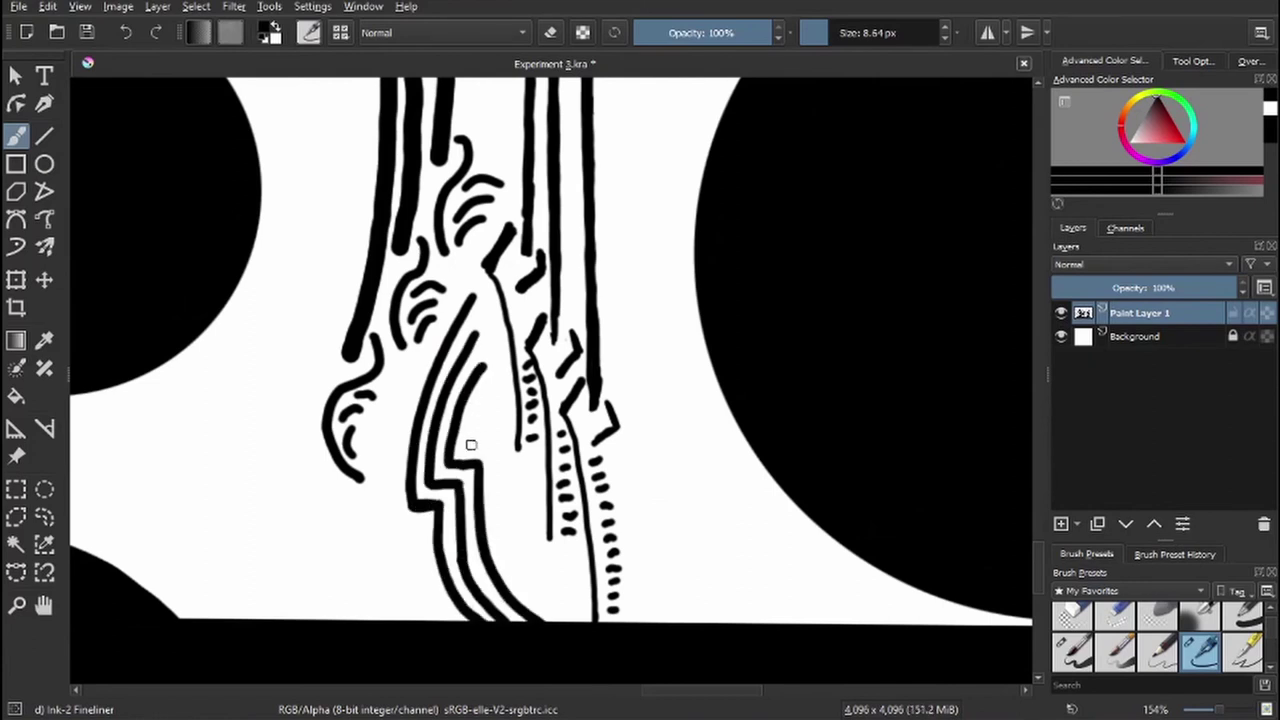
pyautogui.moveTo(490, 390); pyautogui.dragTo(565, 620)
pyautogui.moveTo(480, 440); pyautogui.dragTo(505, 530)
pyautogui.moveTo(494, 416); pyautogui.dragTo(500, 424)
# - Fill the space around the stepped lines with stacked arcs, short dashes and wavy lines reaching the ground
pyautogui.moveTo(397, 539)
pyautogui.mouseDown()
pyautogui.moveTo(400, 600)
pyautogui.moveTo(420, 625)
pyautogui.moveTo(420, 360)
pyautogui.mouseUp()
pyautogui.moveTo(510, 472); pyautogui.dragTo(528, 539)
pyautogui.moveTo(558, 548); pyautogui.dragTo(584, 596)
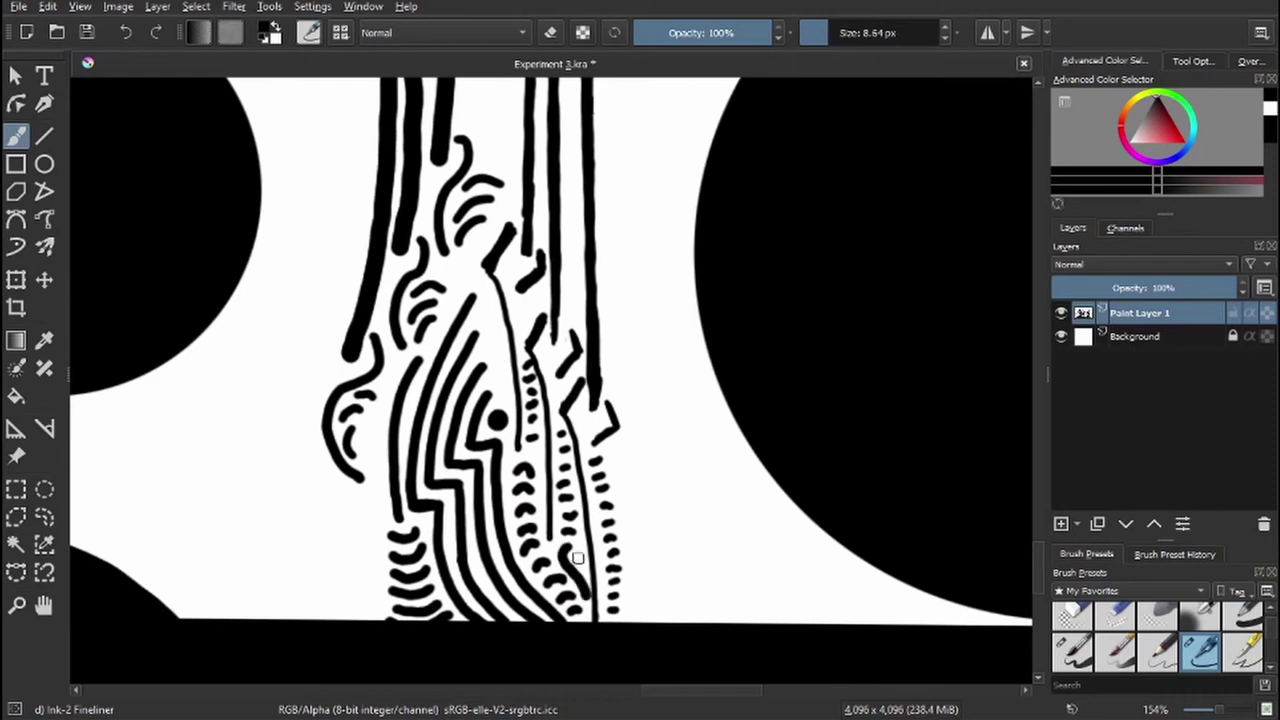
pyautogui.moveTo(380, 500); pyautogui.dragTo(372, 618)
pyautogui.moveTo(378, 414)
pyautogui.mouseDown()
pyautogui.moveTo(368, 508)
pyautogui.moveTo(330, 618)
pyautogui.mouseUp()
# - Draw a forked claw beside the patterned triangle's base and hatch the outer stripe's outside edge with a 4.63 px brush
pyautogui.press('-')
pyautogui.moveTo(518, 273); pyautogui.dragTo(548, 388)
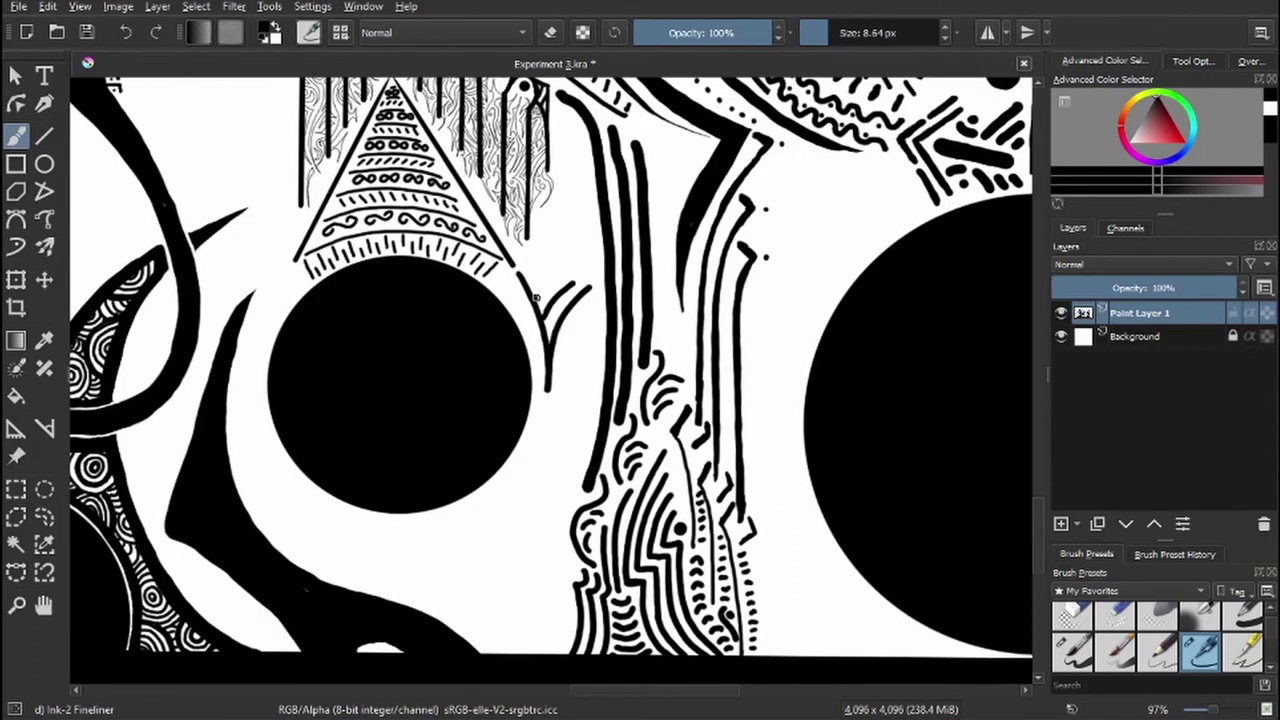
pyautogui.press('[')
pyautogui.press('[')
pyautogui.press('[')
pyautogui.moveTo(560, 105)
pyautogui.mouseDown()
pyautogui.moveTo(593, 165)
pyautogui.moveTo(610, 268)
pyautogui.moveTo(599, 272)
pyautogui.moveTo(592, 400)
pyautogui.mouseUp()
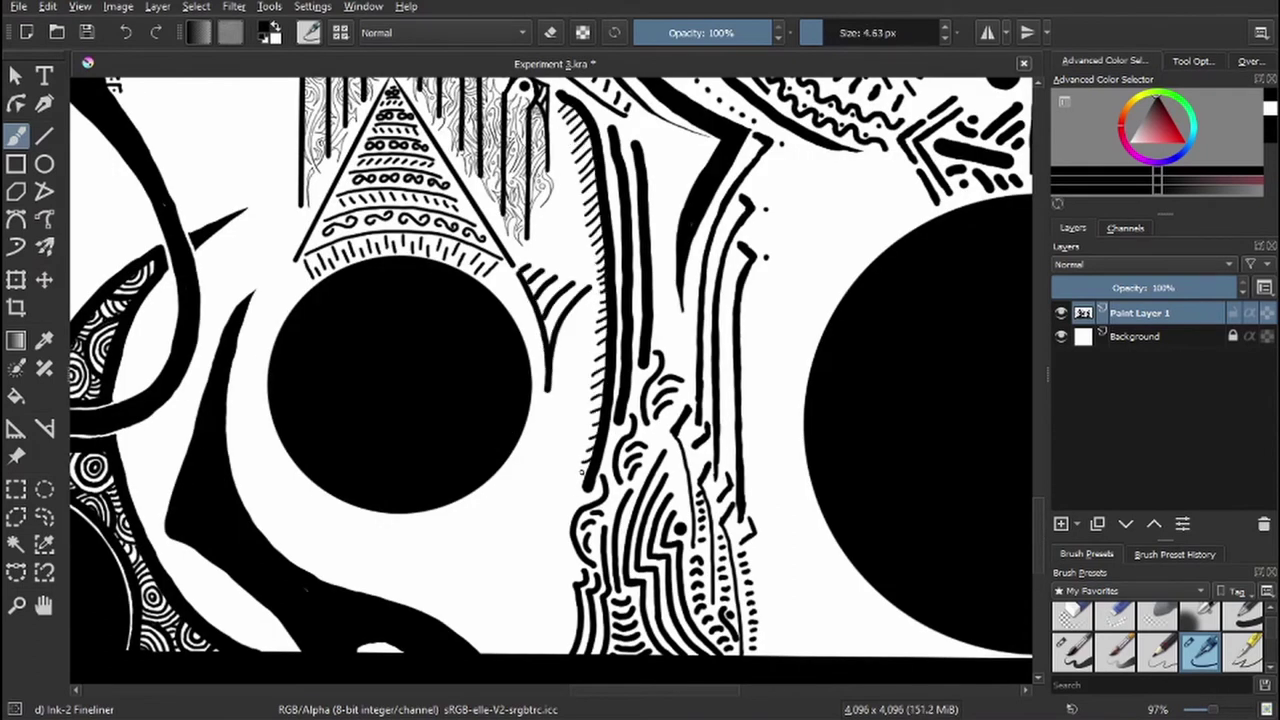
pyautogui.moveTo(588, 462); pyautogui.dragTo(574, 500)
# - Outline a curved pointed shape between the hanging fringe and the hatched stripe, clean its edge, and fill it with fine curved lines
pyautogui.moveTo(530, 262); pyautogui.dragTo(596, 284)
pyautogui.moveTo(556, 128)
pyautogui.mouseDown()
pyautogui.moveTo(542, 254)
pyautogui.moveTo(596, 284)
pyautogui.mouseUp()
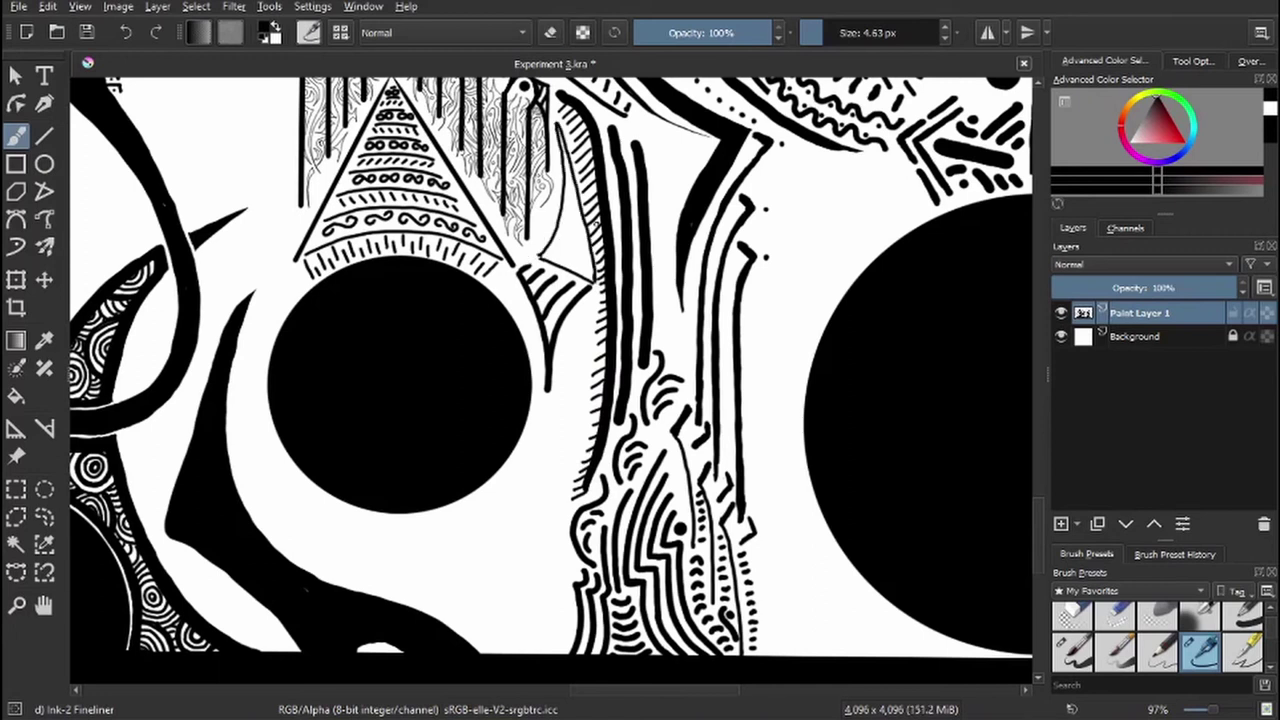
pyautogui.press('e')
pyautogui.moveTo(578, 170); pyautogui.dragTo(598, 284)
pyautogui.press('e')
pyautogui.moveTo(560, 130); pyautogui.dragTo(538, 254)
pyautogui.moveTo(572, 190)
pyautogui.mouseDown()
pyautogui.moveTo(566, 250)
pyautogui.moveTo(584, 262)
pyautogui.mouseUp()
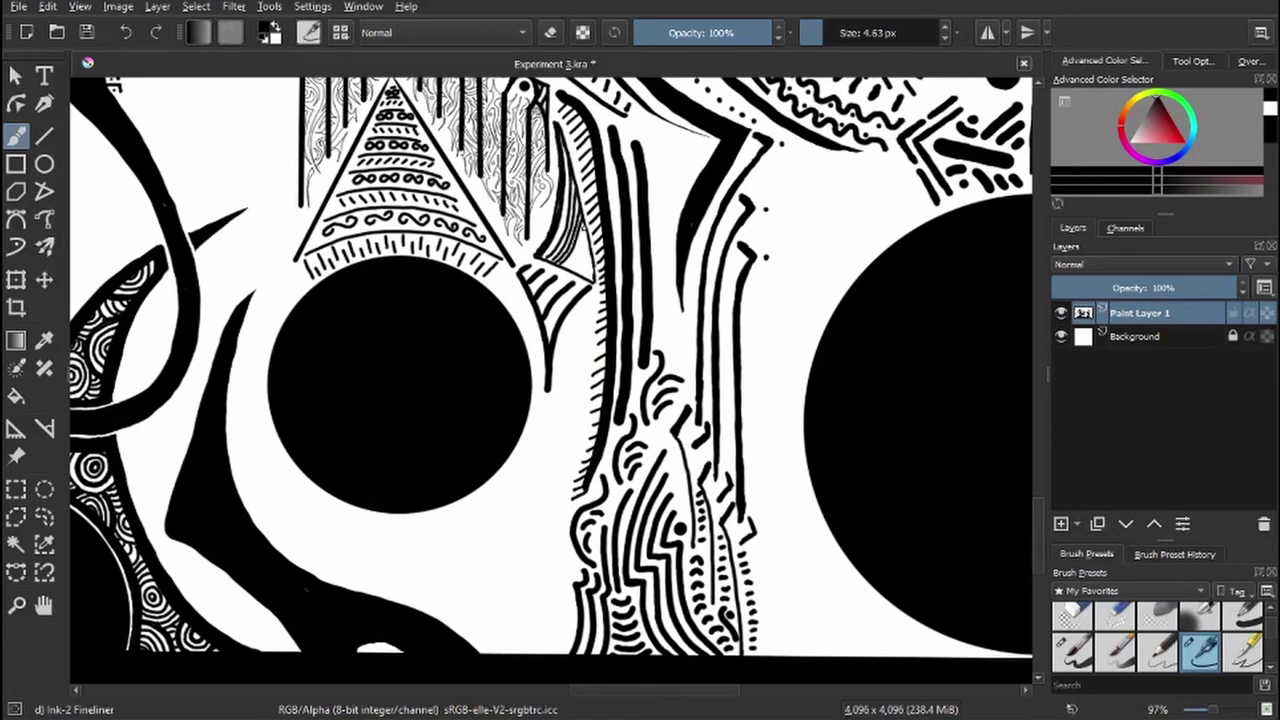
# - Draw a black flame-like ornament curling beneath the small circle, with a curved row of dots, starting with an 18.16 px brush
pyautogui.scroll(-3, 622, 398)
pyautogui.moveTo(444, 476); pyautogui.dragTo(564, 532)
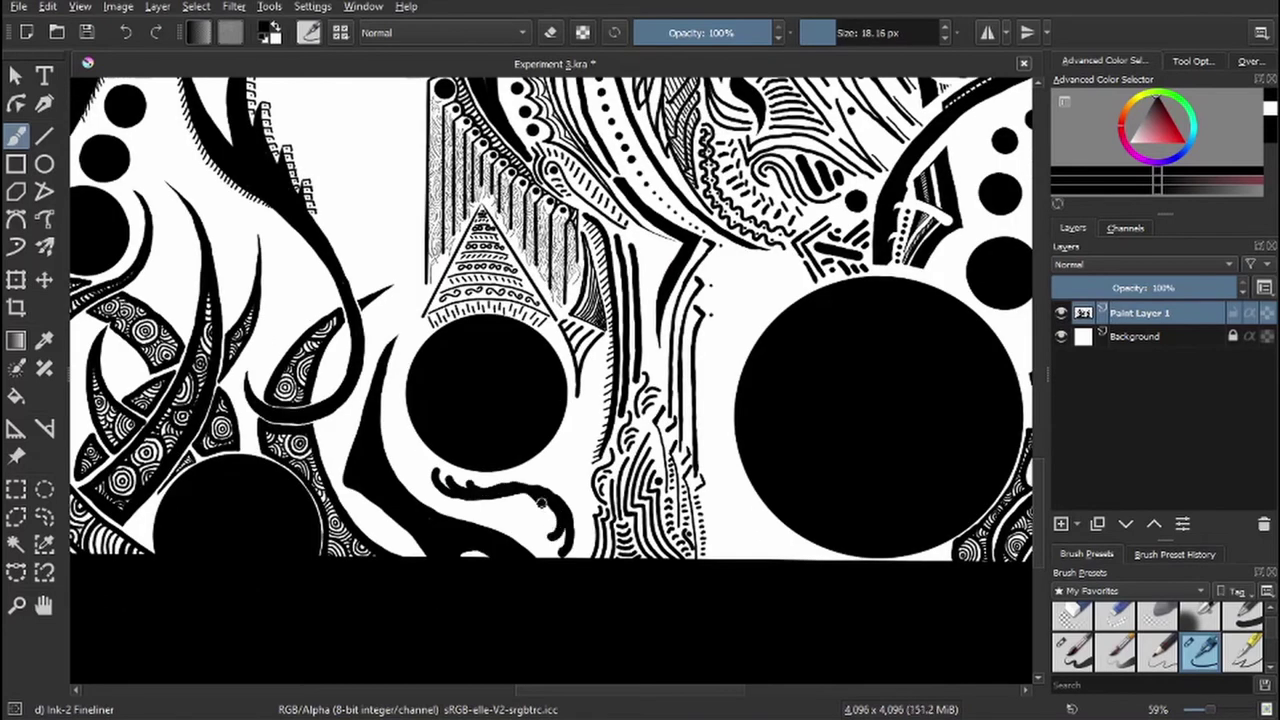
pyautogui.moveTo(516, 494); pyautogui.dragTo(584, 556)
pyautogui.moveTo(460, 496)
pyautogui.mouseDown()
pyautogui.moveTo(415, 463)
pyautogui.moveTo(560, 490)
pyautogui.mouseUp()
pyautogui.moveTo(410, 442)
pyautogui.mouseDown()
pyautogui.moveTo(590, 402)
pyautogui.moveTo(520, 472)
pyautogui.moveTo(509, 512)
pyautogui.moveTo(425, 491)
pyautogui.moveTo(404, 346)
pyautogui.mouseUp()
pyautogui.click(536, 541)
# - Trim the edges of the flame-like ornament beneath the small circle with a 10.36 px eraser
pyautogui.press('e')
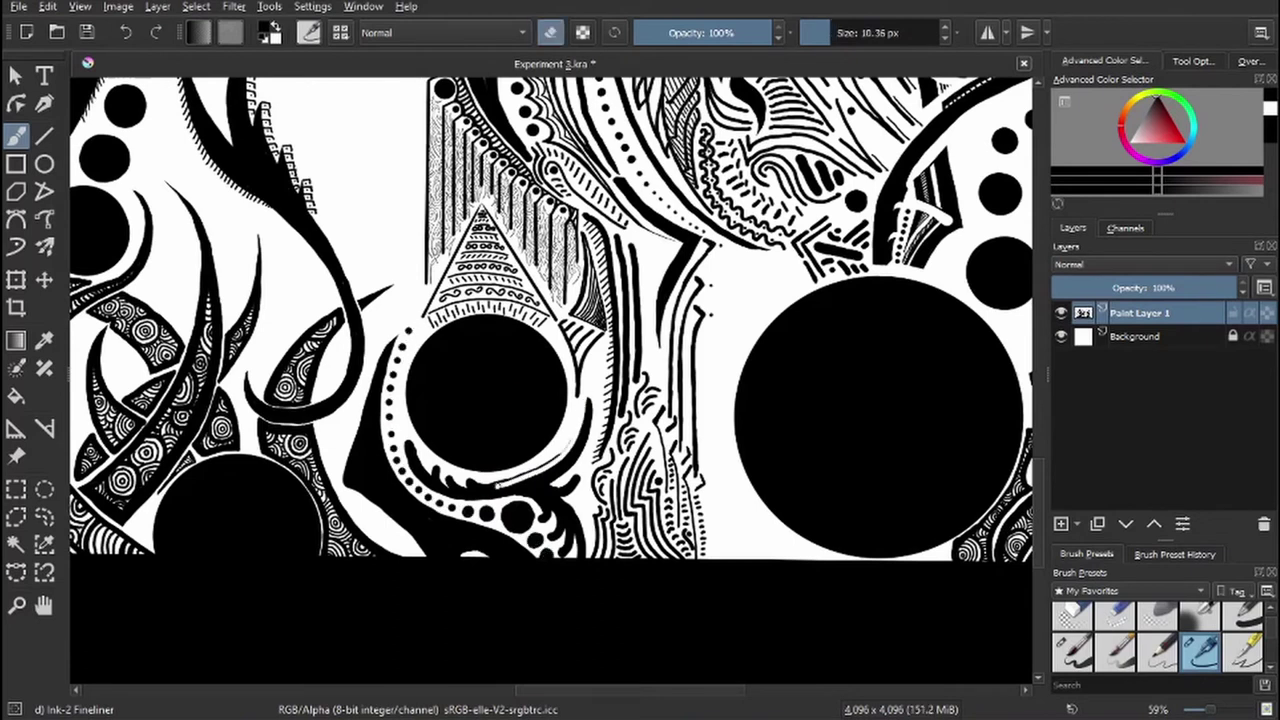
pyautogui.moveTo(406, 446); pyautogui.dragTo(446, 482)
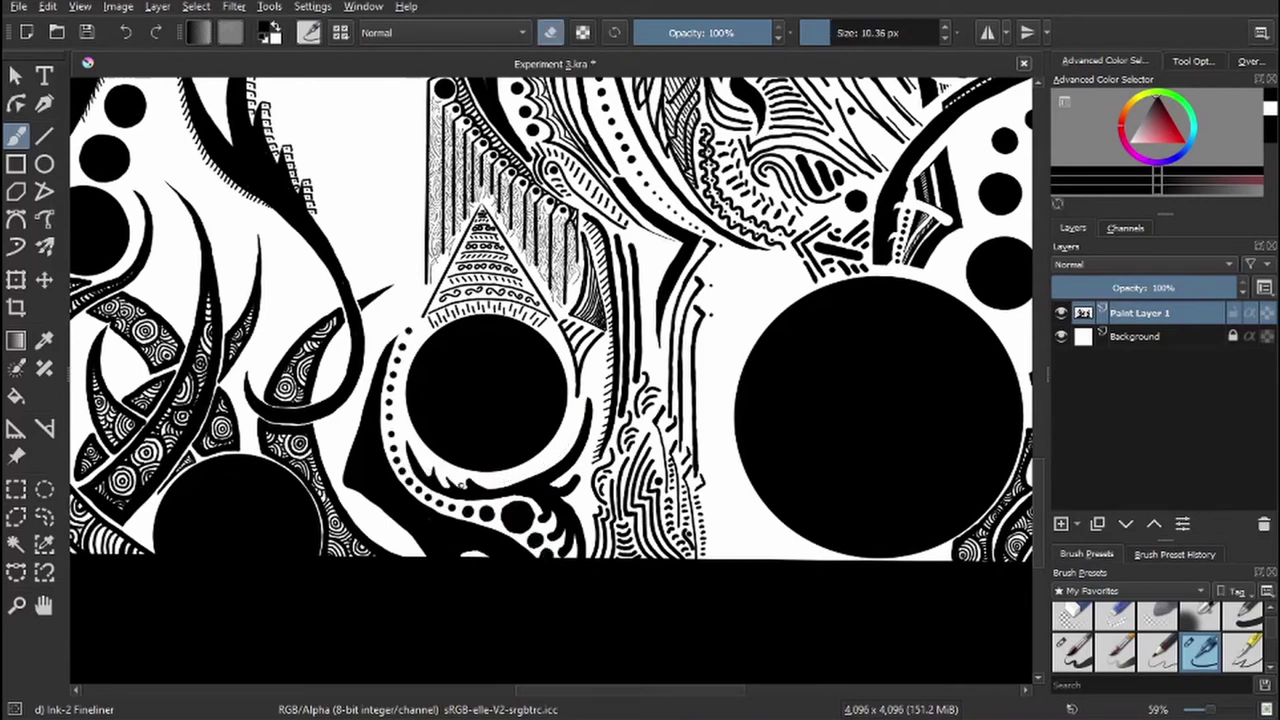
pyautogui.moveTo(580, 474)
pyautogui.mouseDown()
pyautogui.moveTo(556, 489)
pyautogui.moveTo(560, 548)
pyautogui.mouseUp()
# - Thicken the nested stepped lines into solid black bands with a 10.36 px brush
pyautogui.scroll(2, 673, 487)
pyautogui.press('e')
pyautogui.moveTo(628, 390)
pyautogui.mouseDown()
pyautogui.moveTo(595, 523)
pyautogui.moveTo(632, 604)
pyautogui.mouseUp()
pyautogui.moveTo(635, 438)
pyautogui.mouseDown()
pyautogui.moveTo(640, 560)
pyautogui.moveTo(684, 606)
pyautogui.mouseUp()
# - Paint a solid black spike between the stepped pattern and the big circle's base, and erase rounded cutouts at its foot
pyautogui.scroll(-3, 634, 388)
pyautogui.moveTo(686, 410)
pyautogui.mouseDown()
pyautogui.moveTo(722, 500)
pyautogui.moveTo(705, 432)
pyautogui.mouseUp()
pyautogui.press('e')
pyautogui.press('e')
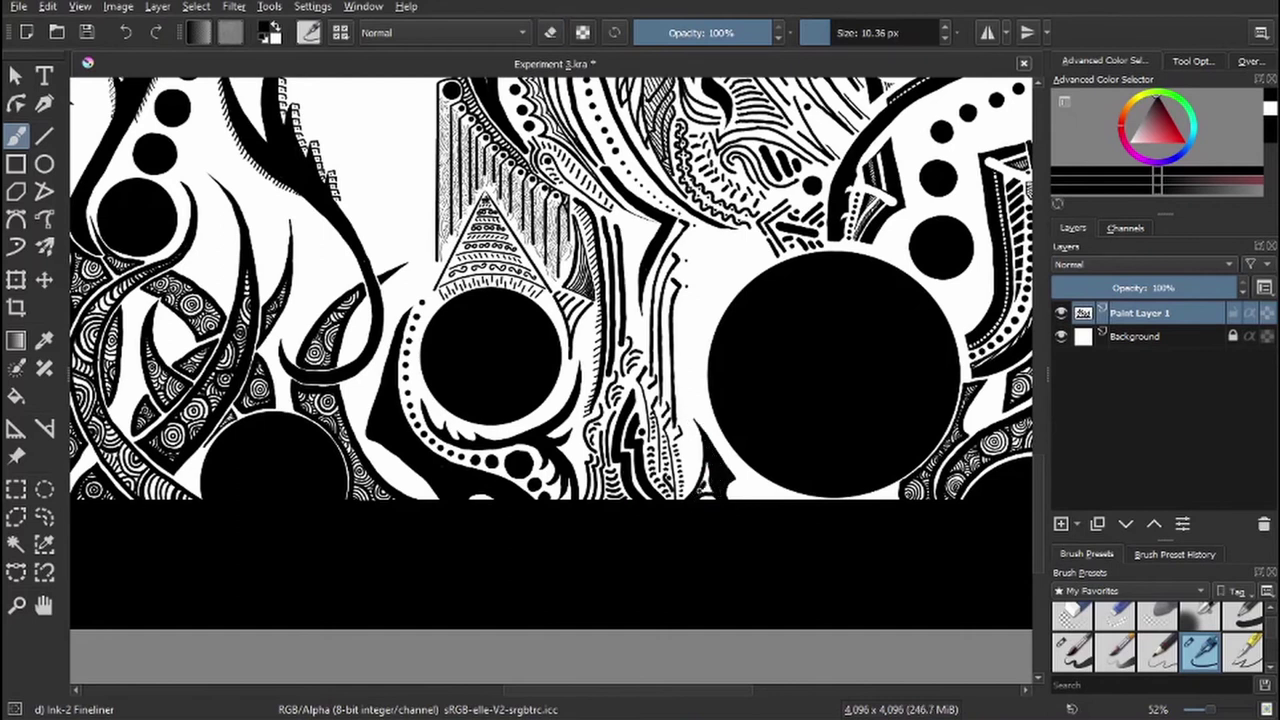
pyautogui.press('e')
pyautogui.moveTo(730, 478); pyautogui.dragTo(703, 502)
pyautogui.press('e')
pyautogui.press('e')
# - Outline a small triangle between the tentacle base and the half circle, and fill it with concentric arcs using a 4.12 px brush
pyautogui.scroll(5, 190, 462)
pyautogui.moveTo(448, 395); pyautogui.dragTo(432, 540)
pyautogui.moveTo(400, 440); pyautogui.dragTo(370, 495)
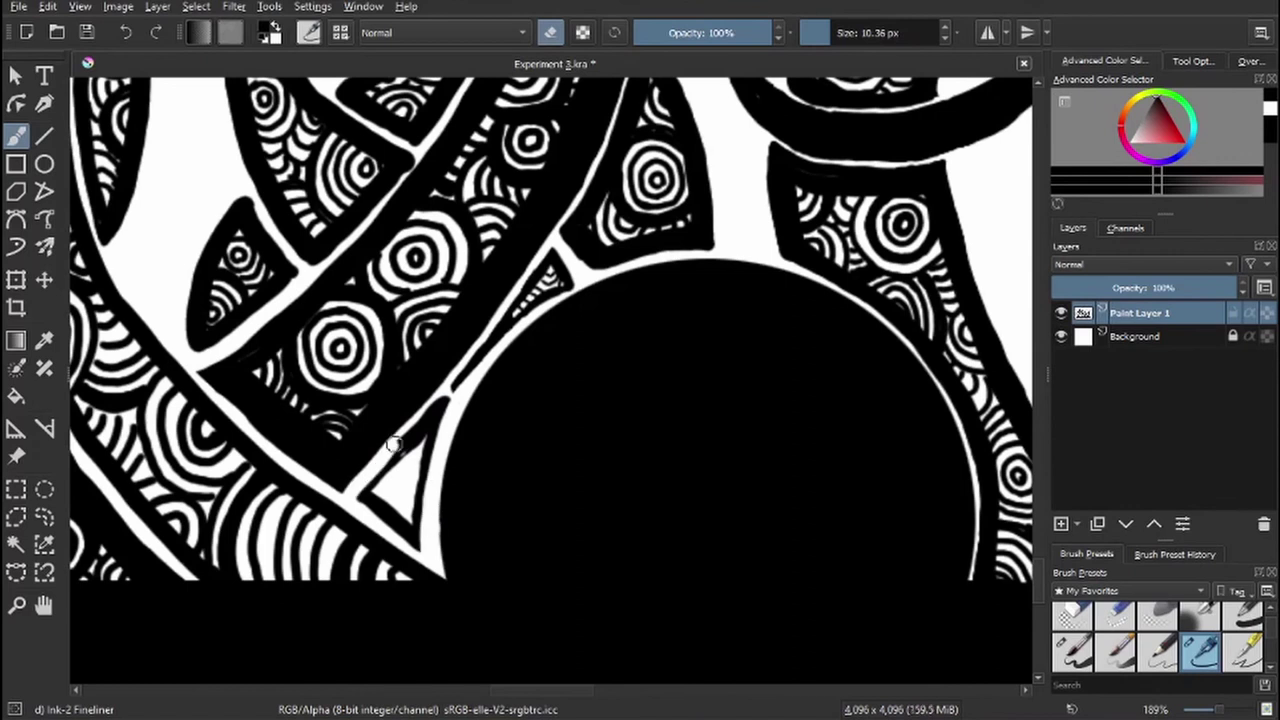
pyautogui.press('e')
pyautogui.moveTo(445, 385)
pyautogui.mouseDown()
pyautogui.moveTo(410, 515)
pyautogui.moveTo(386, 500)
pyautogui.moveTo(395, 510)
pyautogui.mouseUp()
pyautogui.press('[')
pyautogui.press('[')
pyautogui.press('[')
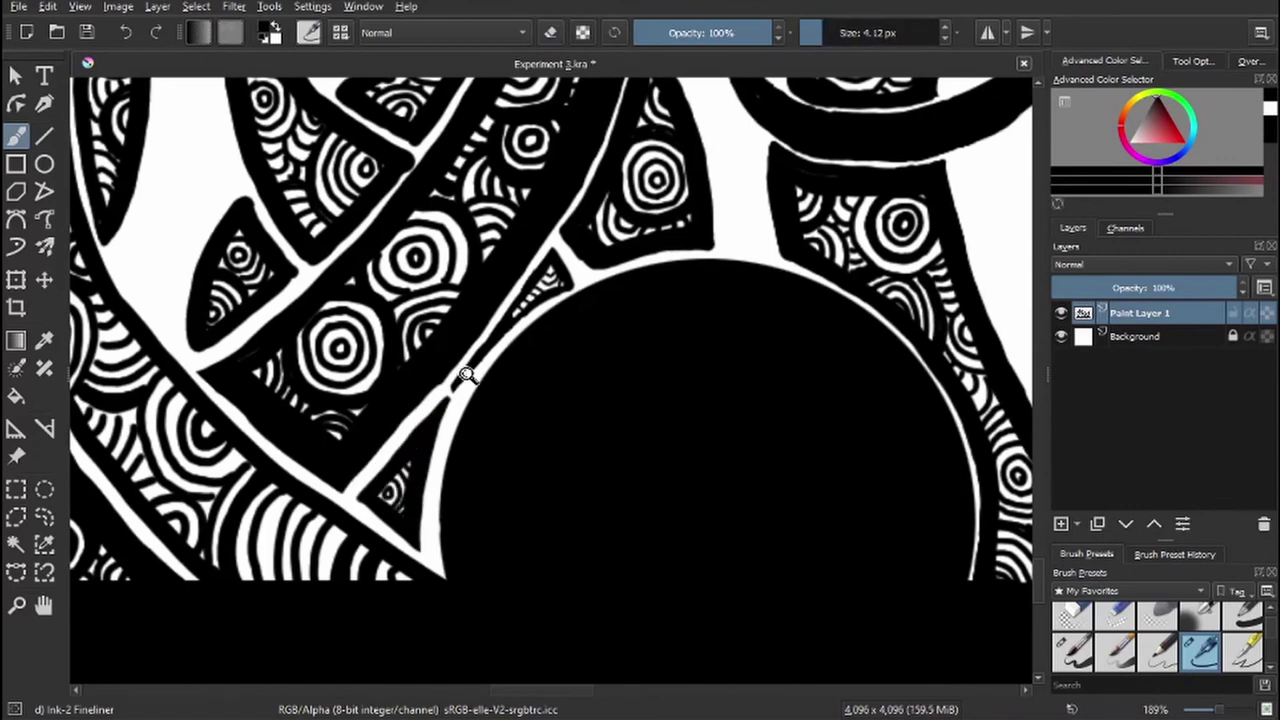
# - Sketch thin curved guide lines around the dotted horn and the neighbouring tentacle tip with a 4.12 px brush
pyautogui.scroll(-5, 466, 371)
pyautogui.moveTo(468, 276); pyautogui.dragTo(472, 324)
pyautogui.moveTo(488, 198); pyautogui.dragTo(496, 248)
pyautogui.moveTo(470, 210); pyautogui.dragTo(478, 234)
pyautogui.moveTo(456, 246); pyautogui.dragTo(438, 292)
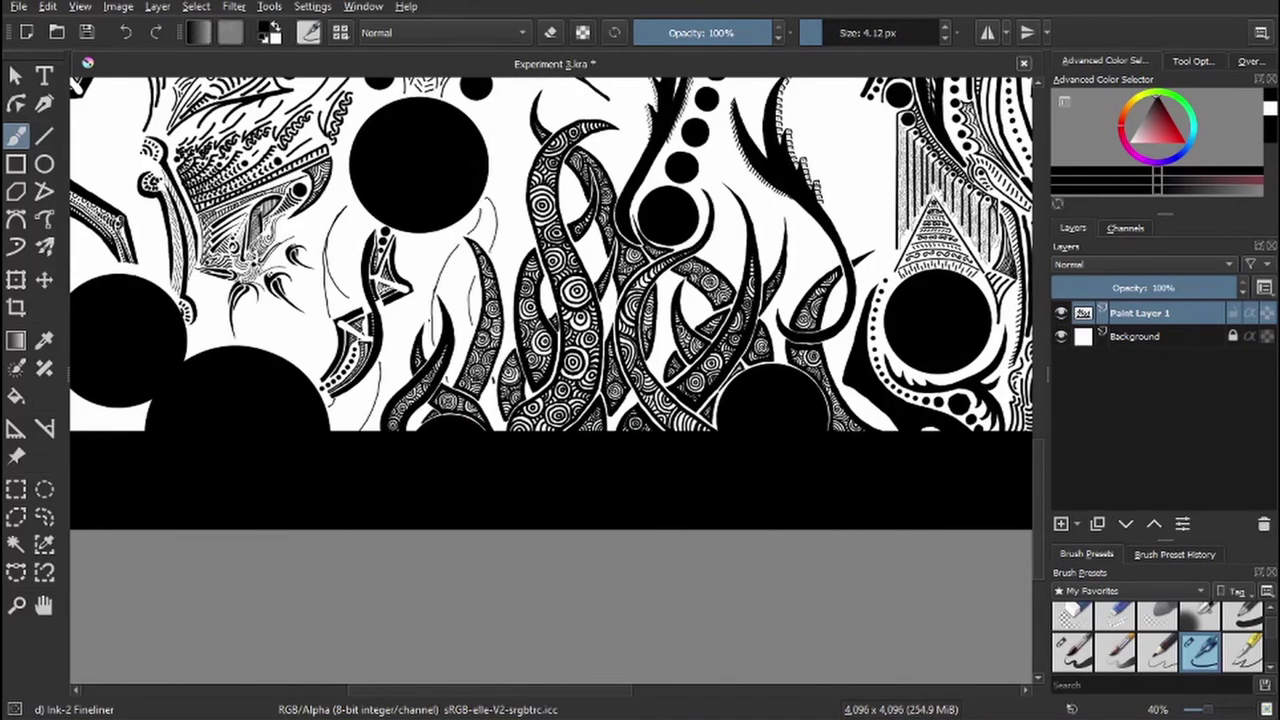
# - Fill the small wedge beneath the big circle, beside the tentacle base, with concentric arcs using a 4.12 px brush
pyautogui.moveTo(800, 300); pyautogui.dragTo(410, 260)
pyautogui.moveTo(600, 300); pyautogui.dragTo(520, 330)
pyautogui.scroll(5, 742, 388)
pyautogui.moveTo(705, 398); pyautogui.dragTo(790, 374)
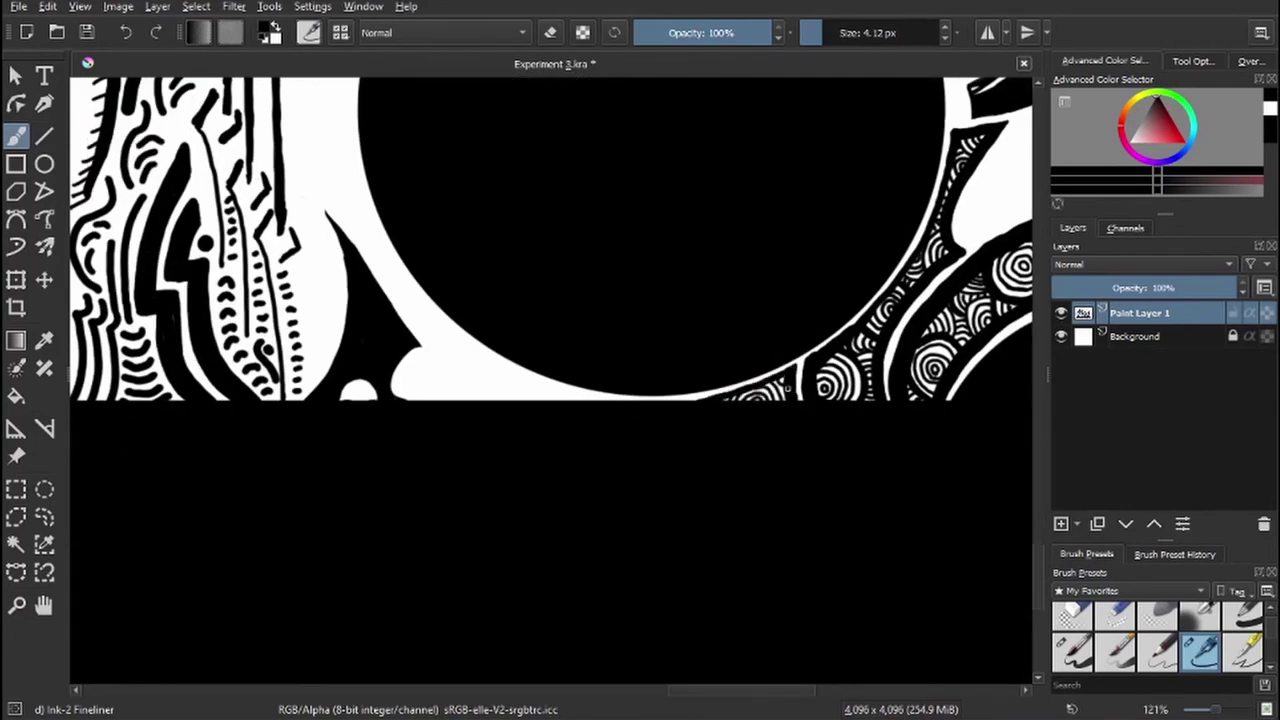
# - Sketch thin guide outlines for new tentacle shapes beside the big circle and around the looping tentacle with a 4.12 px brush
pyautogui.scroll(-5, 570, 420)
pyautogui.moveTo(491, 240); pyautogui.dragTo(553, 458)
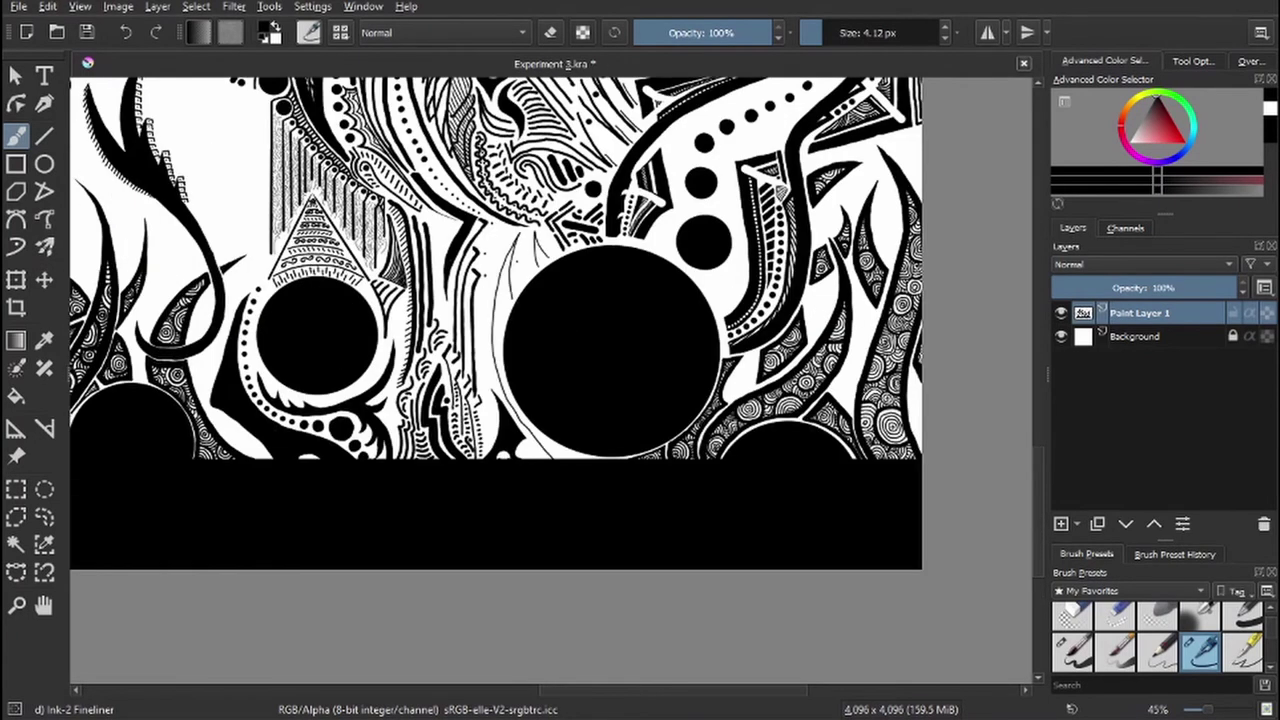
pyautogui.scroll(2, 633, 300)
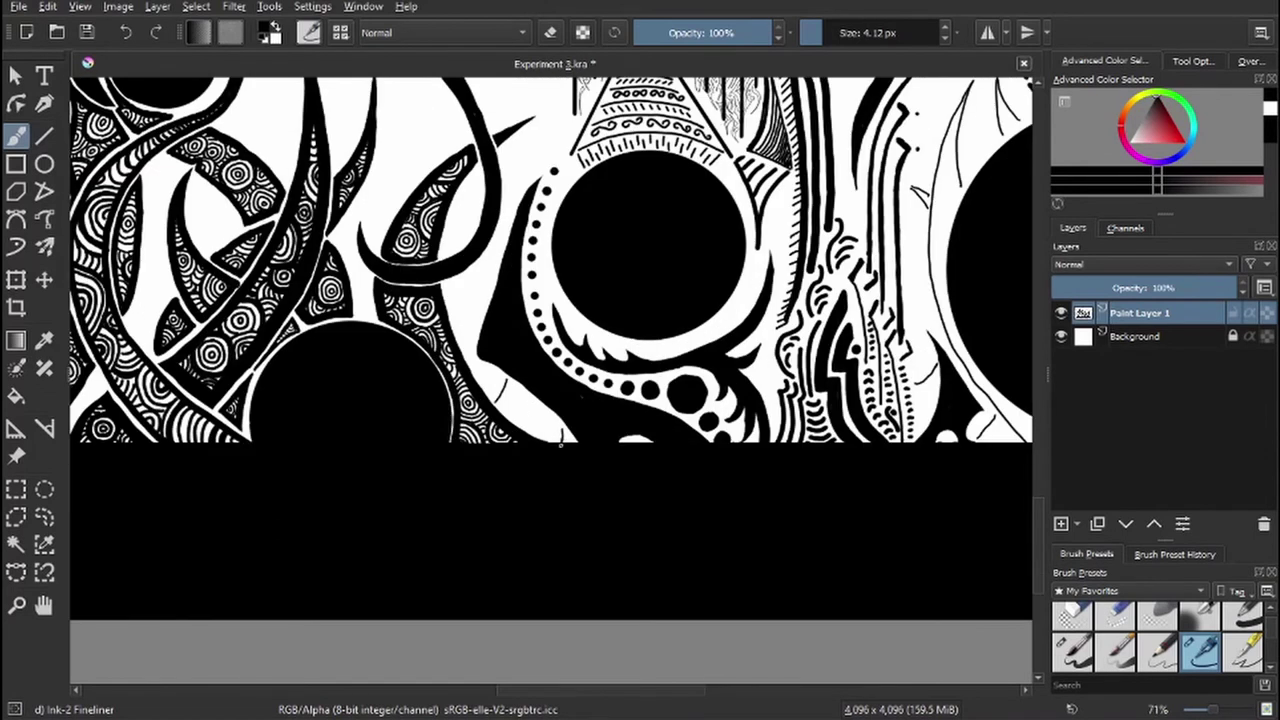
pyautogui.scroll(-1, 518, 330)
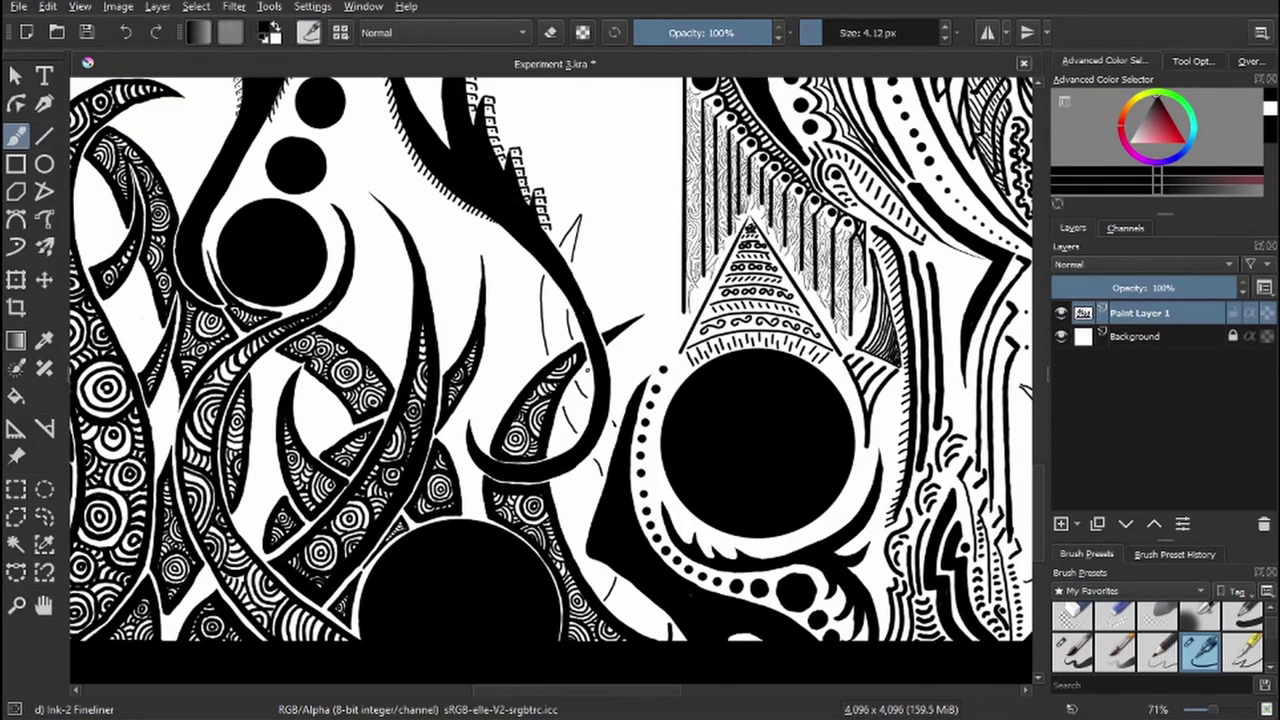
pyautogui.scroll(1, 518, 330)
pyautogui.moveTo(384, 145)
pyautogui.mouseDown()
pyautogui.moveTo(390, 208)
pyautogui.moveTo(440, 262)
pyautogui.mouseUp()
pyautogui.moveTo(518, 330)
pyautogui.mouseDown()
pyautogui.moveTo(568, 316)
pyautogui.moveTo(538, 388)
pyautogui.mouseUp()
pyautogui.press('e')
pyautogui.press('e')
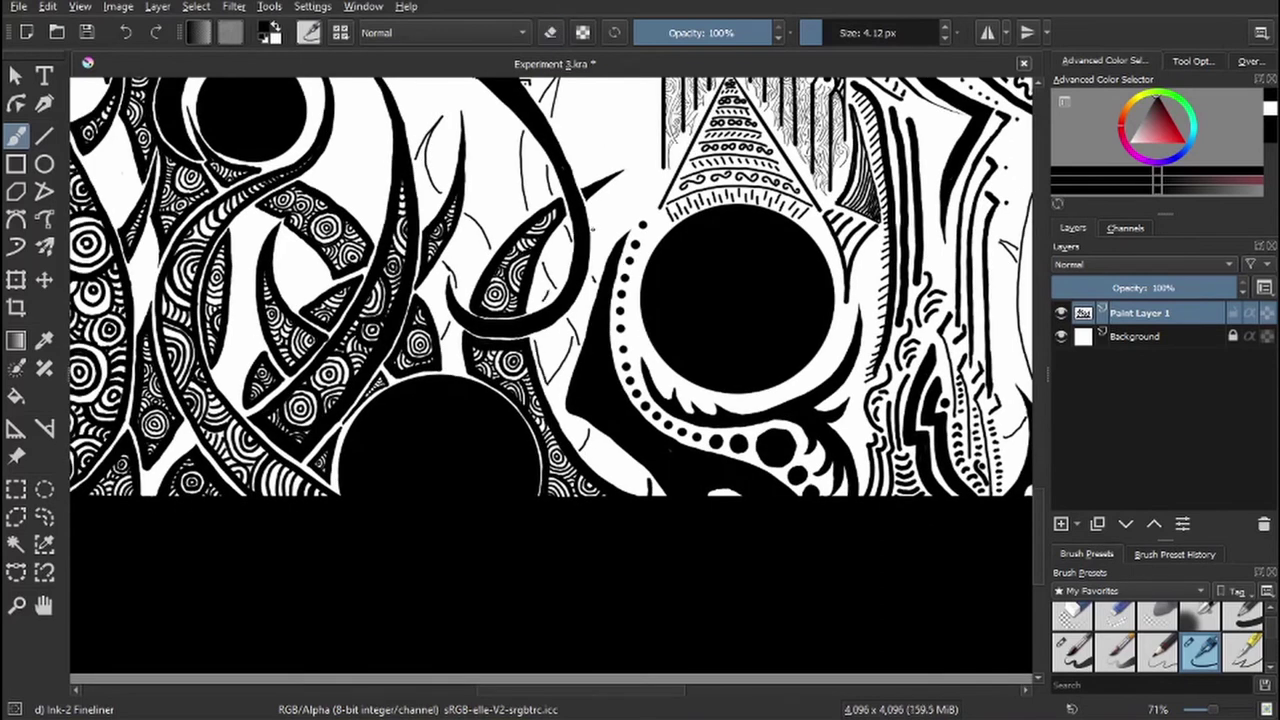
# - Ink the upper outlines of the crescent and two small triangular shapes beside the big circle, using brush sizes 13.35 and 11.30 px
pyautogui.moveTo(640, 122); pyautogui.dragTo(596, 272)
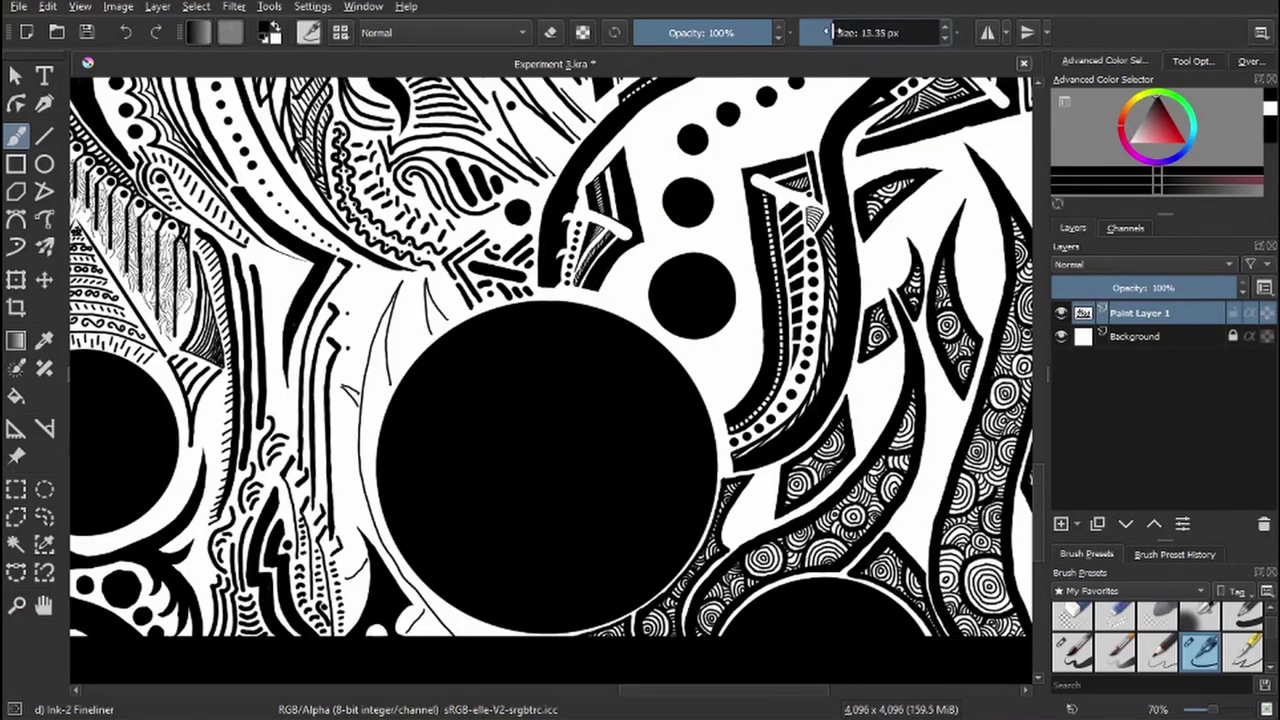
pyautogui.moveTo(426, 278)
pyautogui.mouseDown()
pyautogui.moveTo(424, 312)
pyautogui.moveTo(430, 286)
pyautogui.moveTo(455, 335)
pyautogui.moveTo(384, 384)
pyautogui.mouseUp()
pyautogui.moveTo(360, 310)
pyautogui.mouseDown()
pyautogui.moveTo(340, 420)
pyautogui.moveTo(346, 392)
pyautogui.moveTo(368, 420)
pyautogui.mouseUp()
pyautogui.press('e')
pyautogui.press('e')
pyautogui.press('e')
pyautogui.moveTo(371, 319); pyautogui.dragTo(390, 350)
pyautogui.press('e')
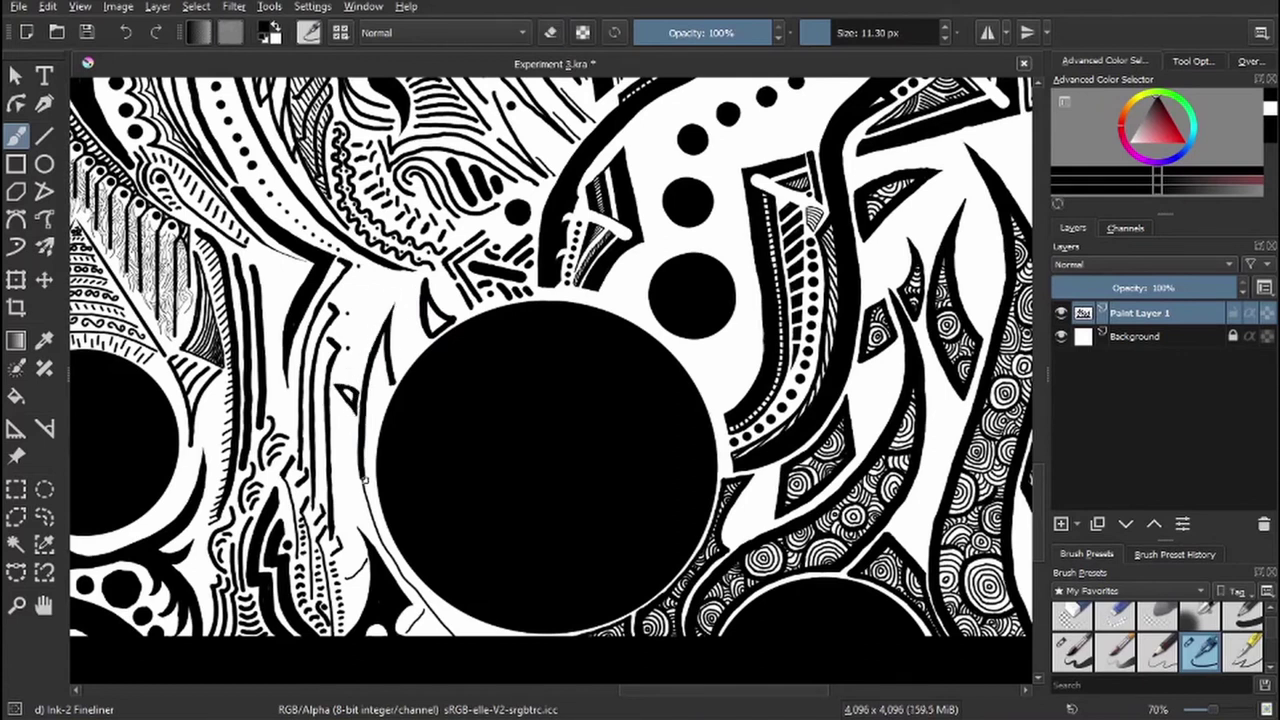
# - Continue the crescent's outline around the big circle to the ground and ink the small pointed shape beside it with an 11.30 px brush
pyautogui.moveTo(362, 474); pyautogui.dragTo(428, 590)
pyautogui.moveTo(360, 561)
pyautogui.mouseDown()
pyautogui.moveTo(350, 626)
pyautogui.moveTo(378, 632)
pyautogui.mouseUp()
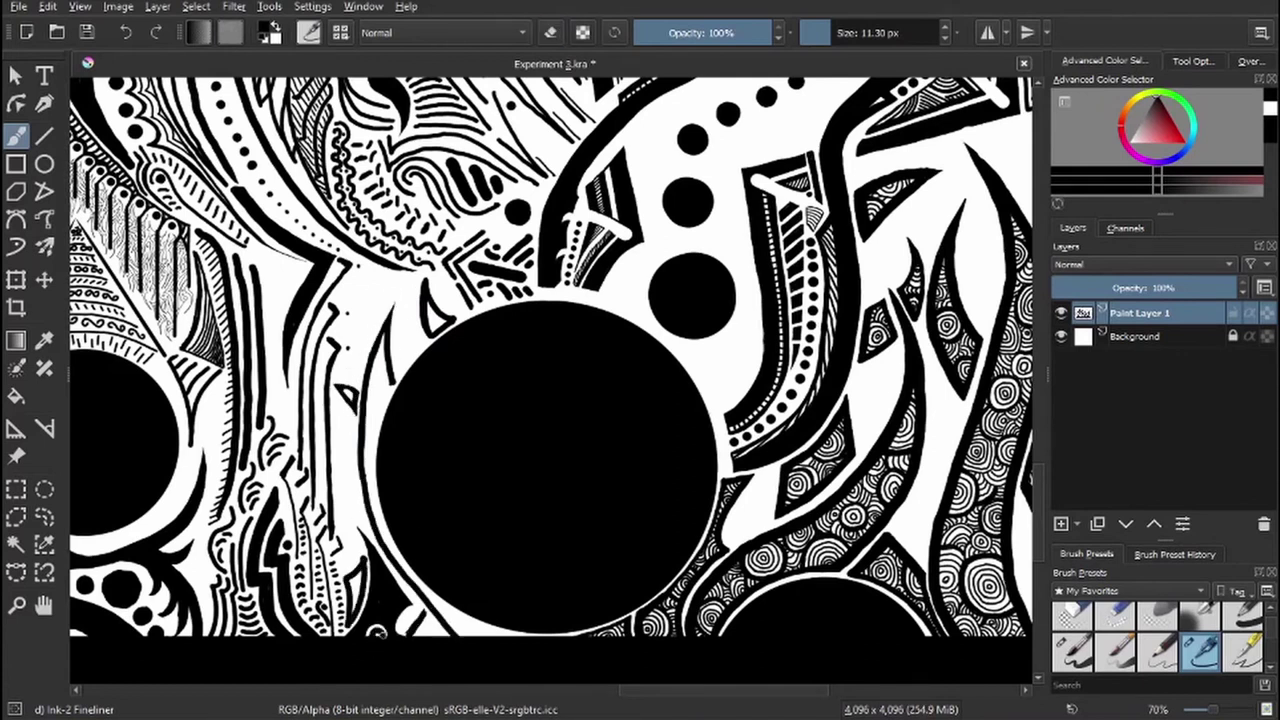
pyautogui.moveTo(380, 390)
pyautogui.mouseDown()
pyautogui.moveTo(381, 505)
pyautogui.moveTo(400, 562)
pyautogui.moveTo(505, 638)
pyautogui.mouseUp()
# - Erase a clean white gap between the crescent and the big circle with an 11.30 px eraser
pyautogui.press('e')
pyautogui.moveTo(410, 580); pyautogui.dragTo(375, 520)
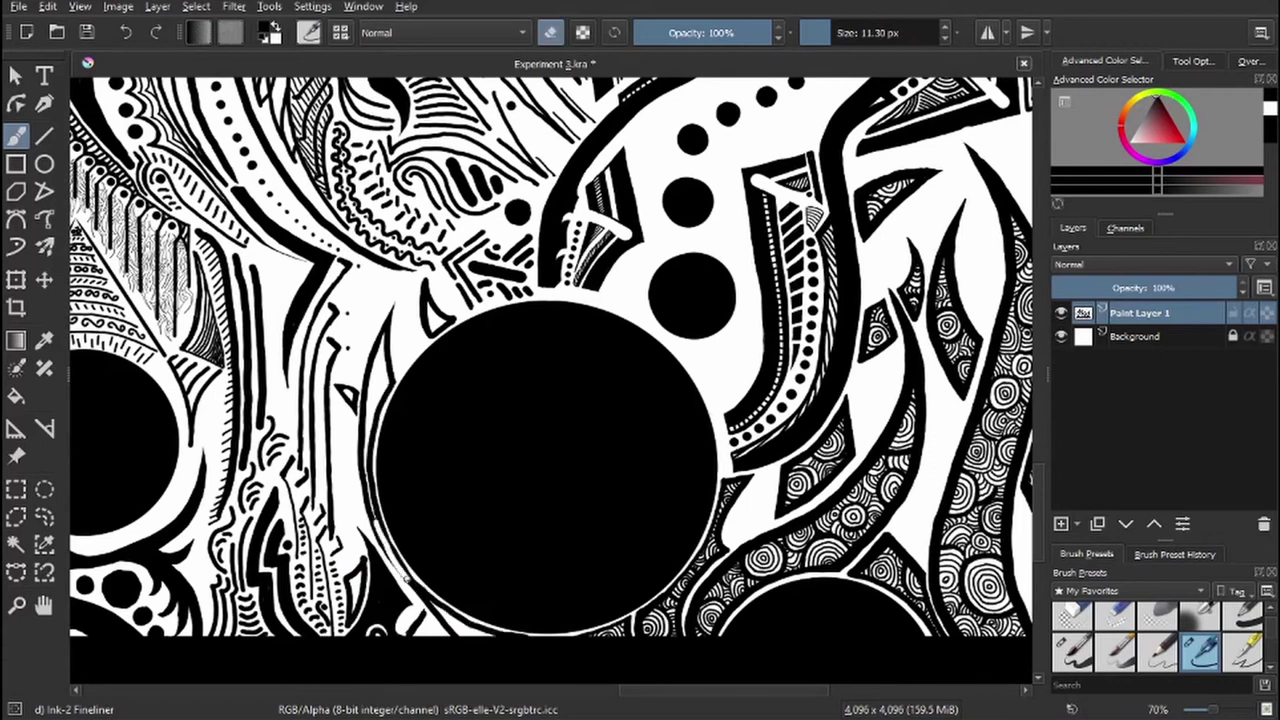
pyautogui.moveTo(370, 440)
pyautogui.mouseDown()
pyautogui.moveTo(373, 517)
pyautogui.moveTo(392, 565)
pyautogui.moveTo(455, 632)
pyautogui.mouseUp()
pyautogui.press('e')
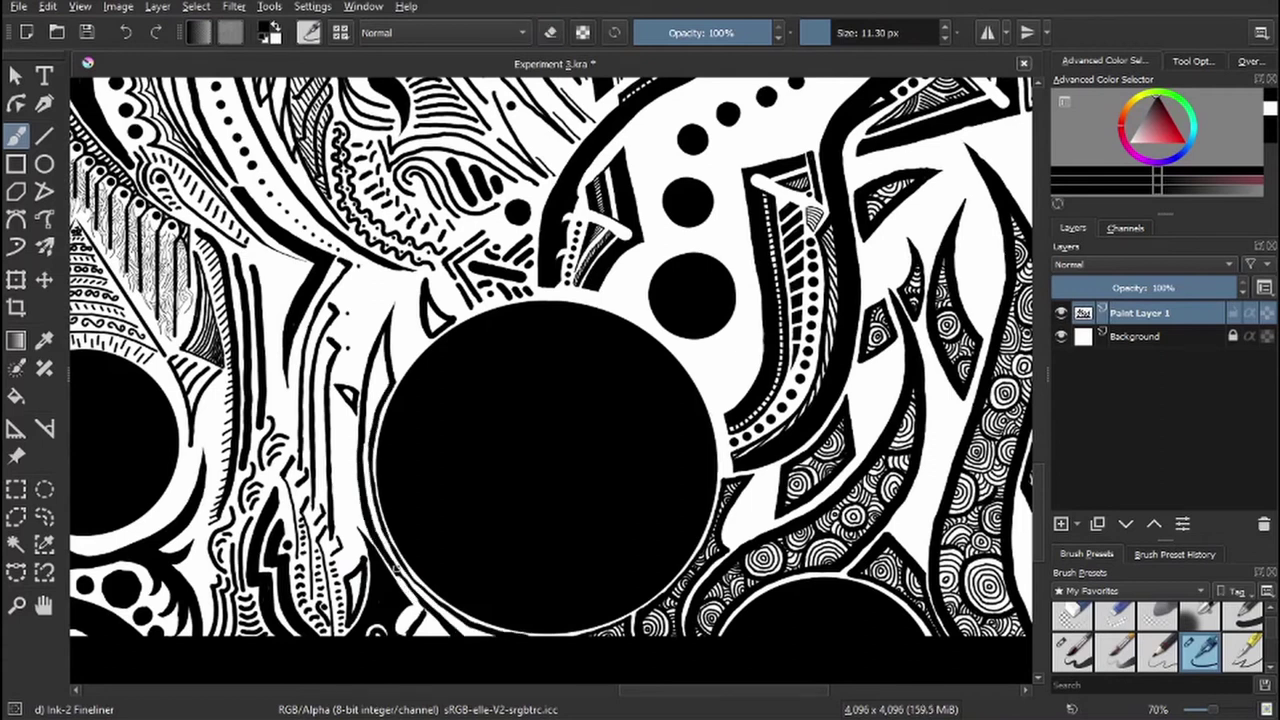
# - Straighten the ground edge beneath the big circle with a 6.43 px line and refine the crescent's tip with a 2.44 px eraser
pyautogui.press('[')
pyautogui.scroll(5, 420, 618)
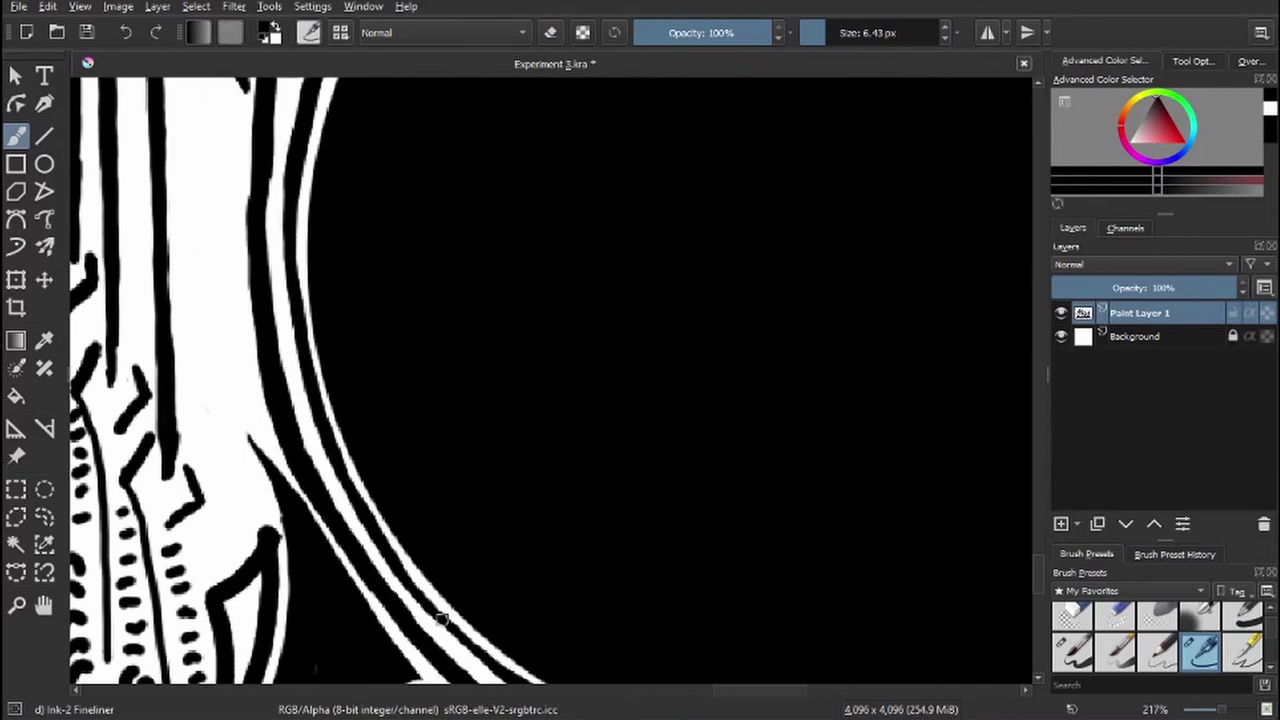
pyautogui.scroll(-3, 268, 330)
pyautogui.press('v')
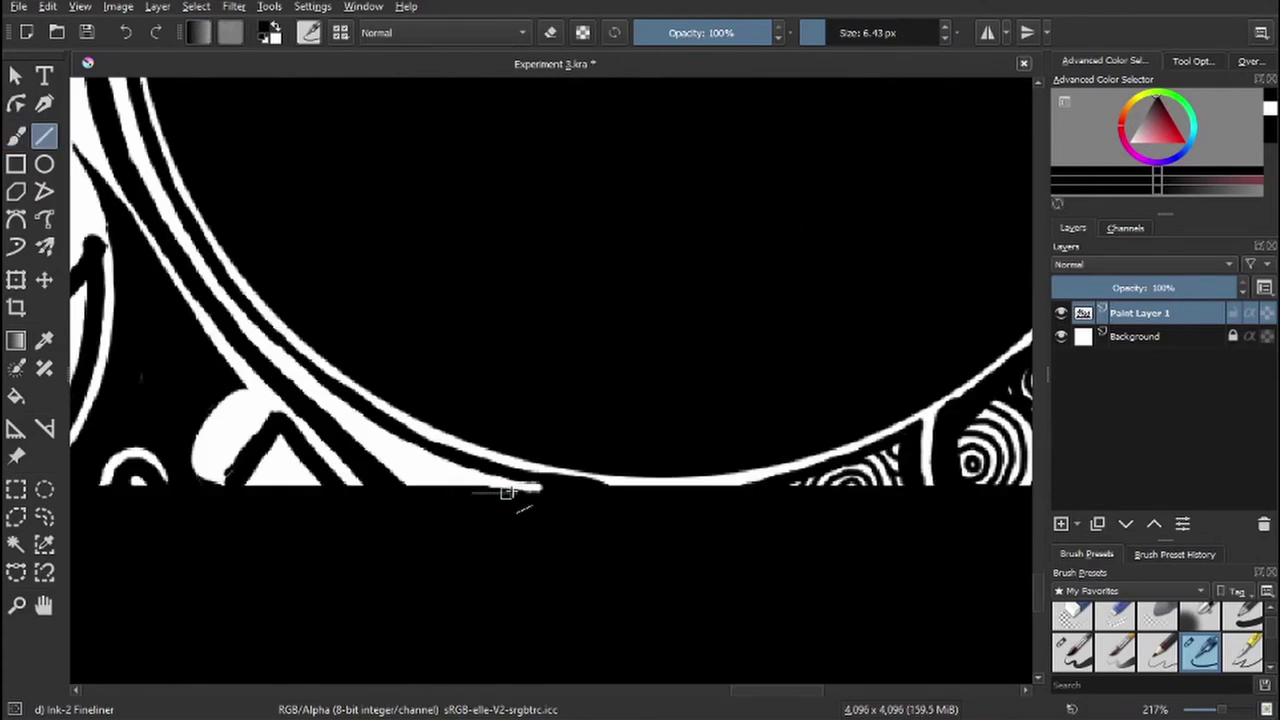
pyautogui.press('b')
pyautogui.press('e')
pyautogui.press('[')
pyautogui.press('[')
pyautogui.moveTo(604, 482); pyautogui.dragTo(546, 477)
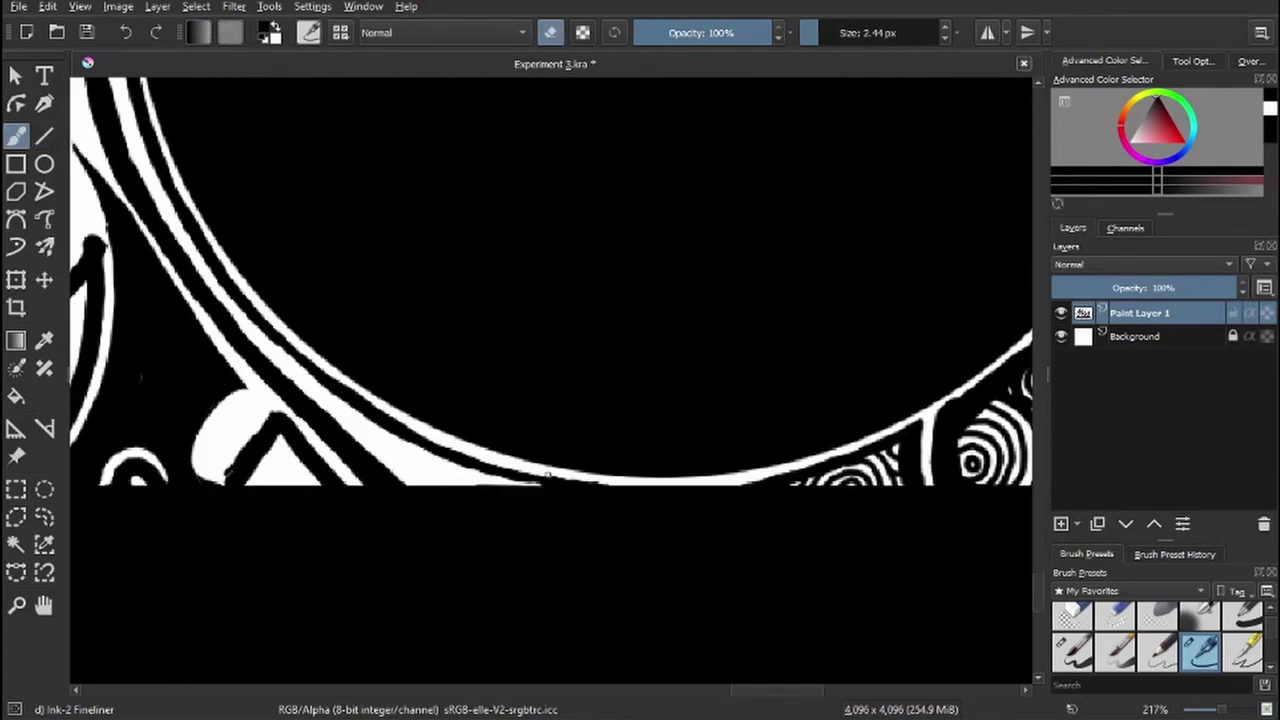
# - Clean the edges of the small shapes near the ground and sharpen the outlined triangles beside the big circle, using a 4.12 px eraser for the triangles
pyautogui.moveTo(230, 420)
pyautogui.mouseDown()
pyautogui.moveTo(265, 470)
pyautogui.moveTo(250, 440)
pyautogui.moveTo(312, 448)
pyautogui.mouseUp()
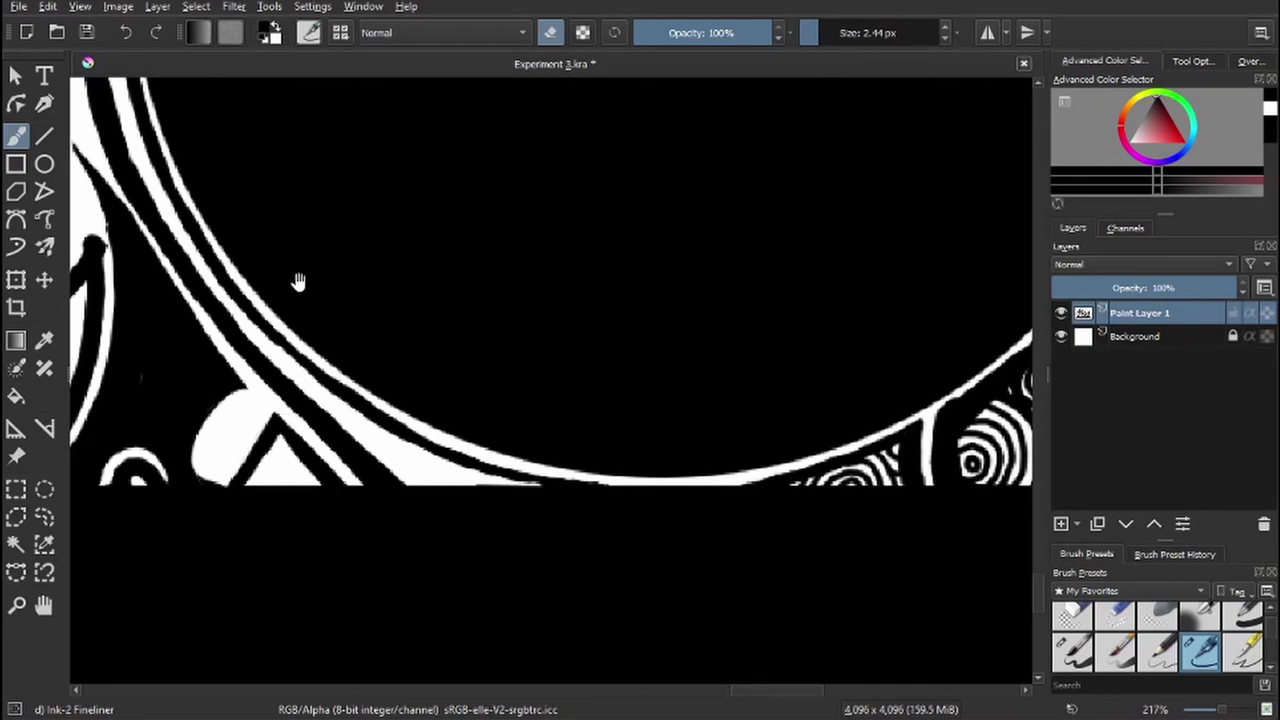
pyautogui.moveTo(88, 250); pyautogui.dragTo(393, 335)
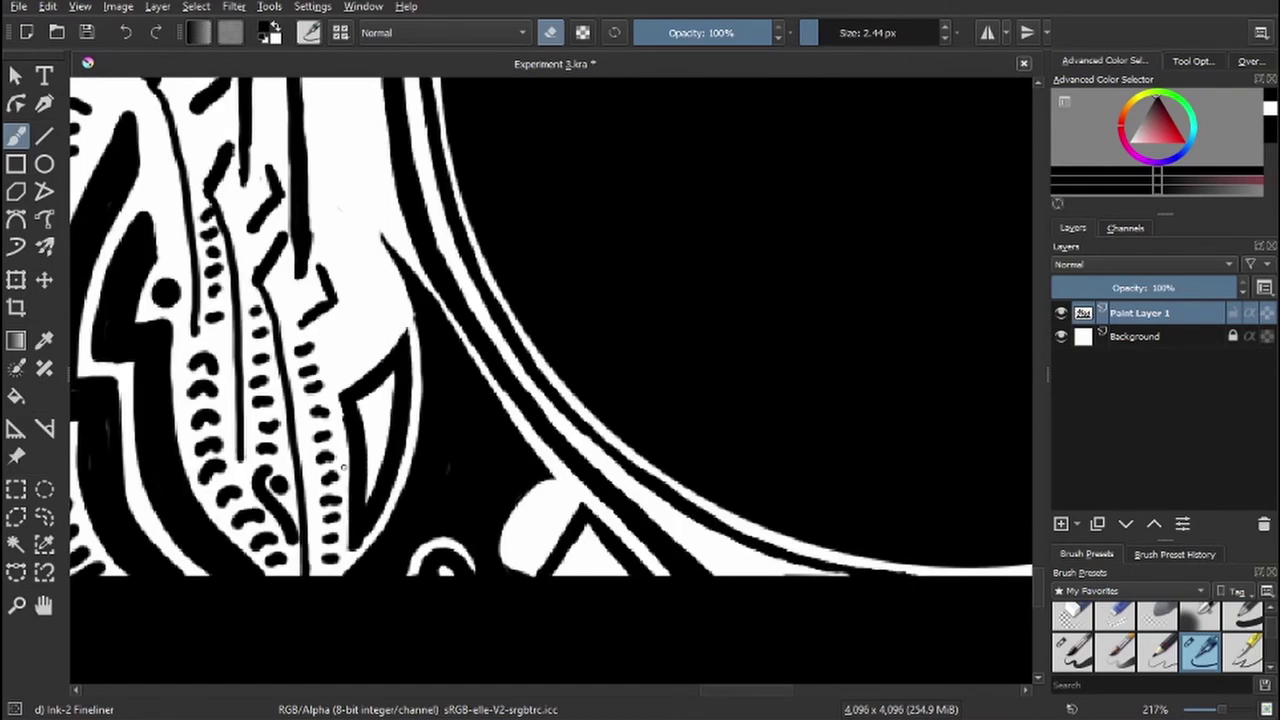
pyautogui.press(']')
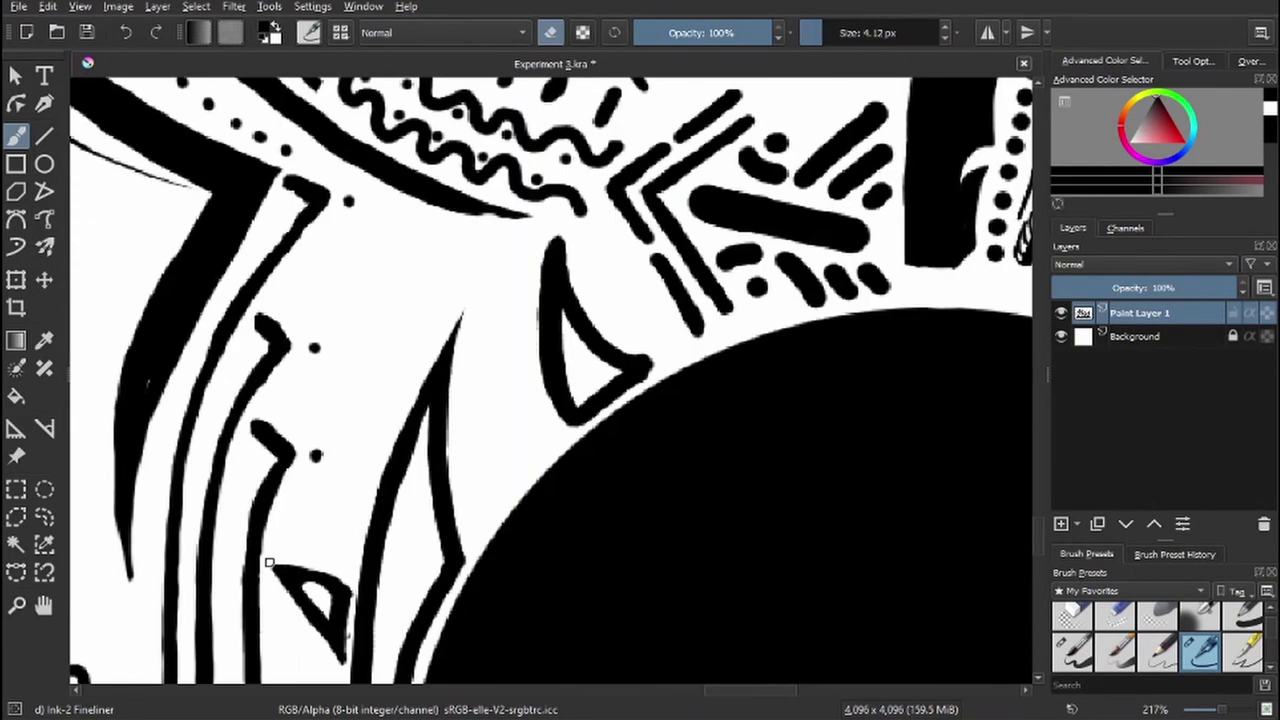
pyautogui.moveTo(268, 563)
pyautogui.mouseDown()
pyautogui.moveTo(335, 574)
pyautogui.moveTo(352, 612)
pyautogui.mouseUp()
pyautogui.moveTo(552, 236); pyautogui.dragTo(563, 253)
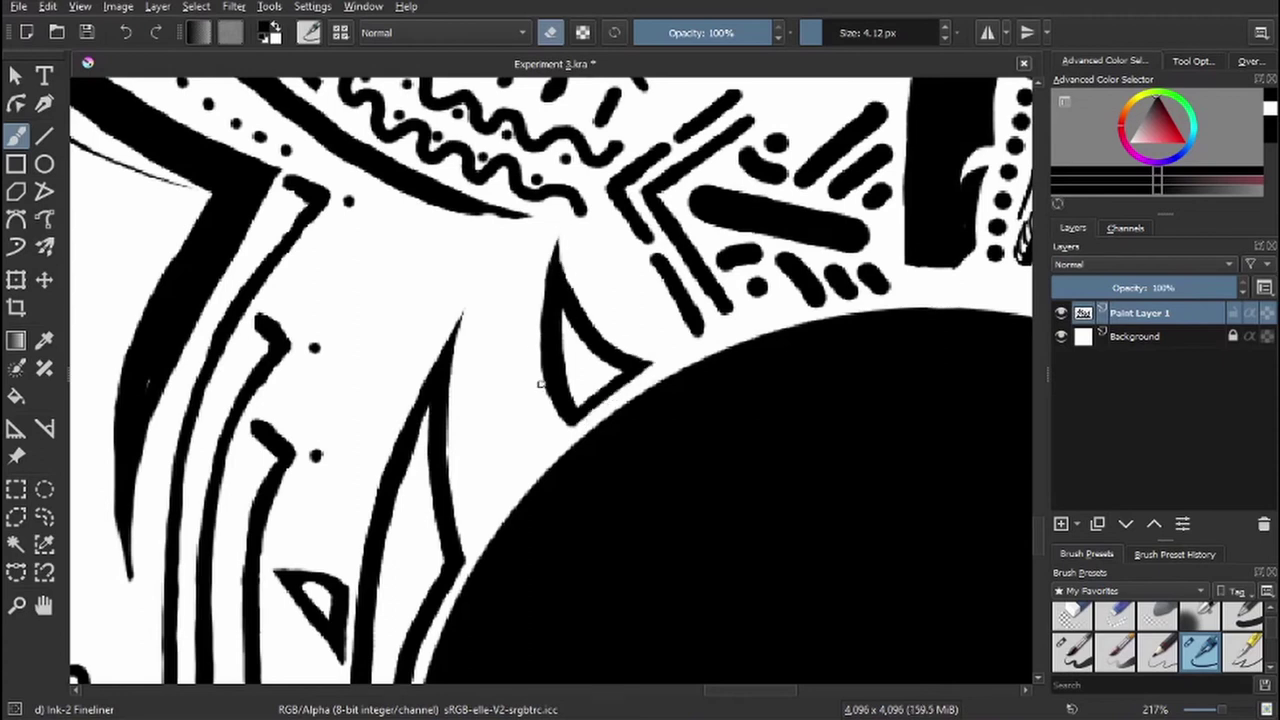
# - Fill the small triangles and the crescent around the big circle with concentric circles and arcs using a 4.12 px brush
pyautogui.press('e')
pyautogui.moveTo(563, 352)
pyautogui.mouseDown()
pyautogui.moveTo(588, 401)
pyautogui.moveTo(607, 354)
pyautogui.moveTo(556, 316)
pyautogui.mouseUp()
pyautogui.press('-')
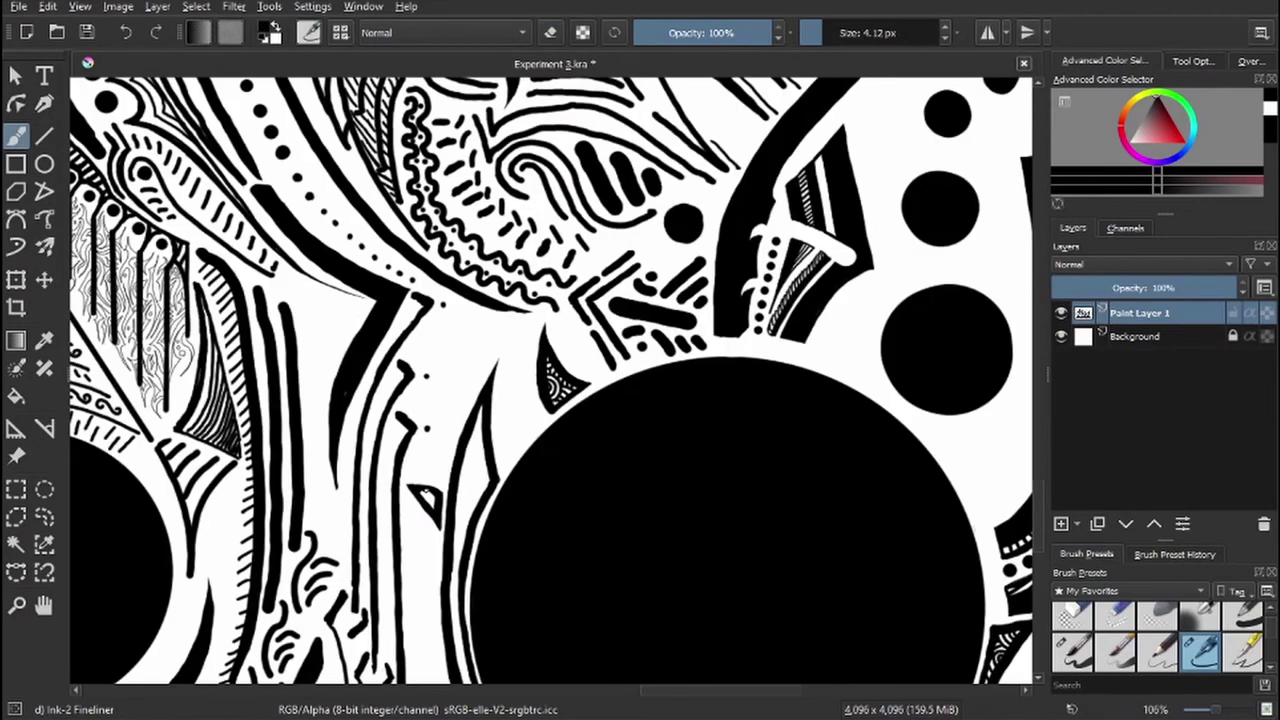
pyautogui.press('1')
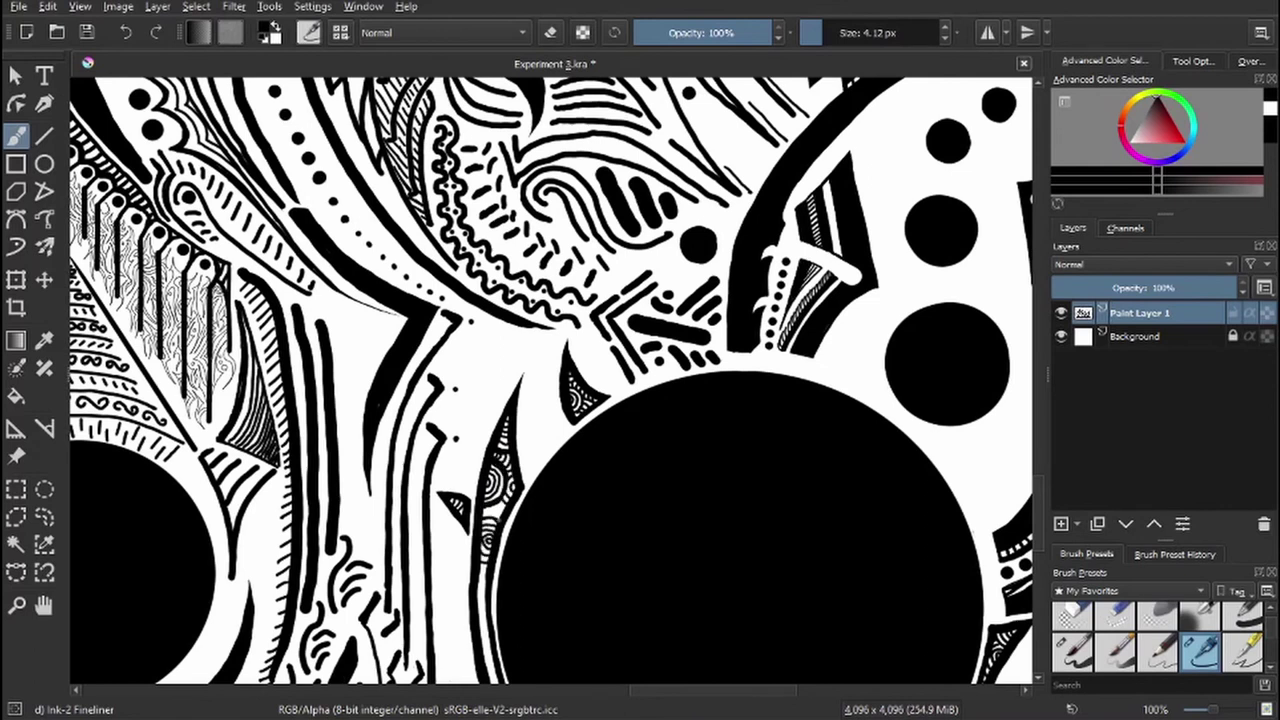
pyautogui.scroll(-5, 702, 508)
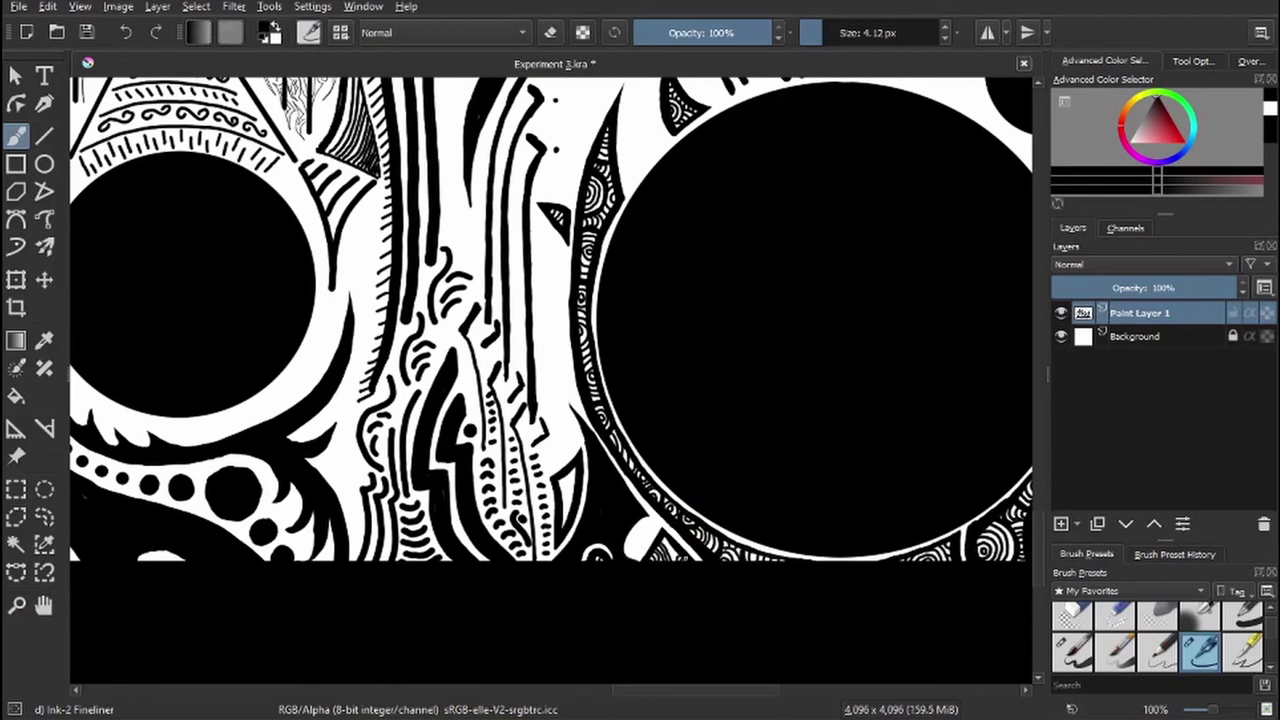
# - Outline the sketched leaf shapes around the upper part of the hooked tentacle with a 12.29 px brush
pyautogui.hscroll(3, 515, 445)
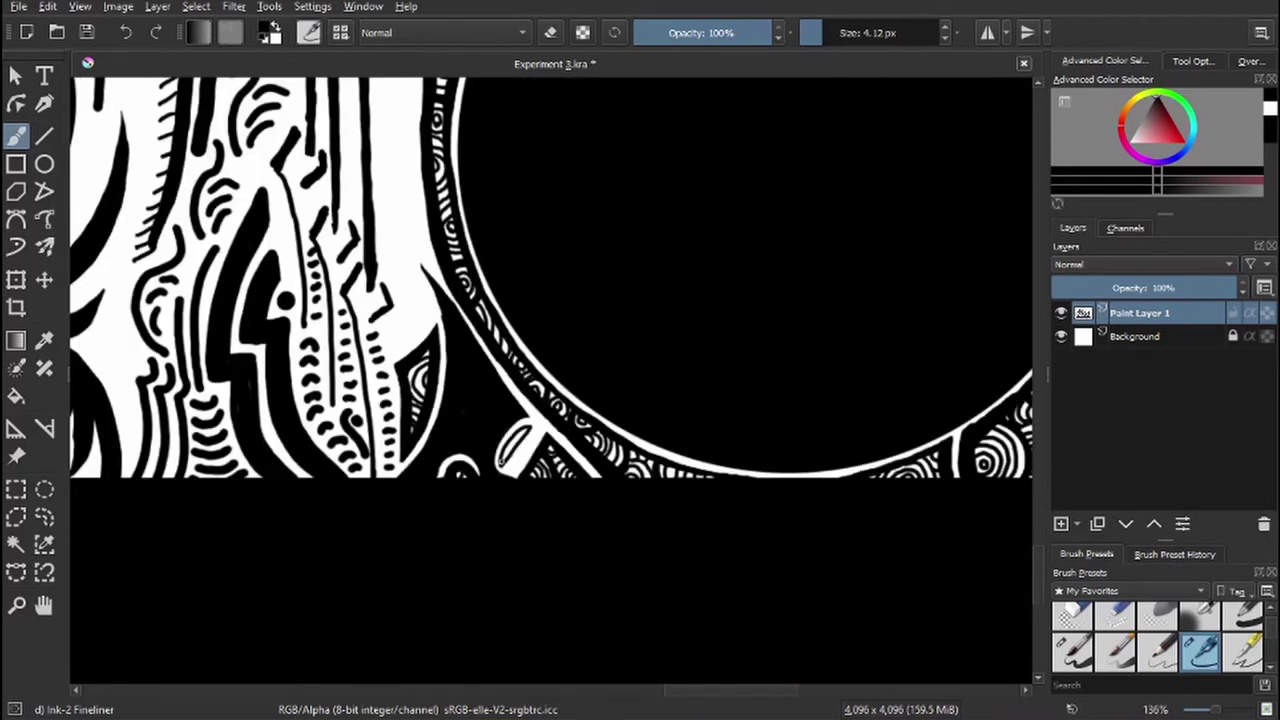
pyautogui.scroll(-5, 608, 480)
pyautogui.scroll(5, 333, 372)
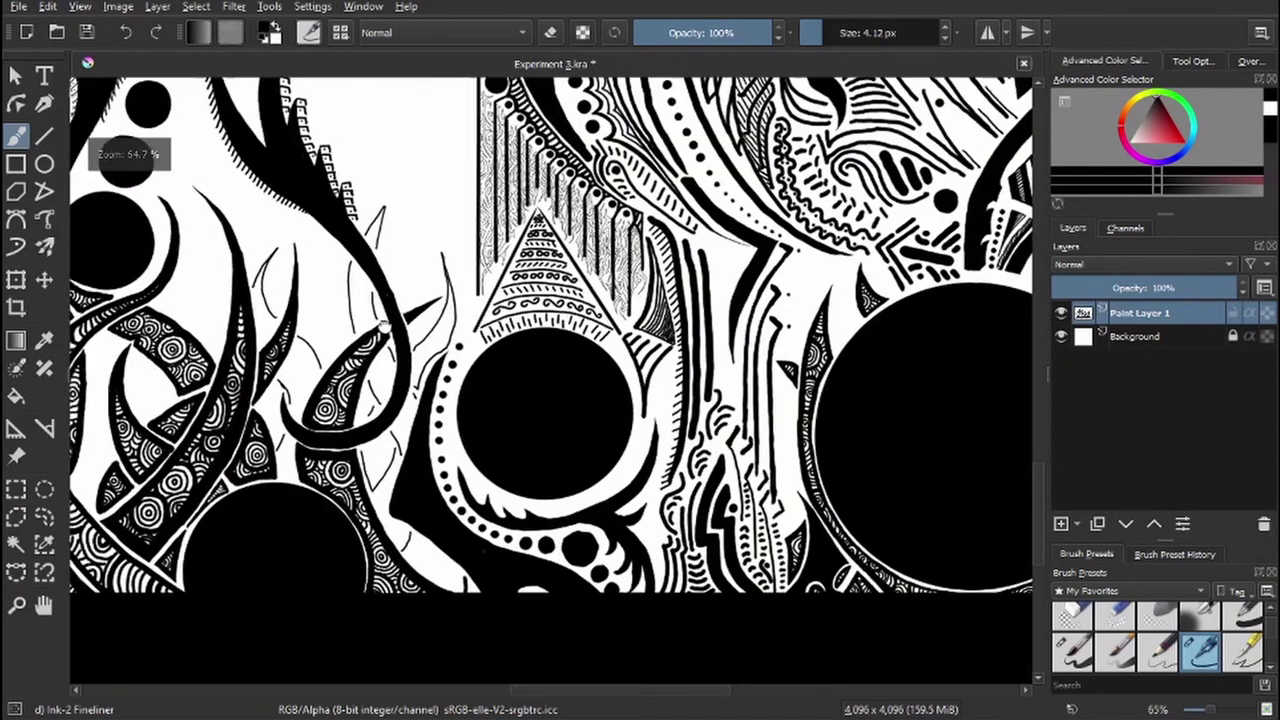
pyautogui.moveTo(594, 138)
pyautogui.mouseDown()
pyautogui.moveTo(558, 192)
pyautogui.moveTo(566, 220)
pyautogui.mouseUp()
pyautogui.moveTo(522, 245); pyautogui.dragTo(527, 368)
pyautogui.moveTo(530, 248)
pyautogui.mouseDown()
pyautogui.moveTo(568, 345)
pyautogui.moveTo(530, 362)
pyautogui.mouseUp()
pyautogui.moveTo(556, 450); pyautogui.dragTo(600, 398)
pyautogui.press('e')
pyautogui.moveTo(520, 236); pyautogui.dragTo(524, 272)
pyautogui.moveTo(596, 136); pyautogui.dragTo(588, 158)
pyautogui.press('e')
pyautogui.moveTo(684, 234)
pyautogui.mouseDown()
pyautogui.moveTo(636, 460)
pyautogui.moveTo(640, 390)
pyautogui.moveTo(698, 252)
pyautogui.moveTo(704, 266)
pyautogui.mouseUp()
pyautogui.press('e')
pyautogui.press('e')
# - Outline the small shapes beneath the hooked tentacle and the long sliver reaching the ground with 12.29 px lines
pyautogui.moveTo(640, 466)
pyautogui.mouseDown()
pyautogui.moveTo(596, 540)
pyautogui.moveTo(604, 580)
pyautogui.mouseUp()
pyautogui.moveTo(616, 536); pyautogui.dragTo(590, 553)
pyautogui.moveTo(576, 490); pyautogui.dragTo(546, 520)
pyautogui.moveTo(556, 562)
pyautogui.mouseDown()
pyautogui.moveTo(540, 598)
pyautogui.moveTo(364, 372)
pyautogui.mouseUp()
pyautogui.moveTo(530, 396); pyautogui.dragTo(470, 434)
pyautogui.moveTo(411, 540)
pyautogui.mouseDown()
pyautogui.moveTo(532, 440)
pyautogui.moveTo(608, 532)
pyautogui.mouseUp()
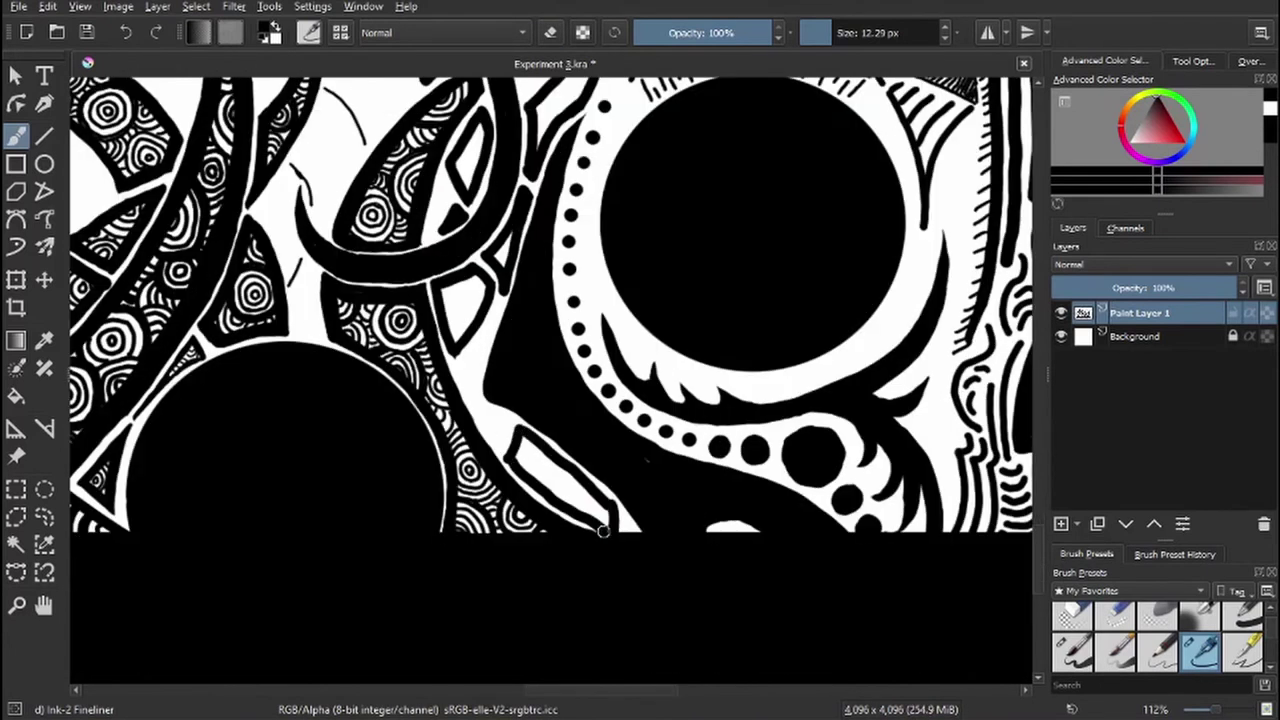
pyautogui.moveTo(488, 408)
pyautogui.mouseDown()
pyautogui.moveTo(456, 352)
pyautogui.moveTo(506, 444)
pyautogui.mouseUp()
pyautogui.moveTo(456, 374); pyautogui.dragTo(488, 440)
pyautogui.moveTo(480, 440); pyautogui.dragTo(635, 640)
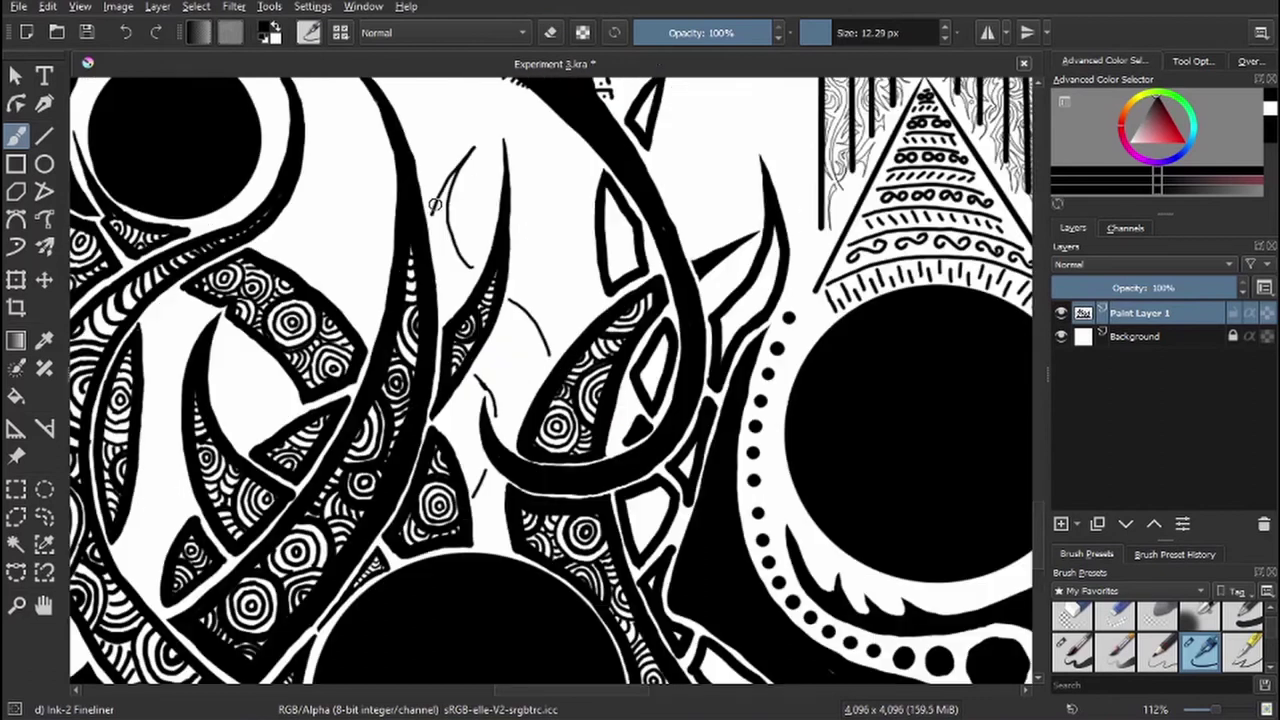
# - Outline the angular shapes between the tall tentacles and the hook, plus the small one above the black circle, with 12.29 px lines
pyautogui.moveTo(478, 145); pyautogui.dragTo(452, 278)
pyautogui.moveTo(430, 212)
pyautogui.mouseDown()
pyautogui.moveTo(458, 312)
pyautogui.moveTo(447, 292)
pyautogui.mouseUp()
pyautogui.moveTo(474, 370); pyautogui.dragTo(504, 420)
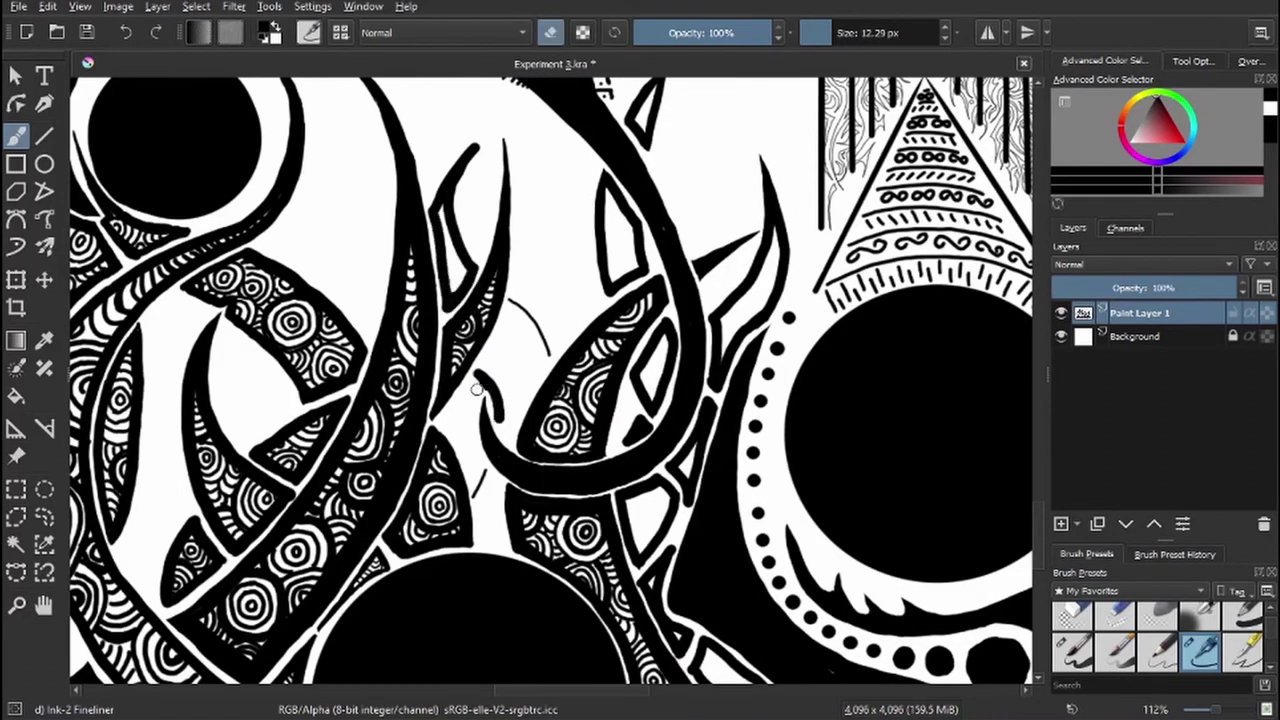
pyautogui.moveTo(474, 300); pyautogui.dragTo(518, 378)
pyautogui.moveTo(506, 298)
pyautogui.mouseDown()
pyautogui.moveTo(550, 360)
pyautogui.moveTo(512, 418)
pyautogui.mouseUp()
pyautogui.moveTo(520, 408)
pyautogui.mouseDown()
pyautogui.moveTo(498, 442)
pyautogui.moveTo(516, 426)
pyautogui.mouseUp()
pyautogui.moveTo(494, 468)
pyautogui.mouseDown()
pyautogui.moveTo(480, 504)
pyautogui.moveTo(500, 548)
pyautogui.mouseUp()
# - Sharpen the tips and clean the edges of the newly outlined shapes around the hooked tentacle with a 3.65 px eraser
pyautogui.scroll(3, 466, 380)
pyautogui.press('e')
pyautogui.moveTo(468, 258); pyautogui.dragTo(396, 348)
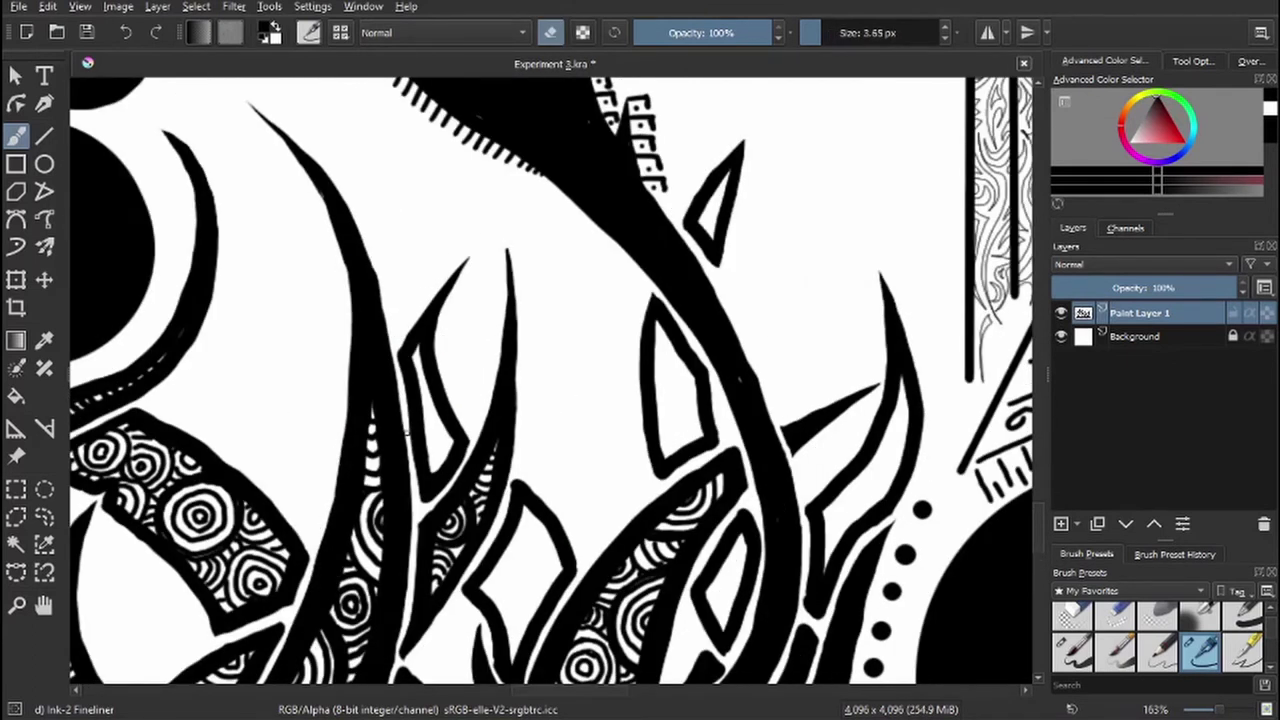
pyautogui.scroll(-5, 510, 485)
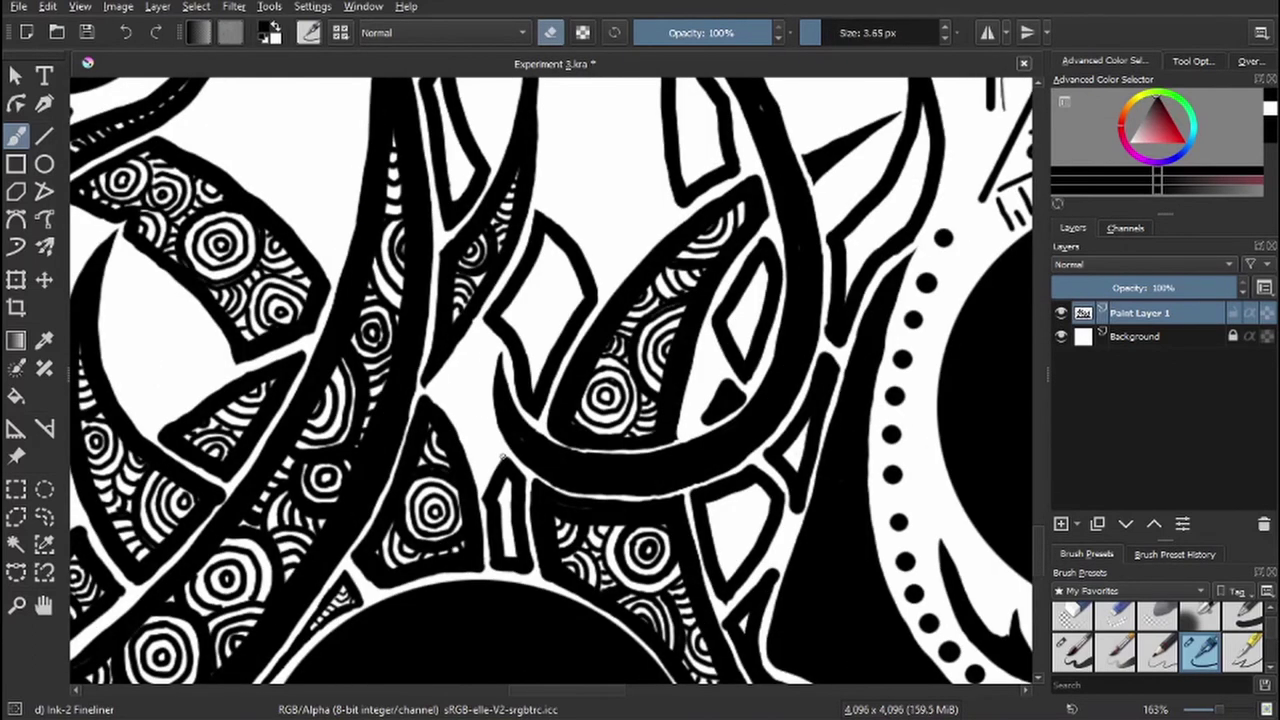
pyautogui.moveTo(502, 455); pyautogui.dragTo(483, 481)
pyautogui.scroll(-2, 532, 573)
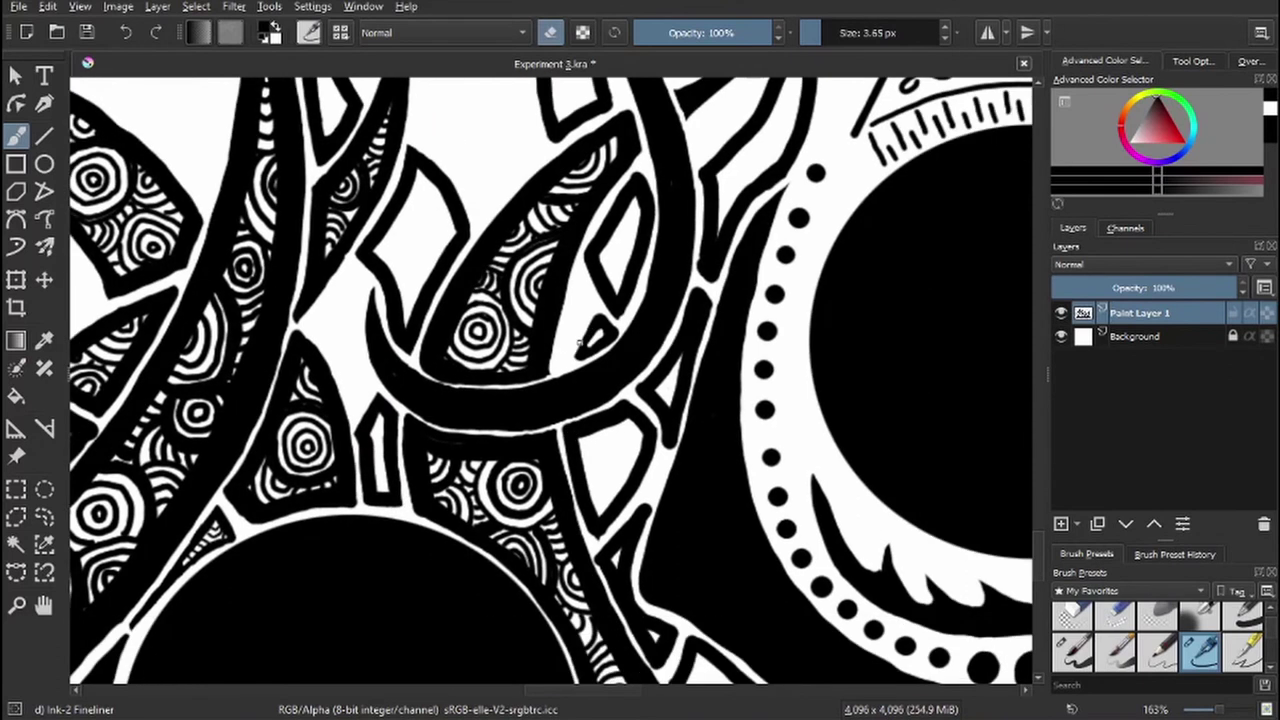
pyautogui.moveTo(607, 336); pyautogui.dragTo(592, 356)
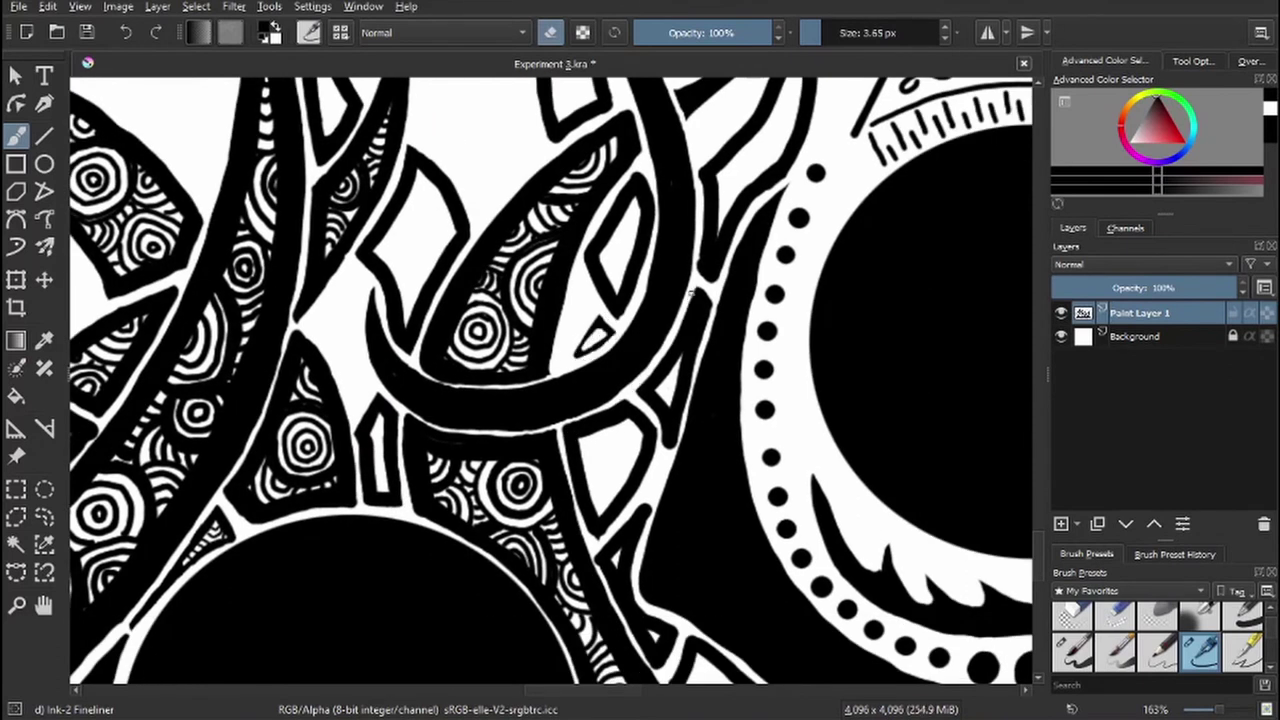
pyautogui.moveTo(676, 436); pyautogui.dragTo(717, 205)
pyautogui.scroll(-3, 717, 205)
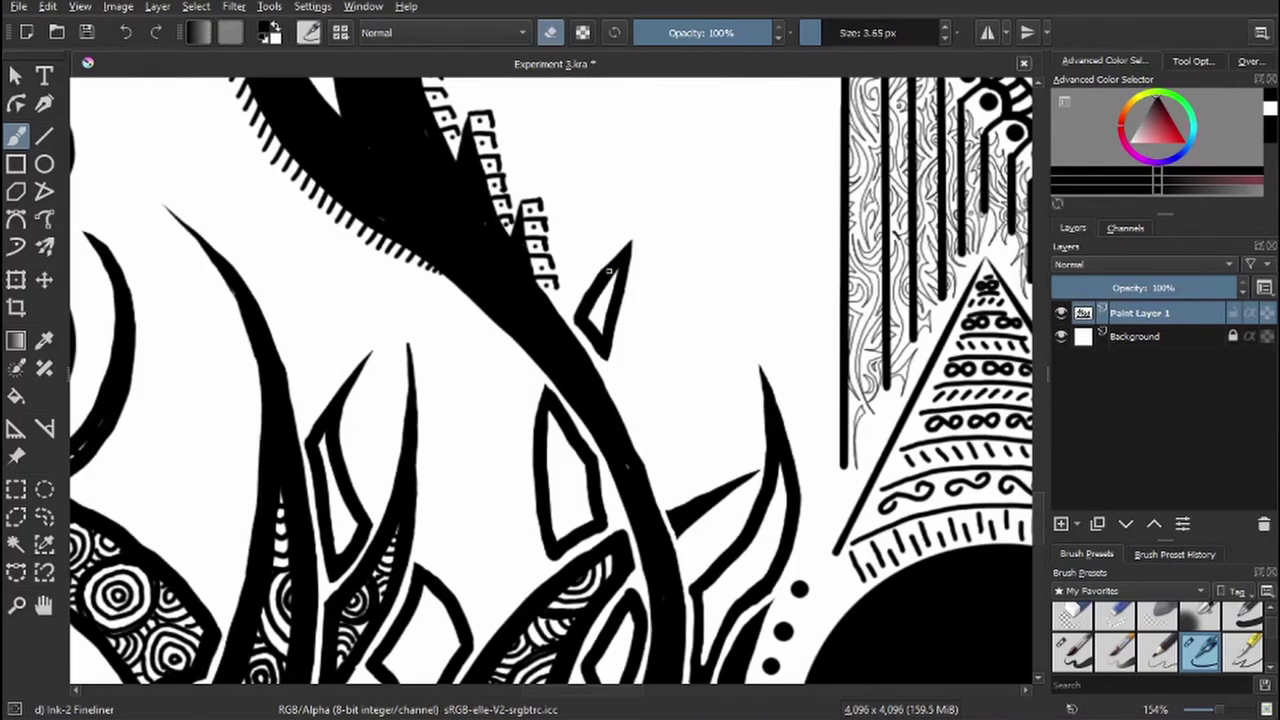
# - Fill the small triangle, the leaf and the curved flame shape beside the hooked tentacle with concentric circles using a 3.65 px brush
pyautogui.moveTo(552, 436); pyautogui.dragTo(558, 440)
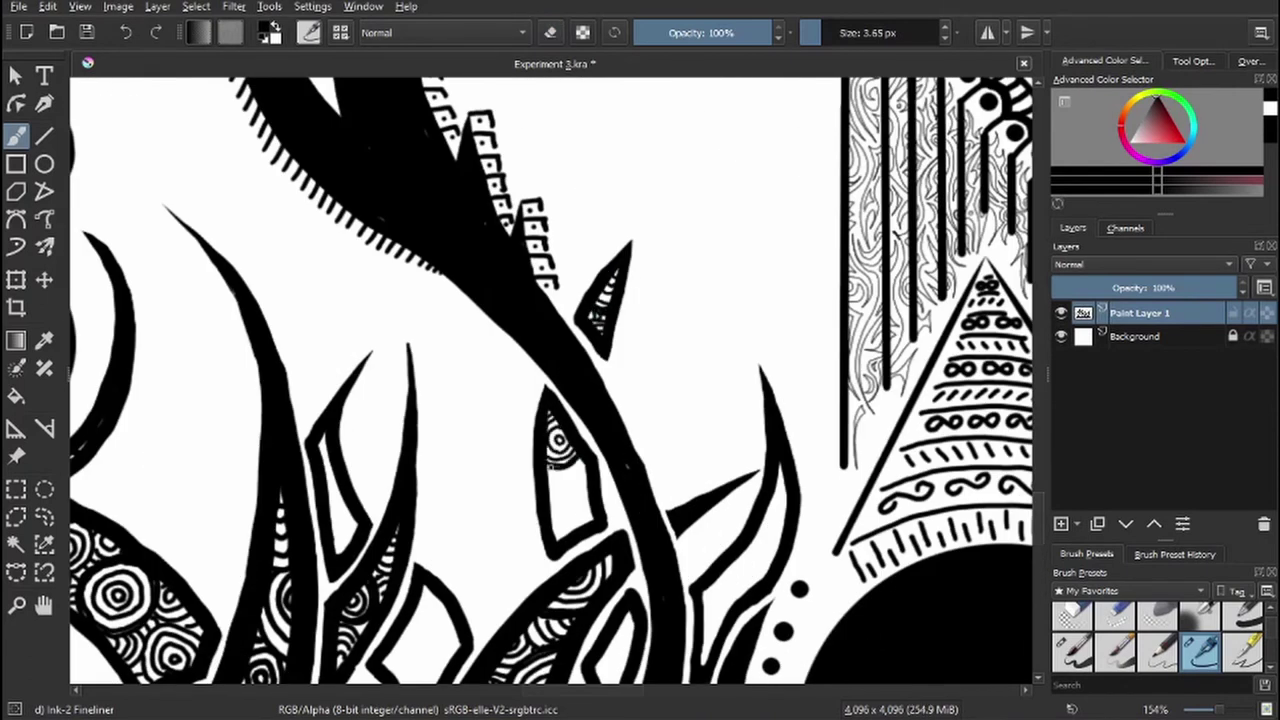
pyautogui.moveTo(588, 521); pyautogui.dragTo(555, 533)
pyautogui.moveTo(547, 478); pyautogui.dragTo(572, 475)
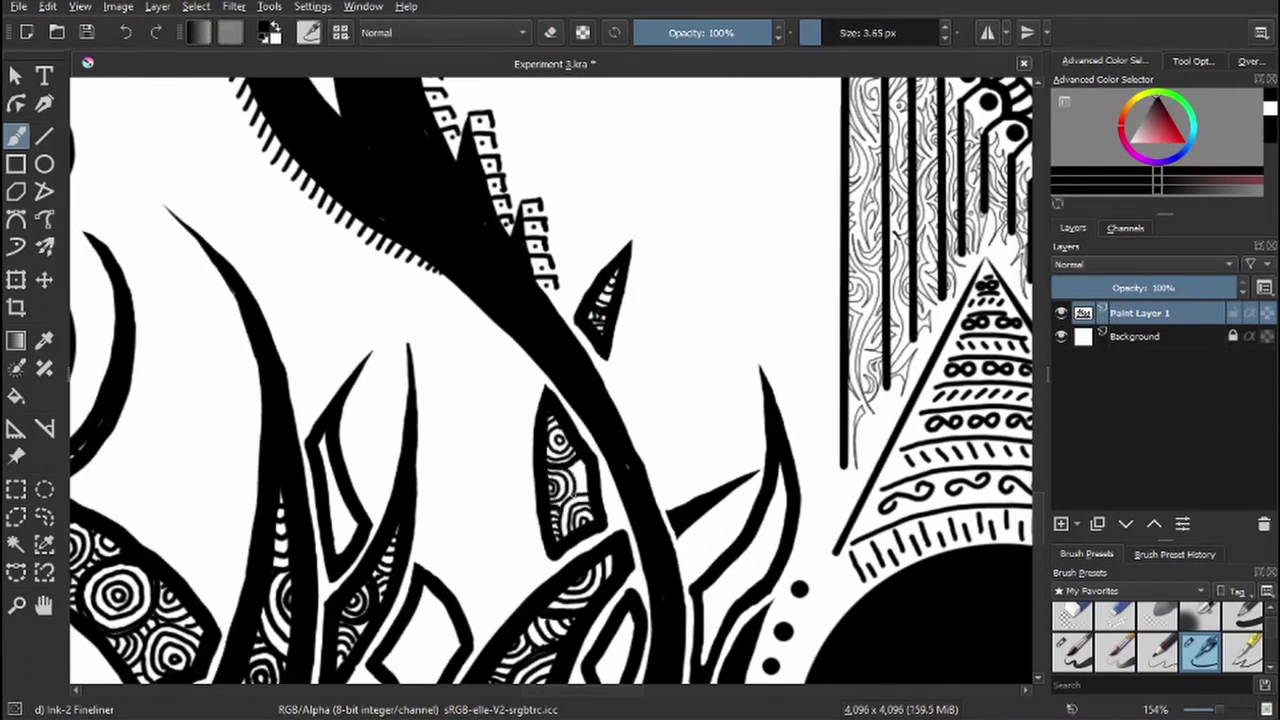
pyautogui.moveTo(776, 515); pyautogui.dragTo(641, 335)
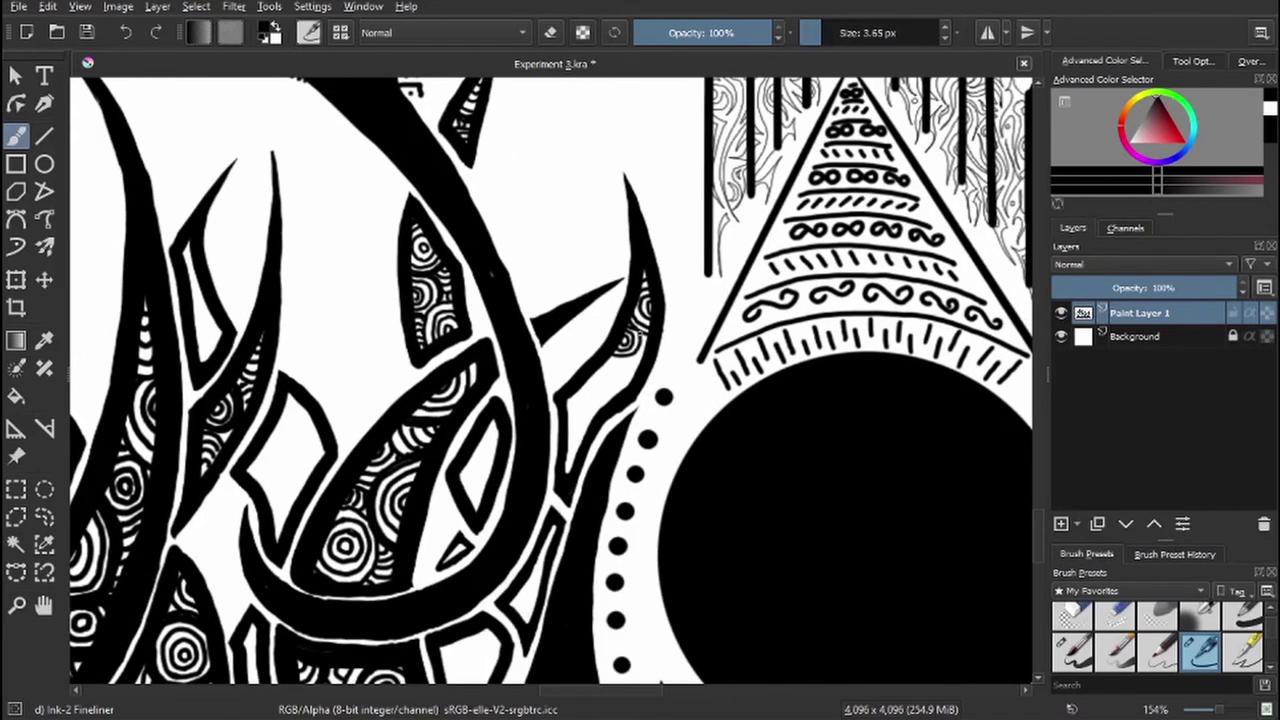
pyautogui.moveTo(604, 392)
pyautogui.mouseDown()
pyautogui.moveTo(592, 402)
pyautogui.moveTo(618, 372)
pyautogui.mouseUp()
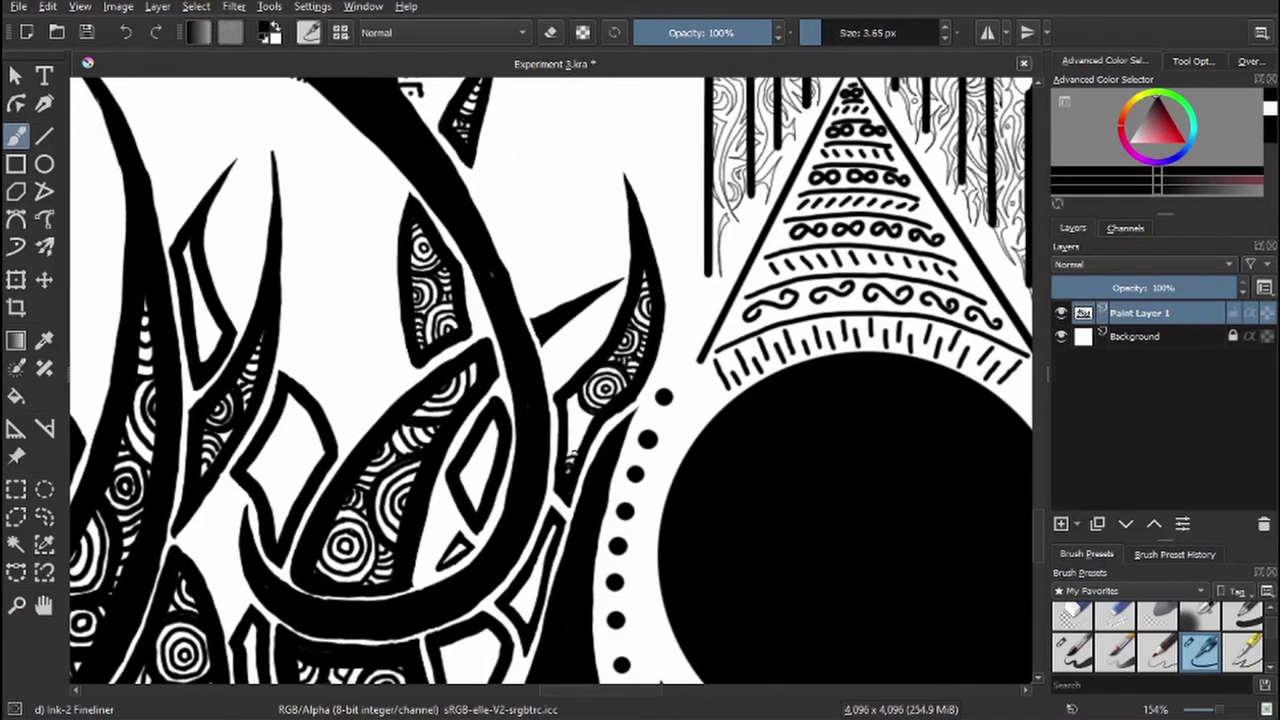
pyautogui.moveTo(578, 455); pyautogui.dragTo(688, 340)
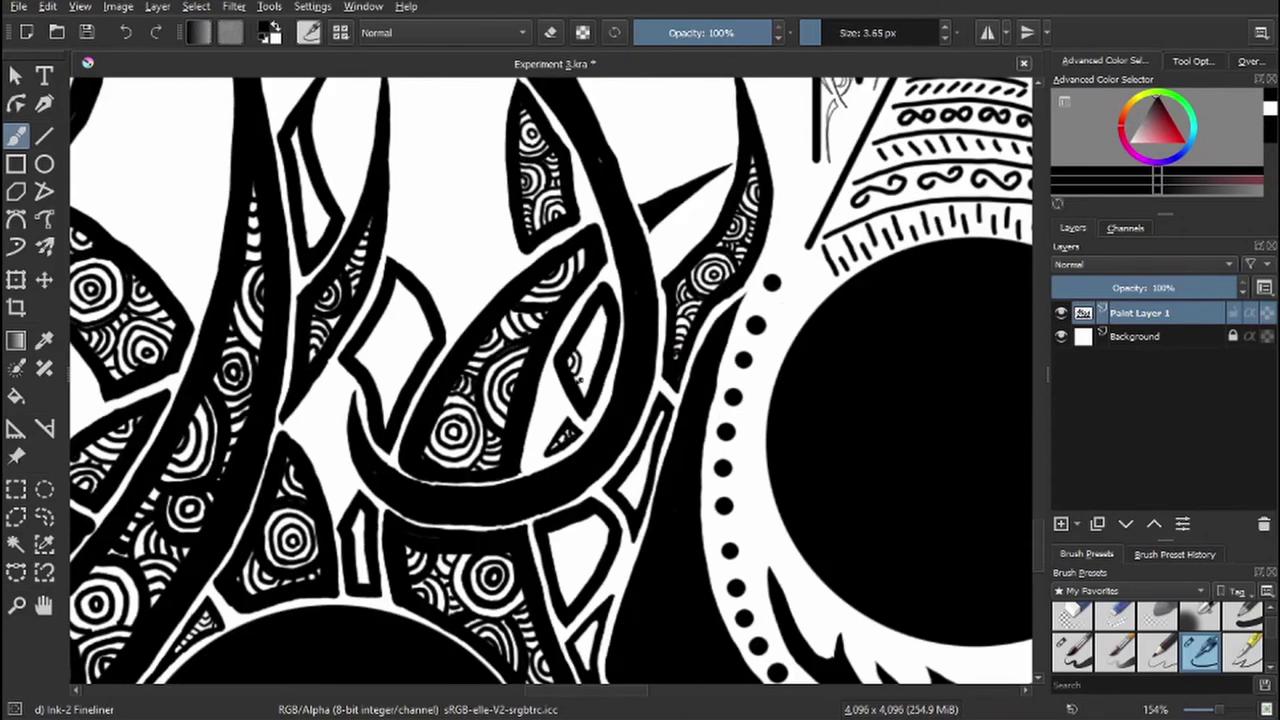
# - Fill the shapes inside the hook and those below it down to the ground with 3.65 px concentric circles and arcs
pyautogui.moveTo(571, 360)
pyautogui.mouseDown()
pyautogui.moveTo(600, 378)
pyautogui.moveTo(590, 323)
pyautogui.mouseUp()
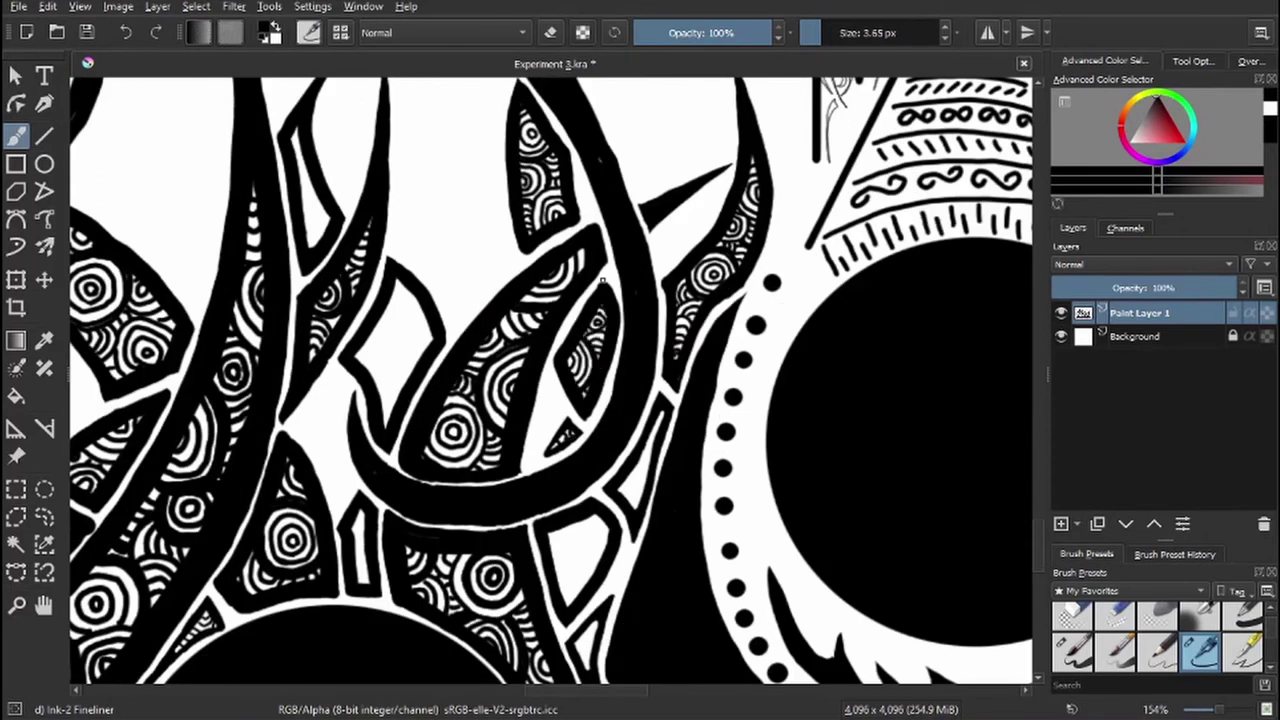
pyautogui.moveTo(629, 530); pyautogui.dragTo(620, 352)
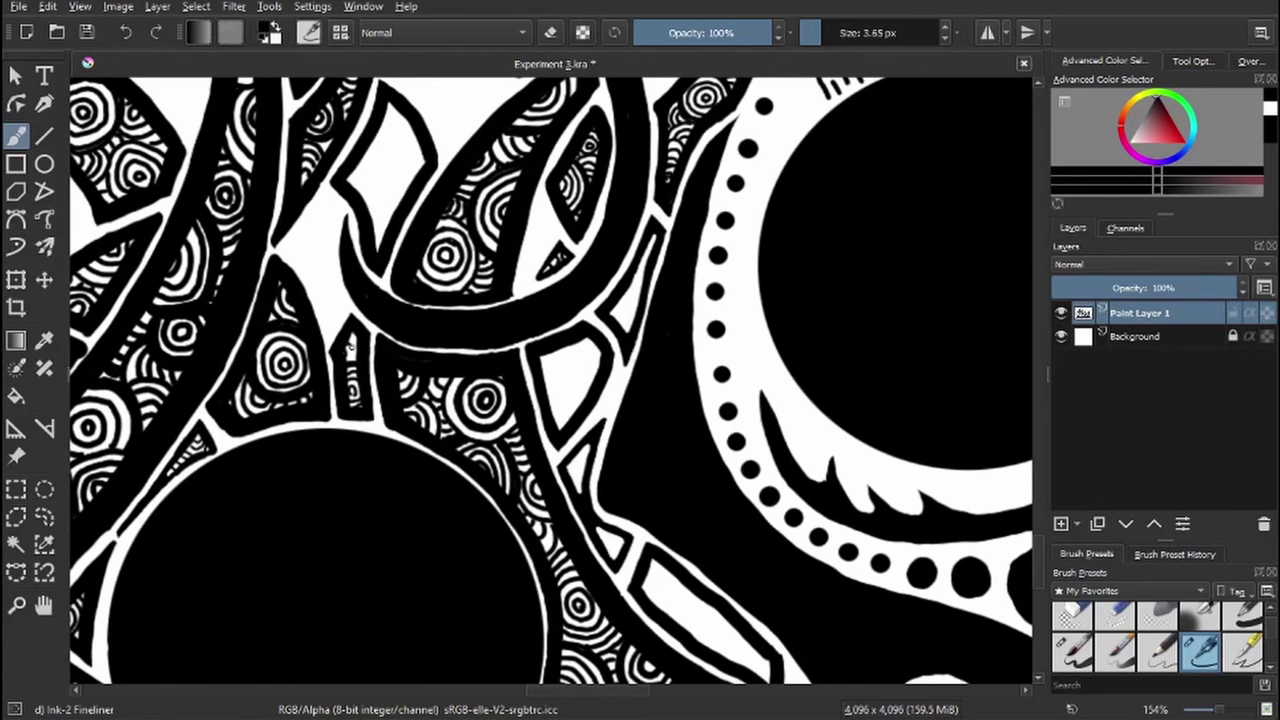
pyautogui.moveTo(644, 260)
pyautogui.mouseDown()
pyautogui.moveTo(620, 310)
pyautogui.moveTo(630, 285)
pyautogui.mouseUp()
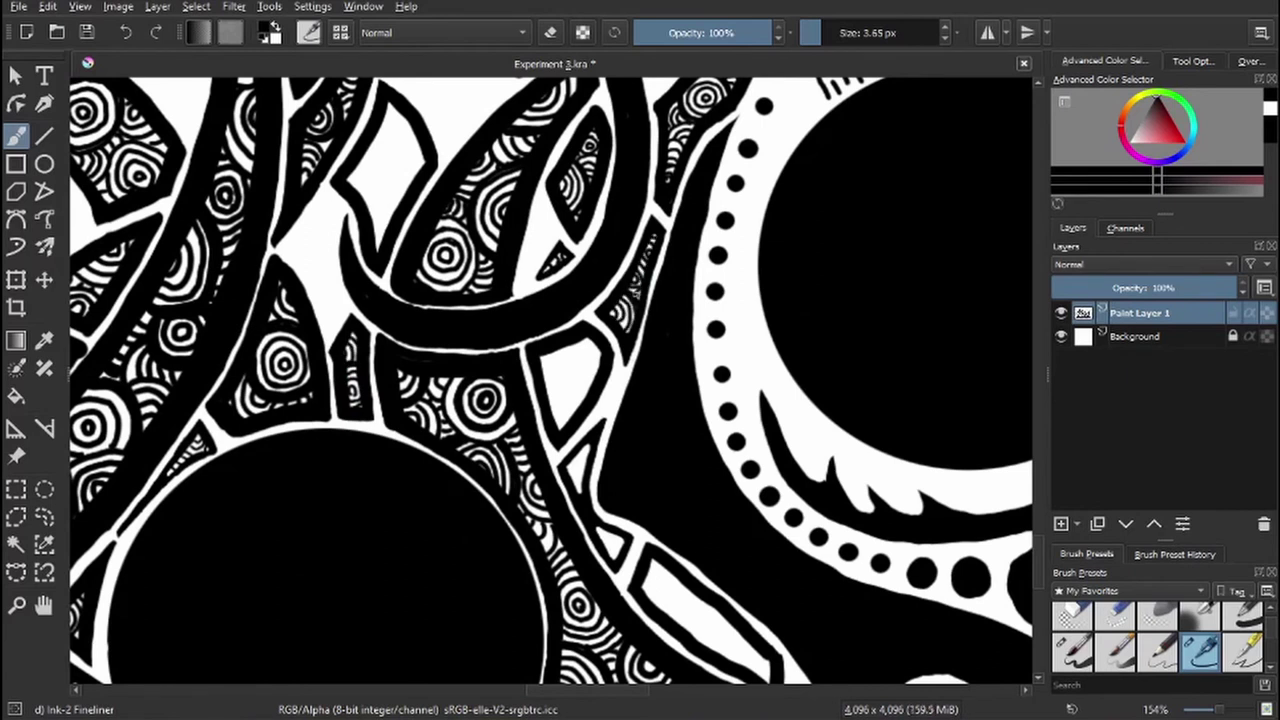
pyautogui.moveTo(570, 378)
pyautogui.mouseDown()
pyautogui.moveTo(578, 368)
pyautogui.moveTo(552, 405)
pyautogui.moveTo(512, 305)
pyautogui.mouseUp()
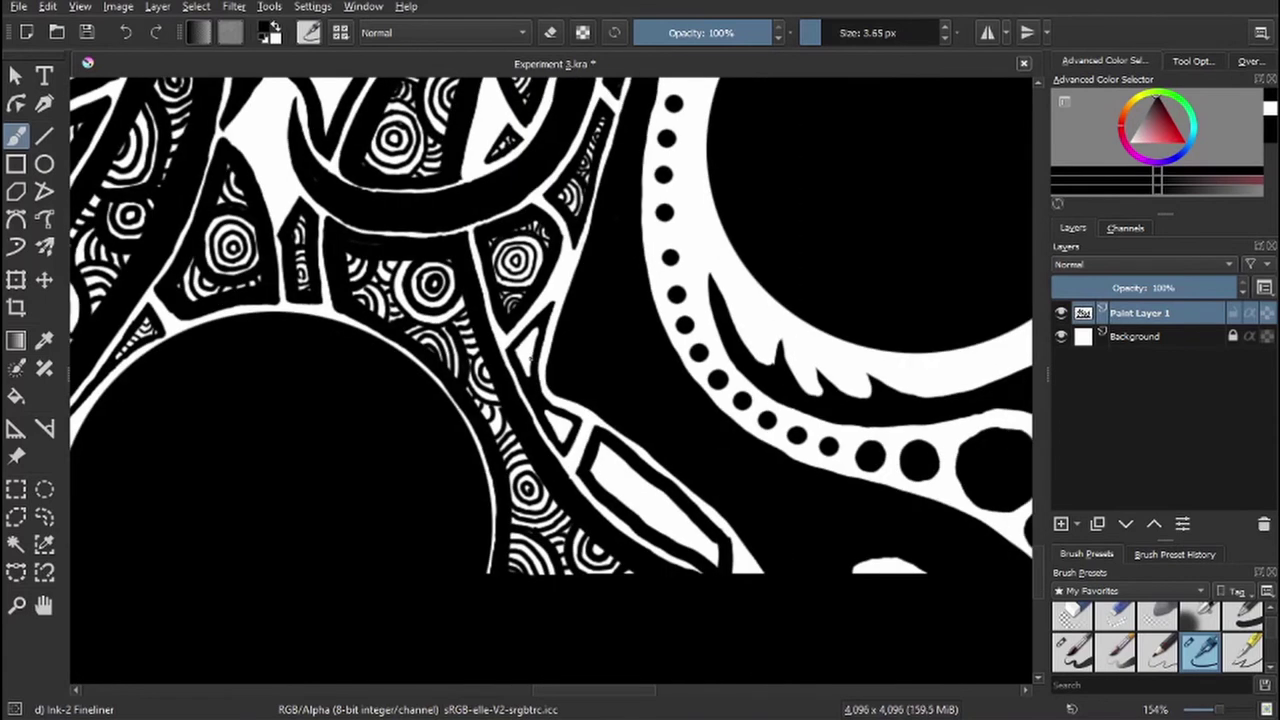
pyautogui.moveTo(587, 453)
pyautogui.mouseDown()
pyautogui.moveTo(545, 393)
pyautogui.moveTo(584, 420)
pyautogui.moveTo(555, 385)
pyautogui.mouseUp()
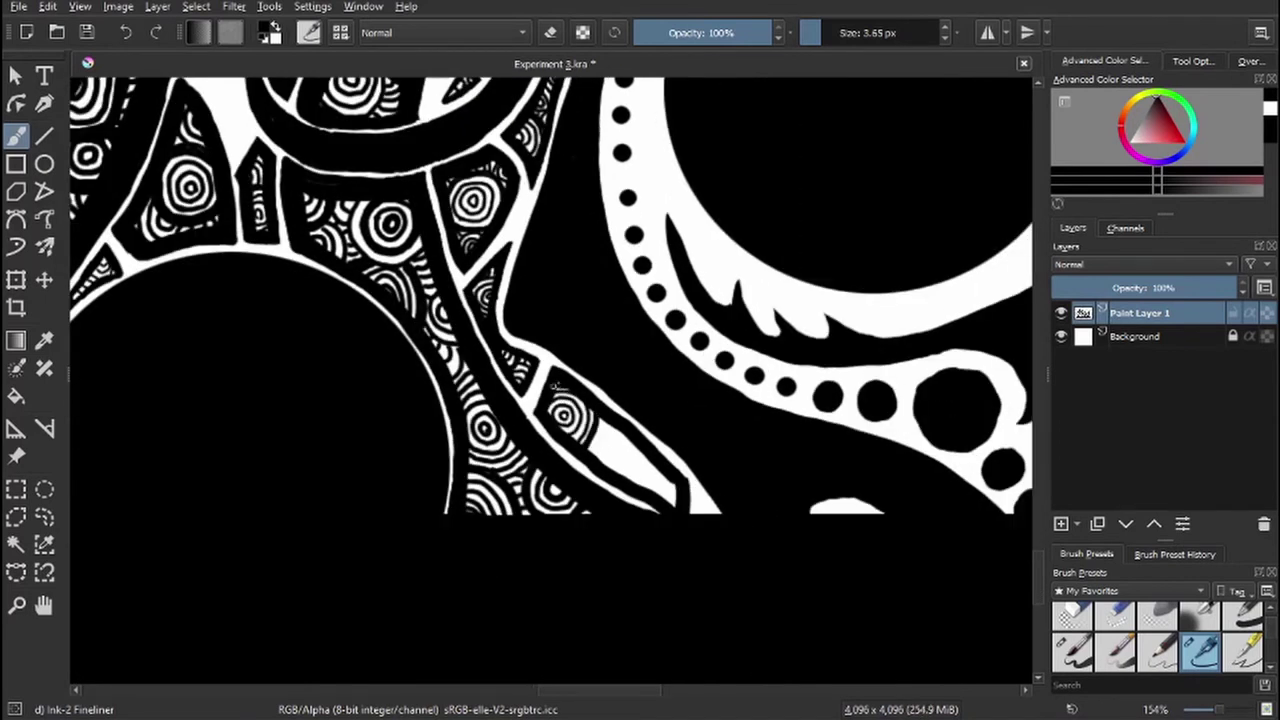
pyautogui.moveTo(619, 447)
pyautogui.mouseDown()
pyautogui.moveTo(614, 466)
pyautogui.moveTo(668, 508)
pyautogui.mouseUp()
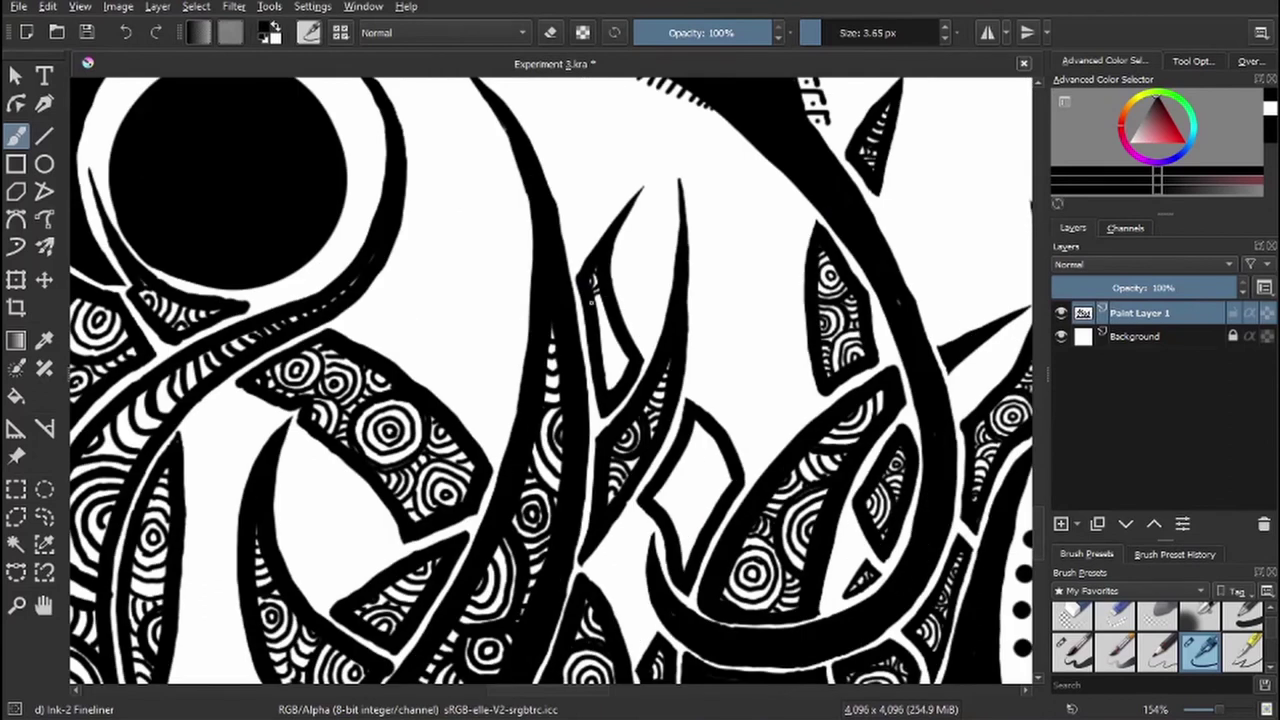
# - Fill the narrow leaf between the tall tentacles and the angular shape above the hook's tip with 3.65 px concentric circles
pyautogui.moveTo(604, 346); pyautogui.dragTo(624, 360)
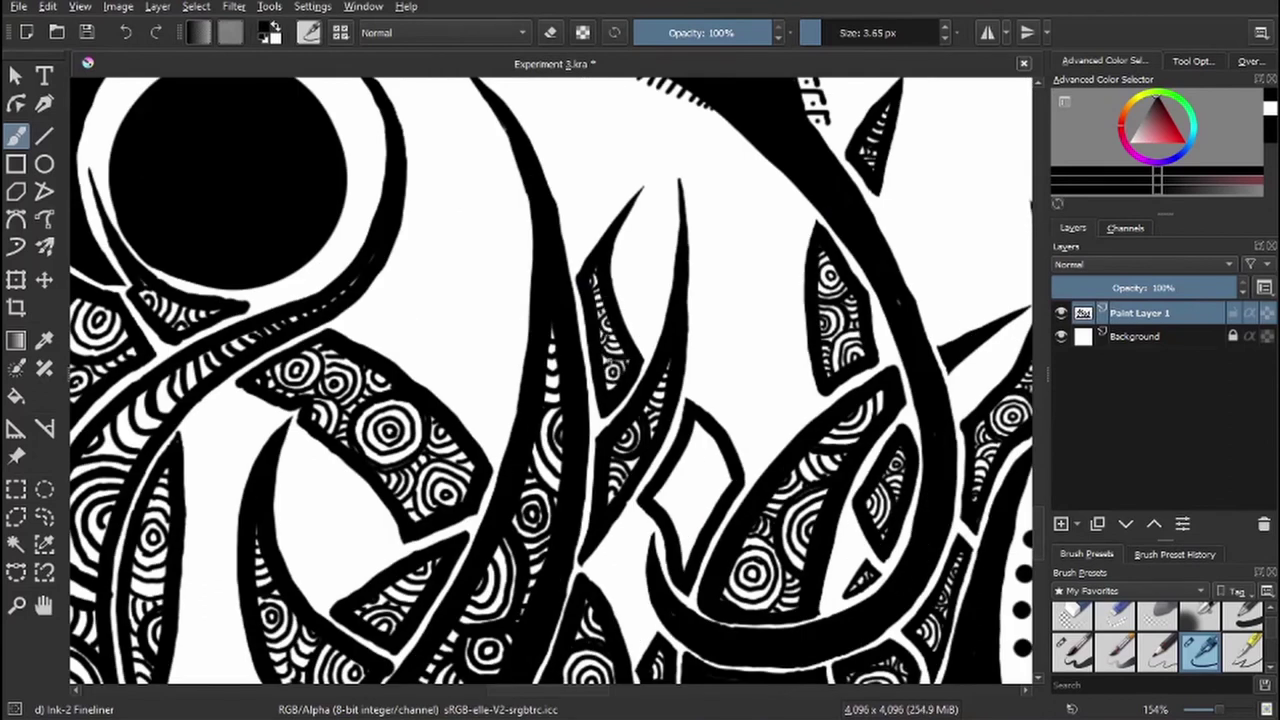
pyautogui.moveTo(633, 327)
pyautogui.mouseDown()
pyautogui.moveTo(607, 333)
pyautogui.moveTo(650, 345)
pyautogui.moveTo(597, 365)
pyautogui.moveTo(600, 380)
pyautogui.mouseUp()
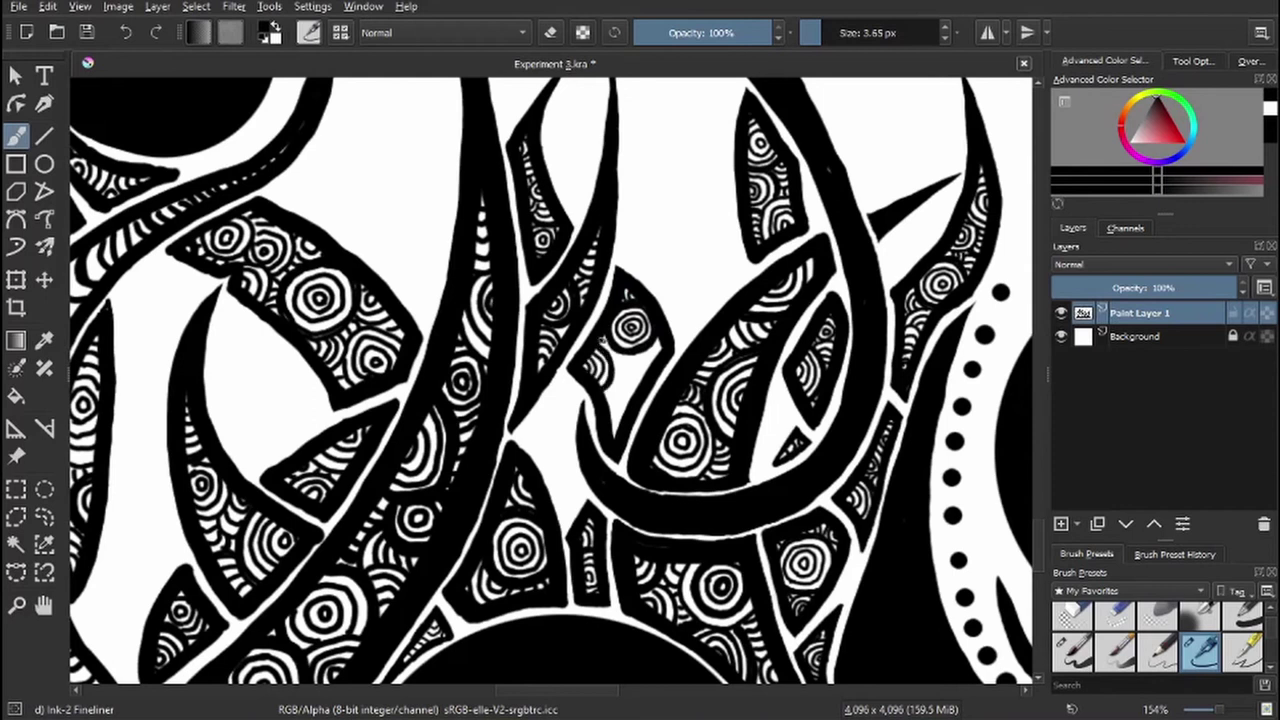
pyautogui.moveTo(611, 427)
pyautogui.mouseDown()
pyautogui.moveTo(648, 356)
pyautogui.moveTo(635, 380)
pyautogui.mouseUp()
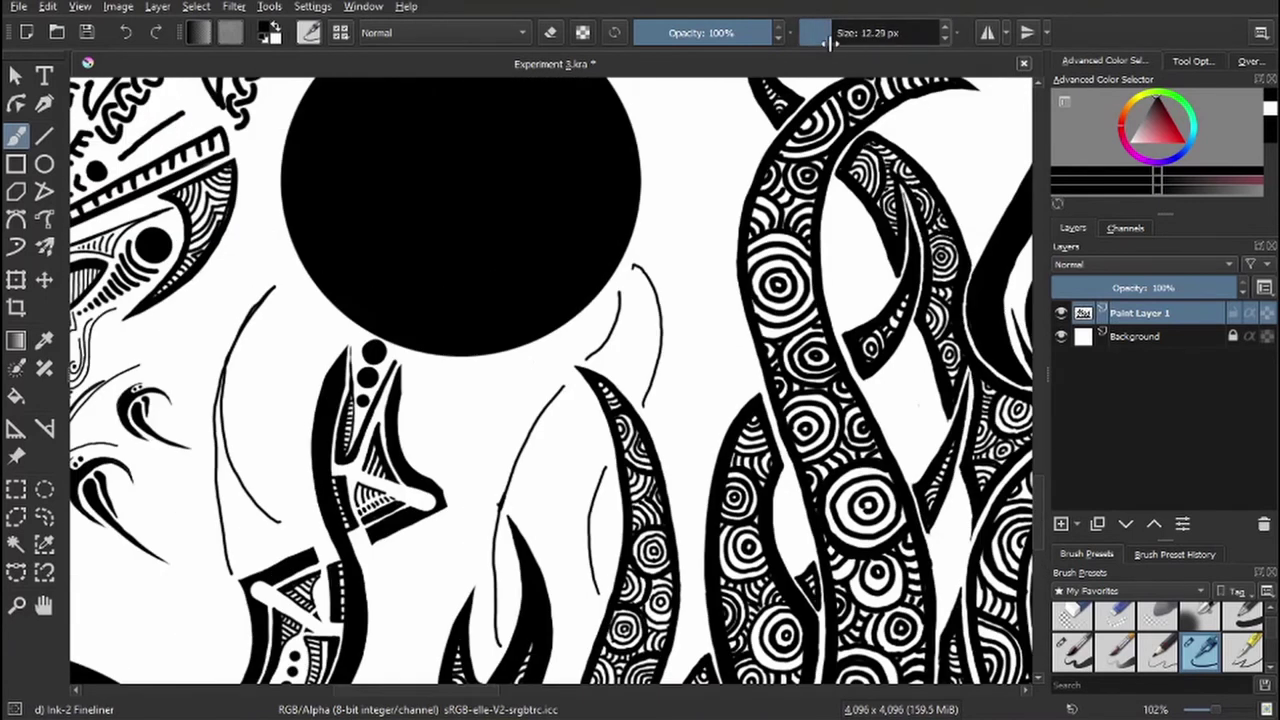
# - Outline the sketched shapes below the upper black circle and between the patterned tentacles down to the ground with a 12.29 px brush
pyautogui.moveTo(630, 262); pyautogui.dragTo(655, 405)
pyautogui.moveTo(586, 356)
pyautogui.mouseDown()
pyautogui.moveTo(630, 261)
pyautogui.moveTo(646, 404)
pyautogui.moveTo(606, 465)
pyautogui.moveTo(598, 604)
pyautogui.mouseUp()
pyautogui.moveTo(500, 640); pyautogui.dragTo(568, 378)
pyautogui.moveTo(498, 521)
pyautogui.mouseDown()
pyautogui.moveTo(560, 605)
pyautogui.moveTo(540, 535)
pyautogui.mouseUp()
pyautogui.scroll(-3, 540, 535)
pyautogui.moveTo(590, 475); pyautogui.dragTo(540, 560)
pyautogui.moveTo(610, 415); pyautogui.dragTo(582, 485)
pyautogui.scroll(-3, 630, 338)
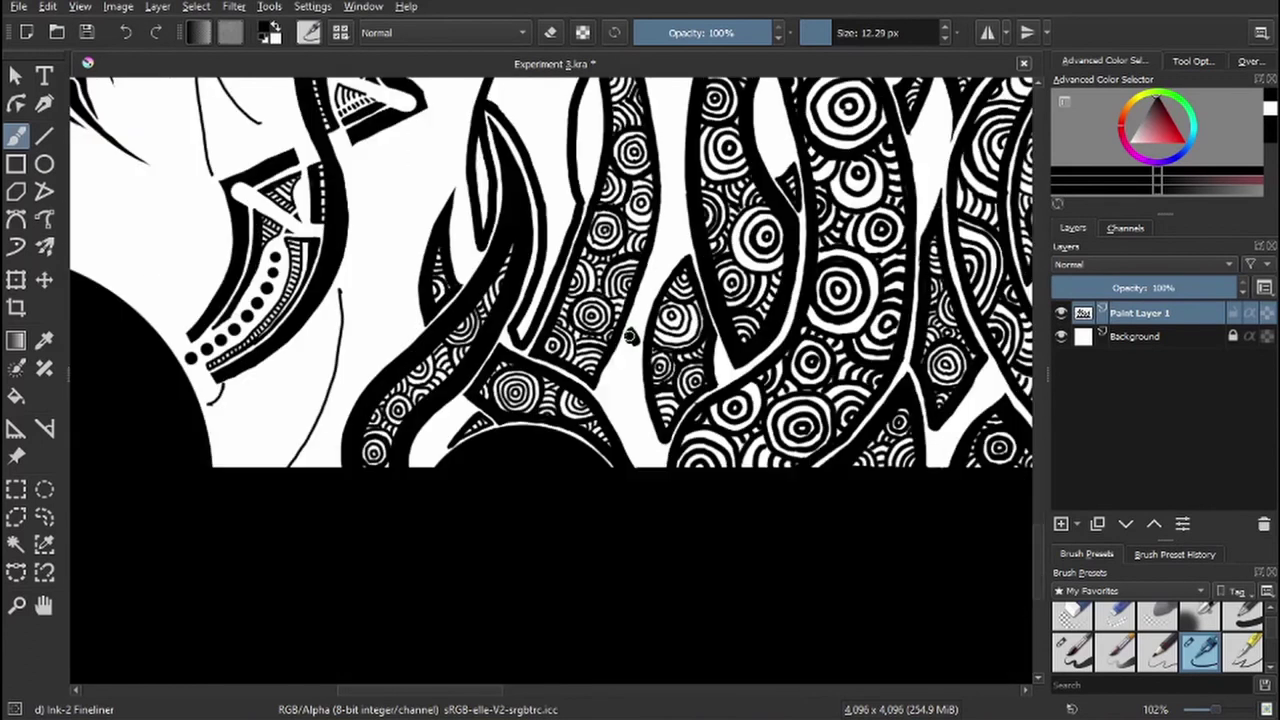
pyautogui.moveTo(618, 330)
pyautogui.mouseDown()
pyautogui.moveTo(640, 462)
pyautogui.moveTo(662, 466)
pyautogui.mouseUp()
# - Outline the pointed leaf beside the segmented stalk and the shape joining the stalk's lower end to the ground with 12.29 px lines
pyautogui.scroll(3, 660, 460)
pyautogui.moveTo(548, 160); pyautogui.dragTo(495, 450)
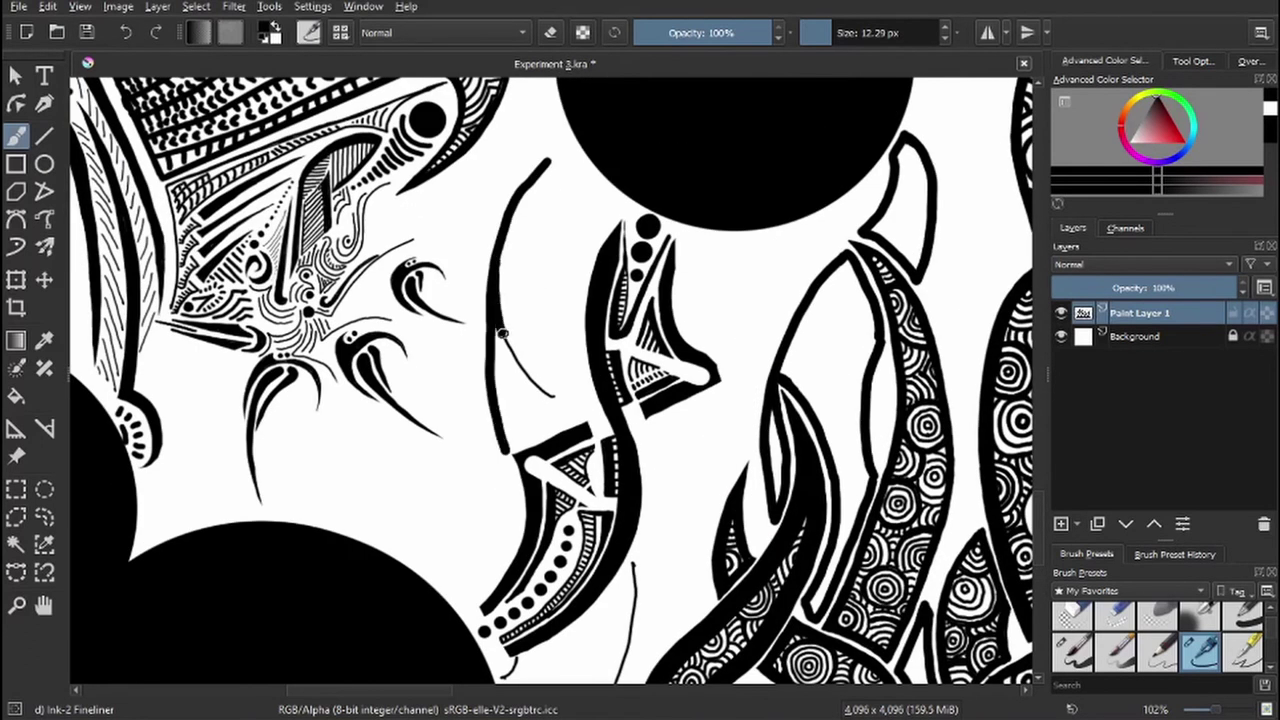
pyautogui.scroll(-3, 502, 333)
pyautogui.moveTo(600, 392); pyautogui.dragTo(545, 540)
pyautogui.press('e')
pyautogui.press('e')
pyautogui.press('e')
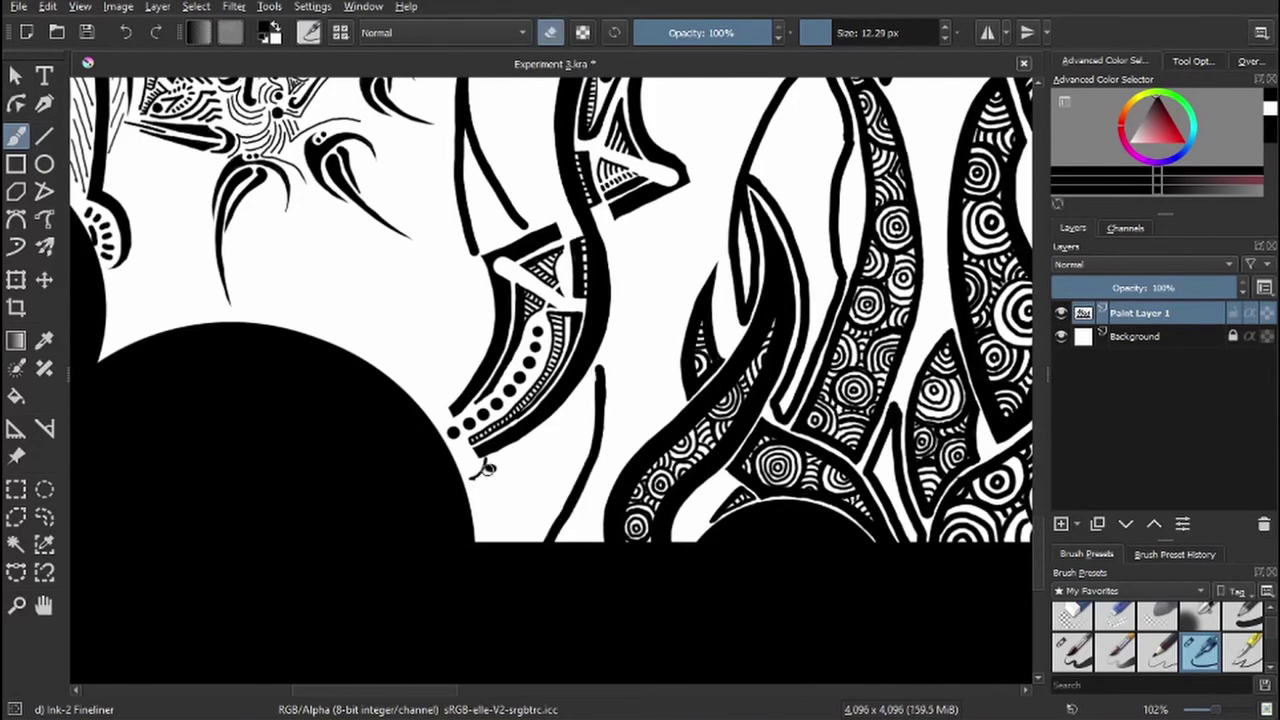
pyautogui.press('e')
pyautogui.press('e')
pyautogui.press('e')
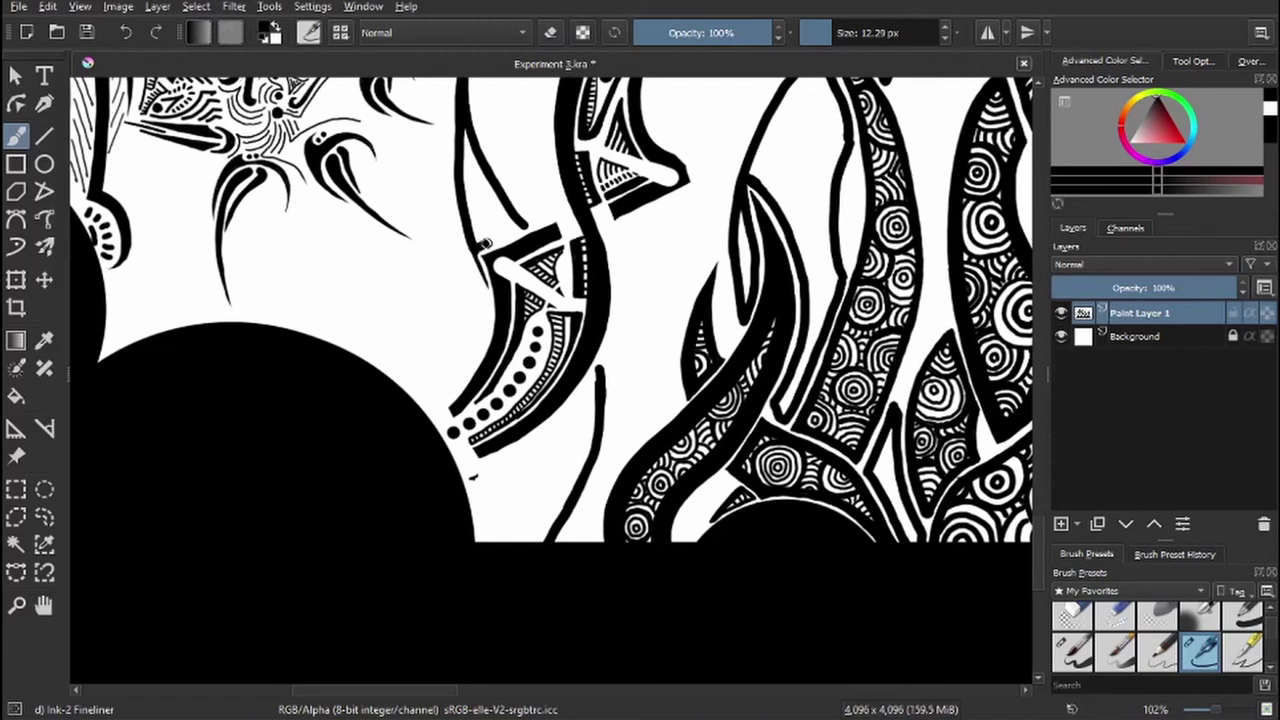
pyautogui.scroll(-2, 485, 243)
pyautogui.moveTo(500, 436)
pyautogui.mouseDown()
pyautogui.moveTo(512, 358)
pyautogui.moveTo(620, 262)
pyautogui.mouseUp()
pyautogui.press('e')
pyautogui.scroll(3, 577, 270)
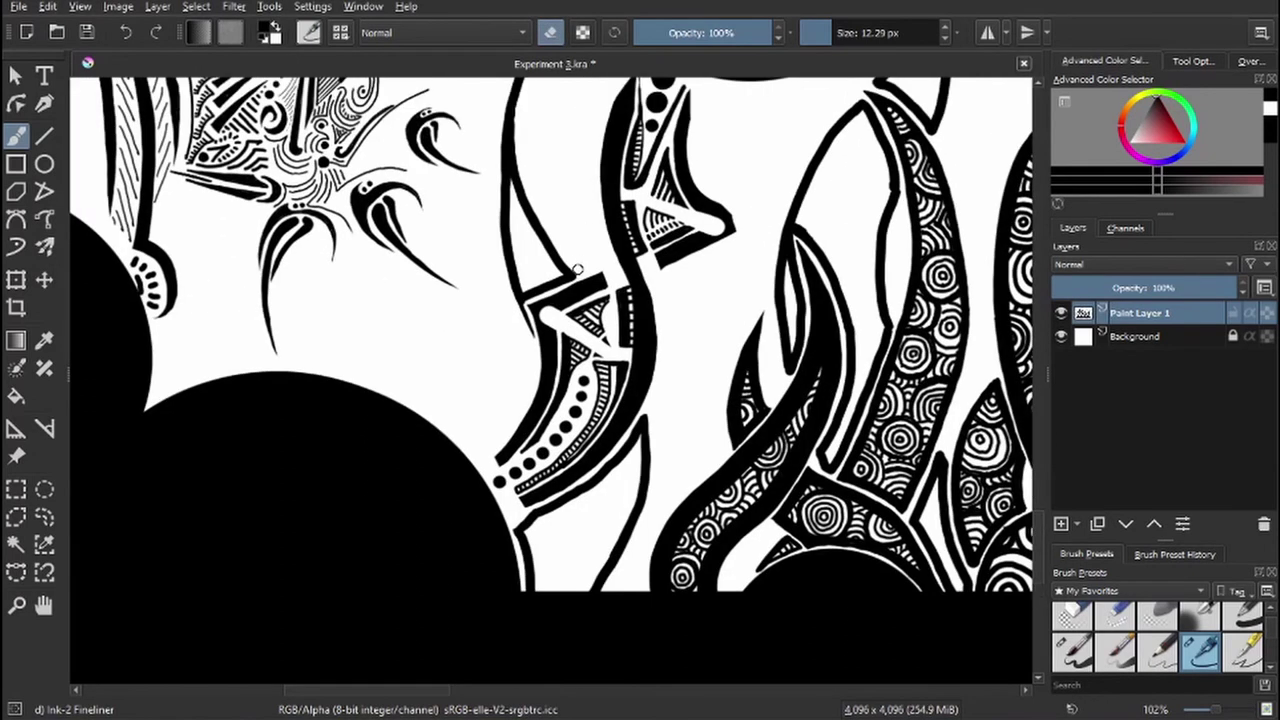
# - Refine the pointed leaf beside the segmented stalk and fill it with concentric circles using a 4.12 px brush
pyautogui.scroll(3, 577, 270)
pyautogui.press('e')
pyautogui.press('[')
pyautogui.press('[')
pyautogui.press('[')
pyautogui.scroll(1, 460, 338)
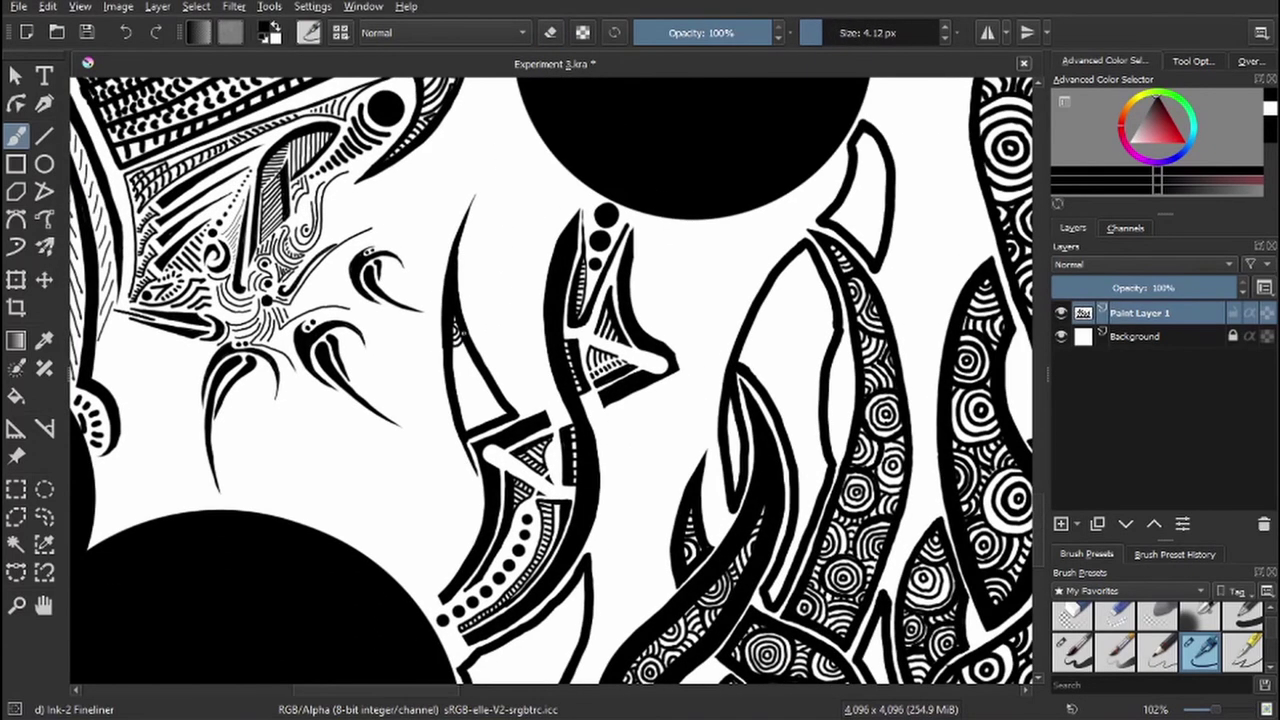
pyautogui.moveTo(477, 381)
pyautogui.mouseDown()
pyautogui.moveTo(468, 372)
pyautogui.moveTo(490, 408)
pyautogui.mouseUp()
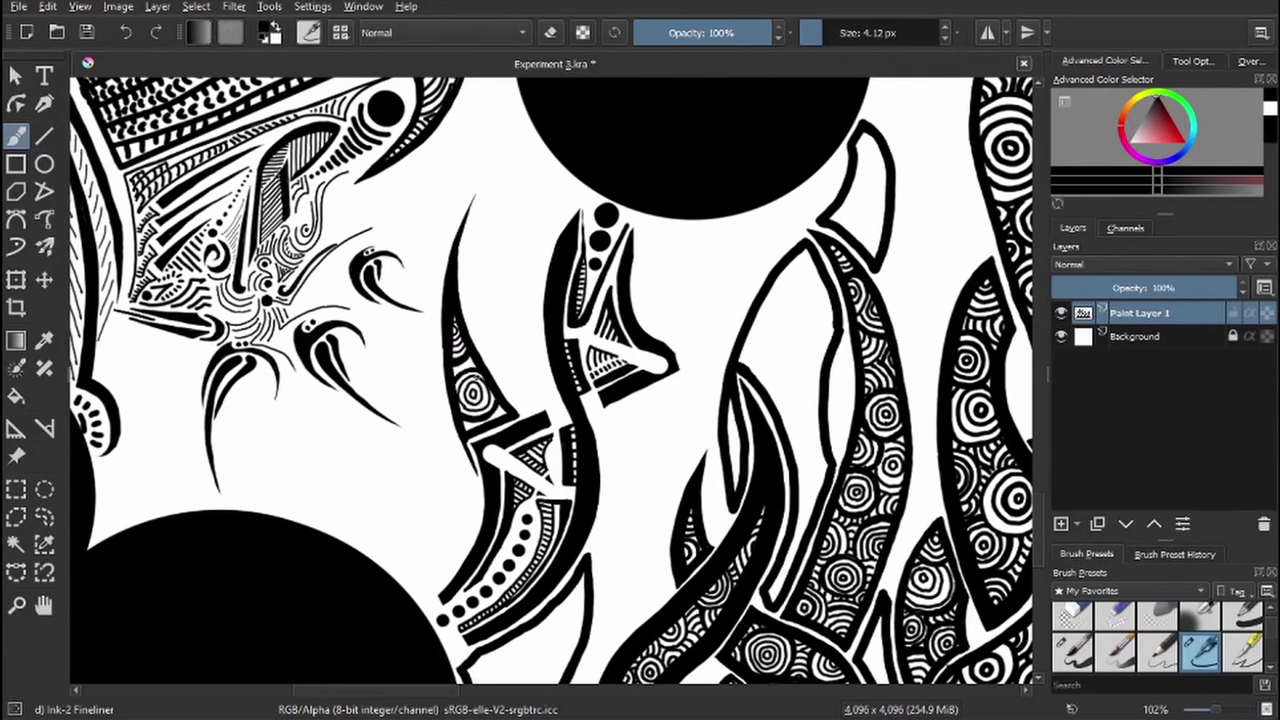
# - Fill the shape between the stalk's lower end and the ground with 4.12 px concentric circles and arcs
pyautogui.scroll(-2, 550, 400)
pyautogui.moveTo(432, 510); pyautogui.dragTo(448, 492)
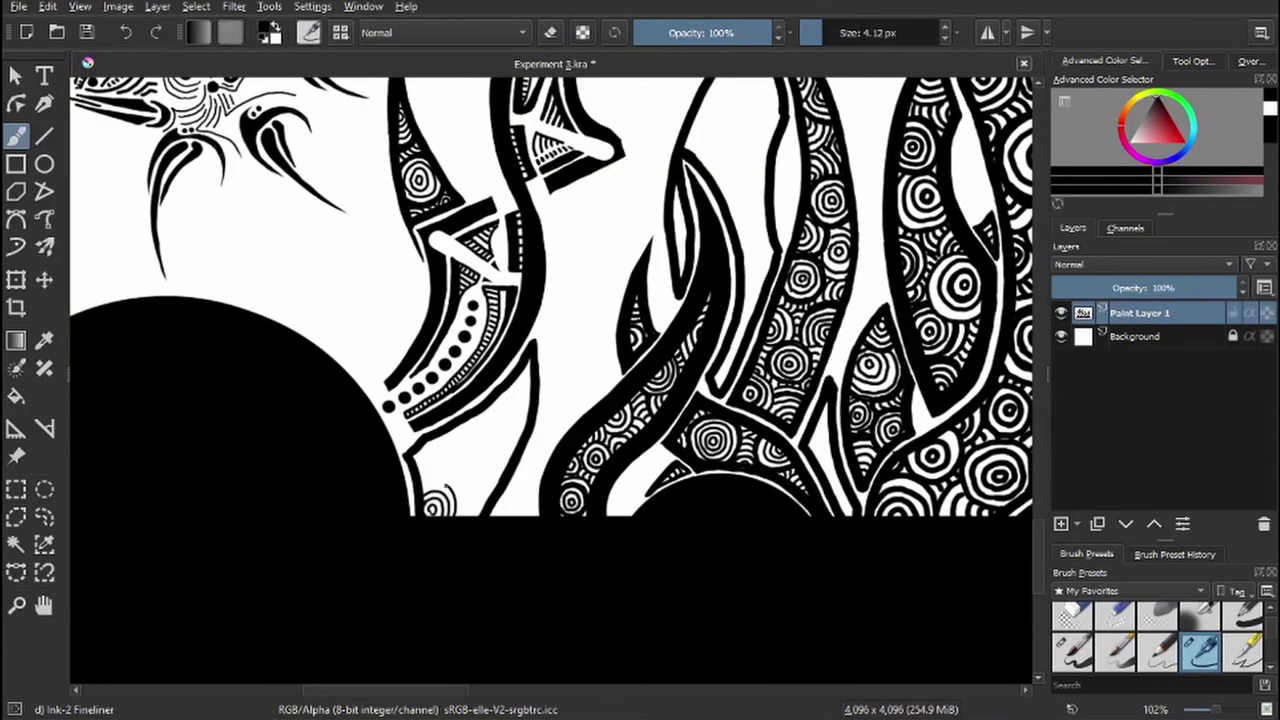
pyautogui.moveTo(516, 443)
pyautogui.mouseDown()
pyautogui.moveTo(505, 440)
pyautogui.moveTo(528, 392)
pyautogui.mouseUp()
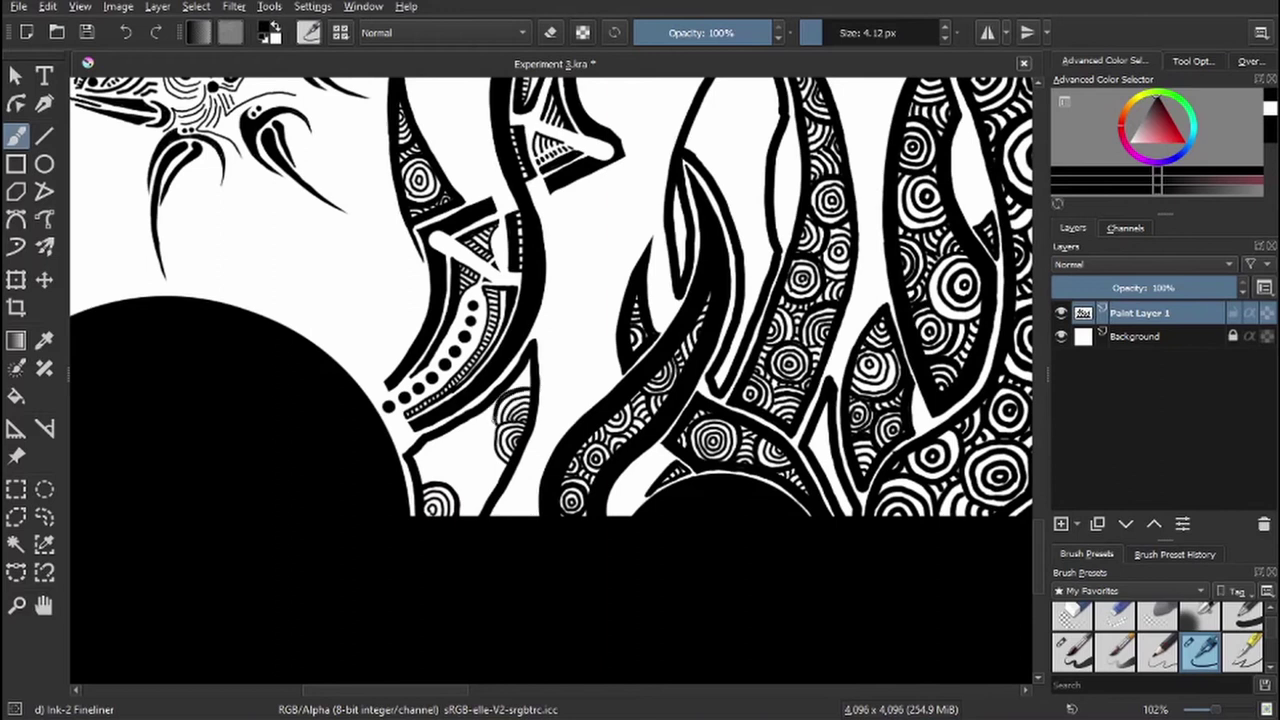
pyautogui.moveTo(443, 445)
pyautogui.mouseDown()
pyautogui.moveTo(425, 458)
pyautogui.moveTo(435, 476)
pyautogui.mouseUp()
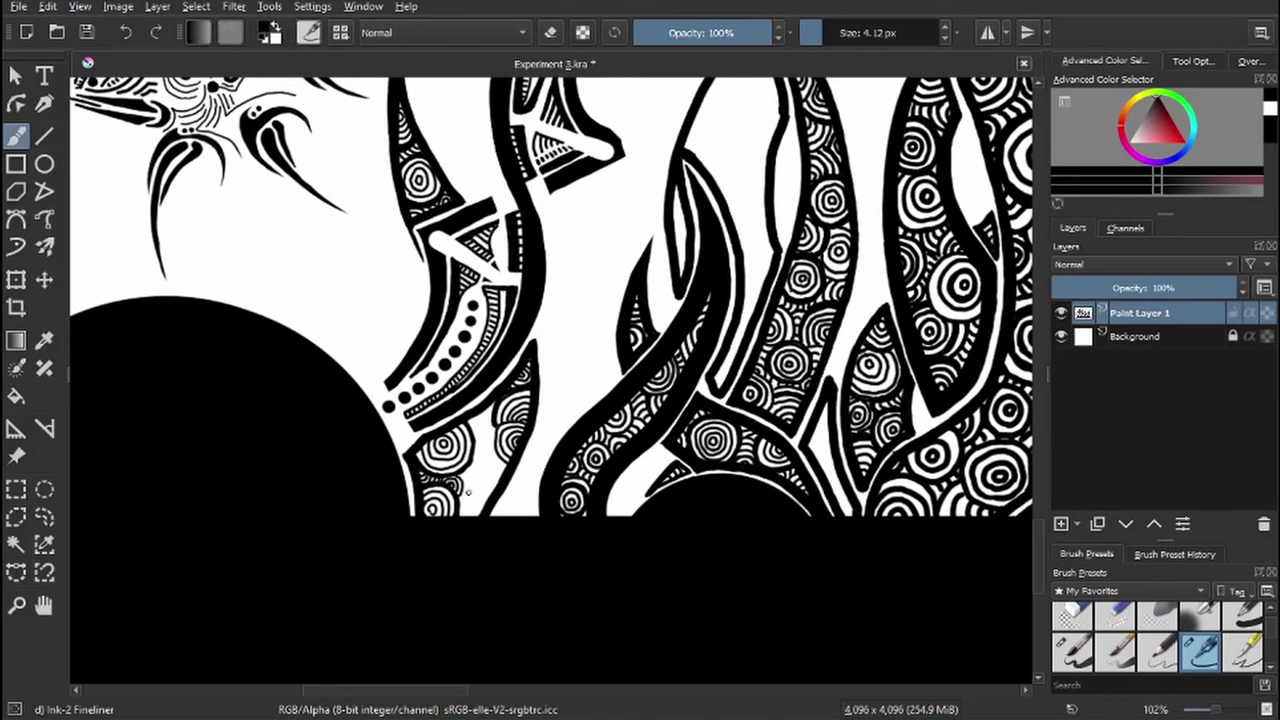
pyautogui.moveTo(467, 491)
pyautogui.mouseDown()
pyautogui.moveTo(490, 495)
pyautogui.moveTo(482, 488)
pyautogui.mouseUp()
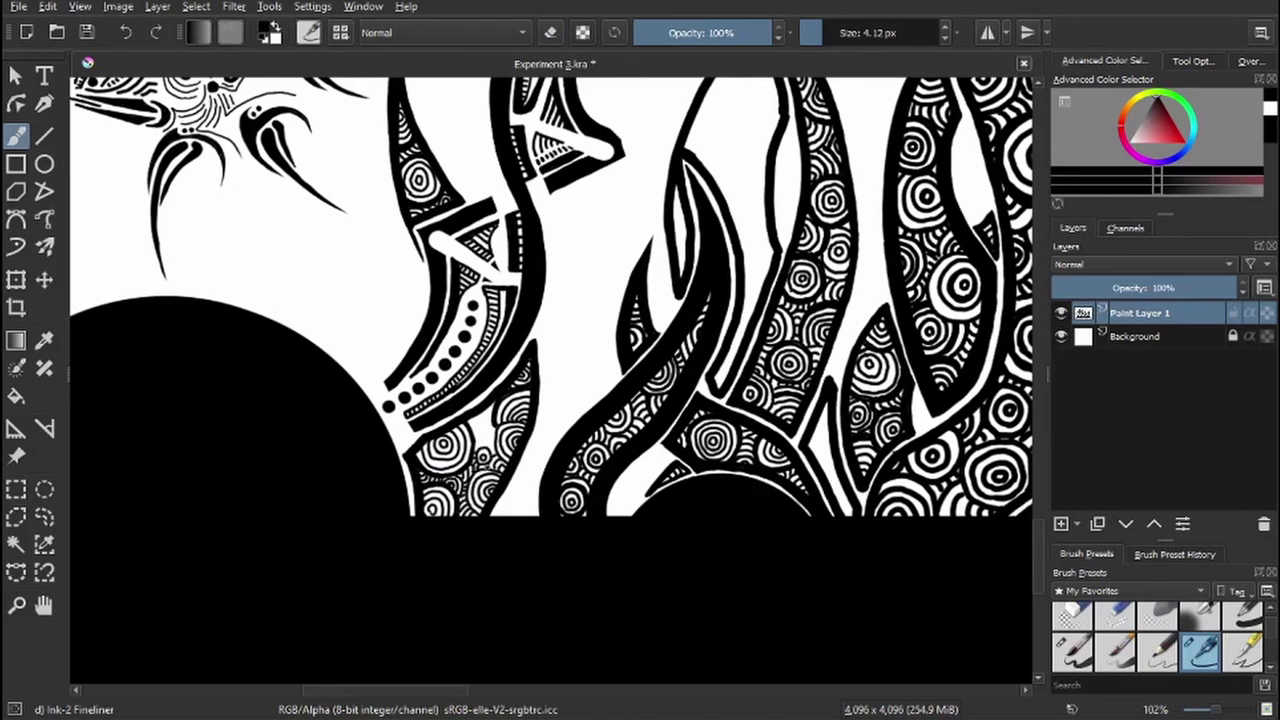
# - Fill the tall outlined tentacle shape below the large black circle with concentric circles and arcs using a 4.12 px brush
pyautogui.scroll(1, 485, 439)
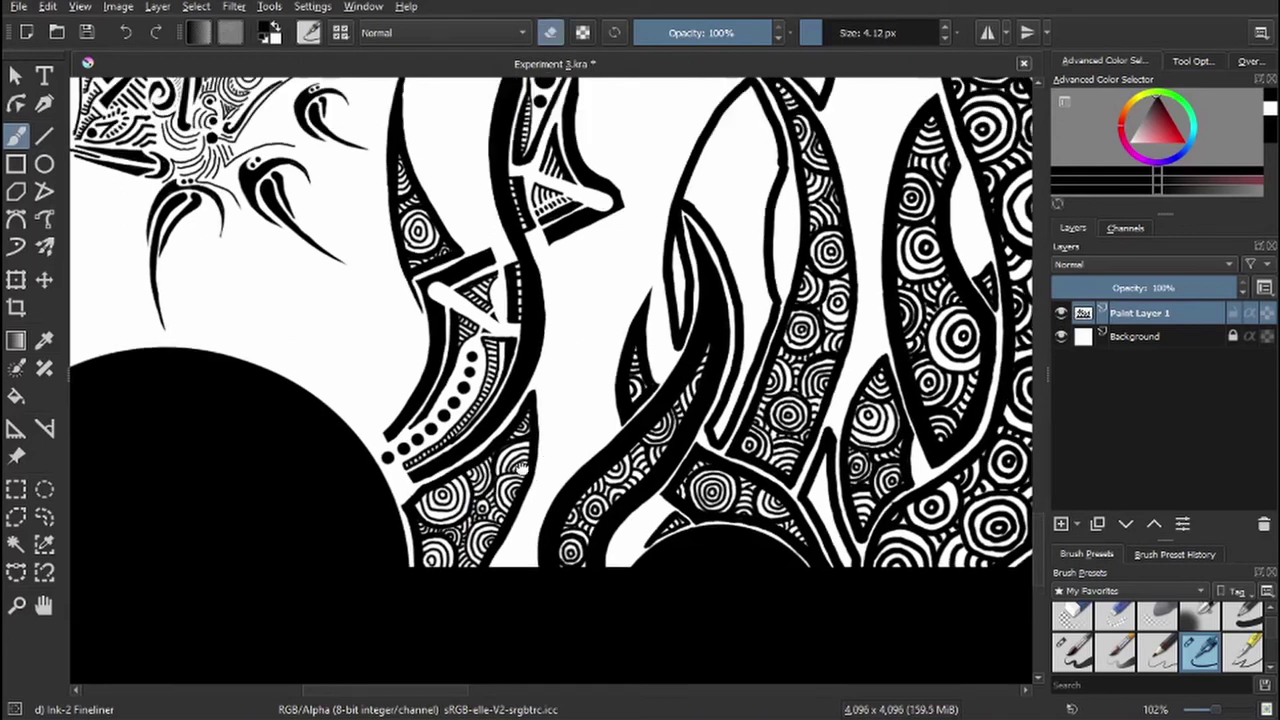
pyautogui.scroll(-3, 485, 439)
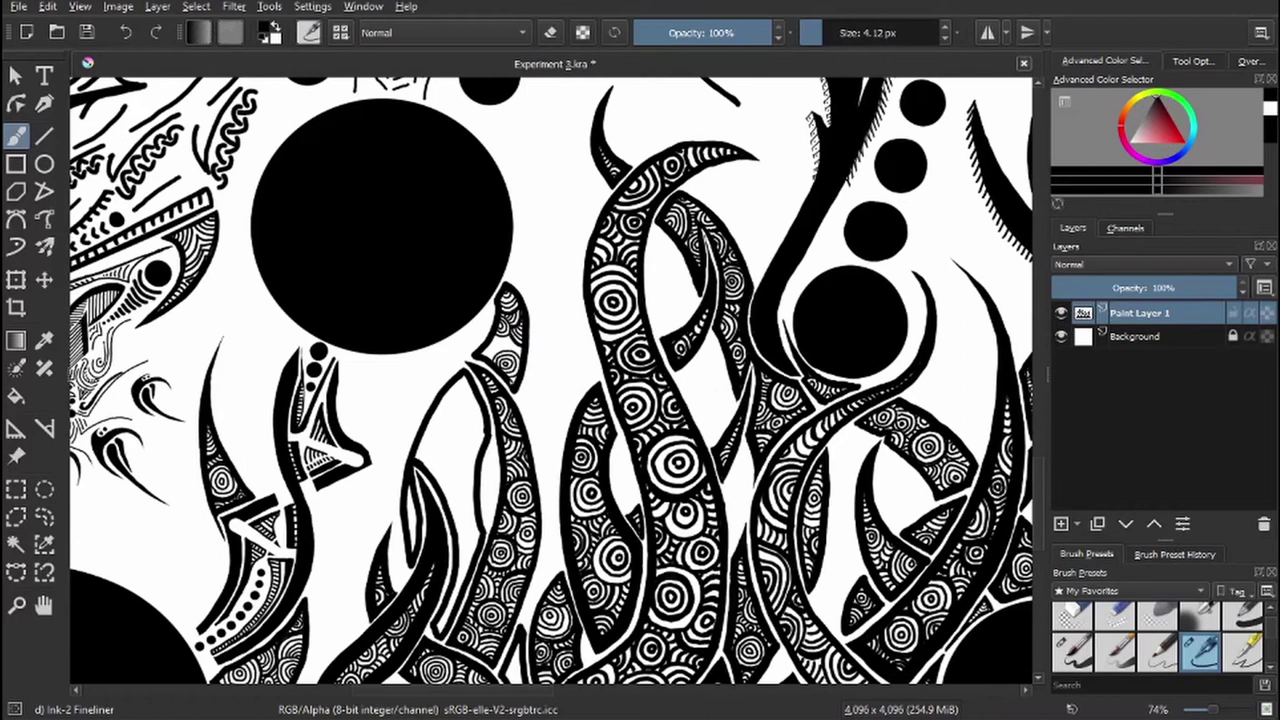
pyautogui.scroll(-1, 551, 382)
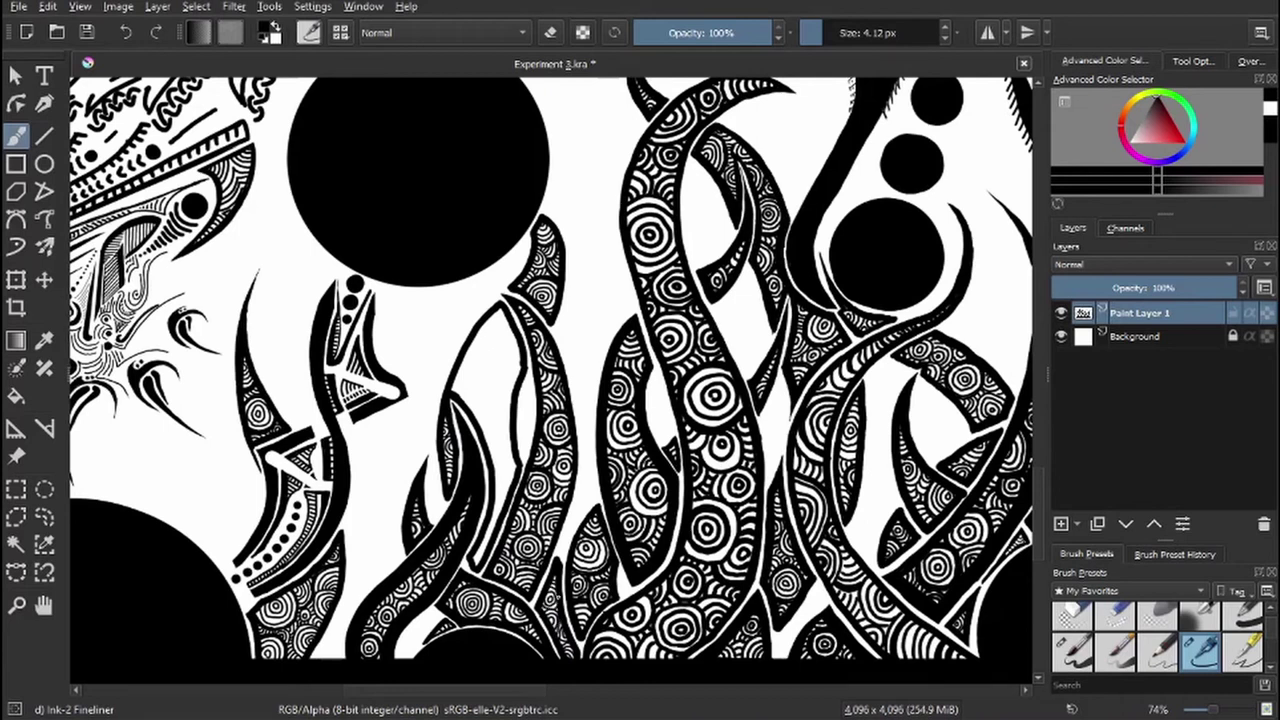
pyautogui.scroll(1, 551, 382)
pyautogui.scroll(1, 493, 566)
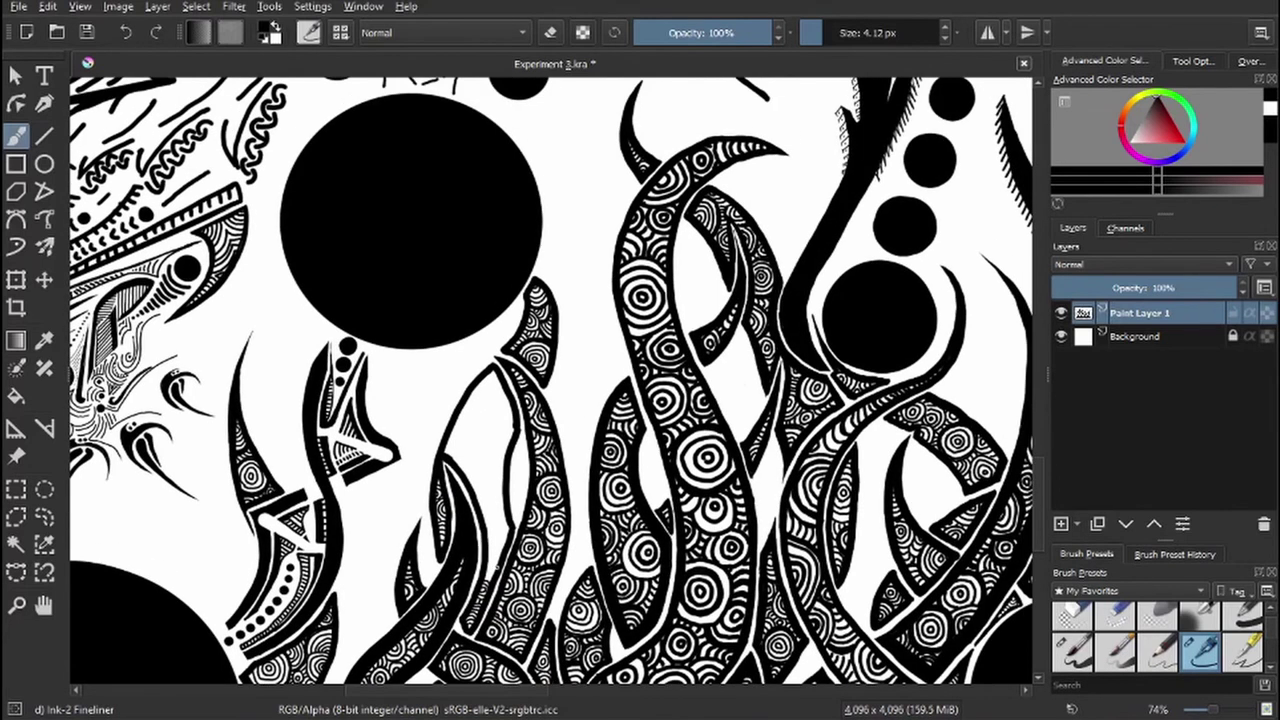
pyautogui.scroll(1, 487, 573)
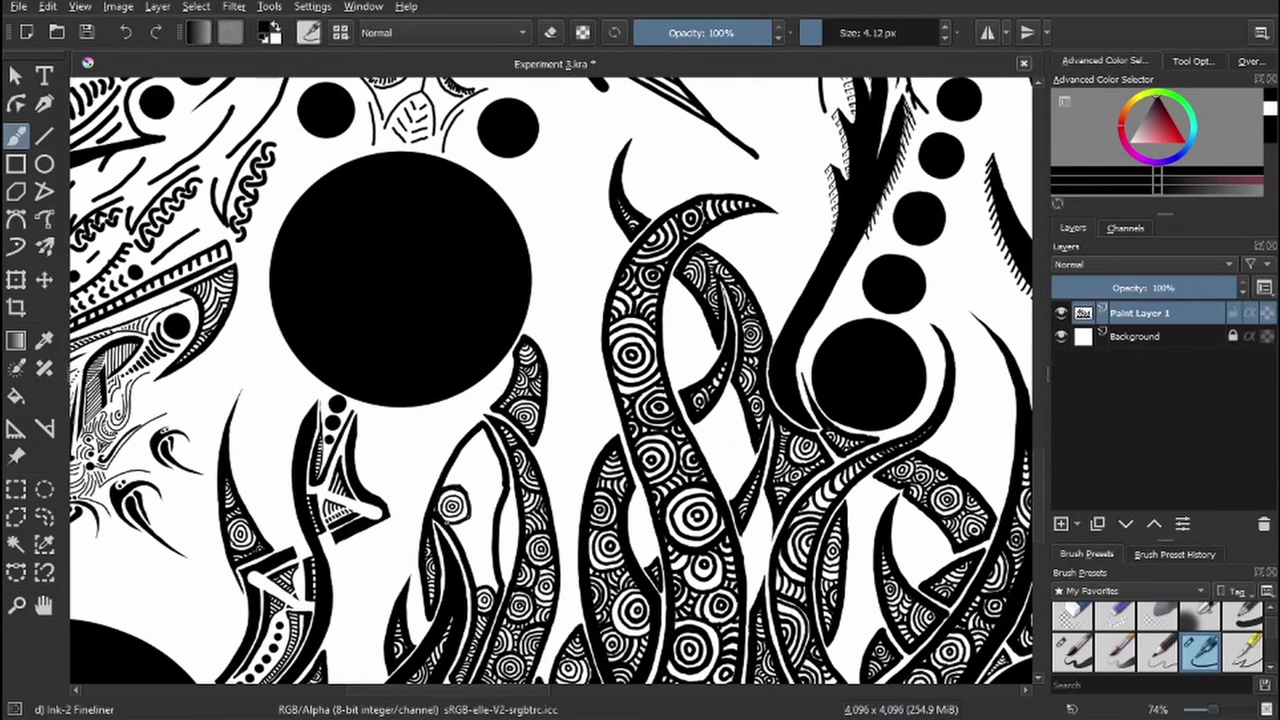
pyautogui.moveTo(452, 496); pyautogui.dragTo(476, 554)
pyautogui.moveTo(490, 453); pyautogui.dragTo(484, 472)
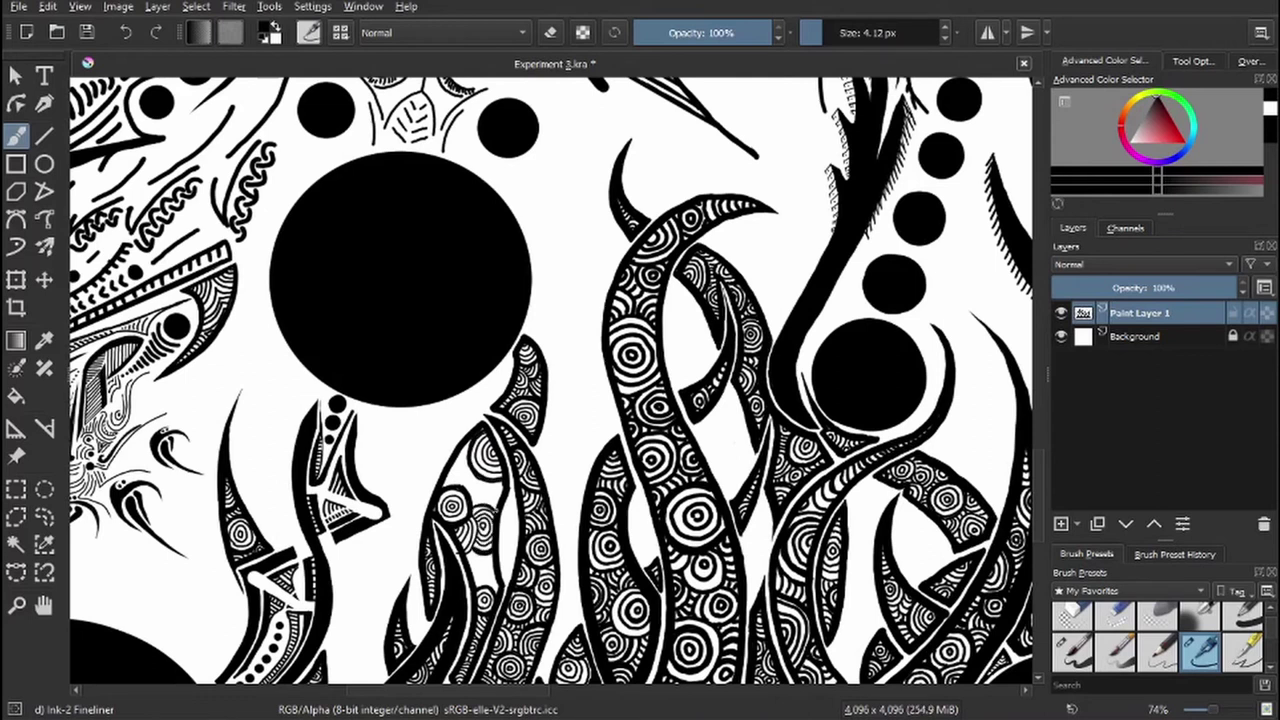
pyautogui.moveTo(487, 485); pyautogui.dragTo(498, 503)
pyautogui.moveTo(446, 470); pyautogui.dragTo(486, 500)
pyautogui.moveTo(470, 558); pyautogui.dragTo(480, 582)
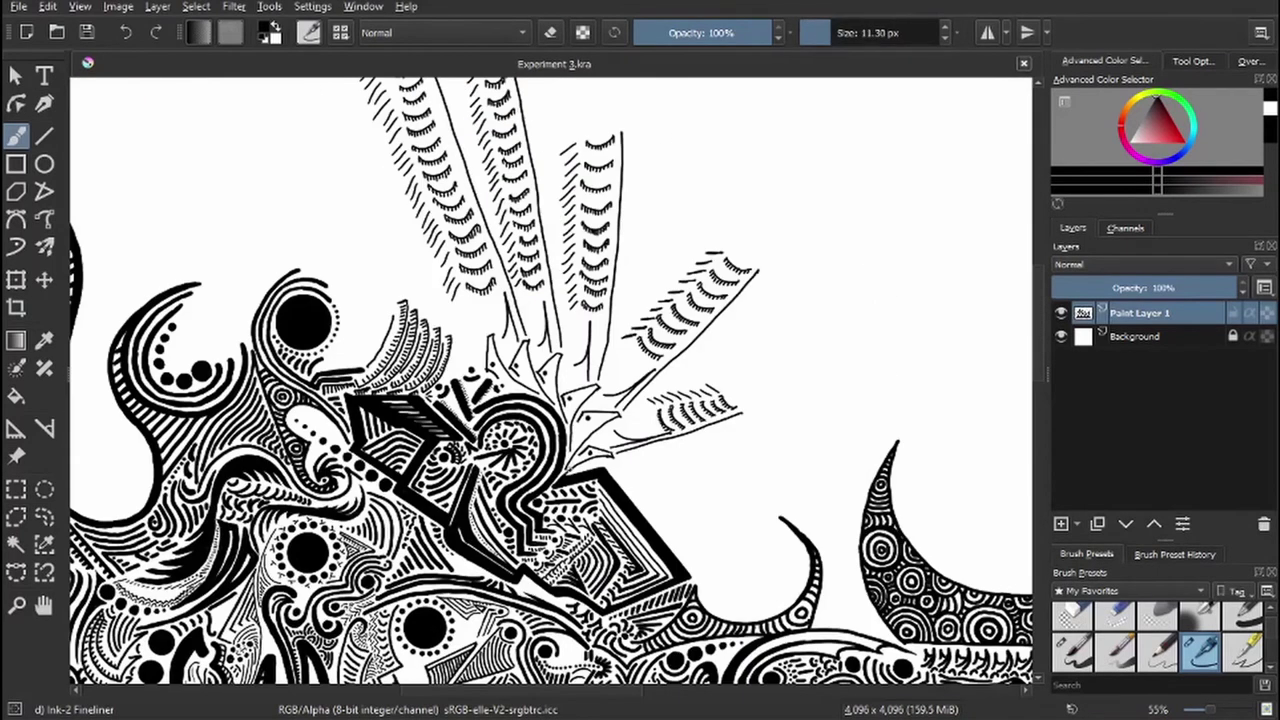
# - Thicken the outlines of the pointed thorns at the base of the feather fan with an 11.30 px brush and tidy their edges
pyautogui.moveTo(566, 472)
pyautogui.mouseDown()
pyautogui.moveTo(614, 446)
pyautogui.moveTo(564, 470)
pyautogui.mouseUp()
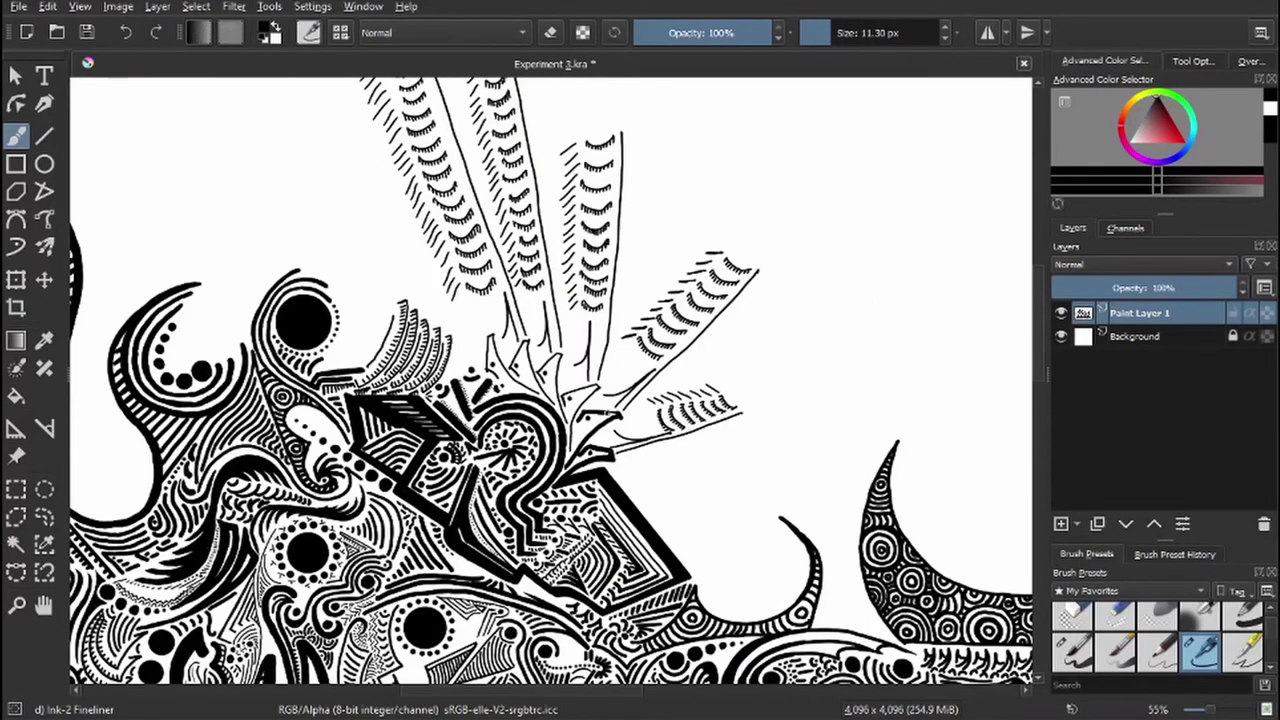
pyautogui.moveTo(612, 410)
pyautogui.mouseDown()
pyautogui.moveTo(588, 418)
pyautogui.moveTo(540, 370)
pyautogui.mouseUp()
pyautogui.moveTo(488, 330); pyautogui.dragTo(492, 368)
pyautogui.scroll(3, 442, 330)
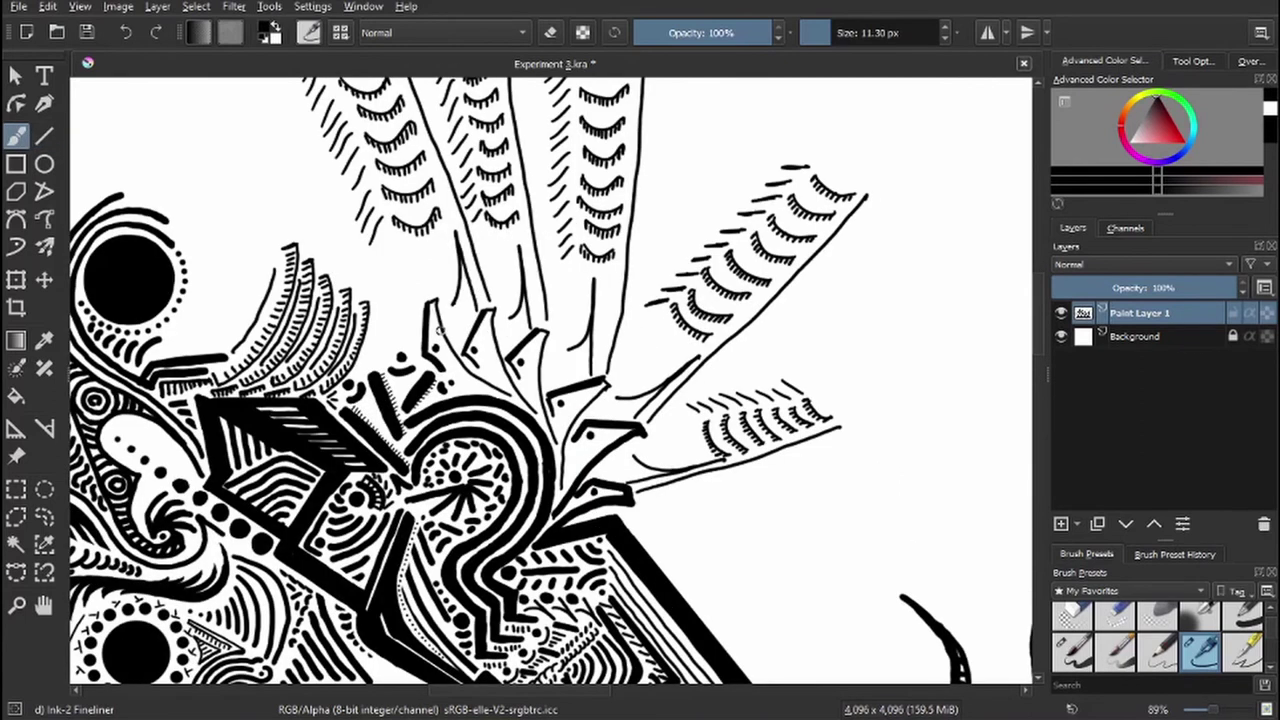
pyautogui.moveTo(438, 329); pyautogui.dragTo(426, 300)
pyautogui.moveTo(448, 348)
pyautogui.mouseDown()
pyautogui.moveTo(512, 396)
pyautogui.moveTo(484, 308)
pyautogui.mouseUp()
pyautogui.moveTo(492, 298); pyautogui.dragTo(538, 410)
pyautogui.moveTo(534, 340)
pyautogui.mouseDown()
pyautogui.moveTo(550, 326)
pyautogui.moveTo(556, 438)
pyautogui.mouseUp()
pyautogui.moveTo(604, 382); pyautogui.dragTo(566, 432)
pyautogui.press('e')
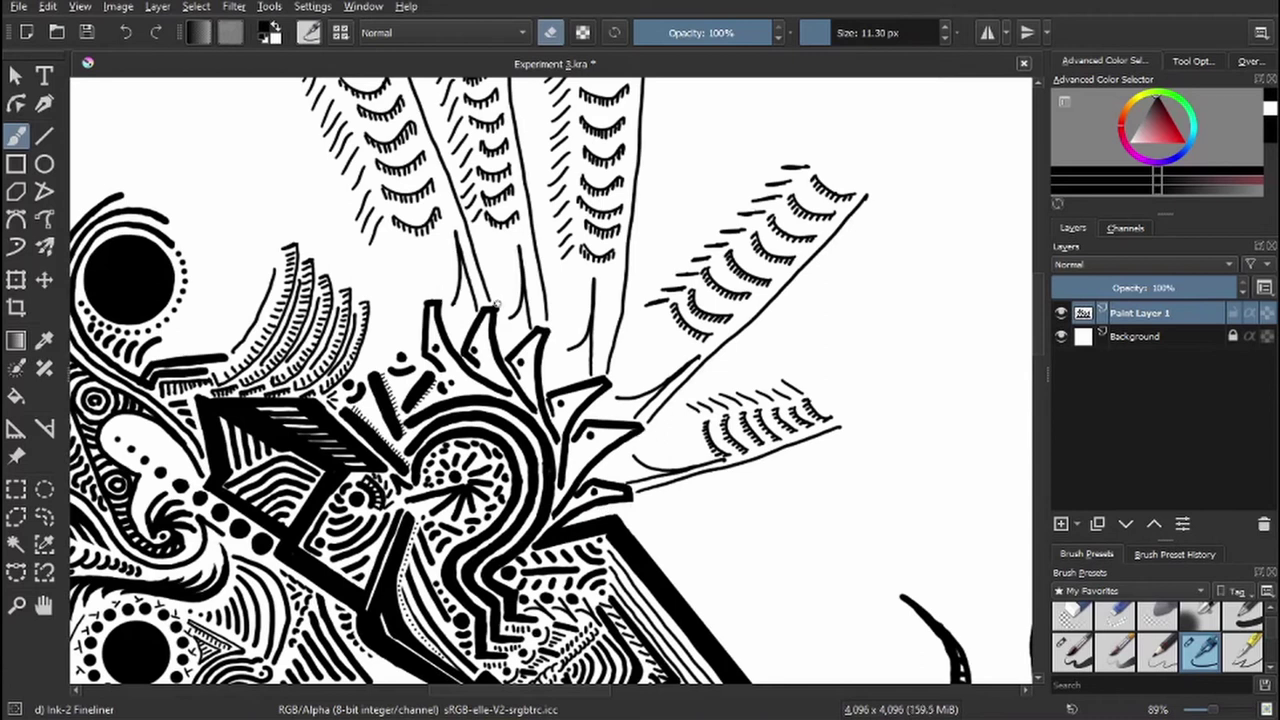
pyautogui.press('e')
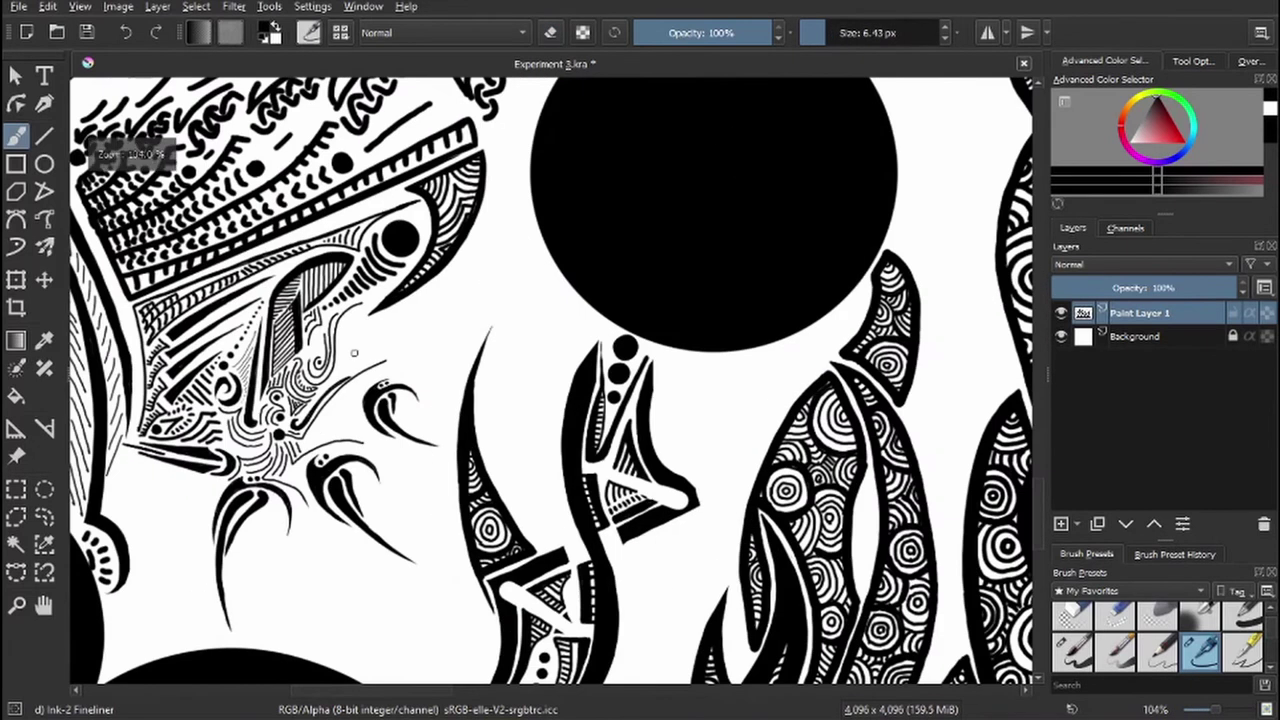
# - Fill the space between the hooked head ornament, the claws and the curved horn with spirals and flowing lines using 6.43 and 3.65 px brushes
pyautogui.moveTo(470, 250)
pyautogui.mouseDown()
pyautogui.moveTo(450, 400)
pyautogui.moveTo(440, 345)
pyautogui.mouseUp()
pyautogui.moveTo(515, 125)
pyautogui.mouseDown()
pyautogui.moveTo(480, 300)
pyautogui.moveTo(390, 342)
pyautogui.mouseUp()
pyautogui.moveTo(432, 290)
pyautogui.mouseDown()
pyautogui.moveTo(426, 344)
pyautogui.moveTo(414, 344)
pyautogui.mouseUp()
pyautogui.press('+')
pyautogui.press('[')
pyautogui.press('[')
pyautogui.moveTo(436, 328)
pyautogui.mouseDown()
pyautogui.moveTo(479, 368)
pyautogui.moveTo(475, 336)
pyautogui.moveTo(484, 341)
pyautogui.moveTo(493, 373)
pyautogui.moveTo(442, 336)
pyautogui.mouseUp()
pyautogui.moveTo(456, 298)
pyautogui.mouseDown()
pyautogui.moveTo(462, 326)
pyautogui.moveTo(514, 370)
pyautogui.moveTo(530, 526)
pyautogui.mouseUp()
pyautogui.moveTo(514, 336); pyautogui.dragTo(530, 390)
pyautogui.moveTo(600, 450); pyautogui.dragTo(650, 265)
pyautogui.moveTo(450, 240); pyautogui.dragTo(432, 222)
pyautogui.moveTo(474, 244)
pyautogui.mouseDown()
pyautogui.moveTo(514, 278)
pyautogui.moveTo(594, 432)
pyautogui.mouseUp()
pyautogui.moveTo(514, 286)
pyautogui.mouseDown()
pyautogui.moveTo(552, 424)
pyautogui.moveTo(566, 352)
pyautogui.moveTo(576, 394)
pyautogui.mouseUp()
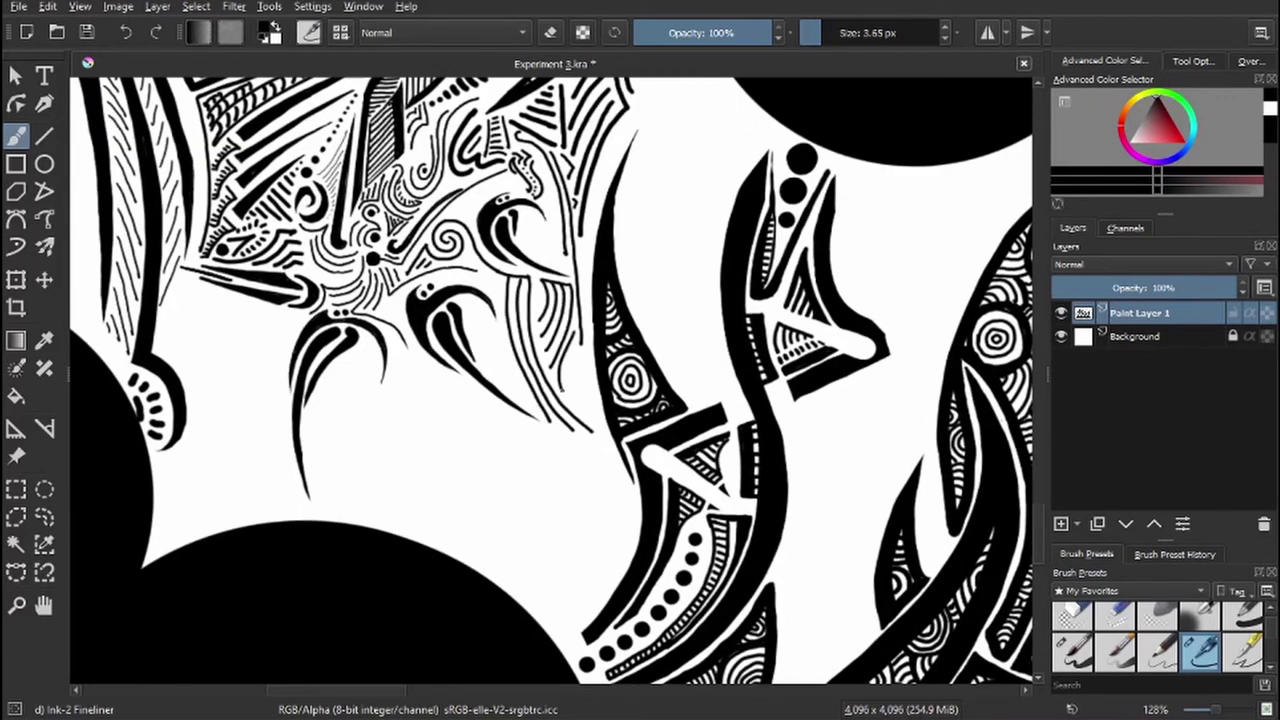
# - Add more curved lines beside the claws and a curve with short tick marks beneath the lowest claw
pyautogui.moveTo(562, 336); pyautogui.dragTo(596, 418)
pyautogui.moveTo(600, 350); pyautogui.dragTo(576, 430)
pyautogui.moveTo(500, 292); pyautogui.dragTo(512, 336)
pyautogui.moveTo(500, 400); pyautogui.dragTo(645, 265)
pyautogui.moveTo(450, 370); pyautogui.dragTo(432, 462)
pyautogui.moveTo(476, 298); pyautogui.dragTo(446, 336)
pyautogui.moveTo(446, 352); pyautogui.dragTo(438, 412)
# - Draw a straight 5.79 px diagonal from the lowest claw to the dotted stalk, with parallel vertical lines descending toward the black circle
pyautogui.moveTo(506, 290); pyautogui.dragTo(690, 572)
pyautogui.press('v')
pyautogui.moveTo(508, 472)
pyautogui.mouseDown()
pyautogui.moveTo(508, 292)
pyautogui.moveTo(535, 335)
pyautogui.mouseUp()
pyautogui.moveTo(560, 486)
pyautogui.mouseDown()
pyautogui.moveTo(560, 376)
pyautogui.moveTo(583, 410)
pyautogui.mouseUp()
pyautogui.moveTo(606, 505); pyautogui.dragTo(606, 445)
pyautogui.moveTo(630, 522)
pyautogui.mouseDown()
pyautogui.moveTo(630, 482)
pyautogui.moveTo(648, 510)
pyautogui.mouseUp()
pyautogui.moveTo(668, 558)
pyautogui.mouseDown()
pyautogui.moveTo(668, 538)
pyautogui.moveTo(686, 564)
pyautogui.mouseUp()
pyautogui.moveTo(512, 298); pyautogui.dragTo(688, 576)
pyautogui.hotkey('ctrl', '+')
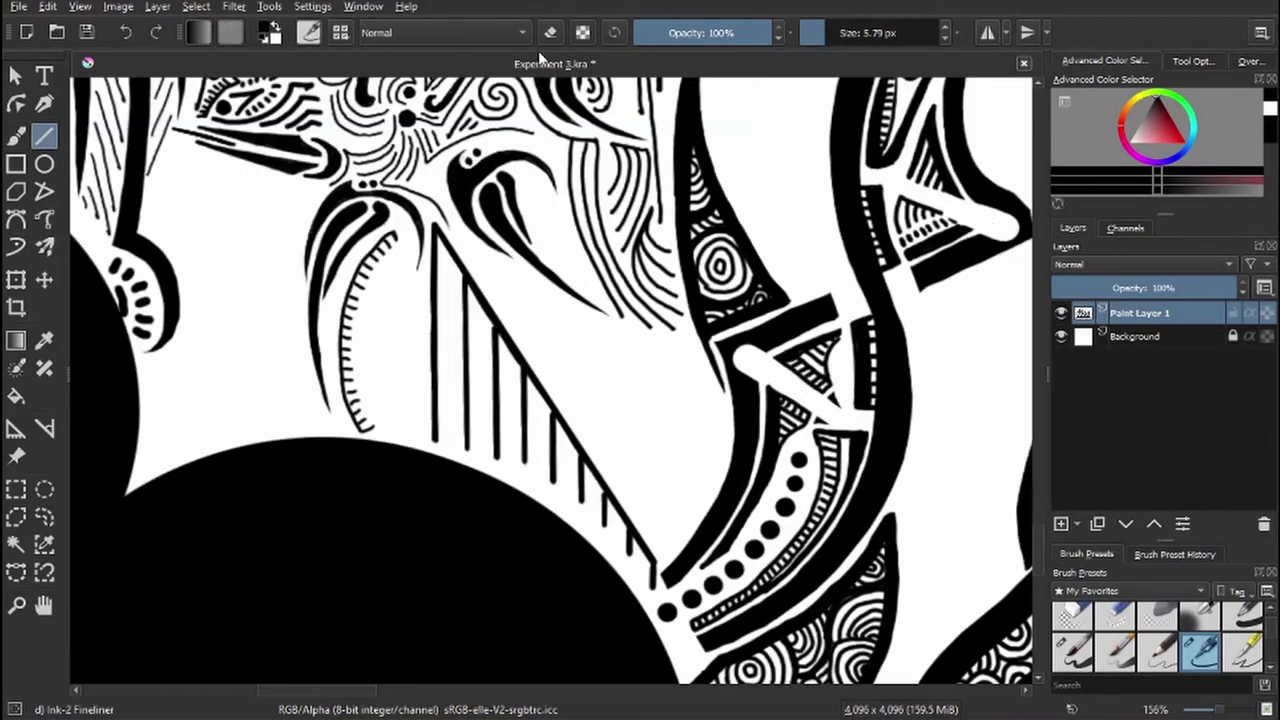
# - Erase the lower ends of the vertical lines to leave an even gap above the black circle
pyautogui.press('b')
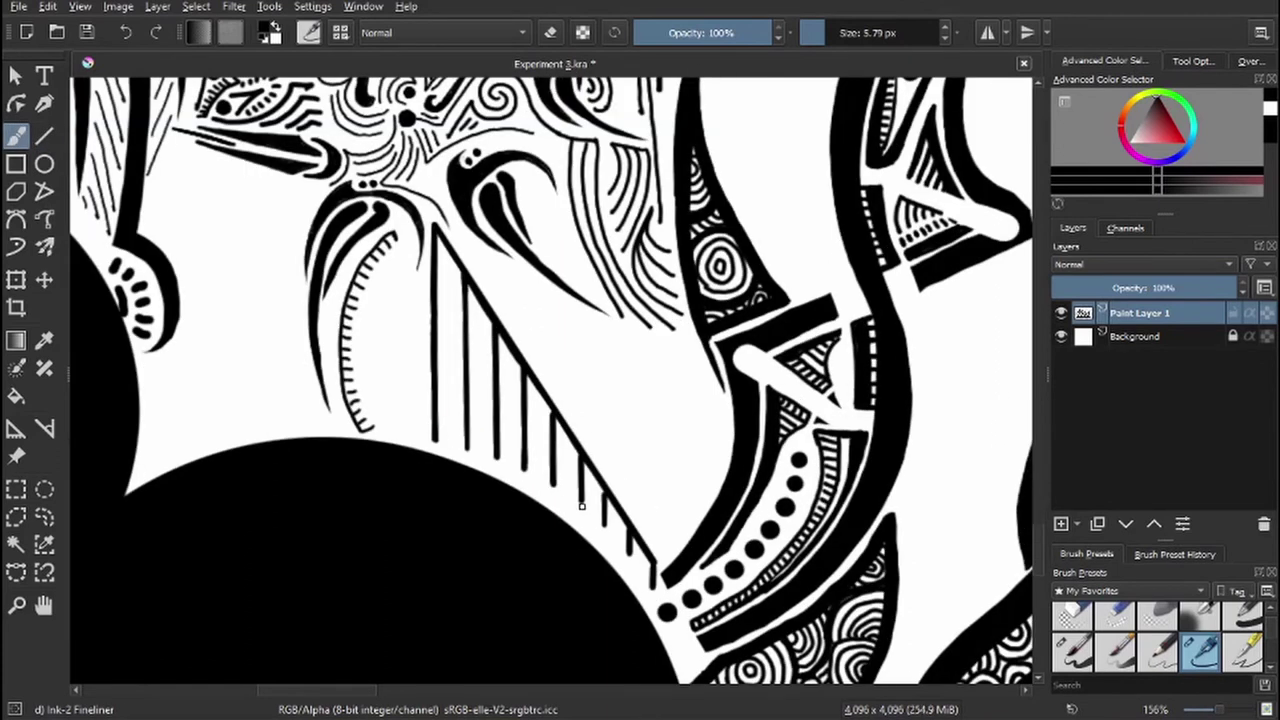
pyautogui.press('e')
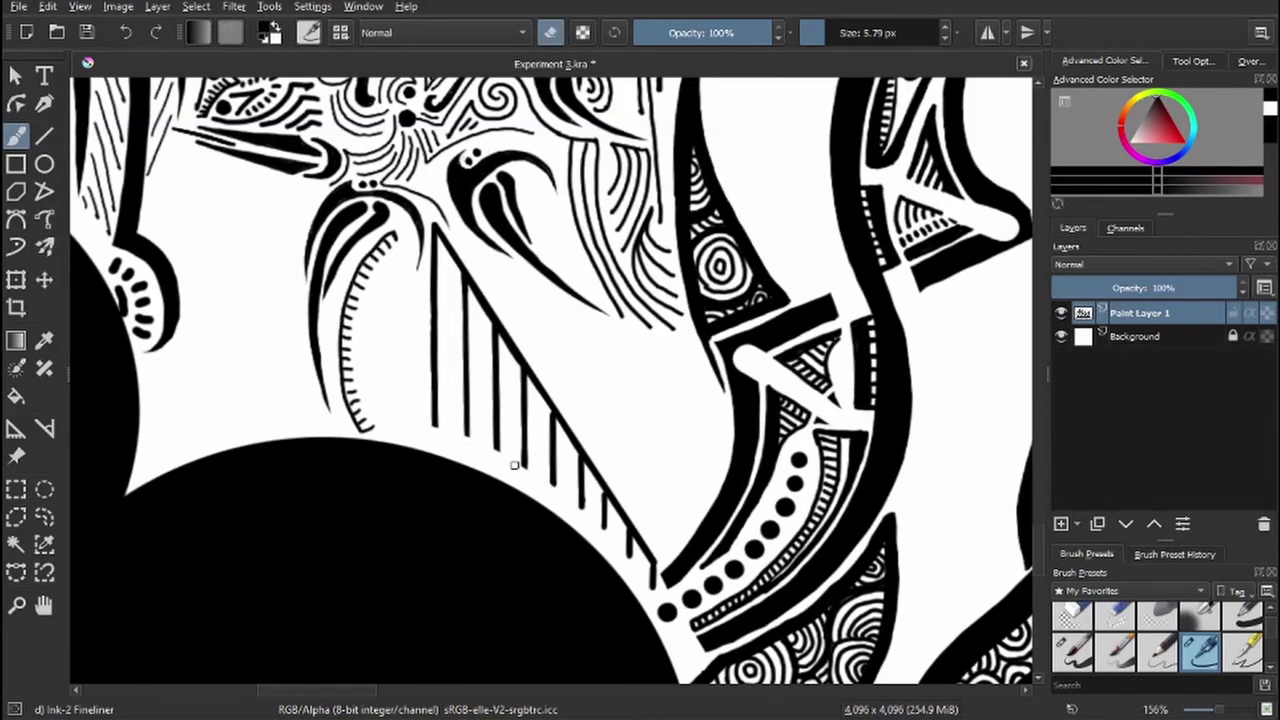
pyautogui.hotkey('ctrl', '+')
pyautogui.press('e')
# - Cross the vertical lines with curved 3.21 px lines to form a grid and close its lower edge
pyautogui.press('[')
pyautogui.press('[')
pyautogui.moveTo(436, 292); pyautogui.dragTo(552, 413)
pyautogui.moveTo(440, 331); pyautogui.dragTo(552, 431)
pyautogui.moveTo(616, 372); pyautogui.dragTo(816, 574)
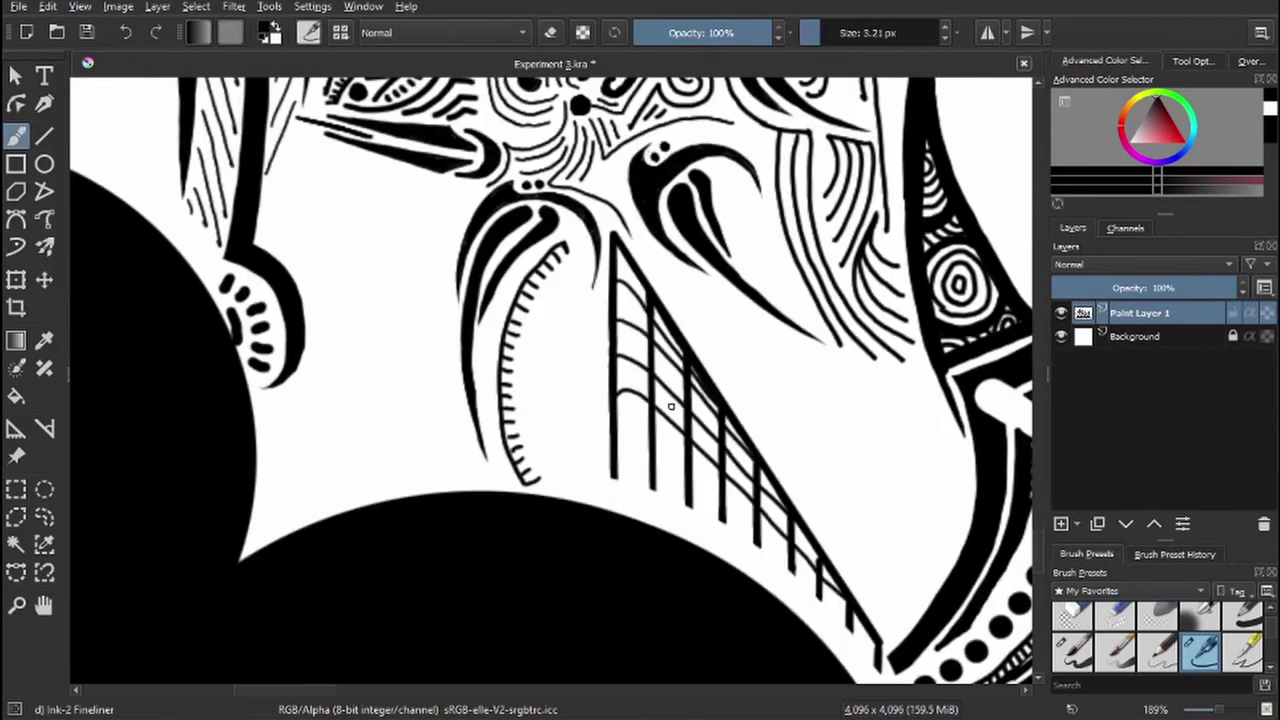
pyautogui.moveTo(616, 400); pyautogui.dragTo(788, 516)
pyautogui.moveTo(616, 420)
pyautogui.mouseDown()
pyautogui.moveTo(658, 441)
pyautogui.moveTo(722, 518)
pyautogui.mouseUp()
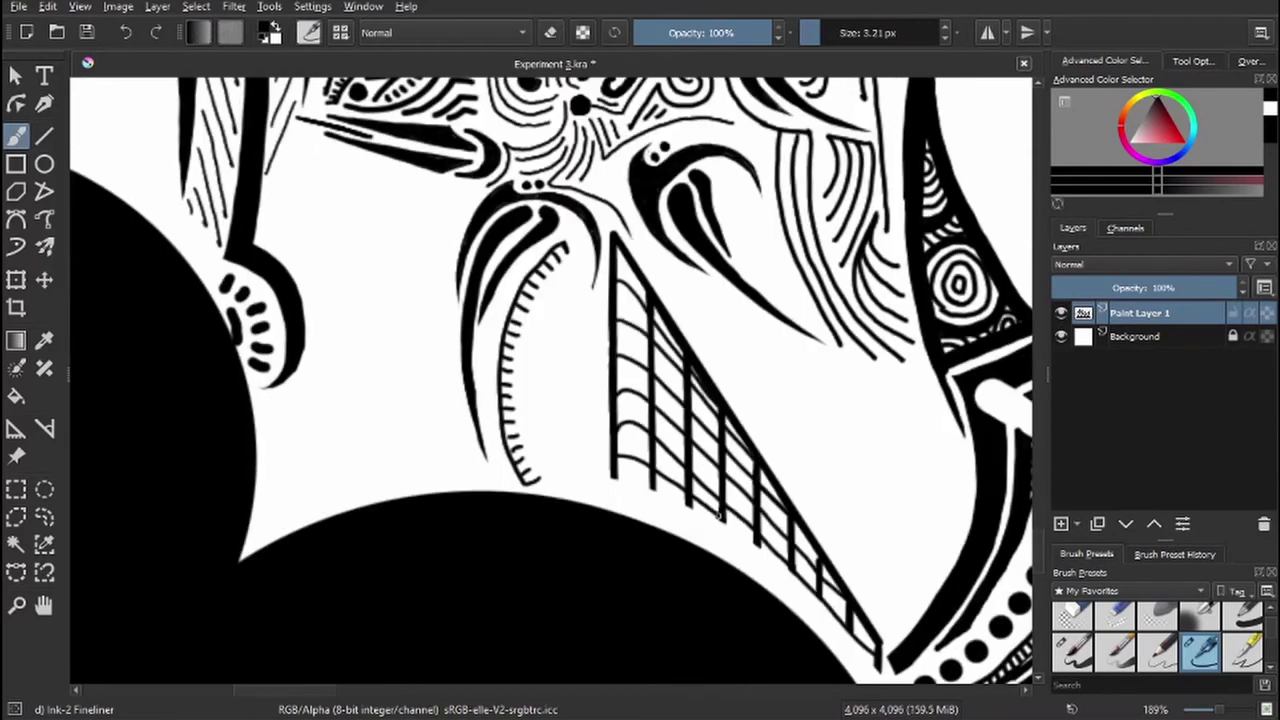
pyautogui.moveTo(614, 478); pyautogui.dragTo(756, 546)
pyautogui.scroll(1, 780, 550)
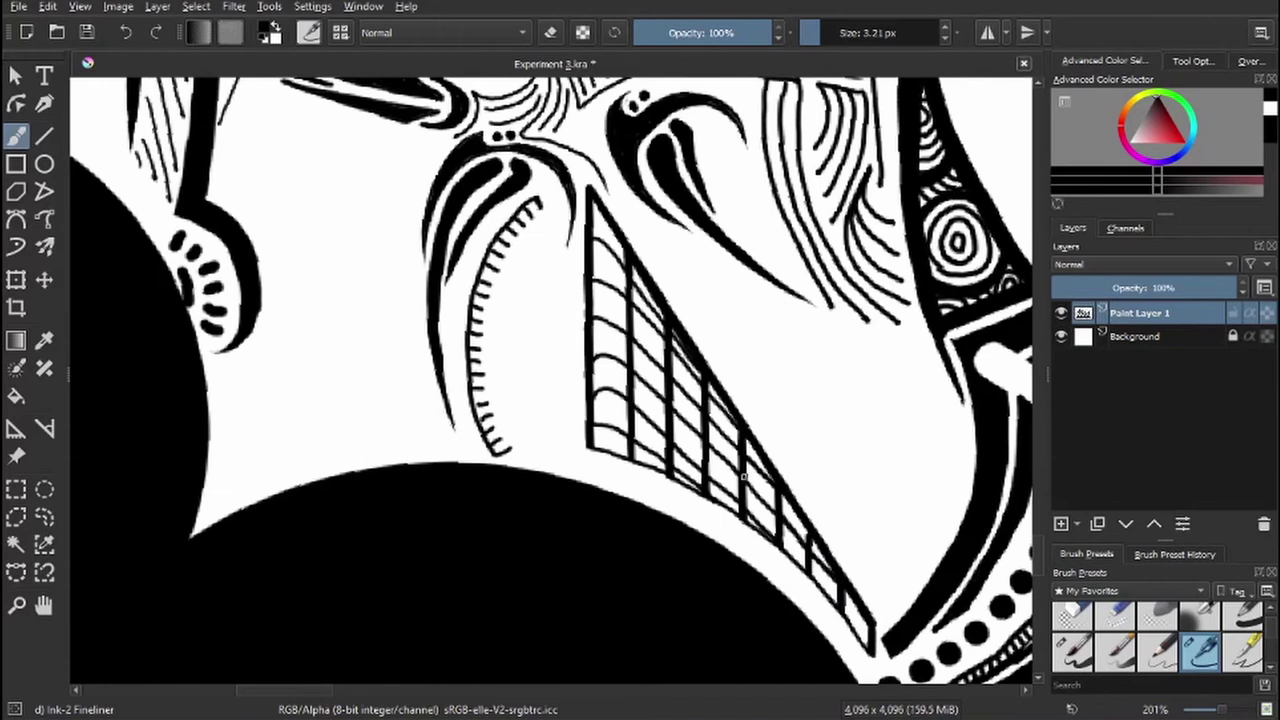
# - Draw a series of 3.21 px arcs between the grid's diagonal and the stalk, plus a wavy line inside the neighbouring claw
pyautogui.scroll(-6, 750, 485)
pyautogui.moveTo(752, 352); pyautogui.dragTo(790, 404)
pyautogui.moveTo(784, 370); pyautogui.dragTo(836, 462)
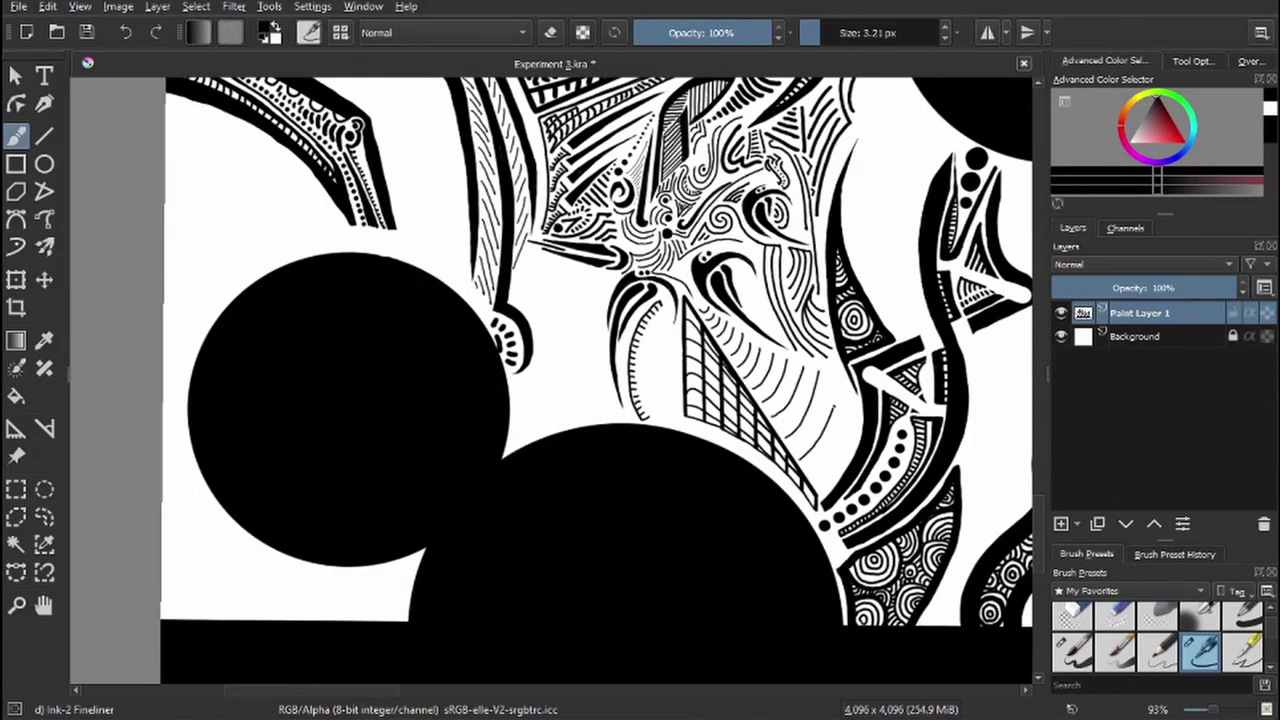
pyautogui.moveTo(832, 376); pyautogui.dragTo(858, 480)
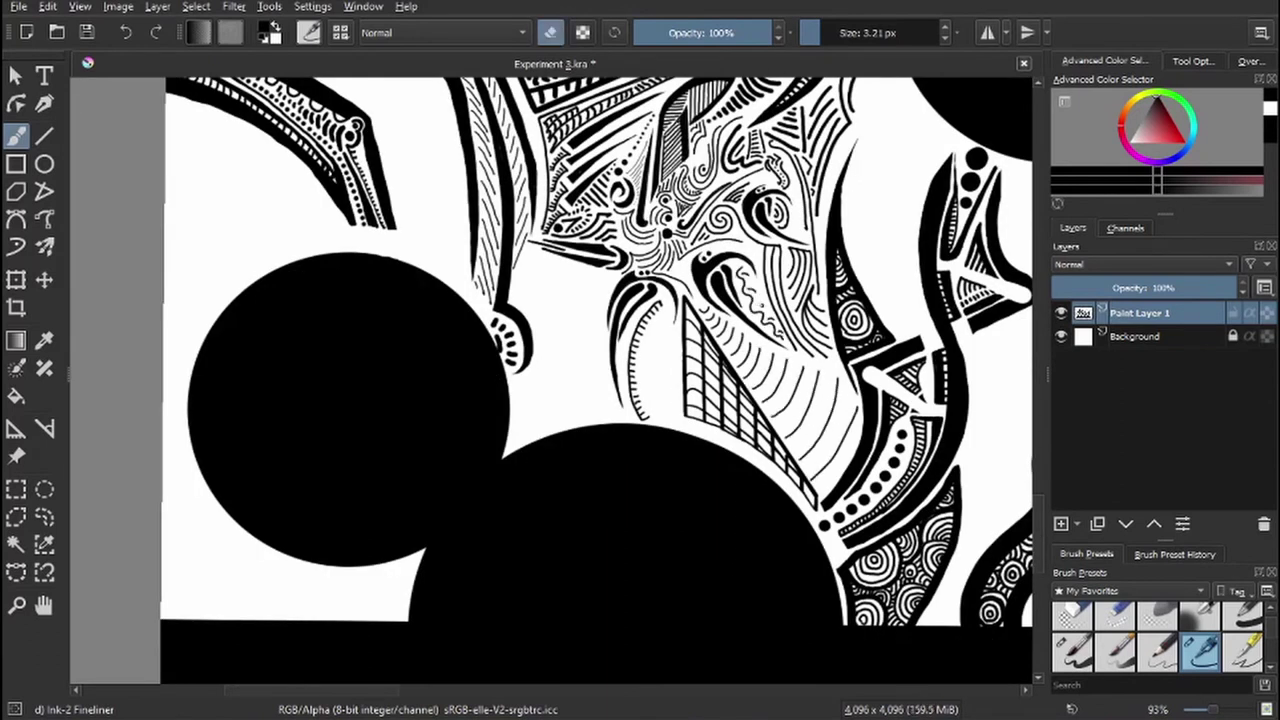
# - Add rows of zigzag strokes along the arcs between the grid and the dotted stalk
pyautogui.scroll(5, 780, 334)
pyautogui.moveTo(580, 478)
pyautogui.mouseDown()
pyautogui.moveTo(662, 325)
pyautogui.moveTo(578, 455)
pyautogui.moveTo(640, 298)
pyautogui.moveTo(540, 450)
pyautogui.mouseUp()
pyautogui.moveTo(527, 404)
pyautogui.mouseDown()
pyautogui.moveTo(594, 292)
pyautogui.moveTo(604, 242)
pyautogui.mouseUp()
pyautogui.moveTo(512, 404)
pyautogui.mouseDown()
pyautogui.moveTo(520, 330)
pyautogui.moveTo(566, 240)
pyautogui.mouseUp()
pyautogui.moveTo(484, 358); pyautogui.dragTo(566, 232)
pyautogui.moveTo(472, 314)
pyautogui.mouseDown()
pyautogui.moveTo(534, 214)
pyautogui.moveTo(488, 248)
pyautogui.moveTo(504, 208)
pyautogui.mouseUp()
pyautogui.moveTo(438, 298)
pyautogui.mouseDown()
pyautogui.moveTo(460, 278)
pyautogui.moveTo(460, 220)
pyautogui.mouseUp()
pyautogui.moveTo(450, 236); pyautogui.dragTo(474, 188)
pyautogui.moveTo(446, 272)
pyautogui.mouseDown()
pyautogui.moveTo(533, 402)
pyautogui.moveTo(538, 308)
pyautogui.mouseUp()
pyautogui.moveTo(488, 352); pyautogui.dragTo(516, 294)
pyautogui.moveTo(472, 326); pyautogui.dragTo(500, 278)
pyautogui.moveTo(452, 306)
pyautogui.mouseDown()
pyautogui.moveTo(482, 262)
pyautogui.moveTo(466, 254)
pyautogui.mouseUp()
pyautogui.moveTo(430, 270)
pyautogui.mouseDown()
pyautogui.moveTo(454, 244)
pyautogui.moveTo(442, 230)
pyautogui.mouseUp()
# - Fill the space between the grid and the ticked curve with an upright line and stacked curved strokes, thickened at 4.12 px
pyautogui.scroll(-2, 440, 240)
pyautogui.moveTo(600, 456); pyautogui.dragTo(602, 430)
pyautogui.moveTo(570, 362)
pyautogui.mouseDown()
pyautogui.moveTo(600, 310)
pyautogui.moveTo(570, 388)
pyautogui.mouseUp()
pyautogui.moveTo(600, 372)
pyautogui.mouseDown()
pyautogui.moveTo(572, 418)
pyautogui.moveTo(574, 446)
pyautogui.mouseUp()
pyautogui.press(']')
pyautogui.moveTo(600, 308); pyautogui.dragTo(568, 364)
pyautogui.moveTo(602, 414); pyautogui.dragTo(600, 434)
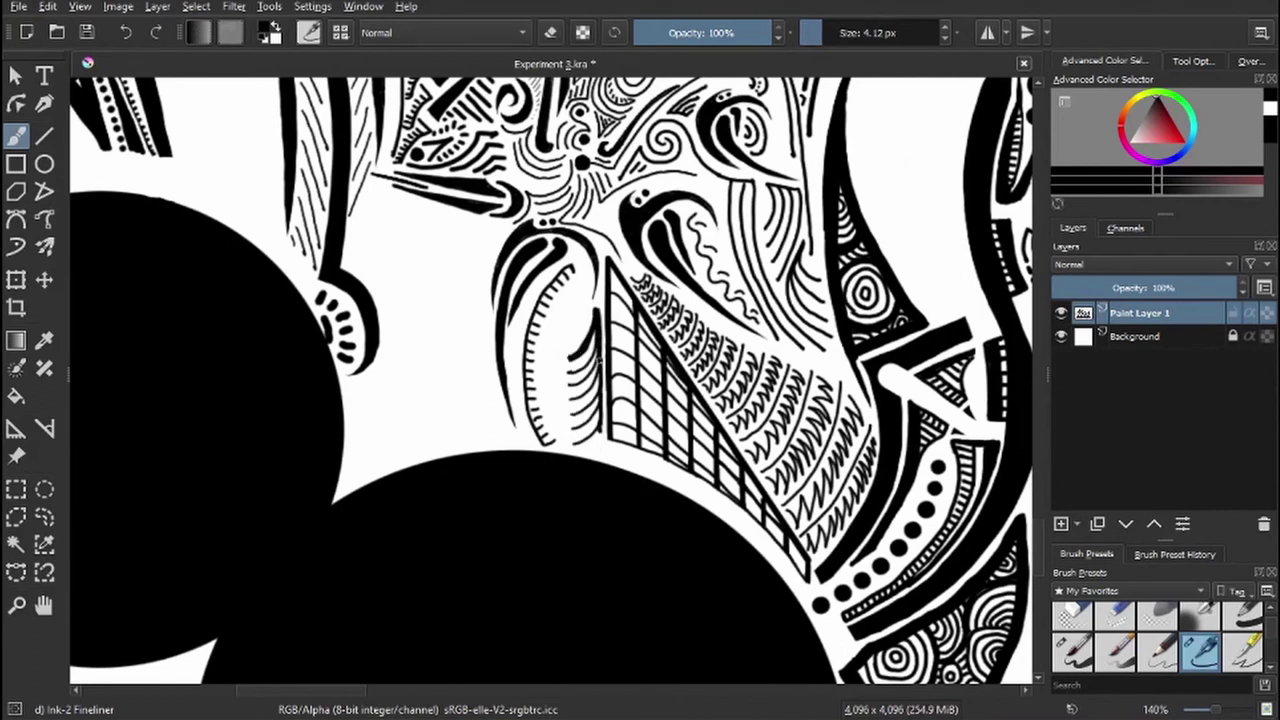
pyautogui.press('e')
pyautogui.press('e')
pyautogui.moveTo(600, 300); pyautogui.dragTo(568, 414)
pyautogui.moveTo(602, 404); pyautogui.dragTo(575, 445)
pyautogui.press('+')
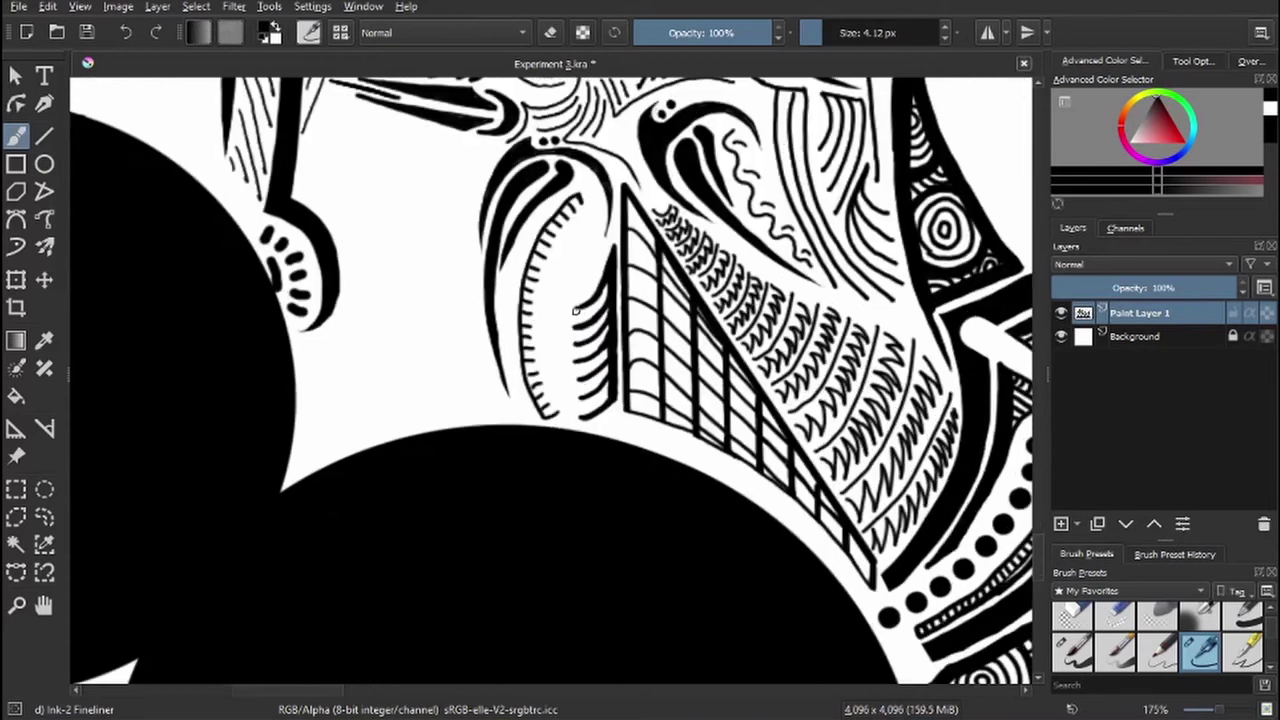
pyautogui.moveTo(596, 232); pyautogui.dragTo(558, 392)
# - Outline the irregular shape and the narrow pointed leaf between the feathered stalk and the lowest claw with an 11.30 px brush
pyautogui.press('-')
pyautogui.press(']')
pyautogui.moveTo(540, 234)
pyautogui.mouseDown()
pyautogui.moveTo(514, 310)
pyautogui.moveTo(530, 414)
pyautogui.mouseUp()
pyautogui.moveTo(478, 214); pyautogui.dragTo(510, 420)
pyautogui.moveTo(488, 205)
pyautogui.mouseDown()
pyautogui.moveTo(458, 192)
pyautogui.moveTo(440, 250)
pyautogui.moveTo(472, 350)
pyautogui.moveTo(447, 382)
pyautogui.moveTo(556, 414)
pyautogui.mouseUp()
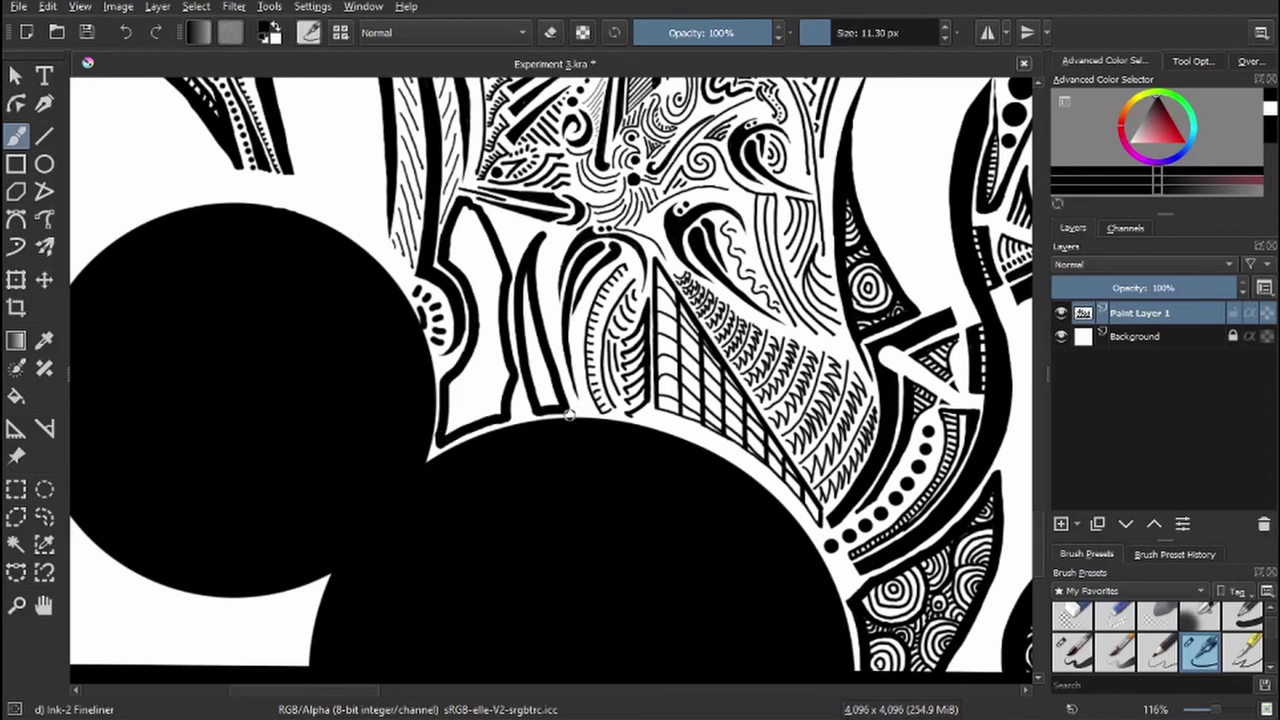
# - Outline the long shape and the small horn beside the segmented stalk with 11.30 px lines down to the patterned tentacles
pyautogui.press('-')
pyautogui.press('-')
pyautogui.press('+')
pyautogui.press('+')
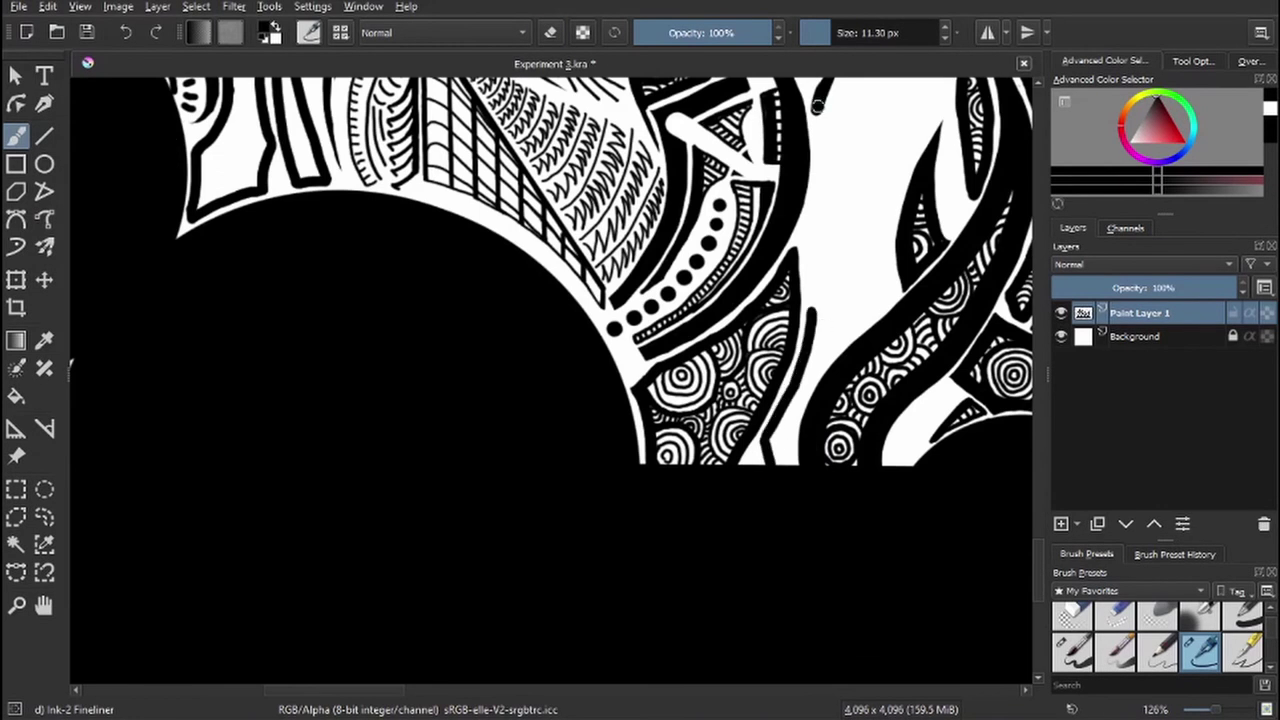
pyautogui.moveTo(787, 451)
pyautogui.mouseDown()
pyautogui.moveTo(640, 343)
pyautogui.moveTo(634, 598)
pyautogui.mouseUp()
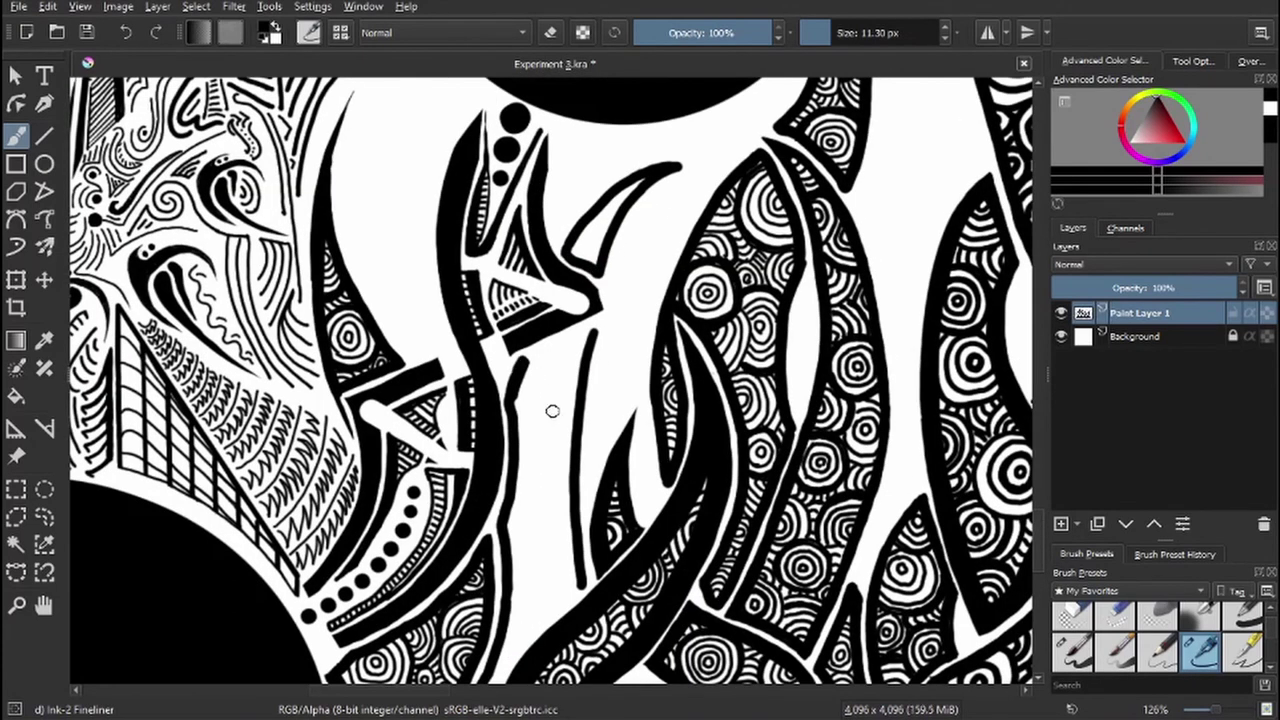
pyautogui.moveTo(583, 598); pyautogui.dragTo(610, 433)
pyautogui.press('-')
pyautogui.press('-')
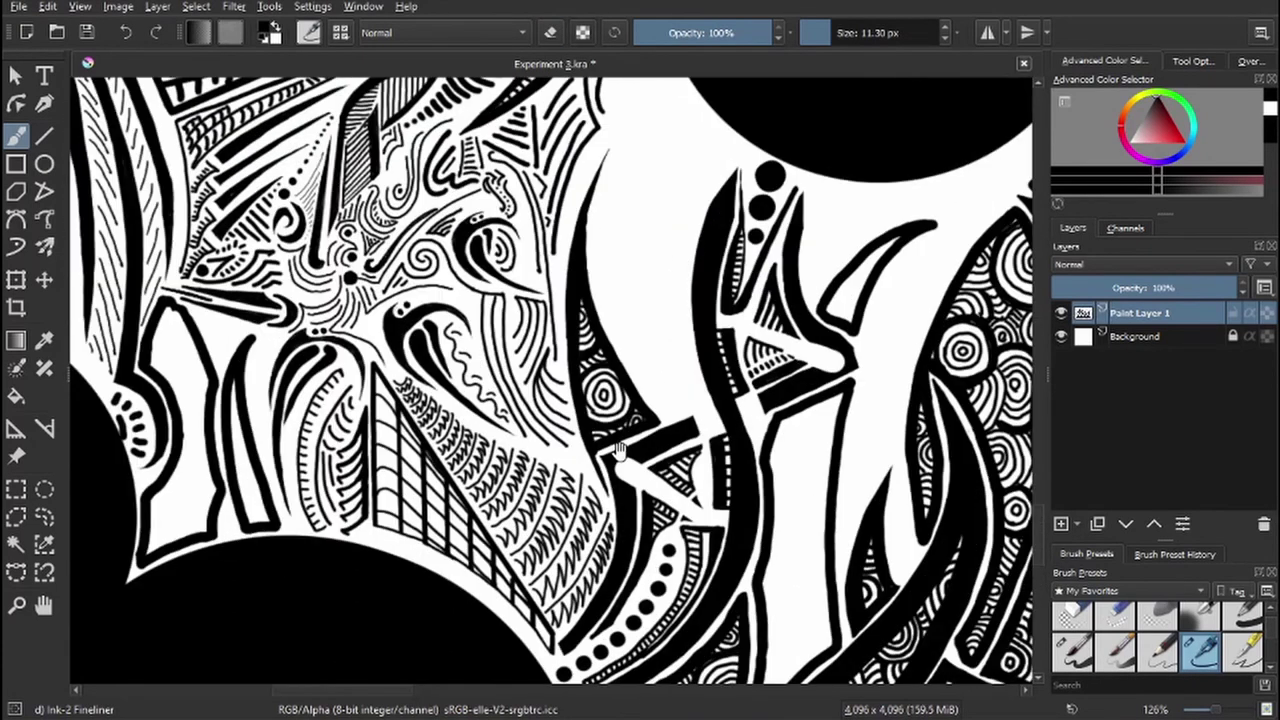
# - Outline shapes around the leftmost black circle, toward the page edge, the ground and the feathered stalk, with an 11.30 px brush
pyautogui.press('+')
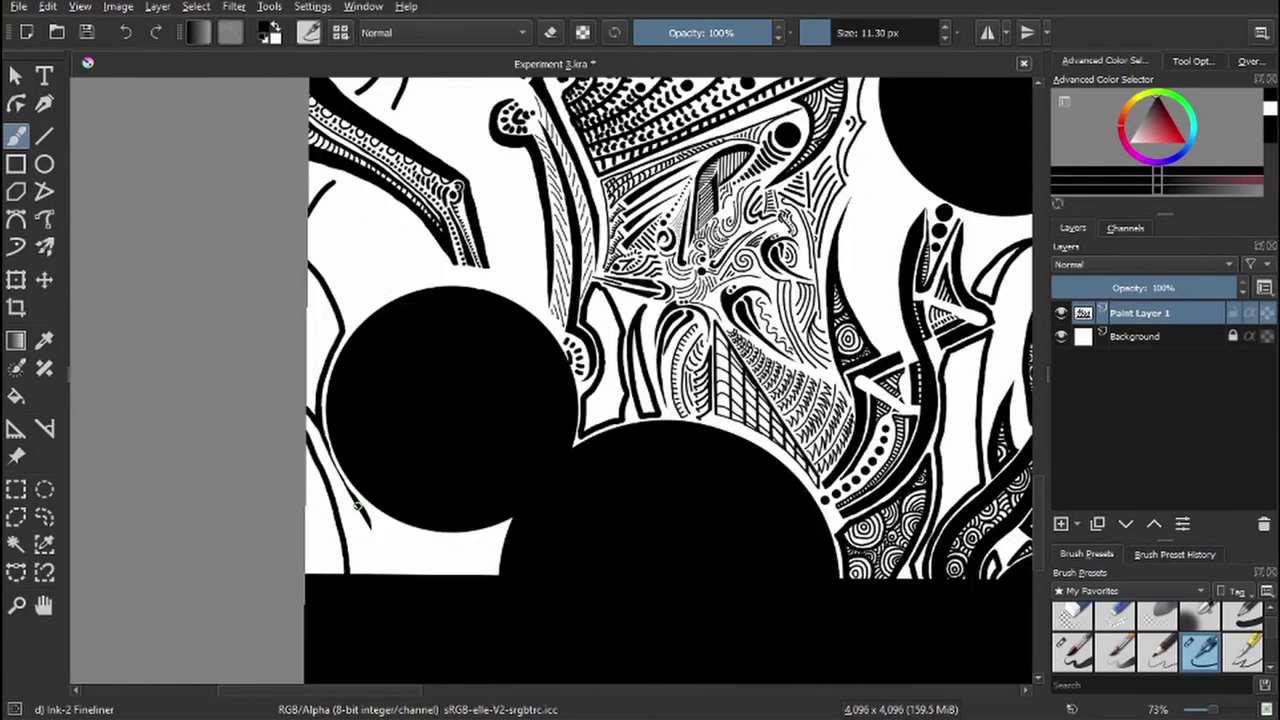
pyautogui.moveTo(358, 502); pyautogui.dragTo(386, 572)
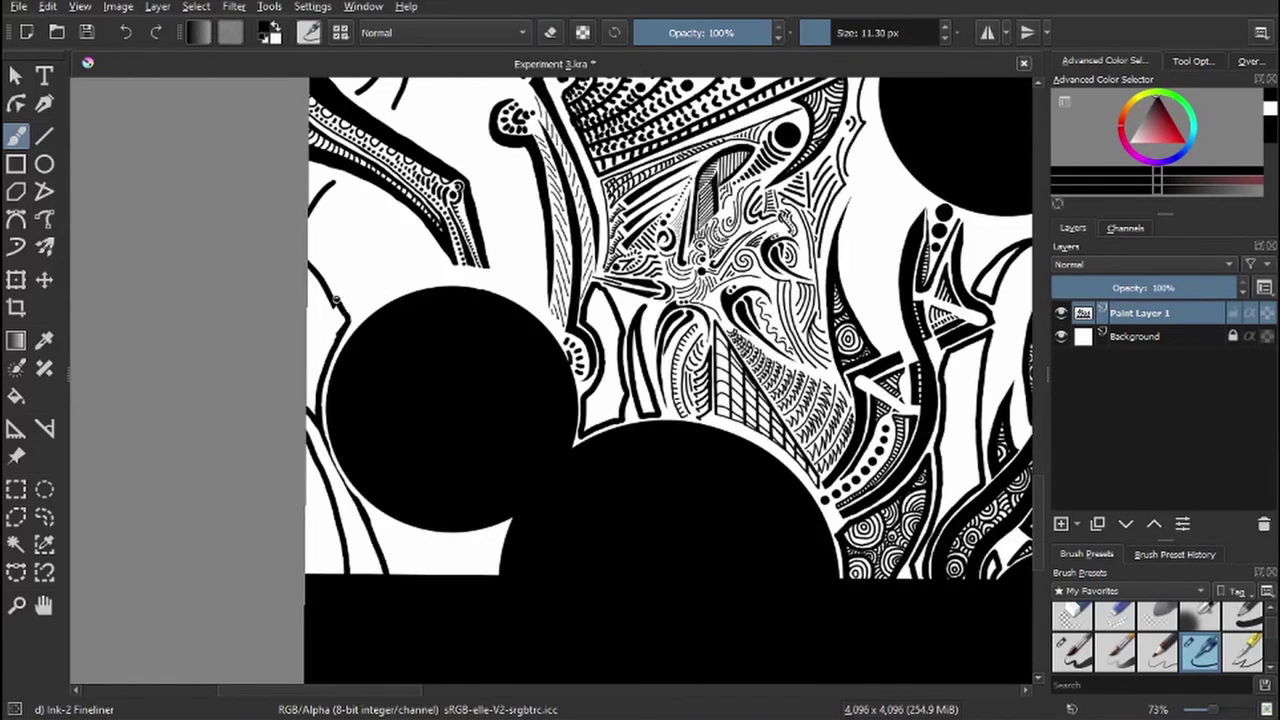
pyautogui.moveTo(476, 536); pyautogui.dragTo(497, 574)
pyautogui.moveTo(360, 515); pyautogui.dragTo(450, 541)
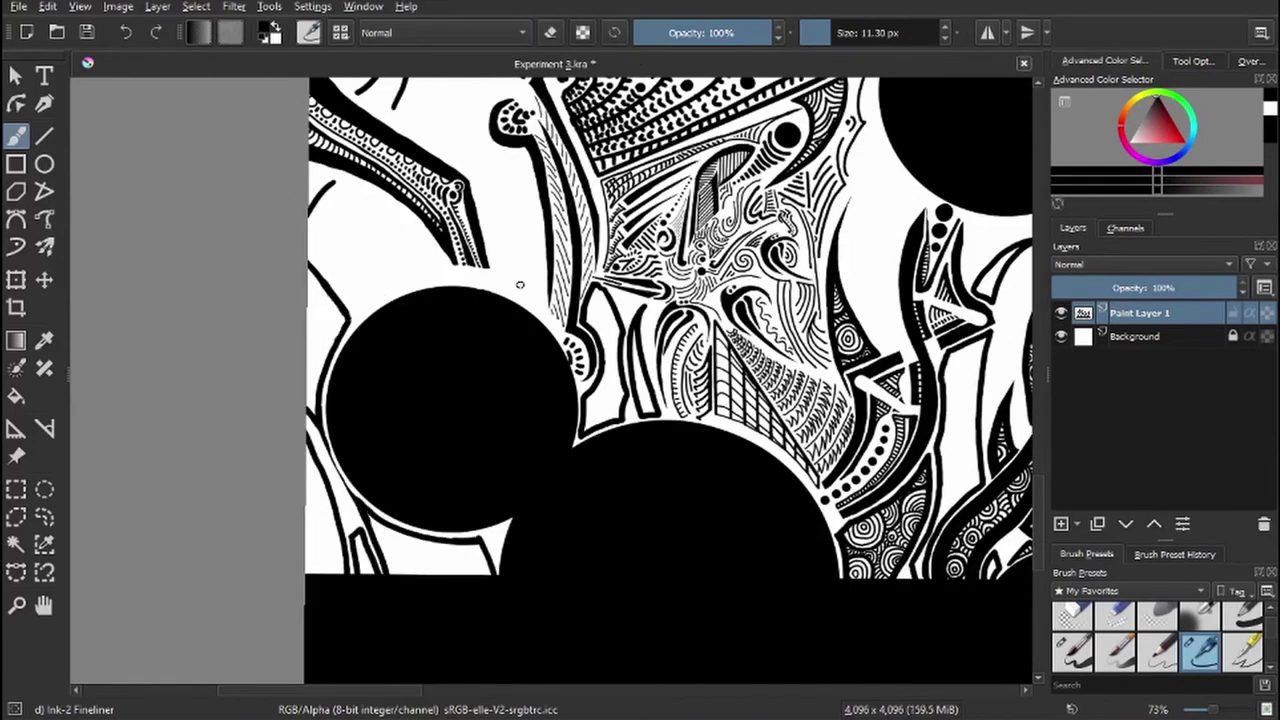
pyautogui.moveTo(488, 353)
pyautogui.mouseDown()
pyautogui.moveTo(460, 295)
pyautogui.moveTo(466, 468)
pyautogui.mouseUp()
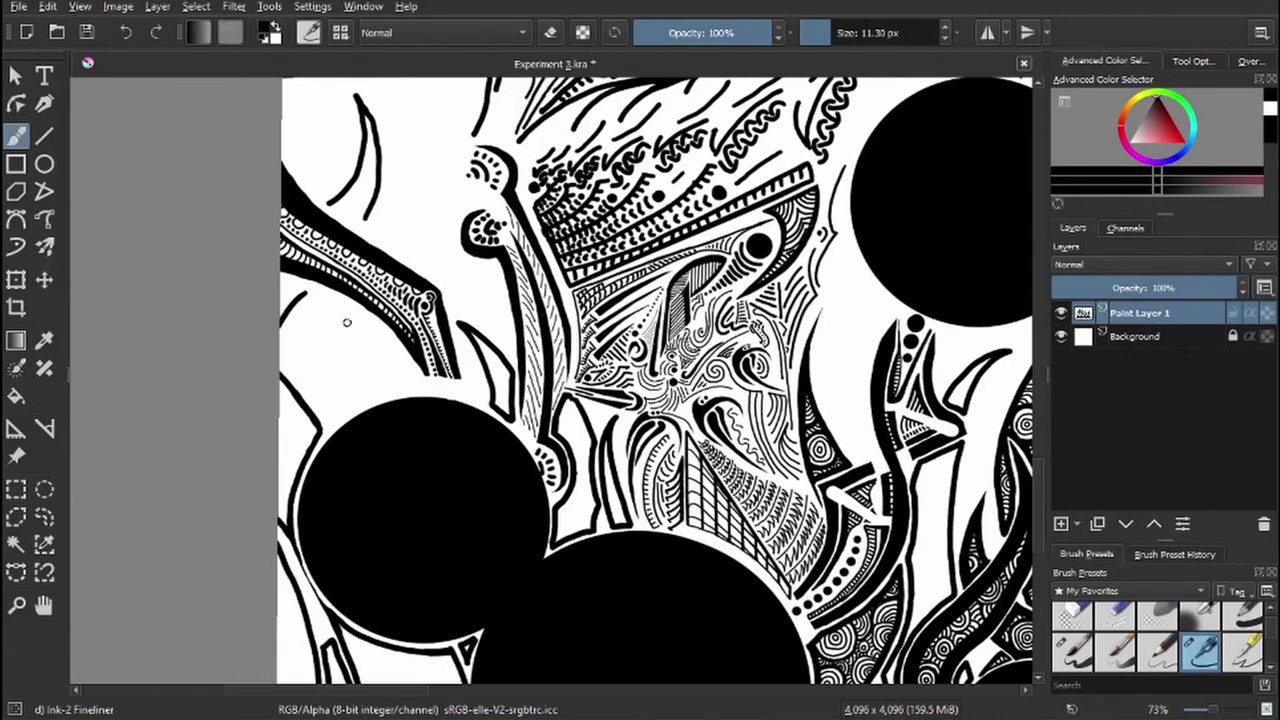
# - Outline the narrow sliver between the circle and page edge and close the base of the curved horn above the circle
pyautogui.scroll(5, 451, 400)
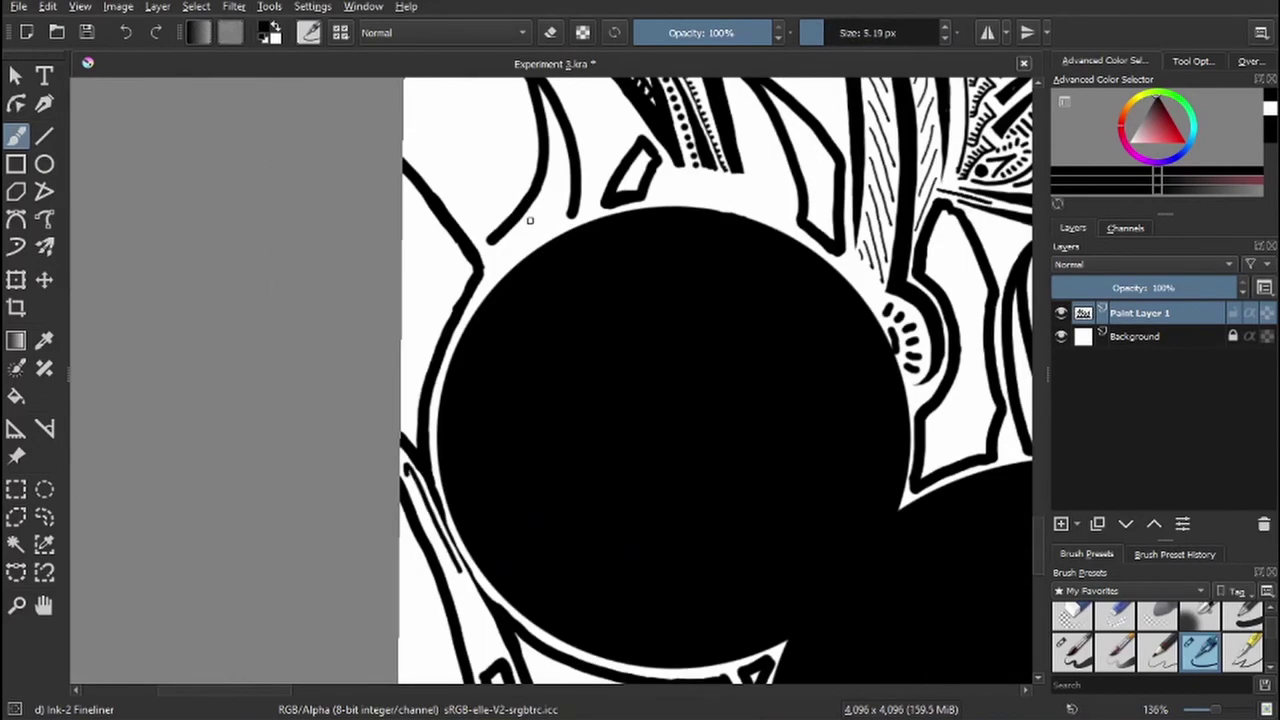
pyautogui.press('e')
pyautogui.press('e')
pyautogui.moveTo(447, 457)
pyautogui.mouseDown()
pyautogui.moveTo(476, 522)
pyautogui.moveTo(462, 550)
pyautogui.mouseUp()
pyautogui.press('e')
pyautogui.press('e')
pyautogui.press('e')
pyautogui.press('e')
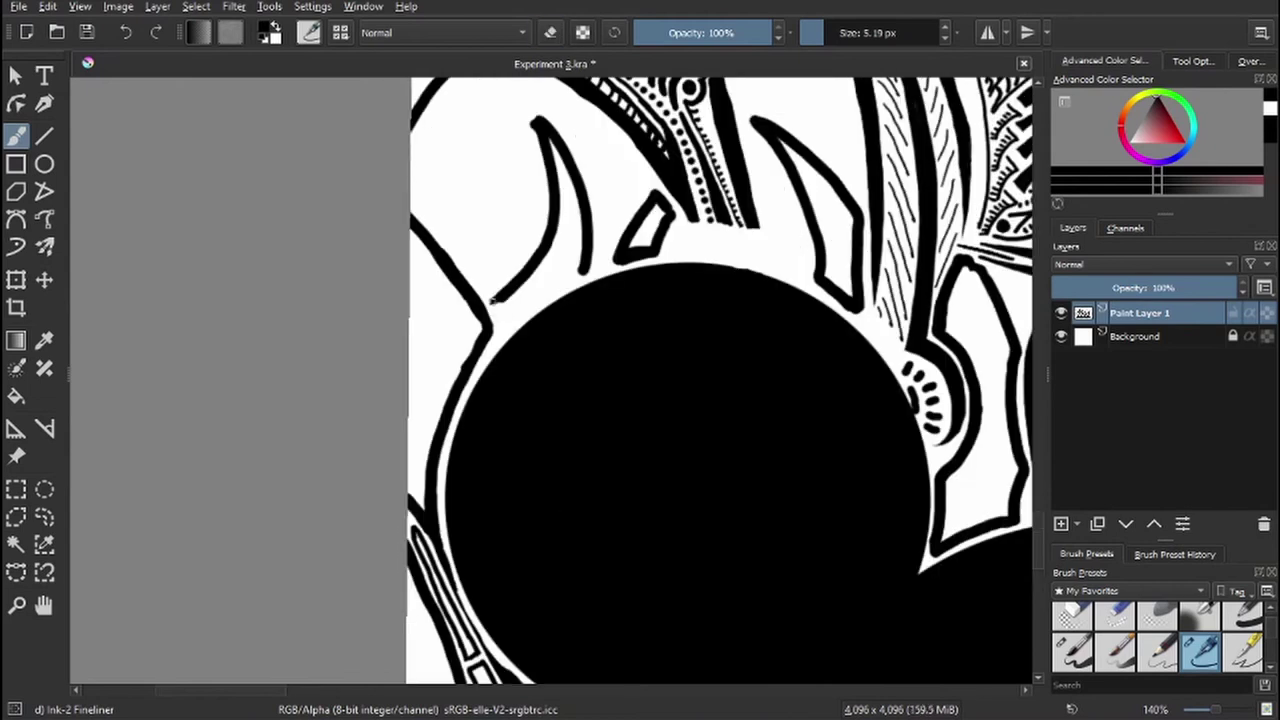
pyautogui.moveTo(465, 112); pyautogui.dragTo(495, 317)
pyautogui.moveTo(480, 320); pyautogui.dragTo(505, 315)
# - Refine the lower ends of the dotted limb above the leftmost black circle using finer brush sizes and the eraser
pyautogui.moveTo(822, 33); pyautogui.dragTo(819, 33)
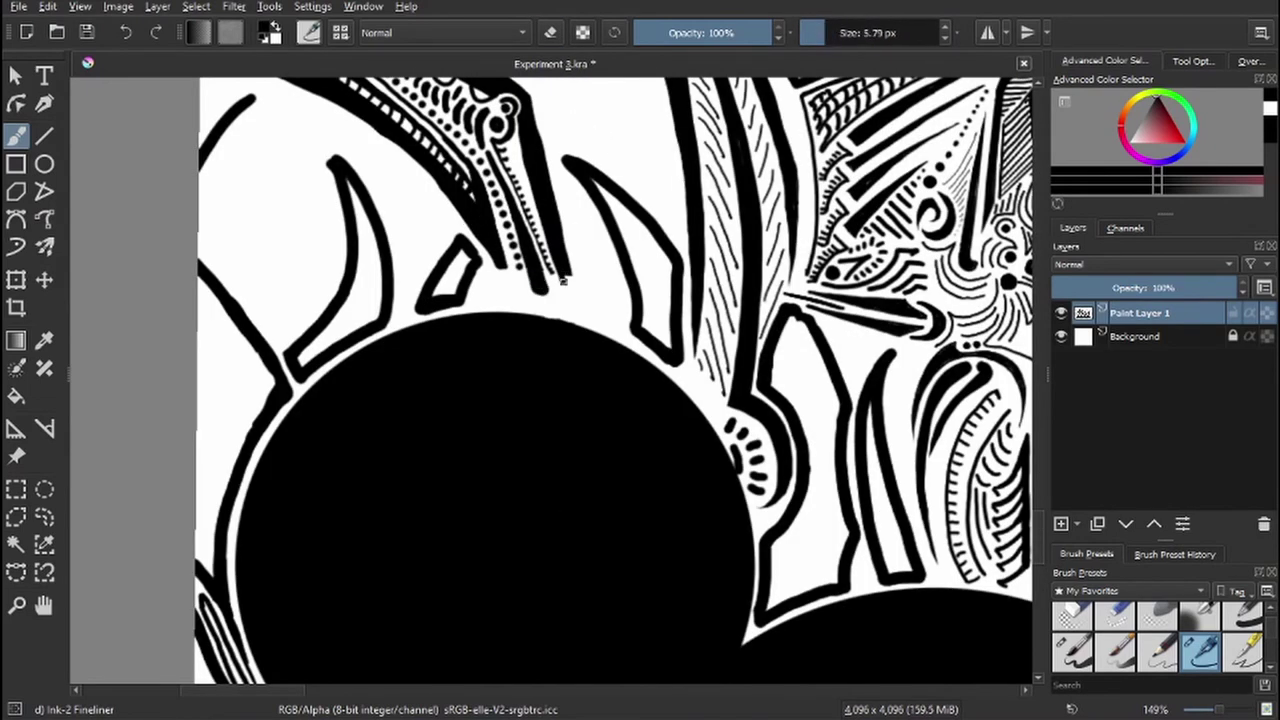
pyautogui.click(812, 33)
pyautogui.scroll(3, 560, 290)
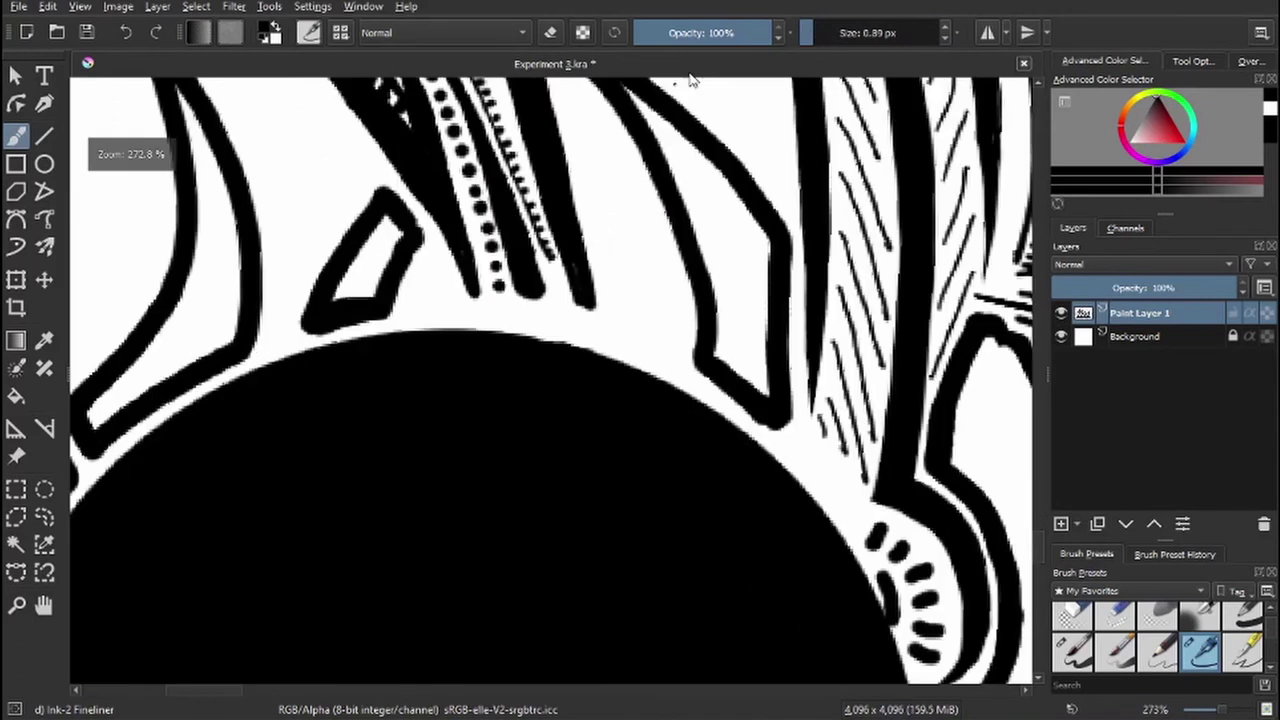
pyautogui.moveTo(552, 262); pyautogui.dragTo(562, 292)
pyautogui.press('e')
pyautogui.scroll(-2, 560, 290)
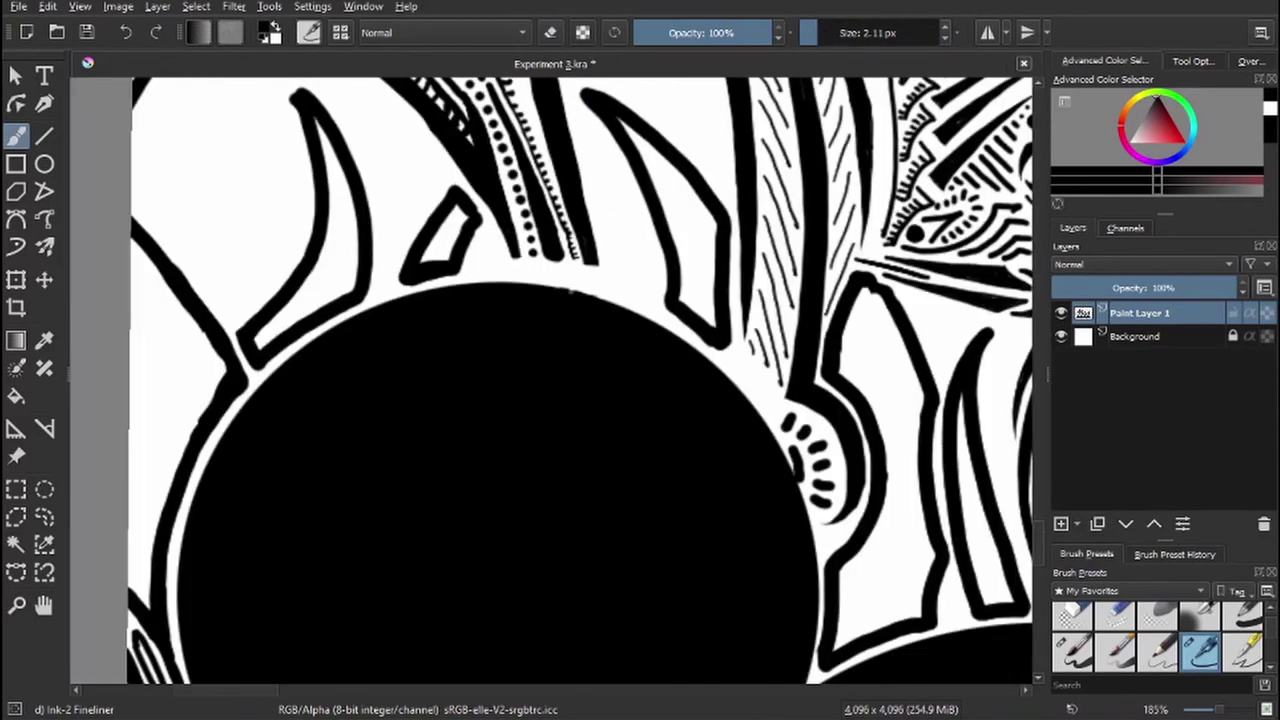
# - Clean up the outlines above the leftmost black circle and around the nearby horns with a 3.65 px eraser
pyautogui.press(']')
pyautogui.press(']')
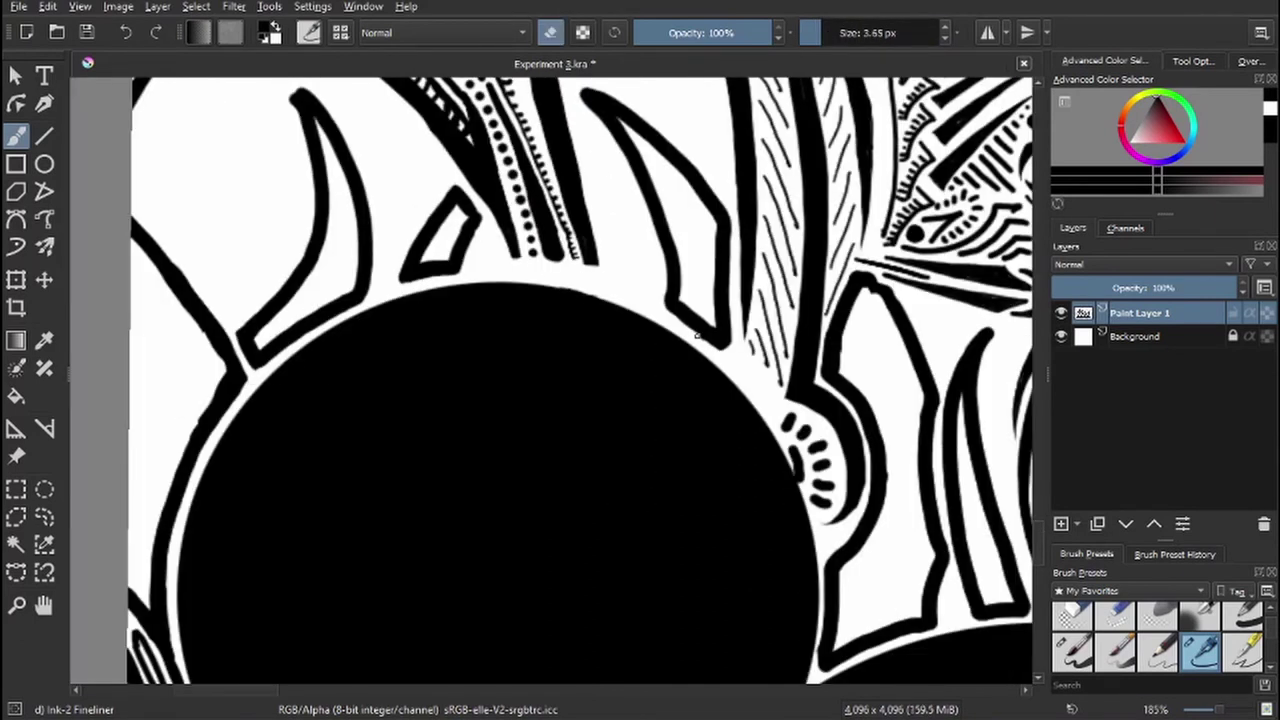
pyautogui.scroll(3, 698, 335)
pyautogui.scroll(-3, 400, 220)
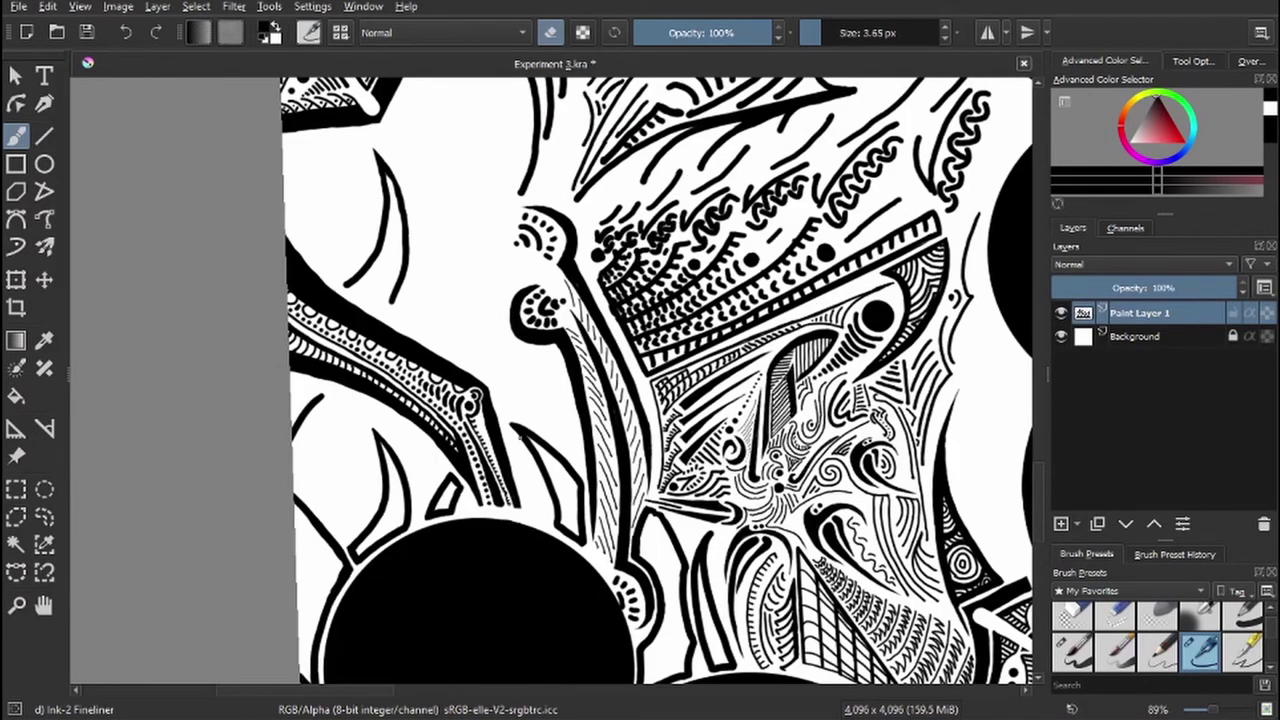
pyautogui.scroll(-5, 556, 382)
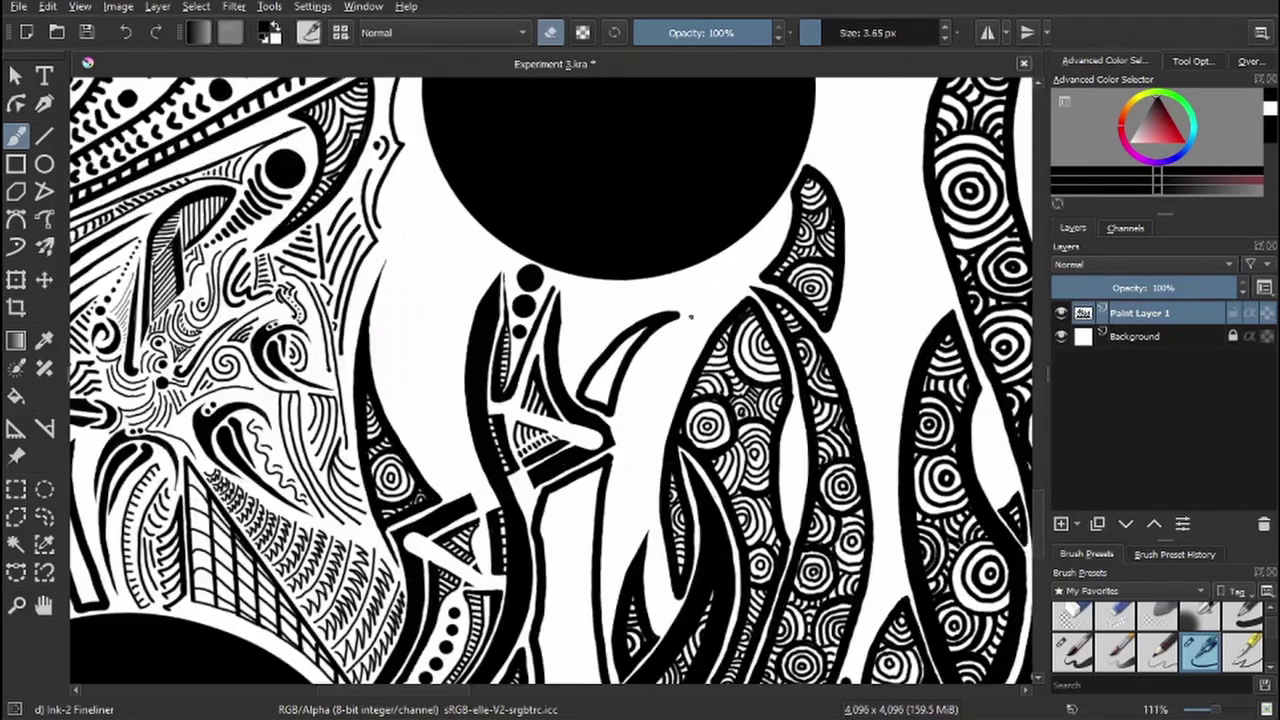
pyautogui.scroll(5, 556, 382)
# - Fill the horn above the dotted limb and the fragment at the page edge with concentric circles and arcs, using a 5.79 px brush
pyautogui.press(']')
pyautogui.press(']')
pyautogui.press(']')
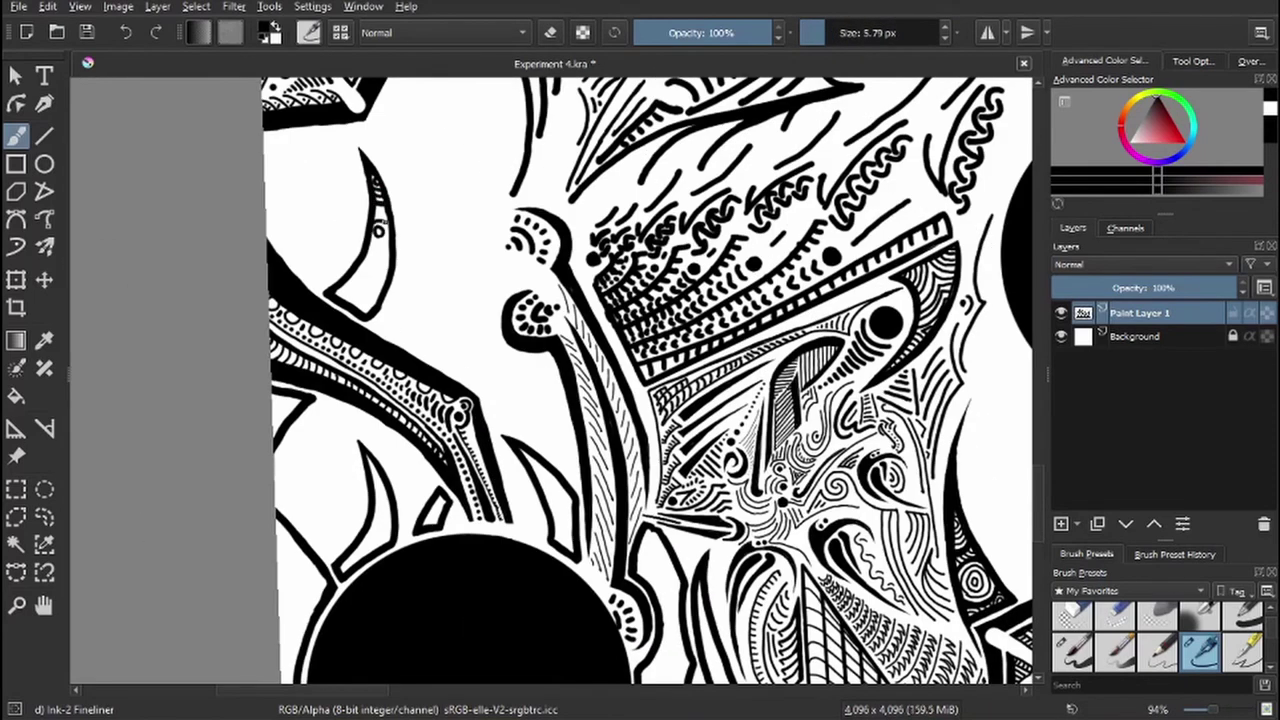
pyautogui.moveTo(372, 232); pyautogui.dragTo(375, 228)
pyautogui.moveTo(380, 206); pyautogui.dragTo(386, 212)
pyautogui.moveTo(362, 262)
pyautogui.mouseDown()
pyautogui.moveTo(392, 269)
pyautogui.moveTo(372, 294)
pyautogui.mouseUp()
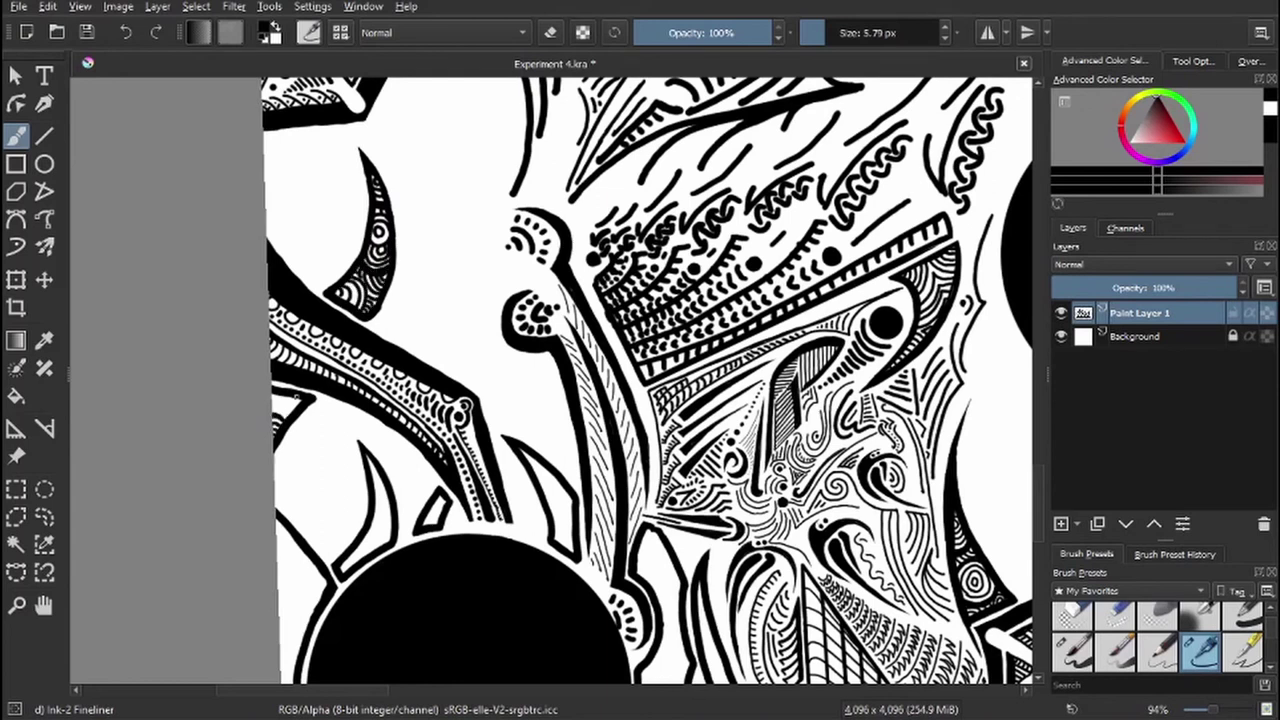
pyautogui.moveTo(296, 398); pyautogui.dragTo(276, 412)
# - Fill the horns, the small four-sided shape and the page-edge sliver around the top of the leftmost black circle with concentric circles
pyautogui.moveTo(397, 340); pyautogui.dragTo(427, 150)
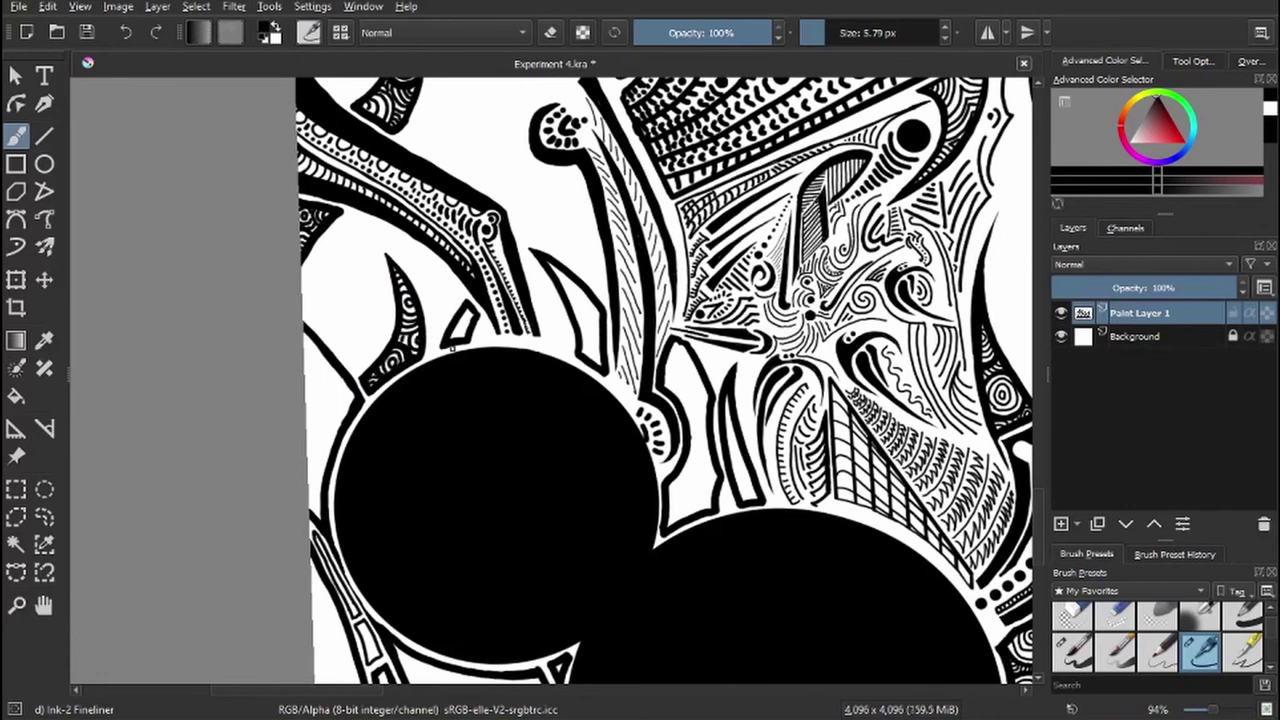
pyautogui.moveTo(462, 318); pyautogui.dragTo(452, 336)
pyautogui.moveTo(586, 336); pyautogui.dragTo(578, 330)
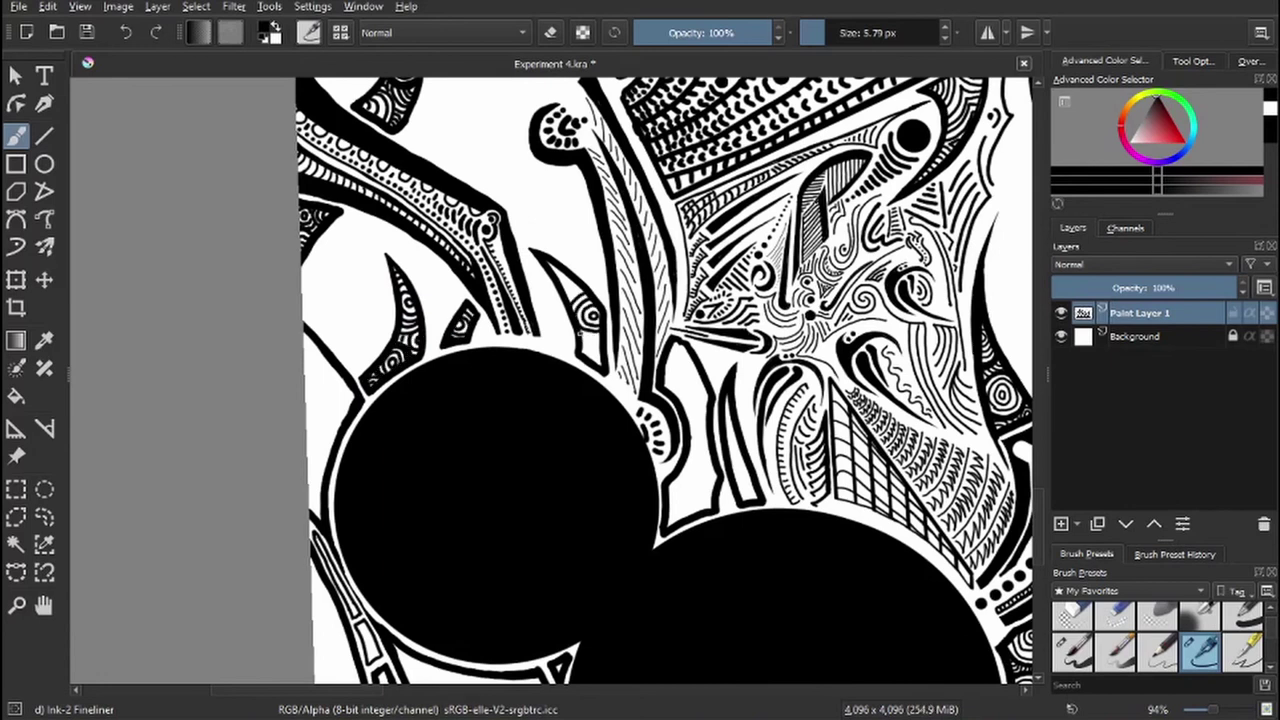
pyautogui.moveTo(322, 398)
pyautogui.mouseDown()
pyautogui.moveTo(330, 410)
pyautogui.moveTo(318, 414)
pyautogui.moveTo(342, 386)
pyautogui.mouseUp()
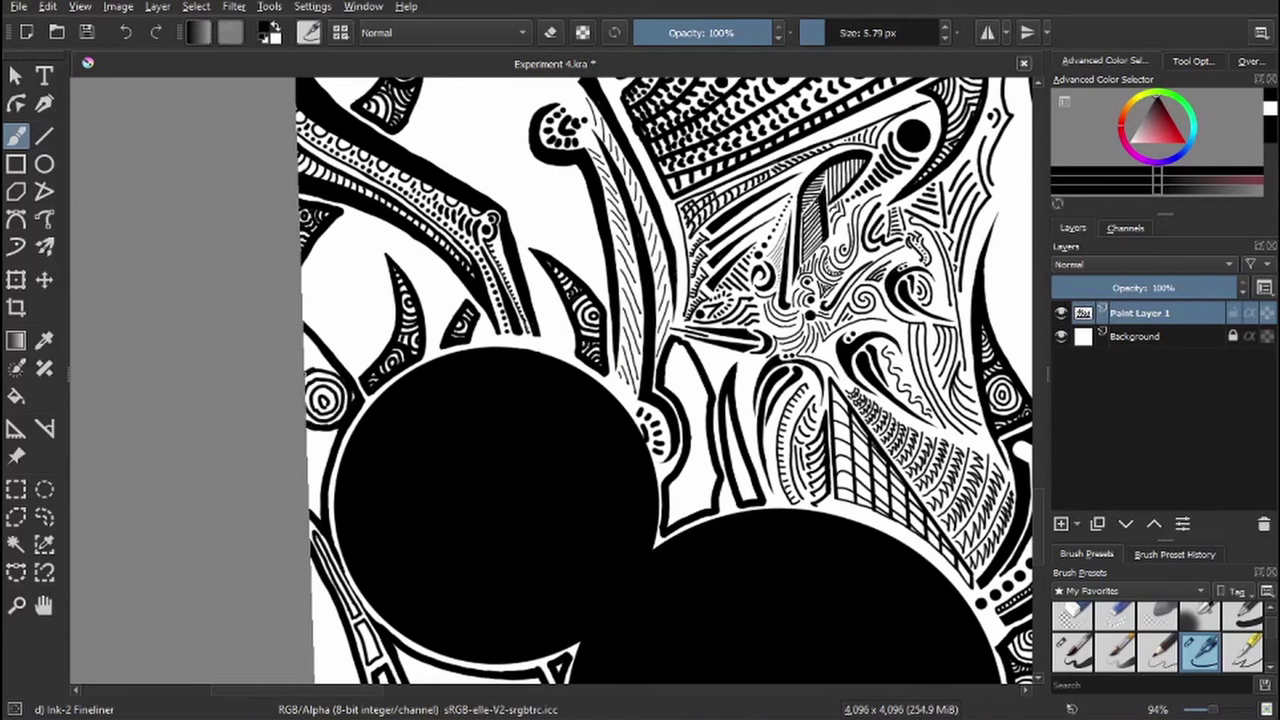
pyautogui.moveTo(314, 472); pyautogui.dragTo(322, 440)
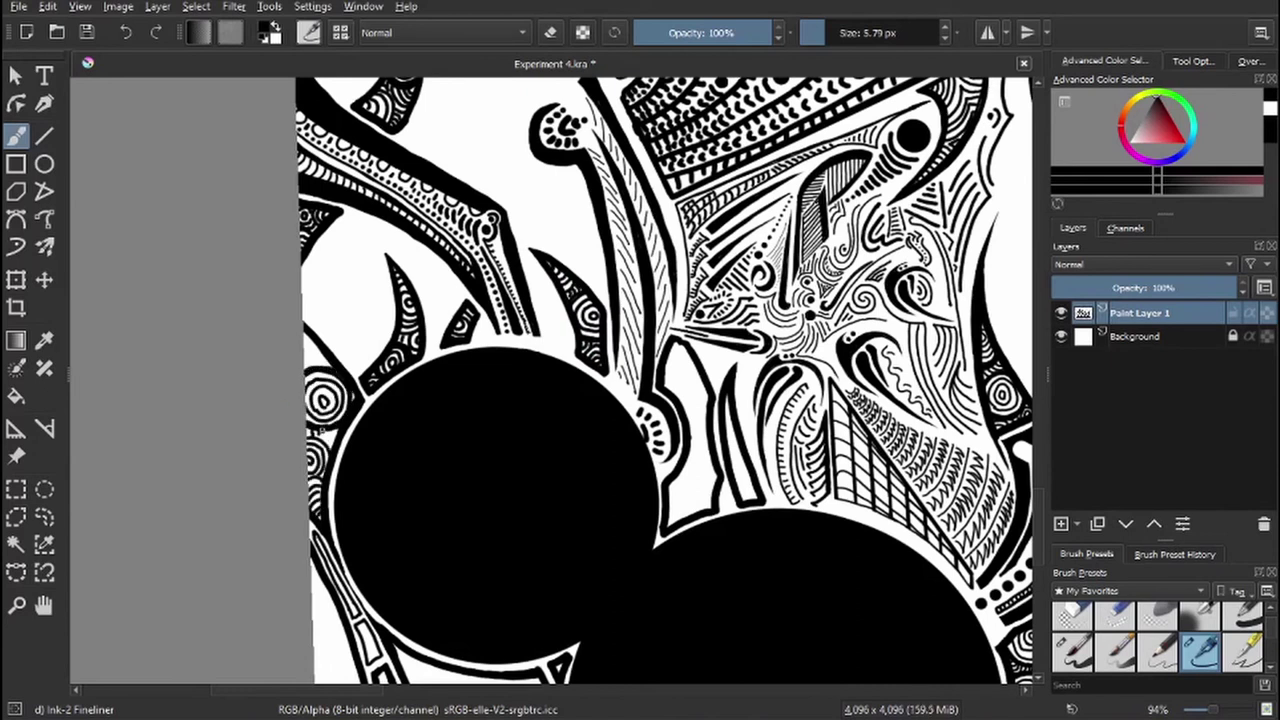
# - Fill the shapes between the leftmost black circle, the page edge and the black ground with concentric circles and arcs
pyautogui.scroll(-3, 286, 543)
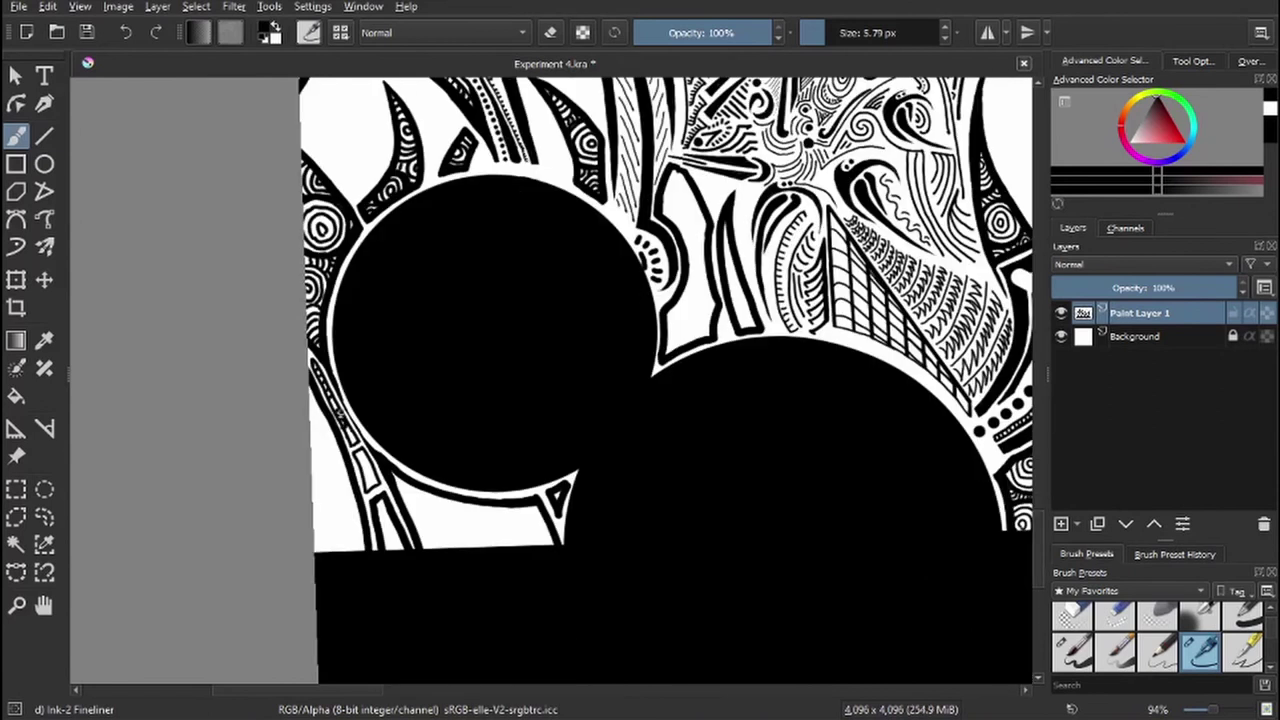
pyautogui.moveTo(360, 452)
pyautogui.mouseDown()
pyautogui.moveTo(372, 482)
pyautogui.moveTo(400, 498)
pyautogui.mouseUp()
pyautogui.moveTo(322, 540)
pyautogui.mouseDown()
pyautogui.moveTo(346, 546)
pyautogui.moveTo(358, 532)
pyautogui.moveTo(338, 480)
pyautogui.moveTo(318, 508)
pyautogui.mouseUp()
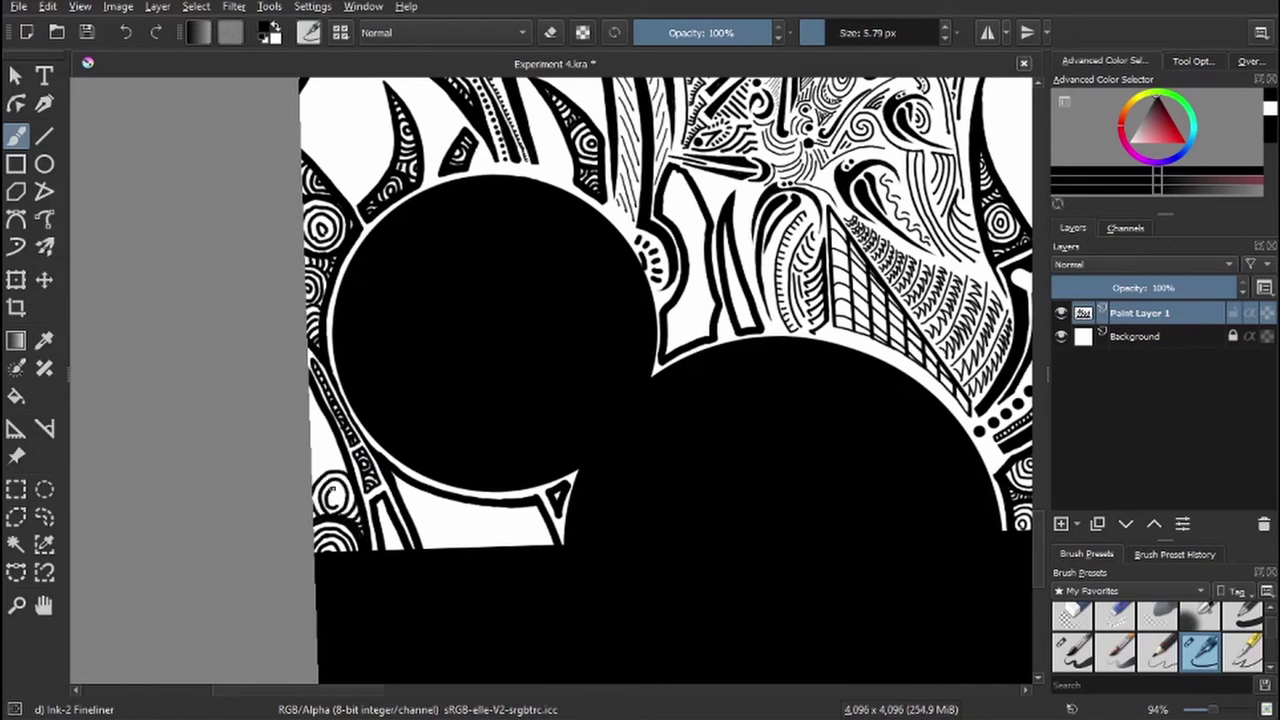
pyautogui.moveTo(314, 420); pyautogui.dragTo(334, 462)
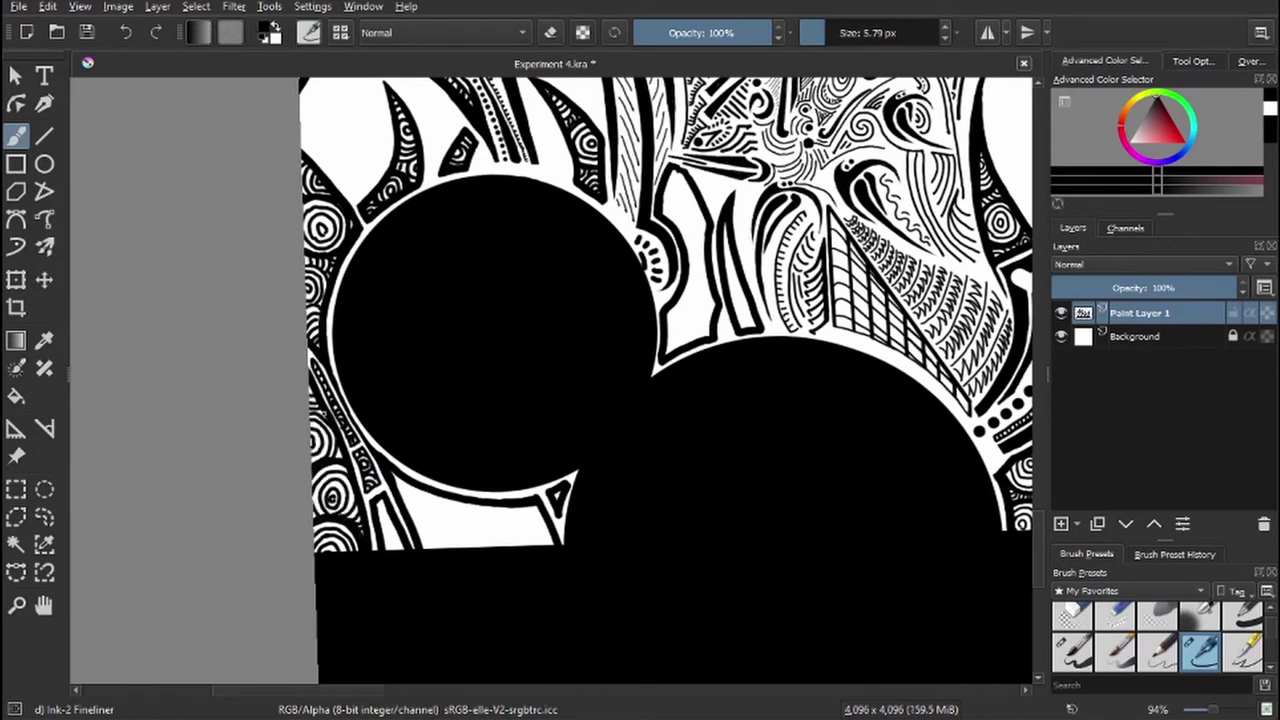
pyautogui.moveTo(480, 530)
pyautogui.mouseDown()
pyautogui.moveTo(476, 545)
pyautogui.moveTo(505, 515)
pyautogui.moveTo(458, 510)
pyautogui.moveTo(540, 530)
pyautogui.mouseUp()
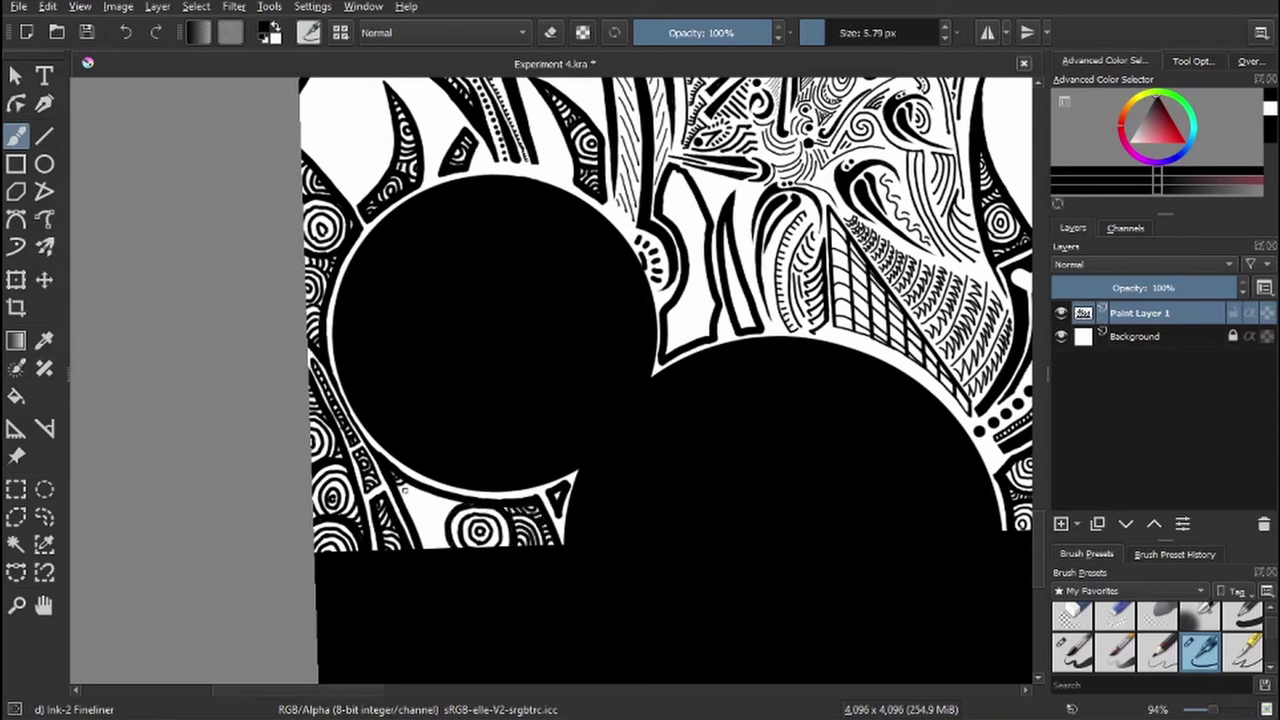
pyautogui.moveTo(422, 528); pyautogui.dragTo(426, 507)
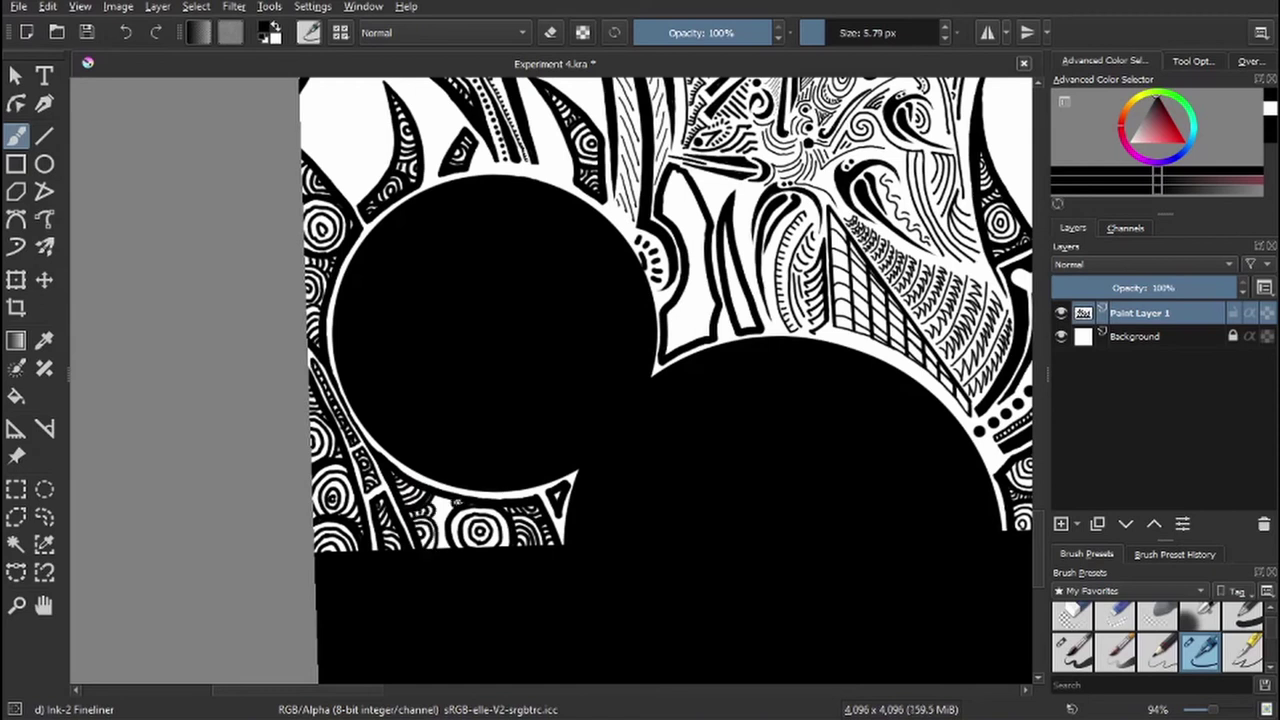
pyautogui.moveTo(440, 522); pyautogui.dragTo(444, 534)
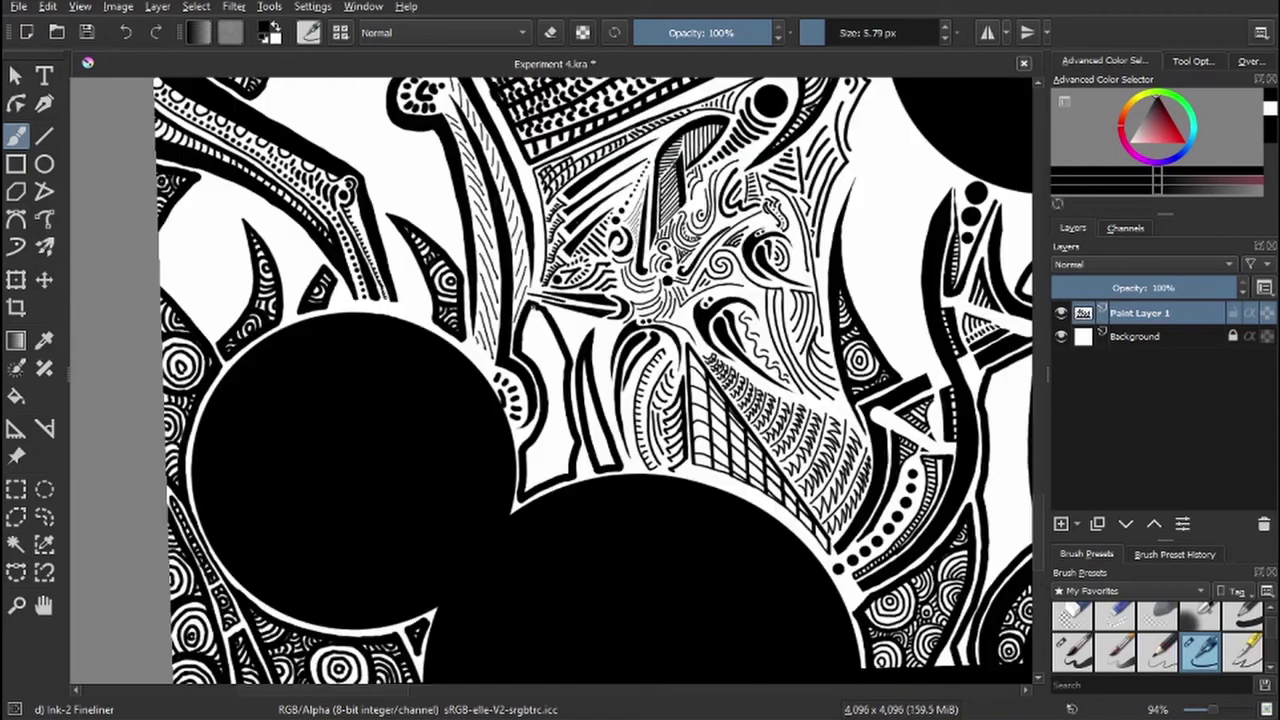
# - Fill the wavy shape beside the feathered stalk and the narrow horn next to it with concentric circles and arcs
pyautogui.moveTo(528, 308)
pyautogui.mouseDown()
pyautogui.moveTo(540, 338)
pyautogui.moveTo(528, 362)
pyautogui.moveTo(554, 350)
pyautogui.moveTo(560, 361)
pyautogui.mouseUp()
pyautogui.moveTo(548, 390); pyautogui.dragTo(556, 400)
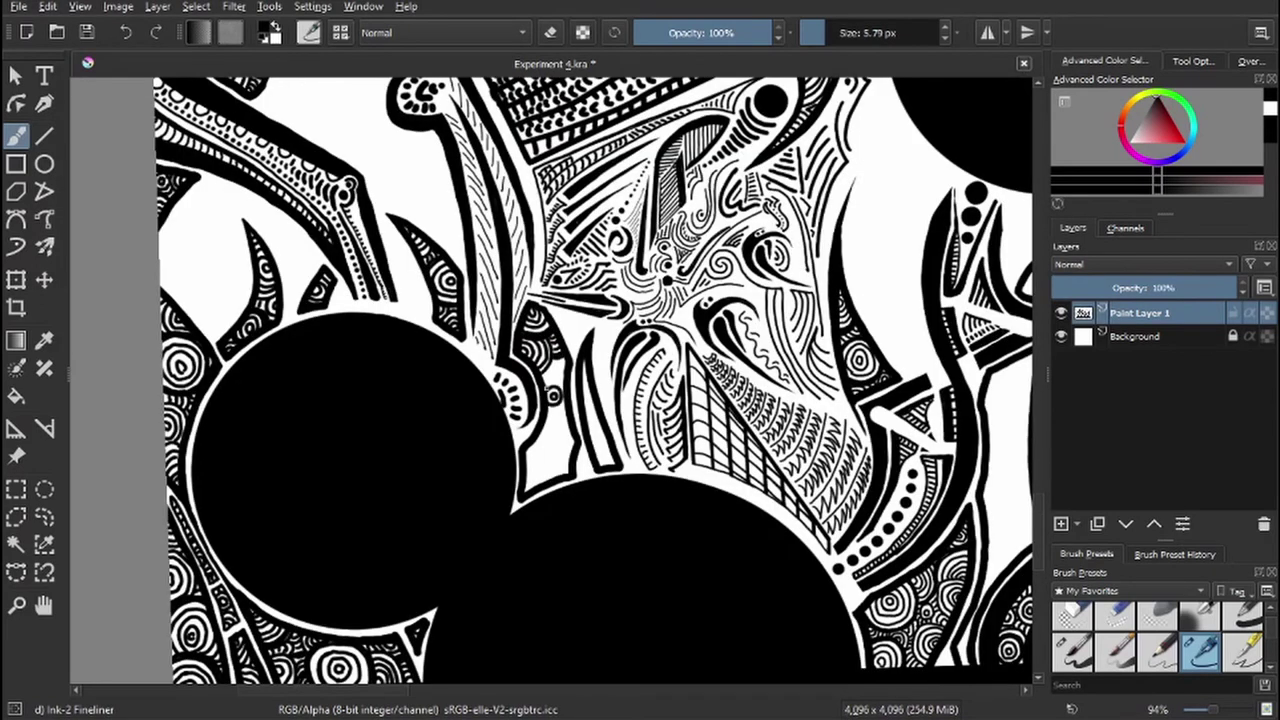
pyautogui.moveTo(530, 446)
pyautogui.mouseDown()
pyautogui.moveTo(528, 466)
pyautogui.moveTo(548, 480)
pyautogui.moveTo(566, 422)
pyautogui.mouseUp()
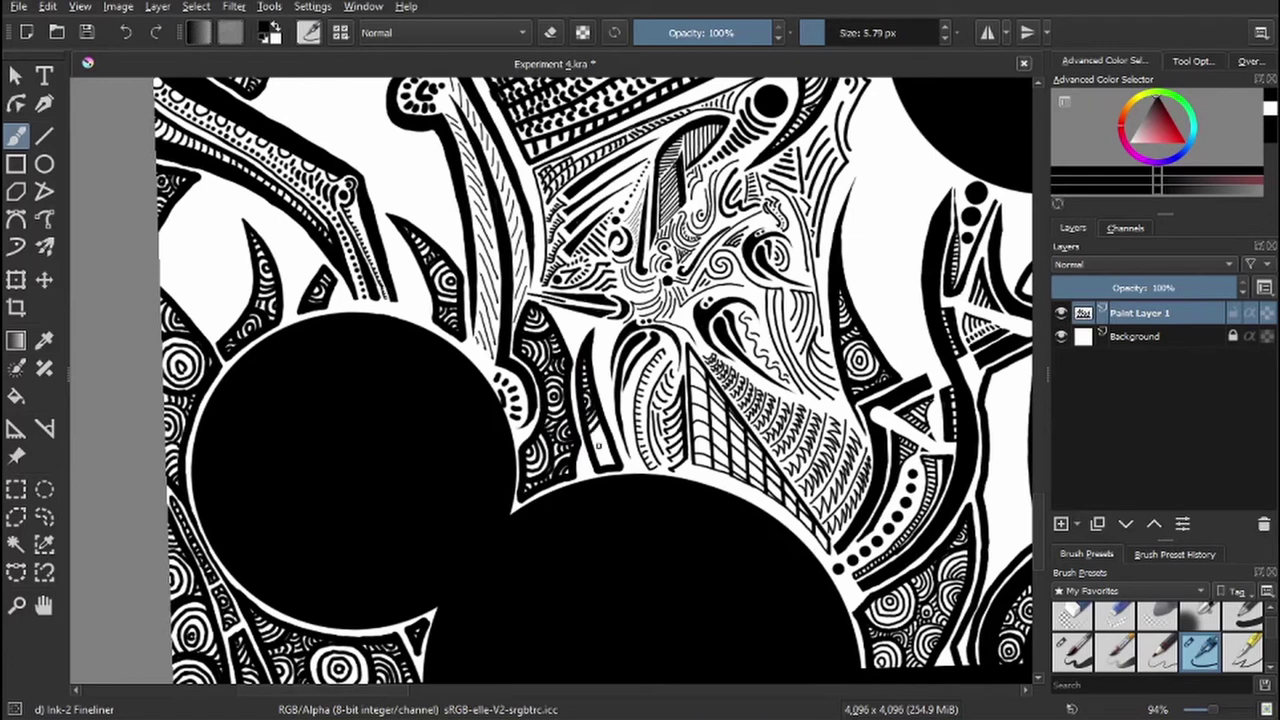
pyautogui.scroll(-3, 580, 380)
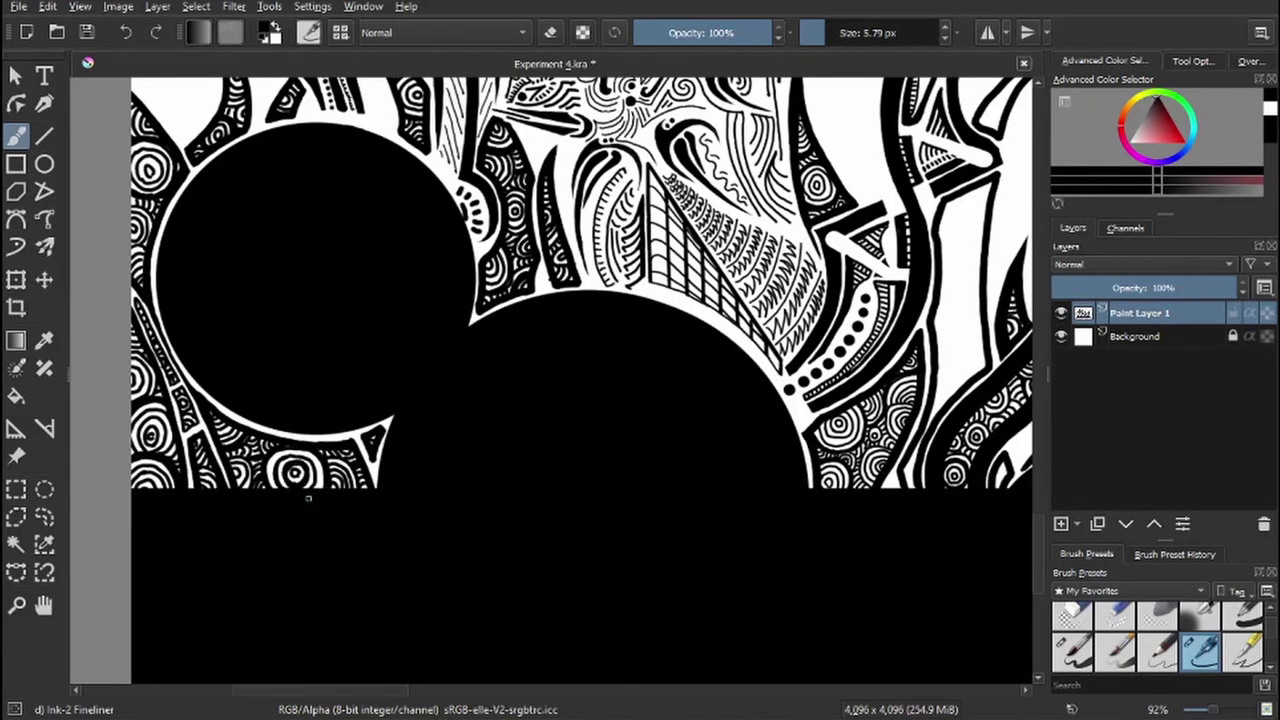
# - Fill the small horn and the long shape beside the segmented stalk with concentric circles, using a 5.79 px brush
pyautogui.scroll(4, 308, 497)
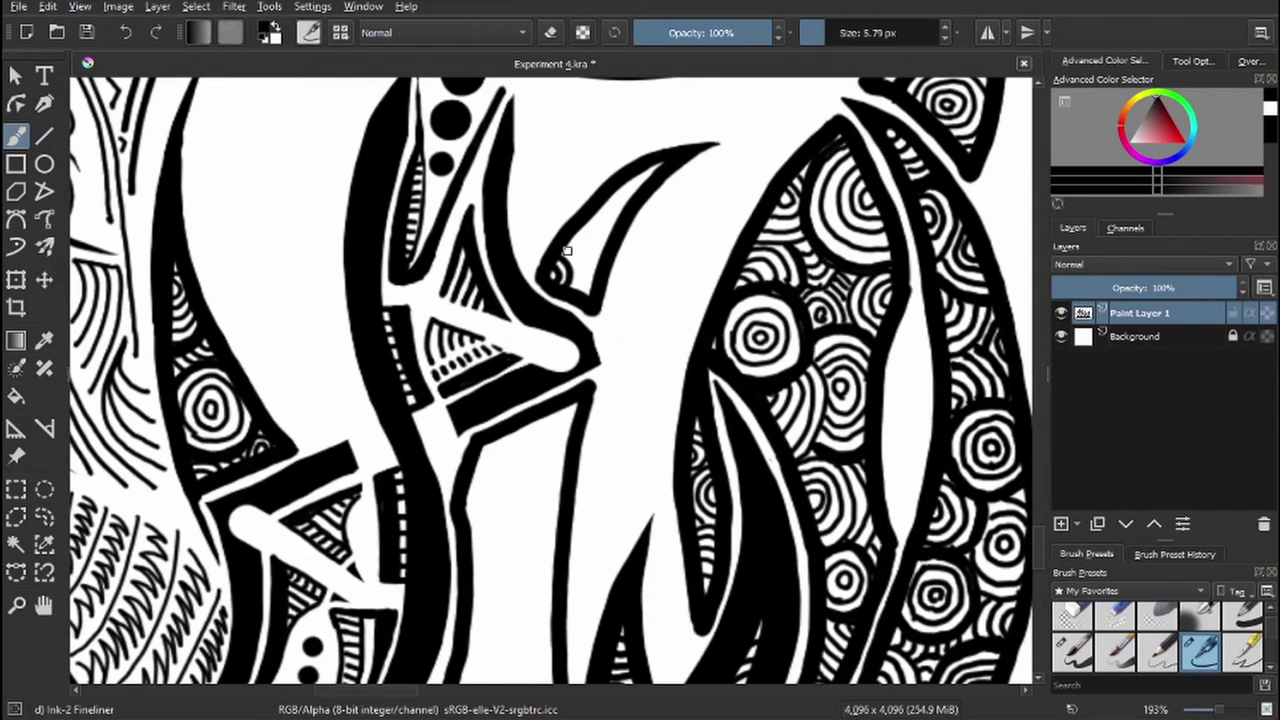
pyautogui.moveTo(570, 288); pyautogui.dragTo(640, 172)
pyautogui.moveTo(560, 318)
pyautogui.mouseDown()
pyautogui.moveTo(548, 345)
pyautogui.moveTo(632, 268)
pyautogui.moveTo(612, 300)
pyautogui.moveTo(612, 390)
pyautogui.moveTo(586, 408)
pyautogui.mouseUp()
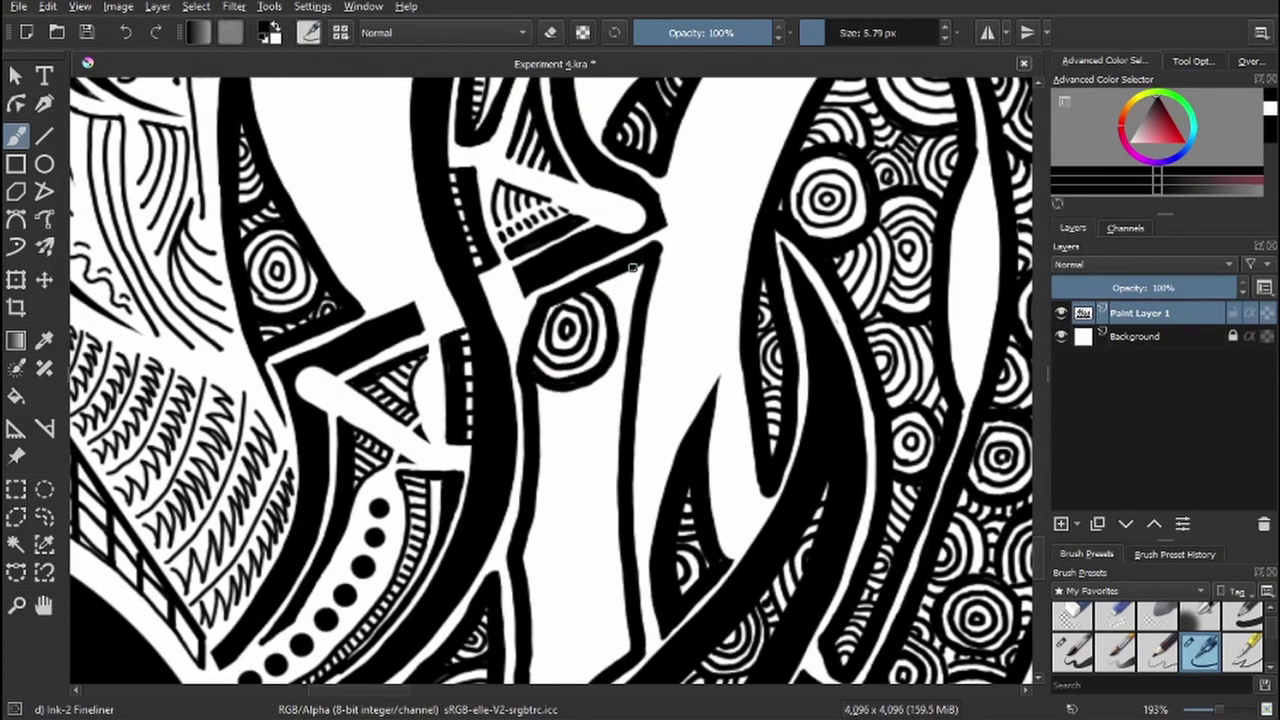
pyautogui.moveTo(545, 520)
pyautogui.mouseDown()
pyautogui.moveTo(534, 568)
pyautogui.moveTo(584, 505)
pyautogui.moveTo(558, 480)
pyautogui.moveTo(607, 458)
pyautogui.moveTo(548, 425)
pyautogui.moveTo(578, 390)
pyautogui.moveTo(545, 490)
pyautogui.moveTo(575, 560)
pyautogui.mouseUp()
pyautogui.scroll(-3, 660, 648)
pyautogui.moveTo(478, 650)
pyautogui.mouseDown()
pyautogui.moveTo(472, 592)
pyautogui.moveTo(514, 504)
pyautogui.mouseUp()
pyautogui.moveTo(632, 370)
pyautogui.mouseDown()
pyautogui.moveTo(630, 402)
pyautogui.moveTo(598, 424)
pyautogui.mouseUp()
pyautogui.moveTo(547, 398)
pyautogui.mouseDown()
pyautogui.moveTo(545, 420)
pyautogui.moveTo(560, 385)
pyautogui.moveTo(545, 366)
pyautogui.moveTo(590, 420)
pyautogui.moveTo(547, 361)
pyautogui.moveTo(589, 395)
pyautogui.moveTo(565, 445)
pyautogui.moveTo(592, 285)
pyautogui.moveTo(614, 343)
pyautogui.moveTo(600, 350)
pyautogui.mouseUp()
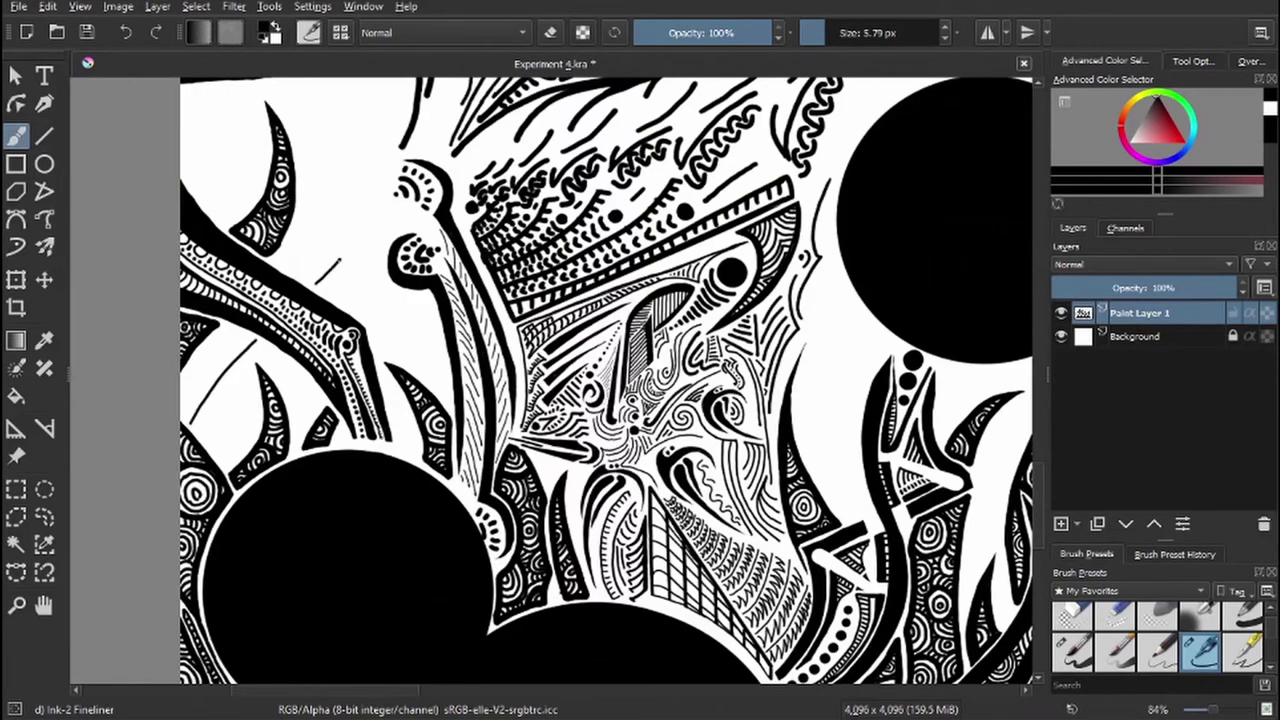
# - Outline new horn shapes on both sides of the dotted limb and thicken their lines with an 11.30 px brush
pyautogui.moveTo(345, 182); pyautogui.dragTo(377, 305)
pyautogui.moveTo(300, 368); pyautogui.dragTo(284, 396)
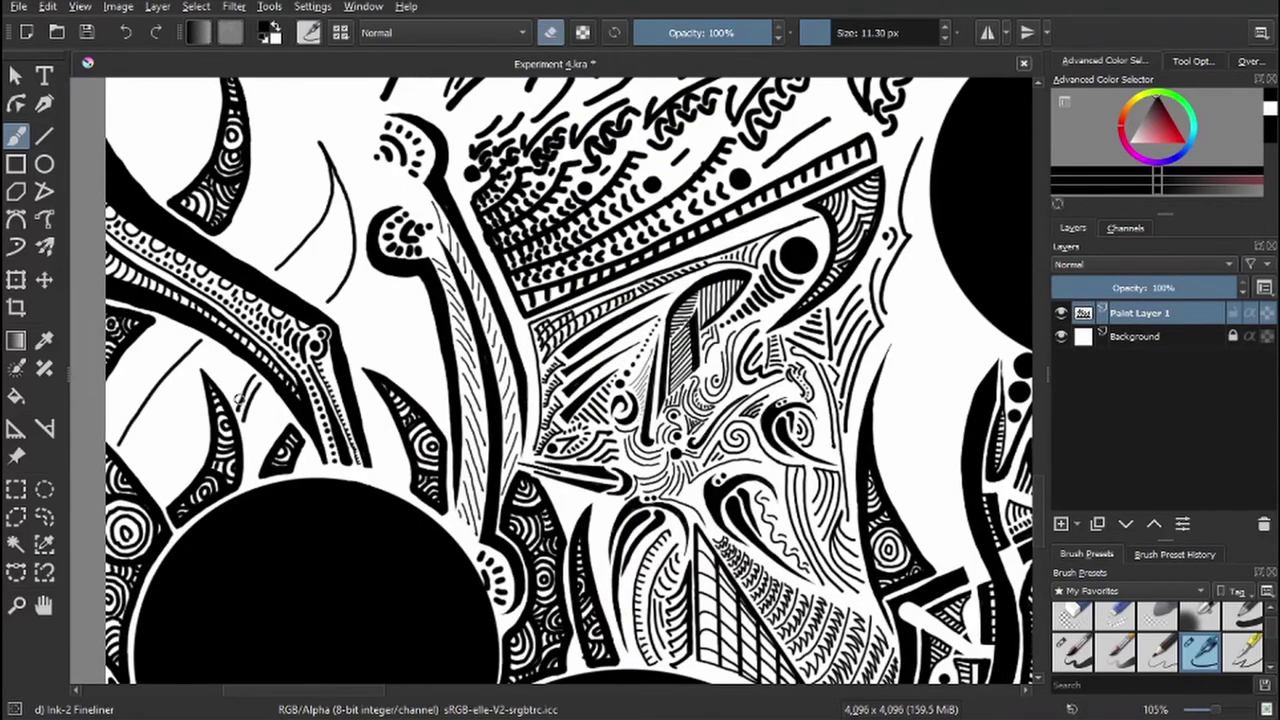
pyautogui.moveTo(200, 340)
pyautogui.mouseDown()
pyautogui.moveTo(120, 448)
pyautogui.moveTo(165, 498)
pyautogui.mouseUp()
pyautogui.moveTo(190, 368)
pyautogui.mouseDown()
pyautogui.moveTo(202, 462)
pyautogui.moveTo(215, 375)
pyautogui.moveTo(246, 418)
pyautogui.moveTo(285, 265)
pyautogui.moveTo(339, 280)
pyautogui.moveTo(276, 274)
pyautogui.mouseUp()
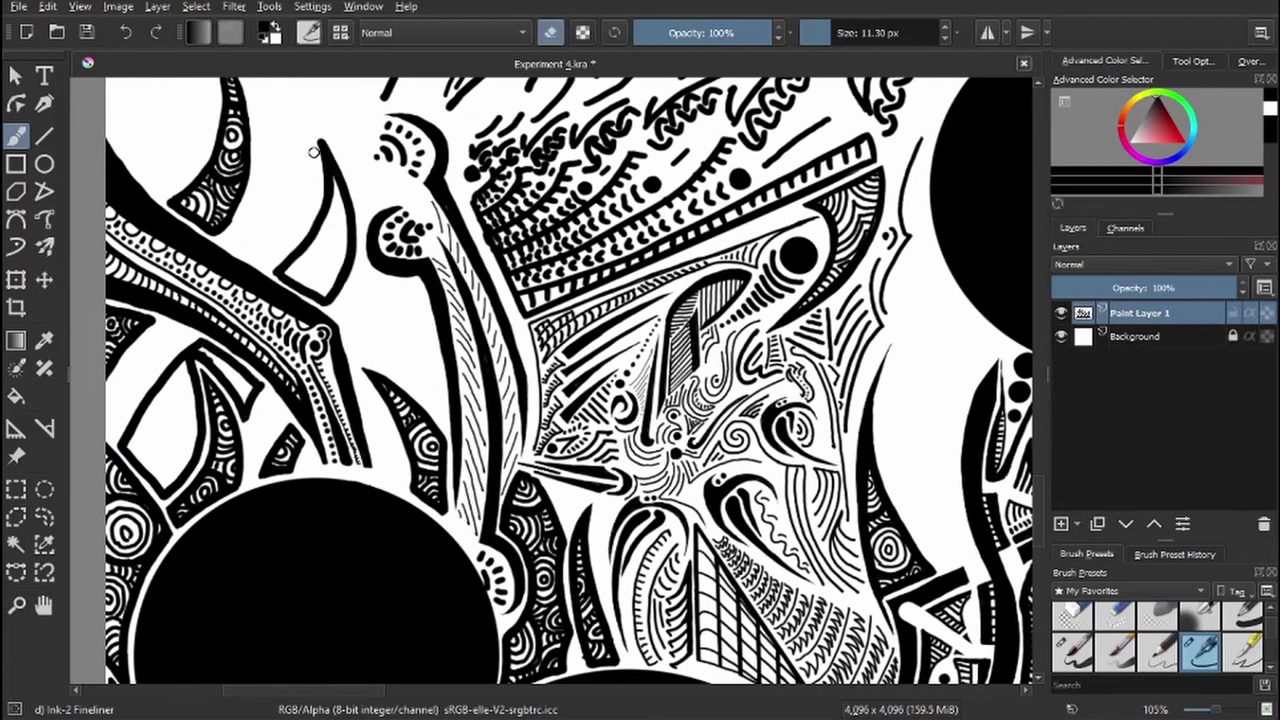
# - Fill the new horn shapes around the dotted limb with concentric circles and arcs, using a 4.63 px brush
pyautogui.moveTo(176, 362)
pyautogui.mouseDown()
pyautogui.moveTo(182, 388)
pyautogui.moveTo(166, 382)
pyautogui.mouseUp()
pyautogui.moveTo(200, 342); pyautogui.dragTo(217, 370)
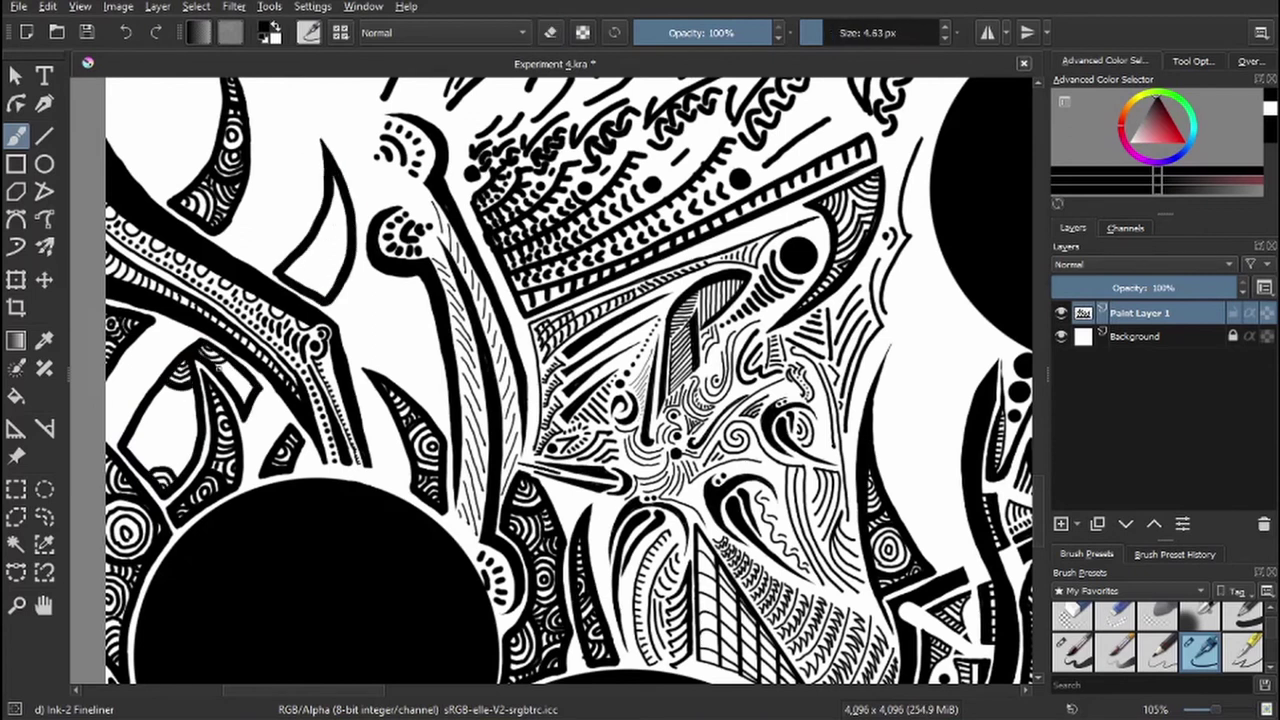
pyautogui.moveTo(143, 433); pyautogui.dragTo(170, 403)
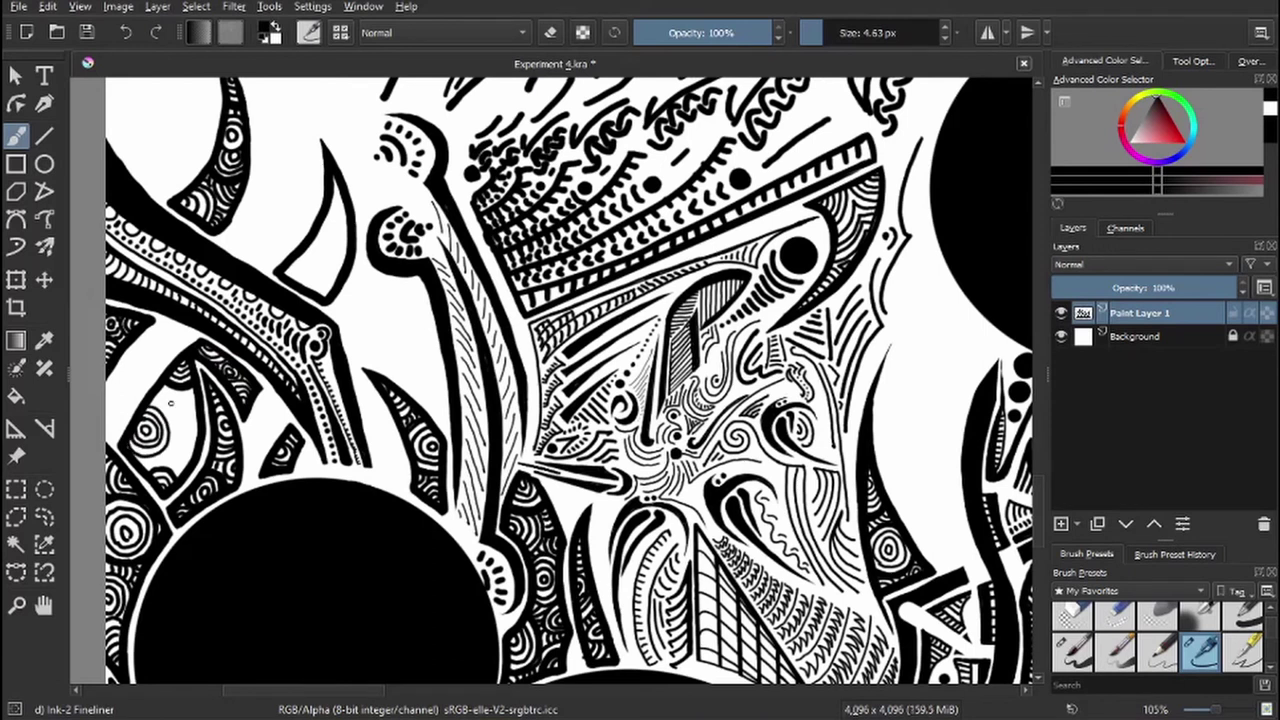
pyautogui.moveTo(176, 462)
pyautogui.mouseDown()
pyautogui.moveTo(160, 402)
pyautogui.moveTo(189, 436)
pyautogui.mouseUp()
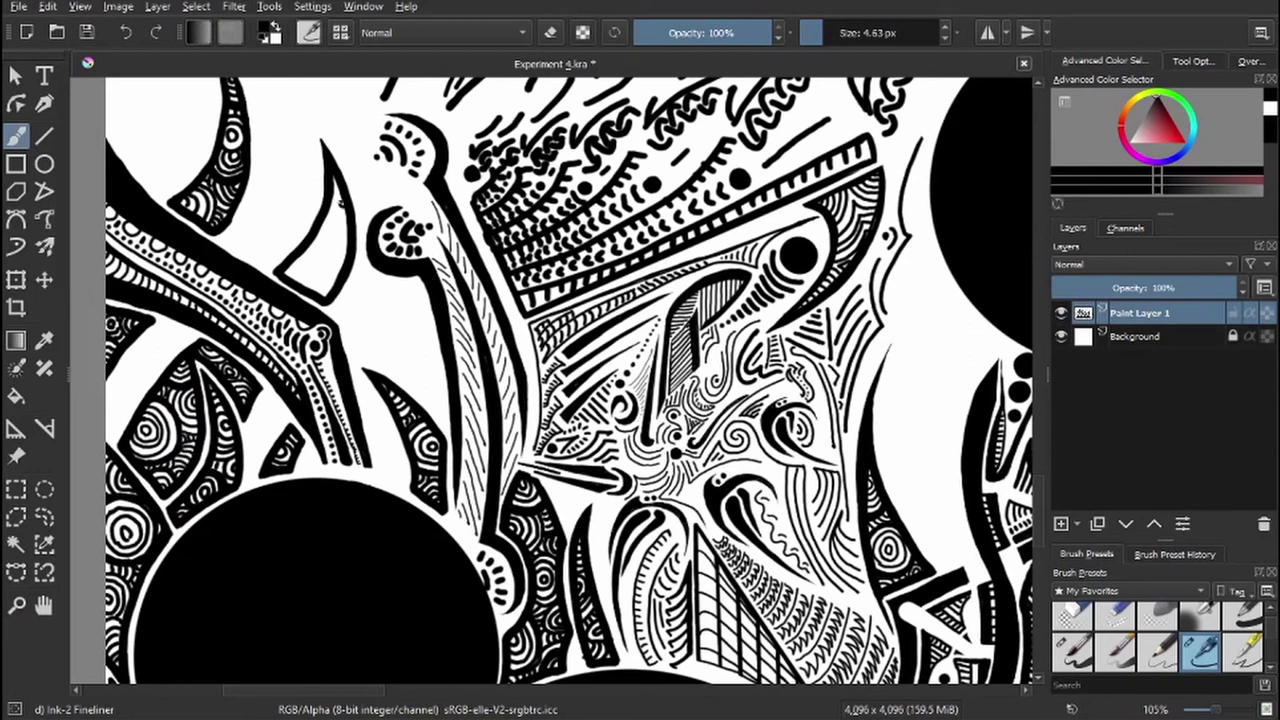
pyautogui.moveTo(340, 203); pyautogui.dragTo(325, 213)
pyautogui.moveTo(288, 270)
pyautogui.mouseDown()
pyautogui.moveTo(332, 248)
pyautogui.moveTo(320, 285)
pyautogui.moveTo(306, 256)
pyautogui.mouseUp()
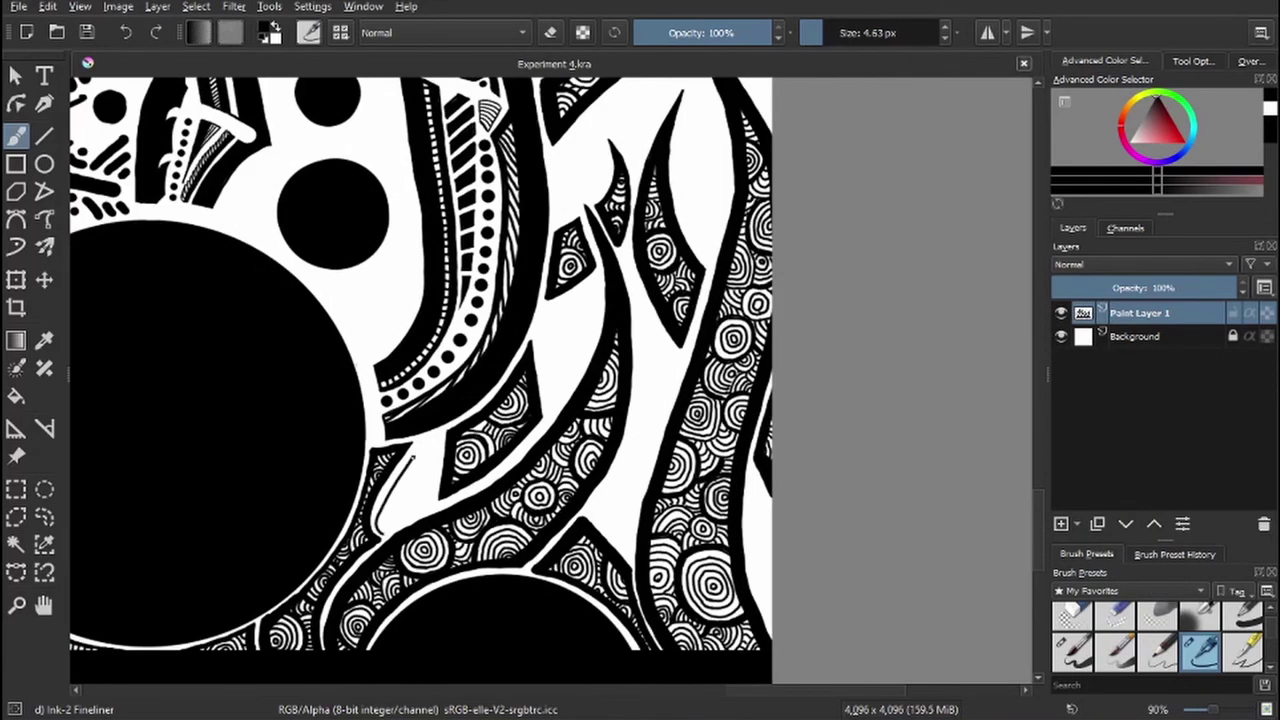
# - Fill the leaf-shaped gap under the lower end of the beaded band with long strokes and short hatching
pyautogui.moveTo(395, 500)
pyautogui.mouseDown()
pyautogui.moveTo(432, 440)
pyautogui.moveTo(390, 530)
pyautogui.mouseUp()
pyautogui.press('v')
pyautogui.moveTo(440, 442); pyautogui.dragTo(406, 522)
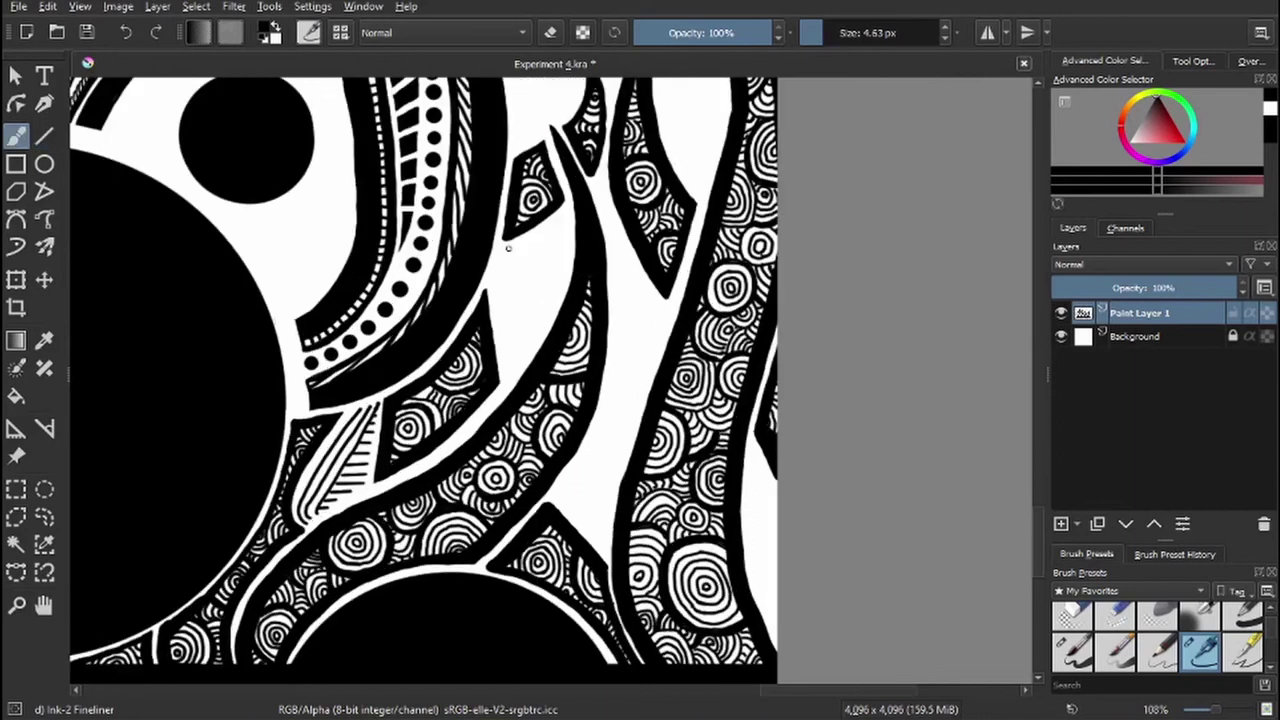
# - Fill the gap between the beaded band and the curved tentacle with wavy lines and a small dark triangular shape
pyautogui.moveTo(514, 250)
pyautogui.mouseDown()
pyautogui.moveTo(499, 305)
pyautogui.moveTo(507, 337)
pyautogui.moveTo(528, 326)
pyautogui.mouseUp()
pyautogui.moveTo(507, 284); pyautogui.dragTo(532, 331)
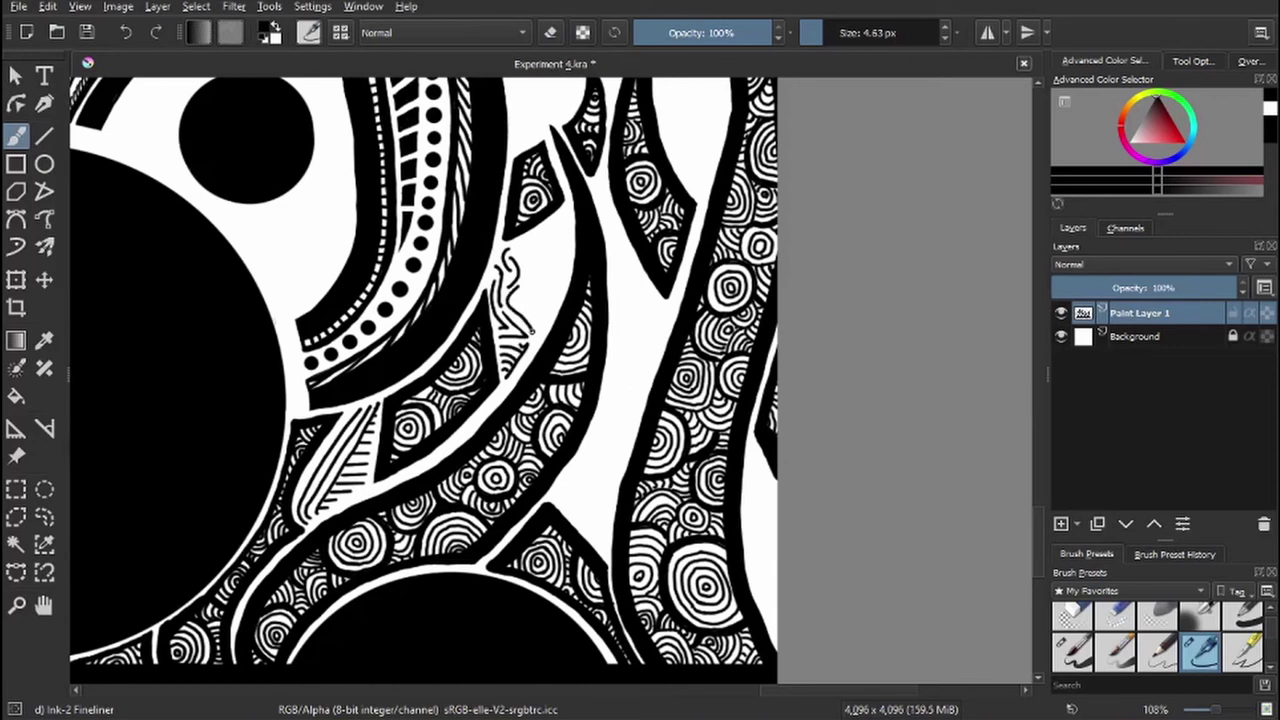
pyautogui.moveTo(520, 245)
pyautogui.mouseDown()
pyautogui.moveTo(535, 300)
pyautogui.moveTo(560, 216)
pyautogui.moveTo(544, 276)
pyautogui.moveTo(405, 125)
pyautogui.mouseUp()
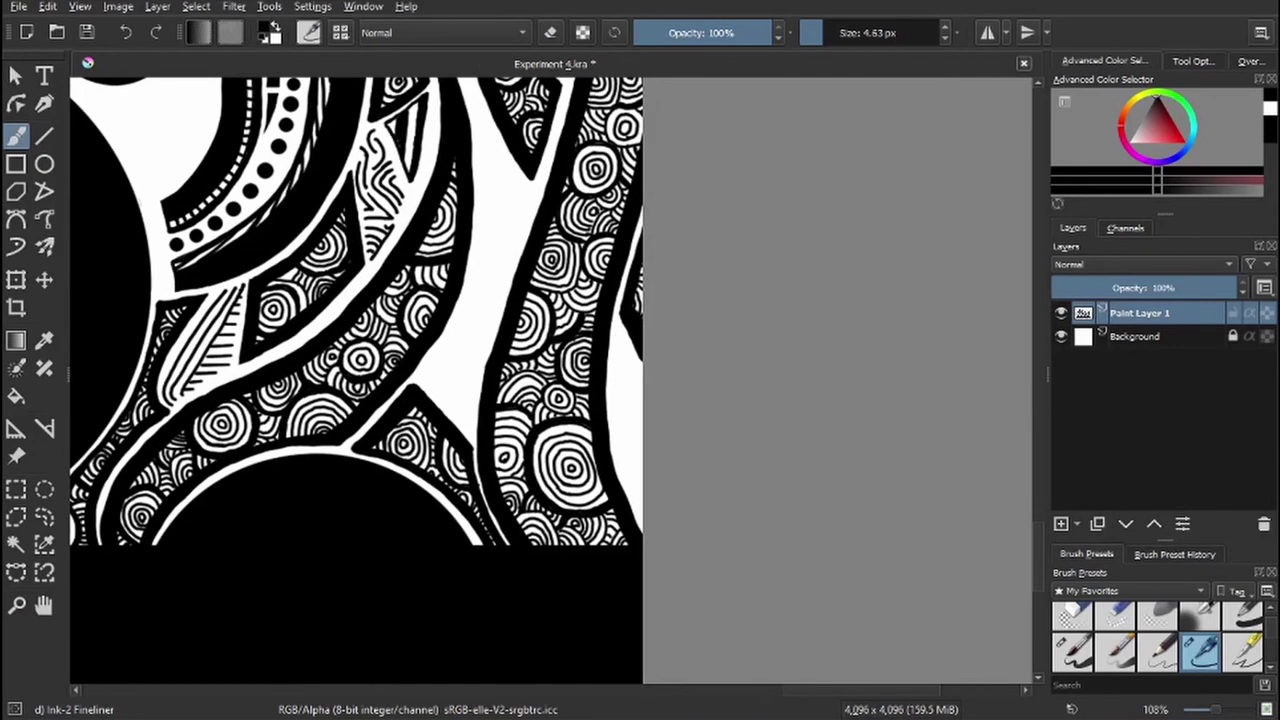
# - Draw a narrow pointed shape at the right page edge and fill it with a ladder of short dashes, correcting it with the eraser
pyautogui.moveTo(619, 348); pyautogui.dragTo(616, 366)
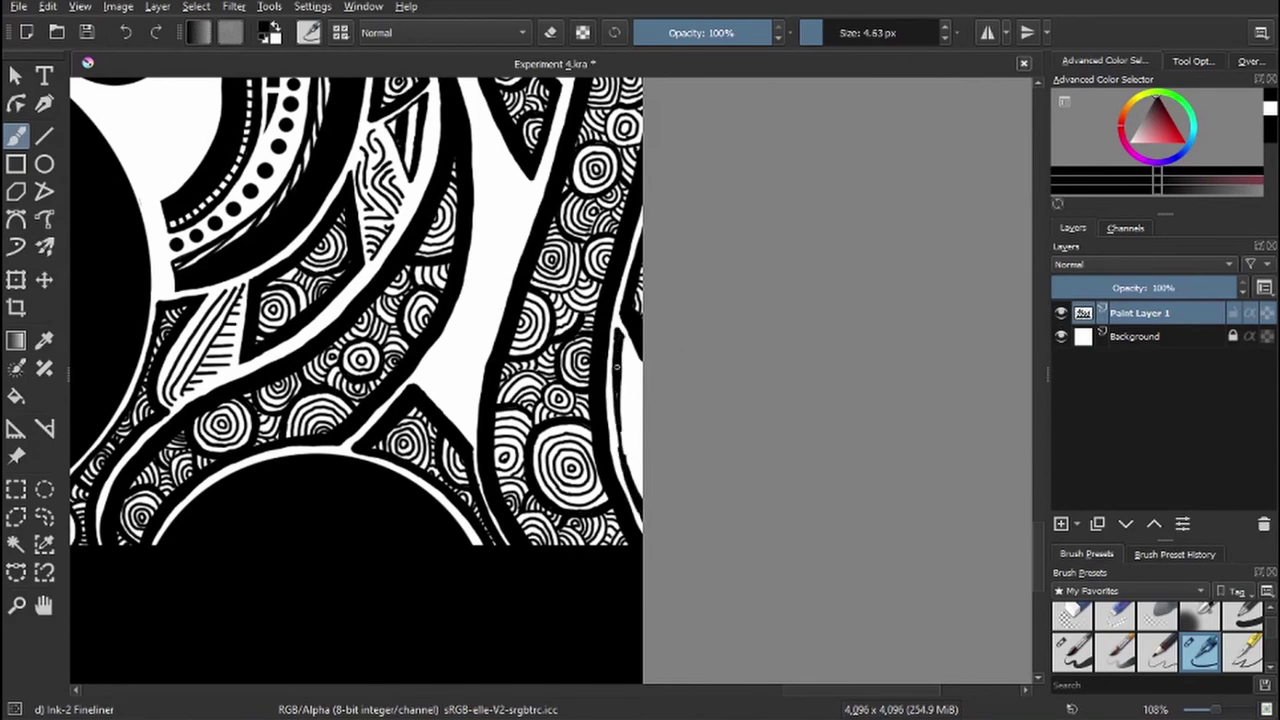
pyautogui.moveTo(610, 425); pyautogui.dragTo(630, 482)
pyautogui.moveTo(622, 340); pyautogui.dragTo(628, 484)
pyautogui.moveTo(621, 394); pyautogui.dragTo(622, 424)
pyautogui.press('e')
pyautogui.moveTo(625, 334); pyautogui.dragTo(640, 495)
pyautogui.press('e')
pyautogui.moveTo(620, 344); pyautogui.dragTo(640, 478)
pyautogui.moveTo(620, 334); pyautogui.dragTo(621, 356)
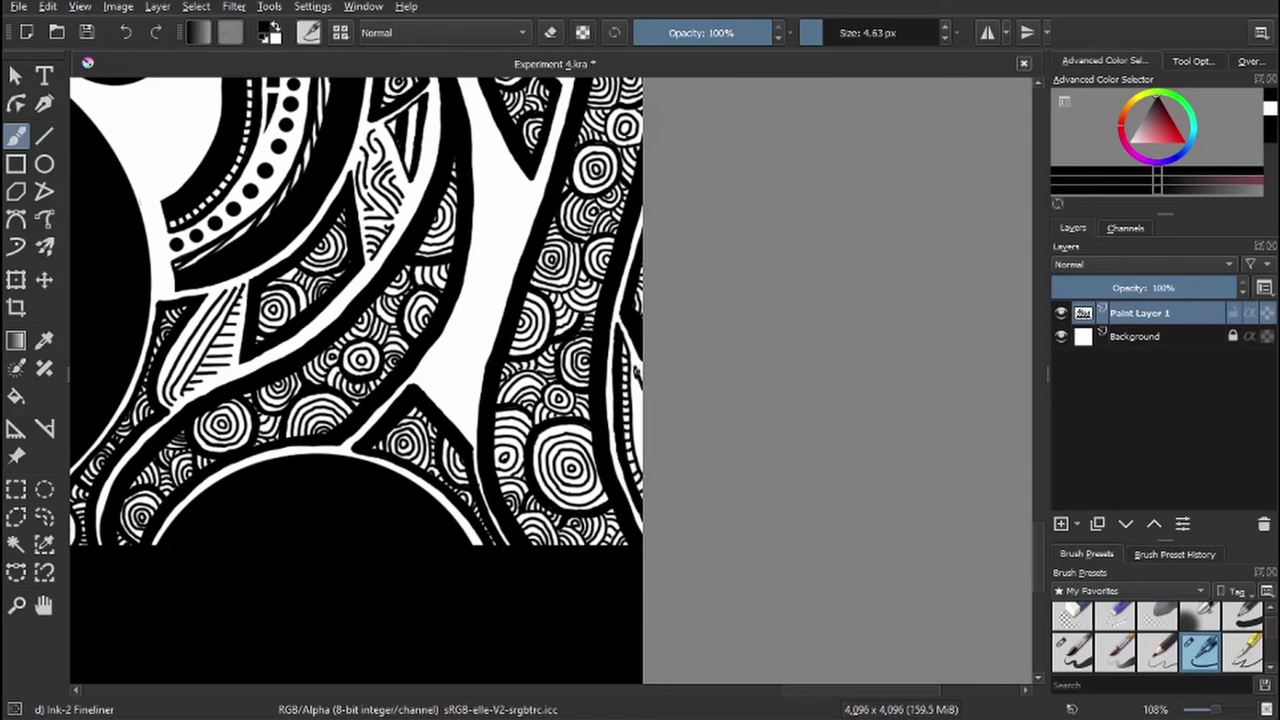
# - Add a small dark sliver at the page edge beside the ladder-patterned shape and refine that shape's outer line
pyautogui.moveTo(636, 366)
pyautogui.mouseDown()
pyautogui.moveTo(640, 460)
pyautogui.moveTo(635, 383)
pyautogui.mouseUp()
pyautogui.press('e')
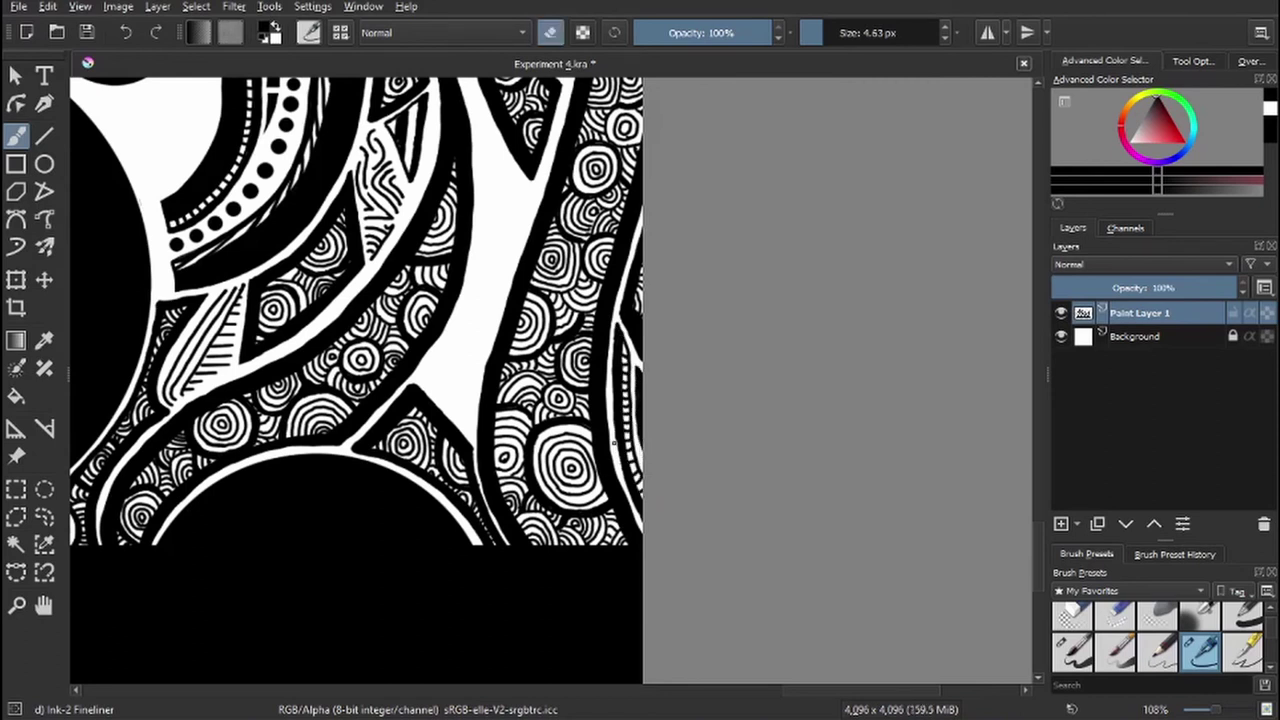
pyautogui.press('e')
pyautogui.moveTo(618, 318)
pyautogui.mouseDown()
pyautogui.moveTo(616, 443)
pyautogui.moveTo(616, 388)
pyautogui.mouseUp()
pyautogui.moveTo(618, 396); pyautogui.dragTo(614, 408)
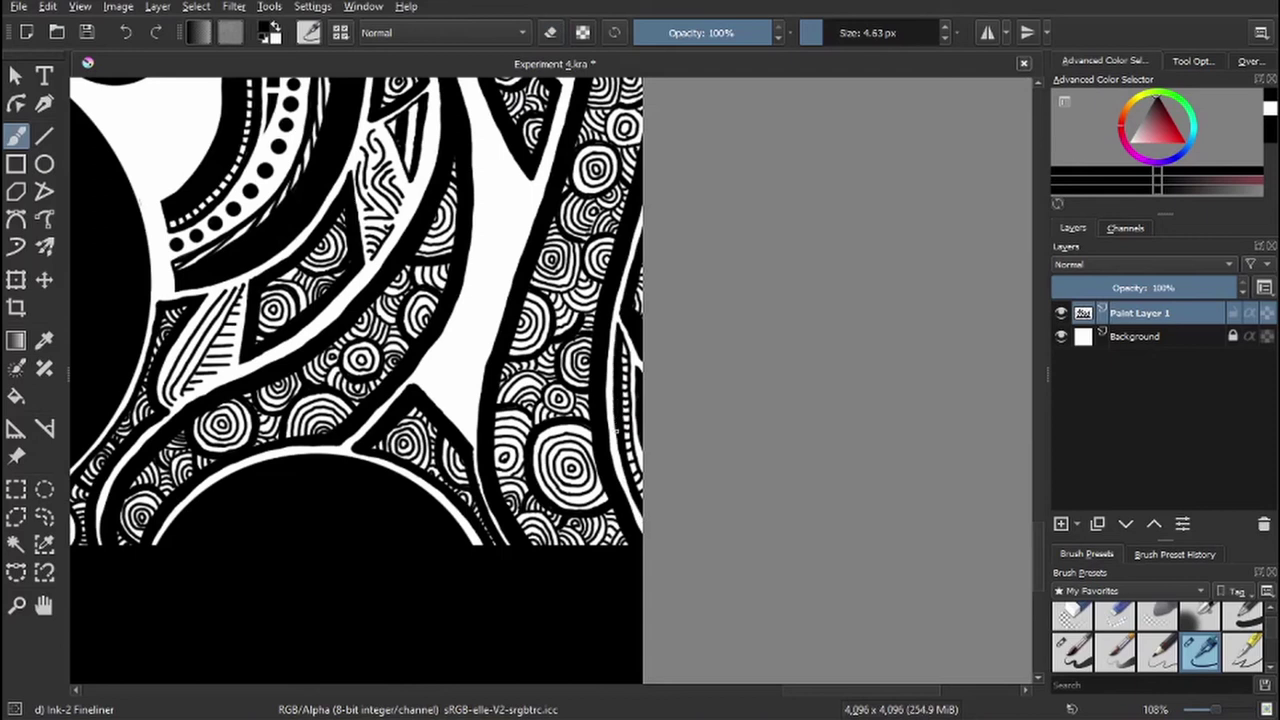
# - Fill the lower gap between the two large circle-filled tentacles with a dashed border, wavy lines and squiggles, tidying with the eraser
pyautogui.moveTo(474, 410); pyautogui.dragTo(528, 188)
pyautogui.moveTo(468, 370)
pyautogui.mouseDown()
pyautogui.moveTo(456, 420)
pyautogui.moveTo(470, 350)
pyautogui.mouseUp()
pyautogui.moveTo(446, 328)
pyautogui.mouseDown()
pyautogui.moveTo(452, 374)
pyautogui.moveTo(422, 344)
pyautogui.moveTo(462, 316)
pyautogui.moveTo(480, 242)
pyautogui.moveTo(466, 310)
pyautogui.mouseUp()
pyautogui.moveTo(483, 247)
pyautogui.mouseDown()
pyautogui.moveTo(498, 270)
pyautogui.moveTo(484, 296)
pyautogui.mouseUp()
pyautogui.moveTo(482, 302)
pyautogui.mouseDown()
pyautogui.moveTo(498, 266)
pyautogui.moveTo(436, 380)
pyautogui.mouseUp()
pyautogui.press('e')
pyautogui.moveTo(452, 354)
pyautogui.mouseDown()
pyautogui.moveTo(440, 368)
pyautogui.moveTo(456, 350)
pyautogui.mouseUp()
pyautogui.press('e')
pyautogui.press('e')
pyautogui.moveTo(468, 328); pyautogui.dragTo(450, 358)
pyautogui.press('e')
# - Fill the upper part of the gap between the two large tentacles with a dividing bar, wavy lines and squiggles
pyautogui.scroll(3, 365, 380)
pyautogui.moveTo(478, 240)
pyautogui.mouseDown()
pyautogui.moveTo(538, 354)
pyautogui.moveTo(506, 294)
pyautogui.moveTo(526, 346)
pyautogui.mouseUp()
pyautogui.hotkey('ctrl', 'z')
pyautogui.moveTo(508, 290)
pyautogui.mouseDown()
pyautogui.moveTo(500, 404)
pyautogui.moveTo(518, 356)
pyautogui.mouseUp()
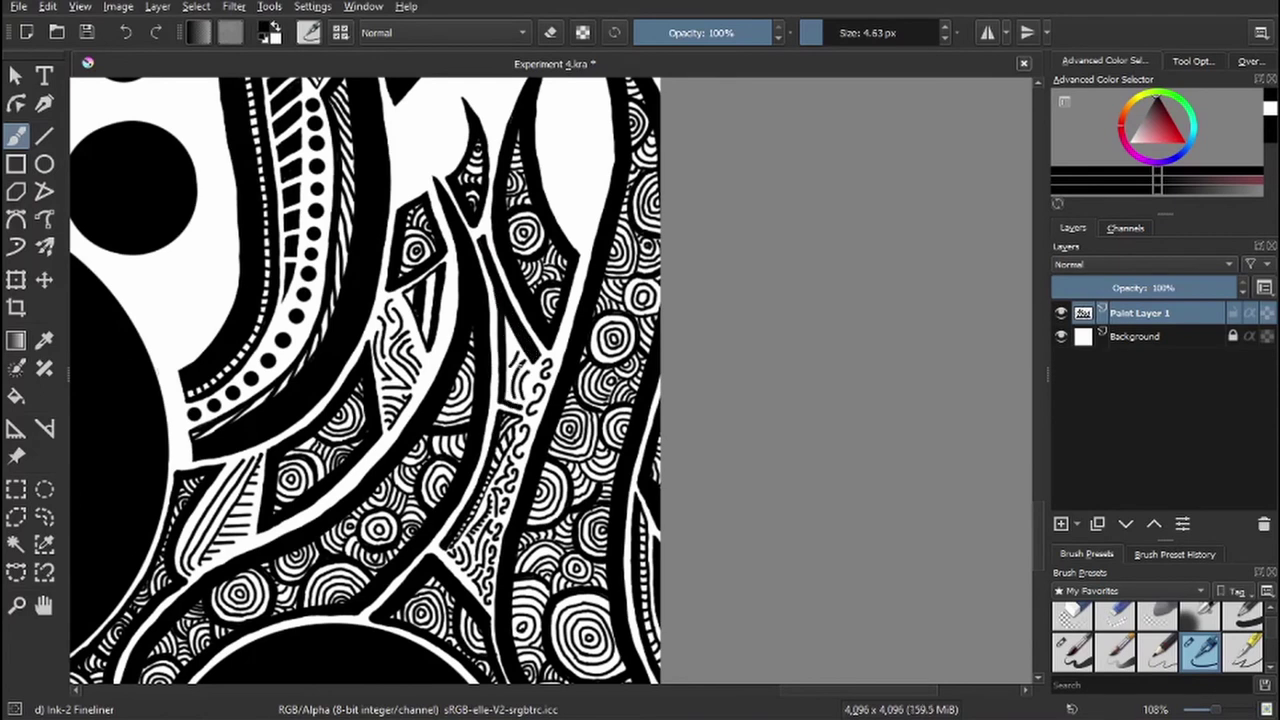
# - Draw a small star emblem above the tentacle tips and edge it with an arc of short radiating dashes
pyautogui.moveTo(530, 400); pyautogui.dragTo(521, 358)
pyautogui.moveTo(520, 492); pyautogui.dragTo(480, 430)
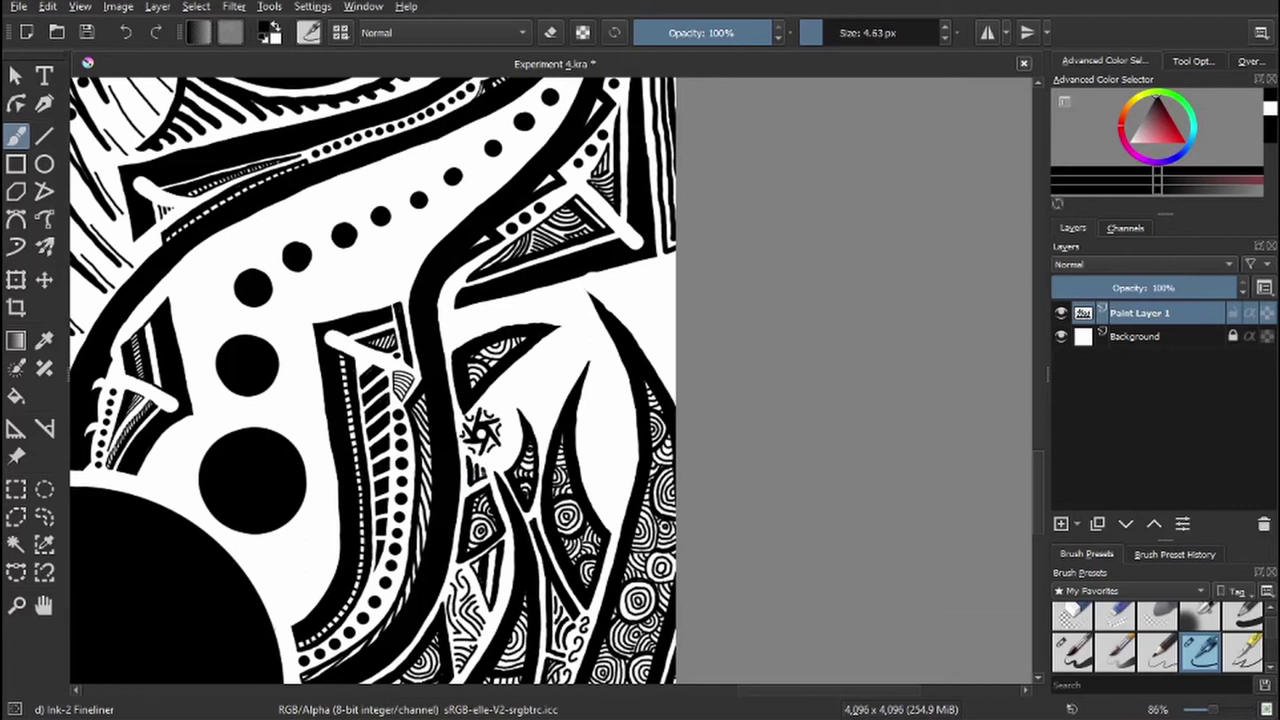
pyautogui.moveTo(506, 410); pyautogui.dragTo(498, 466)
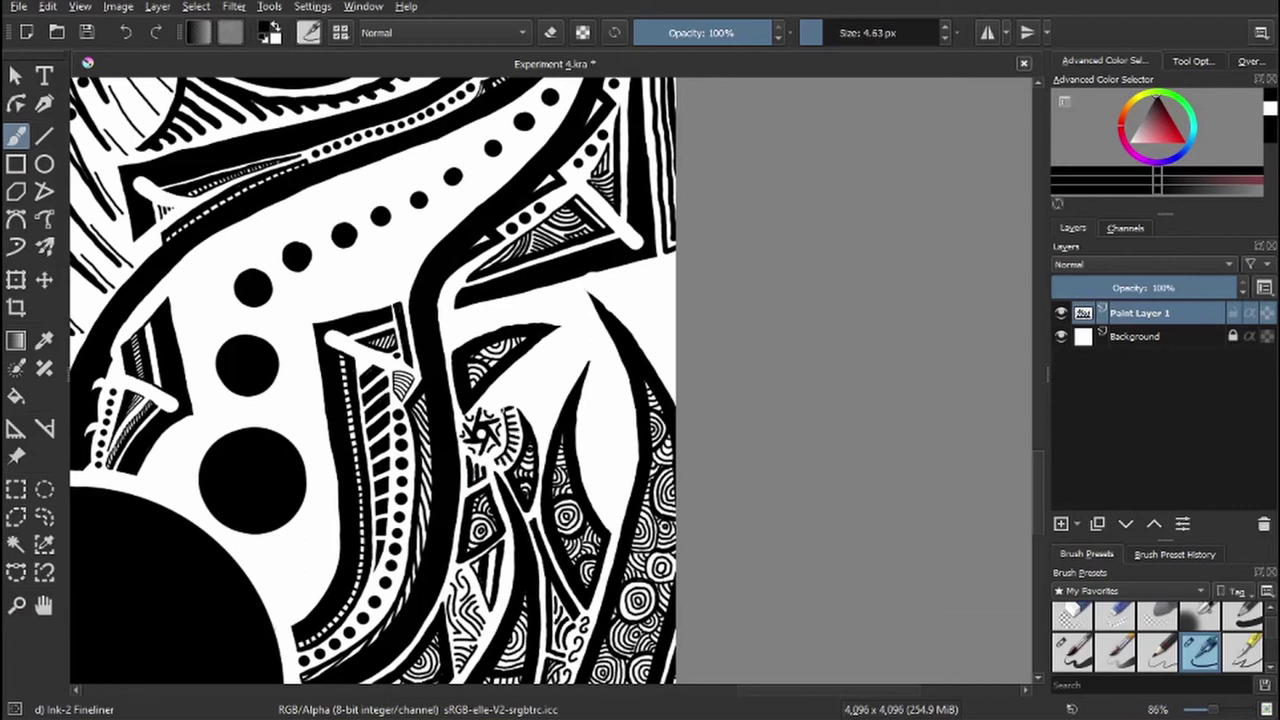
# - Draw a narrow slanted bar from the emblem to the leaf tip, thicken its outline and fill it with fine hatching
pyautogui.moveTo(490, 400); pyautogui.dragTo(575, 328)
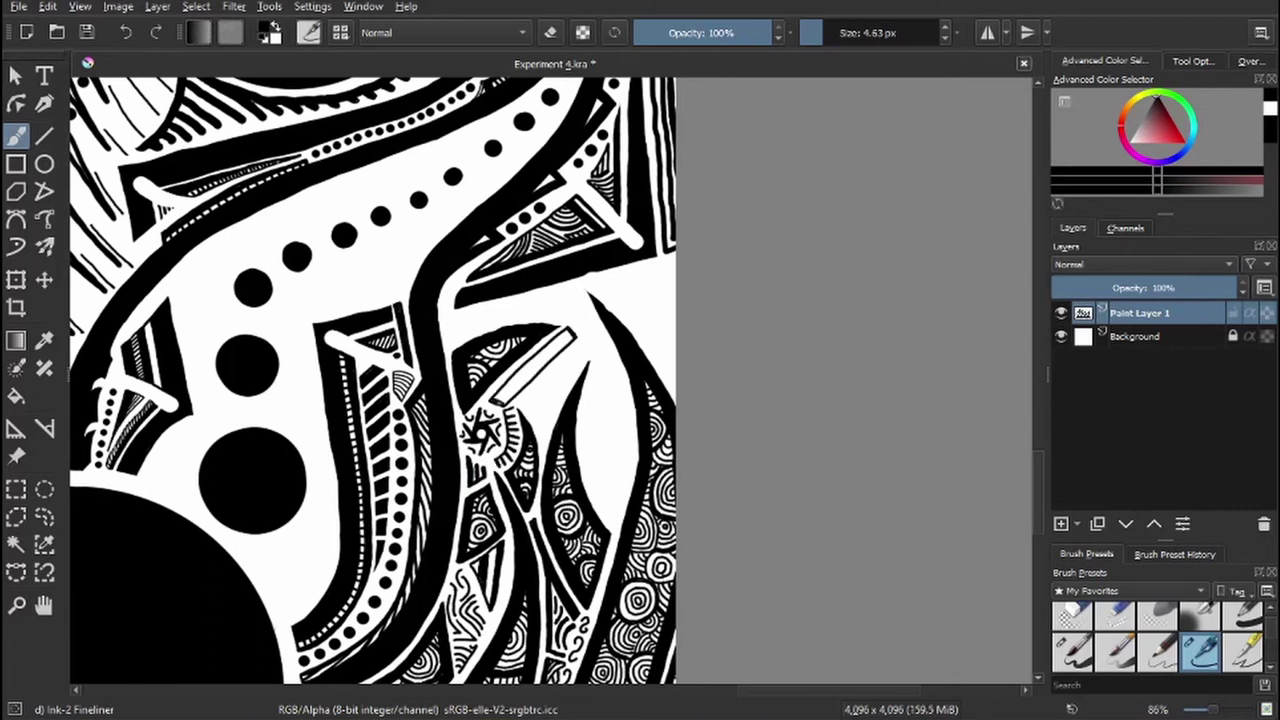
pyautogui.moveTo(494, 404); pyautogui.dragTo(572, 332)
pyautogui.press('e')
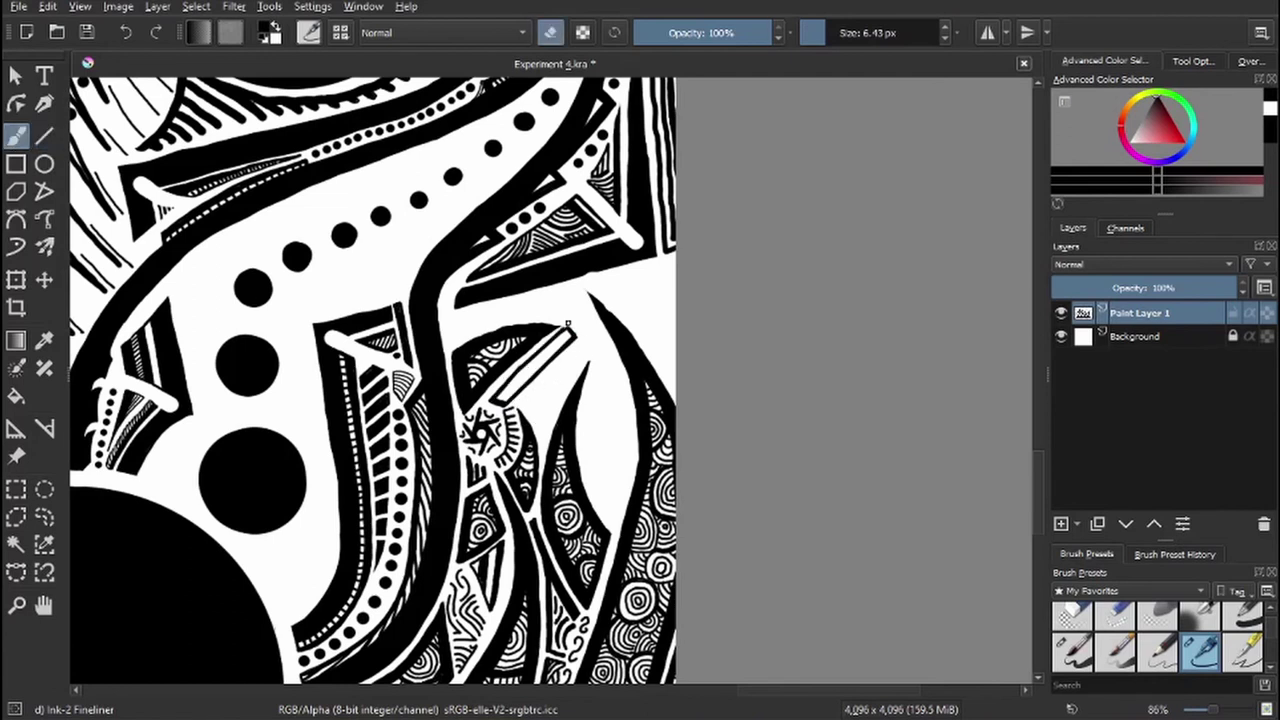
pyautogui.press('e')
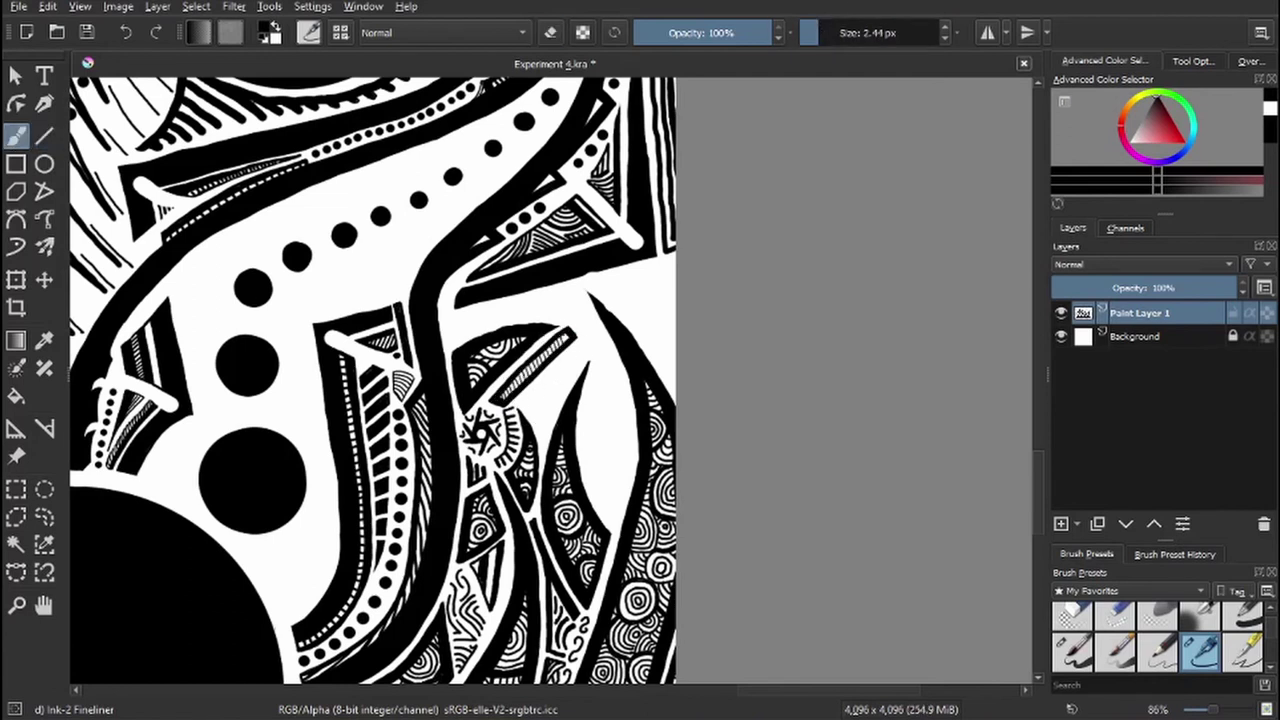
# - Fill the wedge beside the slanted bar with curved lines and add a small triangle of chevrons with a straight top edge beneath them
pyautogui.moveTo(520, 404)
pyautogui.mouseDown()
pyautogui.moveTo(566, 334)
pyautogui.moveTo(556, 370)
pyautogui.moveTo(582, 344)
pyautogui.mouseUp()
pyautogui.press(']')
pyautogui.moveTo(524, 434); pyautogui.dragTo(544, 408)
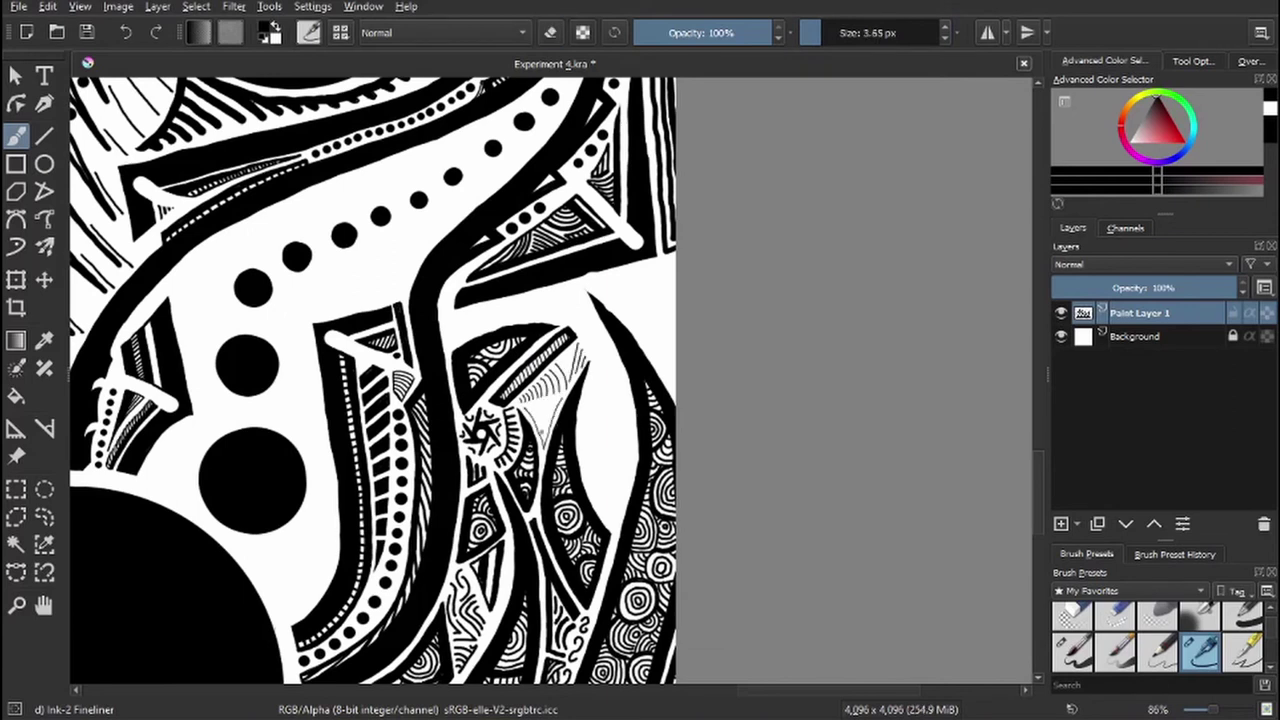
pyautogui.press('v')
pyautogui.scroll(2, 540, 420)
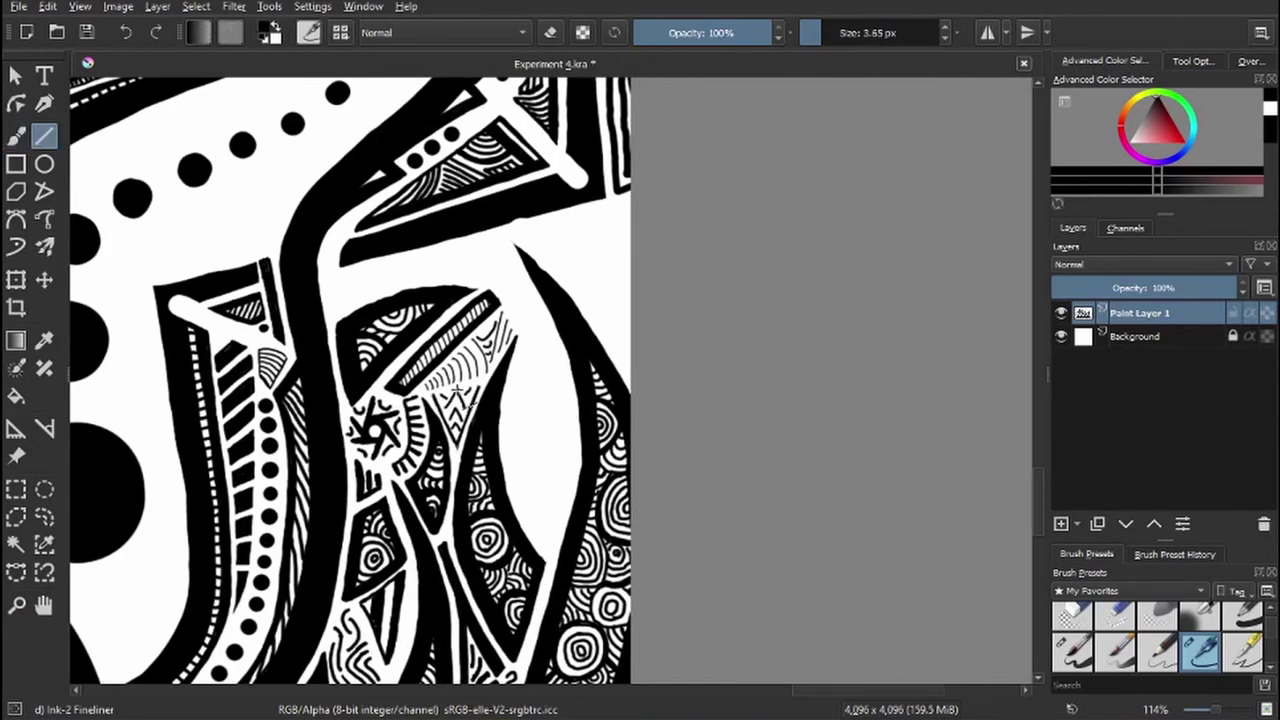
pyautogui.moveTo(455, 397)
pyautogui.mouseDown()
pyautogui.moveTo(476, 446)
pyautogui.moveTo(462, 440)
pyautogui.moveTo(482, 398)
pyautogui.mouseUp()
pyautogui.press('b')
# - Draw a hooked band and a rounded black bar inside the almond-shaped gap, fill both with hatching and add arcs beneath
pyautogui.scroll(1, 392, 422)
pyautogui.moveTo(408, 414)
pyautogui.mouseDown()
pyautogui.moveTo(366, 416)
pyautogui.moveTo(404, 420)
pyautogui.moveTo(378, 422)
pyautogui.moveTo(387, 336)
pyautogui.mouseUp()
pyautogui.moveTo(370, 402)
pyautogui.mouseDown()
pyautogui.moveTo(366, 292)
pyautogui.moveTo(382, 424)
pyautogui.moveTo(396, 420)
pyautogui.moveTo(388, 338)
pyautogui.mouseUp()
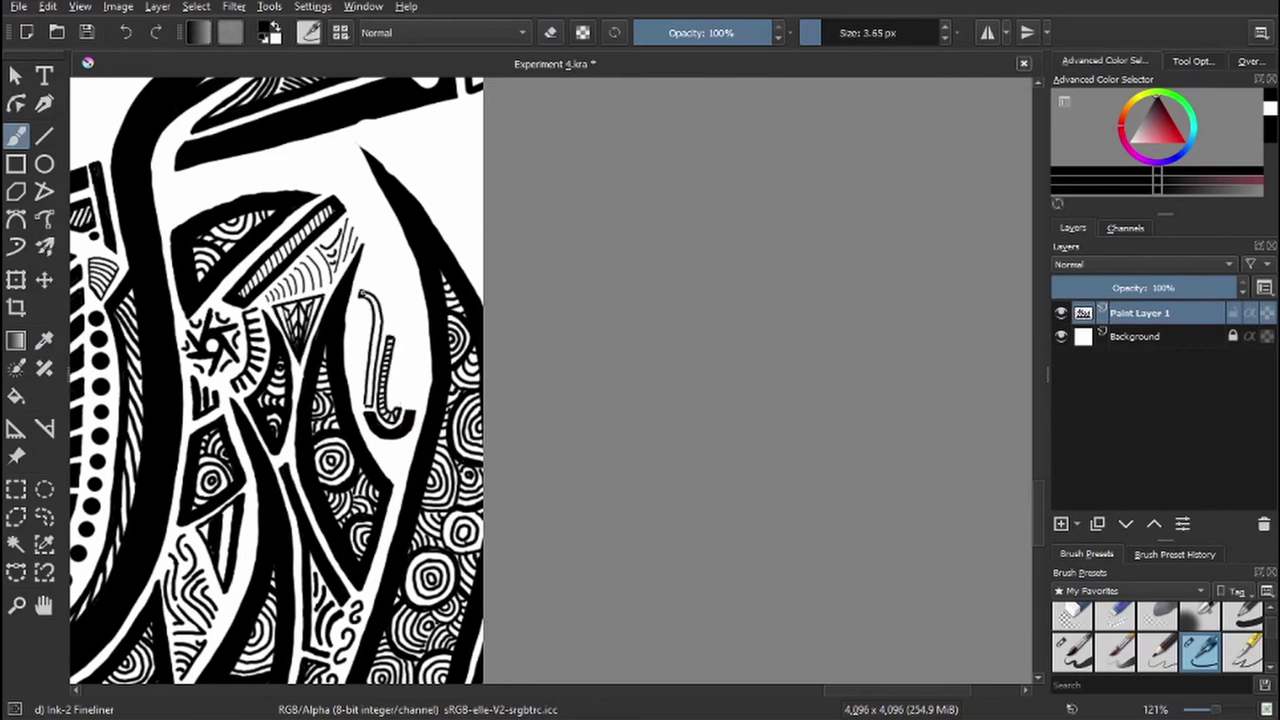
pyautogui.moveTo(362, 290)
pyautogui.mouseDown()
pyautogui.moveTo(376, 352)
pyautogui.moveTo(368, 406)
pyautogui.moveTo(354, 288)
pyautogui.mouseUp()
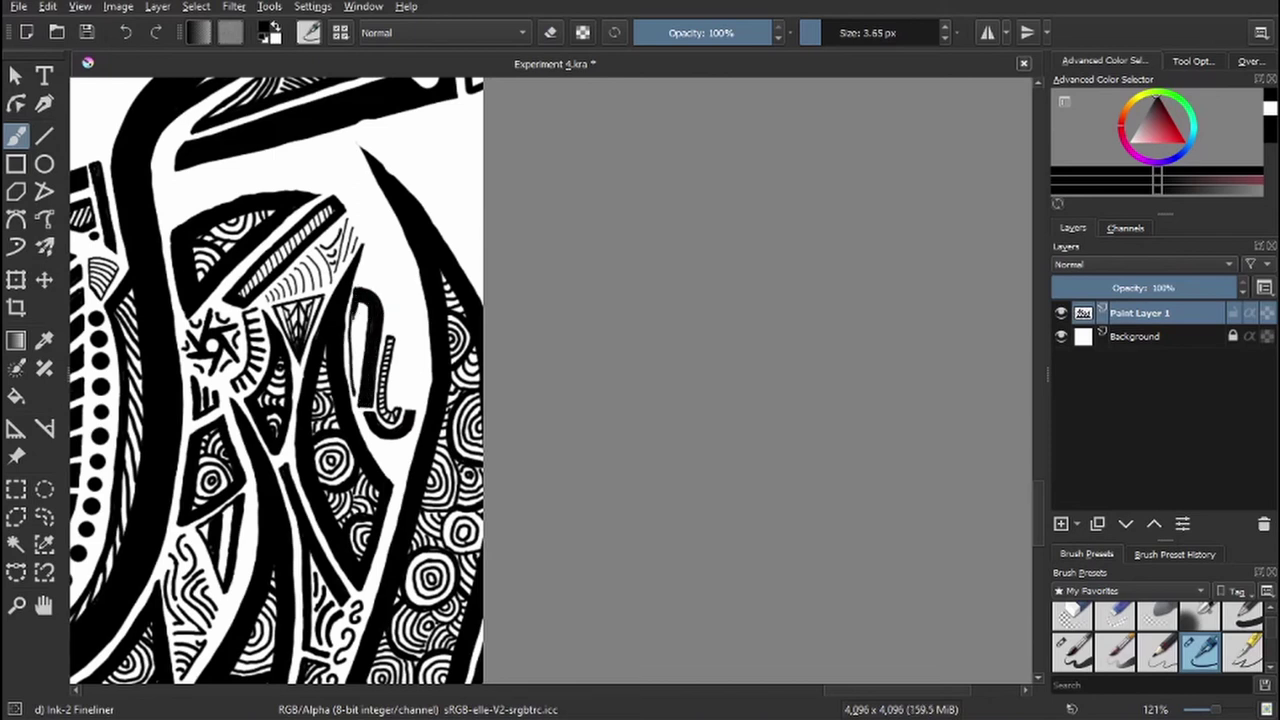
pyautogui.moveTo(354, 396); pyautogui.dragTo(356, 302)
pyautogui.press('e')
pyautogui.moveTo(354, 362)
pyautogui.mouseDown()
pyautogui.moveTo(354, 400)
pyautogui.moveTo(357, 304)
pyautogui.mouseUp()
pyautogui.press('e')
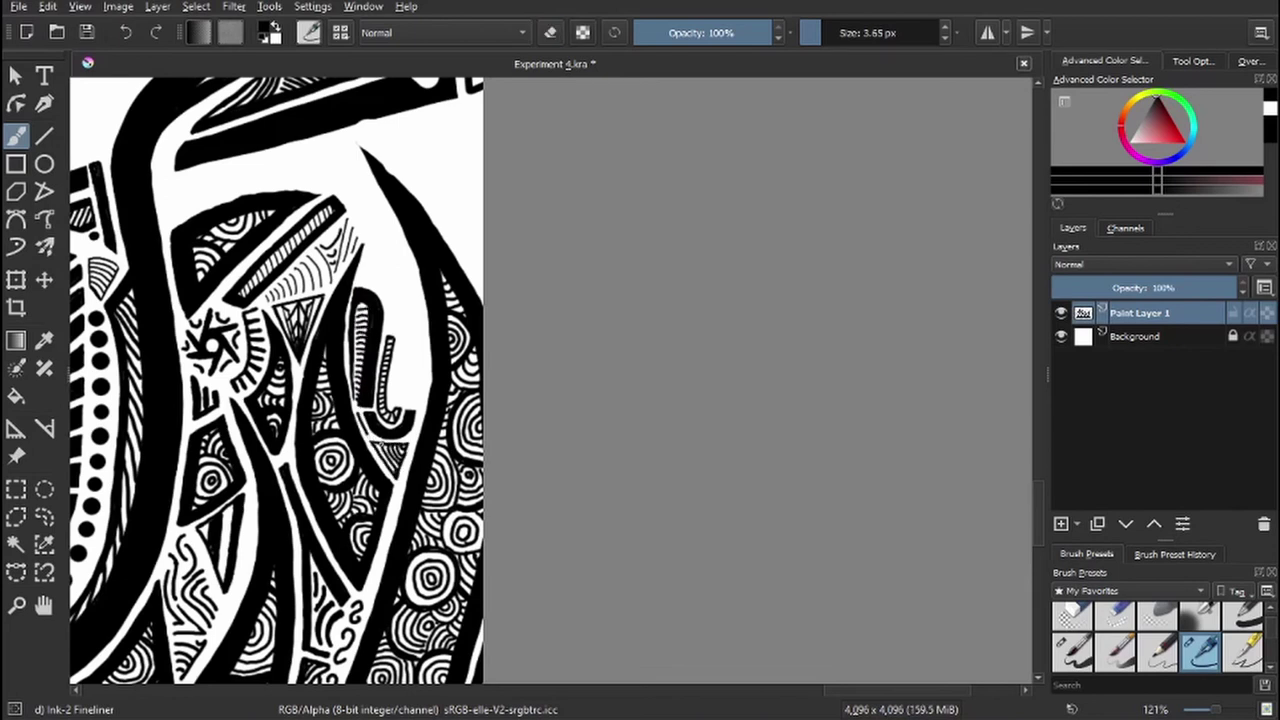
# - Fill the rest of the almond-shaped gap with slanted strokes and small squiggles, correcting them with the eraser
pyautogui.press('e')
pyautogui.press('e')
pyautogui.press('e')
pyautogui.press('e')
pyautogui.press('e')
pyautogui.press('e')
pyautogui.moveTo(404, 360); pyautogui.dragTo(416, 404)
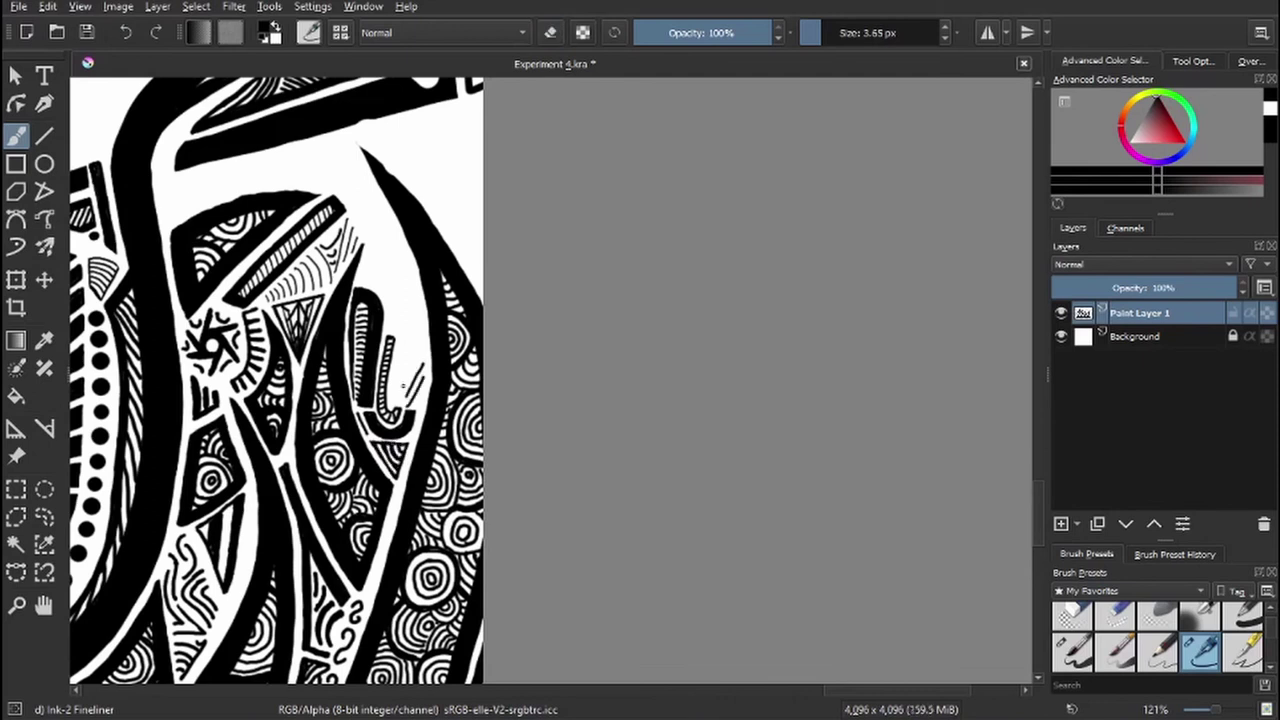
pyautogui.moveTo(402, 314); pyautogui.dragTo(420, 390)
pyautogui.moveTo(388, 232)
pyautogui.mouseDown()
pyautogui.moveTo(424, 380)
pyautogui.moveTo(382, 412)
pyautogui.mouseUp()
pyautogui.press('e')
pyautogui.press('e')
pyautogui.press('e')
pyautogui.press('e')
pyautogui.moveTo(390, 292); pyautogui.dragTo(382, 320)
pyautogui.moveTo(385, 264)
pyautogui.mouseDown()
pyautogui.moveTo(364, 294)
pyautogui.moveTo(388, 334)
pyautogui.moveTo(366, 278)
pyautogui.mouseUp()
pyautogui.press('e')
pyautogui.press('e')
pyautogui.press('e')
pyautogui.press('e')
pyautogui.moveTo(394, 352); pyautogui.dragTo(390, 398)
pyautogui.moveTo(390, 216); pyautogui.dragTo(362, 274)
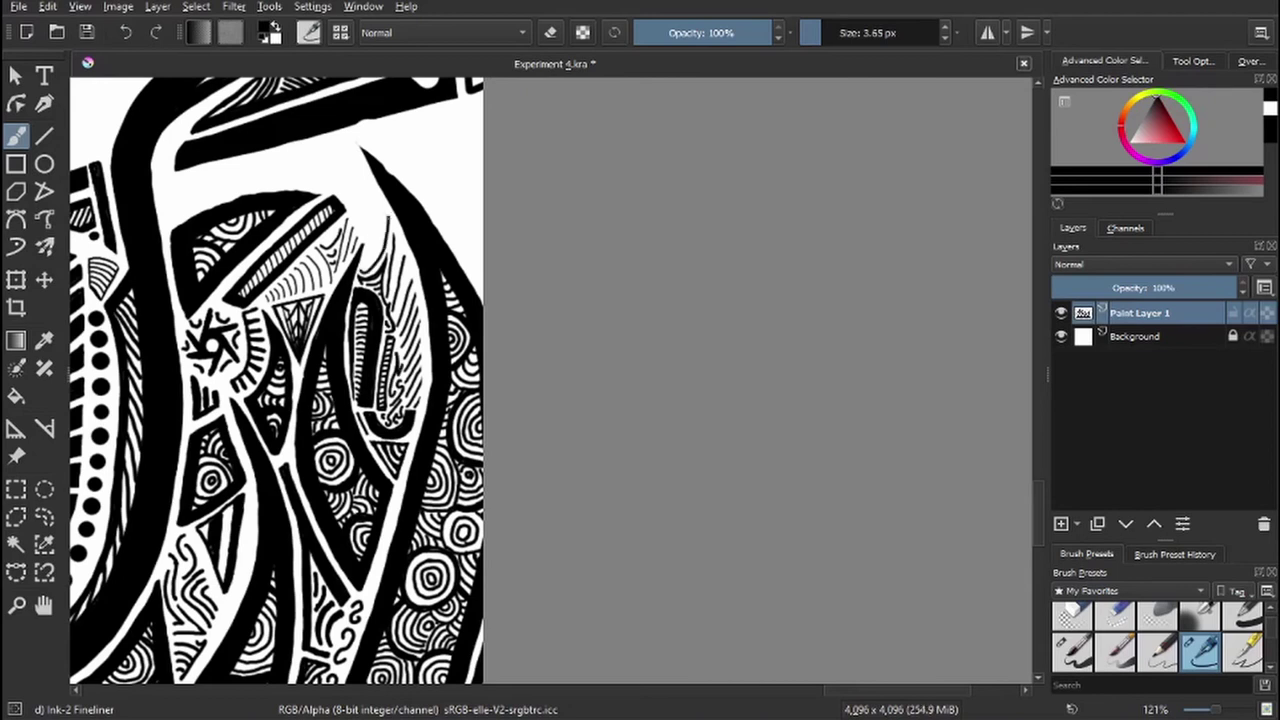
# - Decorate the almond shape's upper tip with a curl, concentric arcs and a small striped cap joining the slanted bar
pyautogui.moveTo(378, 176); pyautogui.dragTo(348, 204)
pyautogui.moveTo(372, 180)
pyautogui.mouseDown()
pyautogui.moveTo(348, 208)
pyautogui.moveTo(364, 254)
pyautogui.mouseUp()
pyautogui.press('e')
pyautogui.moveTo(376, 202)
pyautogui.mouseDown()
pyautogui.moveTo(366, 262)
pyautogui.moveTo(356, 226)
pyautogui.moveTo(362, 238)
pyautogui.mouseUp()
pyautogui.press('e')
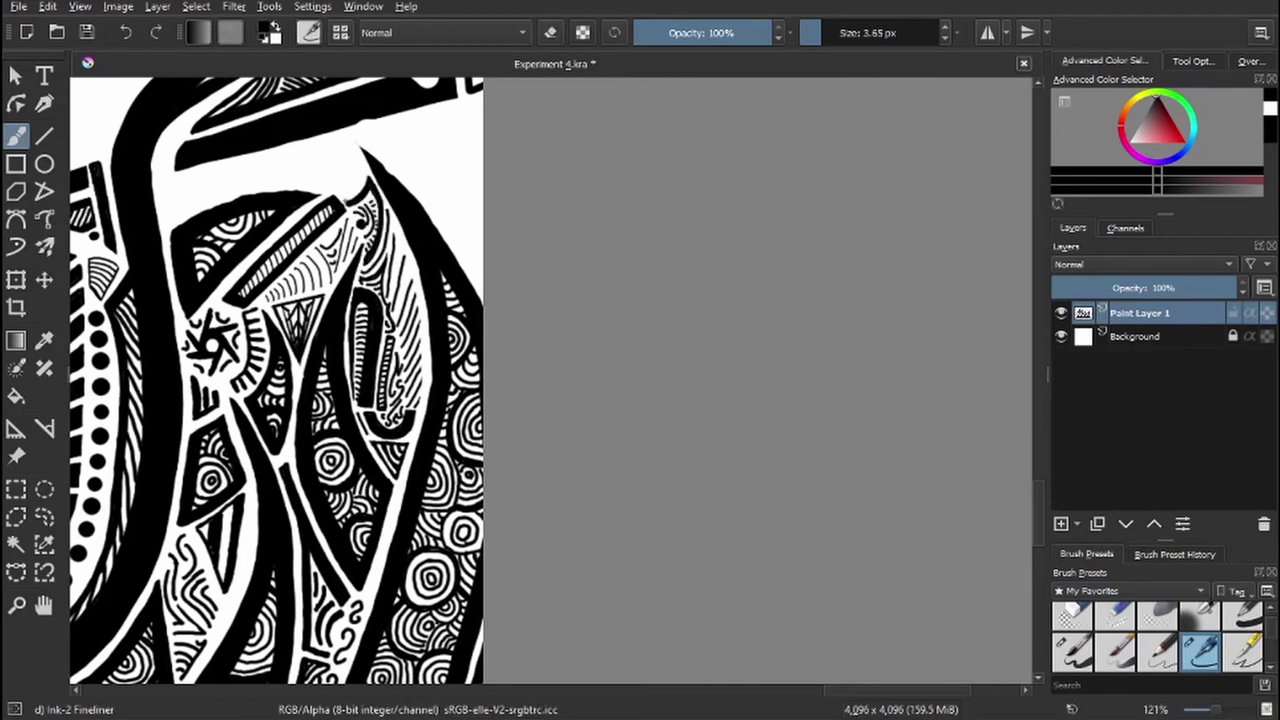
pyautogui.moveTo(364, 166); pyautogui.dragTo(340, 200)
pyautogui.moveTo(370, 172); pyautogui.dragTo(344, 190)
# - Draw a black circle with a scalloped ring at the right page edge and a thick diagonal line running below it
pyautogui.scroll(2, 356, 190)
pyautogui.moveTo(592, 260); pyautogui.dragTo(578, 290)
pyautogui.moveTo(584, 308)
pyautogui.mouseDown()
pyautogui.moveTo(570, 342)
pyautogui.moveTo(590, 376)
pyautogui.mouseUp()
pyautogui.moveTo(472, 248); pyautogui.dragTo(614, 430)
pyautogui.moveTo(472, 244); pyautogui.dragTo(614, 416)
pyautogui.moveTo(510, 272); pyautogui.dragTo(612, 415)
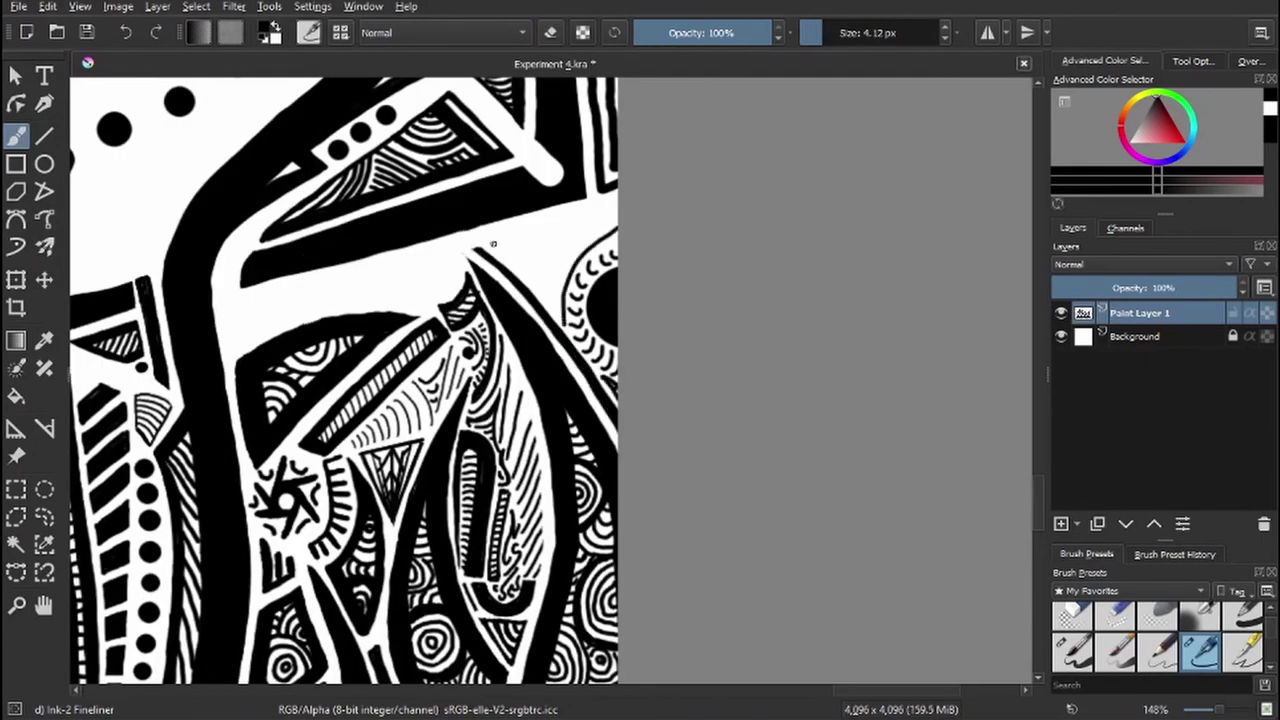
# - Draw a straight line from the page edge above the scalloped circle and fill the wedge beneath it with dark arcs
pyautogui.press('v')
pyautogui.moveTo(614, 208)
pyautogui.mouseDown()
pyautogui.moveTo(492, 243)
pyautogui.moveTo(533, 265)
pyautogui.moveTo(512, 232)
pyautogui.moveTo(556, 276)
pyautogui.mouseUp()
pyautogui.press('b')
pyautogui.press('e')
pyautogui.press('e')
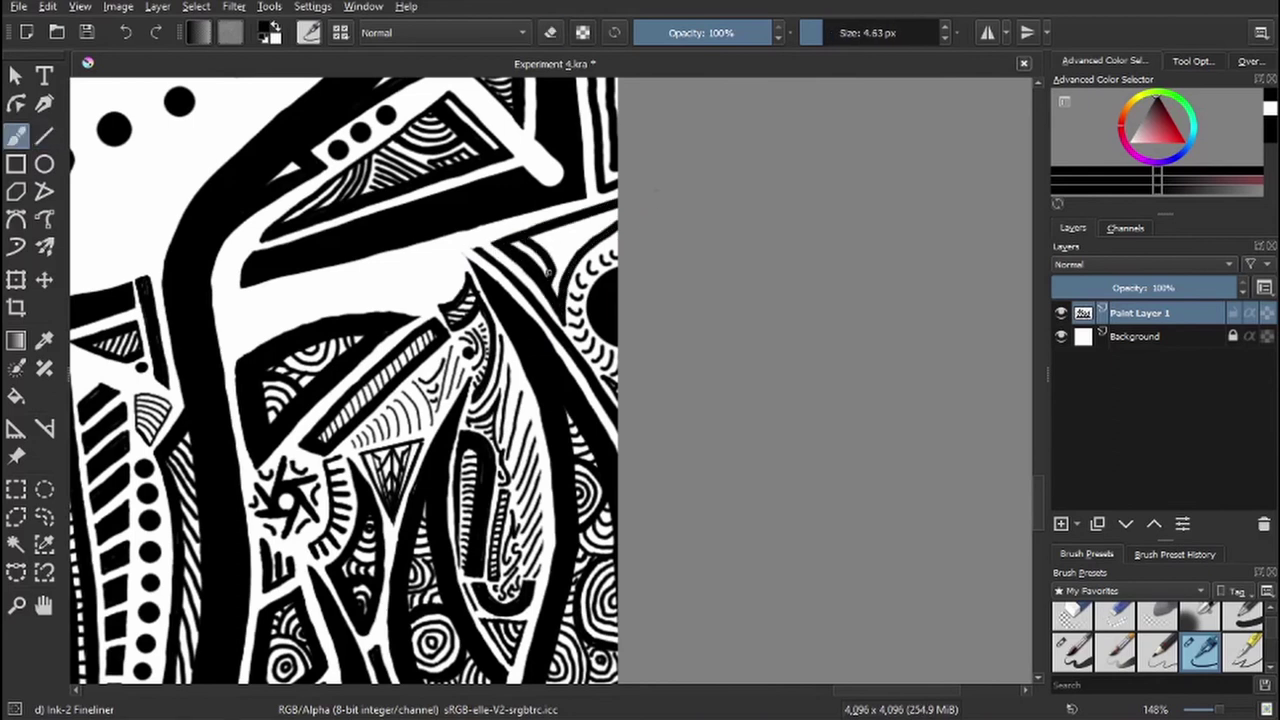
pyautogui.moveTo(542, 230)
pyautogui.mouseDown()
pyautogui.moveTo(567, 228)
pyautogui.moveTo(556, 288)
pyautogui.moveTo(580, 232)
pyautogui.moveTo(615, 212)
pyautogui.mouseUp()
# - Fill the white band below the thick black bar with wavy borders and tangled fine lines
pyautogui.moveTo(236, 352)
pyautogui.mouseDown()
pyautogui.moveTo(222, 310)
pyautogui.moveTo(246, 292)
pyautogui.mouseUp()
pyautogui.moveTo(240, 346)
pyautogui.mouseDown()
pyautogui.moveTo(422, 294)
pyautogui.moveTo(448, 245)
pyautogui.mouseUp()
pyautogui.moveTo(246, 304); pyautogui.dragTo(428, 244)
pyautogui.press('[')
pyautogui.press('[')
pyautogui.press('[')
pyautogui.moveTo(236, 330); pyautogui.dragTo(256, 306)
pyautogui.moveTo(262, 322); pyautogui.dragTo(296, 292)
pyautogui.moveTo(334, 298); pyautogui.dragTo(340, 286)
pyautogui.moveTo(374, 286)
pyautogui.mouseDown()
pyautogui.moveTo(380, 266)
pyautogui.moveTo(400, 268)
pyautogui.mouseUp()
pyautogui.moveTo(432, 282); pyautogui.dragTo(438, 264)
pyautogui.moveTo(232, 334)
pyautogui.mouseDown()
pyautogui.moveTo(342, 286)
pyautogui.moveTo(446, 262)
pyautogui.moveTo(496, 276)
pyautogui.moveTo(546, 260)
pyautogui.mouseUp()
pyautogui.press('-')
pyautogui.press(']')
pyautogui.press(']')
pyautogui.moveTo(562, 266); pyautogui.dragTo(626, 242)
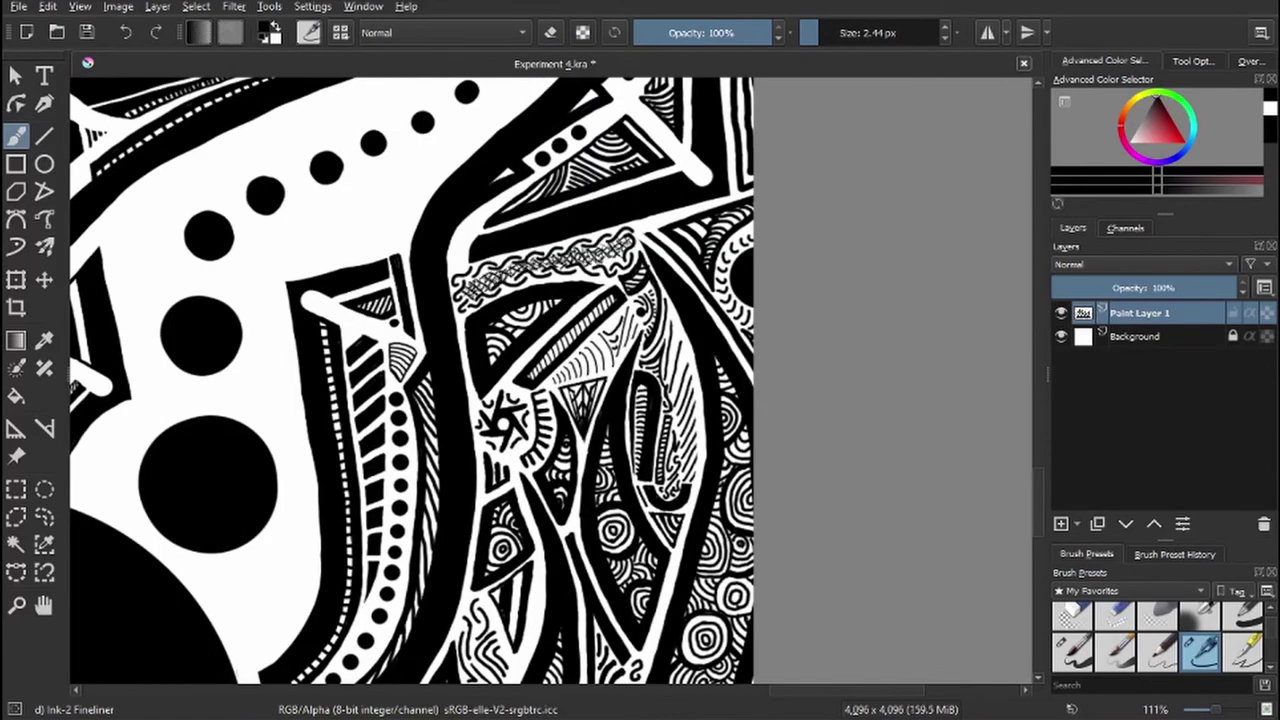
# - Fill the zigzag strip beside the large black circle's narrow tentacle with short dashes and chevrons using a thinner brush
pyautogui.moveTo(543, 445)
pyautogui.mouseDown()
pyautogui.moveTo(550, 600)
pyautogui.moveTo(540, 445)
pyautogui.moveTo(556, 468)
pyautogui.mouseUp()
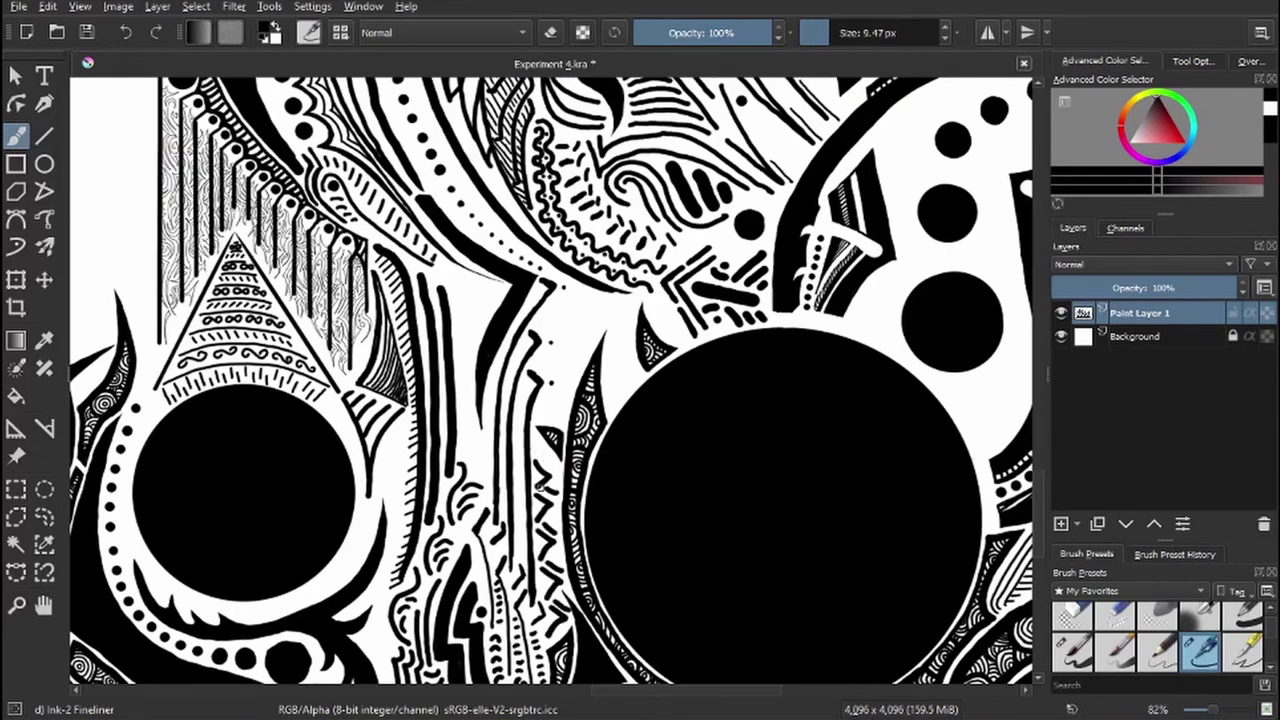
pyautogui.press('[')
pyautogui.press('[')
pyautogui.moveTo(546, 480); pyautogui.dragTo(550, 486)
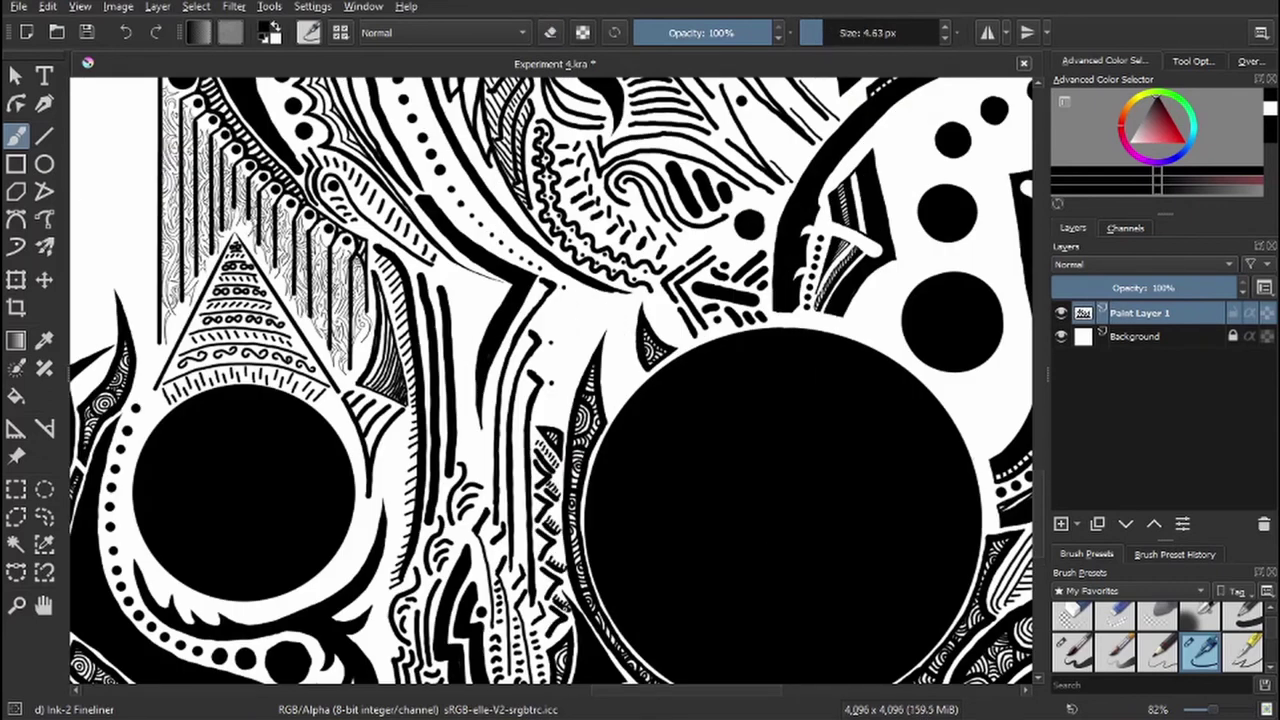
pyautogui.scroll(-2, 556, 381)
pyautogui.press(']')
pyautogui.moveTo(566, 396); pyautogui.dragTo(570, 486)
# - Draw a hooked diagonal line above the zigzag strip and fill the space beside it with curved stripes
pyautogui.moveTo(610, 226)
pyautogui.mouseDown()
pyautogui.moveTo(556, 350)
pyautogui.moveTo(545, 344)
pyautogui.mouseUp()
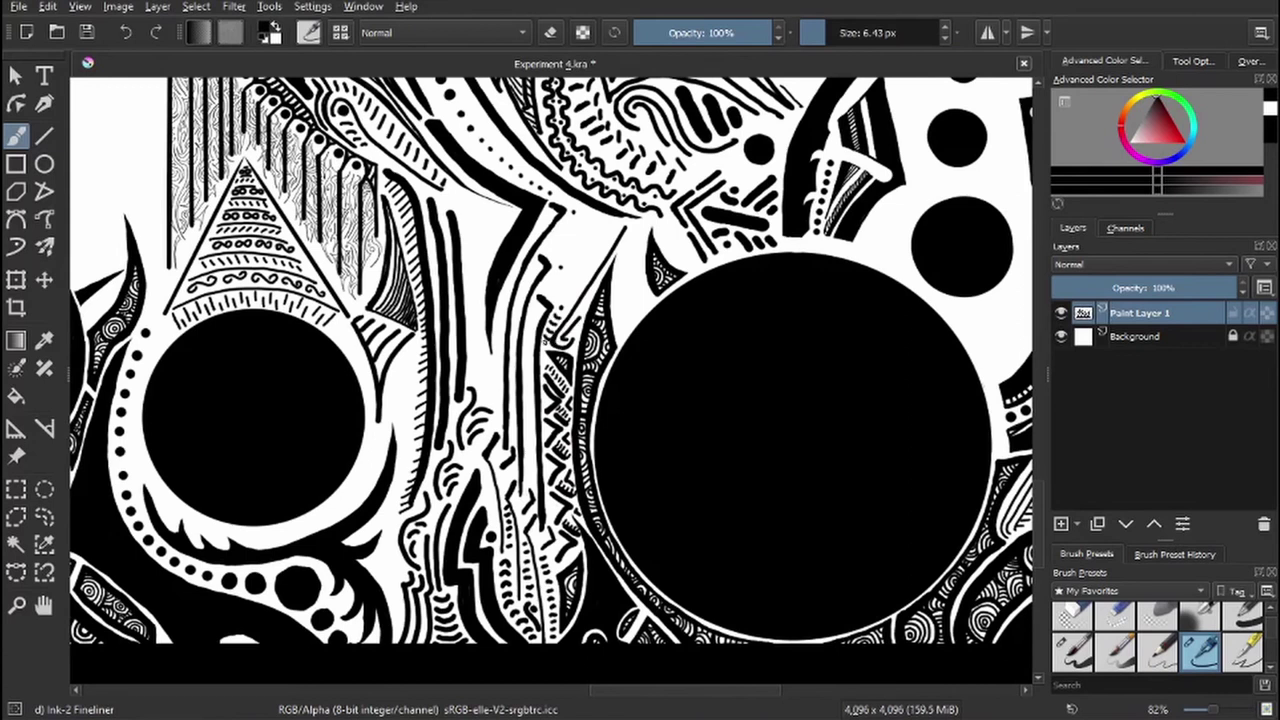
pyautogui.moveTo(560, 296)
pyautogui.mouseDown()
pyautogui.moveTo(592, 250)
pyautogui.moveTo(575, 233)
pyautogui.moveTo(600, 222)
pyautogui.mouseUp()
pyautogui.moveTo(590, 240); pyautogui.dragTo(616, 220)
pyautogui.moveTo(608, 232)
pyautogui.mouseDown()
pyautogui.moveTo(626, 218)
pyautogui.moveTo(582, 198)
pyautogui.mouseUp()
# - Fill the gap between the diagonal line and the large black circle with scalloped curves and short dashes around the small dark spike
pyautogui.scroll(-1, 556, 381)
pyautogui.hscroll(2, 556, 381)
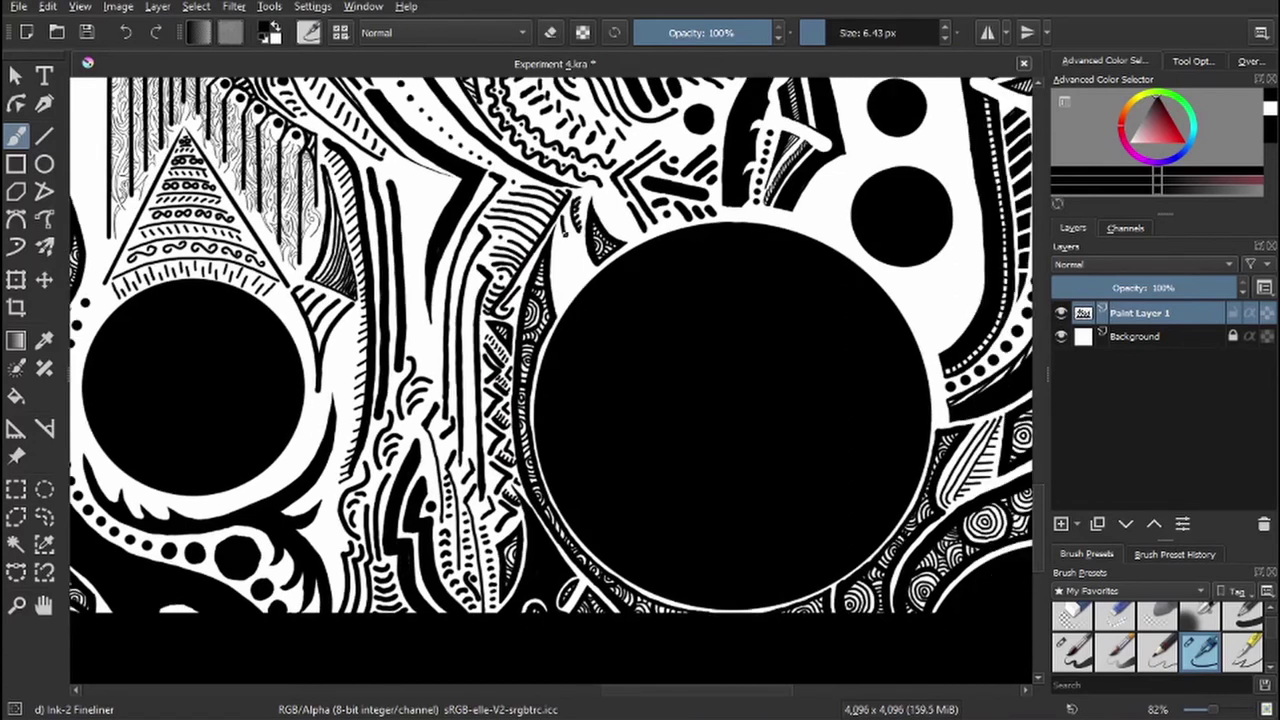
pyautogui.moveTo(556, 274)
pyautogui.mouseDown()
pyautogui.moveTo(588, 240)
pyautogui.moveTo(584, 262)
pyautogui.moveTo(622, 196)
pyautogui.mouseUp()
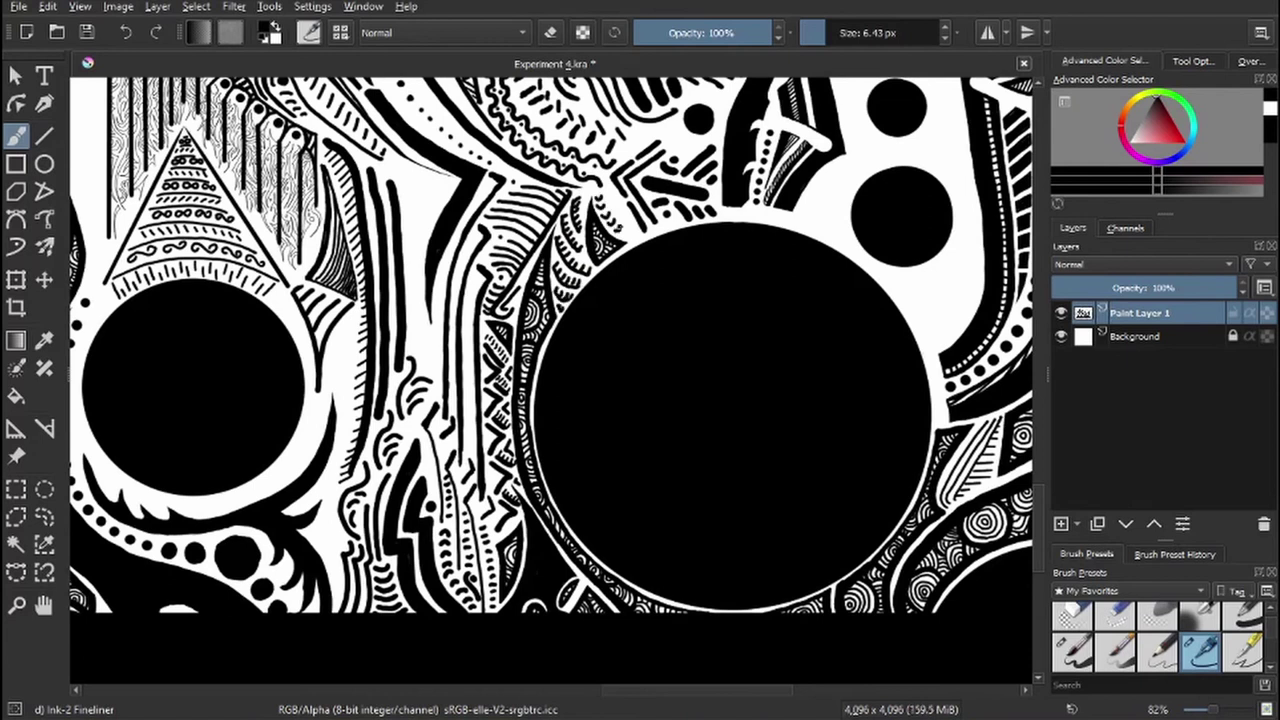
pyautogui.moveTo(618, 240); pyautogui.dragTo(636, 224)
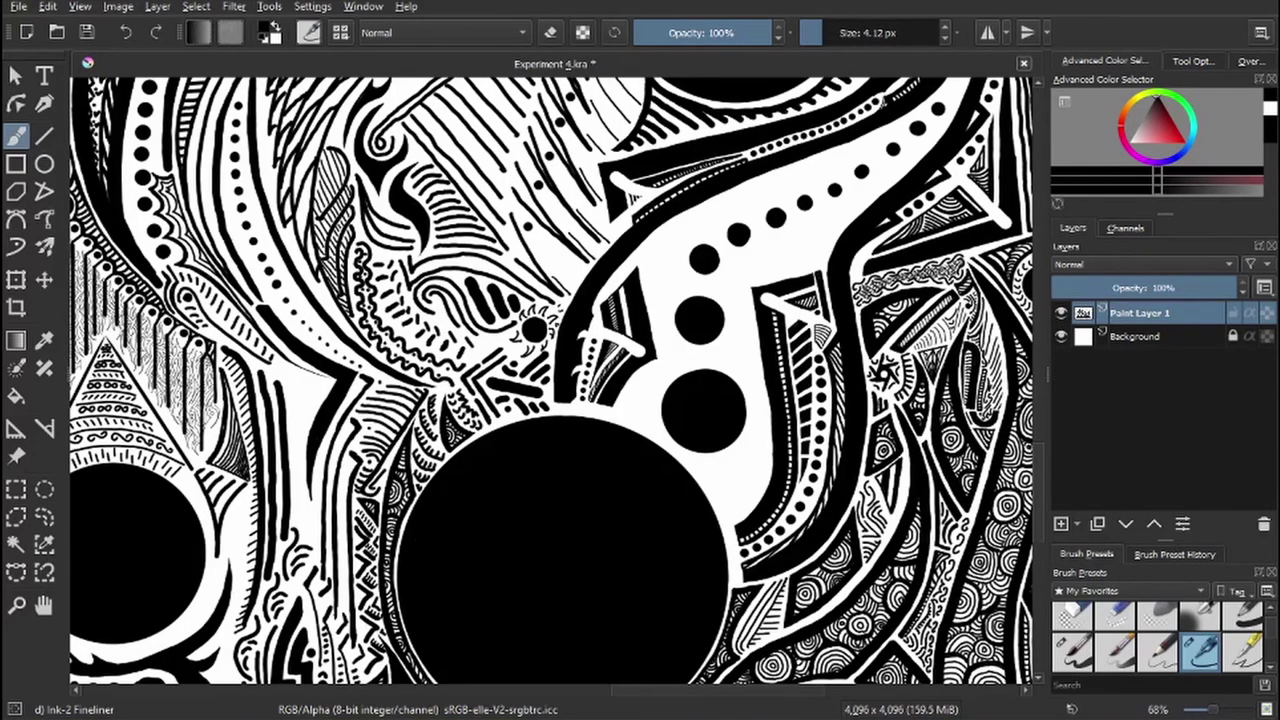
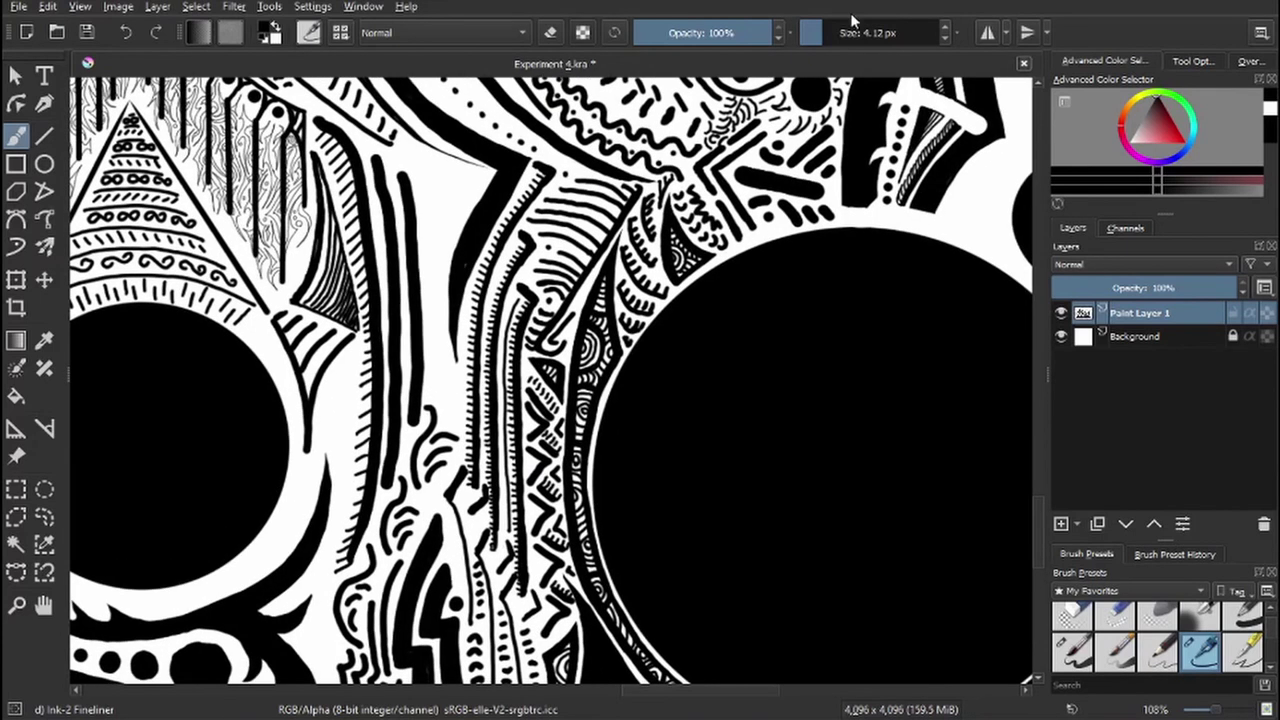
# - Add fringes of short dashes and thin parallel lines along the tall vertical stripes, tidying them with the eraser
pyautogui.moveTo(486, 316); pyautogui.dragTo(483, 480)
pyautogui.moveTo(536, 168)
pyautogui.mouseDown()
pyautogui.moveTo(465, 314)
pyautogui.moveTo(465, 462)
pyautogui.mouseUp()
pyautogui.press('e')
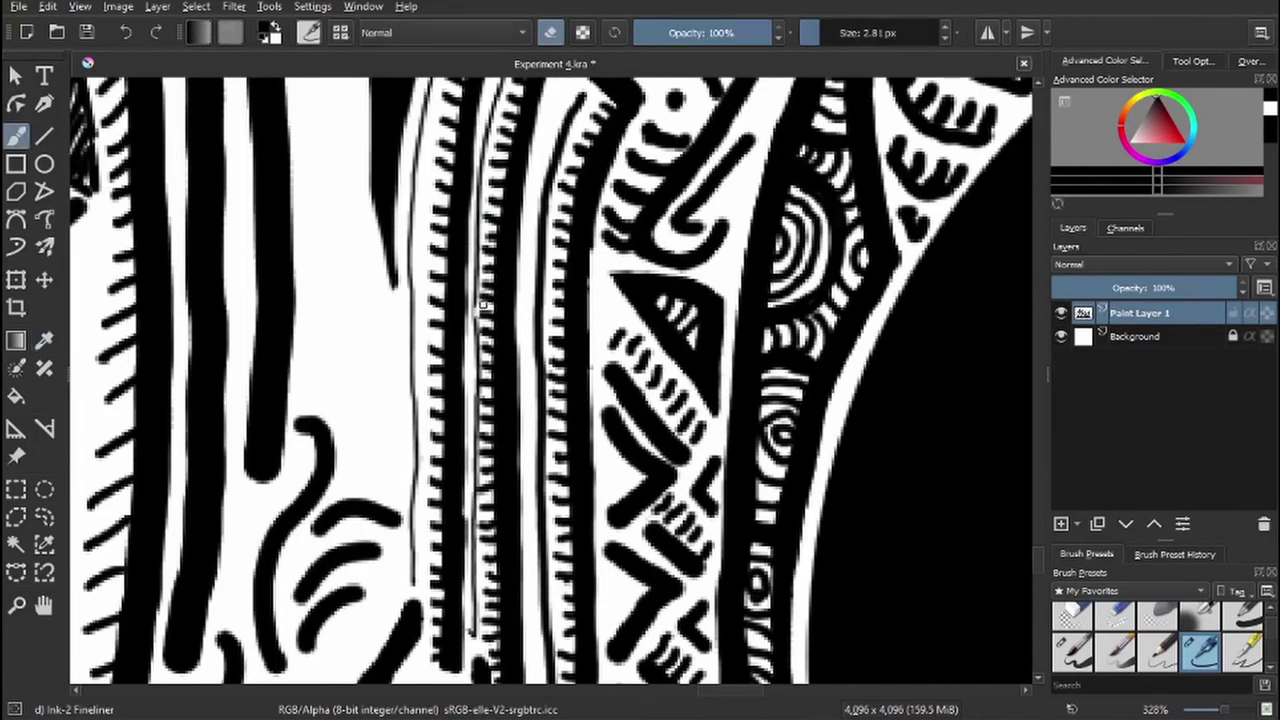
pyautogui.moveTo(482, 300); pyautogui.dragTo(481, 500)
pyautogui.moveTo(481, 500); pyautogui.dragTo(481, 530)
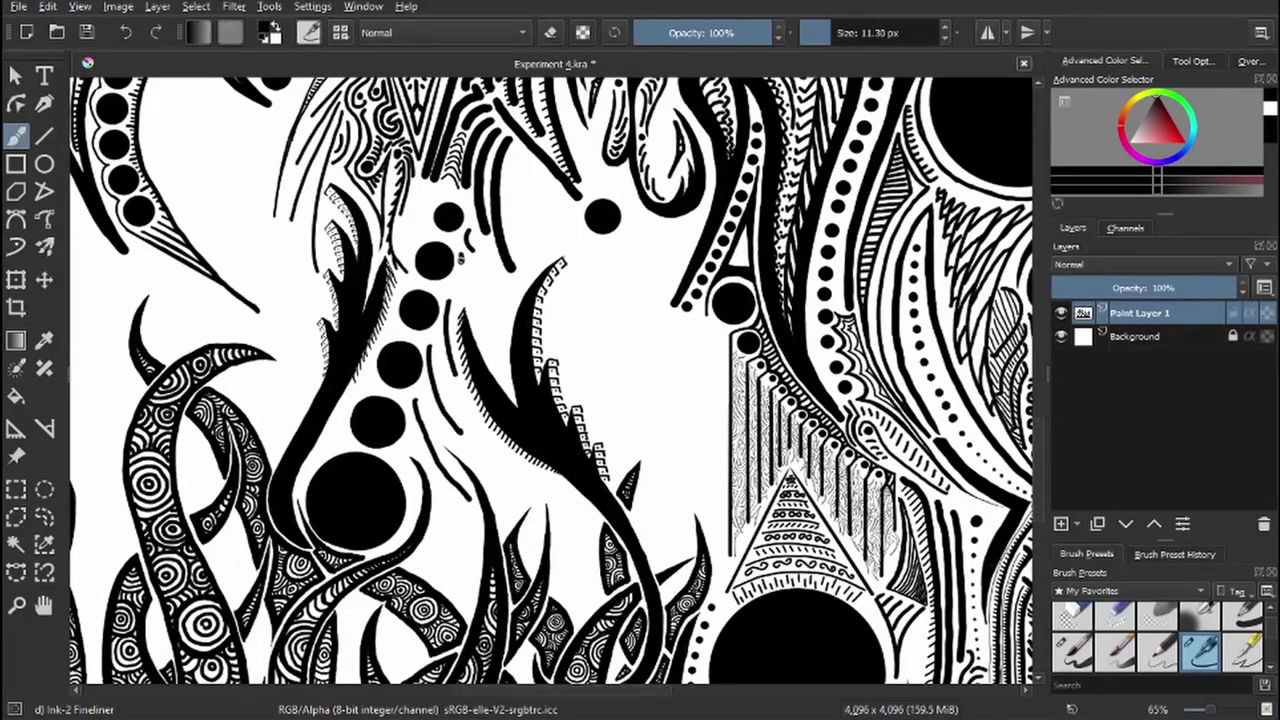
# - Draw a long line with arcs hugging the chain of black circles, clean it with the eraser and darken the gaps between circles
pyautogui.moveTo(474, 222)
pyautogui.mouseDown()
pyautogui.moveTo(450, 394)
pyautogui.moveTo(406, 526)
pyautogui.mouseUp()
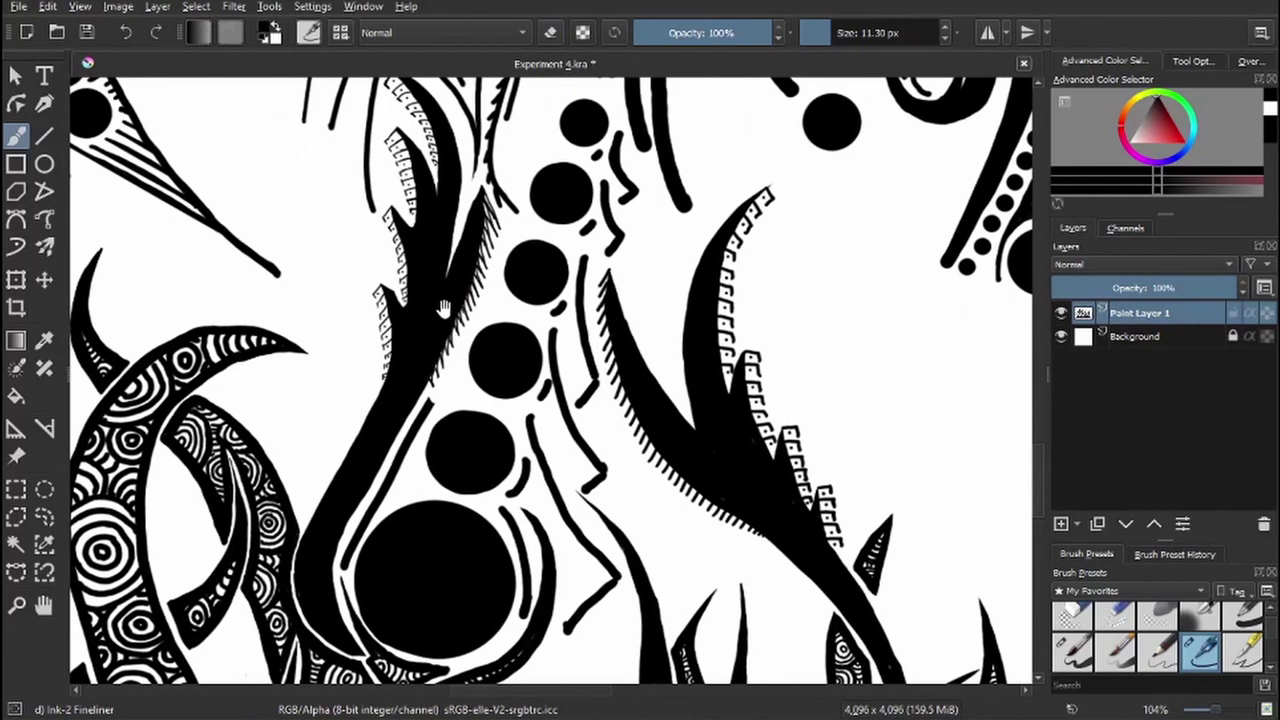
pyautogui.moveTo(436, 445); pyautogui.dragTo(378, 515)
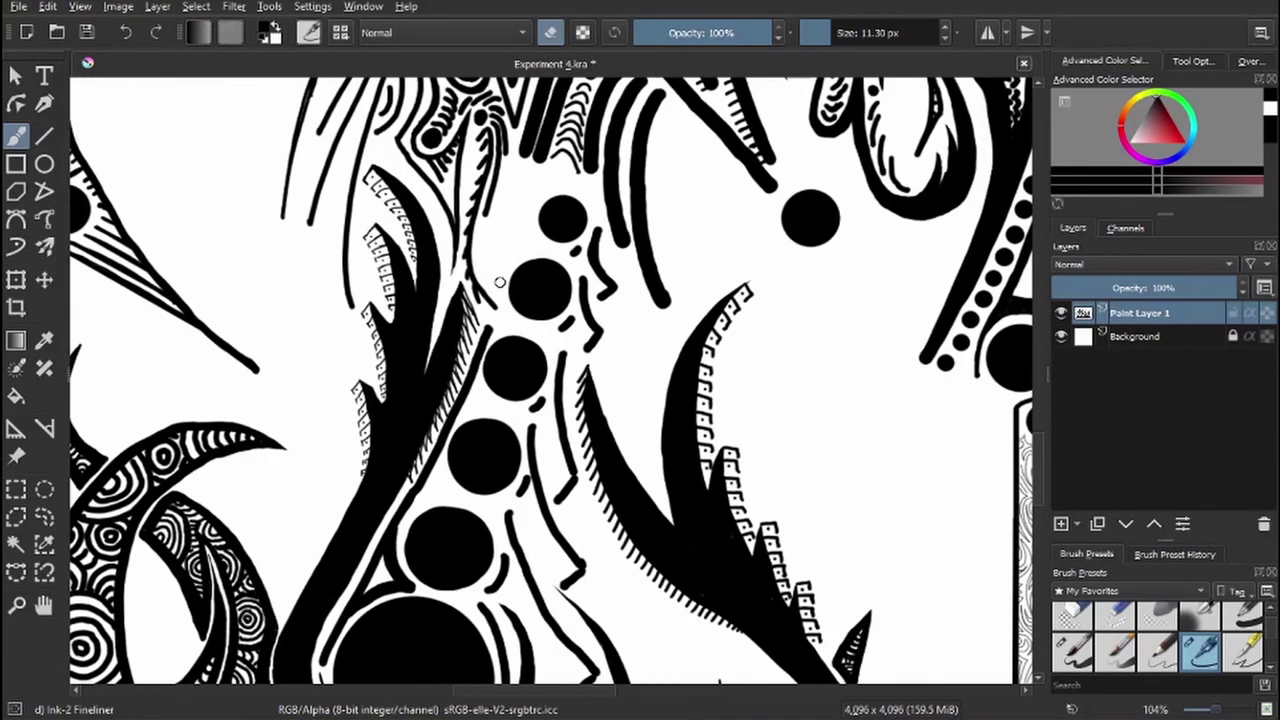
pyautogui.press('e')
pyautogui.moveTo(546, 172); pyautogui.dragTo(395, 580)
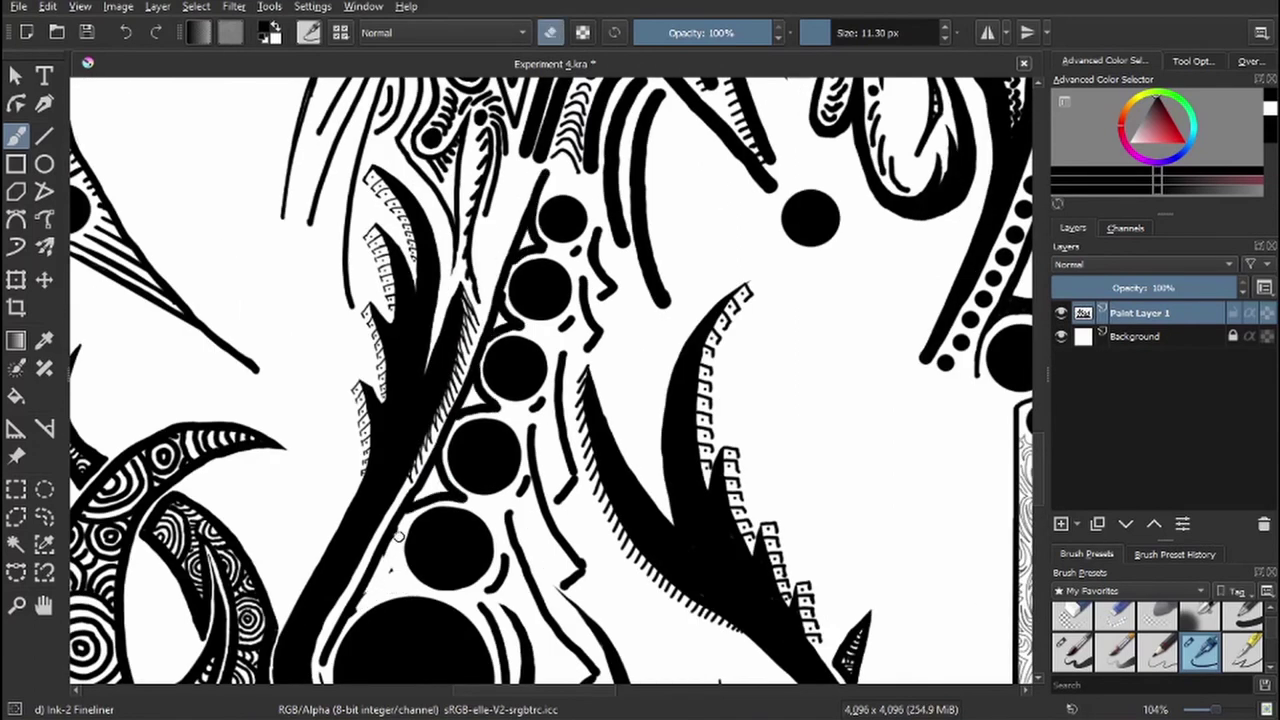
pyautogui.moveTo(398, 522); pyautogui.dragTo(409, 585)
pyautogui.press('e')
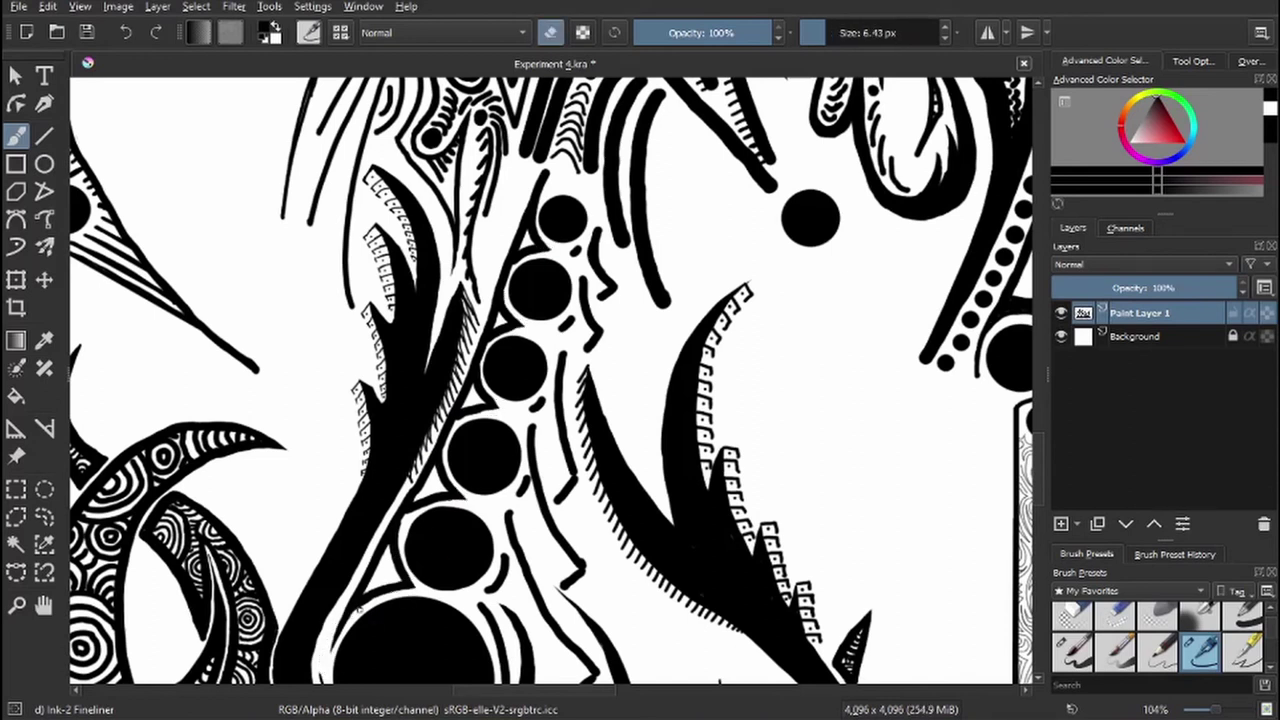
pyautogui.press('e')
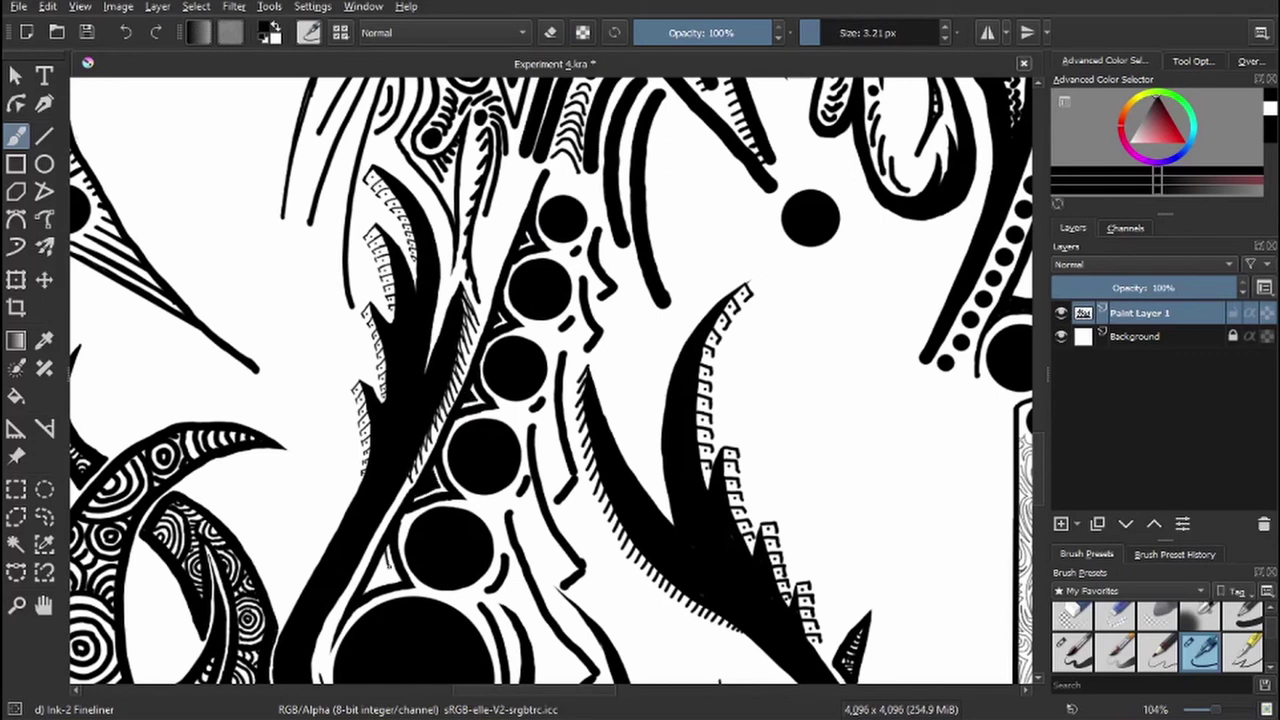
# - Close the zigzag lines beside the chain of circles into spikes with curved edges and fill them with dark strokes
pyautogui.scroll(-5, 390, 582)
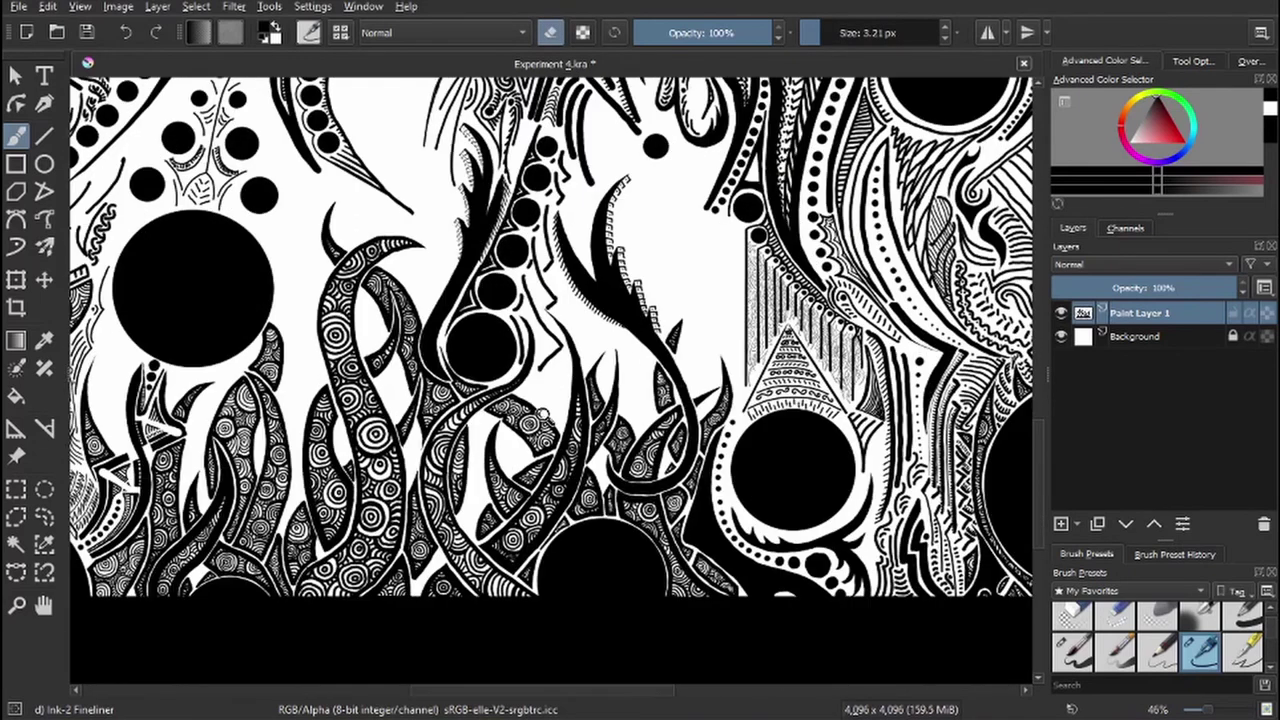
pyautogui.scroll(5, 567, 296)
pyautogui.press('e')
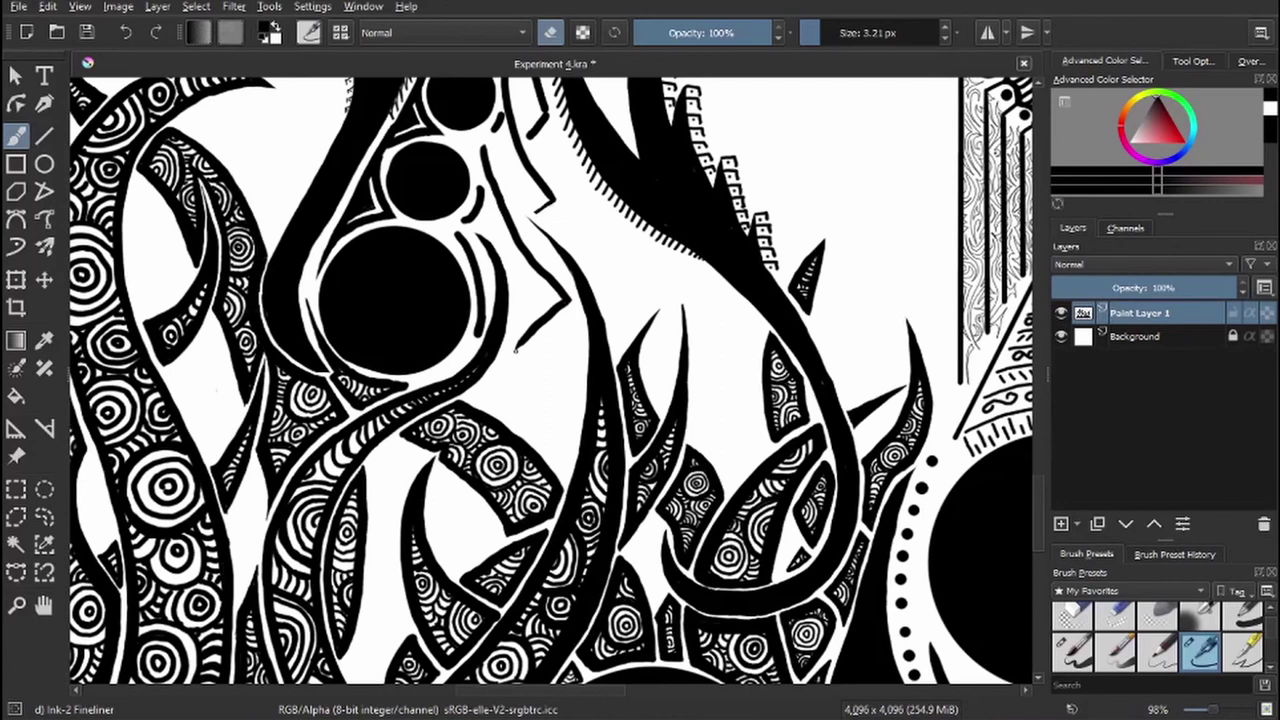
pyautogui.scroll(-2, 545, 323)
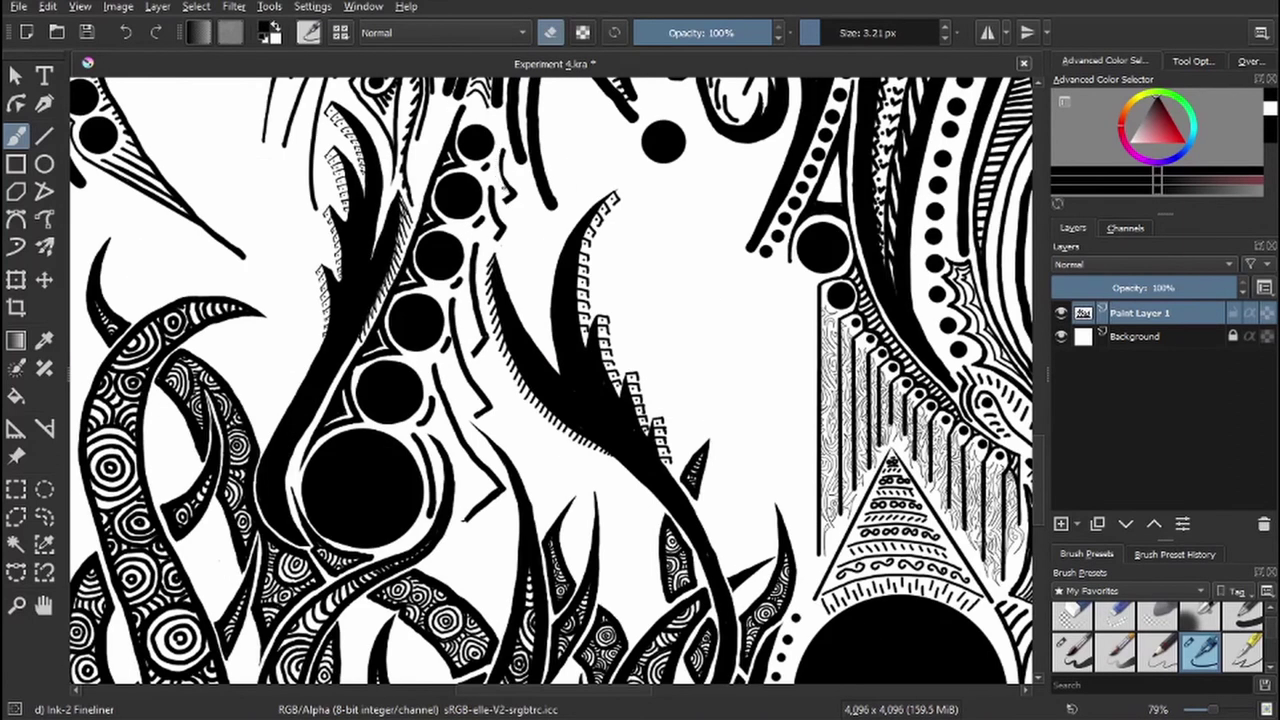
pyautogui.press('e')
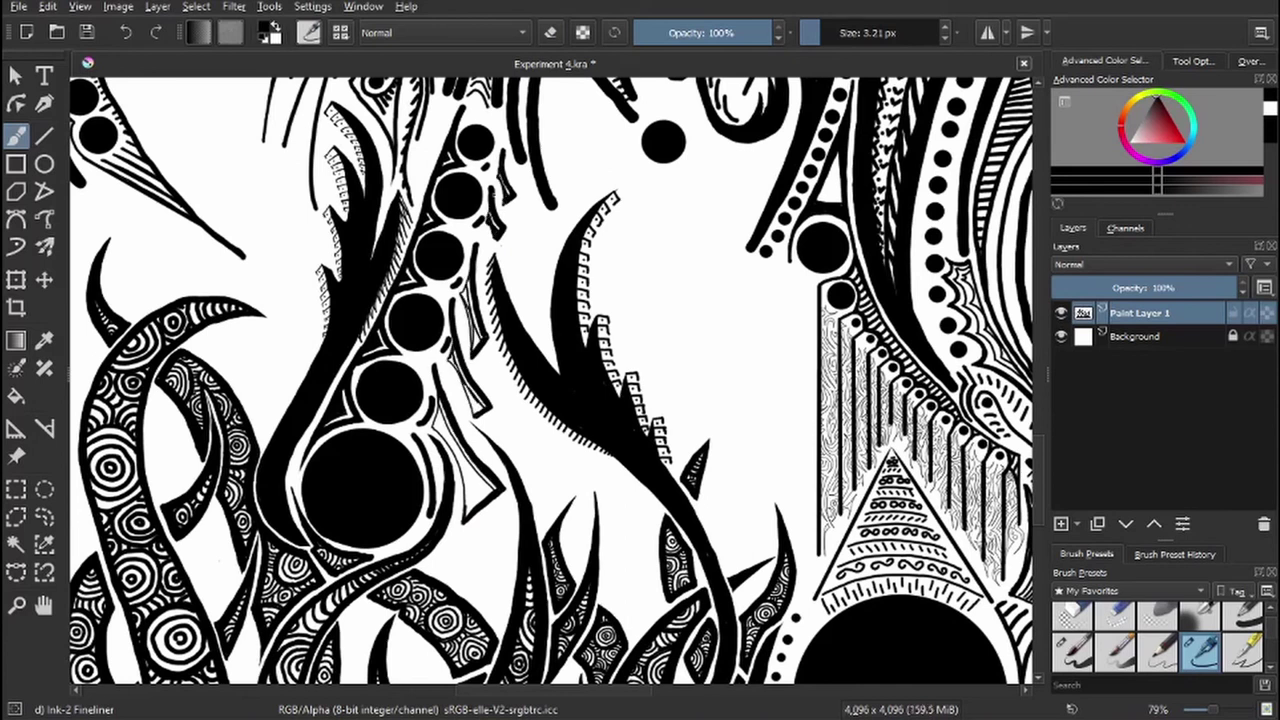
pyautogui.moveTo(828, 22); pyautogui.dragTo(835, 22)
pyautogui.moveTo(468, 512); pyautogui.dragTo(482, 466)
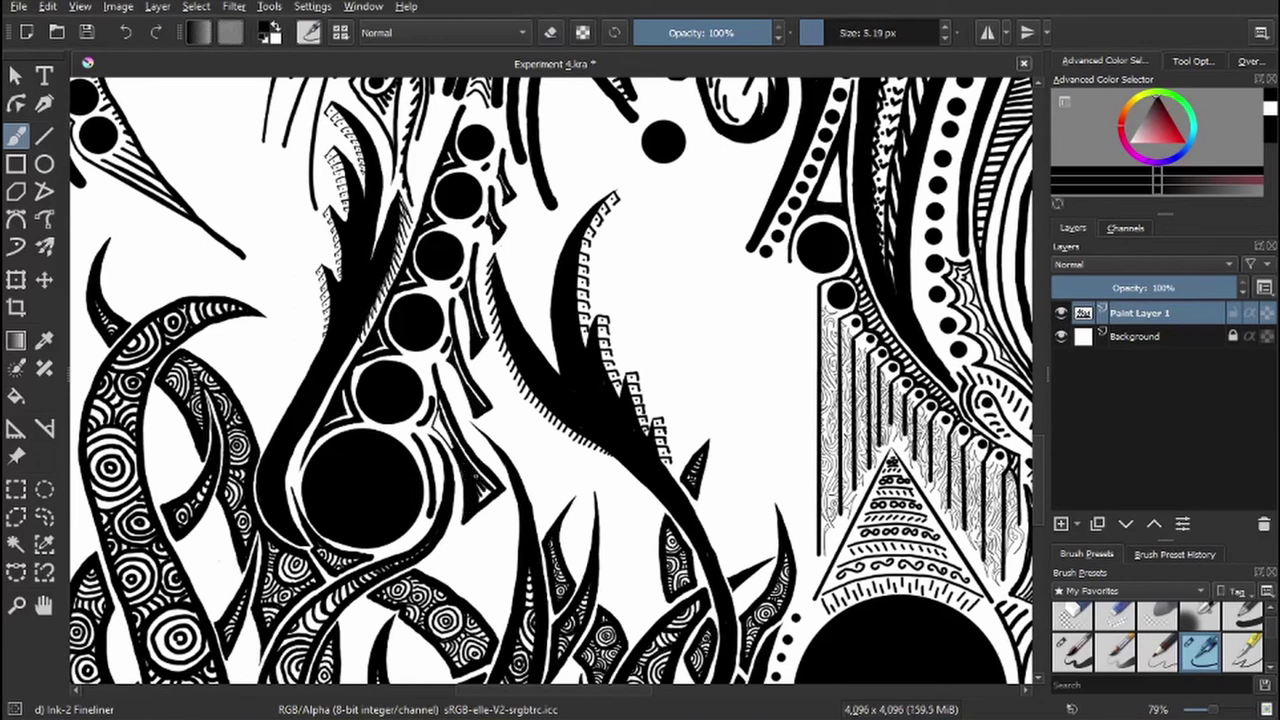
# - Outline small angular fragments and pointed slivers beside the spikes of the circle chain and behind the tentacles, trimming overlaps with the eraser
pyautogui.moveTo(437, 428); pyautogui.dragTo(462, 310)
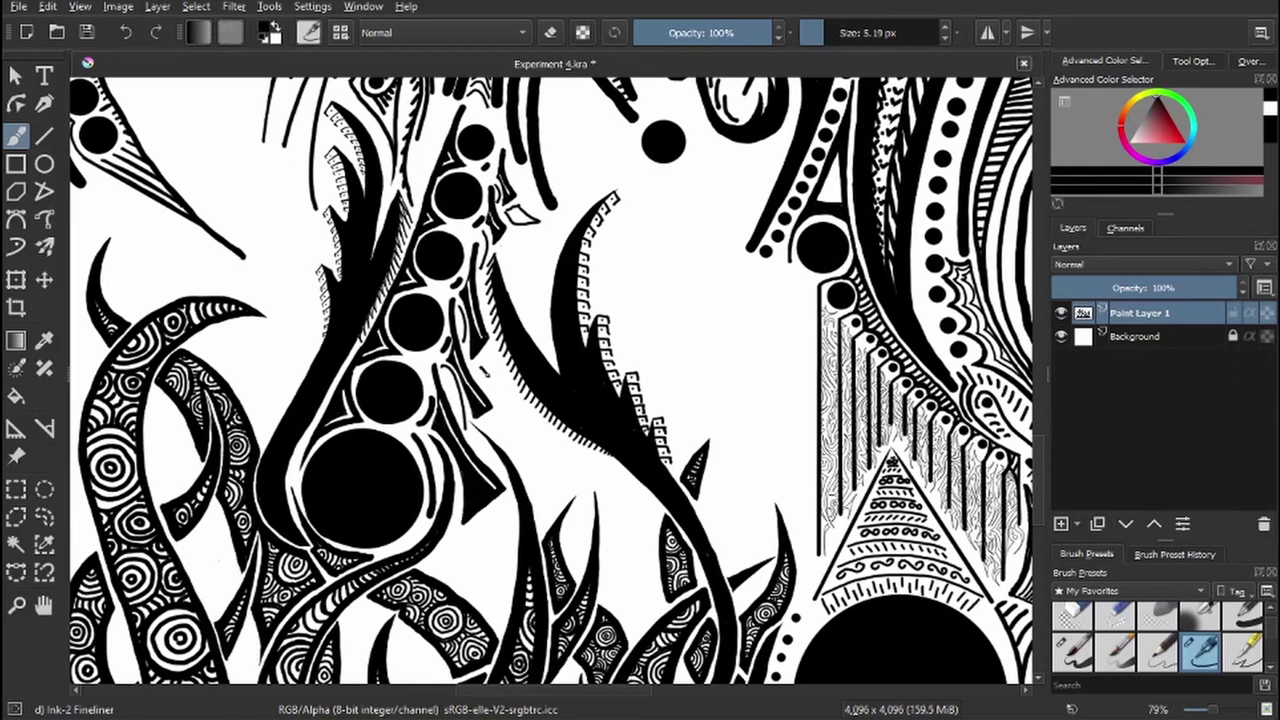
pyautogui.moveTo(485, 372); pyautogui.dragTo(512, 392)
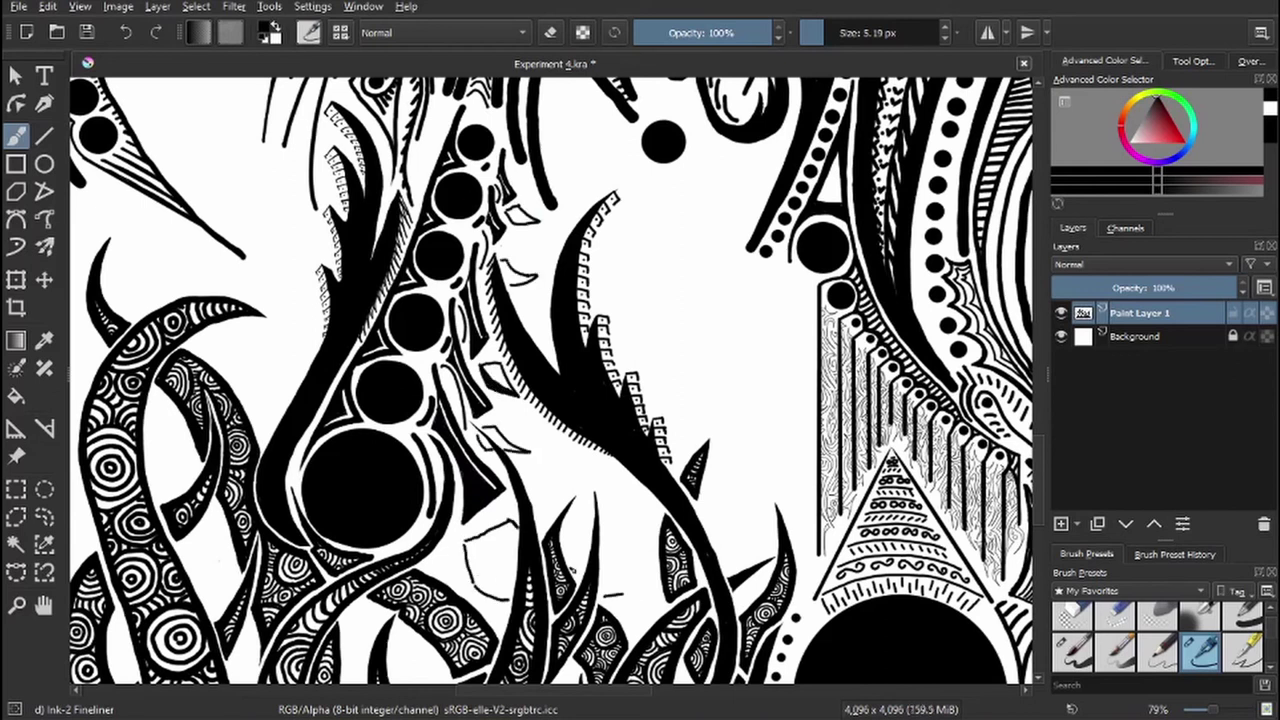
pyautogui.moveTo(574, 570); pyautogui.dragTo(646, 588)
pyautogui.press('e')
pyautogui.moveTo(484, 370); pyautogui.dragTo(514, 396)
pyautogui.press('e')
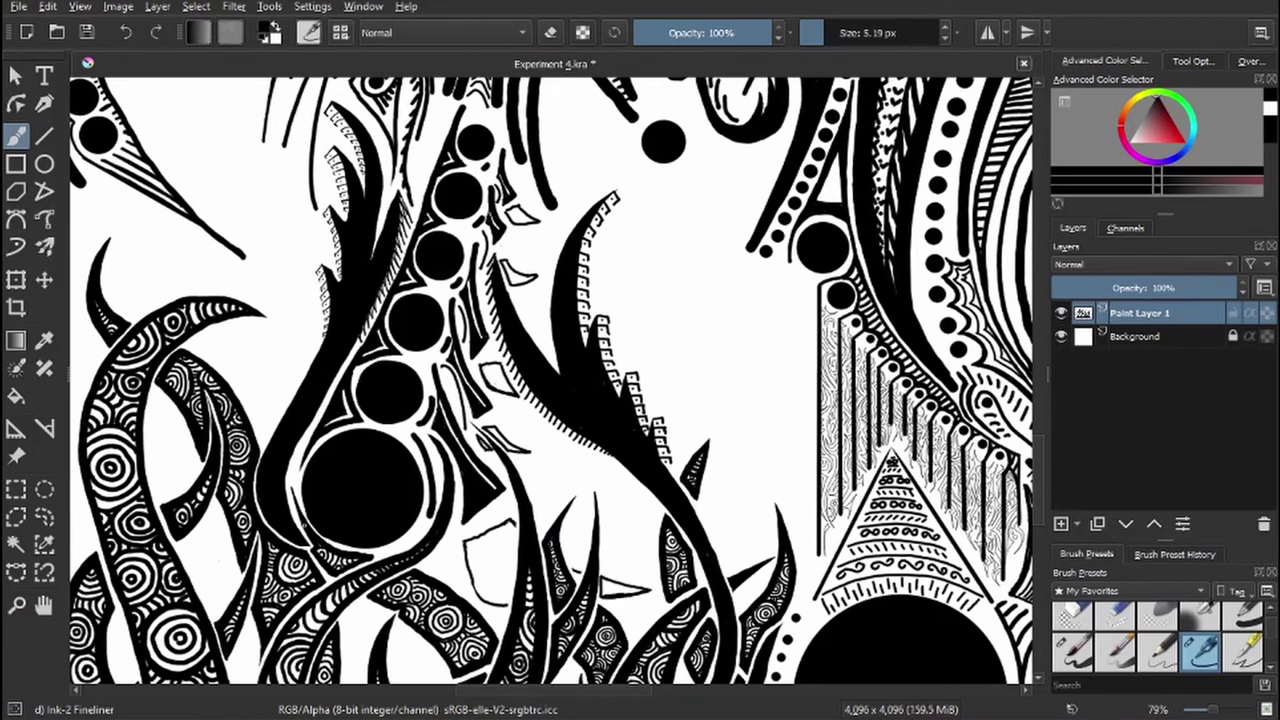
# - Thicken the outlines of the new fragments and fill them with curved stripes and short hatching
pyautogui.scroll(2, 490, 560)
pyautogui.moveTo(462, 396); pyautogui.dragTo(522, 364)
pyautogui.moveTo(466, 384)
pyautogui.mouseDown()
pyautogui.moveTo(476, 444)
pyautogui.moveTo(522, 375)
pyautogui.mouseUp()
pyautogui.moveTo(505, 470); pyautogui.dragTo(526, 442)
pyautogui.moveTo(650, 440); pyautogui.dragTo(702, 462)
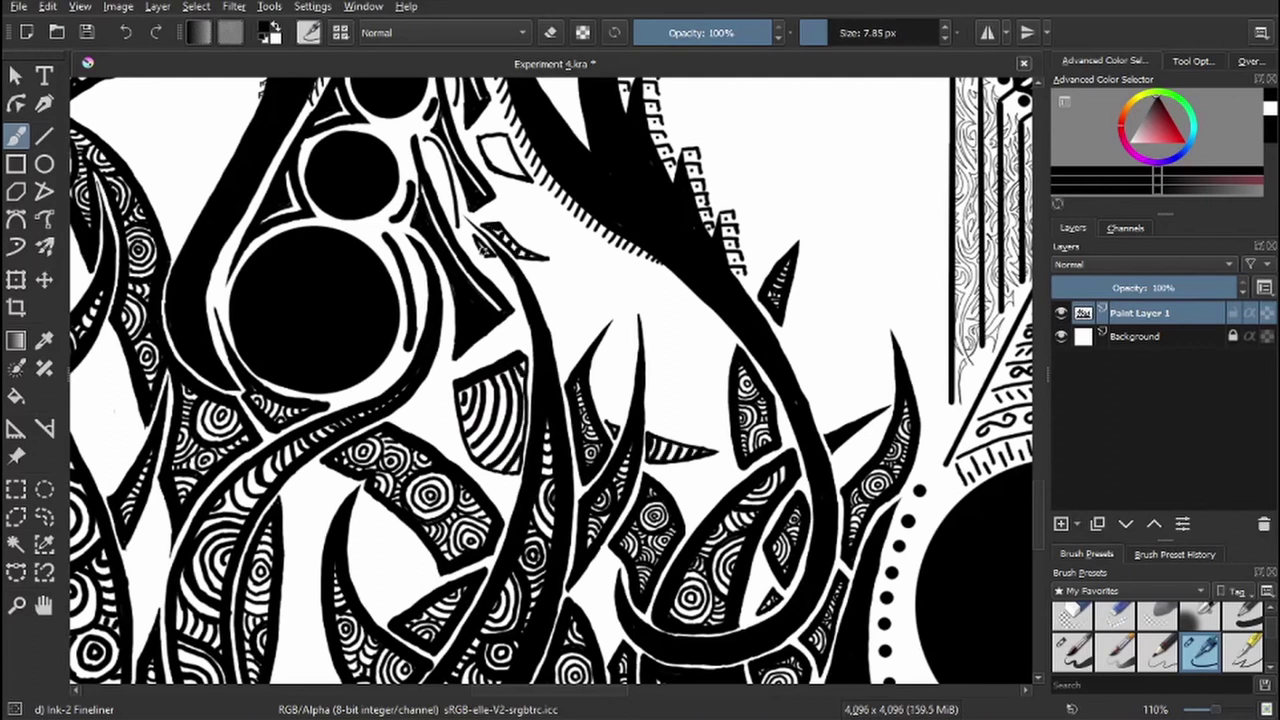
# - Fill the fan-shaped gap beside the dotted column with nested arcs and the narrow tentacle gap with short parallel lines
pyautogui.scroll(3, 495, 150)
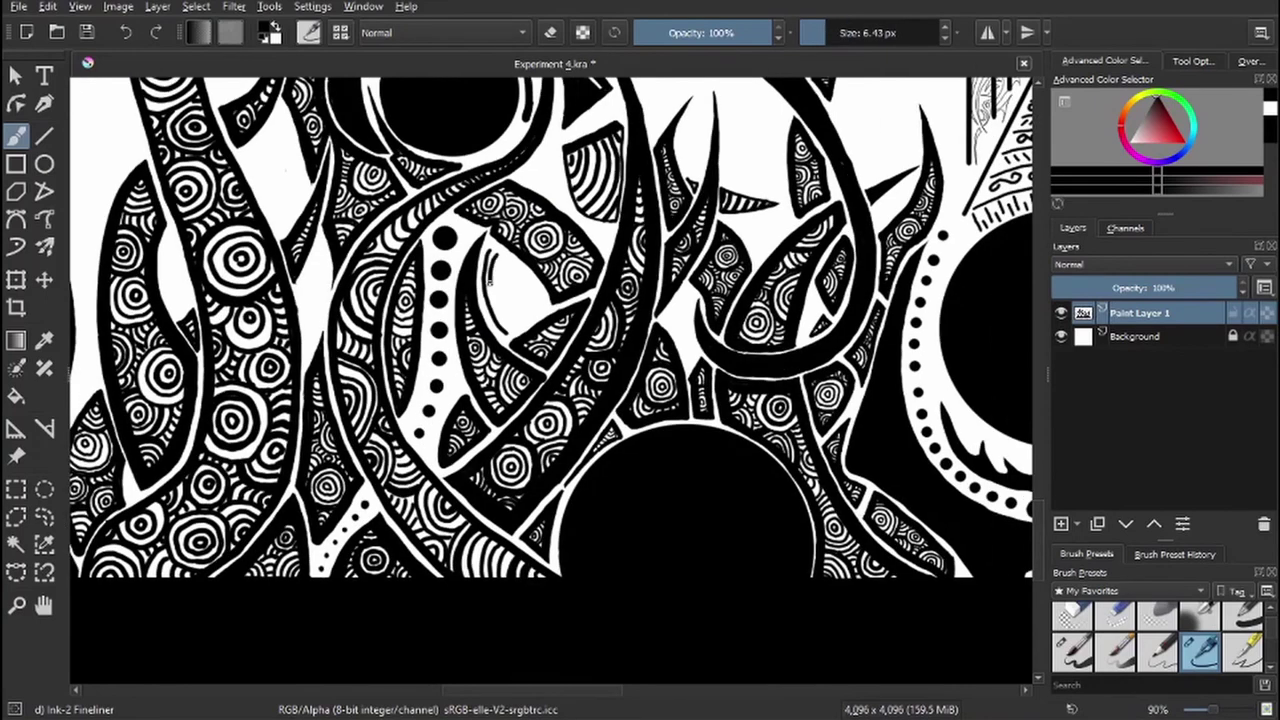
pyautogui.moveTo(500, 262); pyautogui.dragTo(512, 328)
pyautogui.press('e')
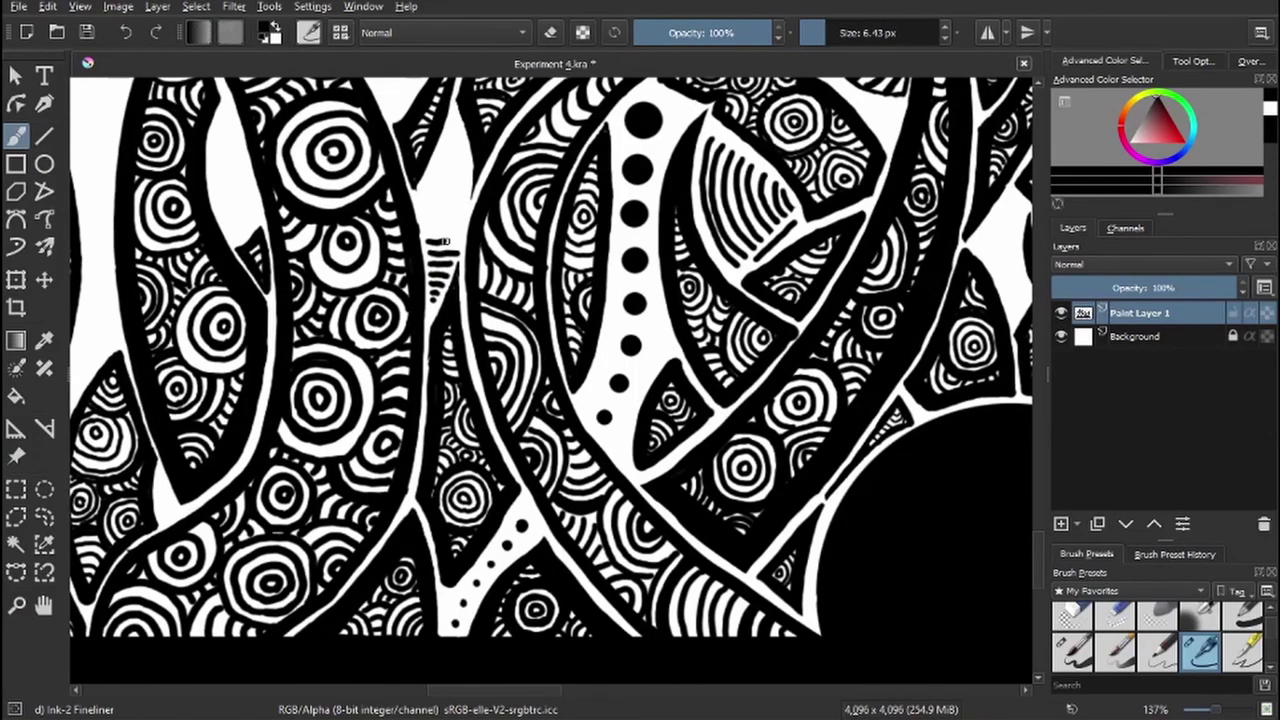
pyautogui.moveTo(440, 250)
pyautogui.mouseDown()
pyautogui.moveTo(698, 226)
pyautogui.moveTo(716, 290)
pyautogui.mouseUp()
pyautogui.moveTo(740, 248)
pyautogui.mouseDown()
pyautogui.moveTo(744, 290)
pyautogui.moveTo(760, 290)
pyautogui.mouseUp()
pyautogui.moveTo(768, 262); pyautogui.dragTo(772, 288)
pyautogui.moveTo(432, 320); pyautogui.dragTo(440, 348)
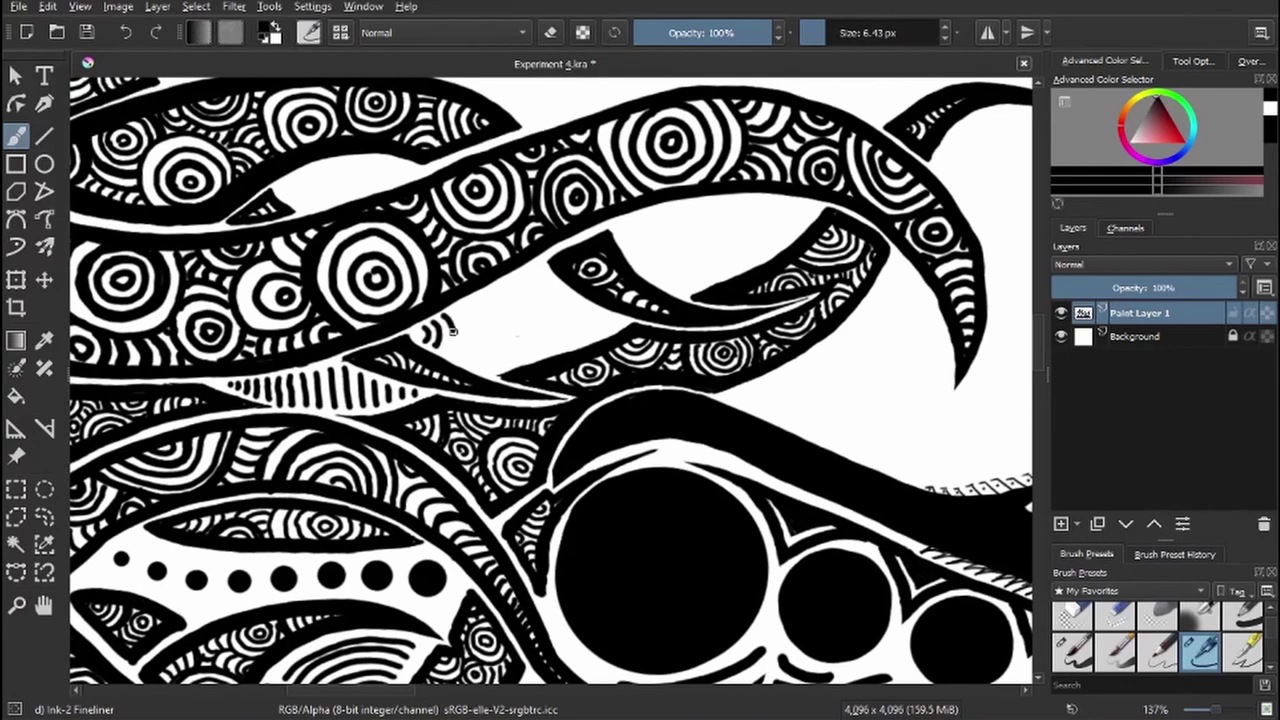
# - Hatch the wide tentacle gap with curved and slanted lines and decorate the neighbouring slim gaps with scallops and small ticks
pyautogui.moveTo(470, 298); pyautogui.dragTo(482, 364)
pyautogui.moveTo(512, 284)
pyautogui.mouseDown()
pyautogui.moveTo(518, 358)
pyautogui.moveTo(540, 354)
pyautogui.mouseUp()
pyautogui.moveTo(592, 306); pyautogui.dragTo(612, 336)
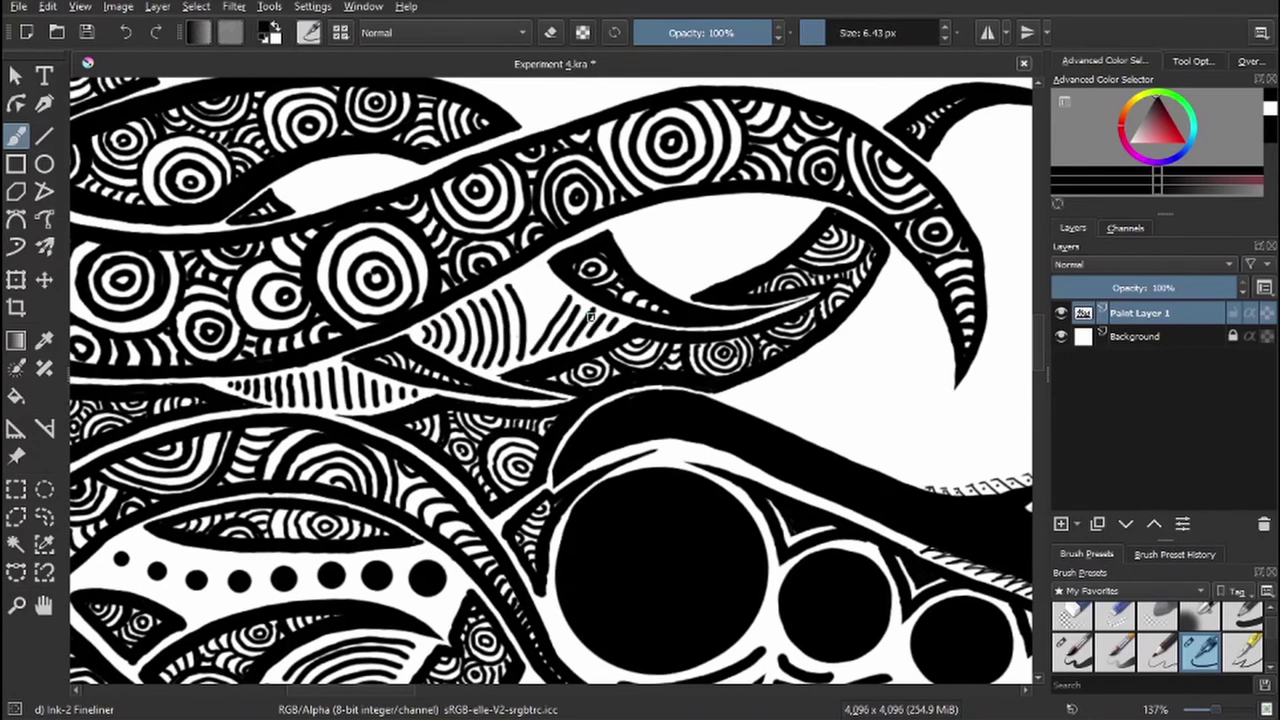
pyautogui.moveTo(526, 268); pyautogui.dragTo(550, 336)
pyautogui.moveTo(412, 166); pyautogui.dragTo(288, 196)
pyautogui.moveTo(284, 206); pyautogui.dragTo(358, 191)
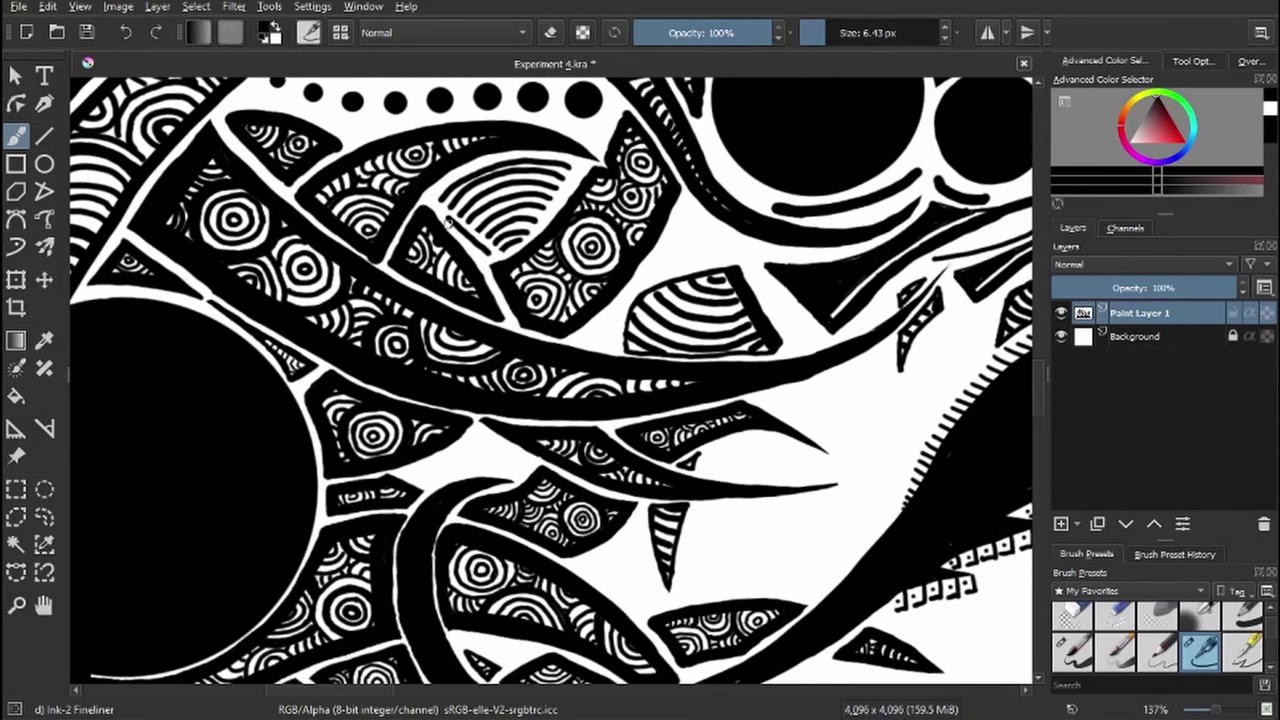
pyautogui.moveTo(474, 348); pyautogui.dragTo(552, 322)
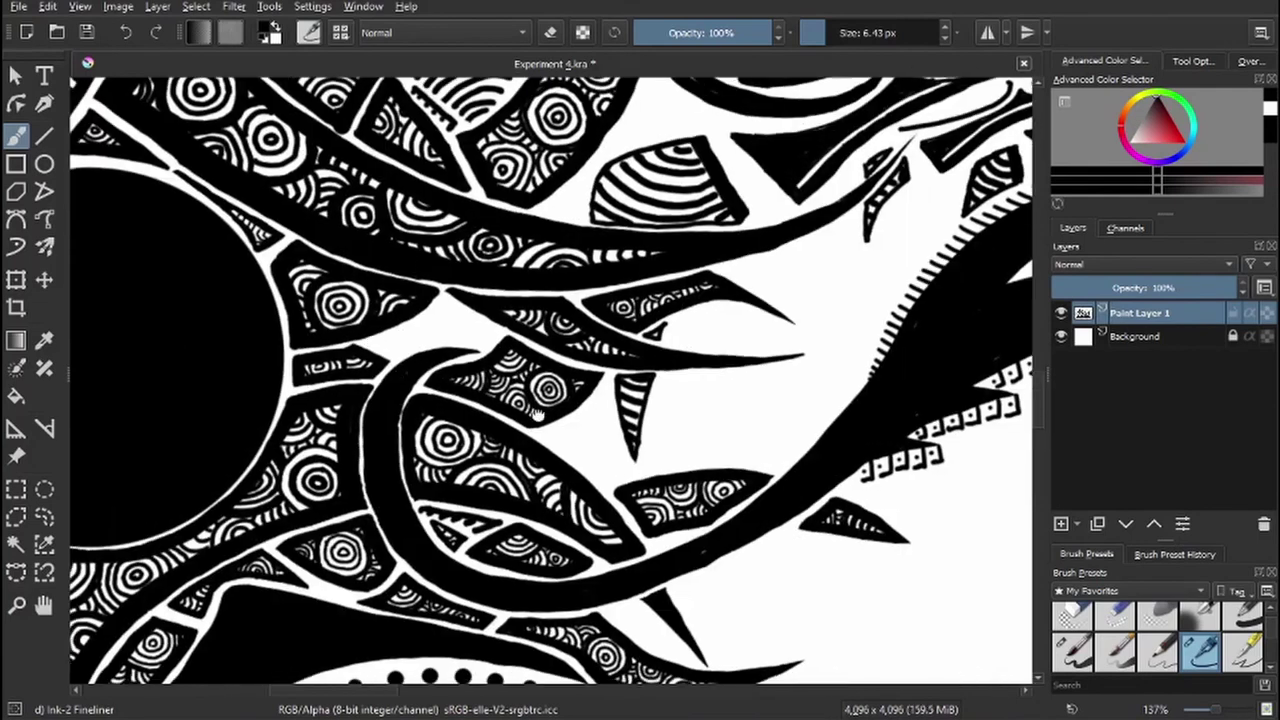
pyautogui.moveTo(368, 357); pyautogui.dragTo(436, 320)
pyautogui.moveTo(430, 350); pyautogui.dragTo(463, 346)
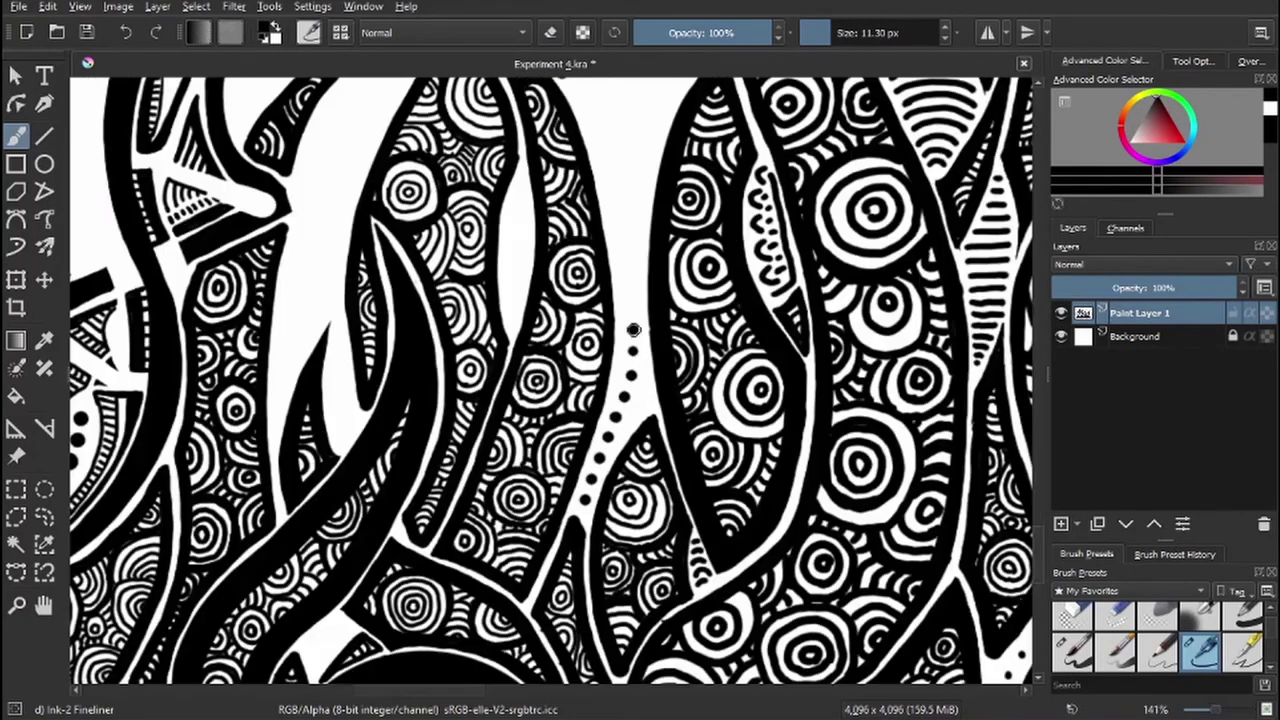
# - Extend the column of dots up the white gap between the tentacles with progressively larger dots
pyautogui.click(632, 306)
pyautogui.click(631, 253)
pyautogui.click(626, 202)
# - Draw nested chevron lines above the dot column and short side lines flanking its upper dots
pyautogui.moveTo(536, 338); pyautogui.dragTo(604, 262)
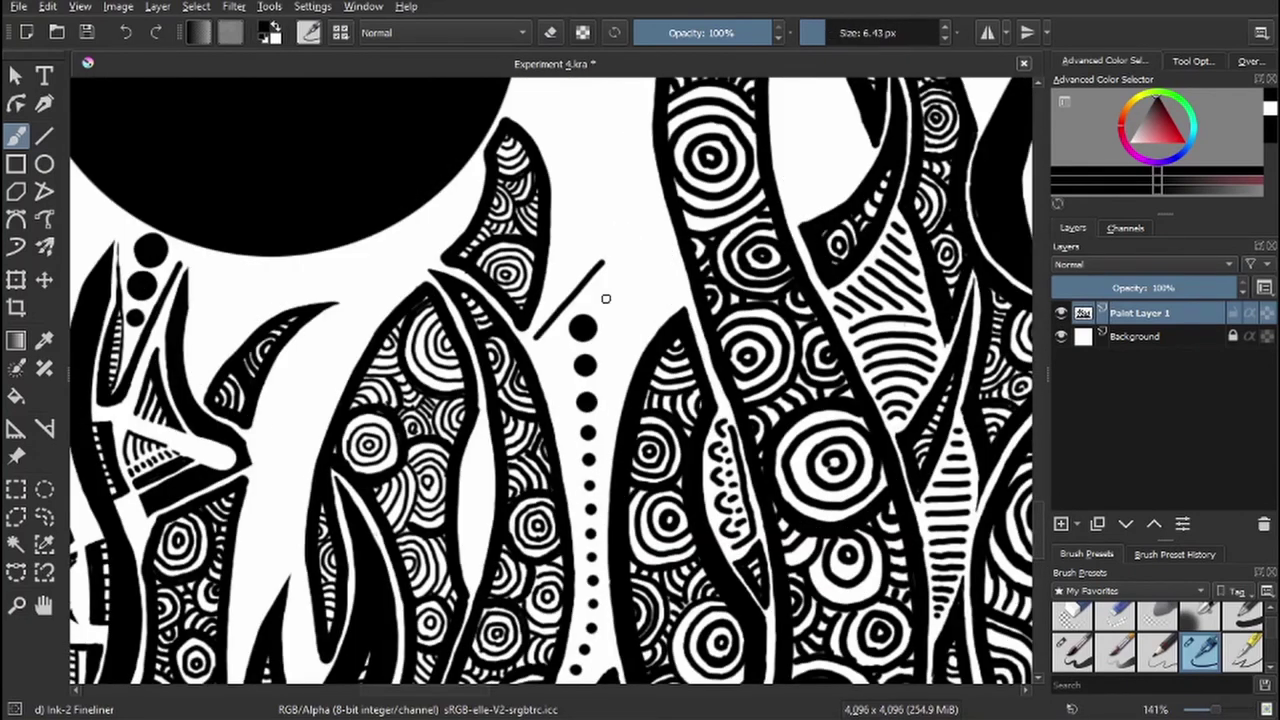
pyautogui.moveTo(548, 294); pyautogui.dragTo(610, 230)
pyautogui.moveTo(556, 256); pyautogui.dragTo(620, 187)
pyautogui.moveTo(606, 318); pyautogui.dragTo(636, 340)
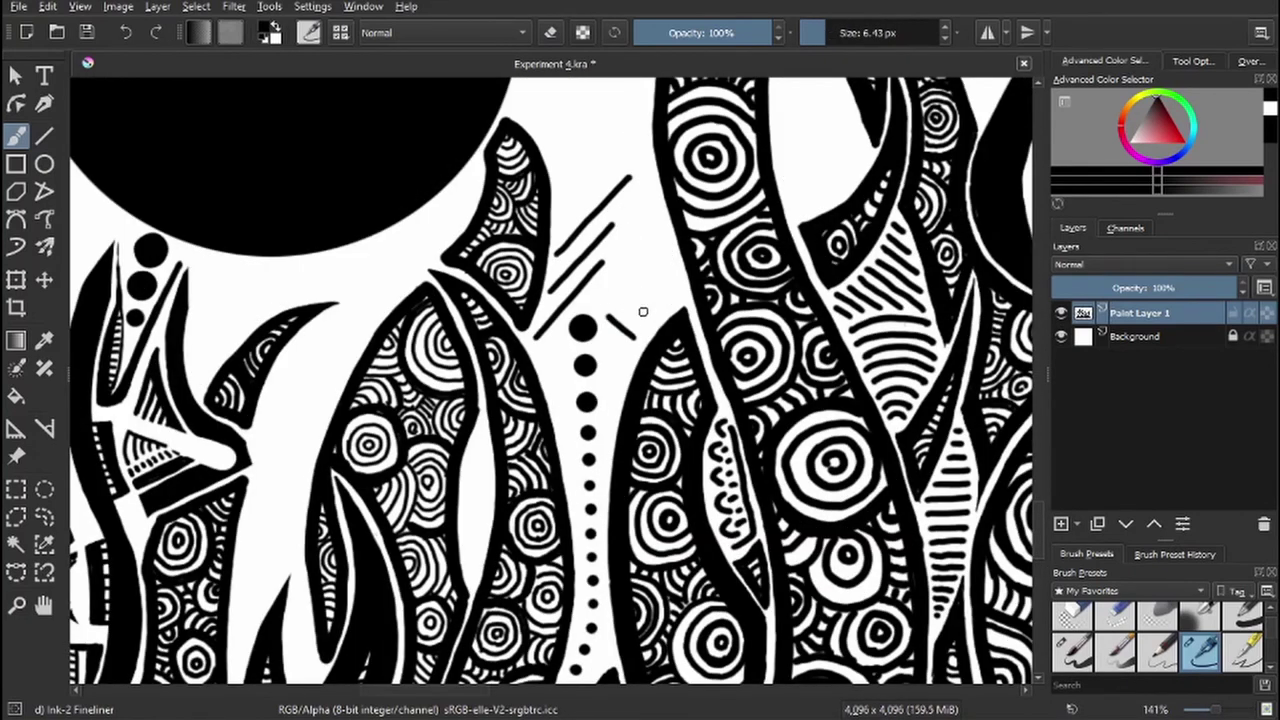
pyautogui.moveTo(614, 266); pyautogui.dragTo(664, 308)
pyautogui.moveTo(618, 206)
pyautogui.mouseDown()
pyautogui.moveTo(680, 262)
pyautogui.moveTo(666, 224)
pyautogui.mouseUp()
pyautogui.moveTo(630, 350); pyautogui.dragTo(608, 420)
pyautogui.moveTo(540, 350); pyautogui.dragTo(566, 428)
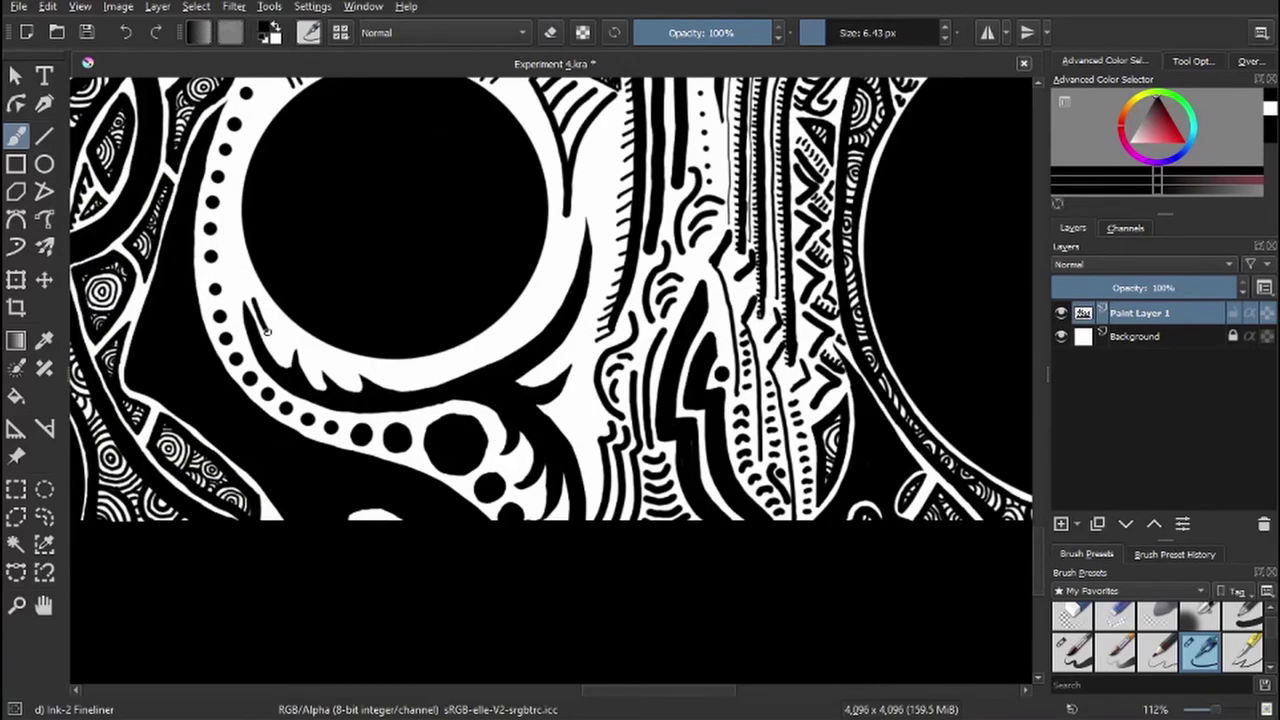
# - Add slanted dashes and short strokes along the white ring around the large black circle
pyautogui.moveTo(326, 362); pyautogui.dragTo(356, 390)
pyautogui.moveTo(262, 309); pyautogui.dragTo(286, 346)
pyautogui.moveTo(280, 332)
pyautogui.mouseDown()
pyautogui.moveTo(358, 378)
pyautogui.moveTo(432, 381)
pyautogui.moveTo(502, 352)
pyautogui.moveTo(562, 278)
pyautogui.moveTo(563, 230)
pyautogui.moveTo(551, 265)
pyautogui.moveTo(580, 222)
pyautogui.mouseUp()
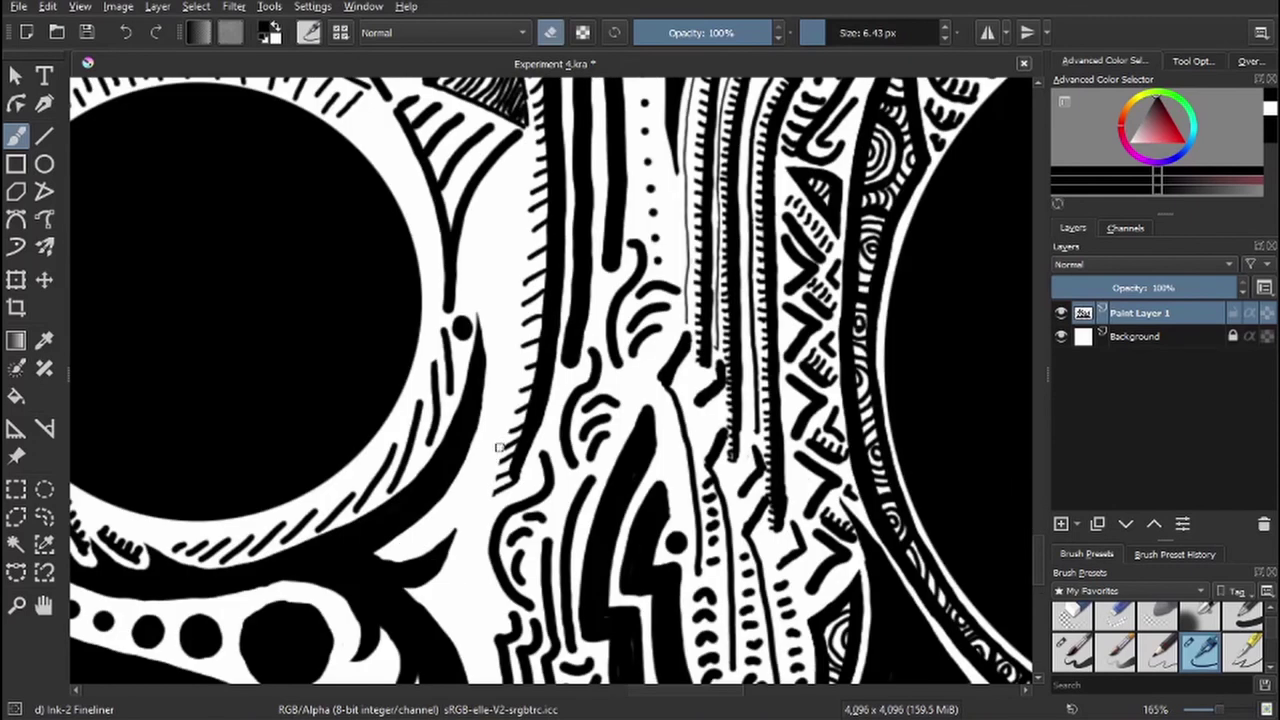
# - Fill the white gap between the ring and the fringed stripe with slanted strokes and long bent lines, extending the pattern downward
pyautogui.moveTo(482, 306); pyautogui.dragTo(460, 272)
pyautogui.moveTo(518, 210); pyautogui.dragTo(468, 280)
pyautogui.moveTo(508, 322); pyautogui.dragTo(415, 540)
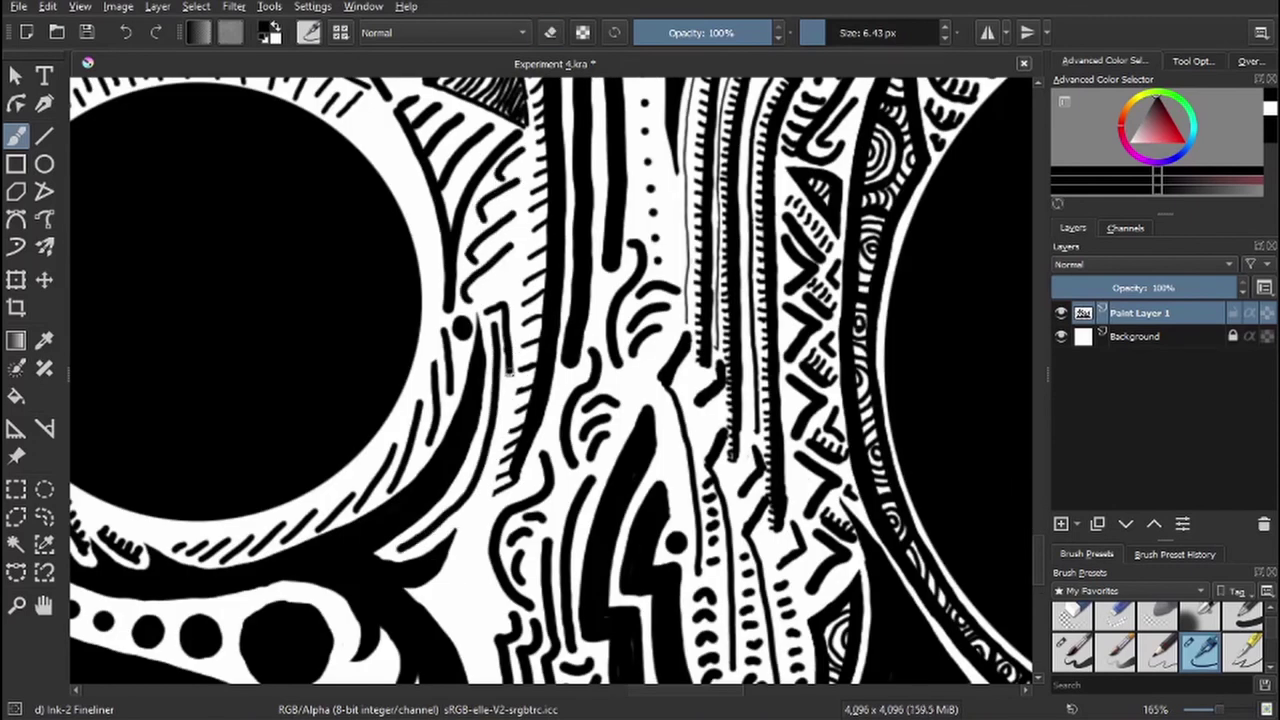
pyautogui.moveTo(512, 370); pyautogui.dragTo(430, 598)
pyautogui.press('e')
pyautogui.scroll(-2, 510, 400)
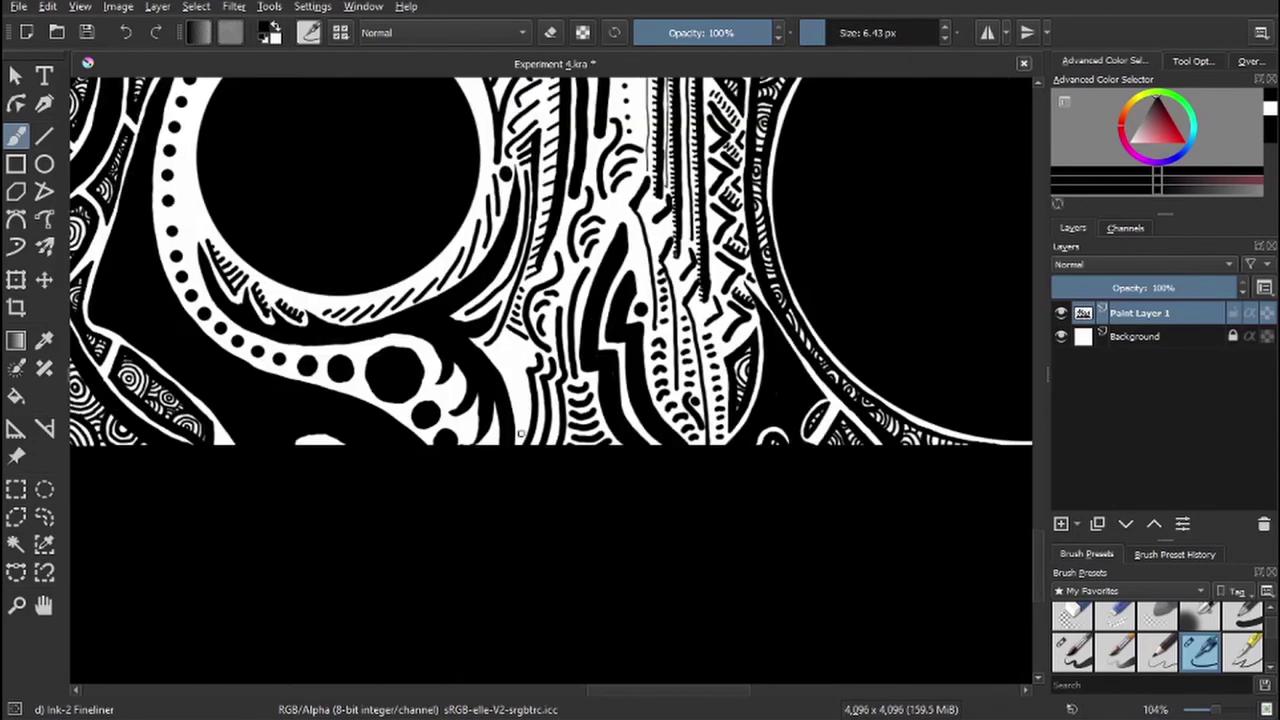
pyautogui.press(']')
pyautogui.moveTo(526, 353); pyautogui.dragTo(532, 361)
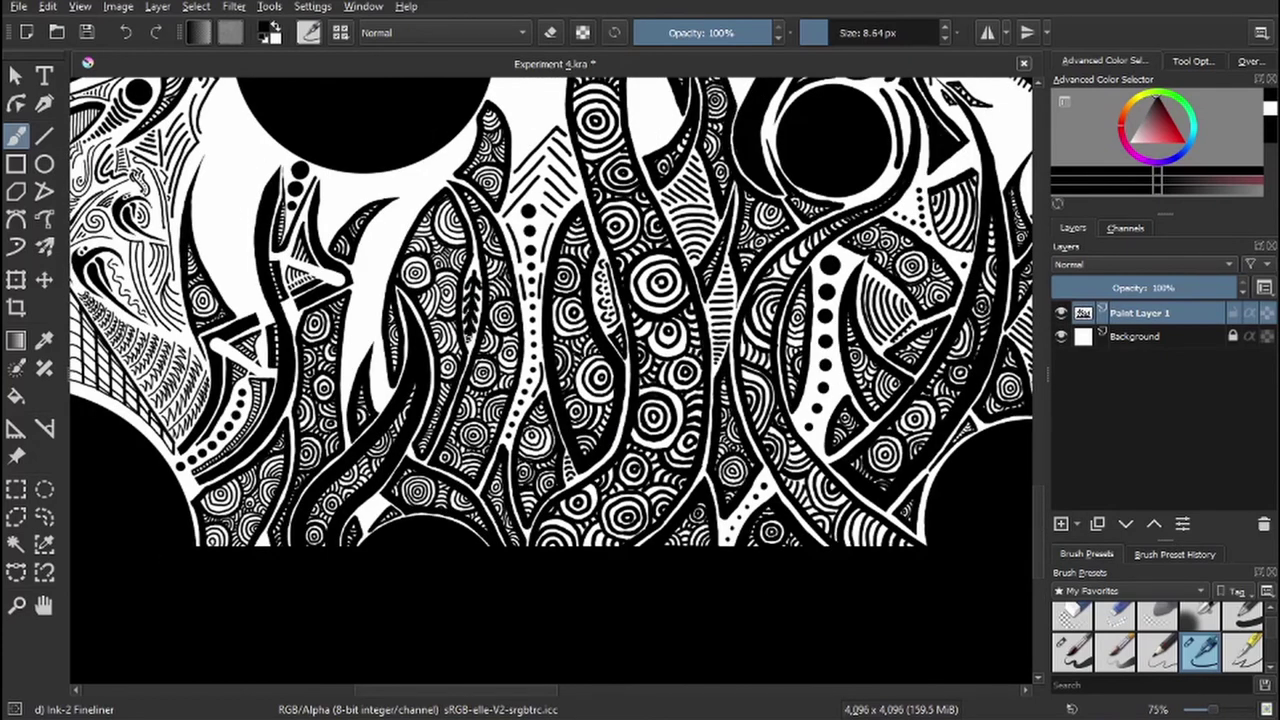
# - Add leaf-vein strokes in the slim tentacle gaps and a solid black tapering band edged with small dashes in the white gap
pyautogui.moveTo(478, 280)
pyautogui.mouseDown()
pyautogui.moveTo(470, 342)
pyautogui.moveTo(494, 388)
pyautogui.mouseUp()
pyautogui.moveTo(384, 118); pyautogui.dragTo(370, 270)
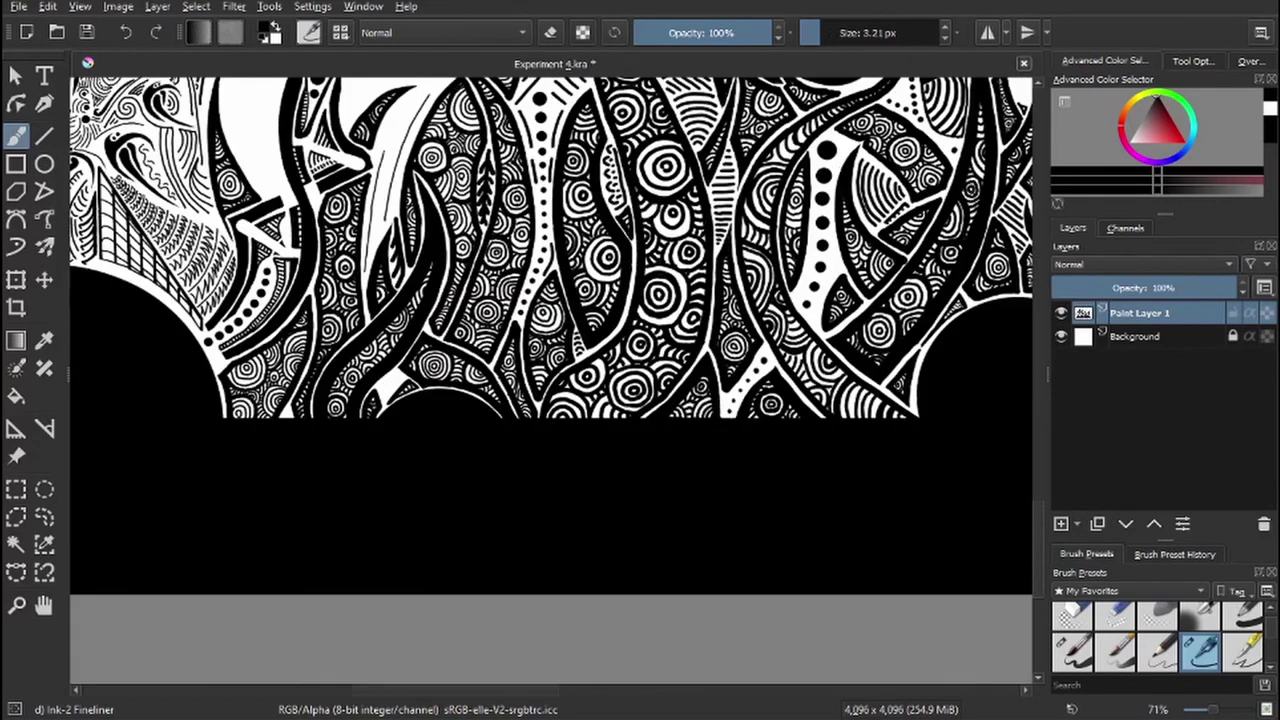
pyautogui.moveTo(420, 92)
pyautogui.mouseDown()
pyautogui.moveTo(403, 140)
pyautogui.moveTo(420, 104)
pyautogui.mouseUp()
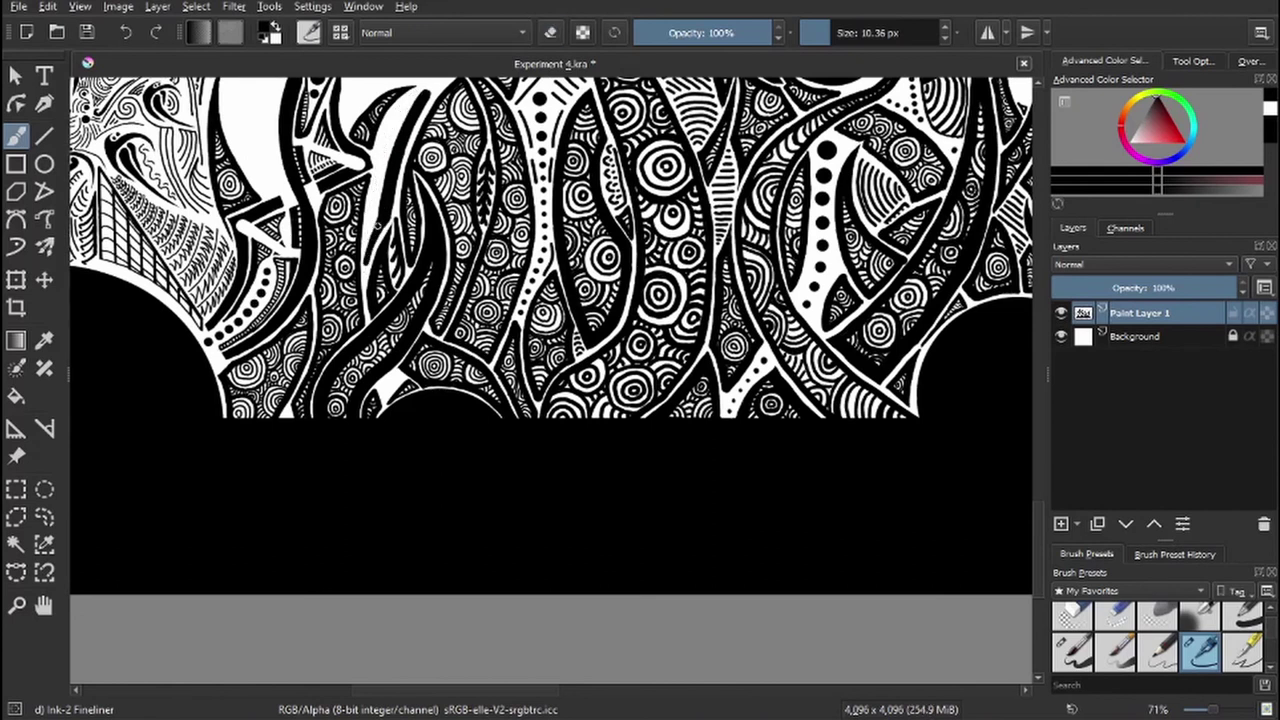
pyautogui.press('[')
pyautogui.press('[')
pyautogui.press('[')
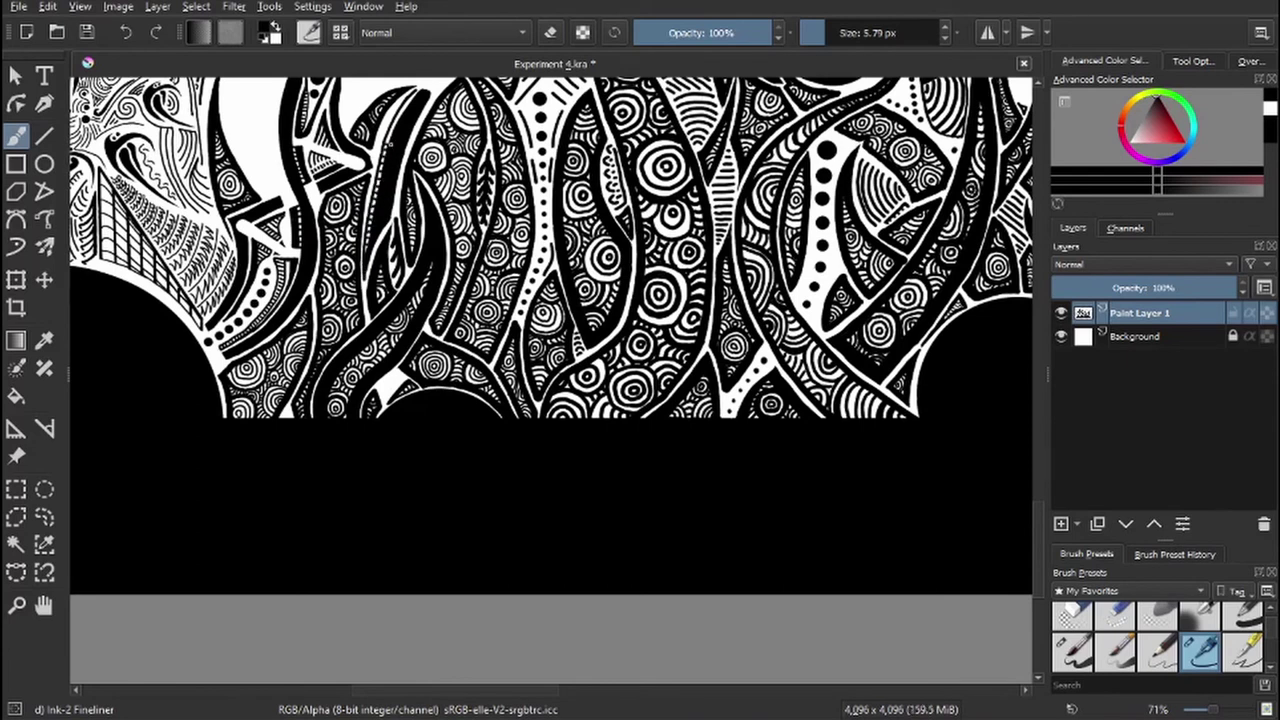
# - Outline a row of slanted four-sided bars beneath the large black circle, just above the tentacle tips
pyautogui.scroll(1, 412, 100)
pyautogui.moveTo(382, 270)
pyautogui.mouseDown()
pyautogui.moveTo(400, 242)
pyautogui.moveTo(430, 248)
pyautogui.mouseUp()
pyautogui.moveTo(440, 268); pyautogui.dragTo(474, 214)
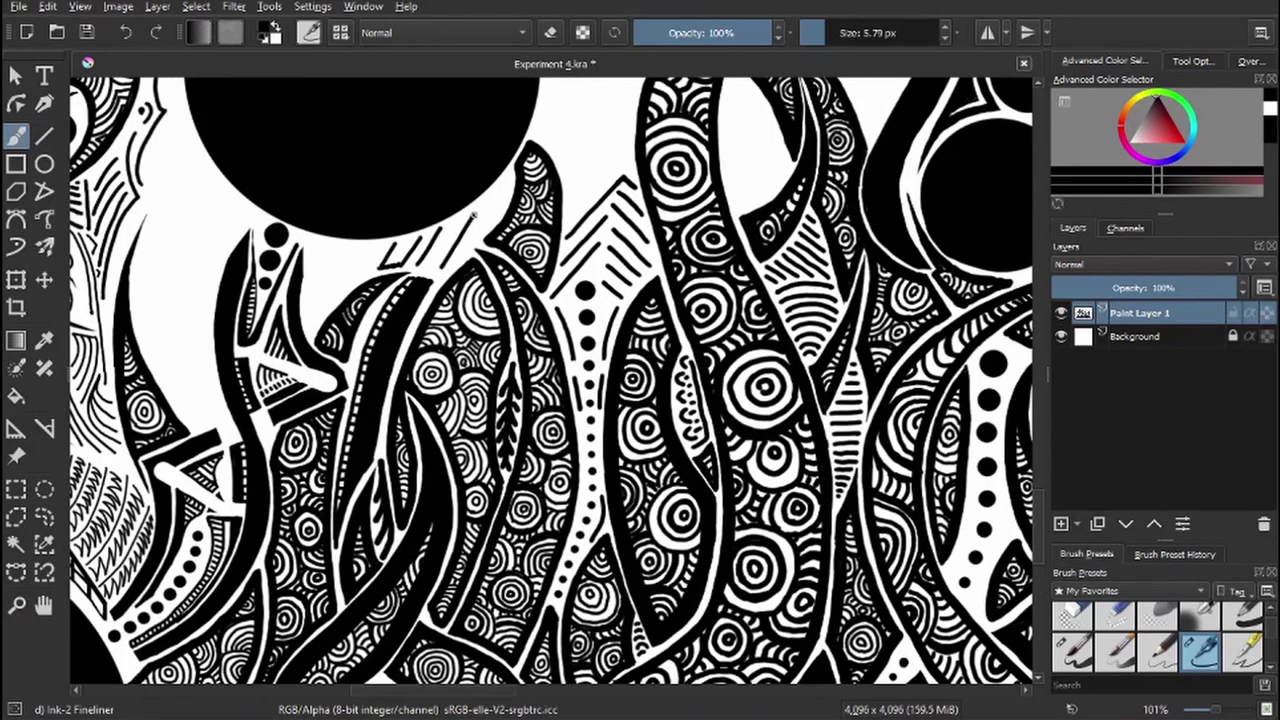
pyautogui.moveTo(322, 316); pyautogui.dragTo(338, 287)
pyautogui.moveTo(334, 281); pyautogui.dragTo(354, 247)
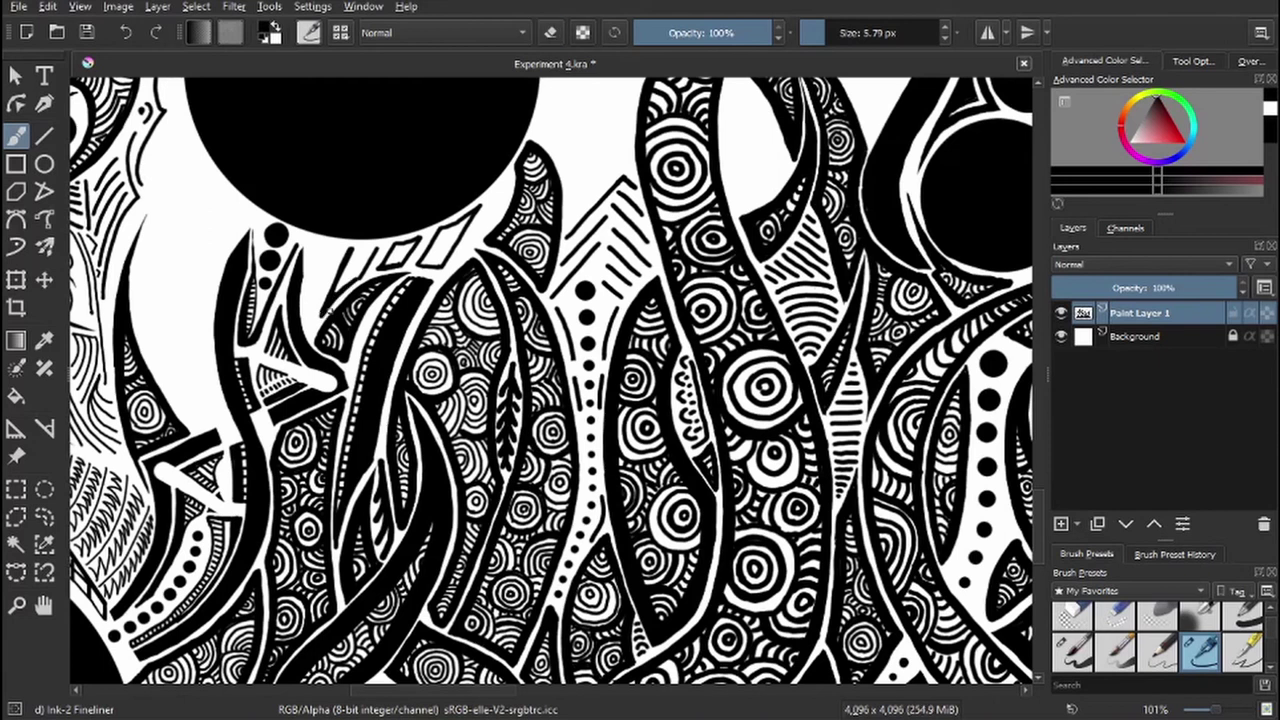
pyautogui.moveTo(310, 338); pyautogui.dragTo(334, 238)
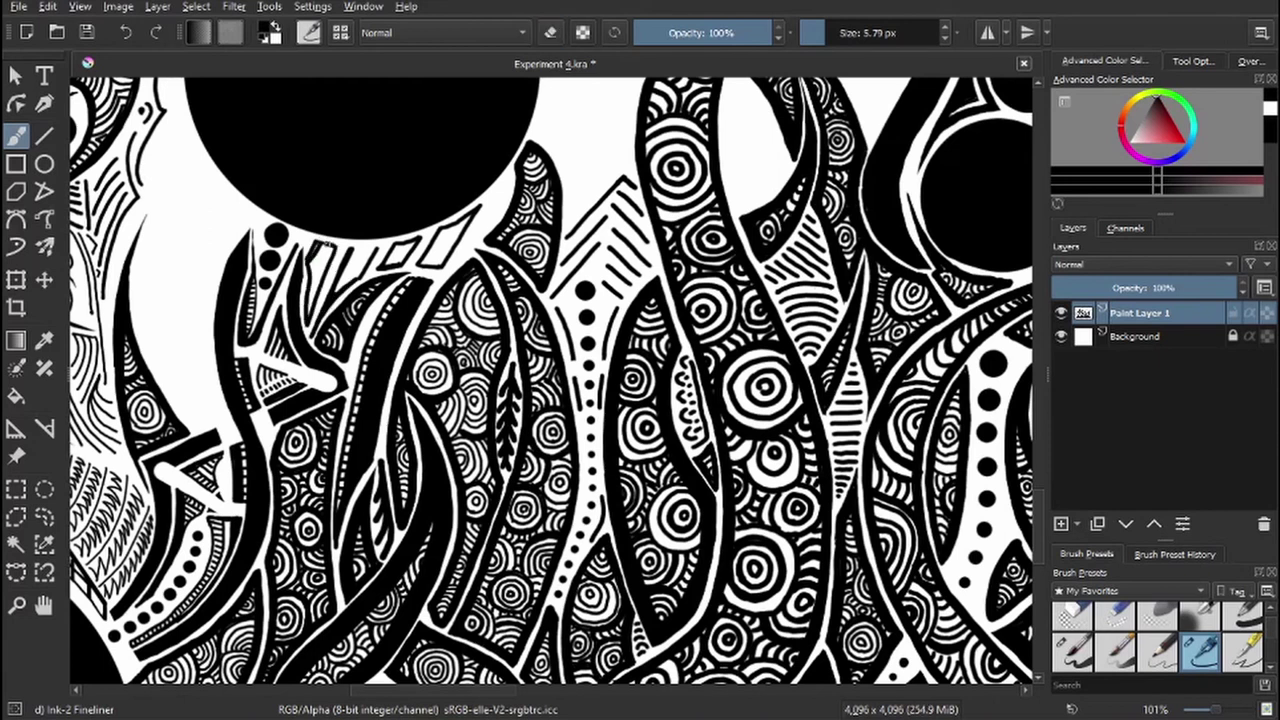
# - Fill the slanted bars solid black and hatch the narrow gap between the circle and the adjacent tentacle tip
pyautogui.moveTo(312, 290); pyautogui.dragTo(330, 244)
pyautogui.moveTo(318, 270); pyautogui.dragTo(330, 242)
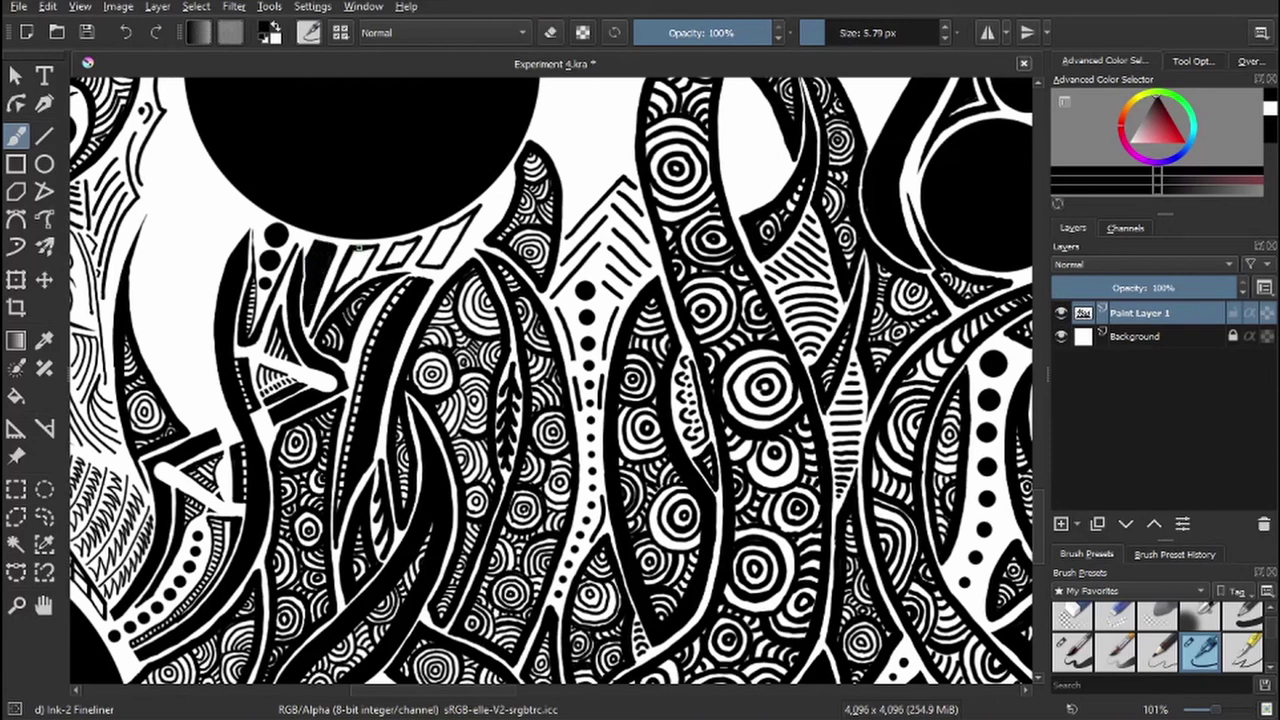
pyautogui.moveTo(338, 292)
pyautogui.mouseDown()
pyautogui.moveTo(368, 255)
pyautogui.moveTo(359, 272)
pyautogui.moveTo(470, 216)
pyautogui.mouseUp()
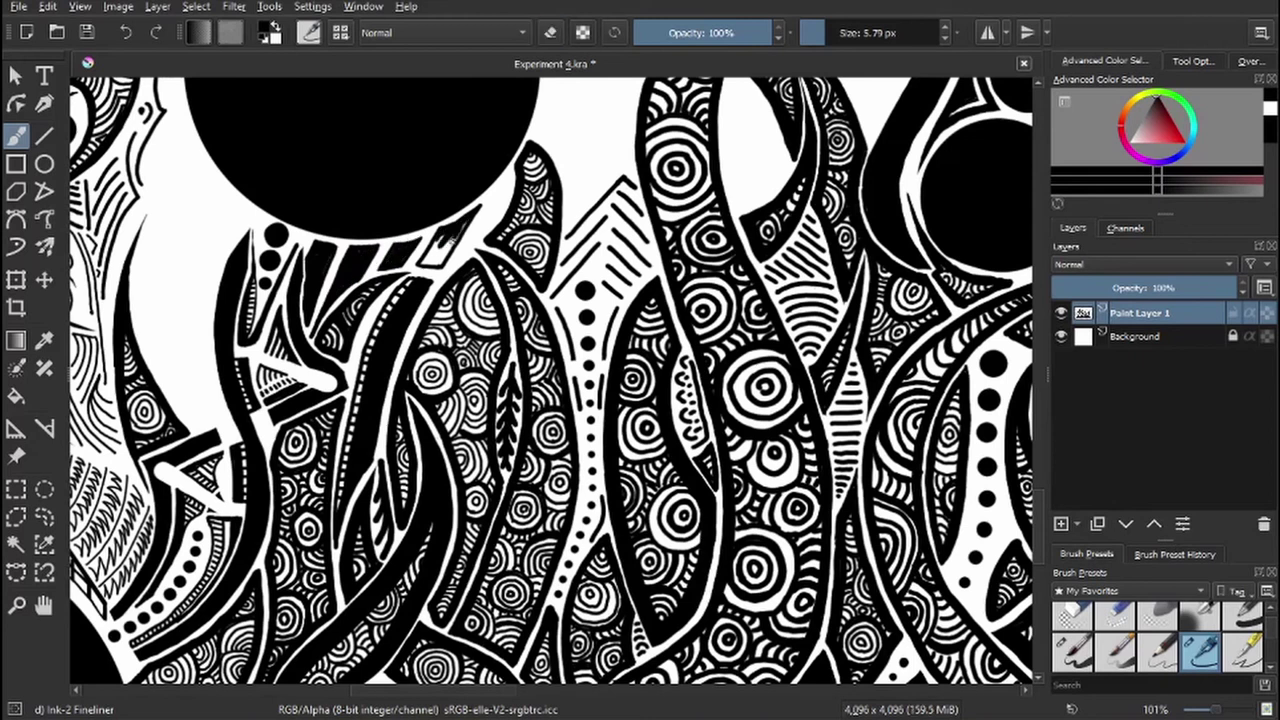
pyautogui.moveTo(428, 262)
pyautogui.mouseDown()
pyautogui.moveTo(462, 226)
pyautogui.moveTo(444, 262)
pyautogui.mouseUp()
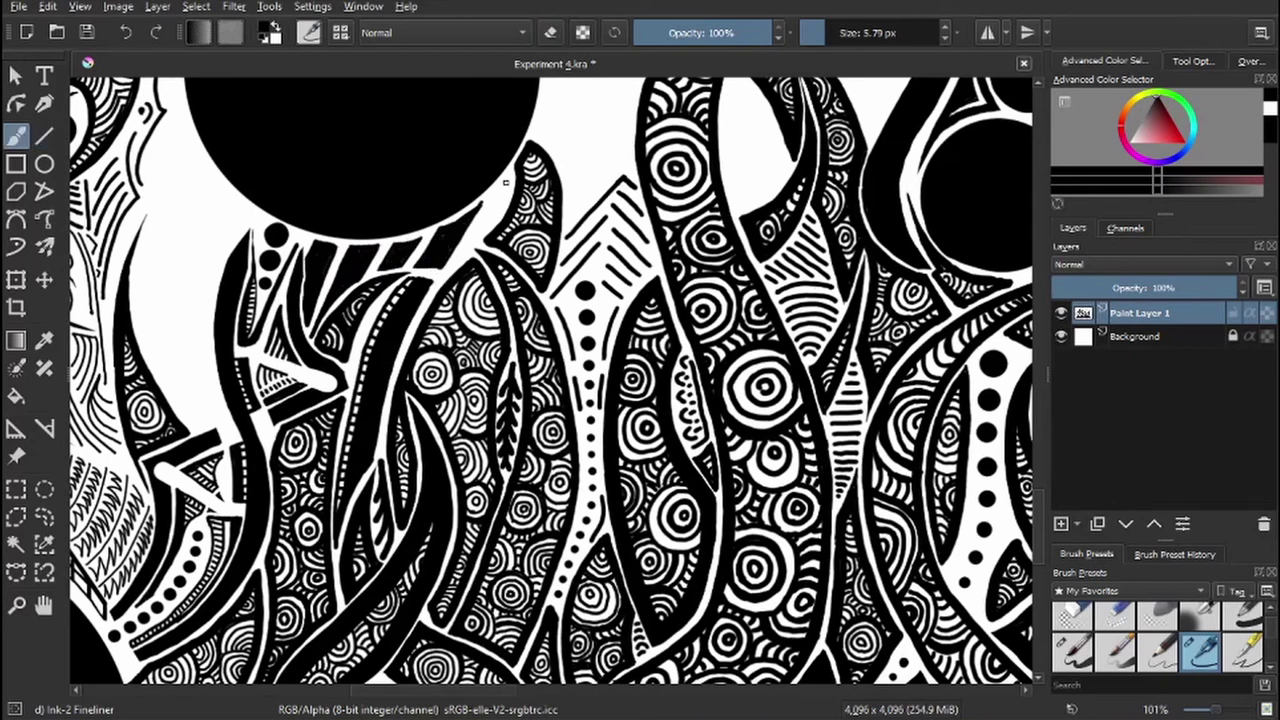
pyautogui.moveTo(476, 210); pyautogui.dragTo(500, 200)
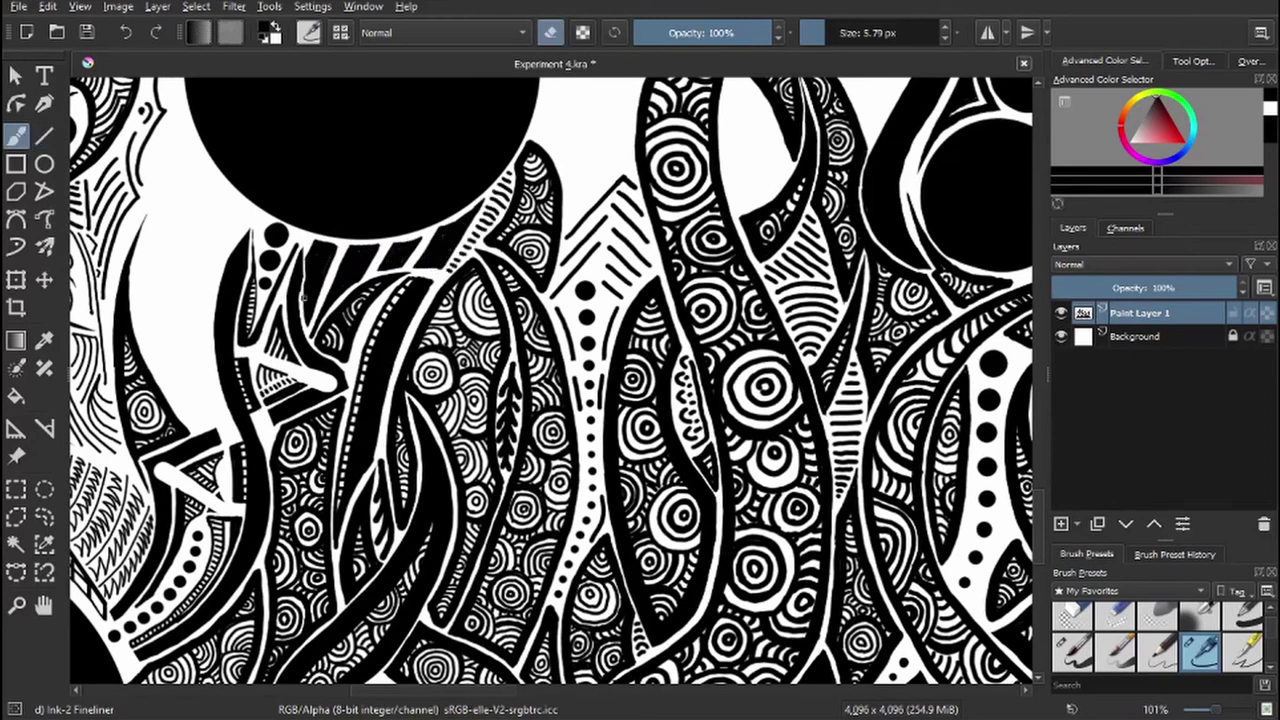
# - Draw a thick curved band beside the small stacked dots and begin black blocks in the gap next to it with a larger brush
pyautogui.press('-')
pyautogui.press(']')
pyautogui.press(']')
pyautogui.moveTo(408, 204); pyautogui.dragTo(390, 358)
pyautogui.hotkey('ctrl', 'z')
pyautogui.press('[')
pyautogui.moveTo(383, 238); pyautogui.dragTo(383, 280)
pyautogui.moveTo(378, 312); pyautogui.dragTo(366, 344)
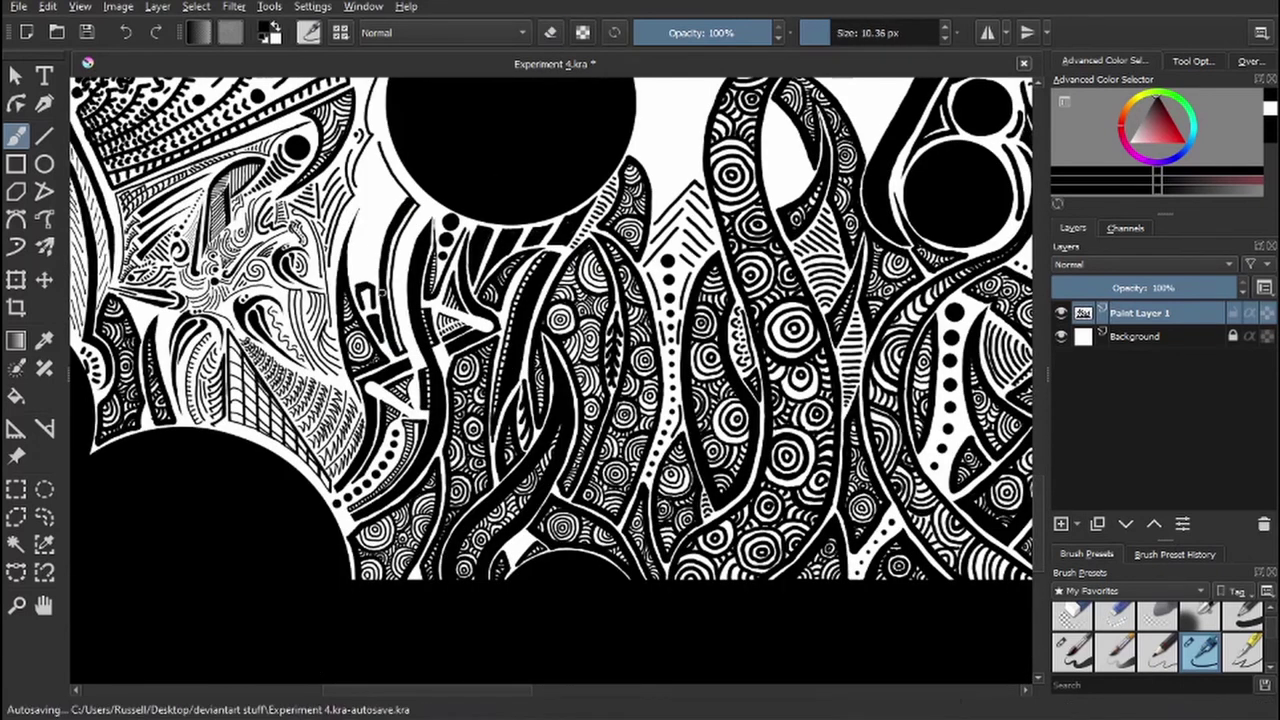
# - Continue the stack of black blocks up the curved gap toward the large circle and tidy their edges with the eraser
pyautogui.moveTo(370, 284)
pyautogui.mouseDown()
pyautogui.moveTo(364, 306)
pyautogui.moveTo(358, 246)
pyautogui.moveTo(394, 194)
pyautogui.moveTo(378, 184)
pyautogui.mouseUp()
pyautogui.press('e')
pyautogui.press('e')
pyautogui.press('e')
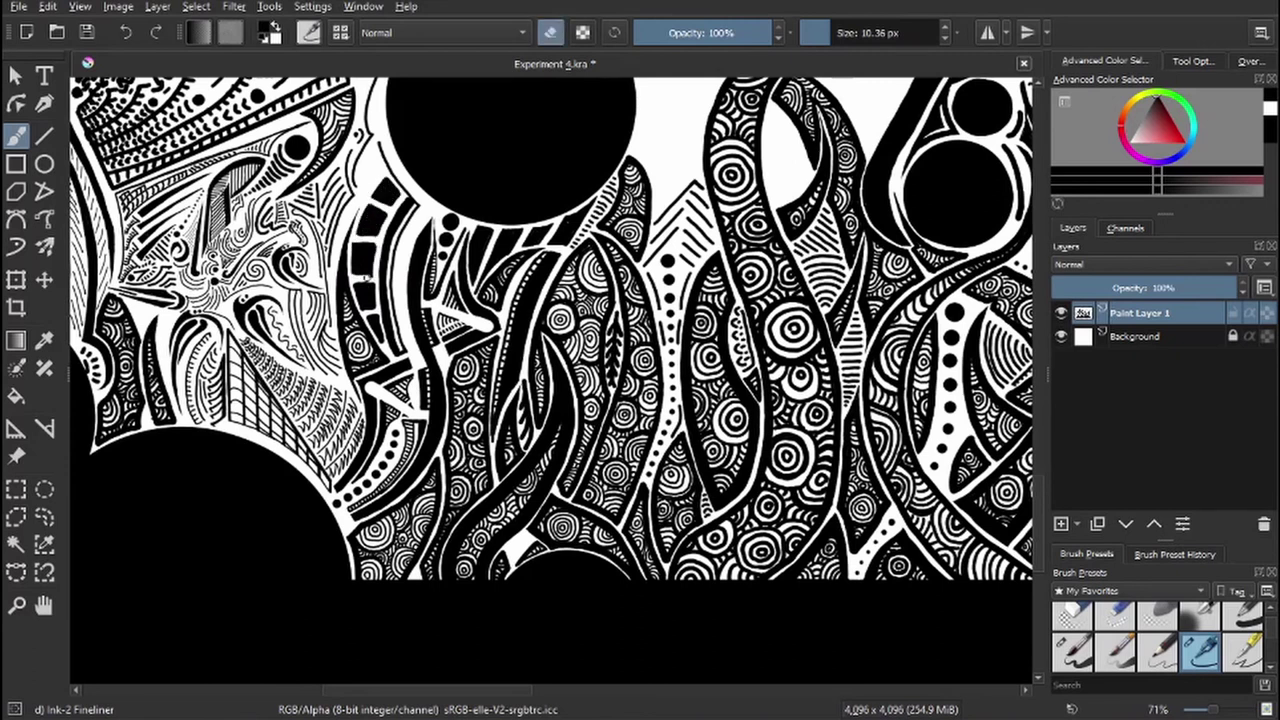
pyautogui.press('e')
# - Place a row of tiny dots along the white curved strip between the black blocks and the thick band using a smaller brush
pyautogui.press('[')
pyautogui.scroll(2, 352, 418)
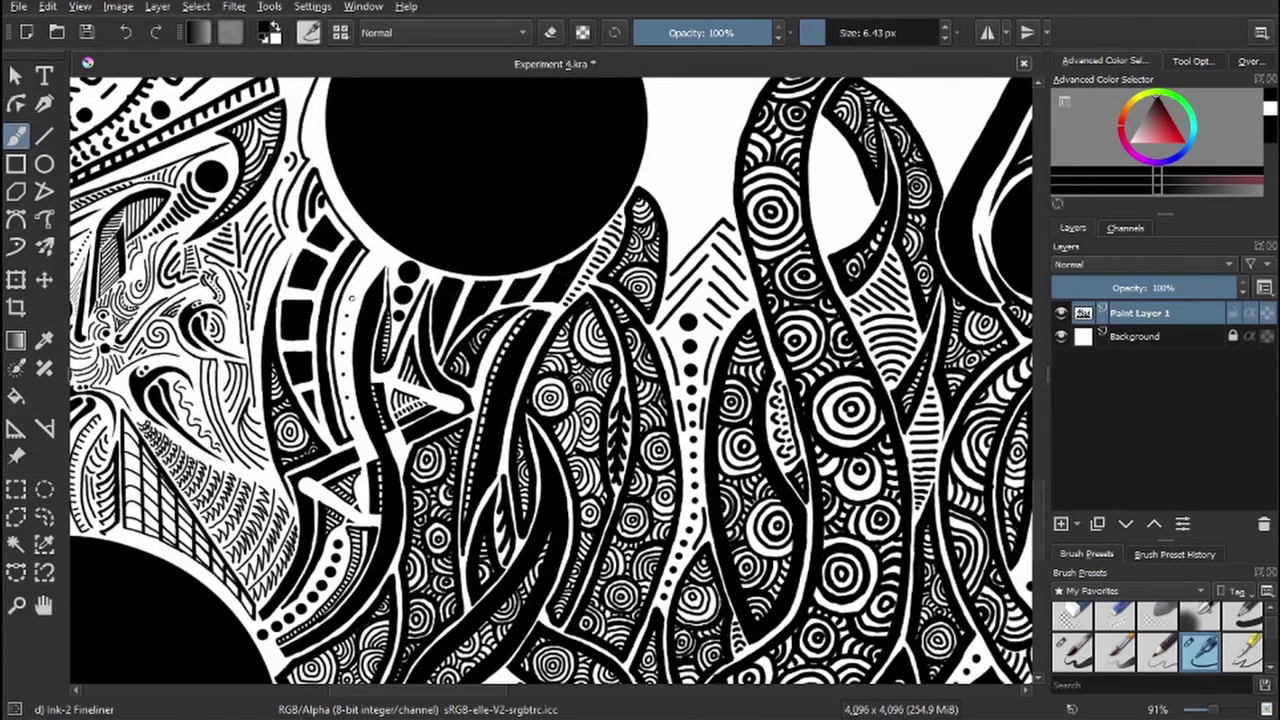
pyautogui.moveTo(352, 300); pyautogui.dragTo(702, 230)
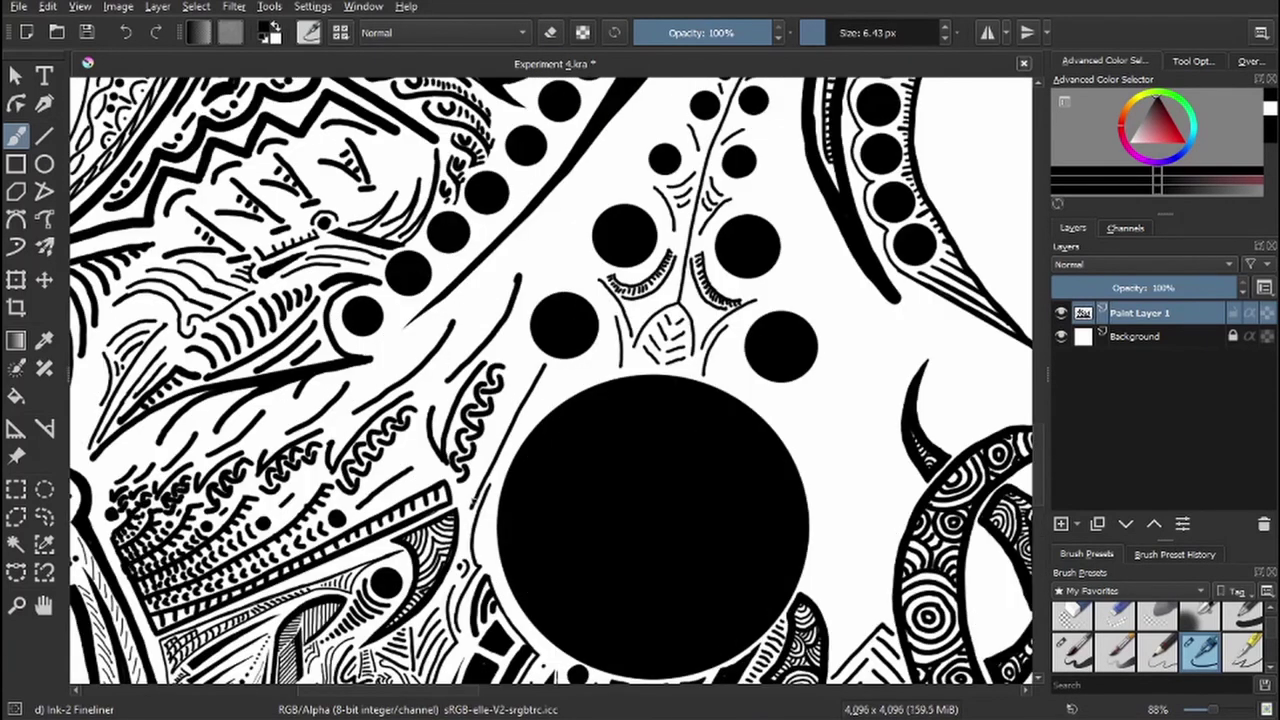
# - Thicken the line beside the large circle into a black wedge and darken the space between the large circle and its small neighbour
pyautogui.moveTo(472, 512)
pyautogui.mouseDown()
pyautogui.moveTo(540, 362)
pyautogui.moveTo(470, 508)
pyautogui.mouseUp()
pyautogui.moveTo(536, 355)
pyautogui.mouseDown()
pyautogui.moveTo(472, 500)
pyautogui.moveTo(504, 393)
pyautogui.mouseUp()
pyautogui.moveTo(504, 393)
pyautogui.mouseDown()
pyautogui.moveTo(534, 334)
pyautogui.moveTo(636, 232)
pyautogui.mouseUp()
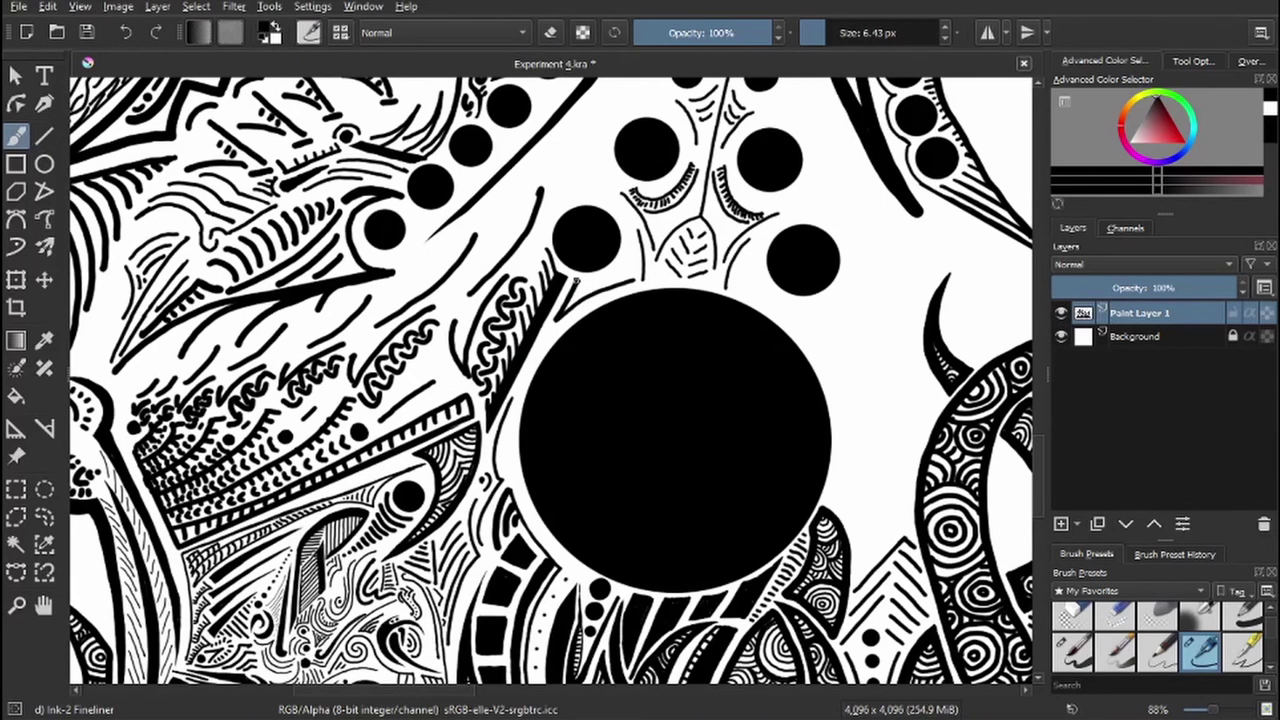
pyautogui.moveTo(566, 308); pyautogui.dragTo(626, 266)
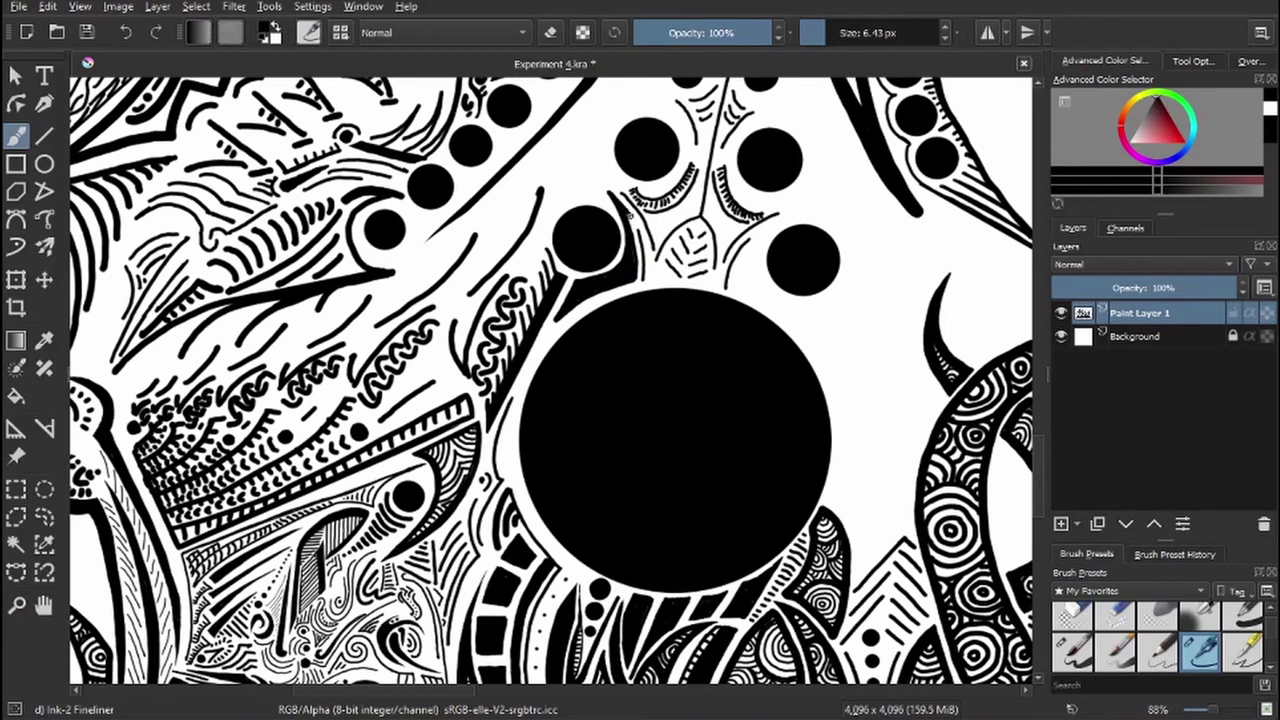
# - Outline a narrow tapering shape between the dashed black wedge and the long dark stripe, and fill it with slanted hatching
pyautogui.scroll(-3, 626, 210)
pyautogui.scroll(3, 626, 210)
pyautogui.moveTo(612, 268)
pyautogui.mouseDown()
pyautogui.moveTo(616, 380)
pyautogui.moveTo(592, 580)
pyautogui.mouseUp()
pyautogui.moveTo(586, 465); pyautogui.dragTo(545, 570)
pyautogui.moveTo(612, 318); pyautogui.dragTo(598, 475)
pyautogui.moveTo(548, 570)
pyautogui.mouseDown()
pyautogui.moveTo(600, 538)
pyautogui.moveTo(606, 488)
pyautogui.mouseUp()
pyautogui.moveTo(556, 546); pyautogui.dragTo(612, 460)
pyautogui.moveTo(576, 500); pyautogui.dragTo(614, 438)
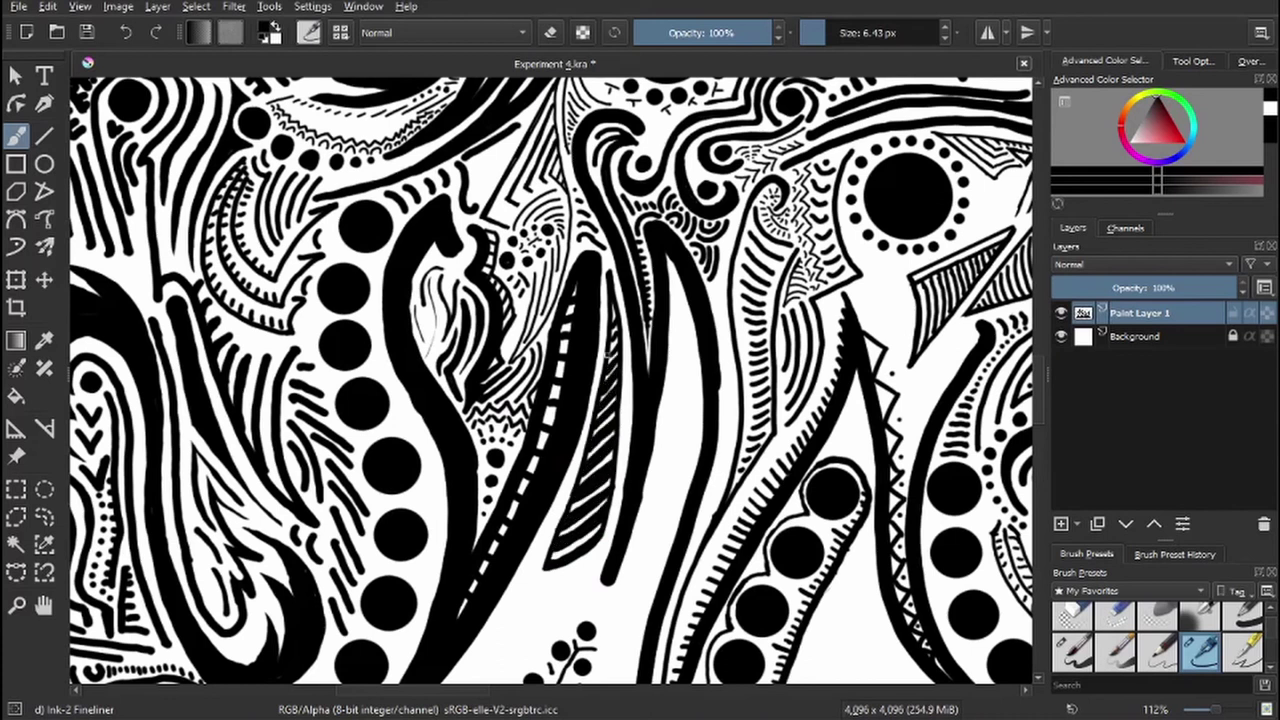
# - Close the lower end of the slanted-hatched tapering shape and tidy its edge with the eraser
pyautogui.moveTo(607, 270); pyautogui.dragTo(675, 63)
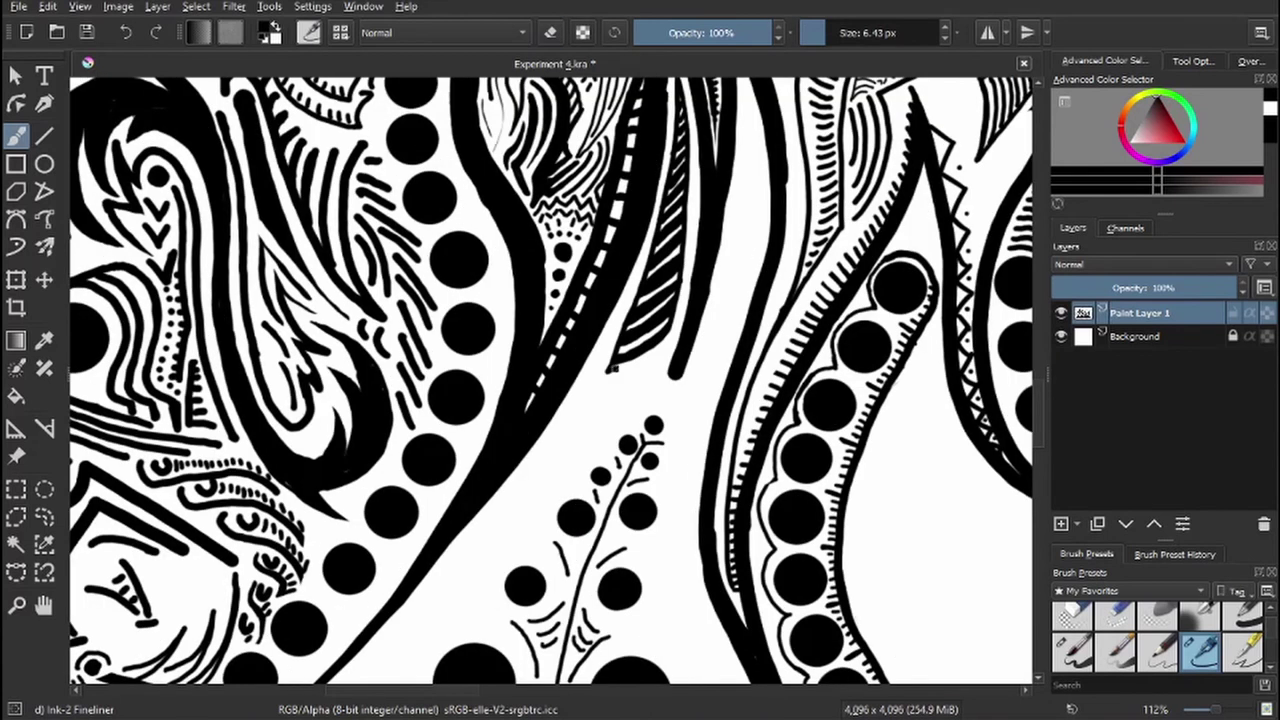
pyautogui.press('e')
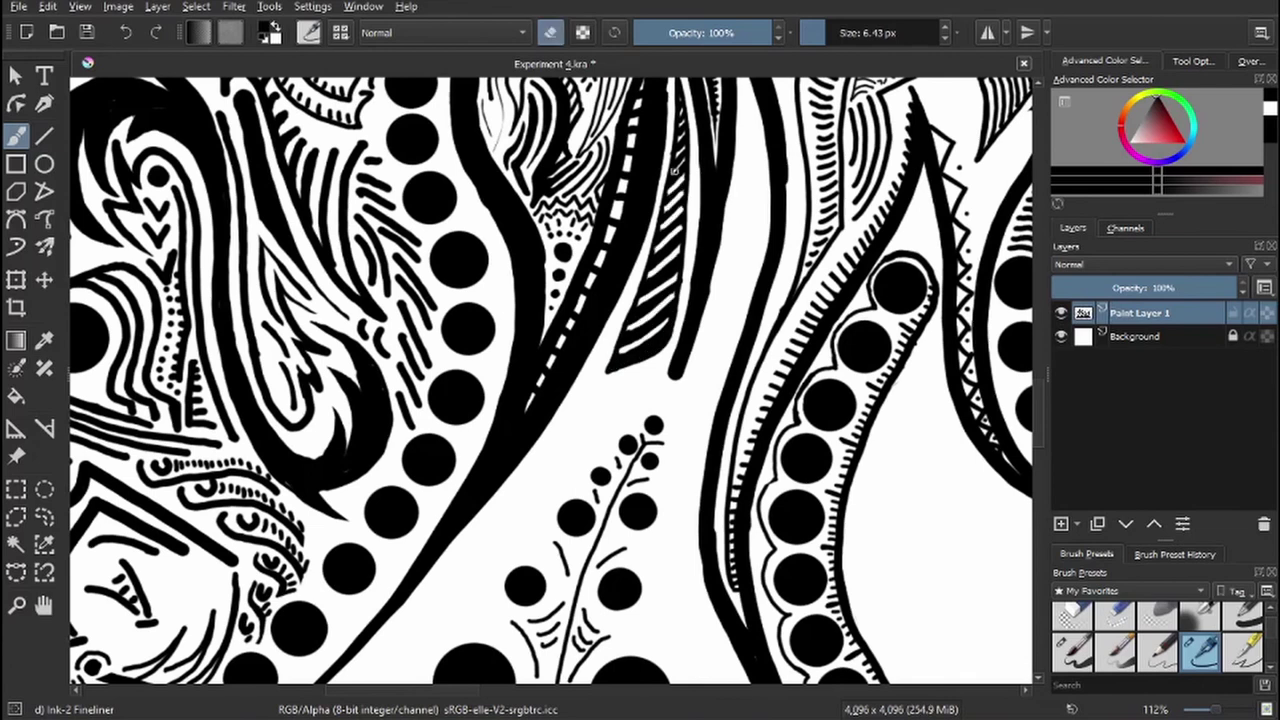
pyautogui.moveTo(692, 398); pyautogui.dragTo(708, 396)
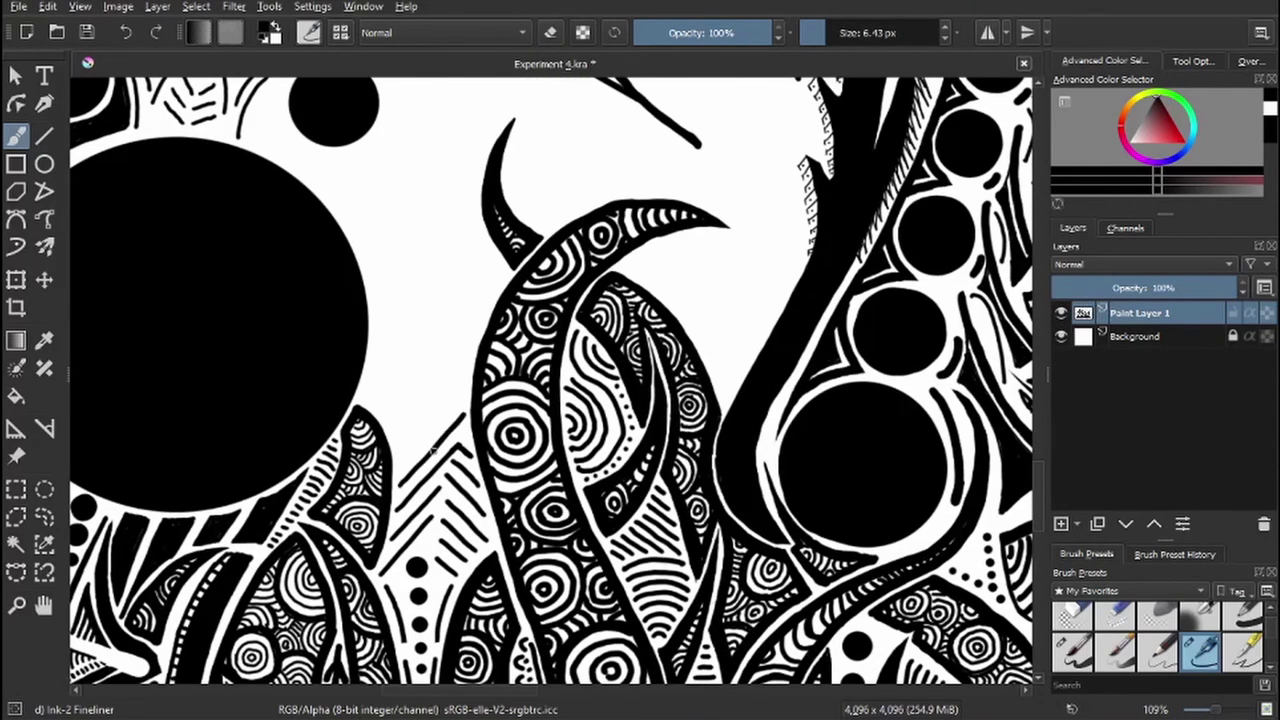
# - Draw a striped black bar above the chevrons and fill the space between it and the large circle with wavy lines
pyautogui.moveTo(465, 386); pyautogui.dragTo(398, 488)
pyautogui.moveTo(400, 420)
pyautogui.mouseDown()
pyautogui.moveTo(425, 450)
pyautogui.moveTo(462, 380)
pyautogui.mouseUp()
pyautogui.moveTo(368, 432)
pyautogui.mouseDown()
pyautogui.moveTo(428, 398)
pyautogui.moveTo(376, 363)
pyautogui.moveTo(432, 395)
pyautogui.mouseUp()
pyautogui.moveTo(374, 350); pyautogui.dragTo(458, 372)
# - Draw a fan of curved lines rising between the wavy lines and the small black horn
pyautogui.moveTo(462, 368)
pyautogui.mouseDown()
pyautogui.moveTo(500, 275)
pyautogui.moveTo(482, 242)
pyautogui.mouseUp()
pyautogui.moveTo(462, 364); pyautogui.dragTo(462, 214)
pyautogui.moveTo(452, 360); pyautogui.dragTo(436, 226)
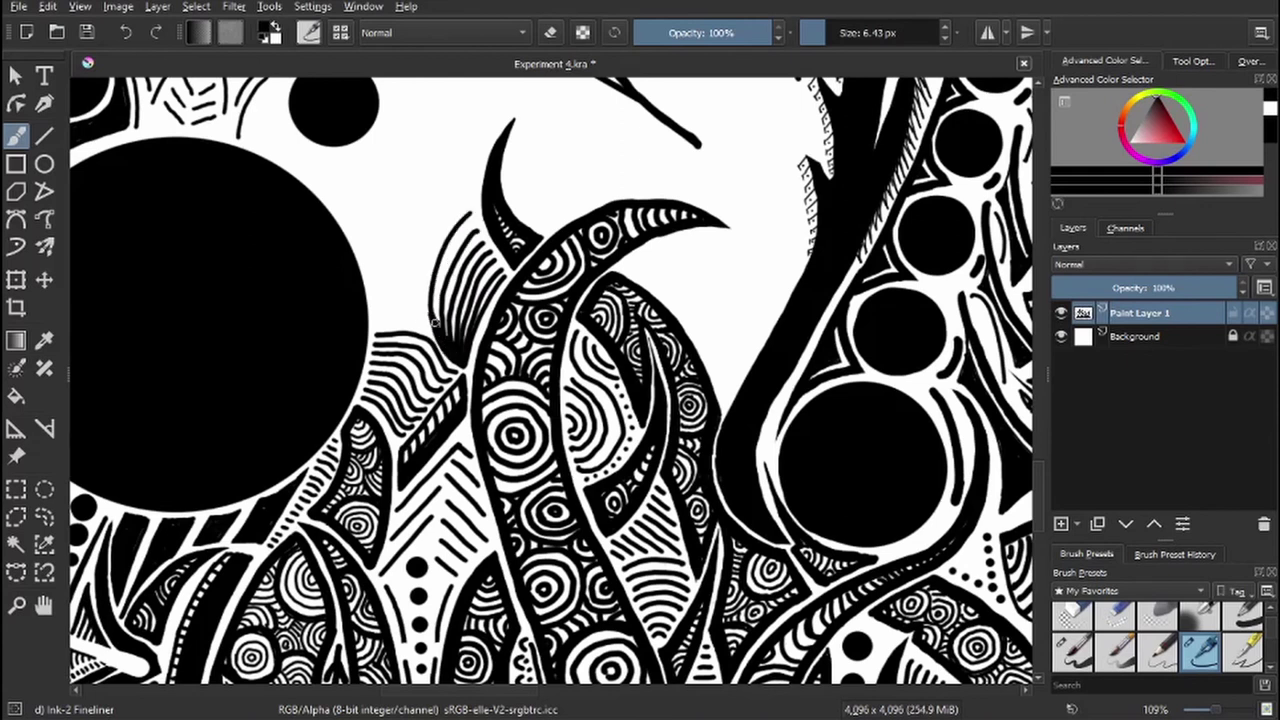
# - Draw a flame-shaped plume beside the large circle with parallel curved strokes, a row of dots and short ticks inside
pyautogui.moveTo(446, 322)
pyautogui.mouseDown()
pyautogui.moveTo(396, 128)
pyautogui.moveTo(370, 160)
pyautogui.moveTo(464, 98)
pyautogui.mouseUp()
pyautogui.moveTo(412, 166); pyautogui.dragTo(380, 130)
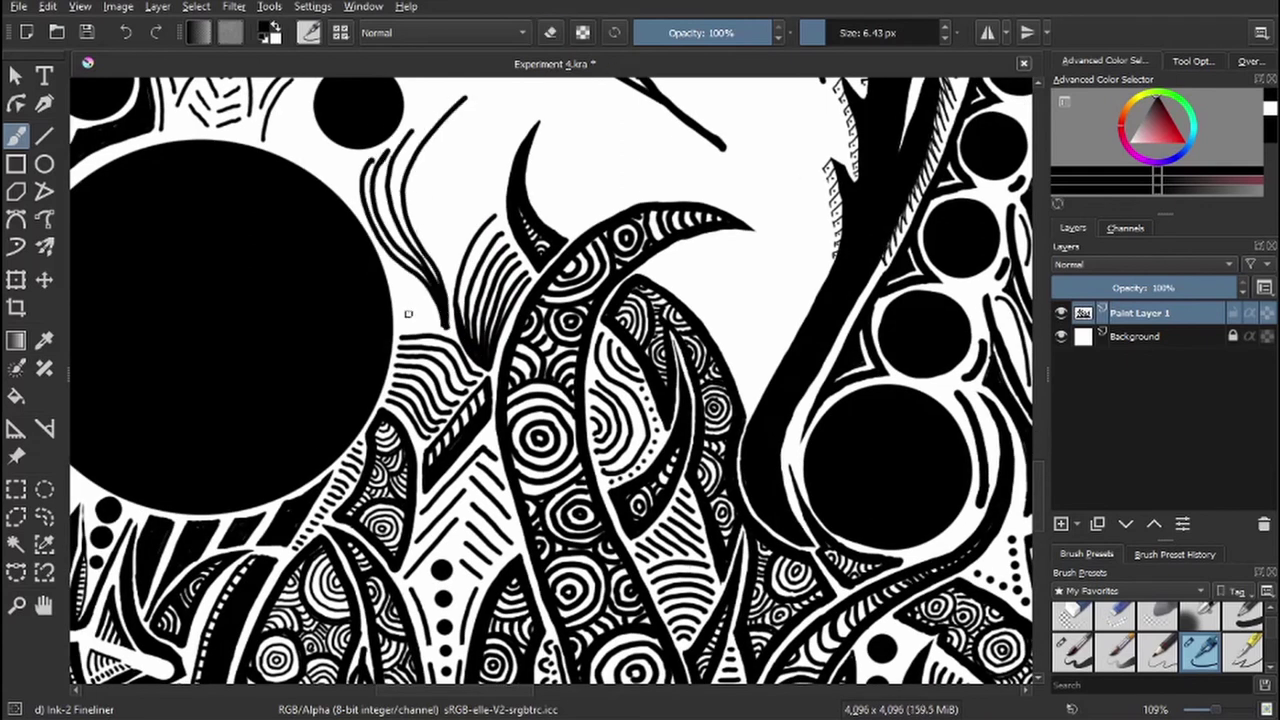
pyautogui.moveTo(407, 314)
pyautogui.mouseDown()
pyautogui.moveTo(400, 280)
pyautogui.moveTo(420, 292)
pyautogui.moveTo(470, 212)
pyautogui.mouseUp()
pyautogui.moveTo(476, 150); pyautogui.dragTo(450, 264)
pyautogui.moveTo(440, 268); pyautogui.dragTo(444, 132)
pyautogui.moveTo(436, 196); pyautogui.dragTo(432, 130)
pyautogui.moveTo(428, 218); pyautogui.dragTo(440, 128)
pyautogui.moveTo(420, 240); pyautogui.dragTo(448, 126)
pyautogui.moveTo(446, 150)
pyautogui.mouseDown()
pyautogui.moveTo(464, 118)
pyautogui.moveTo(440, 307)
pyautogui.moveTo(532, 340)
pyautogui.moveTo(548, 440)
pyautogui.moveTo(500, 376)
pyautogui.mouseUp()
# - Draw an upright column lined with slanted ticks on both sides above the crescent horn, cleaning its edges with the eraser
pyautogui.scroll(1, 392, 343)
pyautogui.moveTo(500, 408); pyautogui.dragTo(492, 340)
pyautogui.press('e')
pyautogui.moveTo(500, 284)
pyautogui.mouseDown()
pyautogui.moveTo(506, 372)
pyautogui.moveTo(486, 328)
pyautogui.moveTo(496, 424)
pyautogui.moveTo(490, 413)
pyautogui.mouseUp()
pyautogui.press('e')
pyautogui.press('e')
pyautogui.scroll(2, 491, 383)
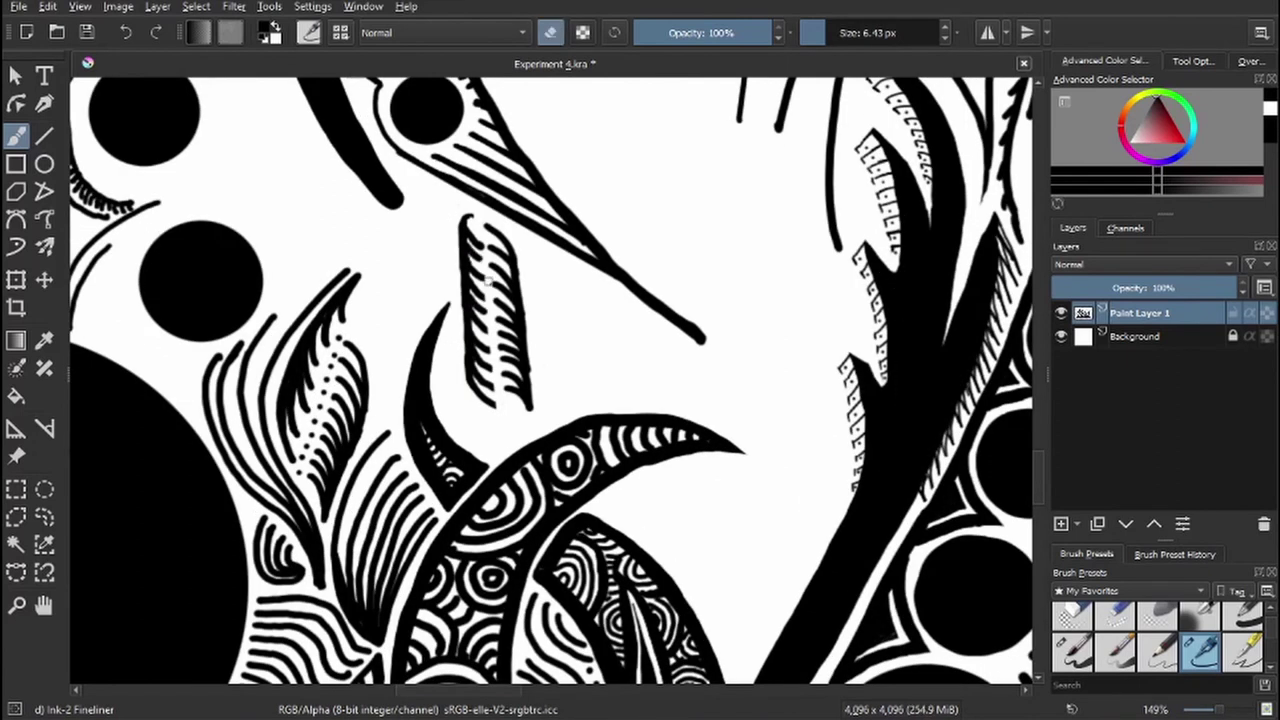
# - Add flaring strokes around the base of the ticked column and extend its upper edge with a short curve
pyautogui.press('e')
pyautogui.moveTo(446, 204); pyautogui.dragTo(500, 250)
pyautogui.moveTo(448, 340)
pyautogui.mouseDown()
pyautogui.moveTo(500, 446)
pyautogui.moveTo(520, 428)
pyautogui.moveTo(488, 410)
pyautogui.moveTo(455, 328)
pyautogui.moveTo(458, 366)
pyautogui.mouseUp()
pyautogui.press('e')
pyautogui.press('e')
pyautogui.press('e')
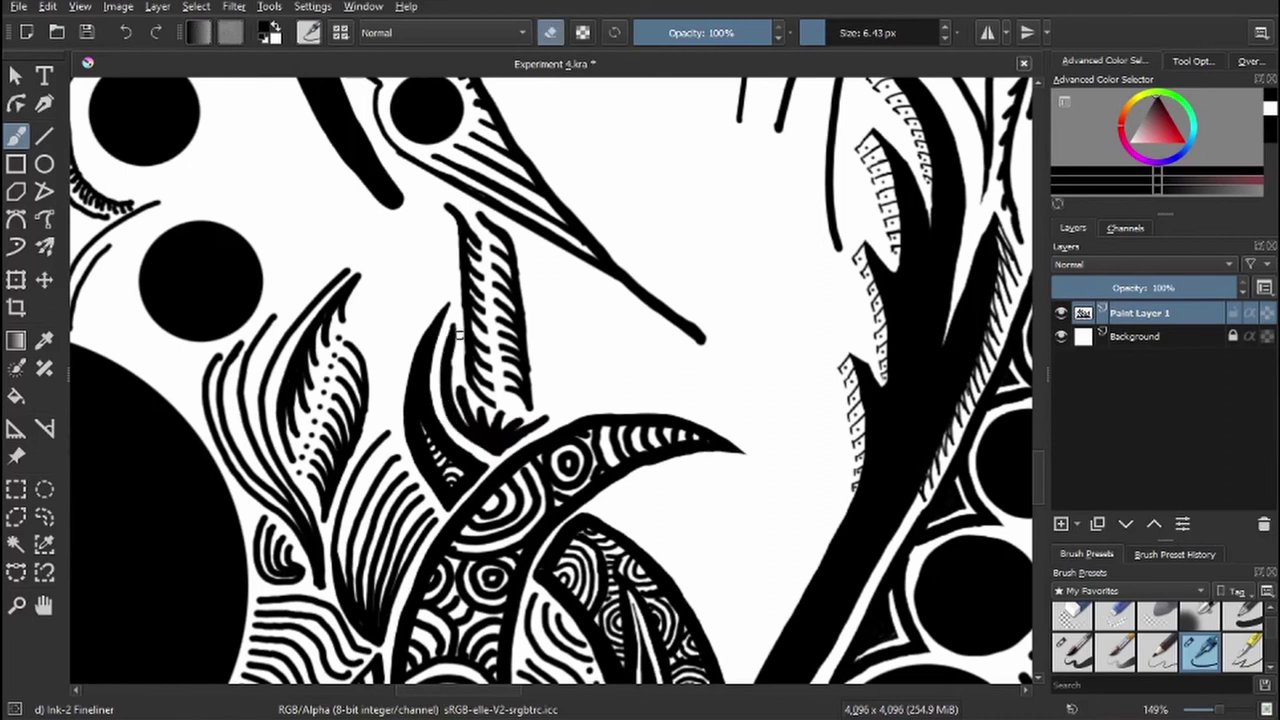
# - Fill the gap between the plume and the ticked column with a black curved shape and slanted strokes, tidying with the eraser
pyautogui.moveTo(452, 318)
pyautogui.mouseDown()
pyautogui.moveTo(448, 420)
pyautogui.moveTo(460, 440)
pyautogui.moveTo(376, 404)
pyautogui.mouseUp()
pyautogui.press('e')
pyautogui.moveTo(416, 180)
pyautogui.mouseDown()
pyautogui.moveTo(441, 255)
pyautogui.moveTo(600, 344)
pyautogui.moveTo(596, 395)
pyautogui.moveTo(604, 345)
pyautogui.mouseUp()
pyautogui.press('e')
# - Draw long curved lines sweeping from the ticked column past the crescent horn's tip, with a rounded loop above them
pyautogui.moveTo(600, 370); pyautogui.dragTo(165, 215)
pyautogui.press('e')
pyautogui.moveTo(310, 185)
pyautogui.mouseDown()
pyautogui.moveTo(555, 415)
pyautogui.moveTo(545, 400)
pyautogui.mouseUp()
pyautogui.moveTo(318, 146); pyautogui.dragTo(412, 194)
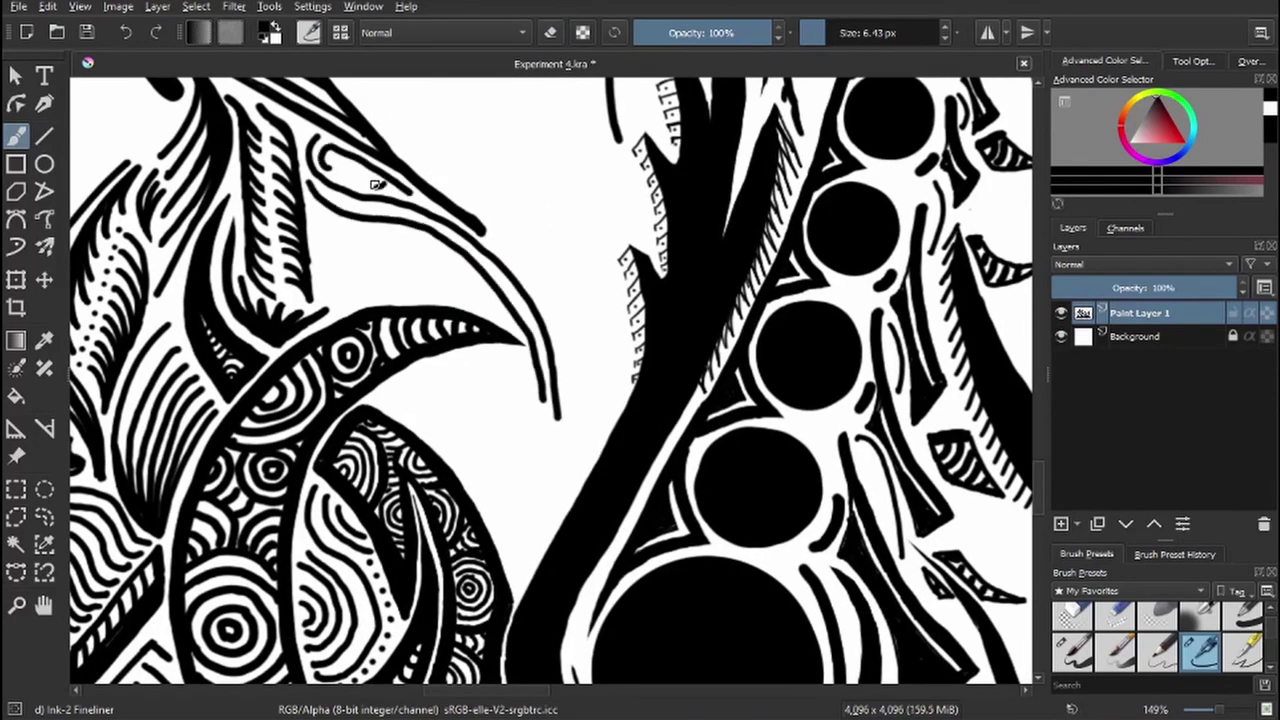
# - Hatch the loop and the curved band above the crescent horn, and fill the space under the band with black blocks
pyautogui.moveTo(318, 212)
pyautogui.mouseDown()
pyautogui.moveTo(358, 248)
pyautogui.moveTo(446, 270)
pyautogui.moveTo(510, 325)
pyautogui.mouseUp()
pyautogui.moveTo(325, 258)
pyautogui.mouseDown()
pyautogui.moveTo(342, 305)
pyautogui.moveTo(462, 300)
pyautogui.mouseUp()
pyautogui.press('e')
pyautogui.press('e')
pyautogui.press('e')
pyautogui.press('e')
pyautogui.press('e')
pyautogui.press('e')
pyautogui.moveTo(395, 270)
pyautogui.mouseDown()
pyautogui.moveTo(460, 298)
pyautogui.moveTo(420, 272)
pyautogui.moveTo(440, 300)
pyautogui.moveTo(340, 300)
pyautogui.moveTo(358, 307)
pyautogui.mouseUp()
pyautogui.press('e')
pyautogui.press('e')
pyautogui.press('e')
pyautogui.press('e')
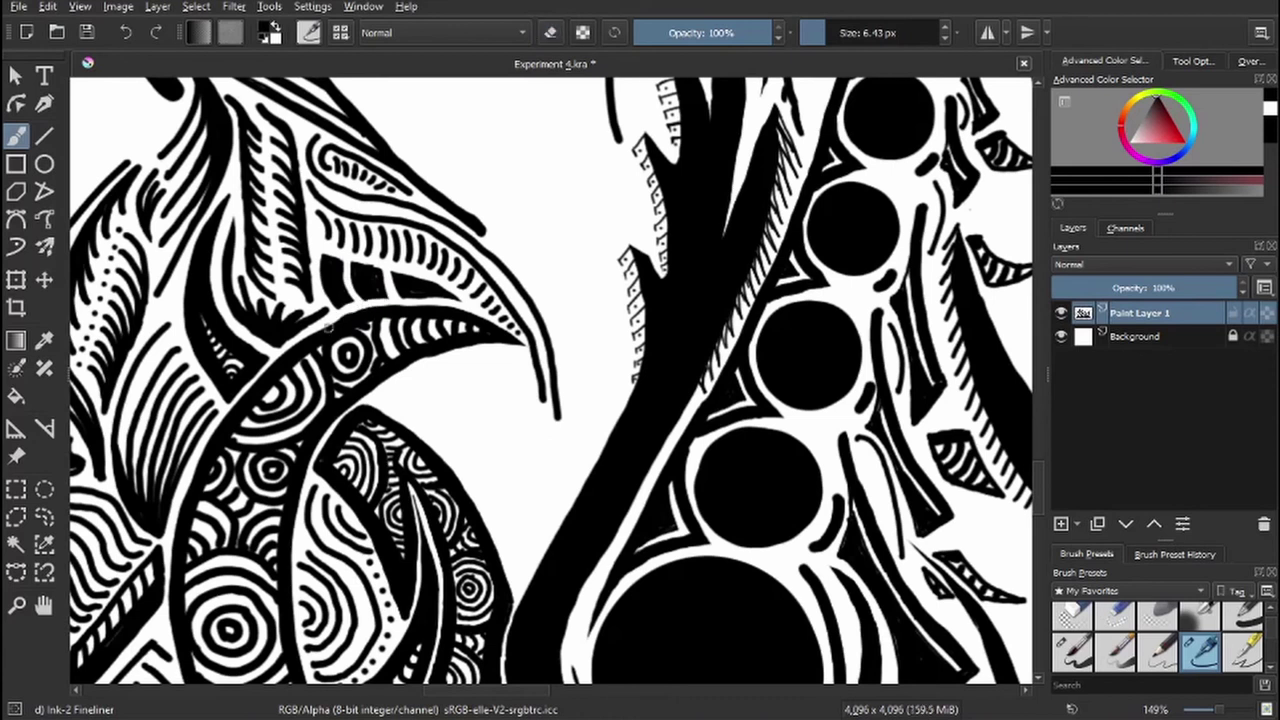
# - Fill the space between the crescent horn and the thick dark stem with parallel curved stripes
pyautogui.scroll(-3, 366, 306)
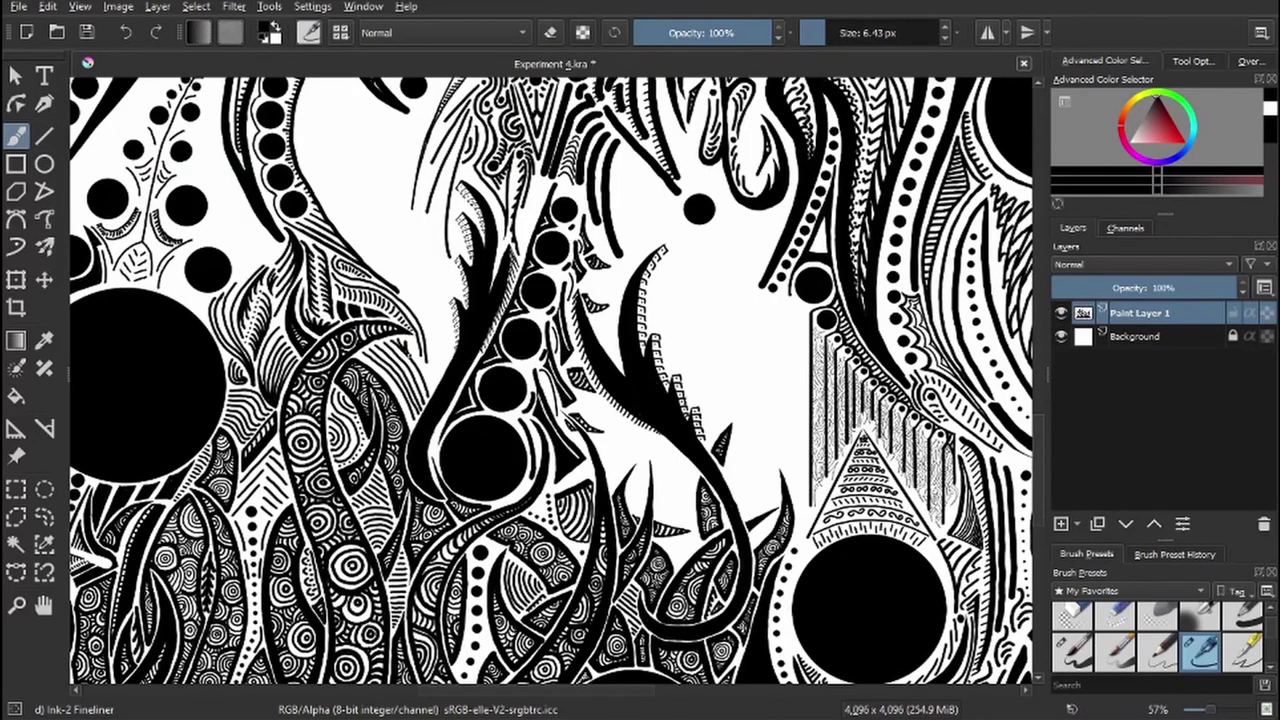
pyautogui.press('e')
pyautogui.press('e')
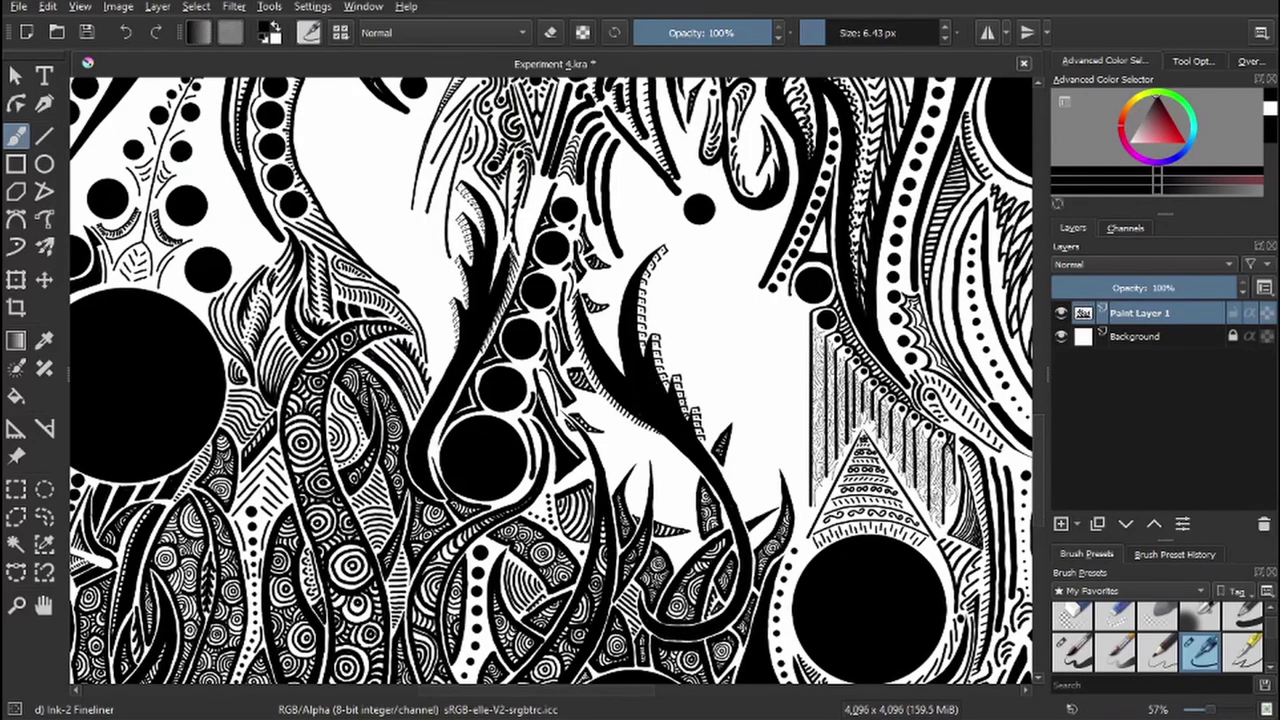
# - Draw a thick curved black band beside the chain of circles, with a parallel line edged with short ticks
pyautogui.scroll(-2, 380, 440)
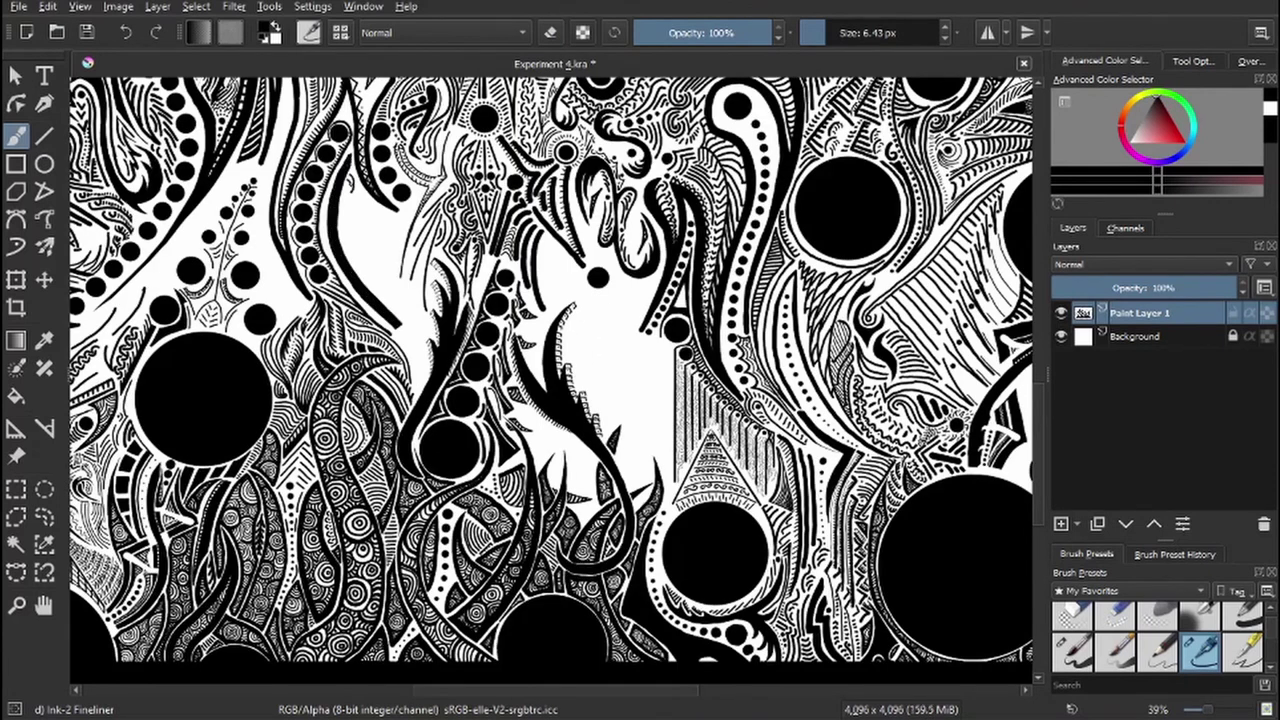
pyautogui.scroll(3, 351, 235)
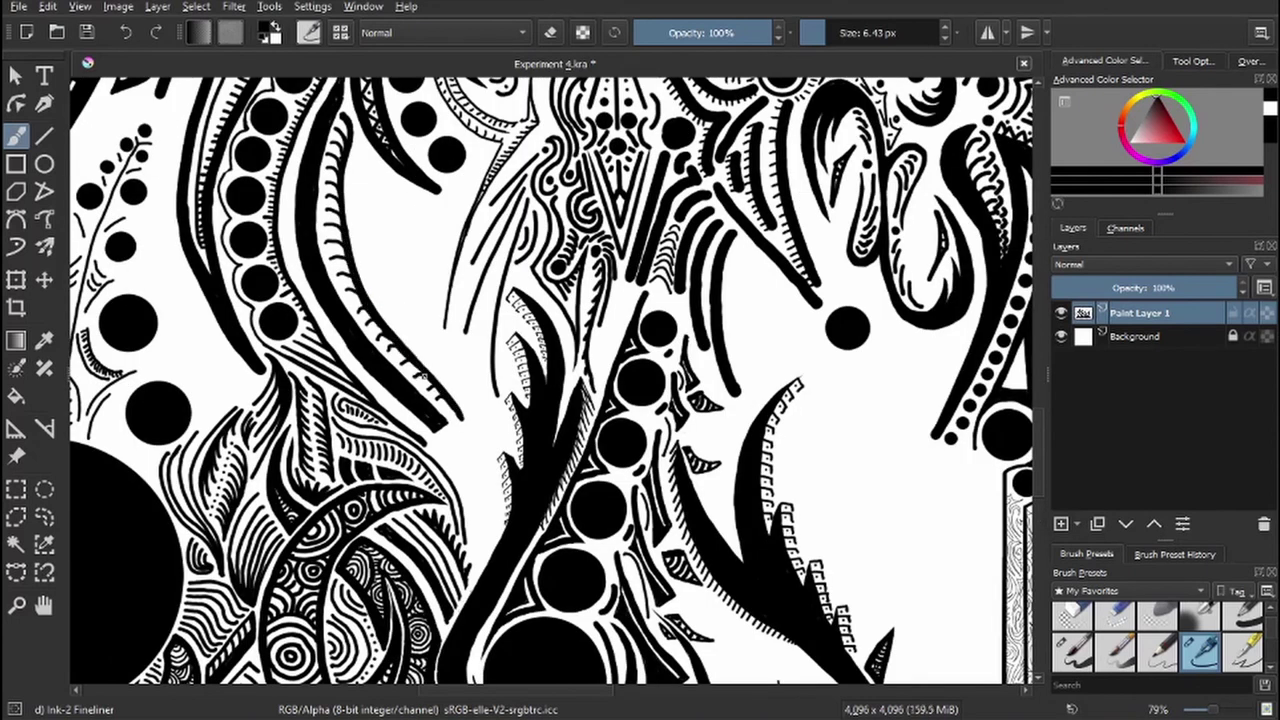
pyautogui.scroll(-3, 440, 395)
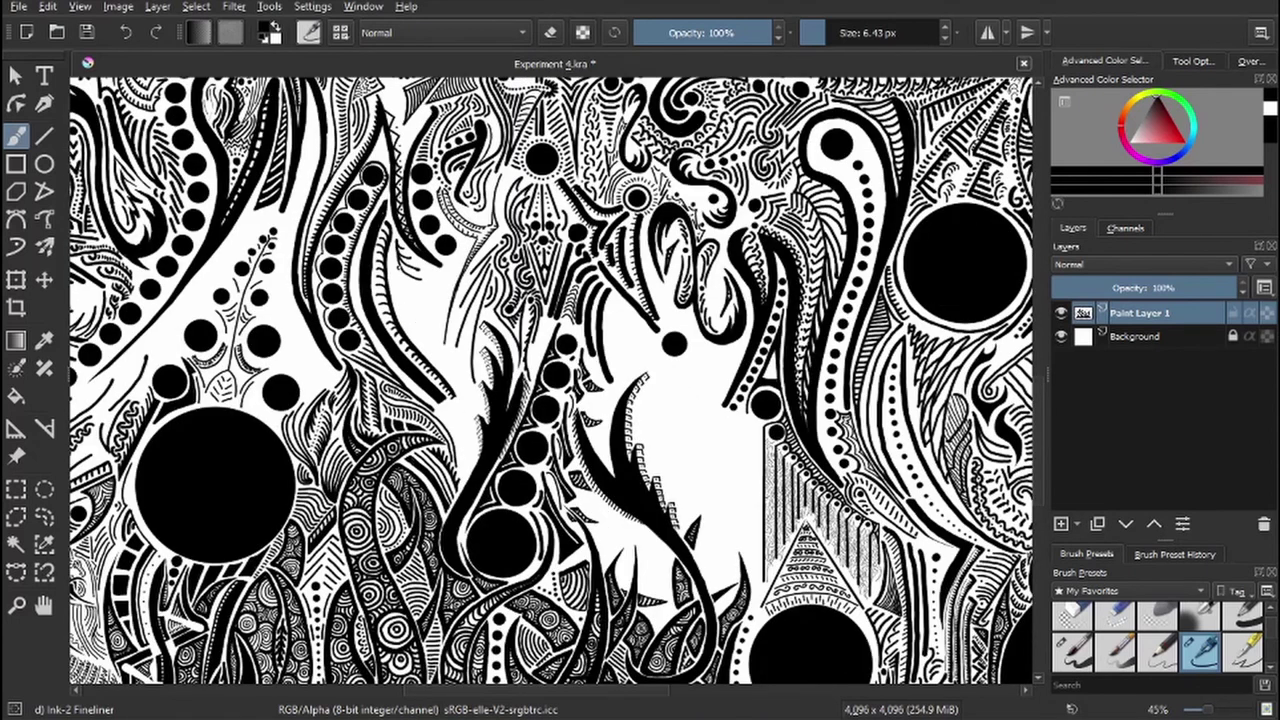
# - Draw a black spiky shape beside the ticked band and stack short horizontal dashes and dots next to it
pyautogui.press('e')
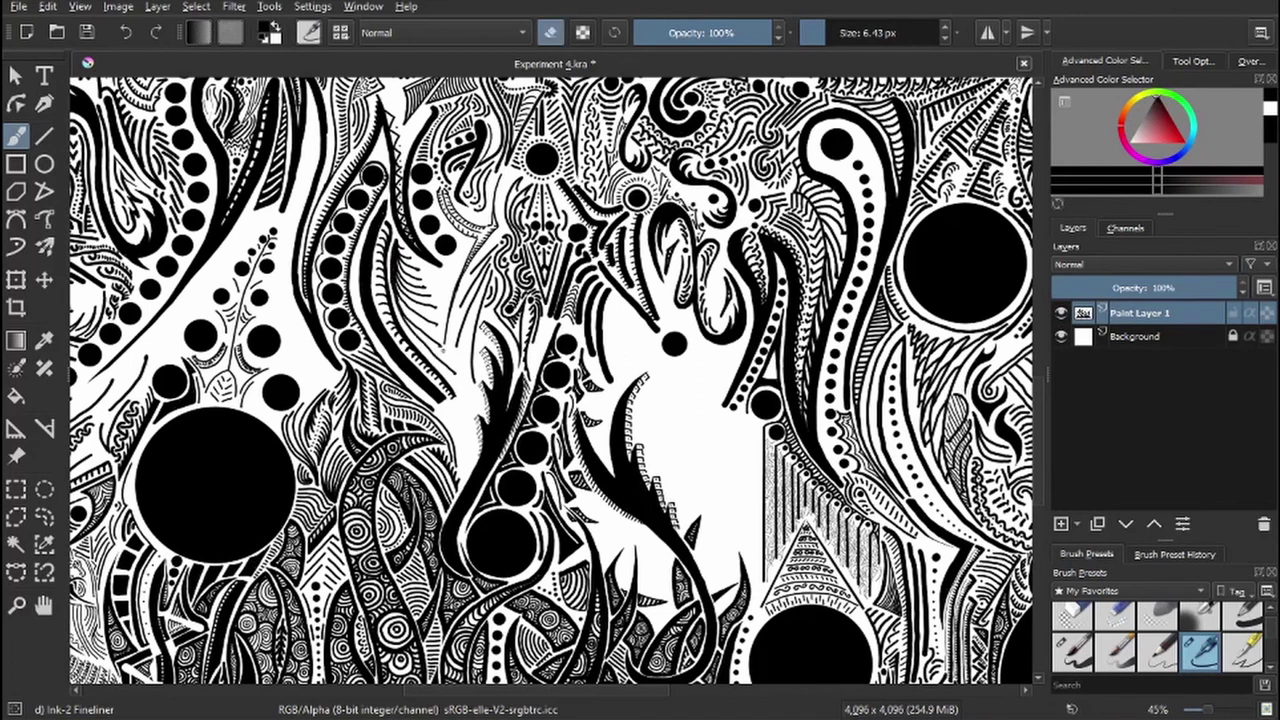
pyautogui.press('e')
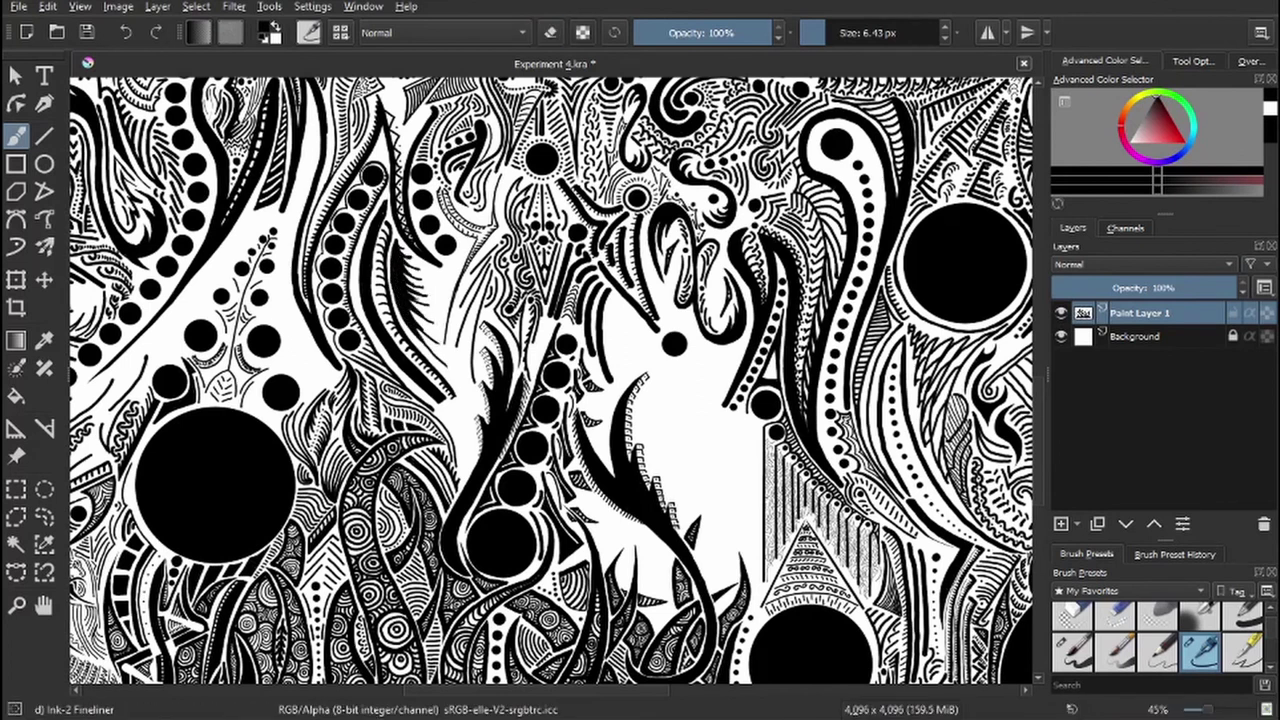
pyautogui.scroll(4, 473, 214)
pyautogui.moveTo(488, 234)
pyautogui.mouseDown()
pyautogui.moveTo(448, 318)
pyautogui.moveTo(428, 408)
pyautogui.mouseUp()
pyautogui.moveTo(426, 298)
pyautogui.mouseDown()
pyautogui.moveTo(390, 310)
pyautogui.moveTo(410, 424)
pyautogui.moveTo(432, 406)
pyautogui.mouseUp()
# - Shape the black wedges around the last circle of the short chain and trim them with the eraser
pyautogui.scroll(2, 440, 284)
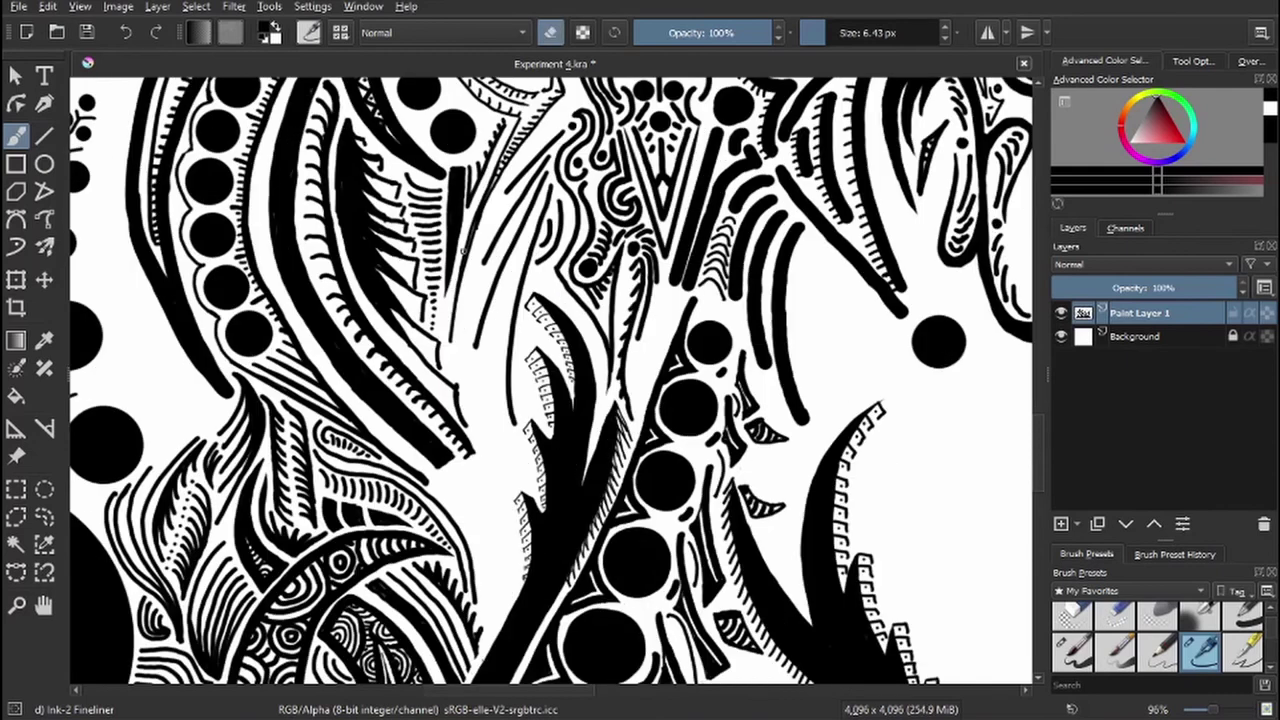
pyautogui.moveTo(490, 252); pyautogui.dragTo(515, 262)
pyautogui.press('e')
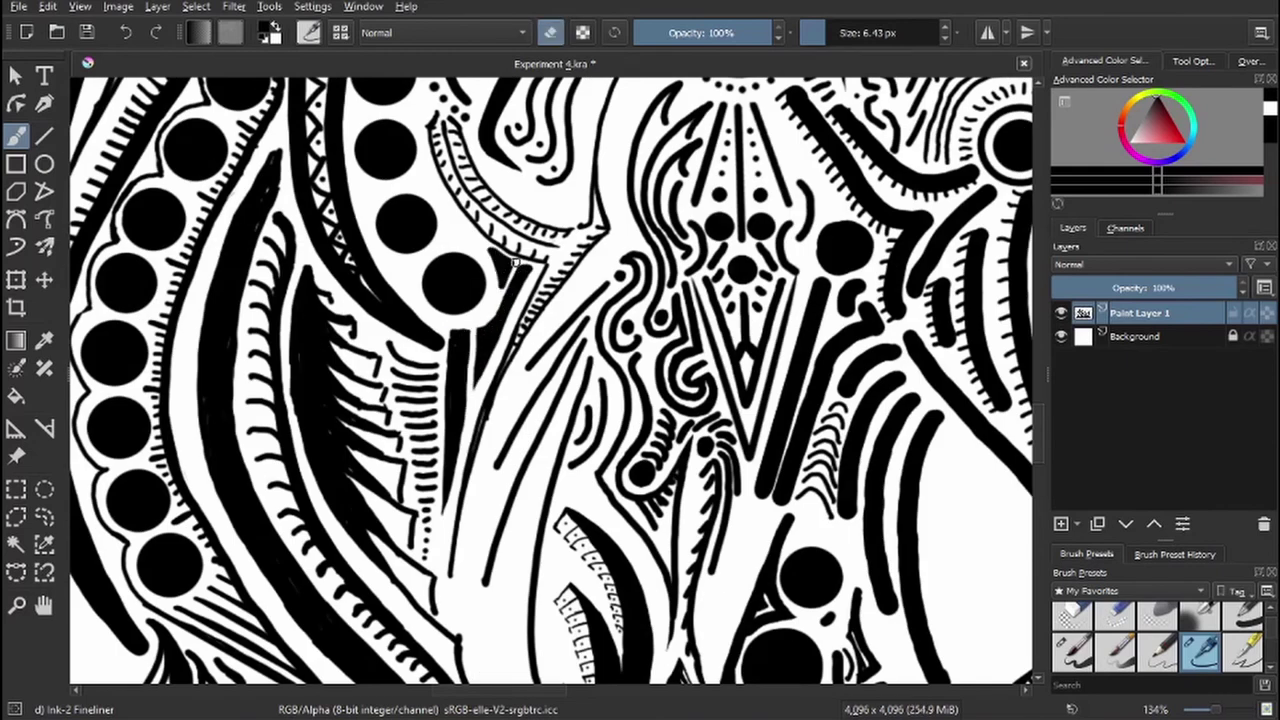
pyautogui.press('e')
# - Fill the gap past the lower end of the ticked band with curved black blocks using a 13.35 px brush
pyautogui.scroll(-3, 500, 287)
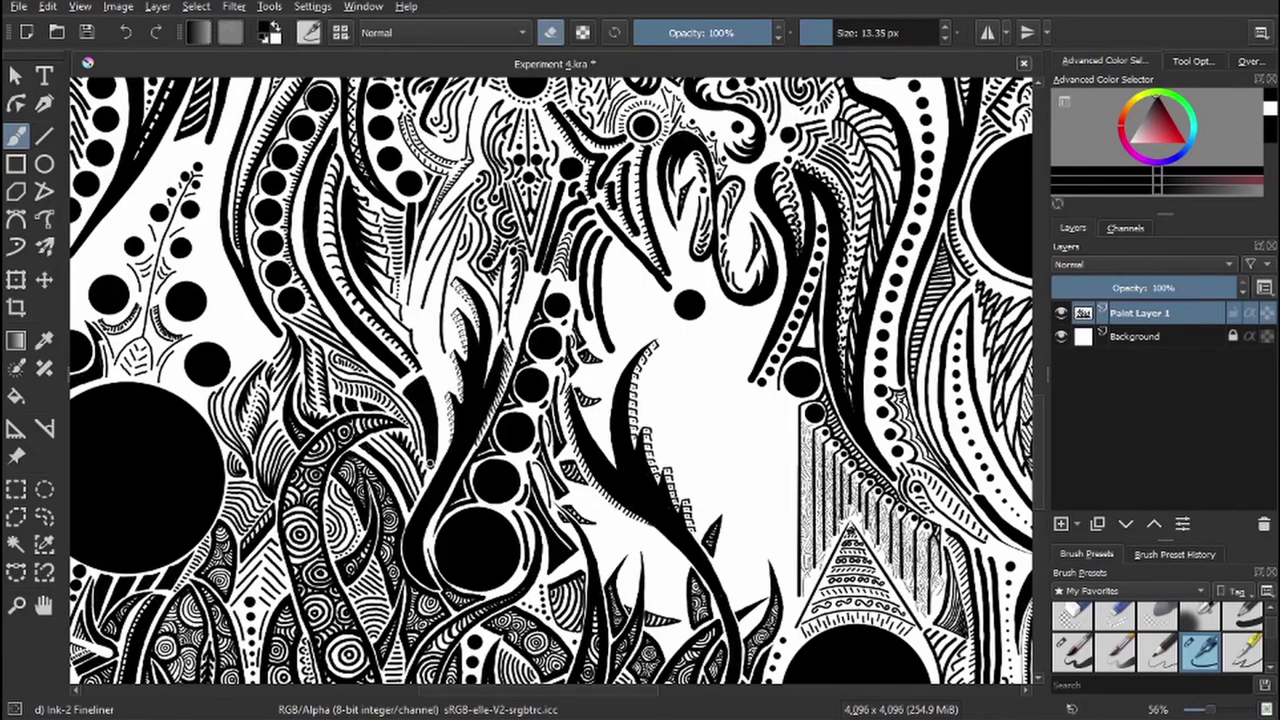
pyautogui.moveTo(420, 420); pyautogui.dragTo(393, 493)
pyautogui.press('e')
pyautogui.press('e')
pyautogui.scroll(3, 389, 400)
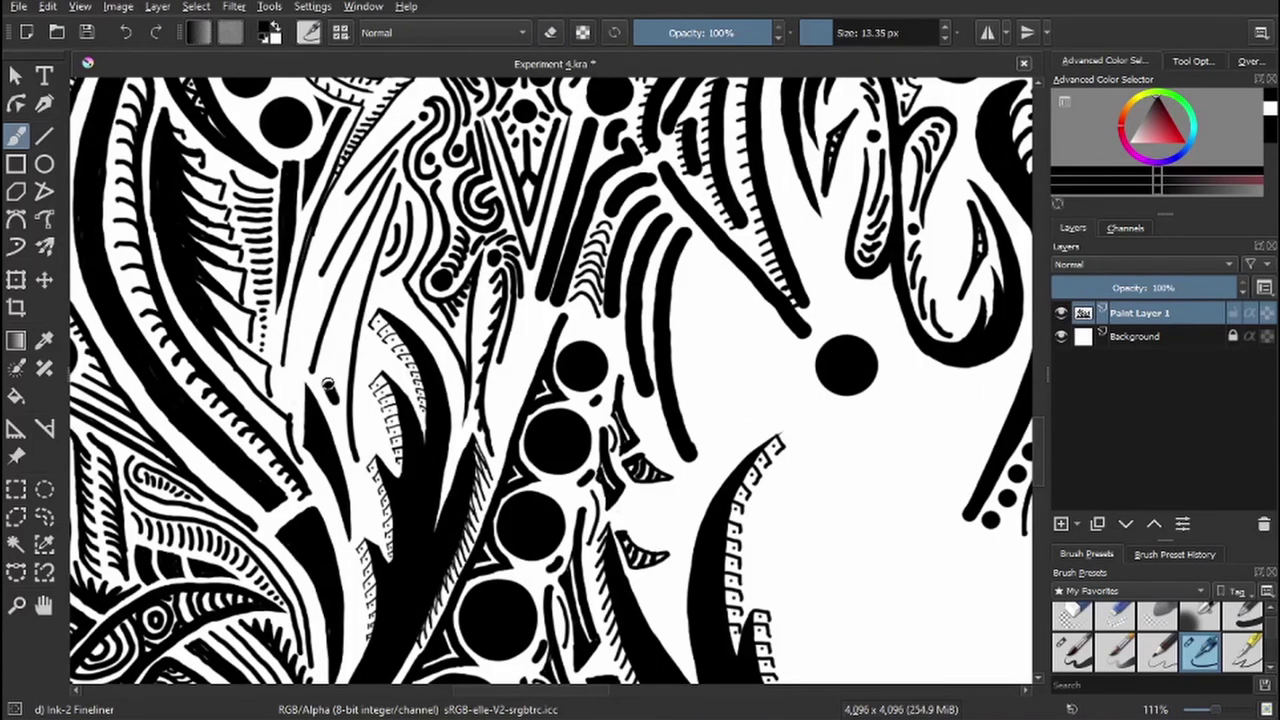
# - Draw two tapering black shapes above the blocks and cut thin white lines through them with a 5.79 px straight-line eraser
pyautogui.moveTo(320, 290)
pyautogui.mouseDown()
pyautogui.moveTo(345, 324)
pyautogui.moveTo(301, 317)
pyautogui.moveTo(297, 367)
pyautogui.moveTo(301, 315)
pyautogui.moveTo(295, 400)
pyautogui.mouseUp()
pyautogui.press('e')
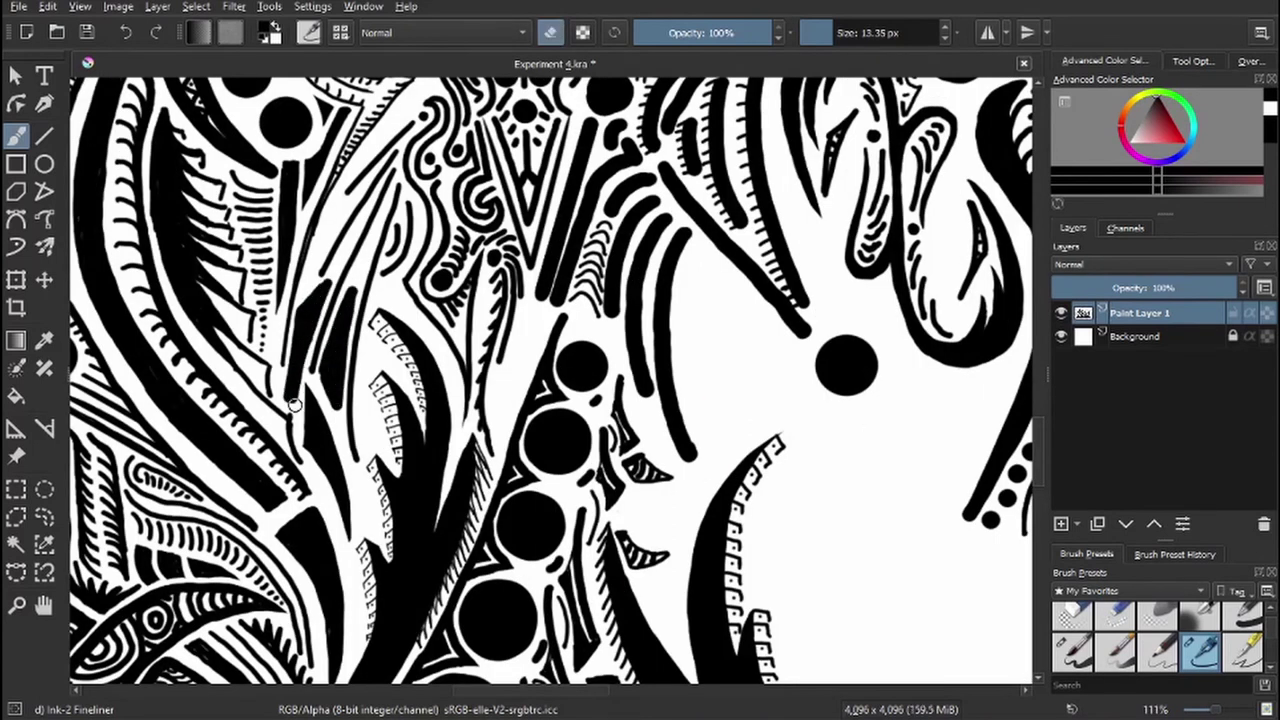
pyautogui.moveTo(295, 330)
pyautogui.mouseDown()
pyautogui.moveTo(322, 284)
pyautogui.moveTo(290, 400)
pyautogui.moveTo(299, 391)
pyautogui.mouseUp()
pyautogui.press('v')
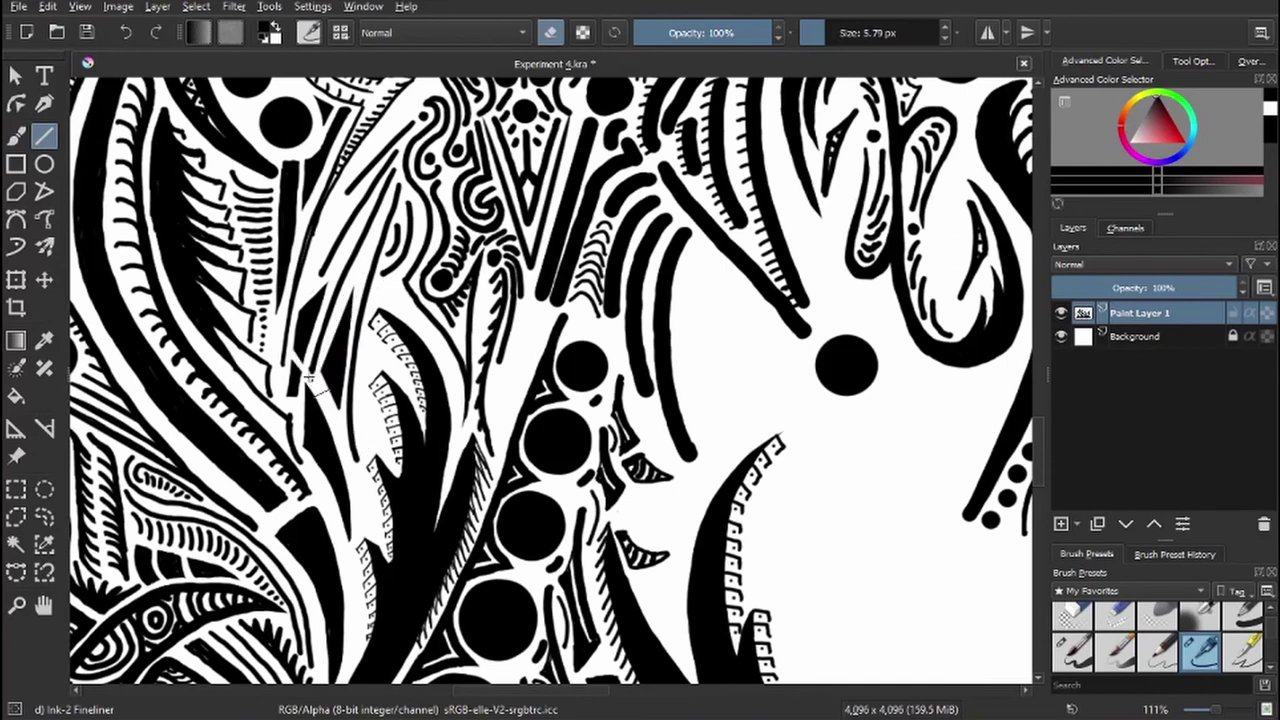
# - Fill the space between the tapering black shapes and the long black wedge with fine parallel strokes
pyautogui.scroll(-1, 317, 285)
pyautogui.press('b')
pyautogui.press('e')
pyautogui.moveTo(340, 214); pyautogui.dragTo(308, 300)
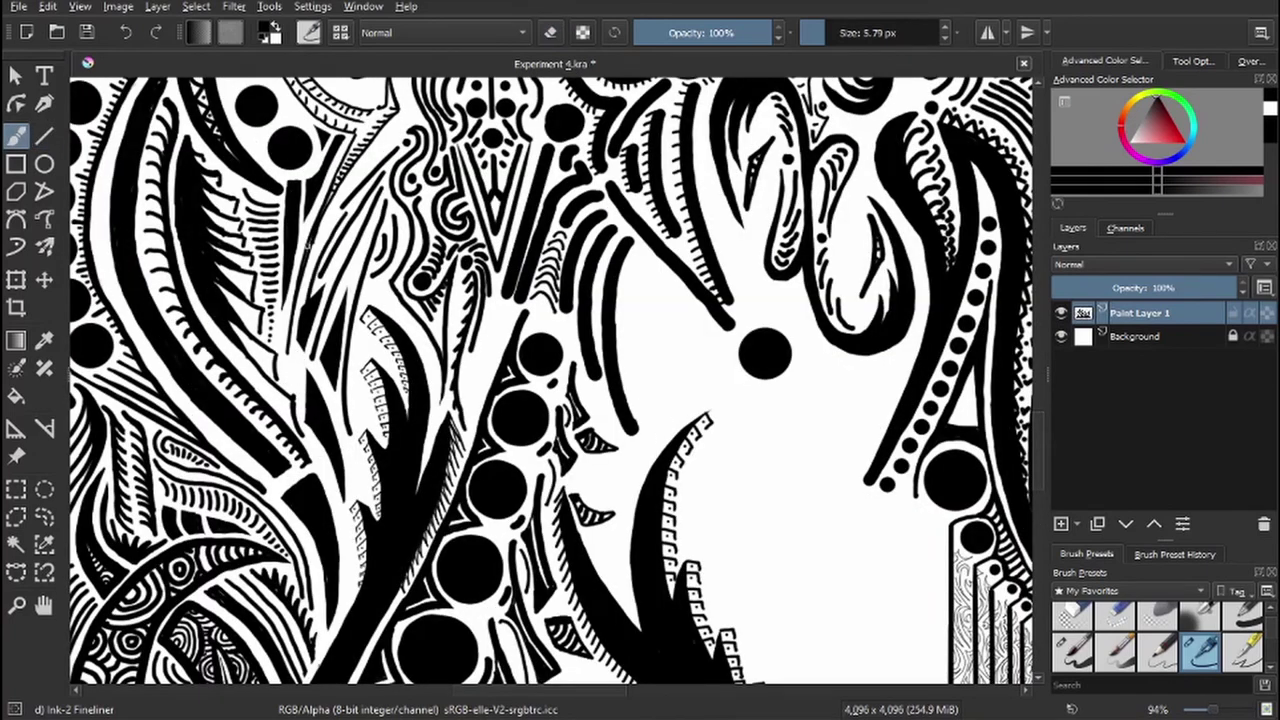
pyautogui.moveTo(350, 165); pyautogui.dragTo(306, 262)
pyautogui.moveTo(340, 212); pyautogui.dragTo(304, 305)
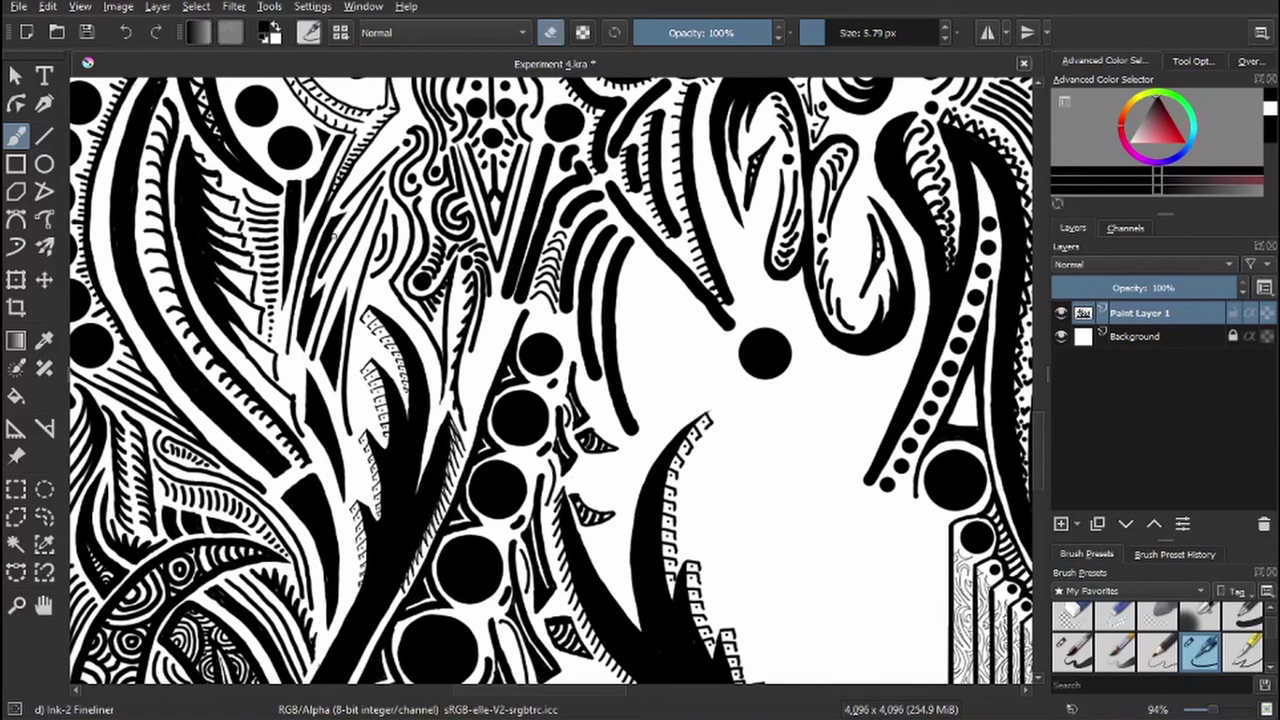
# - Sketch a thin curved spine from the lone small circle down to the patterned triangle, with ribs branching toward the striped panel
pyautogui.scroll(-3, 300, 320)
pyautogui.moveTo(505, 332); pyautogui.dragTo(588, 598)
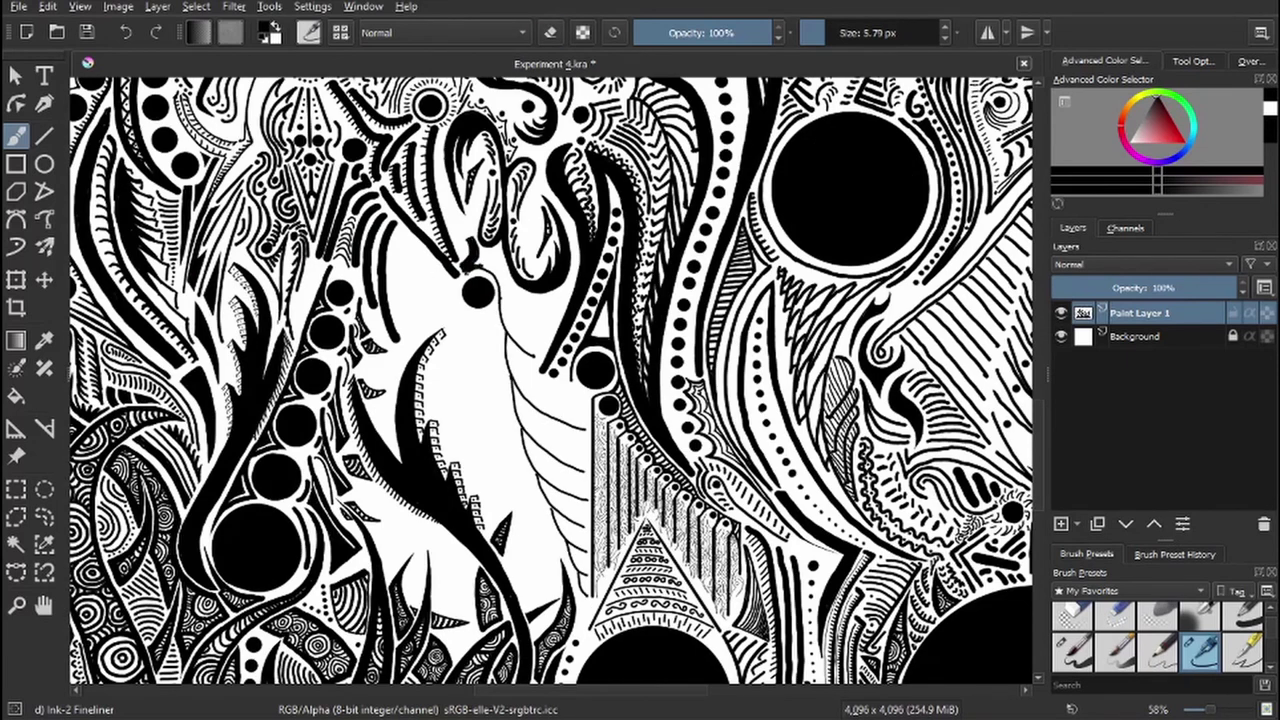
pyautogui.moveTo(486, 266); pyautogui.dragTo(566, 420)
pyautogui.moveTo(504, 370); pyautogui.dragTo(528, 436)
# - Thicken the spine and its upper ribs with a 13.35 px brush
pyautogui.press(']')
pyautogui.press(']')
pyautogui.press(']')
pyautogui.moveTo(482, 266); pyautogui.dragTo(510, 390)
pyautogui.moveTo(500, 318)
pyautogui.mouseDown()
pyautogui.moveTo(546, 410)
pyautogui.moveTo(544, 476)
pyautogui.mouseUp()
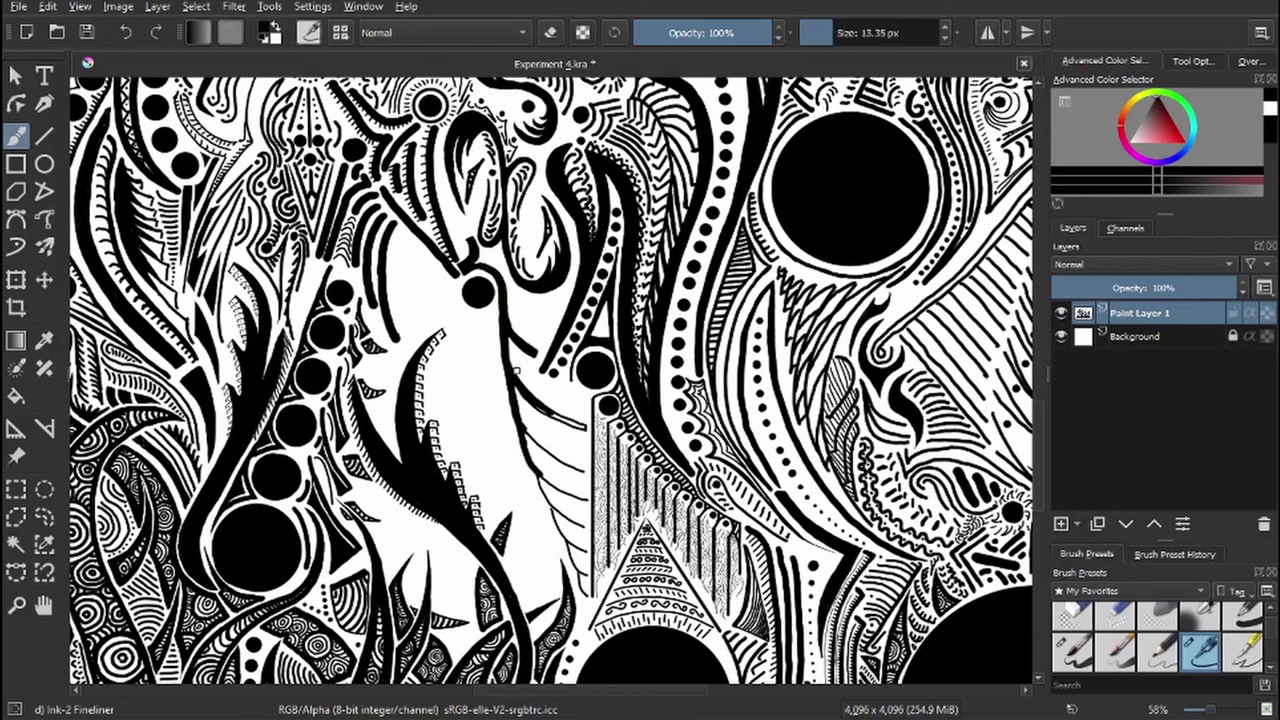
pyautogui.moveTo(514, 414); pyautogui.dragTo(588, 472)
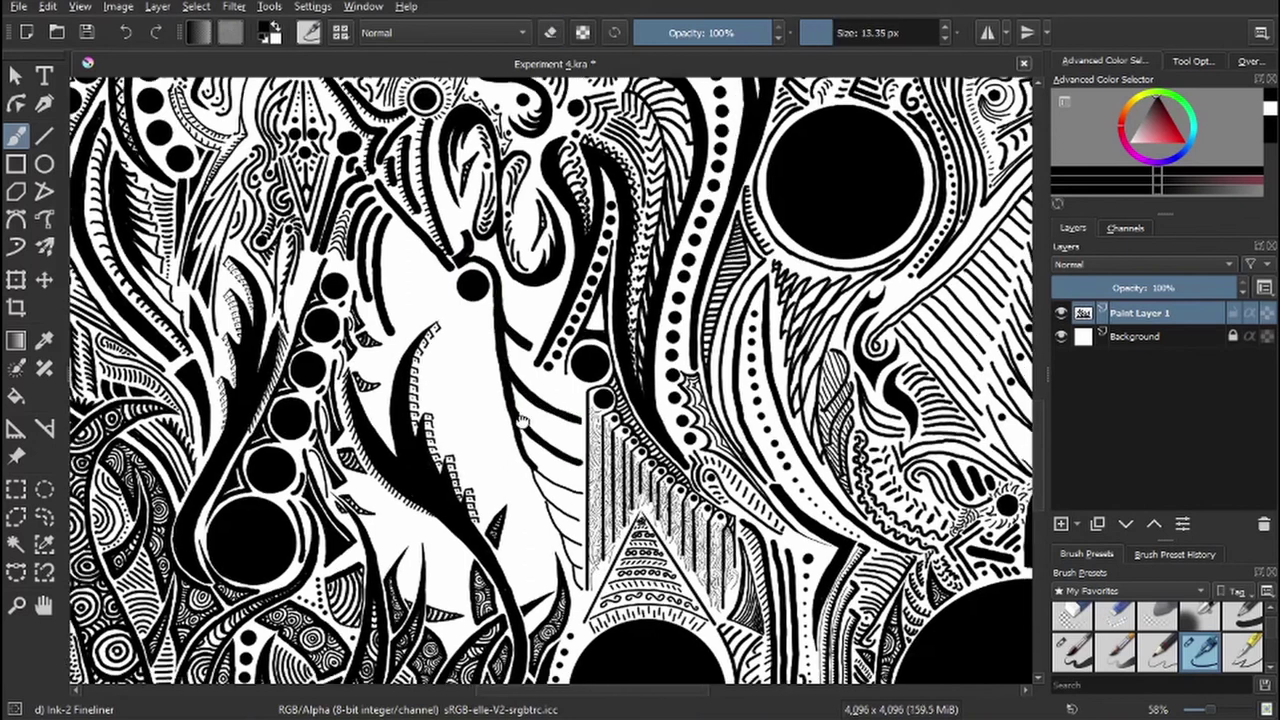
# - Thicken the lower ribs and the rest of the spine, and clean up their edges with the eraser
pyautogui.moveTo(504, 318); pyautogui.dragTo(472, 231)
pyautogui.moveTo(492, 366); pyautogui.dragTo(556, 488)
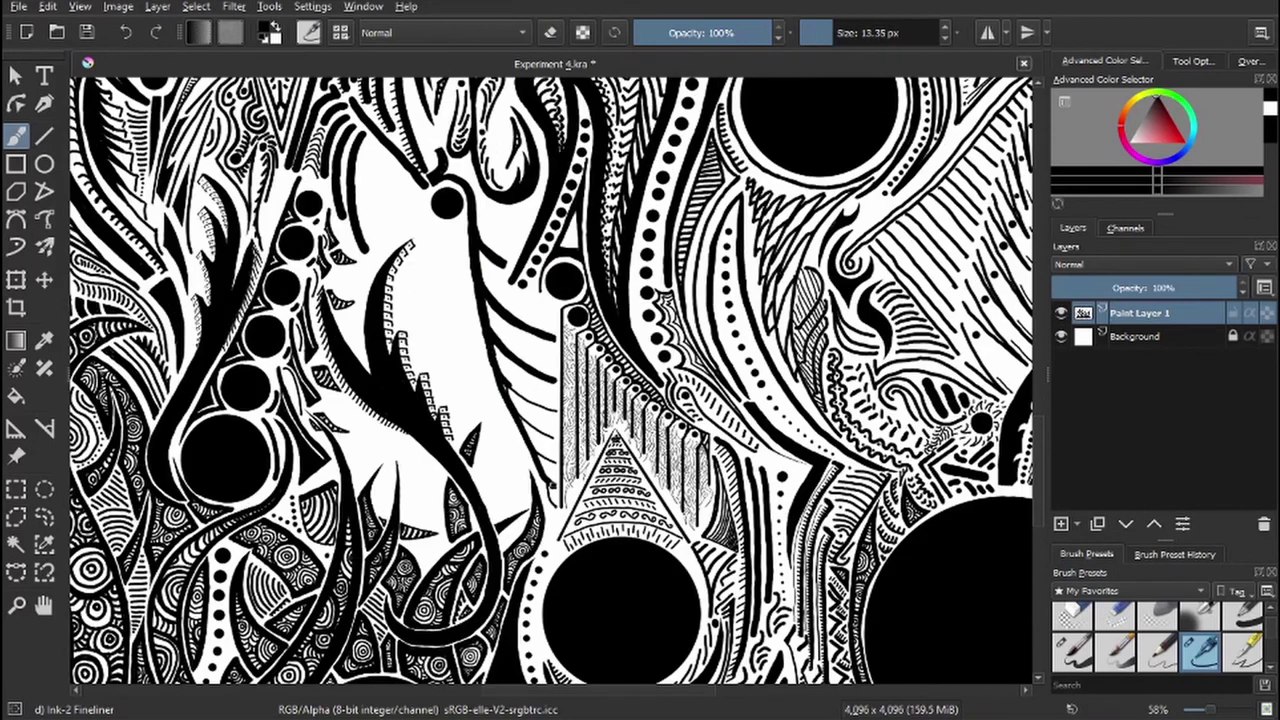
pyautogui.moveTo(504, 402)
pyautogui.mouseDown()
pyautogui.moveTo(558, 506)
pyautogui.moveTo(514, 413)
pyautogui.mouseUp()
pyautogui.press('e')
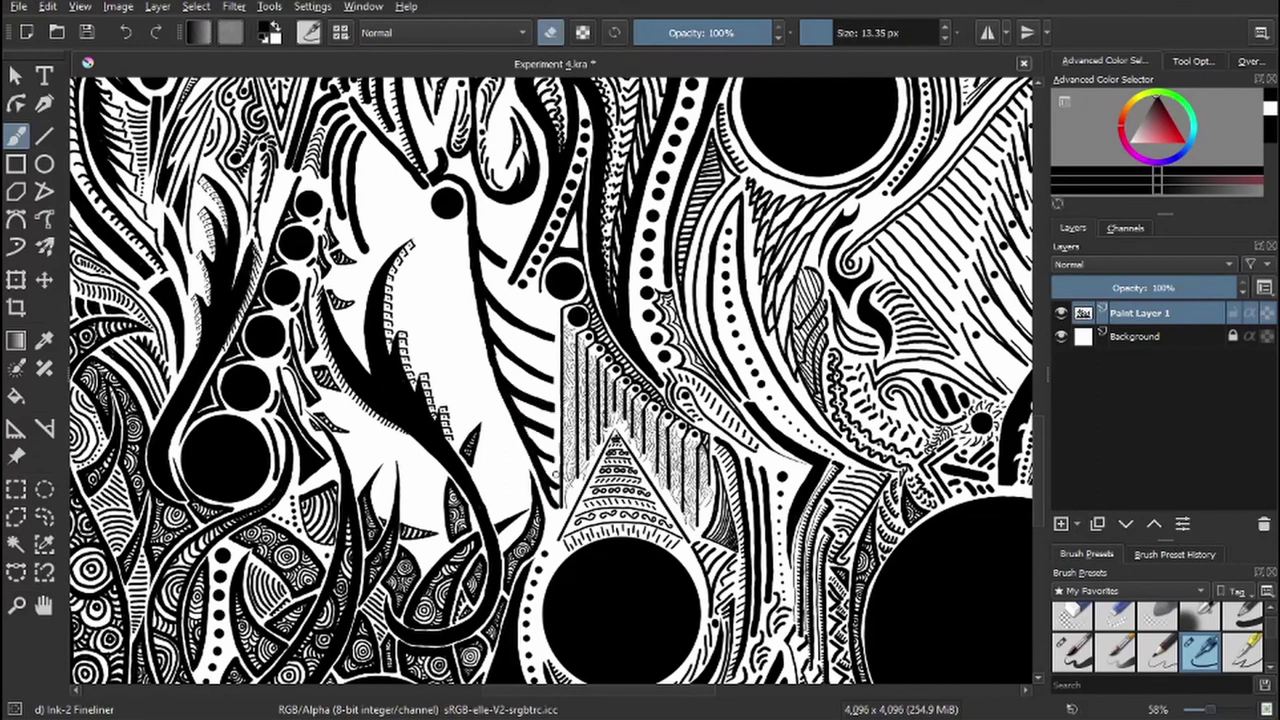
pyautogui.press('e')
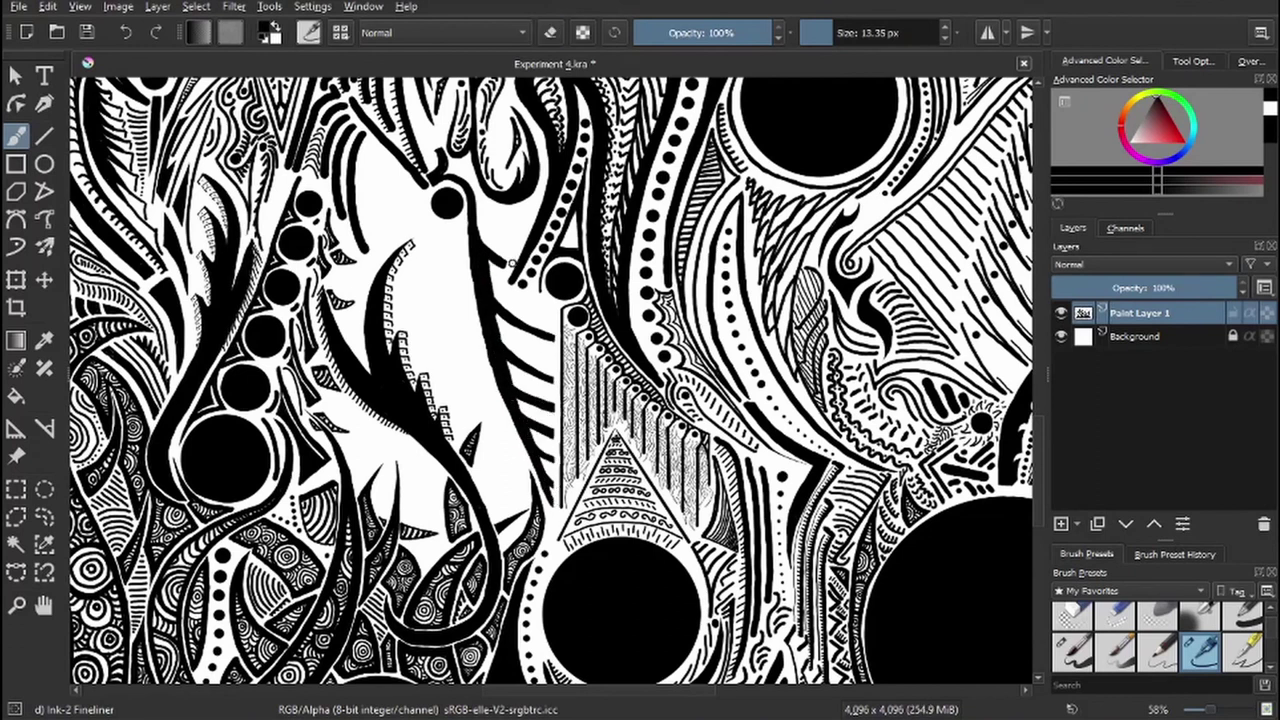
# - Draw a thick broken ring around the small circle atop the spine and add stepped, dotted bars along the spine's open side
pyautogui.scroll(1, 486, 300)
pyautogui.scroll(-3, 505, 388)
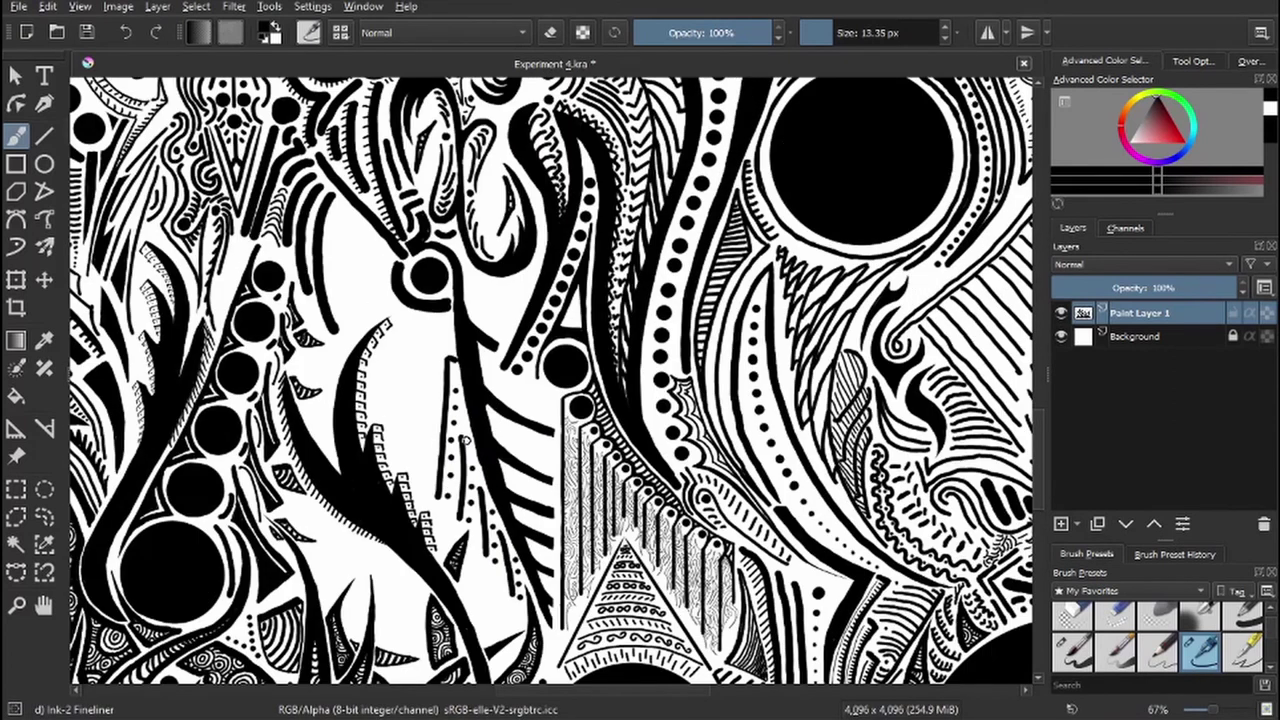
pyautogui.moveTo(468, 440); pyautogui.dragTo(484, 468)
# - Fill the space between the circle chain and the black thorny leaf with swirls and curved hatching using a 6.43 px brush
pyautogui.press('[')
pyautogui.press('[')
pyautogui.press('[')
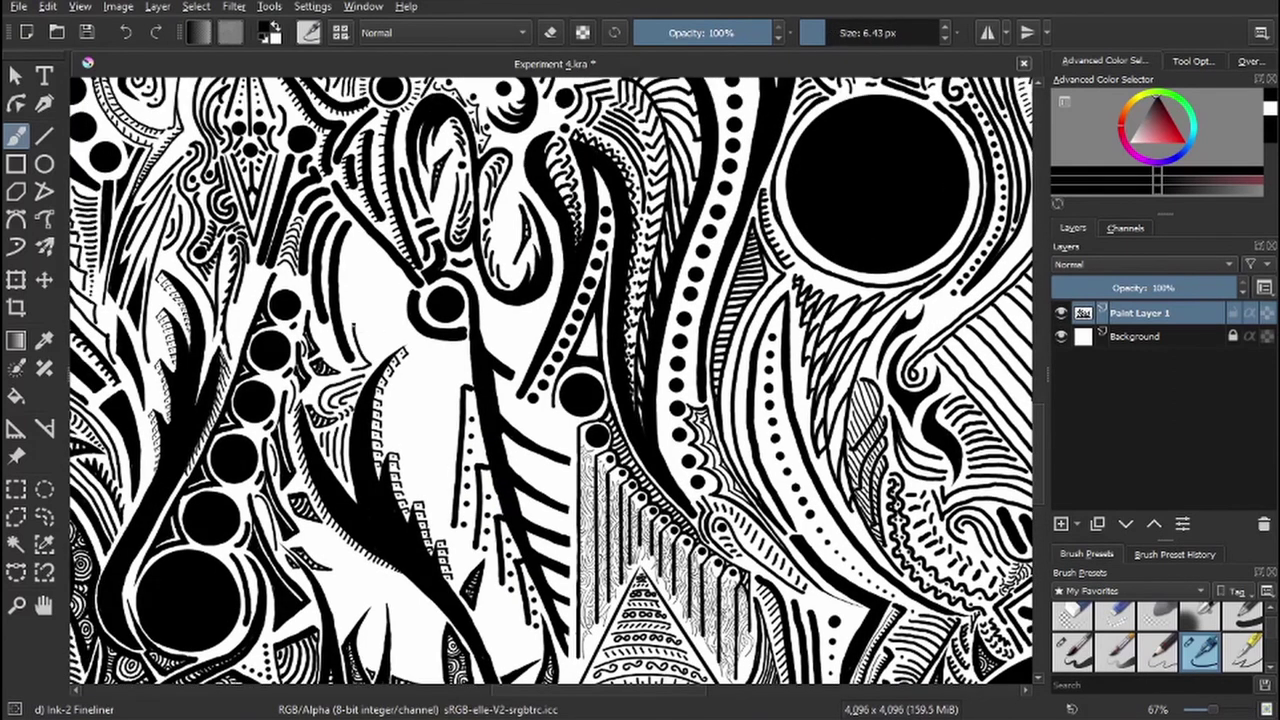
# - Draw a fan of curved lines converging on the thorny leaf's tip below the thick arcs, and darken where they meet
pyautogui.moveTo(352, 246); pyautogui.dragTo(378, 362)
pyautogui.moveTo(402, 300); pyautogui.dragTo(380, 366)
pyautogui.moveTo(344, 234)
pyautogui.mouseDown()
pyautogui.moveTo(349, 323)
pyautogui.moveTo(368, 358)
pyautogui.mouseUp()
pyautogui.press('e')
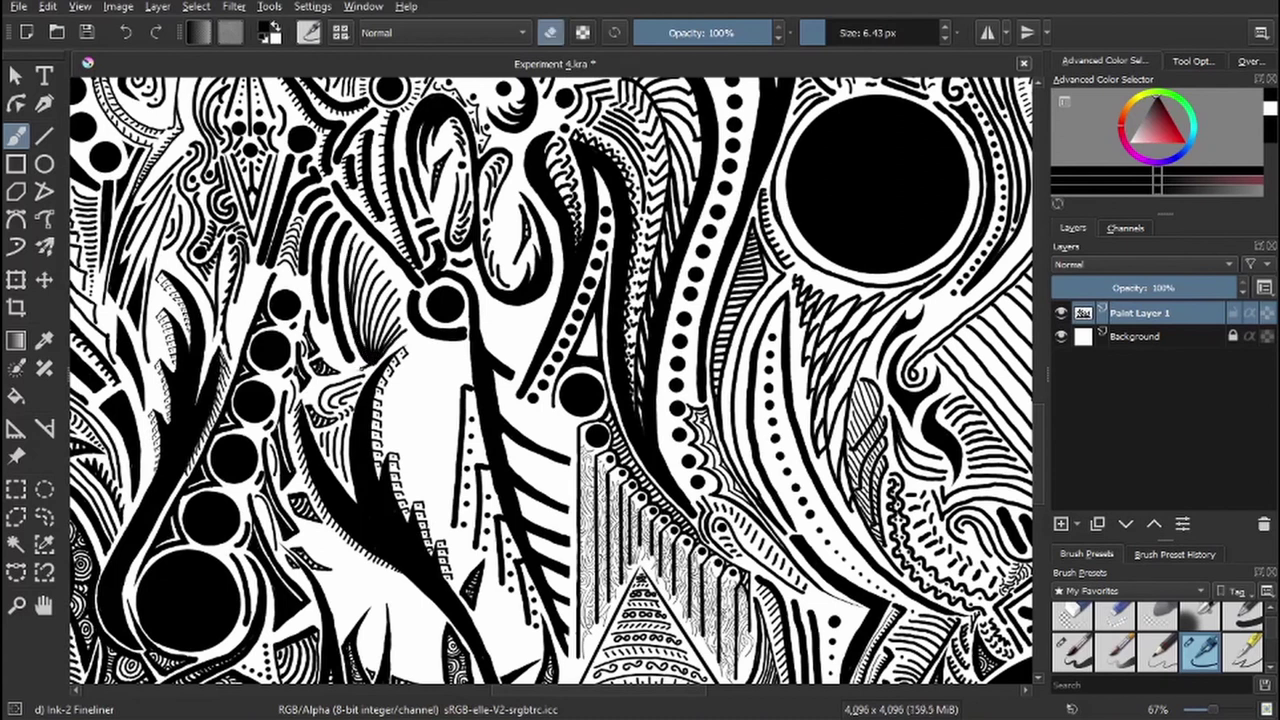
pyautogui.press('e')
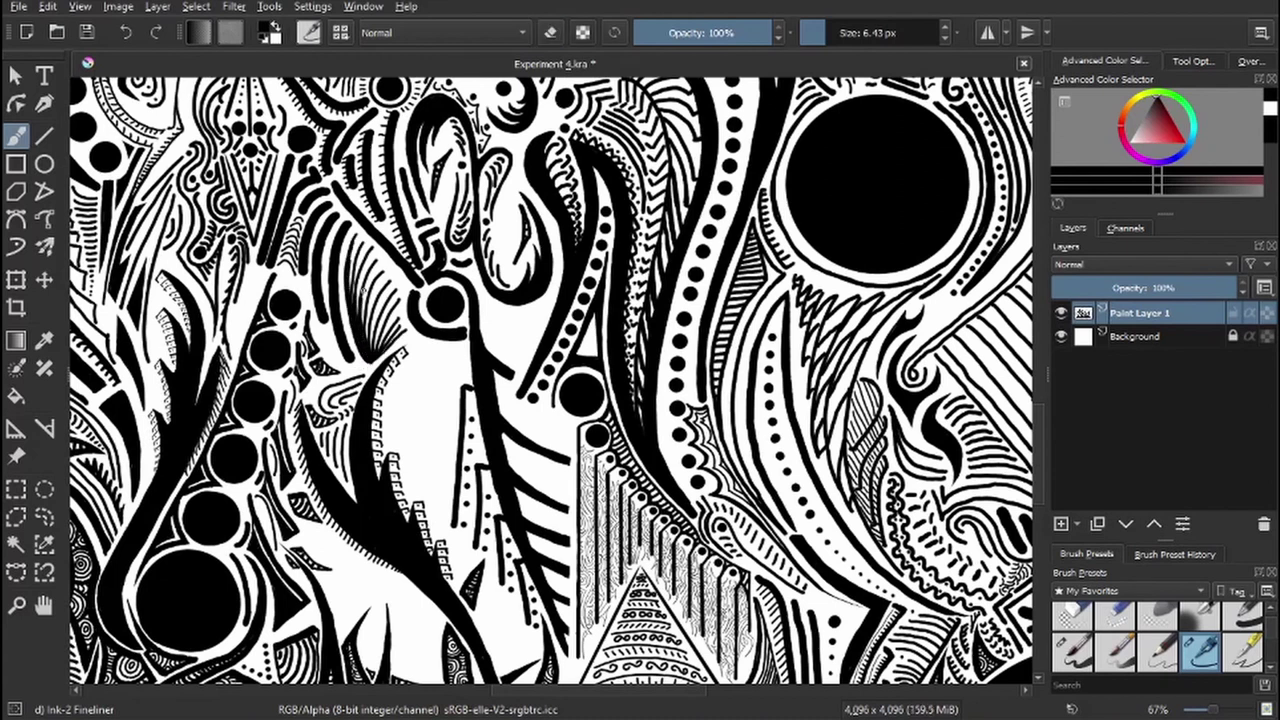
# - Draw parallel curved lines along the upper side of the block-edged leaf and a row of short ticks beneath the ringed circle
pyautogui.moveTo(360, 340)
pyautogui.mouseDown()
pyautogui.moveTo(310, 262)
pyautogui.moveTo(308, 185)
pyautogui.mouseUp()
pyautogui.moveTo(372, 188); pyautogui.dragTo(418, 200)
pyautogui.moveTo(338, 228); pyautogui.dragTo(346, 296)
pyautogui.moveTo(352, 202); pyautogui.dragTo(390, 298)
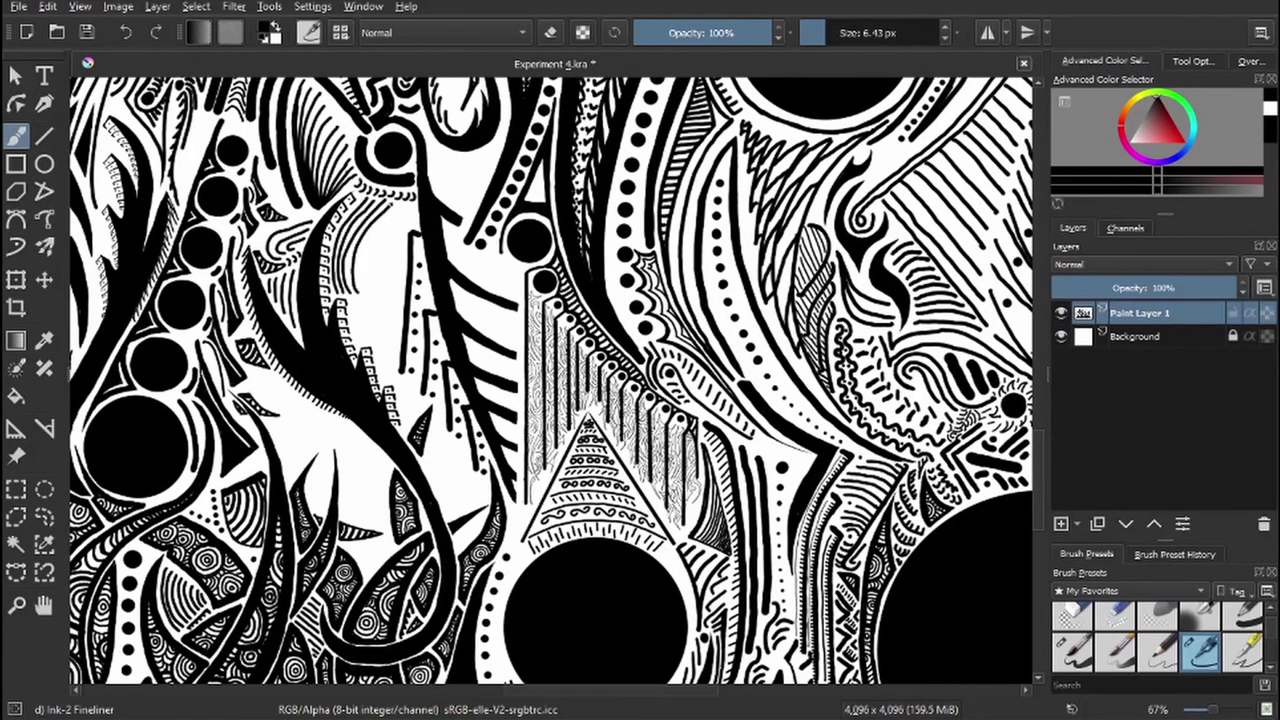
# - Fill the gap between the block-edged leaf and the stepped dotted bars with curved lines and hatching down to the leaf's tip
pyautogui.moveTo(384, 226); pyautogui.dragTo(366, 300)
pyautogui.moveTo(410, 208)
pyautogui.mouseDown()
pyautogui.moveTo(374, 296)
pyautogui.moveTo(378, 348)
pyautogui.mouseUp()
pyautogui.press('-')
pyautogui.moveTo(540, 400); pyautogui.dragTo(529, 334)
pyautogui.moveTo(410, 314); pyautogui.dragTo(396, 352)
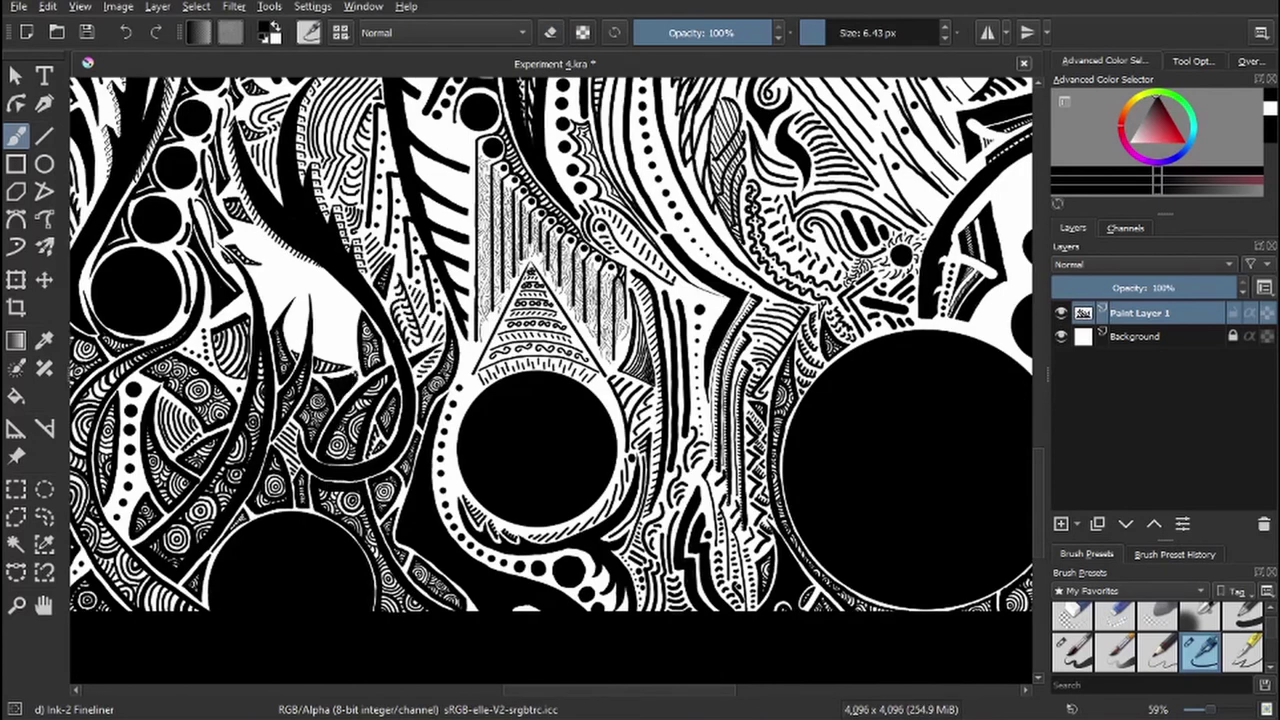
# - Draw thick black curved shapes in the white gap inside the loop beneath the thorny leaf, leaving a white band between them
pyautogui.moveTo(358, 366)
pyautogui.mouseDown()
pyautogui.moveTo(322, 378)
pyautogui.moveTo(360, 394)
pyautogui.moveTo(310, 372)
pyautogui.mouseUp()
pyautogui.press('e')
pyautogui.press('e')
pyautogui.moveTo(356, 298); pyautogui.dragTo(334, 356)
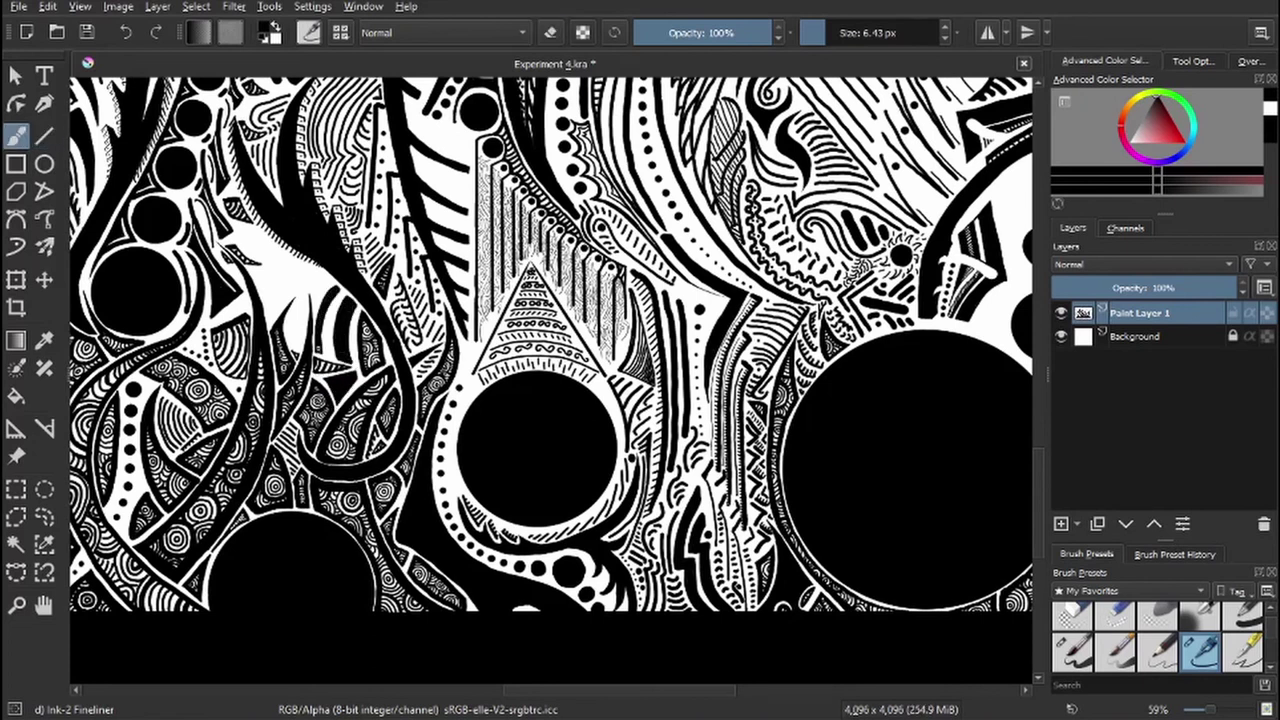
# - Hatch the white gap above the loop's upright thorns with diagonal parallel lines and short ticks
pyautogui.scroll(2, 300, 190)
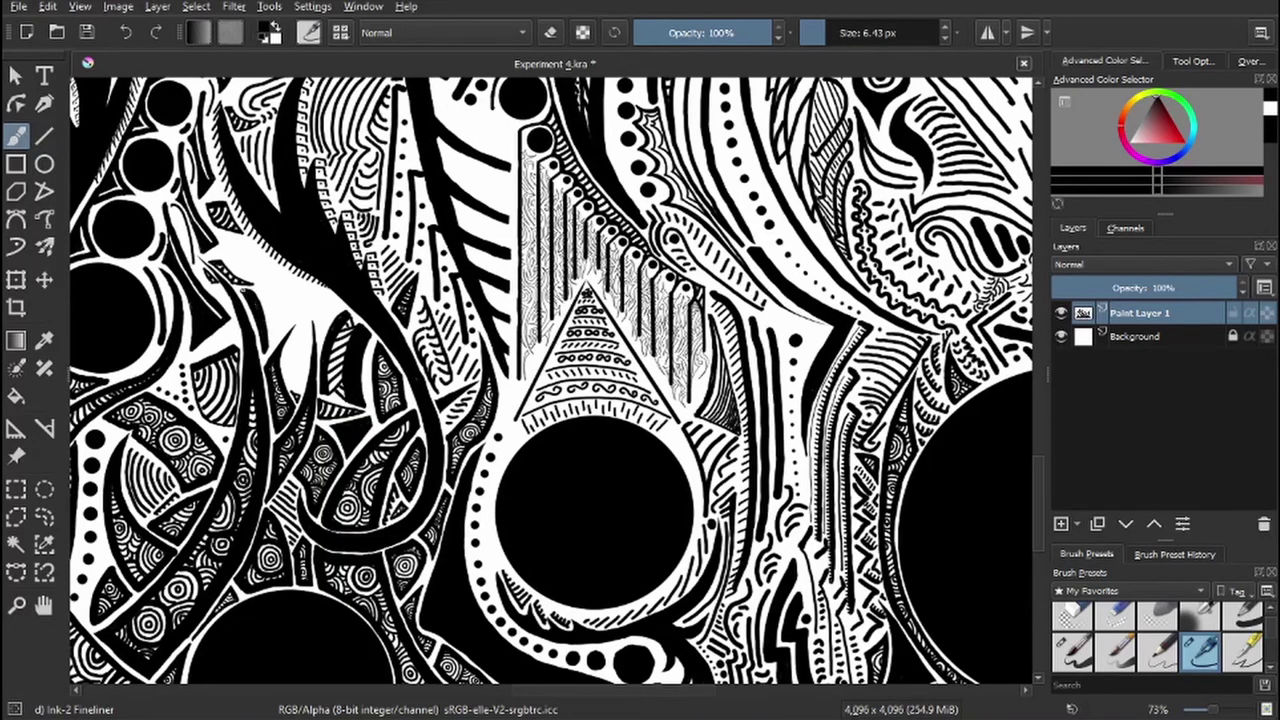
pyautogui.moveTo(242, 288); pyautogui.dragTo(266, 316)
pyautogui.moveTo(270, 290)
pyautogui.mouseDown()
pyautogui.moveTo(300, 350)
pyautogui.moveTo(300, 338)
pyautogui.mouseUp()
pyautogui.moveTo(284, 330); pyautogui.dragTo(298, 388)
pyautogui.moveTo(316, 292); pyautogui.dragTo(296, 386)
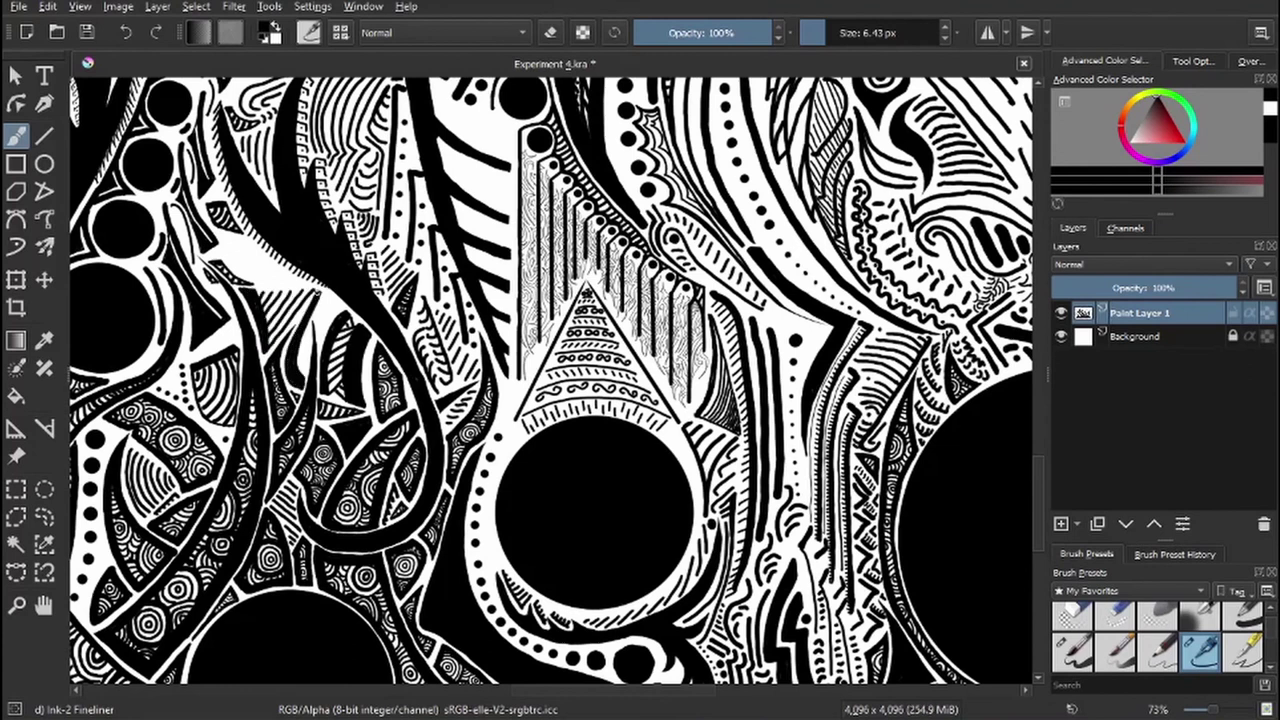
# - Fill the remaining white wedge under the black thorny leaf with long contour lines and short curved strokes
pyautogui.press('e')
pyautogui.press('e')
pyautogui.moveTo(222, 238); pyautogui.dragTo(288, 282)
pyautogui.moveTo(284, 278); pyautogui.dragTo(312, 290)
pyautogui.moveTo(232, 238); pyautogui.dragTo(288, 276)
pyautogui.moveTo(240, 240); pyautogui.dragTo(268, 258)
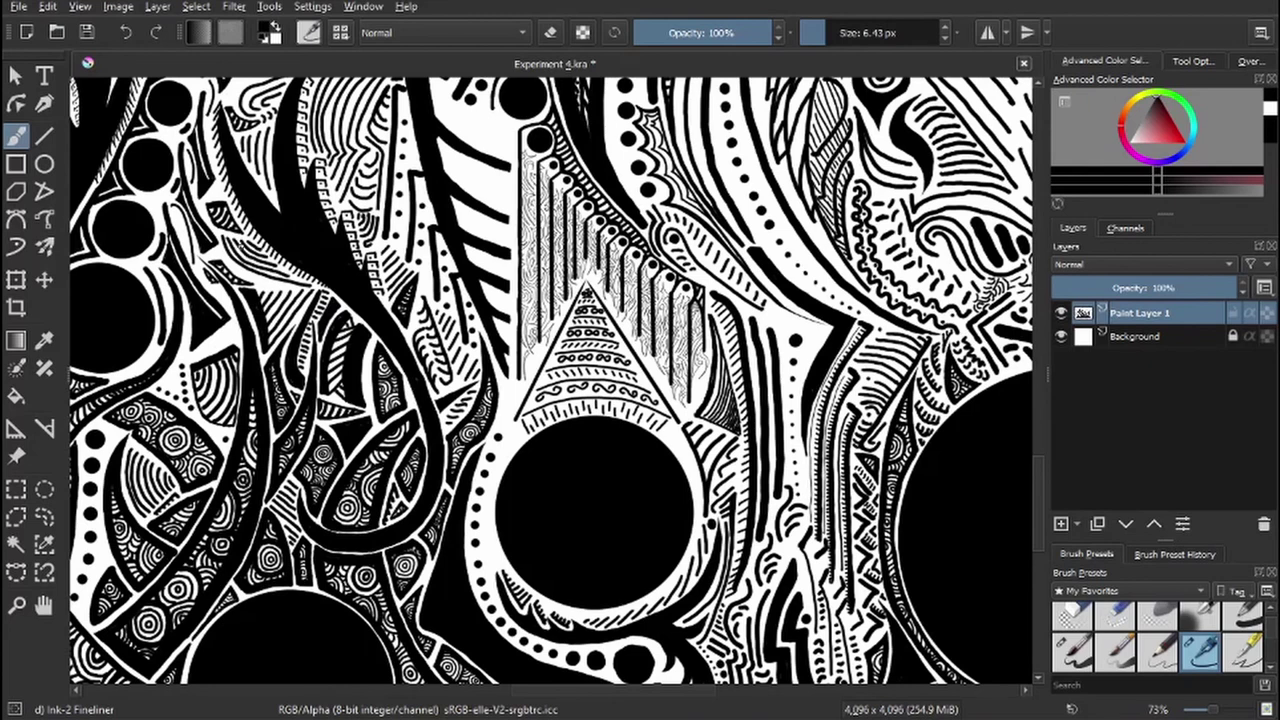
pyautogui.moveTo(224, 258); pyautogui.dragTo(254, 282)
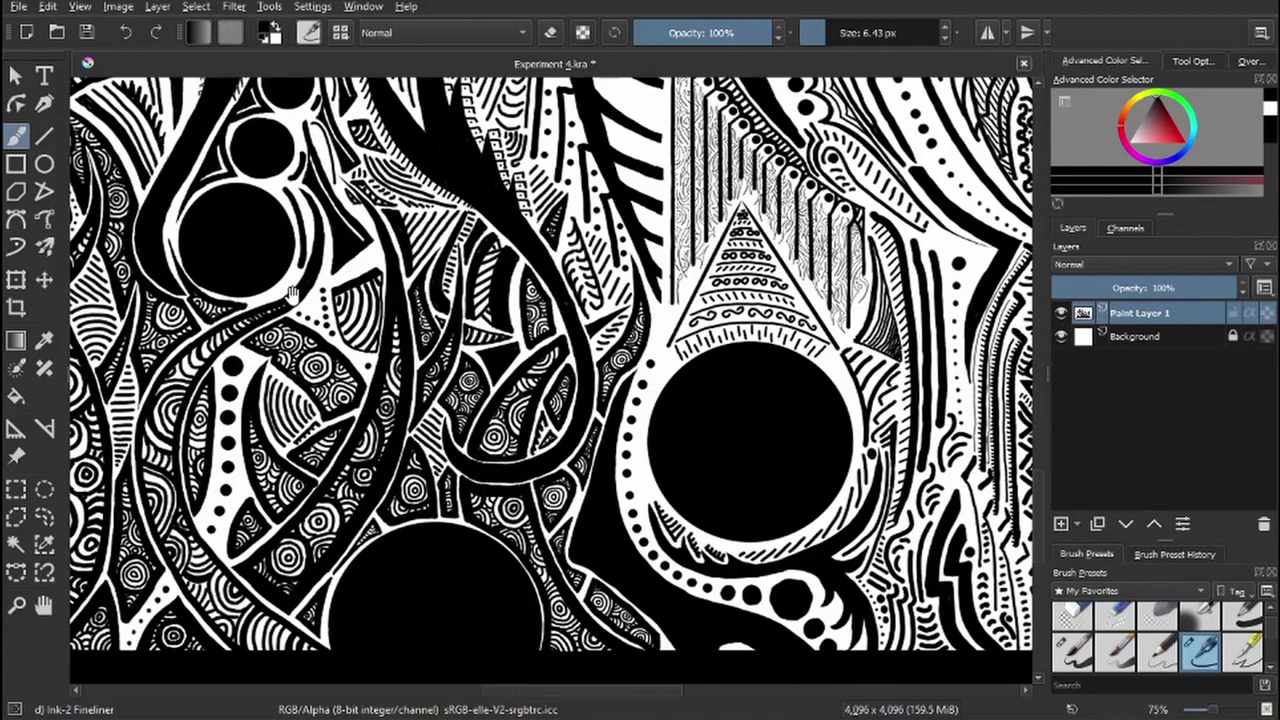
# - Hatch the small white wedge between the dotted triangle and the black strand beside the large lower circle
pyautogui.moveTo(332, 244); pyautogui.dragTo(380, 286)
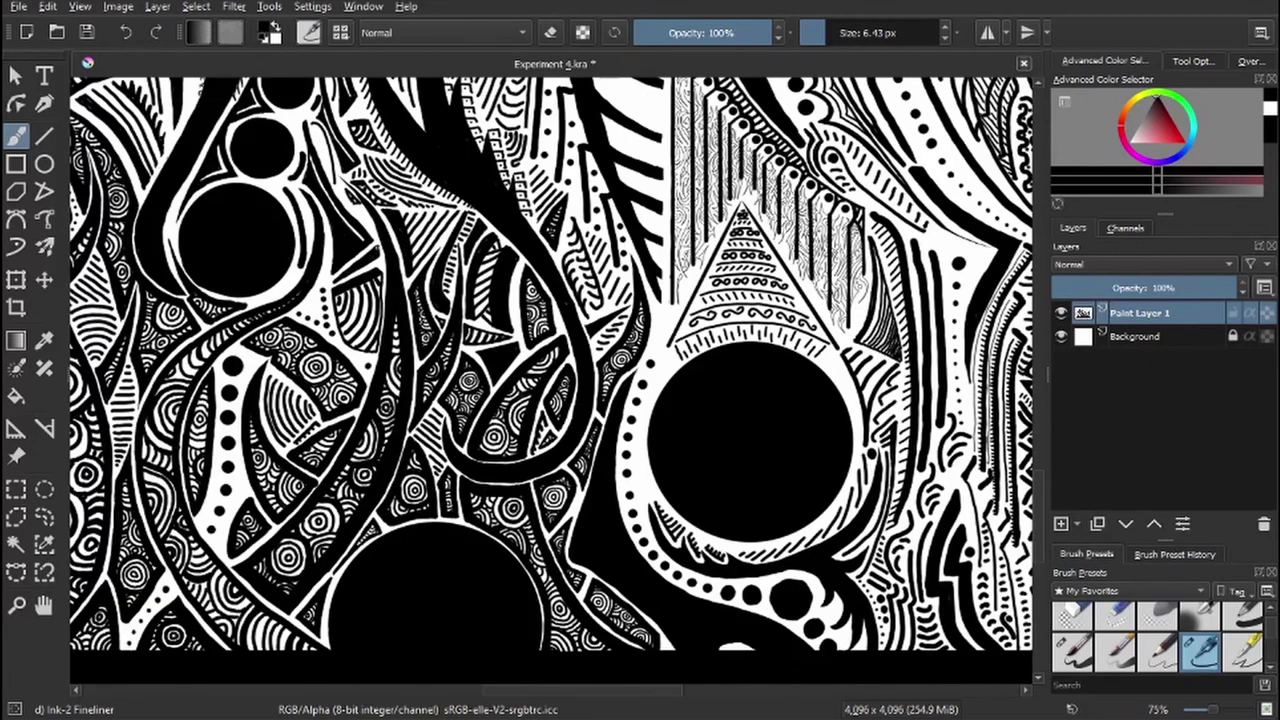
pyautogui.press('e')
pyautogui.press('e')
pyautogui.scroll(3, 447, 195)
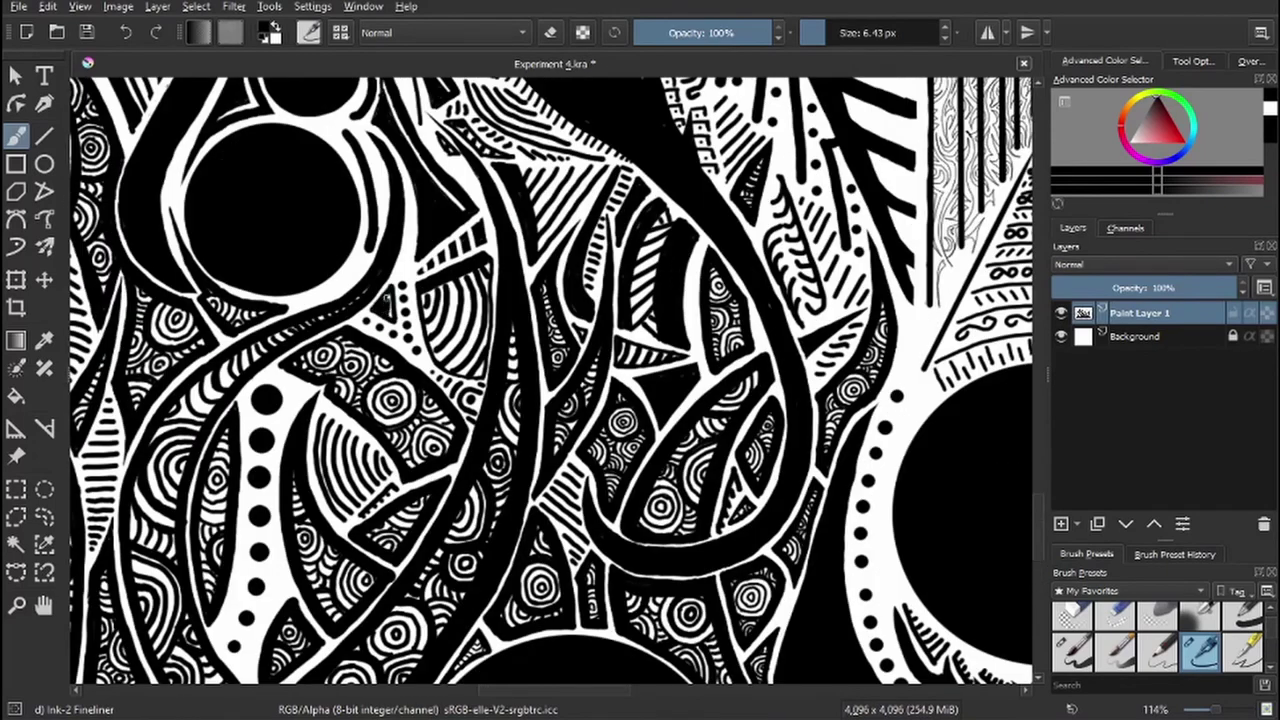
pyautogui.press('e')
pyautogui.press('e')
# - Draw a fan of concentric curves and radiating strokes beneath the flame-shaped drop, and add a curved border beside the spine
pyautogui.scroll(4, 437, 347)
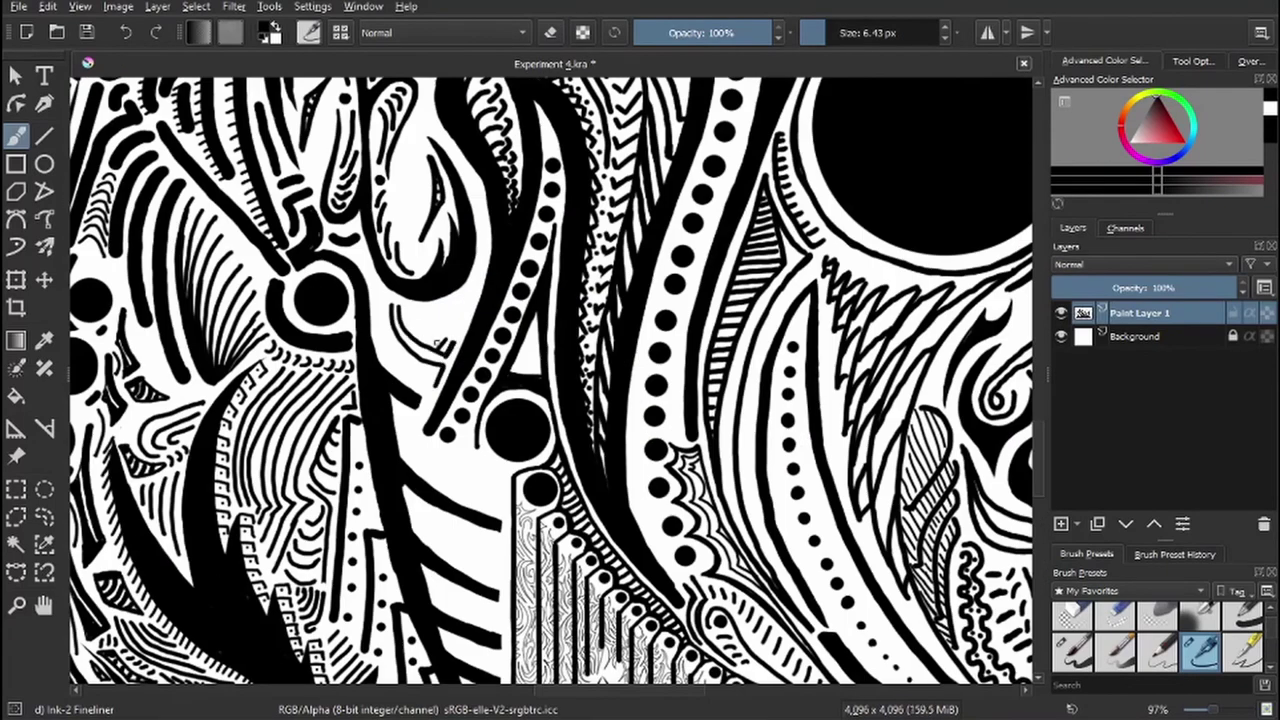
pyautogui.moveTo(399, 306); pyautogui.dragTo(464, 301)
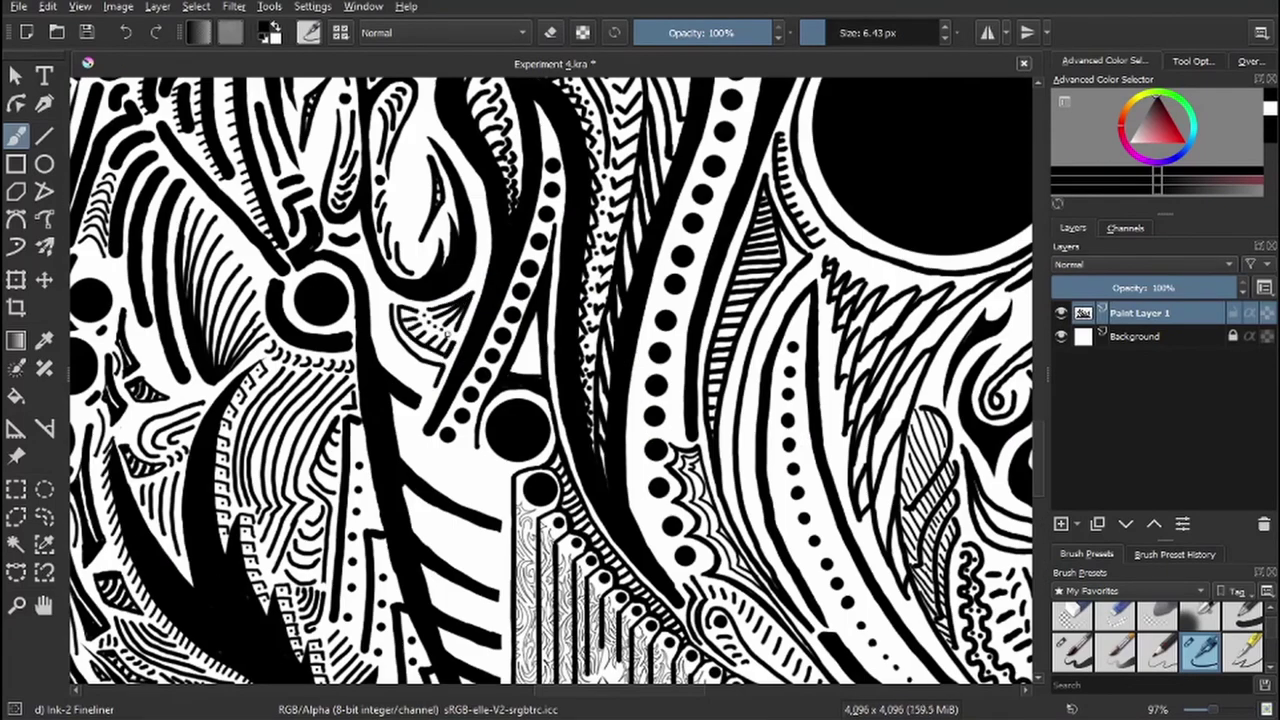
pyautogui.moveTo(371, 298)
pyautogui.mouseDown()
pyautogui.moveTo(426, 378)
pyautogui.moveTo(381, 339)
pyautogui.moveTo(381, 308)
pyautogui.mouseUp()
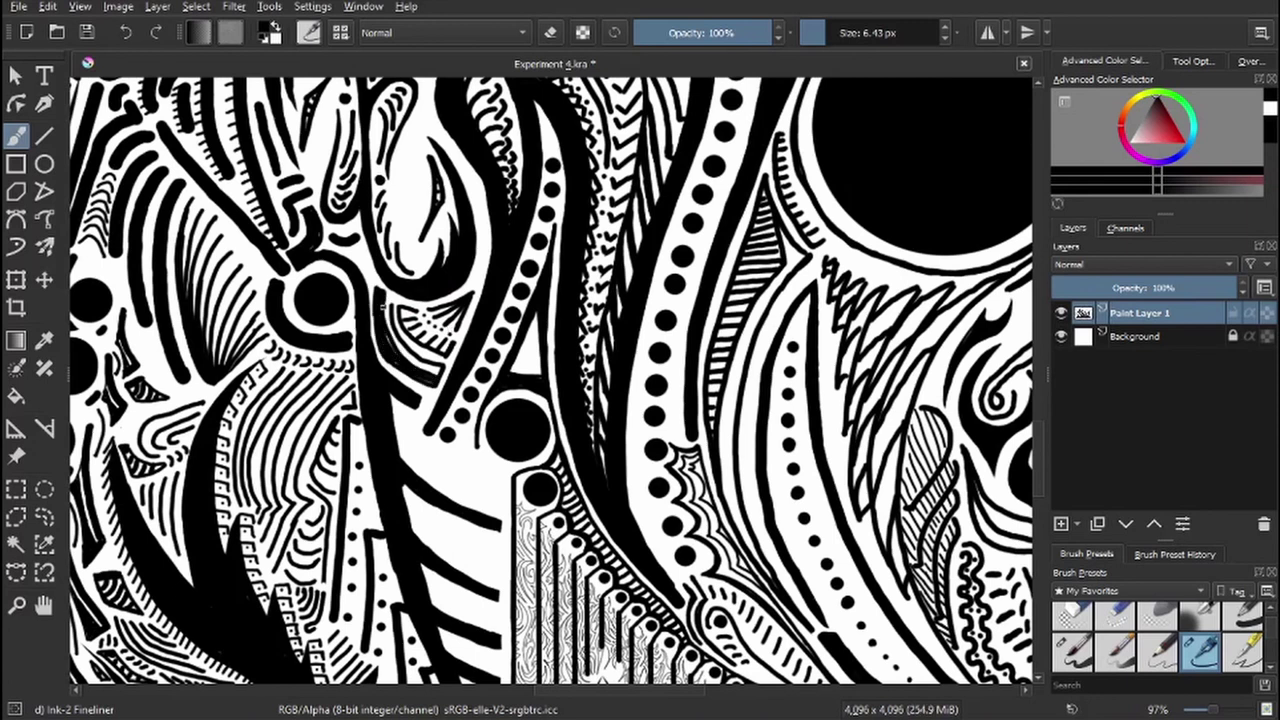
# - Add rows of dots alongside the thick ribs branching from the spine
pyautogui.press(']')
pyautogui.press(']')
pyautogui.moveTo(410, 447)
pyautogui.mouseDown()
pyautogui.moveTo(405, 285)
pyautogui.moveTo(455, 400)
pyautogui.moveTo(448, 487)
pyautogui.mouseUp()
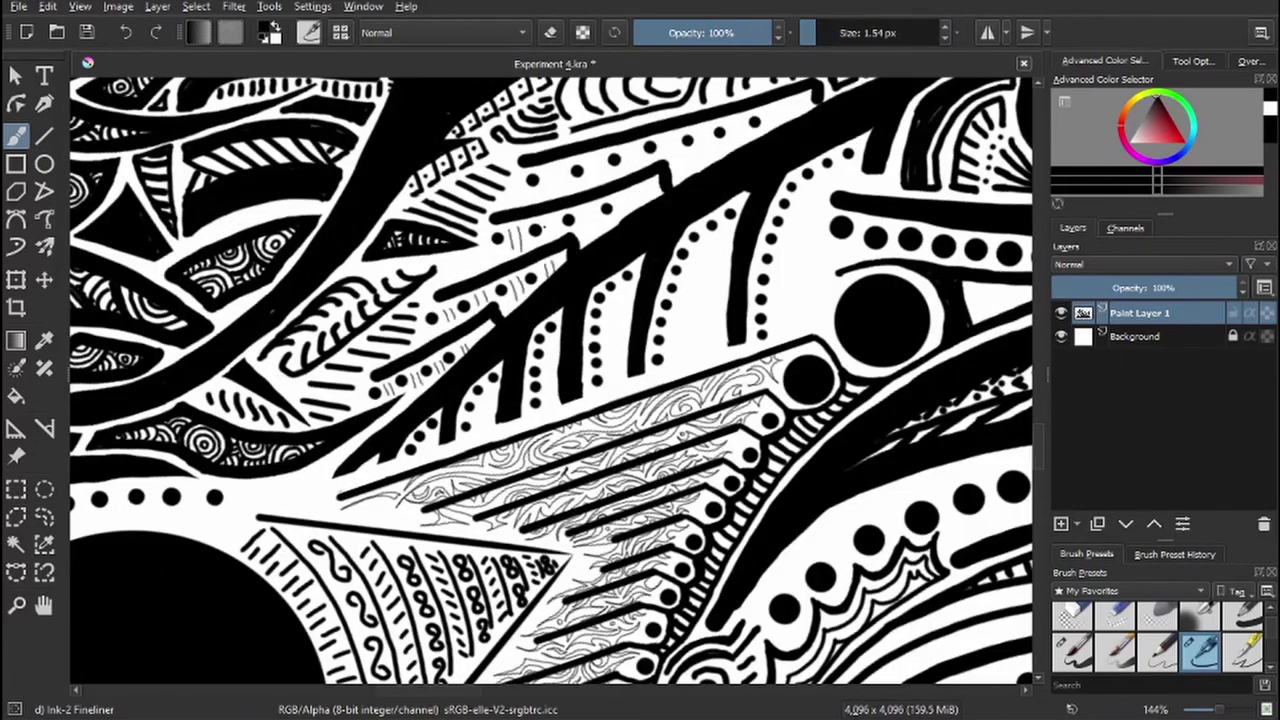
# - Draw pairs of fine short lines between the dots of the stepped bars using a 1.54 px brush
pyautogui.moveTo(580, 210); pyautogui.dragTo(586, 233)
pyautogui.moveTo(590, 204); pyautogui.dragTo(594, 235)
pyautogui.moveTo(594, 154); pyautogui.dragTo(600, 178)
pyautogui.moveTo(629, 190); pyautogui.dragTo(628, 212)
pyautogui.press('e')
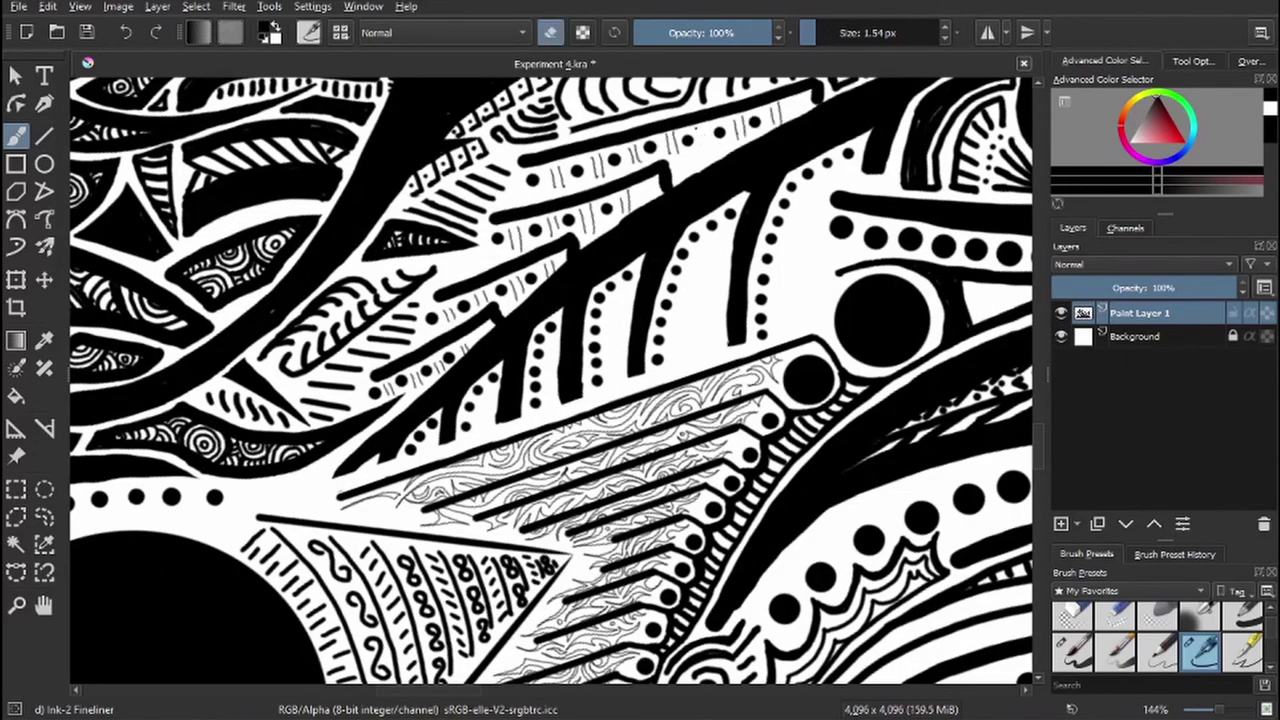
pyautogui.press('e')
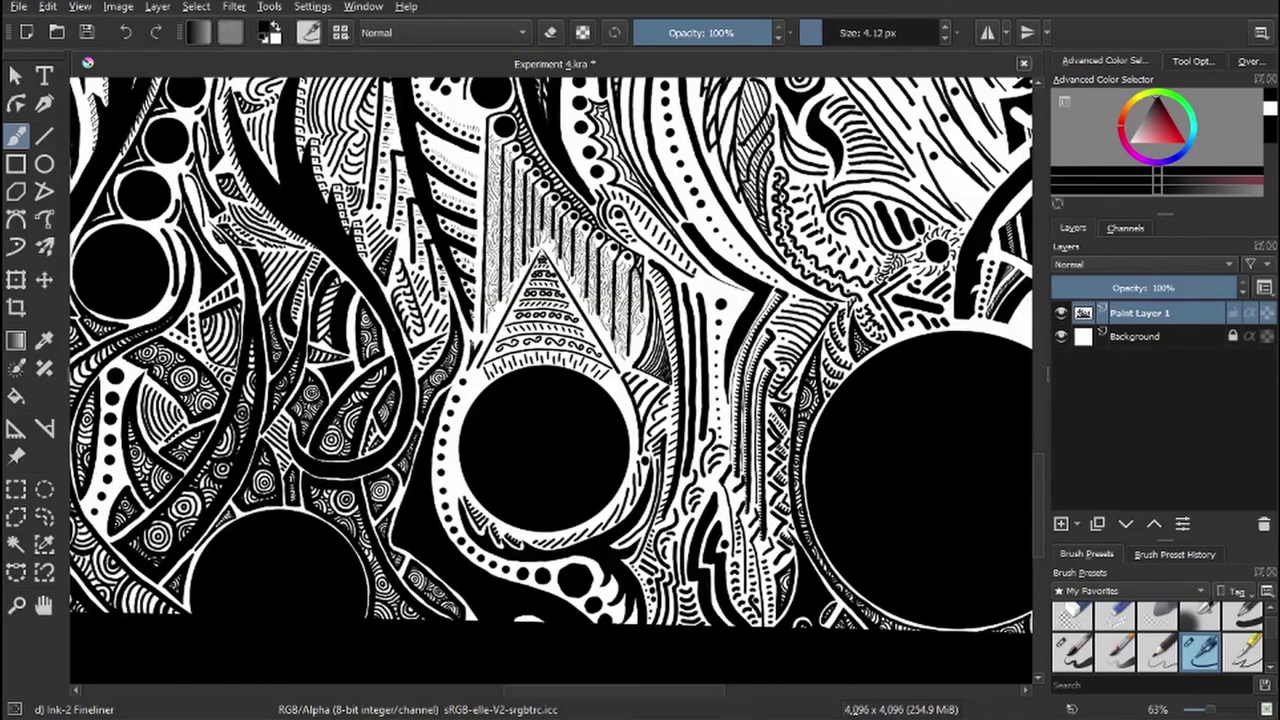
# - Thicken the two pointed black bars at the canvas edge and erase a white notch into the lower bar's corner at 15.63 px
pyautogui.scroll(4, 540, 300)
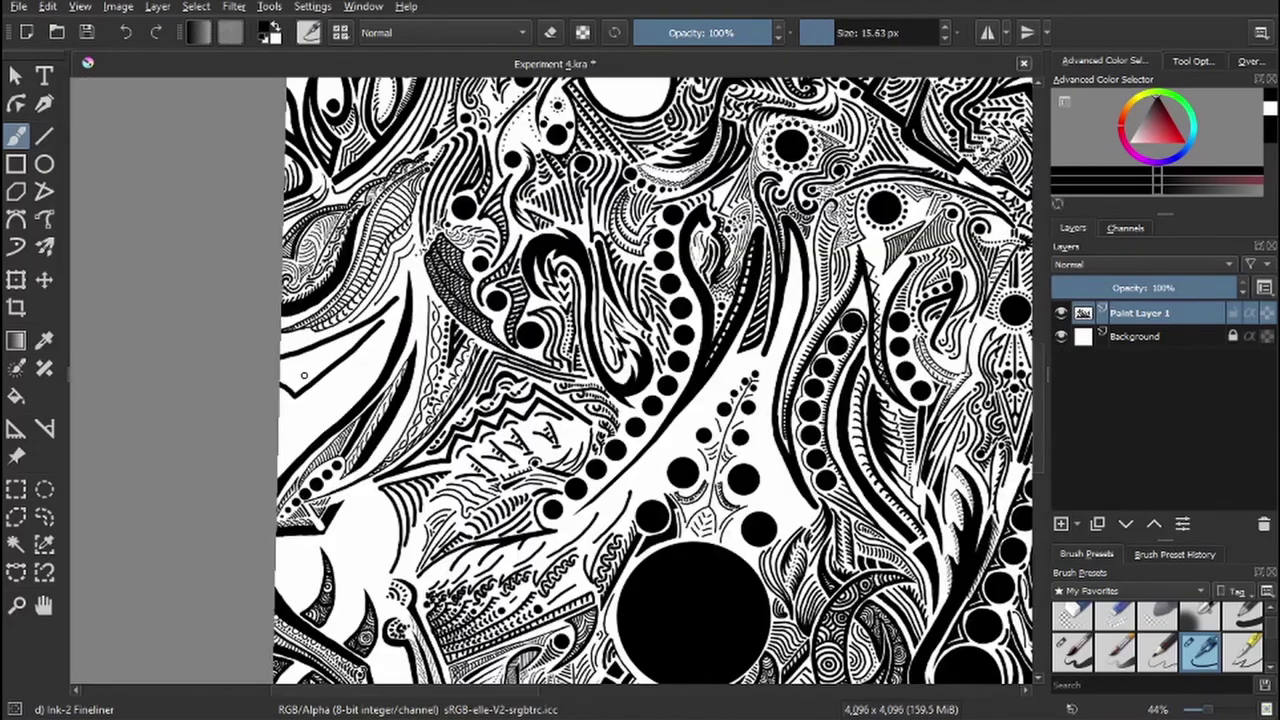
pyautogui.moveTo(304, 375)
pyautogui.mouseDown()
pyautogui.moveTo(376, 322)
pyautogui.moveTo(297, 386)
pyautogui.mouseUp()
pyautogui.press('e')
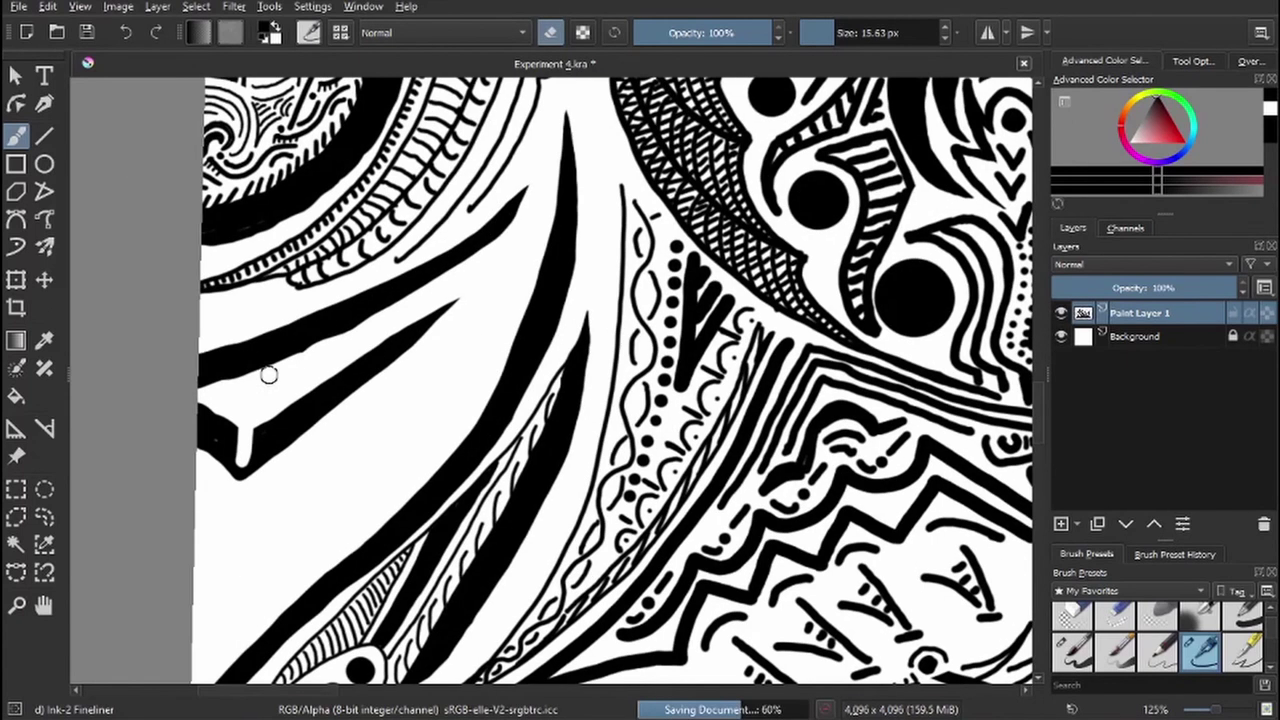
pyautogui.moveTo(266, 371)
pyautogui.mouseDown()
pyautogui.moveTo(294, 320)
pyautogui.moveTo(337, 363)
pyautogui.moveTo(310, 428)
pyautogui.moveTo(237, 357)
pyautogui.mouseUp()
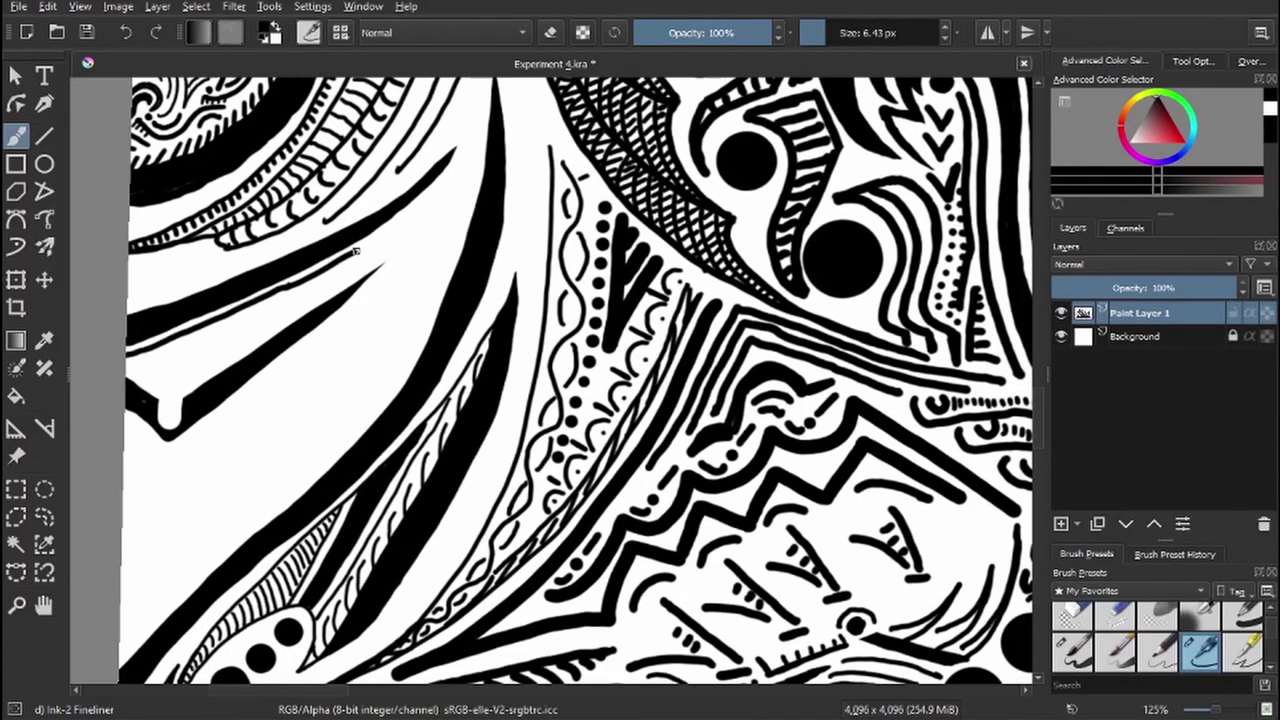
# - Draw a thin line parallel to the upper pointed bar and bridge the gap with short ticks using a 6.43 px brush
pyautogui.moveTo(352, 254); pyautogui.dragTo(404, 218)
pyautogui.moveTo(134, 344); pyautogui.dragTo(205, 315)
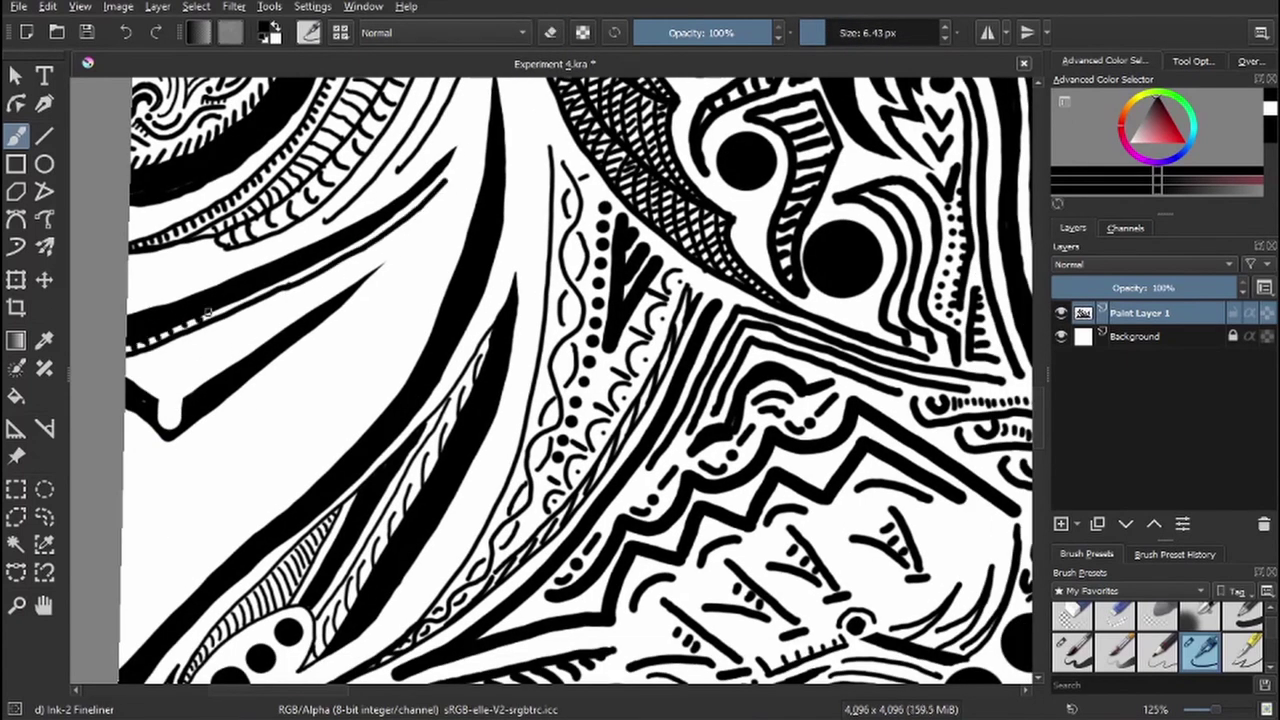
pyautogui.moveTo(381, 226); pyautogui.dragTo(455, 160)
pyautogui.press('e')
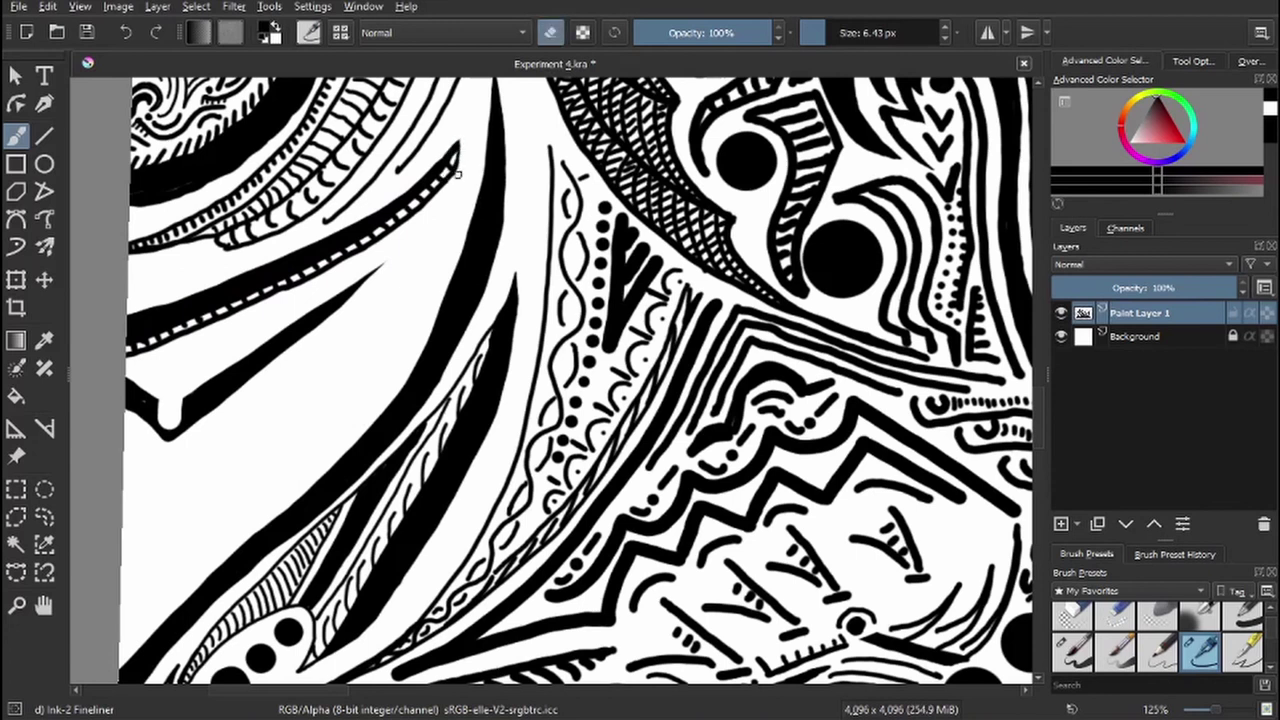
# - Fill the wedge between the two pointed bars with a black outlined triangle, hatching beside the notch and small blocks toward the tip
pyautogui.press('e')
pyautogui.moveTo(188, 386)
pyautogui.mouseDown()
pyautogui.moveTo(190, 352)
pyautogui.moveTo(338, 286)
pyautogui.mouseUp()
pyautogui.moveTo(166, 354)
pyautogui.mouseDown()
pyautogui.moveTo(172, 400)
pyautogui.moveTo(150, 372)
pyautogui.moveTo(156, 355)
pyautogui.moveTo(290, 312)
pyautogui.mouseUp()
pyautogui.press('e')
pyautogui.moveTo(212, 362); pyautogui.dragTo(298, 298)
pyautogui.press('[')
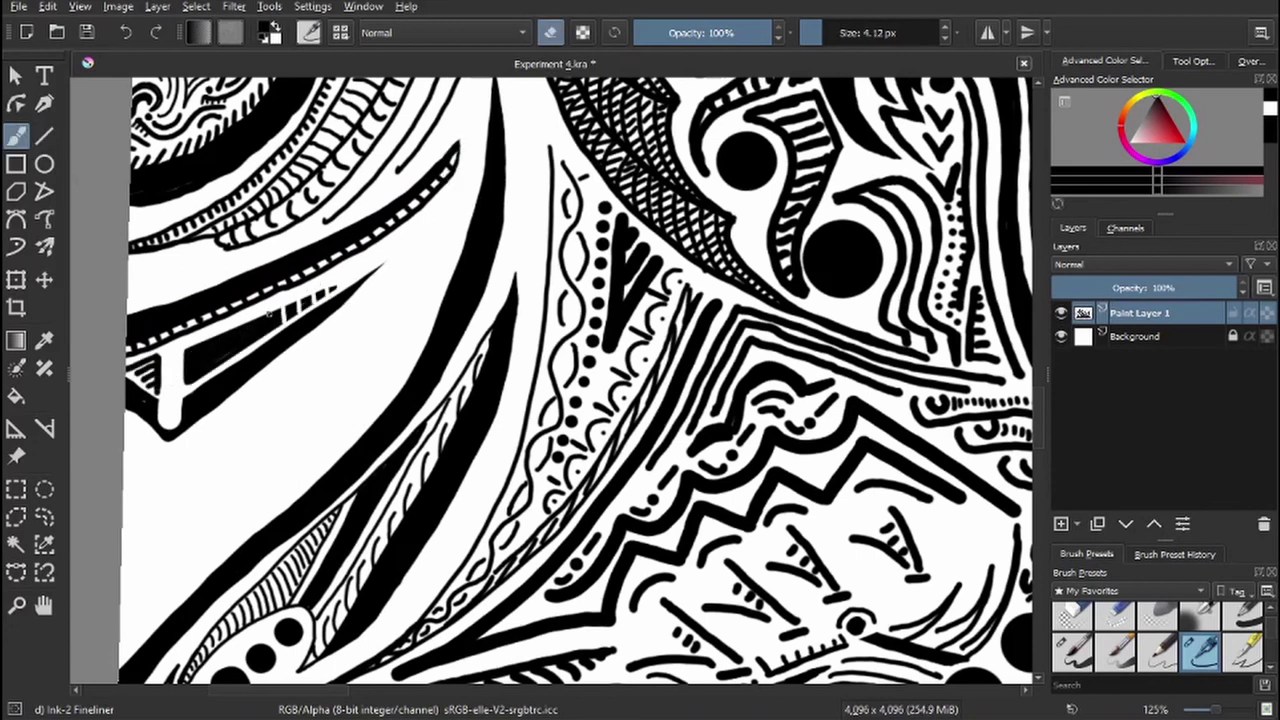
# - Fill the wide white band below the notched bar with a row of dots and a thick black curve carrying feather-like ribs
pyautogui.press('e')
pyautogui.scroll(-2, 205, 345)
pyautogui.moveTo(150, 480)
pyautogui.mouseDown()
pyautogui.moveTo(400, 190)
pyautogui.moveTo(375, 235)
pyautogui.mouseUp()
pyautogui.press('e')
pyautogui.moveTo(160, 458)
pyautogui.mouseDown()
pyautogui.moveTo(168, 480)
pyautogui.moveTo(340, 345)
pyautogui.moveTo(370, 250)
pyautogui.mouseUp()
pyautogui.press('e')
pyautogui.scroll(-1, 300, 400)
pyautogui.moveTo(240, 435)
pyautogui.mouseDown()
pyautogui.moveTo(385, 325)
pyautogui.moveTo(455, 250)
pyautogui.moveTo(480, 150)
pyautogui.moveTo(455, 241)
pyautogui.mouseUp()
pyautogui.press('e')
pyautogui.press('e')
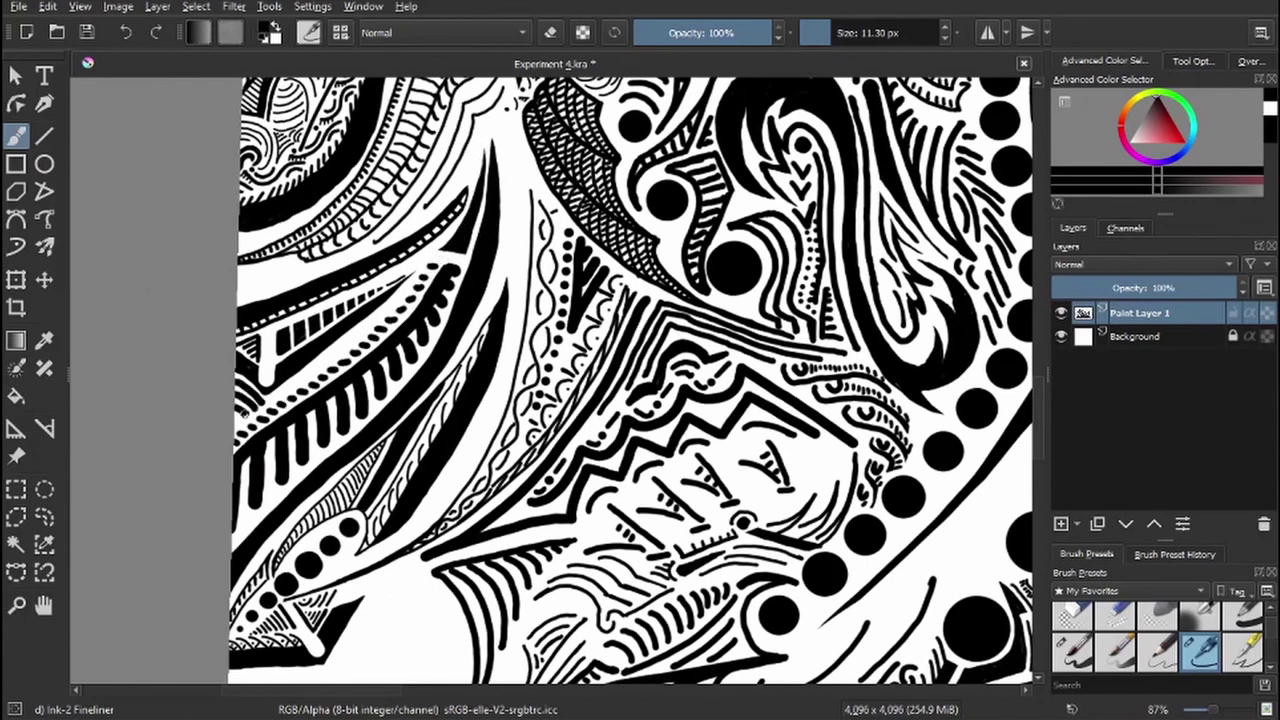
pyautogui.press('e')
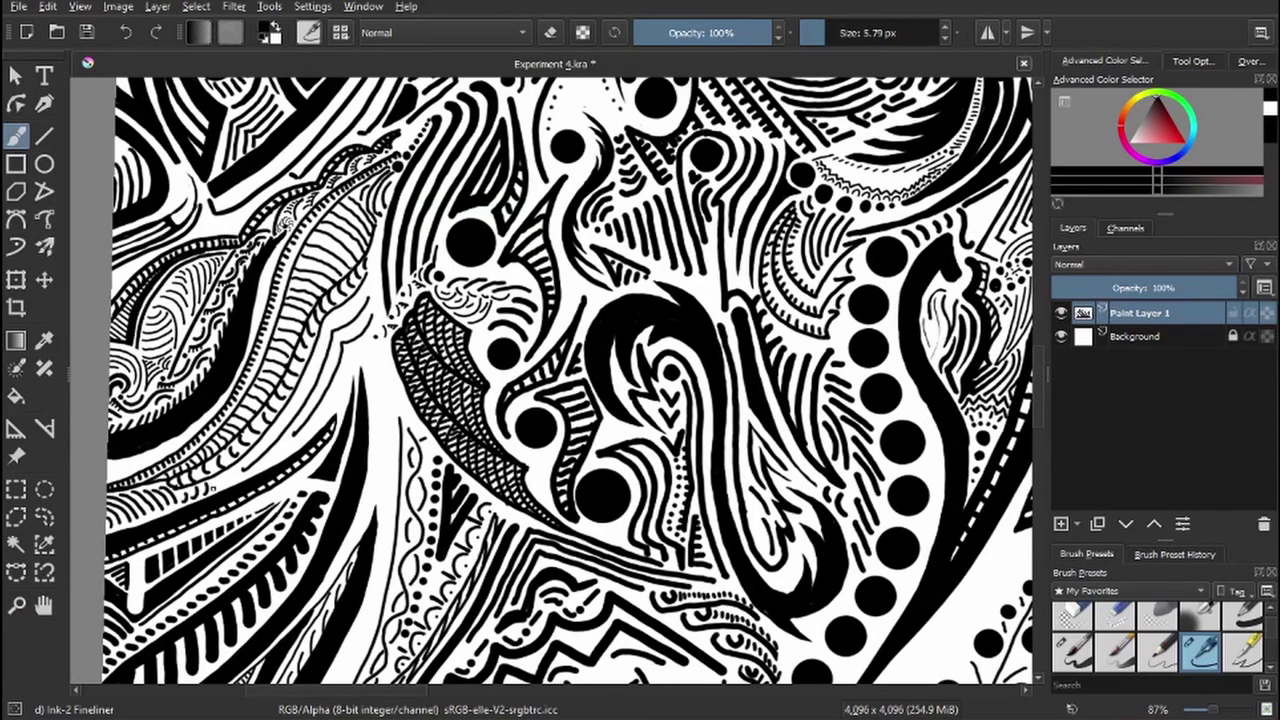
# - Draw short curved strokes between the ribbed shell band and the dashed bar, and dots along the blank strip beside the wavy chain
pyautogui.moveTo(213, 487); pyautogui.dragTo(300, 440)
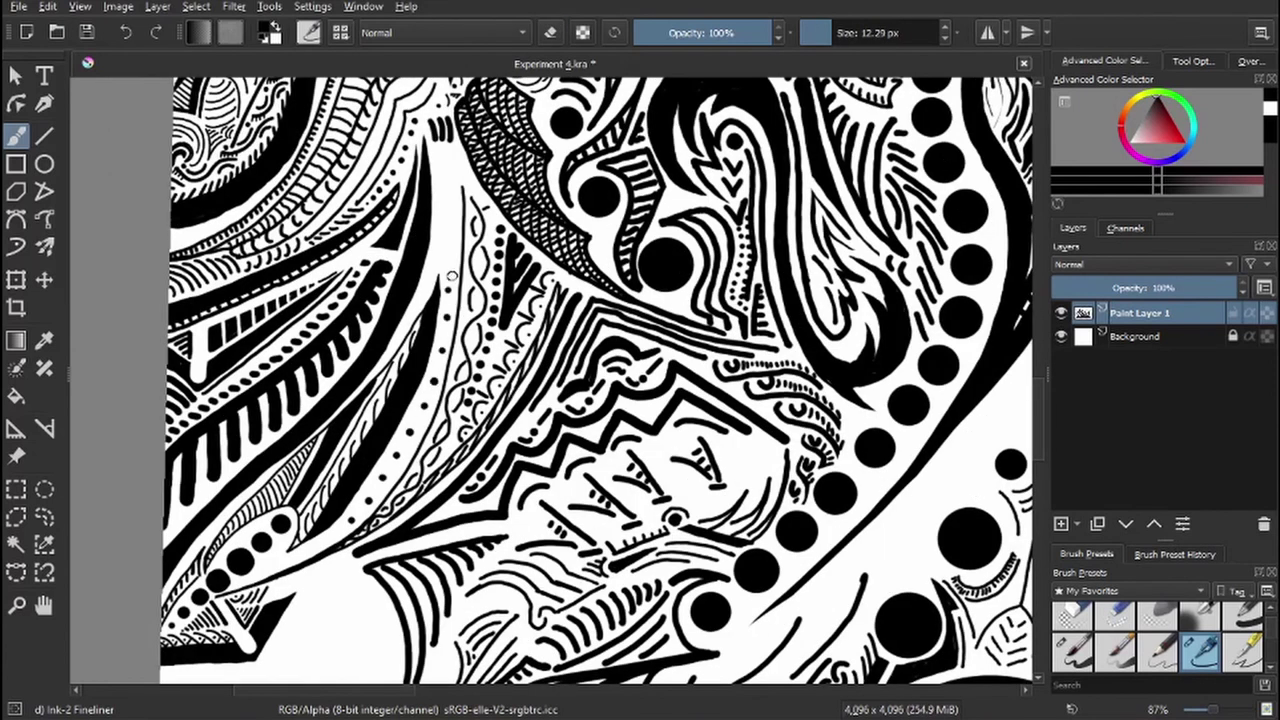
pyautogui.press('[')
pyautogui.press('[')
pyautogui.press('[')
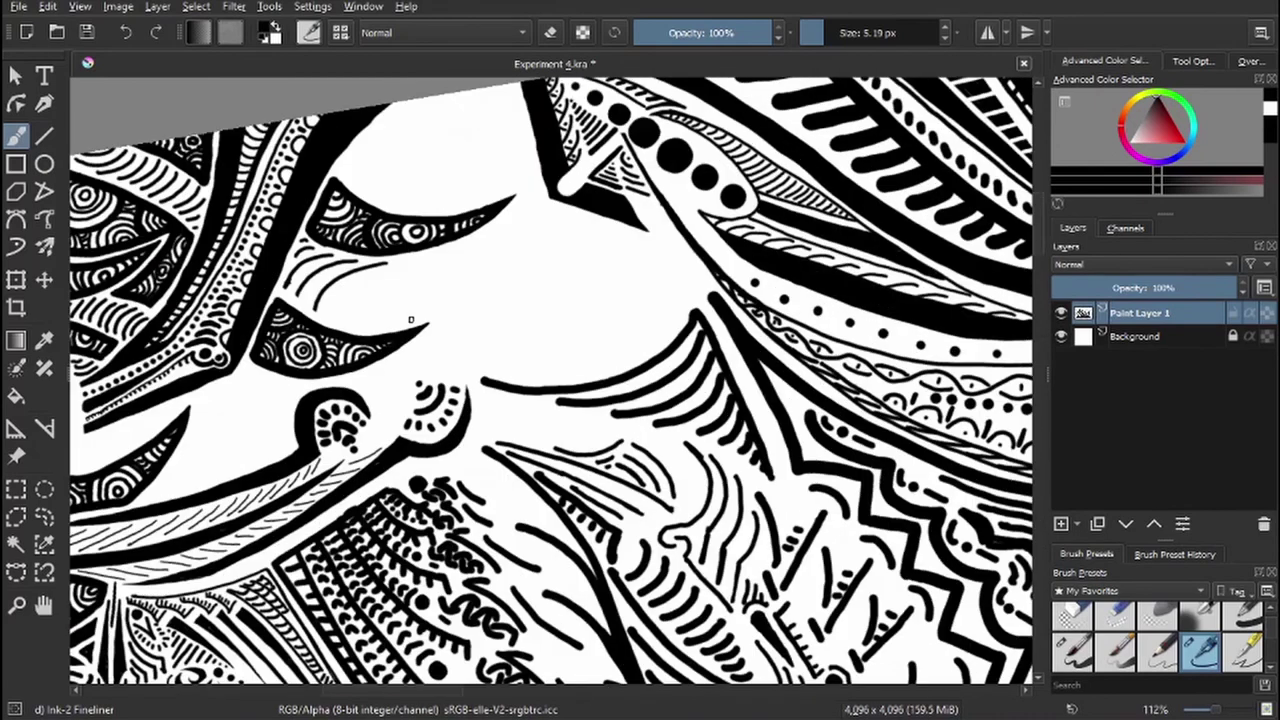
# - Hatch the gap between the two spiral-patterned thorns and the blank area at the canvas edge with parallel lines at 5.19 px
pyautogui.moveTo(398, 284)
pyautogui.mouseDown()
pyautogui.moveTo(407, 252)
pyautogui.moveTo(540, 222)
pyautogui.mouseUp()
pyautogui.scroll(2, 540, 222)
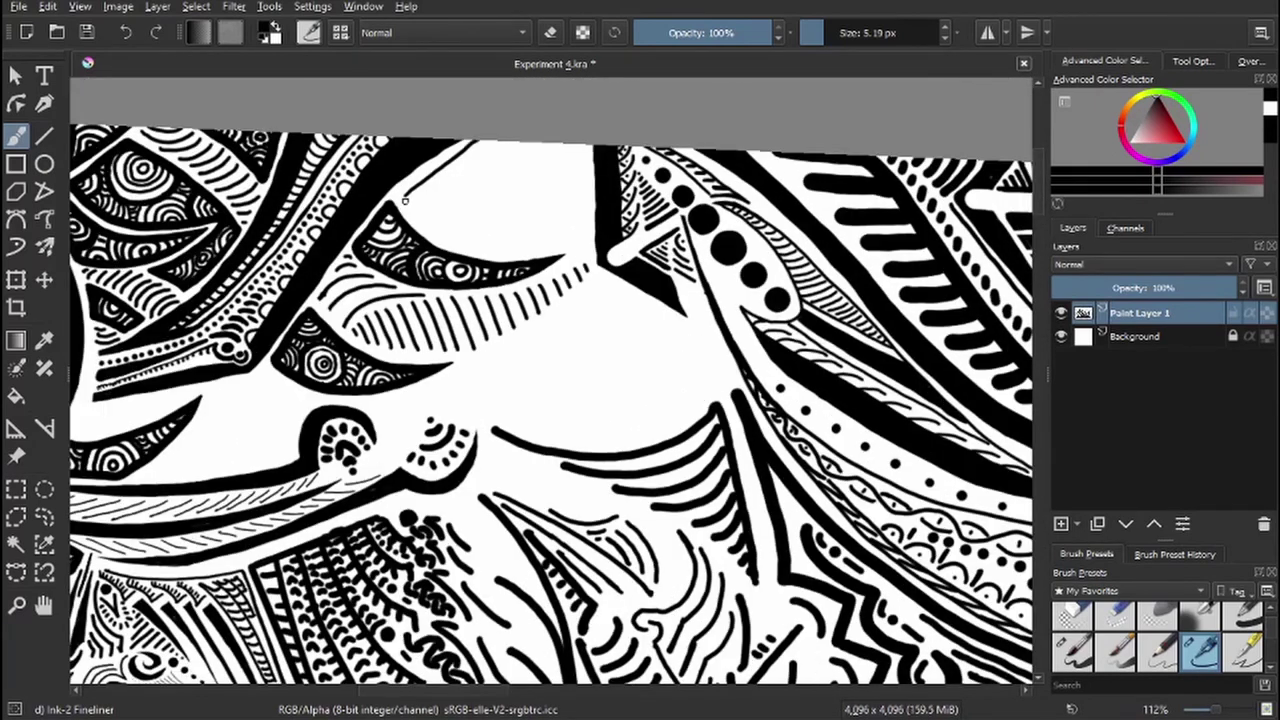
pyautogui.moveTo(420, 150)
pyautogui.mouseDown()
pyautogui.moveTo(560, 200)
pyautogui.moveTo(588, 234)
pyautogui.mouseUp()
pyautogui.press('e')
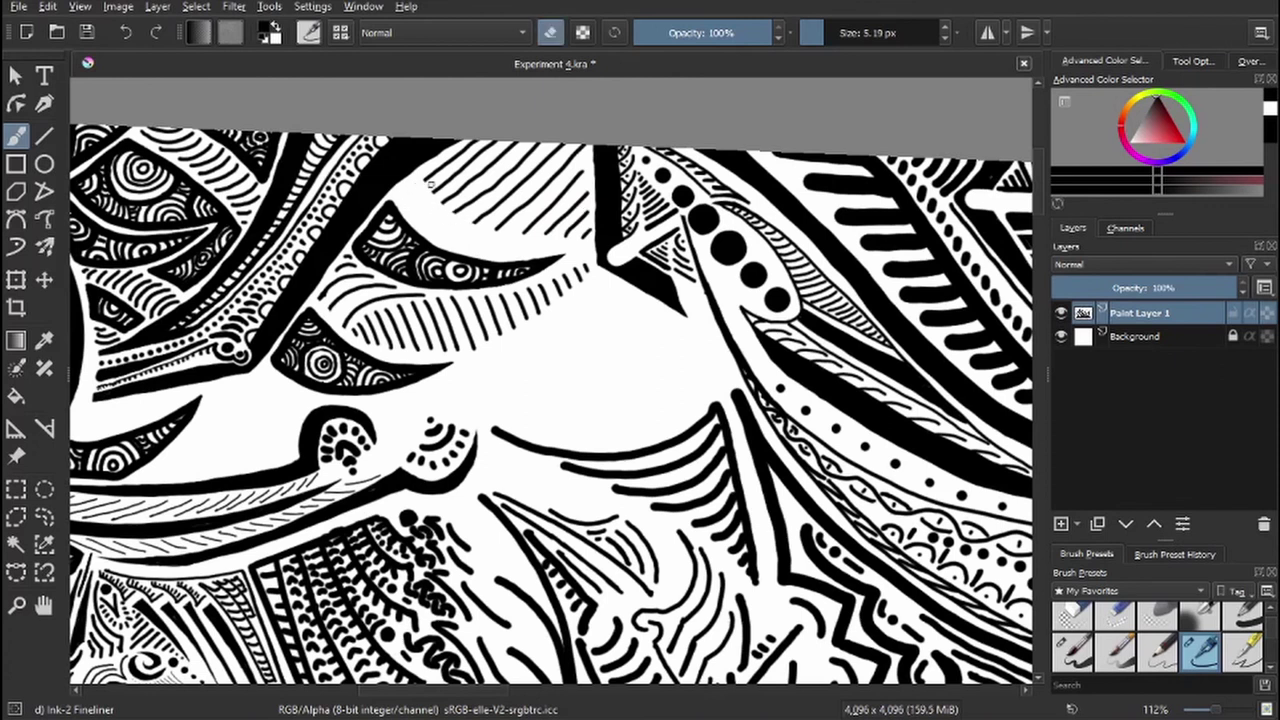
pyautogui.press('e')
# - Border the canvas-edge hatching with a thick black curve and add short ticks between it and the spiral-patterned thorn
pyautogui.moveTo(424, 180); pyautogui.dragTo(589, 246)
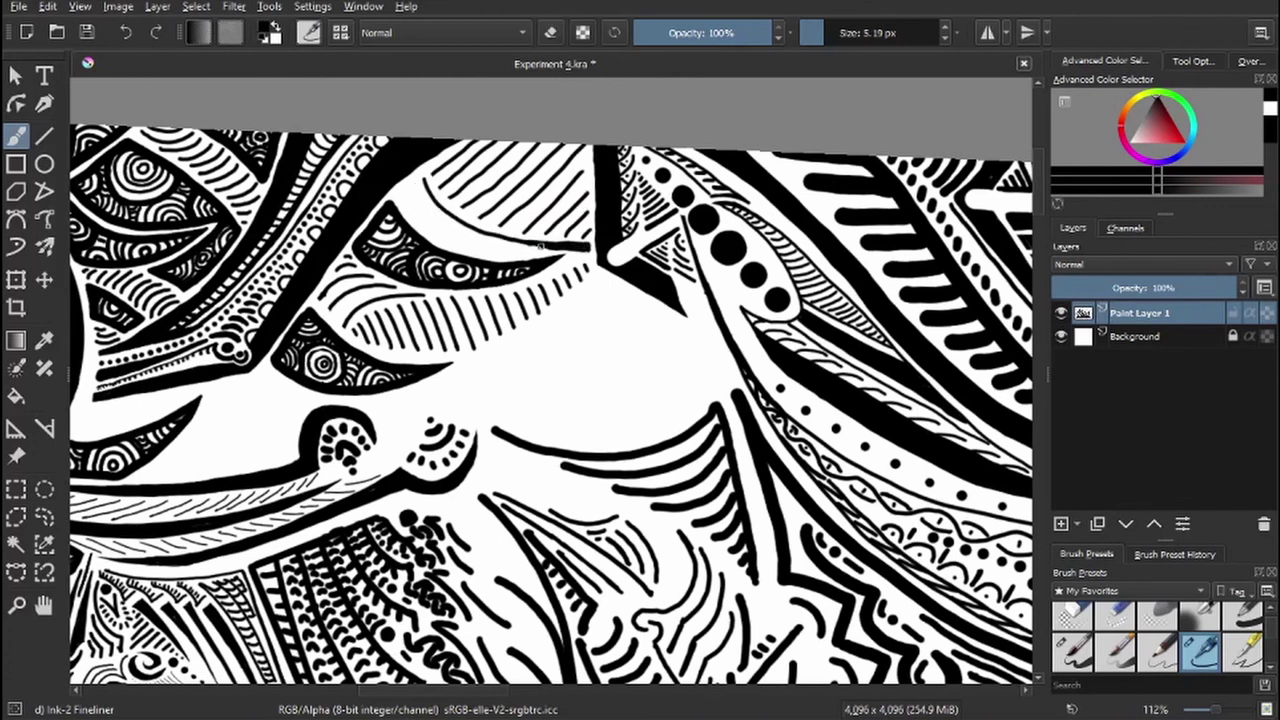
pyautogui.moveTo(420, 178); pyautogui.dragTo(589, 246)
pyautogui.press('e')
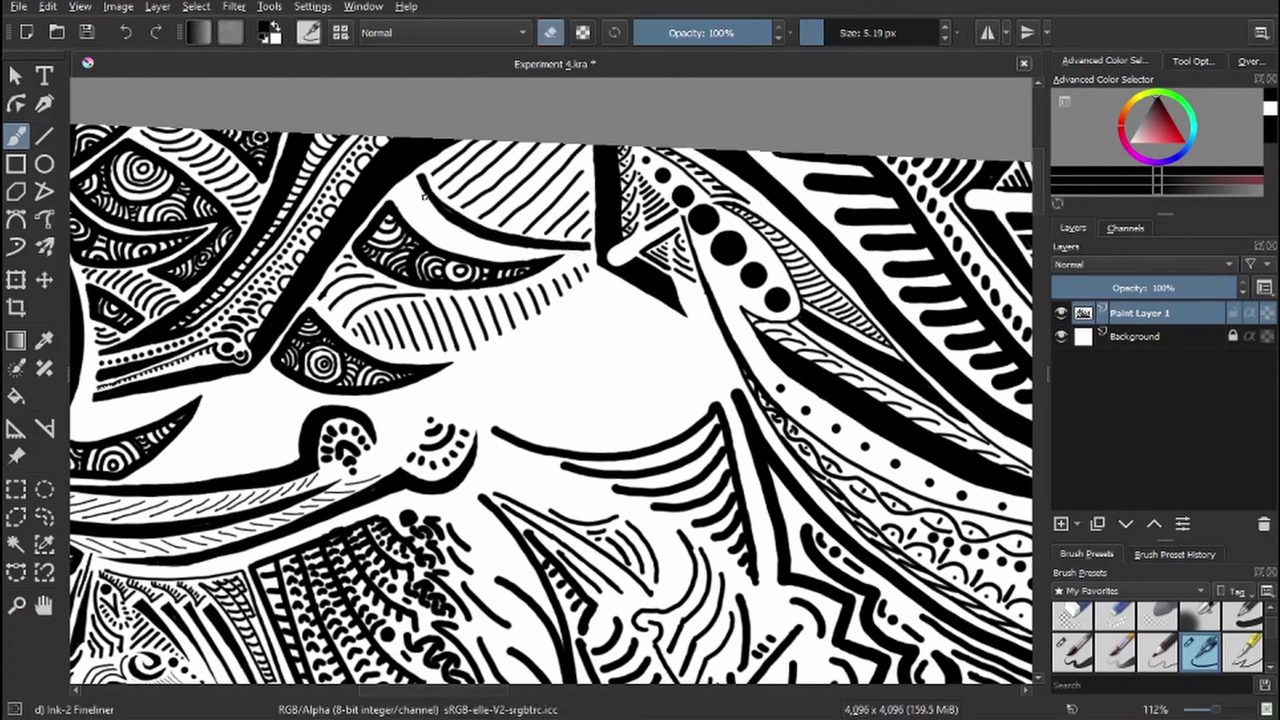
pyautogui.press('e')
pyautogui.moveTo(420, 180)
pyautogui.mouseDown()
pyautogui.moveTo(500, 248)
pyautogui.moveTo(570, 250)
pyautogui.mouseUp()
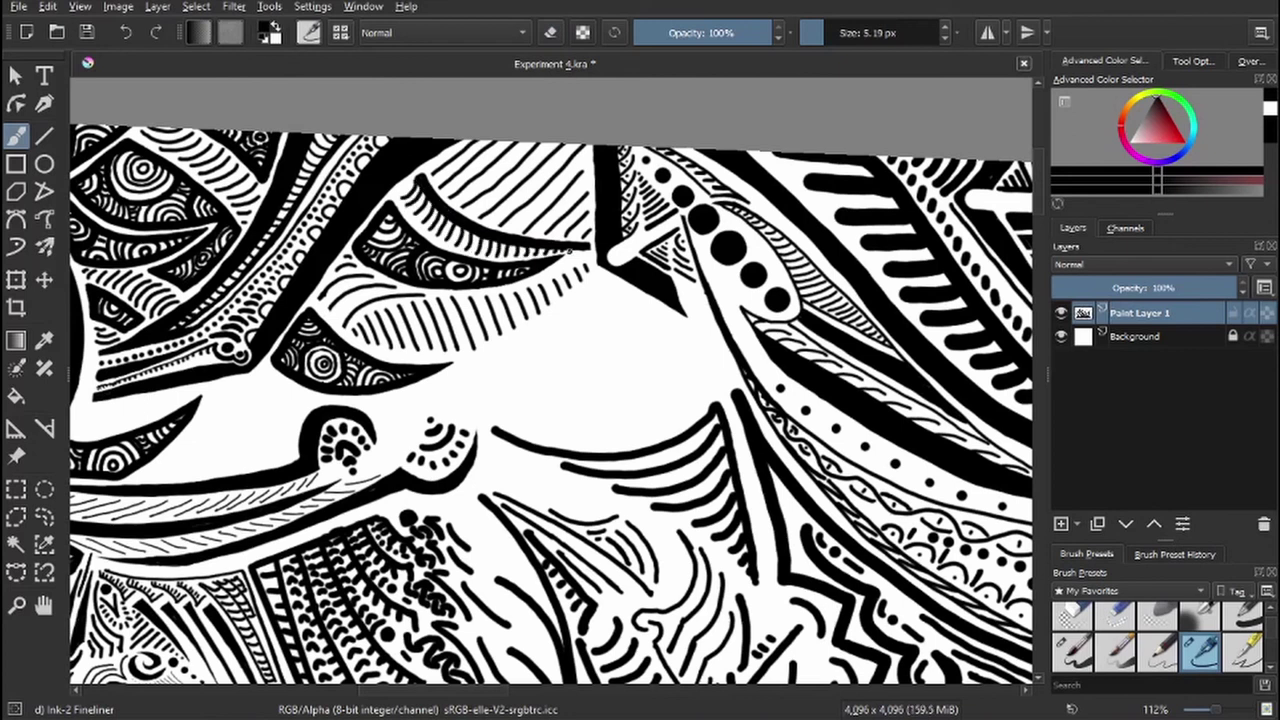
# - Draw a wavy S-shaped curve in the blank area beside the spiral-patterned thorns and thicken it with an 11.30 px brush
pyautogui.moveTo(400, 340); pyautogui.dragTo(415, 460)
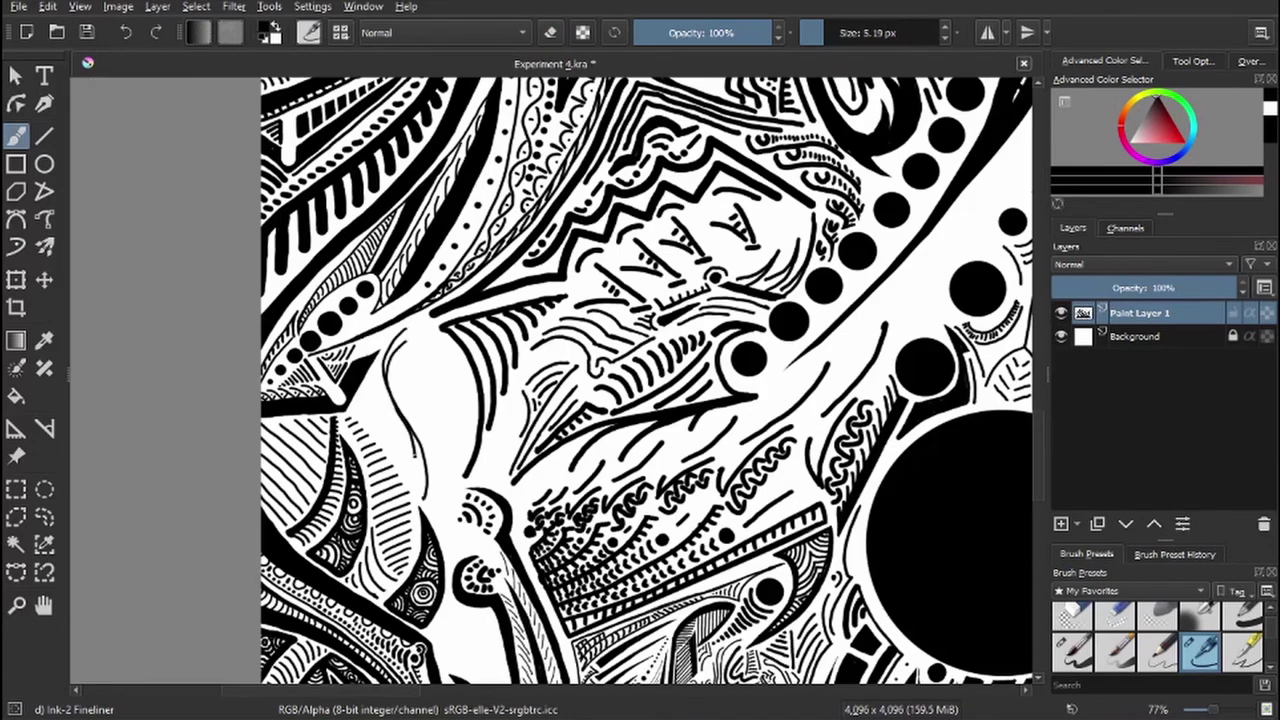
pyautogui.moveTo(392, 362); pyautogui.dragTo(416, 480)
pyautogui.press(']')
pyautogui.press(']')
pyautogui.press(']')
pyautogui.press(']')
pyautogui.press(']')
pyautogui.press(']')
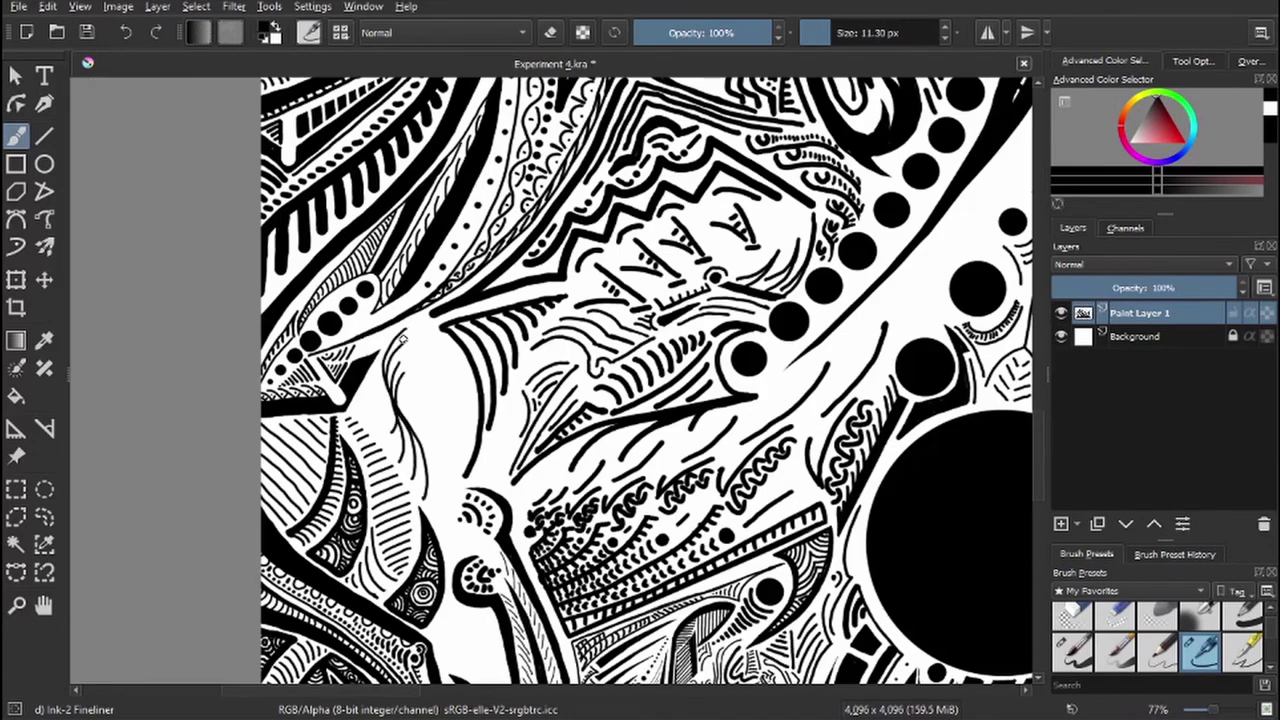
pyautogui.moveTo(385, 326); pyautogui.dragTo(430, 500)
pyautogui.moveTo(398, 362); pyautogui.dragTo(410, 466)
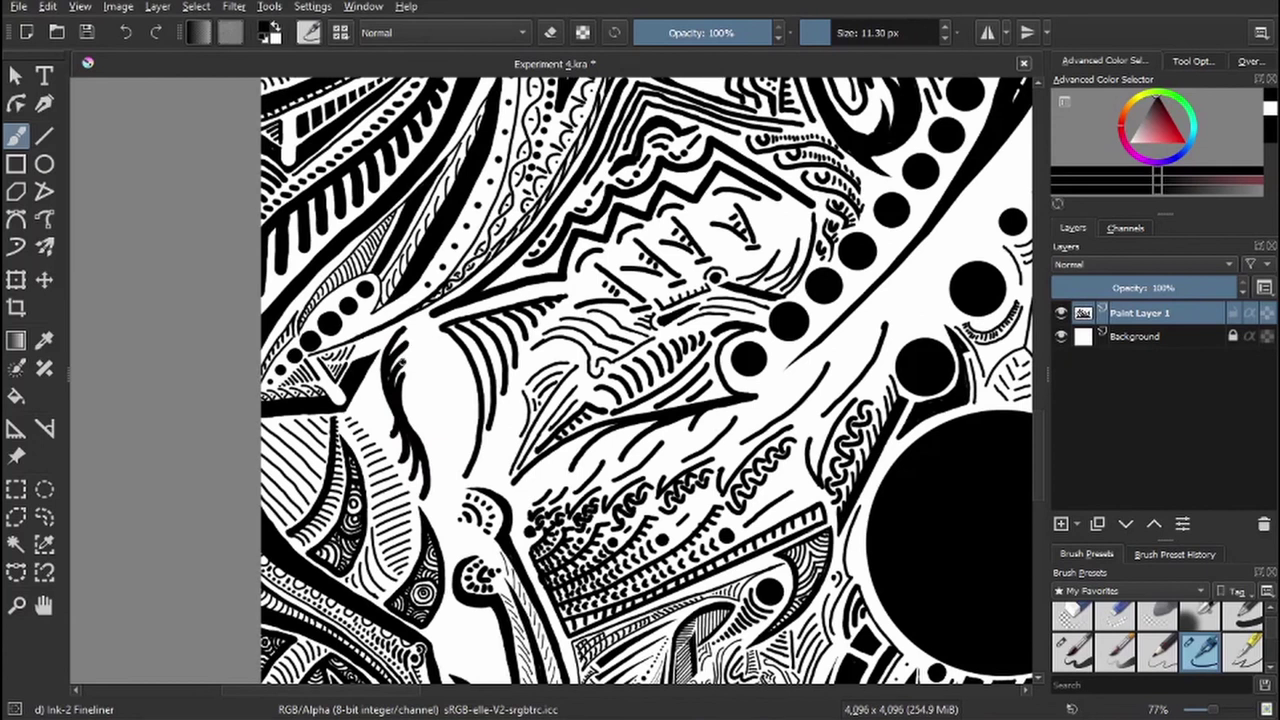
# - Draw curved spikes along the outer side of the thick wavy S-curve at 11.30 px and trim their ends with the eraser
pyautogui.moveTo(375, 380); pyautogui.dragTo(382, 435)
pyautogui.press('e')
pyautogui.press('e')
pyautogui.press('e')
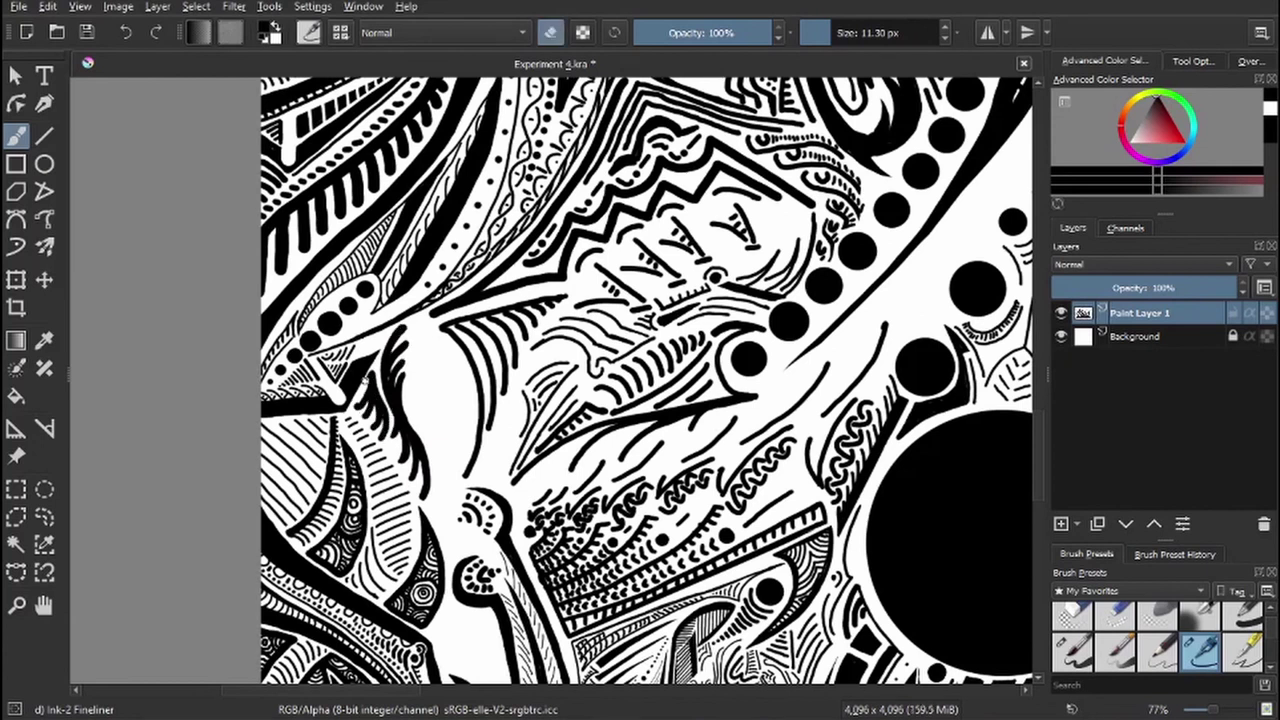
pyautogui.moveTo(365, 375)
pyautogui.mouseDown()
pyautogui.moveTo(390, 420)
pyautogui.moveTo(407, 389)
pyautogui.mouseUp()
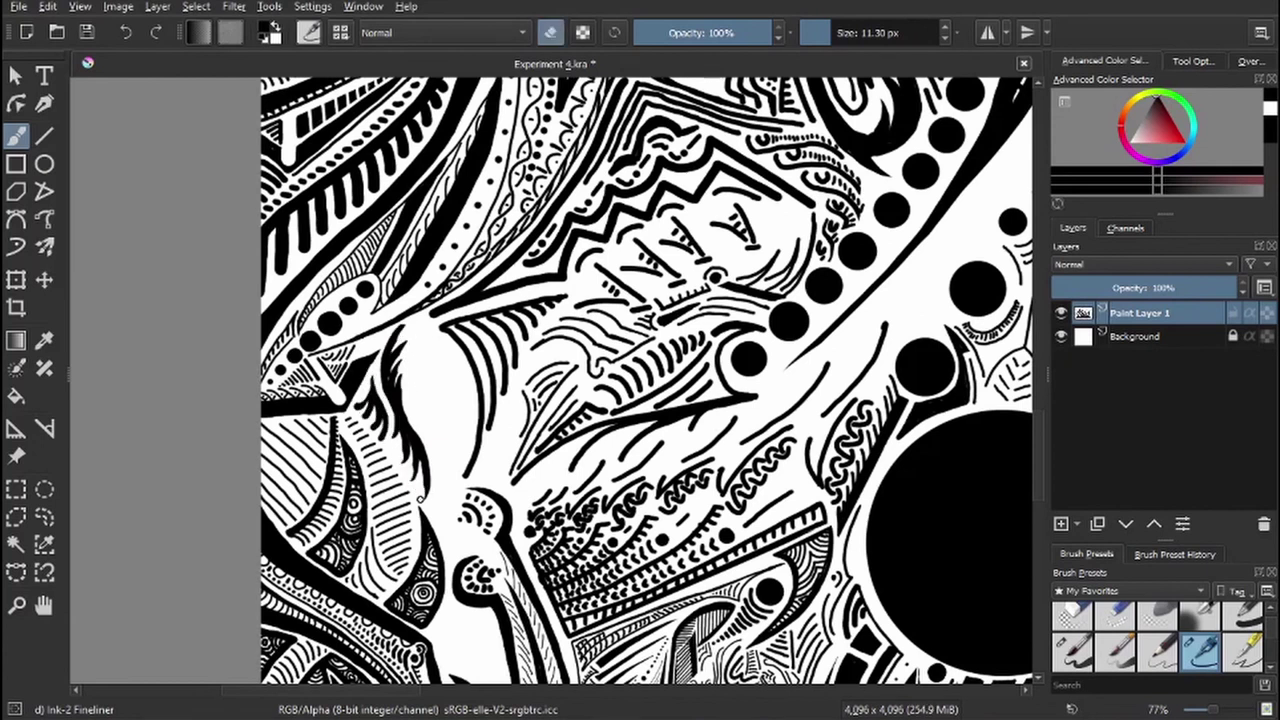
pyautogui.press('e')
pyautogui.press('e')
pyautogui.press('e')
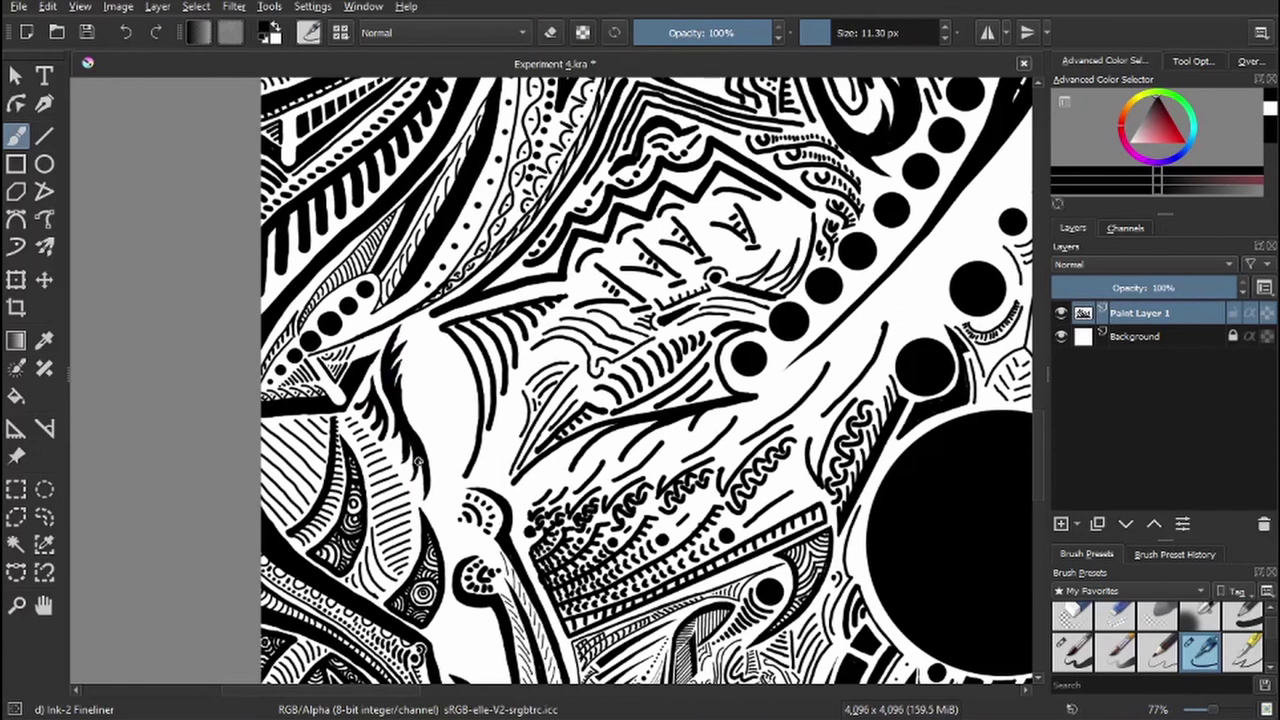
# - Fill the area inside the wavy S-curve with long thick strokes and hatch the gap below with short curved lines at 7.12 px
pyautogui.scroll(-1, 418, 462)
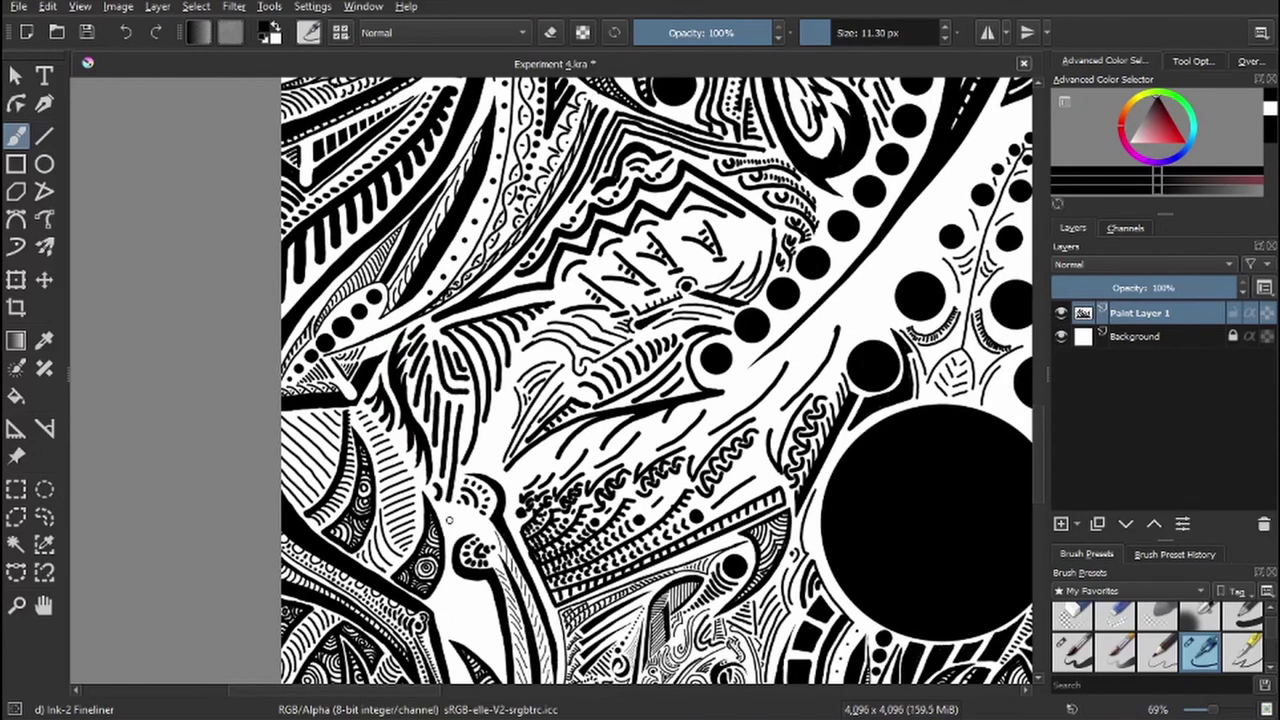
pyautogui.scroll(2, 449, 519)
pyautogui.press('[')
pyautogui.press('[')
pyautogui.press('[')
pyautogui.moveTo(360, 490)
pyautogui.mouseDown()
pyautogui.moveTo(350, 535)
pyautogui.moveTo(370, 545)
pyautogui.mouseUp()
pyautogui.moveTo(425, 485); pyautogui.dragTo(395, 580)
pyautogui.moveTo(430, 525); pyautogui.dragTo(400, 550)
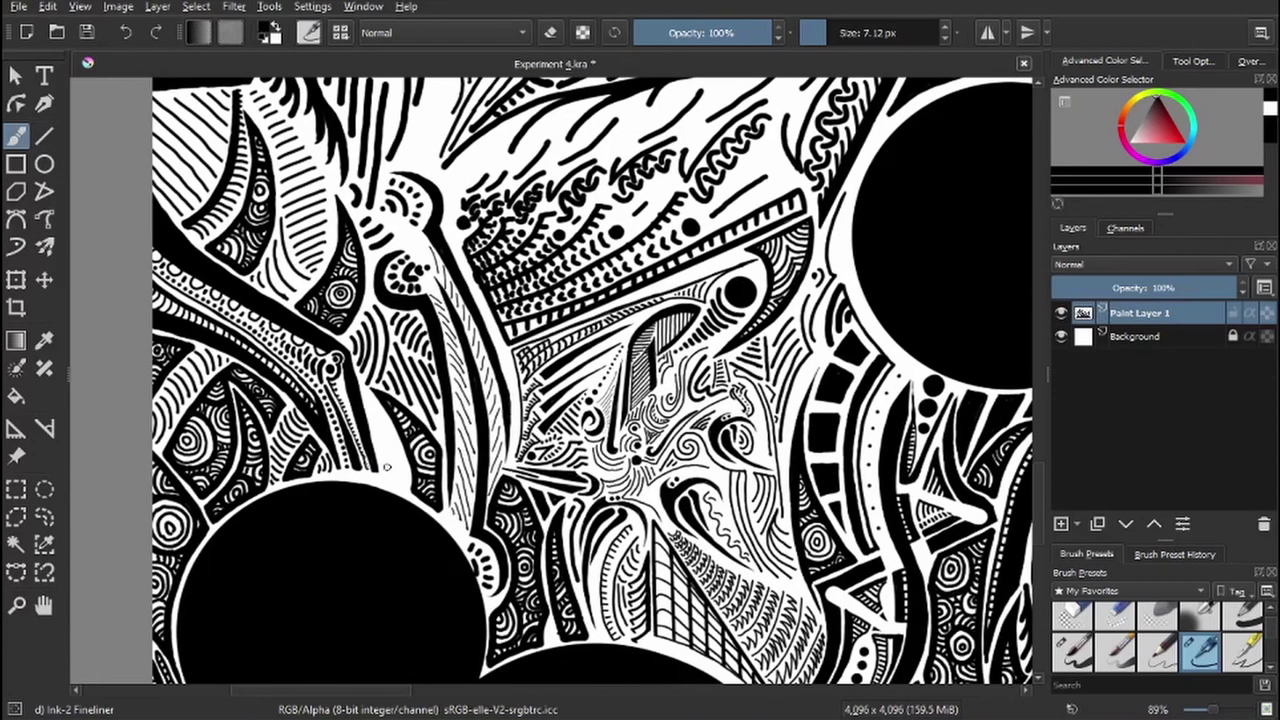
# - Fill the blank sliver between the dotted band and the spiral-patterned thorn, just above the large black circle, with 7.12 px strokes
pyautogui.moveTo(390, 418); pyautogui.dragTo(370, 470)
pyautogui.moveTo(378, 392)
pyautogui.mouseDown()
pyautogui.moveTo(366, 426)
pyautogui.moveTo(380, 486)
pyautogui.mouseUp()
pyautogui.moveTo(402, 438); pyautogui.dragTo(388, 482)
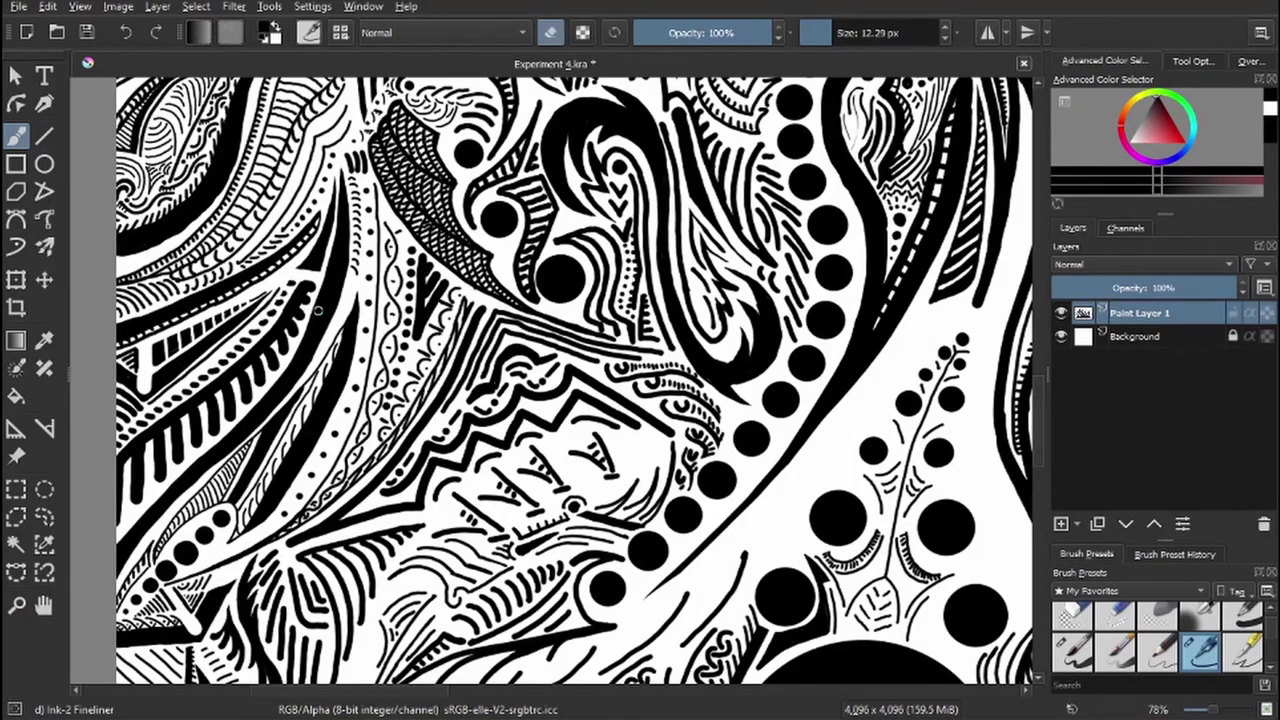
# - Erase the tips of the comb-like ribs at 12.29 px and clear the ribbed band beside the beaded curve at 25.64 px
pyautogui.moveTo(316, 311); pyautogui.dragTo(135, 495)
pyautogui.moveTo(230, 405); pyautogui.dragTo(135, 485)
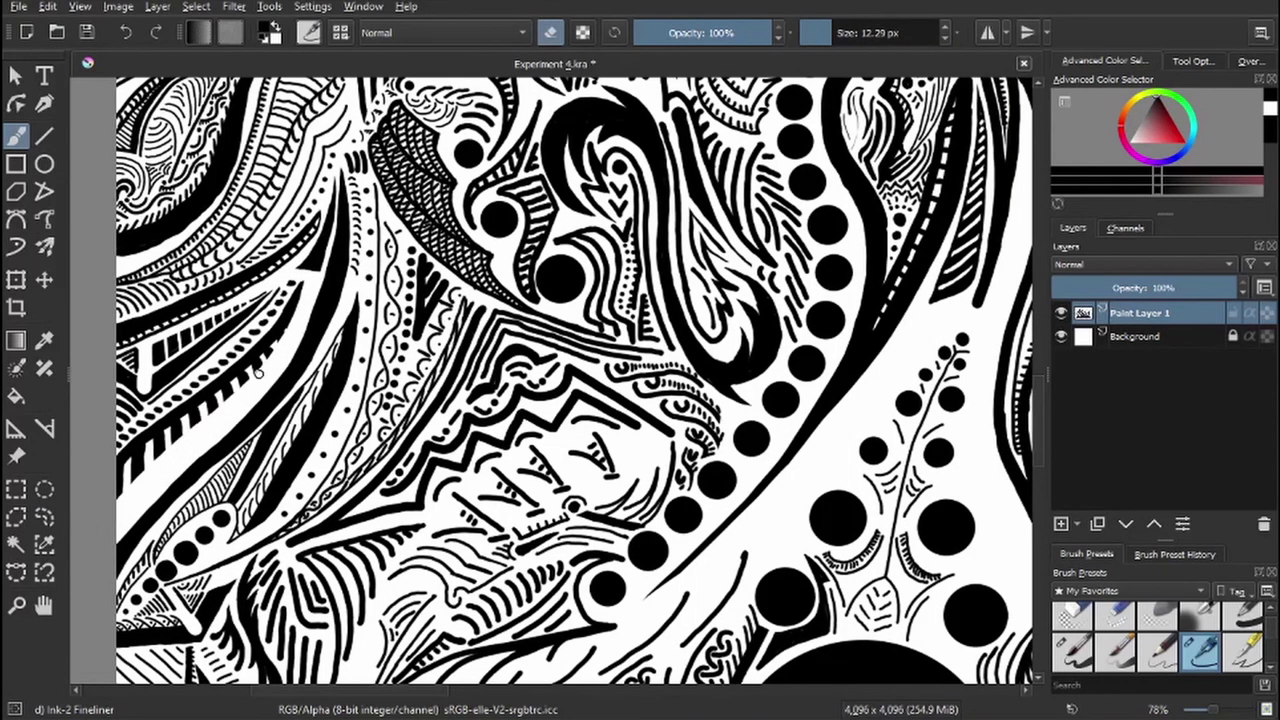
pyautogui.moveTo(295, 290); pyautogui.dragTo(258, 375)
pyautogui.moveTo(452, 112)
pyautogui.mouseDown()
pyautogui.moveTo(422, 158)
pyautogui.moveTo(376, 186)
pyautogui.mouseUp()
pyautogui.moveTo(390, 282)
pyautogui.mouseDown()
pyautogui.moveTo(196, 610)
pyautogui.moveTo(171, 609)
pyautogui.mouseUp()
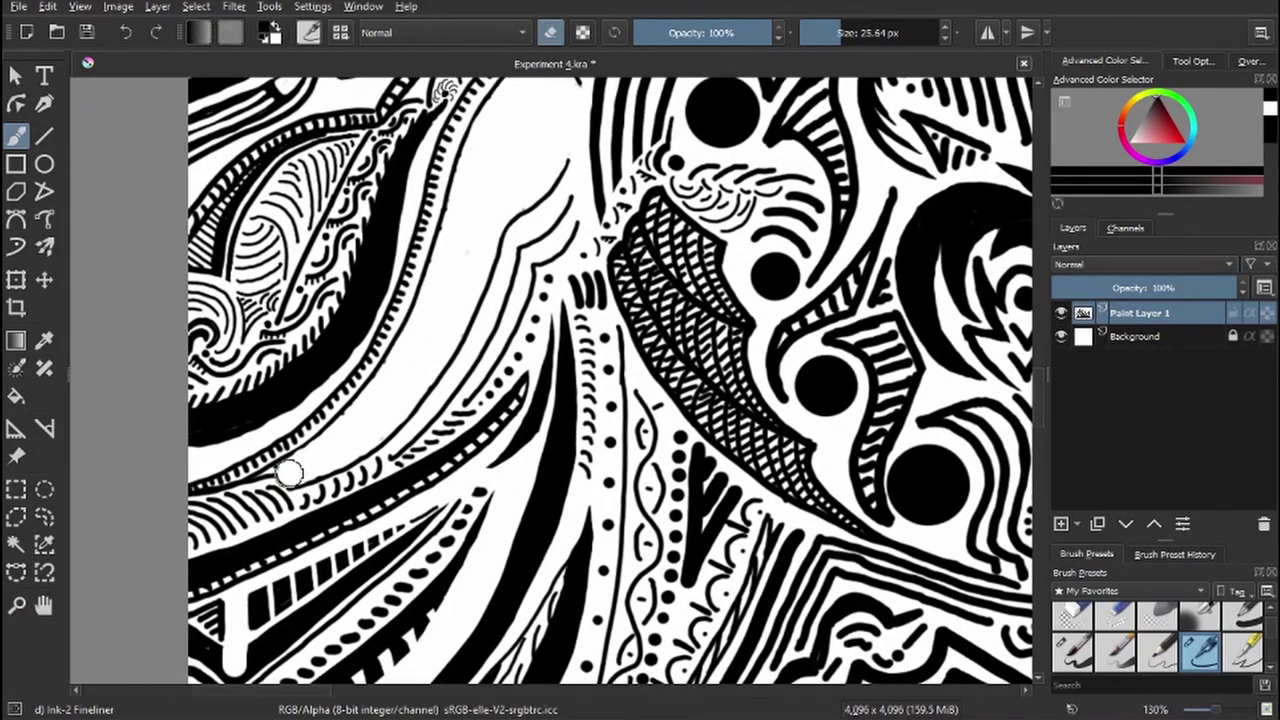
# - Draw a large black dot and a curved row of small dots in the cleared band with an 8.64 px brush
pyautogui.press('[')
pyautogui.press('[')
pyautogui.press('[')
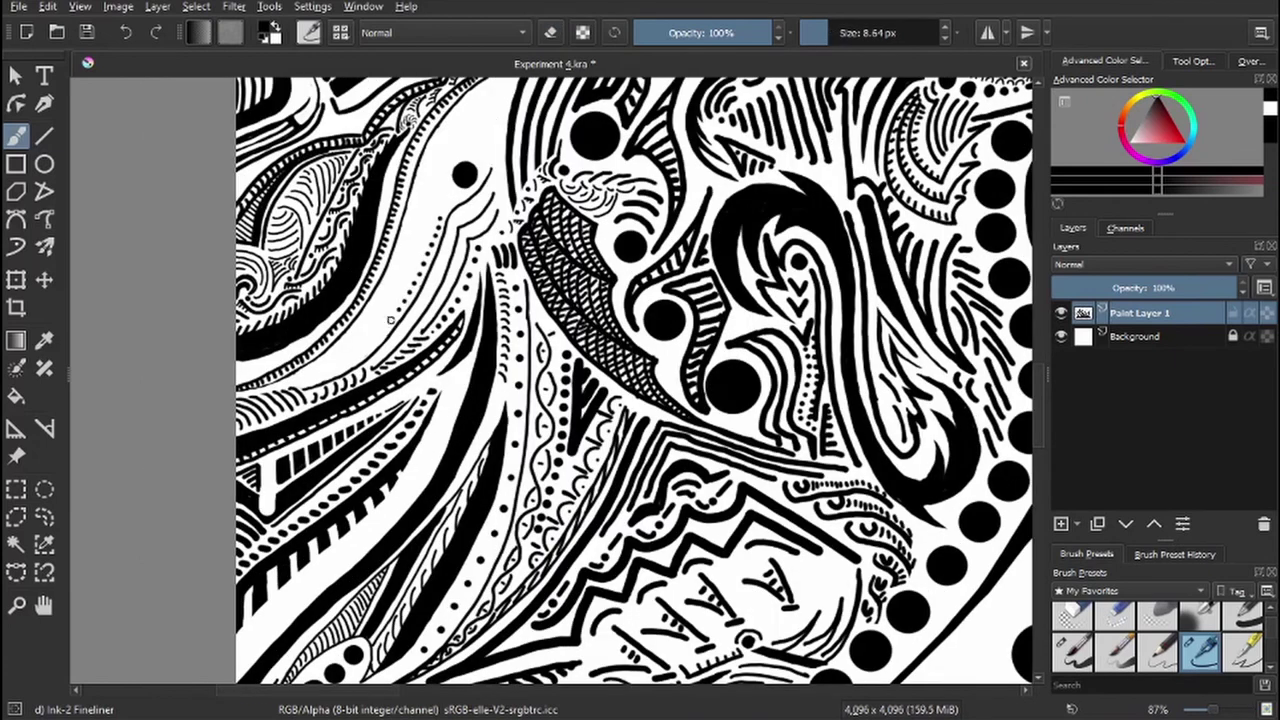
# - Add diagonal stripes to the white strip beside the long black thorns and thick angled bars above the dotted stem's tip at 8.64 px
pyautogui.moveTo(478, 262)
pyautogui.mouseDown()
pyautogui.moveTo(450, 440)
pyautogui.moveTo(459, 395)
pyautogui.mouseUp()
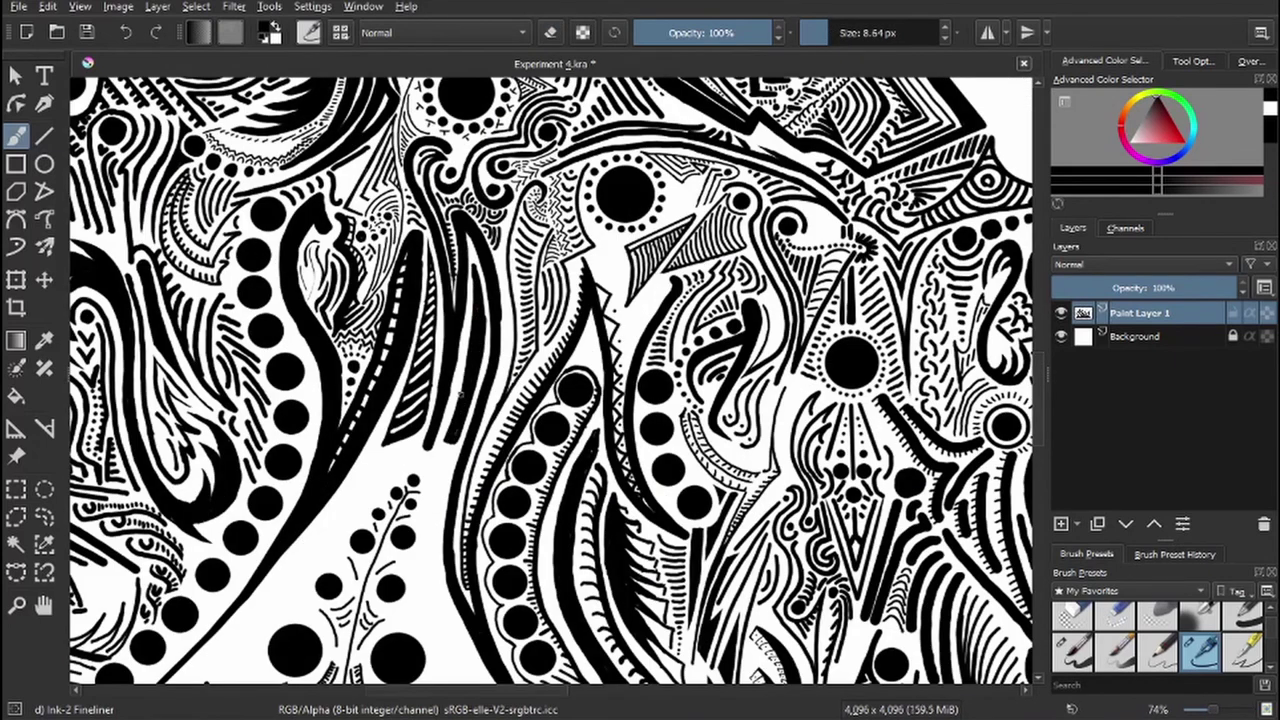
pyautogui.press('e')
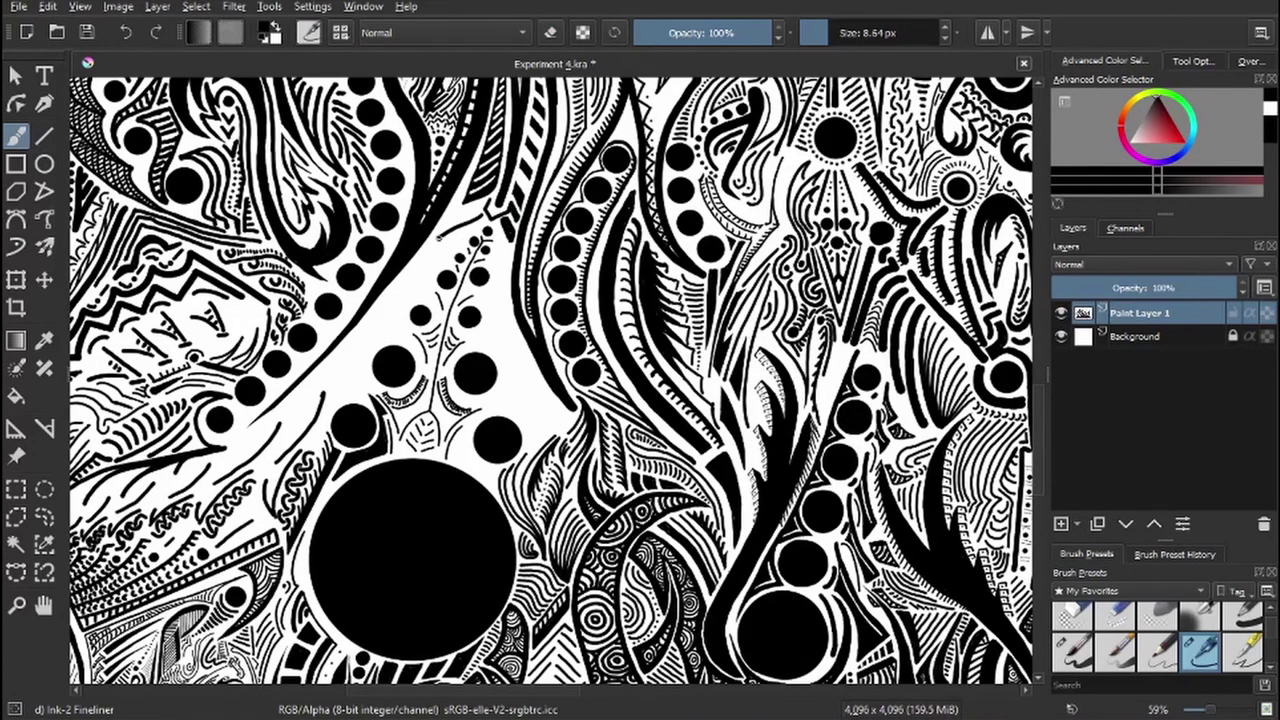
pyautogui.moveTo(484, 216); pyautogui.dragTo(432, 242)
pyautogui.moveTo(494, 198)
pyautogui.mouseDown()
pyautogui.moveTo(452, 214)
pyautogui.moveTo(468, 210)
pyautogui.mouseUp()
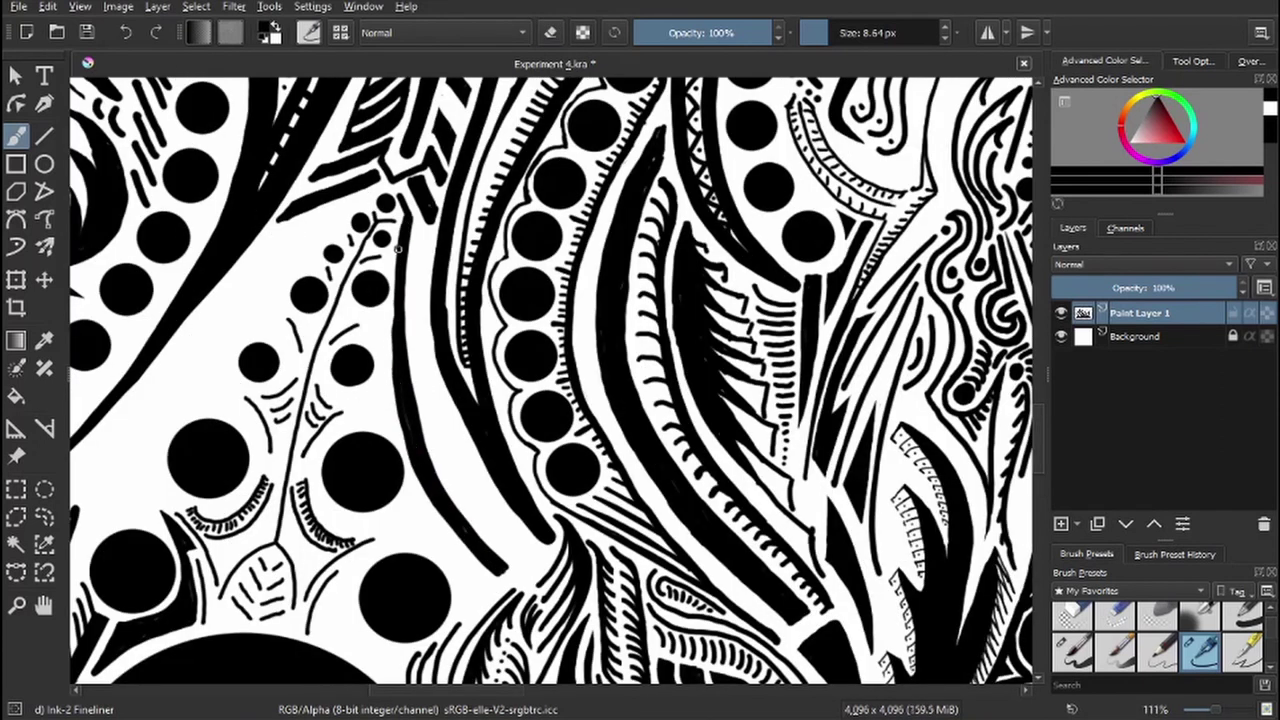
# - Draw a thick curve along the right side of the dotted stem and connect it to the circles with short bars
pyautogui.moveTo(398, 251); pyautogui.dragTo(364, 428)
pyautogui.moveTo(424, 482); pyautogui.dragTo(405, 546)
pyautogui.moveTo(398, 310); pyautogui.dragTo(390, 262)
pyautogui.moveTo(428, 490); pyautogui.dragTo(408, 525)
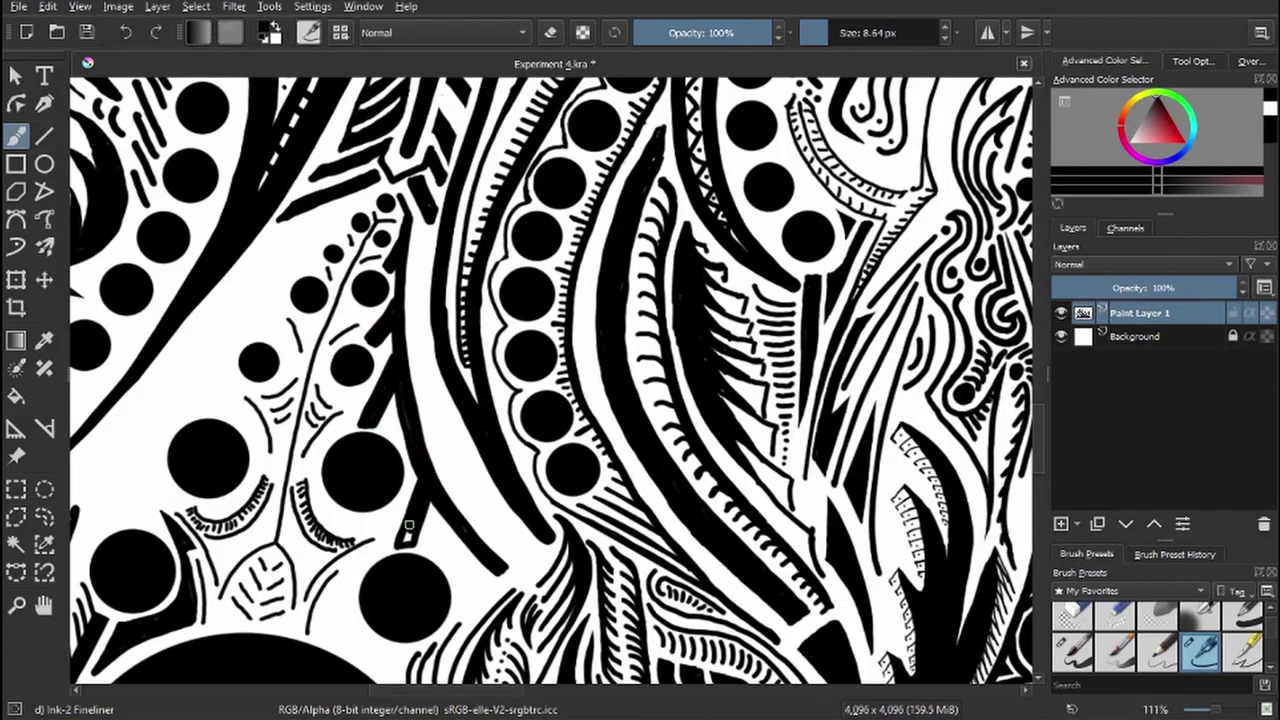
pyautogui.press('e')
pyautogui.scroll(-2, 522, 293)
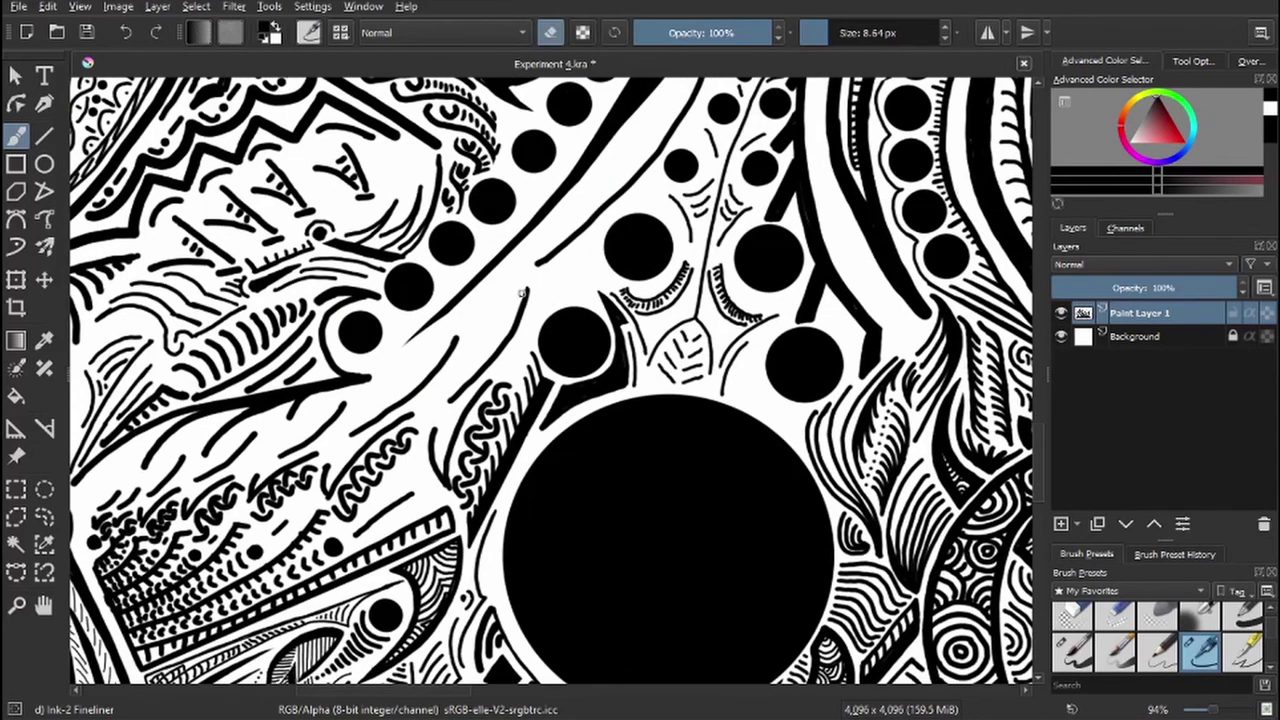
# - Draw a thick curve along the left side of the dotted stem with bars down to its circles, thickening it at 13.35 px
pyautogui.moveTo(522, 293); pyautogui.dragTo(448, 402)
pyautogui.press('e')
pyautogui.moveTo(550, 260)
pyautogui.mouseDown()
pyautogui.moveTo(512, 276)
pyautogui.moveTo(524, 334)
pyautogui.moveTo(448, 402)
pyautogui.mouseUp()
pyautogui.moveTo(578, 238)
pyautogui.mouseDown()
pyautogui.moveTo(578, 294)
pyautogui.moveTo(409, 420)
pyautogui.mouseUp()
pyautogui.moveTo(582, 170); pyautogui.dragTo(578, 192)
pyautogui.moveTo(556, 186); pyautogui.dragTo(477, 340)
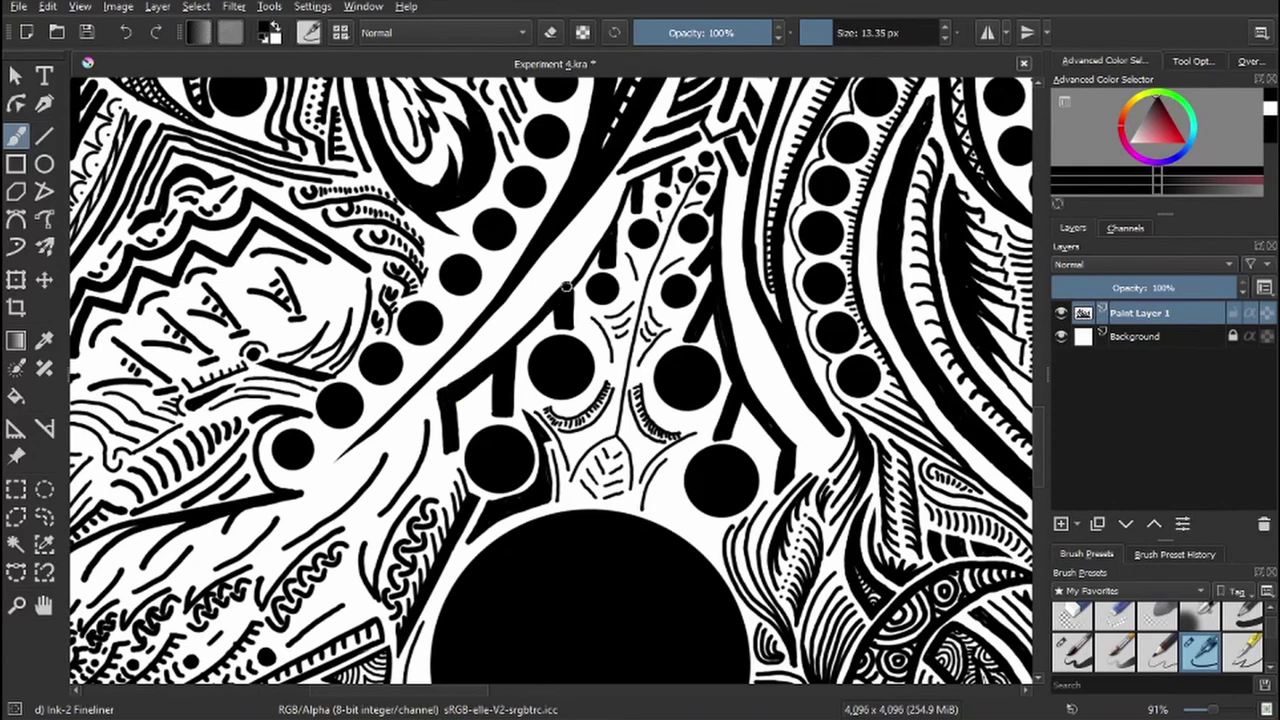
pyautogui.moveTo(598, 228); pyautogui.dragTo(566, 294)
pyautogui.moveTo(562, 304); pyautogui.dragTo(520, 352)
pyautogui.moveTo(630, 182); pyautogui.dragTo(604, 234)
pyautogui.moveTo(598, 256); pyautogui.dragTo(578, 294)
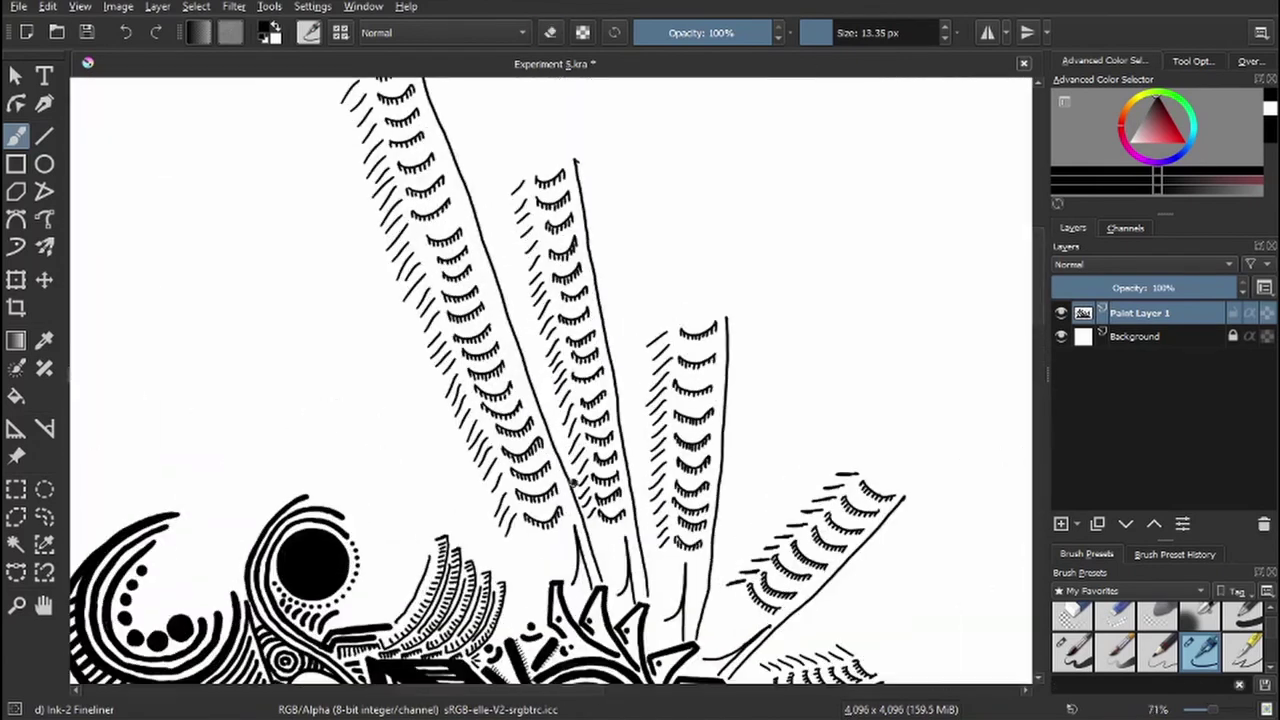
# - In Experiment 5.kra, place rows of dots along the outer lines of the feather shapes with a 13.35 px brush
pyautogui.moveTo(636, 493); pyautogui.dragTo(570, 458)
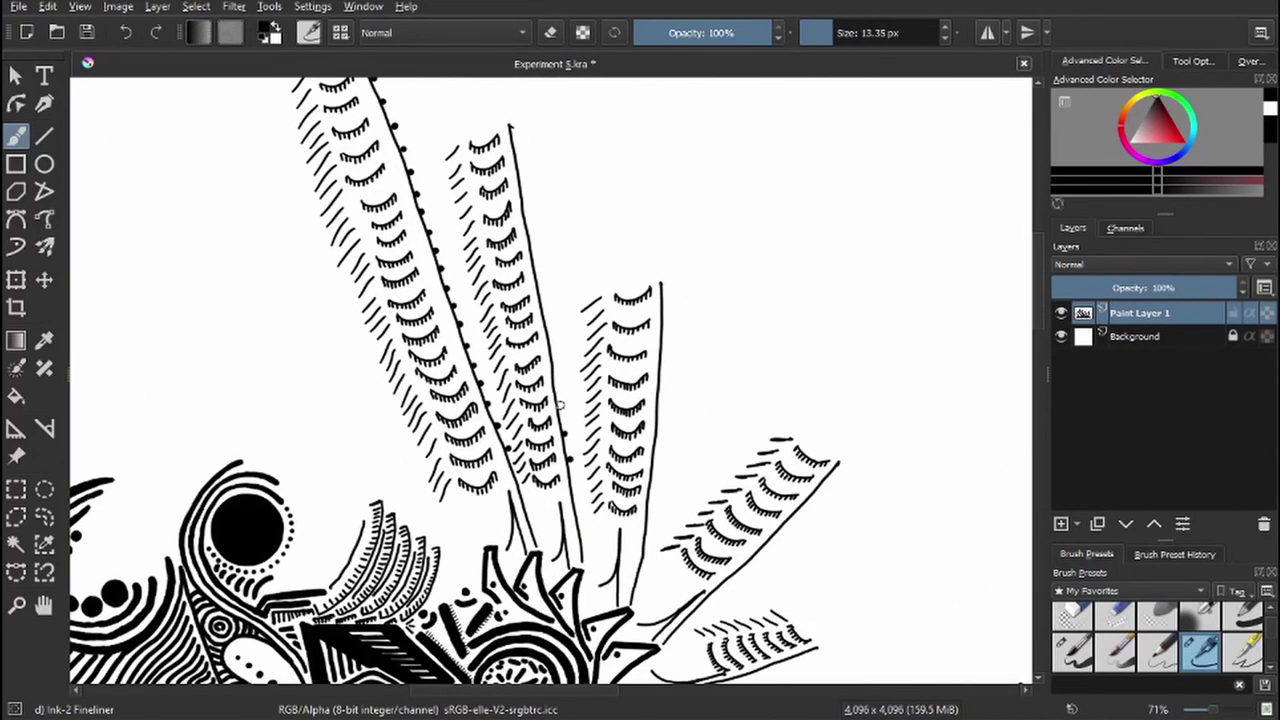
pyautogui.moveTo(522, 185); pyautogui.dragTo(397, 85)
pyautogui.click(530, 389)
pyautogui.click(539, 225)
pyautogui.click(537, 242)
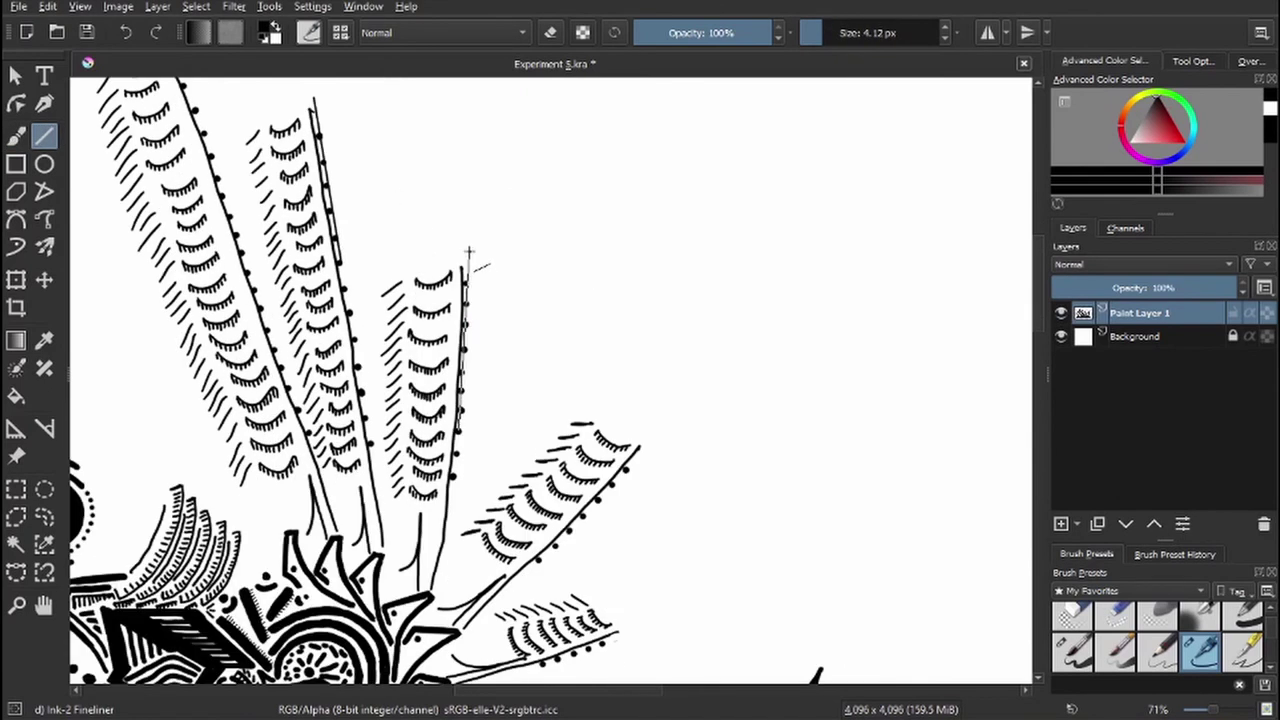
# - Draw thin straight lines parallel to the dotted outer edges of the feathers with the Line tool at 4.12 px
pyautogui.click(466, 330)
pyautogui.click(470, 300)
pyautogui.click(476, 265)
pyautogui.click(509, 422)
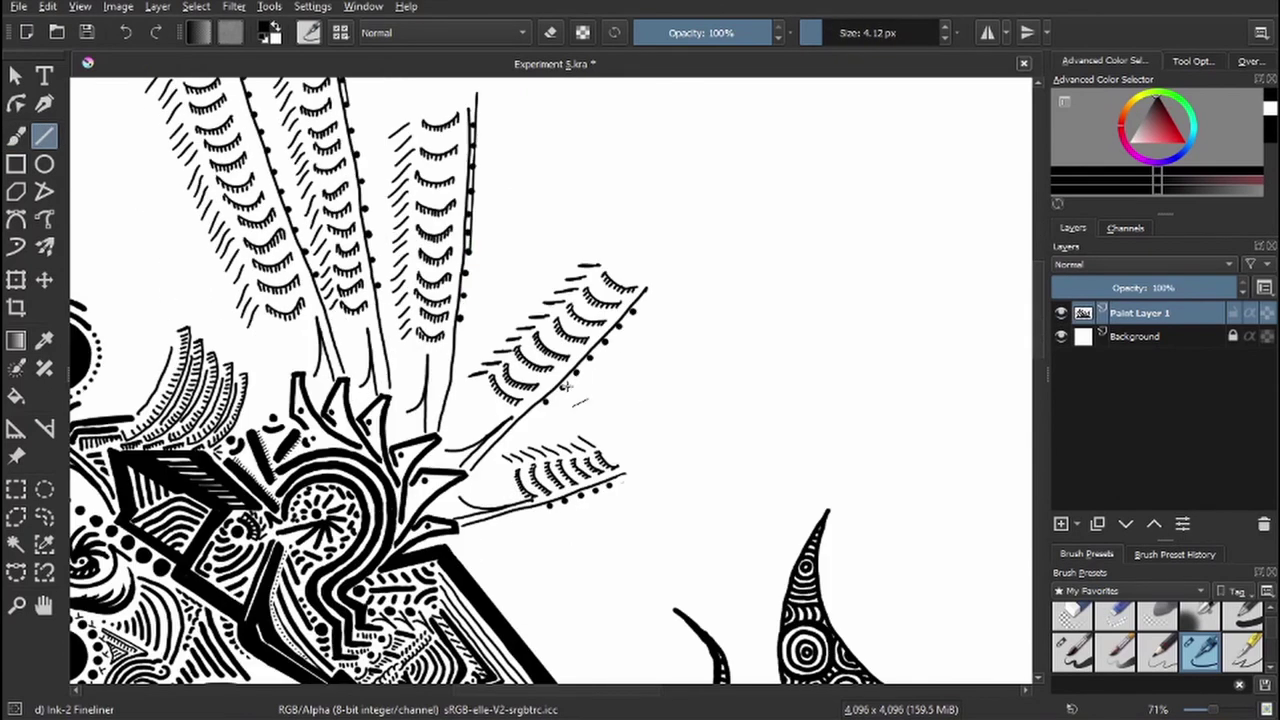
pyautogui.moveTo(565, 387); pyautogui.dragTo(684, 289)
pyautogui.moveTo(550, 507)
pyautogui.mouseDown()
pyautogui.moveTo(665, 473)
pyautogui.moveTo(624, 624)
pyautogui.moveTo(704, 592)
pyautogui.mouseUp()
pyautogui.moveTo(606, 488); pyautogui.dragTo(708, 386)
pyautogui.moveTo(489, 351)
pyautogui.mouseDown()
pyautogui.moveTo(500, 265)
pyautogui.moveTo(545, 411)
pyautogui.mouseUp()
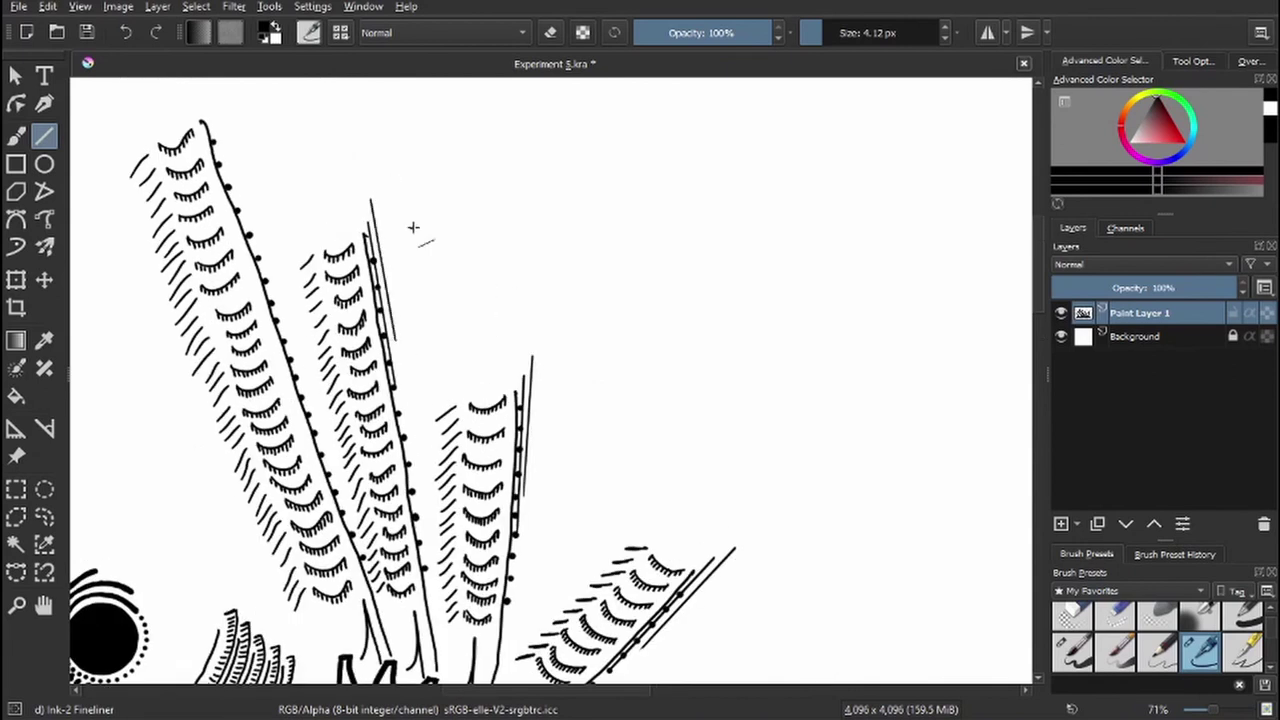
# - Add brush dots at 12.29 px between the thin parallel lines along the feathers' outer edges
pyautogui.press('b')
pyautogui.scroll(-1, 412, 228)
pyautogui.scroll(-1, 494, 191)
pyautogui.moveTo(563, 282); pyautogui.dragTo(578, 239)
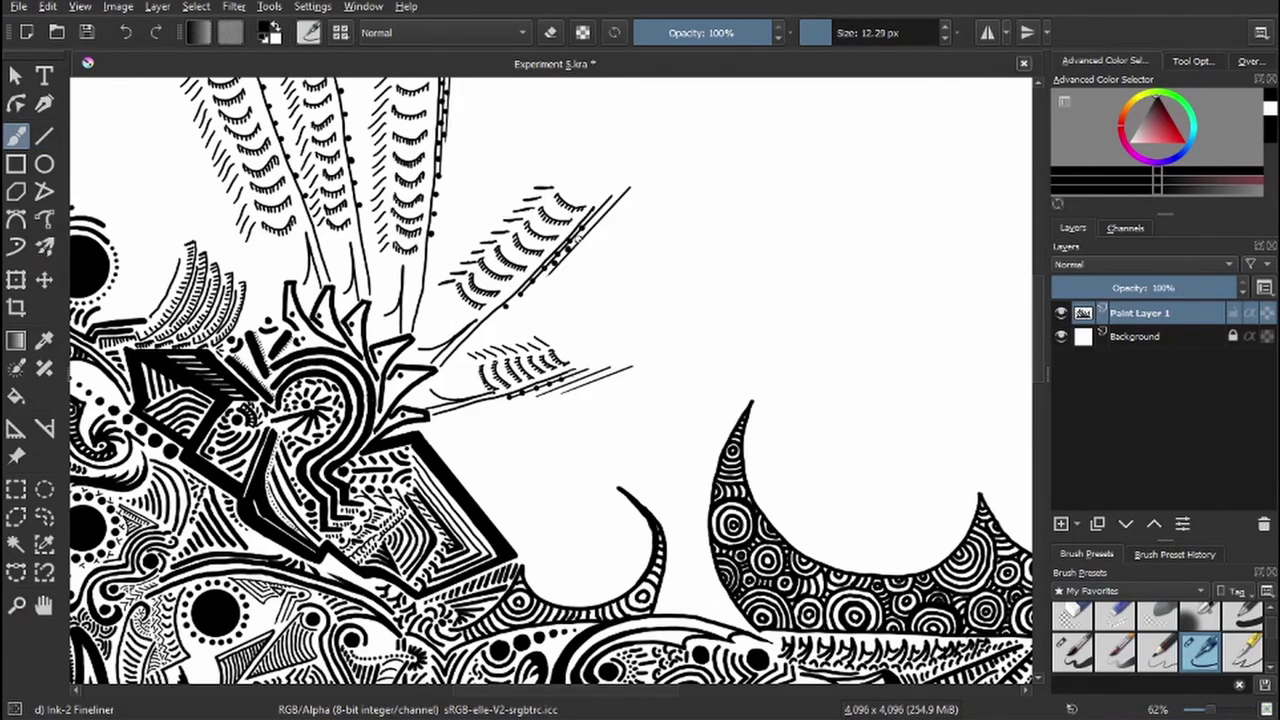
# - Draw a zigzag mountain ridge across the full canvas width above the artwork with 22.44 px straight lines
pyautogui.moveTo(232, 273); pyautogui.dragTo(423, 143)
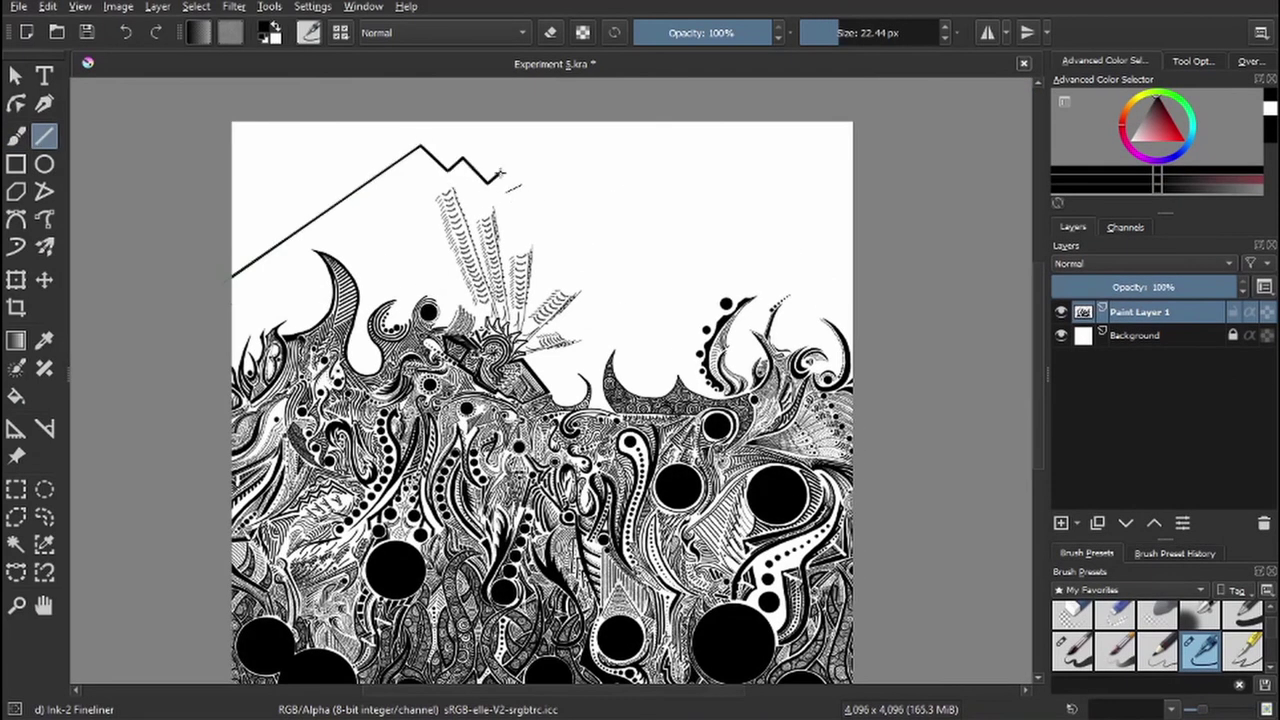
pyautogui.moveTo(662, 189); pyautogui.dragTo(852, 306)
# - Hatch the sky from the canvas corner to just past the first mountain peak with 8.64 px diagonal lines and save the drawing
pyautogui.moveTo(254, 220); pyautogui.dragTo(164, 96)
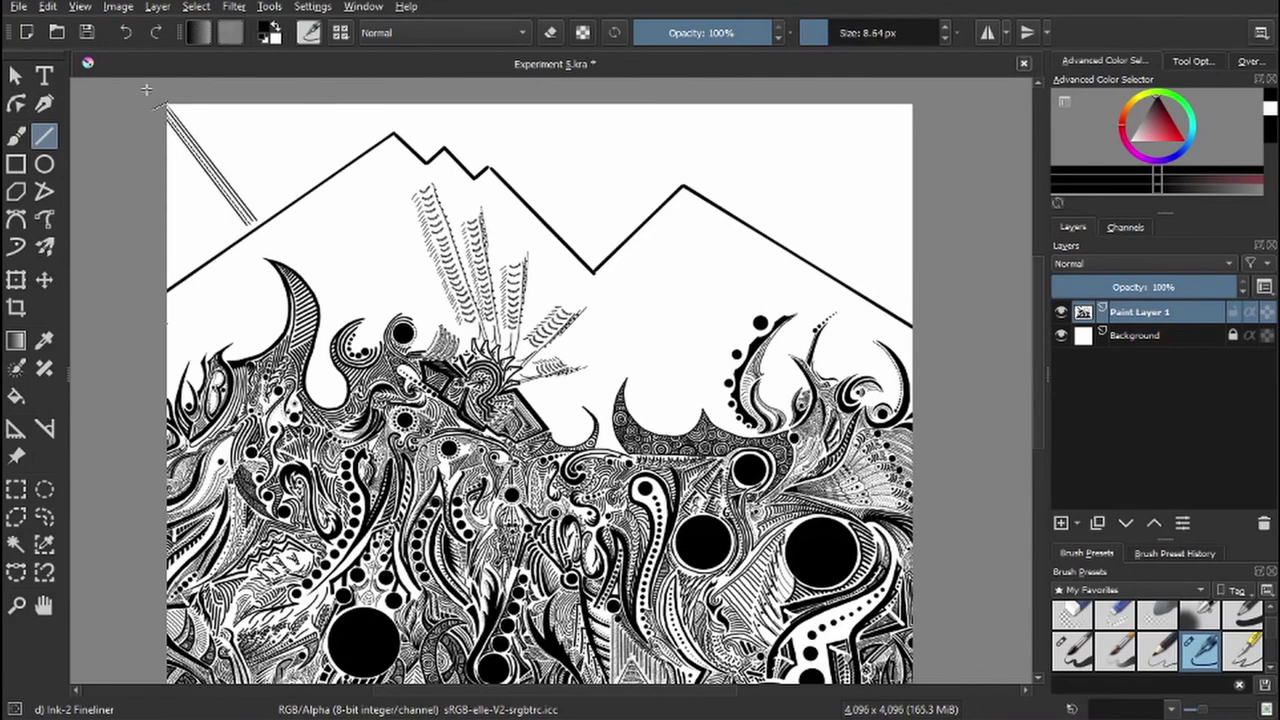
pyautogui.moveTo(256, 232); pyautogui.dragTo(138, 111)
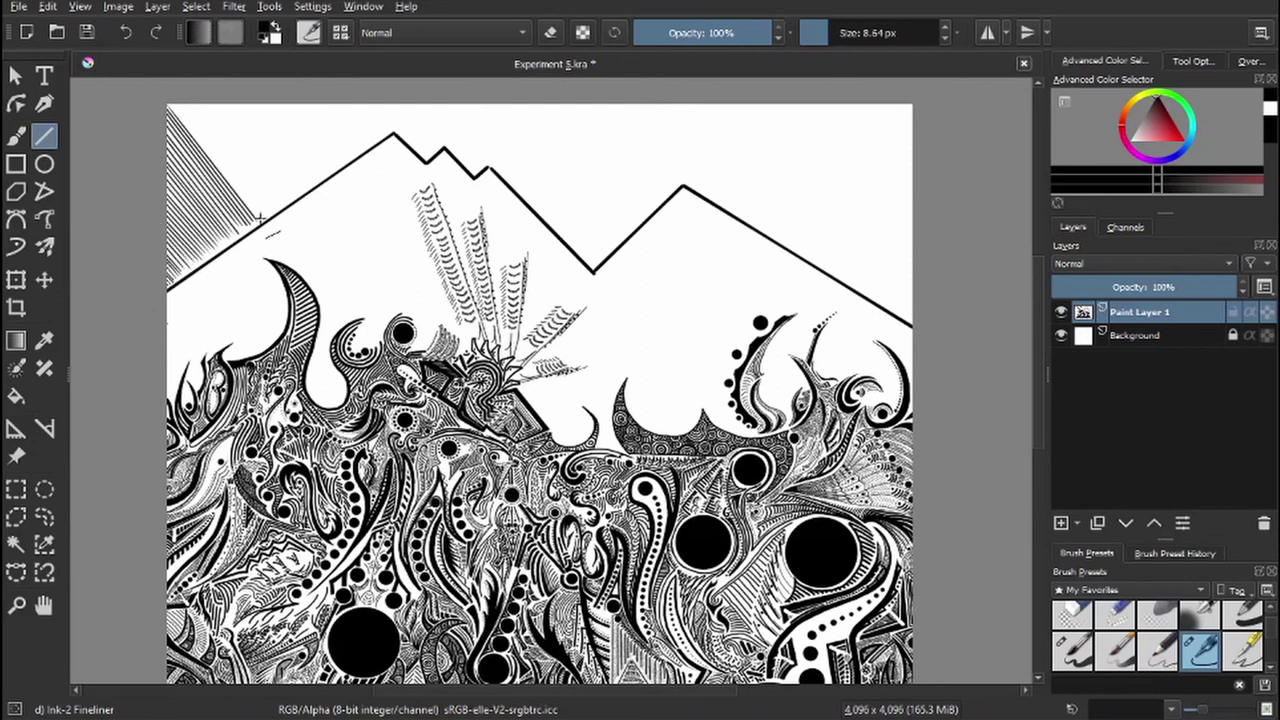
pyautogui.moveTo(258, 220)
pyautogui.mouseDown()
pyautogui.moveTo(176, 92)
pyautogui.moveTo(348, 388)
pyautogui.mouseUp()
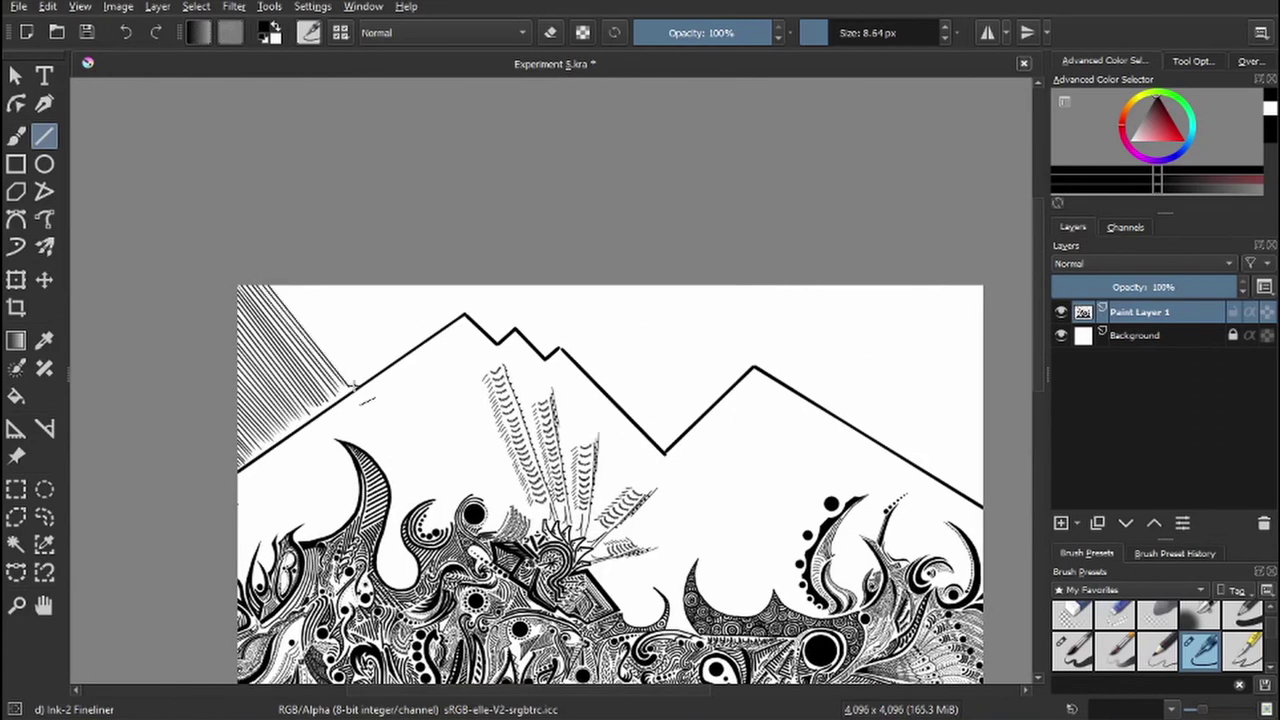
pyautogui.moveTo(243, 236)
pyautogui.mouseDown()
pyautogui.moveTo(367, 371)
pyautogui.moveTo(384, 367)
pyautogui.mouseUp()
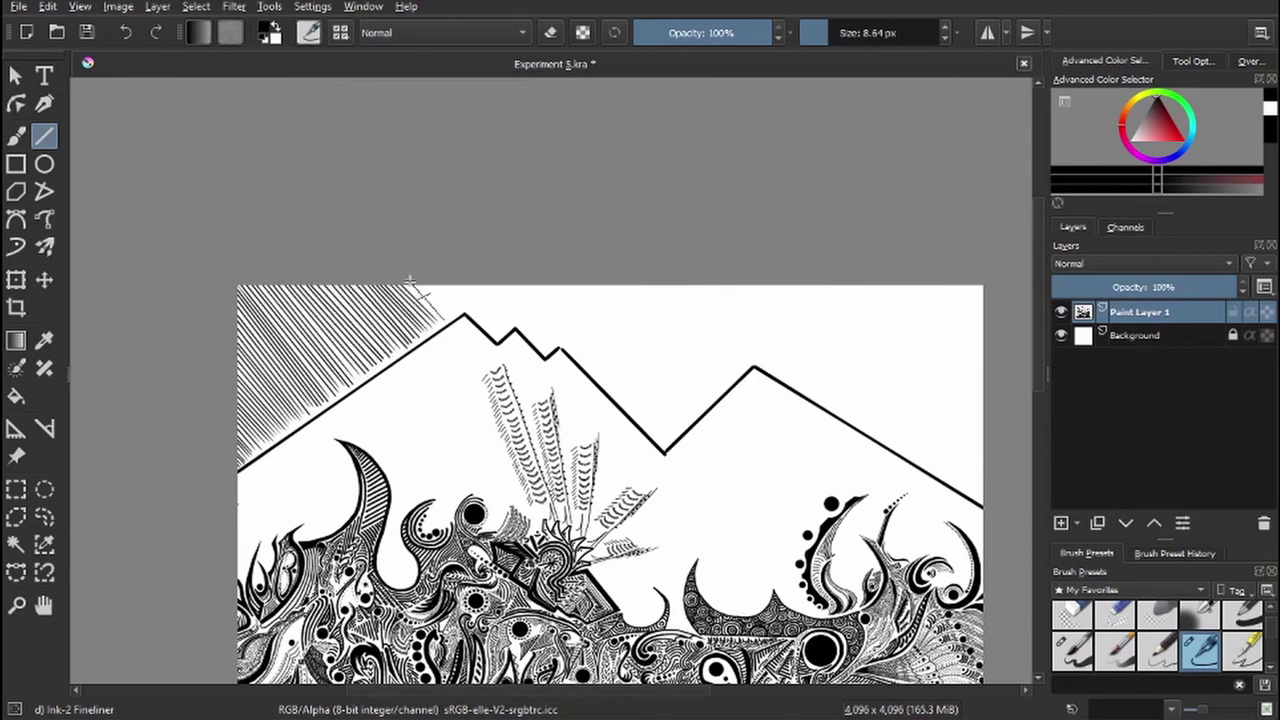
pyautogui.moveTo(430, 283); pyautogui.dragTo(503, 328)
pyautogui.hotkey('ctrl', 's')
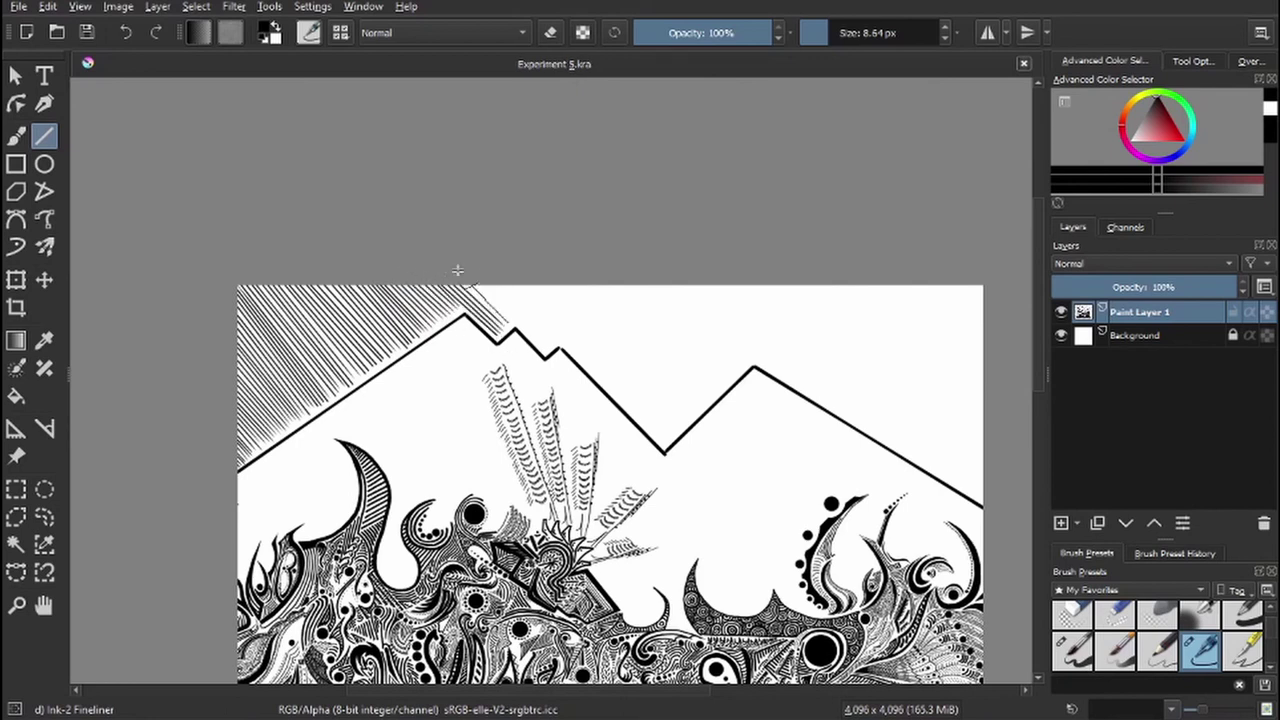
# - Continue the diagonal hatching at 8.64 px over the valley between the two mountain peaks
pyautogui.moveTo(481, 267)
pyautogui.mouseDown()
pyautogui.moveTo(654, 423)
pyautogui.moveTo(680, 413)
pyautogui.mouseUp()
pyautogui.moveTo(524, 268); pyautogui.dragTo(686, 411)
pyautogui.moveTo(533, 270); pyautogui.dragTo(694, 417)
pyautogui.moveTo(555, 278); pyautogui.dragTo(698, 420)
pyautogui.moveTo(565, 270); pyautogui.dragTo(703, 414)
pyautogui.moveTo(572, 269); pyautogui.dragTo(711, 407)
pyautogui.moveTo(585, 267); pyautogui.dragTo(718, 400)
pyautogui.moveTo(598, 265); pyautogui.dragTo(725, 393)
pyautogui.moveTo(610, 262)
pyautogui.mouseDown()
pyautogui.moveTo(729, 389)
pyautogui.moveTo(734, 370)
pyautogui.mouseUp()
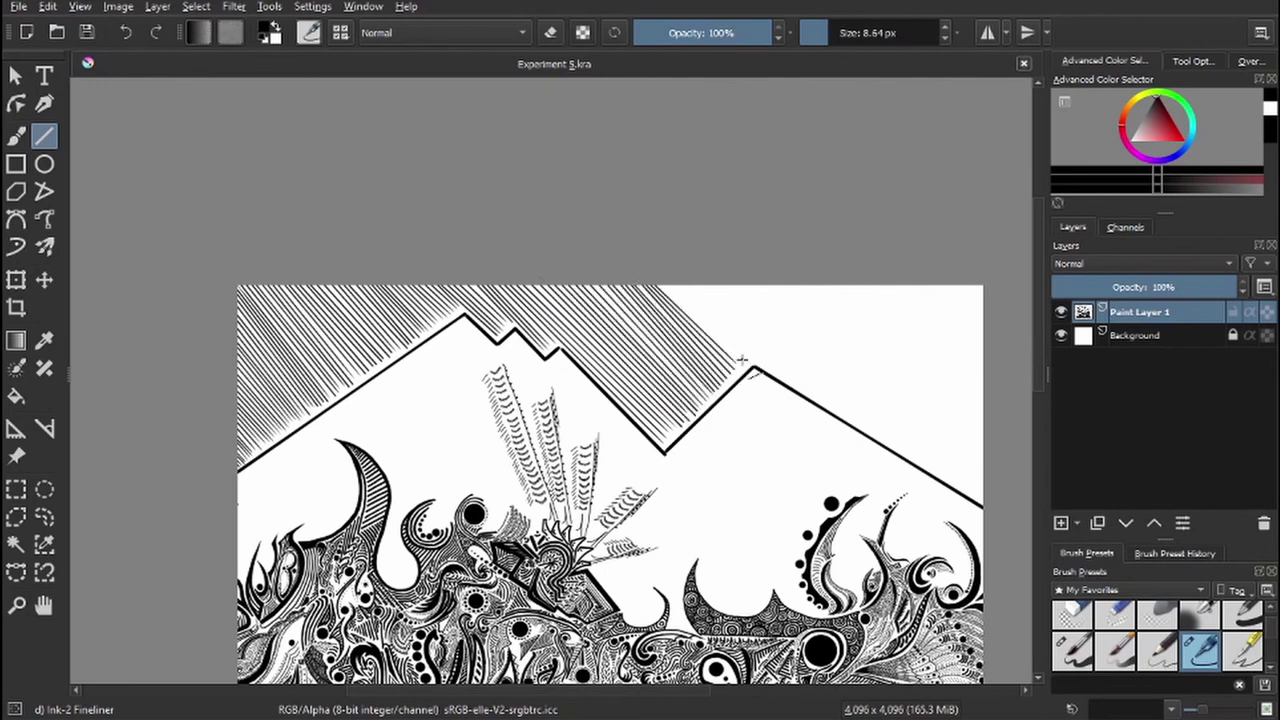
# - Hatch the remaining sky from the second peak to the canvas edge with 8.64 px diagonal lines
pyautogui.moveTo(622, 256); pyautogui.dragTo(752, 366)
pyautogui.moveTo(636, 255); pyautogui.dragTo(792, 385)
pyautogui.moveTo(708, 274); pyautogui.dragTo(818, 404)
pyautogui.moveTo(716, 275); pyautogui.dragTo(842, 417)
pyautogui.moveTo(731, 276); pyautogui.dragTo(866, 431)
pyautogui.moveTo(745, 277); pyautogui.dragTo(890, 445)
pyautogui.moveTo(756, 278); pyautogui.dragTo(914, 458)
pyautogui.moveTo(767, 280); pyautogui.dragTo(936, 471)
pyautogui.moveTo(781, 282)
pyautogui.mouseDown()
pyautogui.moveTo(940, 437)
pyautogui.moveTo(947, 478)
pyautogui.mouseUp()
pyautogui.moveTo(789, 283); pyautogui.dragTo(966, 491)
pyautogui.moveTo(805, 284); pyautogui.dragTo(988, 503)
pyautogui.moveTo(822, 277); pyautogui.dragTo(995, 498)
pyautogui.moveTo(838, 279); pyautogui.dragTo(1002, 490)
pyautogui.moveTo(855, 281)
pyautogui.mouseDown()
pyautogui.moveTo(1004, 485)
pyautogui.moveTo(998, 476)
pyautogui.mouseUp()
pyautogui.moveTo(873, 283)
pyautogui.mouseDown()
pyautogui.moveTo(990, 465)
pyautogui.moveTo(995, 455)
pyautogui.mouseUp()
pyautogui.moveTo(893, 282)
pyautogui.mouseDown()
pyautogui.moveTo(995, 441)
pyautogui.moveTo(995, 413)
pyautogui.mouseUp()
pyautogui.moveTo(923, 282); pyautogui.dragTo(995, 395)
pyautogui.moveTo(934, 282); pyautogui.dragTo(995, 377)
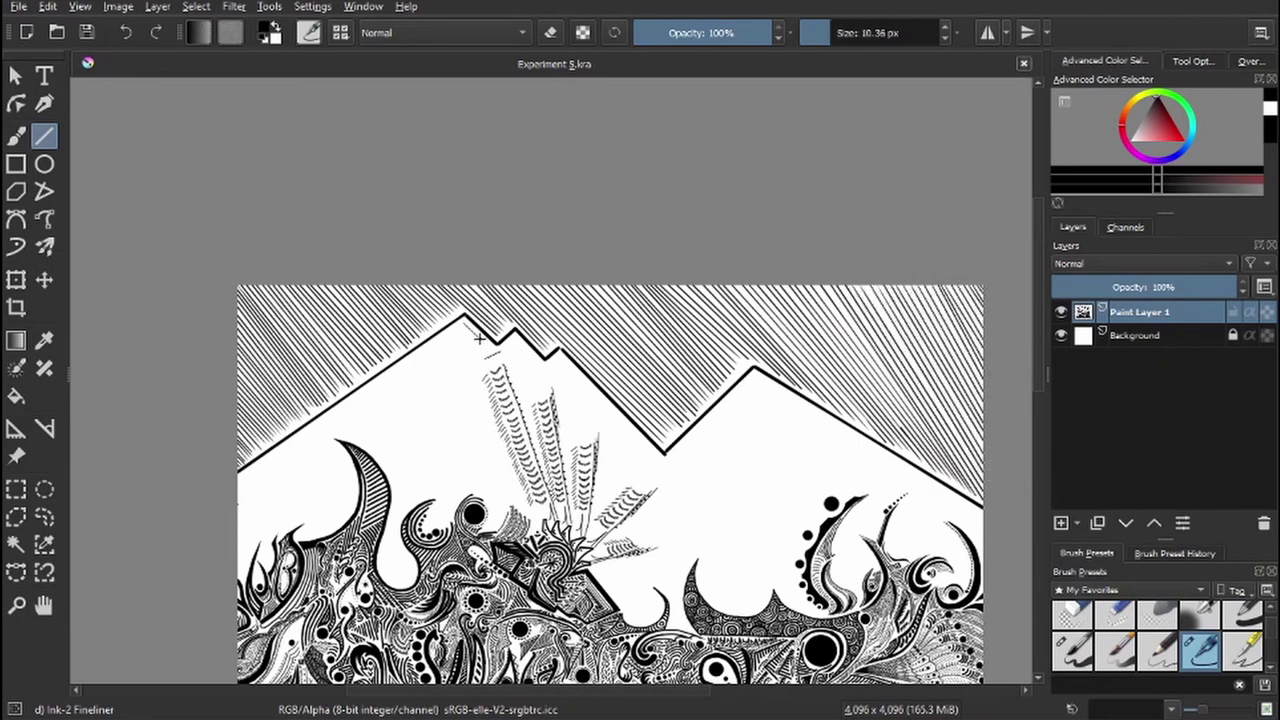
# - Outline small triangles beneath the mountain peaks with 10.36 px lines and fill them solid black with a 14.46 px brush
pyautogui.moveTo(480, 339); pyautogui.dragTo(428, 354)
pyautogui.moveTo(464, 329); pyautogui.dragTo(428, 354)
pyautogui.press('b')
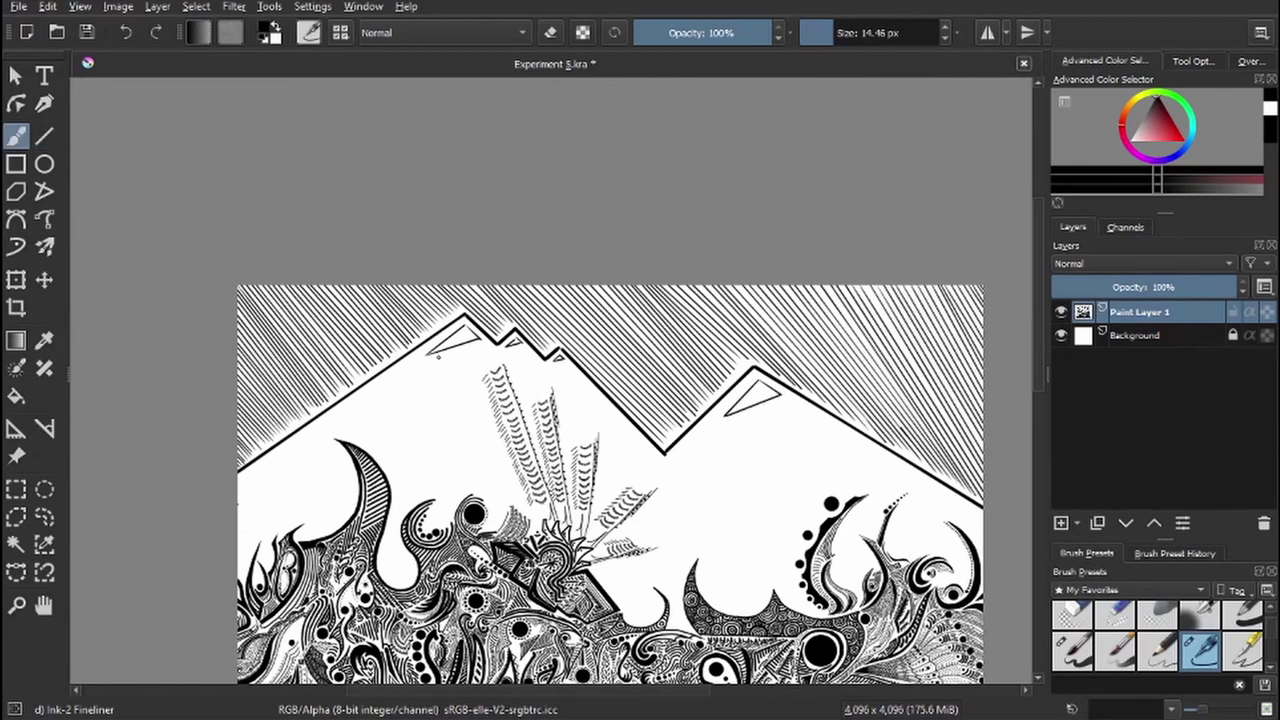
pyautogui.scroll(4, 458, 369)
pyautogui.moveTo(344, 322); pyautogui.dragTo(476, 222)
pyautogui.moveTo(477, 273)
pyautogui.mouseDown()
pyautogui.moveTo(430, 272)
pyautogui.moveTo(446, 261)
pyautogui.mouseUp()
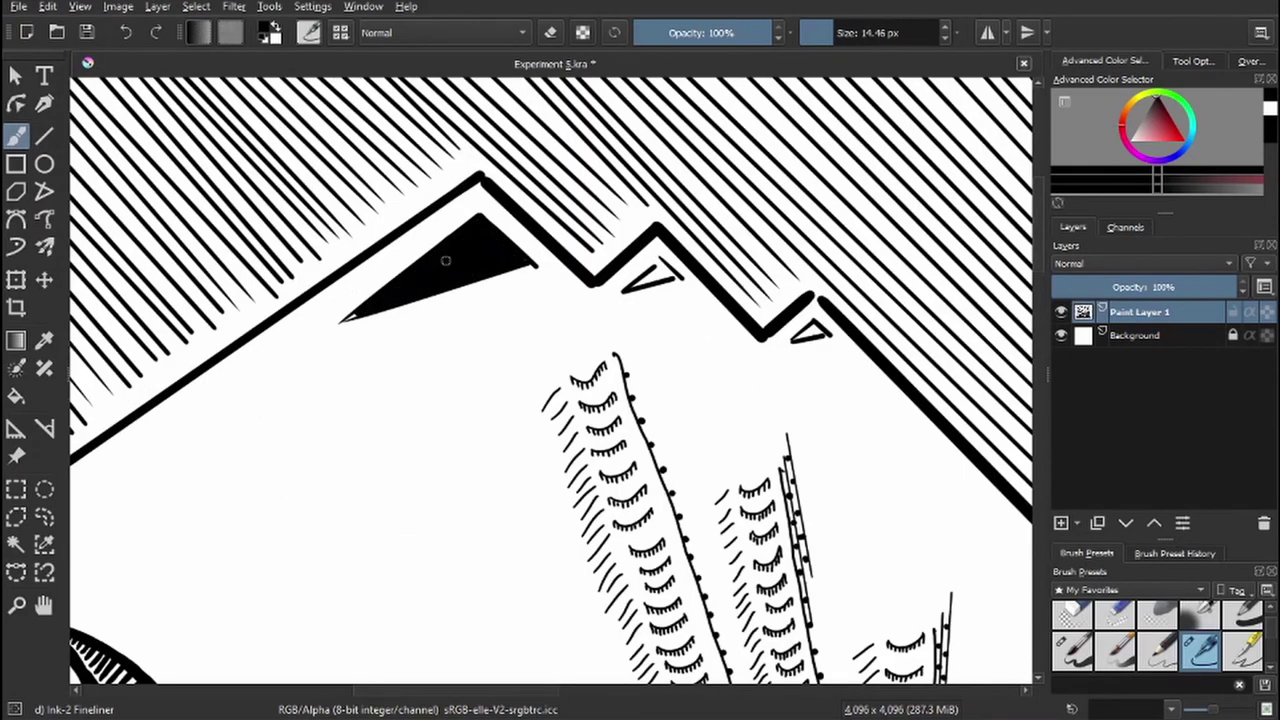
pyautogui.scroll(3, 790, 413)
pyautogui.moveTo(780, 330)
pyautogui.mouseDown()
pyautogui.moveTo(891, 268)
pyautogui.moveTo(800, 320)
pyautogui.moveTo(885, 285)
pyautogui.mouseUp()
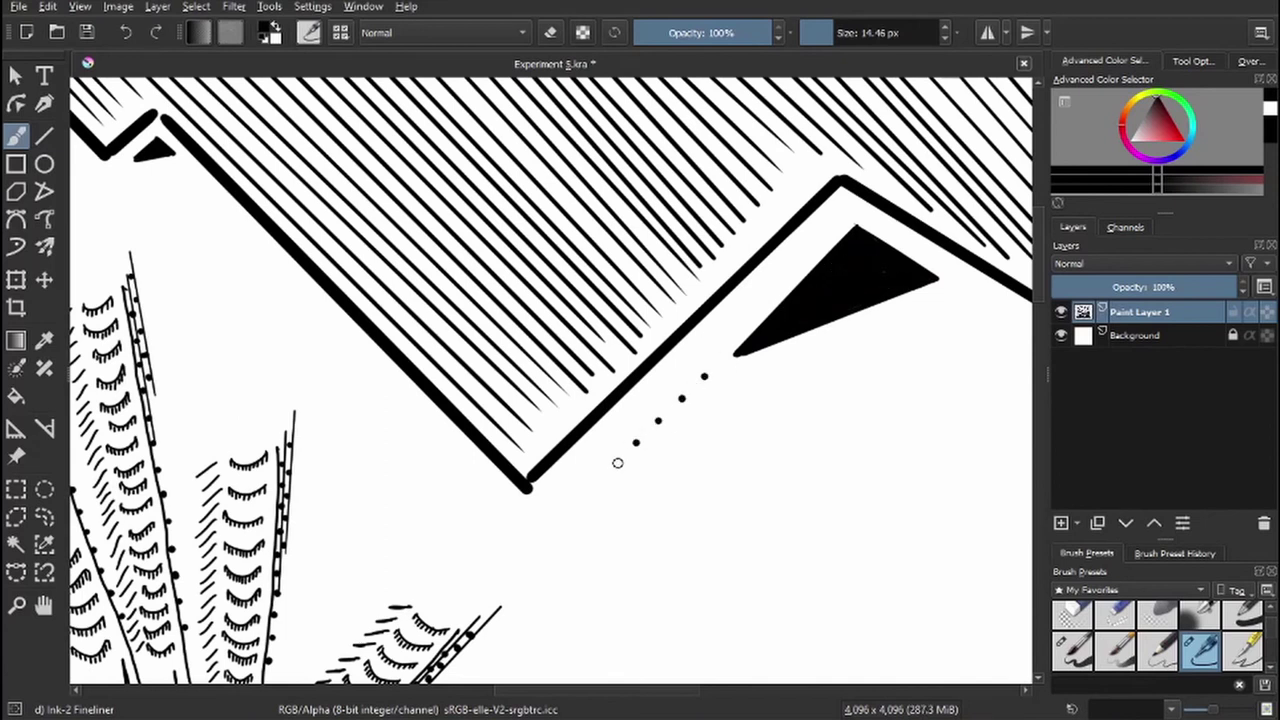
# - Place rows of evenly spaced dots inside the left slopes of the mountains, running down from the black triangles, at 14.46 px
pyautogui.scroll(3, 617, 462)
pyautogui.hscroll(-5, 445, 231)
pyautogui.press('e')
pyautogui.hscroll(-5, 768, 187)
pyautogui.scroll(-1, 768, 180)
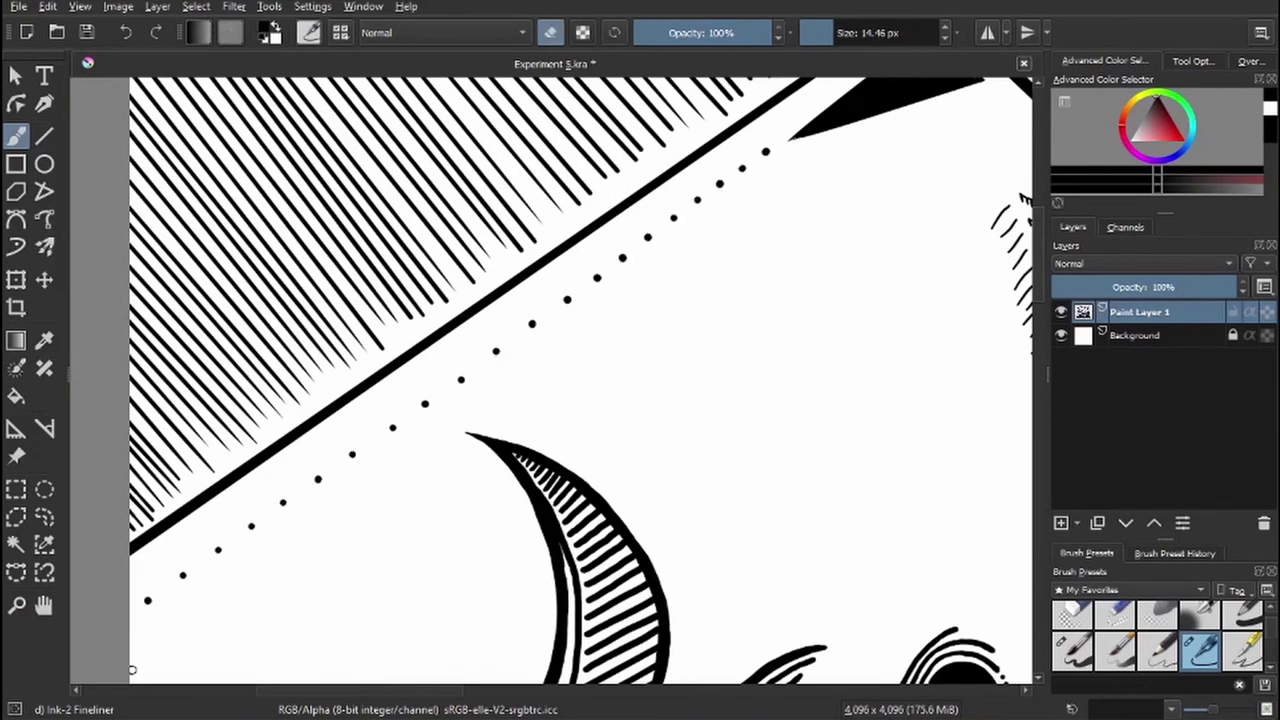
# - Draw lines parallel to the right slopes of the mountains, just inside the ridge and starting from the black triangles
pyautogui.press('e')
pyautogui.scroll(-2, 131, 670)
pyautogui.hscroll(5, 308, 213)
pyautogui.scroll(2, 308, 213)
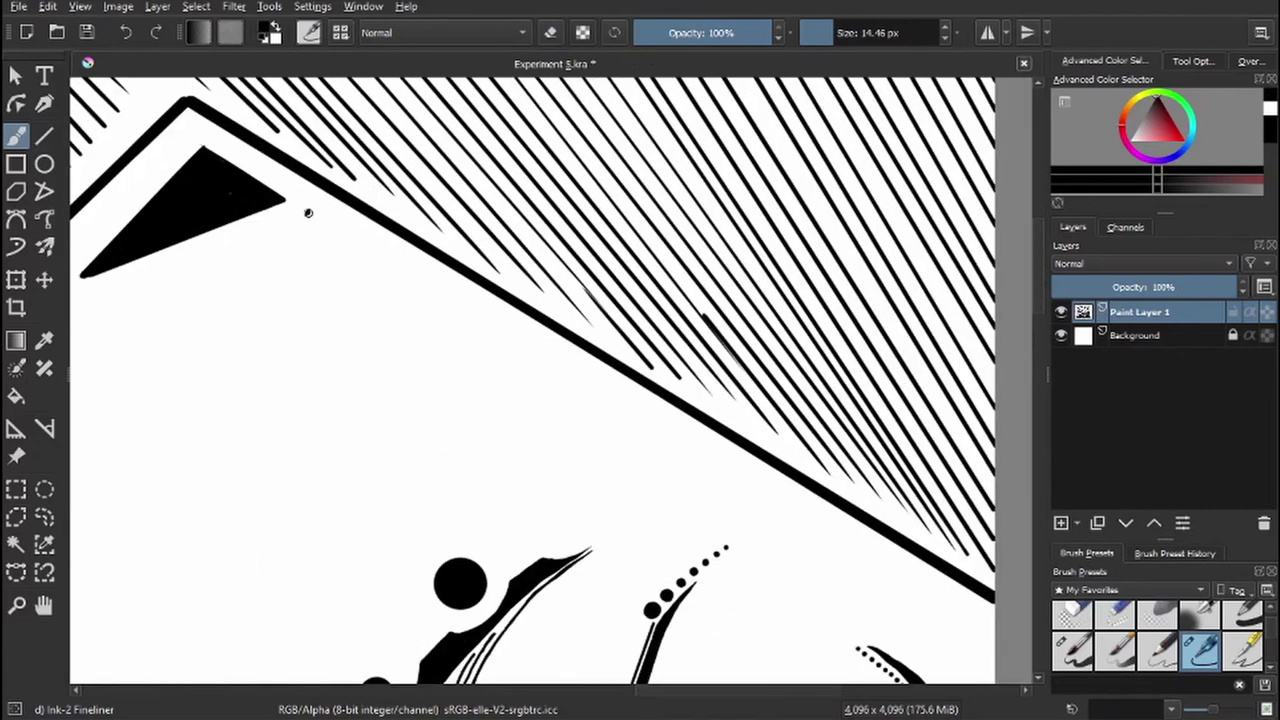
pyautogui.scroll(-3, 308, 213)
pyautogui.hscroll(5, 308, 213)
pyautogui.hscroll(-8, 98, 567)
# - Erase the ends of the sky hatching along the first mountain's left slope with a straight 27.35 px eraser line, leaving a white gap
pyautogui.press('v')
pyautogui.press('e')
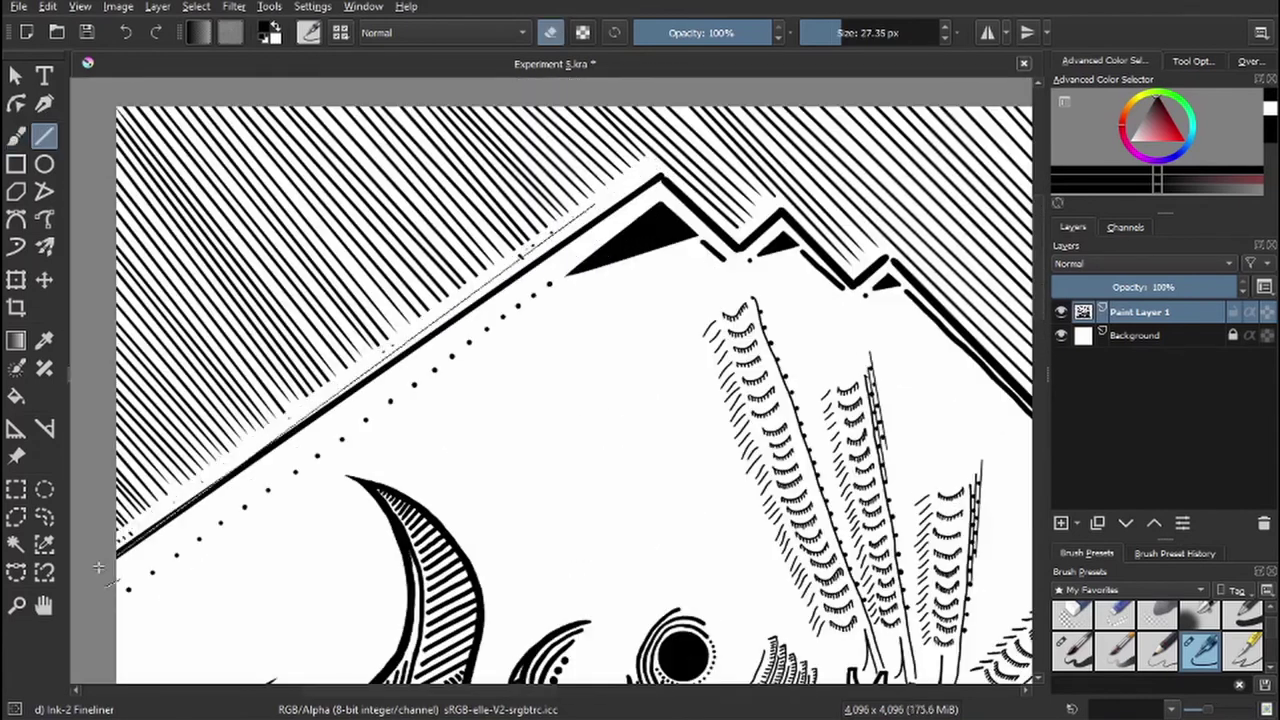
pyautogui.moveTo(596, 202); pyautogui.dragTo(98, 567)
pyautogui.hscroll(6, 834, 250)
pyautogui.scroll(-2, 834, 250)
pyautogui.scroll(1, 846, 233)
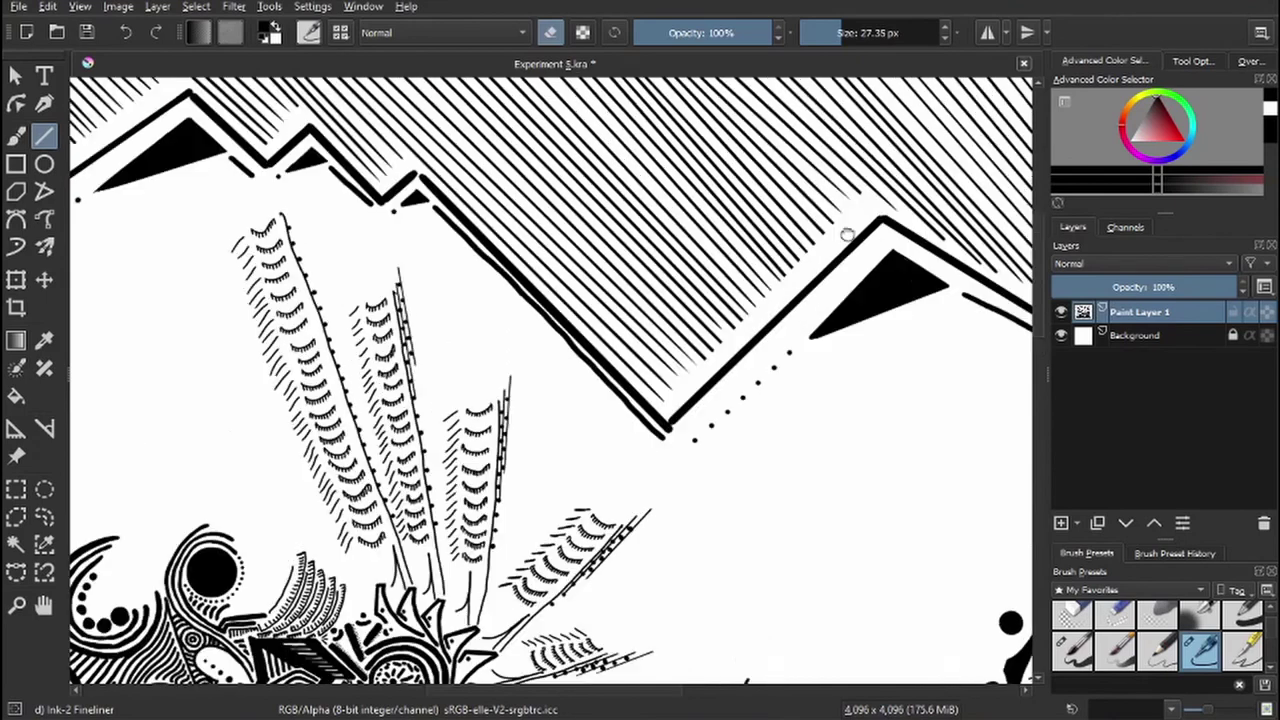
pyautogui.scroll(-2, 846, 233)
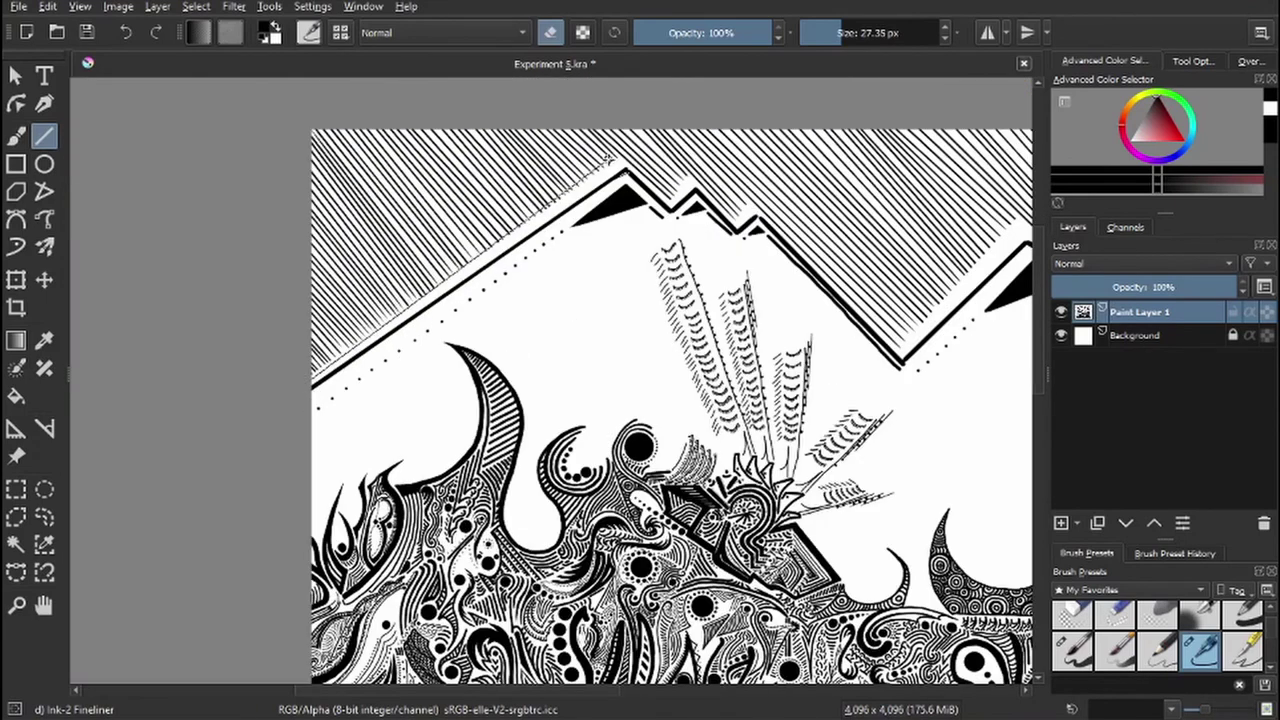
# - Place a solid black dot just above each mountain peak, with smaller dots over the smaller peaks
pyautogui.hscroll(-5, 263, 217)
pyautogui.press('e')
pyautogui.press('b')
pyautogui.scroll(2, 500, 300)
pyautogui.click(849, 33)
pyautogui.scroll(-2, 500, 300)
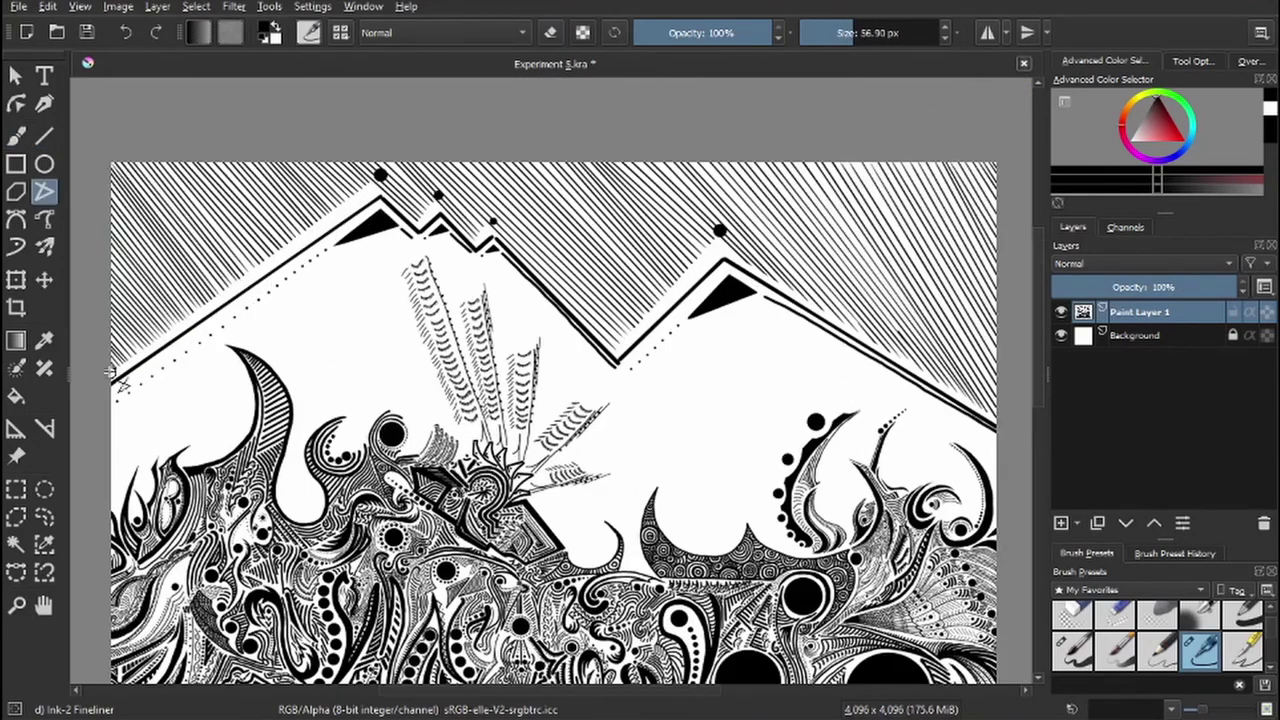
# - Stipple white dots inside the black circle in the sky's upper-right corner, packing them densely toward the circle's lower-left edge
pyautogui.press('e')
pyautogui.scroll(3, 389, 115)
pyautogui.scroll(3, 614, 224)
pyautogui.press(']')
pyautogui.moveTo(545, 208)
pyautogui.mouseDown()
pyautogui.moveTo(549, 257)
pyautogui.moveTo(600, 223)
pyautogui.moveTo(600, 388)
pyautogui.mouseUp()
pyautogui.moveTo(935, 402)
pyautogui.mouseDown()
pyautogui.moveTo(795, 408)
pyautogui.moveTo(805, 445)
pyautogui.moveTo(790, 444)
pyautogui.mouseUp()
pyautogui.moveTo(600, 320)
pyautogui.mouseDown()
pyautogui.moveTo(612, 345)
pyautogui.moveTo(625, 305)
pyautogui.moveTo(738, 352)
pyautogui.moveTo(620, 420)
pyautogui.moveTo(760, 475)
pyautogui.moveTo(704, 430)
pyautogui.moveTo(785, 365)
pyautogui.moveTo(580, 170)
pyautogui.moveTo(615, 240)
pyautogui.moveTo(731, 338)
pyautogui.moveTo(690, 255)
pyautogui.moveTo(630, 185)
pyautogui.moveTo(690, 188)
pyautogui.moveTo(835, 295)
pyautogui.moveTo(860, 370)
pyautogui.moveTo(965, 375)
pyautogui.moveTo(917, 289)
pyautogui.moveTo(818, 241)
pyautogui.moveTo(751, 129)
pyautogui.moveTo(574, 209)
pyautogui.moveTo(826, 349)
pyautogui.moveTo(732, 210)
pyautogui.moveTo(877, 277)
pyautogui.moveTo(537, 257)
pyautogui.moveTo(571, 366)
pyautogui.moveTo(698, 545)
pyautogui.moveTo(615, 385)
pyautogui.moveTo(668, 426)
pyautogui.moveTo(789, 469)
pyautogui.moveTo(503, 497)
pyautogui.moveTo(601, 593)
pyautogui.moveTo(853, 561)
pyautogui.mouseUp()
# - Scatter 13.35 px black dots over the white stippling in the circle to blend its shading from dark to light
pyautogui.scroll(-2, 620, 330)
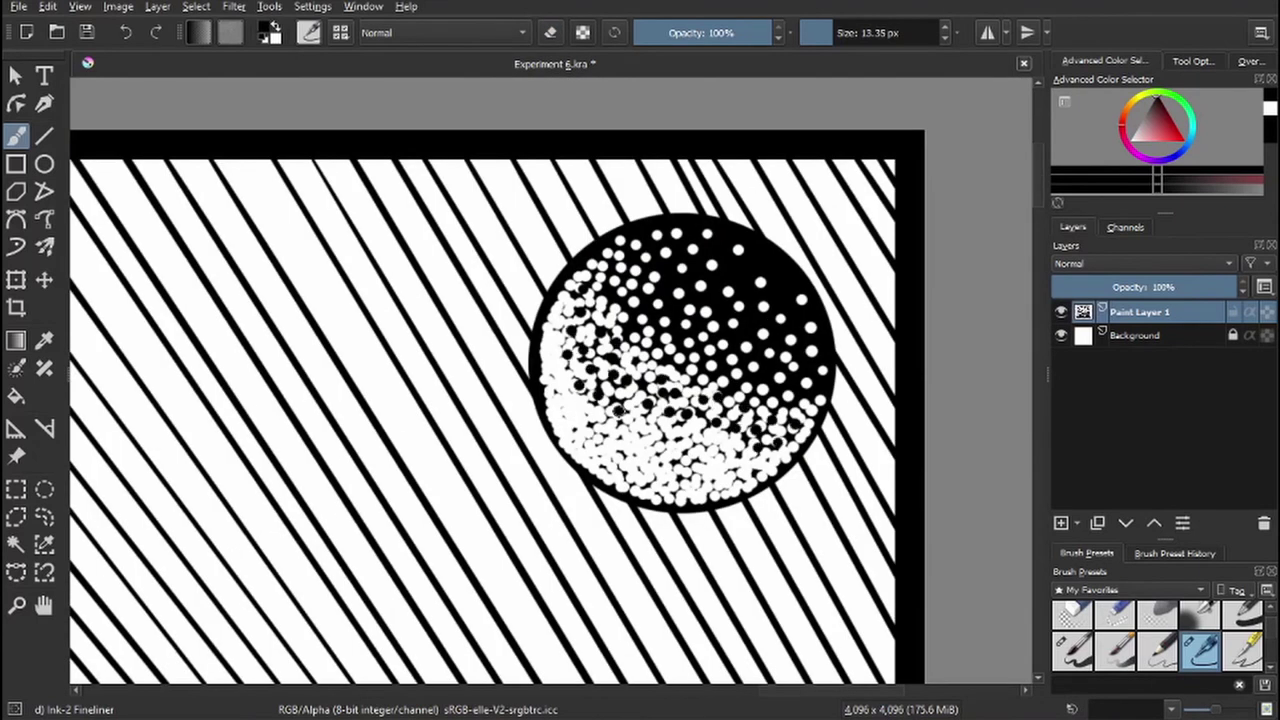
pyautogui.moveTo(712, 443)
pyautogui.mouseDown()
pyautogui.moveTo(734, 437)
pyautogui.moveTo(624, 305)
pyautogui.moveTo(628, 290)
pyautogui.mouseUp()
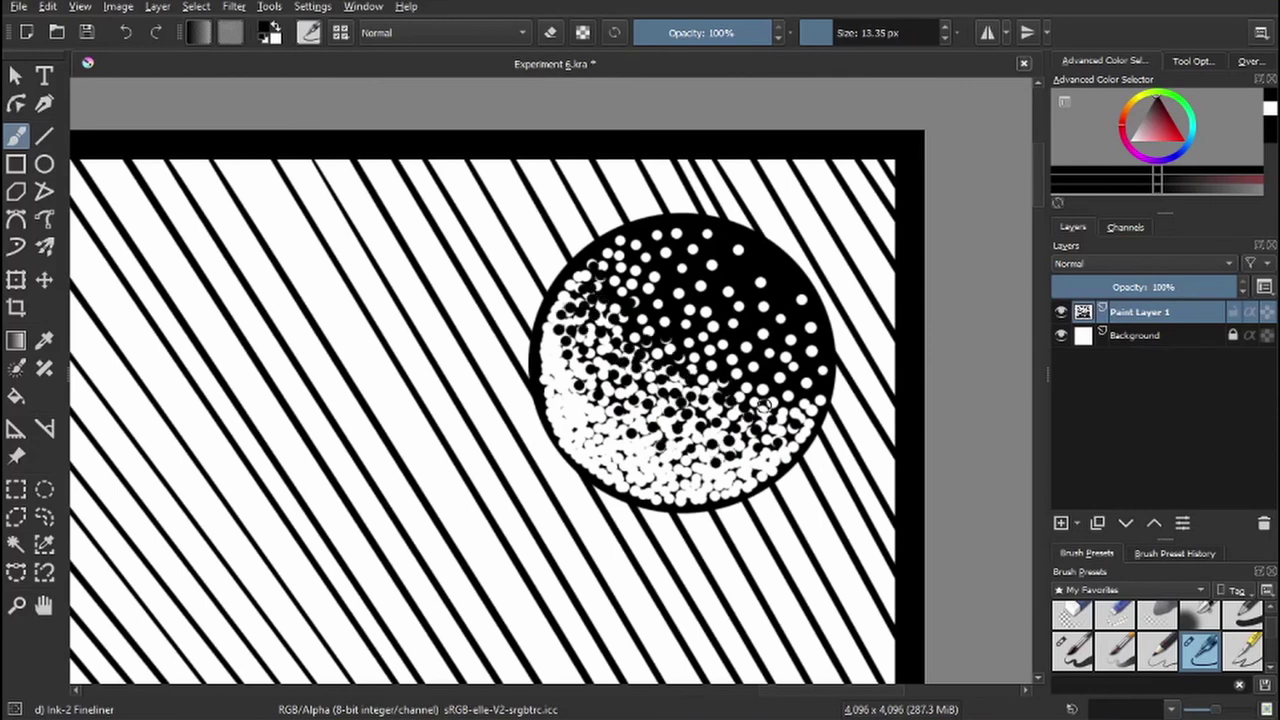
pyautogui.moveTo(764, 459); pyautogui.dragTo(656, 441)
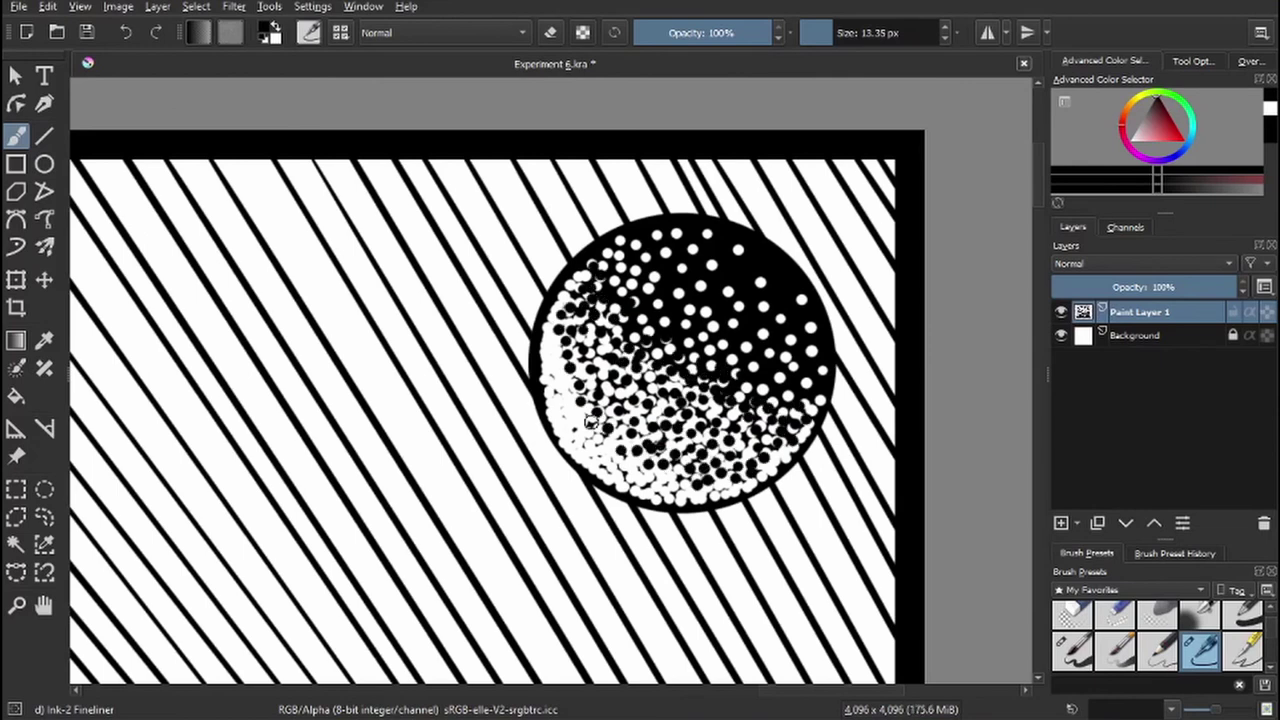
pyautogui.scroll(-3, 592, 420)
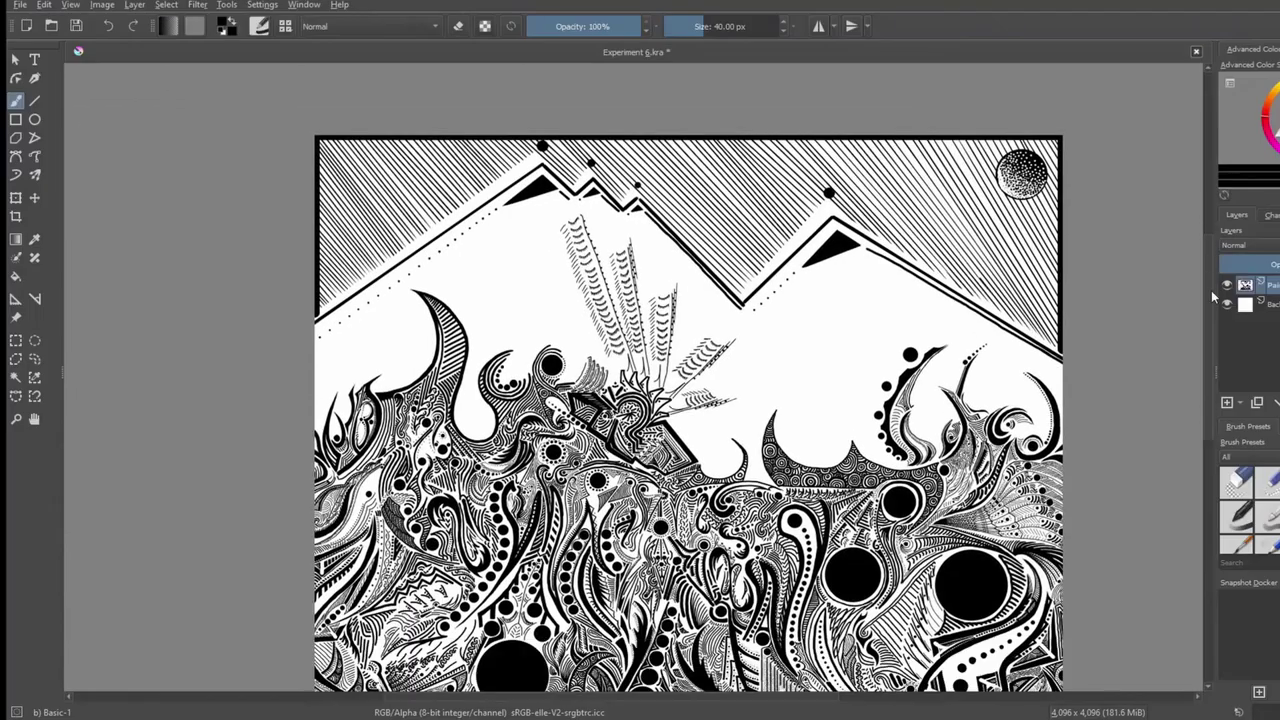
pyautogui.scroll(-1, 688, 378)
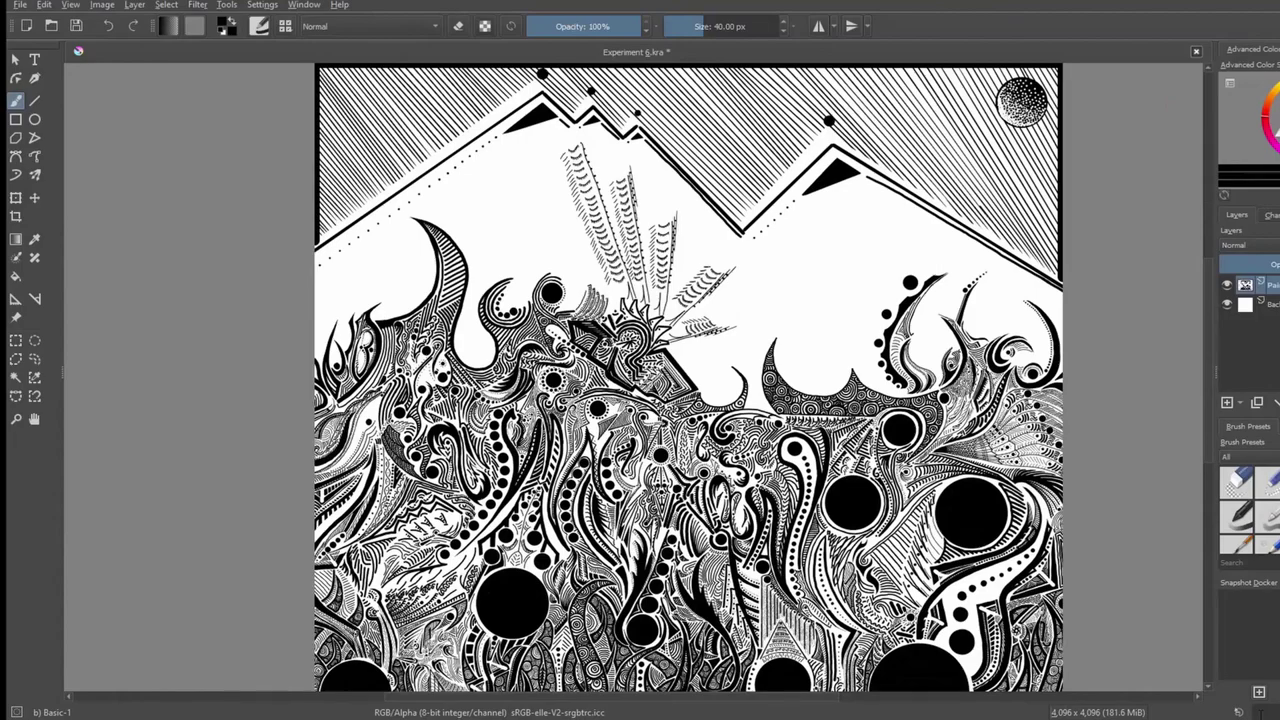